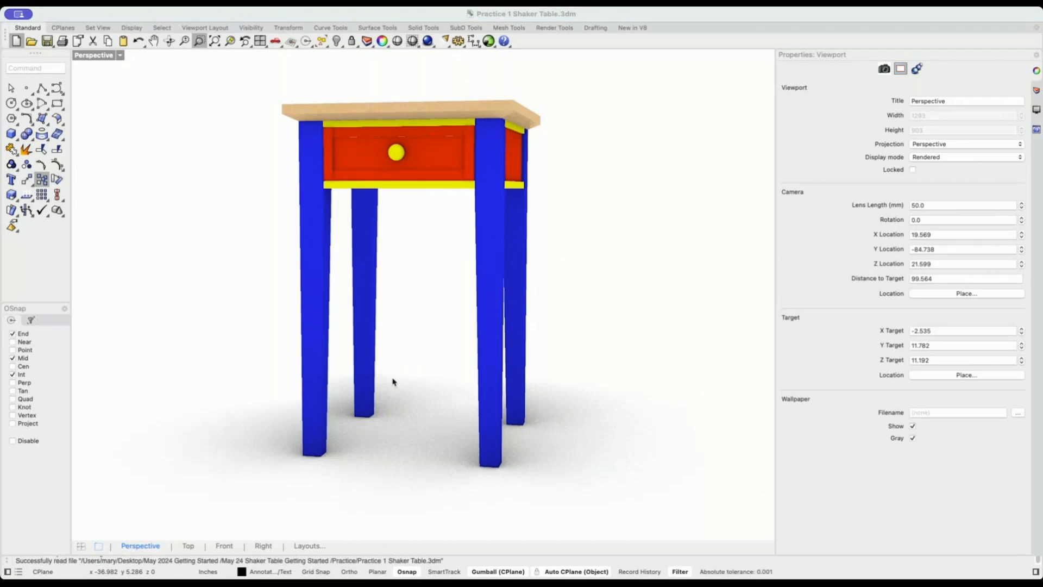
Switch to Chrome and view the Rhino website's North America purchase page and its Downloads page
right_click_drag(533, 422, 382, 393)
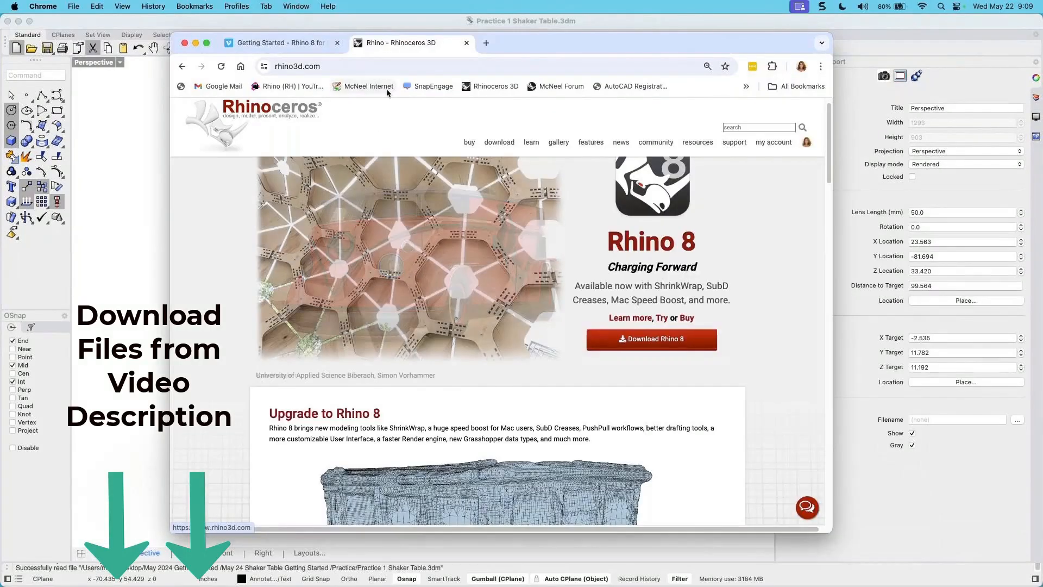
left_click(468, 145)
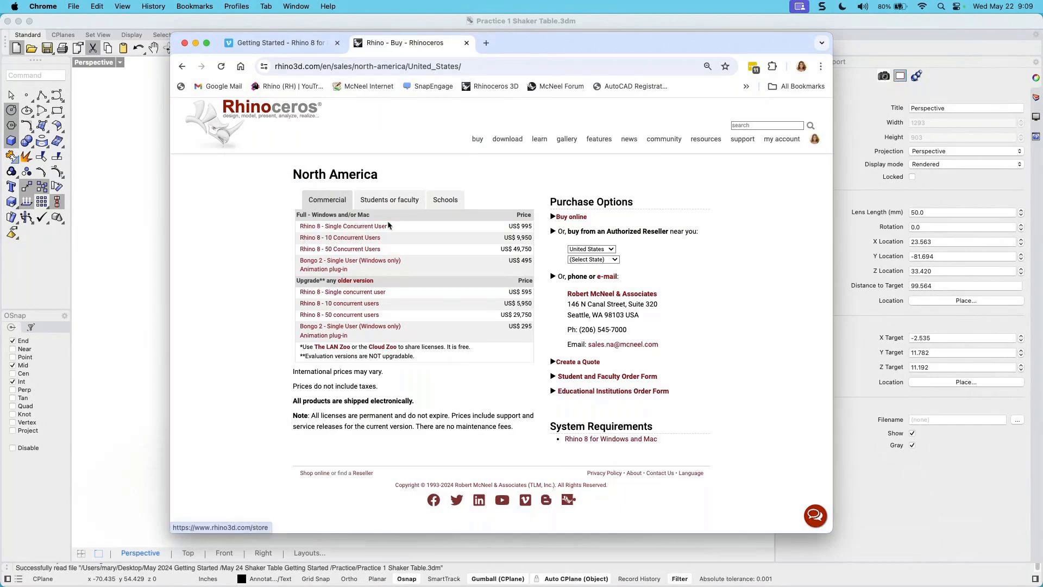
left_click(505, 142)
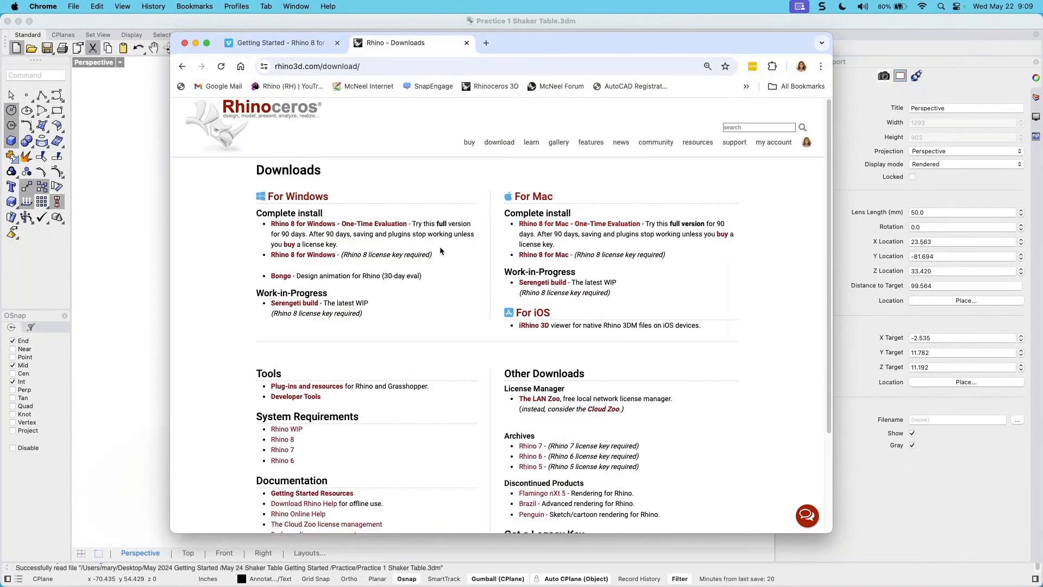
Search the Rhino website for CloudZoo, open the Licensing result and review the Cloud Zoo, Single Computer and LAN Zoo comparison
left_click(738, 128)
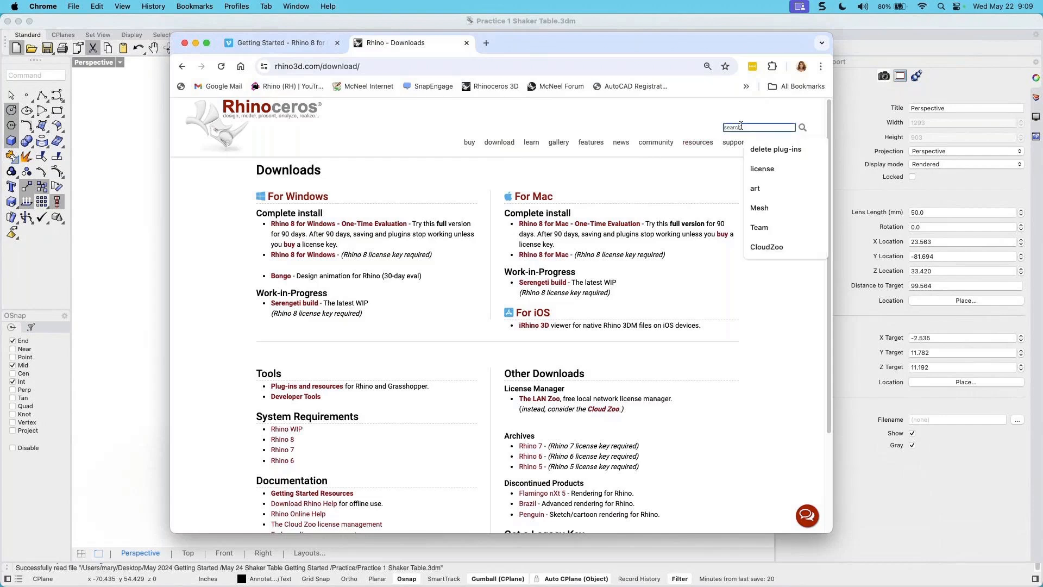
left_click(768, 247)
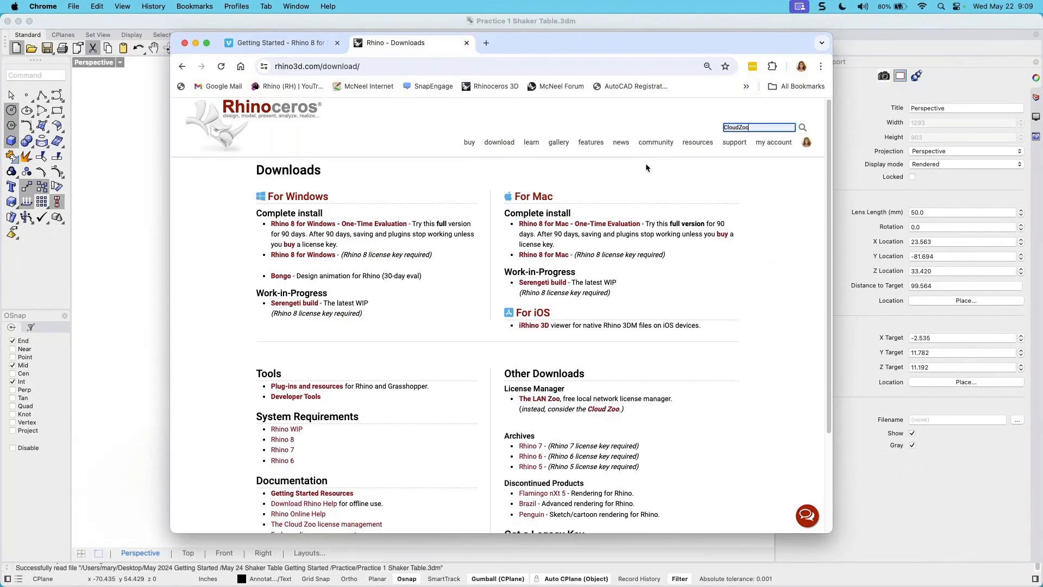
key("Return")
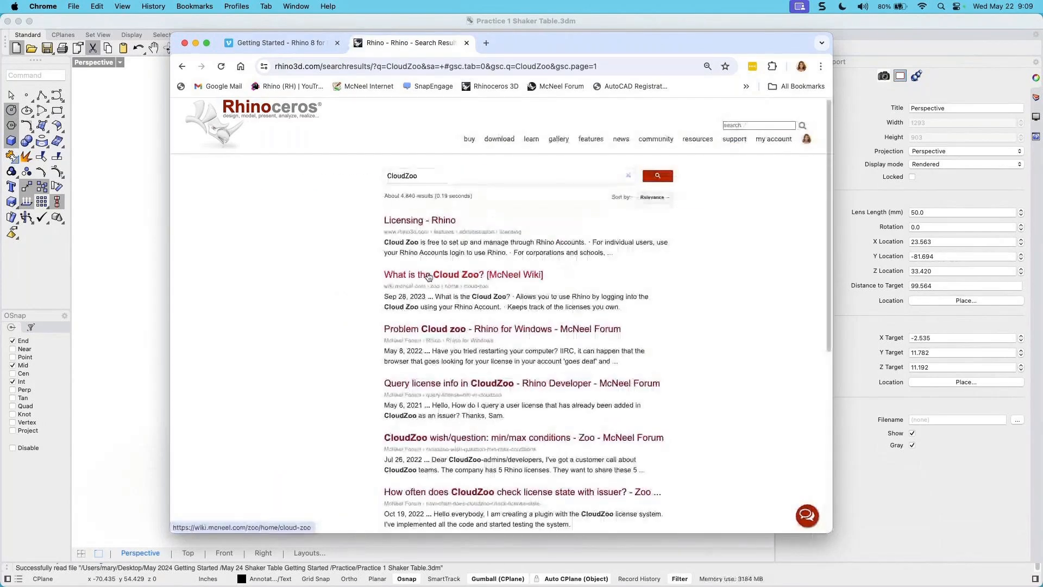
left_click(445, 228)
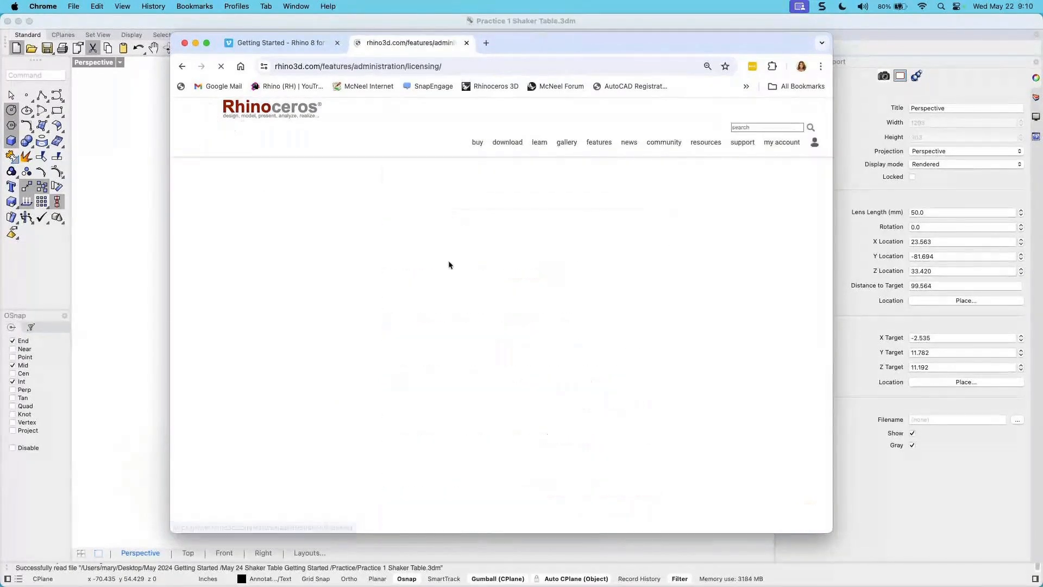
scroll(619, 365, "down", 3)
scroll(613, 363, "down", 4)
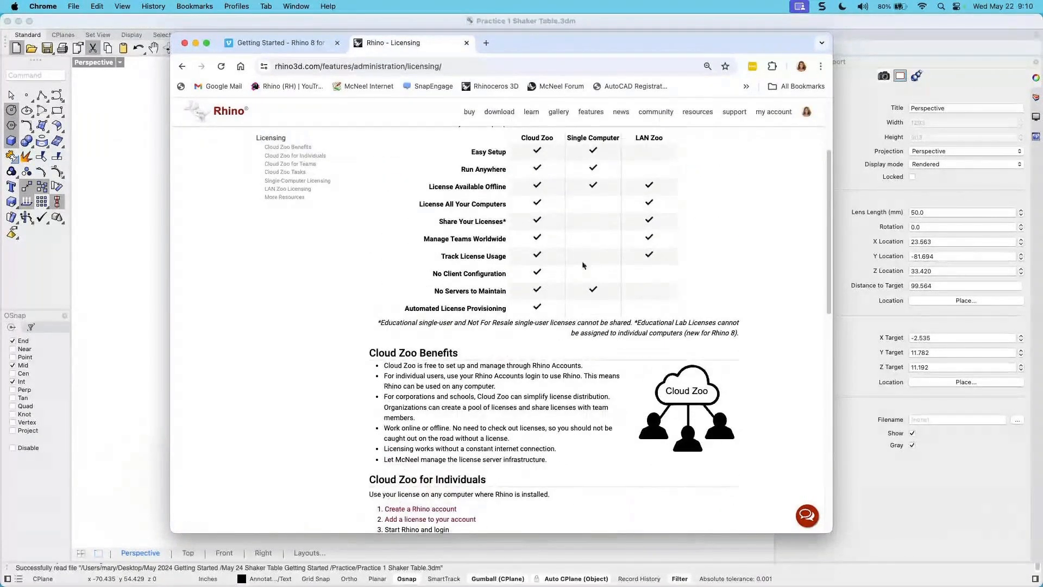
scroll(582, 258, "up", 1)
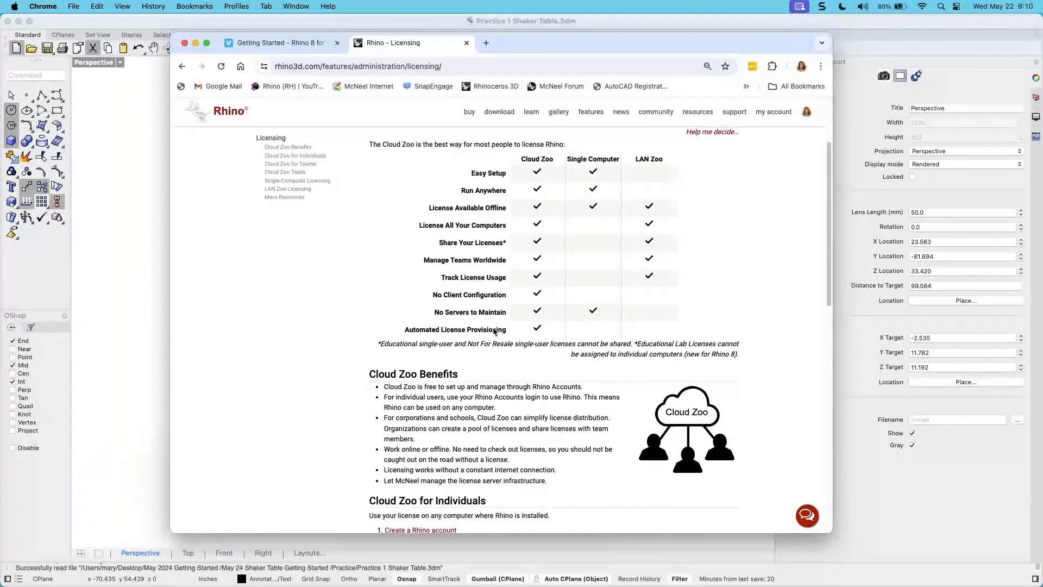
Open the Rhinoceros 3D website in a new browser tab and go to its Downloads page
key("super+t")
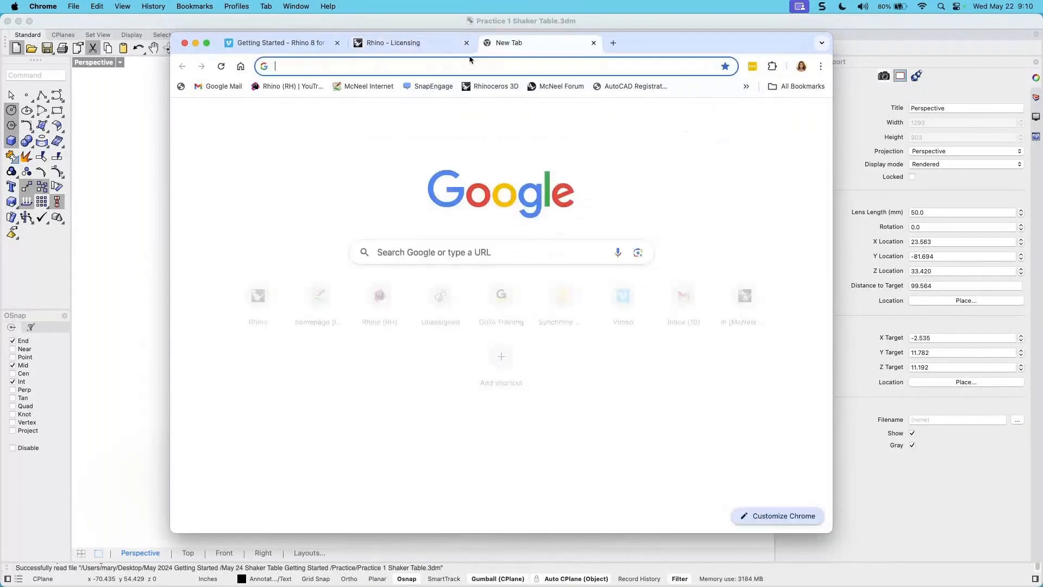
left_click(481, 88)
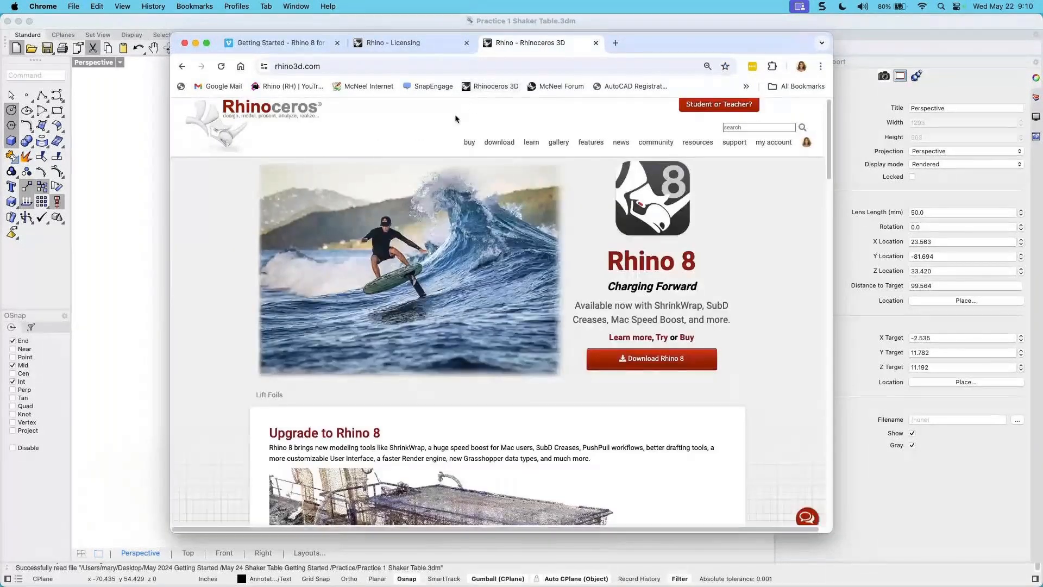
left_click(499, 142)
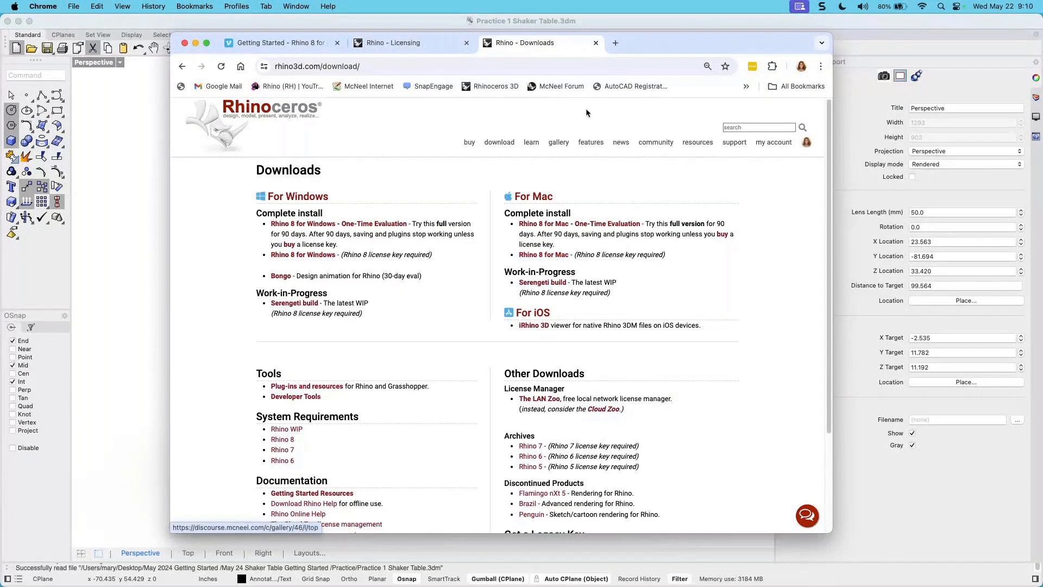
Look through the Rhino Features page, including New in Rhino 8, Model Creation Tools and Editing, and move the browser out of view
left_click(592, 143)
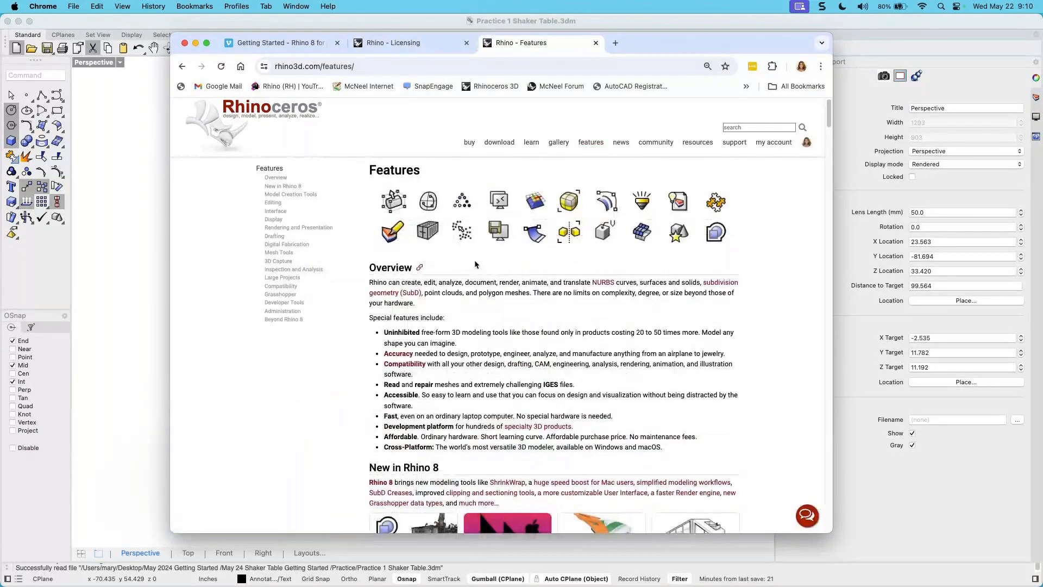
scroll(474, 260, "down", 5)
scroll(492, 312, "down", 1)
scroll(486, 312, "down", 2)
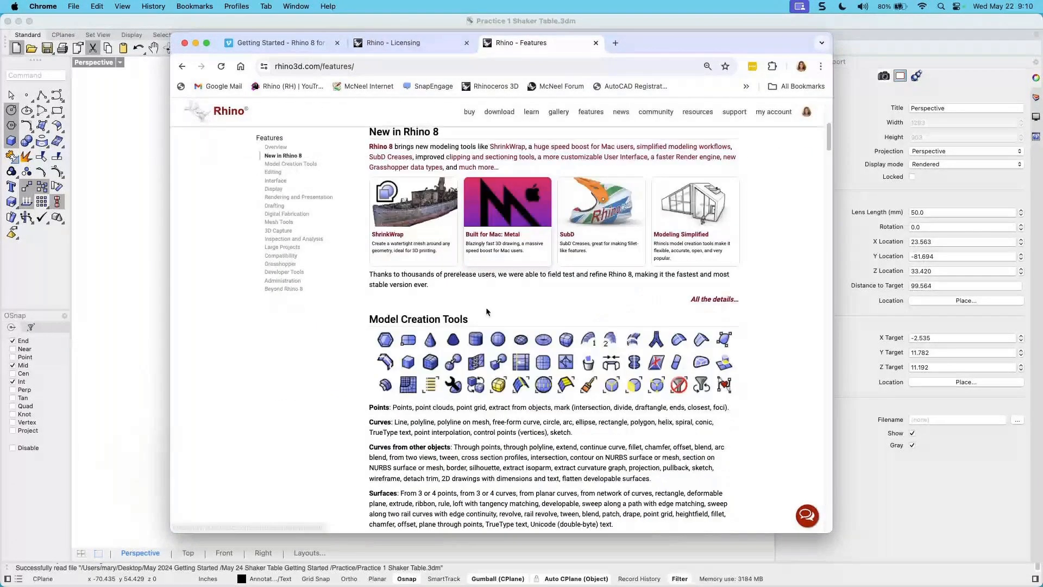
scroll(486, 308, "down", 10)
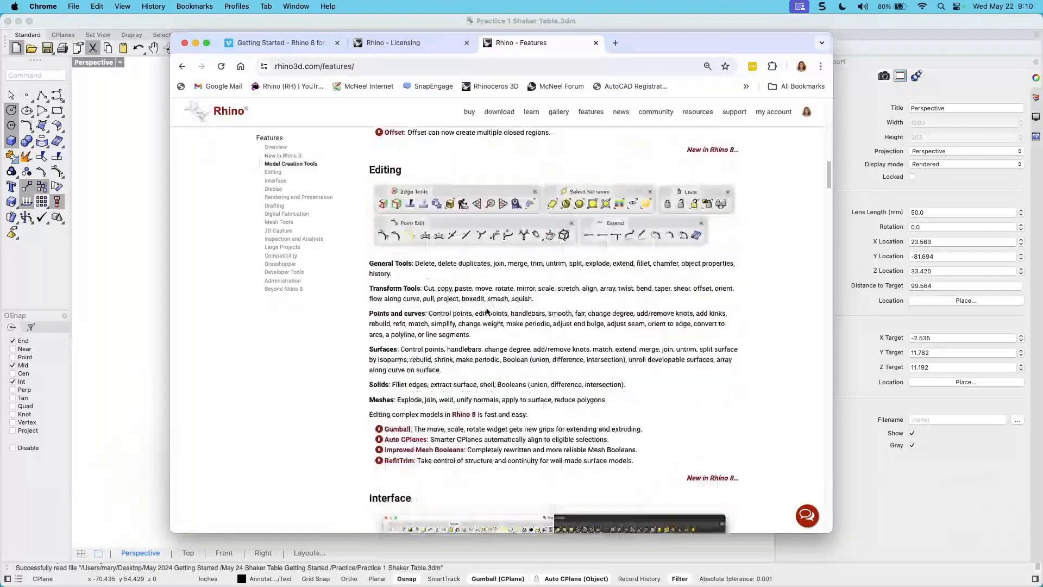
scroll(486, 311, "down", 2)
scroll(487, 311, "down", 5)
scroll(542, 314, "up", 14)
scroll(542, 314, "up", 10)
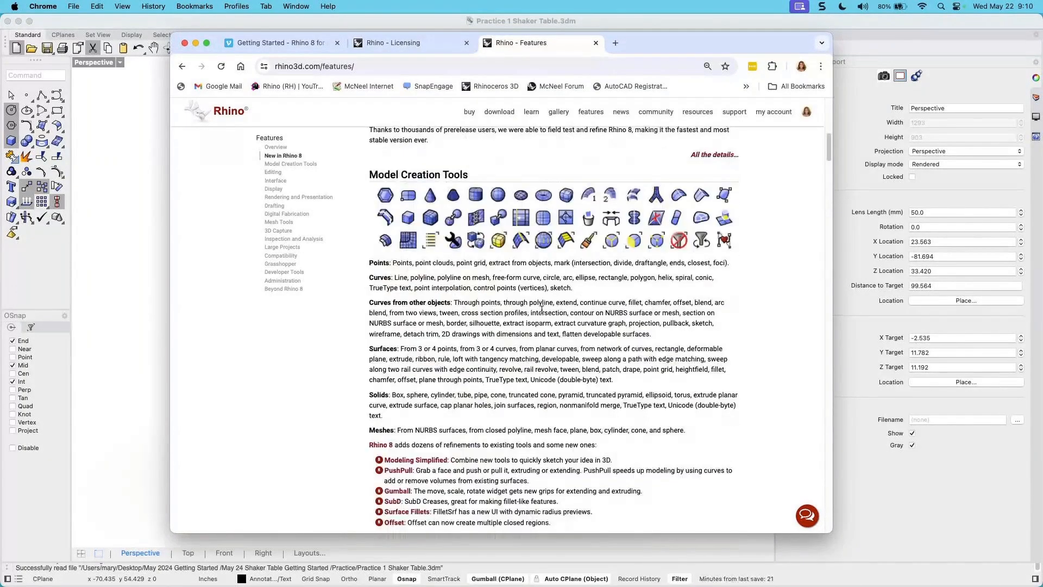
scroll(542, 311, "up", 10)
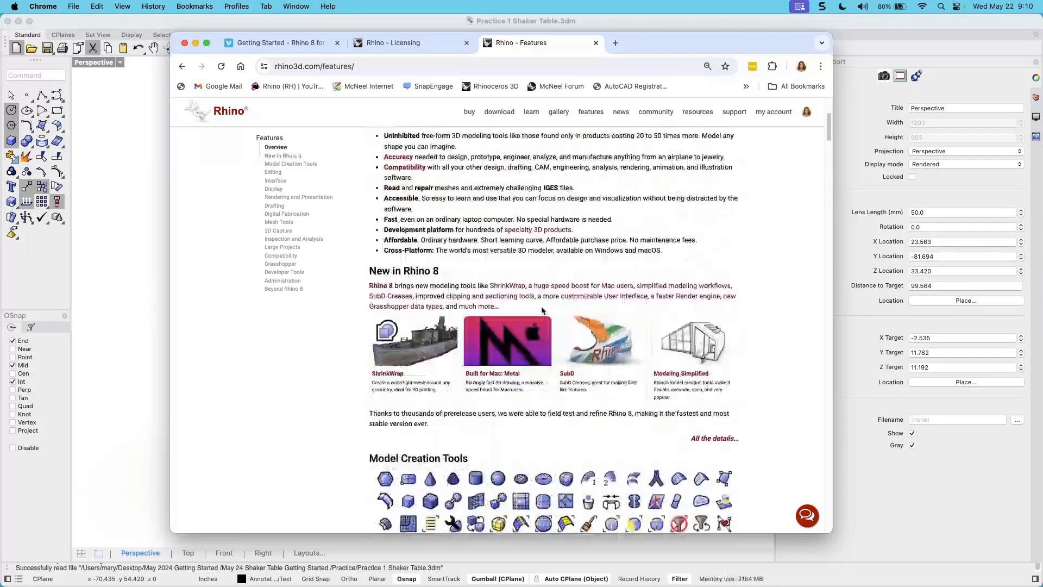
scroll(535, 305, "up", 4)
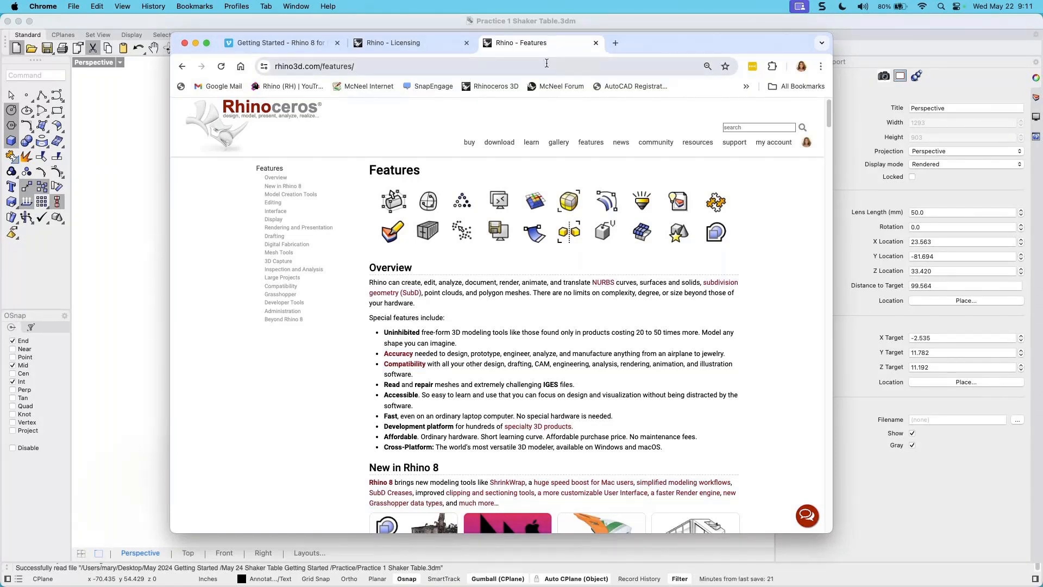
left_click_drag(718, 45, 0, 108)
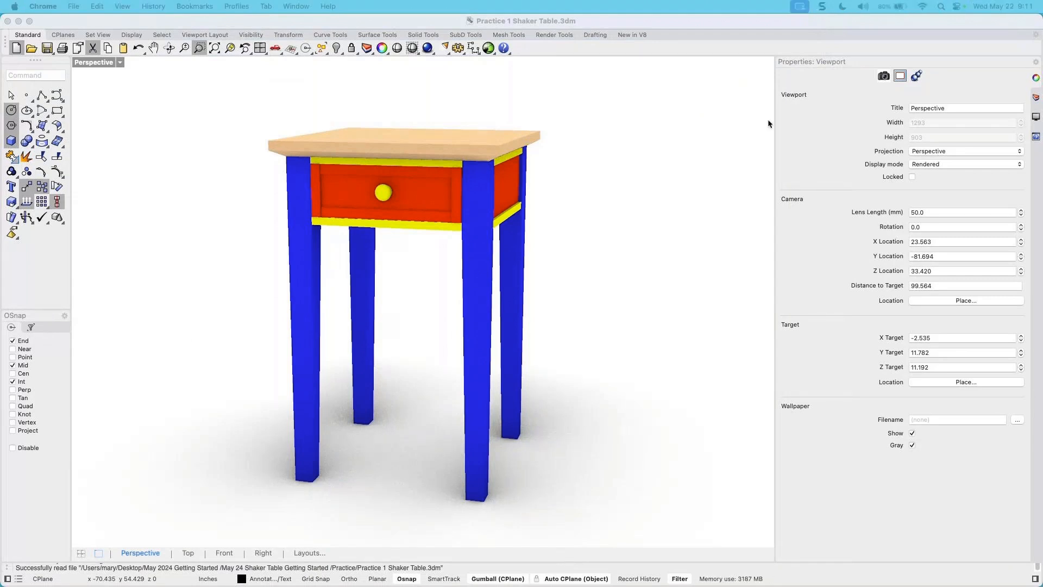
Bring the Shaker Table Technical Plans IN CM PDF over the Rhino model and look over its first page
right_click_drag(566, 382, 556, 381)
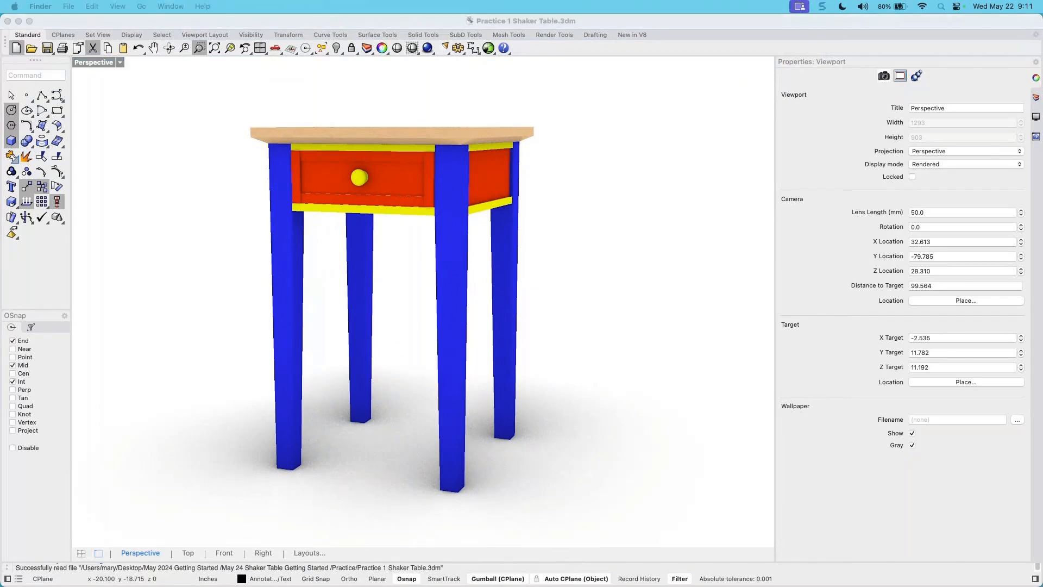
left_click_drag(0, 73, 411, 80)
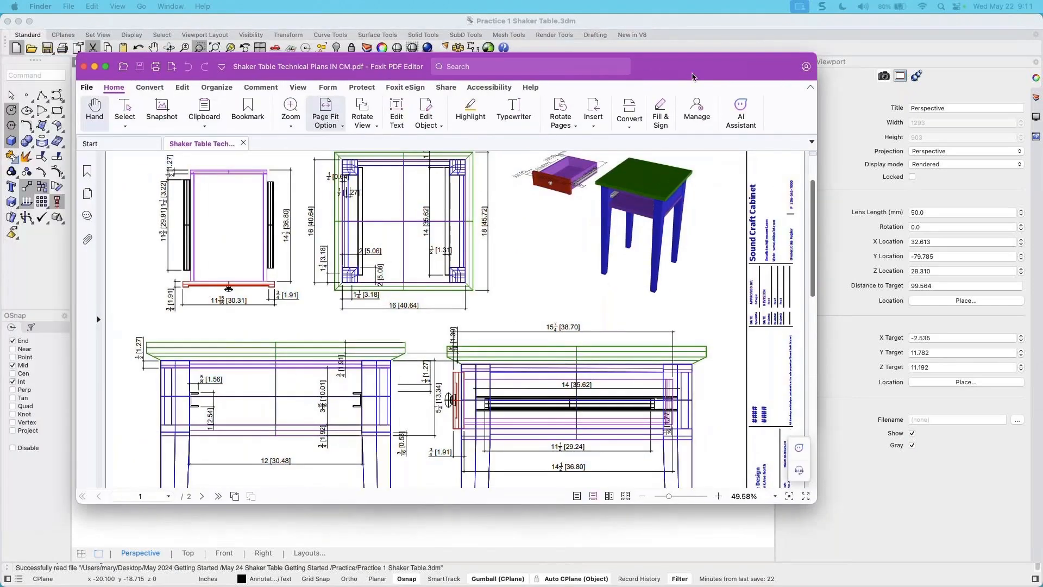
left_click_drag(693, 76, 694, 70)
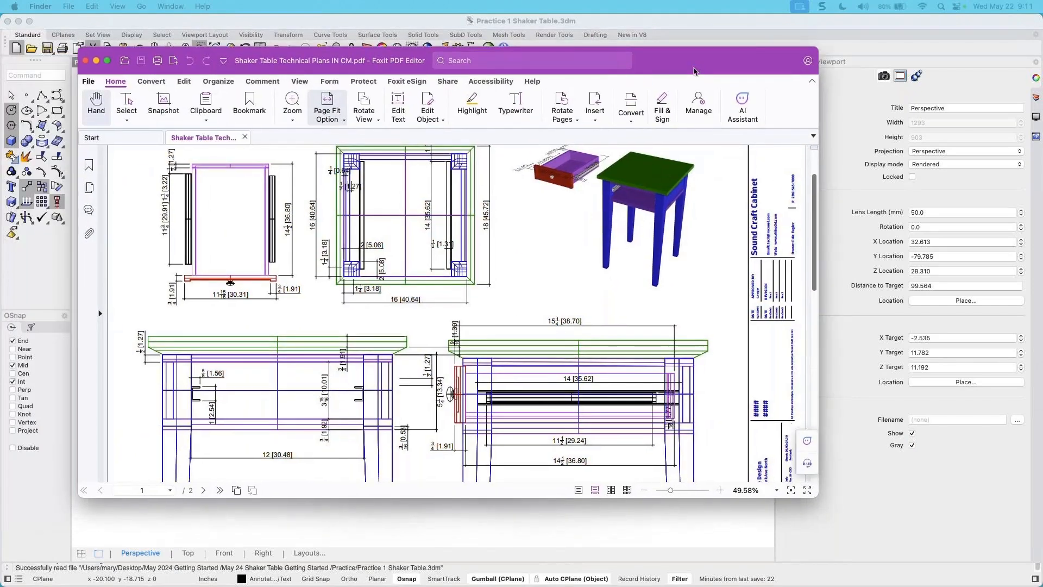
scroll(490, 372, "down", 10)
scroll(491, 372, "up", 10)
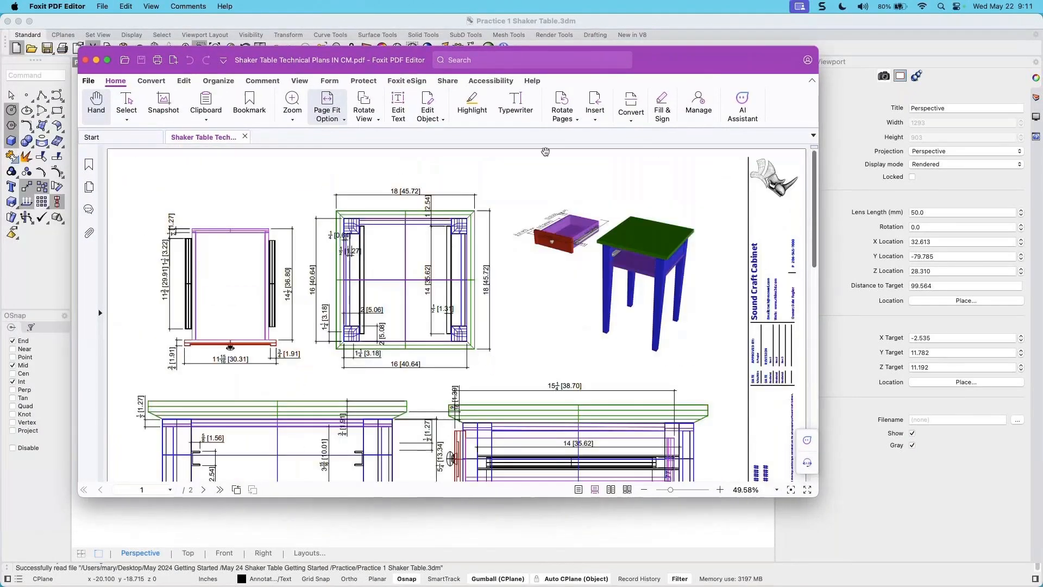
left_click_drag(682, 63, 656, 114)
Switch to Finder and point out START HERE Shaker Table.3dm and Shaker Table CM.3dm in the course folder
left_click(423, 80)
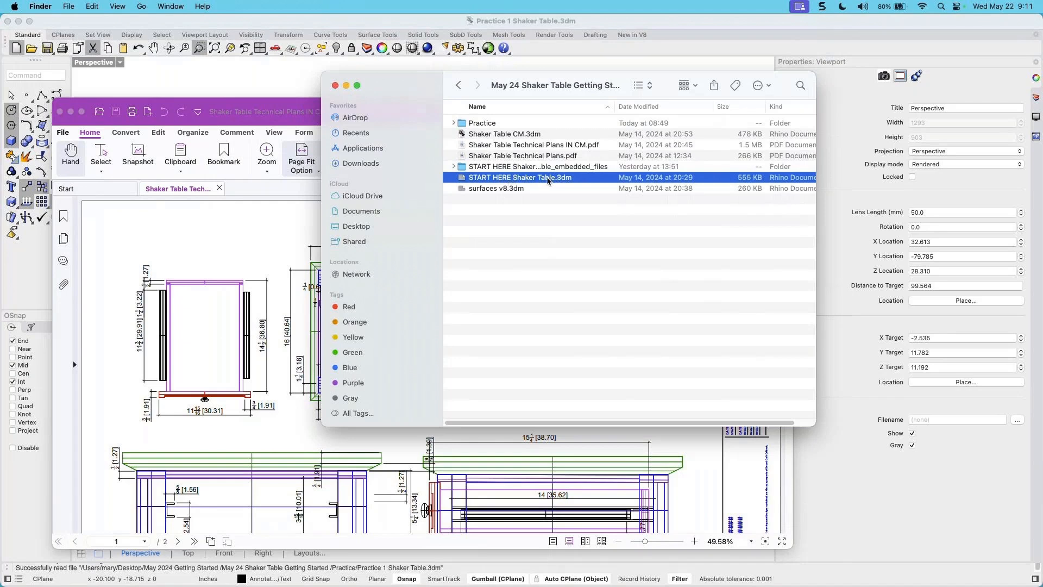
left_click(532, 136)
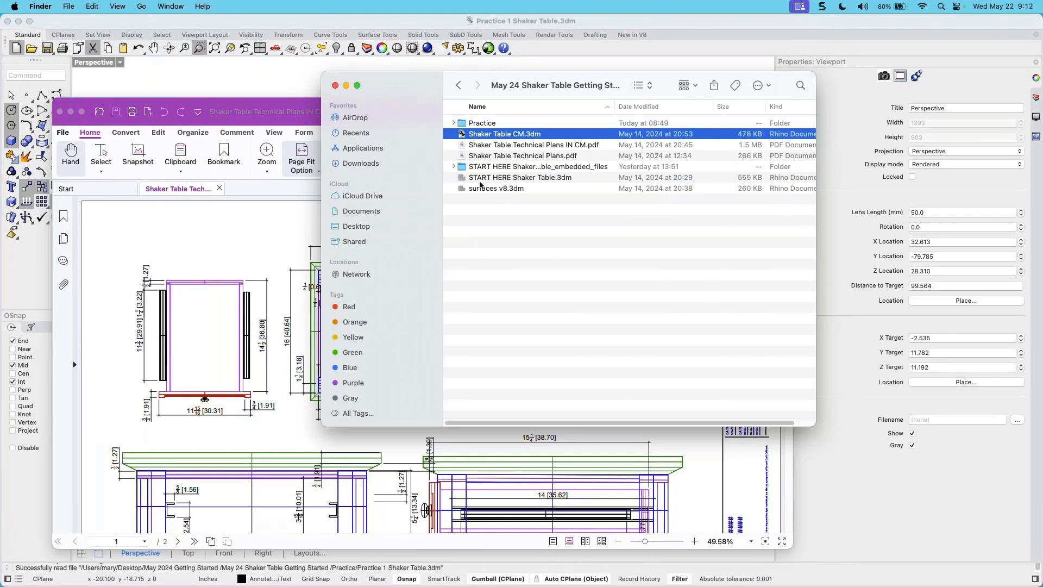
left_click(486, 179)
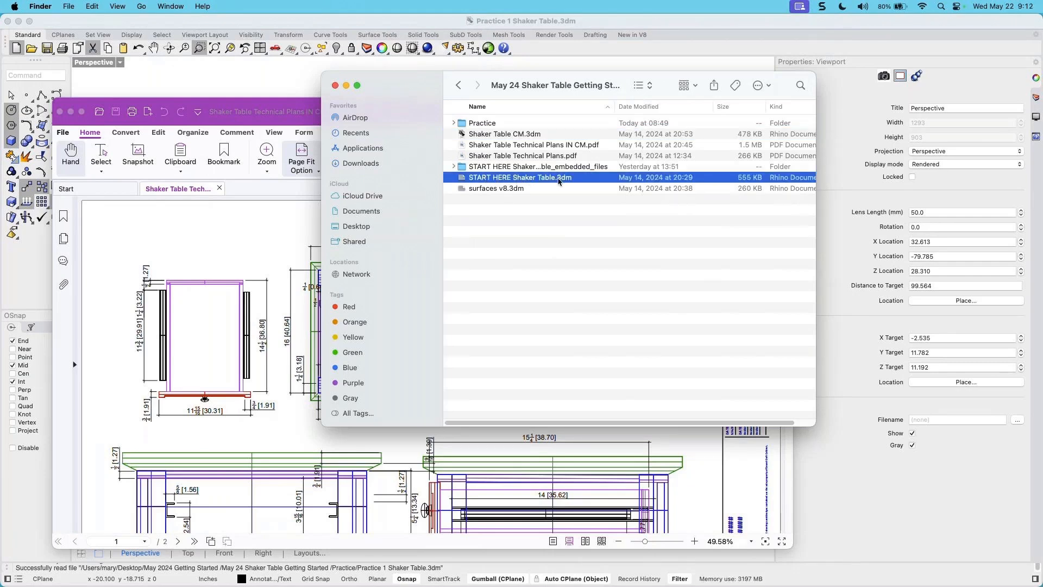
left_click(511, 138)
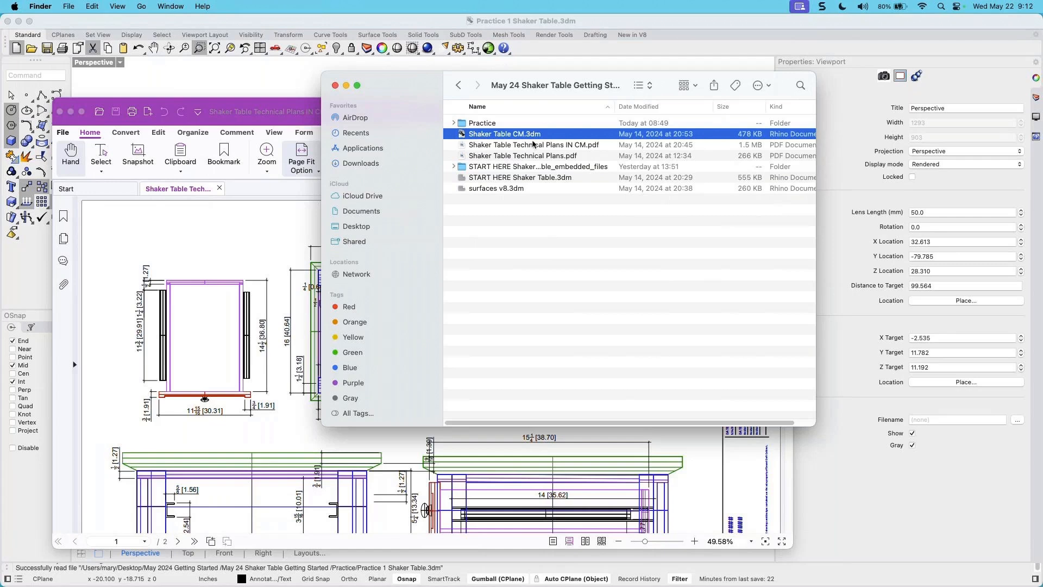
left_click(523, 178)
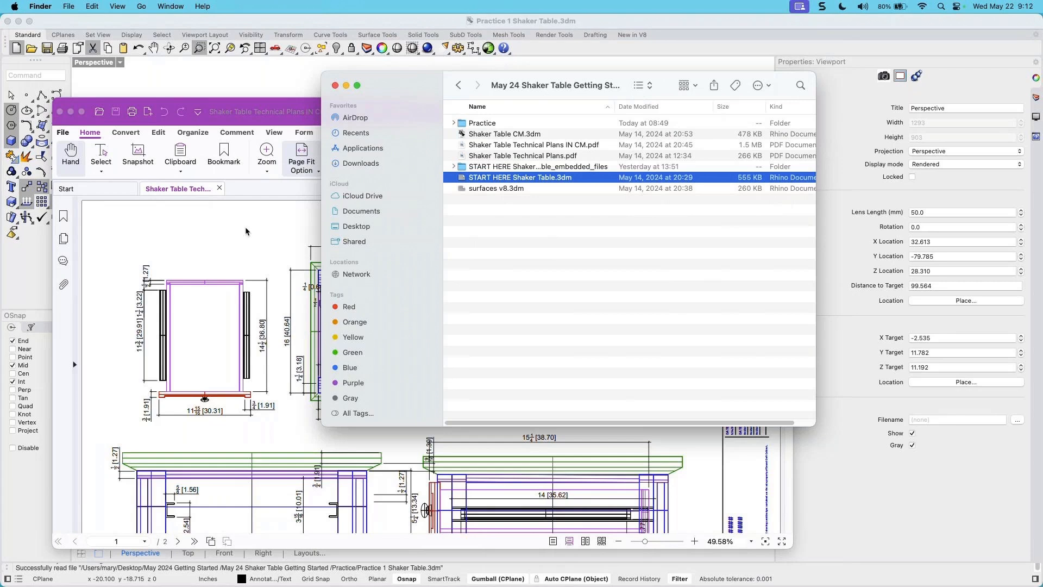
left_click(524, 136)
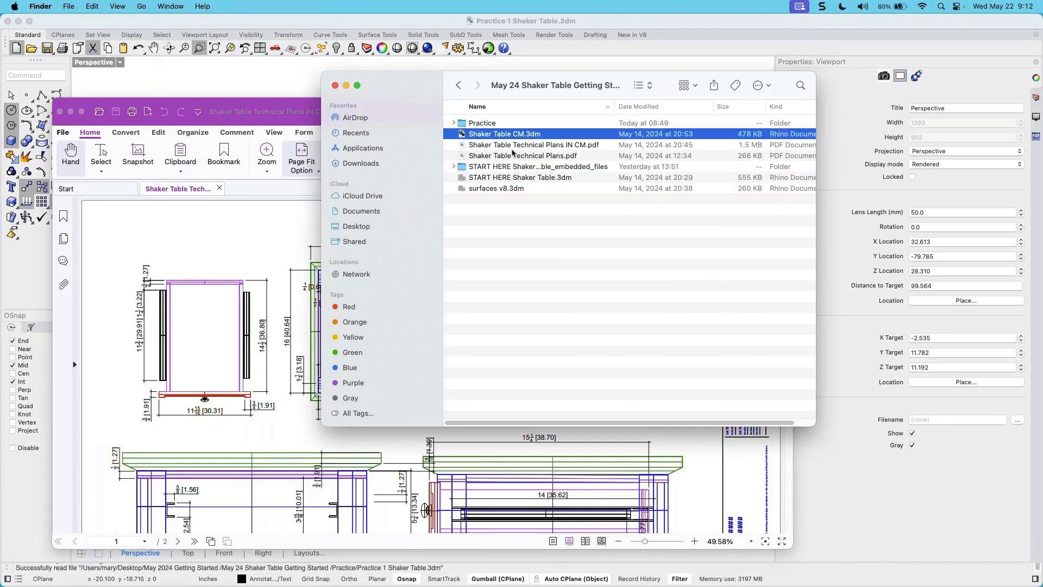
Return to the technical plans PDF and examine the dimensioned table drawings on both pages
left_click(271, 262)
scroll(335, 386, "down", 3)
scroll(335, 386, "up", 3)
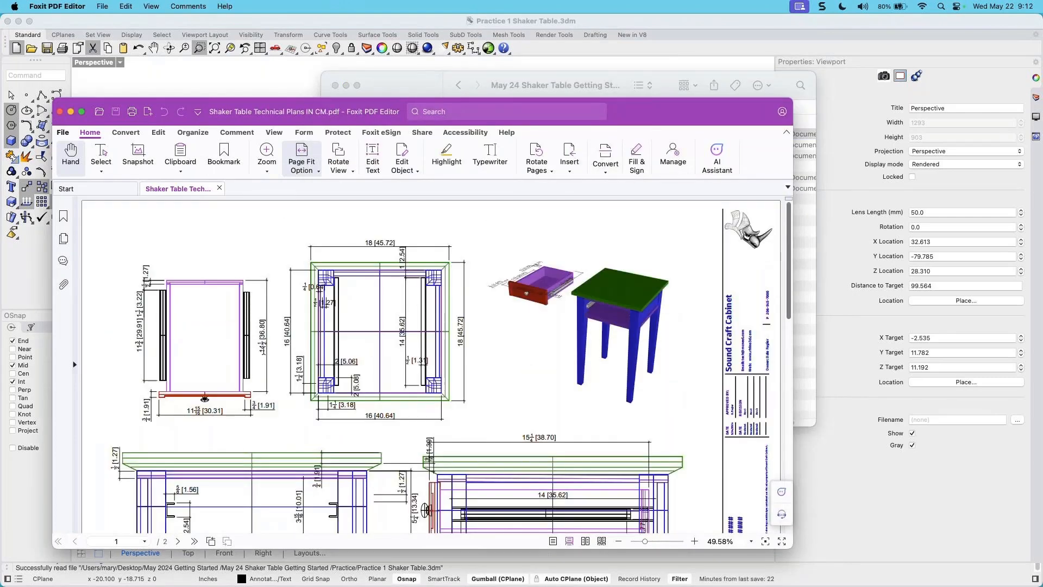
scroll(270, 356, "down", 3)
scroll(266, 347, "up", 3)
scroll(303, 353, "down", 3)
scroll(305, 356, "down", 4)
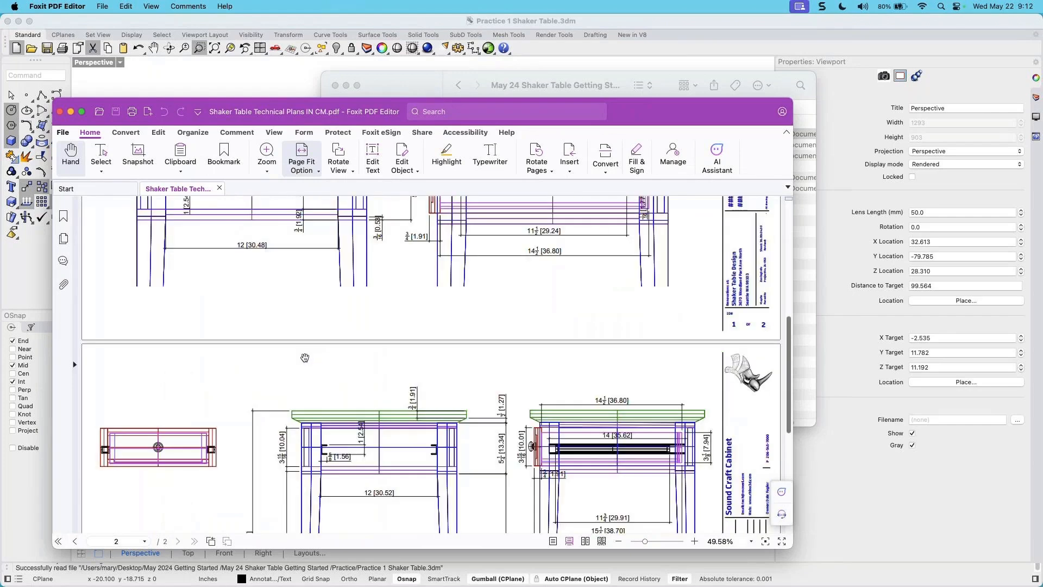
scroll(304, 357, "down", 4)
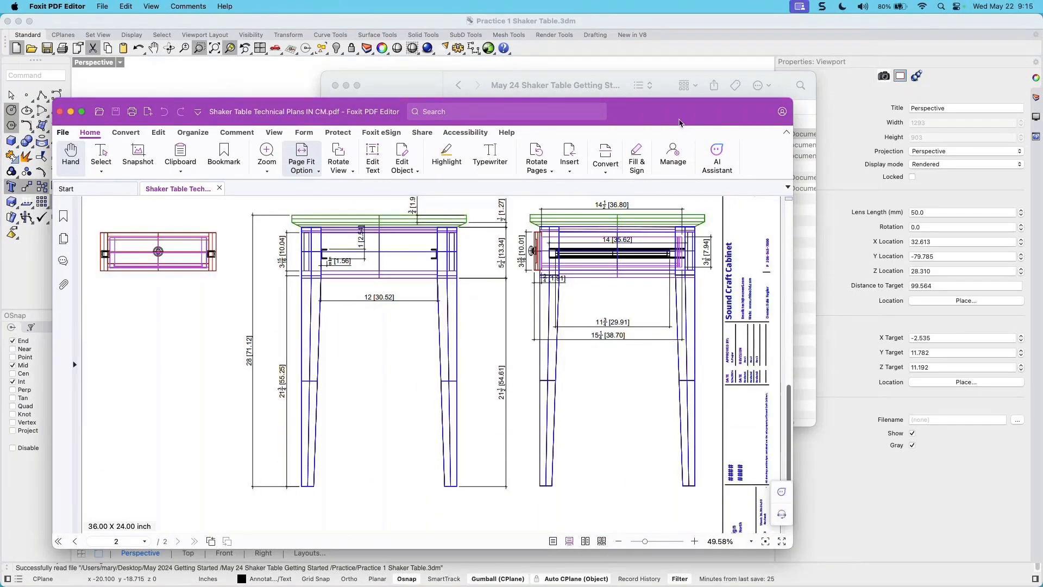
Minimize the technical plans PDF and place the Finder window of course files over the Rhino model
left_click_drag(679, 122, 707, 122)
key("cmd+m")
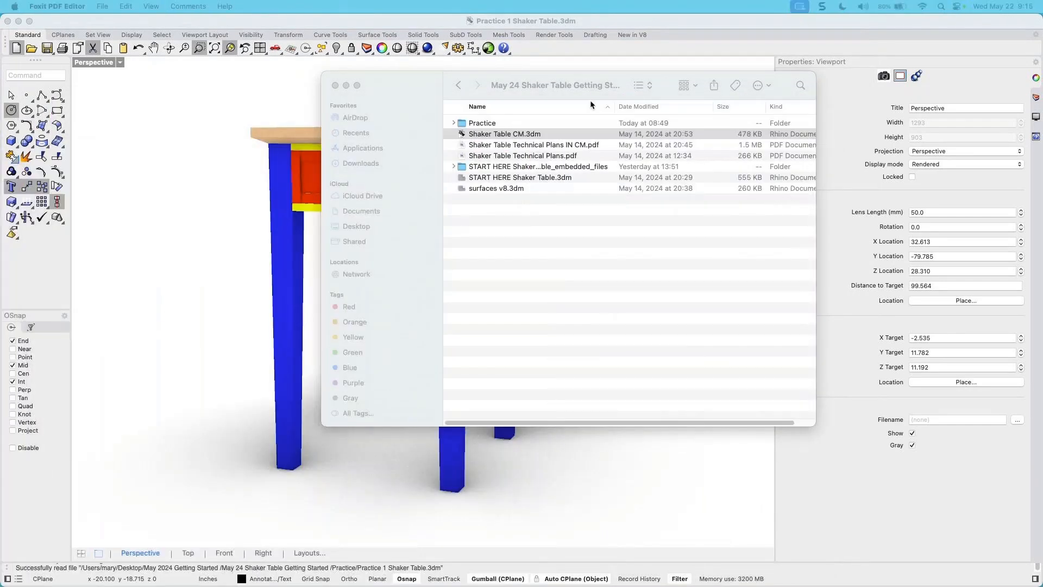
left_click_drag(402, 79, 359, 84)
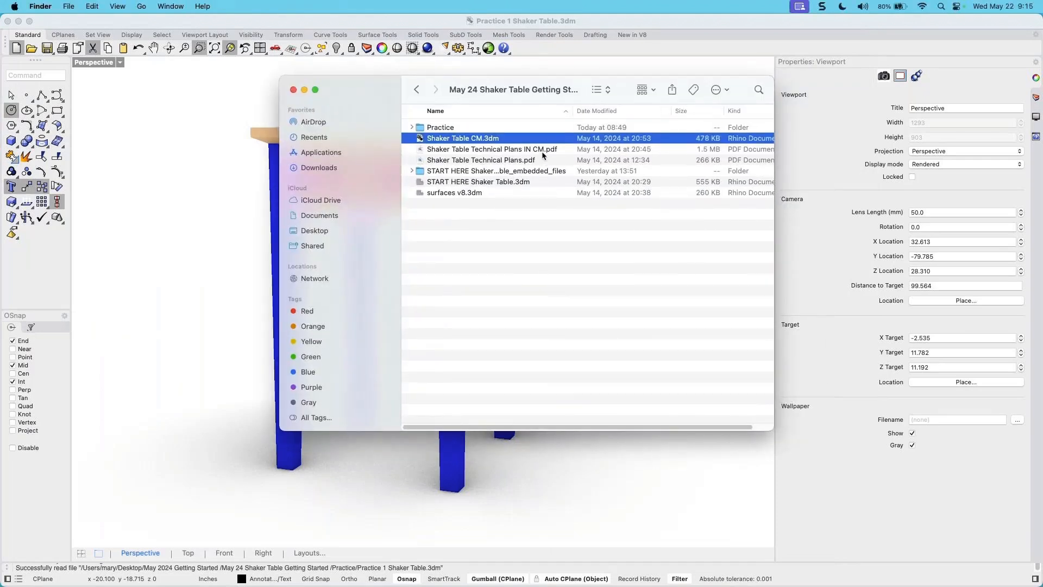
left_click_drag(345, 84, 394, 89)
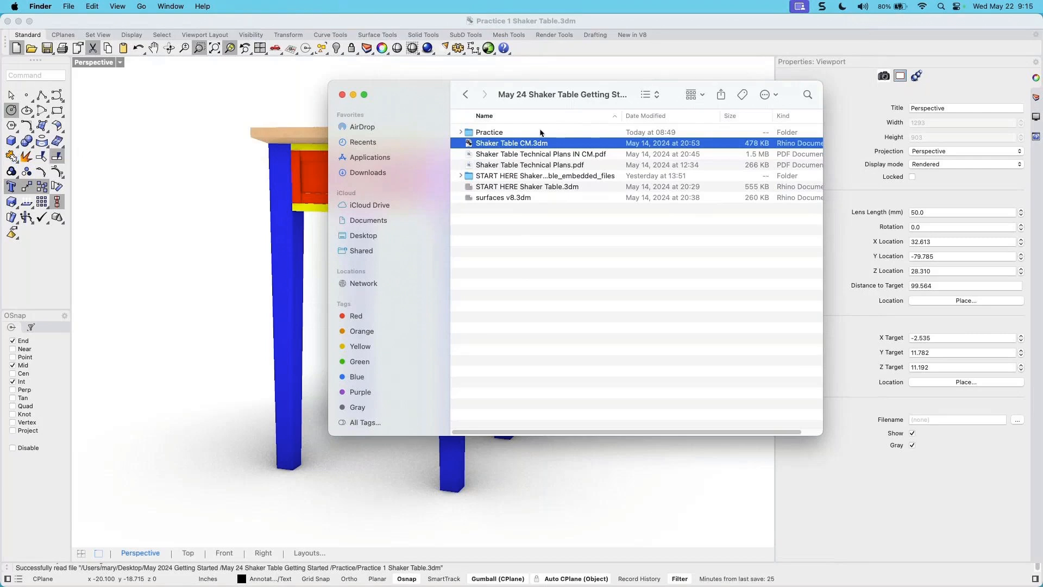
Move the Finder window off the Rhino model and examine the rendered table from several angles, including its underside
left_click_drag(411, 89, 388, 95)
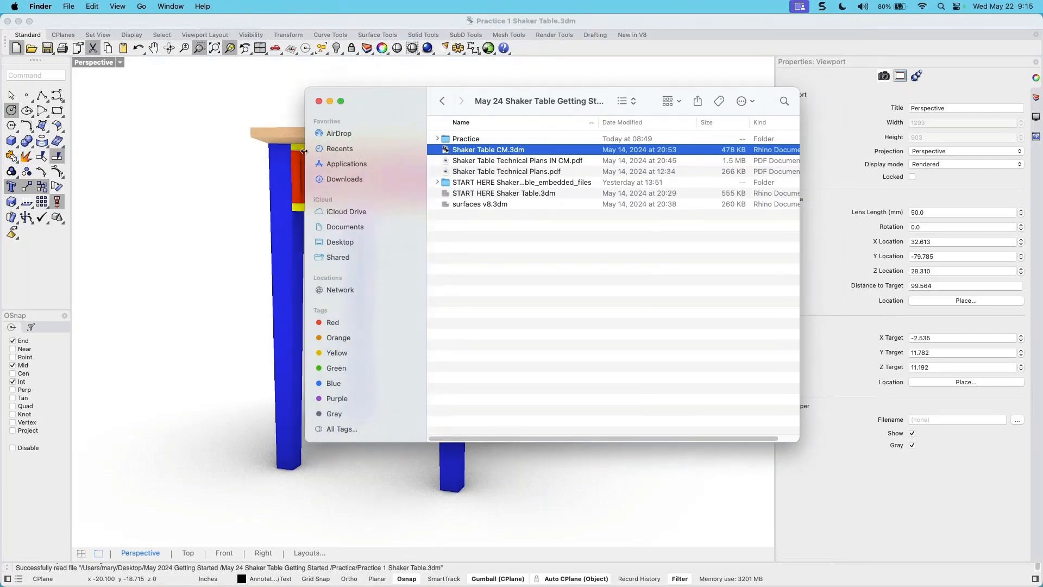
left_click_drag(392, 101, 33, 125)
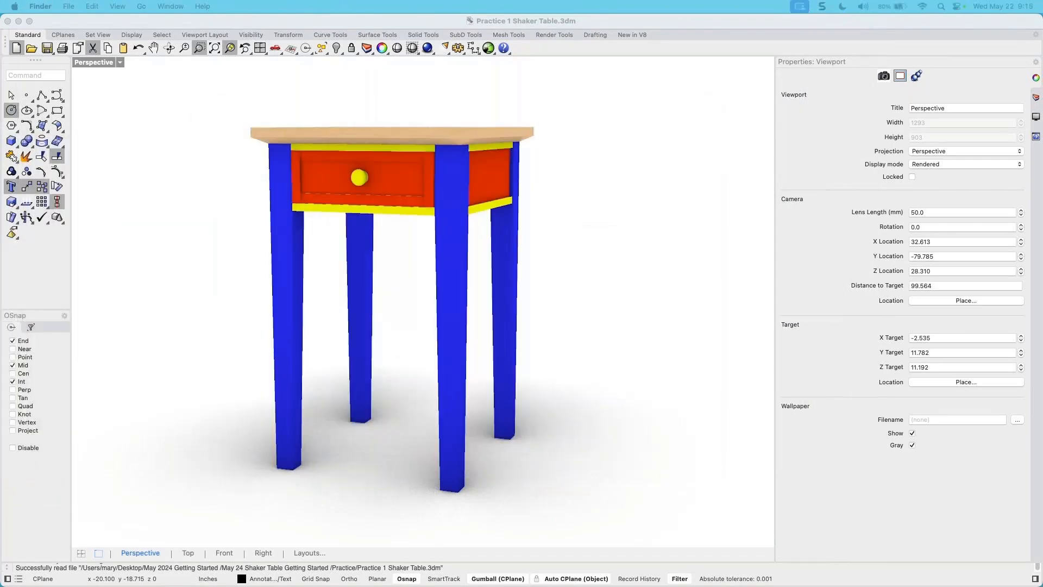
right_click_drag(565, 416, 436, 389)
right_click_drag(354, 314, 413, 318)
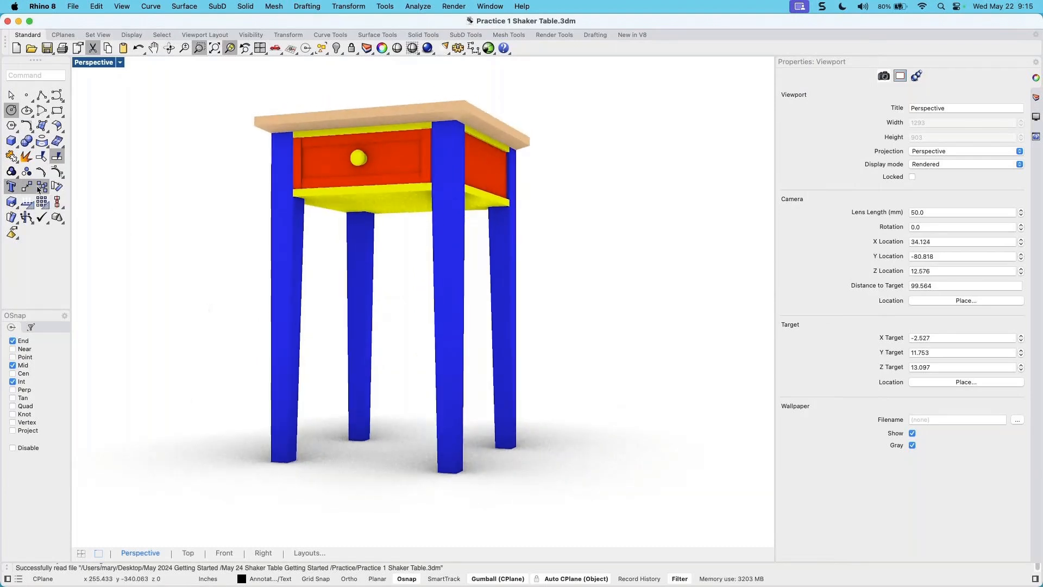
right_click_drag(259, 264, 254, 261)
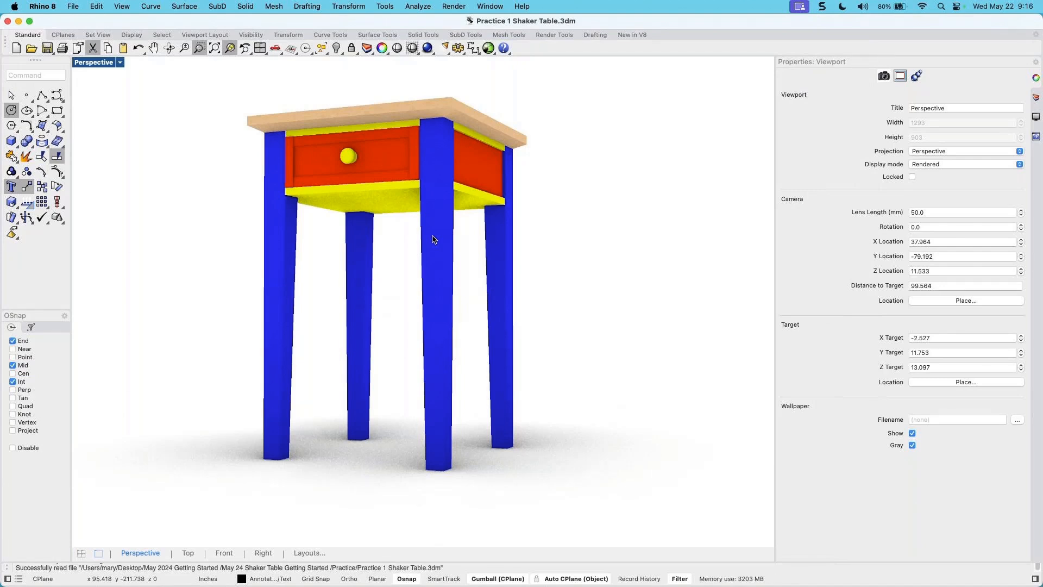
mouse_move(484, 363)
right_mouse_down()
mouse_move(482, 353)
mouse_move(496, 377)
right_mouse_up()
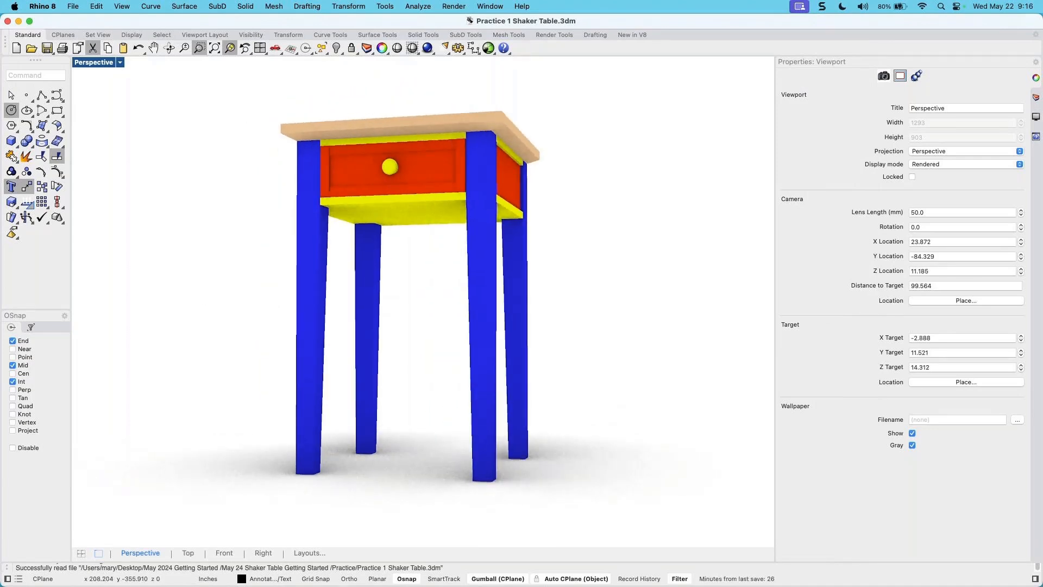
right_click_drag(333, 224, 333, 229)
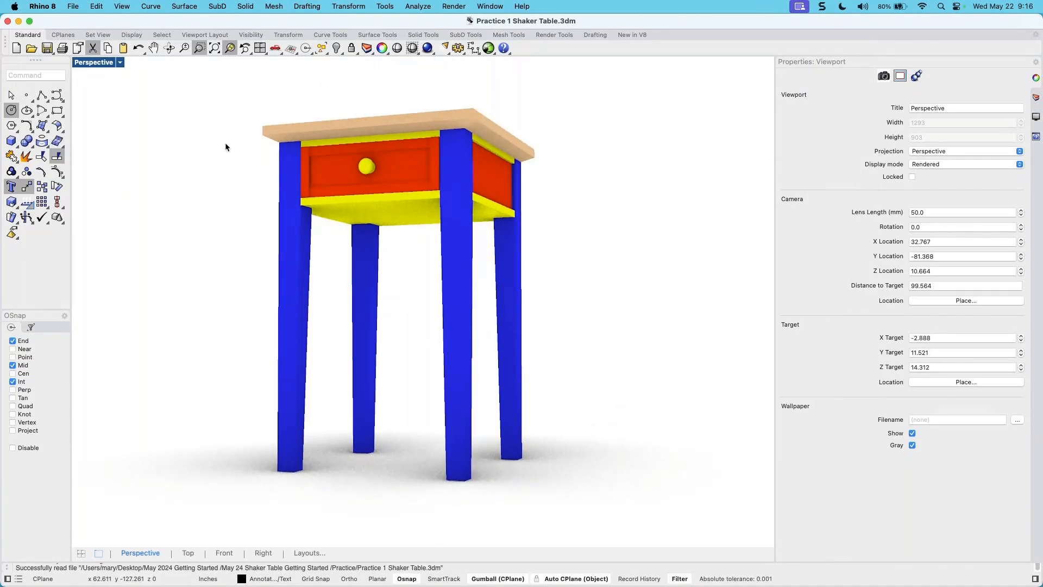
right_click_drag(415, 218, 397, 223, "shift")
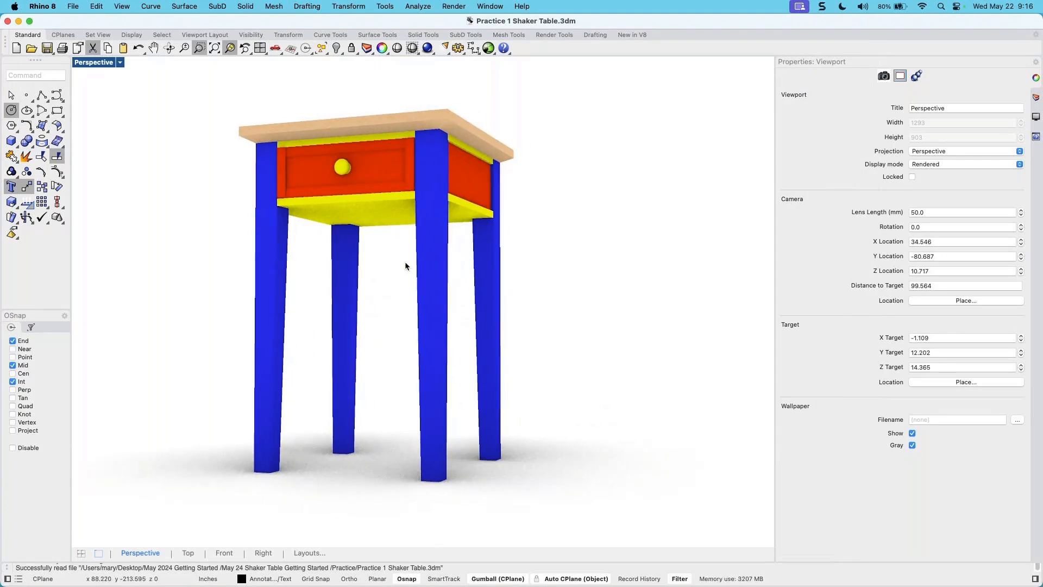
right_click_drag(419, 313, 413, 315)
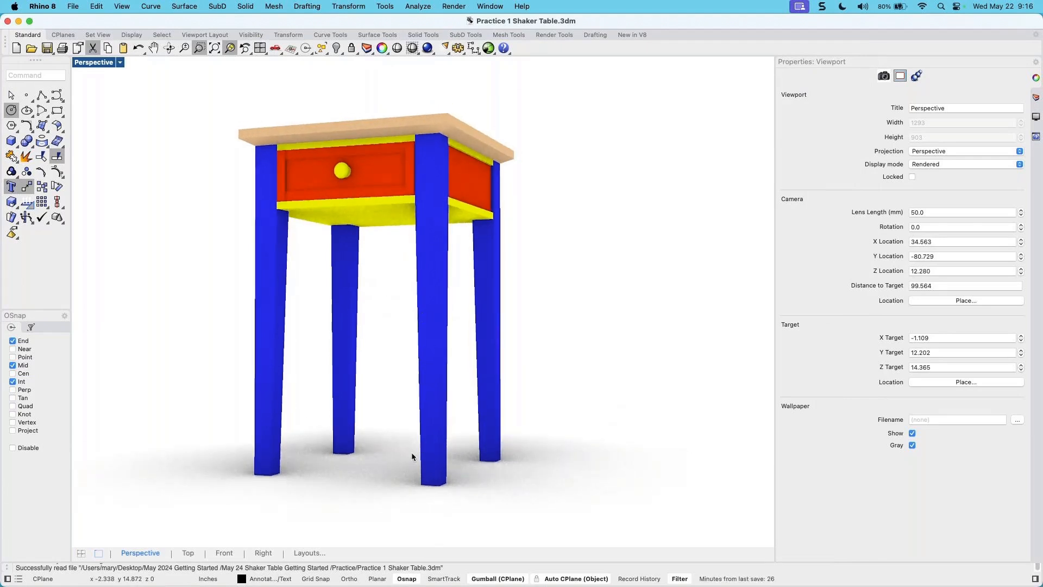
right_click_drag(497, 425, 475, 445)
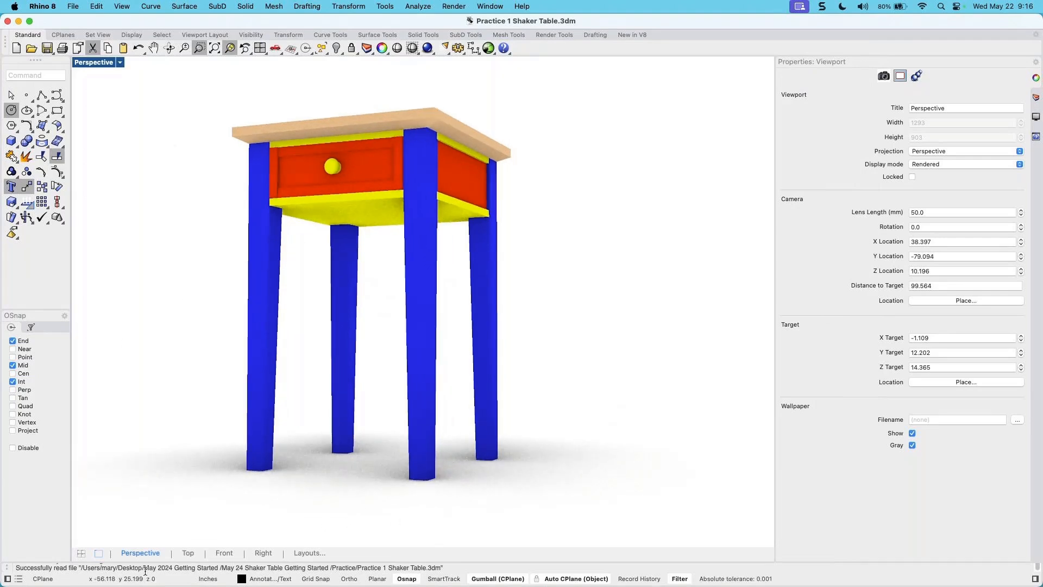
Shrink the Rhino window to reveal the desktop and maximize it again
double_click(433, 21)
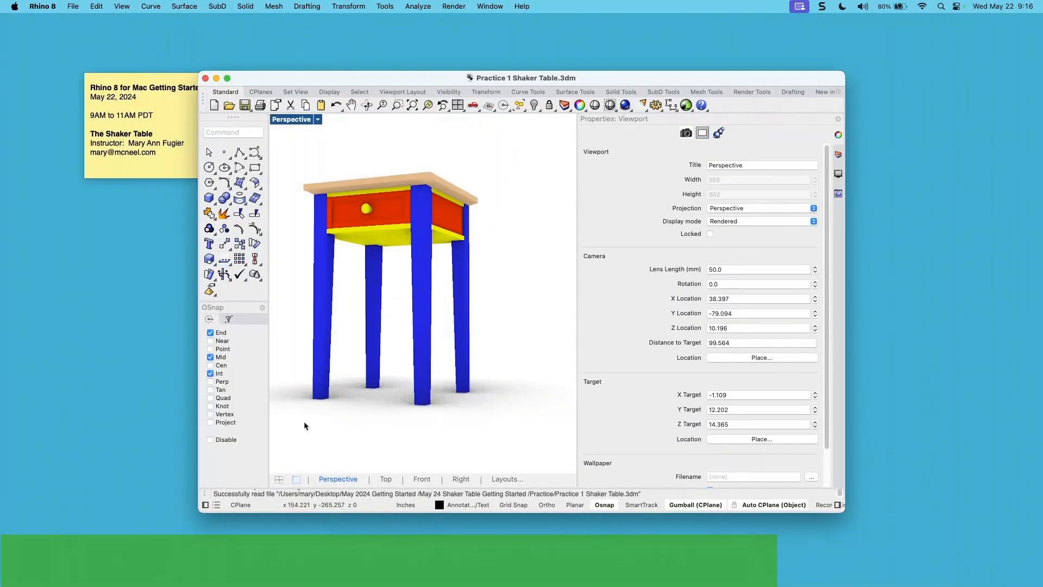
double_click(397, 79)
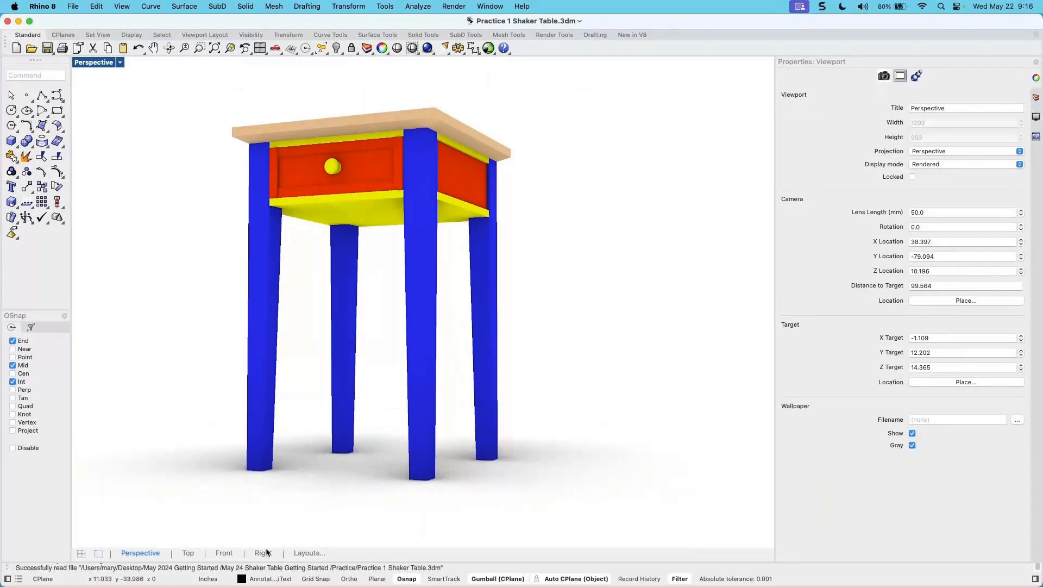
scroll(268, 477, "up", 2)
scroll(236, 521, "down", 2)
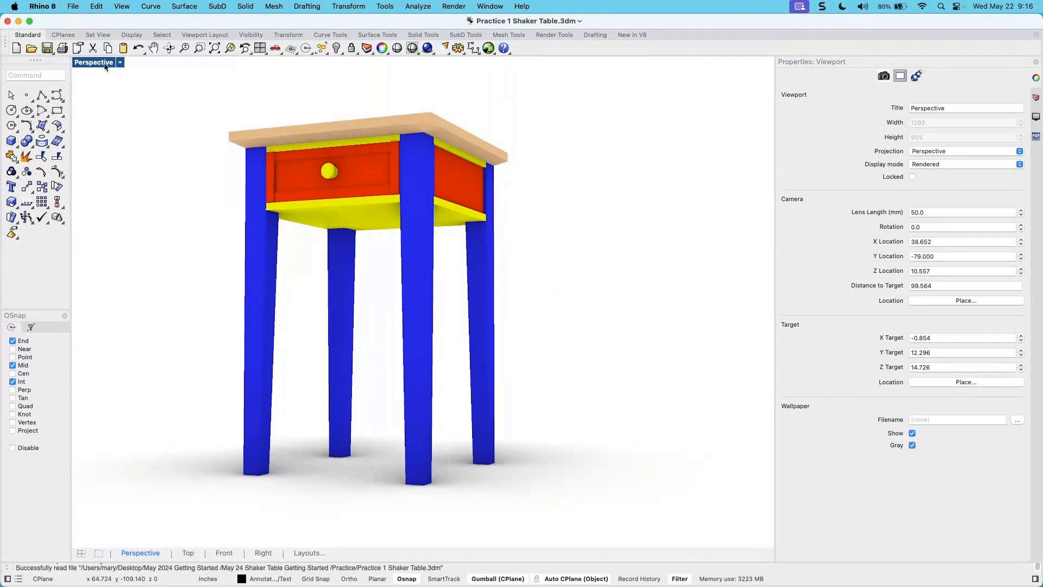
Open the layouts and look through Page 1, Page 2 and Page 3, ending back on Page 1
left_click(309, 553)
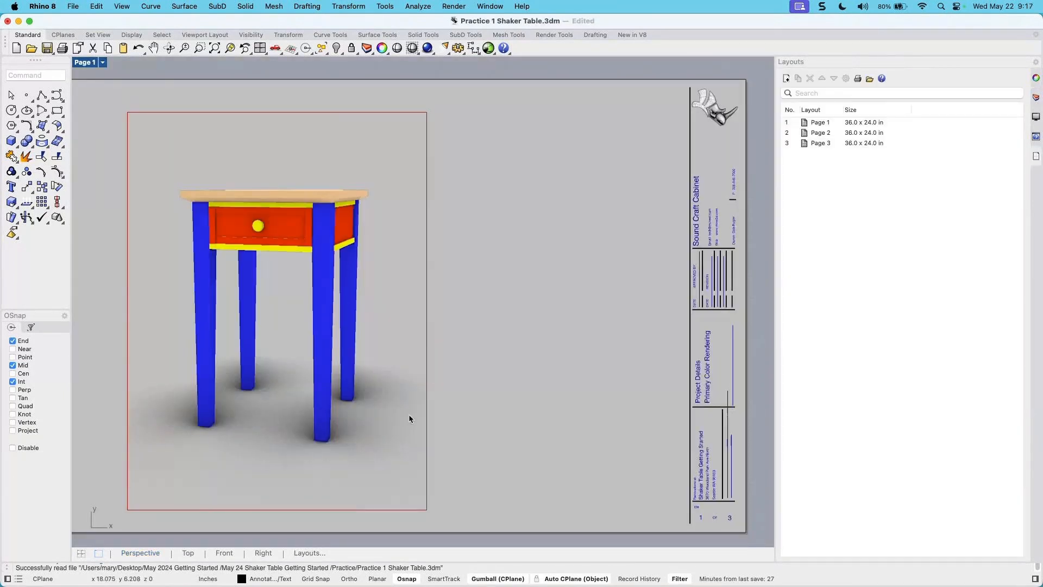
mouse_move(480, 416)
right_mouse_down()
mouse_move(512, 418)
mouse_move(501, 415)
right_mouse_up()
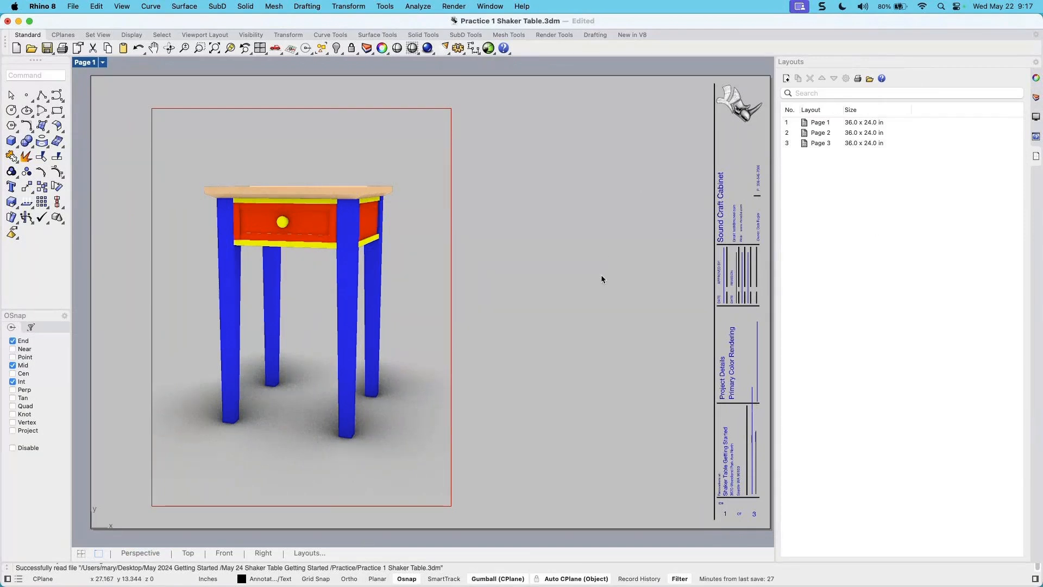
right_click_drag(605, 275, 597, 278)
left_click(830, 125)
left_click(822, 134)
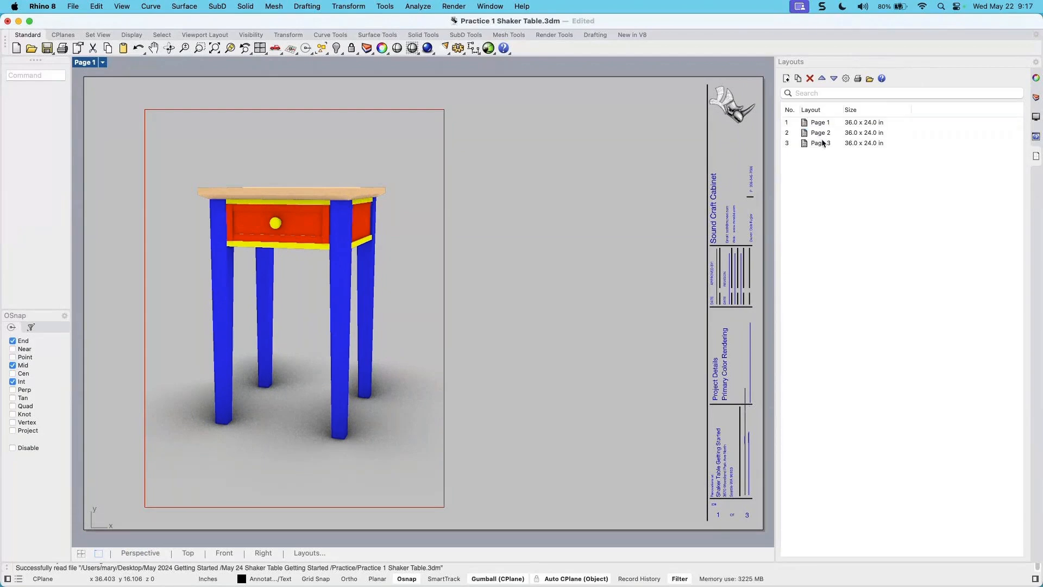
double_click(823, 143)
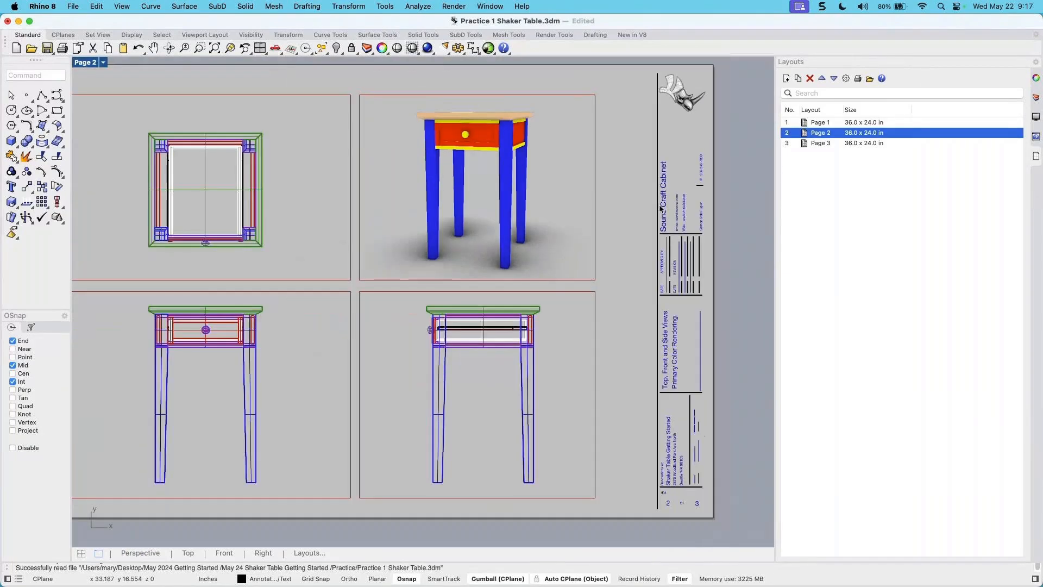
double_click(823, 144)
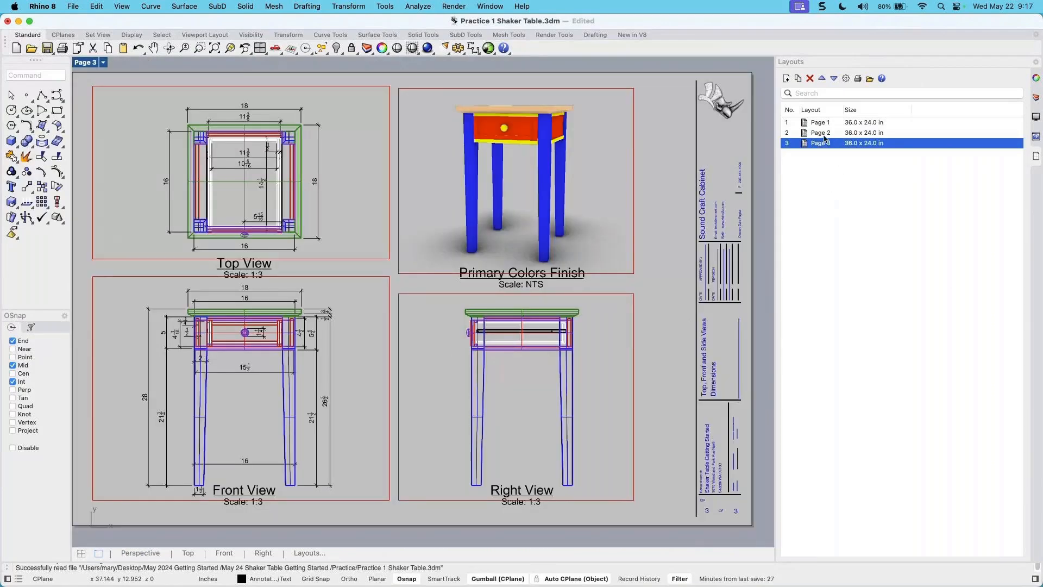
left_click(825, 135)
double_click(824, 136)
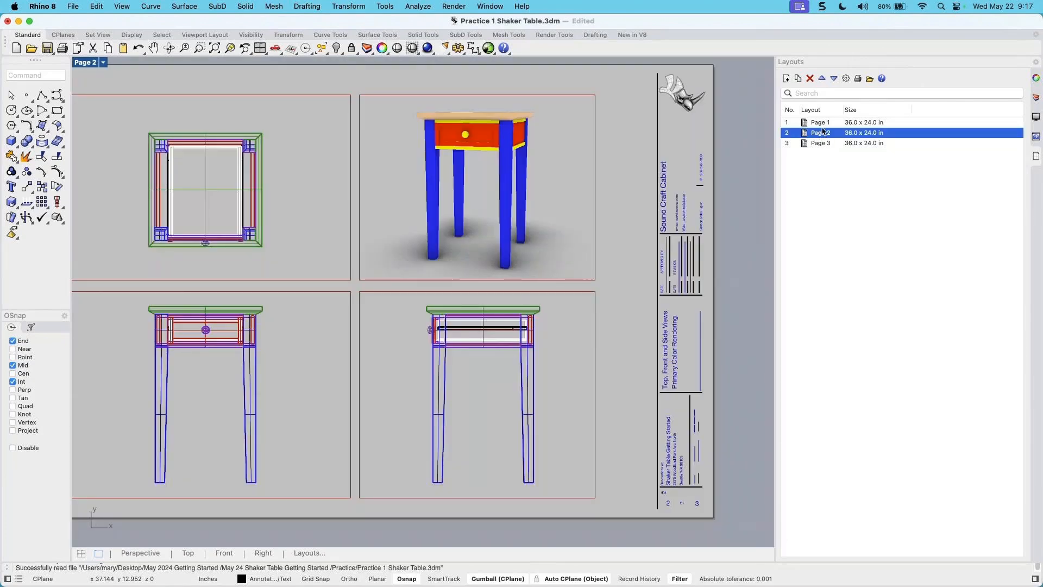
double_click(823, 125)
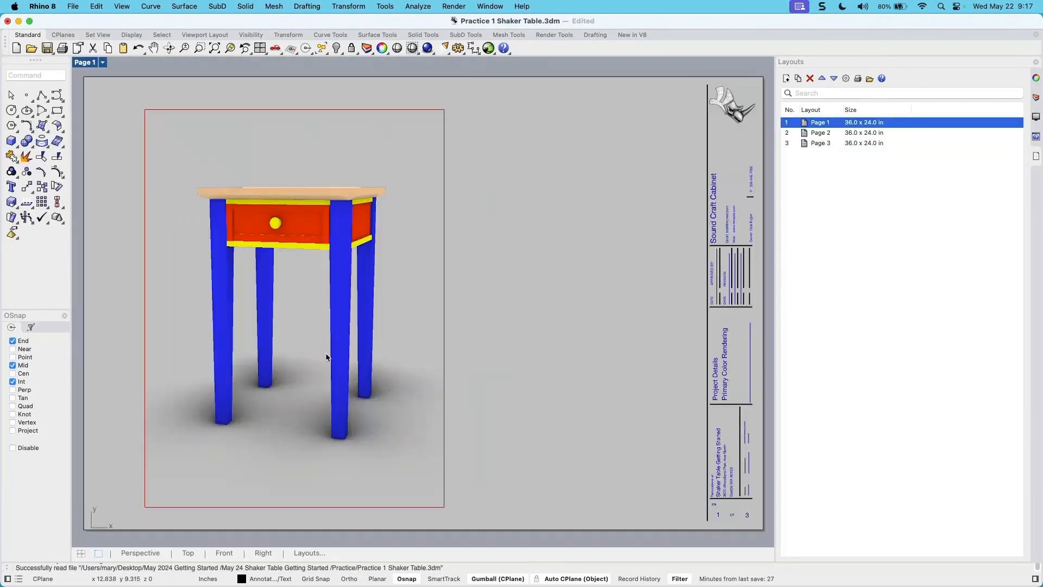
Open the Print setup for Rhino PDF and preview the three layouts selected for multiple-layout printing
left_click(62, 49)
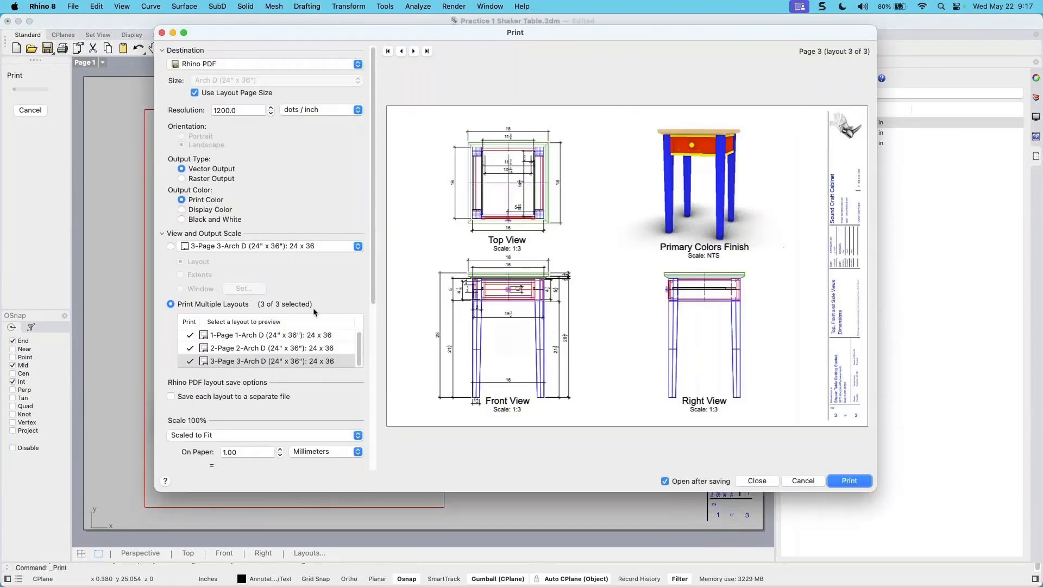
left_click(262, 335)
left_click(262, 349)
left_click(262, 361)
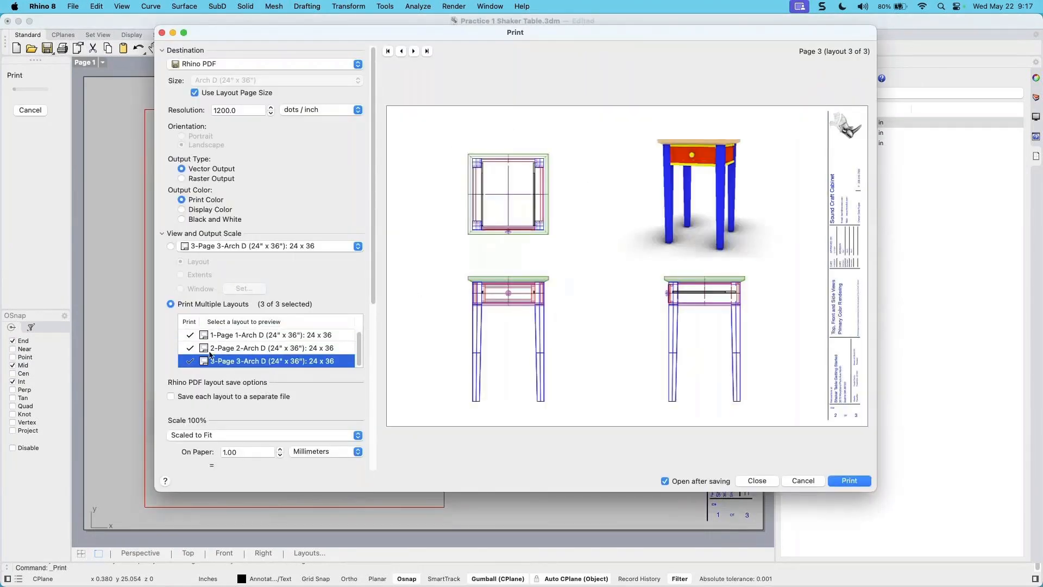
Switch the output to the single Page 3 layout and try to export it as a PDF
left_click(171, 246)
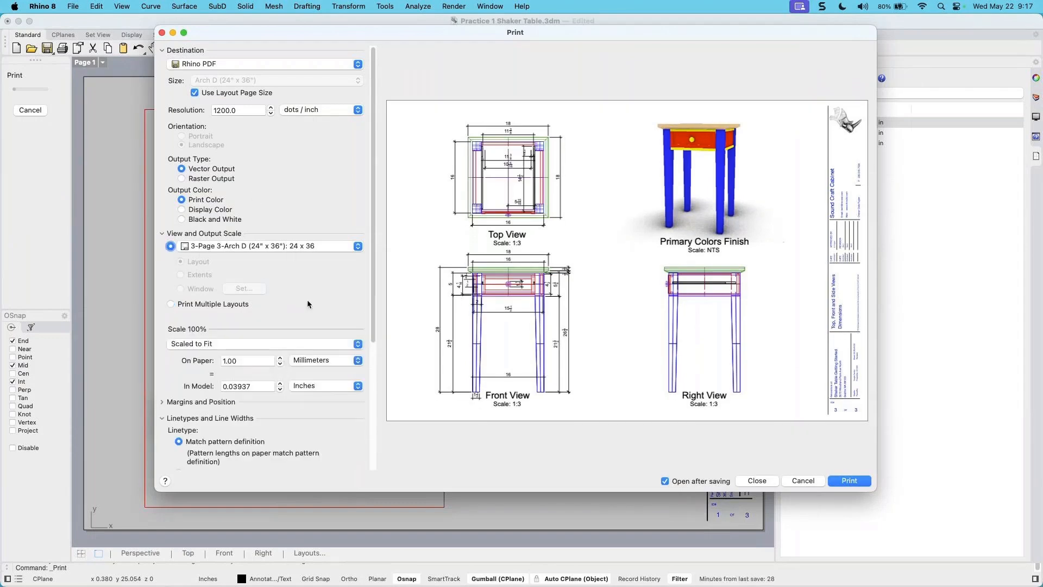
left_click(848, 481)
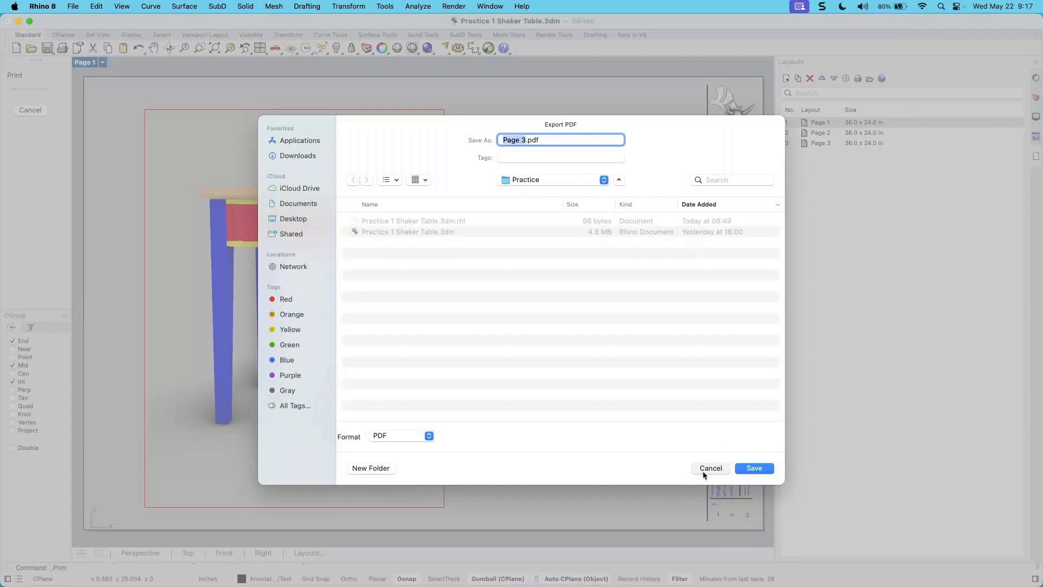
left_click(708, 469)
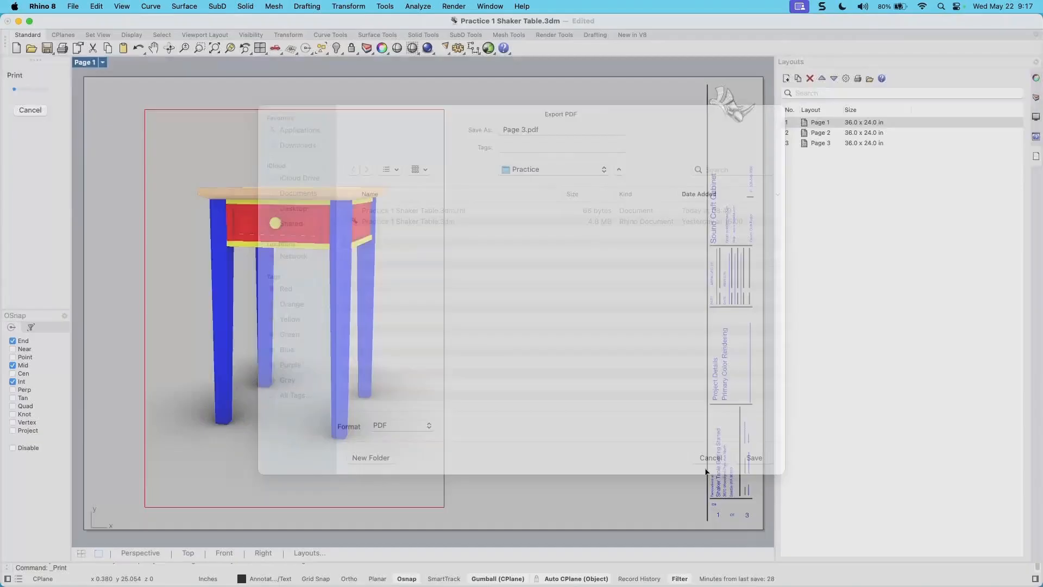
Compare the table in the Perspective view with its Page 1 layout, returning to Perspective
left_click(170, 551)
mouse_move(442, 424)
right_mouse_down()
mouse_move(405, 433)
mouse_move(435, 437)
right_mouse_up()
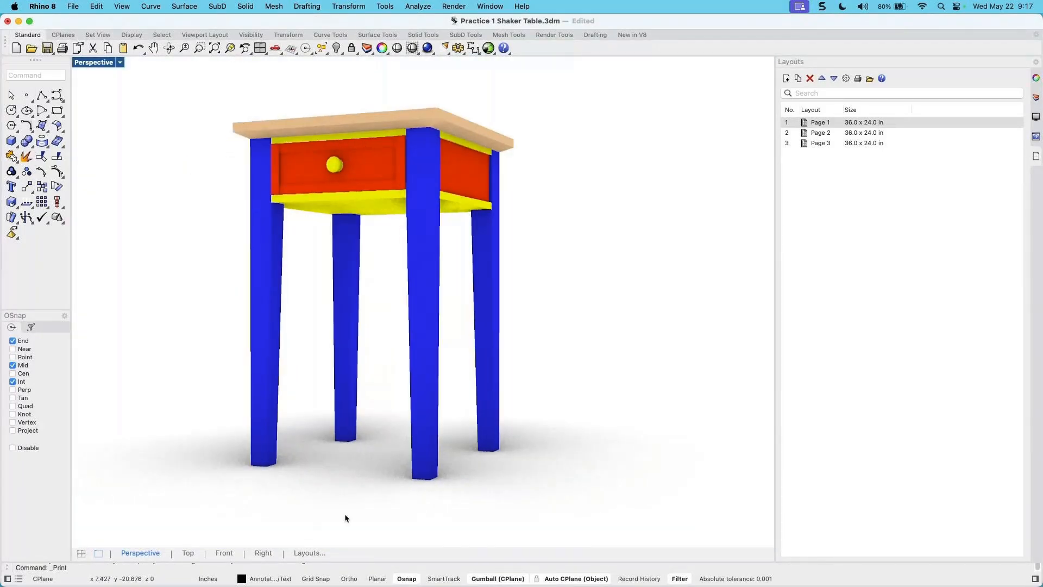
left_click(310, 552)
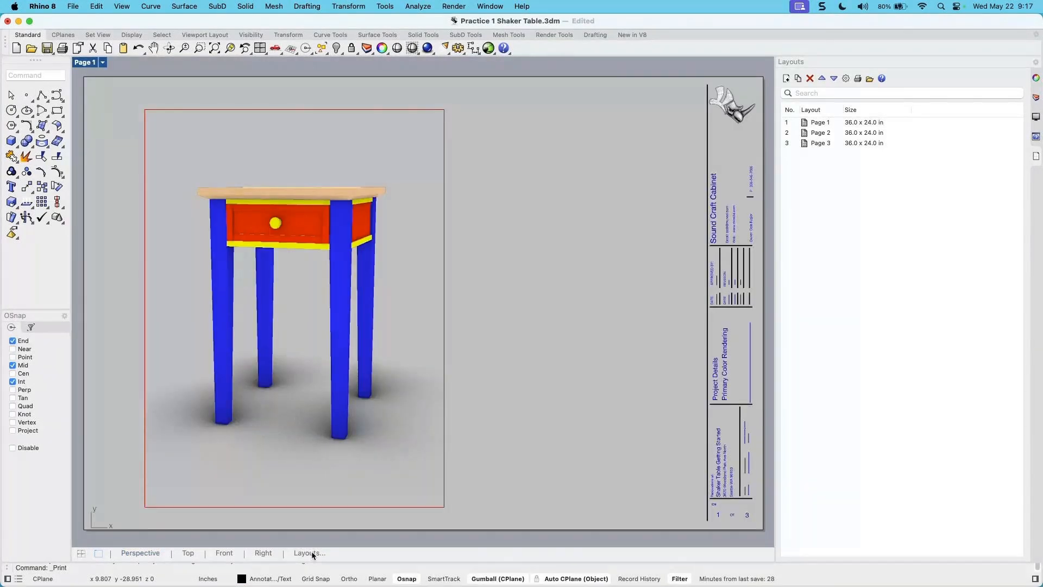
left_click(140, 553)
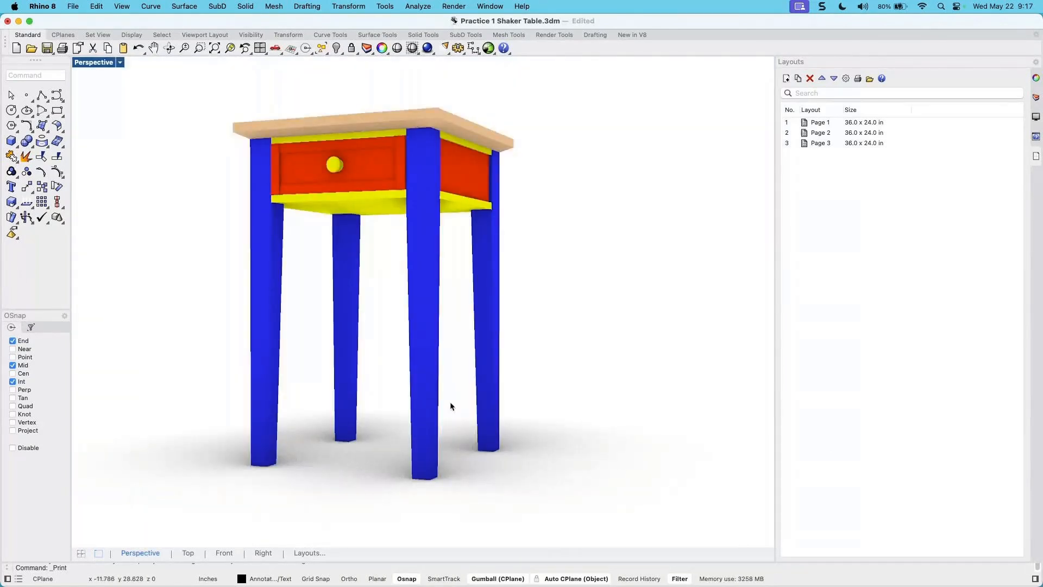
Display the layer list, turn on the Dimensions layer in the Perspective model view, and turn it off again
left_click(1037, 98)
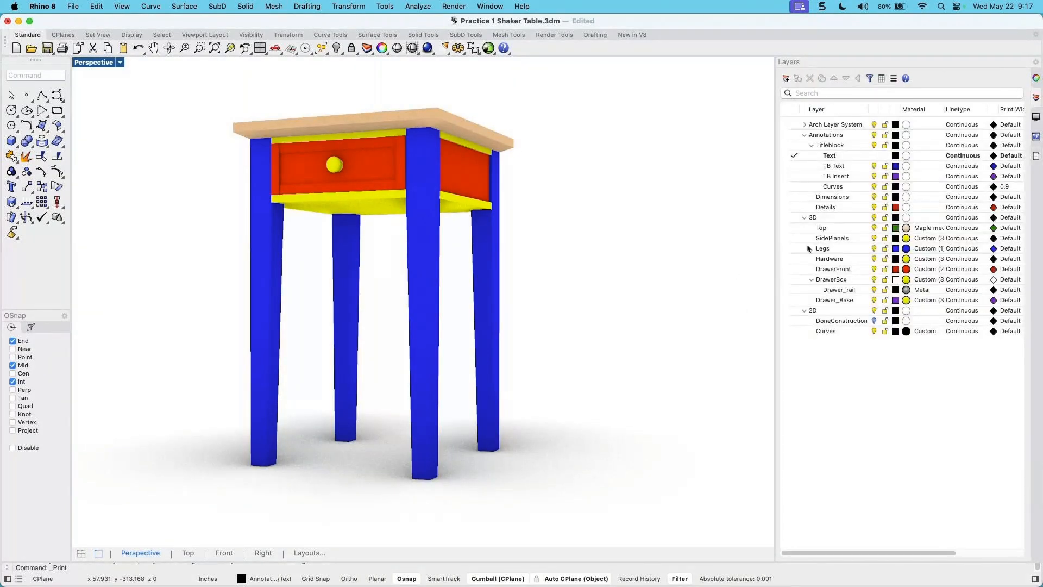
left_click(837, 199)
left_click_drag(845, 555, 912, 556)
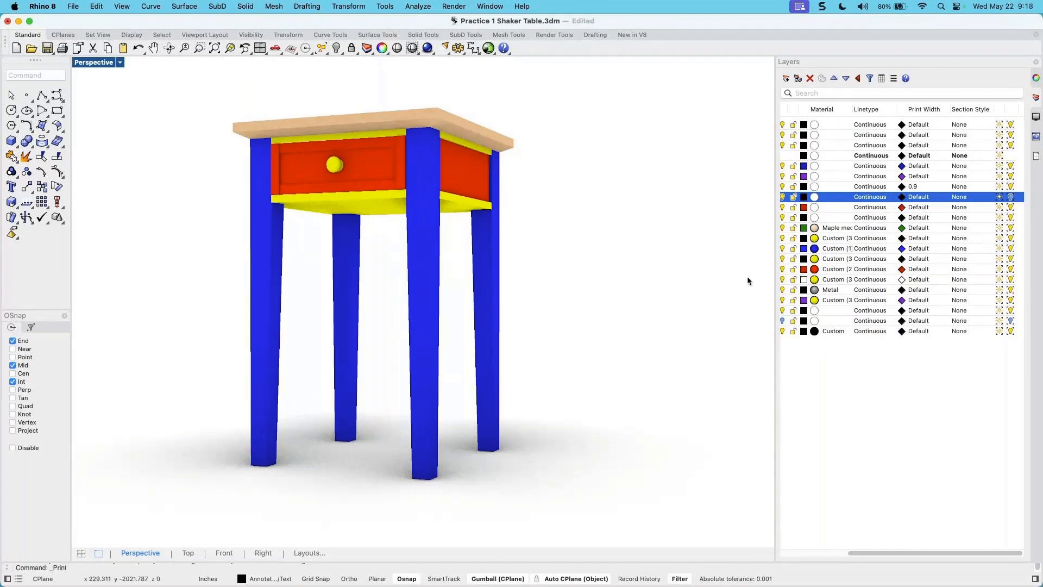
left_click(1011, 198)
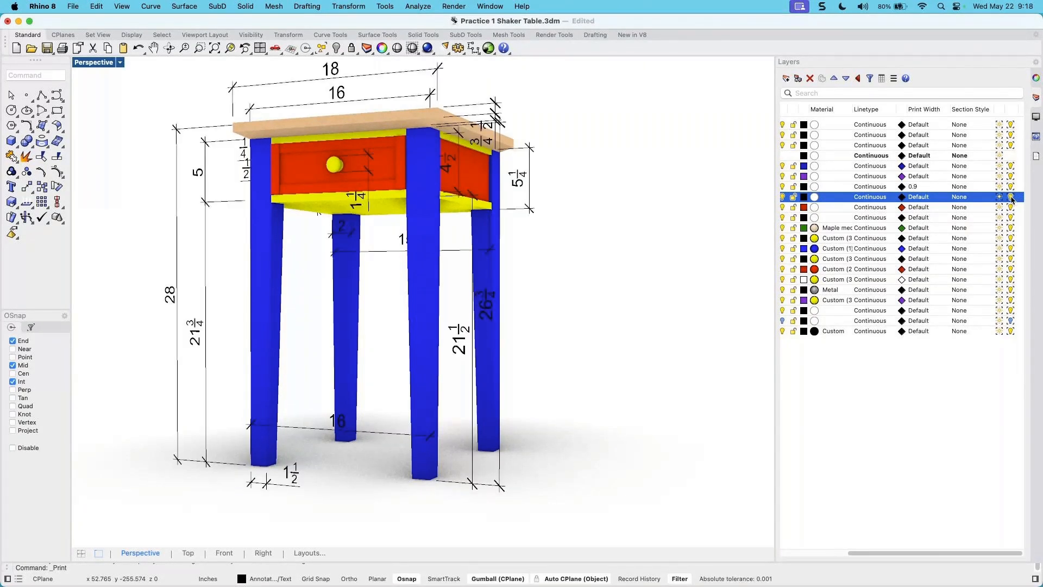
left_click(1011, 198)
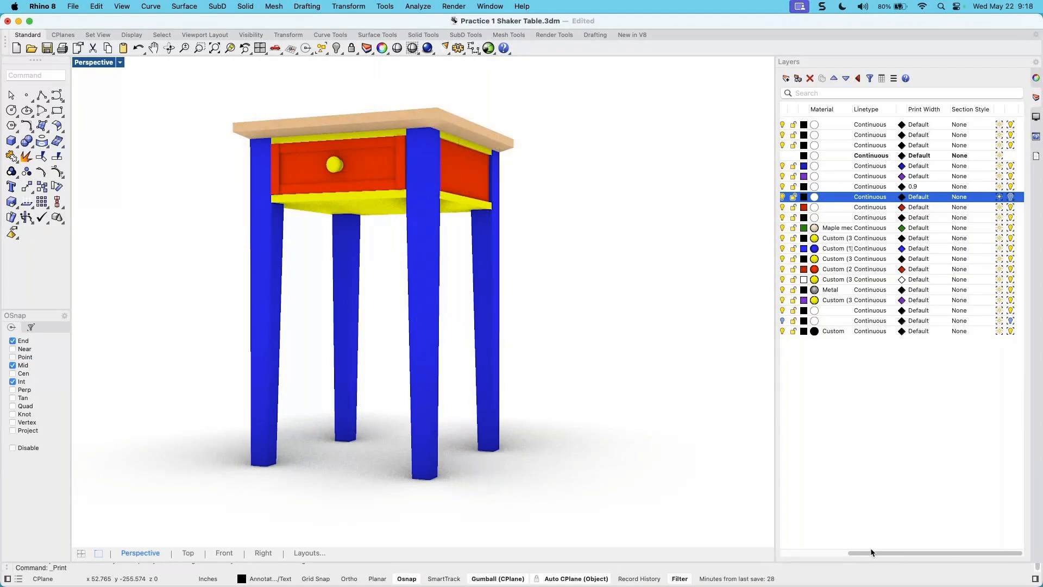
left_click_drag(869, 553, 802, 553)
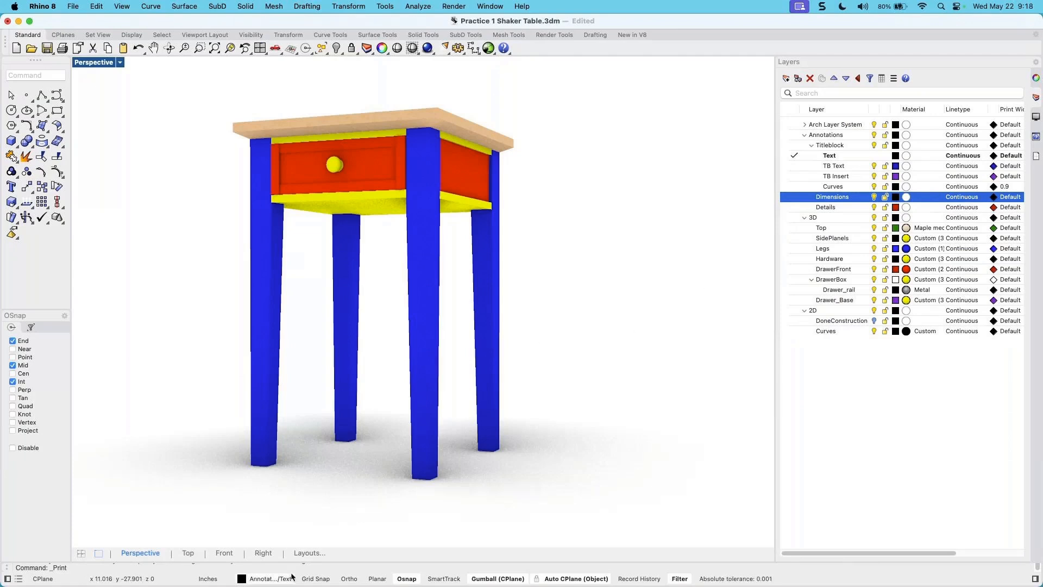
View the dimensioned Page 3 layout and return to the Perspective view
left_click(303, 556)
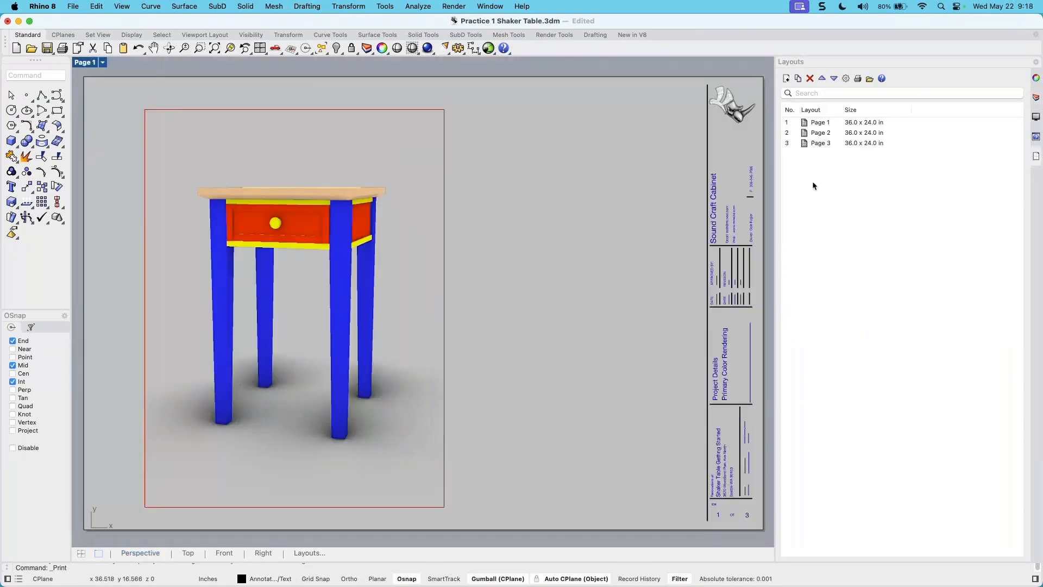
left_click(840, 142)
double_click(841, 143)
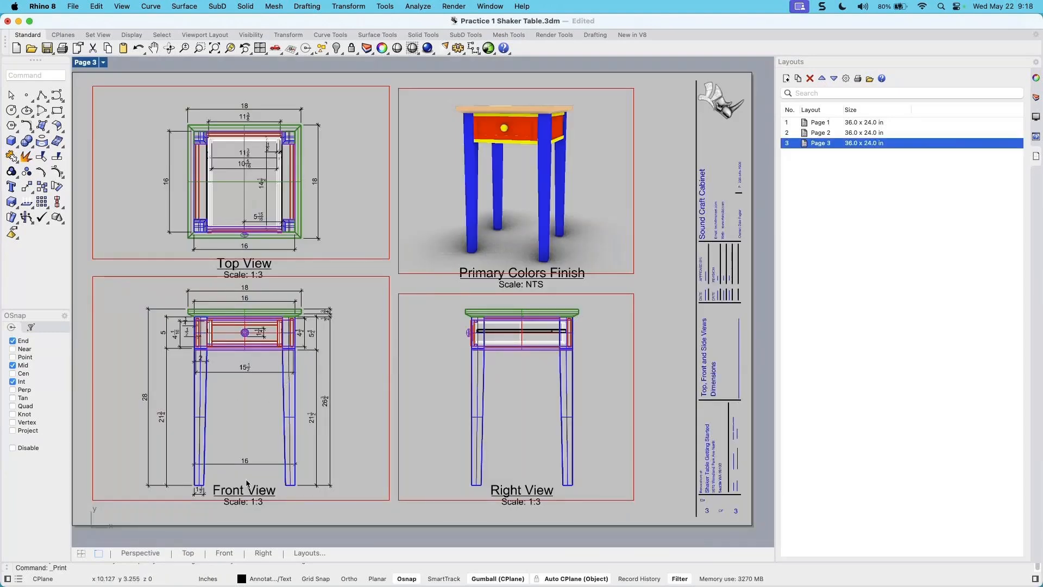
left_click(141, 553)
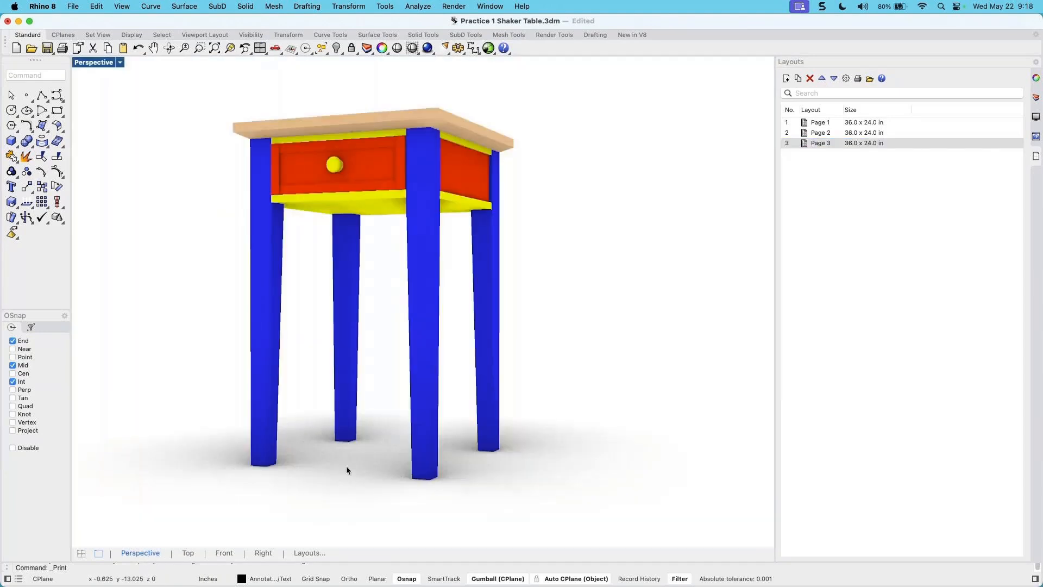
right_click_drag(392, 462, 380, 465)
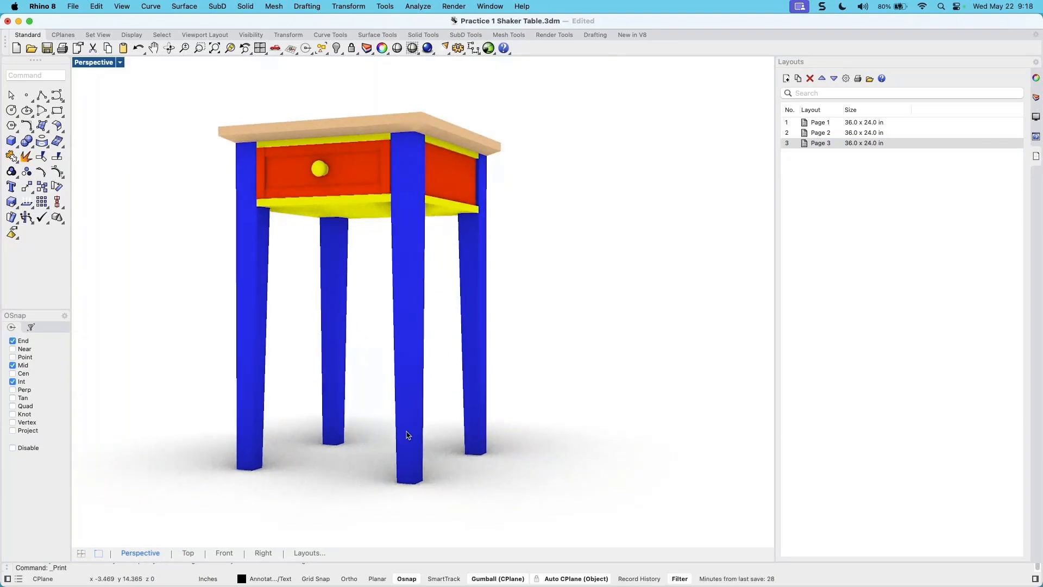
right_click_drag(496, 400, 503, 393, "shift")
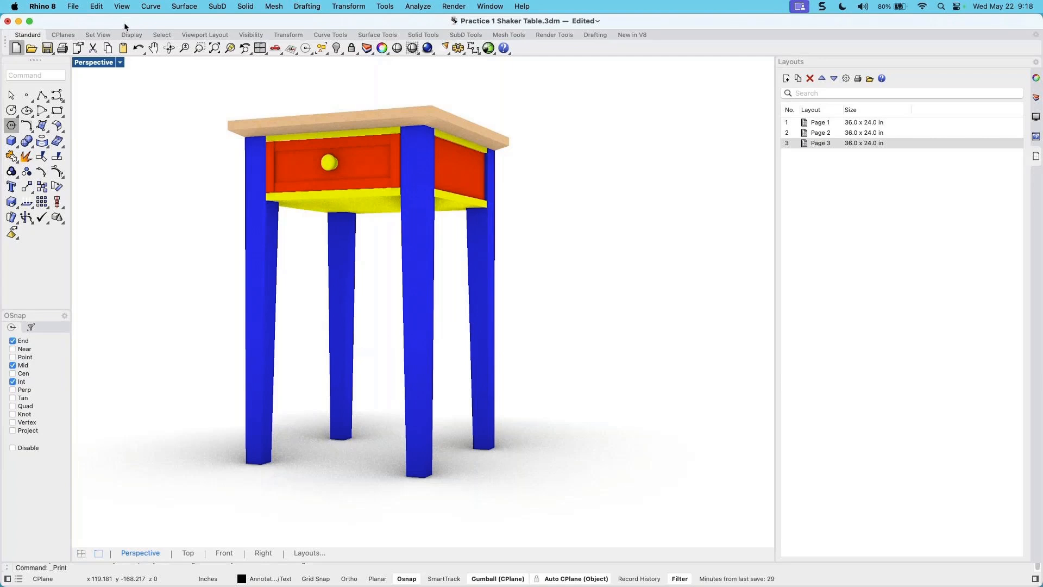
right_click_drag(123, 69, 171, 74, "shift")
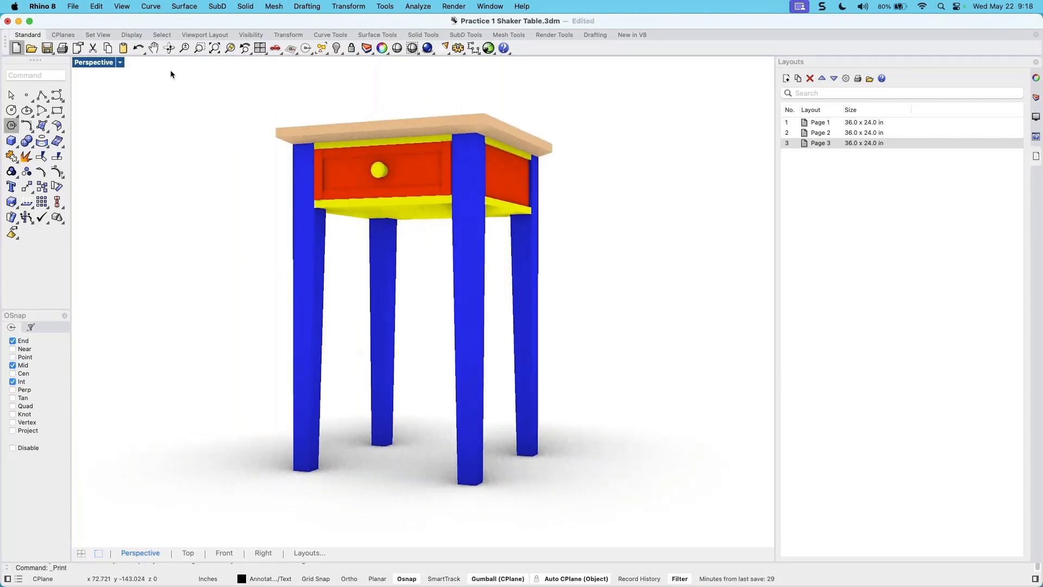
Examine the list of standard templates offered for starting a new model
left_click(75, 8)
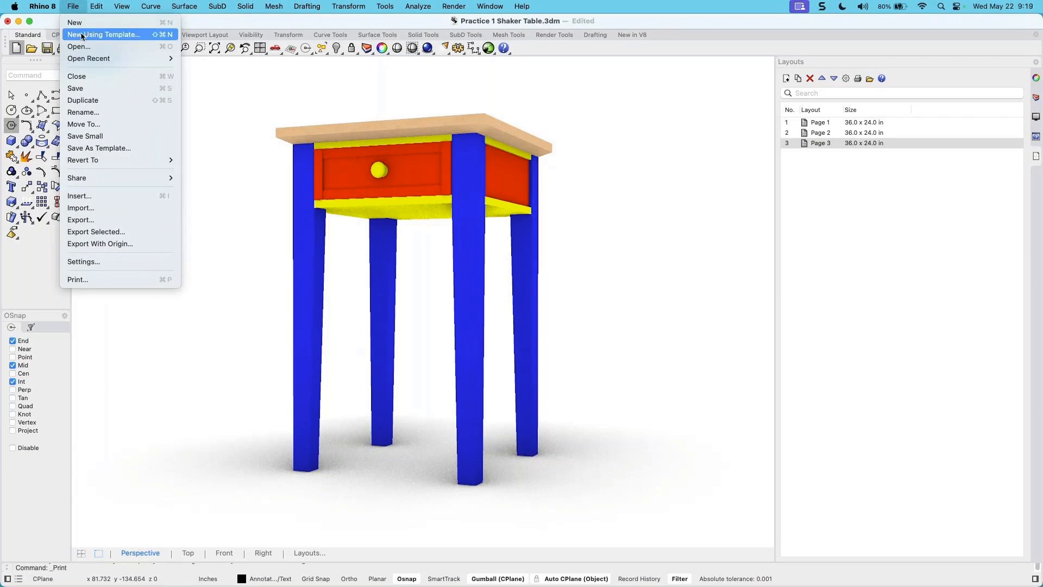
left_click(112, 35)
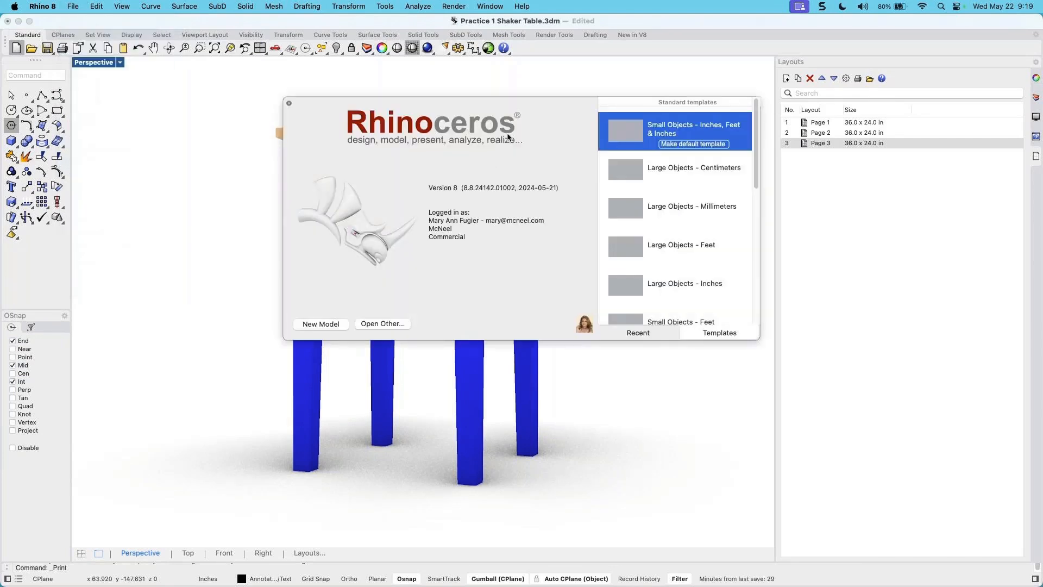
left_click_drag(553, 102, 422, 90)
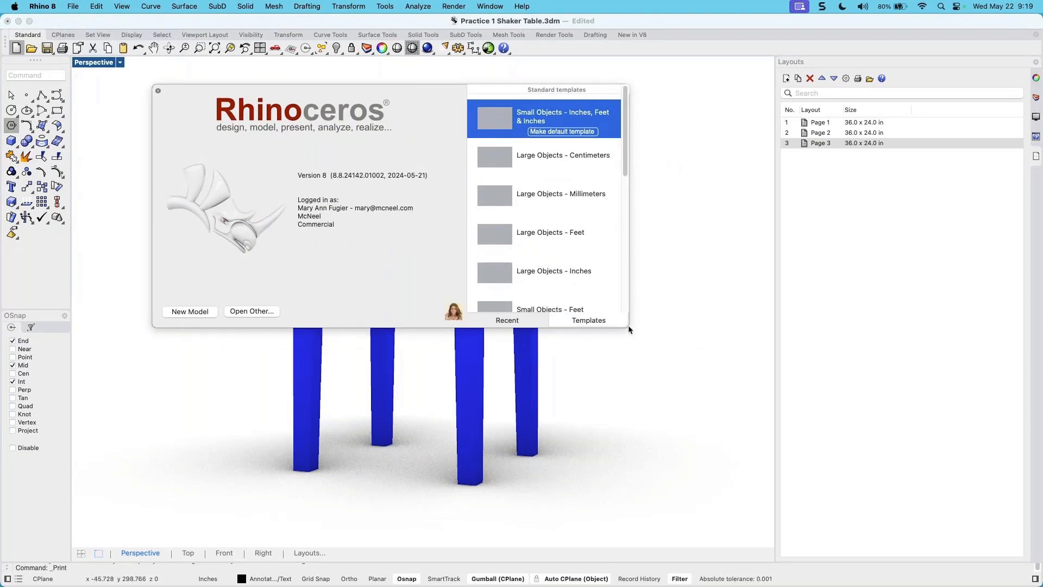
left_click_drag(627, 170, 647, 163)
scroll(547, 234, "down", 2)
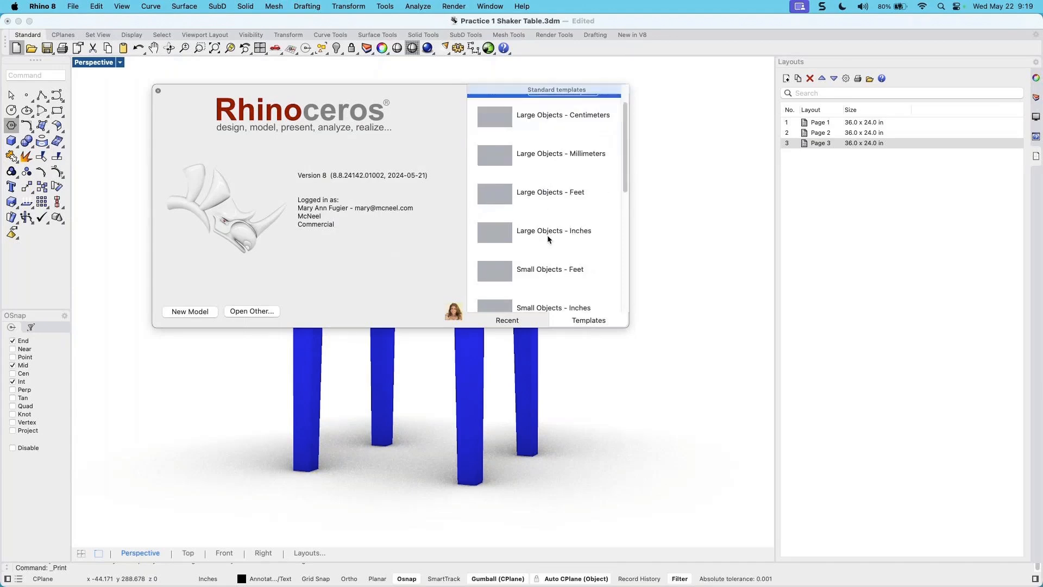
scroll(547, 234, "down", 3)
scroll(546, 235, "down", 1)
left_click(547, 264)
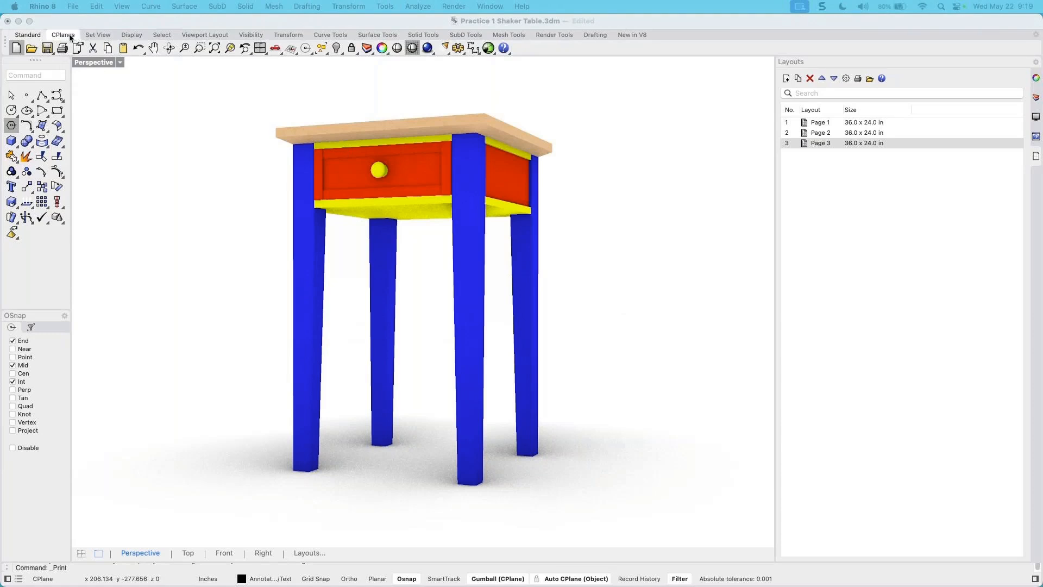
Create a new model from the Small Objects - Millimeters template
left_click(74, 6)
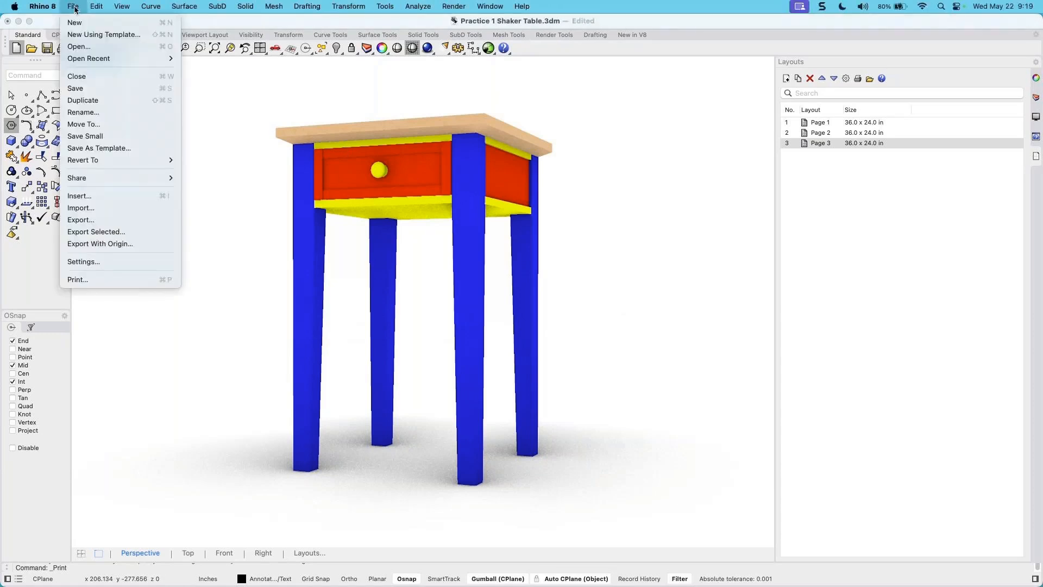
left_click(103, 35)
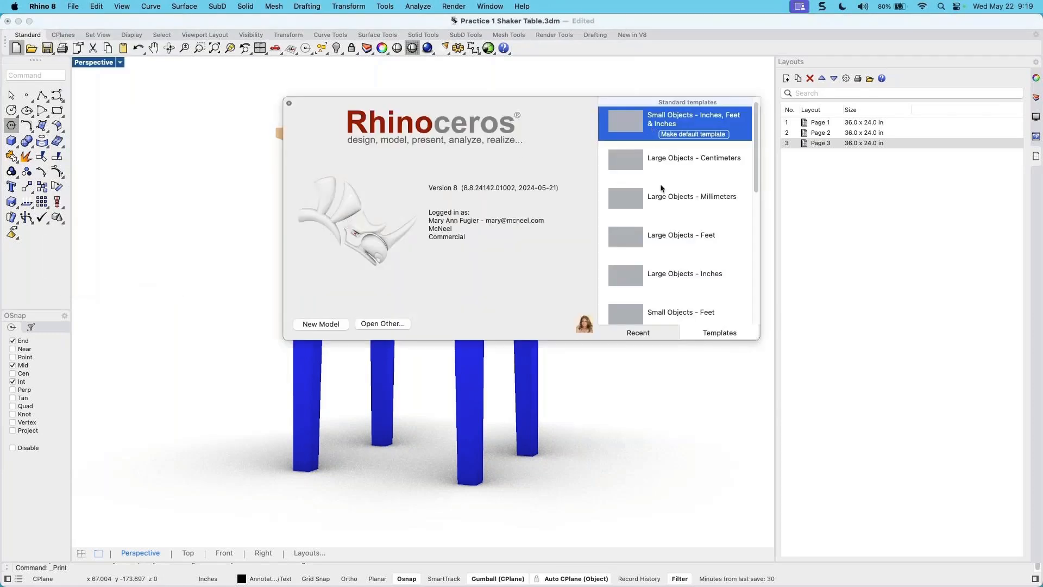
scroll(662, 223, "down", 3)
scroll(700, 318, "down", 3)
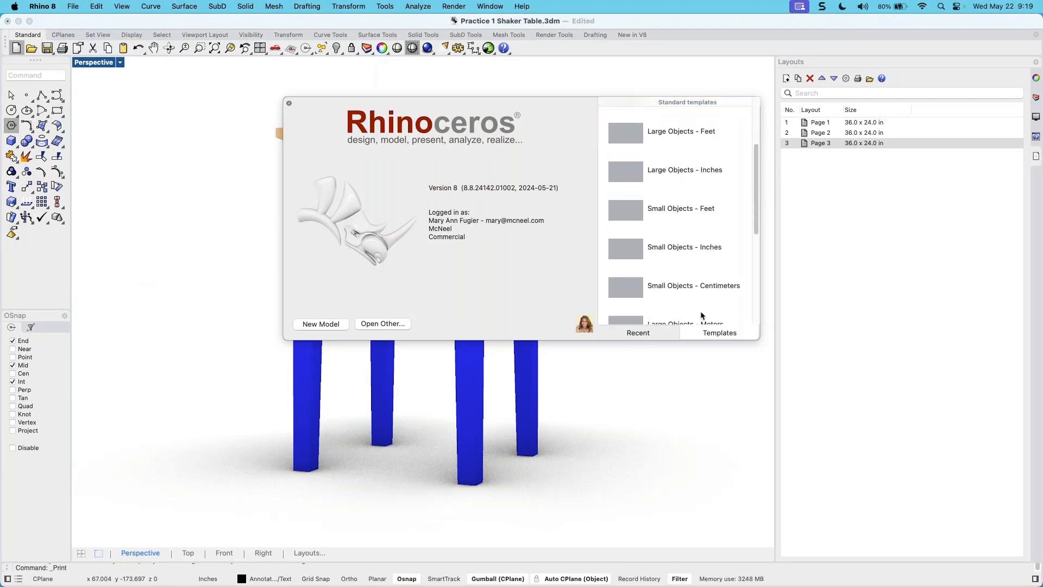
scroll(685, 300, "down", 1)
left_click(676, 298)
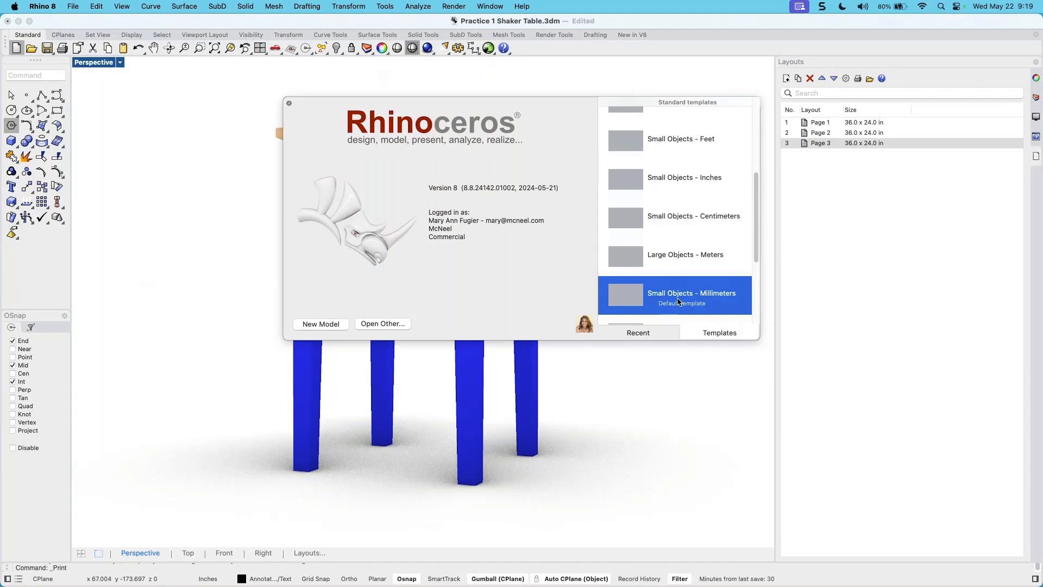
double_click(678, 302)
Look over the new model's Top and Perspective viewports and examine the available solid, surface and curve commands, including the Line variants
right_click_drag(313, 166, 242, 210)
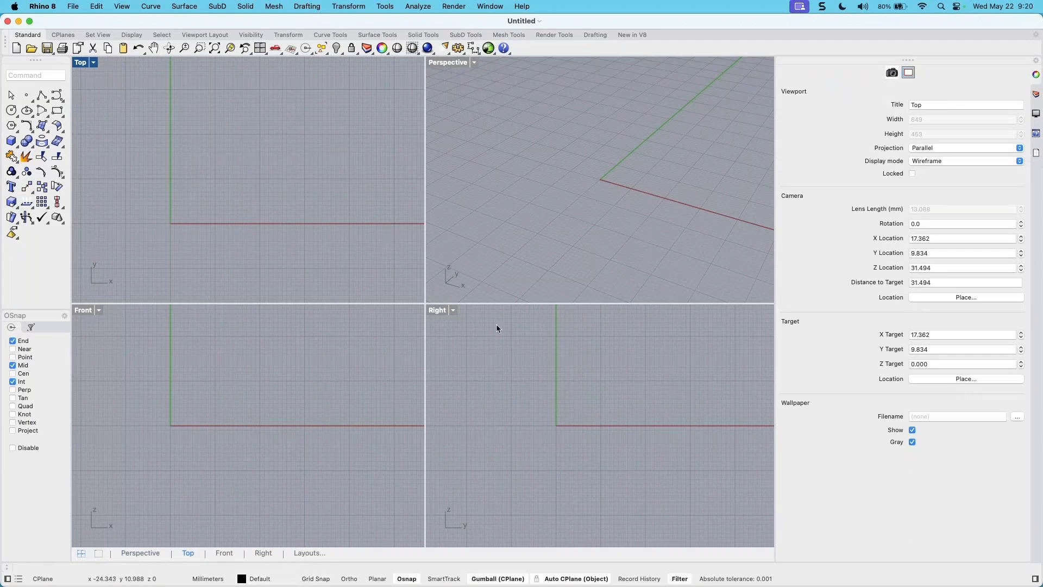
right_click_drag(675, 189, 554, 253)
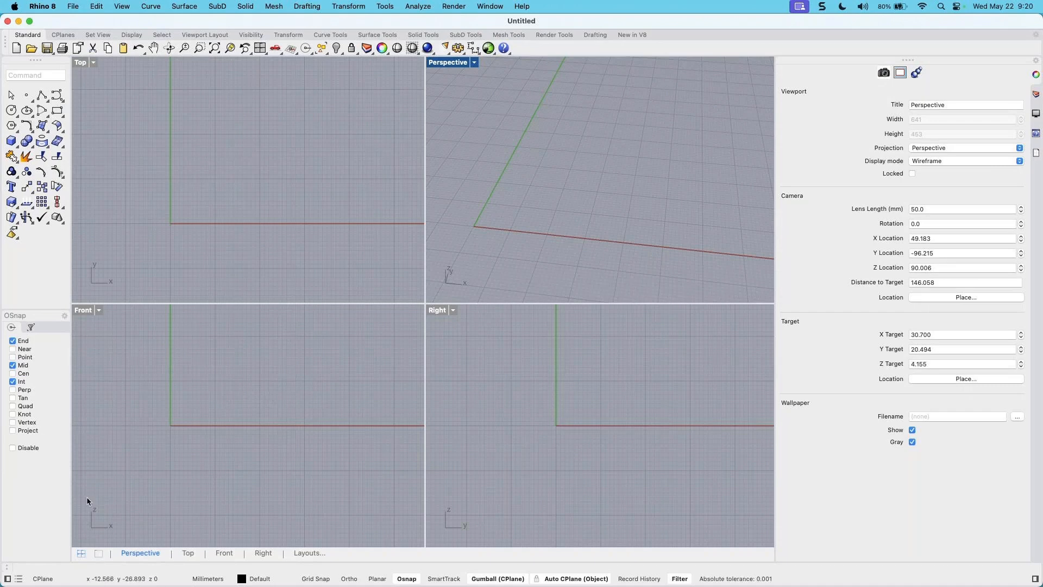
left_click(74, 7)
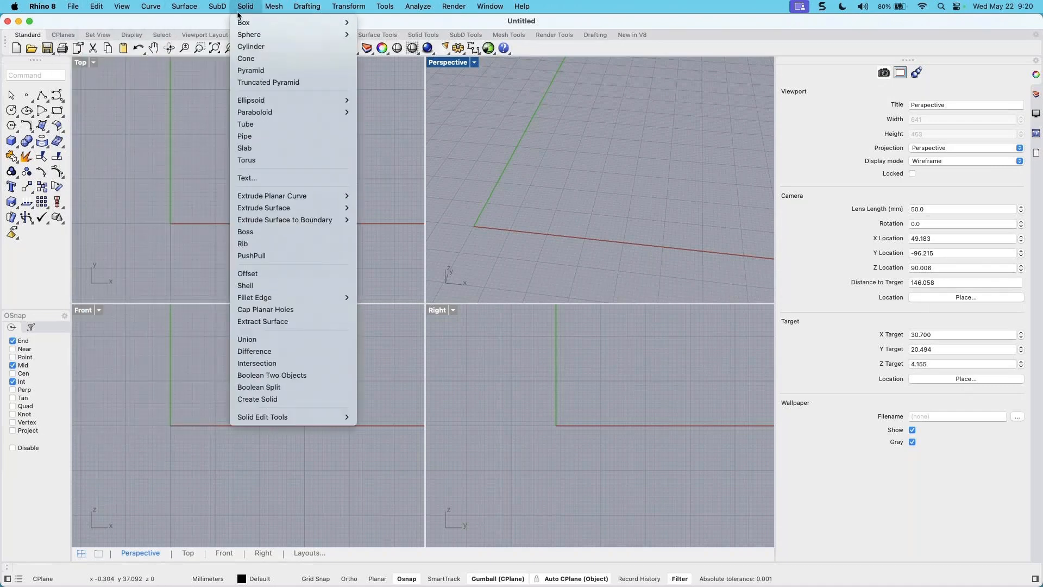
mouse_move(302, 12)
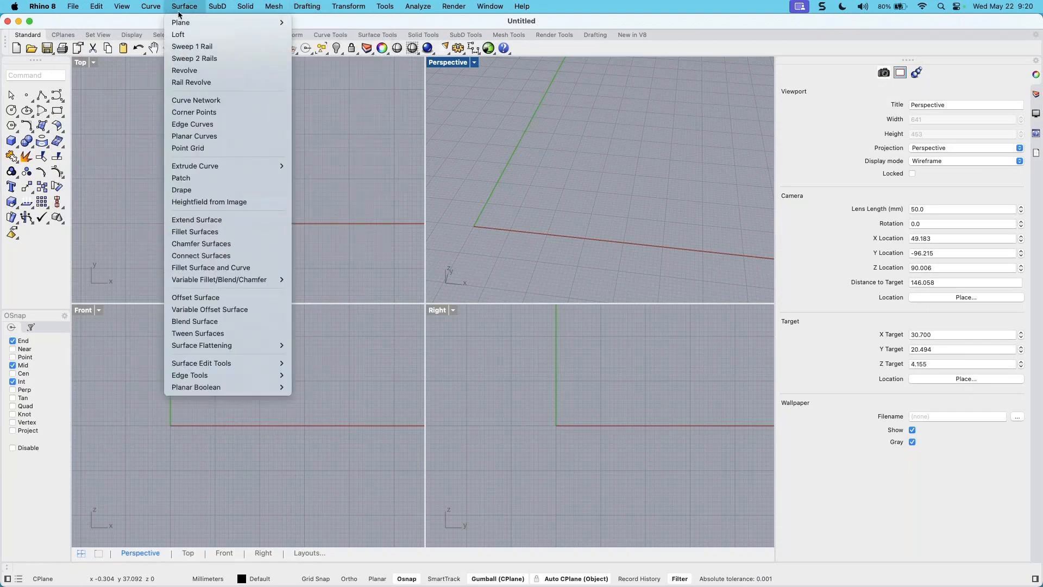
mouse_move(156, 12)
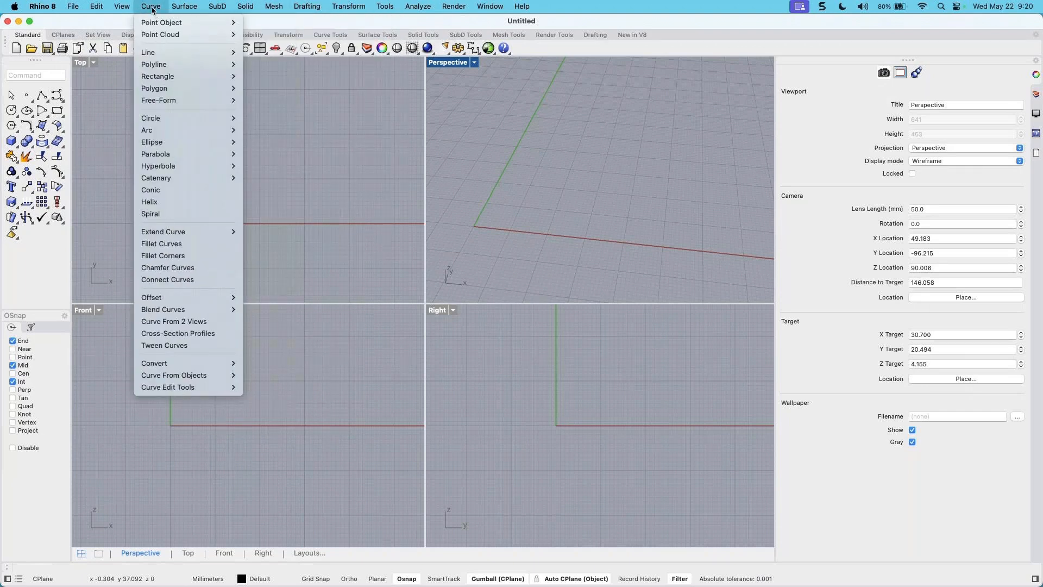
mouse_move(163, 52)
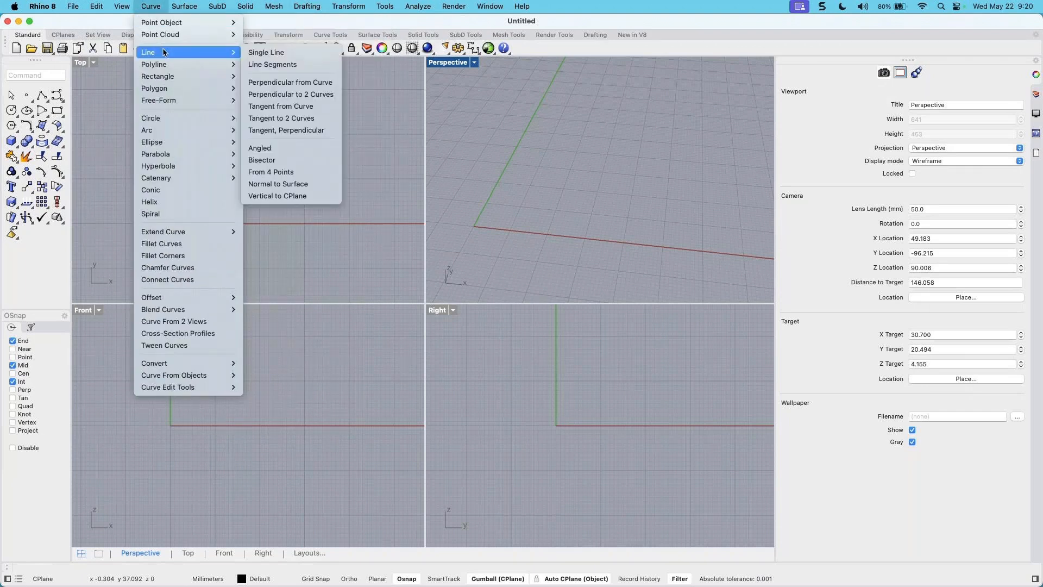
mouse_move(233, 63)
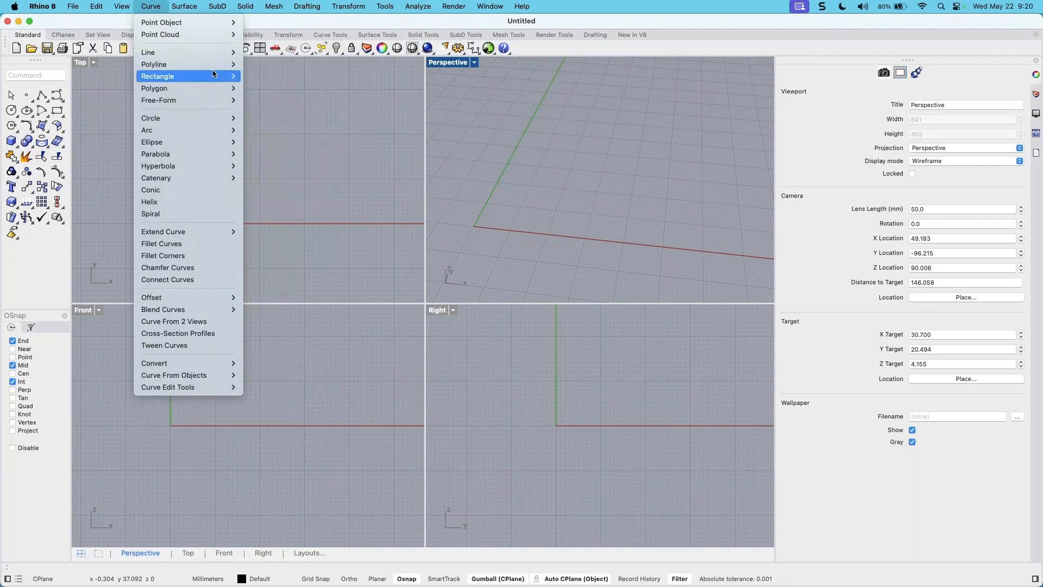
mouse_move(219, 14)
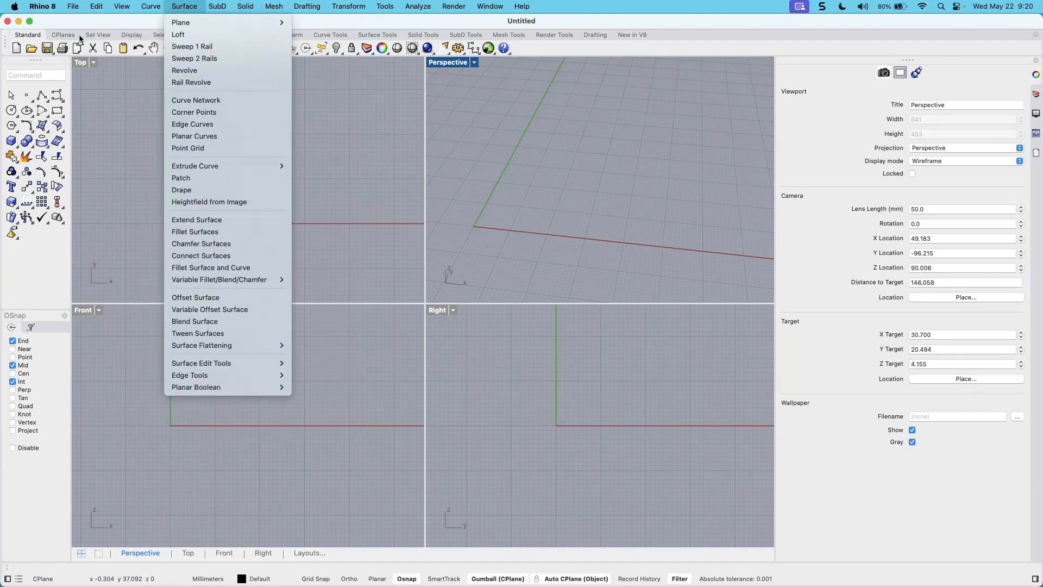
Start the Loft command by entering its name and cancel it at the curve selection
left_click(50, 75)
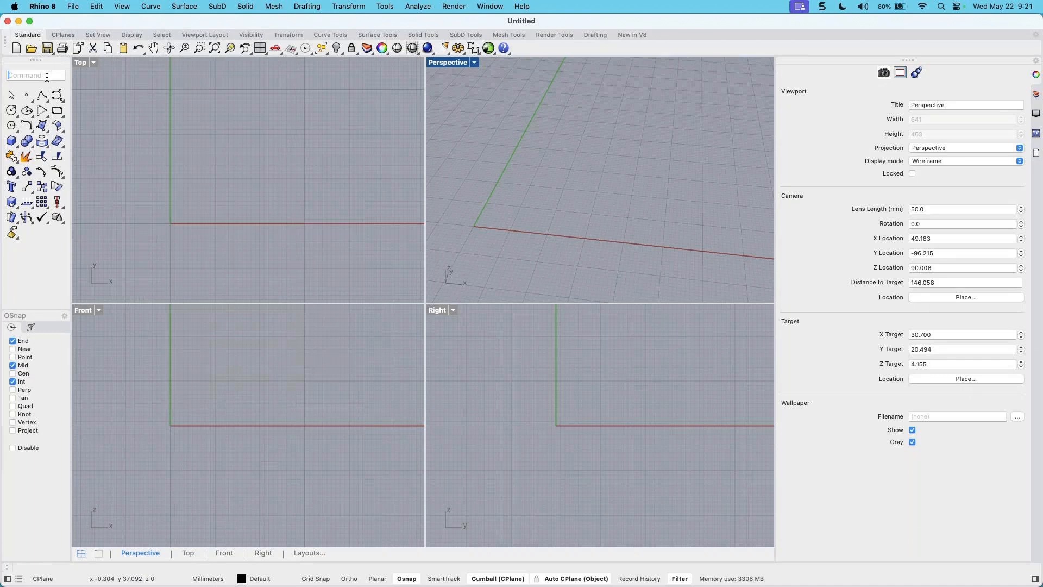
type("Lo")
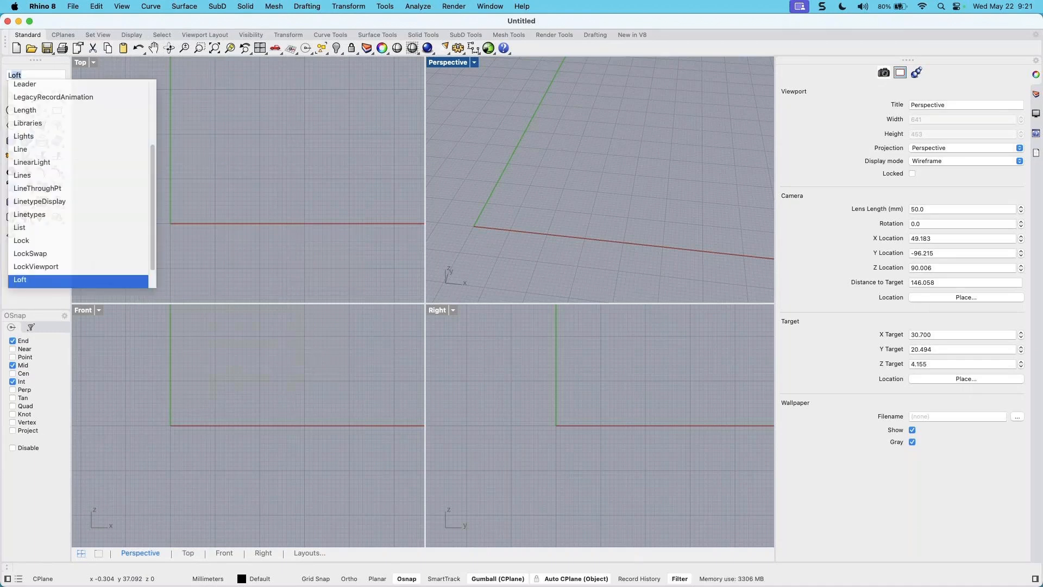
type("ft")
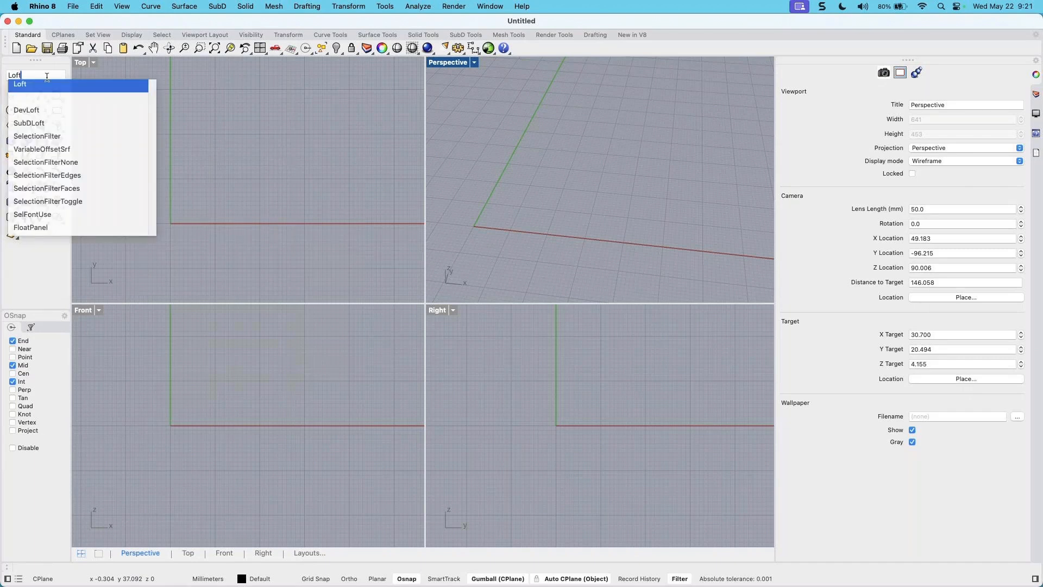
key("Return")
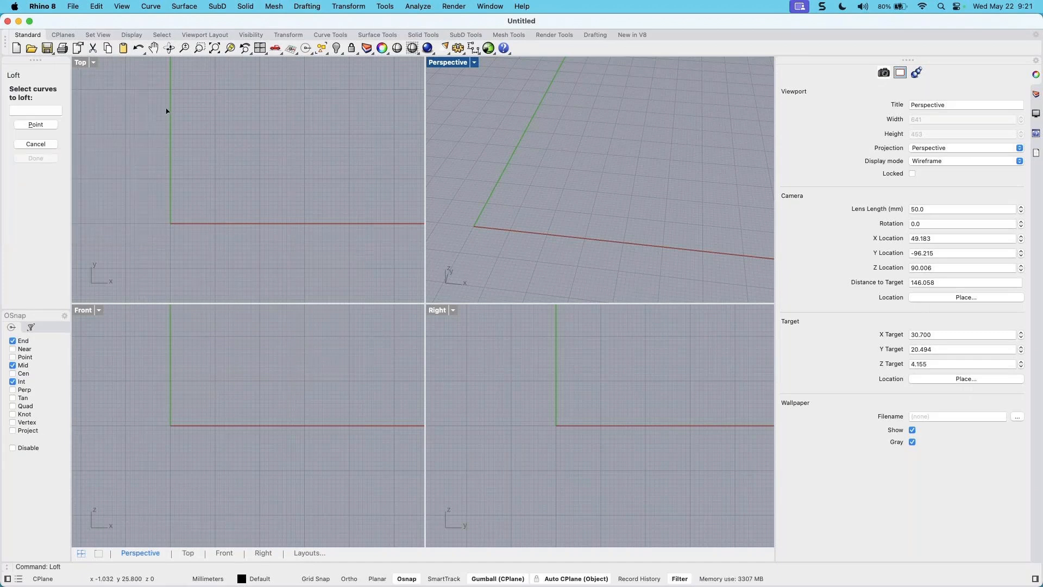
key("Escape")
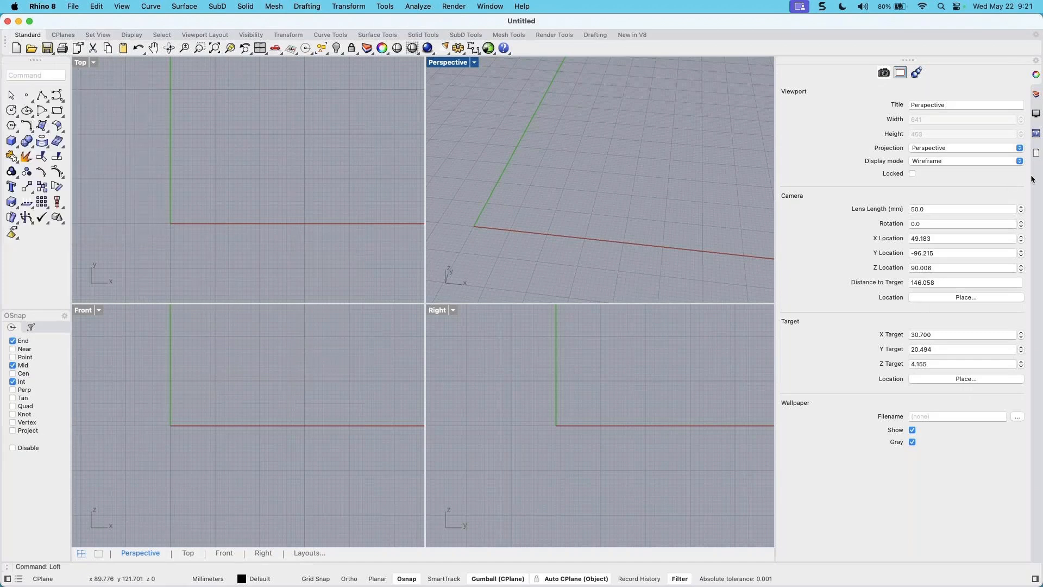
Display the Rhino help topics beside the viewports and apply the Default Window Layout
left_click(1037, 135)
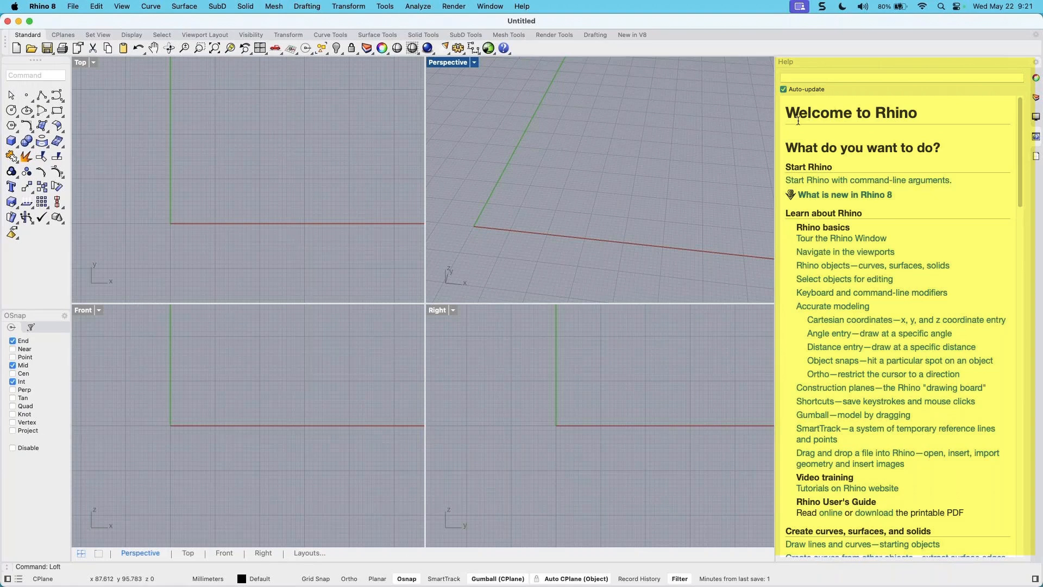
left_click(490, 6)
mouse_move(565, 299)
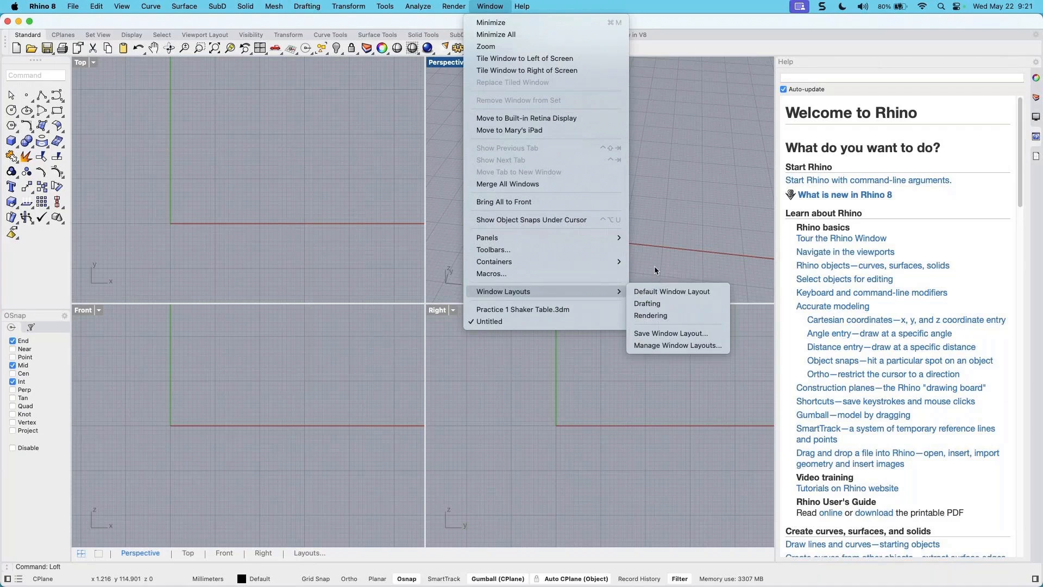
left_click(654, 292)
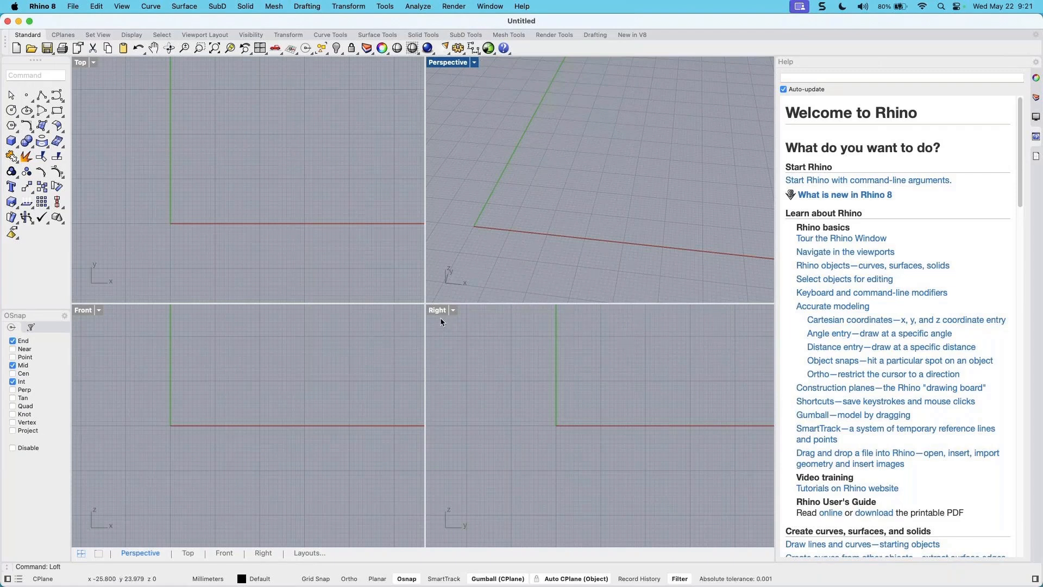
right_click_drag(599, 270, 584, 260)
scroll(494, 246, "up", 2)
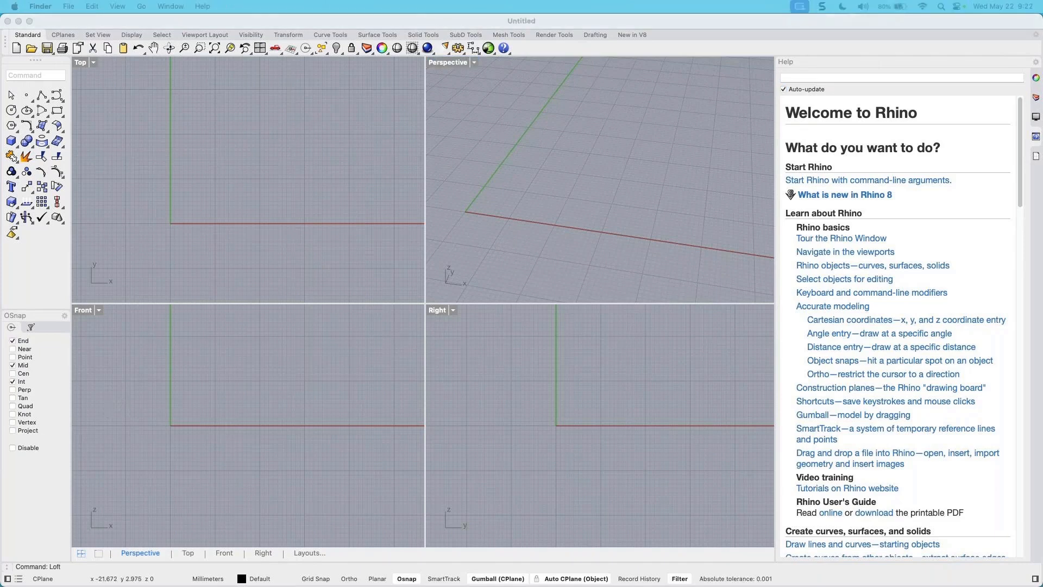
Switch to Finder and view the May 24 Shaker Table Getting Started folder in columns in a widened window
left_click_drag(0, 107, 249, 118)
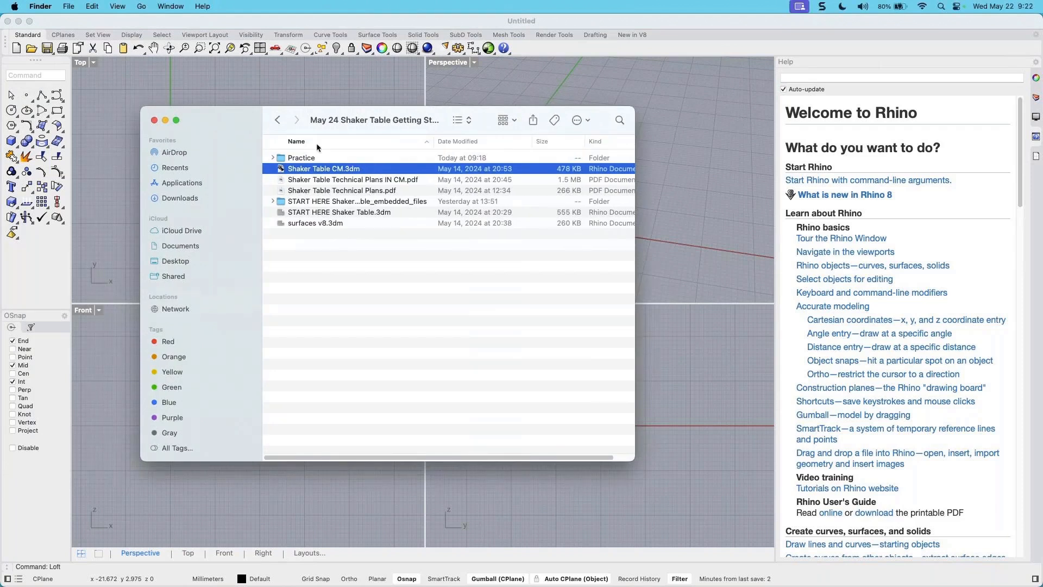
left_click(471, 125)
left_click(466, 137)
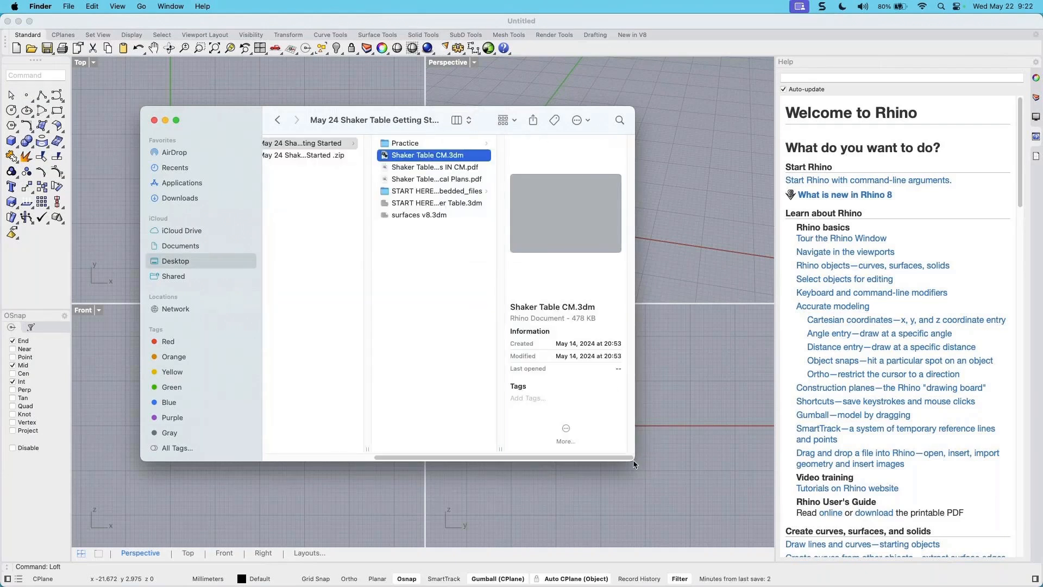
left_click_drag(211, 126, 197, 115)
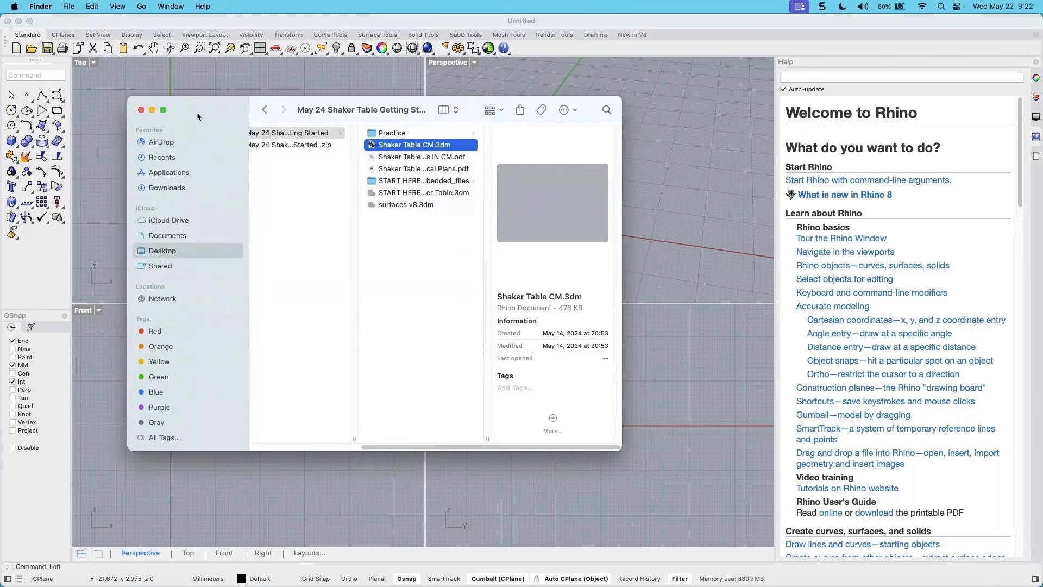
left_click_drag(126, 99, 45, 102)
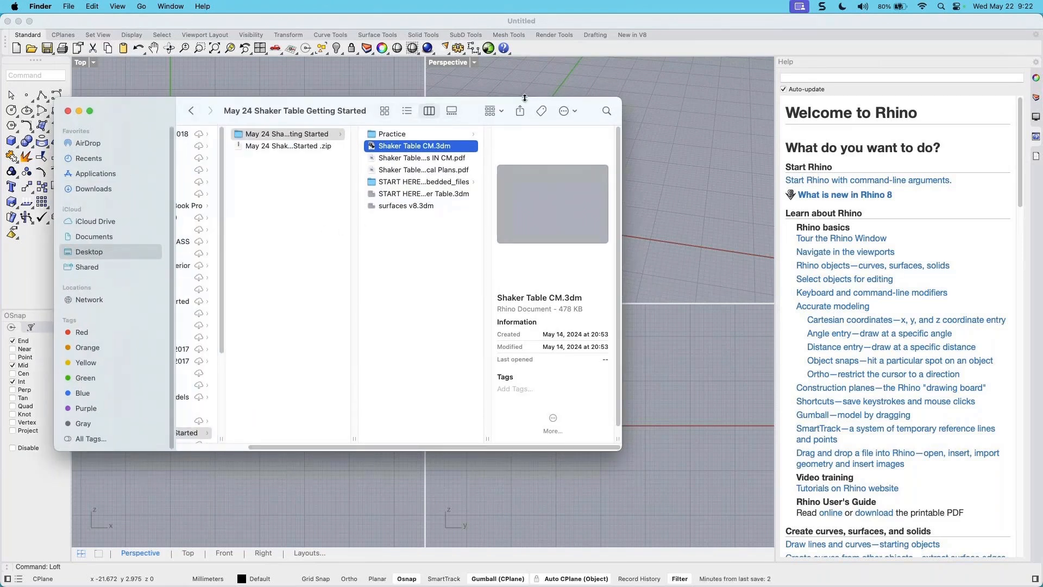
left_click_drag(155, 107, 0, 182)
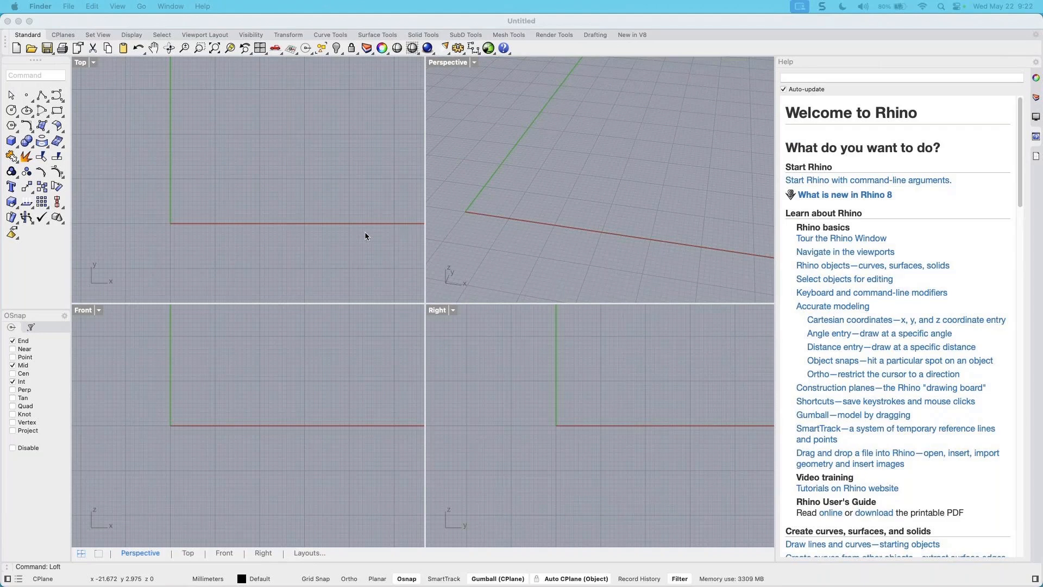
scroll(399, 123, "up", 2)
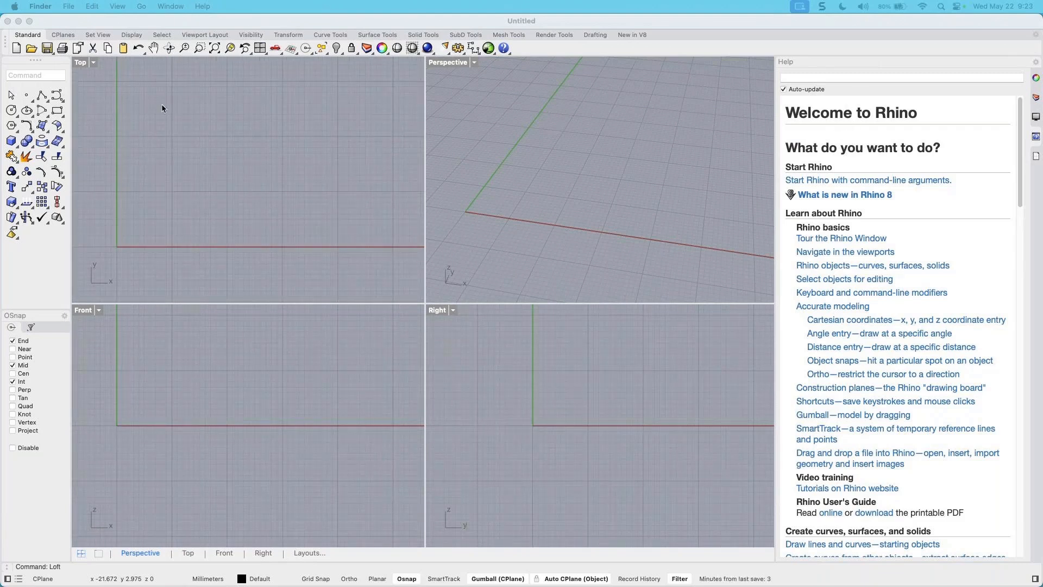
Start the Loft command by entering its name and examine its help topic beside the viewports
left_click(54, 77)
type("Loft")
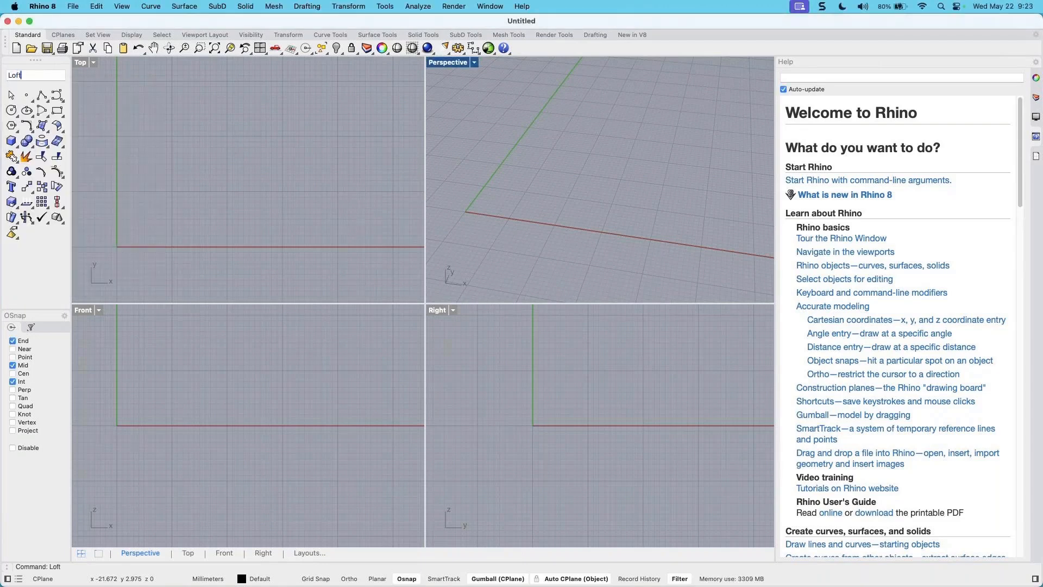
key("Return")
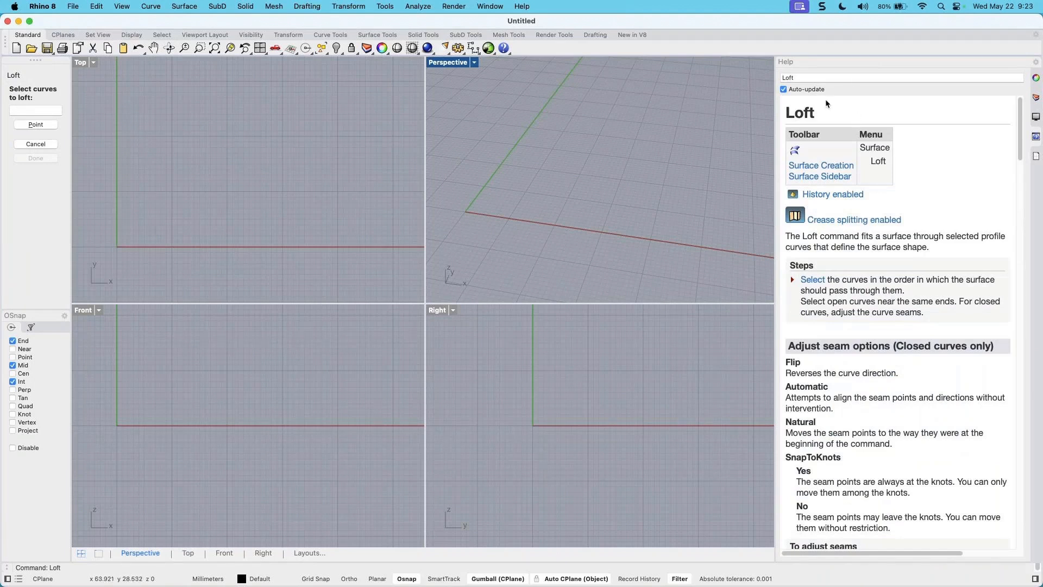
scroll(811, 177, "down", 1)
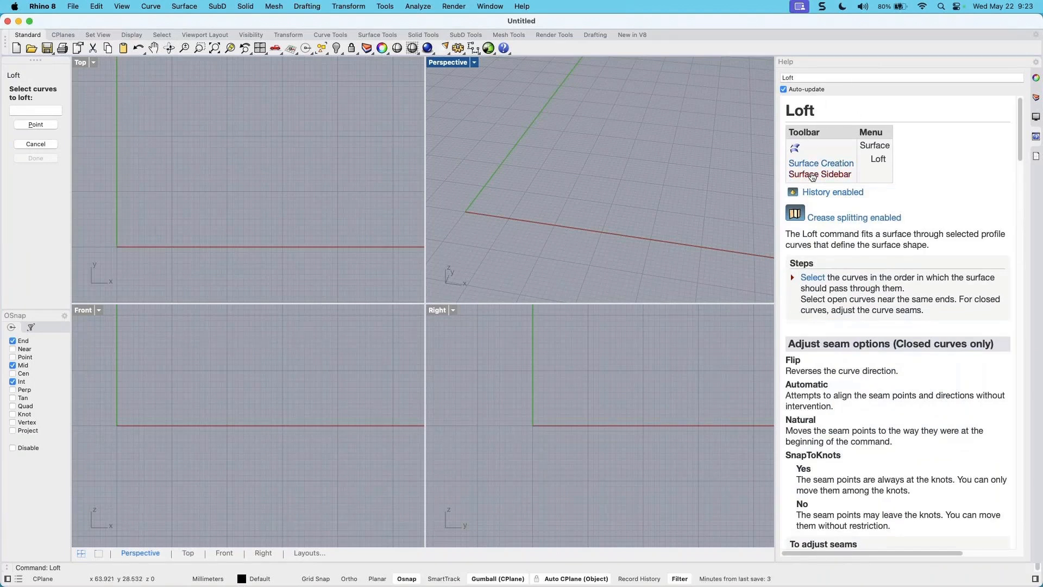
scroll(832, 126, "up", 1)
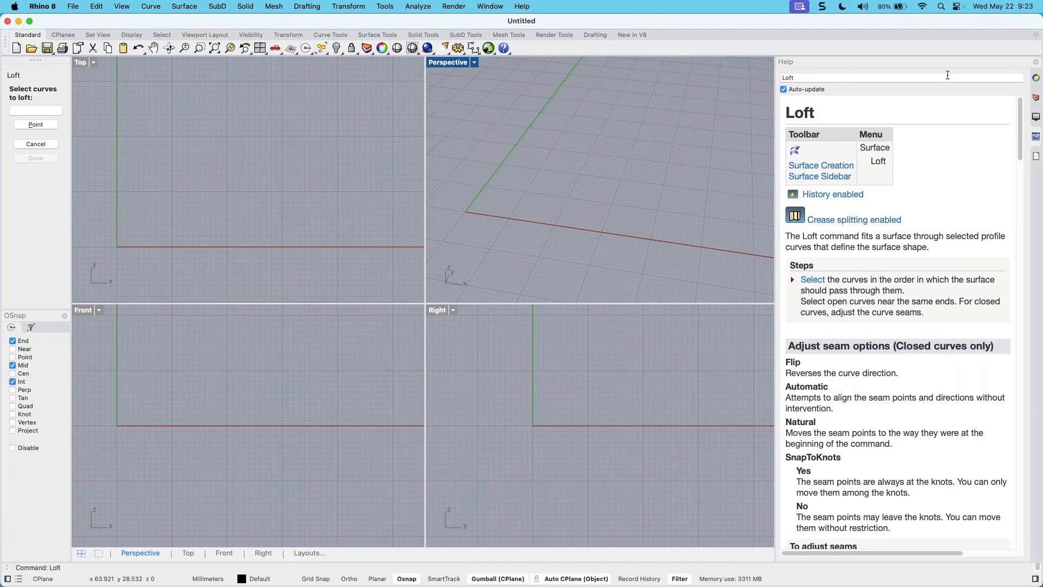
Review which panels are available for the container holding Help, and cancel the running Loft command
right_click(1033, 67)
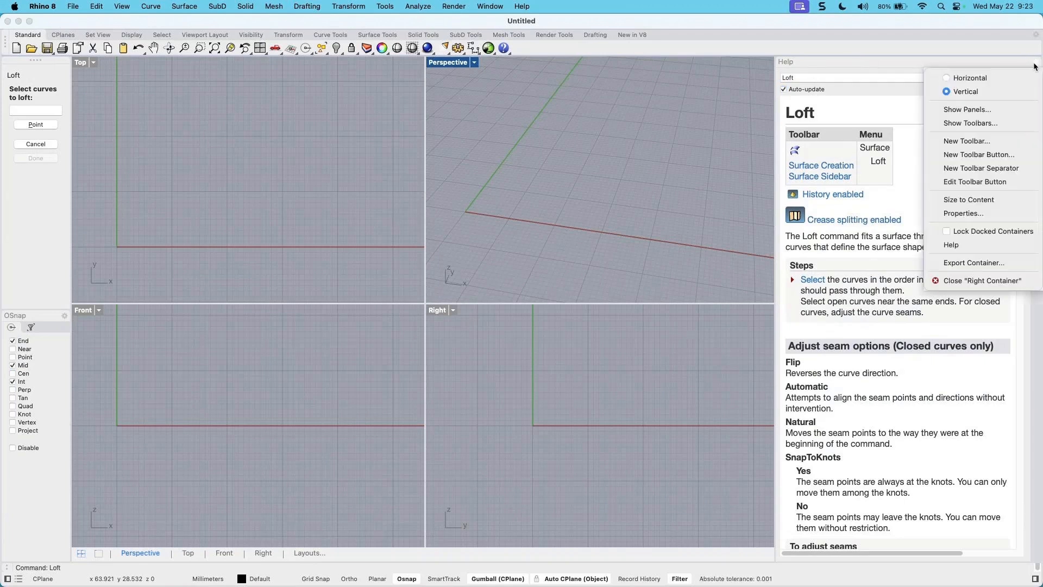
left_click(958, 112)
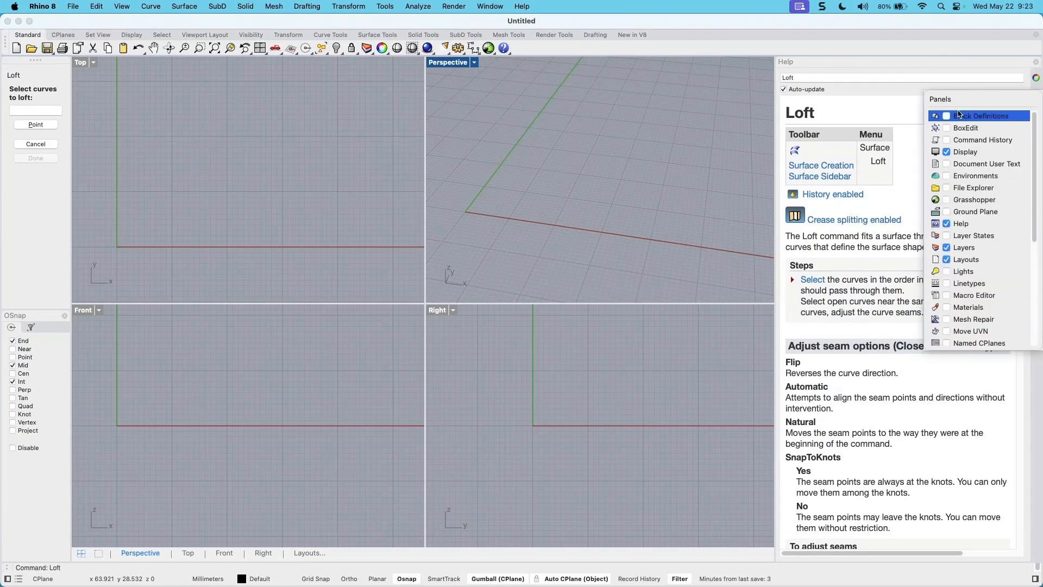
scroll(966, 203, "down", 1)
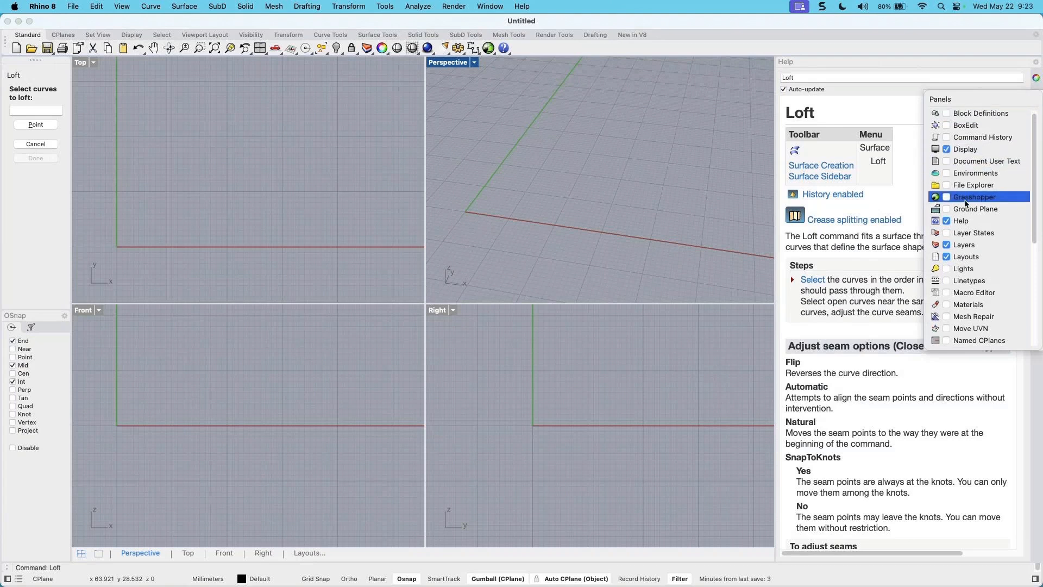
scroll(967, 200, "up", 1)
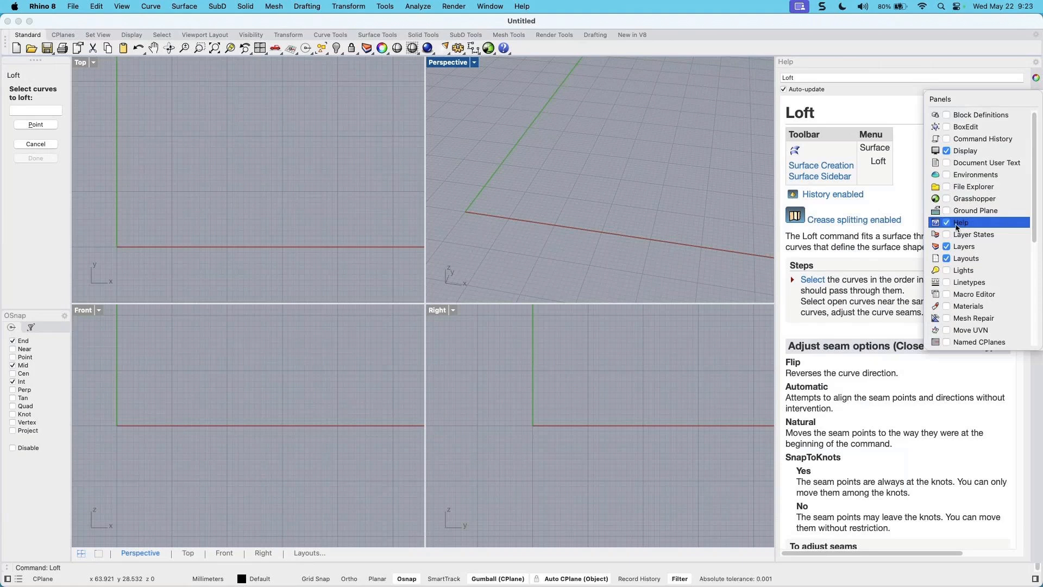
left_click(670, 201)
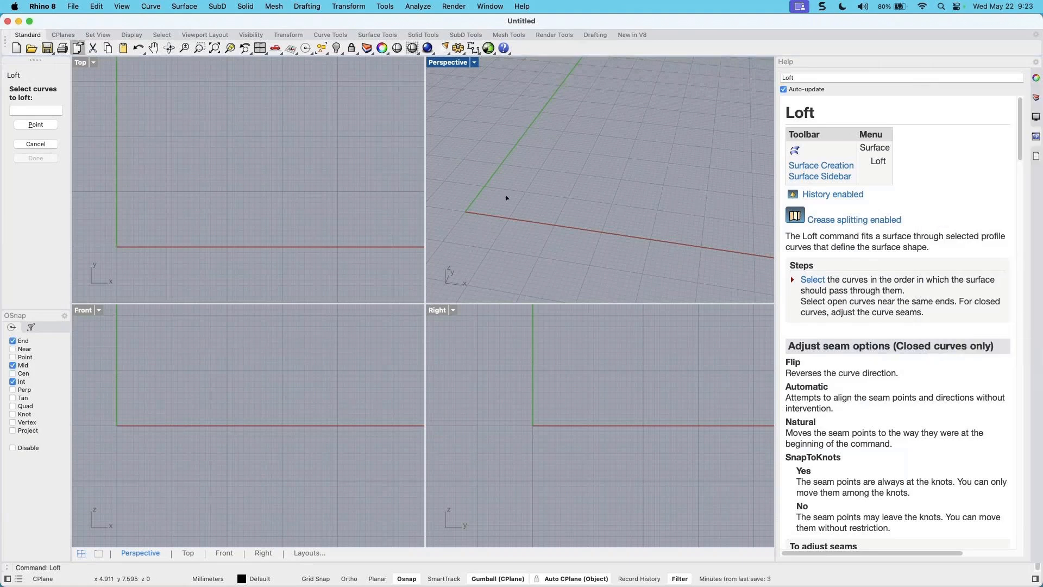
key("Escape")
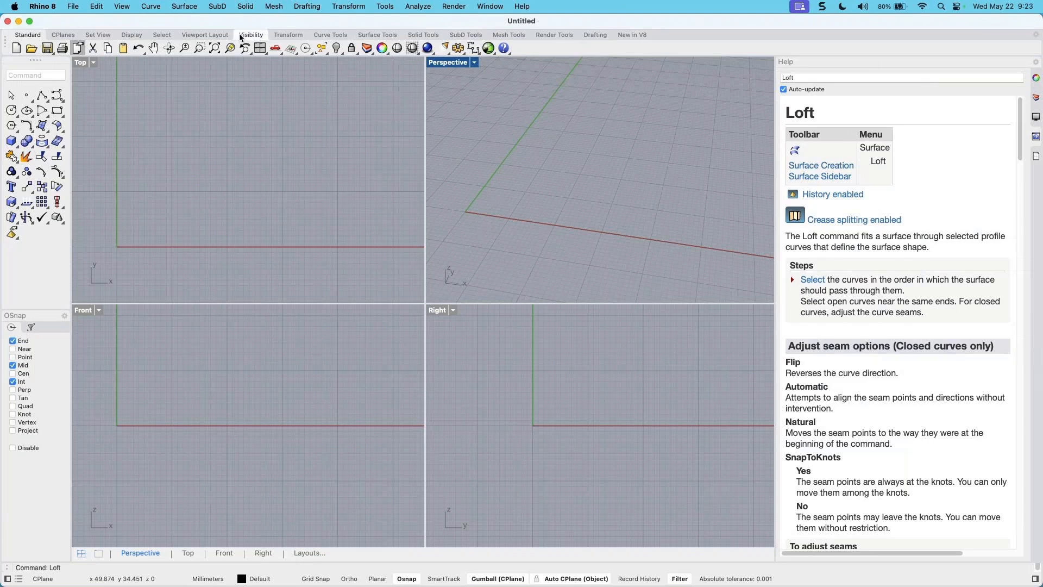
Look over the surface tools, and start the Polyline command by name to view its help topic before cancelling it
left_click(381, 34)
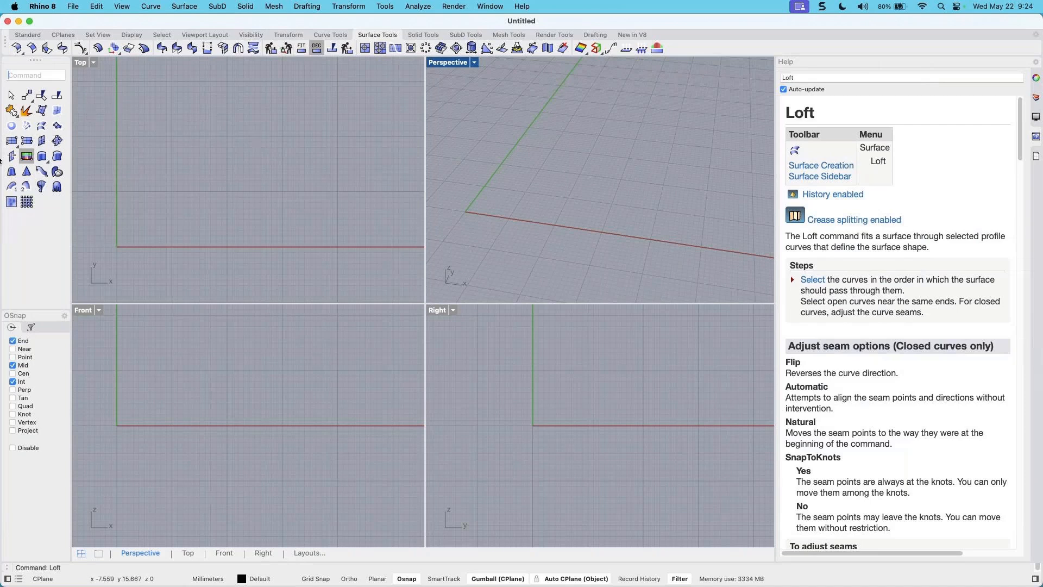
left_click(39, 37)
left_click(29, 73)
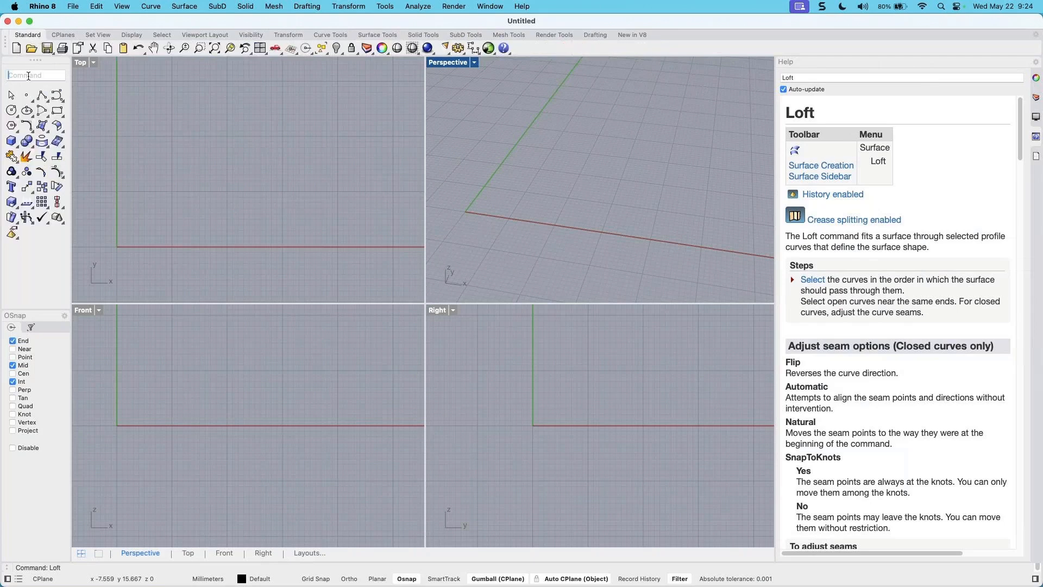
type("P")
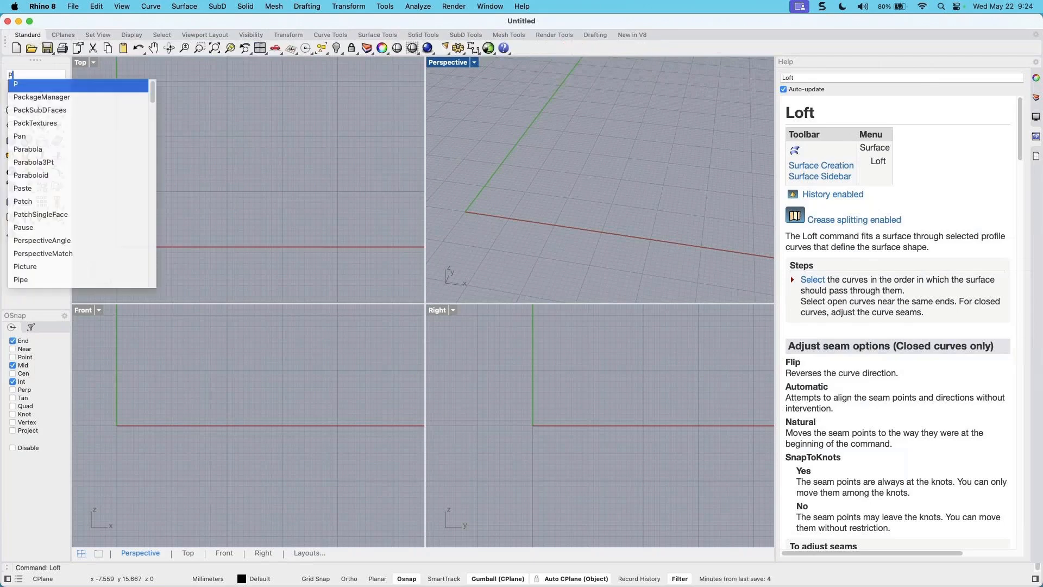
type("olyline")
key("Return")
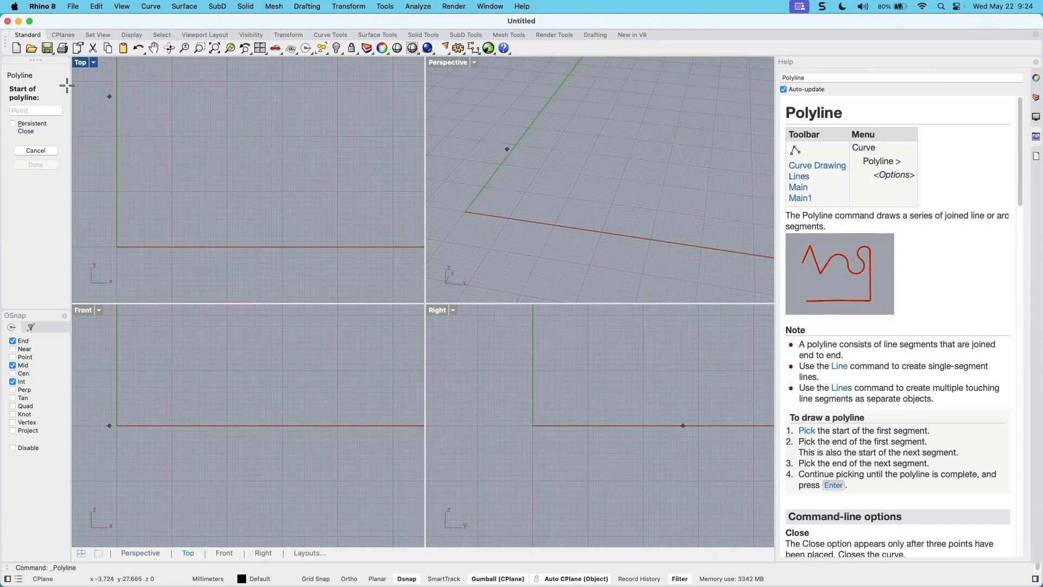
key("Escape")
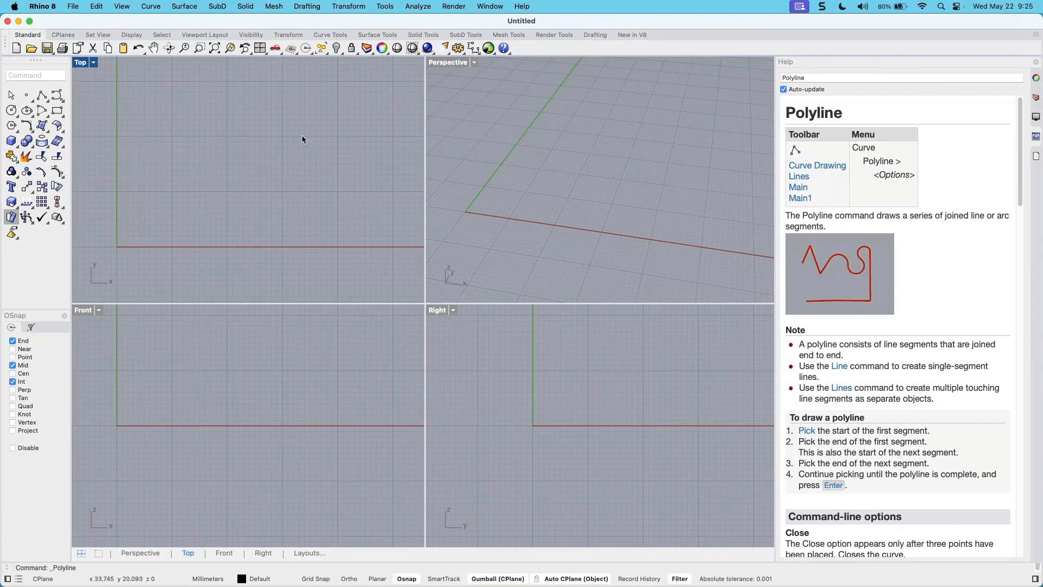
View the finished table in Practice 1 Shaker Table.3dm and return to the untitled millimetre model
left_click(491, 6)
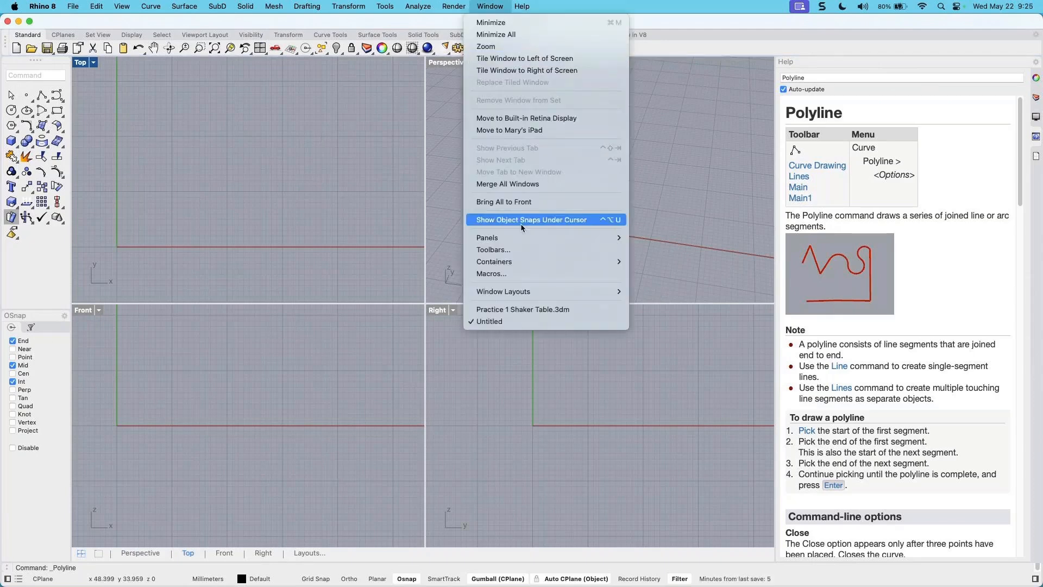
left_click(521, 310)
mouse_move(430, 326)
right_mouse_down()
mouse_move(419, 331)
mouse_move(430, 319)
right_mouse_up()
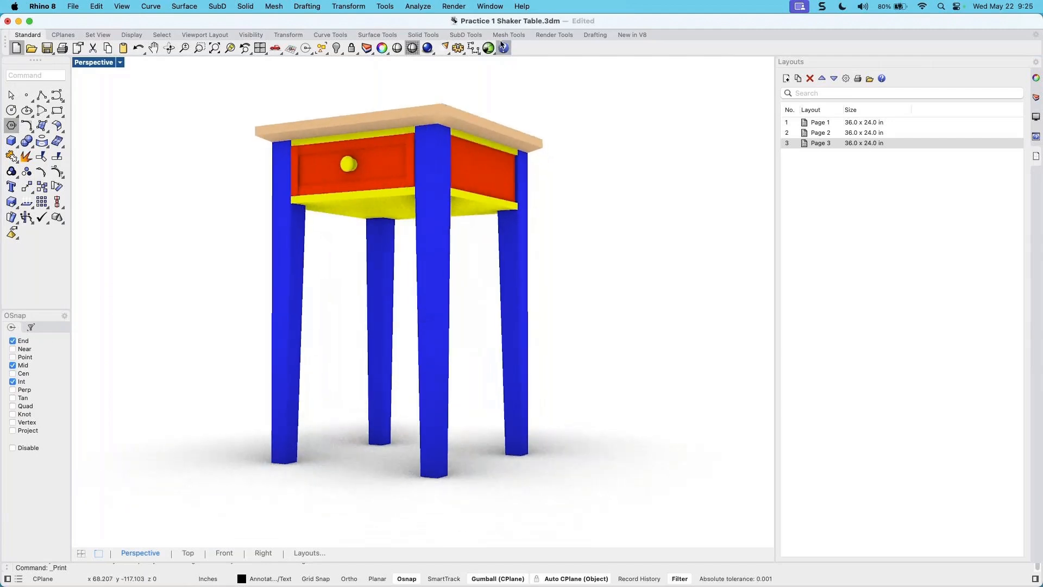
left_click(497, 9)
left_click(496, 320)
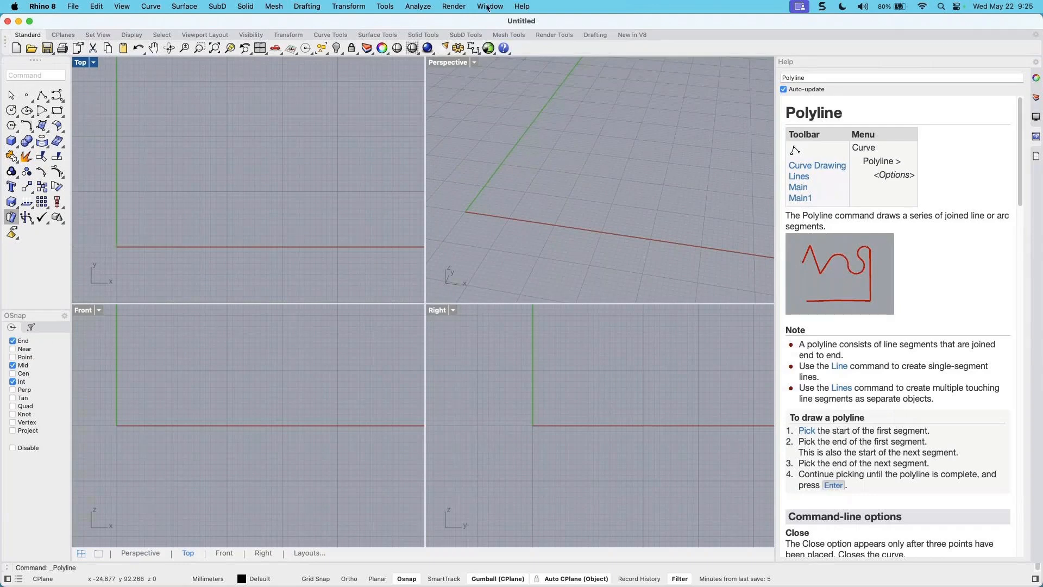
Switch to Practice 1 Shaker Table.3dm and restore the maximized Perspective view to the four-viewport arrangement
left_click(489, 7)
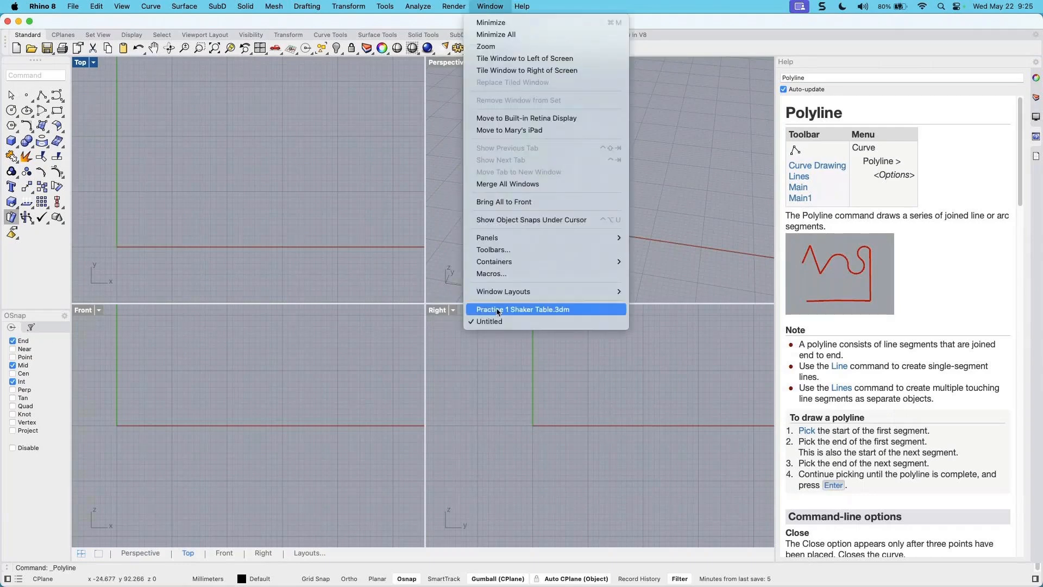
left_click(497, 310)
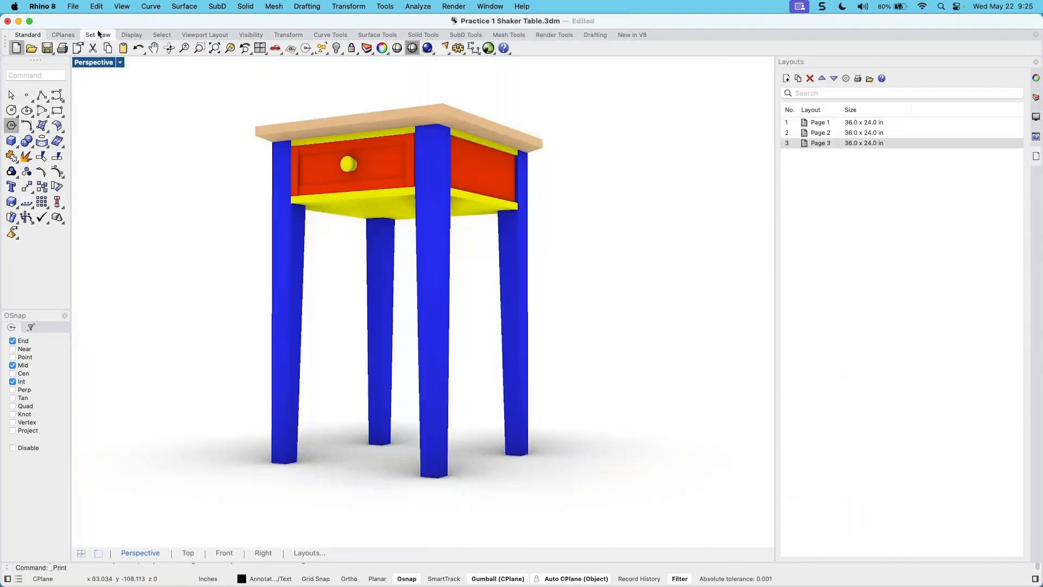
double_click(94, 63)
right_click_drag(315, 224, 315, 181)
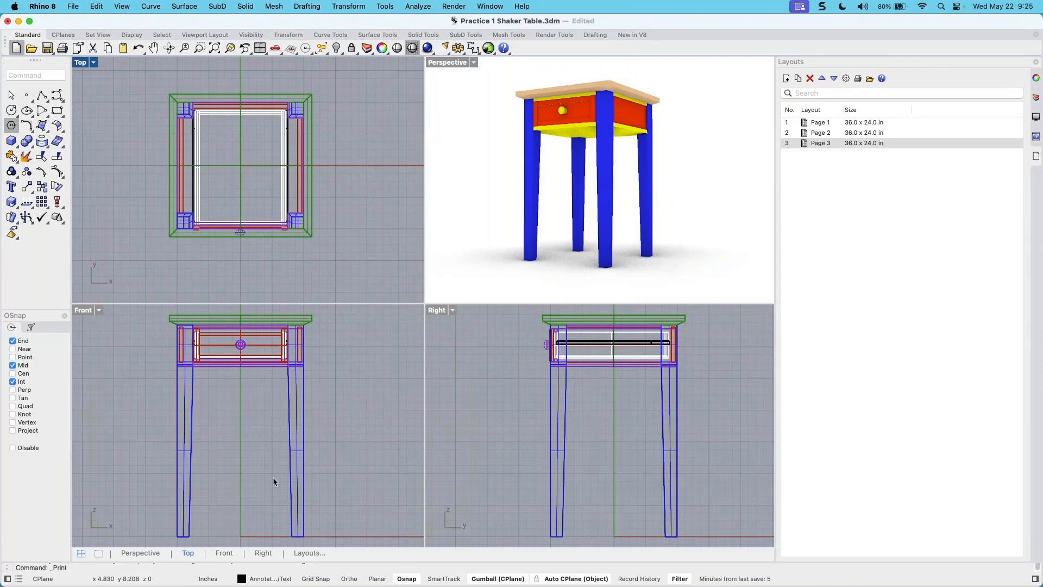
Examine the table in the maximized Top, Front and Right views and on the Page 3 layout
double_click(81, 62)
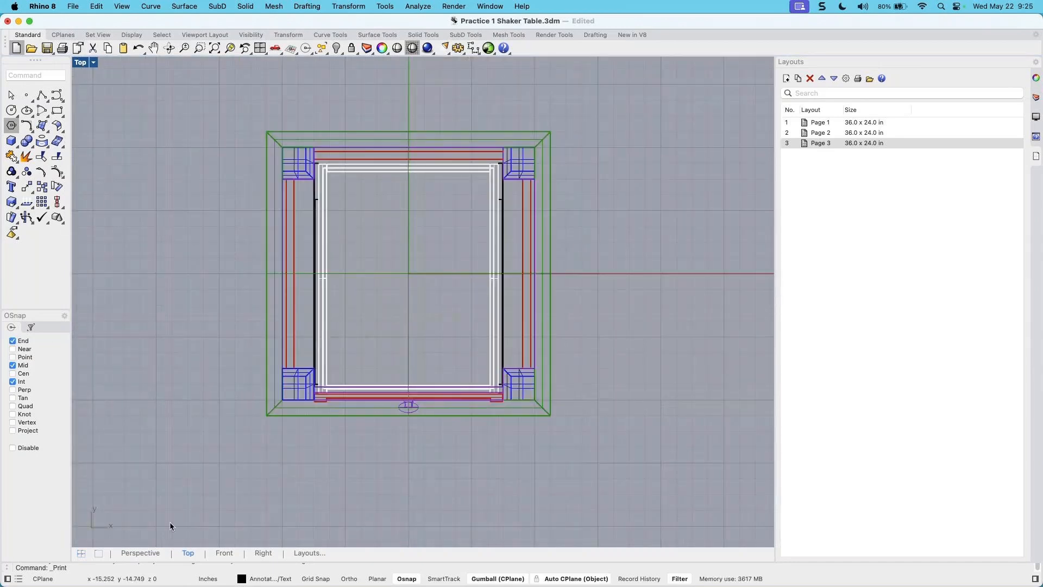
left_click(240, 553)
left_click(270, 553)
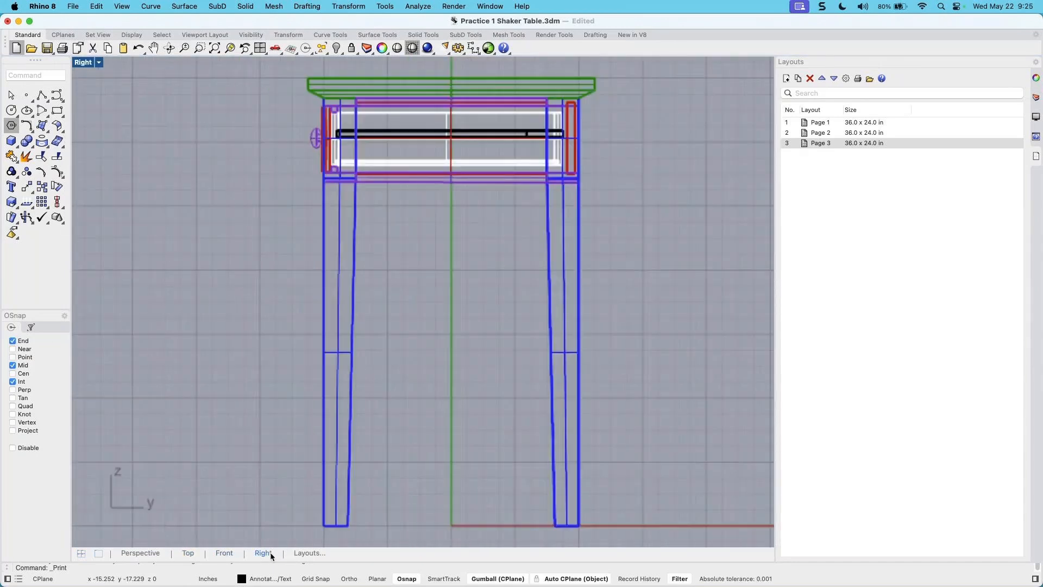
left_click(309, 553)
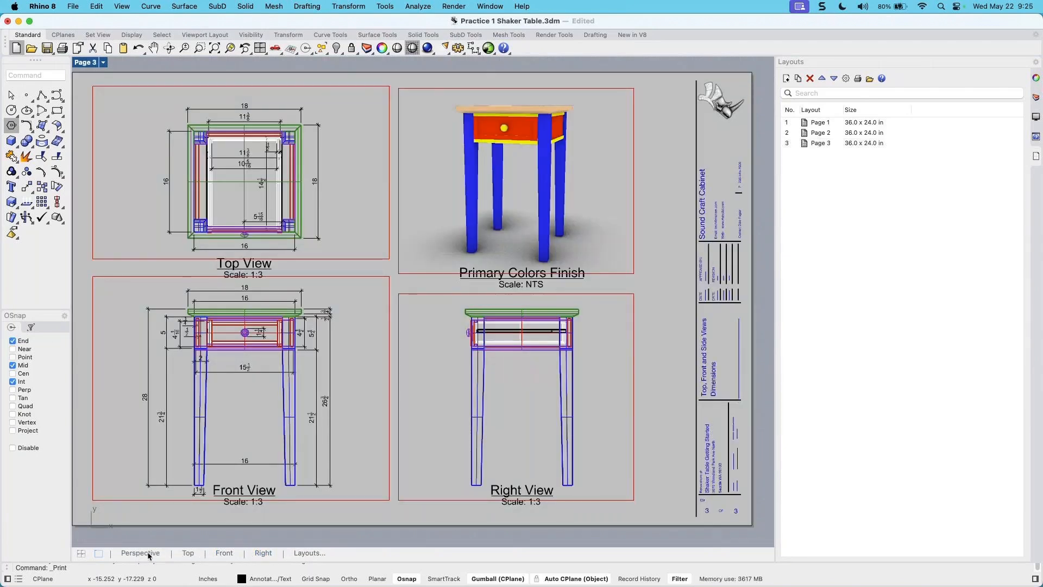
left_click(188, 553)
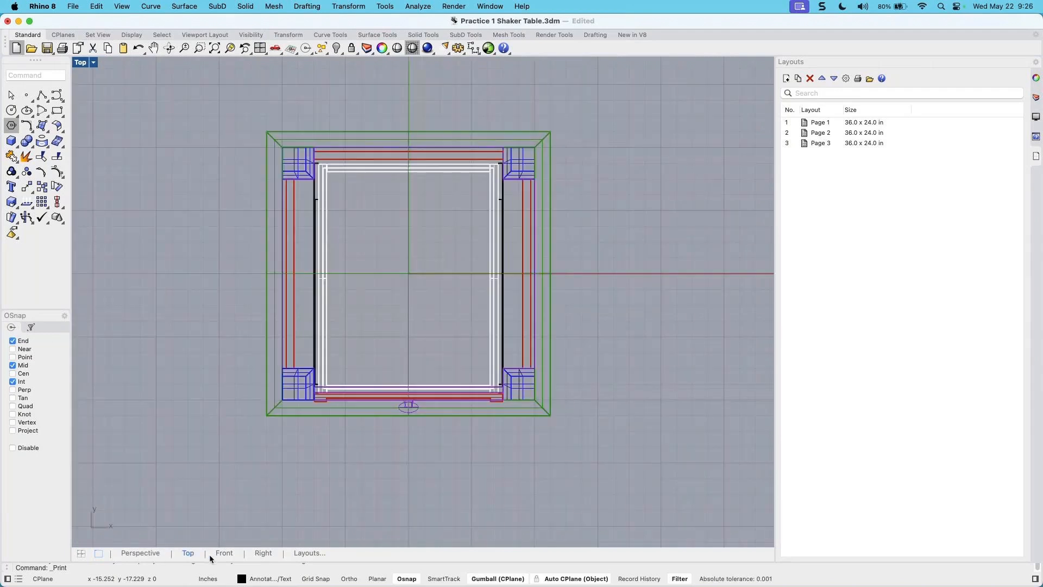
left_click(225, 553)
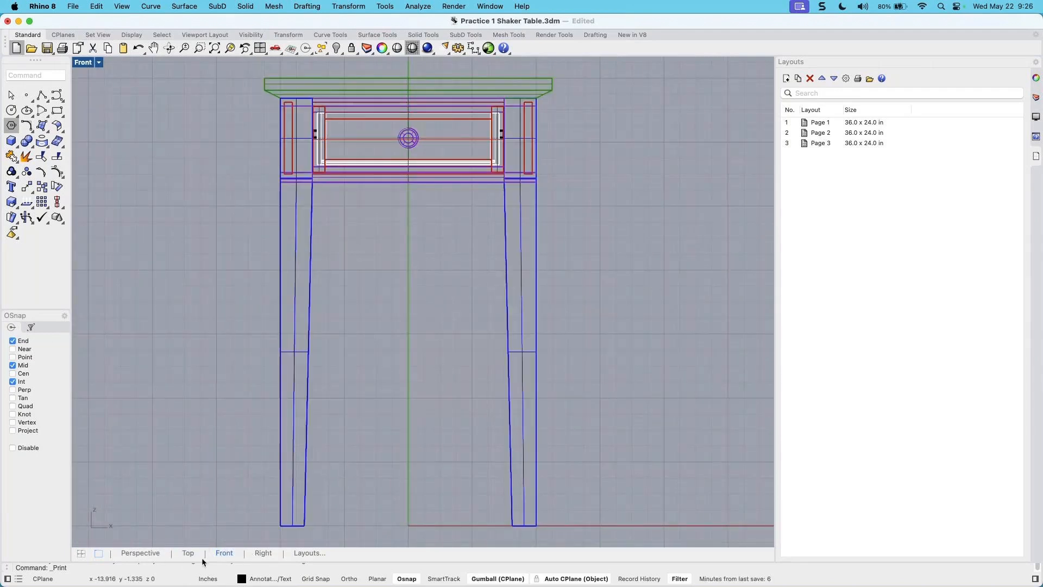
Return to the untitled model and turn off the Gumball and Auto CPlane
left_click(498, 7)
left_click(499, 321)
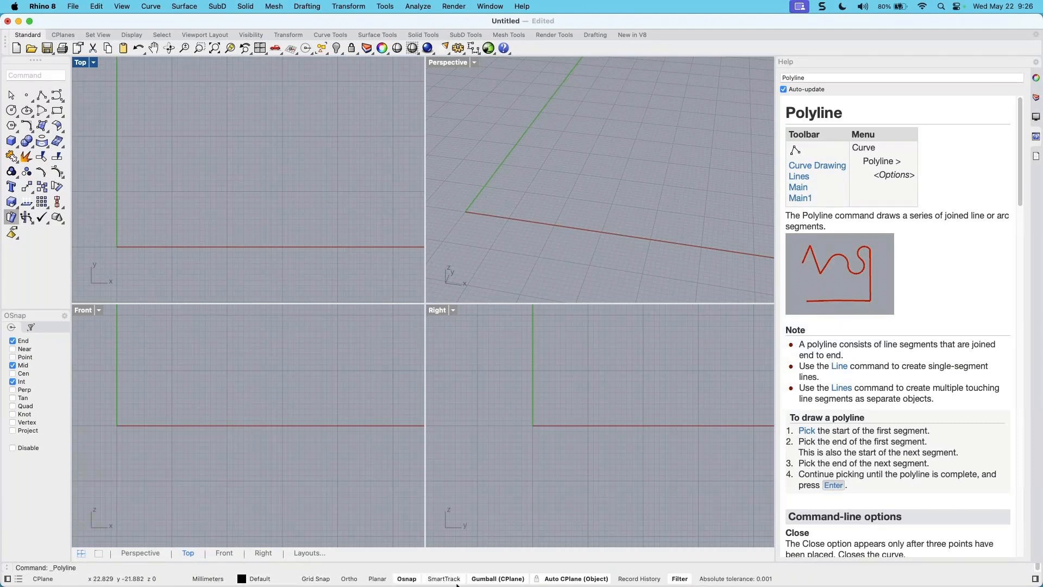
mouse_move(486, 578)
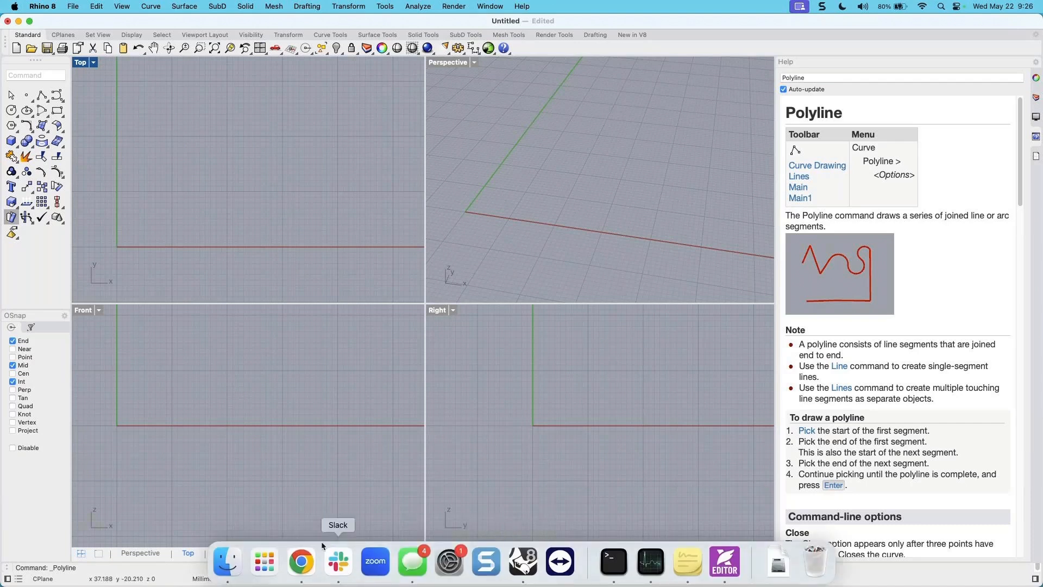
left_click(209, 514)
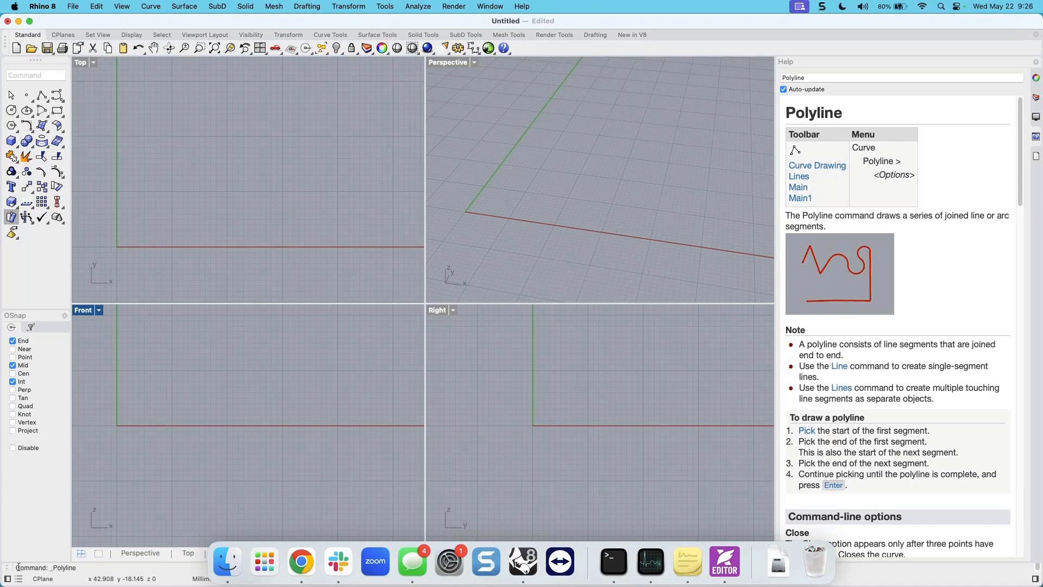
left_click(688, 561)
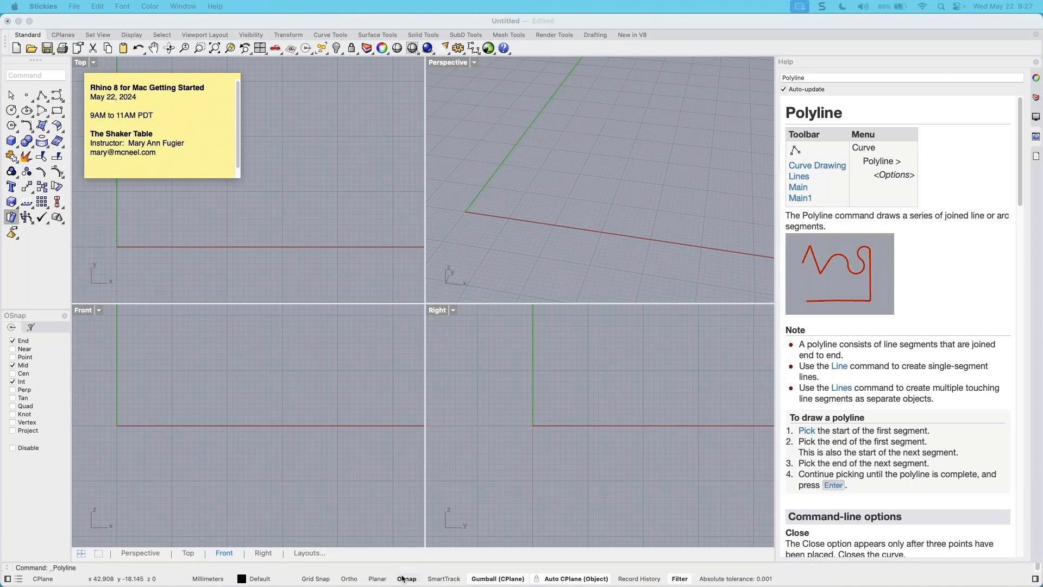
left_click(487, 570)
left_click(497, 578)
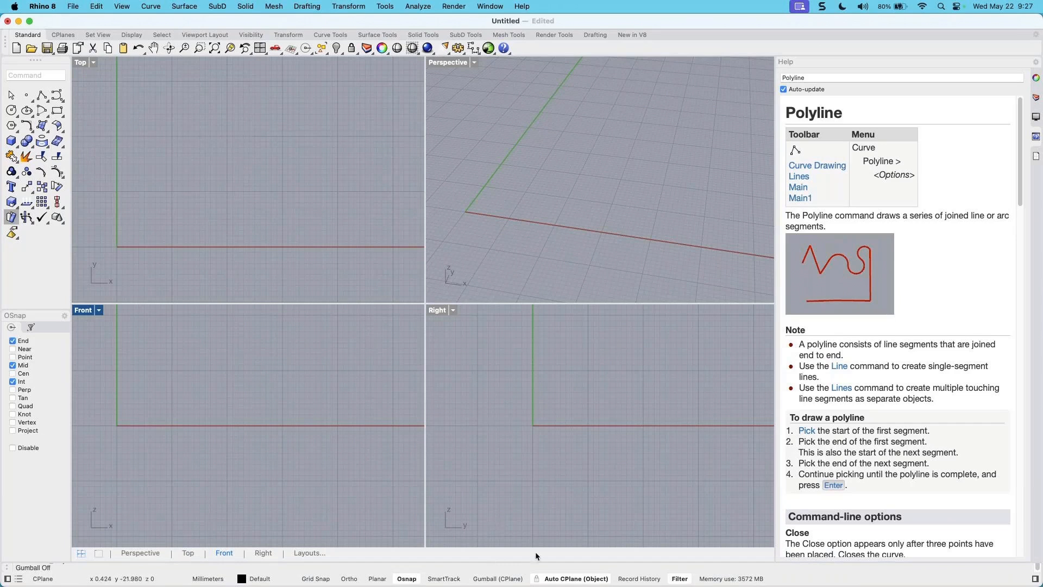
left_click(574, 578)
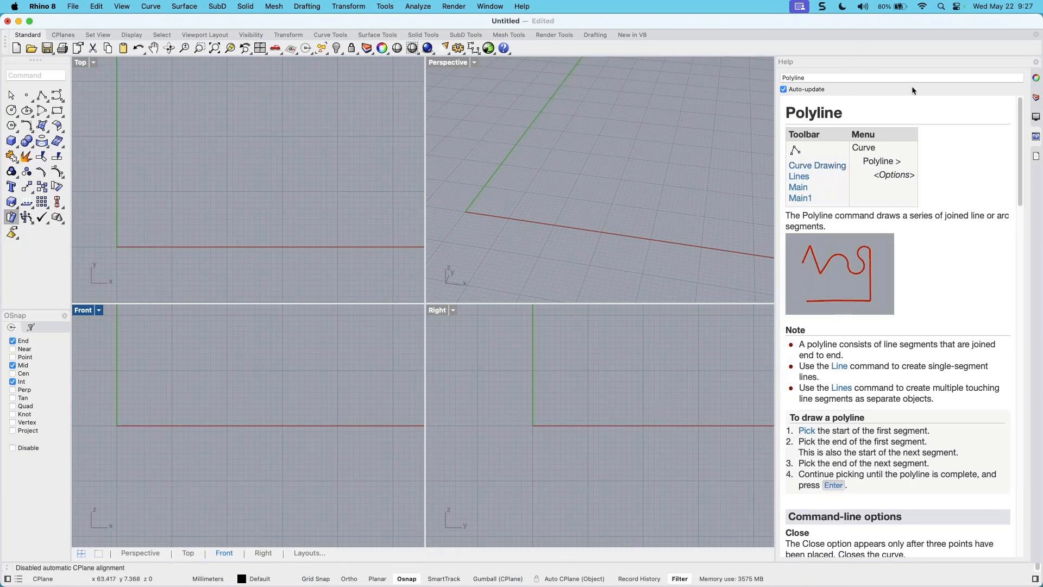
Look over the Front viewport's properties and the model's layer list, and return to the Polyline help topic
left_click(1037, 78)
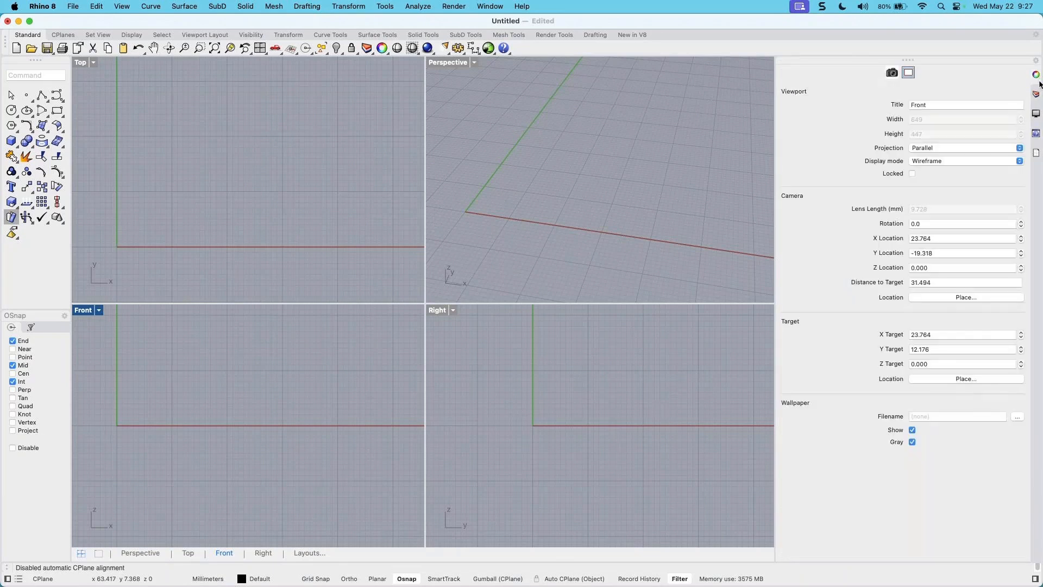
left_click(1038, 98)
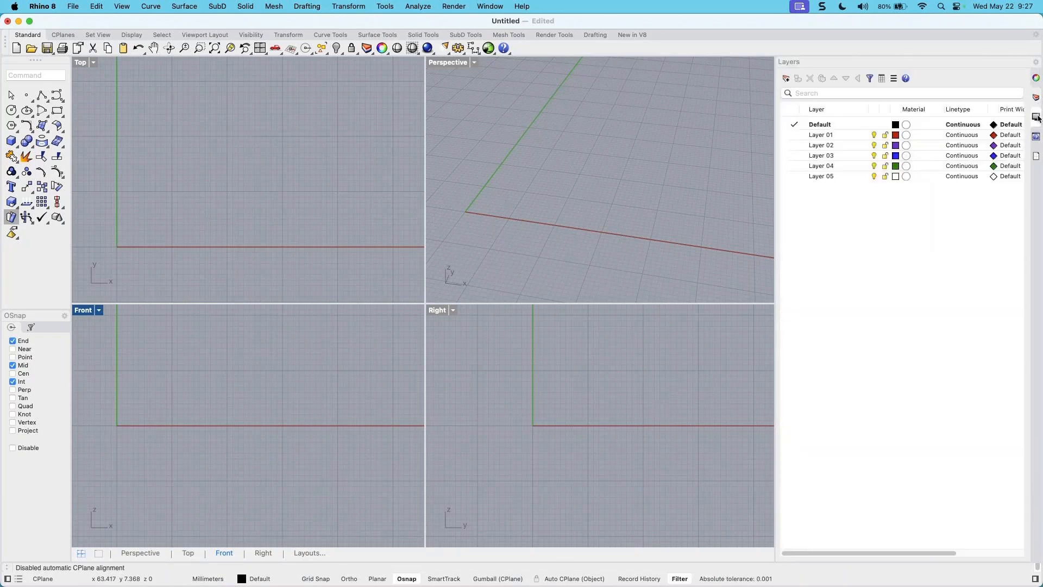
left_click(1038, 137)
left_click(1037, 136)
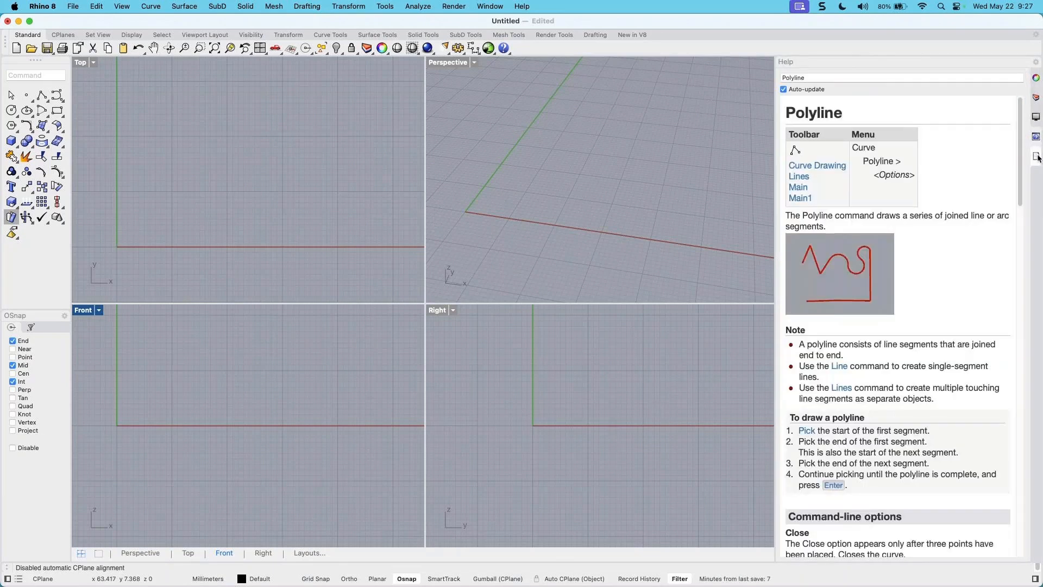
Show the Layouts panel and add the Layer States panel to the same container
left_click(1037, 156)
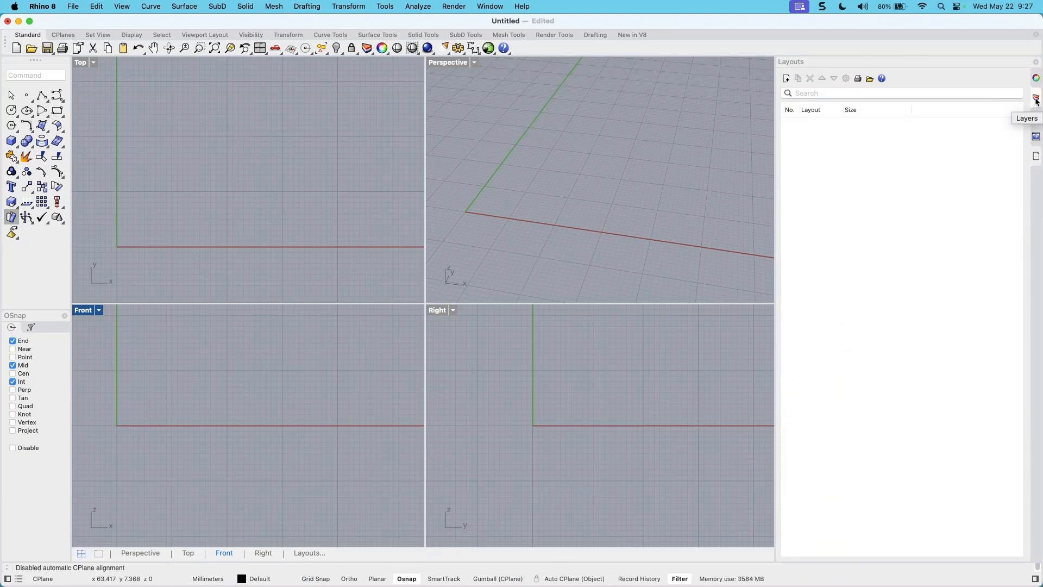
left_click(1036, 66)
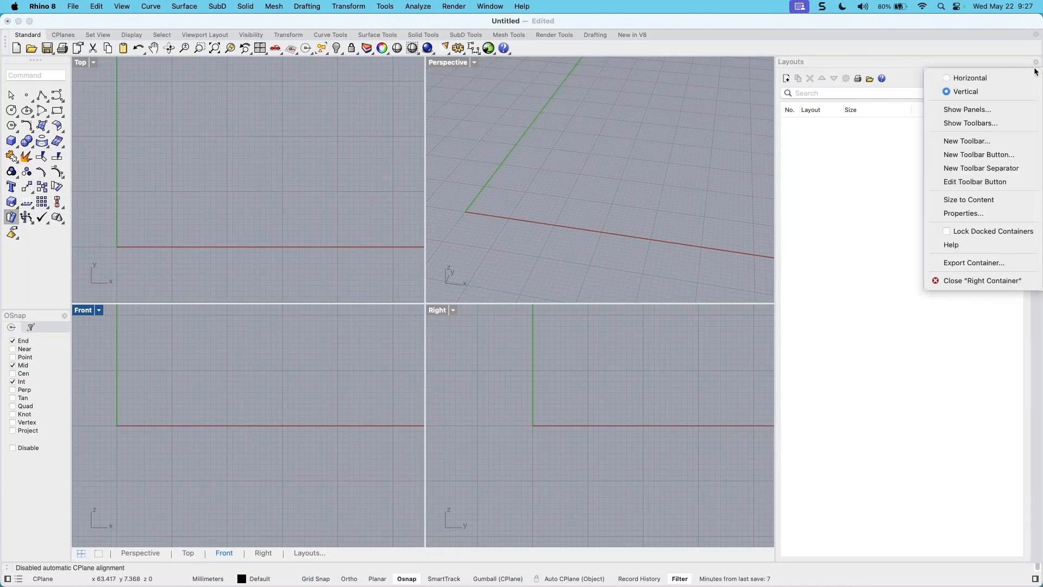
left_click(968, 112)
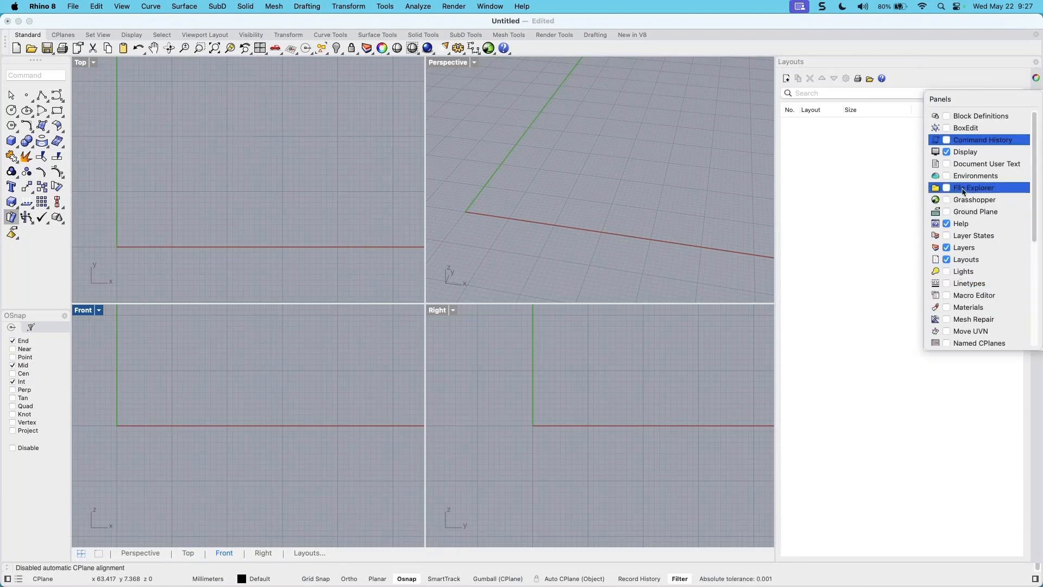
scroll(963, 243, "down", 1)
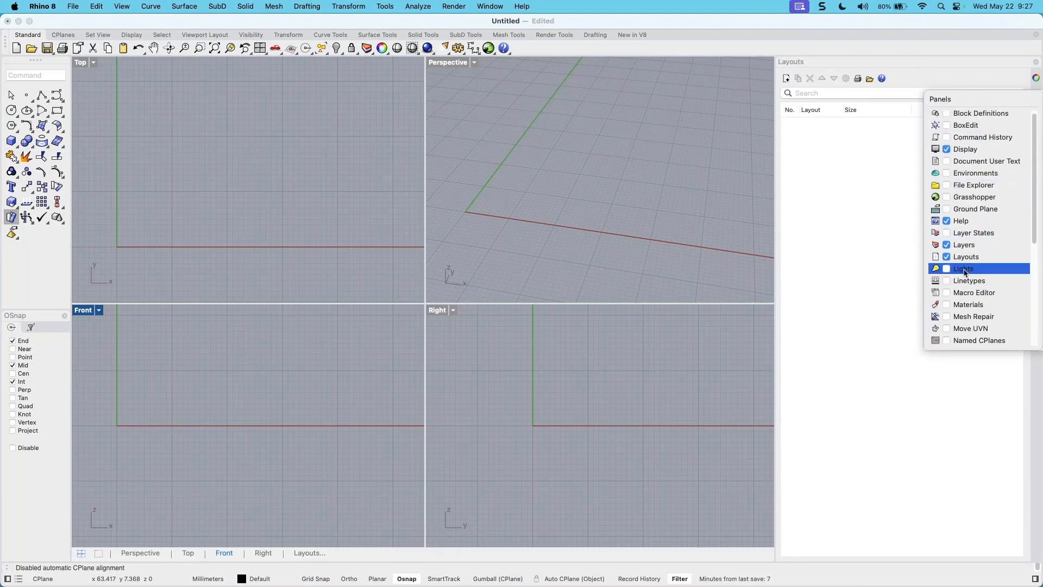
left_click(947, 234)
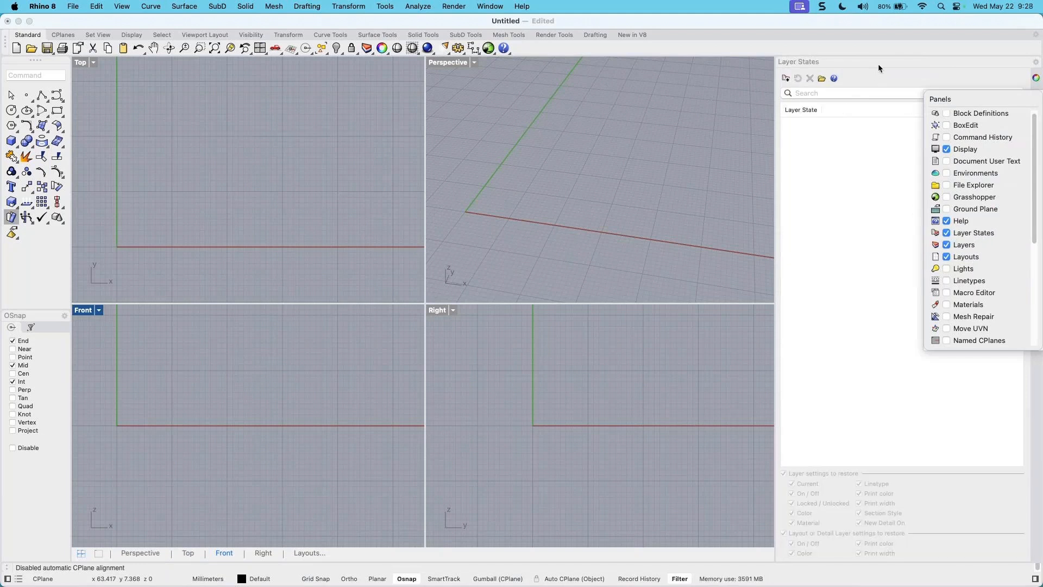
left_click(749, 124)
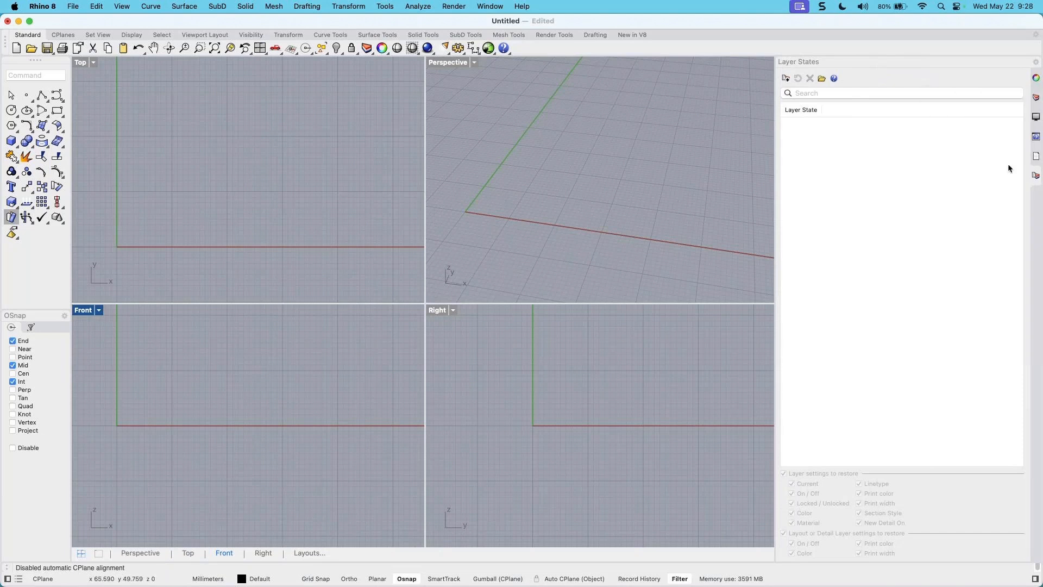
Float the Layers panel over the Perspective viewport, shorten it, and dock it back as a tab among the other panels
left_click(1037, 81)
left_click(1036, 95)
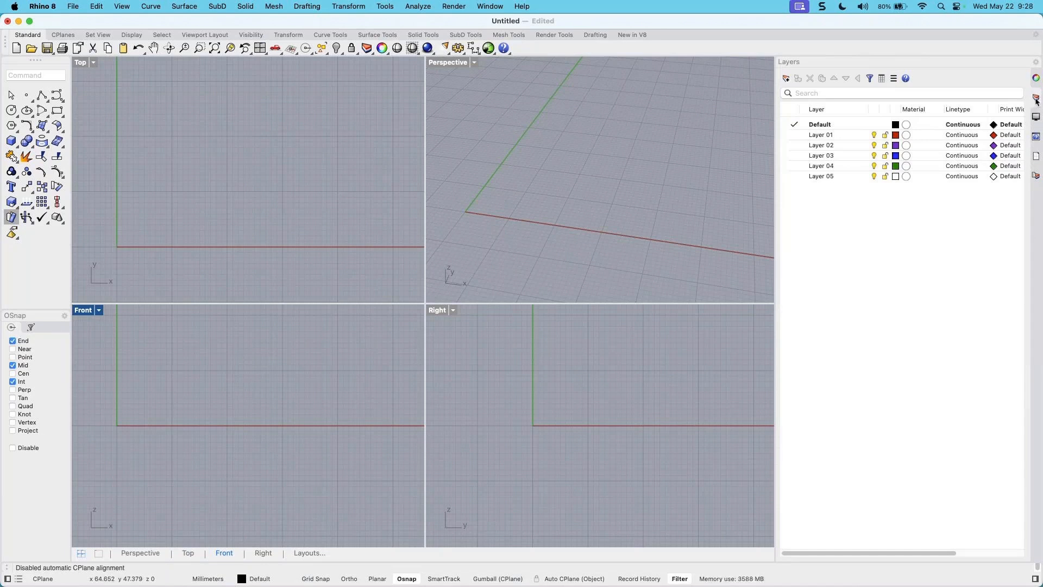
left_click_drag(1035, 103, 474, 84)
left_click_drag(690, 520, 732, 255)
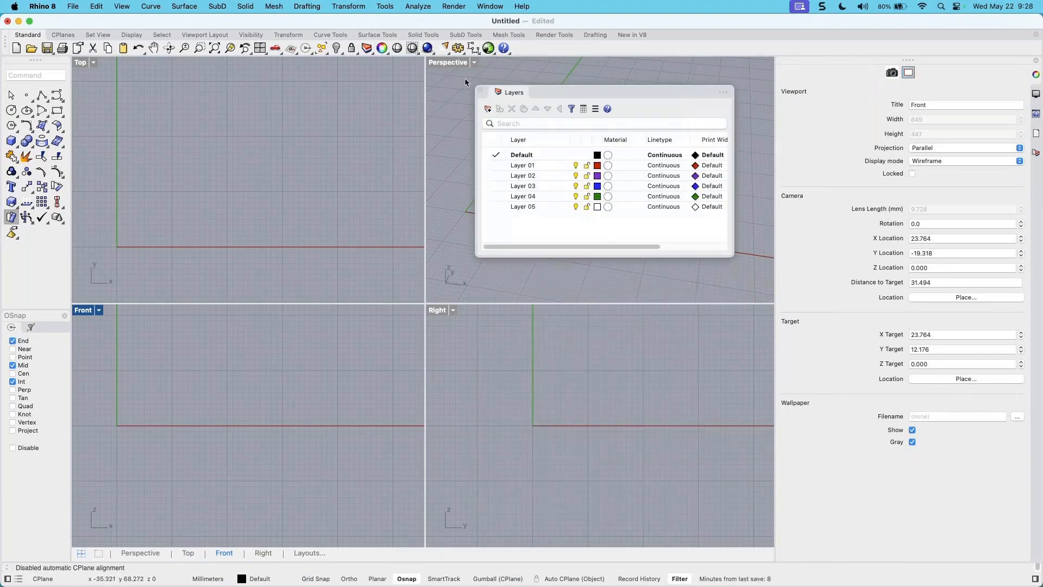
left_click_drag(489, 92, 524, 93)
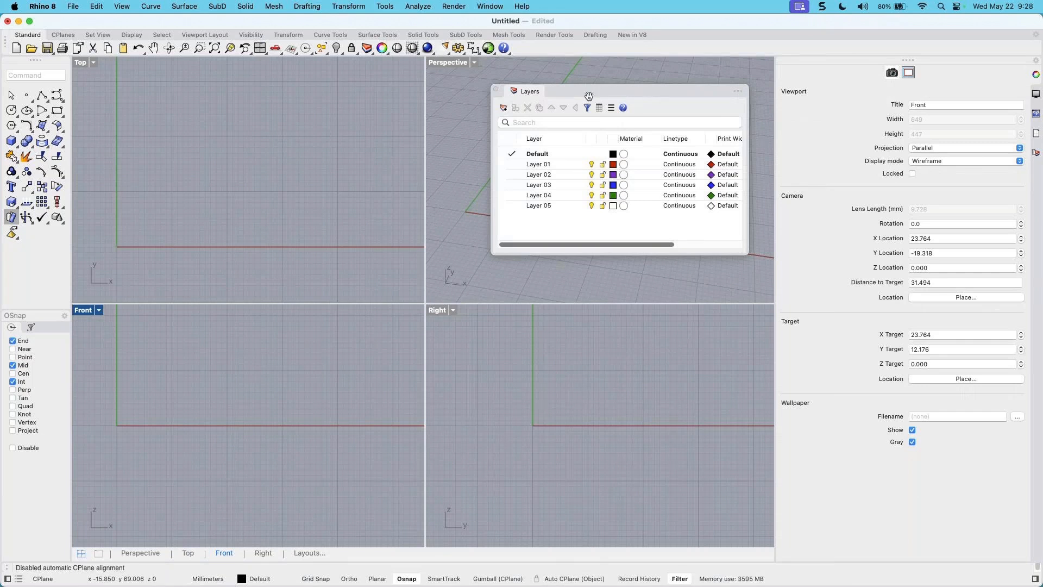
left_click_drag(530, 95, 955, 180)
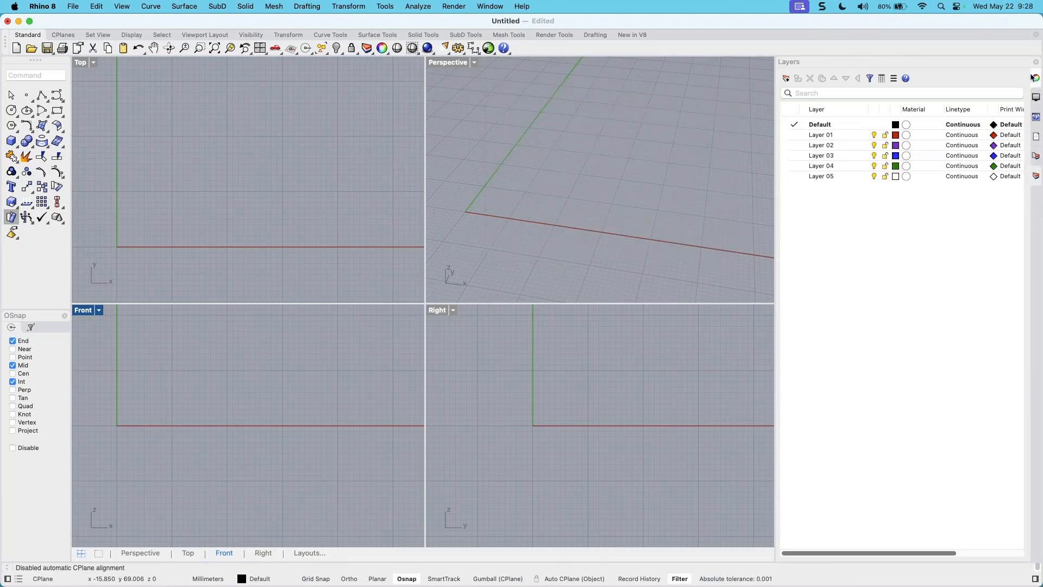
Float the Layers panel again, shorten it, dock it beneath the Properties panel, and enlarge its share of the space
left_click_drag(1037, 180, 502, 95)
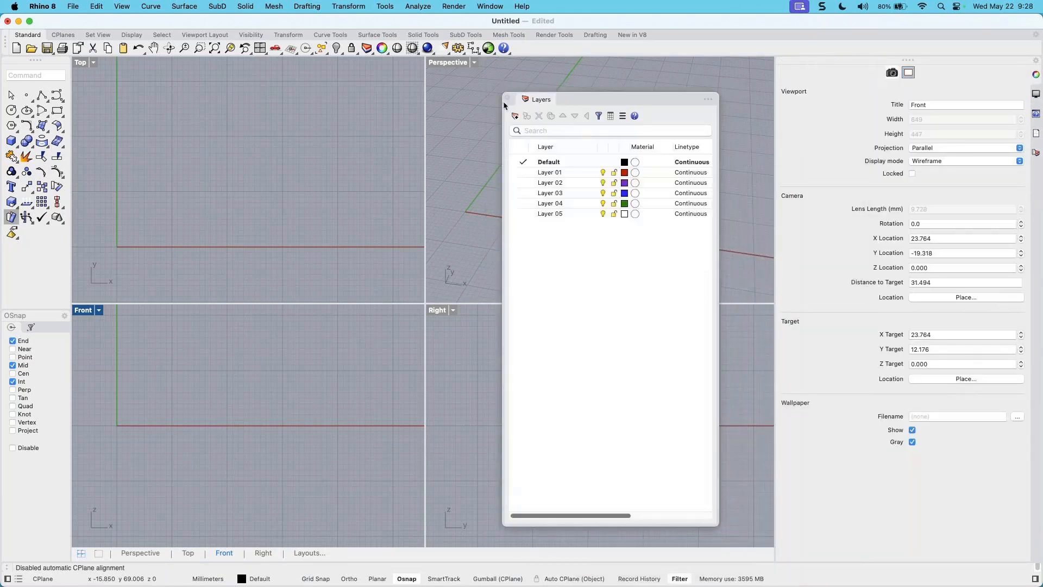
left_click_drag(678, 526, 677, 286)
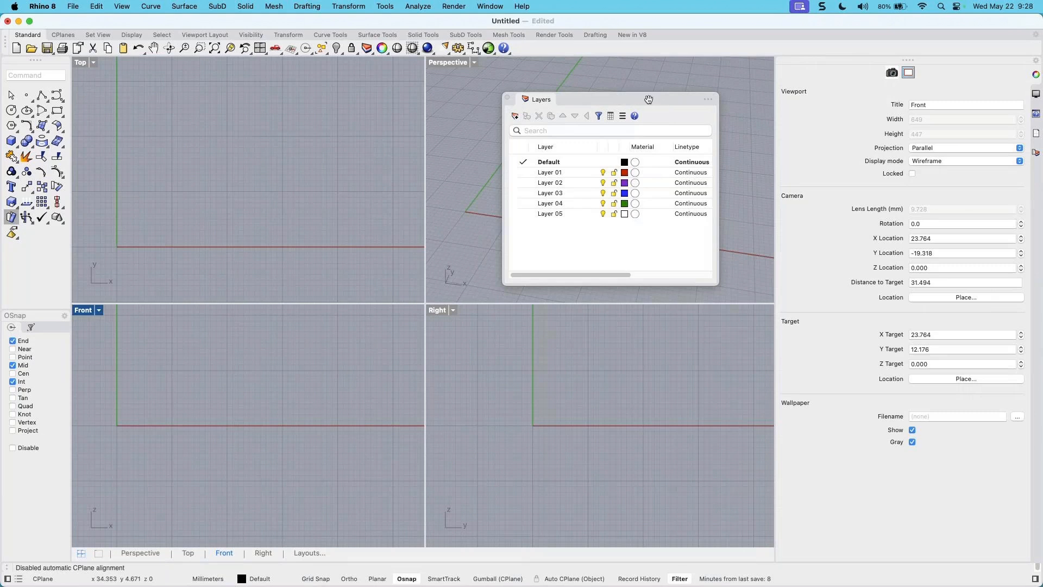
left_click_drag(654, 100, 907, 552)
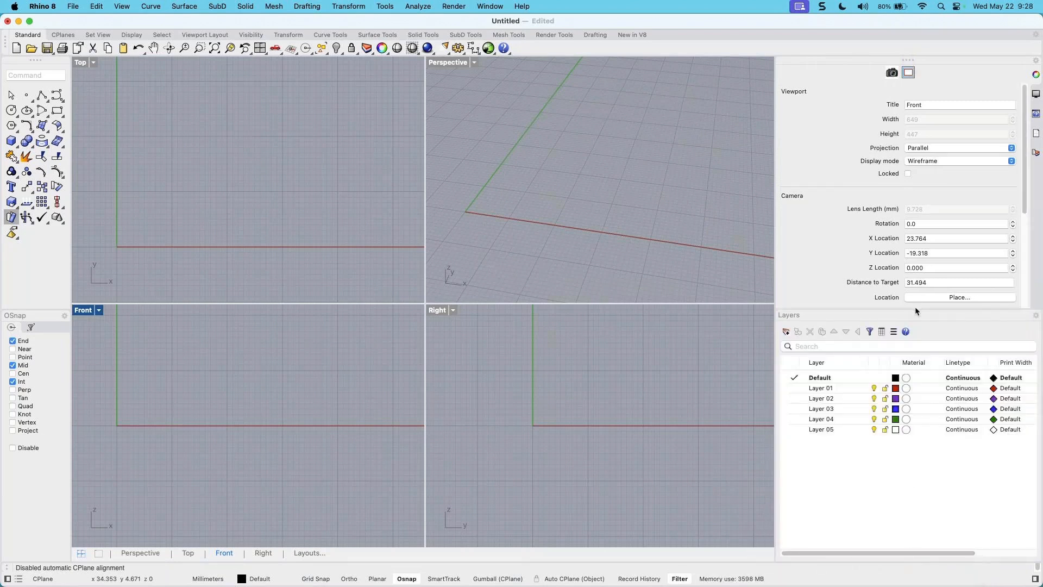
left_click_drag(915, 307, 915, 285)
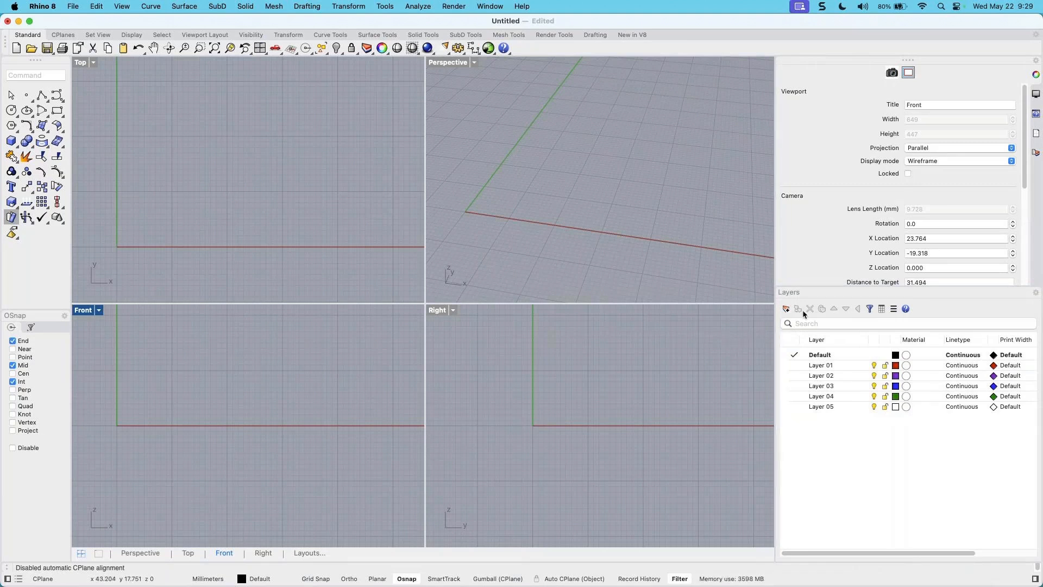
Undock the Layers panel, dock it above the Properties panel, and return it to its place beneath Properties
left_click_drag(818, 292, 730, 263)
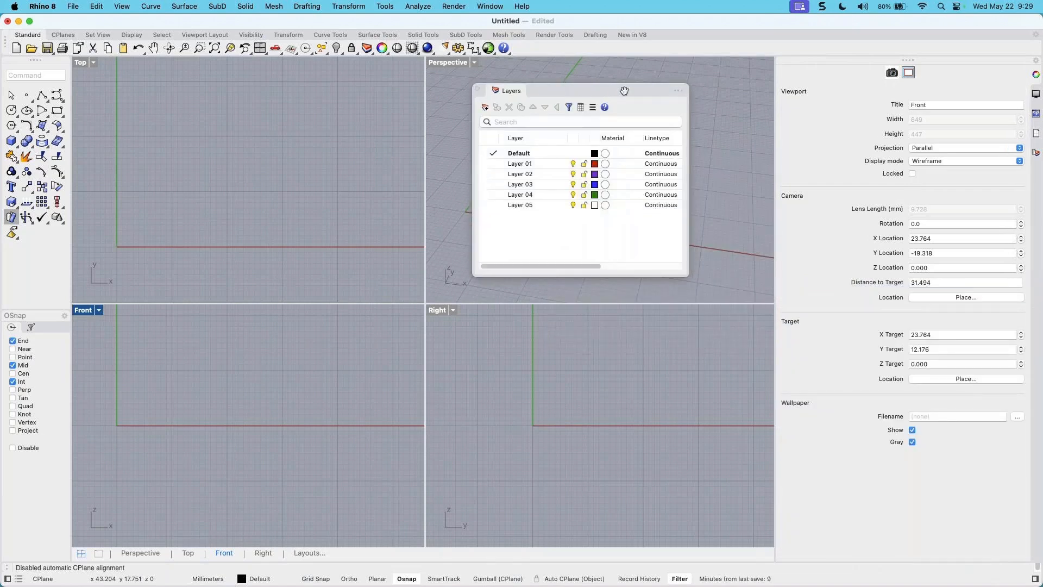
left_click_drag(607, 92, 910, 58)
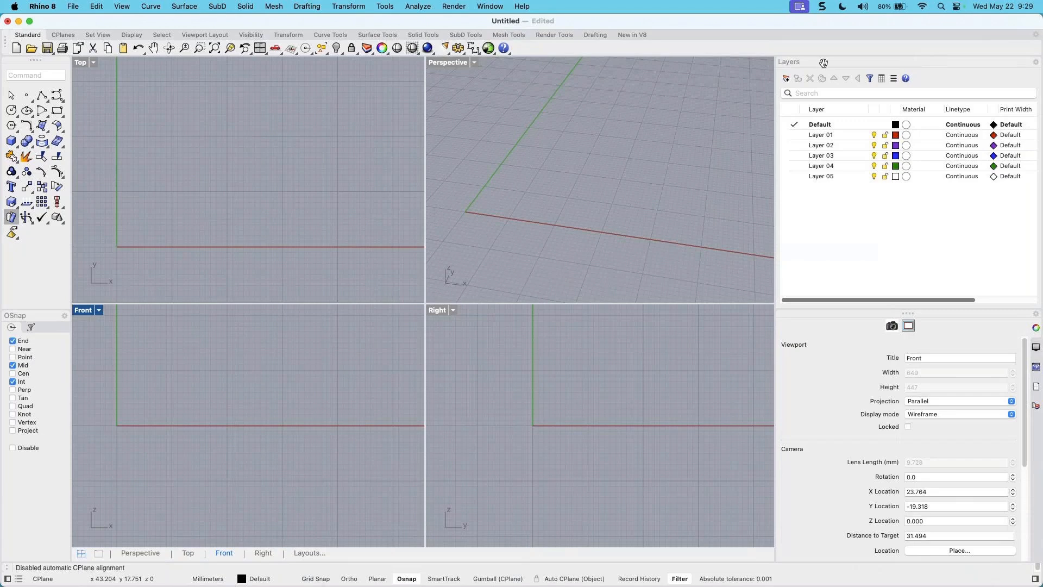
left_click_drag(830, 60, 908, 537)
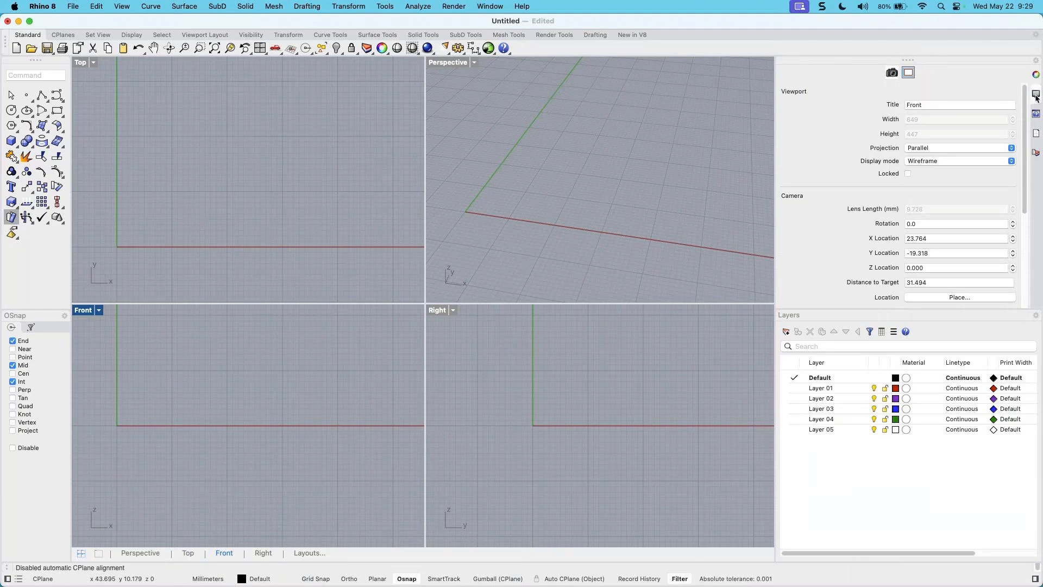
Look through the Display, Help and Layouts panels above the layer list and return to Properties
left_click(1036, 115)
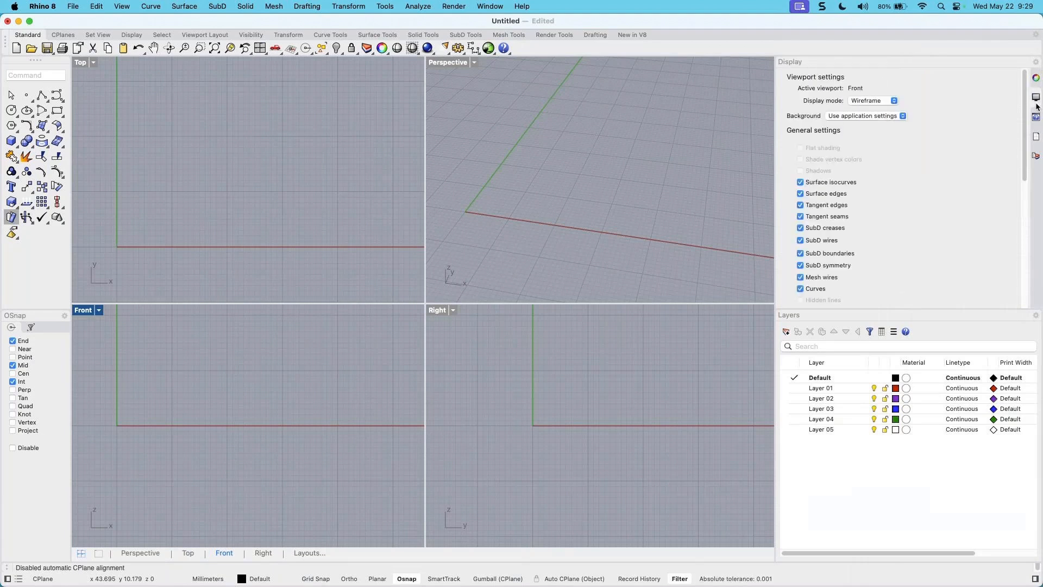
left_click(1036, 118)
left_click(1037, 138)
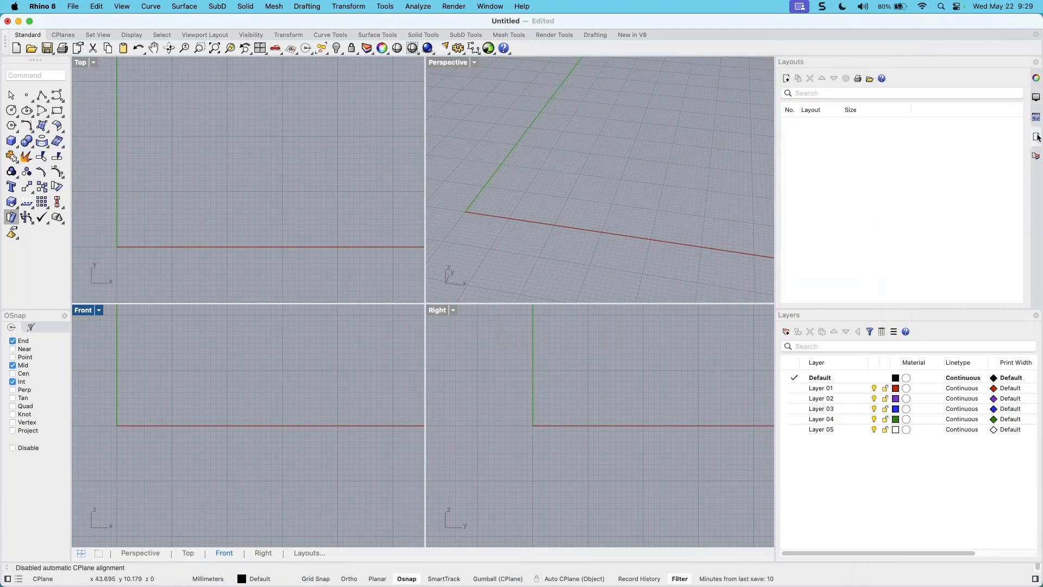
left_click(1037, 79)
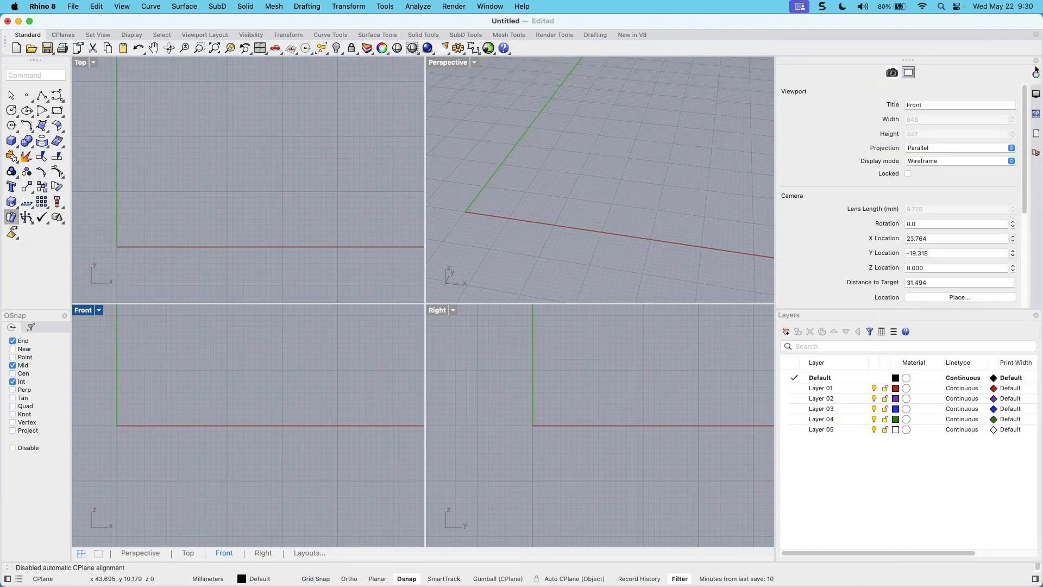
Add the Tutorials panel to the container that holds Properties and Display
left_click(1035, 63)
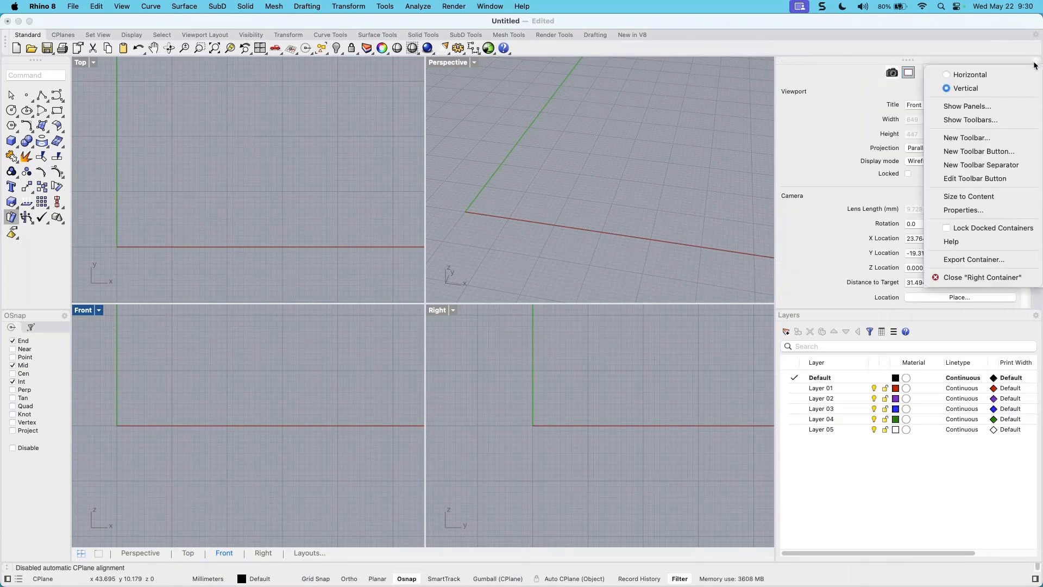
left_click(975, 112)
scroll(975, 272, "down", 3)
scroll(975, 277, "down", 5)
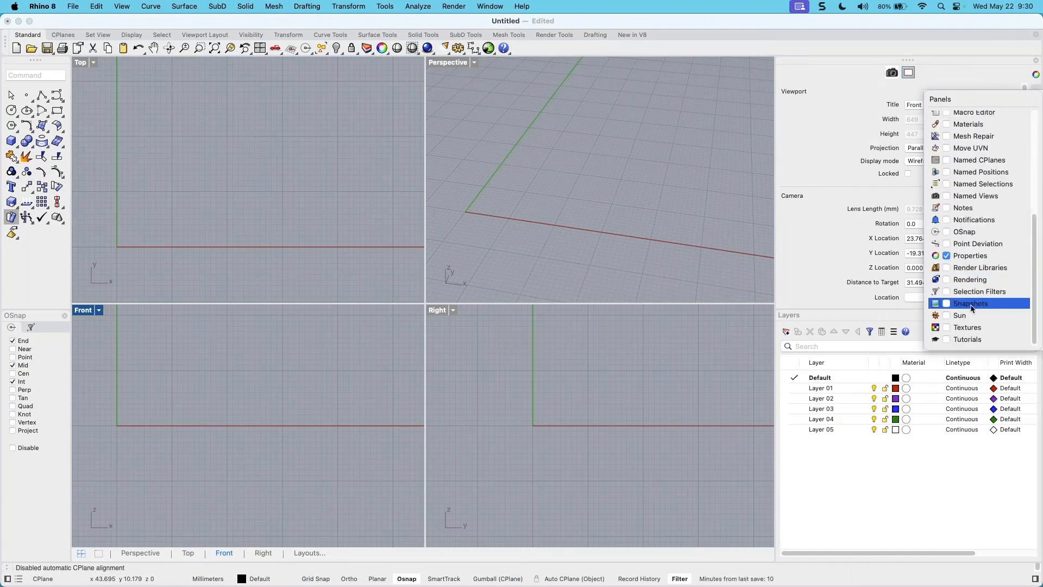
left_click(950, 340)
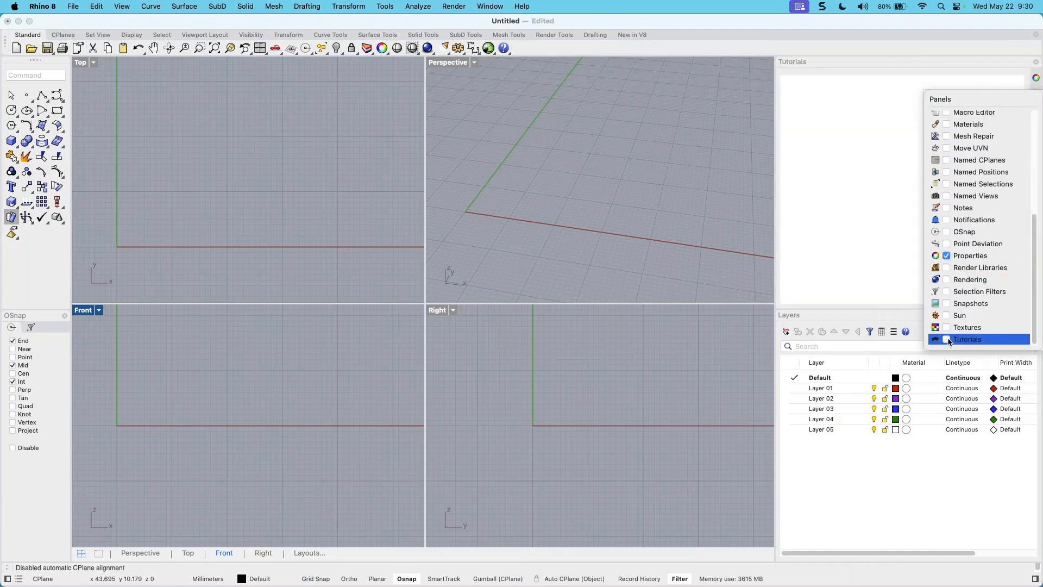
left_click(743, 127)
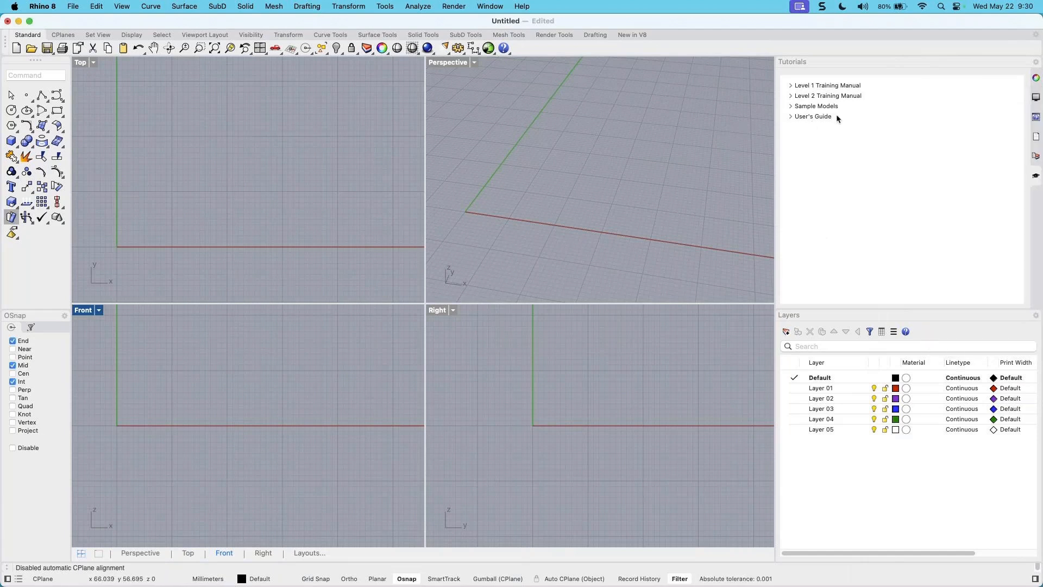
Expand the User's Guide tutorials and open Rhino User's Guide for Mac (.pdf)
left_click(795, 118)
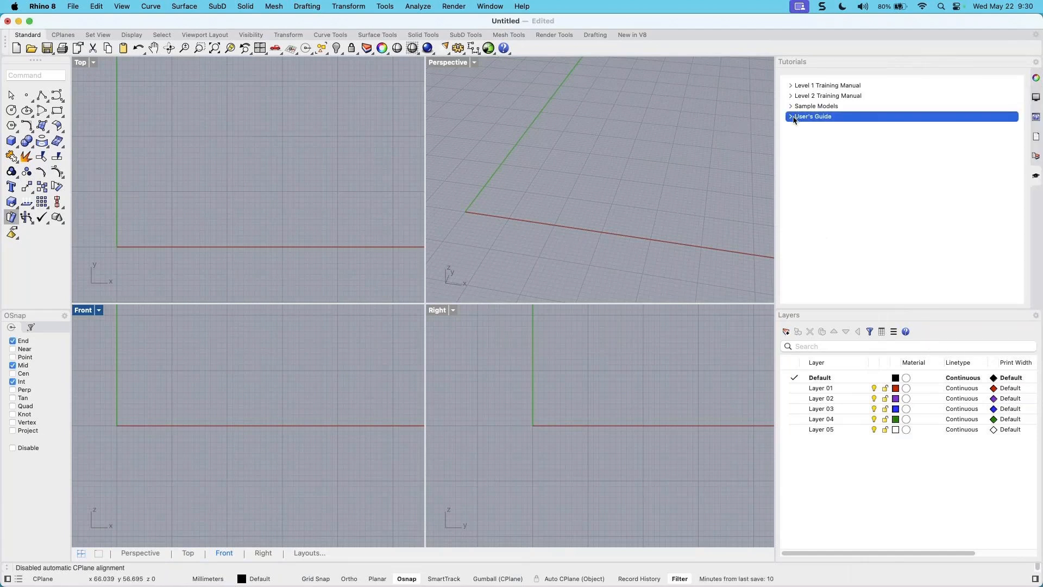
left_click(791, 118)
scroll(857, 147, "down", 5)
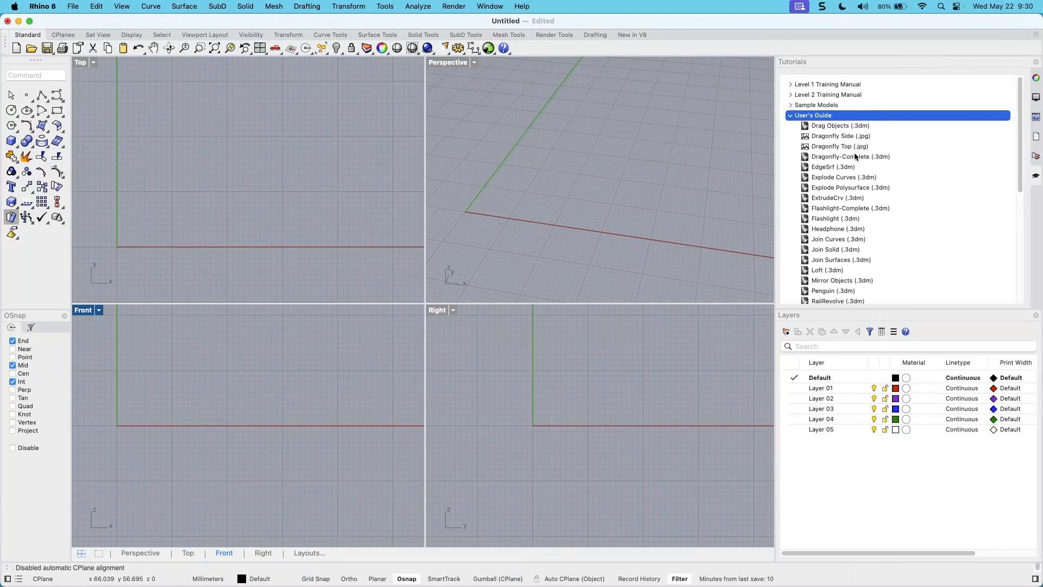
scroll(859, 173, "down", 1)
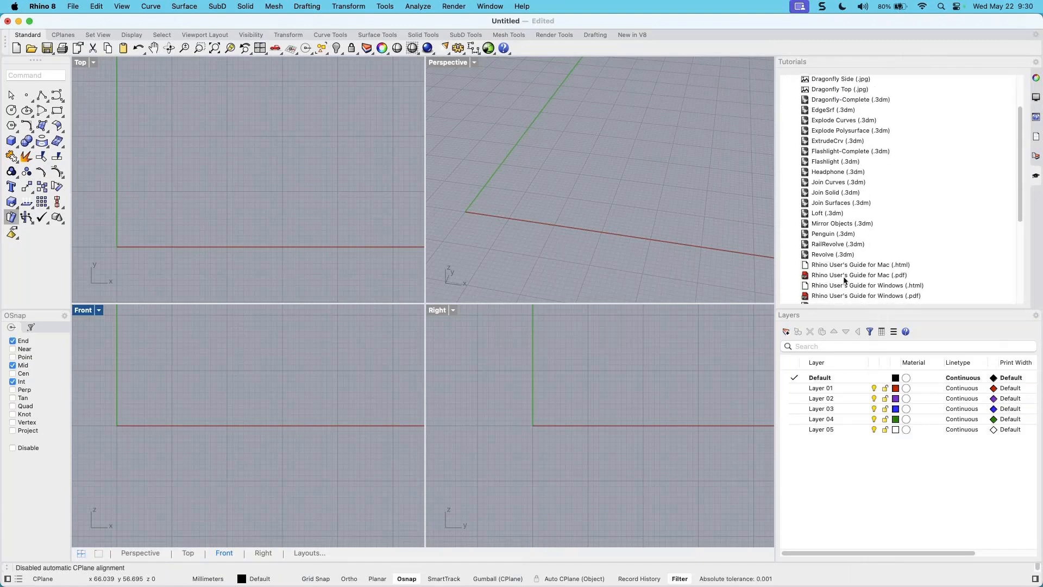
scroll(874, 280, "up", 3)
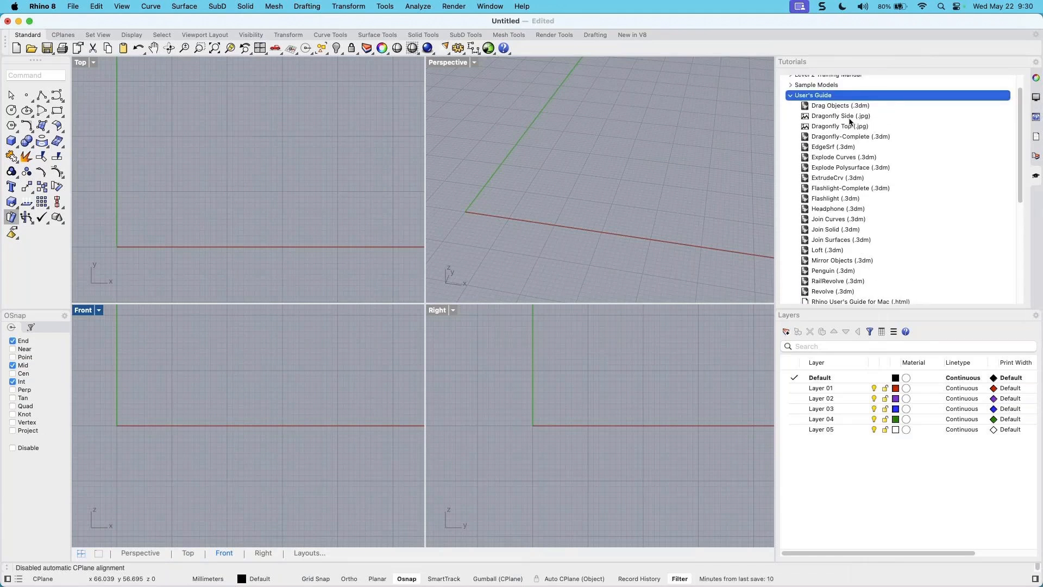
scroll(862, 211, "down", 1)
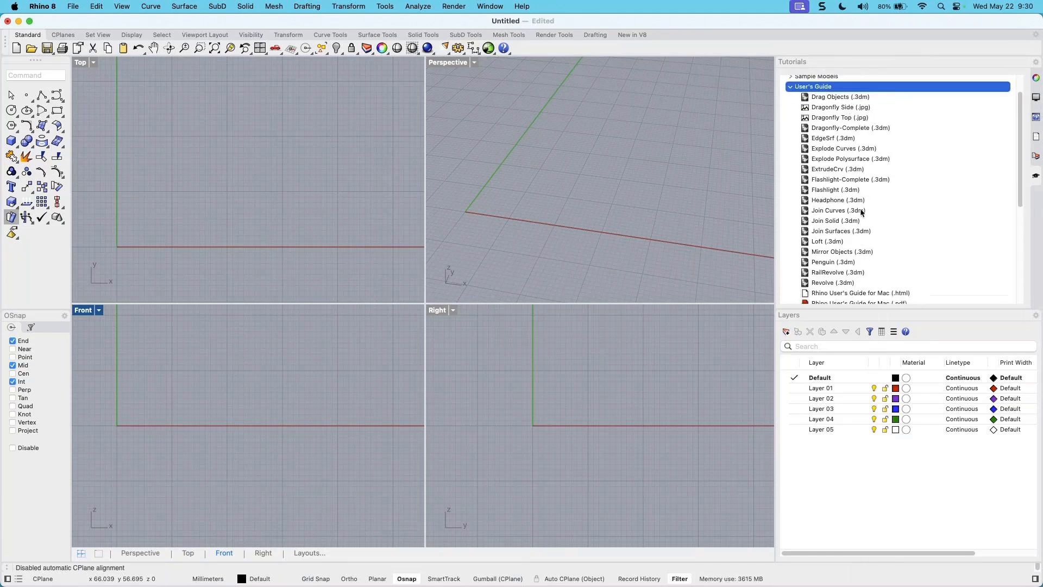
scroll(868, 283, "down", 1)
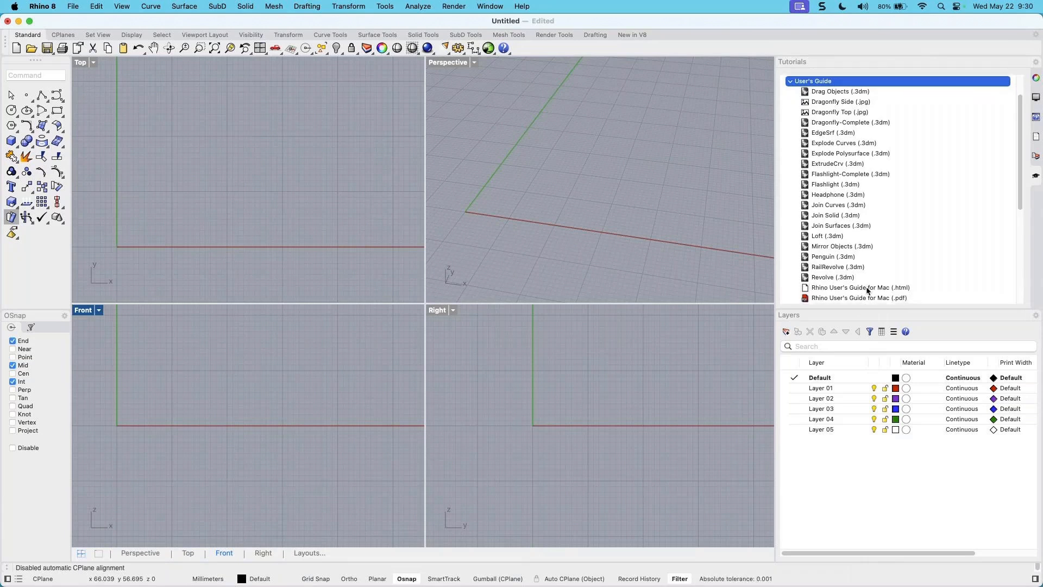
double_click(869, 298)
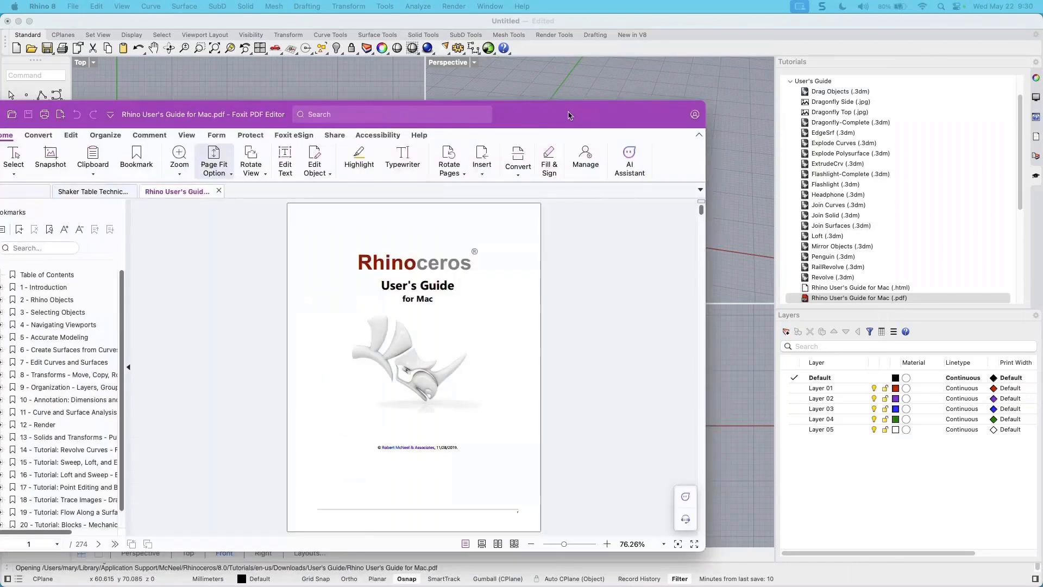
Browse the PDF guide from its table of contents to chapter 8 on Move, Copy, Rotate and Scale
scroll(538, 306, "down", 15)
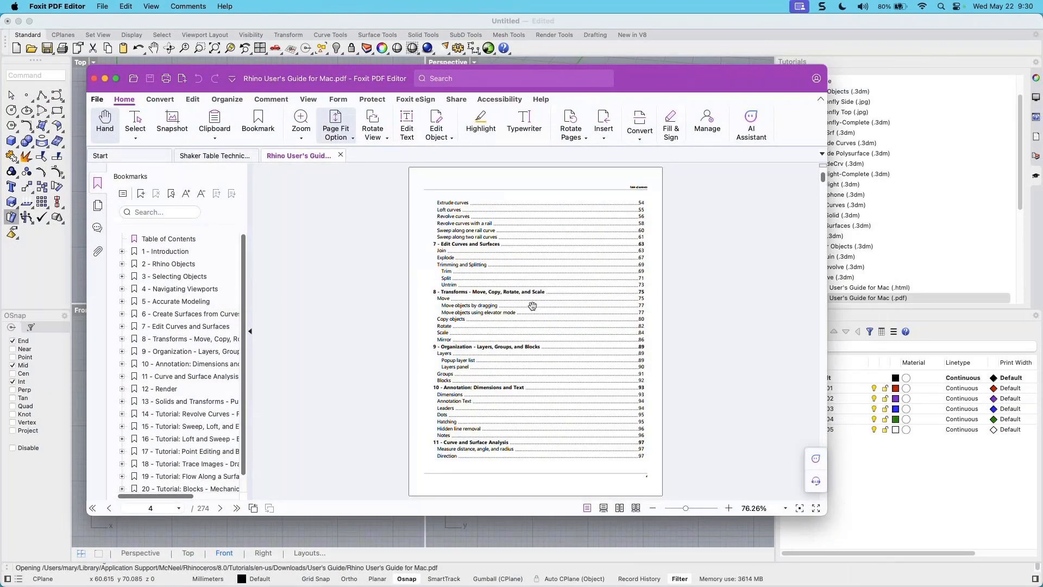
scroll(537, 306, "down", 2)
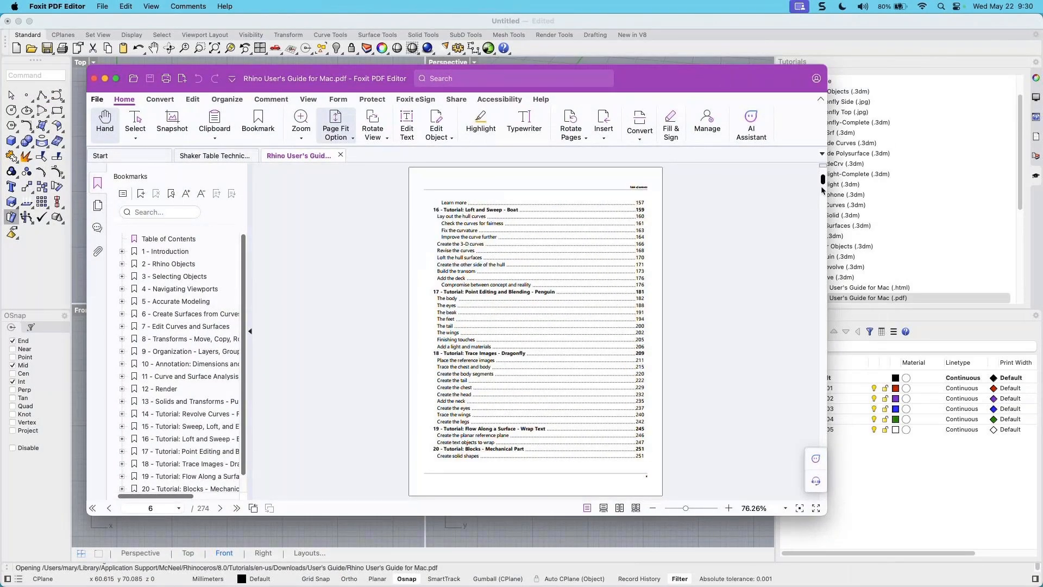
left_click(823, 244)
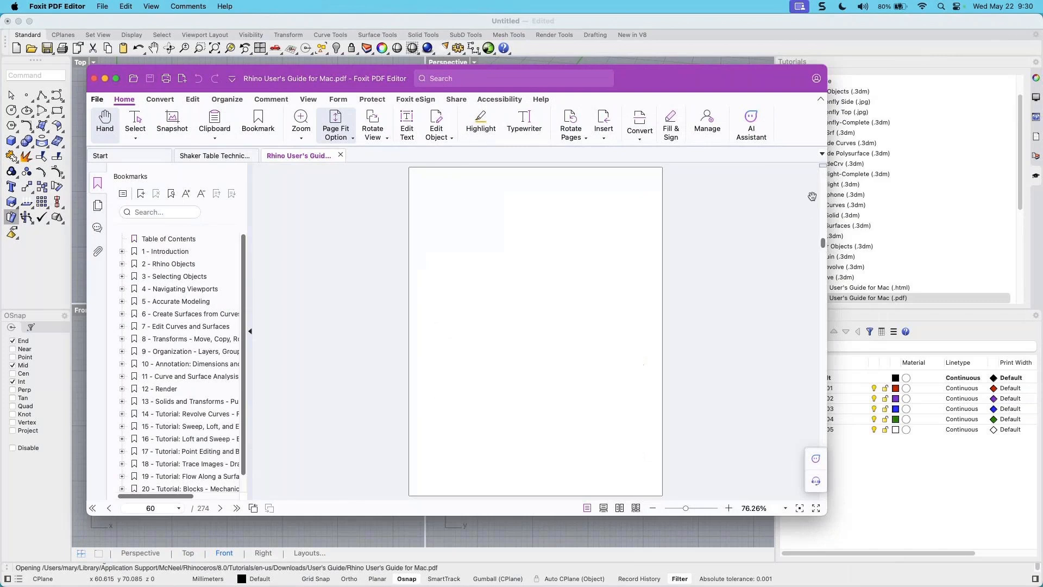
left_click(823, 272)
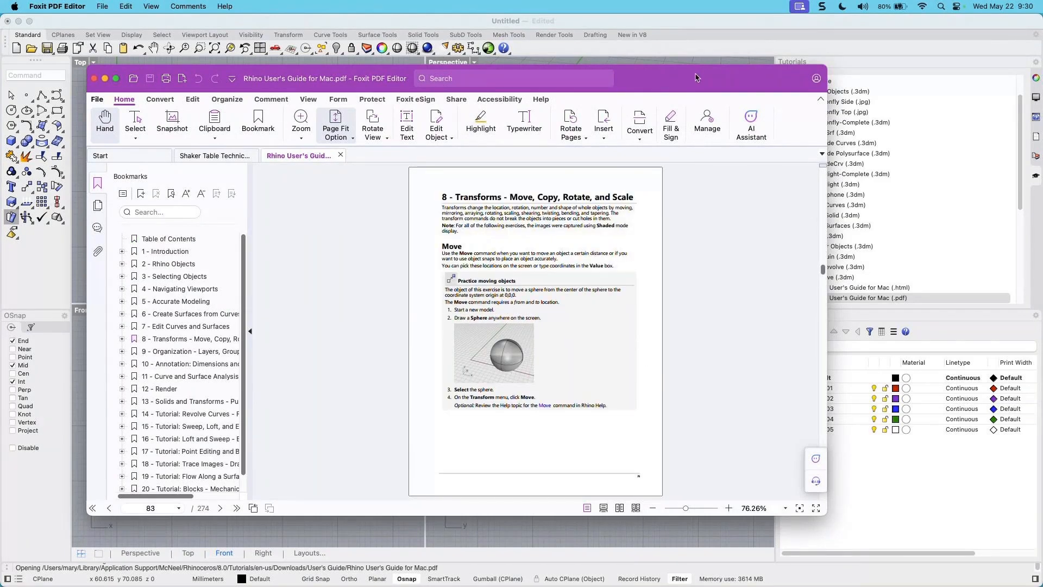
Return to Rhino and open Drag Objects (.3dm) from the User's Guide tutorials, viewing its solids from different angles in Perspective
left_click_drag(699, 80, 0, 152)
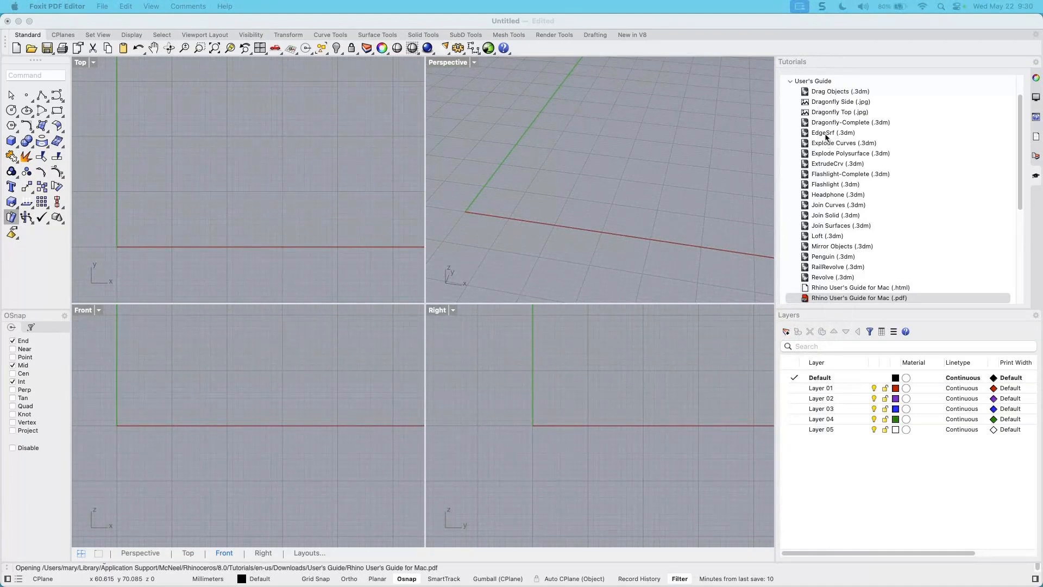
left_click(831, 94)
left_click(835, 92)
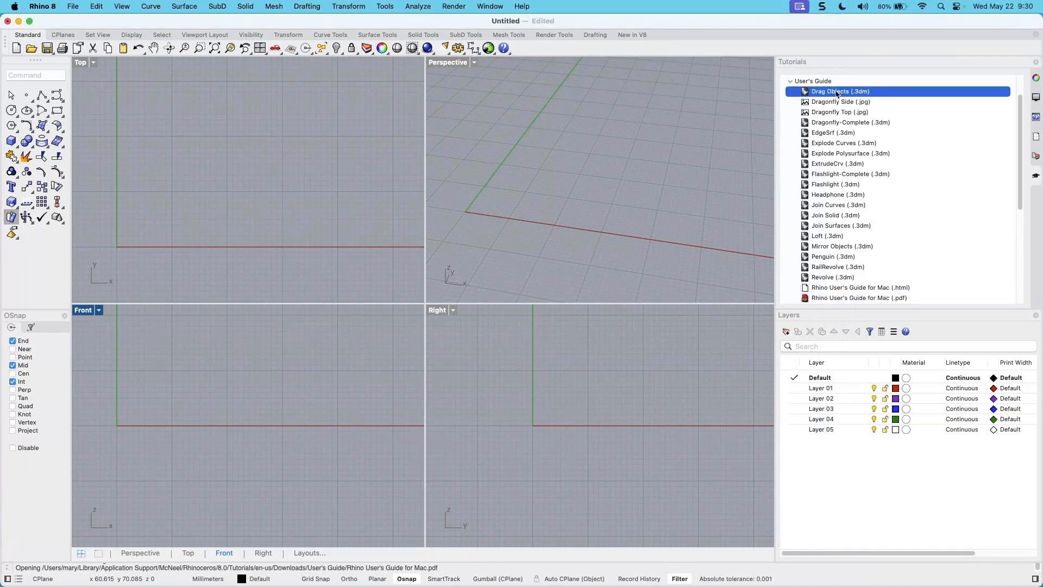
double_click(835, 93)
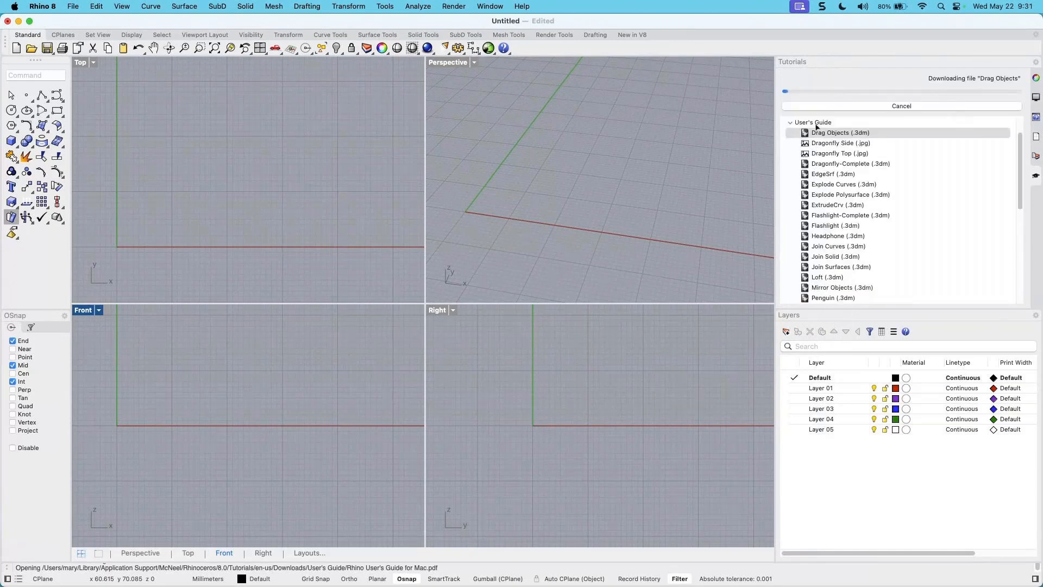
right_click_drag(641, 244, 600, 255)
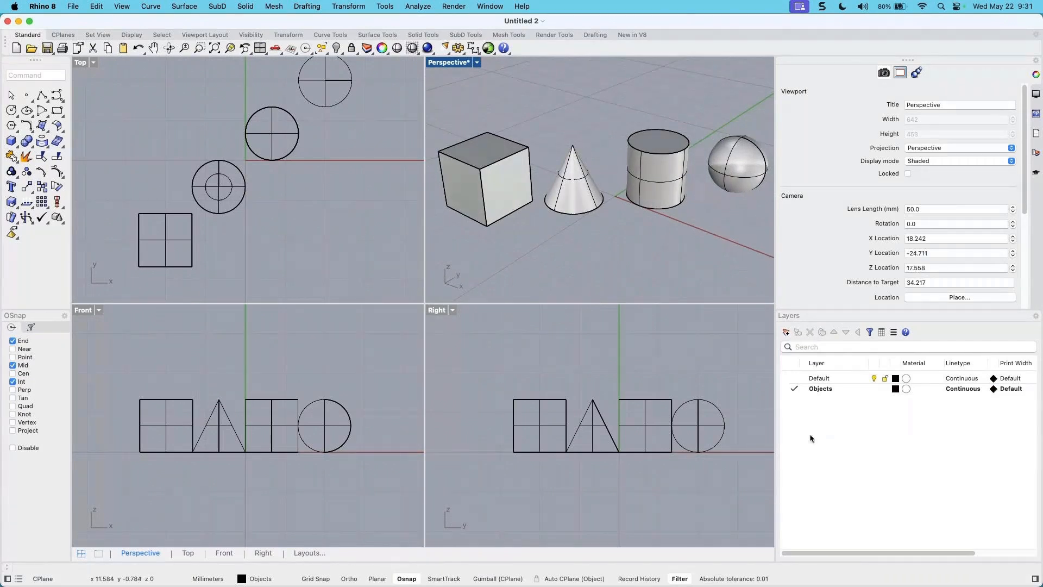
right_click_drag(689, 226, 637, 248)
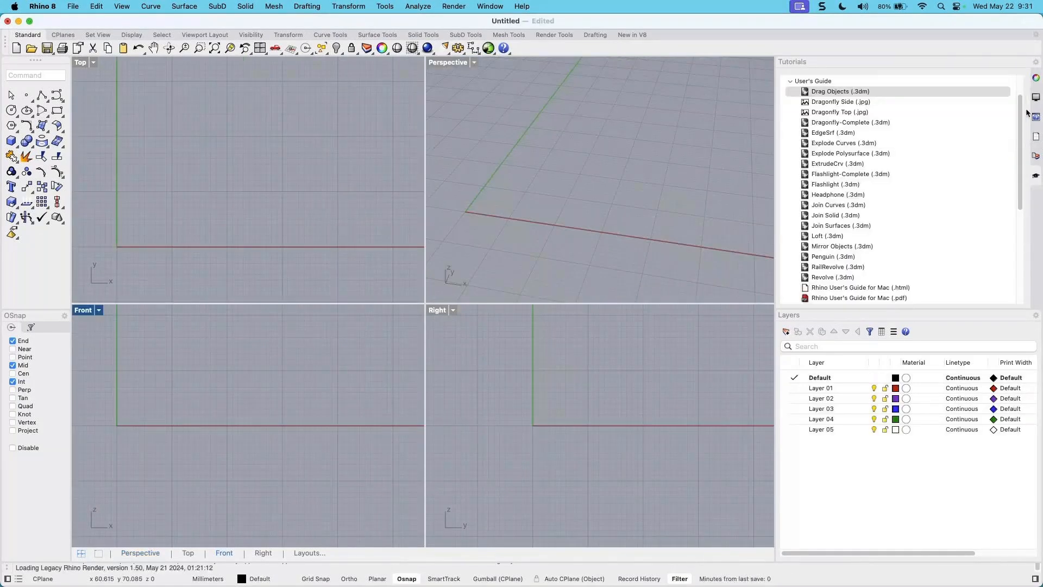
Collapse the User's Guide tutorials, expand the Level 1 Training Manual and open its Start (.3dm) model
left_click(790, 81)
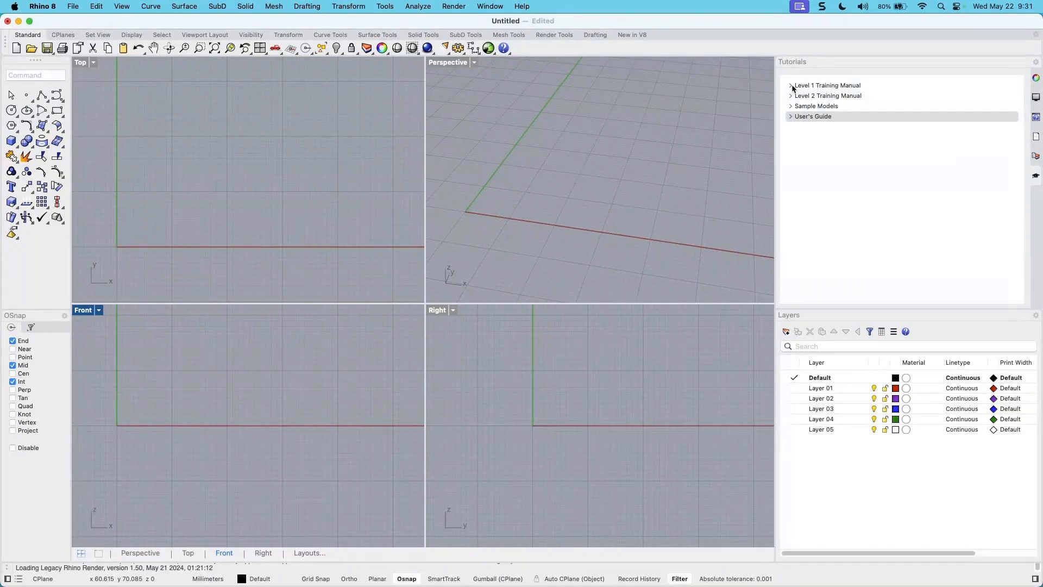
left_click(791, 86)
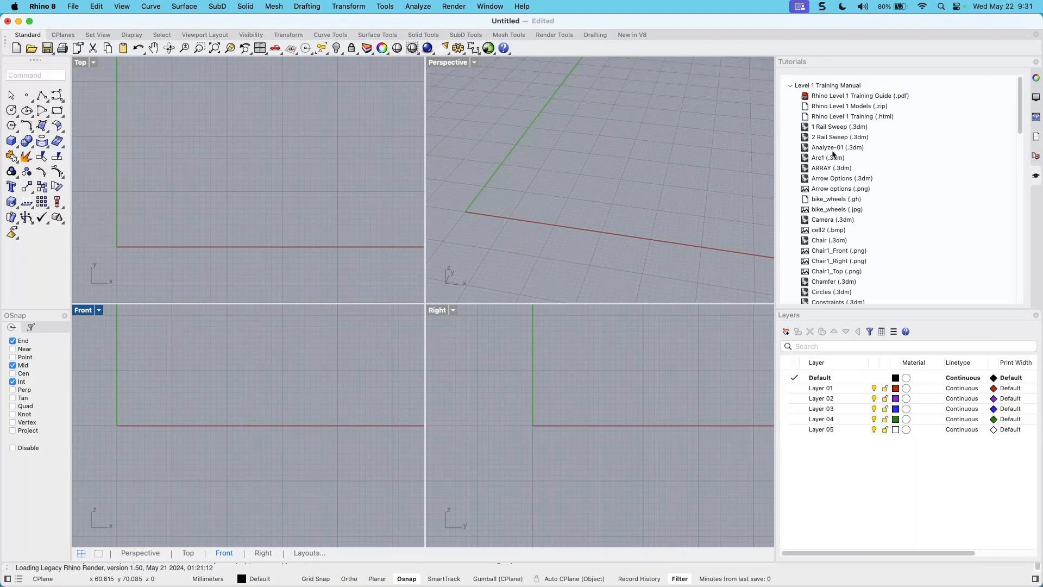
scroll(833, 154, "down", 1)
scroll(832, 166, "down", 1)
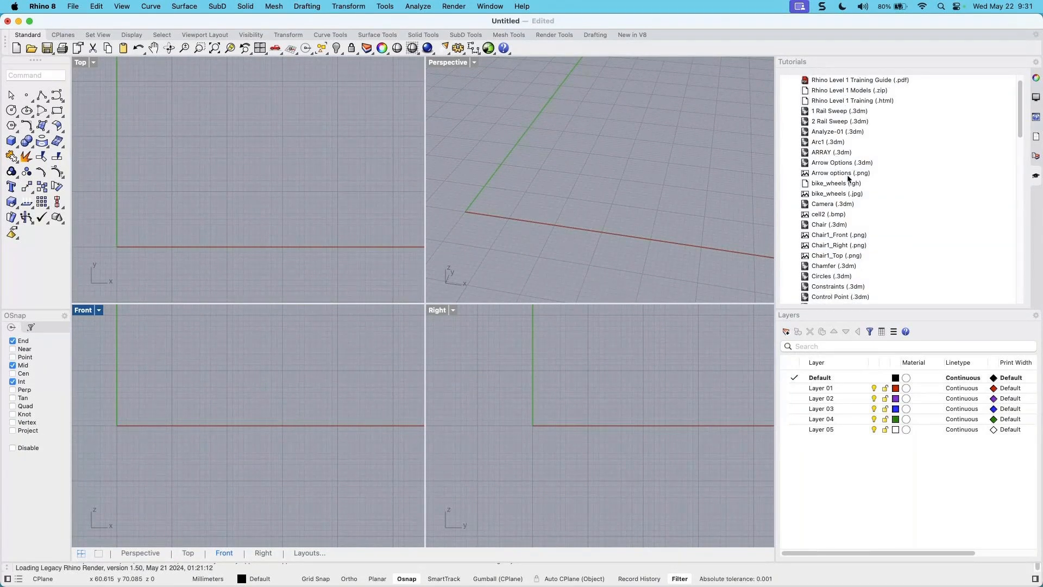
scroll(845, 185, "down", 3)
scroll(842, 194, "down", 10)
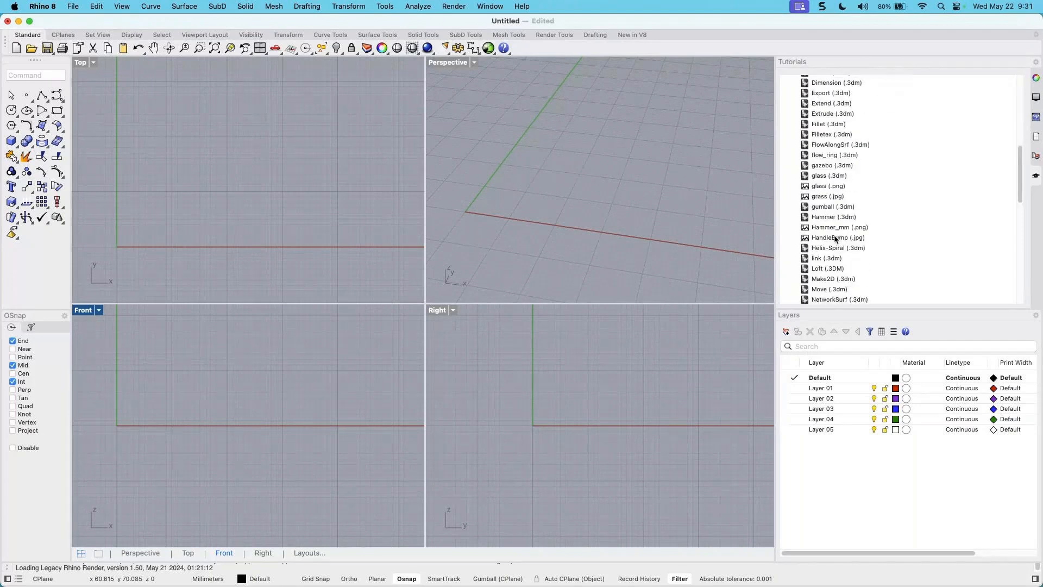
scroll(836, 240, "down", 1)
scroll(835, 238, "down", 3)
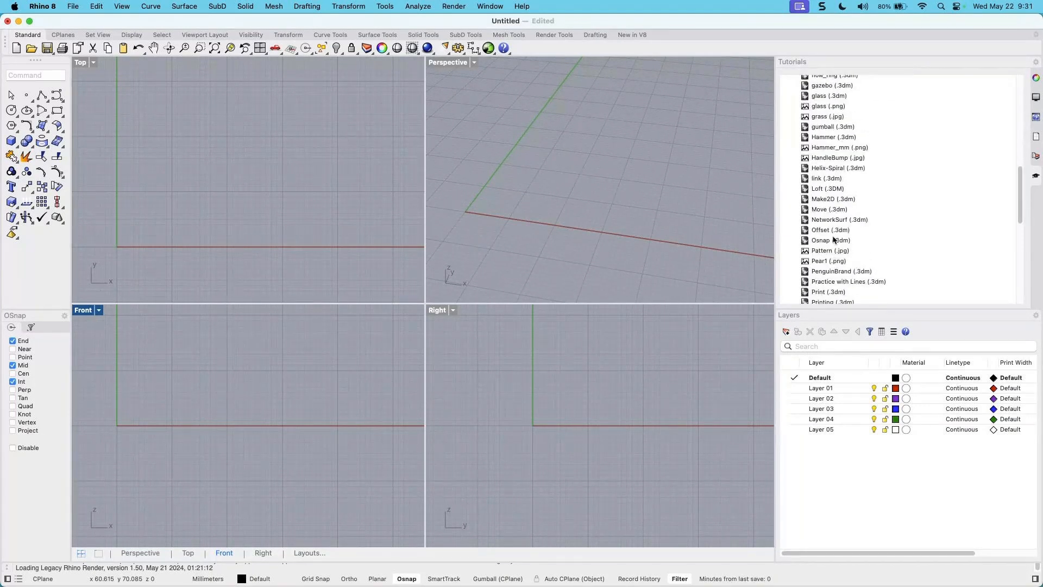
scroll(835, 239, "down", 4)
scroll(834, 239, "down", 5)
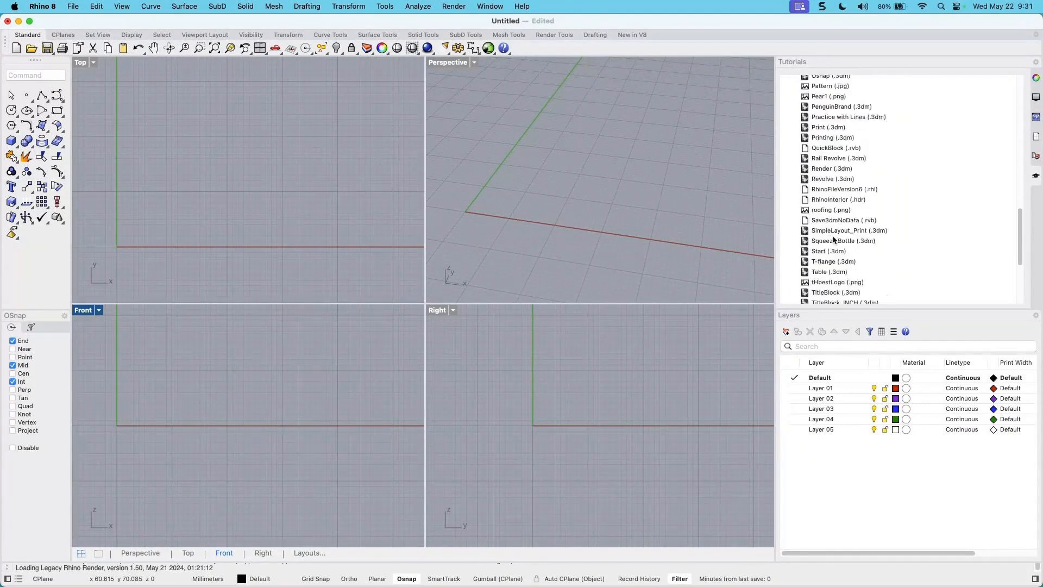
scroll(835, 241, "down", 1)
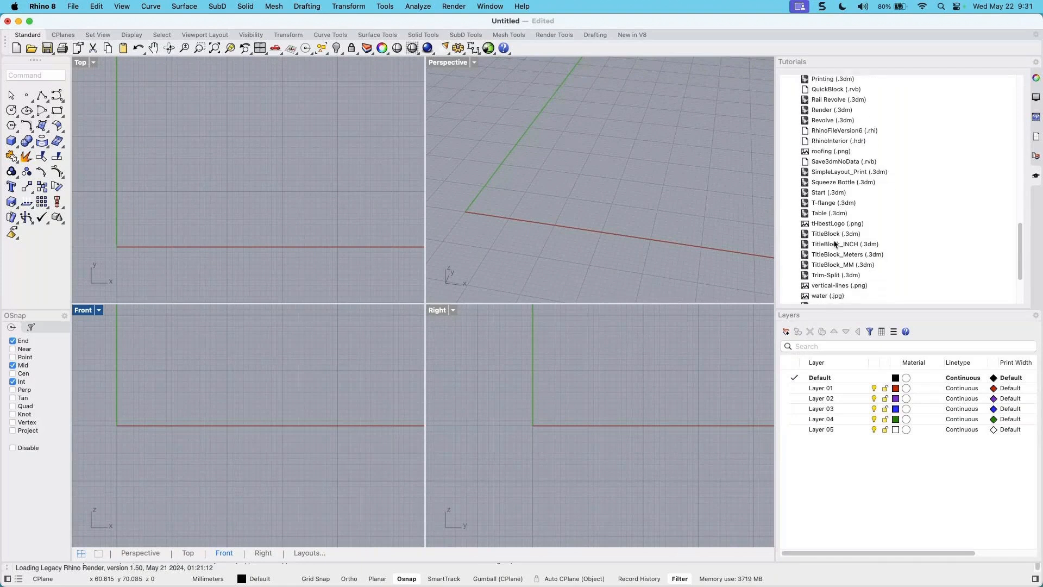
scroll(834, 244, "down", 1)
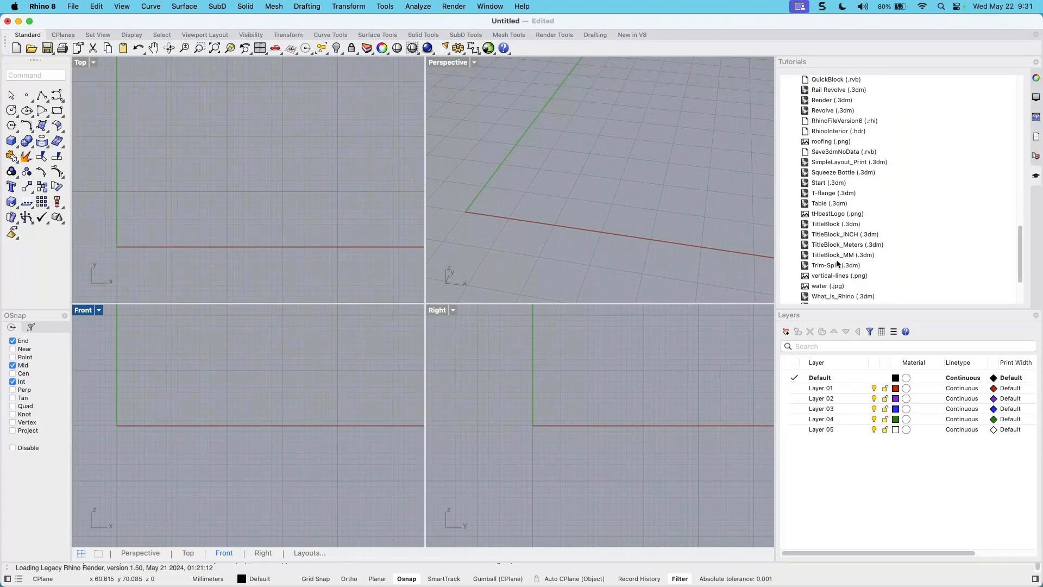
left_click(822, 183)
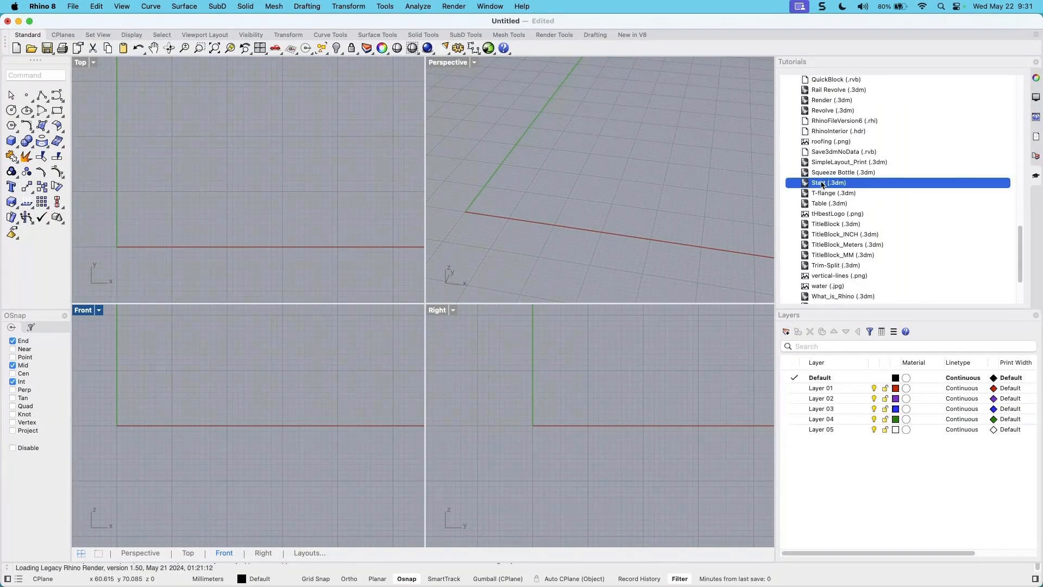
double_click(822, 184)
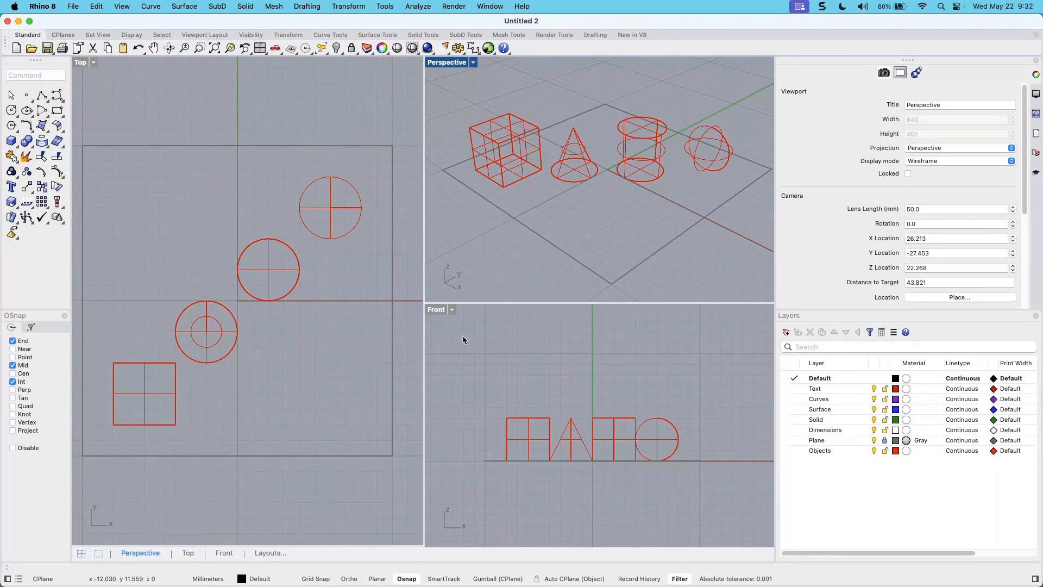
Reset the model to the standard four-viewport arrangement and start the 4View command
left_click(259, 48)
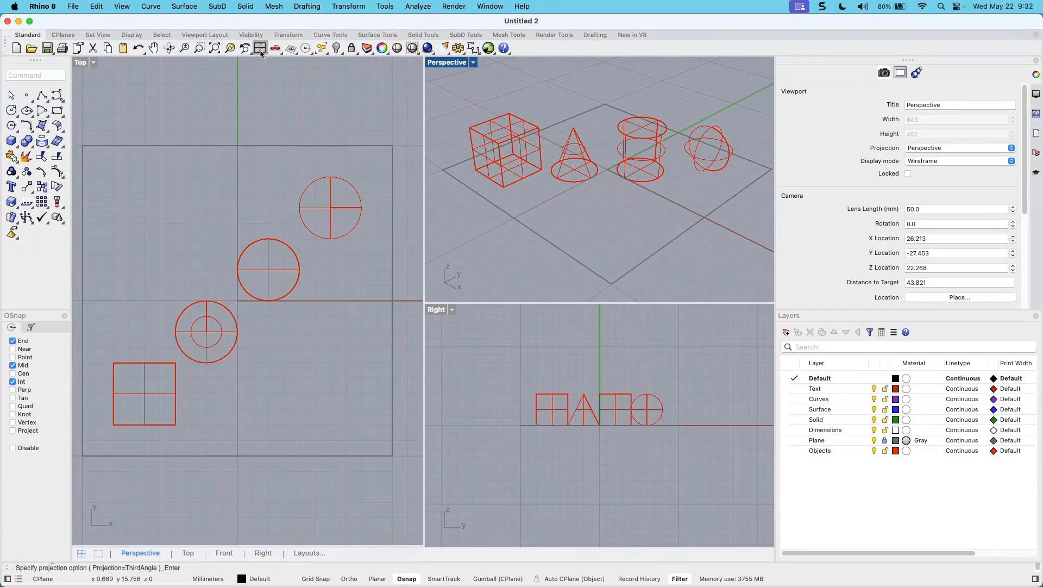
left_click(259, 50)
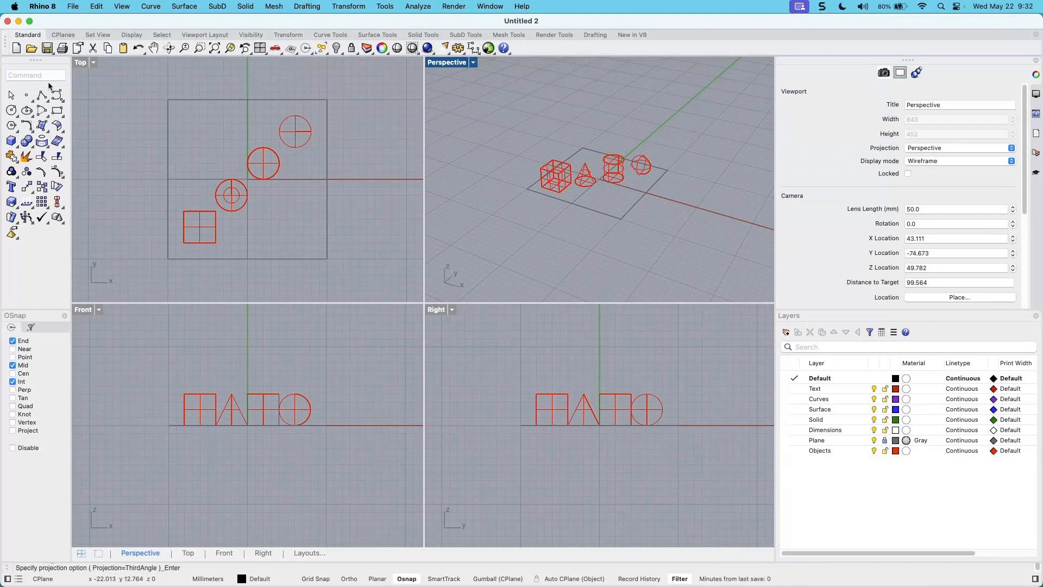
type("4")
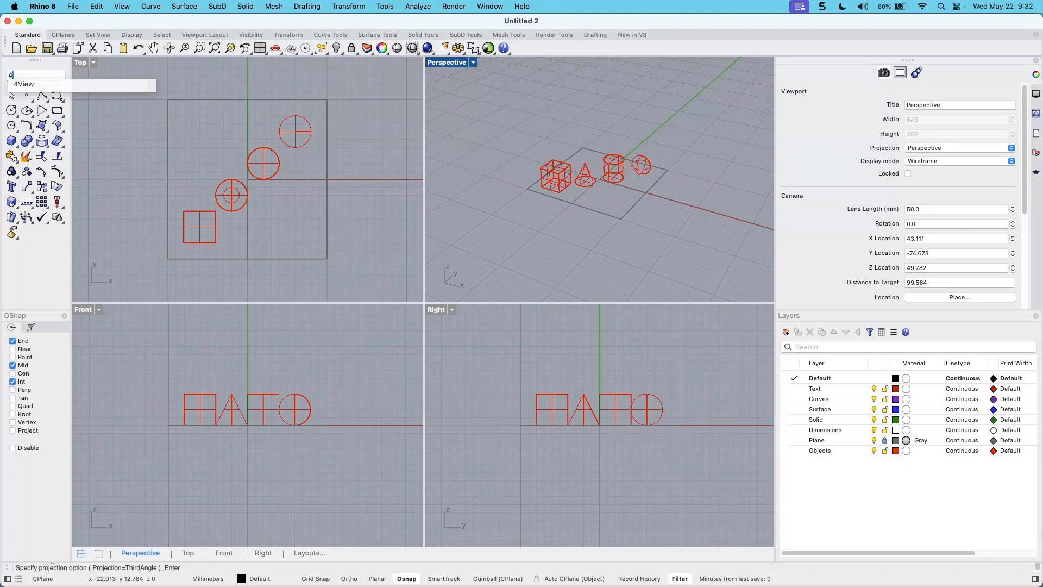
left_click(31, 84)
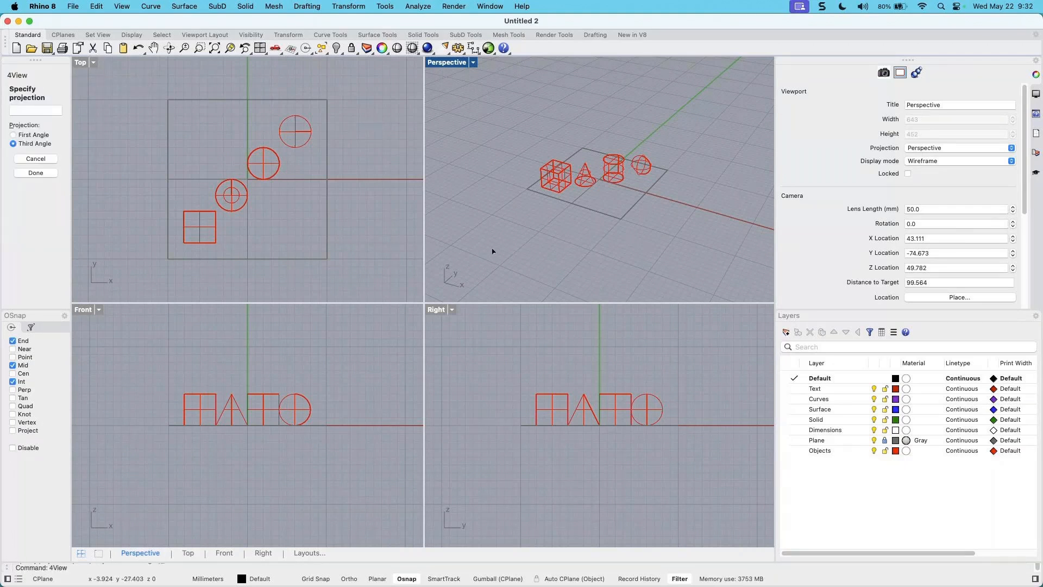
Maximize the Perspective viewport, look at the four solids from another angle and restore the four-viewport display
scroll(570, 238, "up", 3)
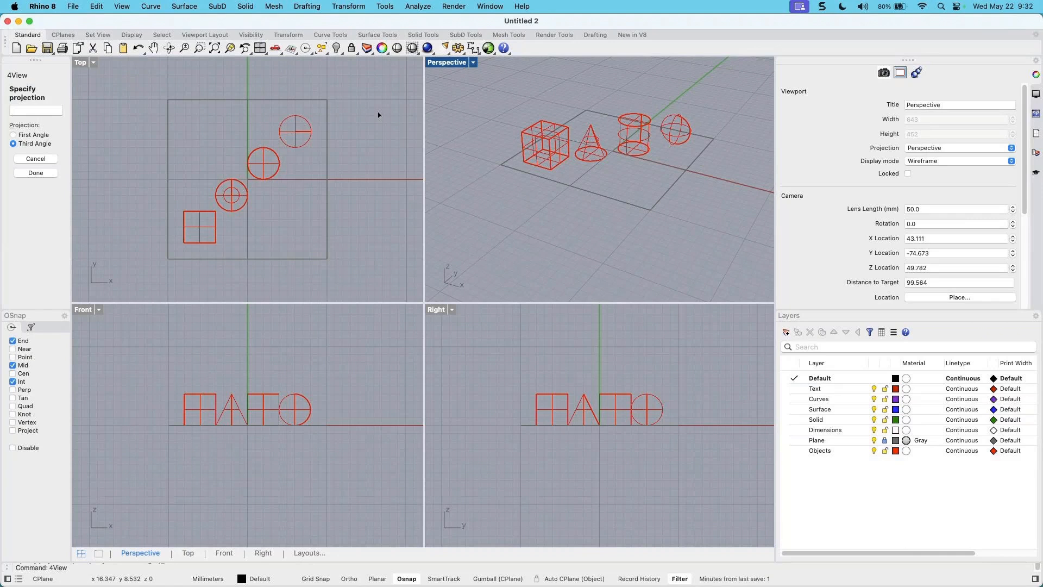
double_click(443, 66)
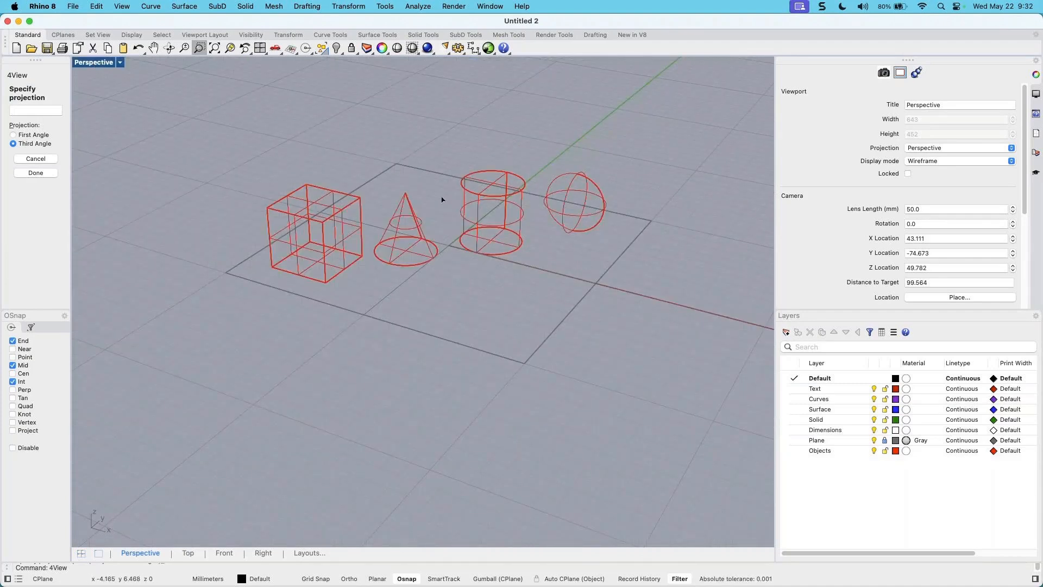
right_click_drag(458, 263, 438, 267)
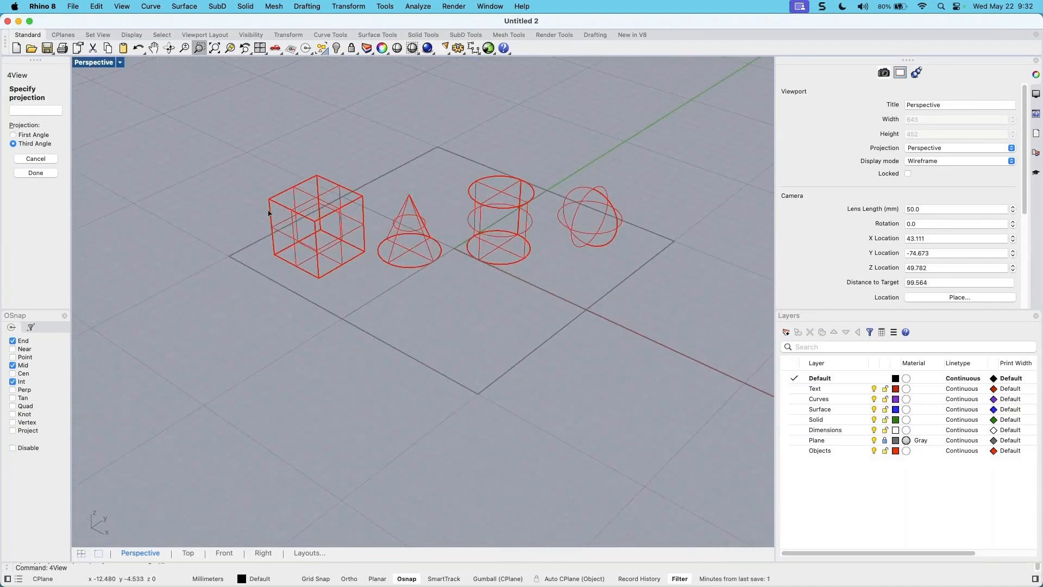
double_click(93, 62)
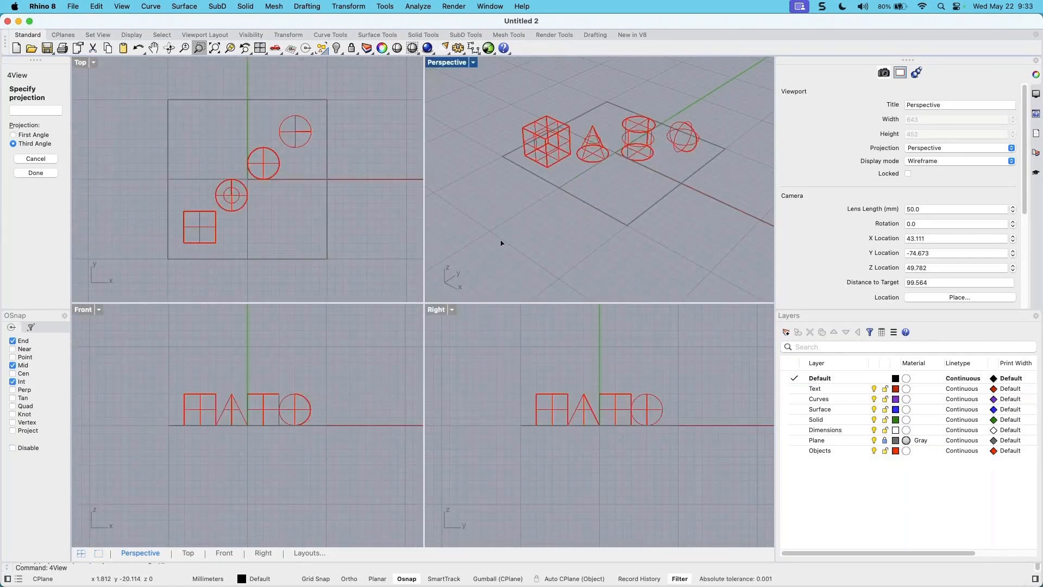
View the model in maximized Top, Front and Right views, show the Layouts panel and restore the four viewports
left_click(191, 553)
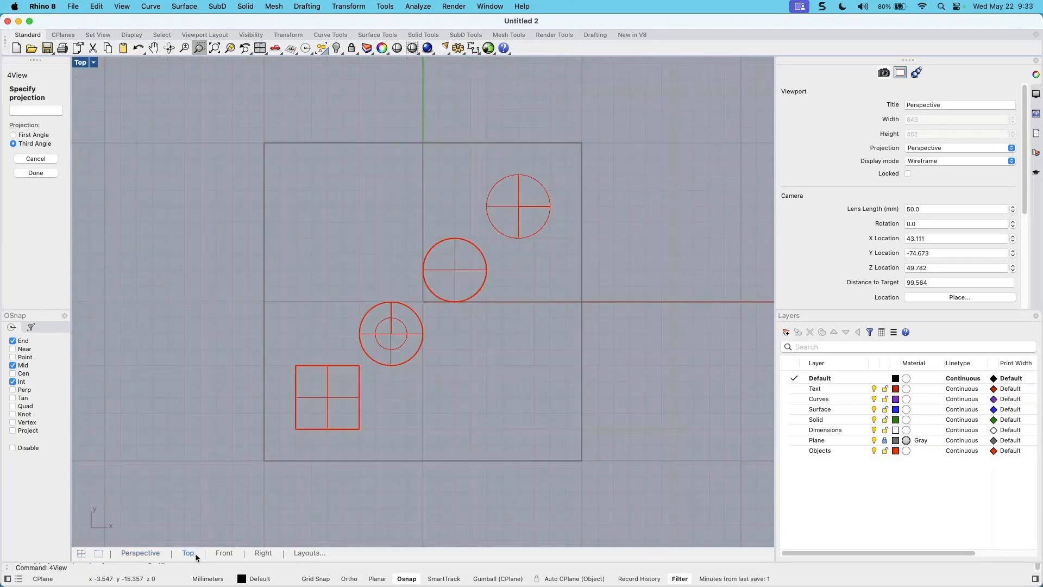
left_click(222, 553)
left_click(262, 553)
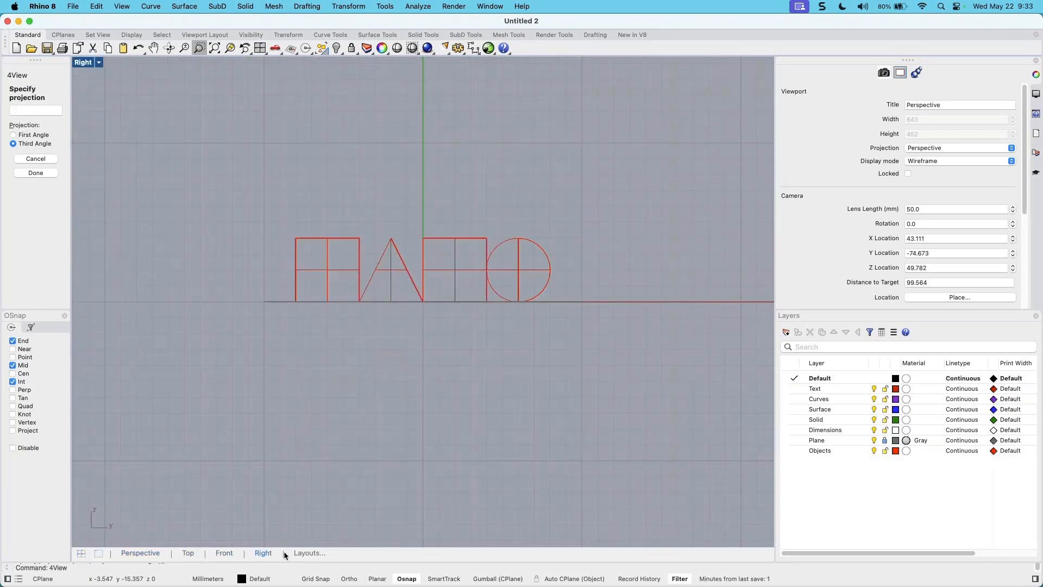
left_click(307, 553)
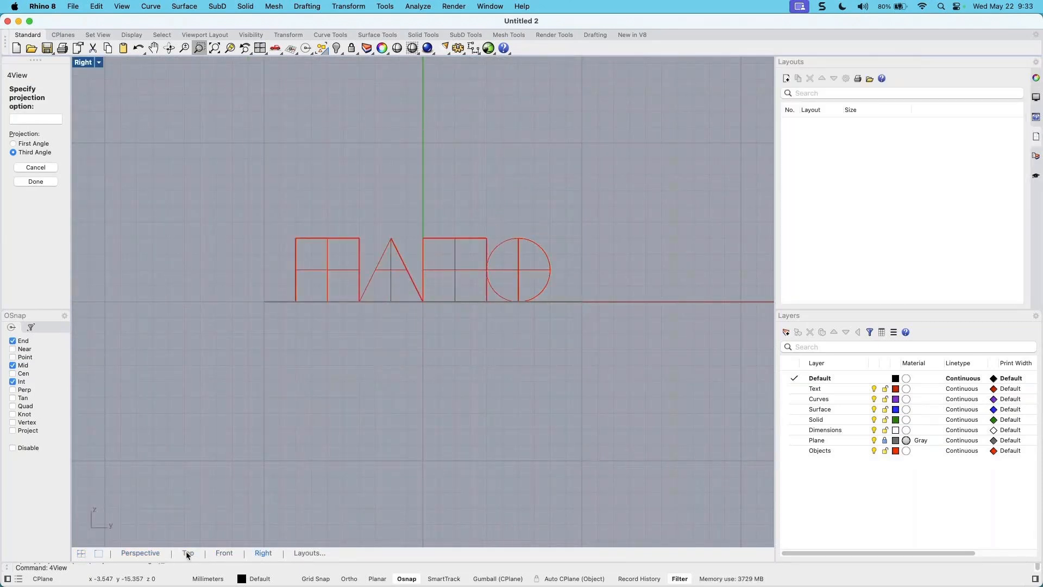
double_click(84, 62)
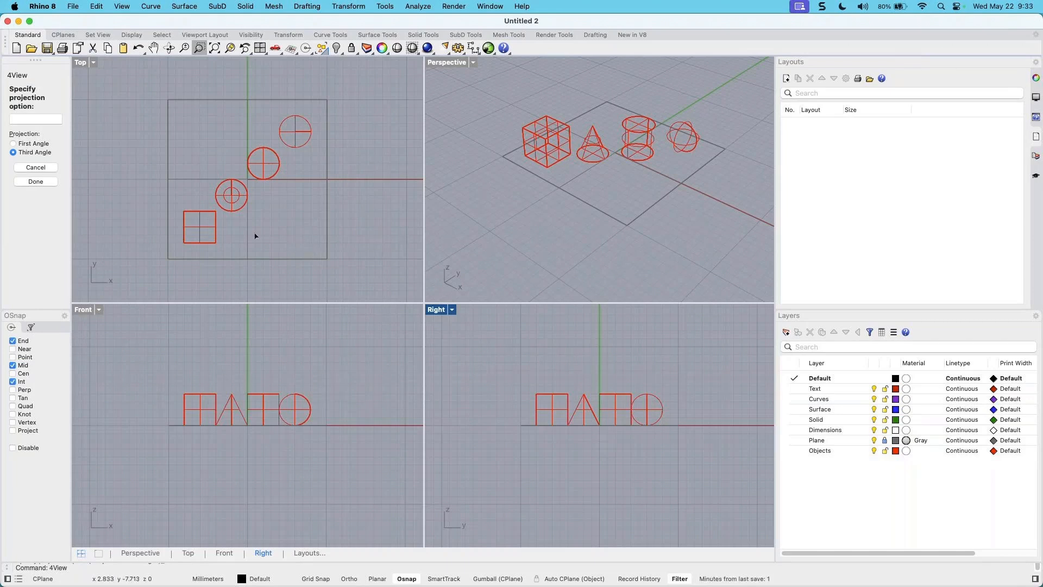
Zoom the Top viewport in and out and pan it, comparing how the Front and Right views follow
scroll(292, 245, "up", 3)
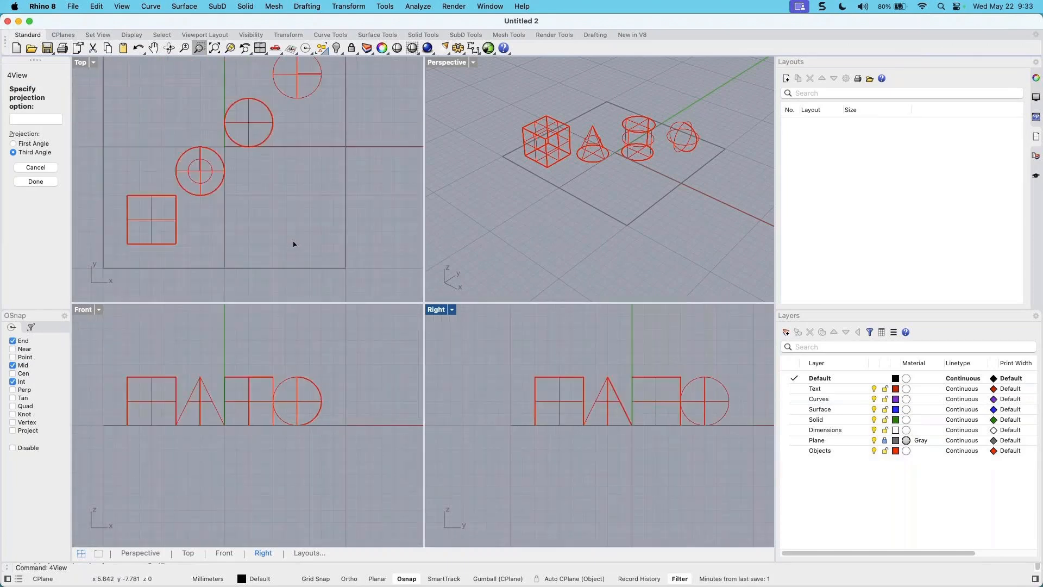
scroll(293, 244, "up", 2)
scroll(293, 244, "down", 4)
scroll(294, 245, "up", 2)
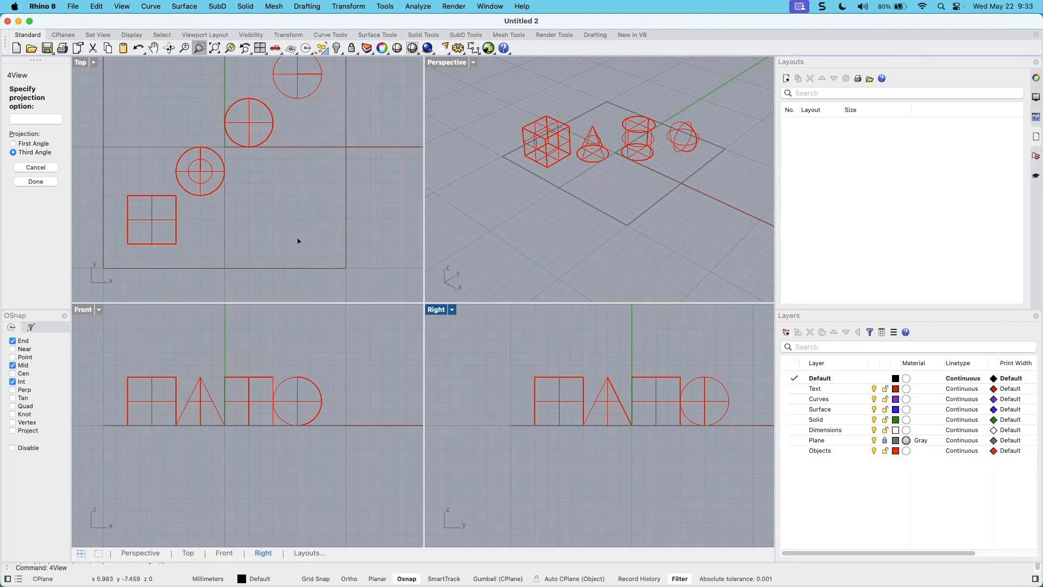
scroll(297, 241, "down", 2)
scroll(261, 184, "up", 2)
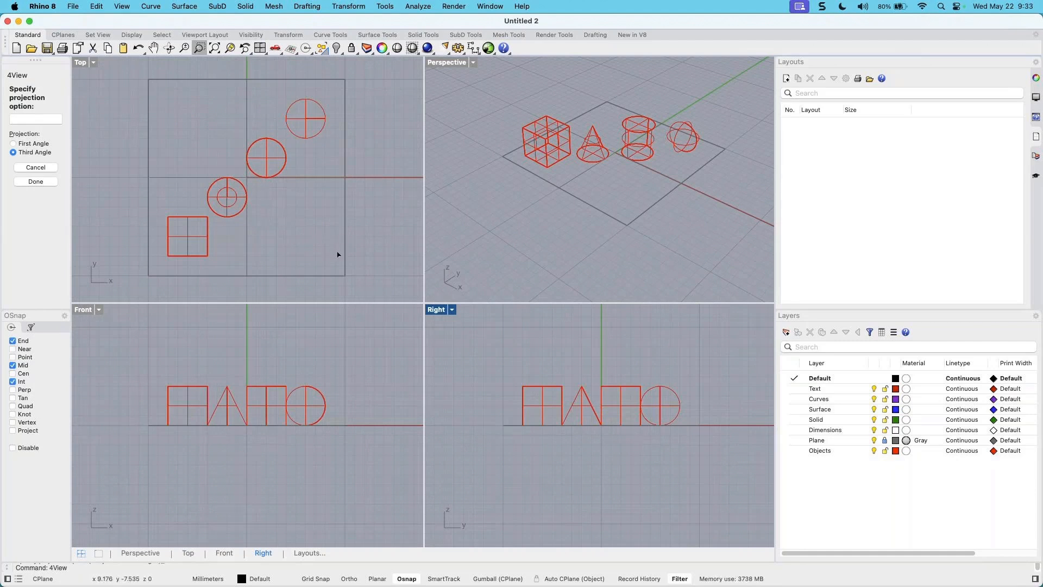
right_click_drag(339, 255, 304, 257)
Examine the solids in the Perspective viewport by orbiting, zooming and panning the view
right_click_drag(675, 230, 653, 239)
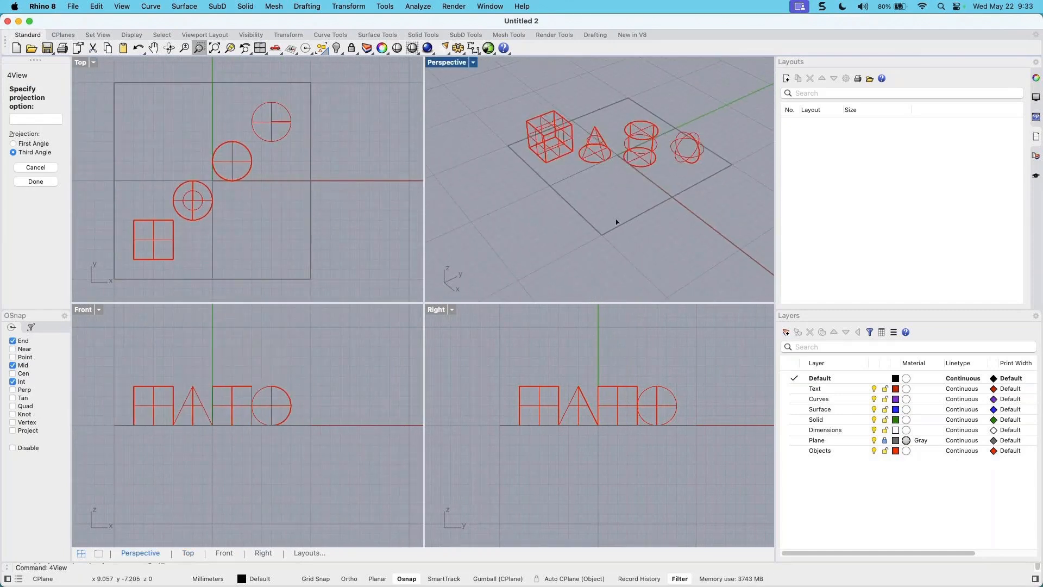
right_click_drag(628, 228, 666, 246)
scroll(689, 240, "up", 10)
scroll(625, 175, "down", 8)
right_click_drag(649, 238, 664, 254, "shift")
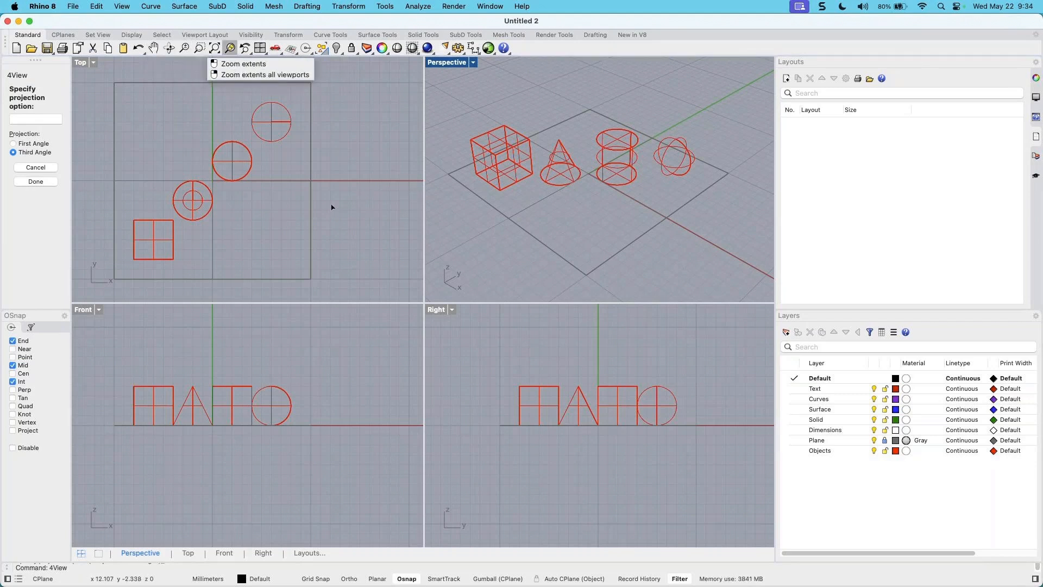
Finish the 4View command and look through the display modes and view options offered for the Perspective viewport
key("Return")
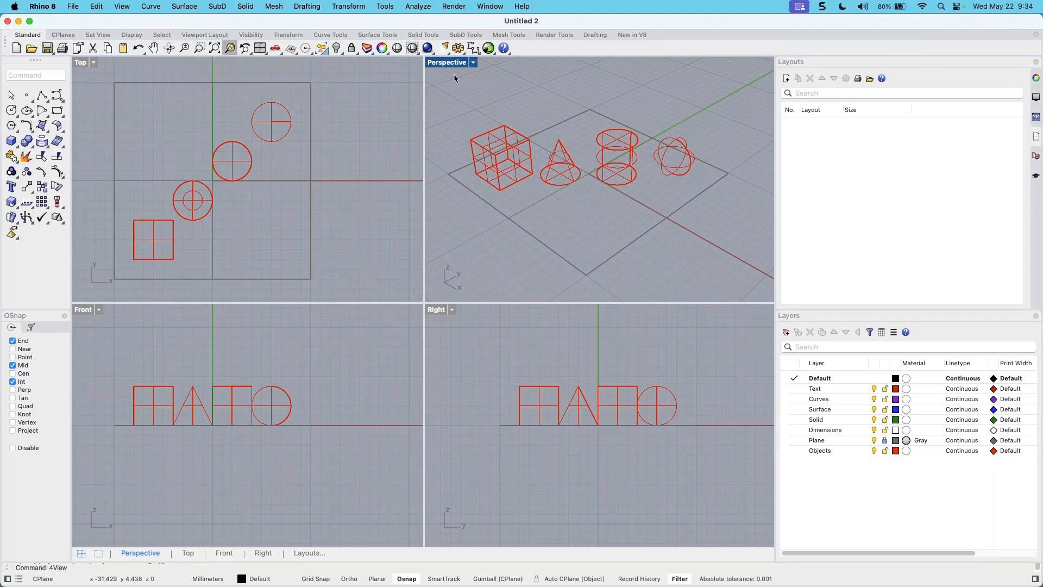
left_click(474, 63)
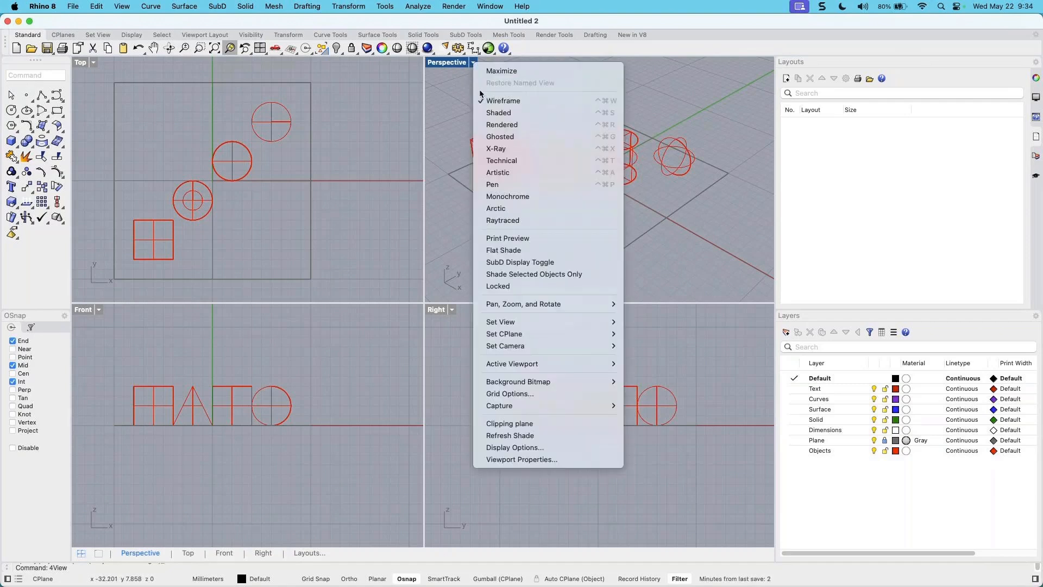
left_click(459, 69)
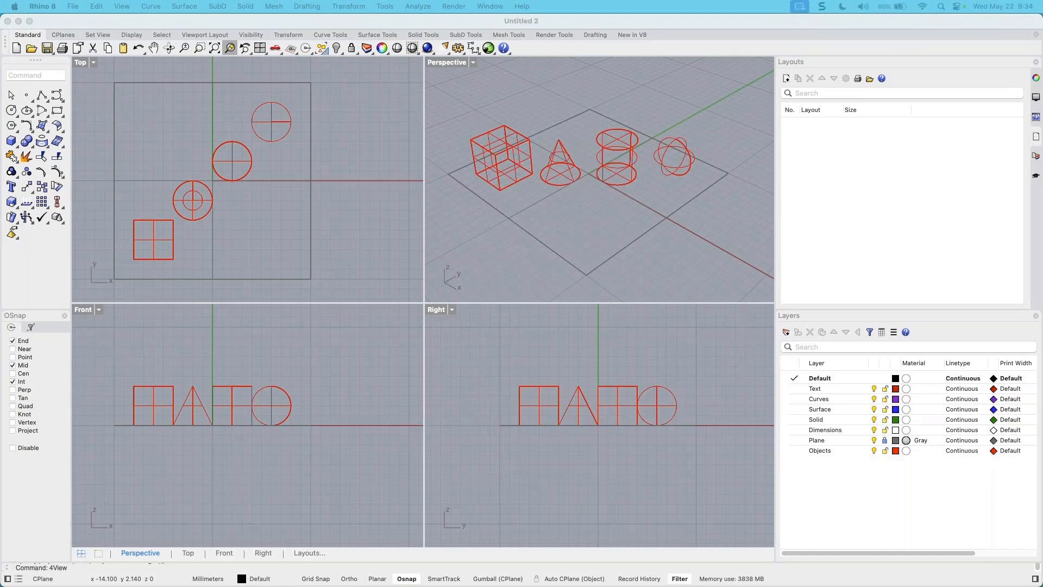
Set the Perspective viewport's display mode to Shaded
mouse_move(689, 261)
right_mouse_down()
mouse_move(677, 265)
mouse_move(688, 260)
right_mouse_up()
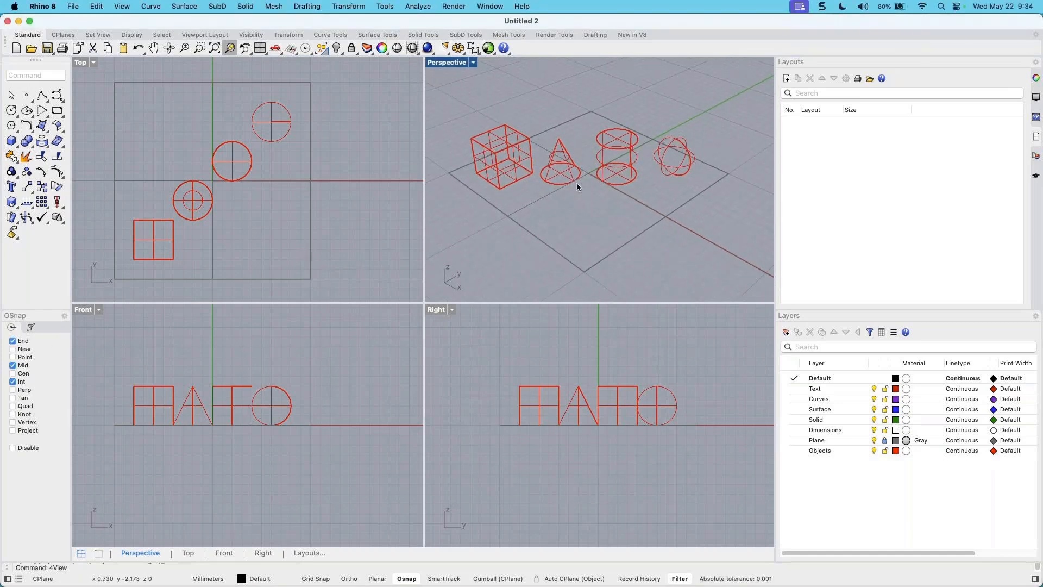
right_click_drag(578, 194, 584, 203)
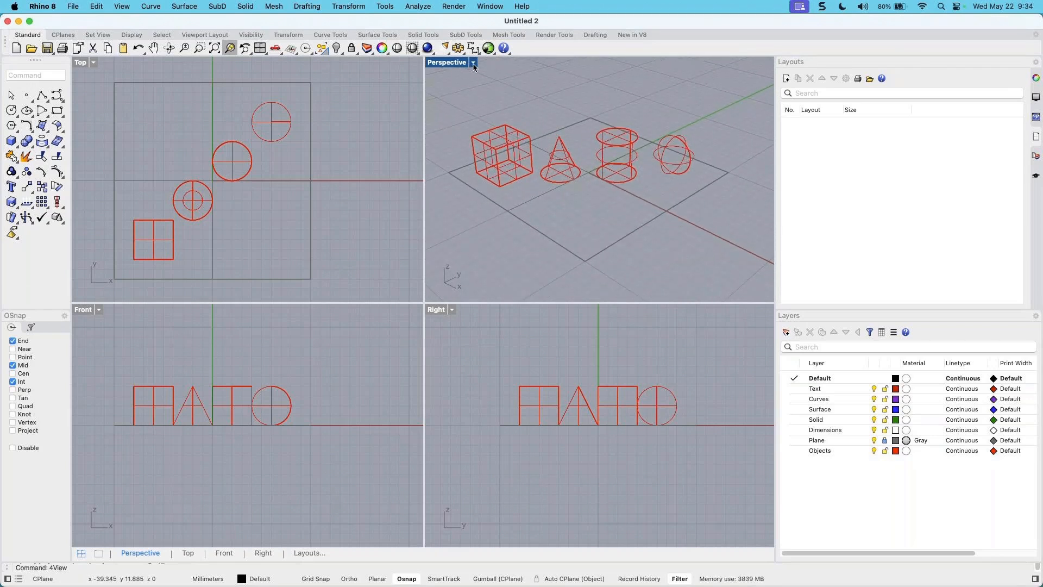
left_click(472, 63)
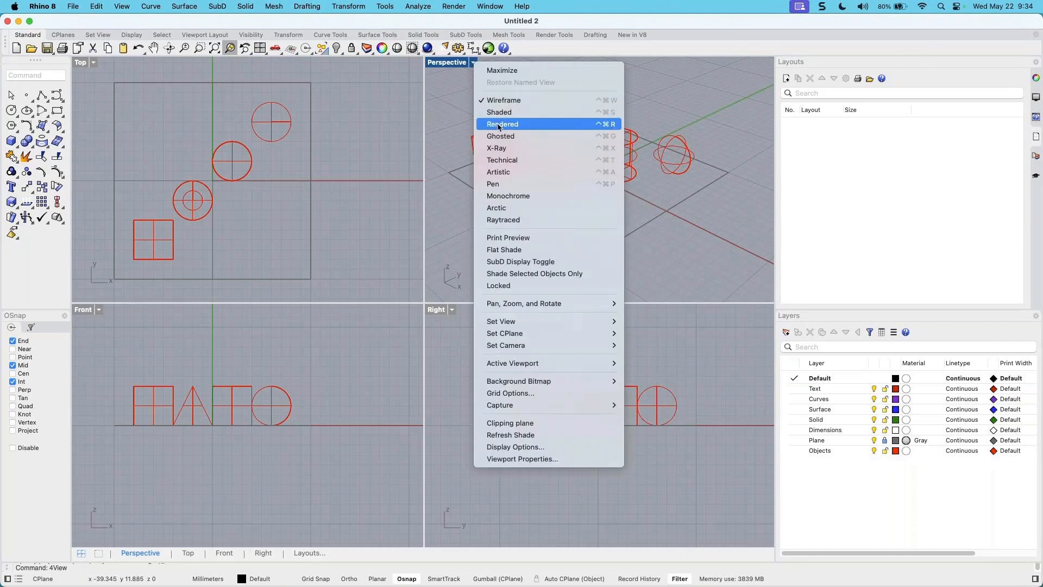
left_click(503, 113)
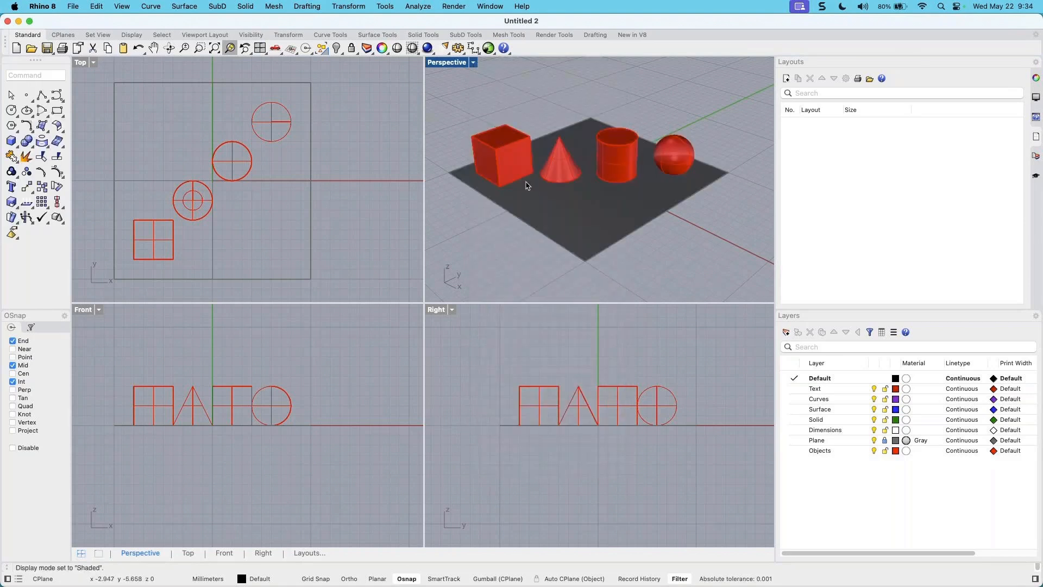
Examine the shaded box, cone, cylinder and sphere in the Perspective viewport from different angles and distances
scroll(527, 187, "up", 6)
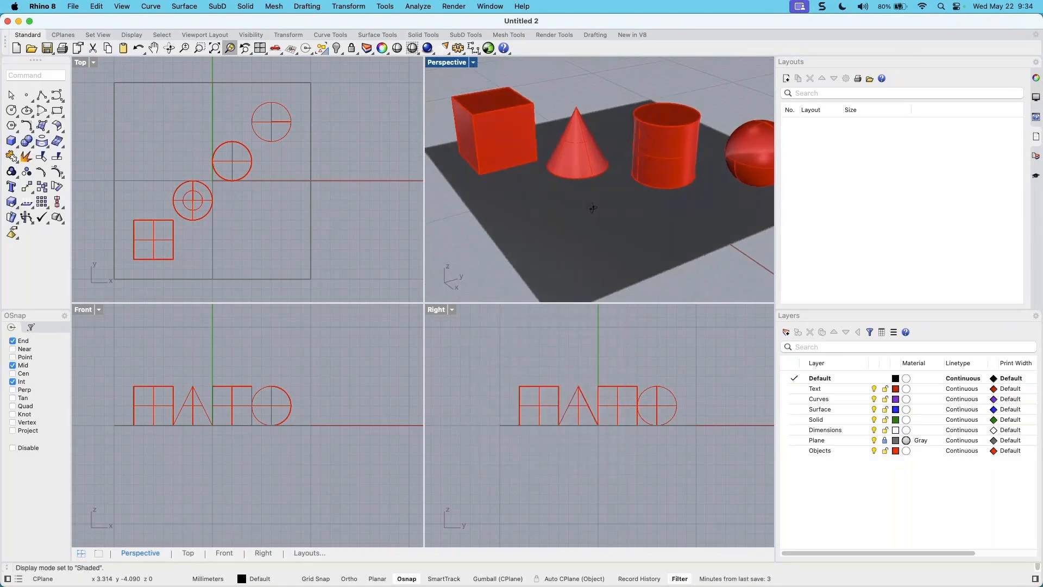
scroll(592, 208, "down", 5)
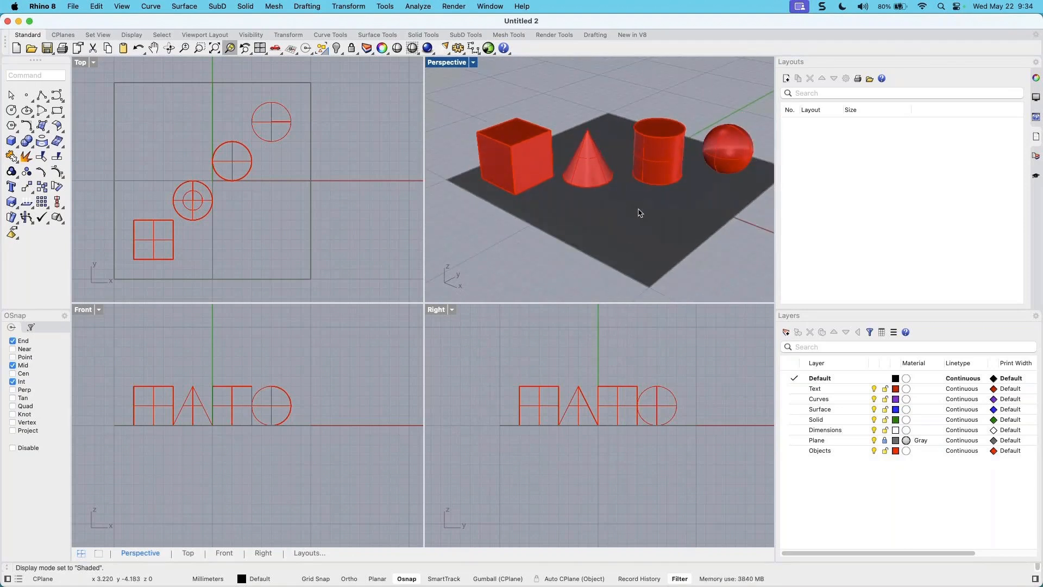
right_click_drag(640, 213, 617, 209, "shift")
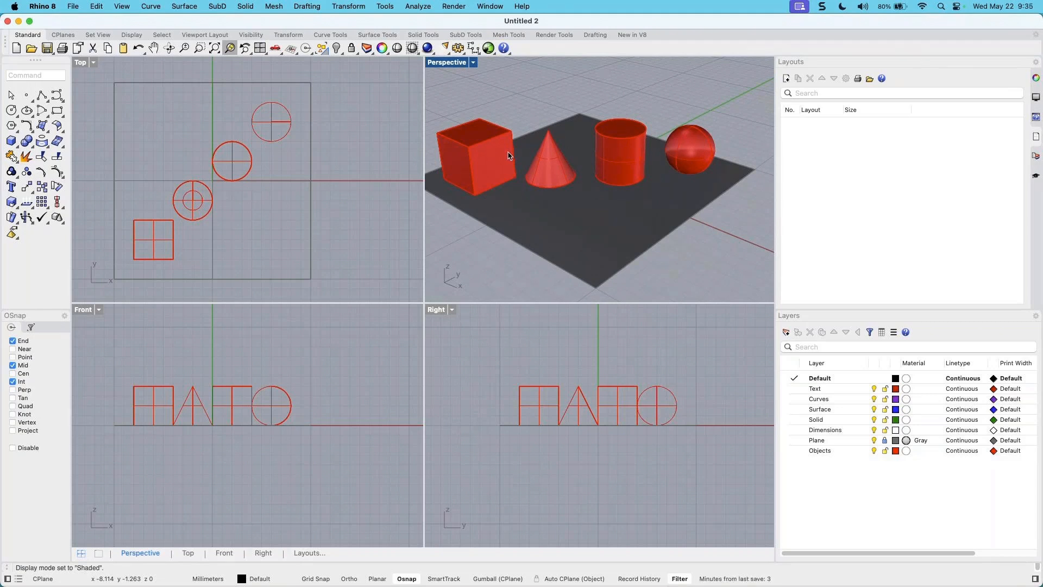
right_click_drag(698, 230, 657, 232)
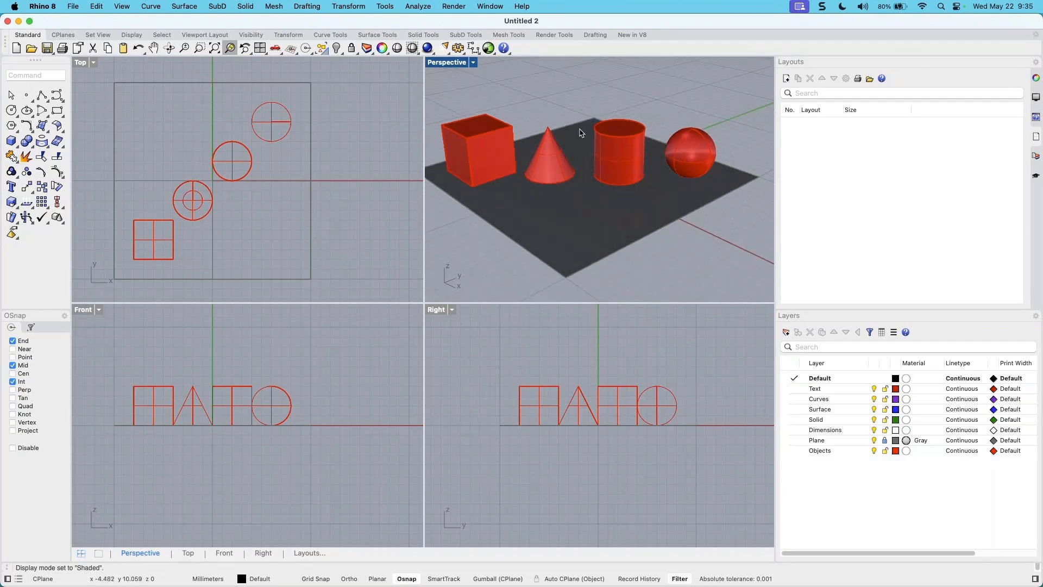
mouse_move(613, 226)
right_mouse_down()
mouse_move(632, 133)
mouse_move(633, 171)
mouse_move(659, 200)
mouse_move(613, 182)
right_mouse_up()
mouse_move(647, 215)
right_mouse_down()
mouse_move(619, 201)
mouse_move(631, 203)
right_mouse_up()
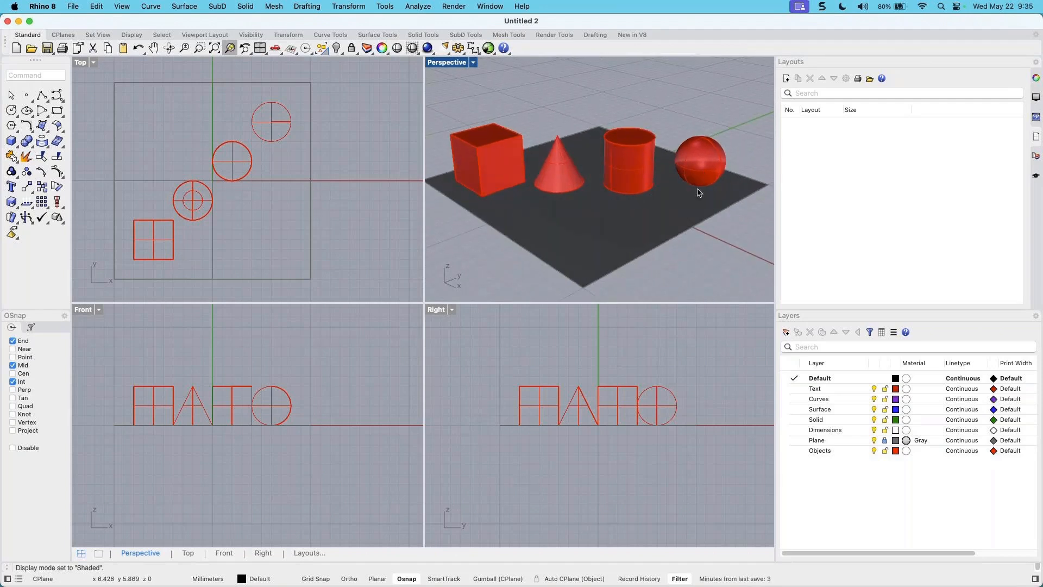
right_click_drag(699, 193, 701, 184)
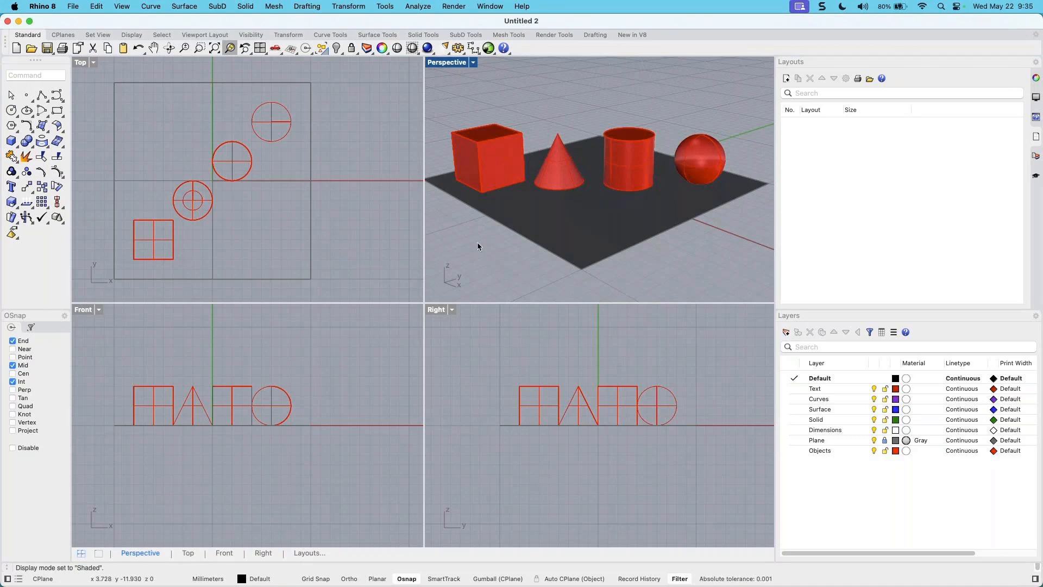
right_click_drag(582, 219, 583, 233)
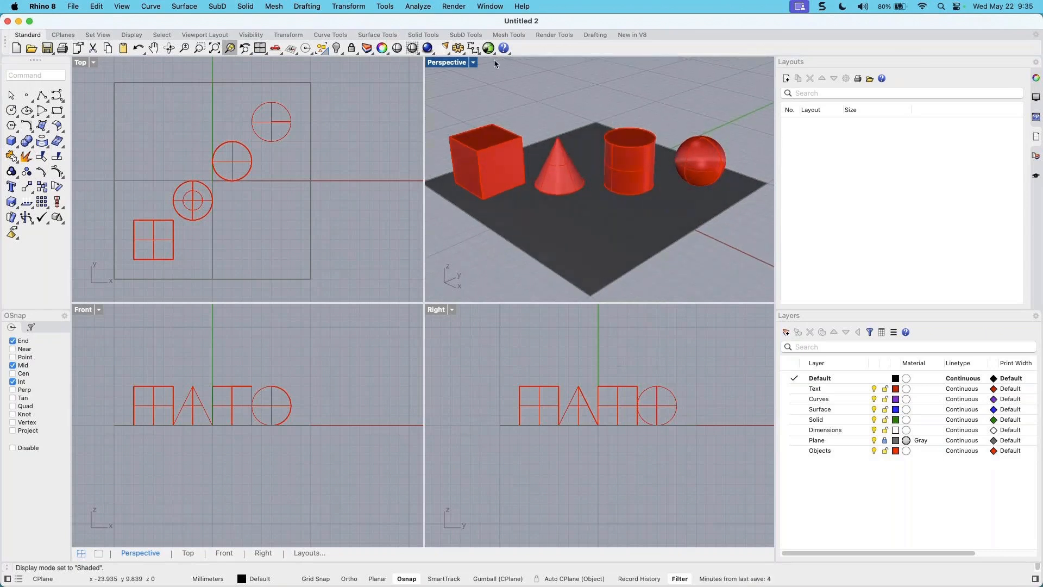
Set the Perspective viewport's display mode to Rendered and maximize the viewport
left_click(474, 62)
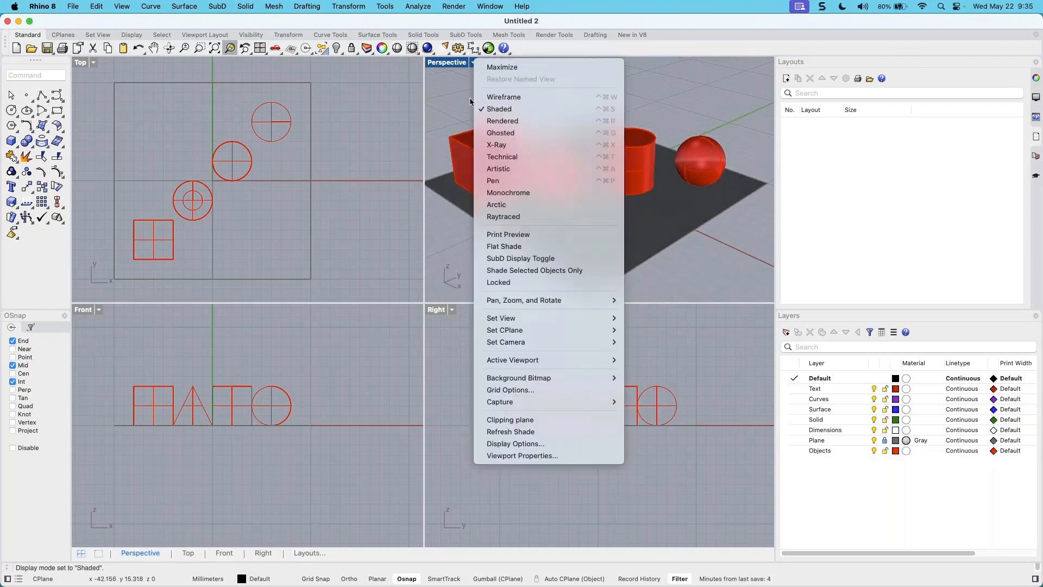
left_click(501, 121)
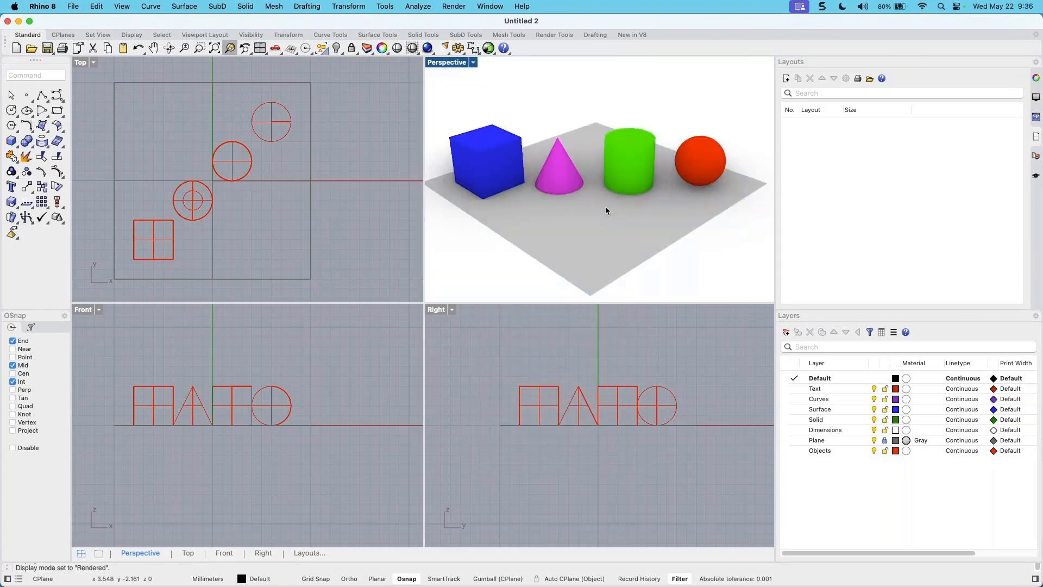
right_click_drag(604, 197, 598, 199)
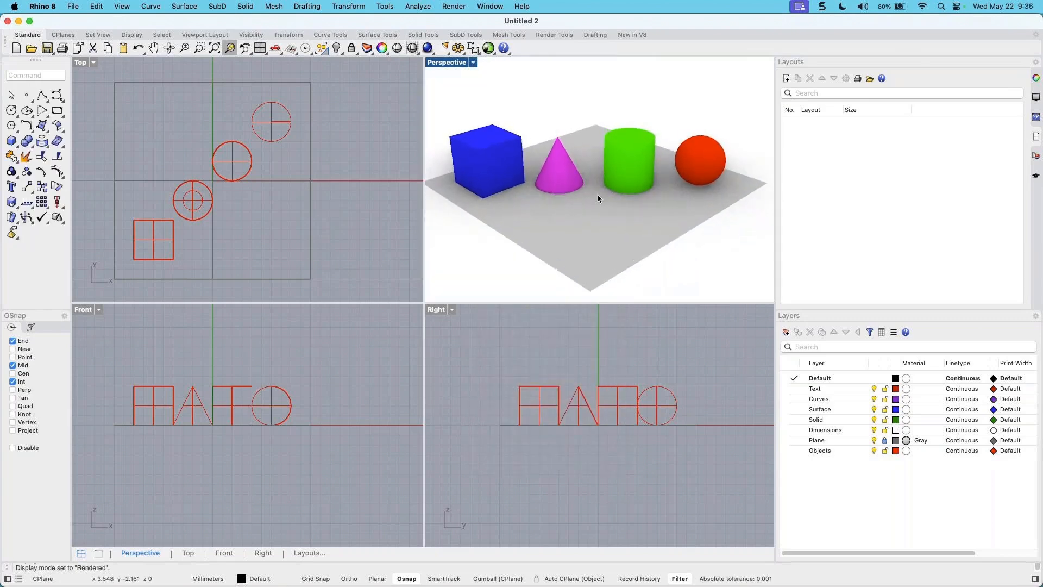
double_click(440, 63)
scroll(422, 198, "down", 2)
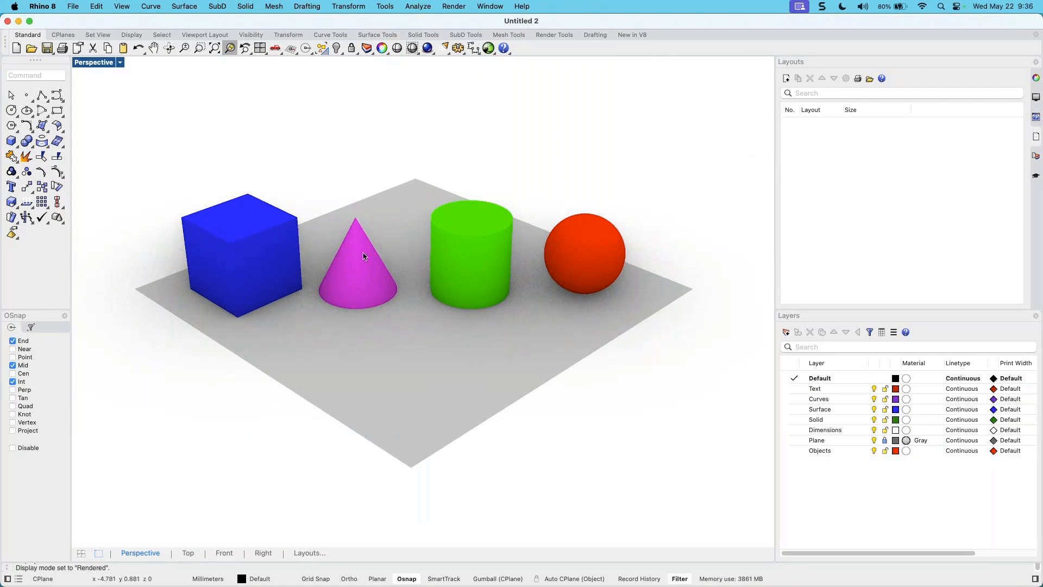
Show the box's material properties and assign the existing Green material to the box
left_click(278, 225)
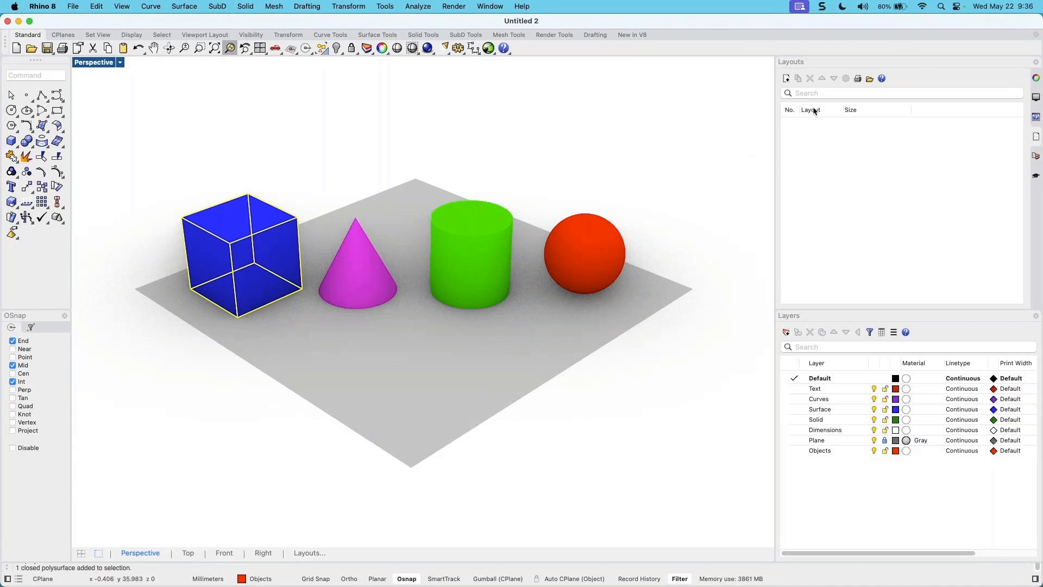
left_click(1036, 78)
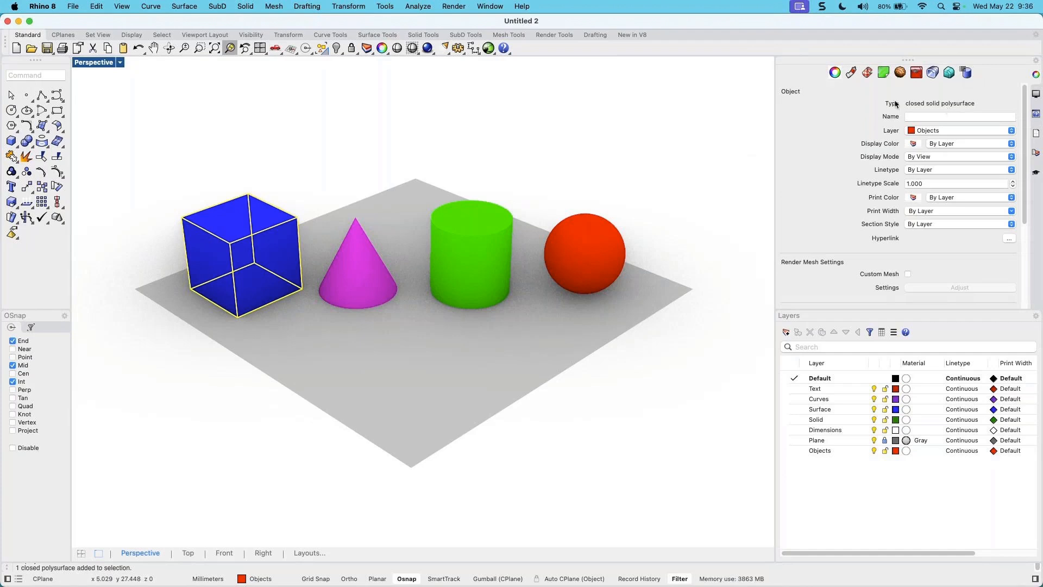
left_click(852, 74)
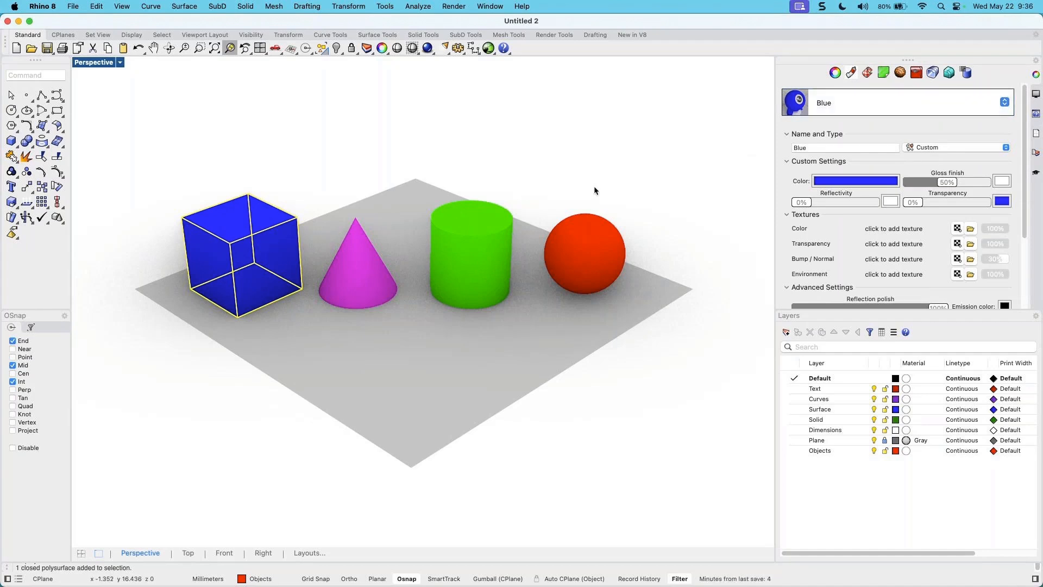
left_click(1005, 103)
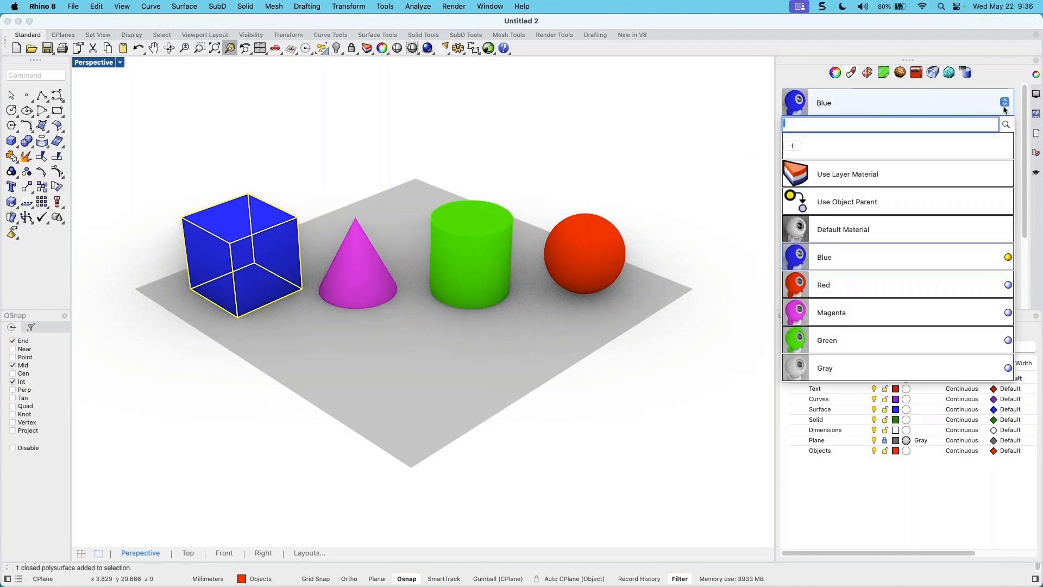
left_click(811, 340)
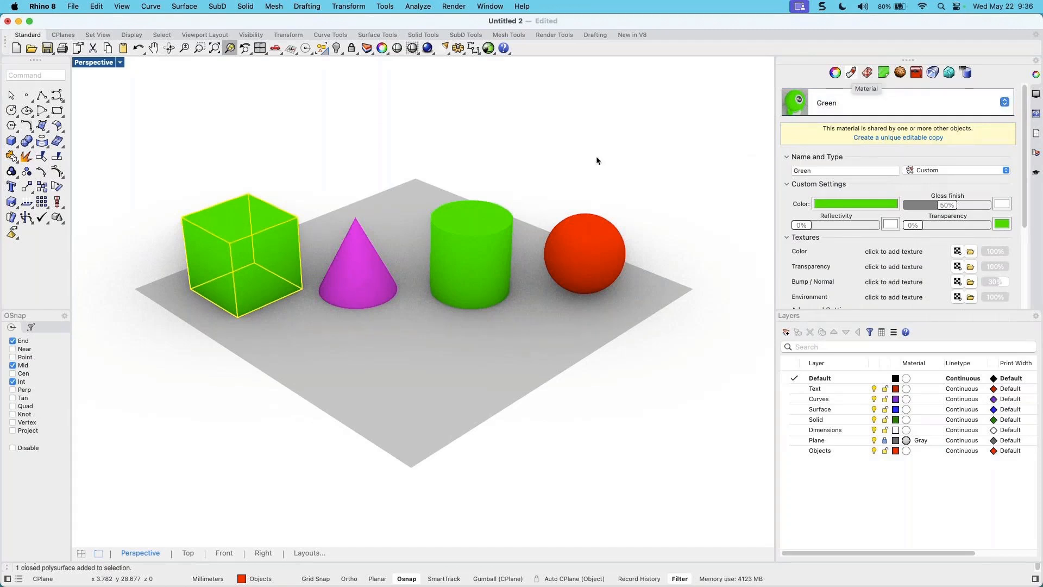
Check the cone's material, assign the existing Blue material to the cylinder and clear the selection
left_click(363, 276)
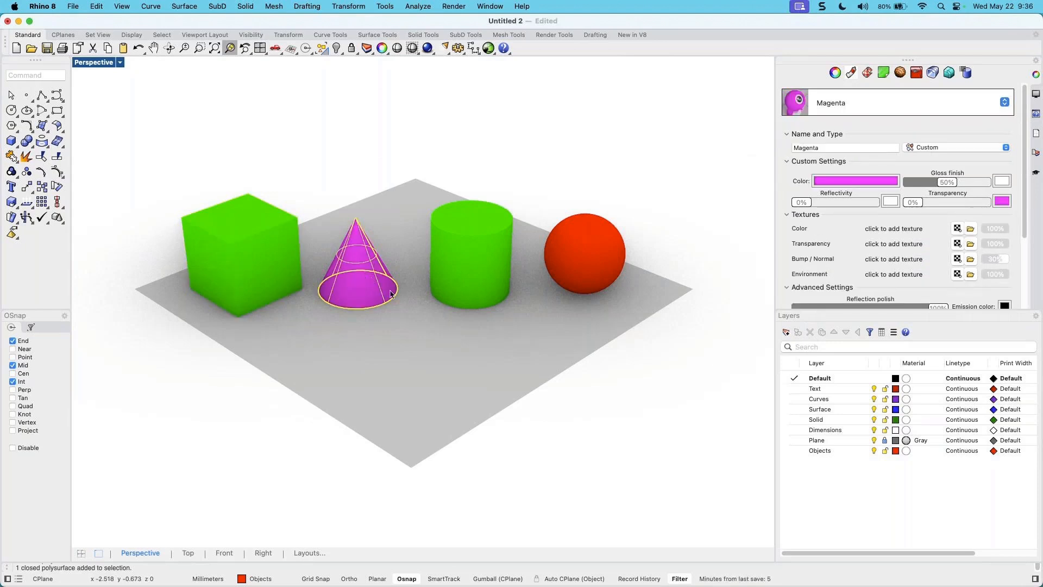
right_click_drag(504, 343, 503, 334)
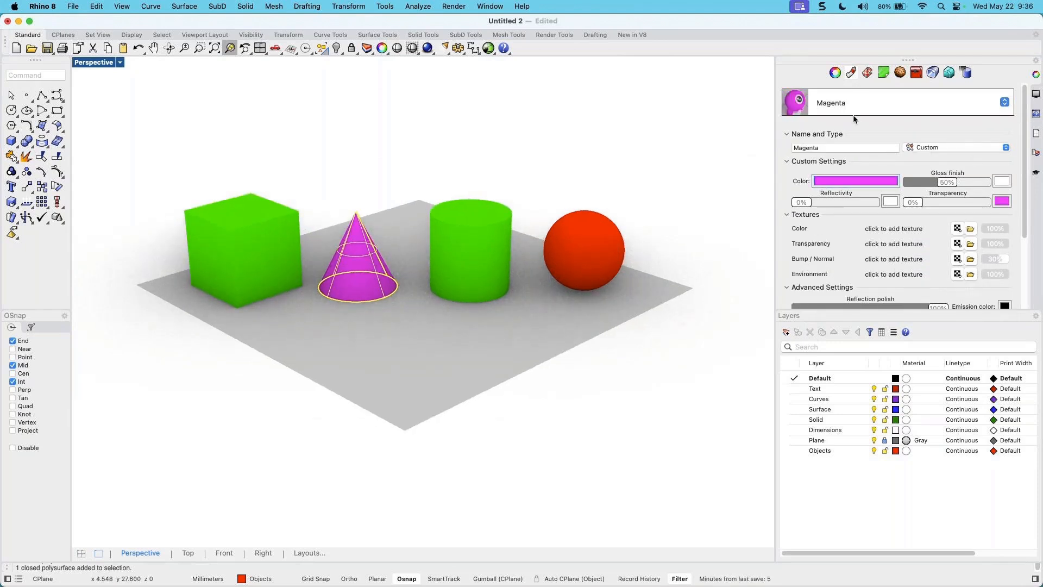
left_click(478, 249)
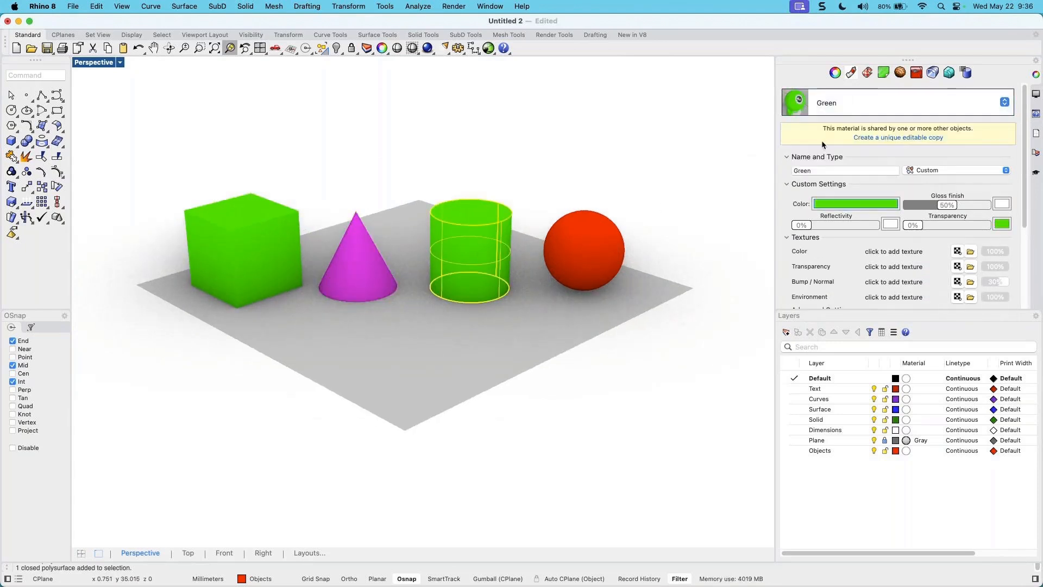
left_click(878, 107)
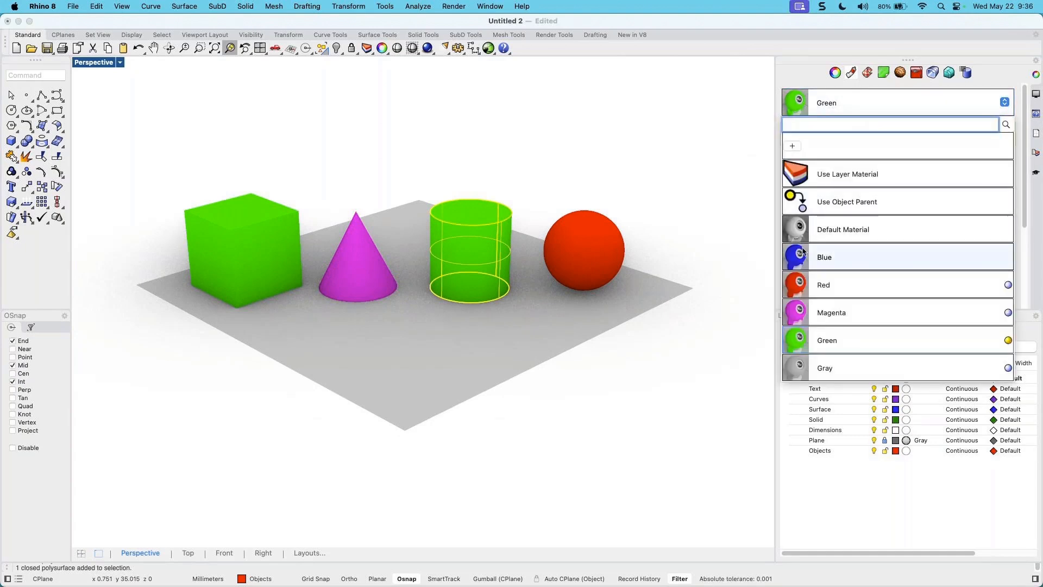
left_click(804, 251)
left_click(742, 223)
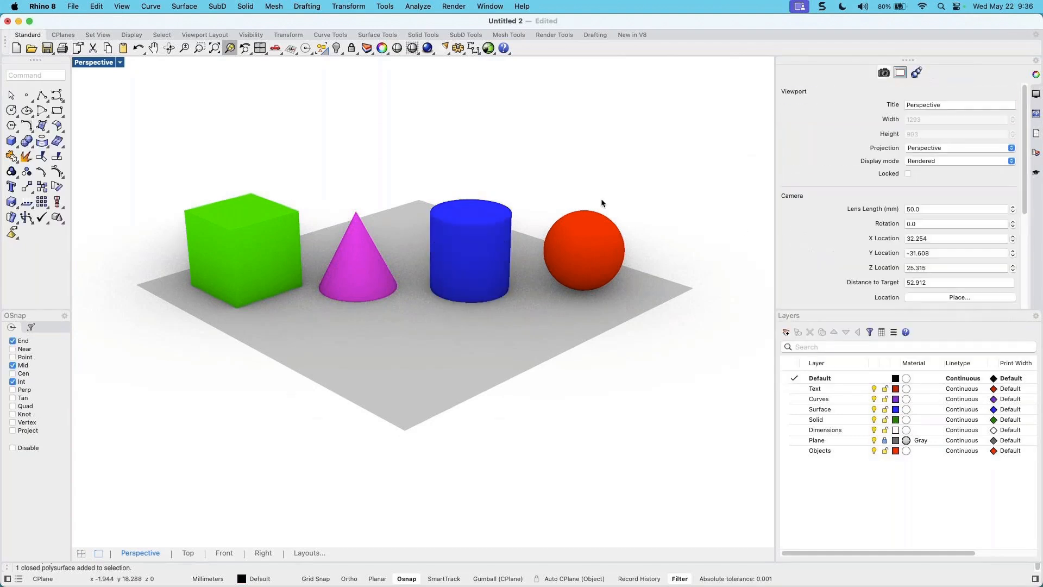
Select the sphere and start importing a new material for it from the material library
left_click(601, 238)
right_click_drag(624, 262, 625, 269)
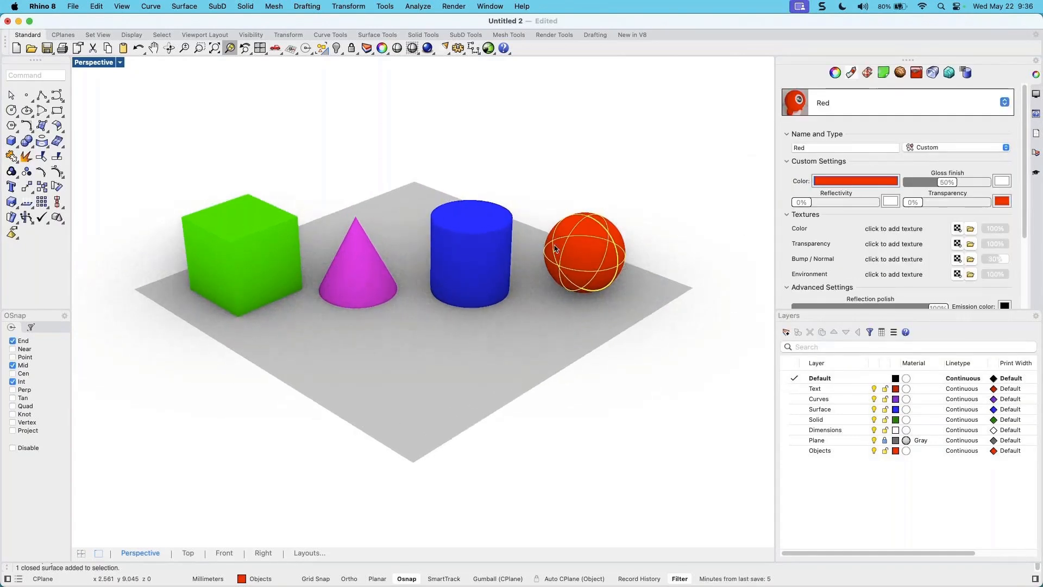
left_click(1005, 102)
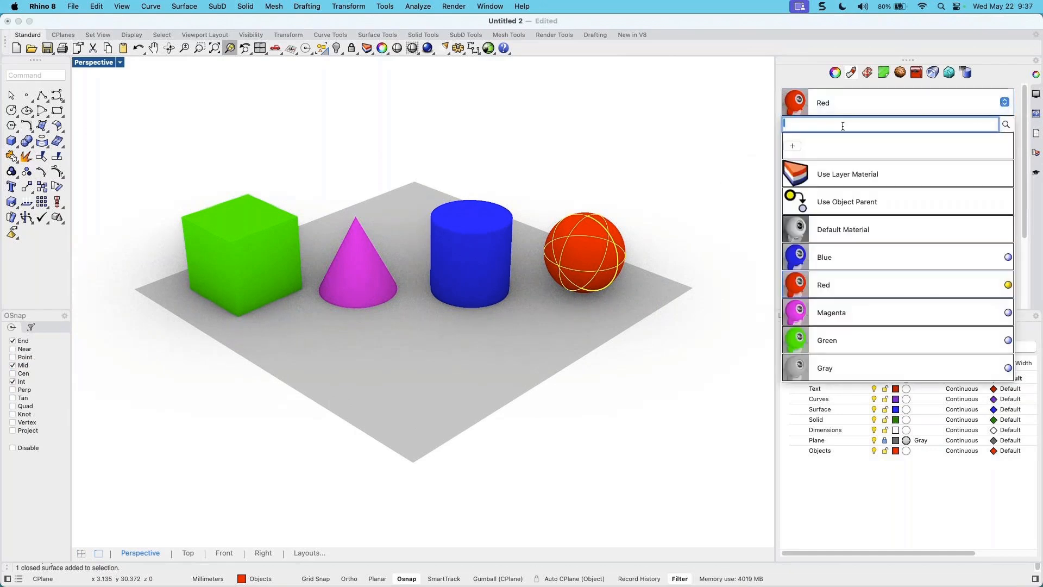
left_click(793, 147)
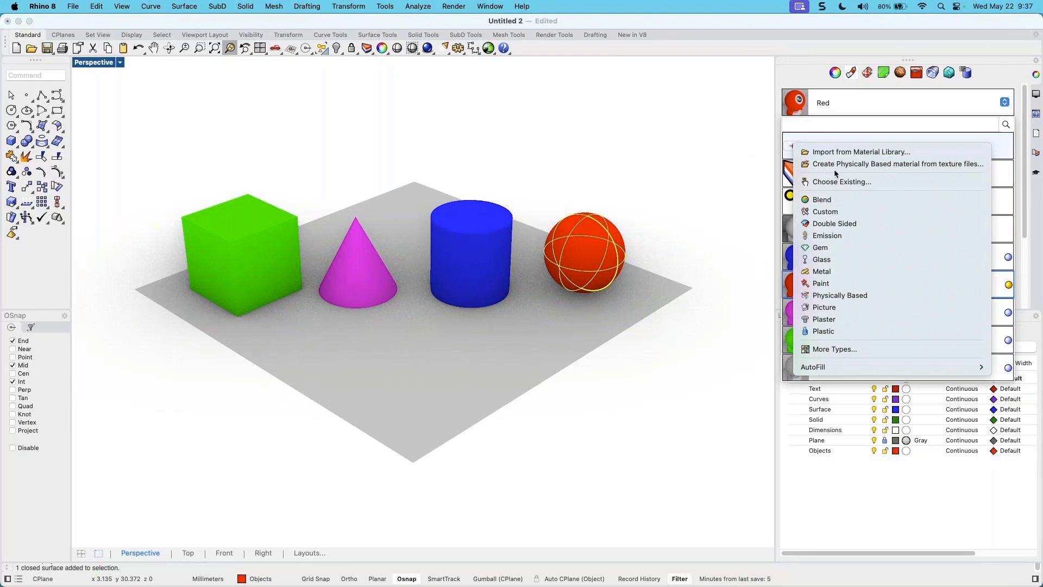
left_click(831, 152)
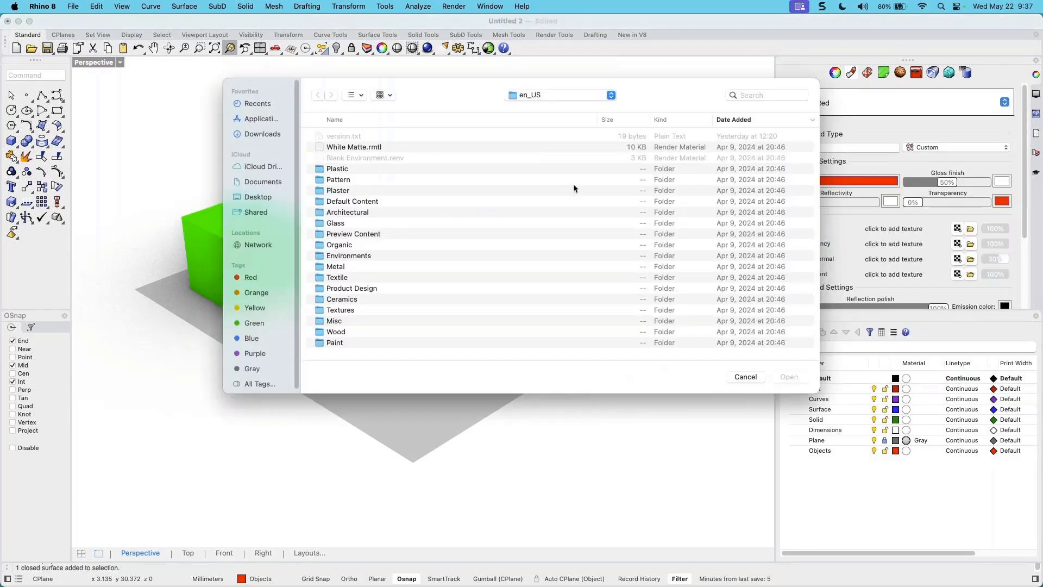
Browse to the Polished folder within Metal in the material library and show its materials as icons
double_click(338, 268)
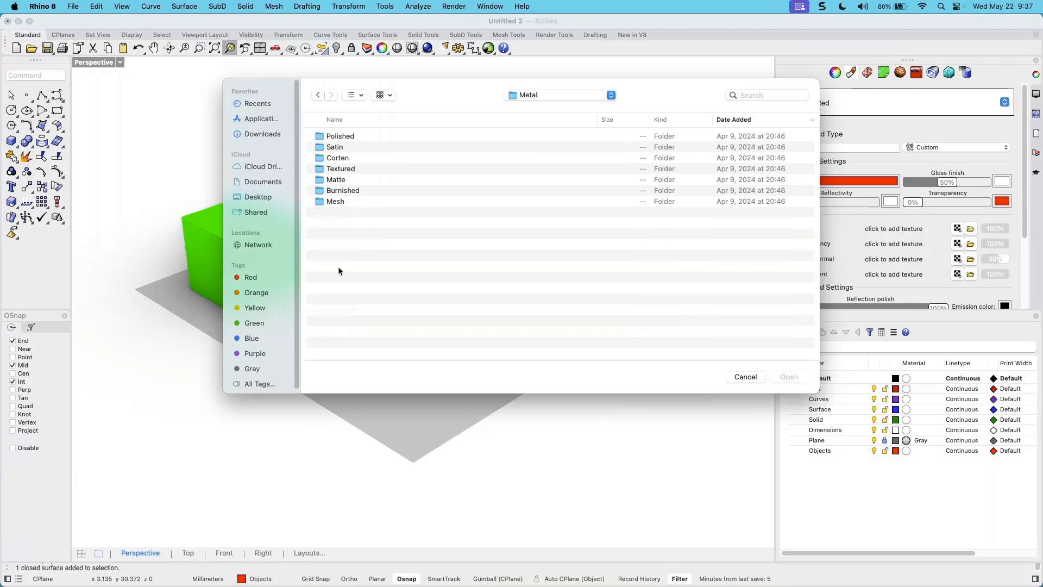
left_click(340, 137)
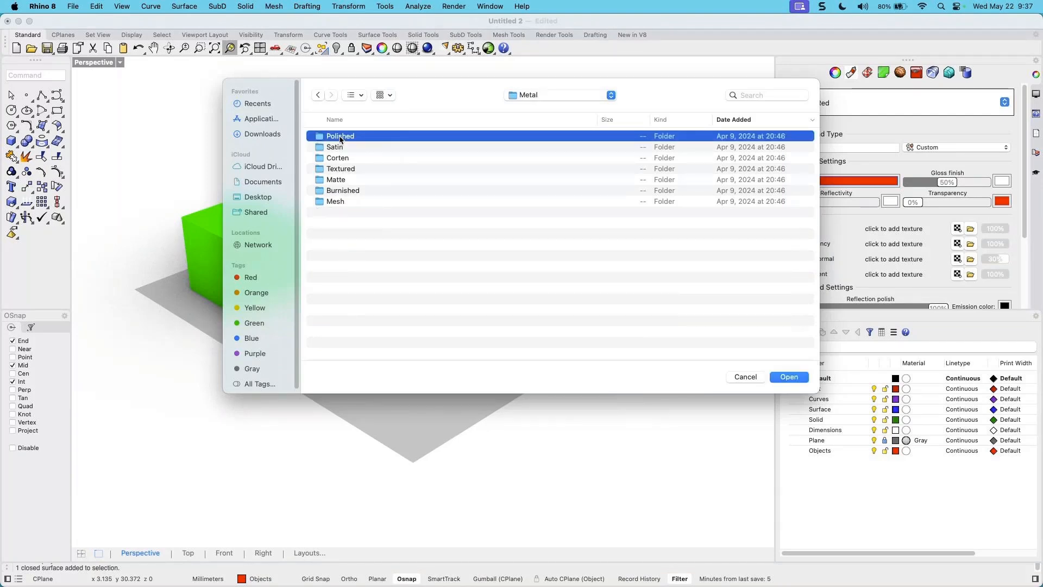
double_click(341, 136)
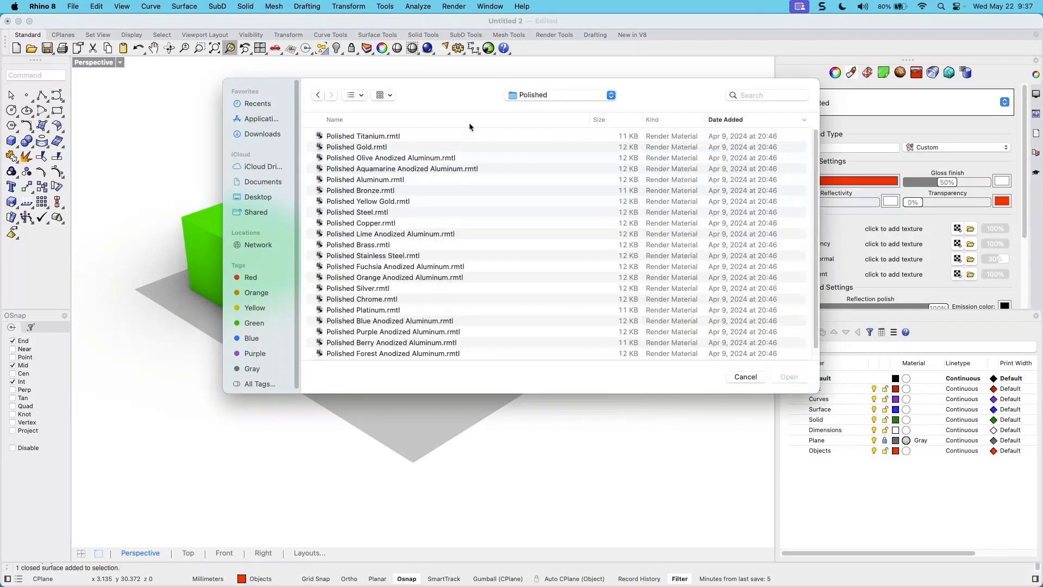
left_click(385, 95)
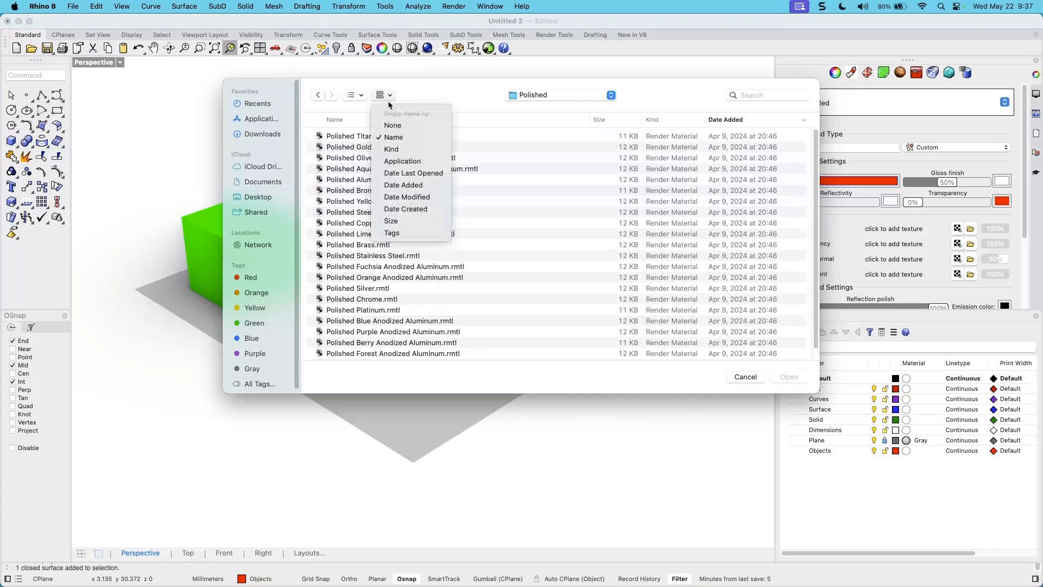
left_click(363, 97)
left_click(364, 96)
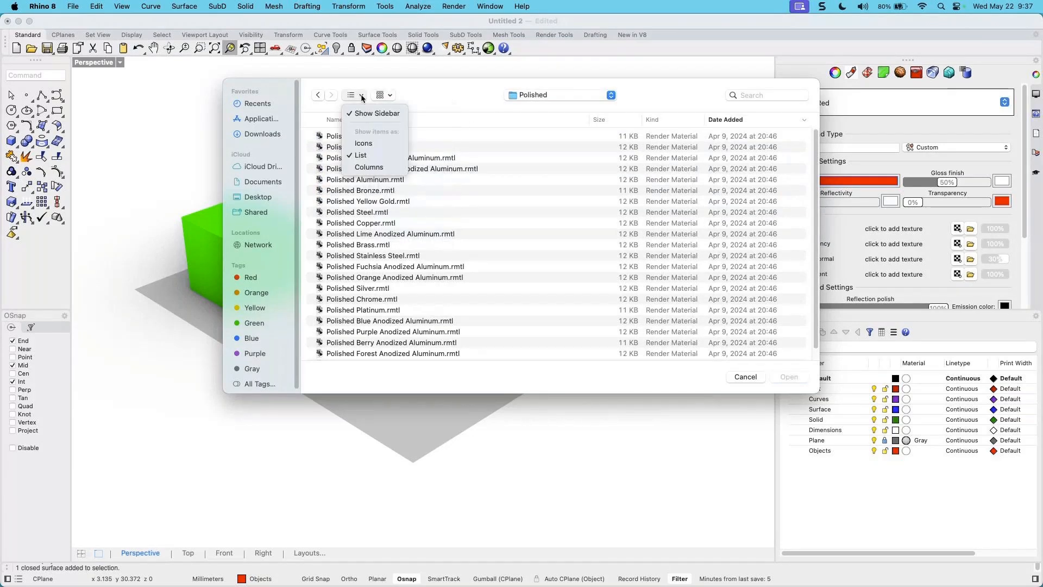
left_click(363, 143)
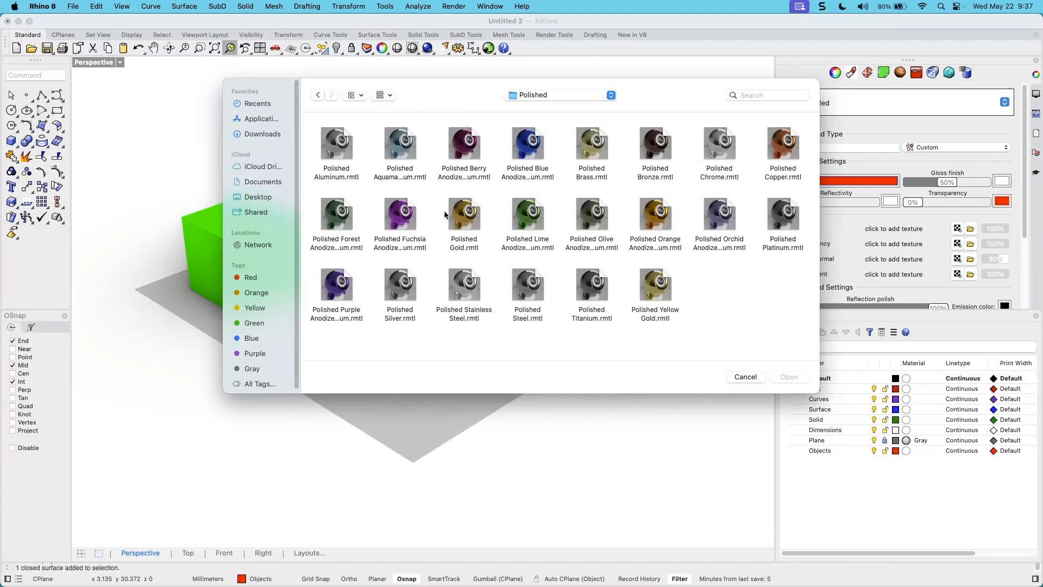
Assign the Polished Gold material from the library to the sphere and clear the selection
double_click(465, 216)
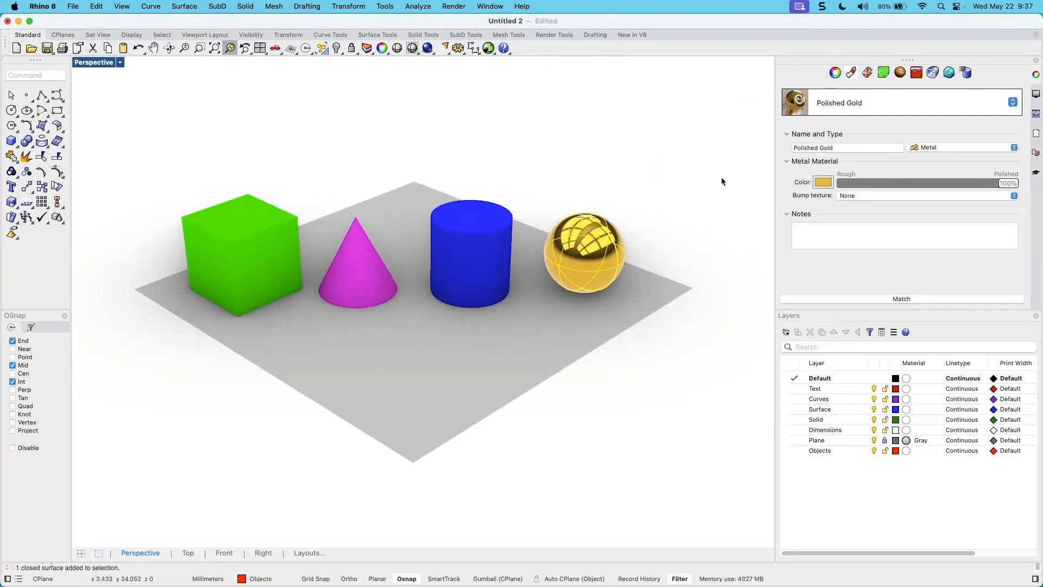
left_click(641, 174)
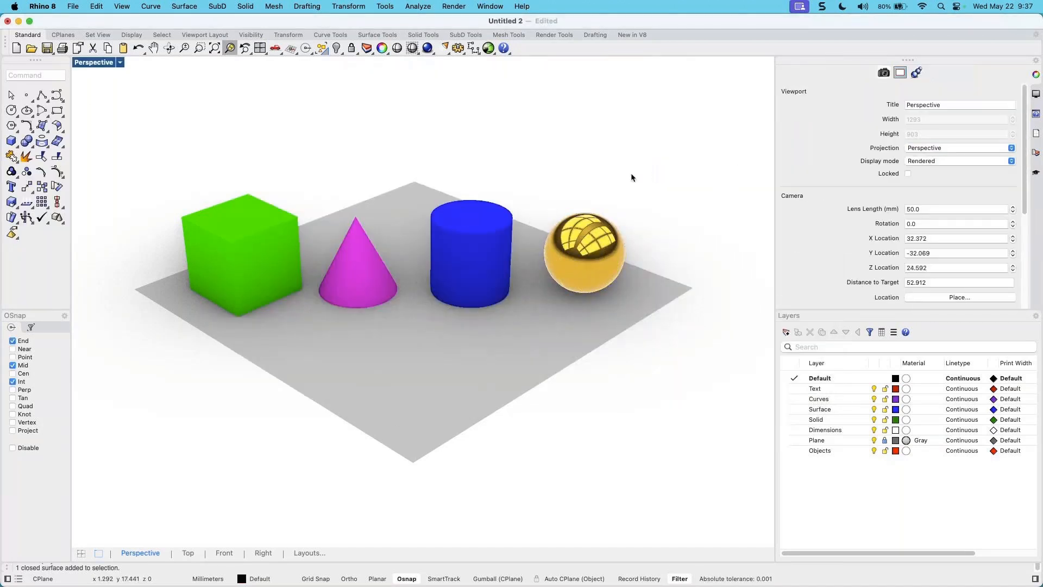
right_click_drag(458, 350, 460, 352)
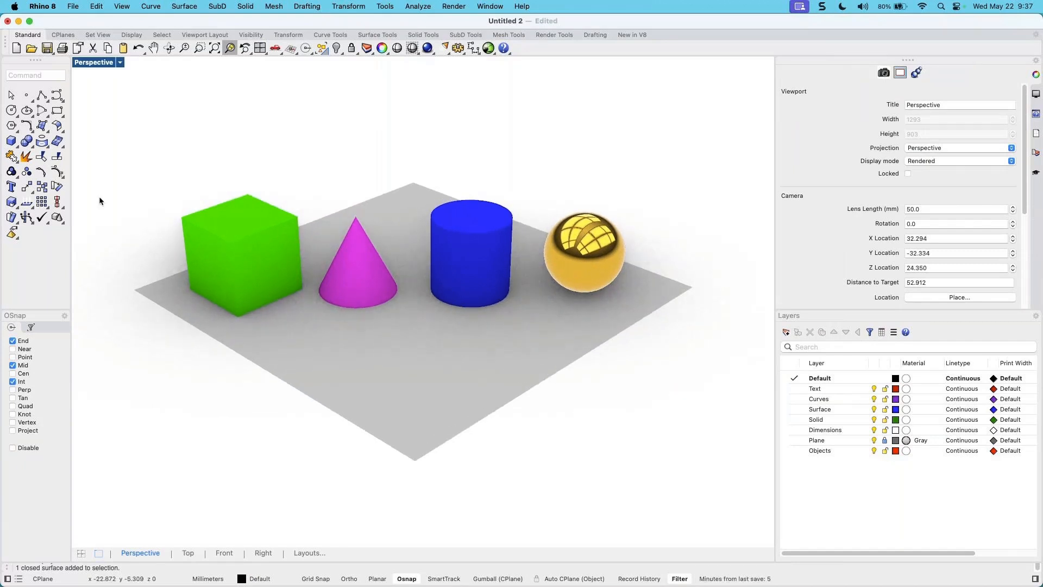
Select the box, cone, cylinder and sphere one at a time to check each object's material
left_click(263, 242)
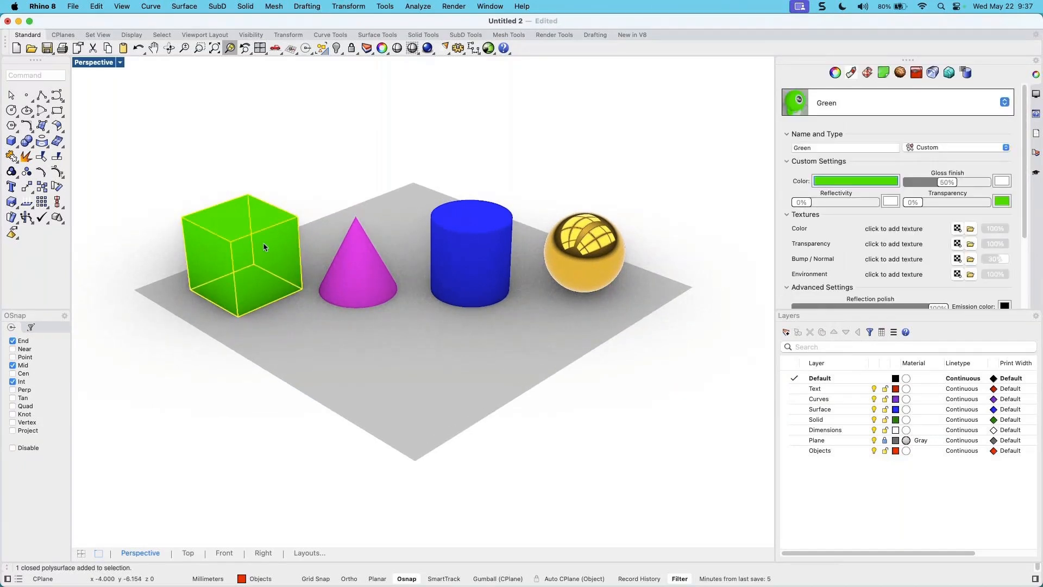
left_click(363, 248)
left_click(441, 238)
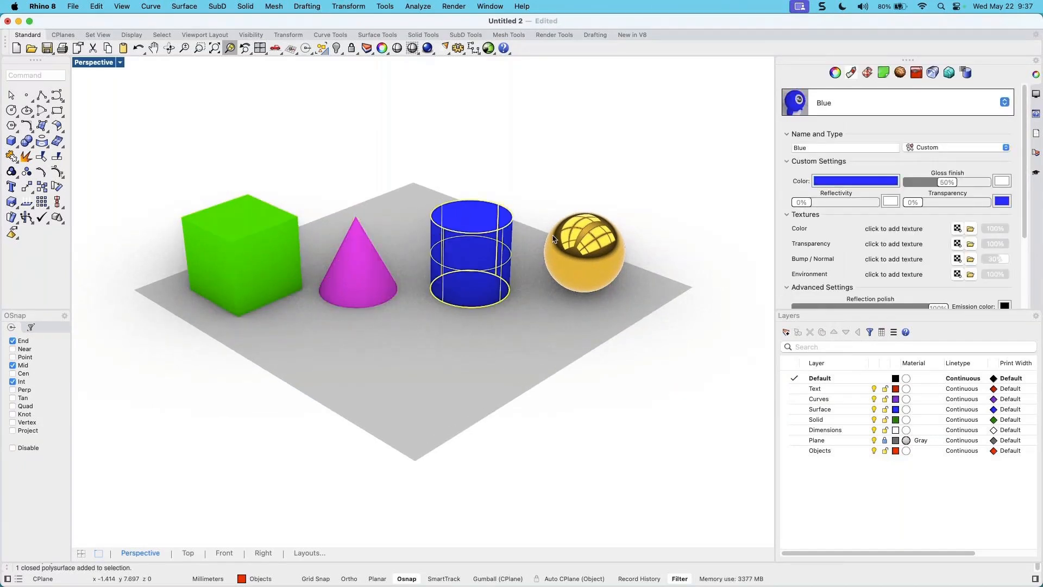
left_click(592, 249)
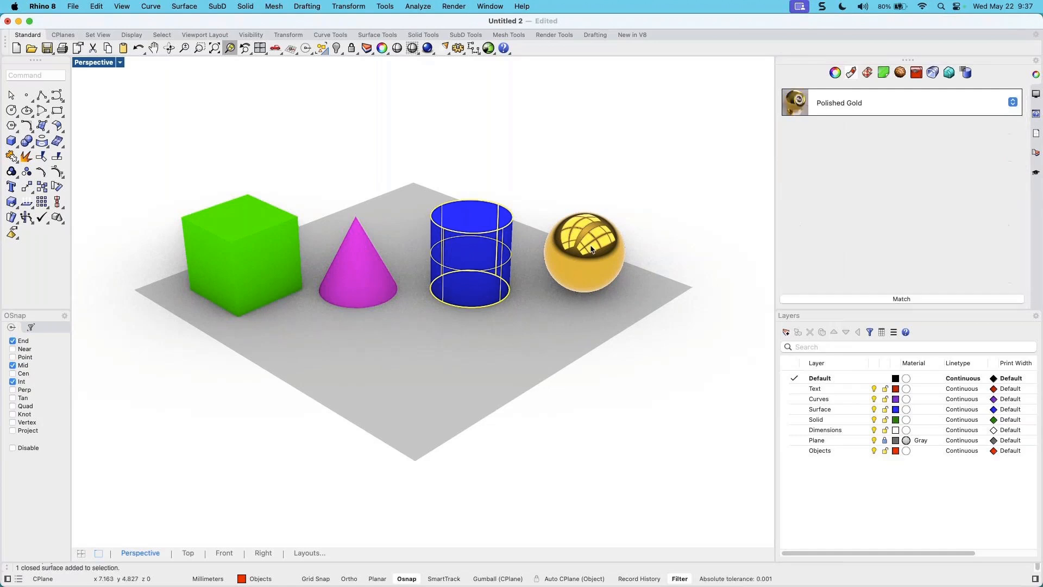
Add the box, cylinder and cone to the sphere selection and unlock the Plane layer
left_click(266, 257, "shift")
left_click(471, 247, "shift")
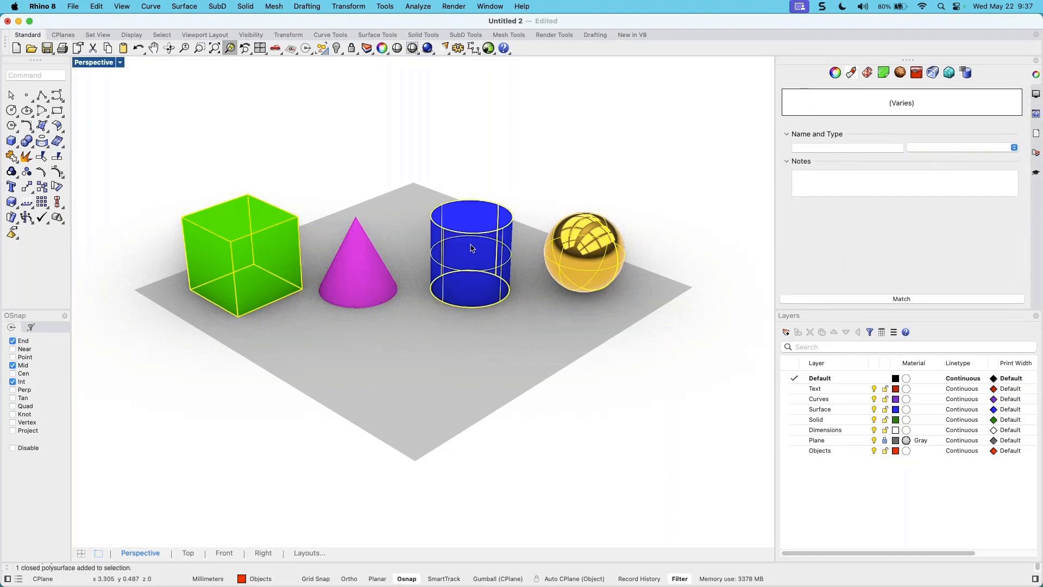
left_click(351, 264, "shift")
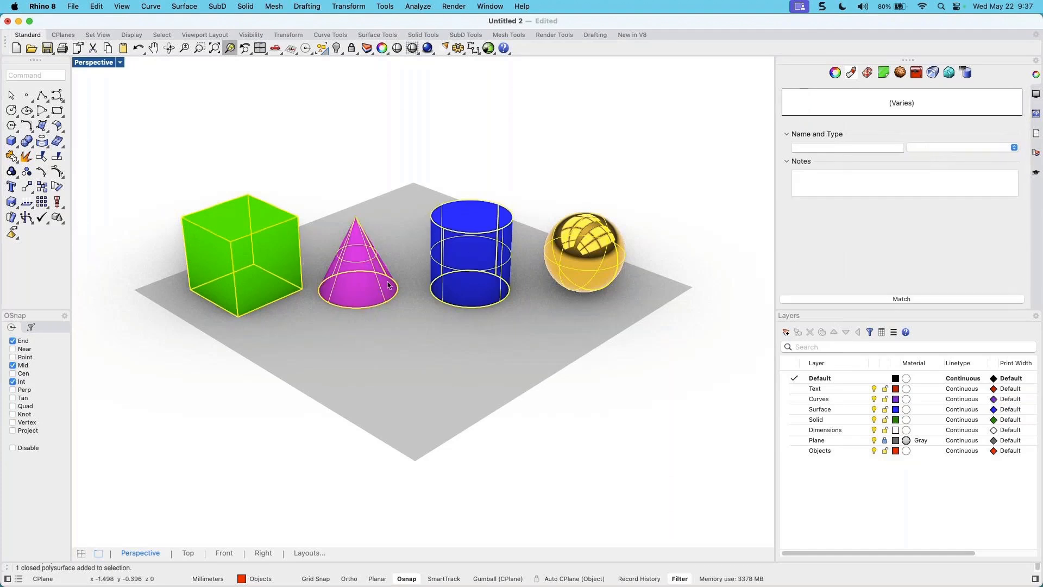
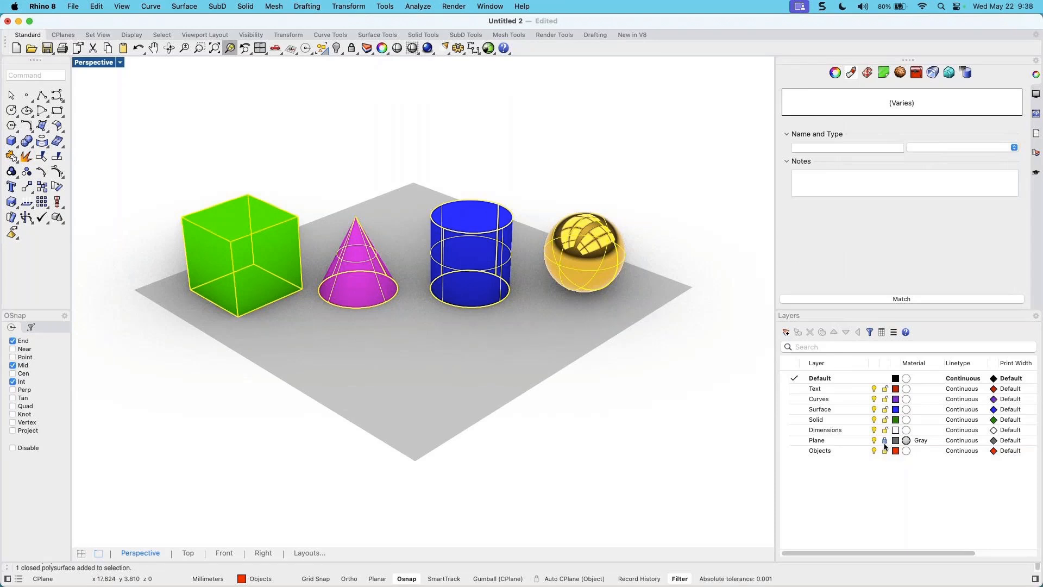
left_click(884, 443)
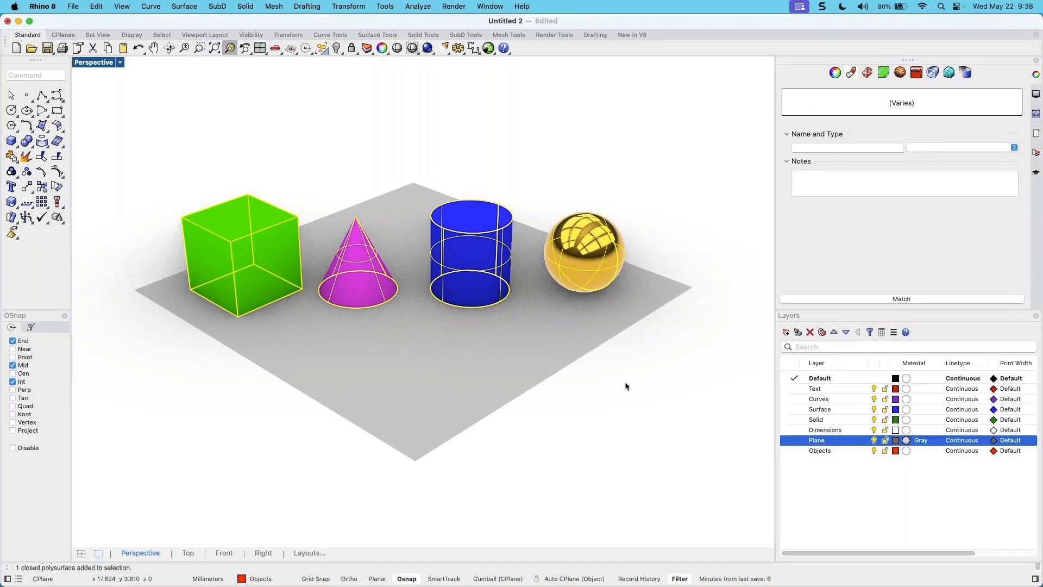
Delete the plane together with the four selected objects, undo the deletion and clear the selection
left_click(559, 346)
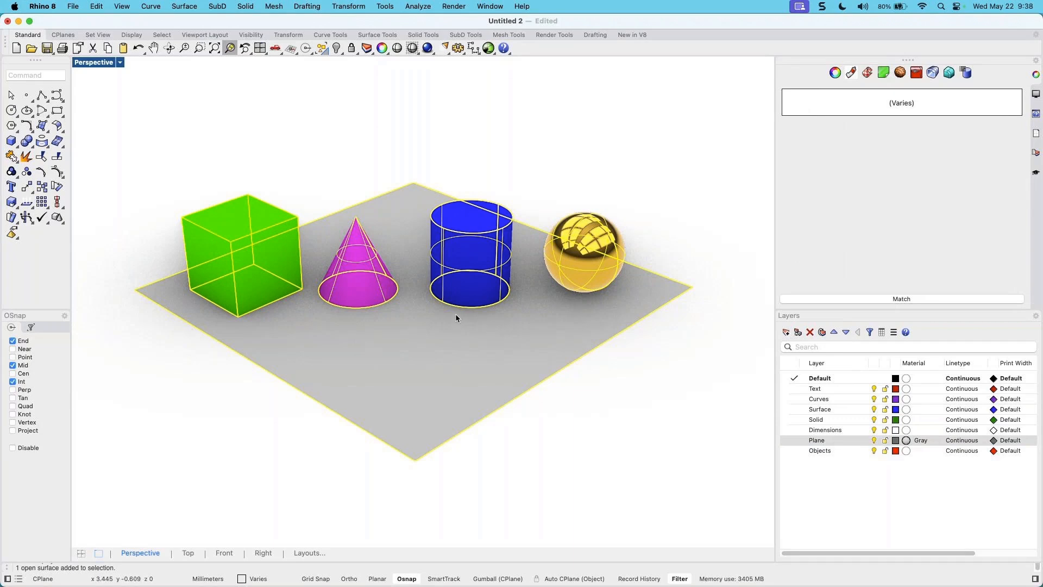
key("Delete")
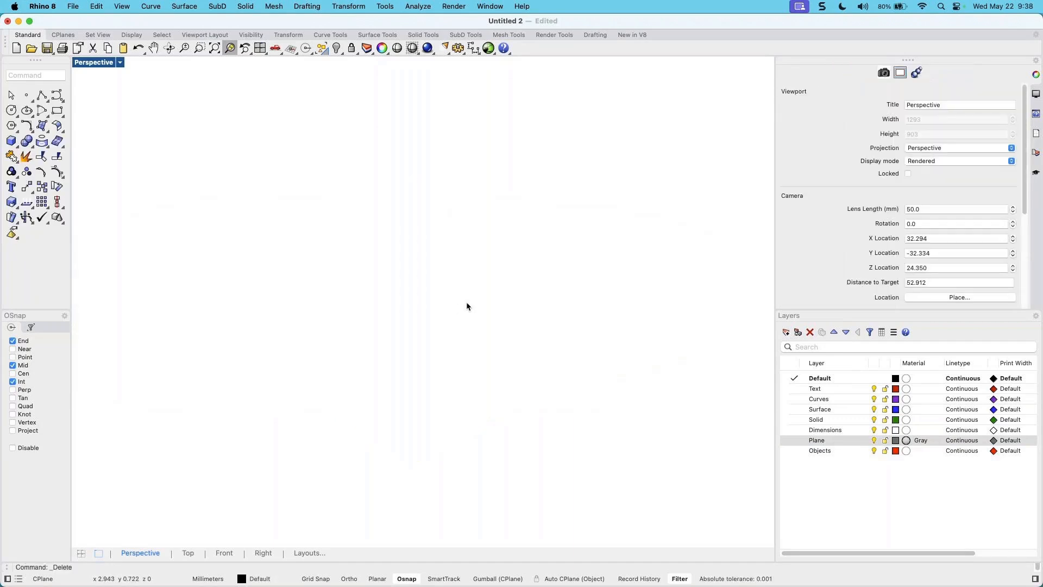
left_click(138, 49)
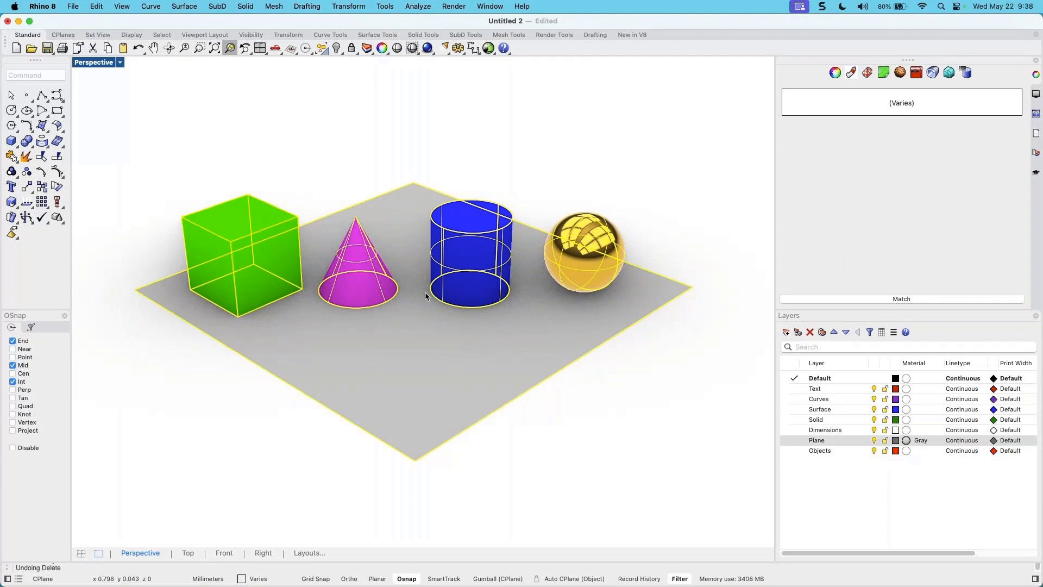
left_click(563, 168)
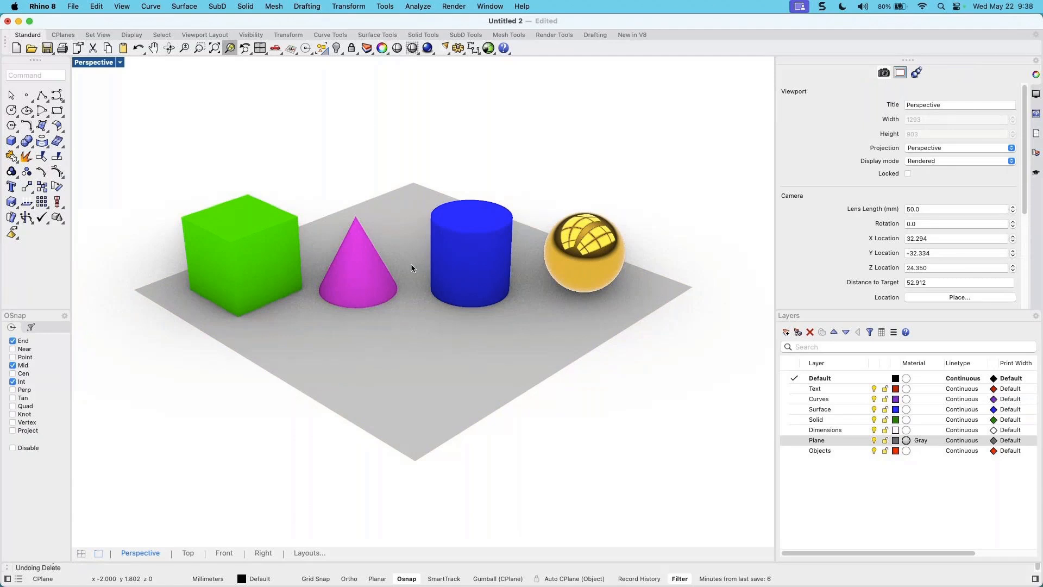
Delete only the gray ground plane beneath the four objects
left_click(536, 383)
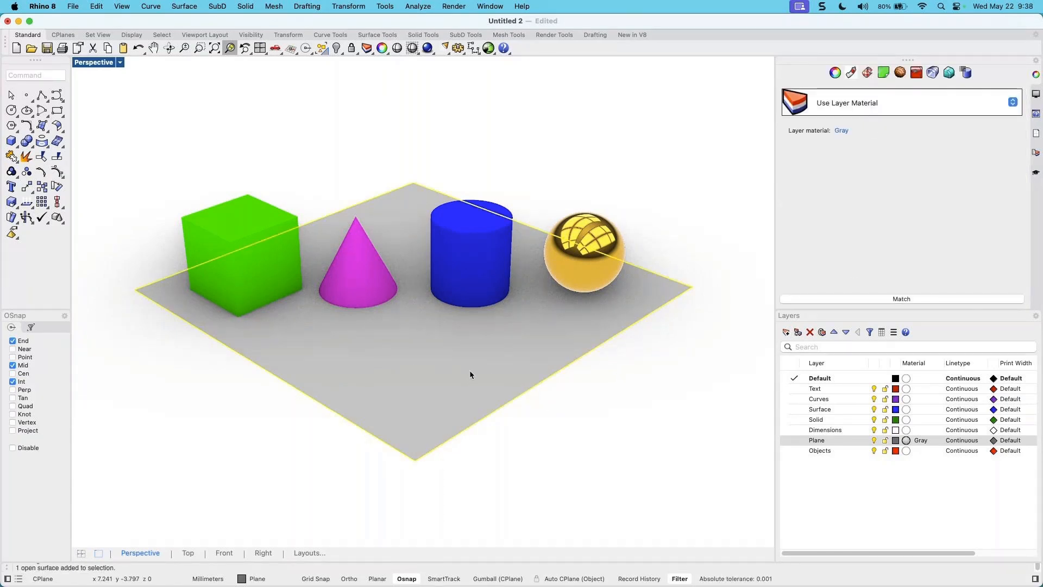
key("Delete")
mouse_move(582, 419)
right_mouse_down()
mouse_move(514, 404)
mouse_move(561, 421)
mouse_move(587, 398)
mouse_move(587, 426)
right_mouse_up()
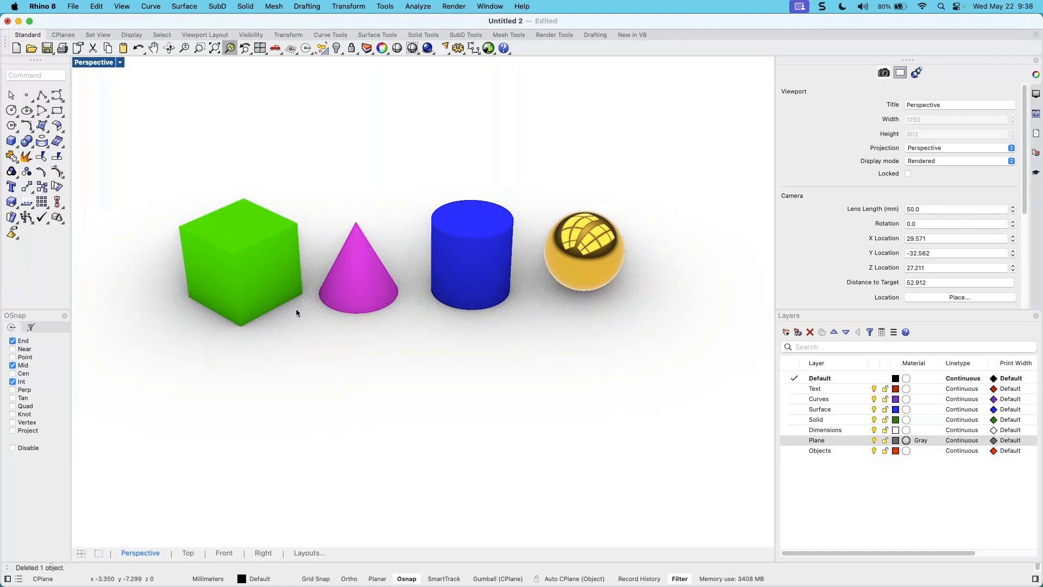
right_click_drag(421, 392, 409, 308)
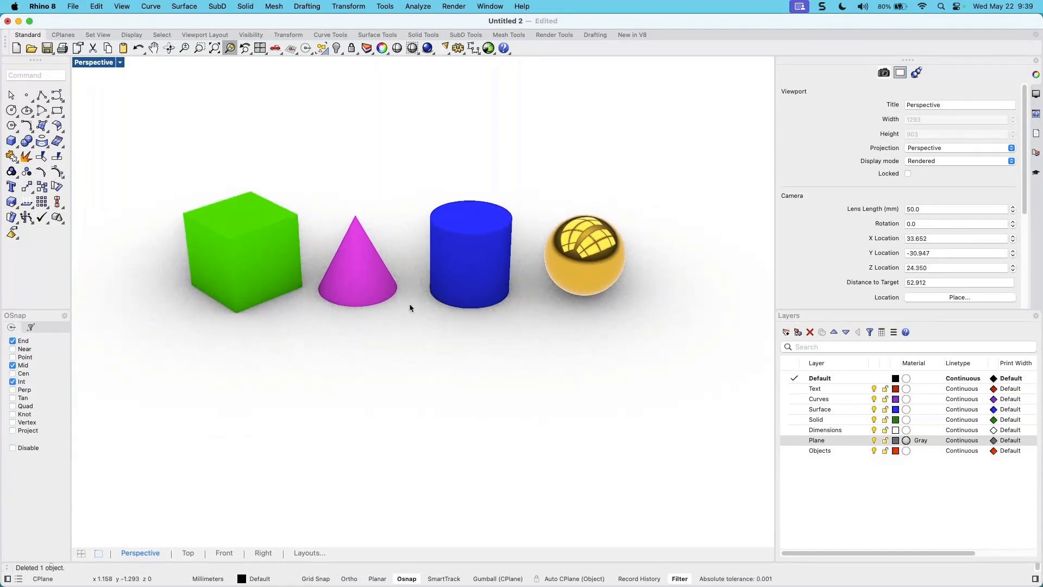
scroll(413, 311, "up", 2)
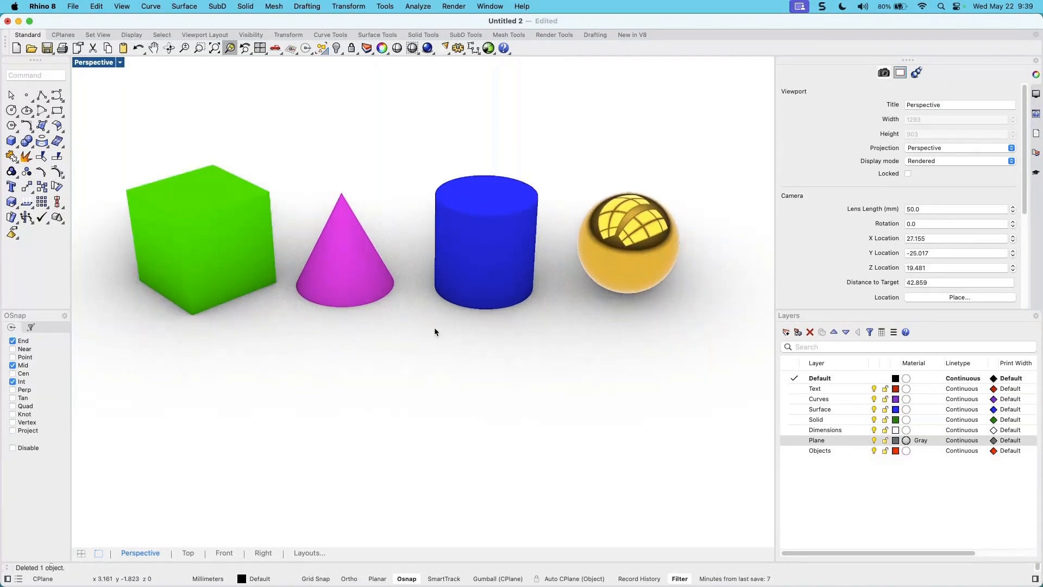
scroll(444, 345, "down", 4)
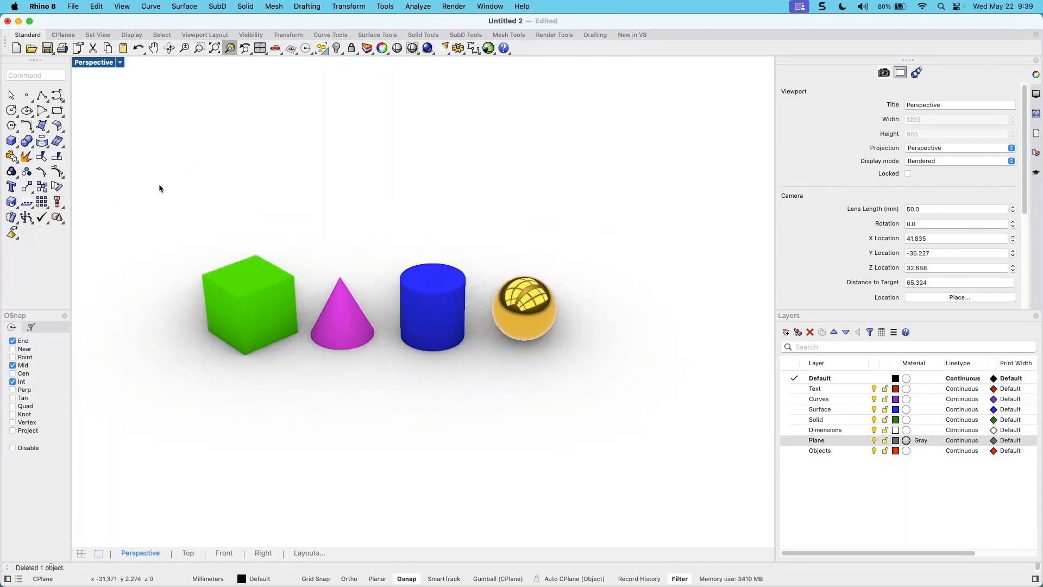
Window-select all four objects, window-select the box, cone and cylinder, and crossing-select all four, clearing each selection
left_click_drag(158, 171, 615, 438)
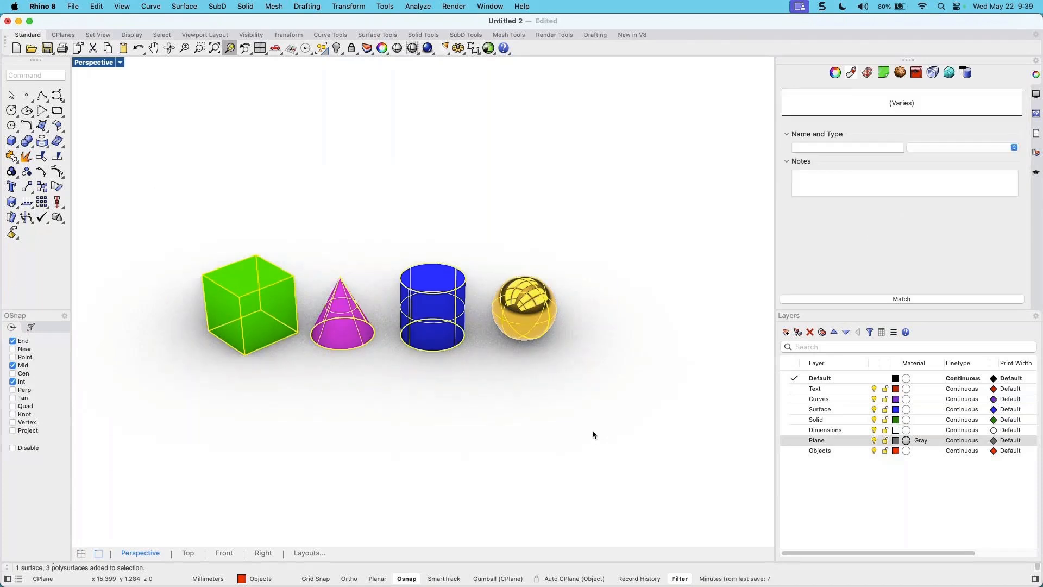
left_click(165, 170)
left_click_drag(156, 155, 479, 457)
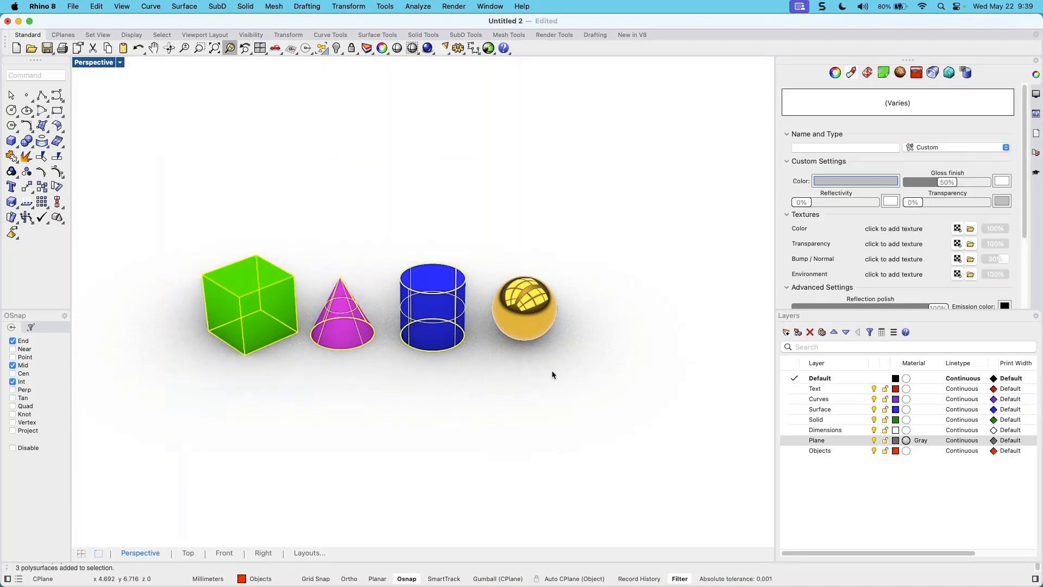
left_click(565, 392)
left_click_drag(595, 419, 141, 167)
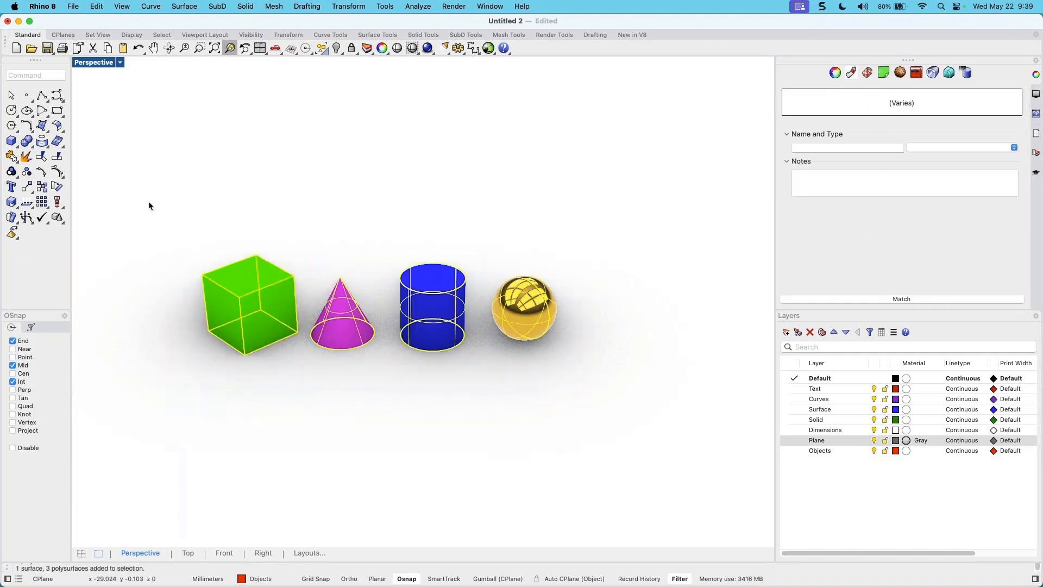
left_click(565, 422)
Crossing-select the cone, cylinder and sphere, and remove first the cylinder and then the other two from the selection
left_click_drag(586, 424, 331, 265)
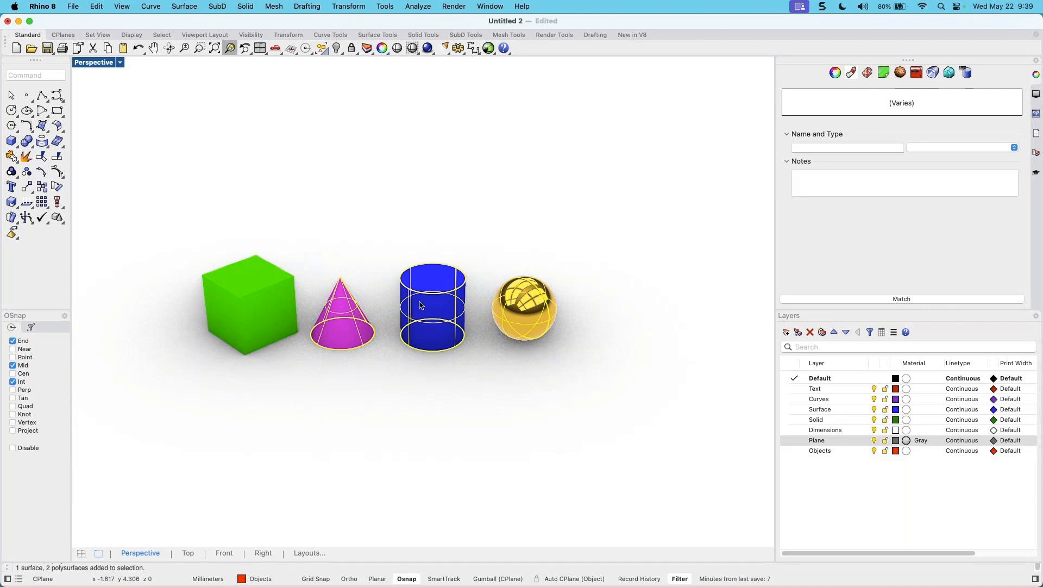
left_click(449, 296, "super")
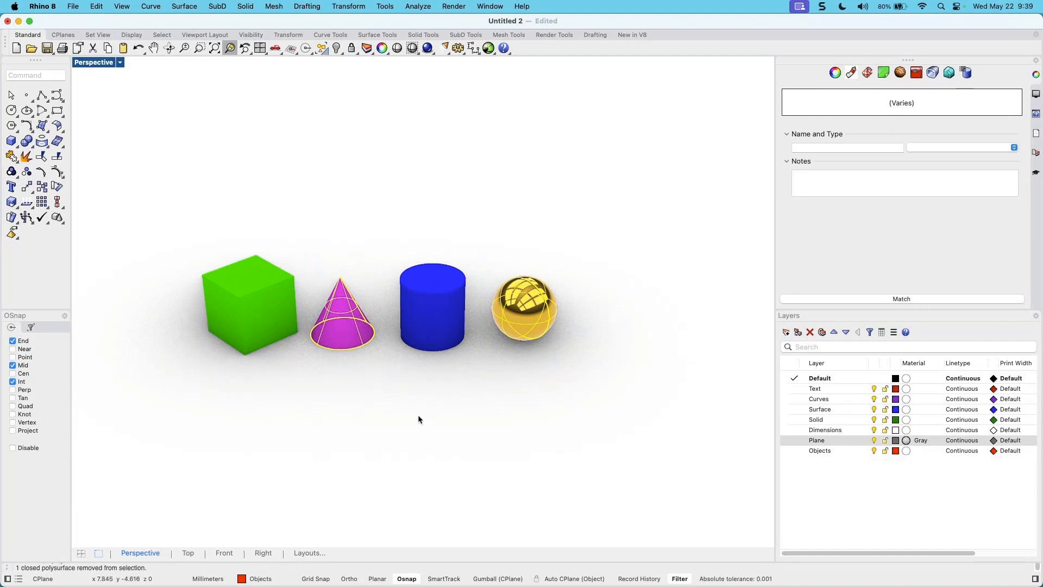
left_click_drag(560, 432, 327, 239, "super")
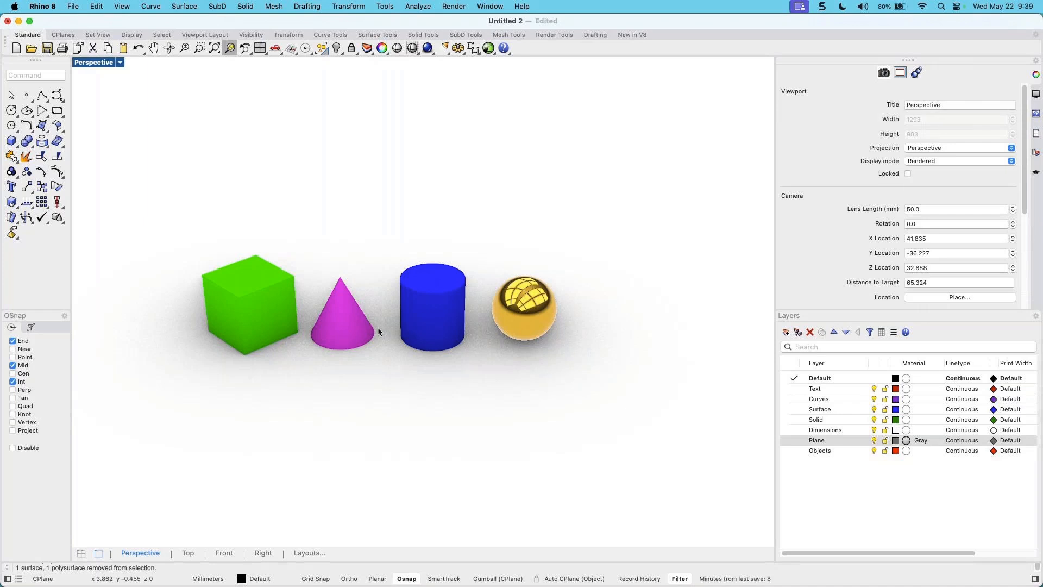
Check the cylinder's material, clear the selection and set the Perspective viewport to the Shaded display mode
scroll(352, 308, "up", 2)
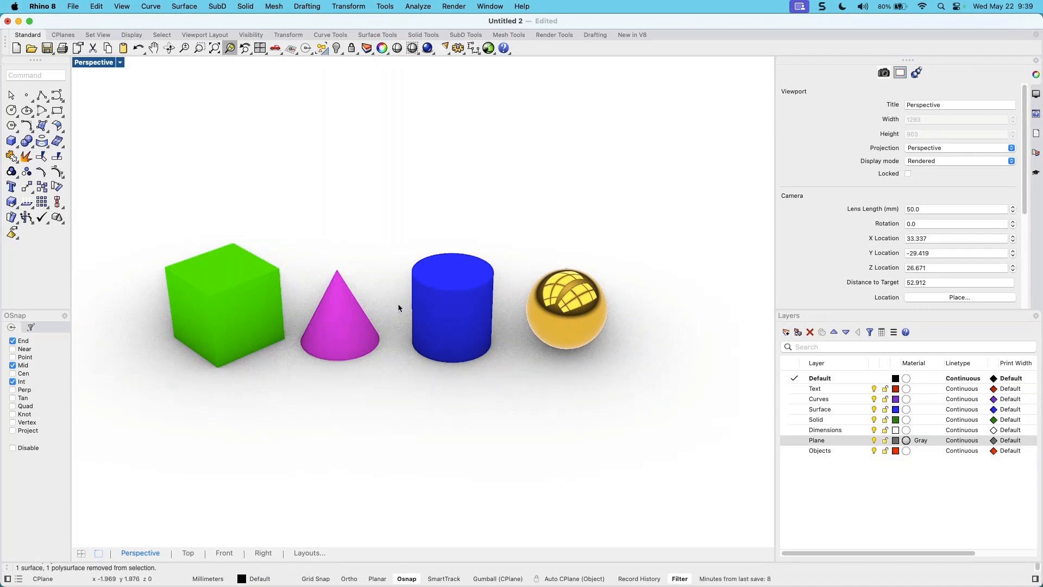
left_click(451, 310)
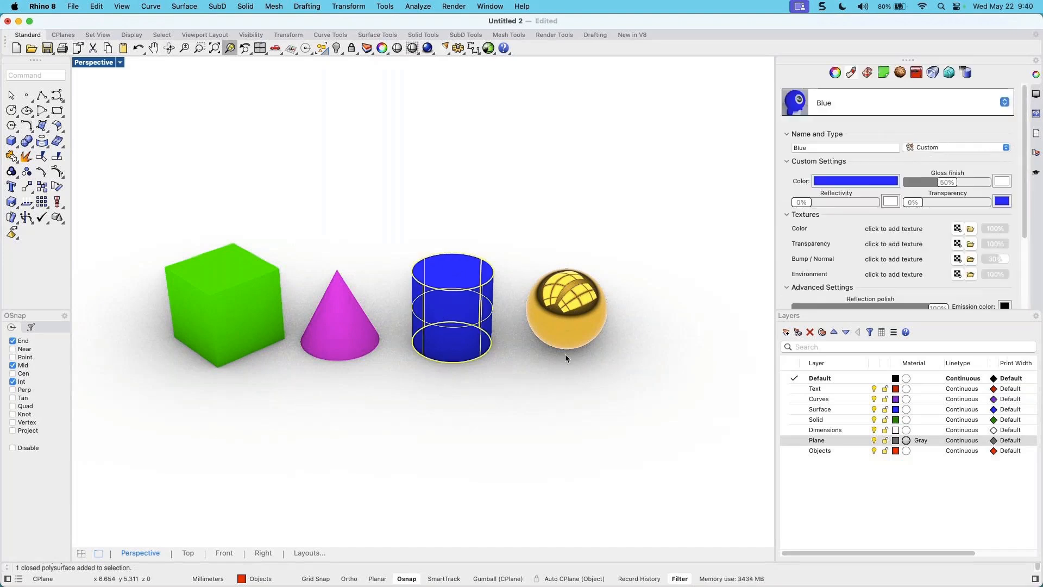
left_click(622, 402)
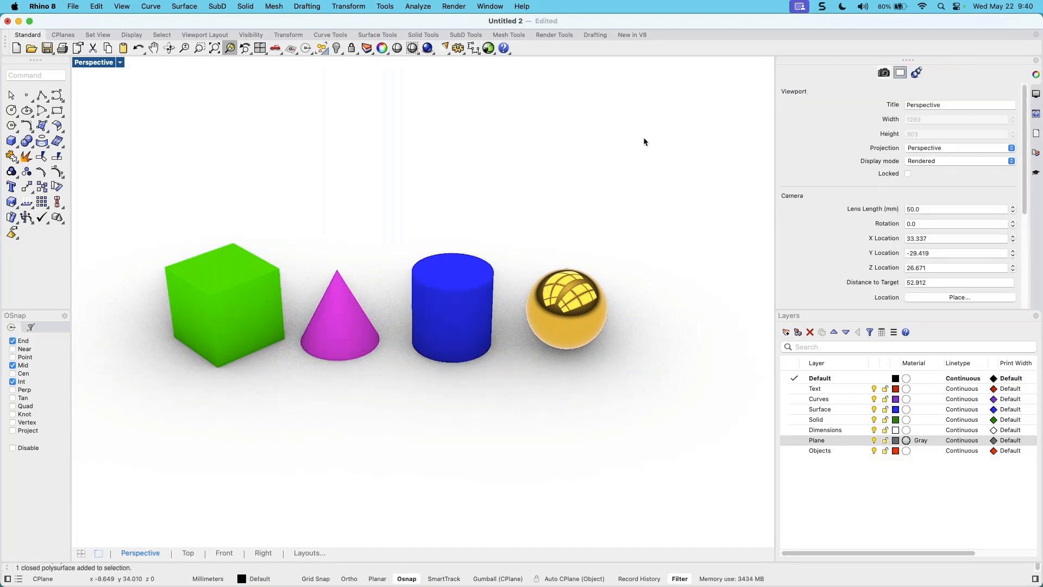
left_click(120, 62)
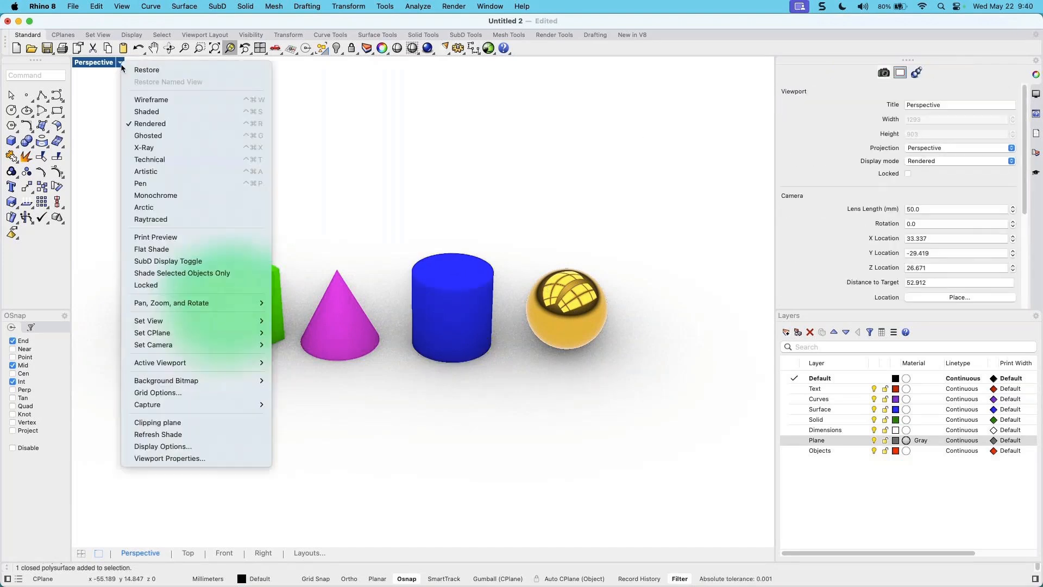
left_click(151, 112)
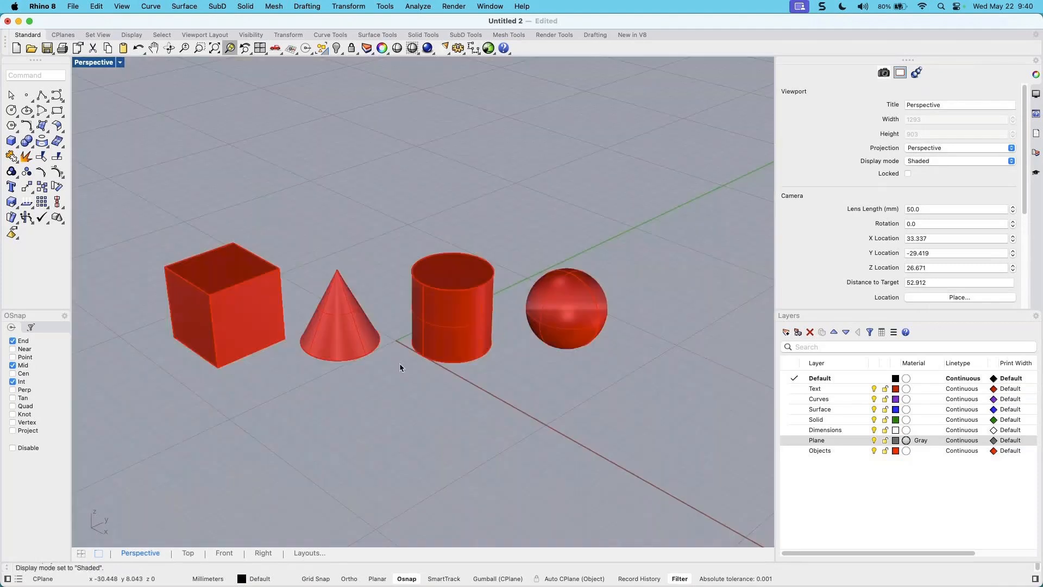
Show the object properties of the sphere, check those of all four objects together and clear the selection
left_click(563, 346)
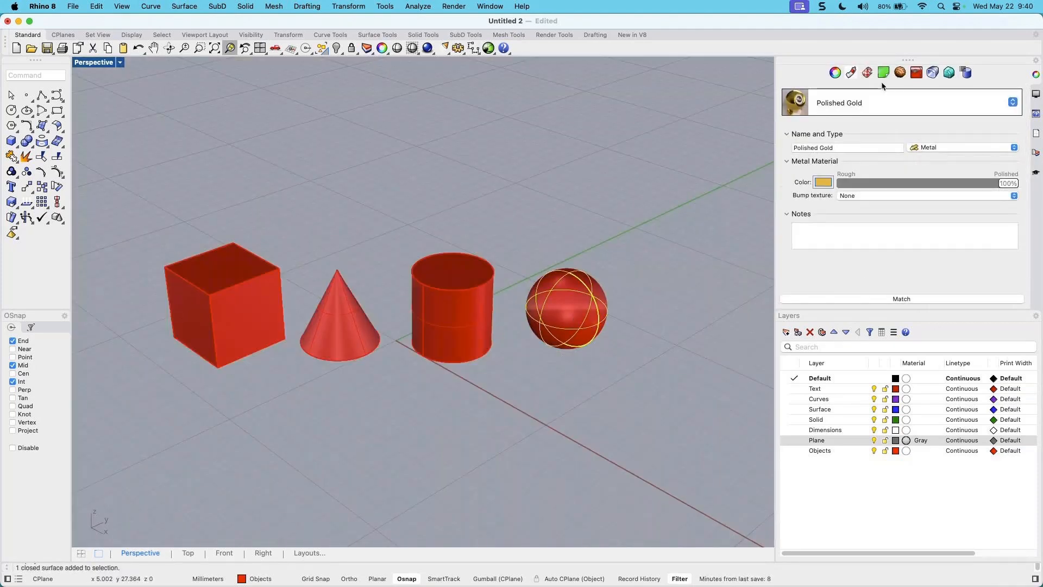
left_click(834, 74)
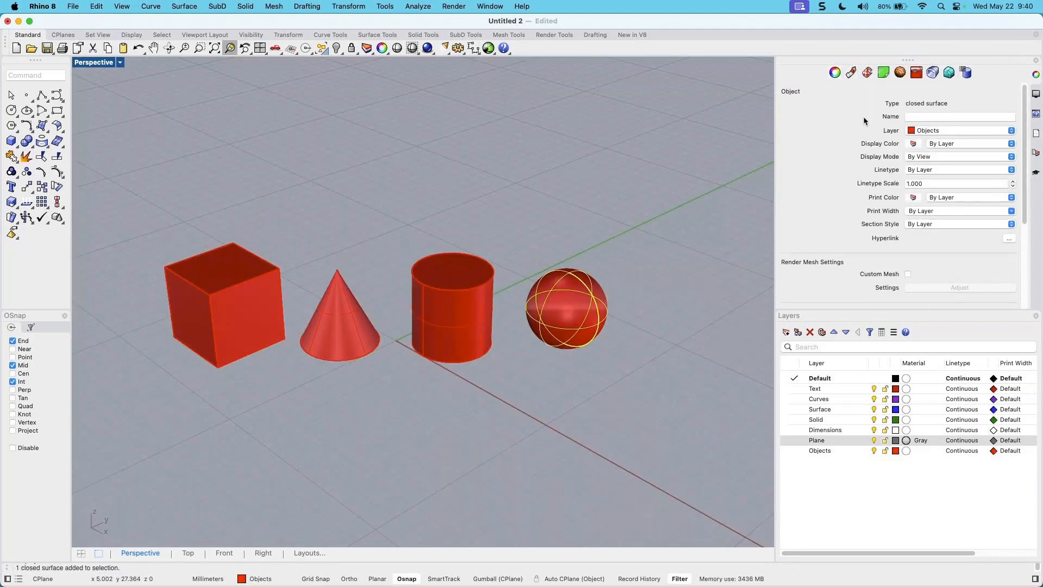
left_click(571, 403)
left_click_drag(676, 441, 153, 160)
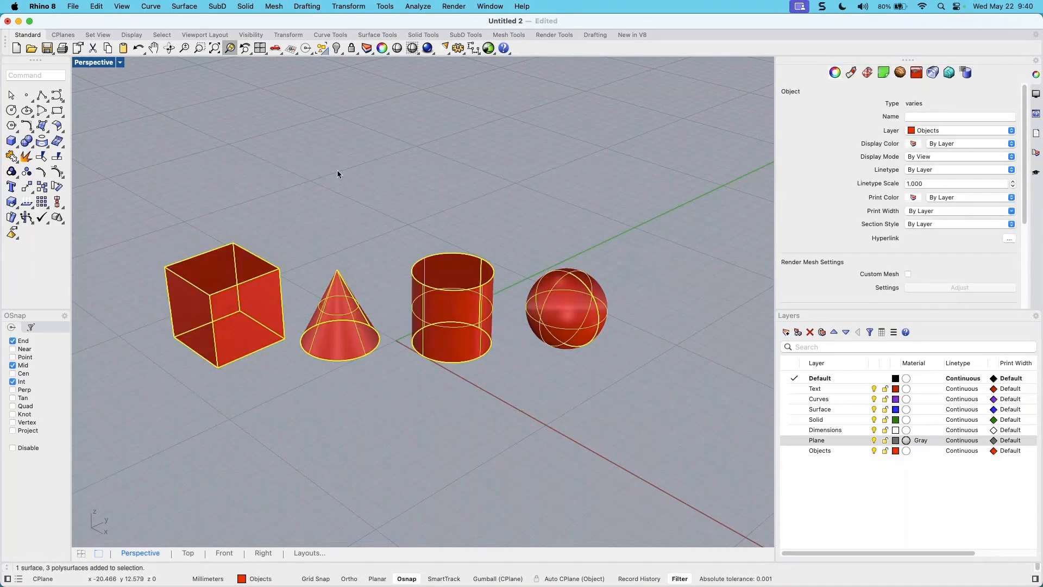
left_click(552, 237)
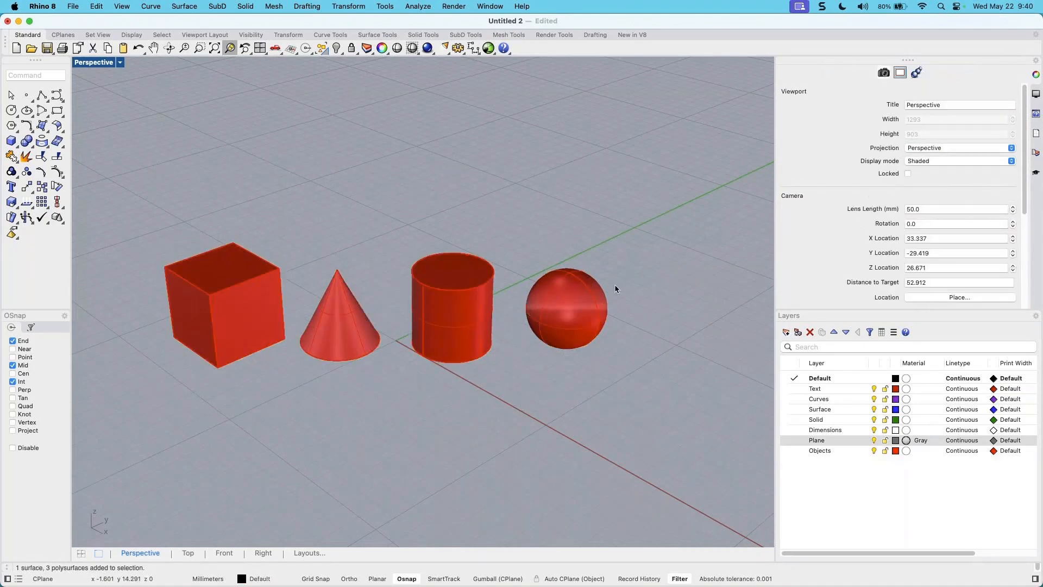
Select all objects on the Objects layer and clear the selection
right_click(823, 451)
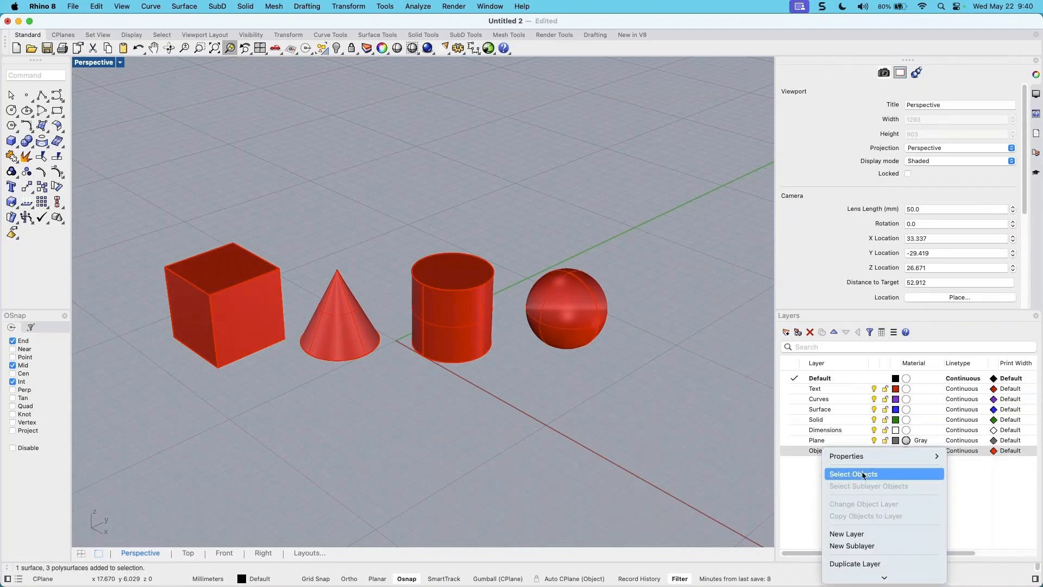
left_click(857, 474)
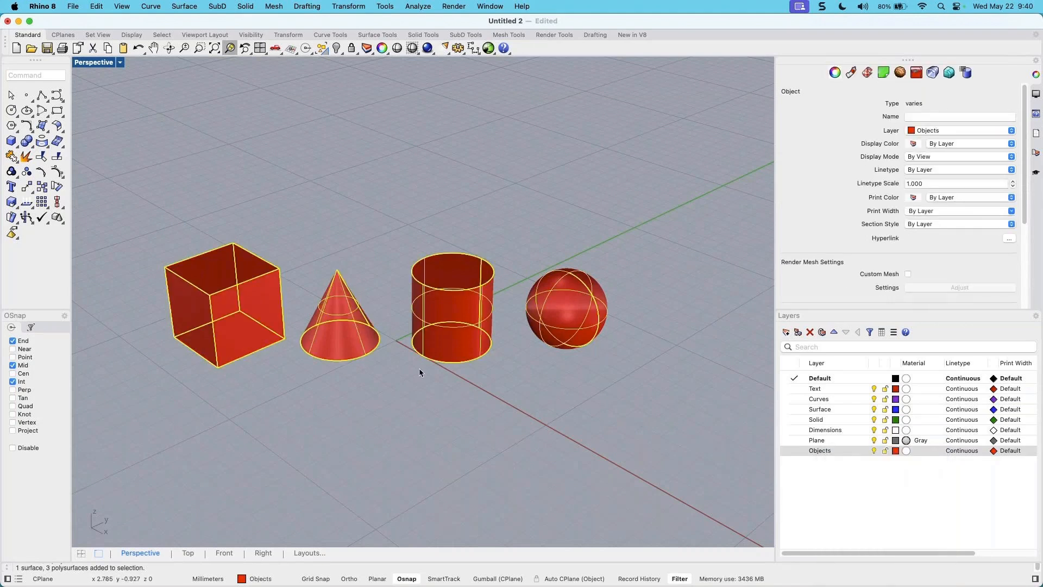
left_click(385, 263)
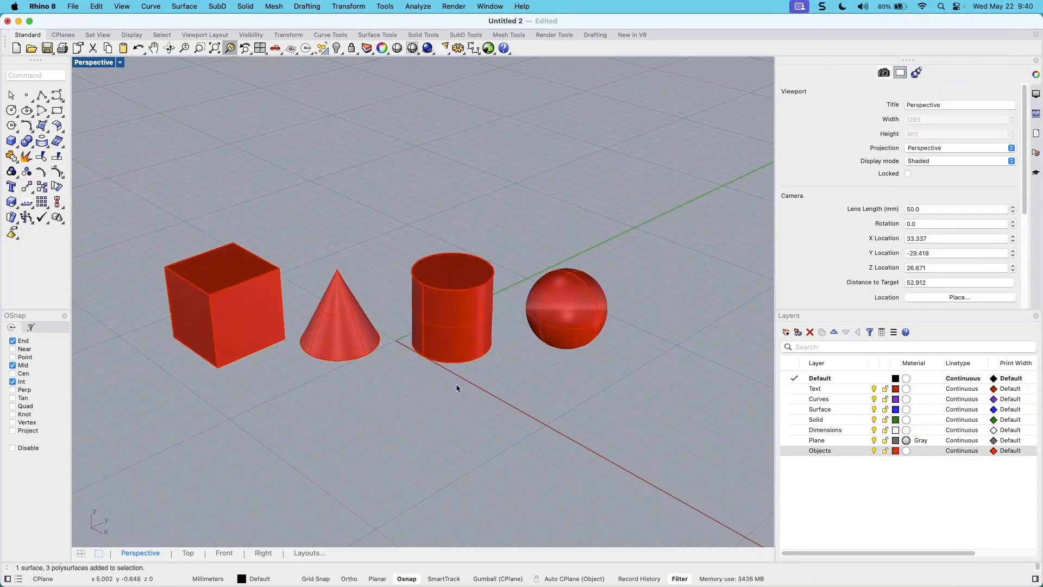
Select the cone and sphere and move them to the Curves layer through their object properties
left_click(336, 349)
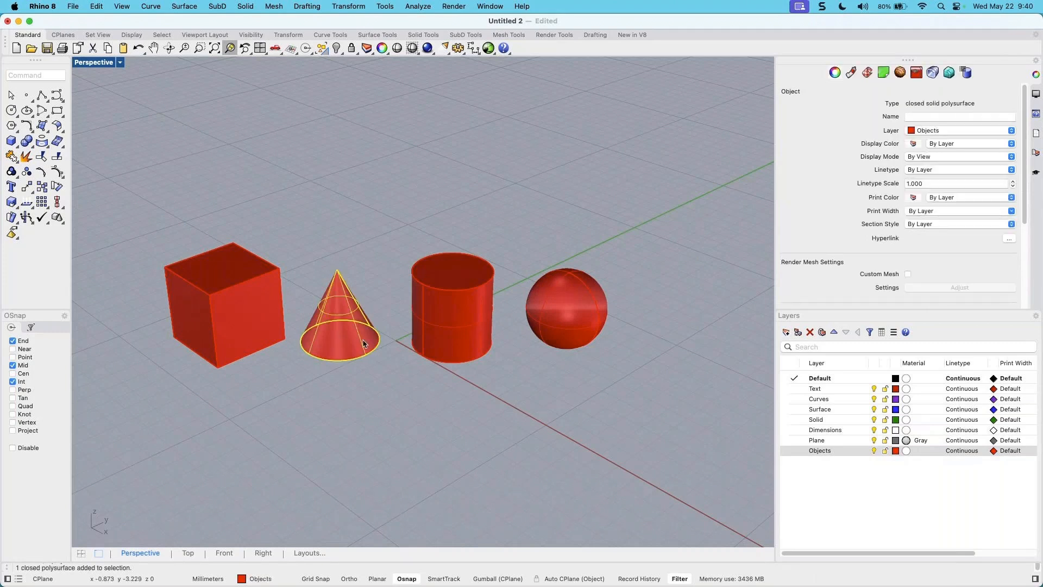
left_click(566, 327, "shift")
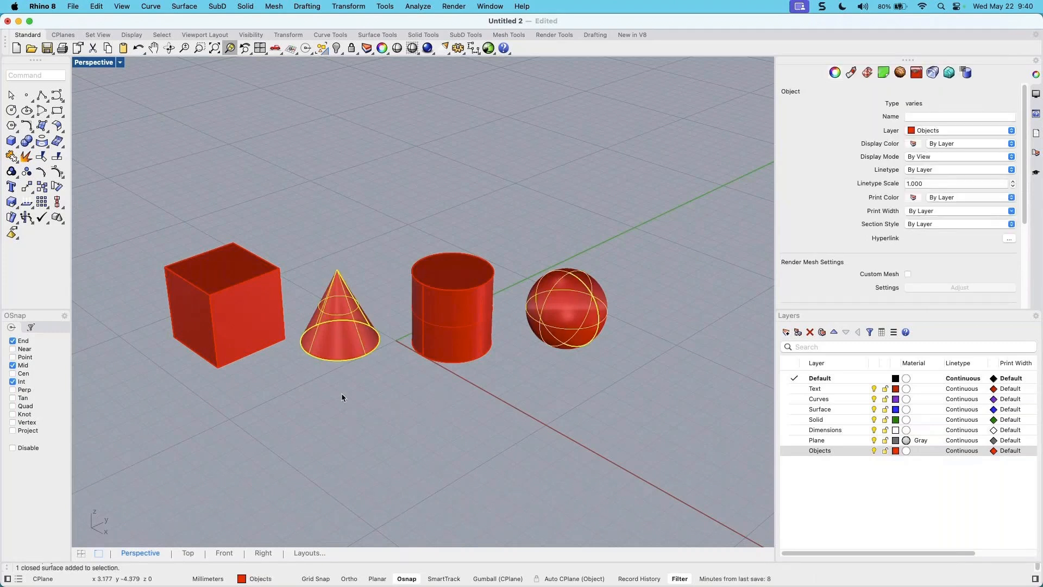
scroll(230, 311, "up", 2)
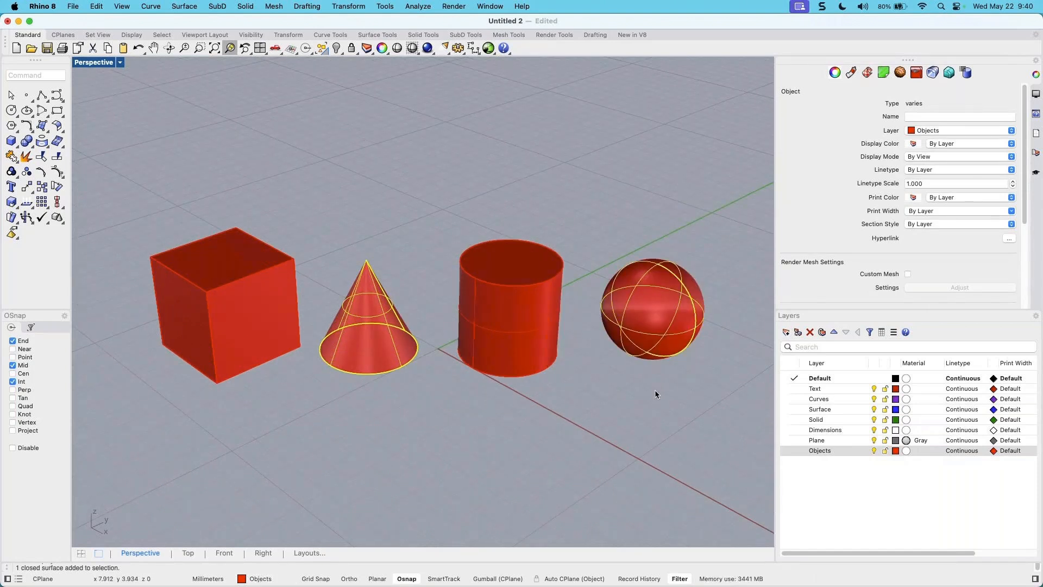
left_click(1010, 132)
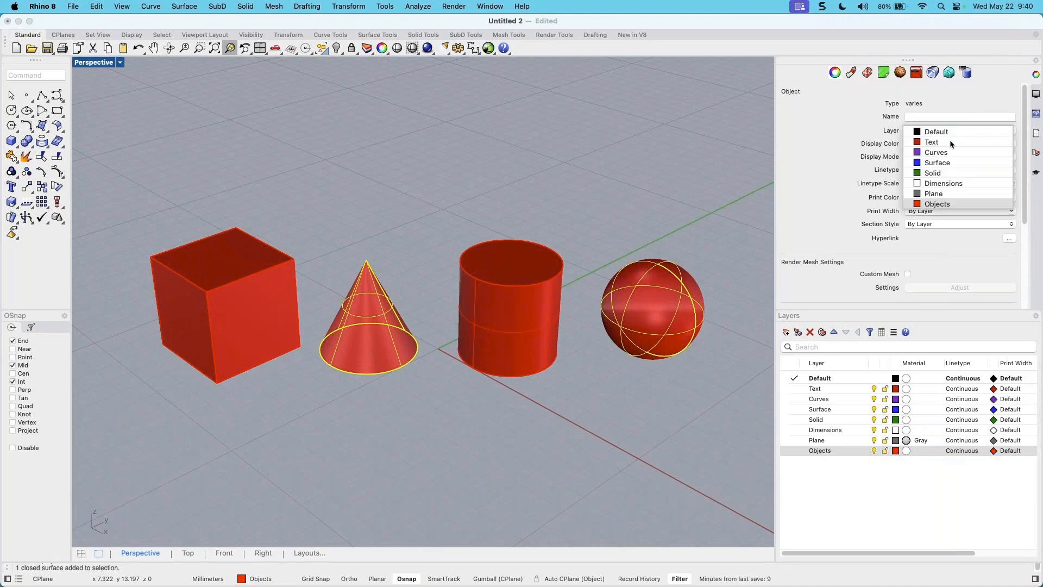
left_click(934, 152)
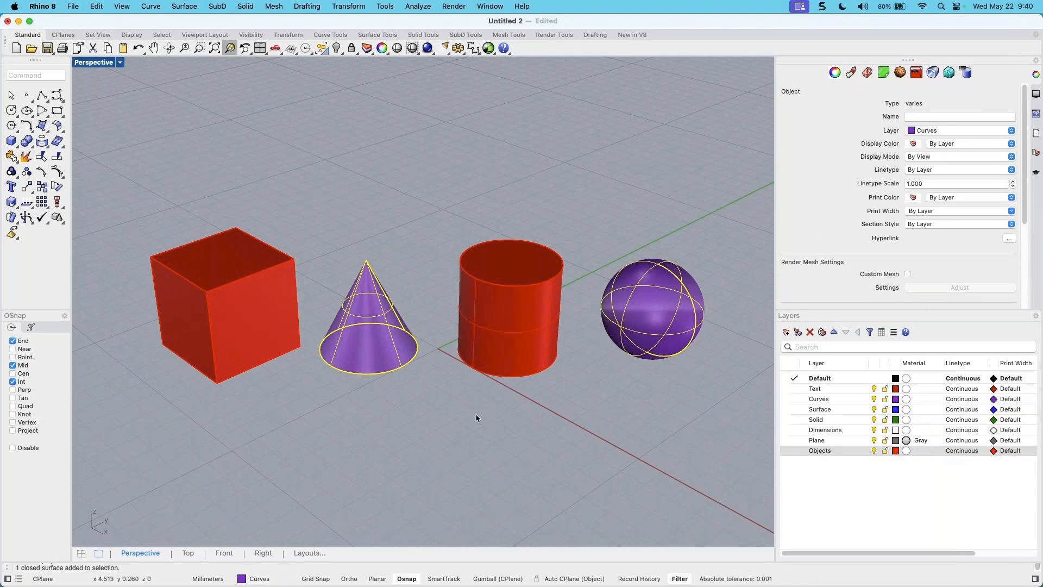
Move the selected cone and sphere to the Solid layer and clear the selection
left_click(263, 579)
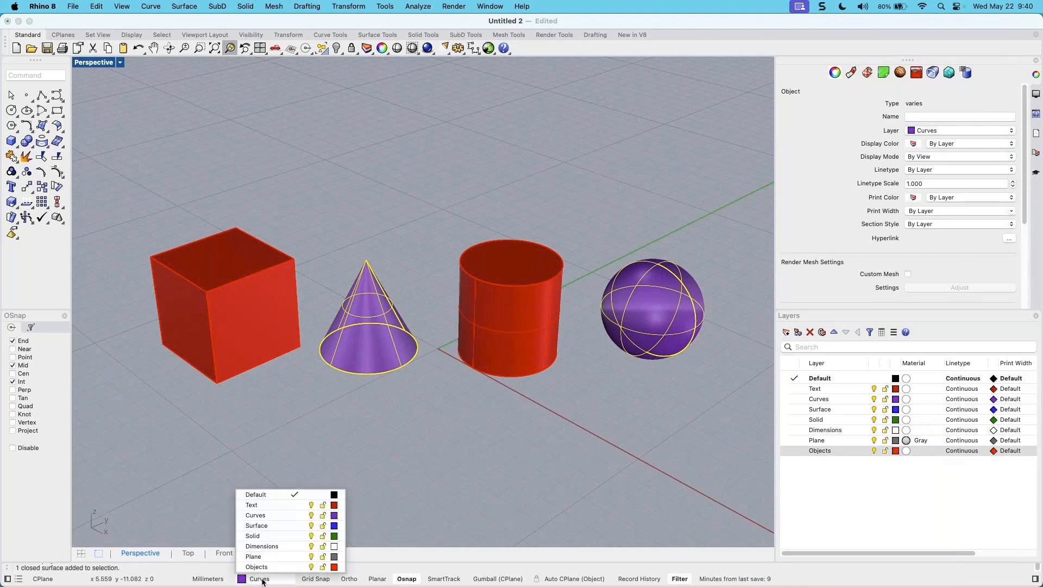
left_click(259, 536)
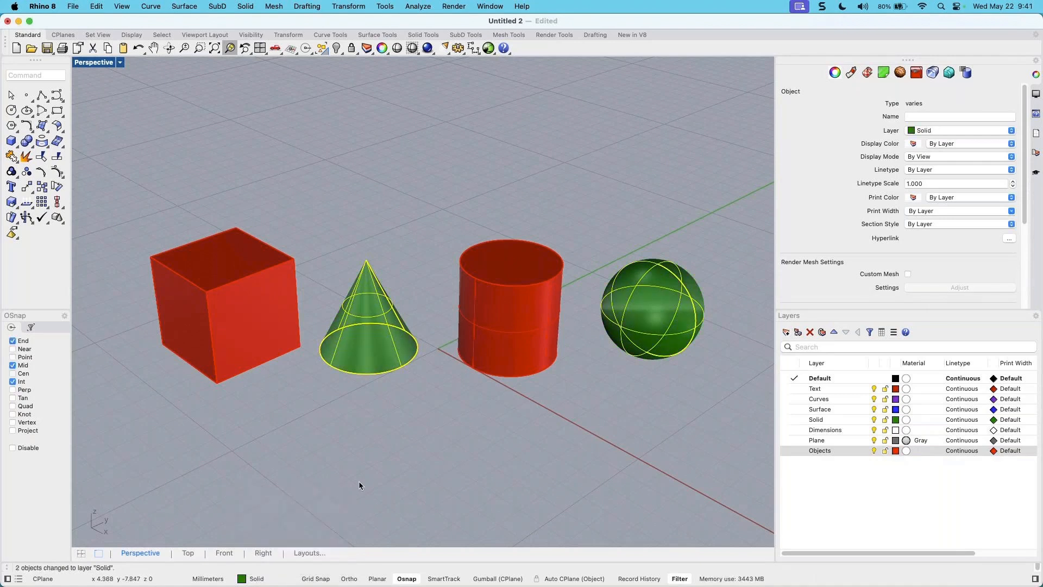
left_click(390, 478)
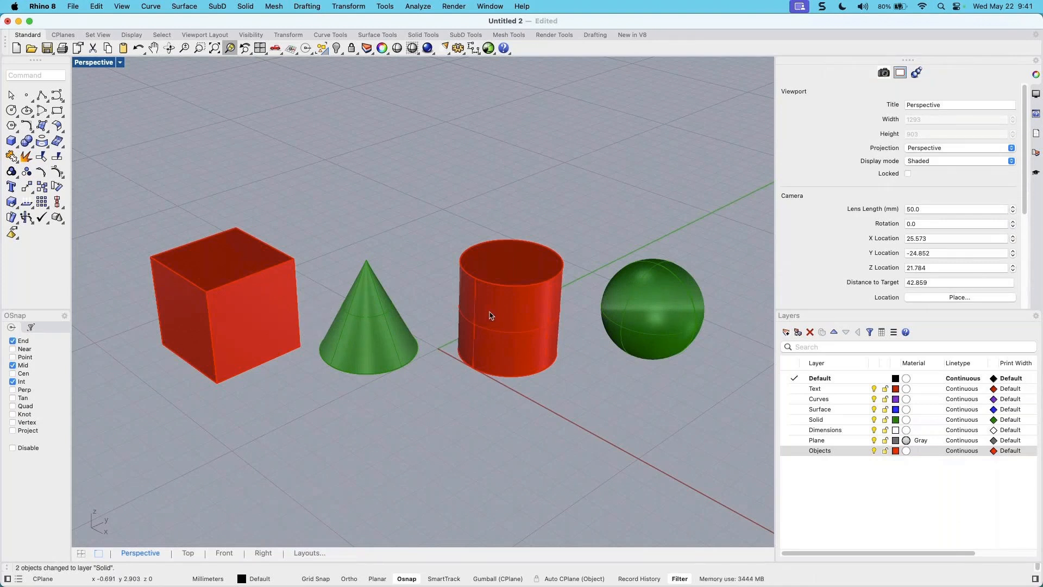
Move the cylinder to the Curves layer and clear the selection
left_click(518, 304)
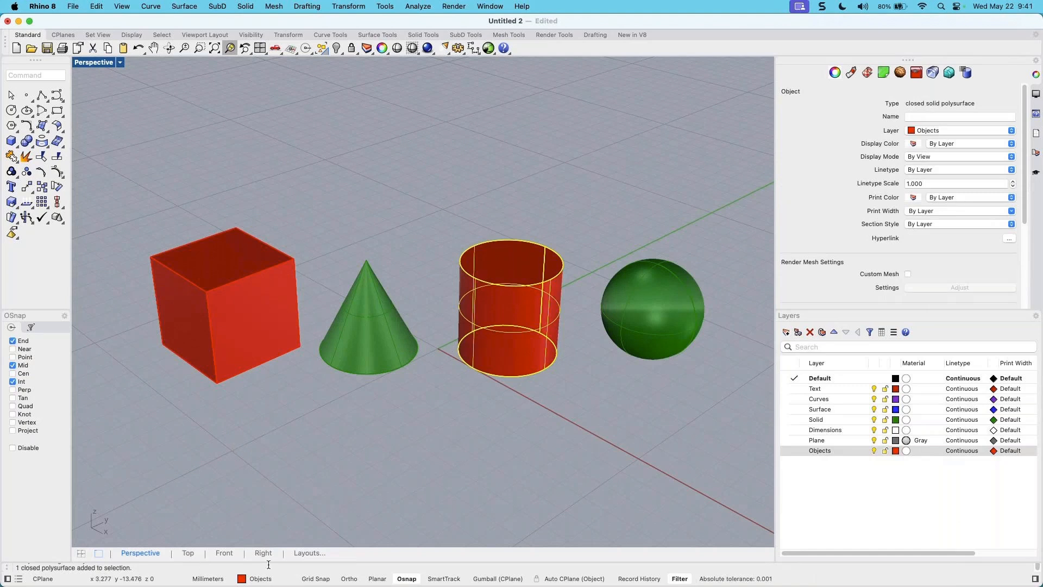
left_click(264, 580)
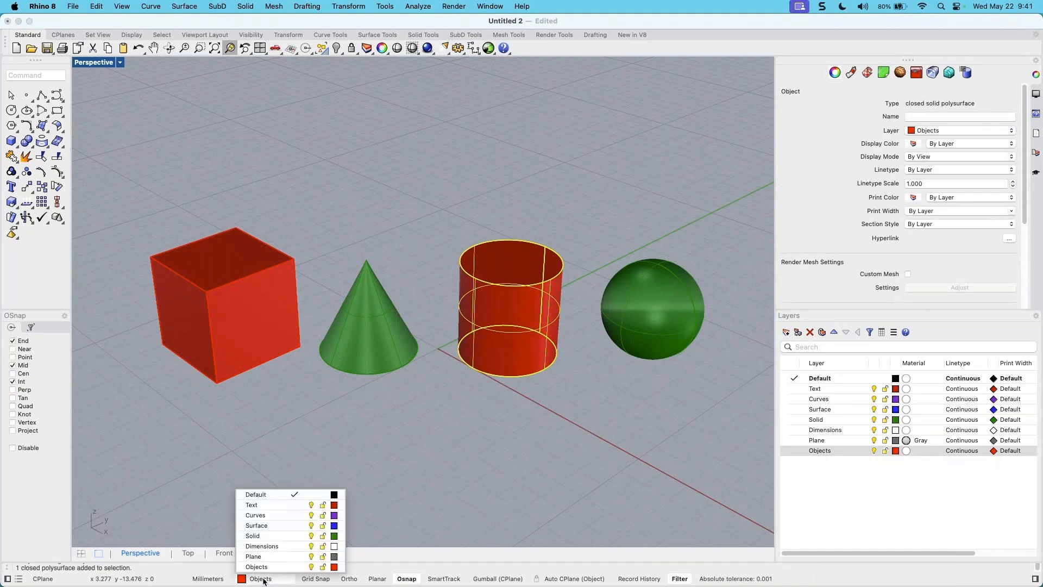
left_click(263, 516)
left_click(415, 491)
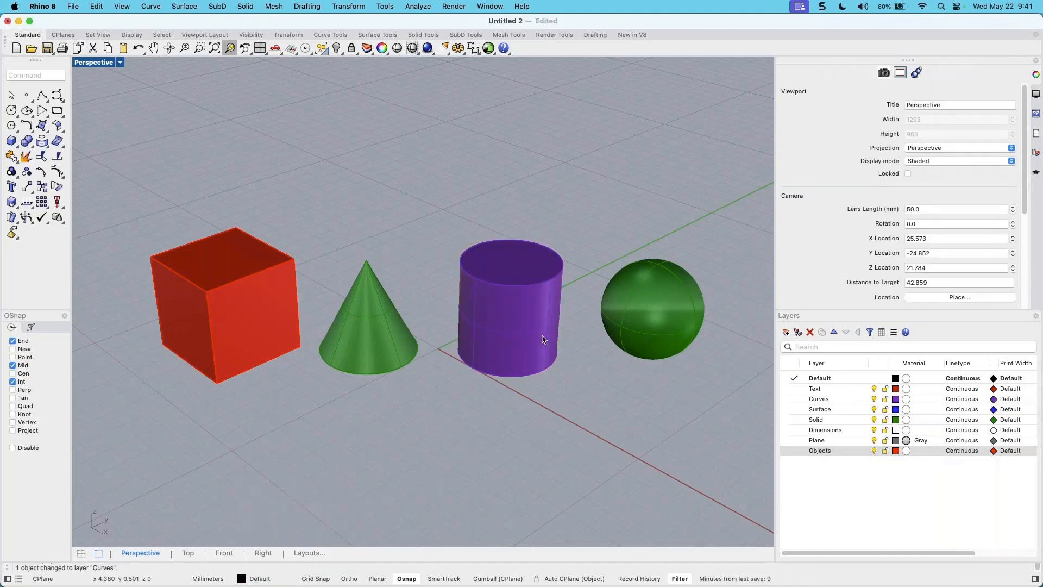
Set the Perspective viewport to the Rendered display mode
right_click_drag(419, 429, 416, 431)
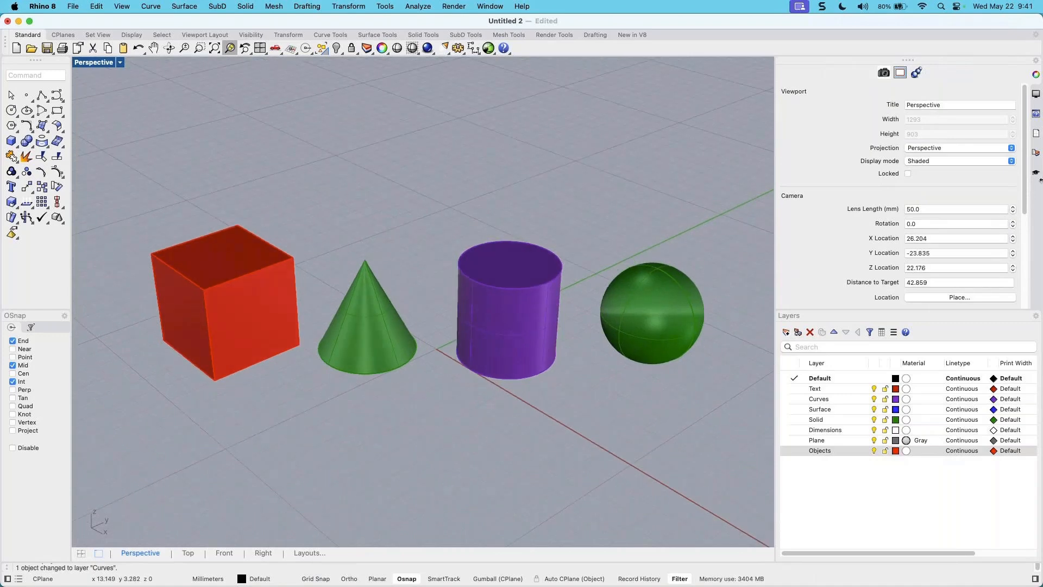
left_click(120, 63)
left_click(150, 123)
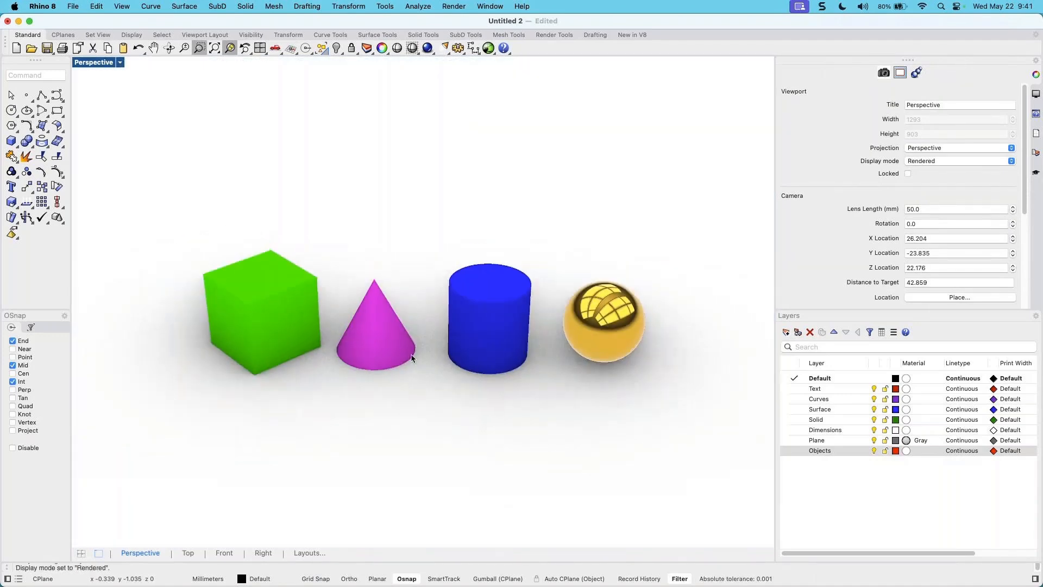
mouse_move(419, 358)
right_mouse_down()
mouse_move(429, 340)
mouse_move(424, 347)
right_mouse_up()
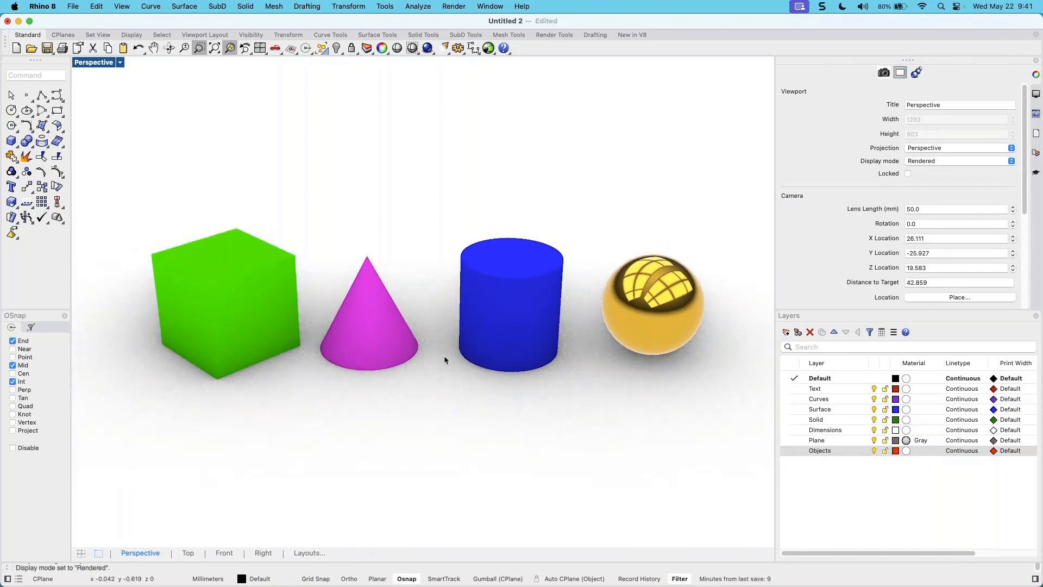
Set the material of all four objects to Use Layer Material and clear the selection
left_click_drag(707, 431, 122, 169)
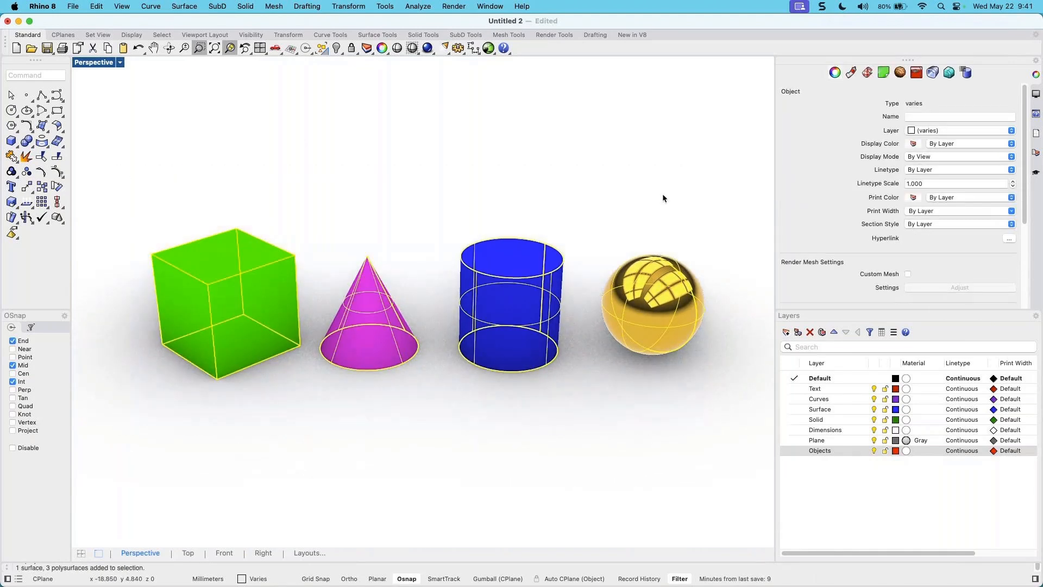
left_click(851, 72)
left_click(944, 107)
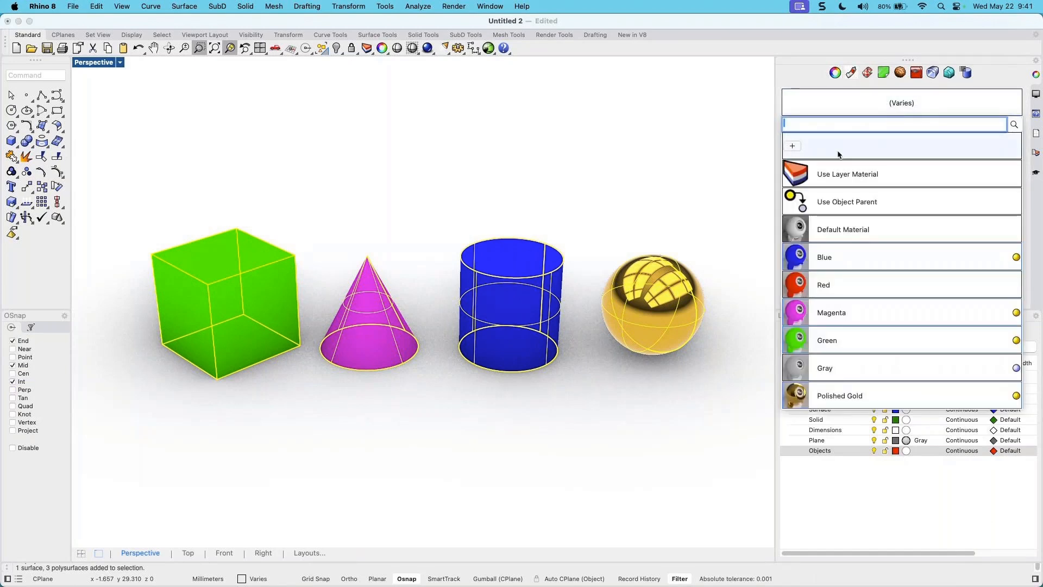
left_click(827, 177)
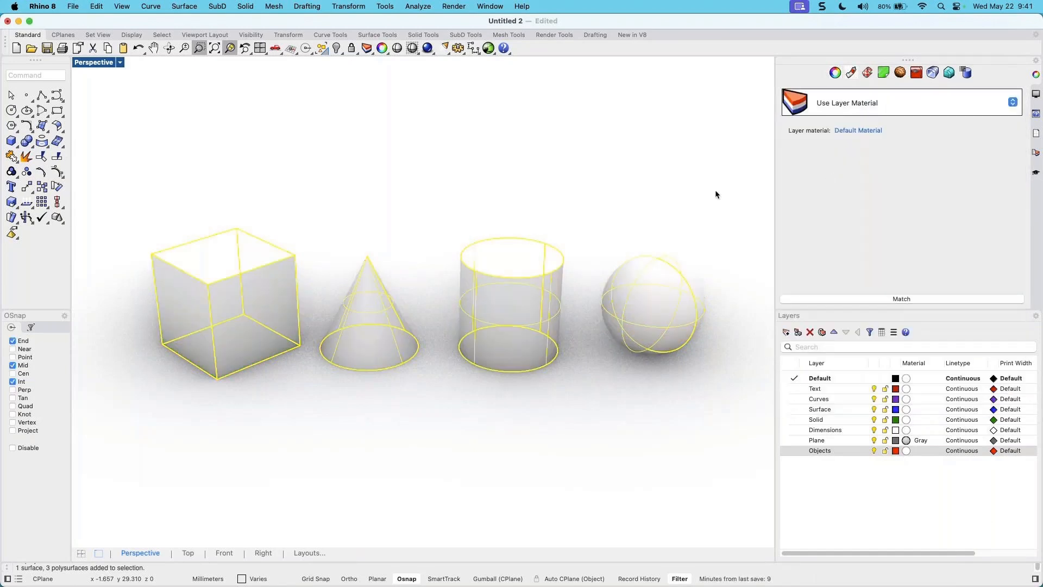
left_click(574, 416)
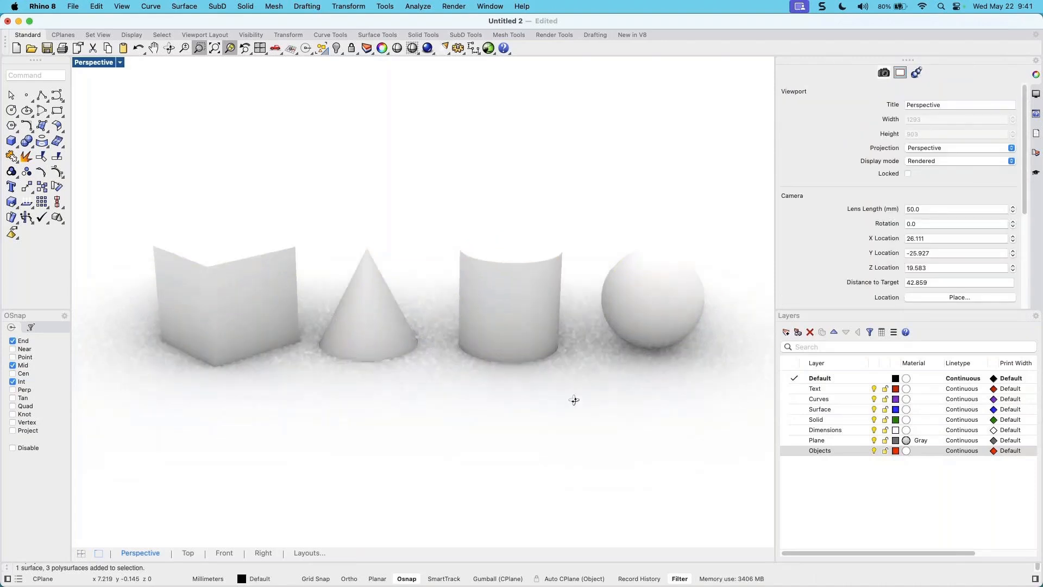
right_click_drag(573, 416, 575, 421)
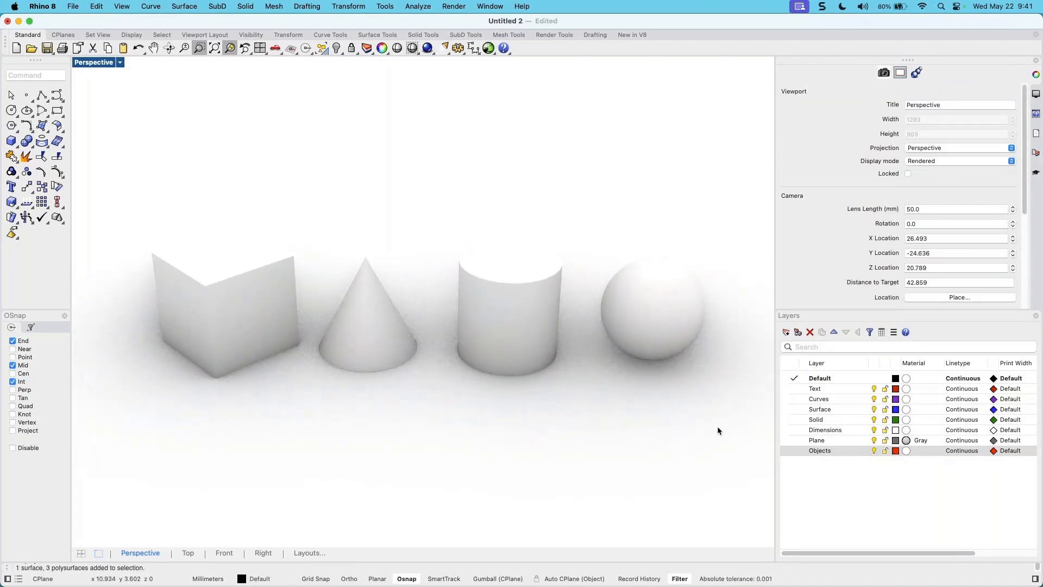
Move the box, cone, cylinder and sphere to the Objects layer and clear the selection
left_click_drag(709, 432, 141, 186)
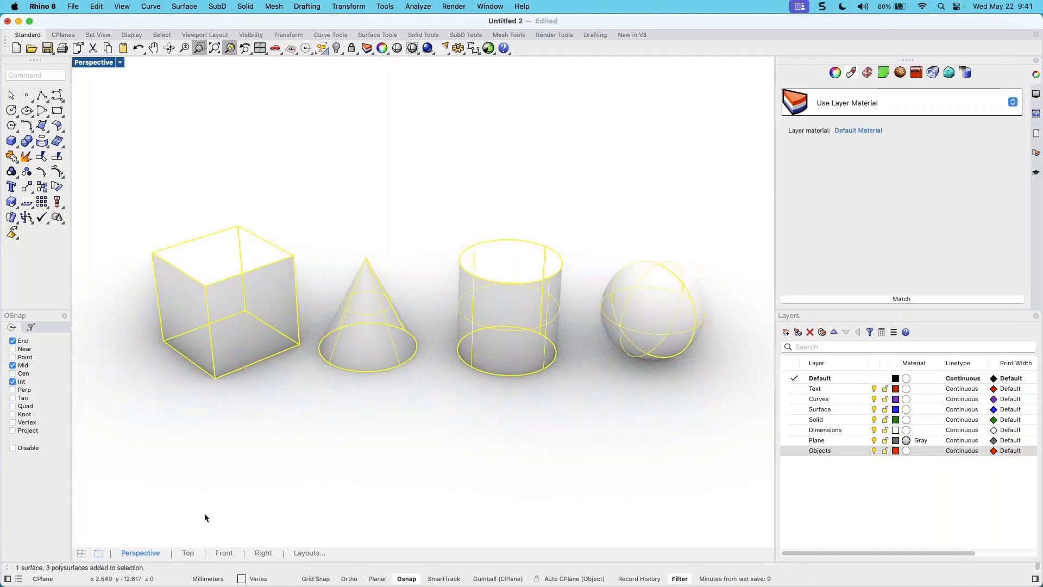
left_click(253, 578)
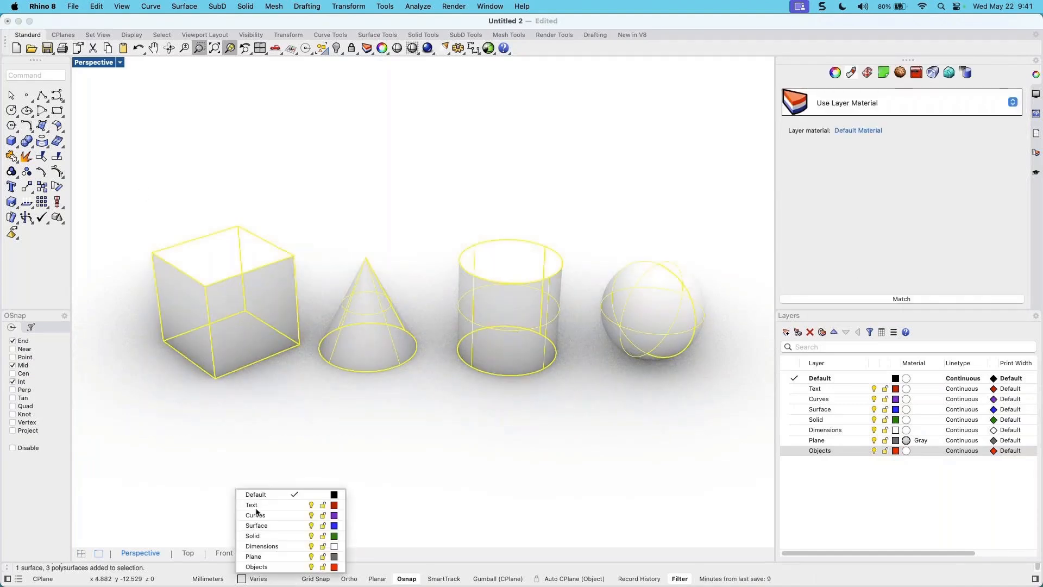
left_click(256, 567)
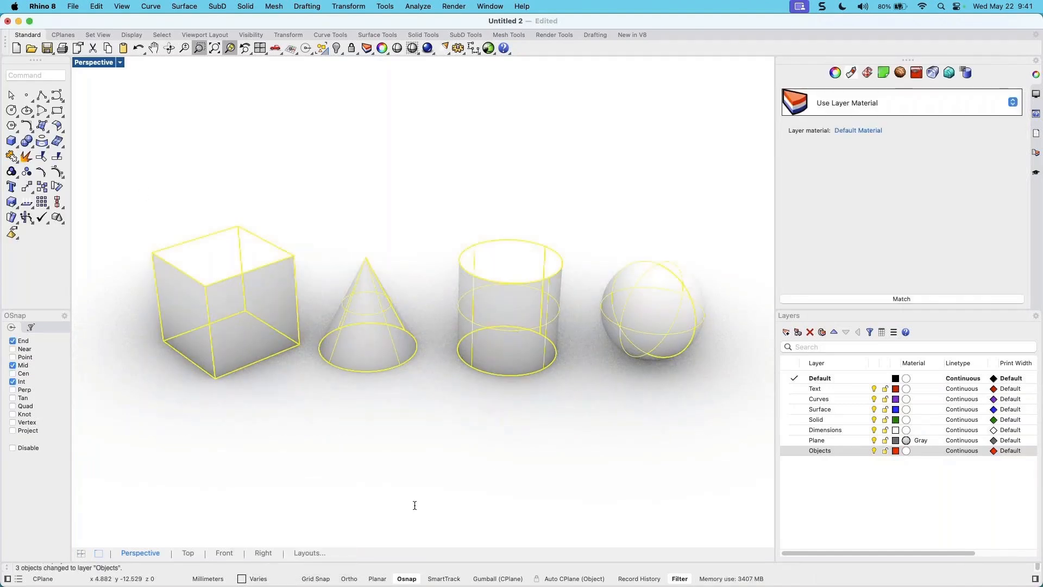
left_click(549, 450)
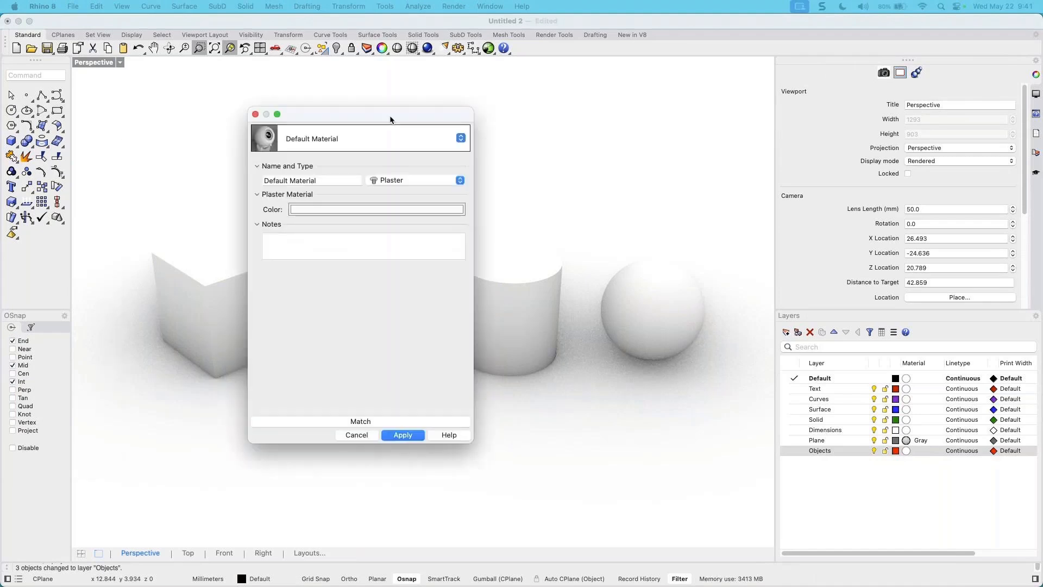
Assign the Blue material to the Objects layer and inspect the rendered objects
left_click_drag(390, 109, 631, 88)
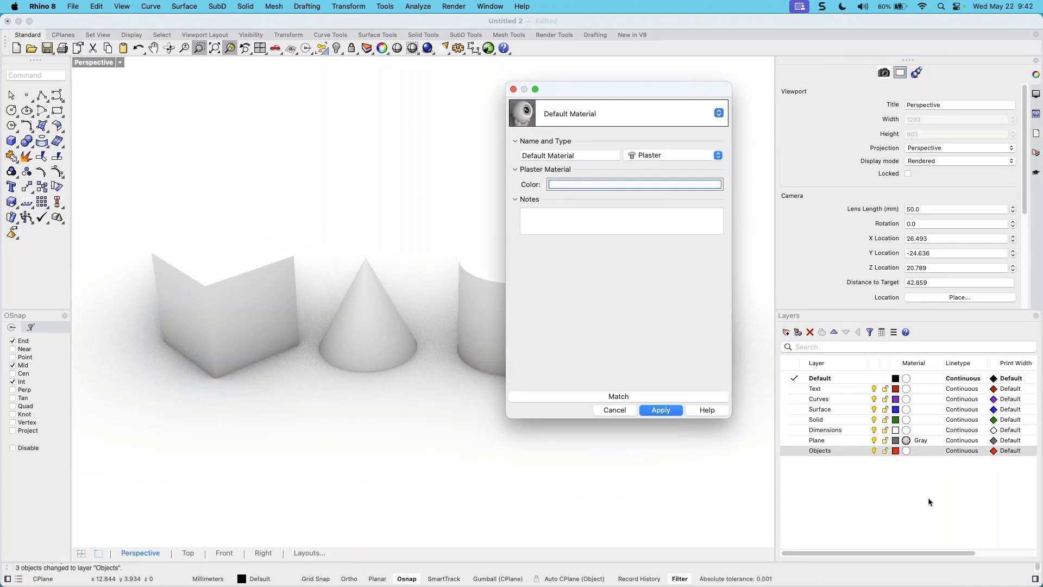
left_click(621, 124)
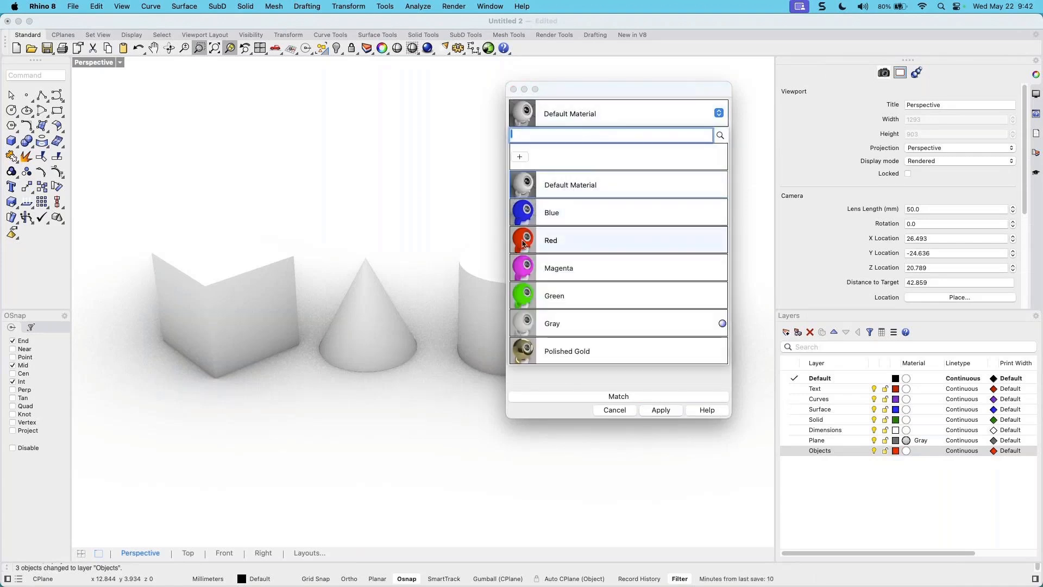
left_click(535, 214)
left_click(656, 412)
mouse_move(563, 429)
right_mouse_down()
mouse_move(560, 412)
mouse_move(473, 415)
mouse_move(565, 422)
mouse_move(562, 437)
mouse_move(553, 418)
right_mouse_up()
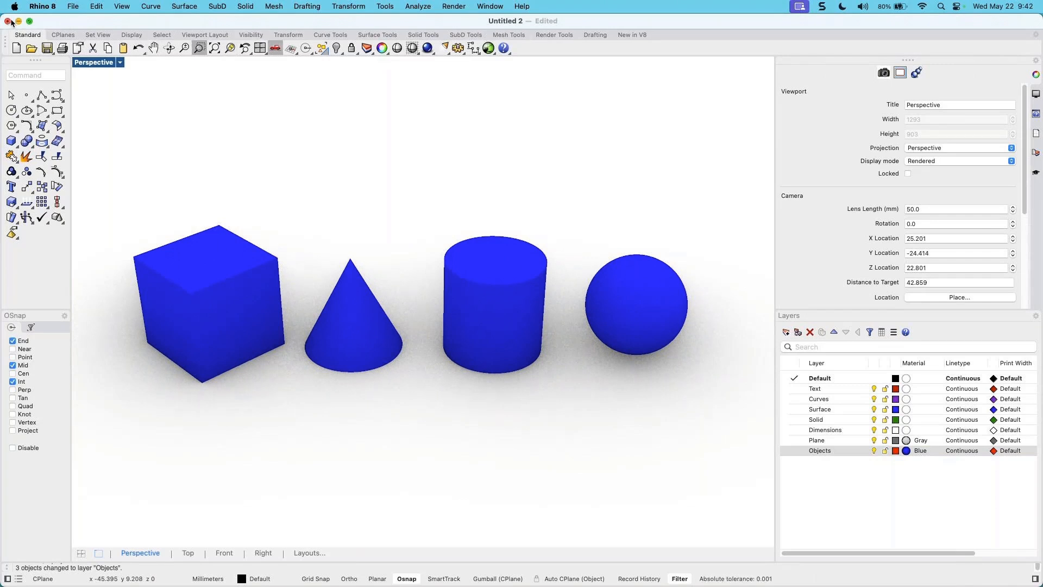
right_click_drag(689, 348, 685, 336)
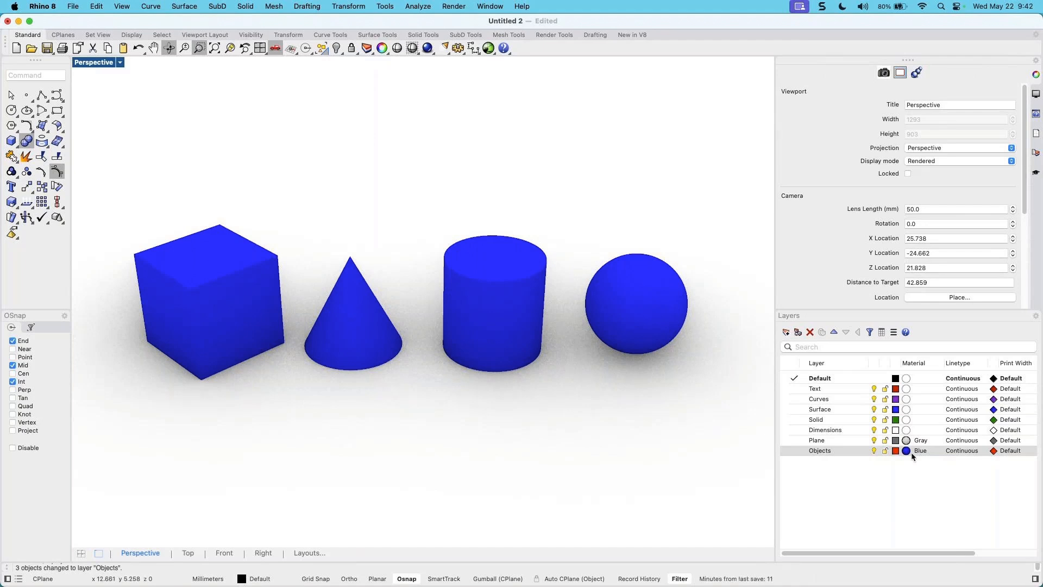
mouse_move(462, 408)
right_mouse_down()
mouse_move(463, 400)
mouse_move(511, 416)
right_mouse_up()
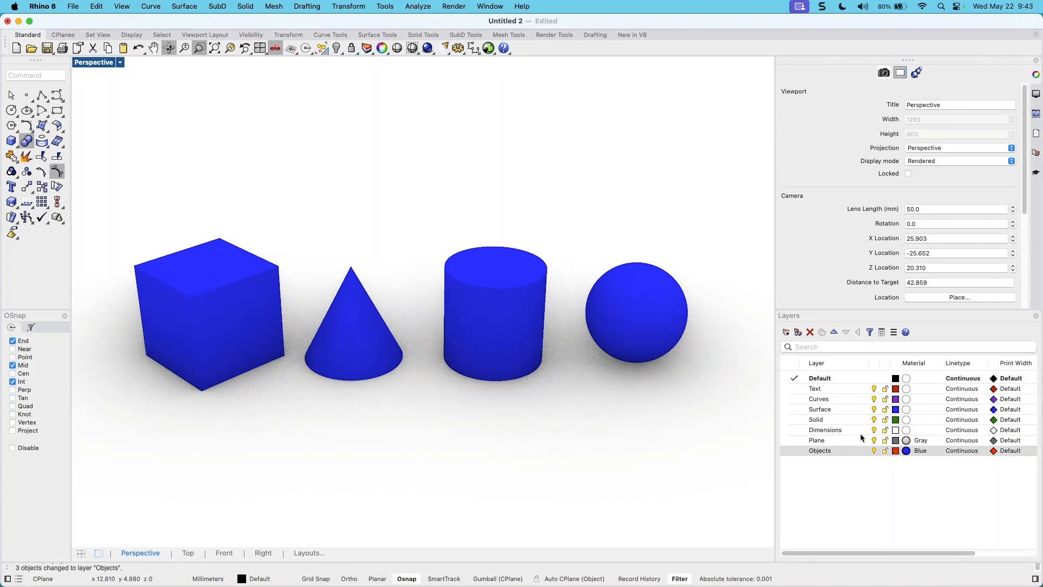
Move all four objects to the Surface layer and clear the selection
left_click_drag(678, 411, 147, 197)
left_click(258, 579)
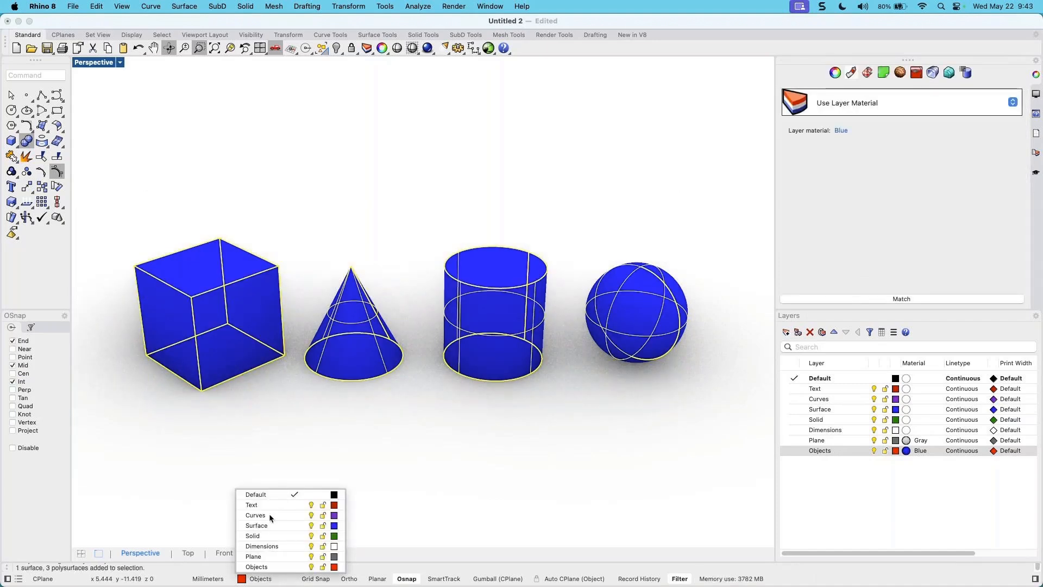
left_click(261, 525)
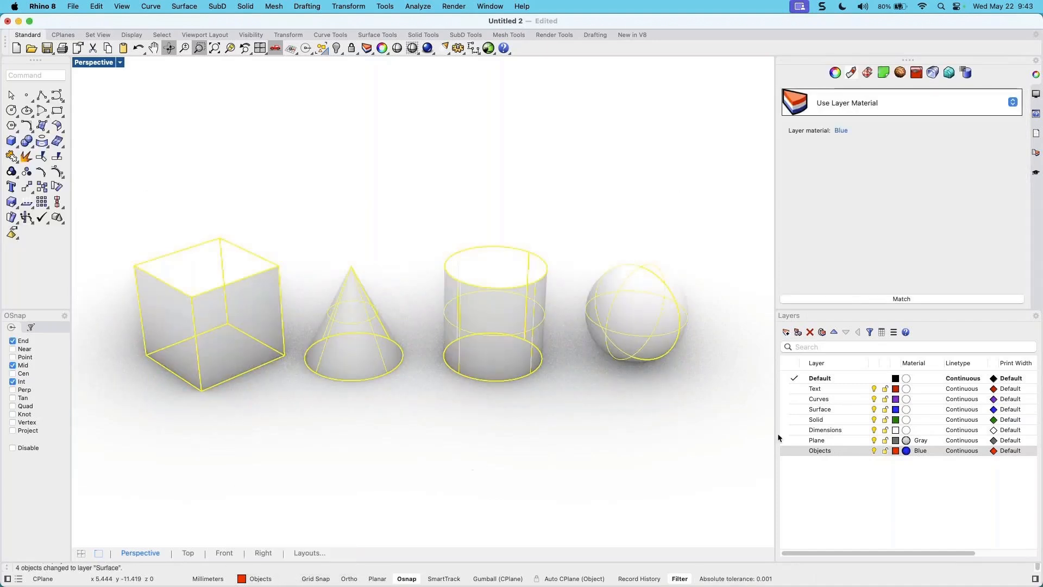
key("Escape")
Crossing-select the cylinder and sphere and move them to the Objects layer
left_click_drag(643, 468, 519, 262)
left_click(261, 578)
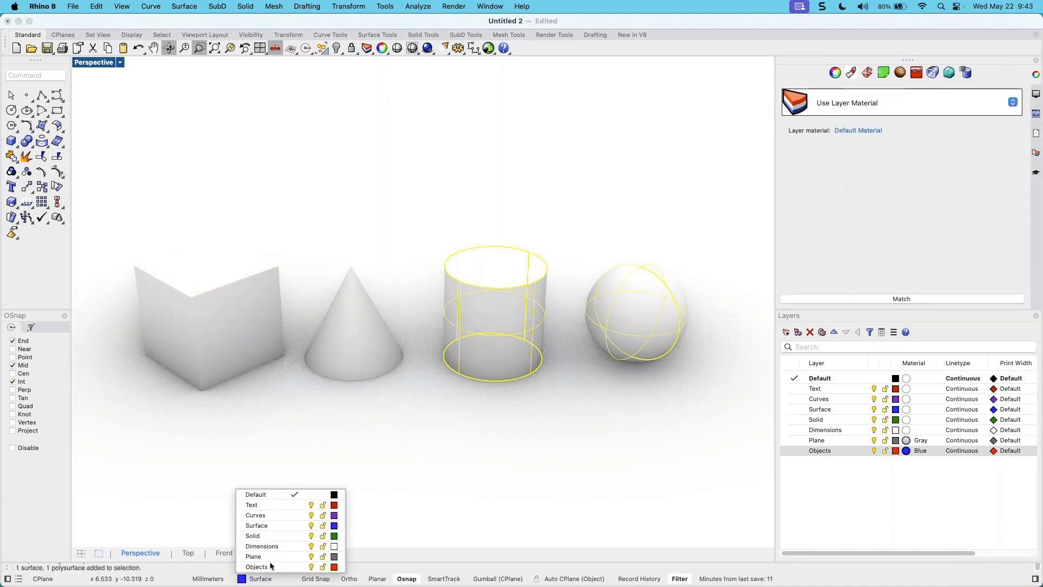
left_click(265, 567)
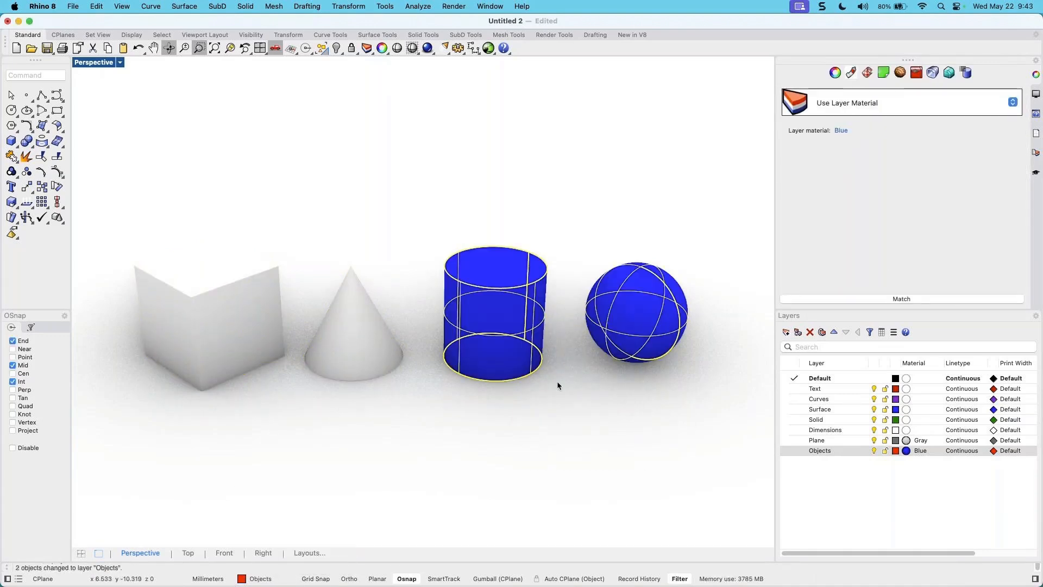
Clear the selection, assign the Magenta material to the Surface layer and inspect the rendered objects
left_click(796, 451)
left_click(722, 409)
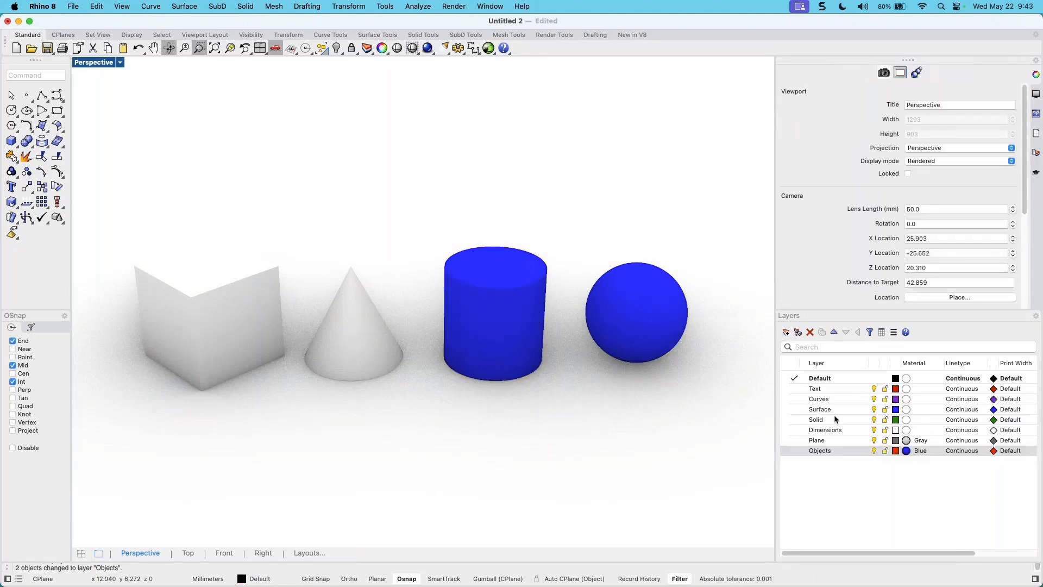
left_click(906, 409)
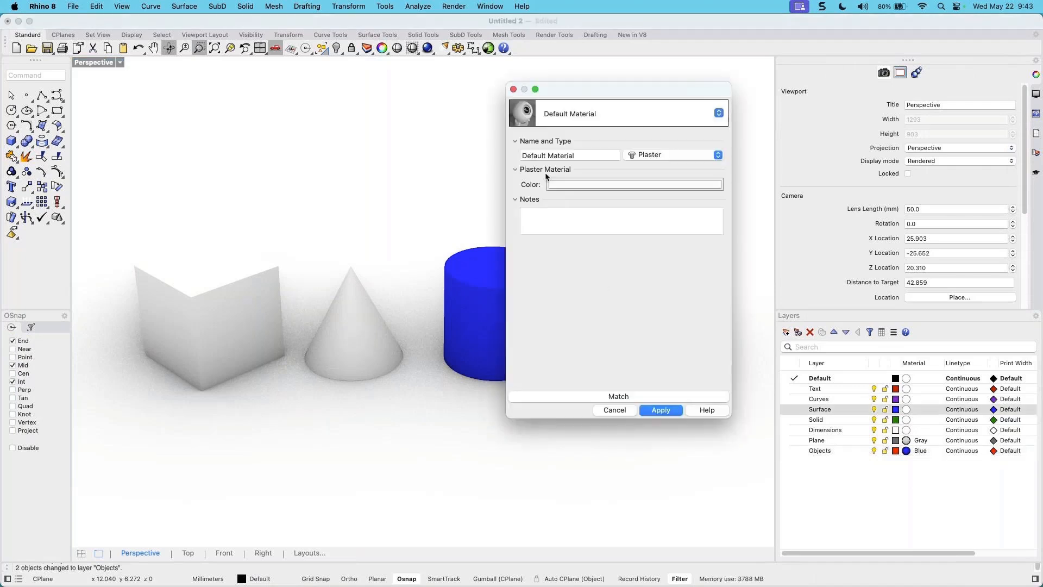
left_click(570, 113)
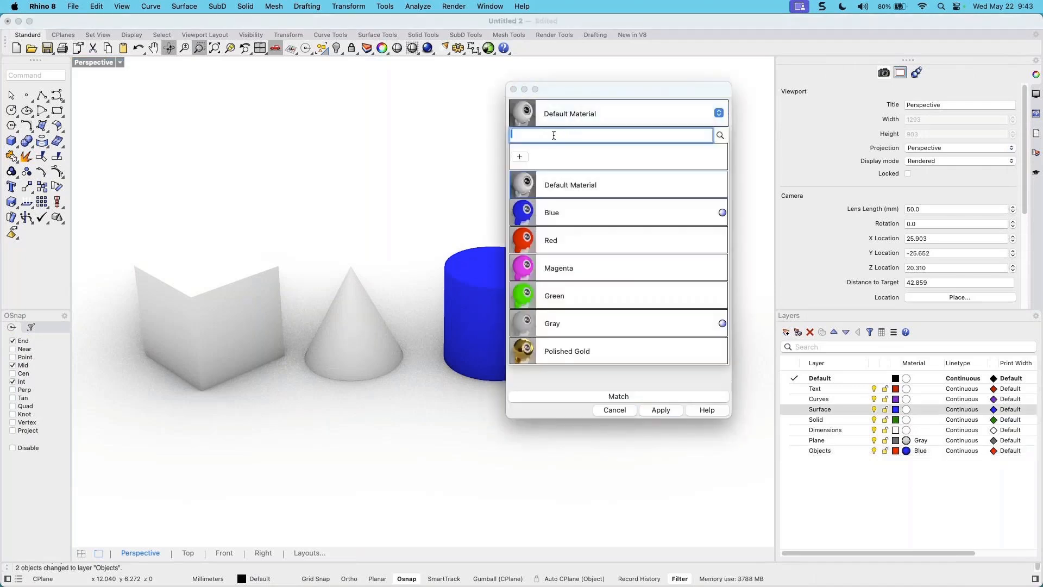
left_click(547, 269)
left_click(661, 409)
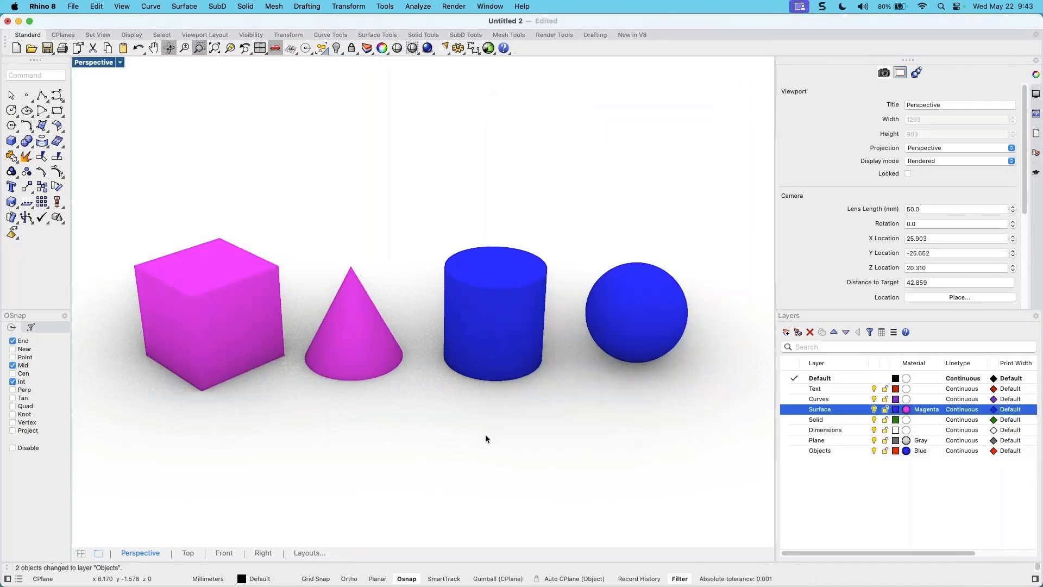
right_click_drag(484, 512, 461, 510)
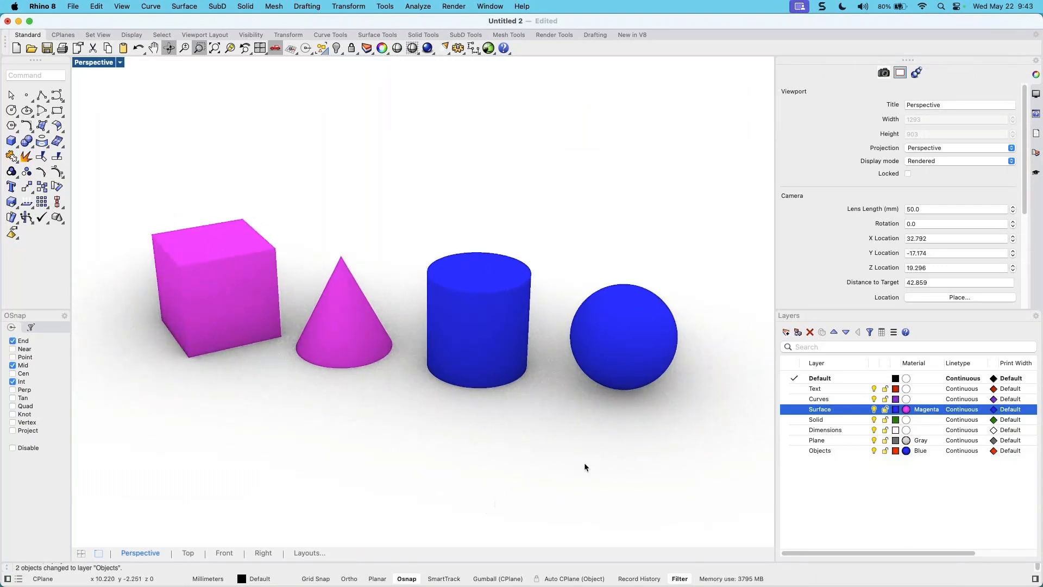
right_click_drag(617, 305, 554, 333)
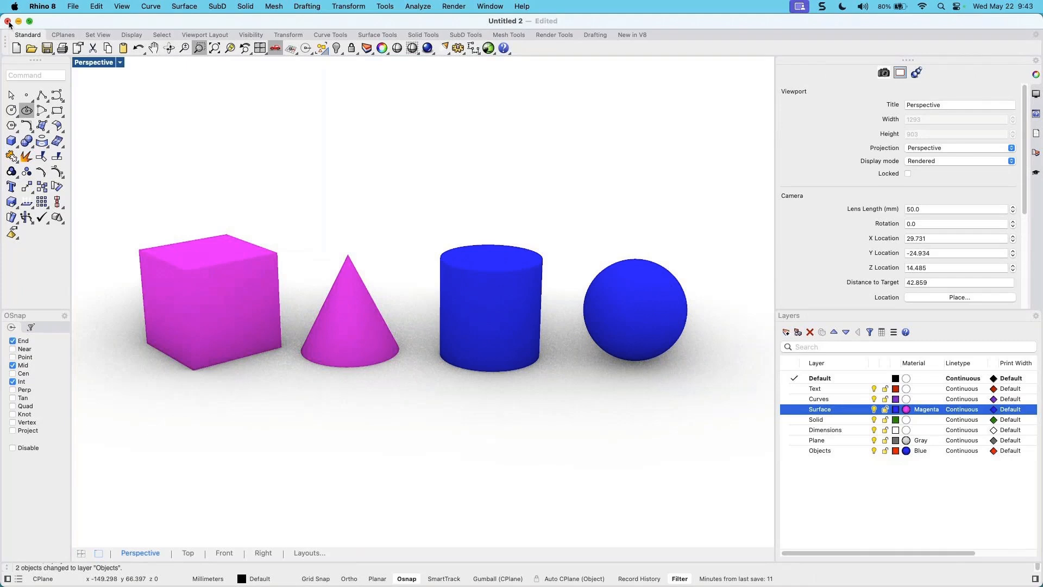
Close the practice document and delete it without saving
right_click_drag(379, 219, 380, 228)
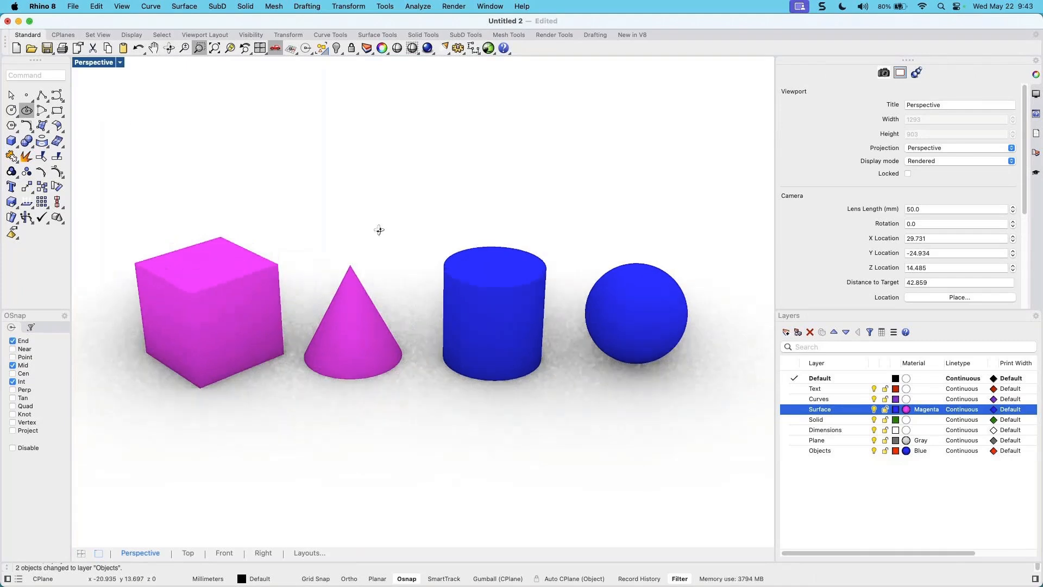
left_click(7, 22)
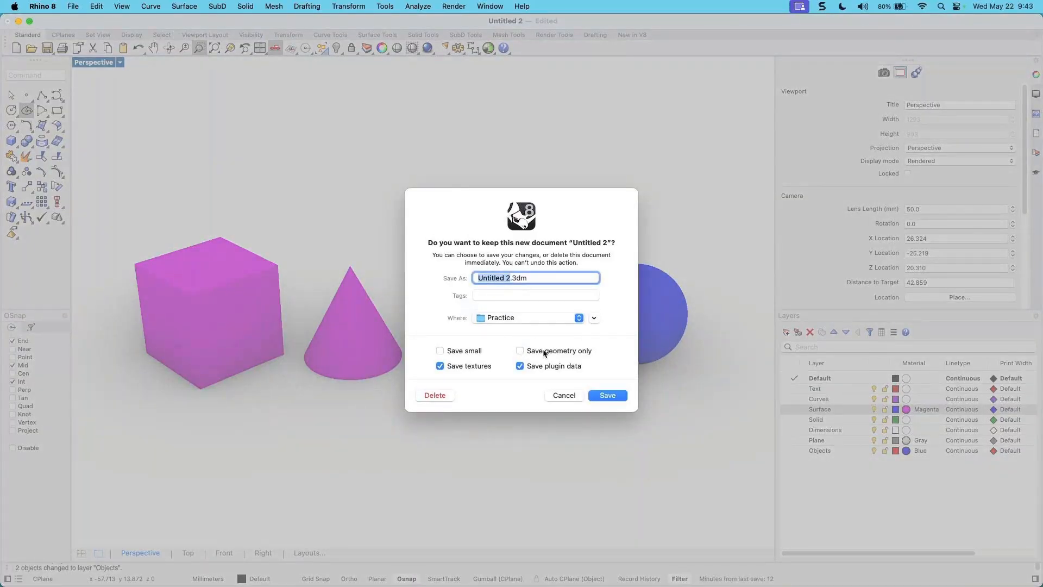
left_click(433, 398)
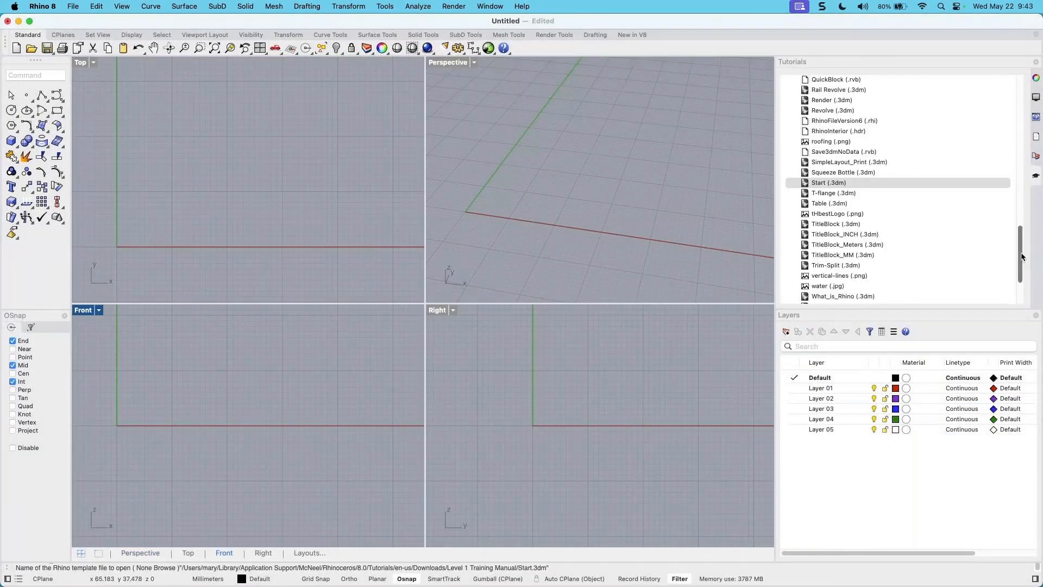
Open the What_is_Rhino (.3dm) model from the Level 1 Training Manual tutorial files
scroll(861, 246, "down", 3)
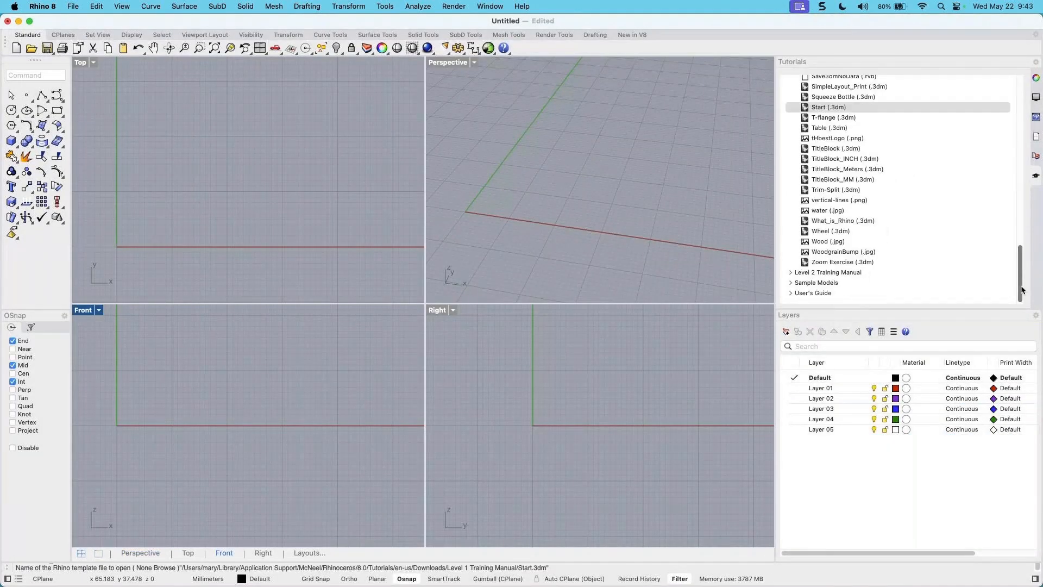
left_click(839, 223)
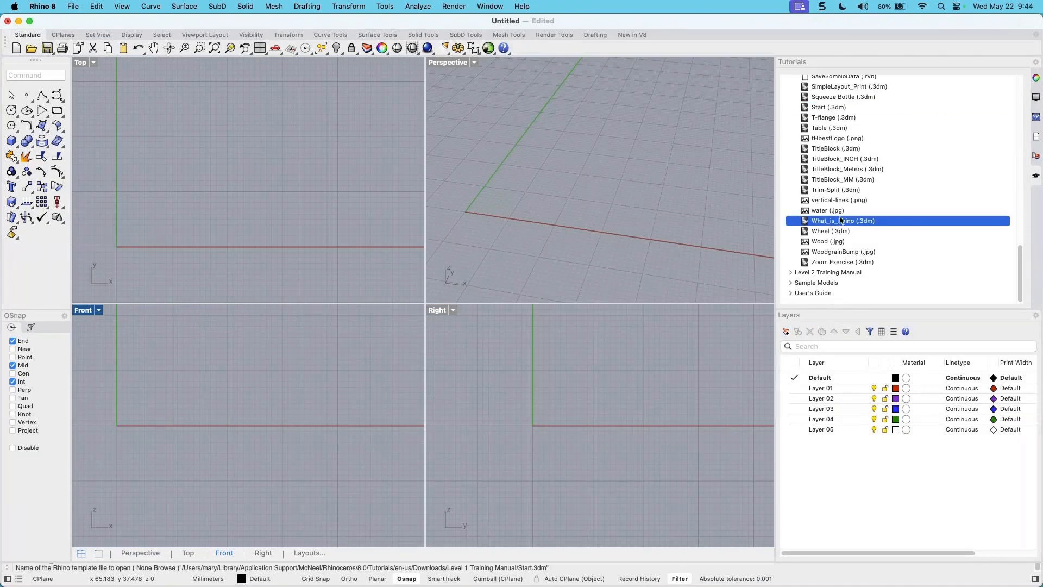
scroll(830, 142, "up", 3)
scroll(828, 122, "up", 15)
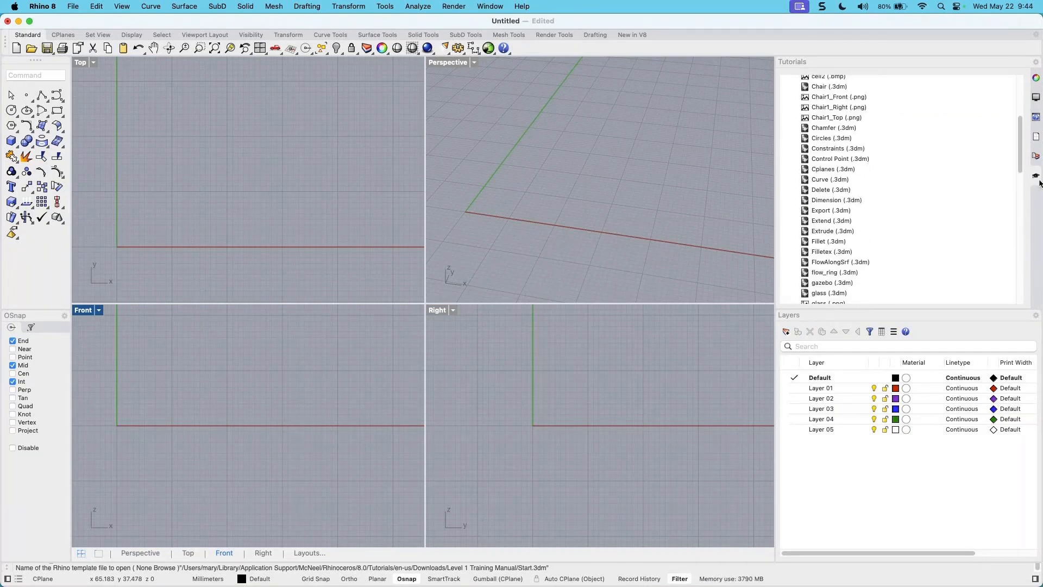
scroll(908, 112, "up", 3)
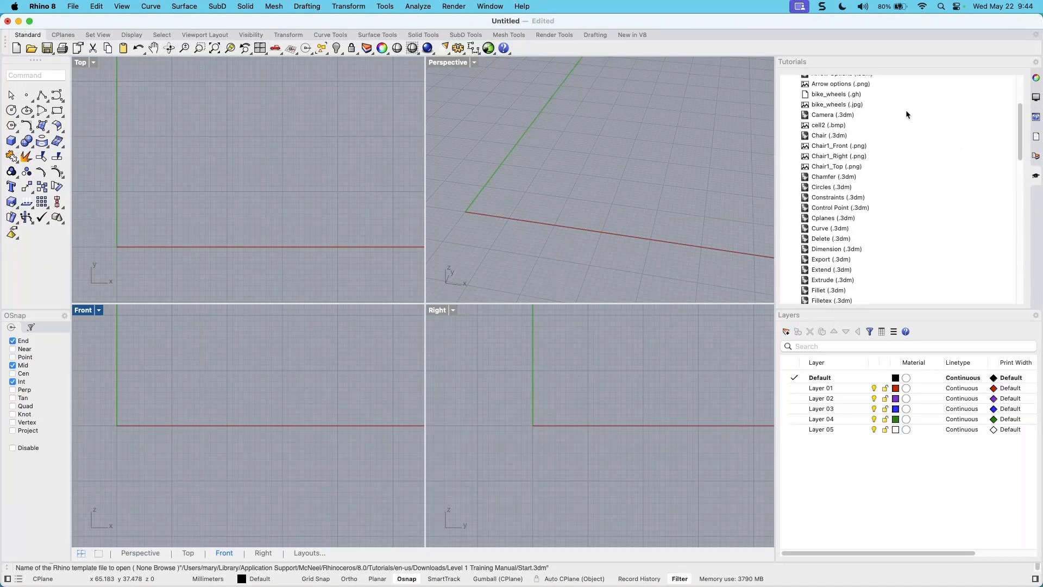
scroll(906, 114, "up", 6)
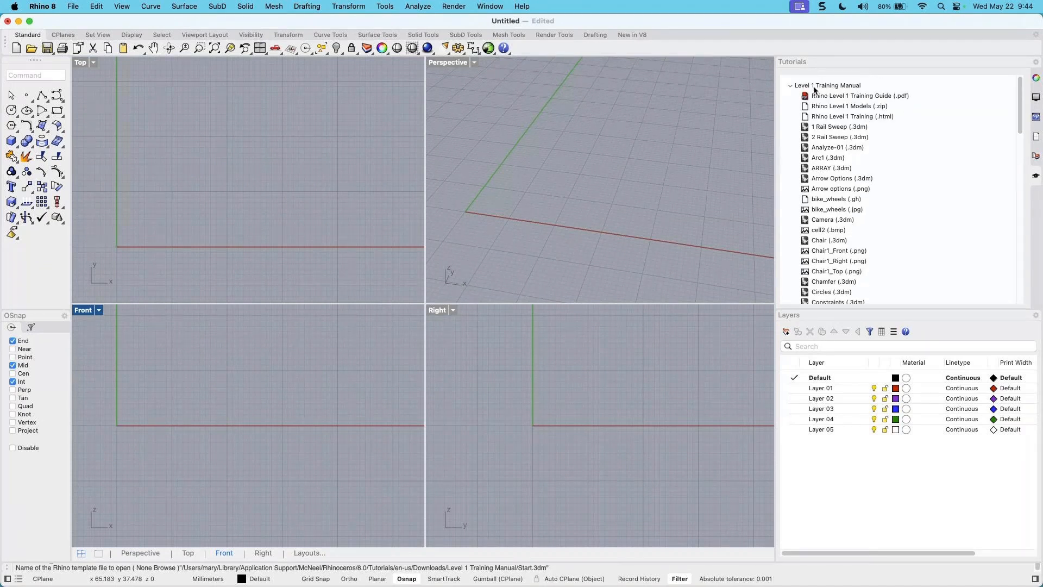
left_click(789, 86)
left_click(790, 86)
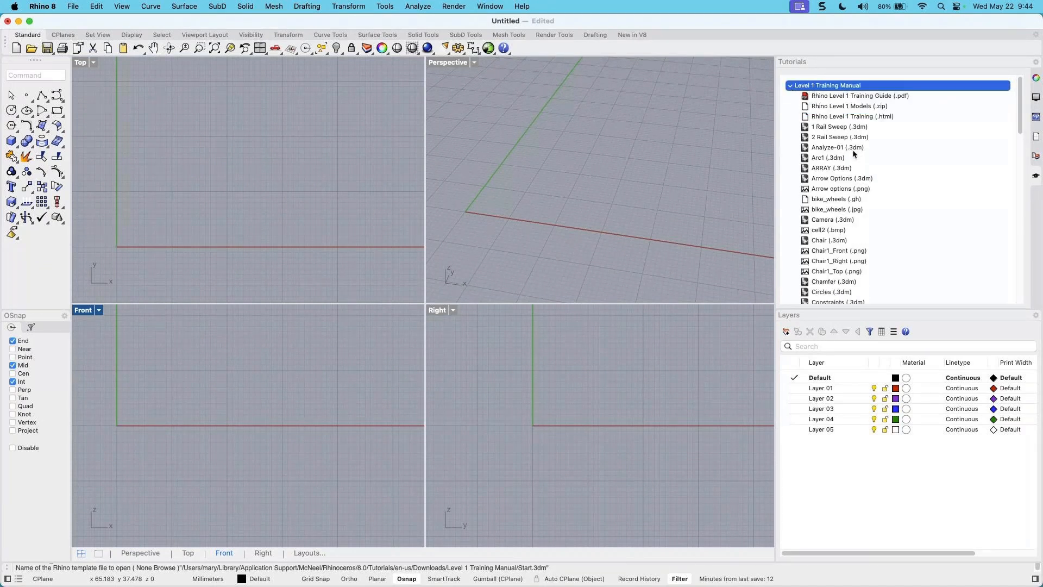
scroll(863, 242, "down", 10)
scroll(861, 245, "down", 10)
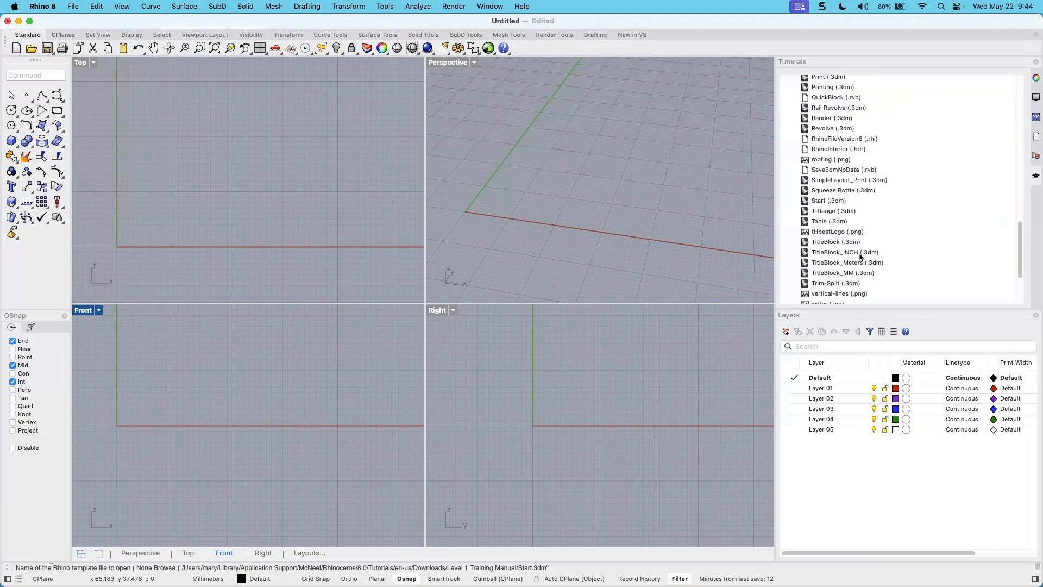
double_click(846, 278)
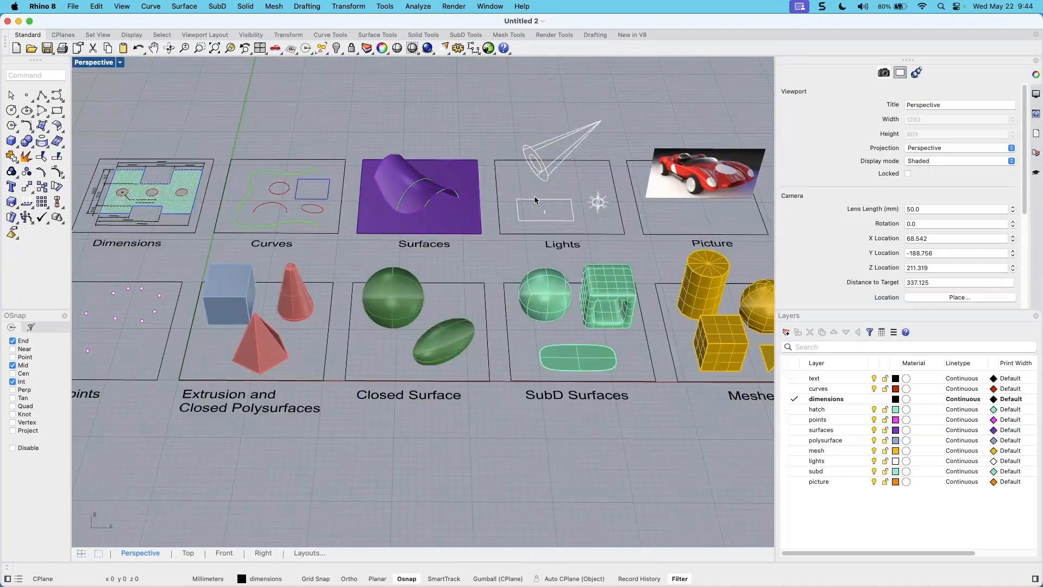
Examine the sample object types in the perspective view, from dimensions, curves and surfaces to extrusions and closed polysurfaces
right_click_drag(533, 197, 487, 255)
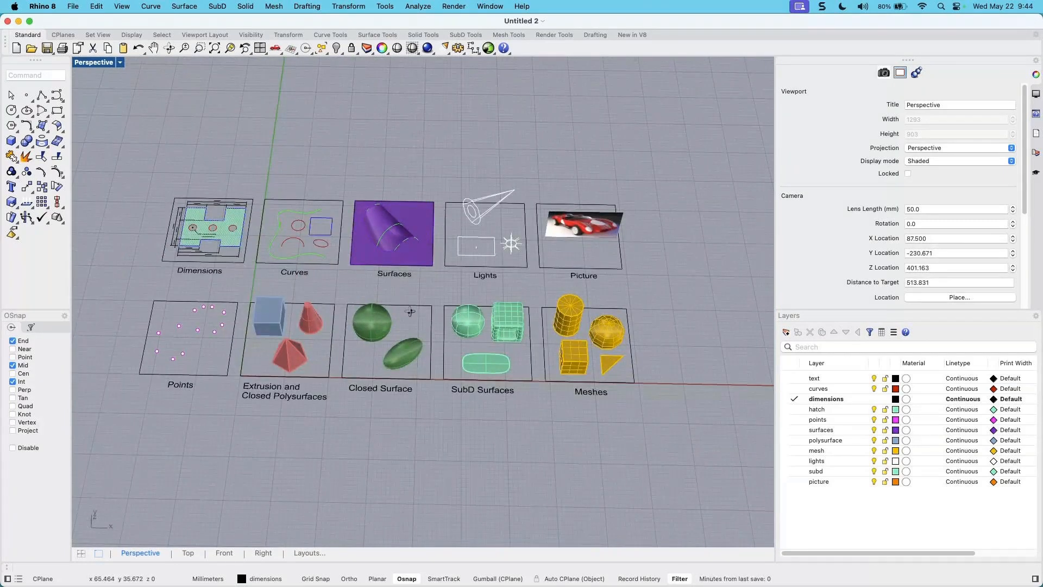
scroll(431, 297, "up", 5)
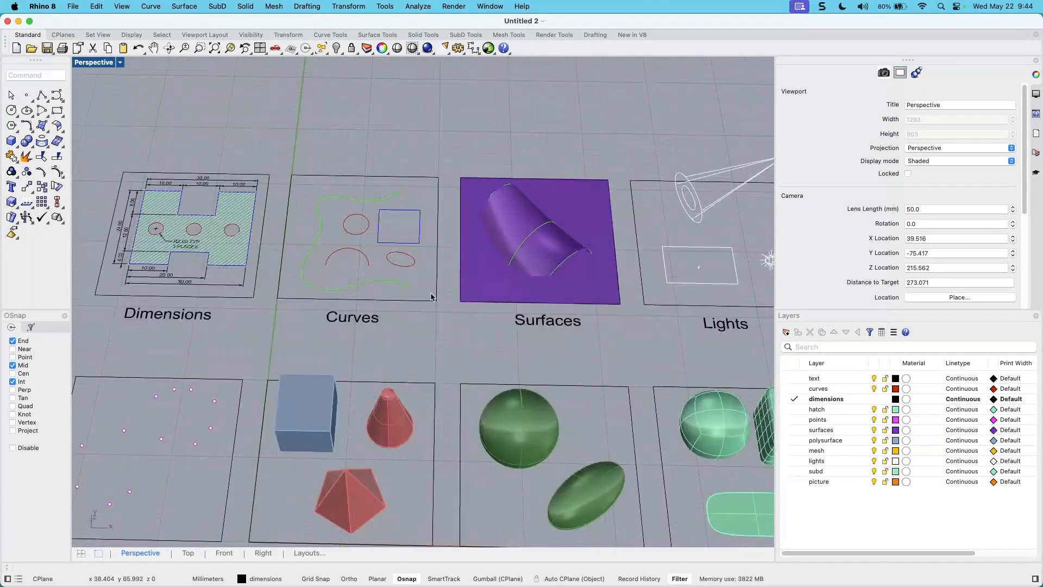
right_click_drag(431, 297, 424, 282)
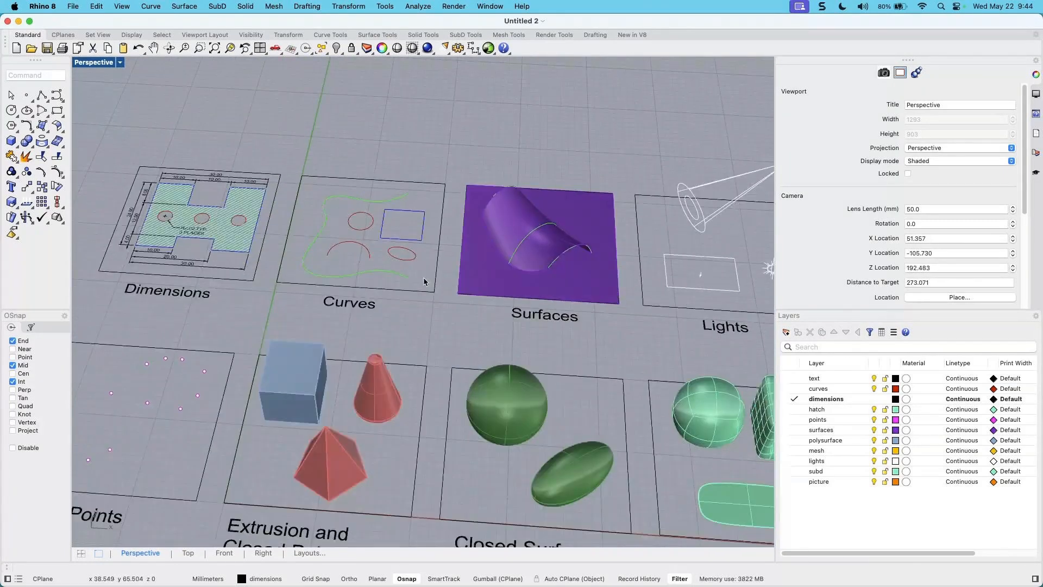
scroll(424, 282, "down", 2)
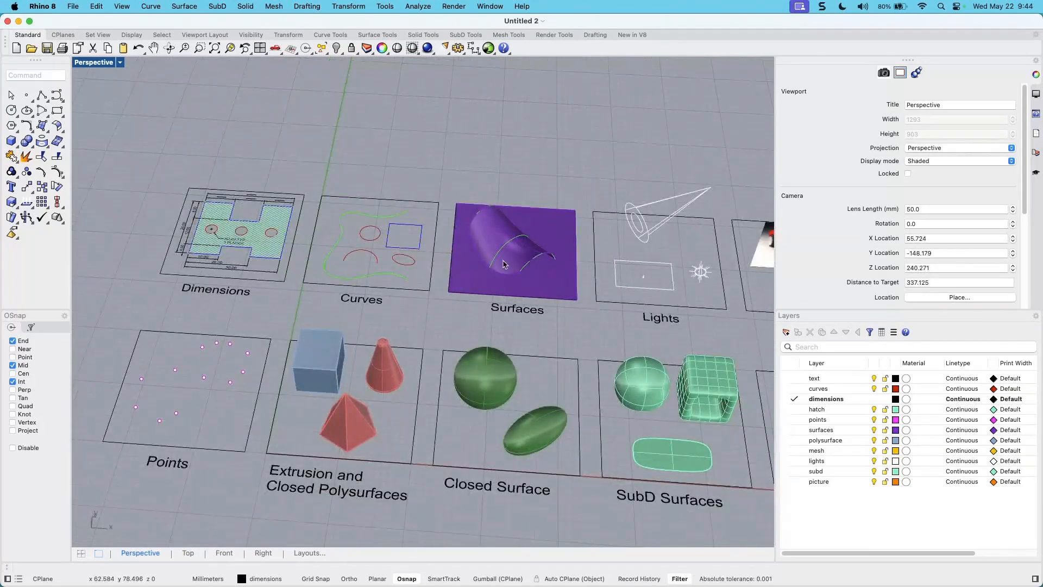
right_click_drag(527, 302, 483, 283, "shift")
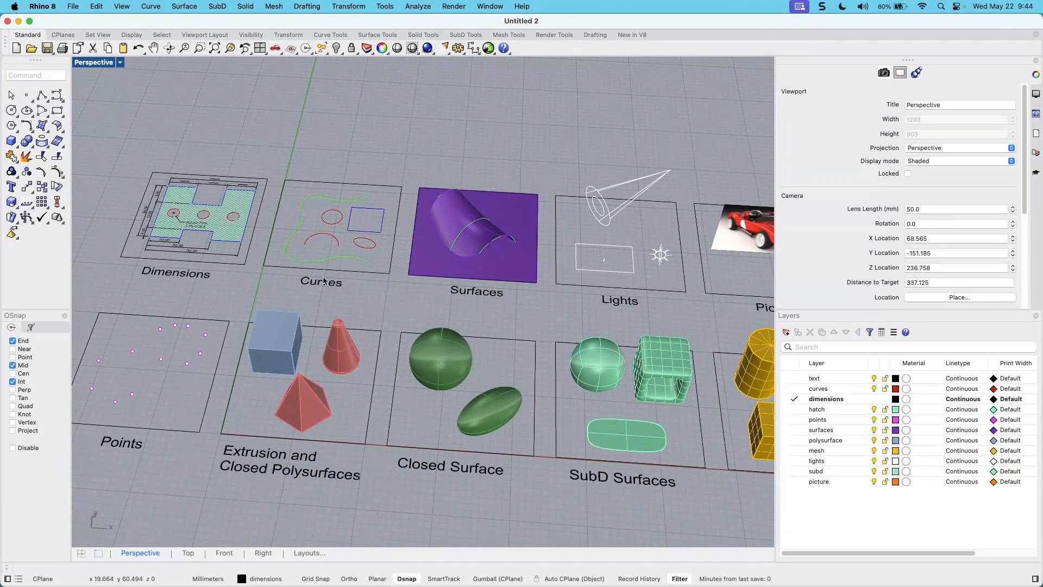
right_click_drag(293, 407, 326, 407)
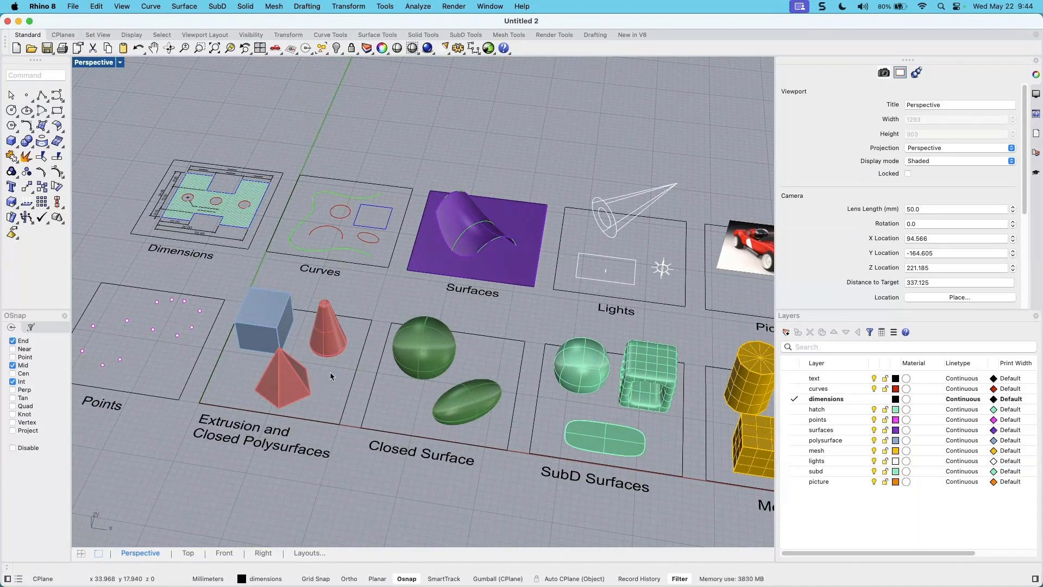
scroll(314, 377, "up", 2)
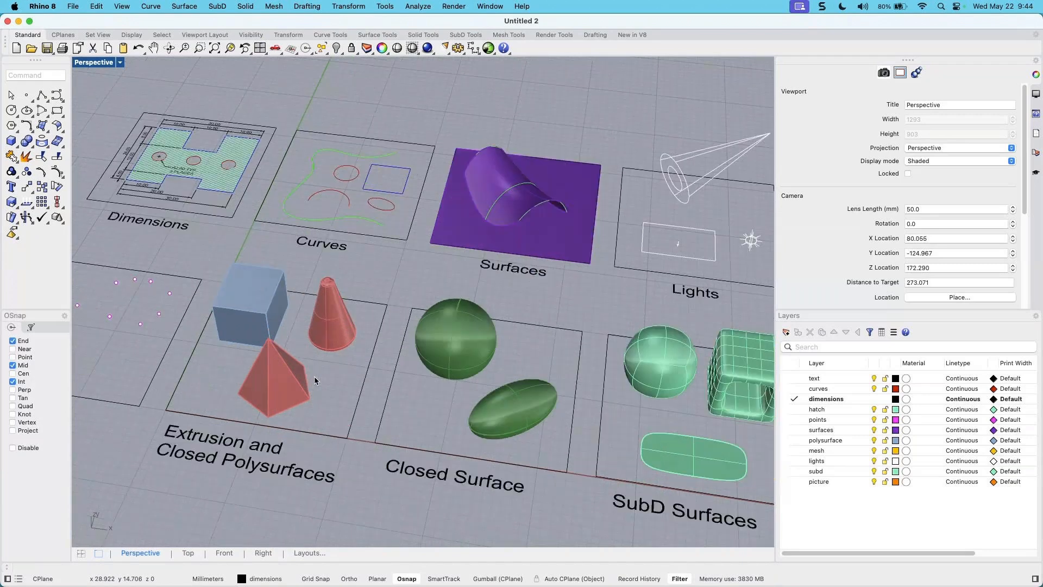
right_click_drag(350, 377, 348, 375)
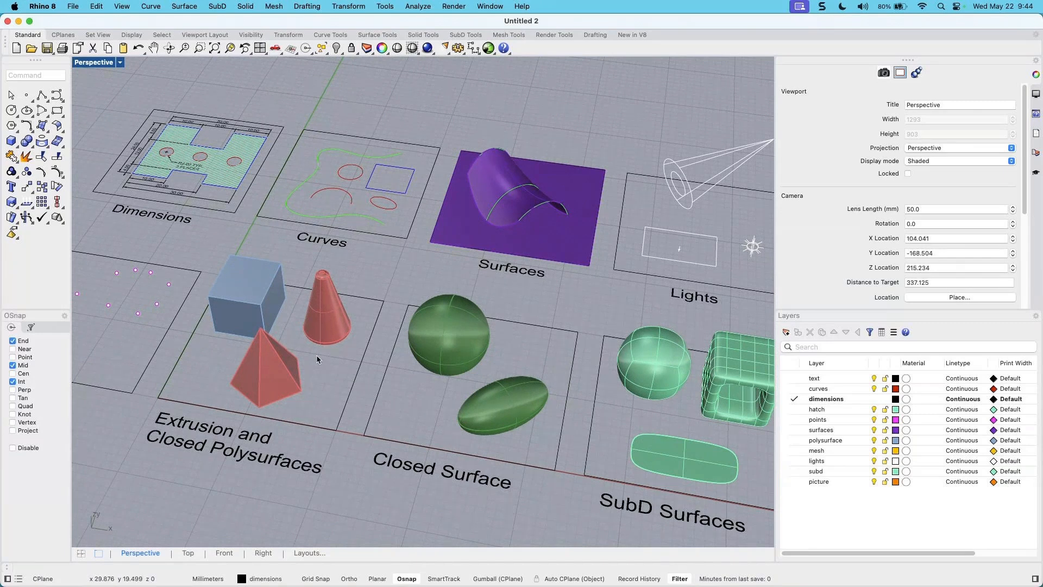
scroll(316, 354, "down", 2)
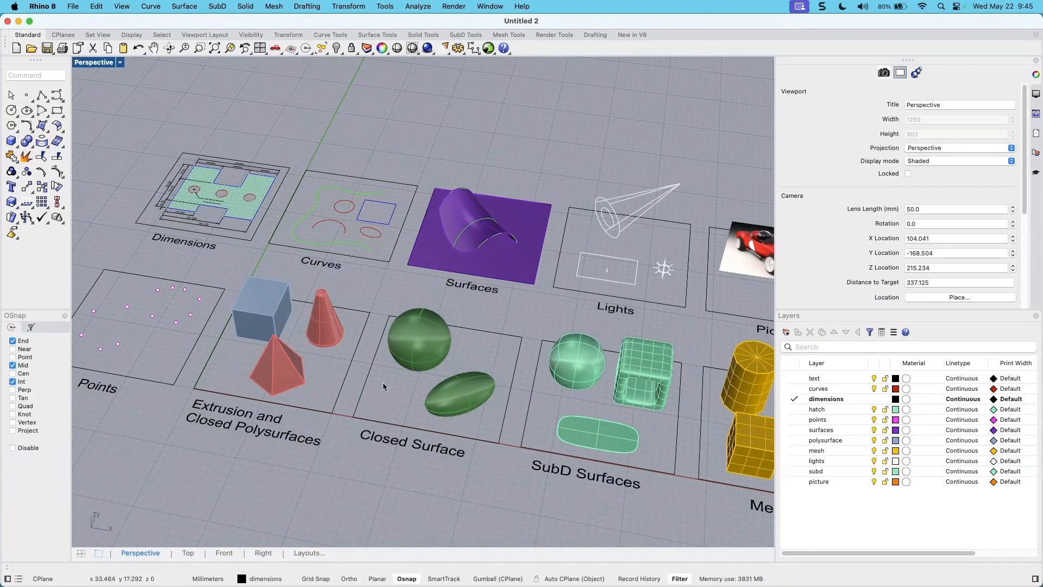
Select the green closed-surface sphere to check its object type in the properties, then clear the selection
right_click_drag(475, 386, 412, 366, "shift")
left_click(344, 313)
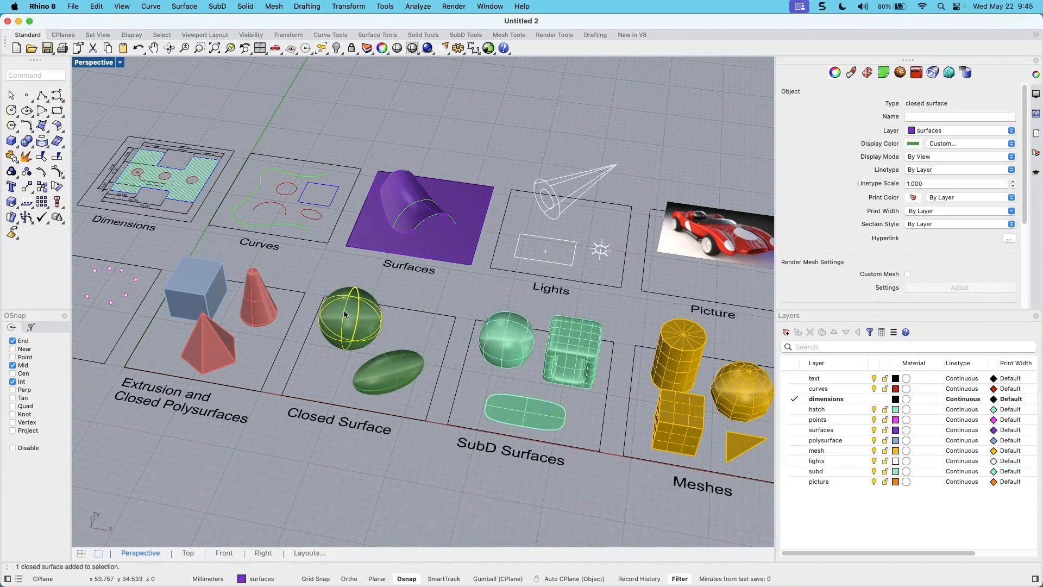
left_click(409, 403)
left_click(369, 325)
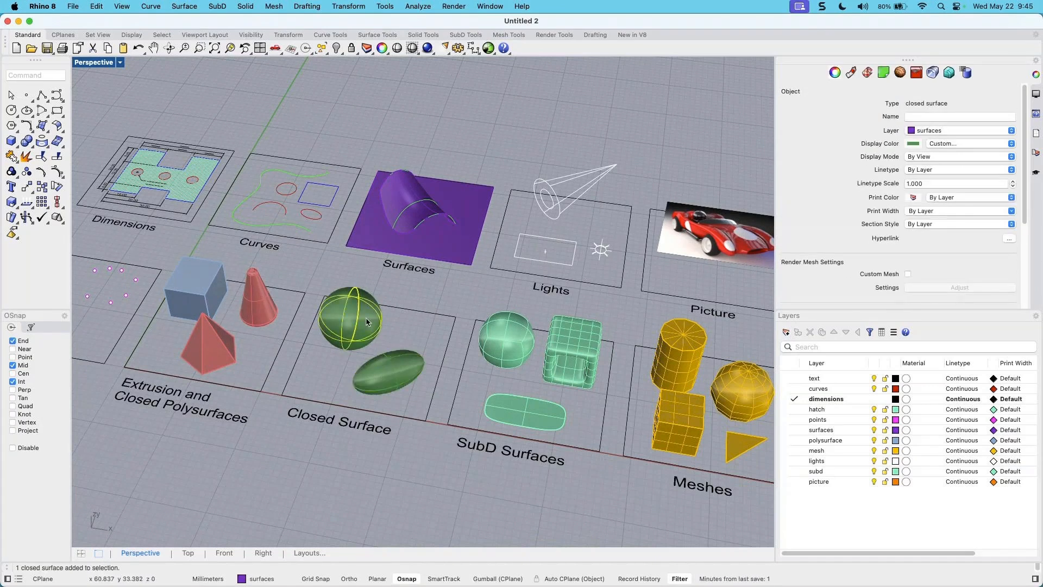
key("Escape")
Examine the SubD surface, mesh, light, curve and surface samples from several angles
right_click_drag(487, 363, 483, 355)
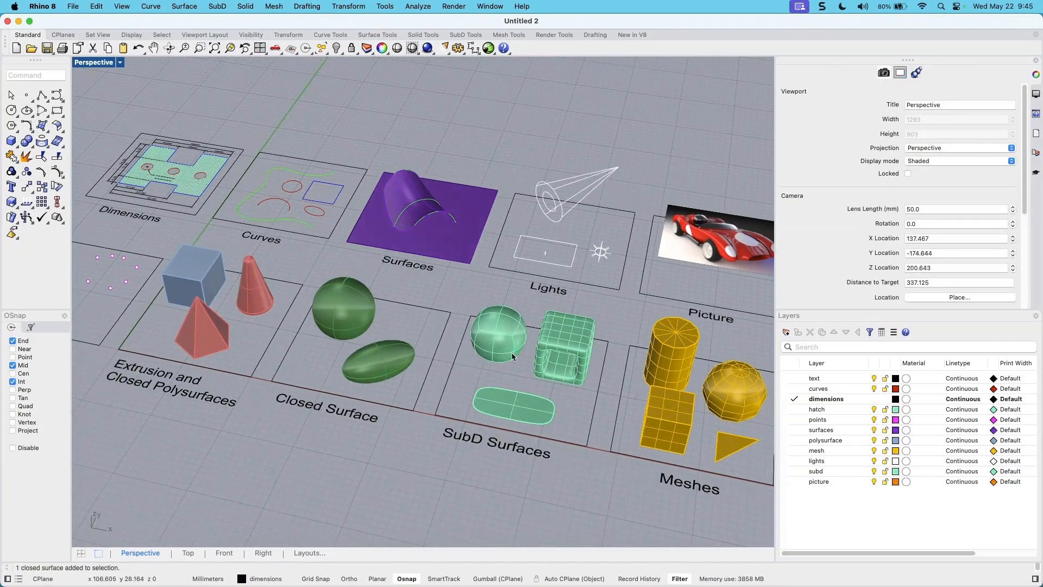
right_click_drag(563, 379, 535, 366)
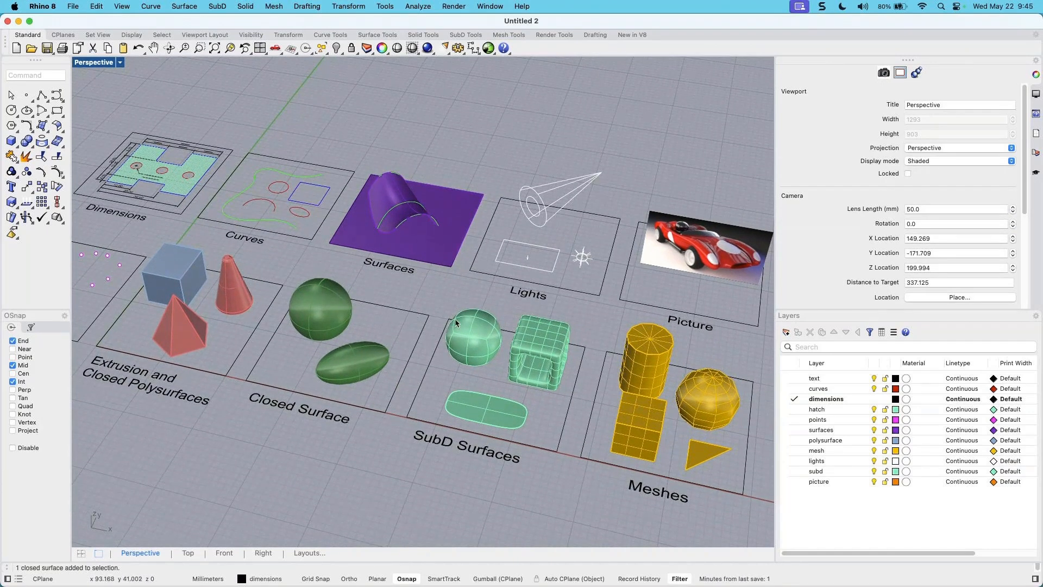
right_click_drag(455, 335, 472, 370)
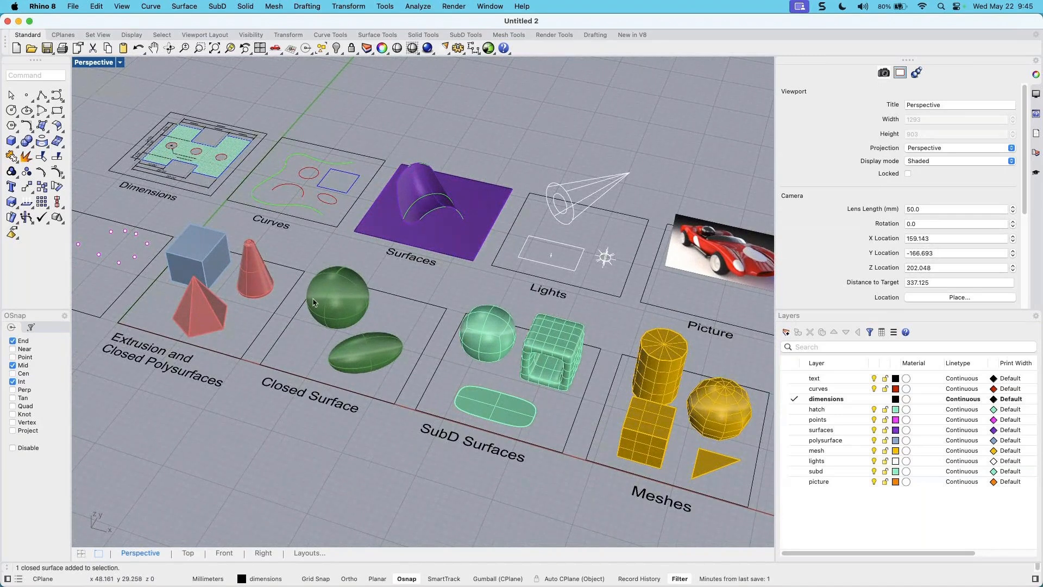
right_click_drag(325, 300, 350, 304)
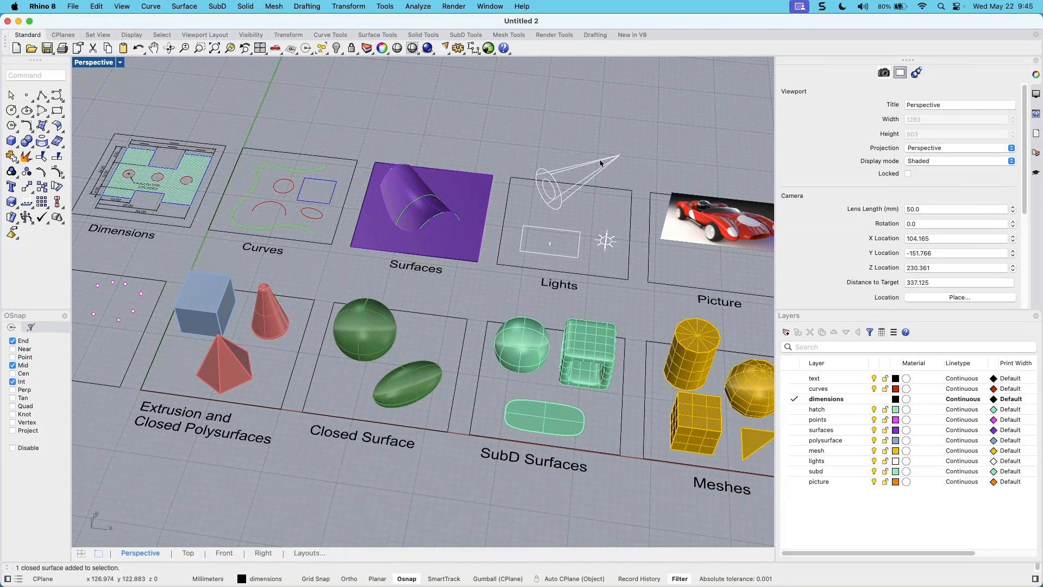
scroll(288, 254, "up", 6)
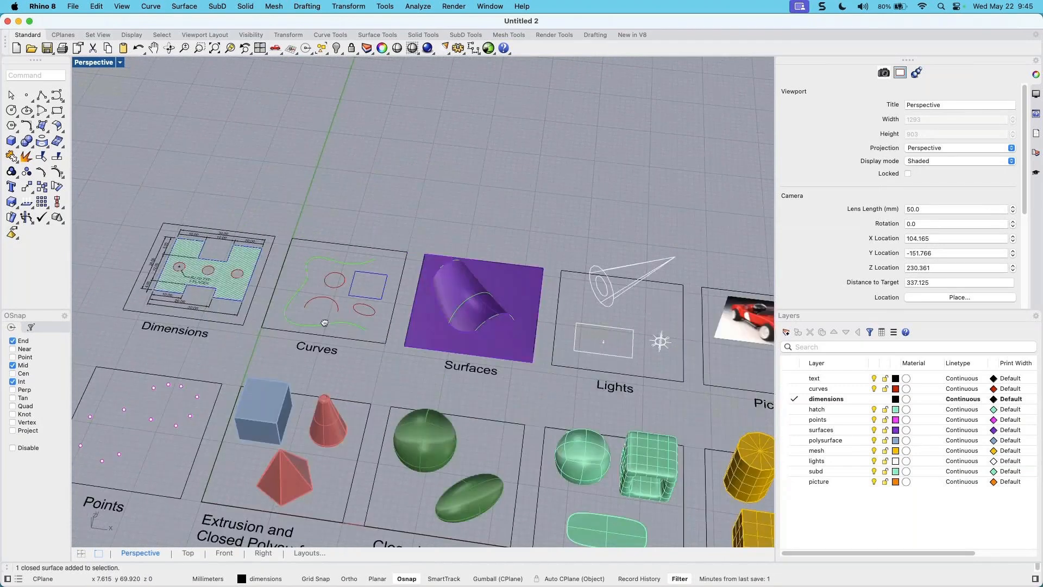
scroll(333, 326, "down", 4)
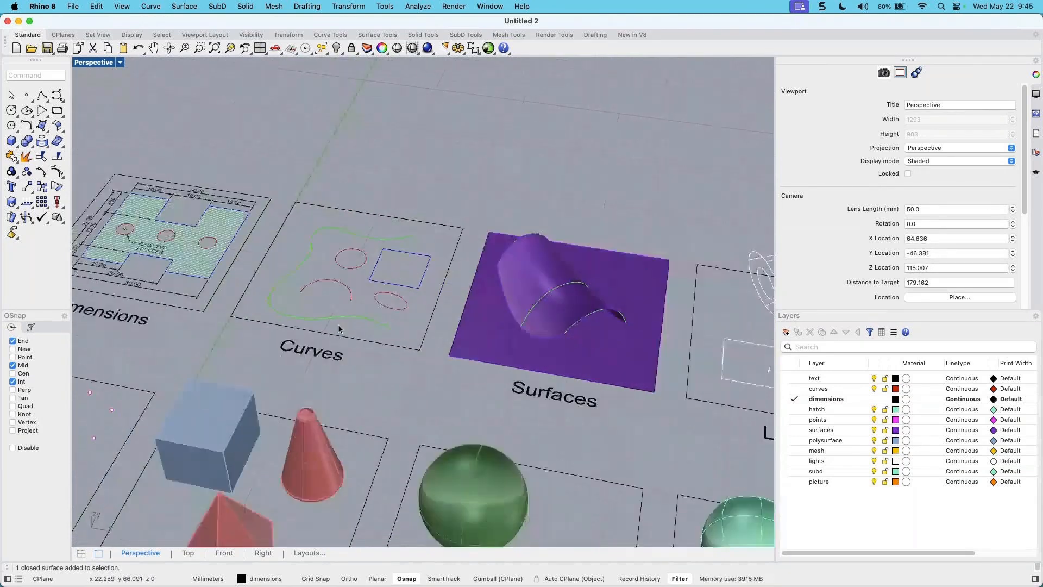
scroll(356, 327, "down", 2, "shift")
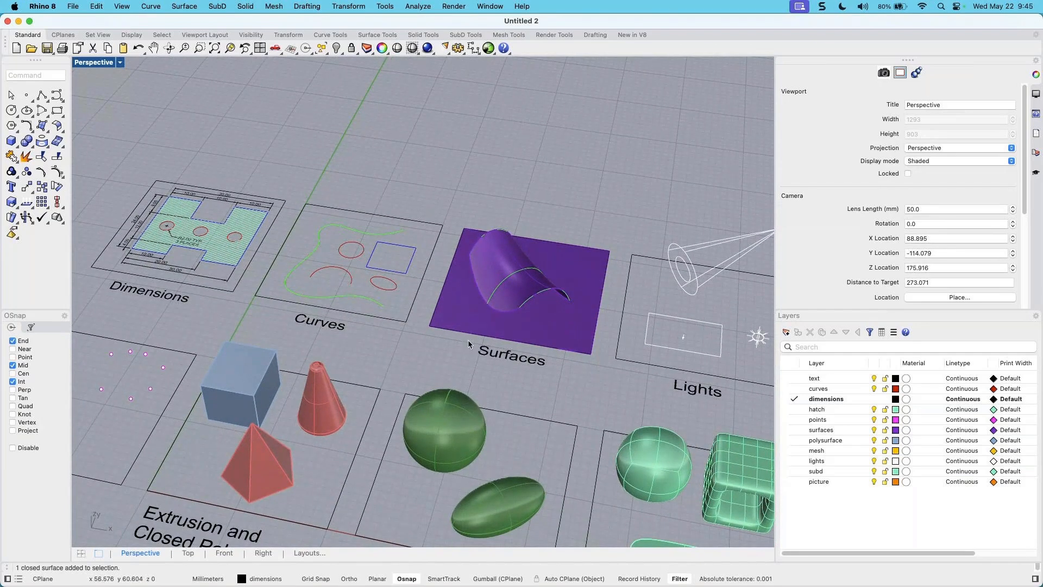
Examine the curve, surface, closed-surface, extrusion and closed-polysurface samples from different angles and distances
scroll(467, 340, "down", 2, "shift")
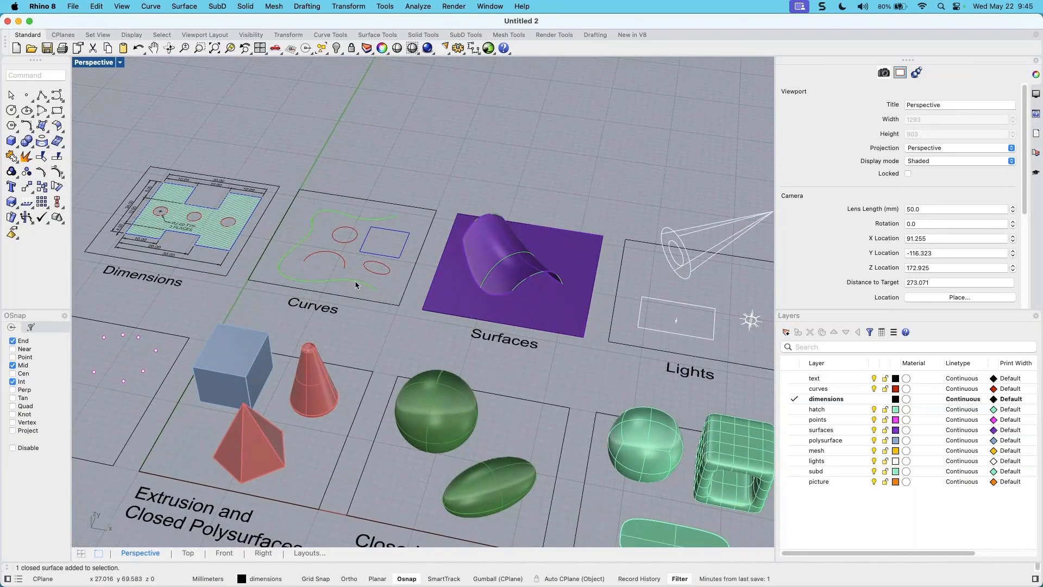
right_click_drag(372, 292, 390, 275)
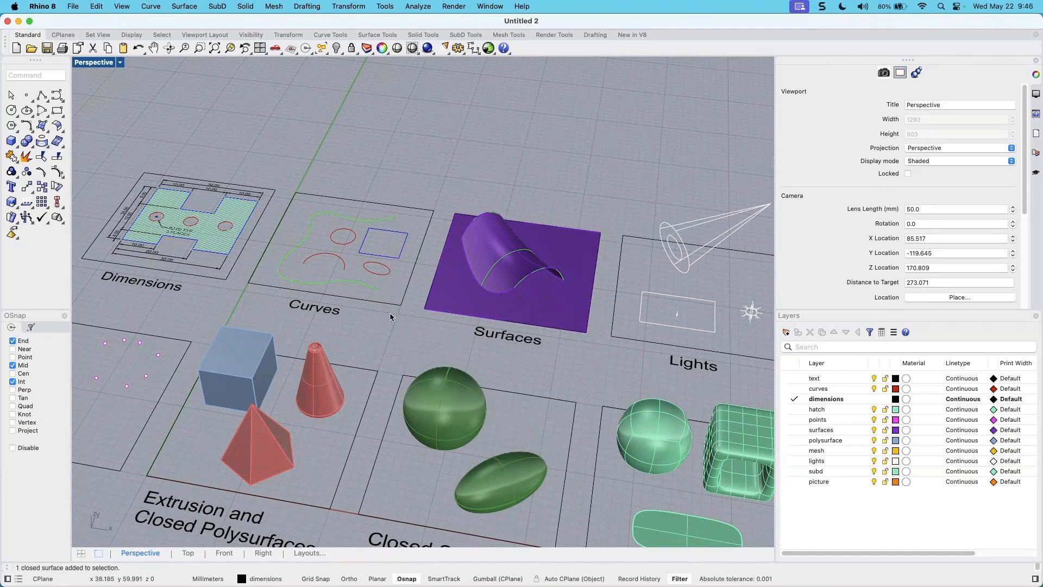
scroll(391, 311, "down", 2)
right_click_drag(410, 307, 383, 288, "shift")
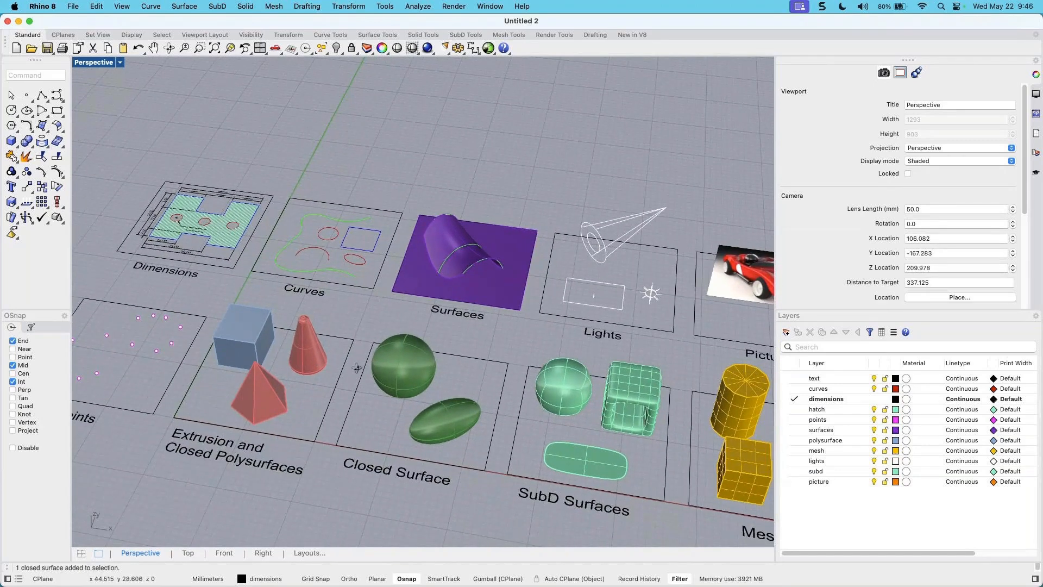
right_click_drag(356, 368, 352, 366)
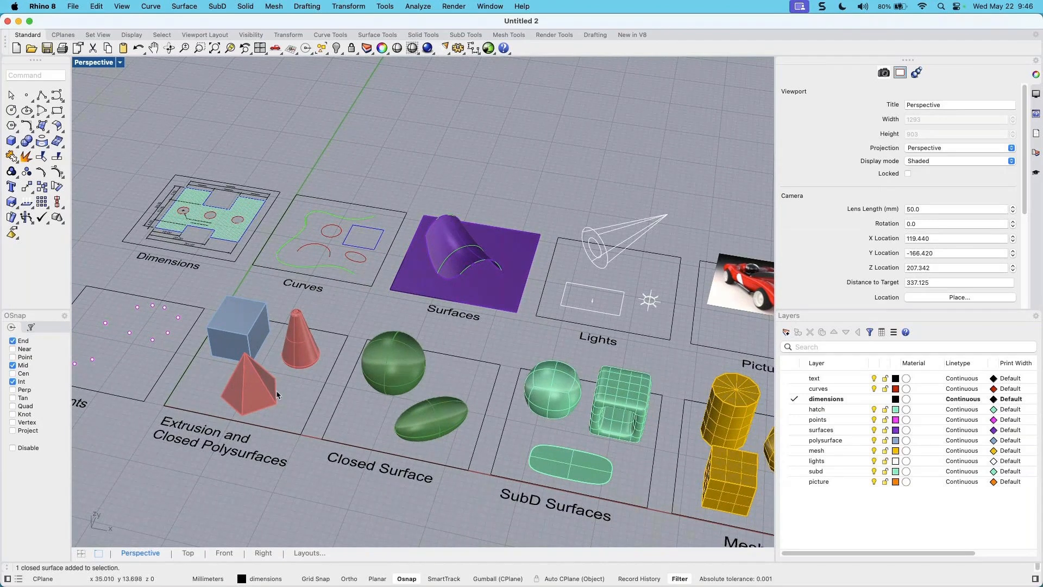
scroll(242, 391, "up", 3)
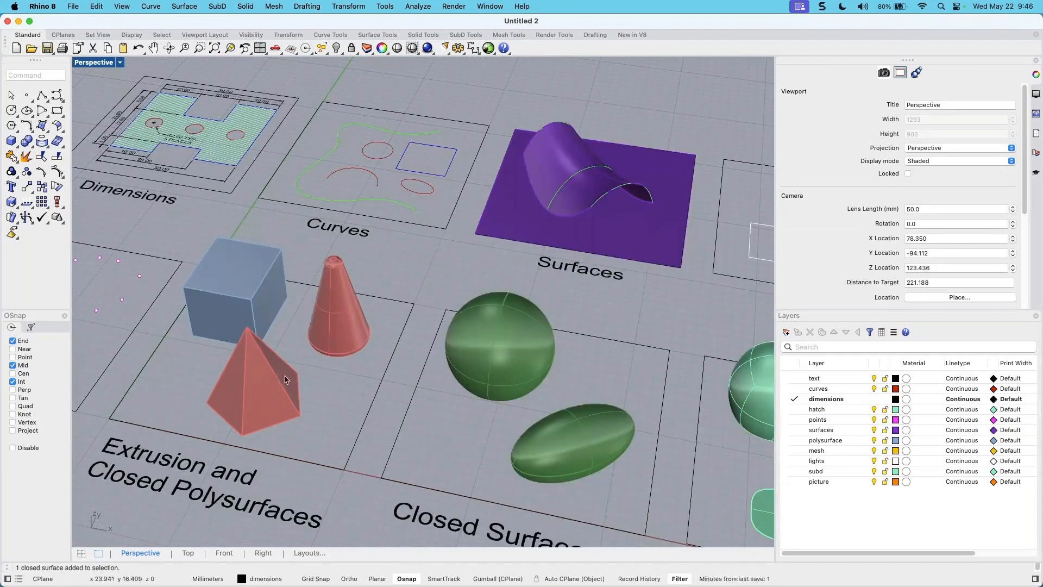
scroll(285, 379, "down", 2)
right_click_drag(327, 373, 326, 360, "shift")
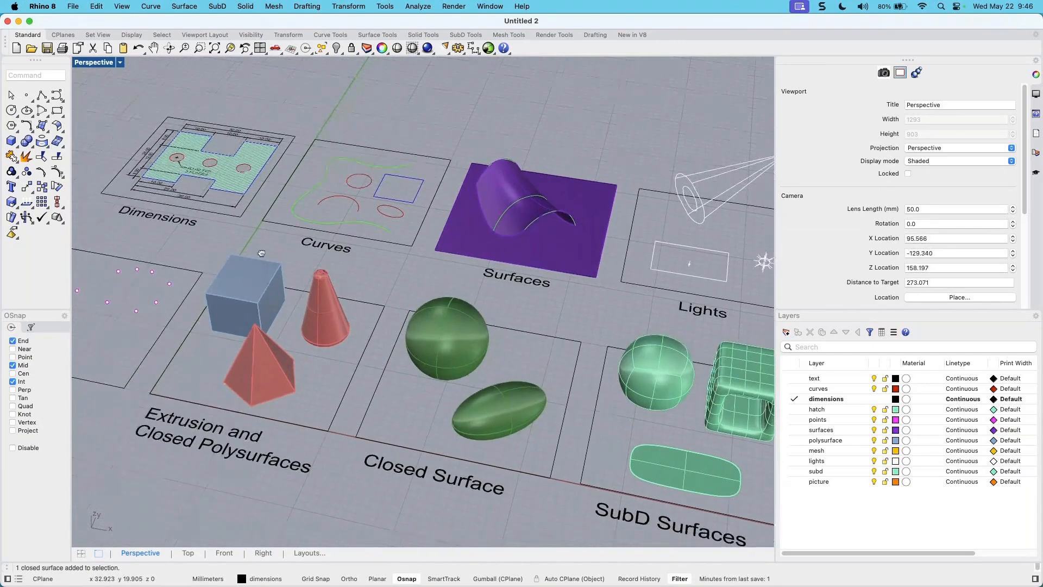
Draw a low solid box on the empty ground beyond the Dimensions sample with the Box solid tool
left_click(245, 6)
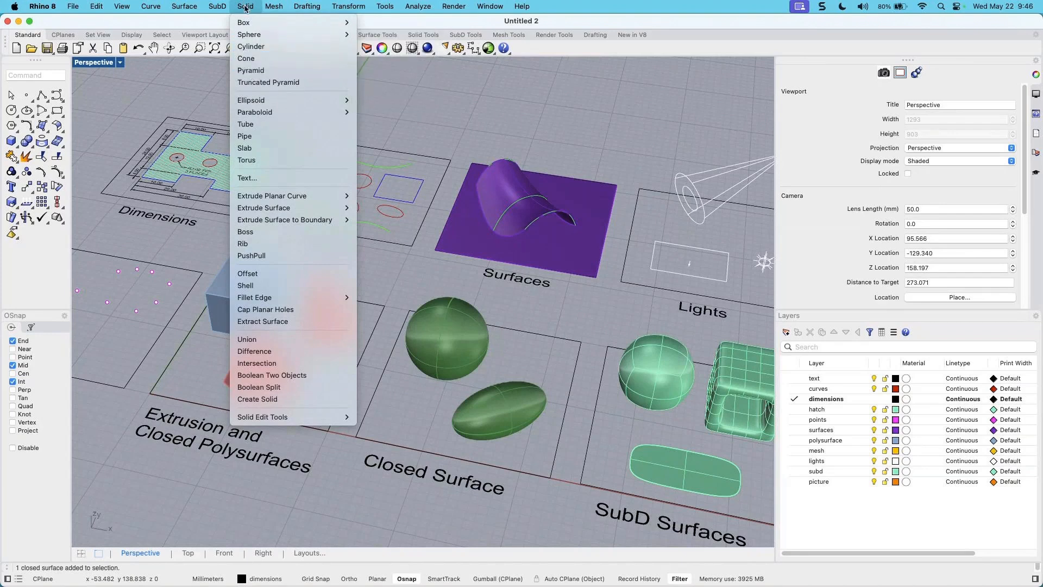
left_click(244, 6)
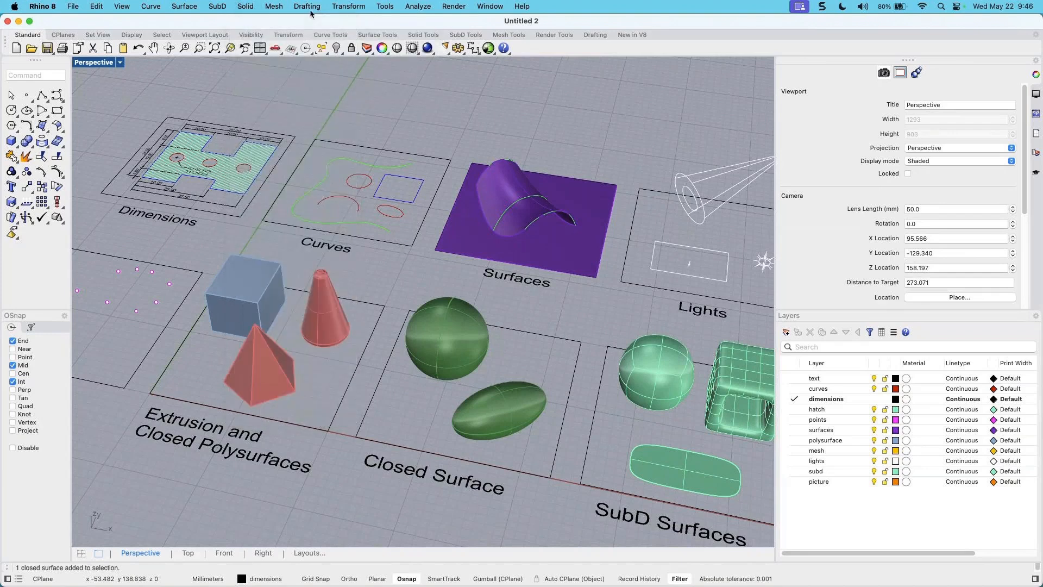
left_click(426, 35)
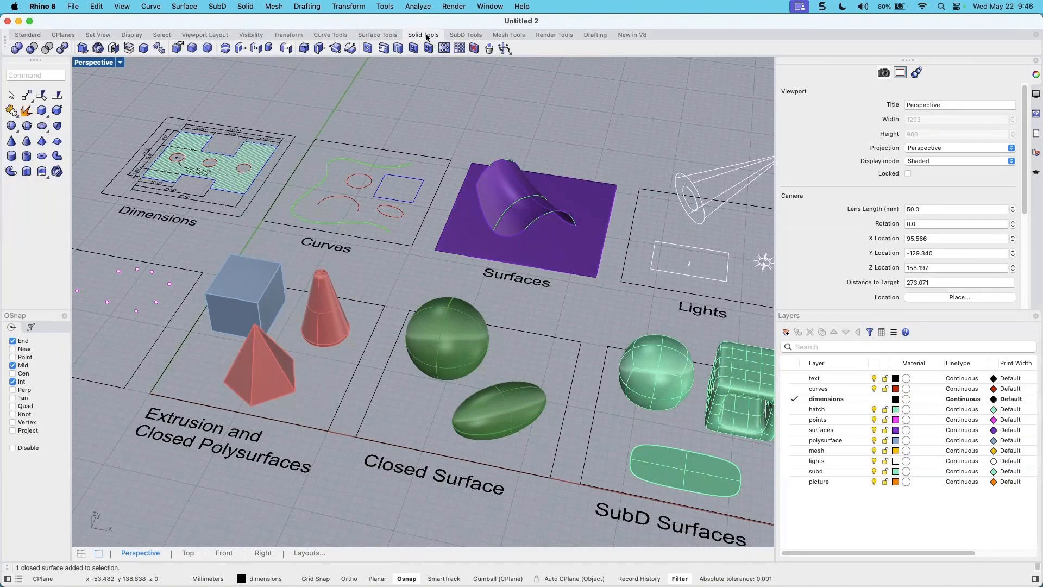
left_click(41, 110)
left_click(250, 113)
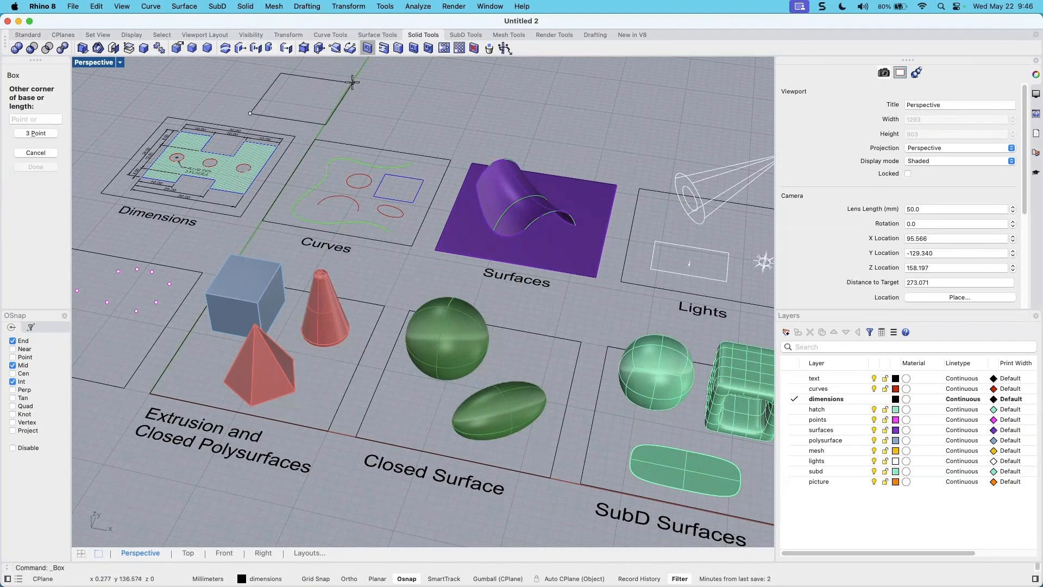
left_click(324, 83)
left_click(326, 74)
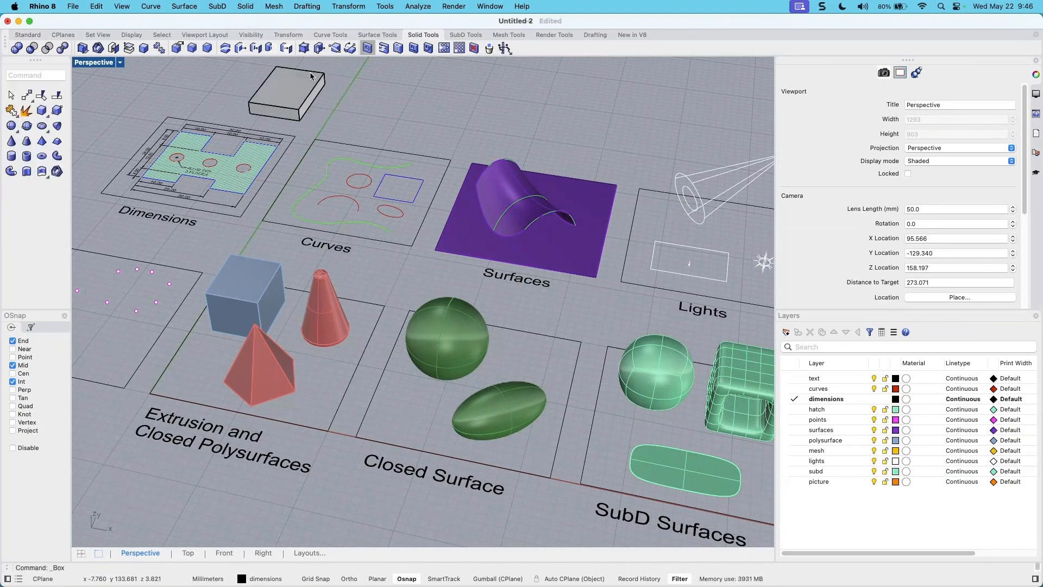
Draw a small solid sphere beside the new box, beyond the Curves sample
left_click(13, 127)
left_click(381, 107)
left_click(394, 120)
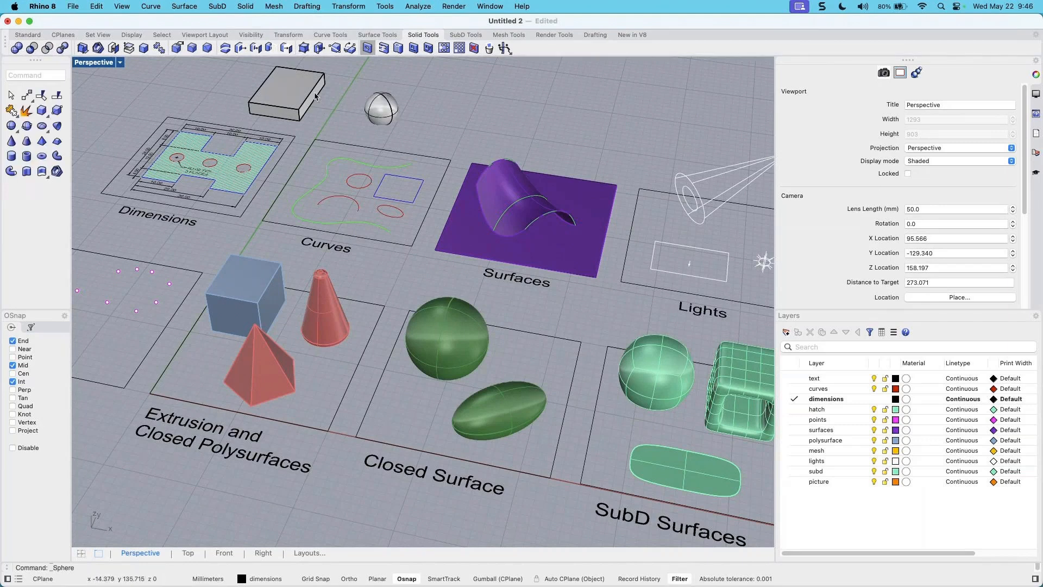
right_click_drag(395, 143, 387, 137)
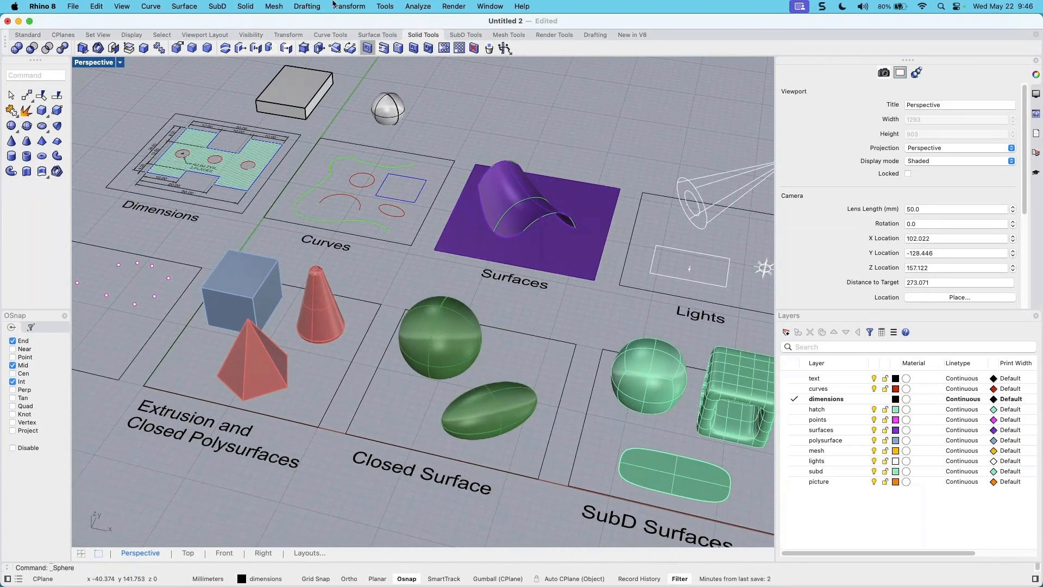
Review the available Mesh and SubD commands without starting any of them
left_click(273, 7)
mouse_move(291, 38)
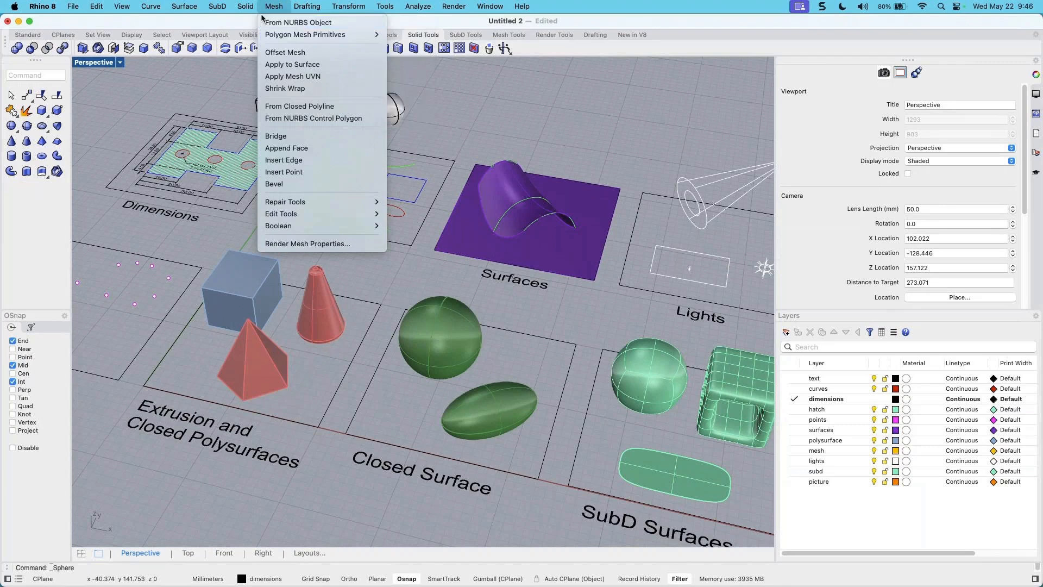
mouse_move(219, 7)
mouse_move(223, 38)
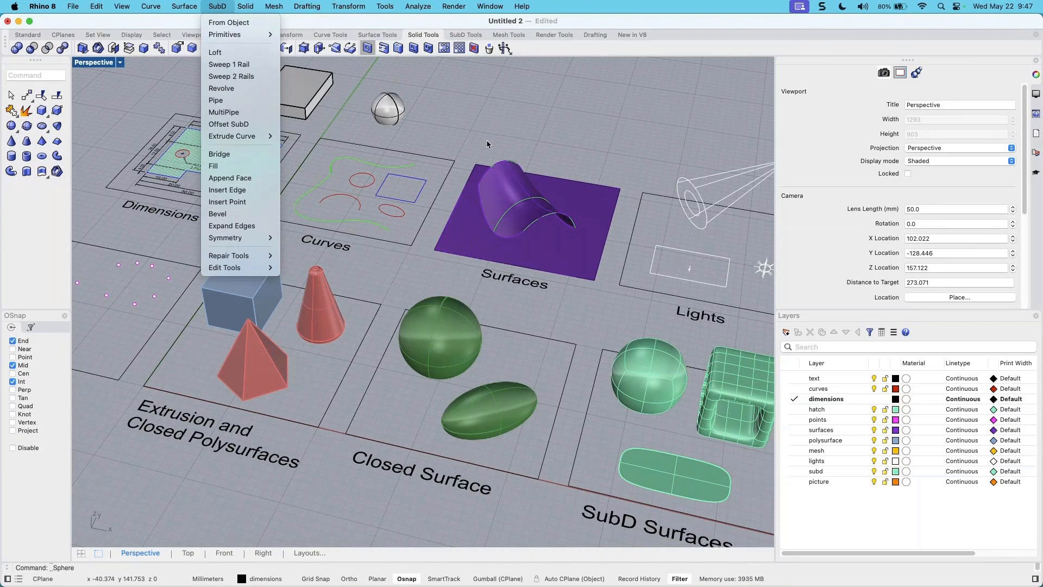
left_click(514, 140)
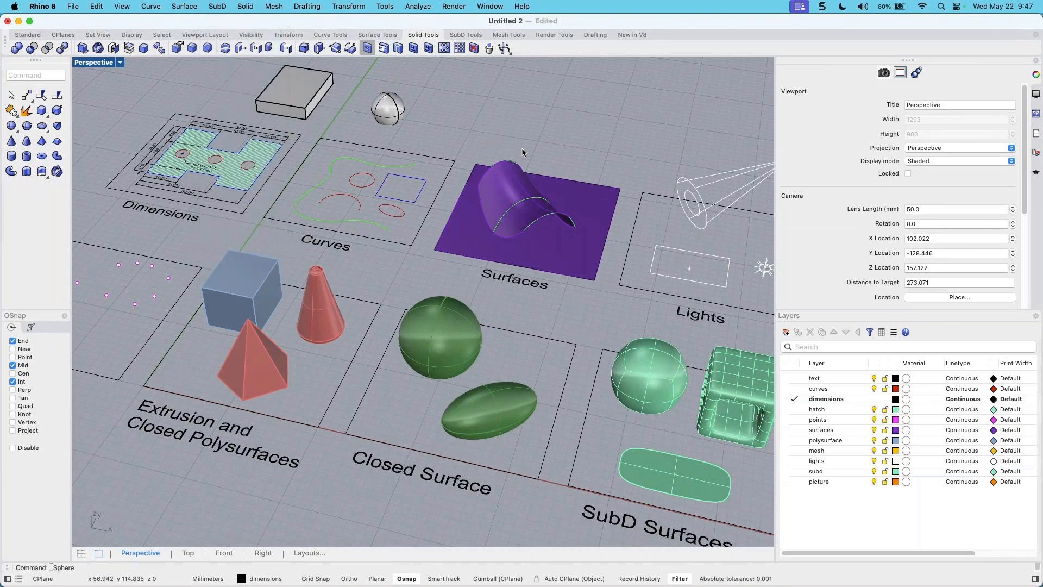
Examine the new box and sphere alongside the curve, surface and solid samples in the perspective view
right_click_drag(521, 148, 498, 185)
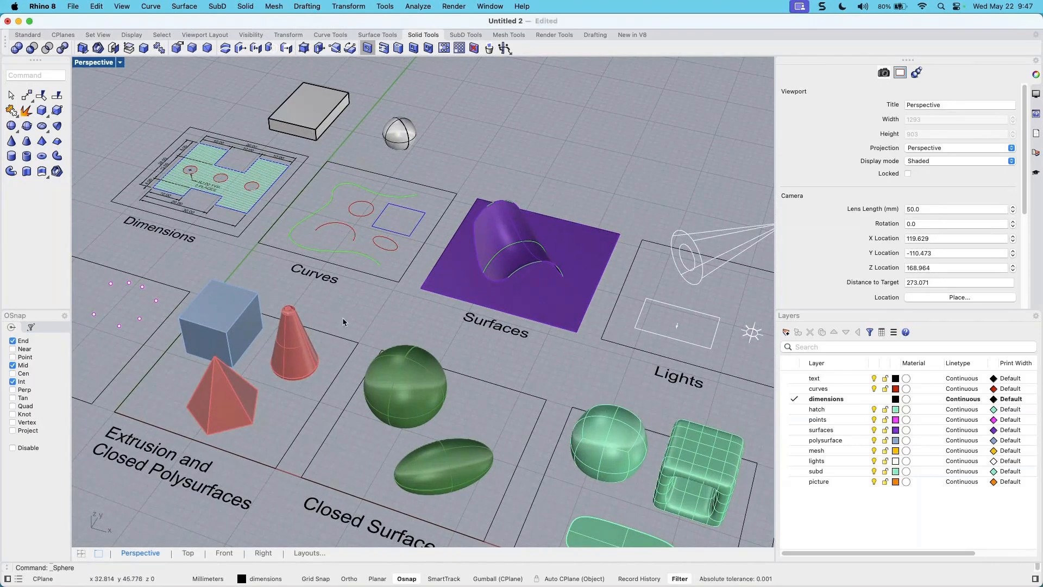
right_click_drag(344, 324, 354, 324)
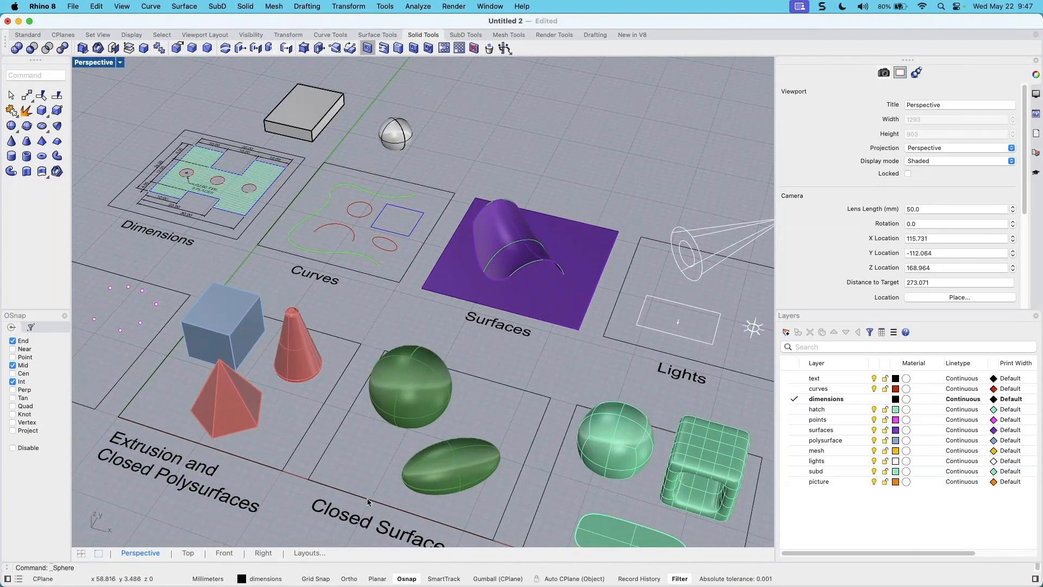
right_click_drag(365, 282, 370, 283)
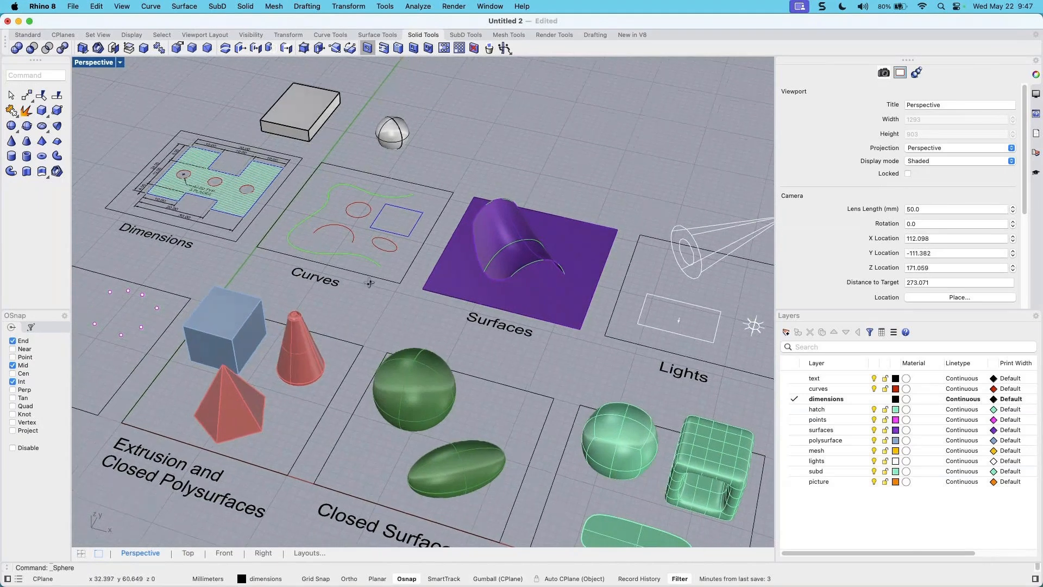
scroll(333, 247, "up", 2)
scroll(321, 239, "up", 2)
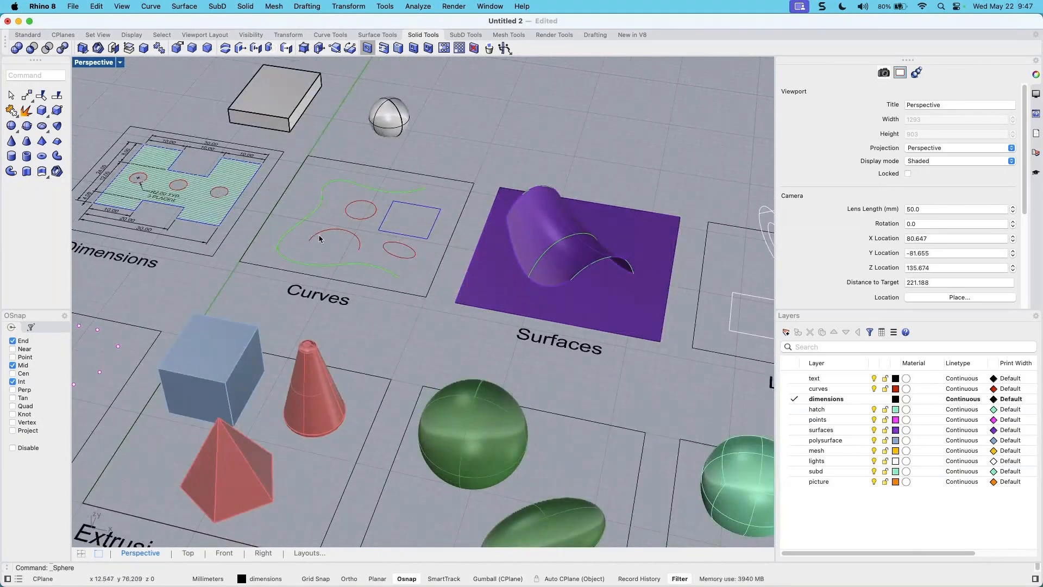
right_click_drag(449, 359, 441, 355)
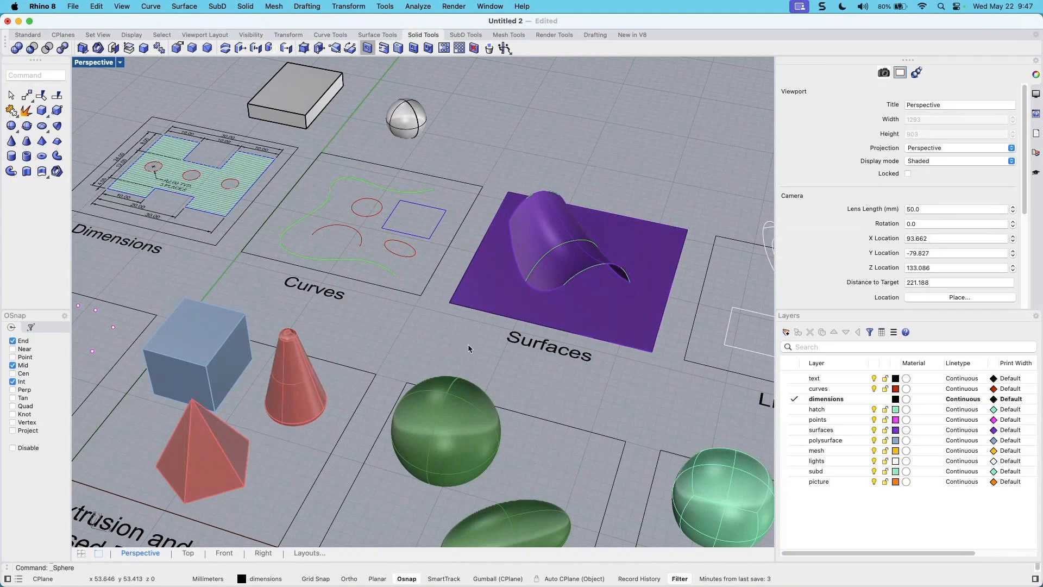
right_click_drag(479, 346, 499, 350, "shift")
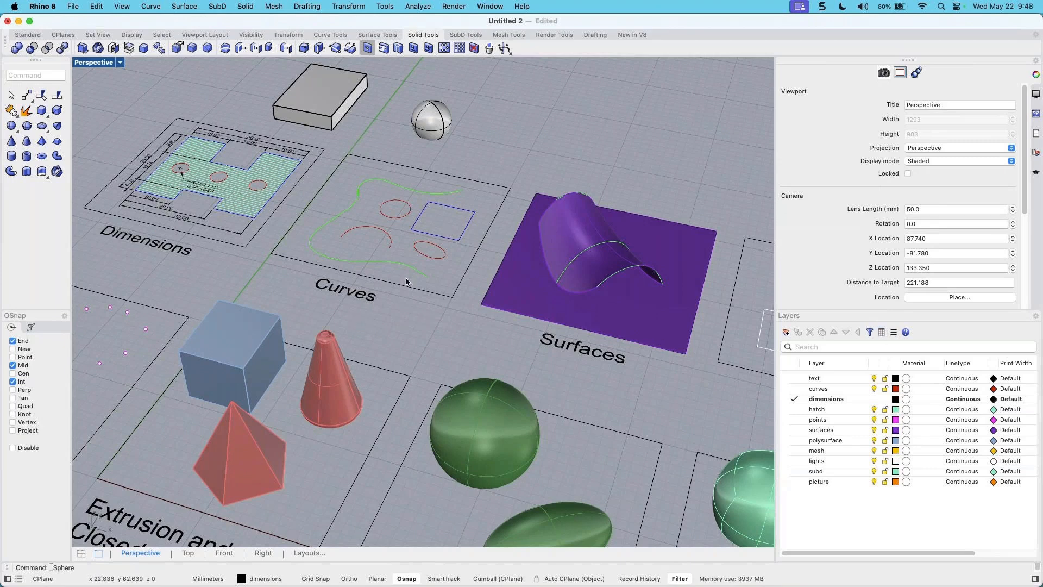
right_click_drag(417, 277, 469, 288, "shift")
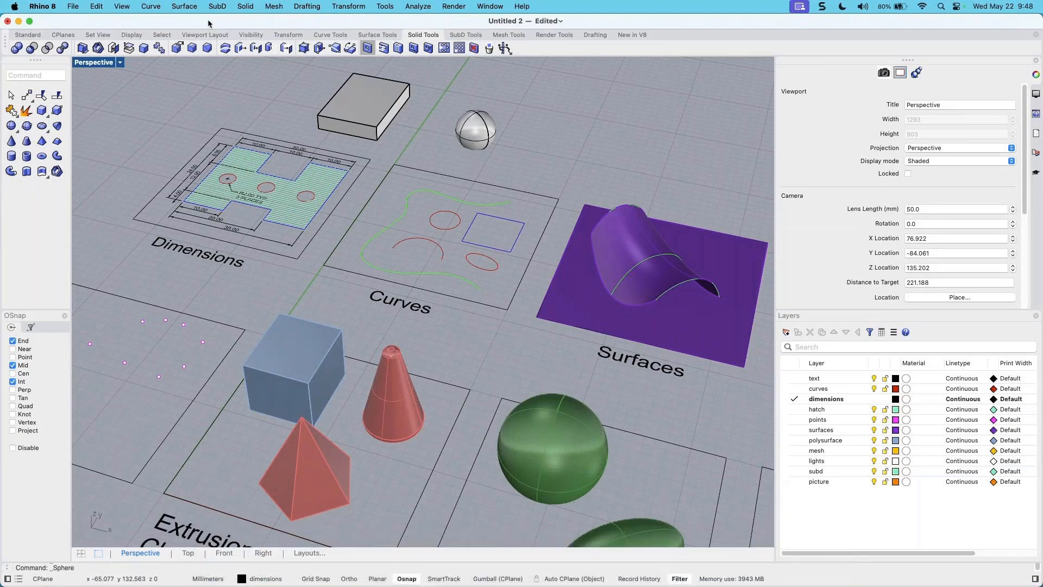
Shrink the model window slightly and reposition it in front of the other open Rhino window
left_click_drag(209, 19, 213, 24)
left_click_drag(11, 20, 33, 33)
left_click_drag(149, 43, 124, 27)
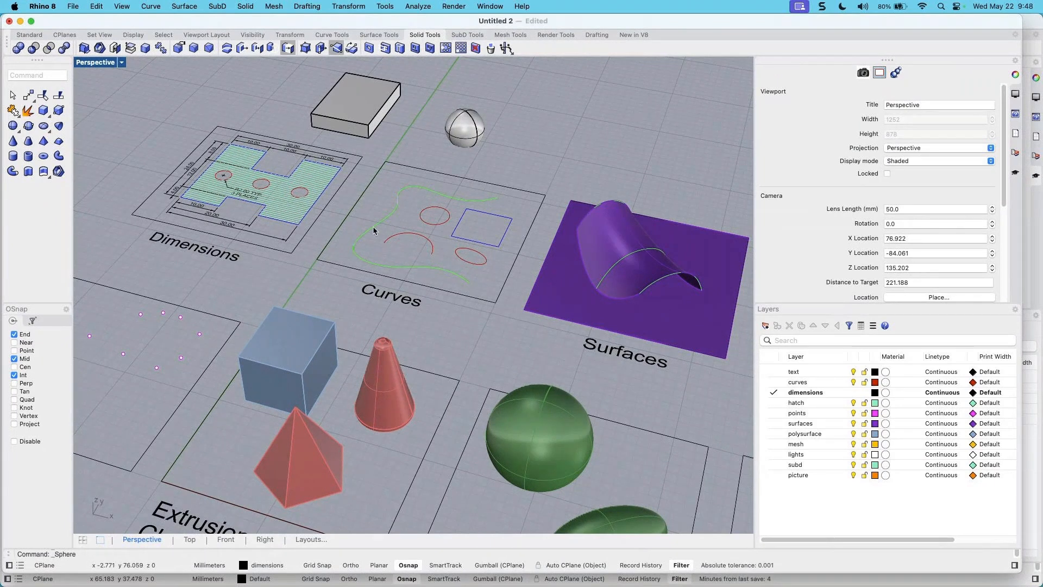
Select the green open curve, turn on the Gumball and move the curve in the Y direction out of the Curves frame
left_click(387, 268)
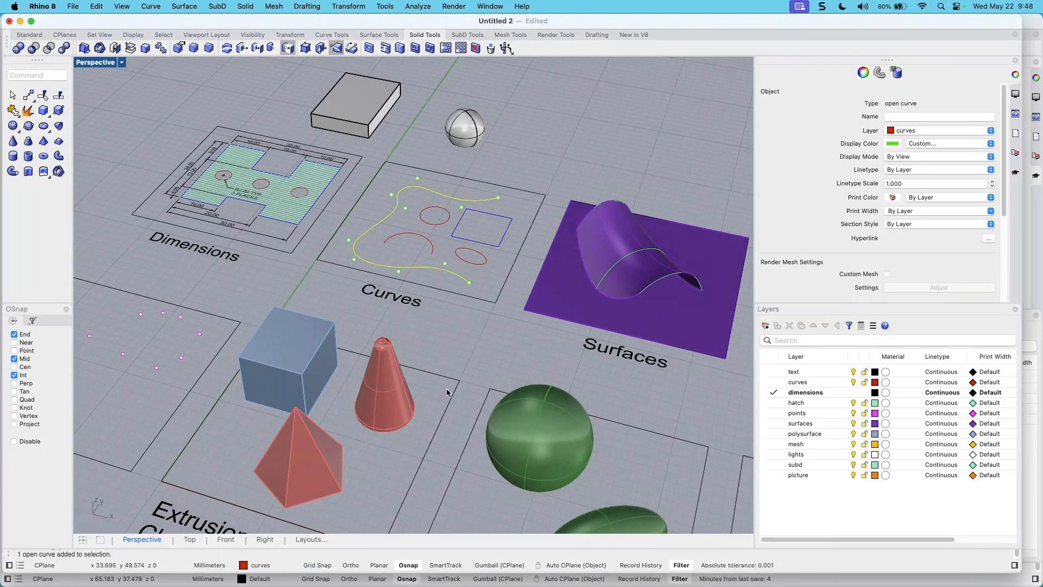
left_click(490, 564)
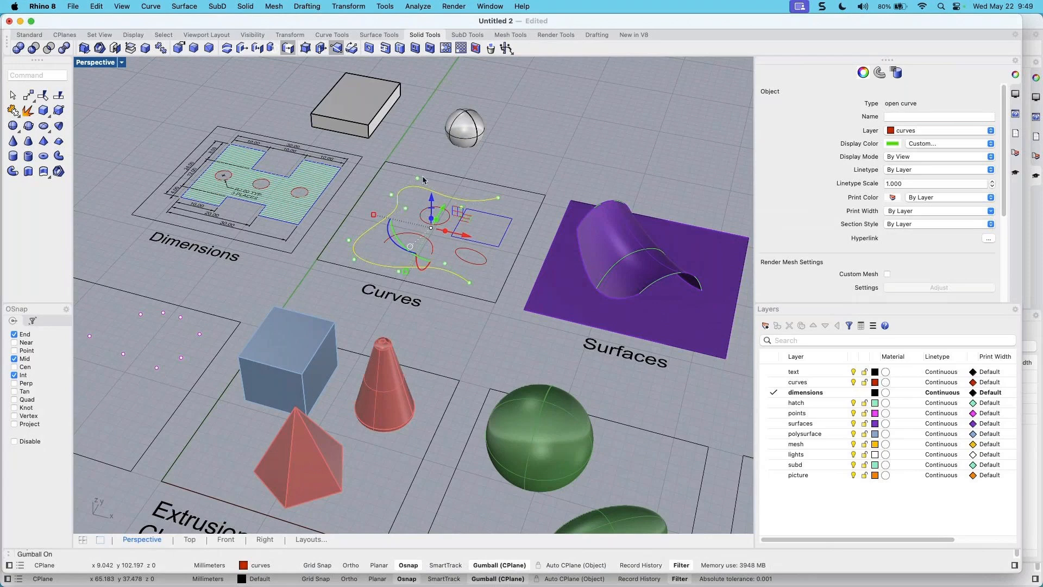
right_click_drag(465, 187, 434, 184)
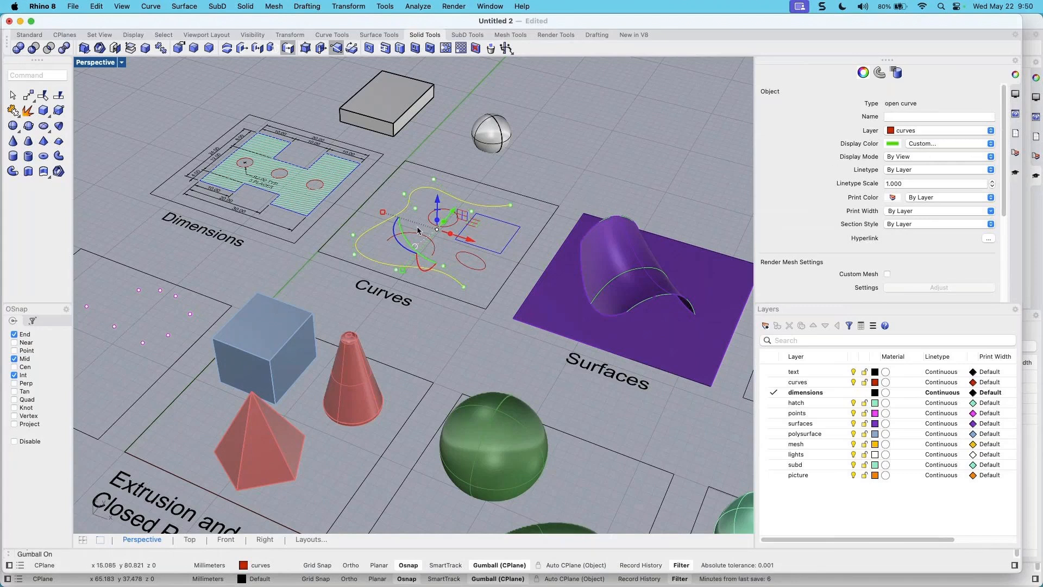
right_click_drag(466, 256, 460, 249)
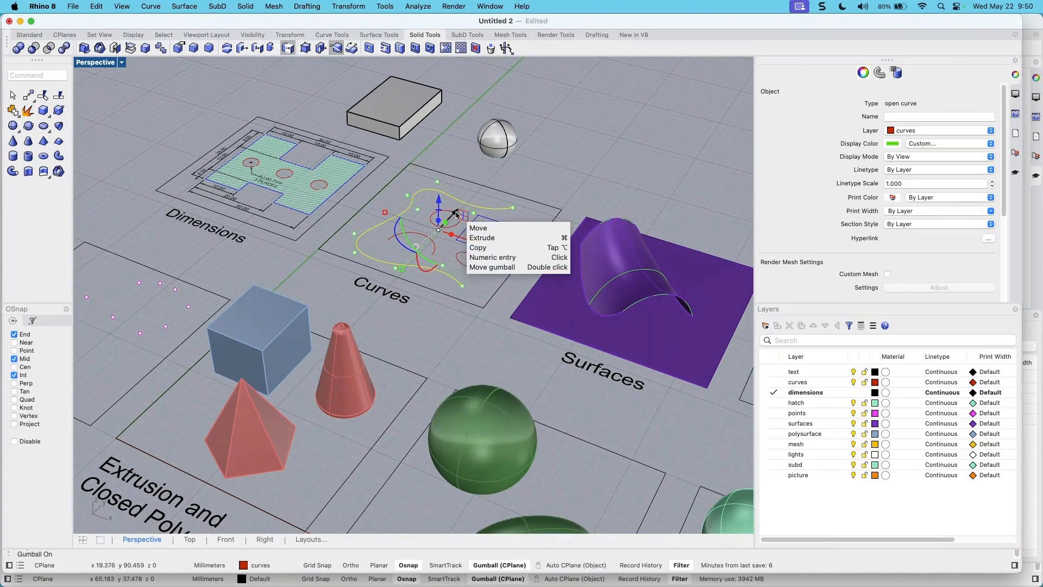
left_click_drag(455, 213, 560, 100)
right_click_drag(466, 240, 459, 284)
Switch to the Top view and move the curve freely in the positive X direction with the gumball
left_click(194, 540)
scroll(356, 241, "down", 8)
mouse_move(224, 277)
right_mouse_down()
mouse_move(284, 326)
mouse_move(294, 398)
right_mouse_up()
scroll(277, 187, "up", 4)
scroll(277, 186, "up", 2)
right_click_drag(364, 262, 285, 194)
left_click_drag(275, 197, 383, 203)
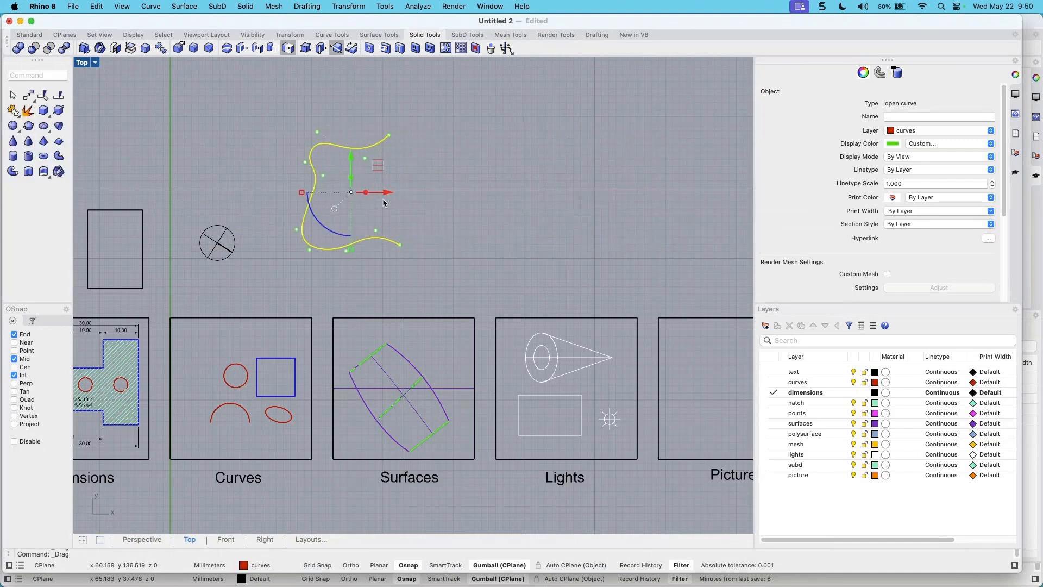
Move the curve 2 mm and another 10 mm in the X direction using the gumball's numeric entry
left_click(387, 192)
type("2")
key("Return")
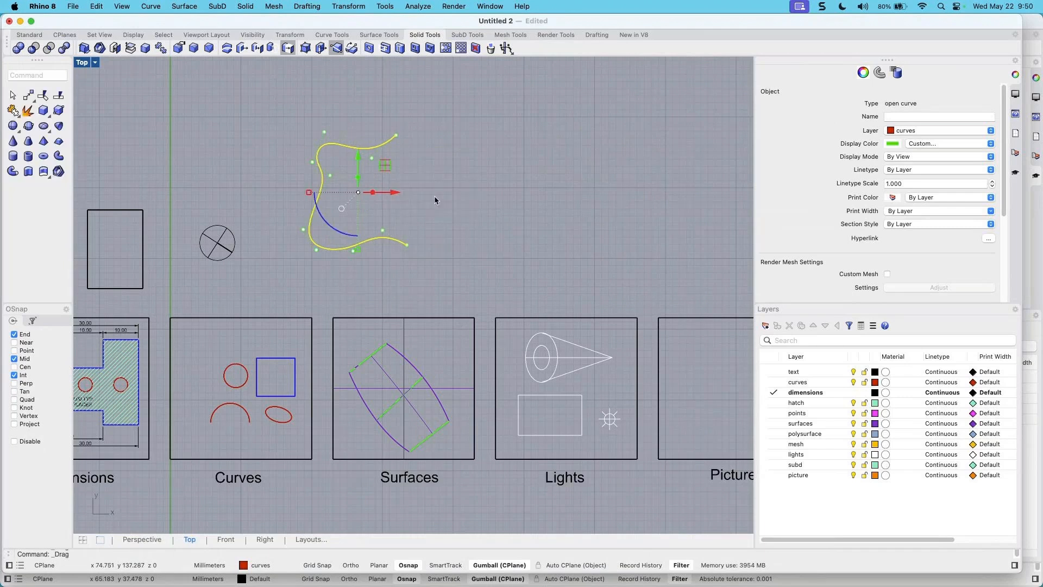
left_click(392, 192)
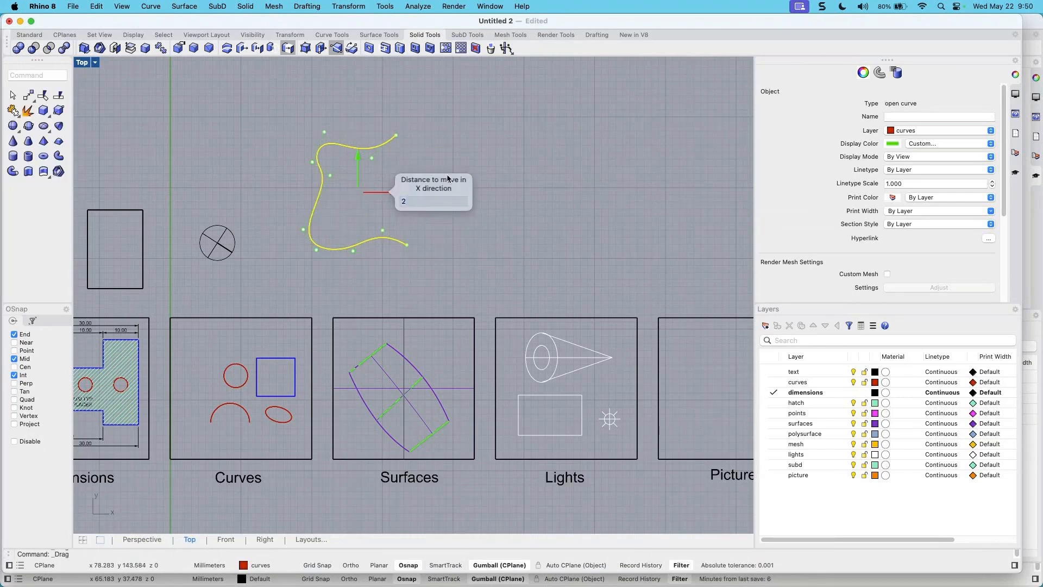
type("10")
key("Return")
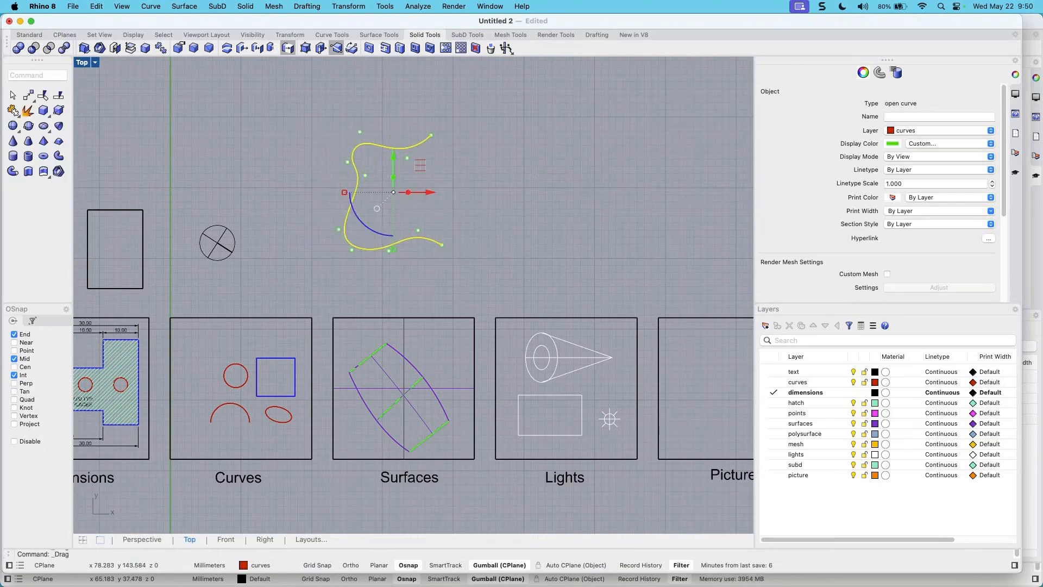
Move the curve 10 mm in the Y direction using the gumball's numeric entry
mouse_move(393, 159)
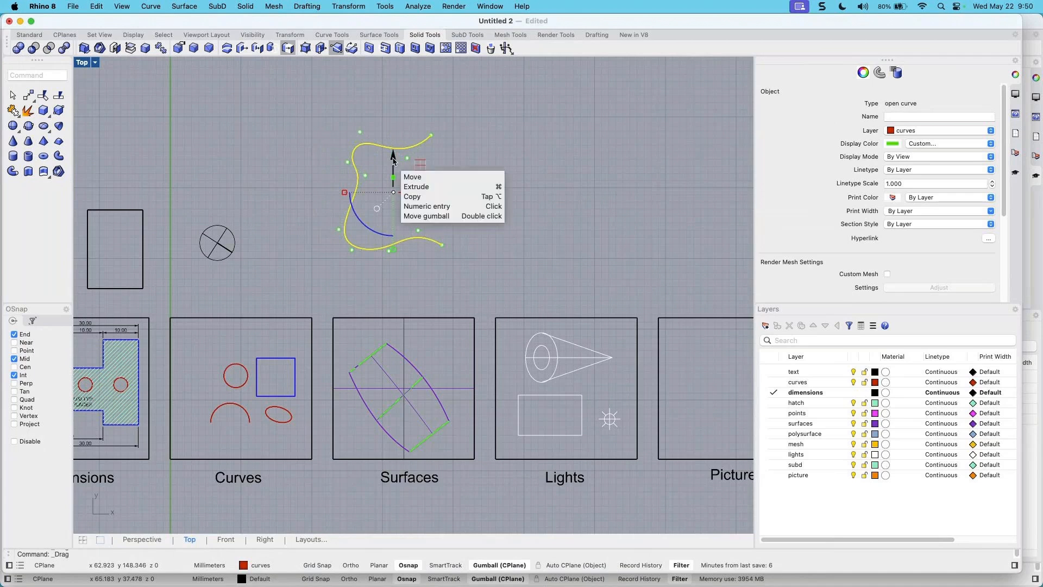
left_click(394, 158)
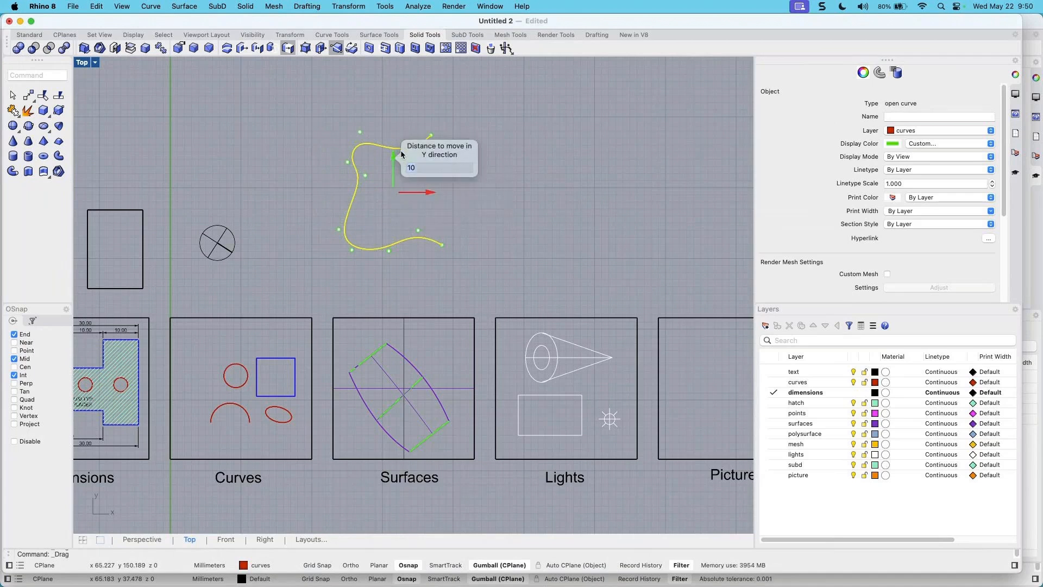
key("Return")
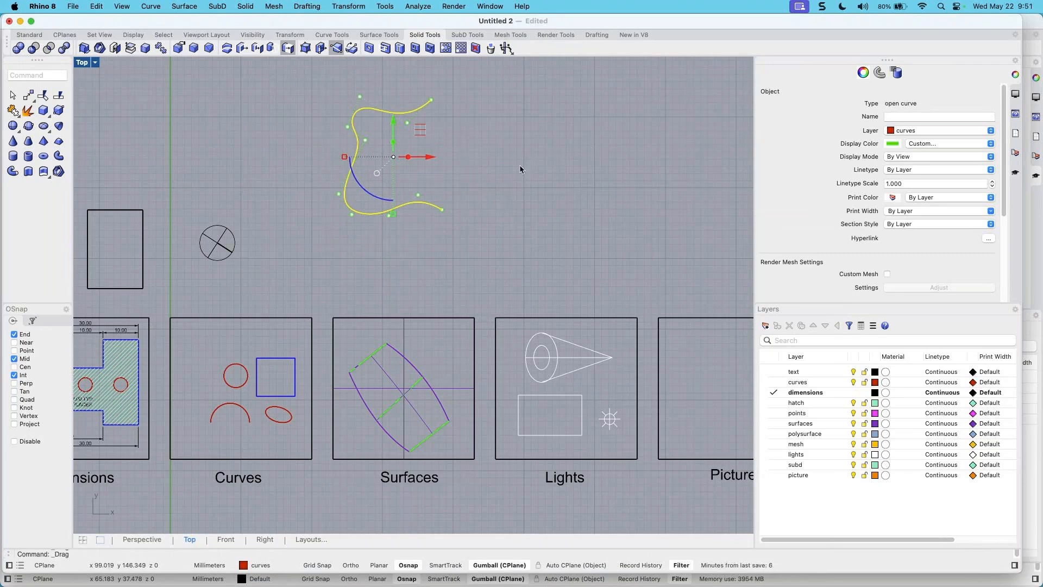
Move the green curve -10 mm in the Y direction using the gumball's numeric entry
left_click(397, 122)
type("-10")
key("Return")
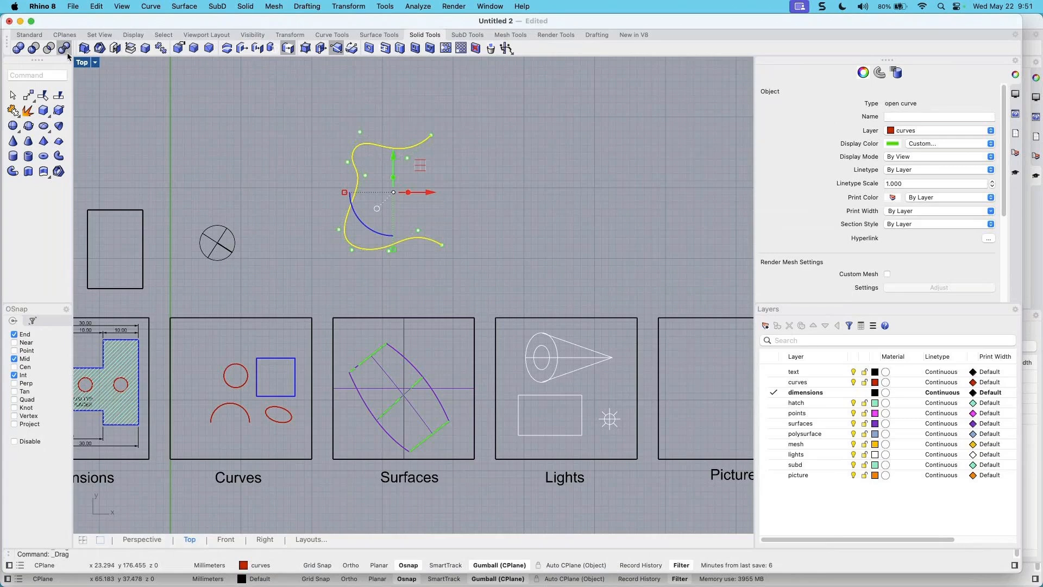
Switch to the Perspective view and move the curve 10 mm in the Z direction using the gumball's numeric entry
left_click(139, 542)
scroll(652, 184, "up", 5)
right_click_drag(633, 201, 583, 272, "shift")
left_click_drag(579, 256, 579, 255)
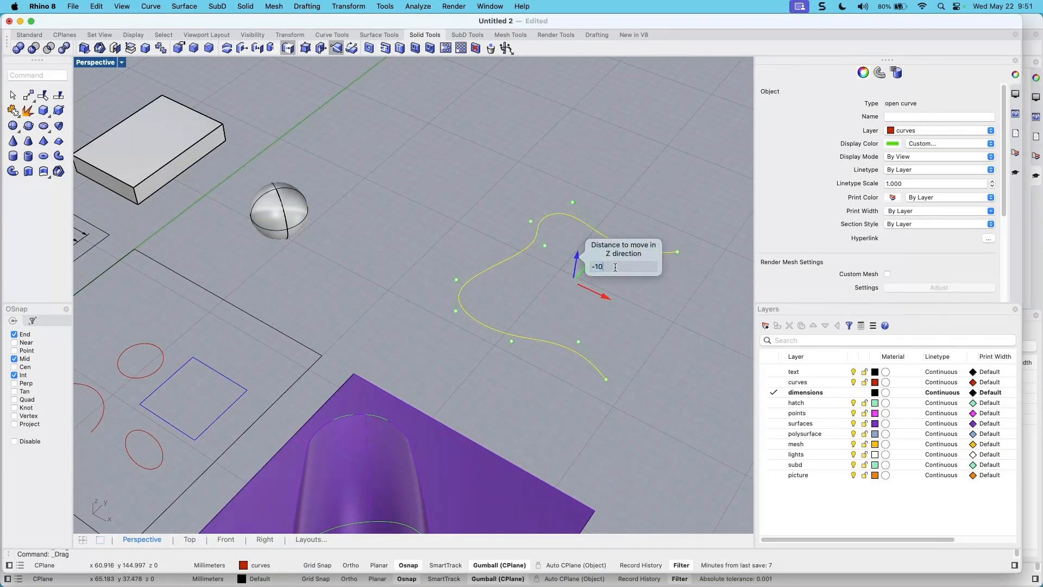
type("10")
key("Return")
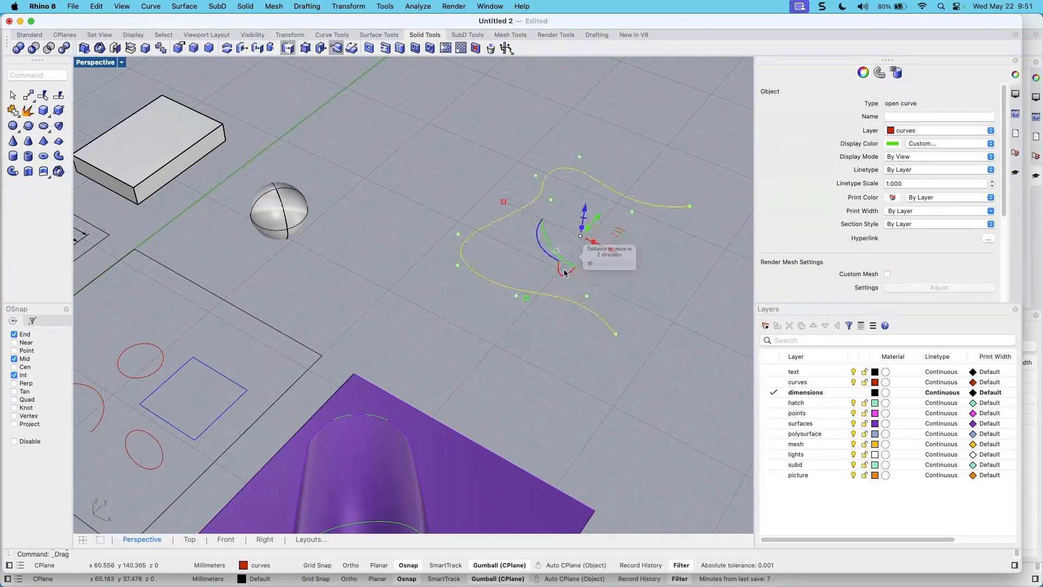
right_click_drag(553, 350, 553, 335)
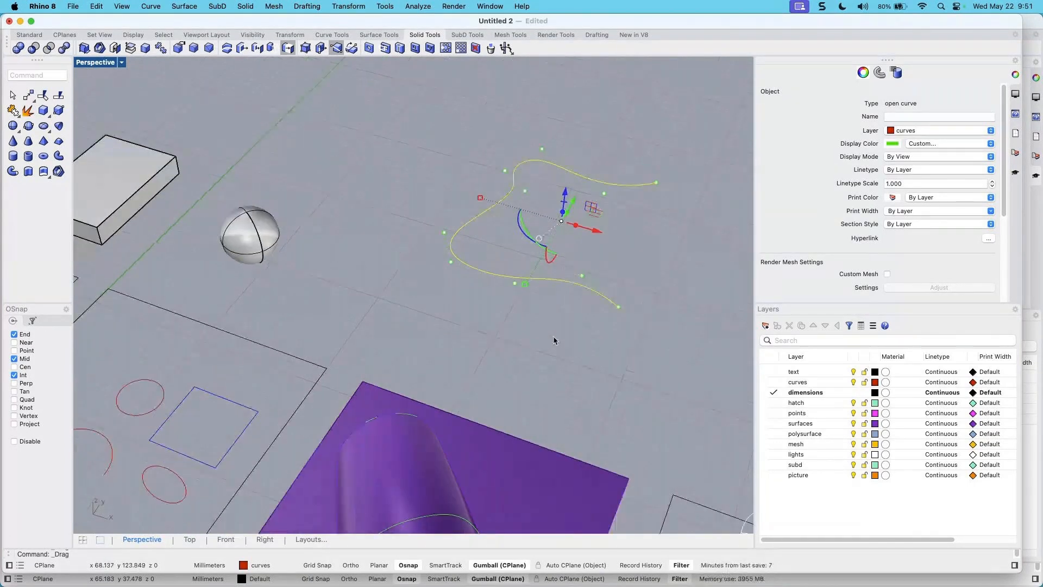
Deselect the curve and bring back the four-viewport layout
left_click(551, 334)
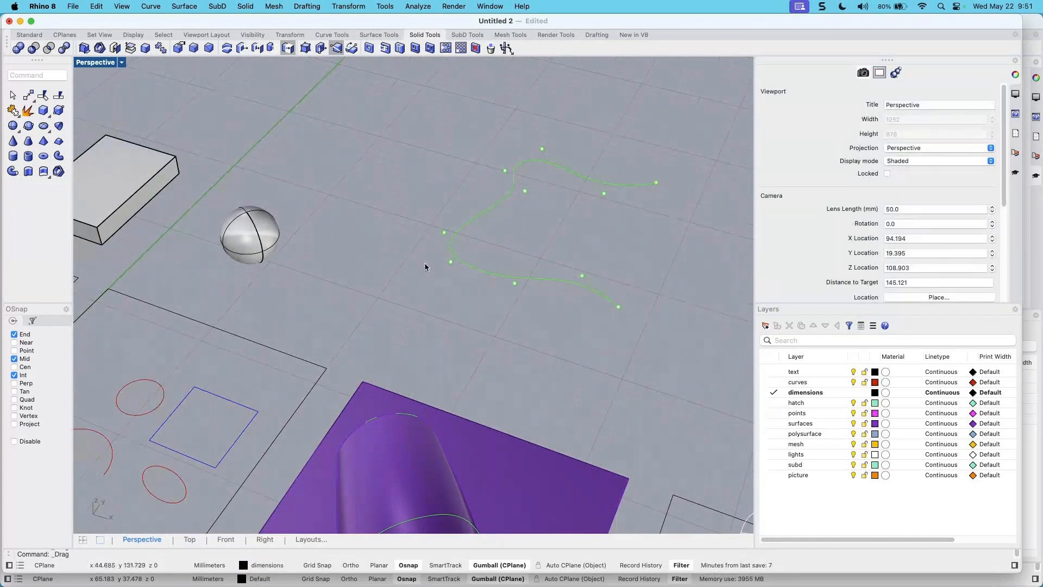
left_click(123, 62)
left_click(217, 224)
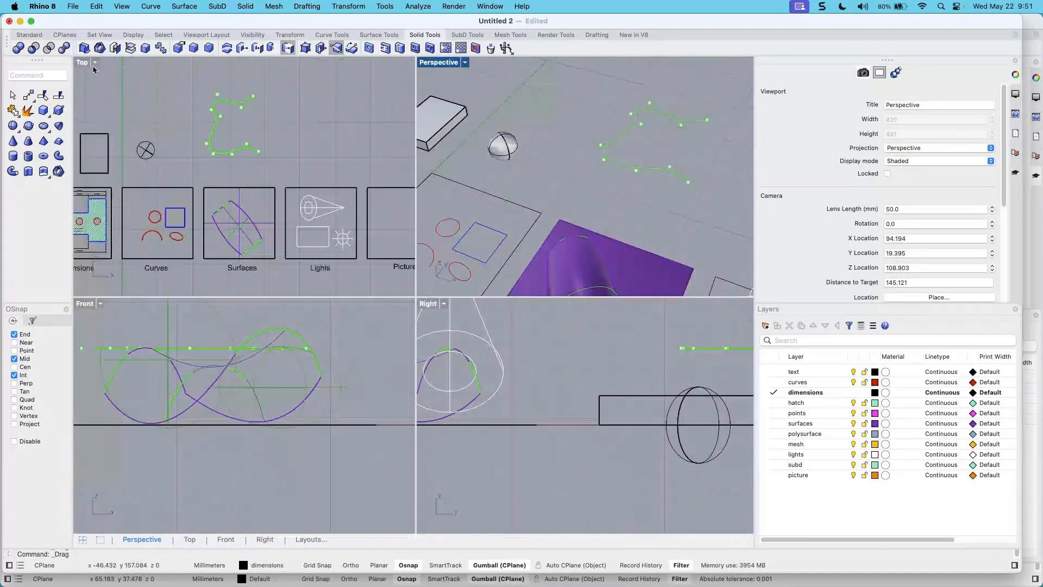
Select the green curve in the Top view and duplicate it about 42 mm along the positive X direction with the gumball
right_click_drag(217, 225, 267, 196)
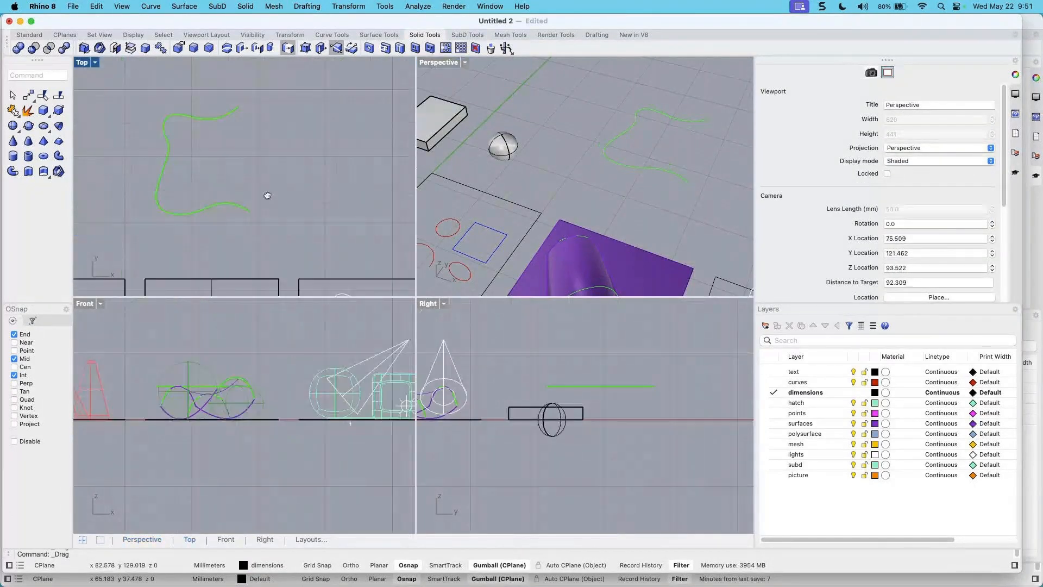
left_click(239, 216)
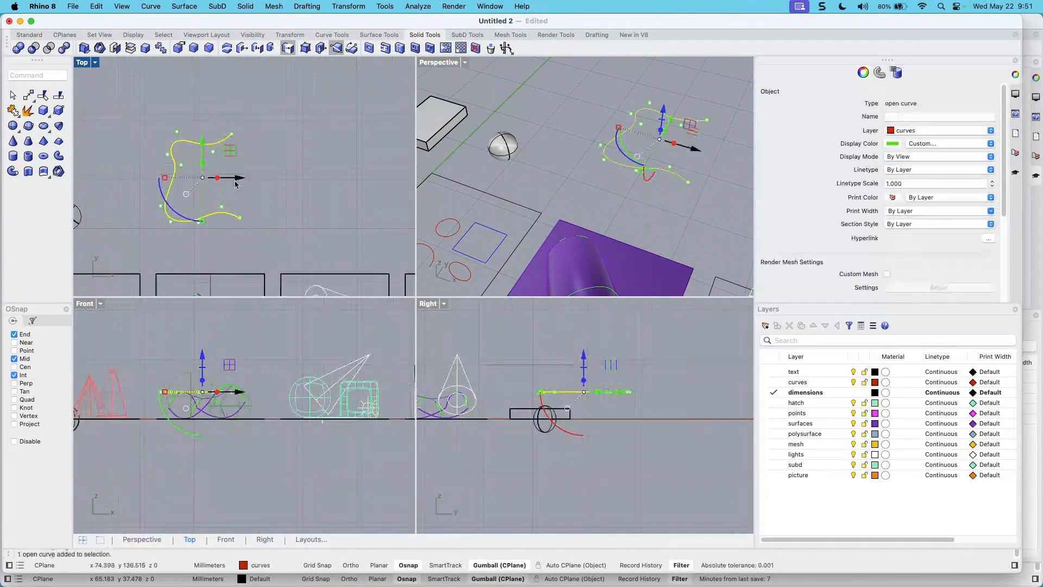
left_click_drag(238, 181, 350, 173)
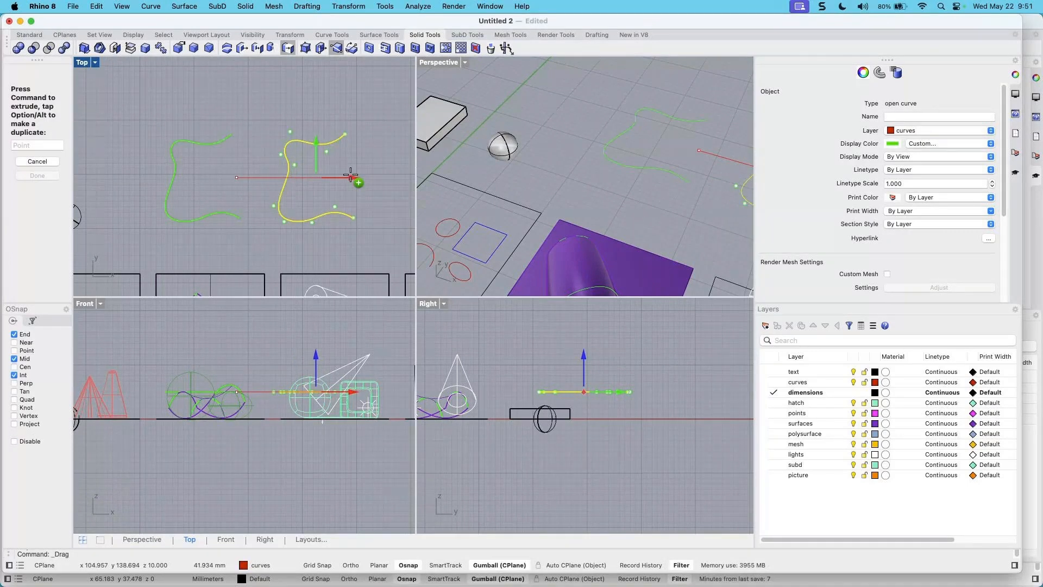
left_click_drag(351, 173, 351, 173, "alt")
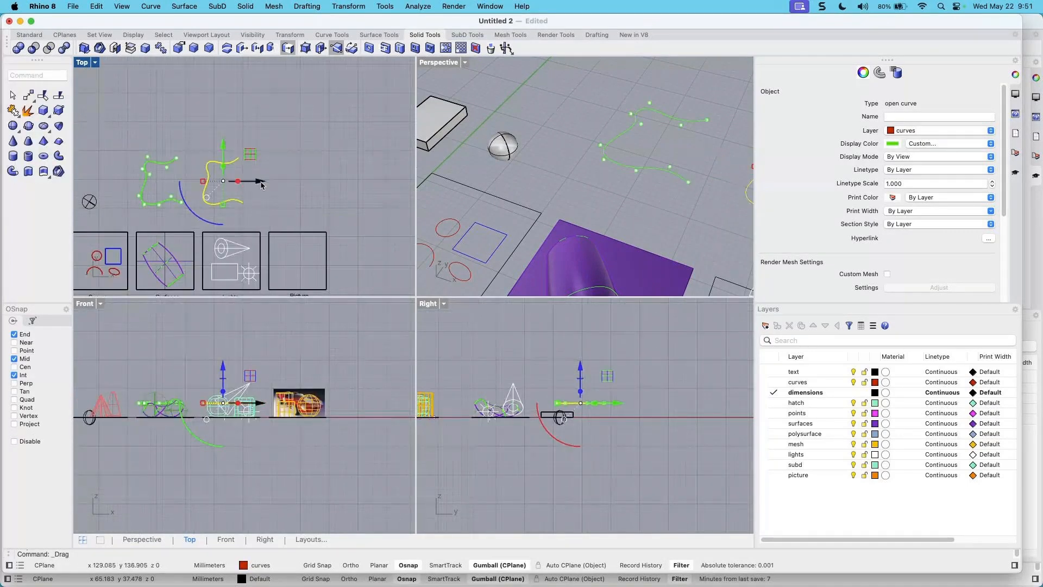
Copy the selected green open curve along the X axis beside the original and paste a duplicate in place over the copy
left_click_drag(262, 185, 318, 184, "alt")
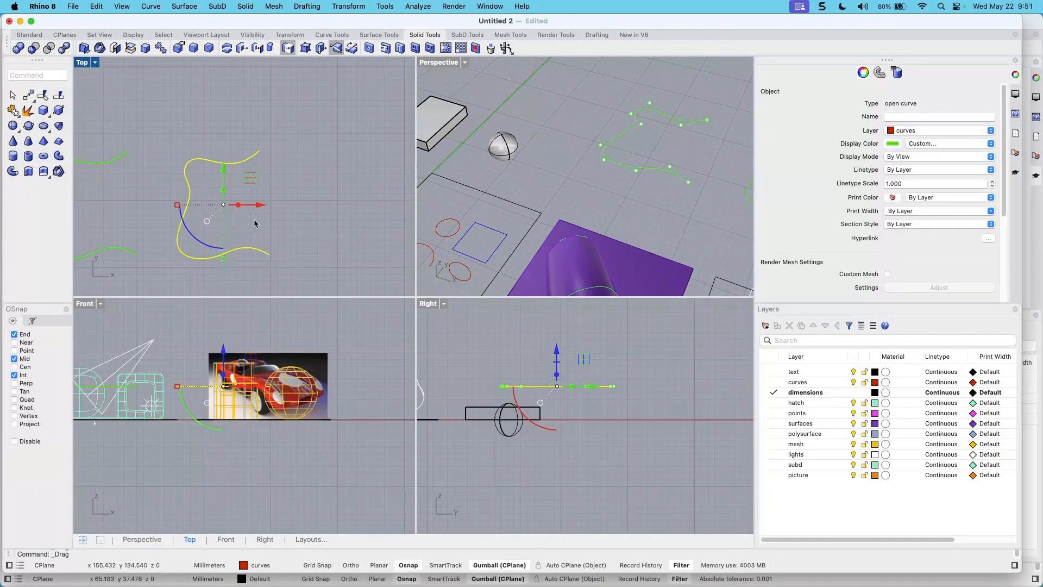
scroll(253, 220, "up", 3)
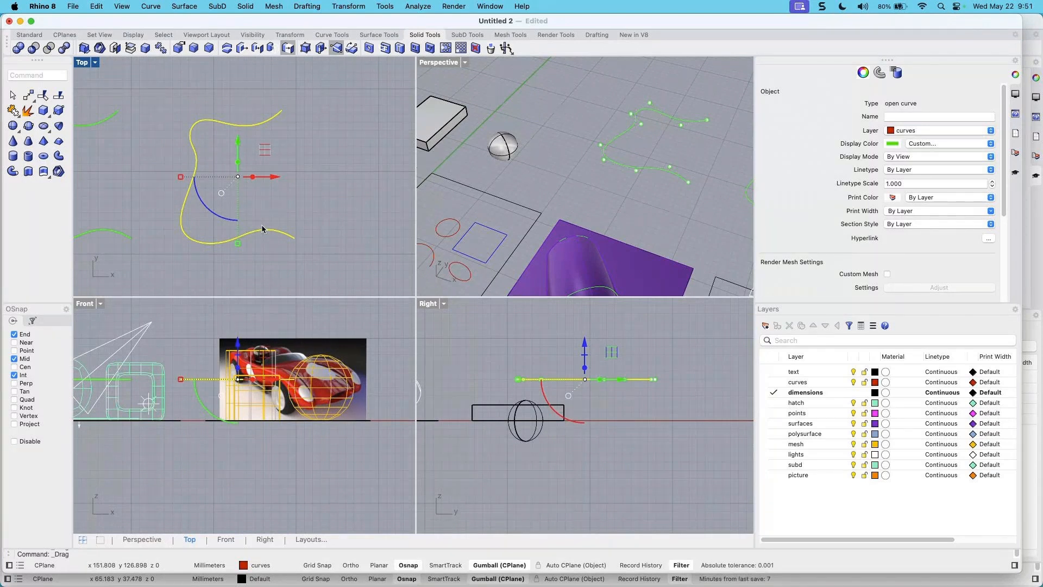
key("Escape")
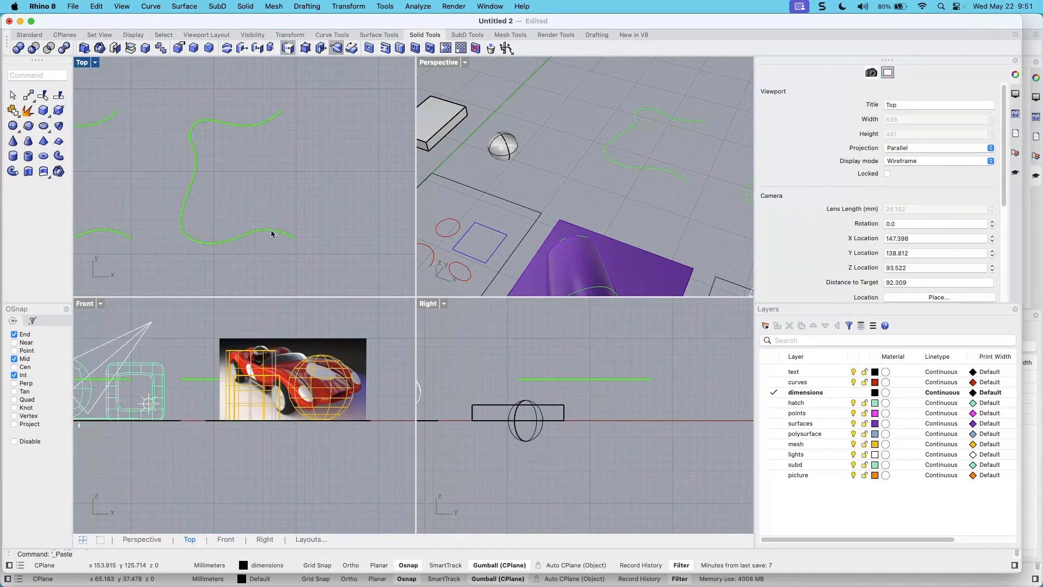
left_click(273, 233)
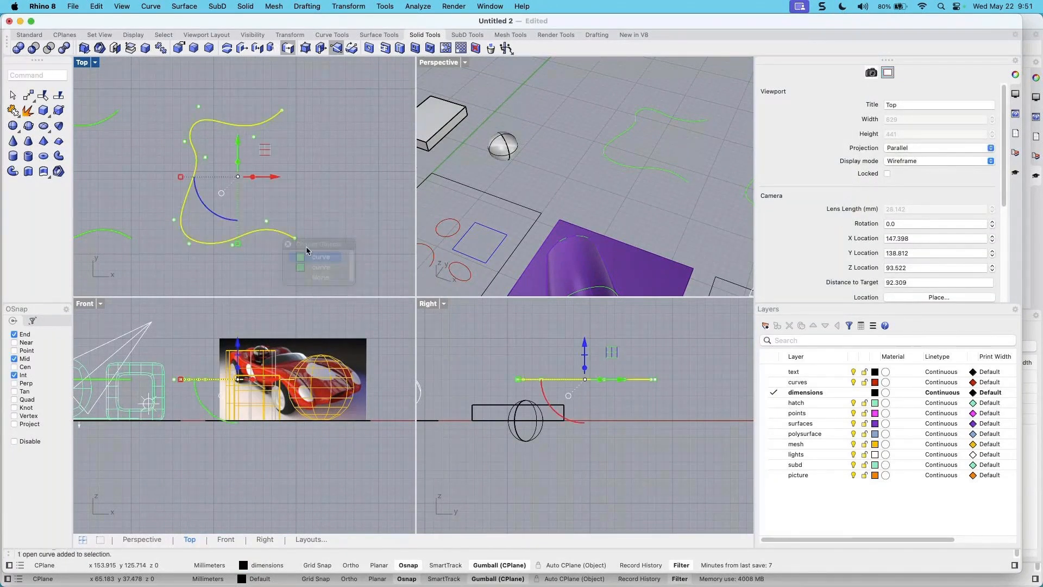
left_click(308, 255)
scroll(244, 179, "down", 2)
left_click(200, 187)
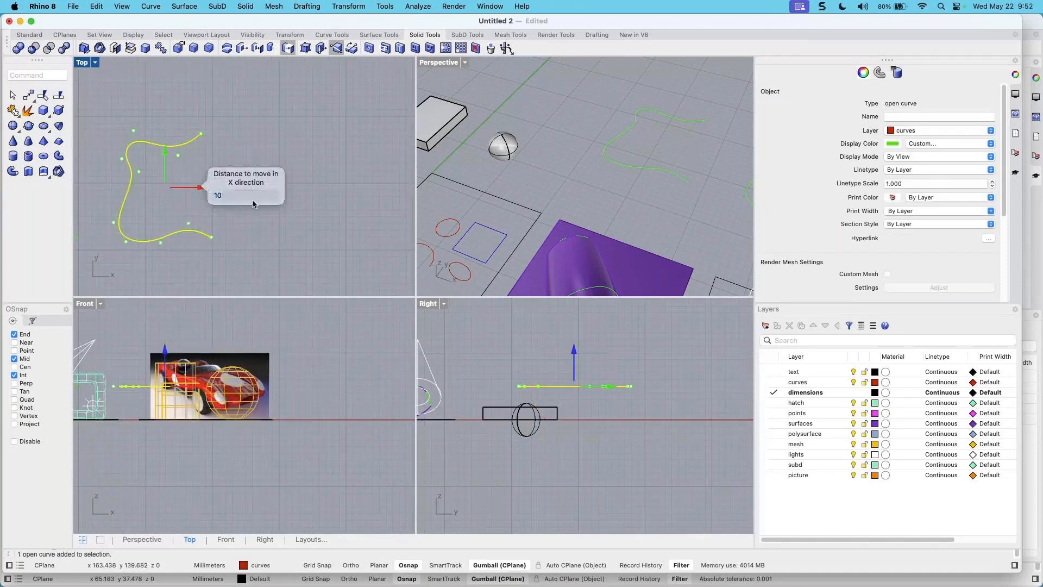
key("Escape")
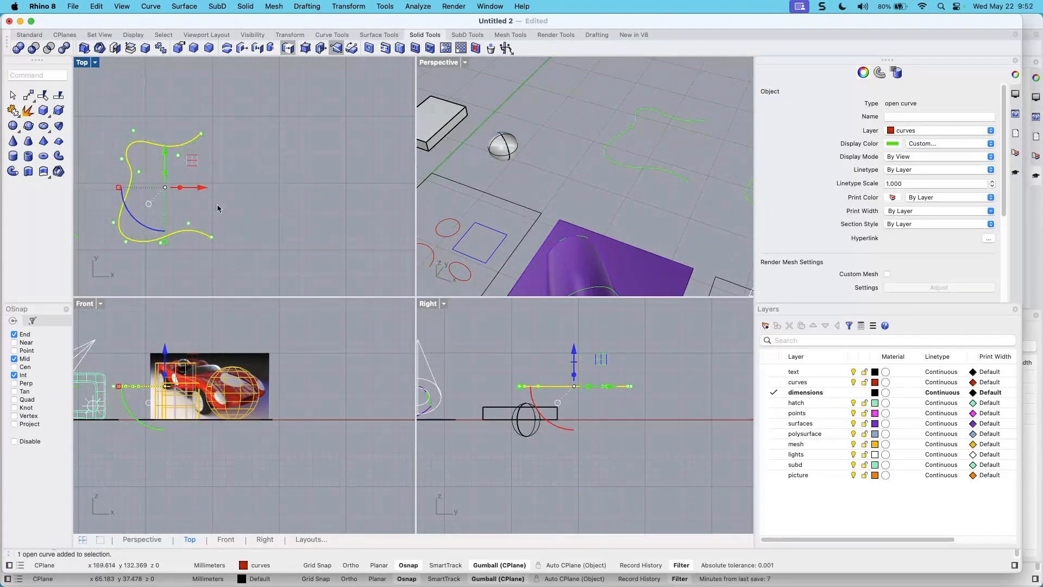
scroll(192, 186, "up", 2)
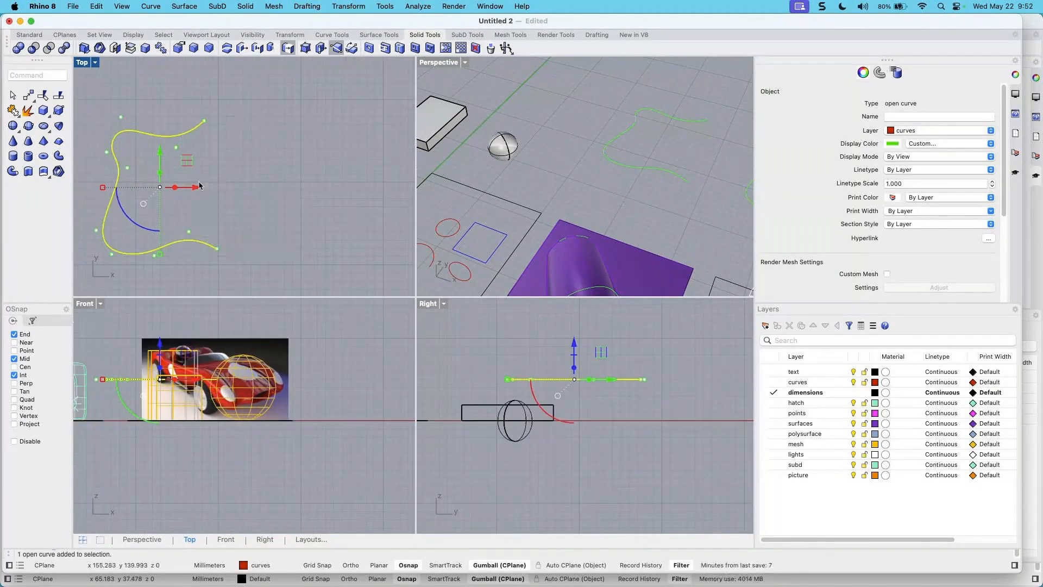
key("Escape")
Move the lower end control point of the green curve outward, and undo that move
scroll(129, 184, "up", 6)
right_click_drag(129, 184, 140, 189)
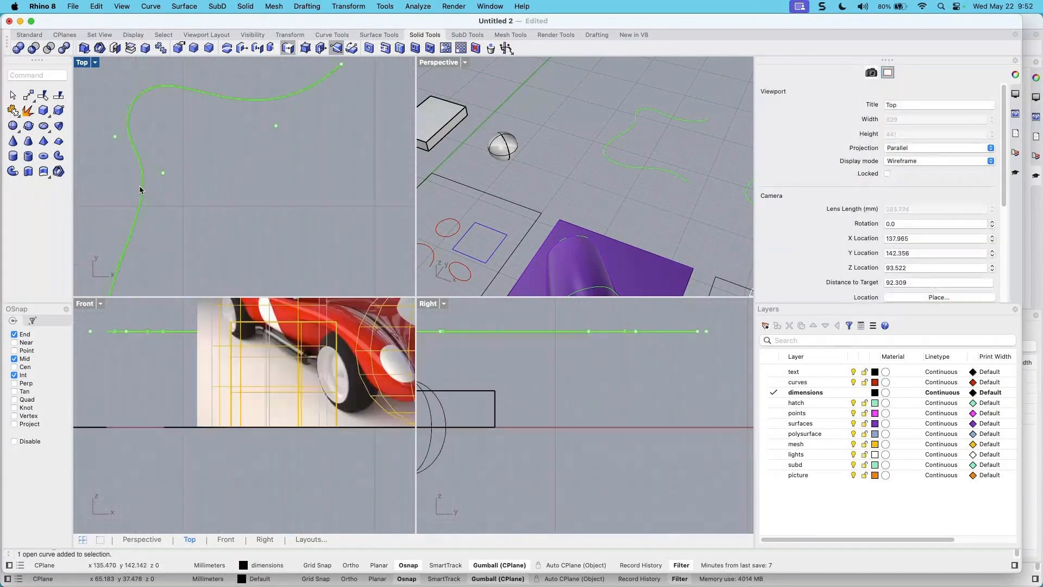
scroll(147, 191, "down", 9)
scroll(171, 190, "down", 2)
left_click(216, 225)
left_click_drag(228, 224, 250, 225)
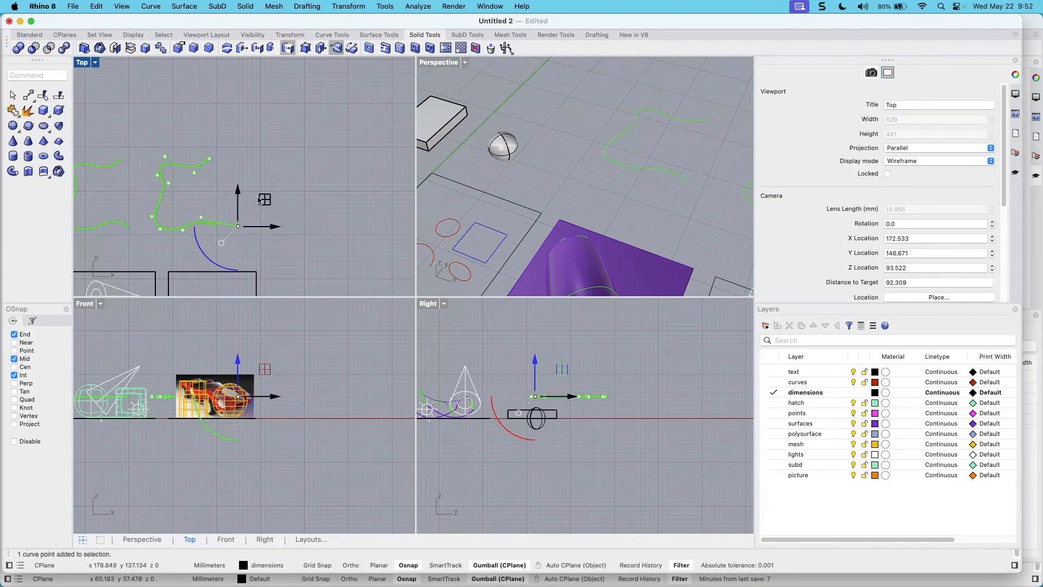
type("u")
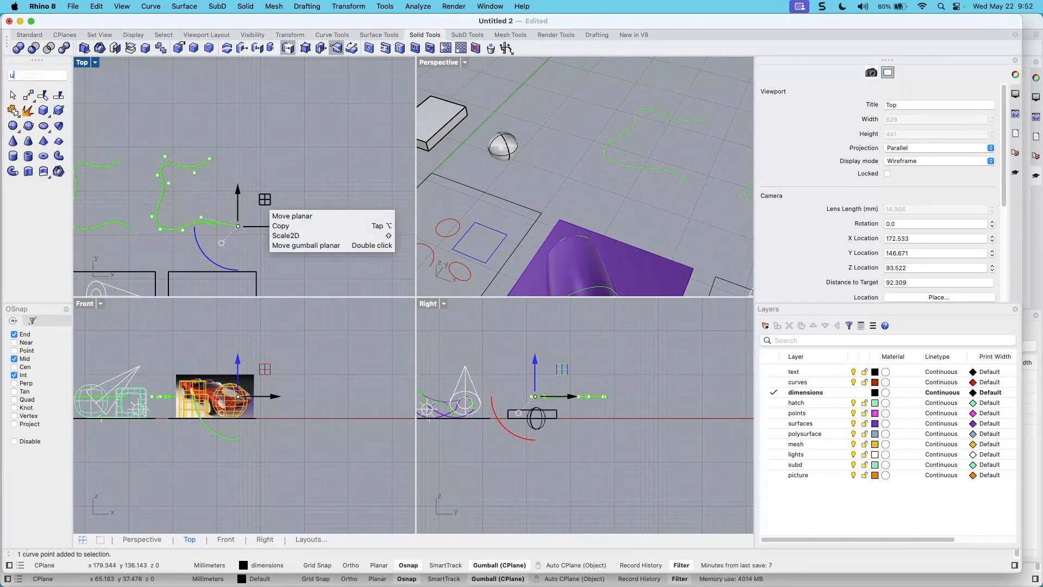
key("Return")
Select one of the two overlapping green curves and move it along the X axis until it stands clear of the other
left_click(200, 165)
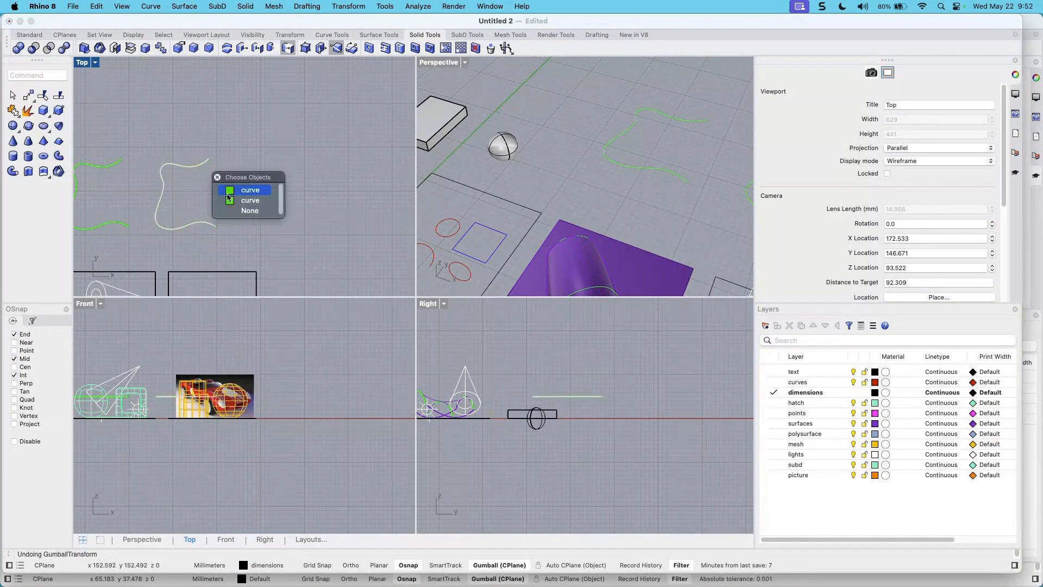
left_click(247, 190)
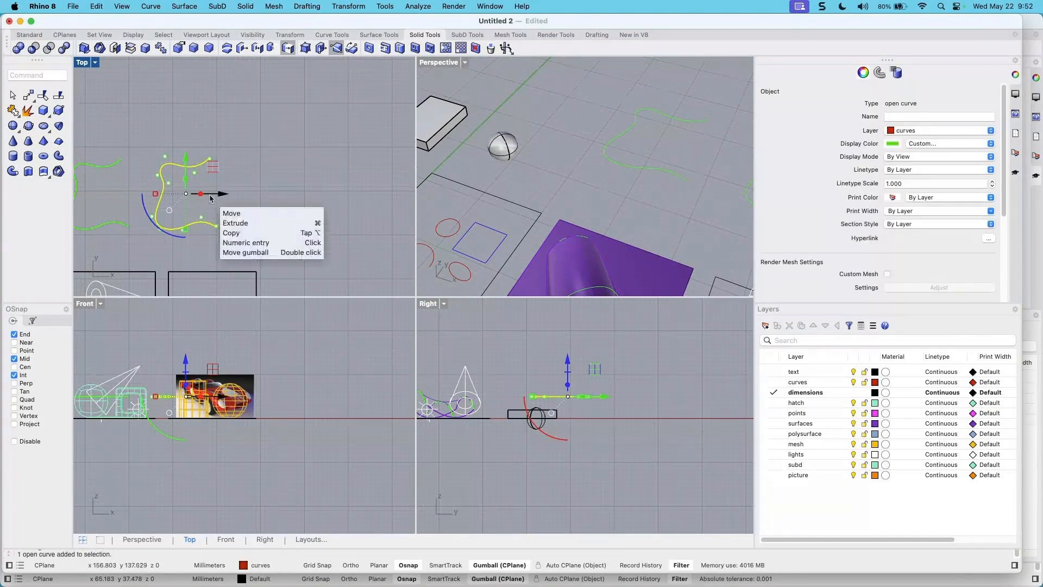
left_click_drag(212, 196, 228, 199)
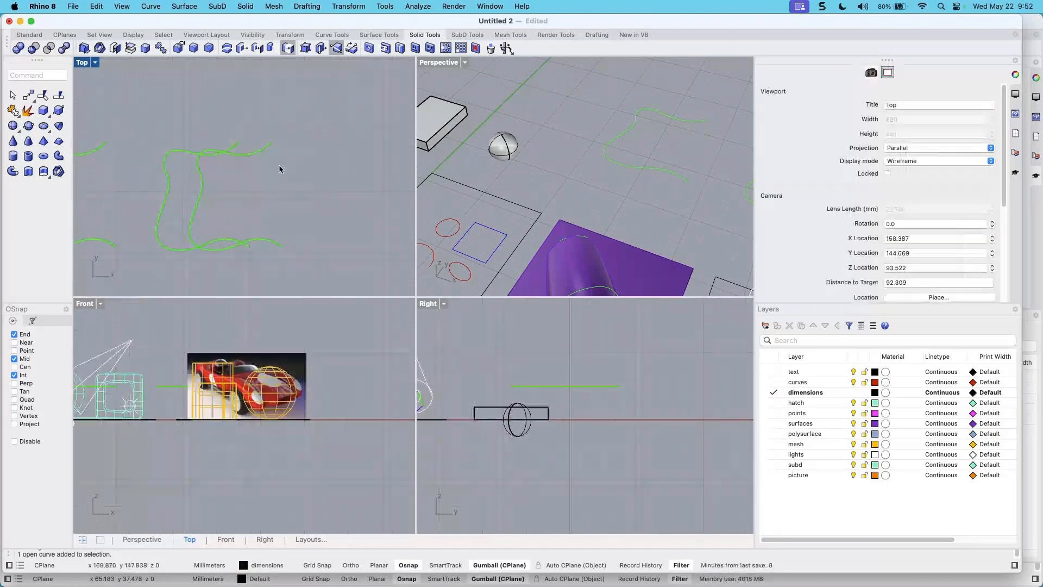
scroll(279, 169, "left", 5)
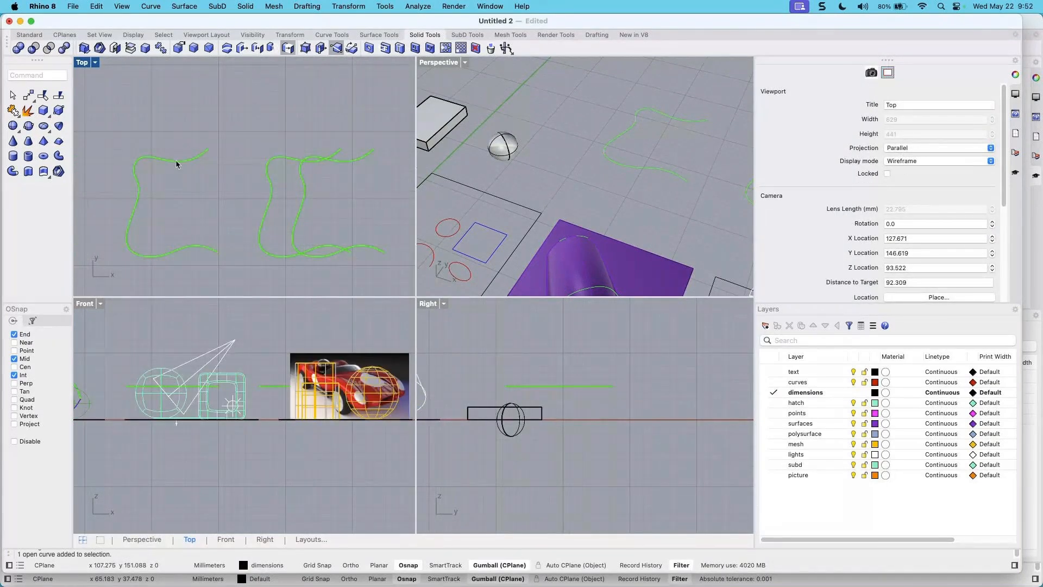
scroll(252, 227, "right", 5)
left_click_drag(252, 227, 362, 194)
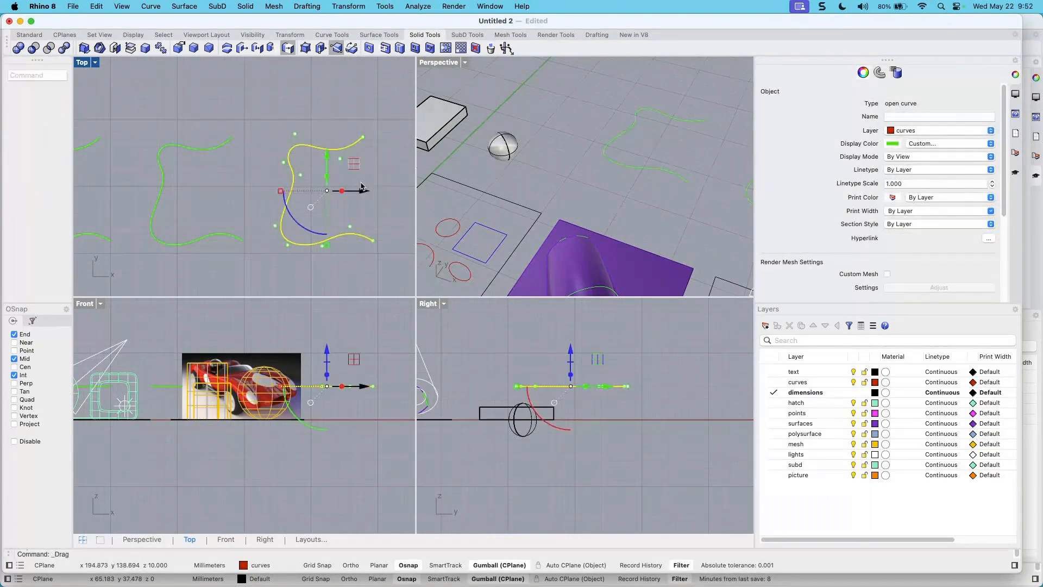
Reshape the separated green curve by raising its topmost control point, lowering its upper end point and pulling a side point outward along X
left_click(295, 128)
left_click_drag(295, 126, 298, 111)
left_click_drag(364, 140, 368, 157)
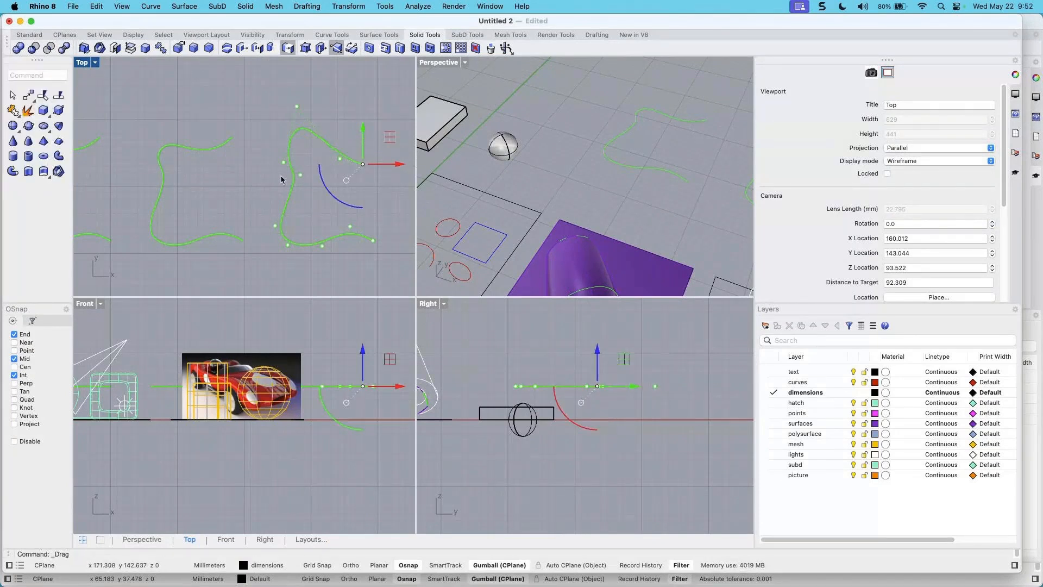
left_click(284, 162)
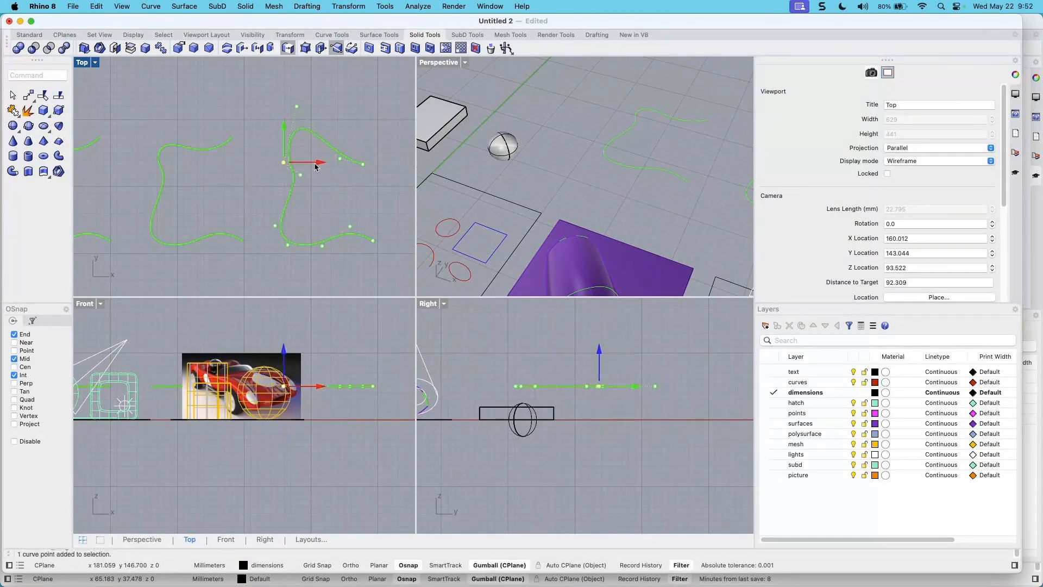
left_click_drag(315, 164, 288, 165)
scroll(312, 186, "down", 8)
right_click_drag(309, 187, 349, 183)
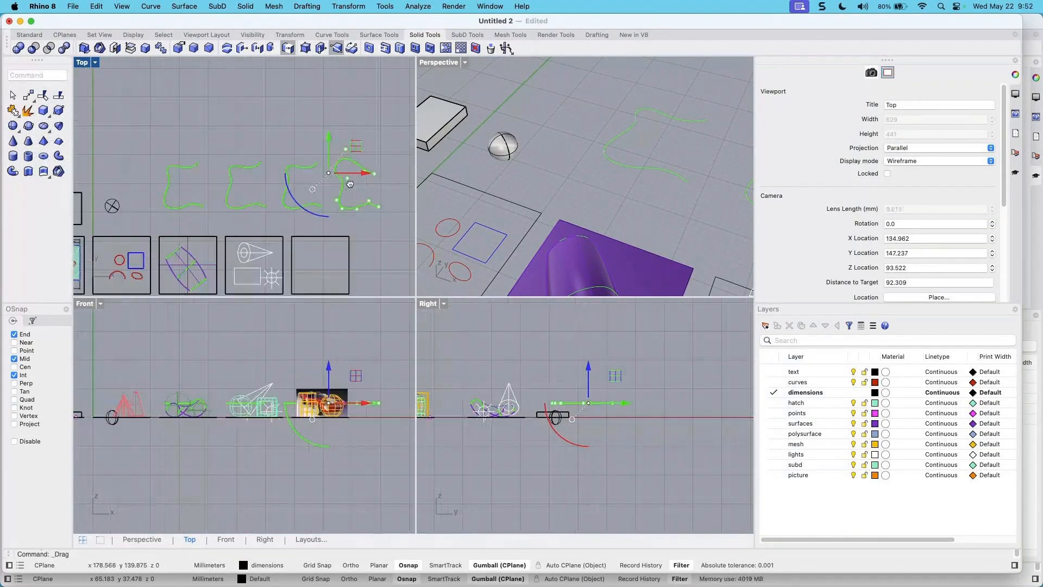
scroll(344, 183, "up", 6)
key("Escape")
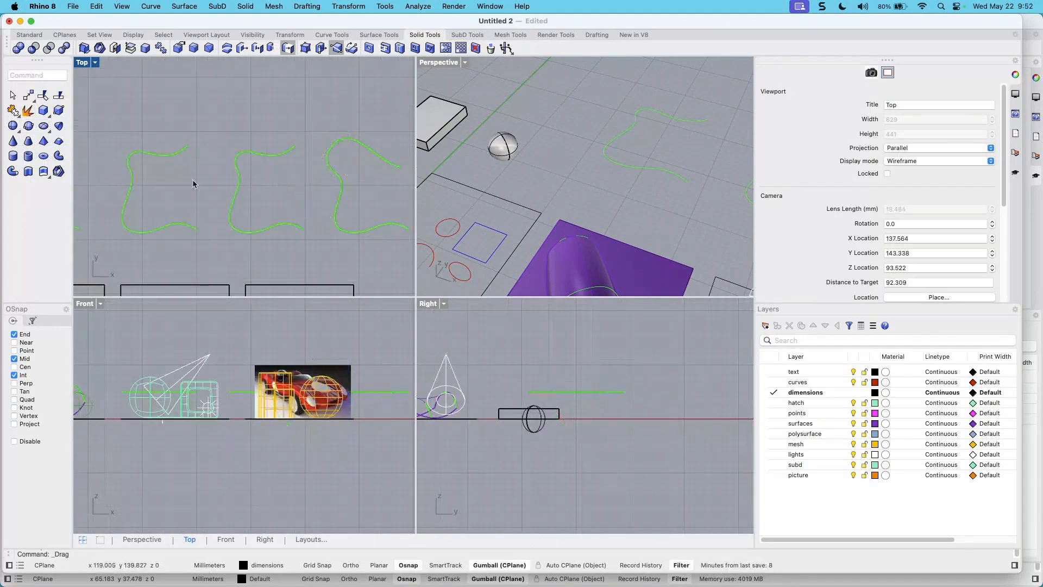
Move the upper-left corner point of the blue square in the Curves box diagonally outward
right_click_drag(193, 183, 202, 185)
scroll(203, 184, "down", 3)
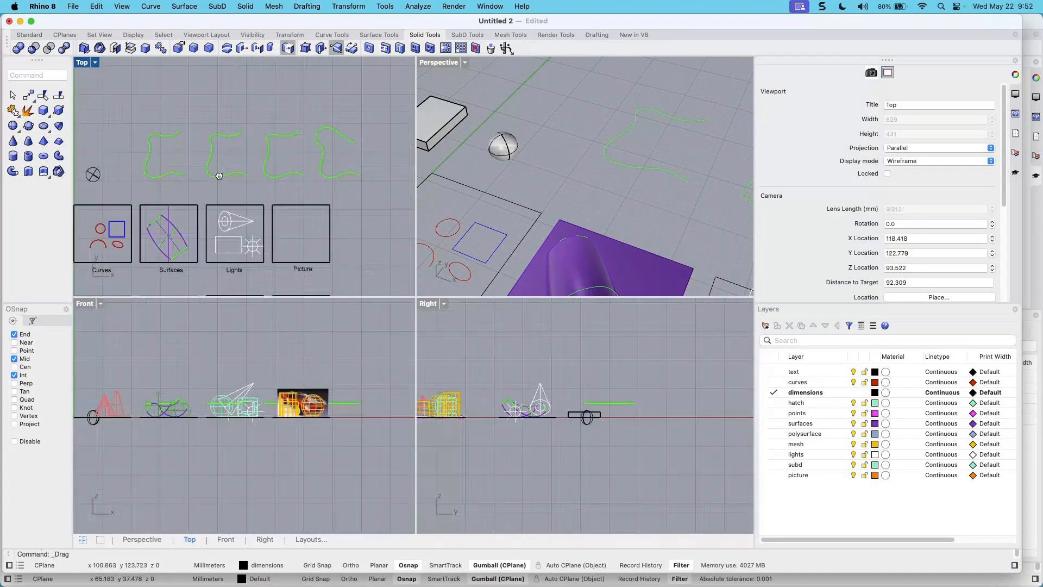
scroll(197, 208, "up", 5)
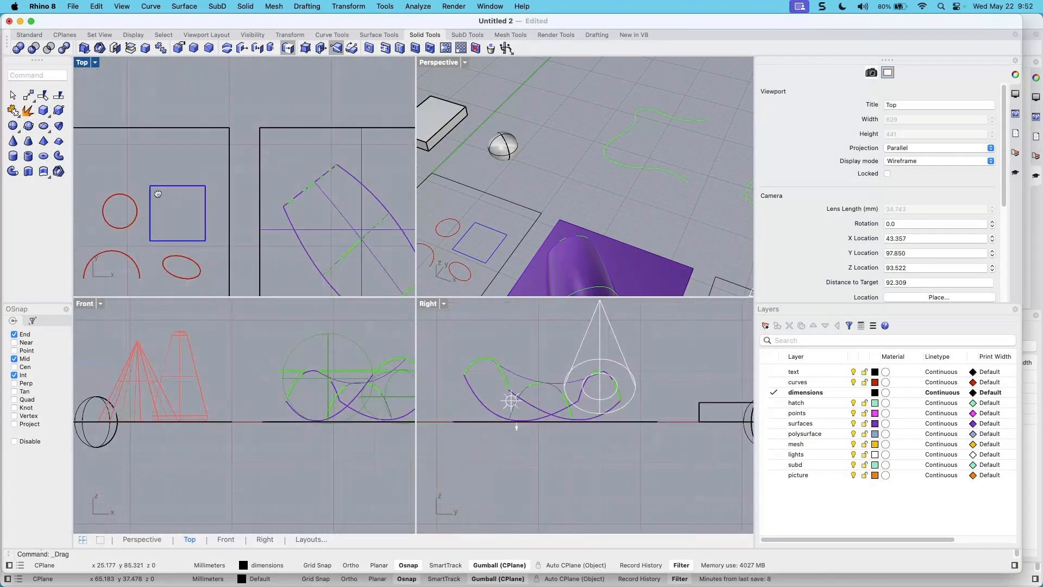
right_click_drag(170, 201, 276, 187)
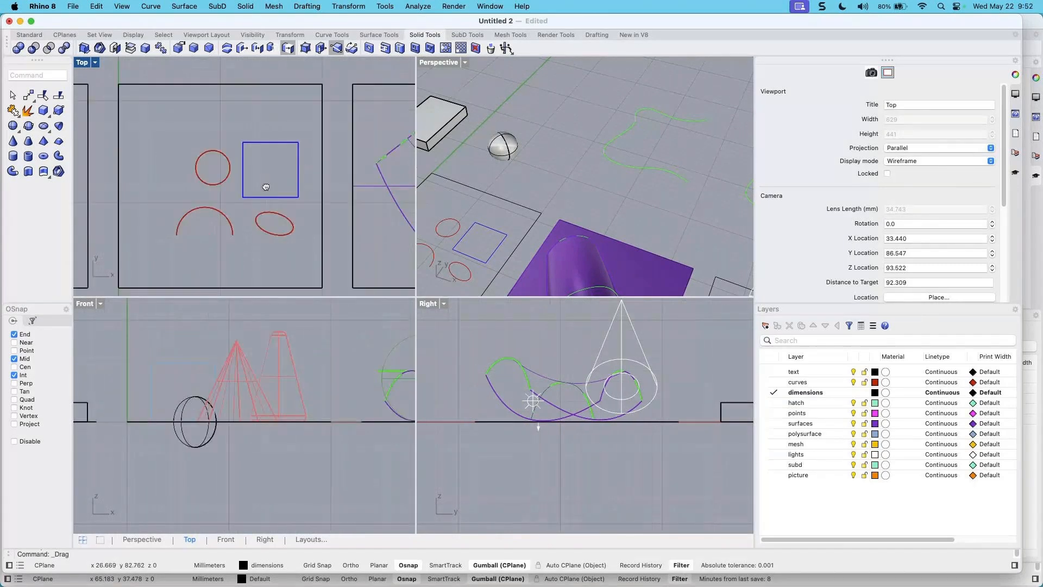
left_click(264, 140)
left_click(264, 139)
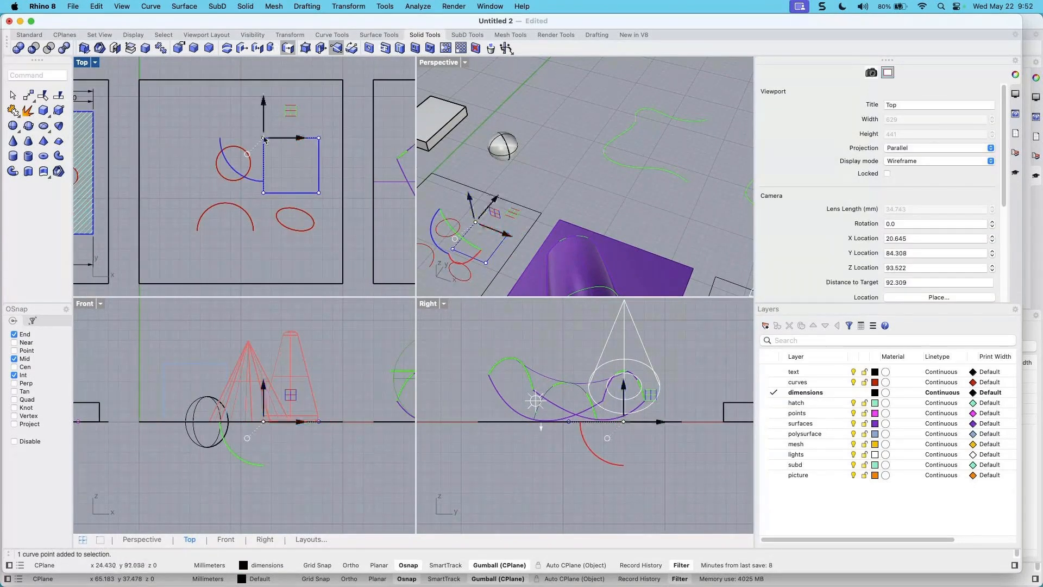
left_click_drag(264, 138, 261, 117)
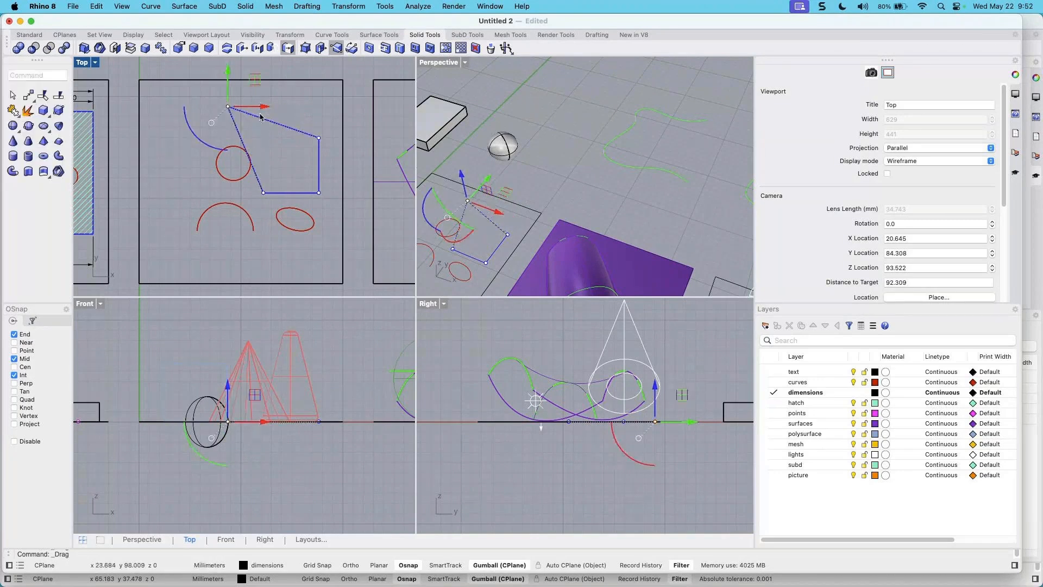
Move the red circle in the Curves box along the X axis, away from the blue polygon
left_click(243, 179)
left_click_drag(243, 179, 188, 179)
scroll(188, 179, "up", 2)
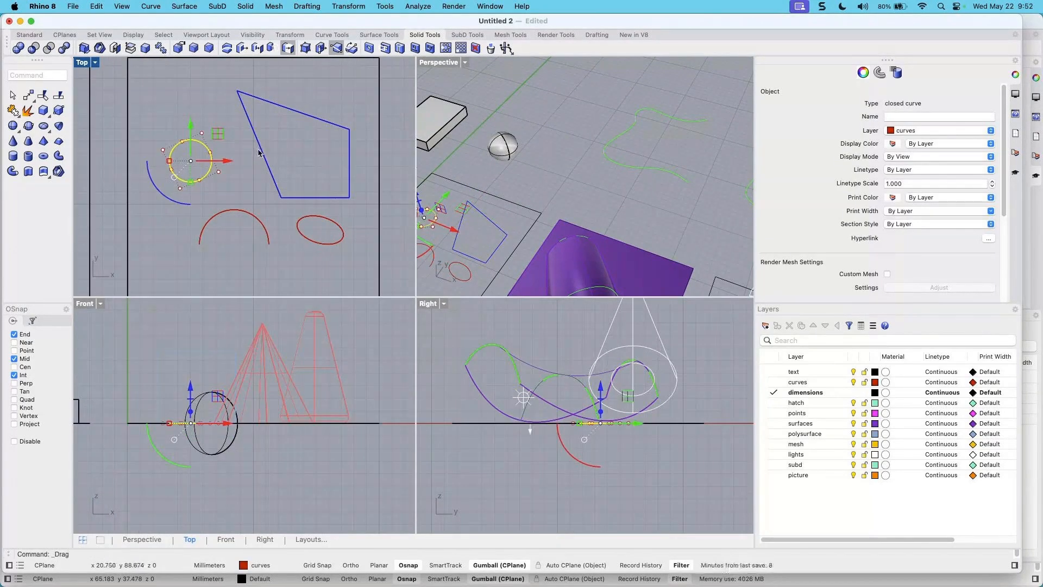
Deform the red circle by moving its lower-left, right-side and upper control points outward
left_click(260, 153)
left_click(202, 176)
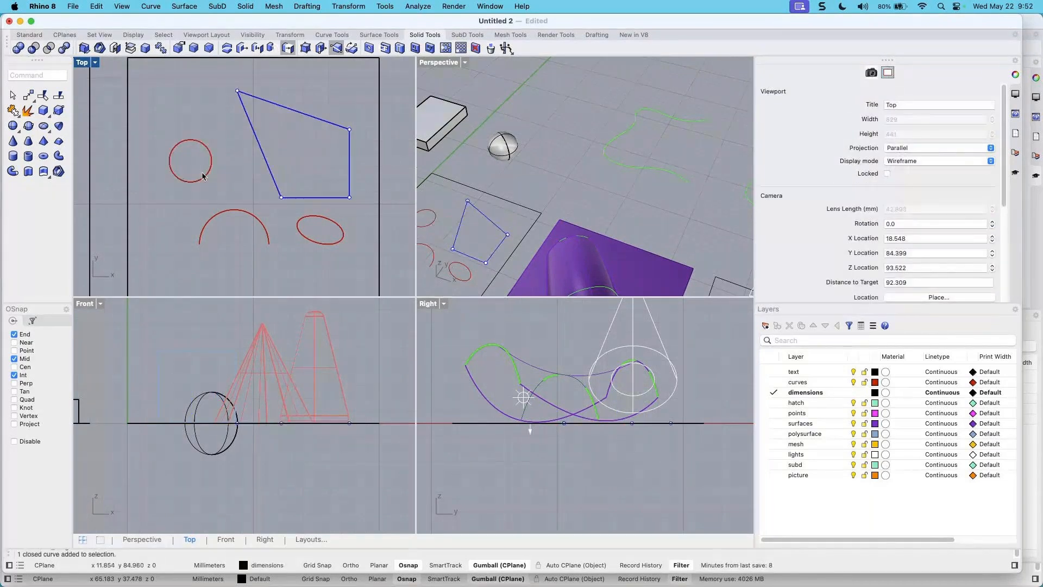
left_click(202, 176)
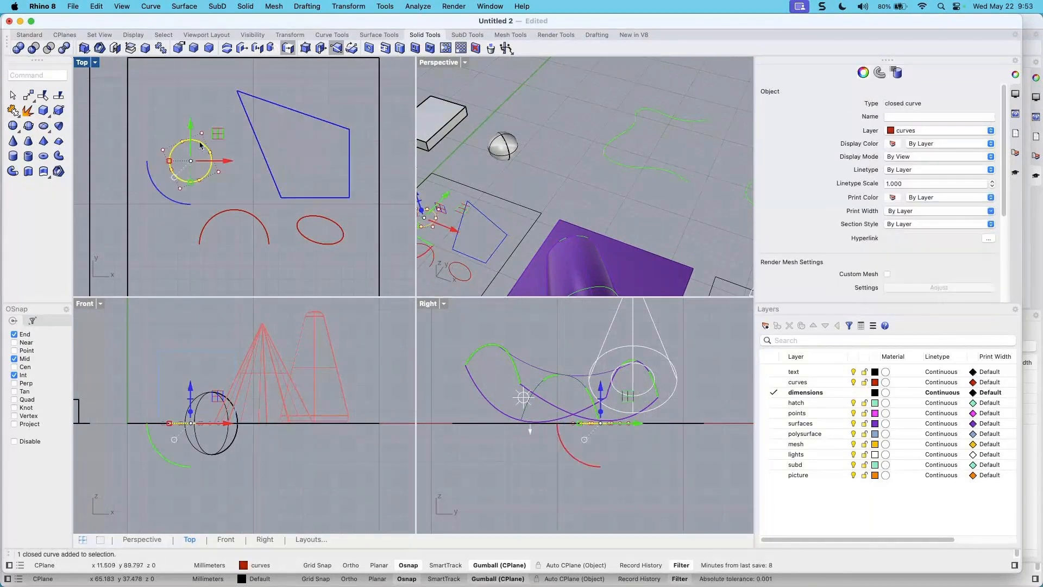
left_click(180, 189)
left_click_drag(180, 189, 156, 212)
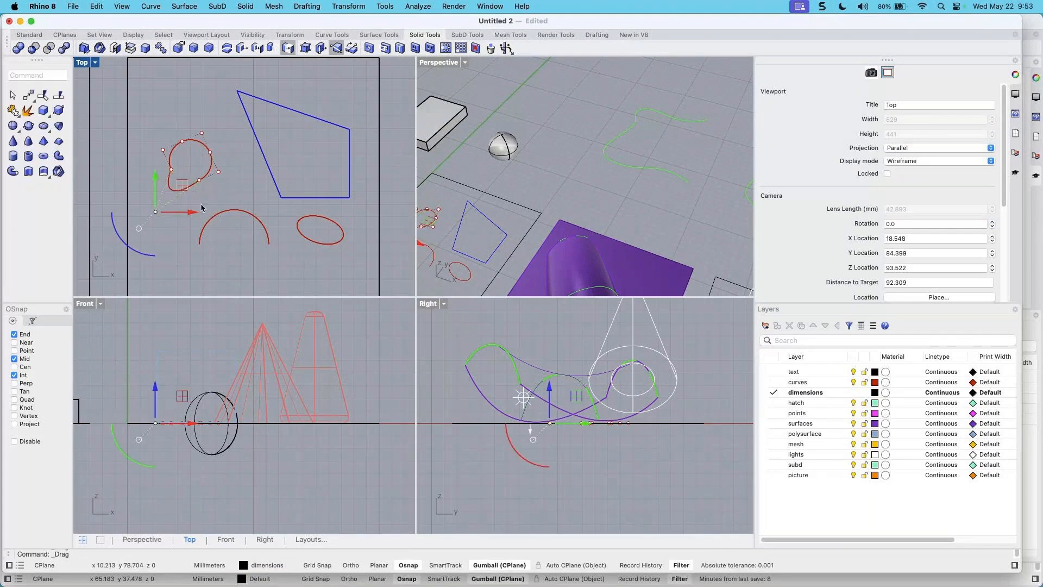
left_click(210, 152)
left_click_drag(237, 153, 255, 154)
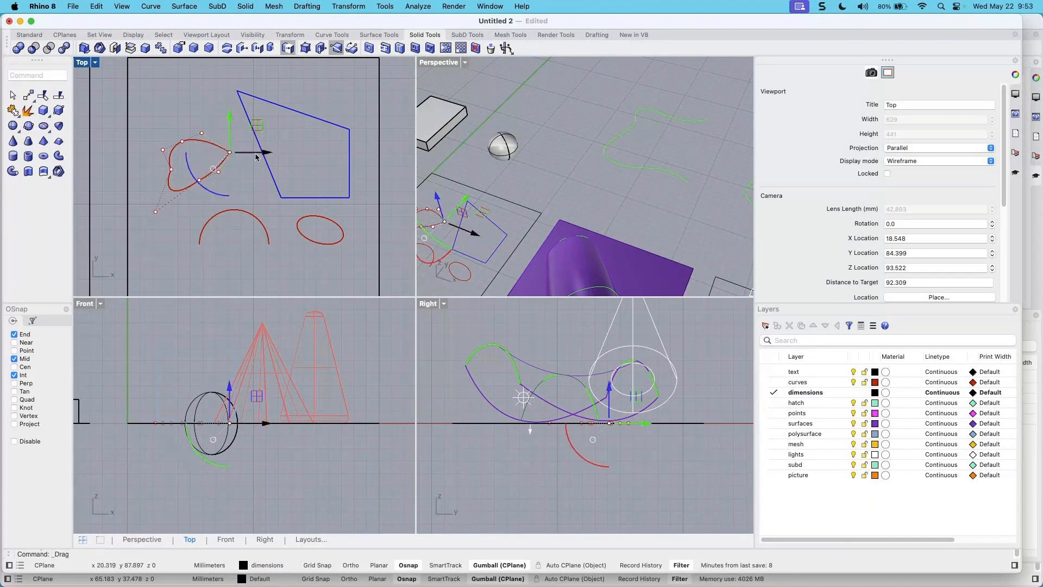
left_click(182, 142)
left_click_drag(182, 112, 182, 84)
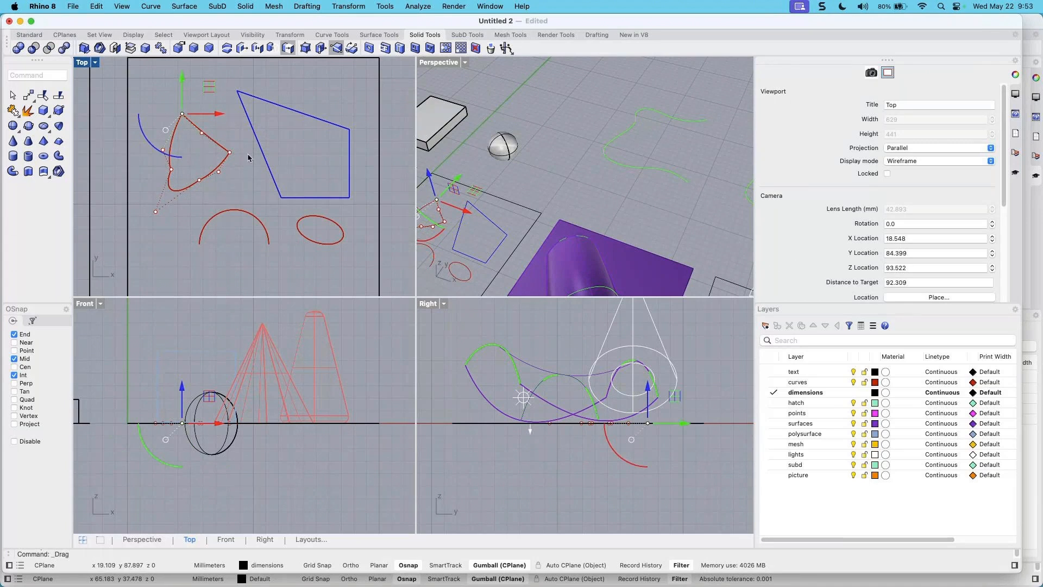
key("Escape")
Move the upper-left control point of the red arc outward to make the arc asymmetrical
left_click(236, 212)
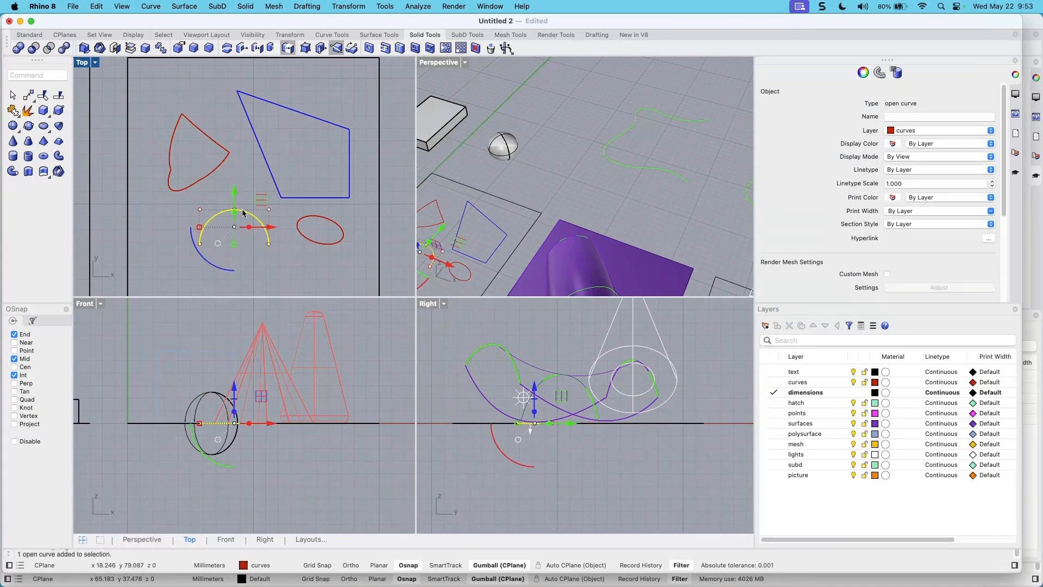
left_click(201, 210)
left_click_drag(241, 210, 191, 216)
key("Escape")
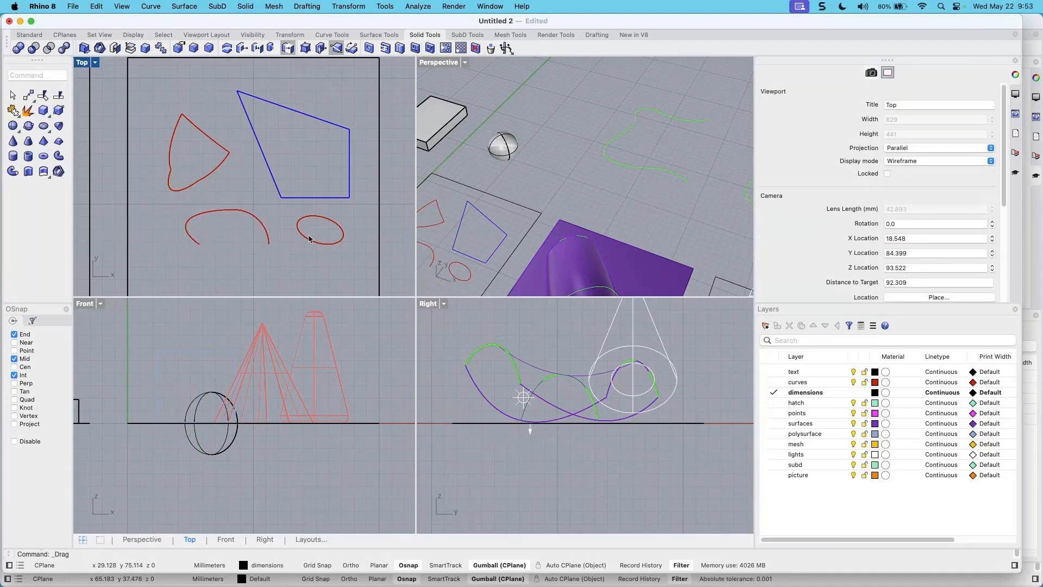
Examine the Rebuild options for the deformed red circle, including its point count and degree, without rebuilding it
right_click_drag(262, 231, 250, 242)
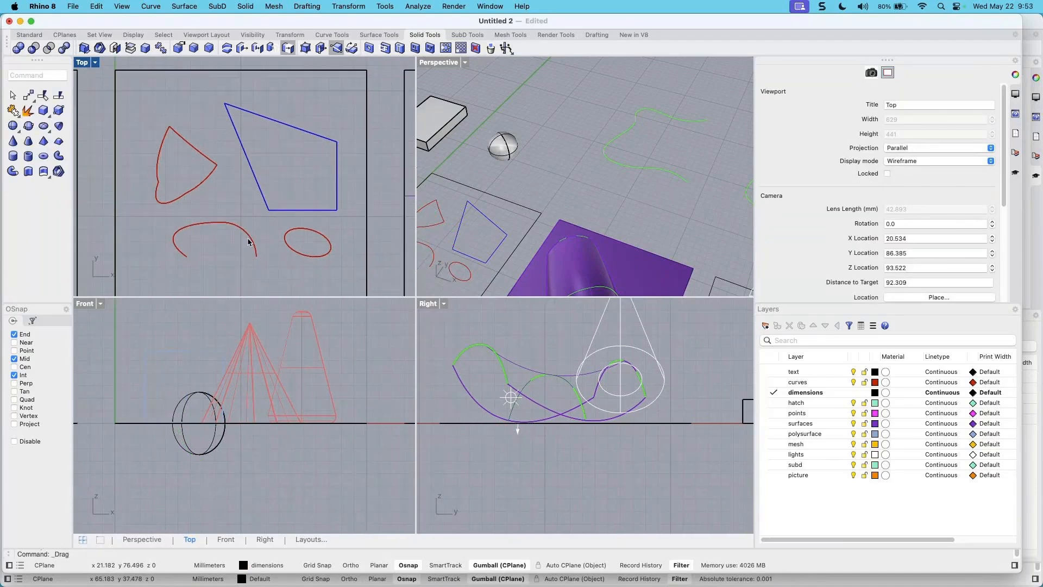
left_click(296, 255)
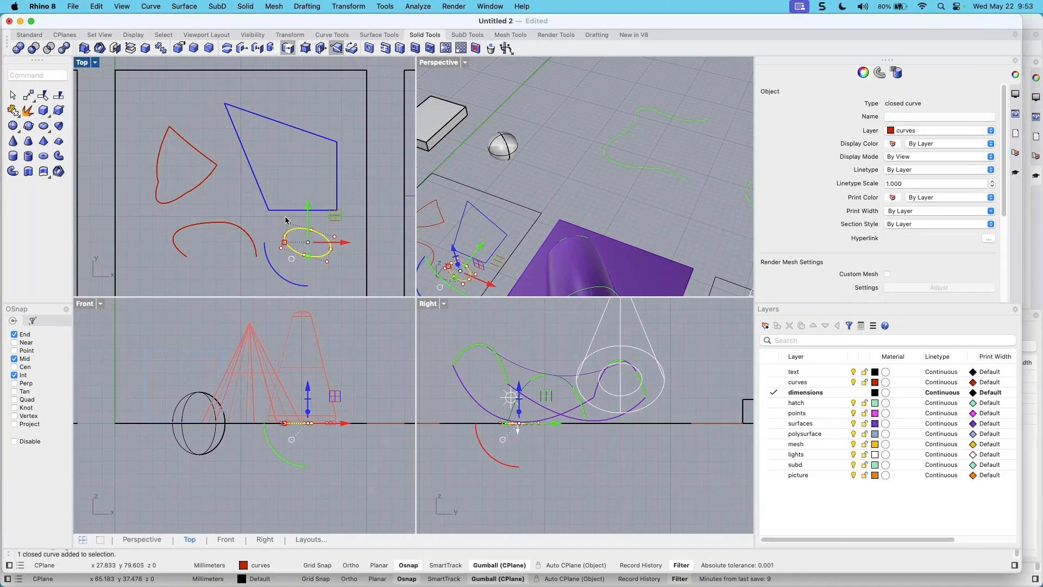
left_click(100, 7)
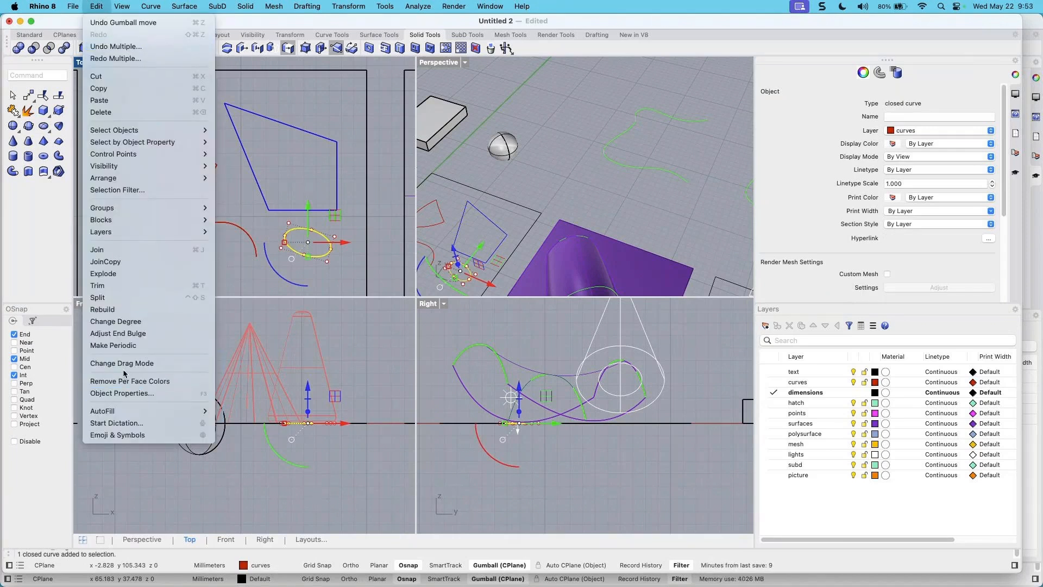
left_click(102, 309)
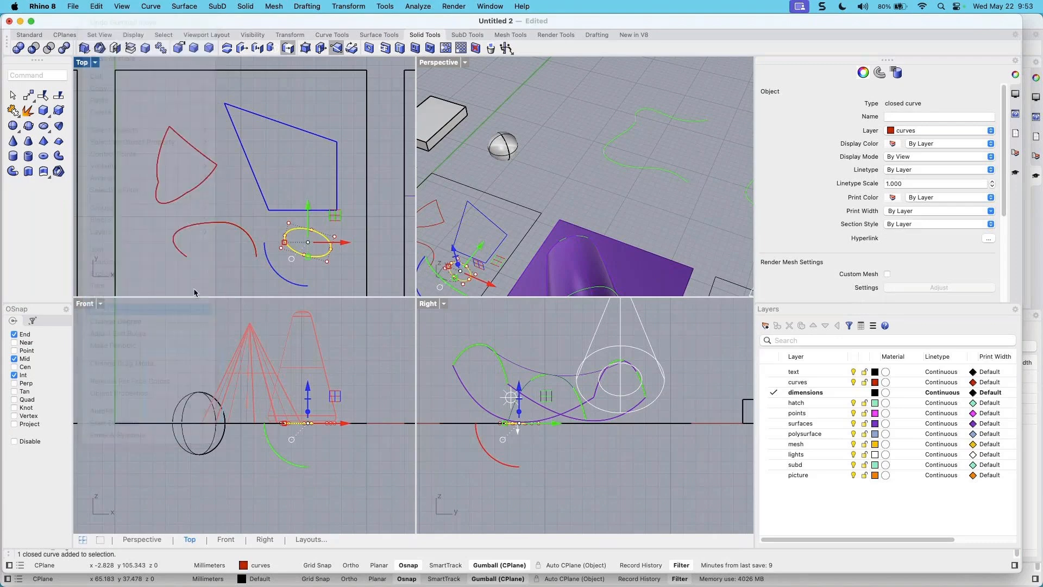
left_click_drag(299, 220, 521, 102)
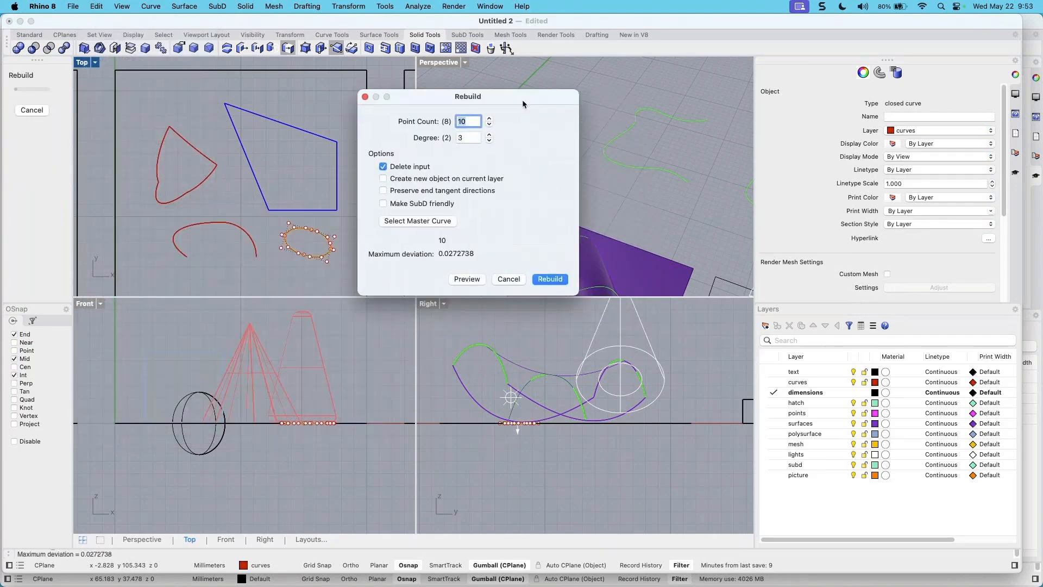
left_click(470, 137)
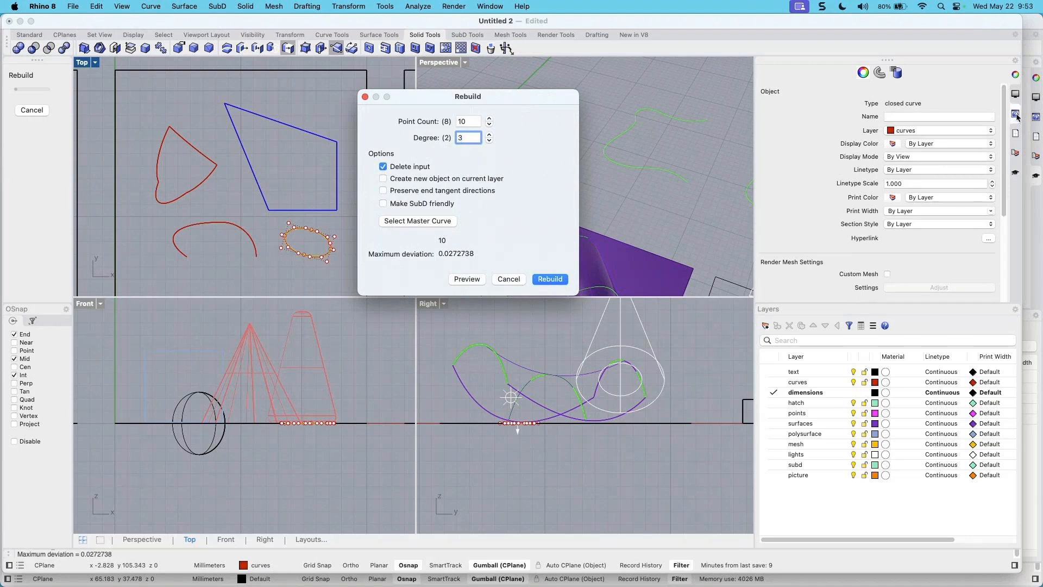
left_click(509, 278)
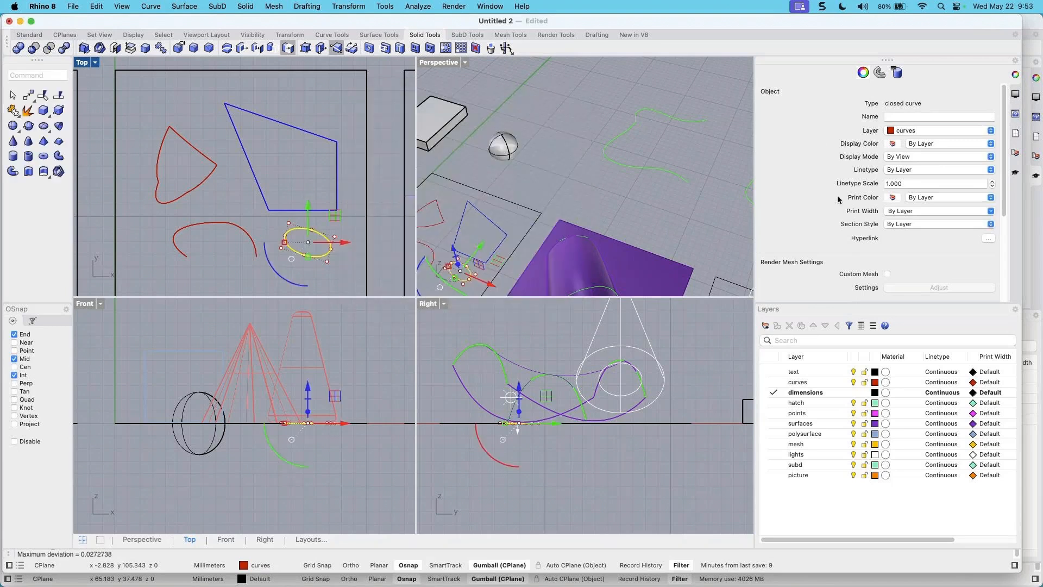
Run Rebuild with the auto-updating command help shown and read the help topic on its point count, degree and options
left_click(1015, 115)
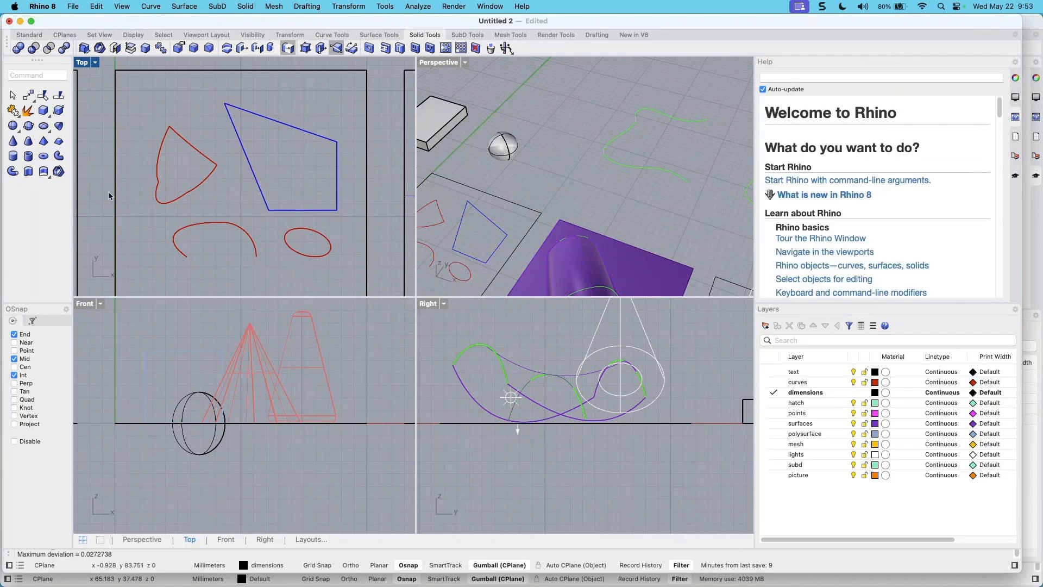
right_click(260, 86)
mouse_move(375, 90)
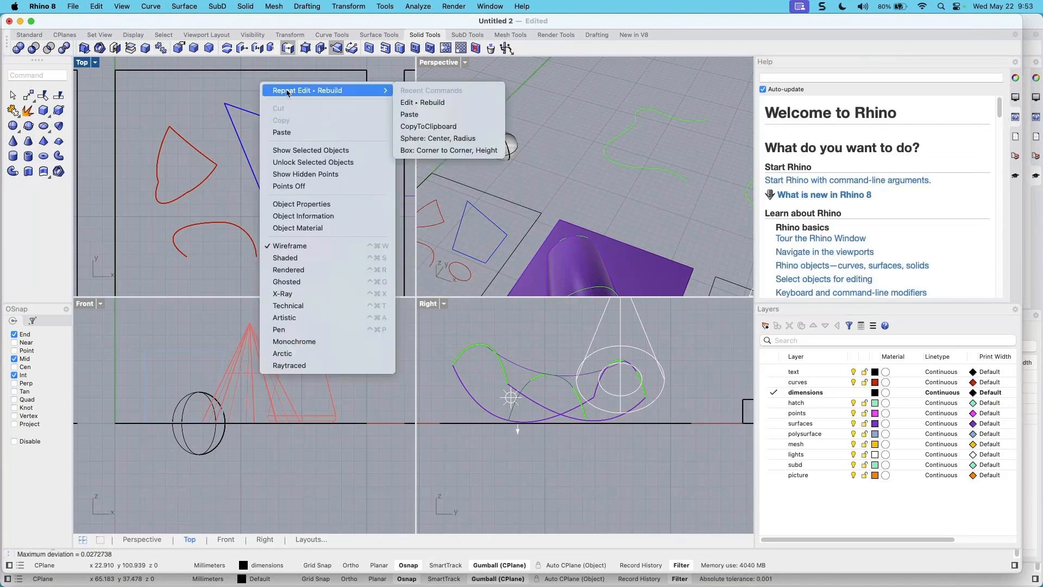
left_click(410, 103)
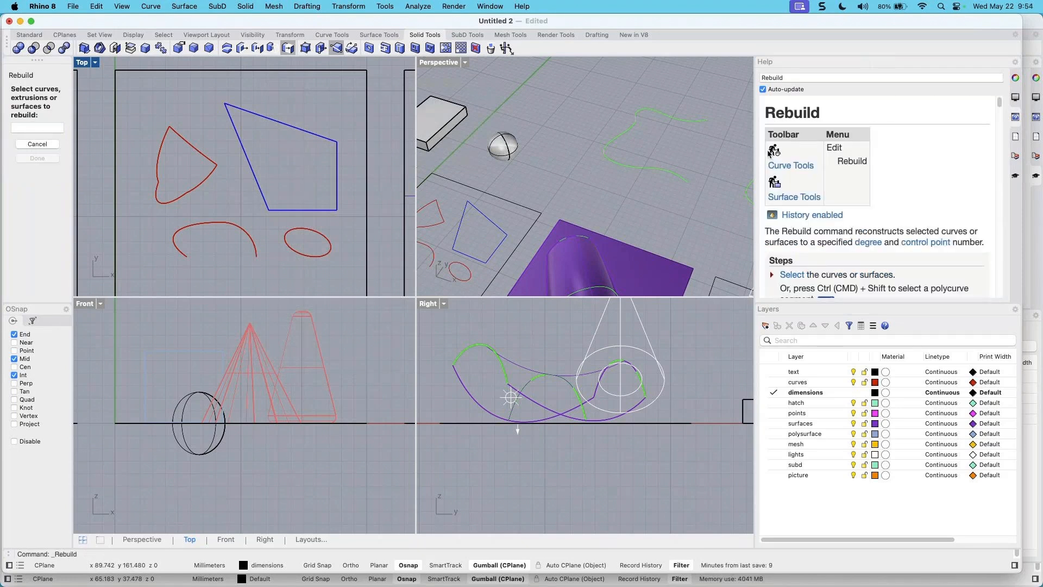
left_click(383, 36)
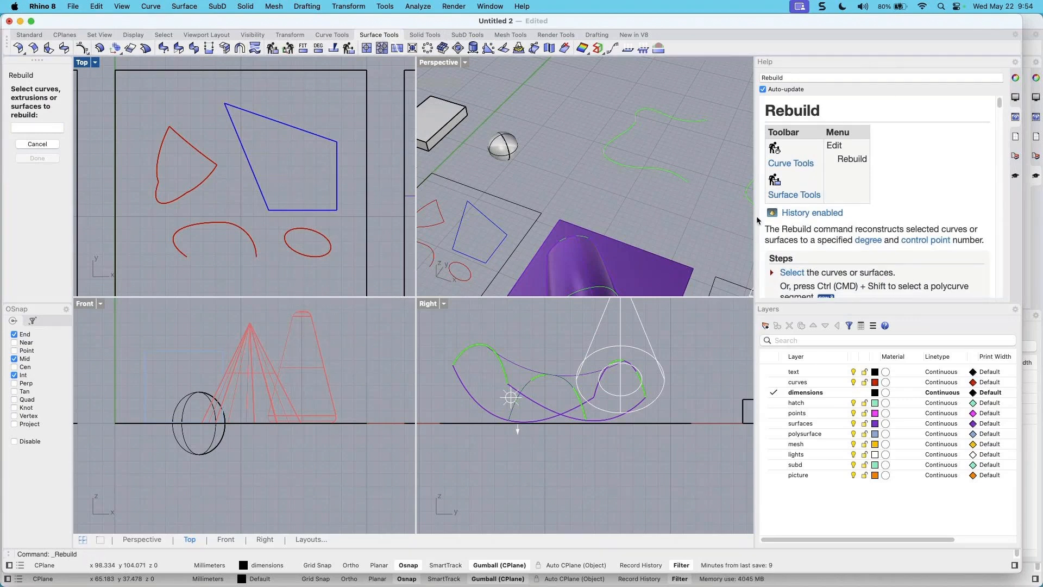
left_click(328, 141)
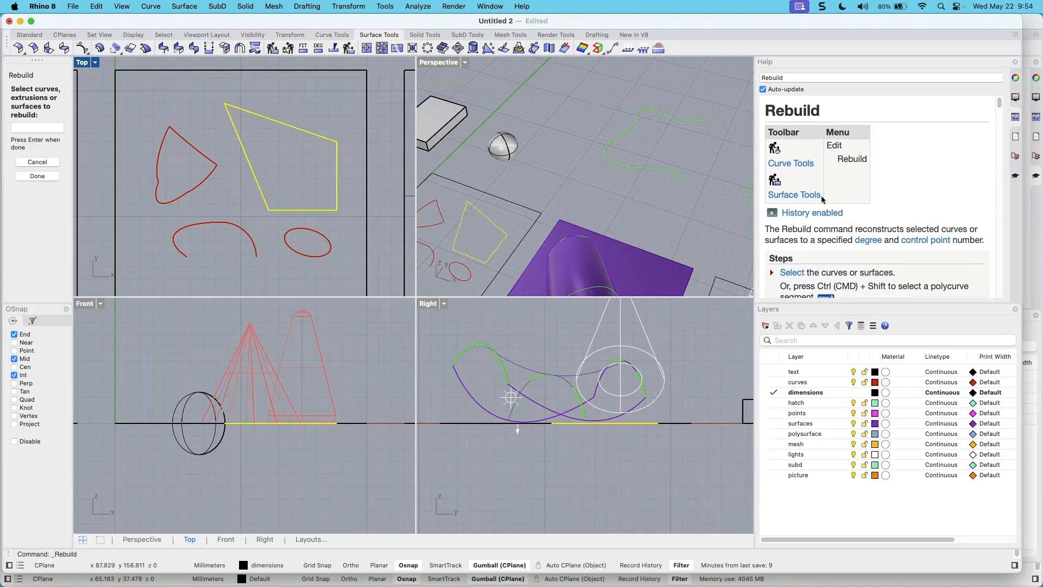
scroll(833, 217, "down", 5)
scroll(833, 239, "down", 10)
scroll(833, 239, "up", 6)
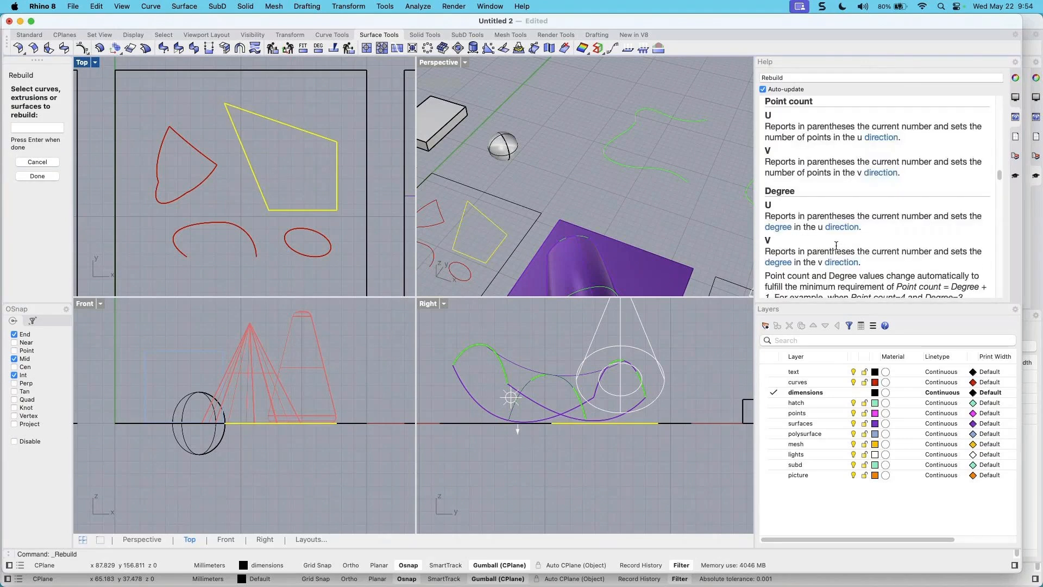
scroll(875, 117, "up", 10)
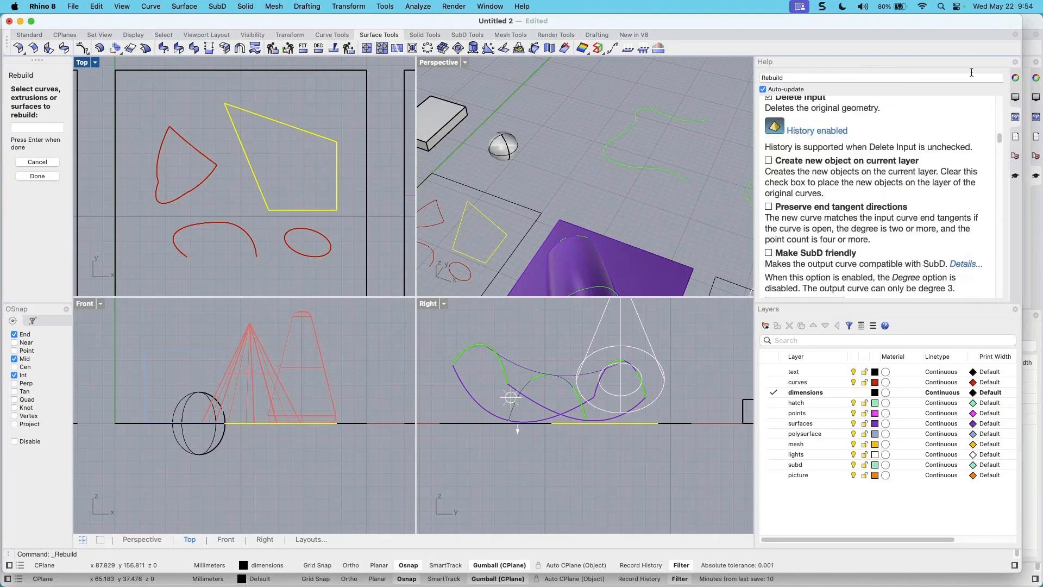
Leave the Rebuild command and inspect the blue polygon's detailed object description from its properties
left_click(1015, 77)
scroll(864, 229, "down", 5)
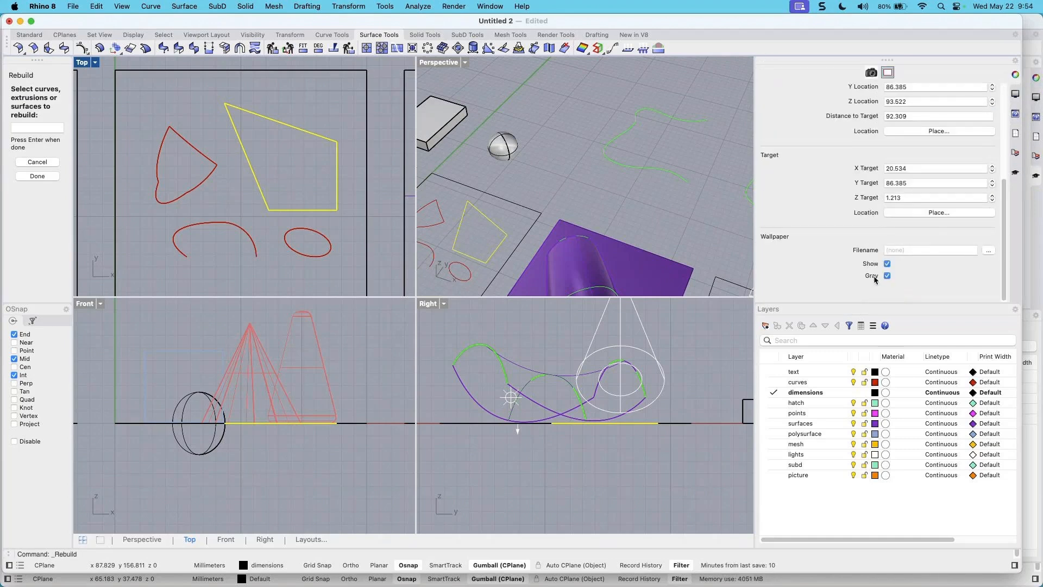
scroll(1005, 238, "up", 5)
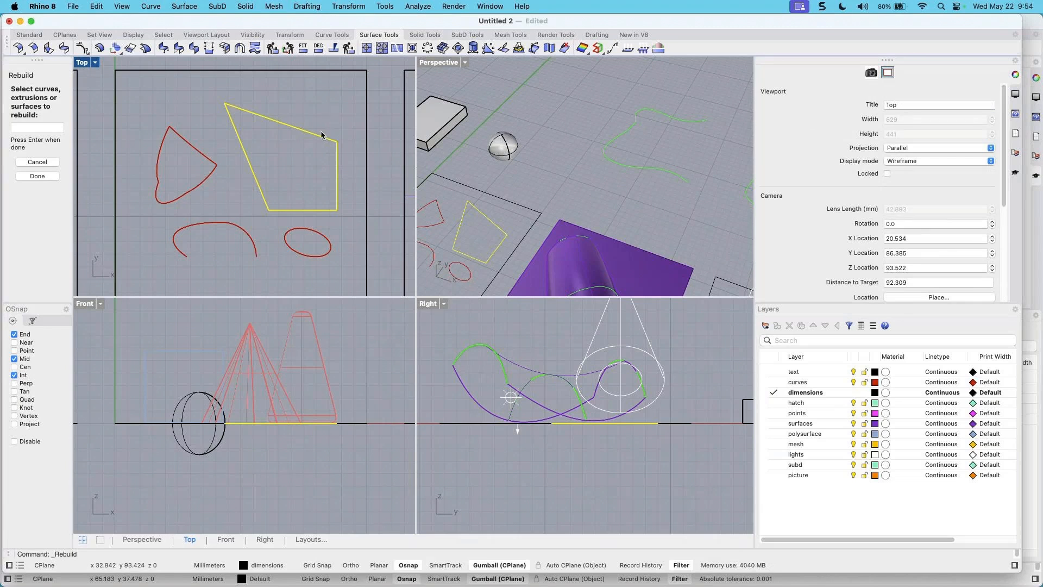
key("Return")
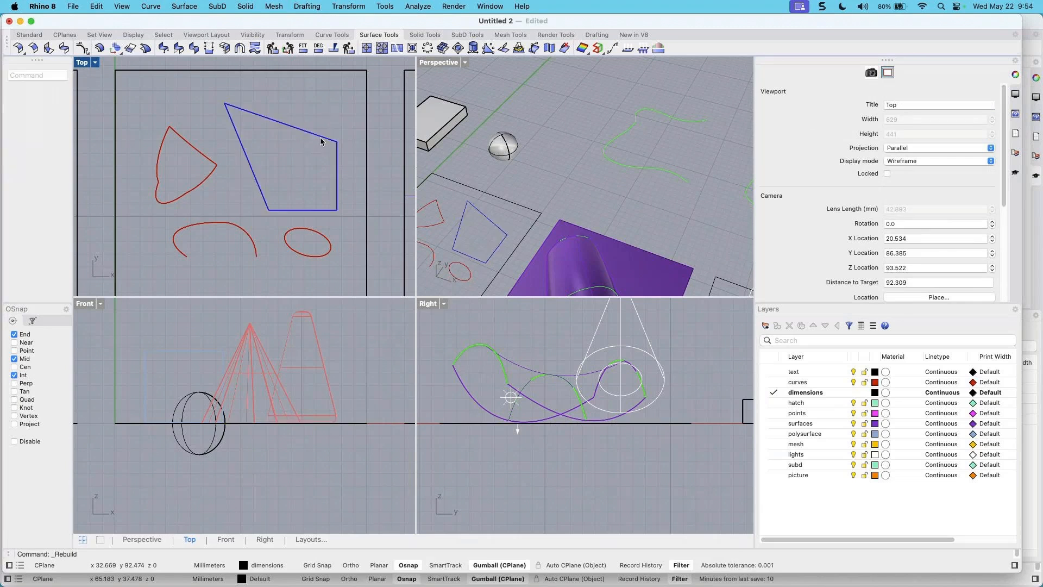
left_click(321, 142)
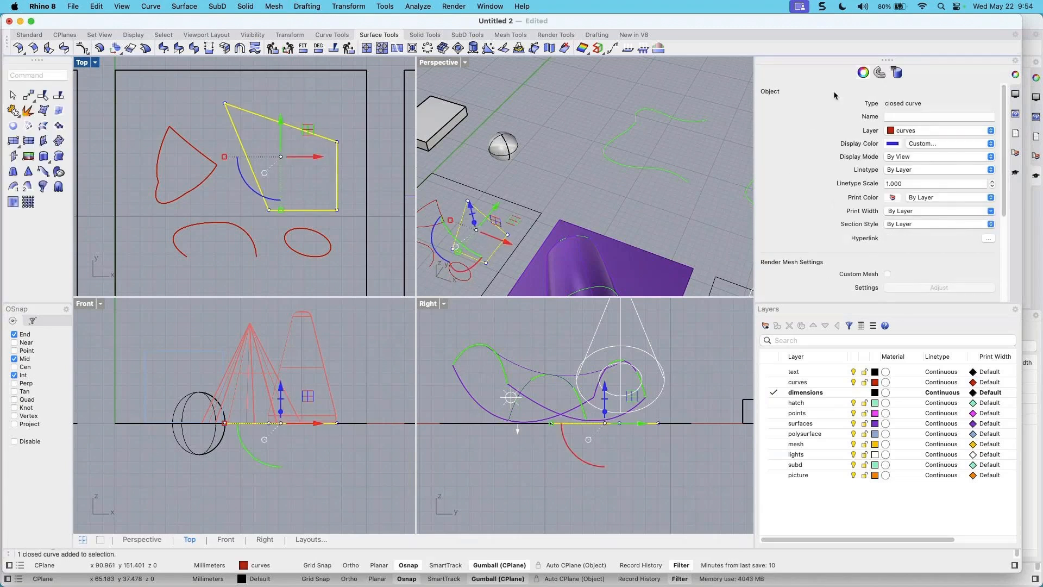
scroll(905, 221, "down", 5)
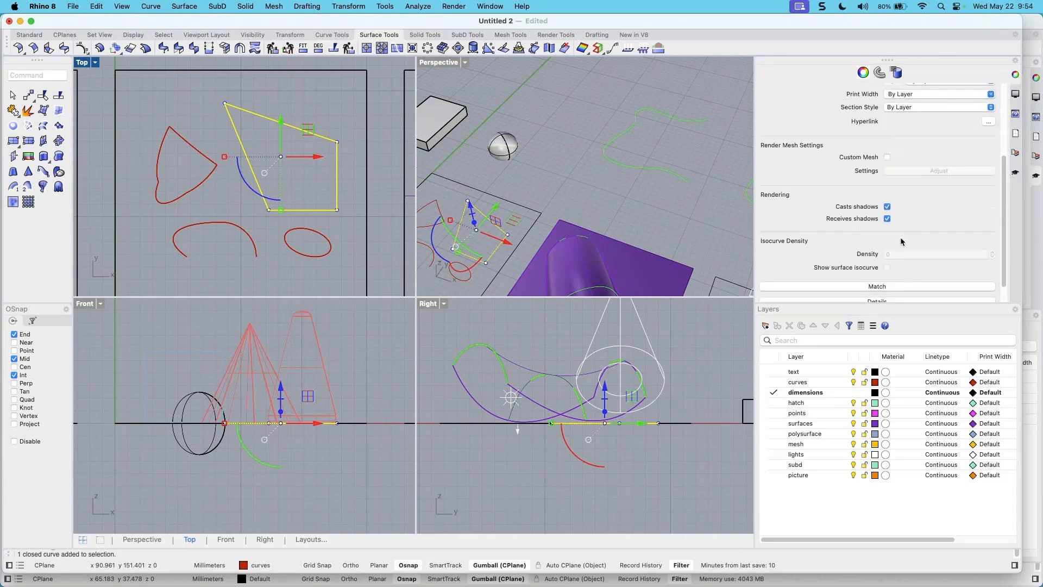
left_click(878, 280)
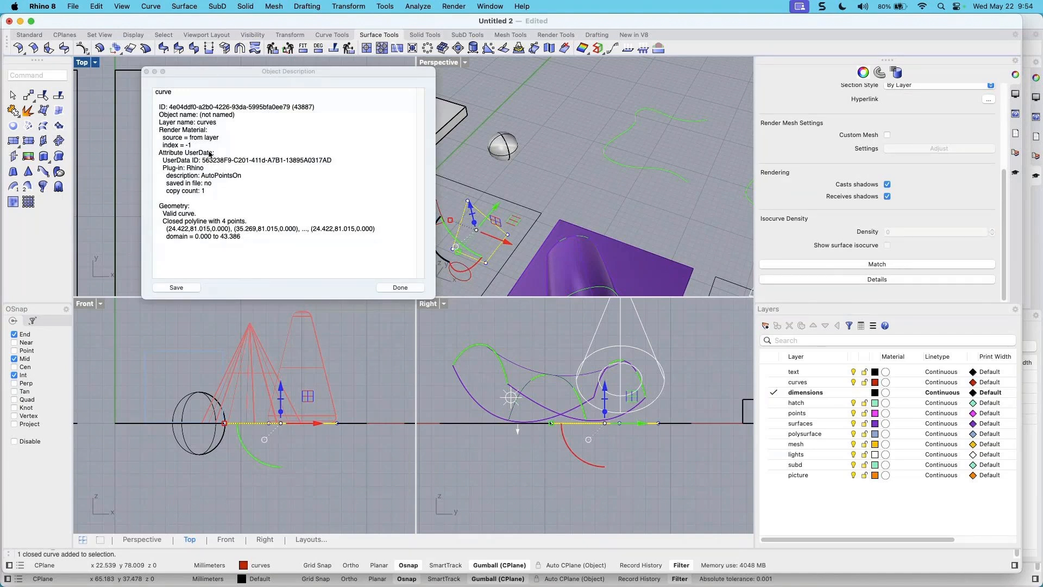
left_click(398, 287)
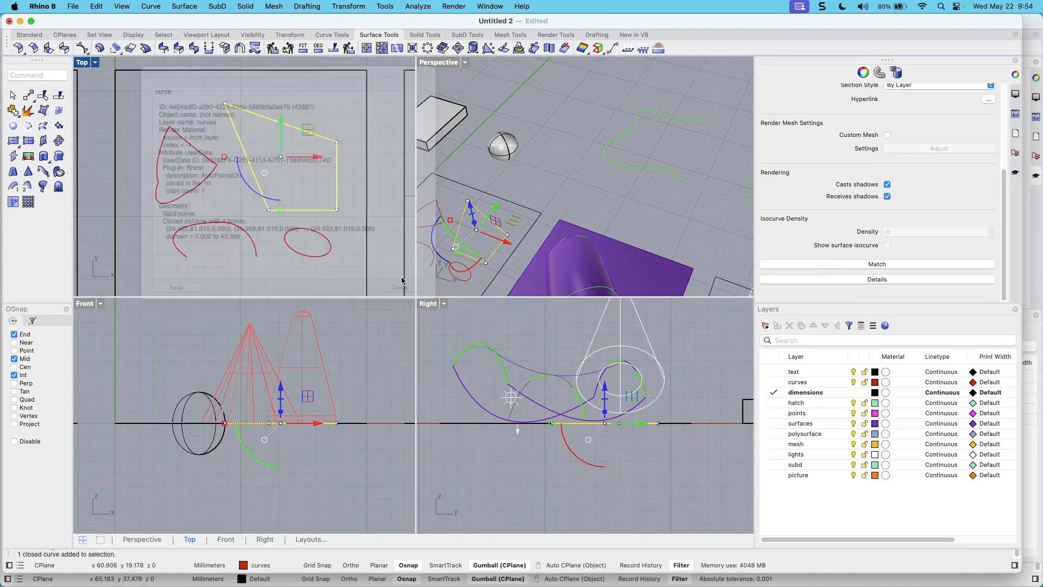
key("Escape")
Extrude the third green freeform curve upward into a surface with the gumball, and extrude its top edge once more
scroll(326, 171, "down", 6)
right_click_drag(373, 176, 164, 262)
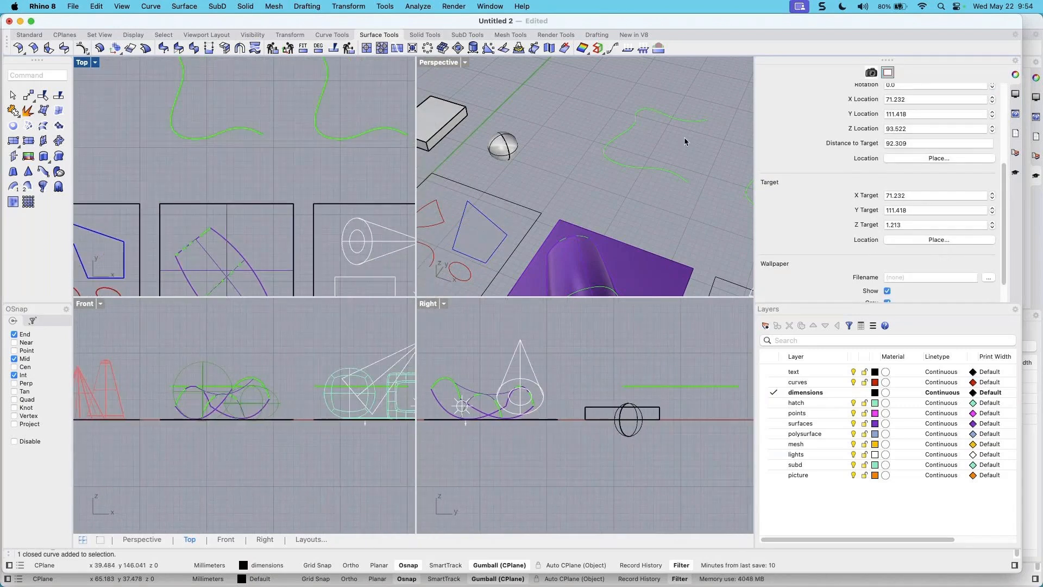
scroll(686, 150, "down", 3)
right_click_drag(686, 150, 511, 164, "shift")
scroll(533, 172, "down", 5)
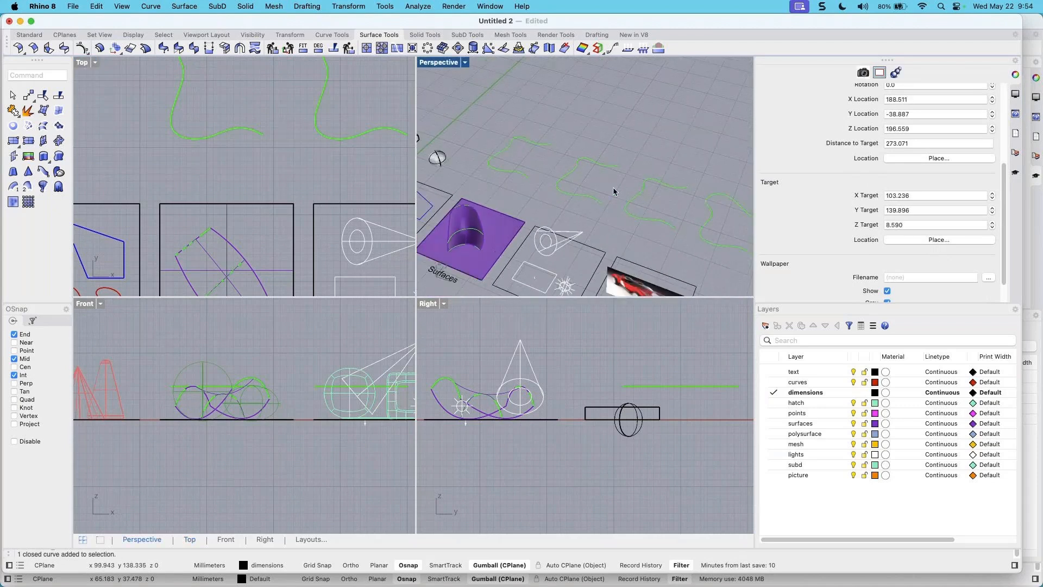
left_click(640, 188)
left_click_drag(641, 190, 643, 157)
scroll(643, 191, "up", 4)
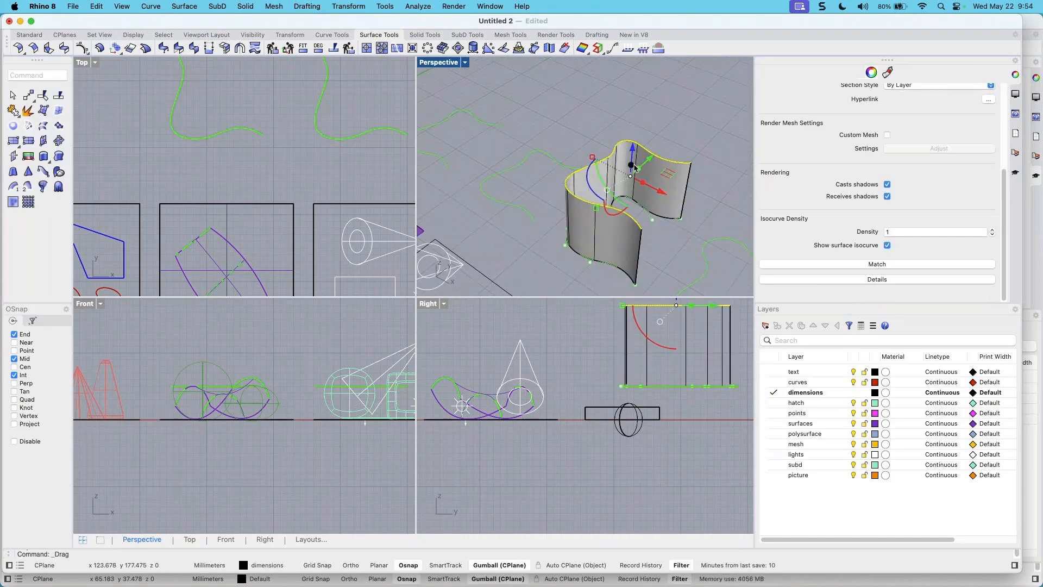
left_click_drag(635, 167, 636, 146)
right_click_drag(586, 241, 578, 218)
key("Escape")
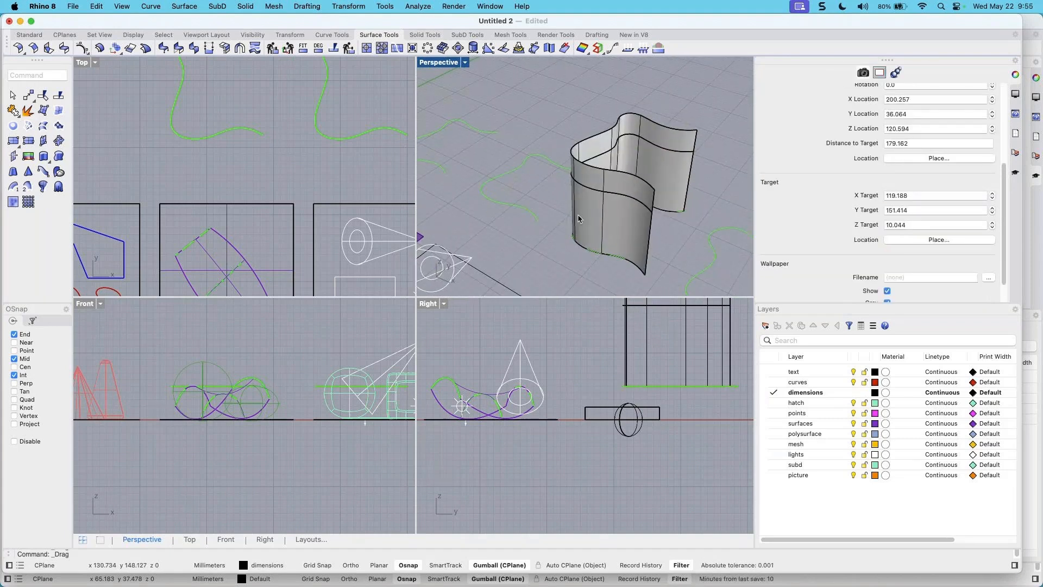
scroll(579, 218, "down", 3)
scroll(586, 220, "down", 3)
left_click(528, 157)
mouse_move(526, 154)
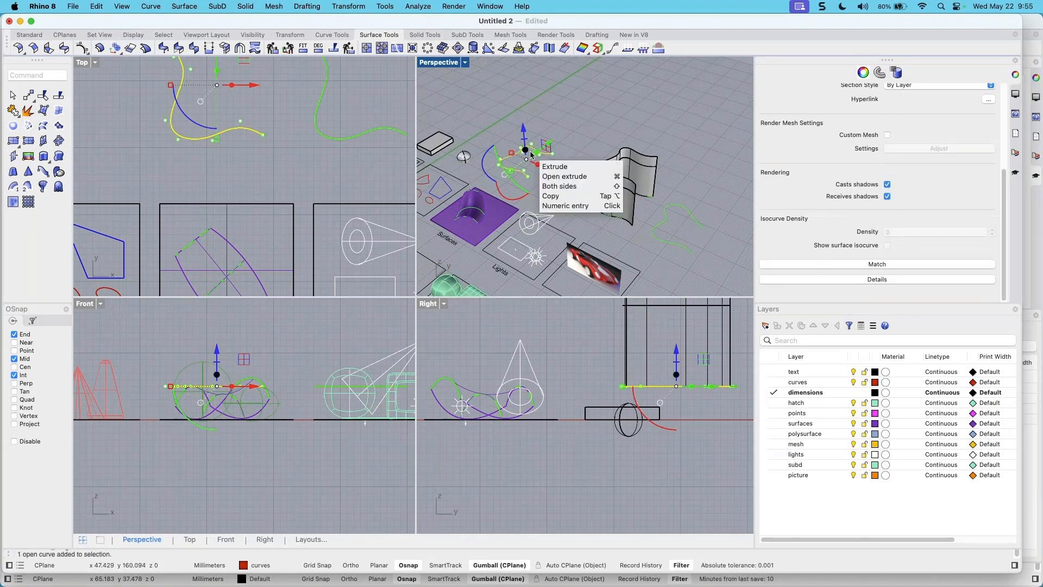
left_click(525, 150)
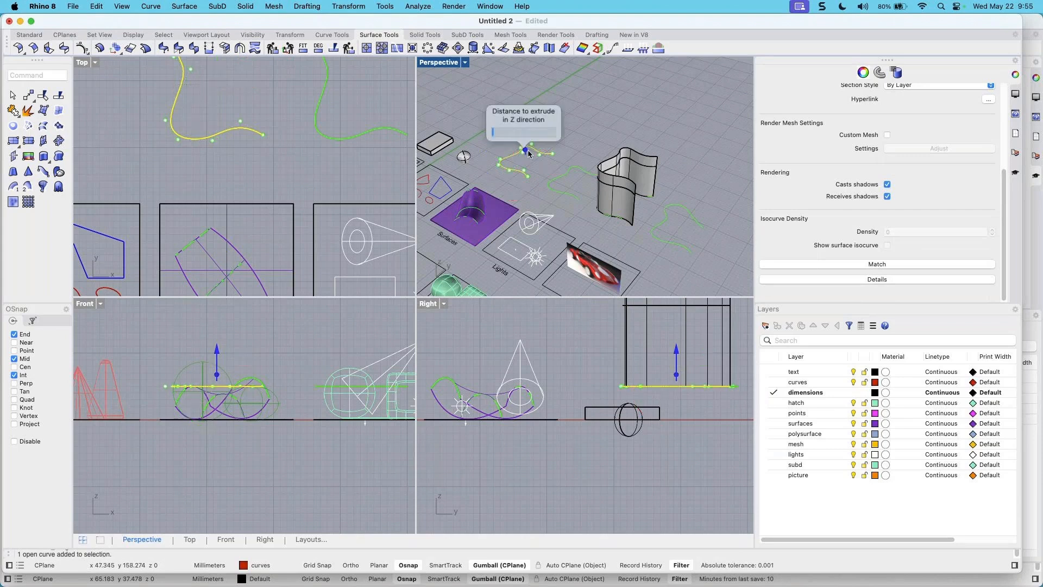
scroll(516, 163, "up", 5)
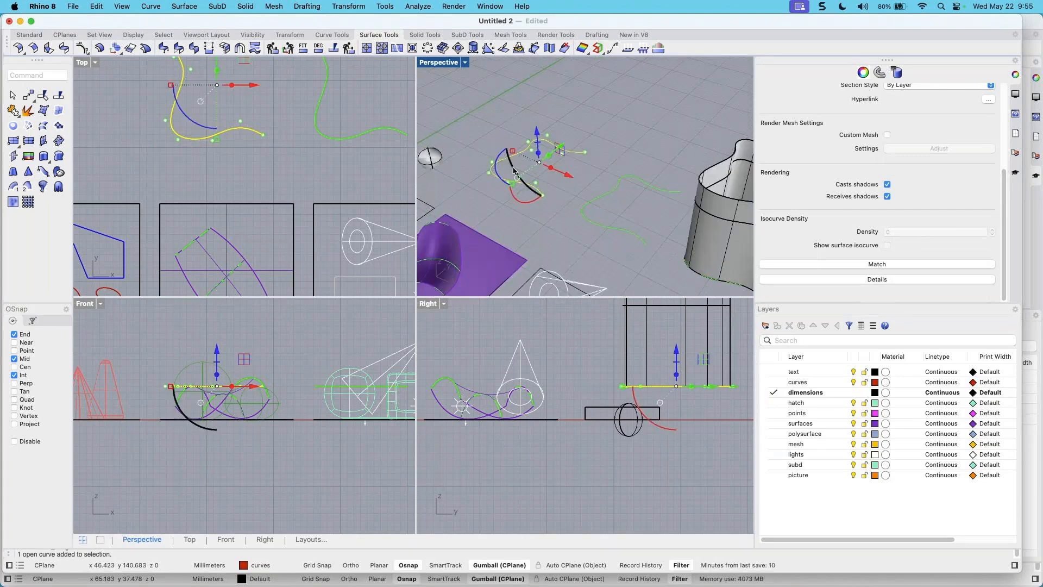
key("Escape")
scroll(535, 197, "down", 4)
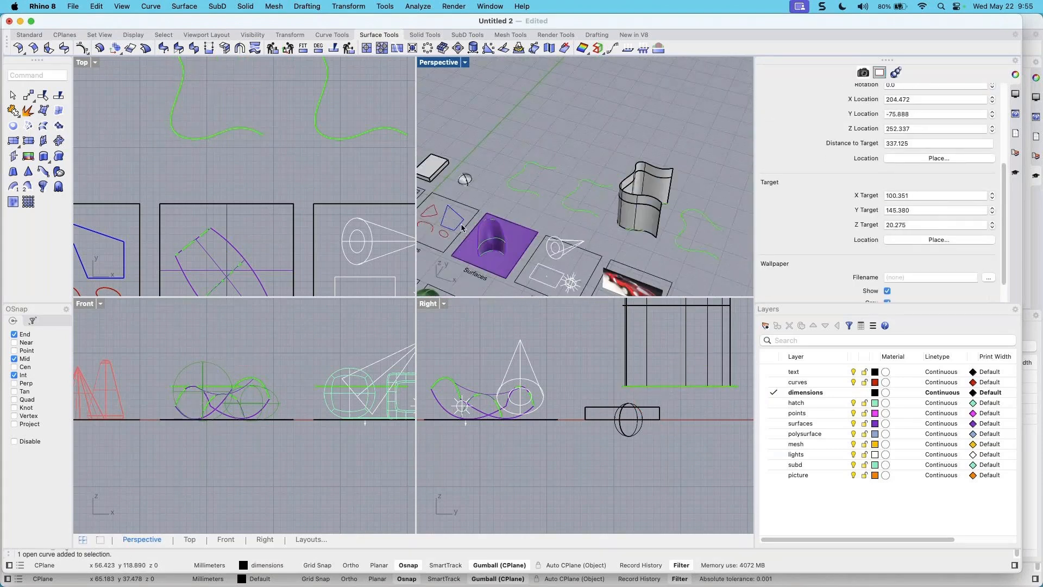
Extrude the blue polygon in the Curves box straight up as a shallow closed solid, keeping the input curve
right_click_drag(461, 218, 510, 204, "shift")
scroll(511, 204, "up", 6)
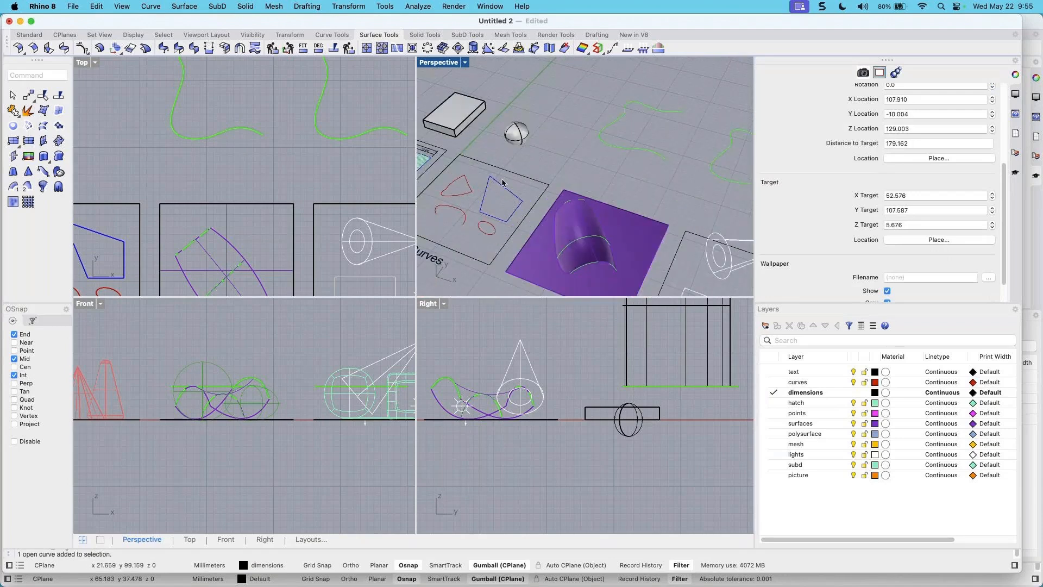
left_click(503, 182)
left_click(245, 6)
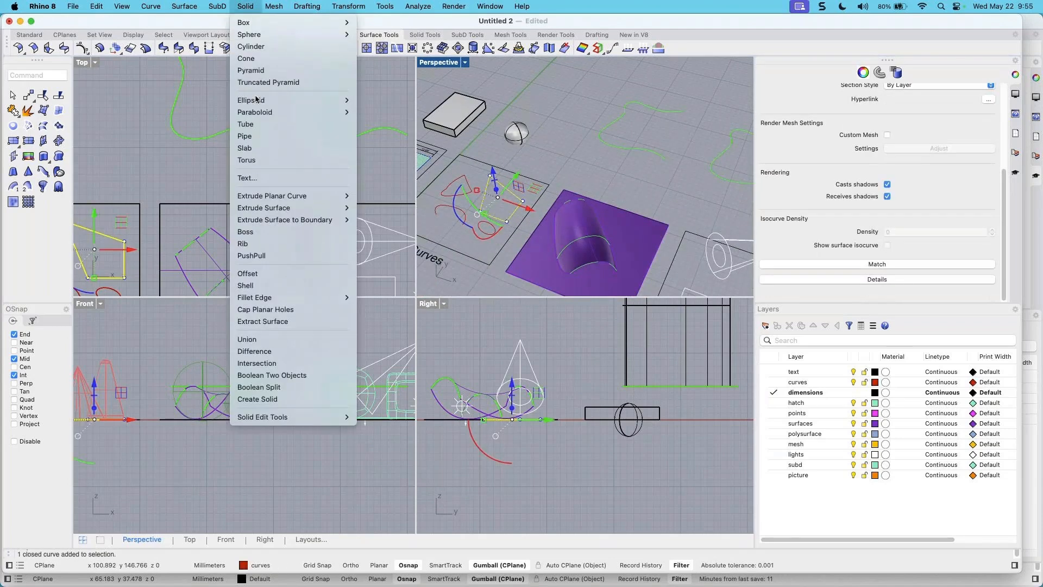
mouse_move(273, 197)
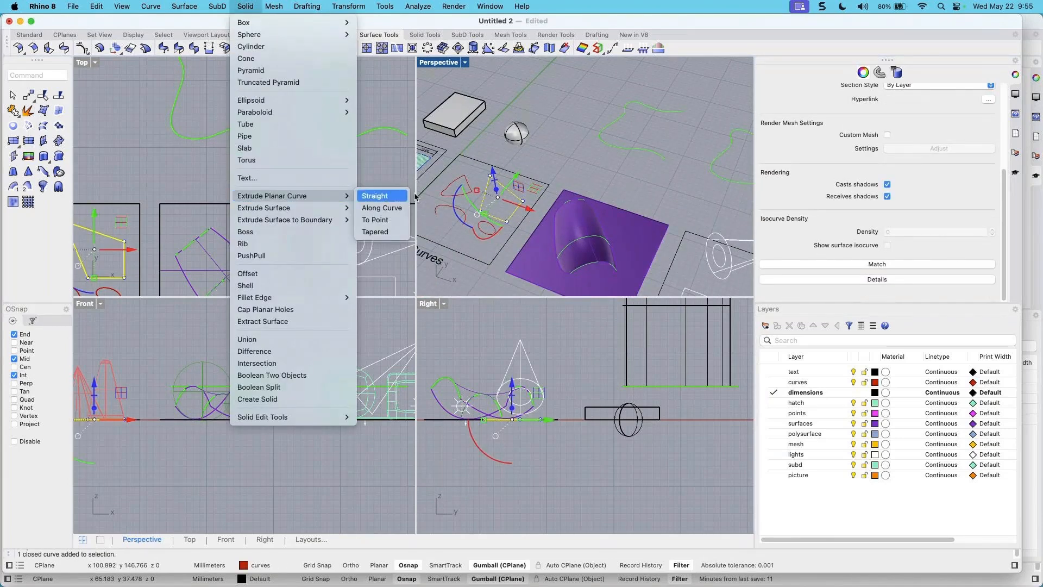
left_click(380, 195)
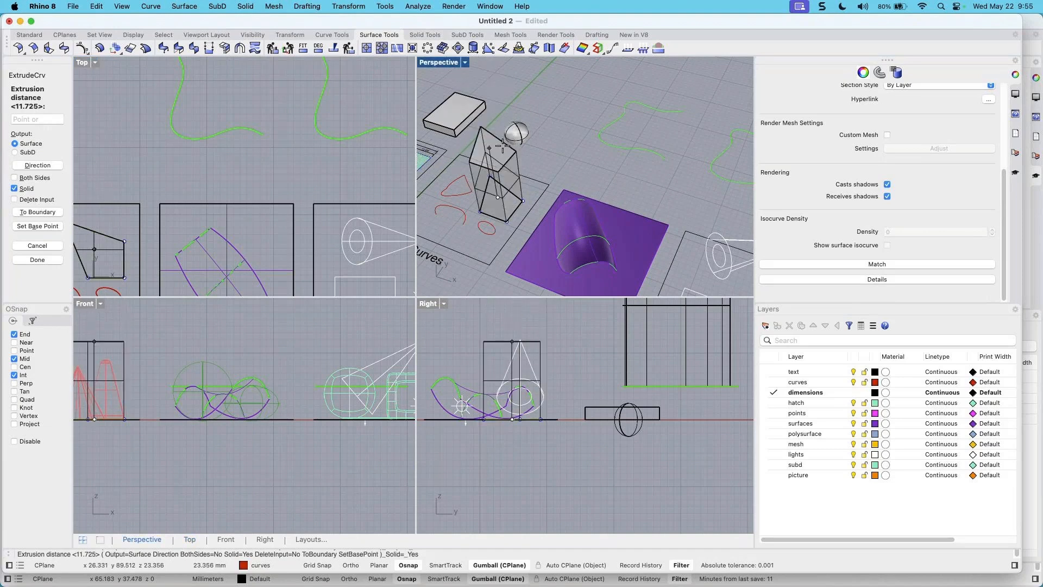
key("Escape")
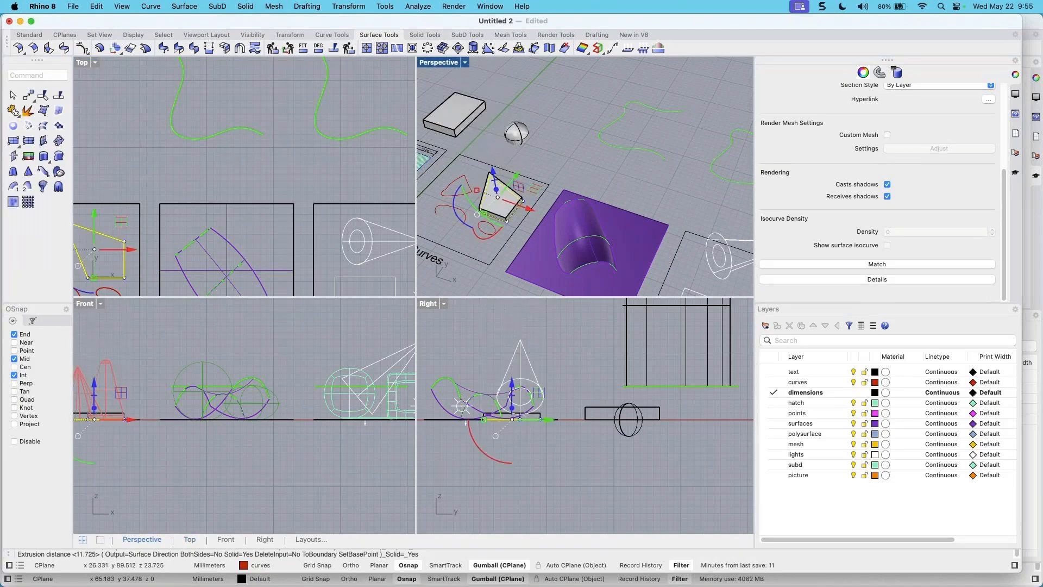
key("Escape")
scroll(585, 230, "up", 5)
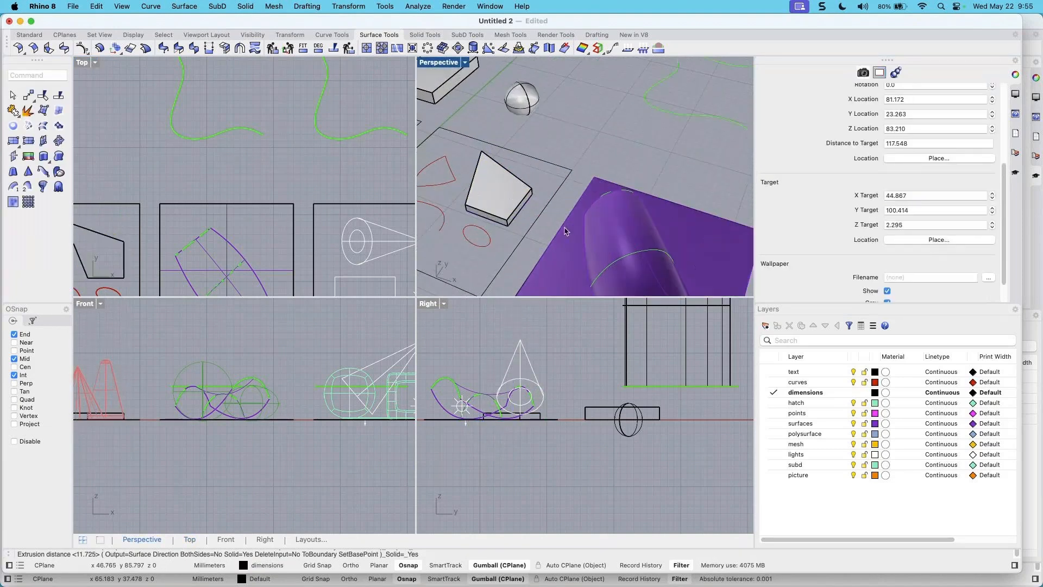
Maximize the Perspective viewport so that it fills the modelling area
scroll(585, 229, "down", 4)
scroll(545, 222, "down", 4)
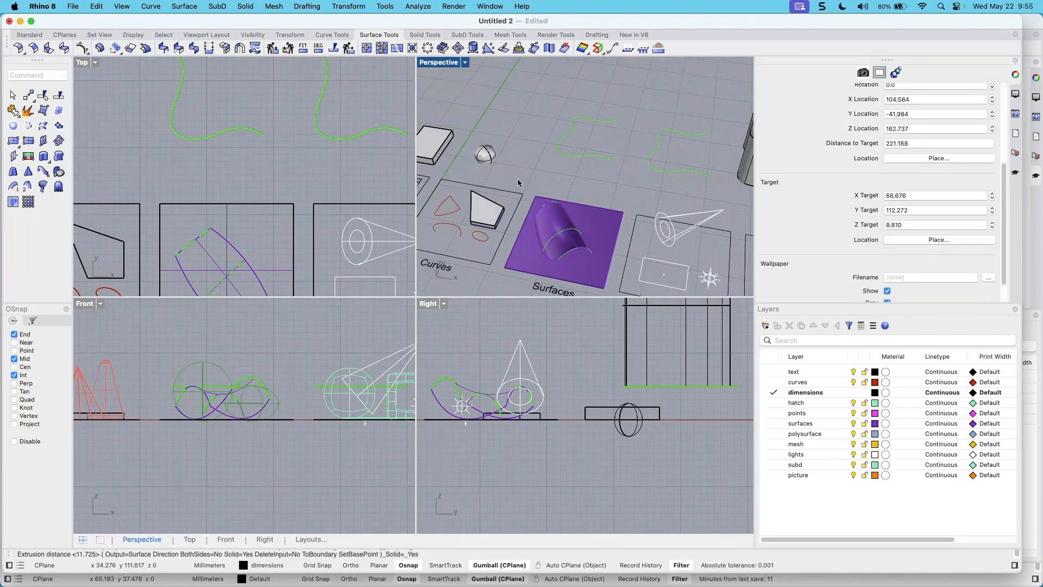
left_click(449, 216)
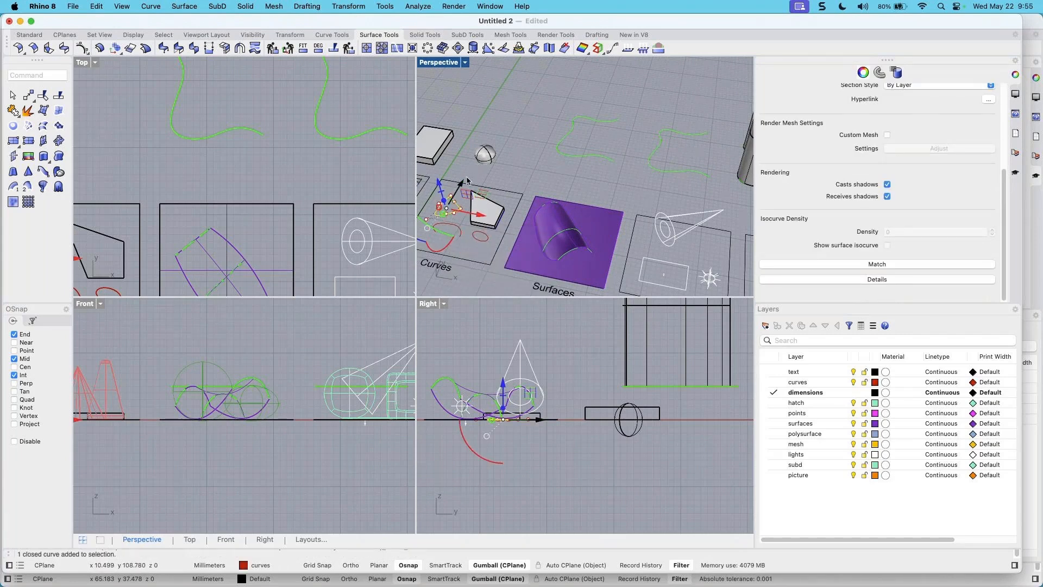
left_click(502, 191)
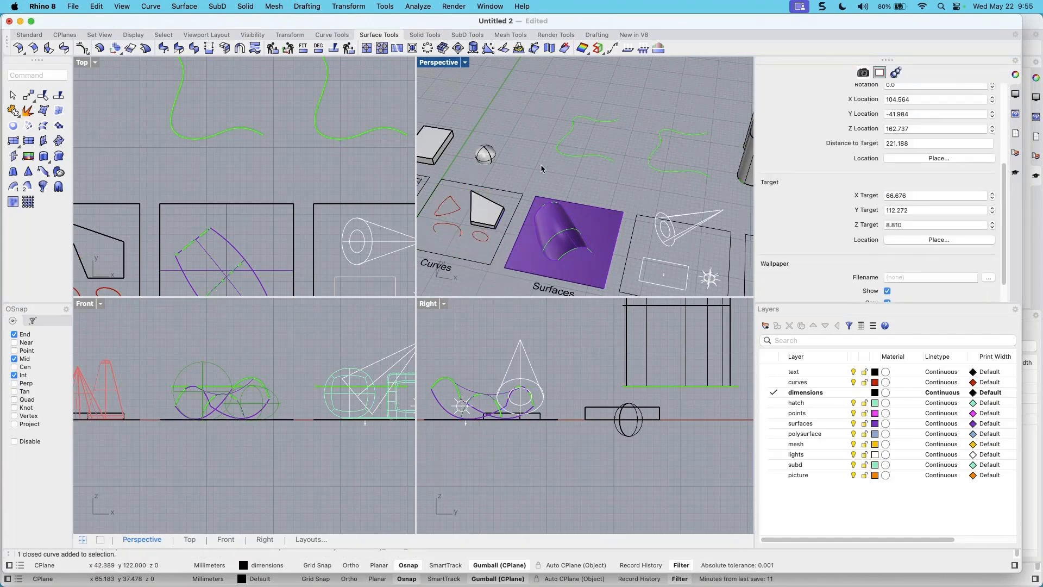
right_click_drag(542, 163, 545, 165)
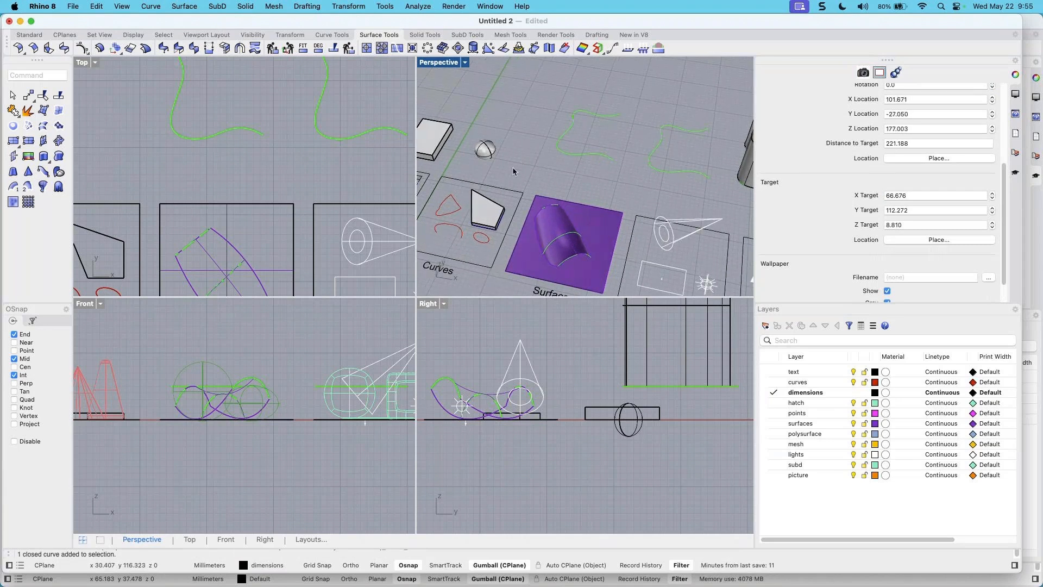
double_click(434, 64)
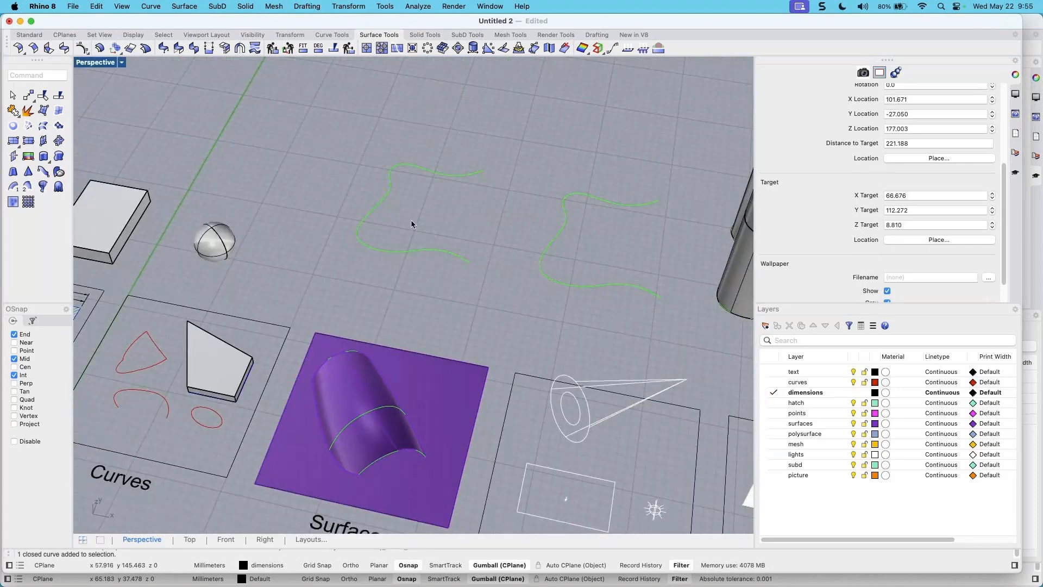
Copy the green freeform curve behind the Surfaces box sideways with the gumball, leaving one curve beside the other
scroll(412, 220, "down", 2)
scroll(412, 222, "down", 6)
right_click_drag(412, 224, 427, 140, "shift")
scroll(426, 153, "up", 3)
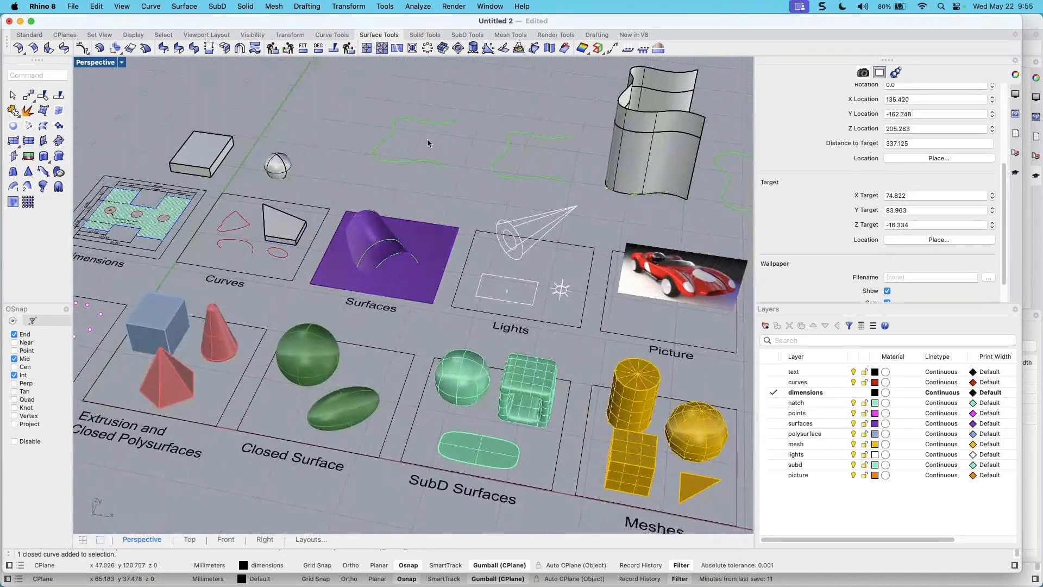
left_click(431, 136)
right_click_drag(431, 135, 470, 148)
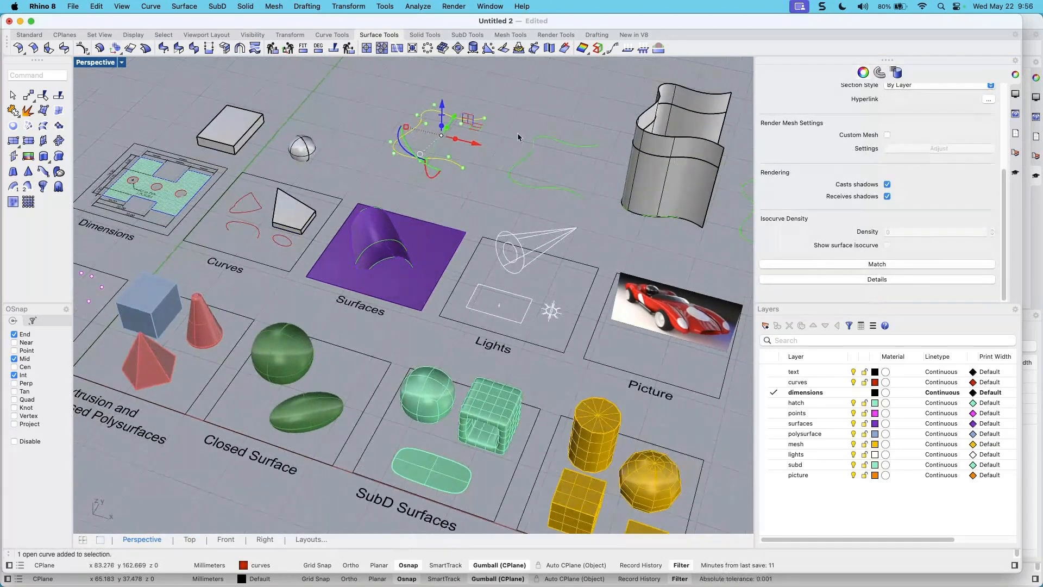
left_click_drag(473, 143, 394, 124)
key("alt")
left_click(412, 132)
left_click(412, 130)
right_click_drag(472, 158, 430, 153, "shift")
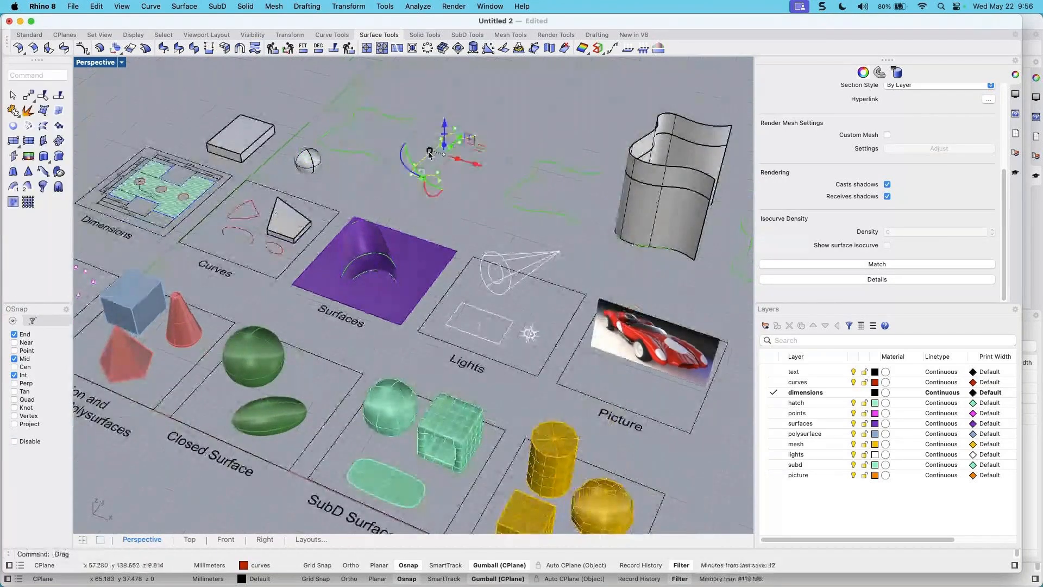
Scale the selected green curve along its X direction freely, and scale it in X again by an entered factor
left_click_drag(429, 152, 401, 143)
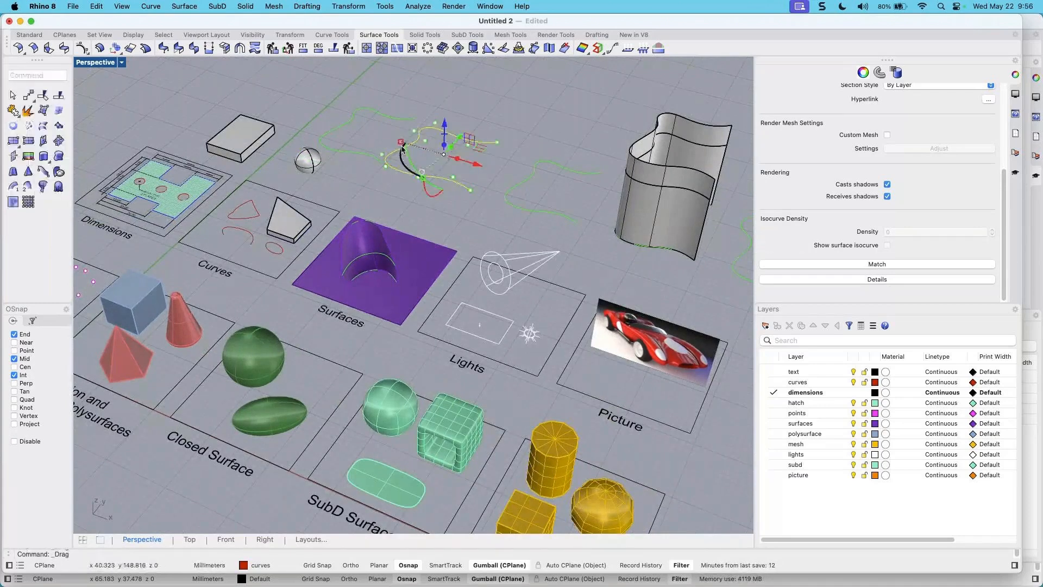
left_click(401, 142)
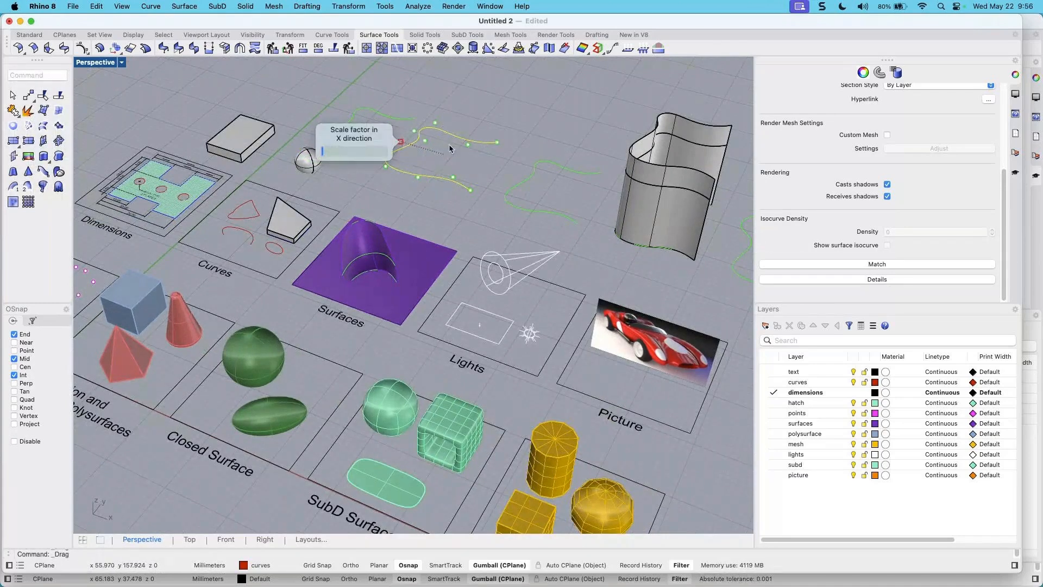
key("Return")
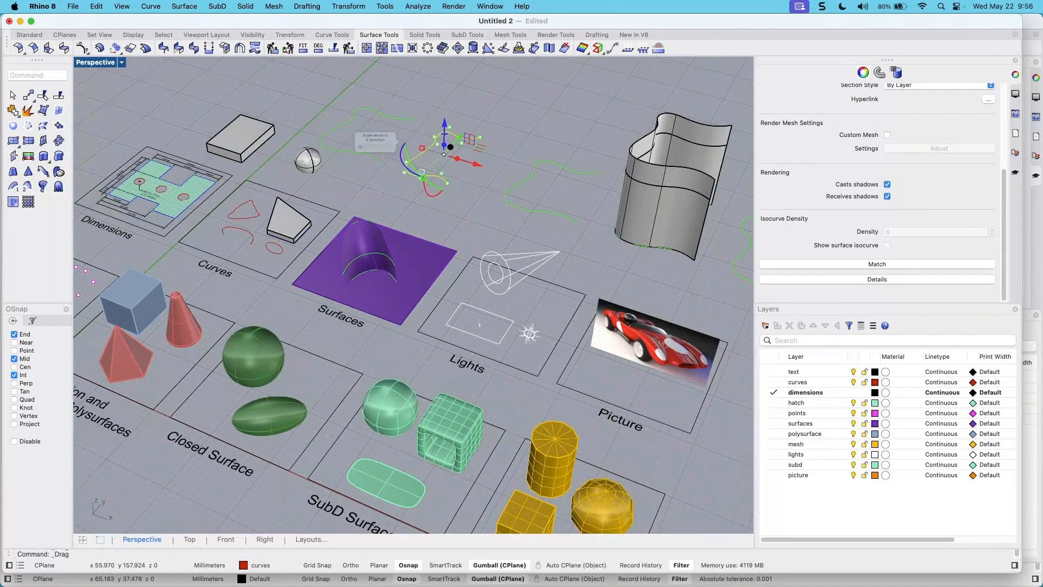
Rotate the scaled curve 90 degrees about the Z axis and move it up to the end of the neighbouring green curve
left_click(402, 155)
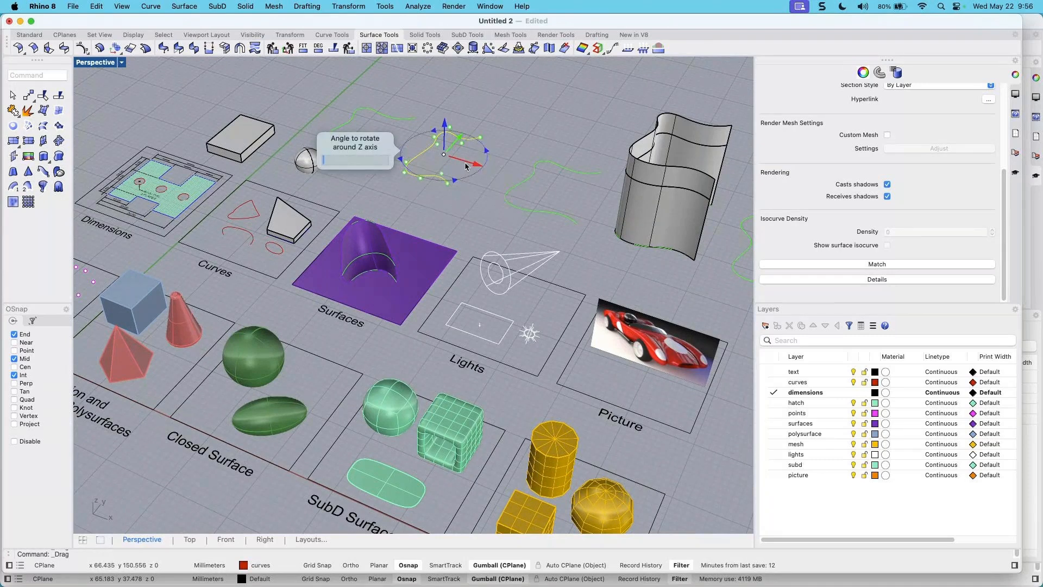
type("90")
key("Return")
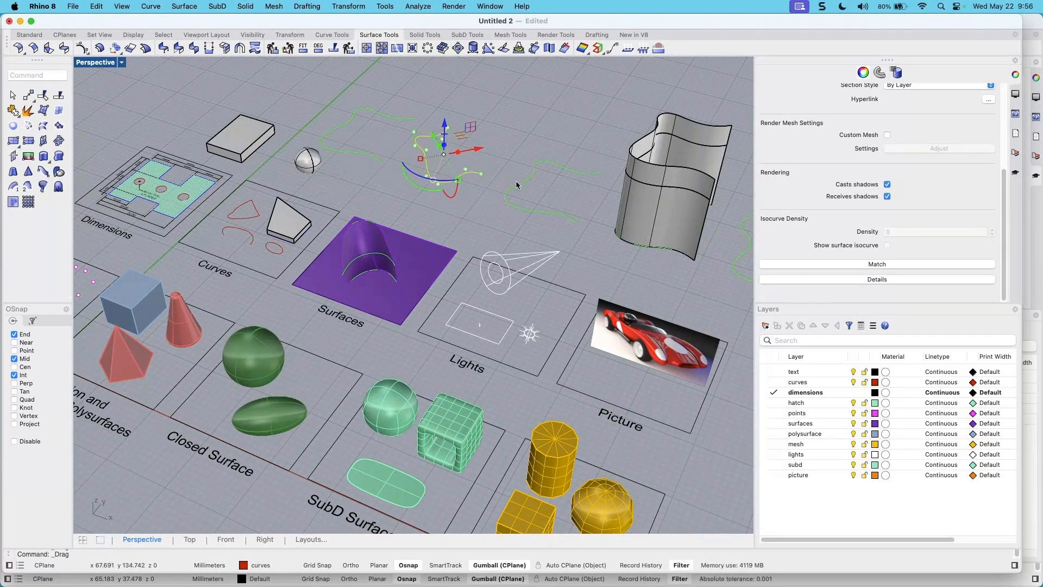
right_click_drag(392, 191, 394, 204)
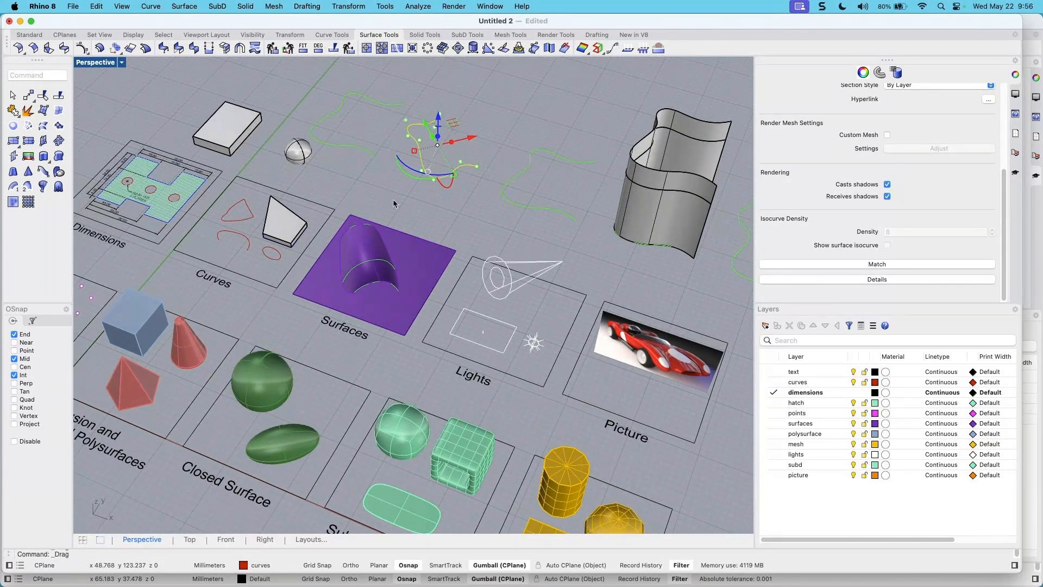
left_click_drag(415, 170, 487, 153)
left_click(478, 167)
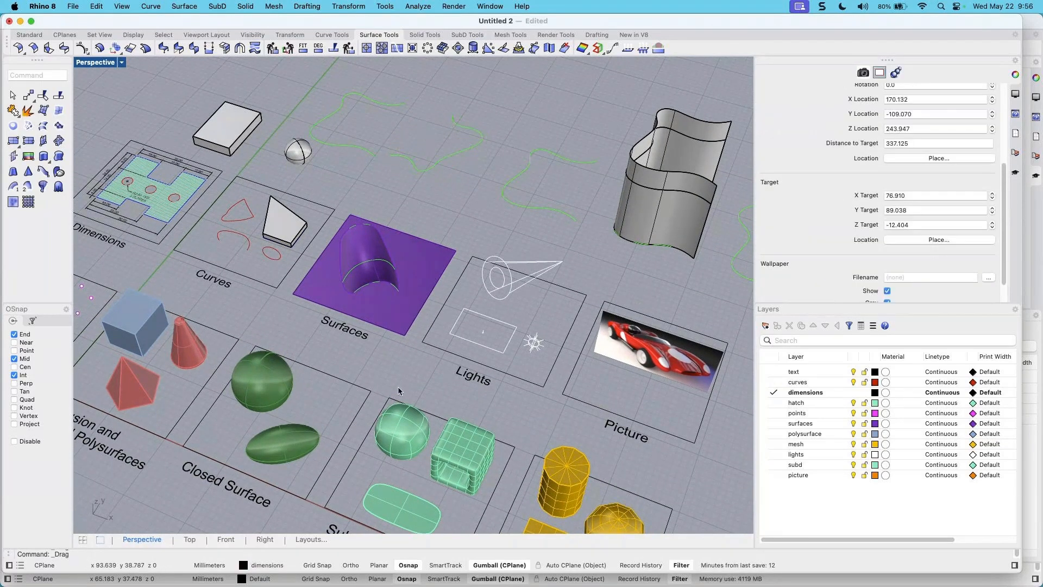
Copy the Dimensions label to the empty area beside the Dimensions box and change the copy's text to "Edit Text"
right_click_drag(457, 371, 570, 361, "shift")
left_click(290, 220)
left_click_drag(303, 227, 204, 206)
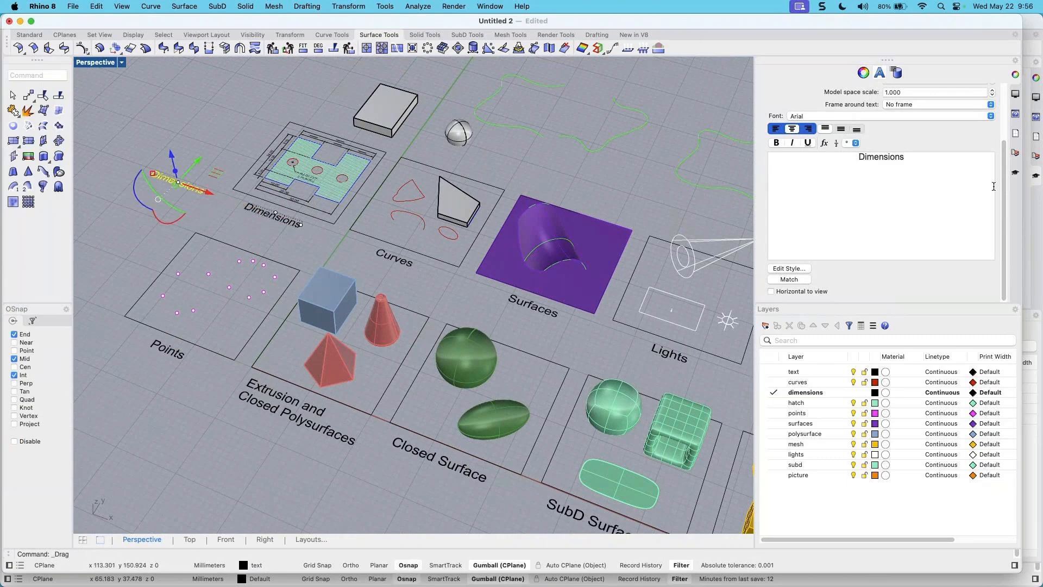
left_click_drag(912, 159, 843, 158)
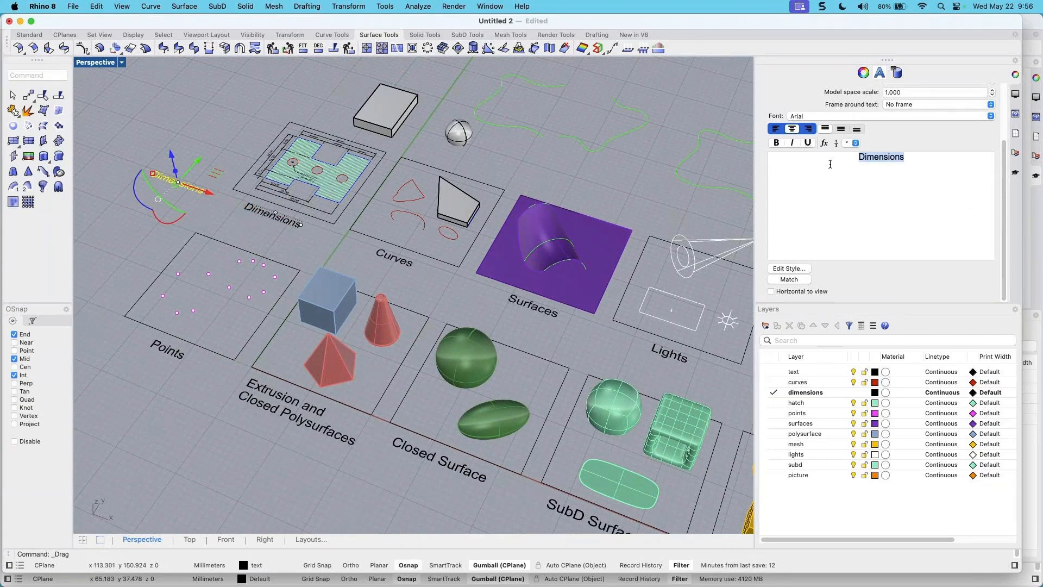
type("Edit ")
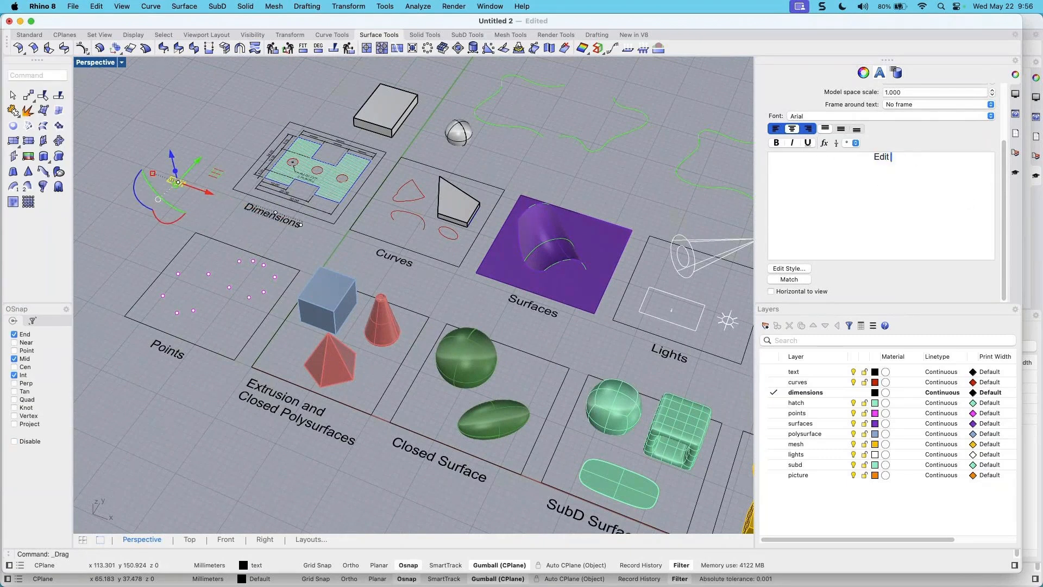
type("Text")
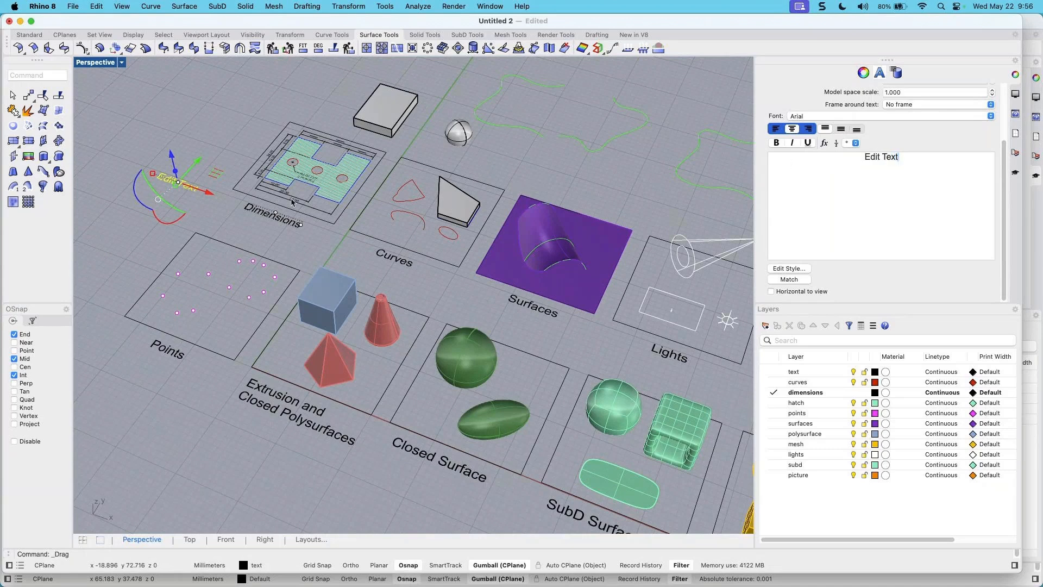
left_click(208, 210)
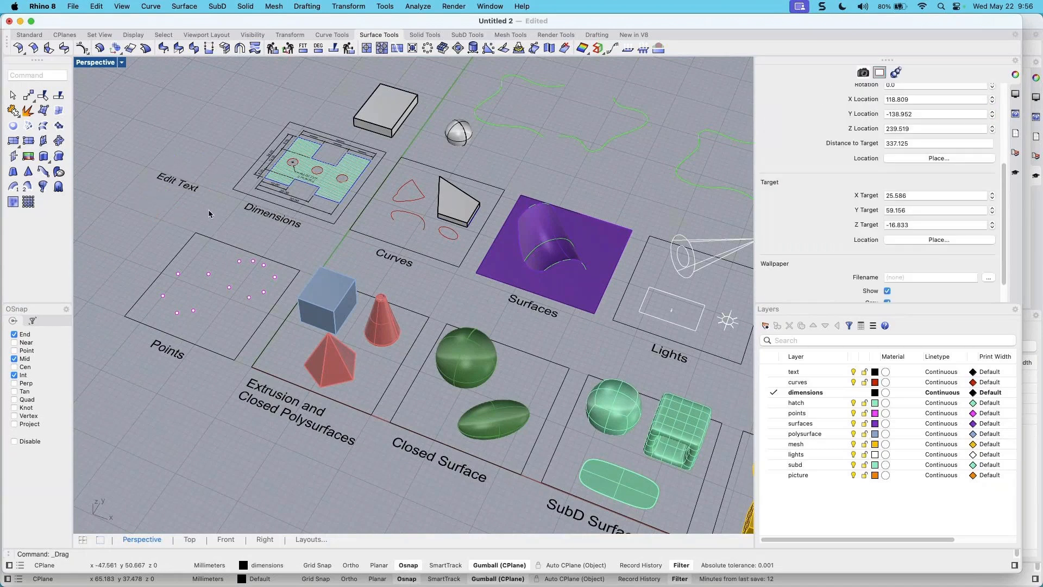
Examine the blue box, cone and pyramid among the extrusion and closed polysurface samples up close
scroll(208, 210, "up", 2)
mouse_move(408, 229)
right_mouse_down("shift")
mouse_move(404, 184)
mouse_move(419, 233)
right_mouse_up("shift")
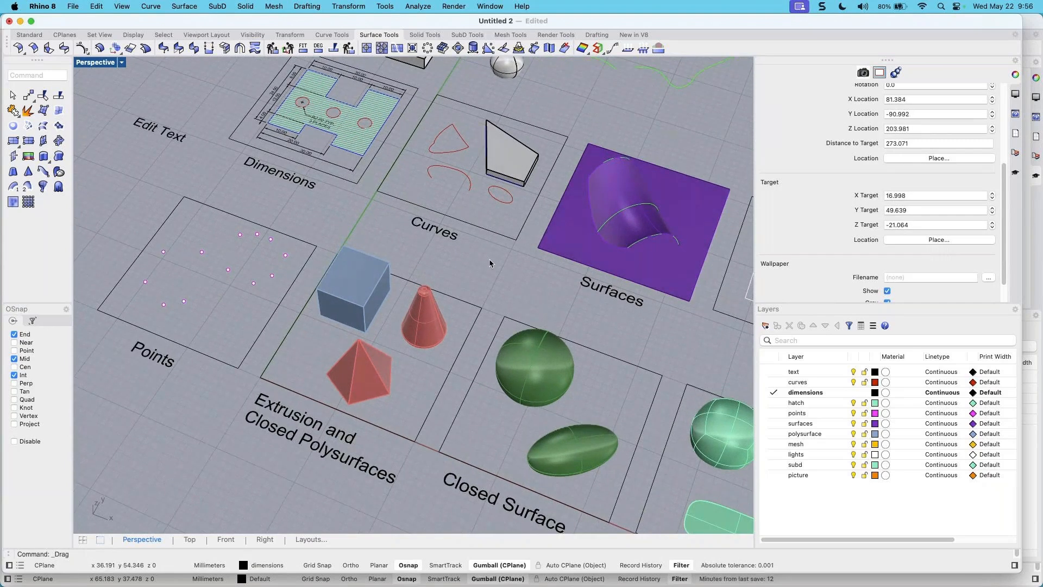
scroll(489, 259, "down", 2)
right_click_drag(492, 259, 450, 256, "shift")
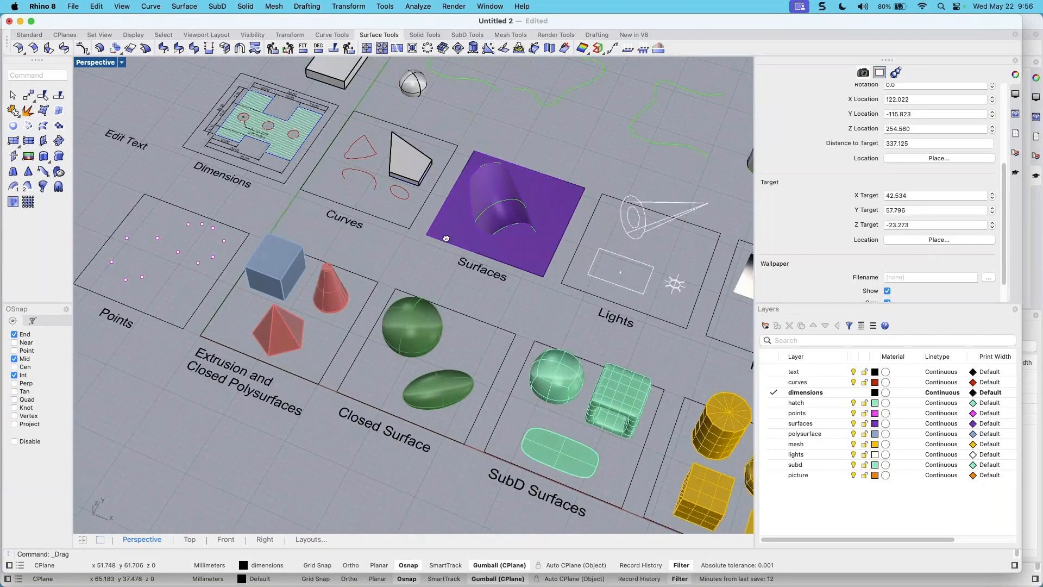
scroll(385, 334, "up", 6)
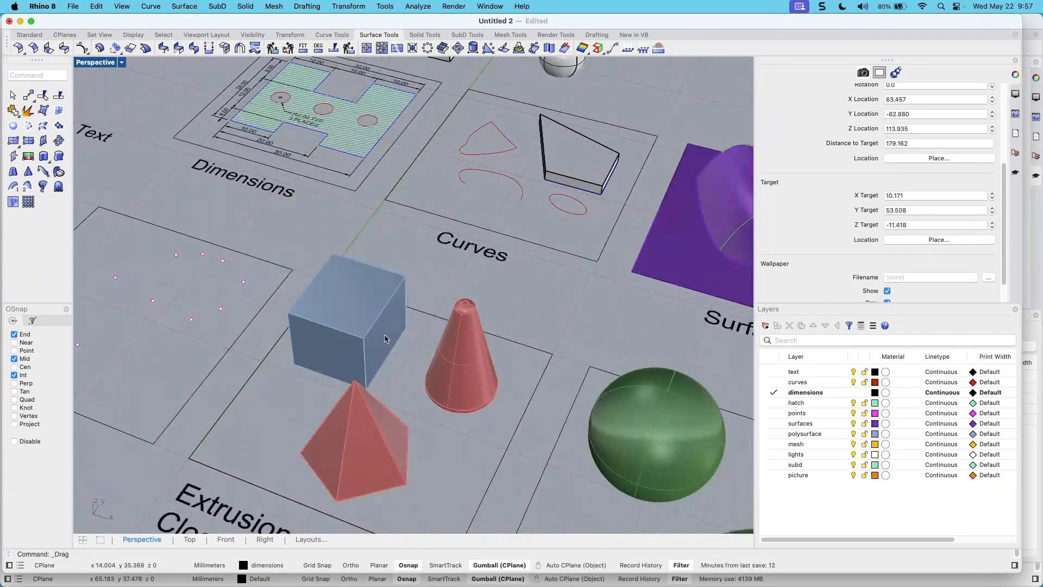
scroll(380, 336, "up", 2)
right_click_drag(316, 331, 433, 388)
scroll(408, 369, "up", 2)
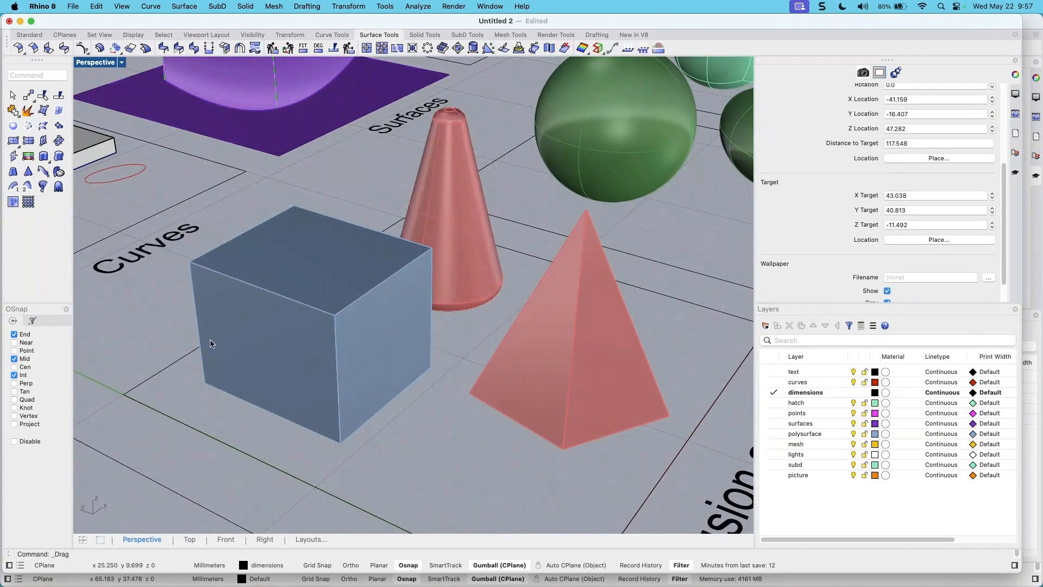
left_click(122, 64)
mouse_move(153, 338)
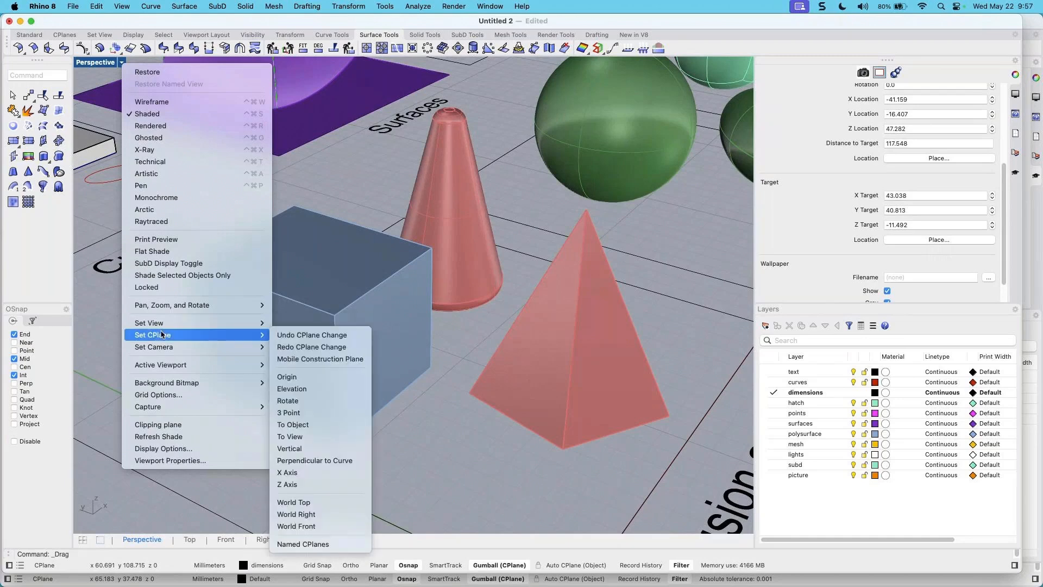
left_click(439, 329)
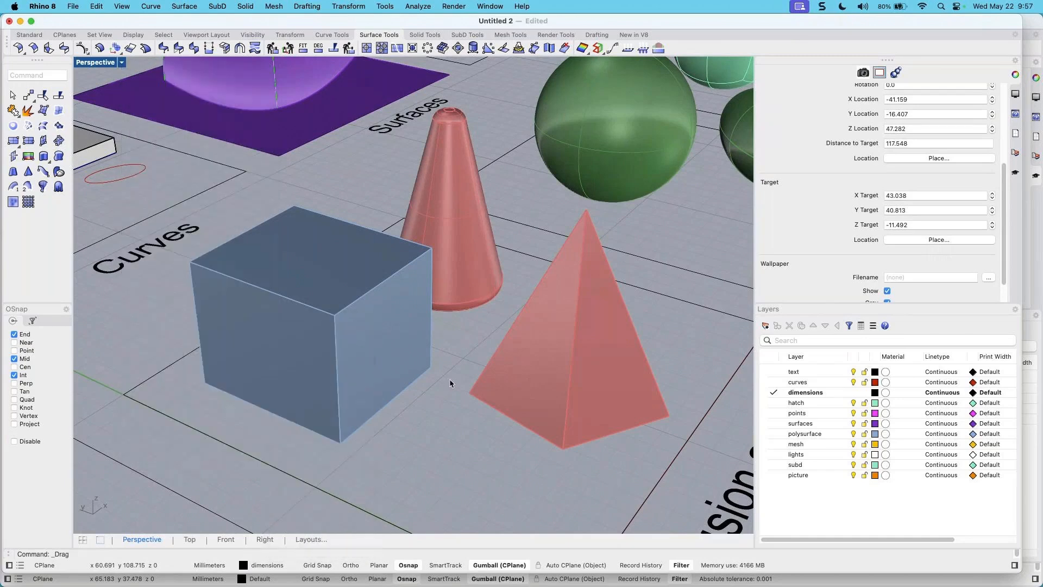
right_click_drag(435, 387, 319, 304)
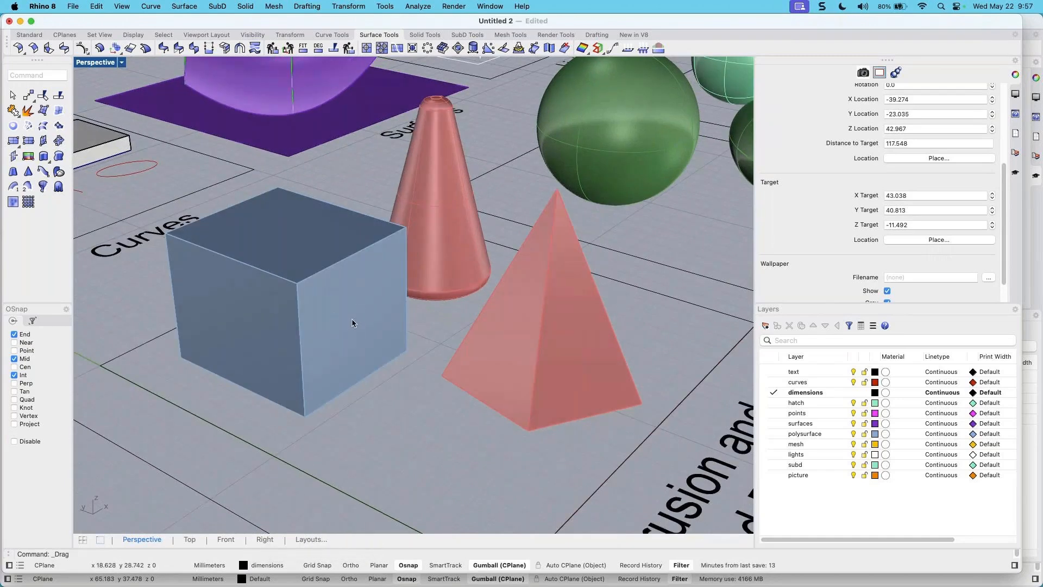
Set the Perspective construction plane by 3 points to the blue box's side face, with the origin at its lower front corner
left_click(122, 62)
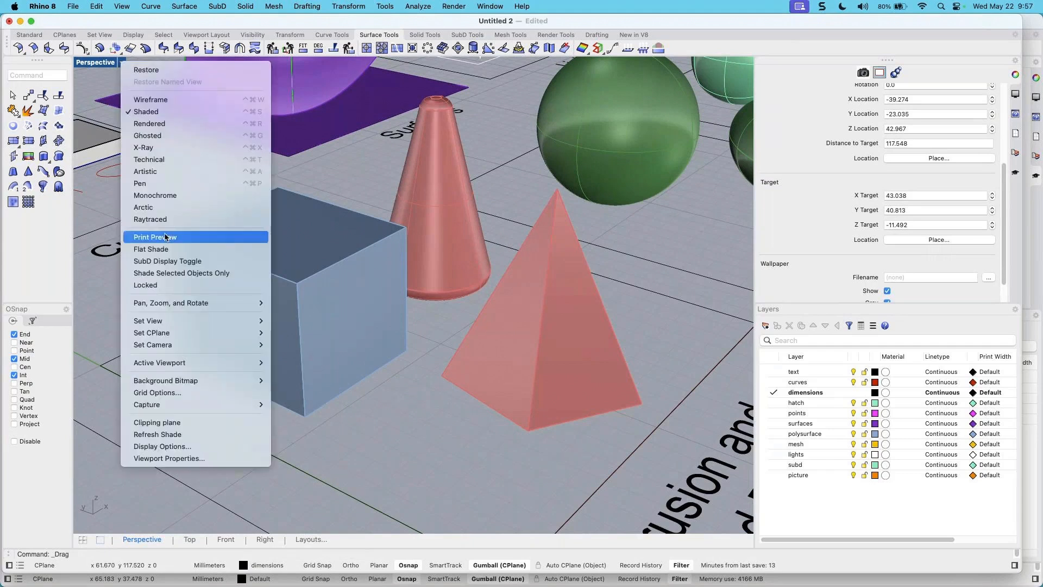
mouse_move(188, 351)
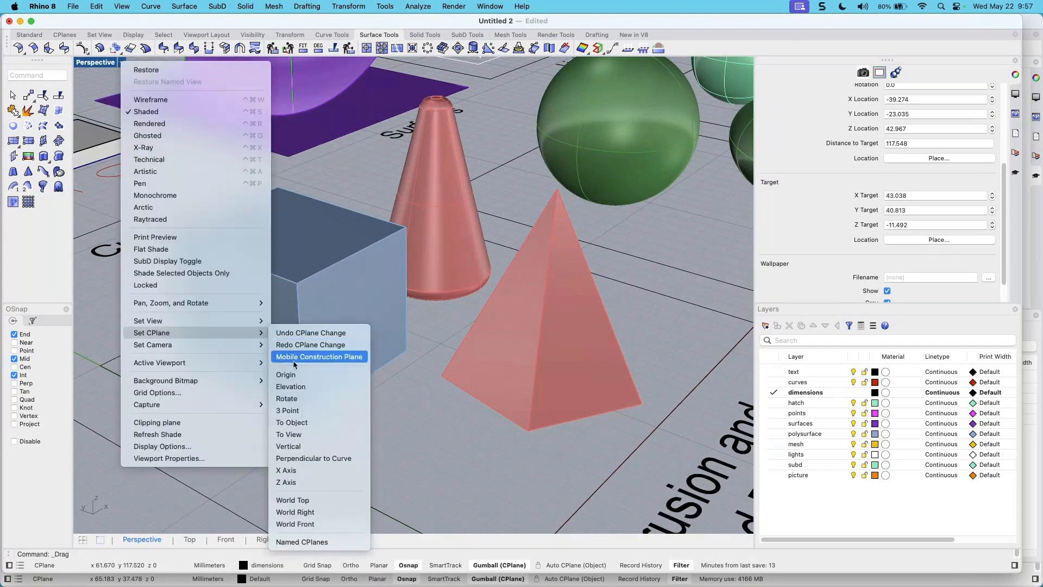
left_click(288, 411)
left_click(305, 416)
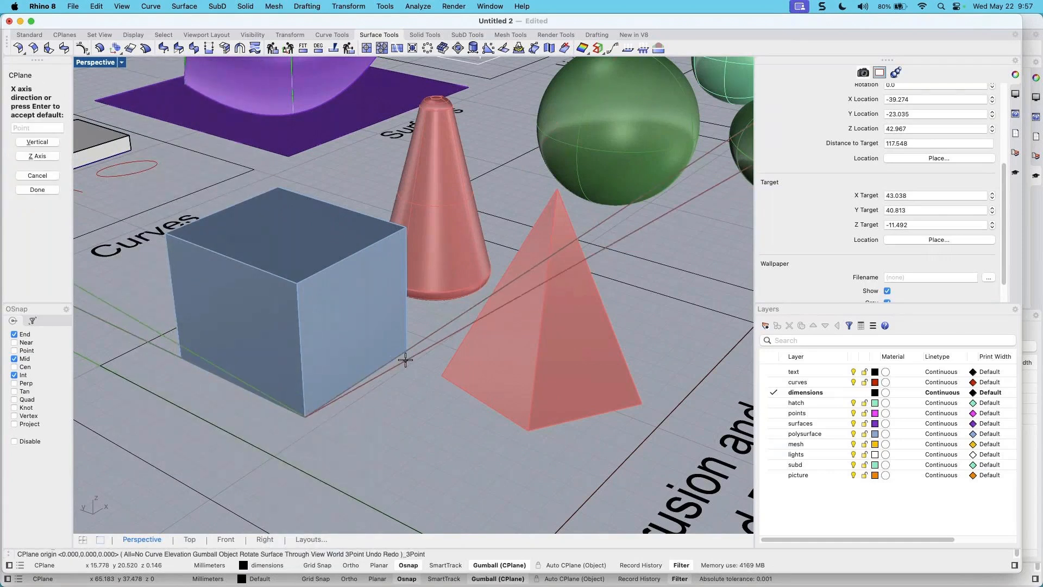
left_click(406, 352)
left_click(294, 283)
right_click_drag(294, 282, 440, 412)
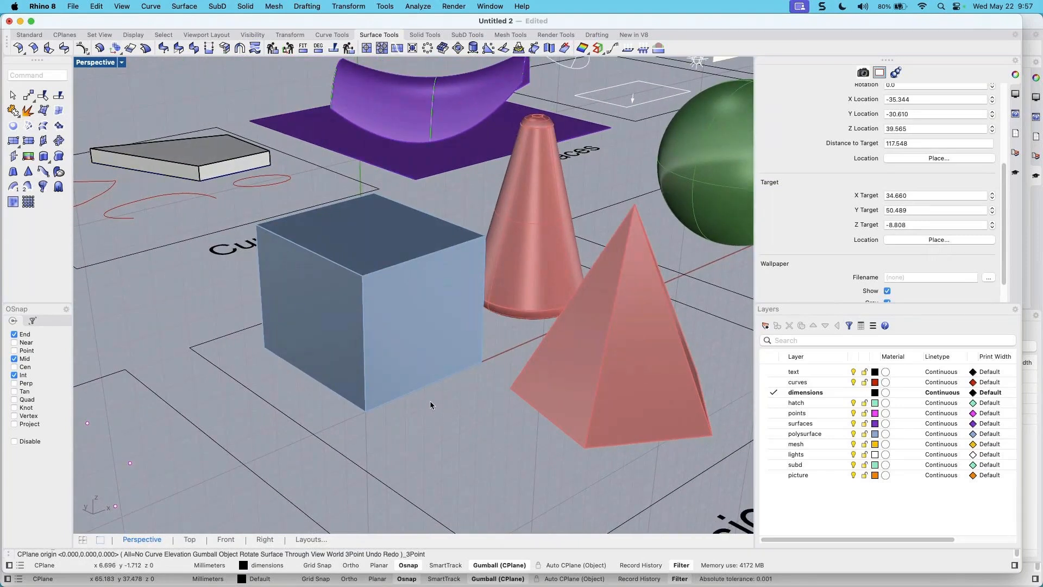
Reset the Perspective viewport's construction plane to World Top
left_click(122, 64)
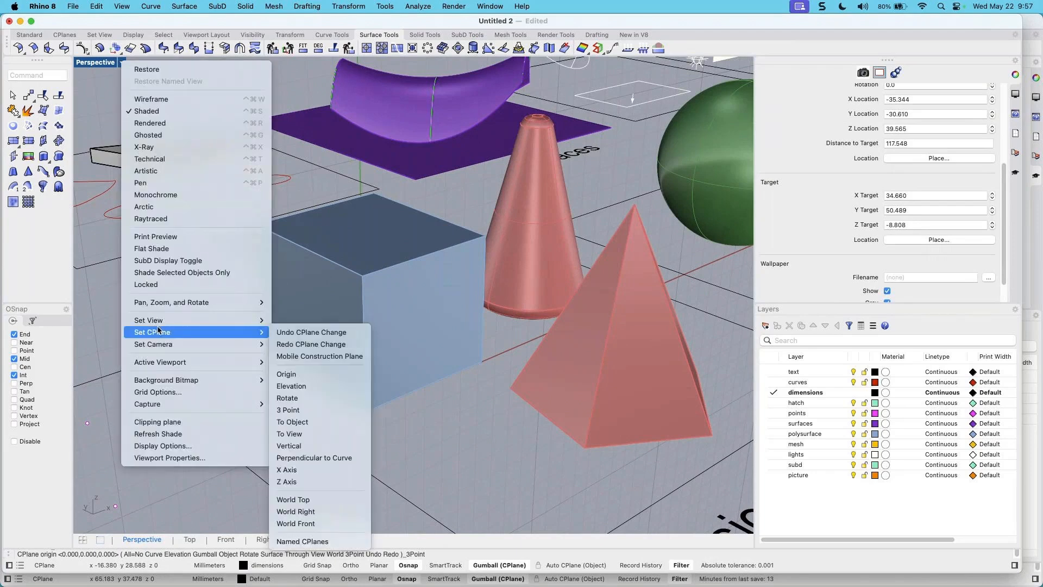
mouse_move(202, 337)
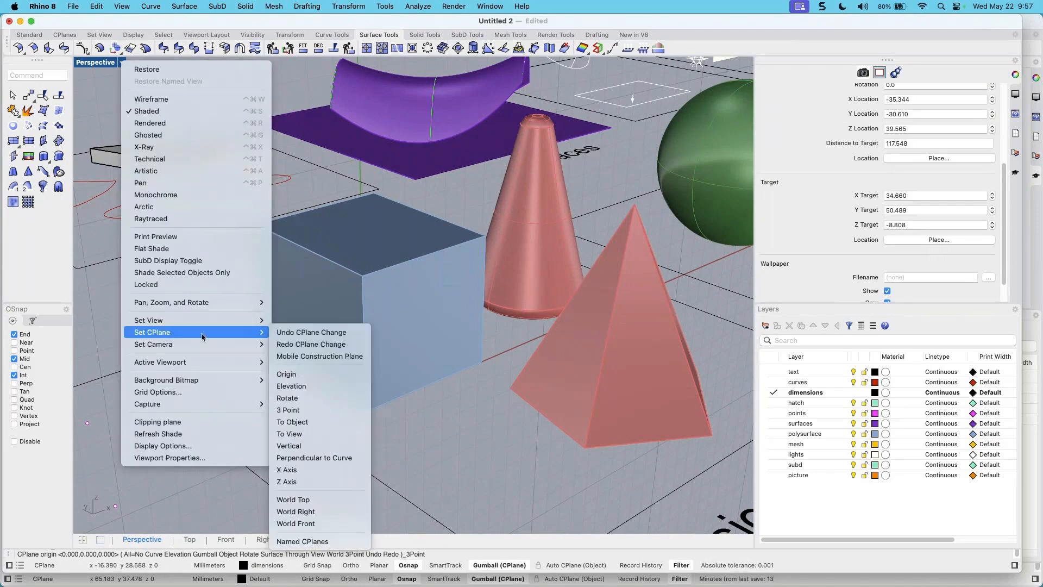
left_click(327, 501)
scroll(392, 408, "up", 3)
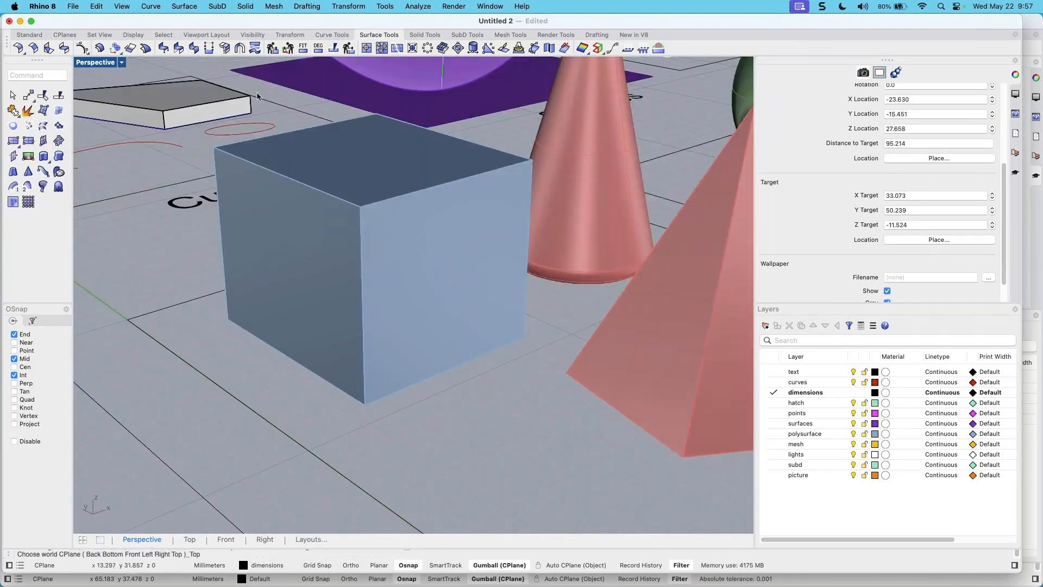
Float the CPlanes tool set as a separate palette over the Perspective viewport
left_click(25, 36)
left_click(295, 52)
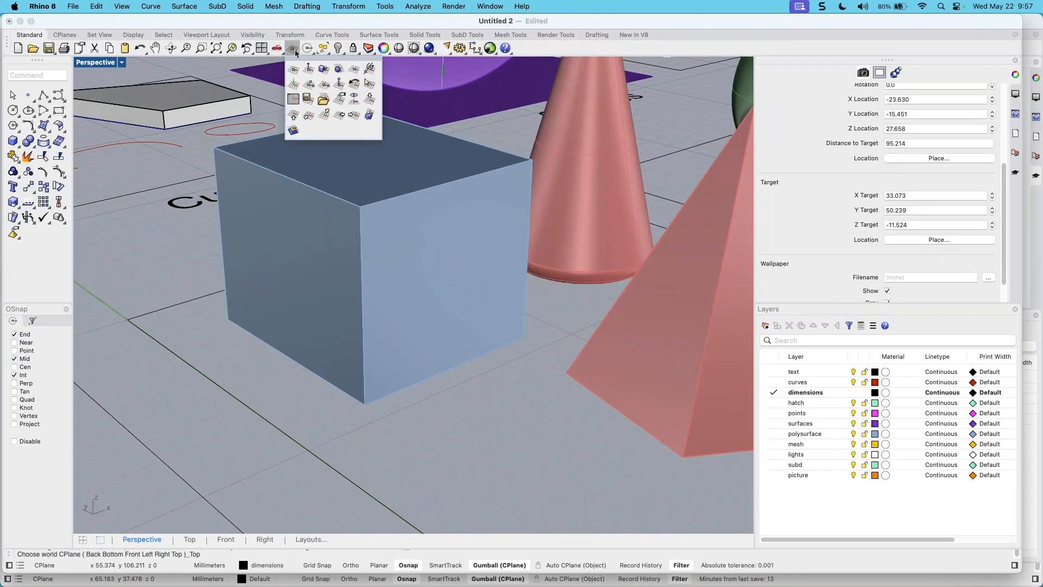
left_click_drag(314, 63, 120, 72)
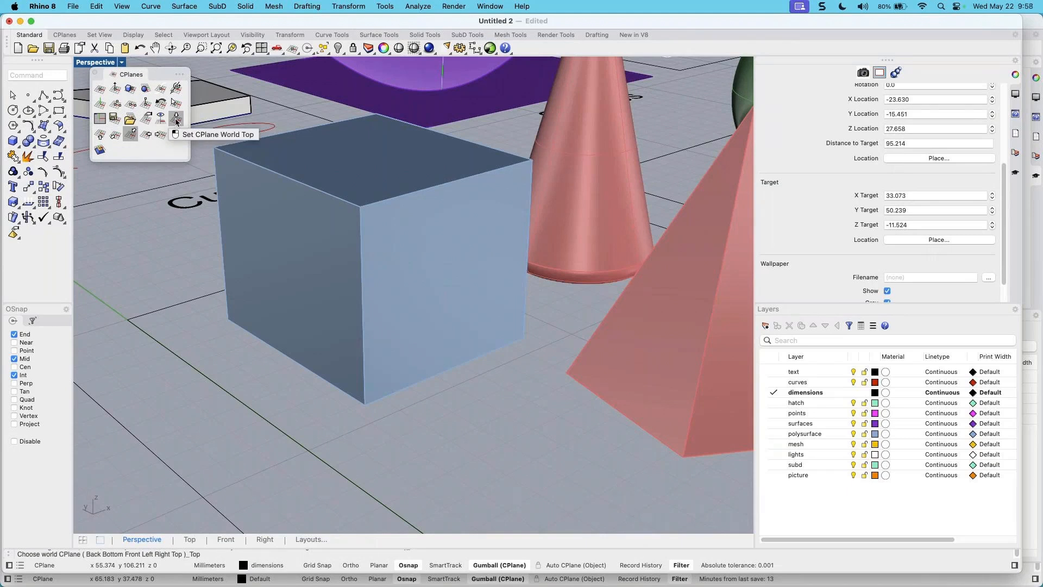
right_click_drag(400, 291, 407, 290)
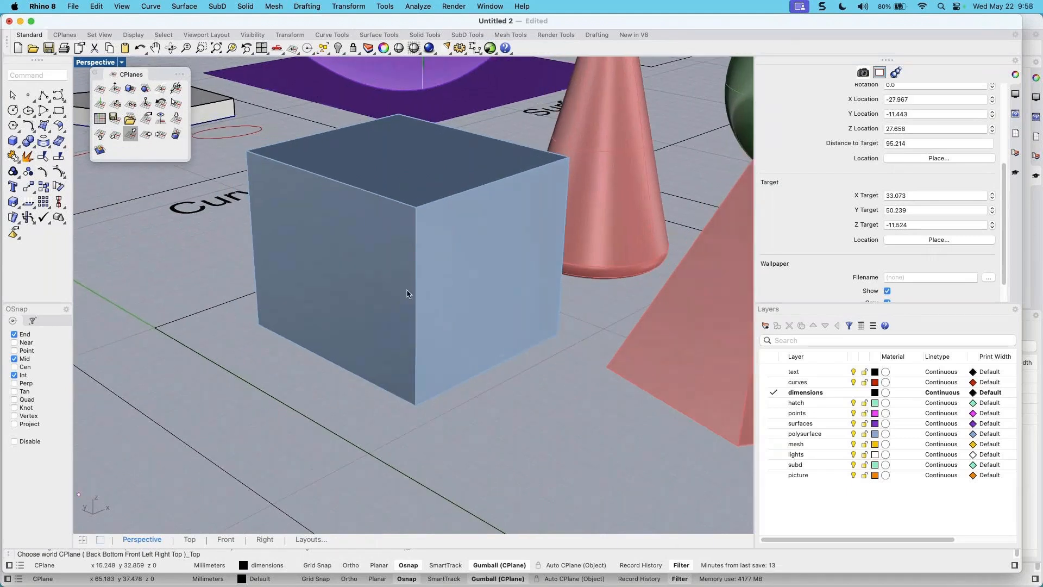
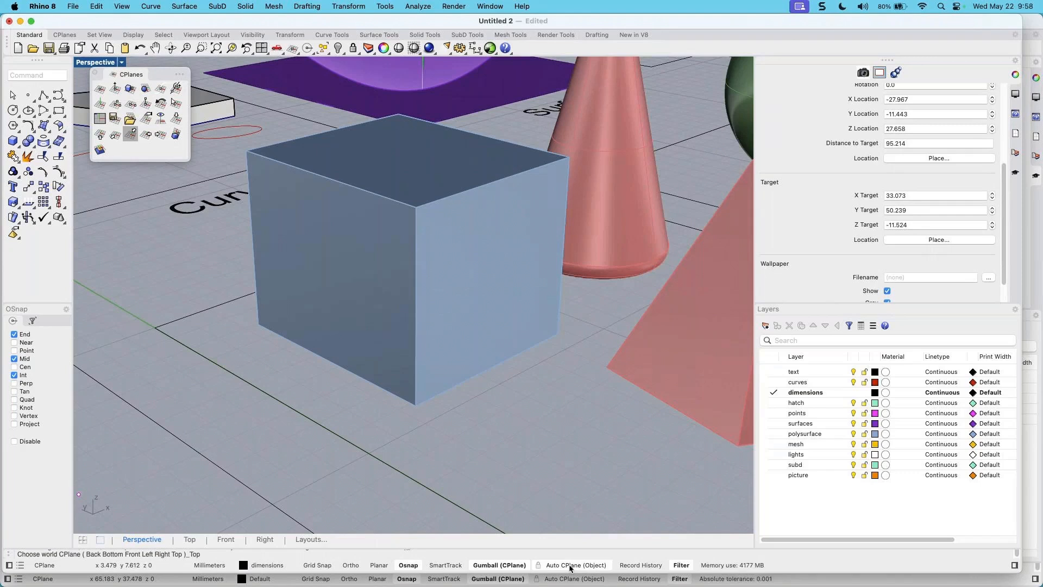
Turn on Auto CPlane (Object) and align the construction plane to the base curve of the tall wavy extruded surface
left_click(572, 565)
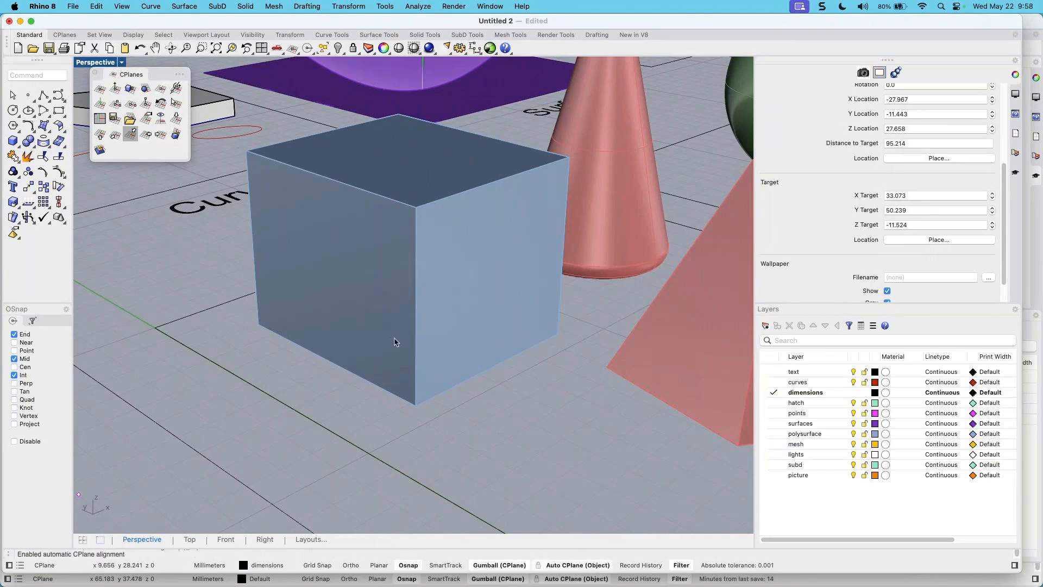
scroll(397, 340, "down", 5)
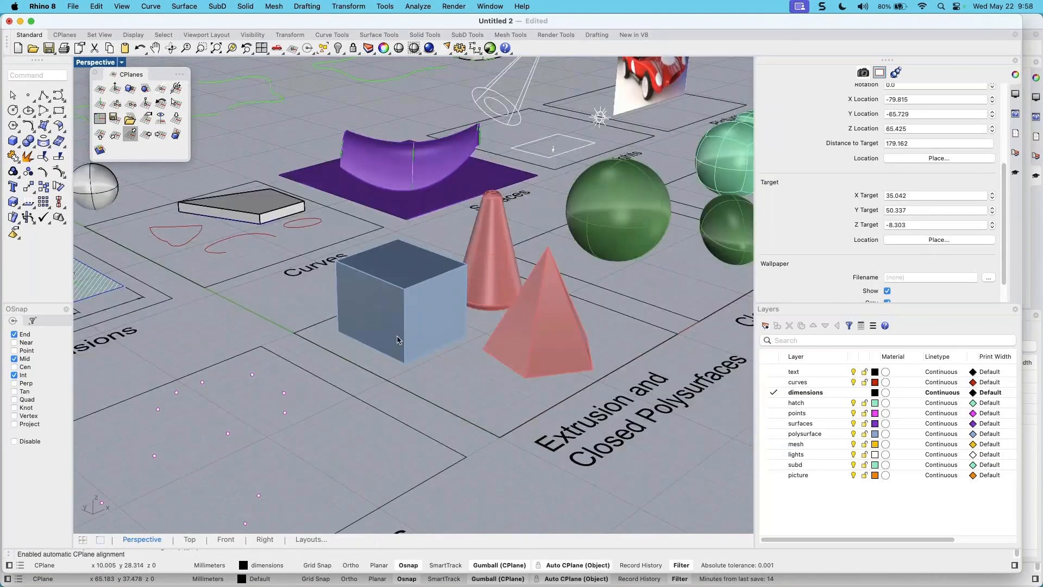
right_click_drag(398, 340, 589, 223)
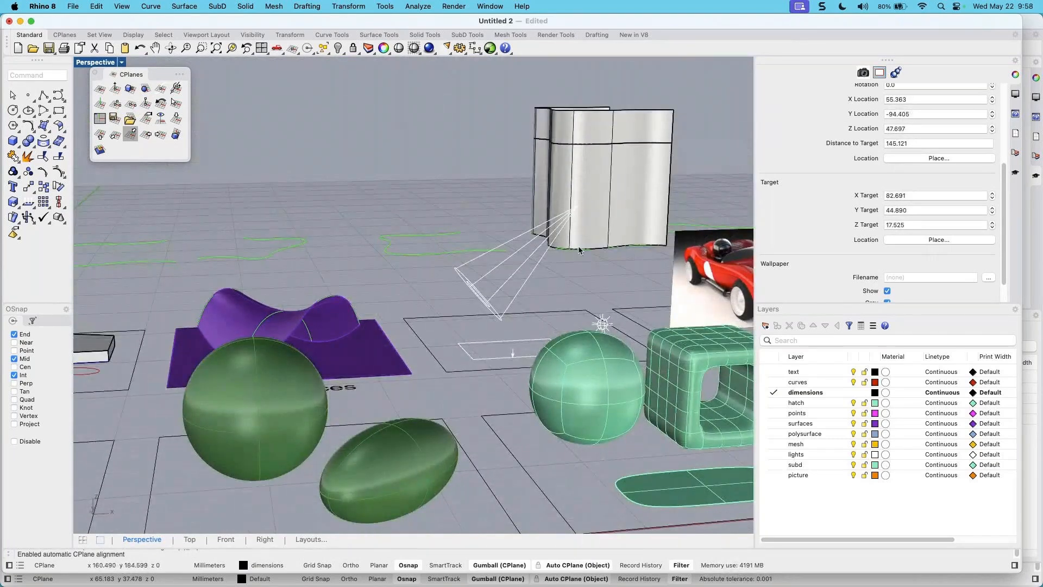
left_click(603, 267)
left_click(619, 276)
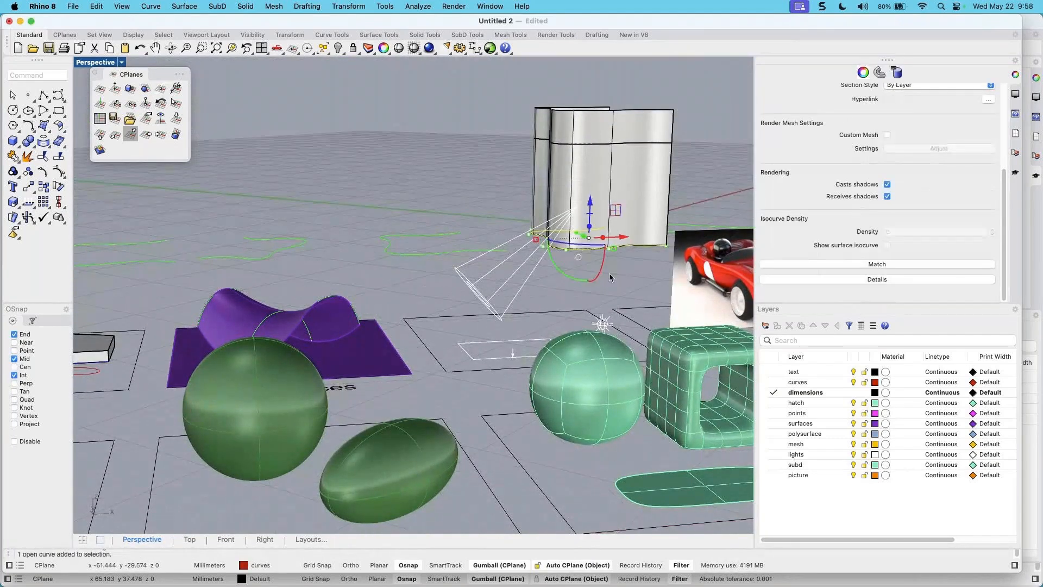
scroll(583, 262, "down", 3)
right_click_drag(583, 262, 644, 193)
scroll(620, 219, "down", 3)
right_click_drag(484, 286, 554, 227)
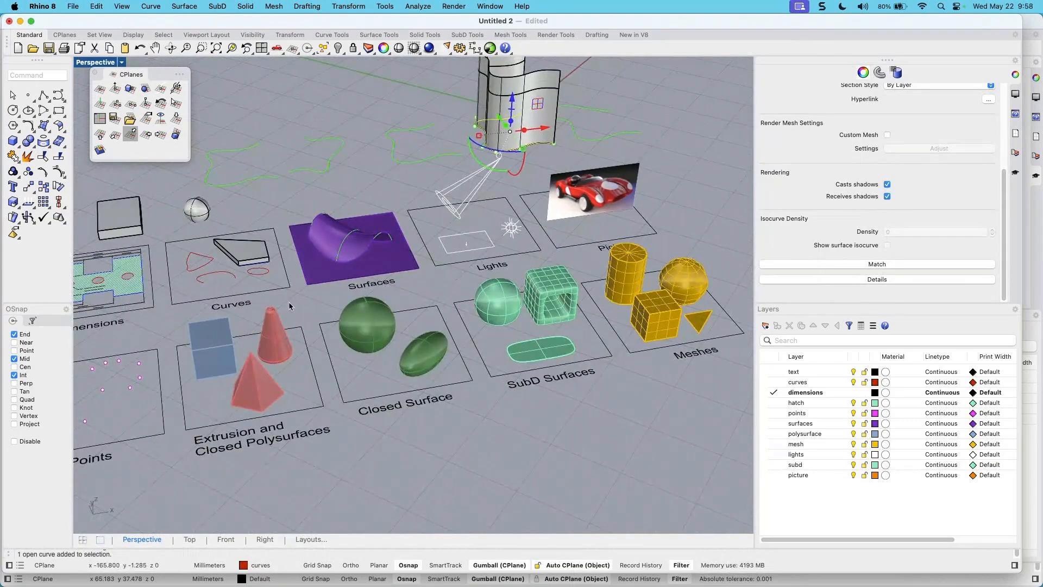
Align the construction plane to the boundary rectangle around the extrusion samples and draw a small rectangle in its front corner
left_click(294, 328)
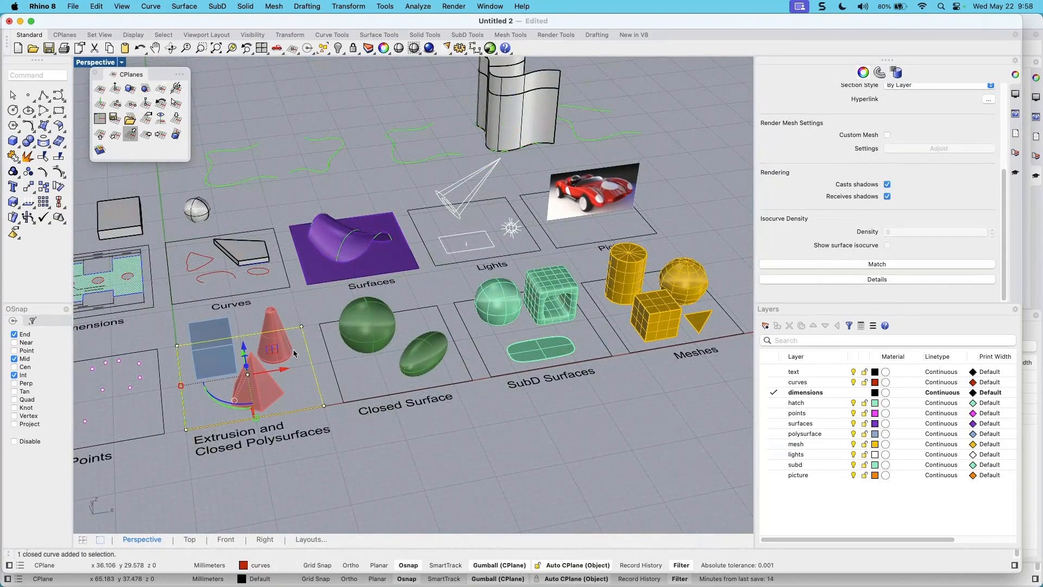
scroll(221, 396, "up", 3)
right_click_drag(315, 378, 389, 370)
scroll(416, 356, "up", 3)
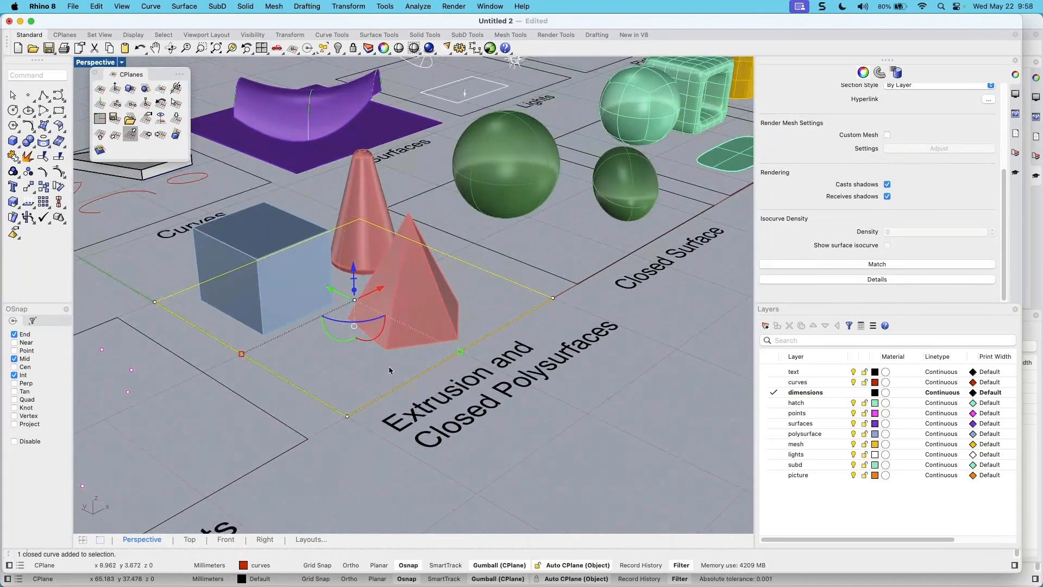
left_click(58, 110)
left_click(337, 393)
left_click(322, 328)
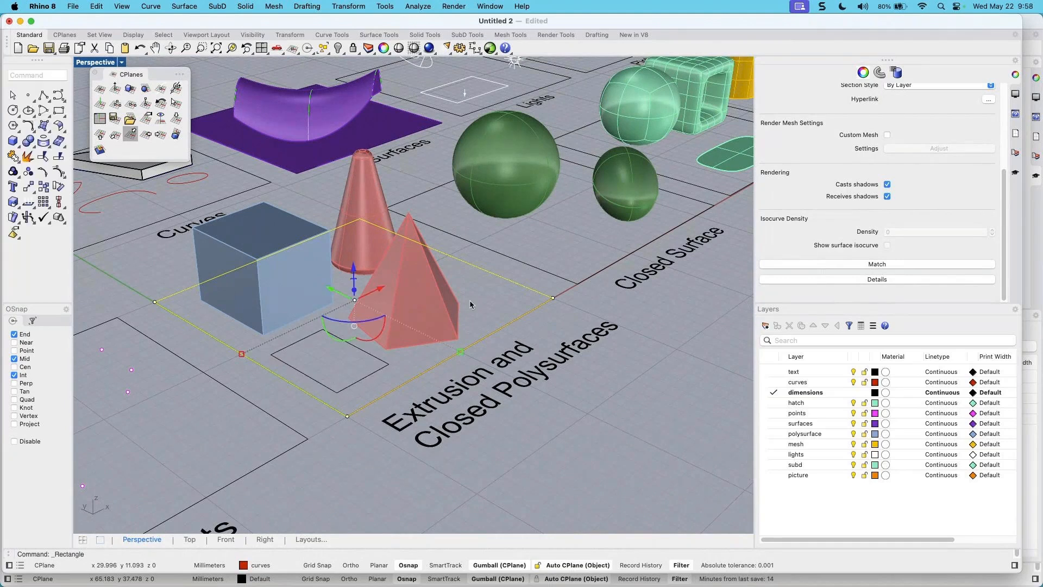
key("Escape")
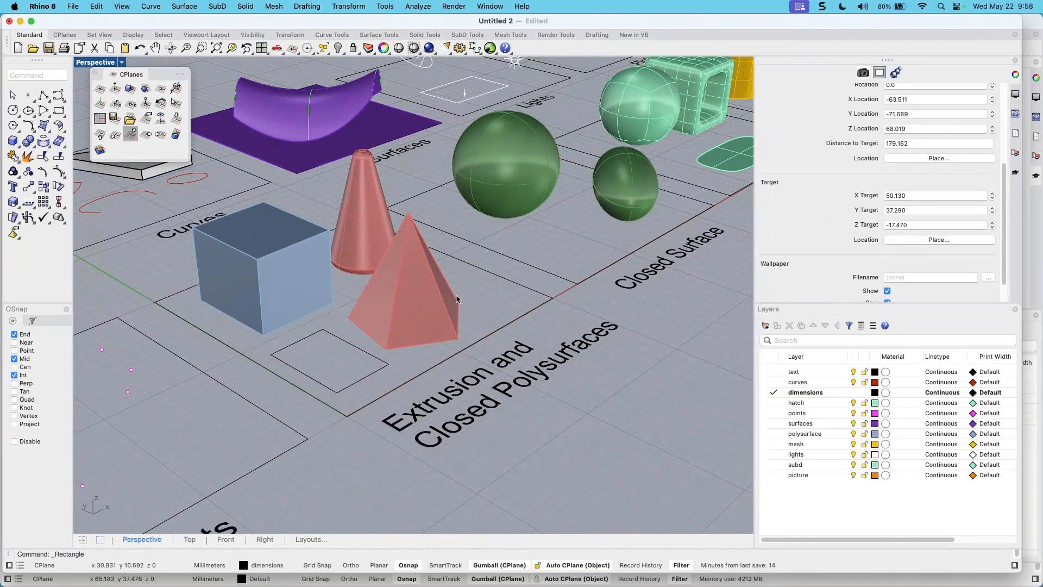
scroll(411, 397, "up", 5)
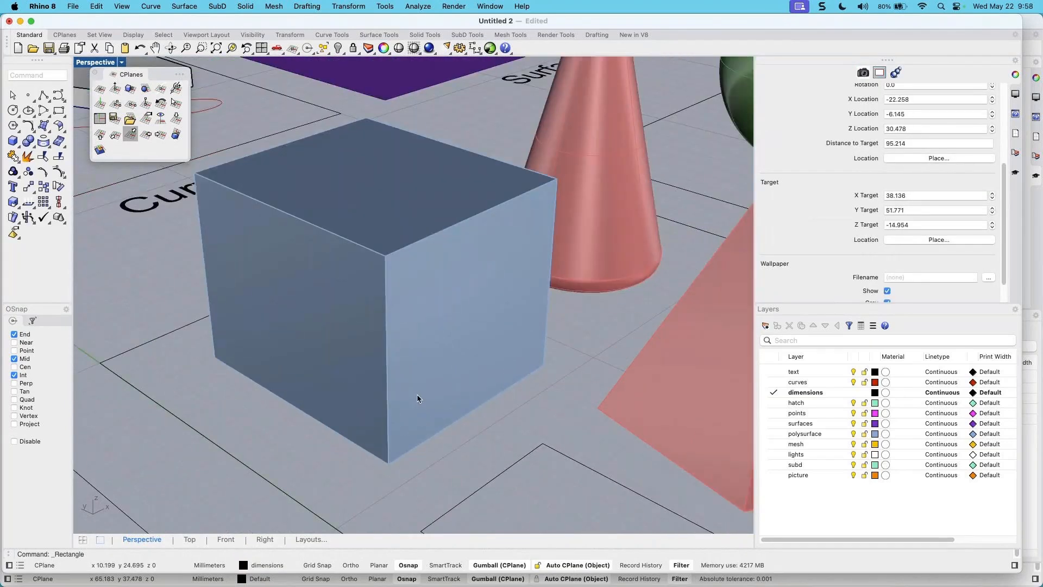
right_click_drag(423, 403, 405, 280)
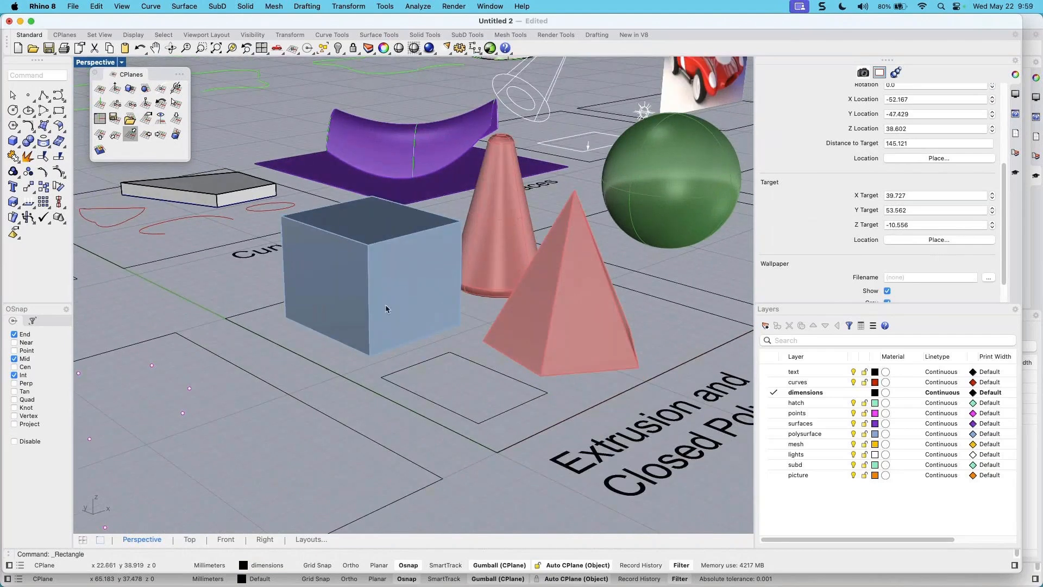
left_click(412, 285)
key("Escape")
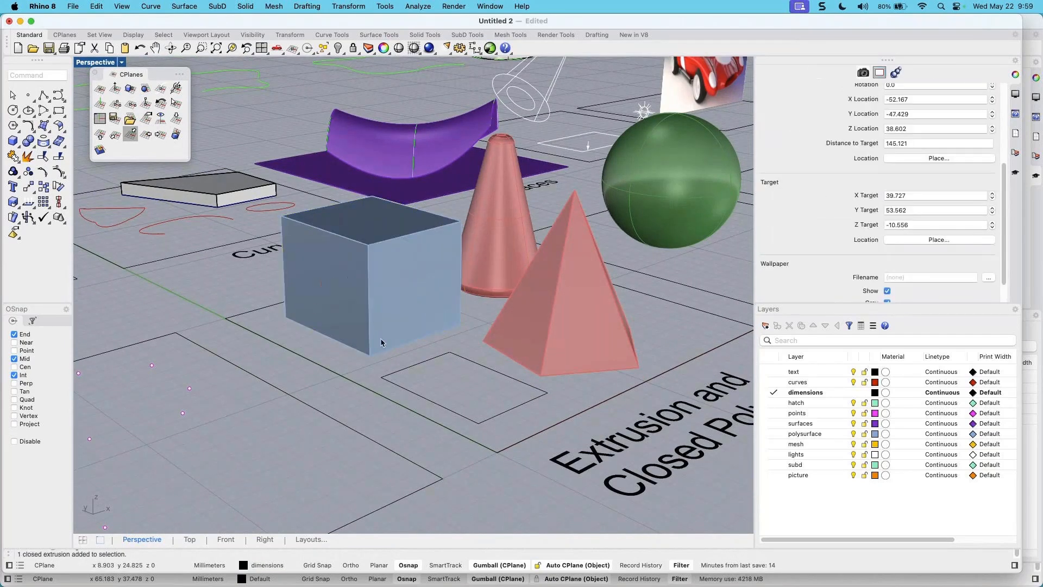
Align the construction plane to the blue box's side face toward the pyramid and draw a tall, narrow rectangle near its front edge
right_click_drag(378, 349, 384, 342)
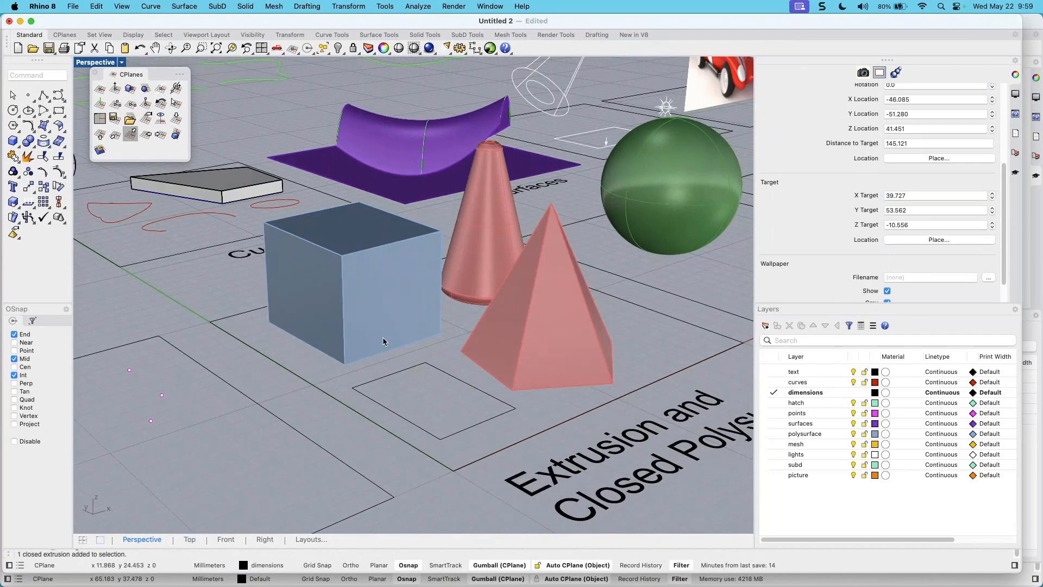
left_click(389, 297, "shift+super")
right_click_drag(429, 346, 483, 343)
left_click(513, 351)
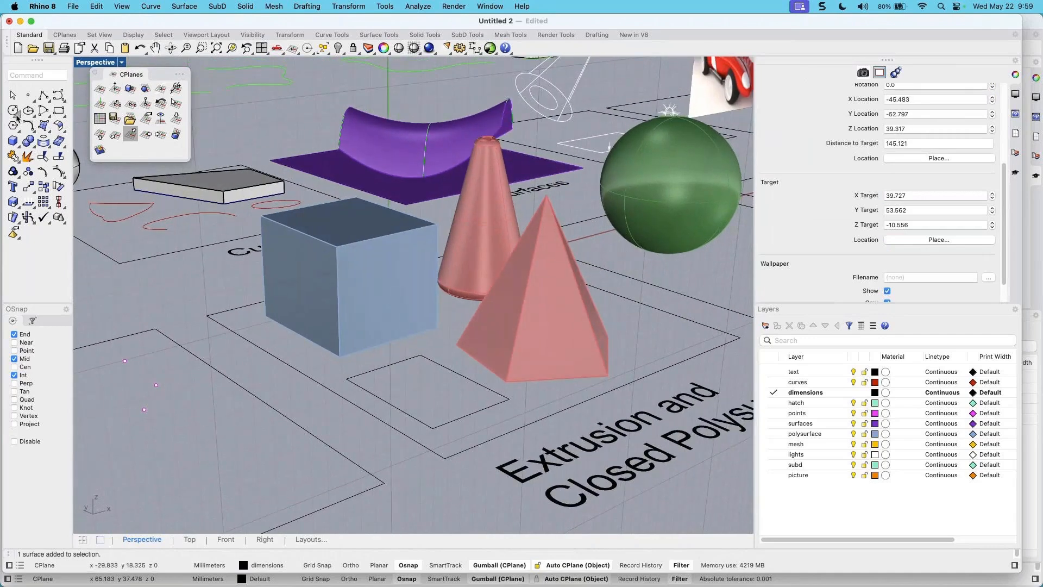
left_click(59, 111)
left_click(350, 337)
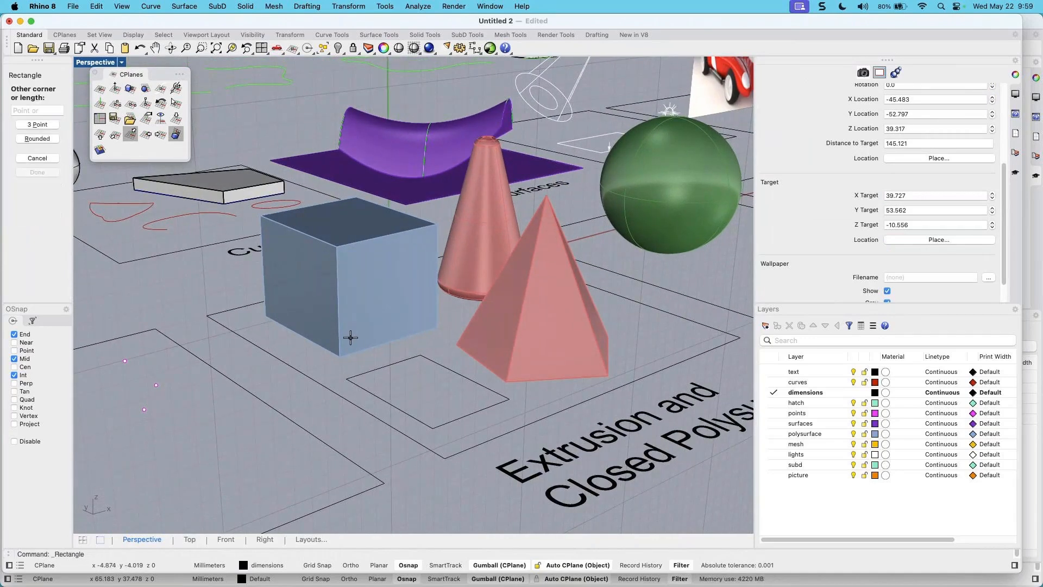
left_click(368, 261)
Align the construction plane to the blue box's face adjoining the rectangle's face and draw a small circle in its upper area
right_click_drag(398, 295, 313, 288)
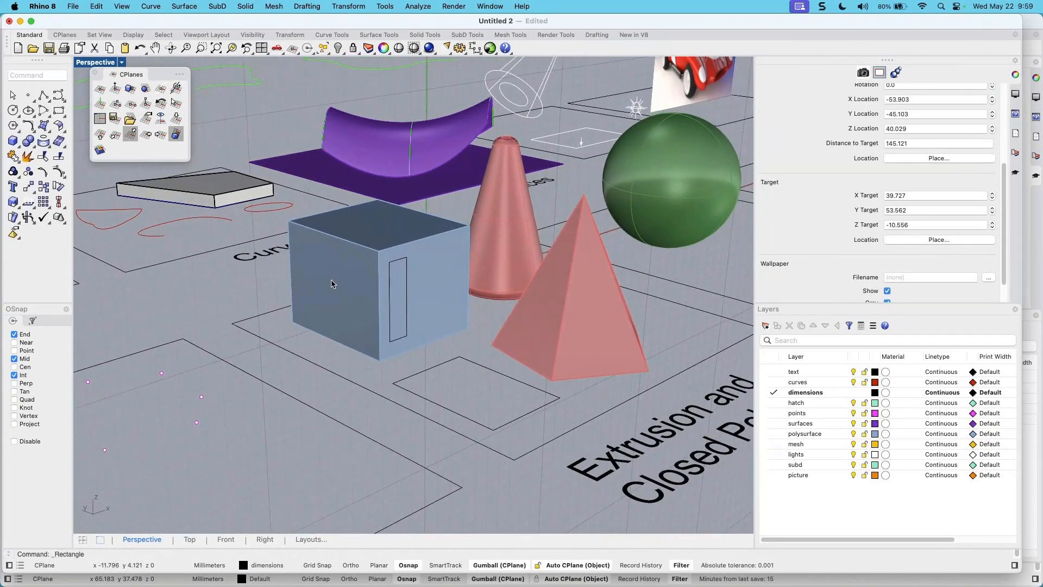
left_click(330, 286, "shift+super")
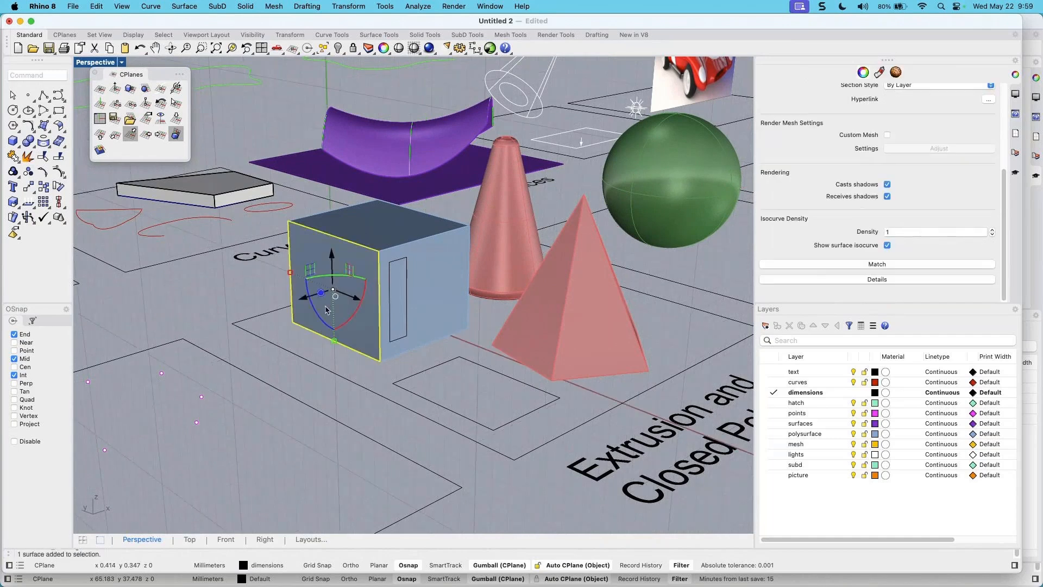
mouse_move(322, 344)
right_mouse_down()
mouse_move(432, 302)
mouse_move(284, 348)
mouse_move(330, 339)
right_mouse_up()
left_click(37, 109)
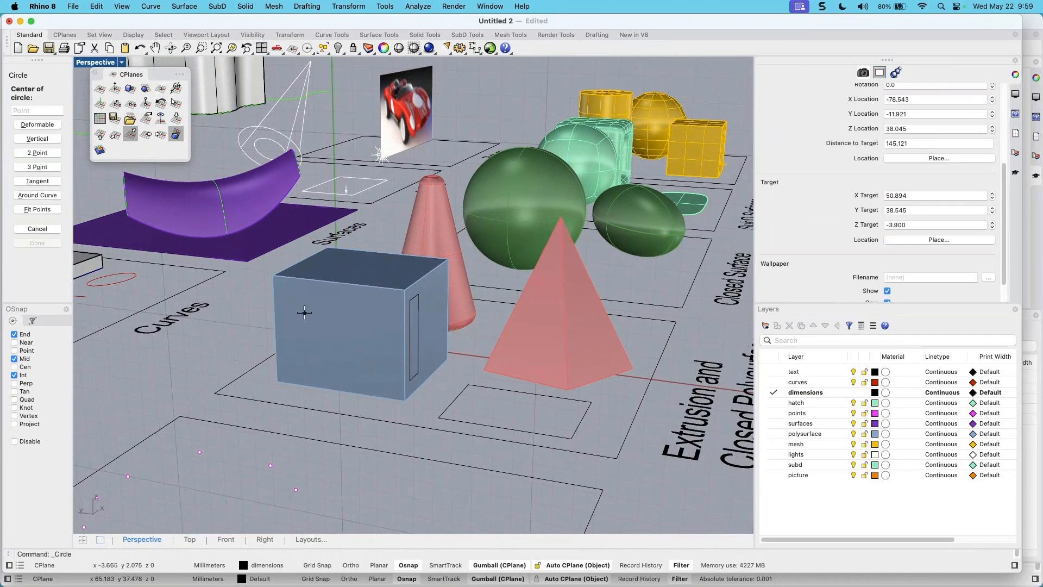
left_click(304, 313)
left_click(317, 325)
Align the construction plane to the blue box's blank side face on the other side of the circle's face
right_click_drag(361, 340, 413, 330)
right_click_drag(520, 312, 384, 337, "shift")
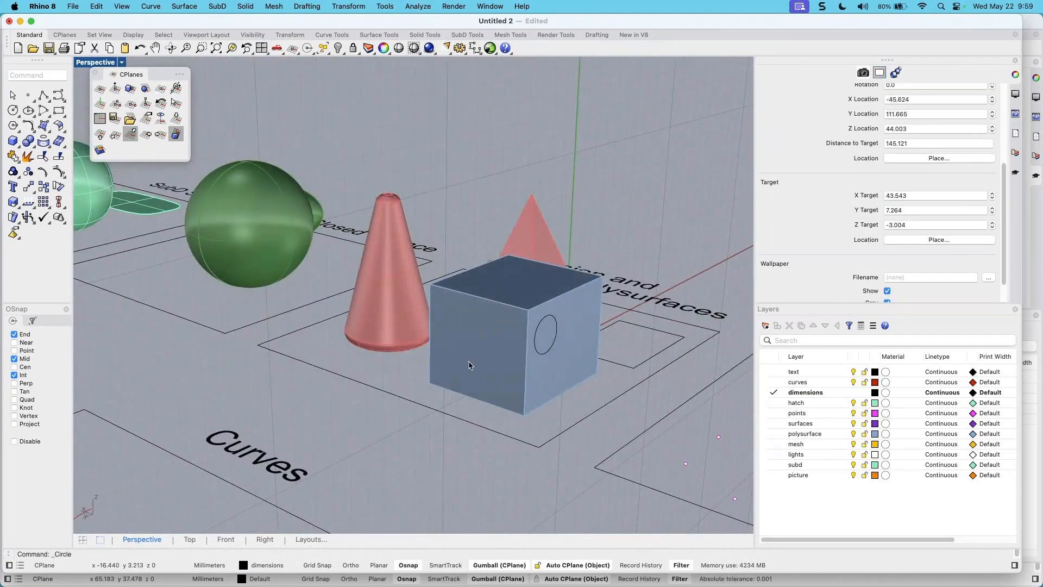
left_click(470, 365, "shift+super")
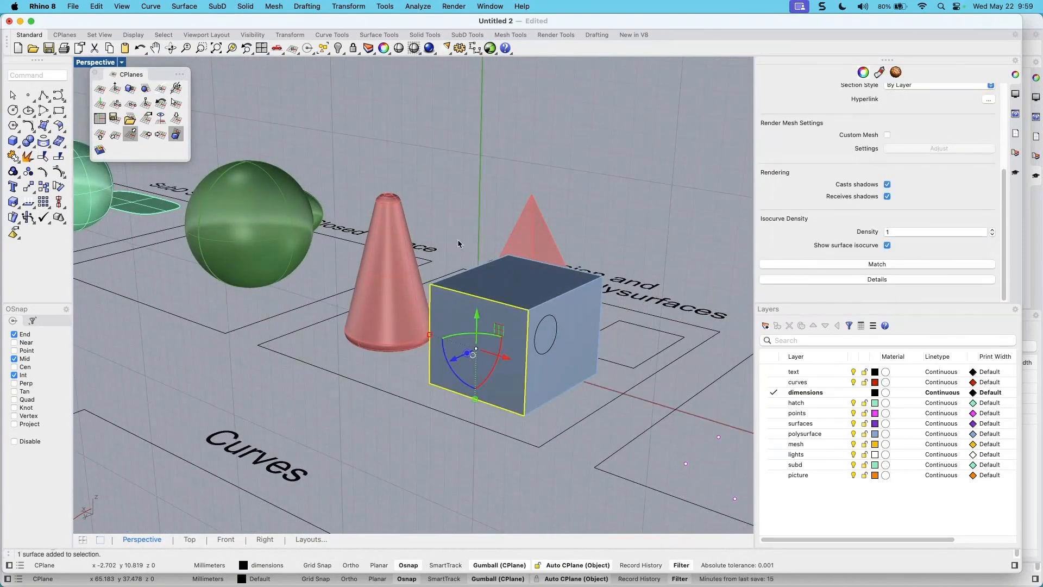
scroll(501, 330, "up", 3)
scroll(508, 329, "up", 3)
right_click_drag(509, 329, 482, 306, "shift")
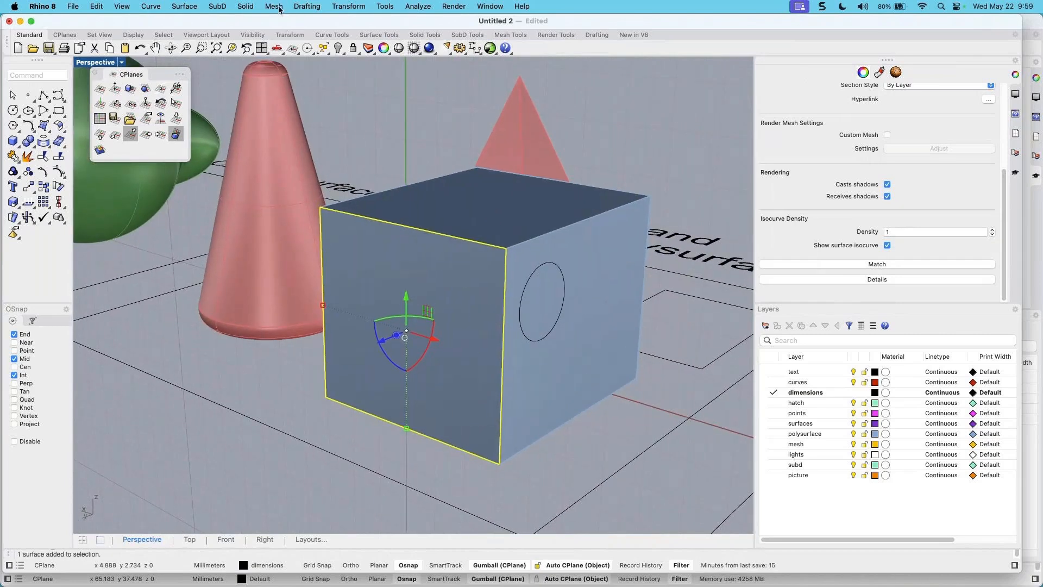
Place the text object "Rhino" as Arial curves with a 1 mm height in the upper left corner of the blank box face
left_click(278, 7)
mouse_move(245, 10)
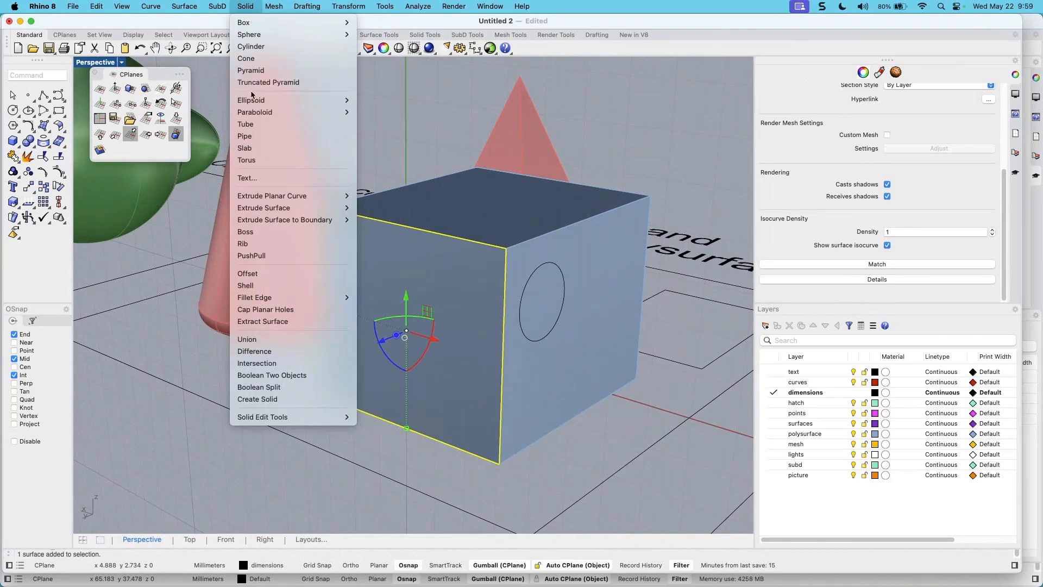
mouse_move(251, 104)
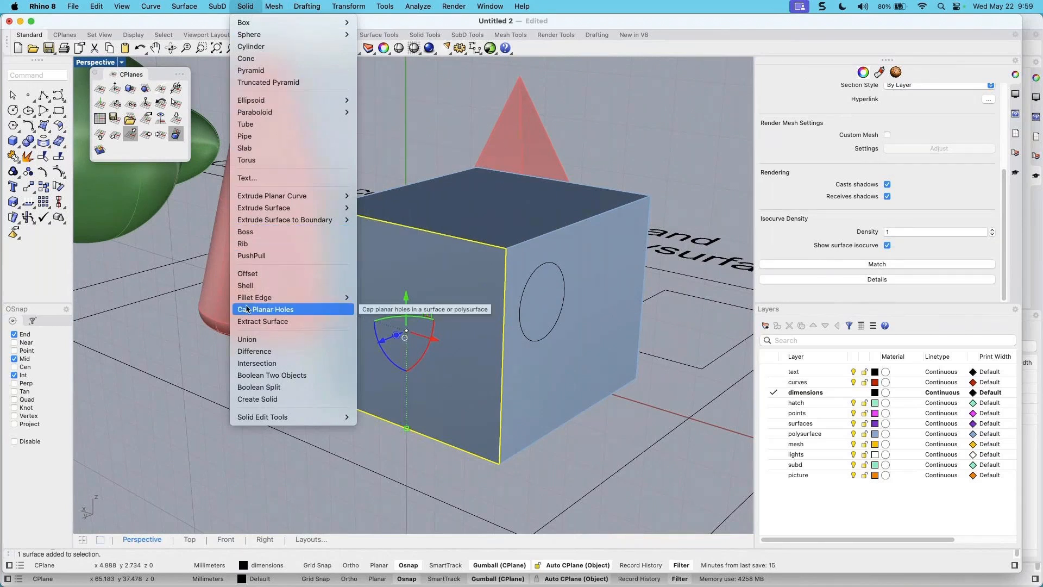
mouse_move(254, 302)
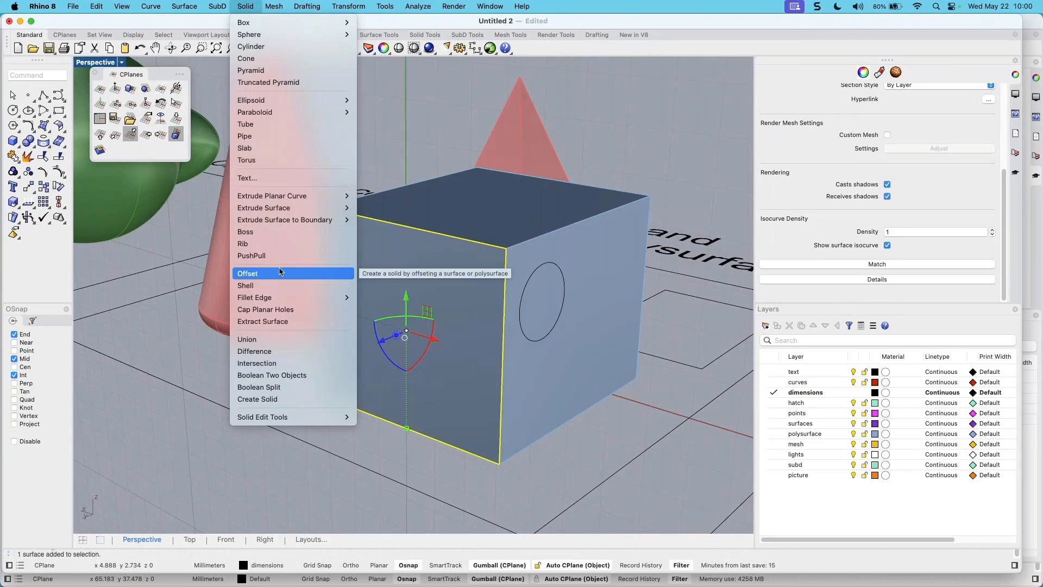
left_click(261, 177)
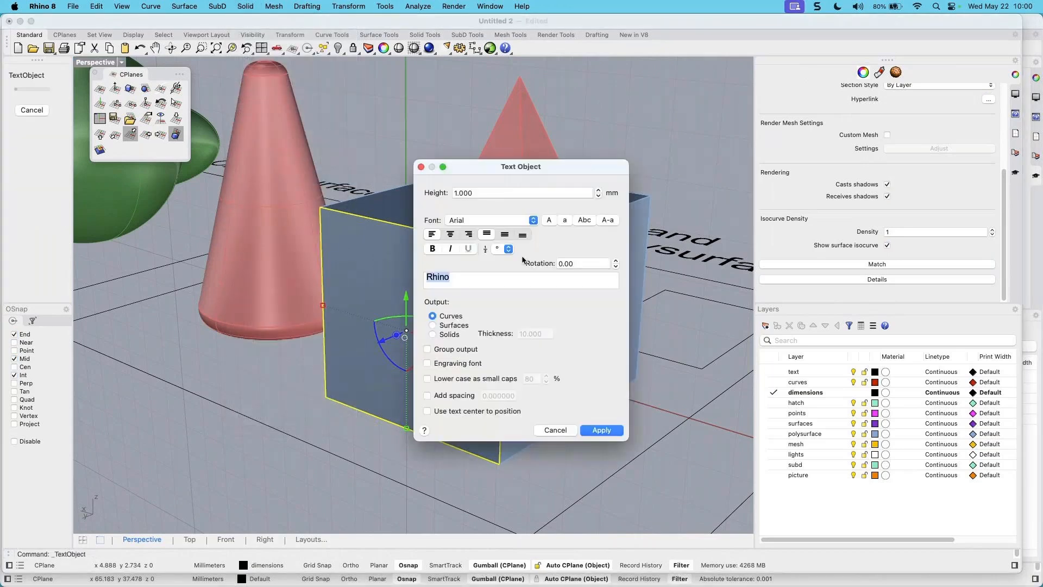
left_click_drag(558, 168, 668, 93)
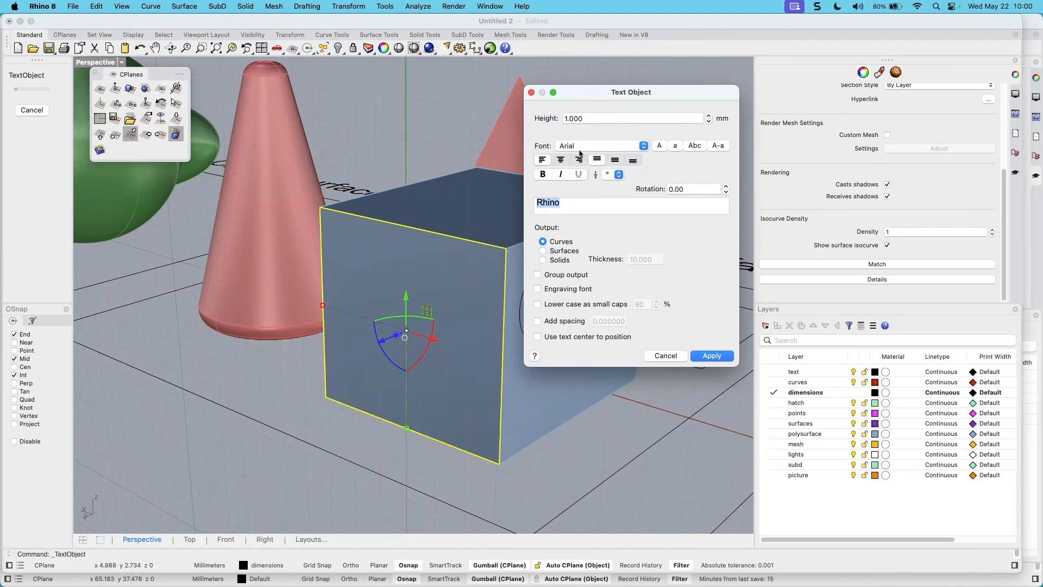
left_click(712, 356)
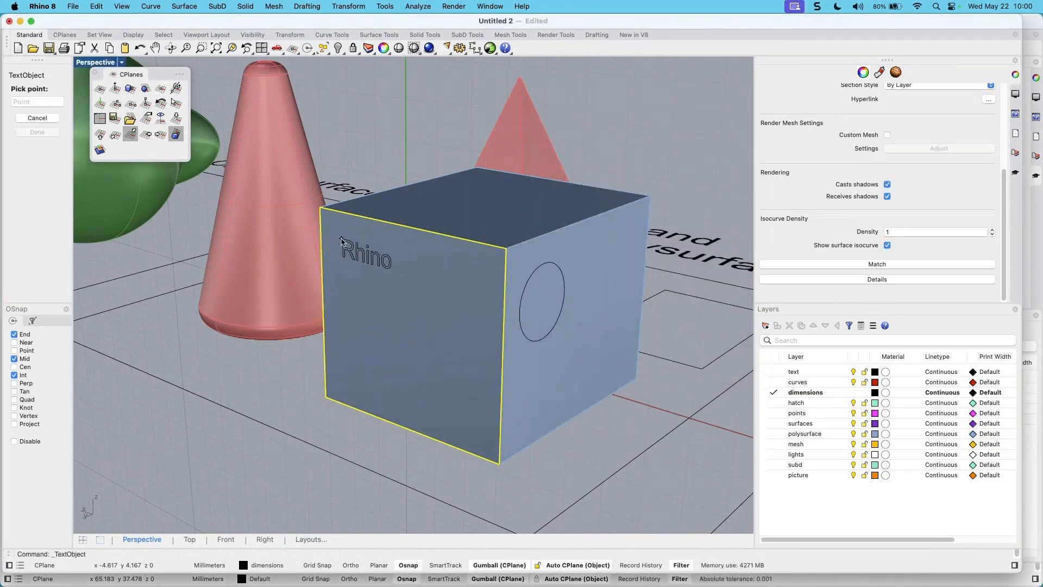
left_click(341, 241)
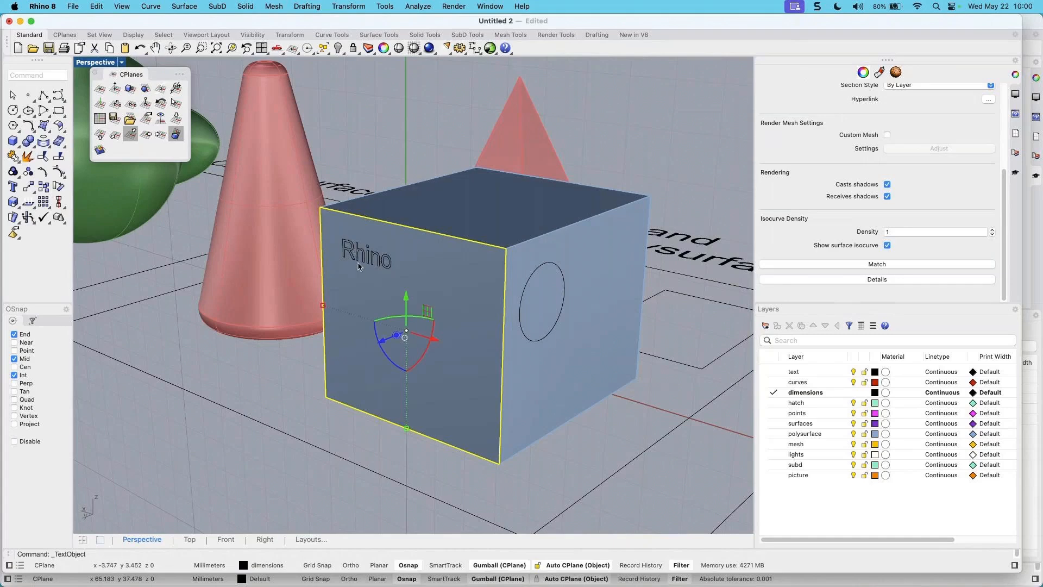
key("Escape")
Align the construction plane to the blue box's face that carries the tall rectangle
right_click_drag(501, 356, 451, 363)
scroll(460, 365, "down", 8)
right_click_drag(347, 372, 402, 309)
scroll(273, 329, "up", 6)
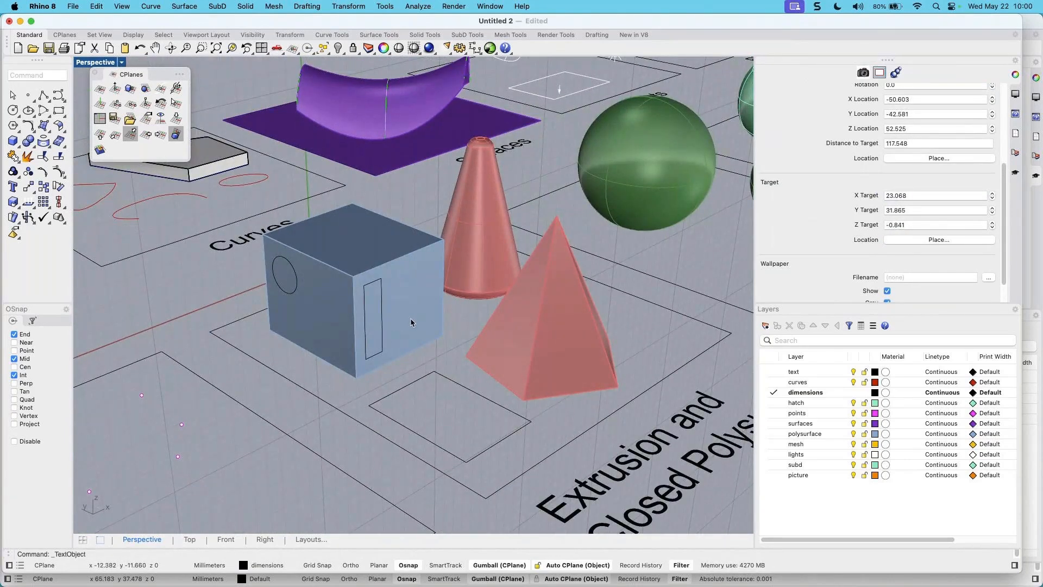
left_click(410, 322, "shift+super")
right_click_drag(390, 338, 405, 366)
scroll(382, 305, "up", 3)
key("Escape")
scroll(379, 300, "up", 2)
mouse_move(390, 285)
right_mouse_down("shift")
mouse_move(383, 328)
mouse_move(409, 344)
mouse_move(378, 339)
mouse_move(393, 300)
right_mouse_up("shift")
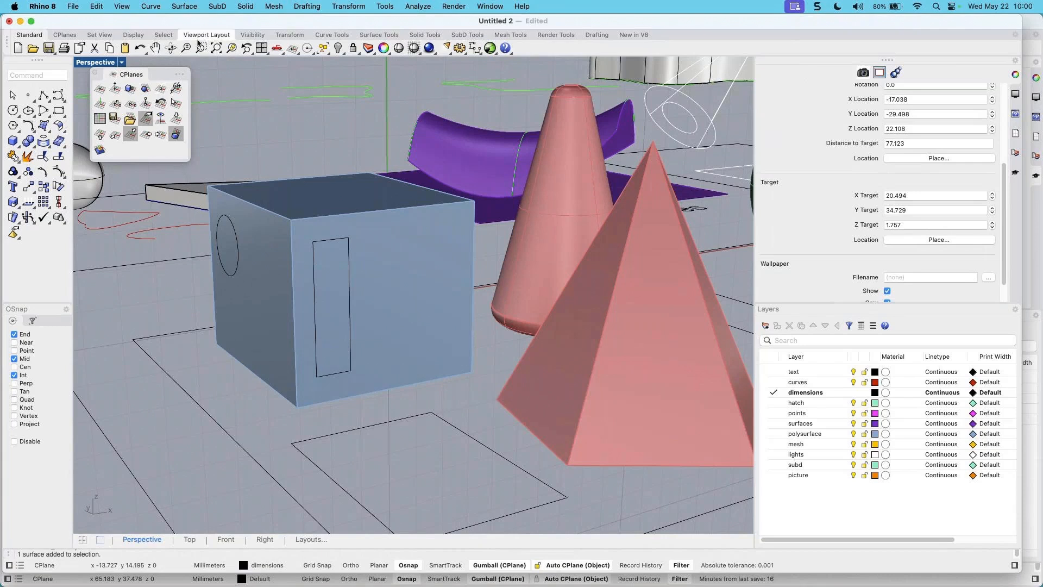
right_click_drag(311, 215, 319, 221)
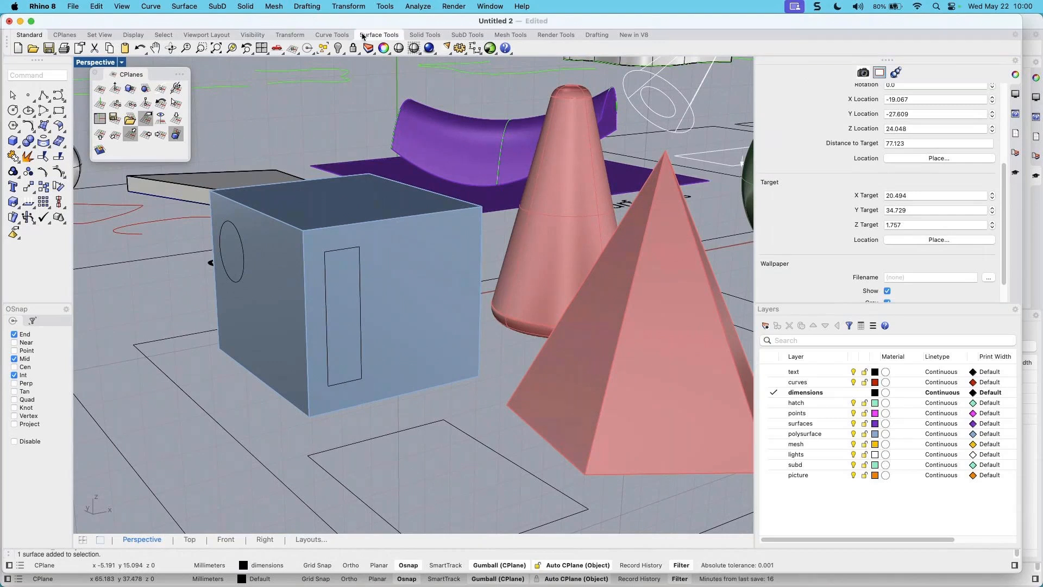
Detach the PushPull solid tools as a floating toolbar over the perspective view
left_click(418, 36)
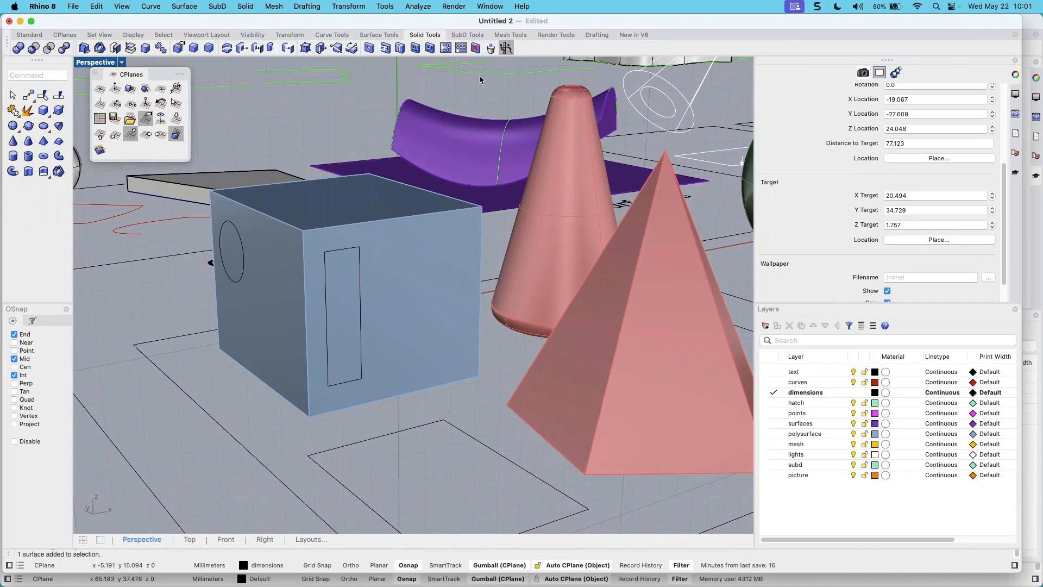
left_click_drag(580, 61, 683, 83)
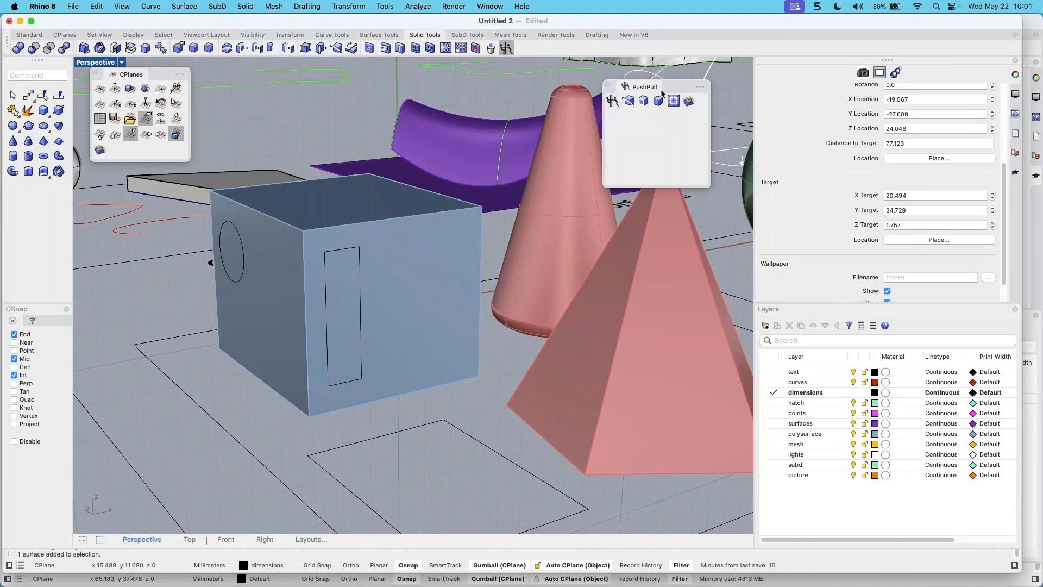
left_click_drag(671, 84, 670, 75)
Try to PushPull the tall rectangle's region on the blue box, and undo it
left_click(611, 93)
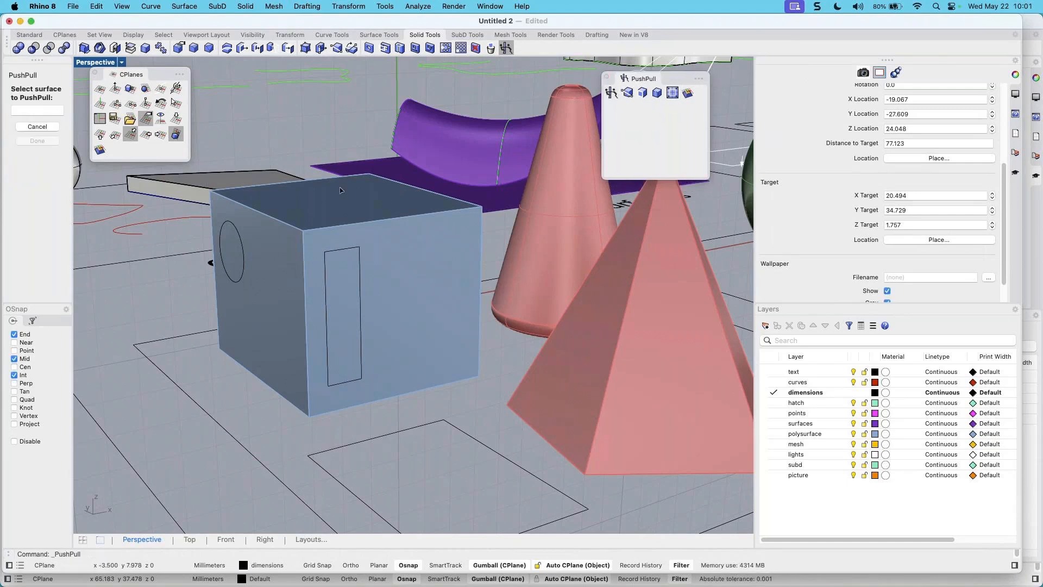
left_click(341, 298)
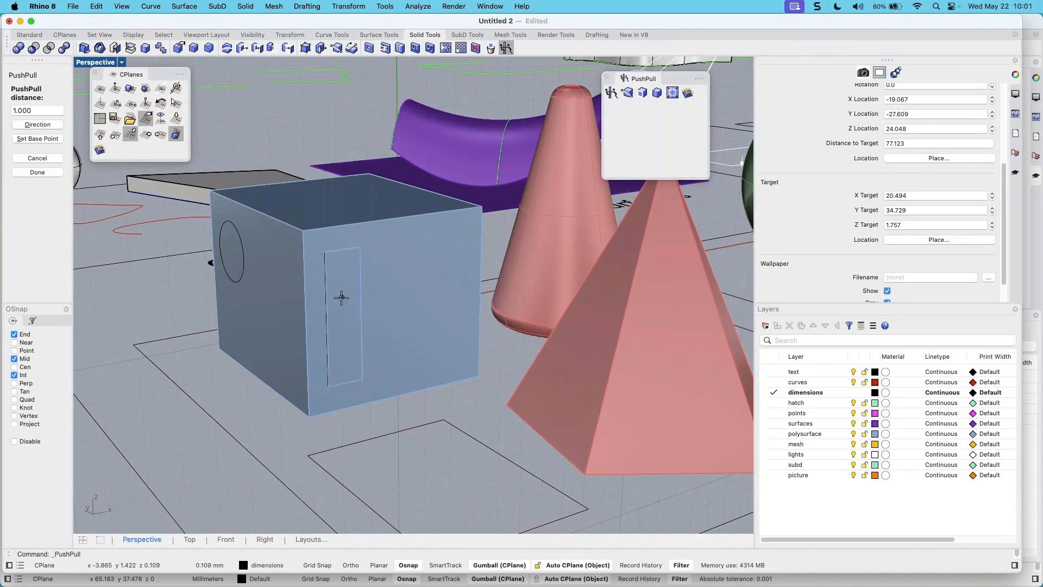
left_click(341, 297)
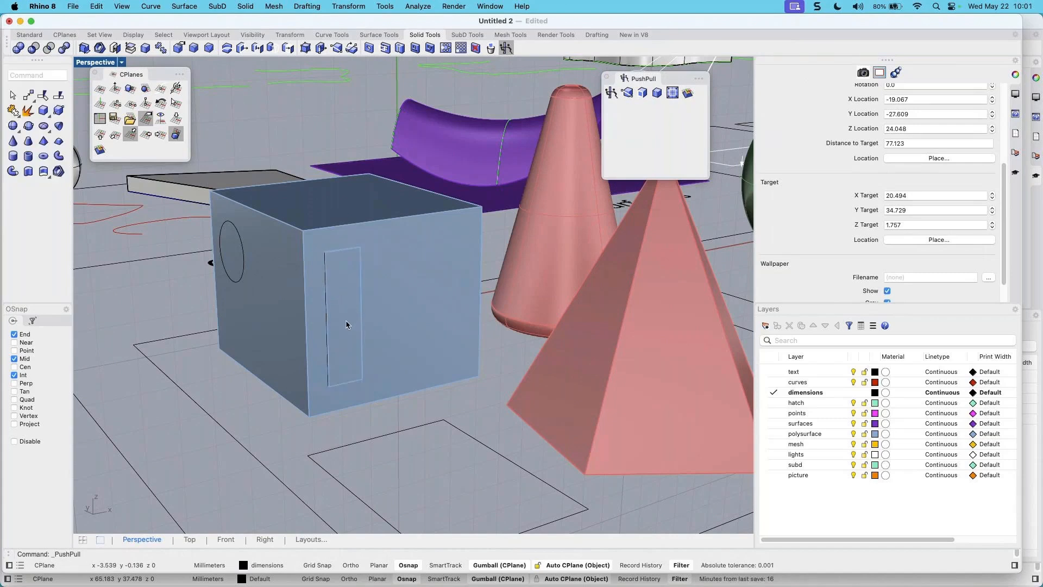
type("u")
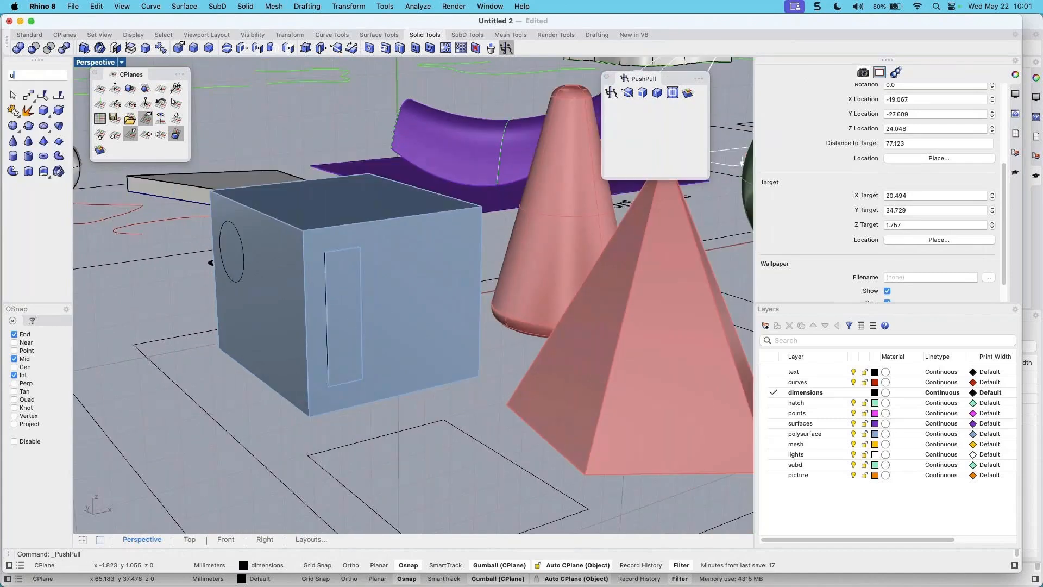
key("Return")
PushPull the tall rectangle's region outward from the blue box's face by about 7.26 mm
right_click_drag(359, 343, 273, 349)
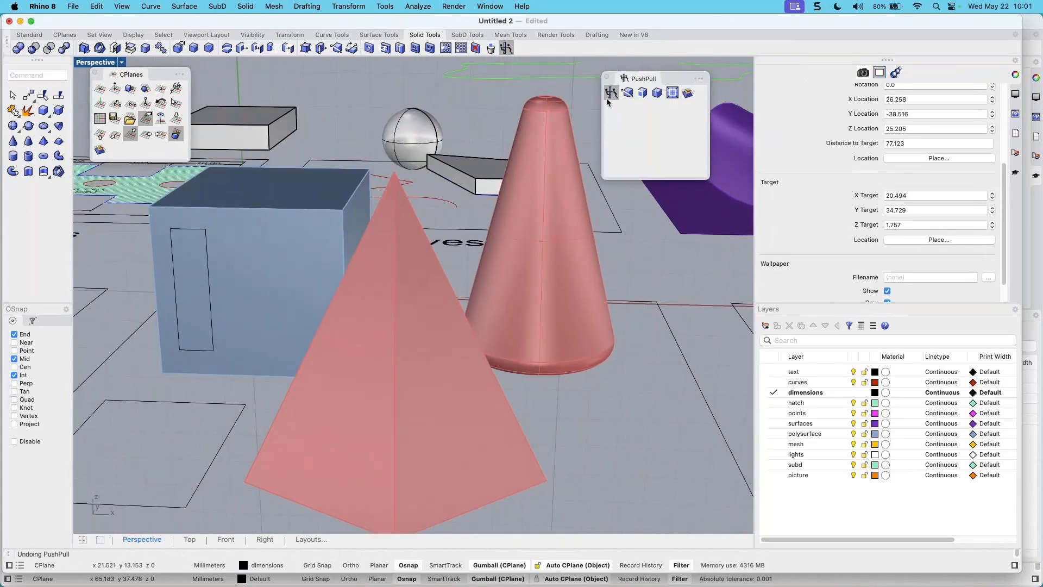
left_click(610, 93)
left_click(185, 262)
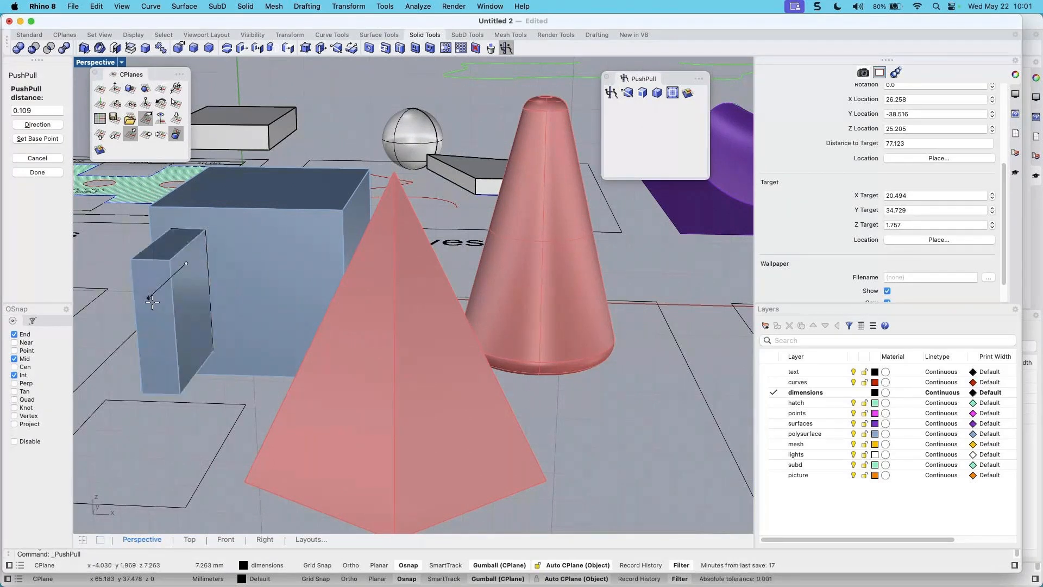
left_click(151, 302)
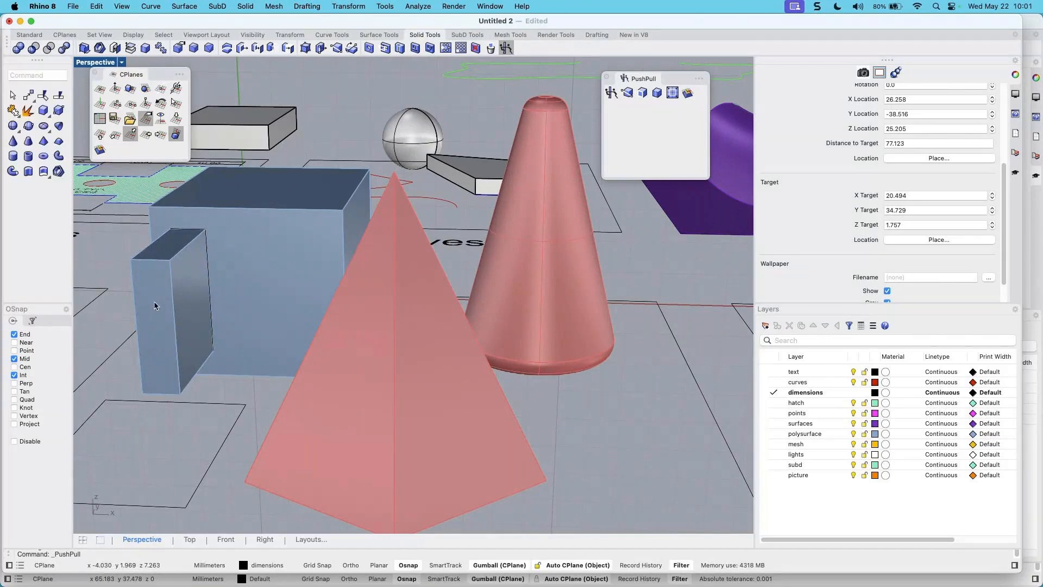
right_click_drag(154, 306, 59, 100)
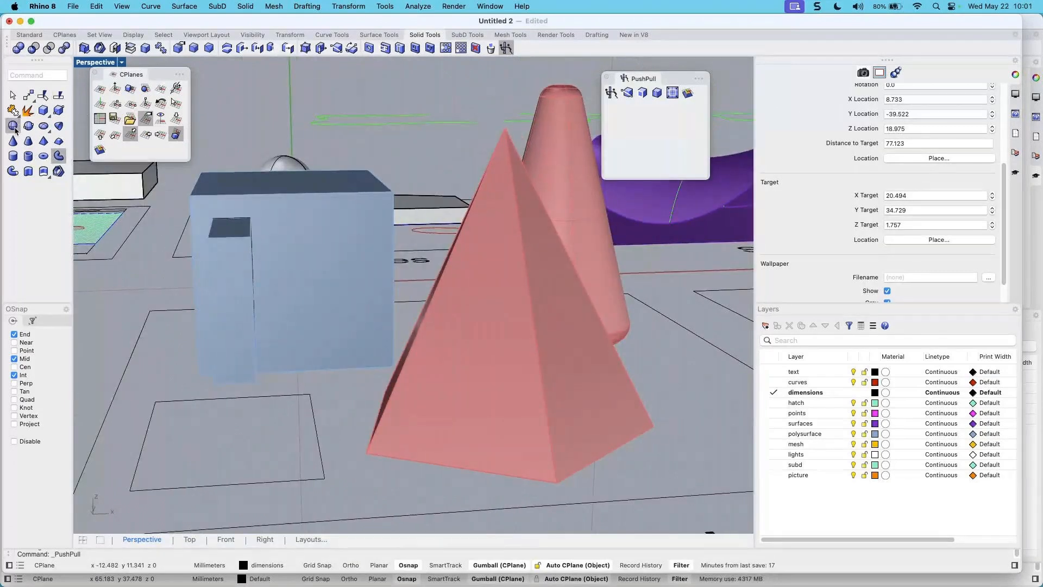
Draw a circle on the blue box's face beside the protruding rectangular block
left_click(29, 35)
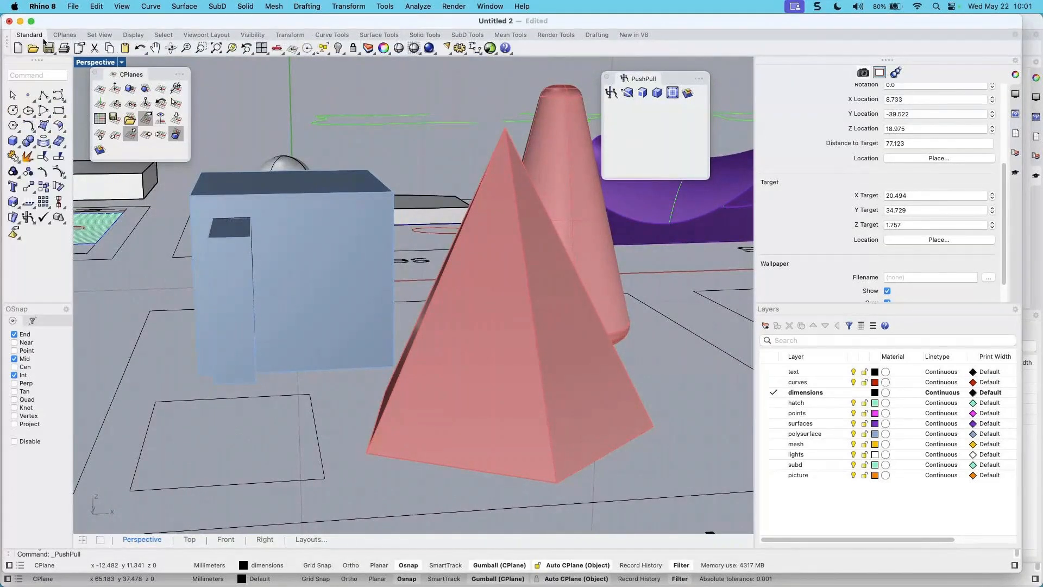
left_click(13, 110)
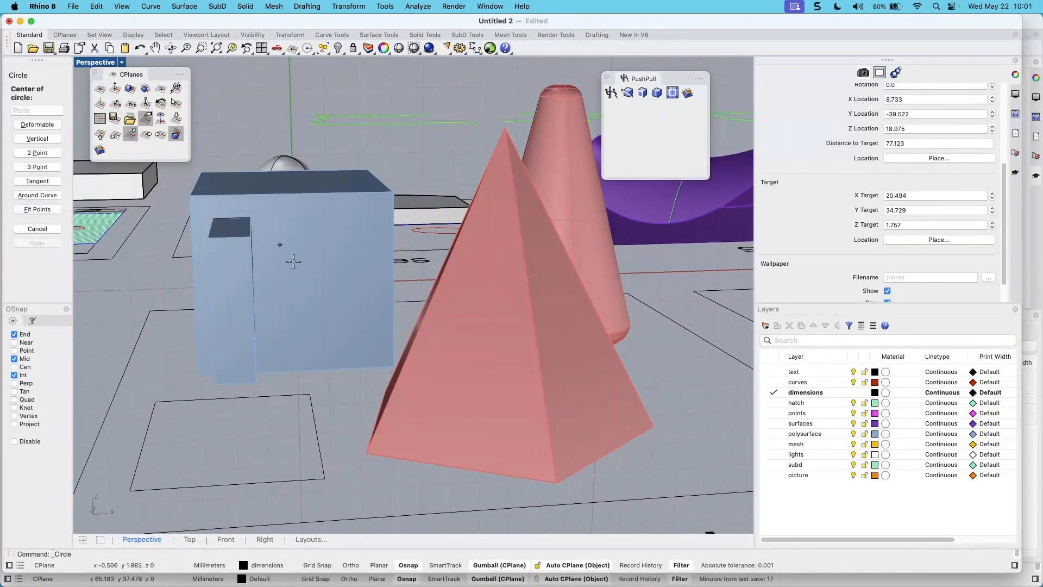
left_click(324, 262)
left_click(346, 287)
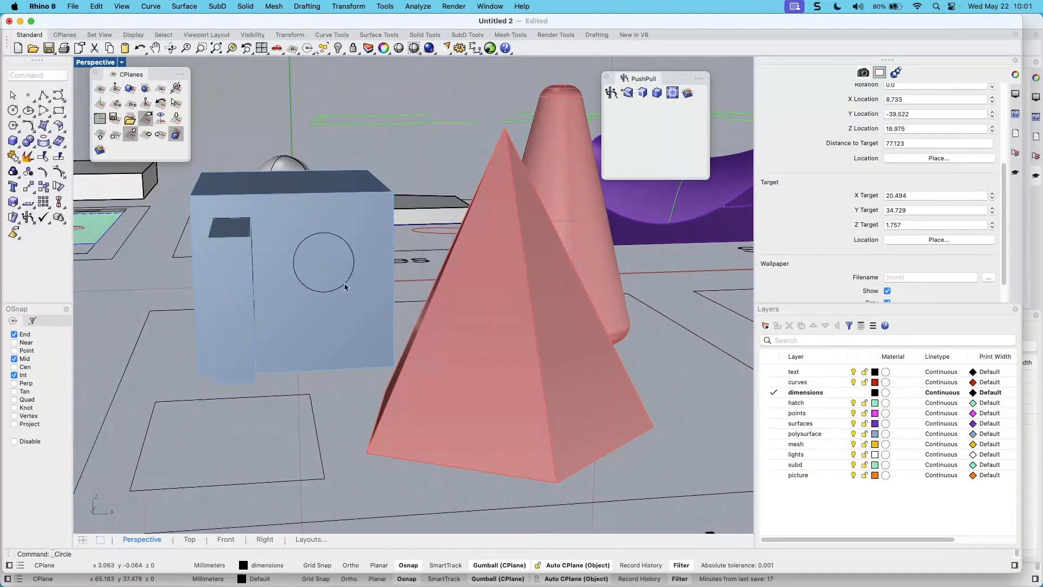
right_click_drag(345, 287, 339, 326)
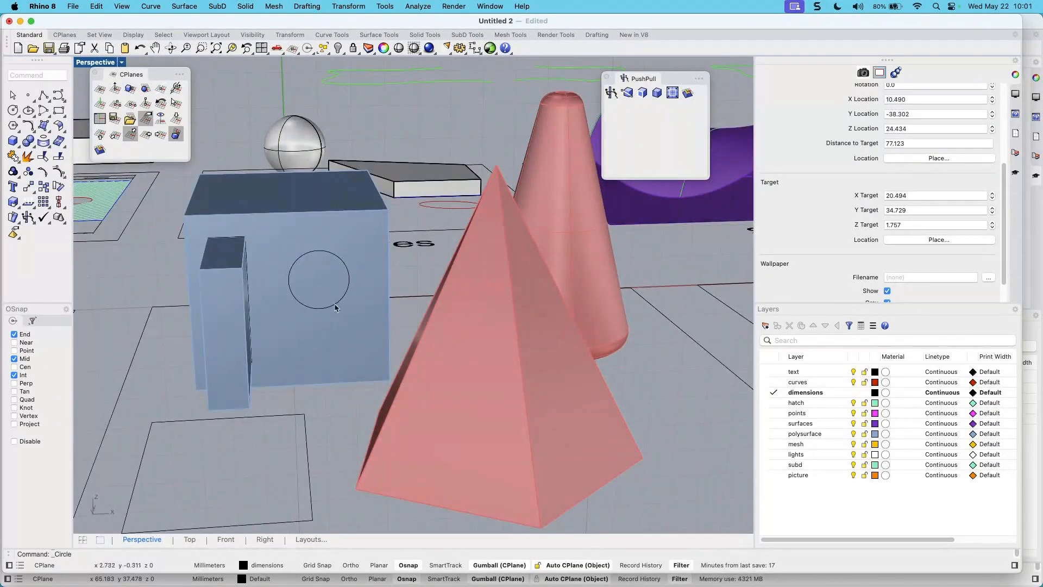
PushPull the circle's region about 4.36 mm into the blue box to cut a round recess
left_click(335, 308)
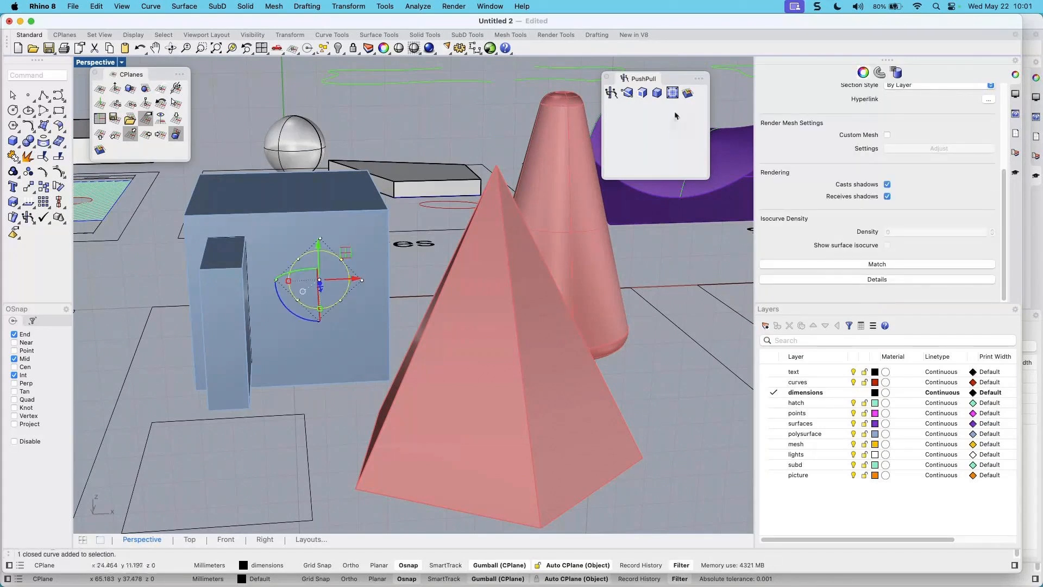
left_click(612, 94)
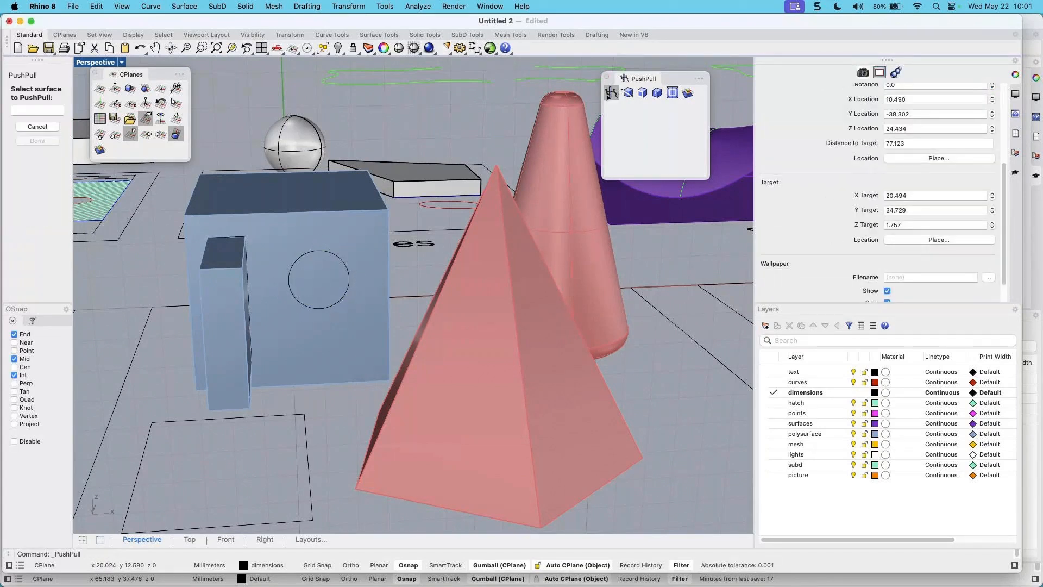
left_click(316, 277)
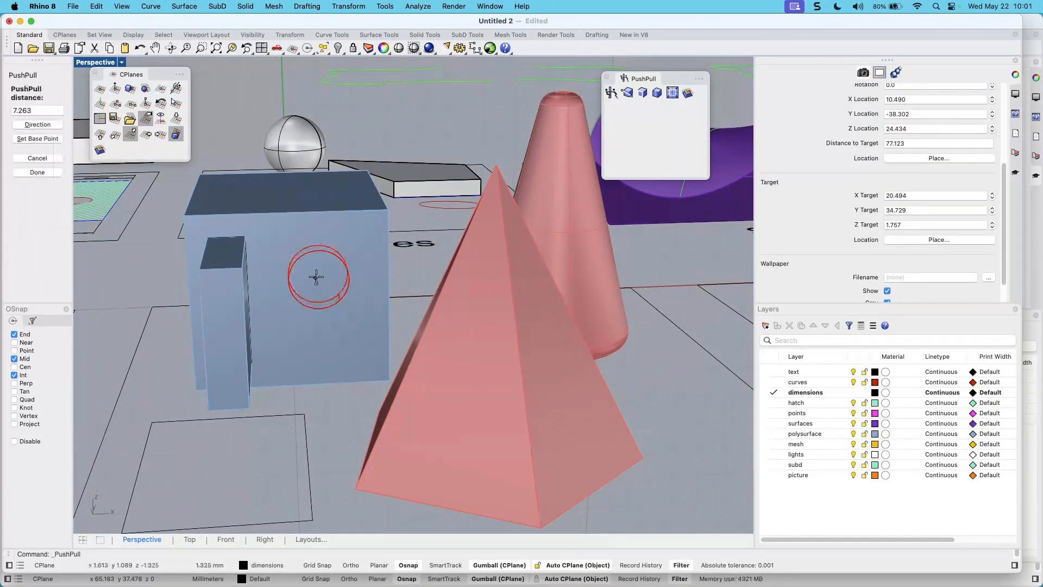
left_click(337, 313)
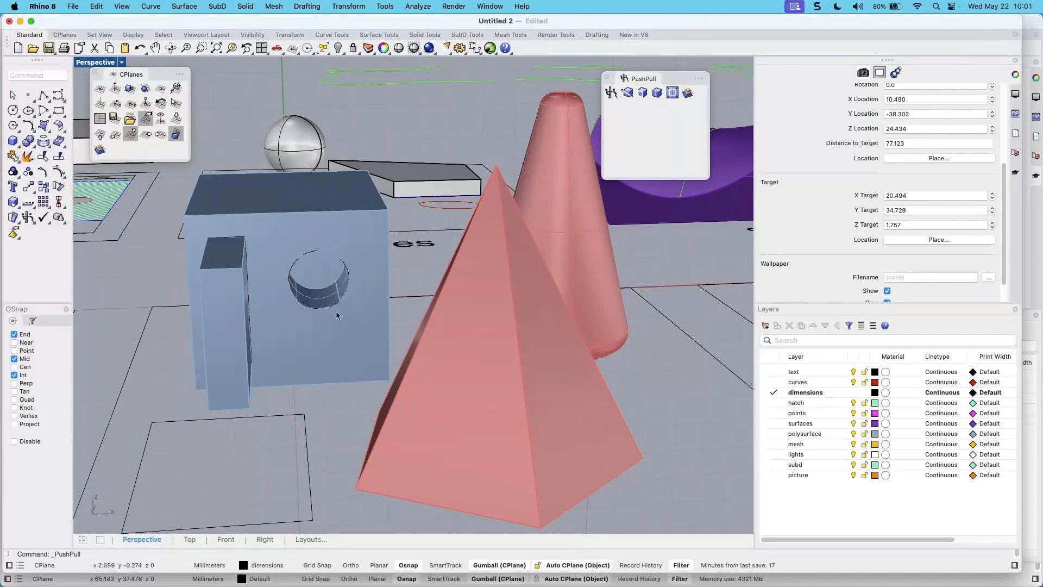
right_click_drag(336, 315, 476, 271)
scroll(300, 322, "down", 5)
scroll(475, 270, "up", 5)
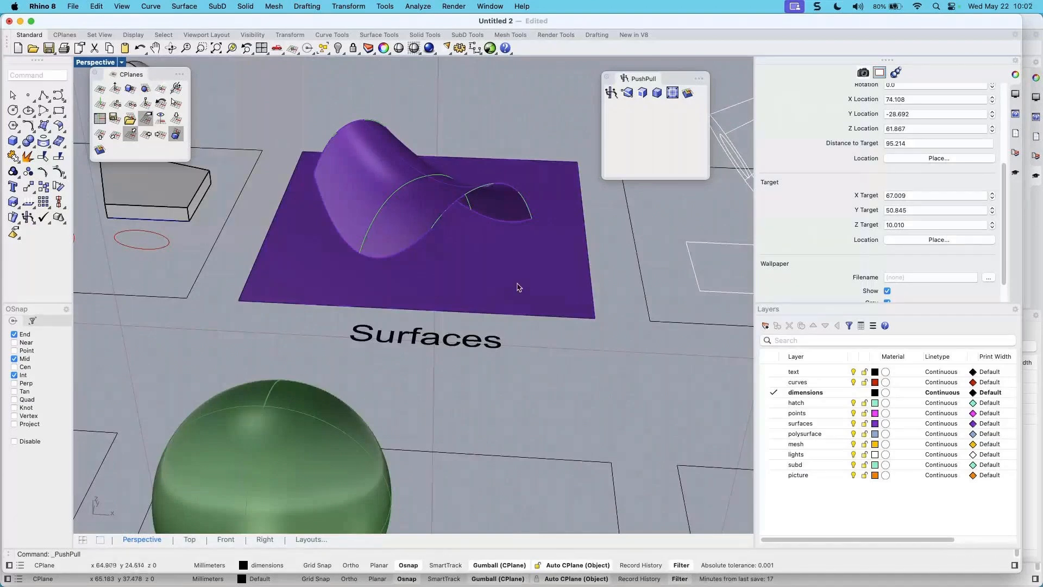
mouse_move(518, 288)
right_mouse_down()
mouse_move(500, 262)
mouse_move(525, 291)
right_mouse_up()
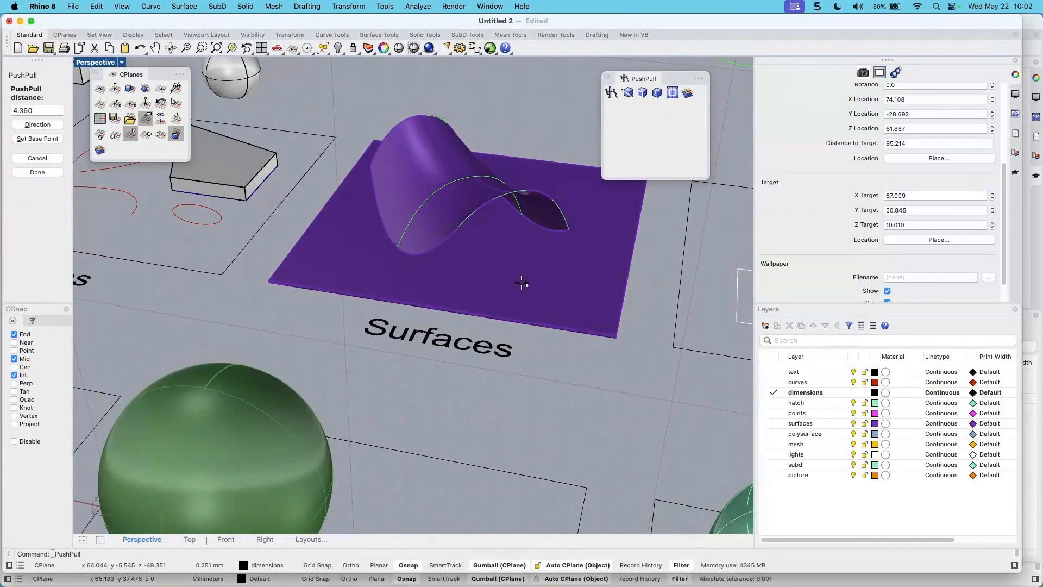
key("Escape")
Align the construction plane to the flat purple surface and draw a rectangle near its front edge above the "Surfaces" text
left_click(527, 299)
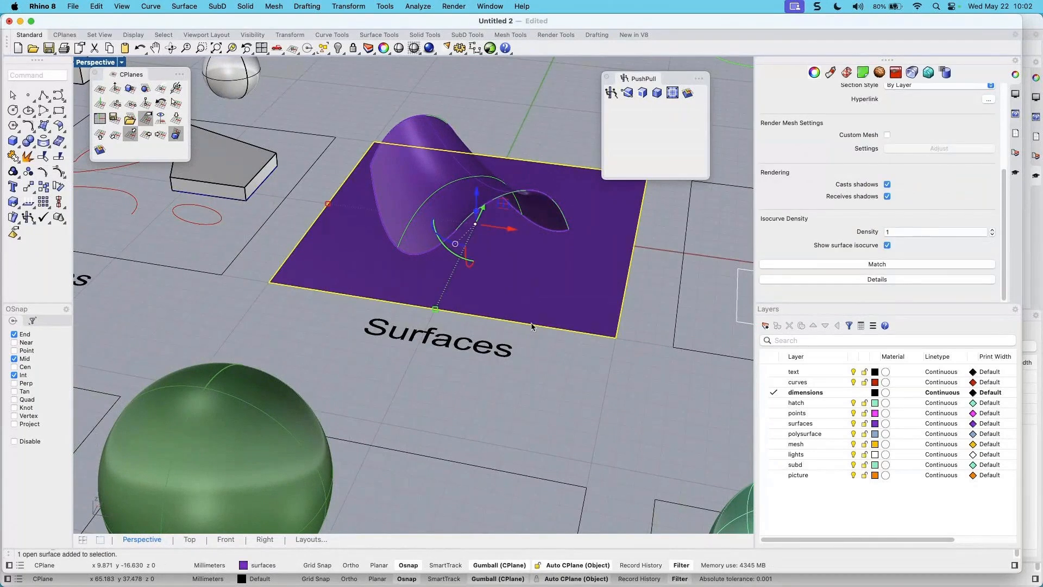
scroll(531, 326, "up", 5)
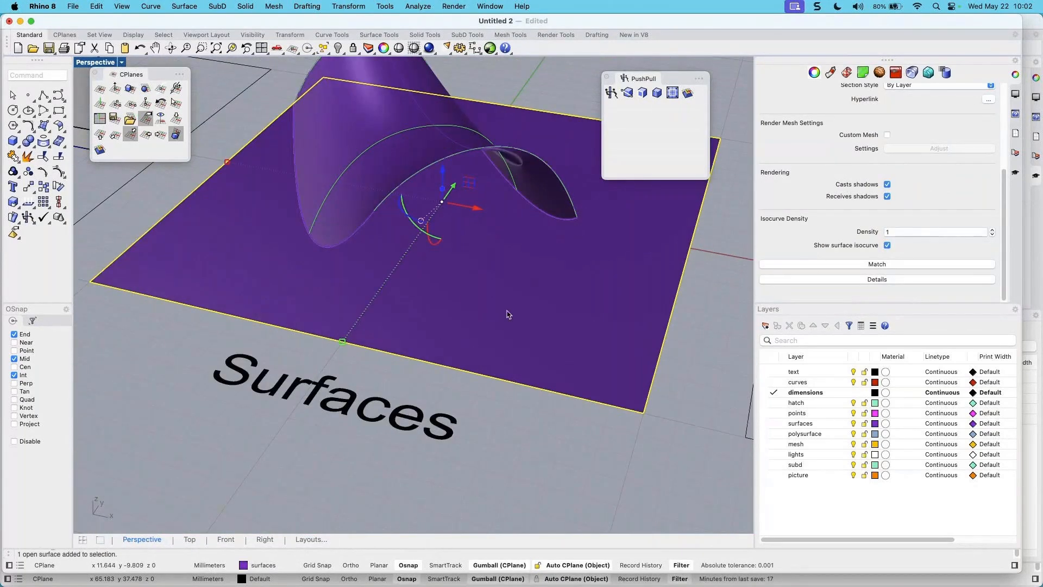
scroll(508, 314, "up", 3)
right_click_drag(489, 318, 520, 385, "shift")
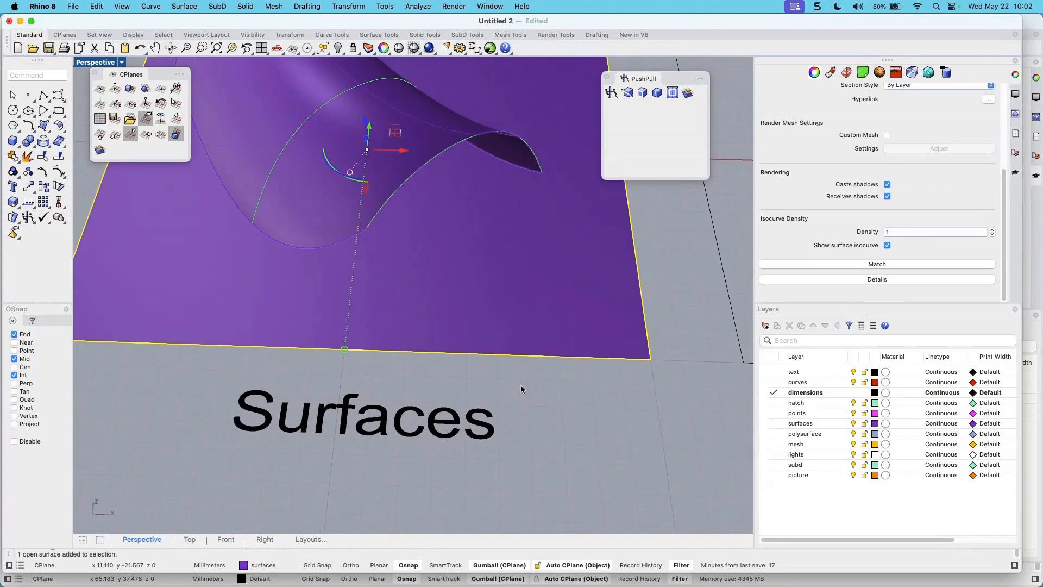
left_click(43, 125)
left_click(424, 327)
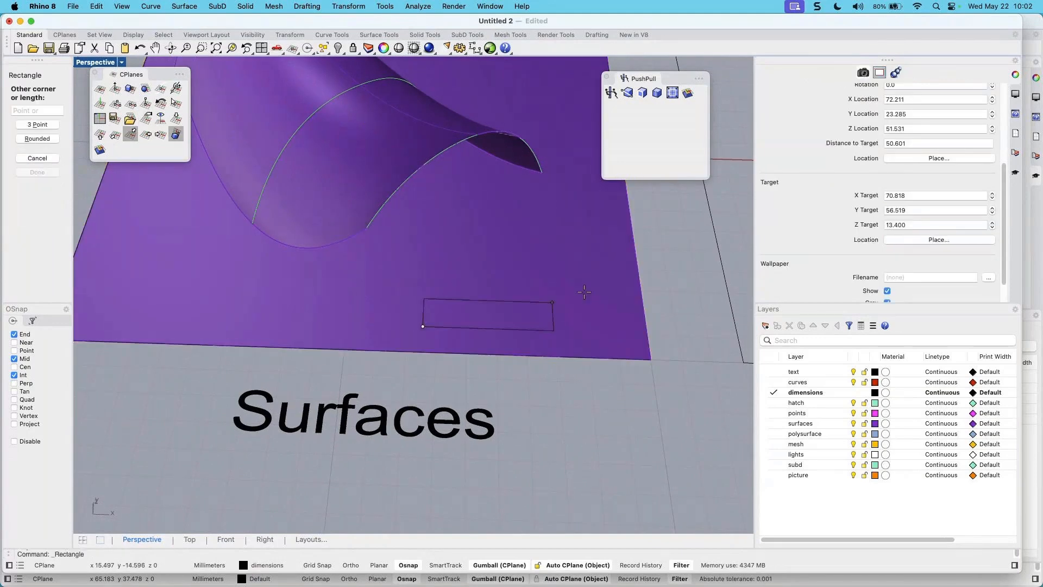
left_click(598, 270)
Draw a second rectangle on the flat purple surface beside the first one, and delete it
right_click_drag(571, 316, 366, 308)
key("Return")
left_click(212, 250)
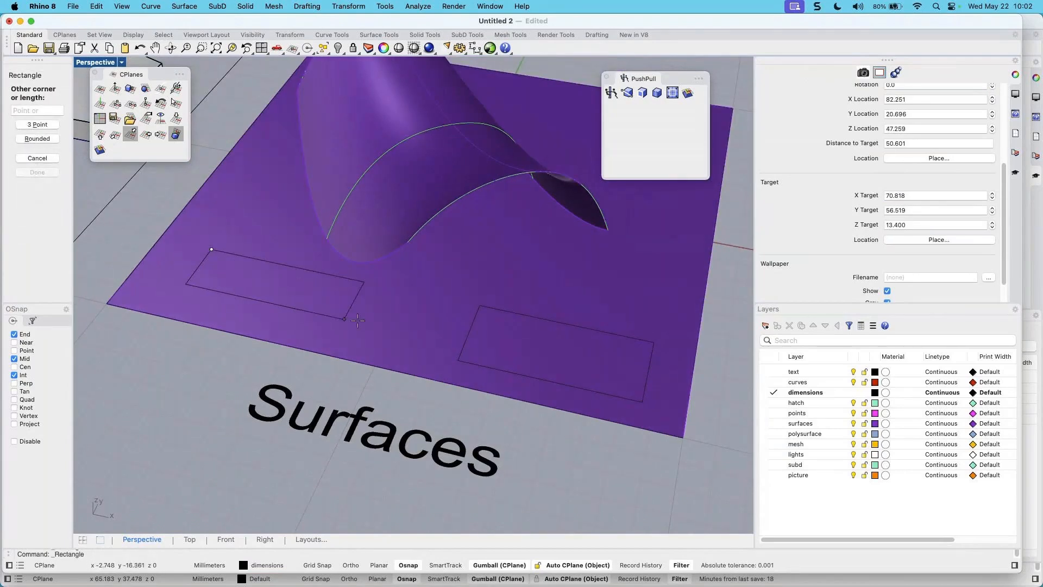
left_click(370, 343)
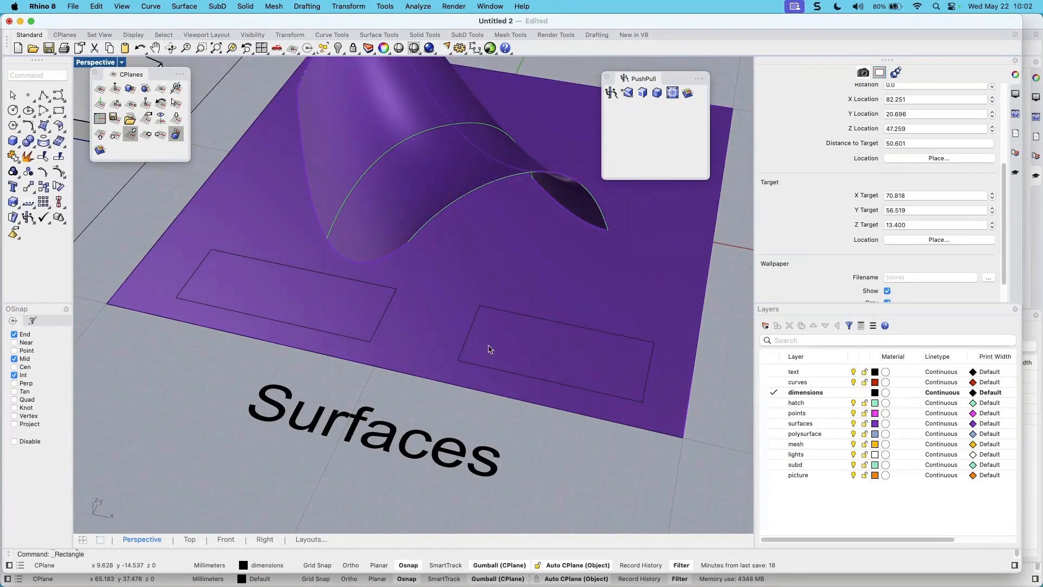
left_click(382, 324)
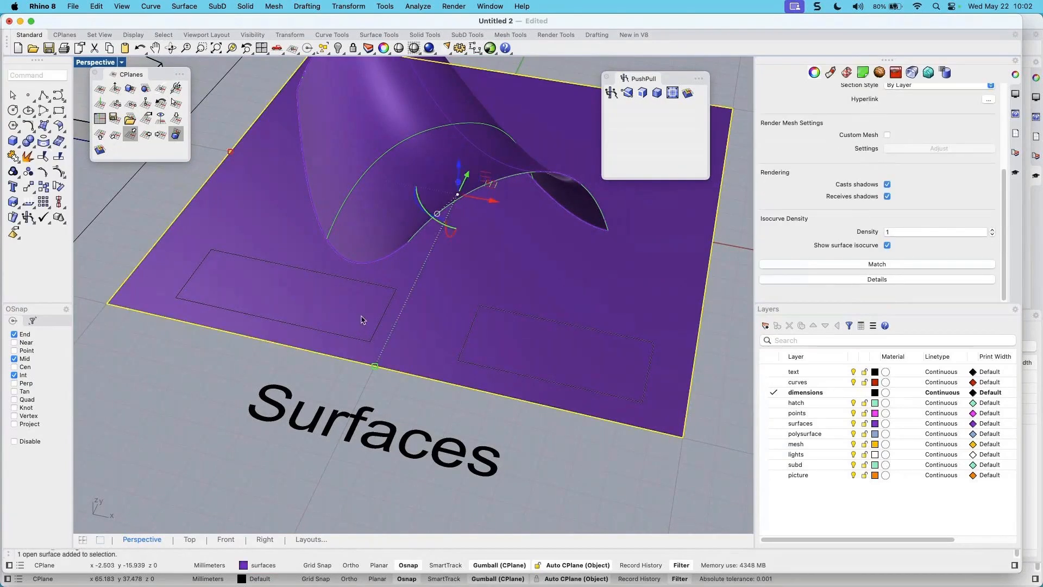
key("Delete")
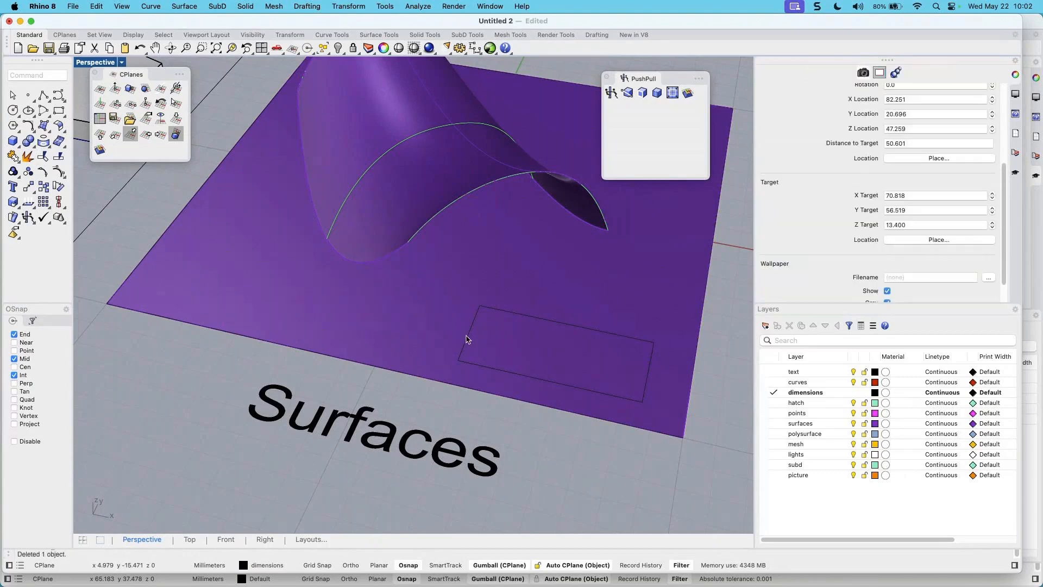
Place a copy of the remaining rectangle directly beside it along the flat purple surface's front edge
left_click(466, 339)
left_click_drag(593, 359, 401, 324)
key("alt")
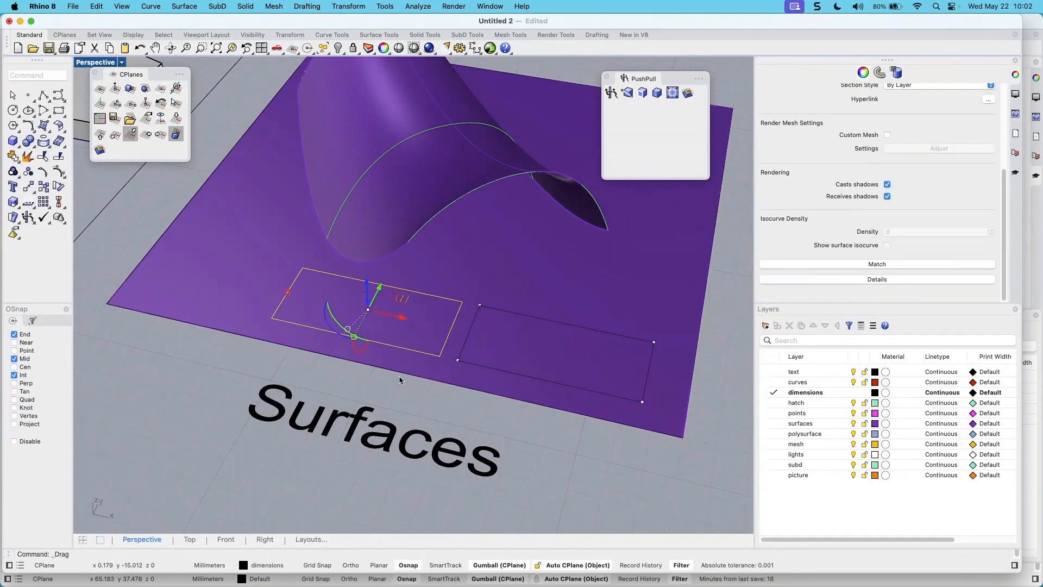
PushPull both rectangular regions of the flat purple surface upward together by about 4.68 mm
left_click(611, 92)
left_click(418, 335)
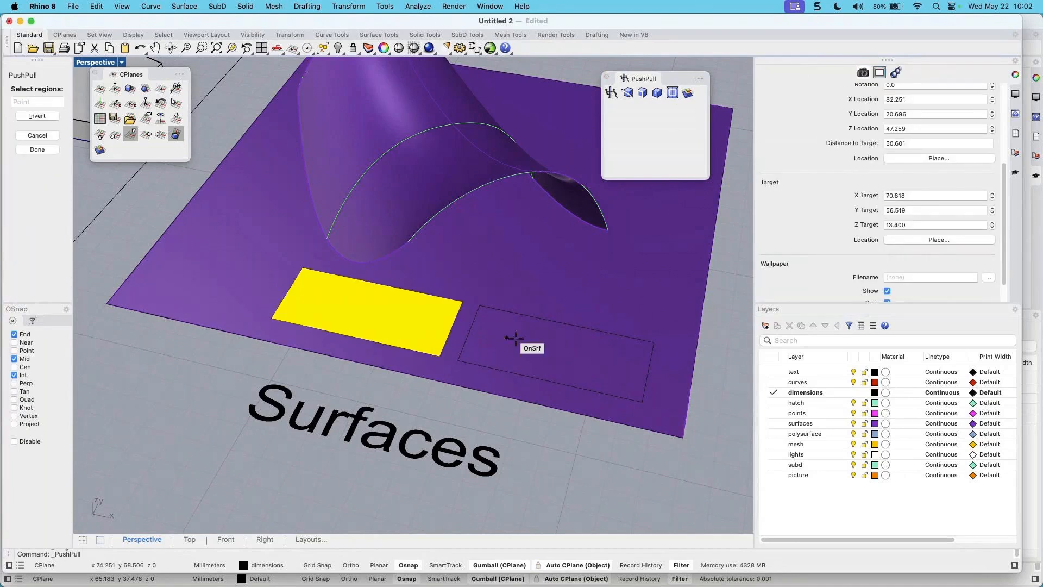
left_click(520, 341)
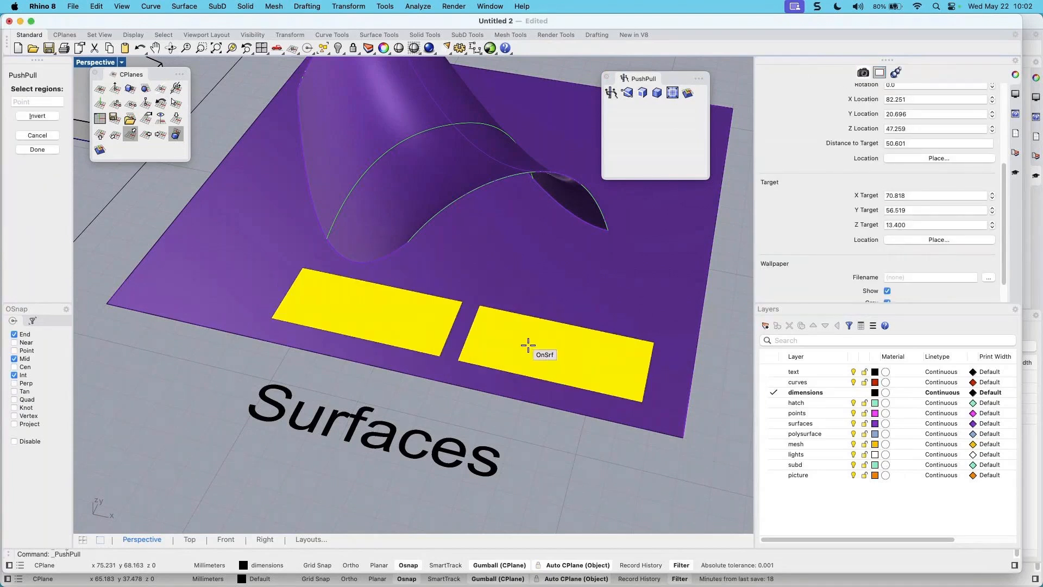
key("Return")
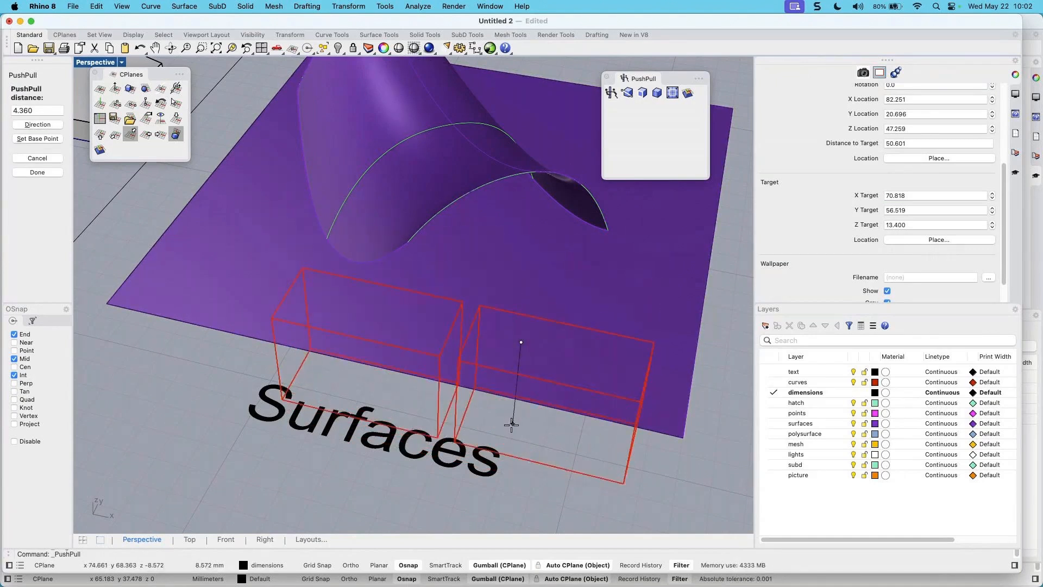
left_click(510, 285)
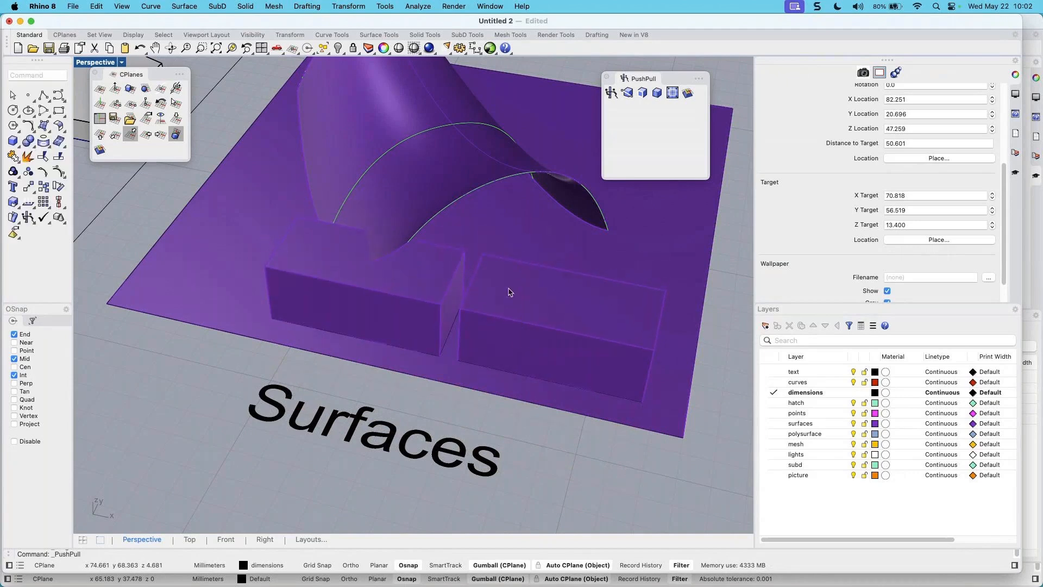
Select the purple push-pulled object and the rectangle curve at the base of one block to examine them
right_click_drag(544, 405, 338, 332)
scroll(515, 393, "down", 8)
left_click(455, 345)
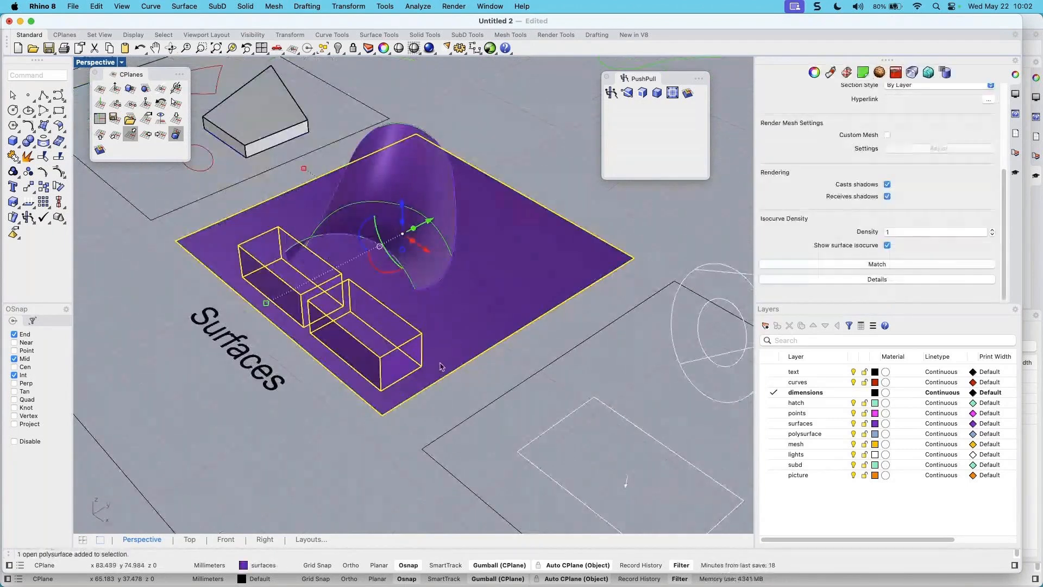
left_click(417, 383)
left_click(443, 397)
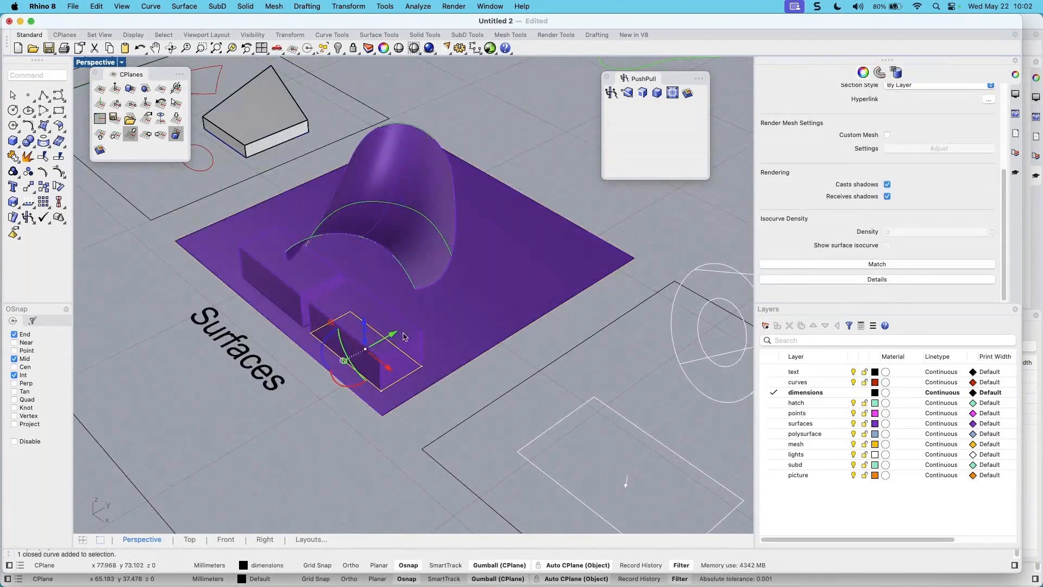
Place the selected rectangle curve on the open area of the flat purple surface behind the nearer block
left_click_drag(404, 336, 428, 419)
key("alt")
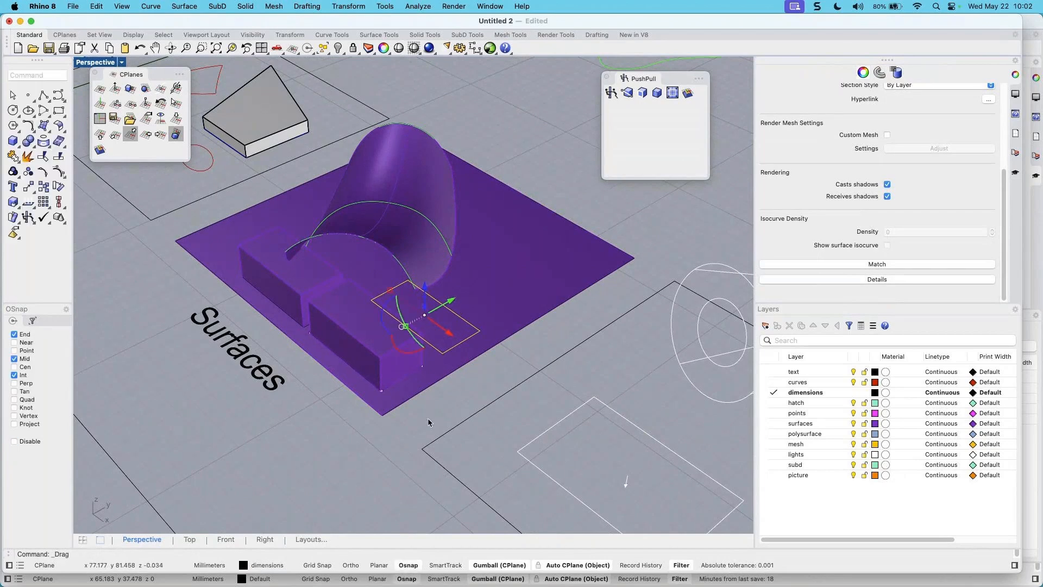
right_click_drag(428, 418, 418, 424)
key("Escape")
scroll(510, 349, "up", 2)
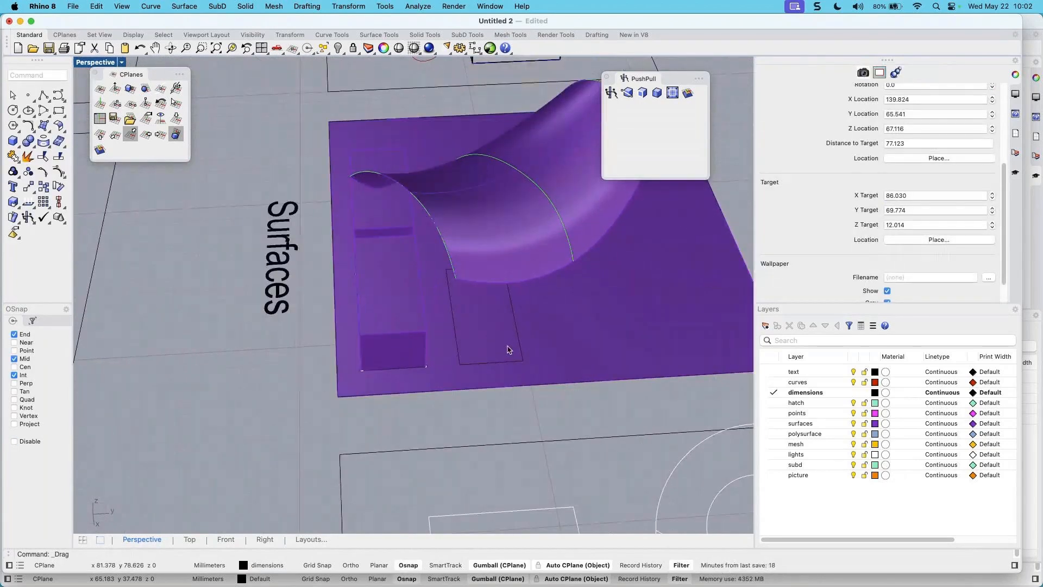
right_click_drag(509, 349, 522, 347)
PushPull the region inside the relocated rectangle downward to form a recess in the flat purple surface
left_click(627, 94)
left_click(487, 345)
left_click(487, 399)
right_click_drag(382, 389, 309, 395)
scroll(310, 379, "down", 4)
right_click_drag(365, 295, 445, 314, "shift")
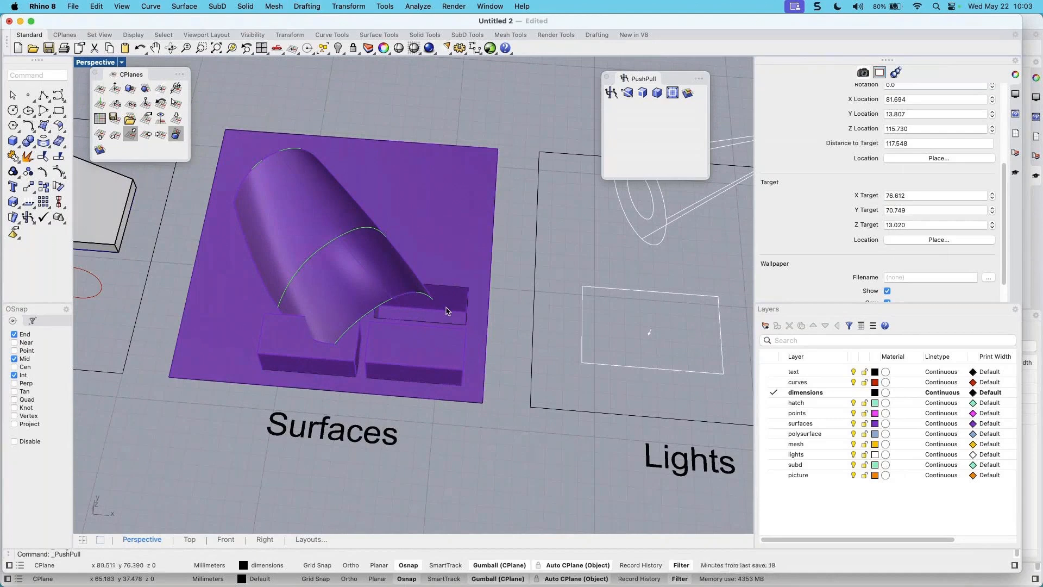
scroll(421, 347, "up", 4)
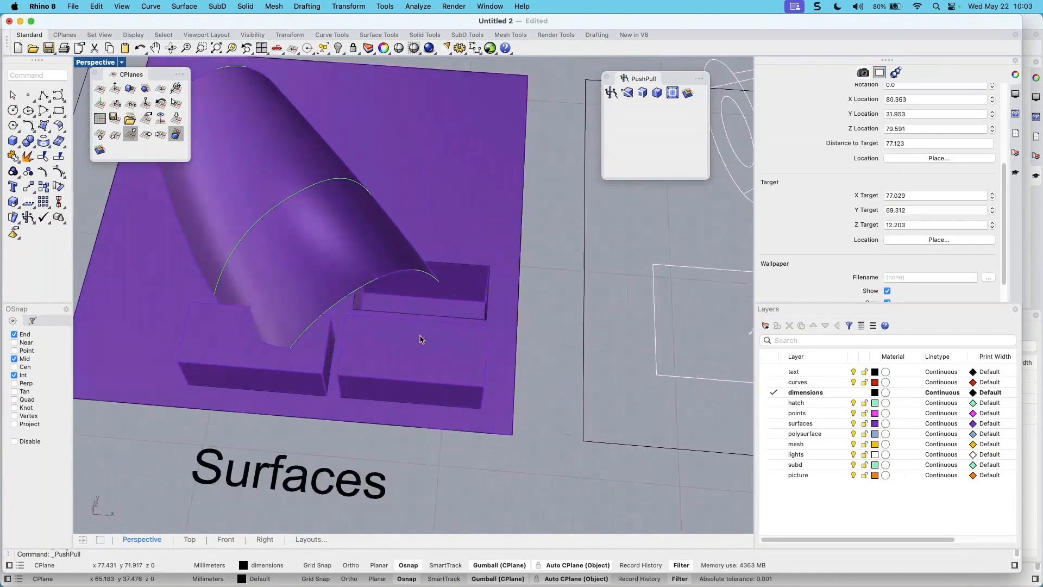
mouse_move(421, 353)
right_mouse_down()
mouse_move(444, 327)
mouse_move(403, 343)
right_mouse_up()
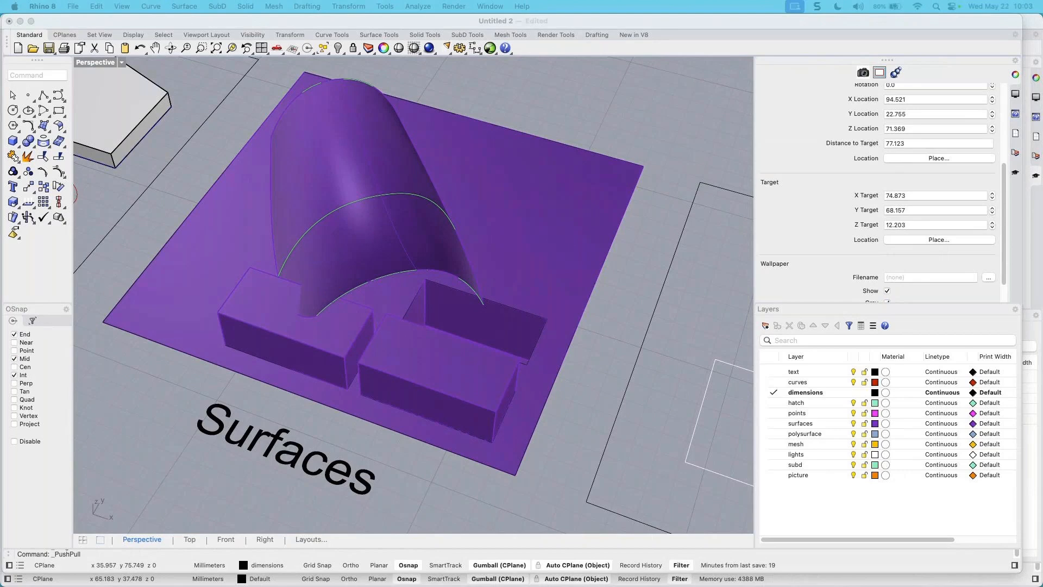
right_click_drag(518, 244, 509, 242)
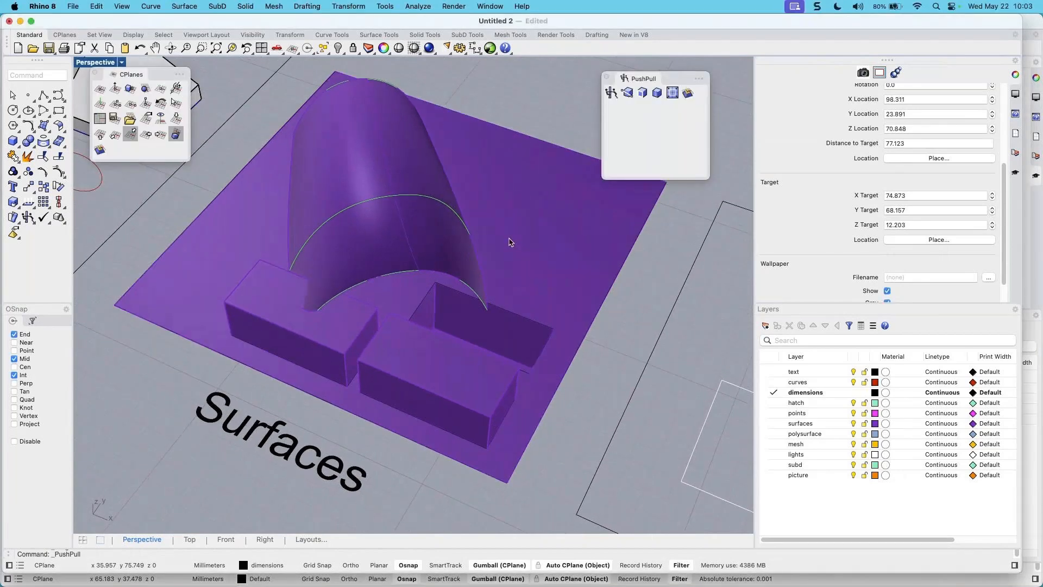
Place the floating CPlanes toolbar beside the PushPull toolbar and bring up the Curve Tools toolbar
scroll(513, 244, "down", 5)
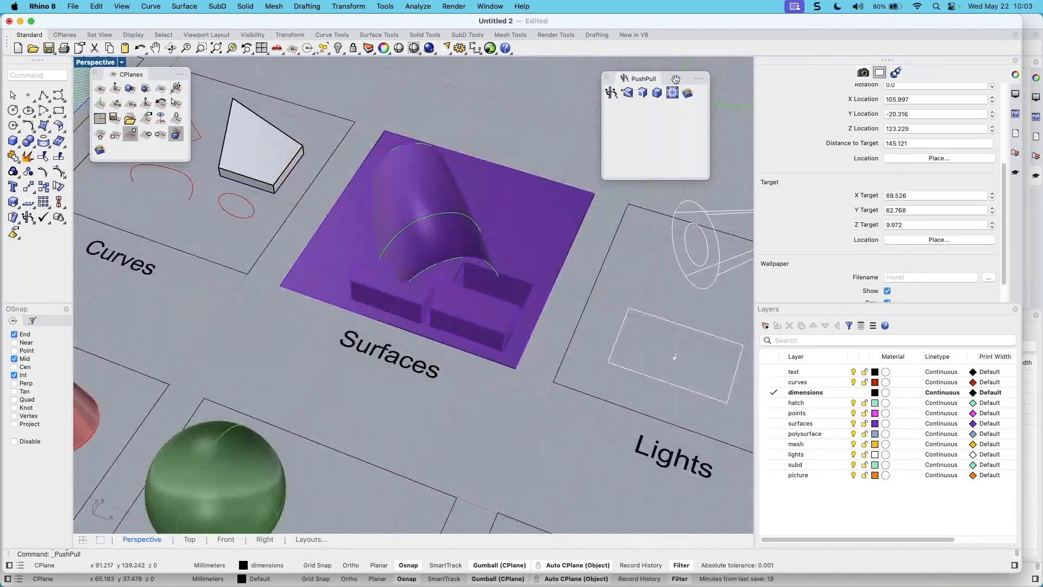
left_click_drag(676, 79, 676, 72)
left_click_drag(162, 80, 559, 75)
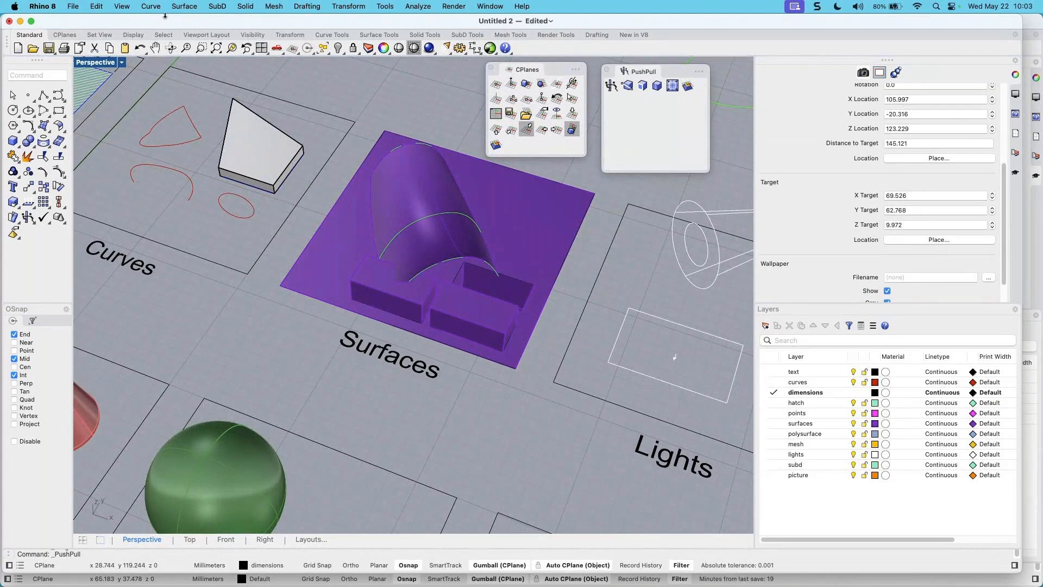
left_click(151, 7)
left_click(151, 6)
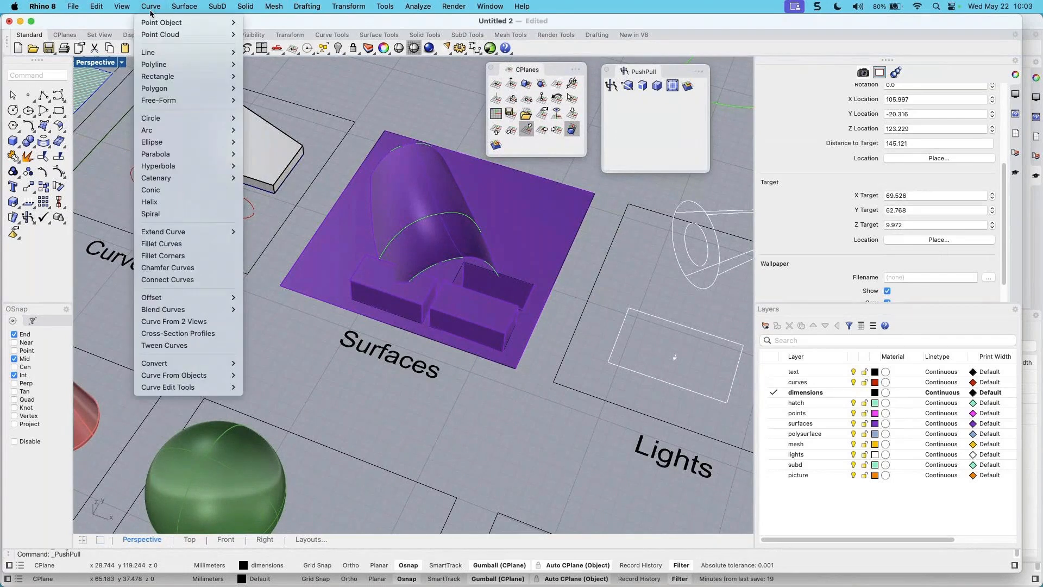
left_click(332, 35)
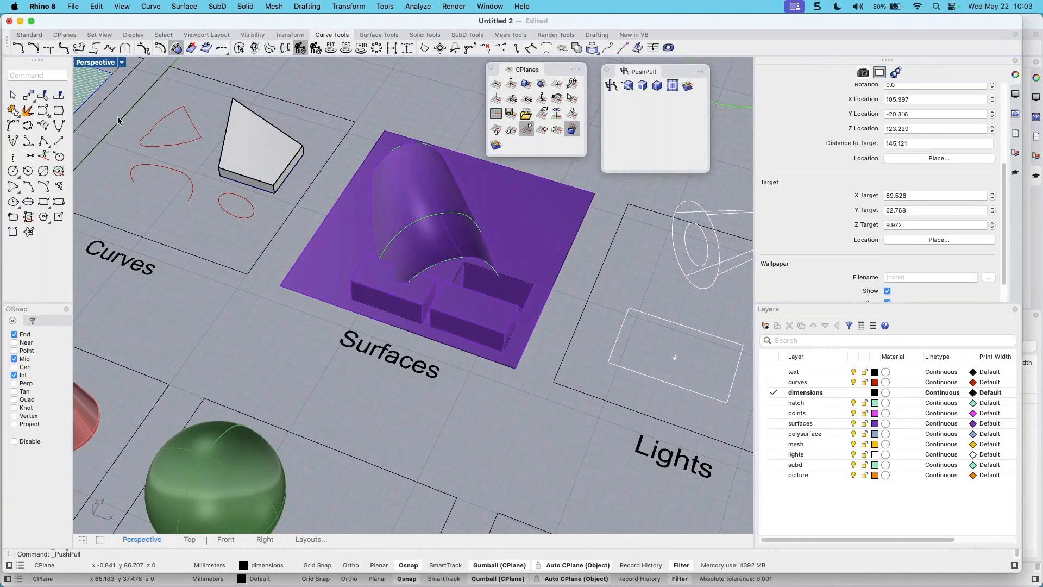
left_click_drag(560, 72, 566, 72)
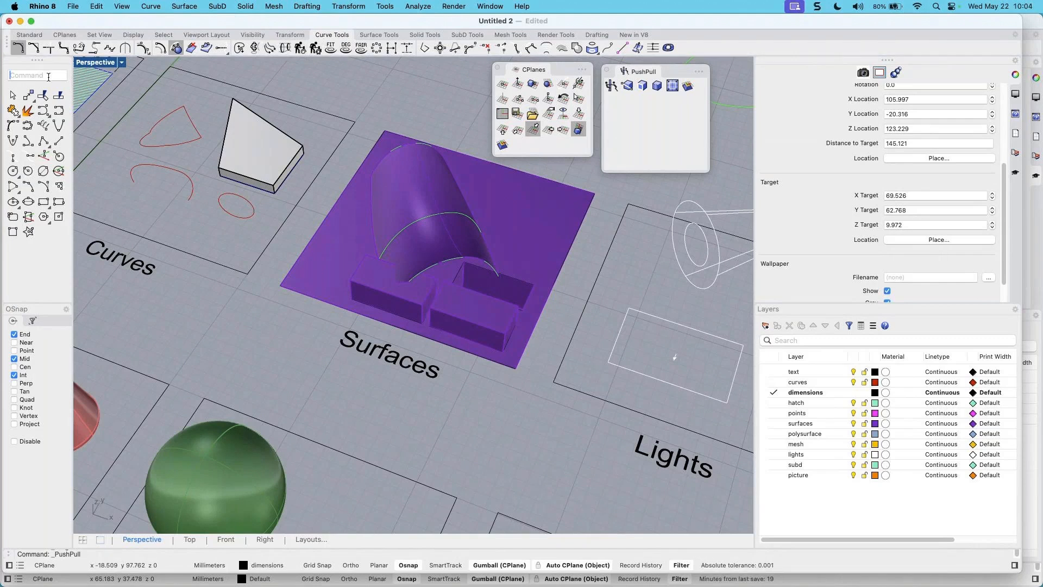
Start the Offset command to look up its toolbar location in the command help, and cancel it
type("Offset")
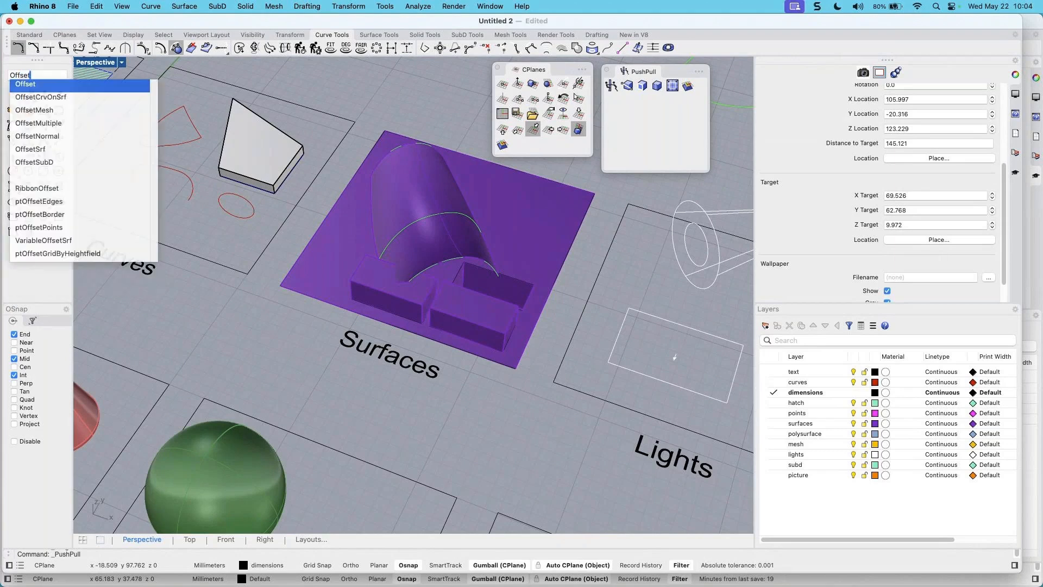
left_click(49, 82)
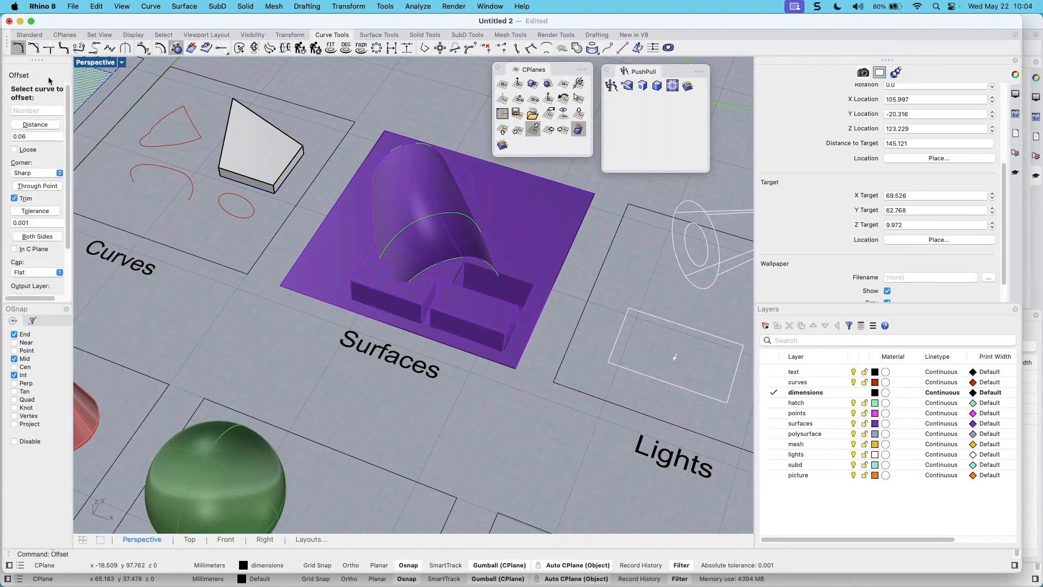
left_click(1015, 114)
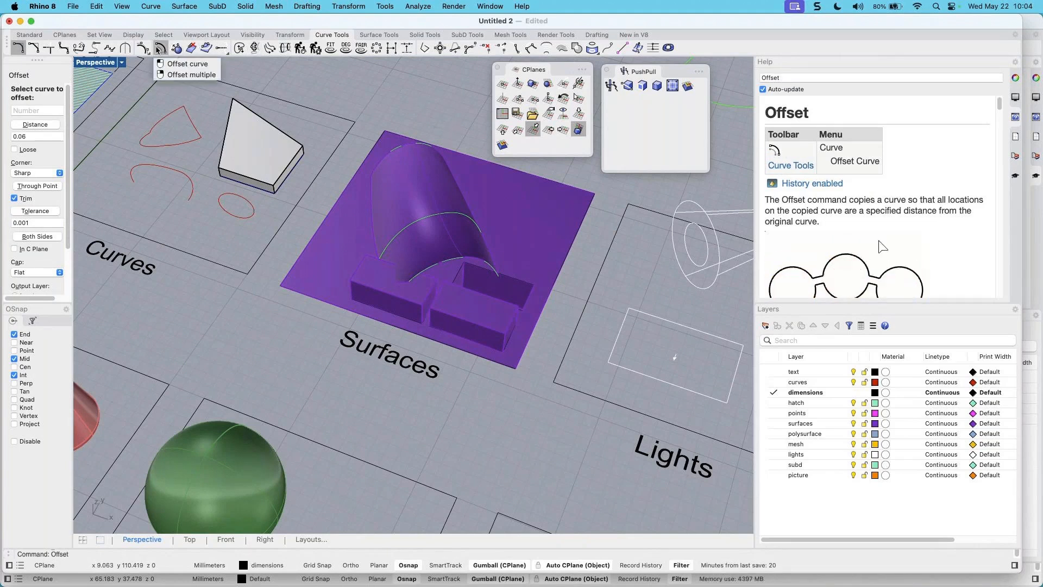
key("Escape")
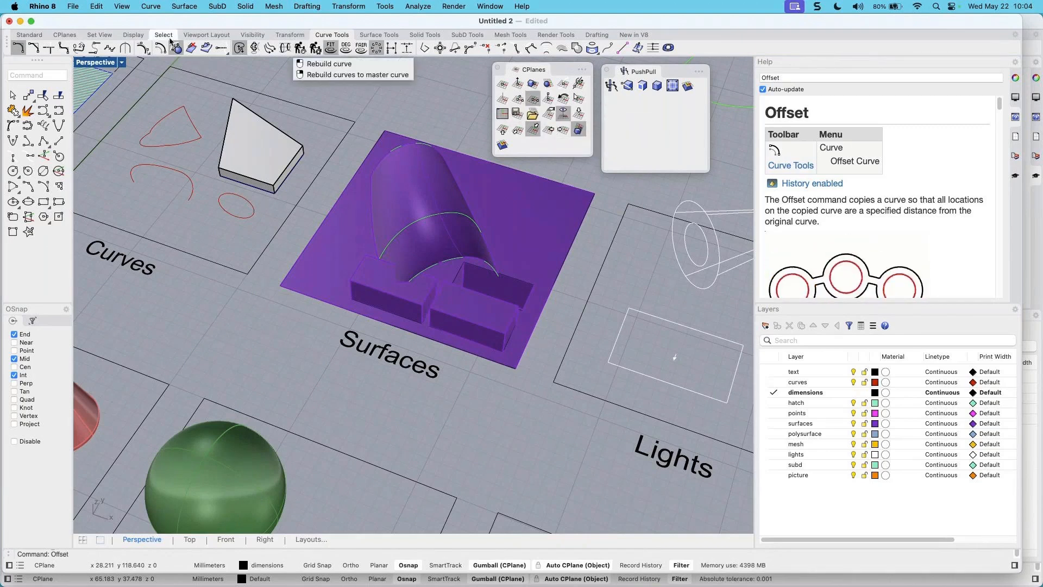
Float the Visibility toolbar in the viewport next to the CPlanes toolbar
left_click(29, 35)
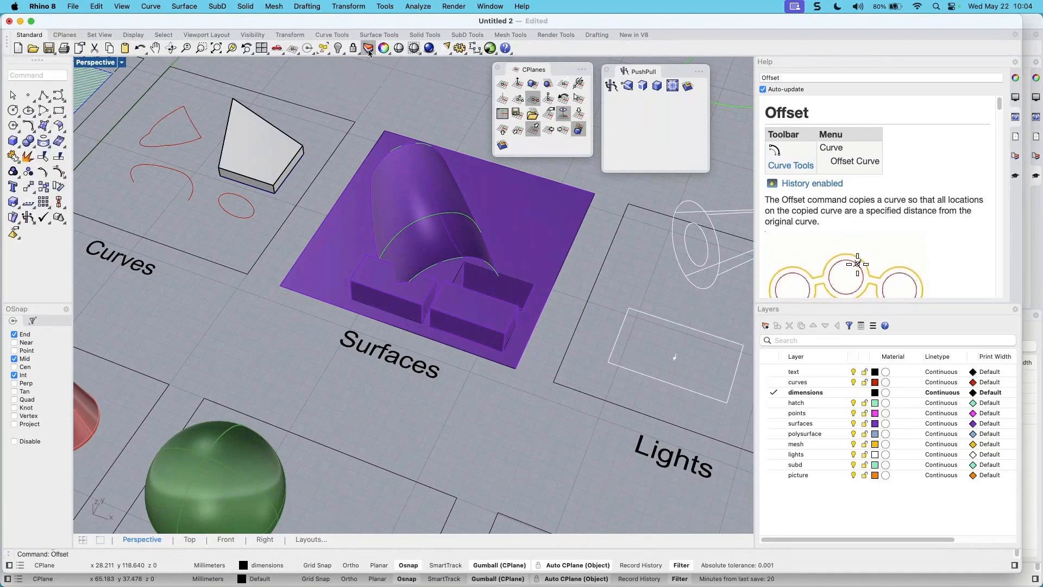
left_click(369, 48)
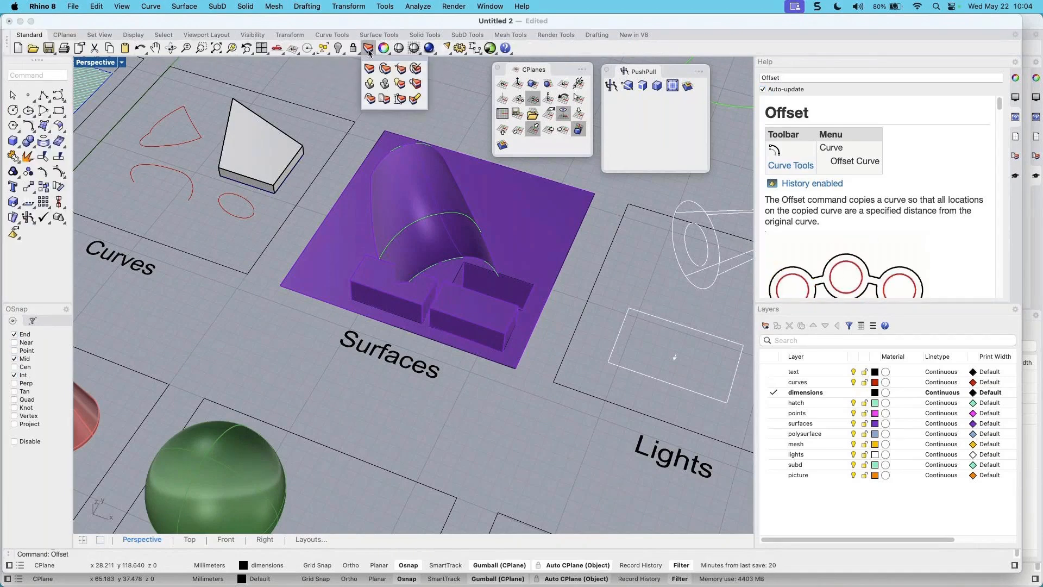
left_click(337, 49)
left_click_drag(337, 73, 393, 77)
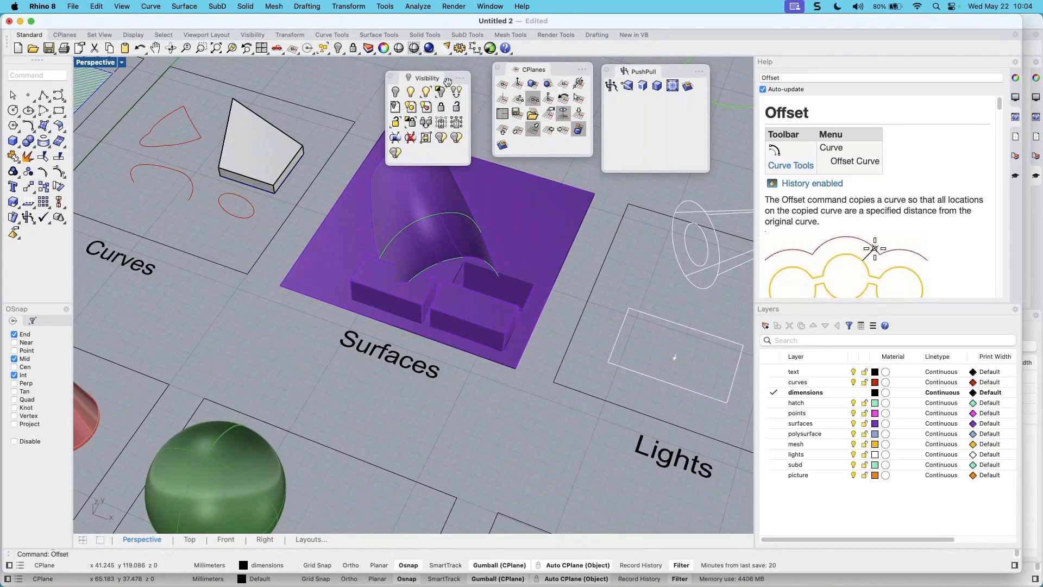
left_click_drag(429, 78, 394, 72)
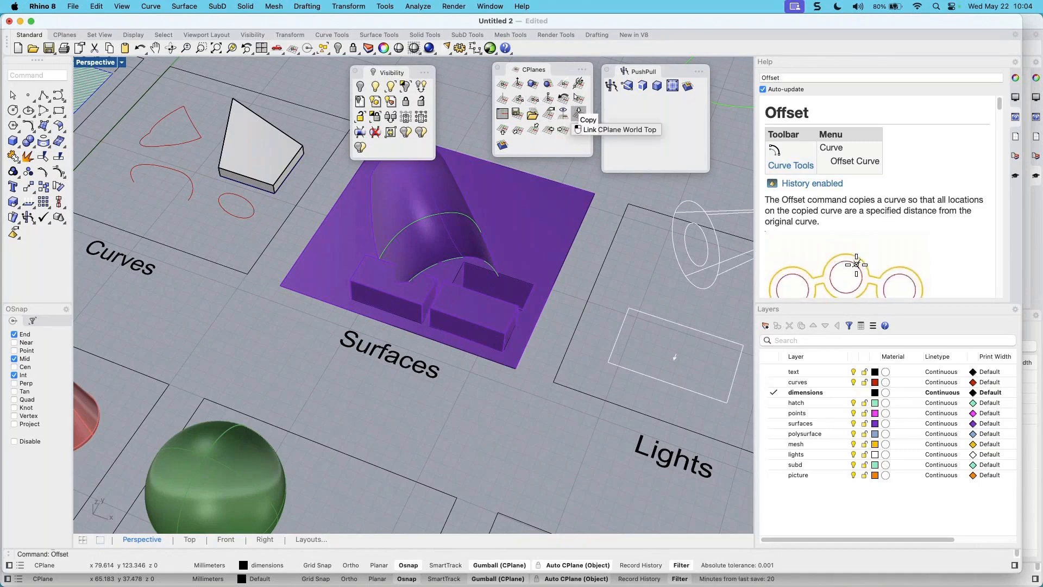
Copy the CPlane World Top, Isolate and Offset curve buttons into the PushPull toolbar
left_click_drag(578, 129, 626, 113, "alt")
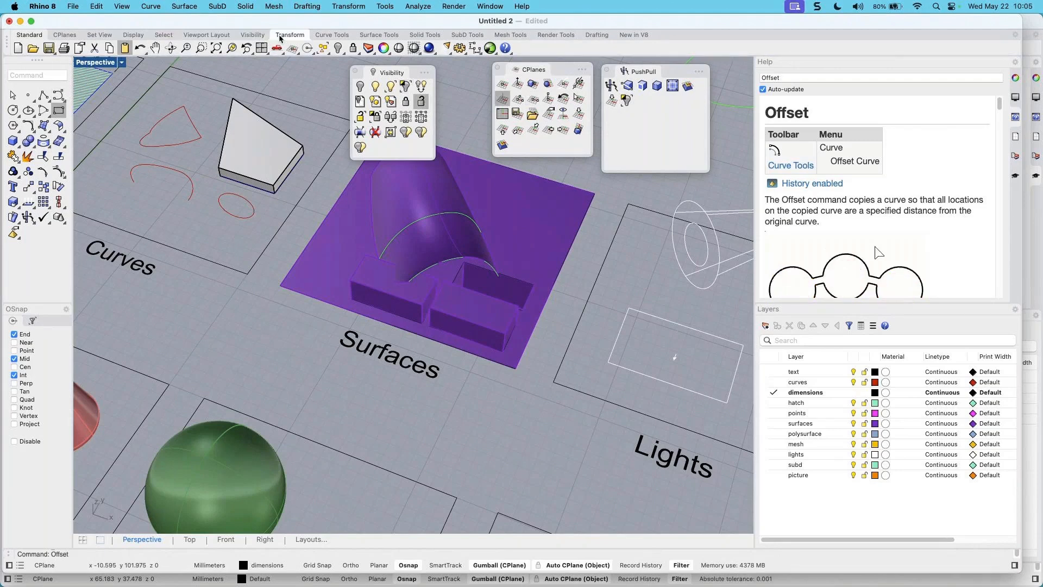
left_click(341, 35)
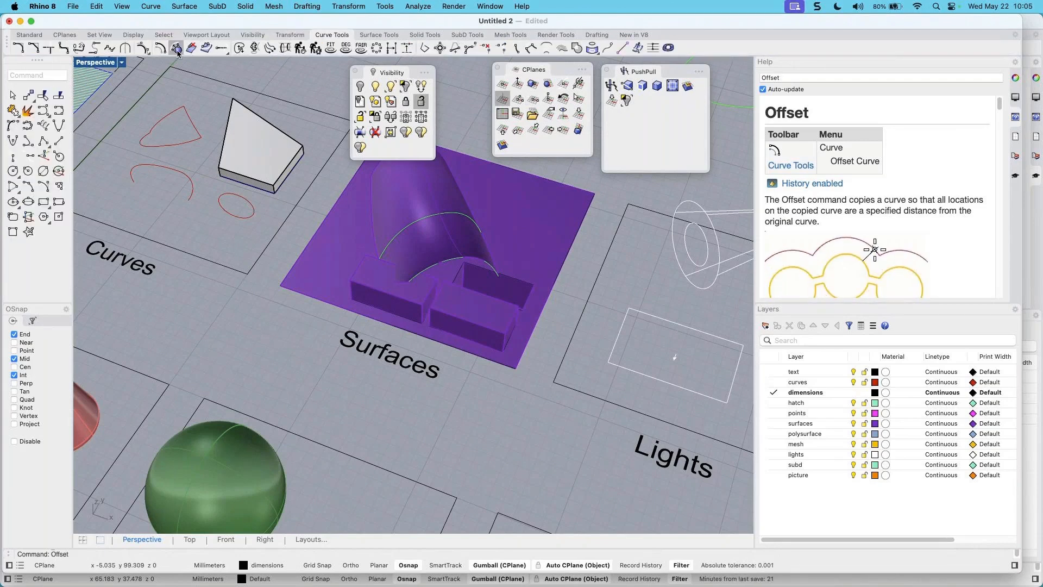
left_click_drag(160, 48, 659, 113, "alt")
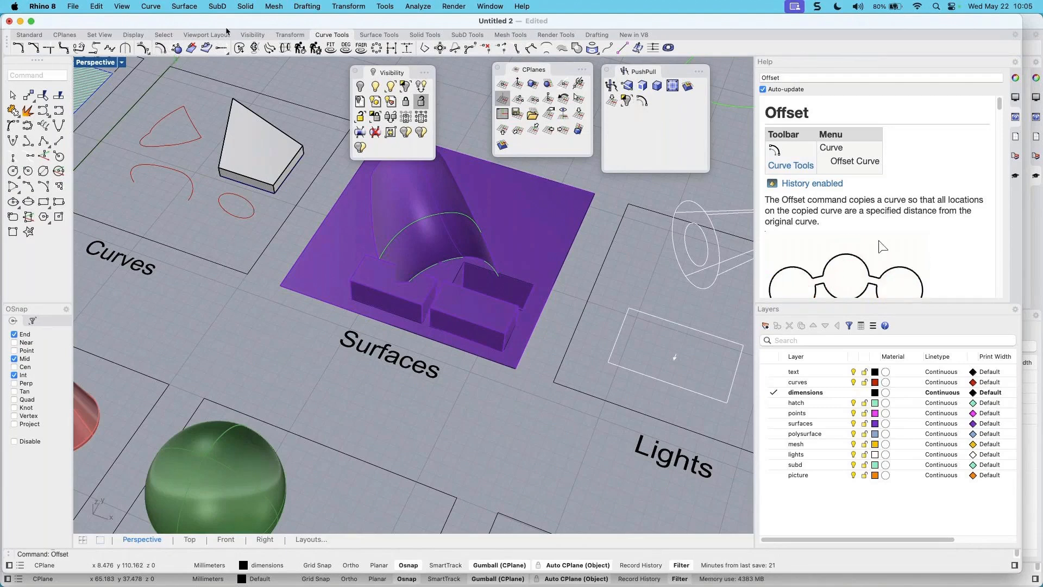
Add the Extrude straight surface tool and the Add Clipping plane tool to the PushPull toolbar
left_click(383, 37)
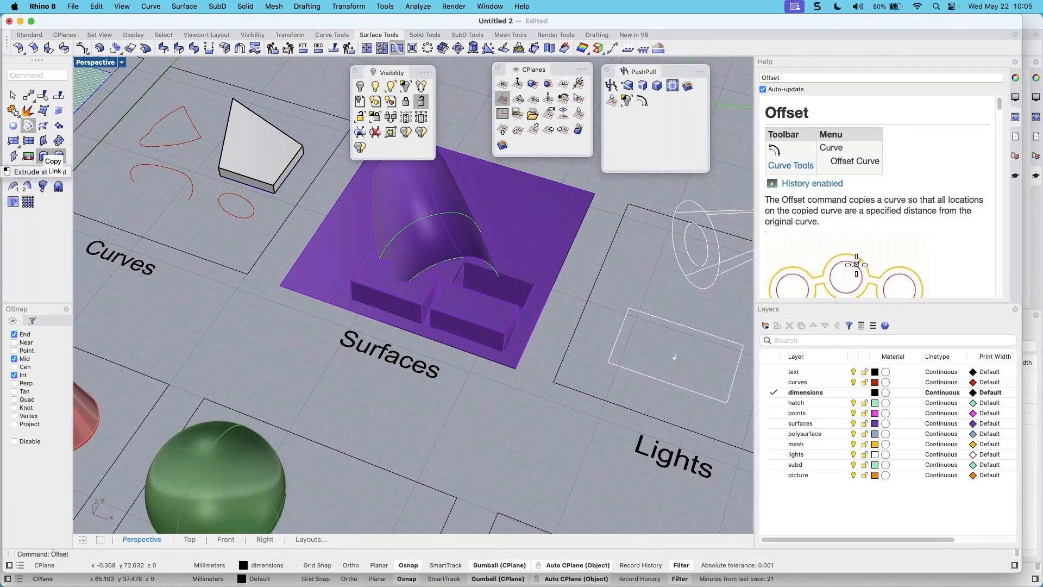
left_click_drag(44, 157, 675, 111, "super")
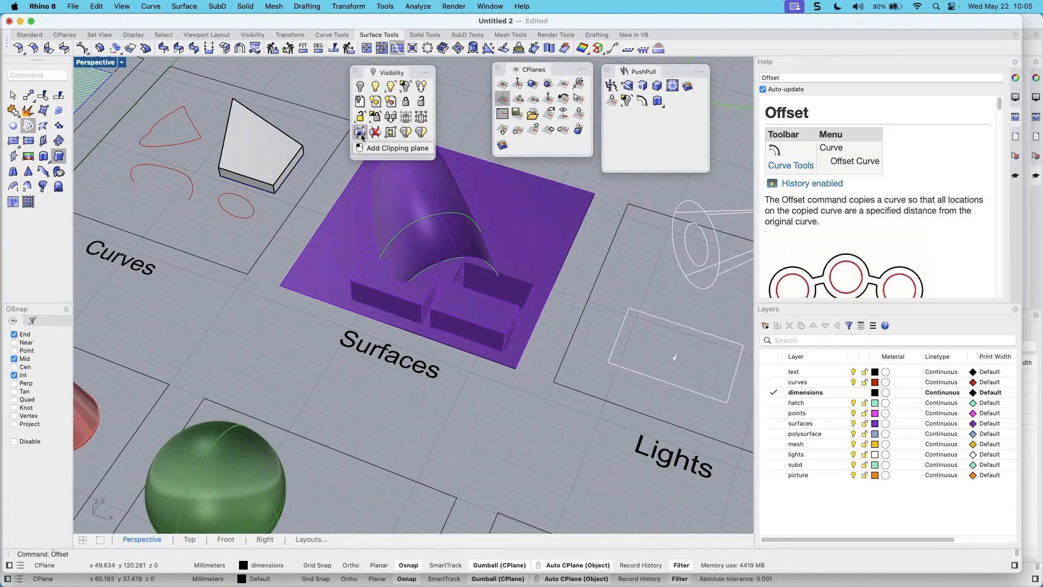
left_click_drag(358, 132, 673, 102)
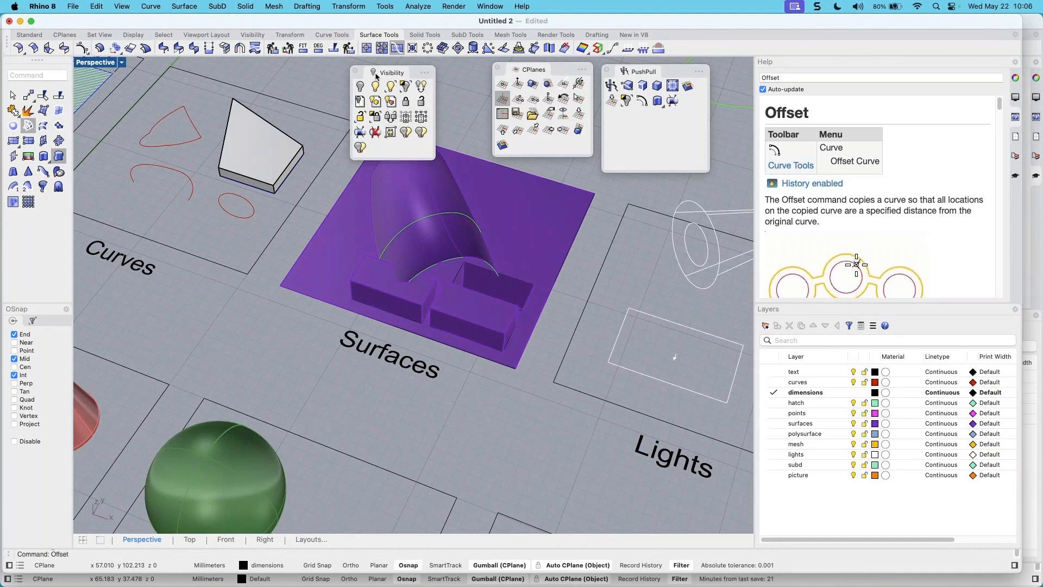
Close the floating Visibility and CPlanes toolbars and dock the PushPull toolbar beside the main toolbars
left_click(355, 72)
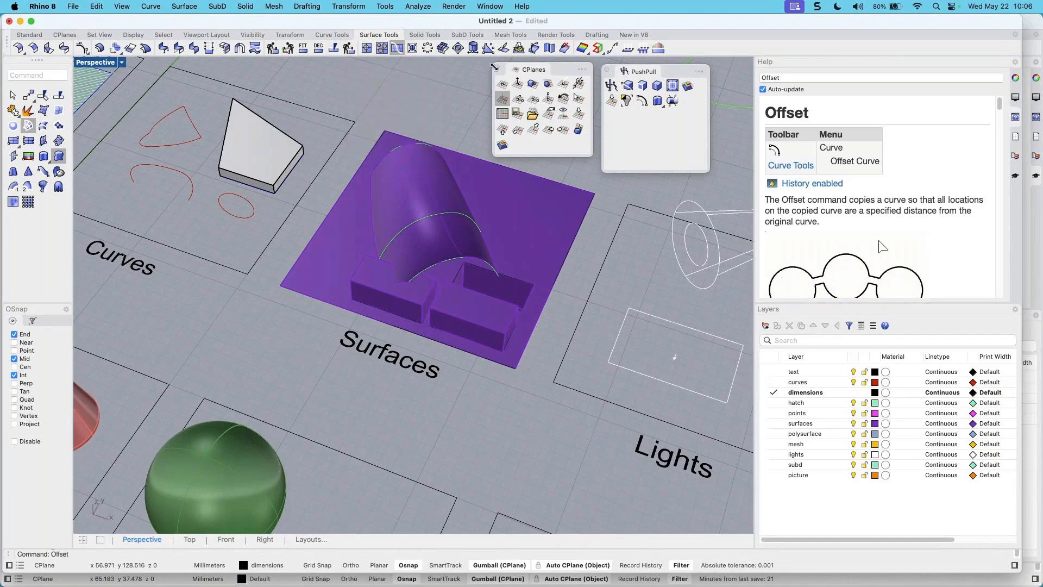
left_click(496, 70)
left_click_drag(668, 73, 1015, 44)
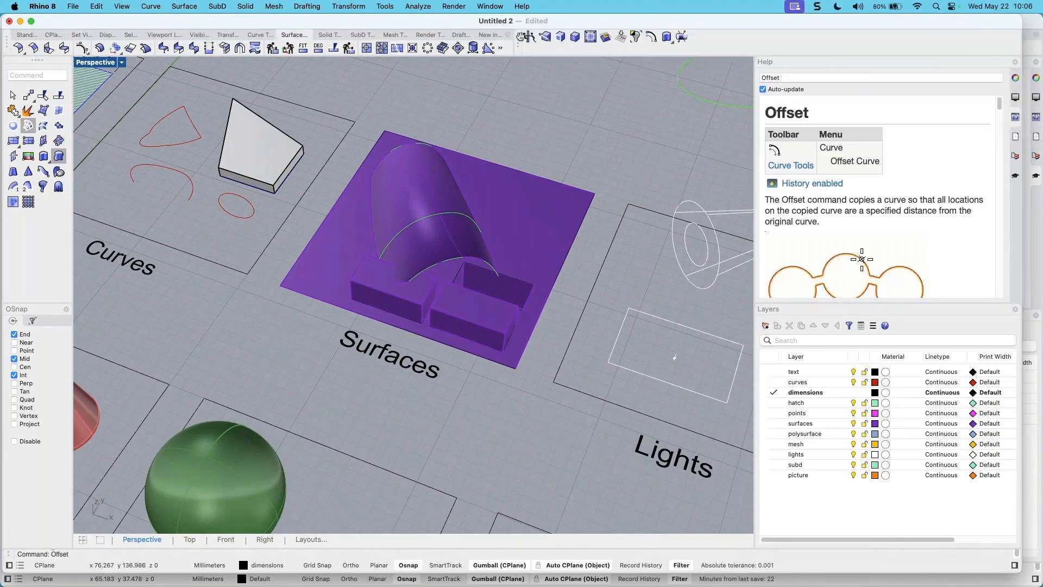
left_click_drag(527, 37, 709, 37)
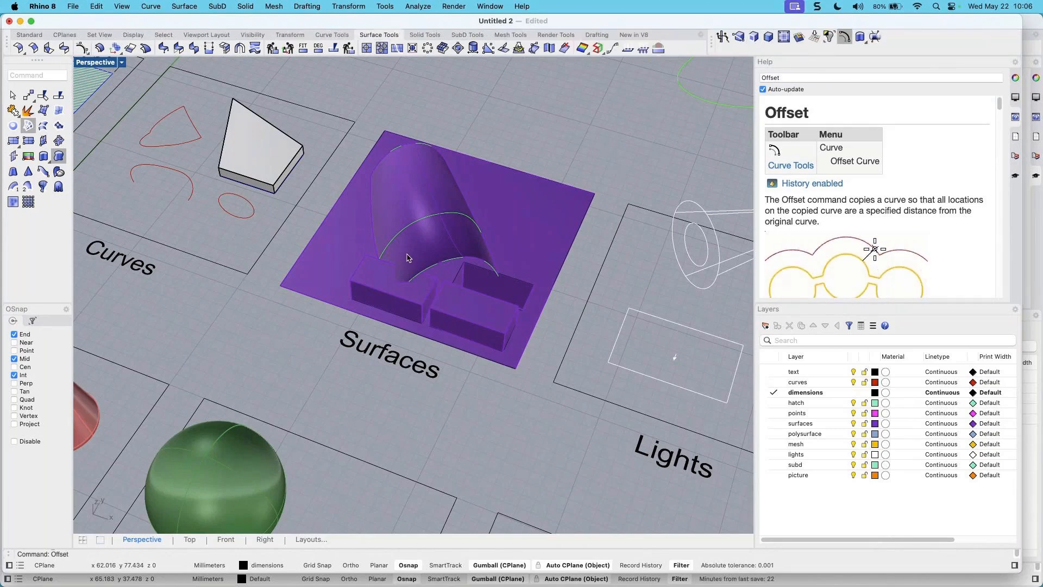
Isolate all objects of the Surfaces group, including its text label, and clear the selection
scroll(407, 257, "down", 5)
right_click_drag(407, 257, 437, 290)
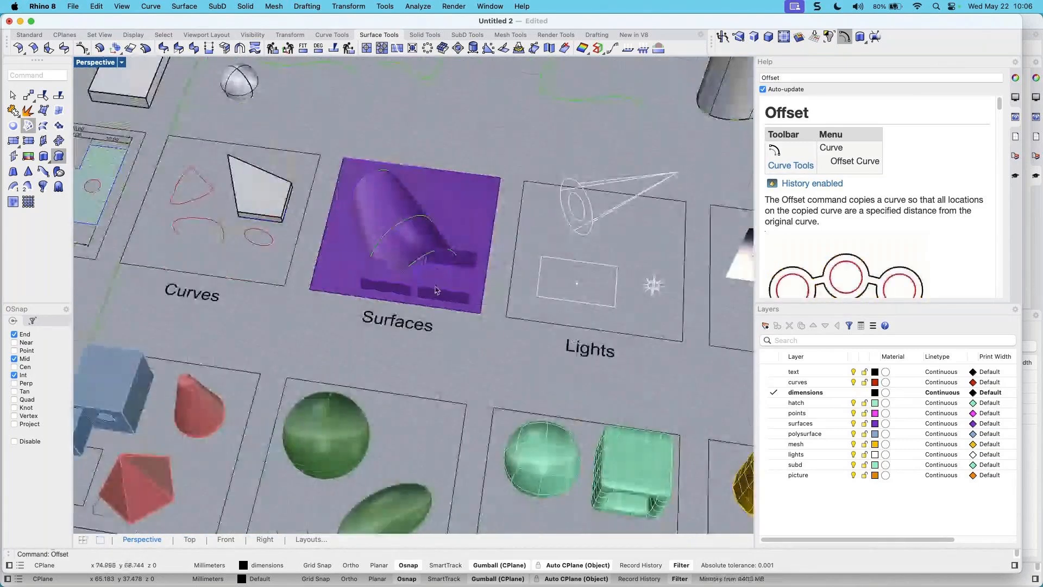
scroll(436, 289, "down", 5)
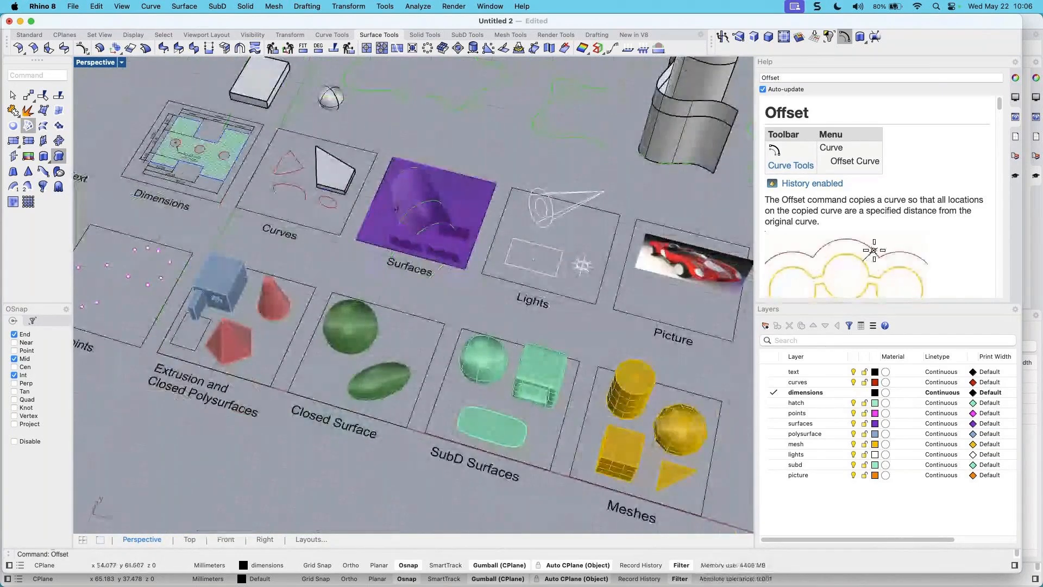
right_click_drag(436, 290, 489, 302)
left_click_drag(329, 134, 438, 293)
right_click_drag(454, 283, 425, 264)
scroll(425, 264, "up", 10)
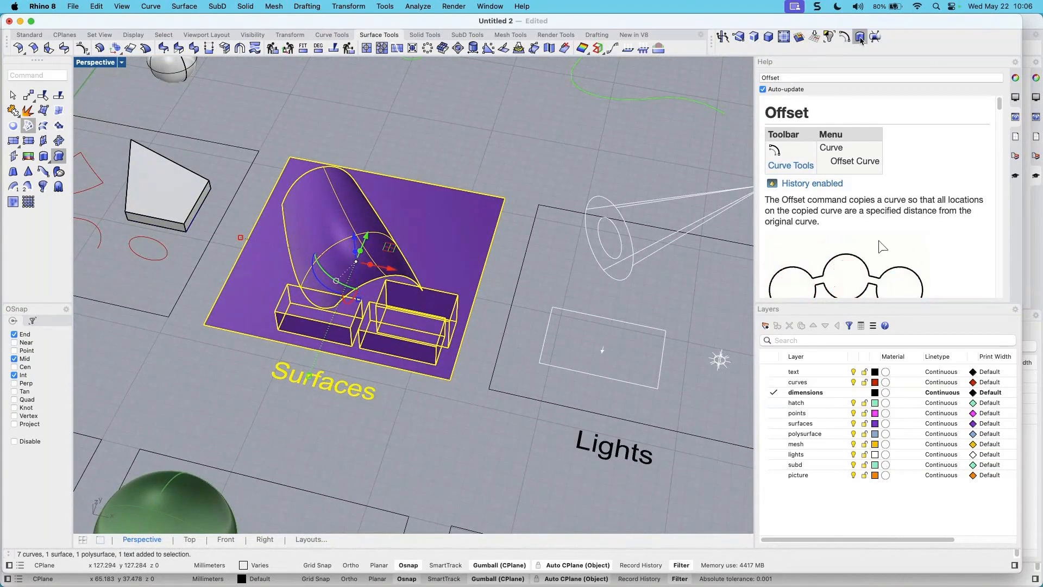
left_click(830, 37)
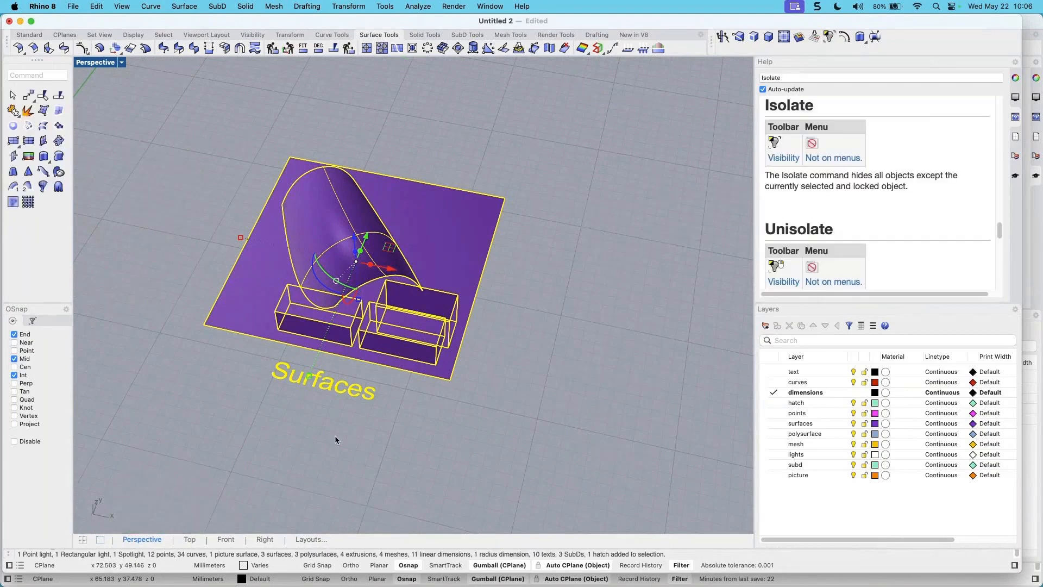
scroll(335, 437, "up", 2)
right_click_drag(406, 430, 430, 431)
left_click(431, 430)
scroll(460, 333, "down", 4)
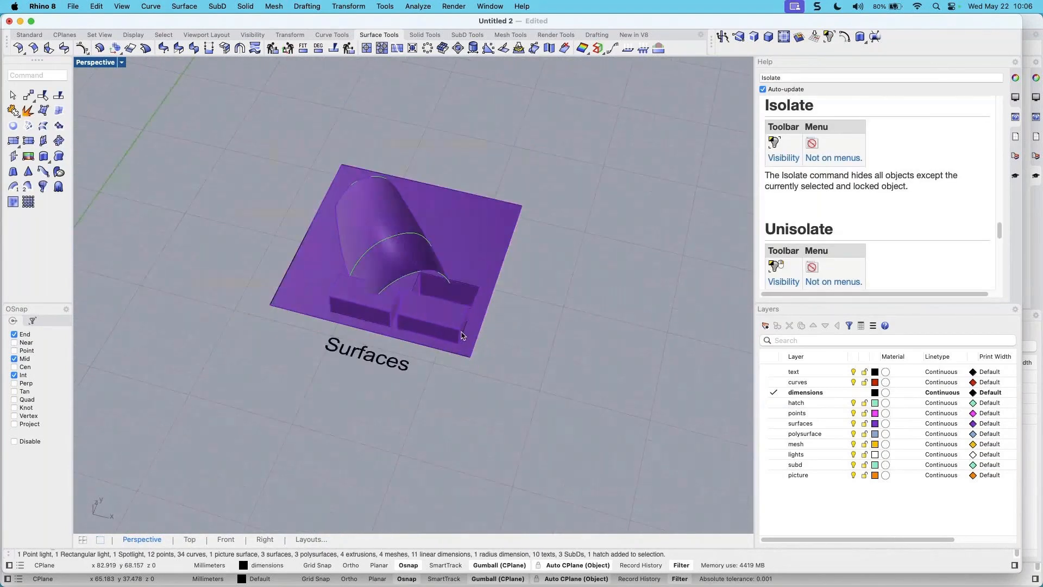
Move the curved purple surface upward off its two green profile arcs
right_click_drag(461, 333, 428, 388, "shift")
left_click(337, 273)
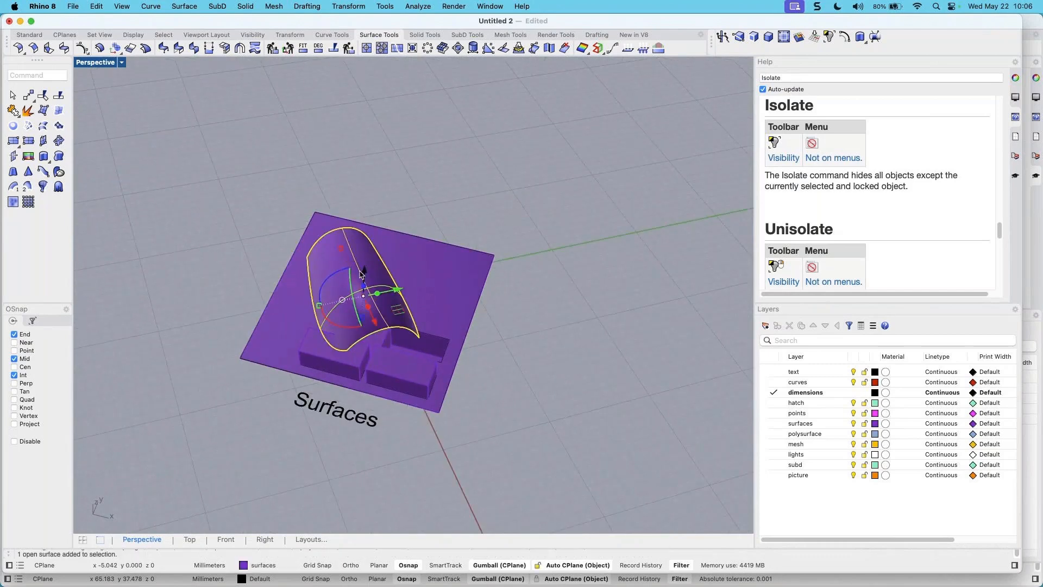
left_click_drag(364, 270, 365, 238)
left_click(511, 322)
mouse_move(519, 358)
right_mouse_down()
mouse_move(477, 384)
mouse_move(442, 376)
mouse_move(496, 354)
mouse_move(533, 369)
right_mouse_up()
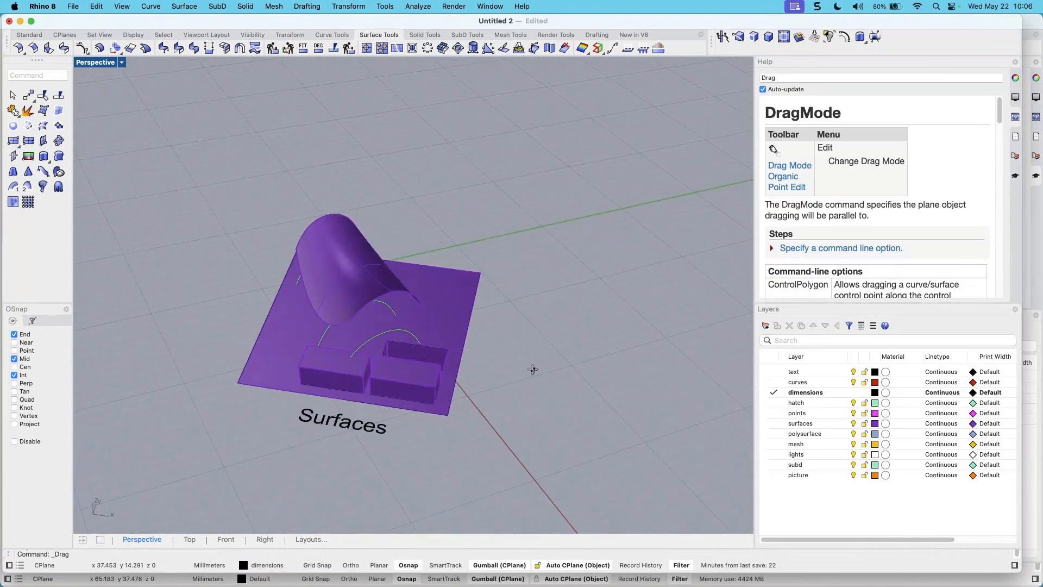
left_click(472, 326)
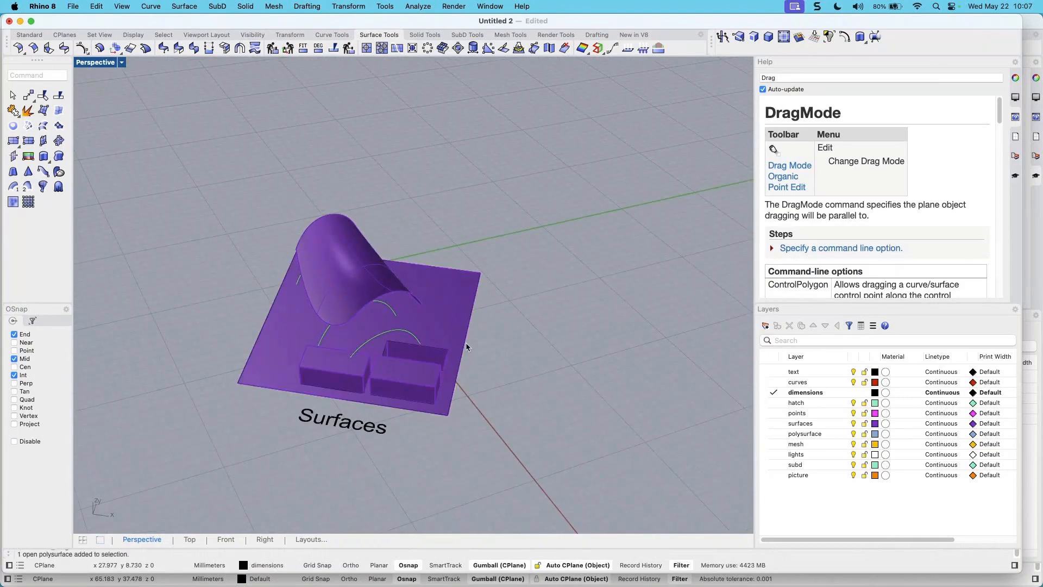
key("super+shift+h")
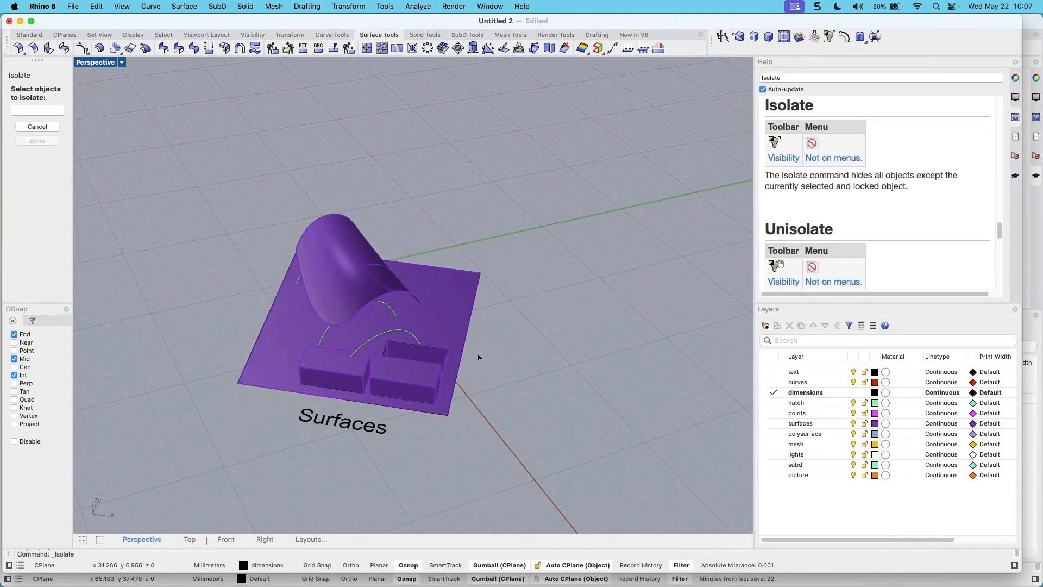
left_click(469, 339)
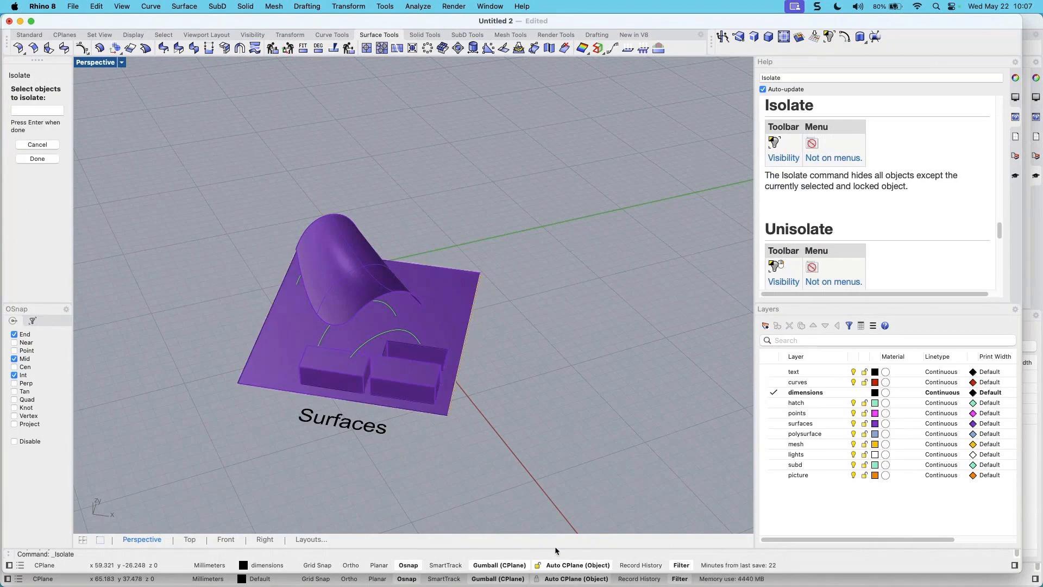
key("Return")
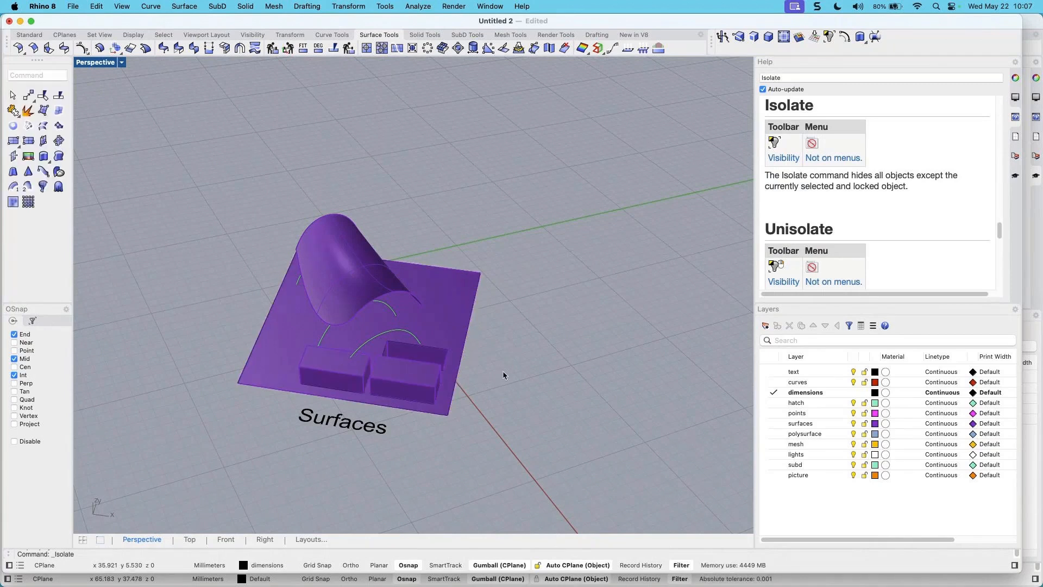
right_click_drag(508, 374, 477, 347)
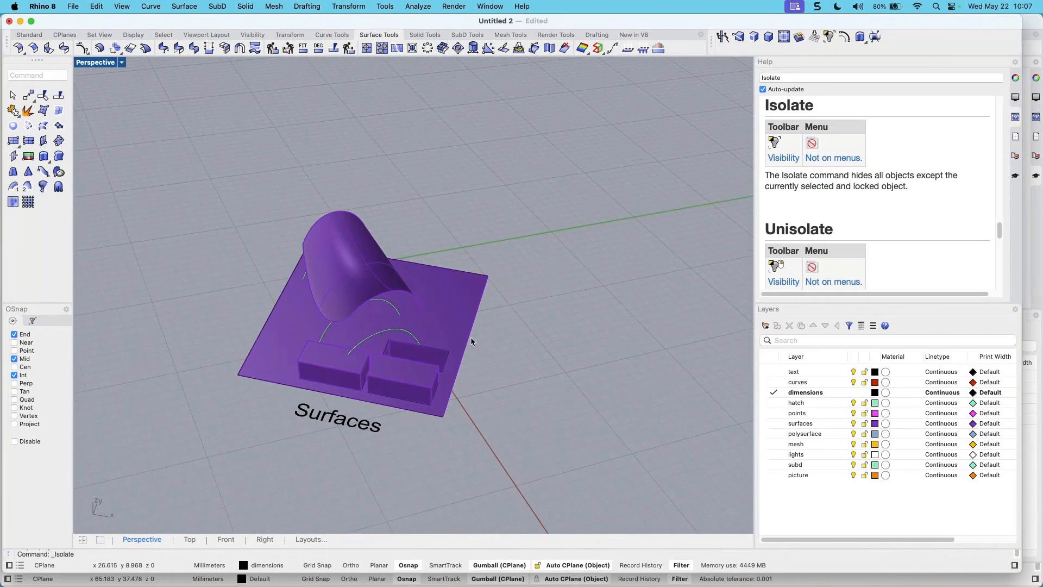
left_click(470, 339)
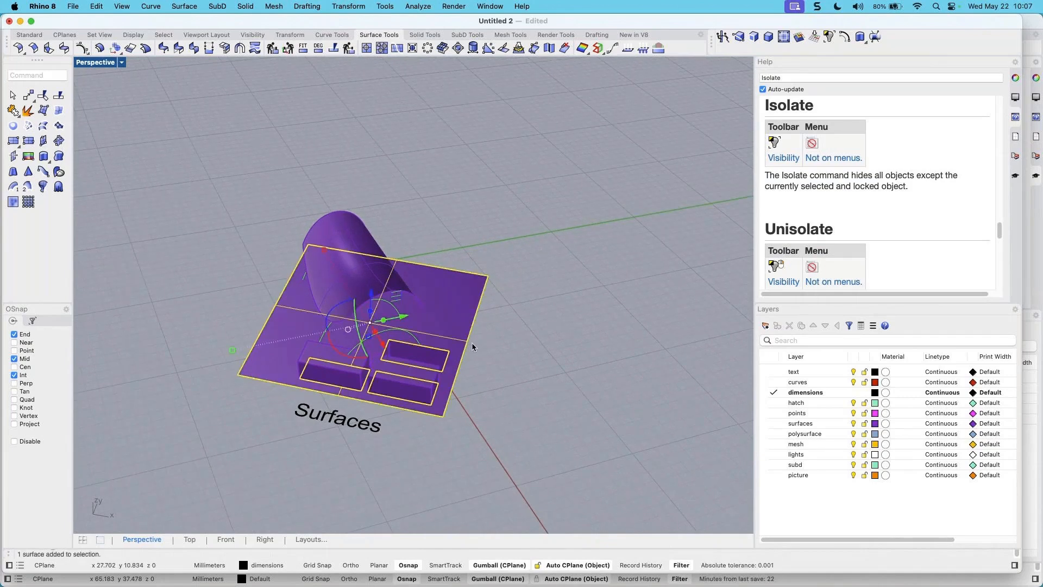
left_click(476, 339)
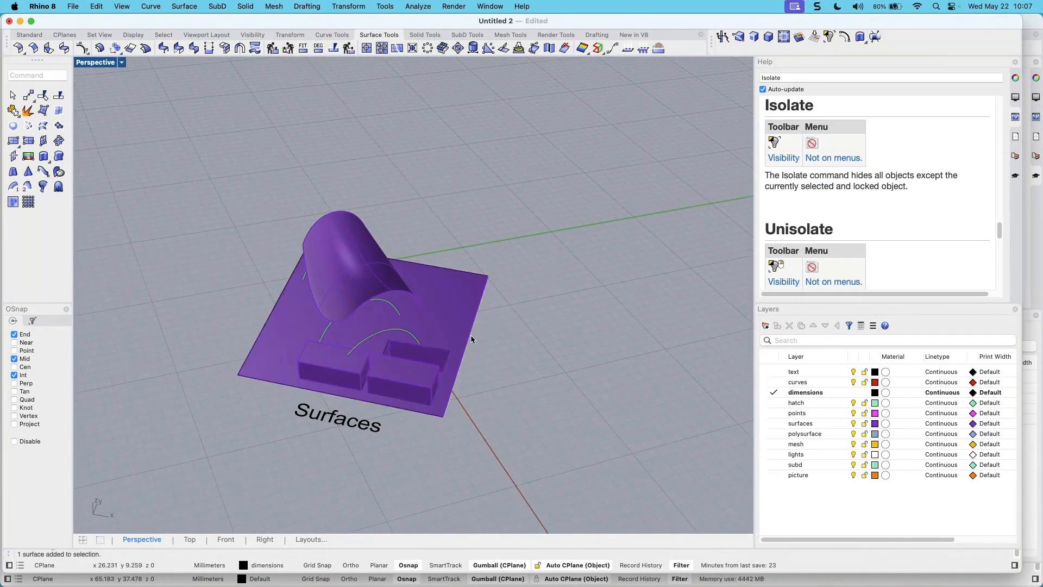
left_click(471, 333)
left_click(462, 342)
right_click_drag(489, 333, 478, 354)
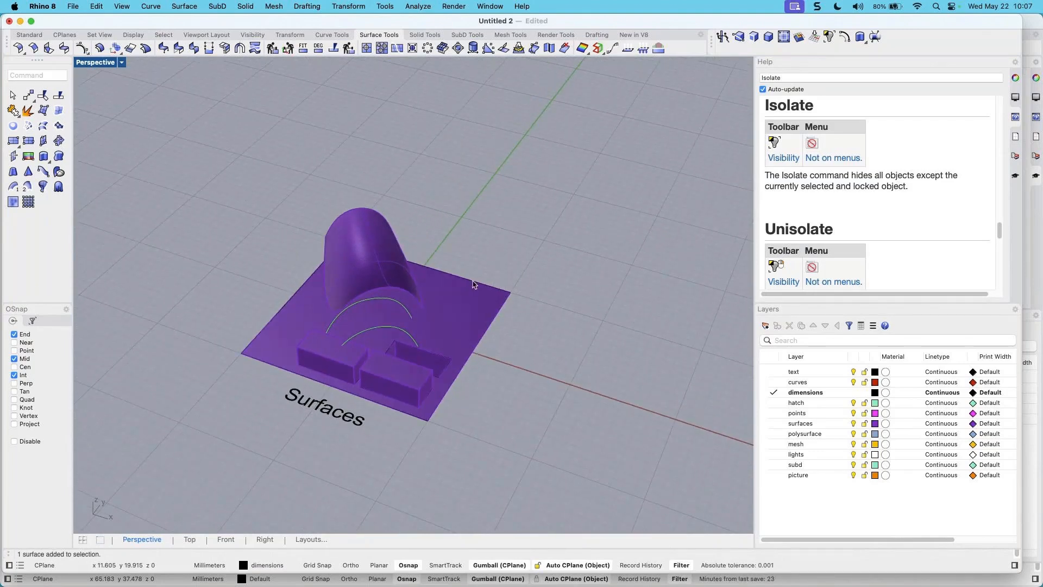
Stretch the flat purple surface by moving its side edge outward past the black frame, and extrude that edge slightly downward
left_click(489, 326, "shift+super")
left_click_drag(506, 369, 545, 422)
right_click_drag(435, 456, 413, 451)
right_click_drag(470, 416, 508, 422)
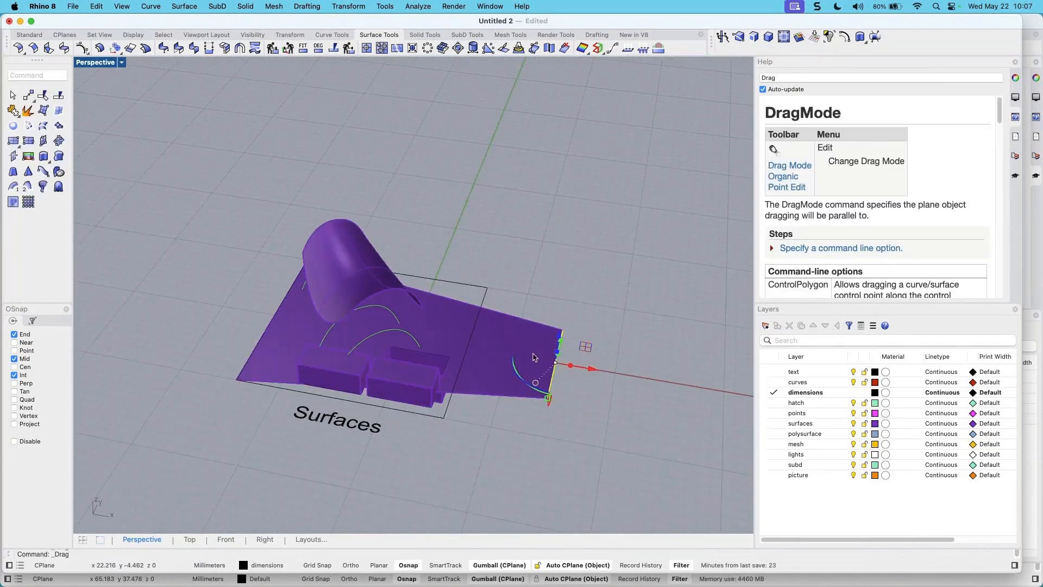
left_click_drag(558, 356, 558, 366)
Extrude the flat purple surface with its box shapes a short distance downward
left_click(479, 373)
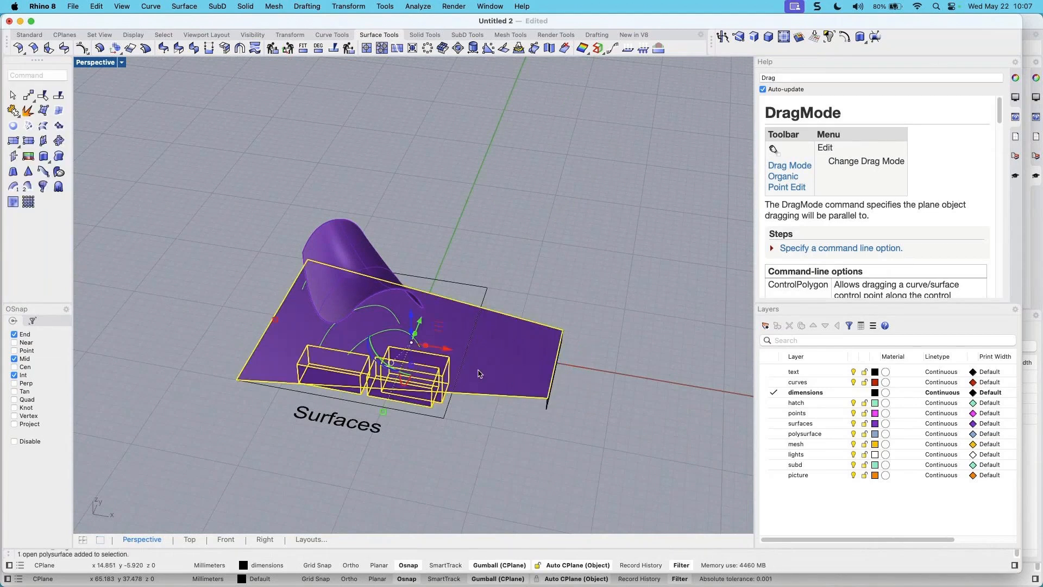
left_click_drag(411, 332, 412, 350)
left_click(597, 262)
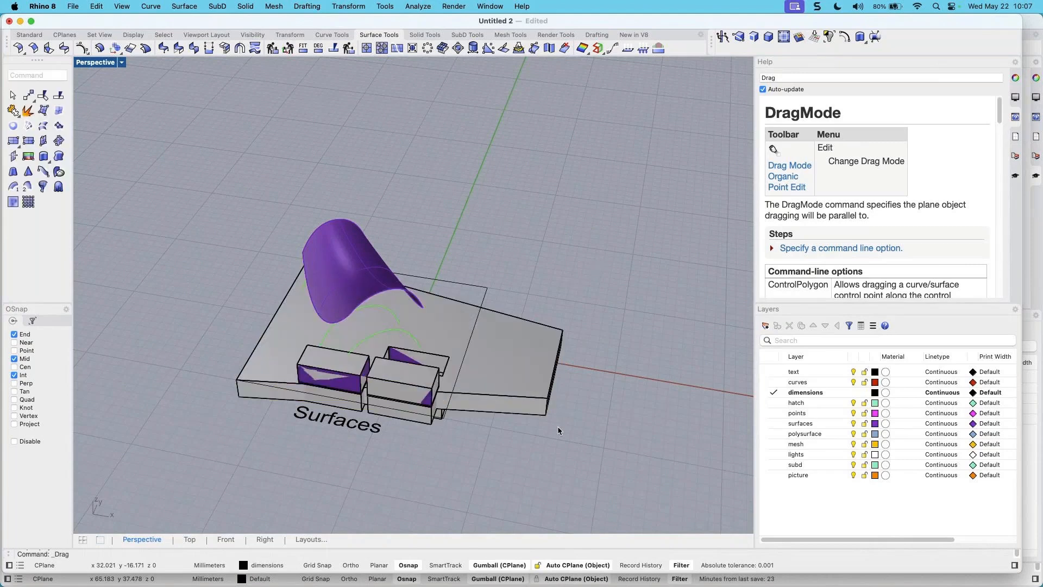
Delete the extruded slab and the extruded polysurface over the front box
right_click_drag(559, 427, 521, 417)
left_click(524, 416)
key("Delete")
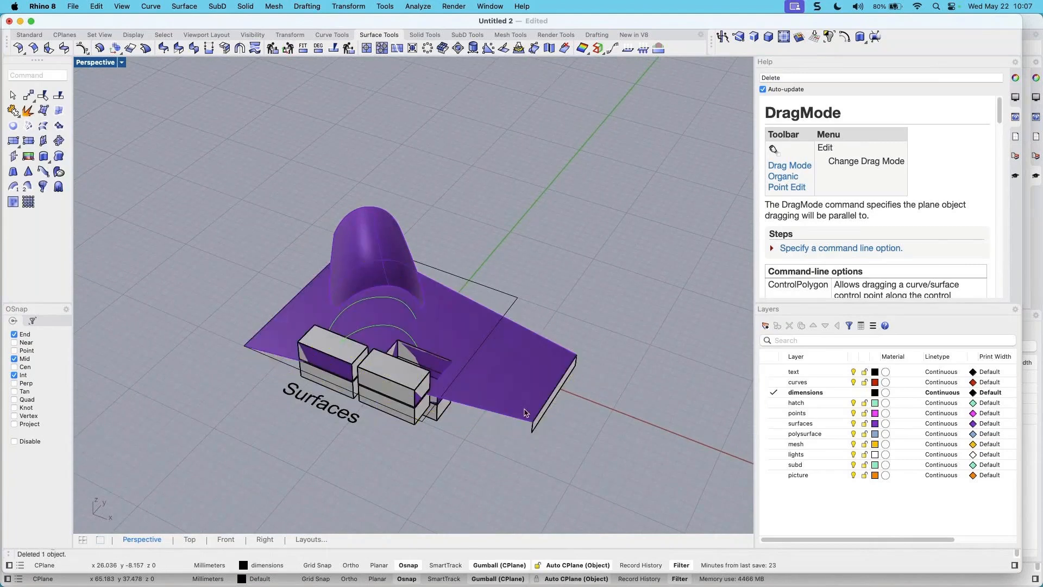
left_click(396, 380)
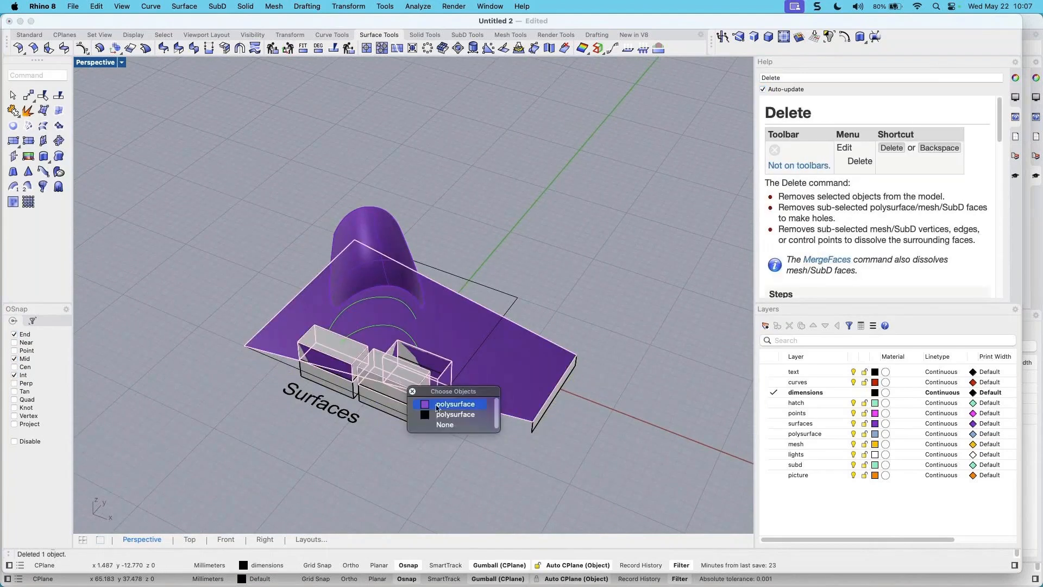
left_click(455, 414)
key("Delete")
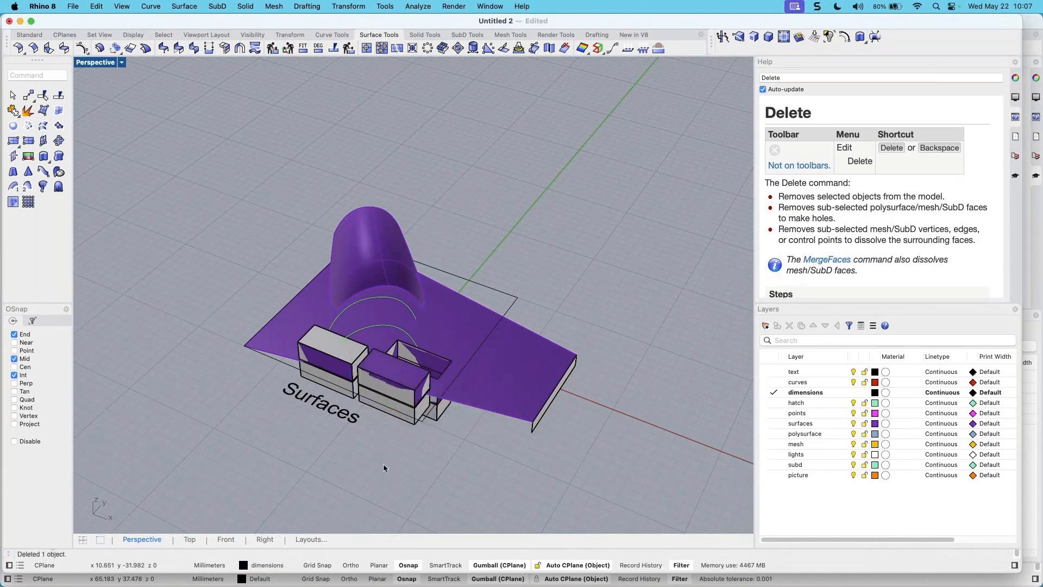
Undo the deletions and the downward extrusion of the flat surface
left_click(410, 421)
left_click(438, 458)
right_click_drag(472, 450, 523, 457)
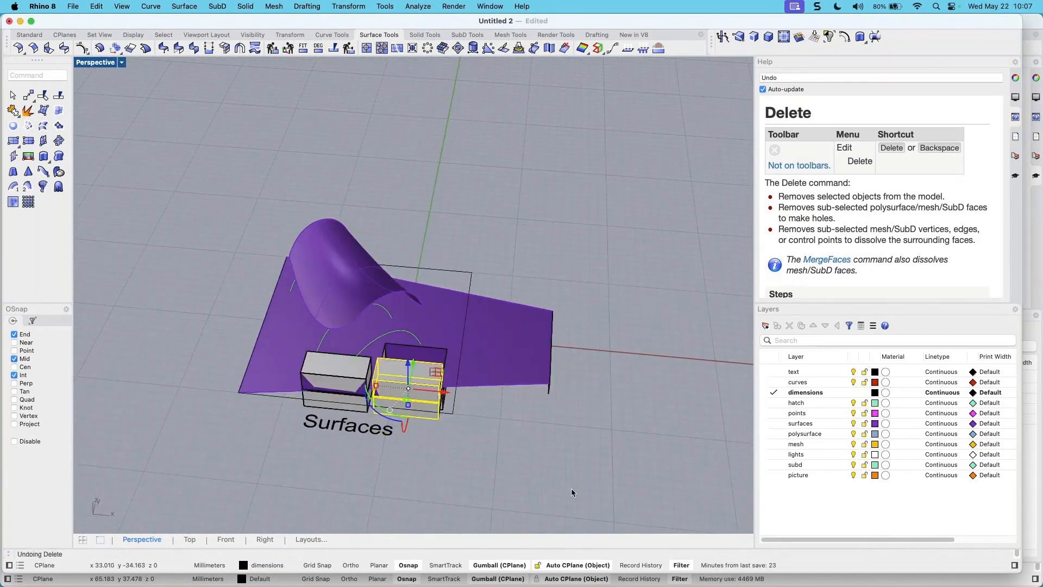
key("super+z")
key("super+z")
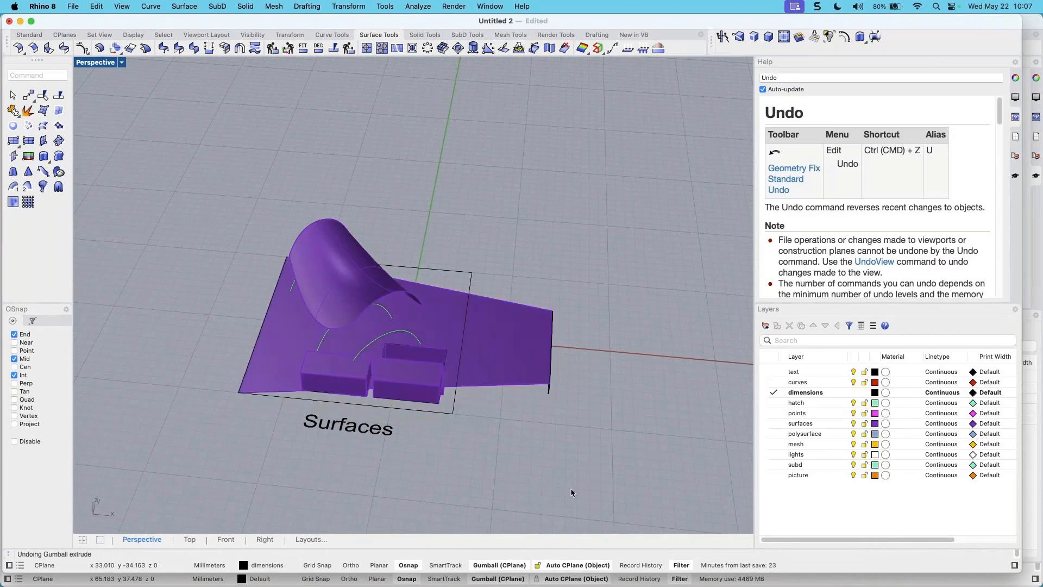
Move the curved purple surface slightly upward and clear the selection
right_click_drag(618, 418, 562, 410)
left_click(363, 228)
right_click_drag(363, 228, 346, 280)
left_click_drag(346, 280, 346, 273)
left_click(476, 233)
right_click_drag(520, 307, 493, 321)
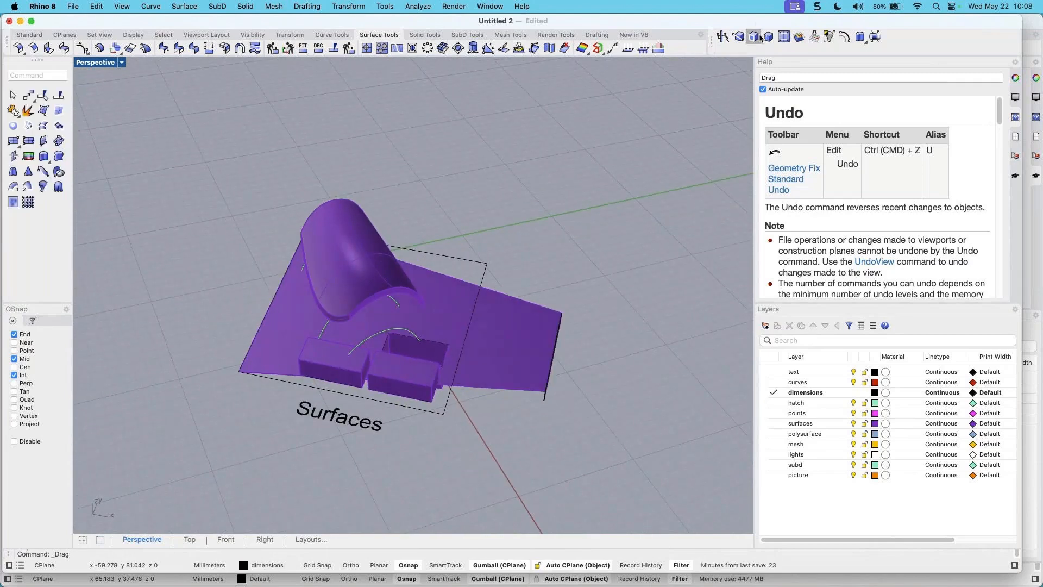
Unisolate the model to bring back all the hidden object groups around the Surfaces group
left_click(828, 36)
scroll(598, 325, "down", 5)
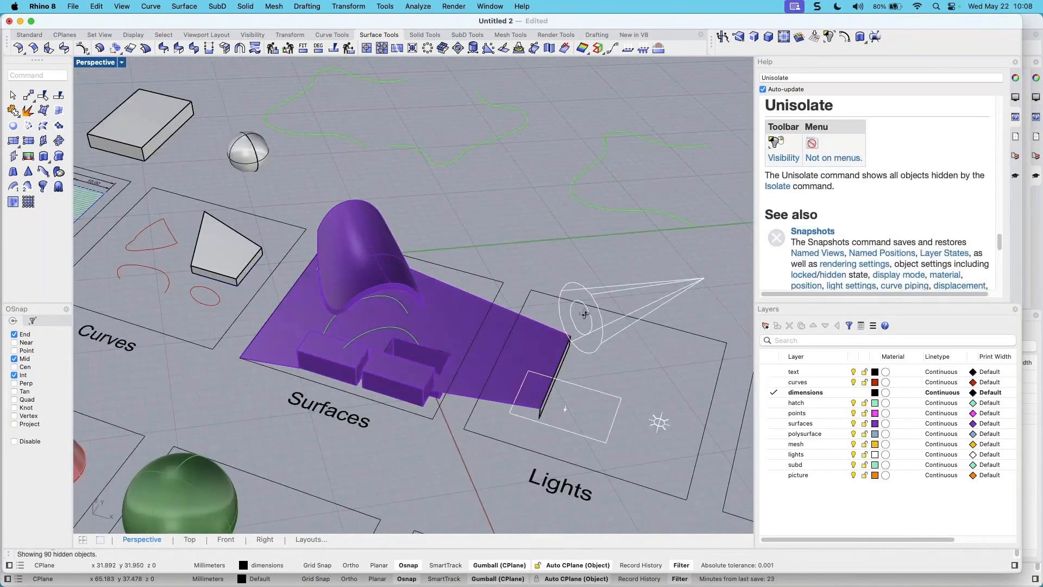
scroll(598, 331, "down", 10)
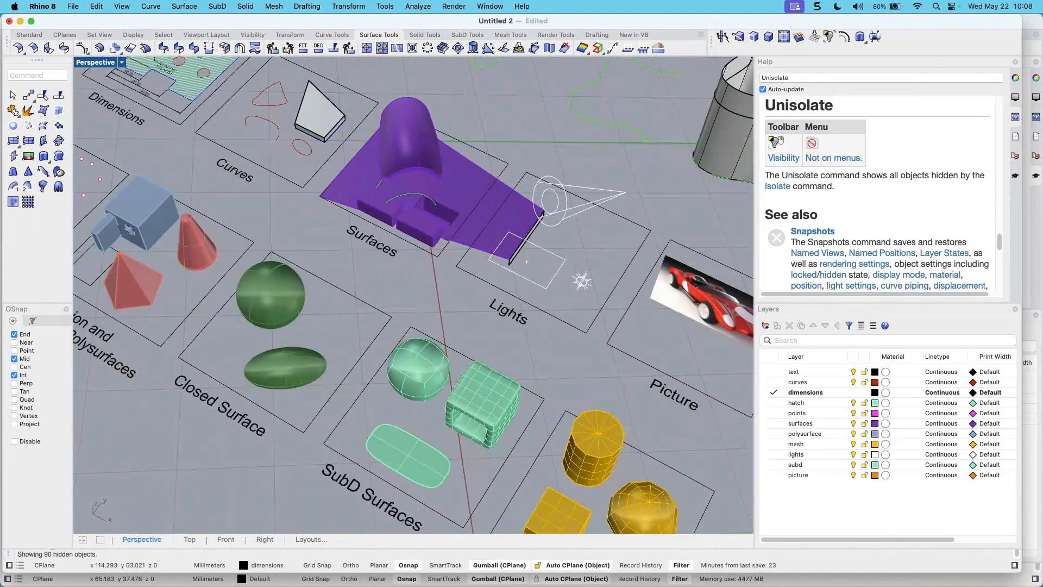
scroll(303, 208, "left", 3)
scroll(303, 208, "down", 5)
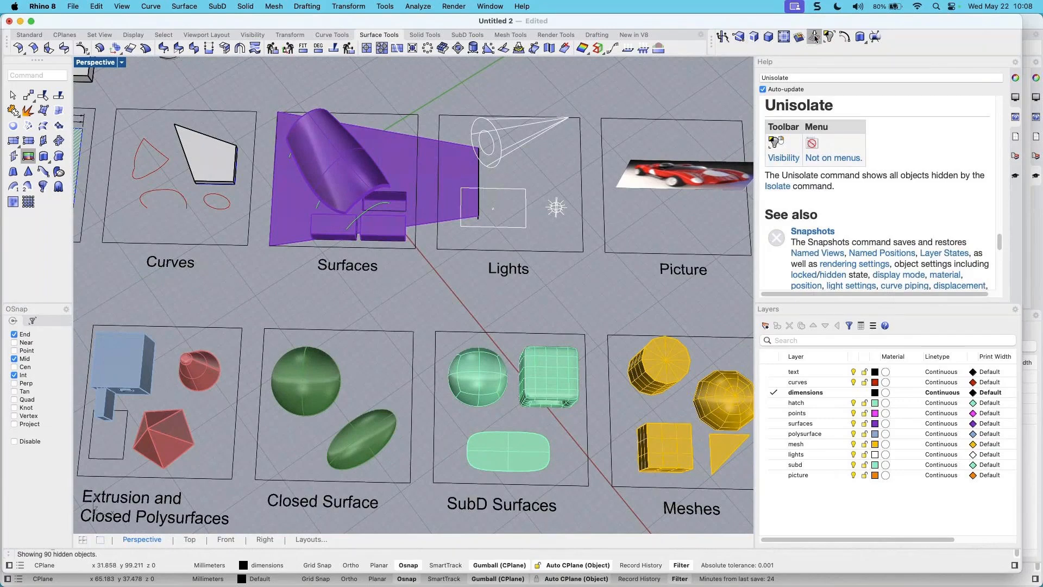
Set the construction plane to World Top
left_click(753, 37)
scroll(361, 215, "left", 5)
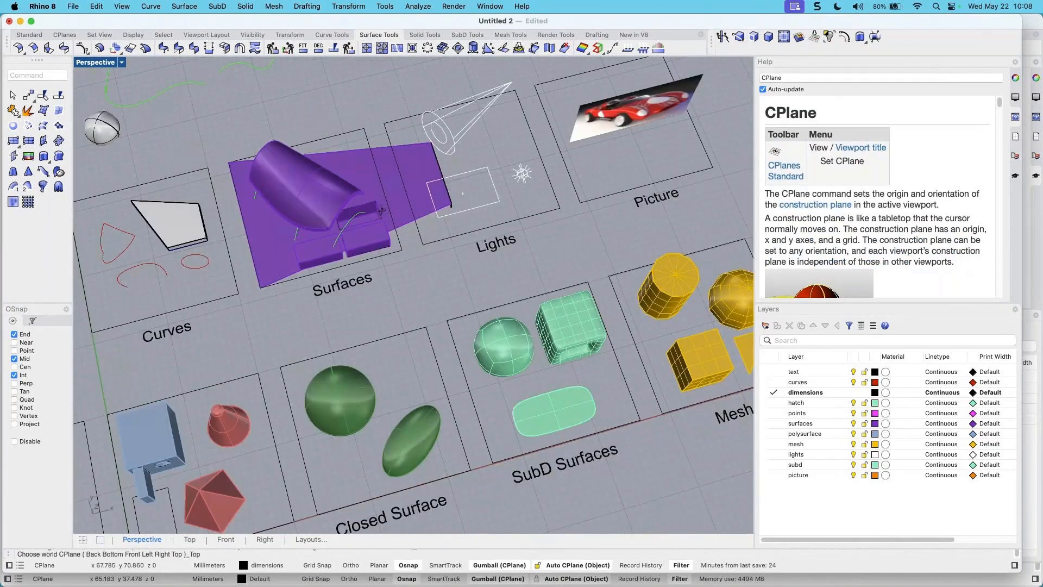
scroll(361, 216, "right", 5)
scroll(326, 216, "down", 5)
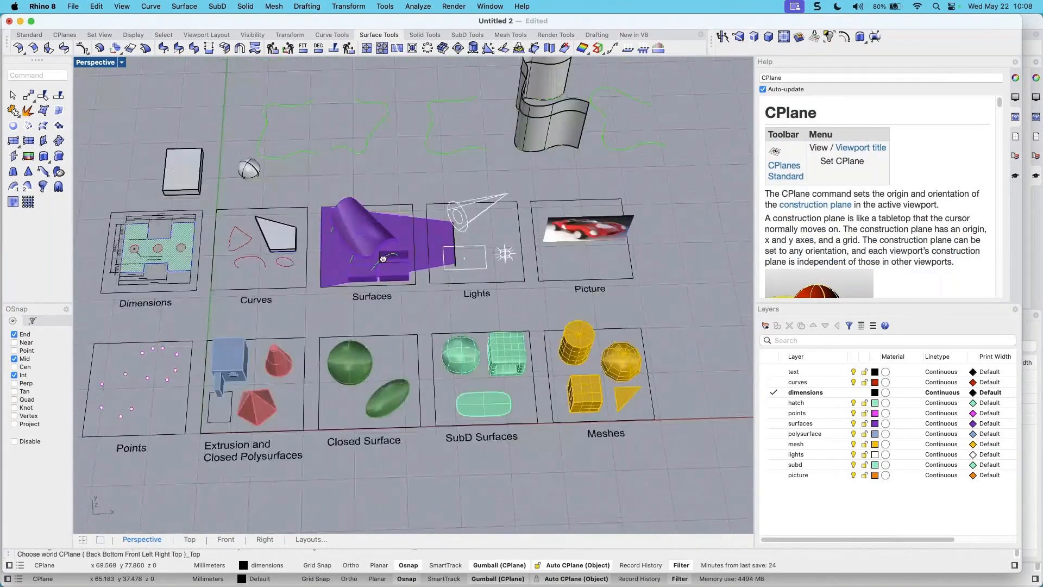
scroll(294, 216, "up", 8)
scroll(294, 216, "down", 5)
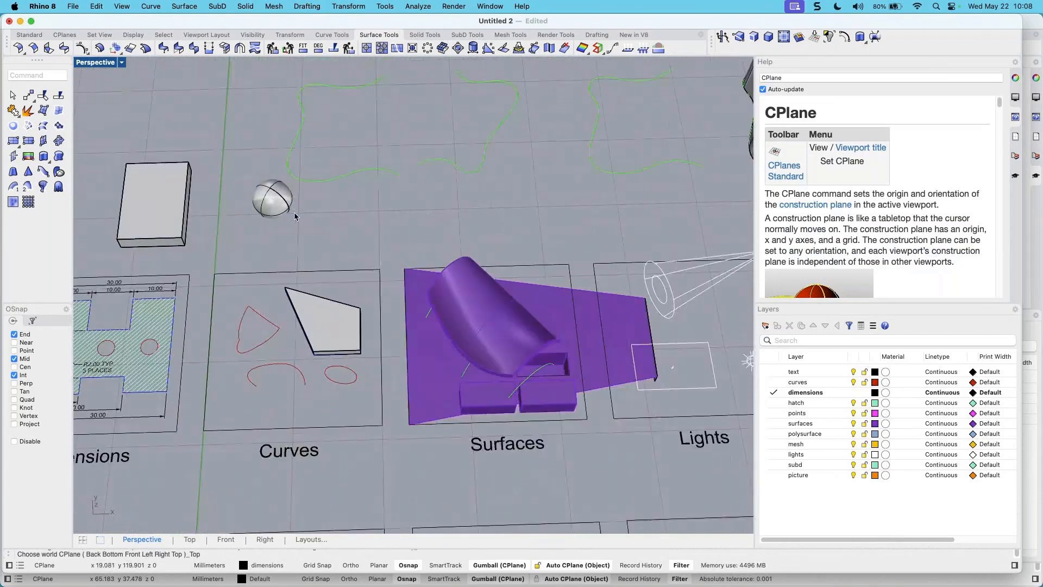
scroll(304, 214, "up", 5)
right_click_drag(323, 212, 312, 249, "shift")
scroll(312, 248, "left", 2)
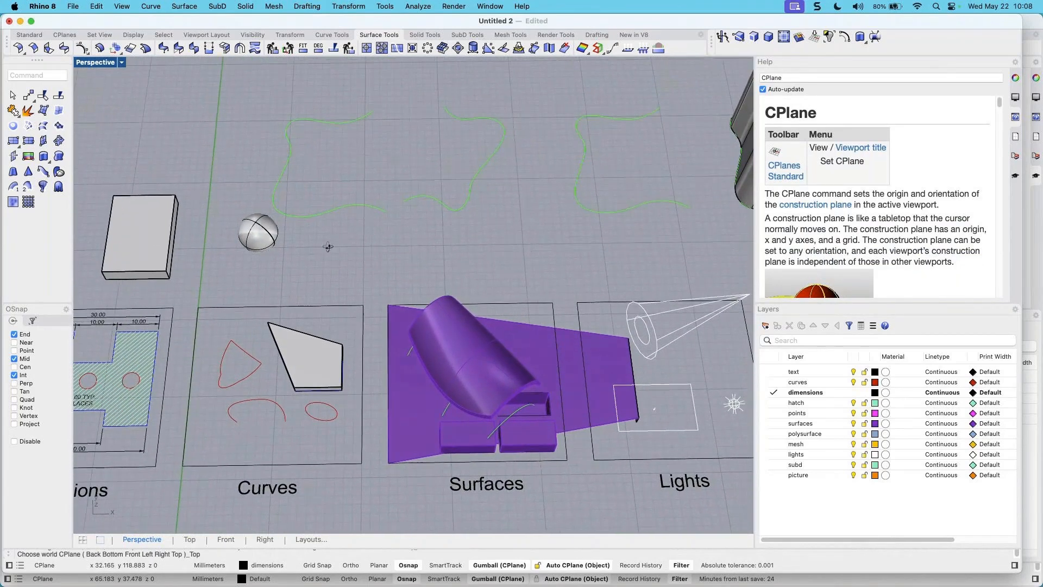
Start a polyline in the empty area beside the grey box above the Dimensions group, and turn on Ortho
left_click(30, 35)
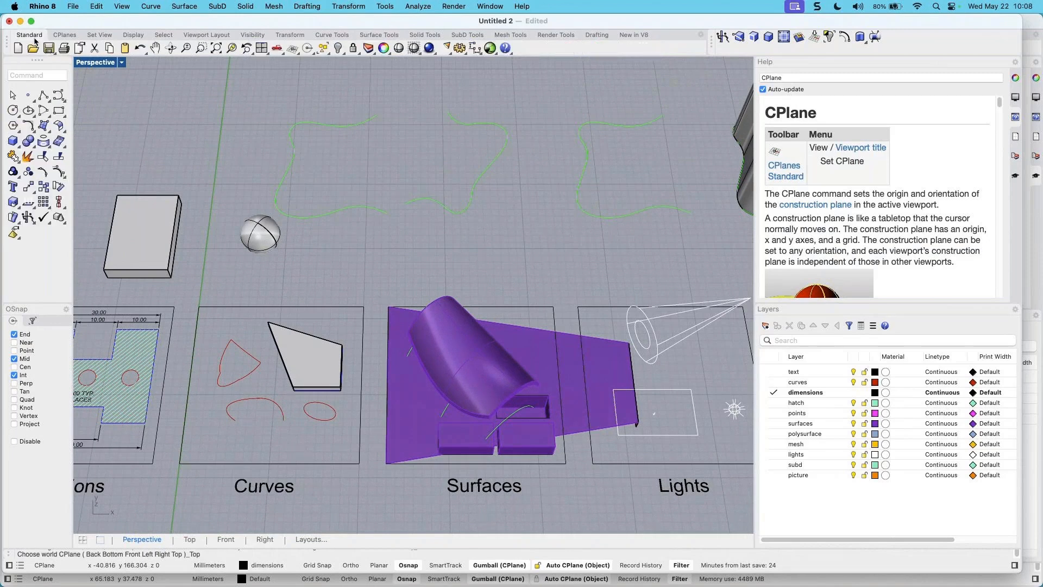
left_click(43, 95)
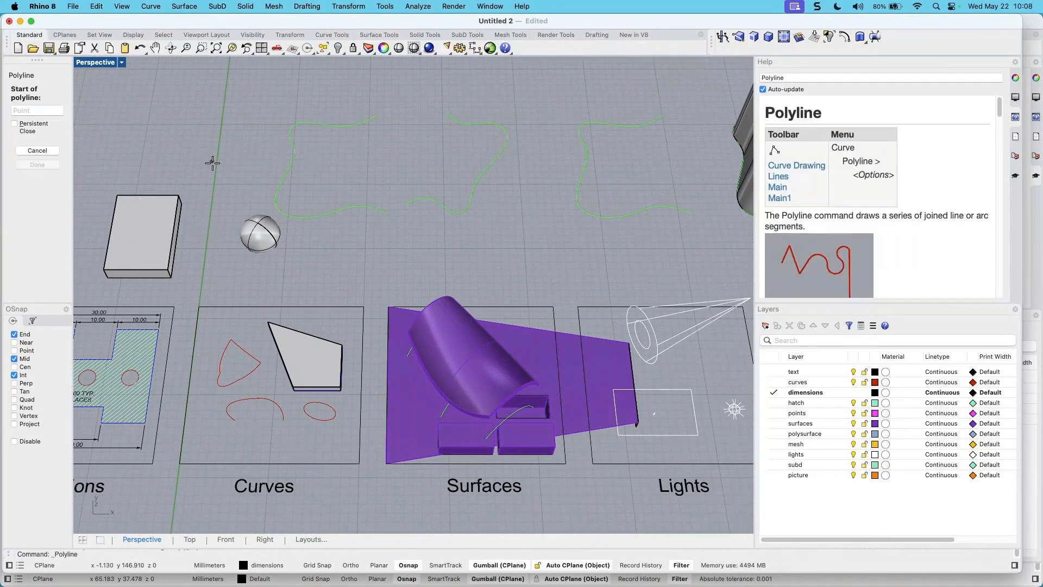
right_click_drag(243, 170, 374, 221, "shift")
left_click(168, 287)
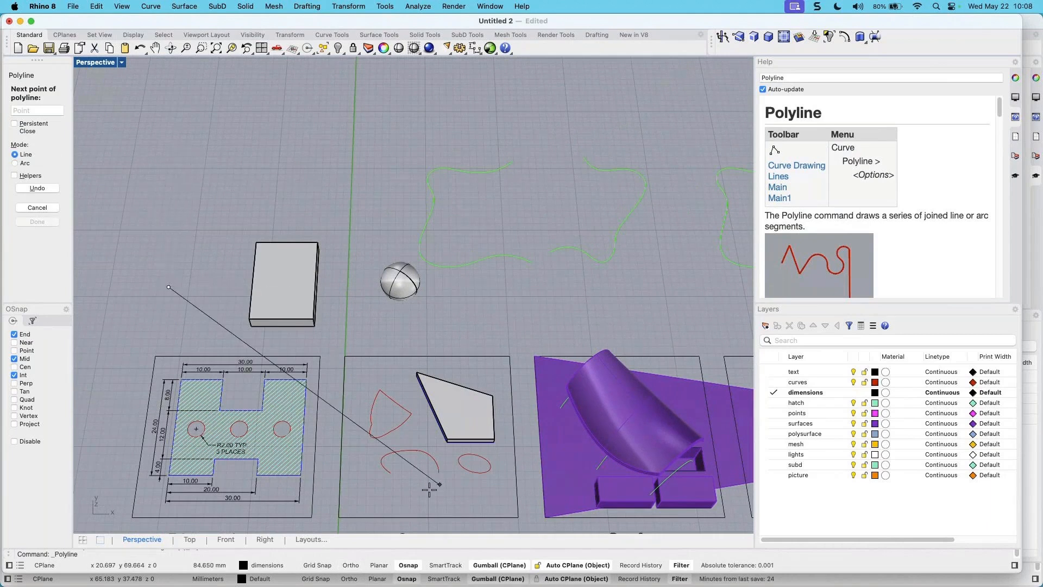
left_click(351, 565)
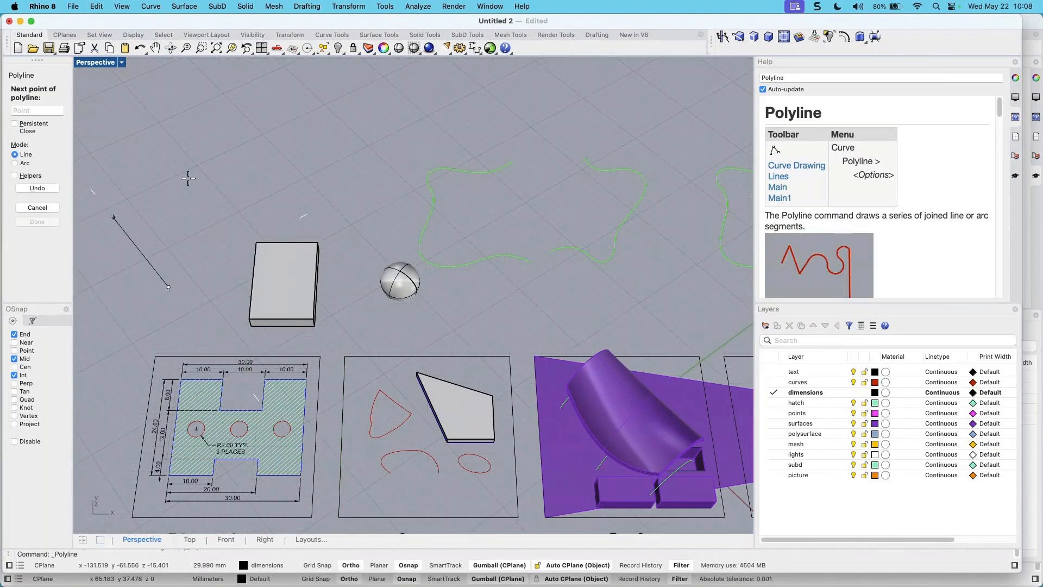
right_click_drag(171, 177, 285, 204, "shift")
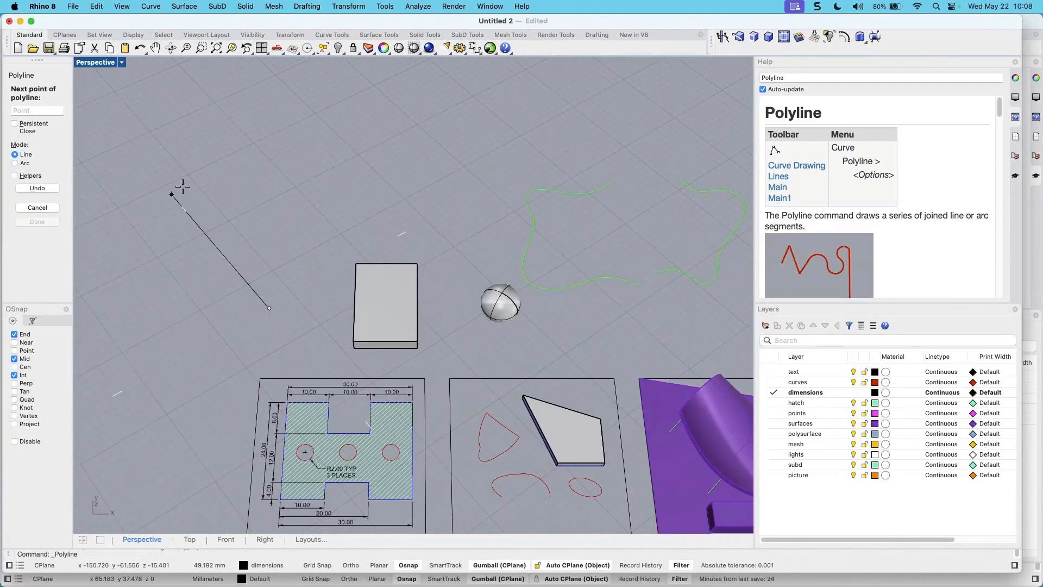
Draw the polyline's first two segments at right angles to each other, each 20 mm long
type("20")
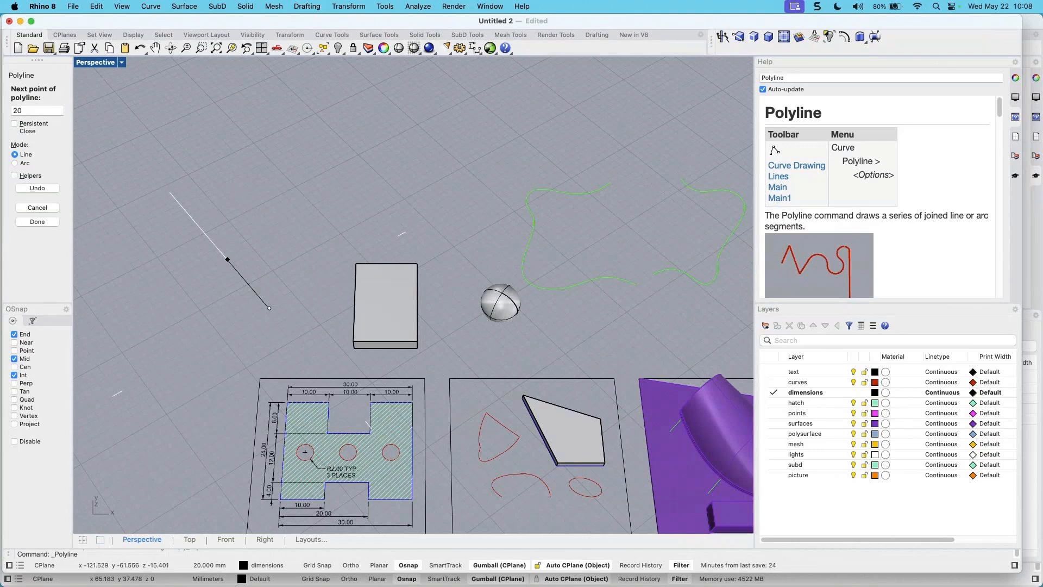
key("Return")
left_click(270, 180)
type("20")
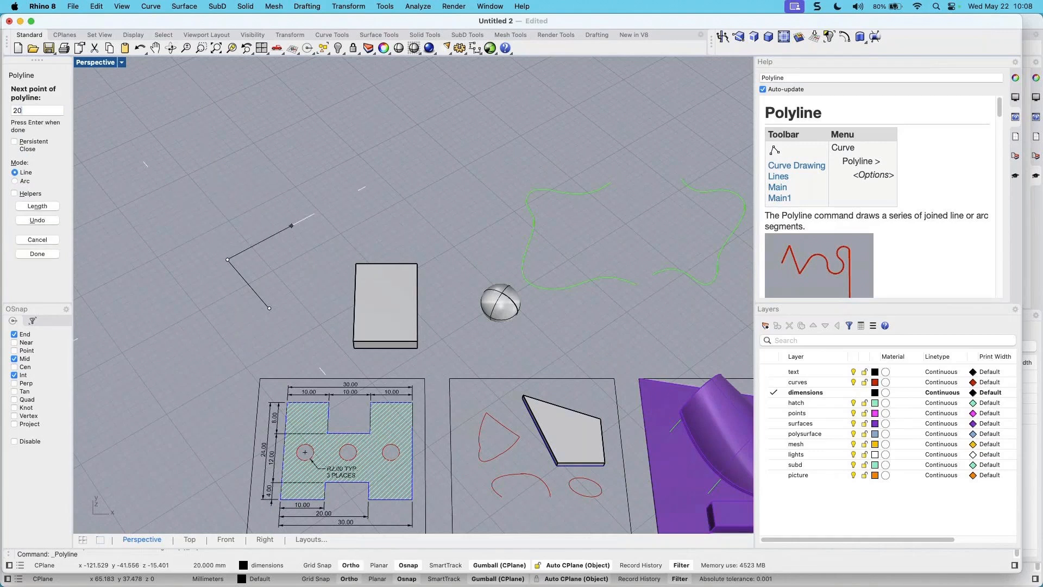
key("Return")
left_click(314, 214)
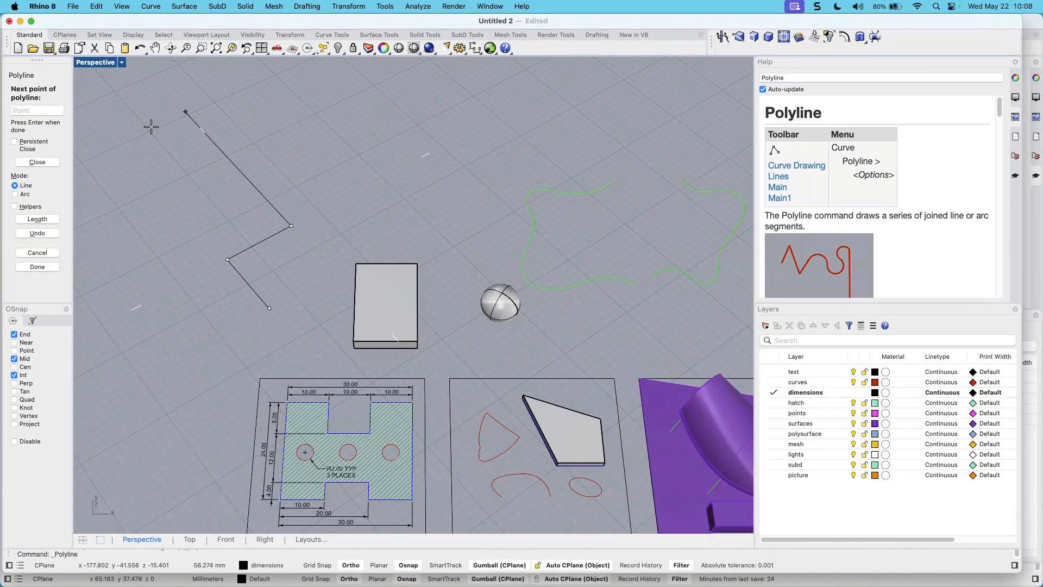
Continue the polyline with a 2" segment and a perpendicular 1cm segment, entering the units with the lengths
type("2\"")
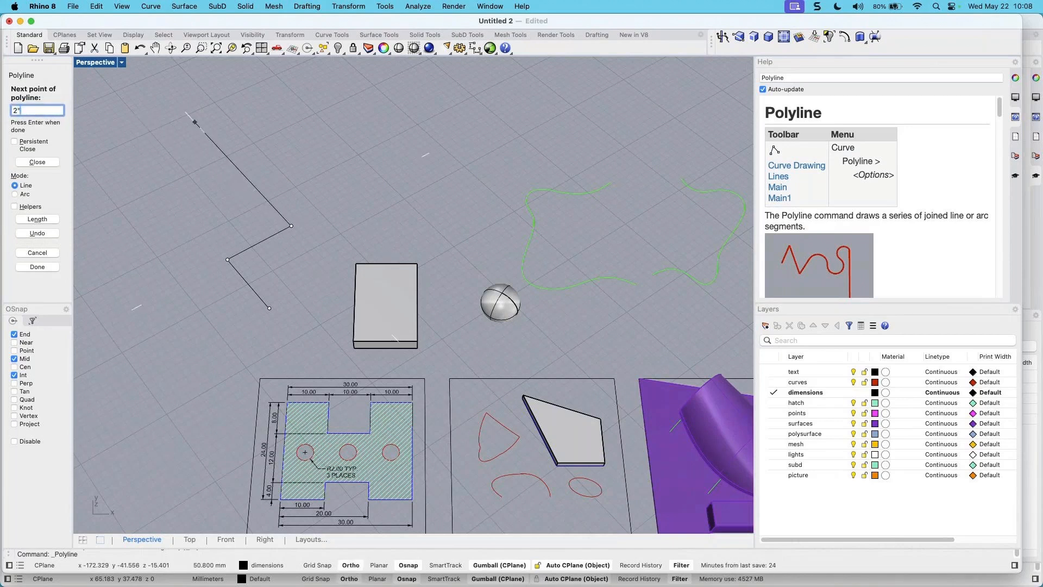
key("Return")
left_click(186, 105)
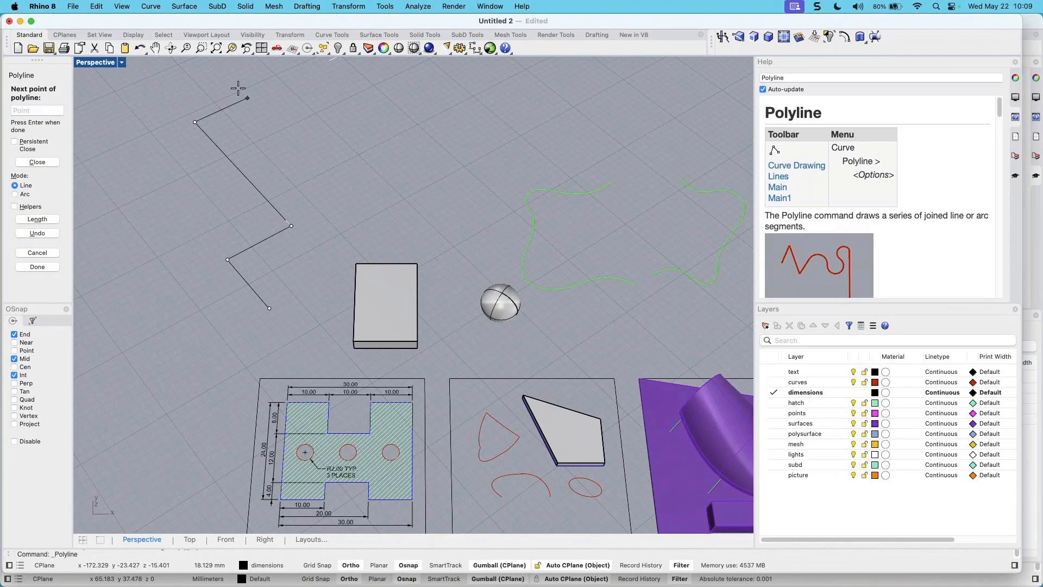
type("1cm")
key("Return")
left_click(245, 99)
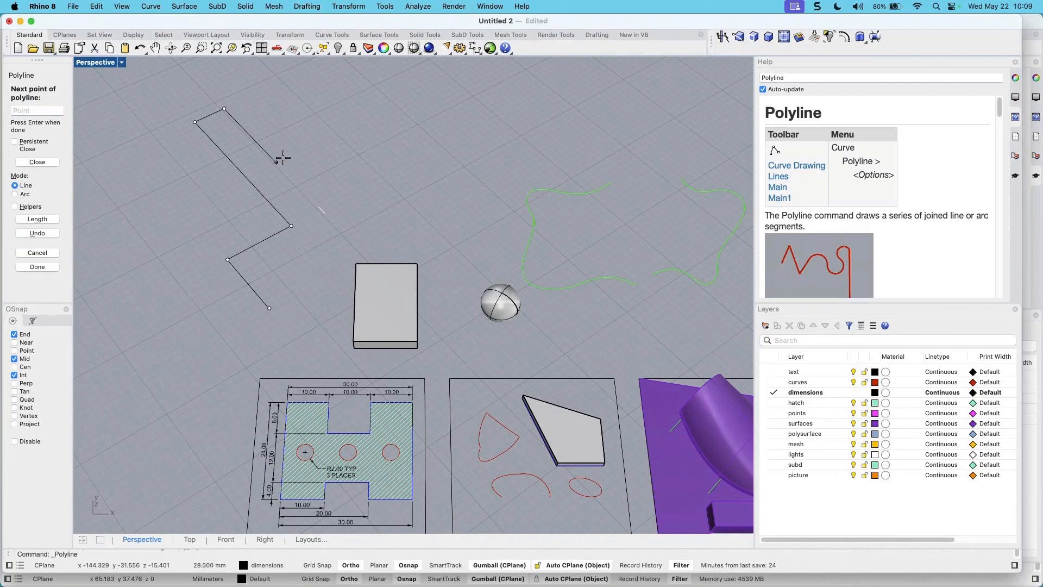
Continue the polyline with a 2cm segment at a right angle to the previous 1cm segment
right_click_drag(284, 158, 284, 157)
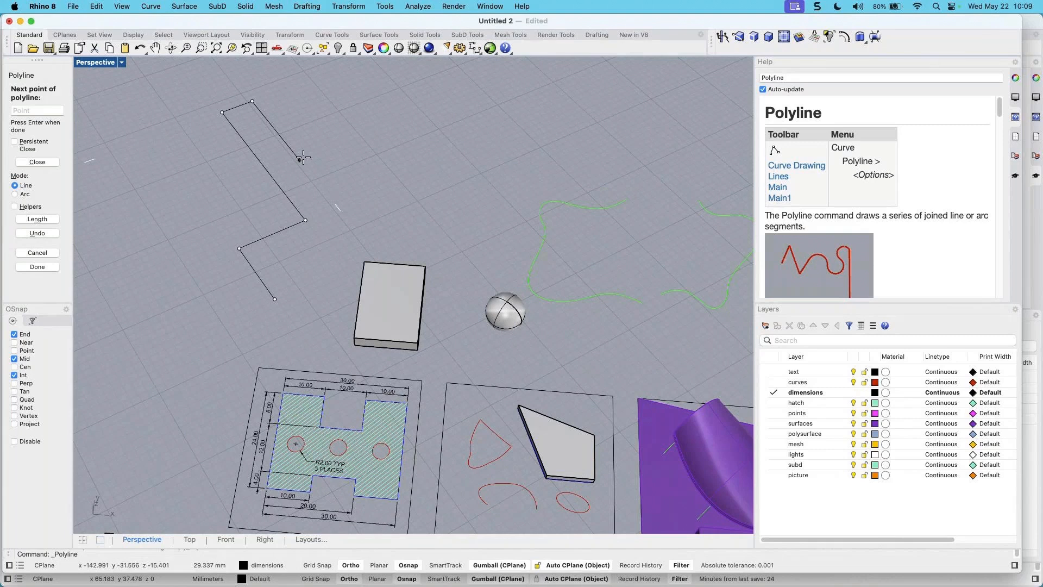
type("2cm")
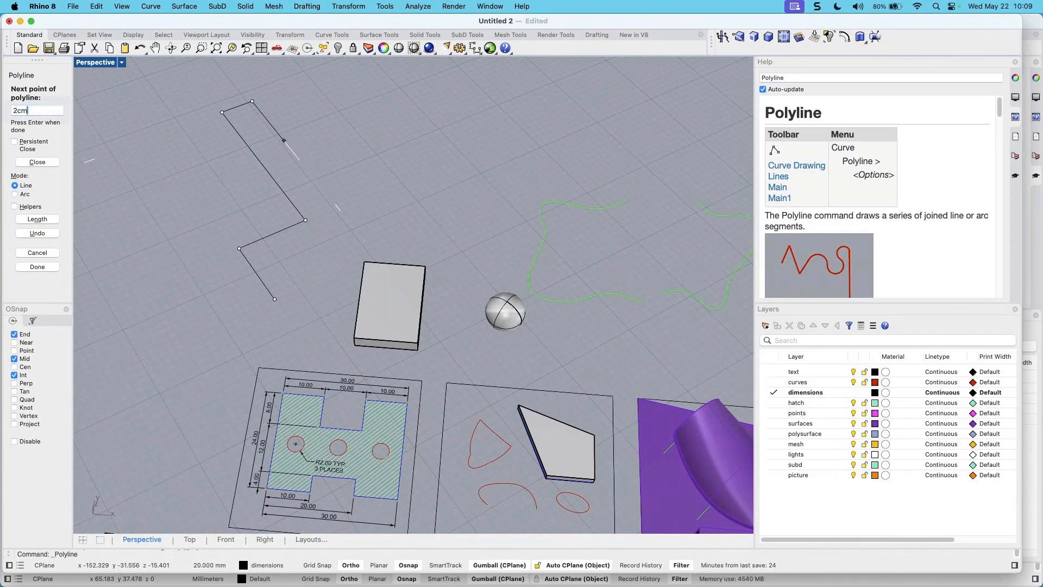
key("Return")
left_click(307, 146)
Add a perpendicular 3" segment and a freehand last segment at a right angle to it, and finish the polyline
type("3\"")
right_click_drag(405, 145, 326, 207, "shift")
left_click(505, 104)
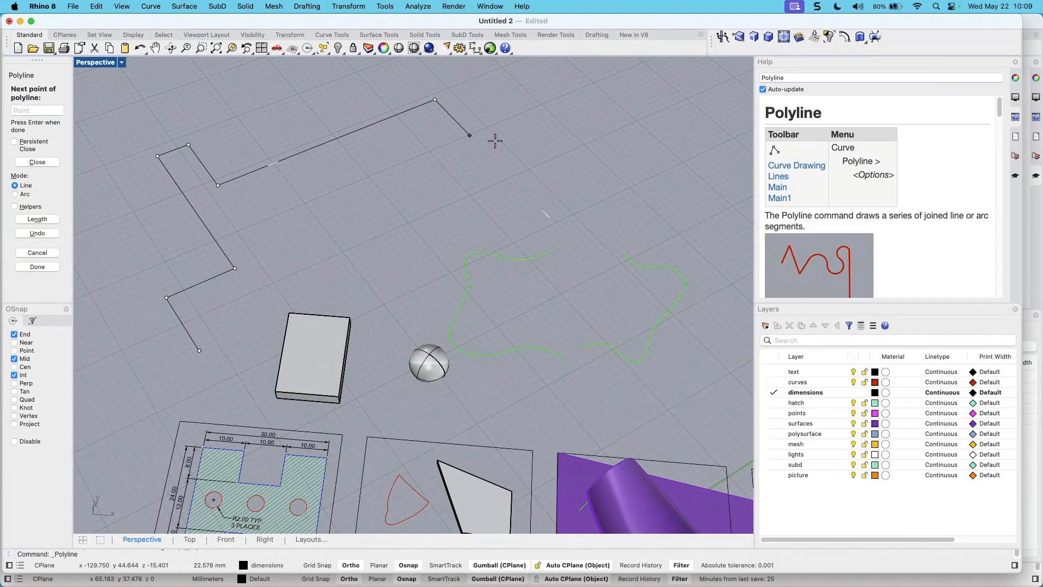
left_click(505, 181)
key("Return")
scroll(510, 209, "down", 2)
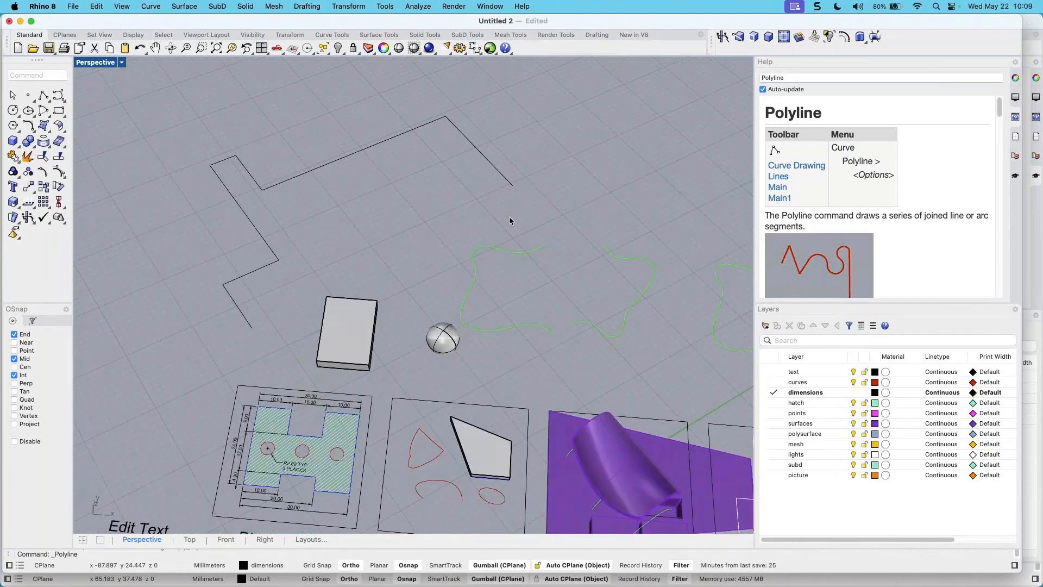
Select the rectangular frame around the Curves group and turn off Auto CPlane
scroll(509, 216, "down", 4)
right_click_drag(514, 220, 342, 234, "shift")
left_click(295, 282)
right_click_drag(400, 378, 340, 333)
scroll(339, 333, "up", 3)
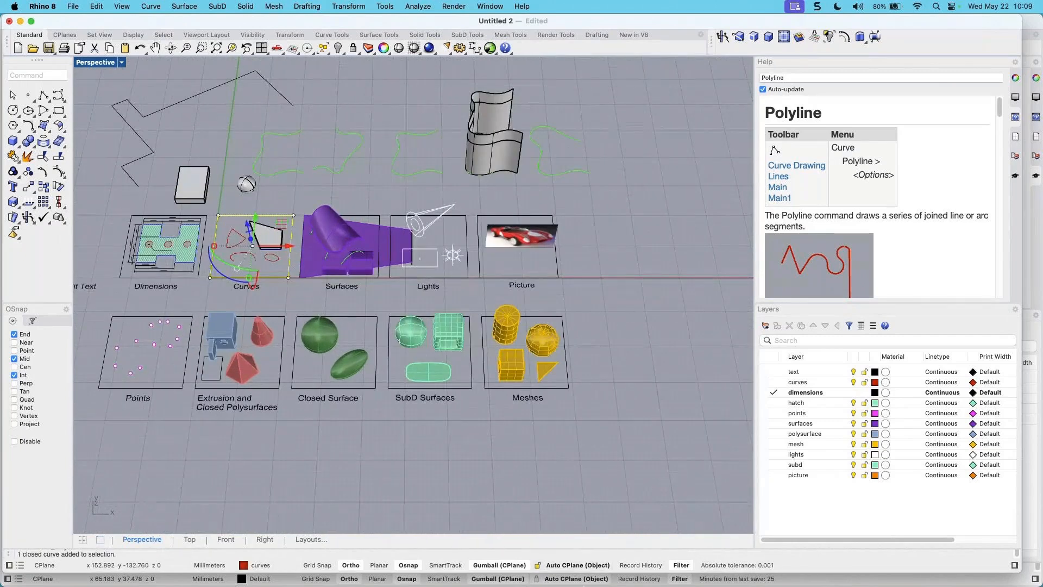
left_click(578, 565)
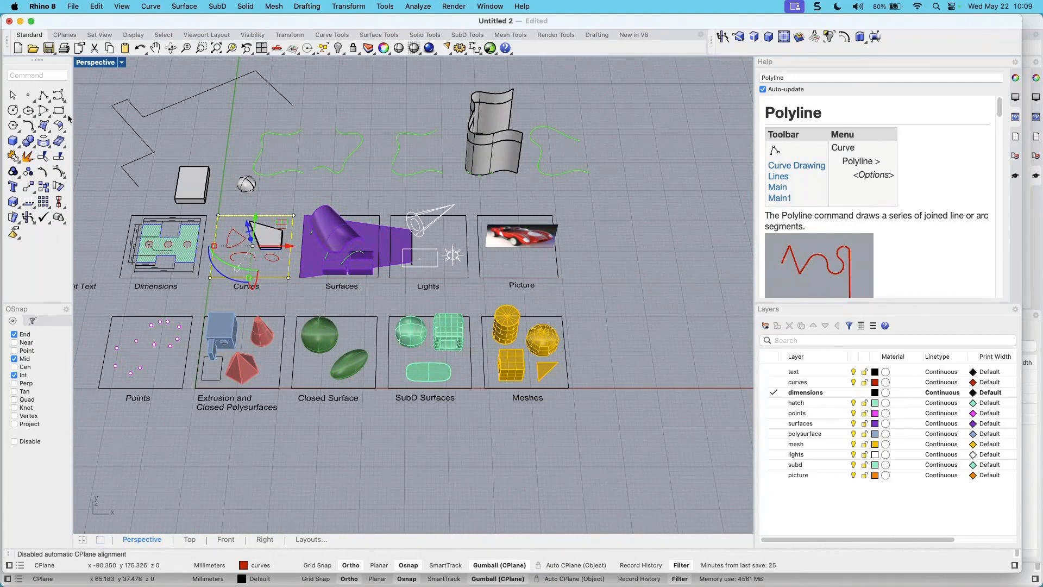
Turn Auto CPlane back on and select the polyline to align the construction plane with it
right_click_drag(249, 153, 194, 184, "shift")
scroll(195, 182, "up", 4)
right_click_drag(278, 154, 286, 168)
scroll(309, 157, "down", 7)
right_click_drag(363, 122, 326, 250, "shift")
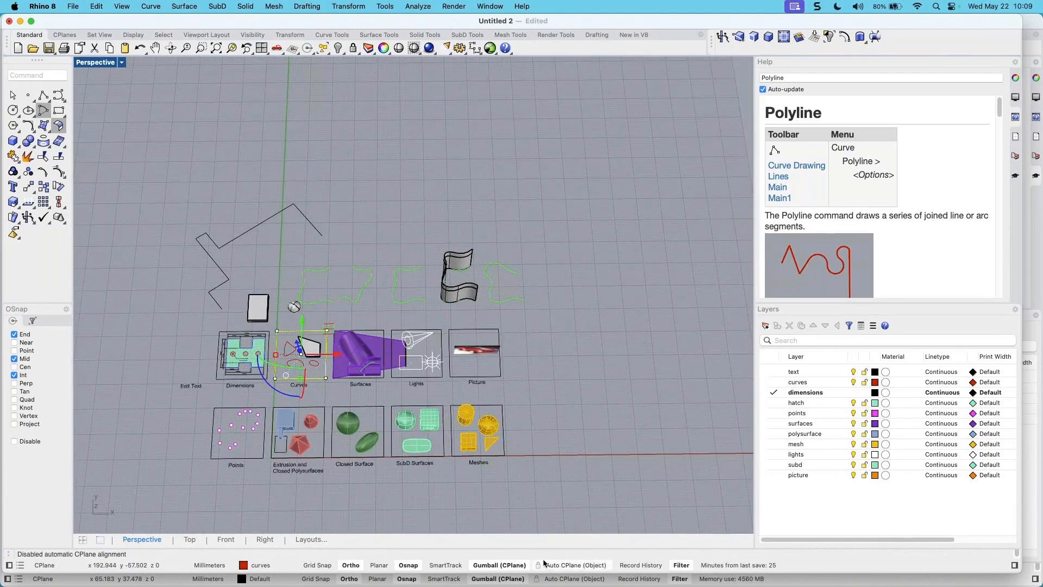
left_click(594, 564)
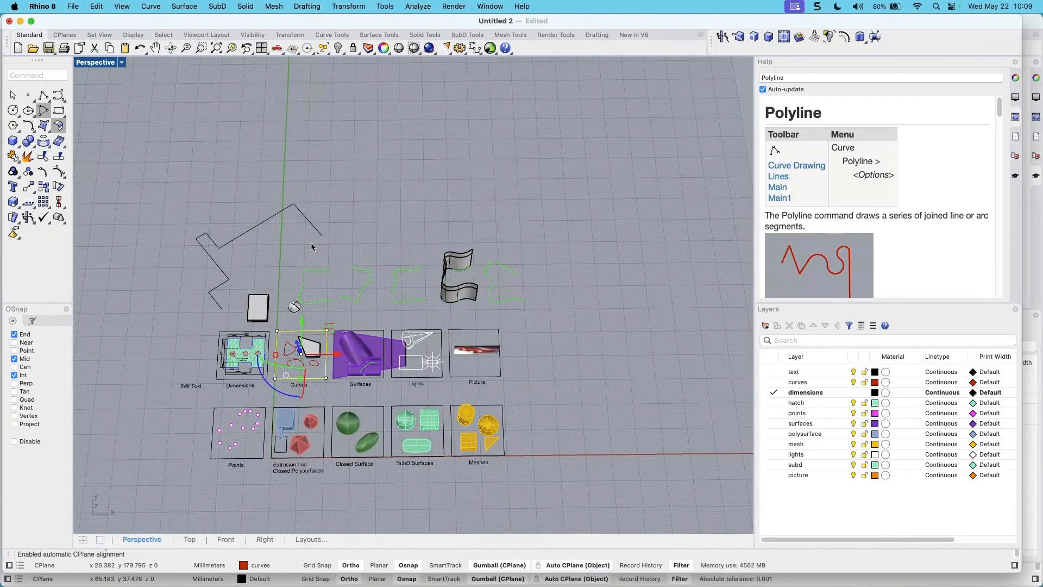
left_click(251, 227)
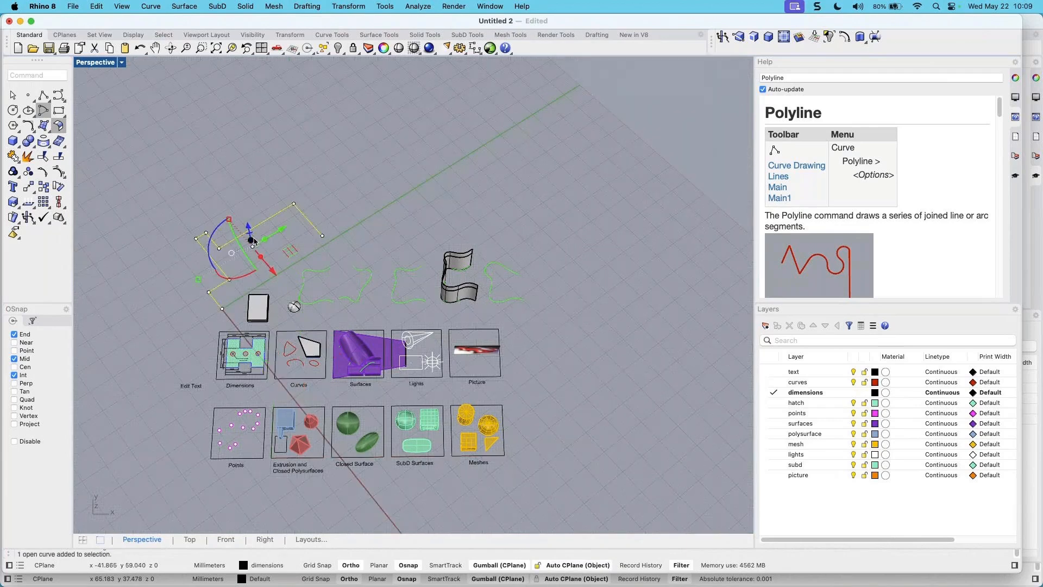
Sub-select the polyline's last segment and move it inward along the adjoining 3" segment, then deselect it
scroll(254, 229, "up", 3)
left_click(310, 188, "shift+super")
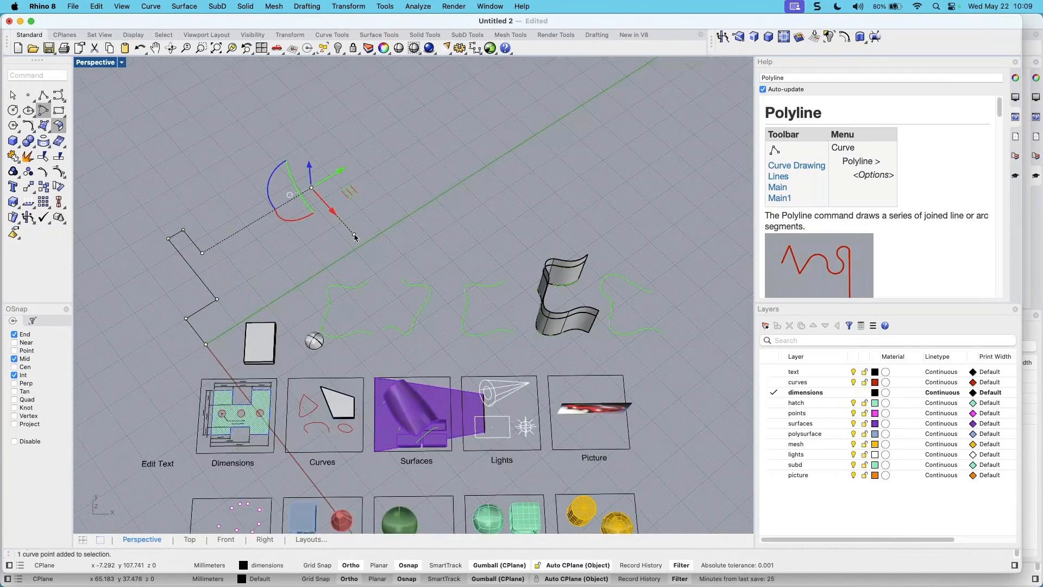
left_click_drag(362, 194, 304, 217)
left_click(346, 213)
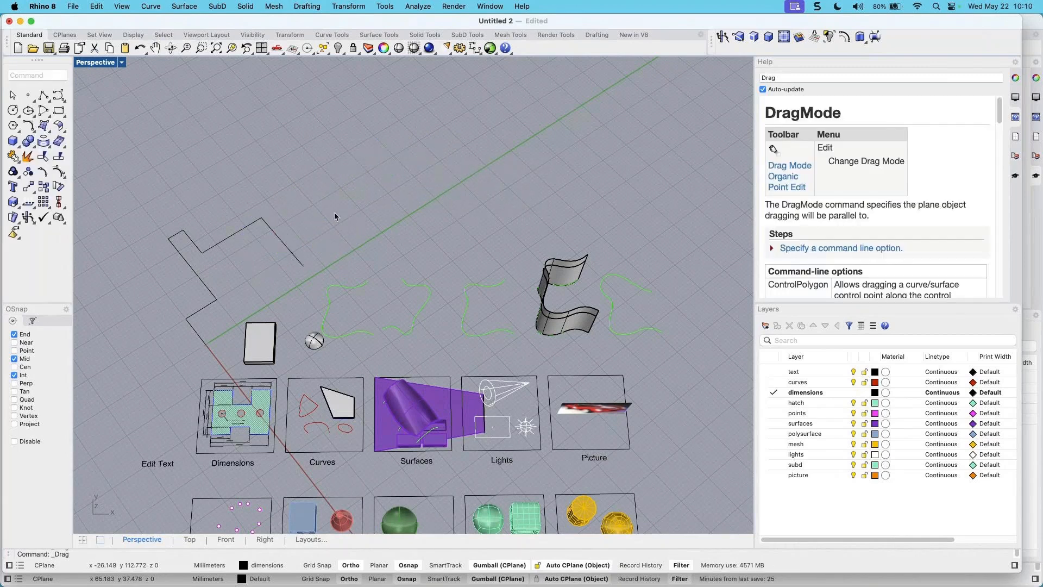
Select the two points at the ends of the polyline's last segment and view them from closer up
left_click(266, 224)
left_click(258, 207)
left_click_drag(225, 192, 363, 282)
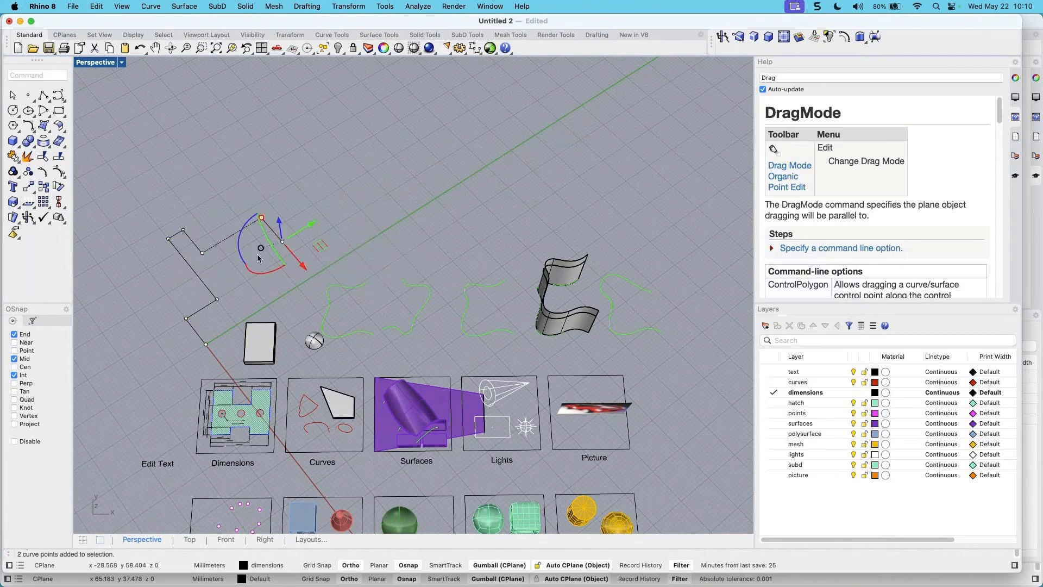
scroll(256, 259, "up", 2)
scroll(239, 255, "up", 2)
right_click_drag(233, 254, 109, 198)
scroll(254, 288, "down", 5)
scroll(205, 304, "up", 2)
scroll(311, 216, "up", 2)
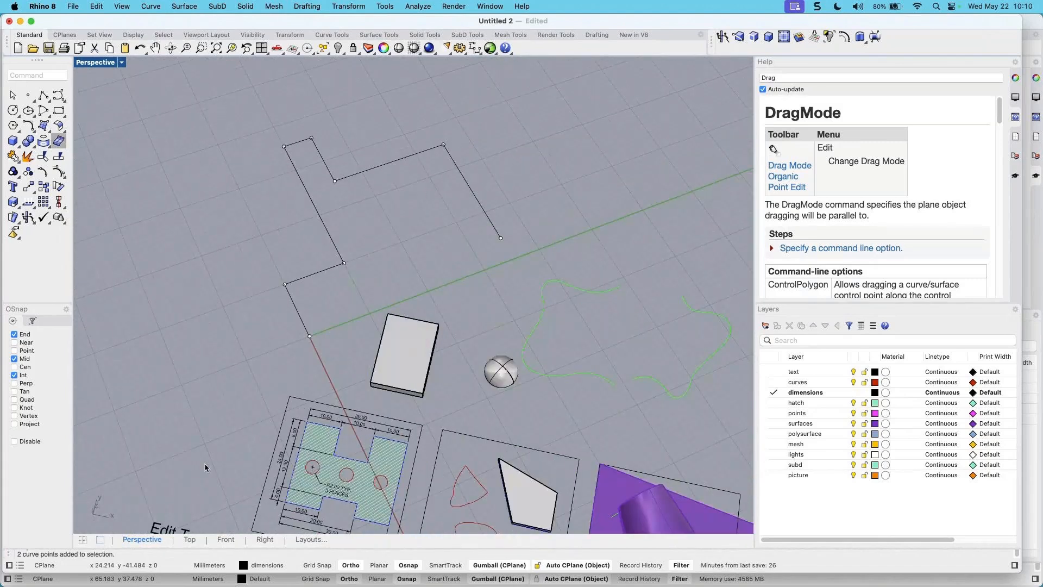
Switch to the Top view, clear the selection, and reselect the polyline to align the construction plane with it
left_click(192, 542)
scroll(259, 321, "down", 10)
right_click_drag(236, 239, 486, 314)
scroll(486, 314, "up", 2)
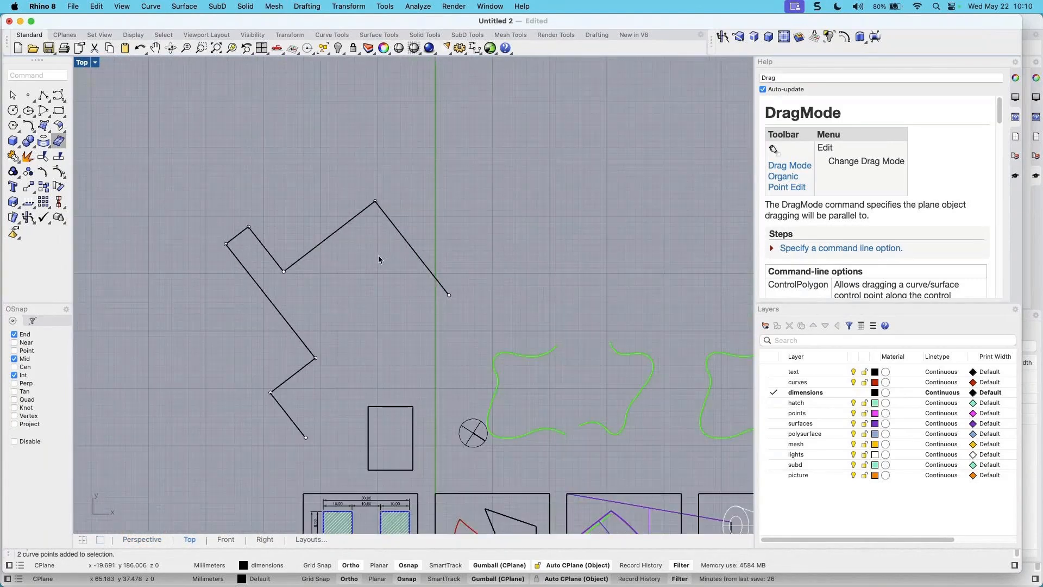
left_click(406, 245)
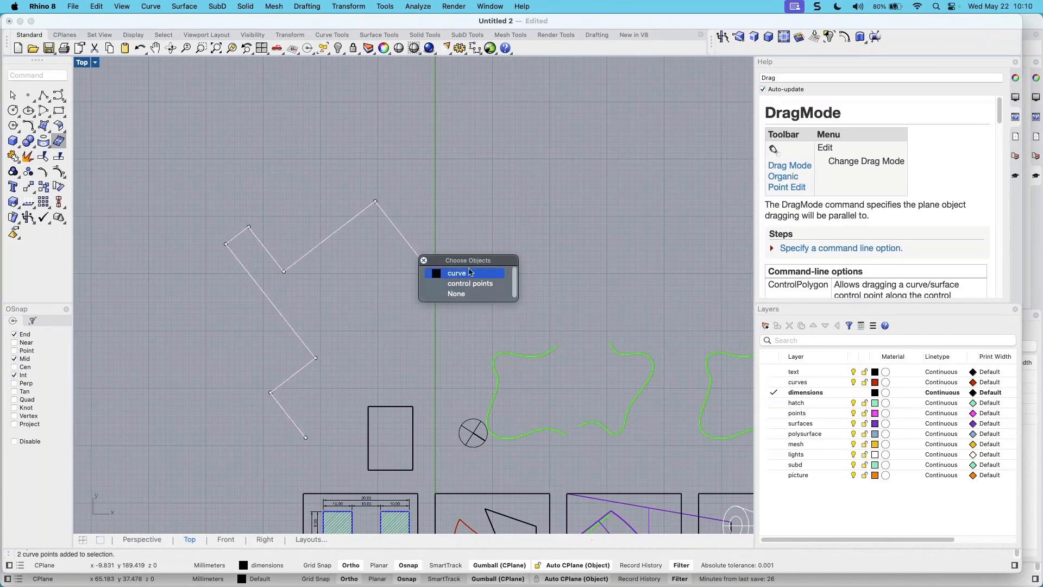
left_click(403, 245)
right_click_drag(406, 350, 290, 337)
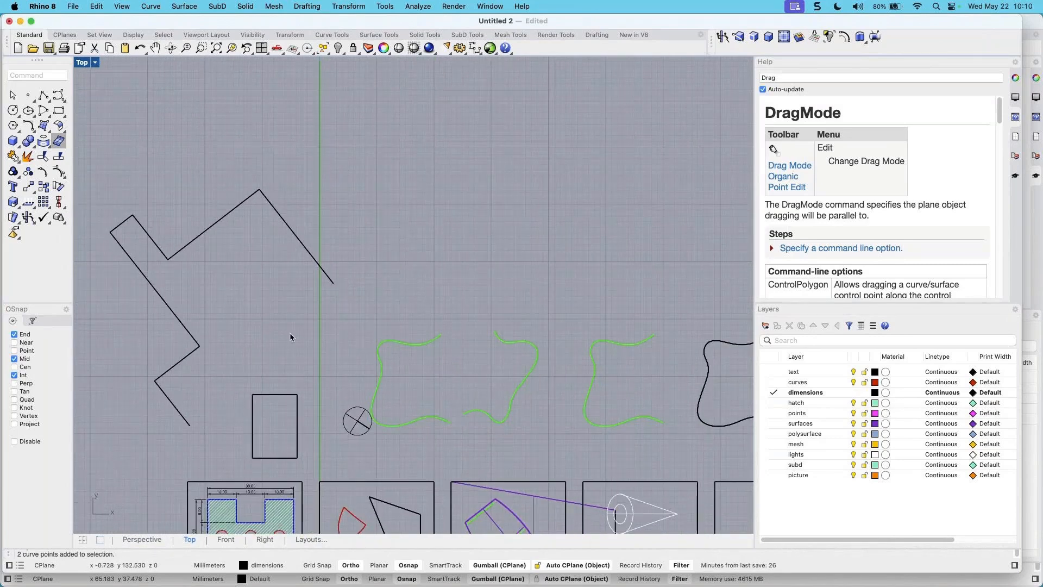
right_click_drag(304, 292, 328, 217)
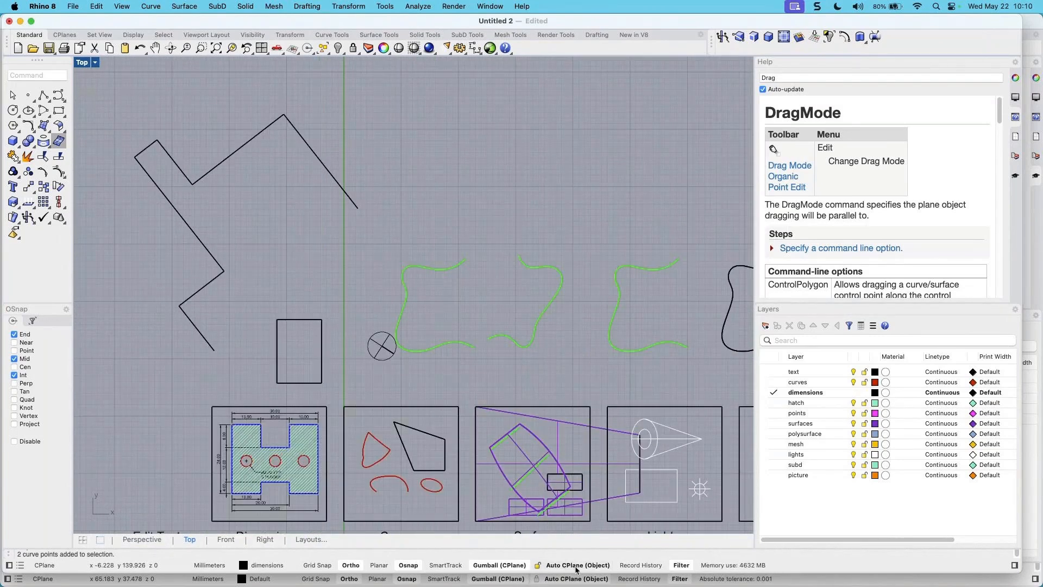
left_click(306, 144)
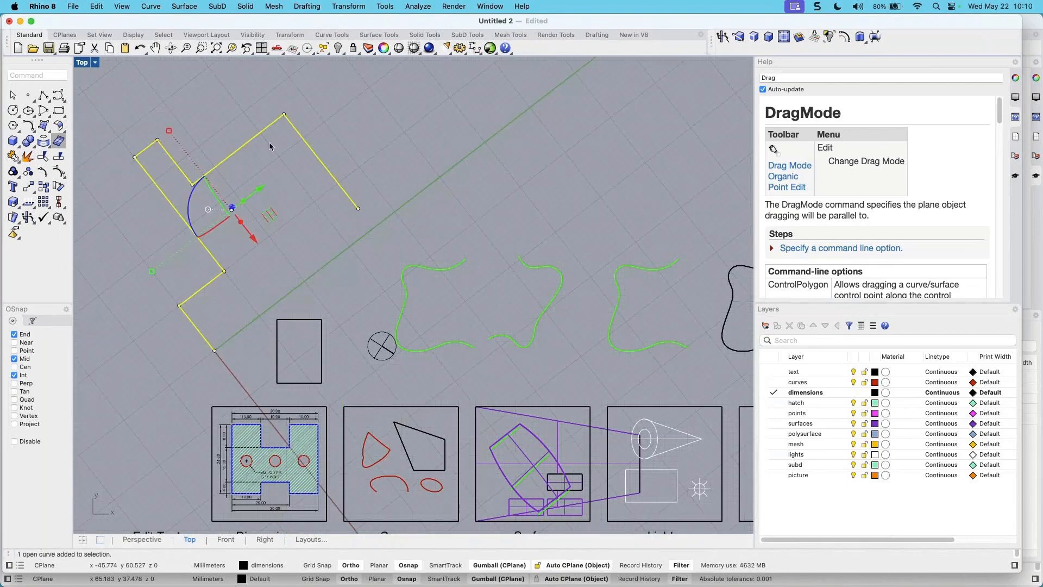
Select both end points of the polyline's last segment and move them 2 mm in the Y direction
scroll(267, 140, "up", 2)
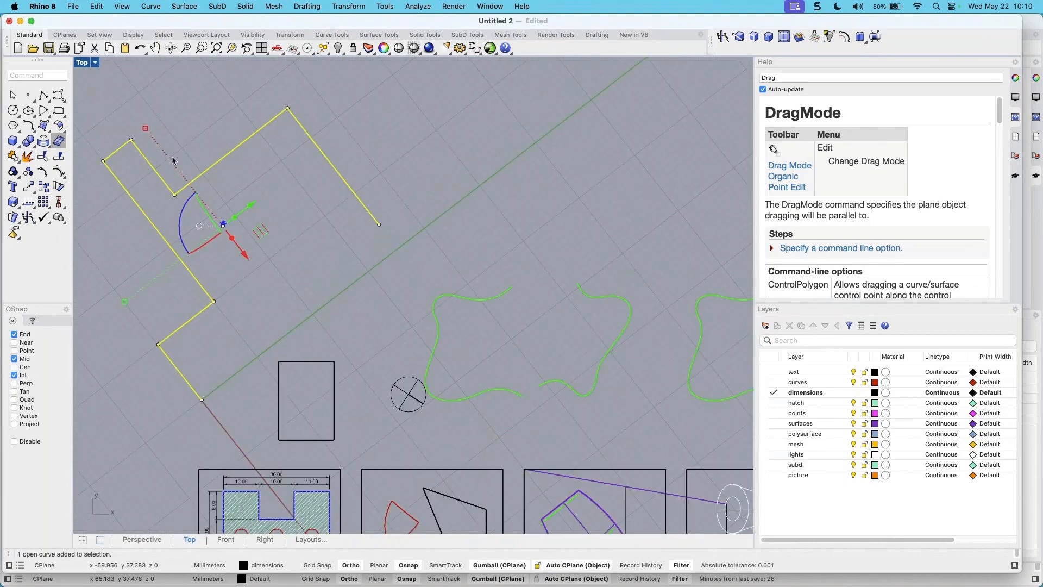
left_click_drag(276, 90, 442, 249)
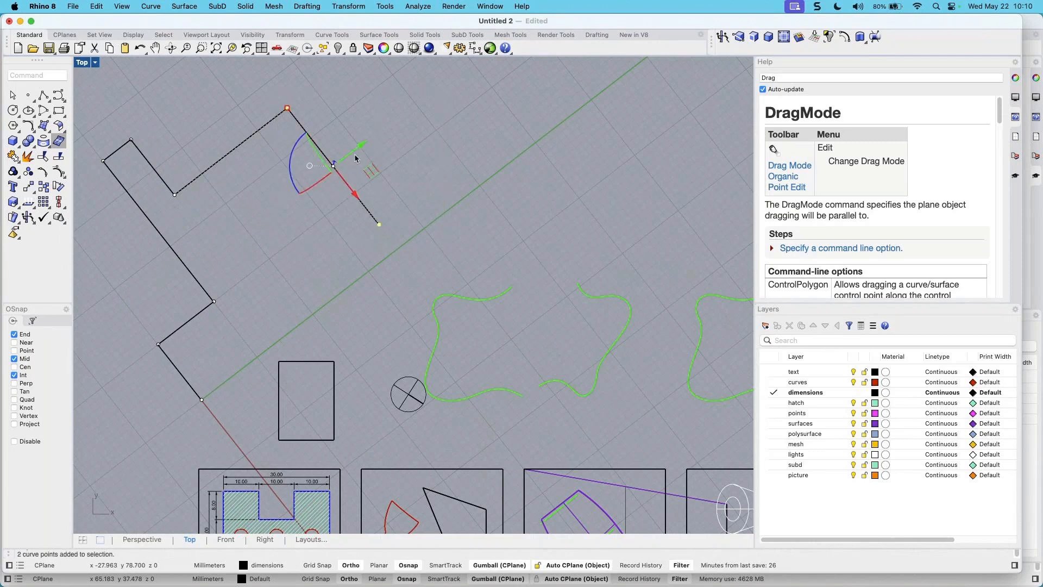
left_click(360, 145)
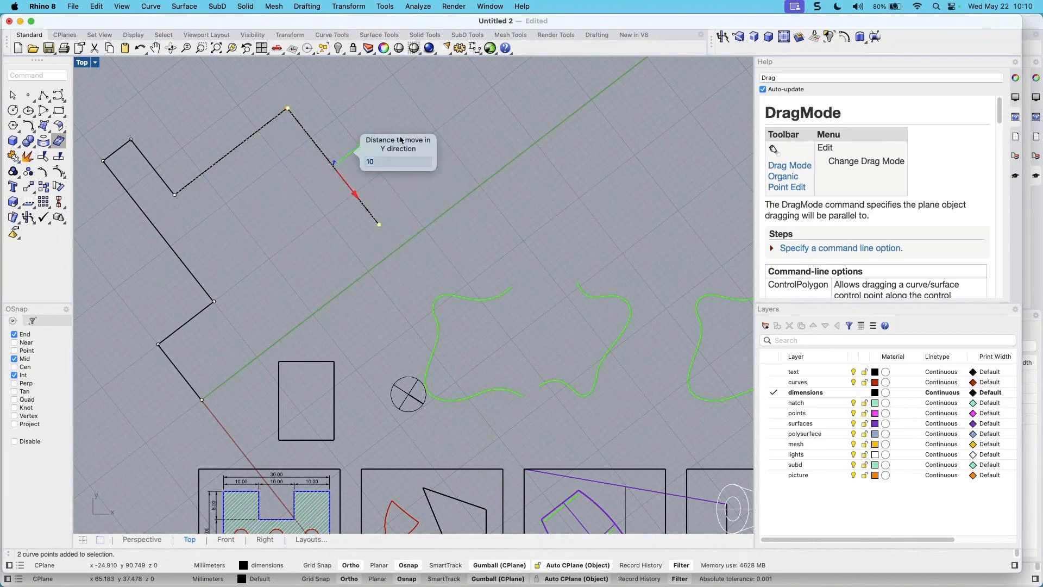
type("2")
key("Return")
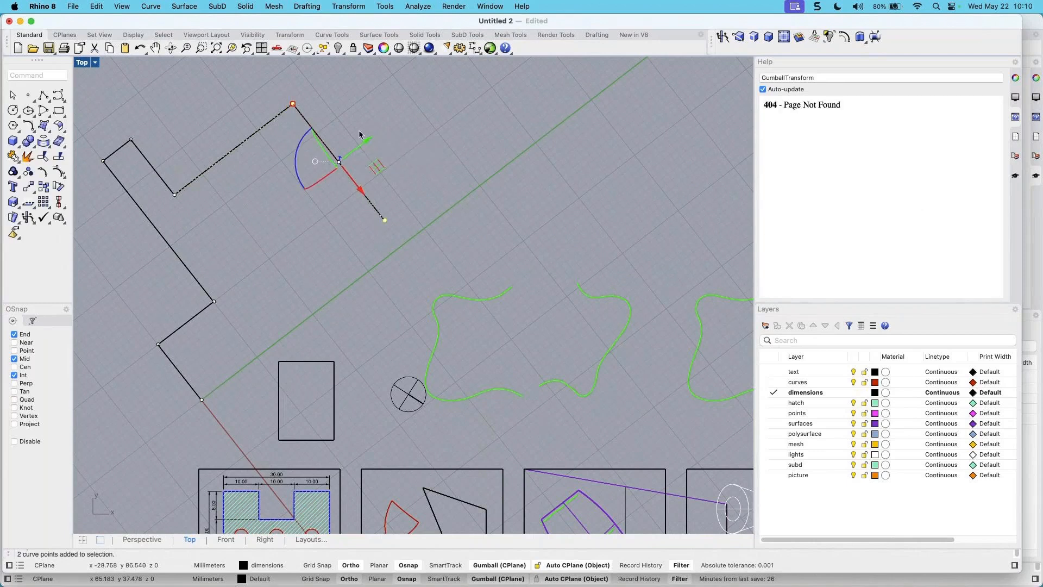
Select both end points of the segment before the last one, move them 10 mm in the X direction, and deselect everything
left_click(174, 209)
left_click(175, 199)
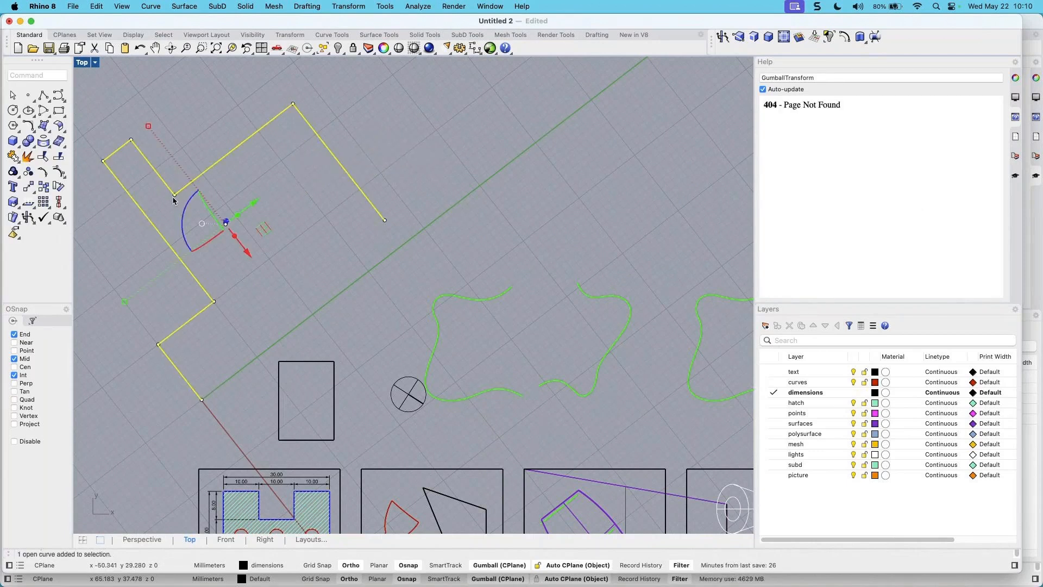
left_click(175, 195, "ctrl+shift")
left_click(294, 104, "ctrl+shift")
left_click(246, 165)
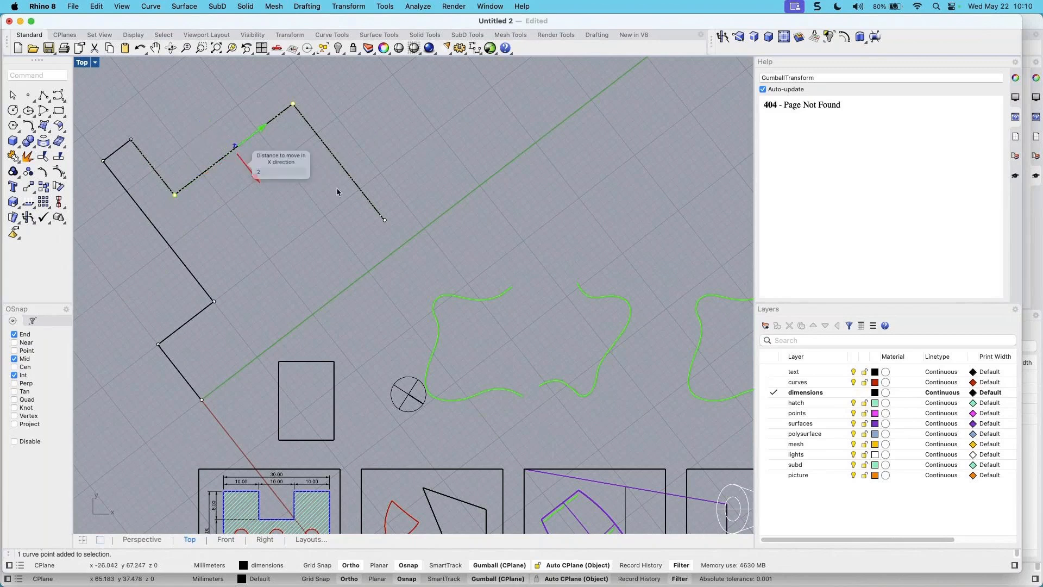
type("2")
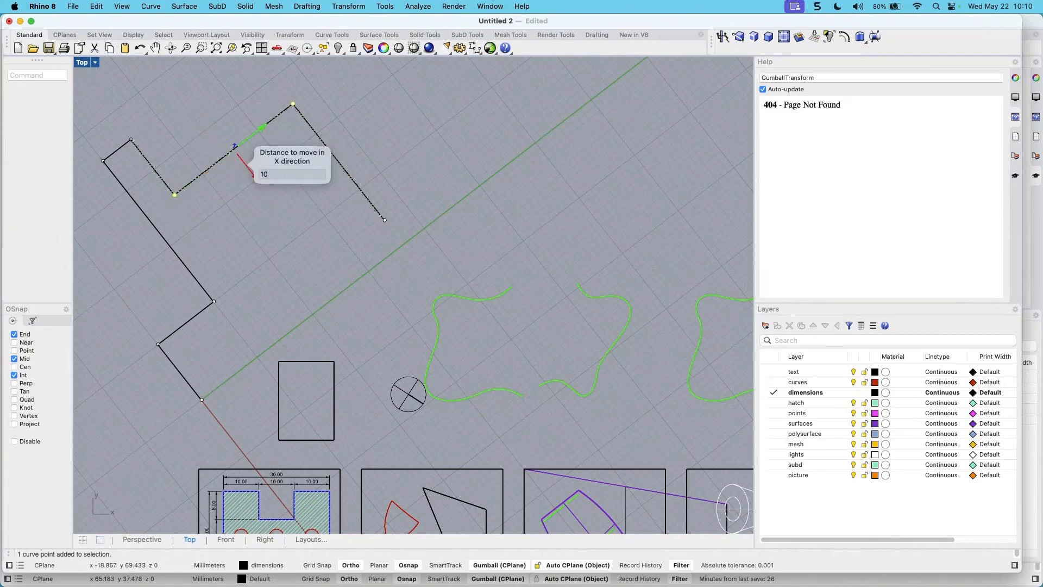
key("Return")
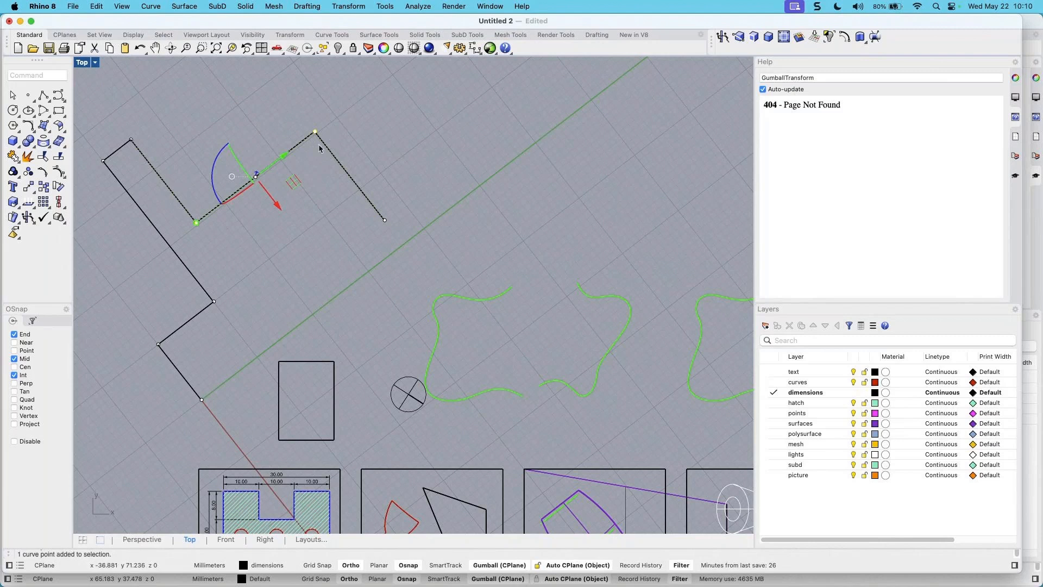
key("Escape")
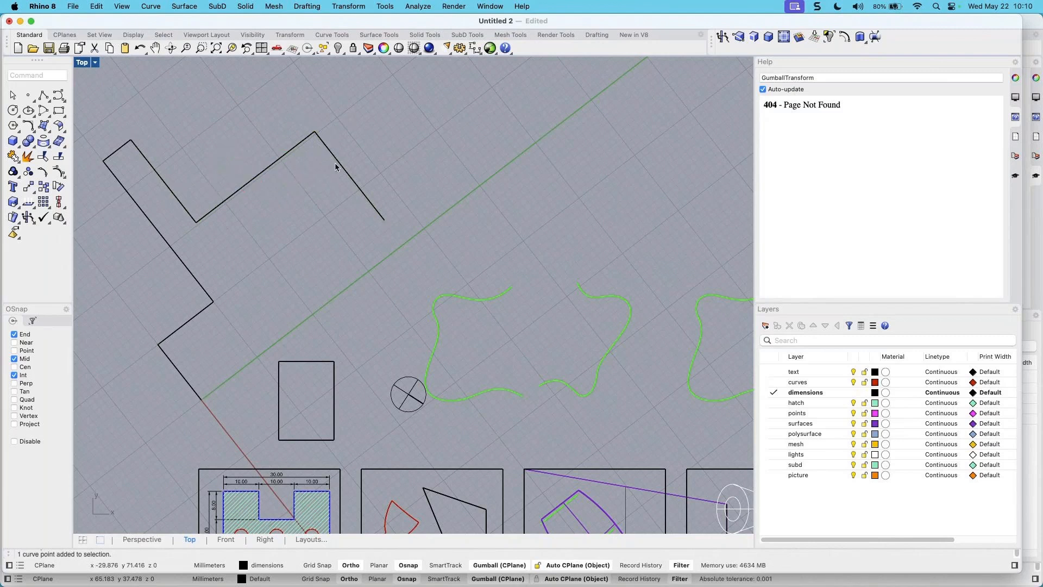
Explode the polyline into separate lines and move its last segment 10 mm in the Y direction
left_click(337, 164)
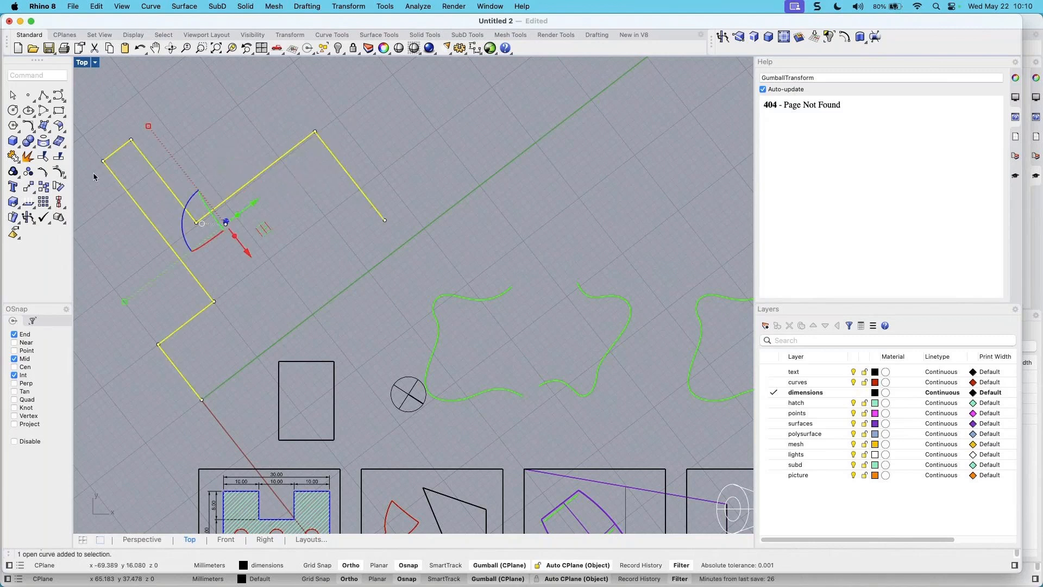
left_click(28, 157)
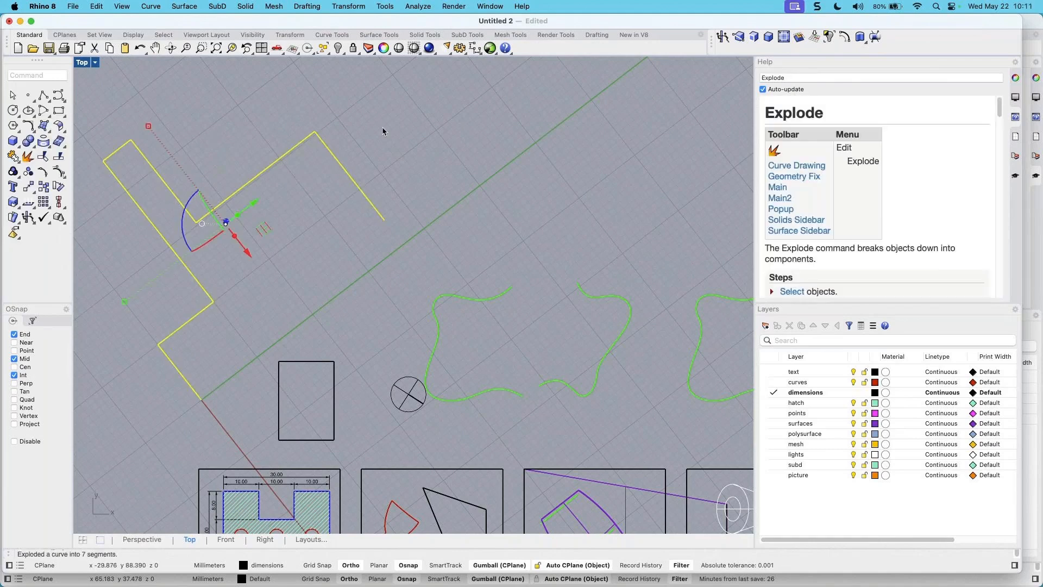
left_click(356, 183)
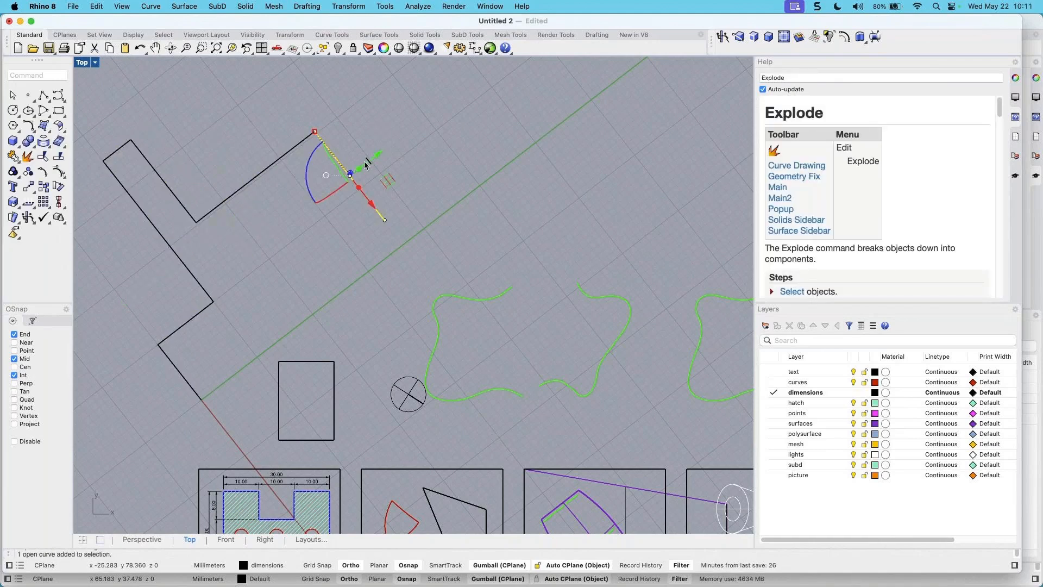
left_click(375, 155)
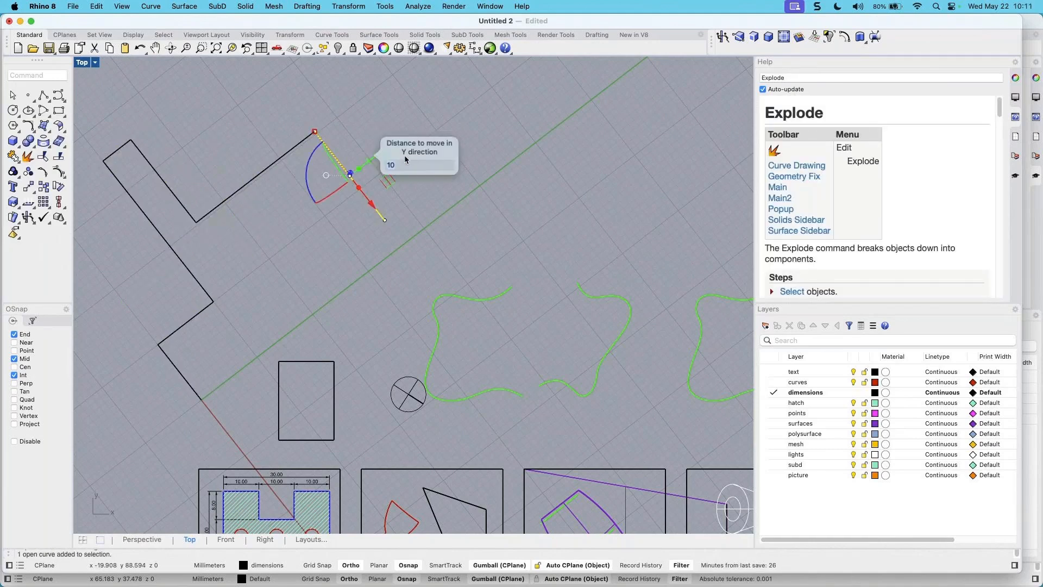
right_click(438, 161)
left_click(477, 153)
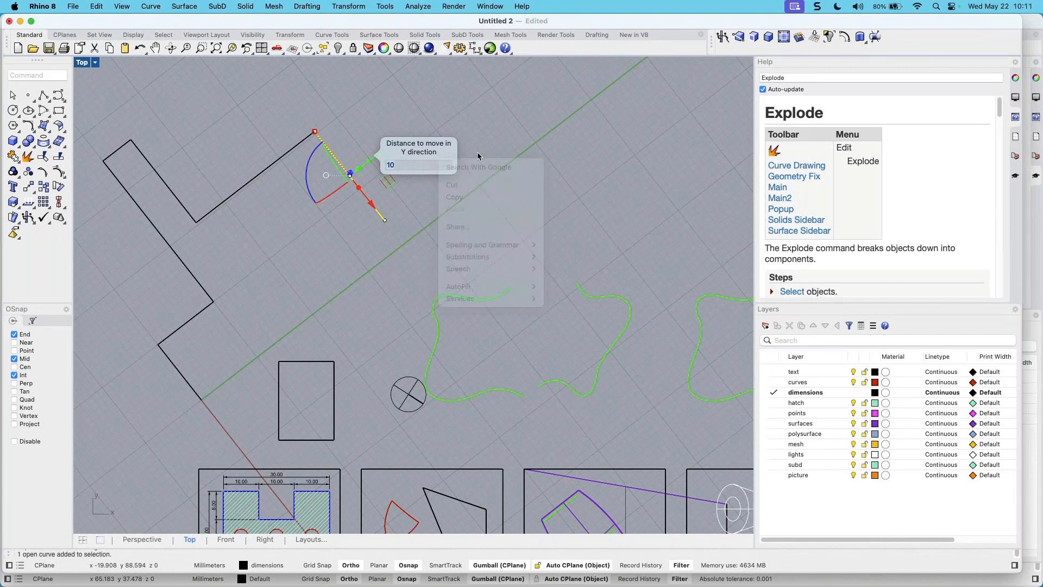
scroll(338, 158, "up", 3)
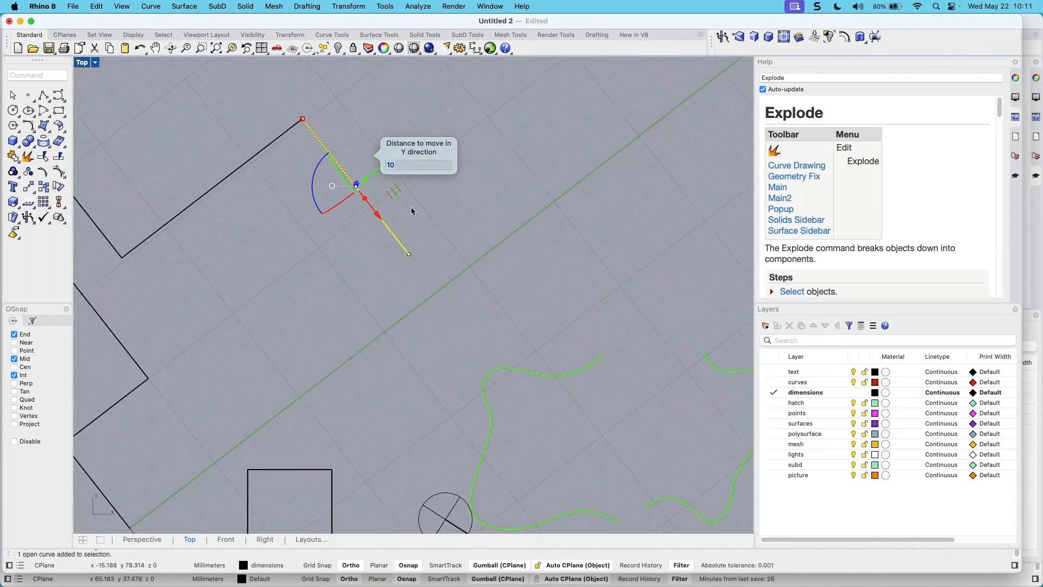
left_click(380, 166)
key("Return")
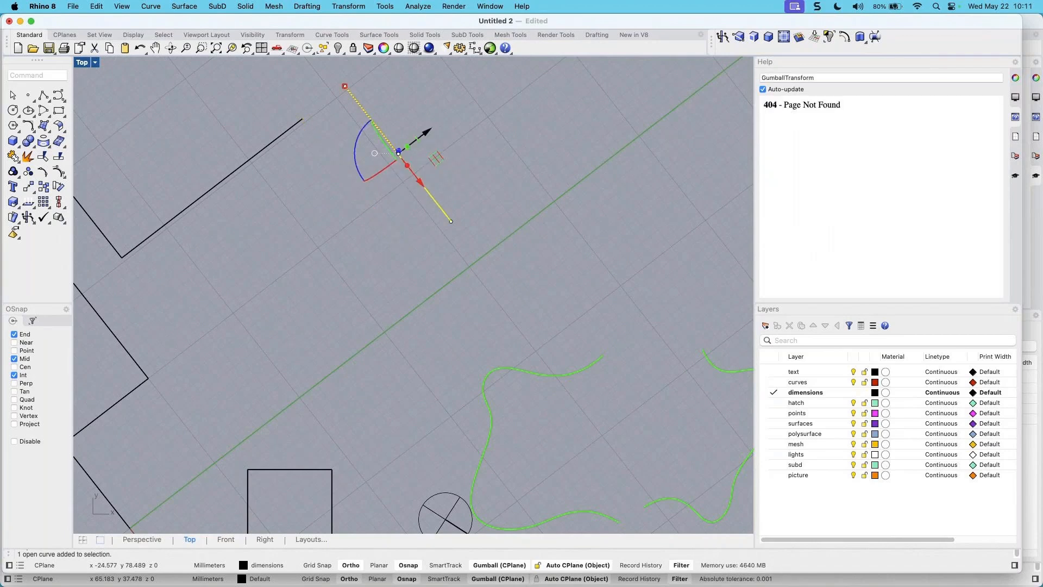
key("Escape")
scroll(354, 188, "down", 4)
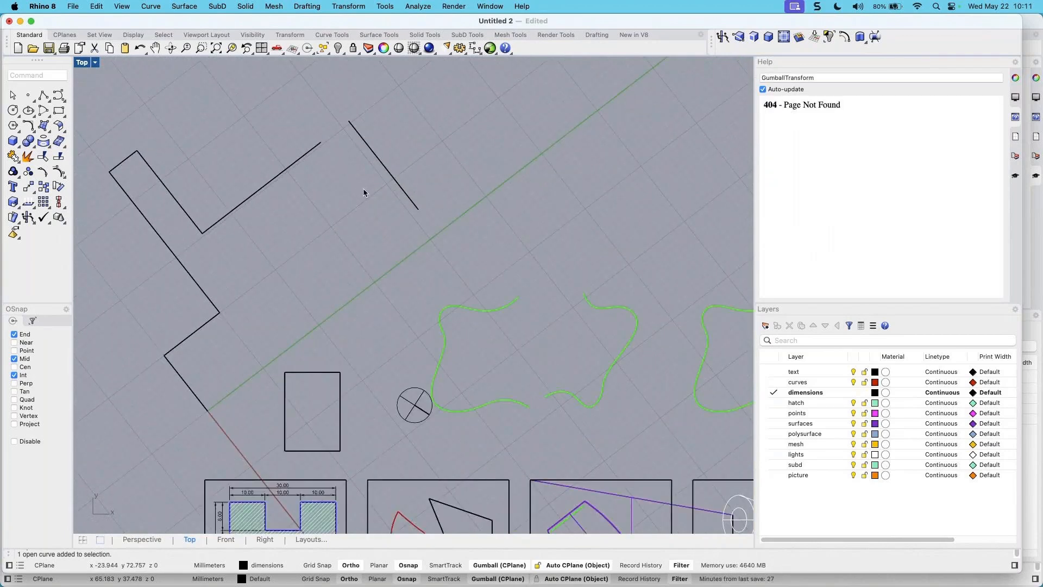
Undo the last move of the exploded polyline's end segment
scroll(363, 188, "up", 2)
right_click_drag(414, 201, 395, 194)
key("super+z")
type("uu")
key("Return")
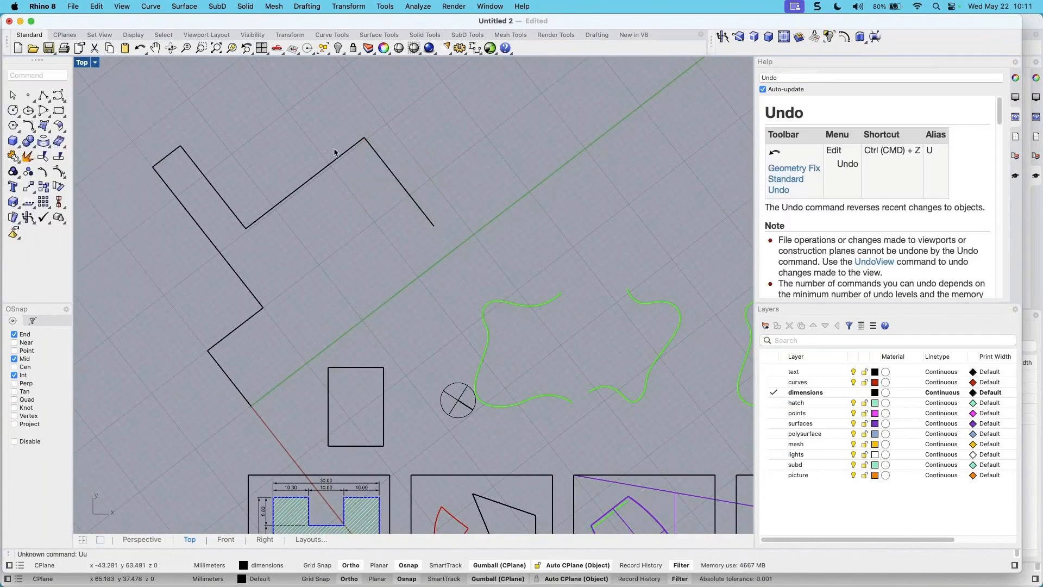
scroll(447, 177, "up", 5)
left_click(457, 172)
left_click(418, 6)
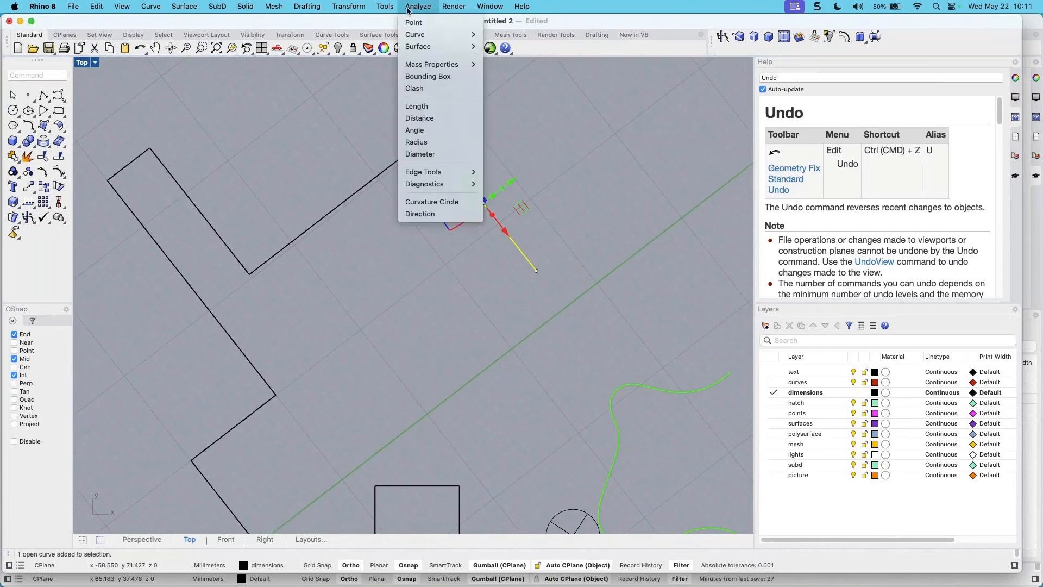
left_click(424, 123)
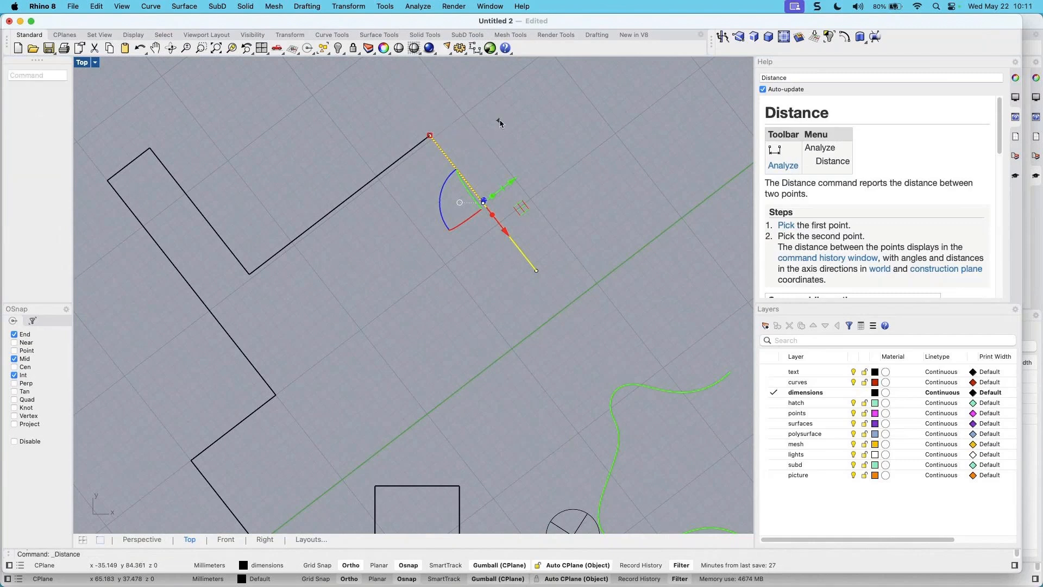
key("Escape")
key("Escape")
Measure the length of the exploded polyline's last segment and clear the selection
left_click(463, 178)
left_click(422, 7)
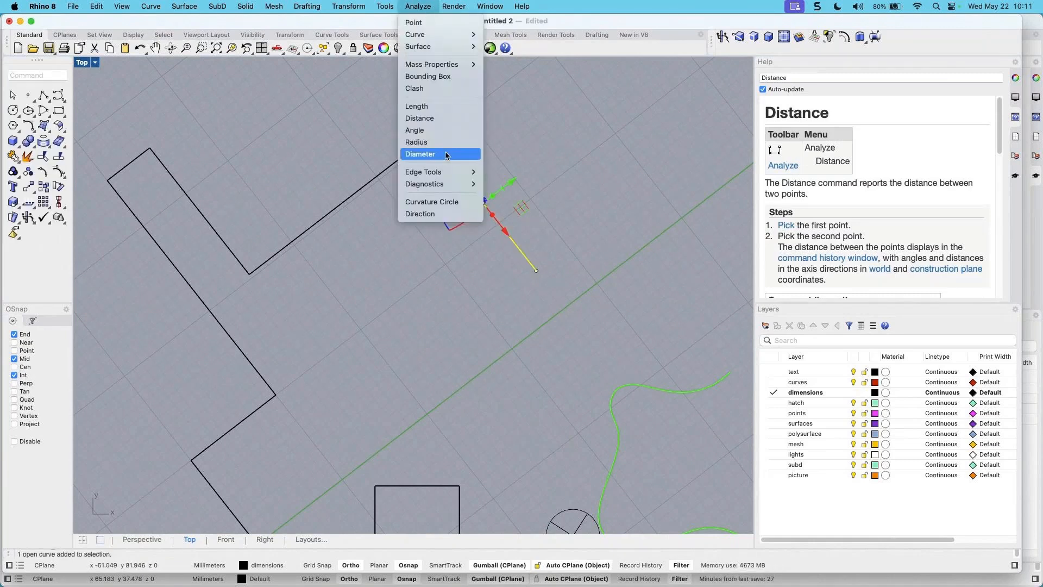
mouse_move(431, 170)
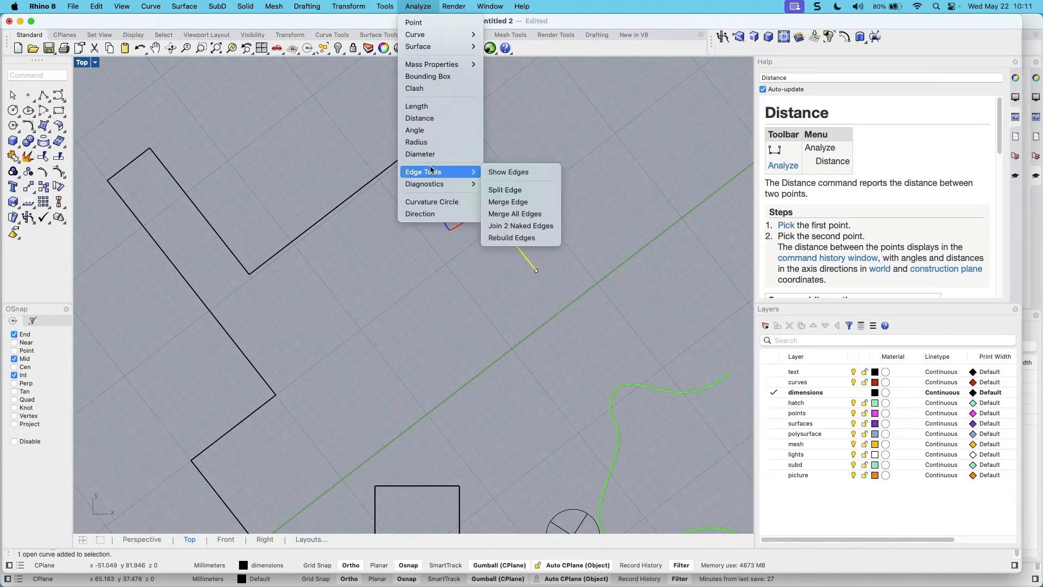
left_click(421, 107)
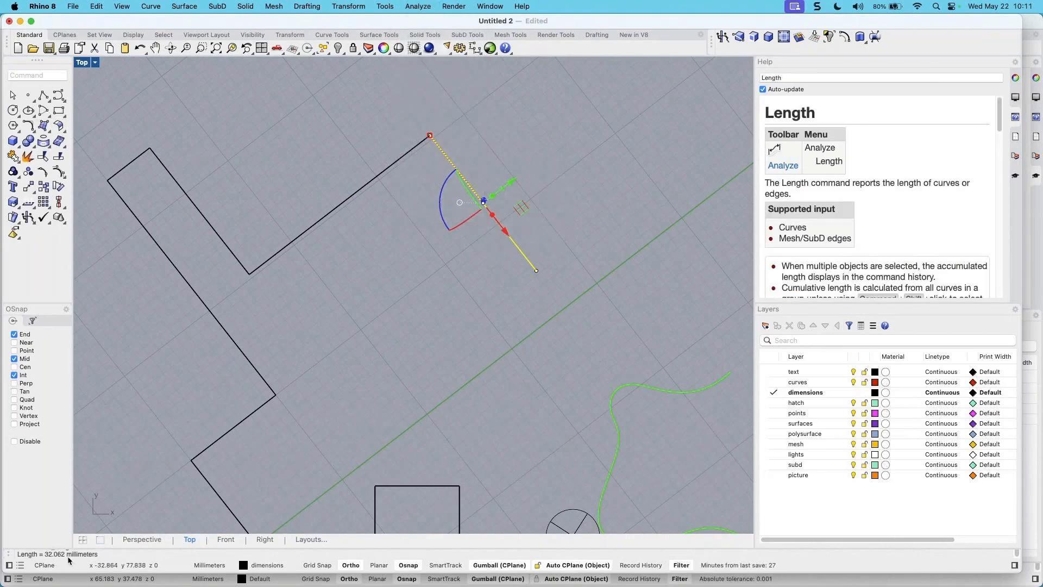
scroll(471, 322, "left", 2)
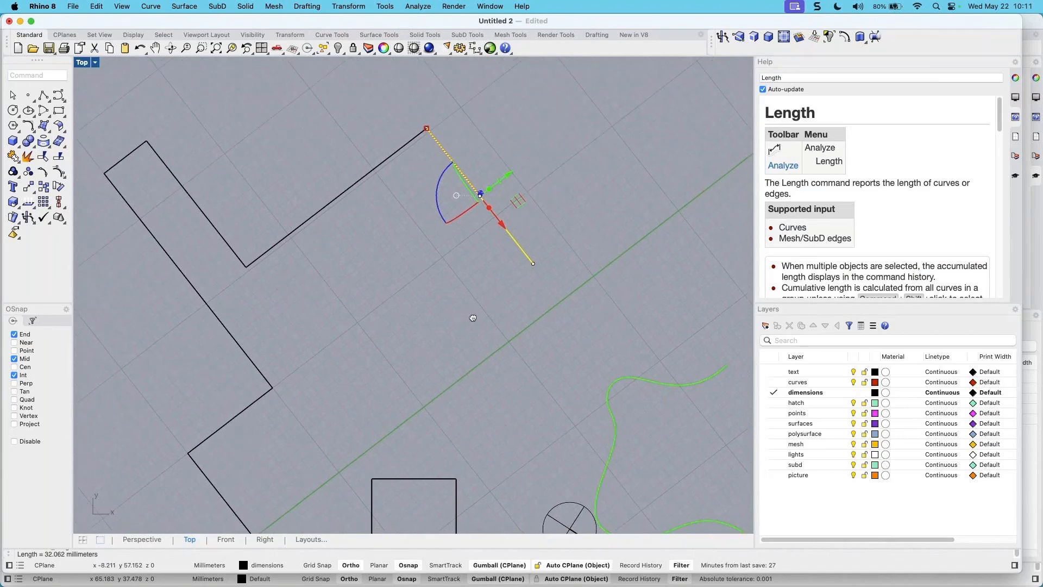
key("Escape")
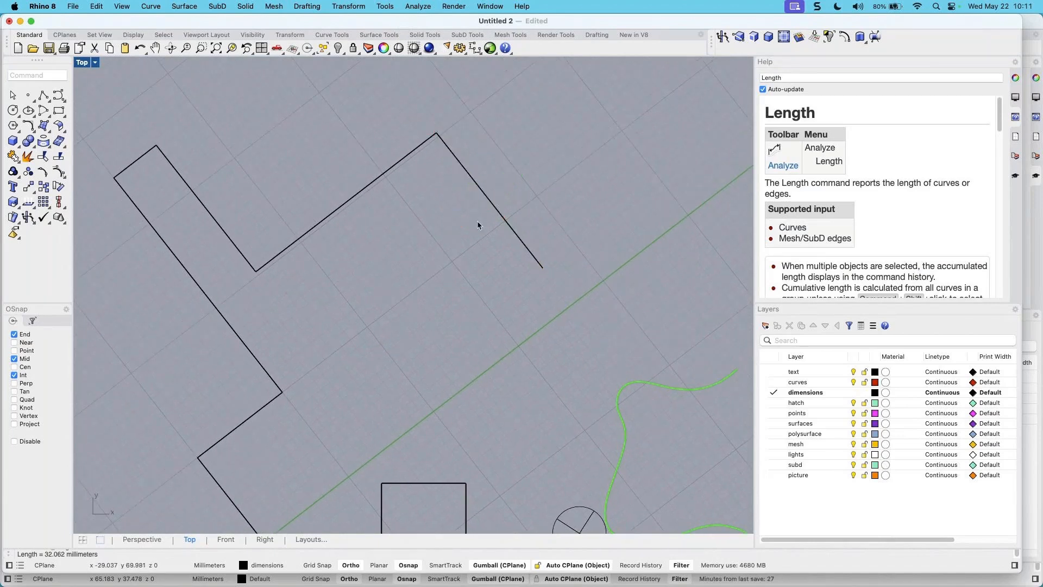
Highlight the reported length, open the full command history, and highlight the same result there
scroll(480, 243, "down", 3)
scroll(454, 228, "right", 3)
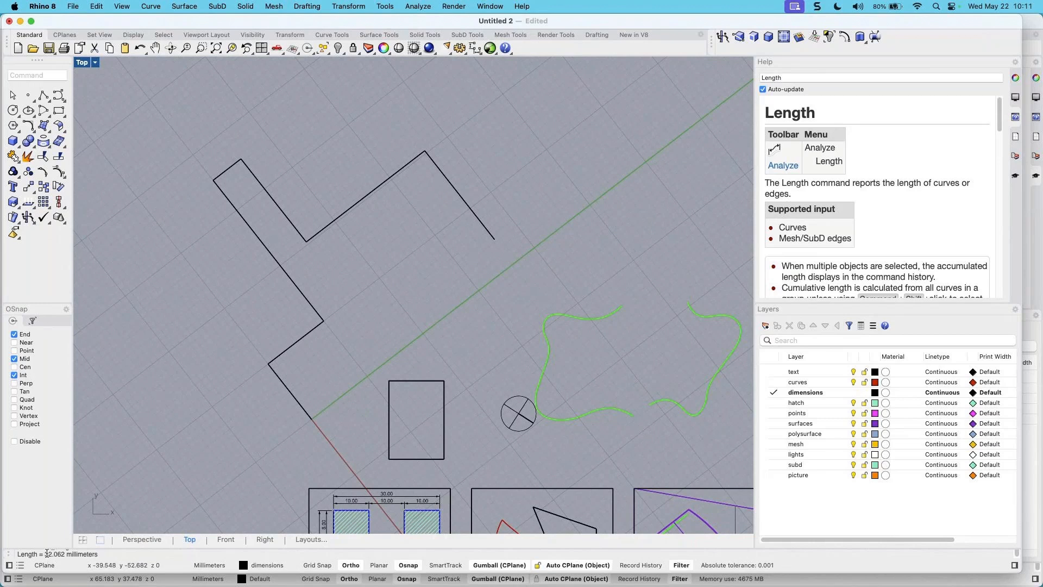
left_click_drag(45, 553, 97, 554)
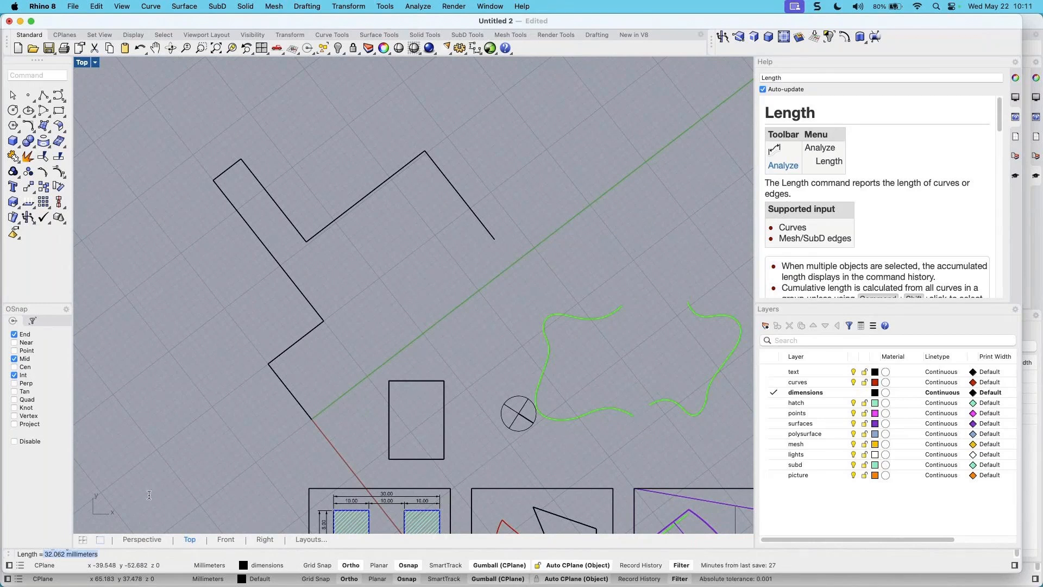
left_click(19, 566)
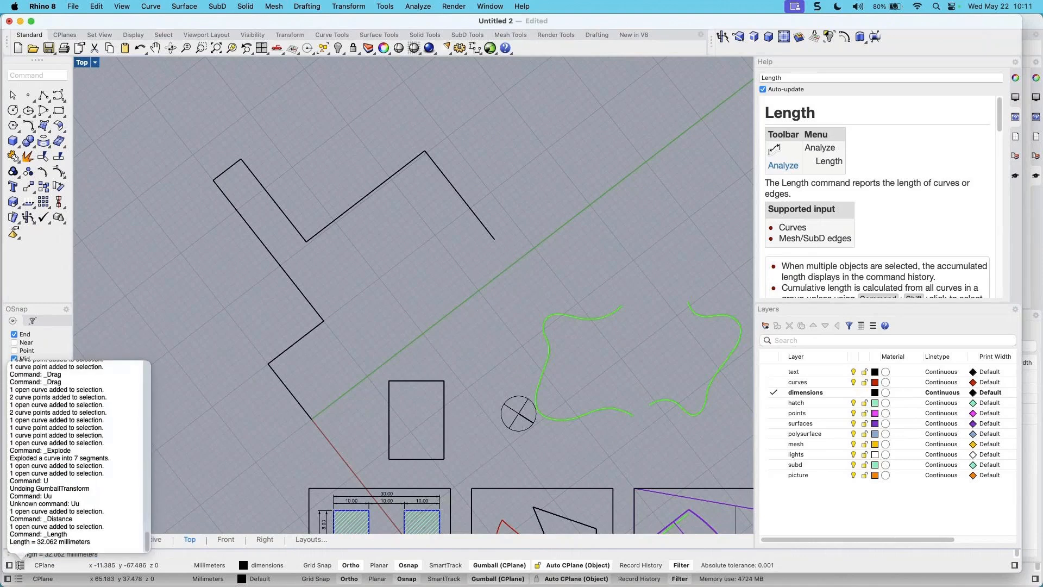
left_click_drag(31, 541, 90, 541)
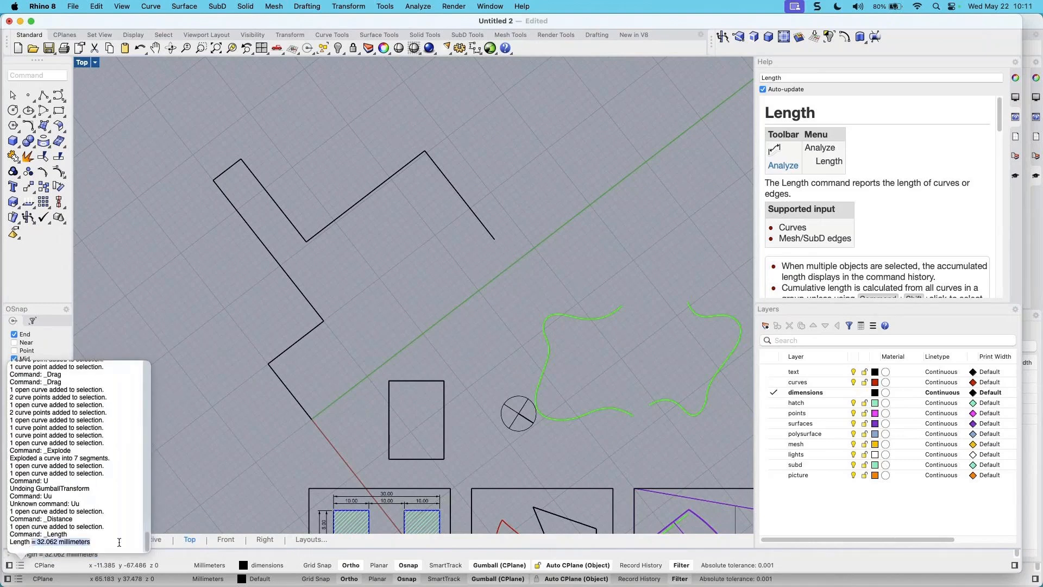
left_click(395, 194)
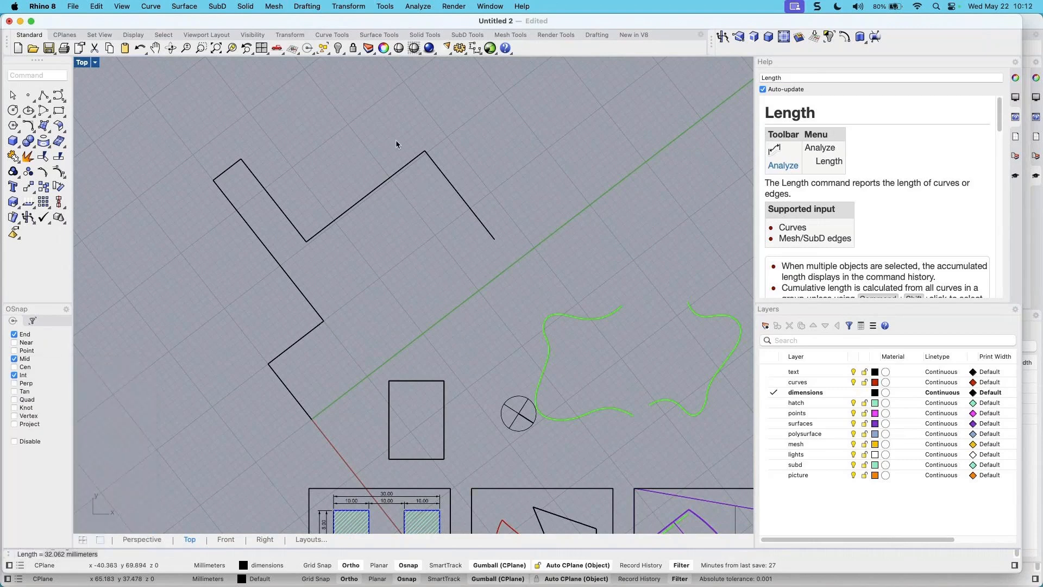
Add a linear dimension between the end points of the last segment, placed on its outer side
left_click(307, 6)
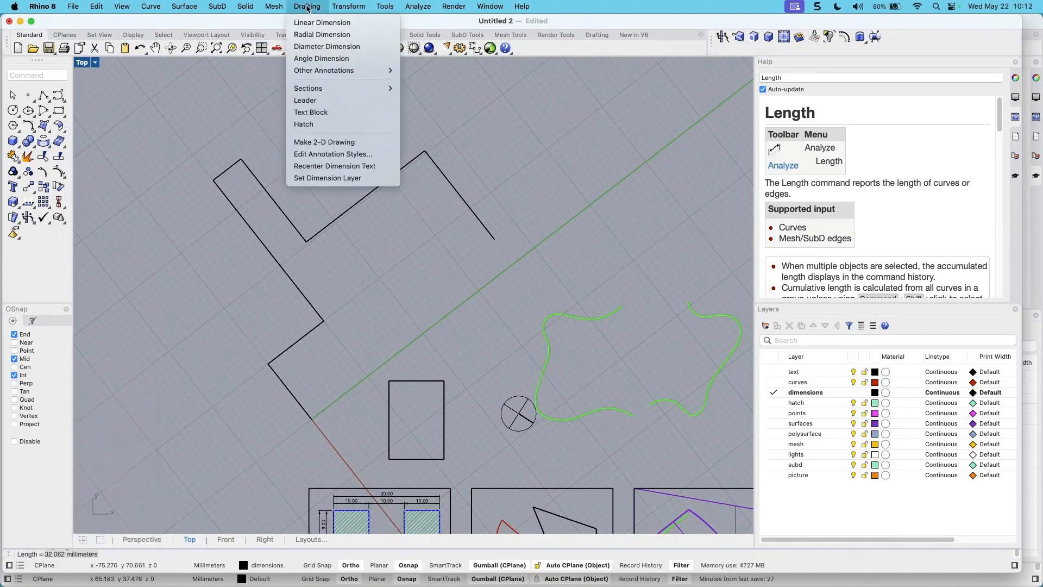
left_click(320, 23)
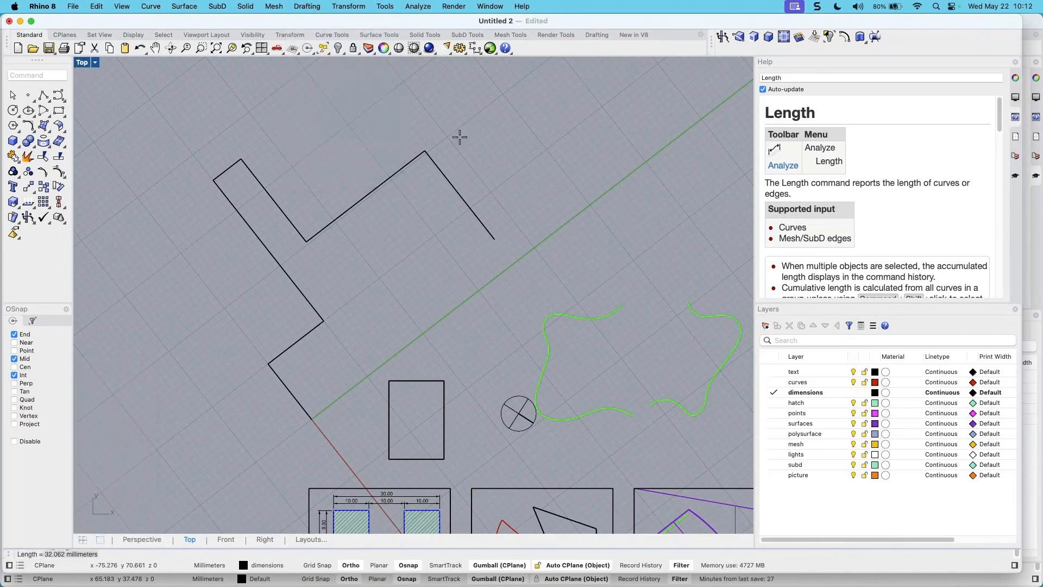
left_click(426, 150)
left_click(494, 238)
left_click(535, 205)
scroll(510, 193, "up", 5)
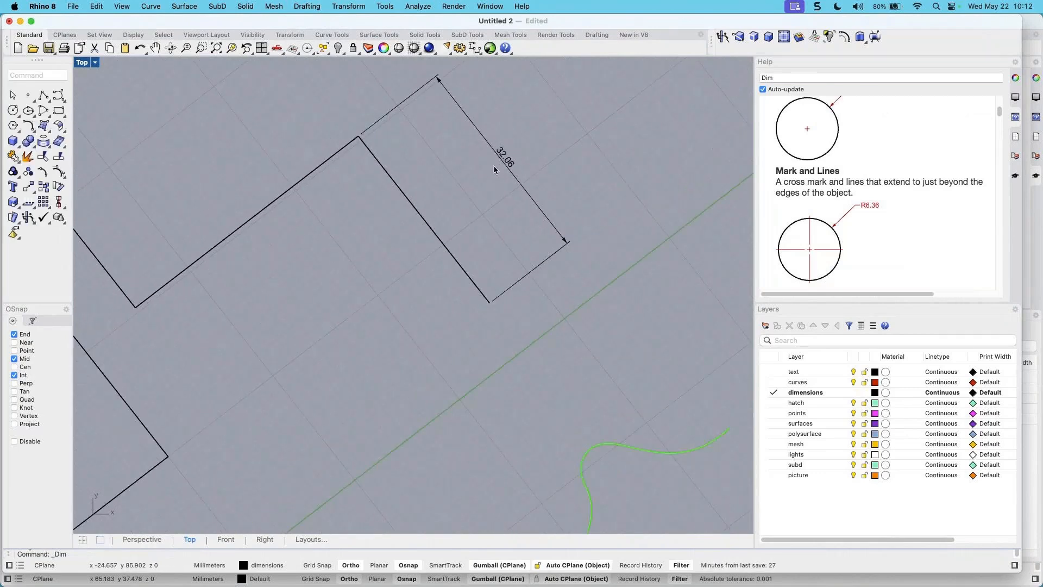
scroll(494, 165, "up", 1)
Add a linear dimension to the segment before the last one, placed above it
key("Return")
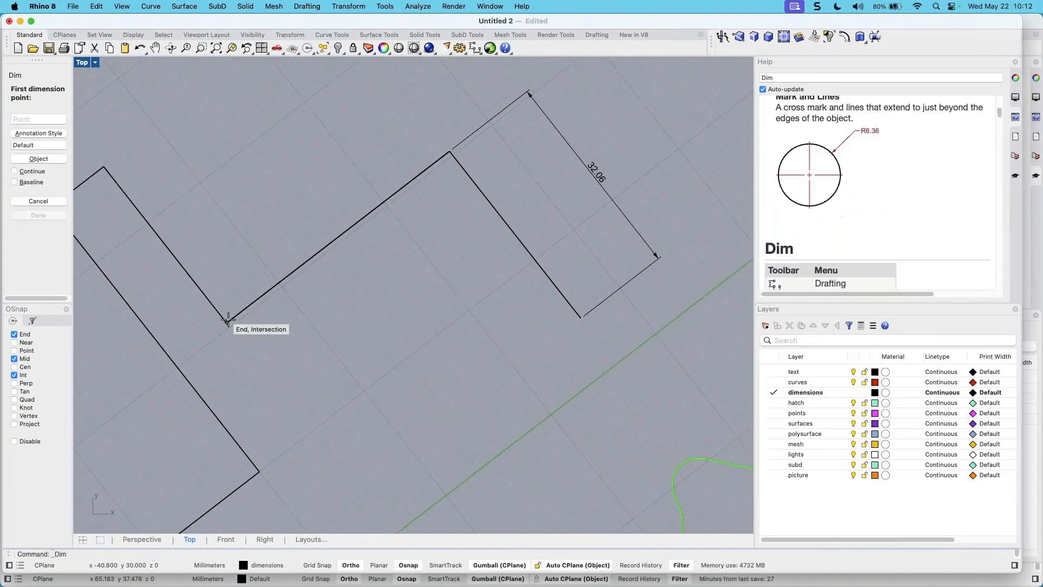
left_click(226, 322)
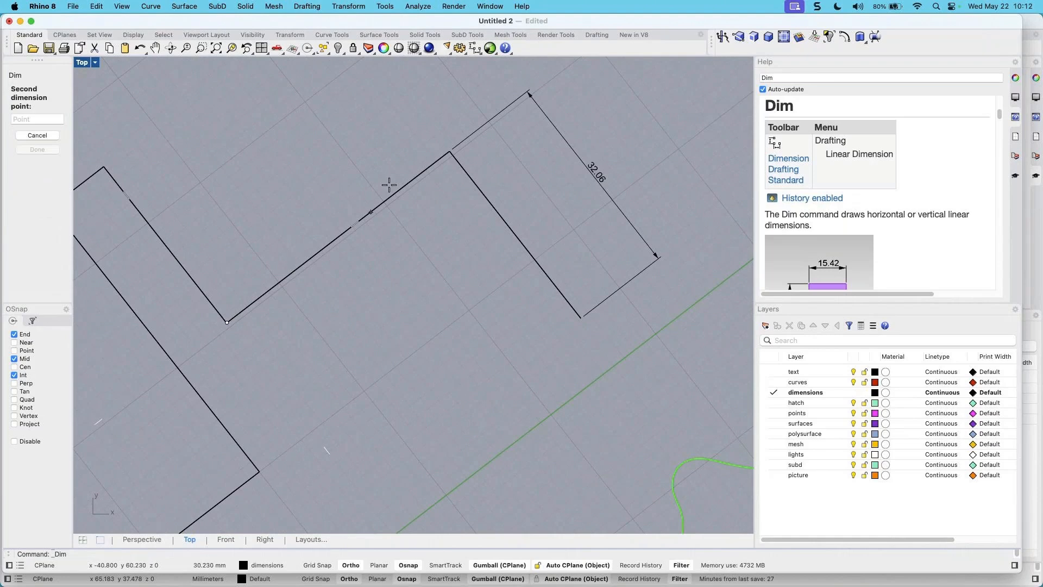
left_click(449, 153)
left_click(382, 120)
scroll(437, 256, "down", 3)
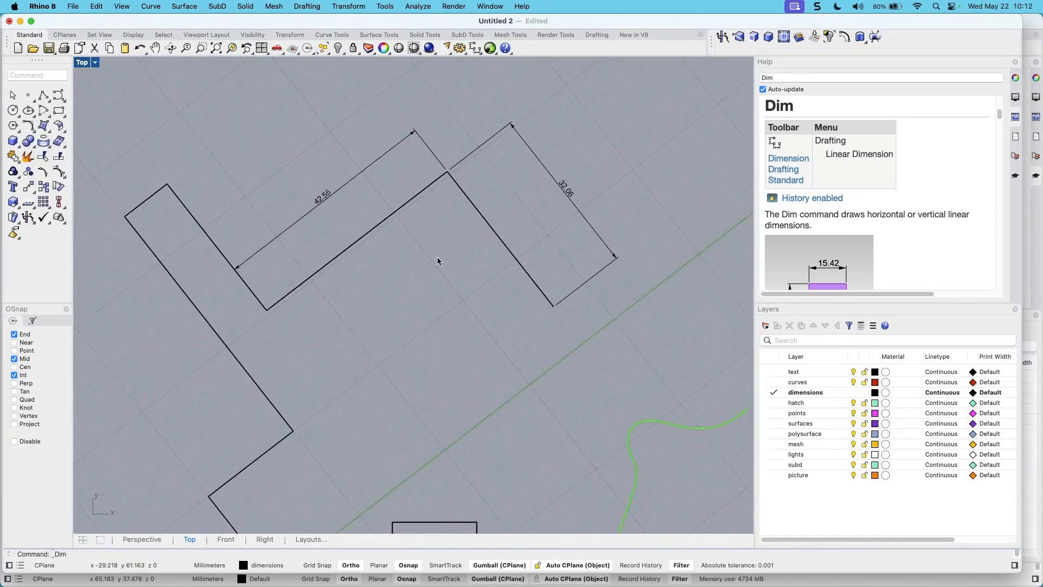
scroll(334, 280, "up", 1)
right_click_drag(424, 292, 390, 191)
scroll(403, 231, "down", 2)
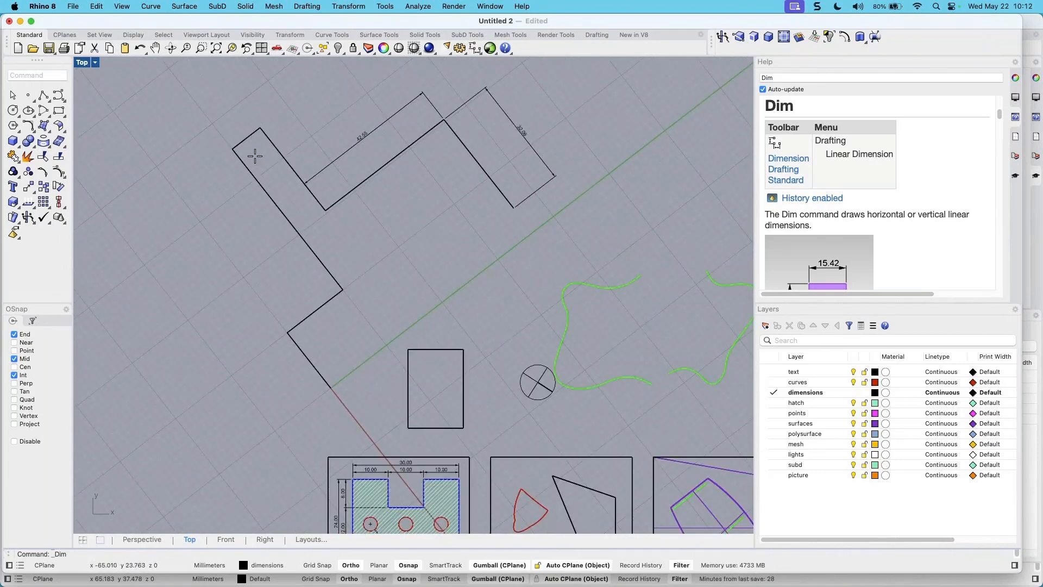
Add a linear dimension to the longest segment, placed on its outer side
key("Return")
left_click(234, 150)
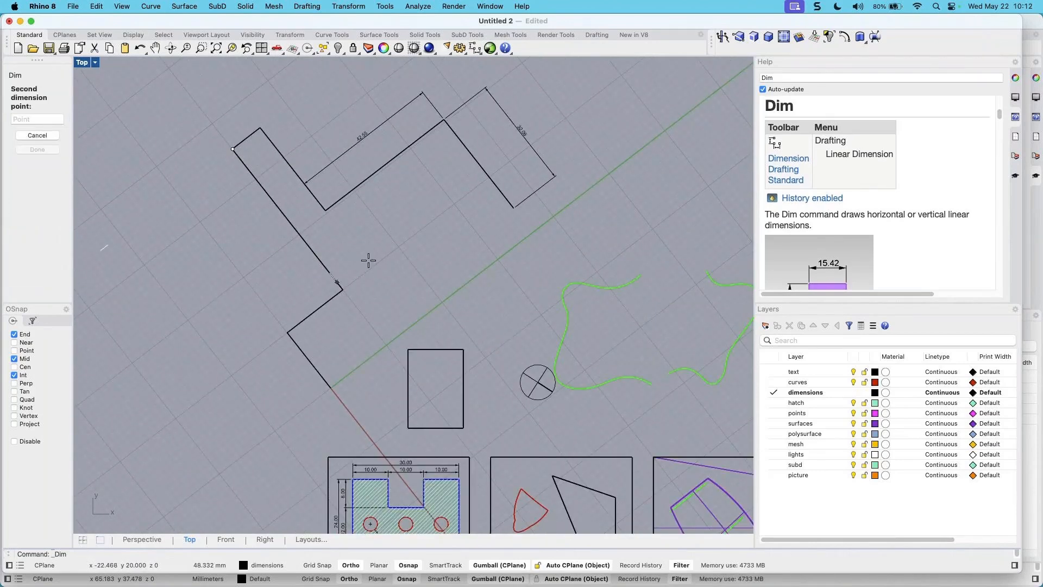
left_click(343, 290)
left_click(279, 268)
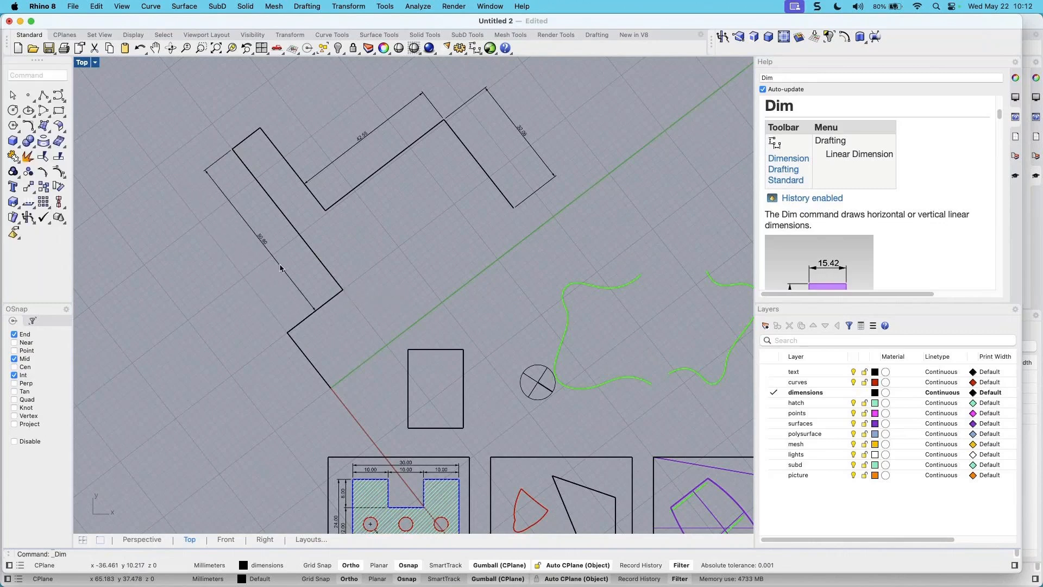
scroll(277, 246, "up", 5)
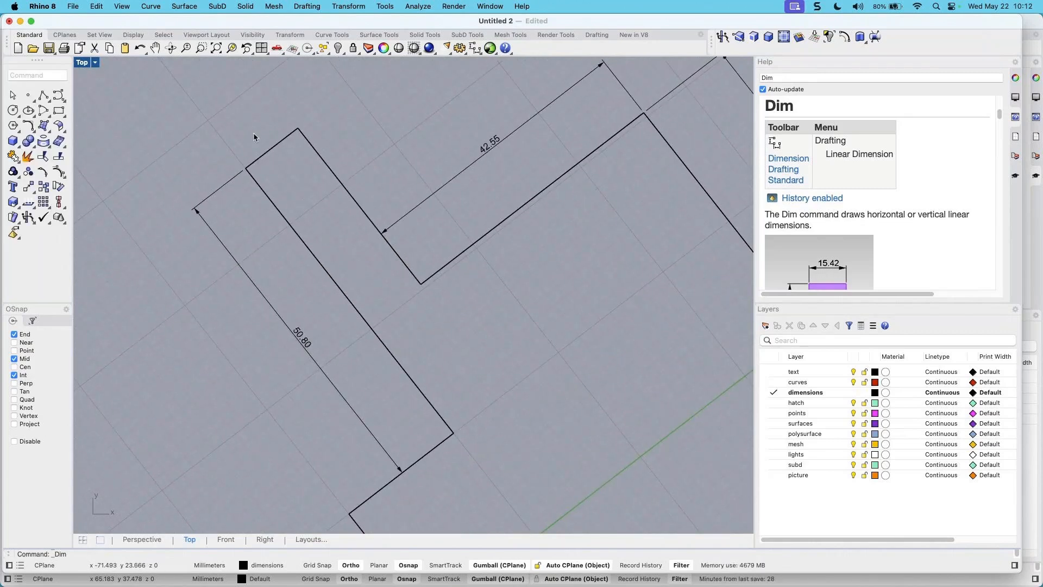
Select the short connecting segment with the adjoining end points of its two neighbours, move them .80 mm in the X direction, and deselect
left_click(276, 150)
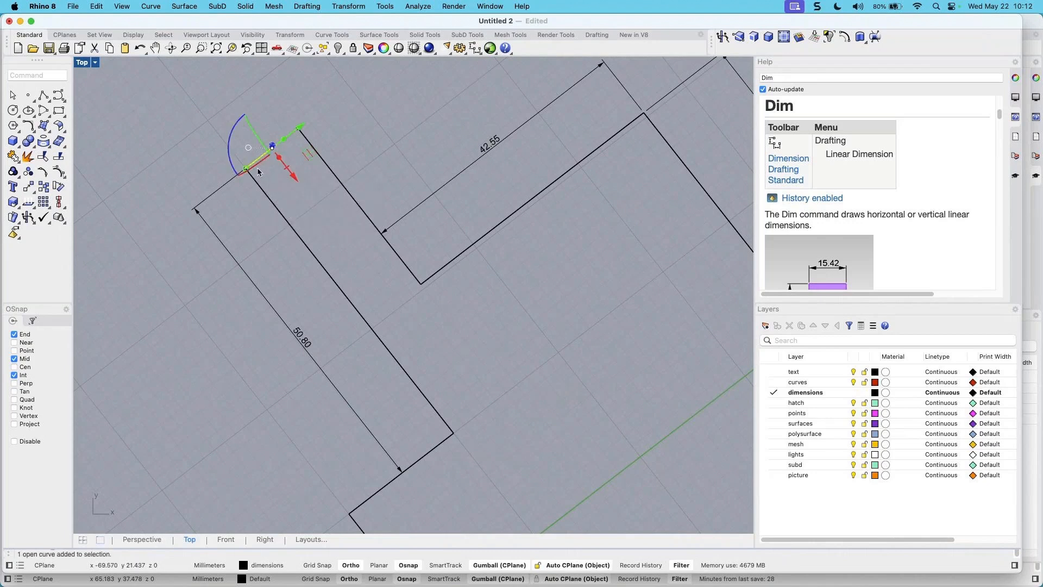
scroll(259, 174, "up", 1)
left_click(326, 145)
left_click(272, 205, "shift")
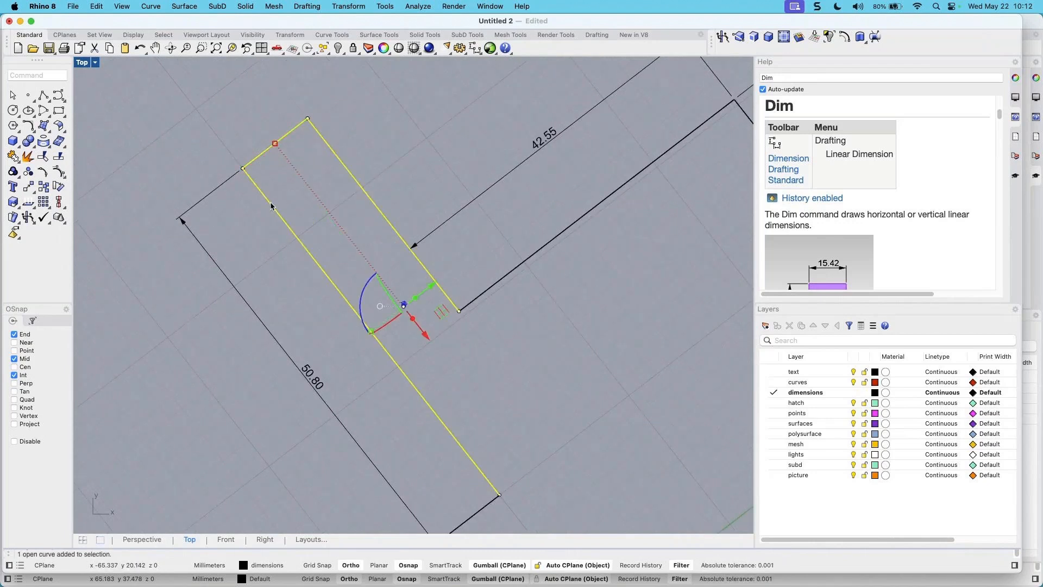
left_click_drag(206, 82, 370, 213)
left_click(296, 171)
key("BackSpace")
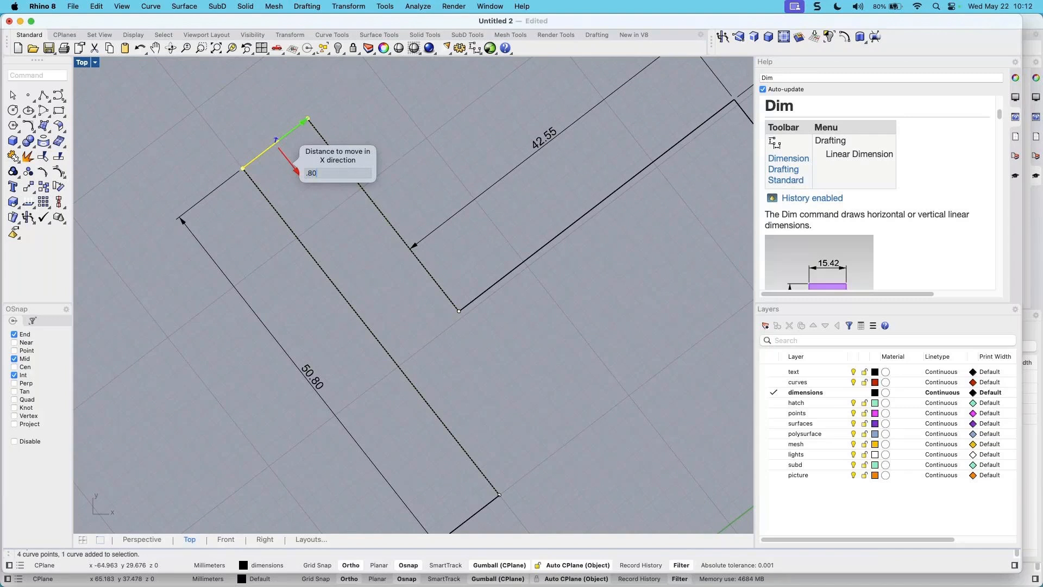
key("Return")
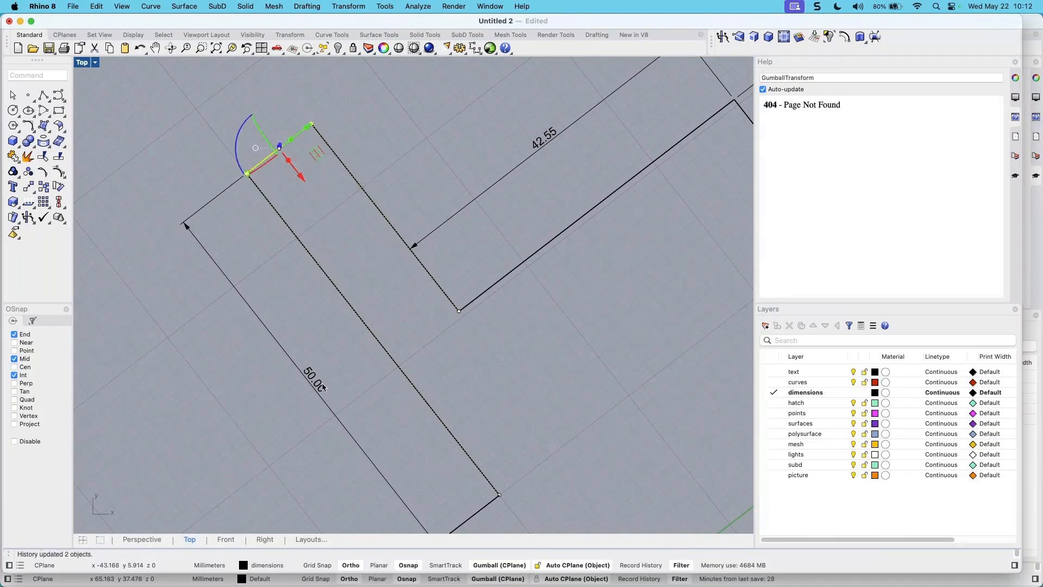
left_click(352, 225)
scroll(356, 227, "down", 2)
scroll(283, 321, "down", 2)
left_click(264, 421)
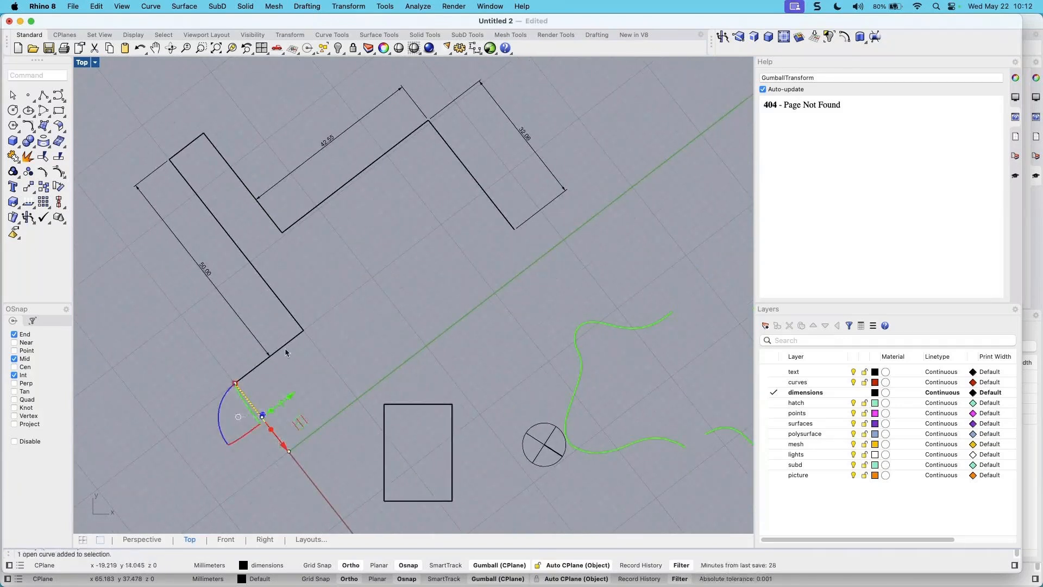
left_click(284, 346, "shift")
left_click(188, 104)
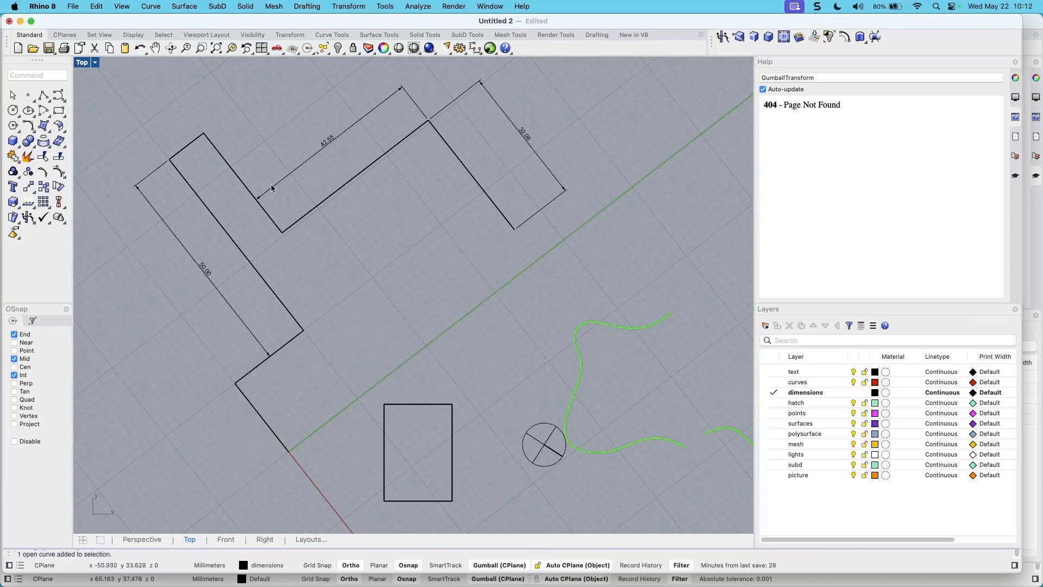
Select all seven exploded segments and join them into one open polyline
scroll(181, 98, "down", 1)
left_click(213, 146)
left_click(190, 135, "shift")
left_click(231, 223, "shift")
left_click(293, 184, "shift")
left_click(421, 142, "shift")
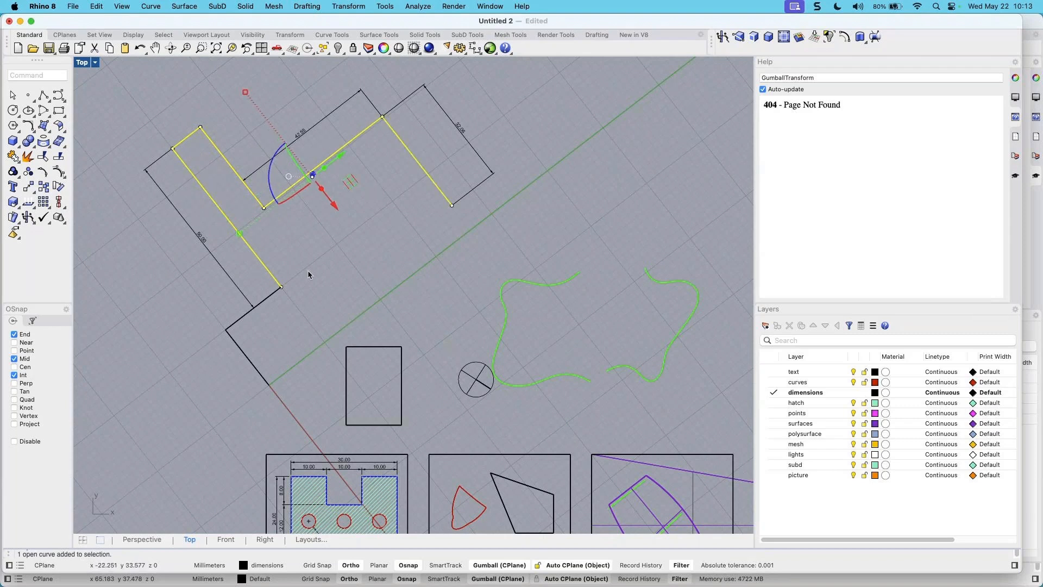
left_click(272, 295, "shift")
left_click(319, 322)
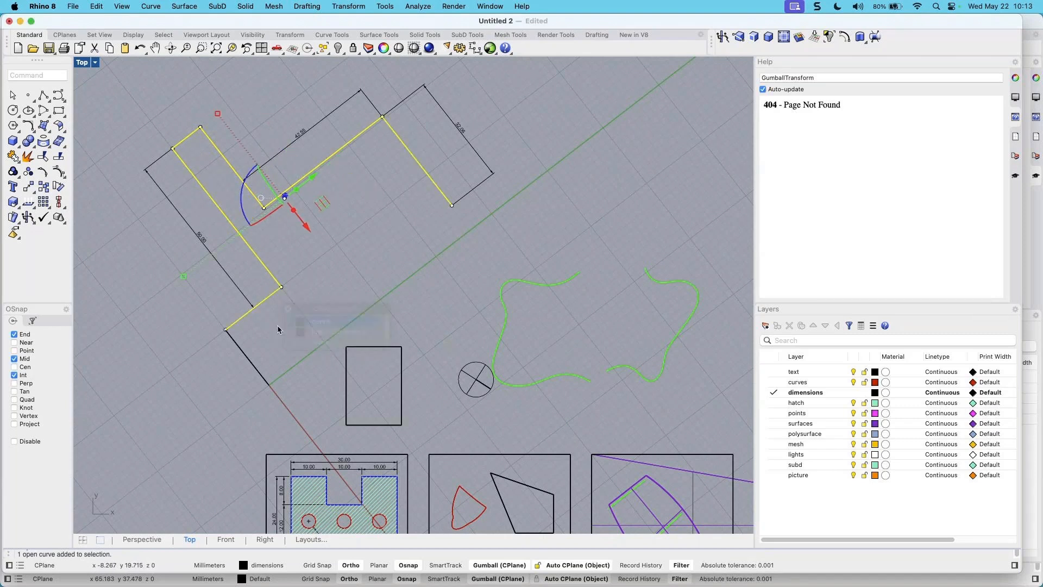
left_click(245, 355, "shift")
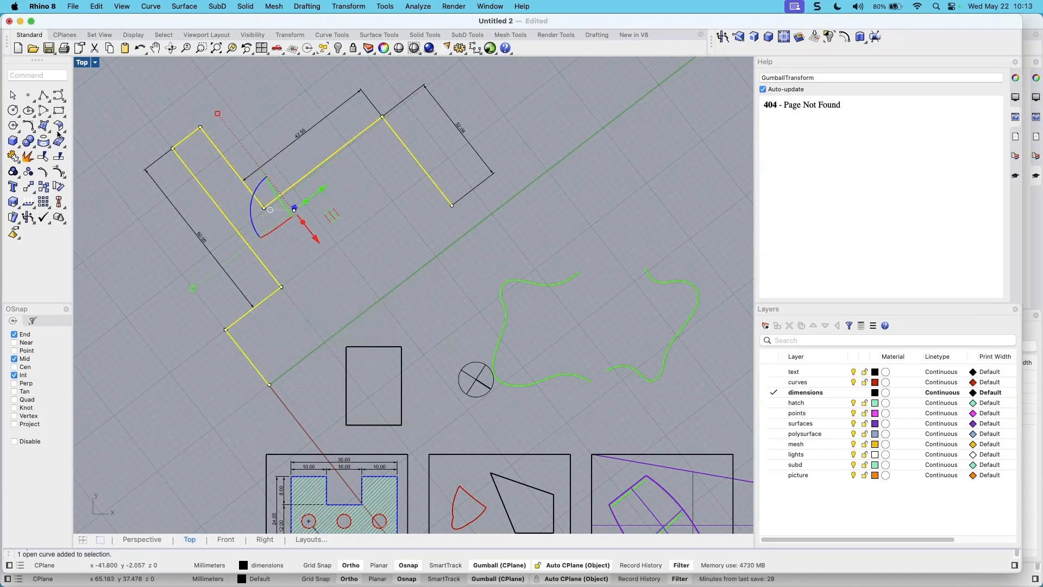
left_click(13, 156)
key("Return")
Select the joined polyline's two corner points at the short end segment beside the 50.00 dimension, move them 2 mm in the X direction, and deselect
scroll(236, 157, "up", 2)
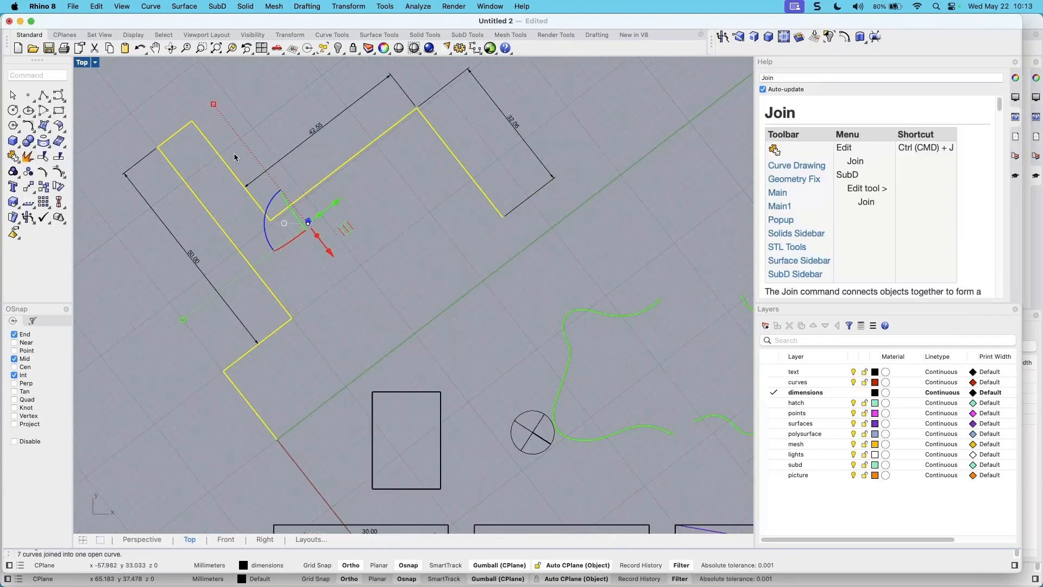
left_click(202, 132)
right_click_drag(247, 131, 277, 161)
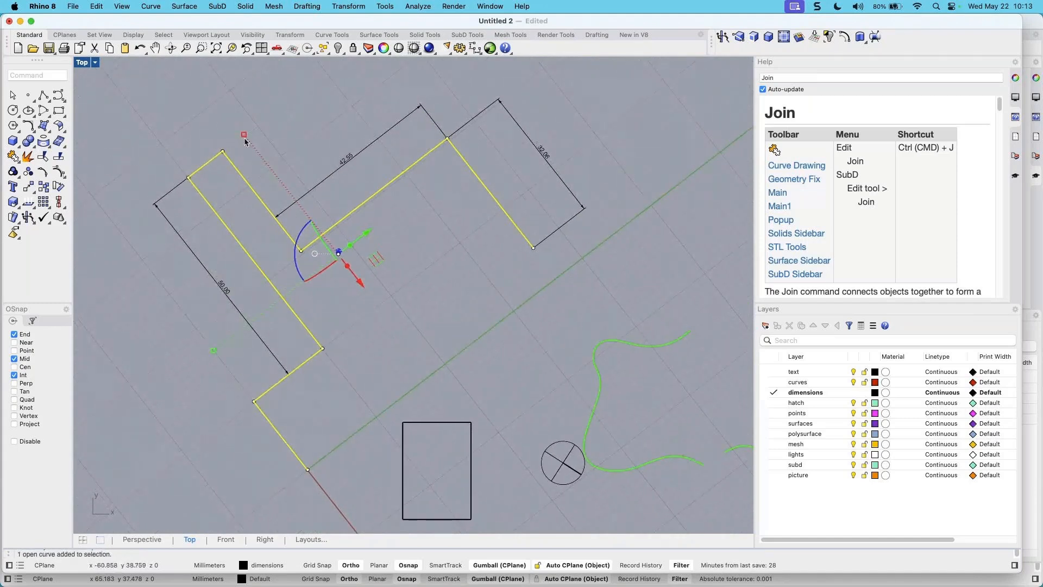
left_click_drag(170, 113, 247, 208)
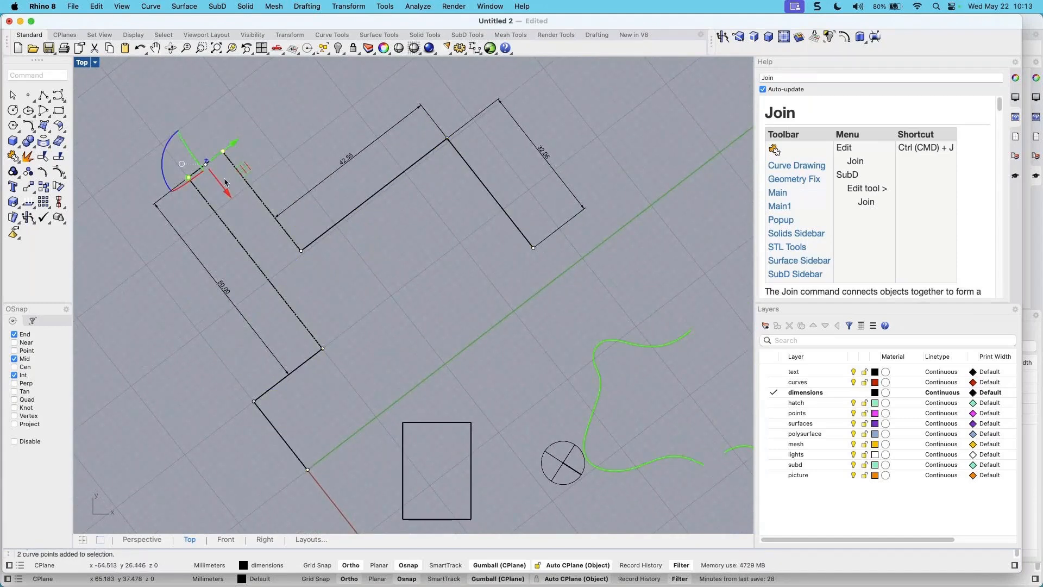
scroll(221, 179, "up", 3)
left_click(216, 183)
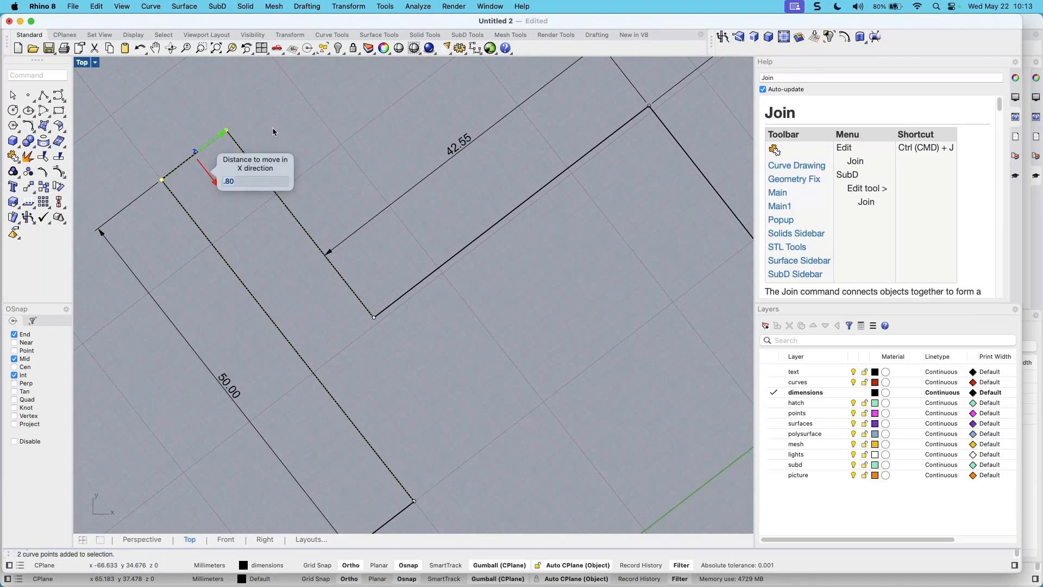
key("Return")
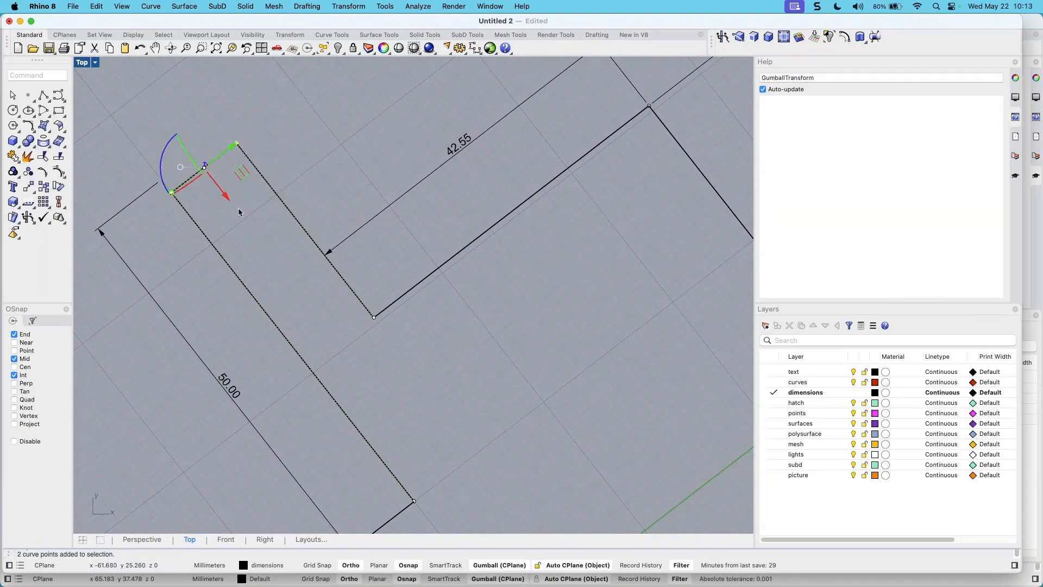
left_click(248, 247)
Delete the linear dimension along the polyline's longest segment
left_click(140, 196)
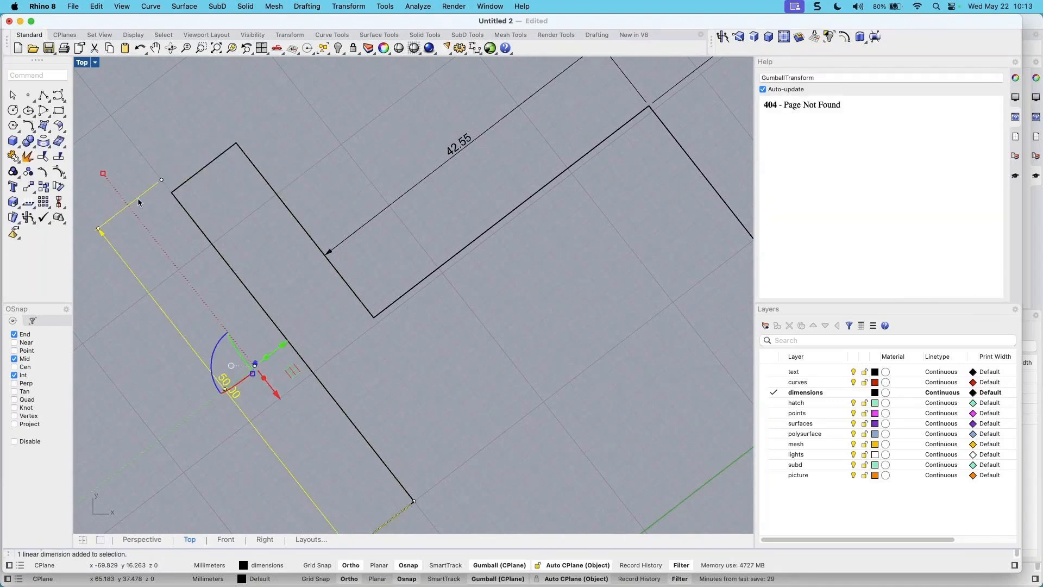
key("BackSpace")
scroll(238, 297, "down", 3)
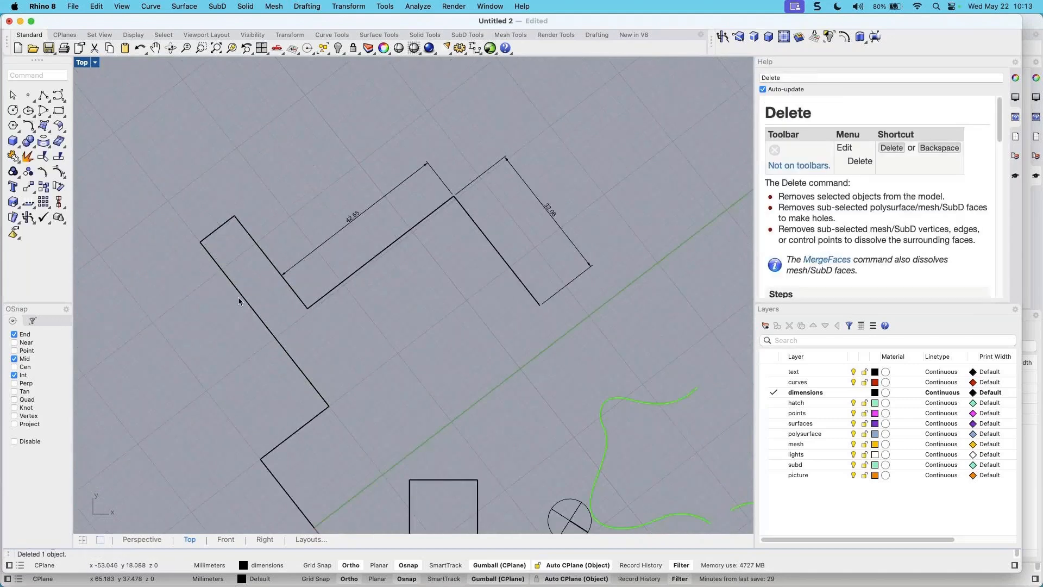
scroll(238, 297, "down", 3)
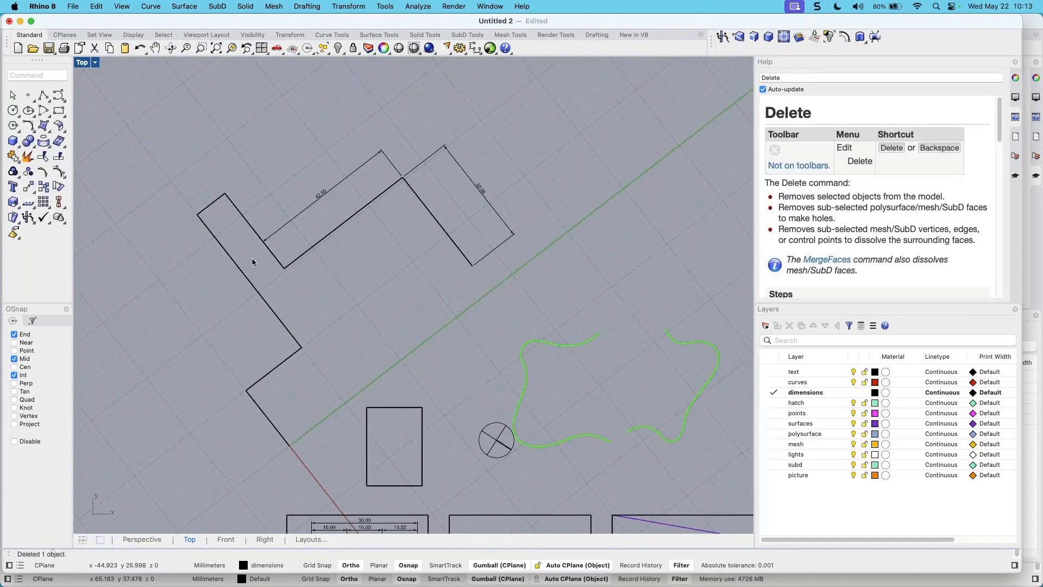
Undo the deletion of the dimension and the preceding move of the two corner points
key("super+z")
key("super+z")
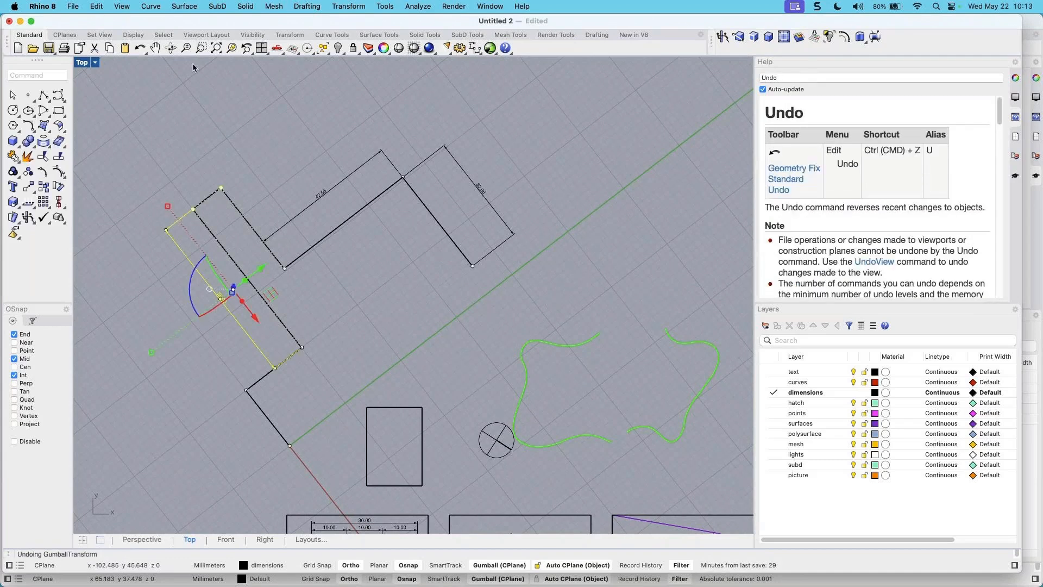
scroll(158, 217, "up", 2)
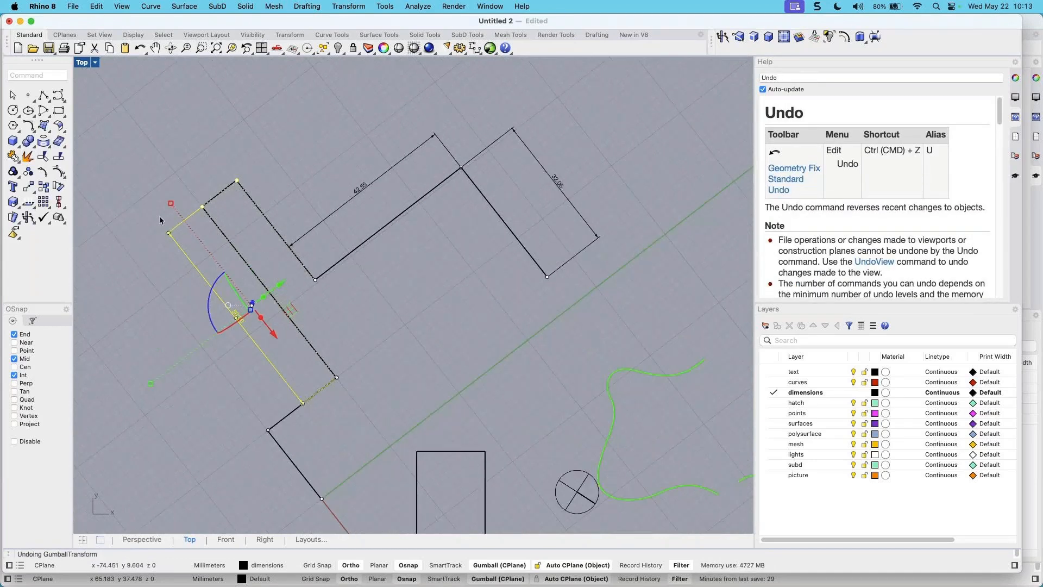
left_click(190, 162)
left_click_drag(185, 154, 289, 243)
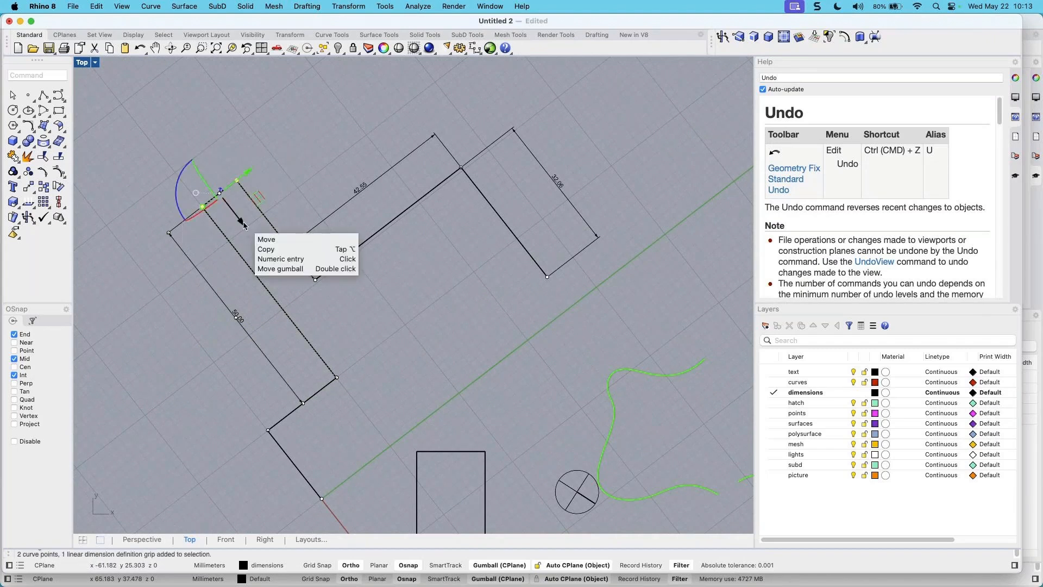
left_click(244, 225)
right_click(260, 230)
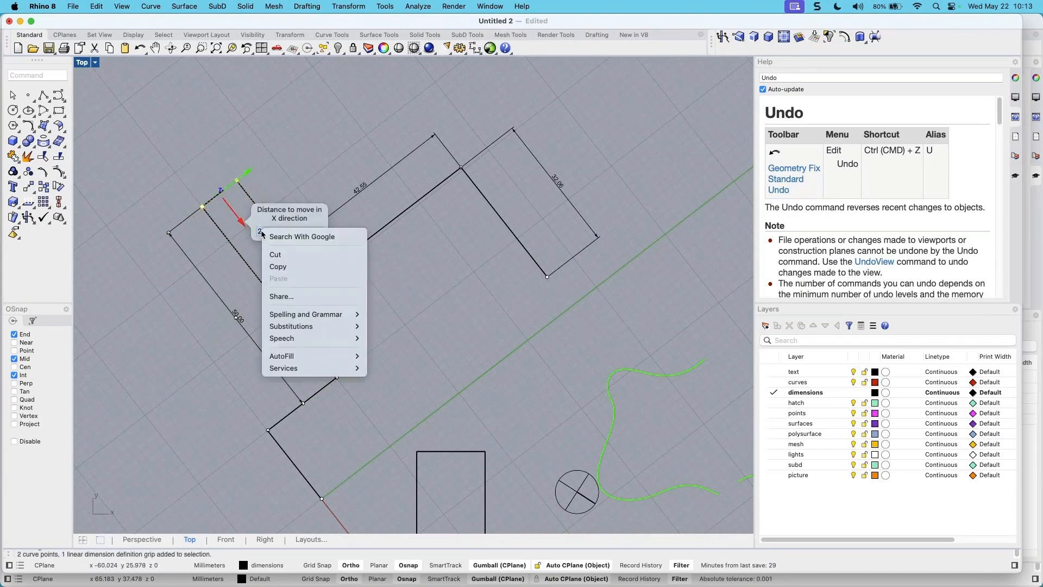
left_click(235, 215)
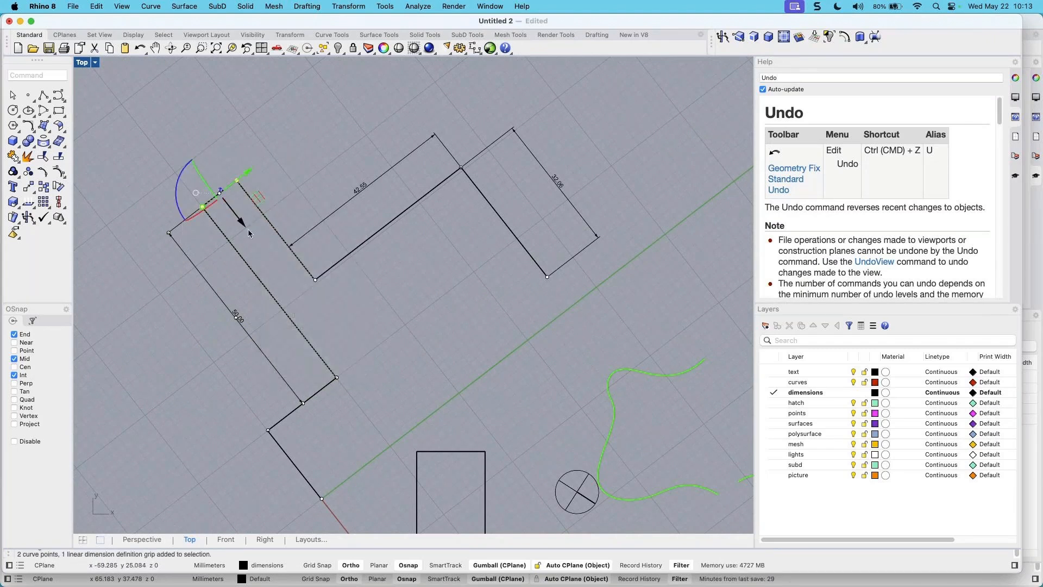
key("super+j")
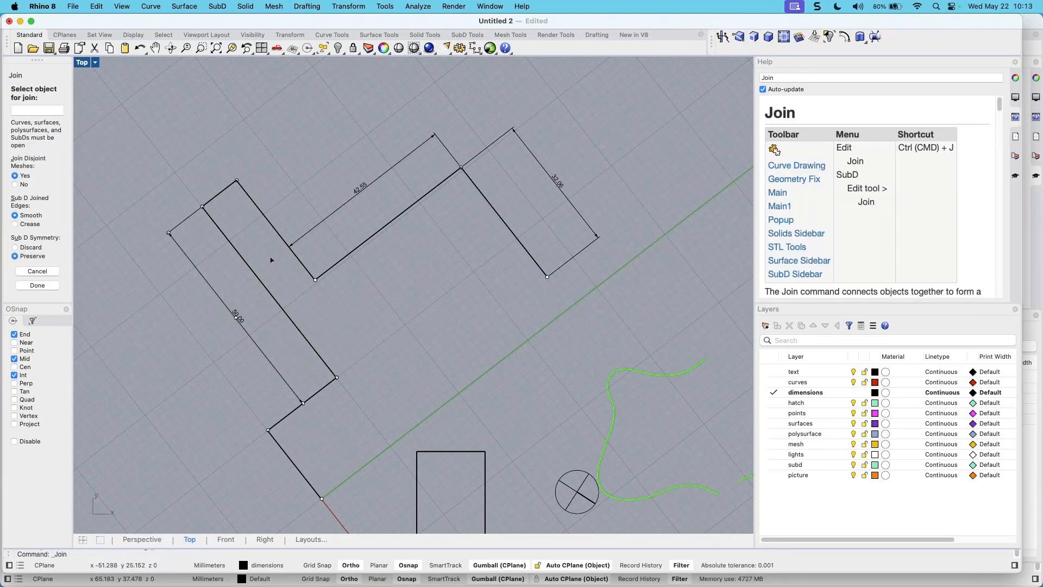
key("Escape")
Select the two corner points of the short end segment together with the adjoining dimension's grips, move them 2 mm in the X direction, and deselect
left_click_drag(153, 156, 252, 258)
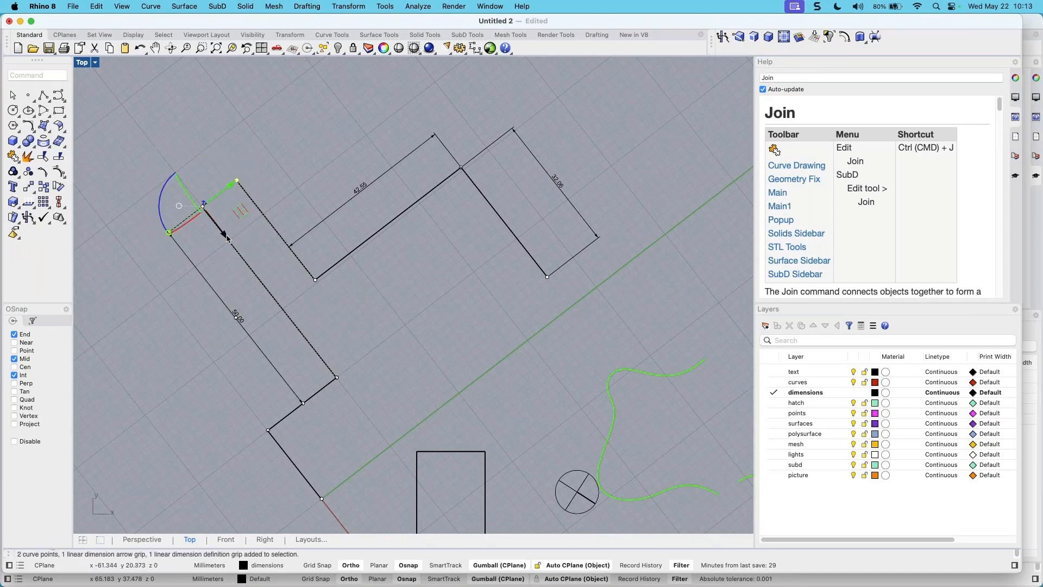
left_click(233, 240)
type("2")
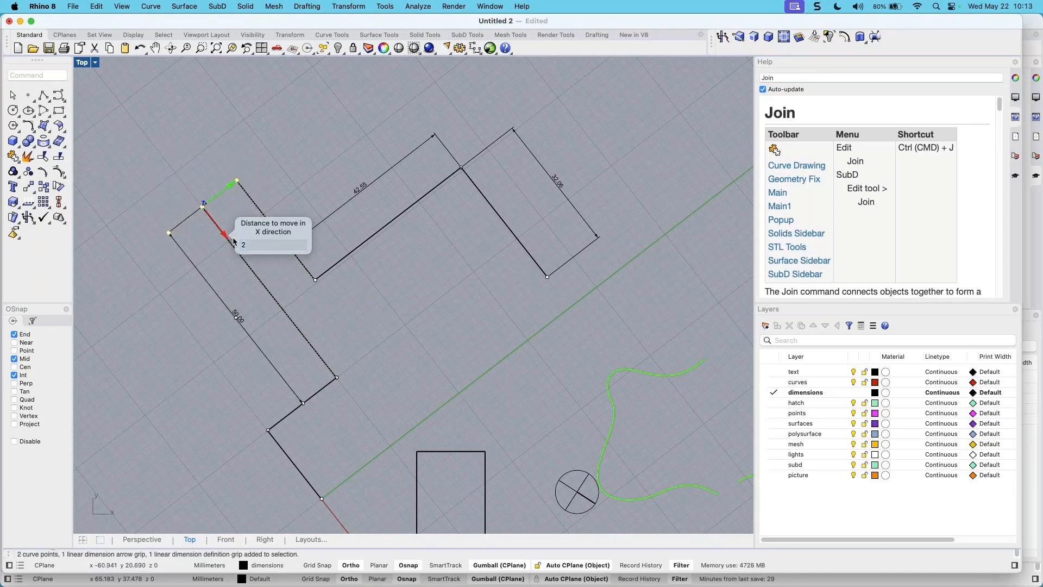
key("Return")
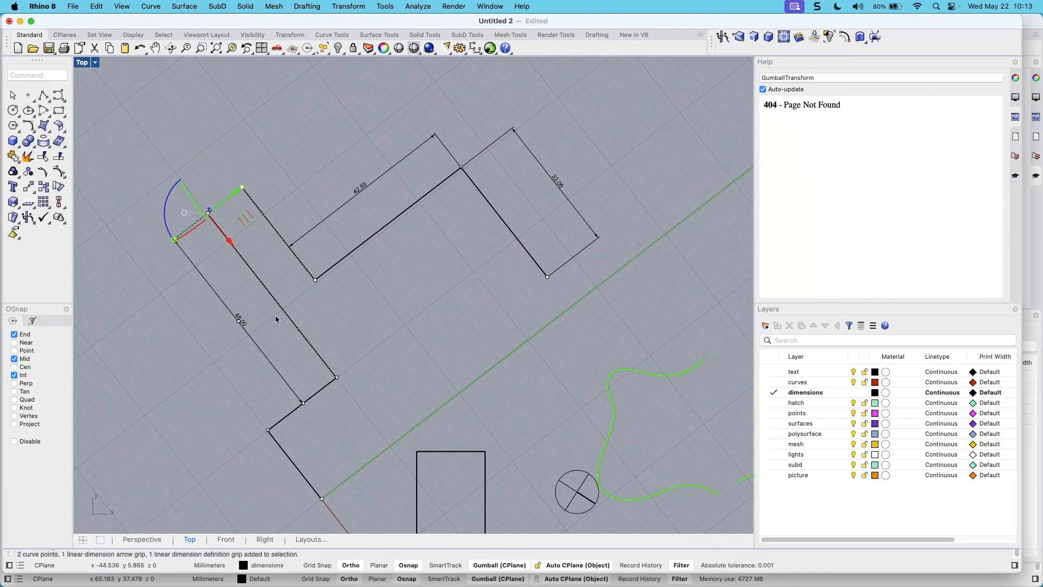
scroll(275, 315, "up", 3)
key("Escape")
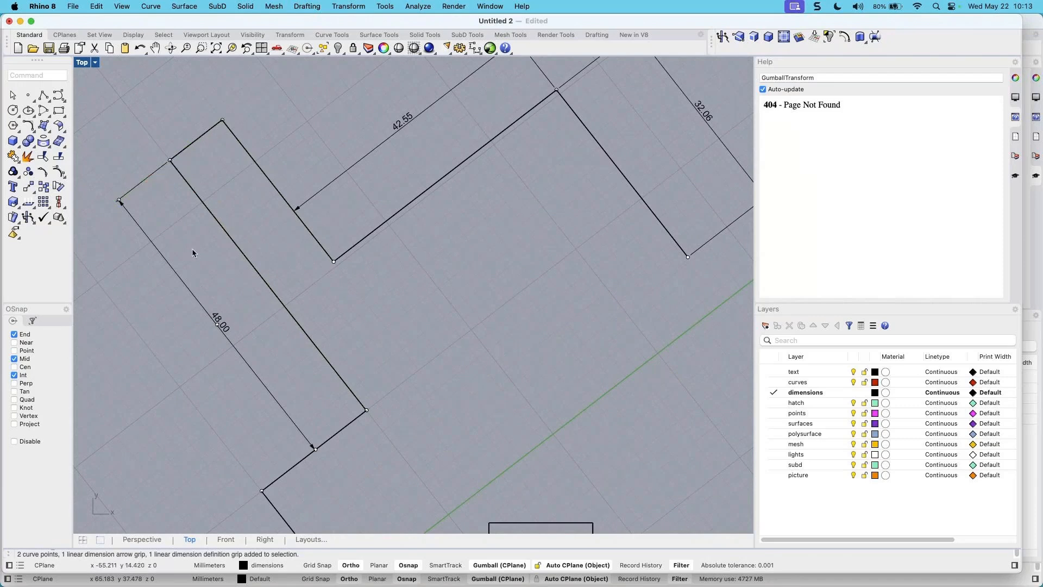
Select the free end point of the polyline's last segment and move it along X onto the green axis, lengthening the segment to about 41 mm
scroll(217, 251, "down", 2)
scroll(263, 254, "down", 3)
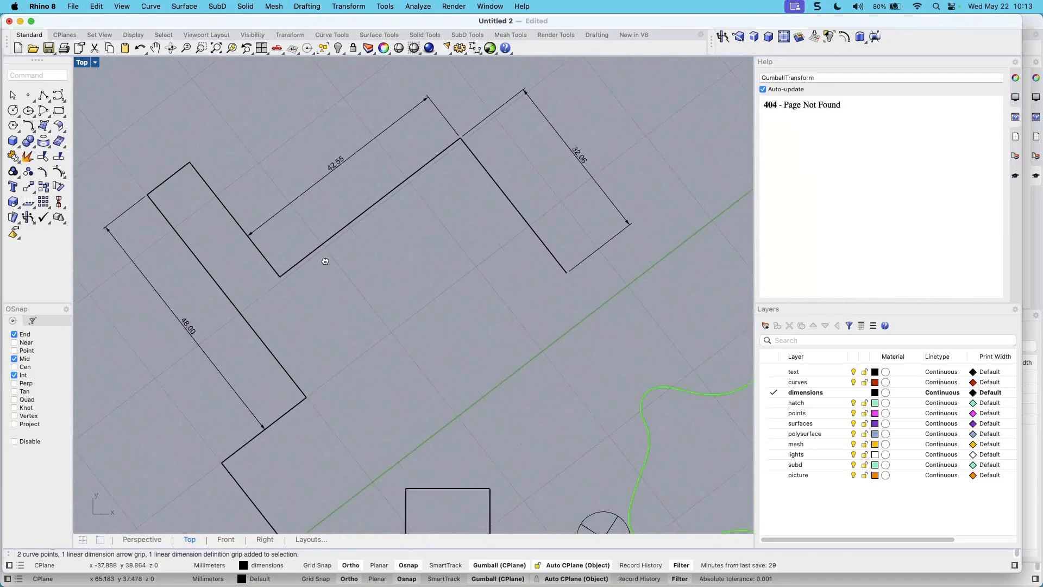
right_click_drag(508, 255, 496, 239)
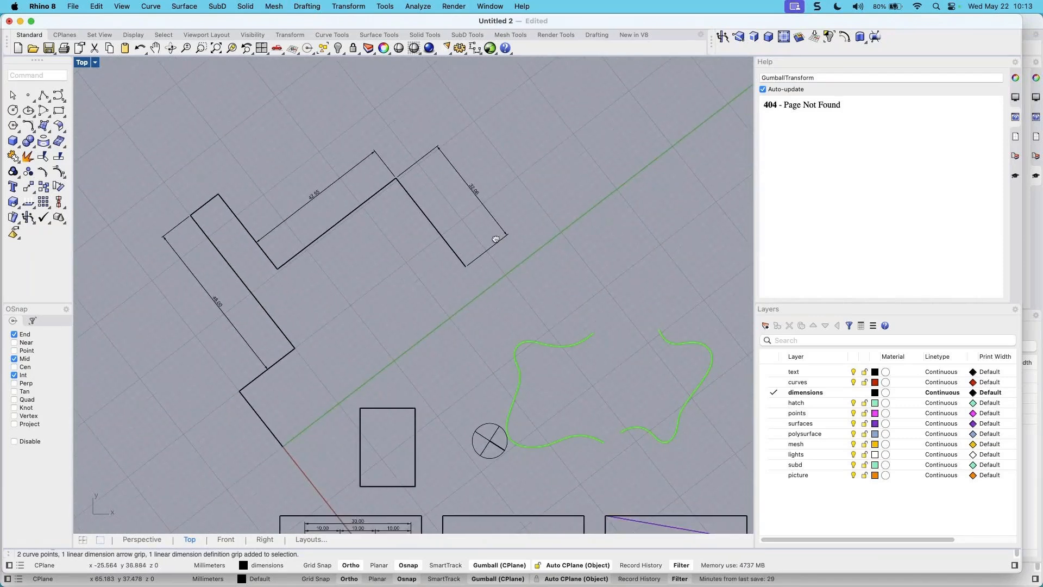
left_click(459, 257)
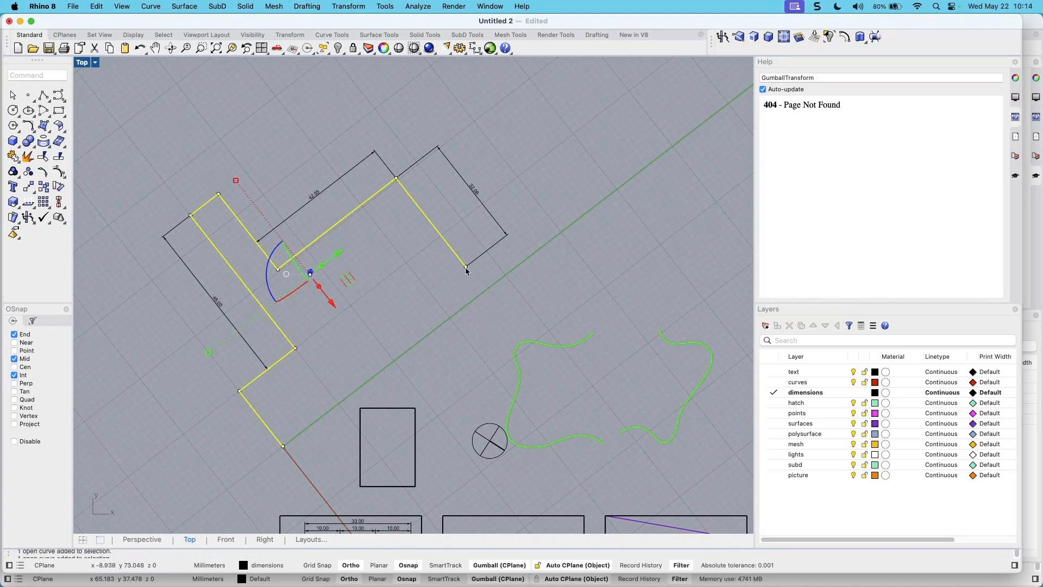
left_click(467, 267, "shift+super")
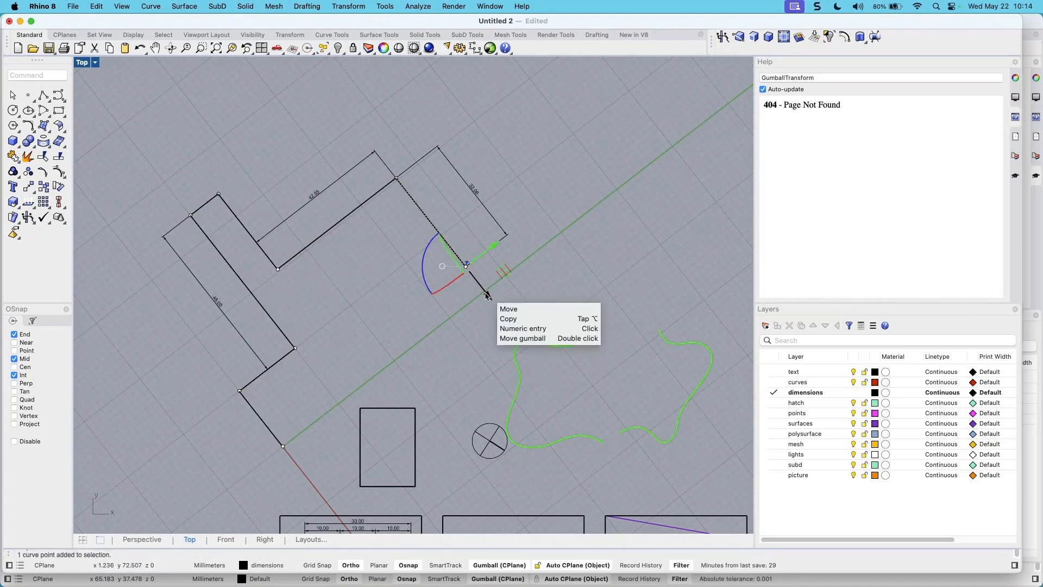
left_click_drag(487, 296, 515, 308)
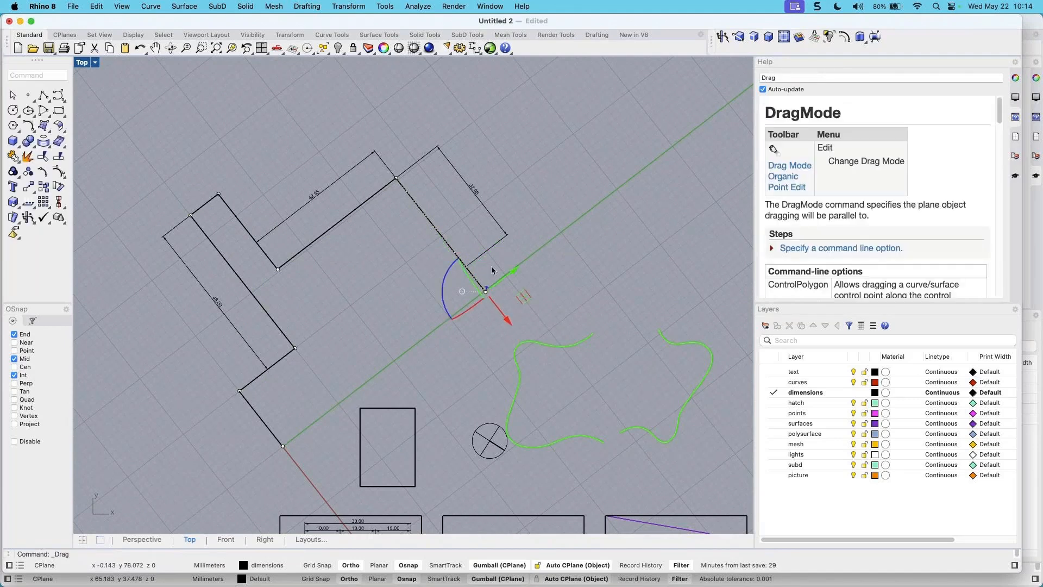
Select the last segment's dimension, move its definition point onto the segment's new end point, and deselect
scroll(465, 269, "up", 3)
left_click(485, 252)
left_click(472, 250)
left_click(465, 264, "shift+super")
left_click_drag(466, 266, 495, 301)
left_click(591, 202)
Review the edited polyline with its dimensions and the labelled sample objects laid out below it
scroll(488, 200, "down", 2)
scroll(442, 265, "up", 1)
scroll(447, 259, "up", 1)
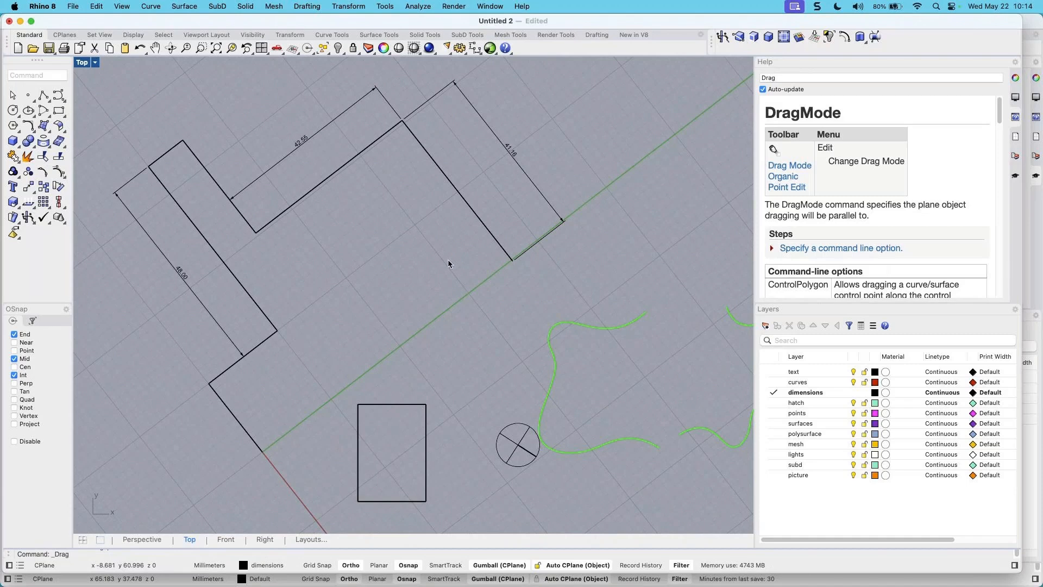
scroll(447, 264, "up", 1)
scroll(394, 281, "down", 2)
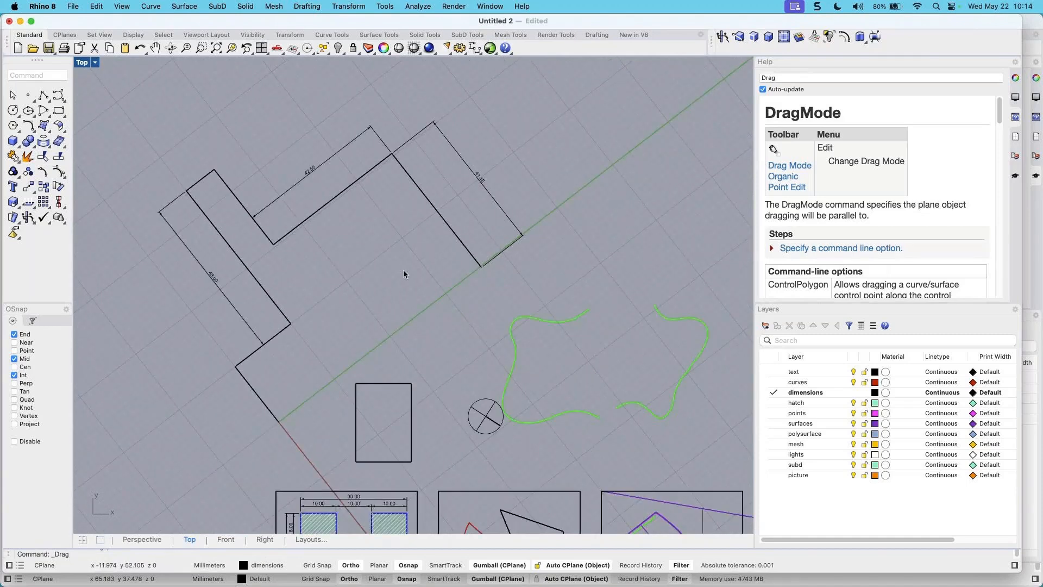
right_click_drag(403, 272, 394, 246)
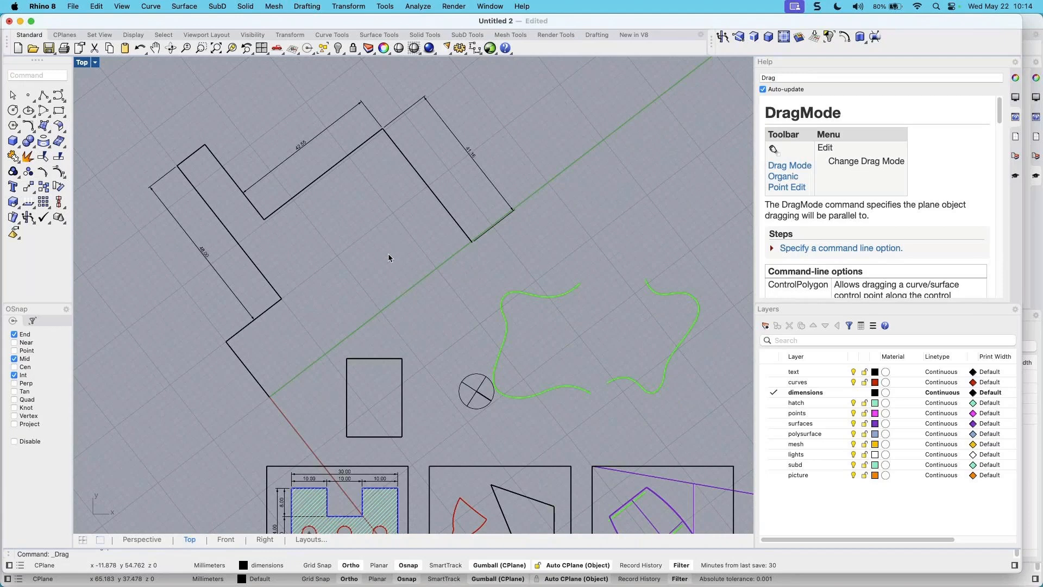
scroll(365, 278, "down", 2)
right_click_drag(397, 302, 306, 234)
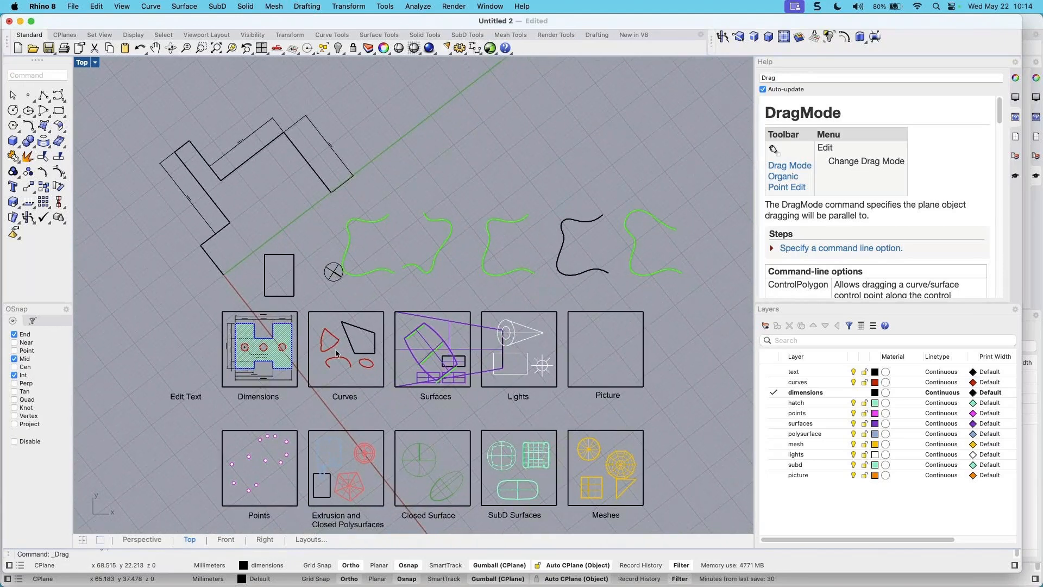
scroll(335, 351, "up", 2)
right_click_drag(361, 346, 345, 323)
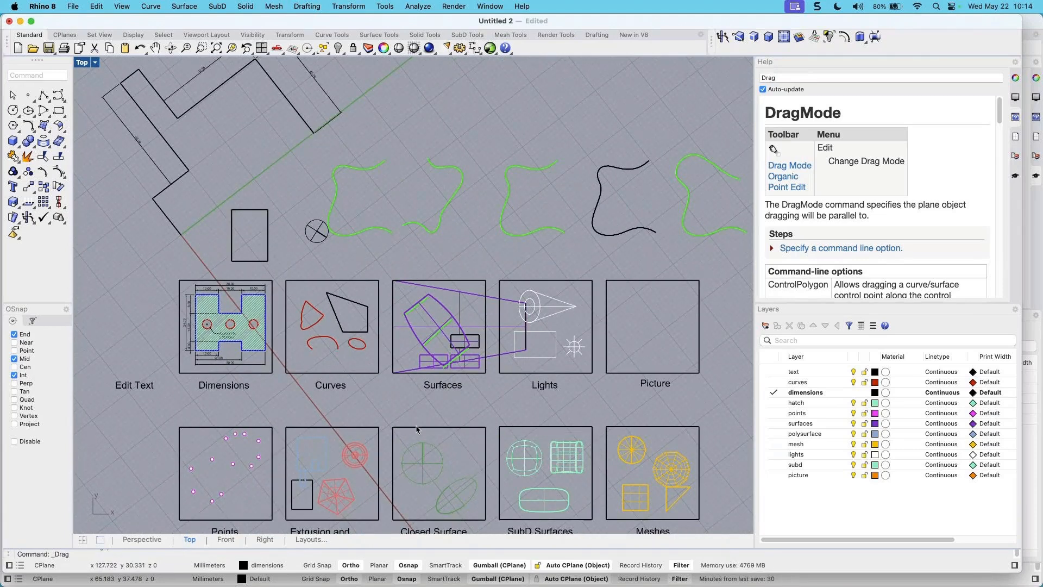
scroll(352, 333, "down", 3)
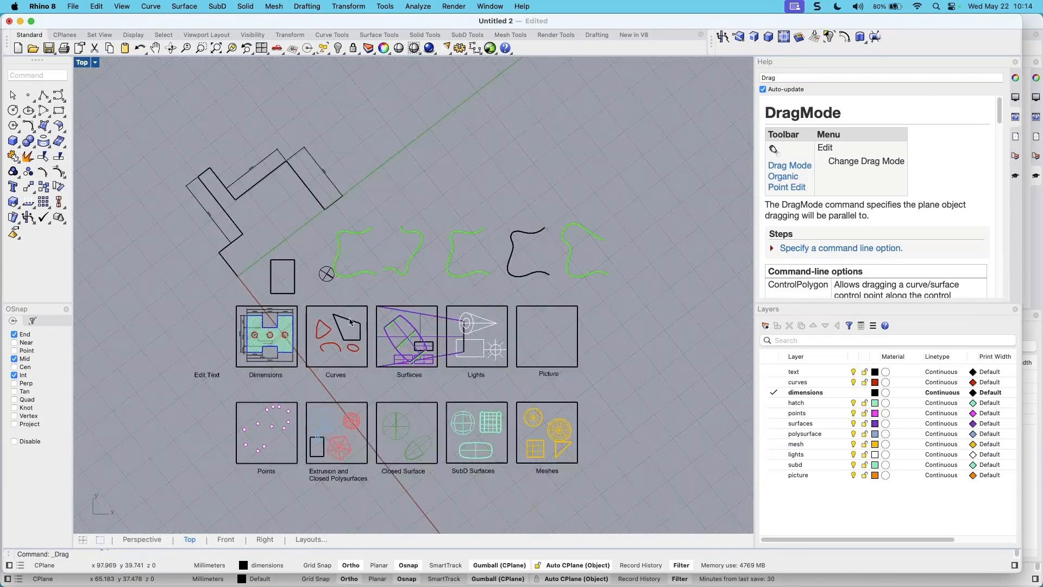
scroll(273, 169, "up", 1)
scroll(185, 129, "up", 4)
scroll(250, 165, "left", 2)
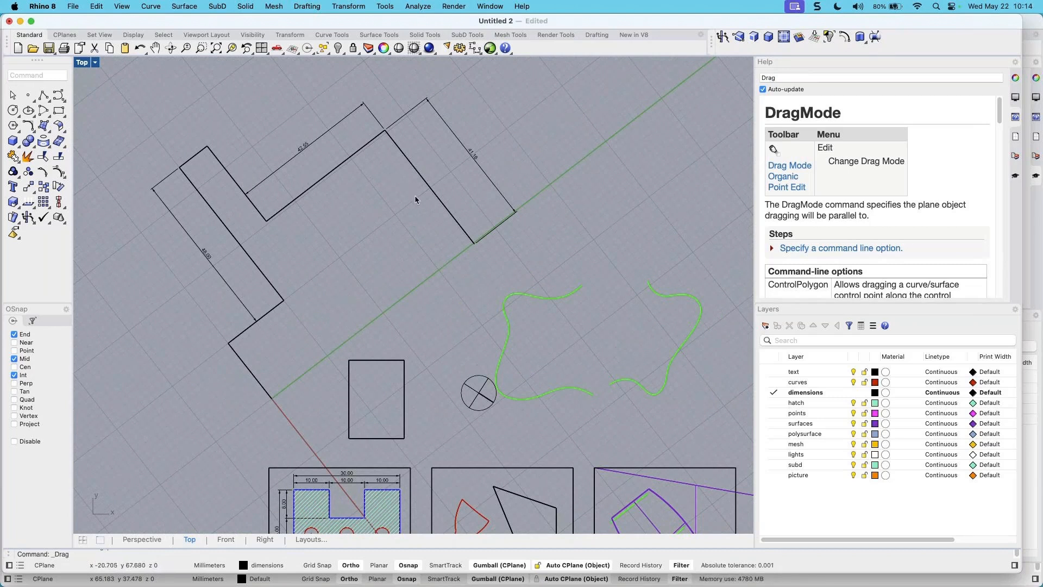
scroll(415, 195, "down", 2)
scroll(419, 185, "down", 3)
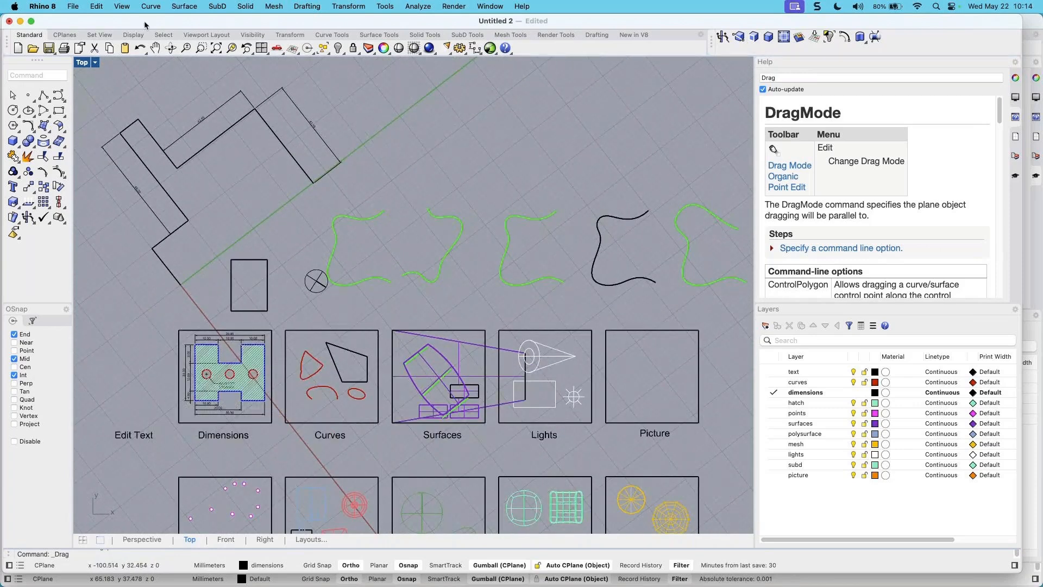
left_click(490, 7)
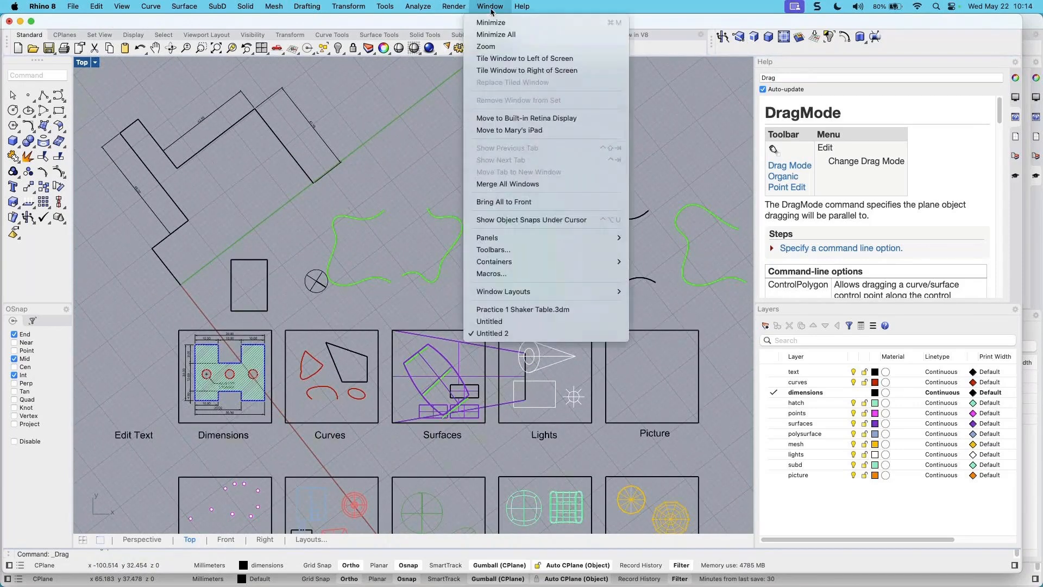
left_click(174, 73)
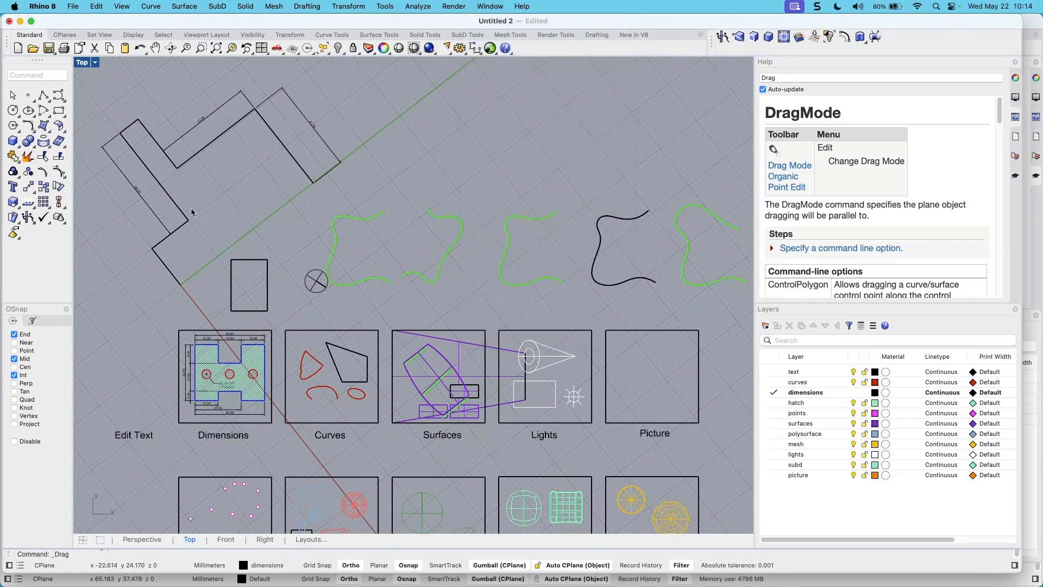
Delete the 48.00 linear dimension along the polyline's longest segment
scroll(165, 204, "up", 4)
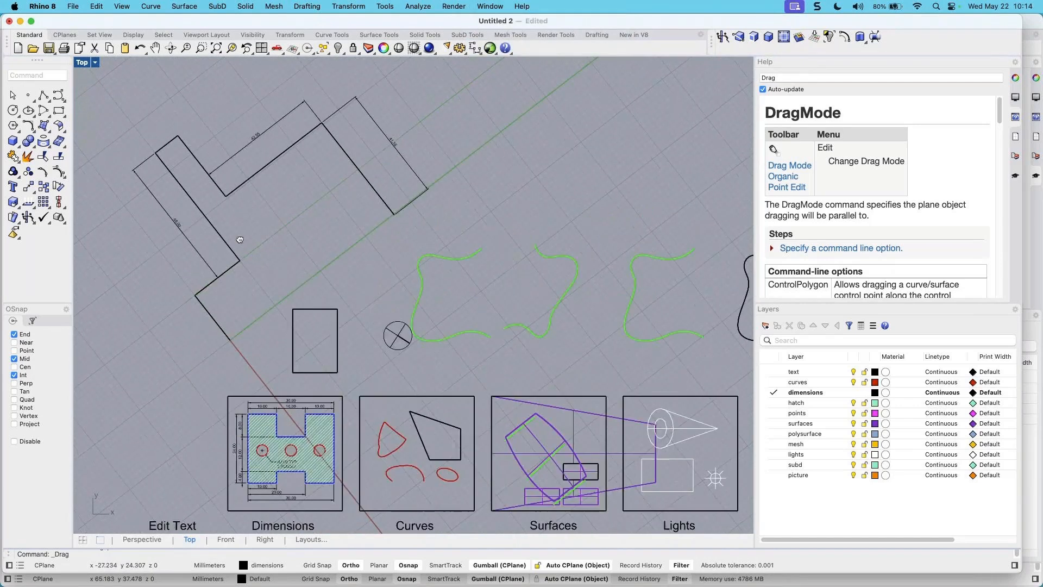
left_click(242, 255)
left_click(193, 238)
key("BackSpace")
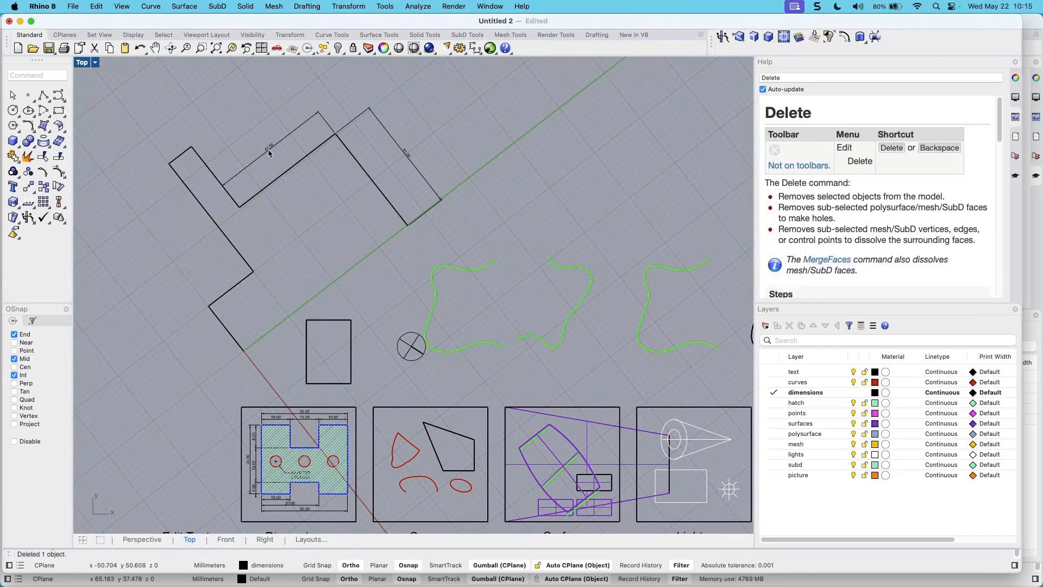
Delete the remaining linear dimensions along the polyline
left_click(403, 147)
key("Escape")
scroll(219, 202, "up", 2)
scroll(219, 202, "left", 2)
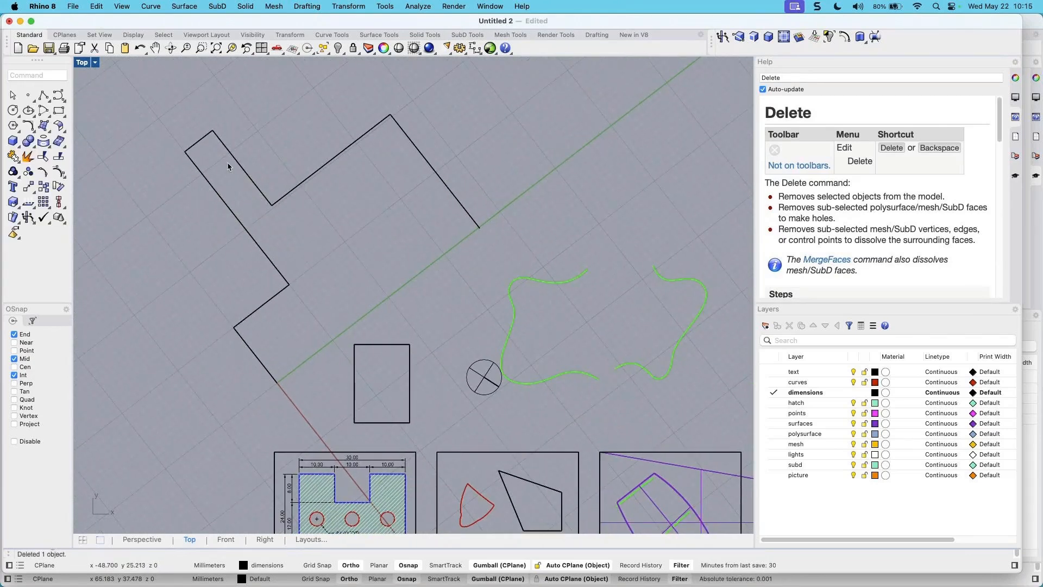
Make the points layer current and add a linear dimension to the polyline's first segment, placed outside the shape
left_click(314, 6)
left_click(326, 19)
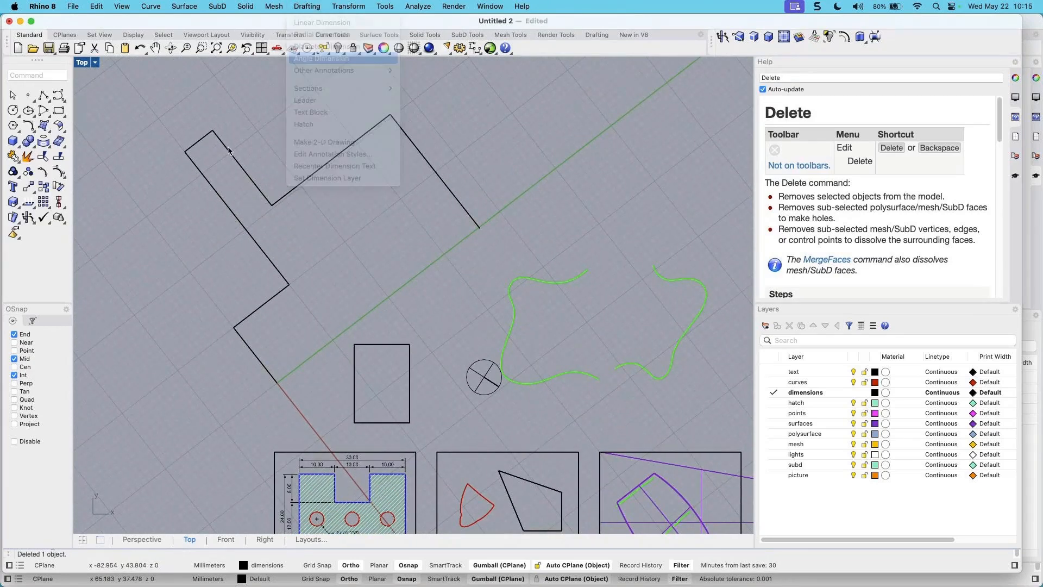
left_click(233, 326)
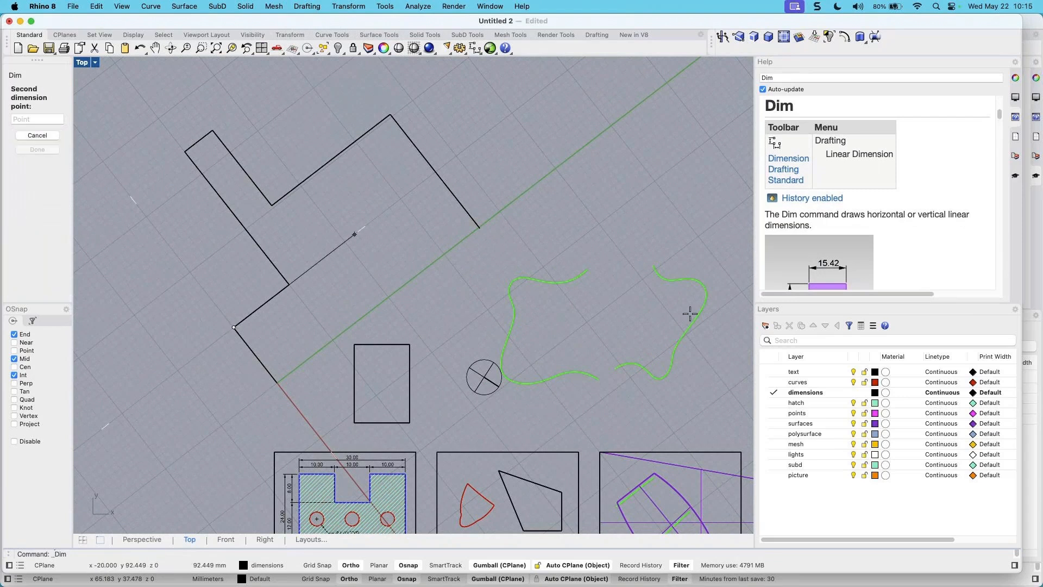
left_click(773, 413)
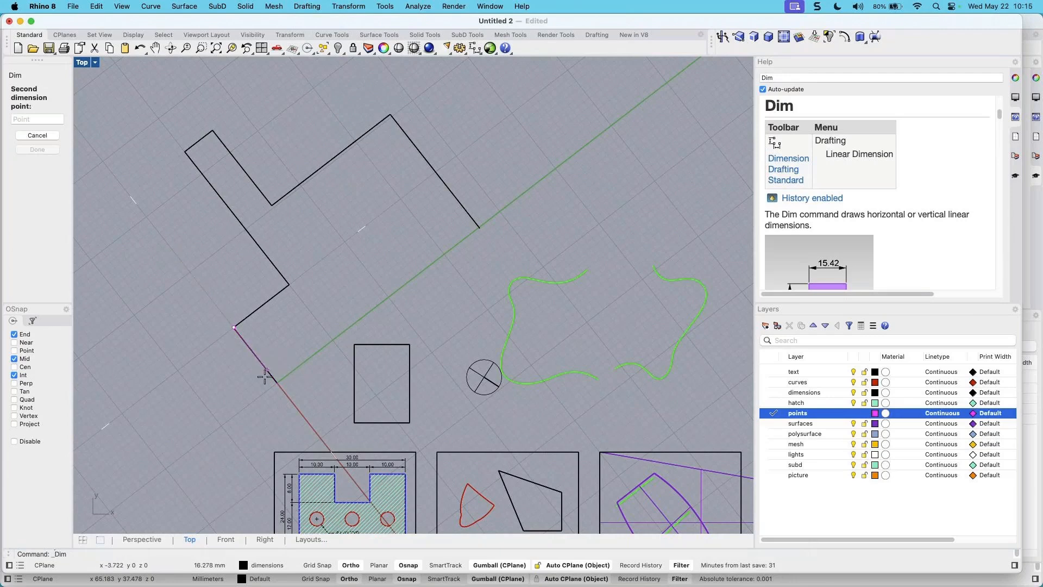
left_click(278, 383)
left_click(235, 402)
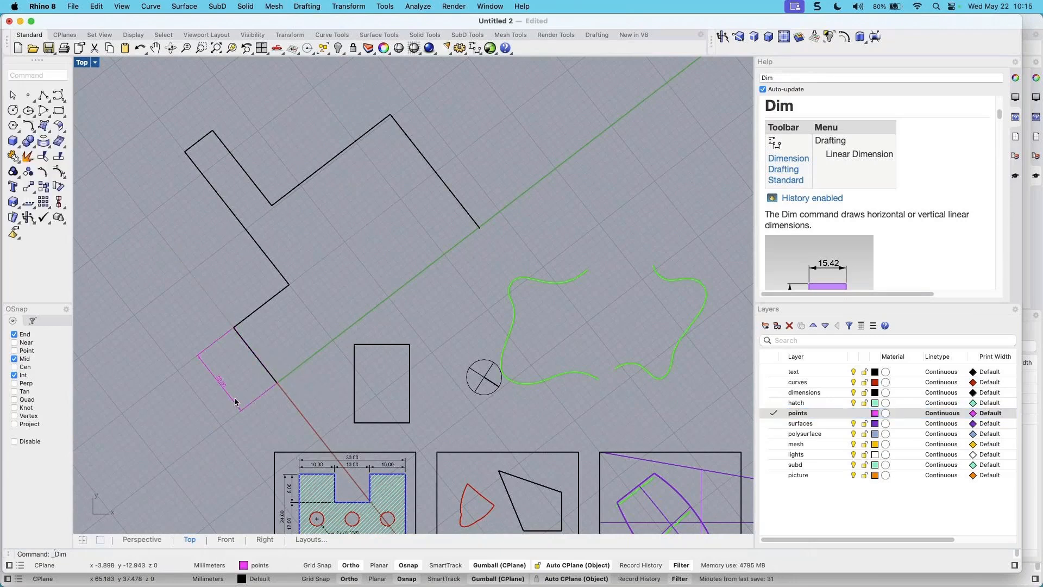
Add a linear dimension to the polyline's short second segment, placed well outside beyond the far end of the shape
scroll(207, 401, "up", 3)
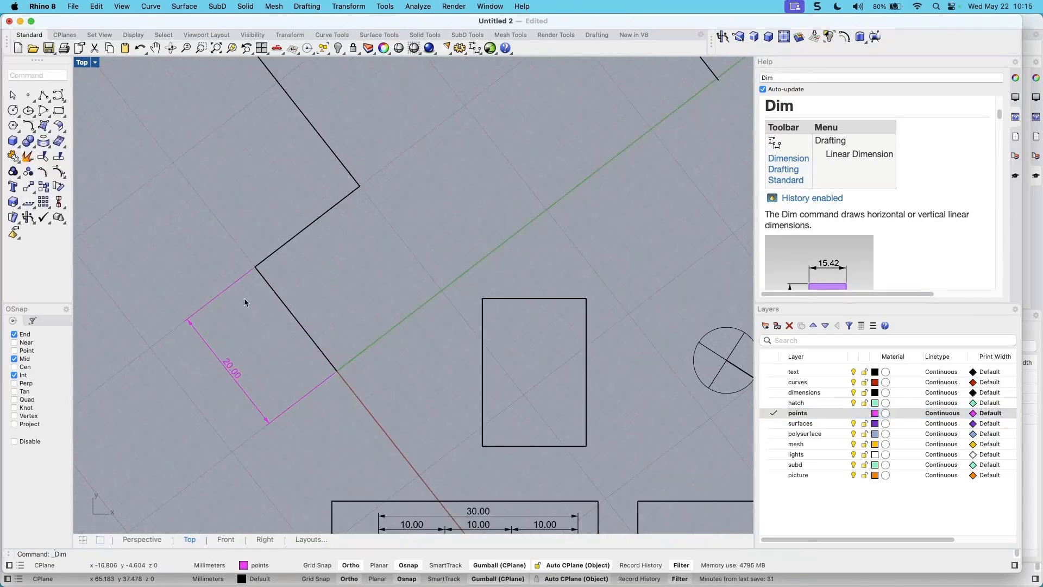
scroll(252, 255, "down", 2)
key("Return")
left_click(253, 263)
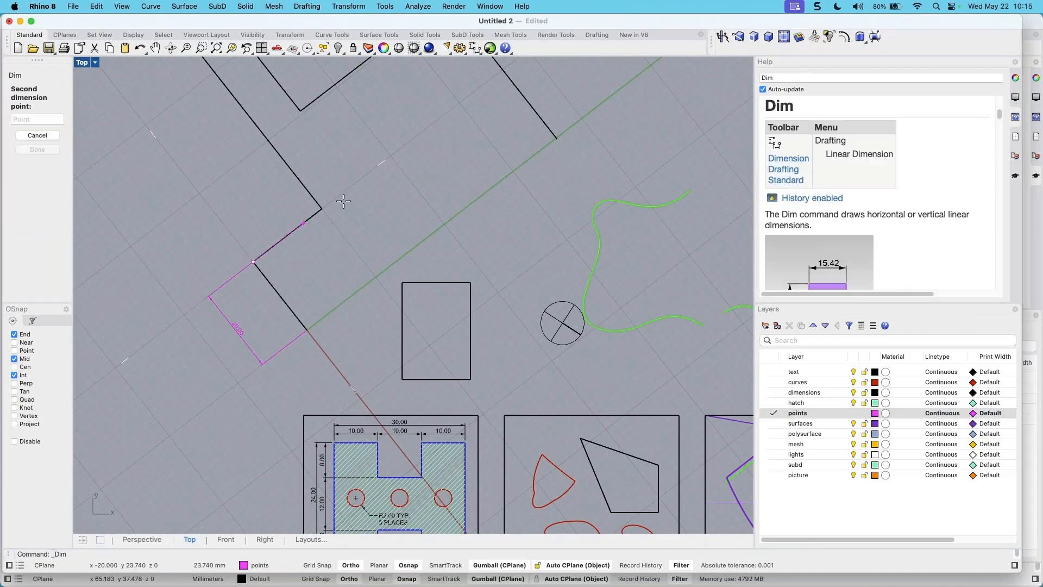
left_click(321, 208)
scroll(199, 126, "up", 5)
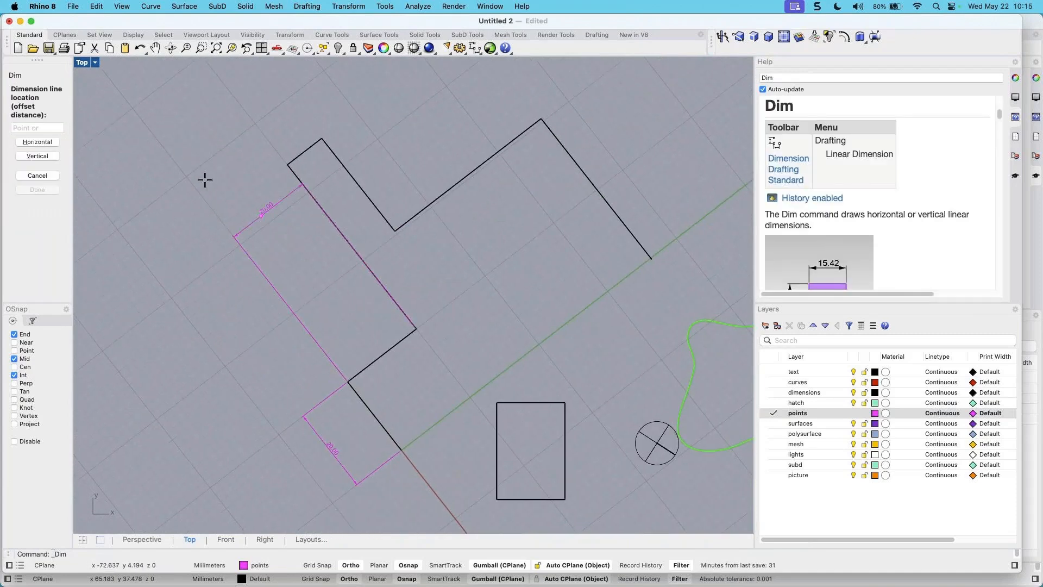
left_click(185, 157)
Add a linear dimension to the polyline's longest segment, with the dimension line between the outline and the outer dimension
key("Return")
left_click(288, 164)
left_click(412, 324)
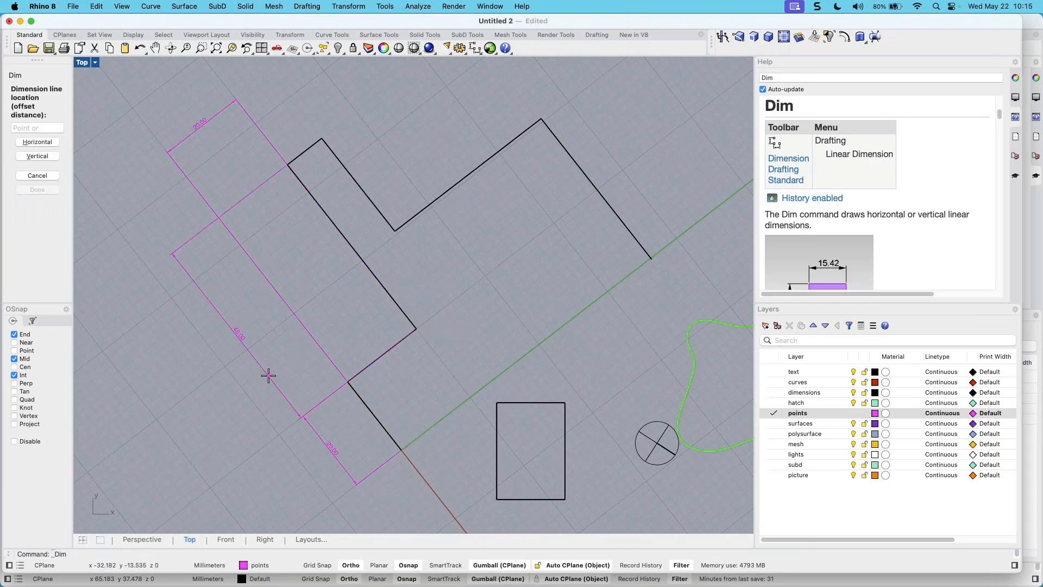
left_click(291, 359)
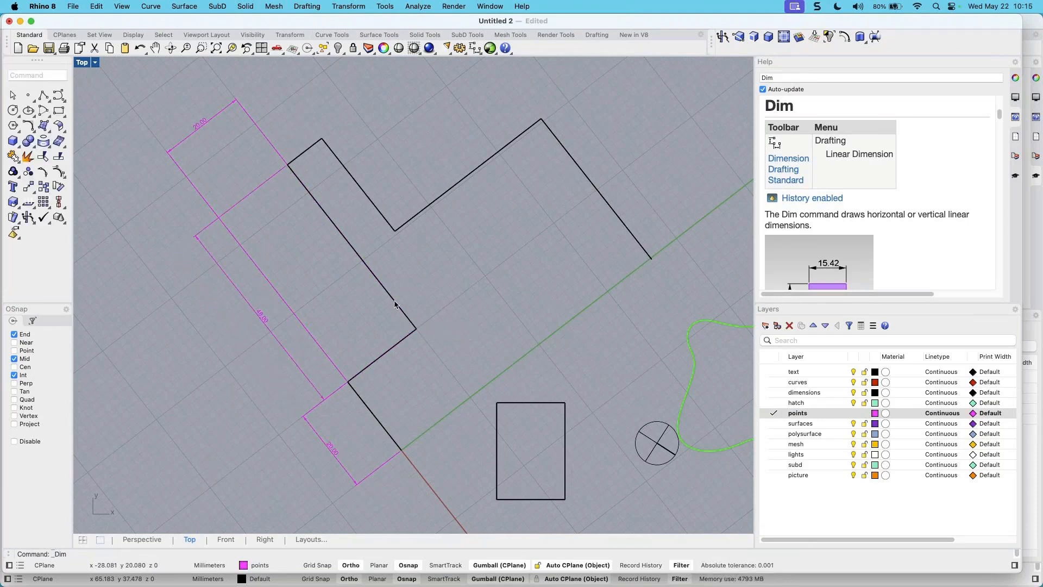
Move the polyline's short end edge outward by its two points, lengthening the longest segment to about 59 mm, and deselect
left_click(395, 305)
left_click(446, 327)
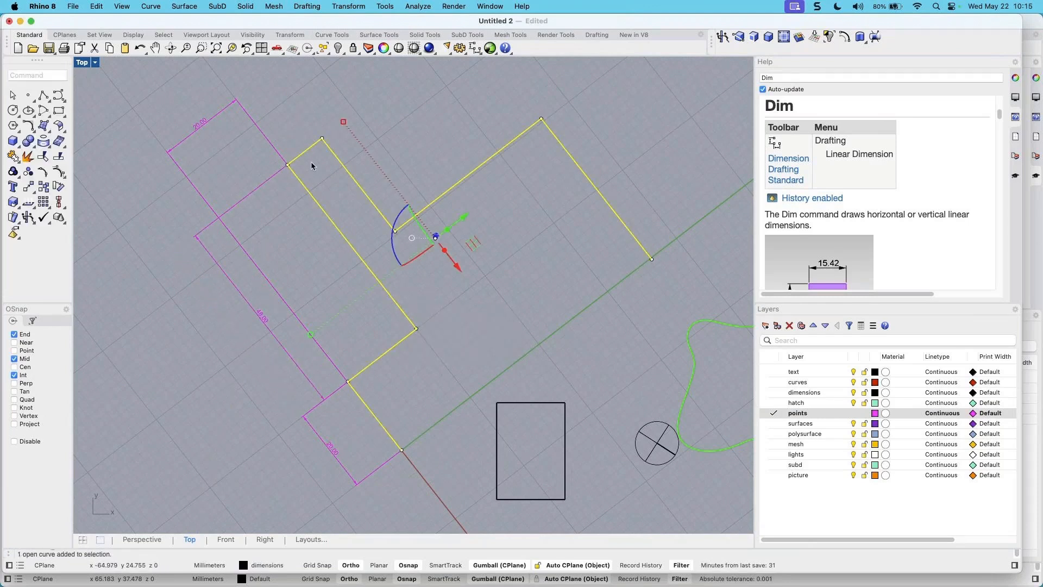
left_click_drag(273, 113, 298, 146)
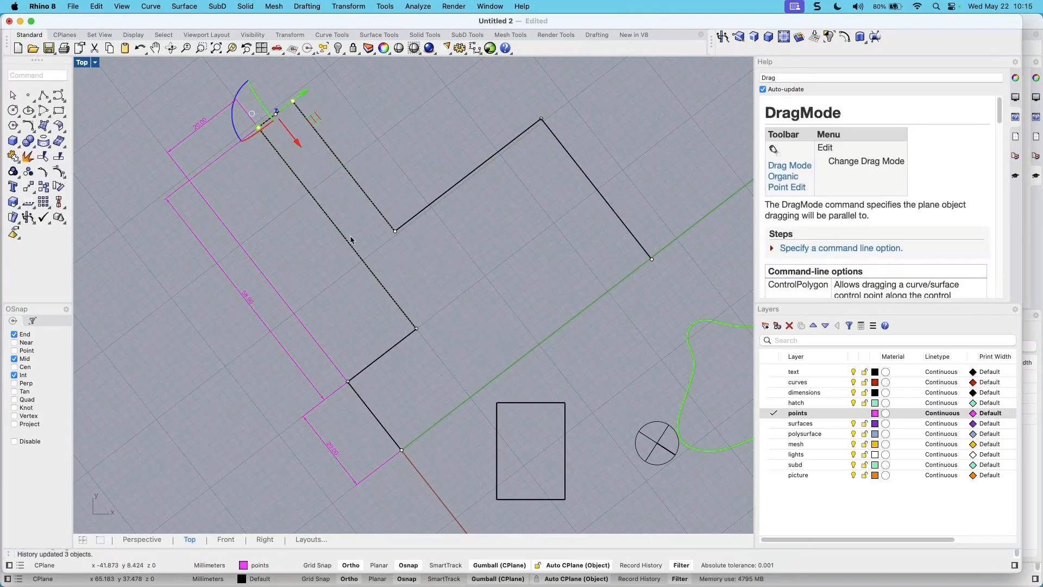
key("Escape")
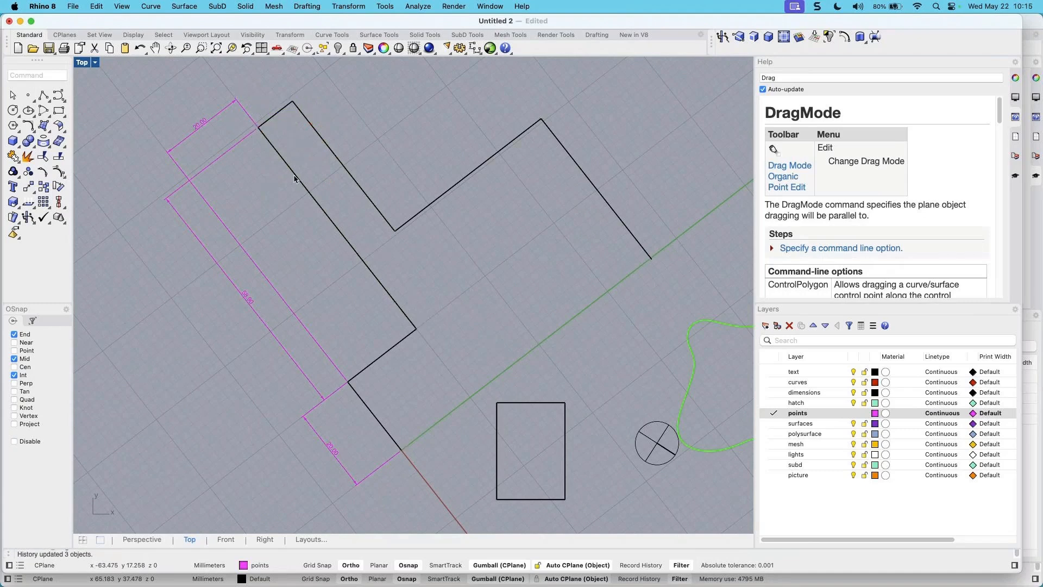
Run the History command and examine its help topic alongside the dimensioned polyline and the sample objects below
left_click(293, 180)
scroll(272, 281, "down", 2)
left_click(304, 298)
right_click_drag(305, 298, 230, 256)
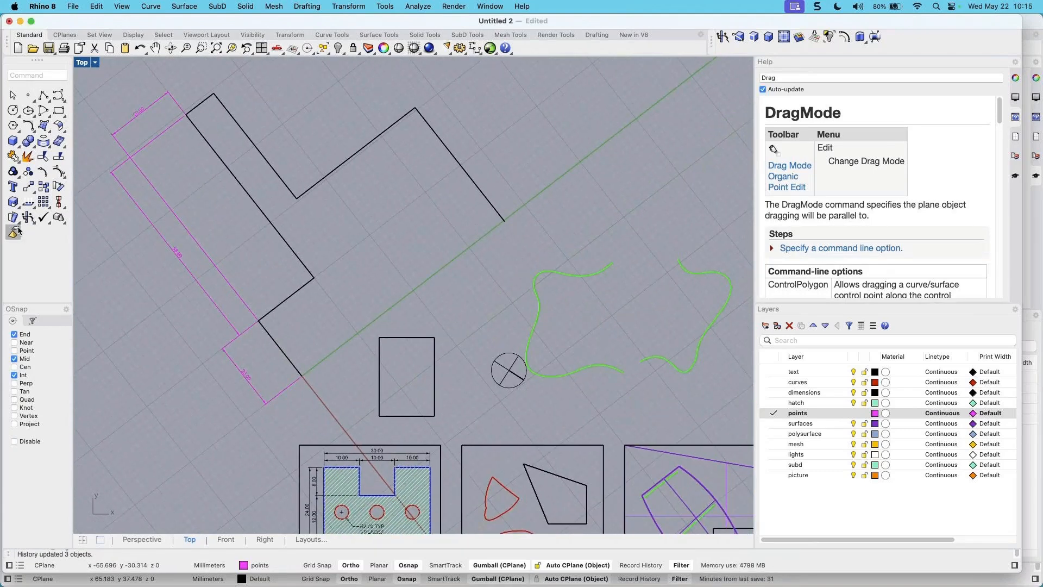
left_click(13, 232)
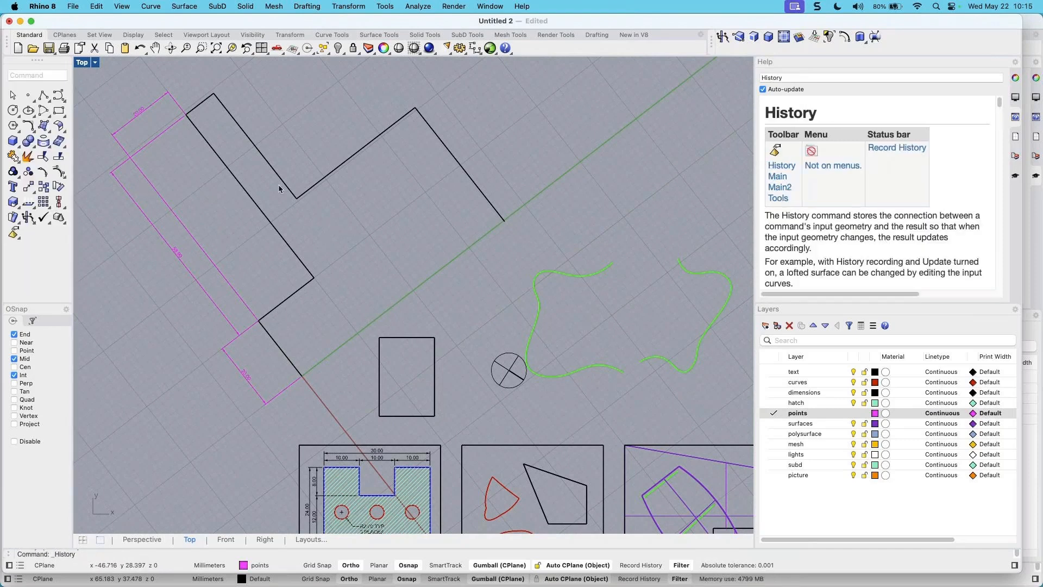
scroll(279, 212, "down", 3)
scroll(339, 263, "up", 2)
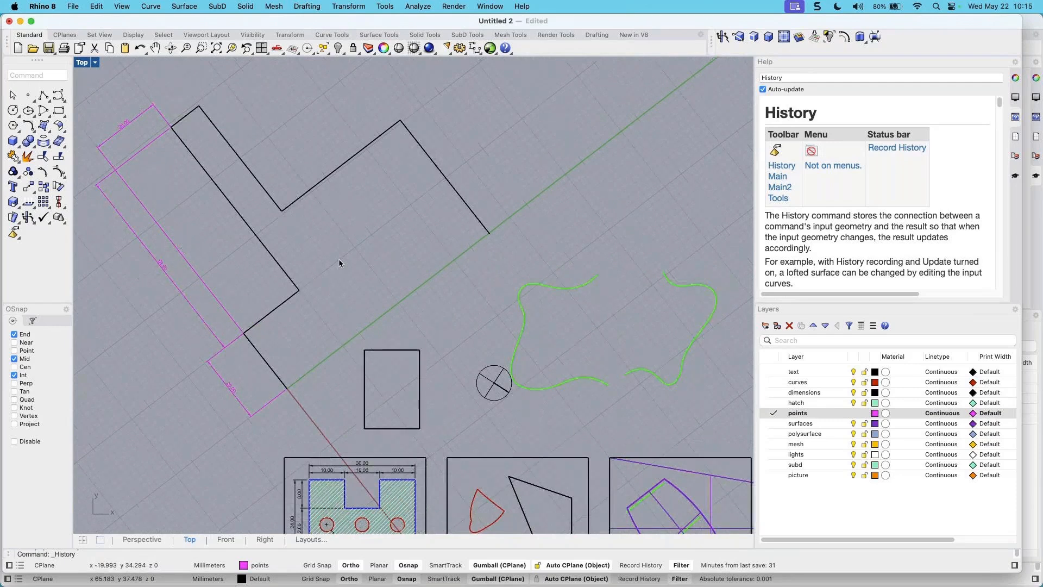
scroll(337, 259, "down", 3)
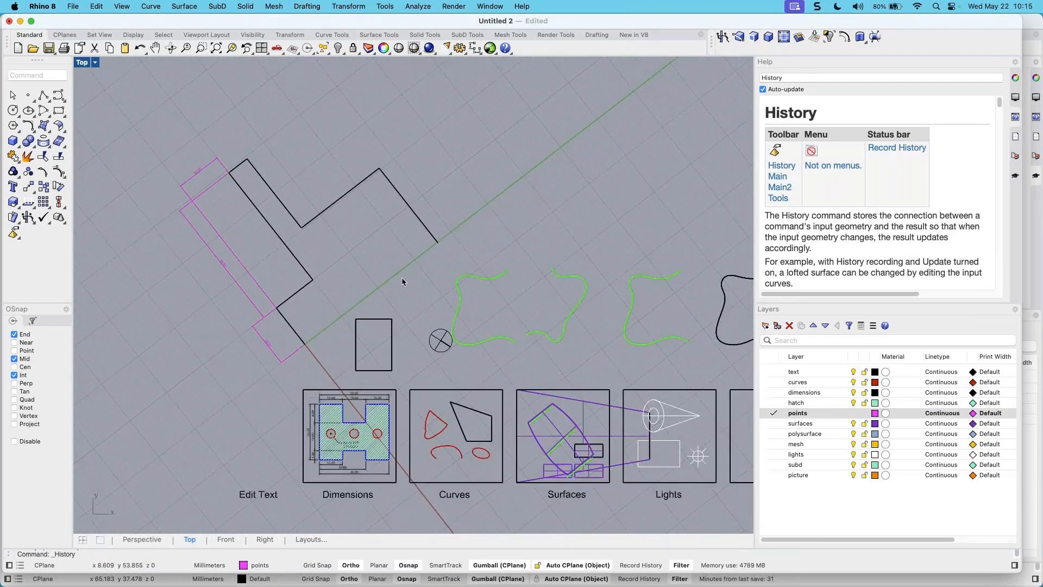
right_click_drag(366, 254, 290, 193)
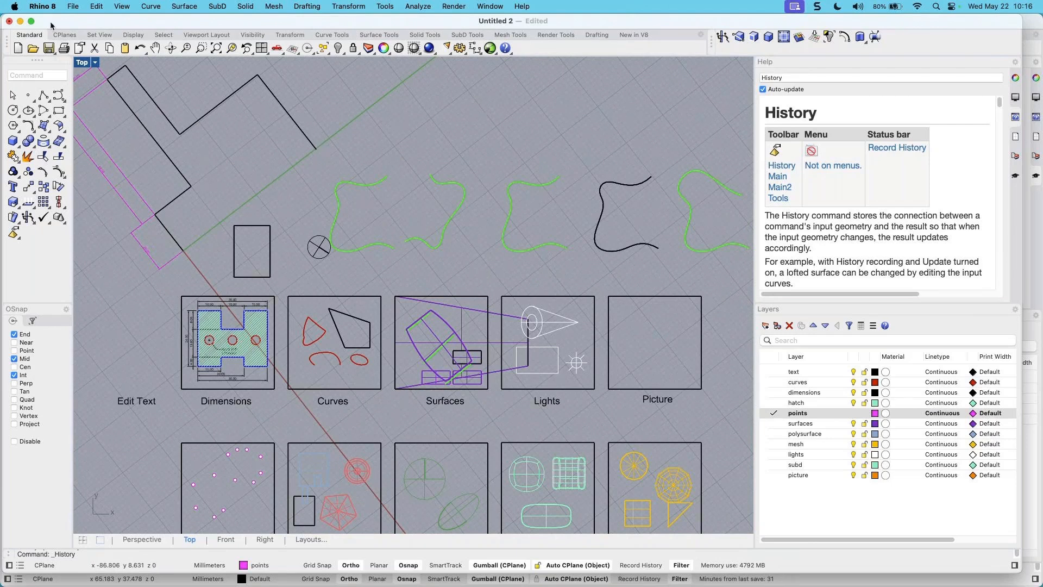
Open START HERE Shaker Table.3dm from the May 24 Shaker Table Getting Started folder and dismiss the missing fonts notice
left_click(71, 6)
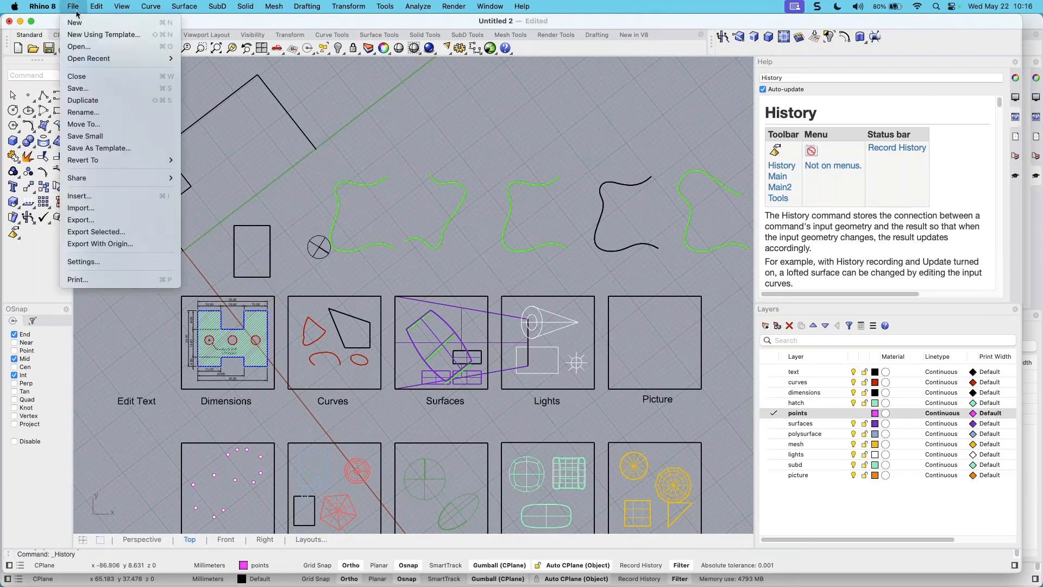
left_click(81, 48)
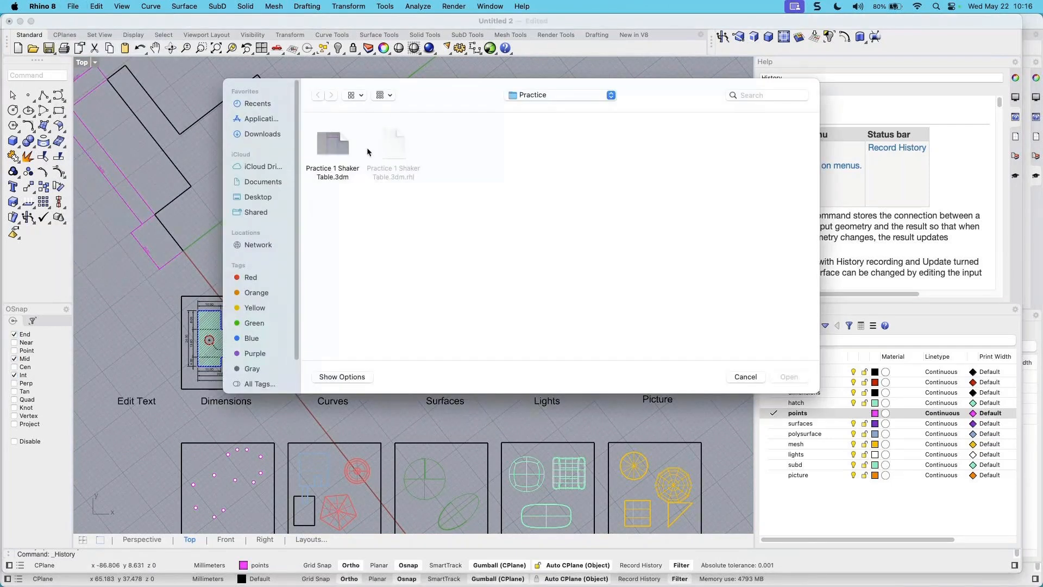
left_click(518, 98)
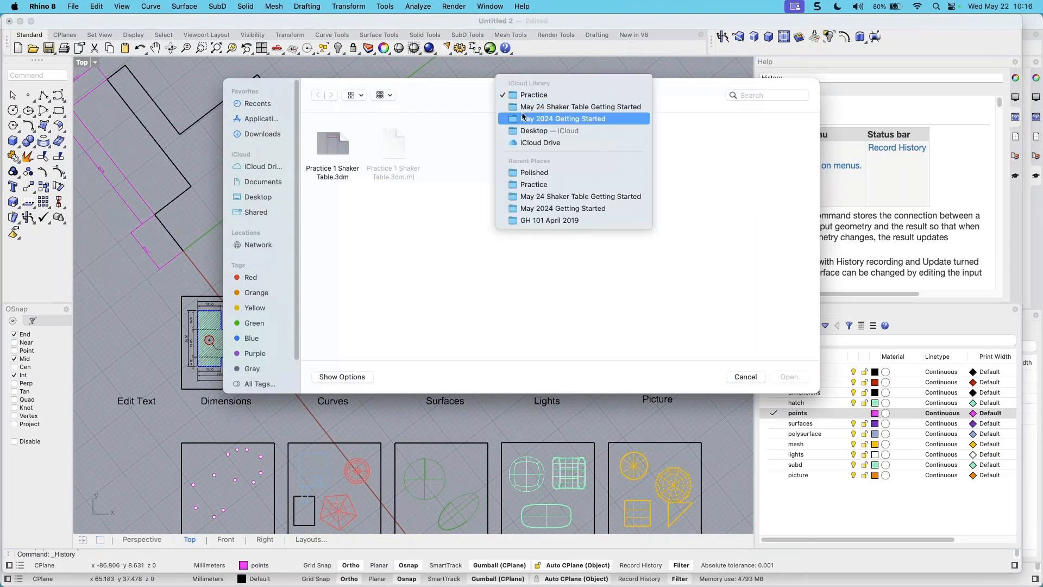
left_click(525, 107)
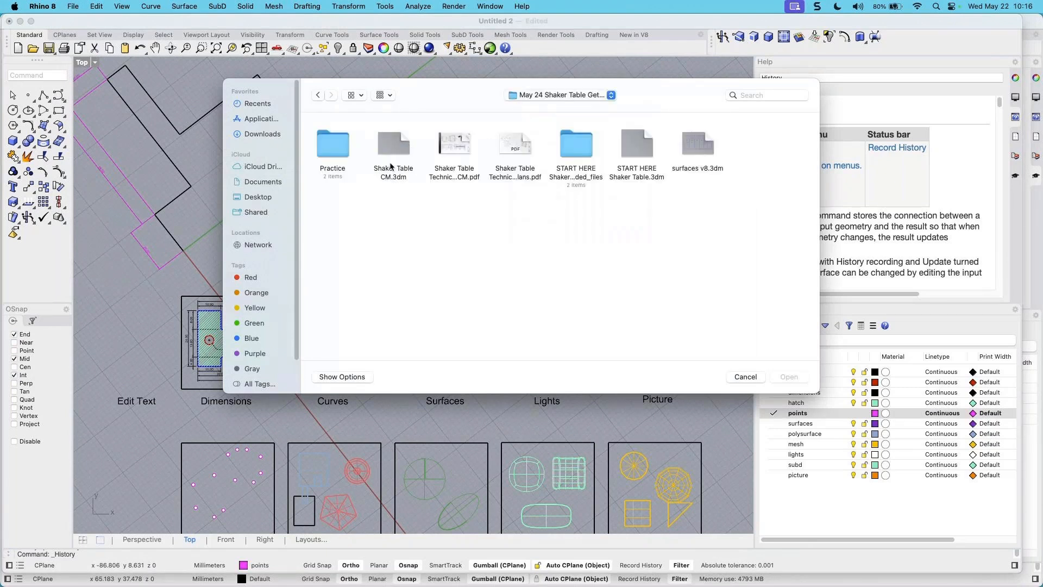
left_click(635, 163)
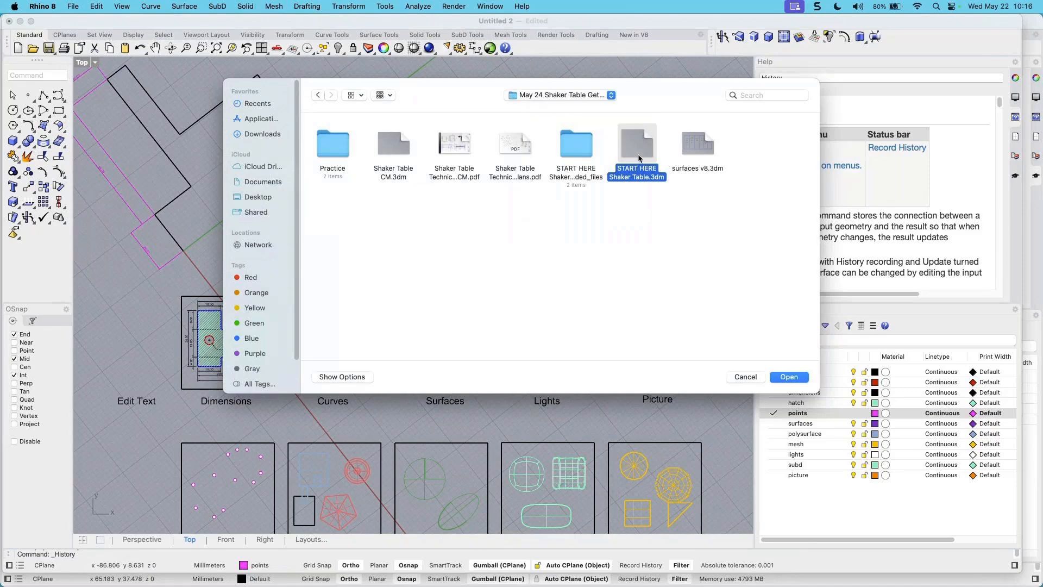
double_click(639, 158)
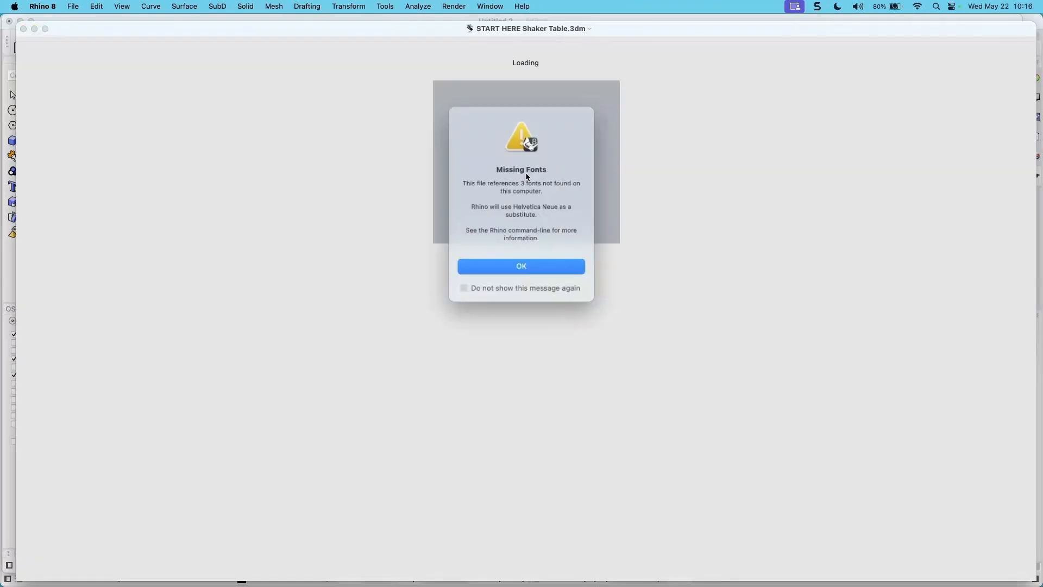
left_click(522, 266)
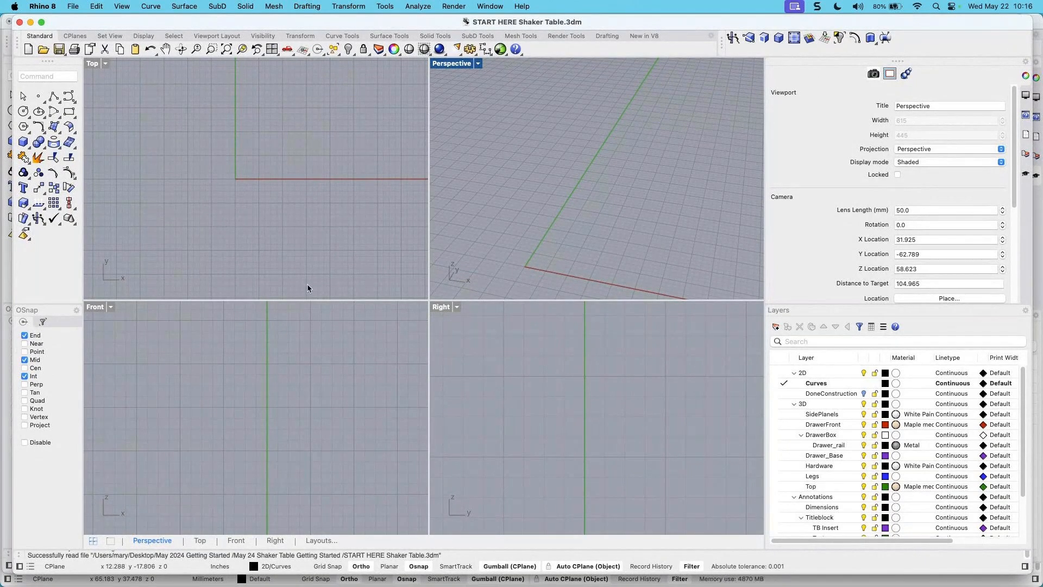
Reposition the model window and enlarge the layer list to show more of the file's layers
left_click_drag(293, 23, 290, 20)
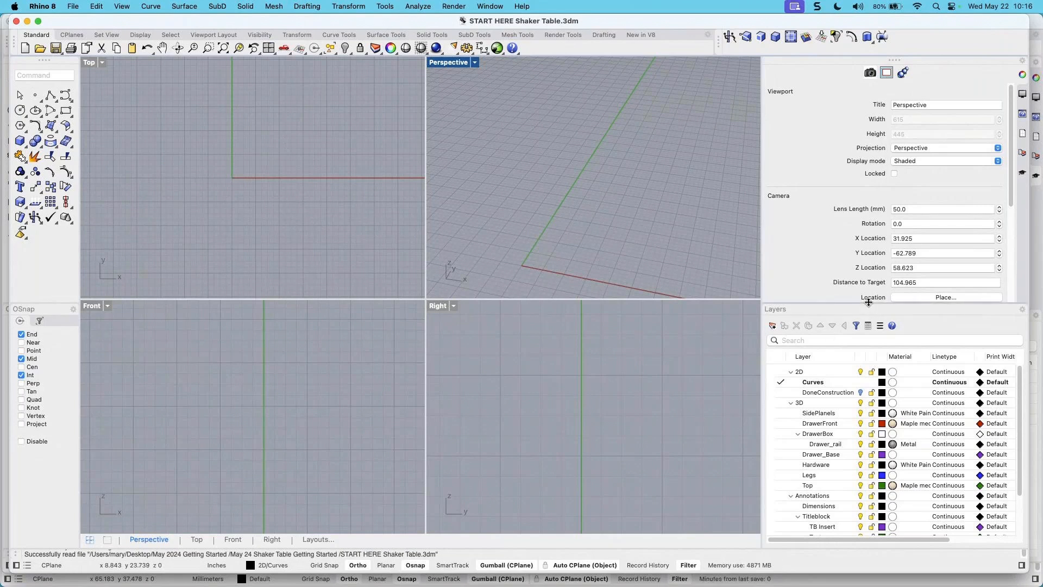
left_click_drag(868, 302, 868, 270)
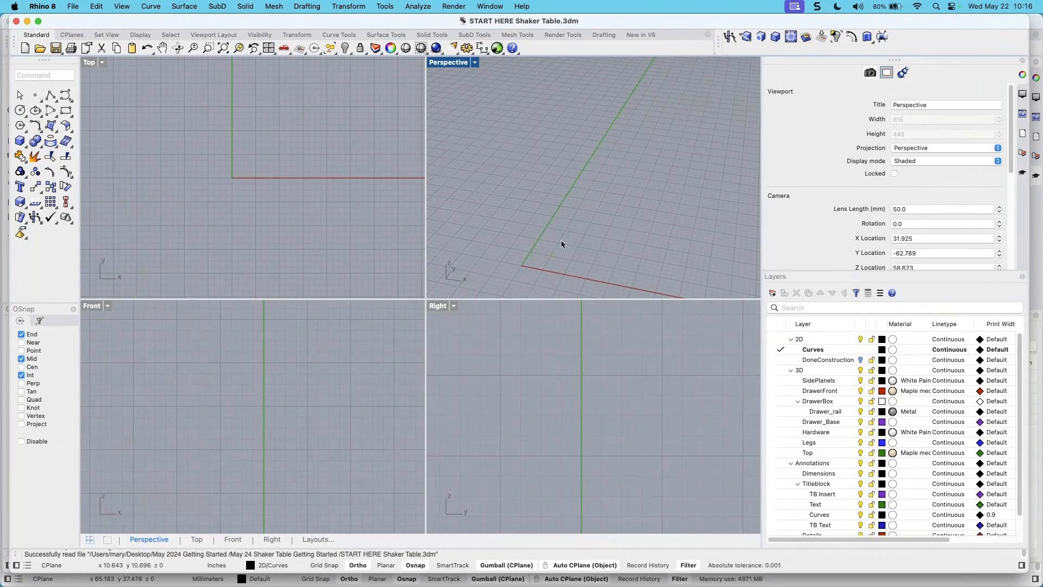
mouse_move(558, 227)
right_mouse_down("shift")
mouse_move(538, 158)
mouse_move(554, 177)
mouse_move(557, 215)
right_mouse_up("shift")
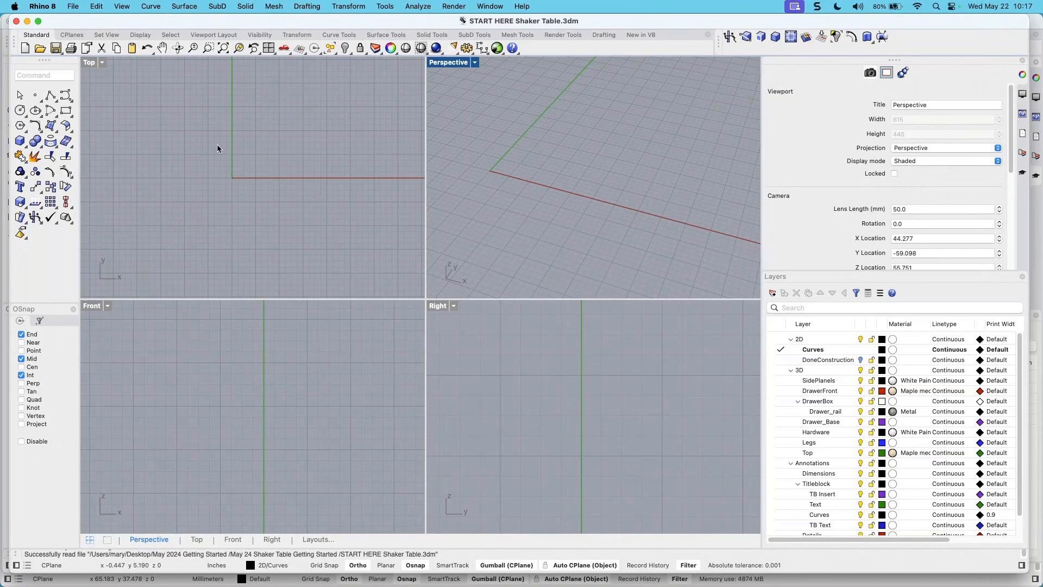
scroll(181, 187, "up", 2)
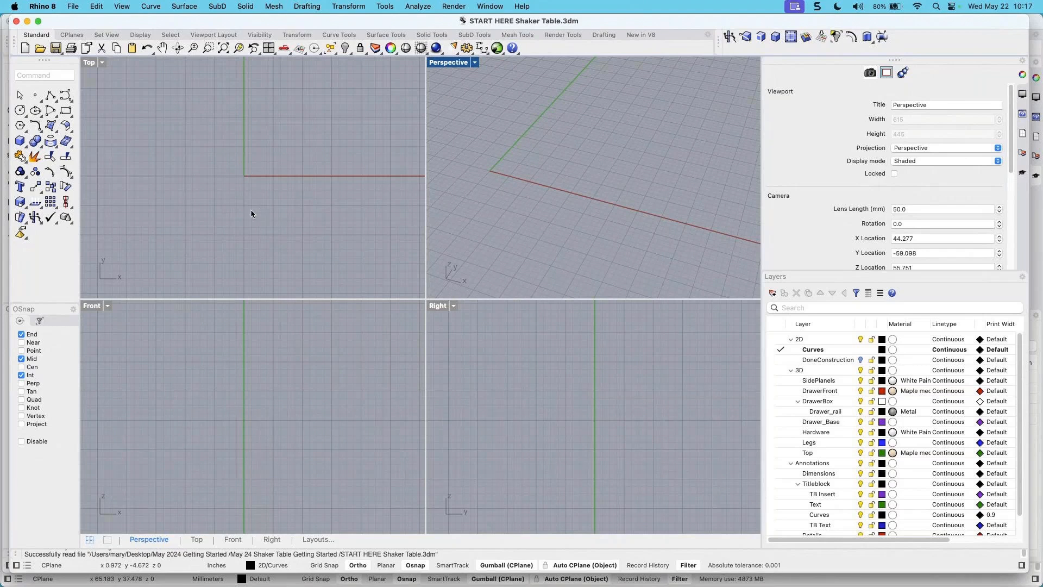
Detach the set of rectangle tools as a floating, compact palette over the Top viewport
left_click(65, 112)
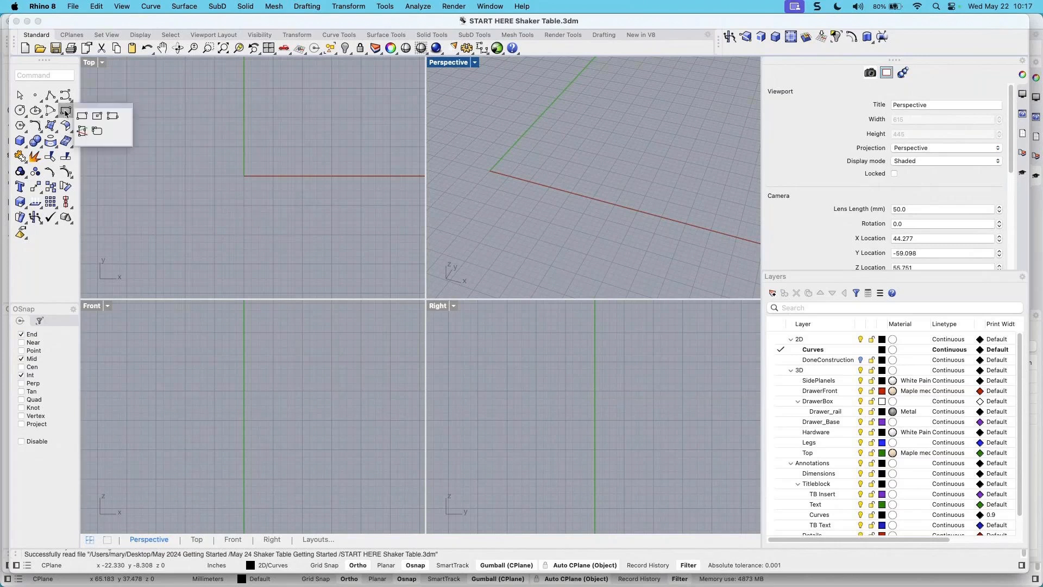
left_click_drag(101, 104, 153, 65)
left_click_drag(218, 175, 217, 102)
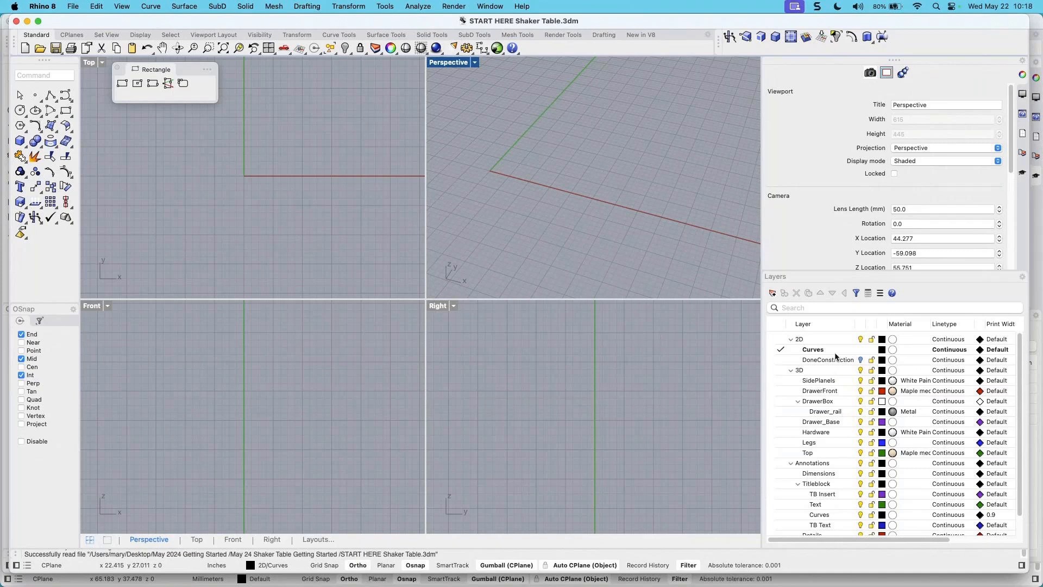
Create a new top-level layer named Centerlines
scroll(835, 416, "down", 1)
left_click(773, 294)
left_click(797, 307)
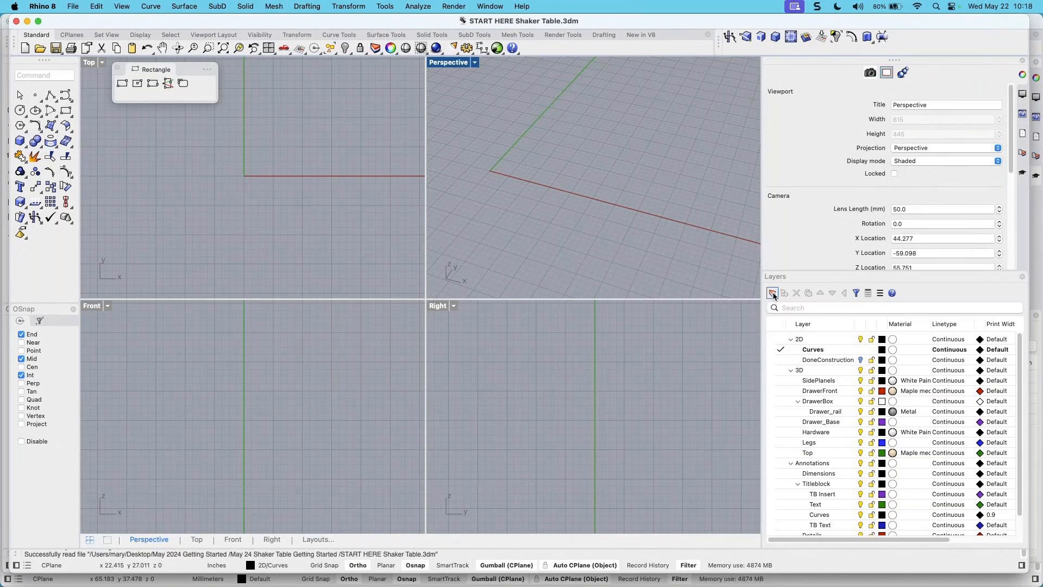
type("Centerlines")
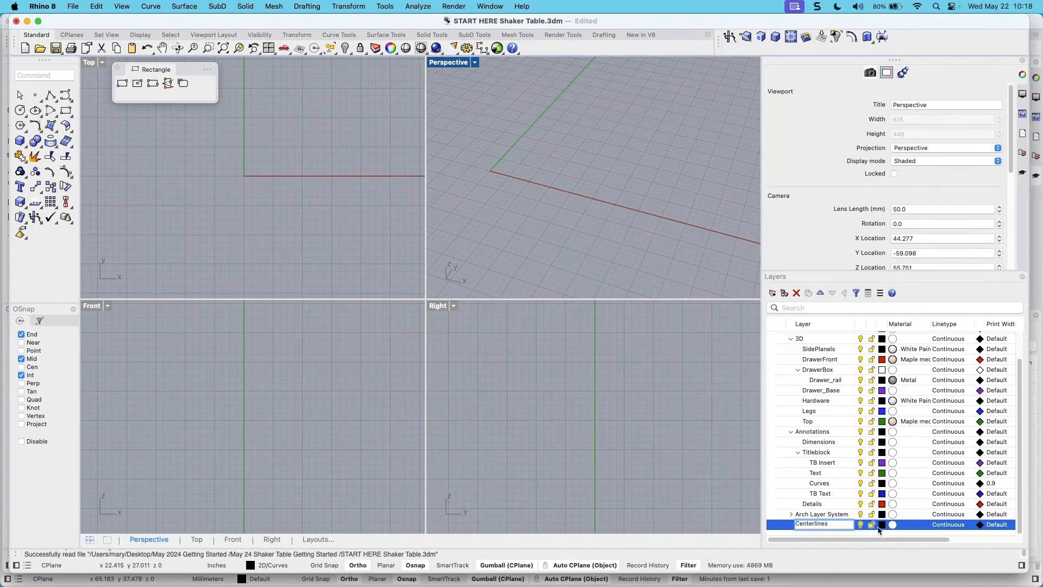
key("Return")
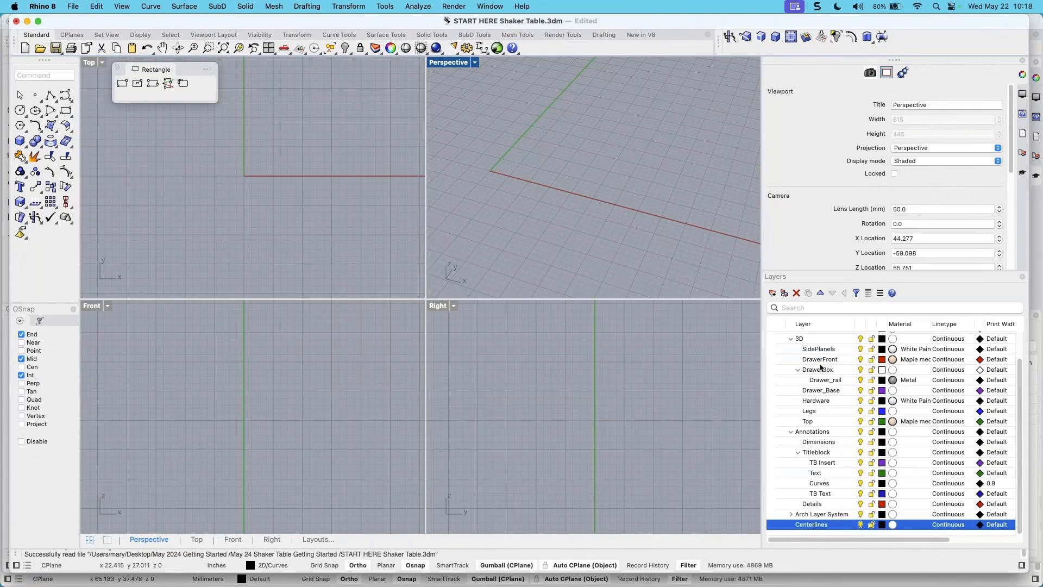
Change the display color of the Centerlines layer to magenta
left_click(881, 524)
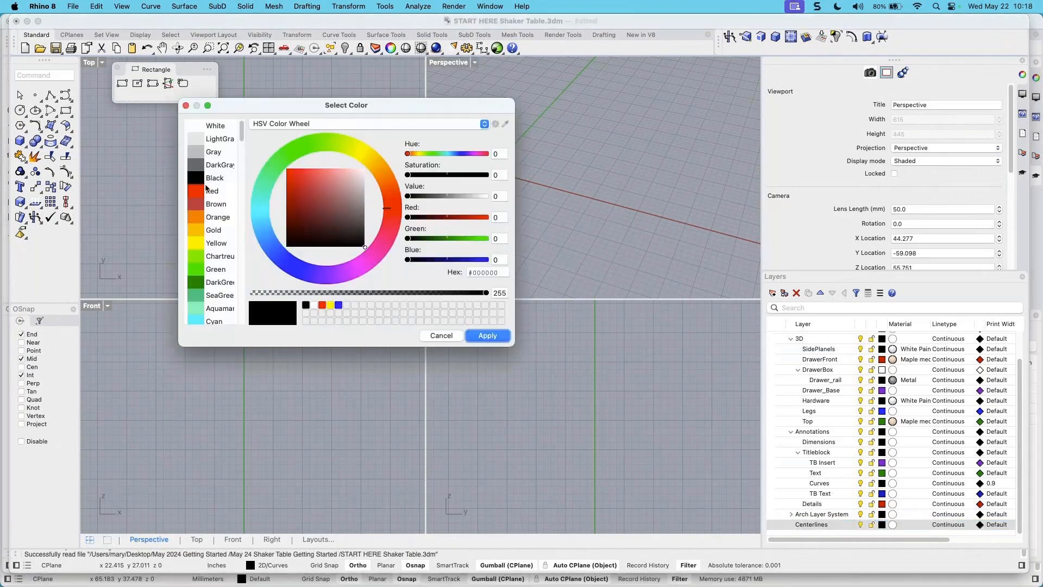
scroll(208, 185, "down", 5)
left_click(206, 281)
left_click(487, 335)
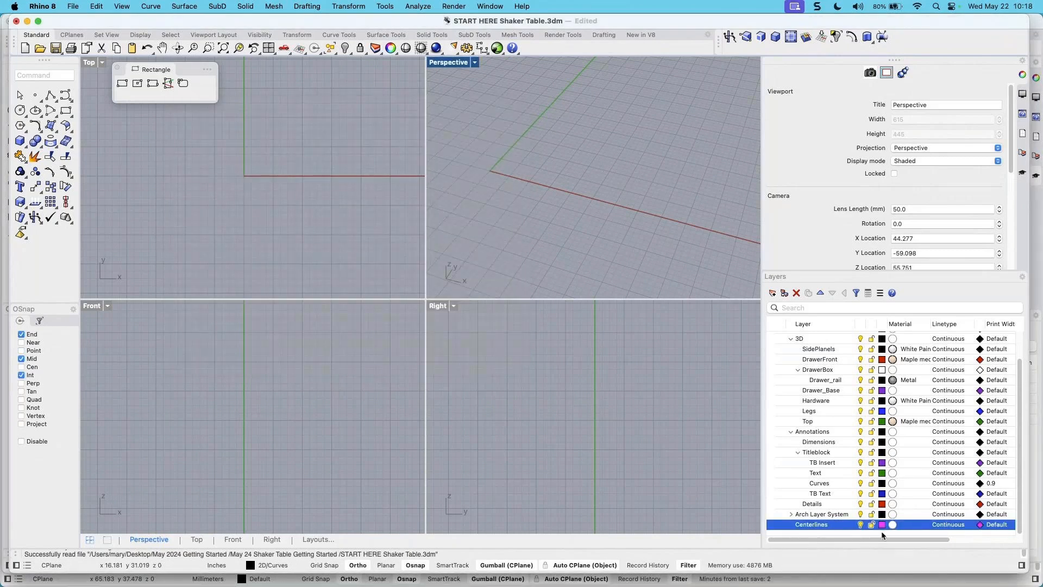
Restore the default linetypes in the file's linetype settings and look through the resulting patterns
left_click(955, 527)
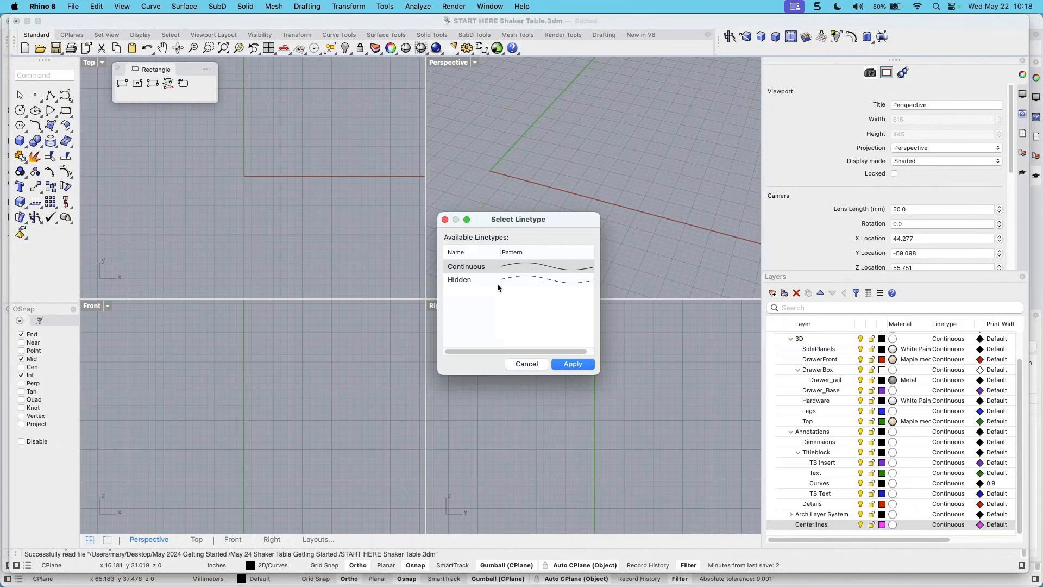
left_click(527, 364)
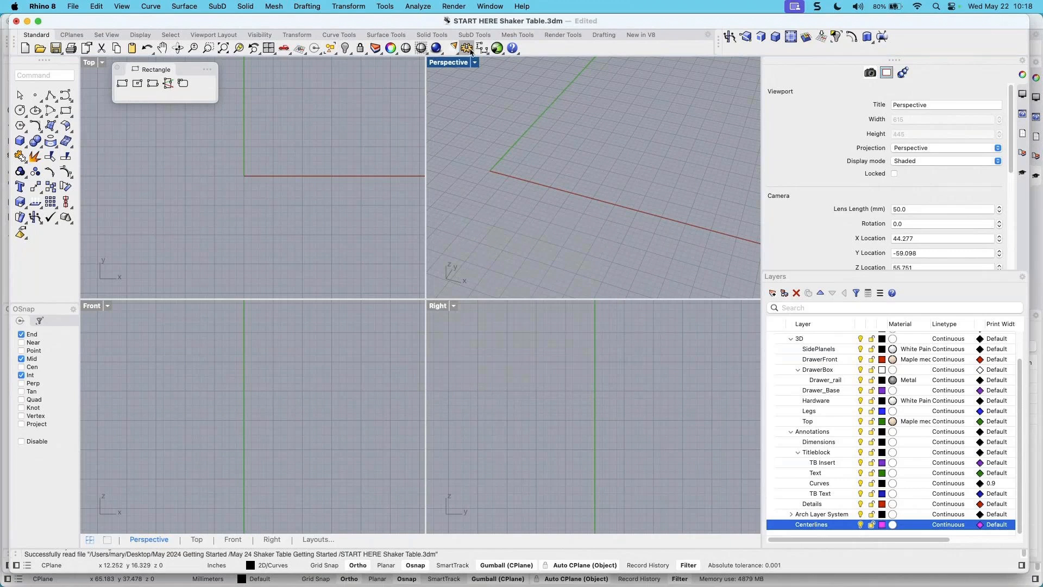
left_click(73, 7)
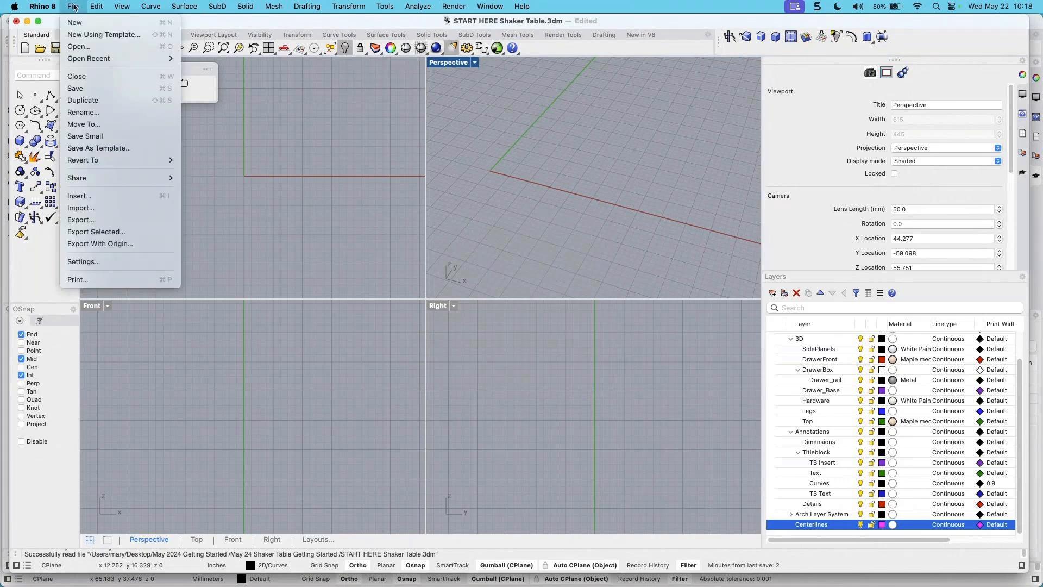
left_click(83, 262)
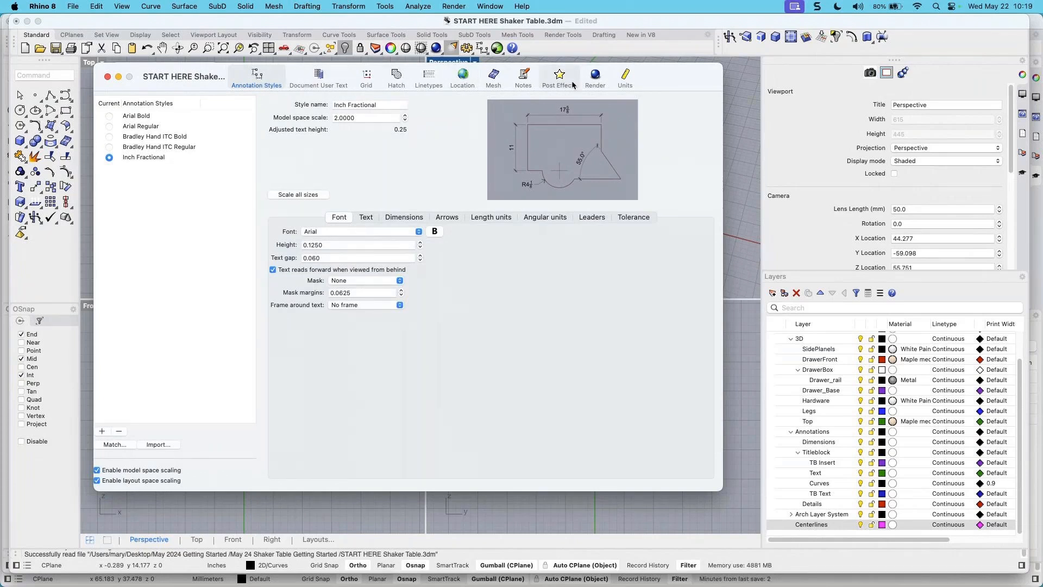
left_click(428, 80)
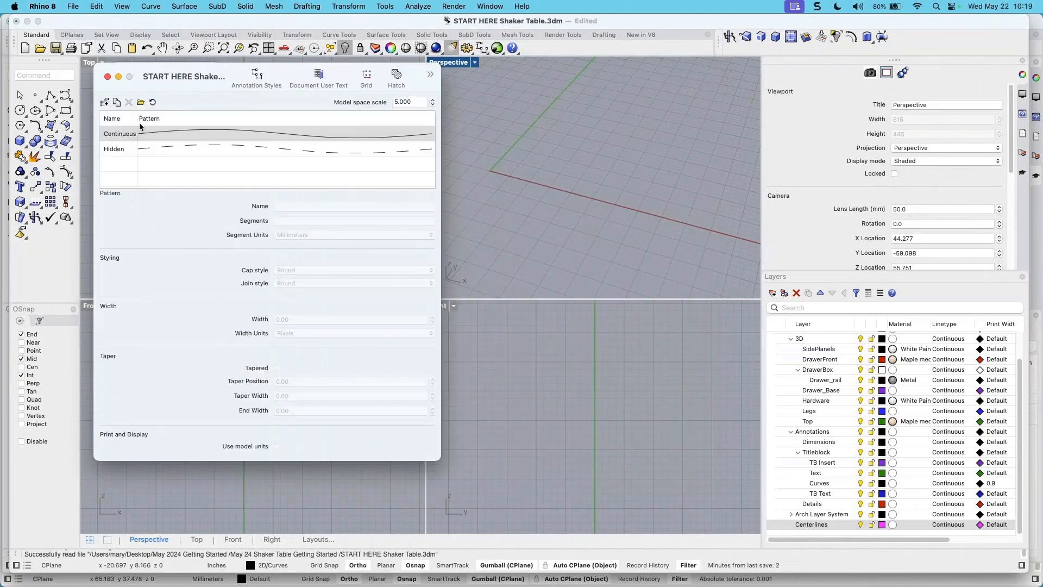
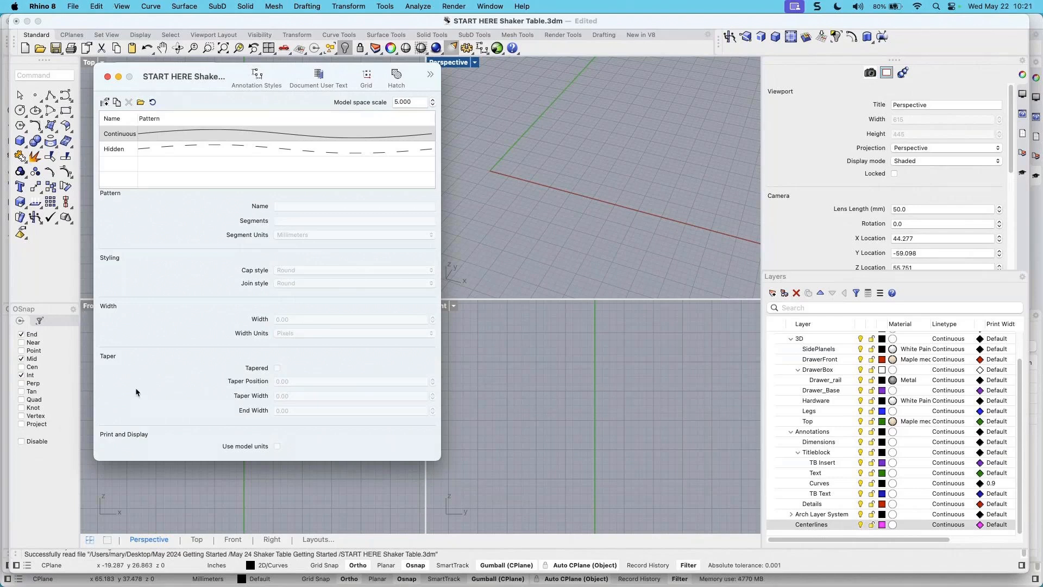
left_click(153, 103)
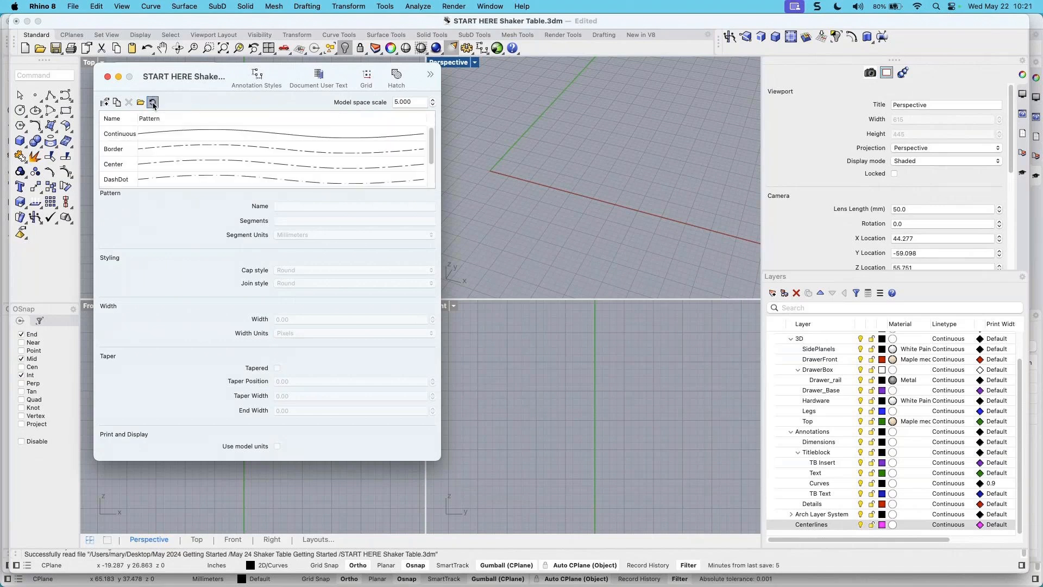
left_click_drag(430, 154, 441, 194)
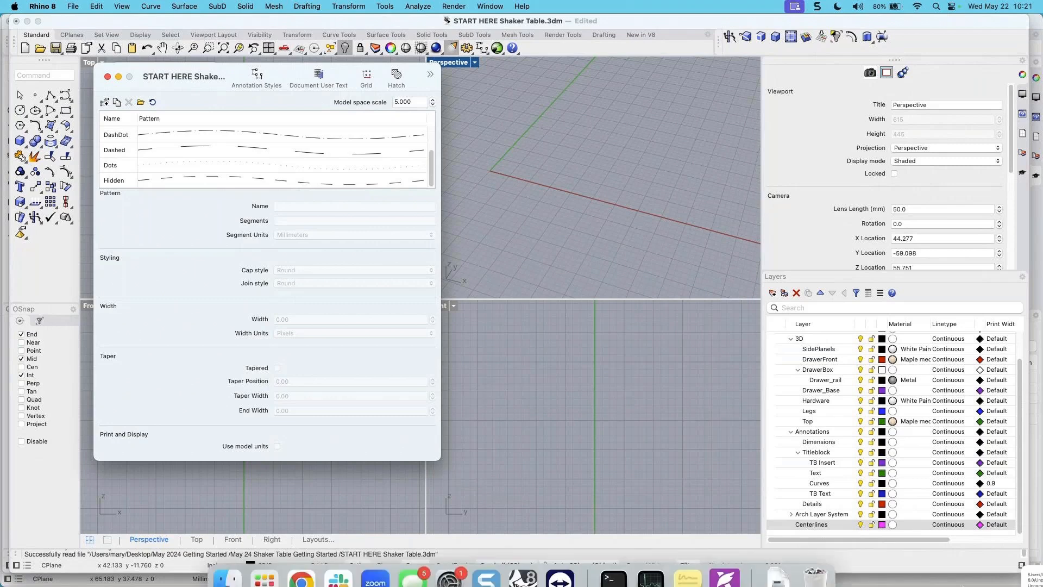
Assign the Center linetype to the Centerlines layer and close the file settings
left_click(941, 525)
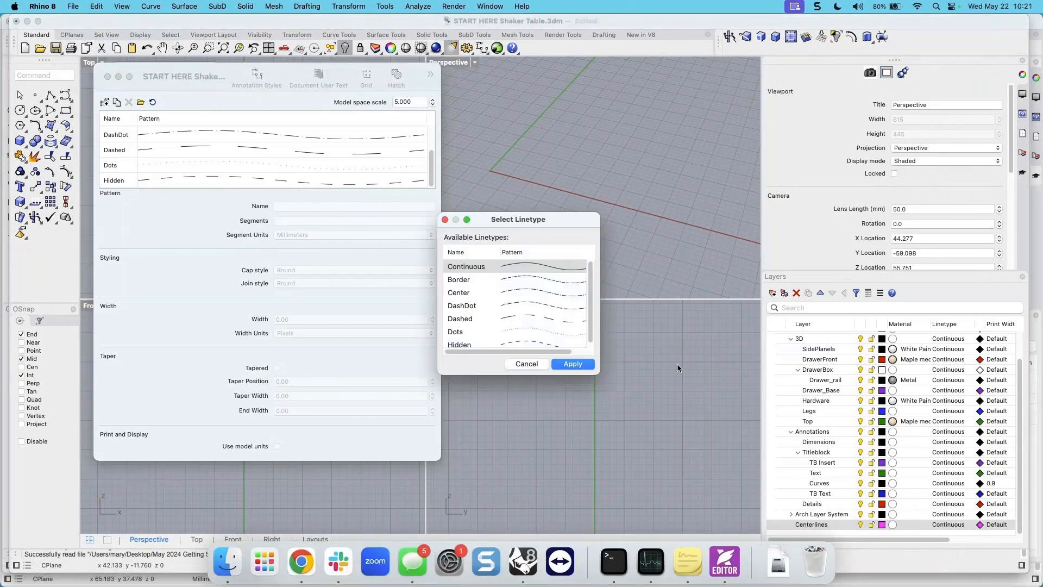
left_click(471, 293)
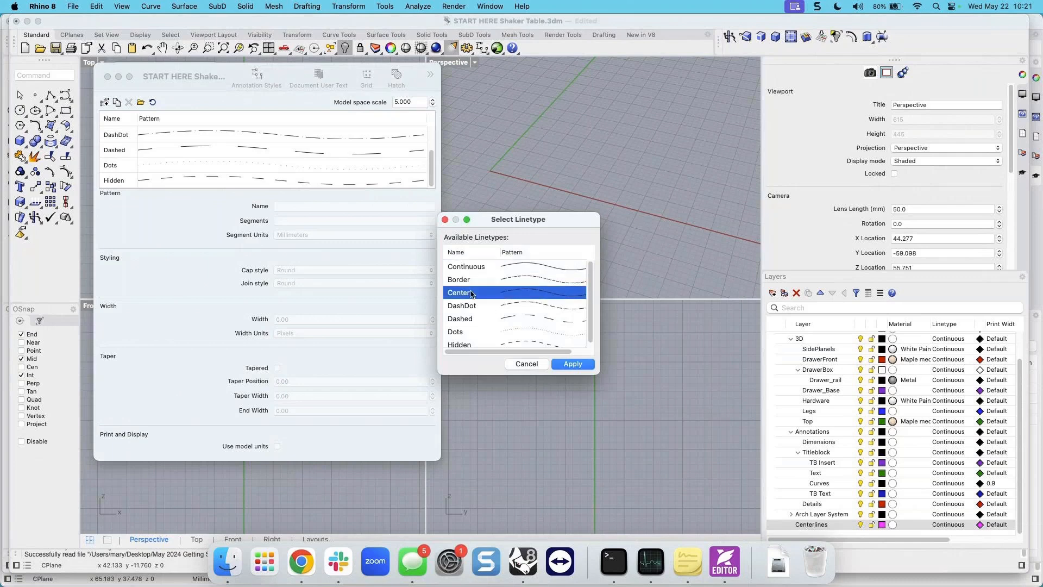
left_click(572, 363)
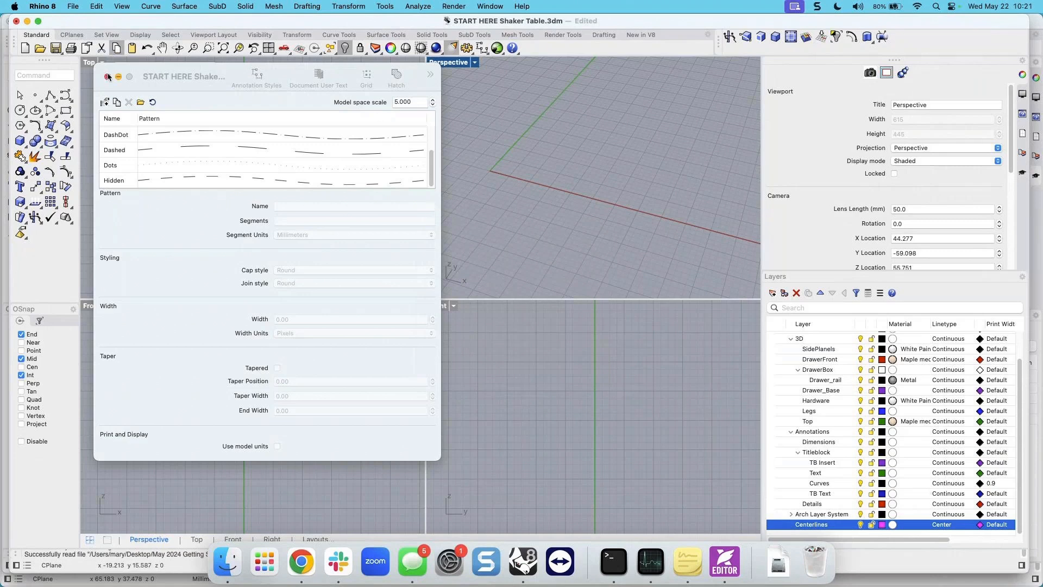
left_click(257, 78)
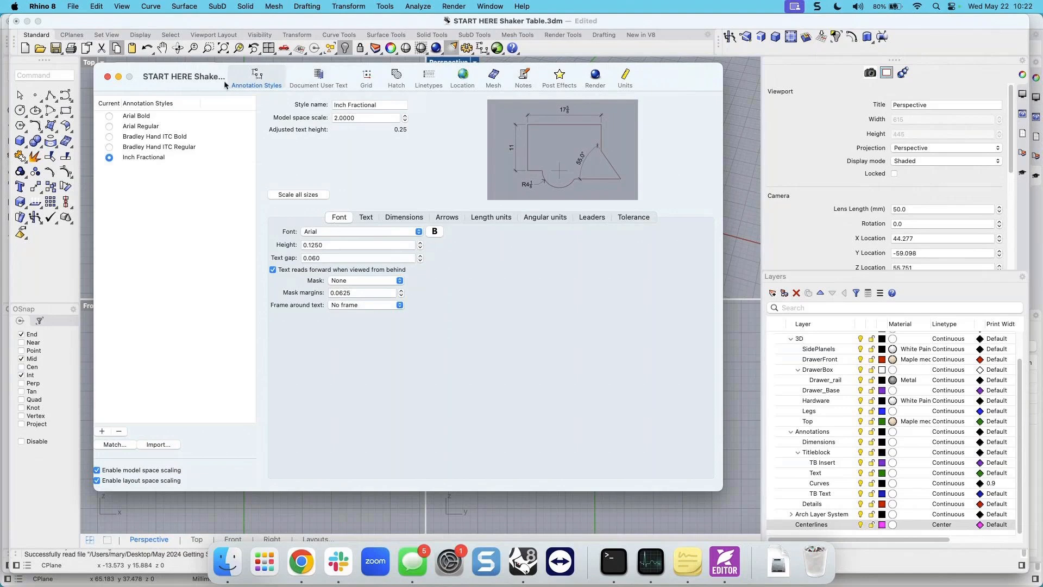
left_click(107, 77)
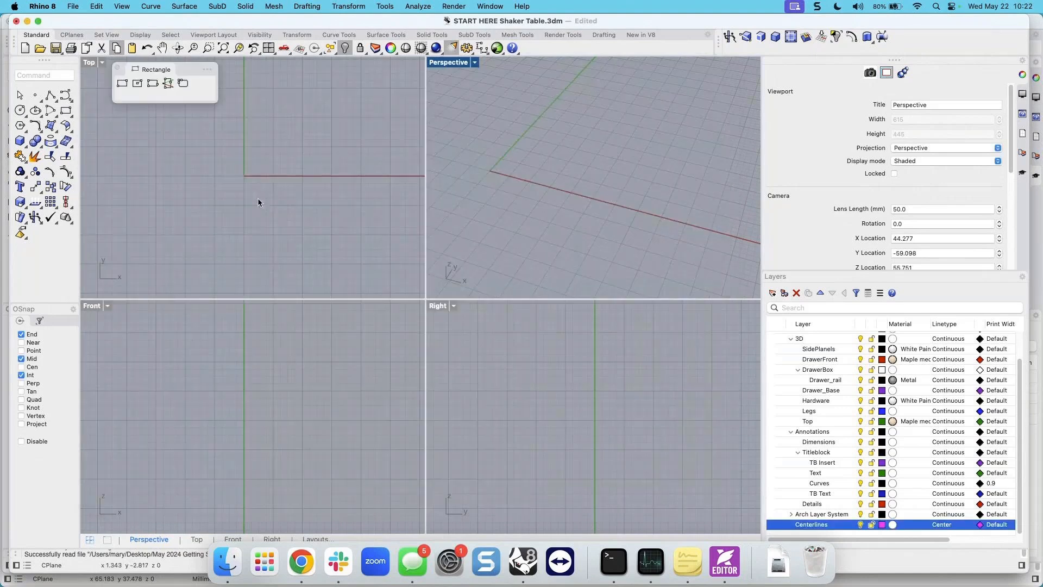
Make the Top viewport the active view
left_click(304, 194)
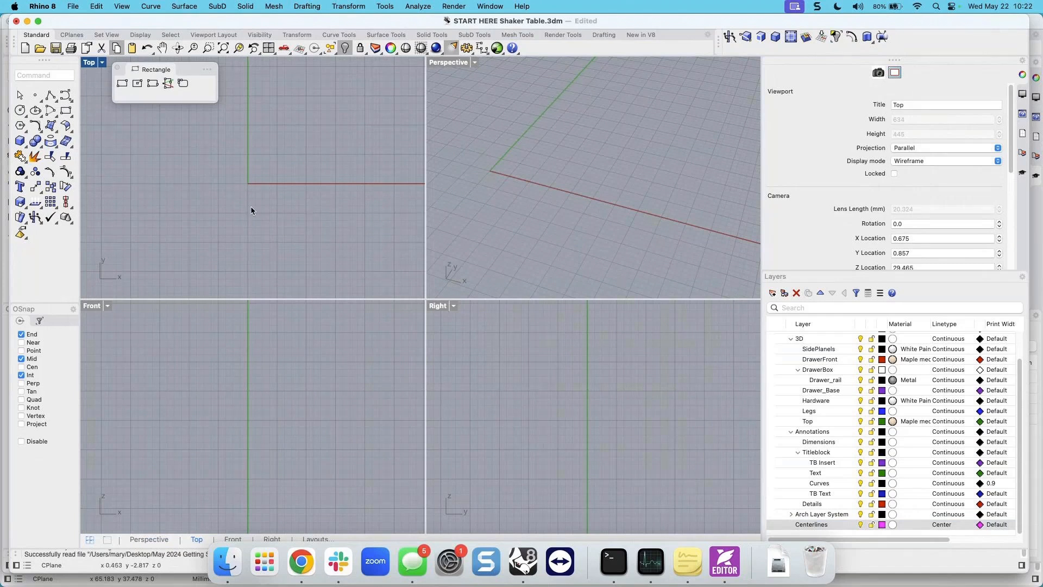
right_click_drag(290, 212, 293, 211)
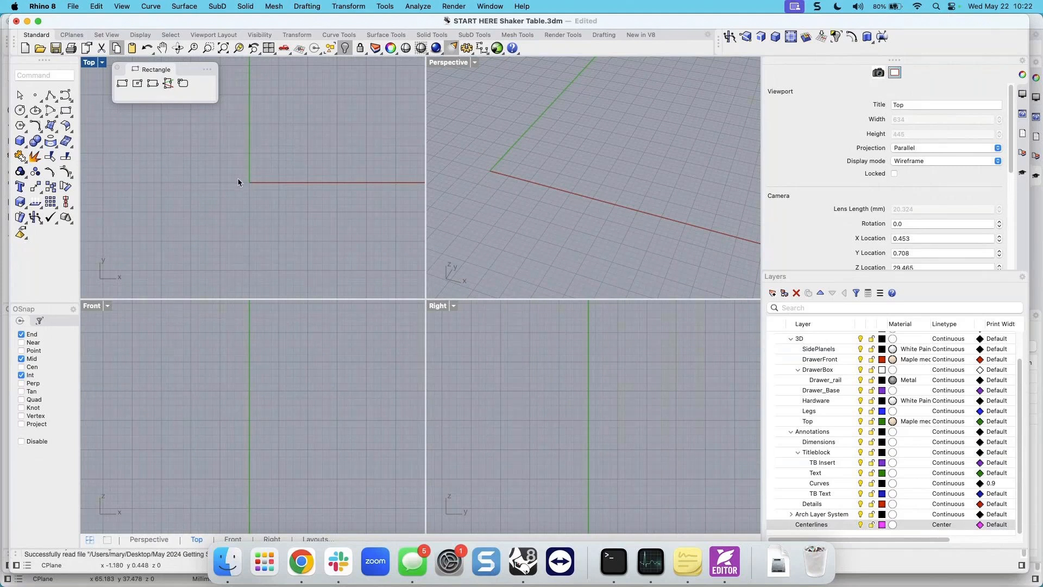
right_click_drag(247, 183, 241, 189)
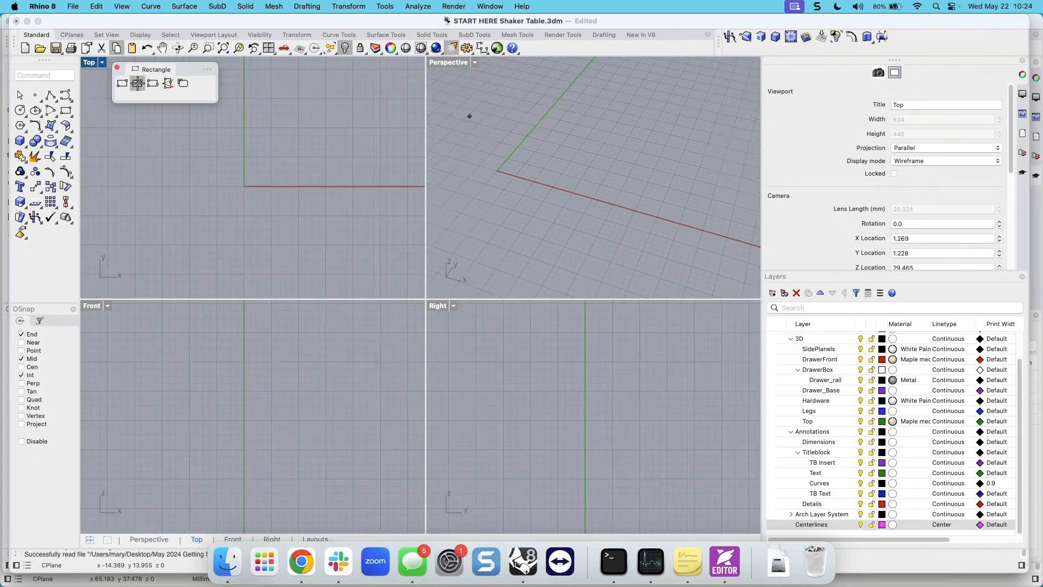
Draw an 18 by 18 inch rectangle centred on the origin in the Top view
left_click(138, 86)
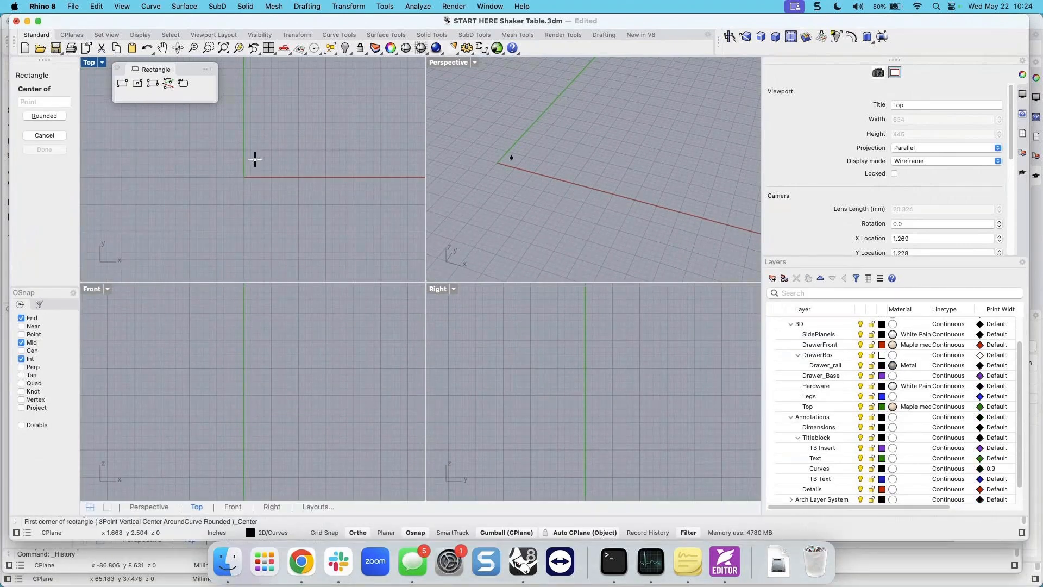
type("0")
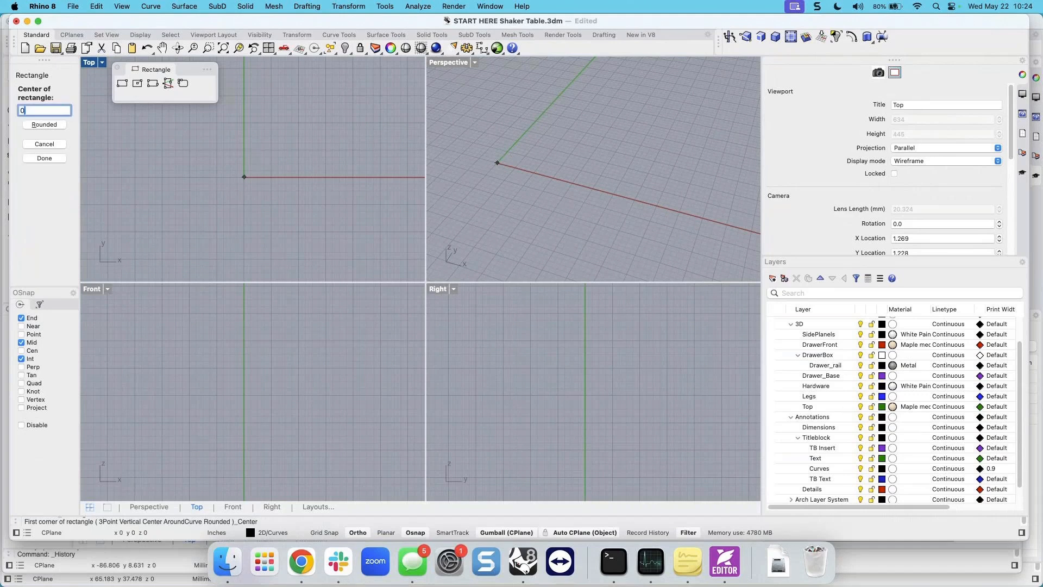
key("Return")
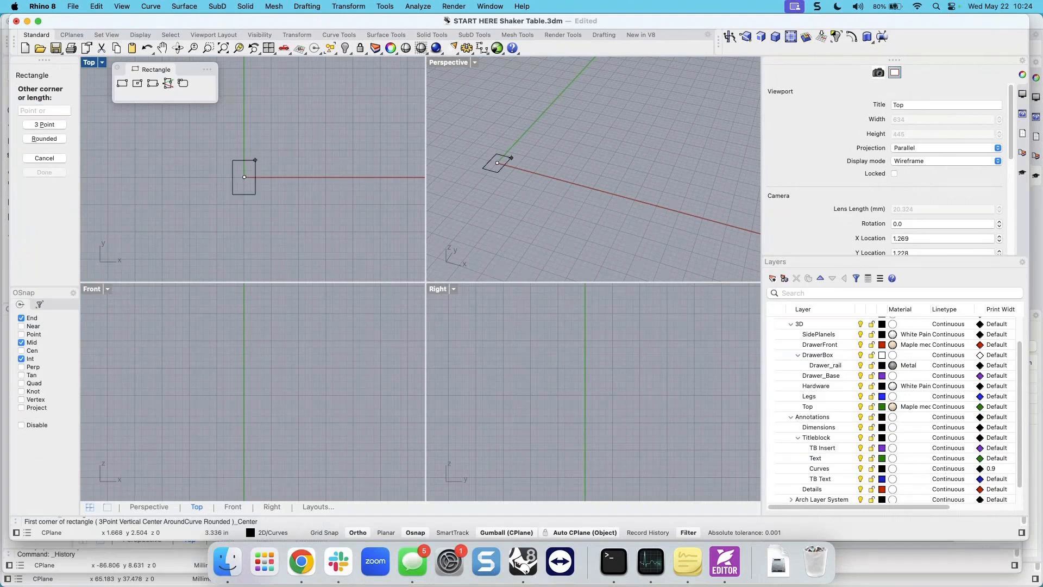
scroll(351, 98, "down", 6)
right_click_drag(348, 110, 305, 126)
scroll(301, 163, "down", 2)
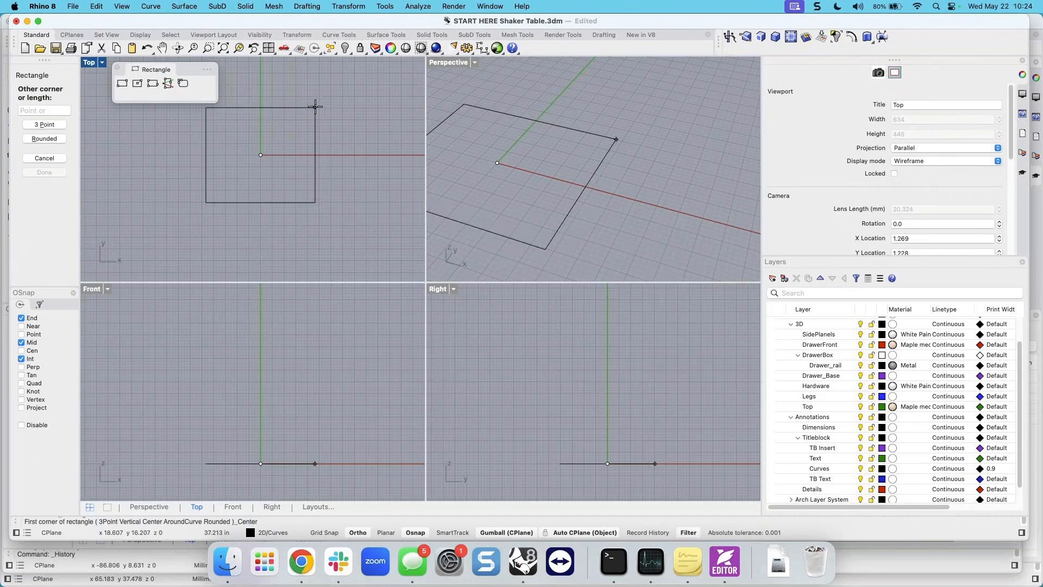
type("18")
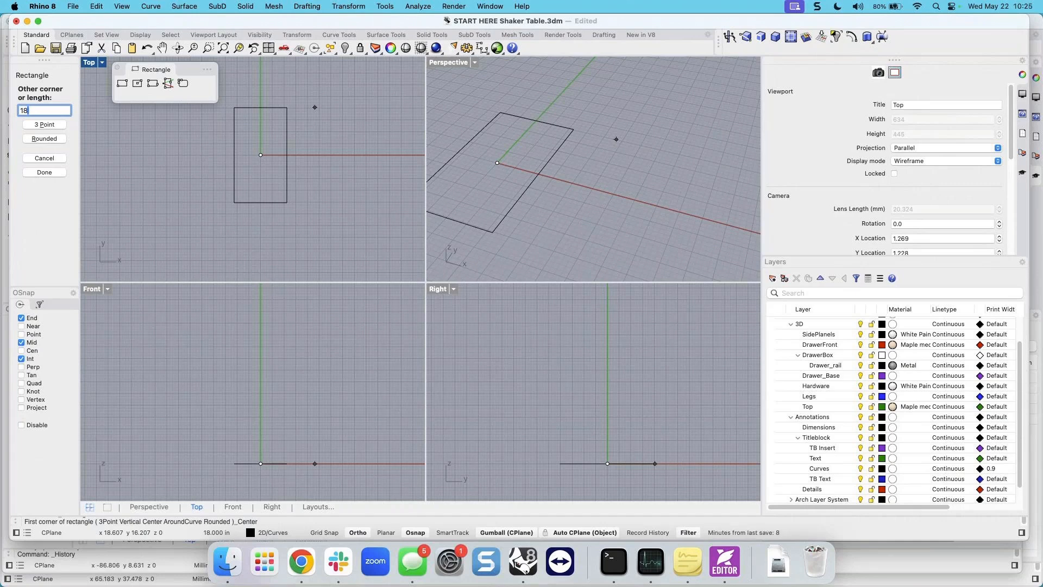
key("Return")
key("Return")
scroll(262, 133, "up", 8)
scroll(263, 136, "down", 2)
right_click_drag(279, 190, 268, 191)
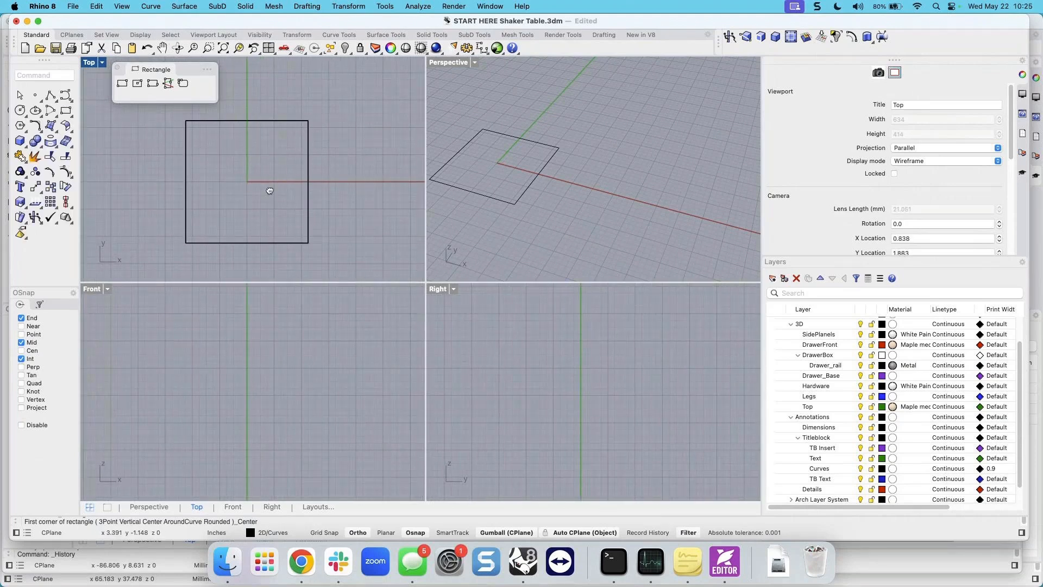
Draw a second rectangle centred on the origin, 16 by 16 inches, inside the first one
left_click(138, 83)
type("0")
key("Return")
type("15.5")
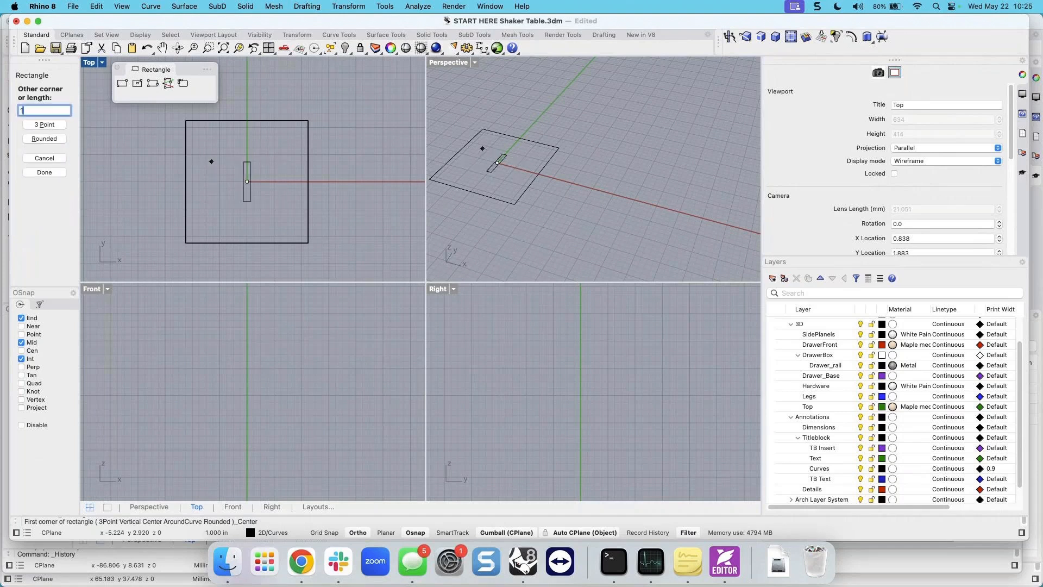
key("Return")
type("15.5")
key("Return")
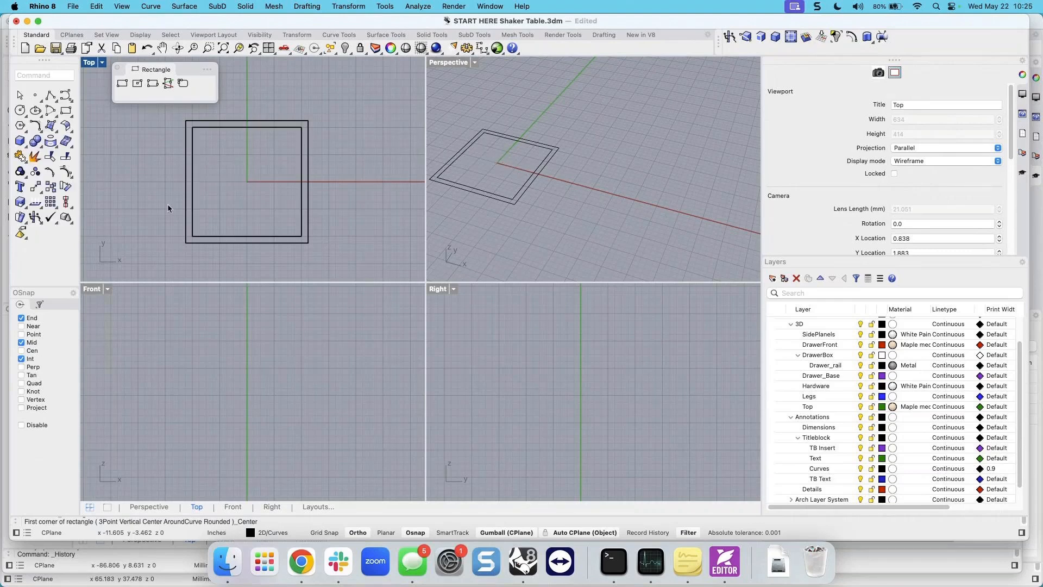
Draw a 2 by 2 inch square inward from the inner rectangle's lower-left corner
scroll(228, 217, "up", 1)
scroll(220, 216, "up", 1)
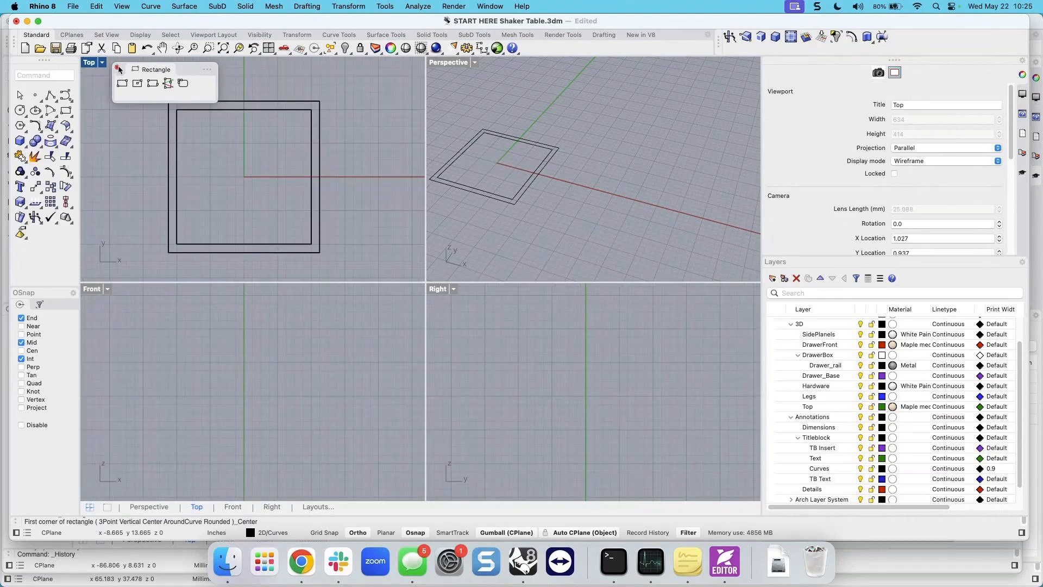
left_click_drag(179, 70, 175, 68)
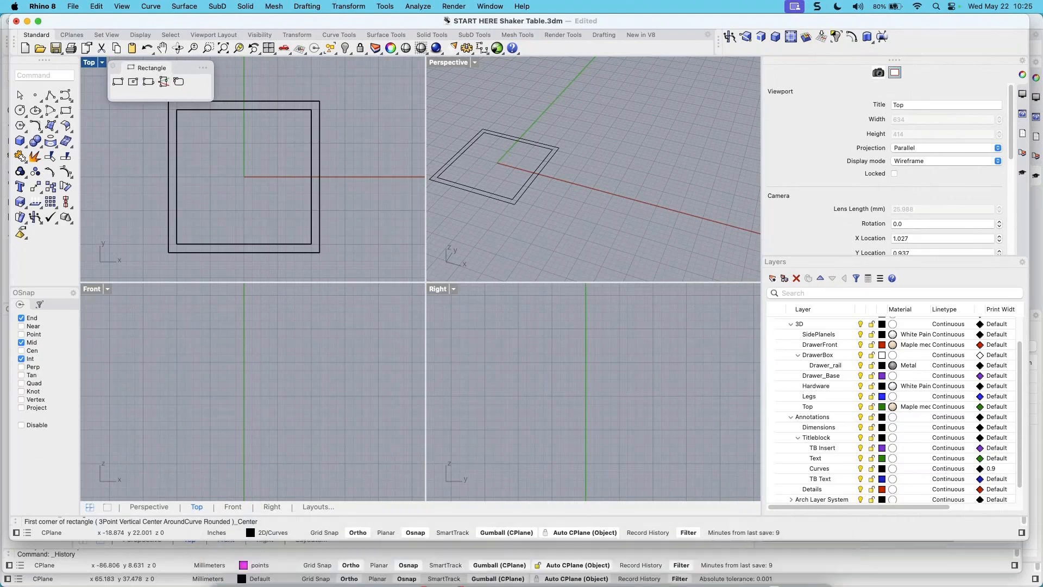
left_click(121, 87)
scroll(198, 240, "up", 3)
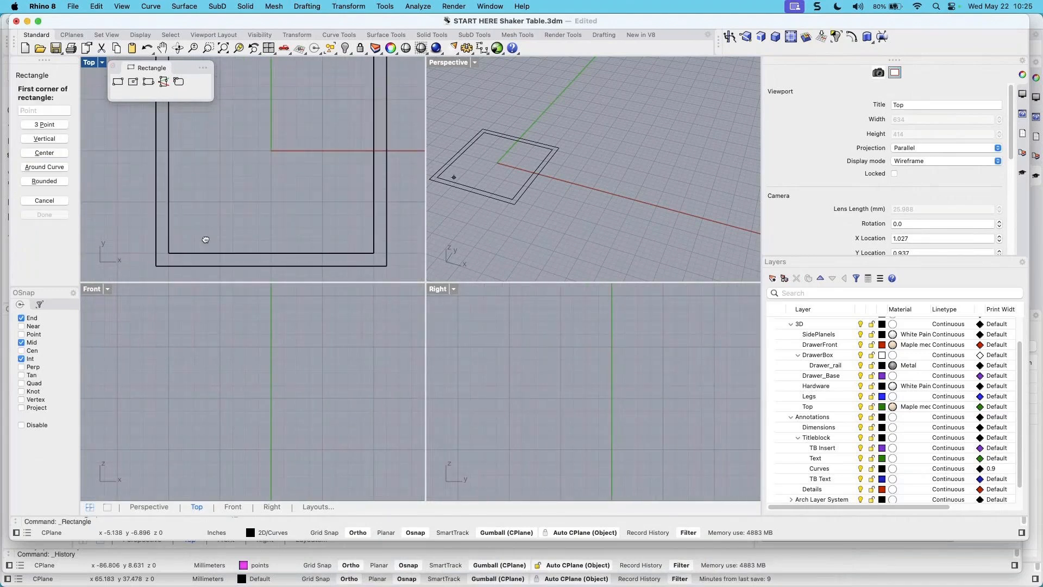
left_click(169, 253)
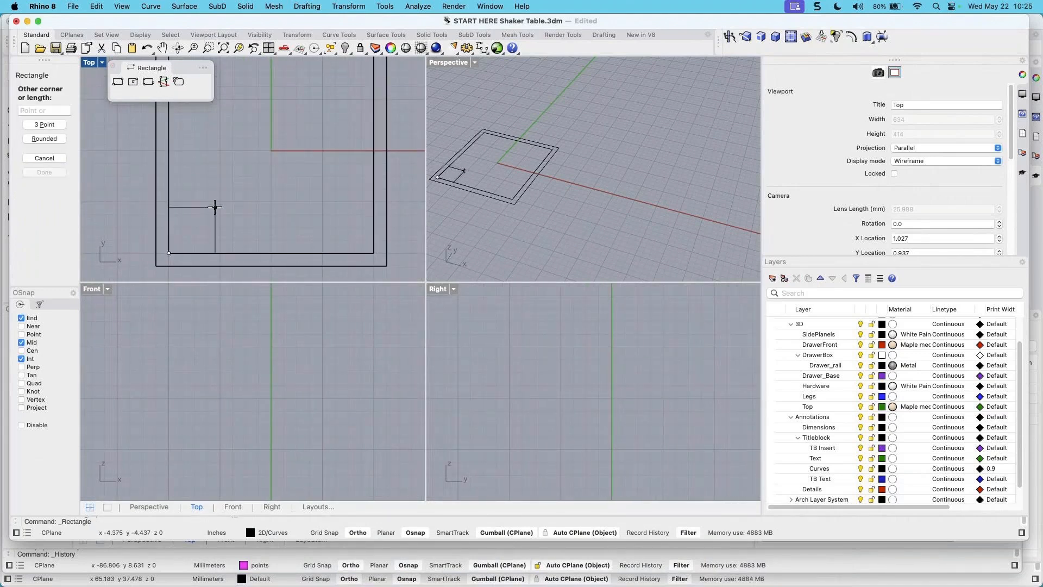
type("2")
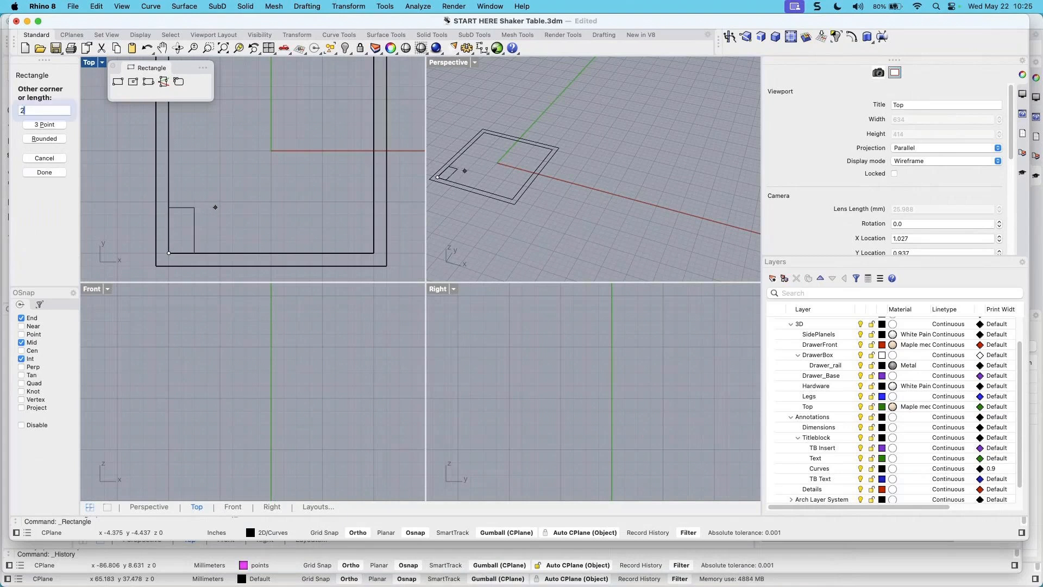
key("Return")
key("Return")
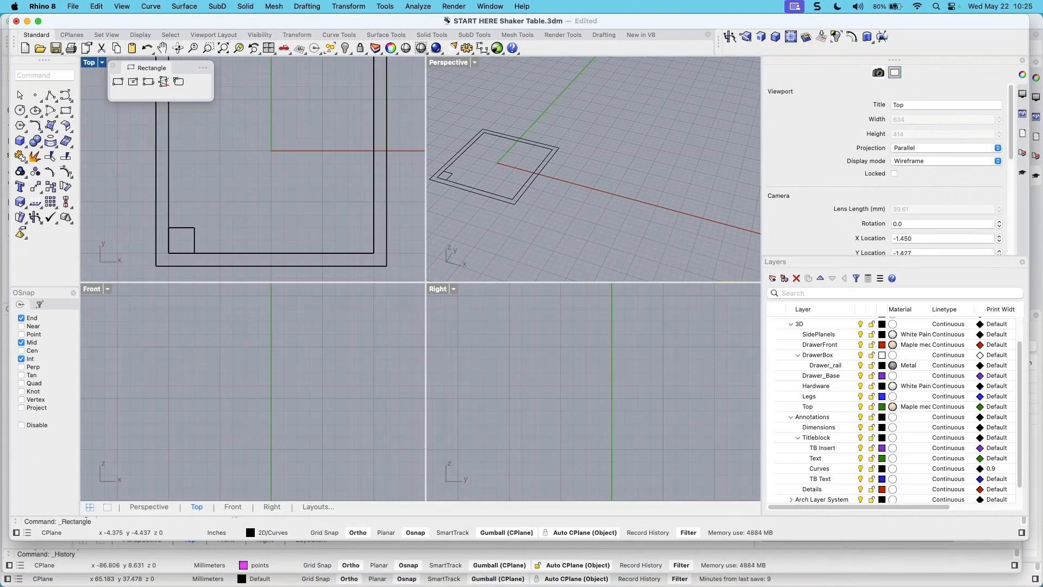
Draw a 1.5 by 1.5 inch square from the inner rectangle's lower-left corner and delete it again
scroll(163, 217, "up", 3)
left_click(118, 81)
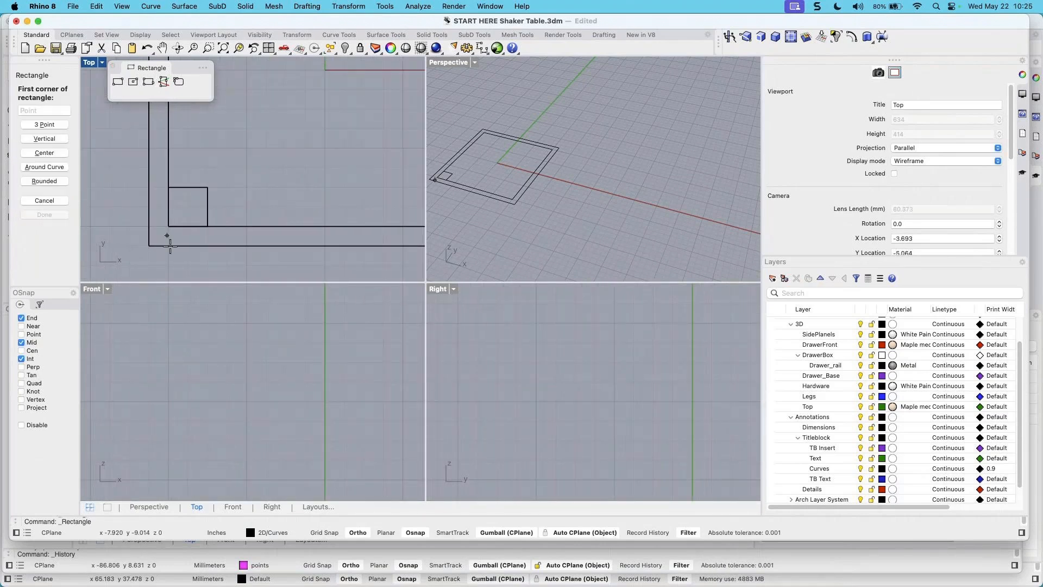
left_click(169, 226)
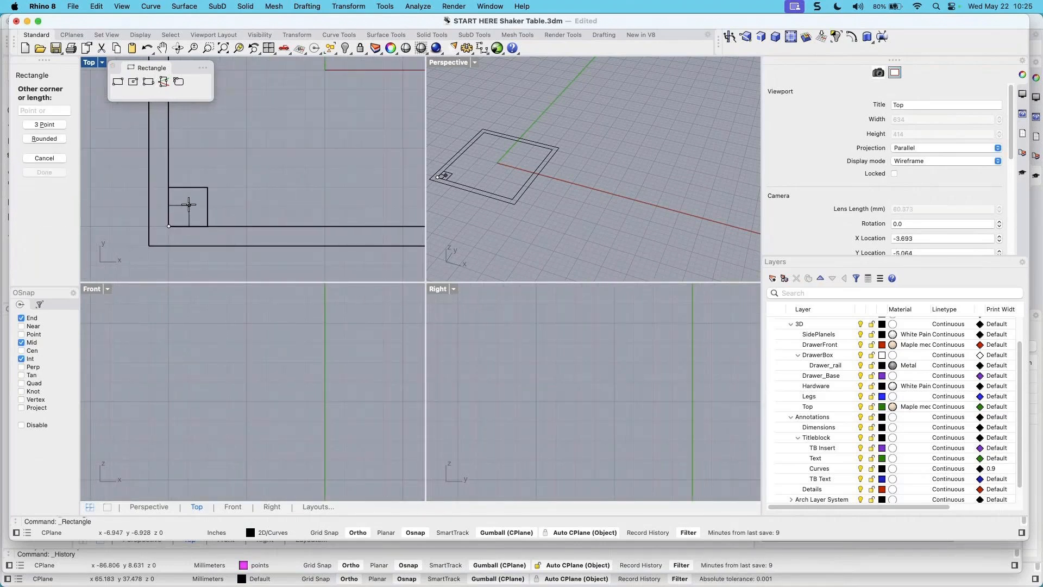
type("1.5")
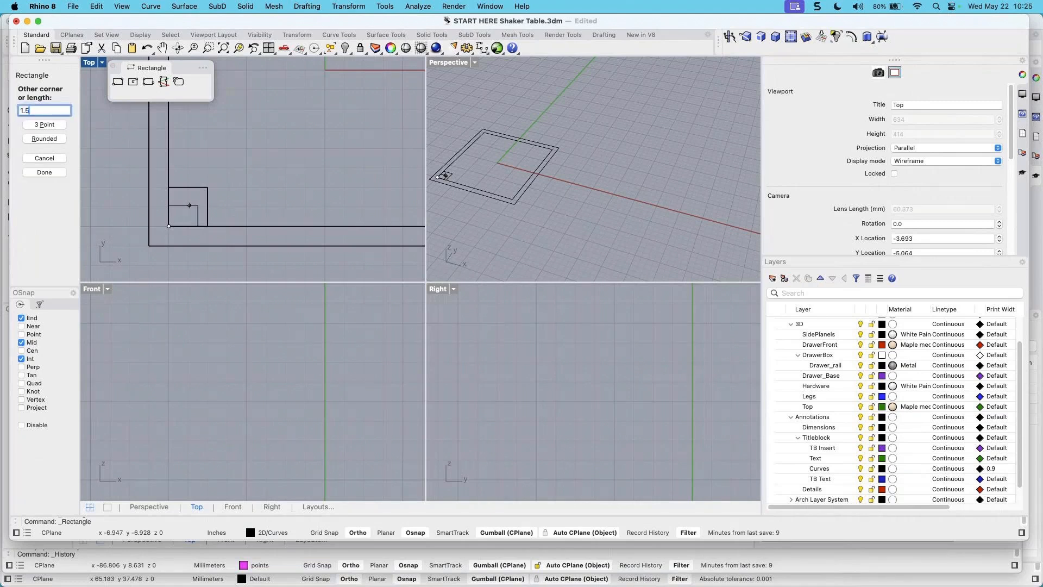
key("BackSpace")
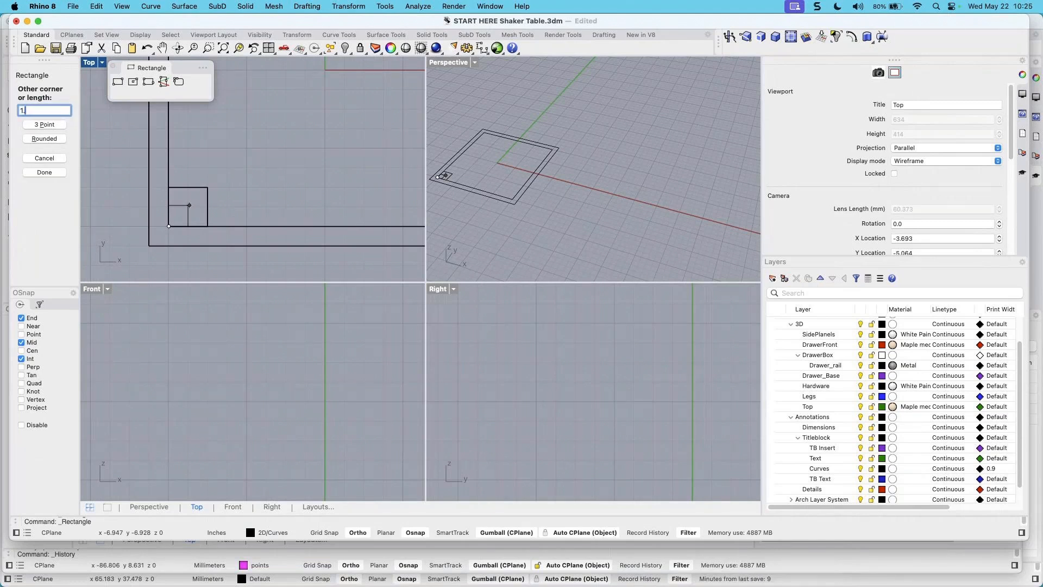
type("7")
key("BackSpace")
type("5")
key("Return")
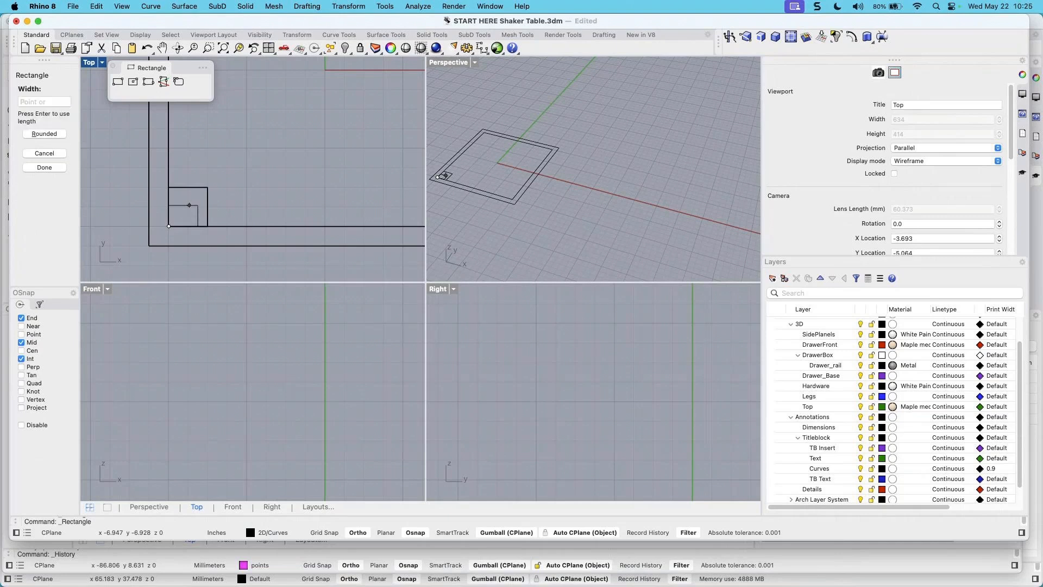
type("1.5")
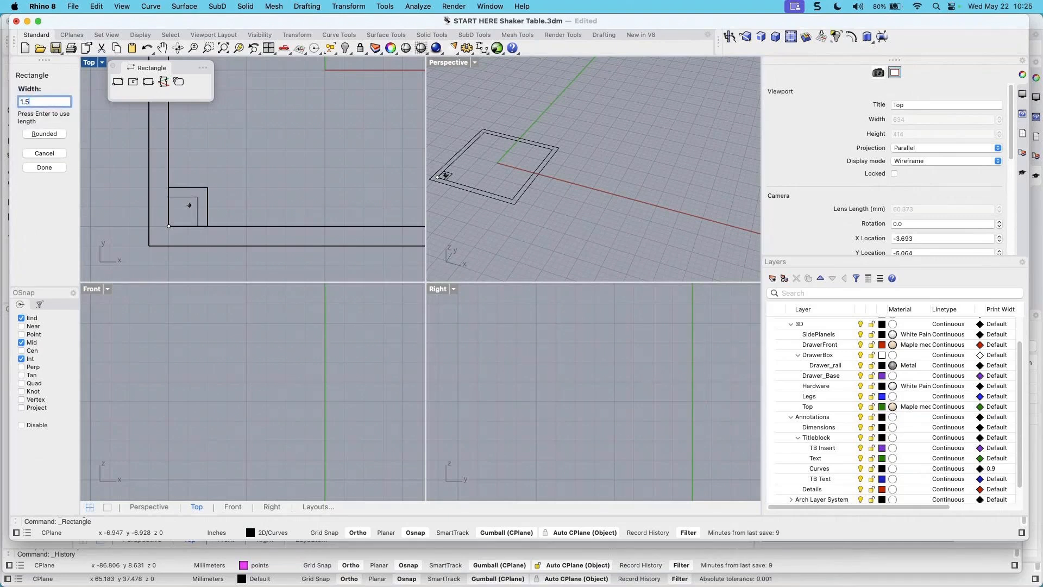
key("Return")
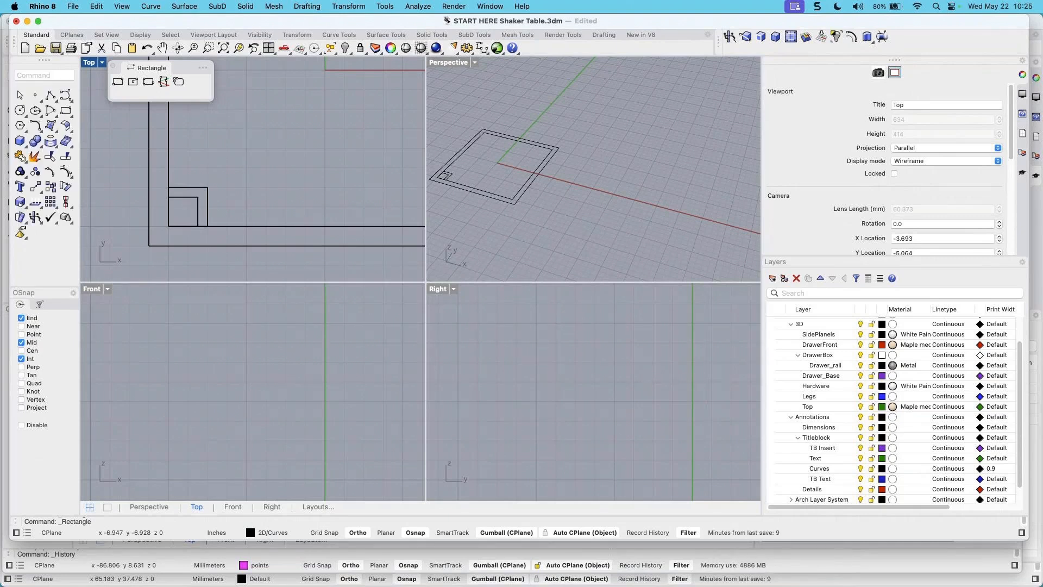
scroll(211, 222, "down", 3)
scroll(225, 213, "up", 5)
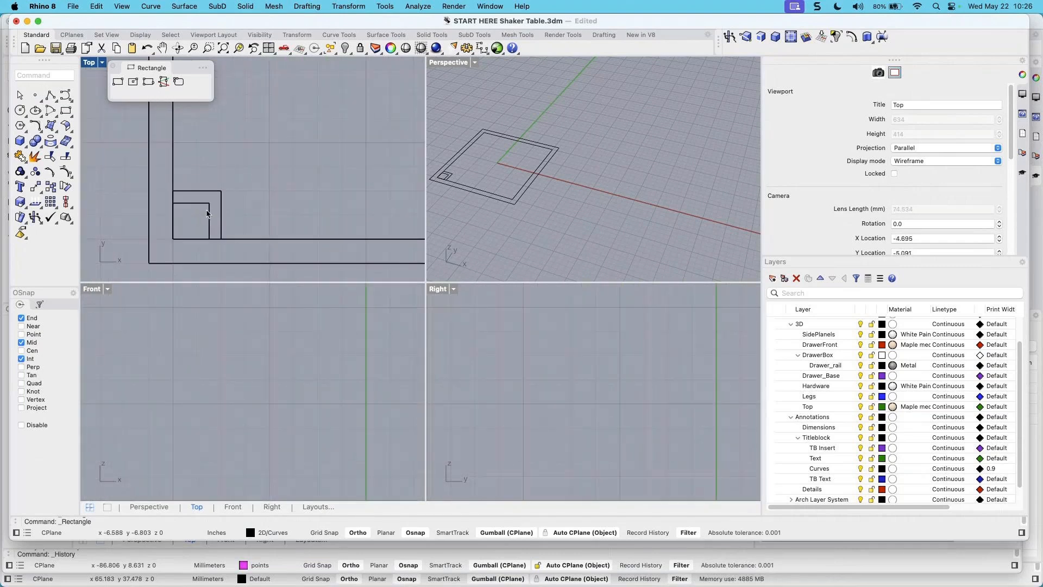
left_click(209, 213)
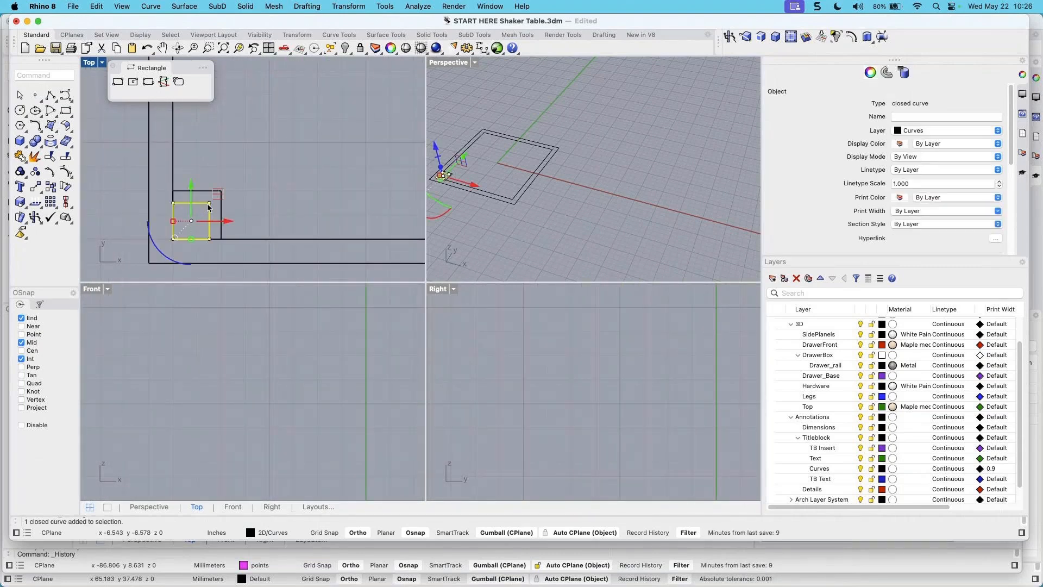
key("Delete")
Draw a 1.25 by 1.25 inch square from the inner rectangle's lower-left corner, inside the 2-inch square
key("Return")
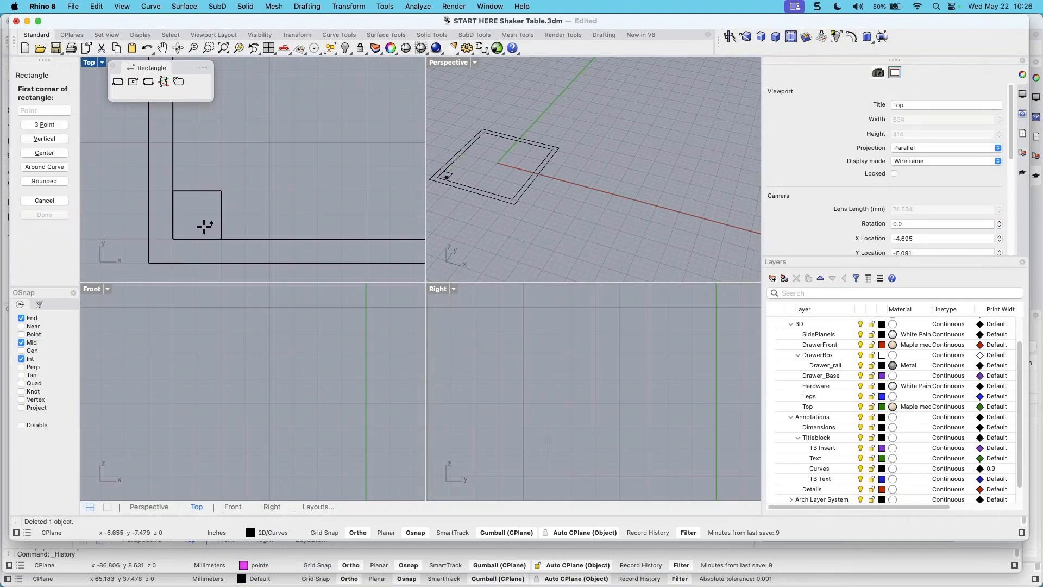
left_click(173, 239)
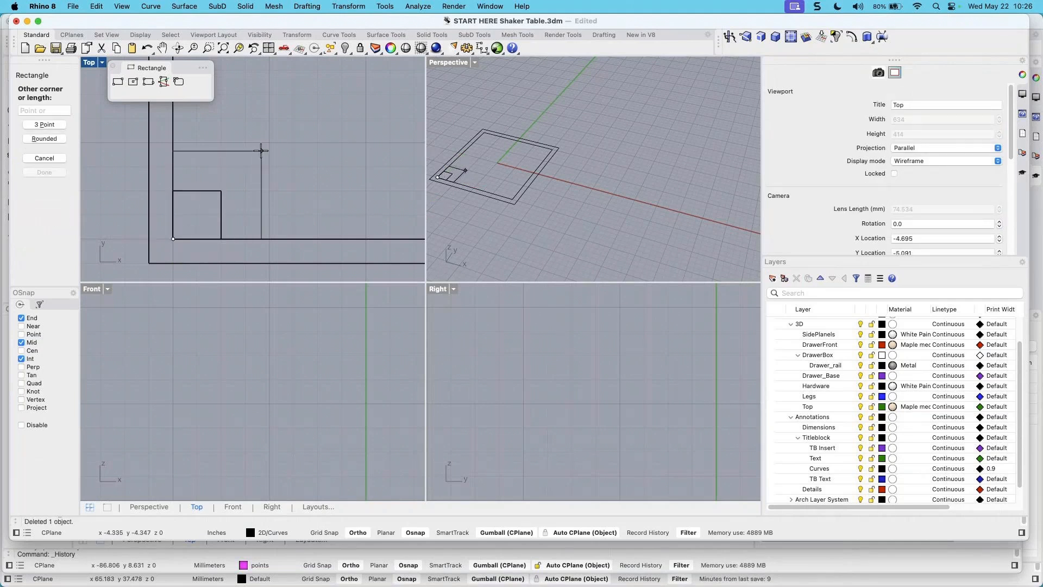
type("1.25")
key("Return")
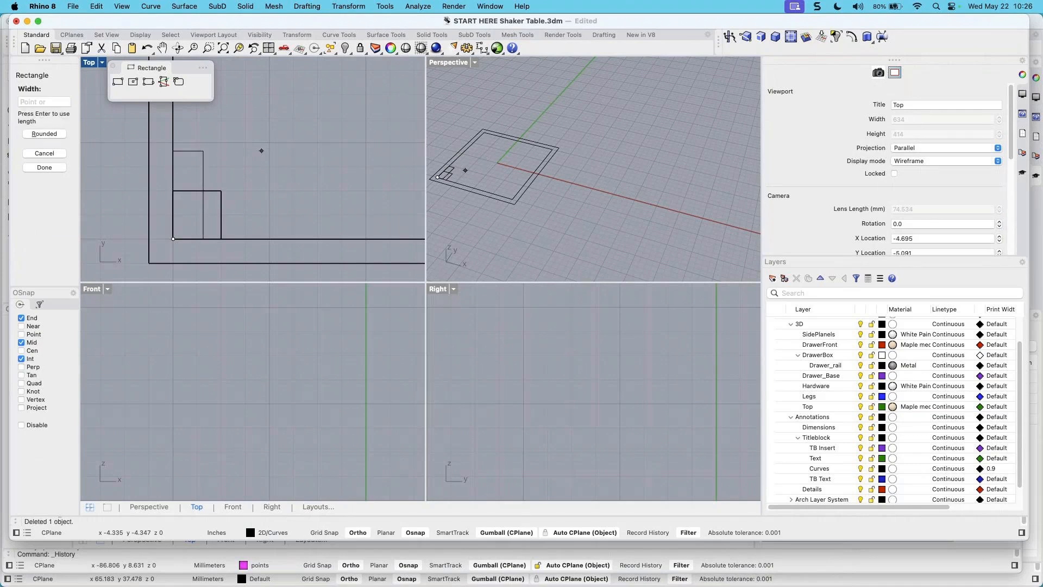
type("1.25")
key("Return")
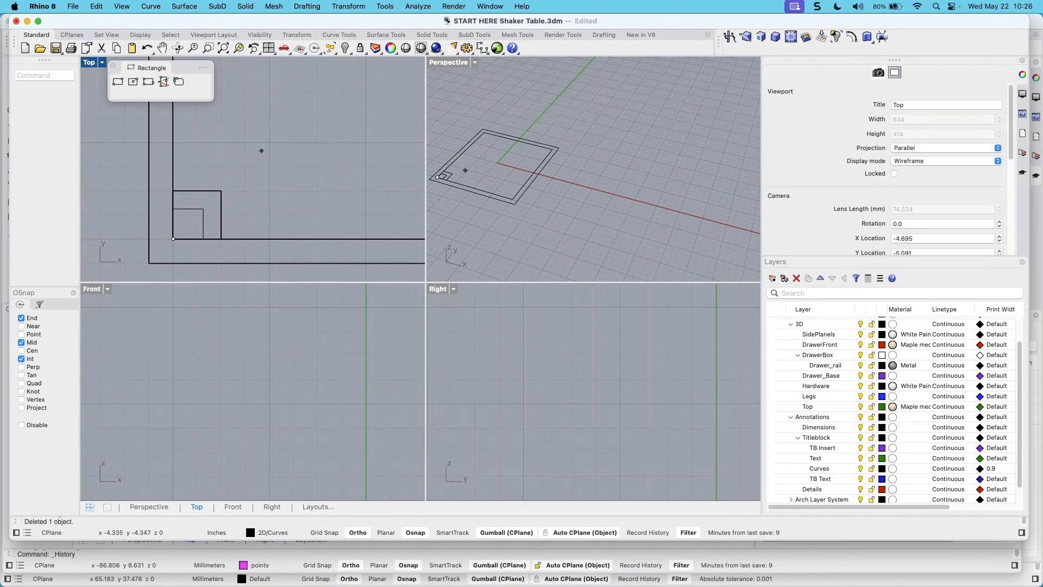
Raise the outer rectangle 28 inches in the Z direction
scroll(217, 167, "down", 4)
right_click_drag(258, 163, 231, 205)
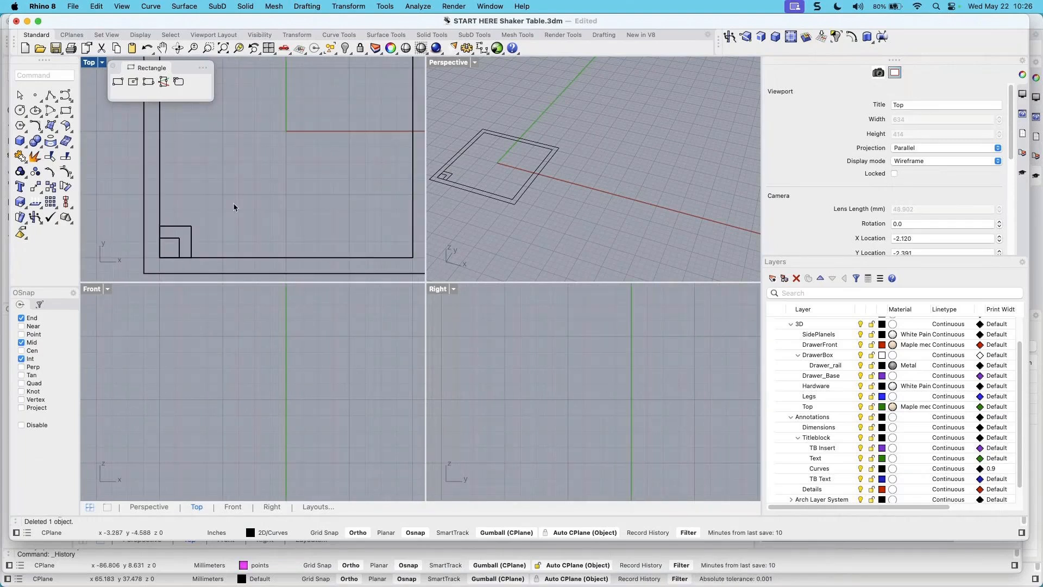
scroll(214, 196, "down", 2)
right_click_drag(242, 190, 235, 203)
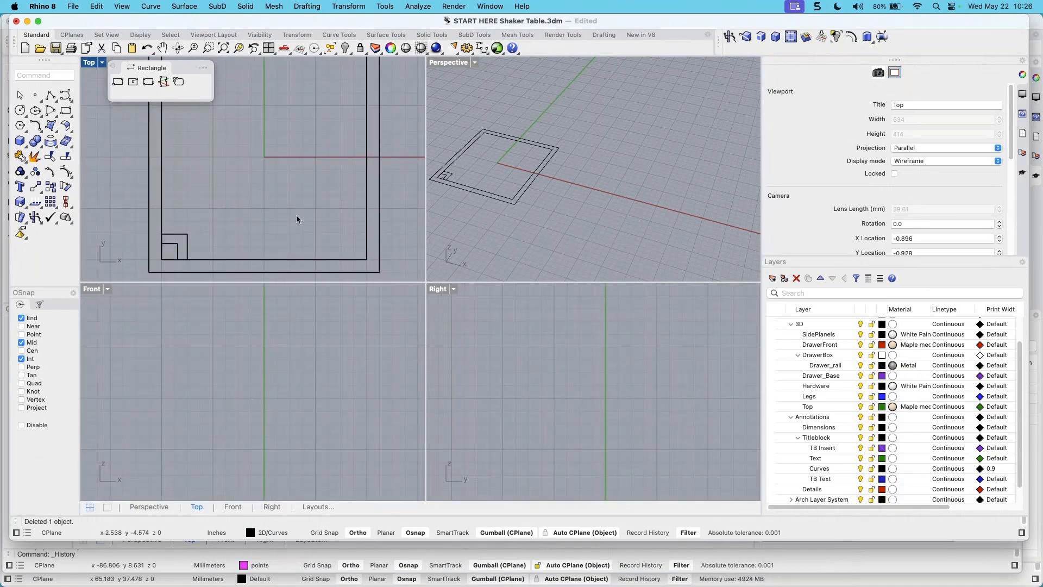
scroll(240, 231, "down", 1)
right_click_drag(240, 232, 223, 236)
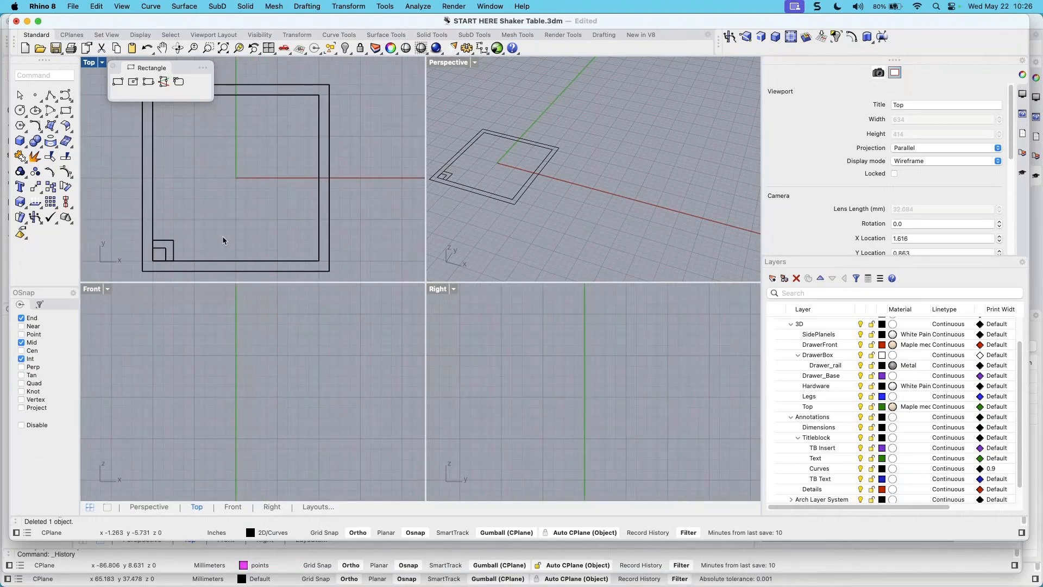
left_click(329, 206)
right_click_drag(564, 214, 541, 185)
scroll(520, 166, "up", 6)
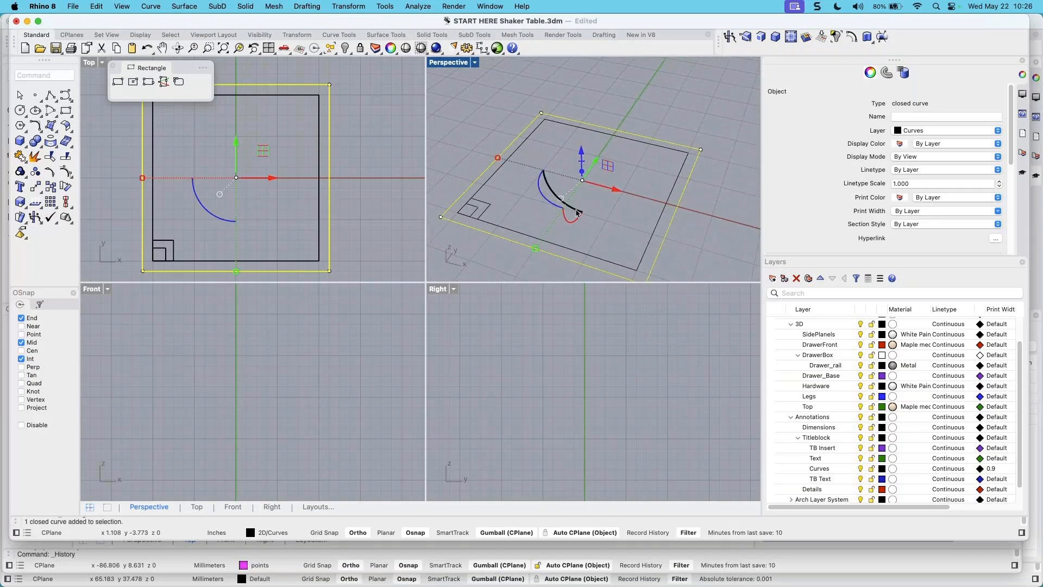
right_click_drag(636, 207, 636, 196, "shift")
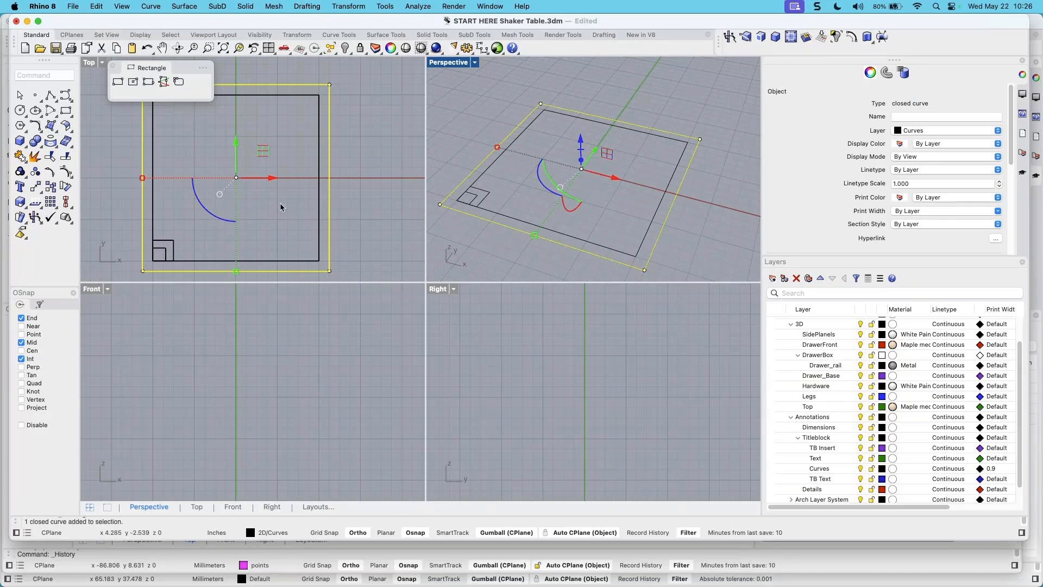
scroll(269, 203, "down", 3)
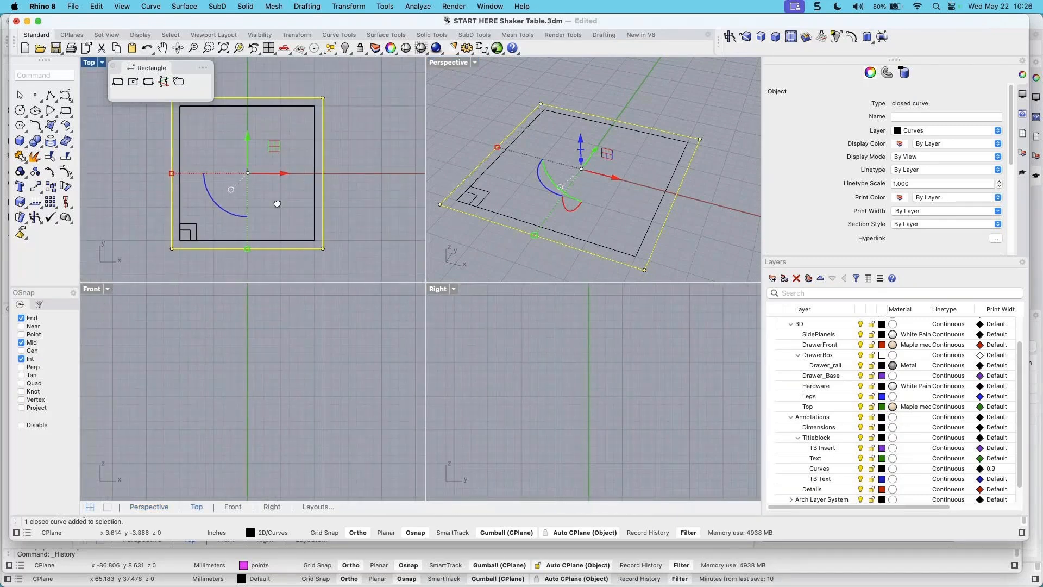
right_click_drag(640, 200, 613, 189)
right_click_drag(614, 189, 651, 201, "shift")
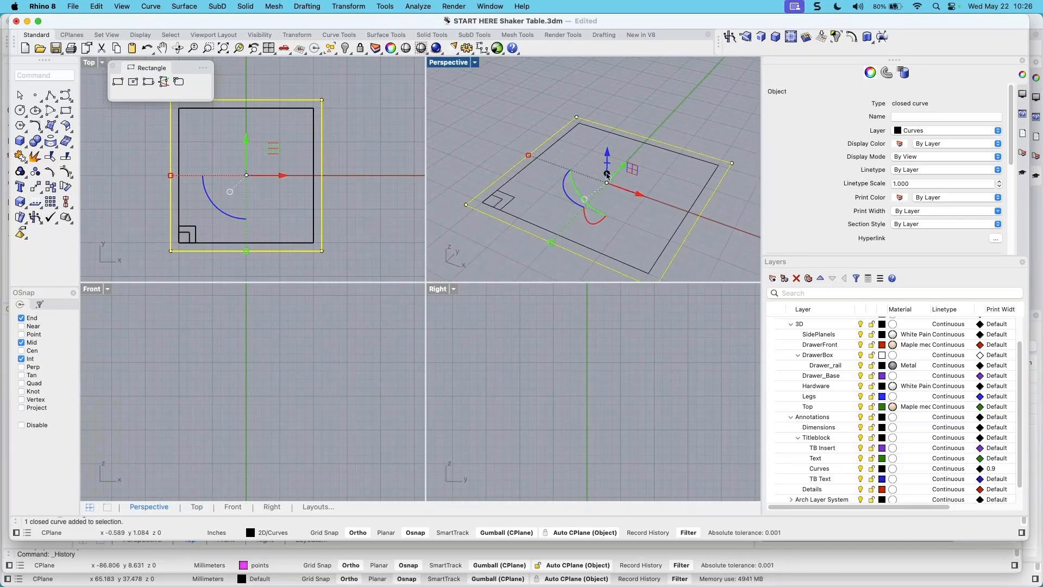
left_click(608, 156)
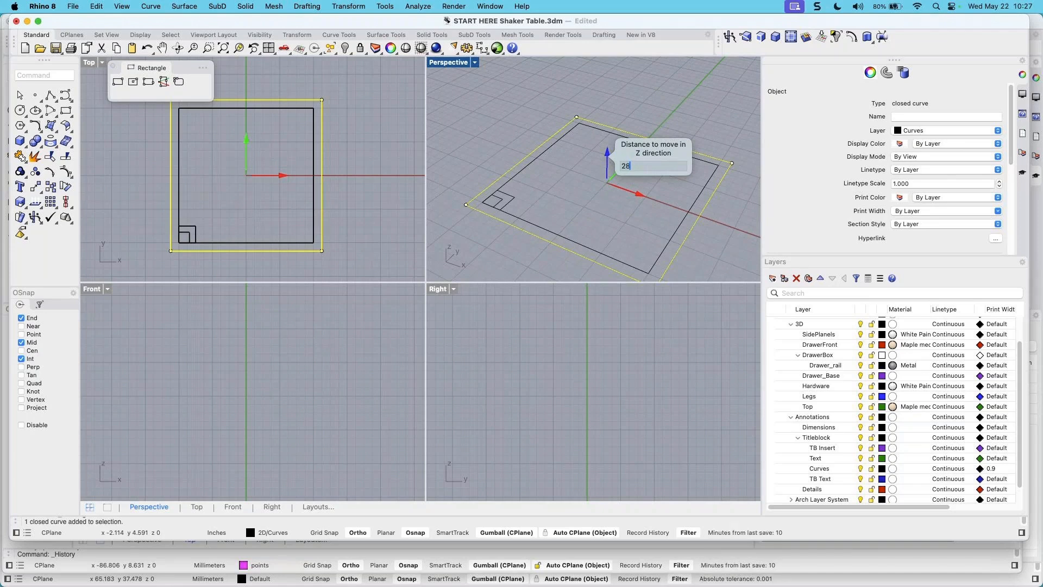
key("Return")
Examine the raised outer rectangle's position above the base curves in the front and perspective views
scroll(348, 369, "down", 4)
right_click_drag(330, 395, 291, 350)
scroll(550, 172, "down", 10)
right_click_drag(595, 139, 581, 174, "shift")
scroll(589, 191, "up", 5)
scroll(579, 166, "up", 3)
scroll(556, 87, "up", 2)
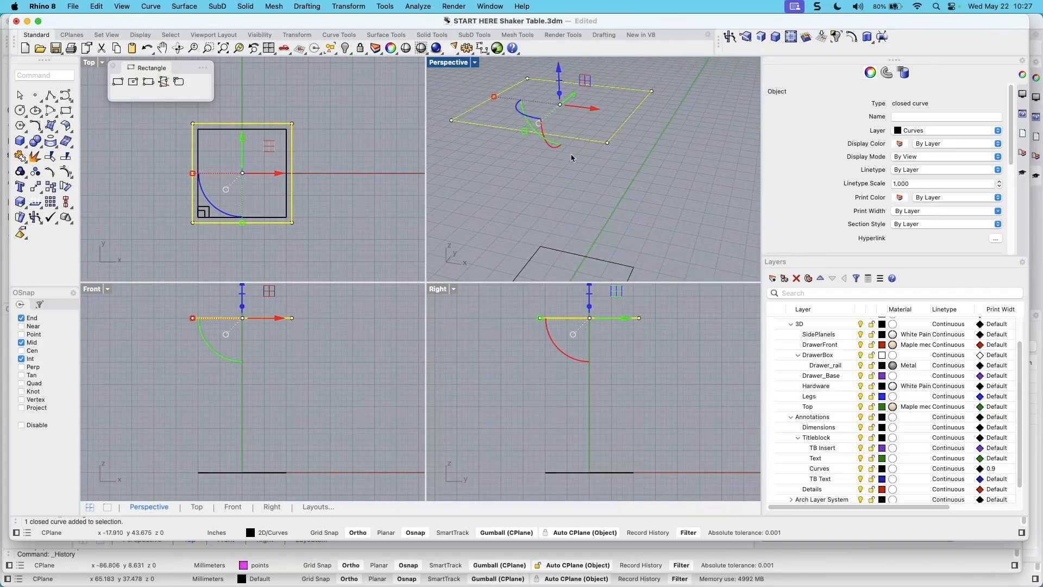
right_click_drag(588, 150, 532, 198, "shift")
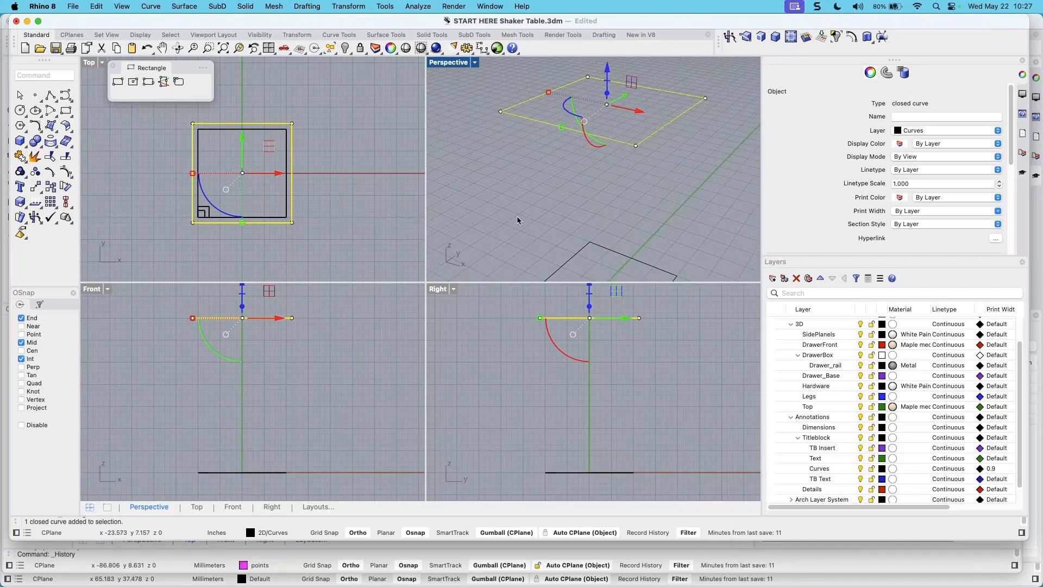
left_click(310, 252)
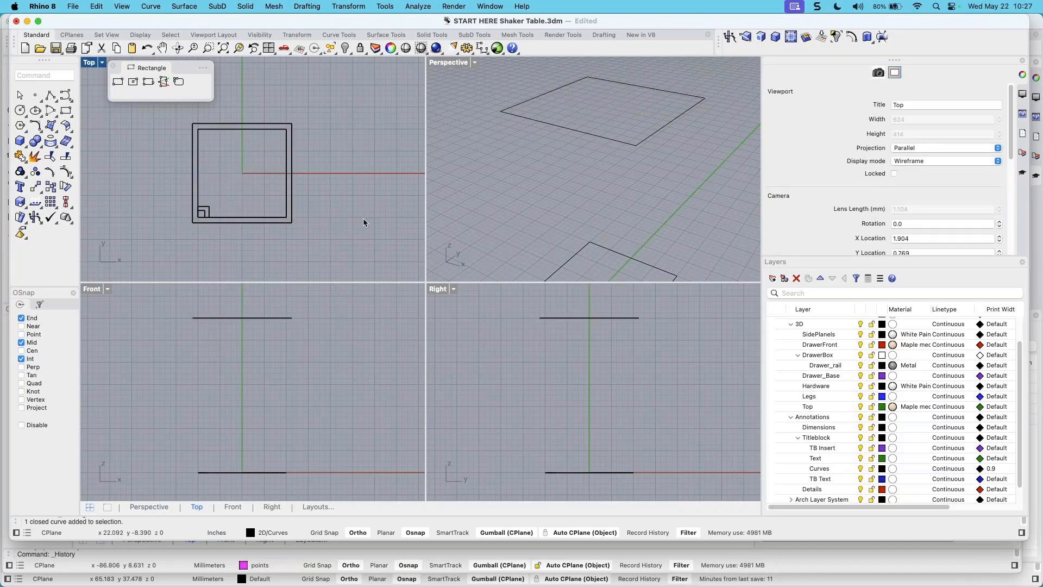
Undo the outer rectangle's vertical move and turn off automatic CPlane alignment to objects
key("super+z")
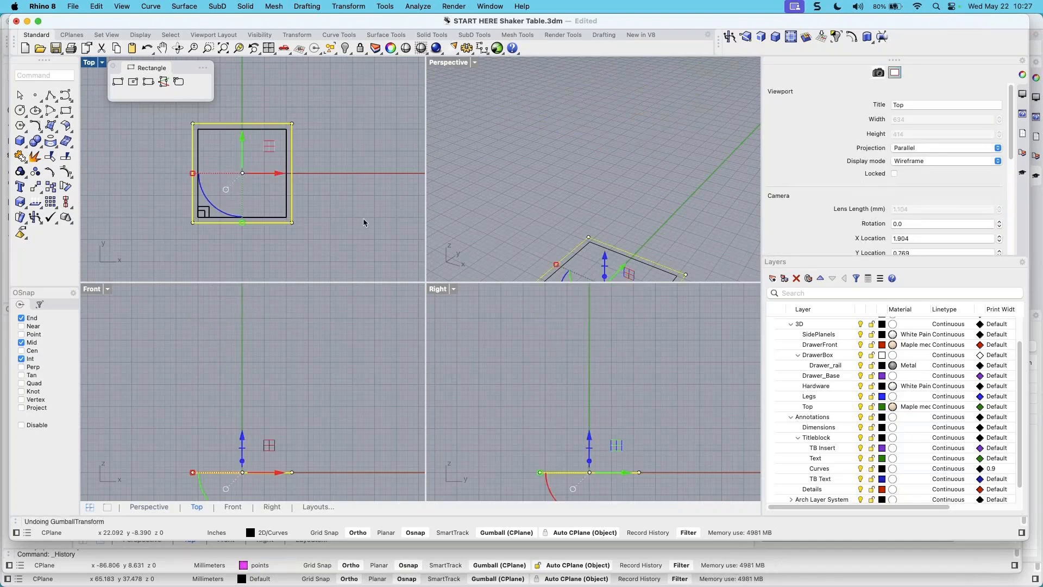
right_click_drag(593, 211, 588, 129, "shift")
scroll(602, 200, "up", 5)
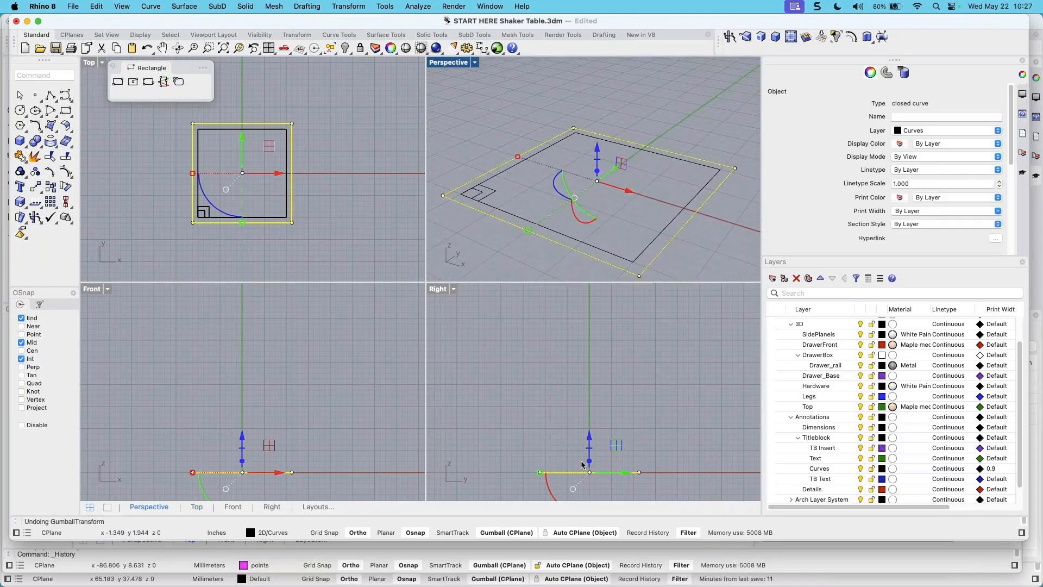
left_click(571, 532)
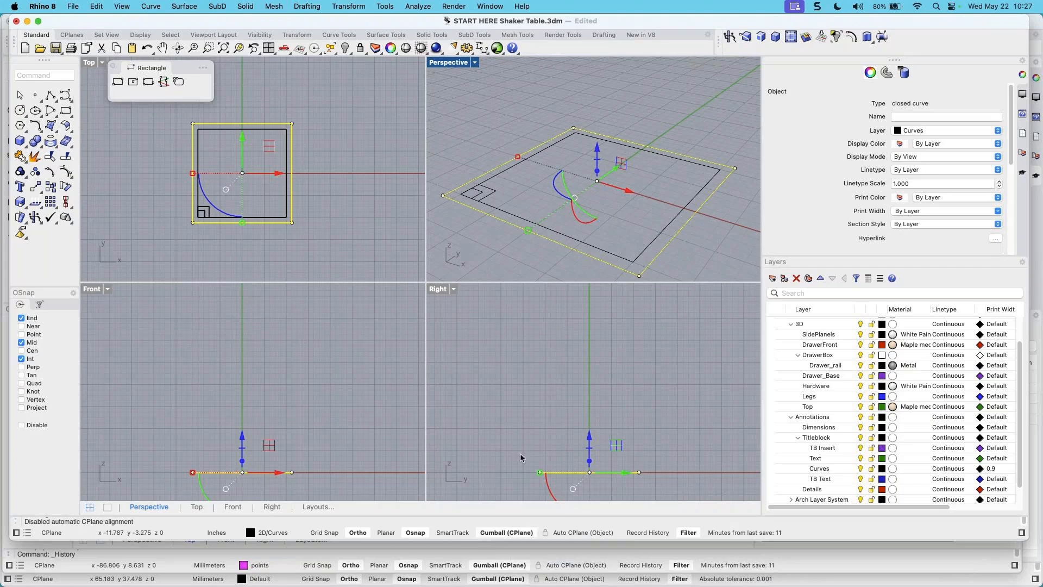
Move the outer rectangle up 28 inches along Z with automatic CPlane alignment off
right_click_drag(505, 233, 536, 232)
right_click_drag(634, 212, 626, 203)
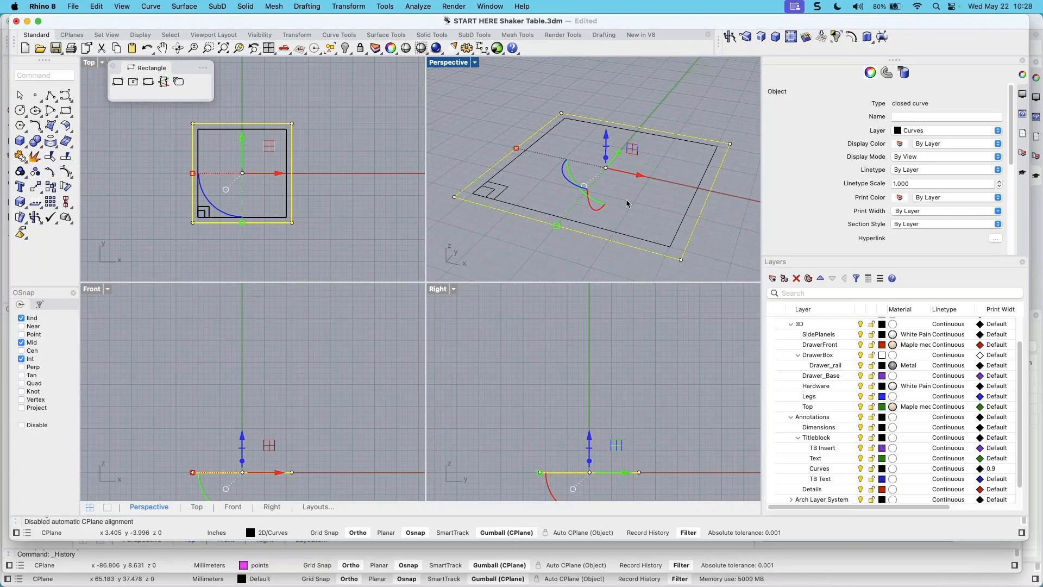
left_click(590, 251)
left_click(593, 238)
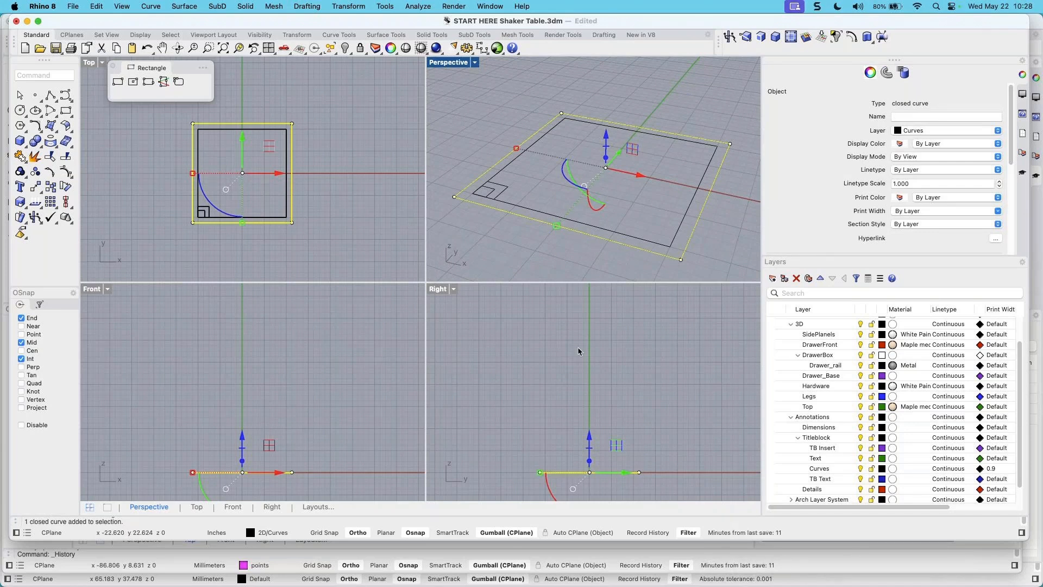
right_click_drag(621, 192, 597, 179)
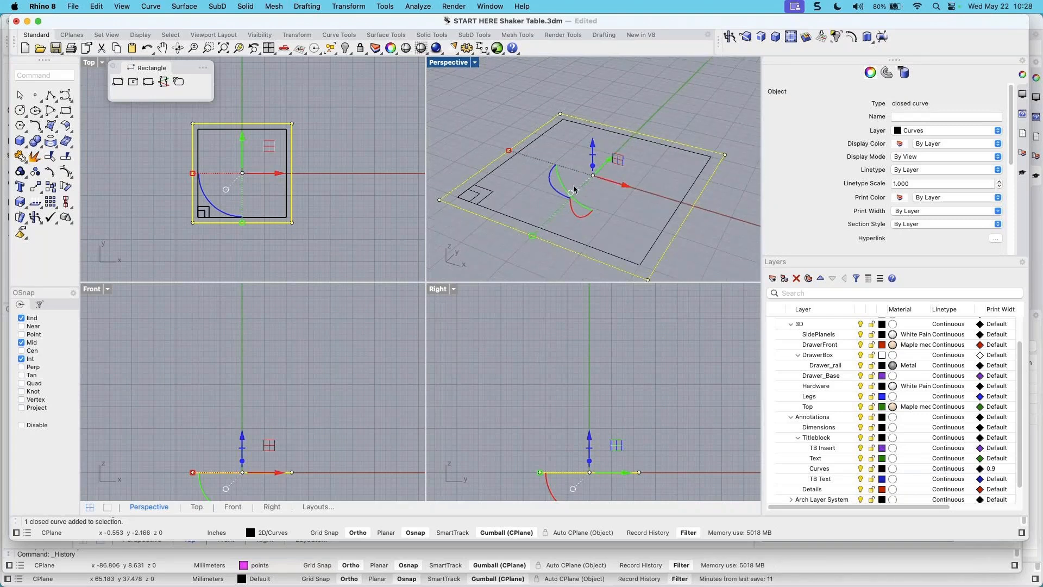
scroll(608, 188, "down", 3)
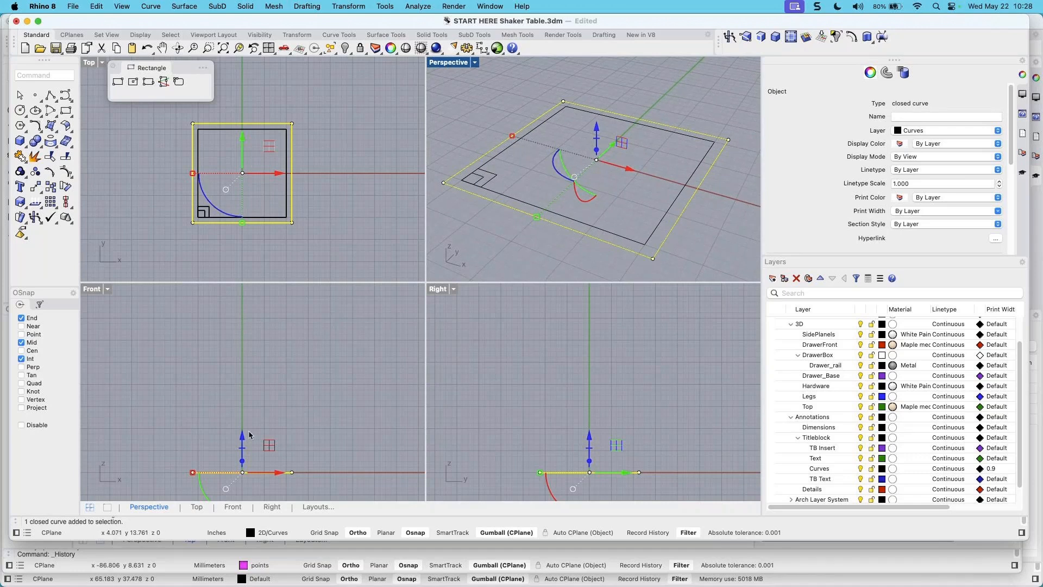
left_click_drag(597, 132, 597, 132)
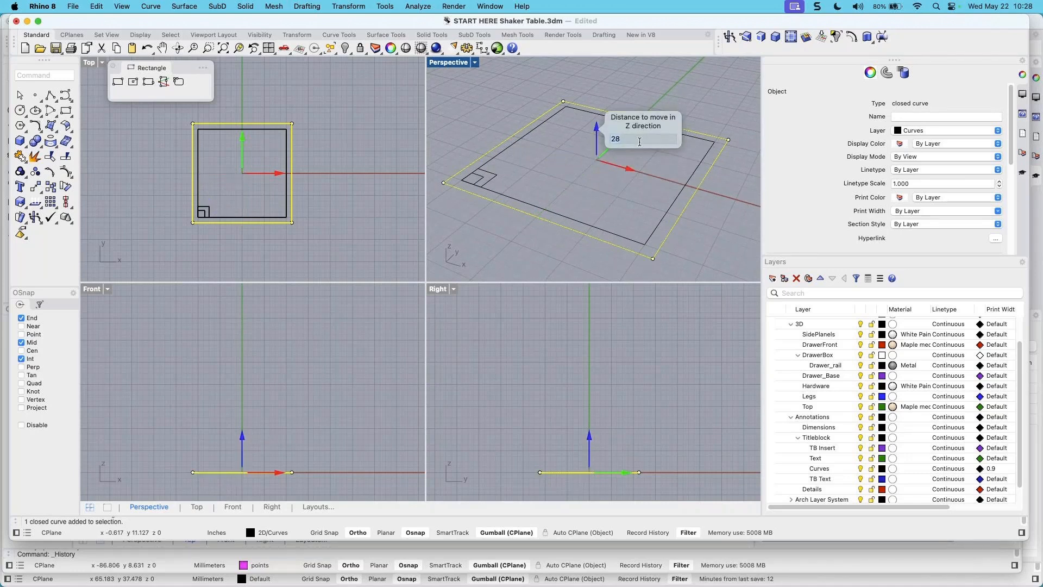
key("Return")
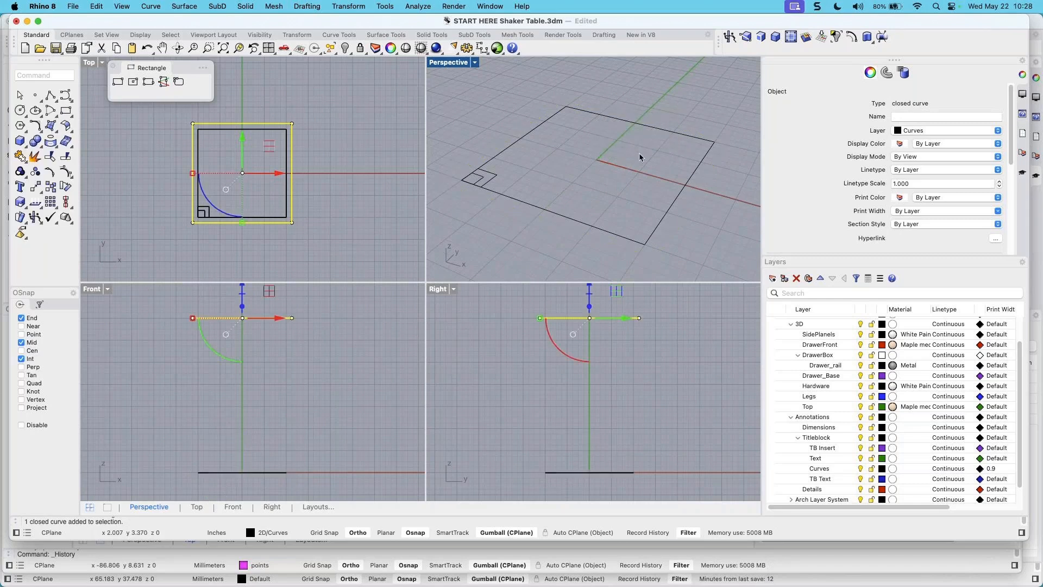
scroll(513, 212, "down", 3)
scroll(595, 220, "down", 5)
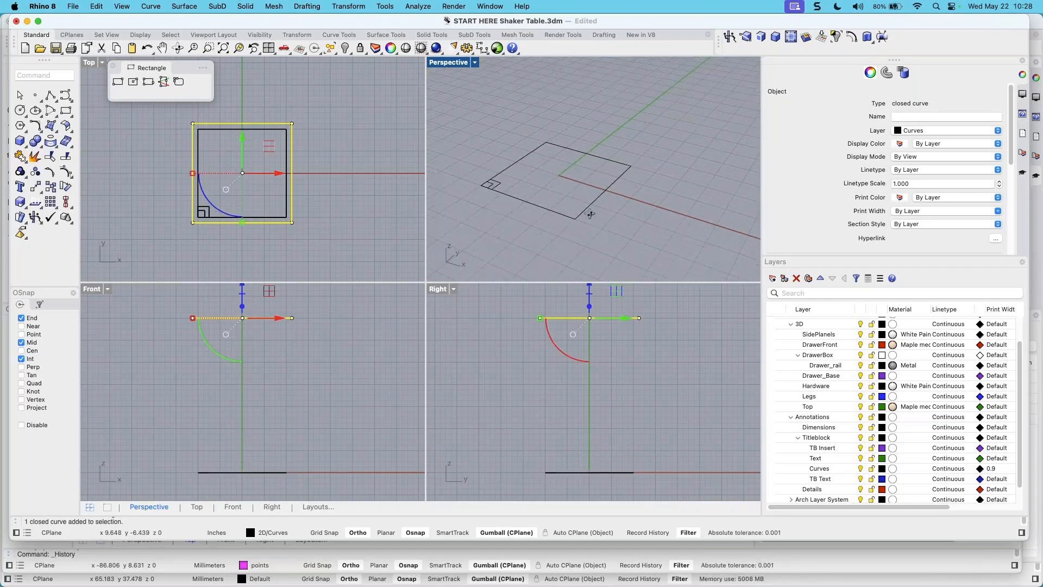
scroll(597, 159, "up", 2)
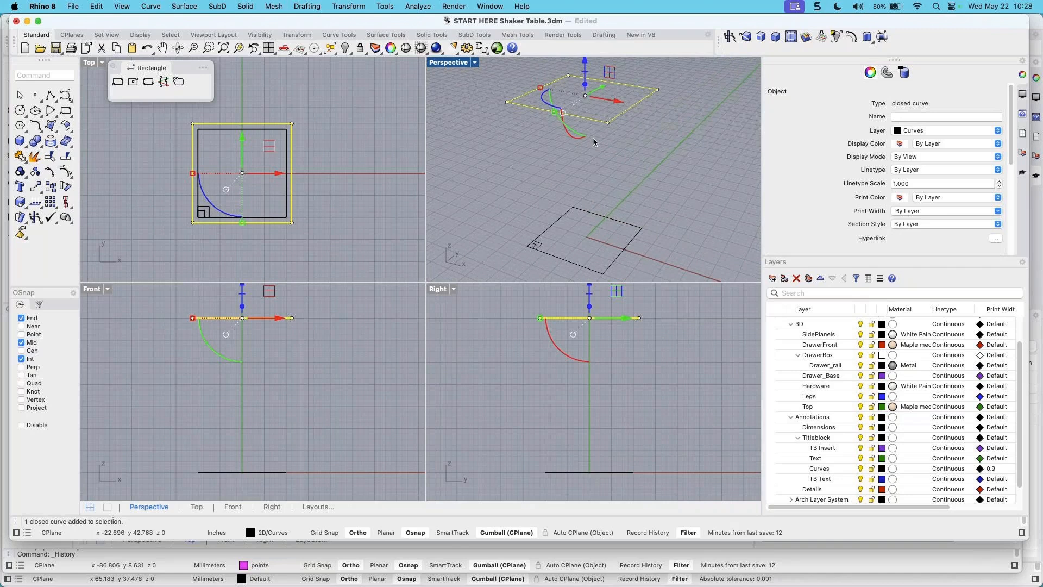
Copy the raised top rectangle and paste the duplicate in place
left_click(592, 141)
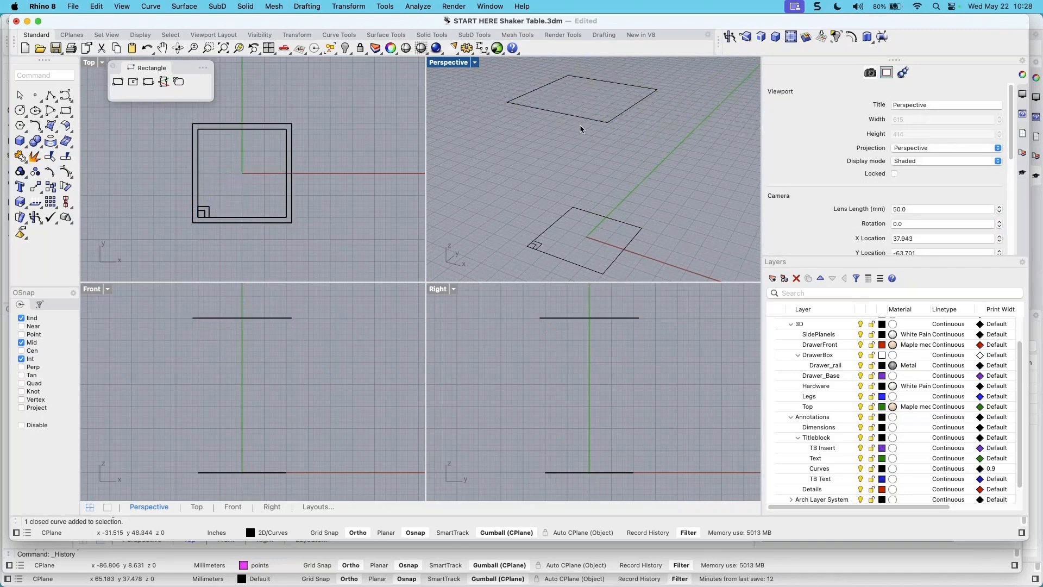
left_click(586, 118)
right_click_drag(638, 167, 610, 163)
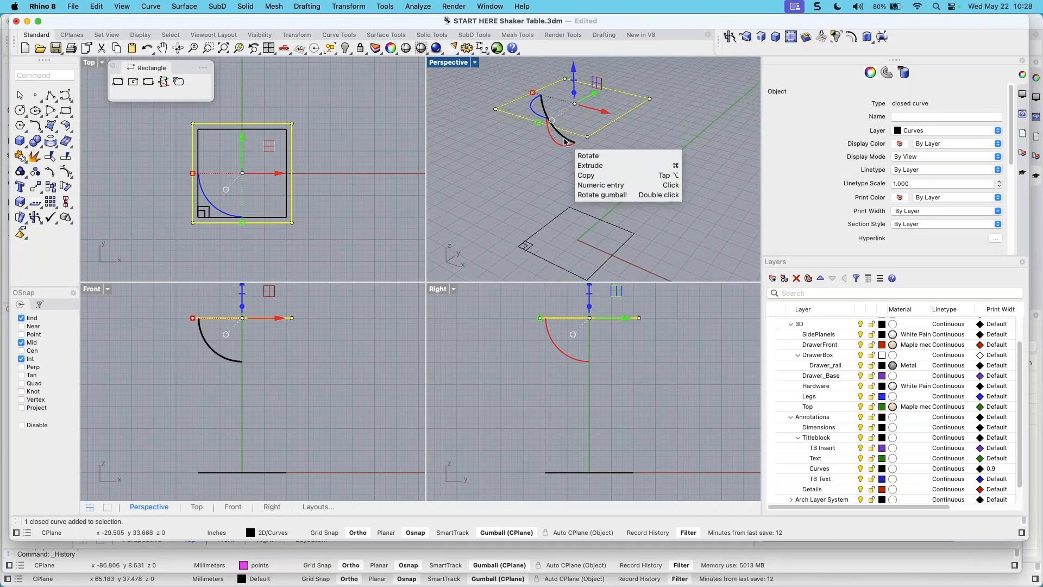
right_click_drag(619, 163, 615, 162)
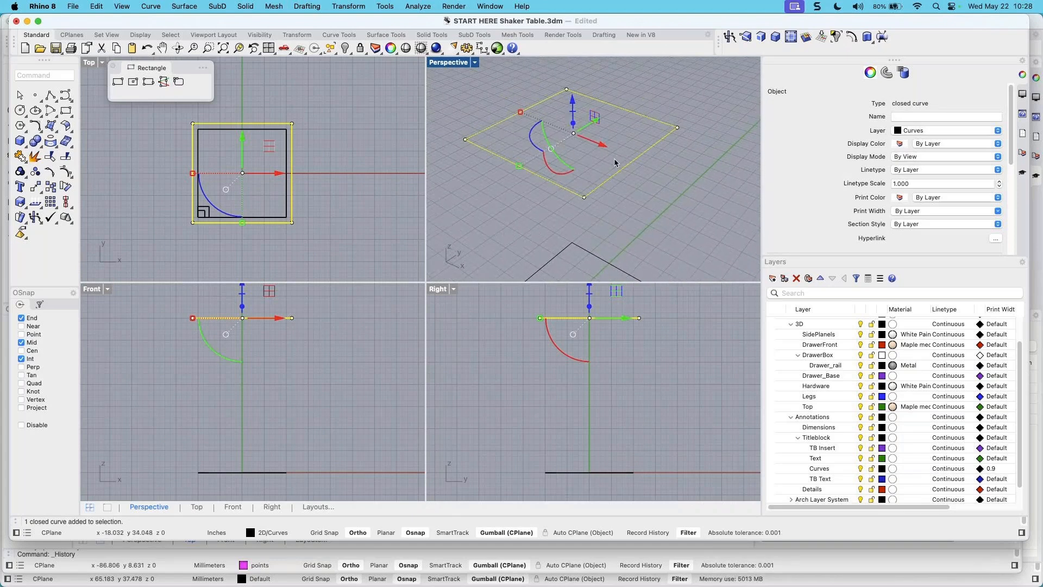
key("super+v")
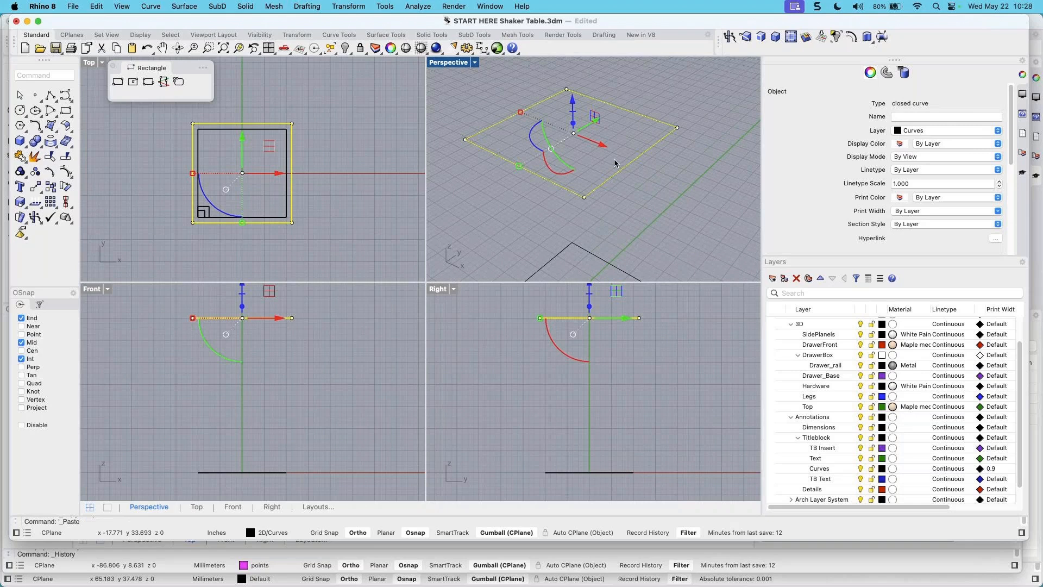
left_click(96, 8)
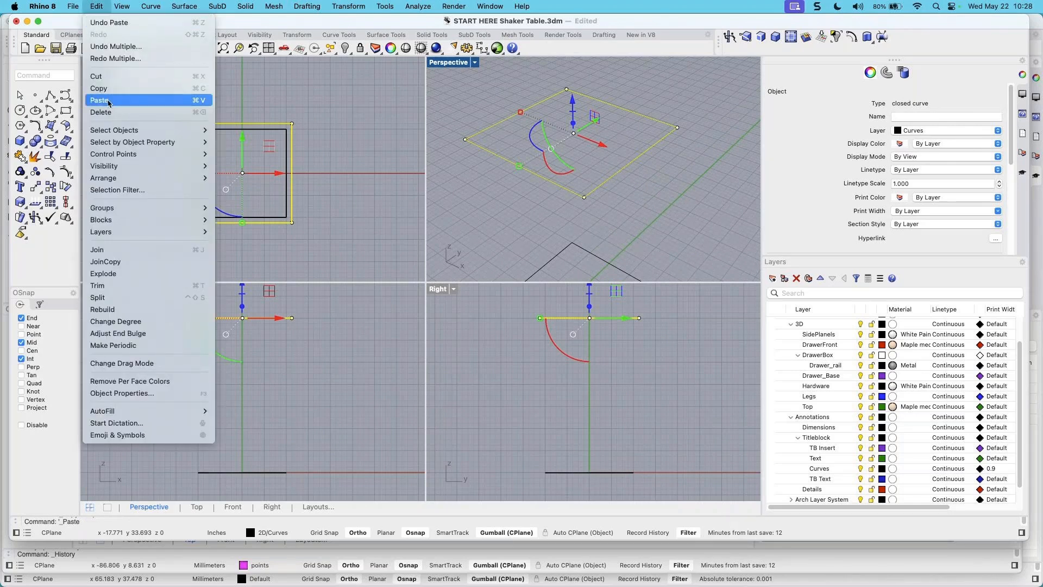
key("super+z")
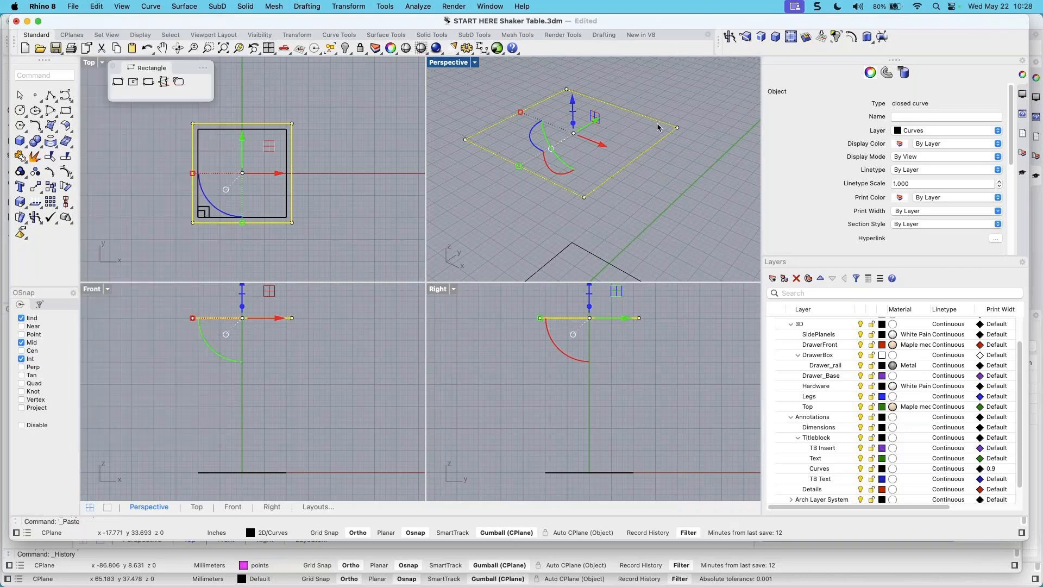
Select one of the two overlapping top rectangles and move it by -.75 inches in the Z direction
left_click(654, 146)
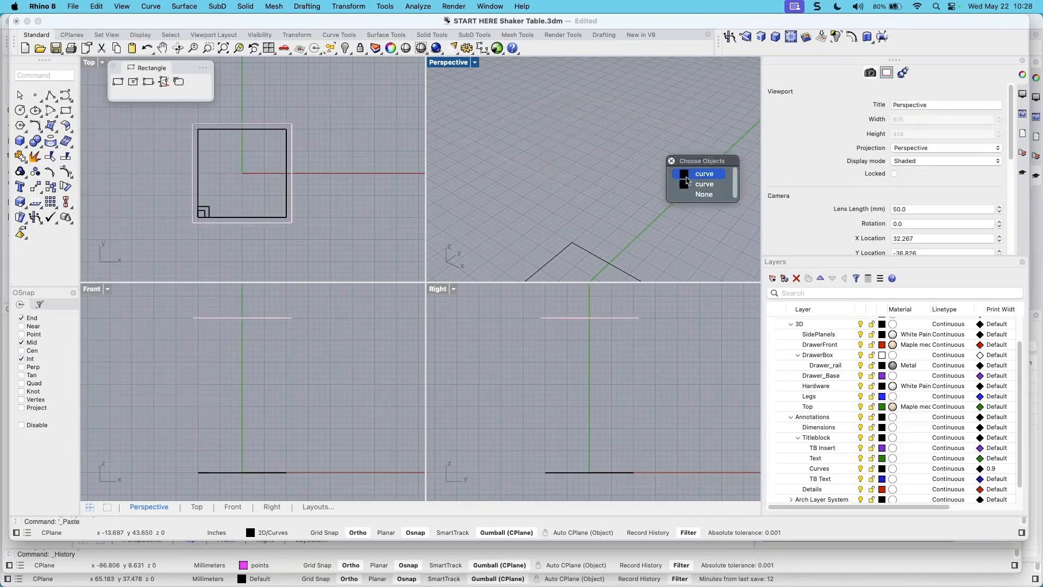
left_click(703, 194)
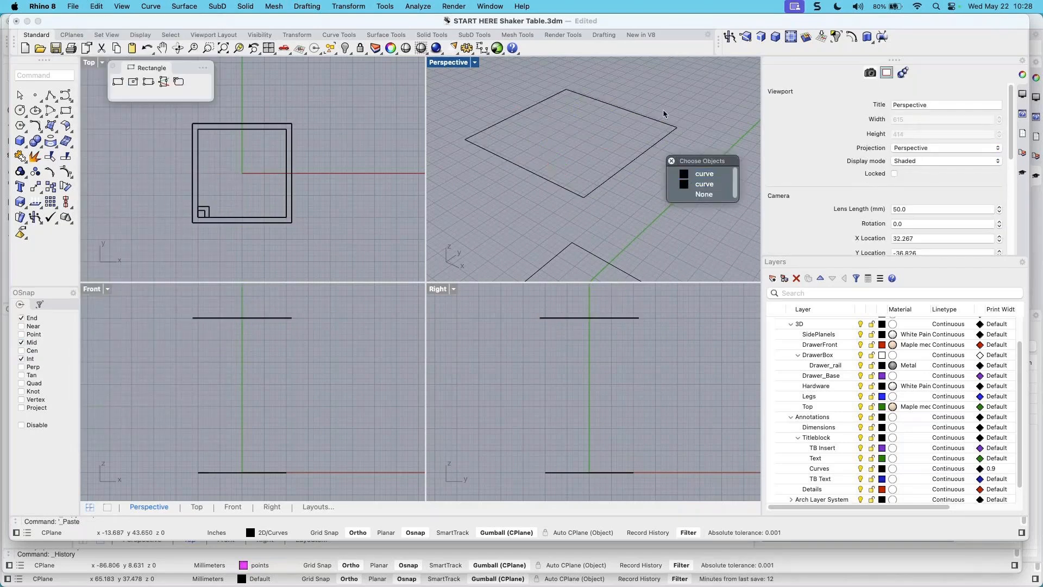
left_click(611, 181)
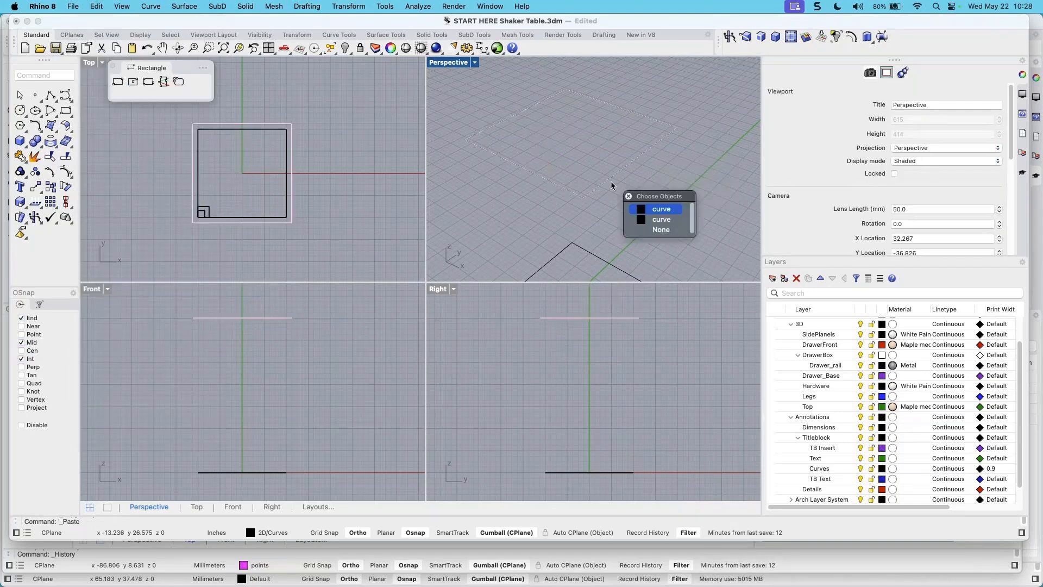
left_click(641, 211)
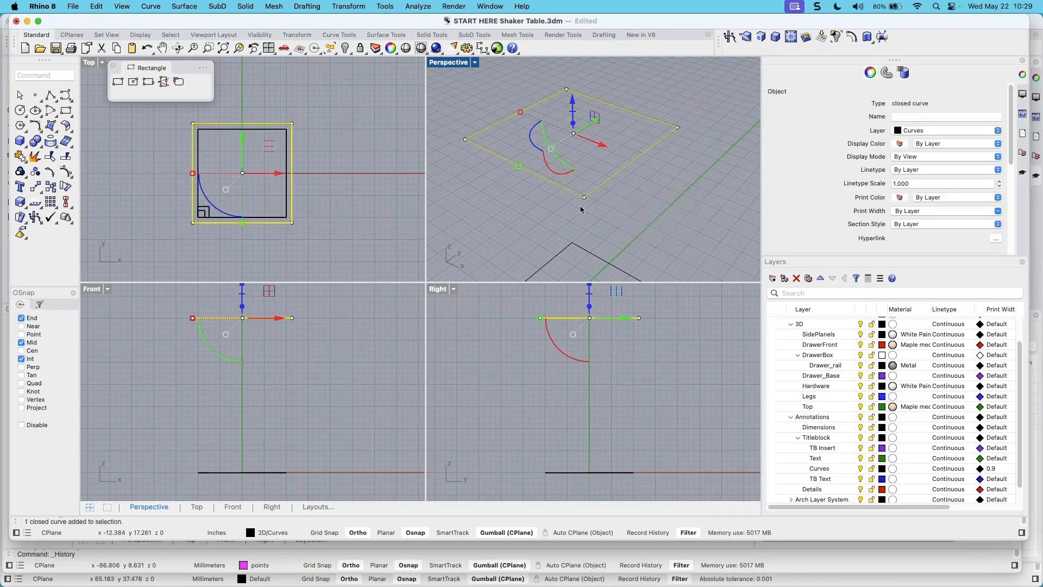
scroll(579, 115, "up", 2)
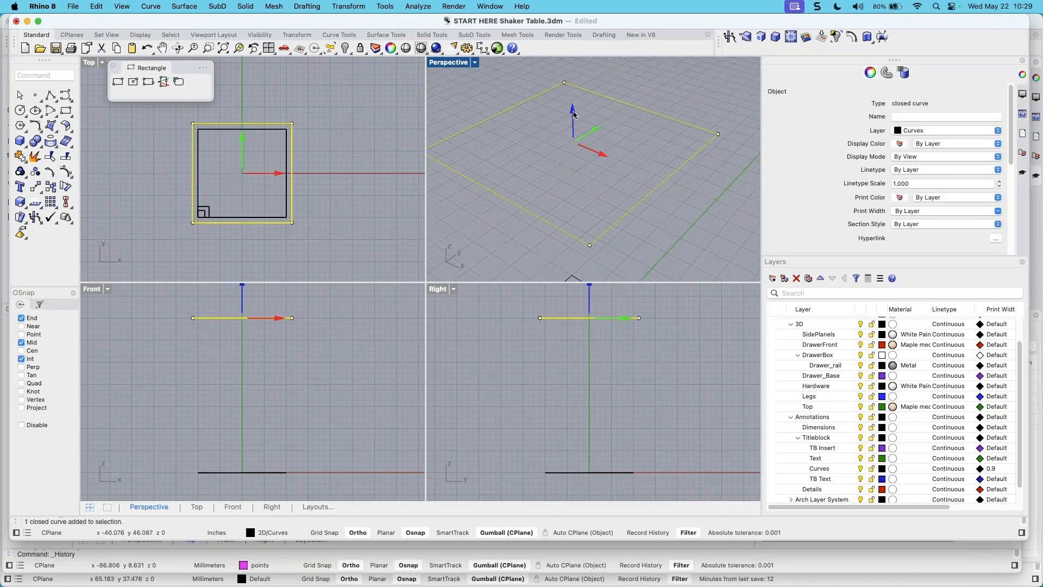
left_click(575, 114)
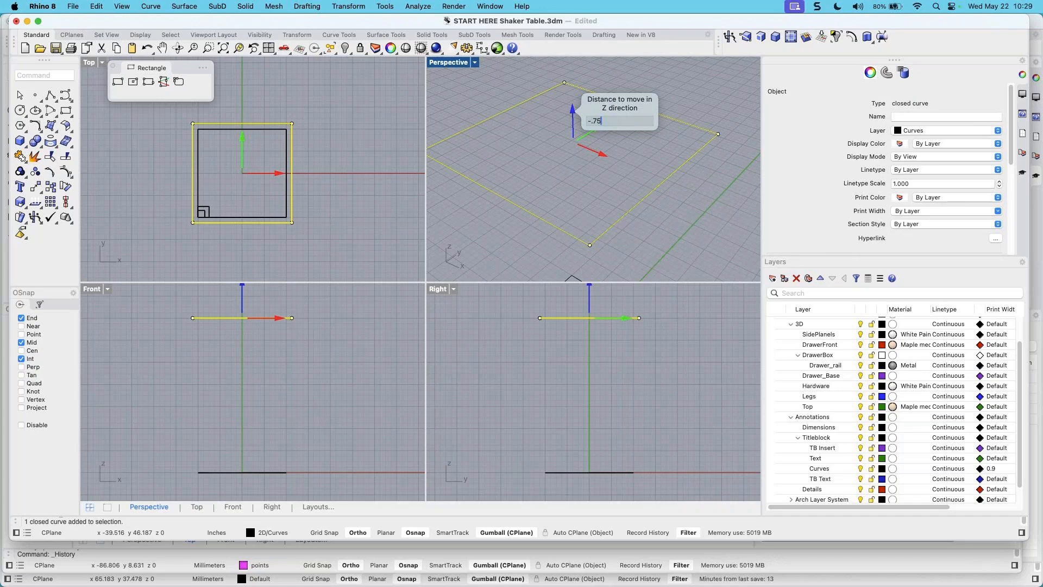
key("Return")
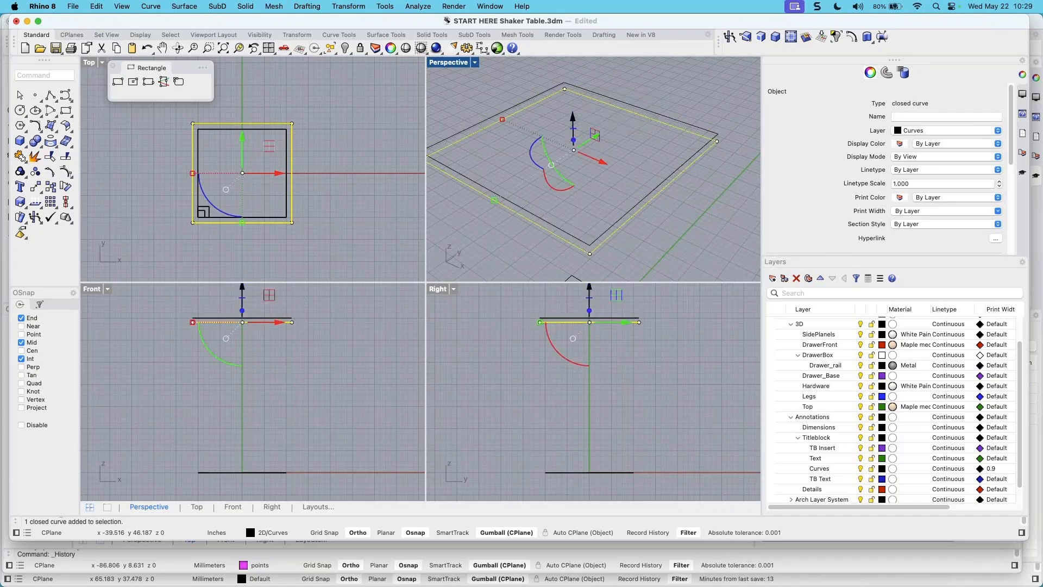
Examine the gap between the two raised top rectangles in the Perspective and Right views
scroll(538, 232, "up", 4)
right_click_drag(545, 248, 576, 232)
left_click(576, 232)
scroll(634, 328, "up", 5)
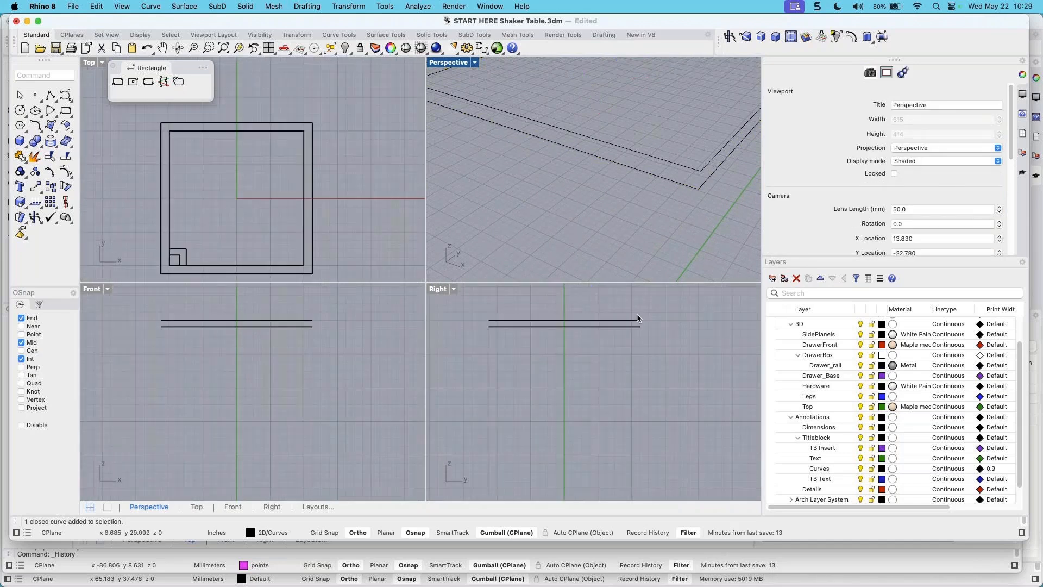
scroll(634, 327, "down", 3)
left_click(694, 333)
scroll(695, 339, "down", 2)
right_click_drag(694, 336, 655, 347)
scroll(652, 339, "up", 2)
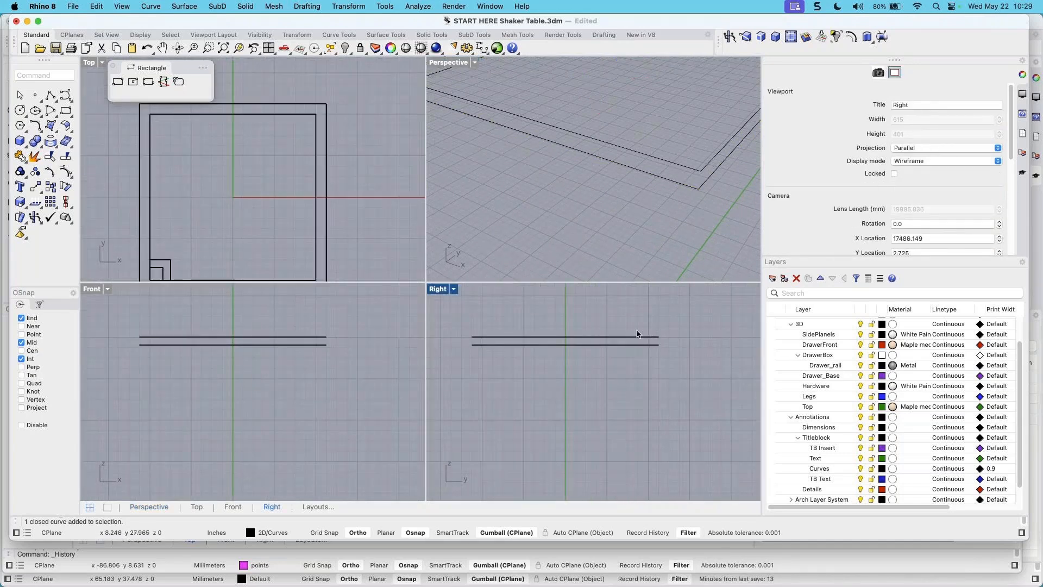
Measure the vertical distance between the two top rectangles at their matching ends in the Right view
left_click(417, 7)
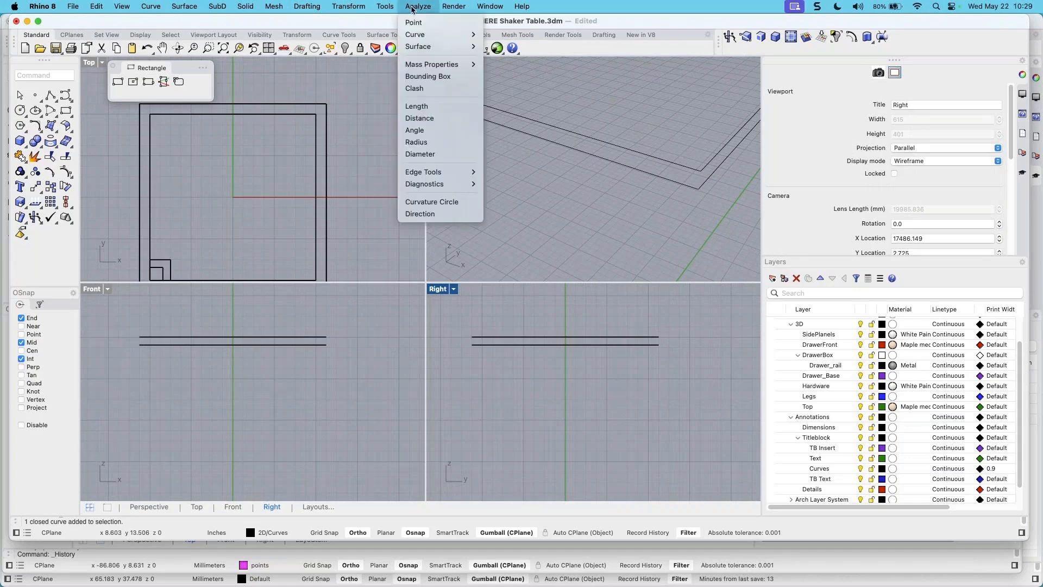
mouse_move(418, 7)
left_click(425, 107)
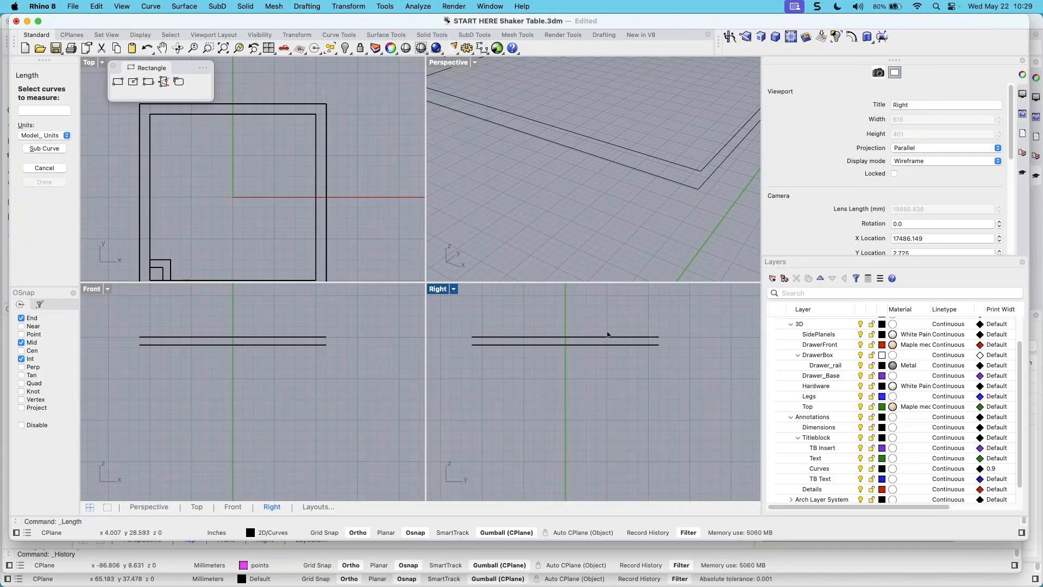
left_click(361, 8)
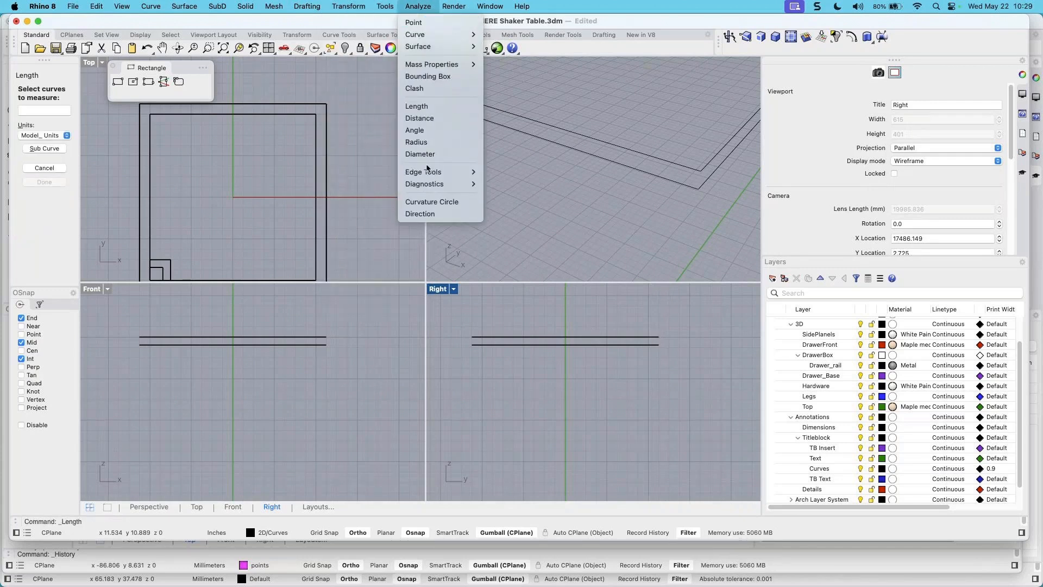
left_click(424, 119)
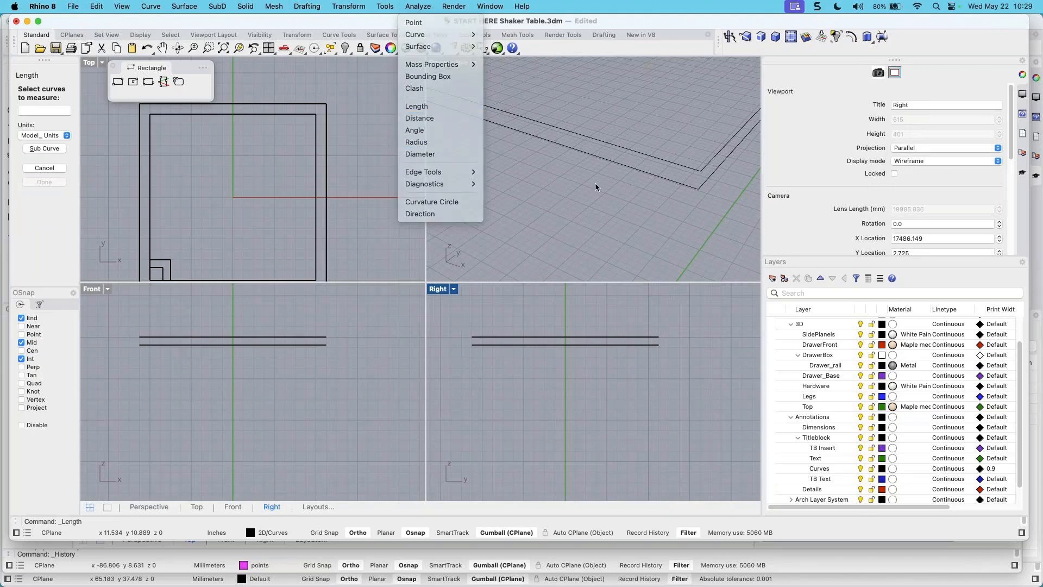
left_click(658, 337)
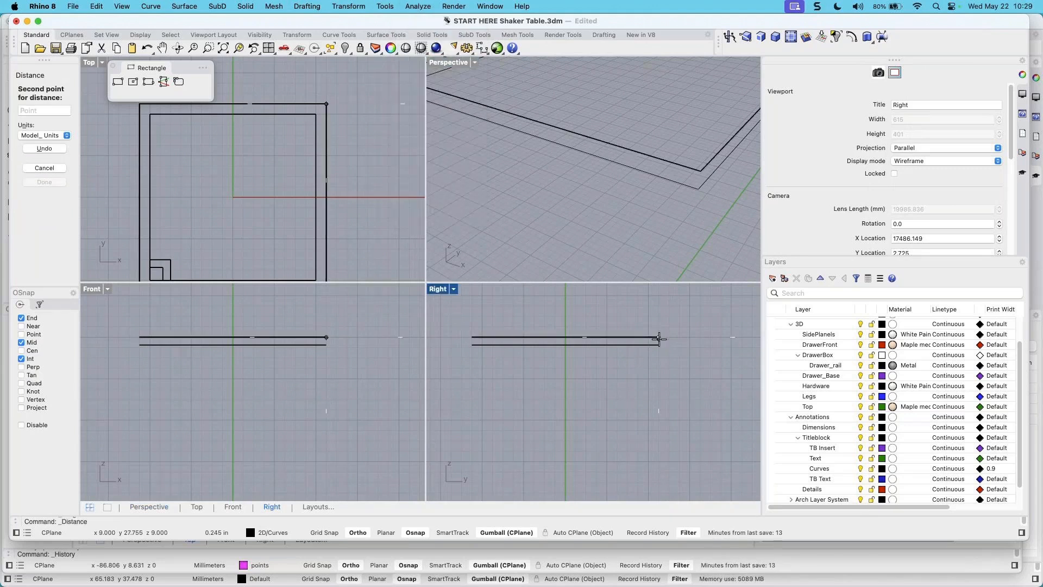
left_click(658, 344)
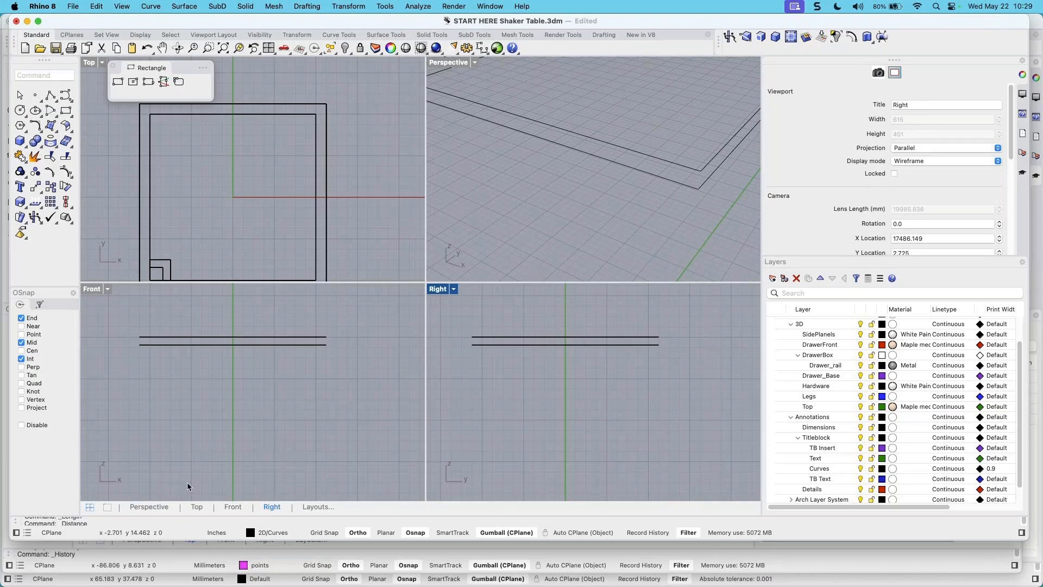
left_click(27, 534)
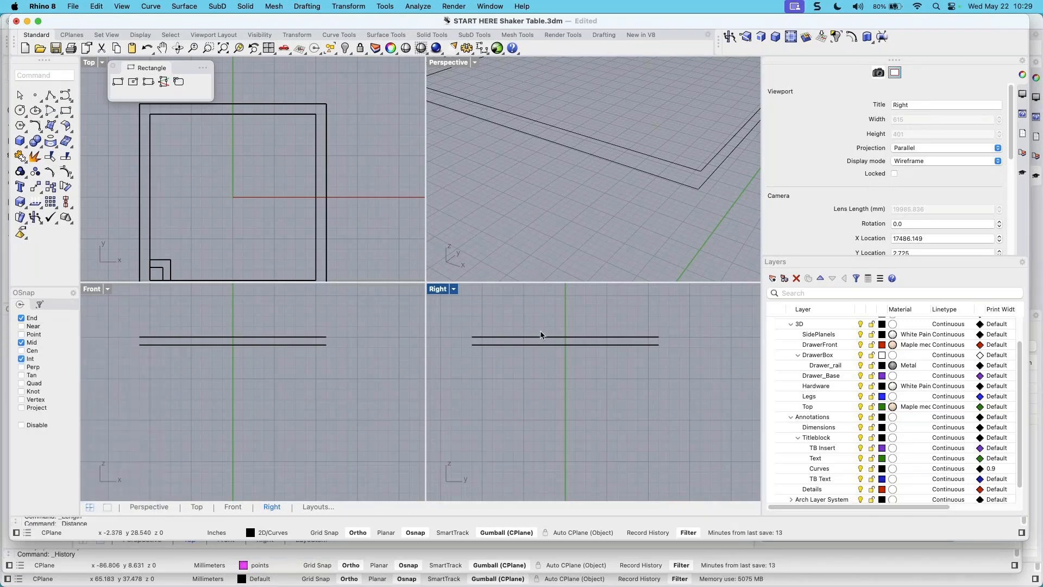
Add a vertical dimension for the tabletop's thickness between the two top rectangles in the Right view
left_click(306, 6)
left_click(311, 21)
left_click(659, 338)
left_click(658, 343)
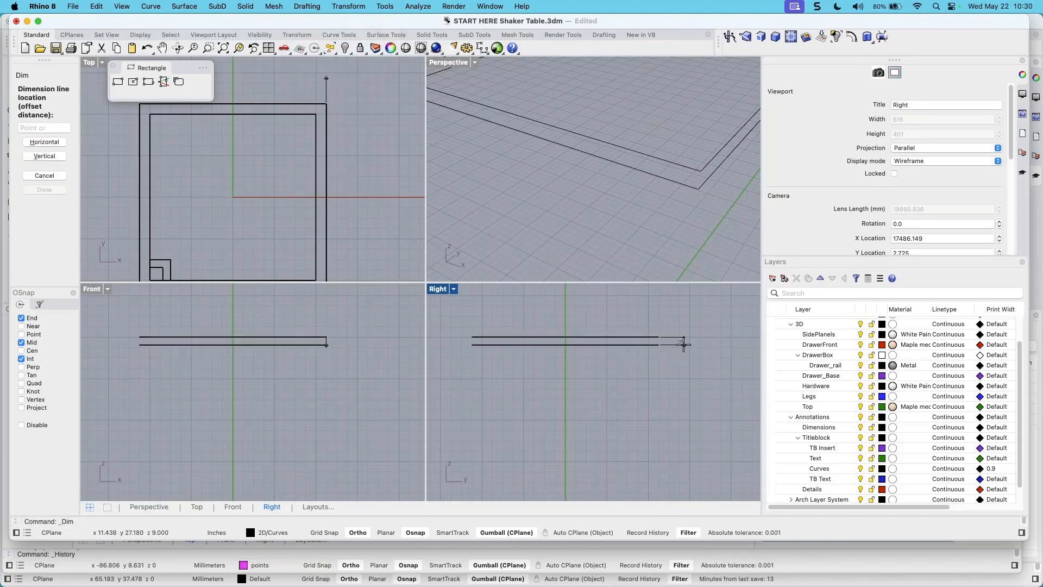
left_click(688, 344)
Examine the thickness dimension and the heights of the top and base curves in the Right and Front views
scroll(686, 345, "up", 3)
scroll(686, 344, "down", 5)
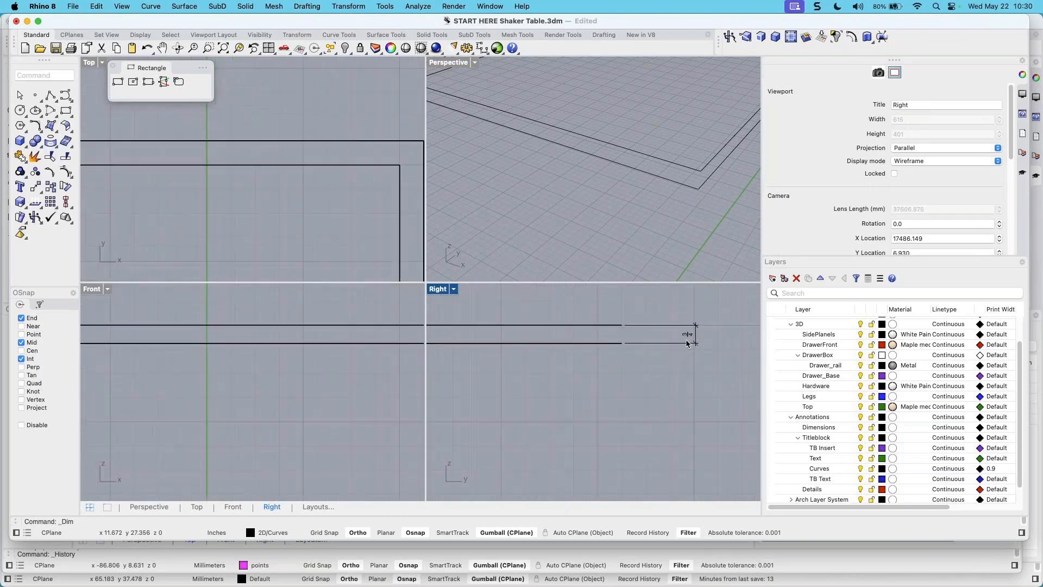
scroll(607, 357, "up", 3)
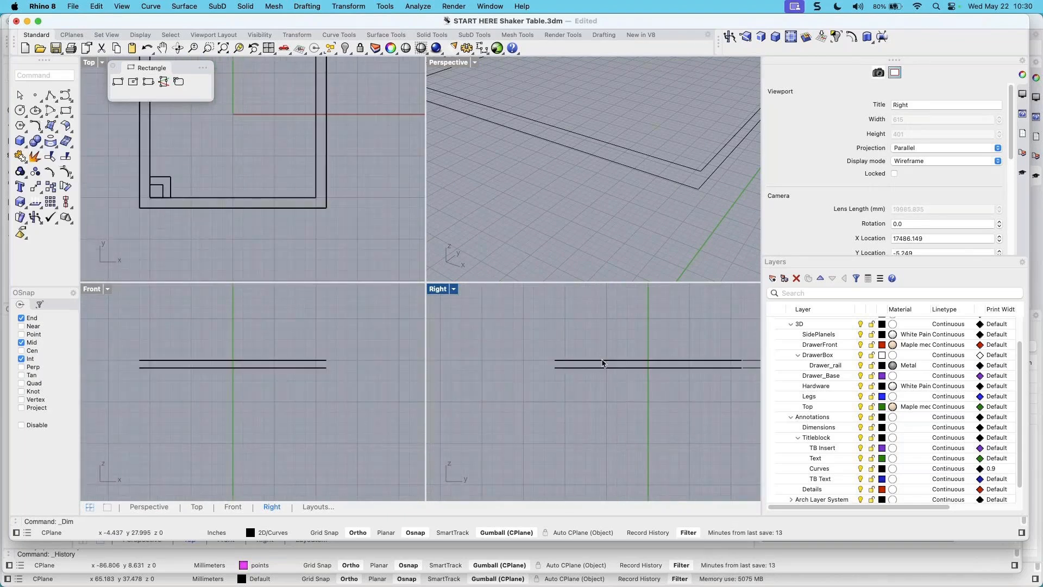
right_click_drag(655, 360, 645, 361)
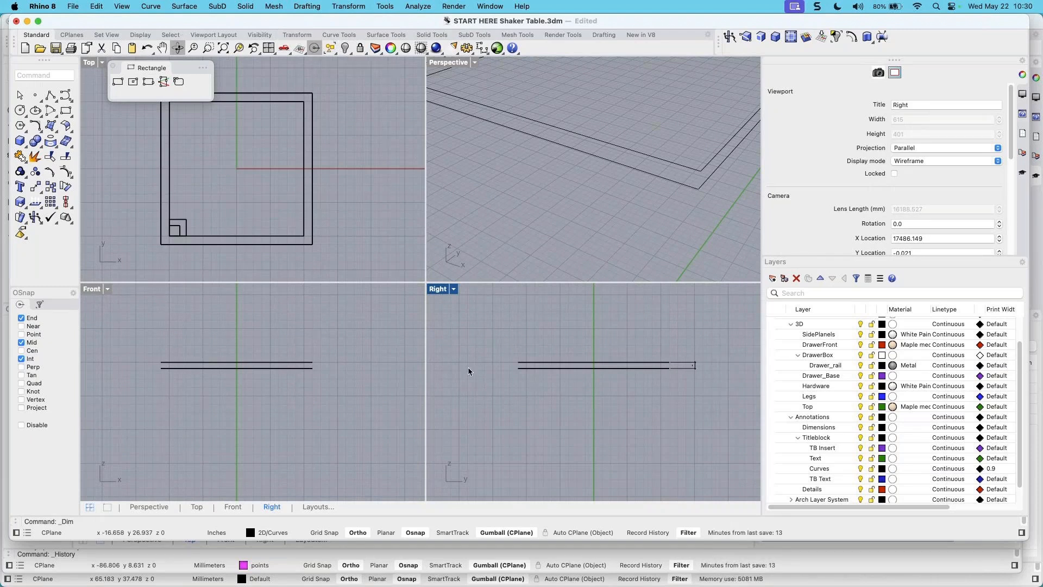
scroll(589, 360, "up", 3)
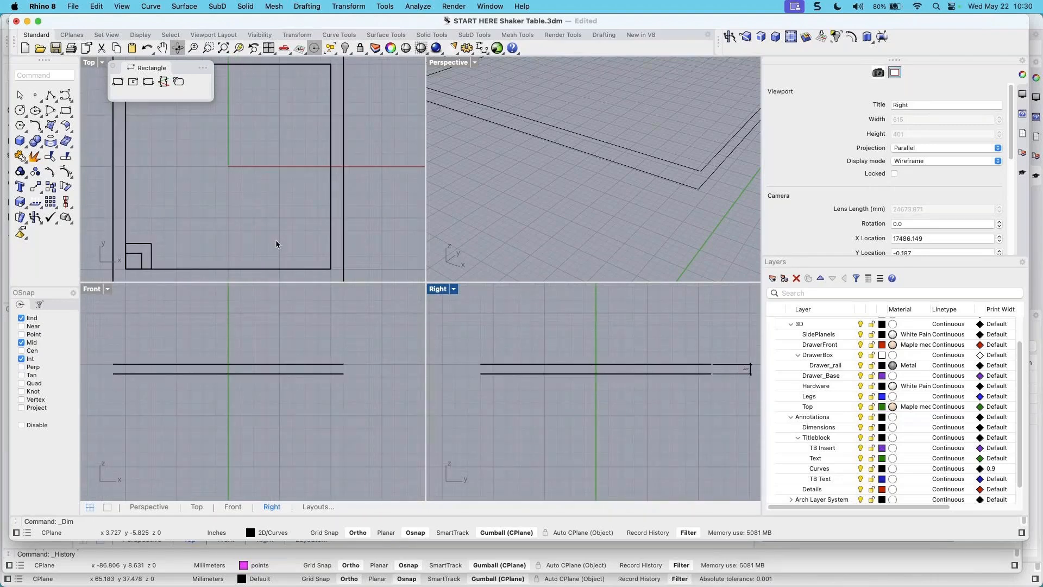
scroll(309, 230, "down", 2)
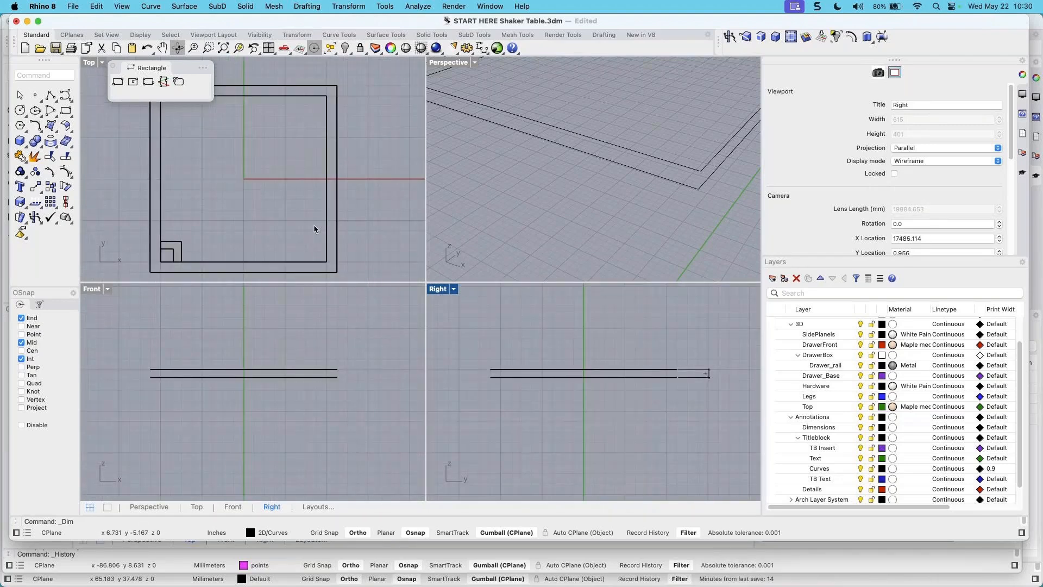
scroll(314, 223, "down", 2)
right_click_drag(678, 387, 670, 391)
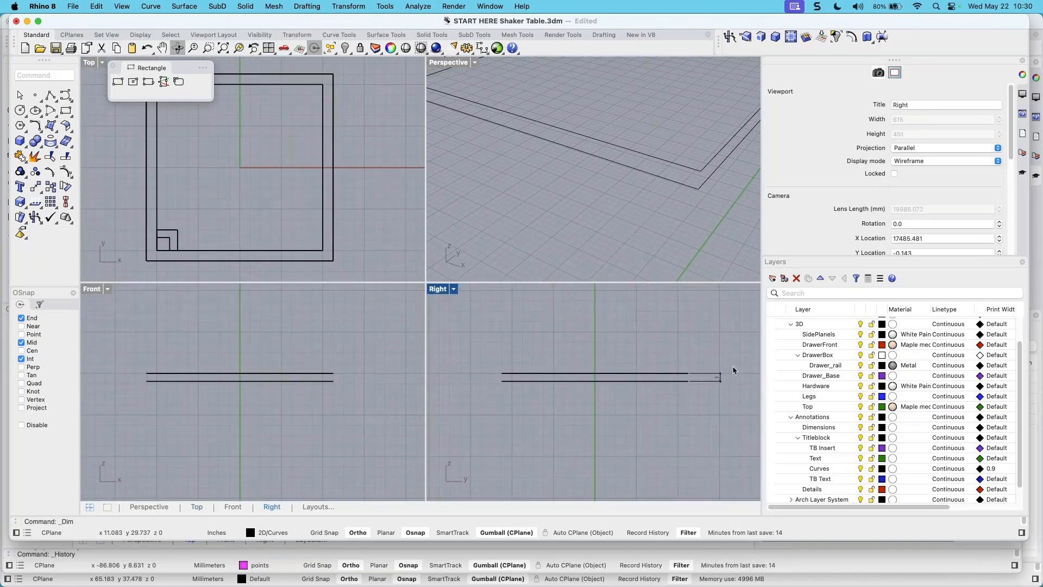
scroll(335, 334, "down", 3)
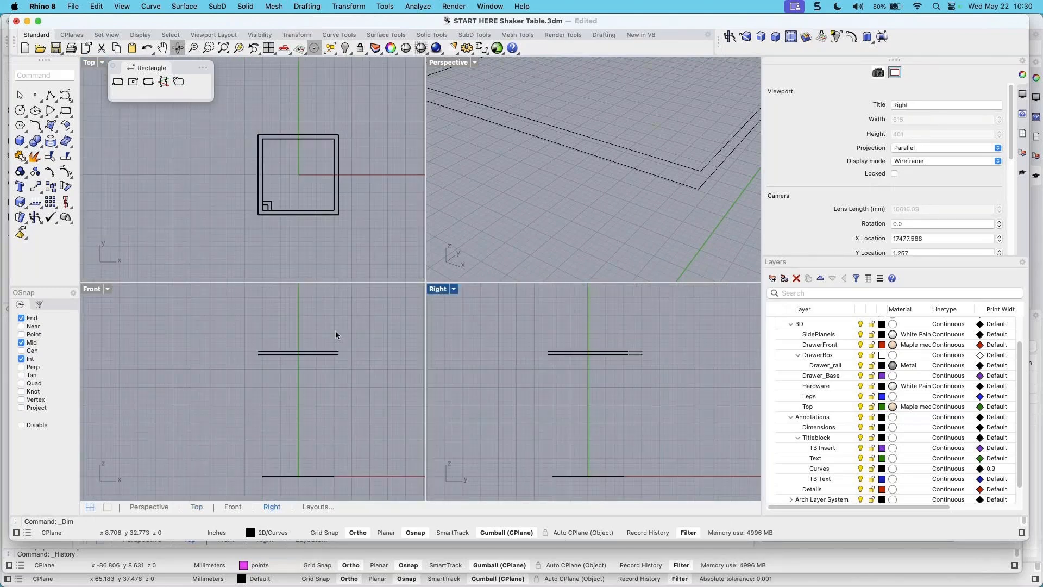
right_click_drag(326, 418, 300, 398)
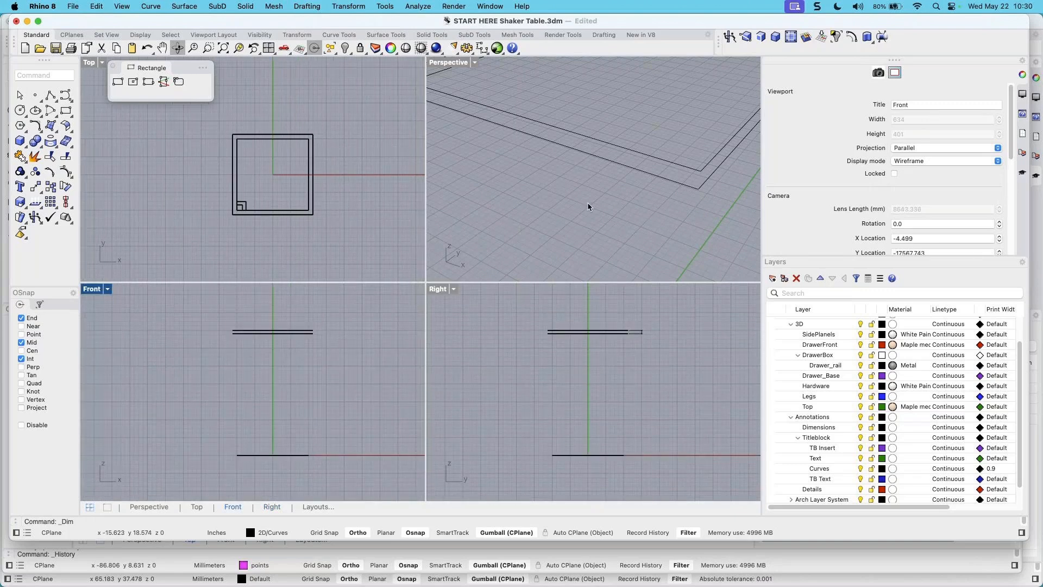
Copy the base rectangle on the ground plane and paste the duplicate in place
scroll(588, 203, "down", 6)
right_click_drag(598, 256, 590, 211, "shift")
left_click(562, 253)
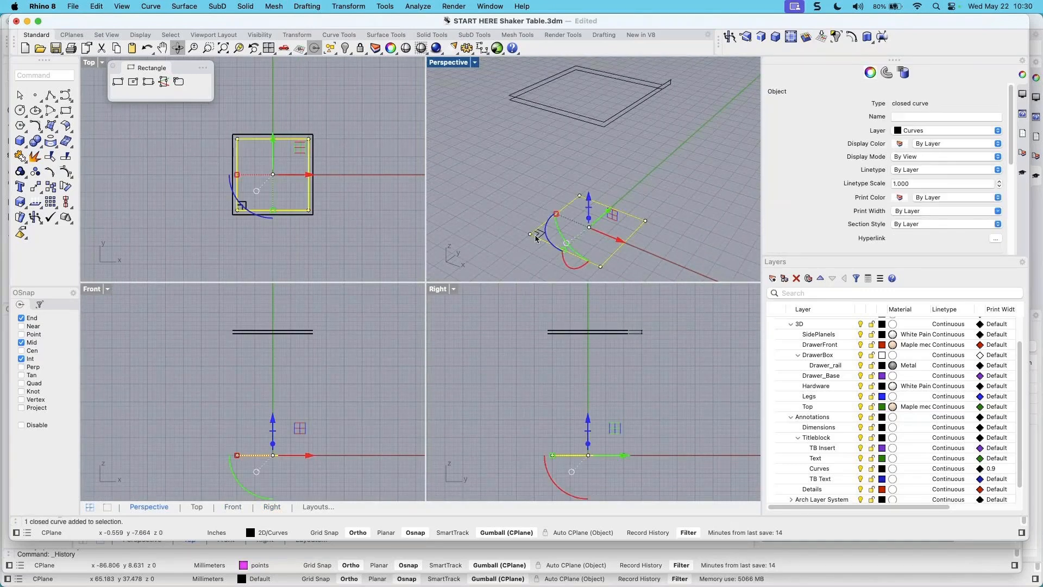
right_click_drag(522, 250, 535, 253)
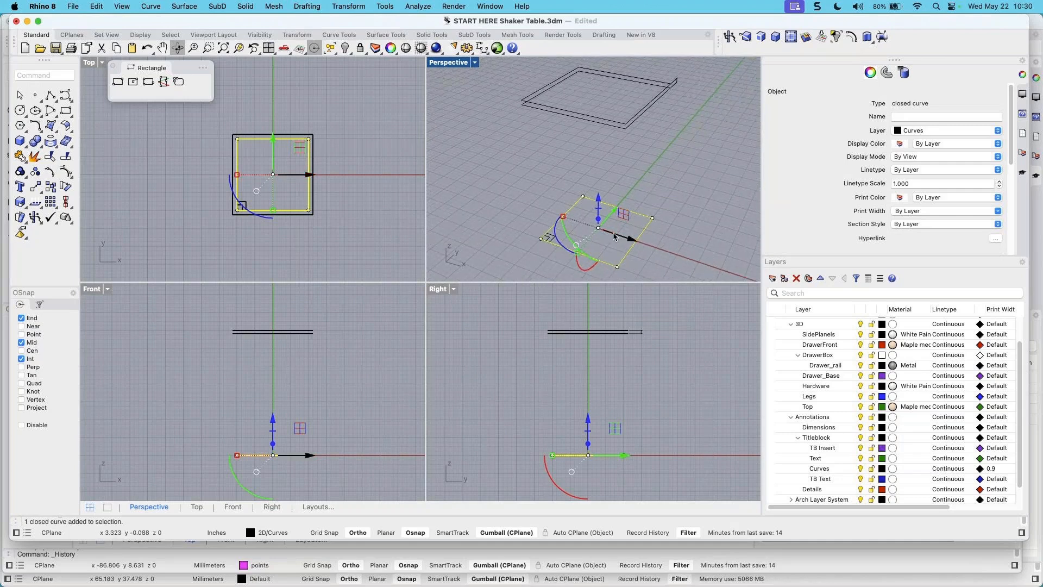
right_click_drag(609, 247, 585, 230)
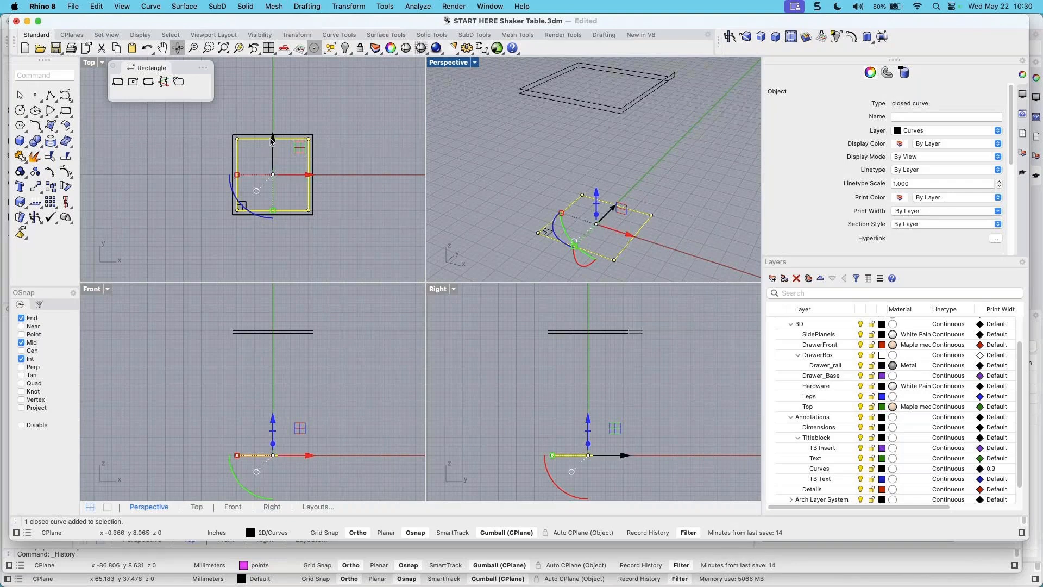
scroll(266, 156, "up", 4)
key("super+c")
key("super+v")
left_click(634, 190)
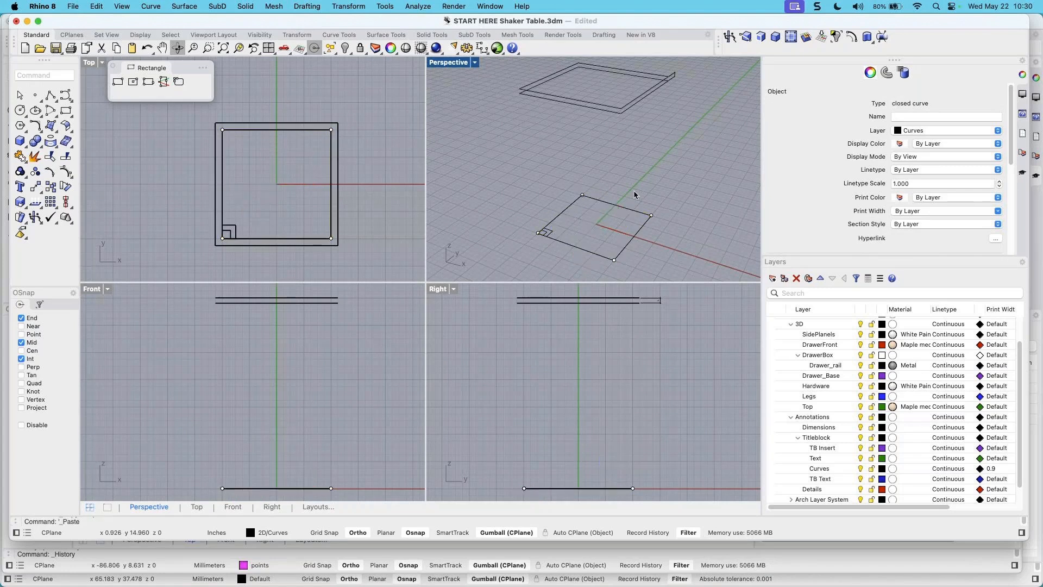
Select one of the two overlapping base rectangles and move it up 21.5 inches in the Z direction
left_click(624, 248)
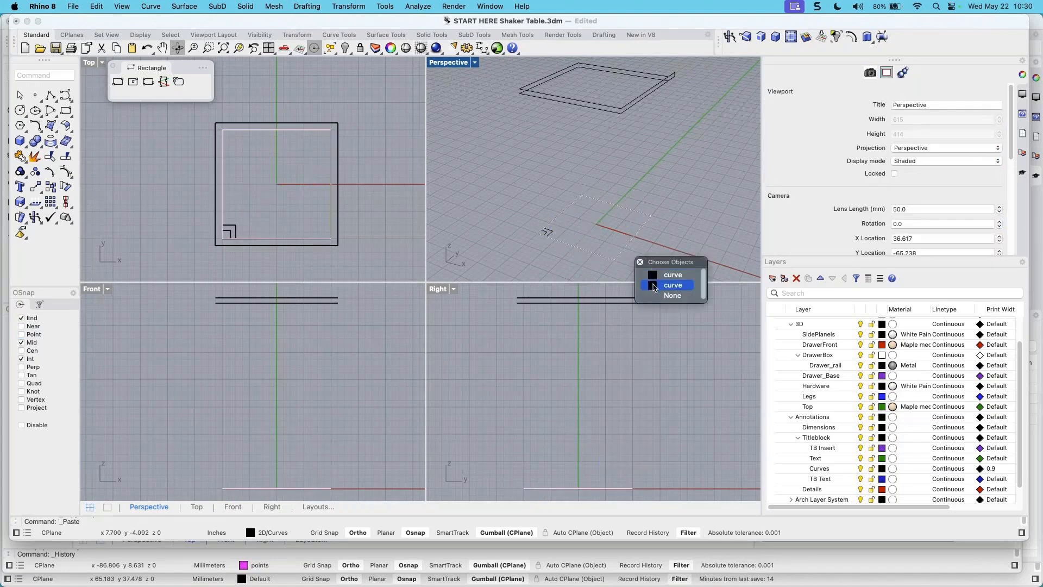
left_click(646, 224)
left_click(640, 231)
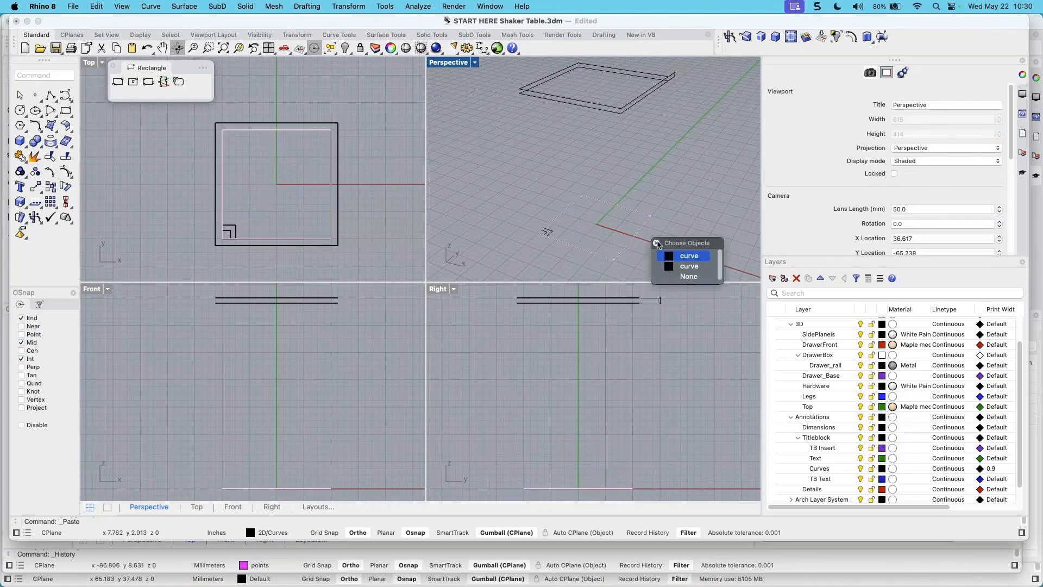
left_click(687, 256)
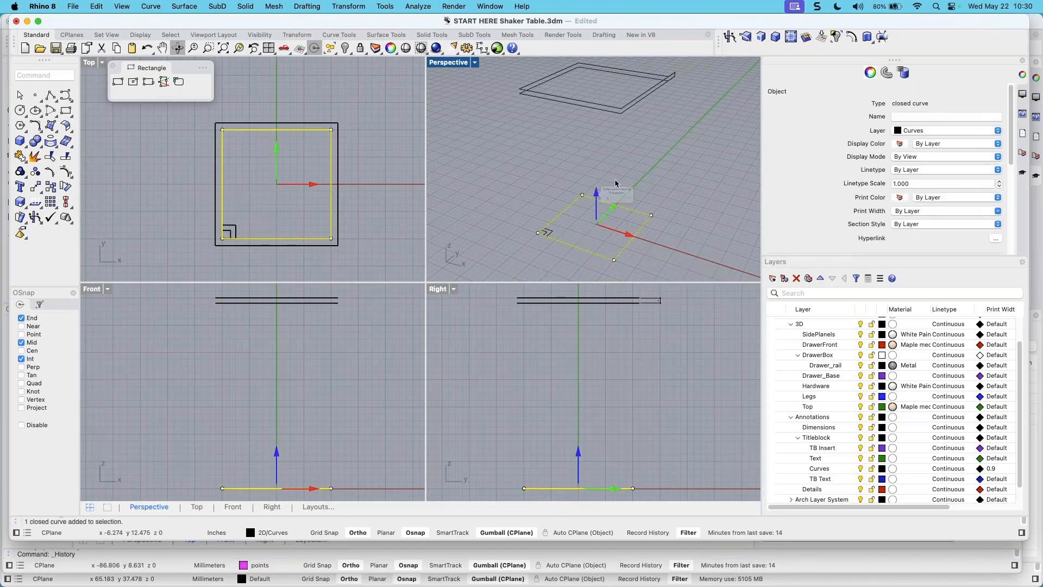
type("21.5")
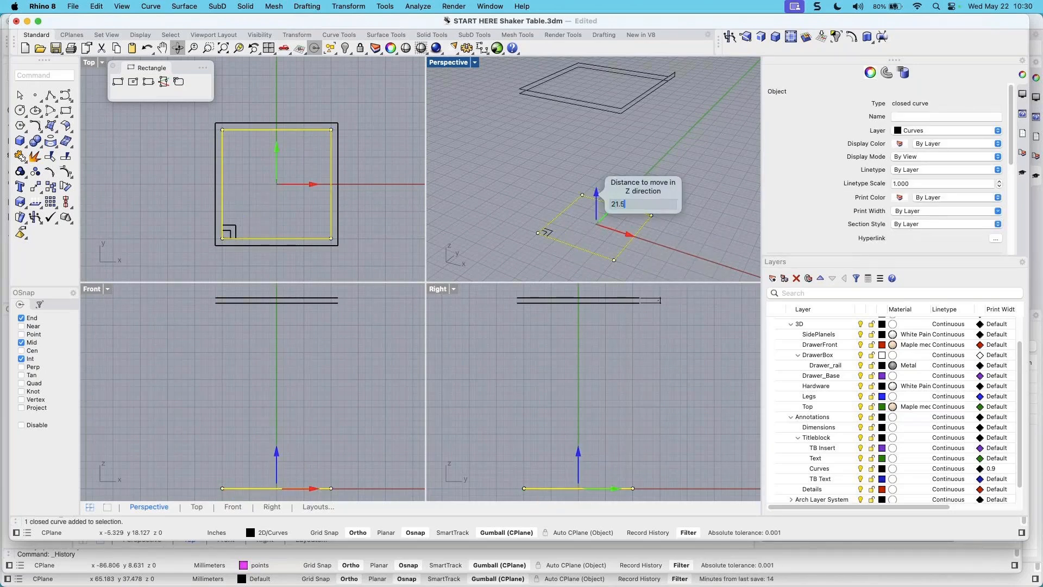
key("Return")
Move the base rectangle remaining on the ground up 21.75 inches in the Z direction
left_click(627, 246)
left_click(624, 245)
left_click(596, 193)
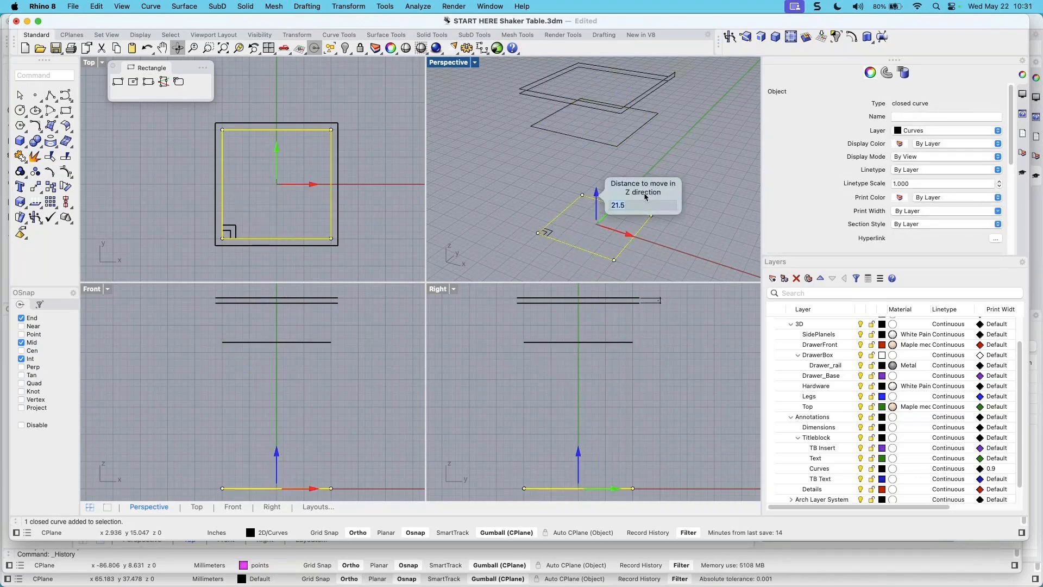
type("21.75")
key("Return")
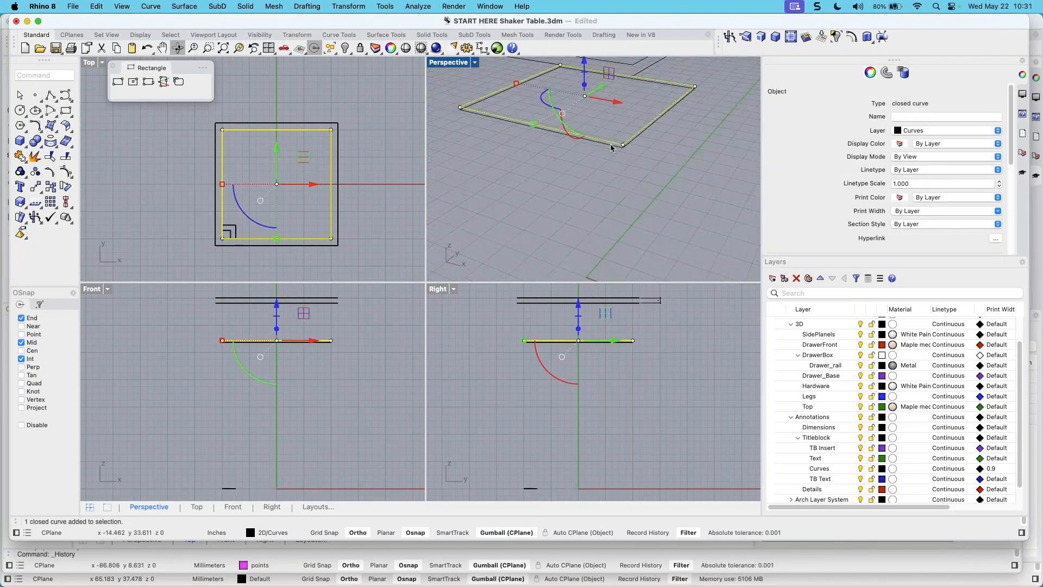
Examine the spacing of the two raised base rectangles below the tabletop in the Front and Perspective views
left_click(614, 168)
scroll(614, 171, "up", 2)
mouse_move(612, 185)
right_mouse_down()
mouse_move(612, 195)
mouse_move(610, 186)
right_mouse_up()
scroll(271, 354, "up", 4)
scroll(272, 349, "up", 2)
right_click_drag(273, 335, 265, 406)
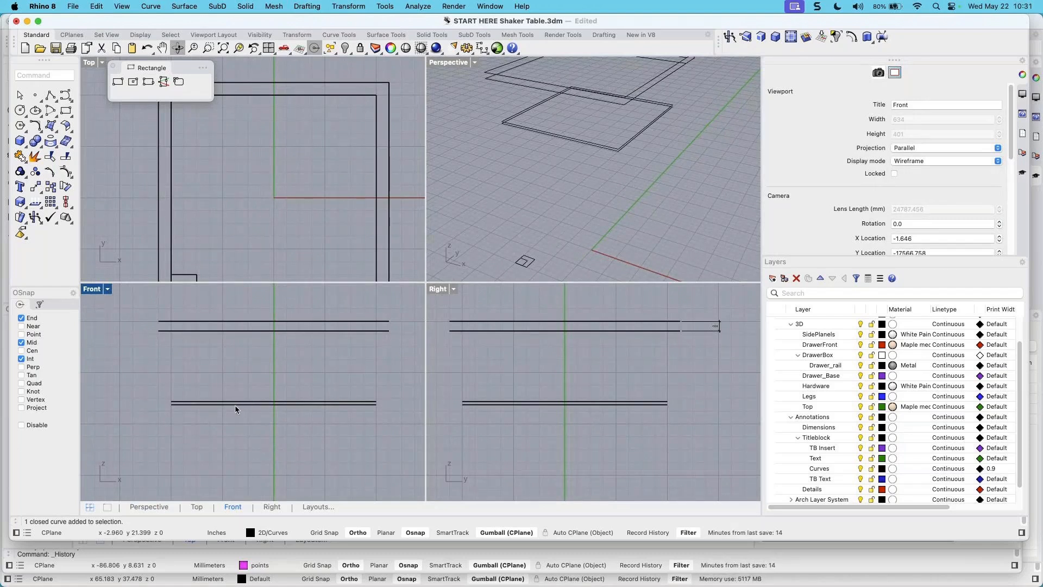
right_click_drag(557, 194, 619, 201)
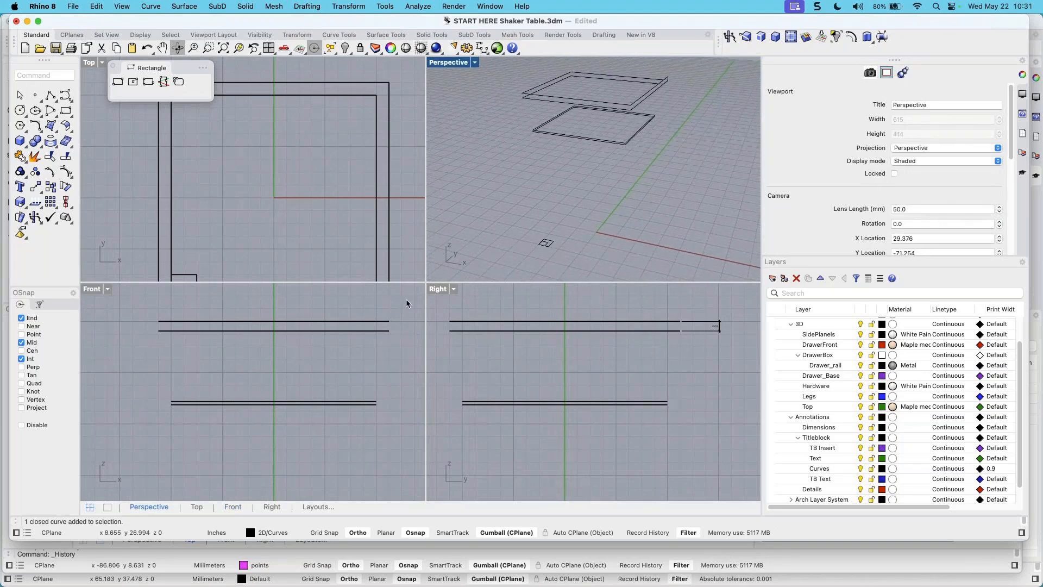
Open the command history in an enlarged window, read through the recent commands and measured distance, and close it
left_click(50, 521)
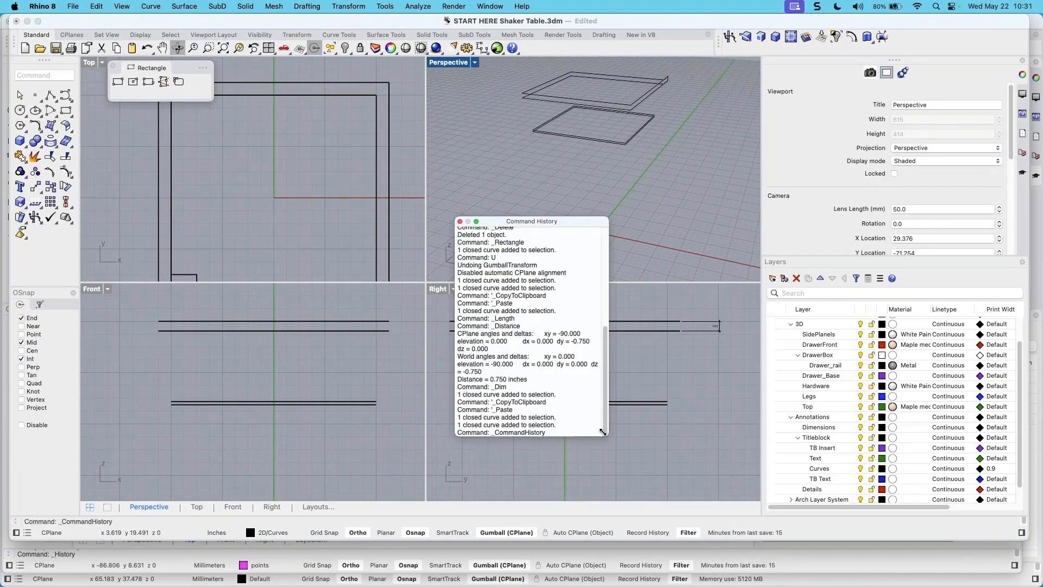
left_click_drag(607, 434, 669, 429)
scroll(646, 423, "up", 5)
scroll(556, 401, "down", 1)
scroll(539, 369, "down", 3)
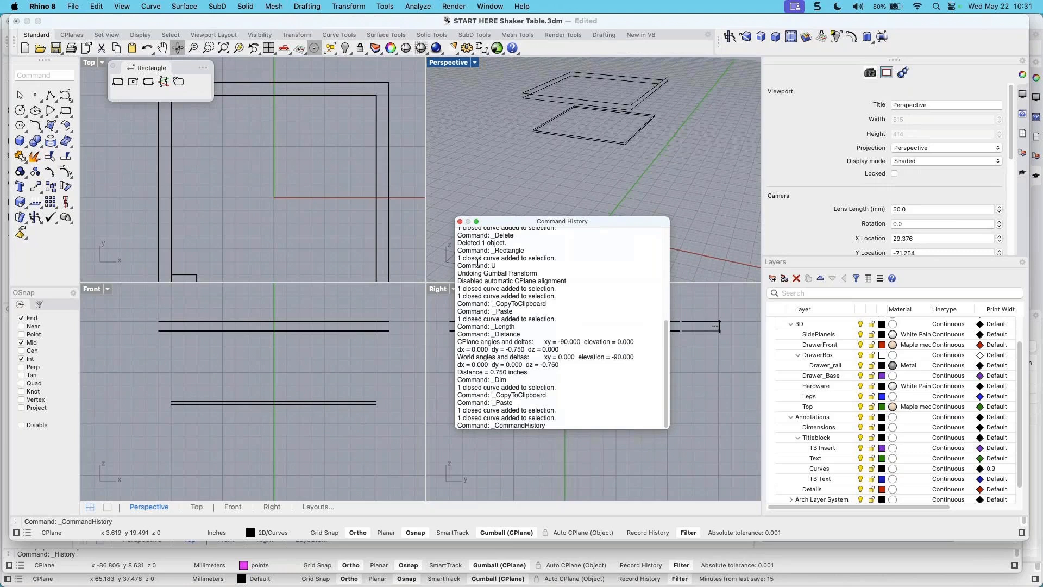
left_click(460, 222)
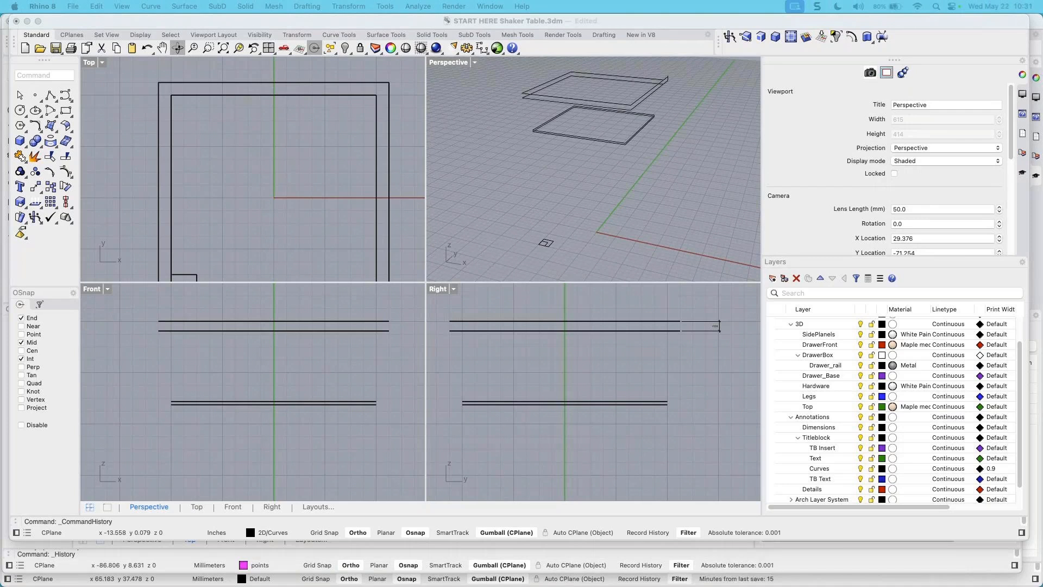
Move the larger leg square from the ground up 21.75 inches in the Z direction
left_click(599, 217)
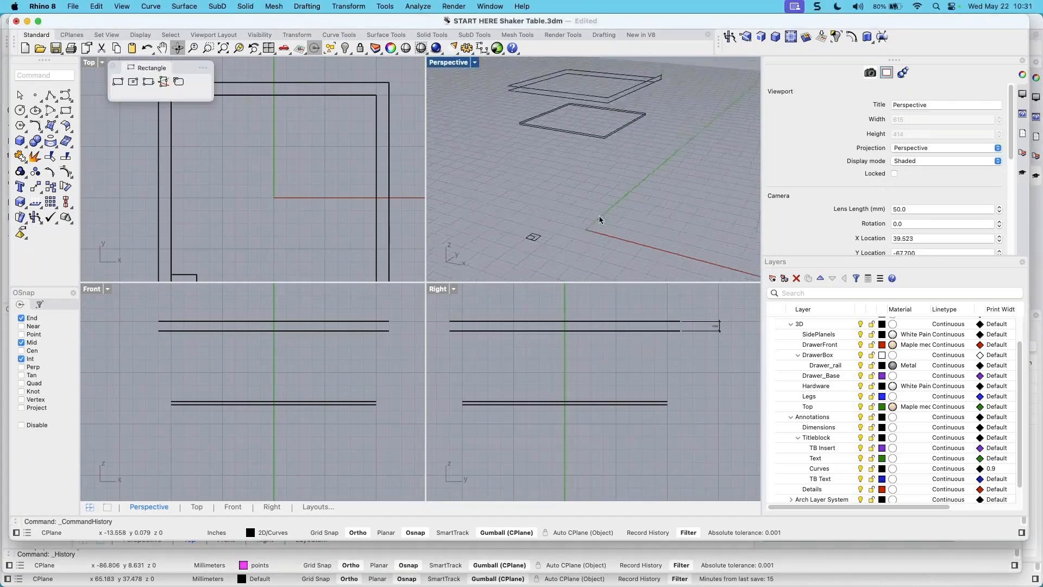
right_click_drag(599, 215, 607, 213)
scroll(567, 244, "up", 3)
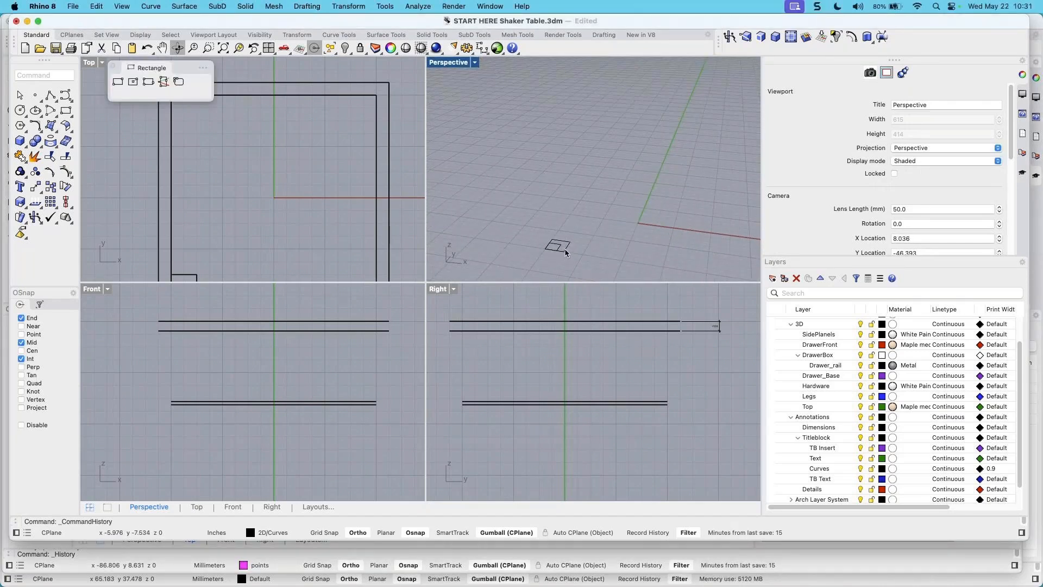
left_click(564, 246)
scroll(584, 208, "down", 5)
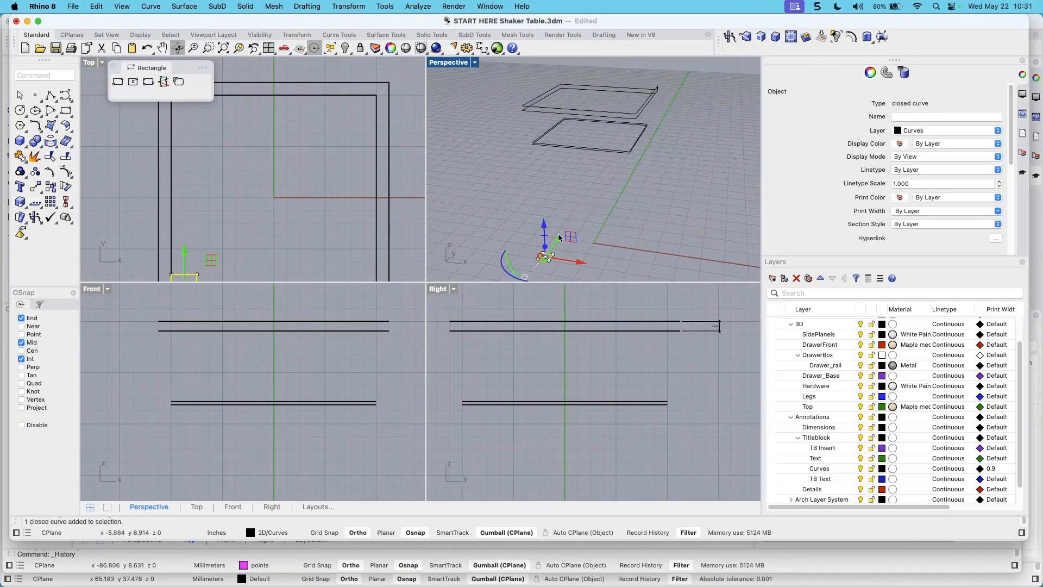
left_click(543, 232)
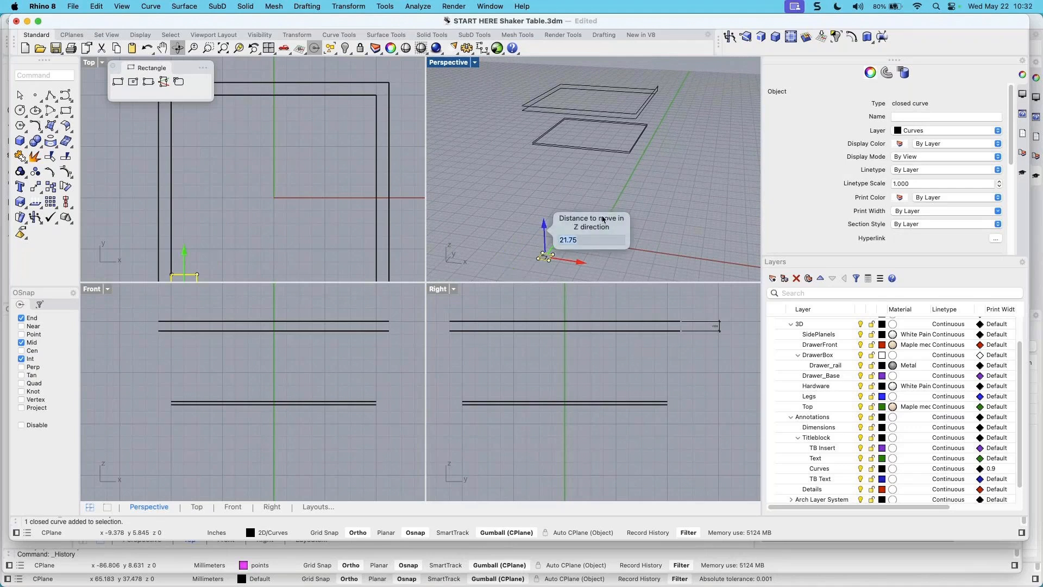
key("Escape")
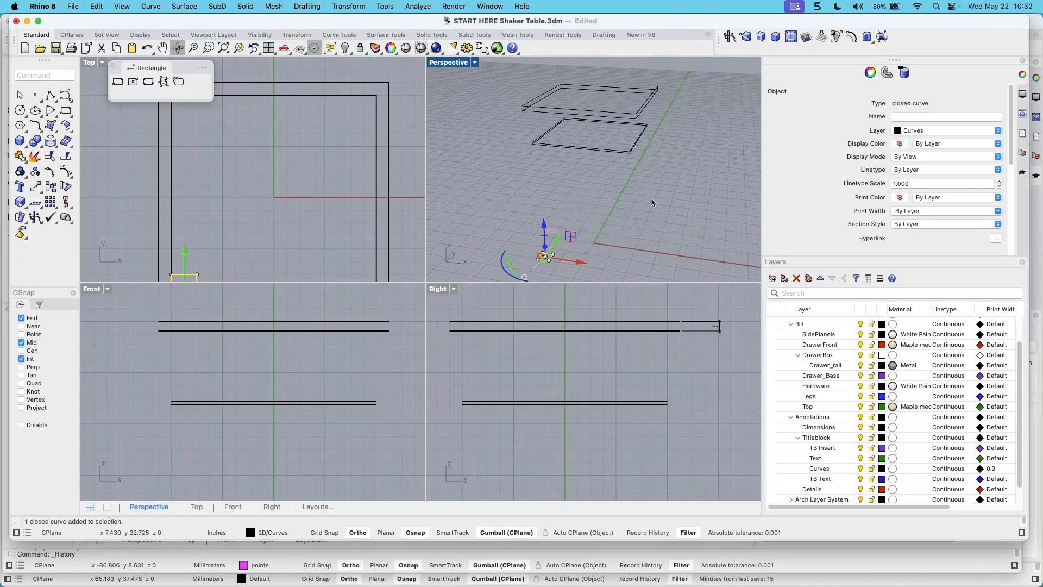
left_click(543, 228)
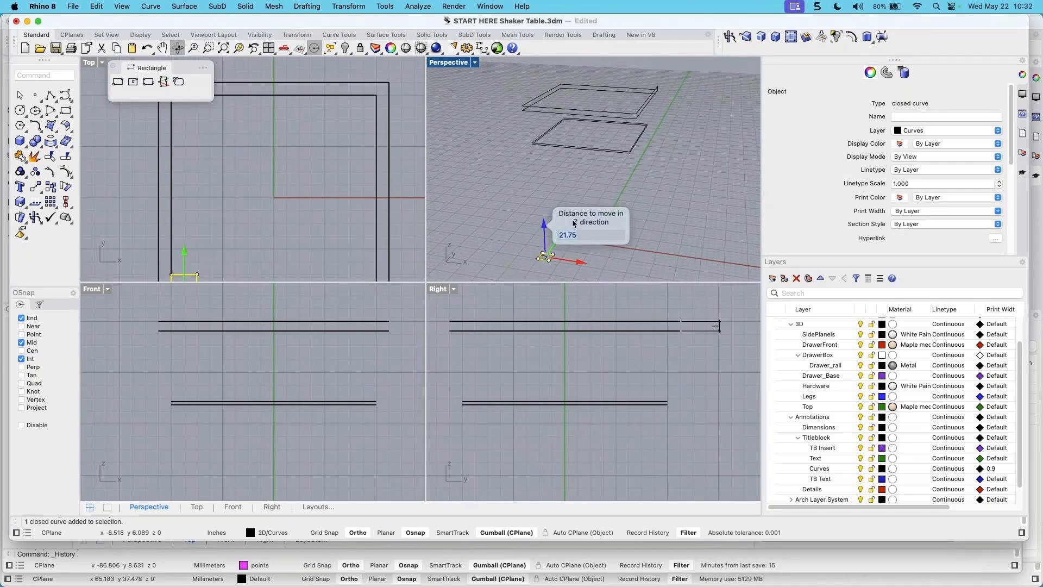
key("Return")
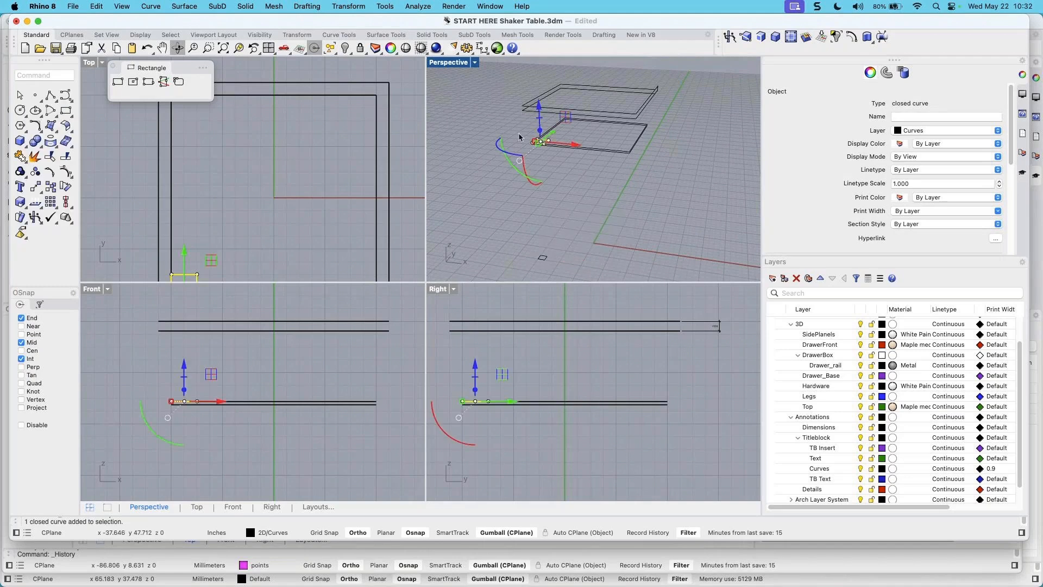
Duplicate the raised leg square in place and move one of the overlapping squares up 5.25 inches in the Z direction
scroll(519, 137, "up", 5)
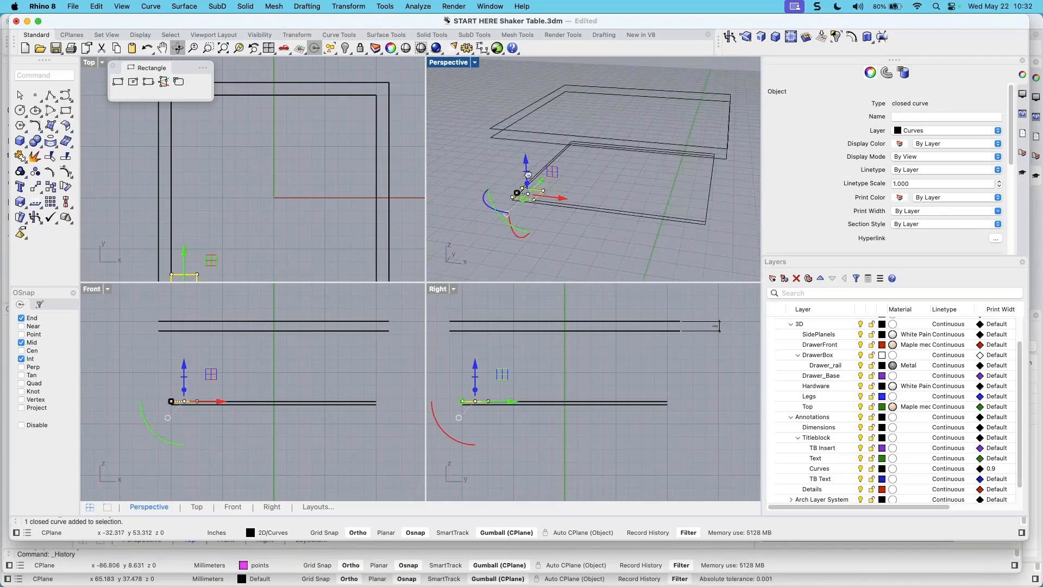
scroll(521, 195, "up", 5)
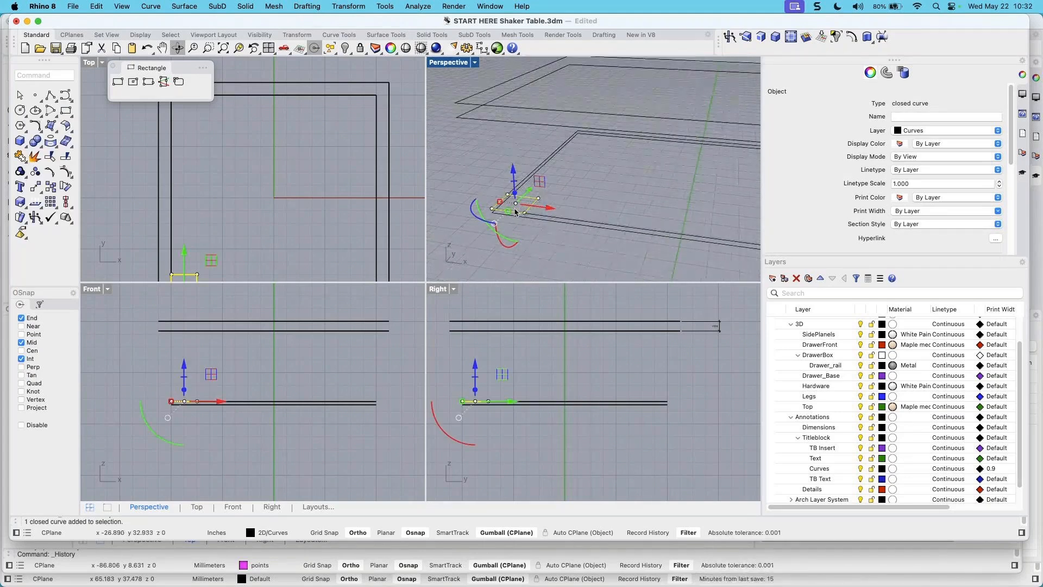
scroll(576, 196, "down", 3)
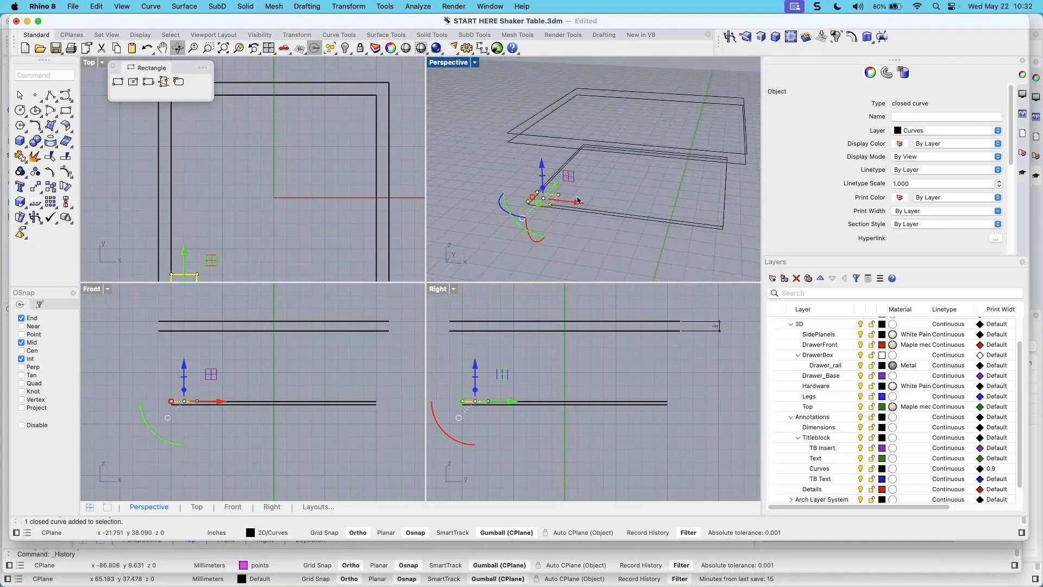
scroll(581, 198, "up", 5)
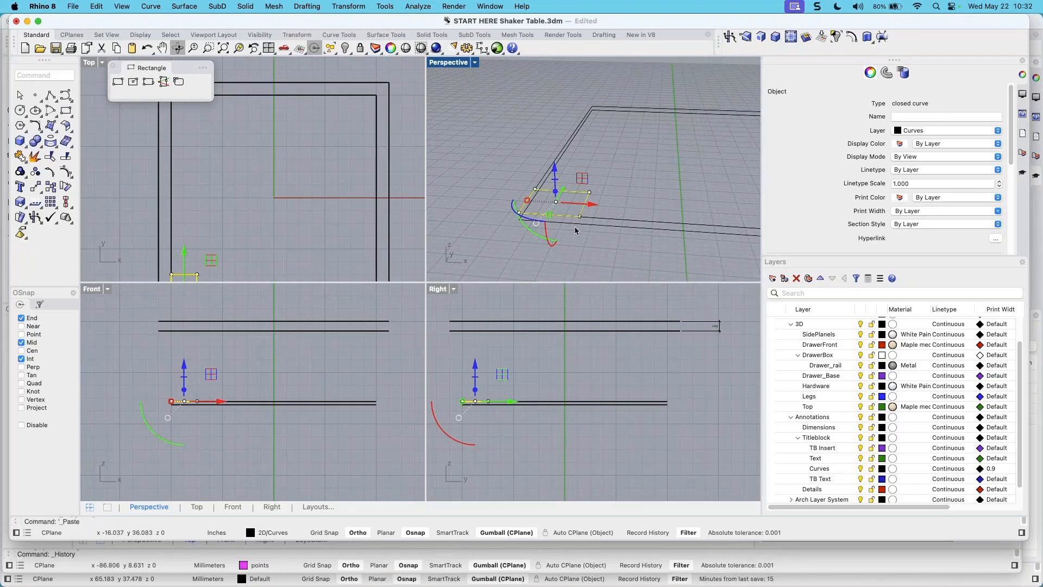
left_click(574, 236)
left_click(573, 197)
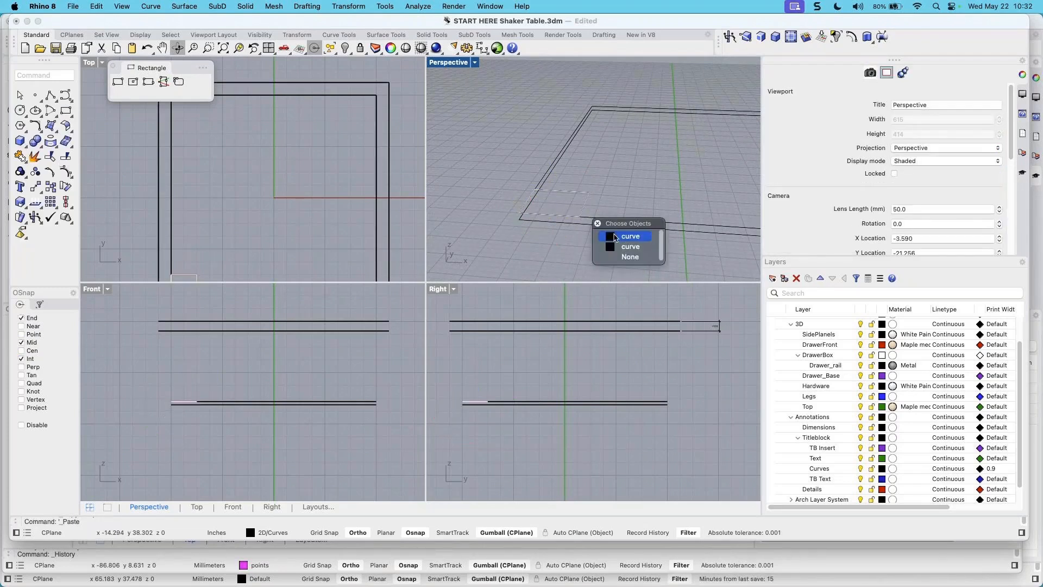
left_click(631, 236)
left_click(556, 171)
type("5")
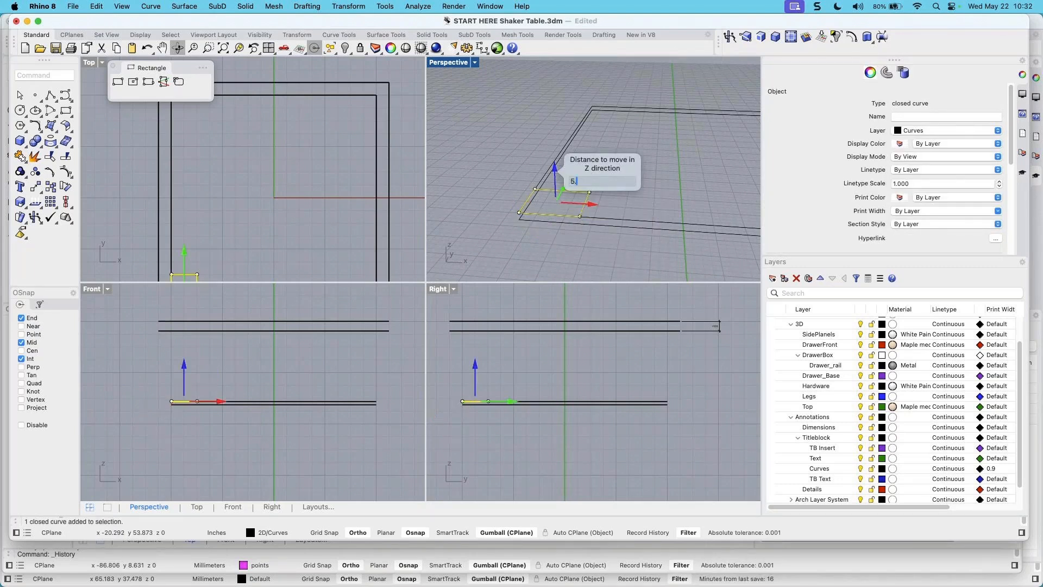
type(".25")
key("Return")
scroll(627, 174, "down", 2)
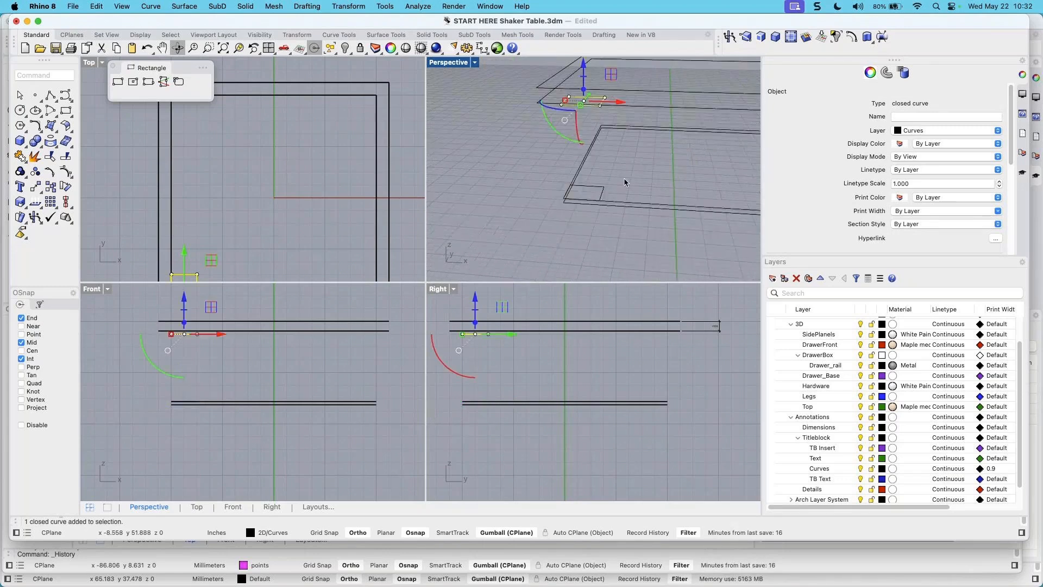
scroll(625, 176, "down", 2)
scroll(617, 196, "down", 2)
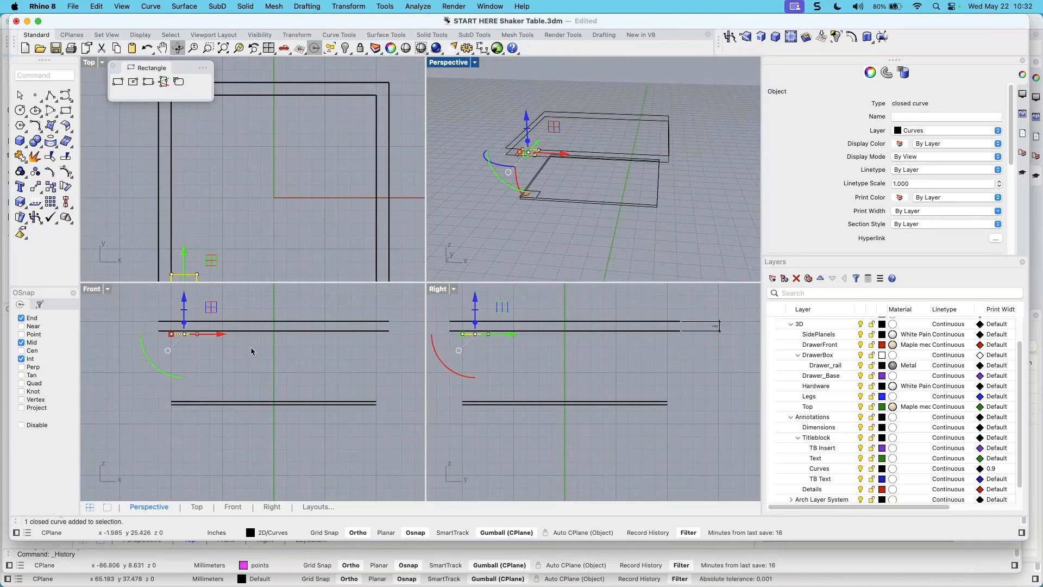
Copy the upper of the two closely spaced base rectangles and paste the duplicate in place
key("Escape")
scroll(217, 353, "up", 2)
scroll(168, 343, "up", 1)
scroll(176, 339, "up", 1)
scroll(233, 343, "down", 2)
scroll(168, 348, "down", 2)
left_click(169, 347)
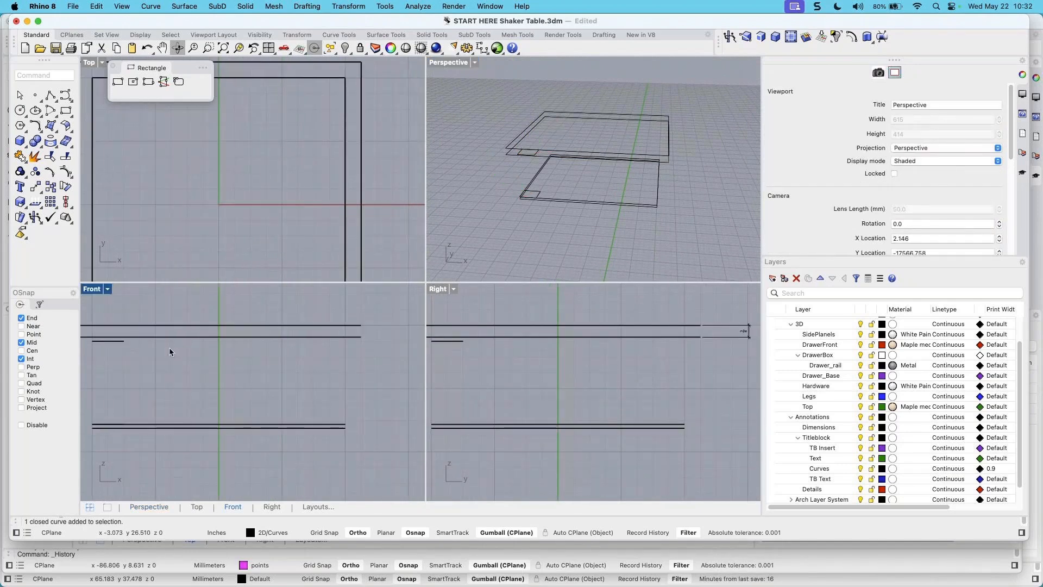
left_click(180, 427)
right_click_drag(301, 370, 314, 364)
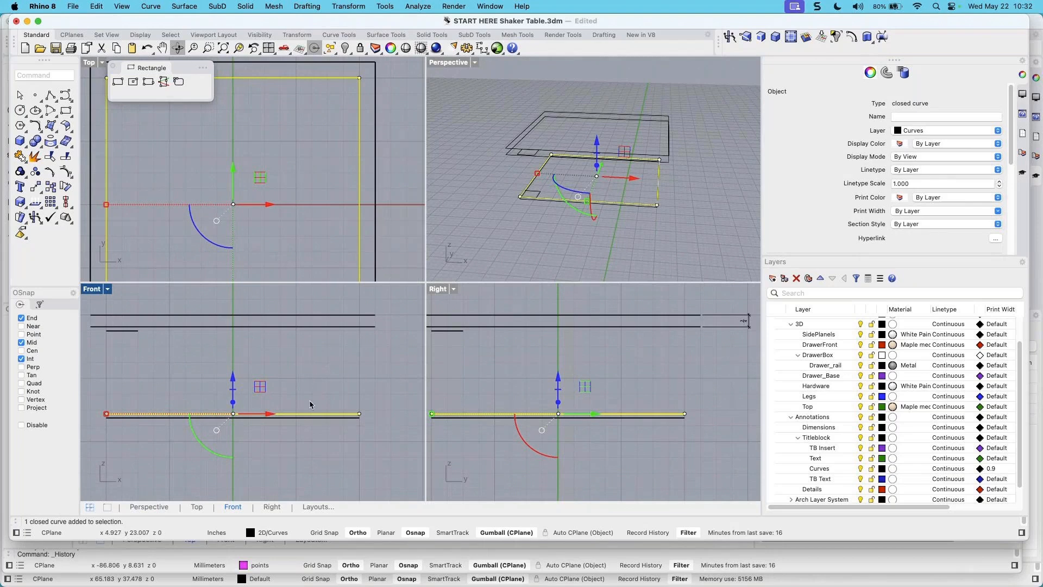
left_click(317, 417)
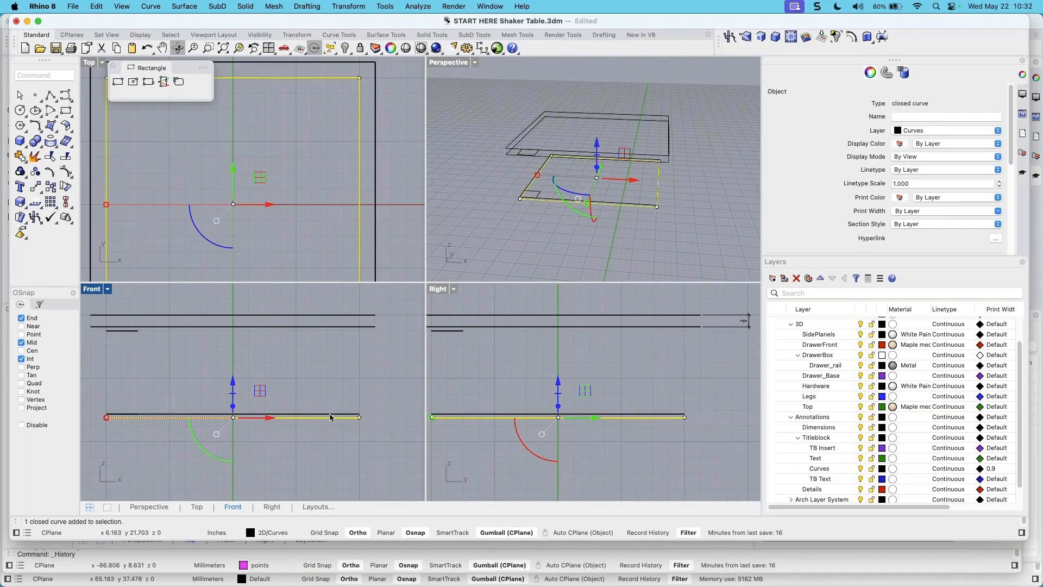
key("alt+Up")
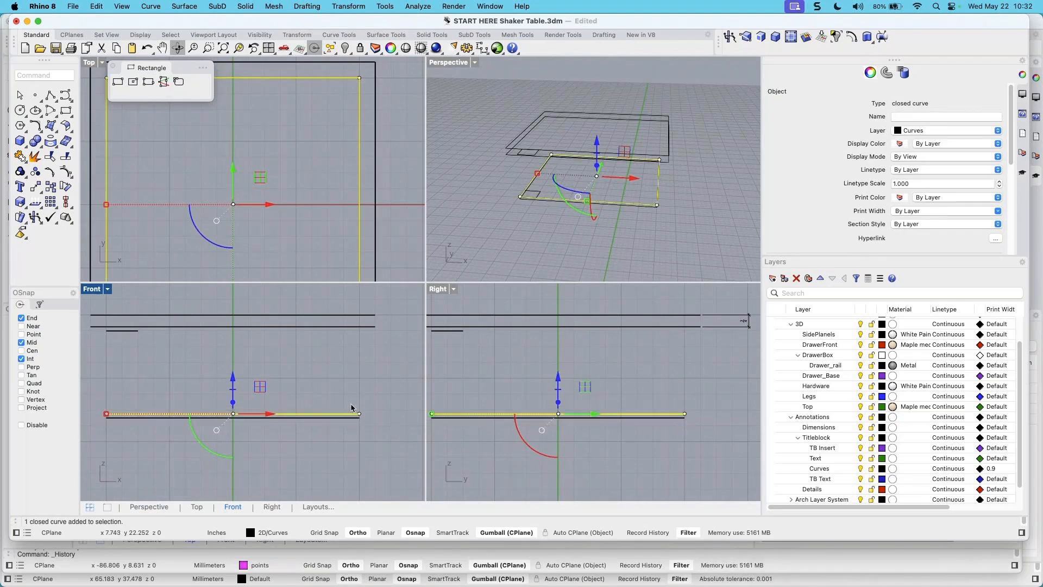
scroll(350, 403, "down", 2)
key("super+v")
scroll(633, 178, "up", 2)
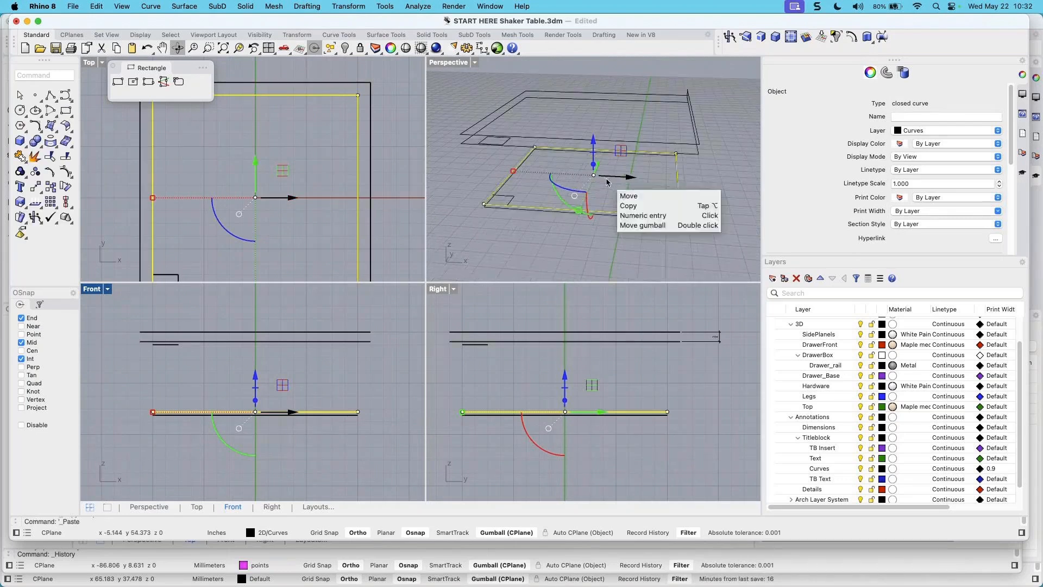
Move the duplicated base rectangle up 5.25 inches in the Z direction and deselect it
left_click(256, 380)
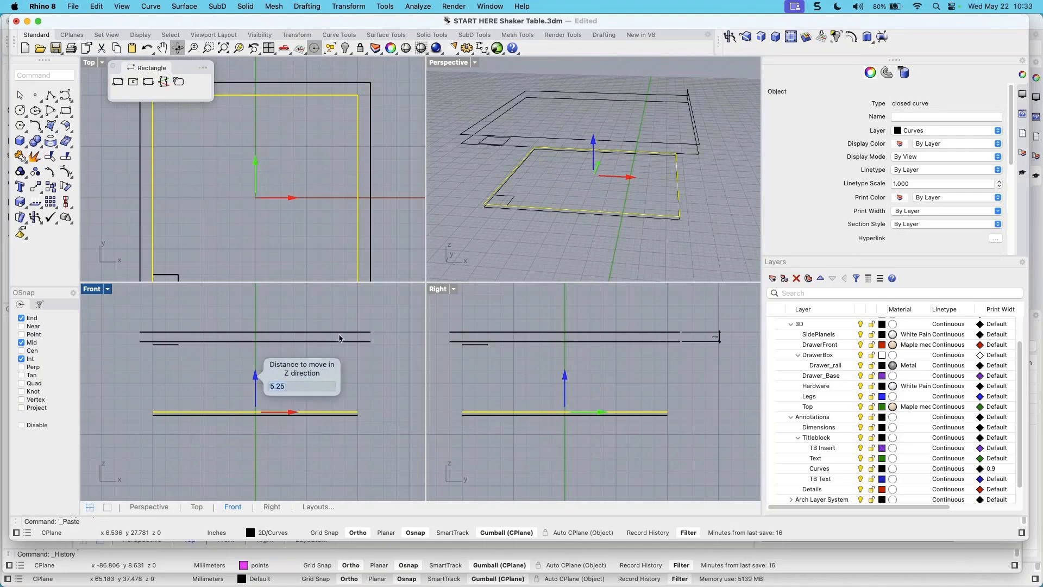
key("Return")
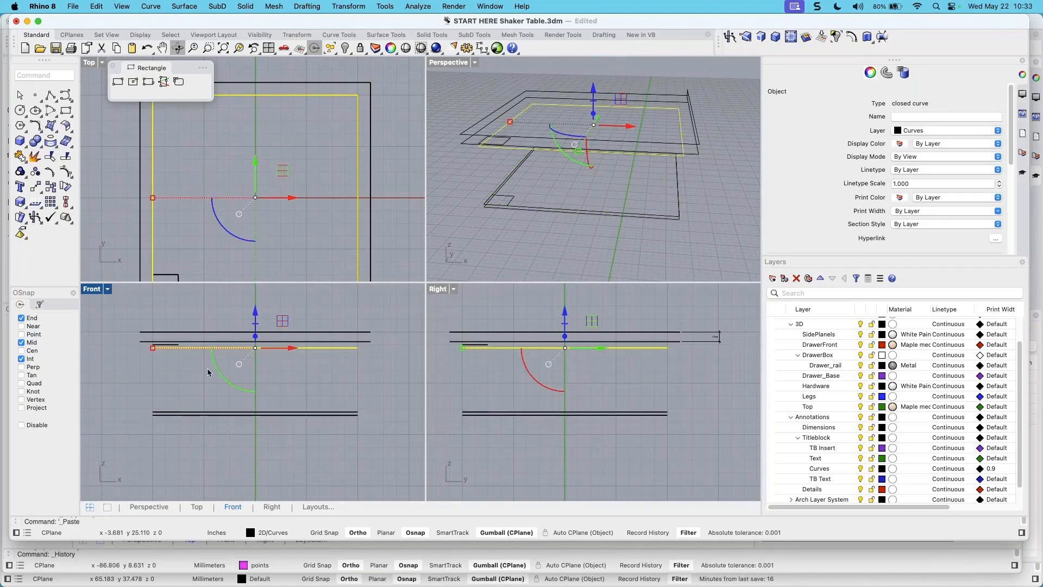
key("Escape")
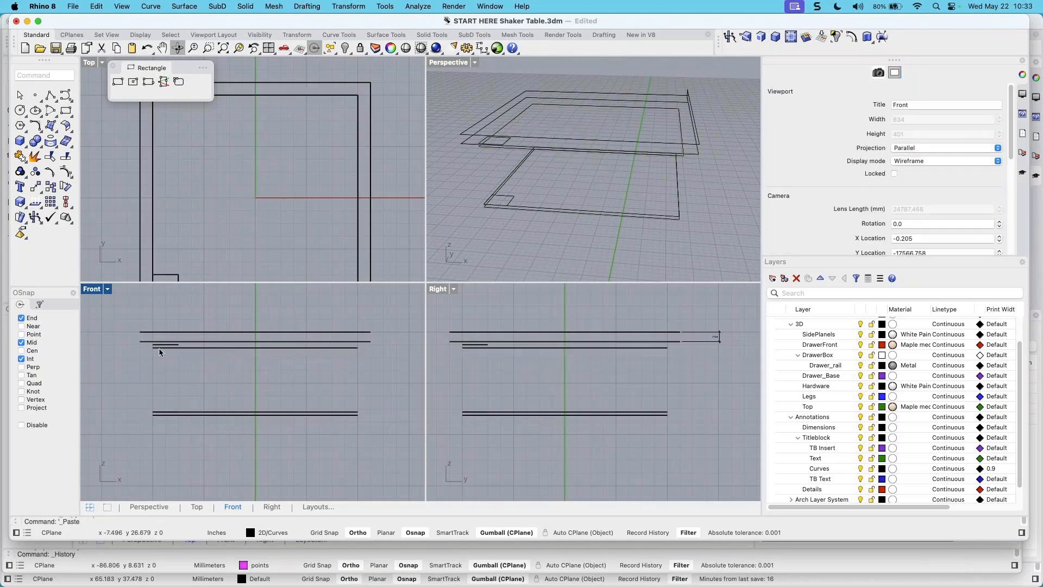
Move the uppermost leg square by its outer corner down onto the matching corner of the base rectangle just below it
scroll(159, 352, "up", 5)
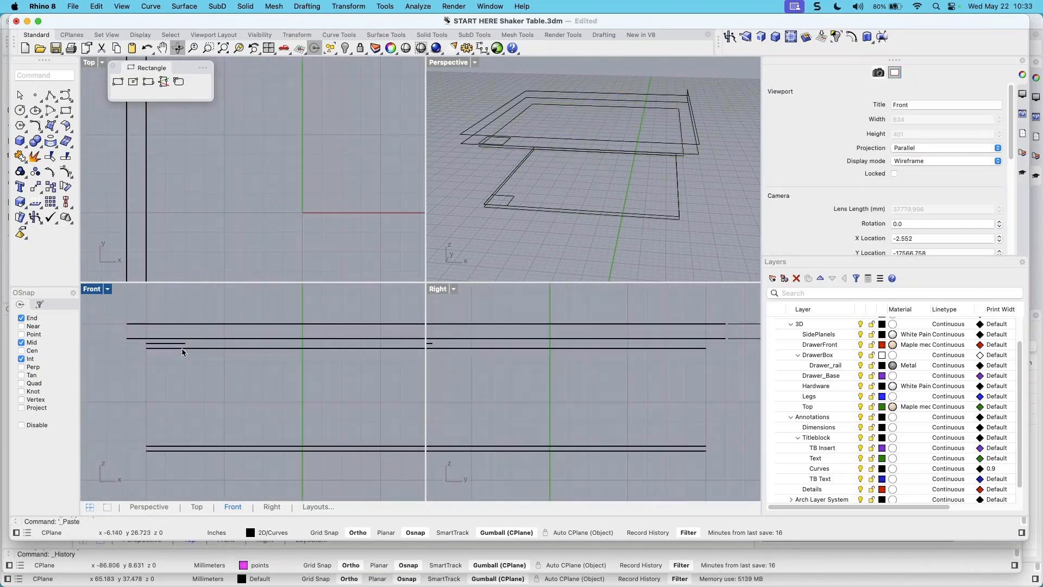
left_click(175, 343)
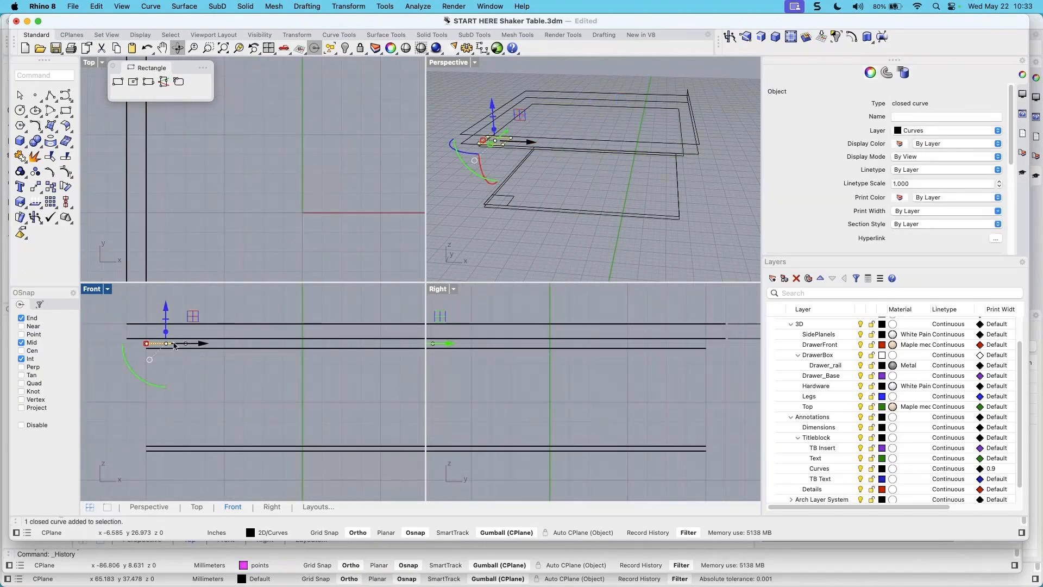
scroll(166, 343, "up", 3)
scroll(152, 356, "up", 4)
right_click_drag(178, 363, 224, 352)
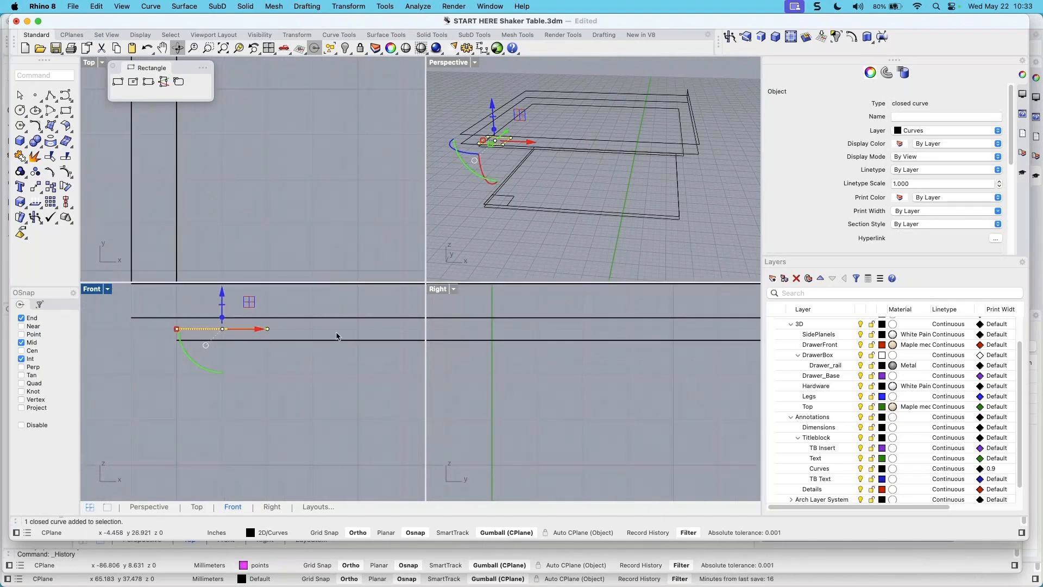
scroll(338, 334, "down", 4)
scroll(257, 377, "right", 3)
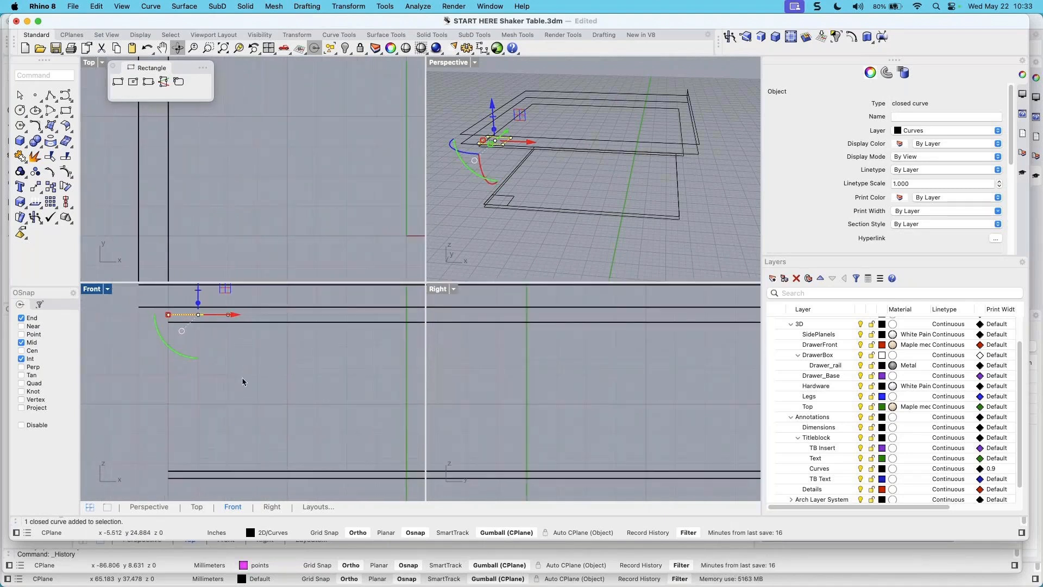
scroll(147, 308, "up", 2)
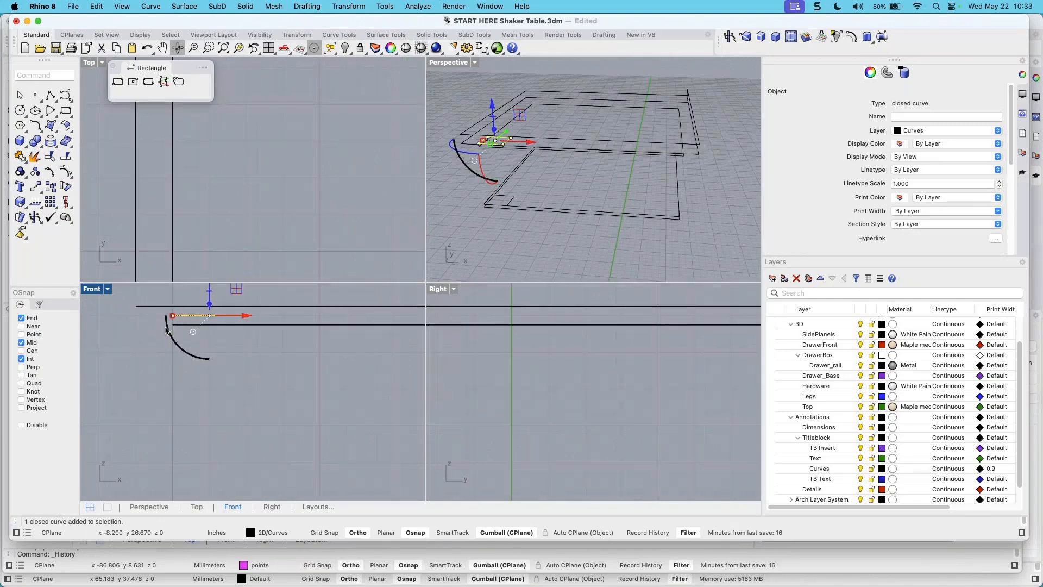
type("M")
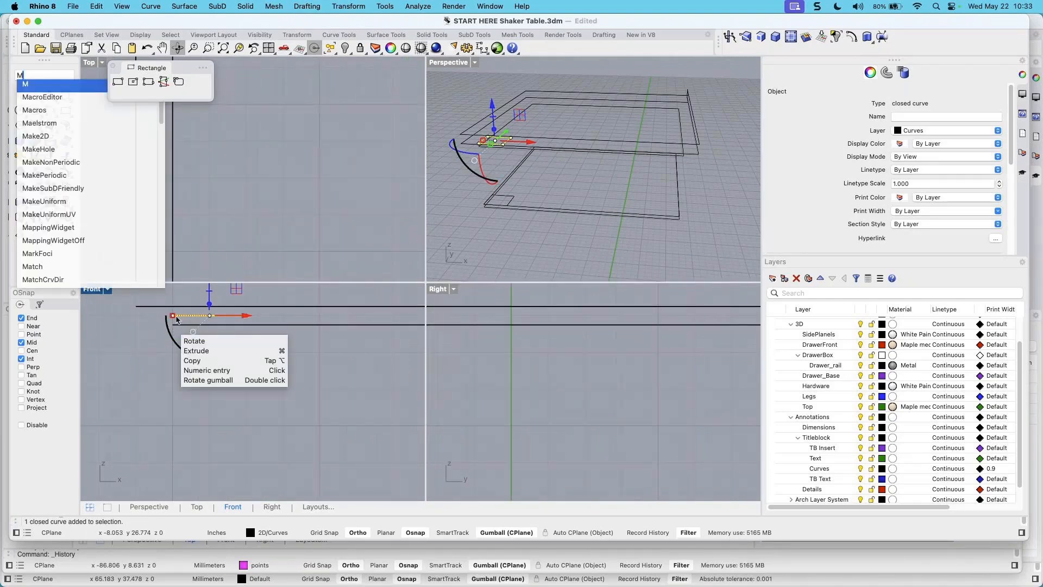
scroll(494, 152, "up", 5)
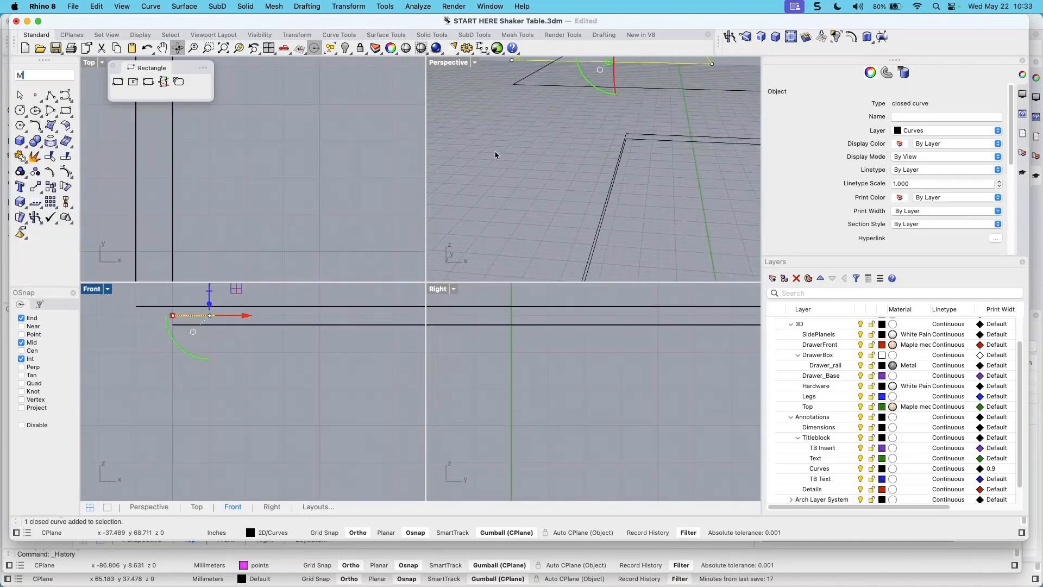
key("Return")
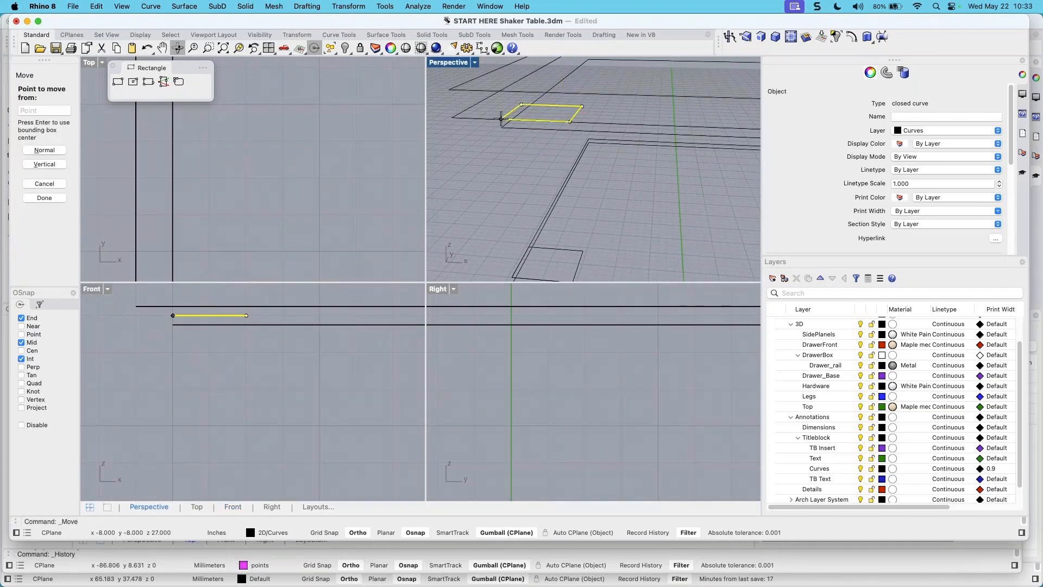
left_click(501, 118)
left_click(500, 127)
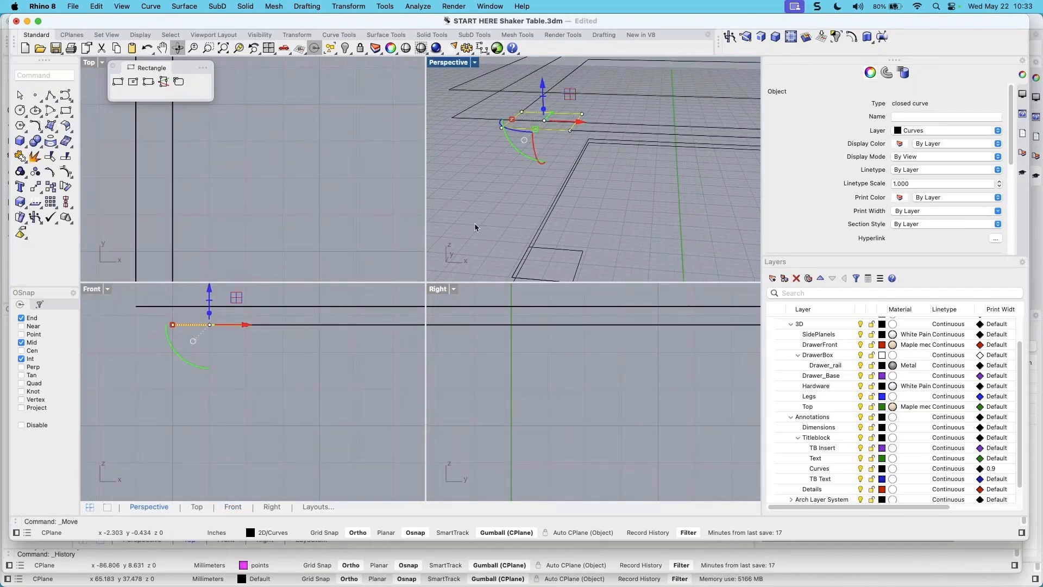
Deselect the leg square and examine the stacked base rectangles and leg squares from a low angle in Perspective
left_click(504, 204)
scroll(511, 200, "down", 8)
right_click_drag(585, 215, 500, 152)
scroll(518, 196, "down", 4)
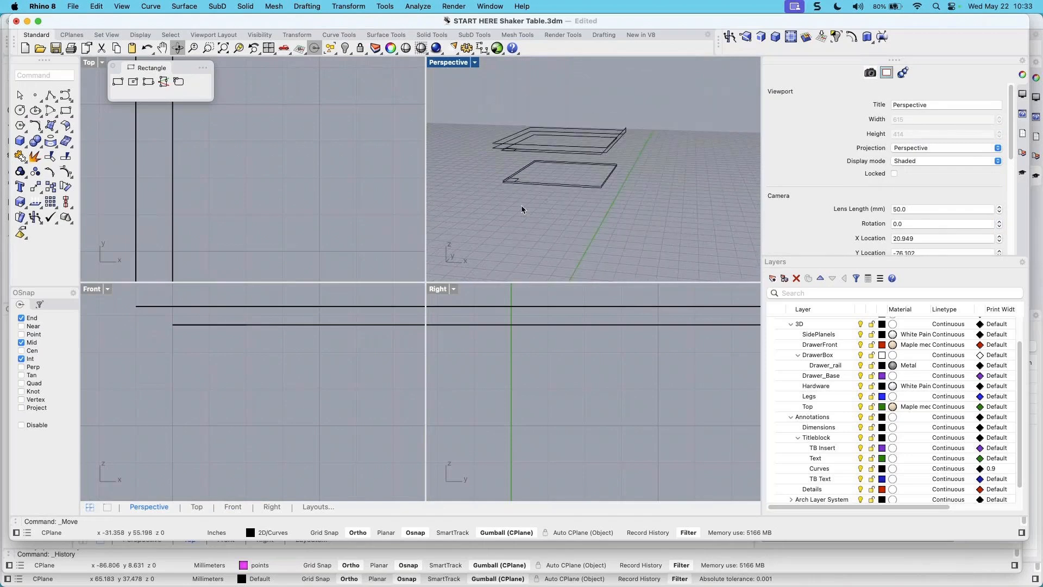
scroll(522, 187, "down", 2)
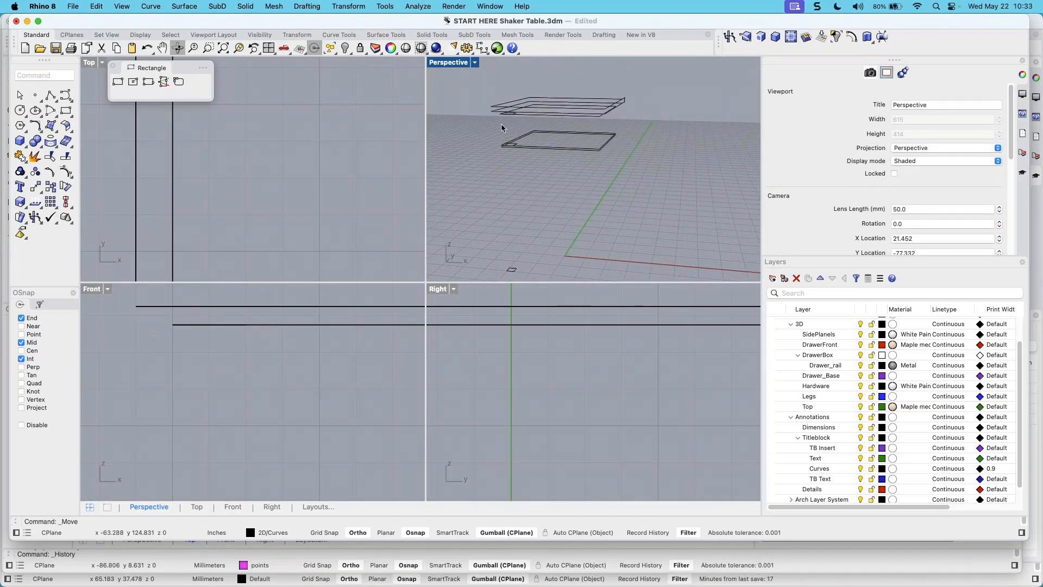
scroll(509, 119, "up", 1)
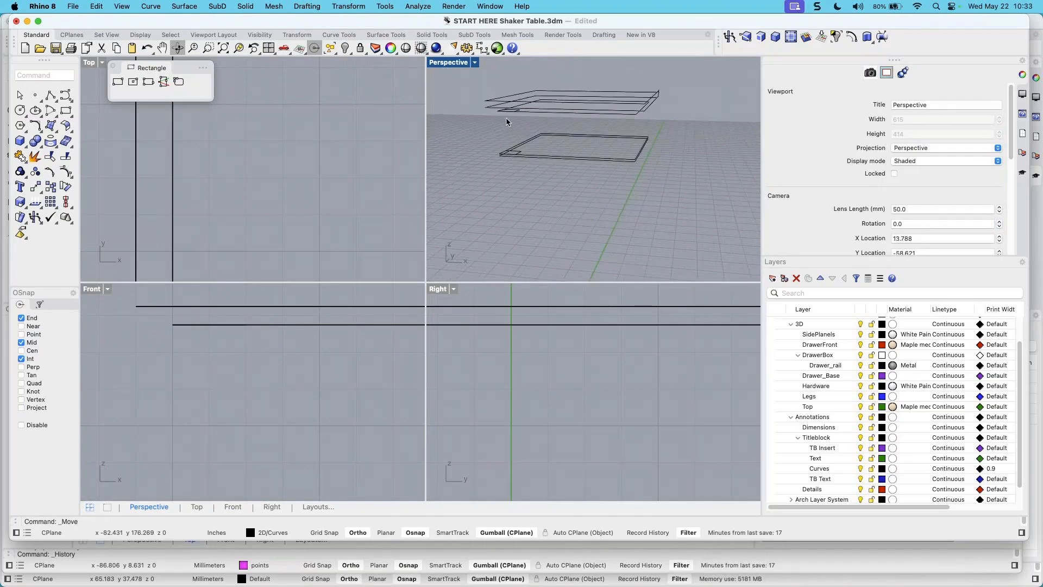
Inspect the uppermost base rectangle against the leg squares and other plan curves in the Perspective and Top views
left_click(530, 116)
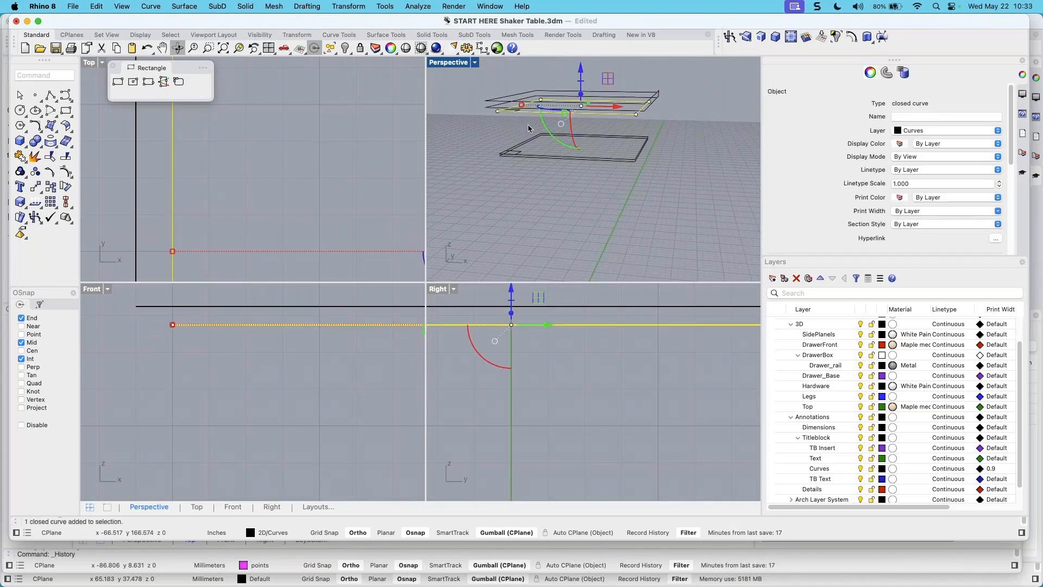
scroll(530, 127, "up", 3)
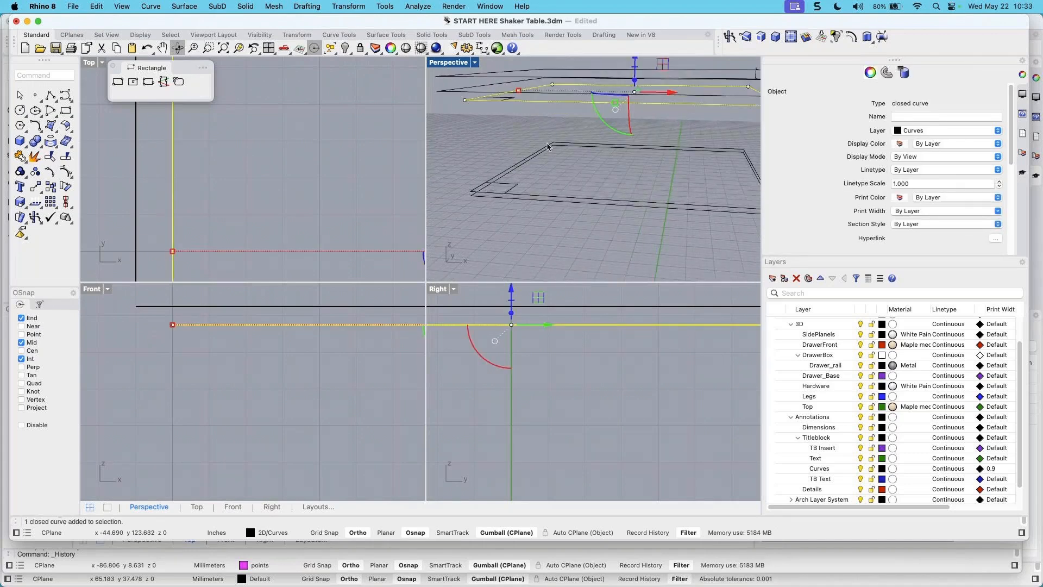
right_click_drag(549, 147, 543, 152)
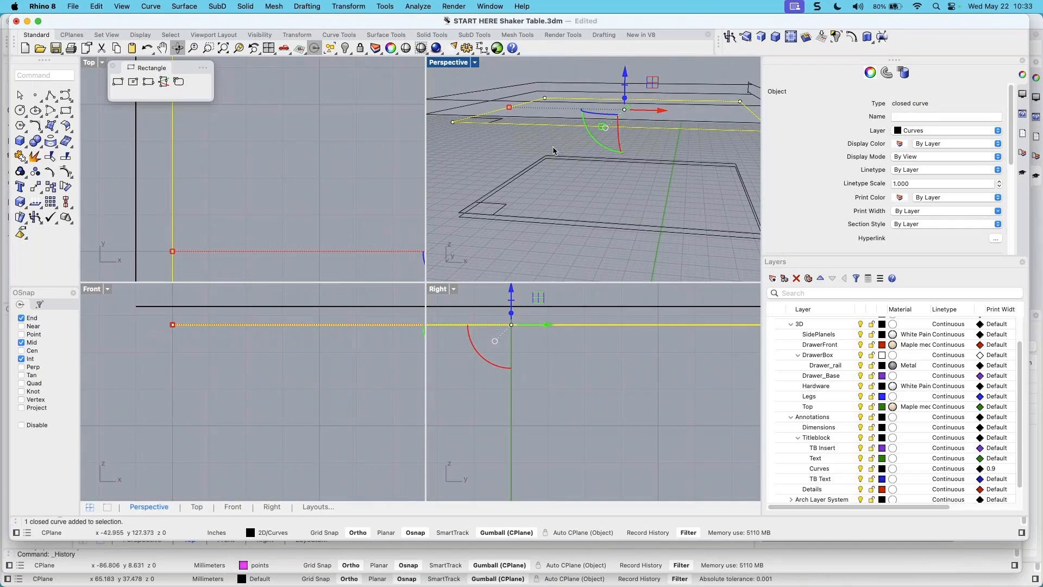
scroll(549, 152, "down", 5)
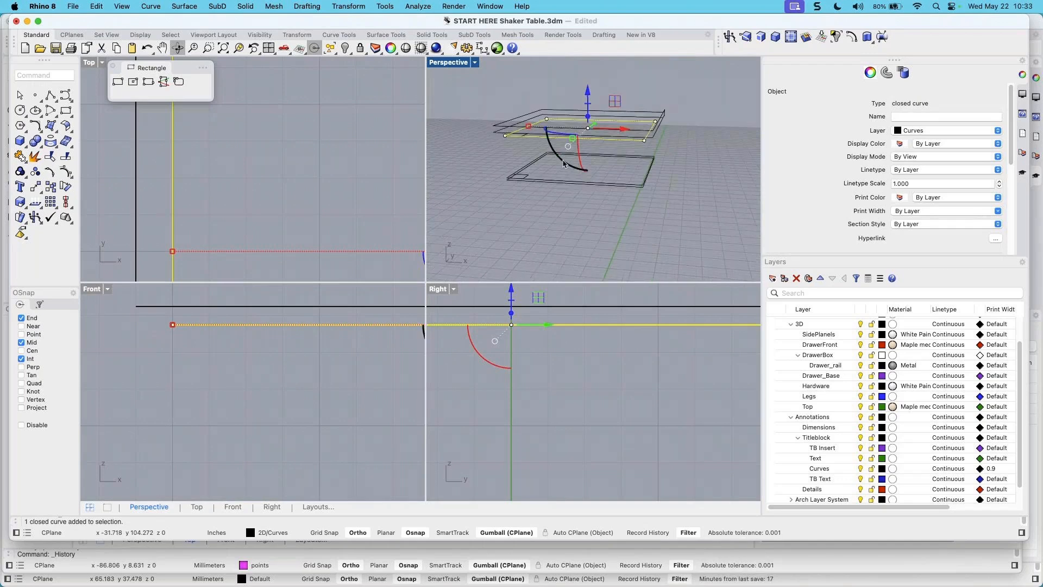
scroll(549, 156, "up", 3)
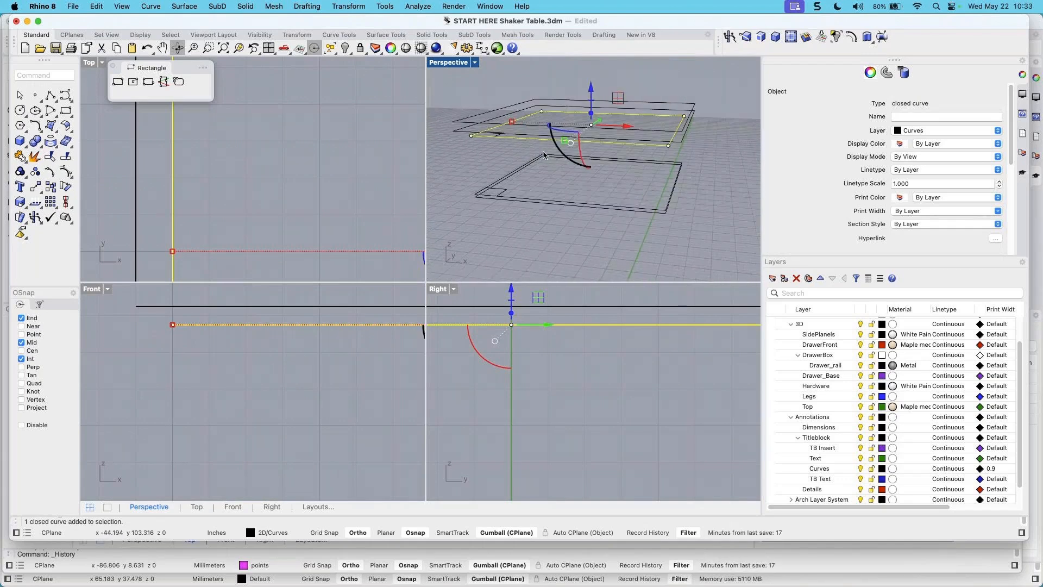
left_click(545, 208)
left_click(545, 208)
left_click(541, 168)
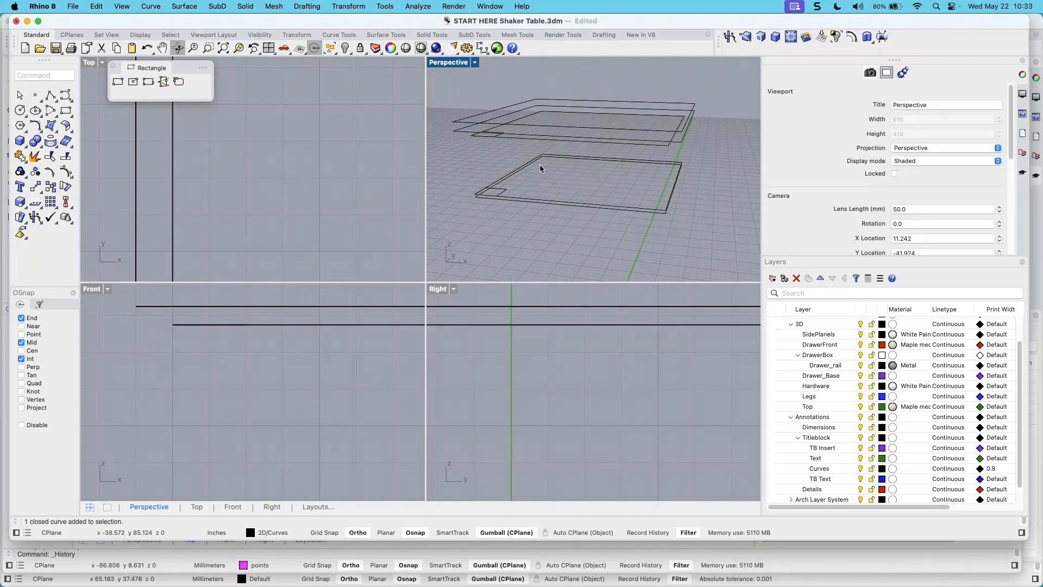
right_click_drag(529, 175, 569, 196)
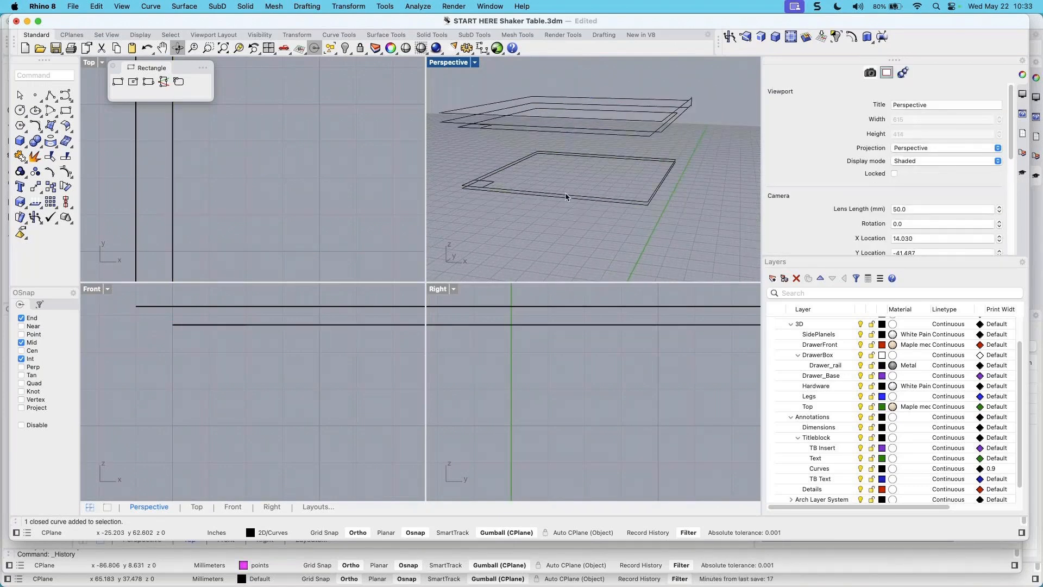
scroll(346, 225, "down", 12)
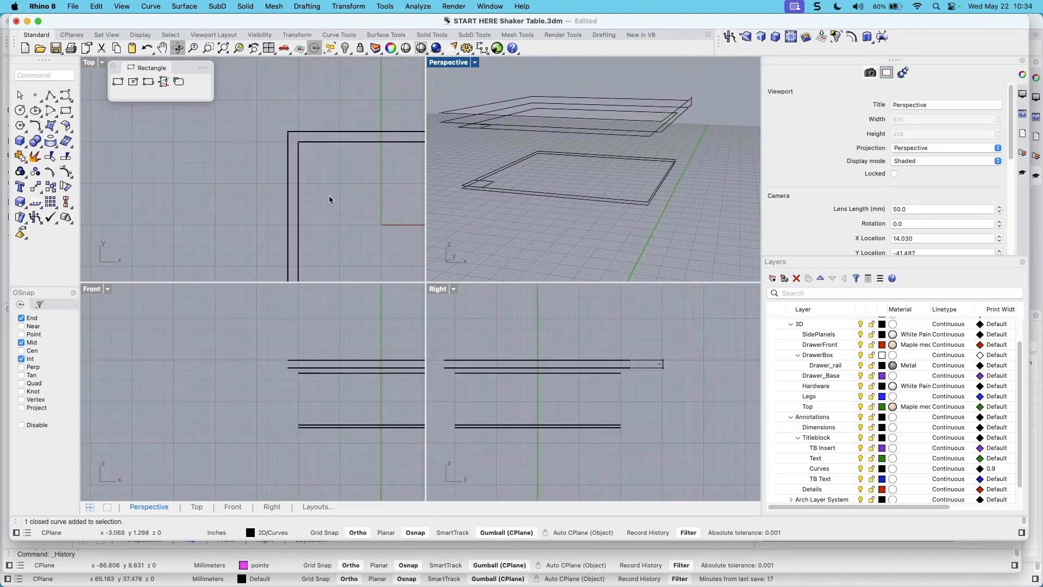
right_click_drag(329, 196, 258, 171)
scroll(480, 179, "up", 4)
Maximize the Perspective viewport and make the Legs layer current
left_click(441, 65)
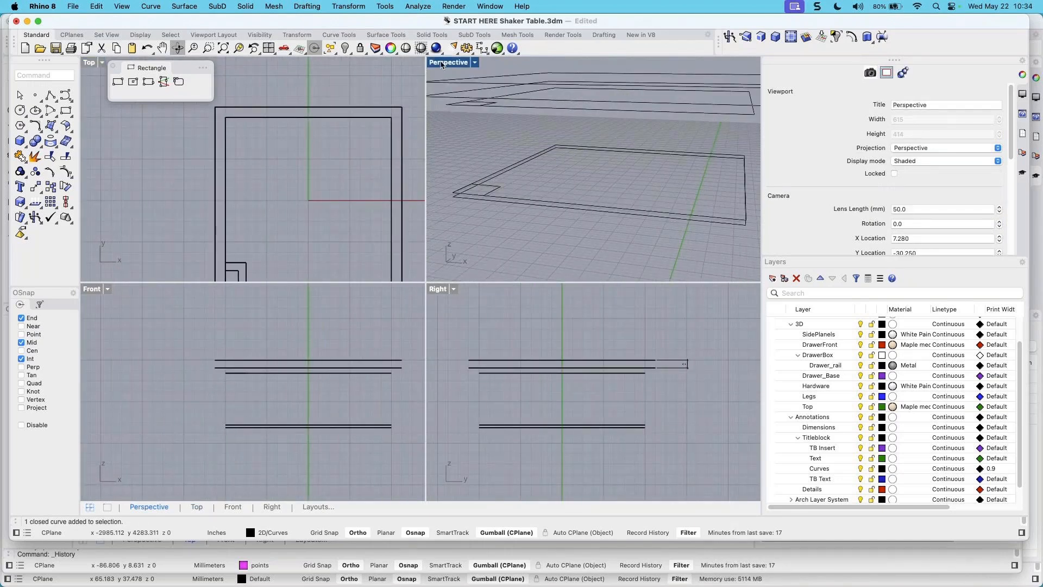
double_click(441, 65)
scroll(337, 356, "down", 6)
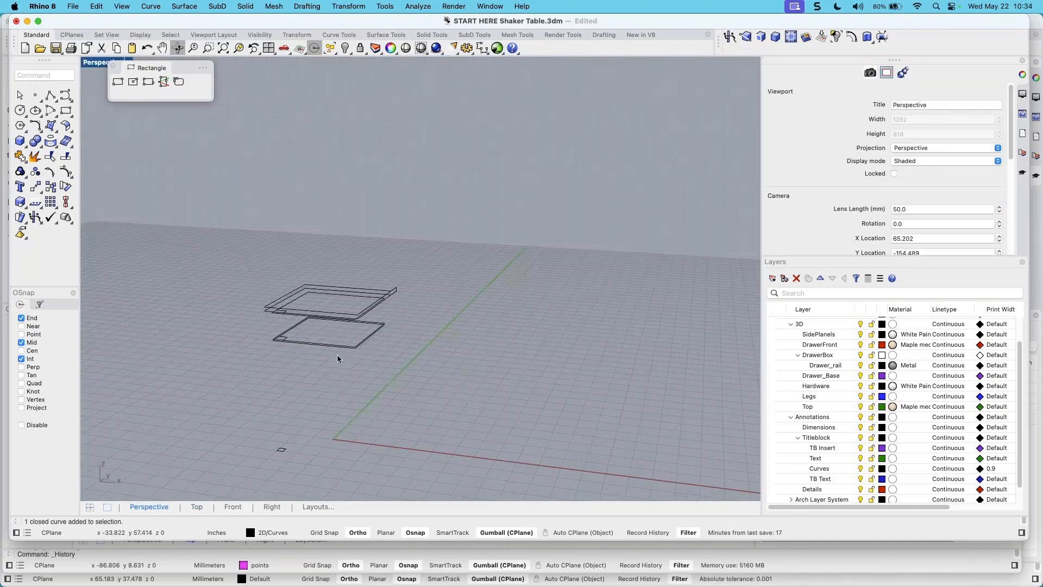
scroll(342, 341, "up", 3)
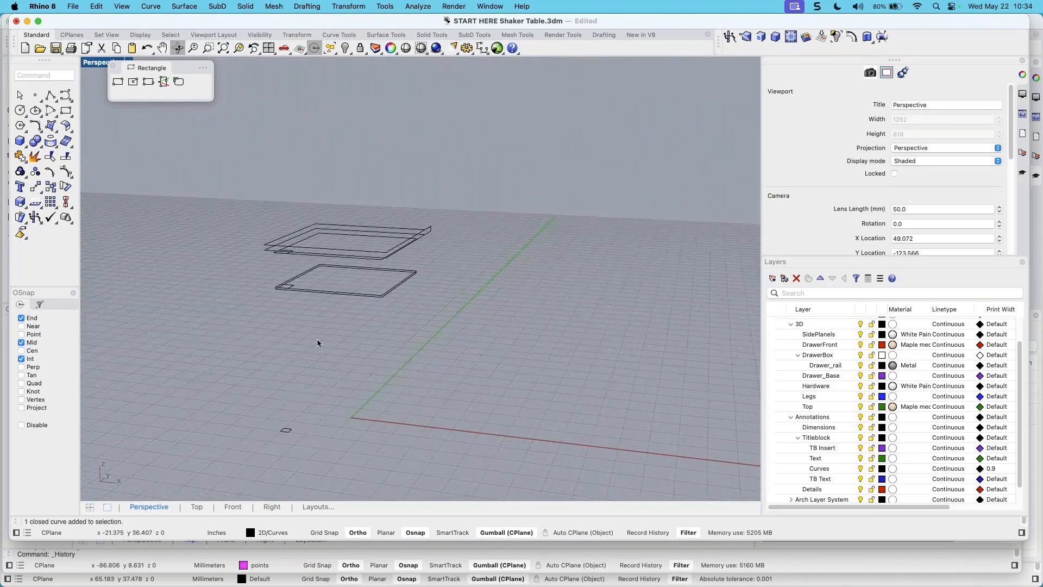
left_click(780, 397)
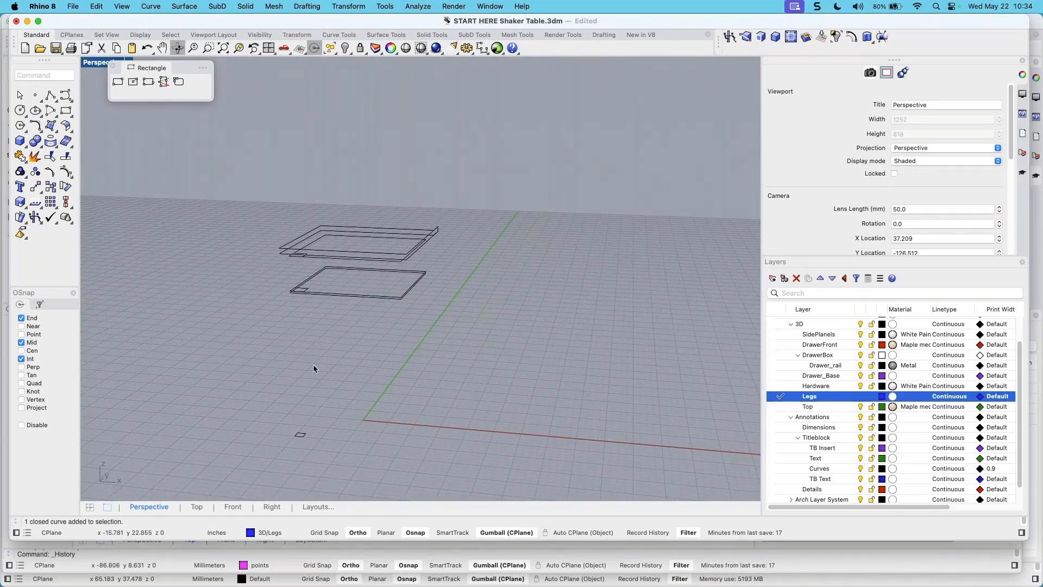
scroll(313, 368, "up", 2)
scroll(368, 363, "up", 2)
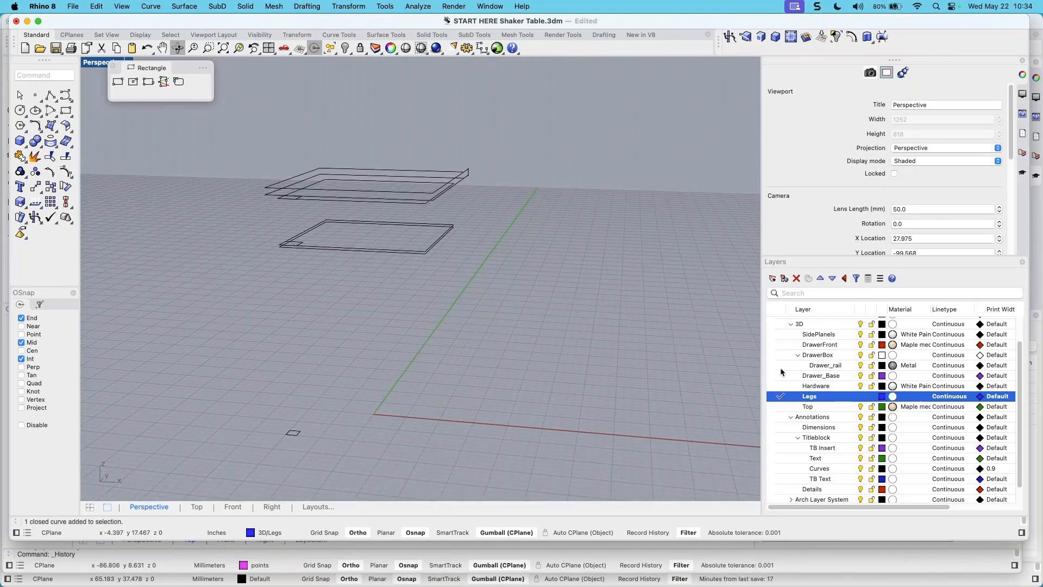
left_click_drag(786, 309, 856, 325)
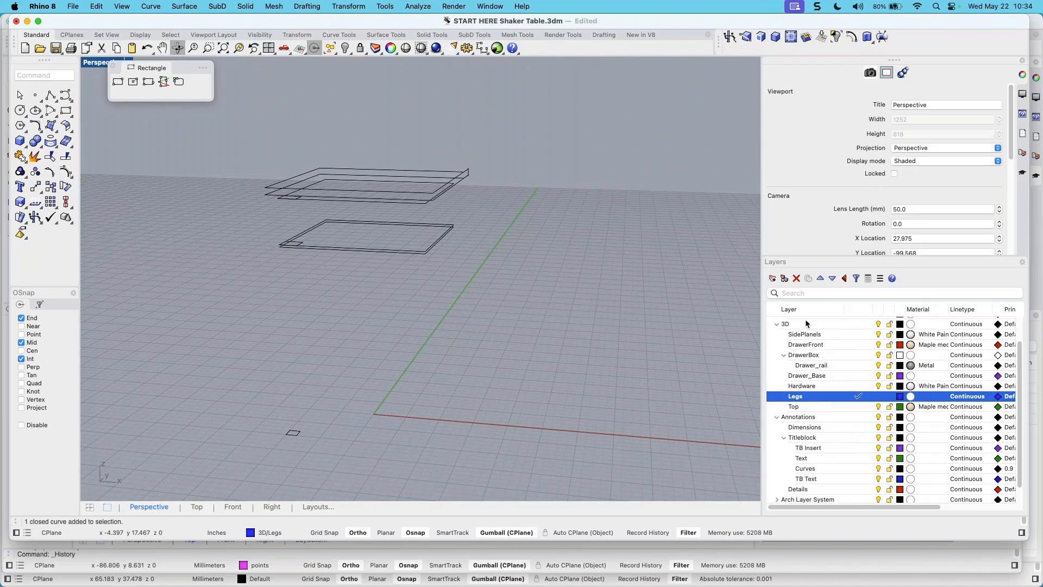
left_click_drag(859, 308, 786, 308)
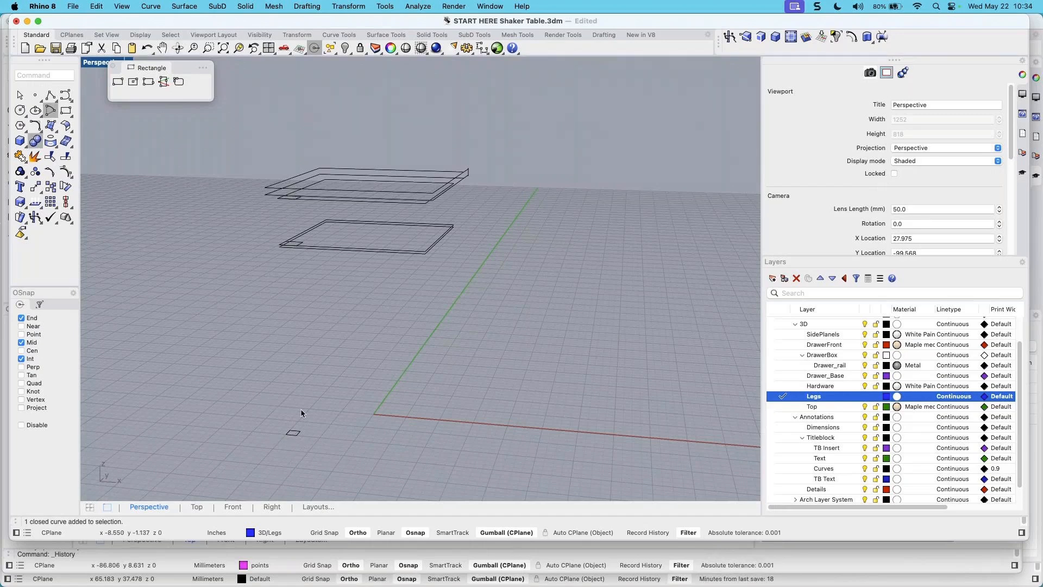
Start a Loft and choose the three leg squares in order from the floor up to the top of the base
scroll(297, 412, "up", 2)
scroll(293, 400, "right", 2)
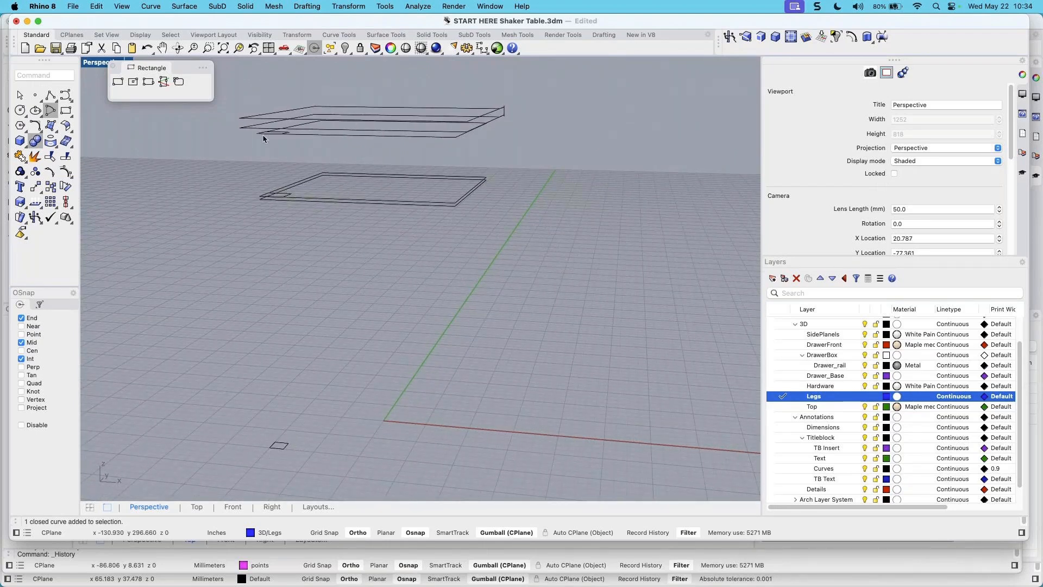
right_click_drag(286, 196, 325, 278)
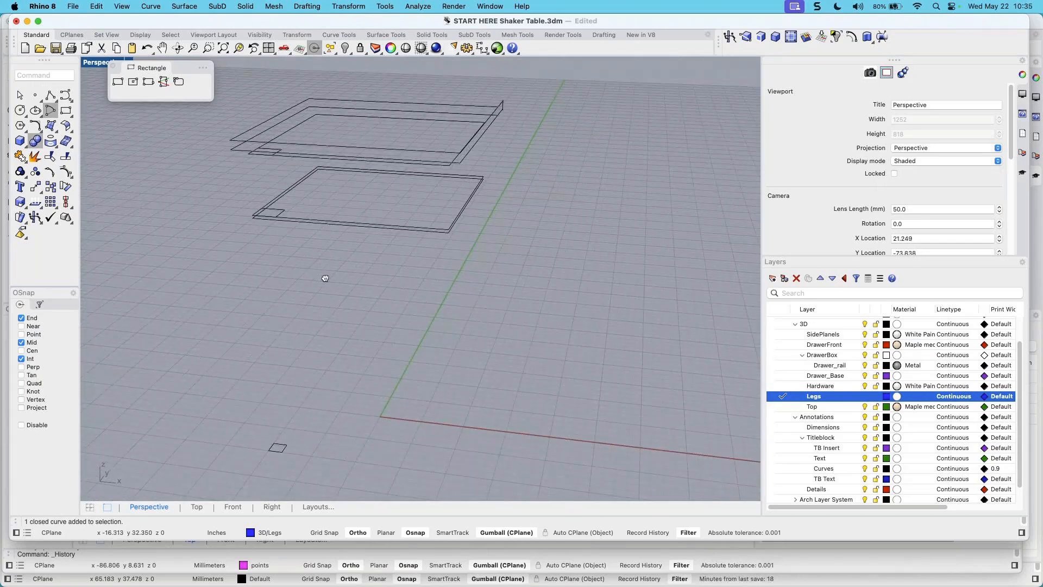
left_click(185, 6)
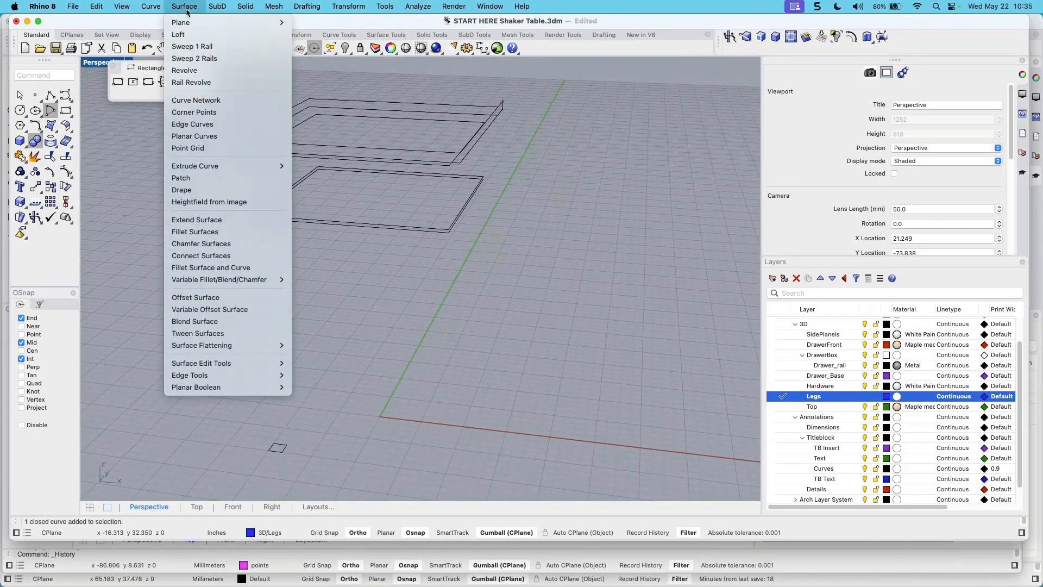
left_click(181, 35)
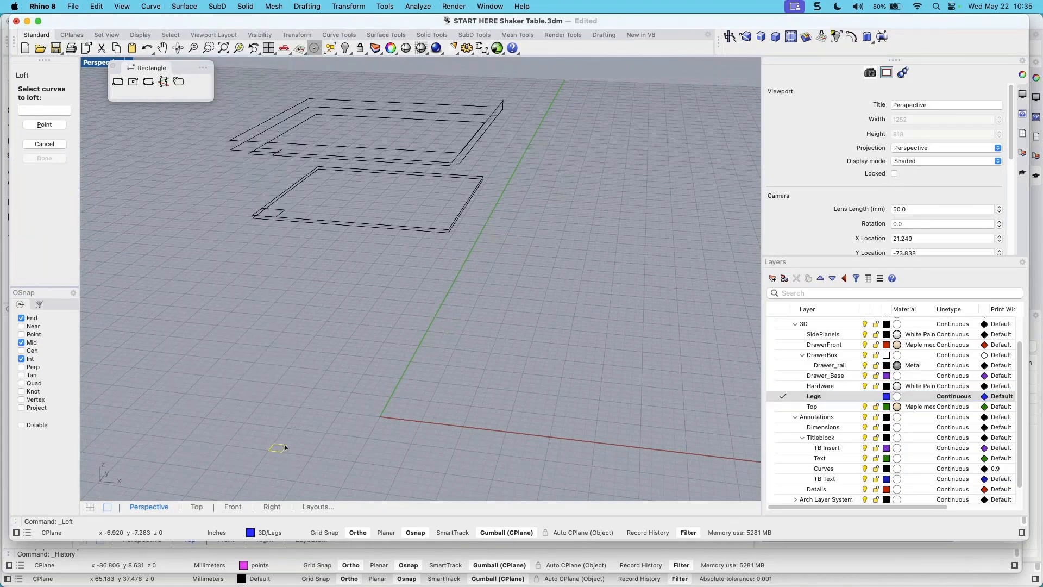
left_click(282, 215)
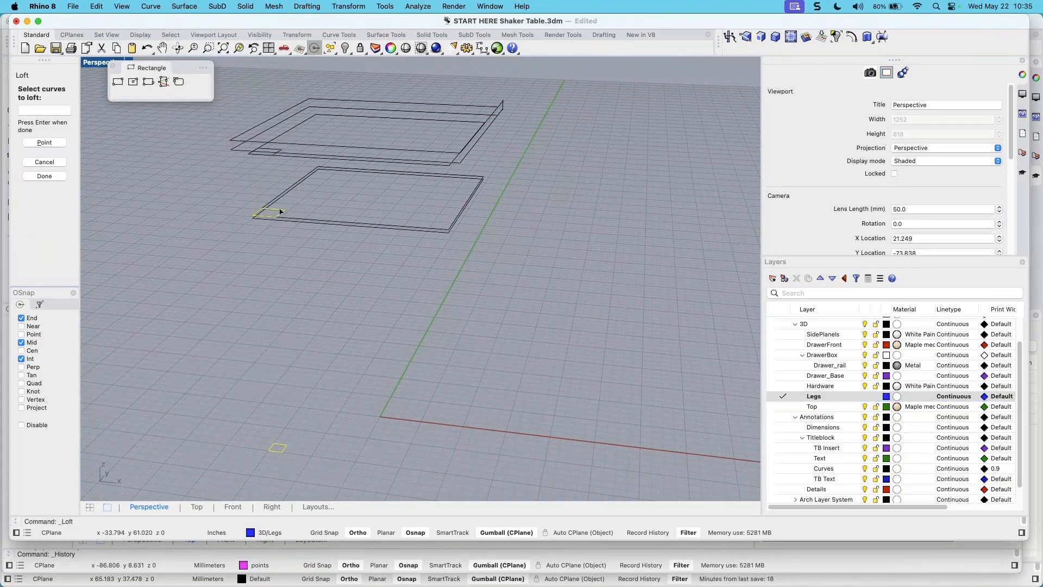
scroll(273, 157, "up", 2)
left_click(279, 154)
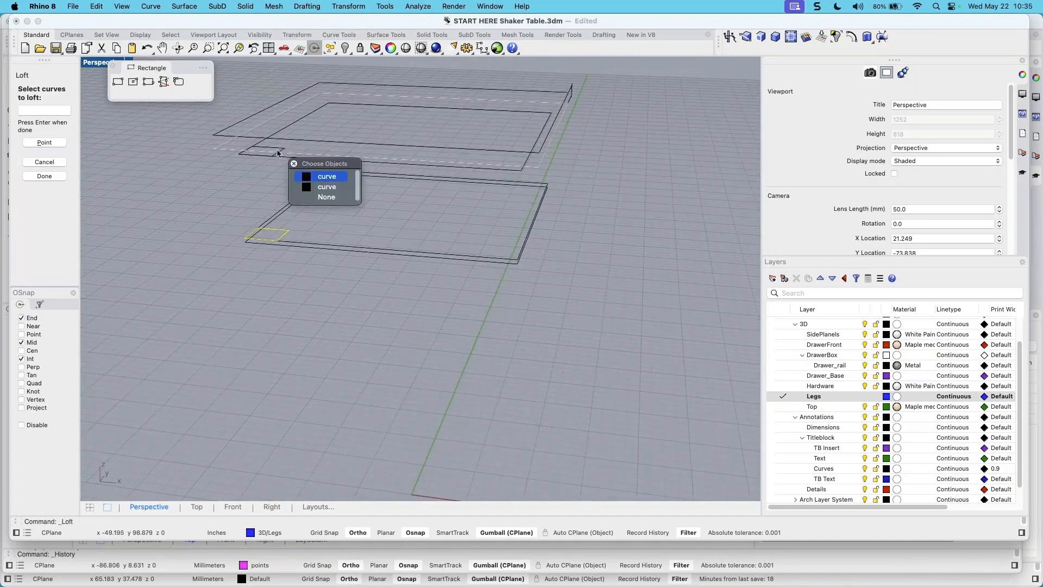
left_click(307, 187)
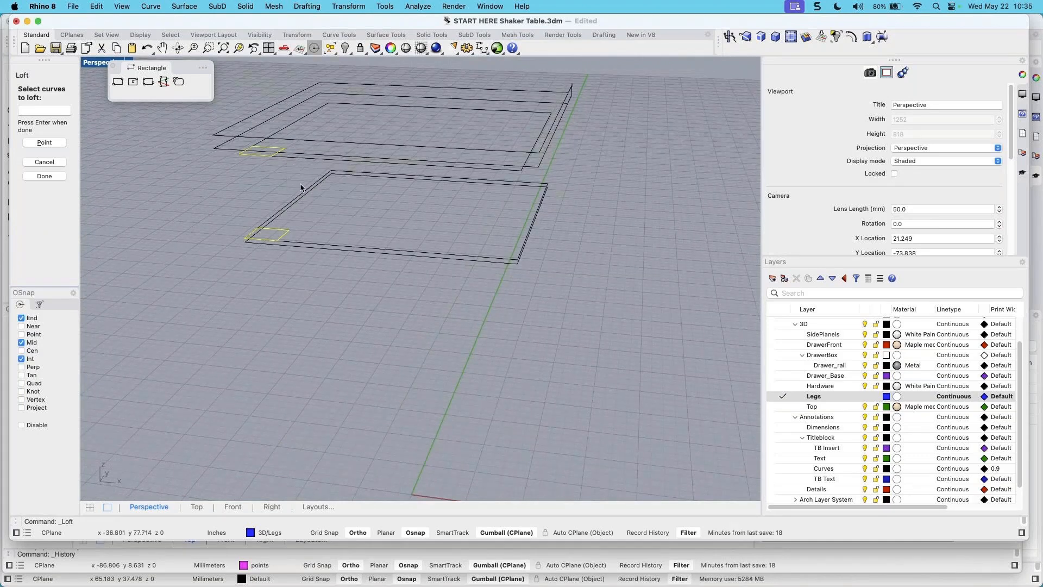
scroll(279, 348, "down", 2)
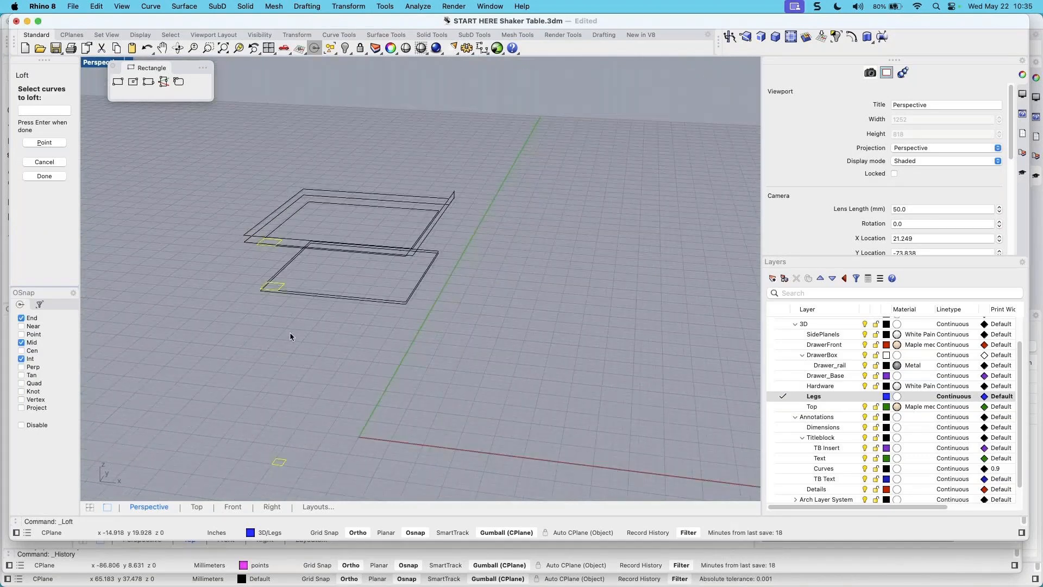
scroll(289, 332, "down", 2)
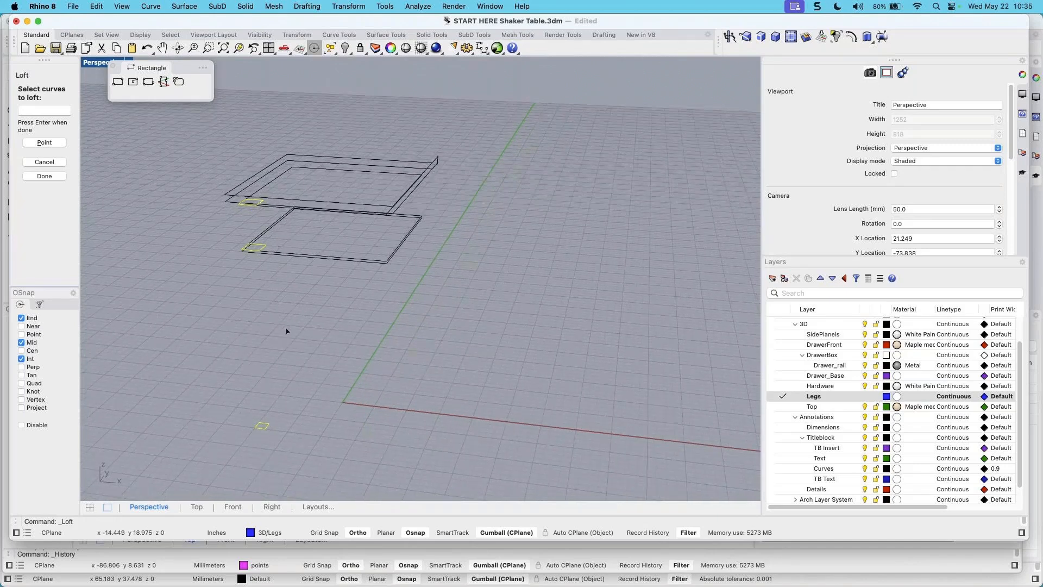
key("Return")
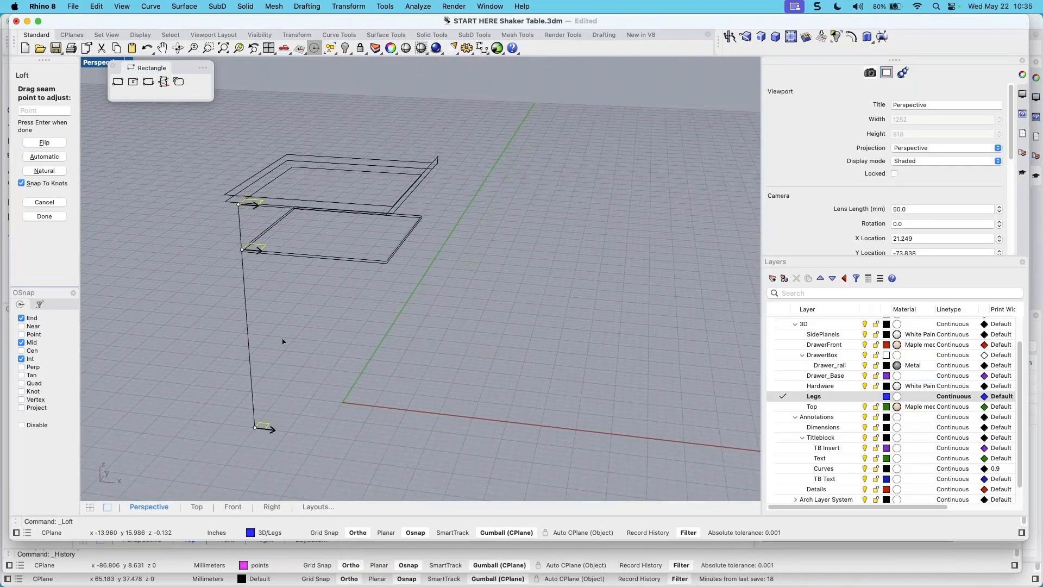
Accept the loft's seam points and create the tapered leg surface with the Straight sections style
scroll(233, 251, "up", 1)
scroll(310, 350, "up", 3)
scroll(312, 346, "up", 1)
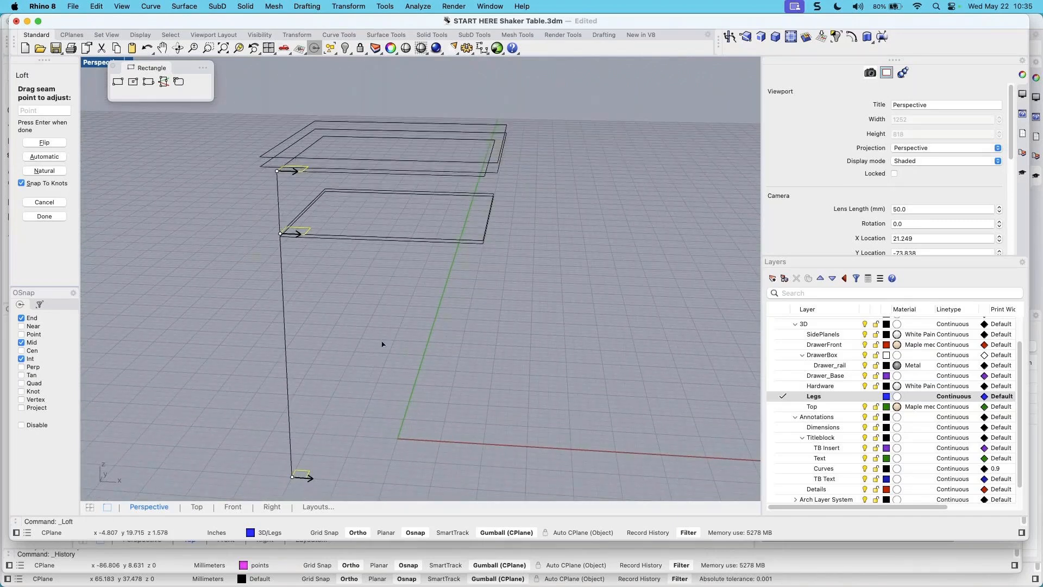
key("Return")
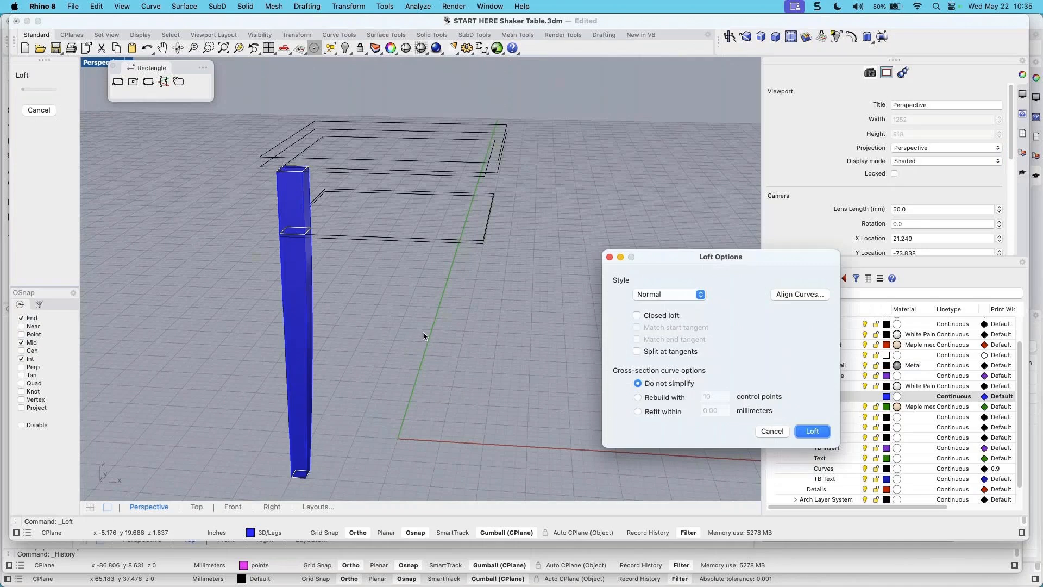
left_click_drag(709, 260, 671, 130)
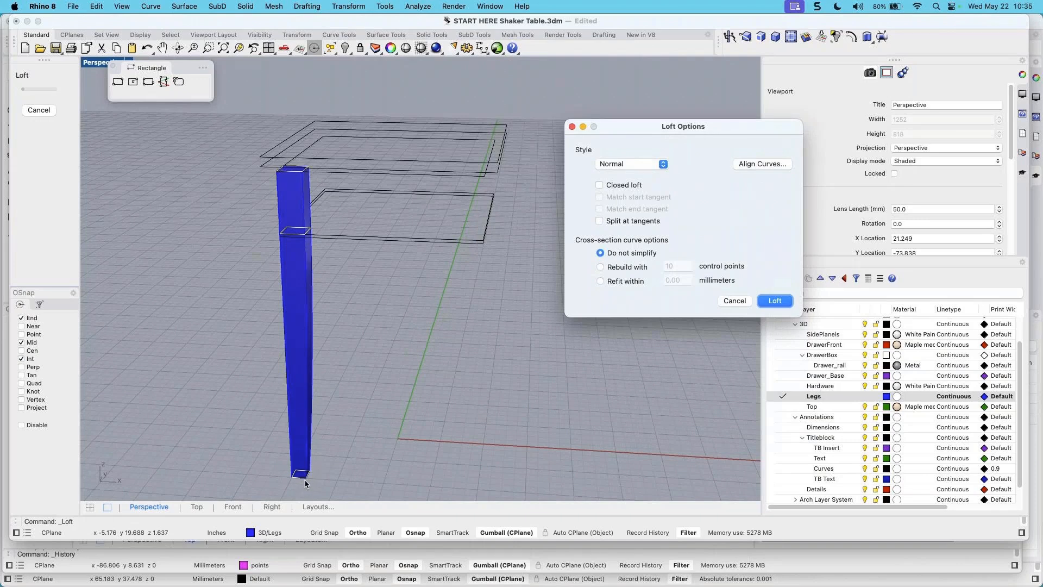
right_click_drag(307, 486, 304, 482)
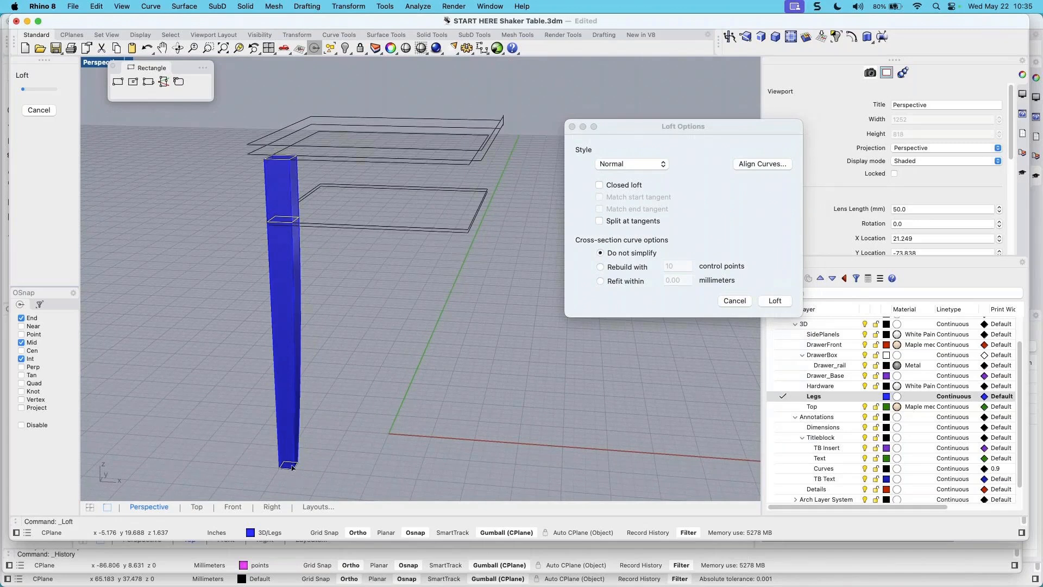
left_click(658, 165)
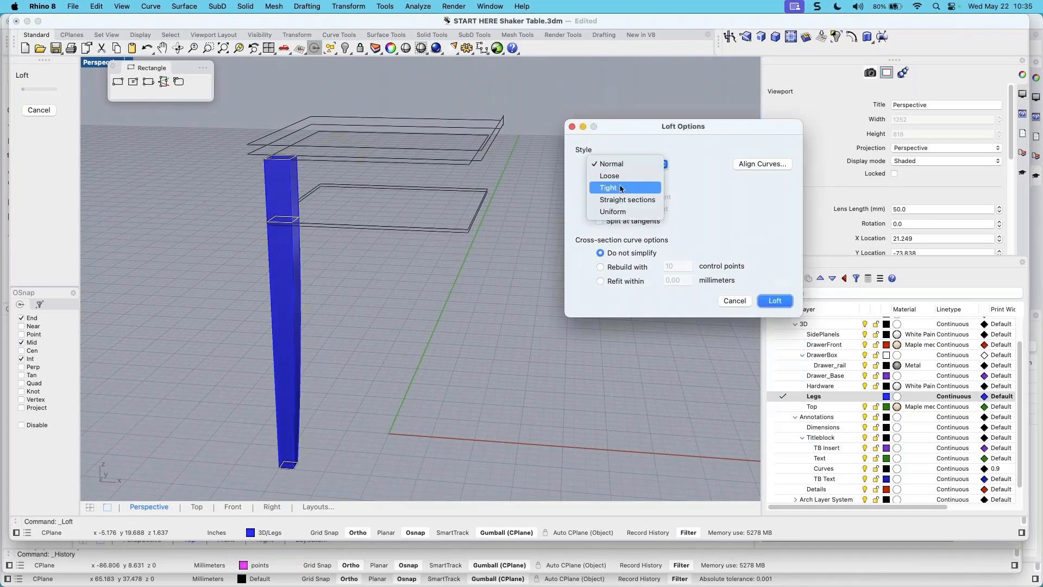
left_click(608, 199)
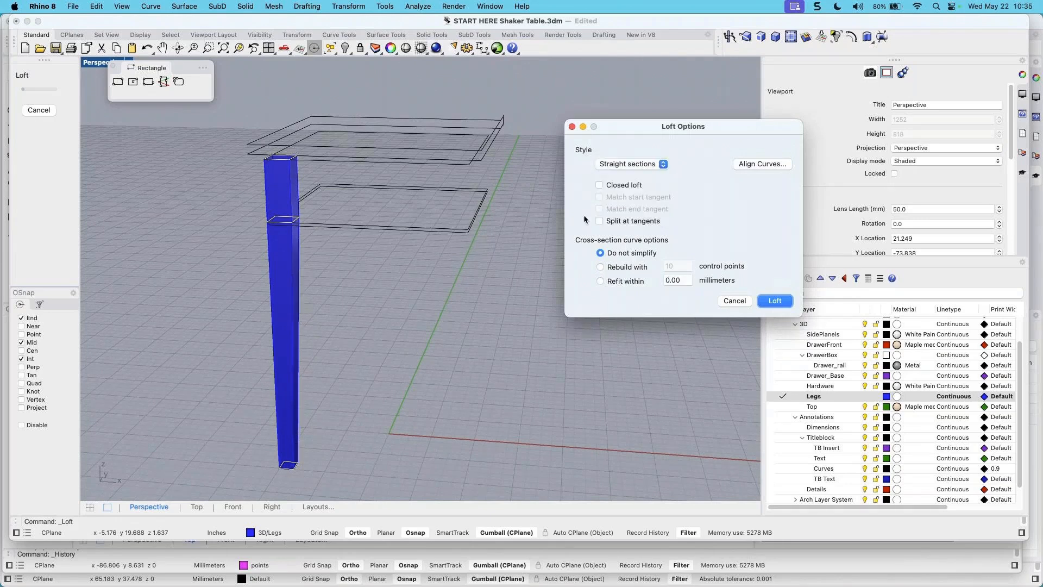
right_click_drag(298, 463, 284, 456)
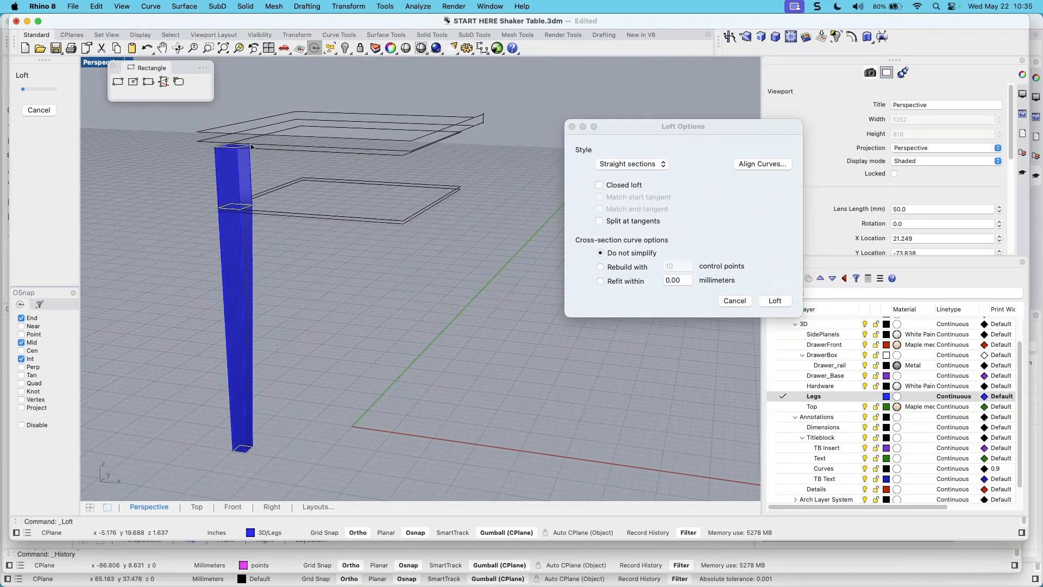
right_click_drag(331, 357, 369, 332)
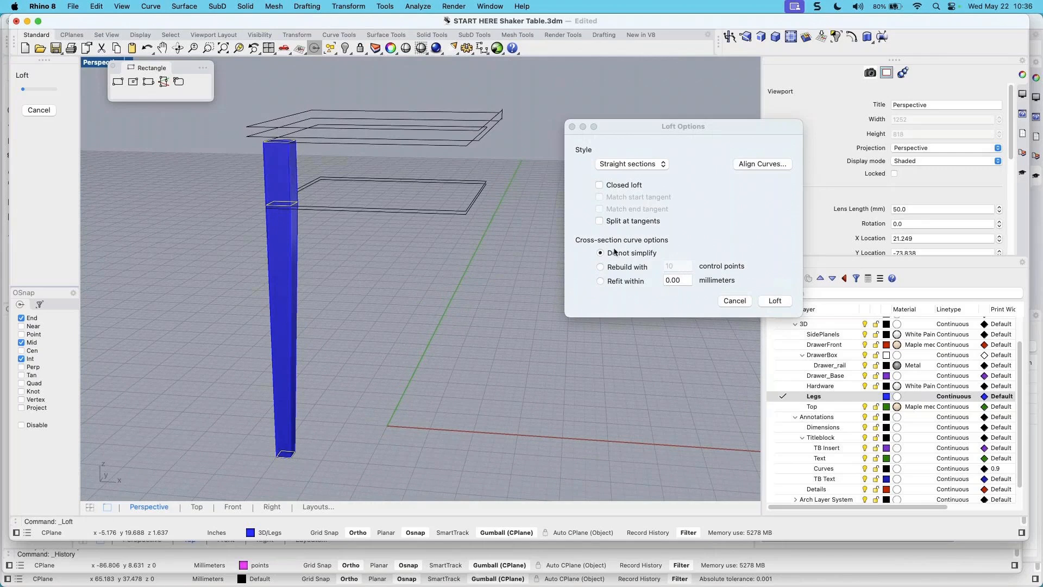
left_click(775, 301)
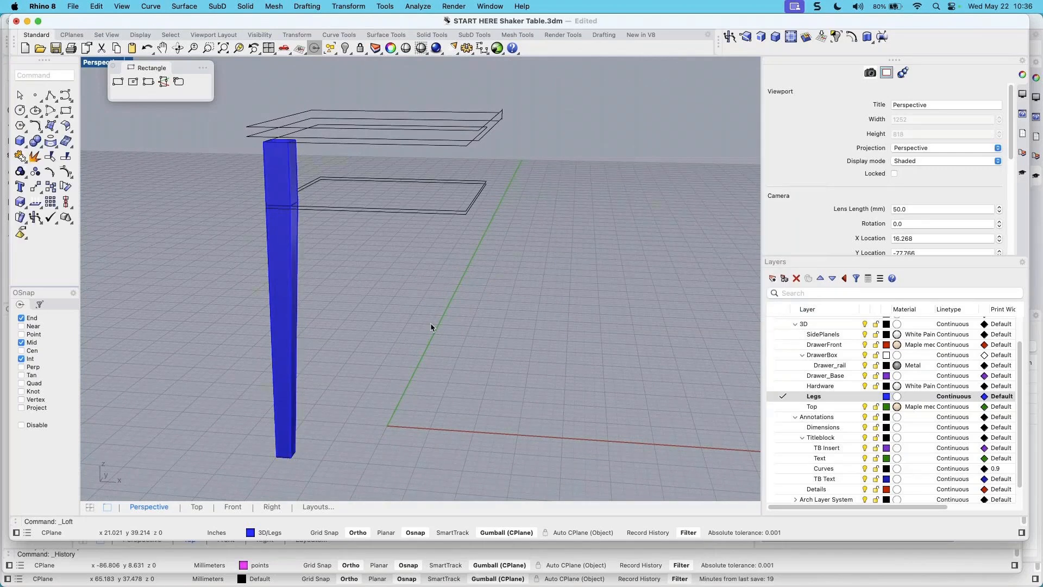
mouse_move(452, 323)
right_mouse_down()
mouse_move(489, 317)
mouse_move(471, 321)
right_mouse_up()
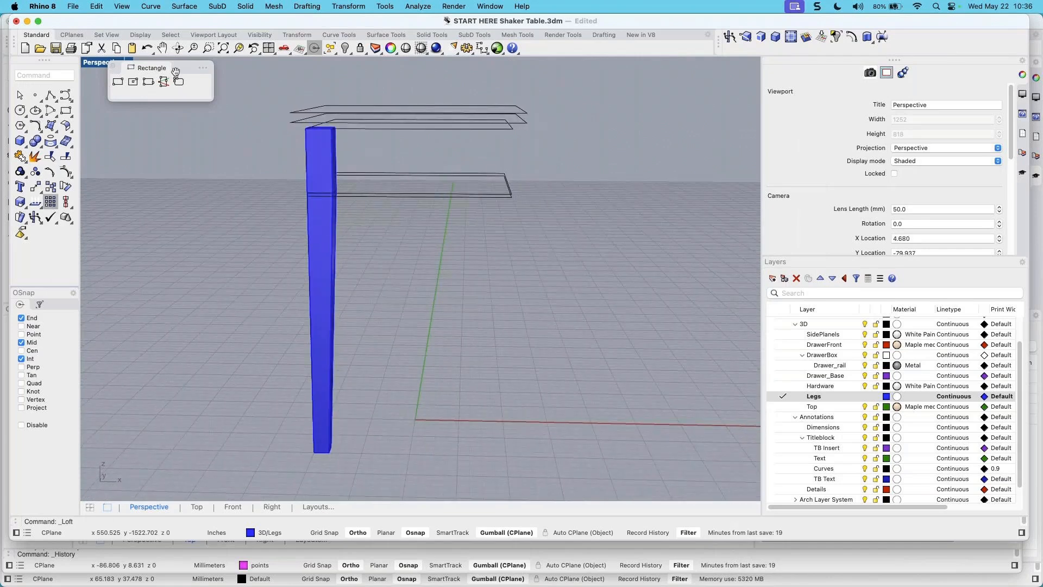
Restore the four-viewport layout and close the lofted leg's open ends with Cap Planar Holes
left_click(113, 66)
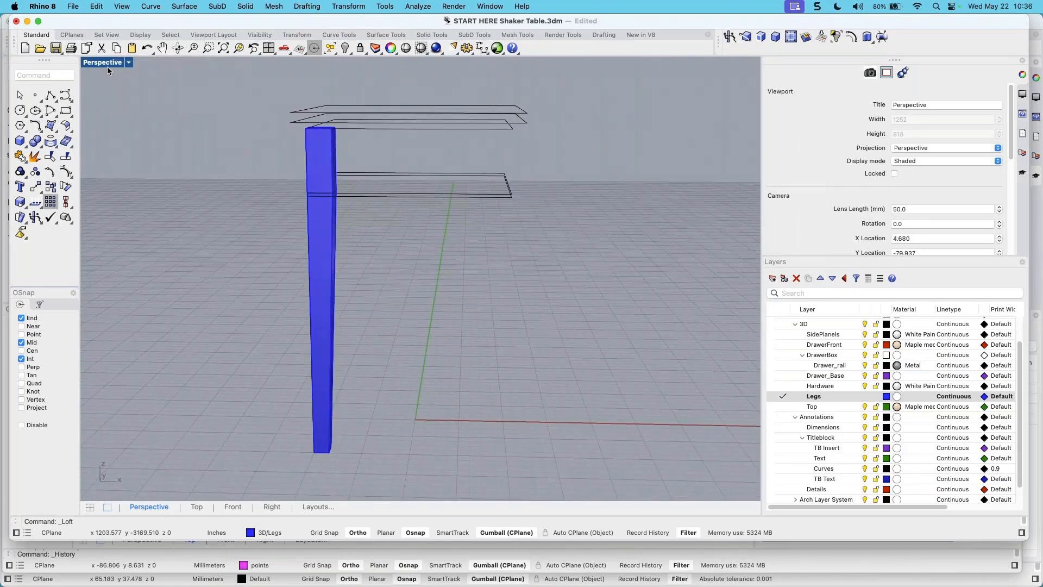
double_click(103, 62)
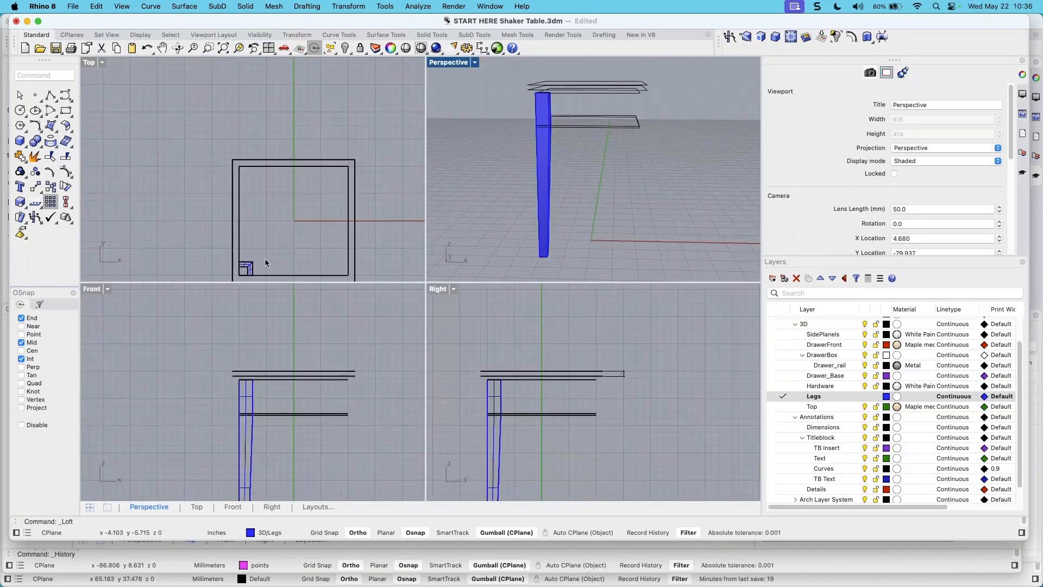
right_click_drag(237, 204, 236, 207)
right_click_drag(591, 252, 564, 250)
left_click(511, 145)
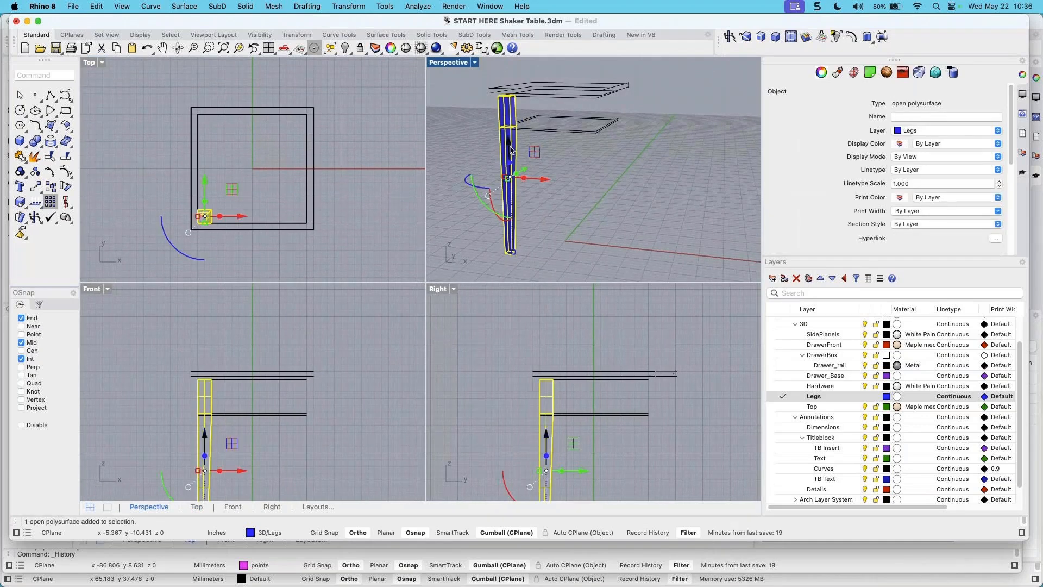
left_click(245, 6)
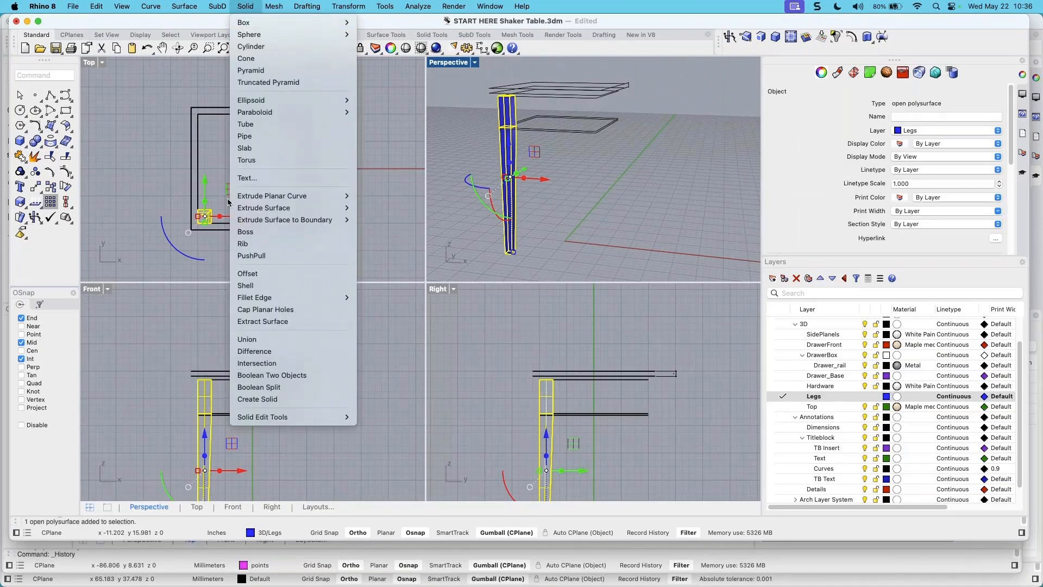
left_click(267, 311)
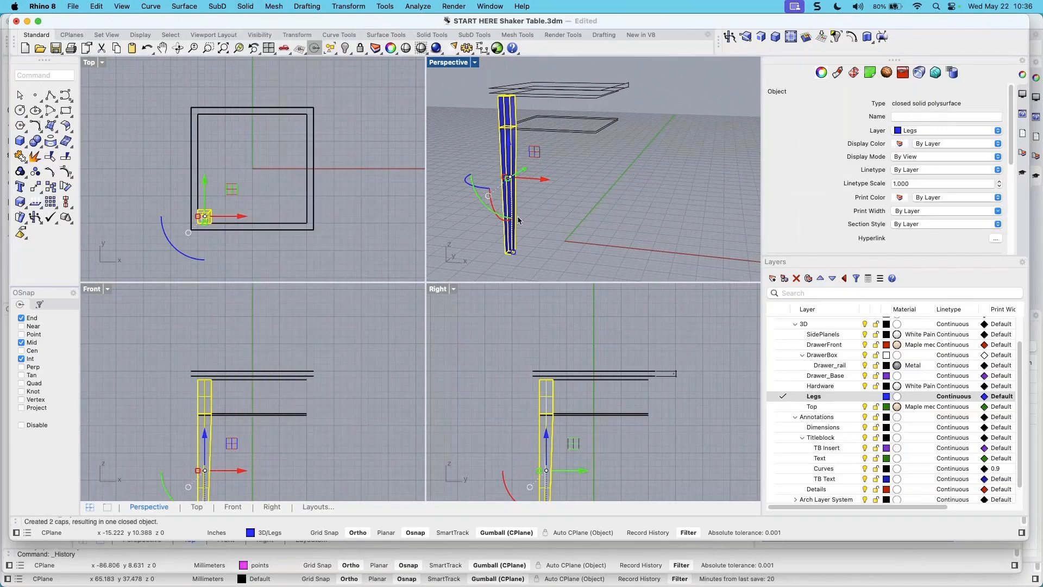
scroll(512, 193, "up", 3)
right_click_drag(536, 197, 524, 210, "shift")
scroll(523, 214, "down", 4)
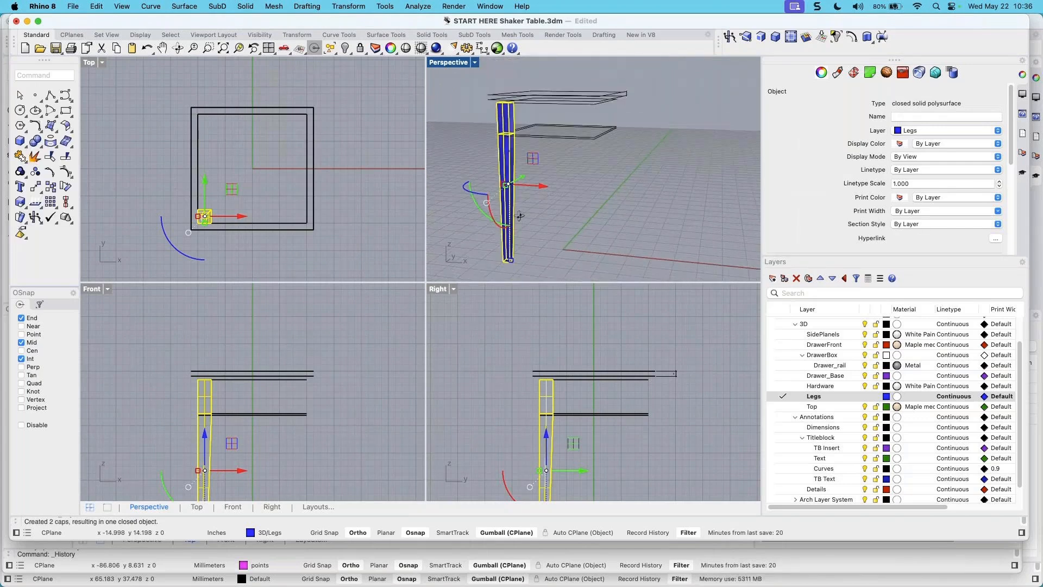
left_click(493, 250)
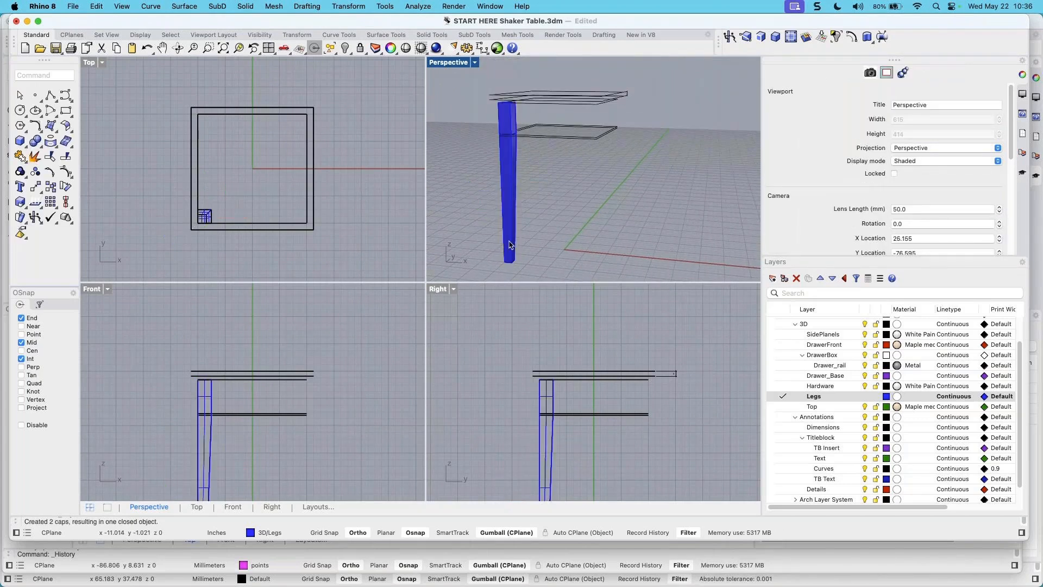
Mirror a copy of the capped leg across the Y axis to create the second front leg
left_click(511, 237)
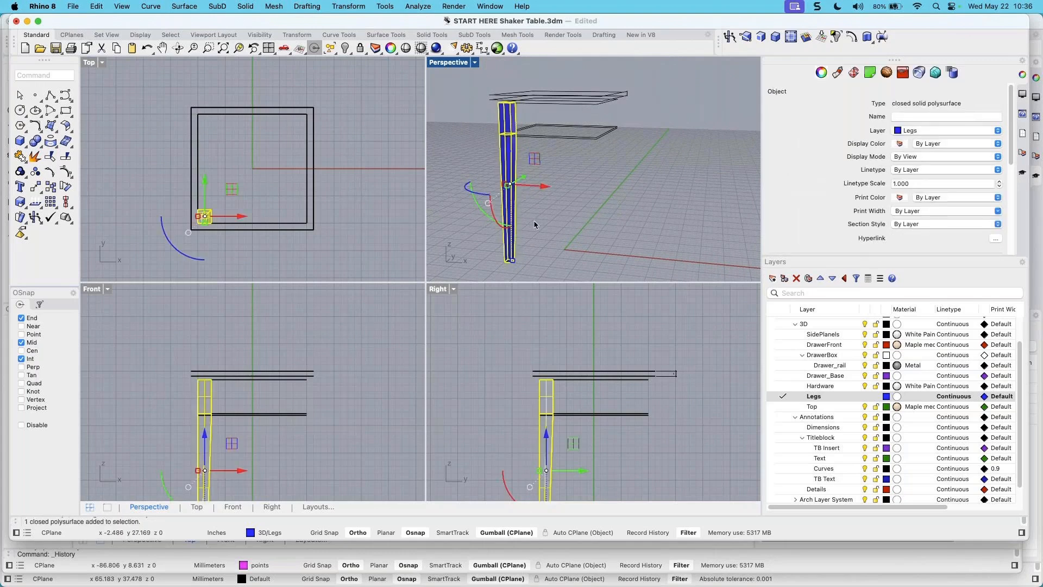
scroll(202, 218, "up", 2)
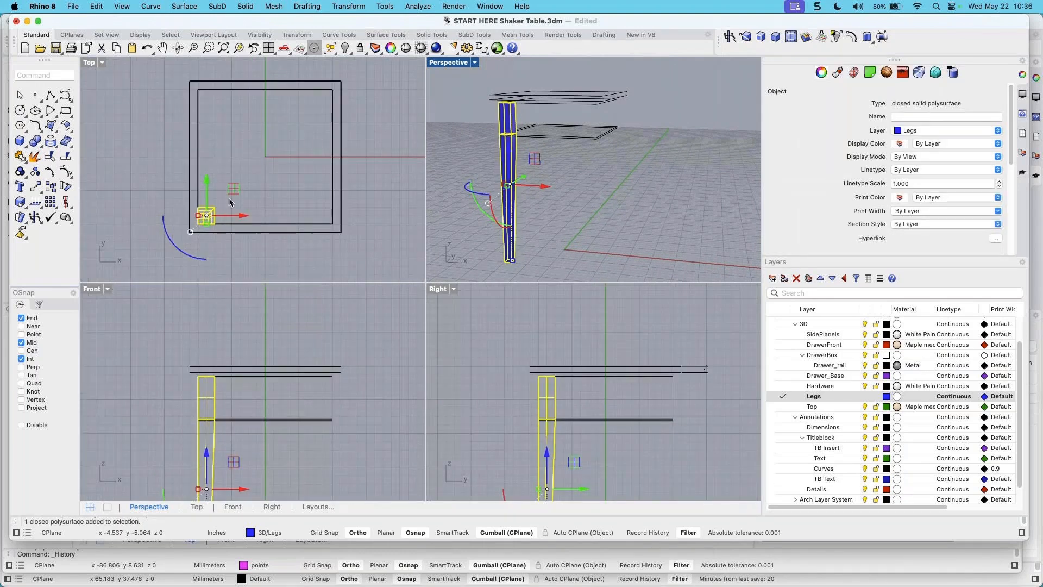
right_click_drag(240, 199, 225, 206)
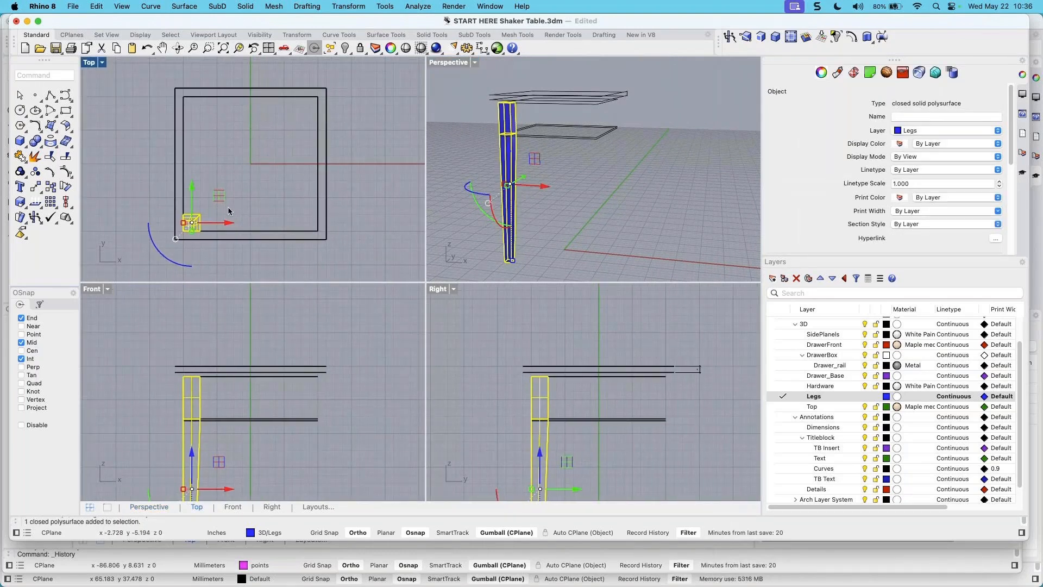
left_click(554, 210)
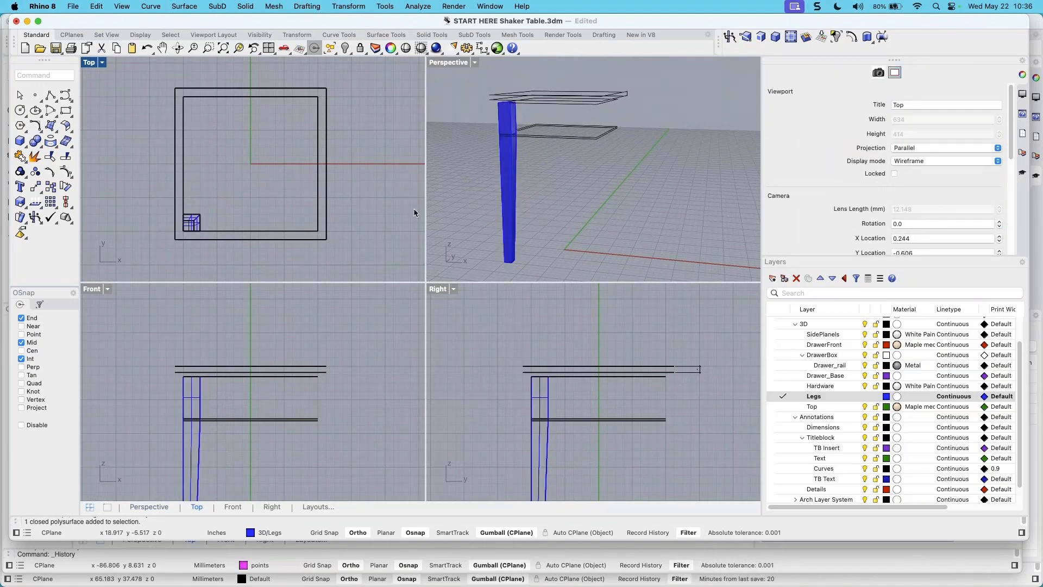
left_click(499, 192)
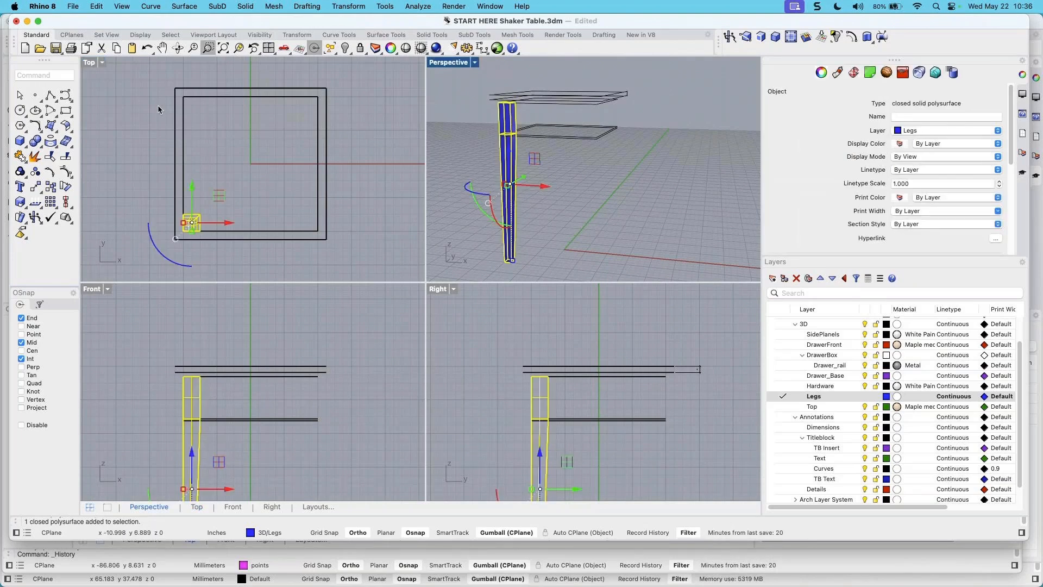
left_click(349, 7)
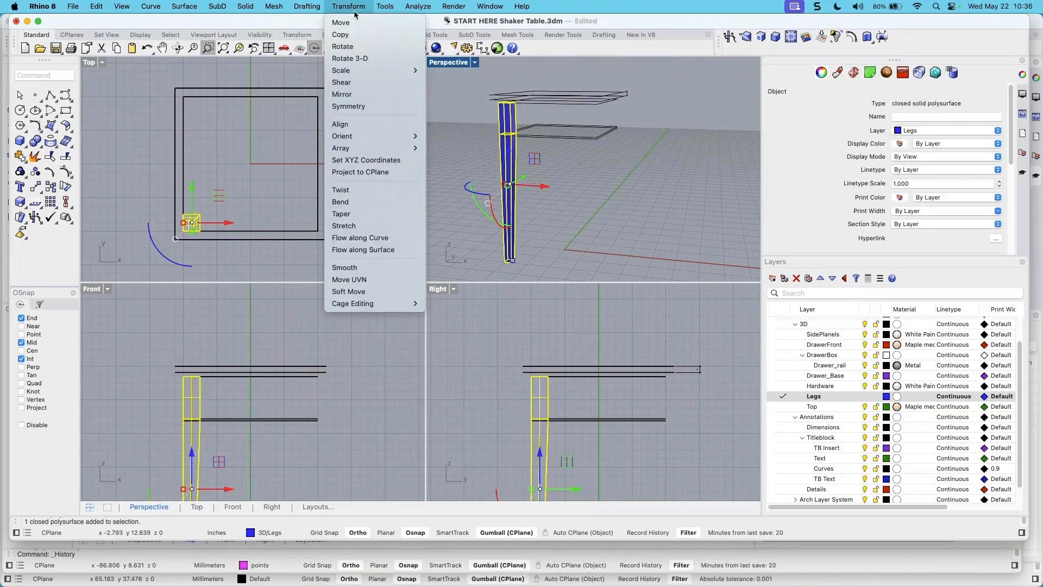
left_click(348, 96)
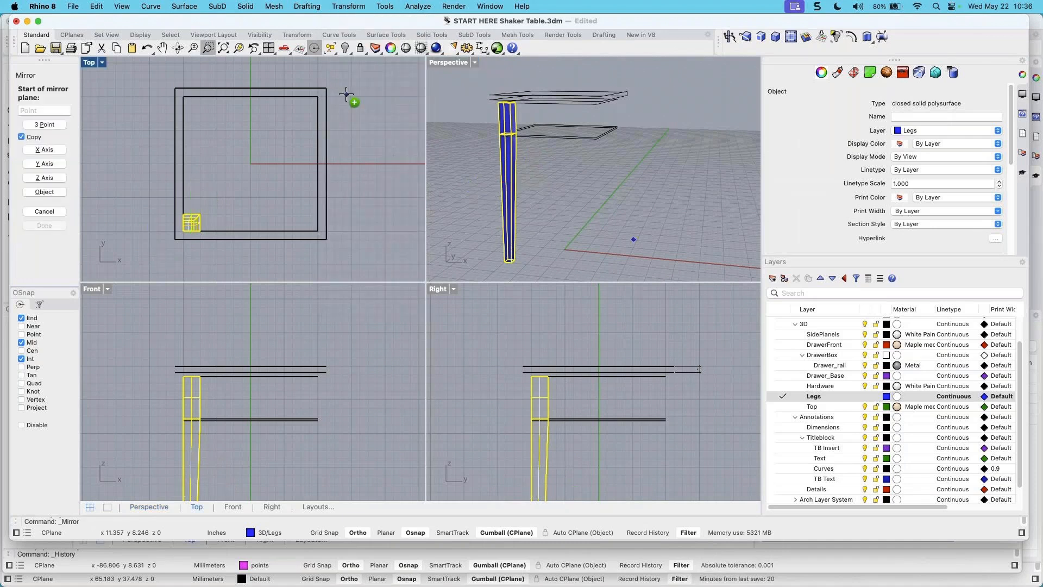
left_click(45, 164)
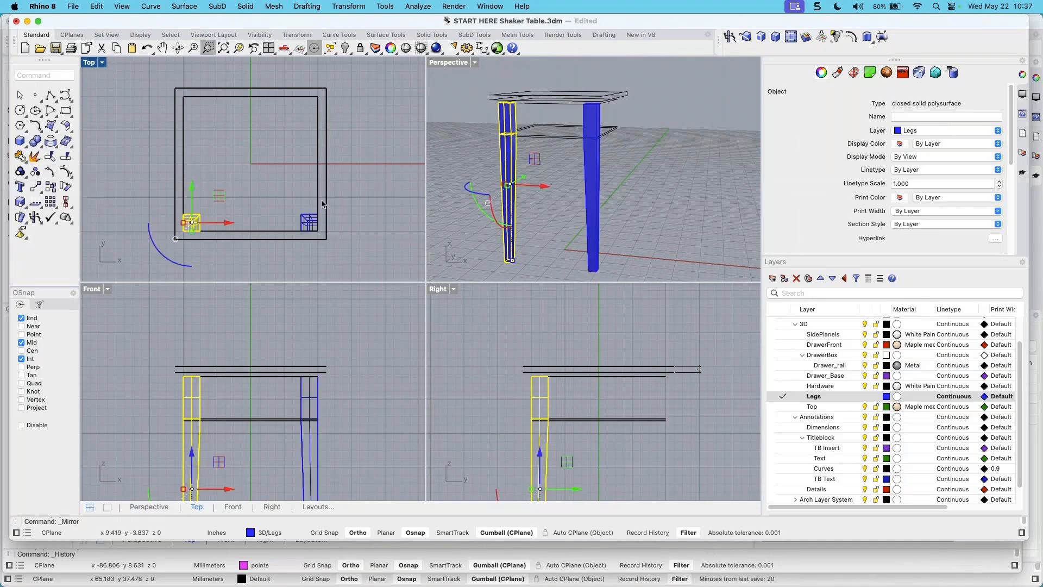
key("Escape")
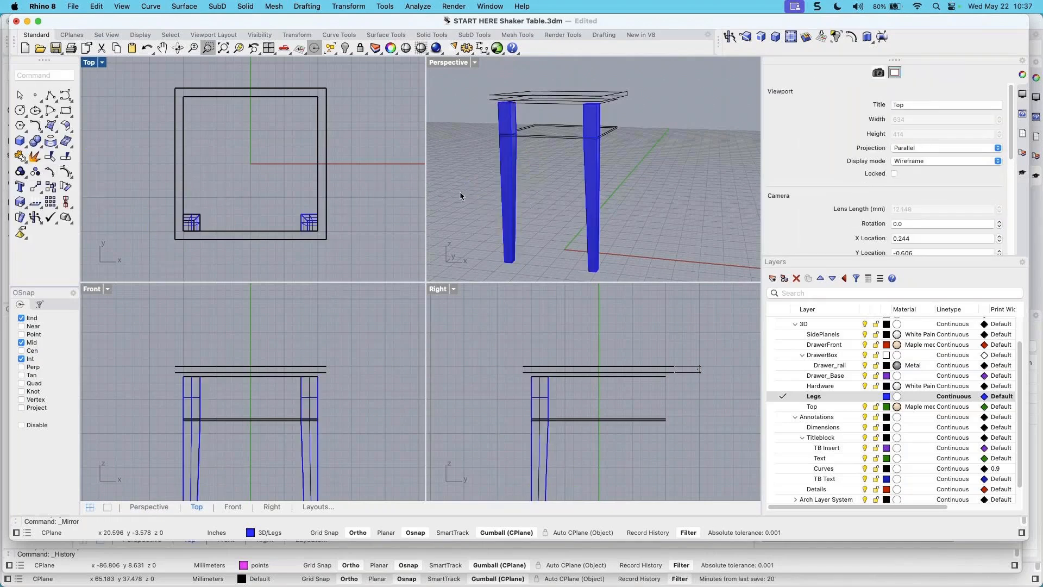
Mirror copies of both front legs across the X axis to create the two back legs
left_click(311, 222)
left_click(196, 221, "shift")
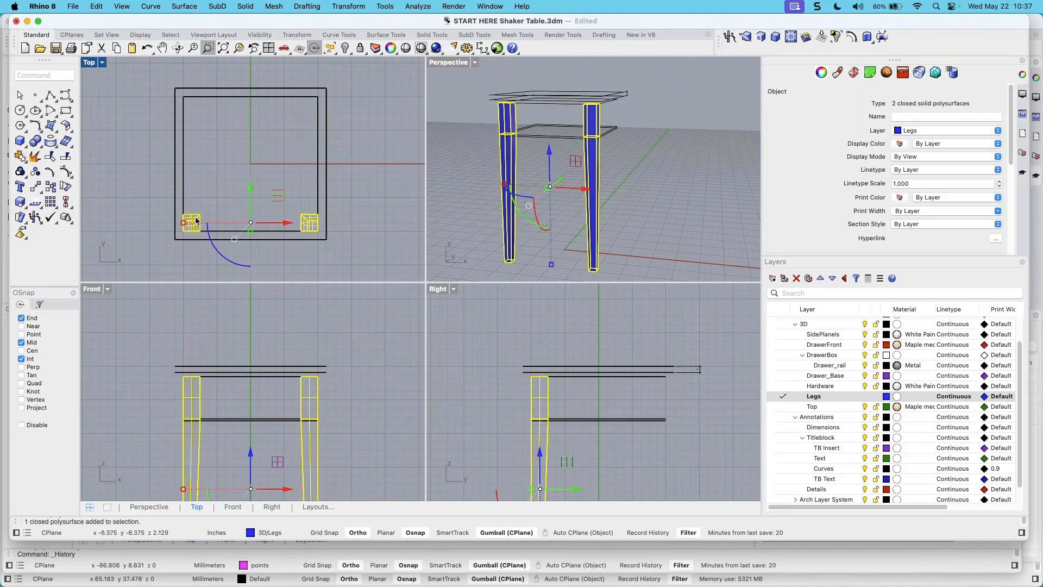
right_click(261, 156)
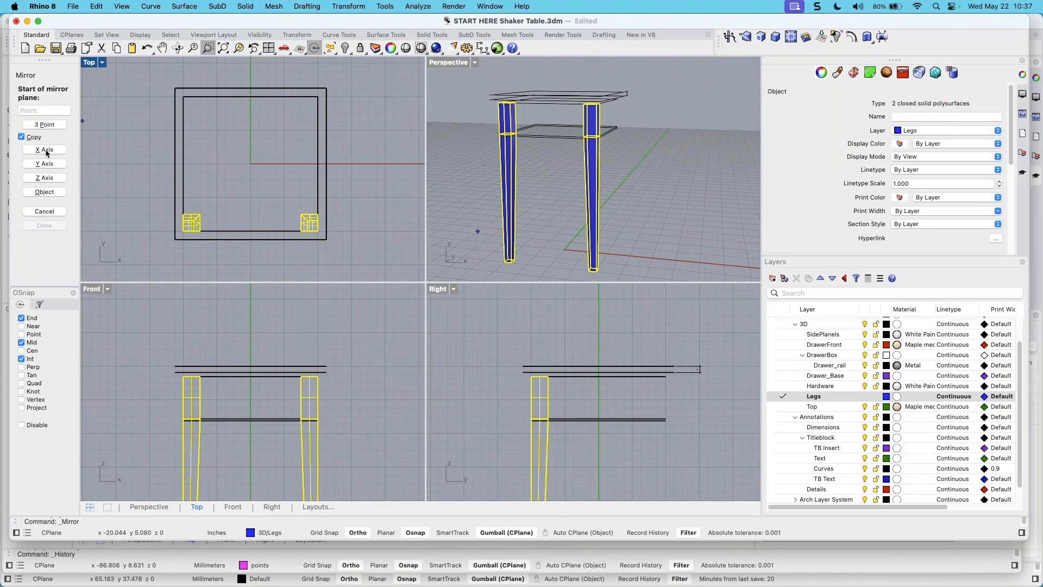
left_click(45, 150)
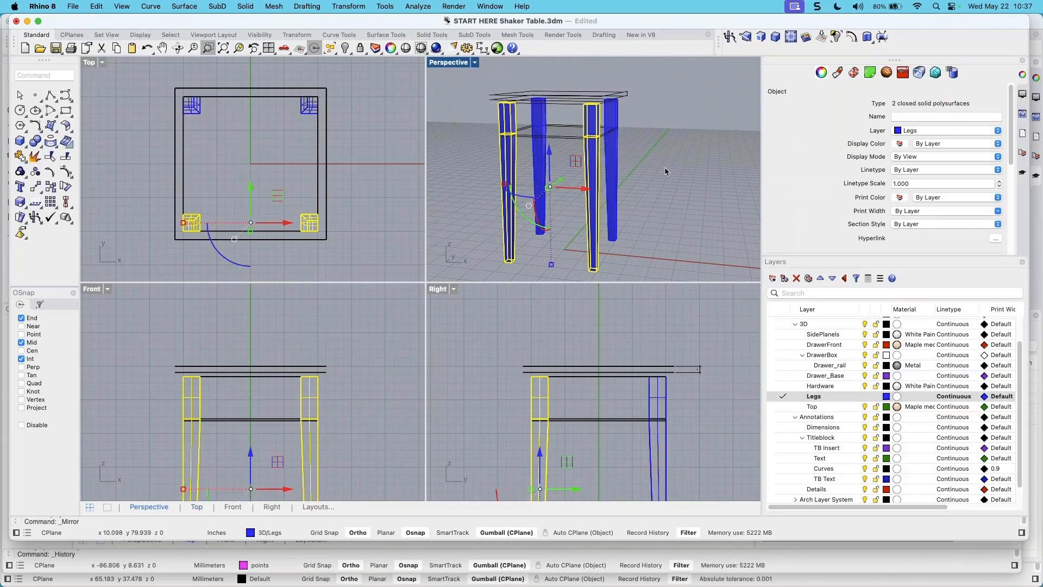
left_click(642, 167)
right_click_drag(640, 178, 608, 143)
scroll(475, 147, "up", 3)
mouse_move(607, 143)
right_mouse_down("shift")
mouse_move(626, 151)
mouse_move(625, 137)
right_mouse_up("shift")
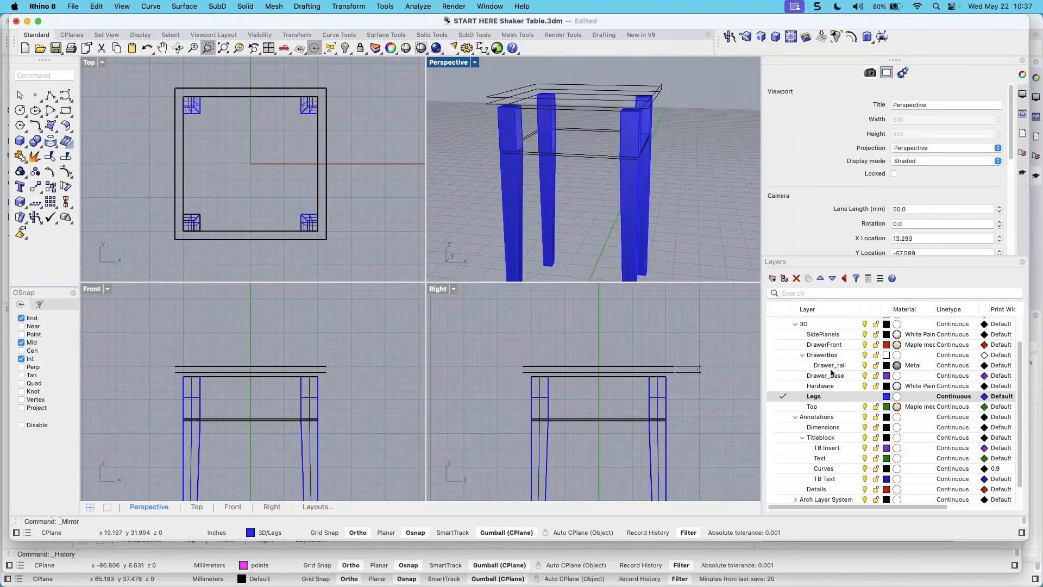
Maximize the Perspective viewport and make the Top layer current
left_click(780, 407)
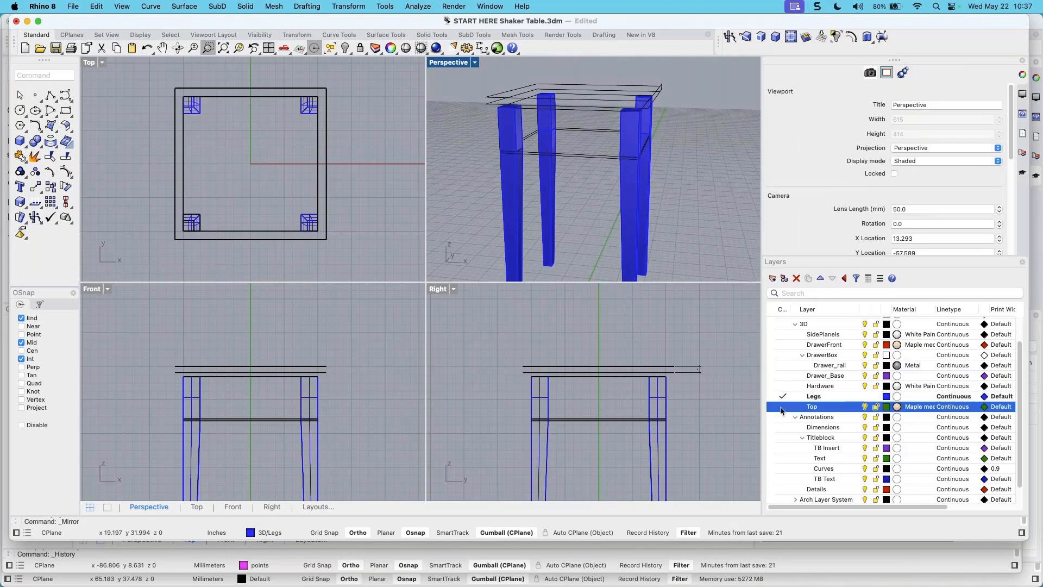
double_click(453, 64)
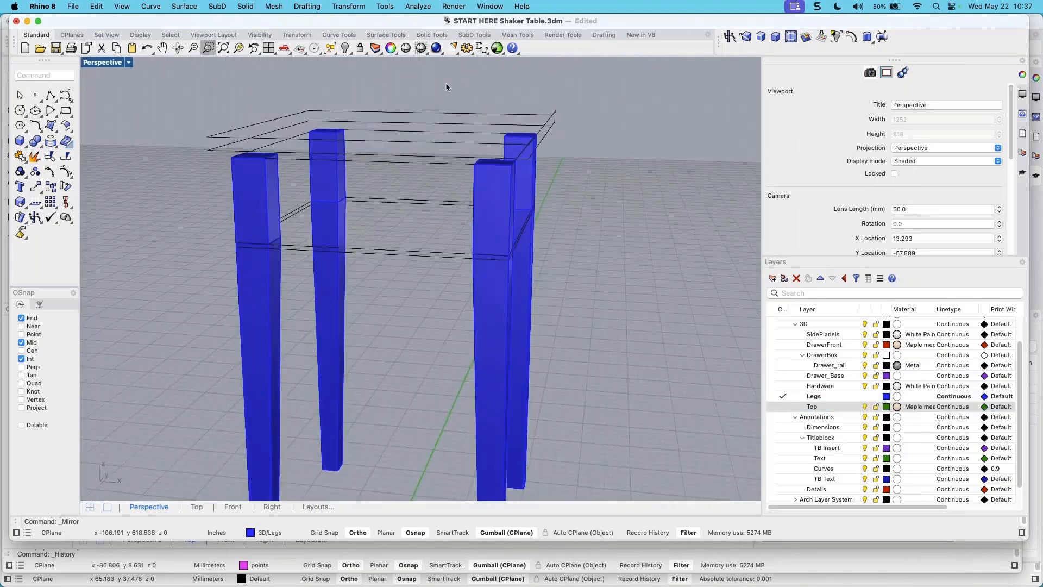
right_click_drag(352, 319, 351, 316)
right_click_drag(355, 130, 369, 172, "shift")
scroll(361, 212, "up", 2)
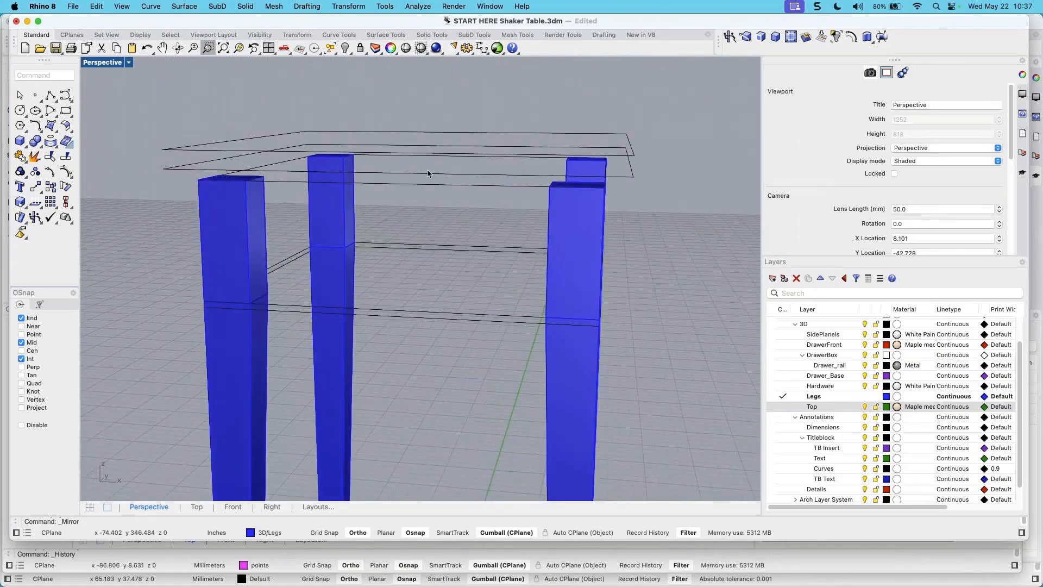
right_click_drag(430, 199, 425, 198)
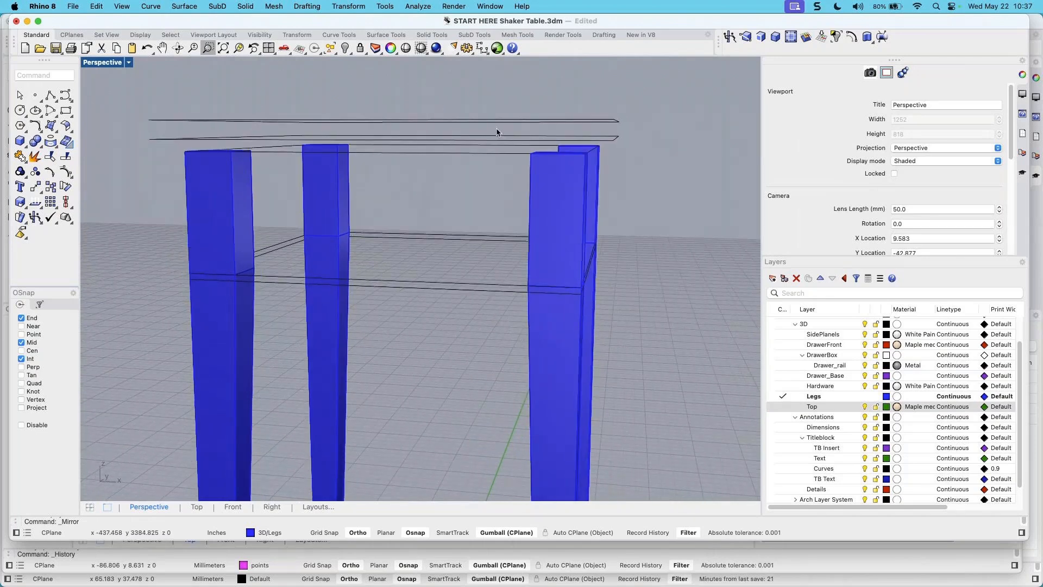
left_click(784, 406)
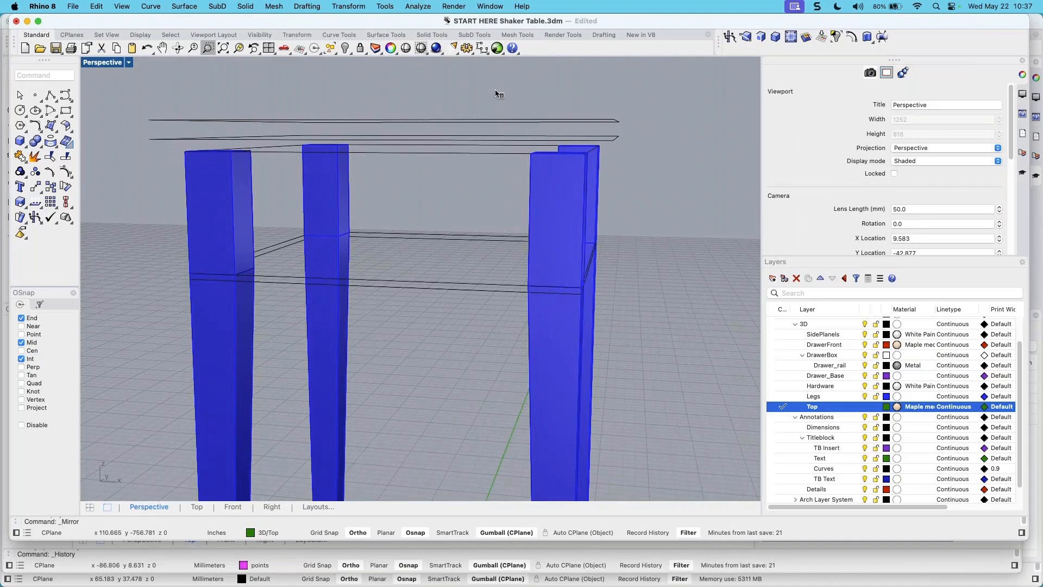
right_click_drag(495, 90, 497, 90)
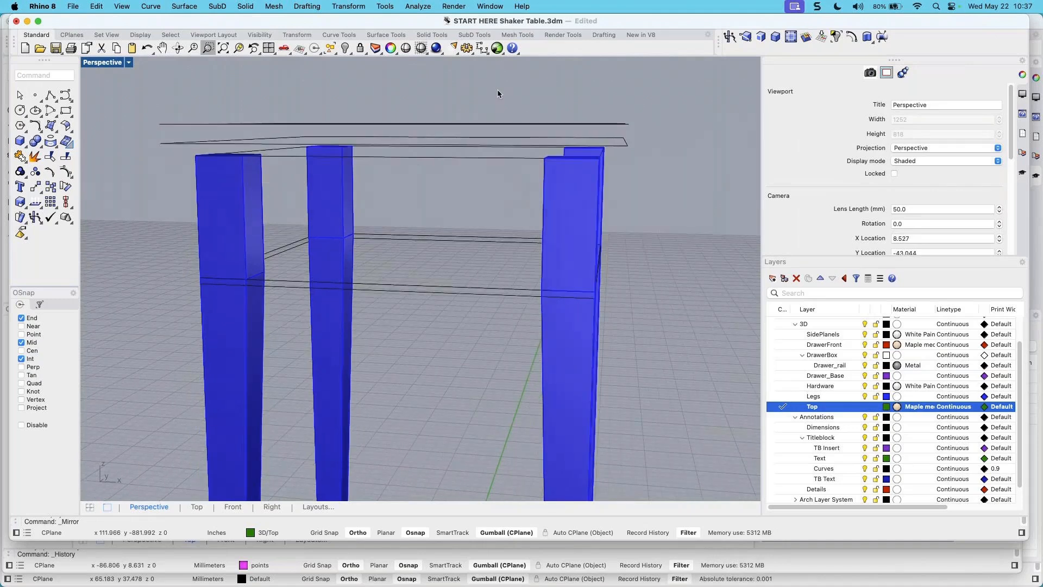
Loft the three tabletop rectangles in order from the uppermost down to the leg tops, using the Straight sections style
right_click(500, 93)
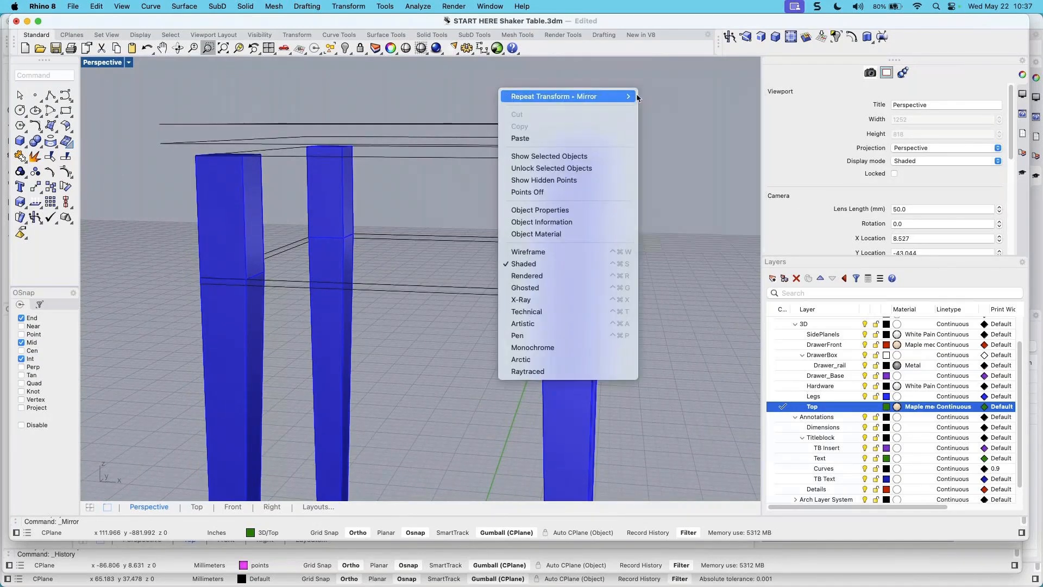
mouse_move(630, 96)
left_click(661, 134)
left_click(178, 125)
left_click(184, 143)
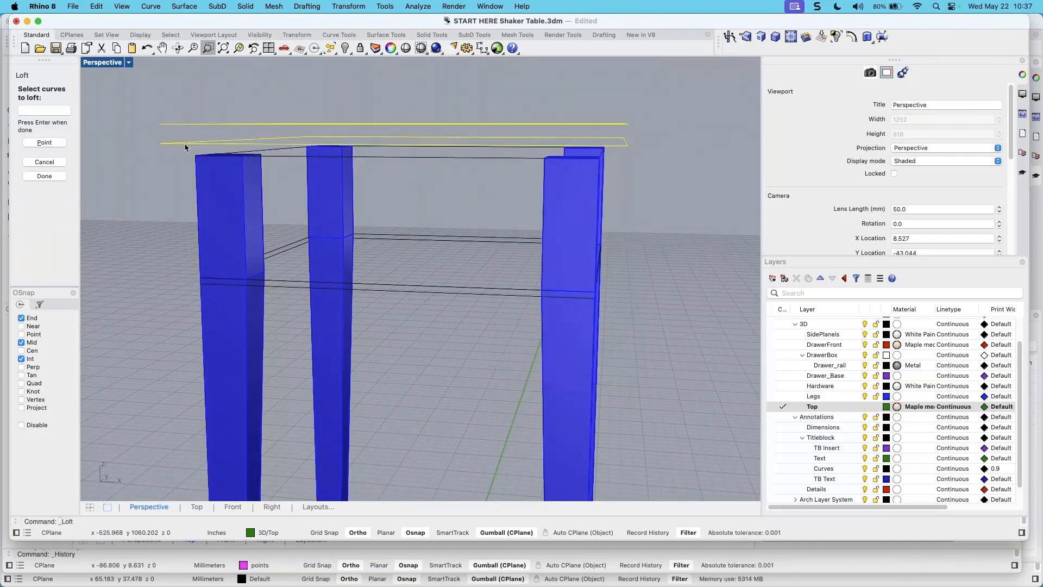
left_click(285, 158)
key("Return")
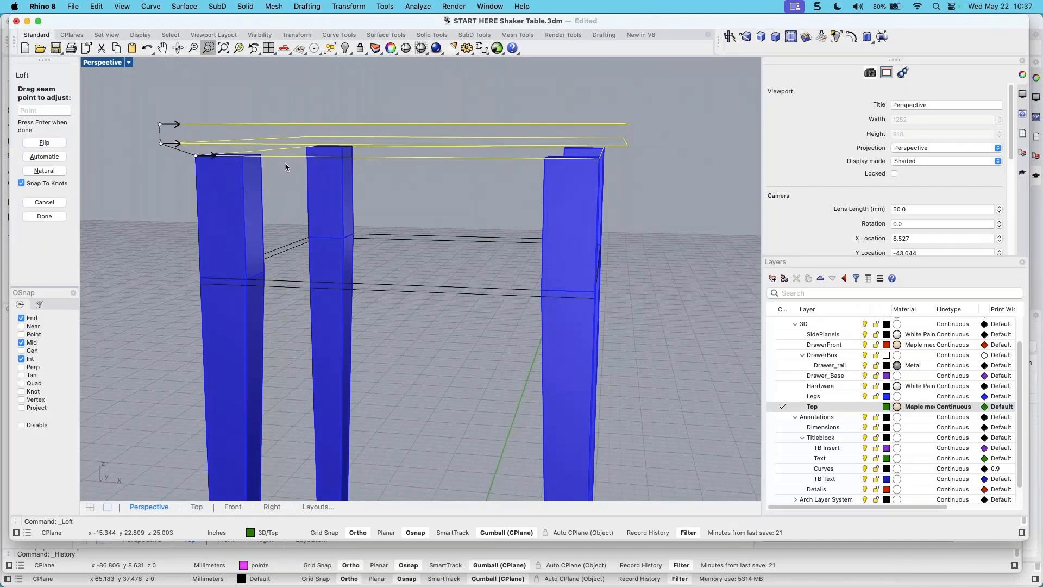
key("Return")
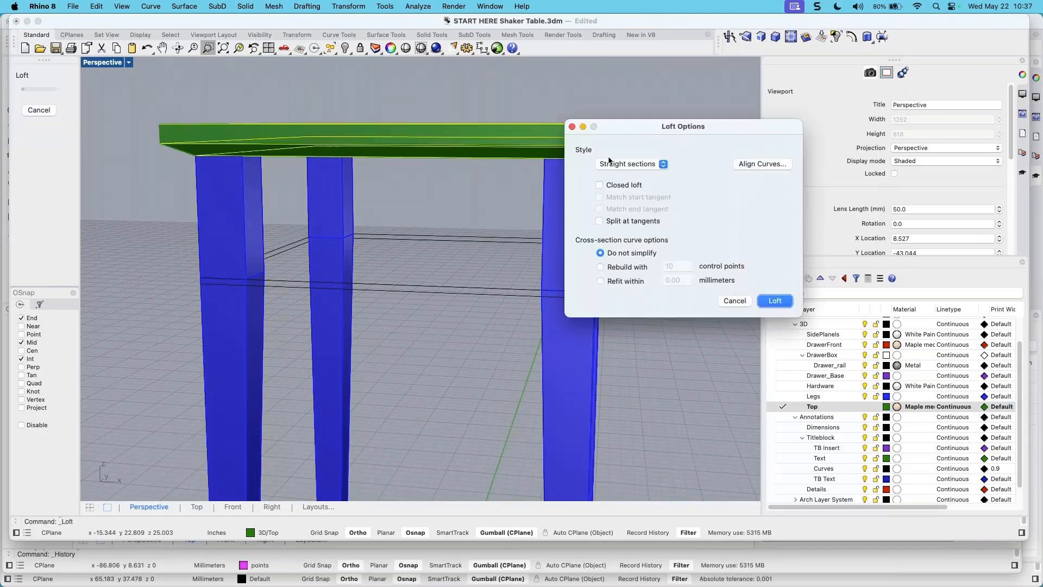
left_click(774, 305)
Close the lofted tabletop polysurface's open top and underside with Cap Planar Holes
right_click_drag(419, 261, 465, 302)
left_click(440, 247)
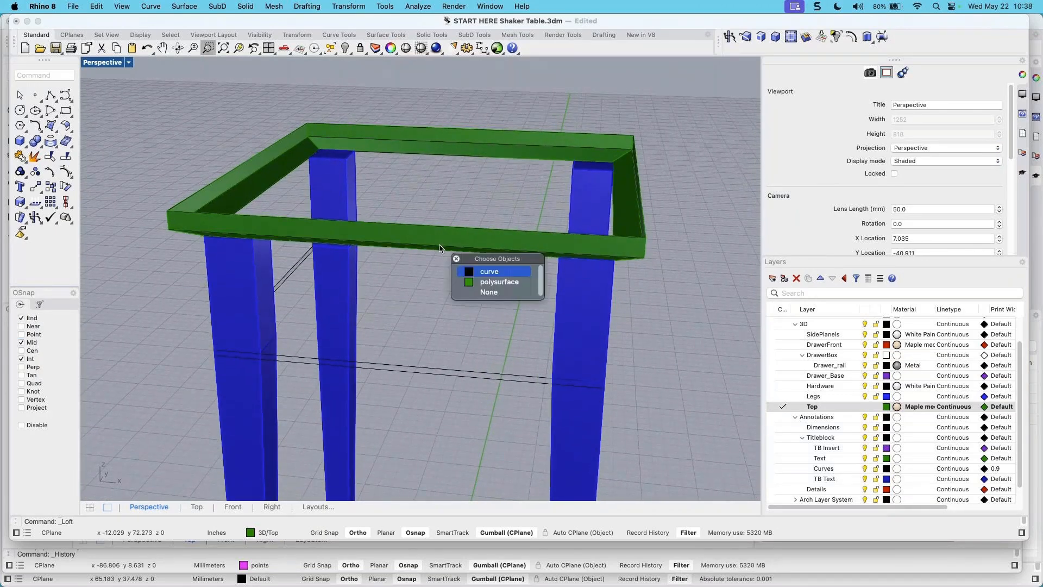
left_click(497, 282)
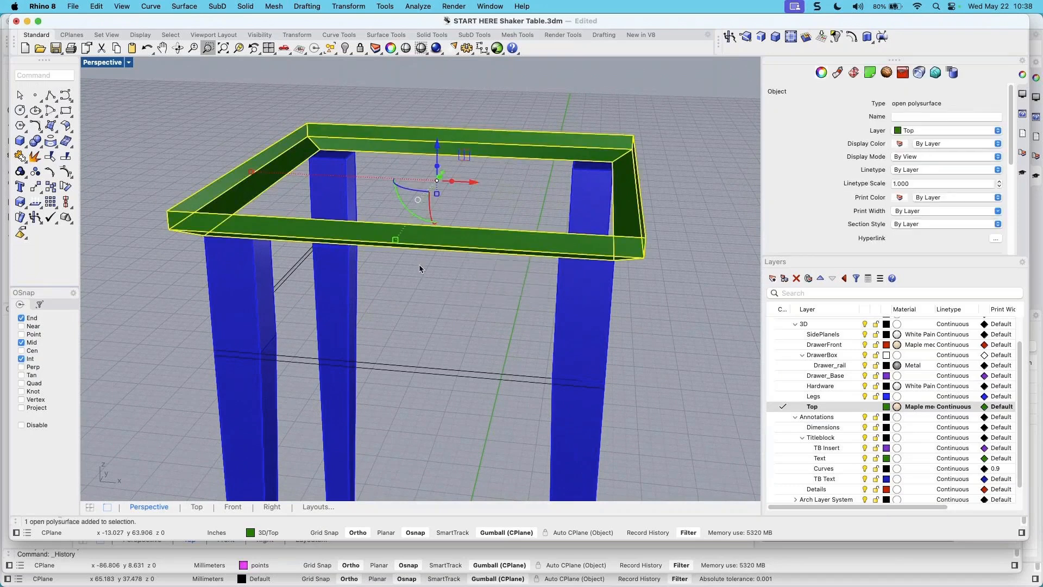
left_click(243, 7)
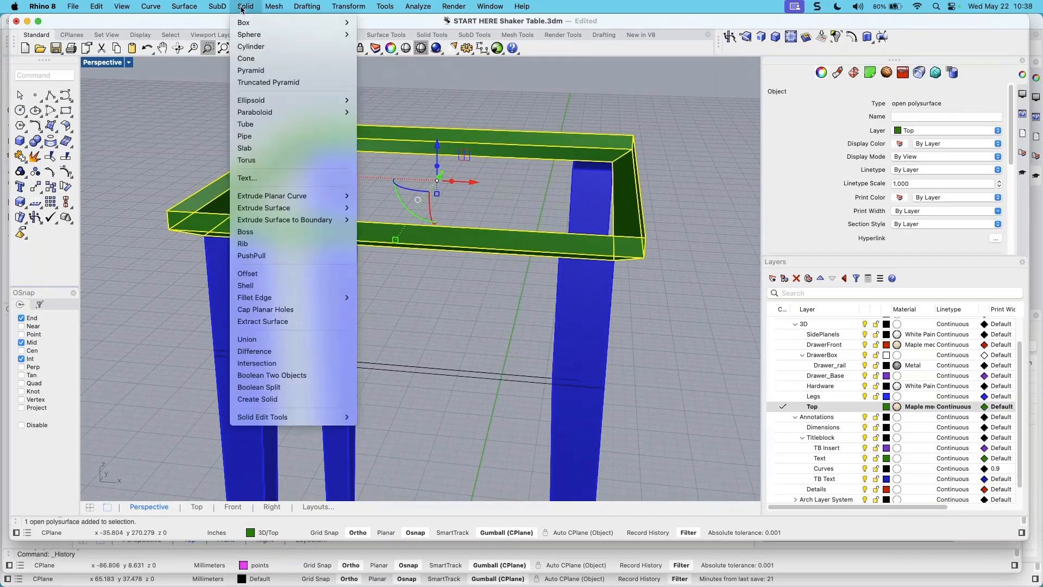
left_click(271, 309)
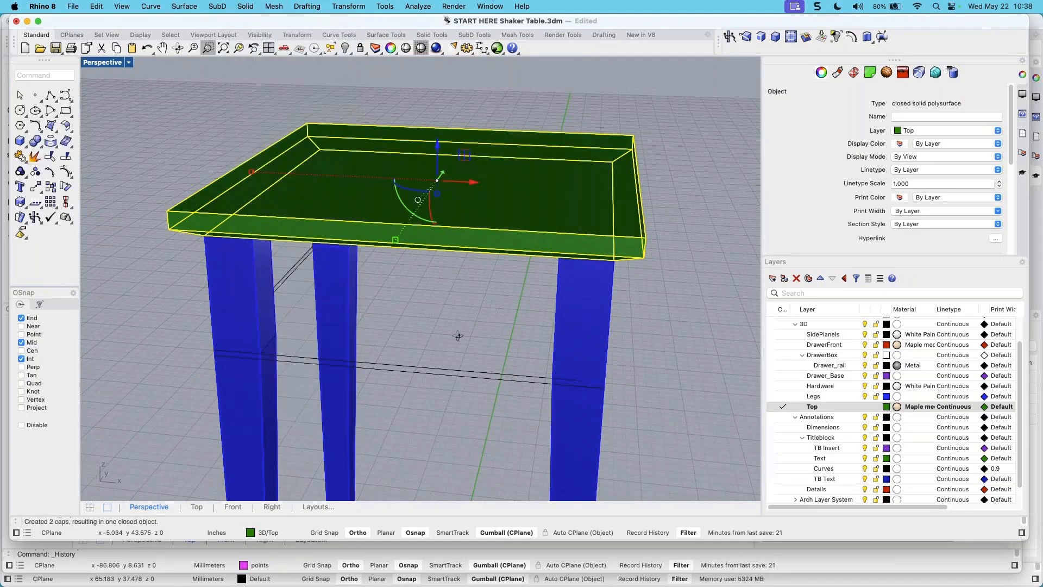
scroll(458, 336, "down", 10)
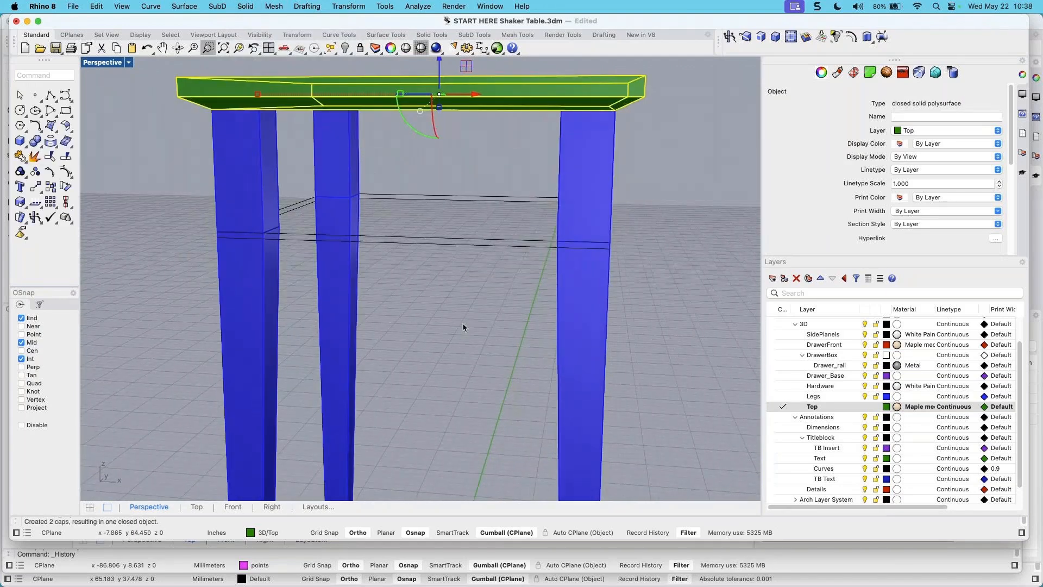
Deselect the tabletop and examine its upper face, beveled underside and fit on the legs from several angles
scroll(462, 323, "up", 10)
left_click(465, 387)
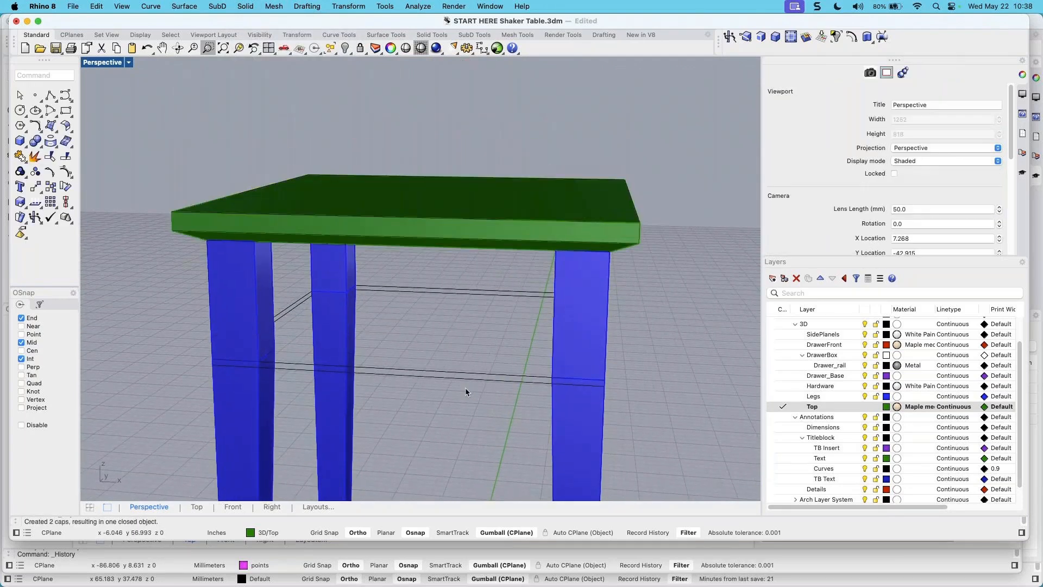
scroll(465, 387, "down", 10)
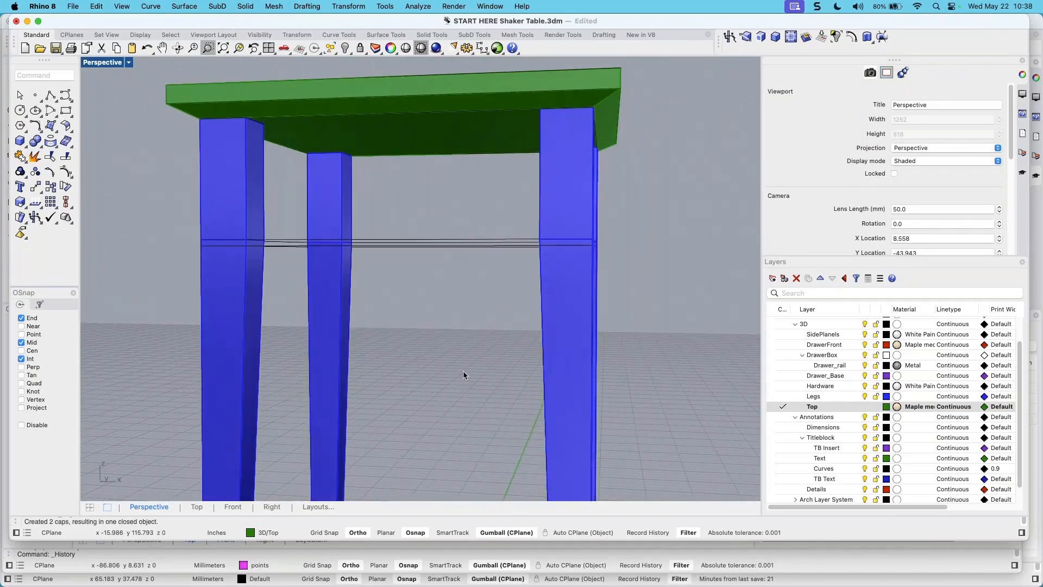
scroll(467, 365, "down", 5)
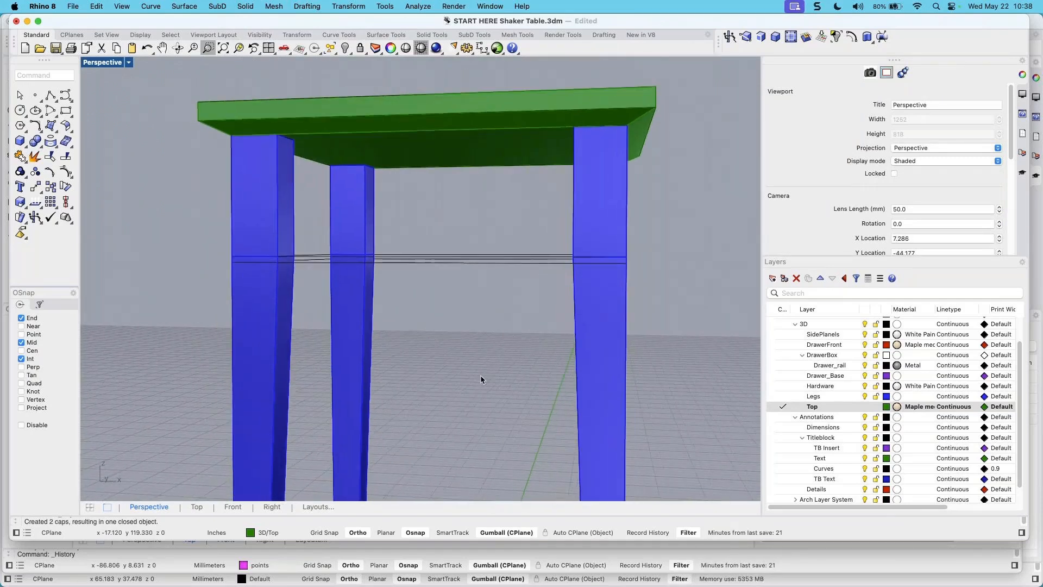
scroll(466, 375, "up", 10)
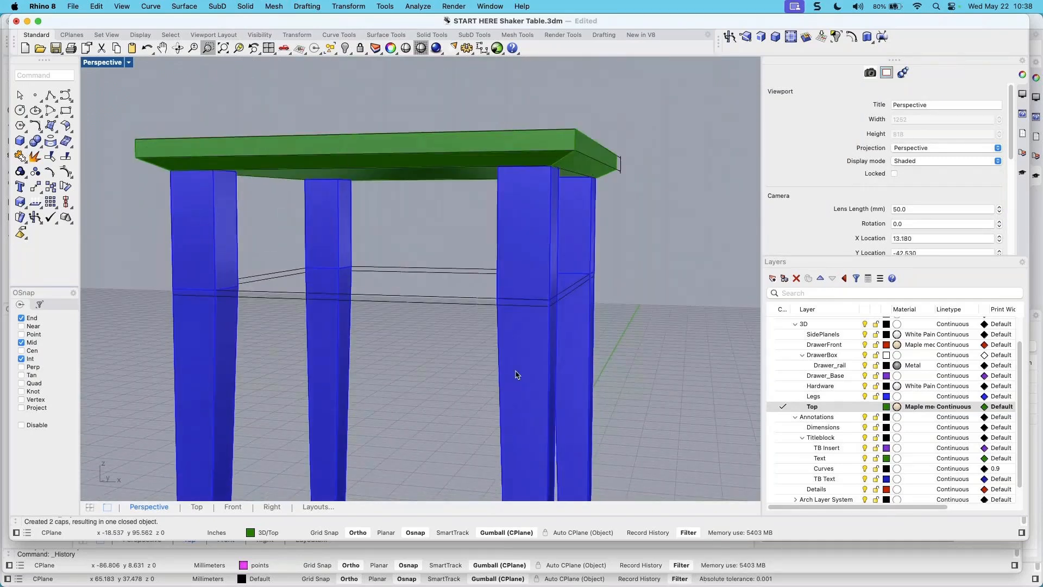
scroll(517, 374, "right", 8)
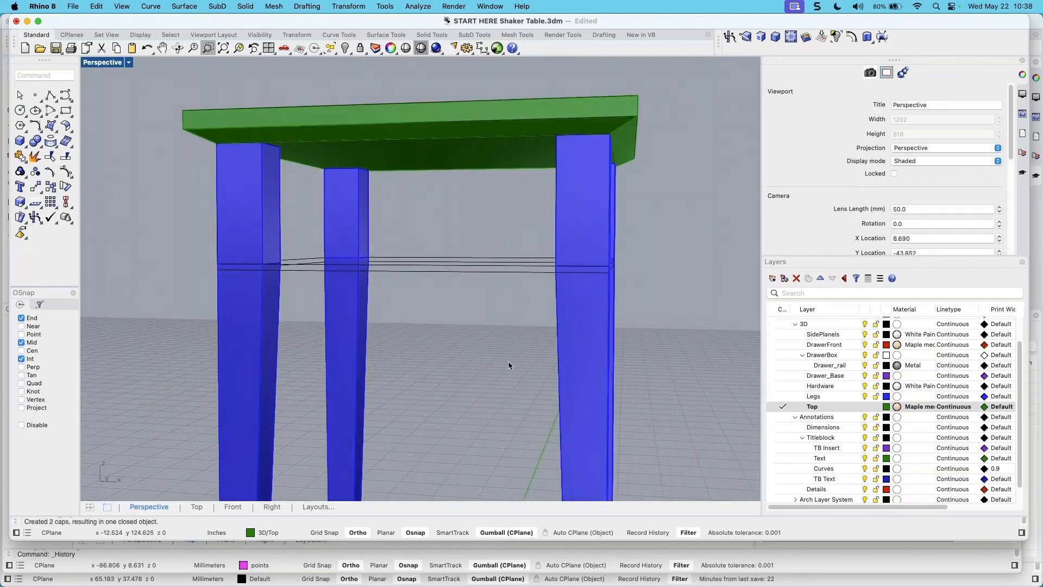
scroll(498, 360, "down", 2)
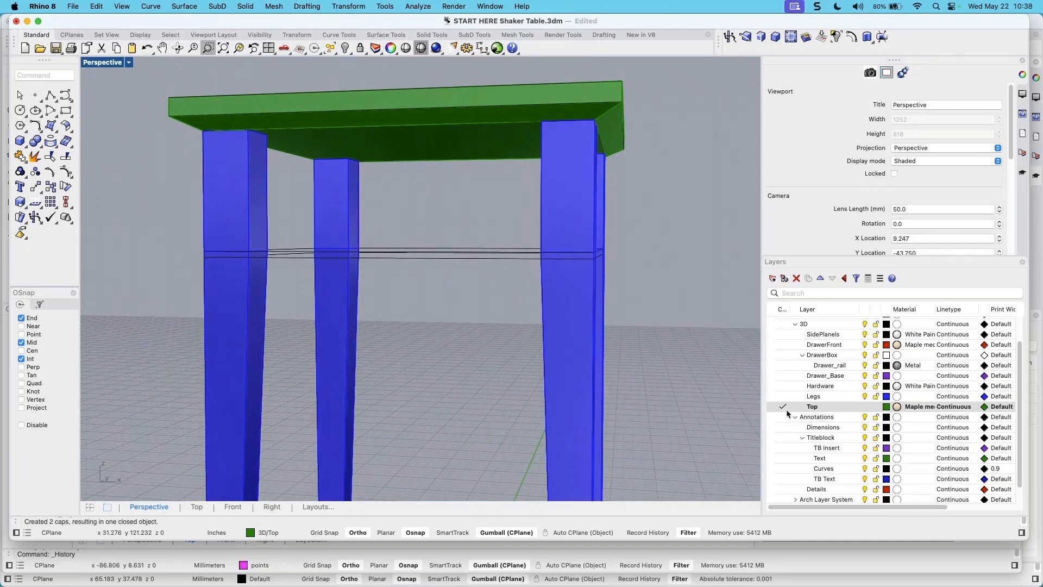
Make the DrawerBox layer current and place the layer list's Model On column beside the On column
left_click(781, 353)
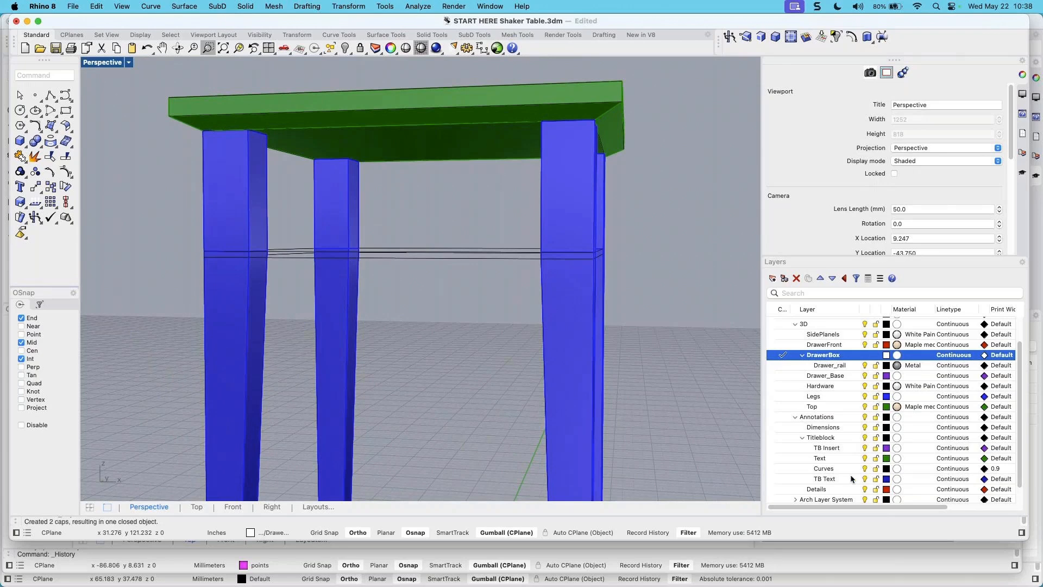
left_click_drag(764, 445, 633, 450)
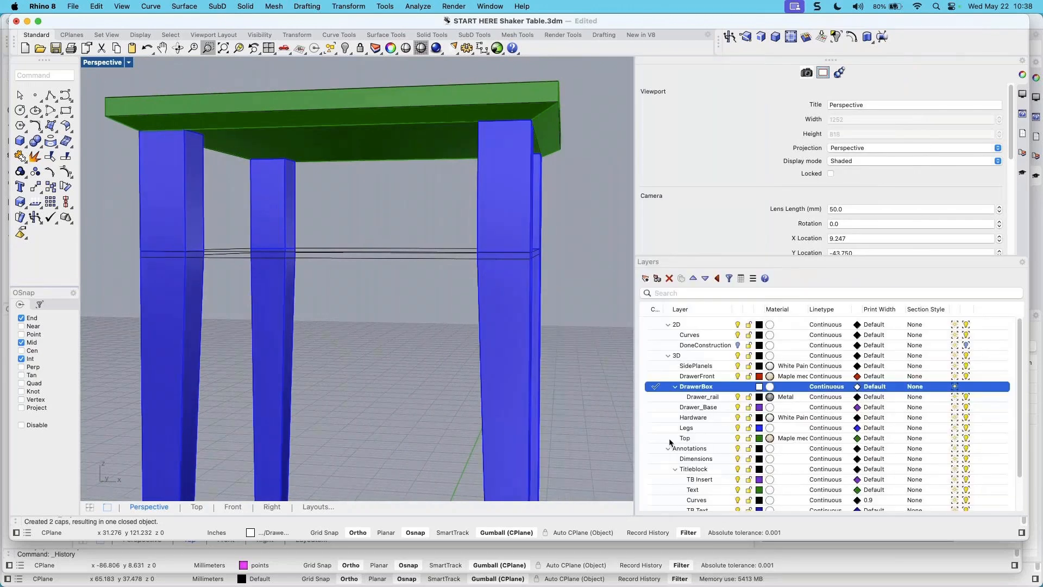
double_click(972, 311)
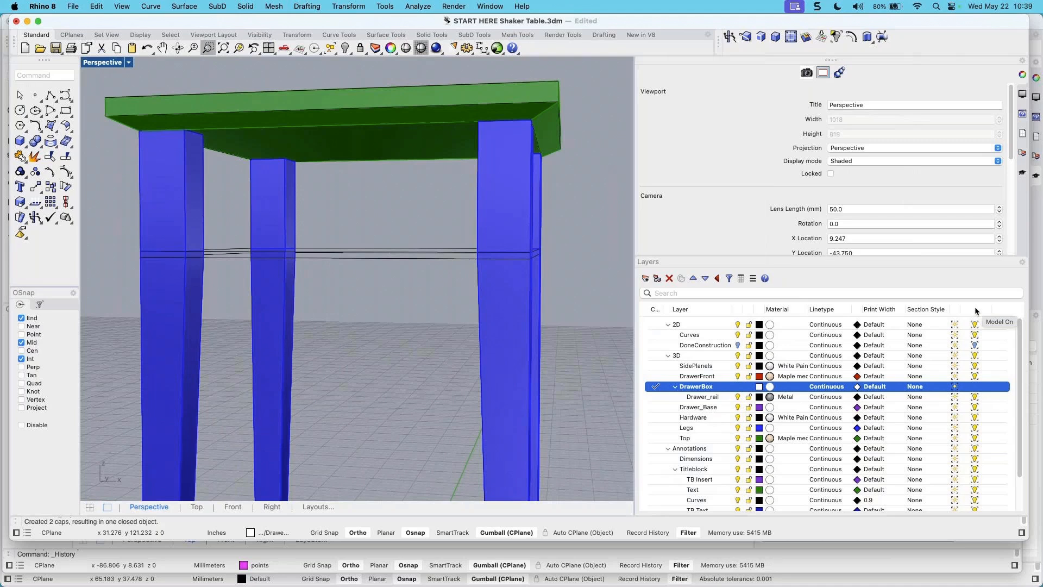
left_click_drag(974, 307, 755, 320)
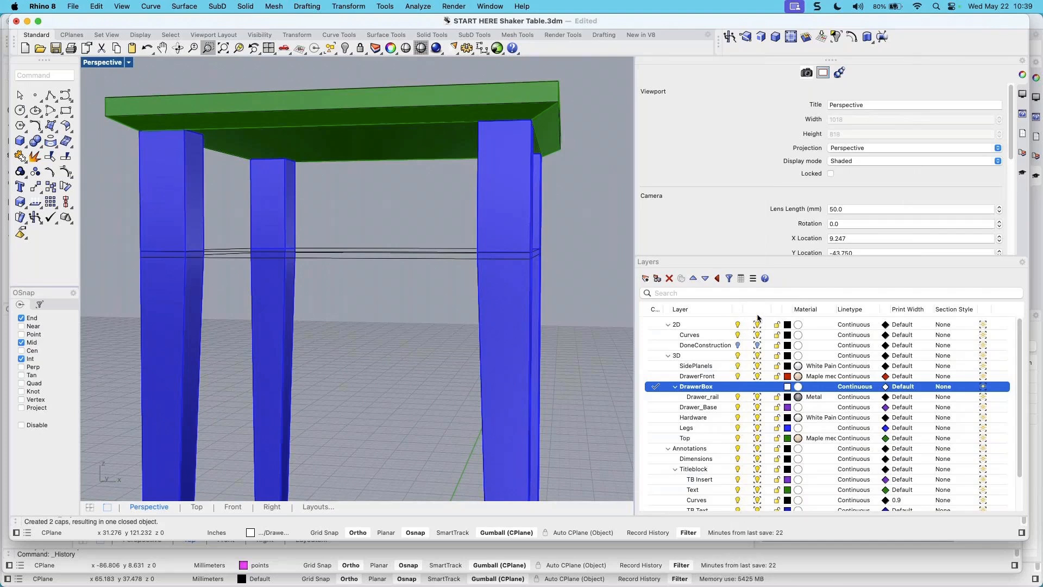
left_click_drag(771, 308, 767, 309)
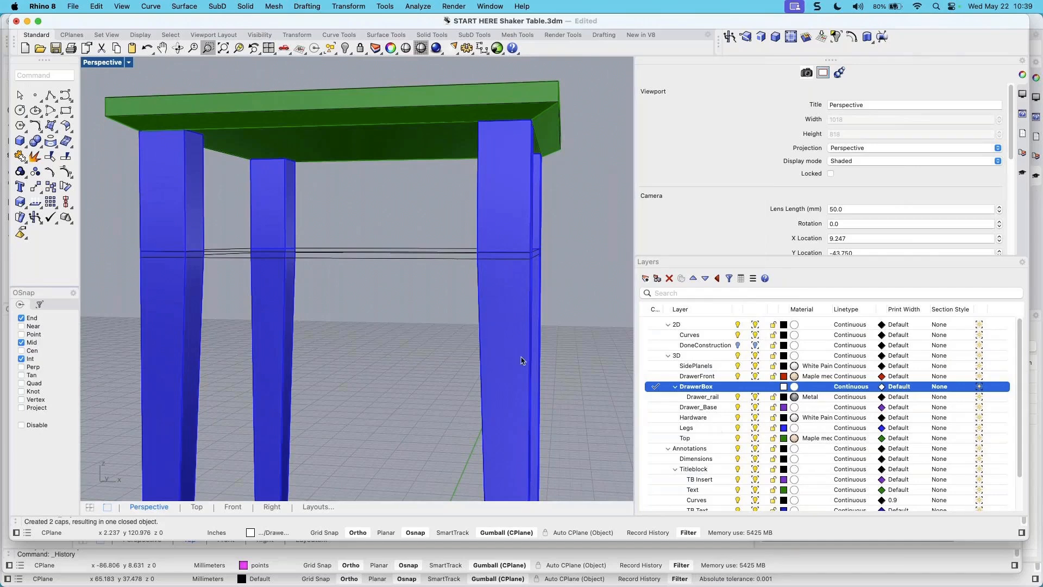
Turn off the Top layer's model visibility to hide the tabletop and expose the plan curves above the legs
scroll(377, 345, "down", 7)
scroll(377, 344, "up", 4)
scroll(388, 350, "up", 1)
mouse_move(387, 350)
right_mouse_down("shift")
mouse_move(377, 296)
mouse_move(369, 333)
mouse_move(378, 337)
right_mouse_up("shift")
left_click(755, 438)
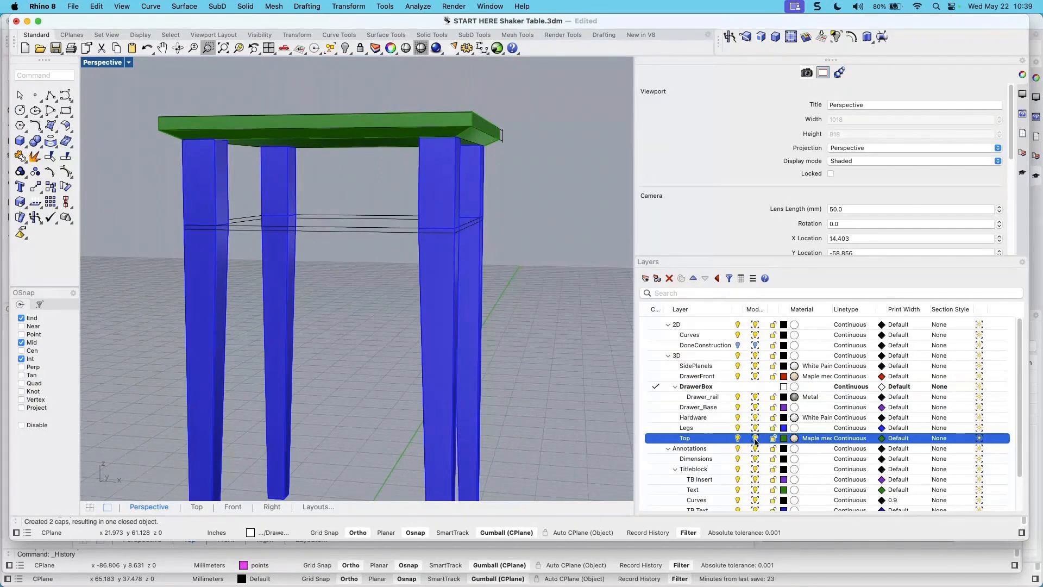
left_click(755, 437)
scroll(349, 289, "down", 3)
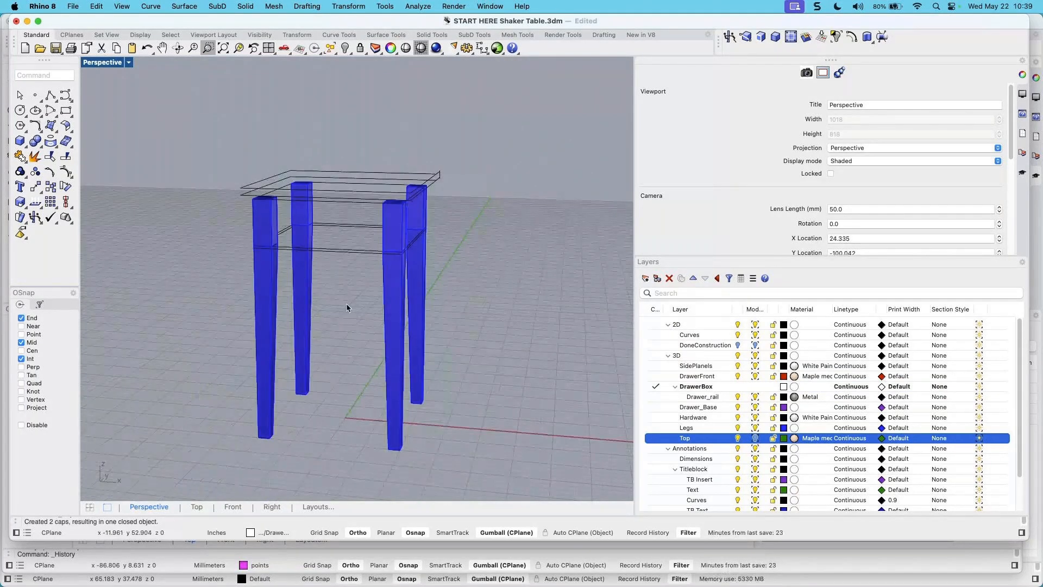
scroll(337, 310, "up", 2)
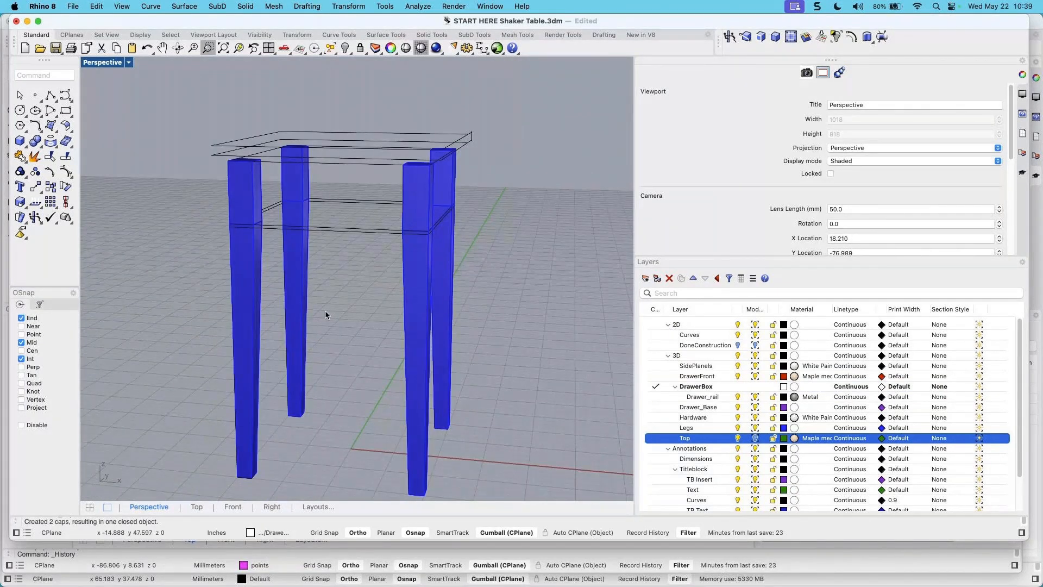
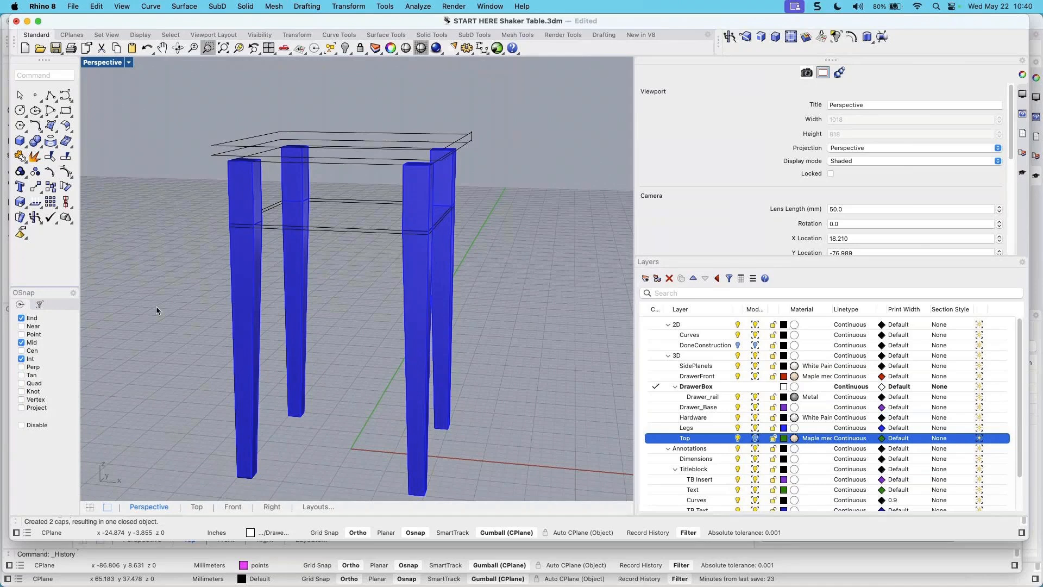
Zoom to the selected front leg, and to the selected closed rectangle where the legs start to taper
right_click_drag(357, 217, 355, 218)
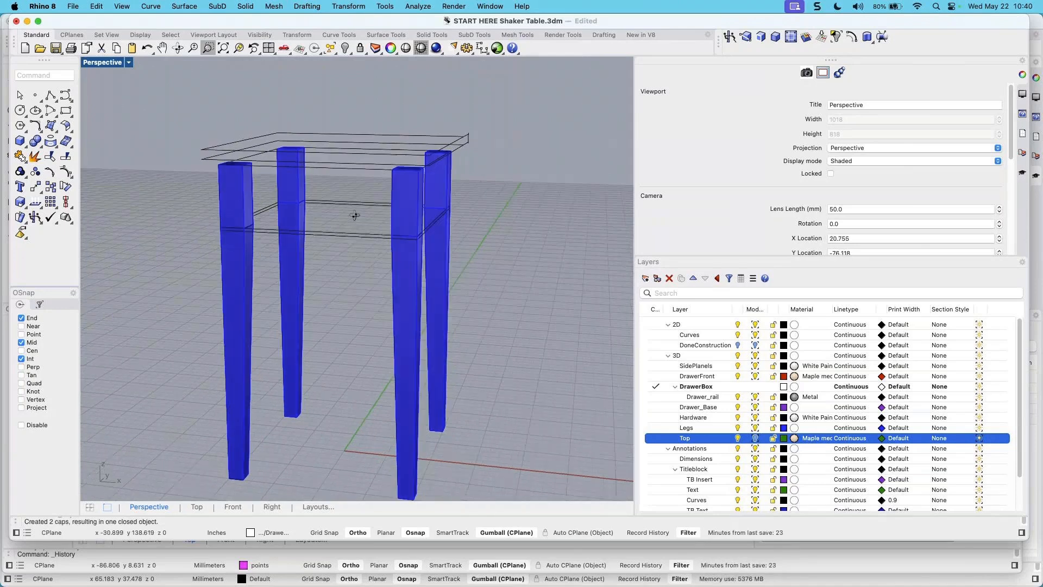
left_click(395, 205)
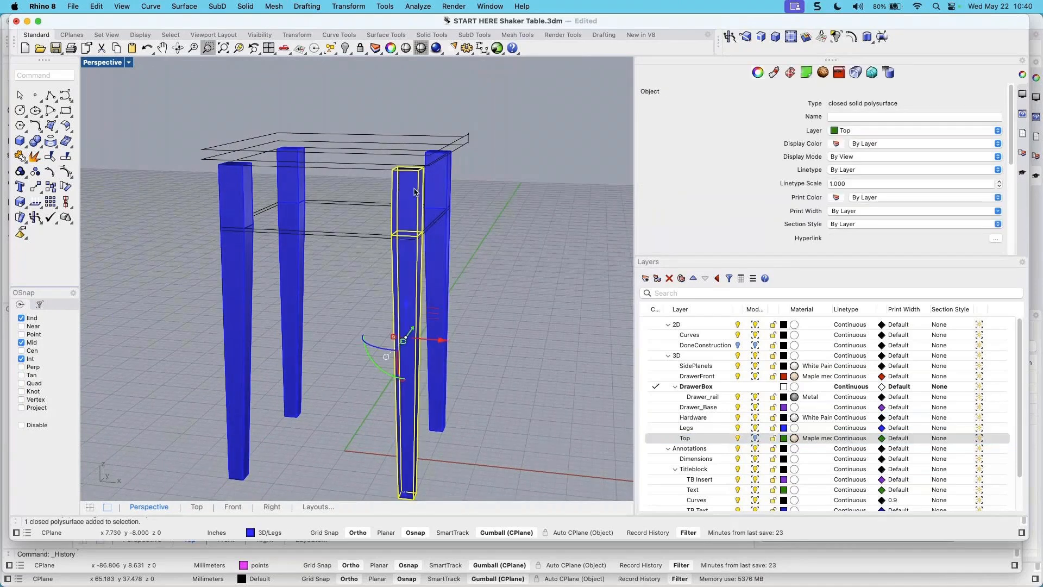
left_click(239, 51)
left_click(302, 170)
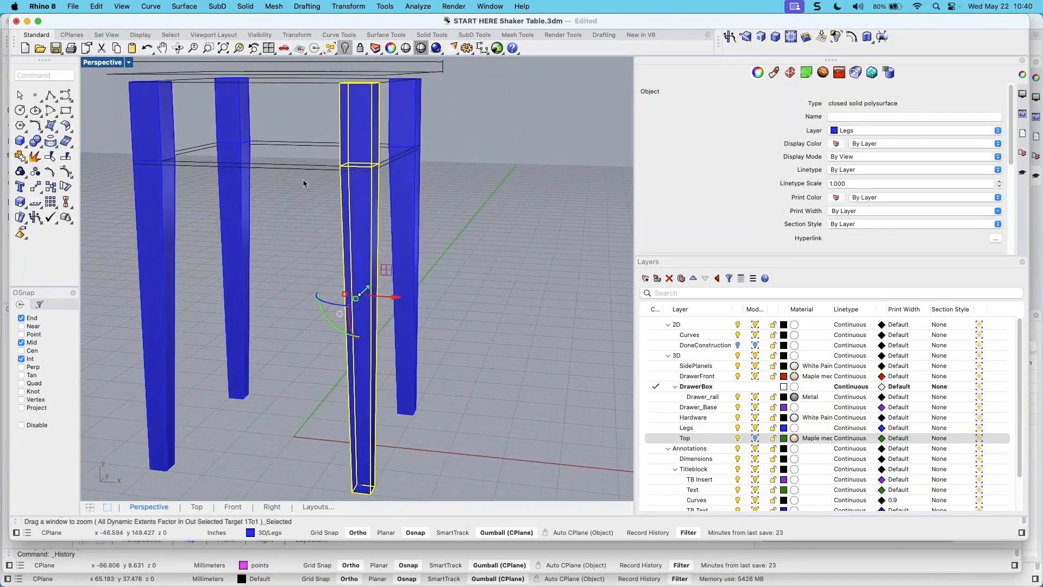
left_click(239, 48)
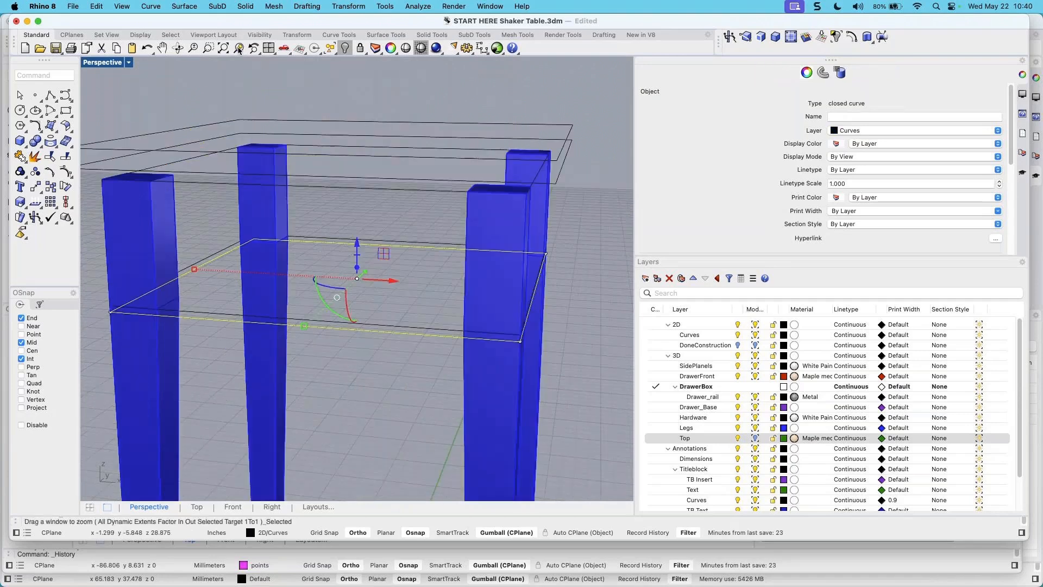
Examine how the selected rectangle sits between the four legs from several angles, and clear the selection
scroll(361, 184, "up", 2)
right_click_drag(361, 184, 374, 164, "shift")
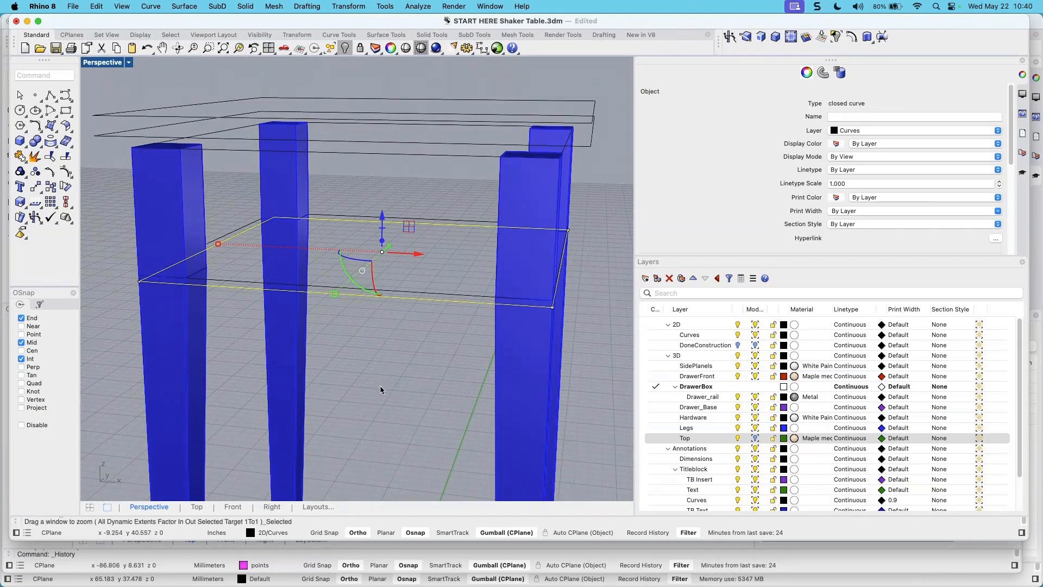
scroll(380, 381, "up", 3)
scroll(380, 366, "down", 6)
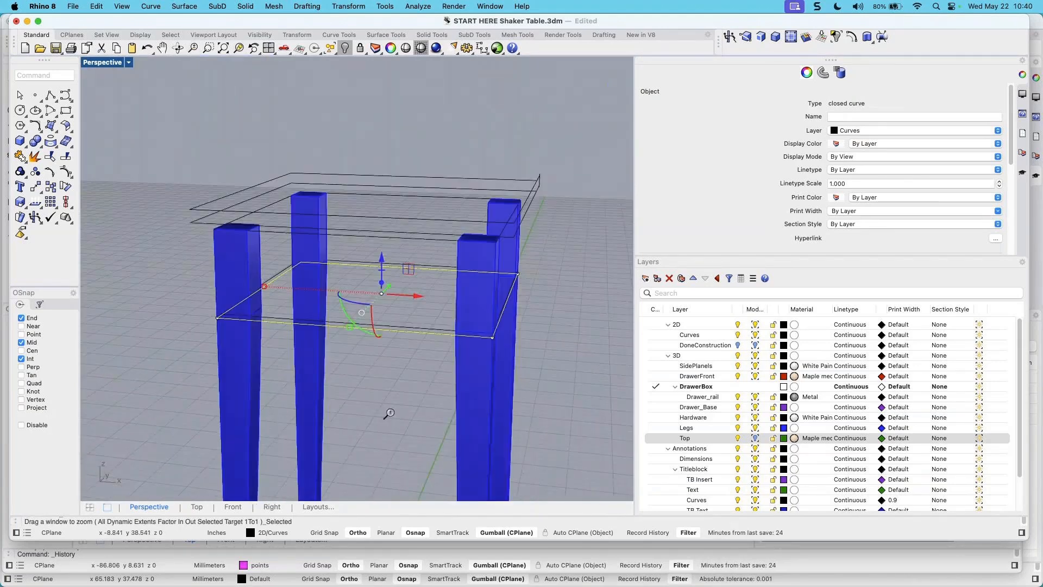
scroll(389, 423, "up", 4)
scroll(384, 356, "down", 5)
scroll(389, 410, "up", 2)
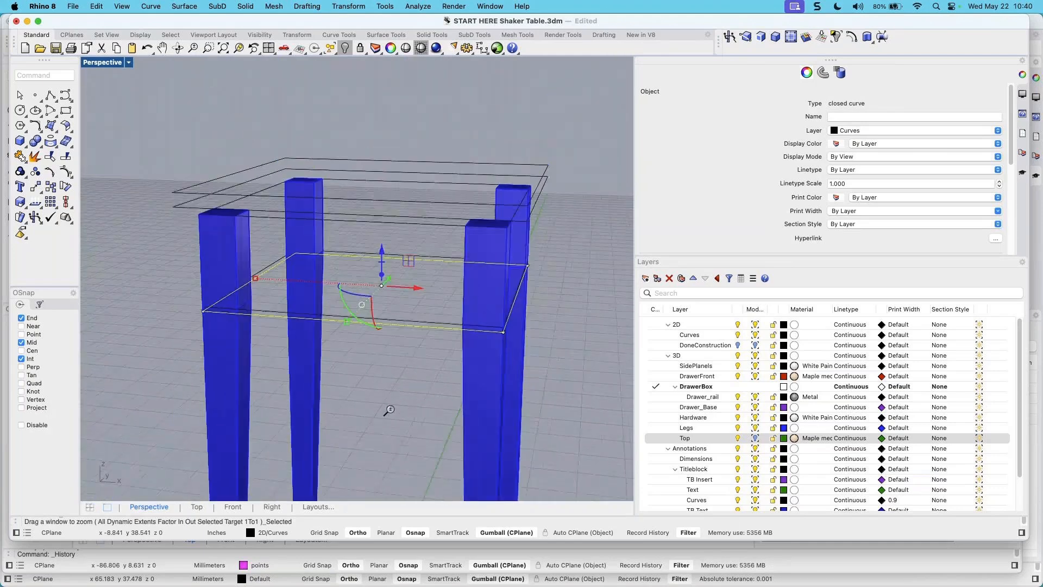
scroll(389, 416, "up", 6)
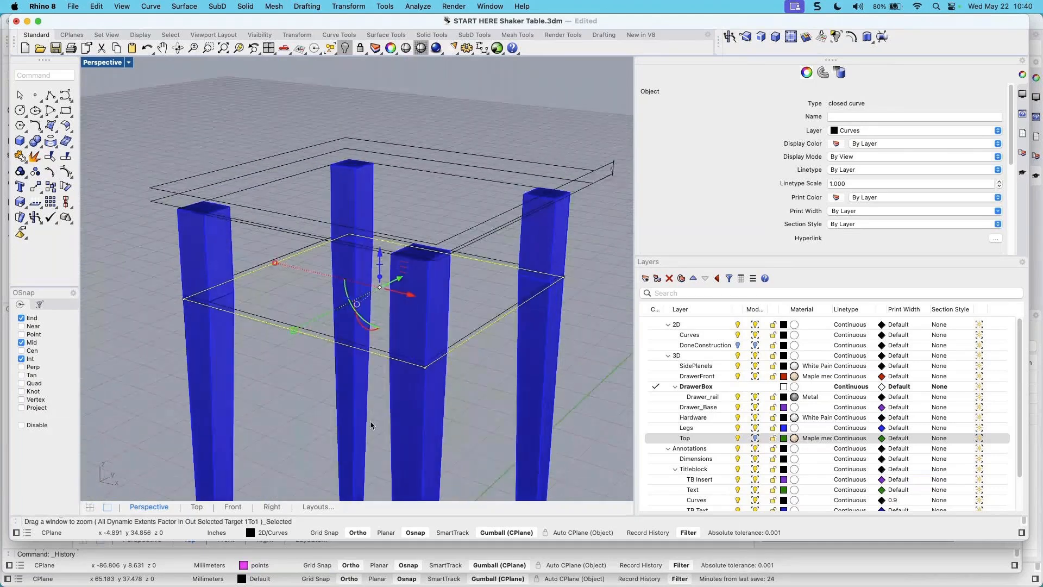
scroll(373, 387, "down", 6)
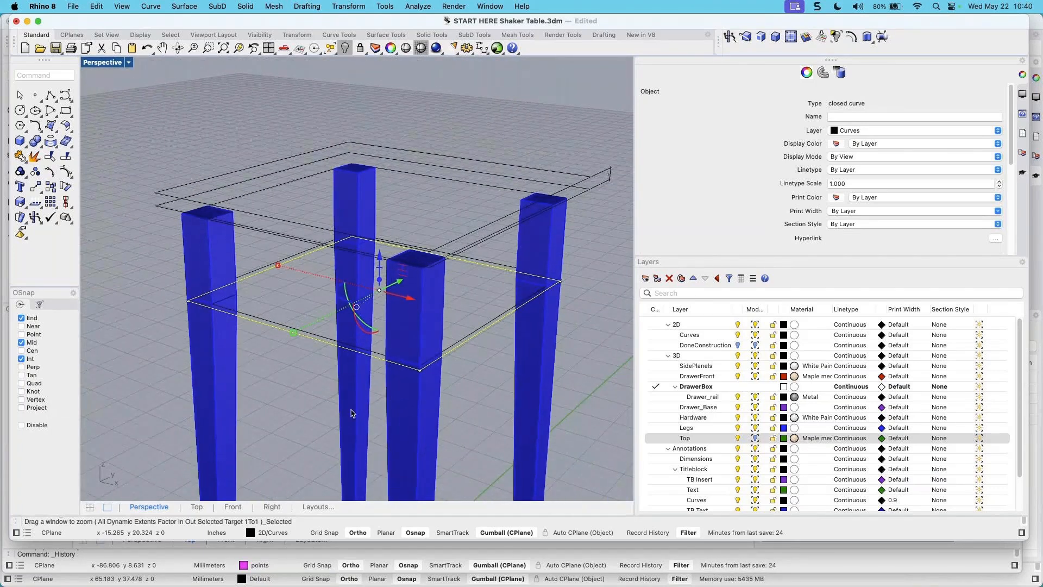
right_click_drag(325, 418, 382, 416)
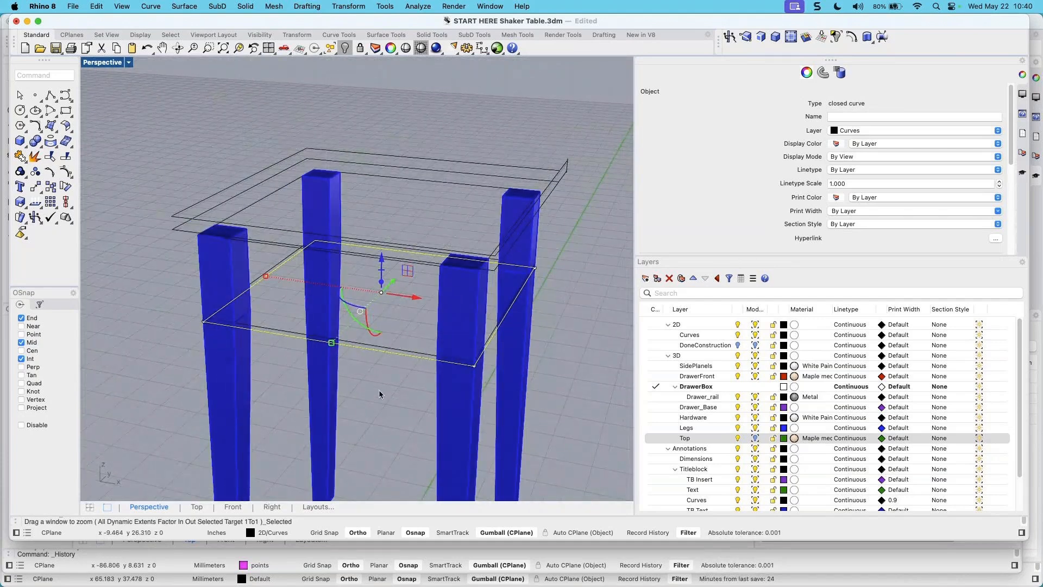
key("Escape")
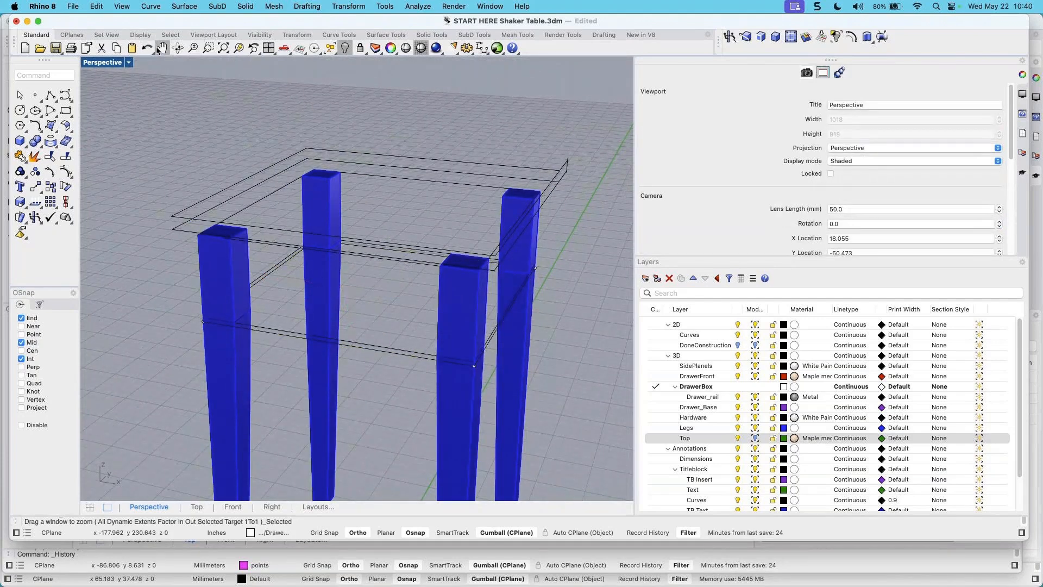
Enlarge the view of the upper legs and plan curves with Dynamic Zoom
left_click(193, 49)
mouse_move(391, 329)
left_mouse_down()
mouse_move(402, 263)
mouse_move(406, 331)
left_mouse_up()
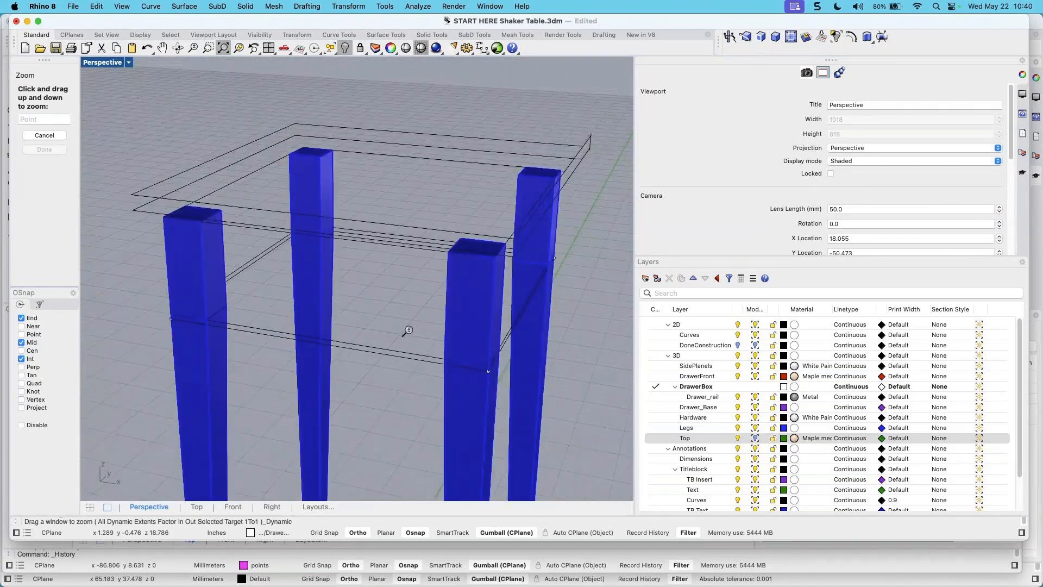
key("Return")
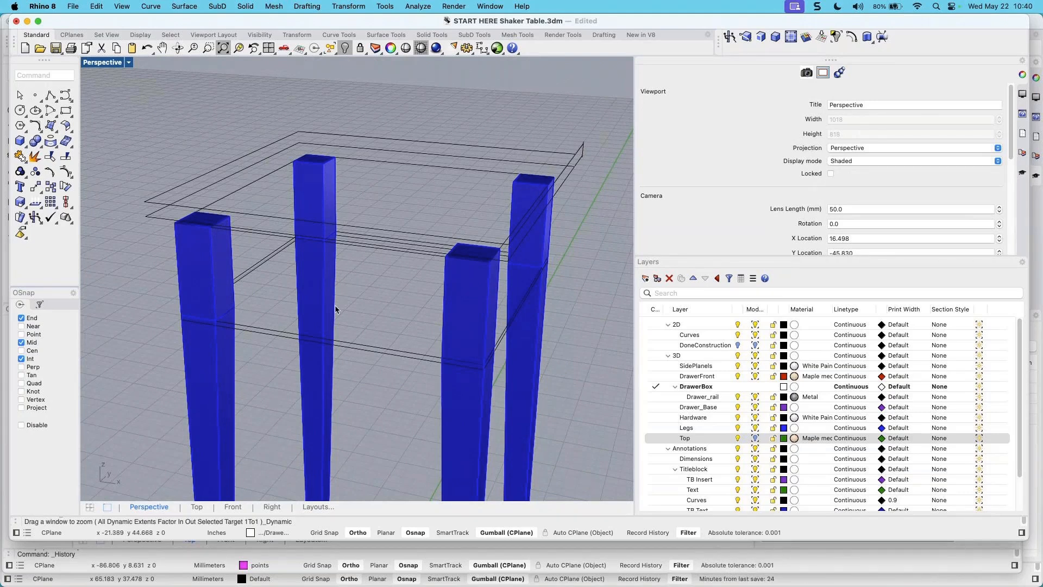
Extrude the closed rectangle where the legs start to taper upward 5/8 inch as a solid on the Drawer_Base layer
right_click_drag(344, 294, 364, 303)
scroll(358, 314, "up", 2)
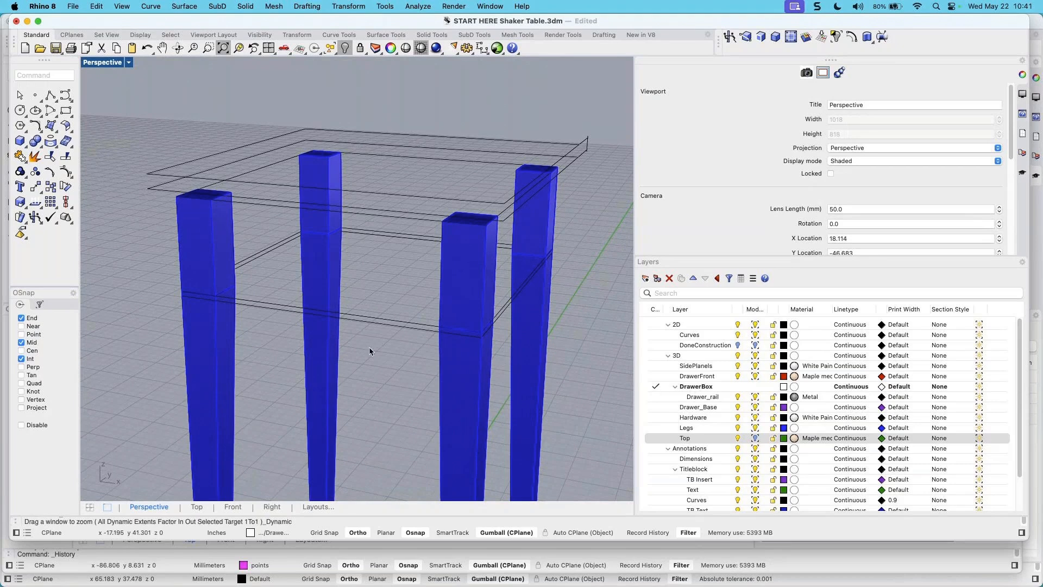
mouse_move(370, 351)
right_mouse_down()
mouse_move(403, 344)
mouse_move(382, 345)
right_mouse_up()
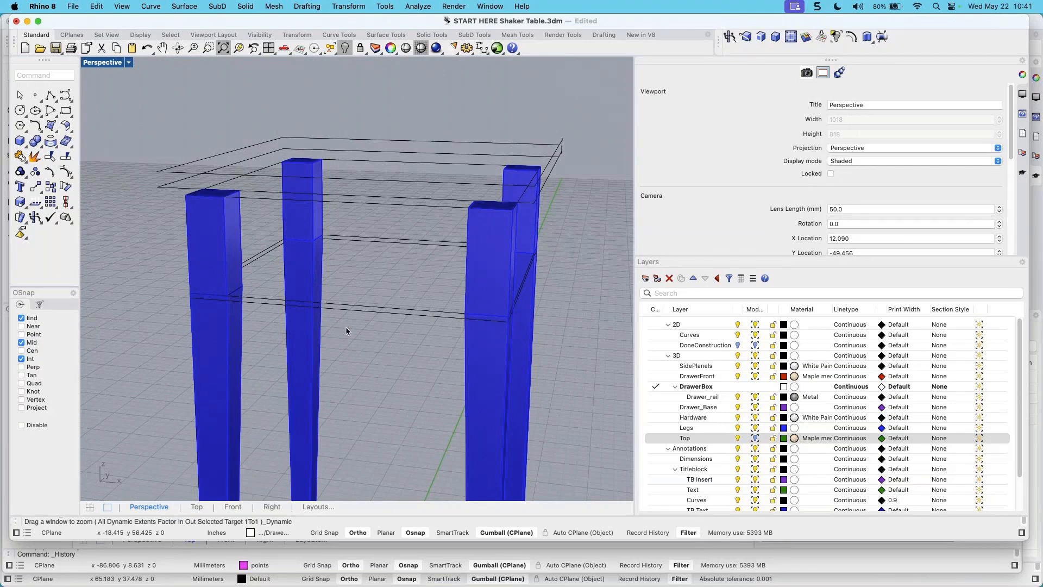
left_click(361, 312)
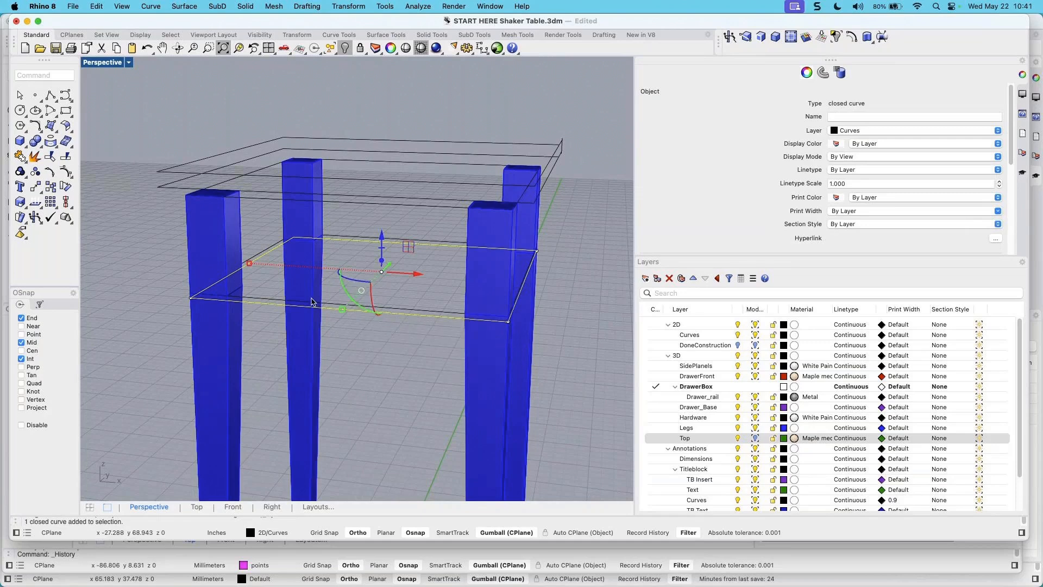
right_click_drag(415, 323, 405, 322)
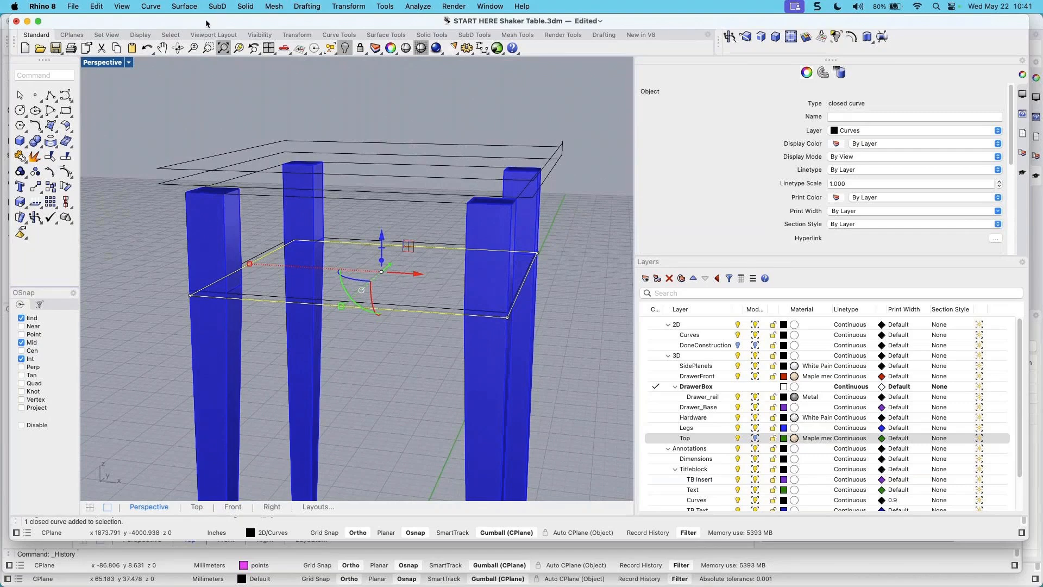
left_click(245, 7)
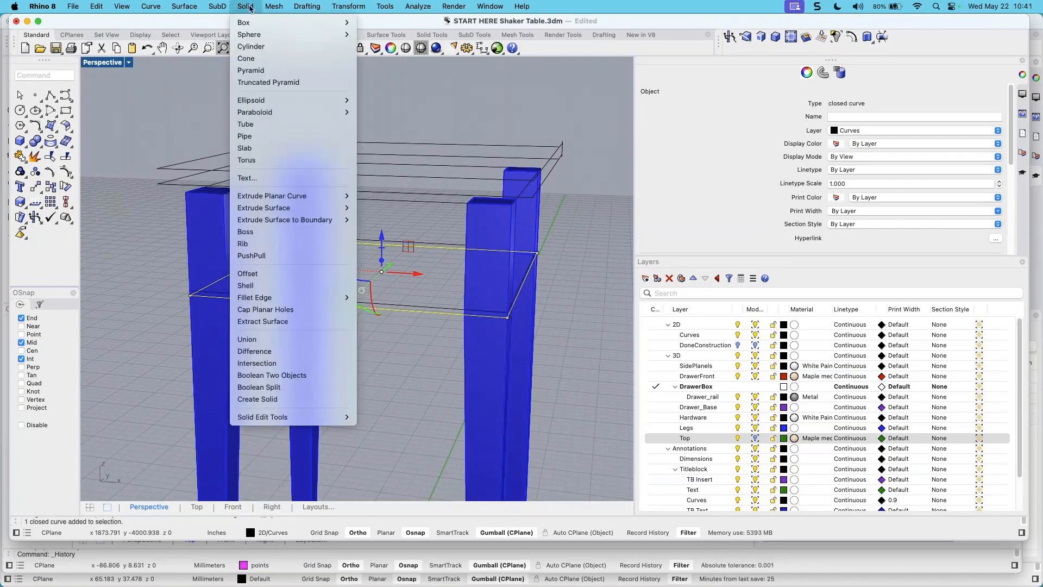
mouse_move(290, 209)
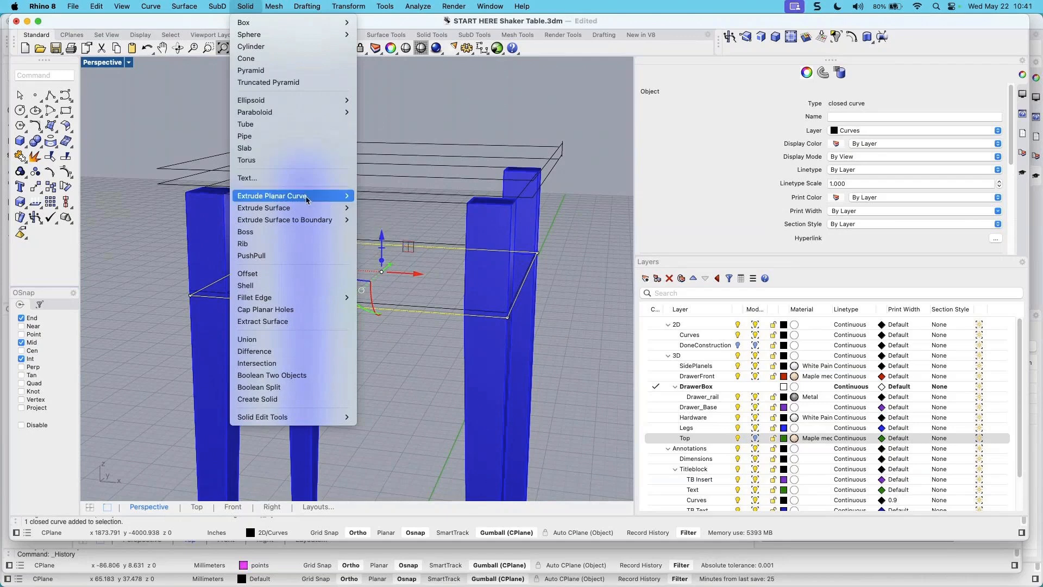
left_click(375, 207)
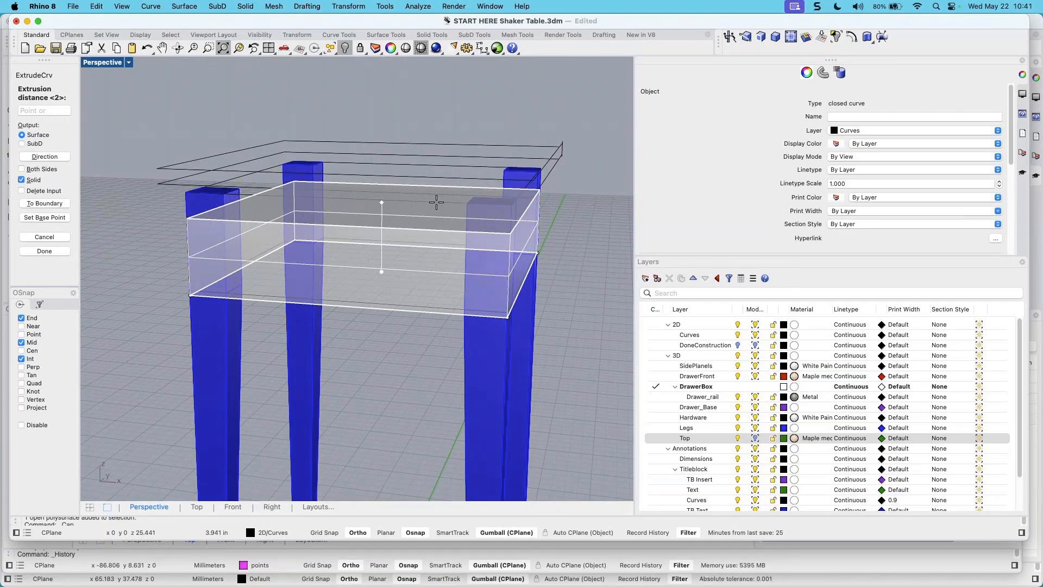
left_click(659, 409)
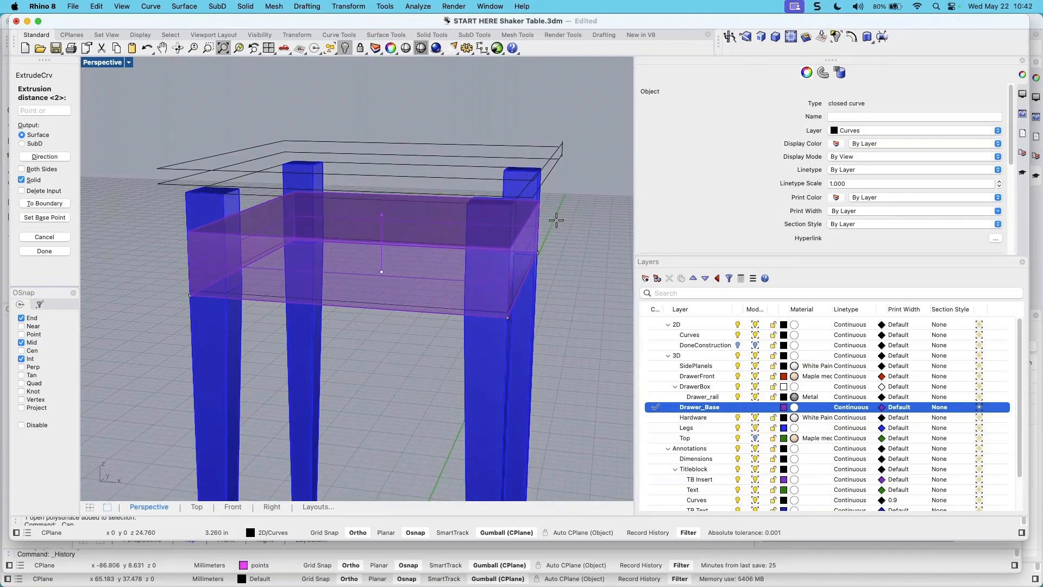
type("5/8")
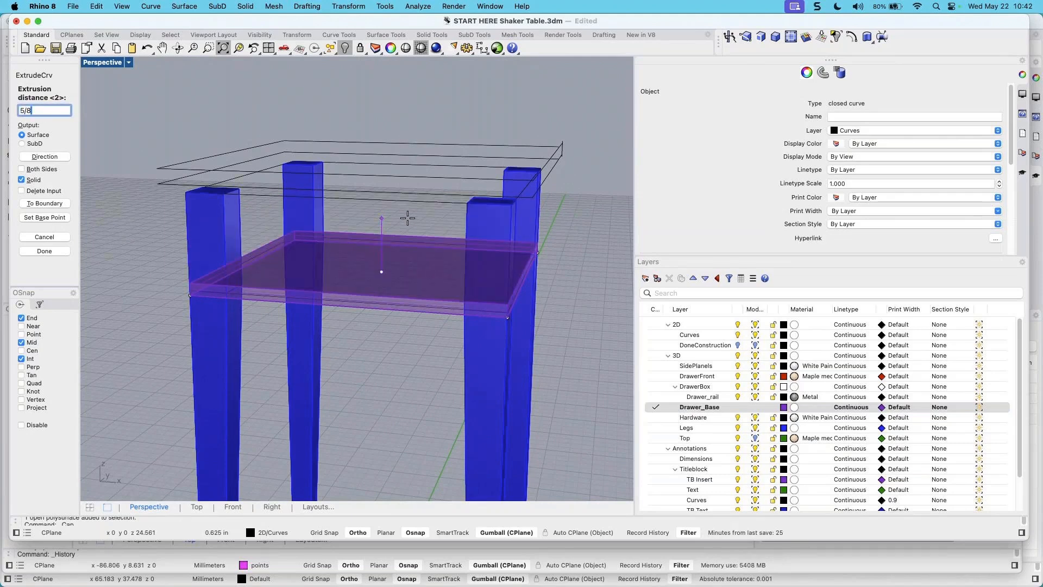
key("Return")
Extrude the closed rectangle at the leg tops downward as a solid panel matching the lower panel's thickness, and clear the selection
mouse_move(384, 373)
right_mouse_down()
mouse_move(359, 369)
mouse_move(414, 372)
mouse_move(375, 372)
mouse_move(389, 361)
mouse_move(380, 375)
right_mouse_up()
left_click(381, 375)
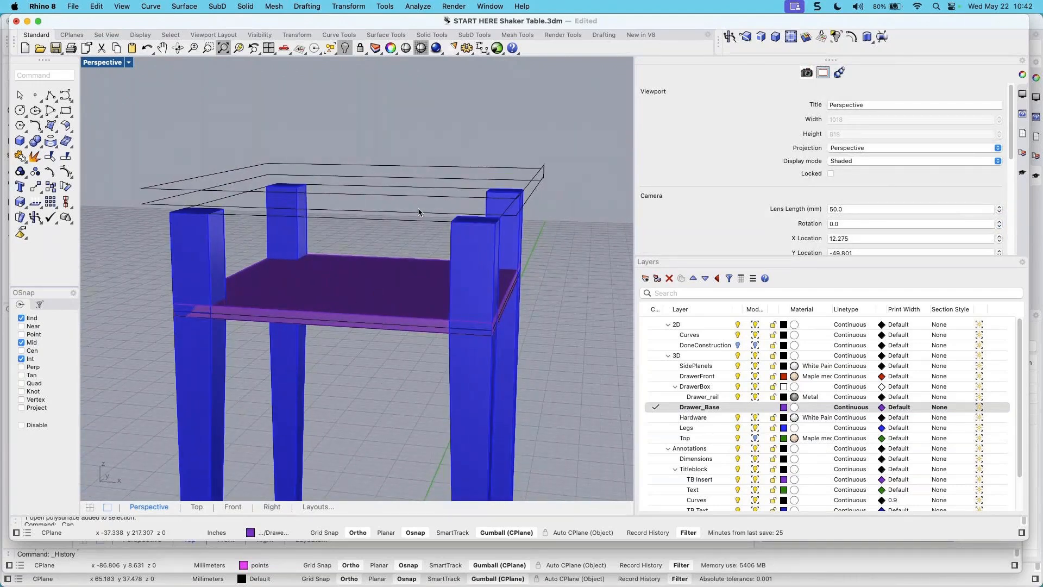
right_click_drag(401, 233, 403, 222)
left_click(398, 211)
right_click(394, 228)
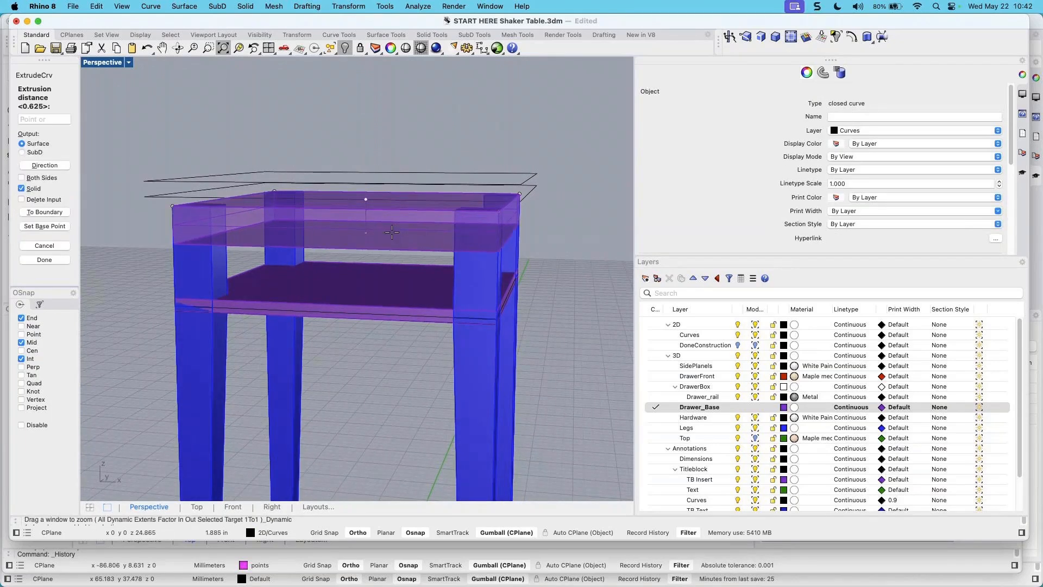
key("Escape")
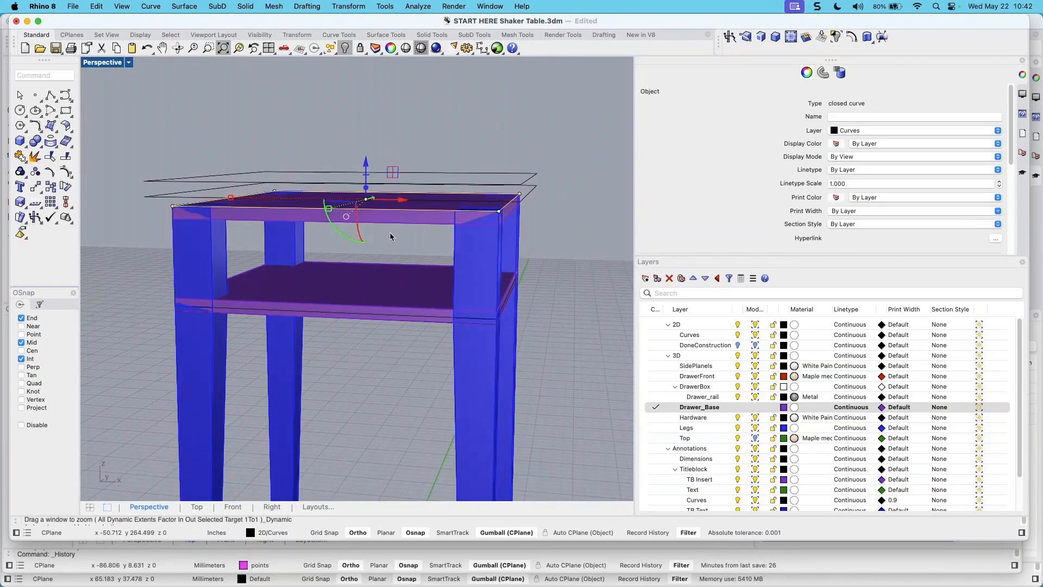
right_click_drag(357, 379, 346, 376)
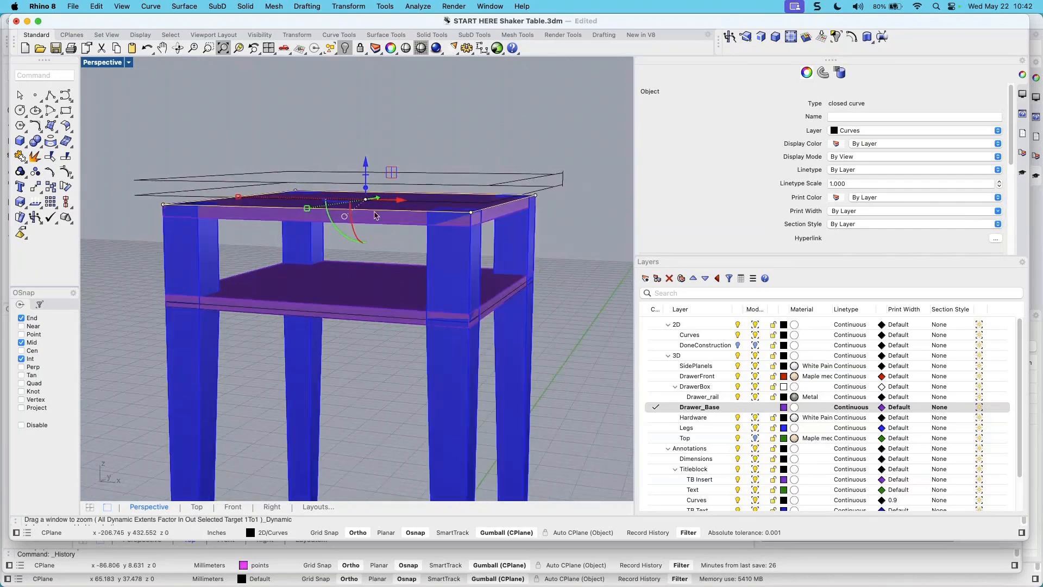
left_click(363, 258)
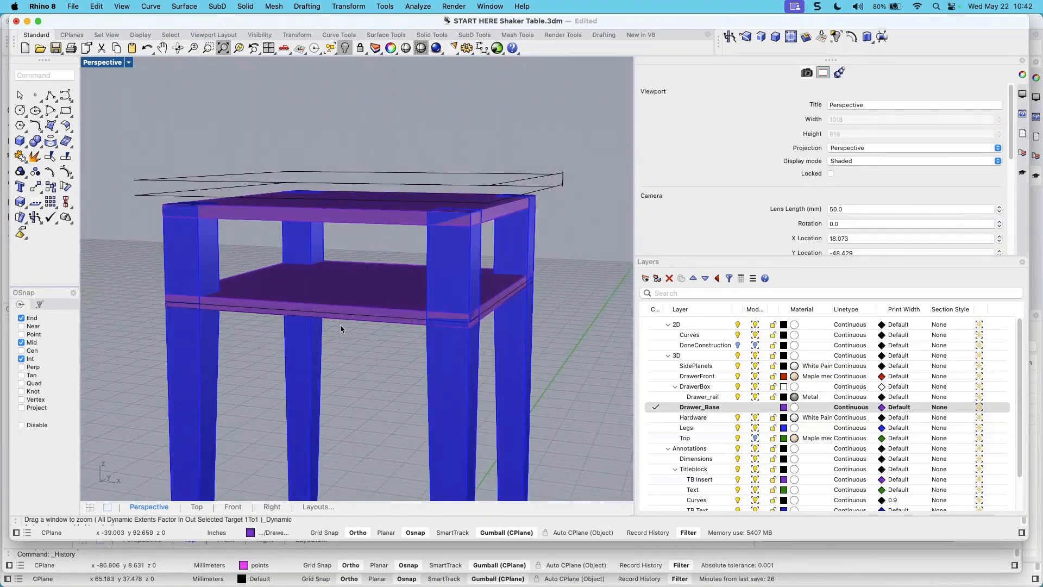
Examine the two horizontal drawer panels between the legs from several angles
right_click_drag(339, 274, 356, 275)
right_click_drag(383, 362, 397, 338)
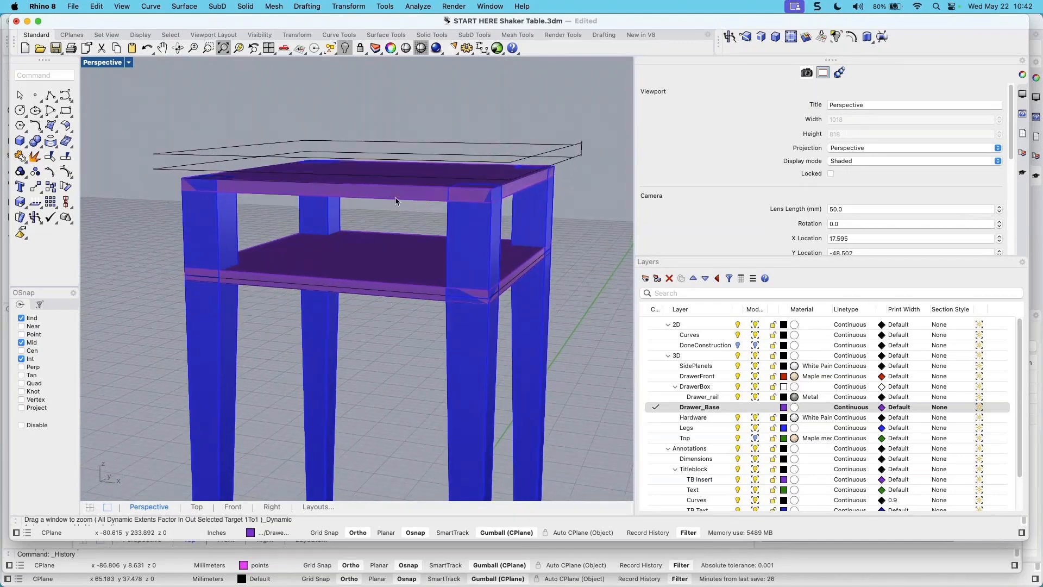
mouse_move(394, 334)
right_mouse_down()
mouse_move(382, 328)
mouse_move(396, 345)
right_mouse_up()
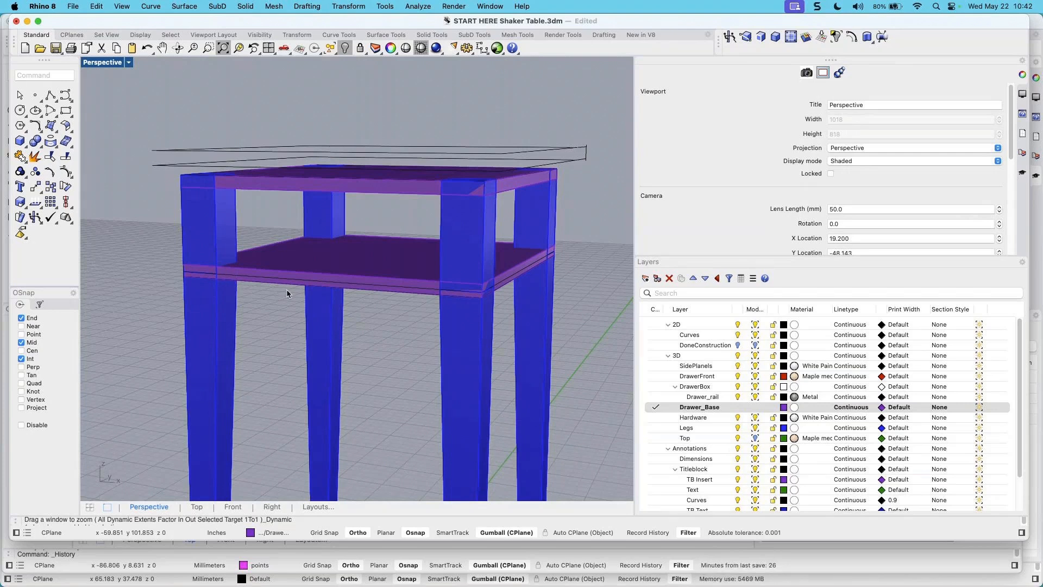
right_click_drag(409, 374, 419, 322)
scroll(391, 366, "up", 2)
scroll(391, 365, "down", 2)
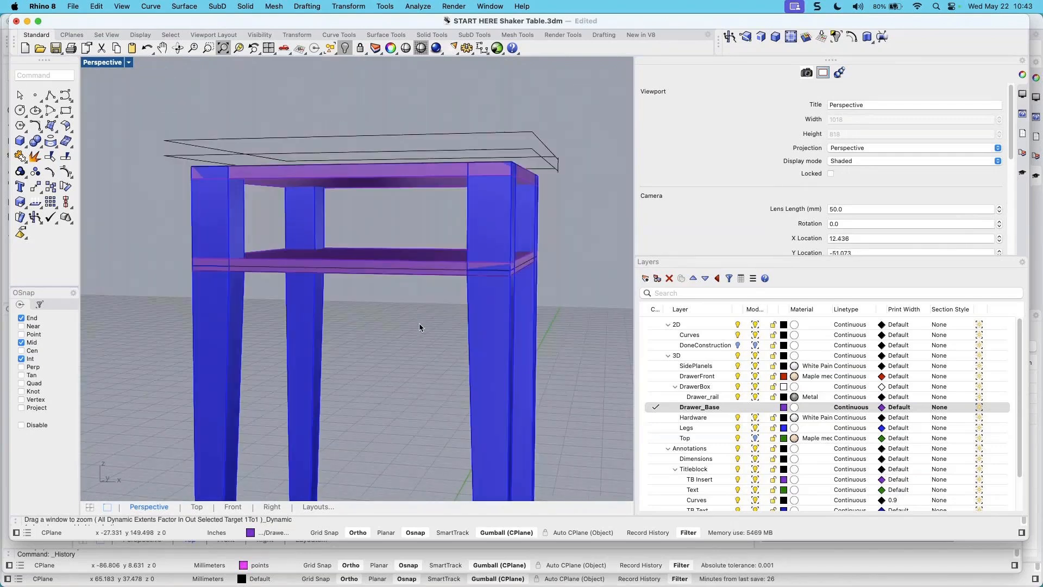
Select the lower panel and the four legs in turn to check where they overlap, and clear the selection
left_click(392, 270)
left_click(443, 305)
right_click_drag(361, 322, 224, 310)
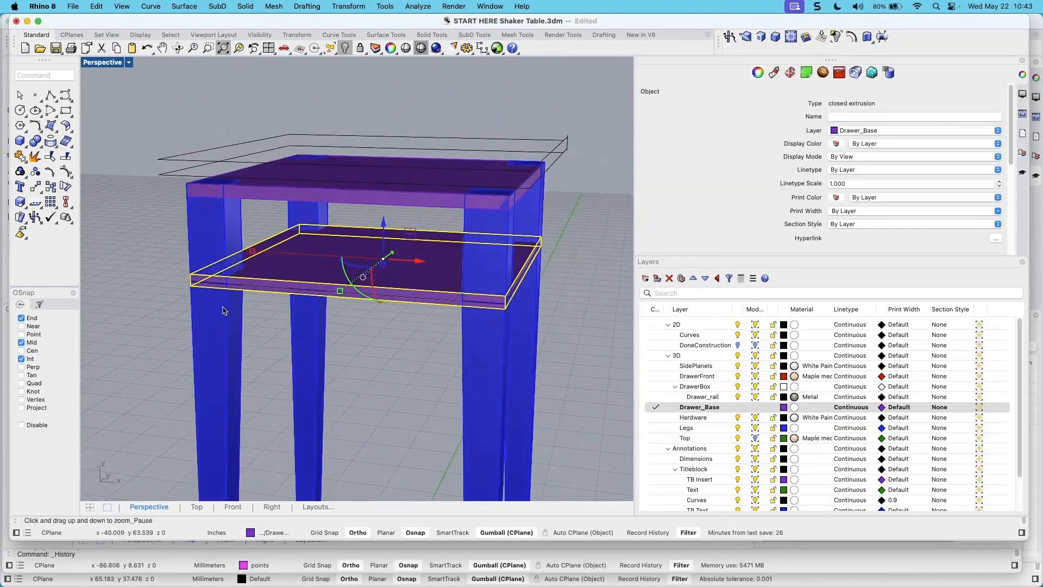
key("Escape")
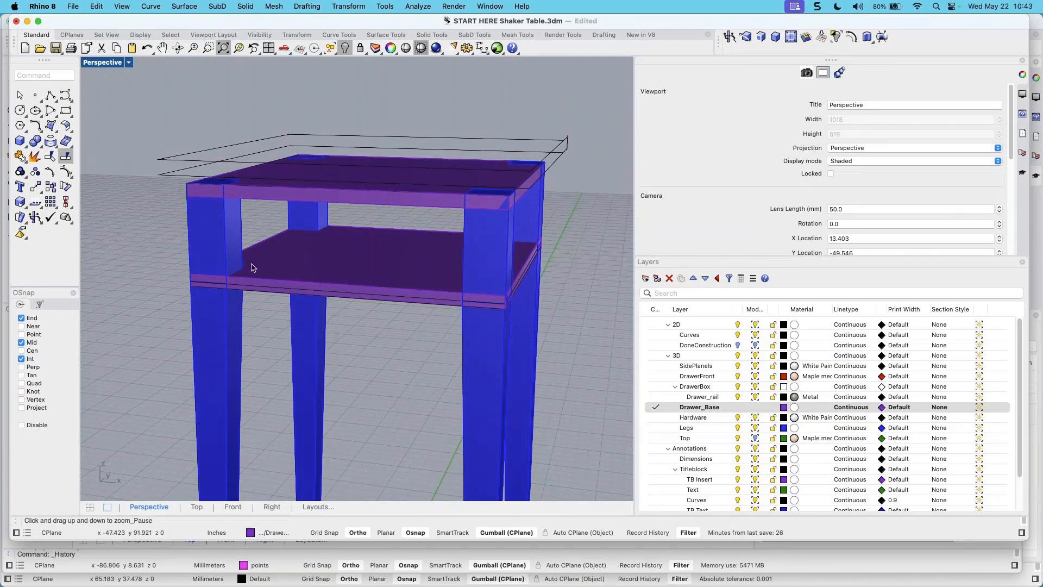
left_click(264, 251)
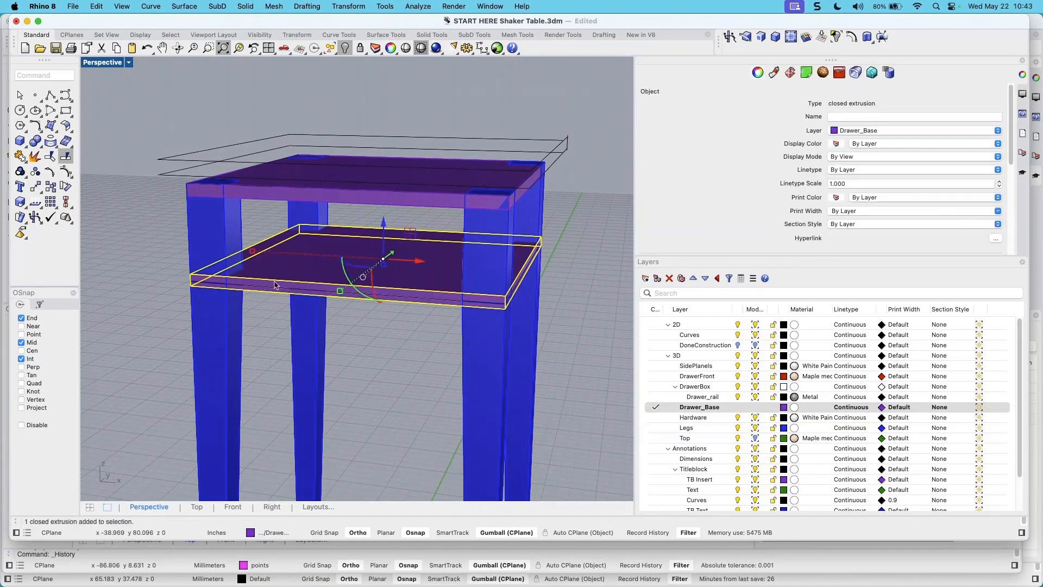
left_click_drag(577, 441, 131, 335)
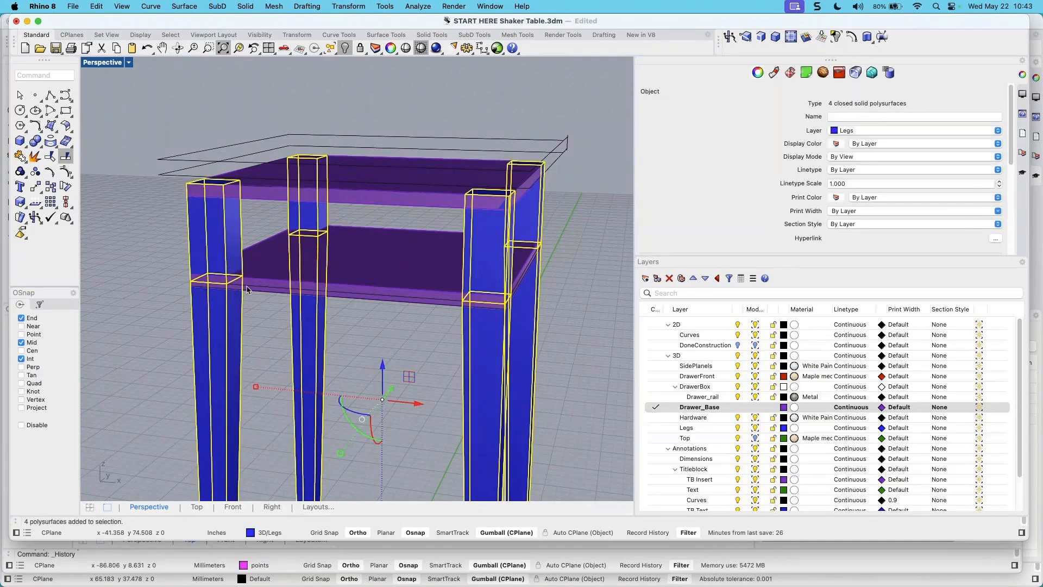
key("Escape")
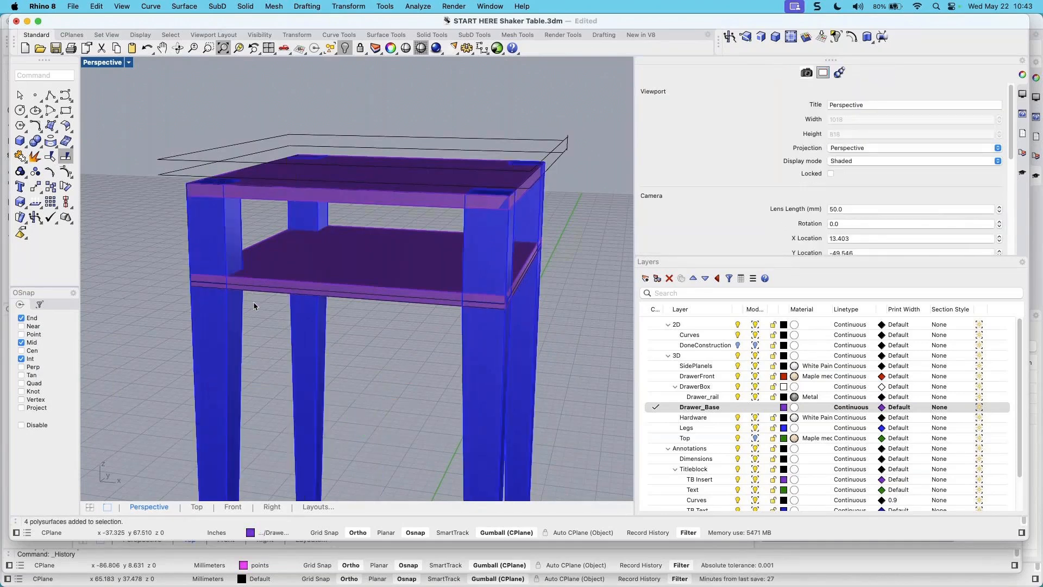
left_click(359, 297)
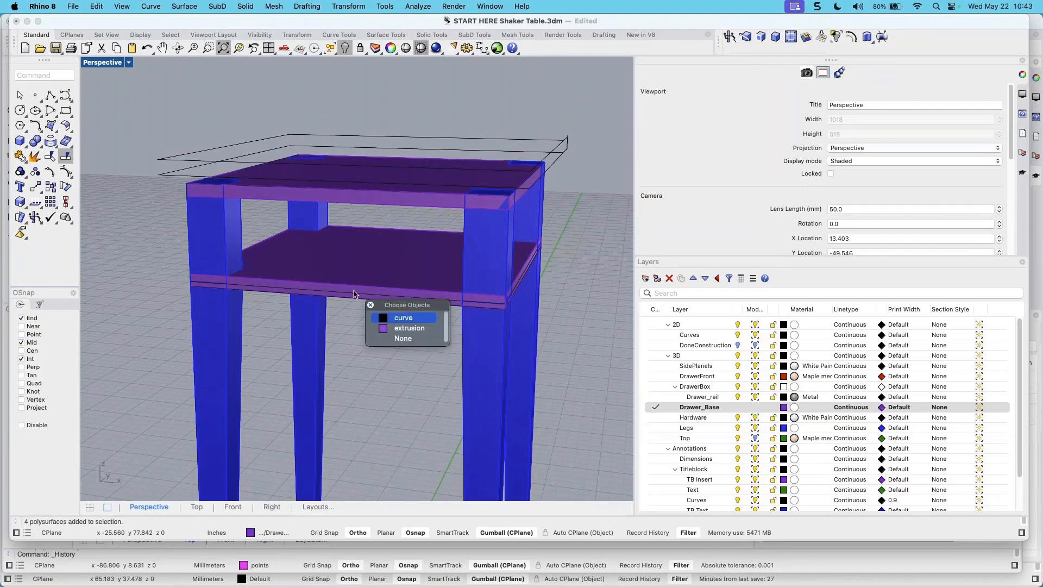
left_click(394, 328)
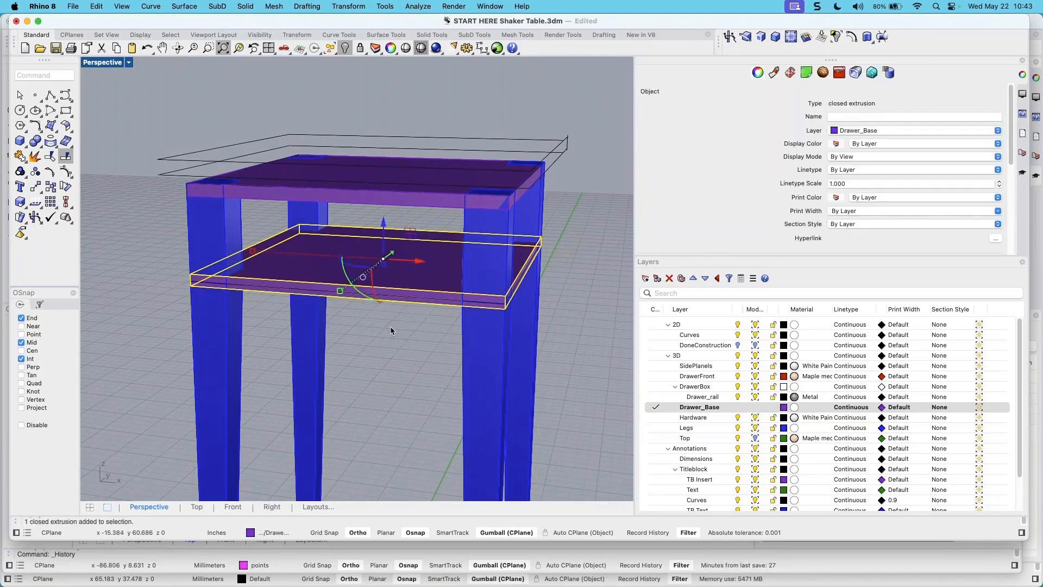
key("Escape")
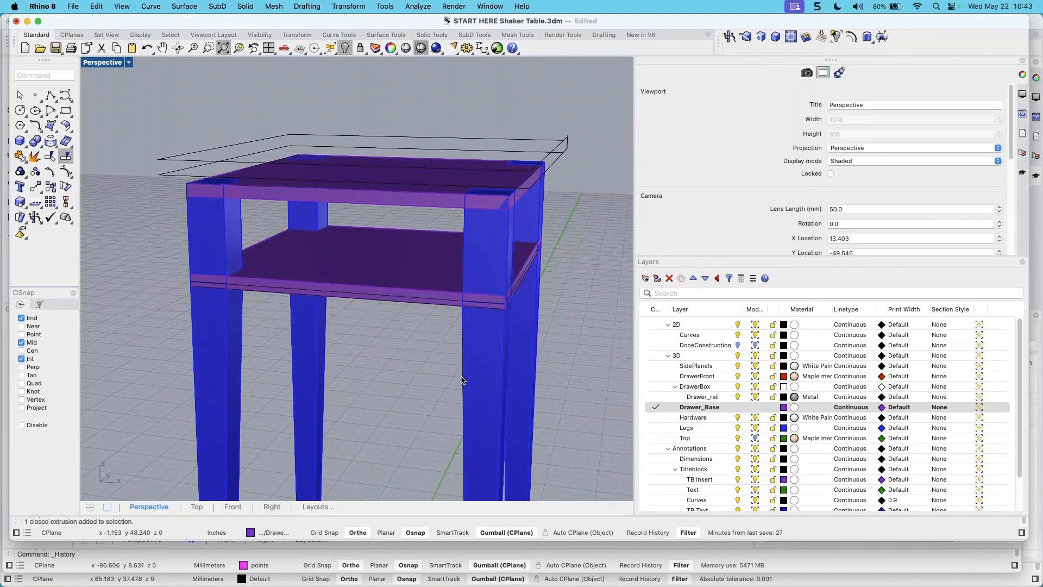
Subtract the four legs from the lower panel with Boolean Difference, keeping the legs as separate solids
right_click_drag(406, 365, 416, 365)
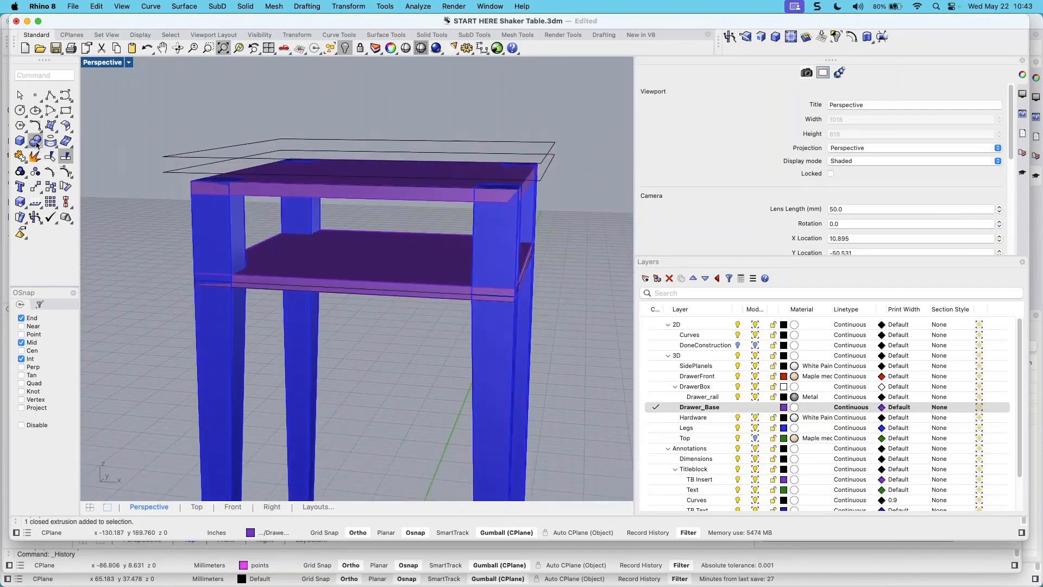
left_click(246, 6)
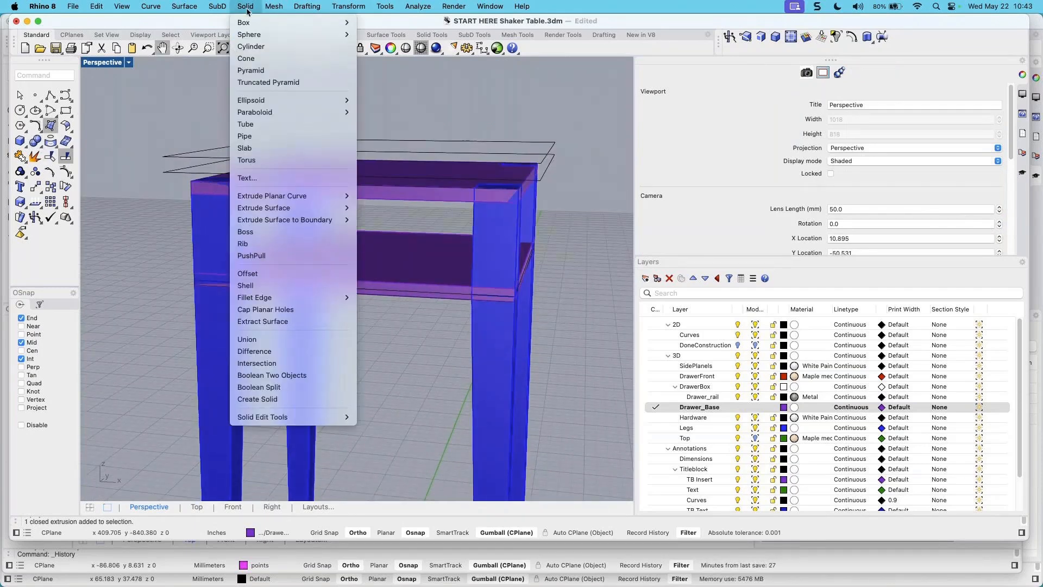
left_click(272, 356)
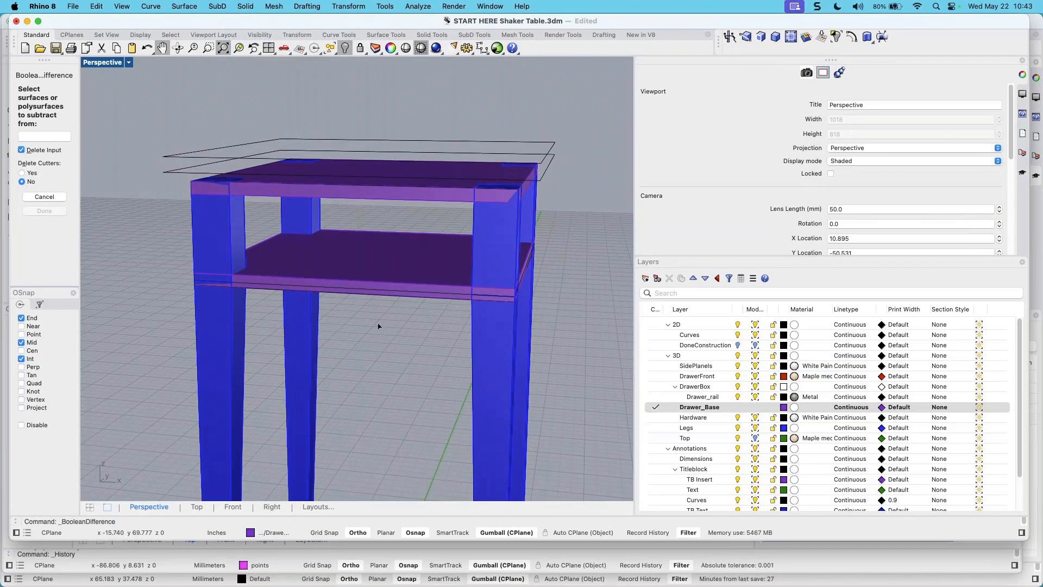
left_click(375, 284)
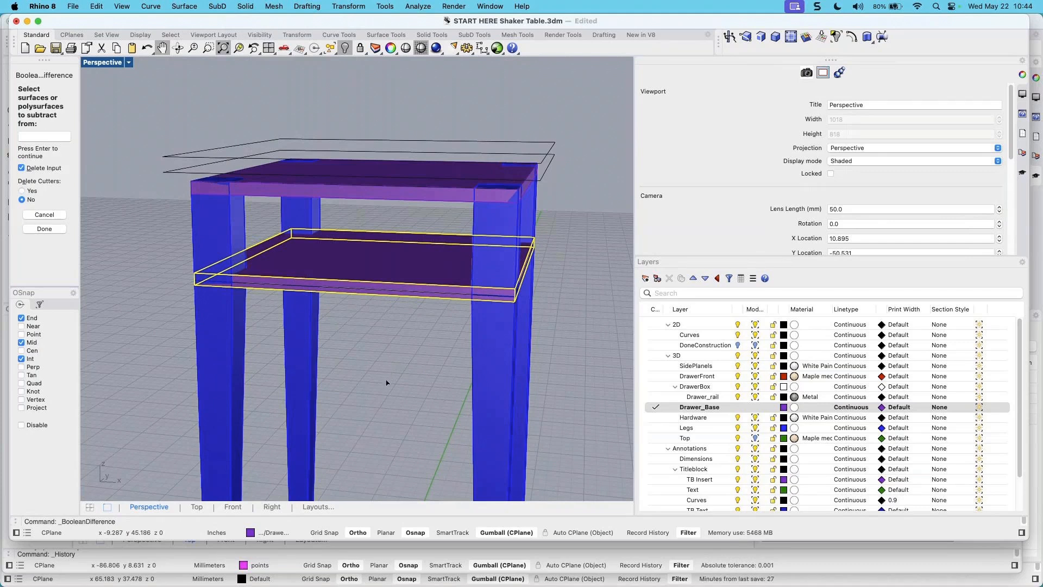
key("Return")
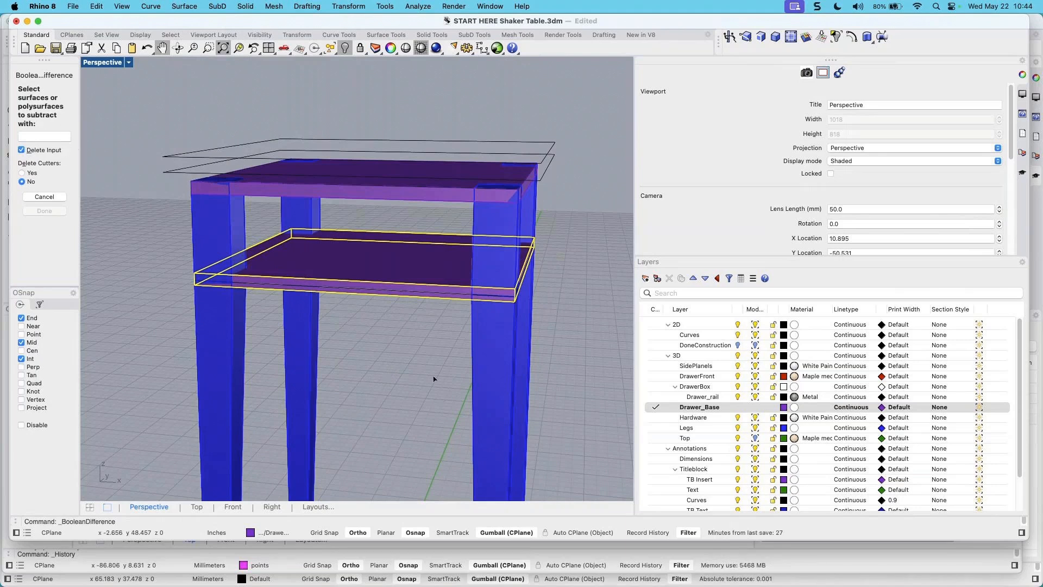
left_click_drag(565, 463, 151, 339)
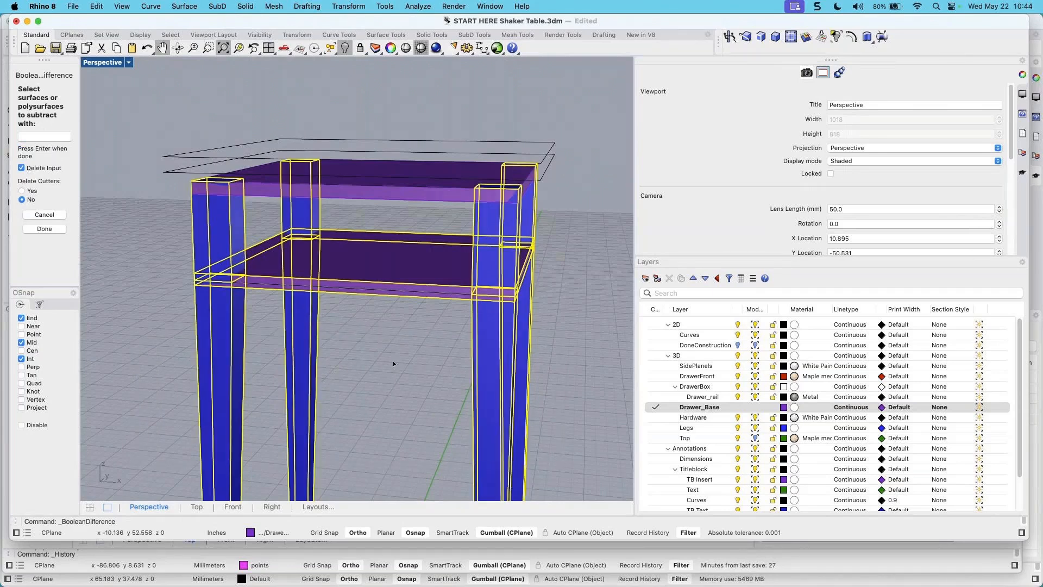
key("Return")
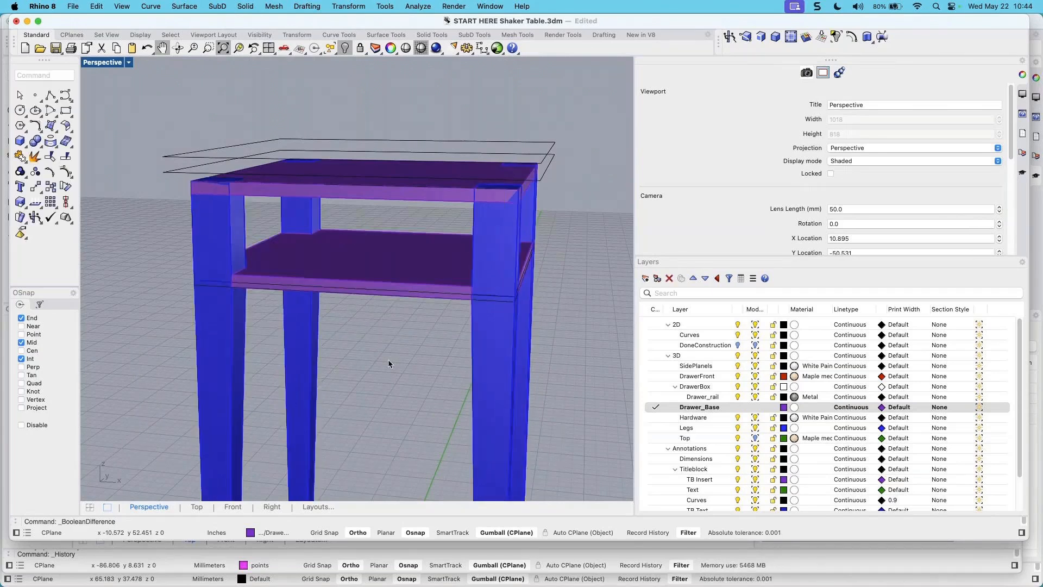
Inspect the cut lower panel between the legs by selecting it, then clear the selection
left_click(358, 283)
mouse_move(422, 332)
right_mouse_down()
mouse_move(383, 345)
mouse_move(431, 332)
right_mouse_up()
left_click(425, 344)
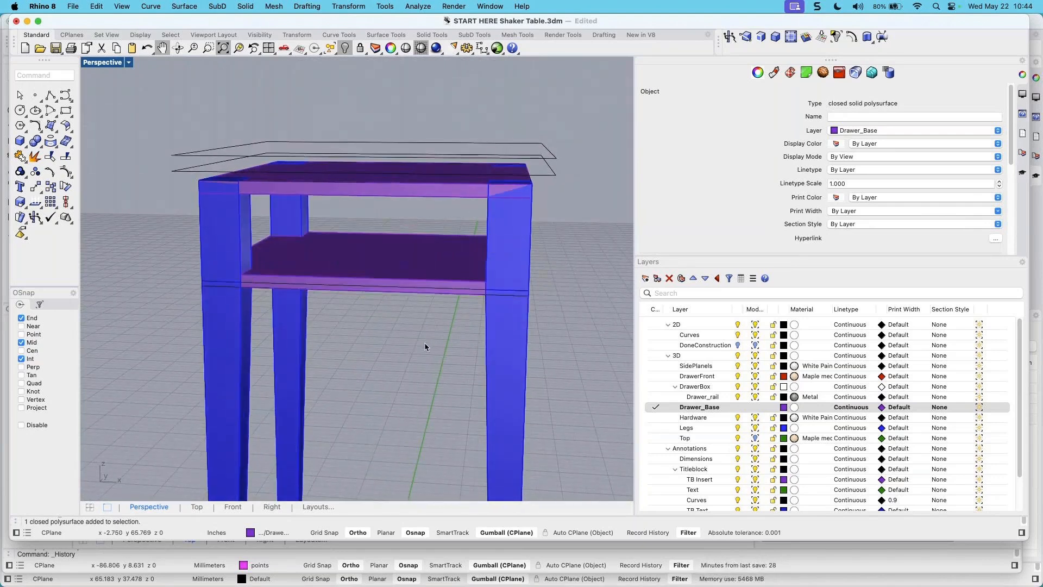
right_click_drag(366, 337, 340, 265)
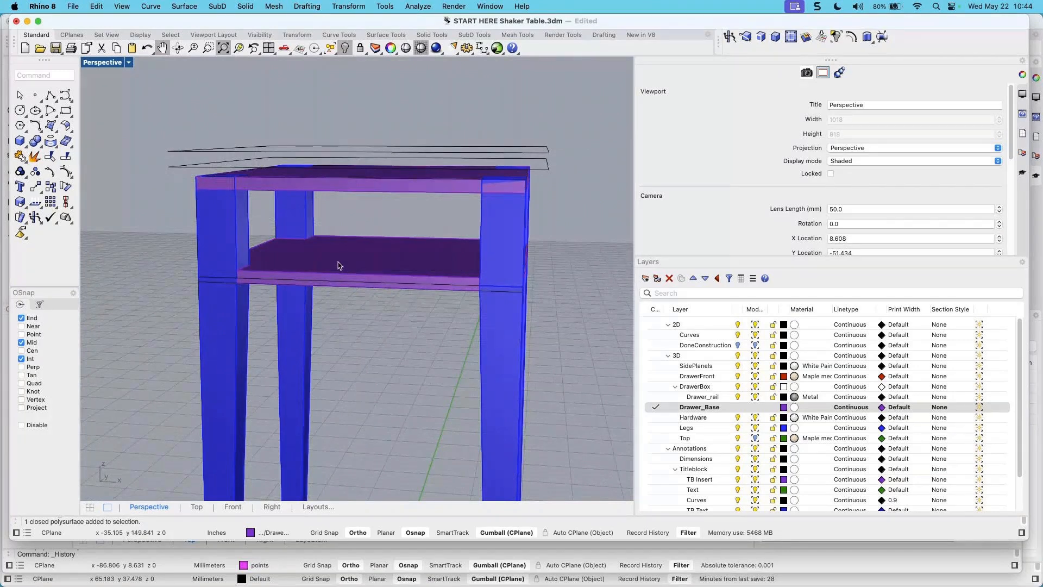
Subtract the four legs from the upper panel with Boolean Difference, keeping the legs as separate solids, and check the notched panel
right_click(151, 87)
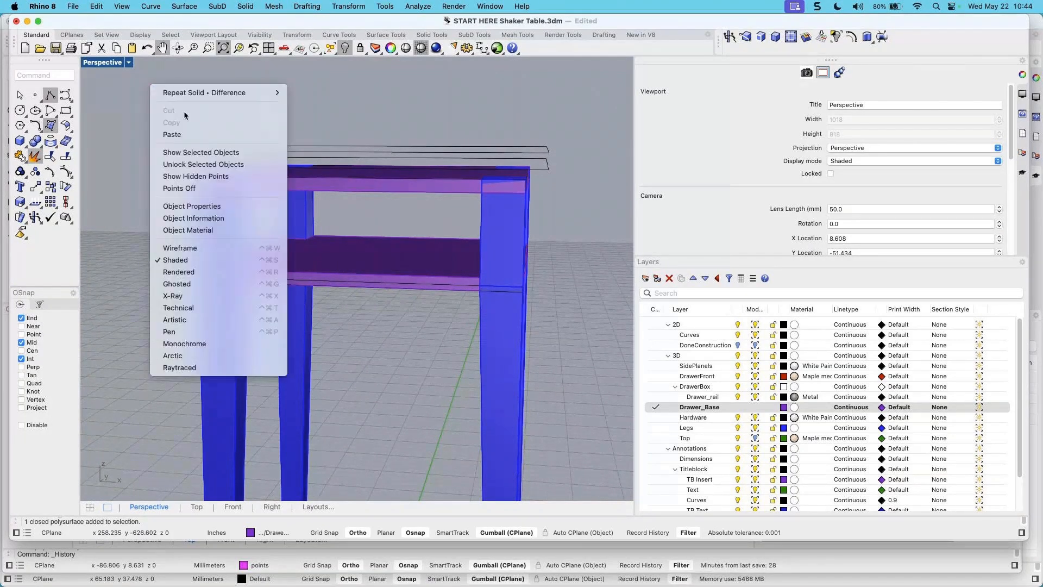
left_click(211, 96)
left_click(404, 202)
right_click_drag(404, 202, 397, 230)
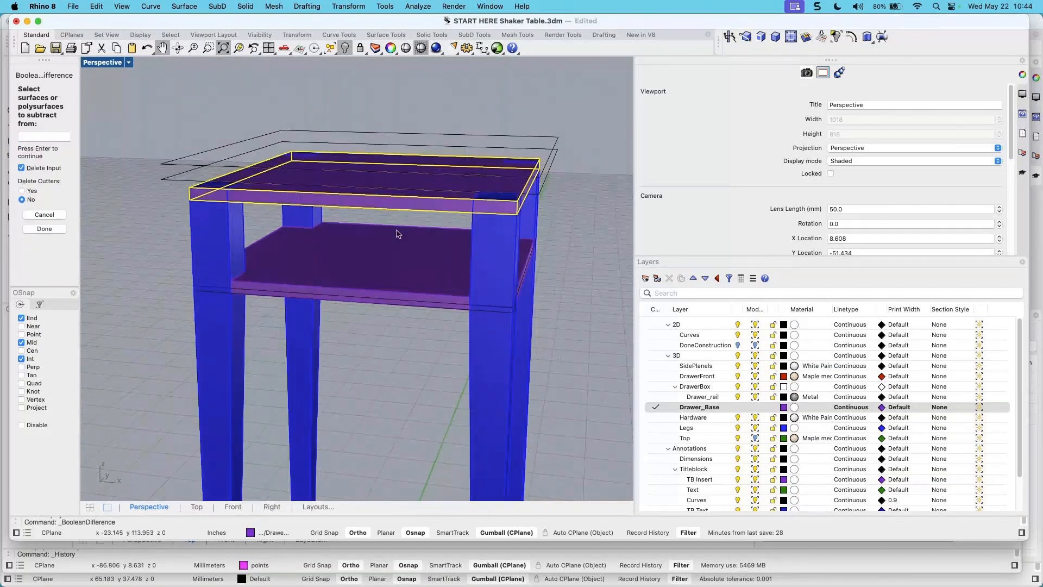
key("Return")
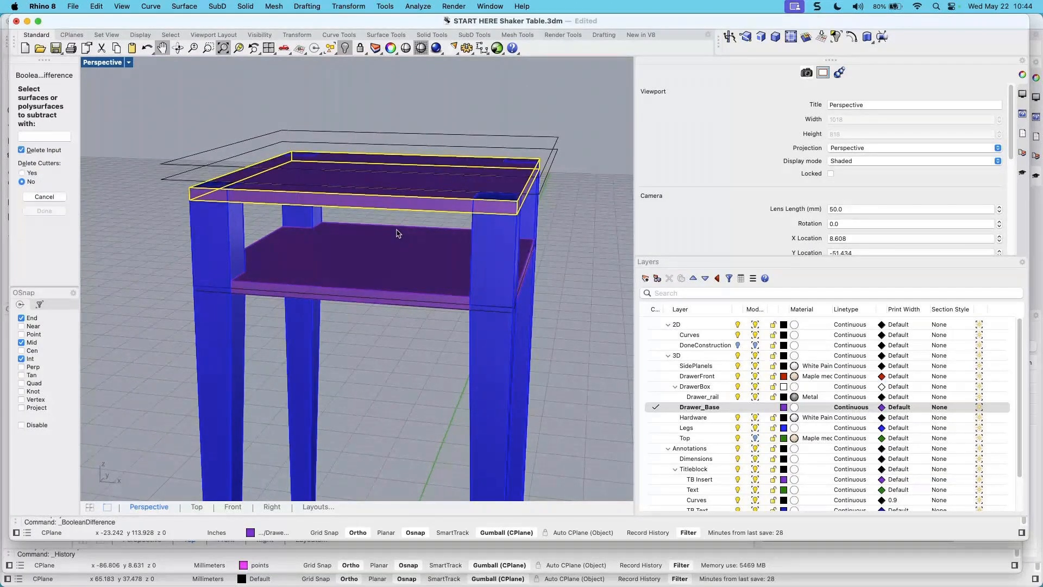
right_click_drag(398, 233, 540, 354)
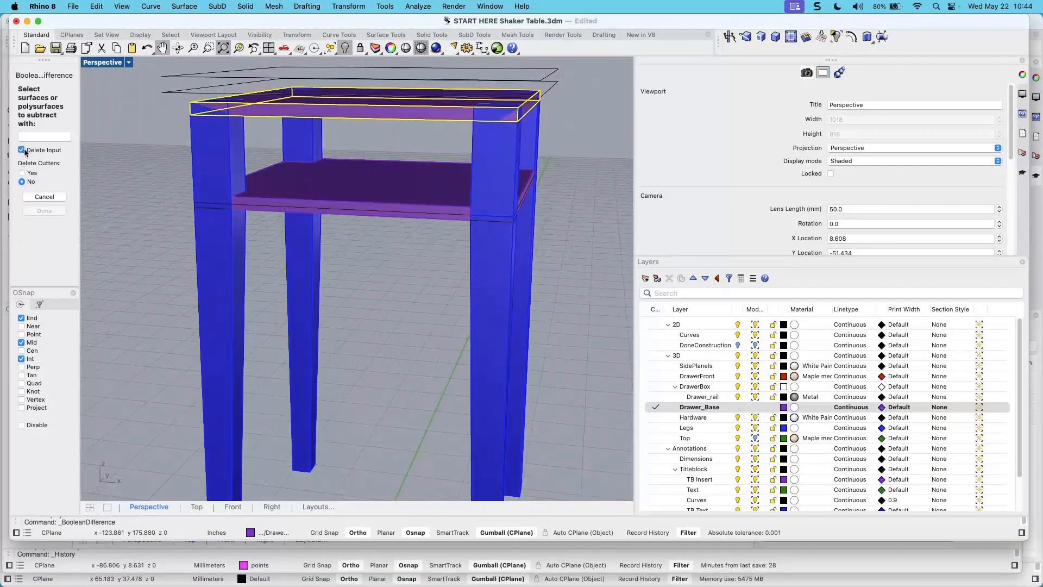
left_click(22, 182)
left_click_drag(527, 376, 127, 265)
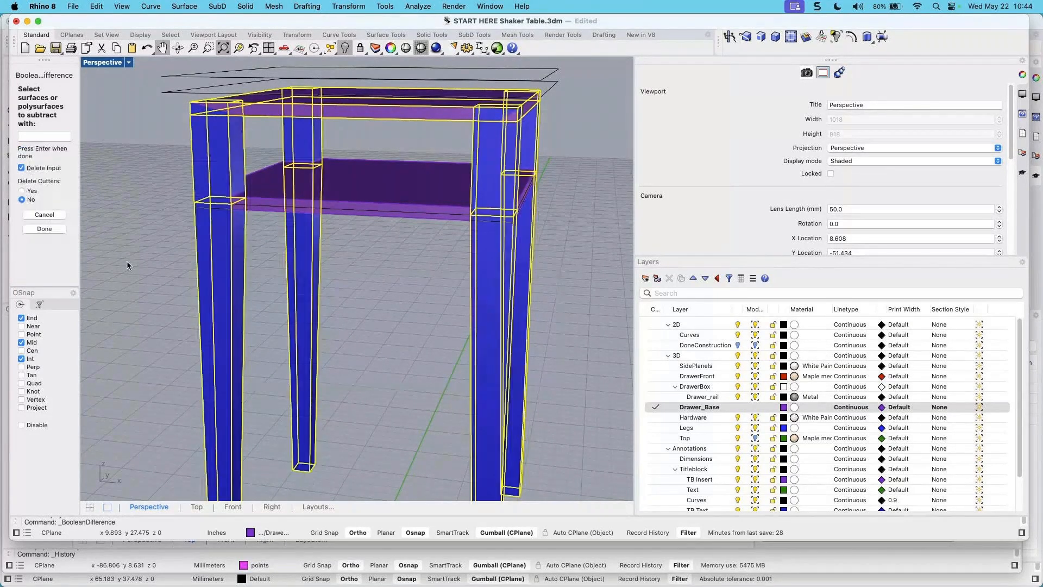
key("Return")
scroll(374, 169, "up", 3)
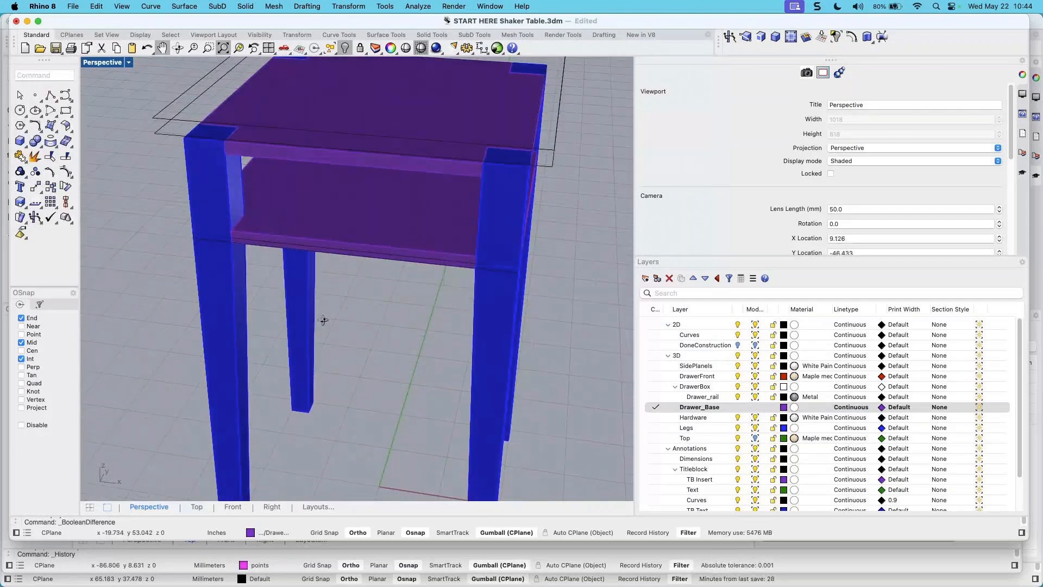
left_click(374, 169)
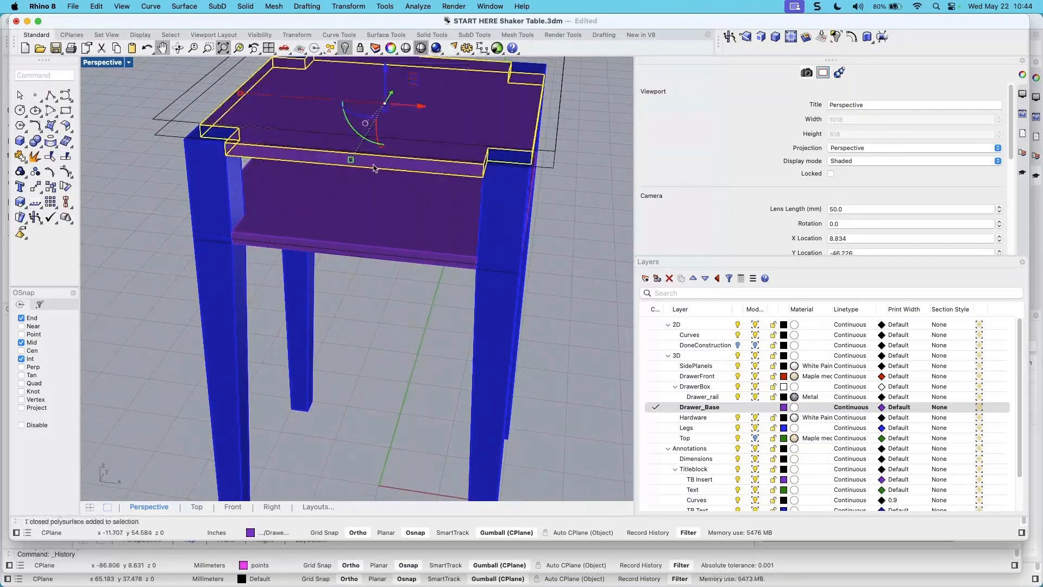
left_click(362, 258)
left_click(411, 312)
mouse_move(411, 304)
right_mouse_down()
mouse_move(368, 272)
mouse_move(357, 278)
mouse_move(416, 285)
right_mouse_up()
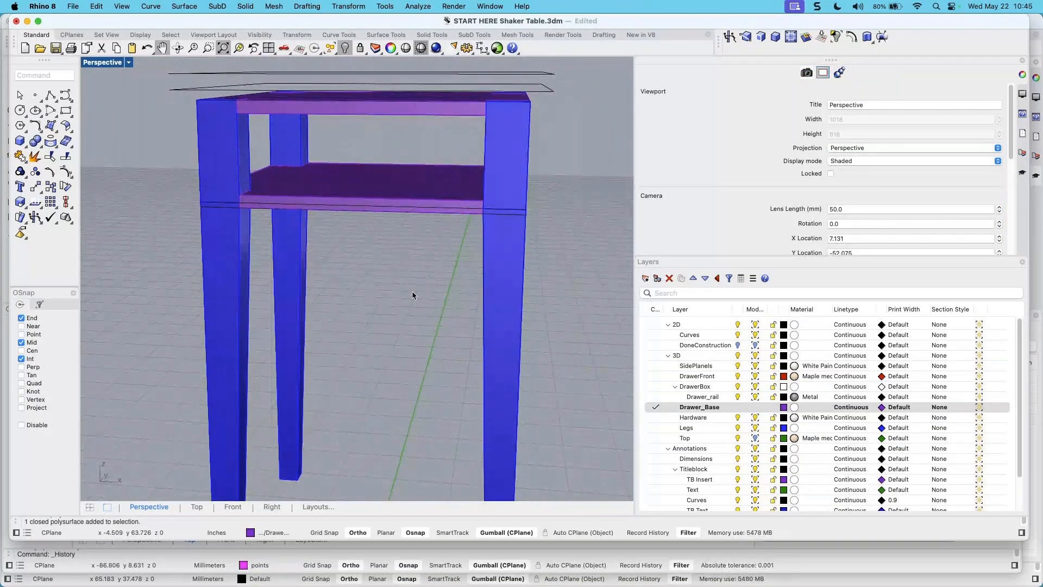
Make SidePanels the current layer
left_click(652, 376)
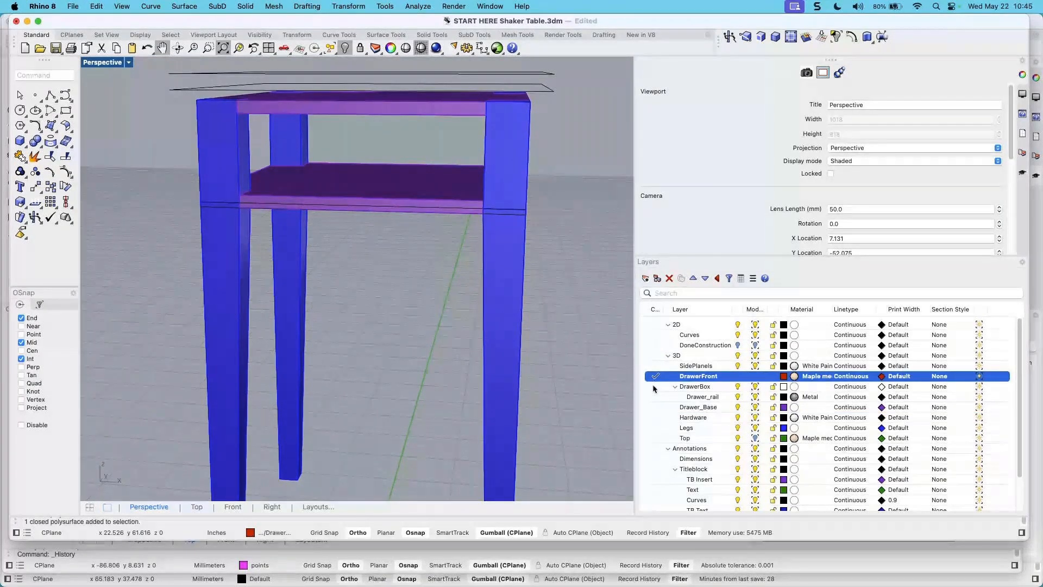
left_click(654, 386)
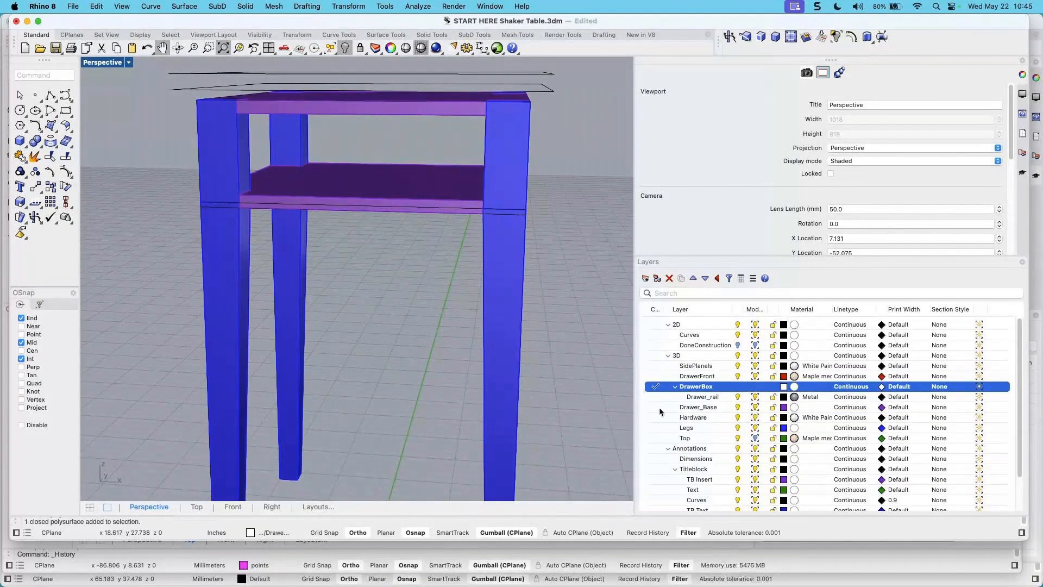
left_click(657, 366)
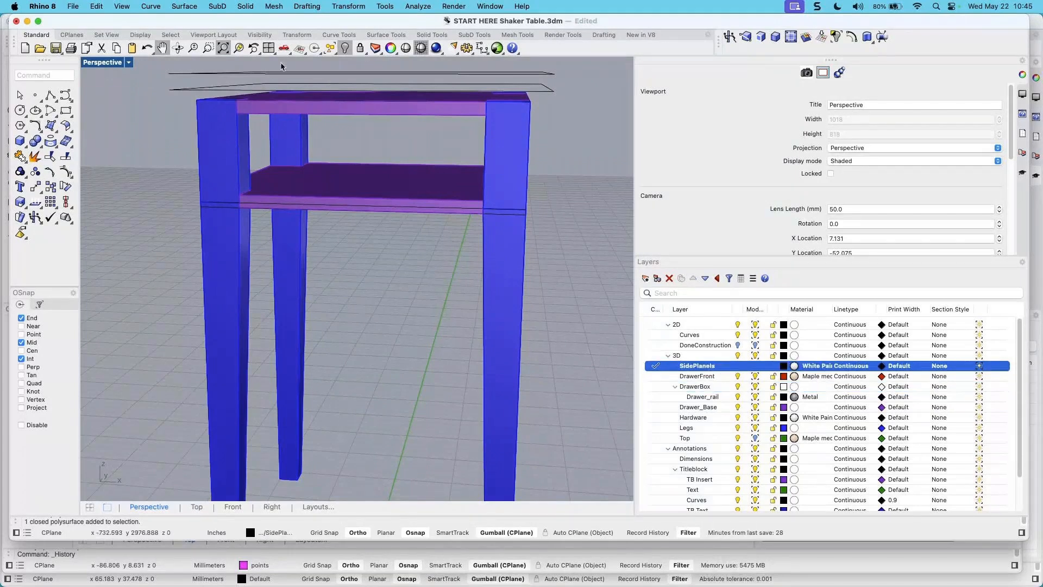
right_click_drag(281, 66, 469, 252)
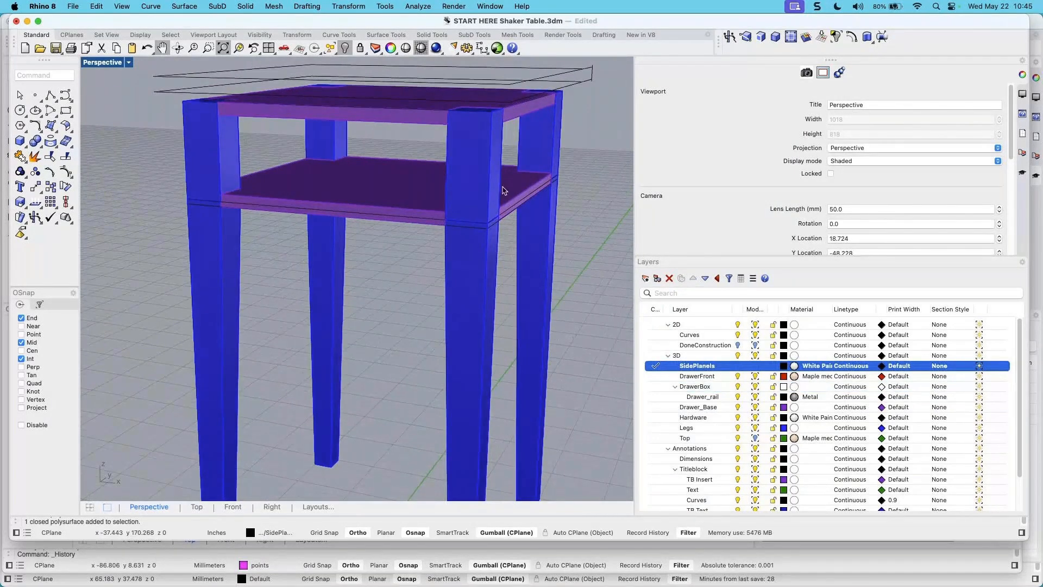
right_click_drag(355, 259, 372, 266)
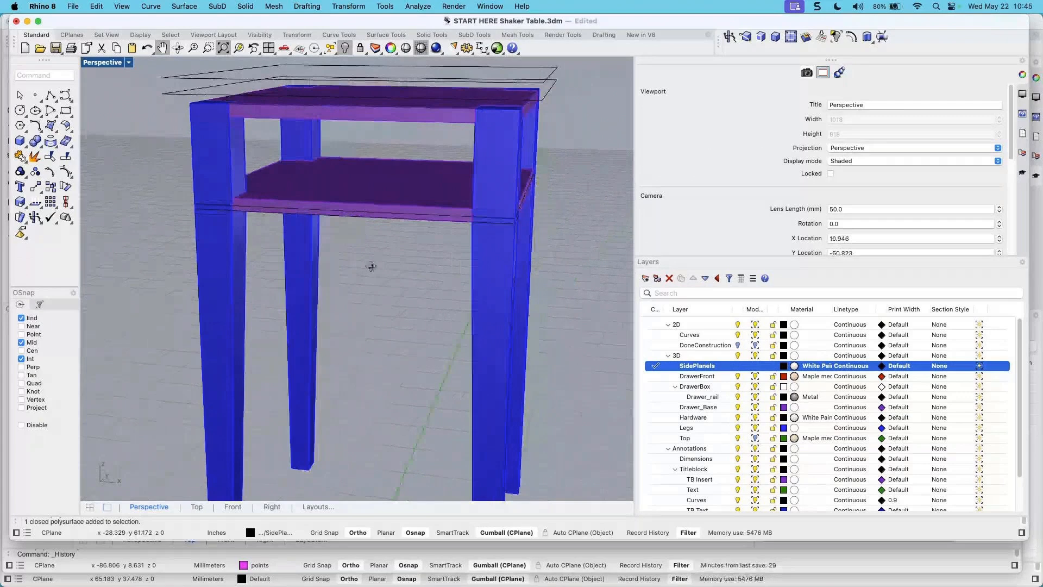
Show the model in the four-view layout and select the closed outline curve running around the lower drawer panel
left_click(99, 64)
double_click(100, 63)
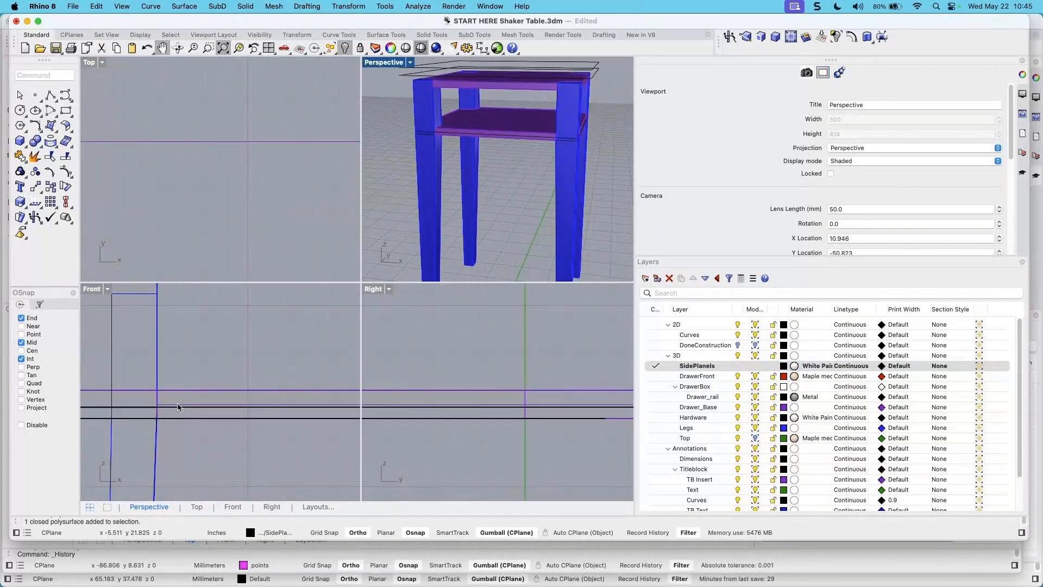
scroll(182, 407, "down", 2)
scroll(202, 406, "down", 3)
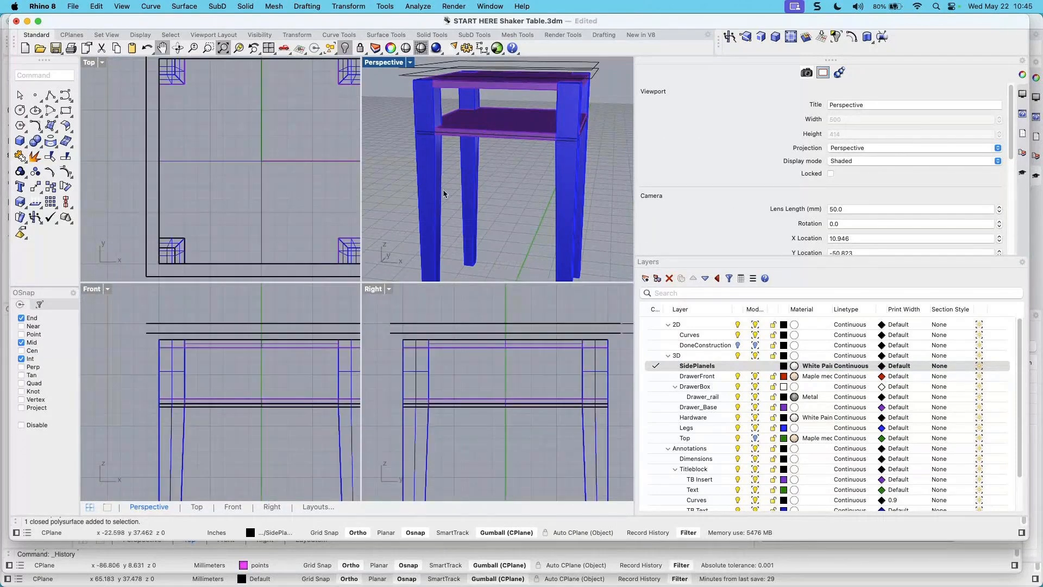
scroll(456, 119, "up", 1)
scroll(456, 119, "up", 5)
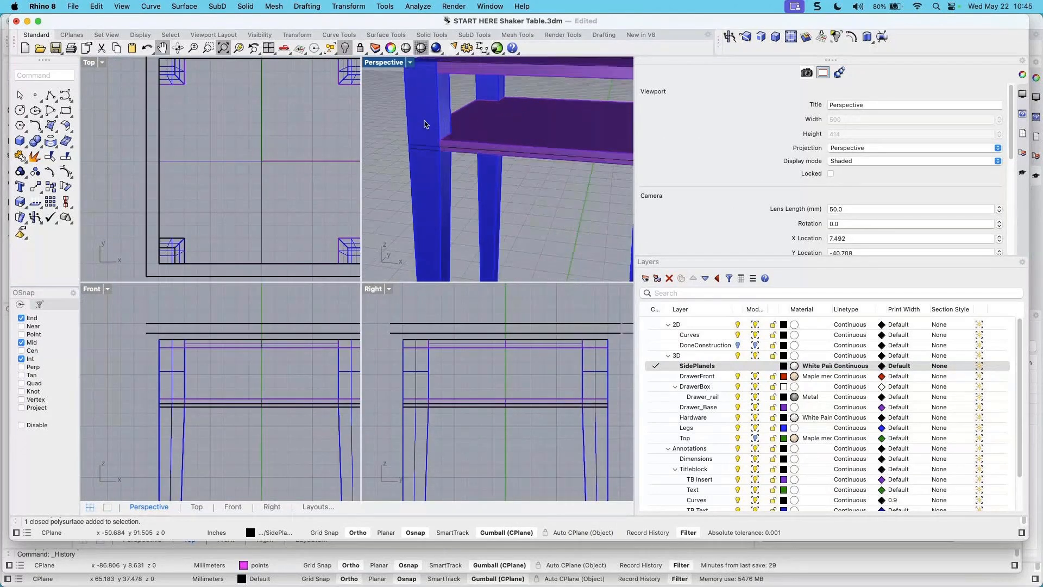
left_click(426, 157)
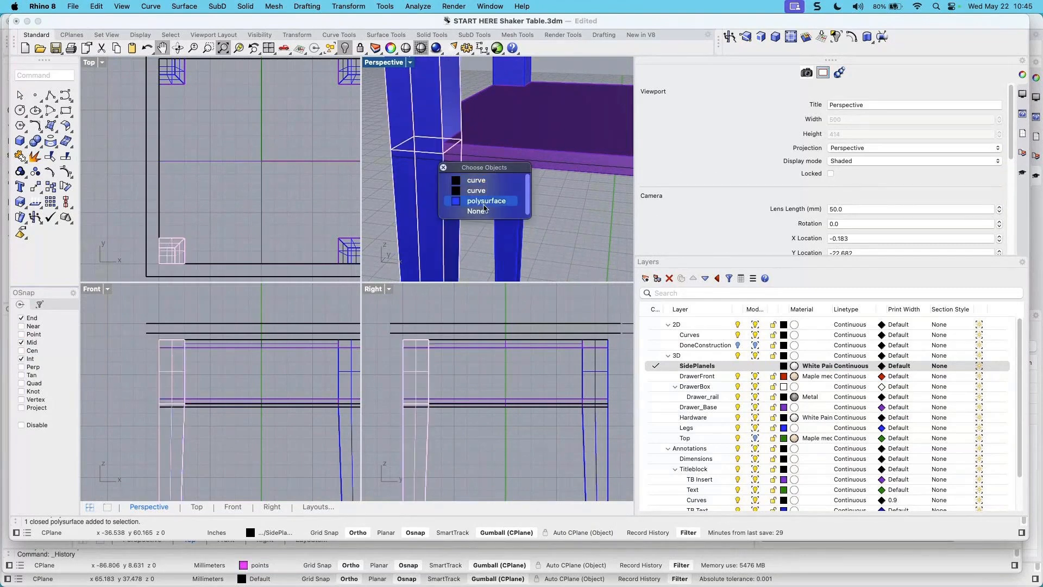
right_click_drag(469, 131, 583, 160)
right_click_drag(455, 162, 489, 153)
left_click(489, 154)
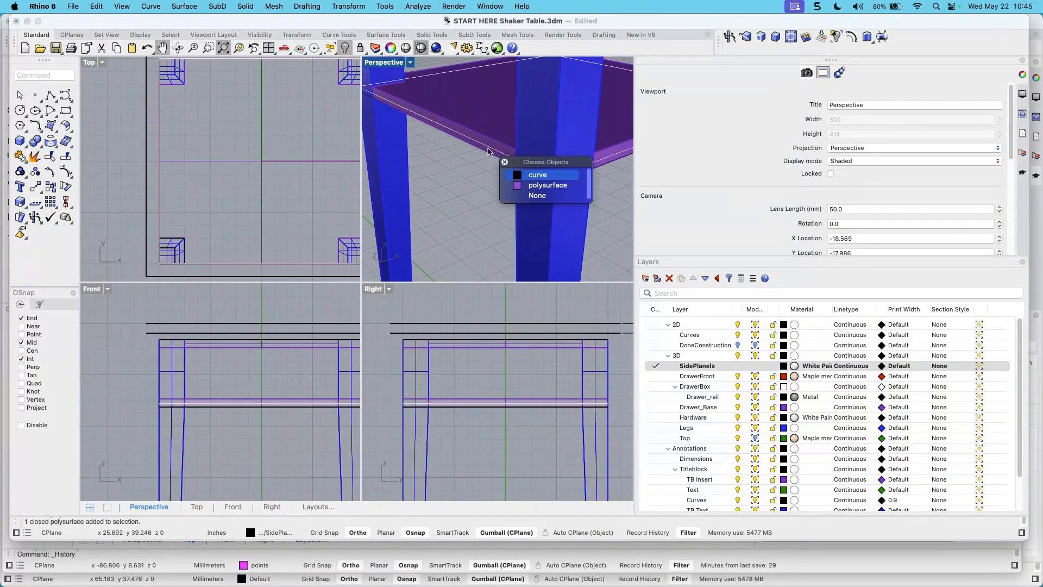
left_click(537, 184)
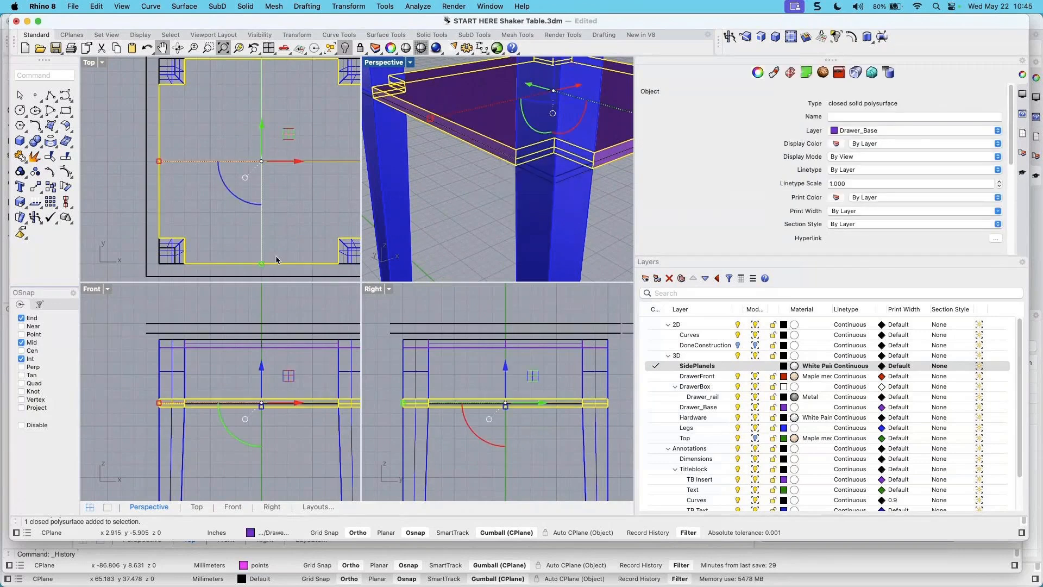
key("Escape")
left_click(474, 141)
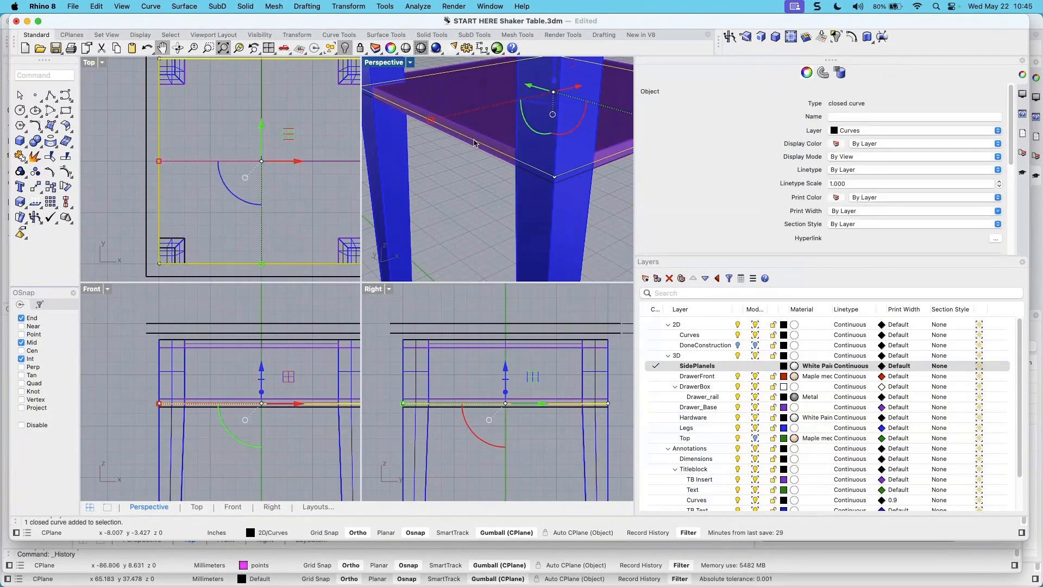
Try to raise the selected outline curve slightly along Z in the Front view
scroll(200, 393, "up", 5)
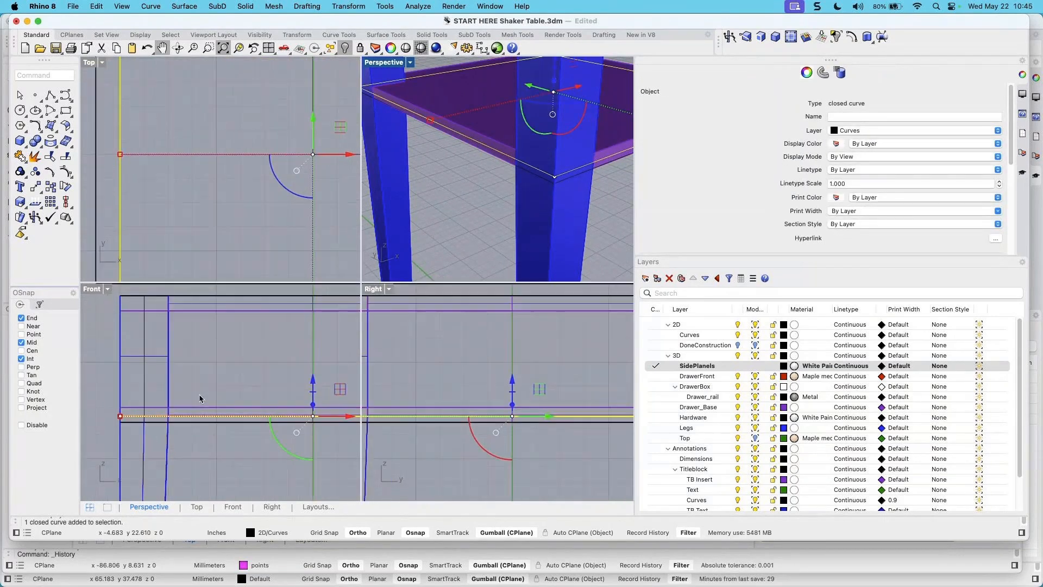
right_click_drag(156, 392, 146, 394)
scroll(238, 417, "down", 2)
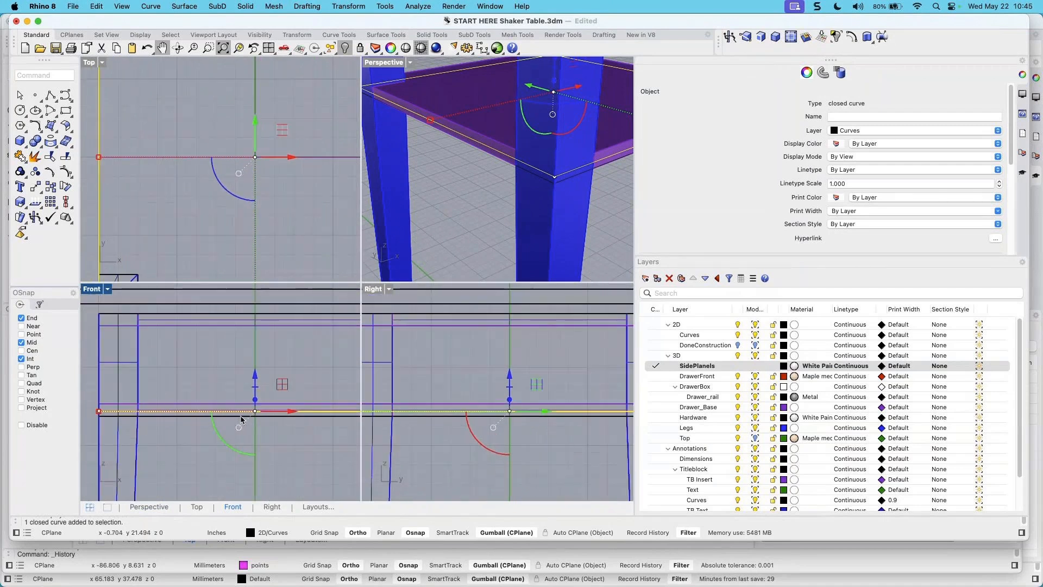
scroll(137, 415, "up", 1)
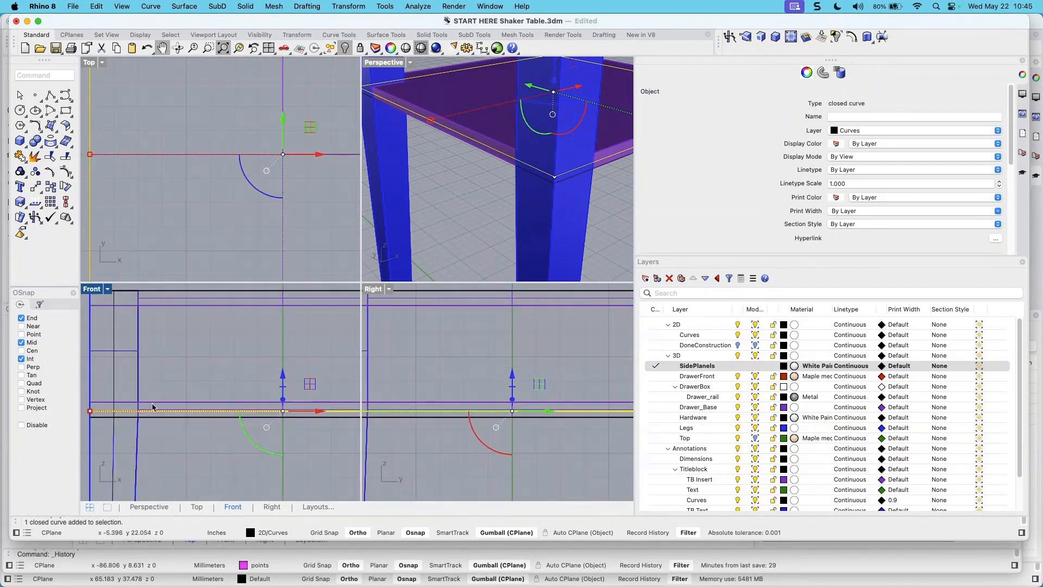
scroll(279, 412, "up", 4)
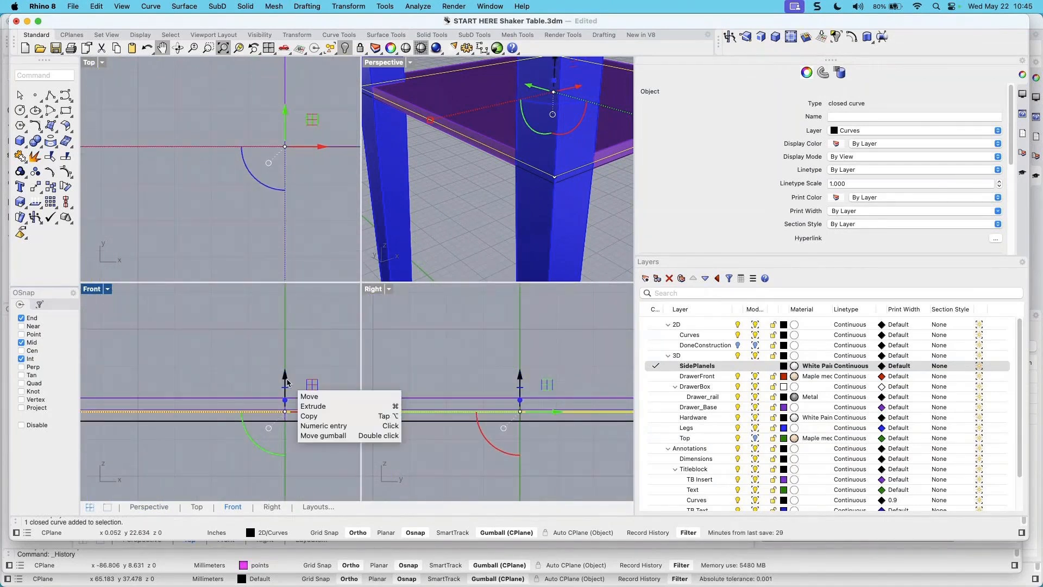
left_click_drag(285, 398, 286, 381)
scroll(217, 412, "up", 4)
scroll(214, 413, "down", 8)
right_click_drag(147, 411, 217, 407)
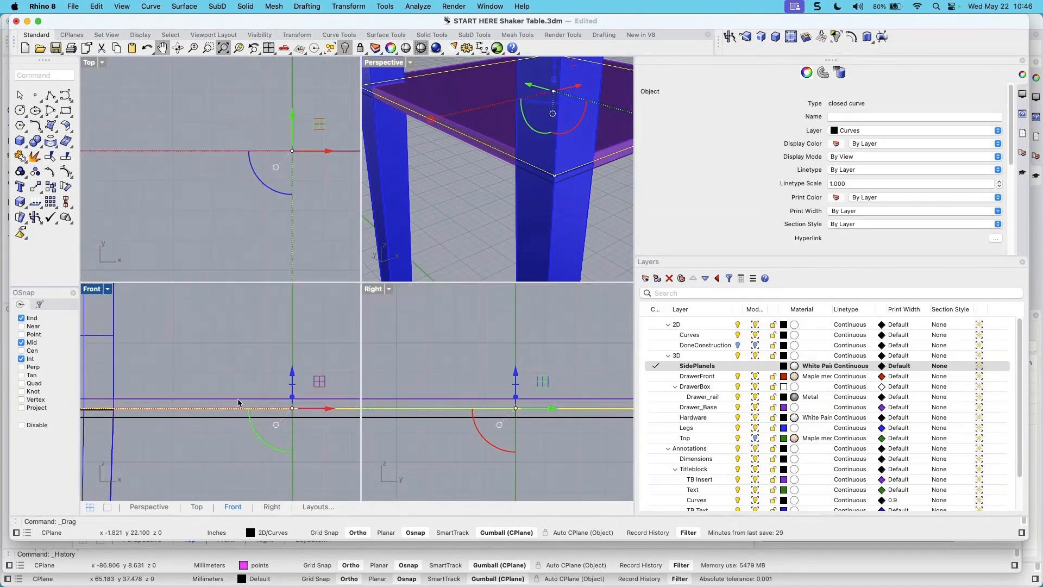
right_click_drag(152, 399, 217, 390)
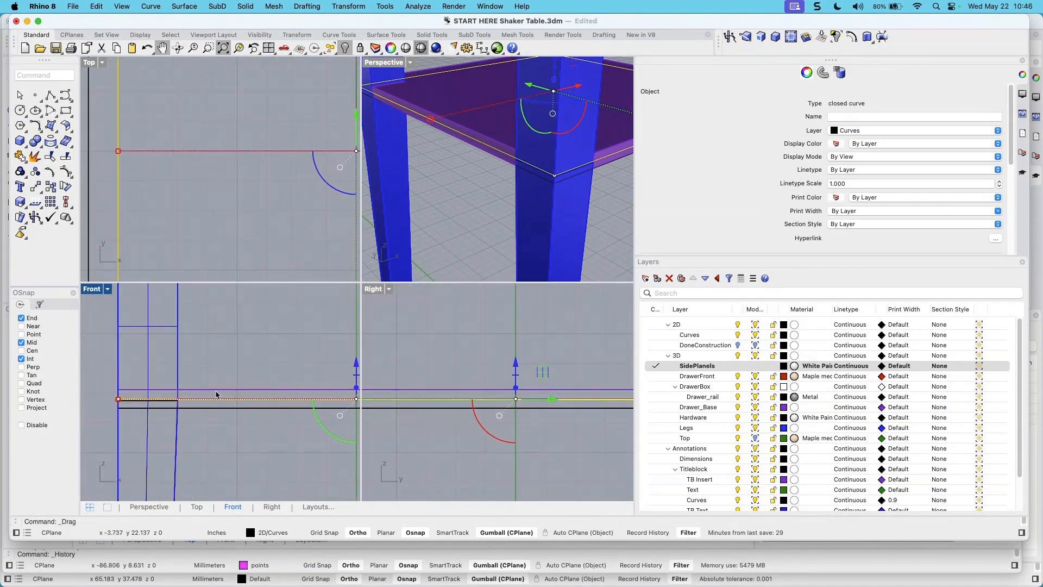
Move the outline curve up from its end at the leg's outer edge to the snap point just above it
type("move")
key("Return")
left_click(120, 397)
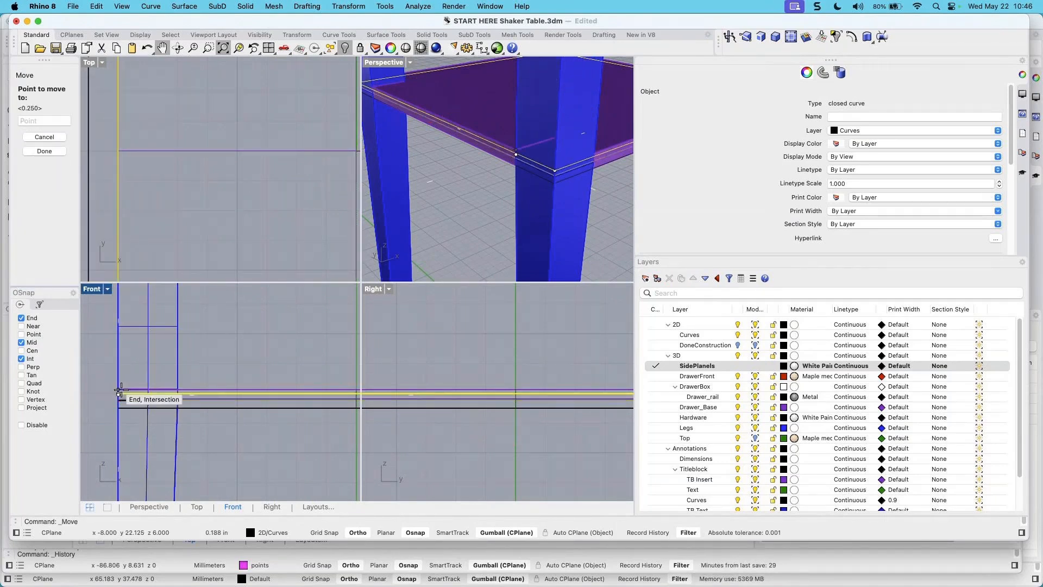
left_click(118, 390)
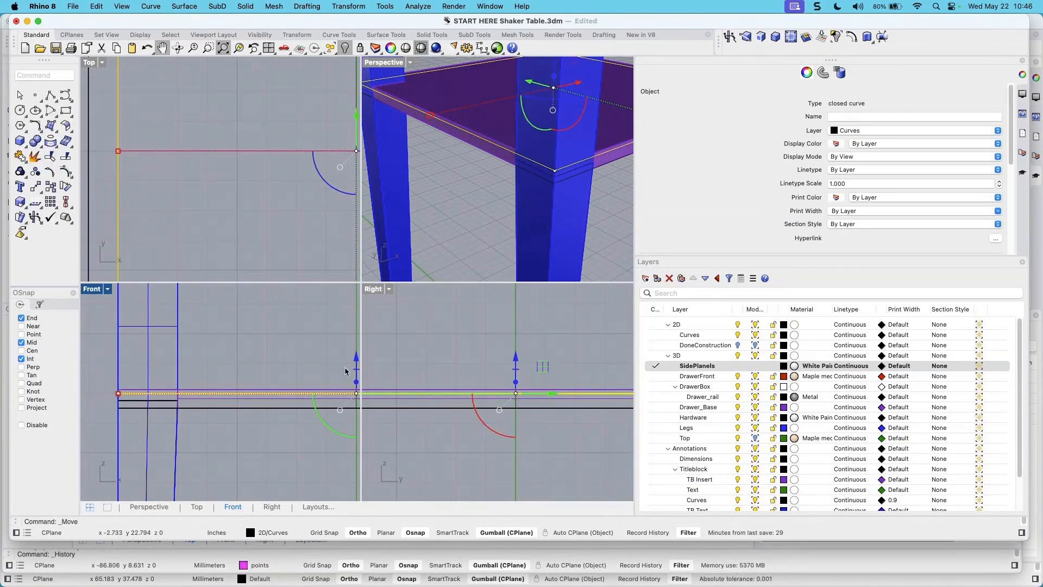
Move the outline curve -0.125 in the Z direction and clear the selection
right_click_drag(352, 396, 233, 394)
scroll(233, 394, "up", 4)
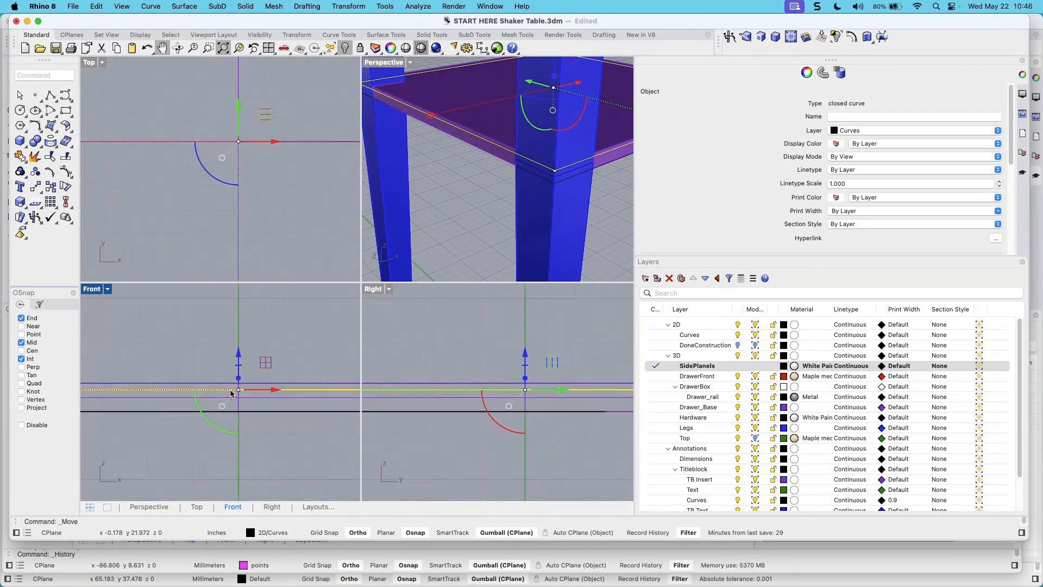
scroll(525, 202, "up", 3)
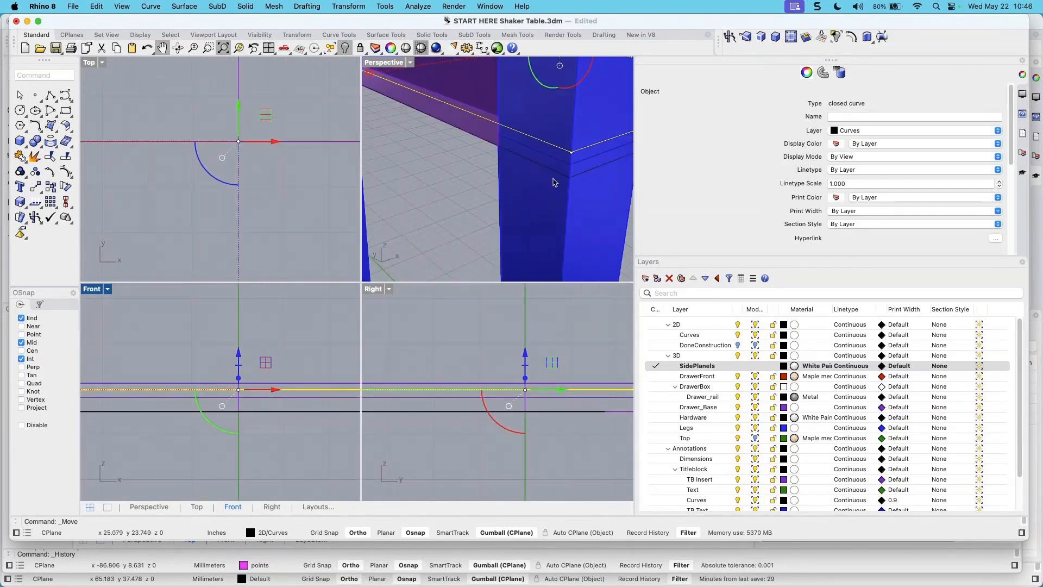
right_click_drag(174, 414, 195, 389)
scroll(259, 362, "up", 6)
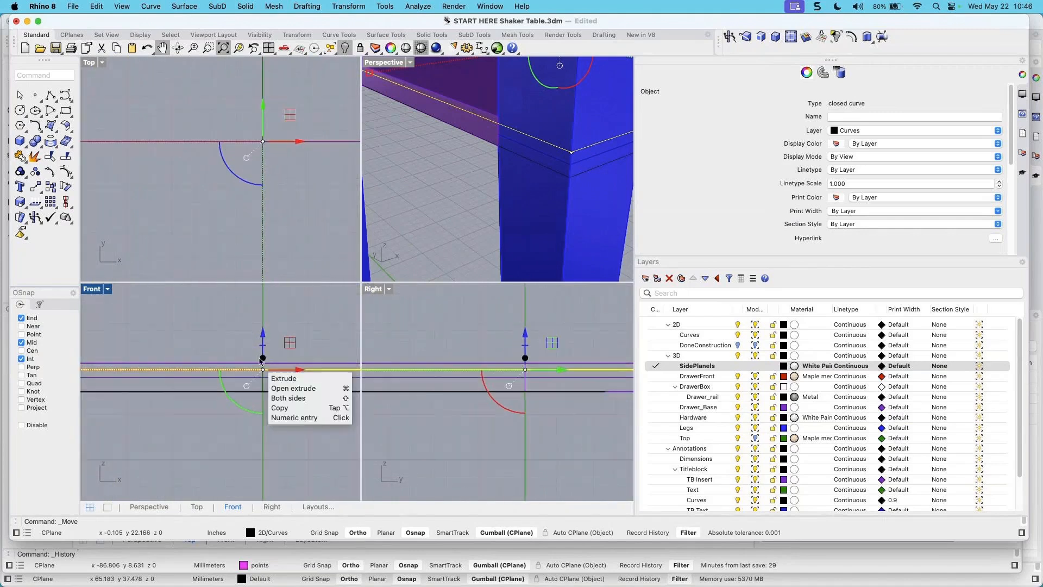
left_click(262, 345)
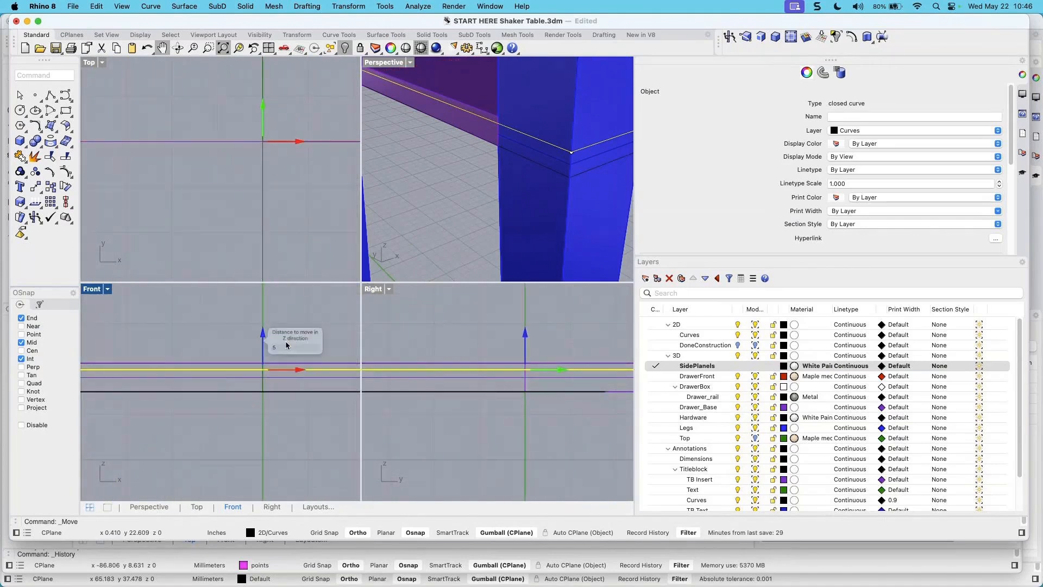
type("5")
key("BackSpace")
type(".")
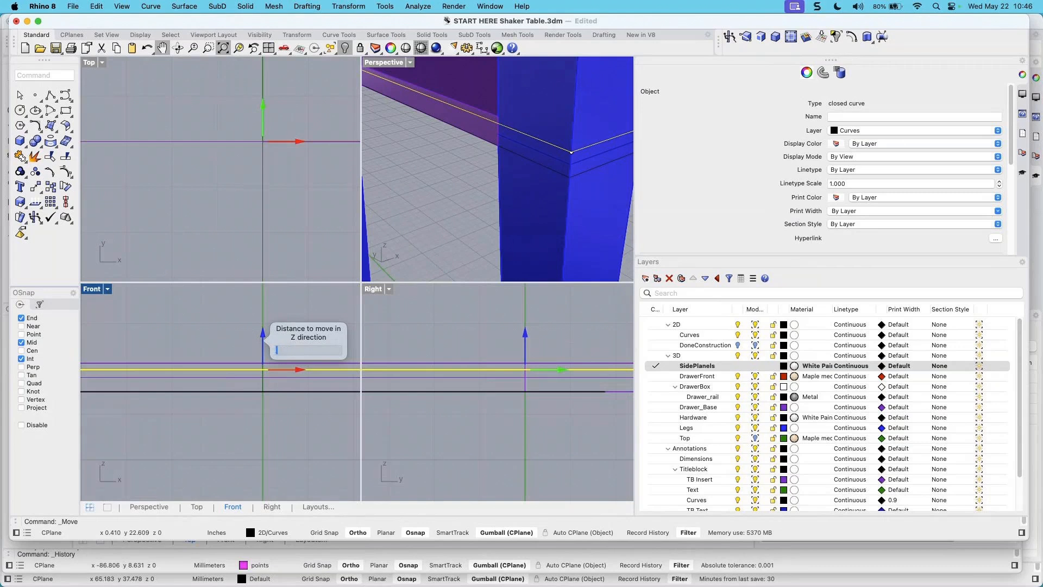
type("-.125")
key("Return")
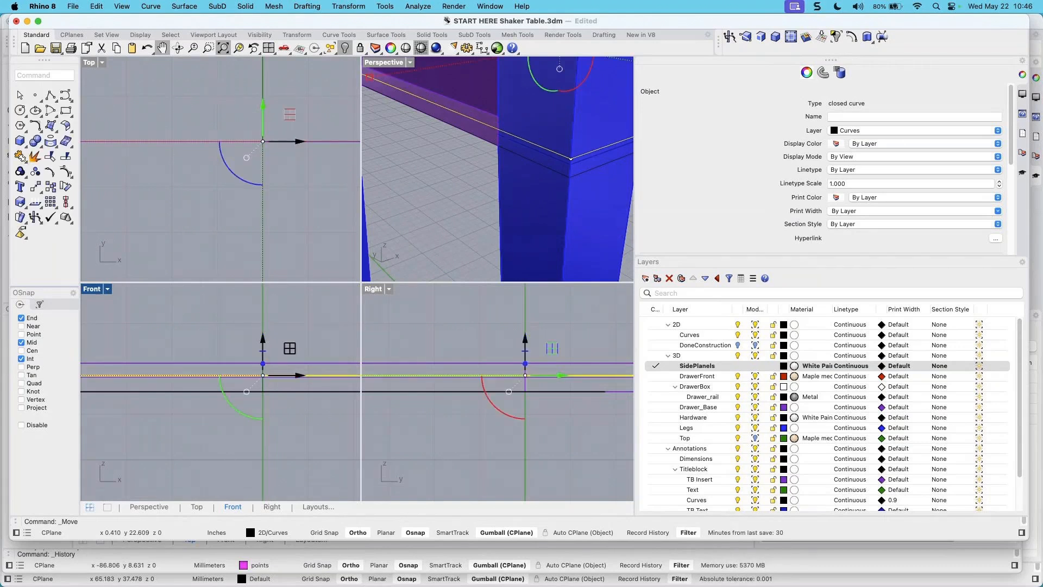
key("Escape")
scroll(277, 345, "down", 4)
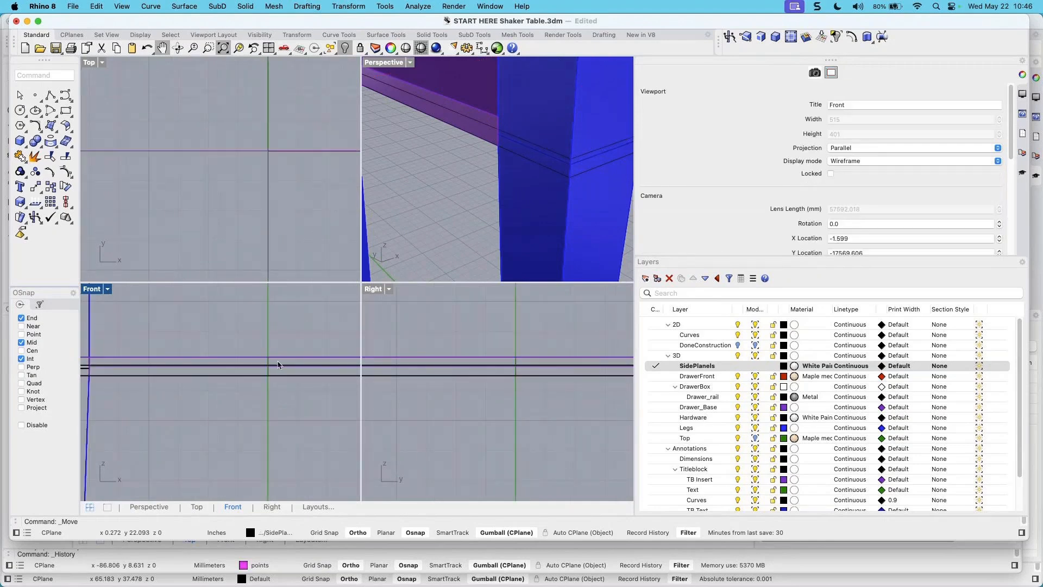
Select the closed outline curve around the lower drawer panel and offset it inward by 0.25 in the Top view
left_click(278, 369)
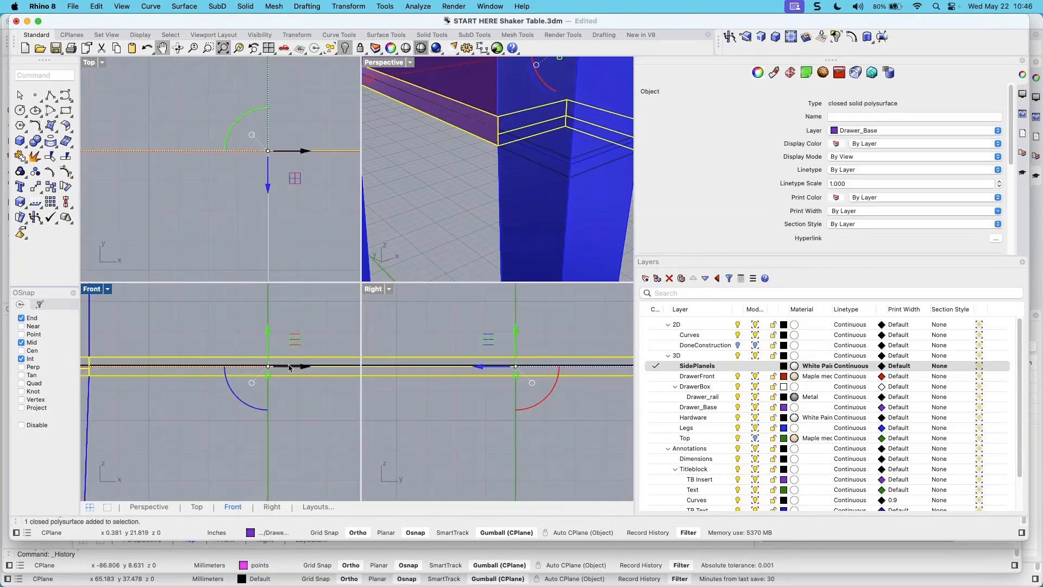
left_click(329, 369)
left_click(359, 391)
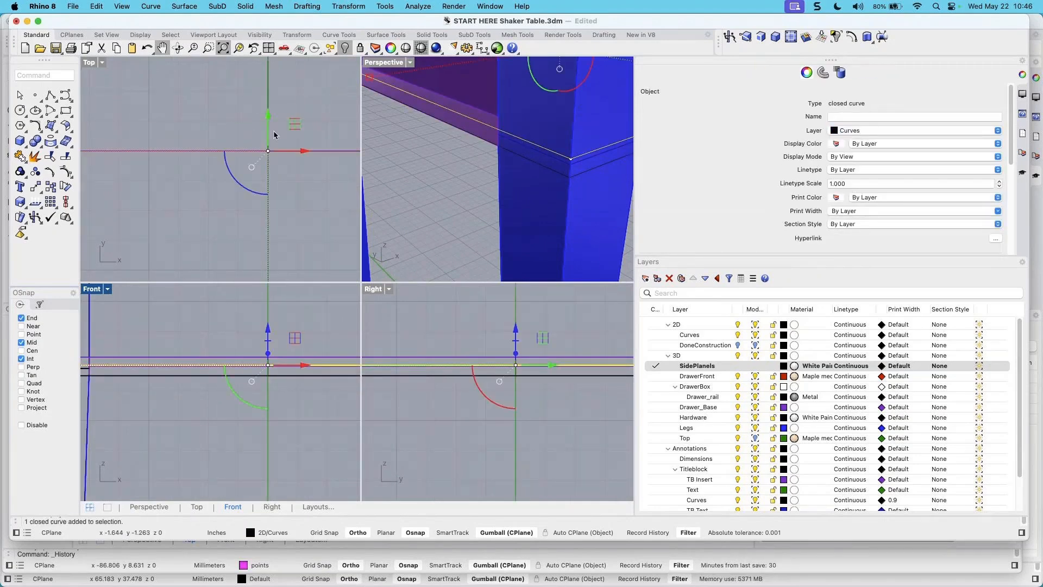
scroll(212, 239, "down", 4)
right_click_drag(569, 201, 571, 199)
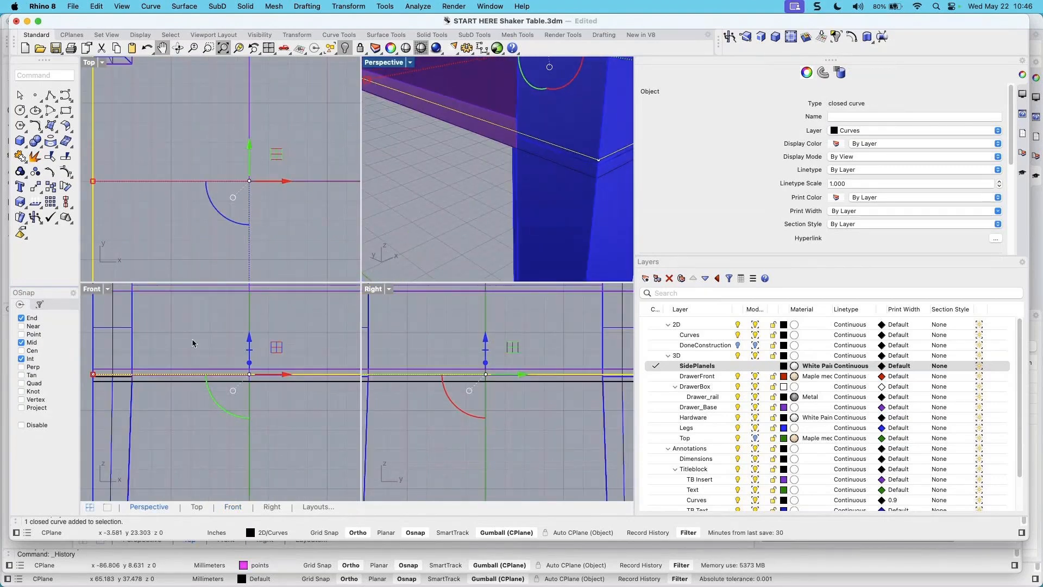
right_click_drag(173, 359, 190, 381)
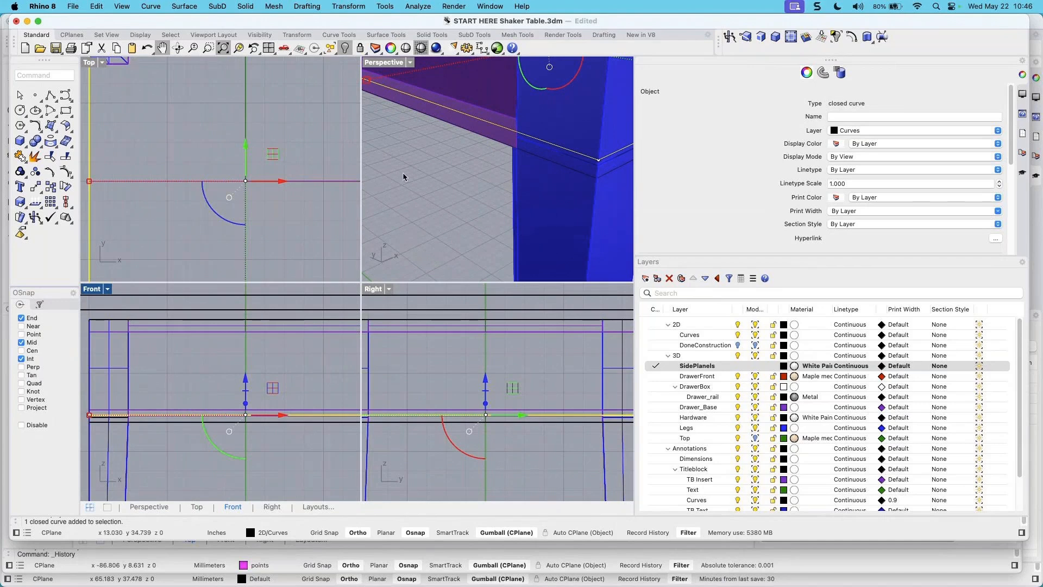
mouse_move(495, 162)
right_mouse_down()
mouse_move(522, 178)
mouse_move(507, 178)
right_mouse_up()
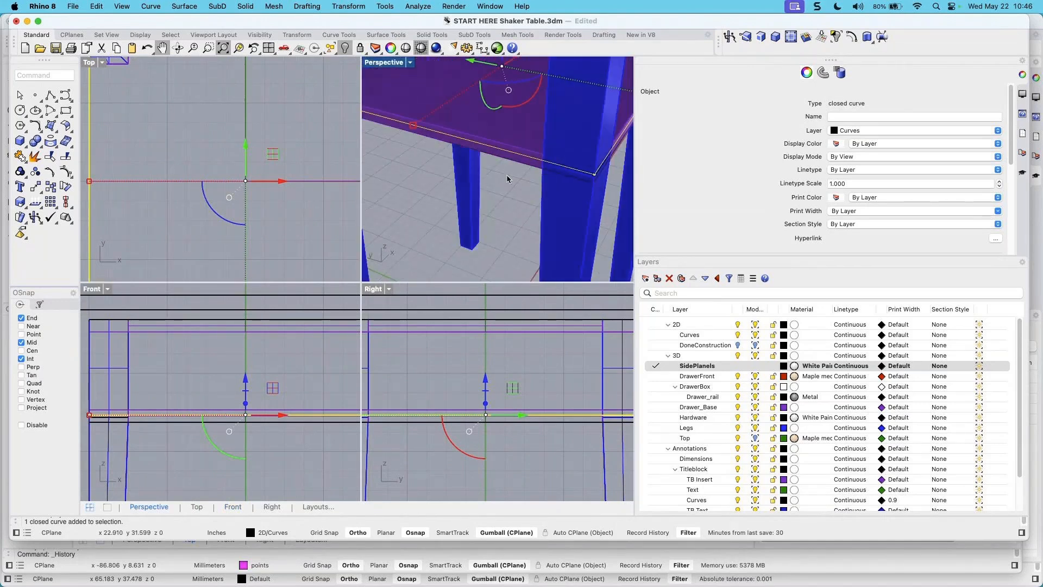
scroll(133, 156, "down", 3)
scroll(106, 141, "up", 2)
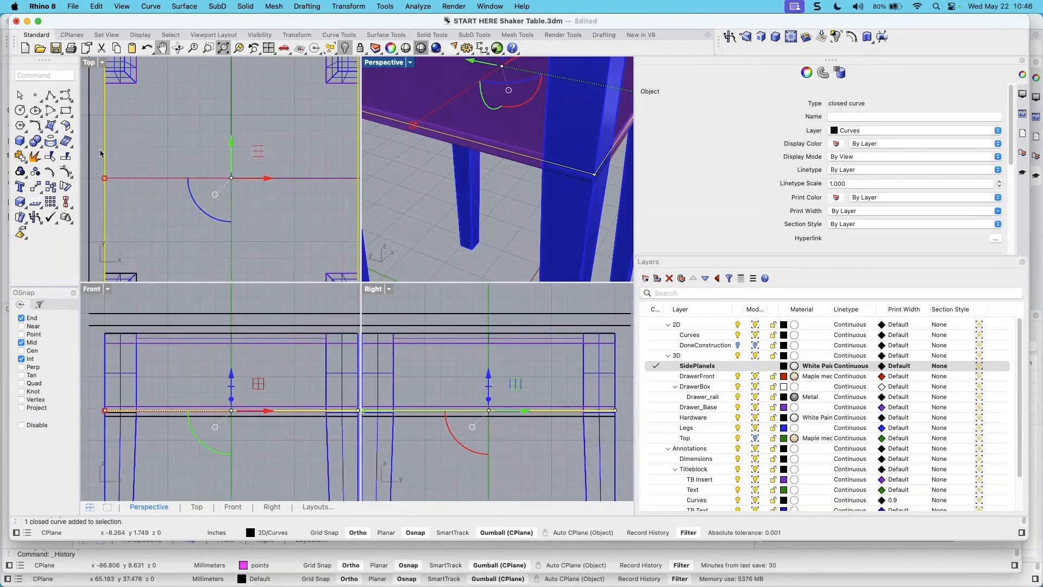
scroll(99, 151, "up", 1)
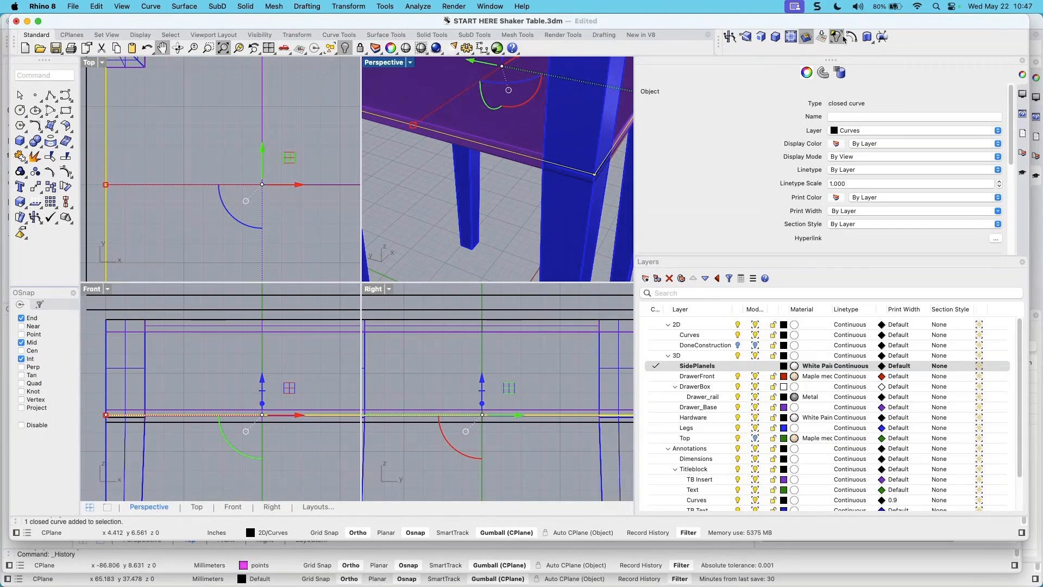
left_click(806, 37)
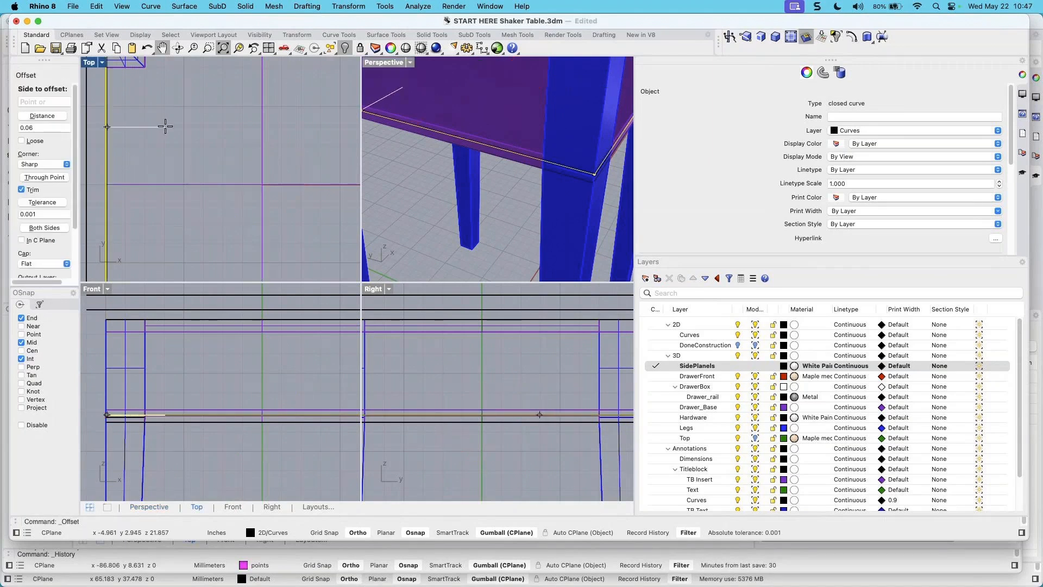
type(".25")
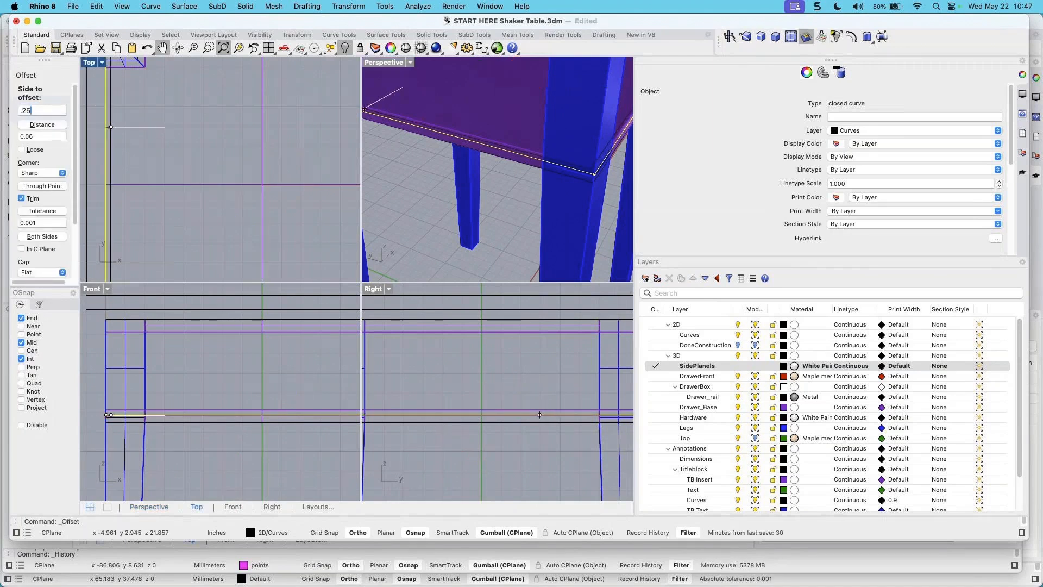
key("Return")
left_click(164, 126)
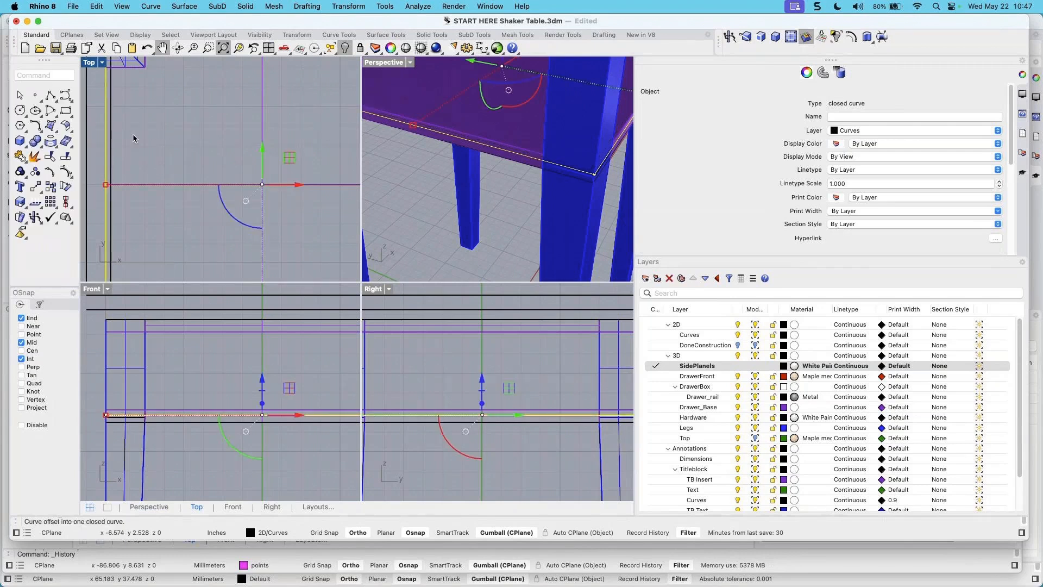
Offset the new inner curve a further 0.5 inward and clear the selection
left_click(112, 138)
right_click(149, 126)
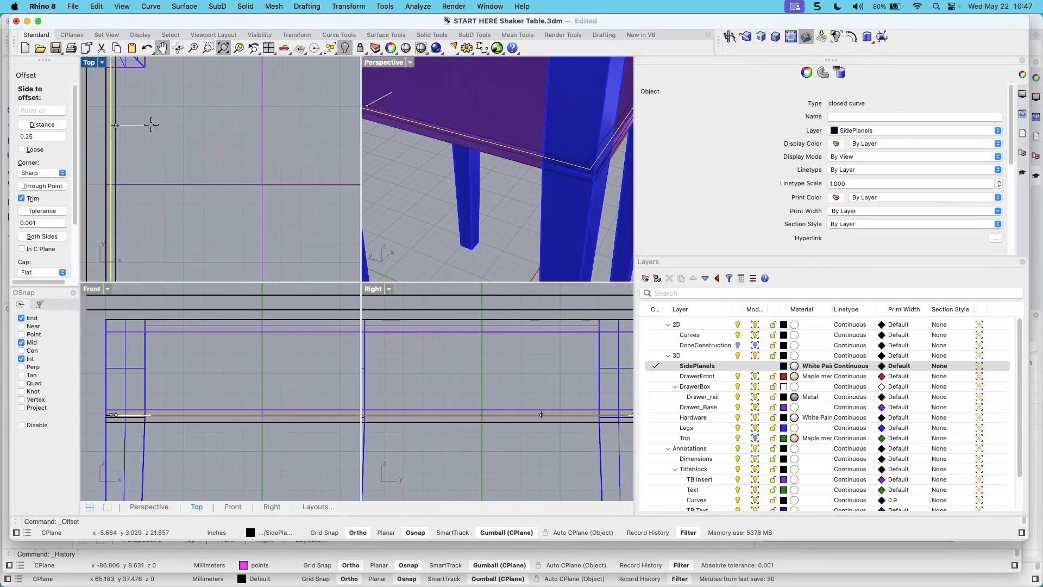
type(".5")
key("Return")
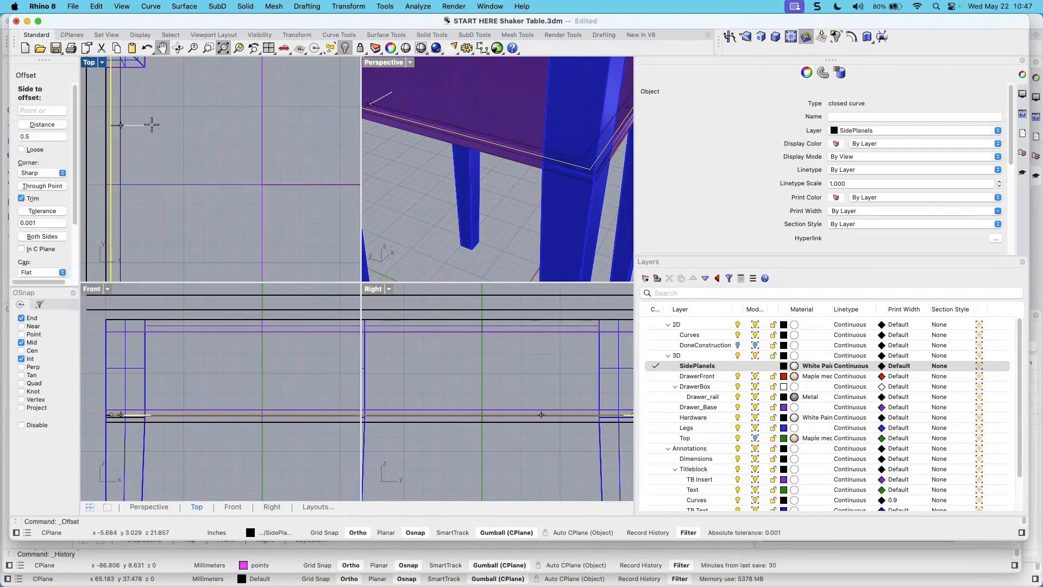
left_click(173, 125)
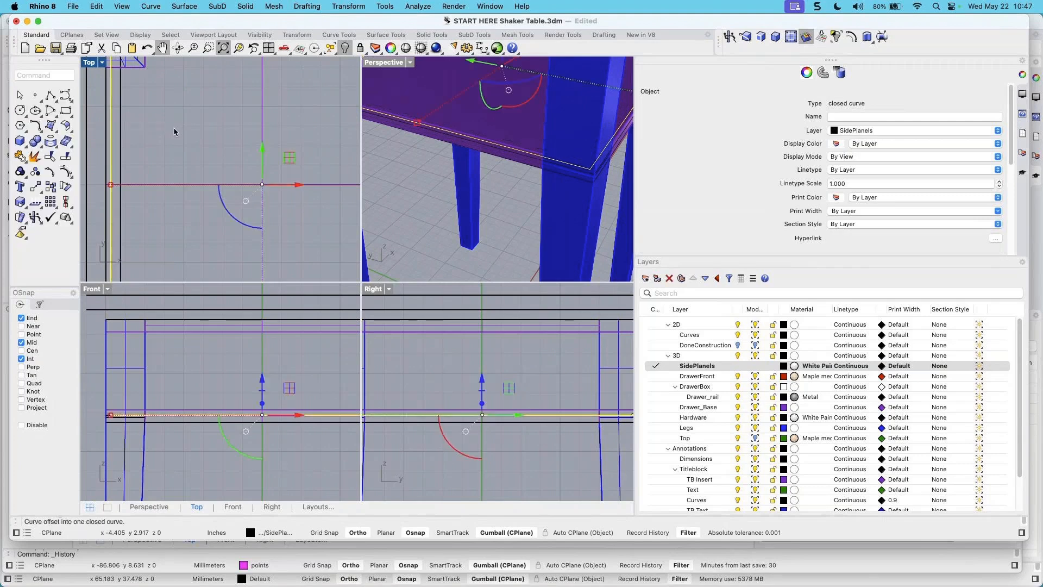
left_click(174, 127)
left_click(149, 7)
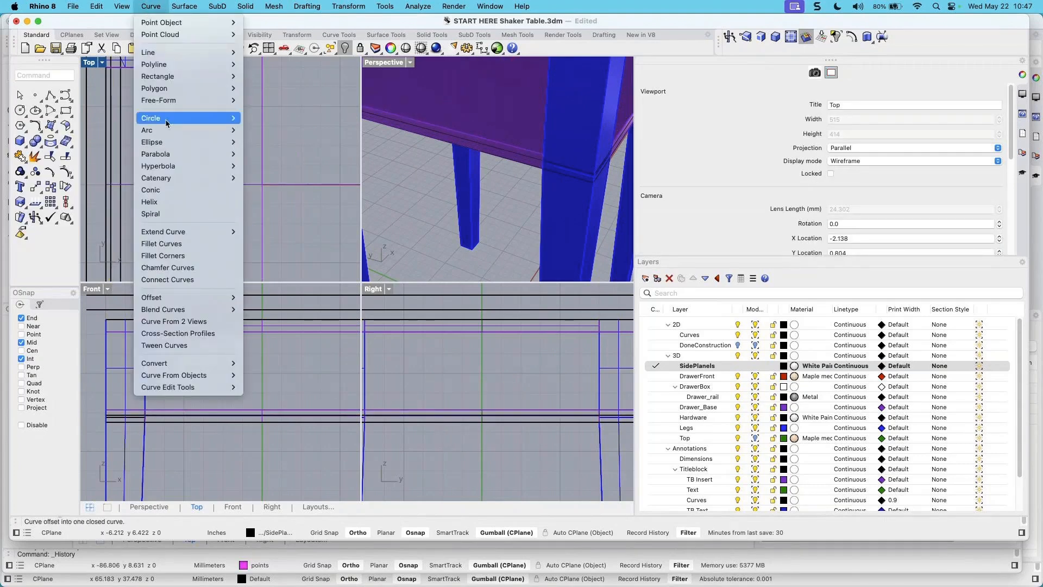
mouse_move(187, 299)
left_click(253, 298)
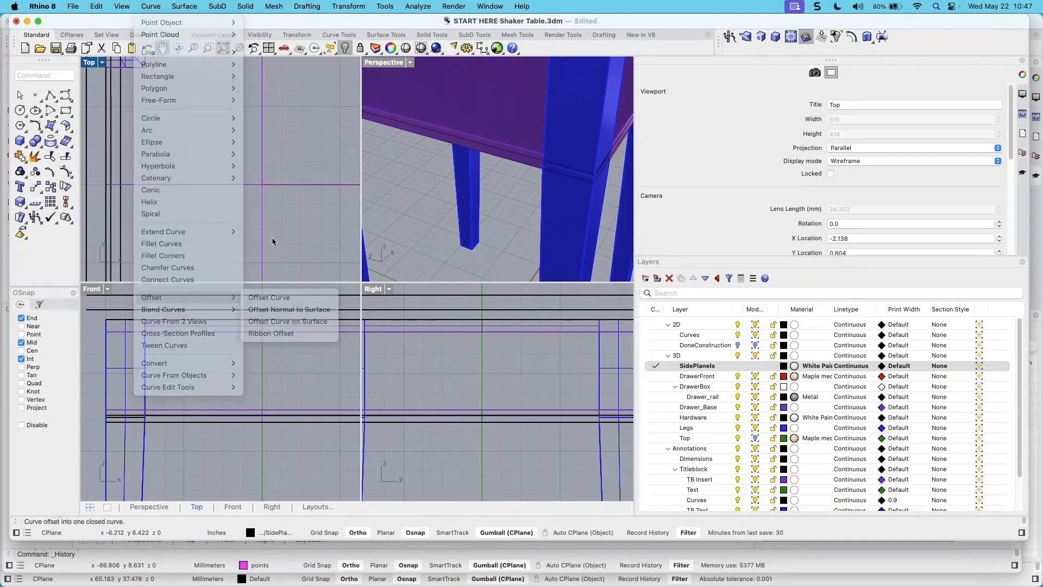
left_click(128, 132)
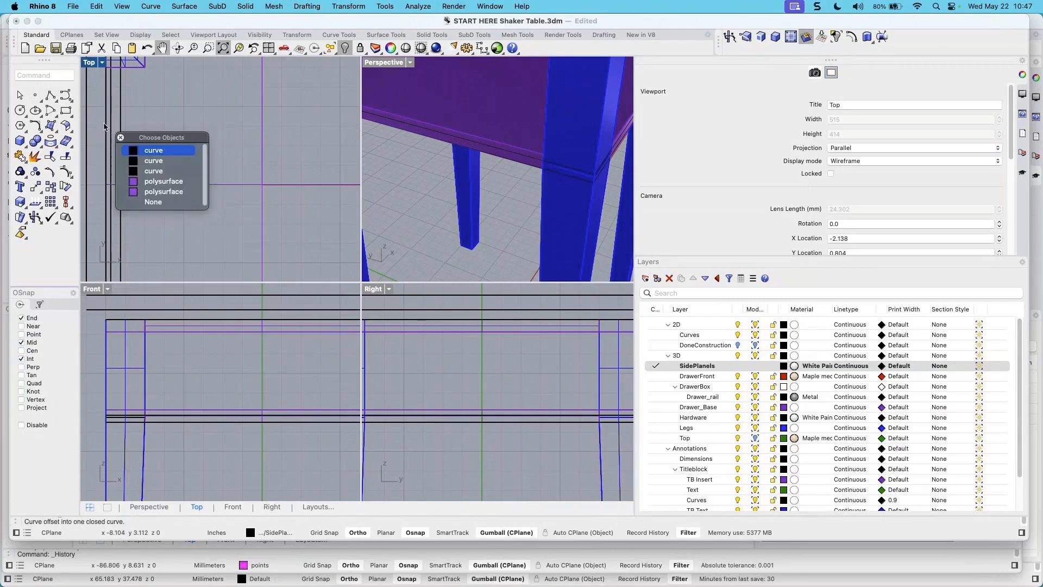
left_click(135, 150)
left_click(116, 148)
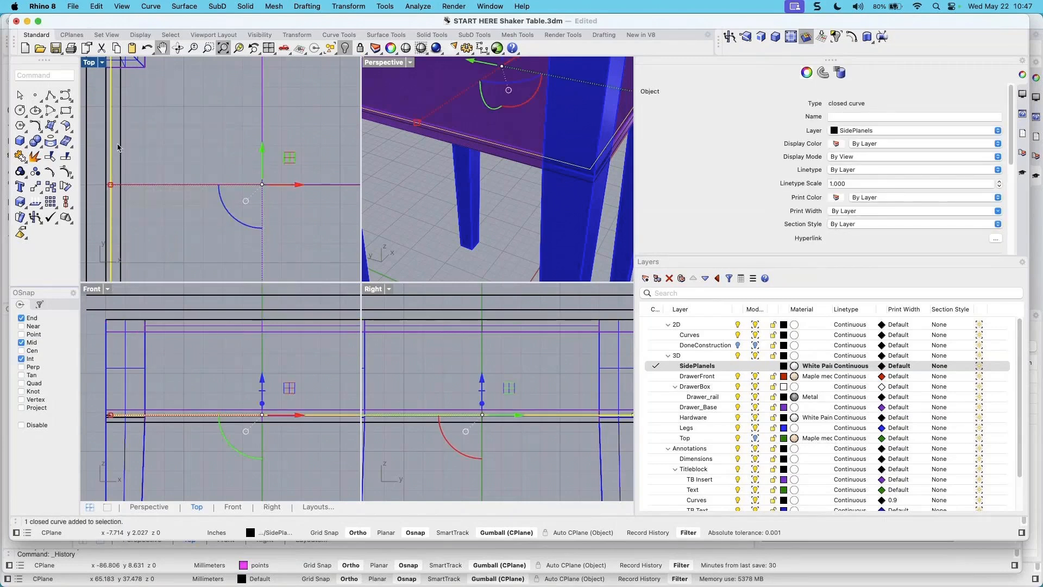
left_click(119, 148)
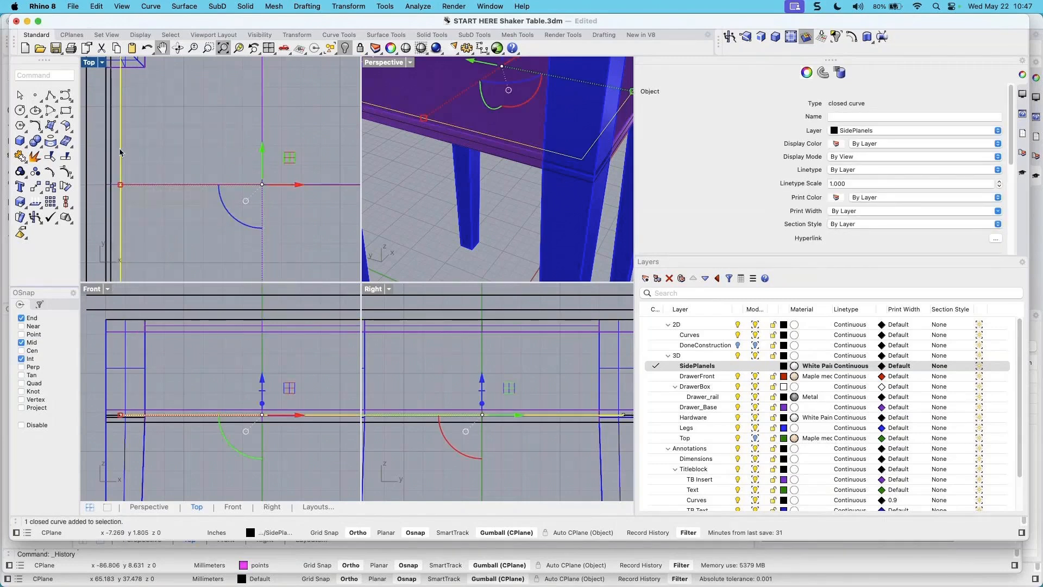
left_click(111, 163)
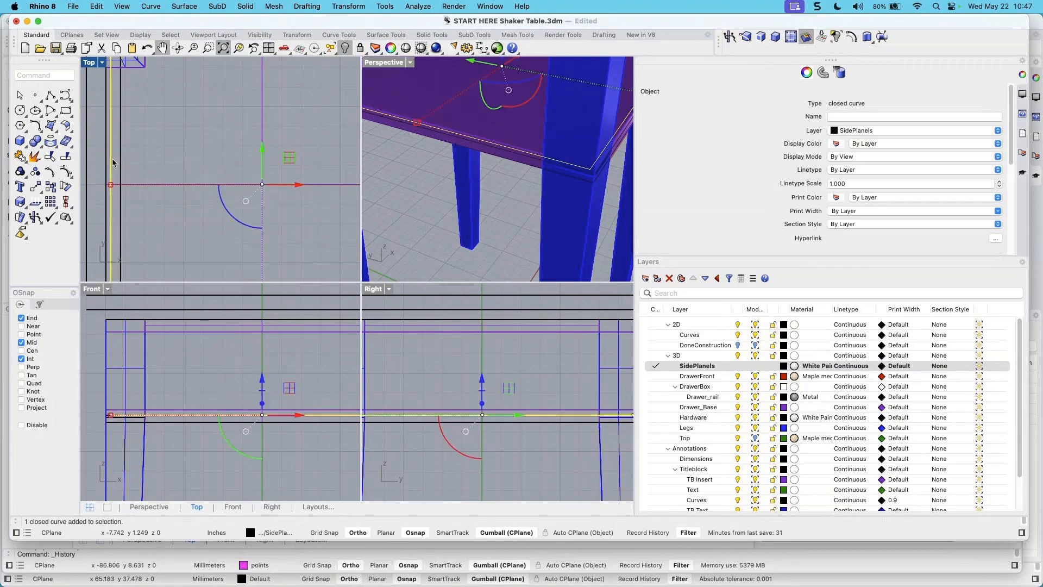
key("Escape")
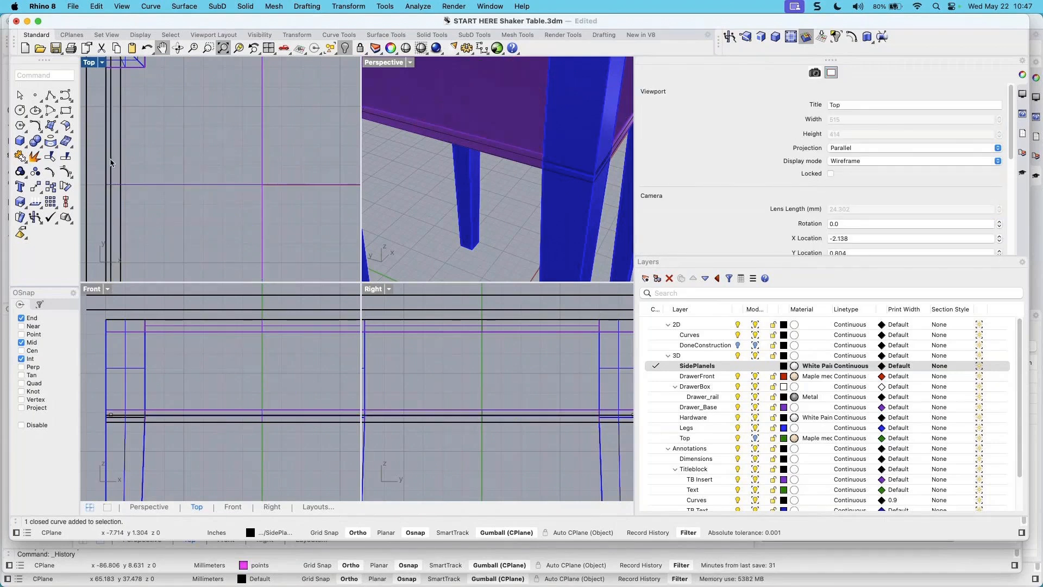
Select the two offset curves on the SidePanels layer and extrude them together as a solid, 4.576 in upward in the Front view
scroll(111, 162, "up", 1)
left_click(111, 161)
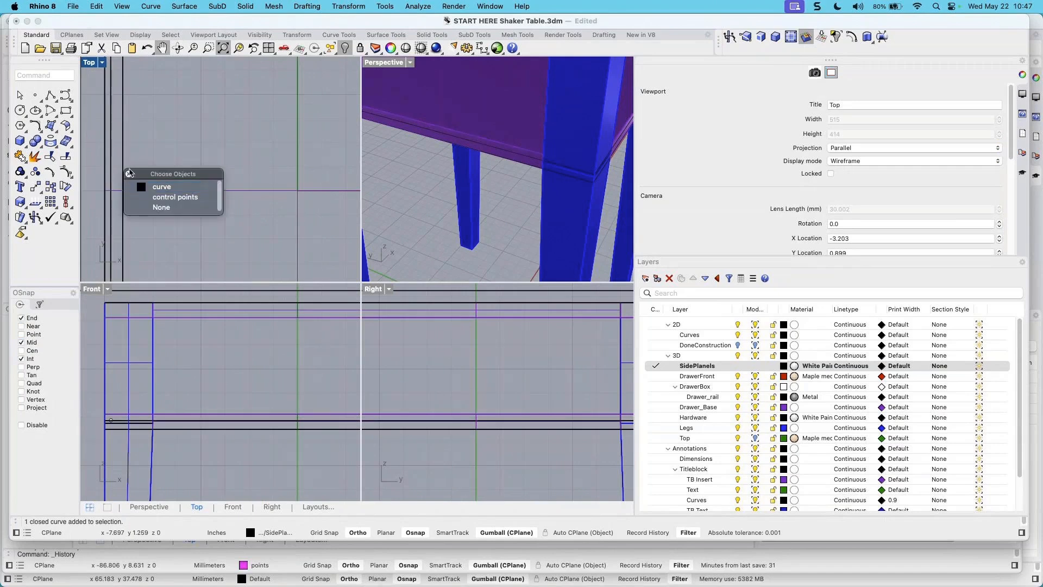
left_click(157, 190)
left_click(124, 161, "shift")
scroll(445, 173, "down", 5)
mouse_move(444, 174)
right_mouse_down()
mouse_move(454, 163)
mouse_move(429, 182)
right_mouse_up()
scroll(216, 325, "down", 4)
right_click_drag(180, 342, 108, 351)
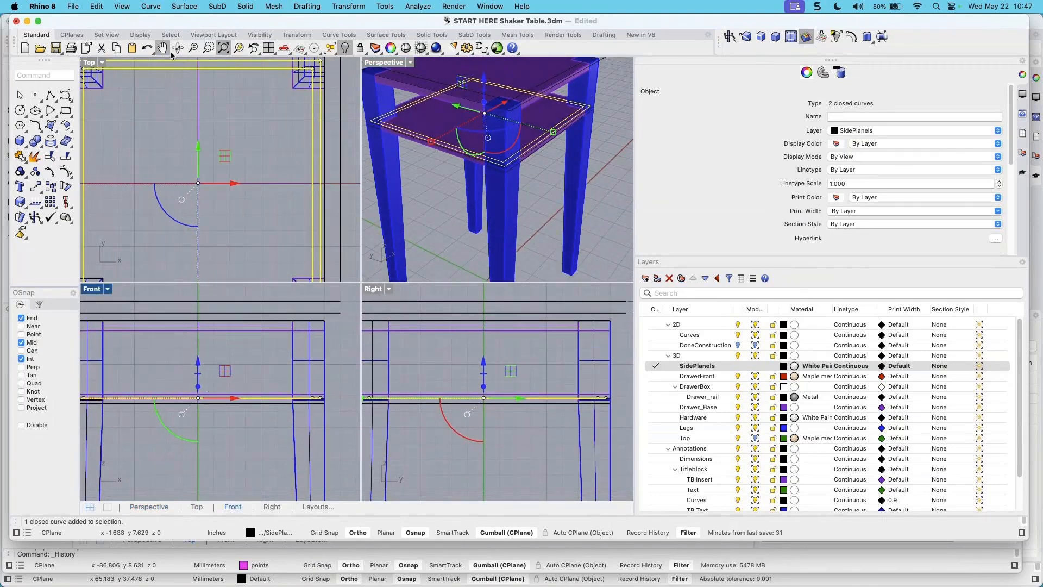
left_click(249, 7)
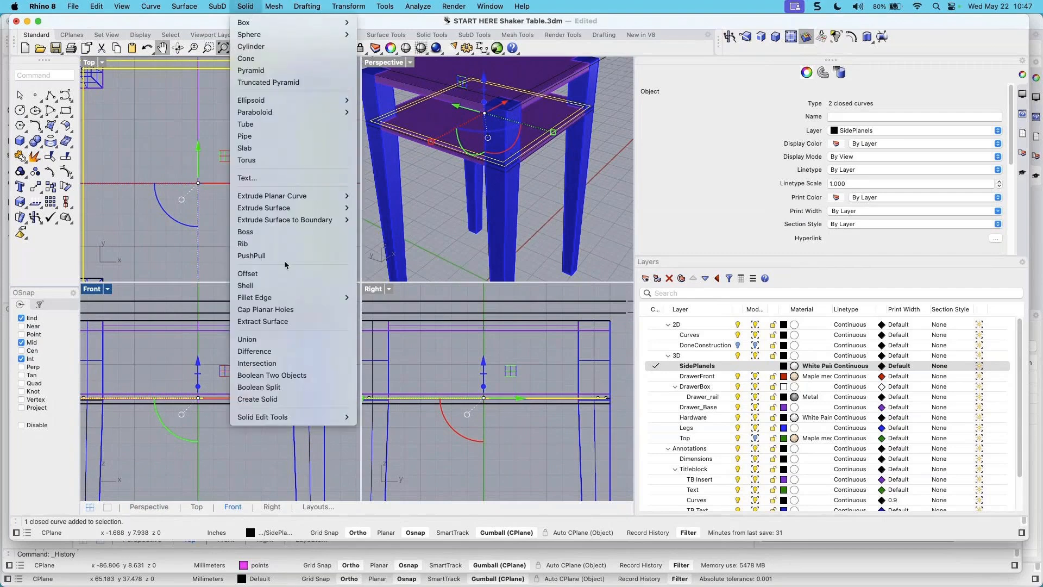
mouse_move(308, 196)
left_click(374, 196)
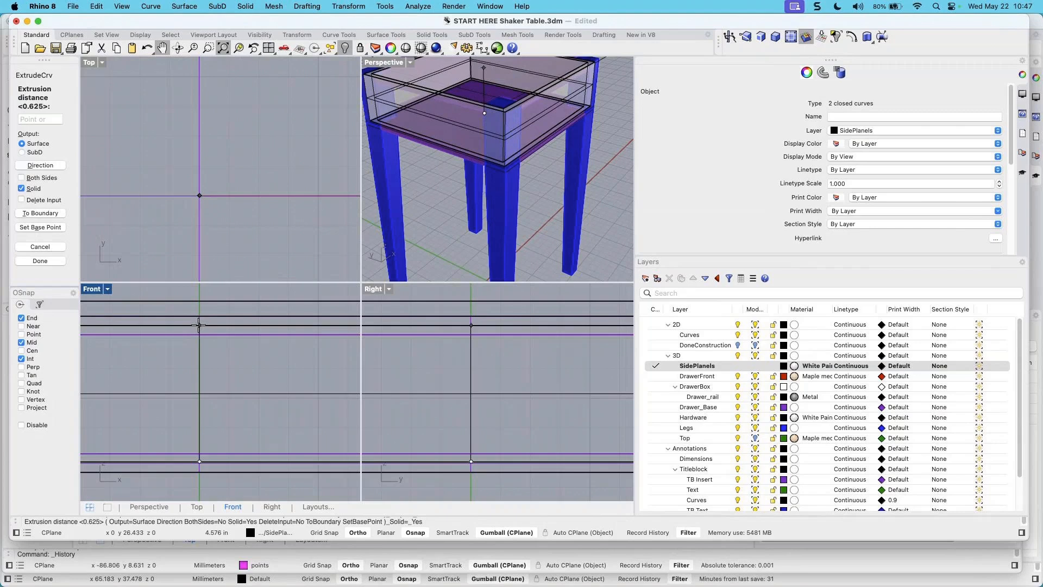
key("Escape")
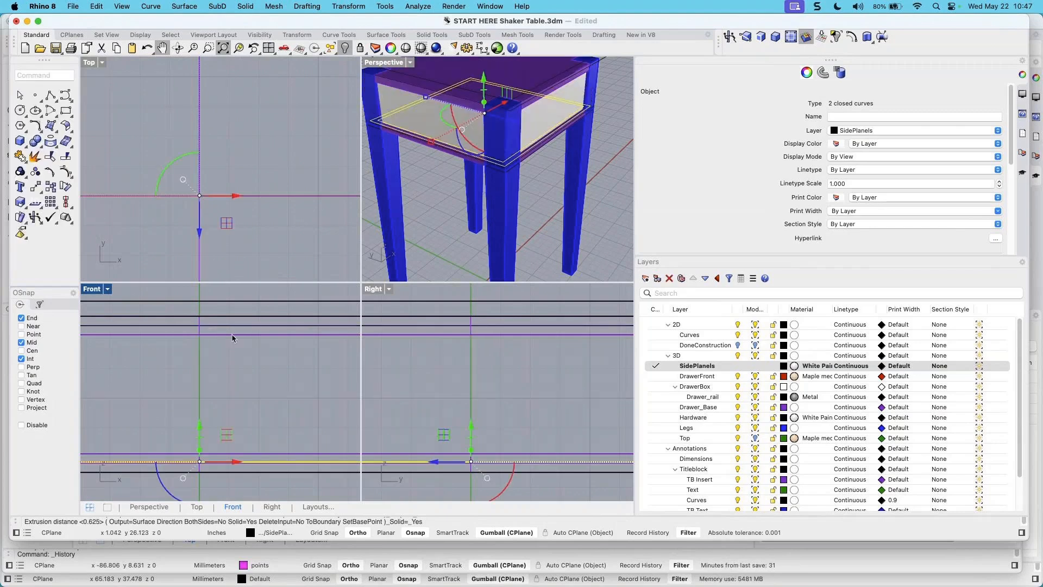
Clear the selection and examine from several angles how the extruded side panel frame meets the legs and drawer panels
scroll(478, 215, "down", 3)
right_click_drag(478, 215, 393, 145)
key("Escape")
right_click_drag(528, 182, 608, 234)
scroll(493, 118, "up", 3)
scroll(487, 112, "up", 3)
scroll(488, 112, "down", 6)
scroll(543, 184, "down", 3)
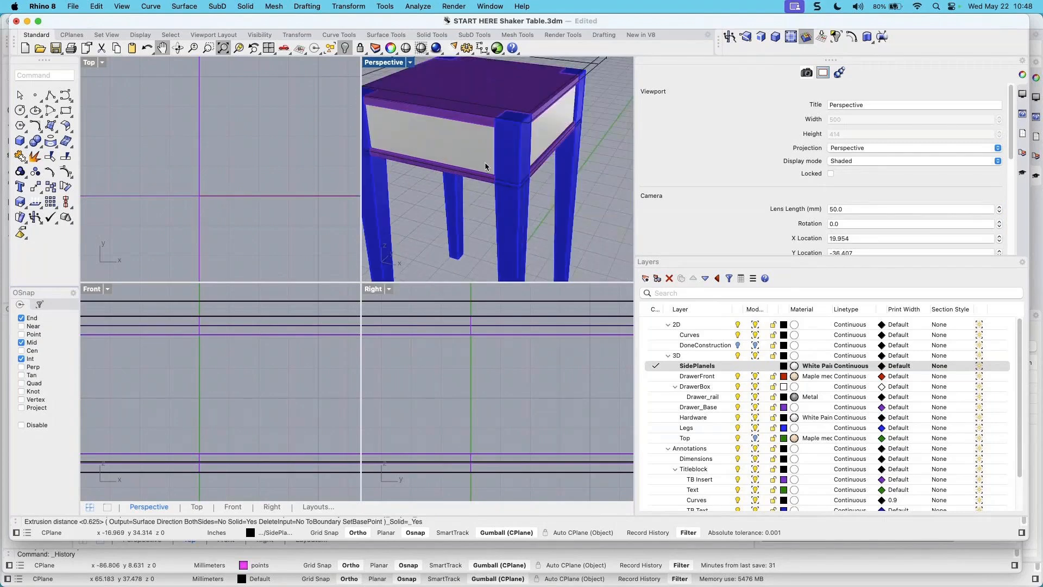
scroll(487, 171, "down", 2)
right_click_drag(488, 171, 501, 173, "shift")
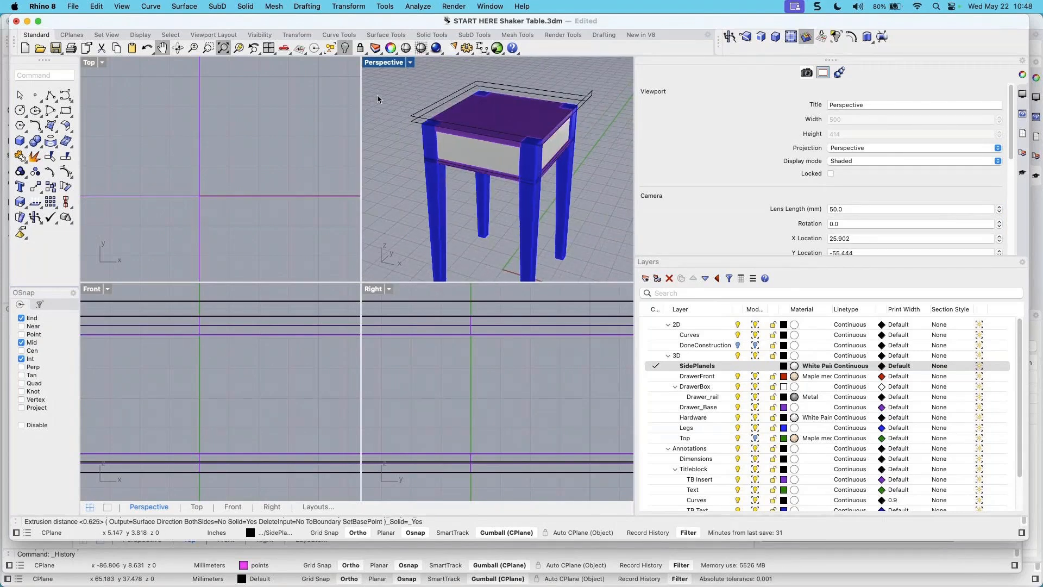
Subtract the four legs from the extruded side panel frame with Boolean Difference, keeping the legs, and clear the selection
left_click(474, 147)
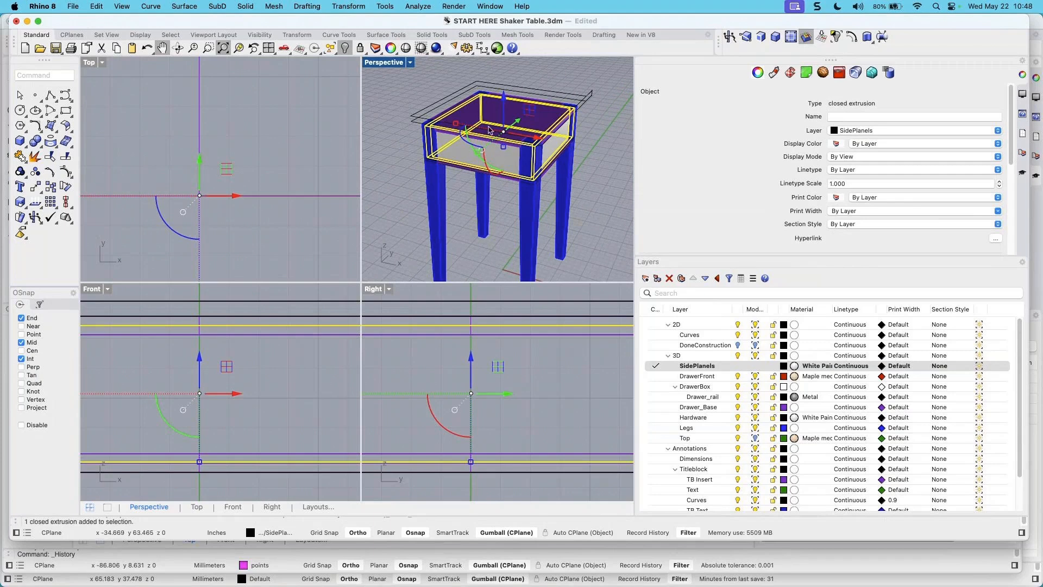
right_click_drag(513, 190, 521, 225)
scroll(273, 408, "down", 10)
scroll(280, 404, "up", 4)
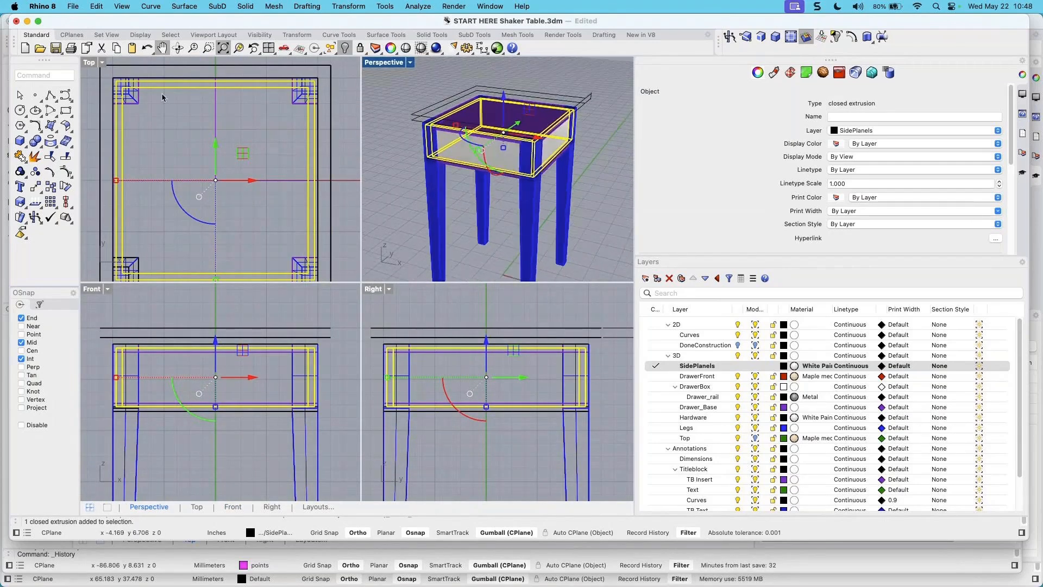
left_click(36, 143)
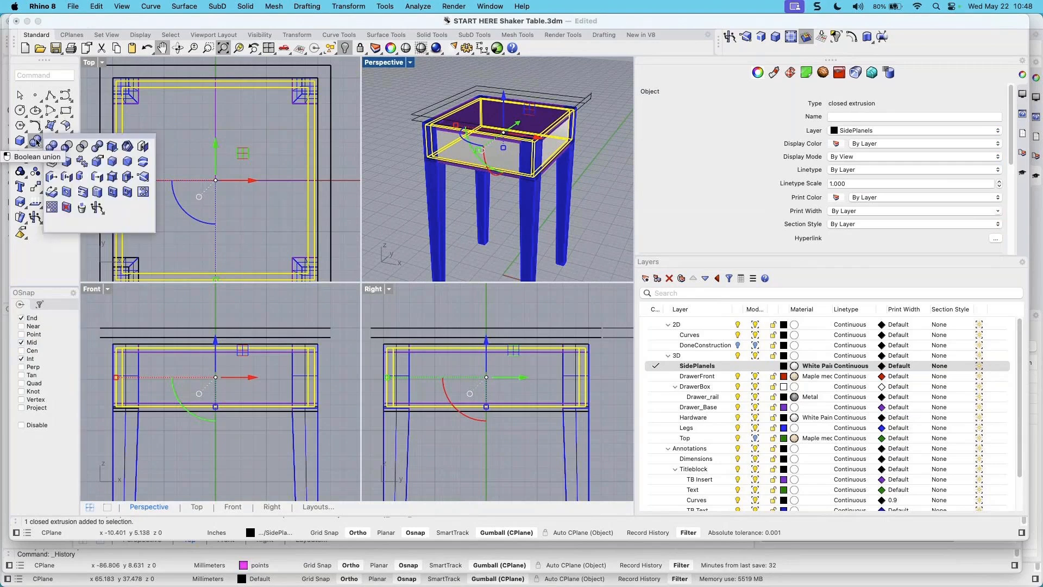
left_click(73, 150)
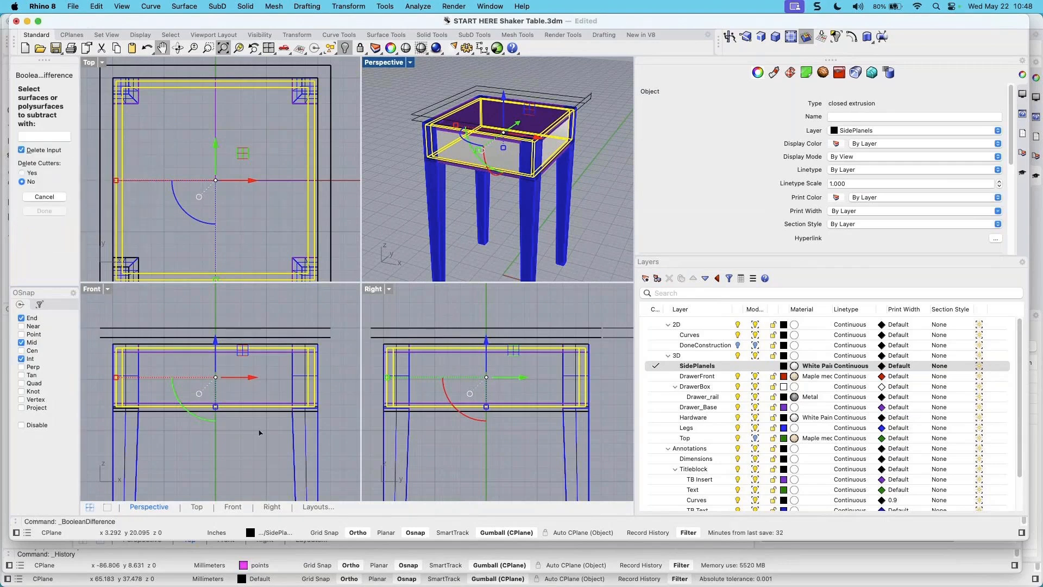
scroll(278, 438, "down", 3)
left_click_drag(325, 451, 111, 391)
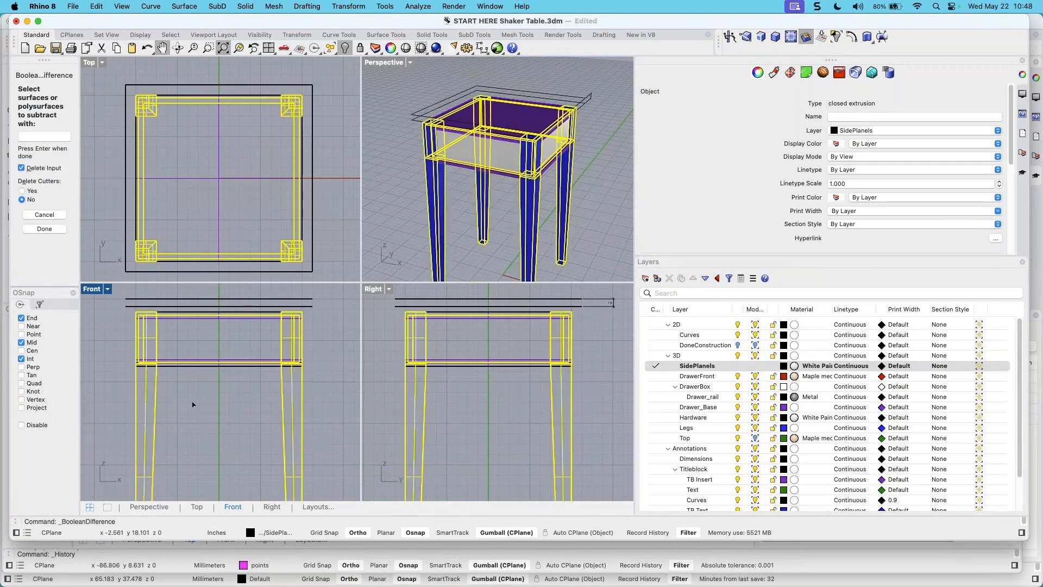
key("Return")
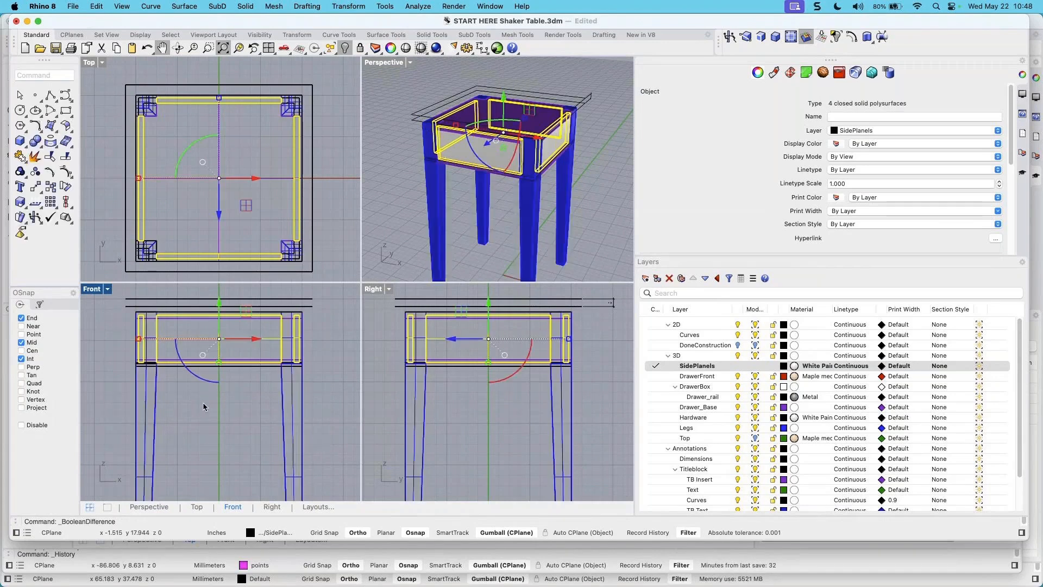
scroll(454, 172, "up", 5)
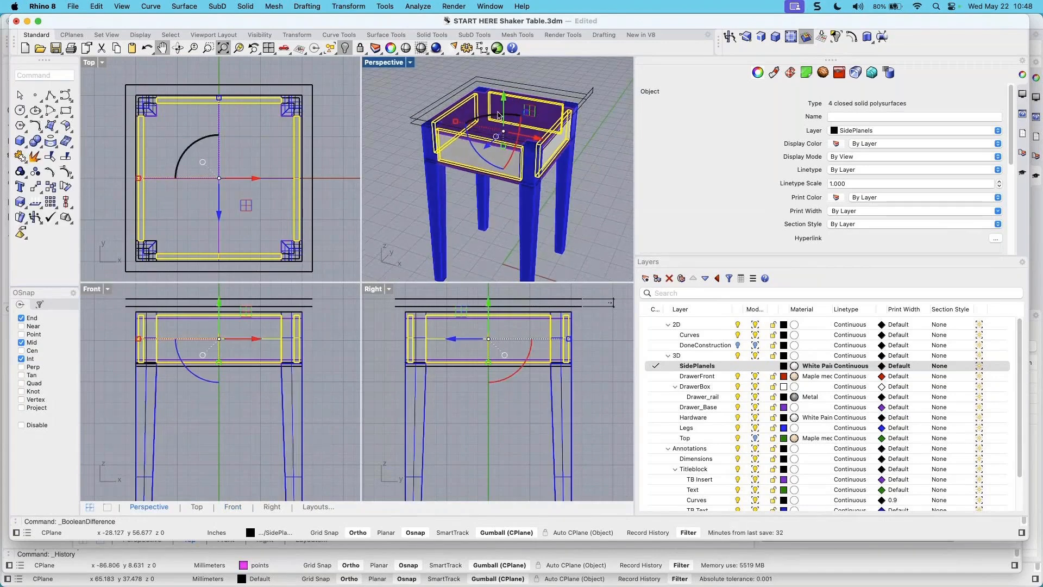
right_click_drag(455, 173, 529, 160)
left_click(402, 195)
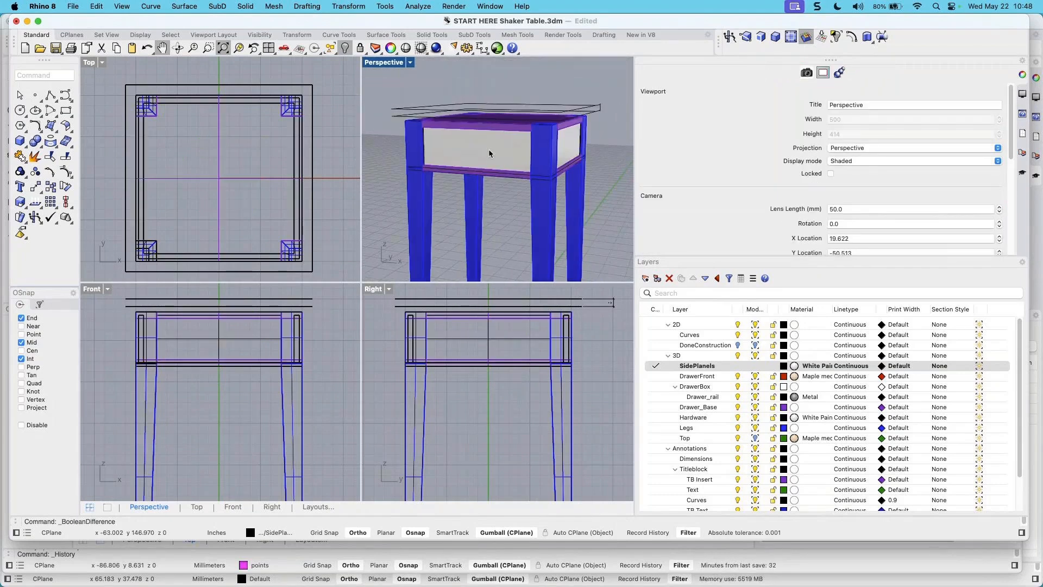
Preview the table in the Rendered display mode and return the Perspective view to Shaded
left_click(409, 63)
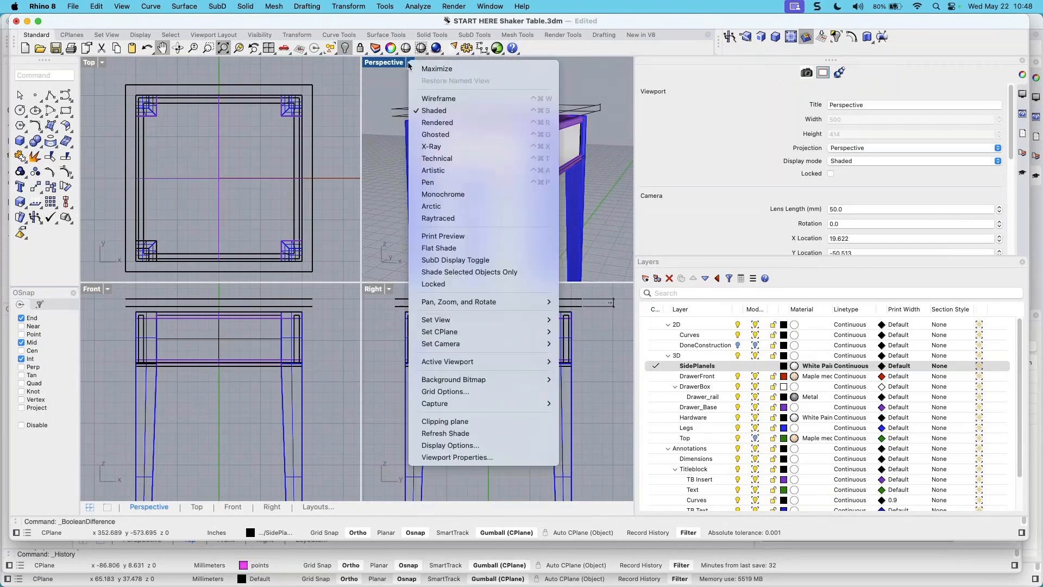
left_click(427, 124)
right_click_drag(523, 178, 460, 74)
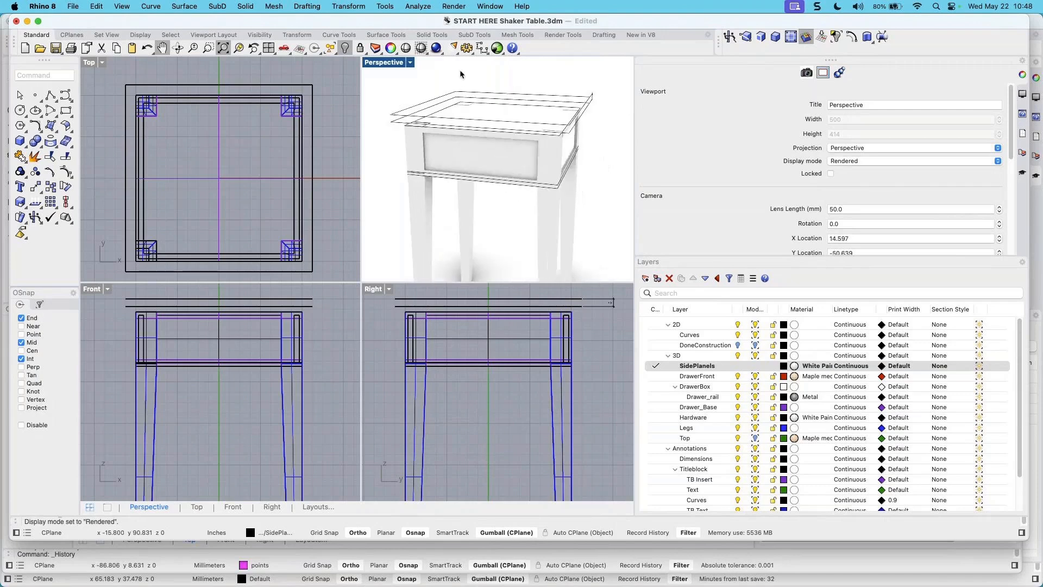
left_click(410, 62)
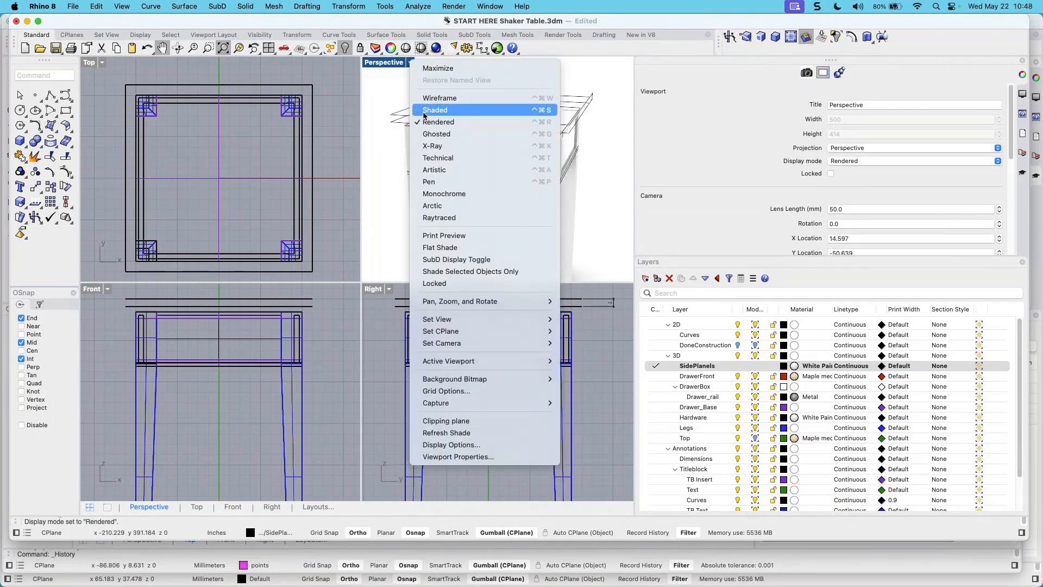
left_click(424, 110)
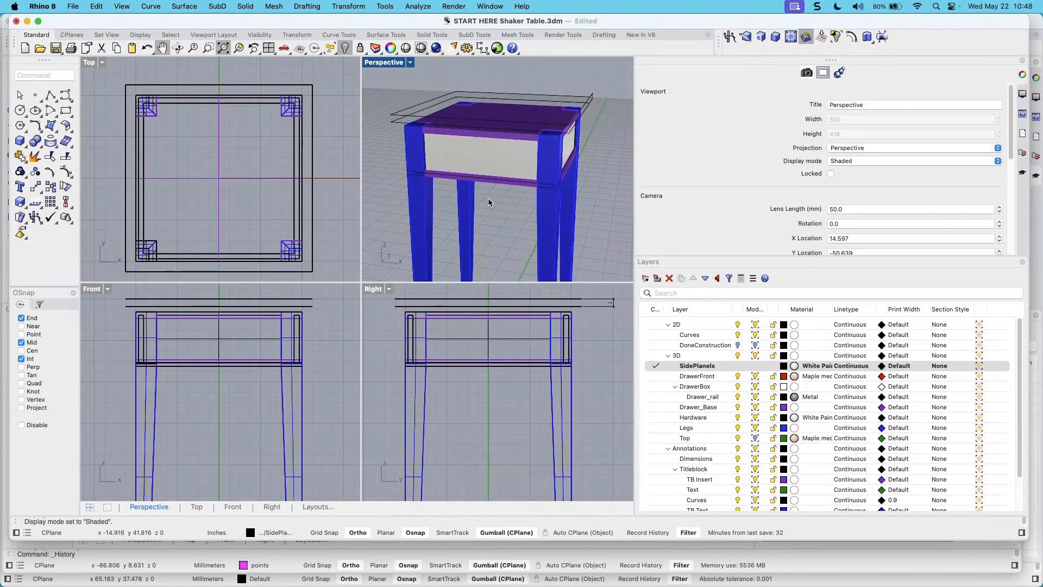
right_click_drag(484, 204, 488, 195, "shift")
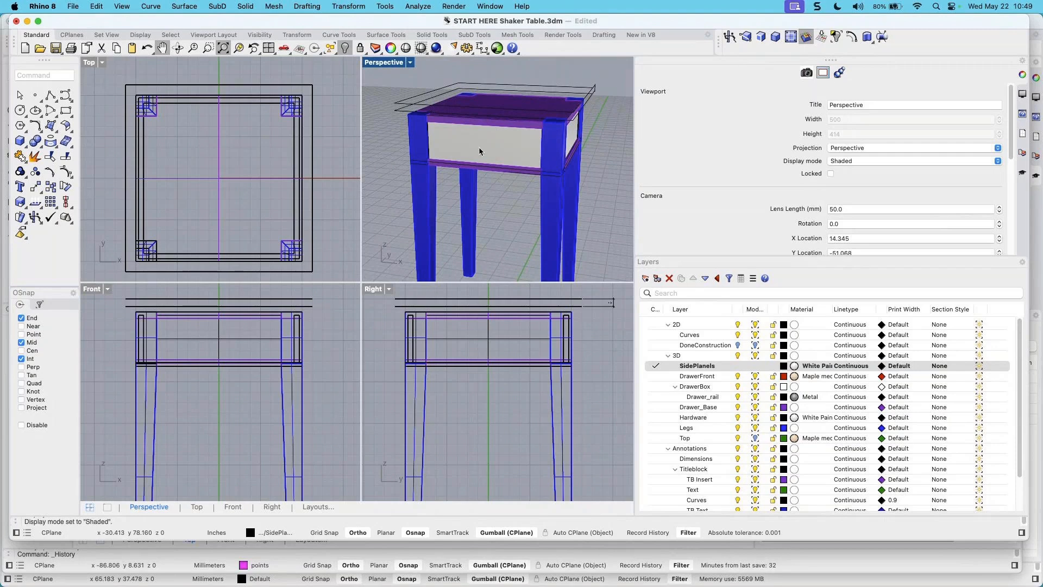
Move the front panel between the legs to the DrawerFront layer and clear the selection
left_click(497, 149)
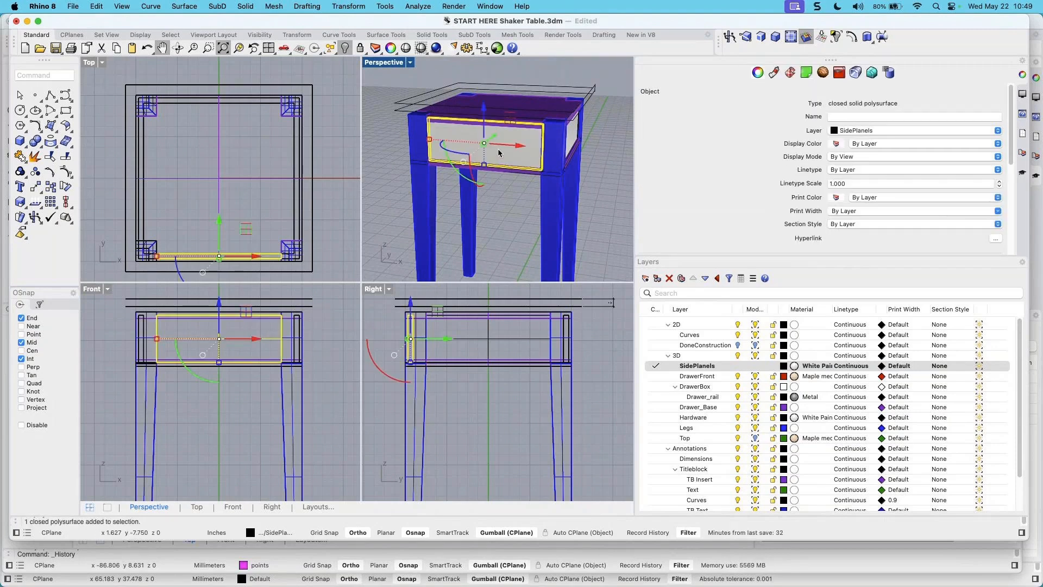
scroll(202, 255, "up", 2)
right_click_drag(222, 258, 214, 233)
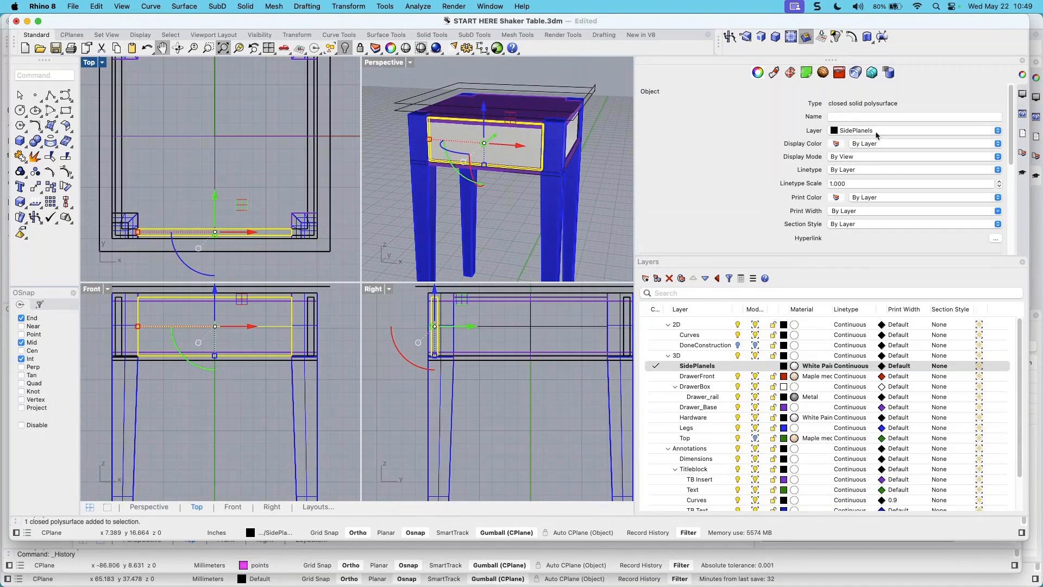
left_click(273, 533)
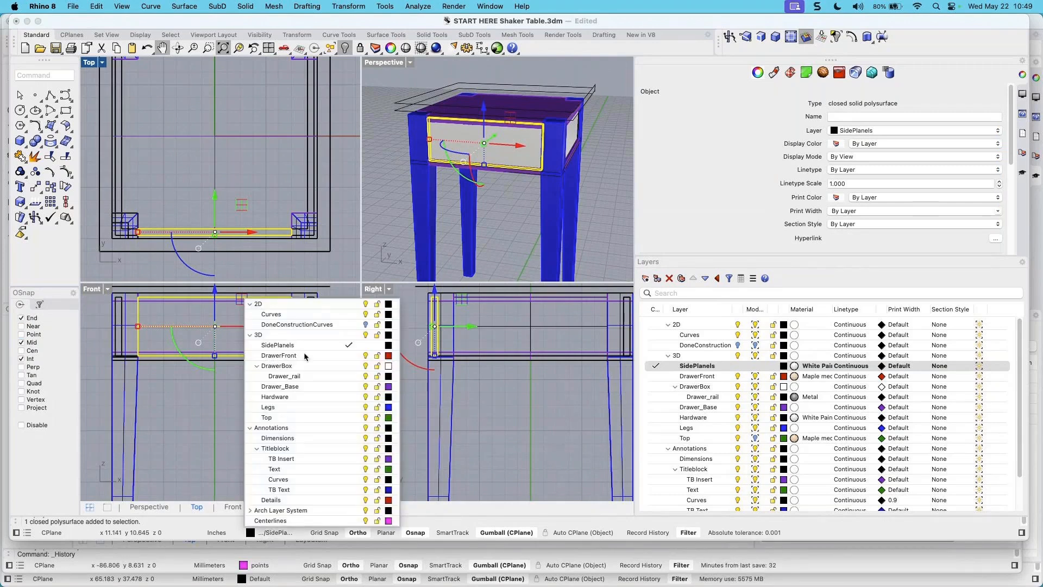
left_click(281, 356)
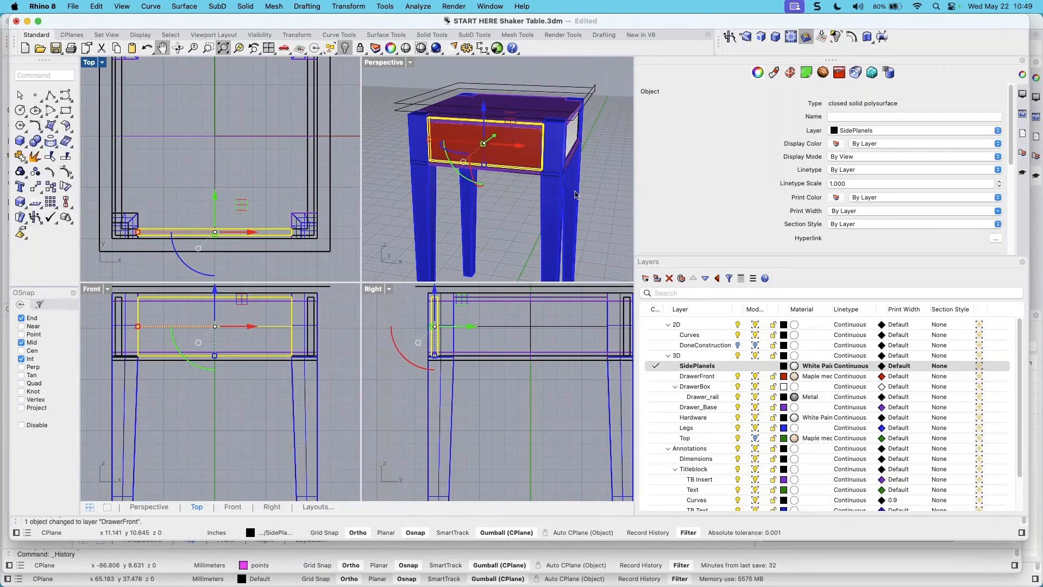
left_click(513, 213)
left_click_drag(522, 215, 504, 157)
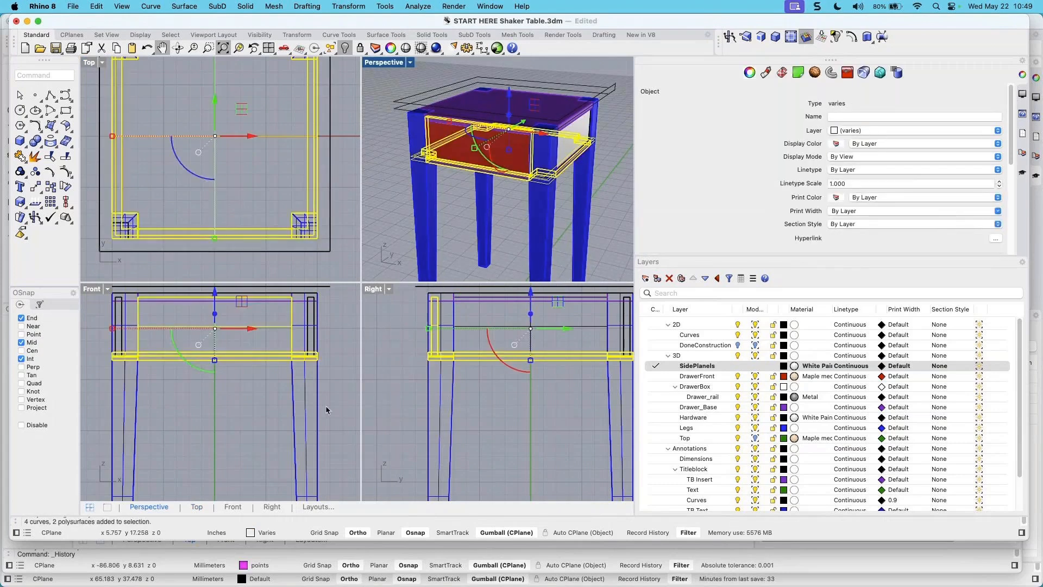
left_click(493, 206)
Review other ways of assigning the front panel to the DrawerFront layer, using its object properties and the layer commands, and clear the selection
left_click(501, 151)
mouse_move(485, 209)
right_mouse_down()
mouse_move(526, 210)
mouse_move(499, 219)
right_mouse_up()
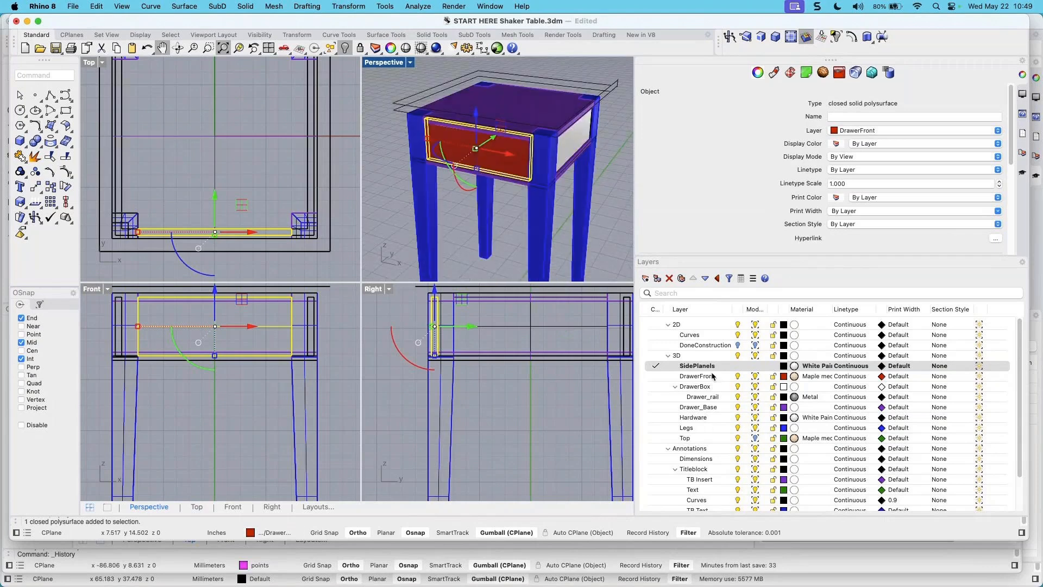
left_click(875, 131)
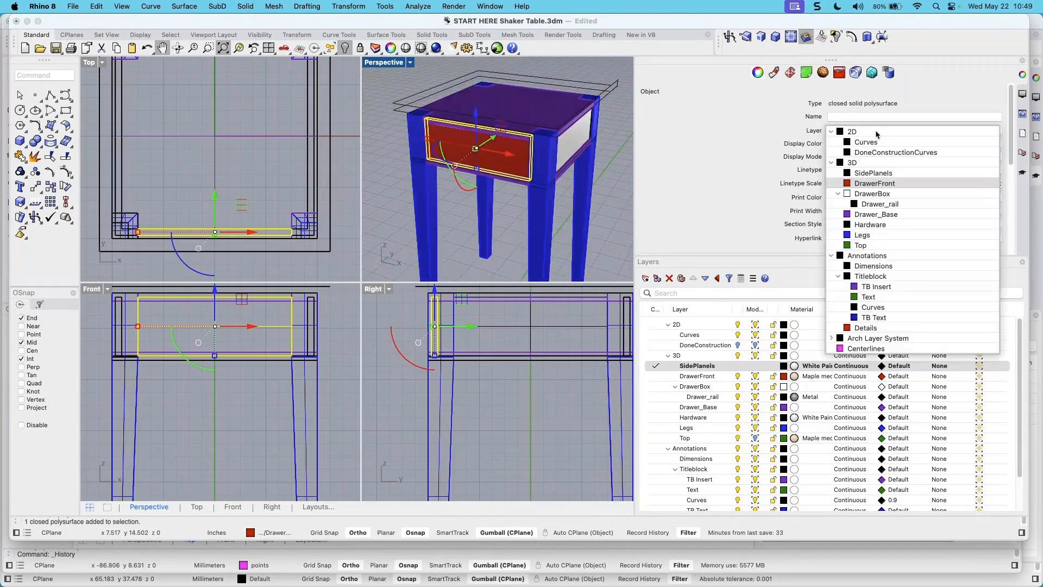
left_click(871, 183)
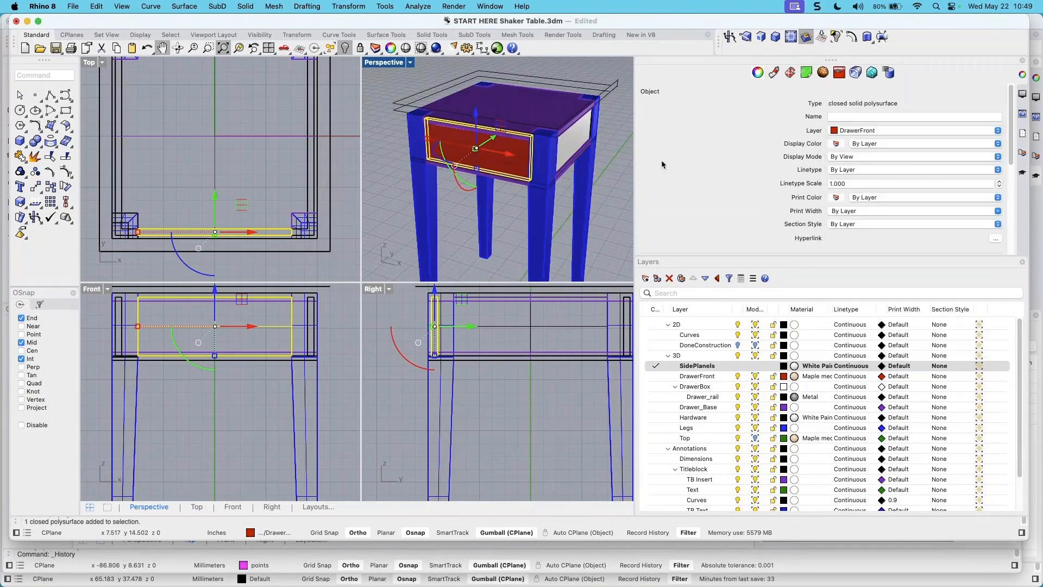
left_click(595, 277)
left_click(511, 165)
right_click(692, 368)
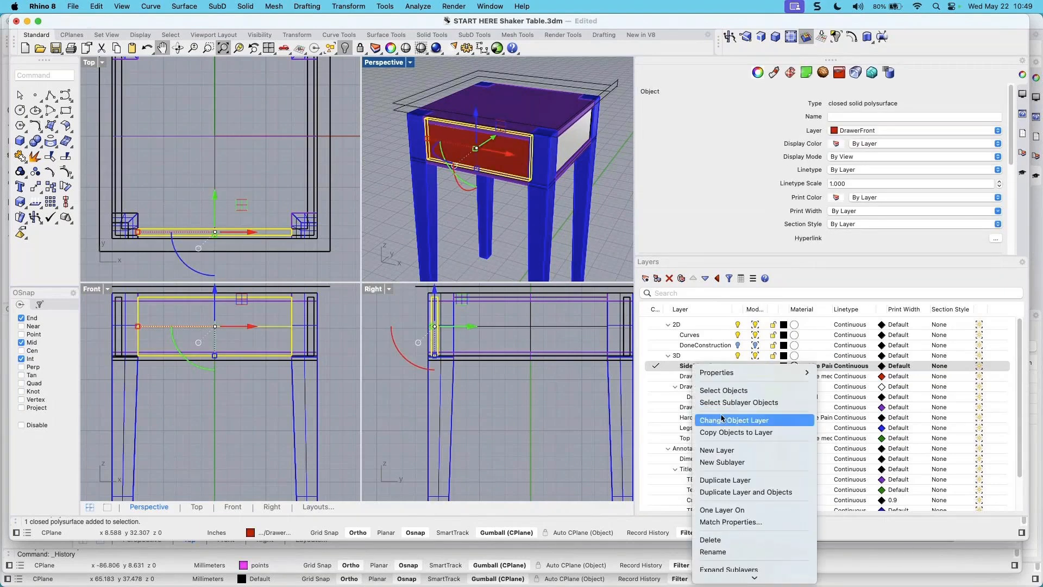
left_click(608, 227)
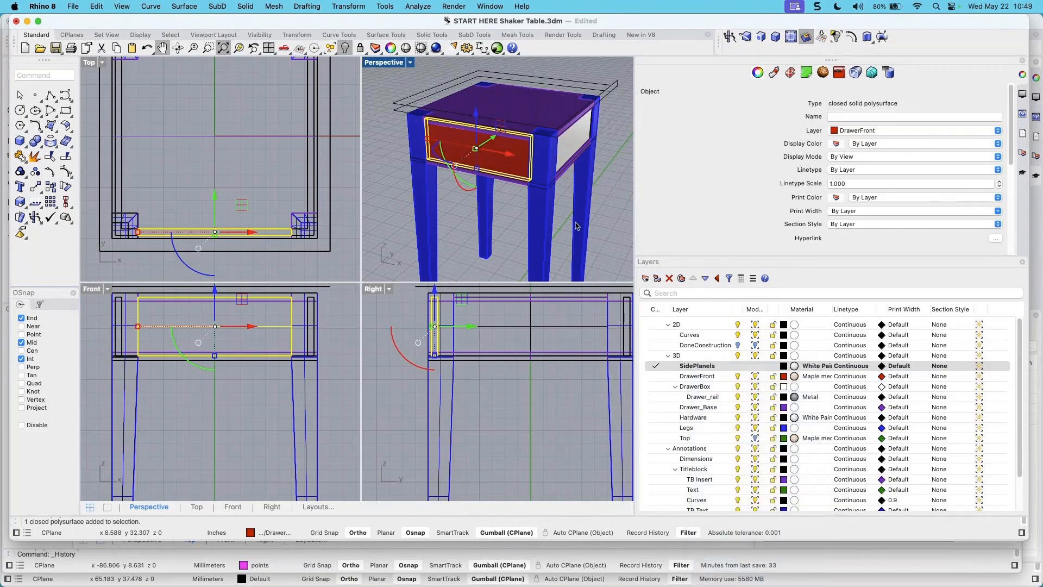
left_click(608, 227)
Move the drawer front outward in the Top view until it is flush with the front faces of the legs
right_click_drag(477, 197, 493, 188)
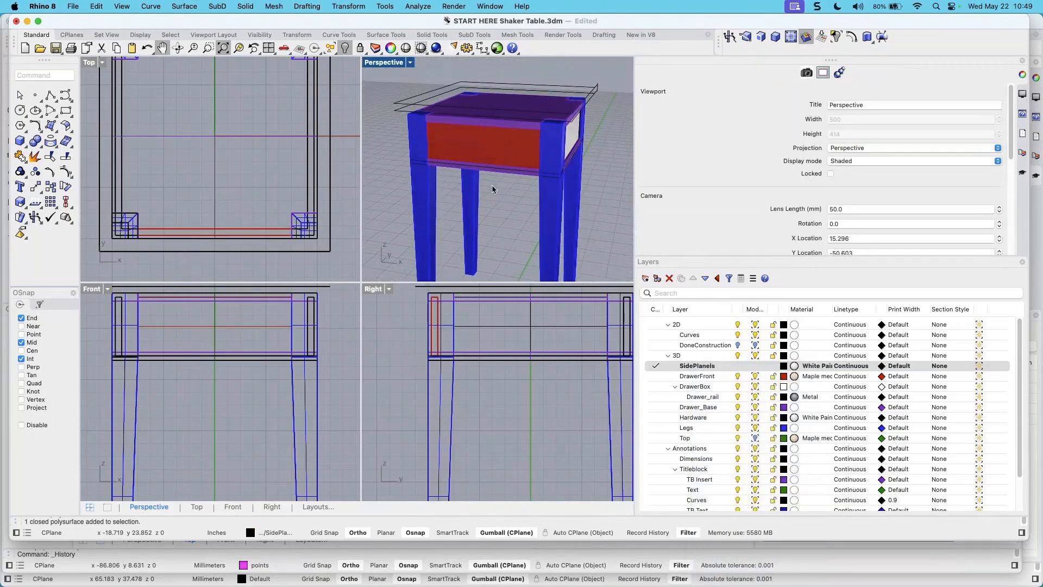
left_click(492, 151)
scroll(166, 223, "up", 5)
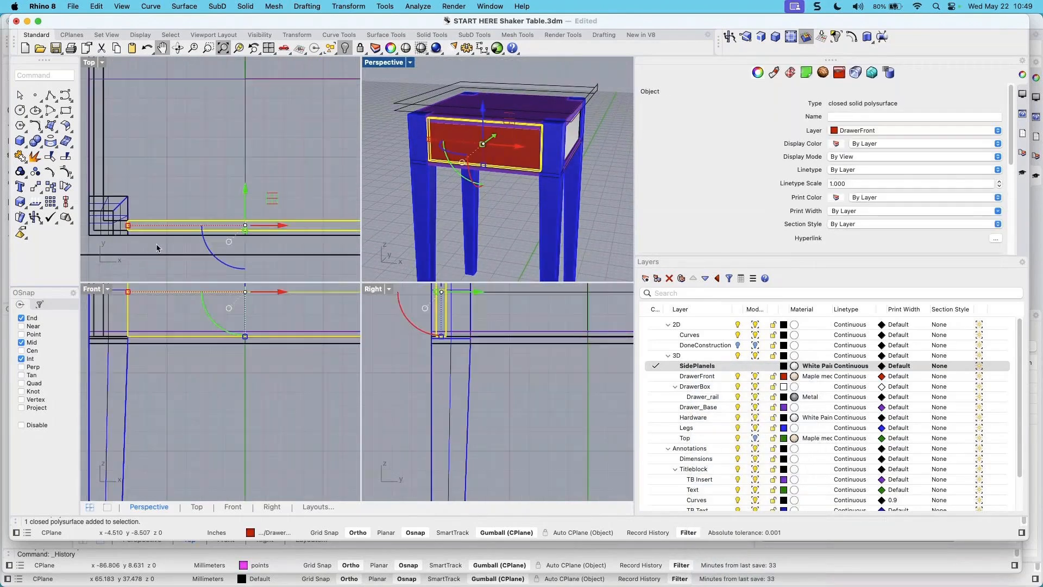
right_click_drag(230, 234, 227, 230)
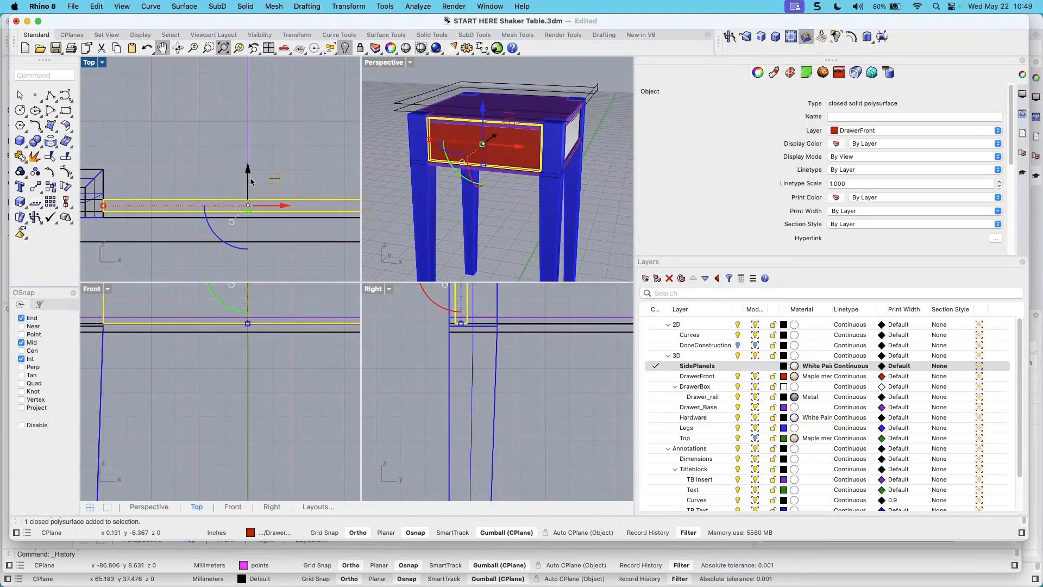
left_click_drag(249, 172, 251, 182)
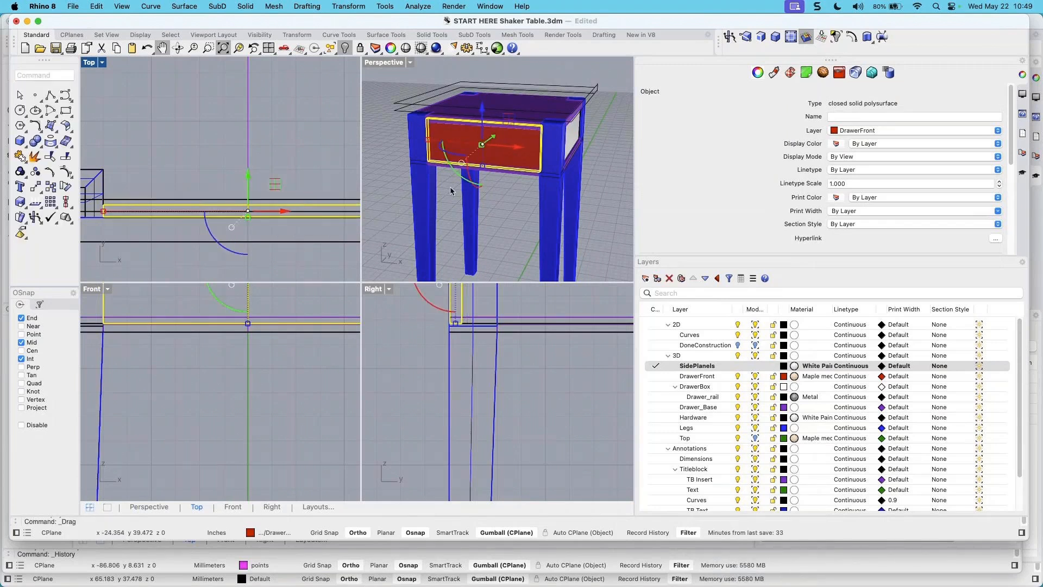
Examine how the drawer front sits between the legs and drawer-base panels in an enlarged Perspective view
double_click(383, 62)
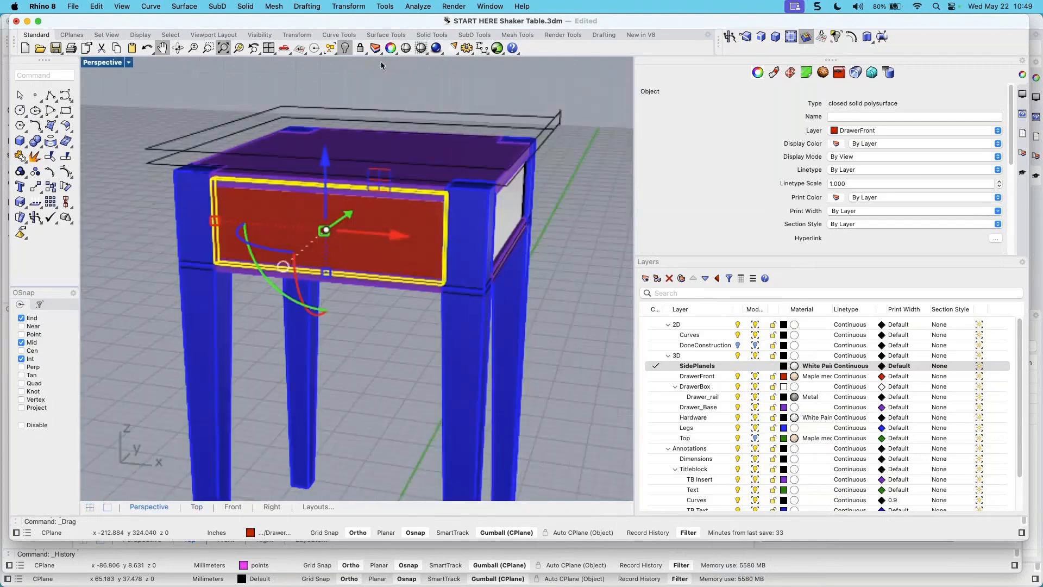
right_click_drag(250, 295, 267, 338)
key("Escape")
left_click(297, 269)
scroll(323, 275, "up", 5)
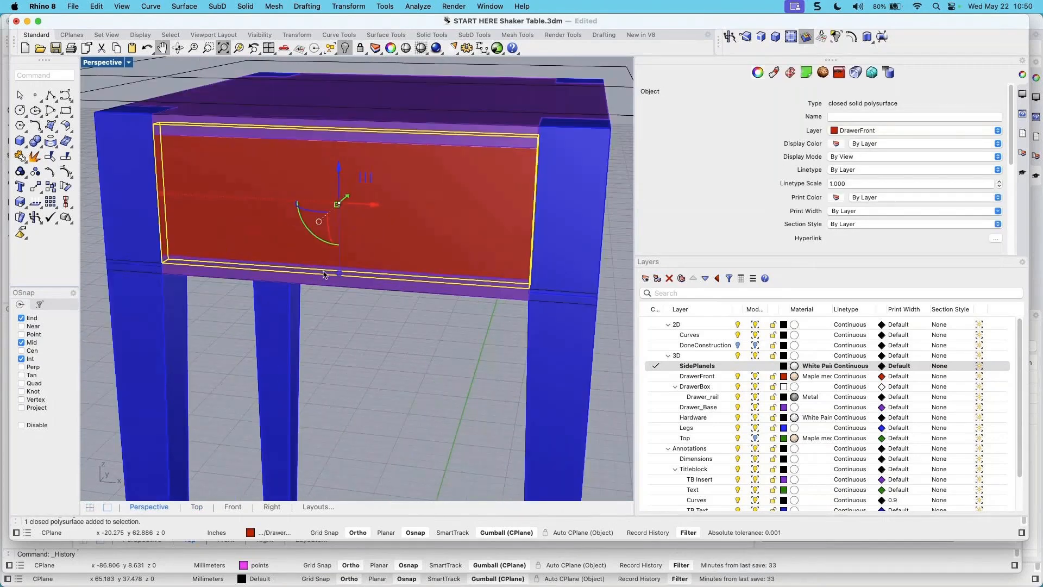
right_click_drag(385, 299, 389, 343, "shift")
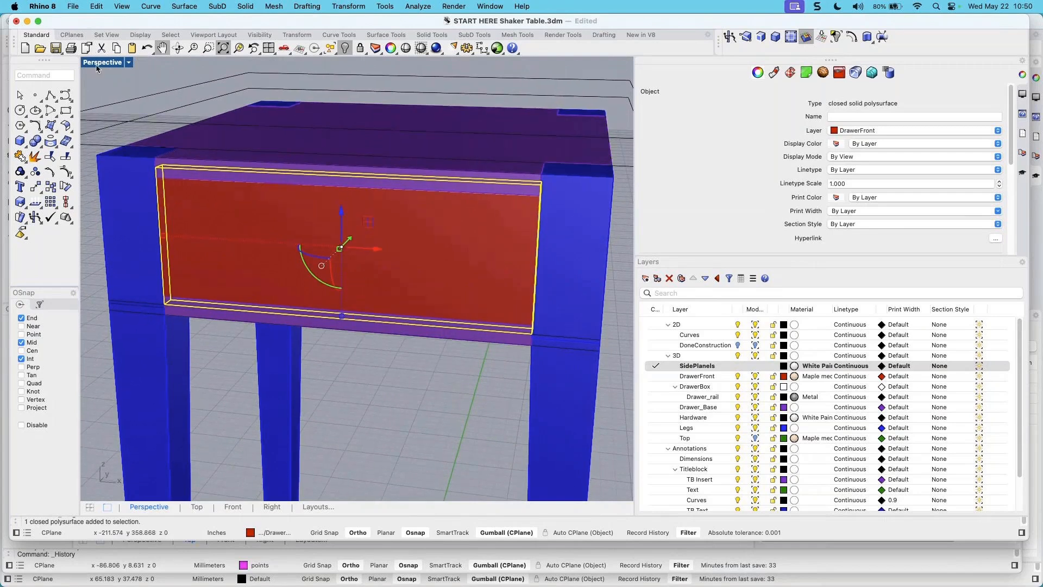
Scale down the drawer front's height in the enlarged Front view so it fits between the upper and lower drawer-base panels
double_click(108, 63)
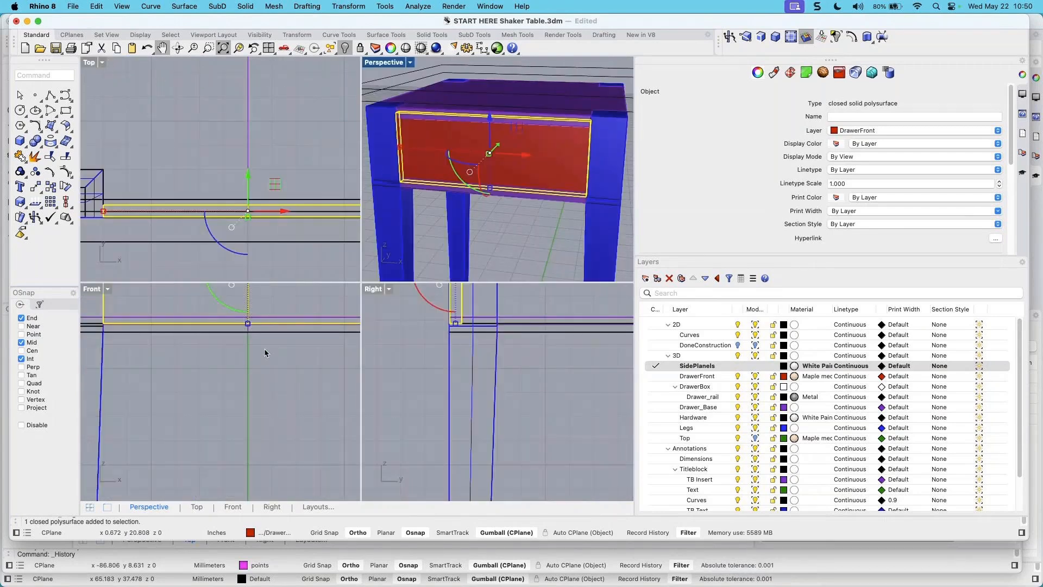
right_click_drag(251, 341, 259, 376)
double_click(93, 293)
scroll(366, 283, "down", 4)
right_click_drag(442, 255, 391, 360)
scroll(358, 348, "up", 3)
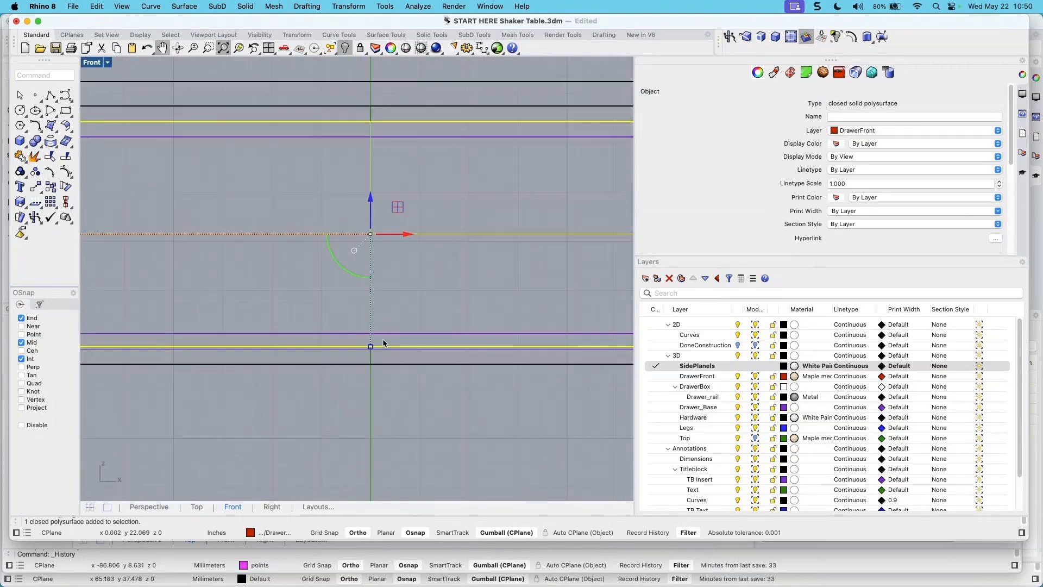
left_click_drag(389, 352, 389, 337)
Adjust the drawer front's width slightly with the gumball so its side edges sit against the legs
scroll(185, 275, "up", 3)
left_click_drag(182, 279, 176, 281)
scroll(265, 298, "down", 5)
right_click_drag(447, 336, 280, 297)
scroll(353, 354, "up", 3)
scroll(364, 370, "up", 2)
Inspect the clearance of the drawer front's top and bottom edges against the drawer-base panels up close
scroll(376, 340, "down", 5)
right_click_drag(405, 225, 374, 376)
scroll(340, 201, "up", 4)
scroll(342, 202, "up", 4)
scroll(343, 204, "down", 6)
right_click_drag(438, 298, 419, 217)
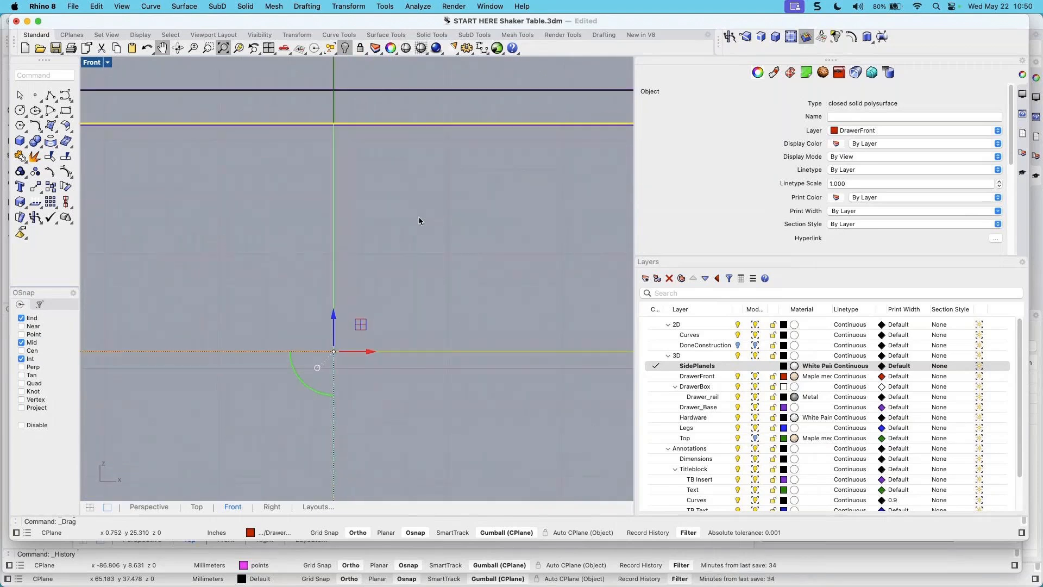
scroll(419, 217, "down", 2)
scroll(349, 144, "up", 6)
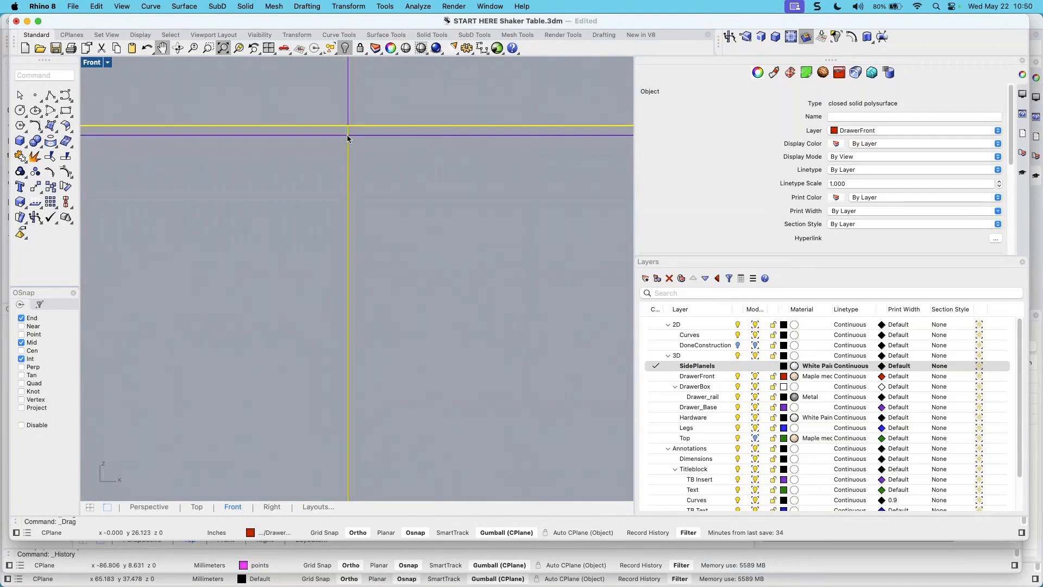
scroll(360, 138, "down", 6)
scroll(362, 416, "down", 3)
scroll(318, 363, "up", 8)
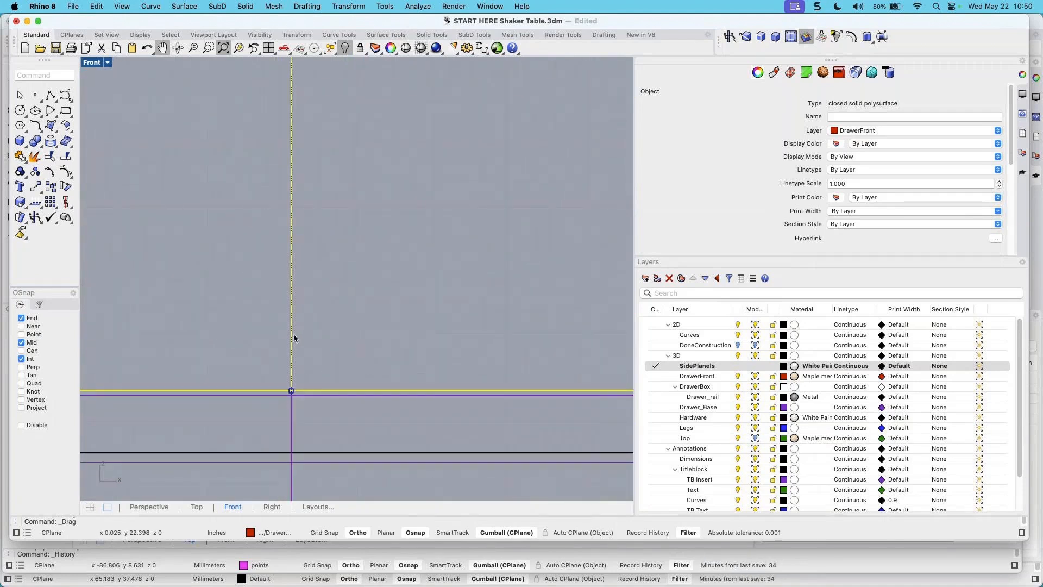
Nudge the drawer front vertically and fine-tune its height to clear the upper and lower drawer-base panels
right_click_drag(367, 157, 360, 270)
scroll(331, 131, "down", 8)
right_click_drag(358, 102, 351, 315)
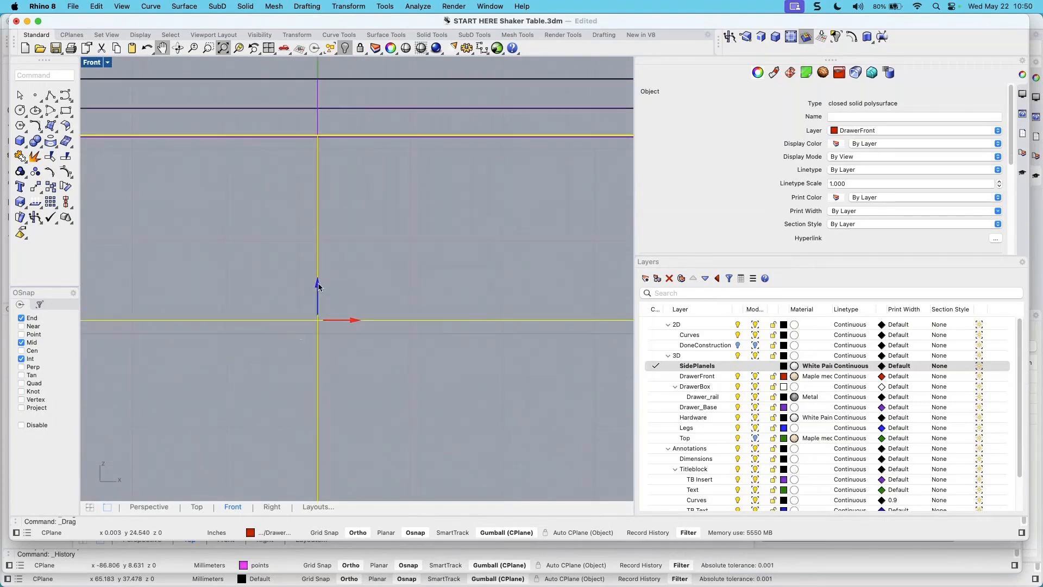
left_click_drag(319, 287, 319, 284)
right_click_drag(388, 426, 389, 330)
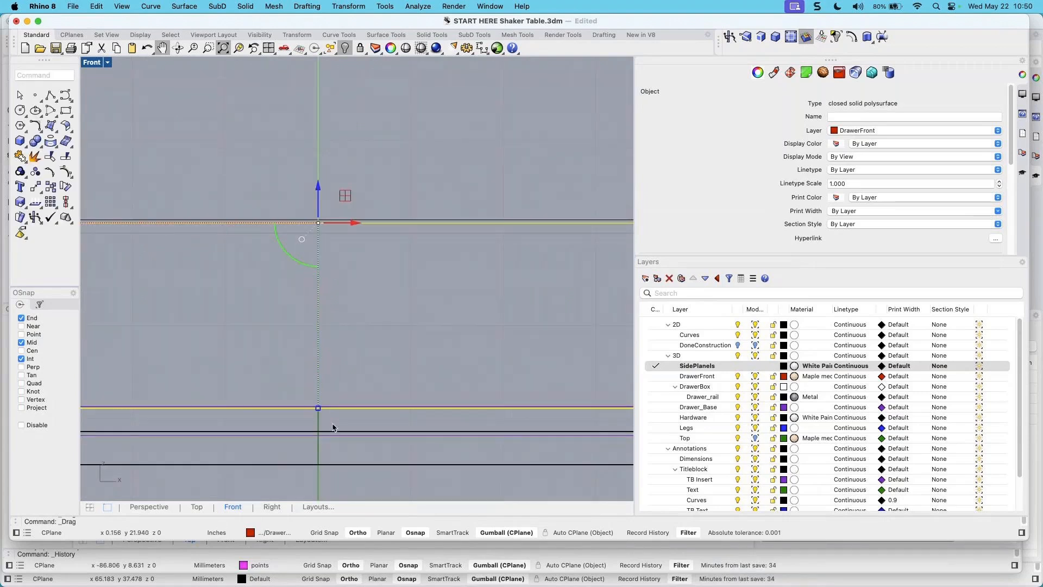
scroll(319, 419, "up", 8)
left_click_drag(318, 396, 318, 392)
Nudge the drawer front vertically once more to even out the gaps above and below it, and clear the selection
scroll(457, 287, "down", 8)
right_click_drag(434, 265, 387, 428)
left_click_drag(341, 300, 341, 299)
scroll(412, 406, "down", 8)
right_click_drag(438, 405, 386, 382)
scroll(137, 429, "up", 6)
left_click(279, 408)
scroll(279, 409, "down", 5)
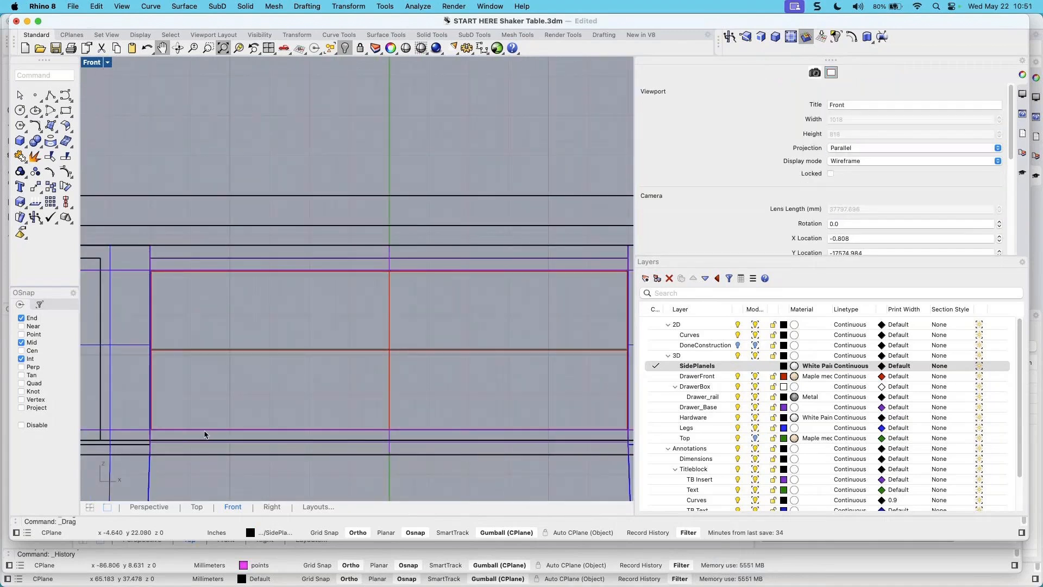
Check the lower drawer-base panel's outline by selecting and deselecting it, and review the drawer front's fit across the table
left_click(191, 439)
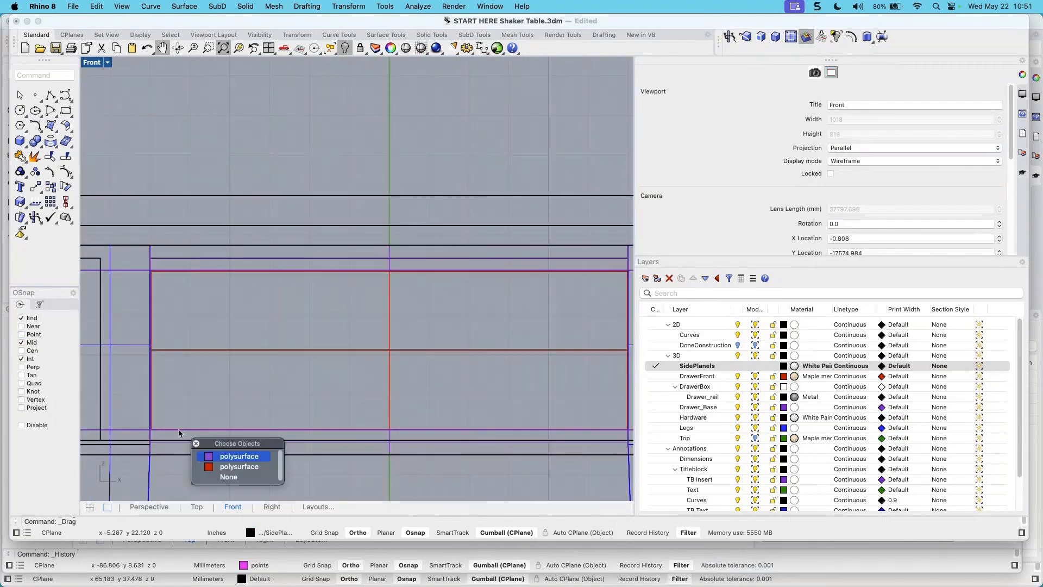
left_click(239, 455)
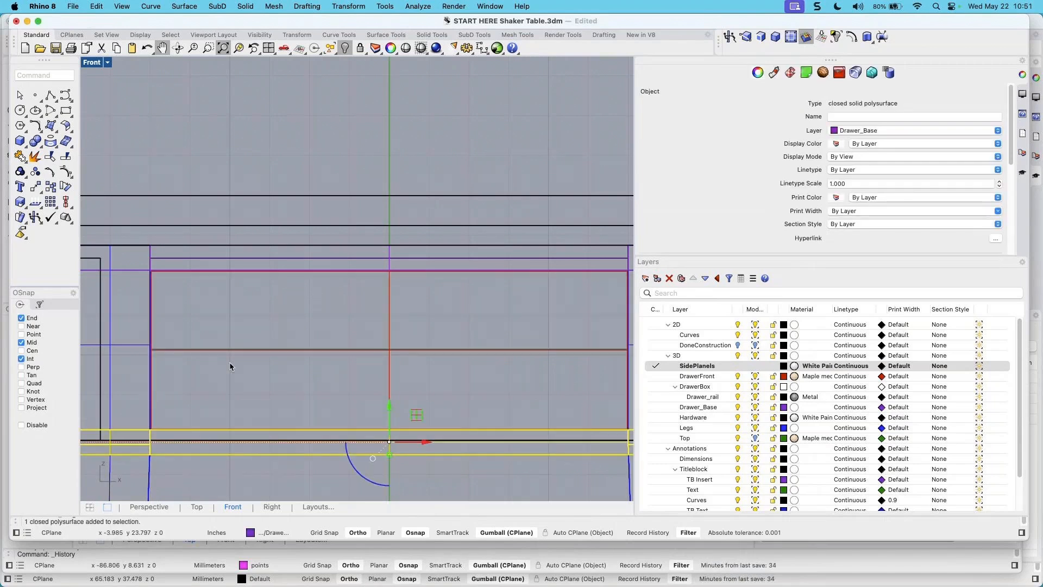
key("Escape")
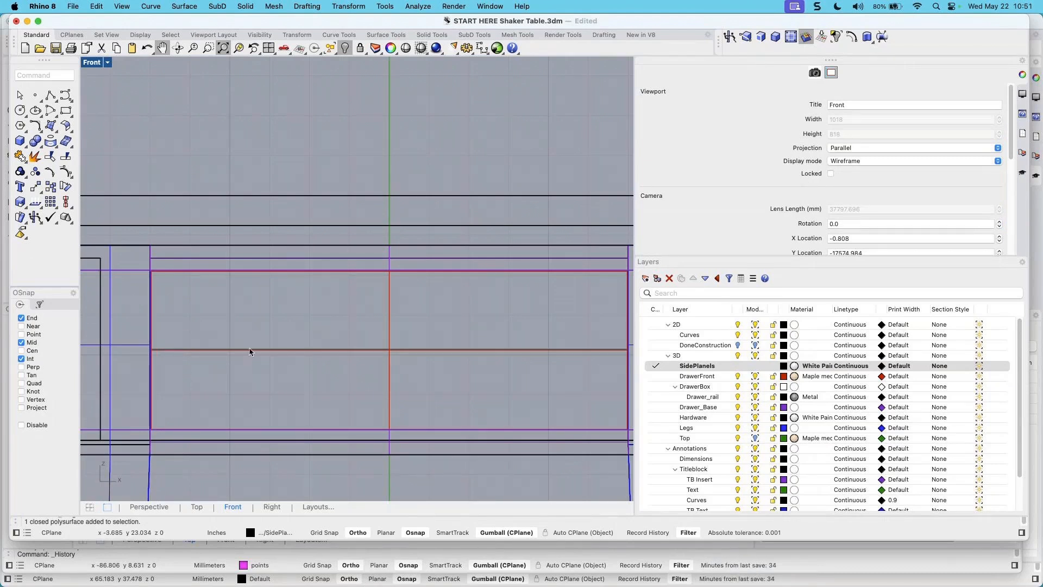
scroll(236, 340, "down", 4)
right_click_drag(254, 348, 147, 374)
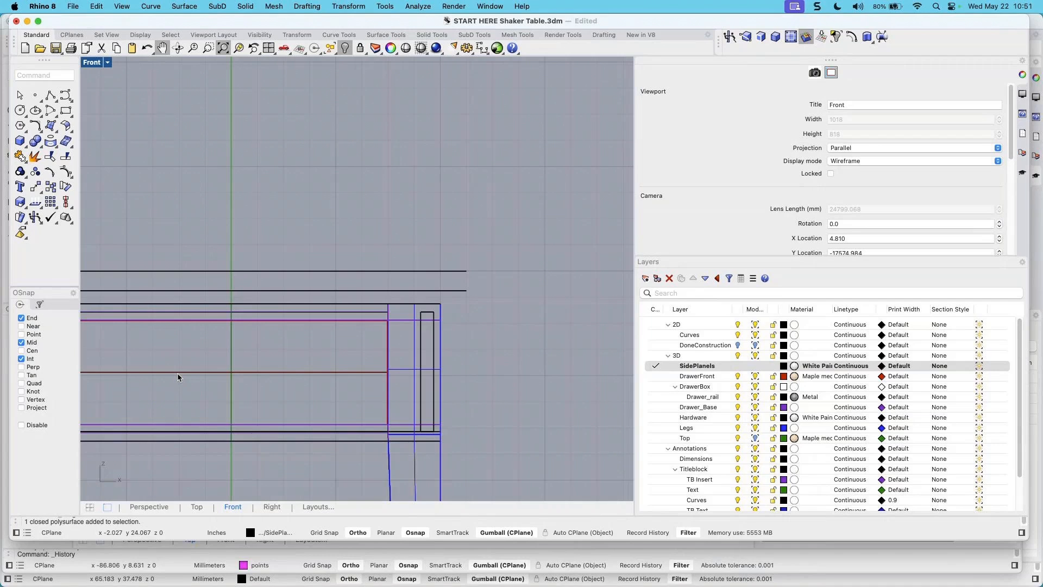
right_click_drag(296, 369, 457, 341)
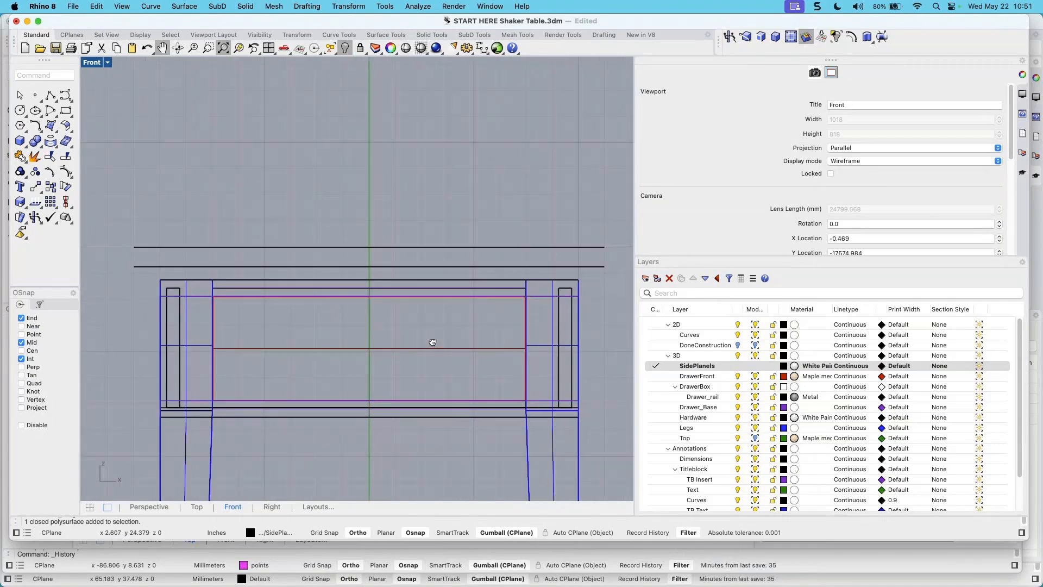
Check the drawer front's fit between the legs and drawer-base panels in the front view, and return to the four-viewport layout
scroll(433, 342, "right", 2)
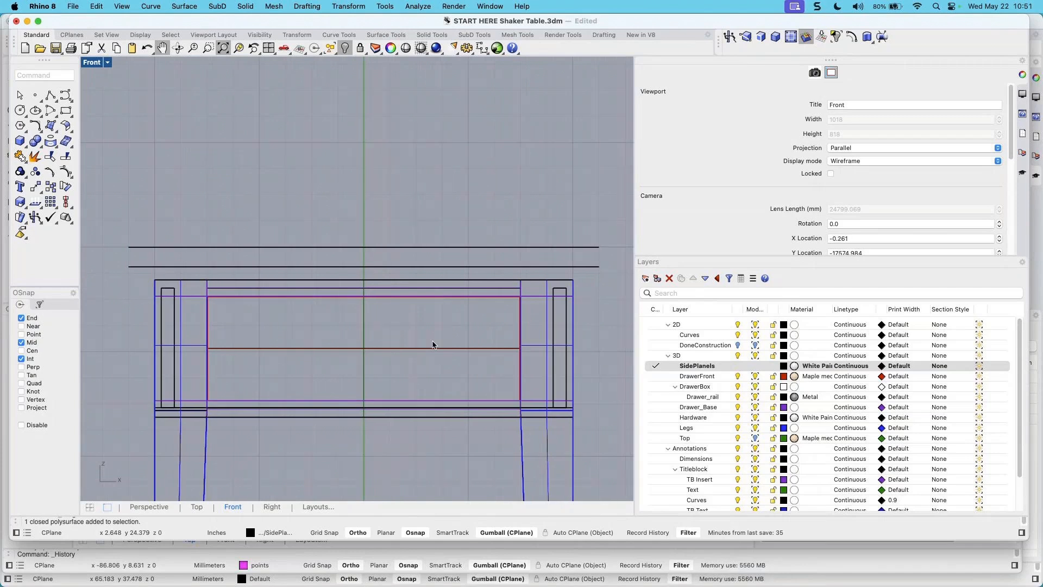
scroll(344, 367, "up", 2)
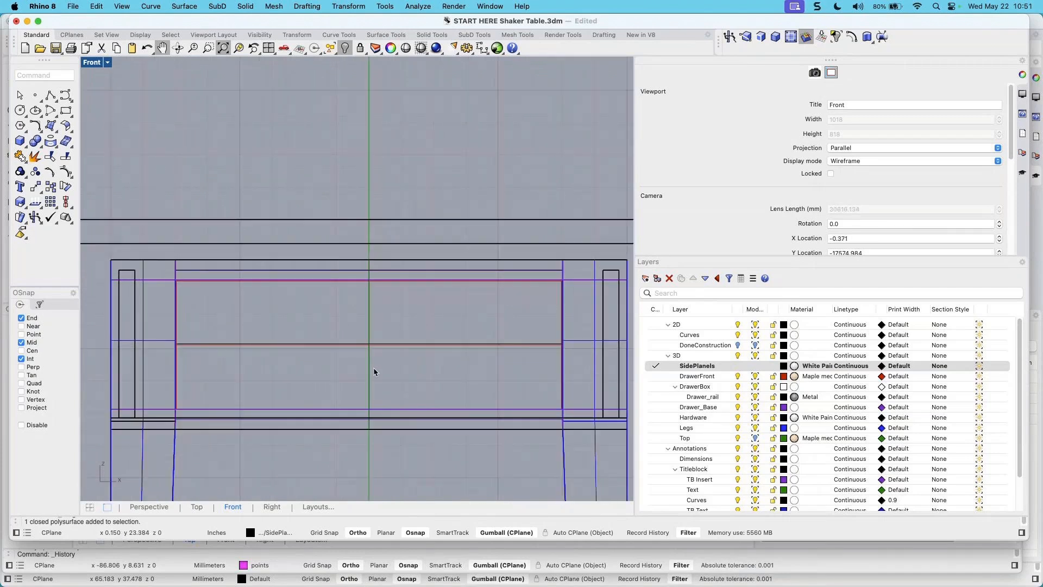
right_click_drag(373, 368, 369, 361)
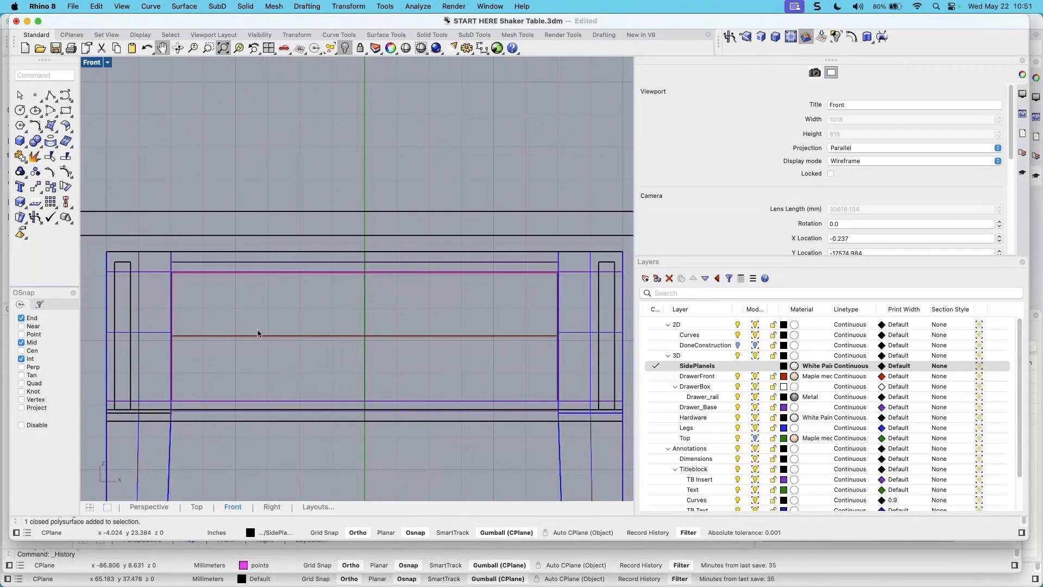
scroll(307, 299, "down", 2)
right_click_drag(344, 308, 346, 280)
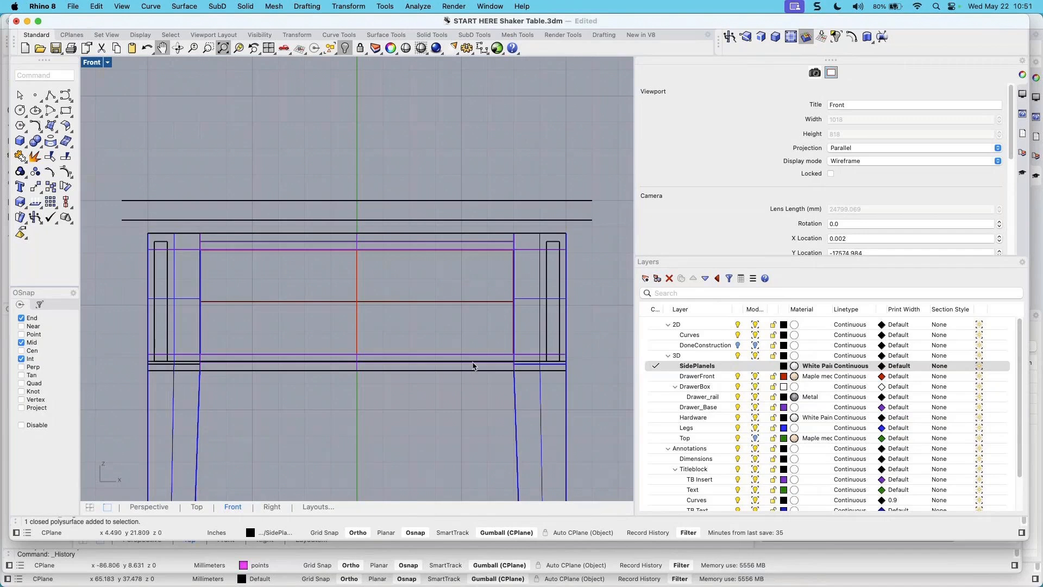
double_click(90, 63)
scroll(484, 179, "up", 3)
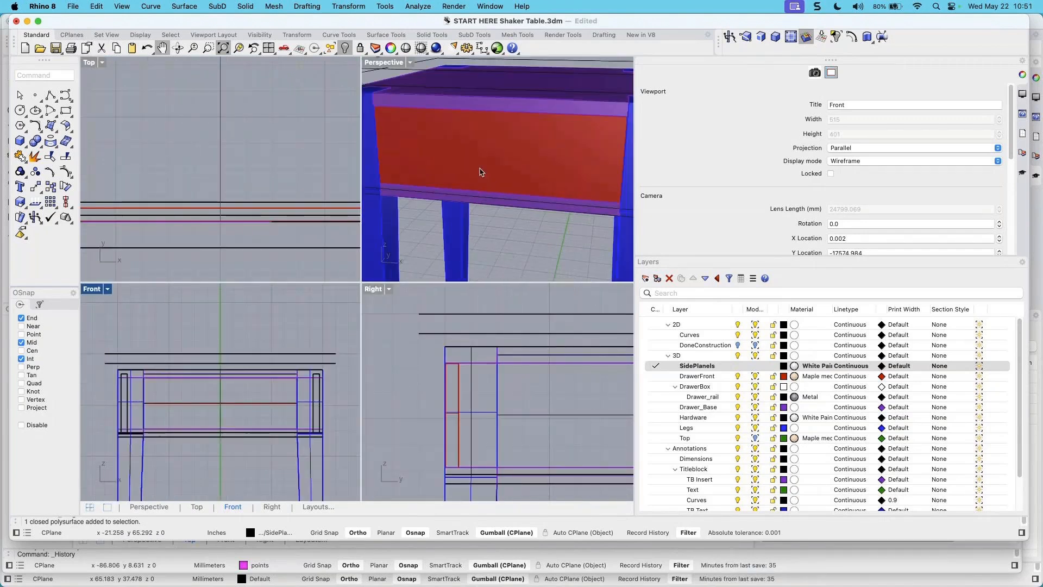
Move the drawer front slightly back in the top view so it sits recessed behind the front leg faces, and clear the selection
left_click(489, 175)
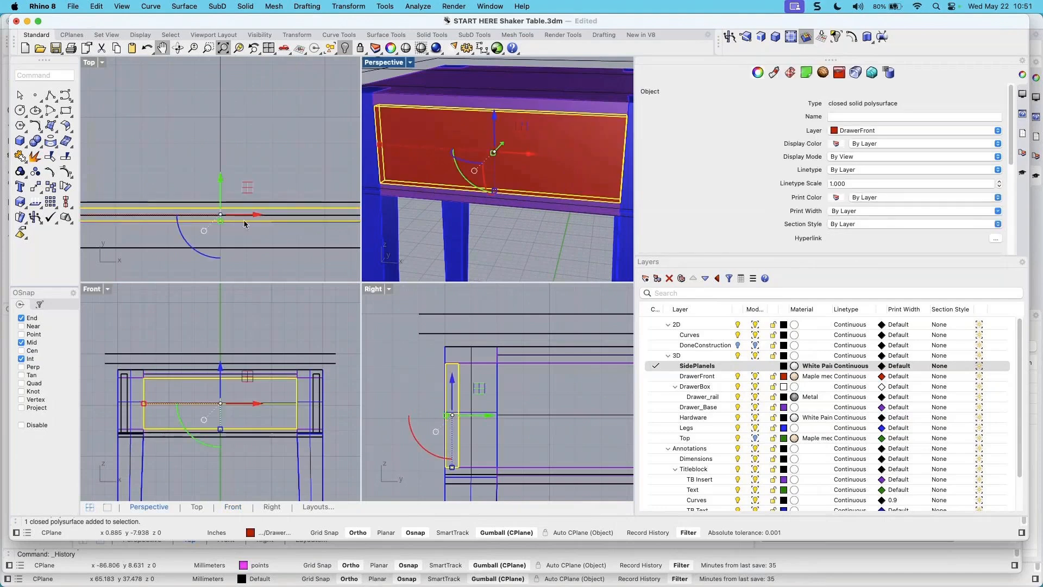
scroll(477, 208, "down", 3)
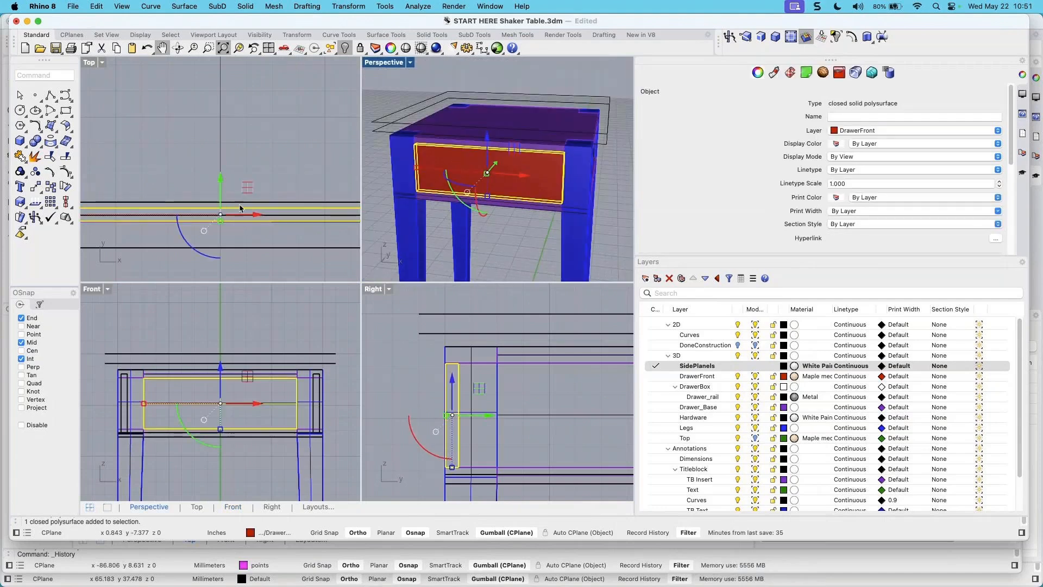
scroll(487, 192, "up", 5)
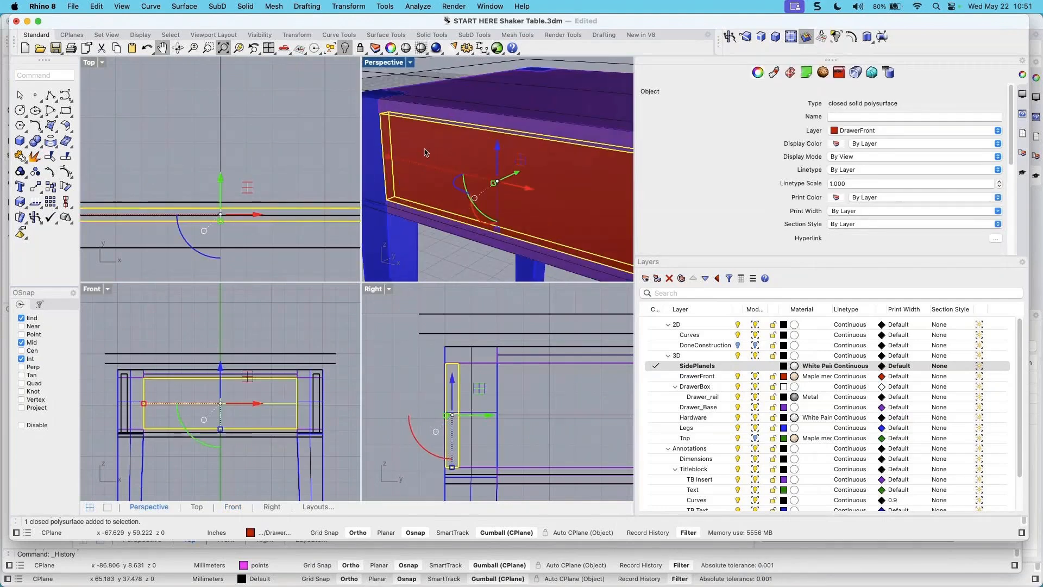
scroll(231, 217, "up", 3)
scroll(236, 220, "down", 3)
scroll(276, 226, "down", 3)
scroll(267, 223, "up", 3)
right_click_drag(267, 223, 246, 230)
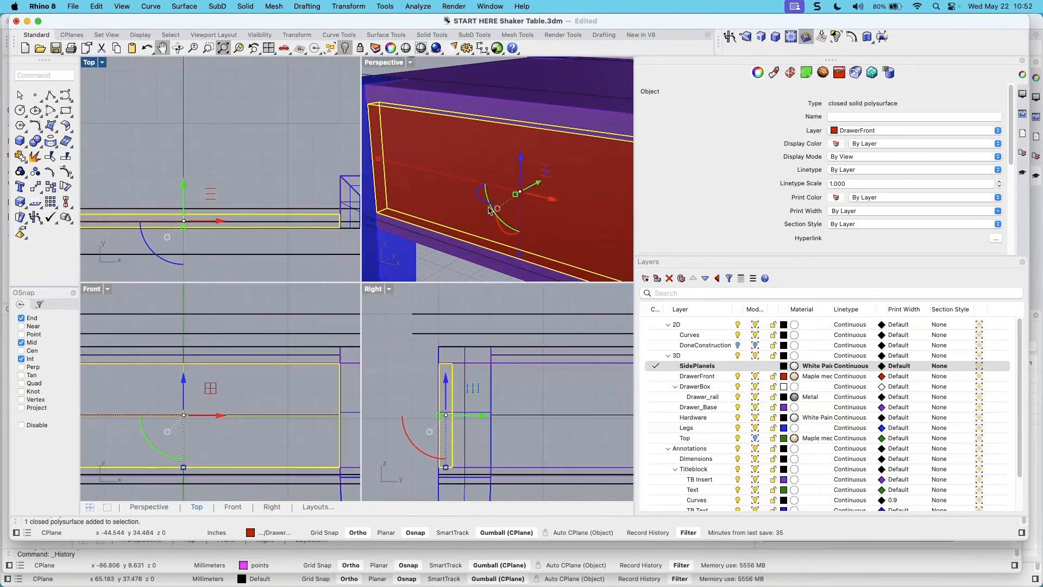
scroll(502, 204, "down", 3)
scroll(197, 236, "up", 3)
left_click_drag(176, 183, 176, 176)
left_click(460, 240)
scroll(460, 240, "up", 2)
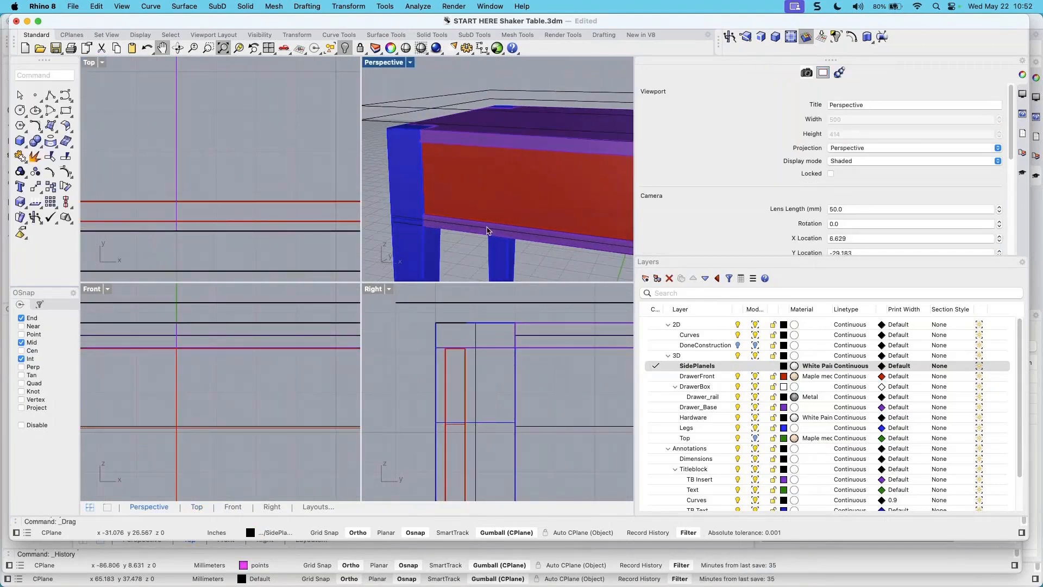
scroll(473, 216, "down", 3)
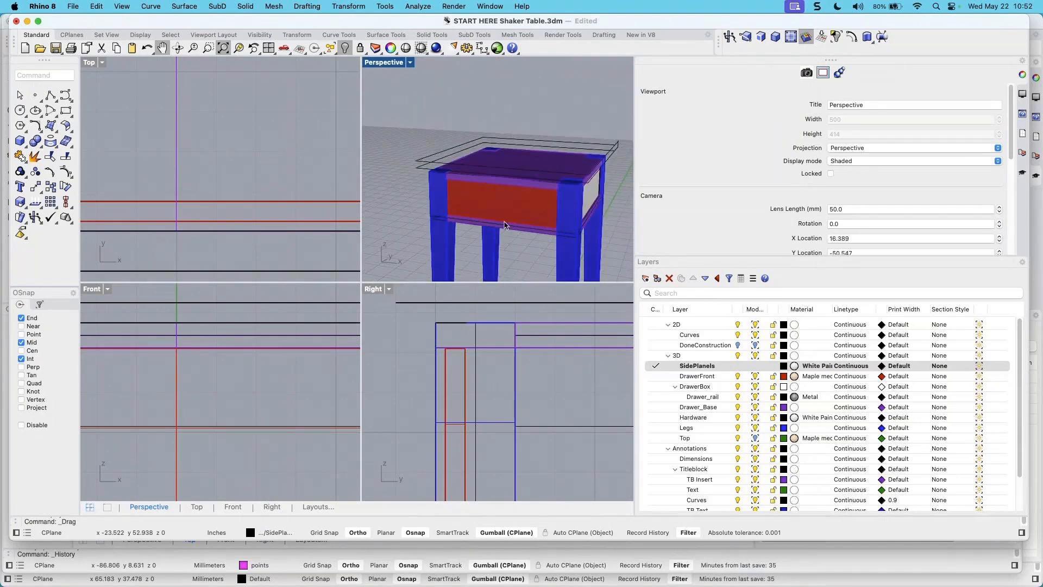
scroll(475, 212, "down", 1)
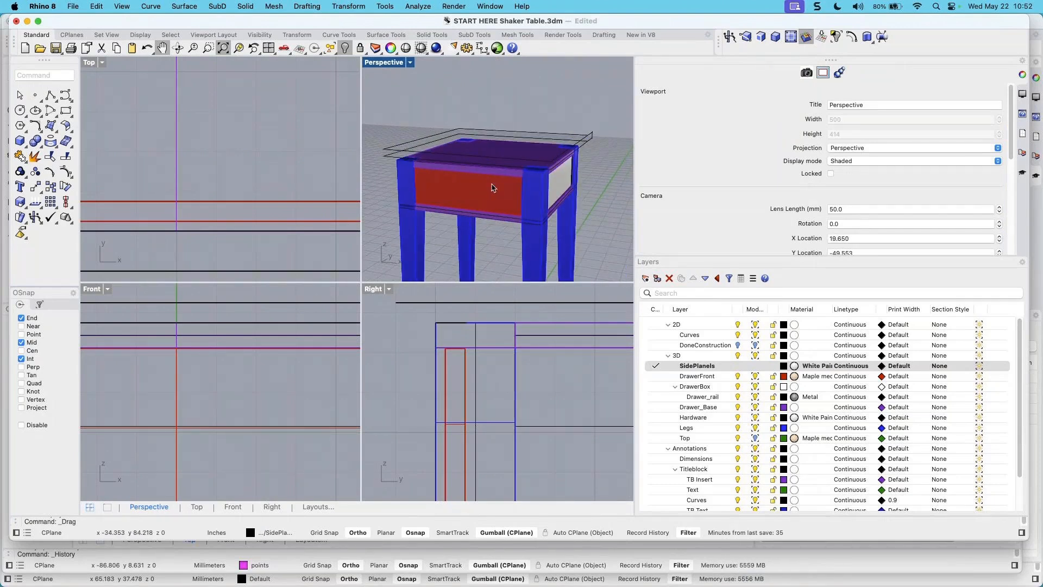
Scale the closed rectangular curve inside the table frame along X so its sides lie about 5.83 in from the centre
scroll(495, 188, "down", 2)
scroll(267, 203, "down", 3)
scroll(265, 201, "down", 5)
right_click_drag(250, 165, 220, 216)
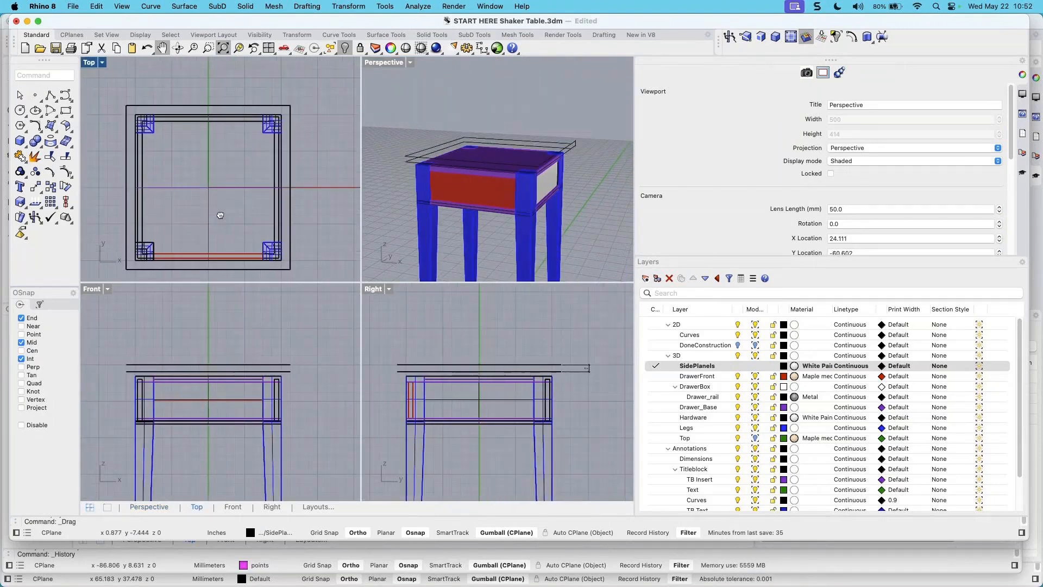
scroll(159, 217, "up", 3)
left_click(159, 217)
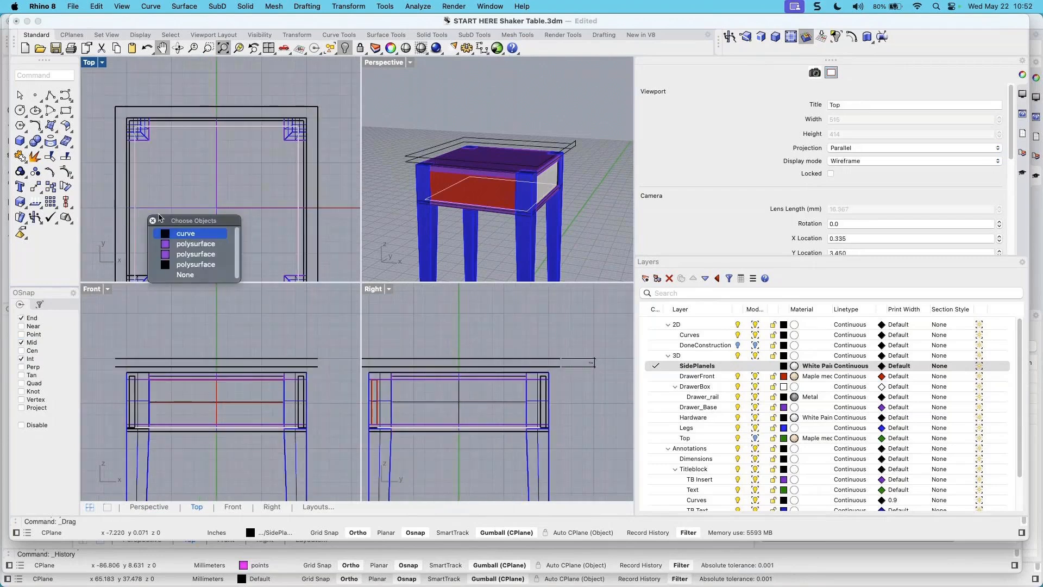
left_click(180, 233)
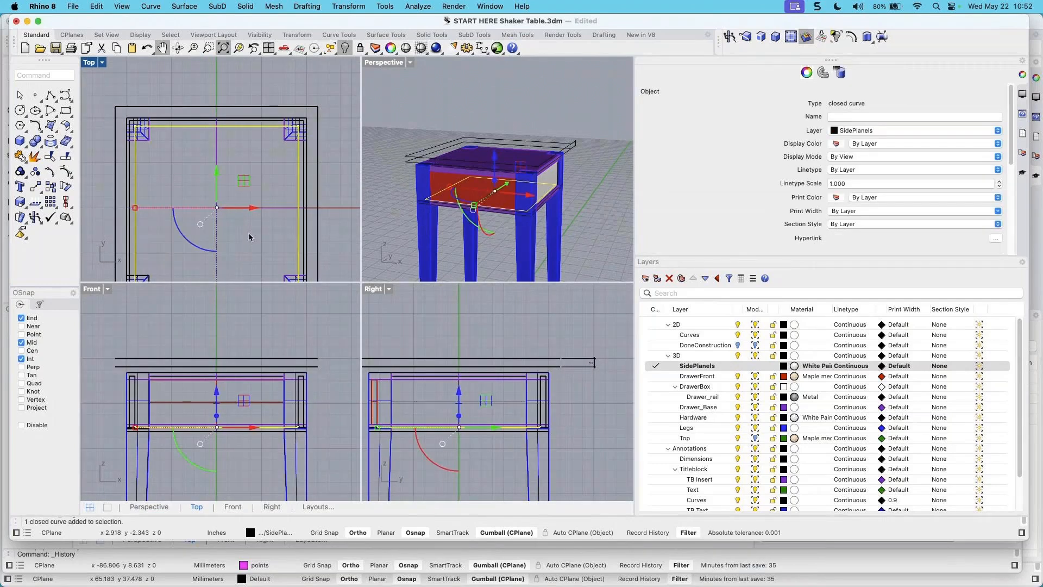
scroll(252, 222, "down", 2)
right_click_drag(258, 203, 244, 257)
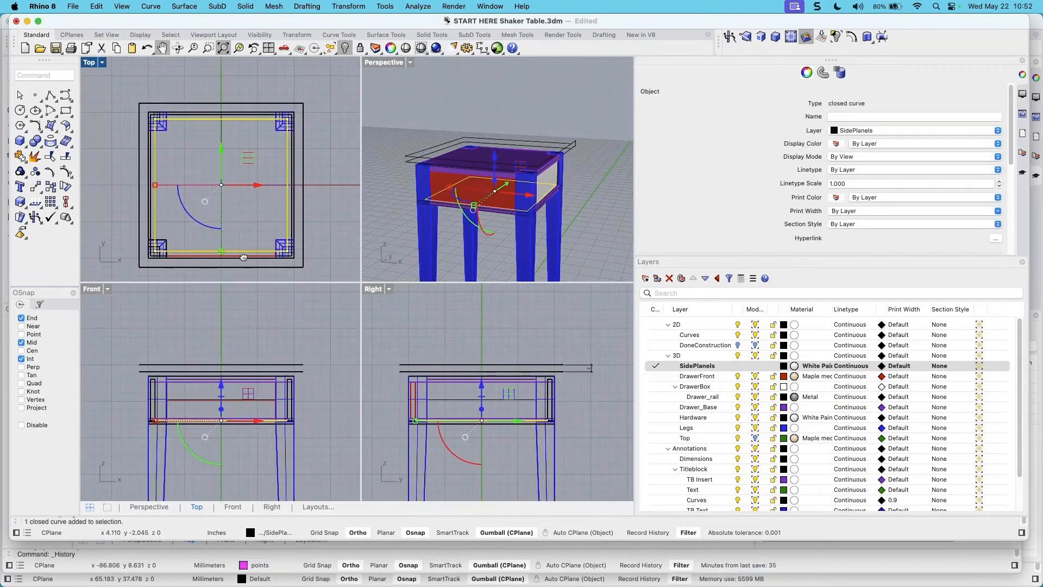
scroll(209, 434, "up", 3)
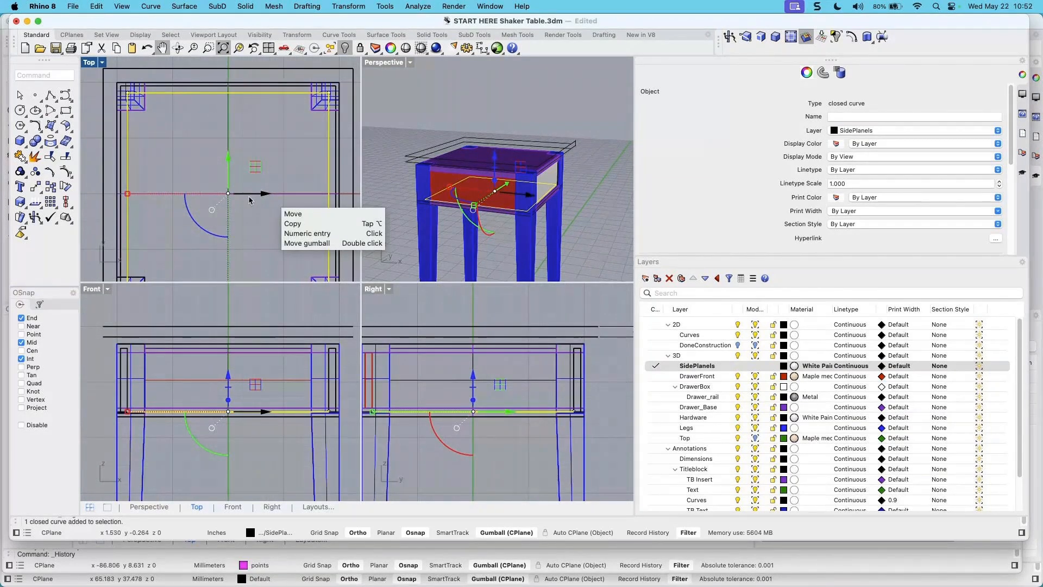
scroll(250, 196, "down", 2)
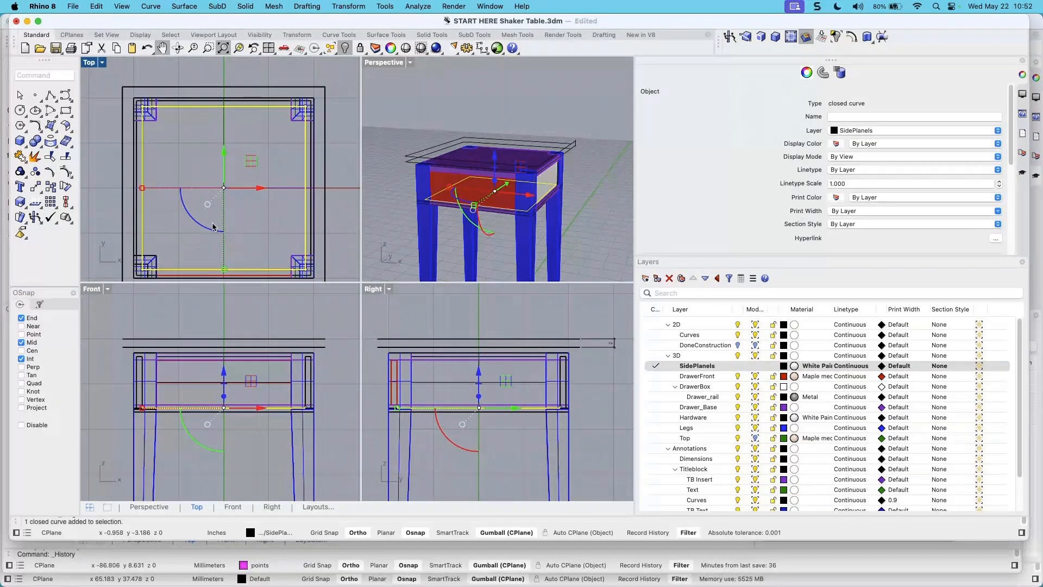
left_click_drag(142, 187, 158, 192)
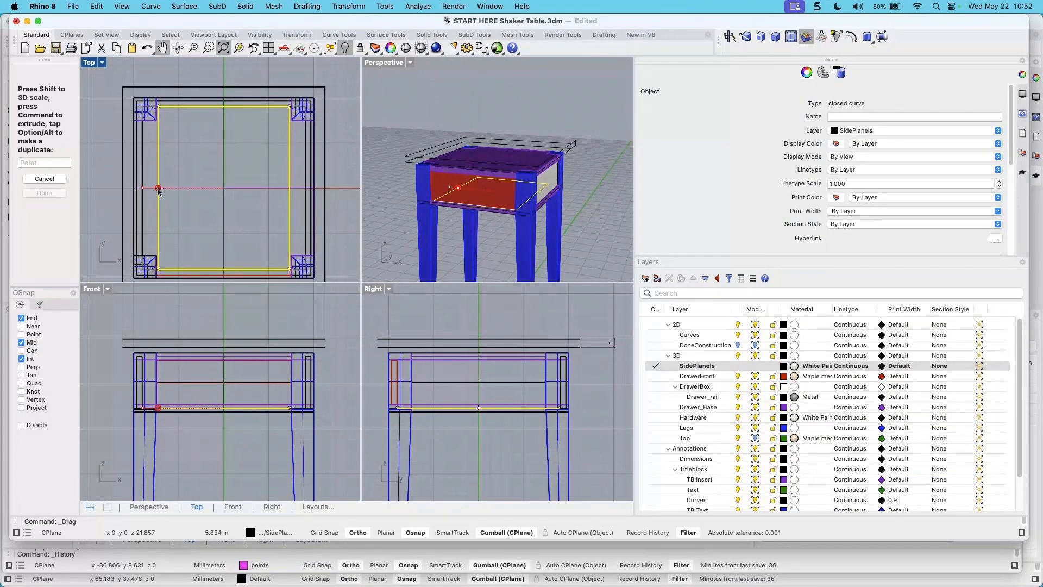
left_click_drag(159, 192, 157, 187)
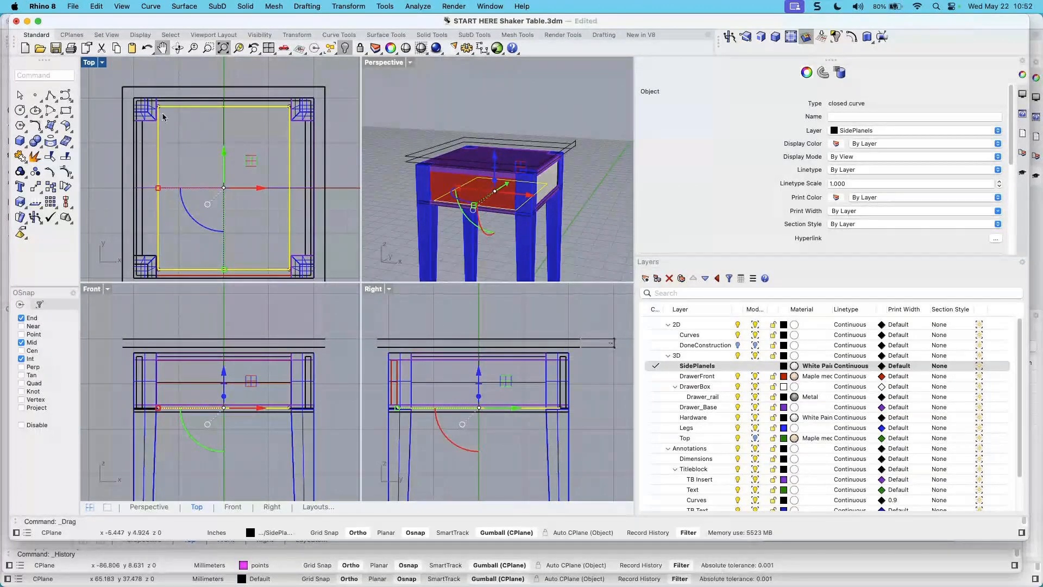
Narrow the rectangular curve further along X so its sides lie about 5.34 in from the centre, clear of the legs
right_click_drag(251, 215, 250, 205)
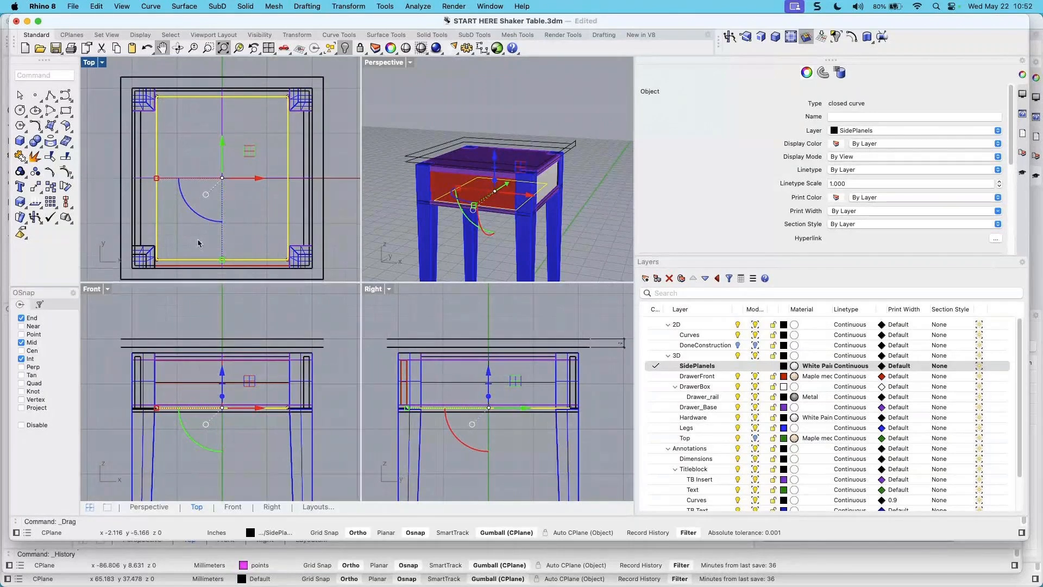
scroll(197, 268, "up", 3)
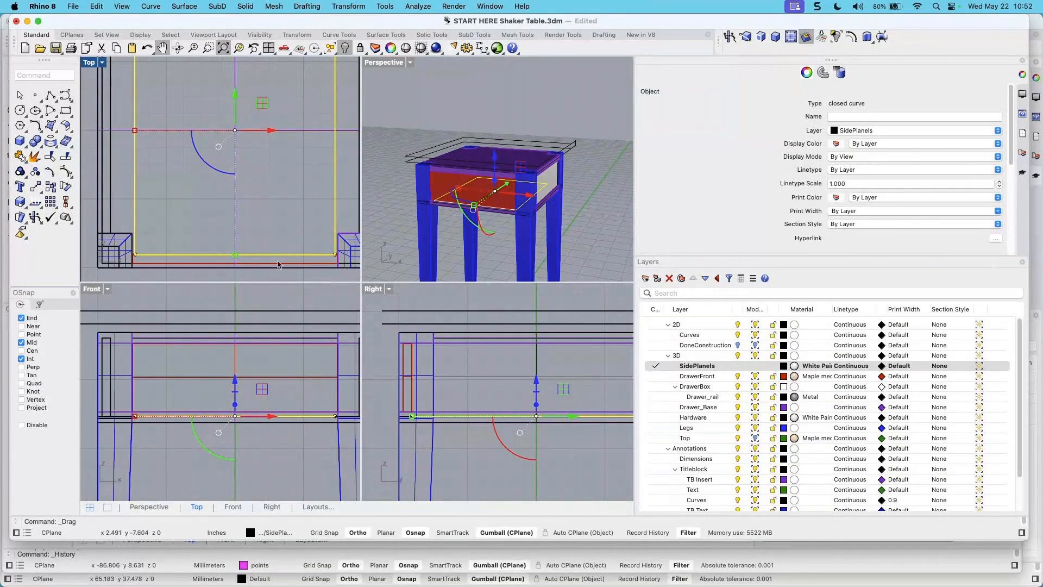
key("Escape")
left_click(135, 149)
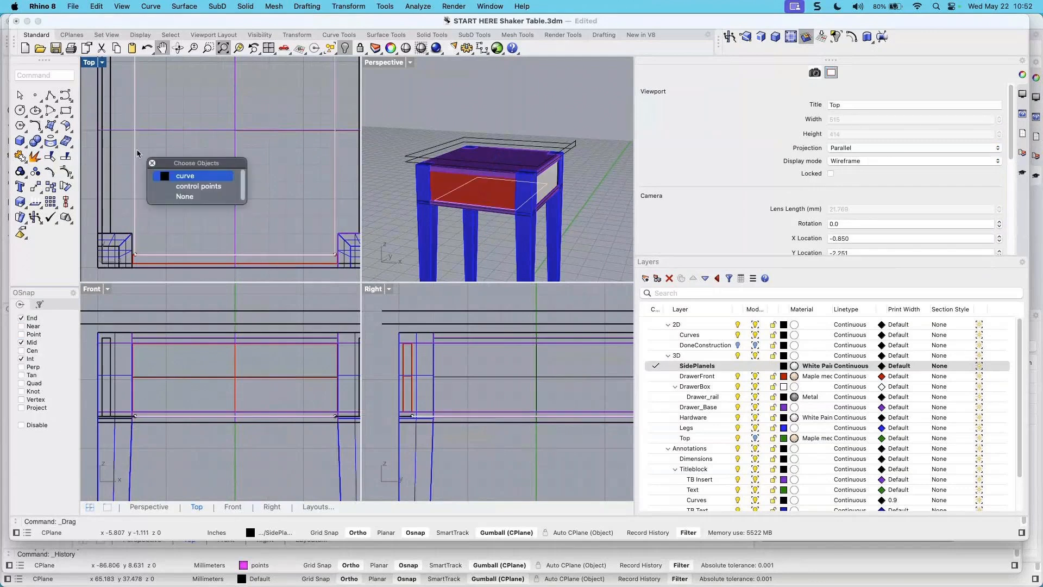
scroll(149, 149, "down", 3)
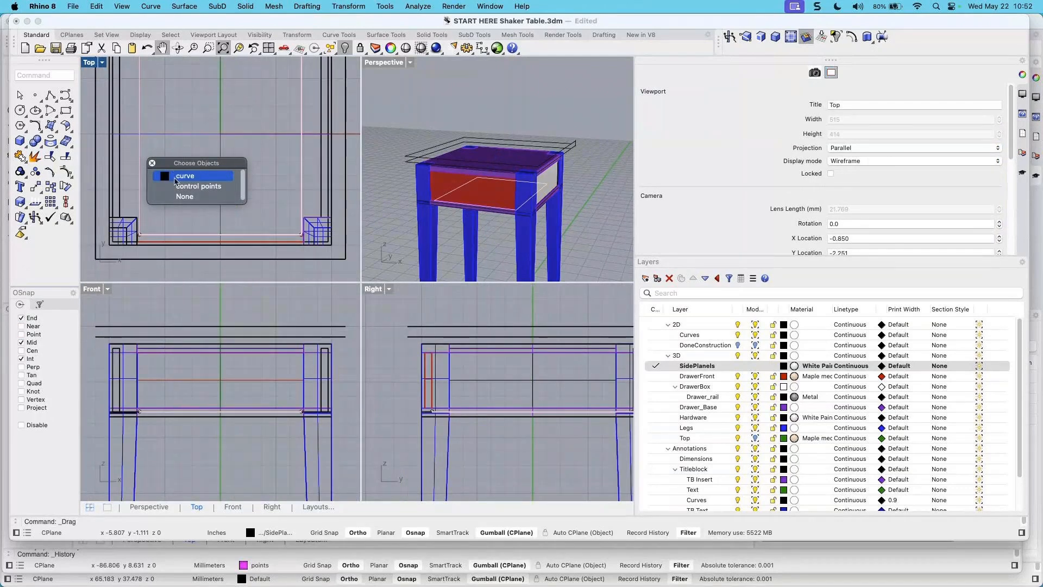
left_click(180, 175)
scroll(176, 157, "up", 5)
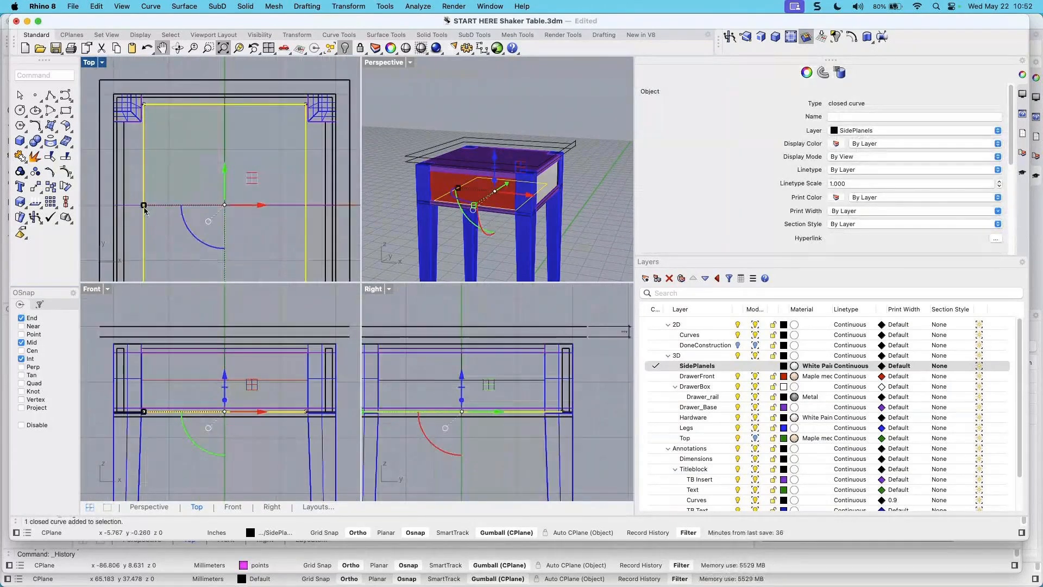
left_click_drag(144, 207, 151, 208)
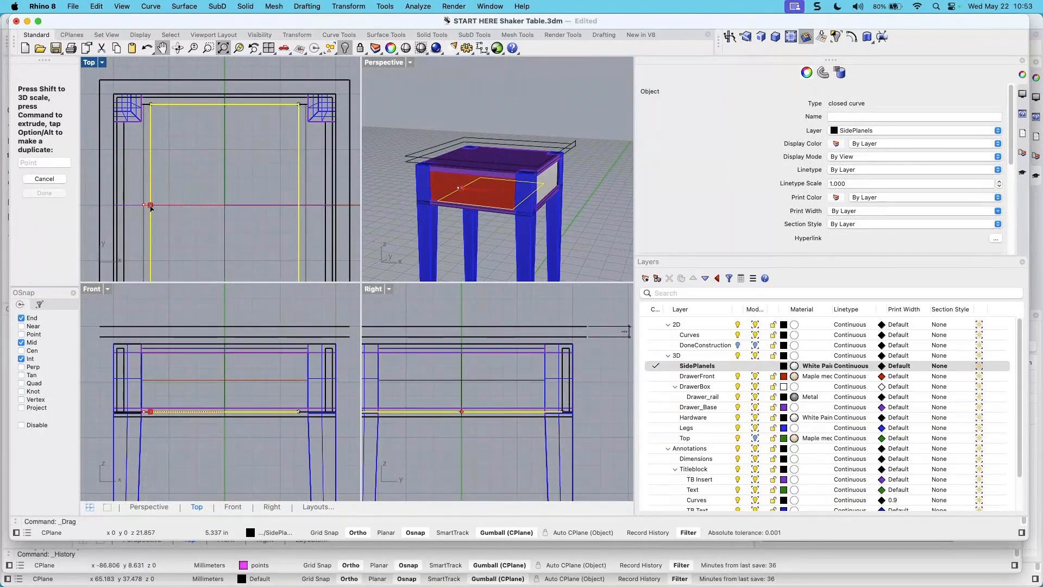
left_click_drag(151, 207, 151, 206)
scroll(162, 225, "down", 4)
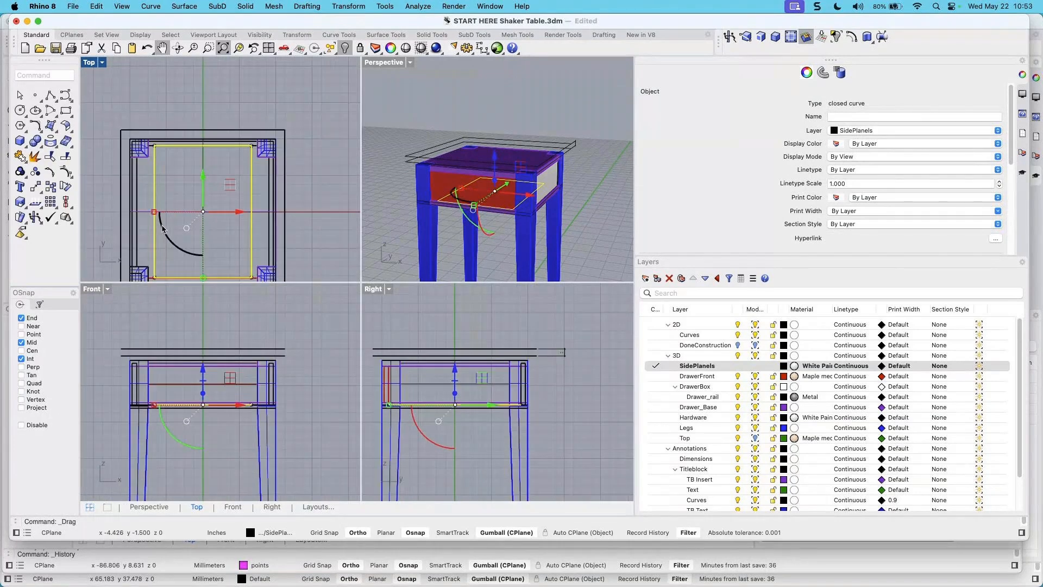
Make the Drawer_rail layer under DrawerBox the current layer
scroll(144, 224, "up", 4)
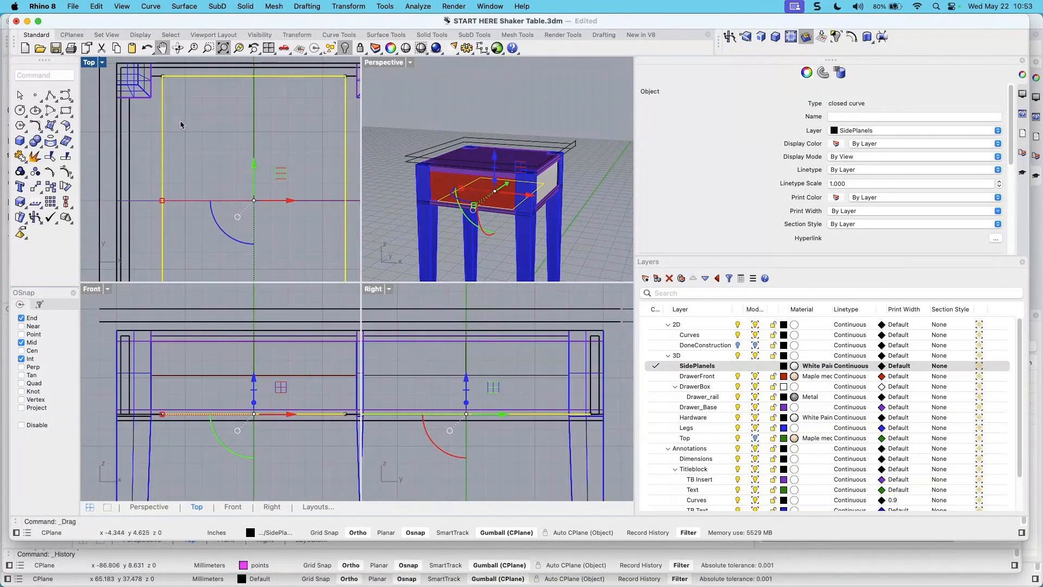
right_click_drag(180, 125, 199, 116)
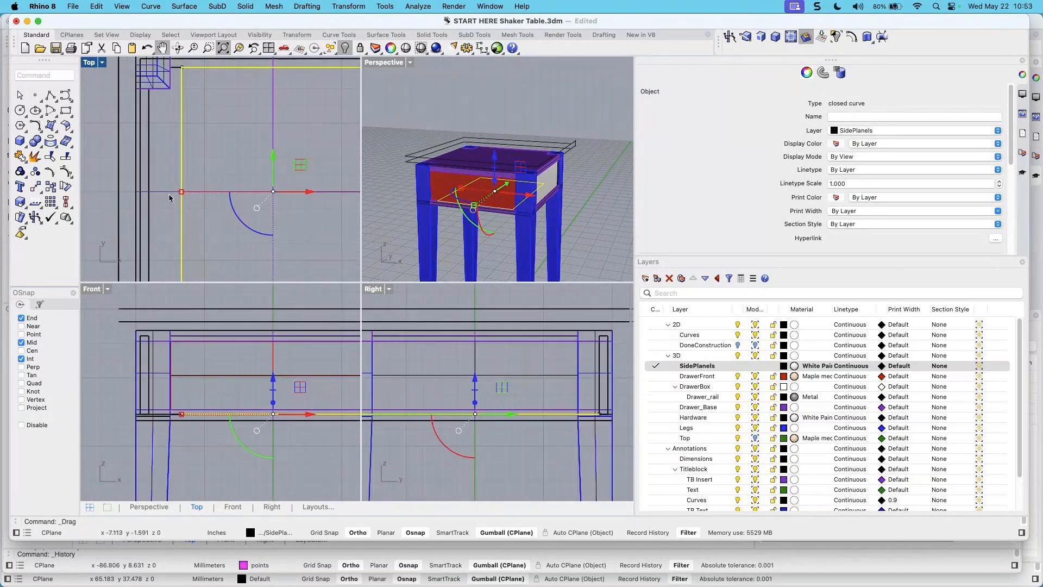
scroll(185, 380, "up", 3)
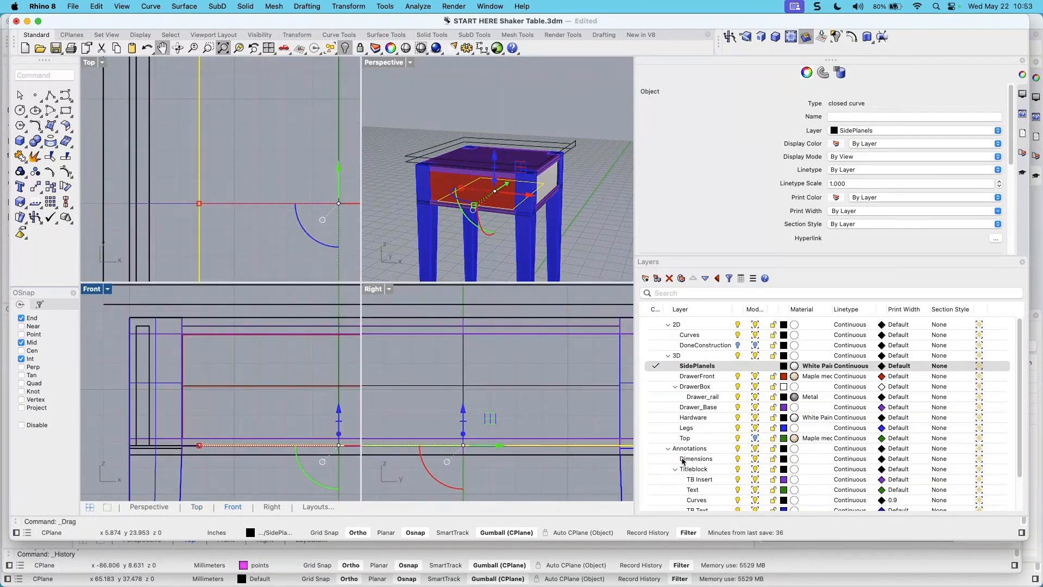
left_click(660, 397)
left_click(660, 398)
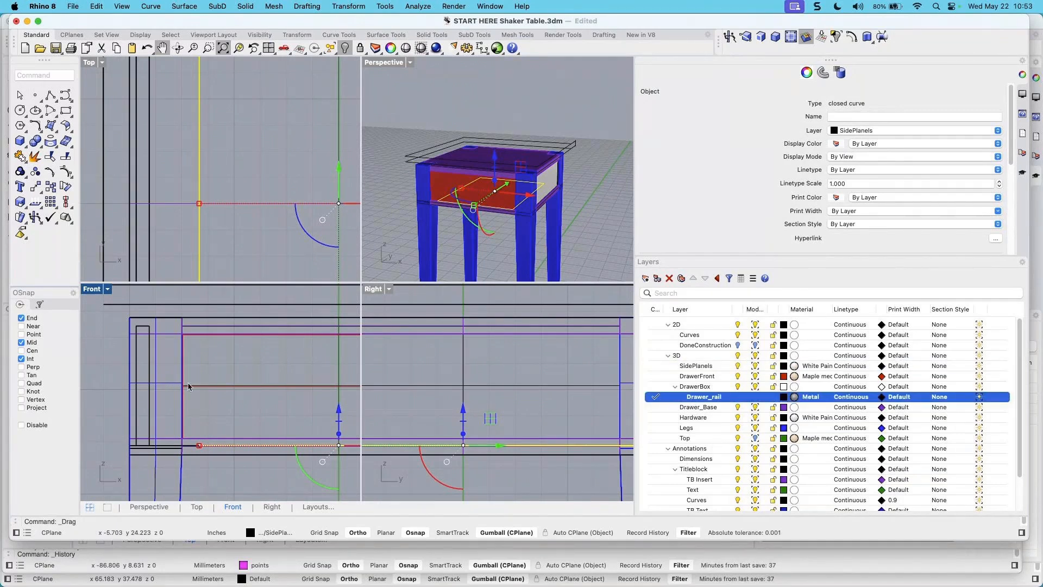
Draw a 0.5-inch square in the front view, starting from the midpoint of the left leg's inner edge and extending toward the drawer
scroll(179, 386, "up", 2)
right_click_drag(214, 389, 228, 412)
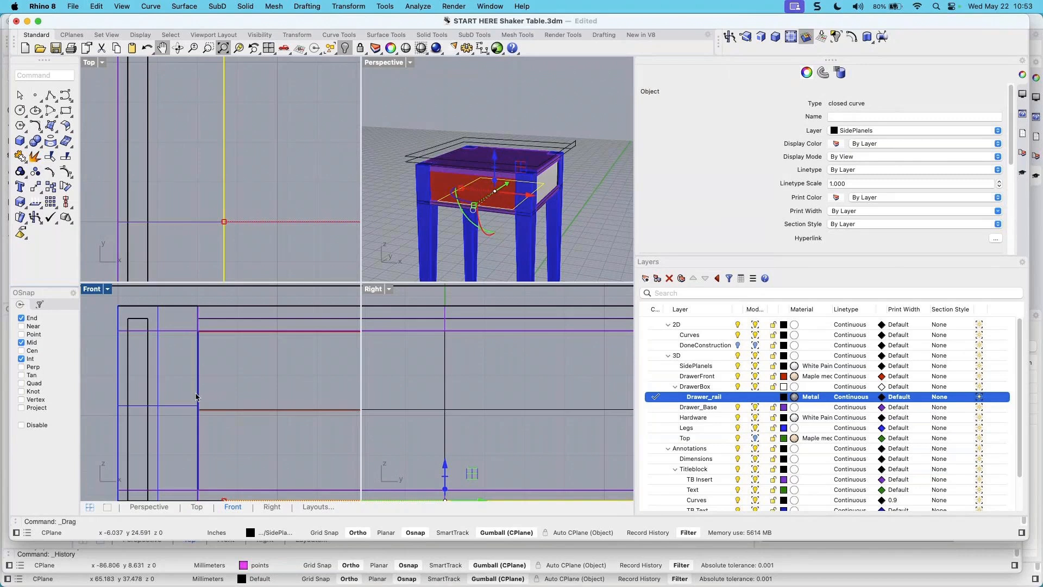
left_click(66, 112)
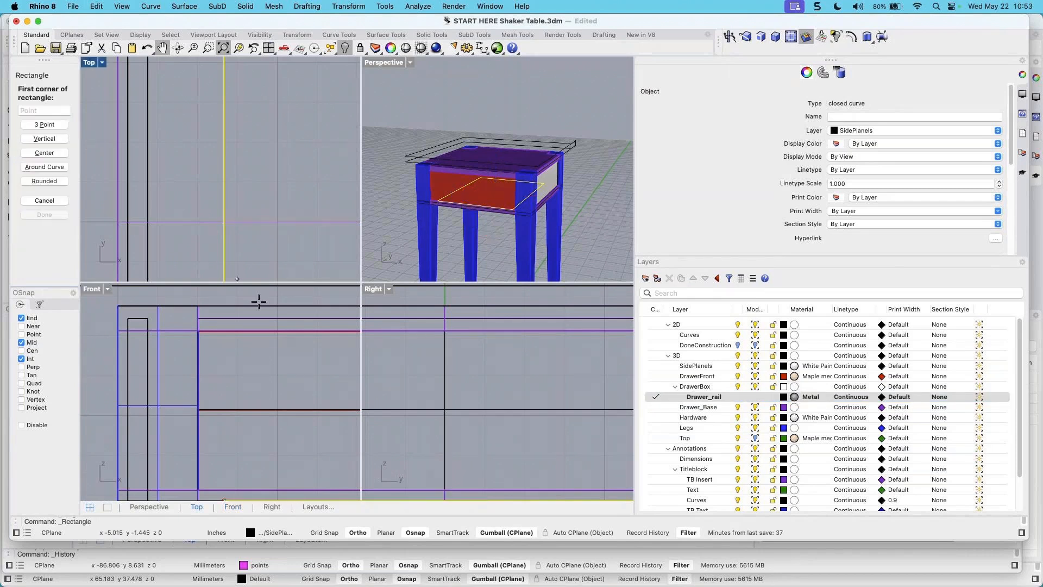
left_click(198, 407)
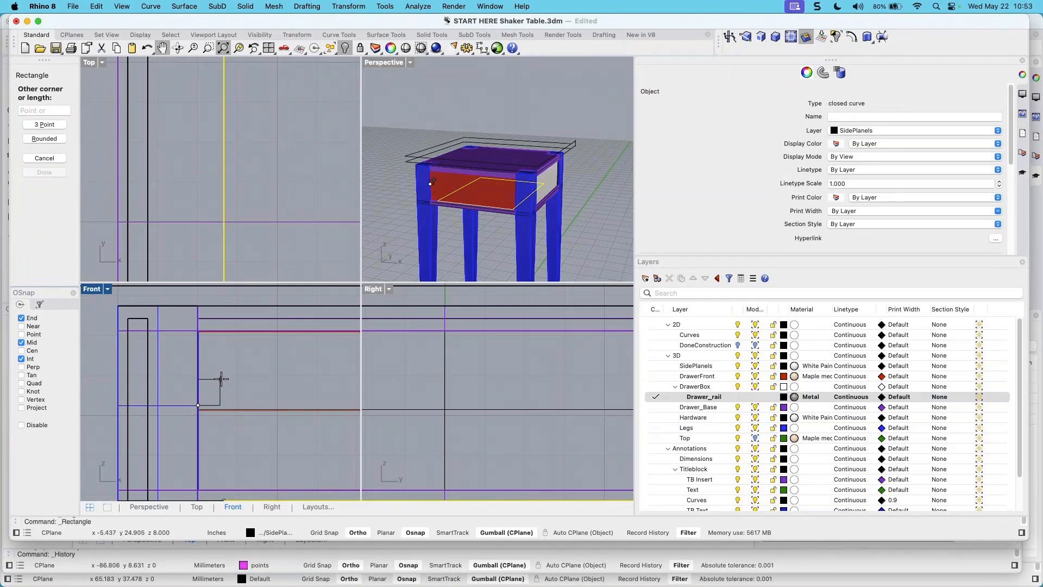
scroll(209, 387, "up", 3)
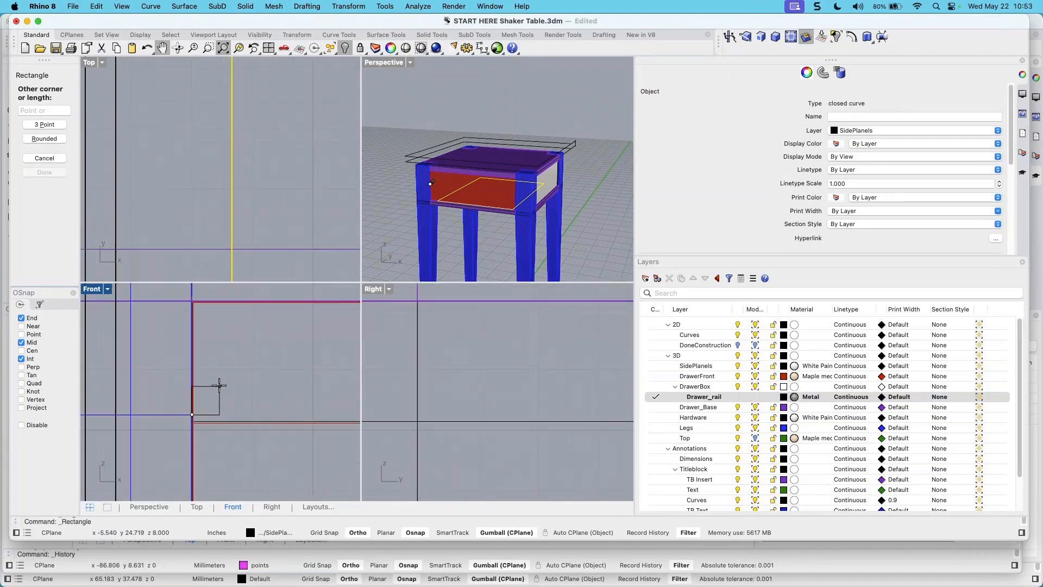
type(".5")
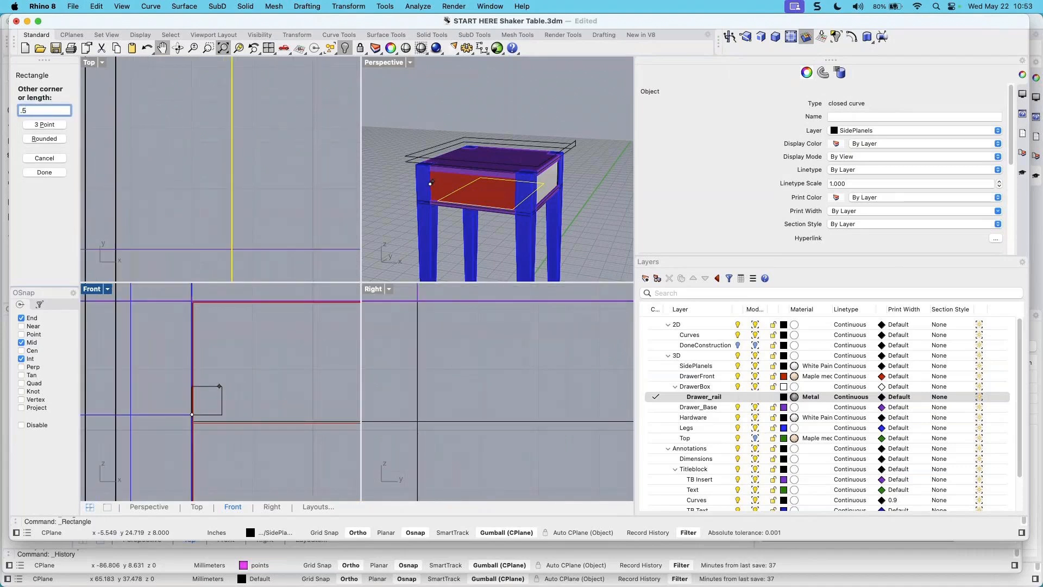
key("Return")
key("Return")
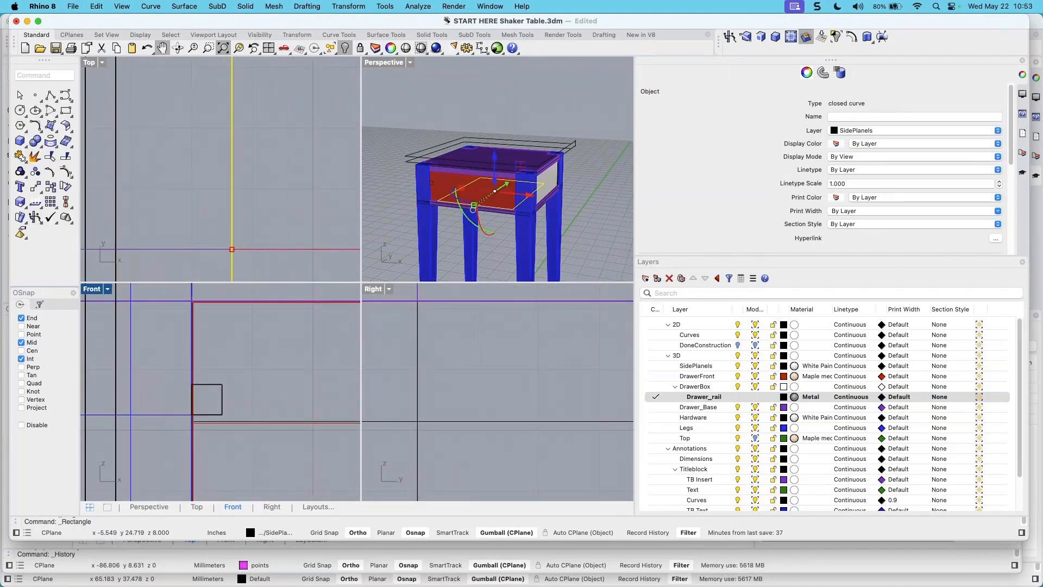
Move the rail square down so it is vertically centred on the left leg's inner-edge midpoint, keeping its side against the leg
scroll(267, 360, "down", 2)
left_click(225, 375)
left_click_drag(227, 353, 230, 365)
left_click(226, 411)
left_click(267, 417)
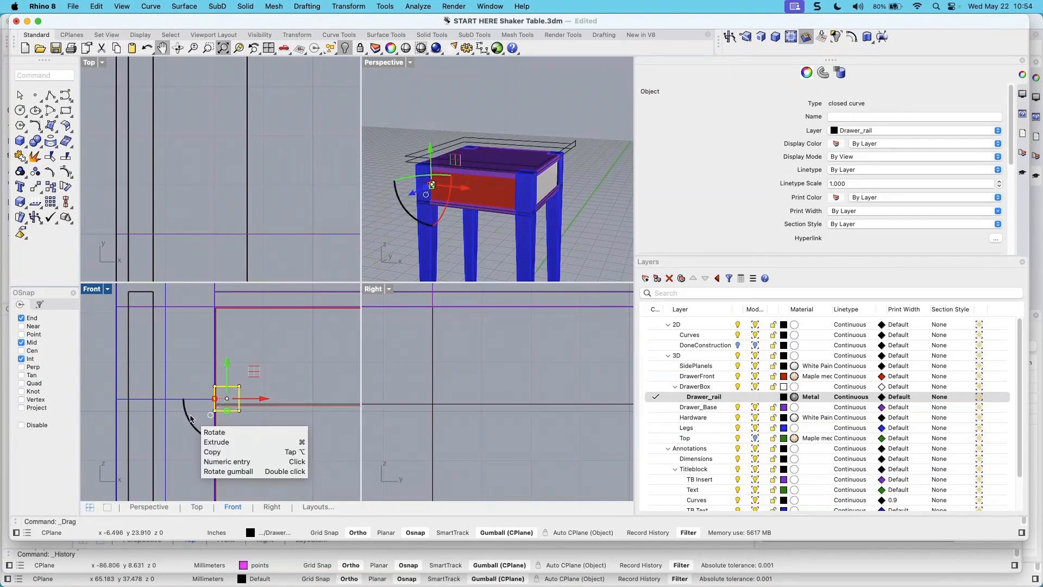
key("Escape")
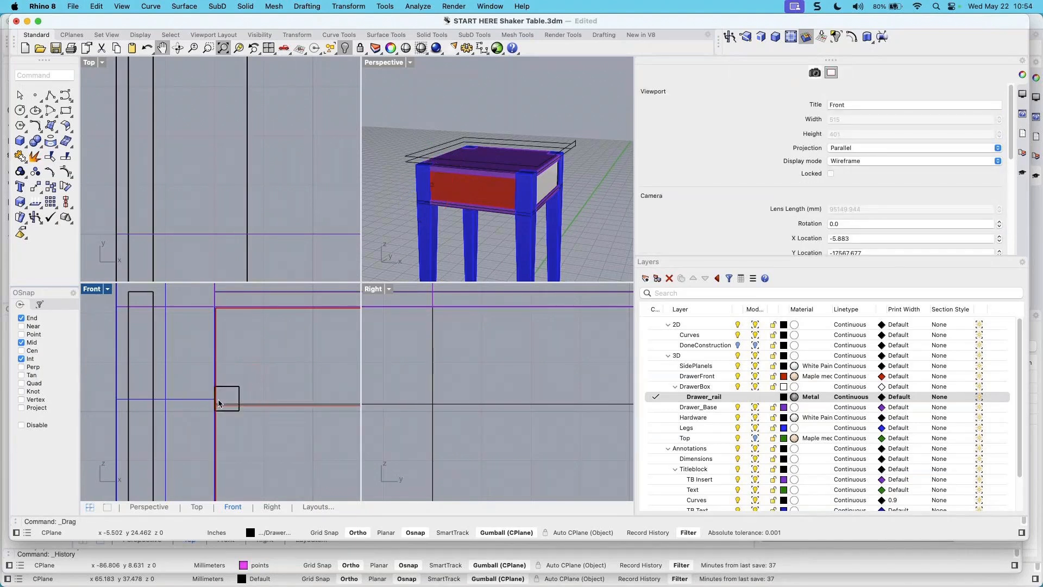
left_click(225, 391)
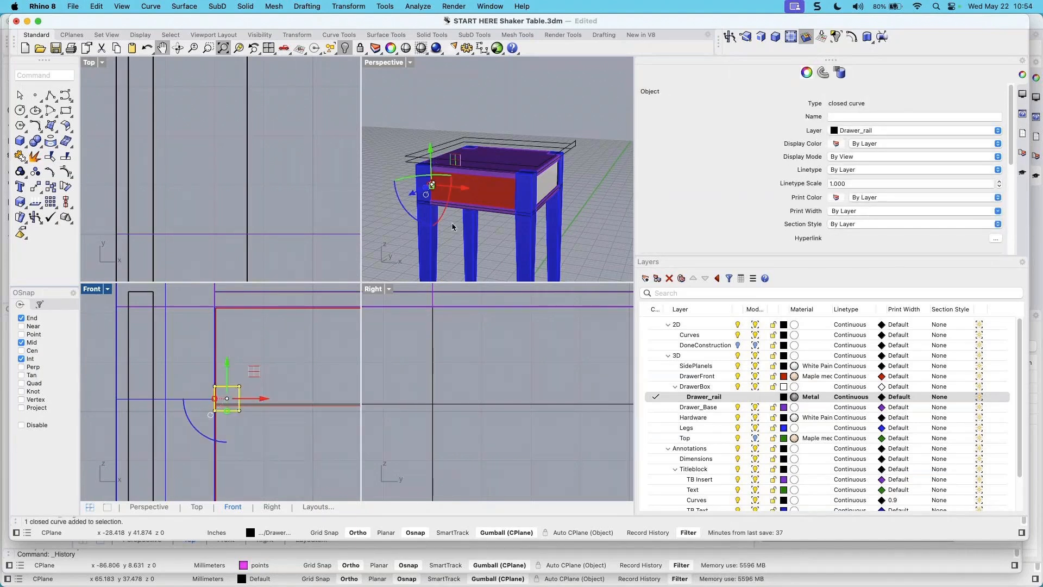
Examine the square's position against the leg and drawer front in the perspective, top and front views
scroll(440, 196, "up", 5)
scroll(457, 201, "down", 4)
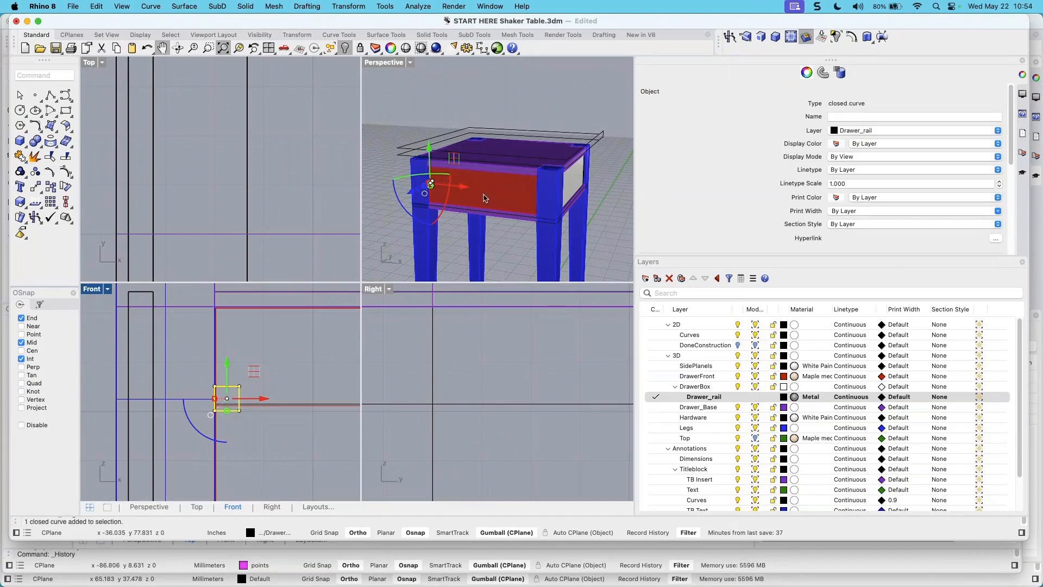
scroll(511, 204, "up", 5)
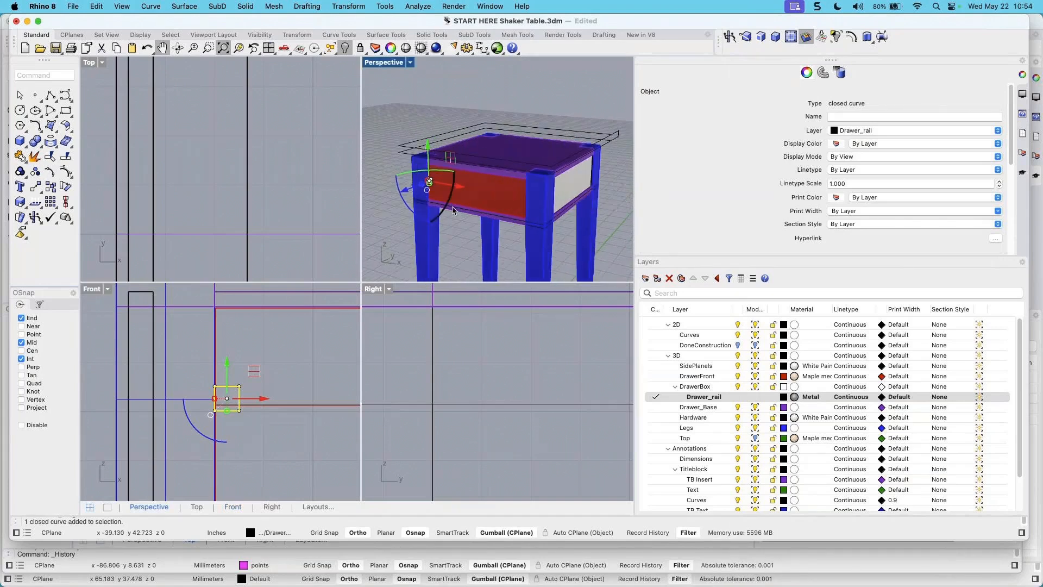
right_click_drag(510, 204, 500, 188, "shift")
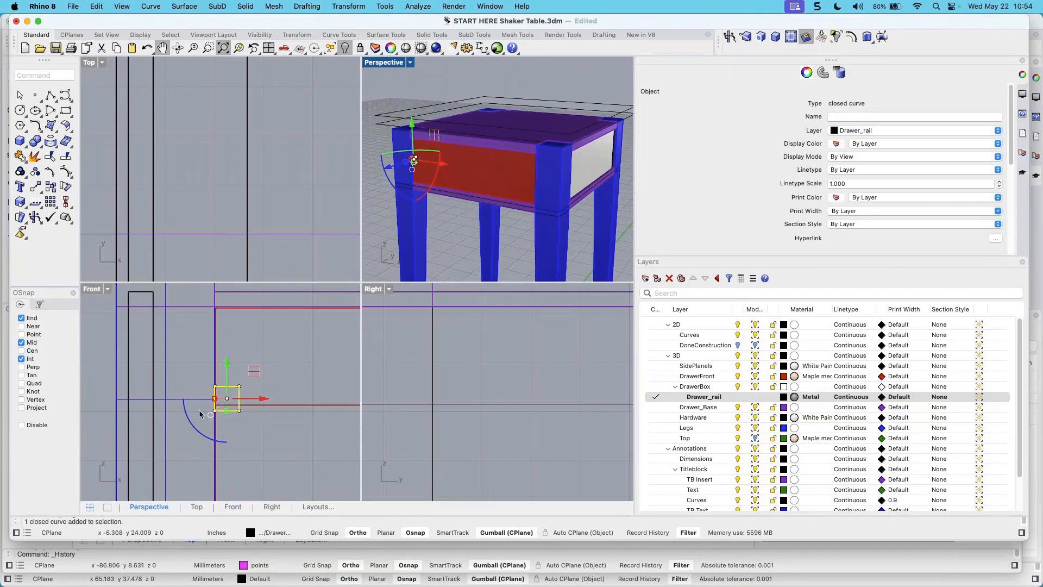
right_click_drag(440, 234, 455, 239)
scroll(255, 242, "down", 7)
right_click_drag(255, 246, 263, 162)
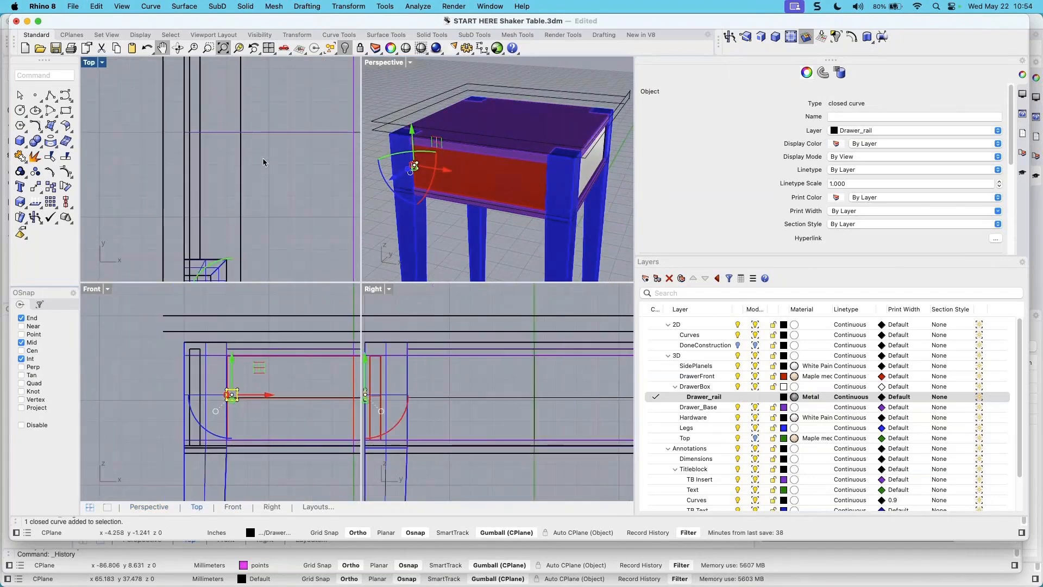
scroll(248, 193, "down", 3)
right_click_drag(230, 210, 179, 211)
scroll(211, 241, "up", 4)
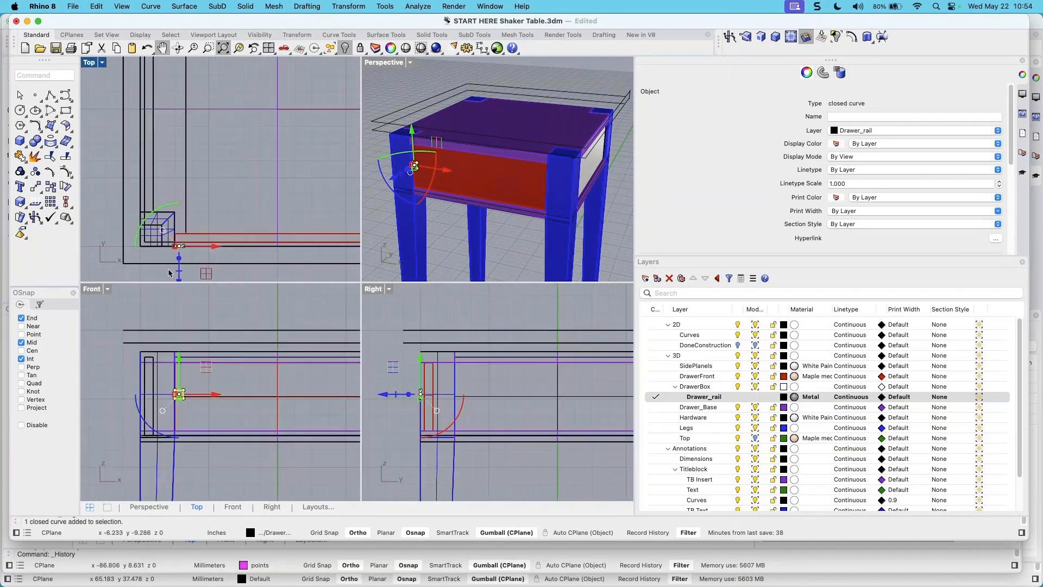
right_click_drag(210, 243, 209, 220)
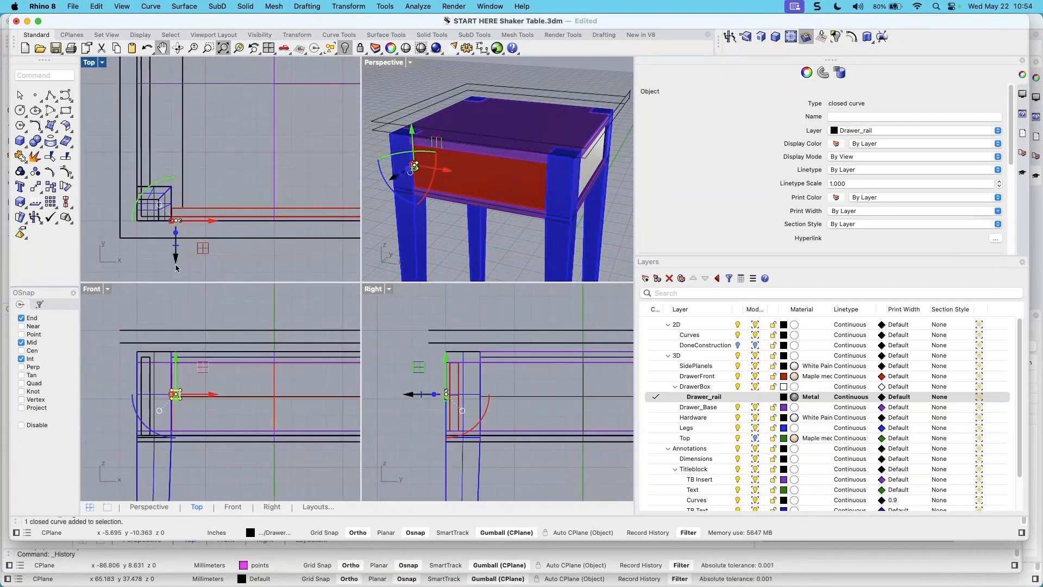
scroll(167, 393, "up", 8)
scroll(187, 404, "up", 2)
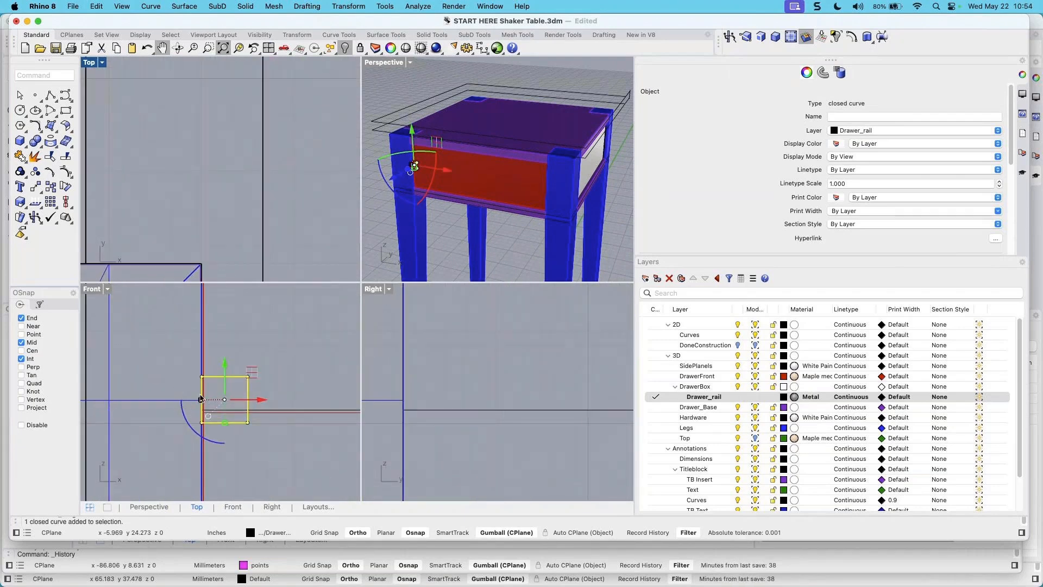
right_click_drag(208, 395, 190, 384)
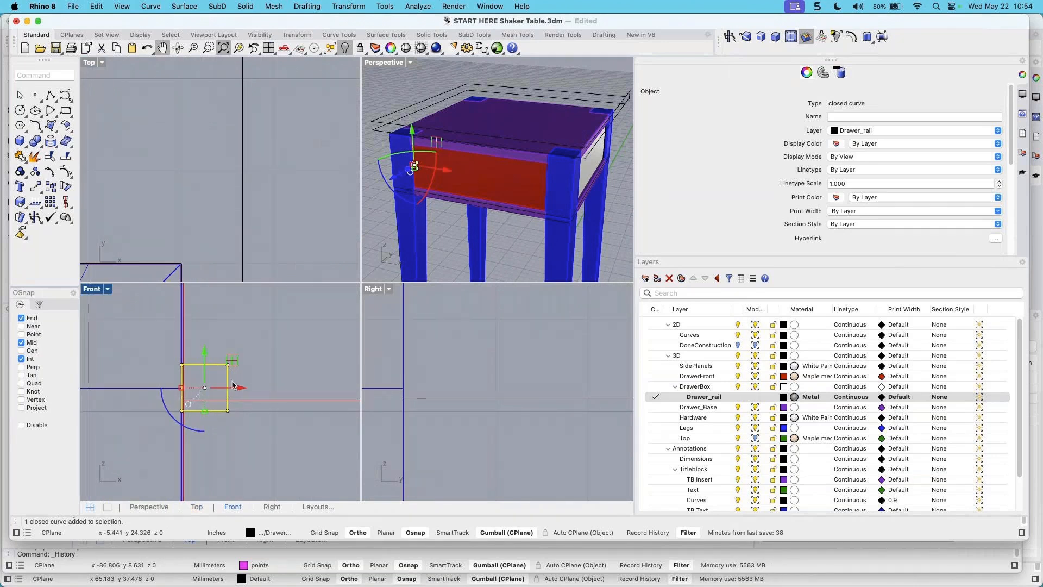
Explode the rail square and delete its vertical segment on the side away from the leg
left_click(35, 157)
left_click(279, 357)
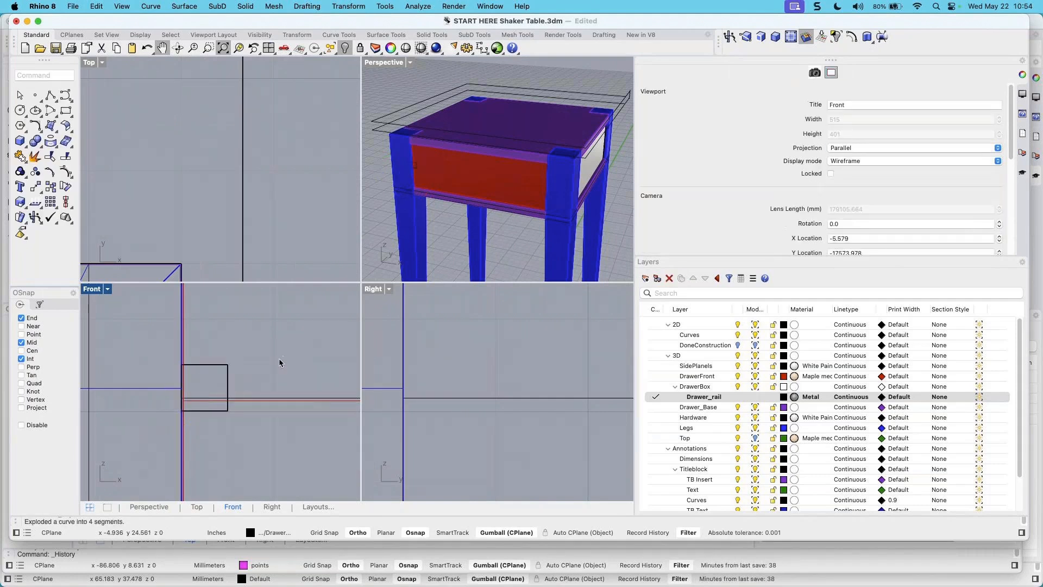
left_click(227, 383)
key("Delete")
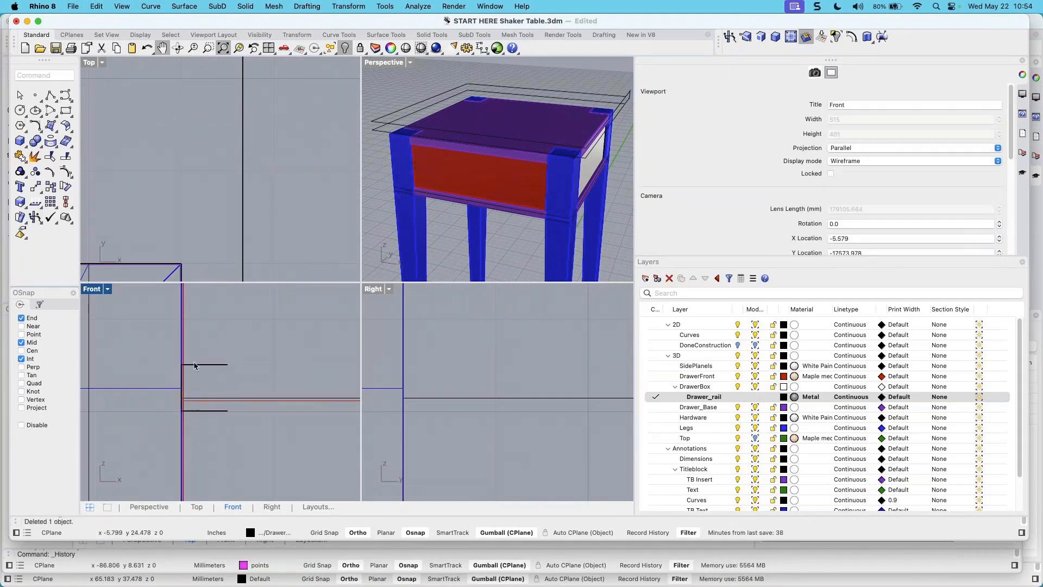
Join the three remaining segments into one open C-shaped curve
left_click_drag(153, 353, 237, 442)
left_click_drag(255, 435, 255, 437)
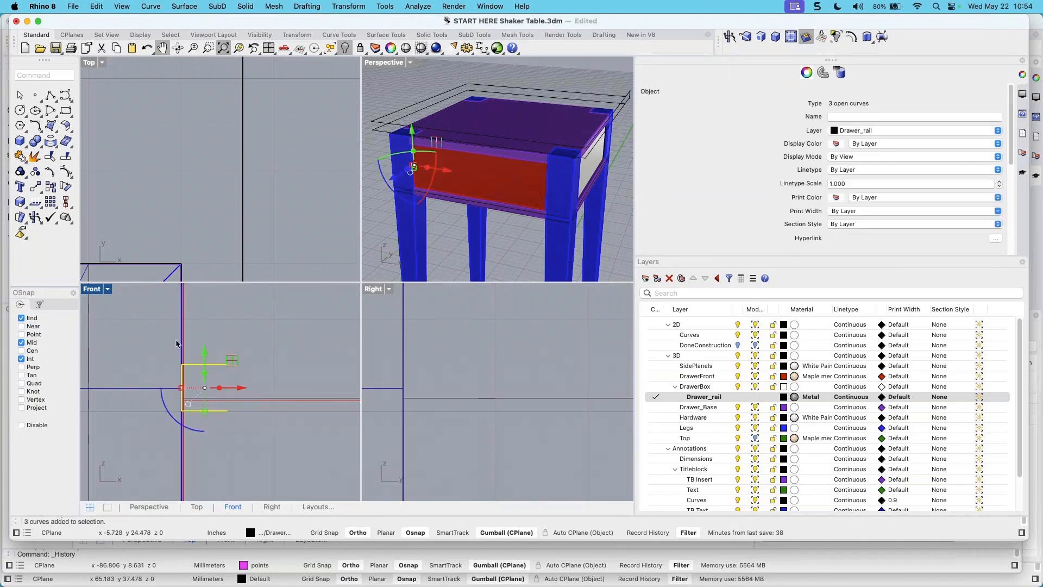
left_click(35, 157)
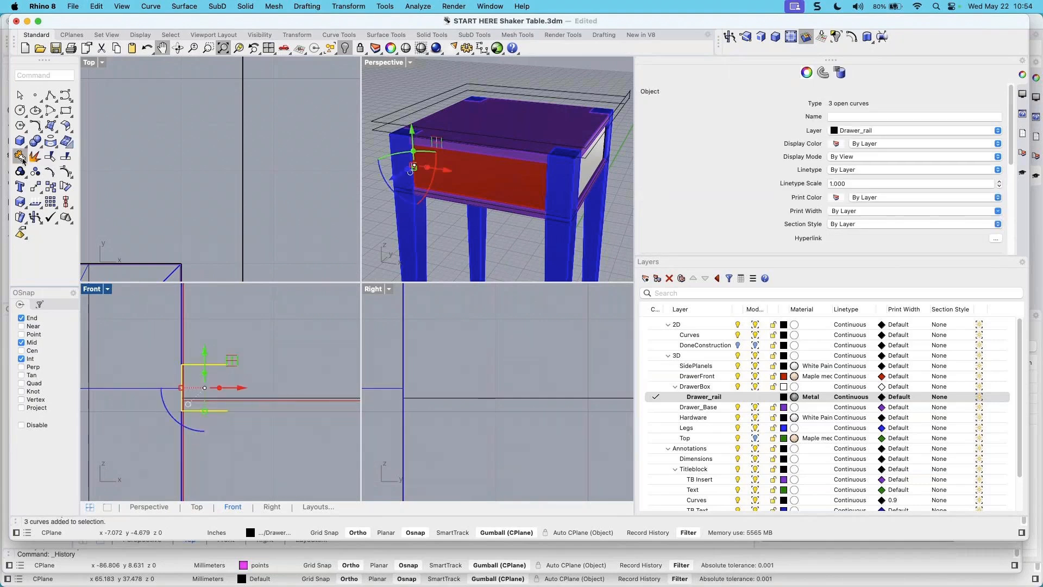
Offset the C-shaped curve inward by 0.06 with a flat cap to form a closed channel profile
left_click(49, 140)
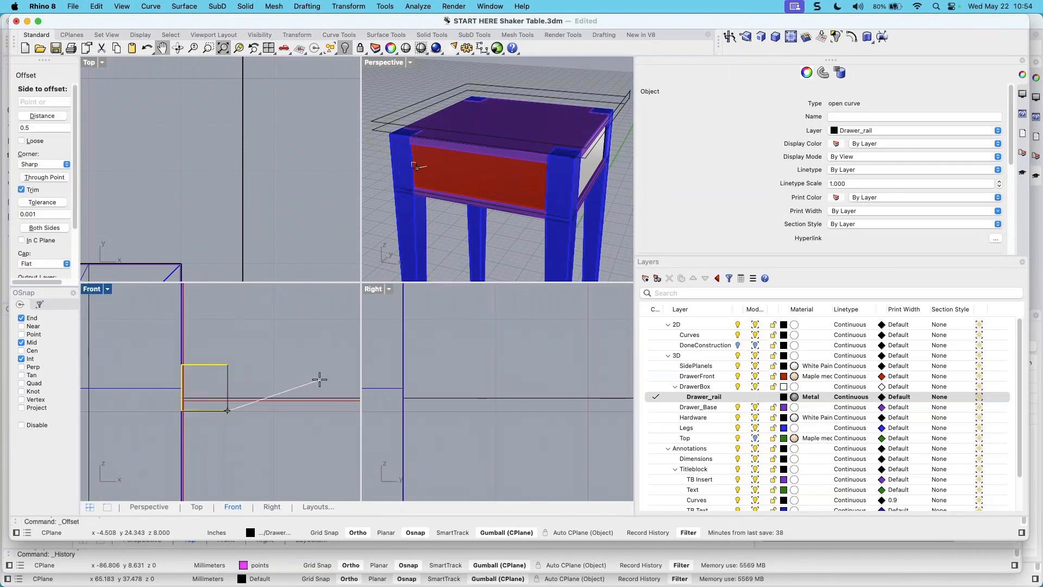
type(".06")
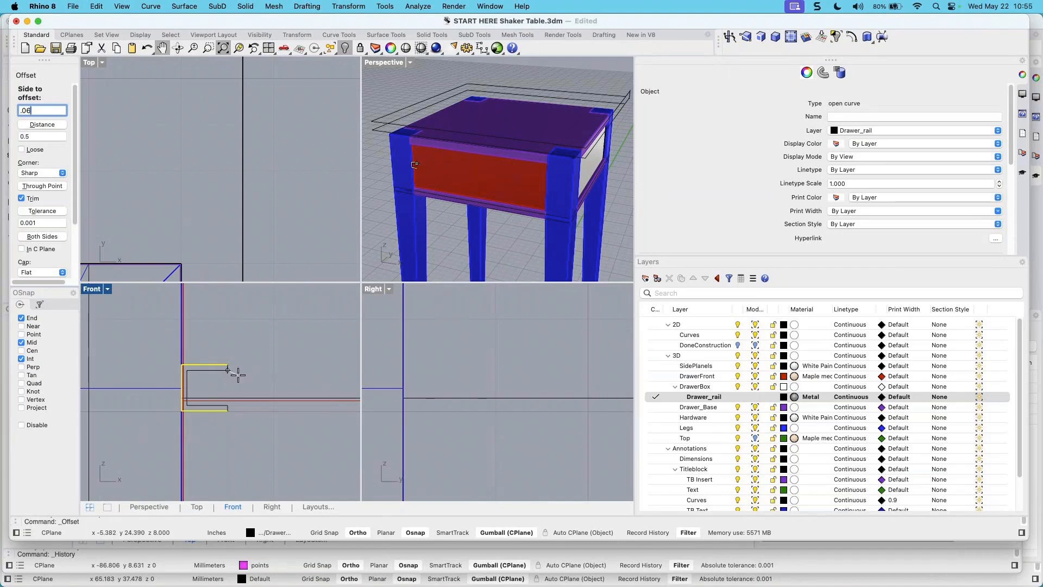
key("Return")
left_click(237, 376)
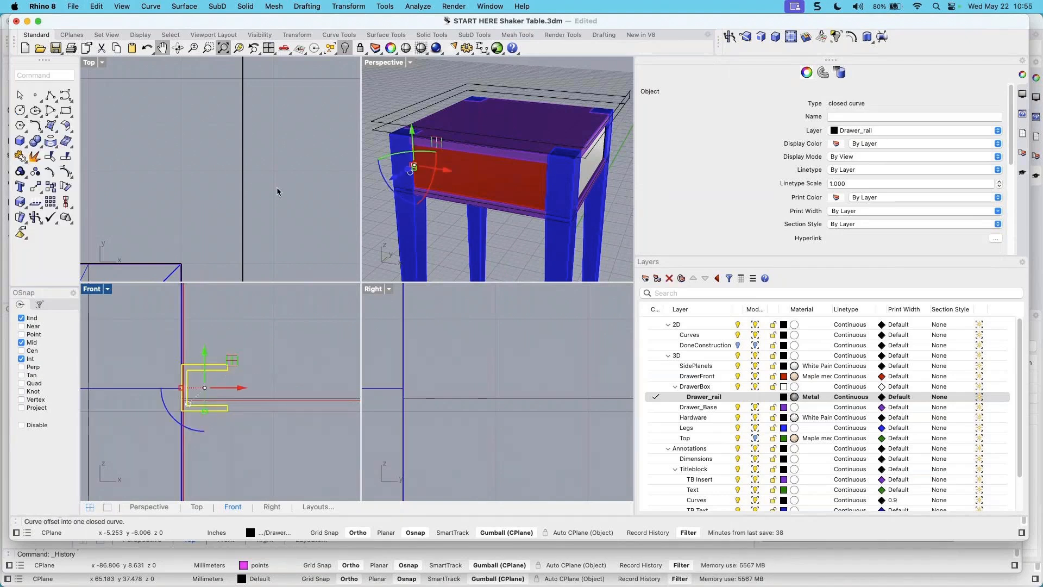
Draw a rectangle filling the channel's interior, from its lower inner corner to the upper corner at the open end, and select it
scroll(276, 180, "down", 6)
right_click_drag(274, 200, 258, 148)
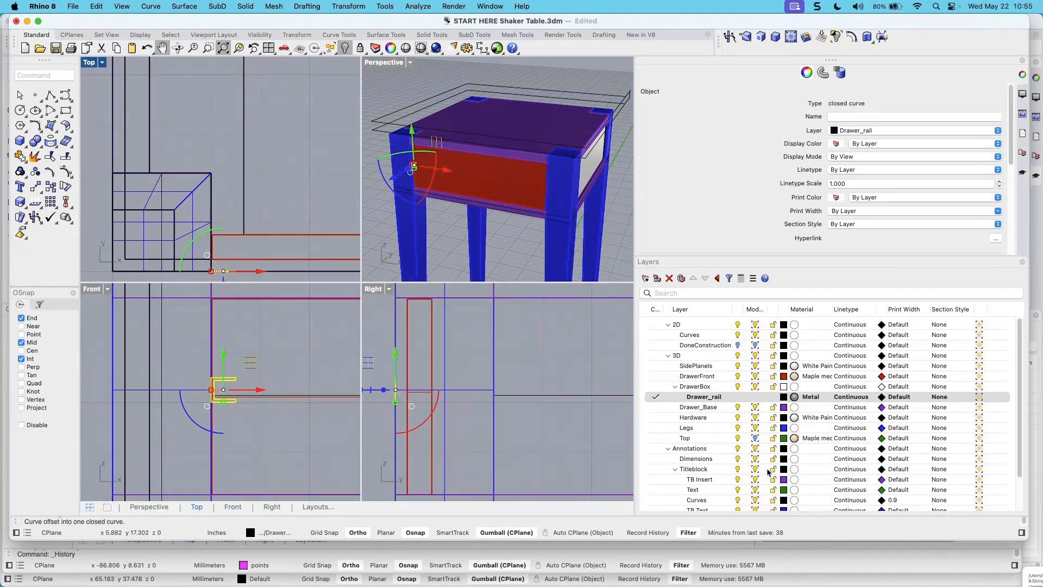
scroll(223, 392, "up", 4)
scroll(223, 392, "up", 4)
key("Escape")
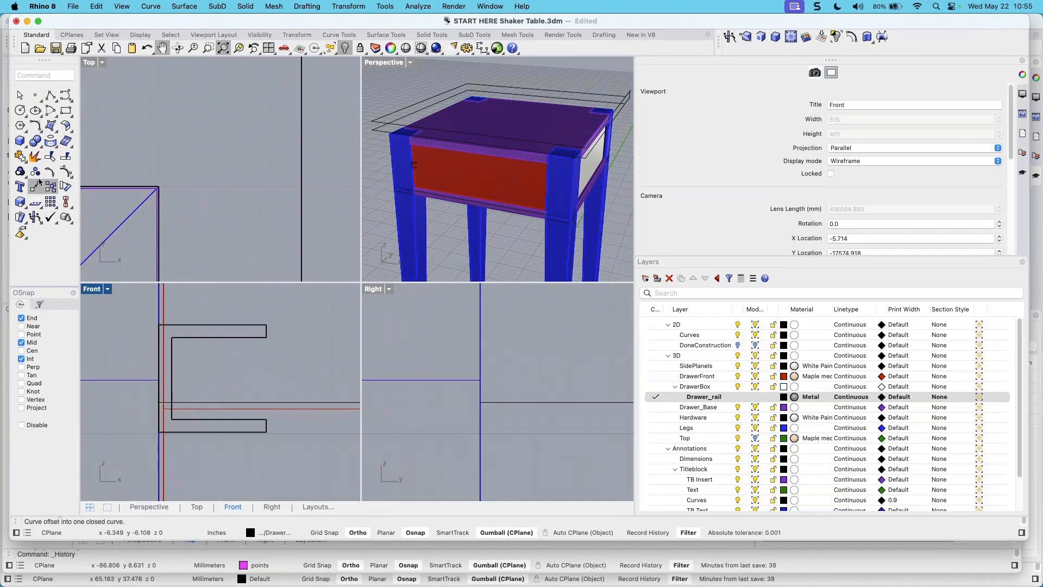
left_click(64, 112)
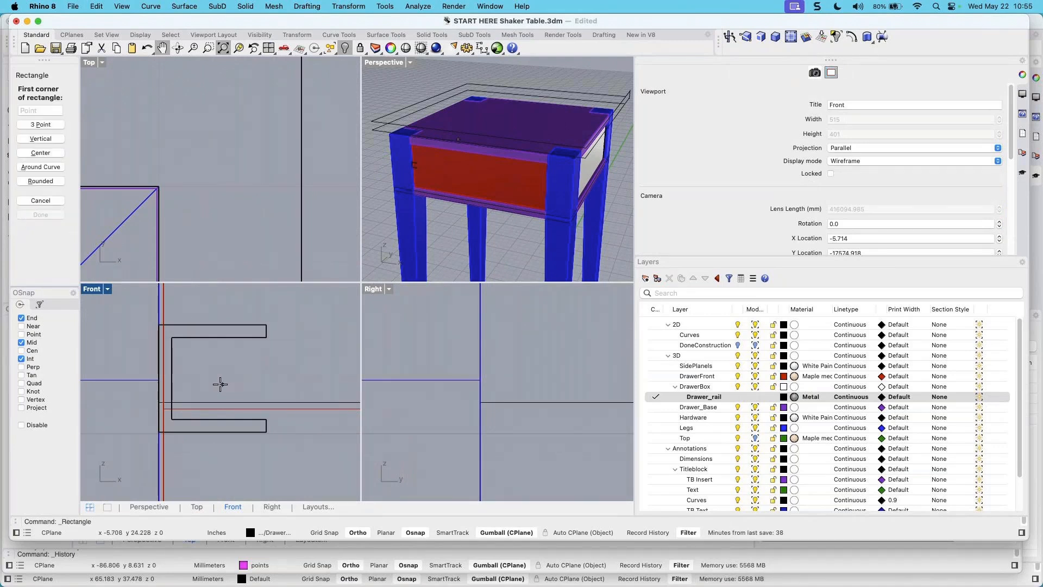
left_click(172, 419)
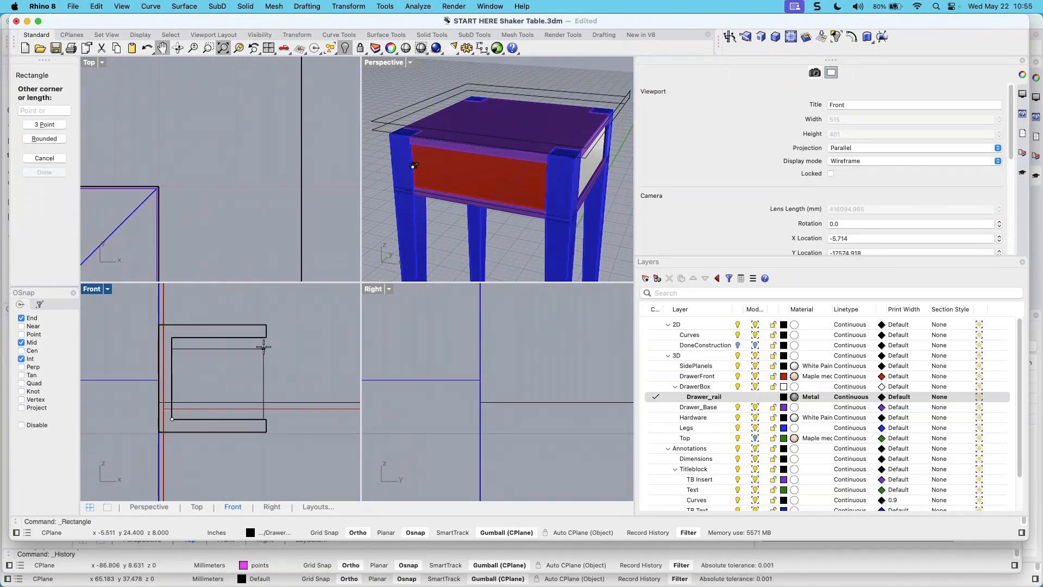
left_click(266, 345)
left_click(266, 366)
Scale the inner rectangle down slightly for clearance within the channel and move it flush with the channel's open end
scroll(194, 391, "up", 3)
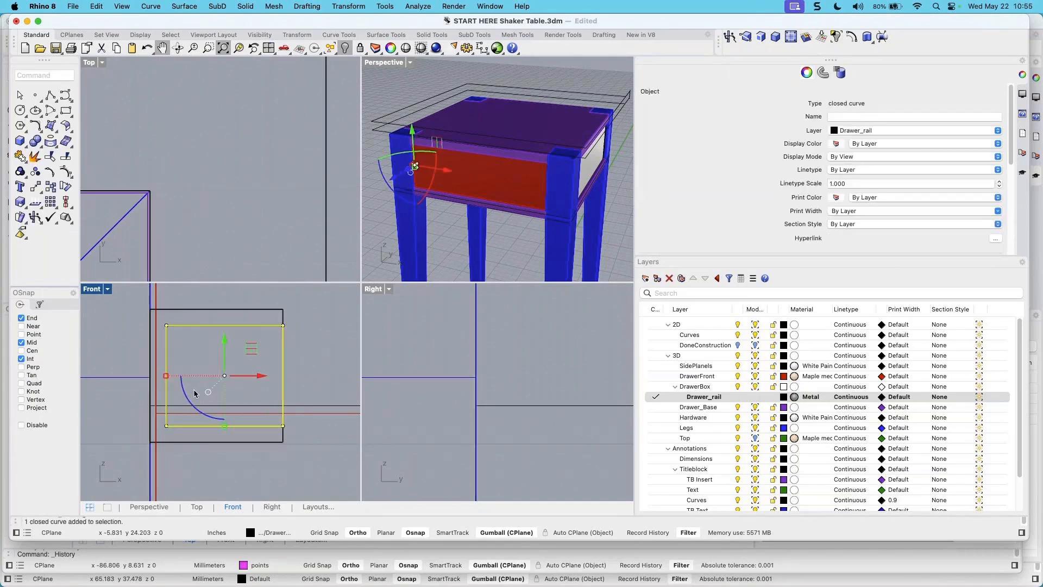
left_click_drag(160, 373, 165, 375, "shift")
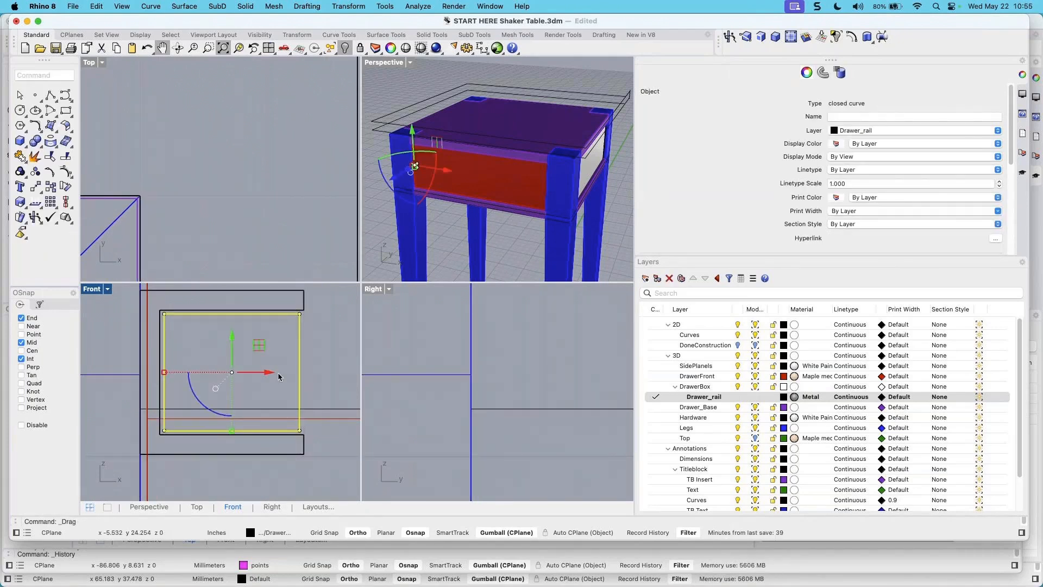
left_click_drag(270, 373, 276, 374)
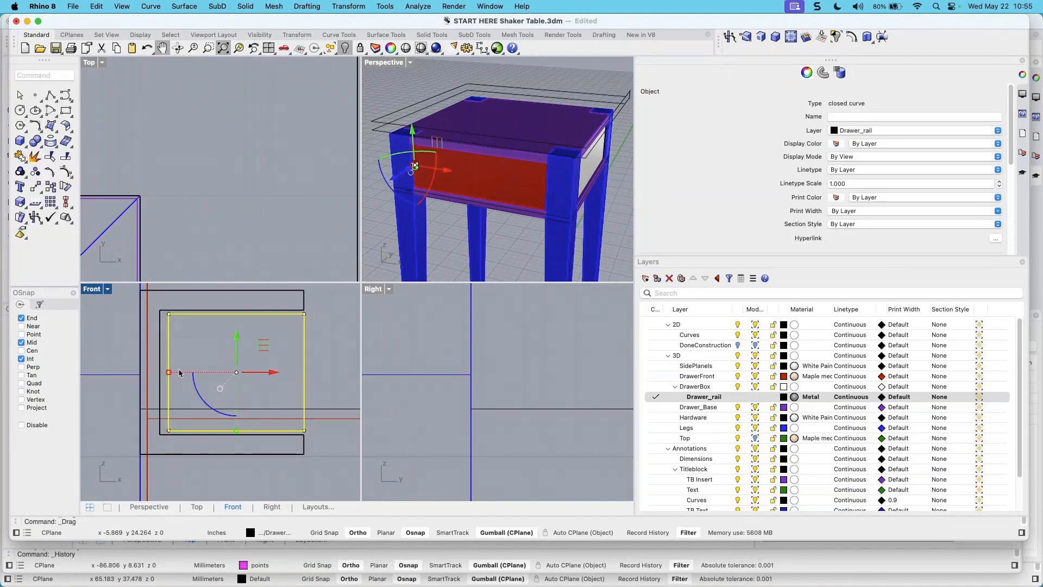
Shrink the inner rectangle further about its centre for more clearance, then realign its open side with the channel's ends
left_click_drag(238, 431, 237, 426)
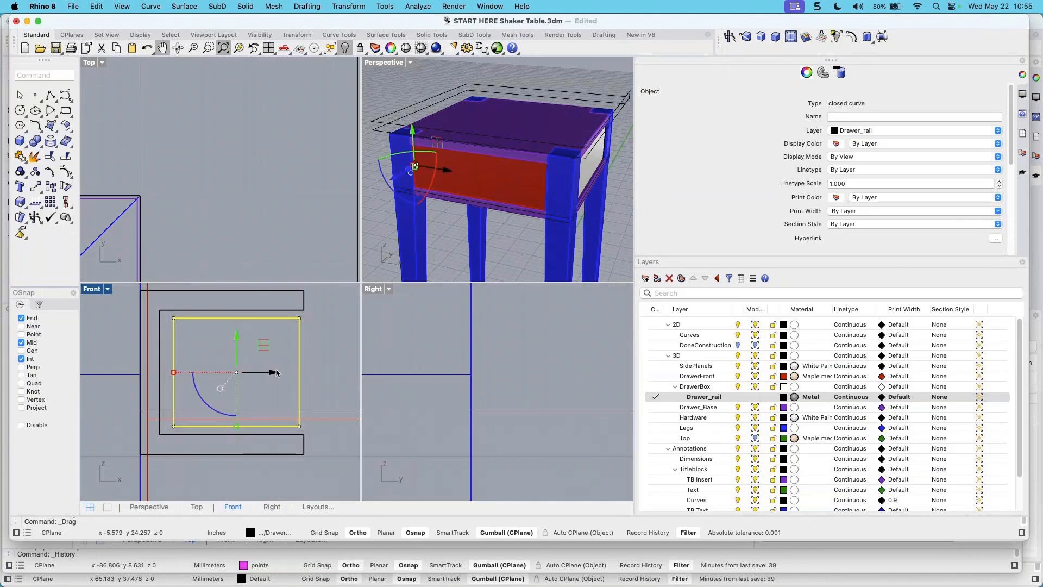
left_click_drag(269, 373, 274, 377)
left_click_drag(240, 426, 242, 430)
left_click(318, 329)
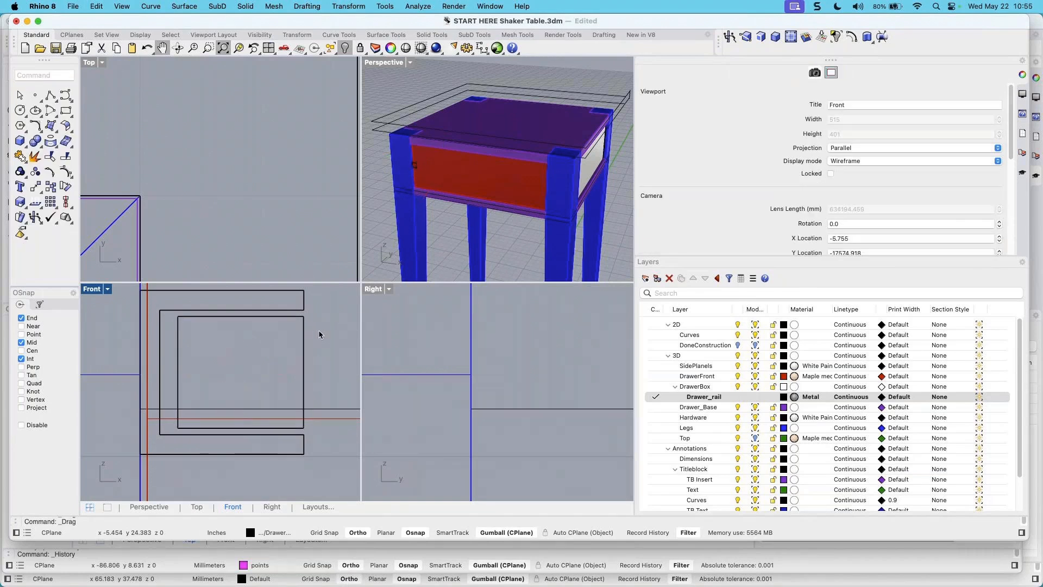
Move the channel profile and inner rectangle together toward the table's rear so they sit just behind the drawer front
left_click(303, 350)
scroll(181, 369, "down", 13)
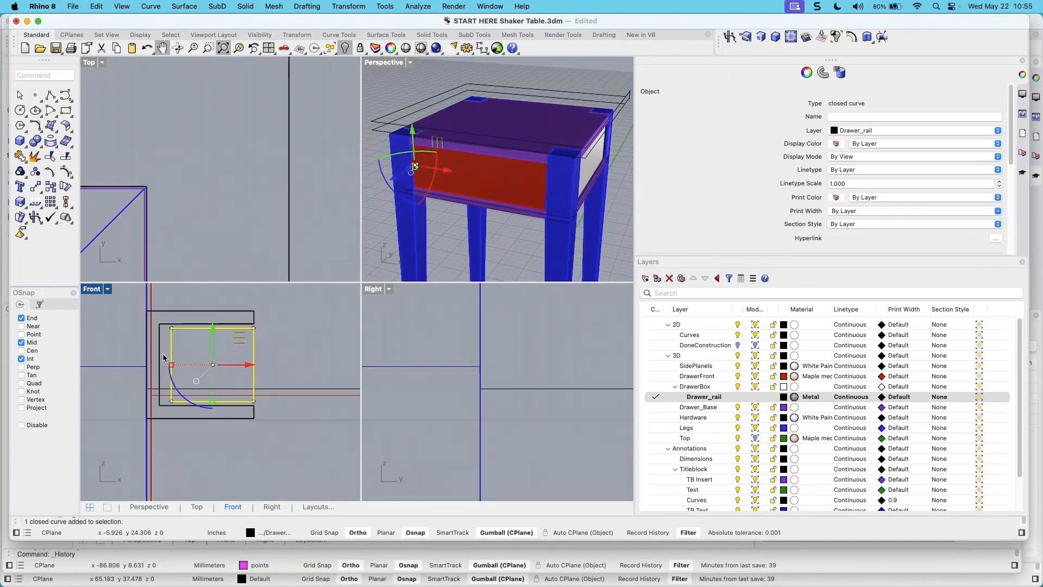
right_click_drag(239, 359, 243, 388)
scroll(193, 190, "down", 5)
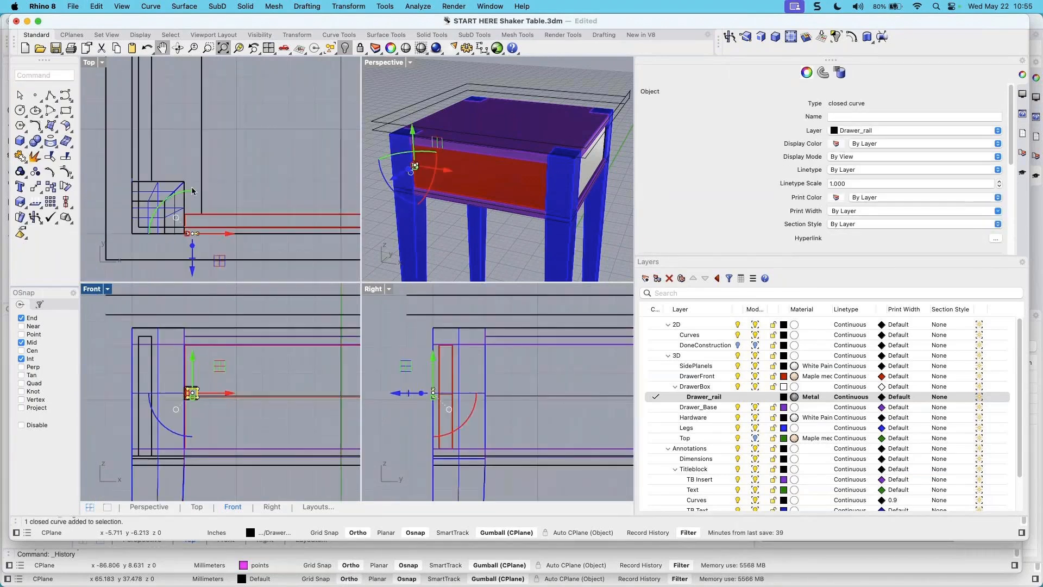
scroll(221, 176, "up", 8)
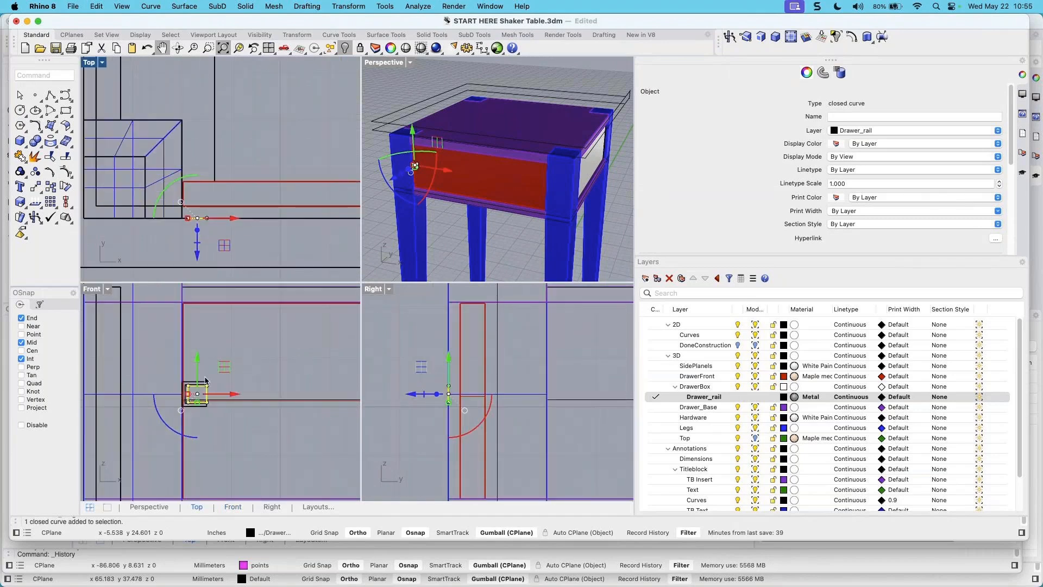
key("Escape")
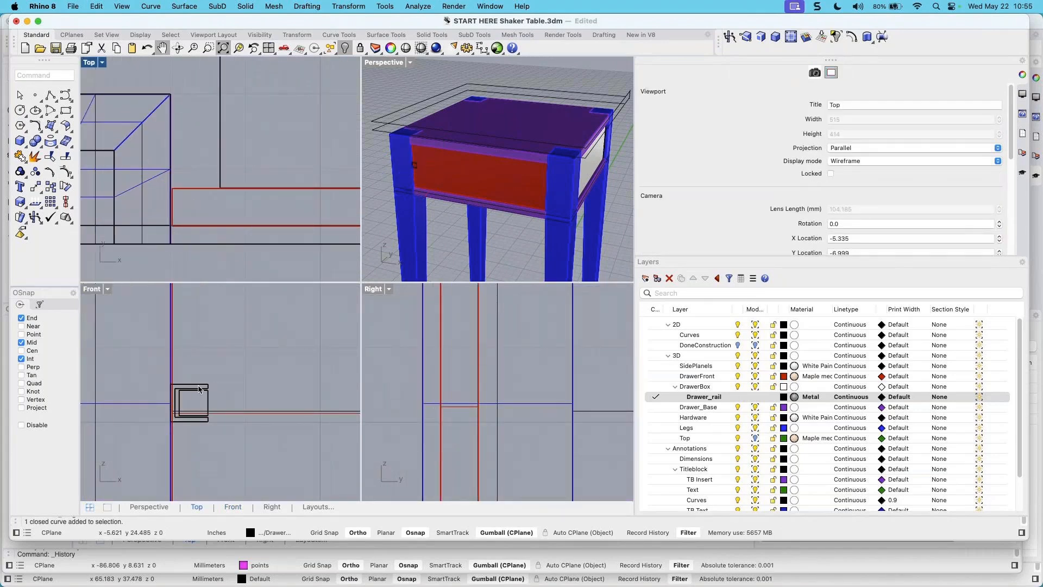
left_click(197, 392)
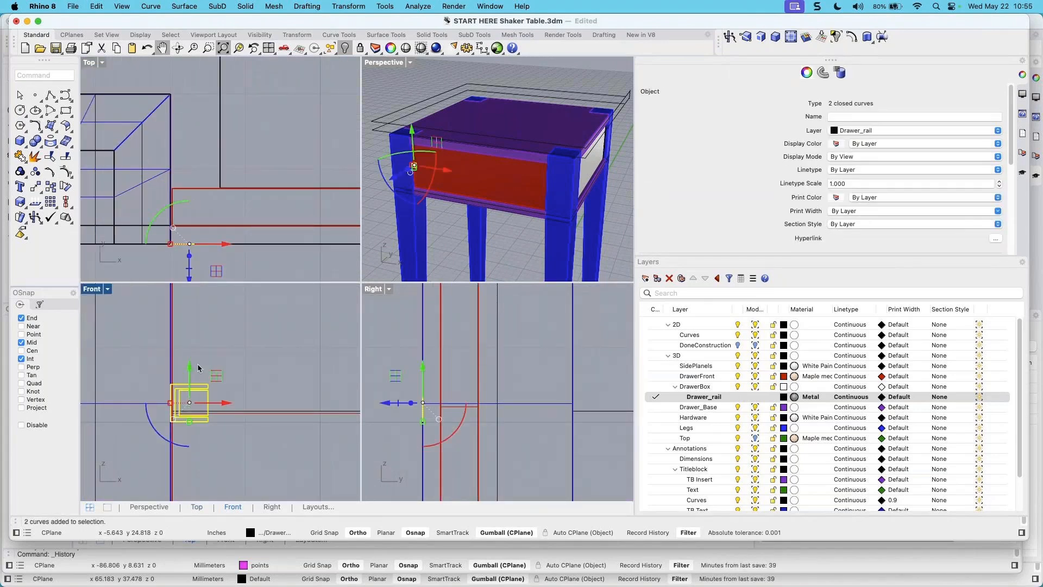
right_click_drag(210, 244, 208, 229)
left_click_drag(187, 267, 194, 208)
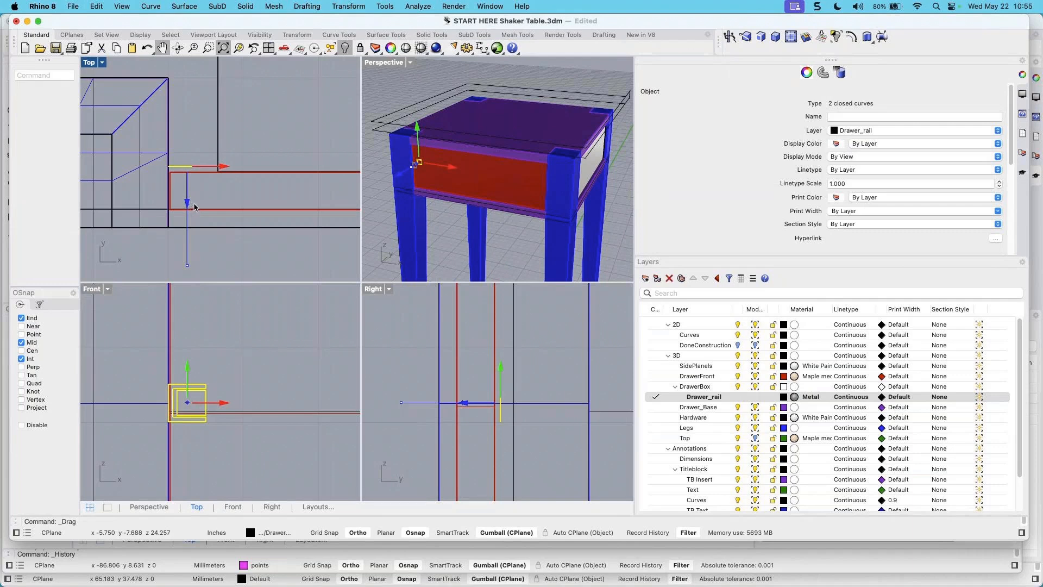
scroll(252, 168, "down", 3)
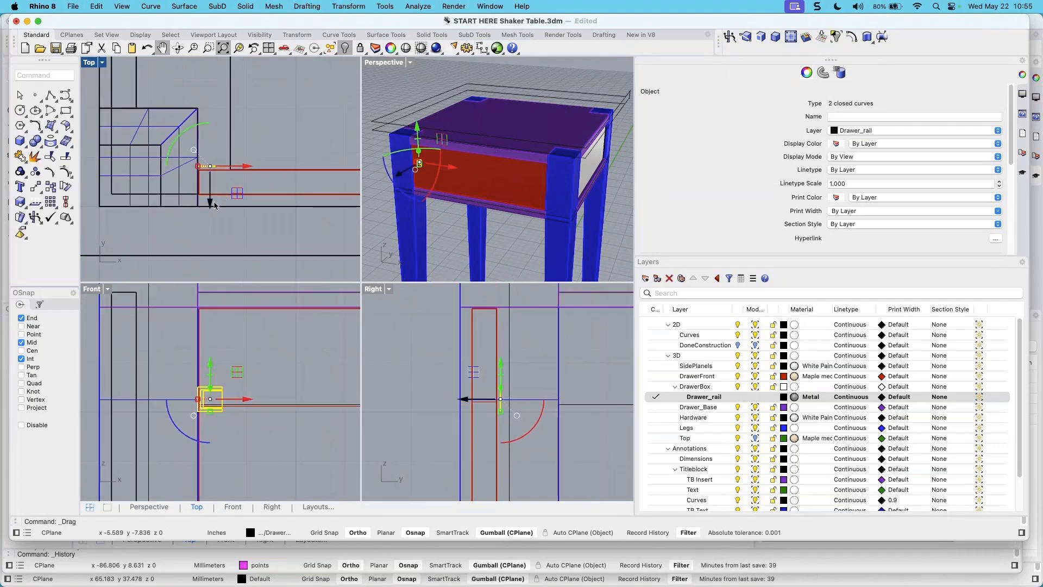
left_click_drag(212, 206, 217, 266)
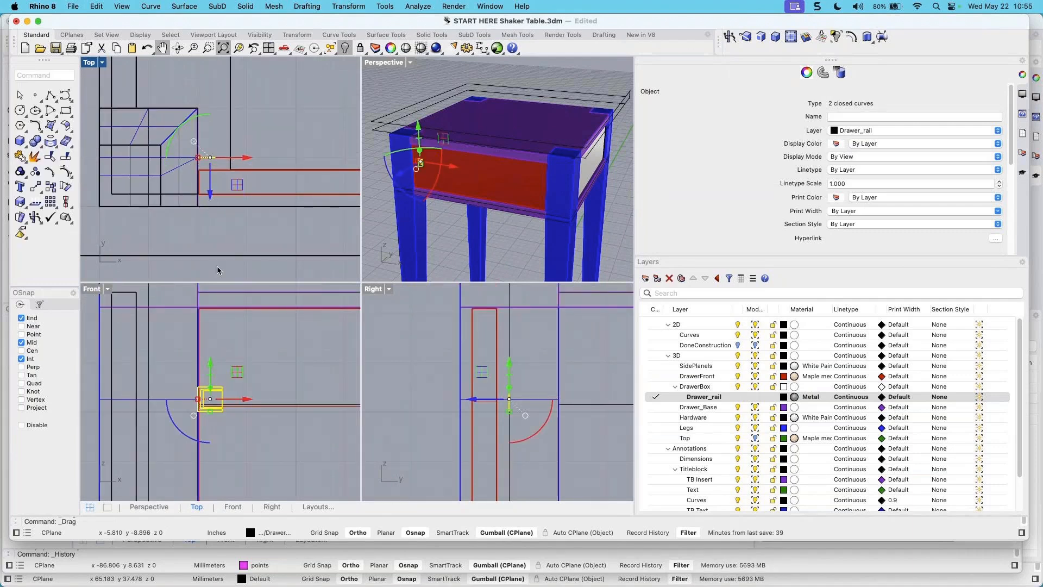
Move only the inner rectangle slightly farther back so it starts behind the channel profile
left_click(257, 376)
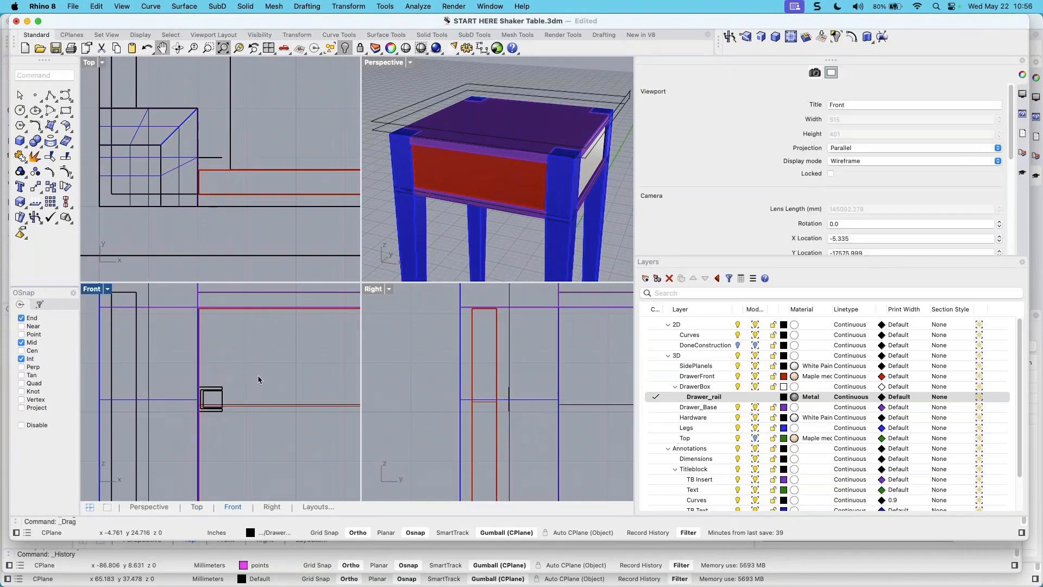
left_click(208, 398)
left_click_drag(218, 188, 220, 181)
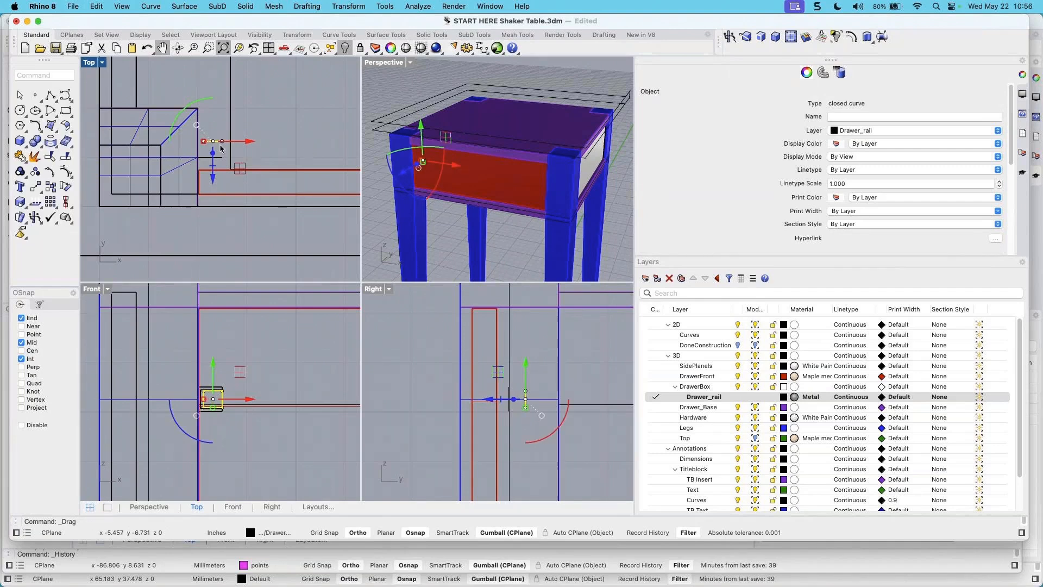
scroll(213, 155, "down", 4)
right_click_drag(259, 140, 220, 203)
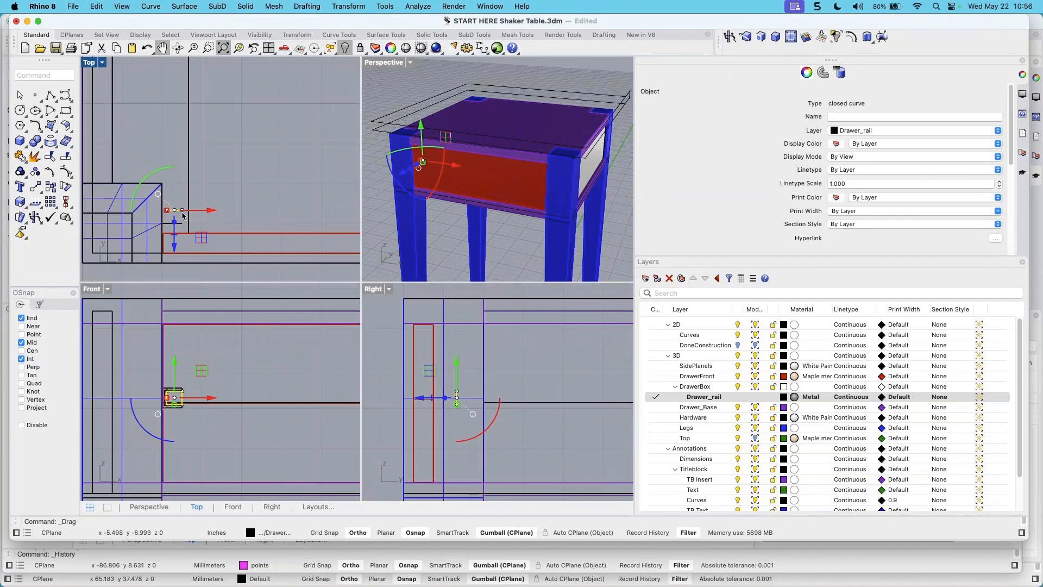
scroll(227, 202, "down", 2)
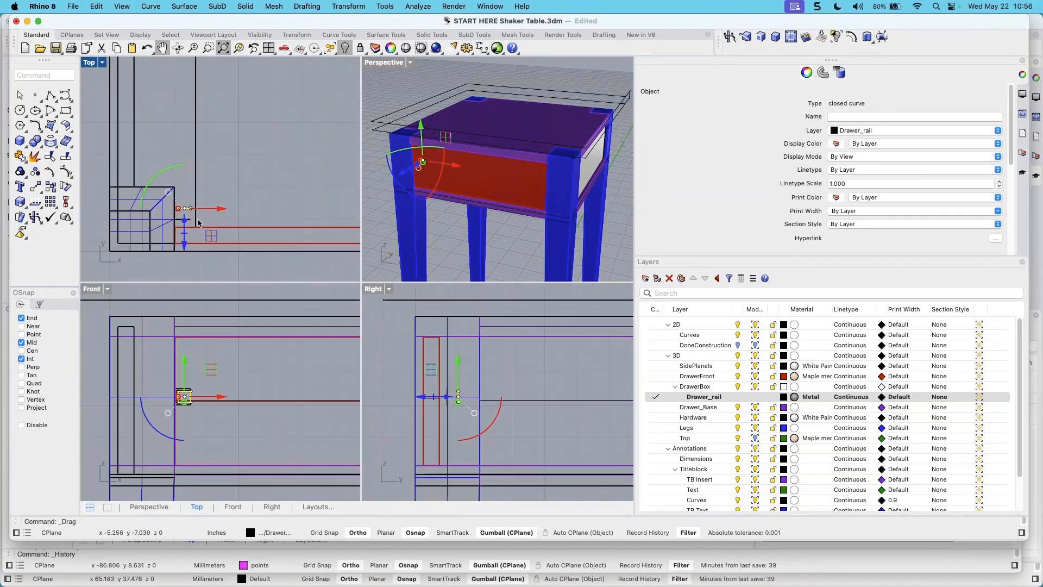
key("Escape")
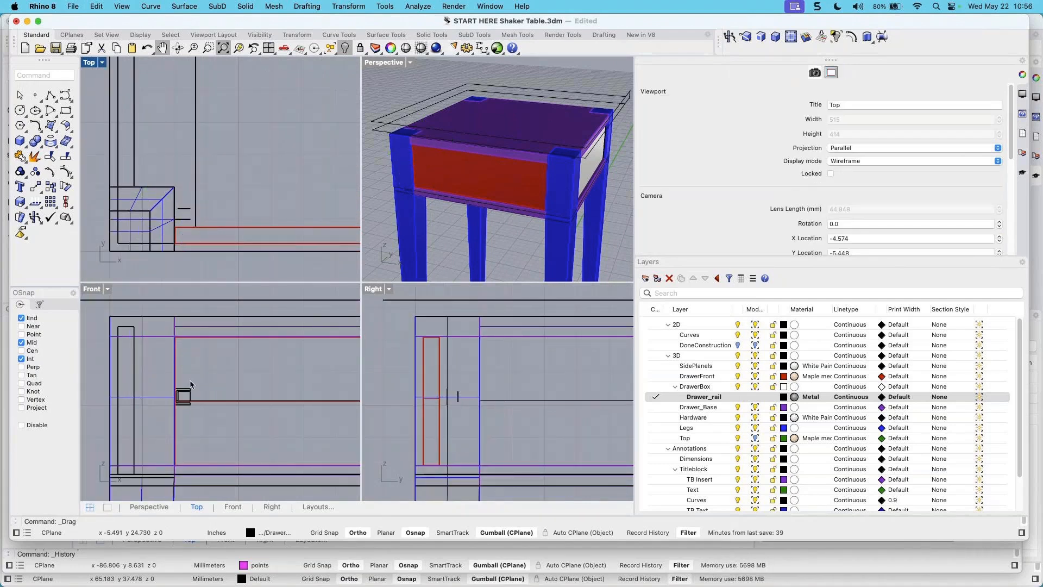
Extrude the channel profile as a solid 14.007 inches toward the table's rear, ending beside the back leg
scroll(185, 392, "up", 3)
scroll(184, 393, "up", 3)
left_click(183, 393)
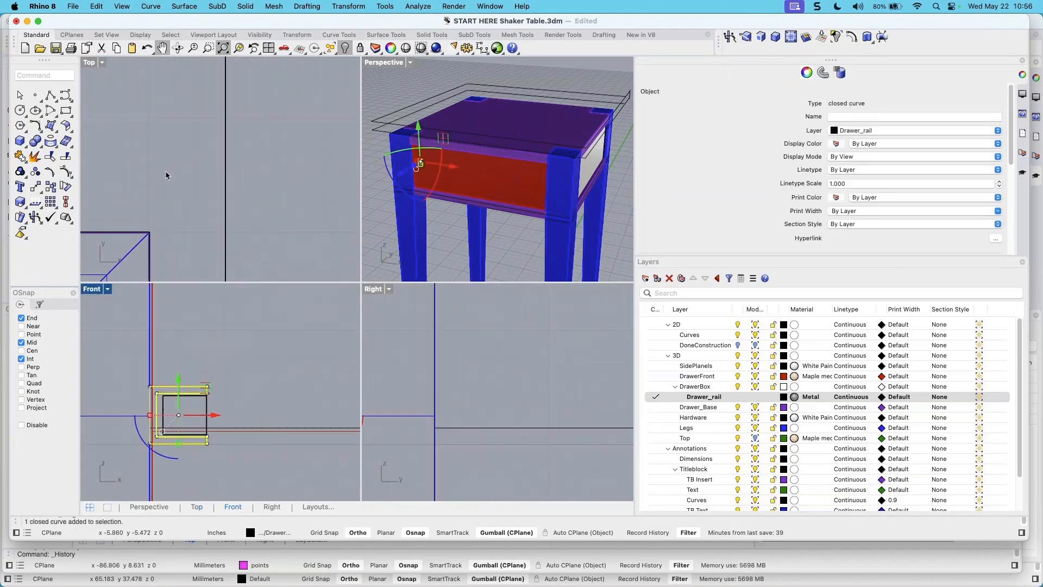
scroll(183, 392, "down", 3)
scroll(302, 187, "down", 3)
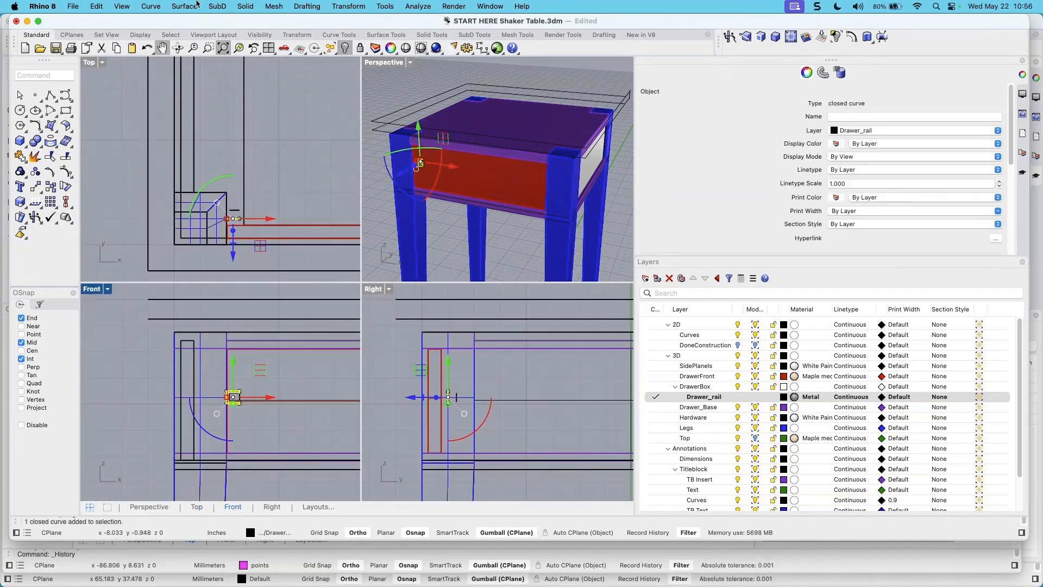
left_click(245, 6)
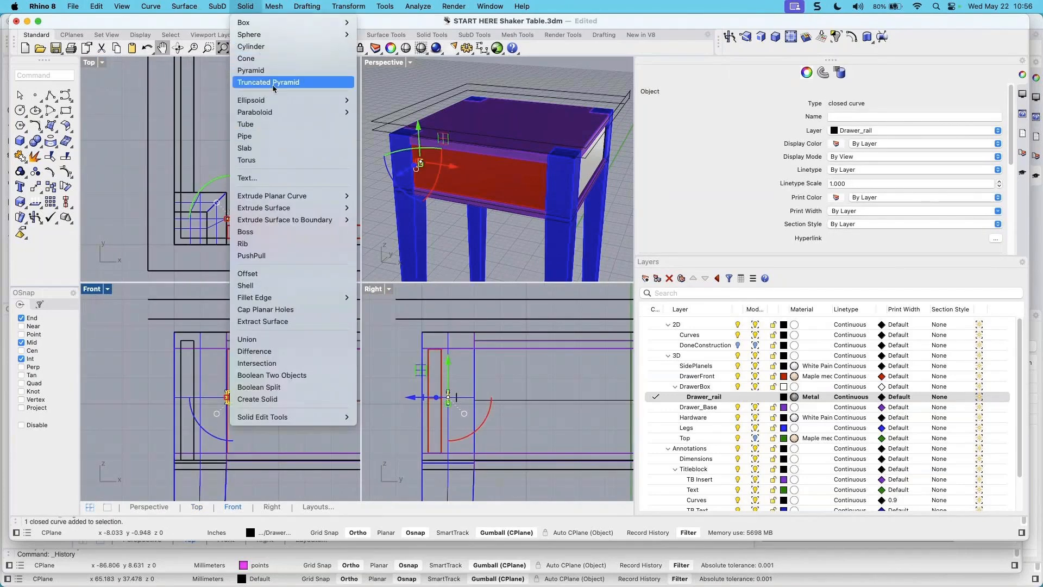
mouse_move(304, 195)
left_click(375, 196)
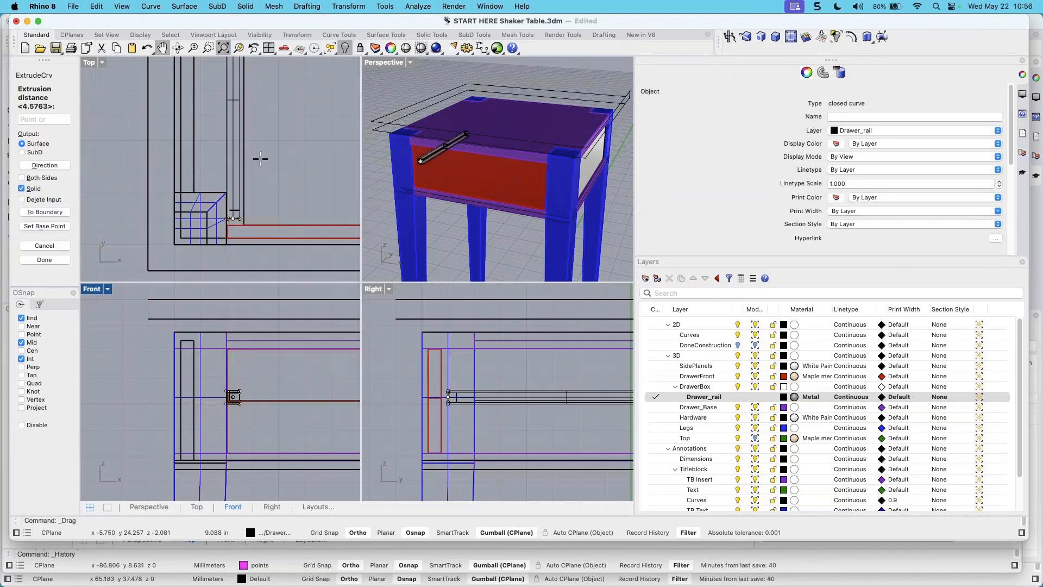
scroll(256, 158, "down", 3)
key("F8")
scroll(226, 131, "up", 4)
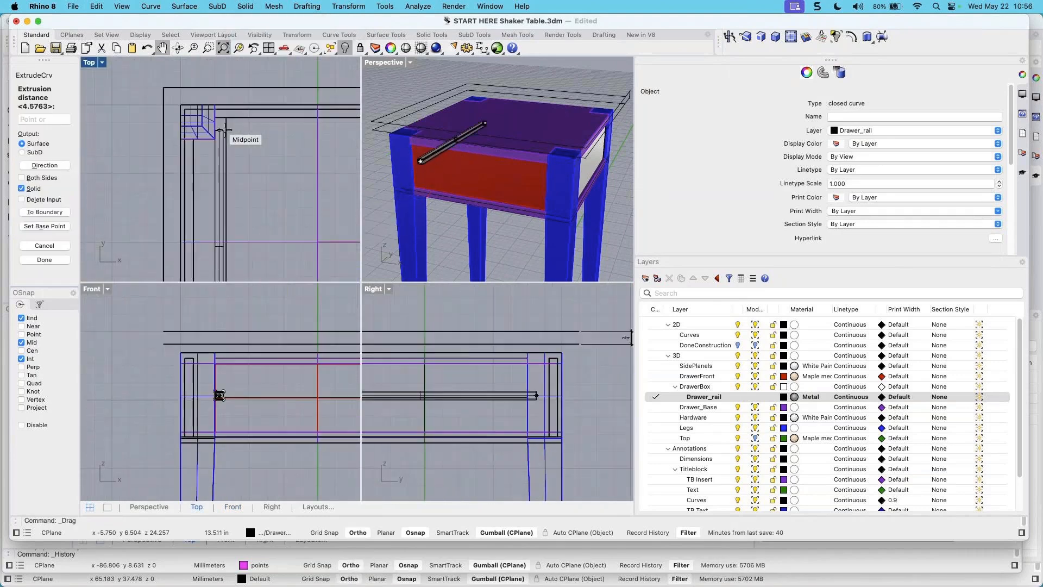
left_click(218, 121)
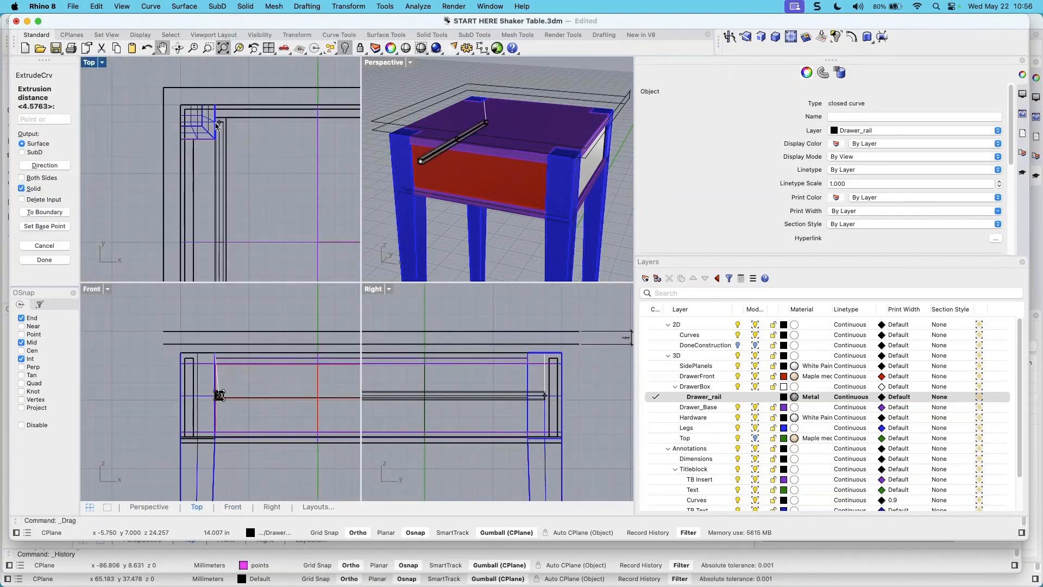
Turn off the SidePanels layer to expose the extruded rail and view it from the table's side
scroll(252, 211, "down", 5)
right_click_drag(478, 184, 584, 189)
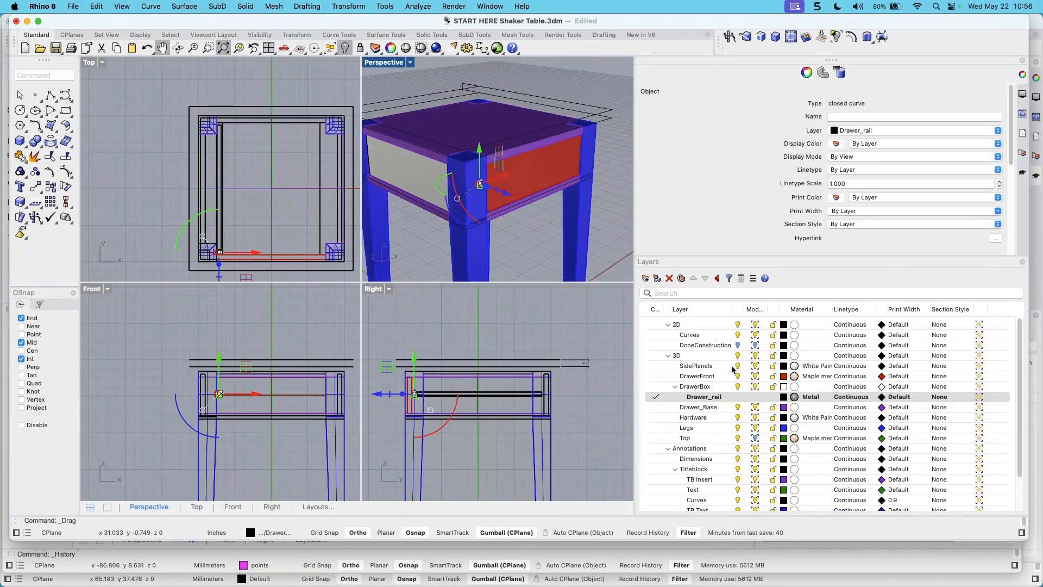
left_click(706, 366)
scroll(420, 165, "up", 6)
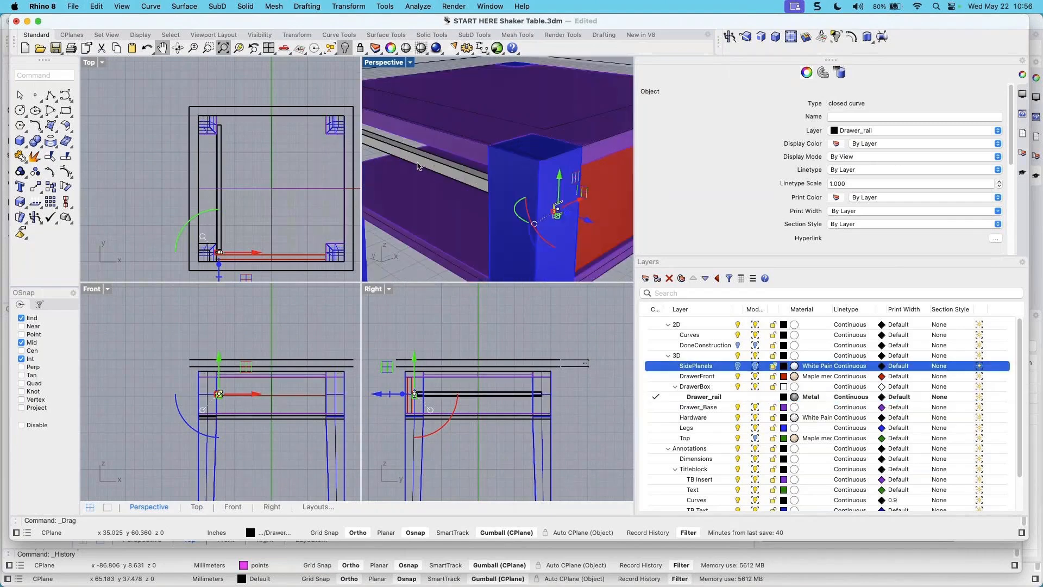
scroll(422, 166, "down", 6)
mouse_move(434, 176)
right_mouse_down()
mouse_move(401, 193)
mouse_move(354, 186)
mouse_move(418, 190)
right_mouse_up()
Offset the inner rectangle inward by 0.06 and select both rectangles as the hollow slide profile
scroll(220, 397, "up", 10)
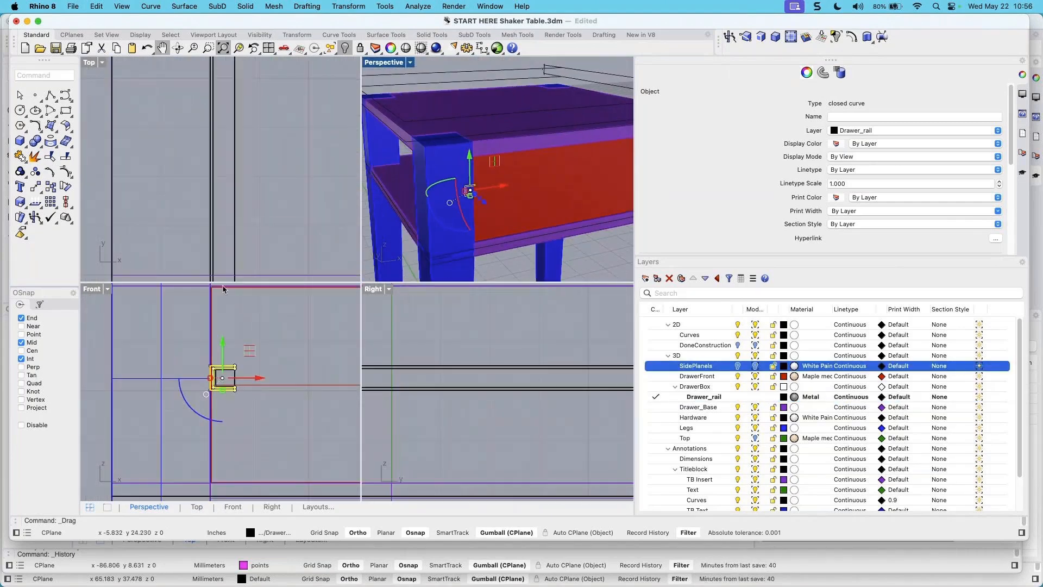
left_click(234, 376)
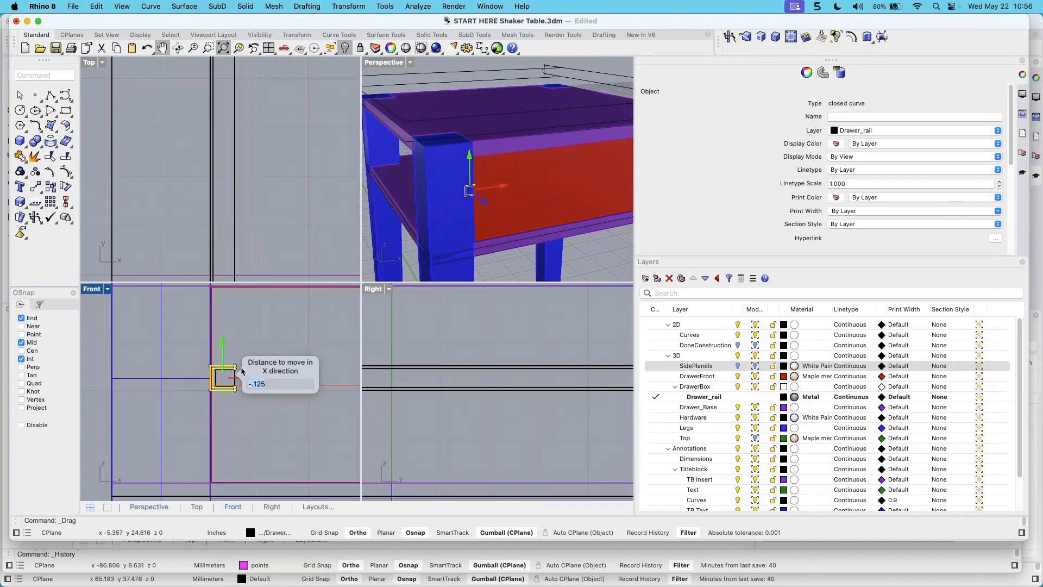
key("Escape")
left_click(237, 377)
scroll(212, 421, "down", 5)
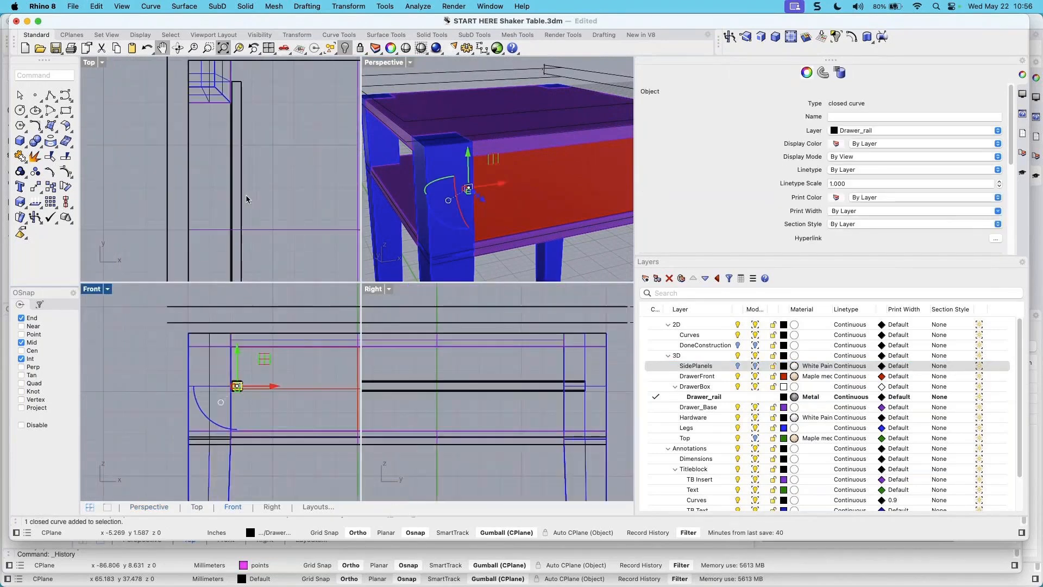
scroll(231, 446, "up", 5)
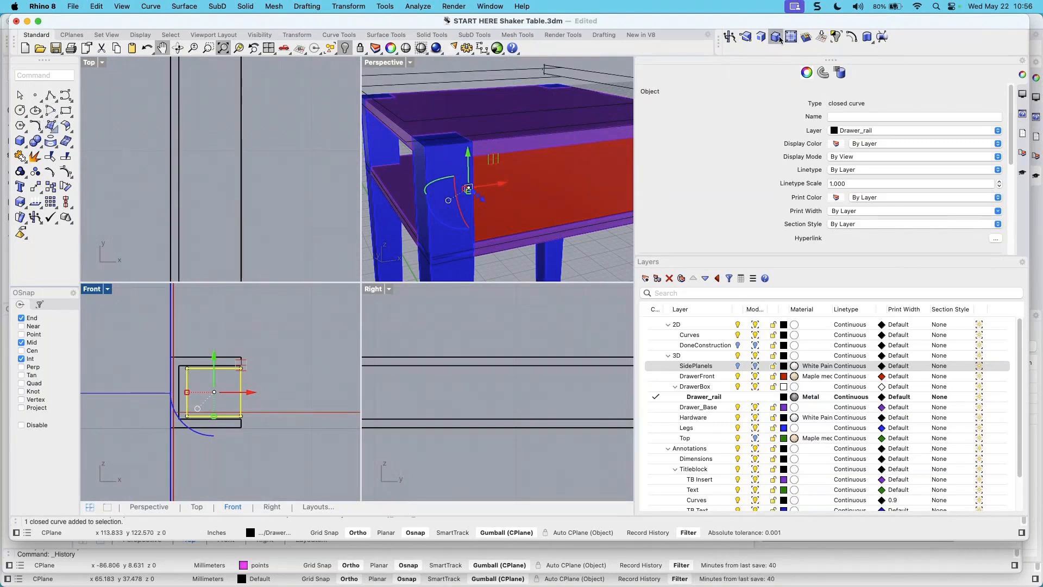
left_click(851, 36)
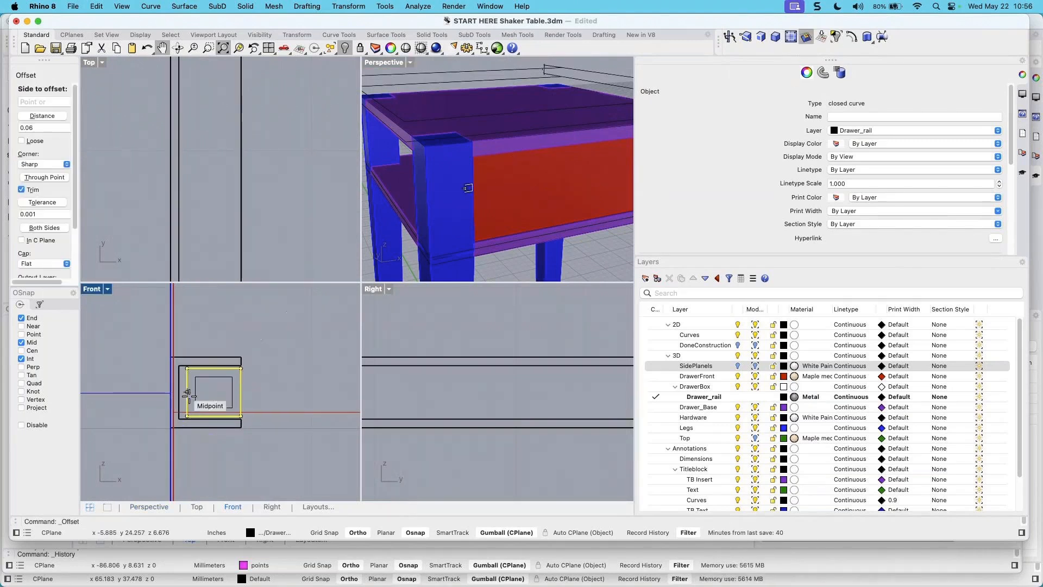
left_click(217, 399)
left_click_drag(249, 395, 201, 392)
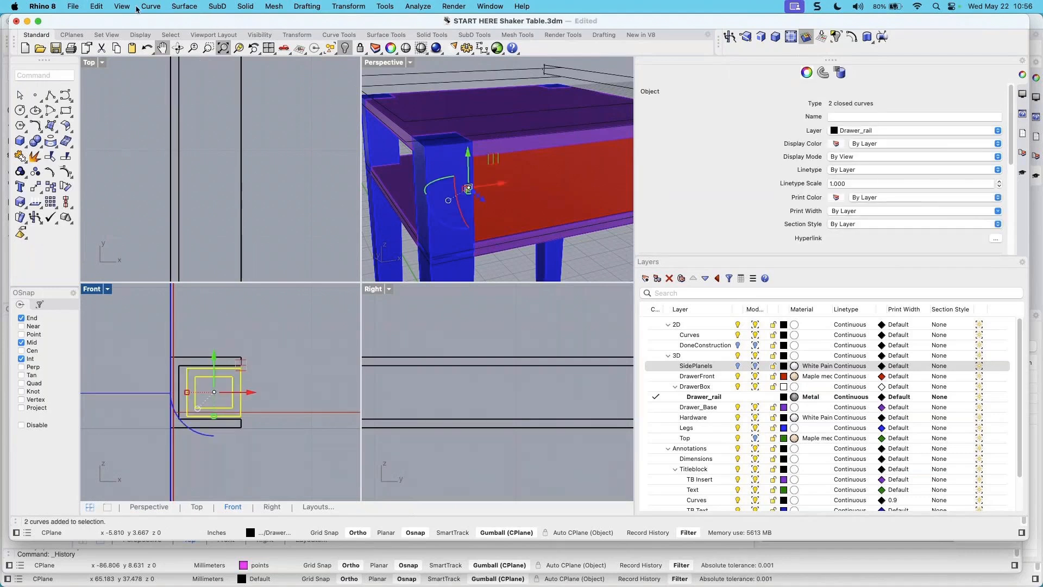
Extrude both inner rectangles as a hollow solid about 12.4 inches rearward, stopping short of the channel's back end
left_click(245, 7)
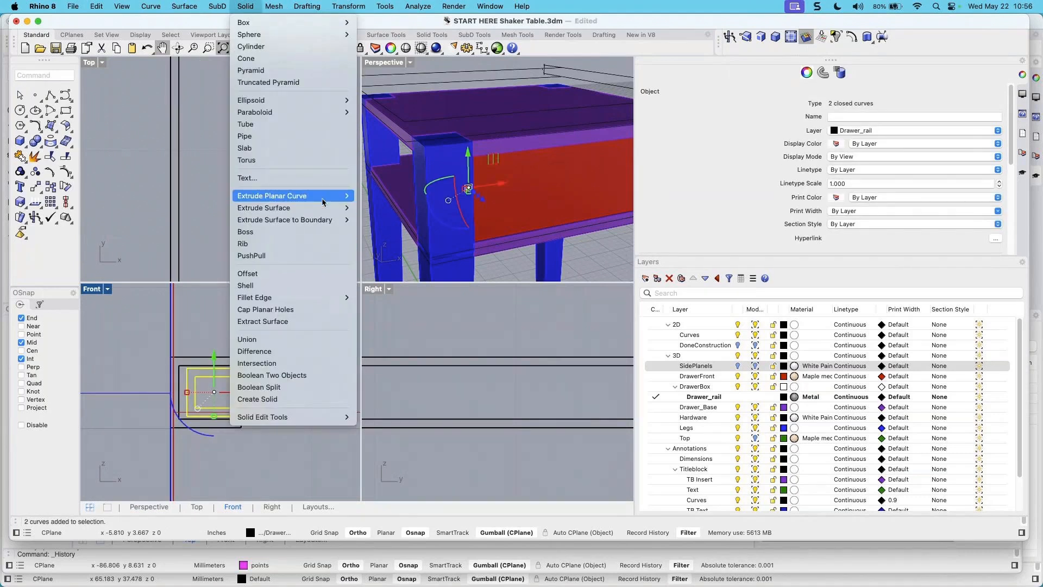
left_click(369, 198)
scroll(238, 194, "down", 18)
right_click_drag(242, 174, 238, 224)
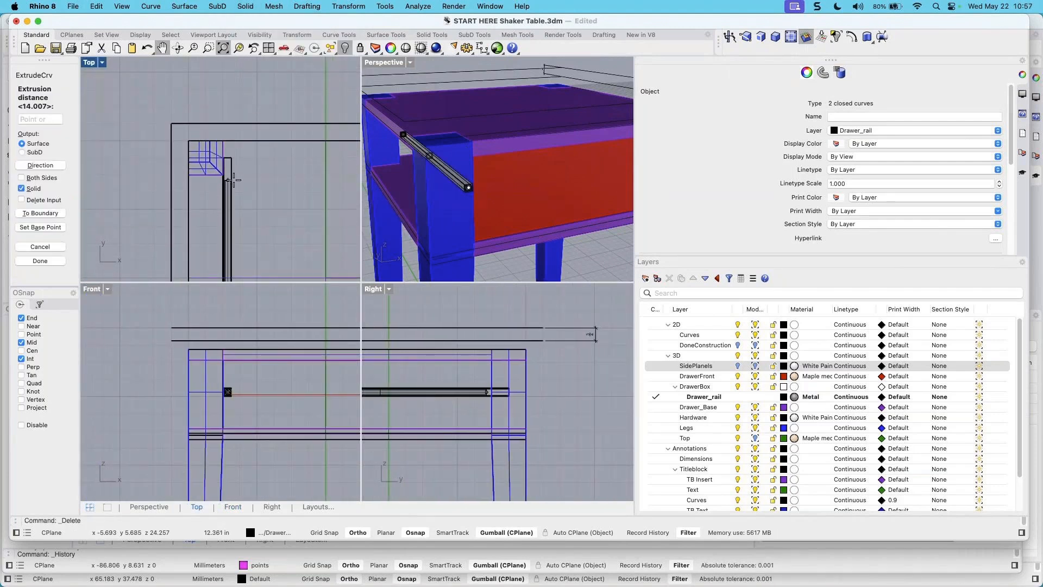
left_click(234, 180)
Examine the front and back ends of the inner slide within the channel from above and in perspective
scroll(279, 207, "down", 4)
right_click_drag(278, 206, 258, 133)
scroll(244, 239, "up", 5)
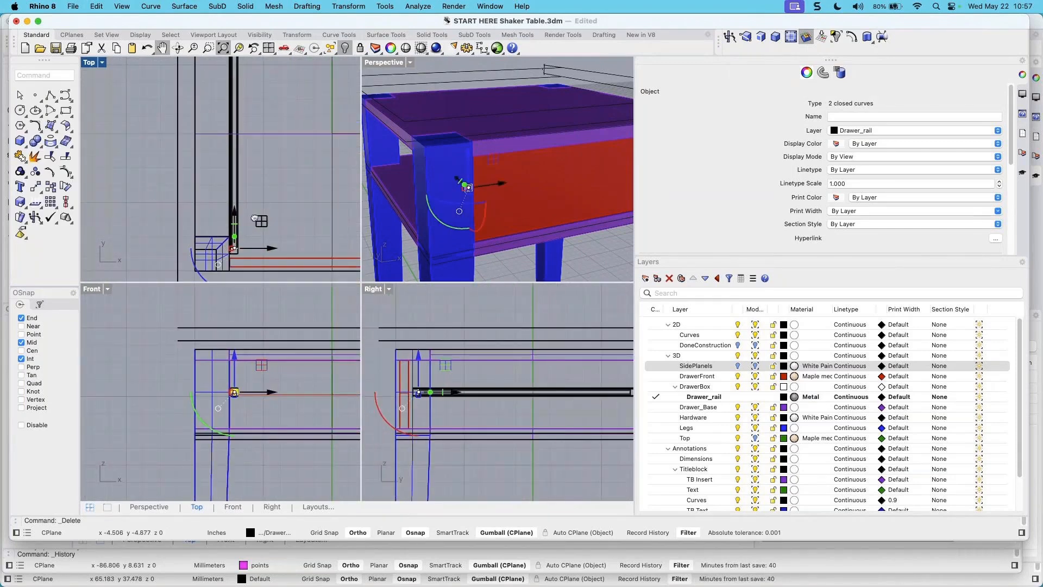
scroll(237, 251, "up", 3)
scroll(258, 228, "down", 6)
right_click_drag(272, 180, 266, 234)
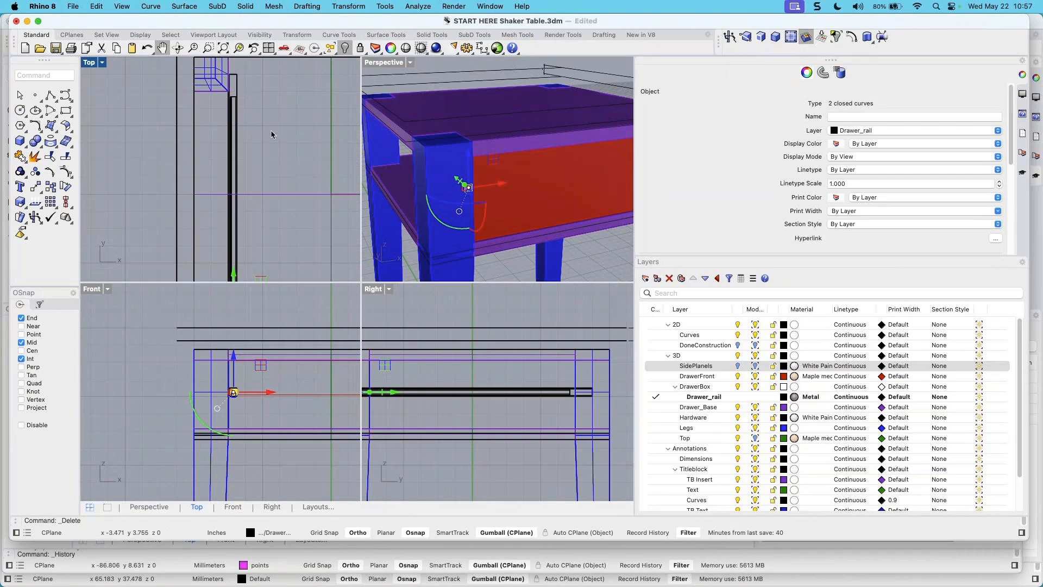
left_click(271, 132)
scroll(272, 209, "down", 5)
right_click_drag(274, 213, 244, 228)
scroll(252, 219, "up", 5)
scroll(234, 201, "down", 2)
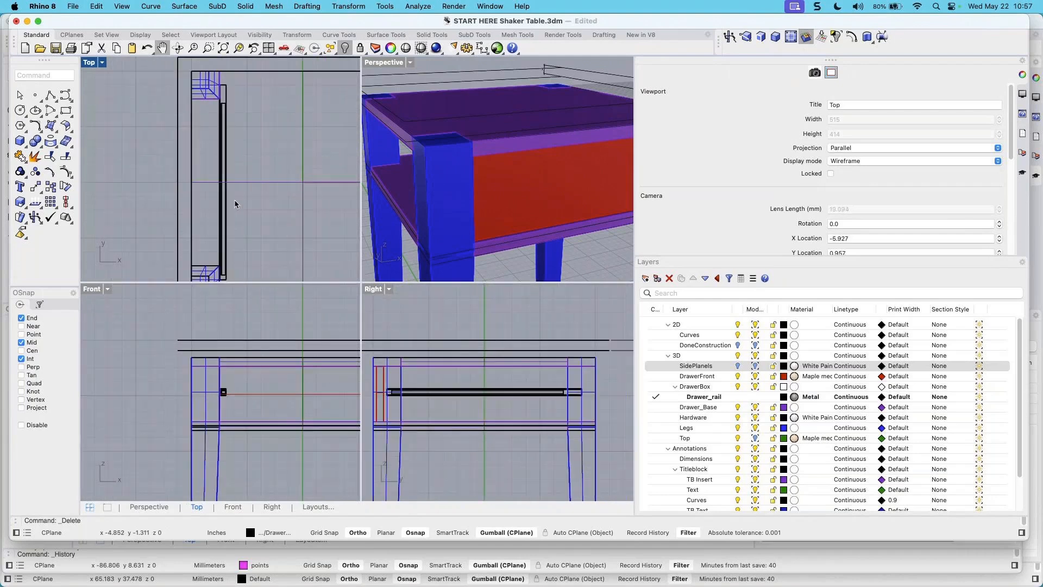
right_click_drag(465, 197, 249, 190)
scroll(220, 151, "up", 3)
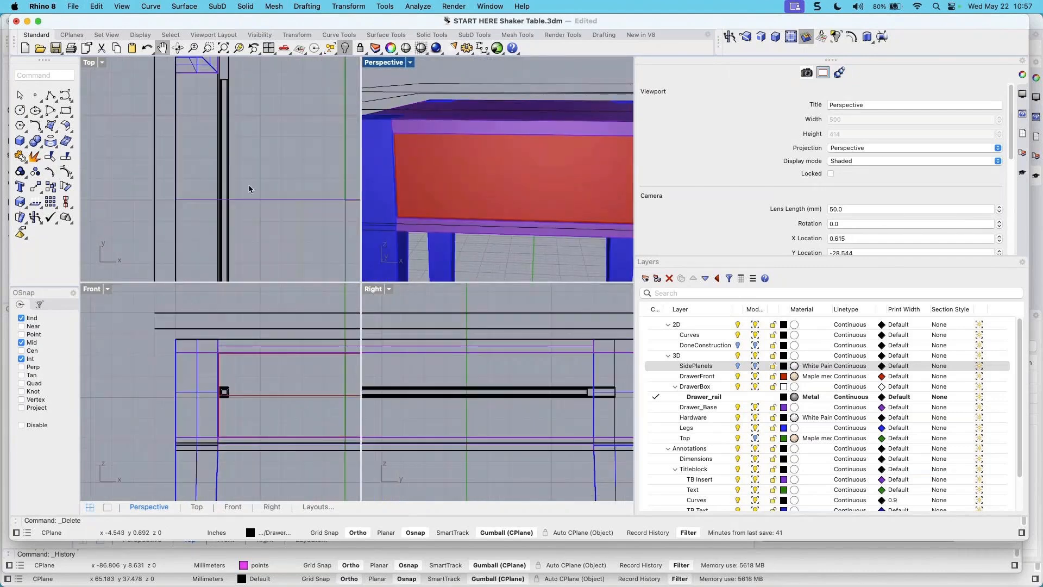
Mirror the rail channel and its inner slide across the Y axis as copies on the table's opposite side
left_click_drag(201, 150, 211, 150)
scroll(215, 151, "down", 5)
key("Escape")
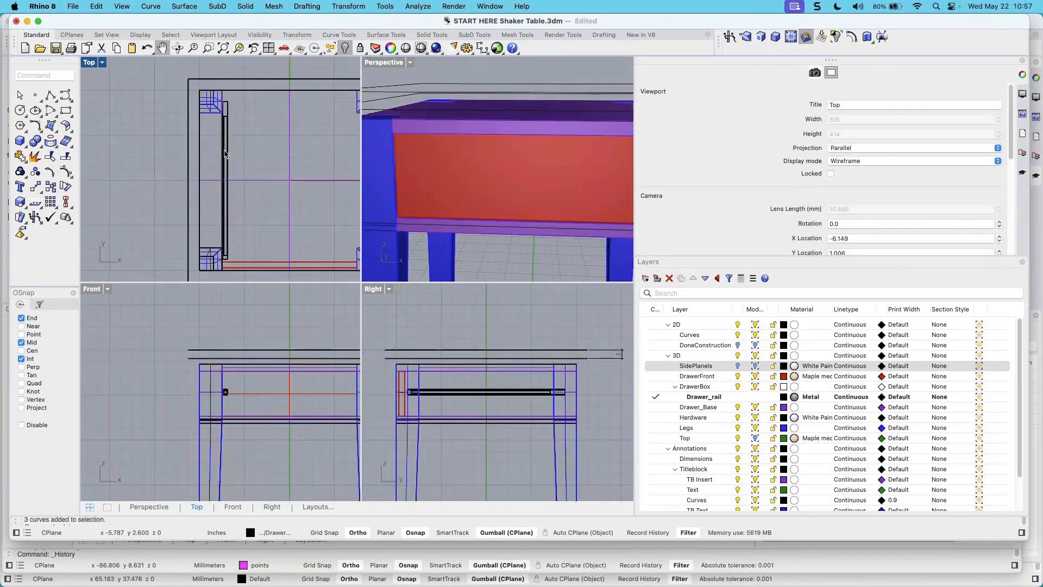
left_click(225, 153)
scroll(256, 144, "up", 4)
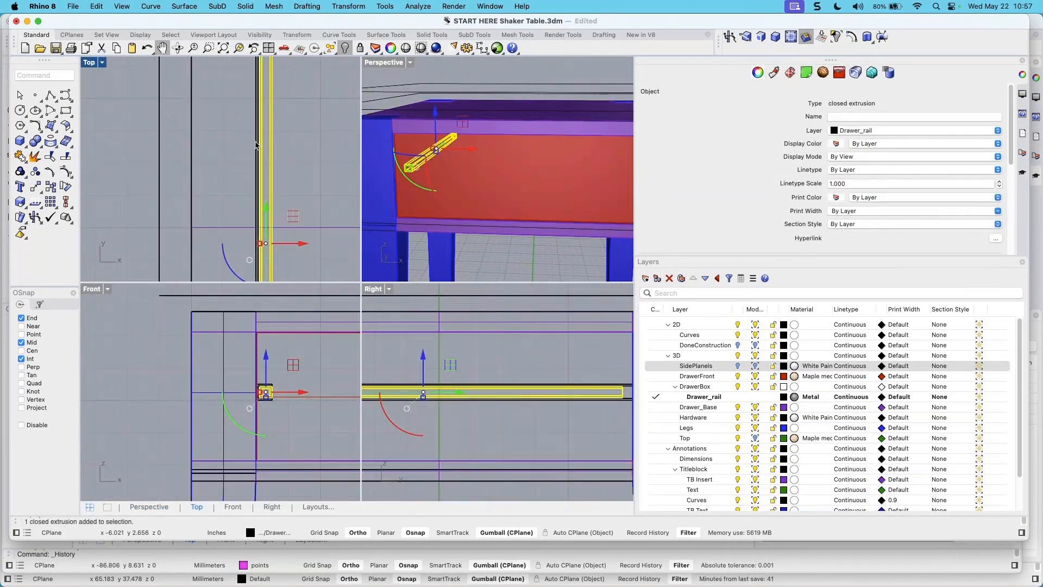
left_click(255, 144, "shift")
scroll(274, 157, "down", 5)
right_click_drag(312, 168, 210, 171)
scroll(206, 171, "up", 4)
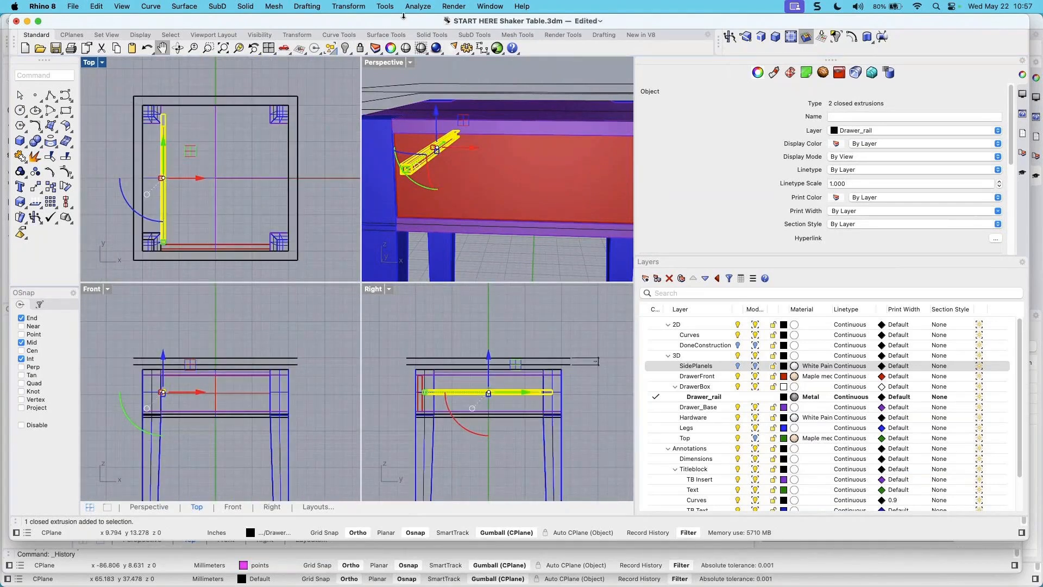
left_click(359, 6)
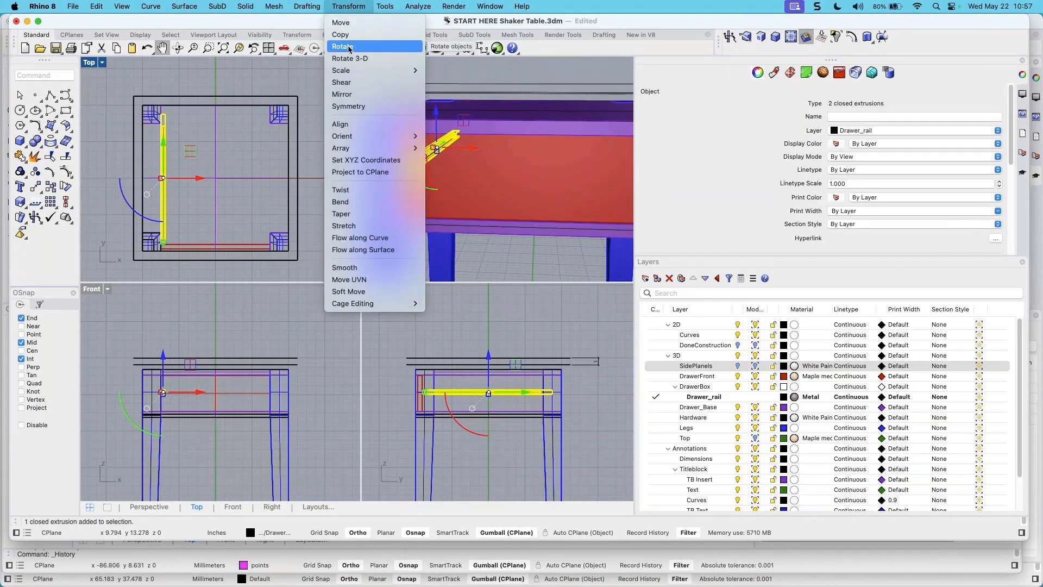
left_click(343, 94)
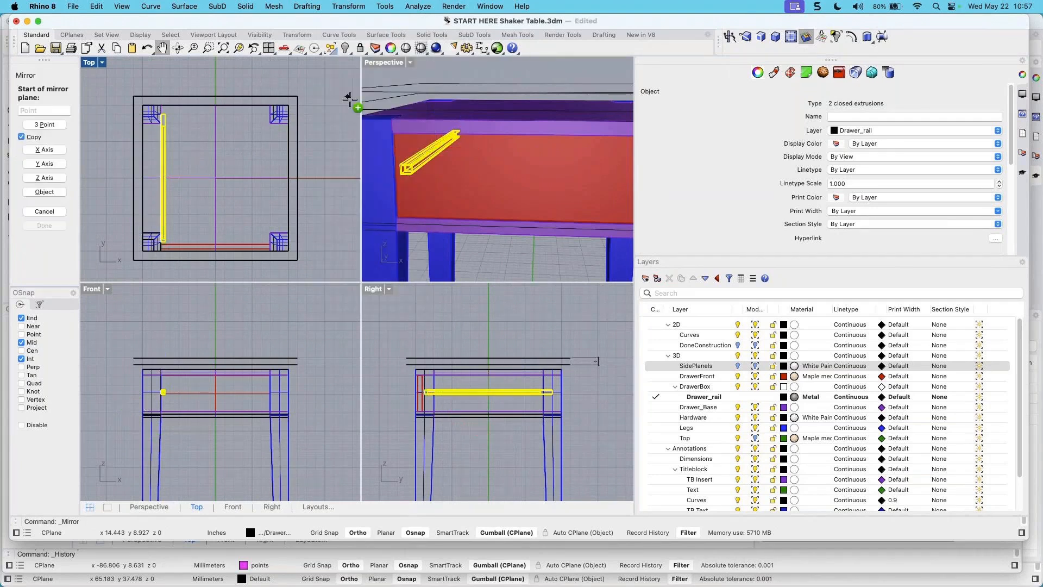
left_click(45, 166)
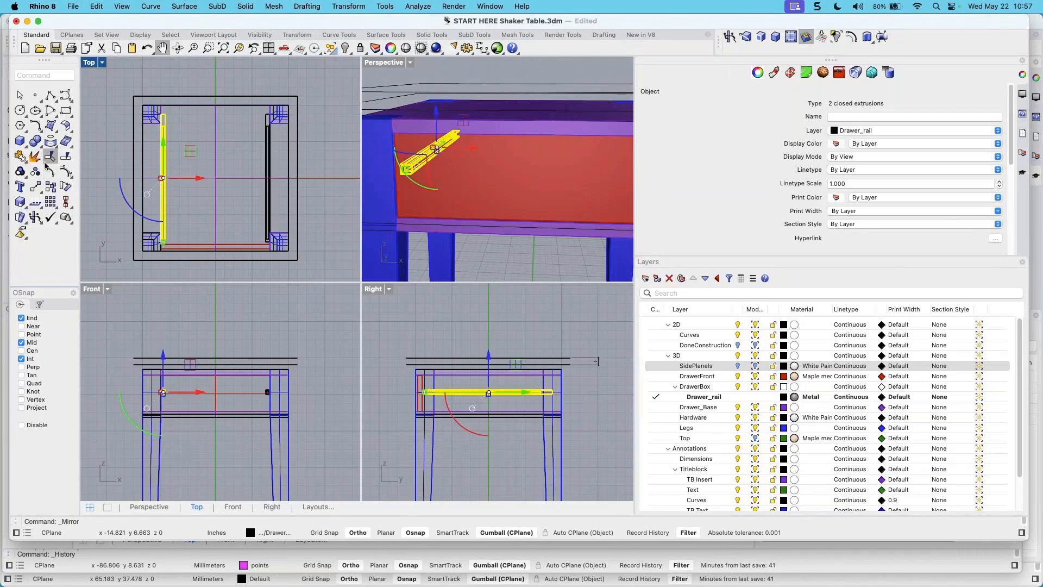
left_click(328, 146)
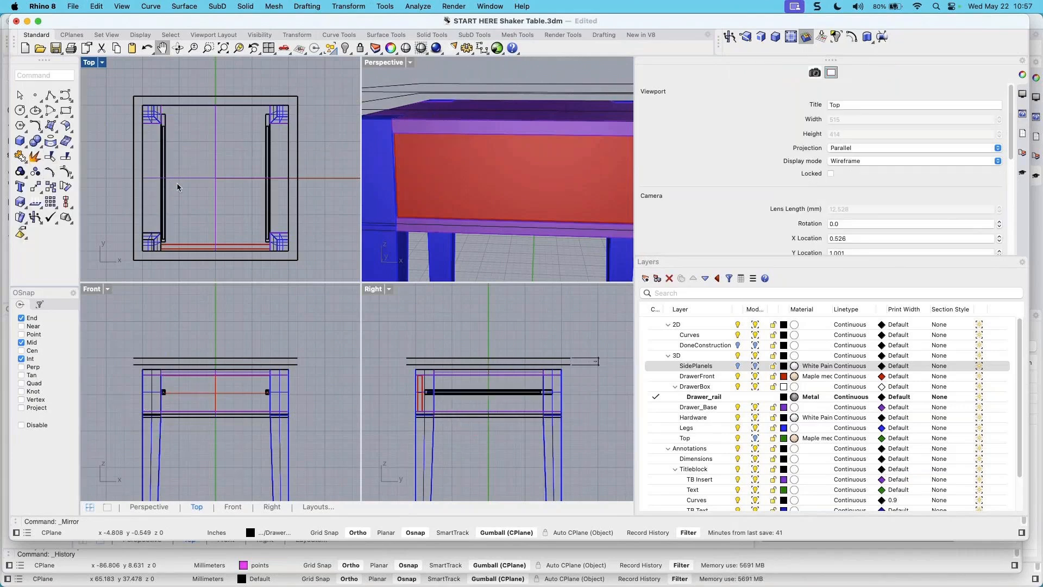
scroll(177, 183, "up", 4)
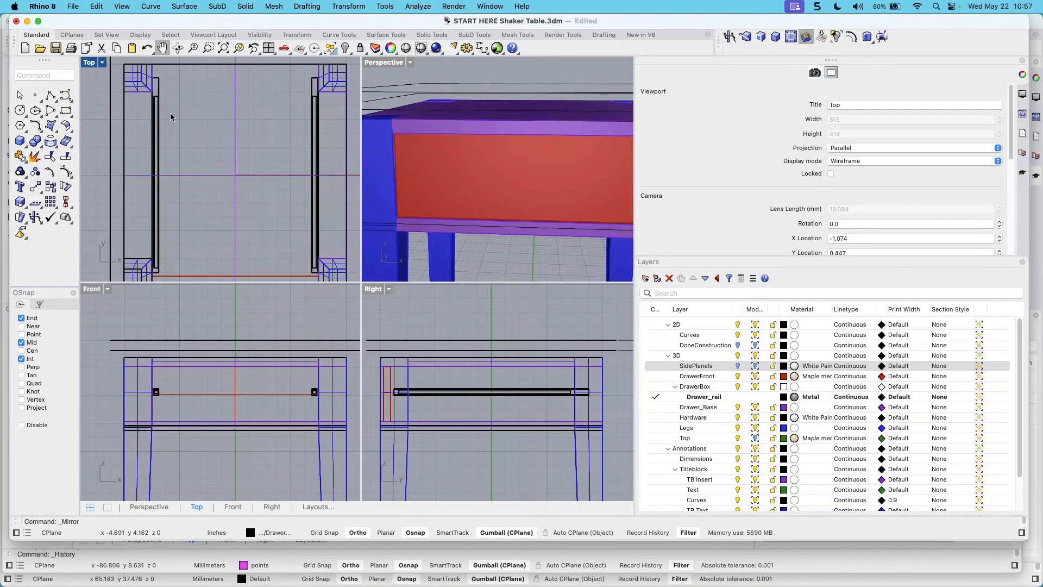
scroll(203, 125, "down", 3)
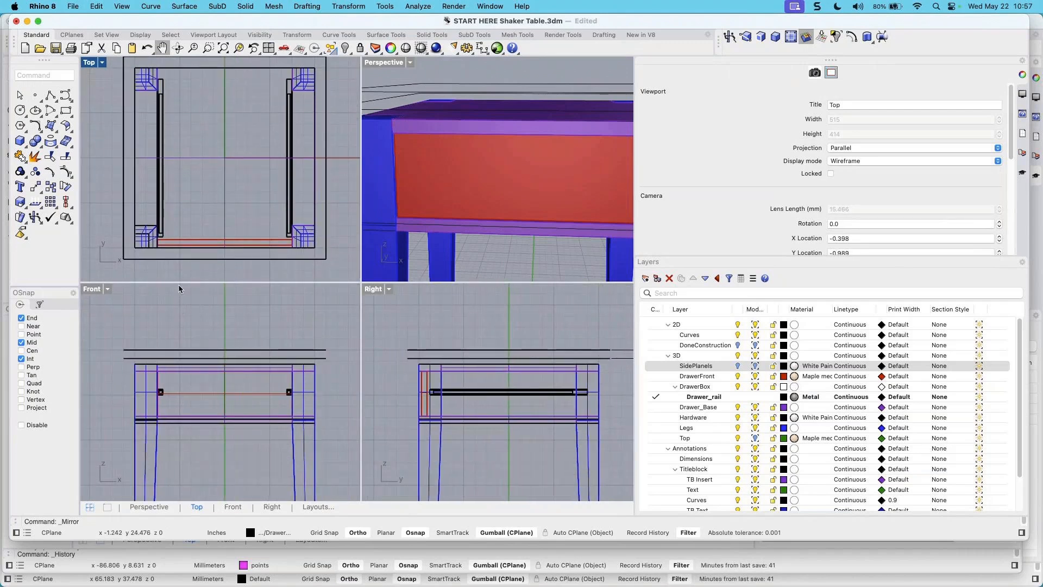
left_click(155, 201)
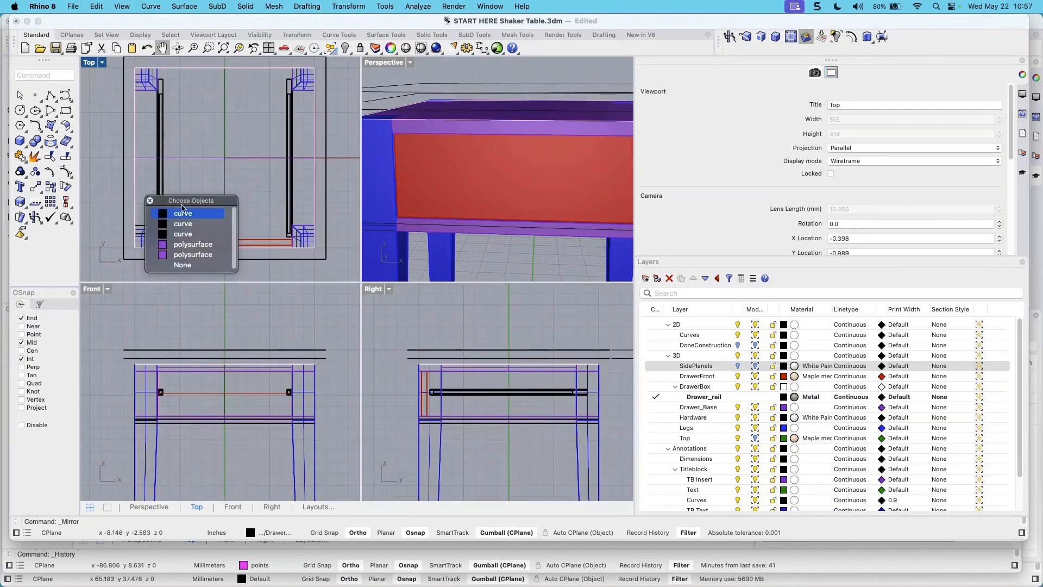
left_click(184, 234)
left_click(162, 148)
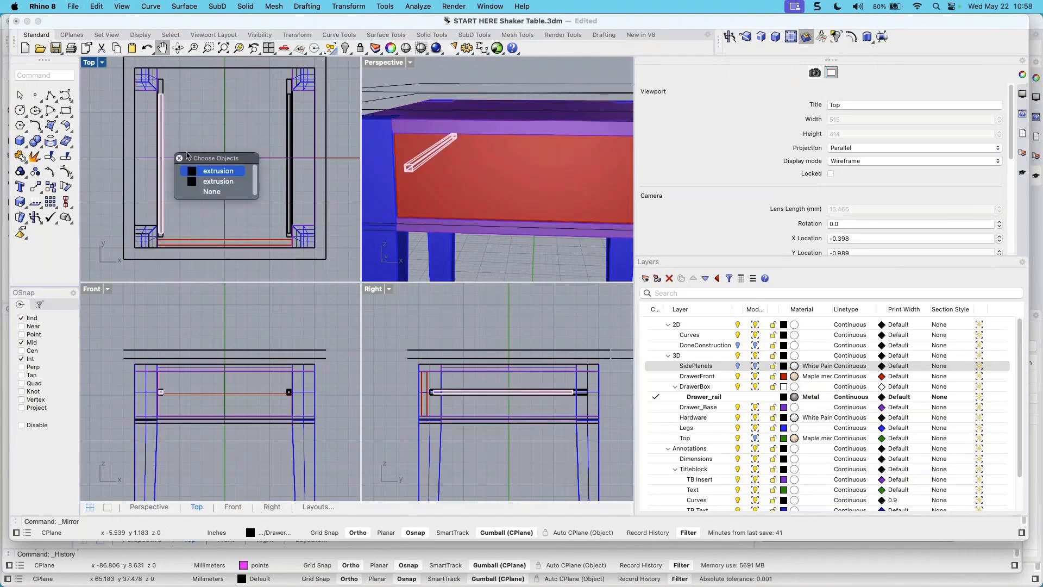
left_click(146, 407)
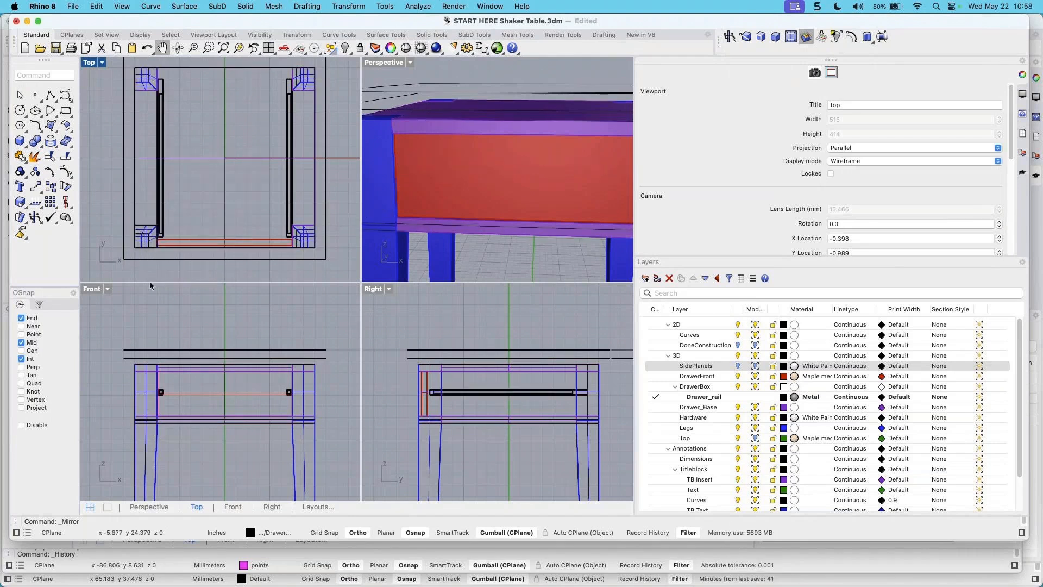
left_click(137, 219)
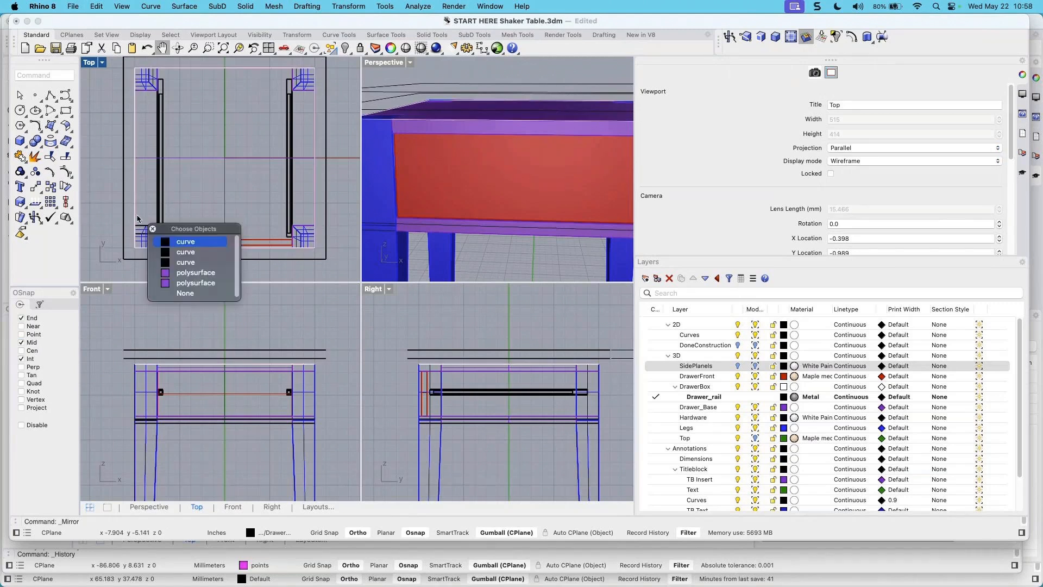
left_click(180, 242)
key("Escape")
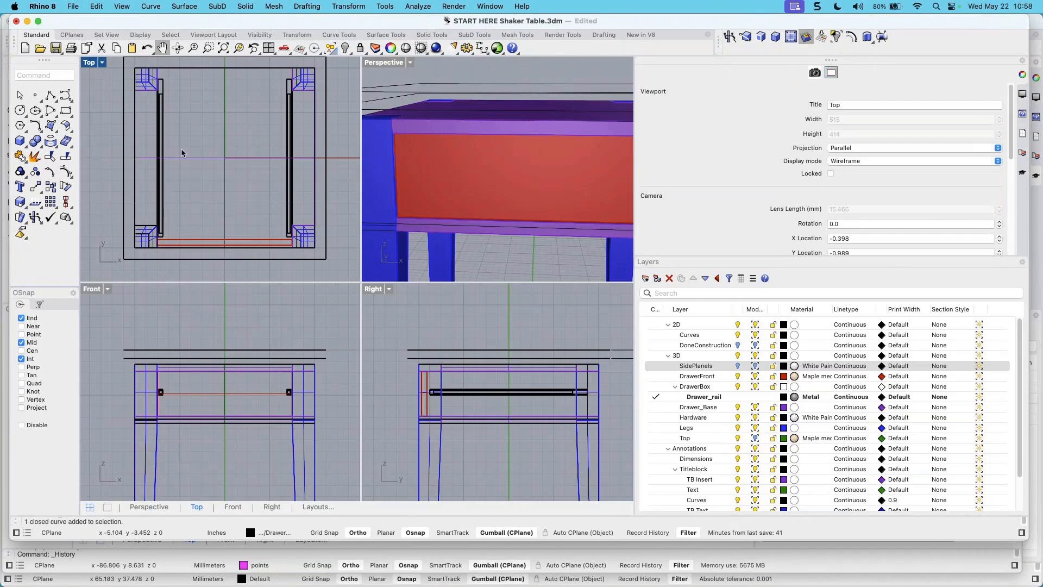
Select the rectangular base outline curve and narrow it evenly about its center until its sides sit just inside the two rails
left_click(137, 204)
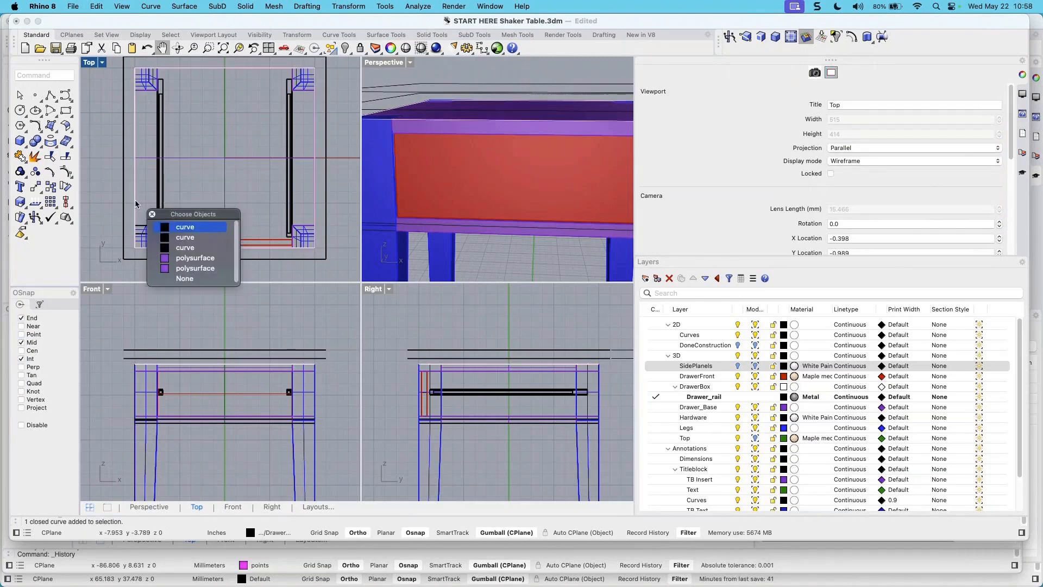
left_click(185, 237)
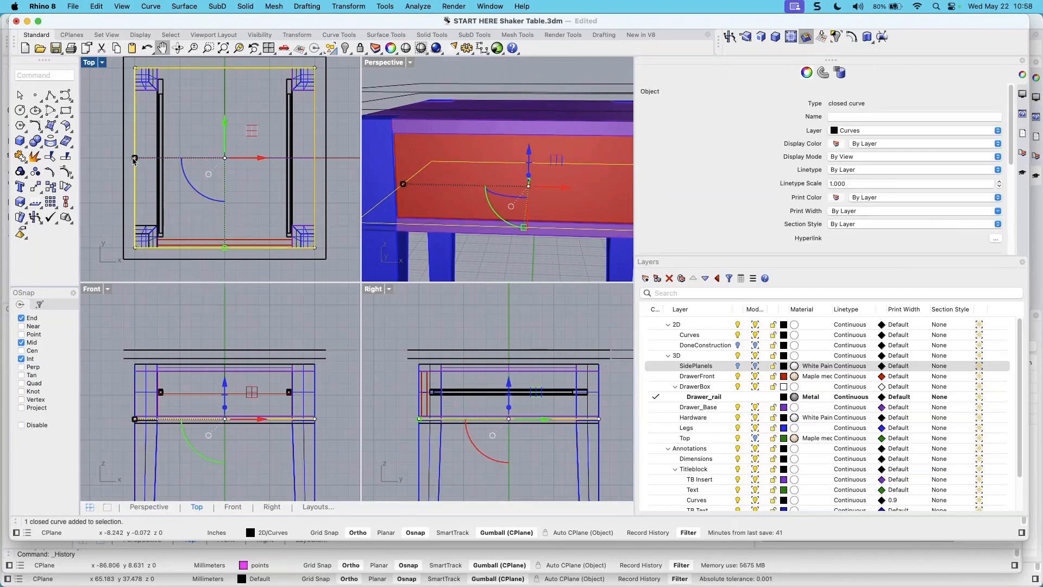
scroll(163, 169, "up", 3)
scroll(179, 174, "down", 3)
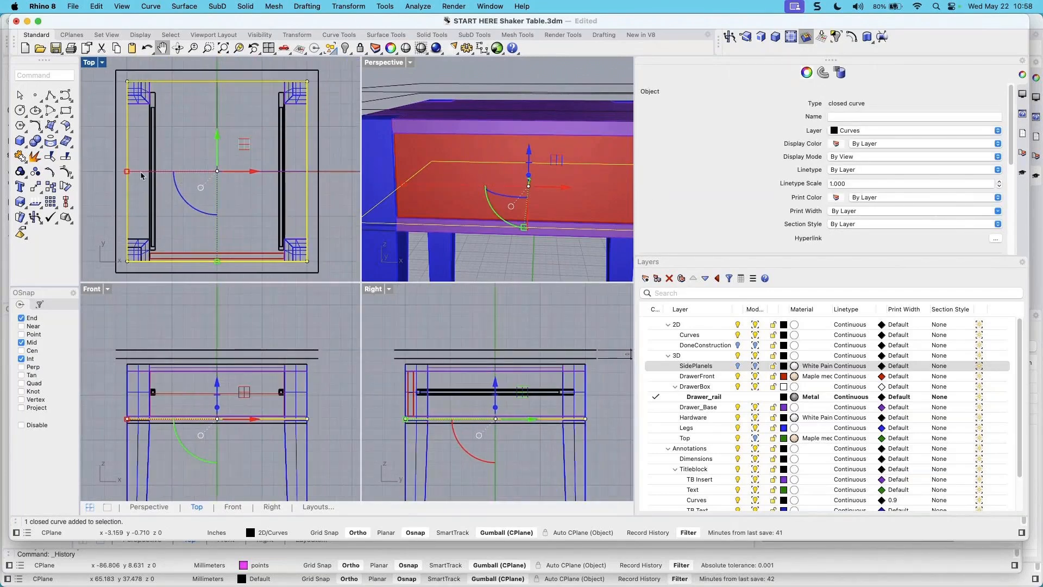
left_click_drag(128, 171, 157, 174)
scroll(278, 102, "up", 12)
scroll(287, 95, "down", 8)
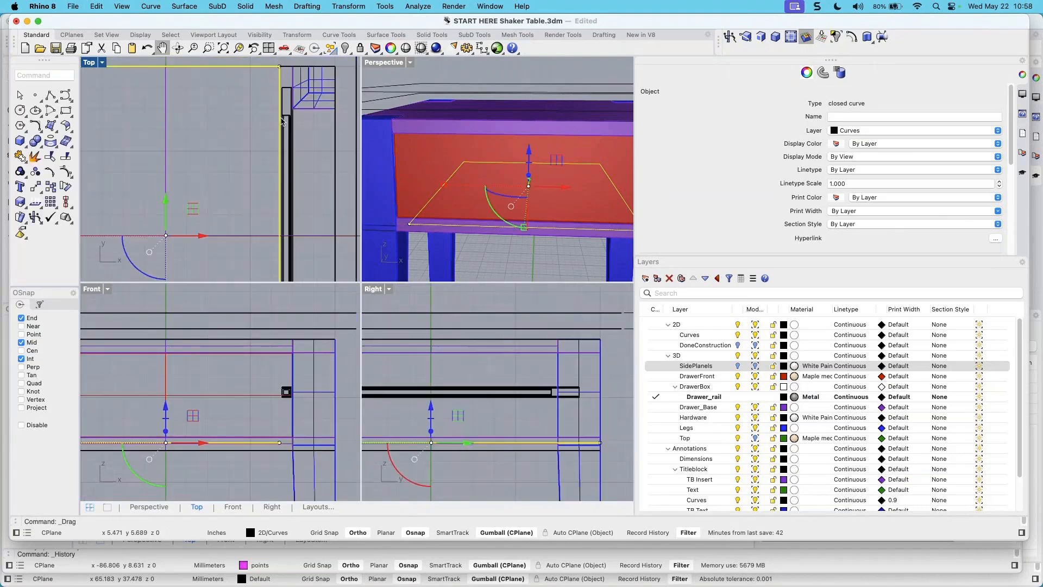
scroll(291, 158, "up", 8)
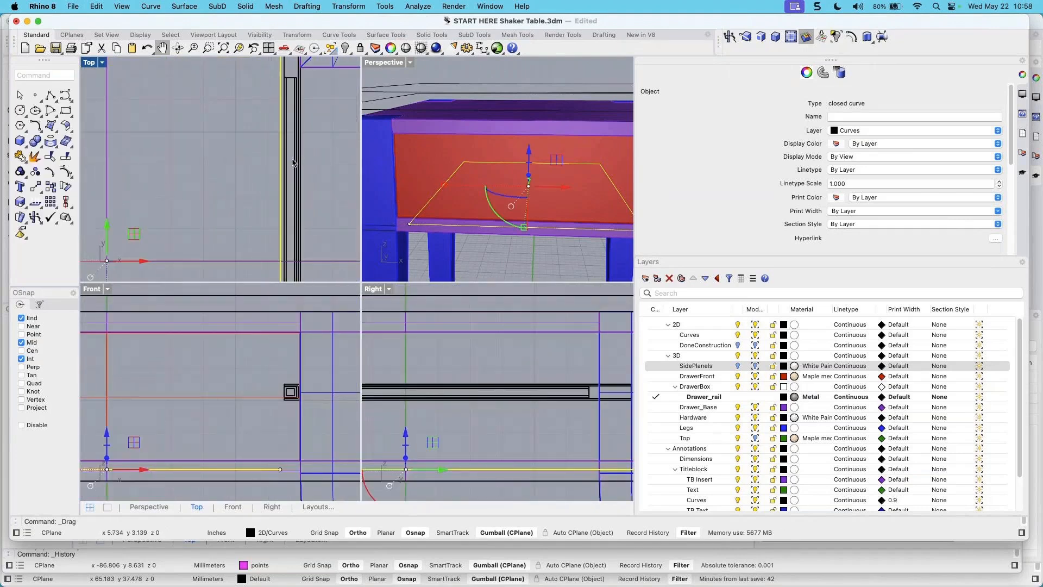
Widen the narrowed outline curve slightly about its center so its sides sit closer to the rails' inner faces
left_click(292, 162)
scroll(212, 186, "down", 5)
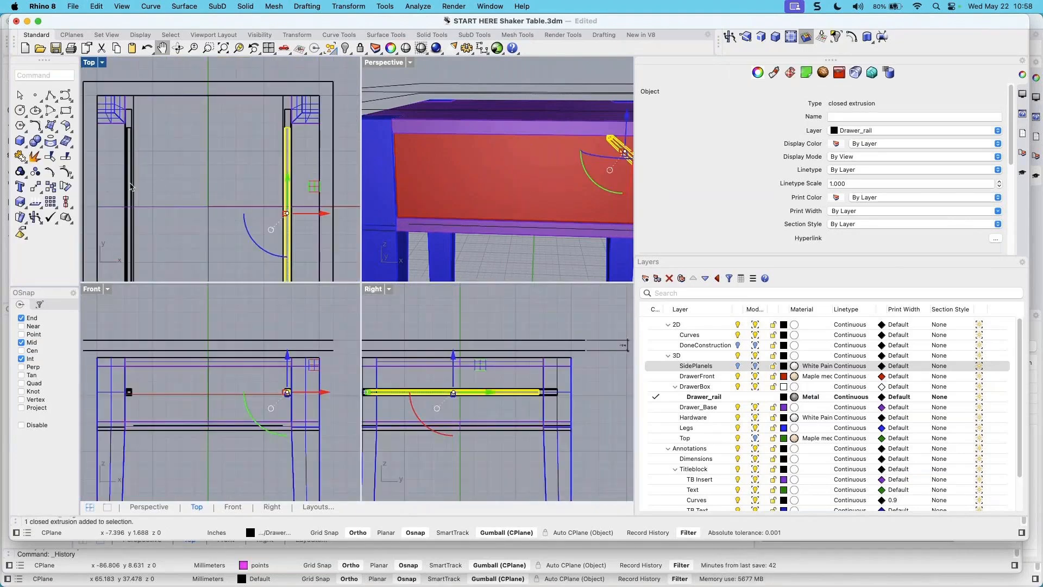
scroll(212, 187, "up", 2)
scroll(212, 186, "left", 10)
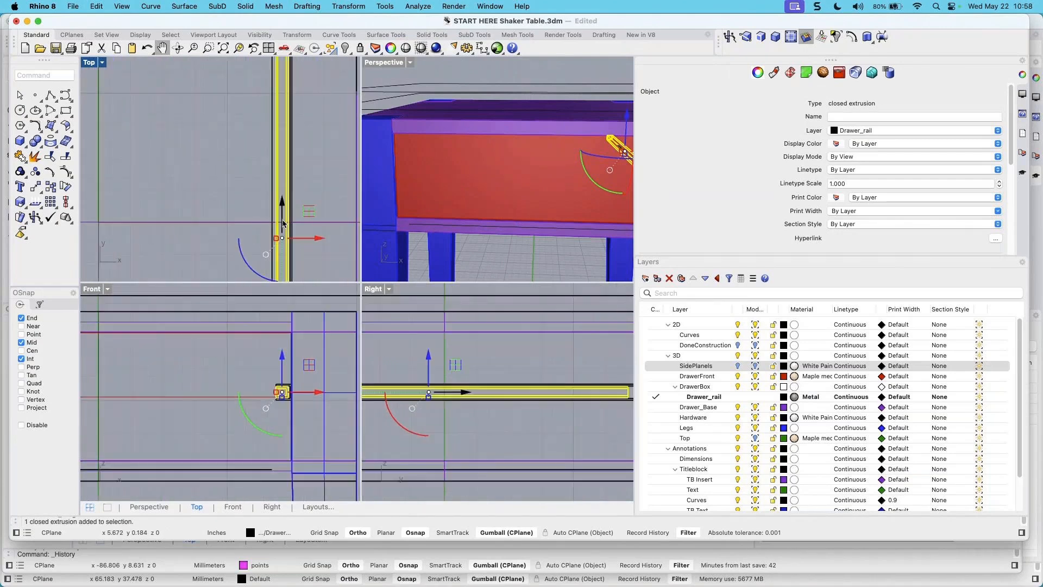
scroll(165, 188, "right", 10)
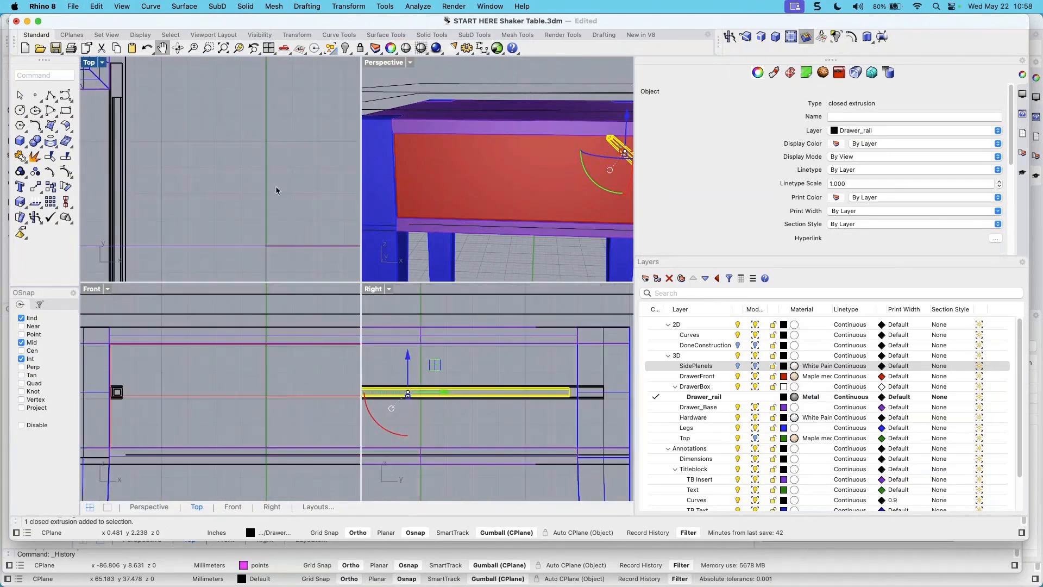
scroll(275, 186, "down", 2)
right_click_drag(288, 185, 277, 186)
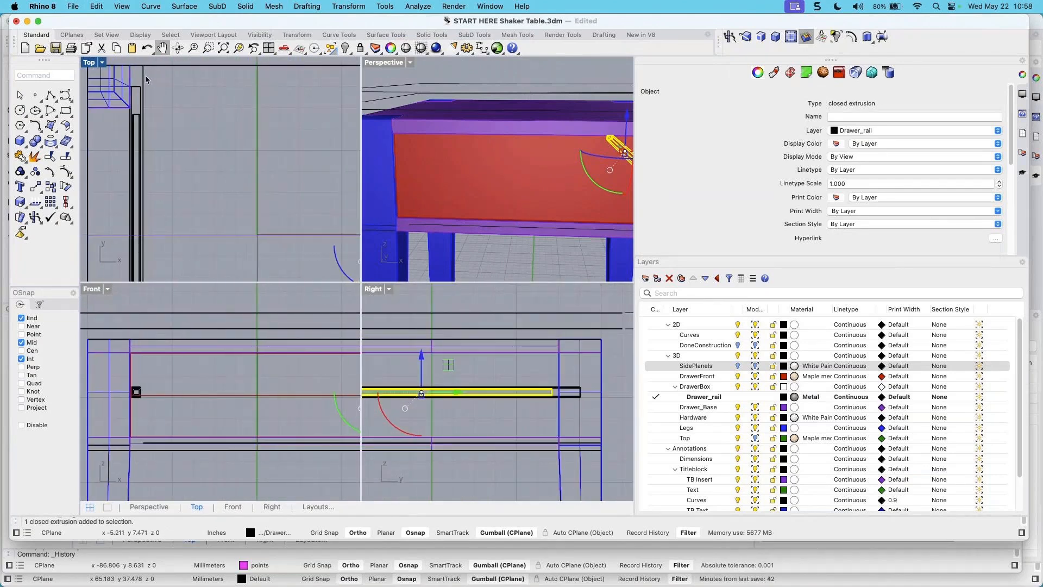
left_click(145, 75)
scroll(145, 250, "up", 5)
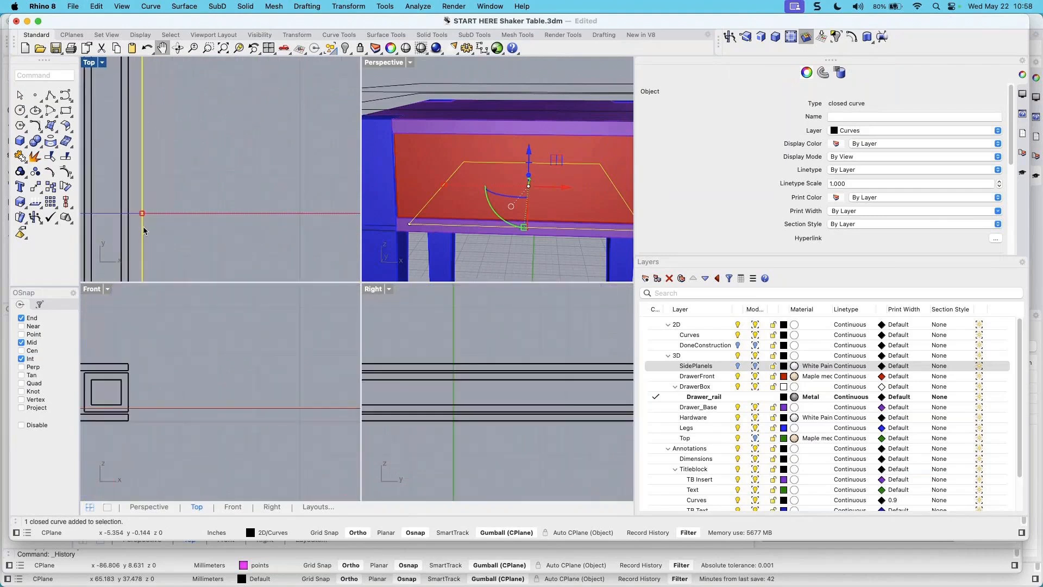
left_click_drag(143, 213, 138, 214)
scroll(144, 214, "down", 2)
scroll(144, 214, "down", 2)
left_click(266, 196)
scroll(267, 195, "down", 7)
right_click_drag(282, 197, 235, 187)
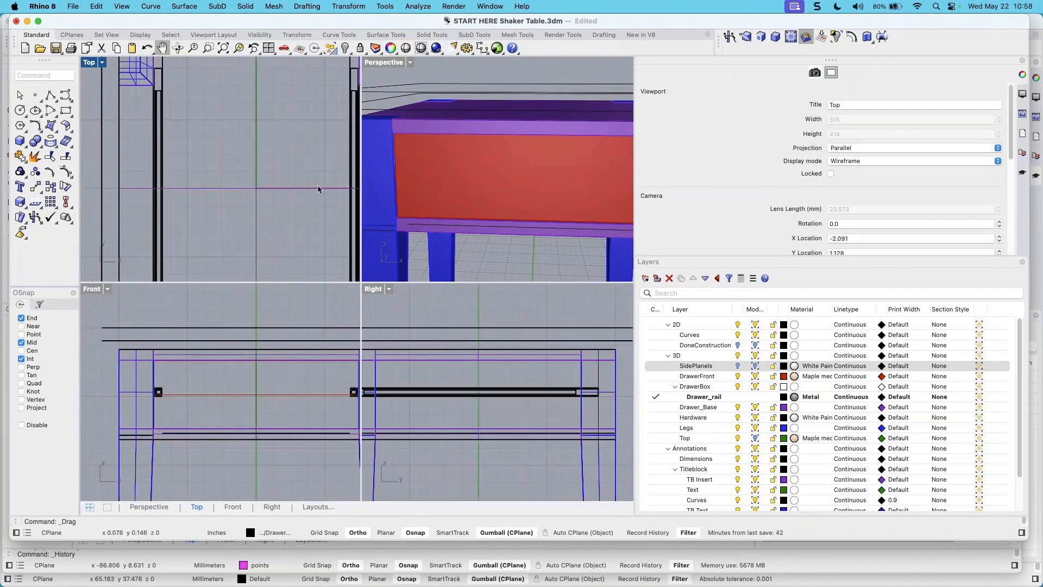
Shorten the outline curve evenly in depth so its front edge meets the back of the drawer front
mouse_move(475, 189)
right_mouse_down()
mouse_move(426, 189)
mouse_move(487, 192)
right_mouse_up()
right_click_drag(407, 199, 561, 204)
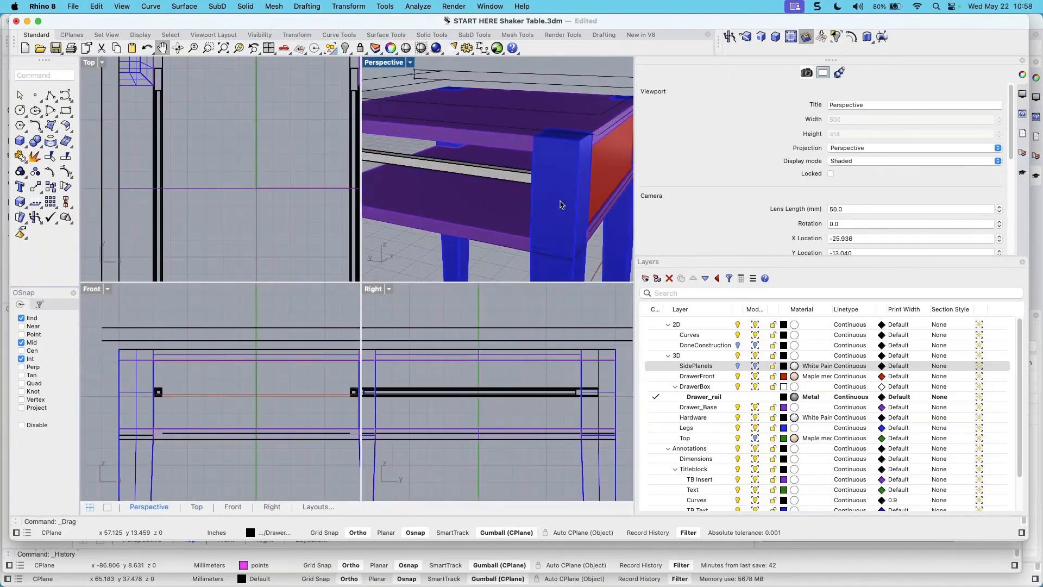
scroll(199, 191, "down", 4)
right_click_drag(214, 191, 207, 183)
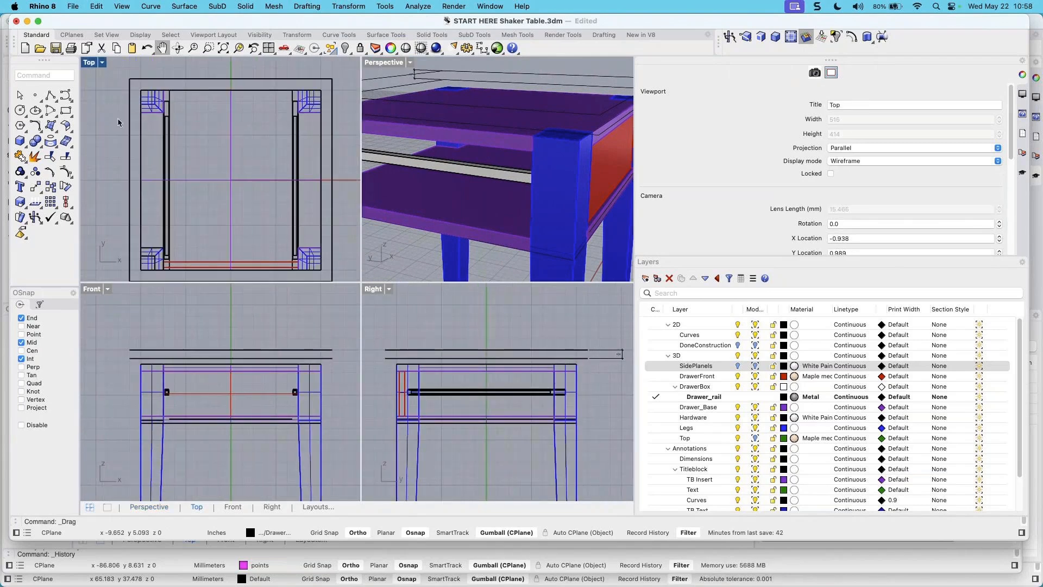
left_click(170, 99)
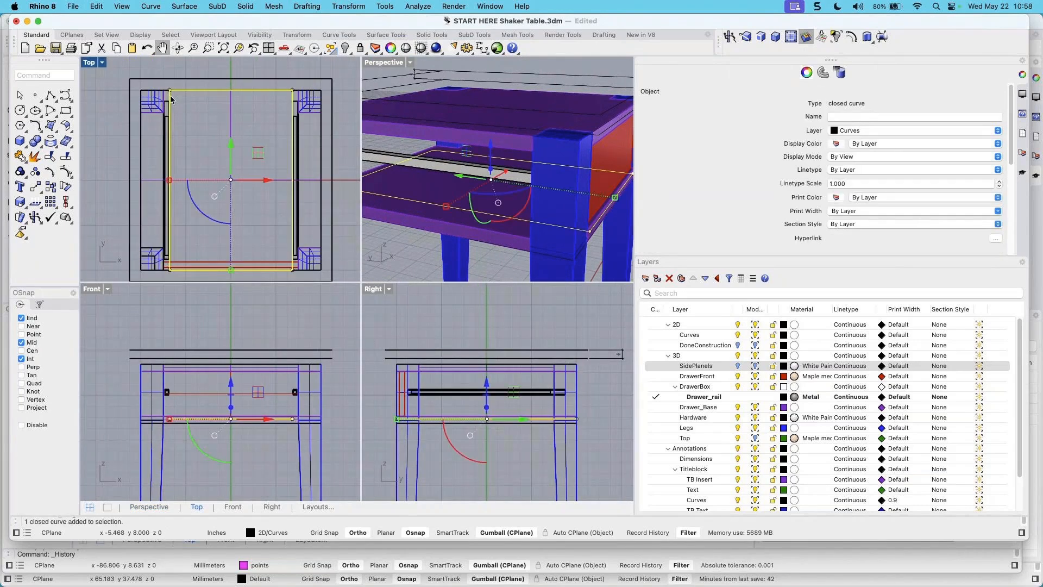
left_click_drag(229, 274, 232, 261)
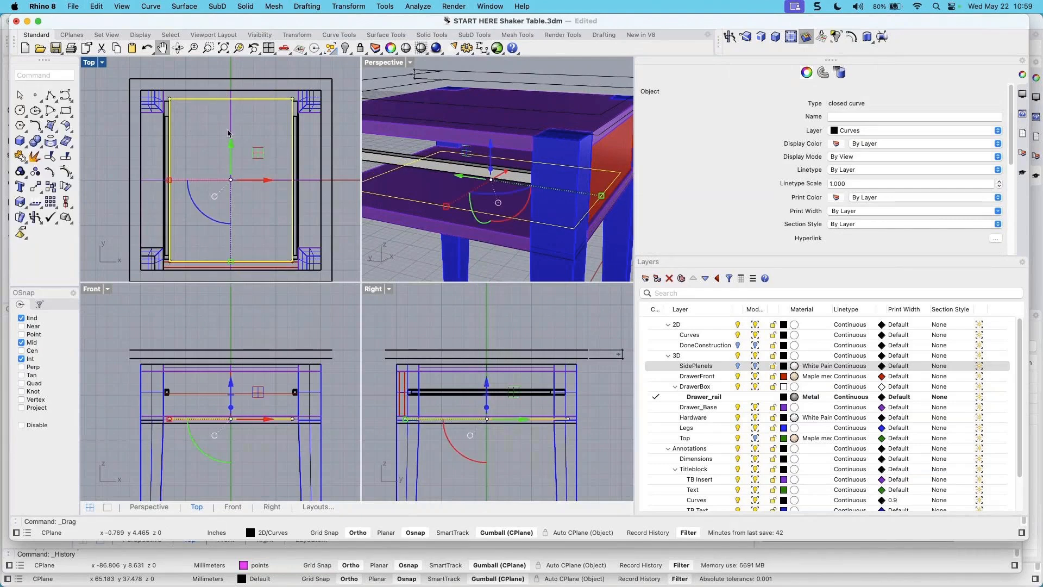
Select the base outline curve and shorten it front to back to about 14.05 inches with Scale 1-D from its front corner
left_click(256, 135)
left_click(271, 100)
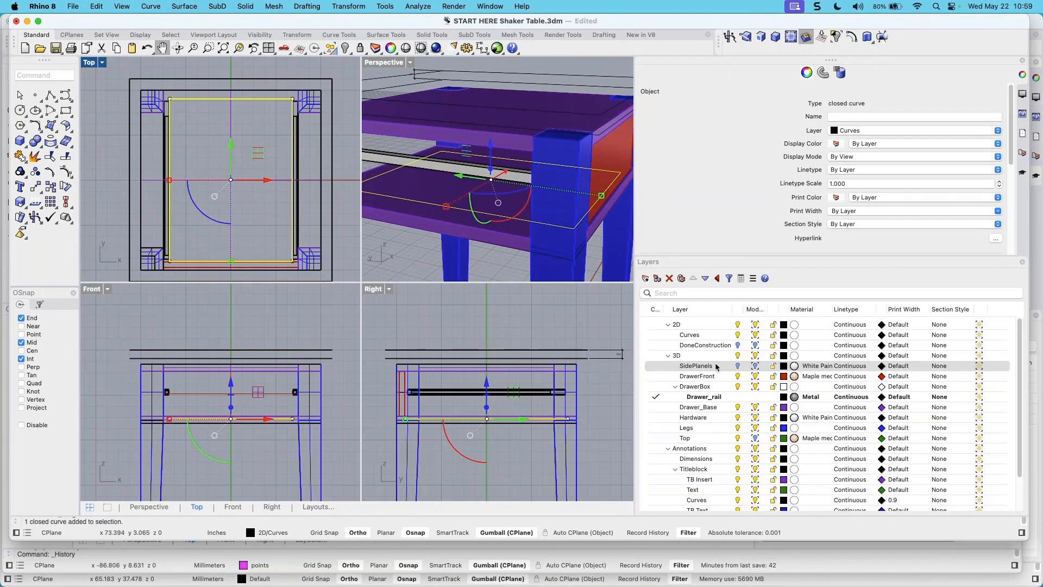
left_click(738, 366)
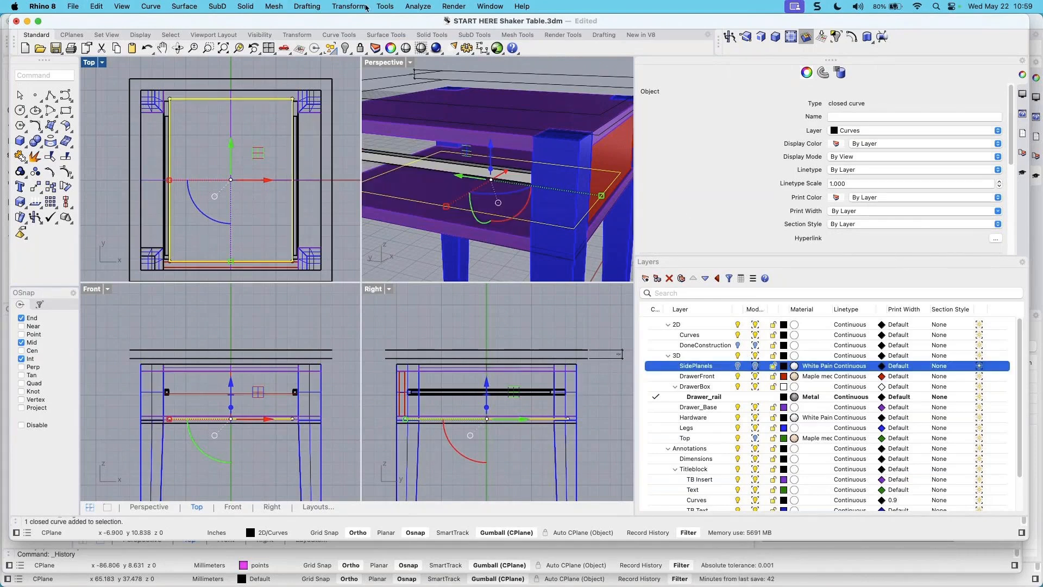
left_click(349, 7)
mouse_move(353, 71)
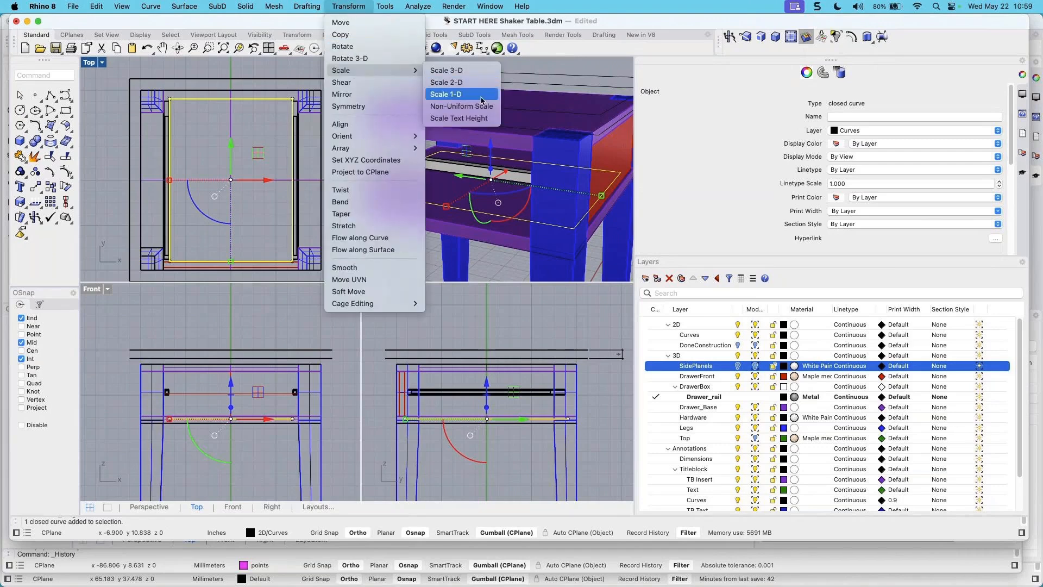
left_click(446, 97)
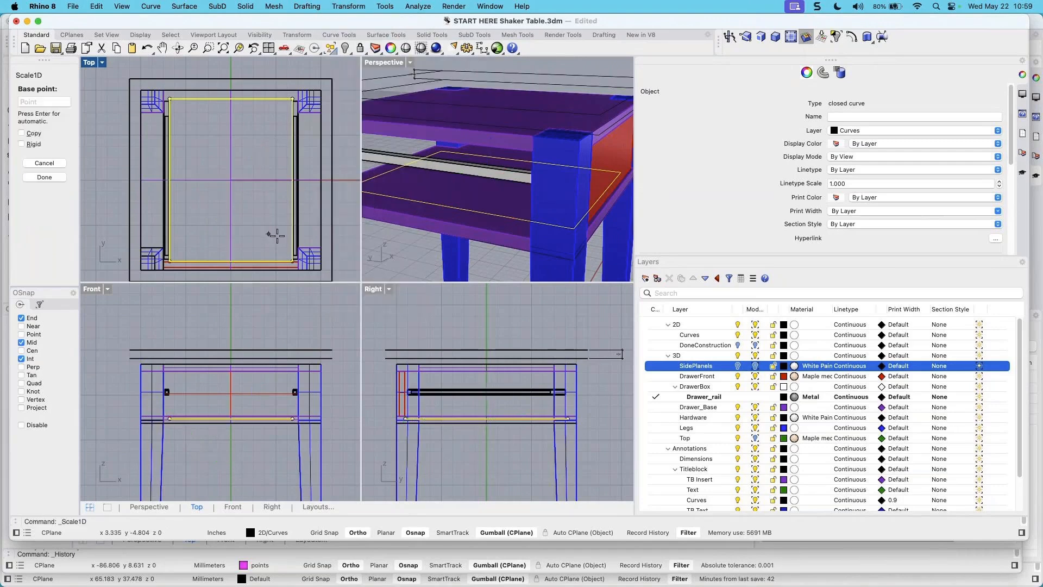
left_click(293, 260)
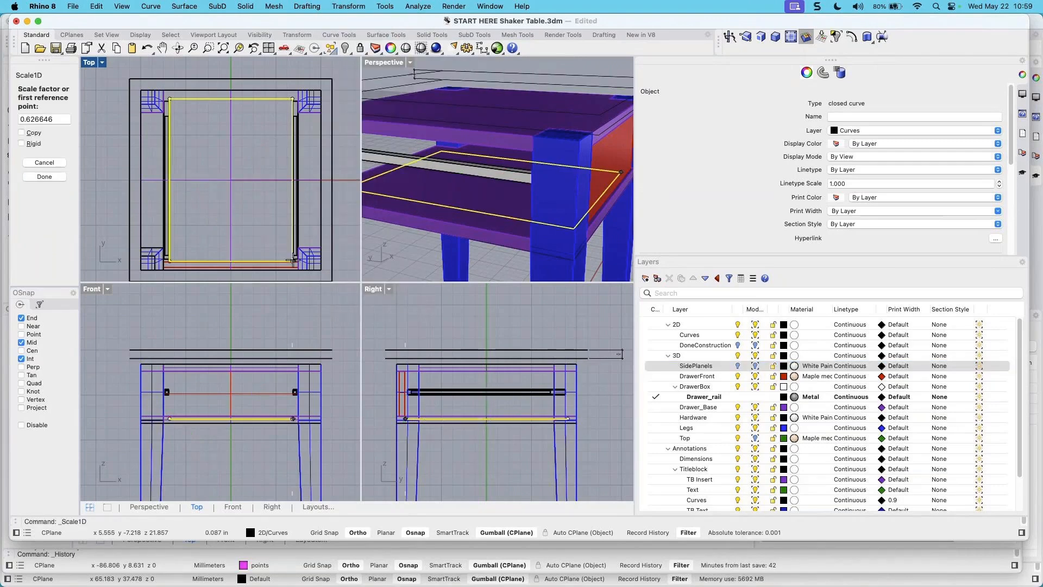
left_click(292, 99)
scroll(292, 98, "up", 5)
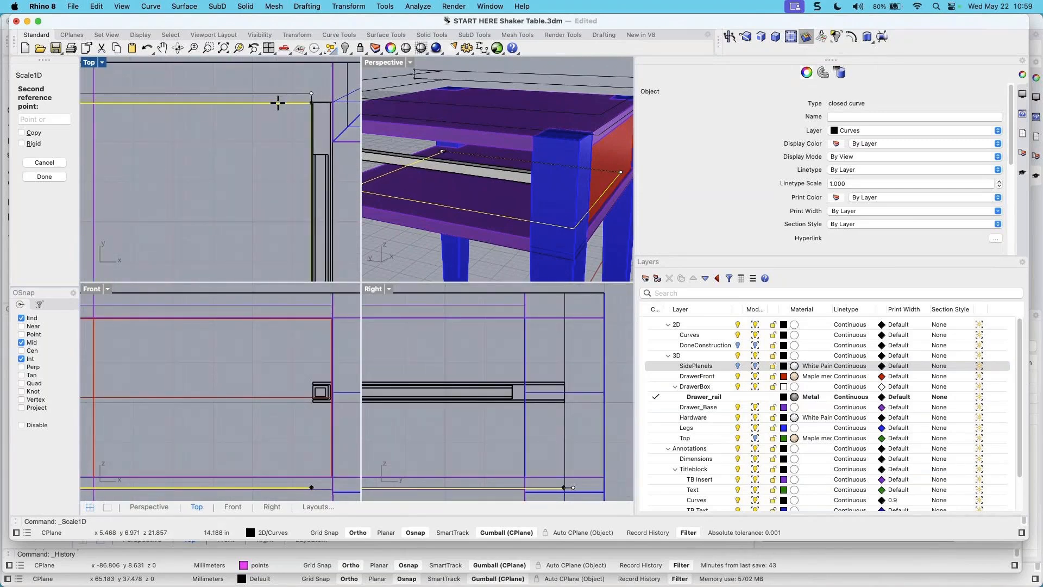
scroll(280, 104, "down", 5)
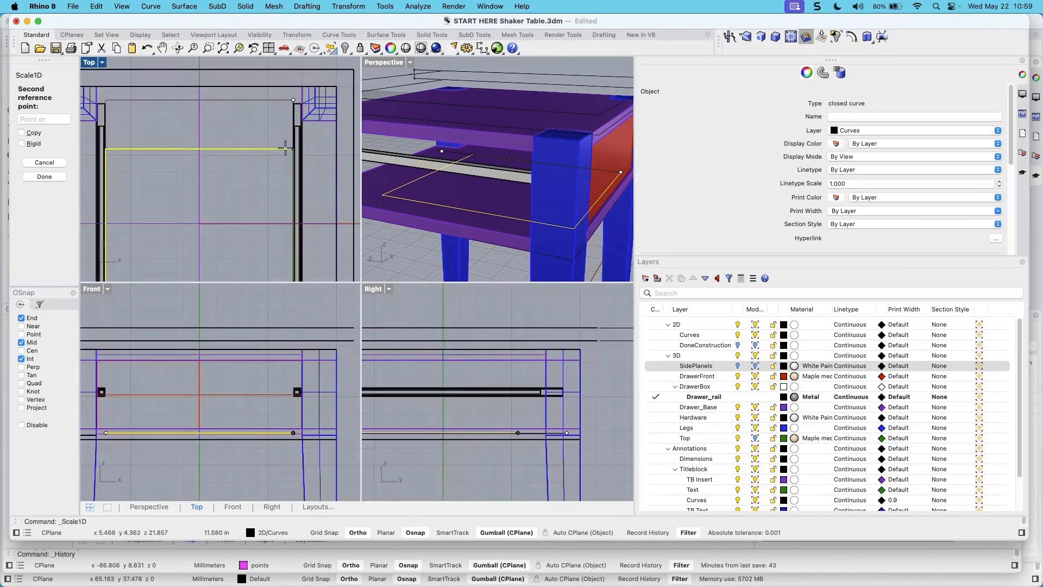
right_click_drag(280, 93, 283, 221)
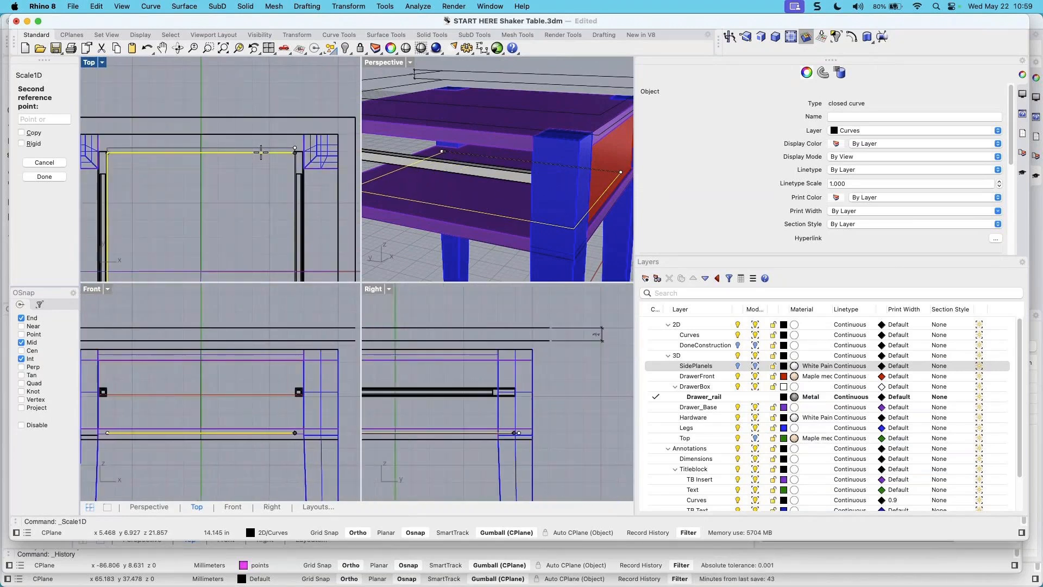
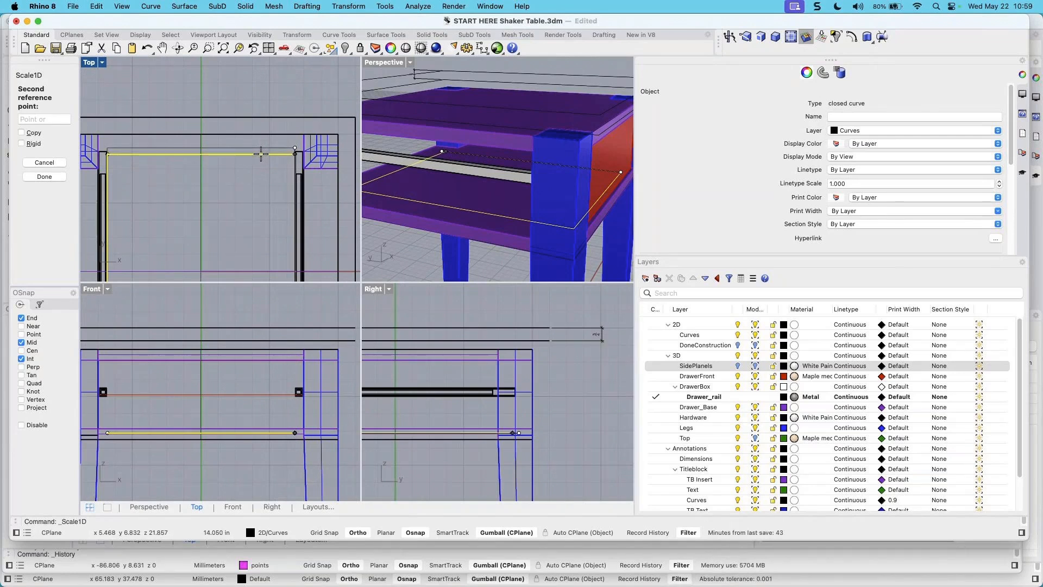
left_click(261, 154)
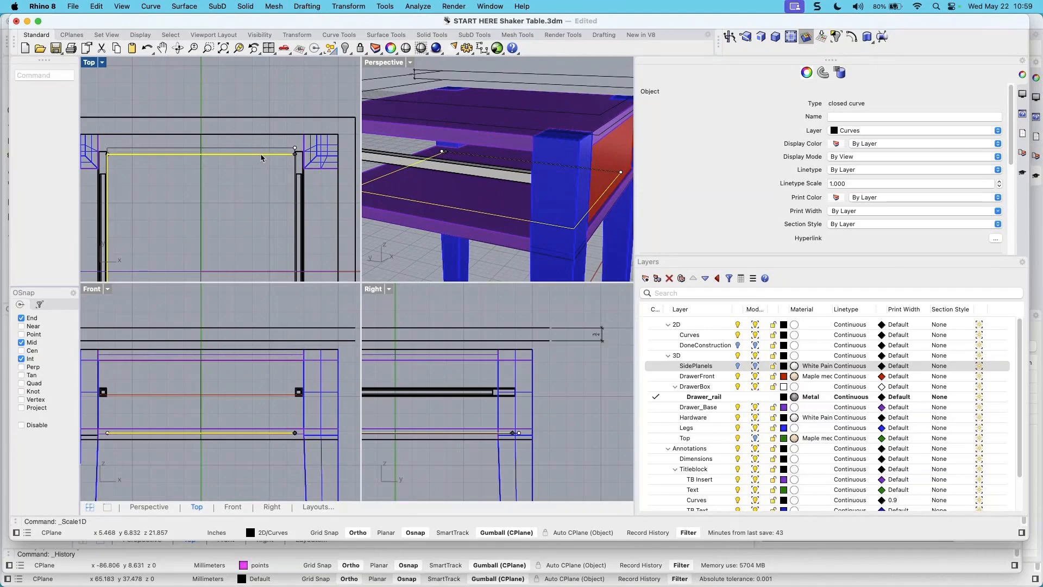
scroll(249, 201, "down", 6)
right_click_drag(285, 210, 280, 165)
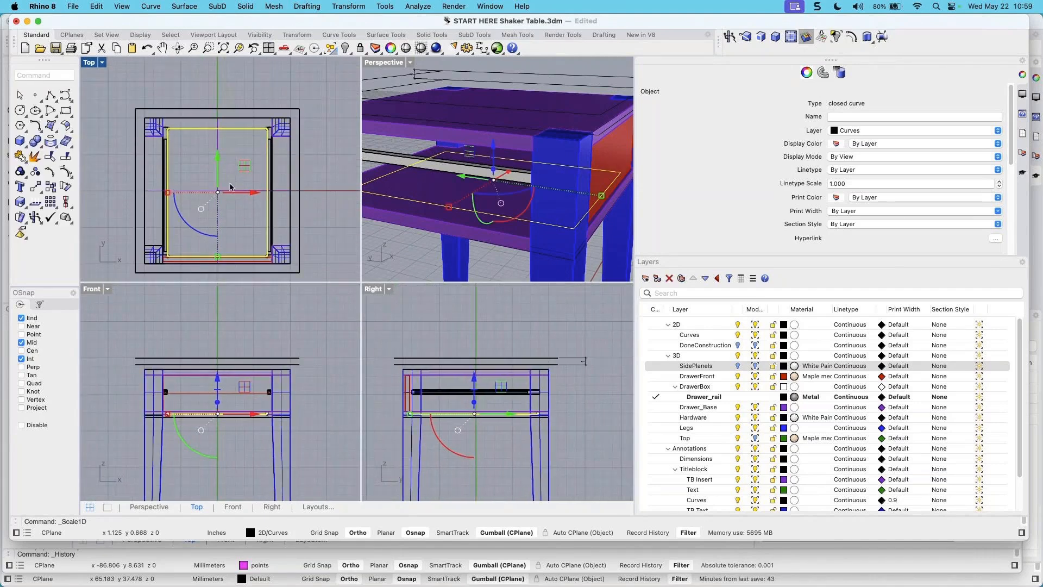
Add a linear dimension for the outline curve's front-to-back depth beside the table in the top view
left_click(301, 74)
left_click(307, 6)
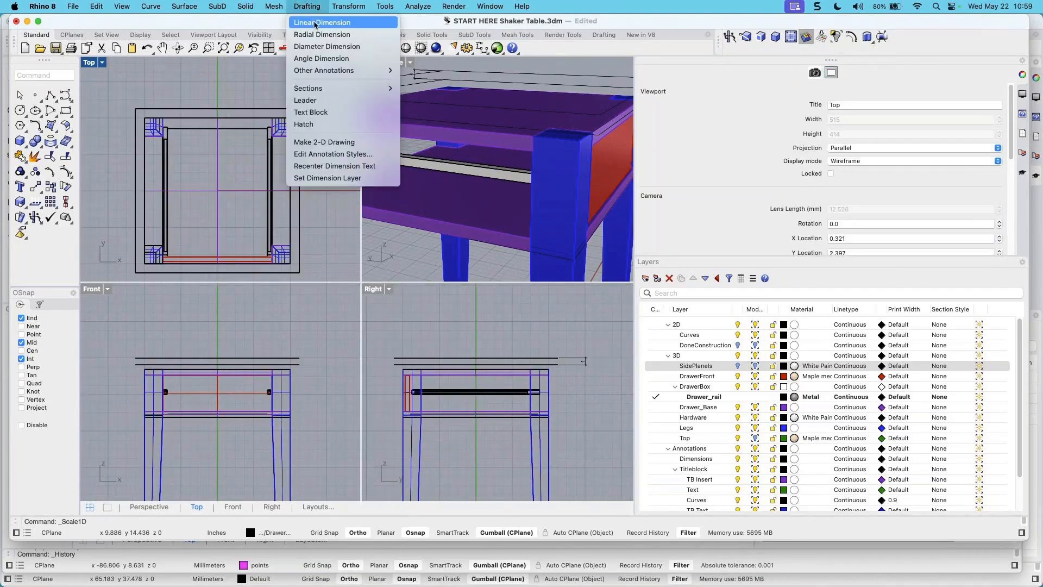
left_click(326, 21)
scroll(263, 250, "up", 3)
left_click(270, 265)
right_click_drag(277, 82, 244, 177)
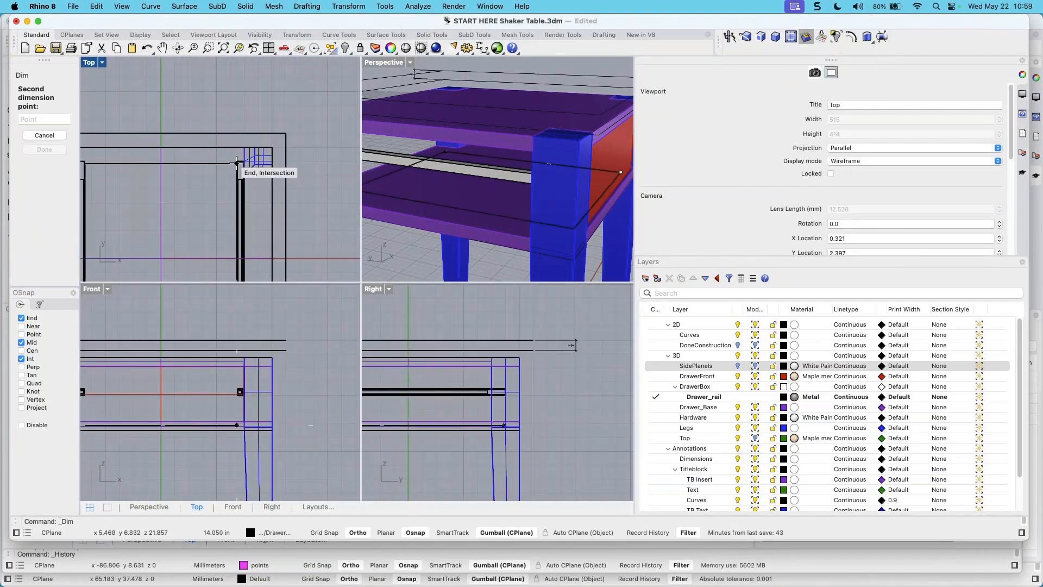
left_click(238, 163)
left_click(309, 168)
scroll(310, 264, "up", 3)
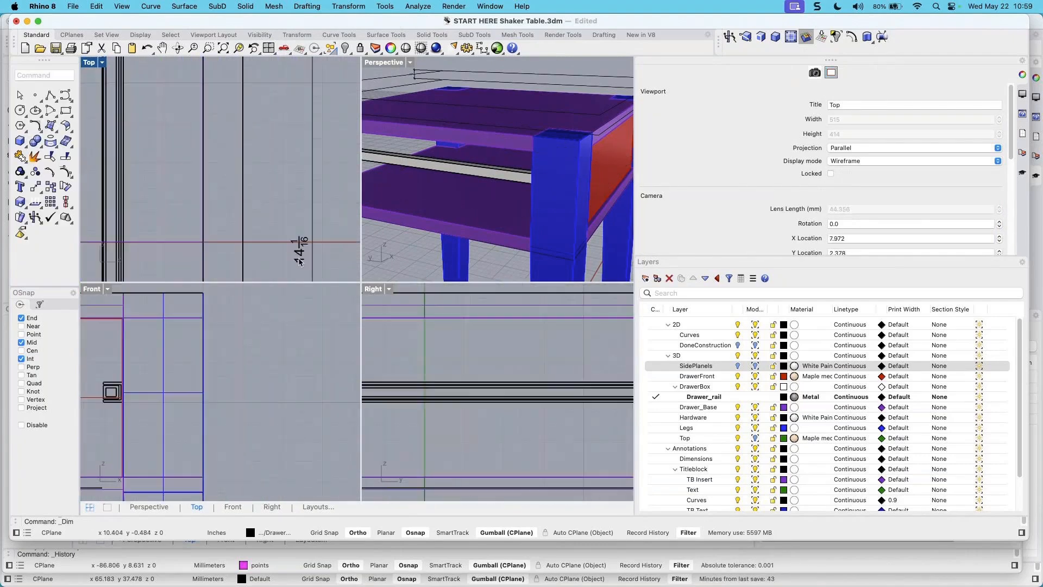
scroll(304, 246, "down", 3)
scroll(304, 243, "down", 4)
Set the outline curve's front-to-back depth to 14.5 inches with Scale 1-D from its front corner
scroll(203, 166, "up", 4)
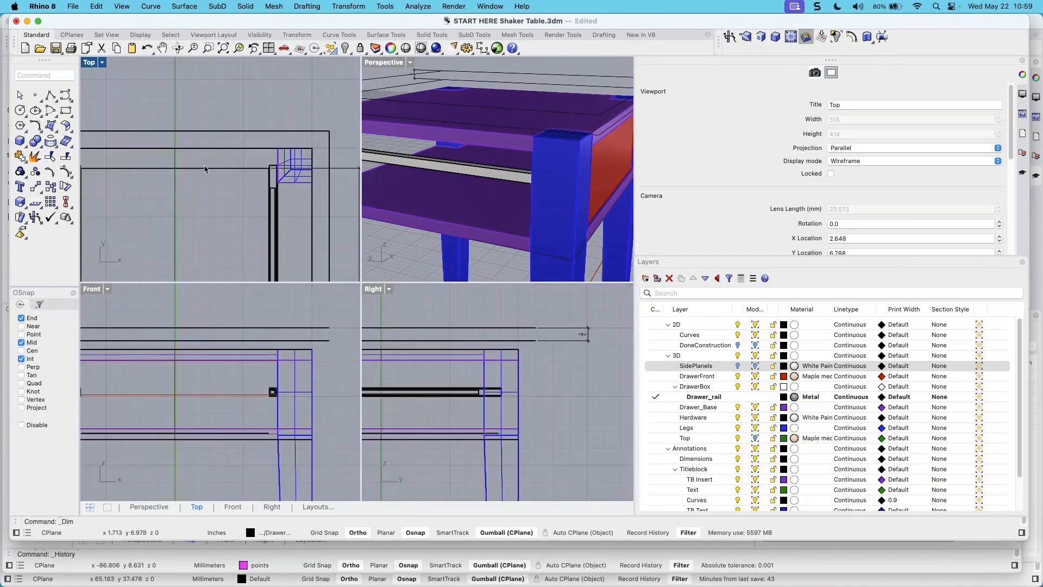
left_click(204, 166)
right_click_drag(119, 166, 146, 172)
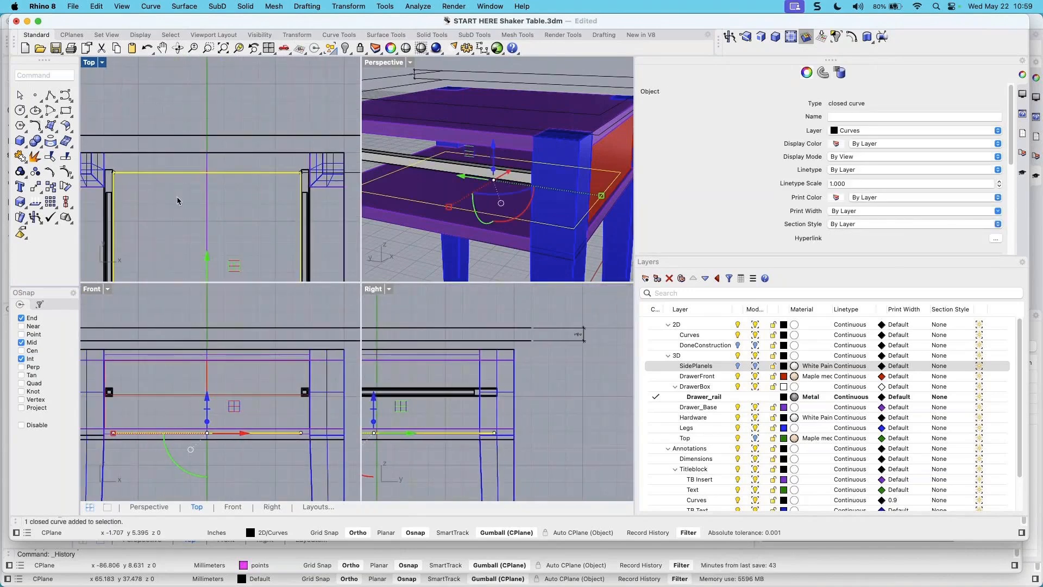
scroll(179, 197, "down", 5)
right_click_drag(234, 234, 182, 183)
scroll(192, 231, "up", 4)
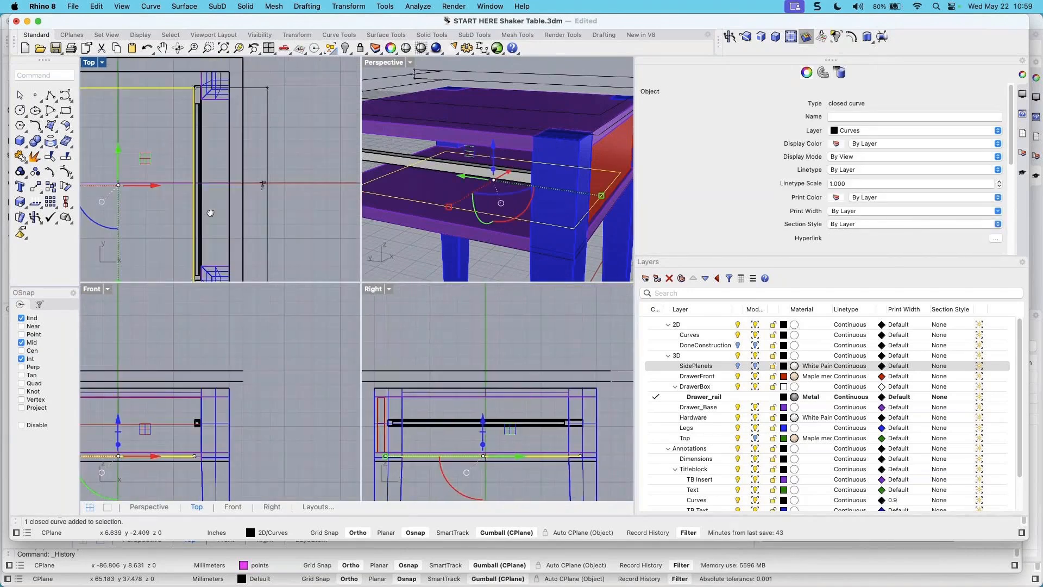
right_click_drag(194, 230, 217, 201)
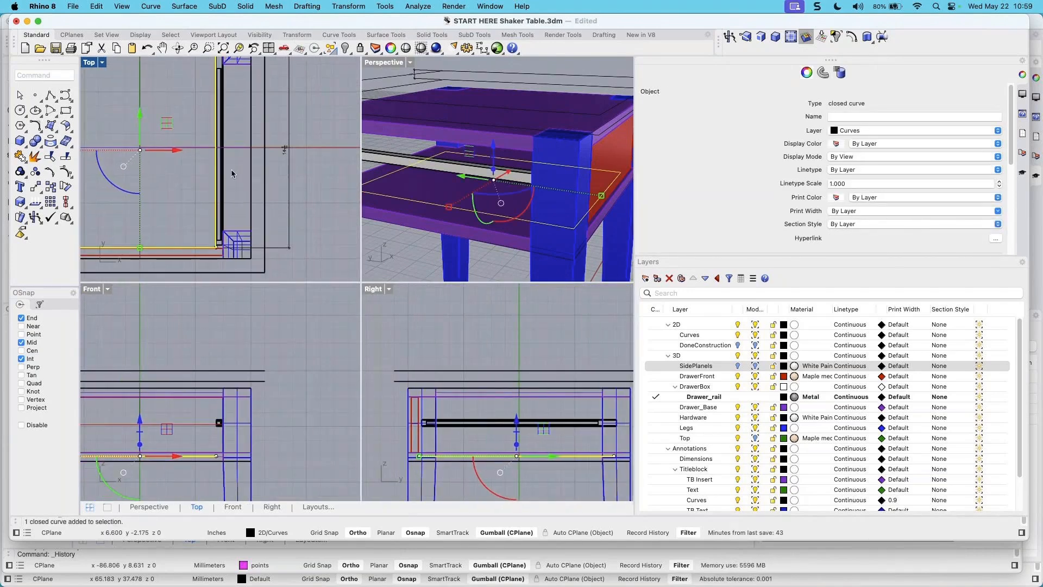
right_click(319, 123)
mouse_move(380, 127)
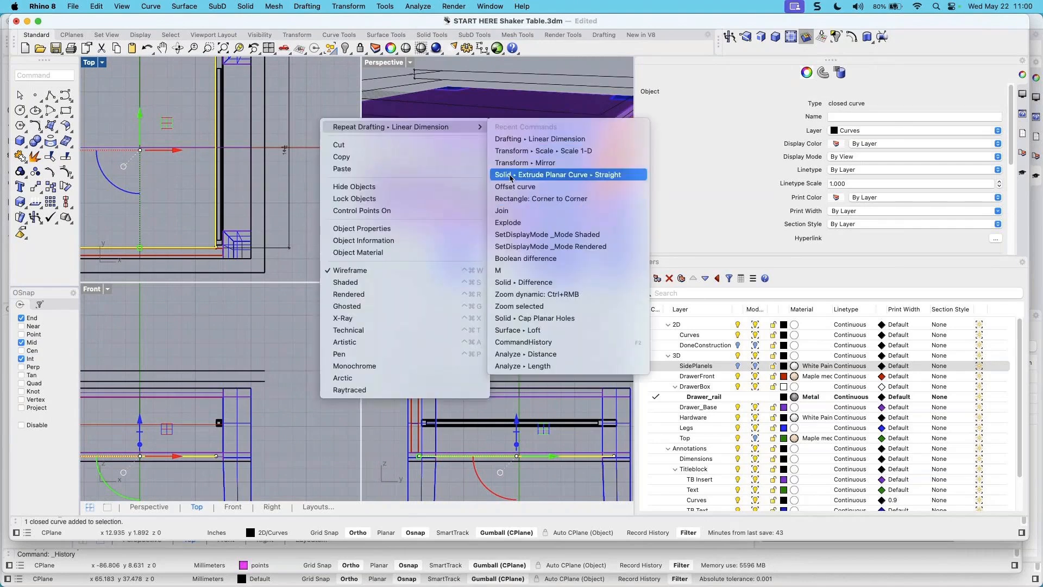
left_click(521, 151)
left_click(215, 247)
right_click_drag(216, 247, 228, 229)
left_click(230, 227)
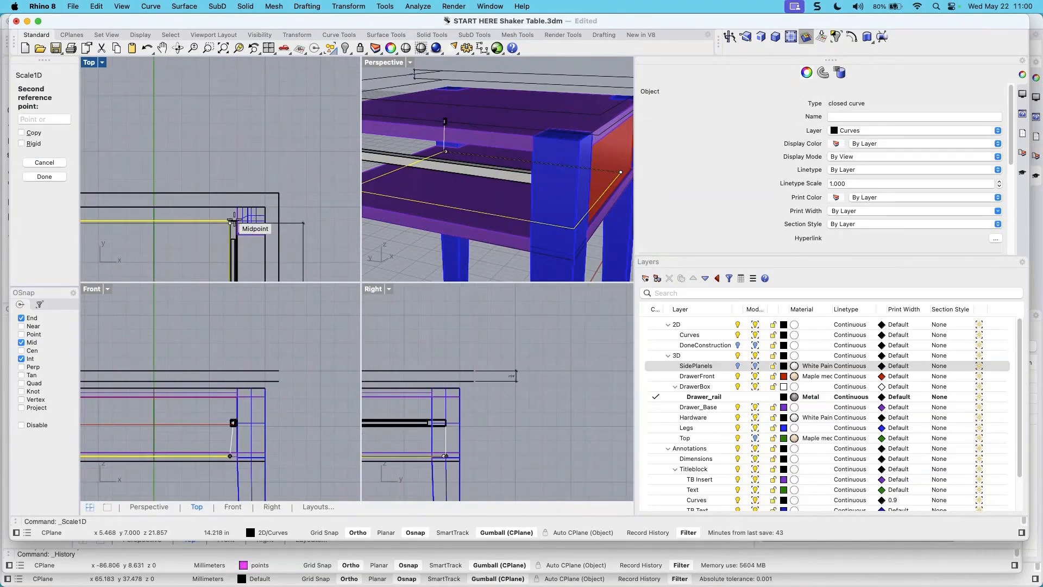
left_click(231, 220)
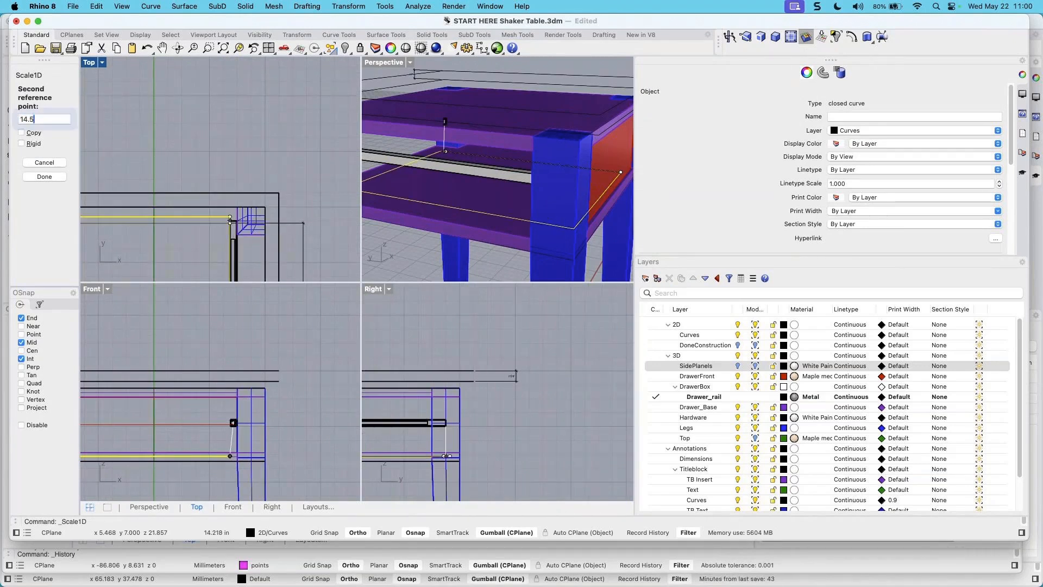
left_click(183, 210)
Check the outline's depth dimension in the top view and inspect the rails and drawer opening from behind the table
scroll(239, 220, "down", 5)
right_click_drag(251, 222, 250, 127)
scroll(288, 180, "up", 5)
scroll(232, 149, "up", 3)
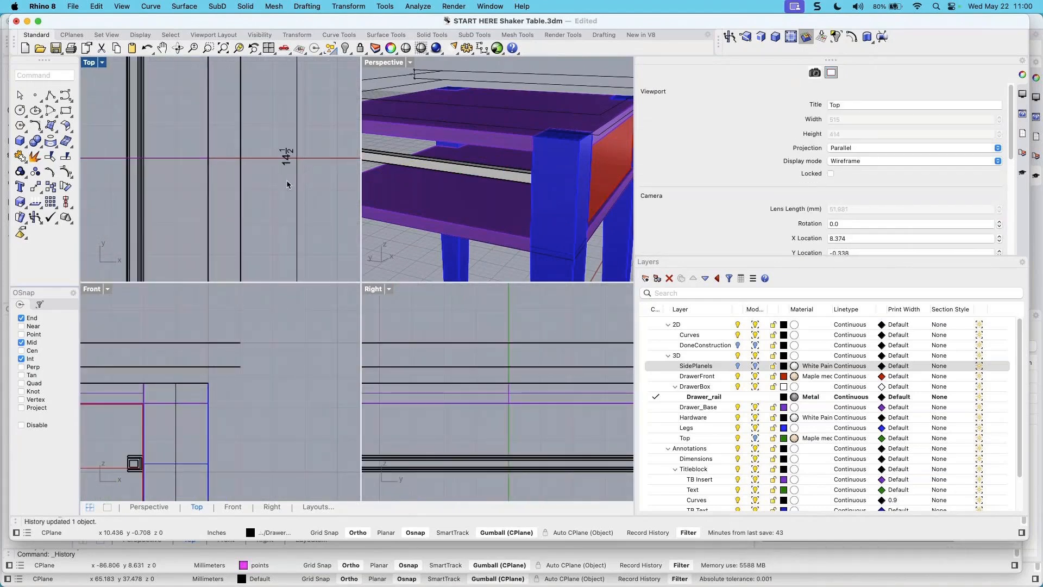
scroll(277, 182, "down", 3)
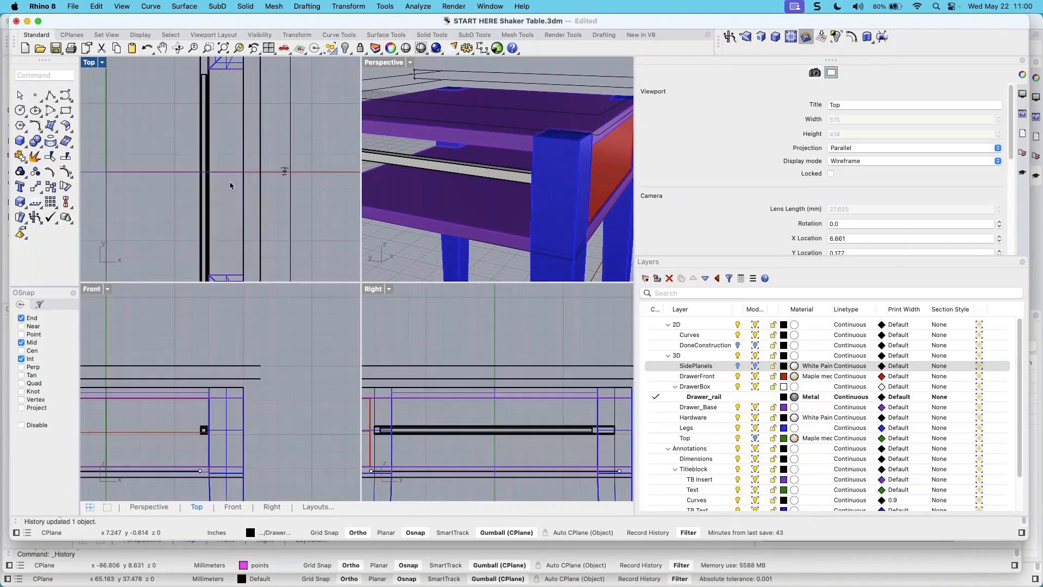
scroll(241, 184, "down", 3)
right_click_drag(178, 180, 191, 179)
key("Escape")
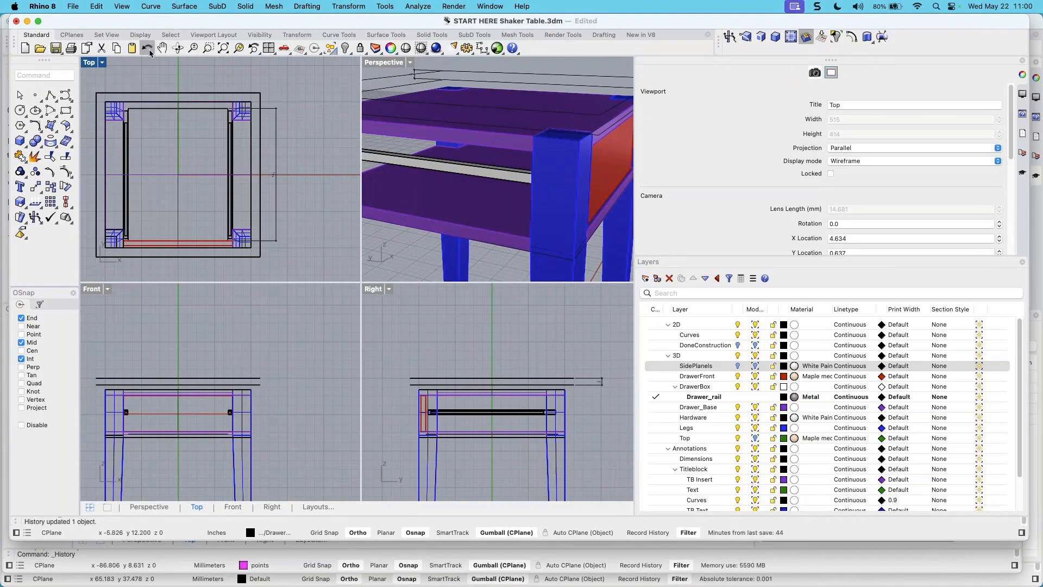
scroll(188, 141, "up", 3)
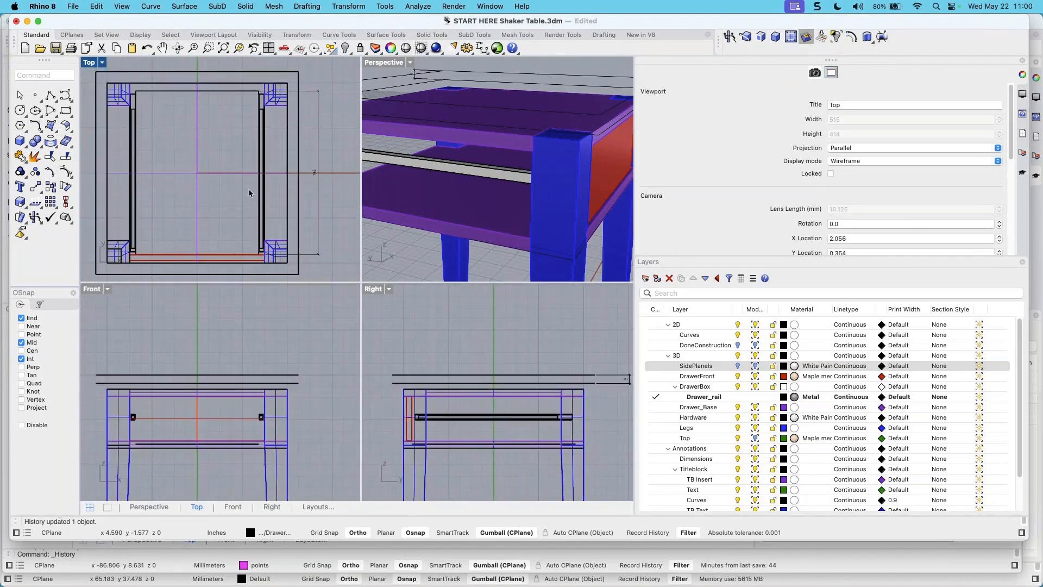
right_click_drag(249, 188, 248, 185)
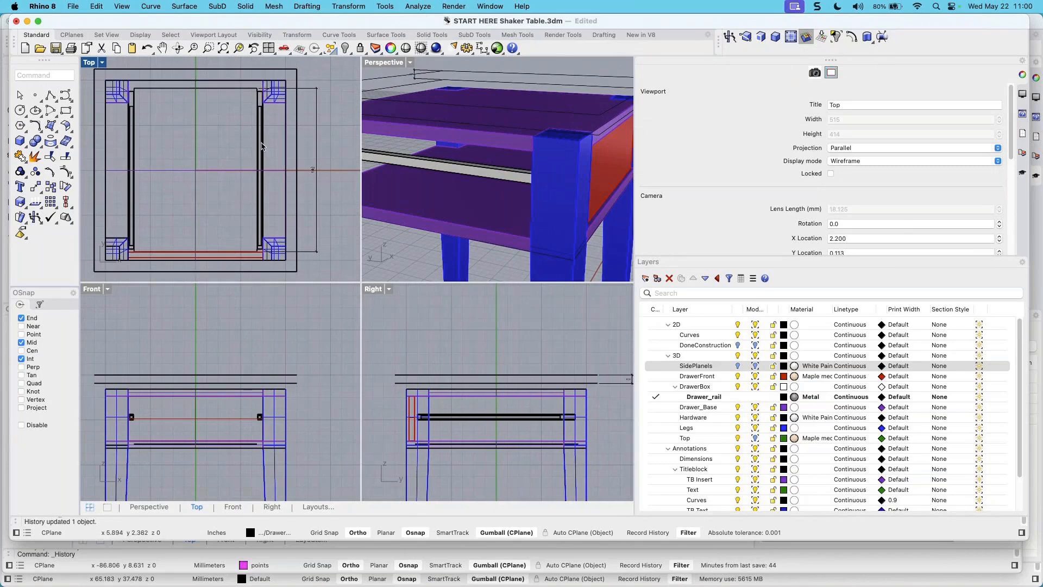
right_click_drag(417, 174, 505, 209)
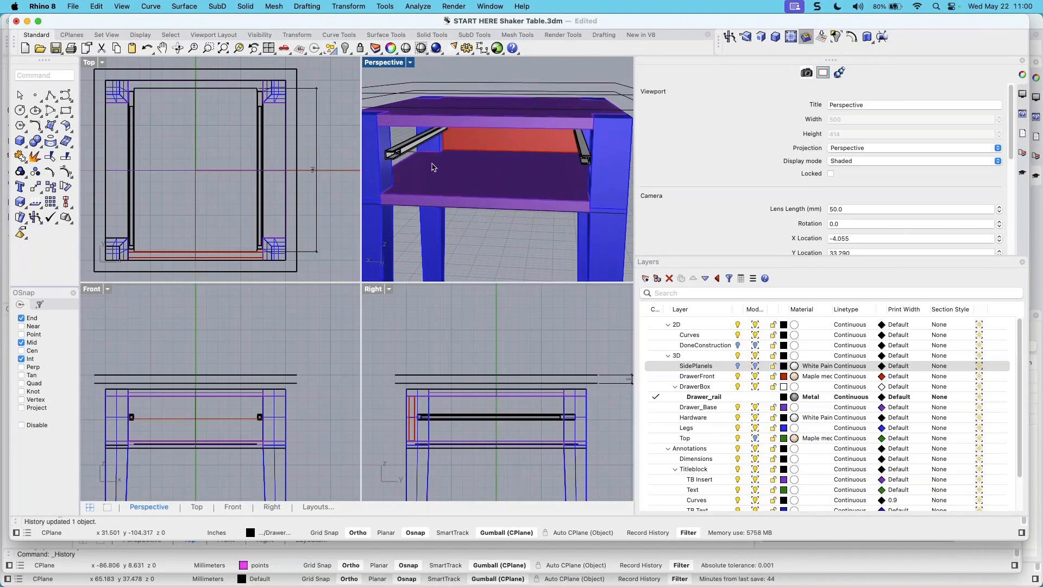
left_click(234, 89)
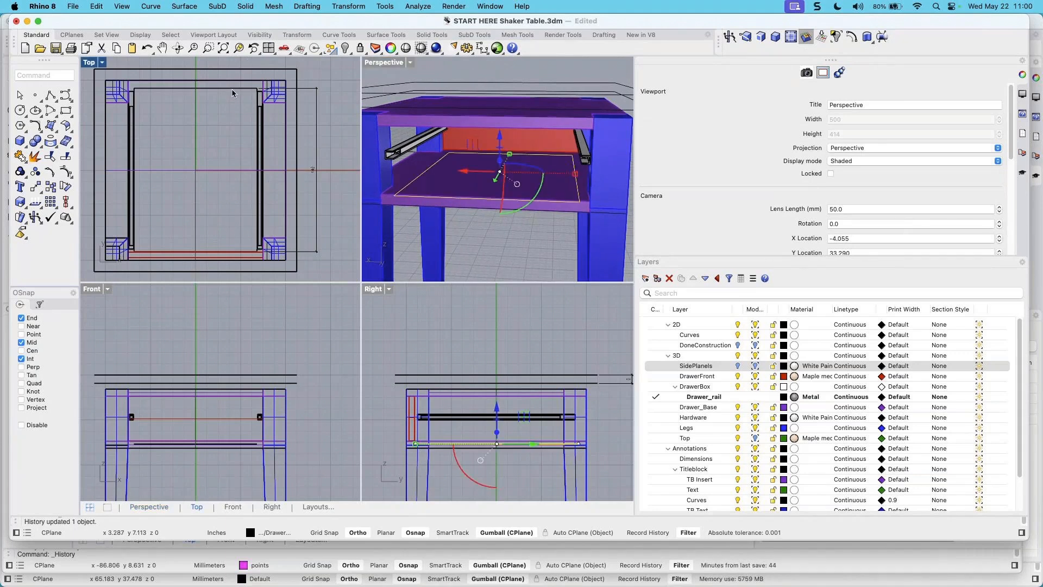
scroll(151, 427, "up", 5)
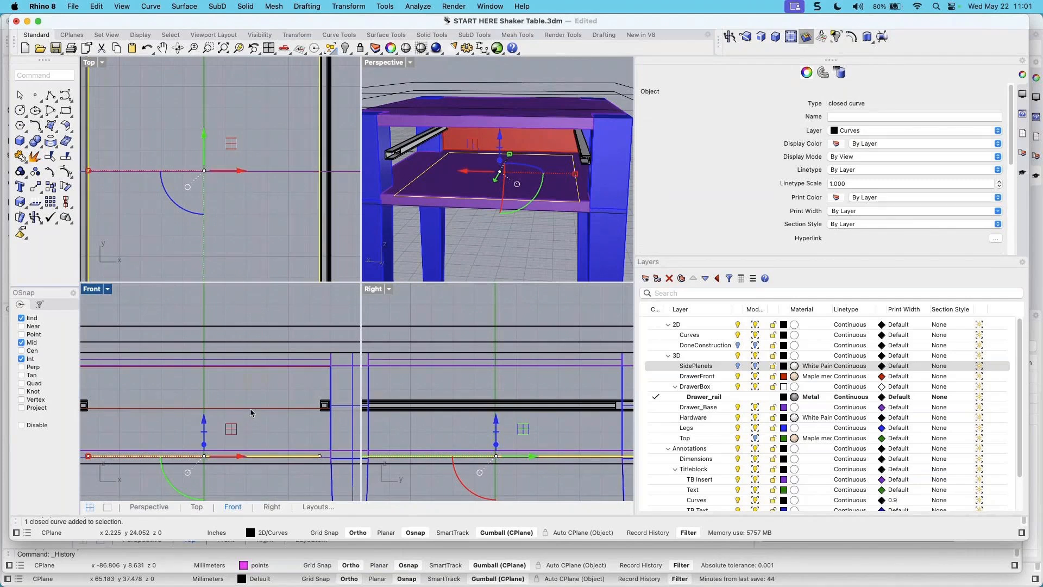
left_click(249, 410)
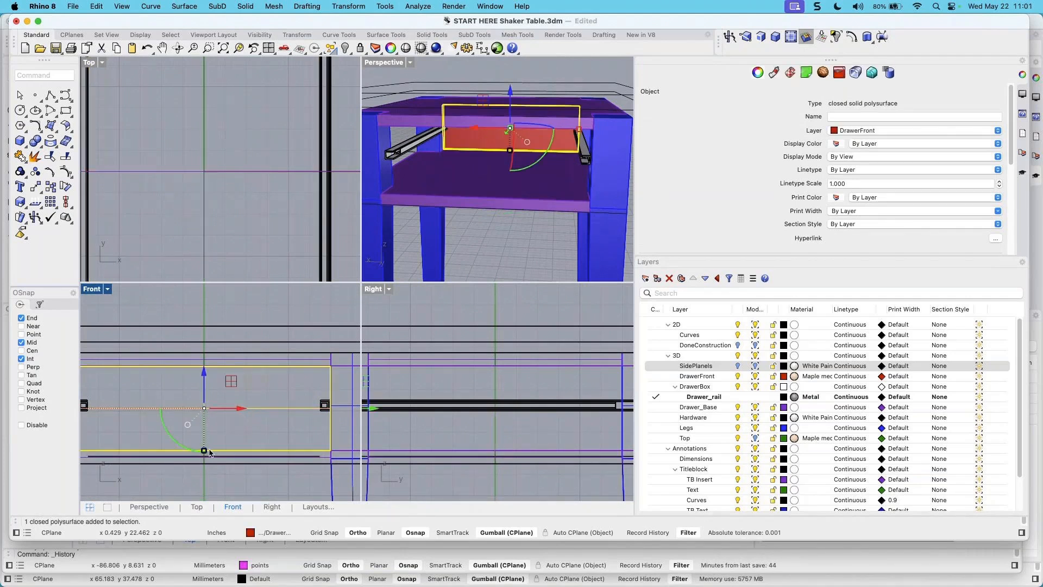
left_click(207, 208)
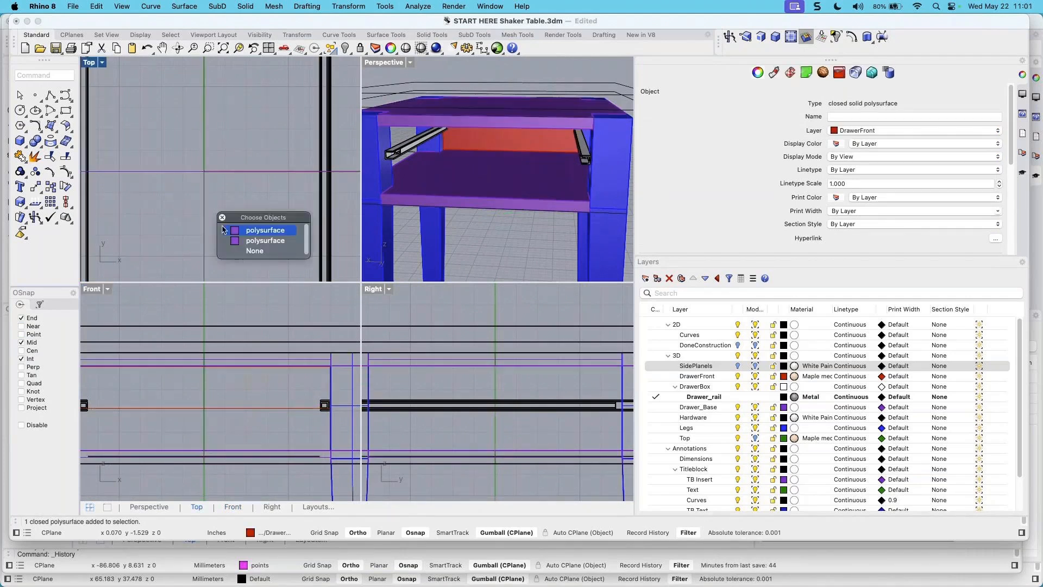
left_click(255, 252)
scroll(210, 97, "down", 6)
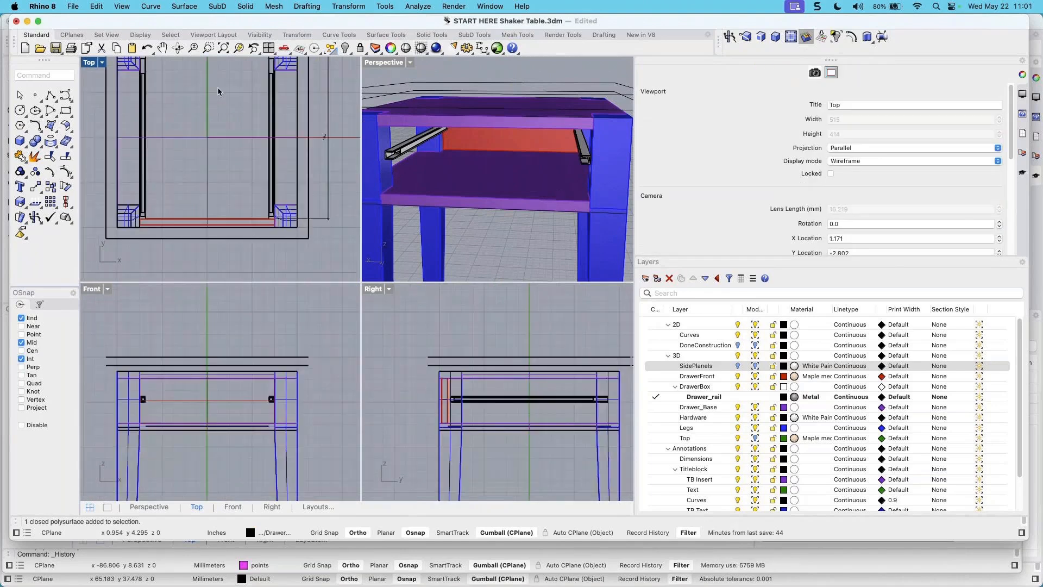
scroll(217, 91, "up", 5)
Select the base outline curve and raise it slightly in the front view so it sits just above the lower panel
left_click(215, 151)
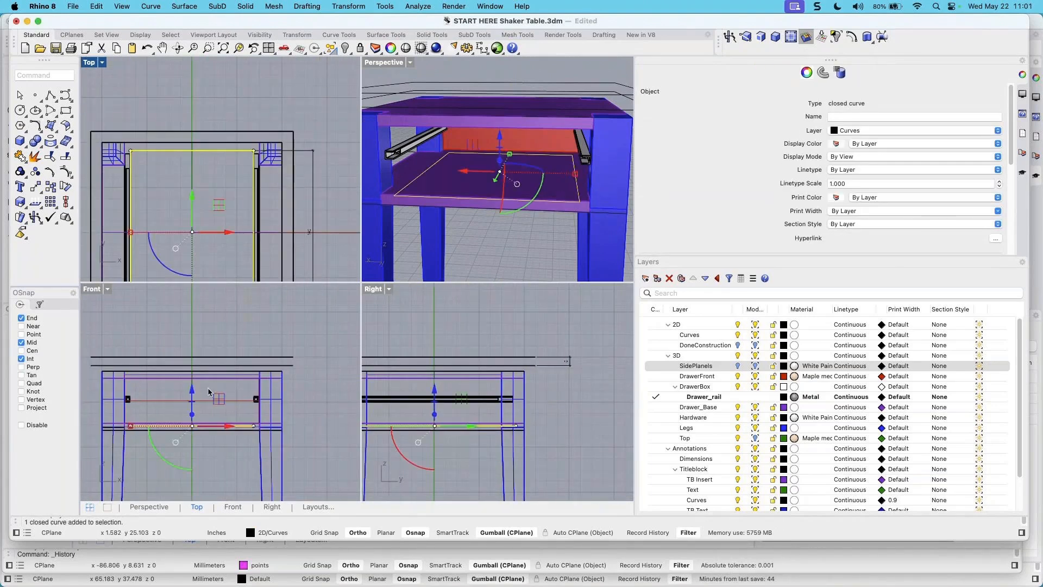
scroll(209, 391, "up", 3)
left_click_drag(198, 400, 199, 392)
right_click_drag(533, 242, 487, 243)
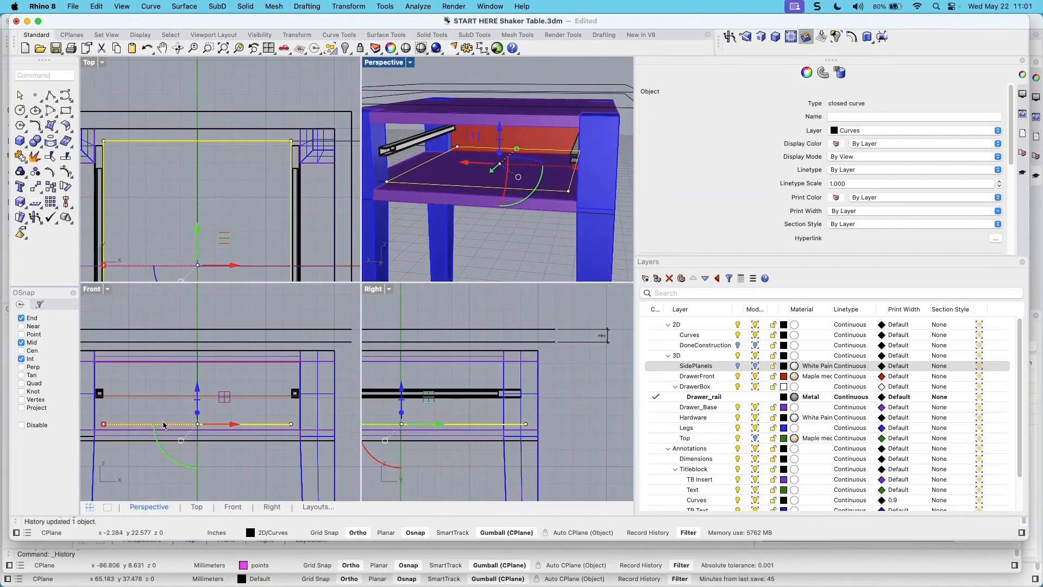
scroll(172, 423, "up", 2)
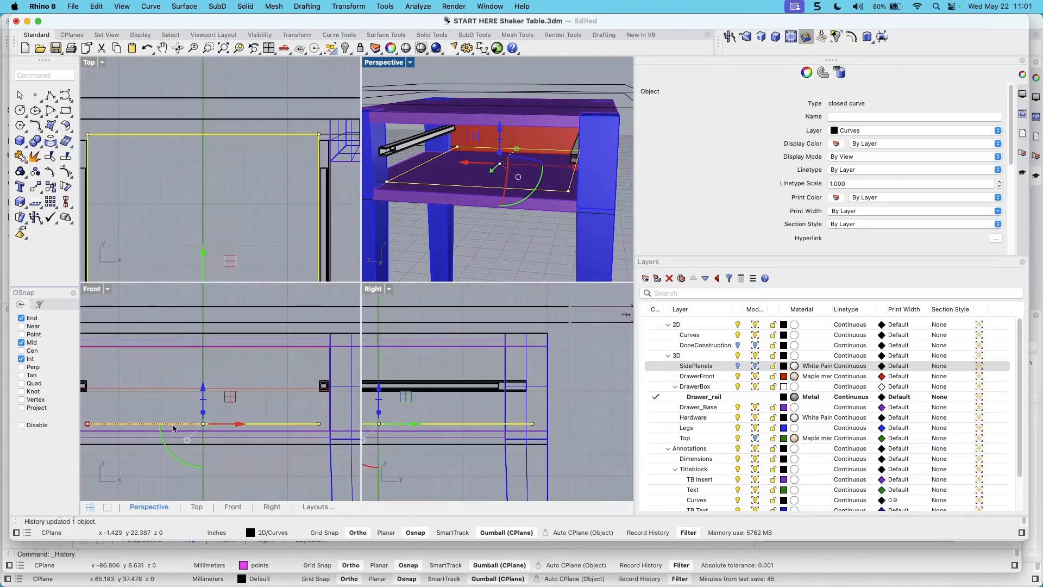
Explode the base outline curve into separate segments, accepting that its history is broken
key("Escape")
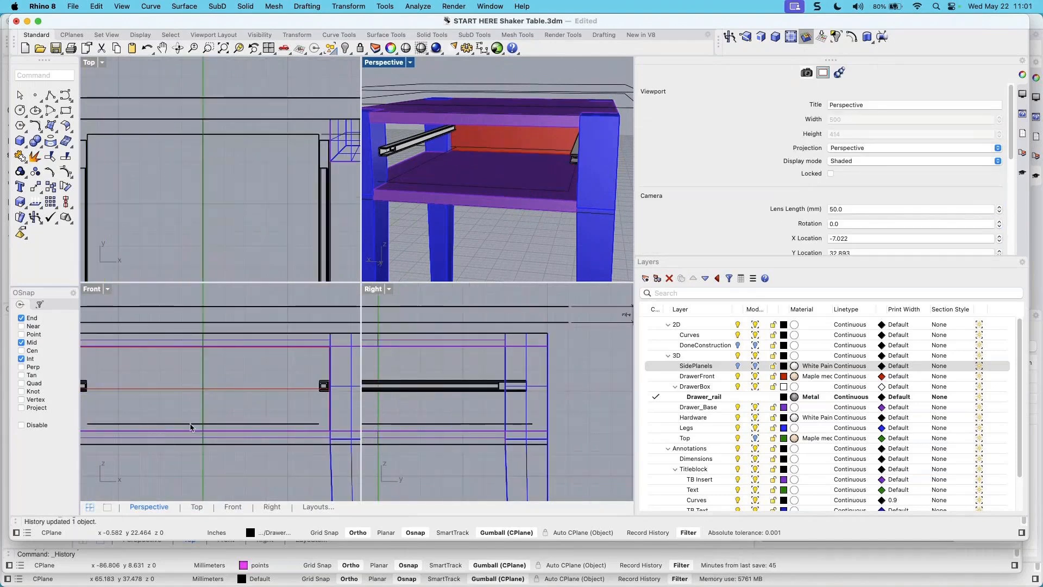
left_click(190, 424)
scroll(227, 404, "down", 1)
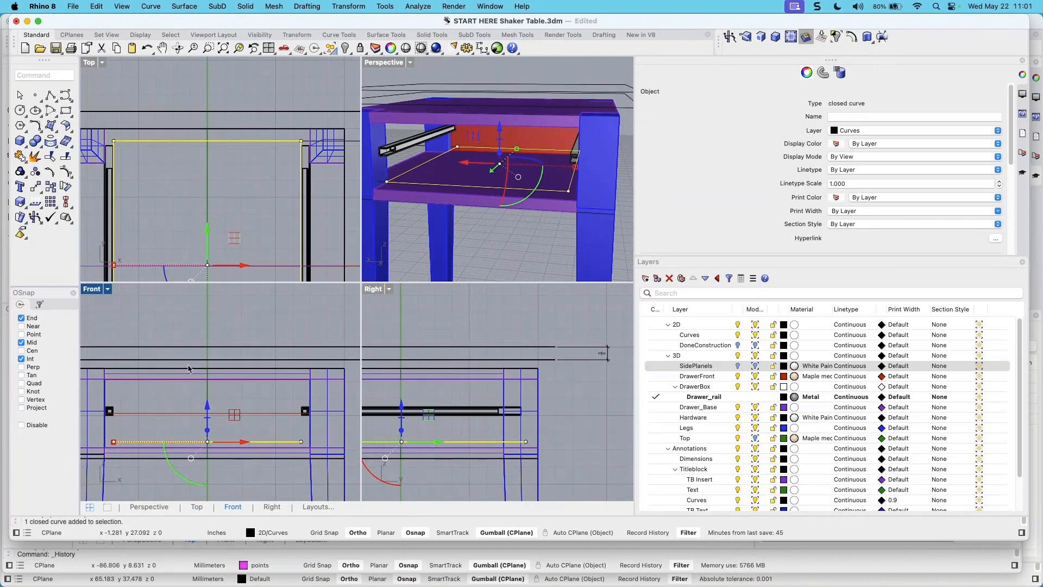
right_click_drag(240, 164, 242, 101)
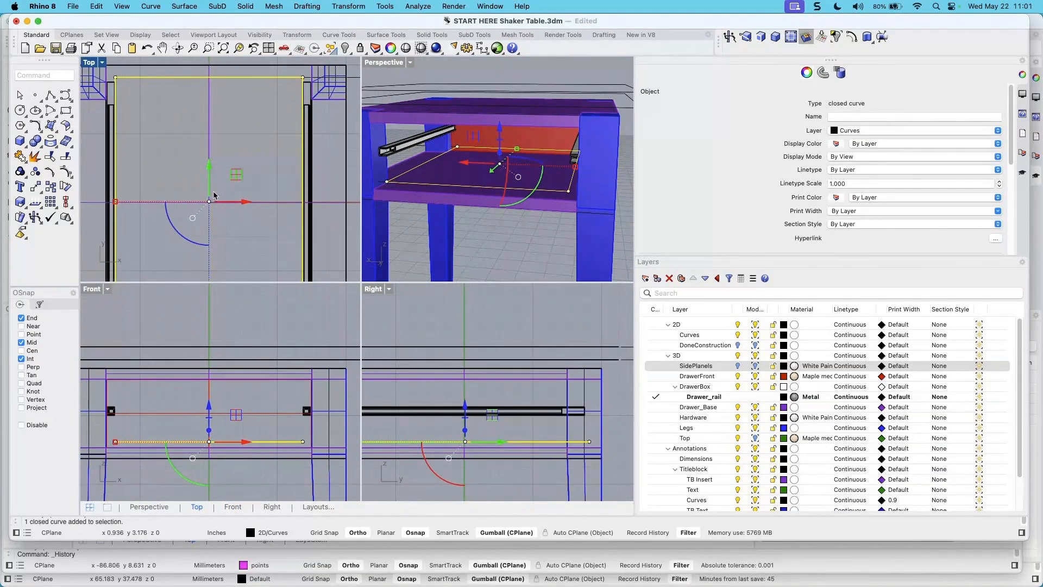
scroll(208, 434, "down", 2)
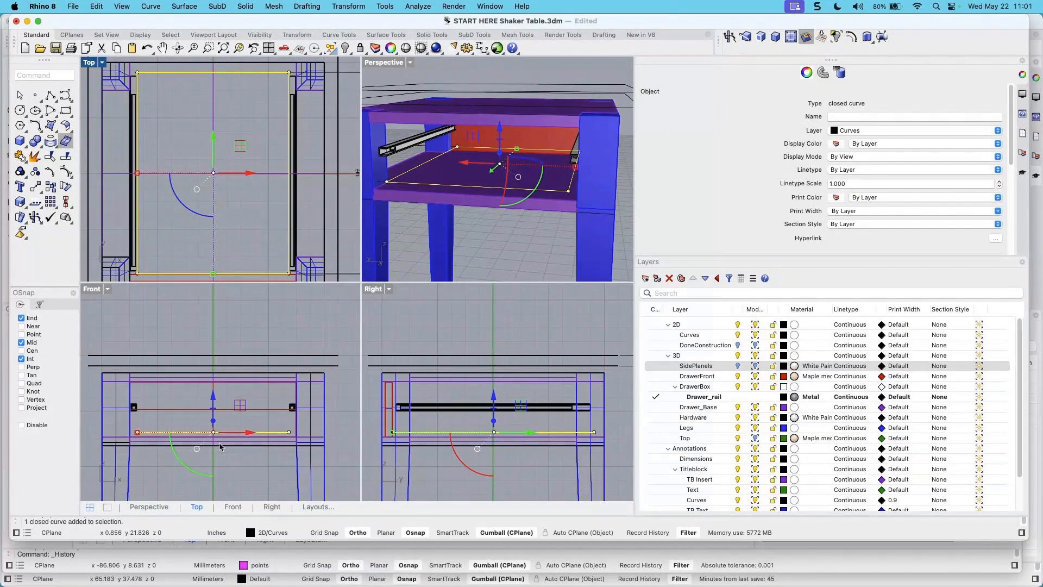
left_click(34, 157)
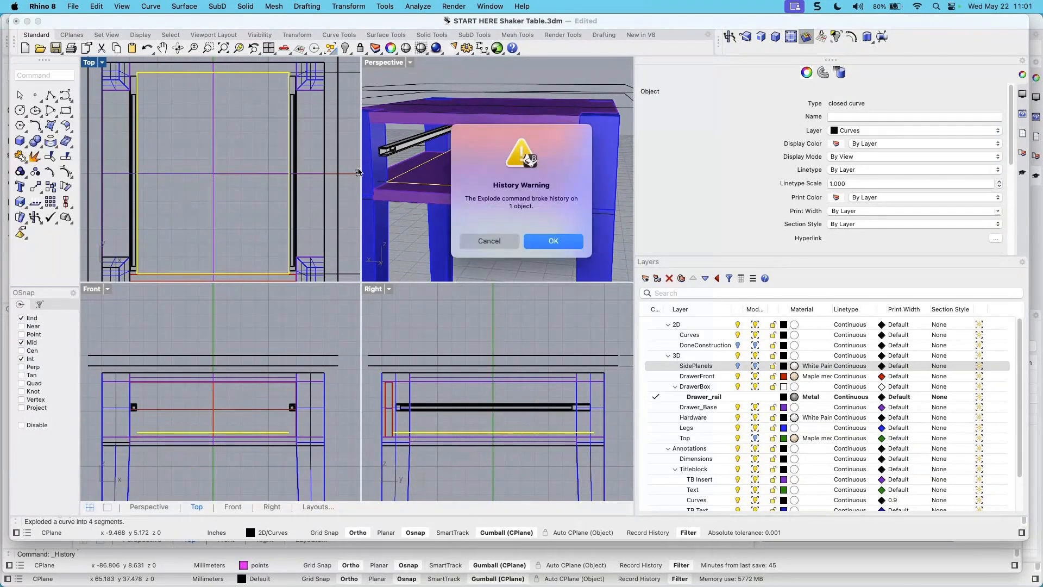
left_click(553, 241)
left_click(223, 115)
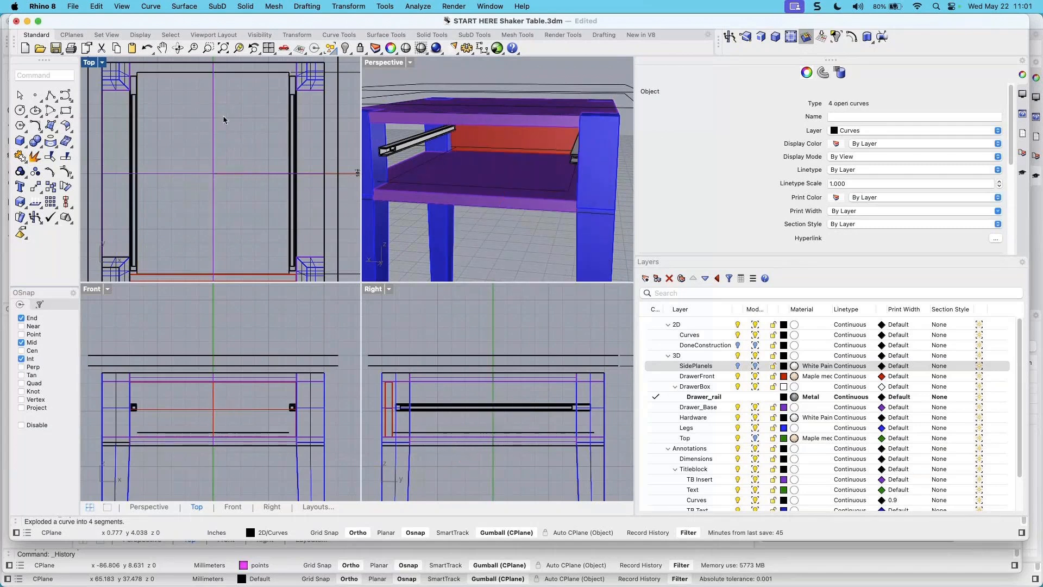
Offset the outline's left side segment inward 0.5 inches with flat caps to form a closed side-board profile
left_click(138, 83)
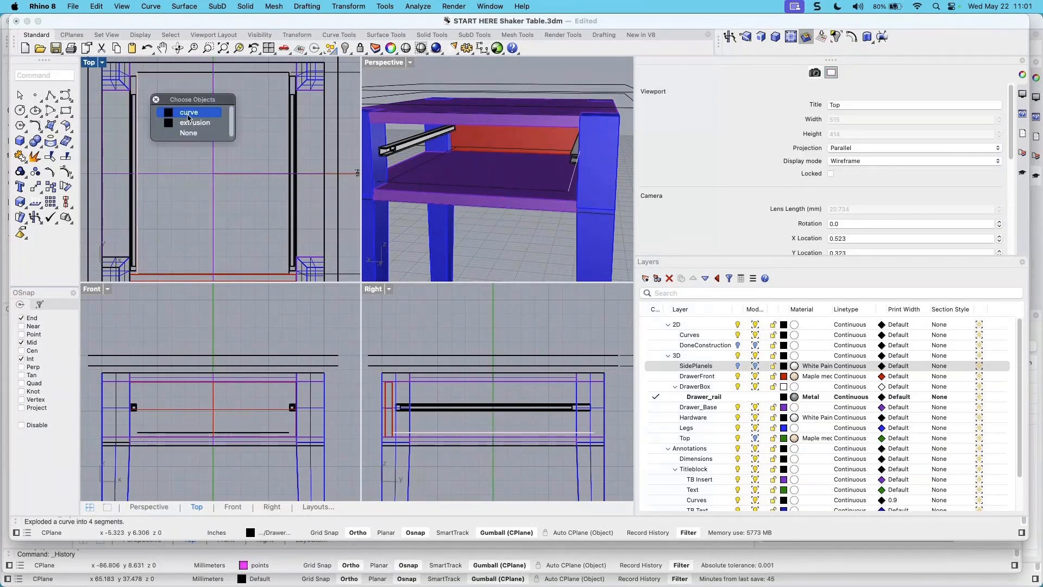
left_click(188, 113)
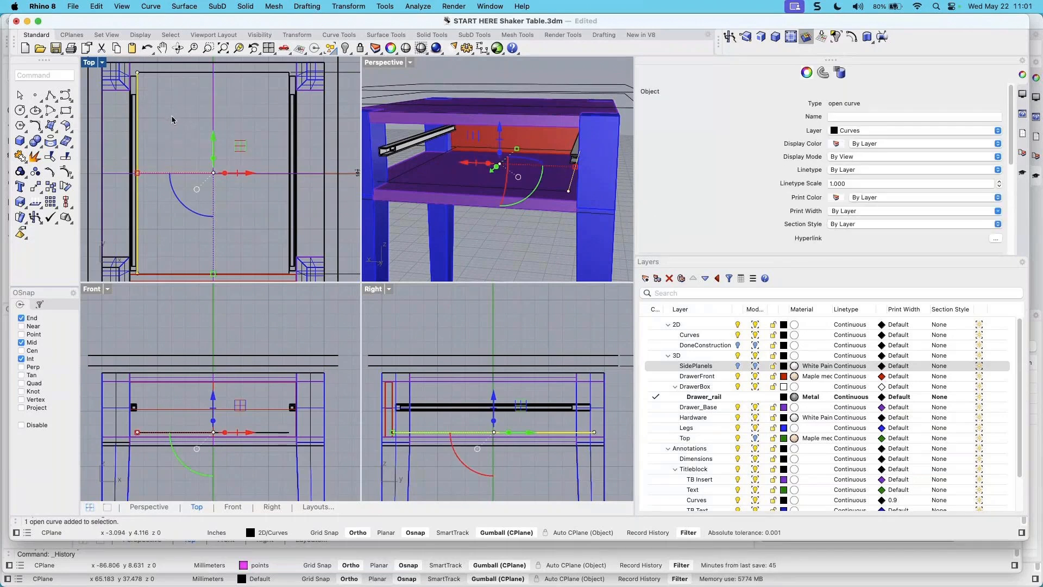
left_click(836, 35)
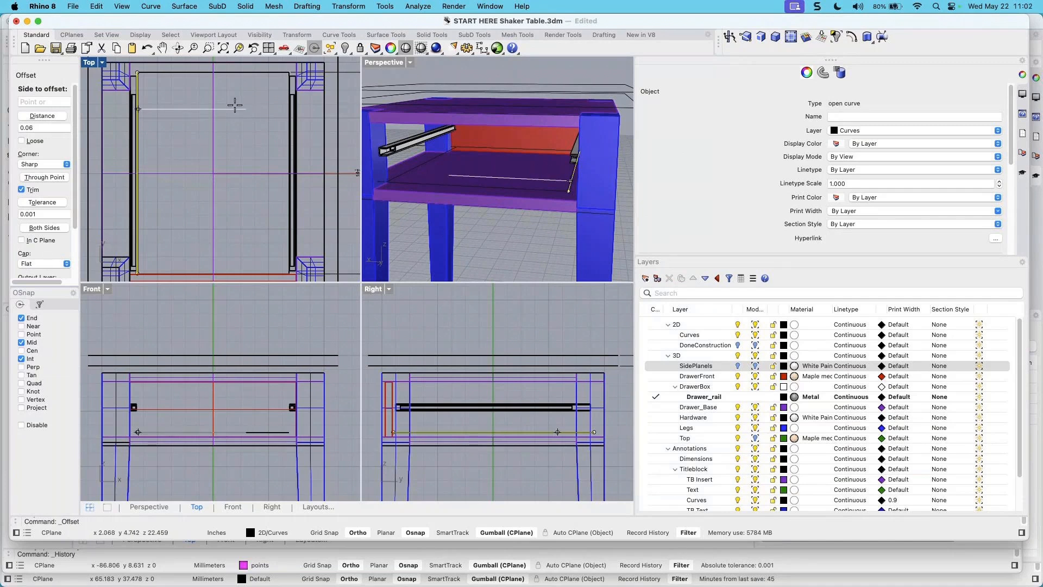
left_click(40, 129)
key("BackSpace")
key("BackSpace")
key("BackSpace")
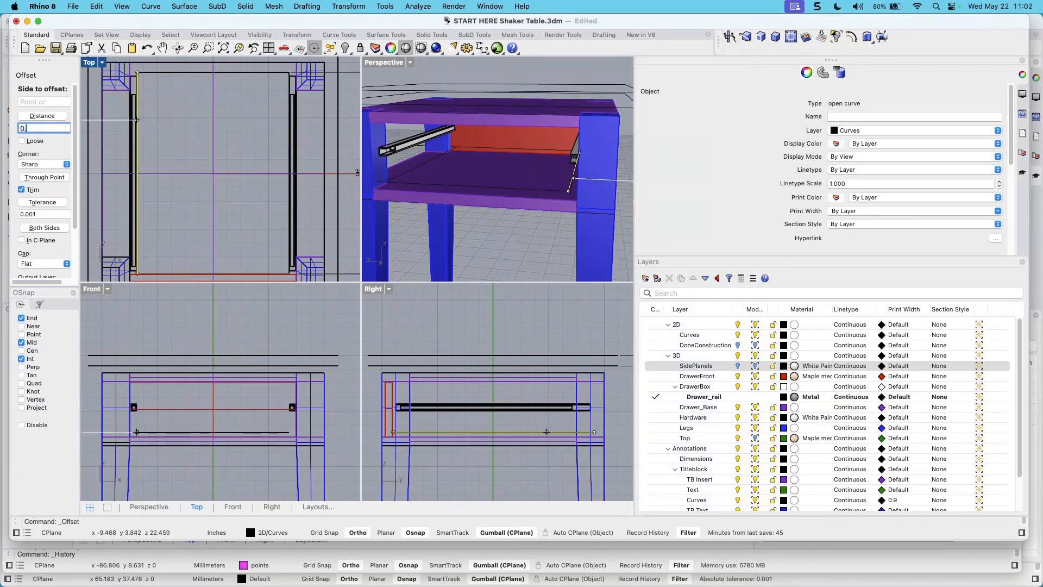
type("0.5")
key("Return")
scroll(152, 113, "up", 2)
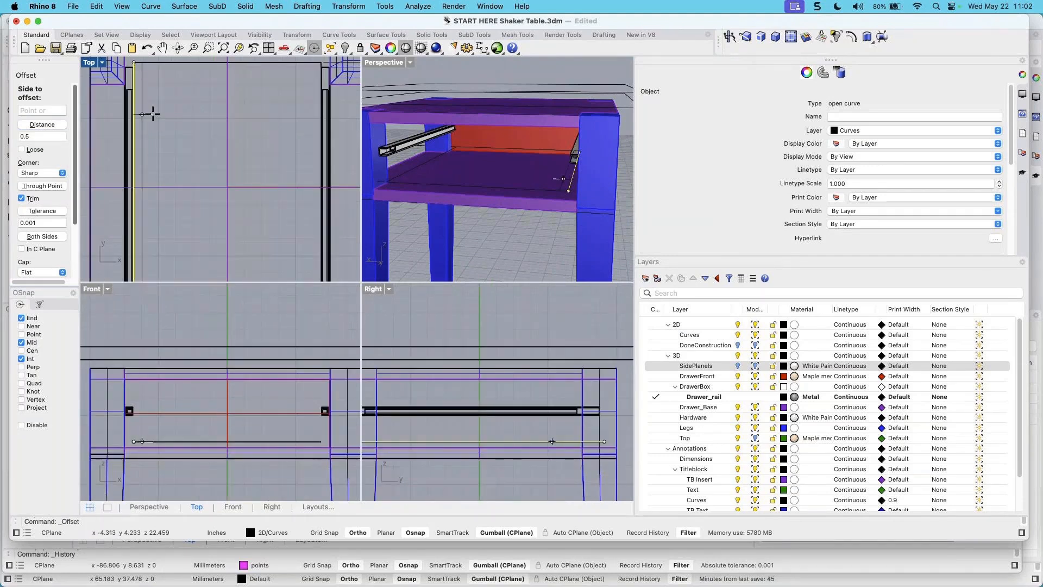
scroll(153, 112, "down", 2)
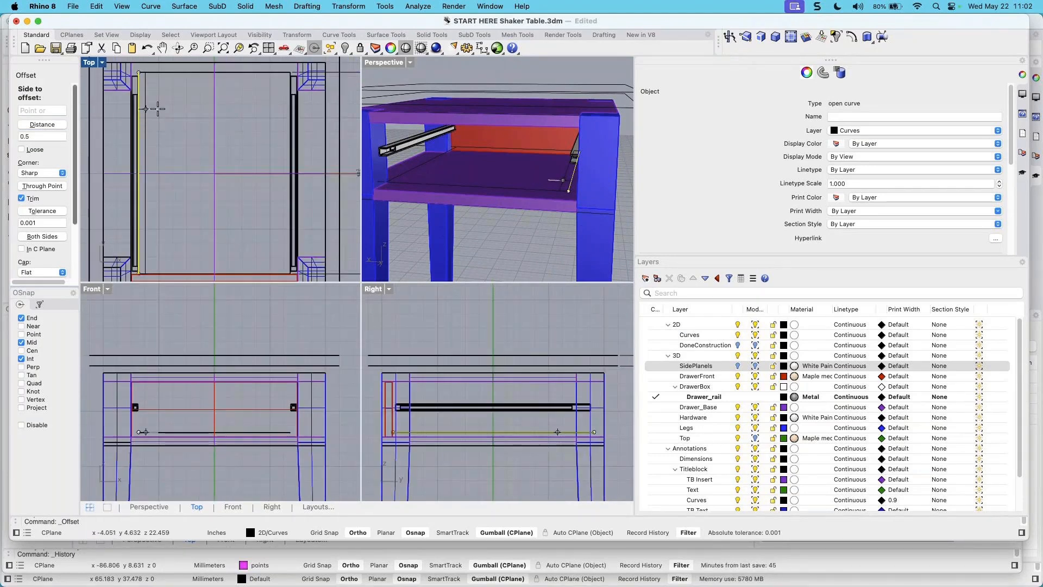
left_click(157, 110)
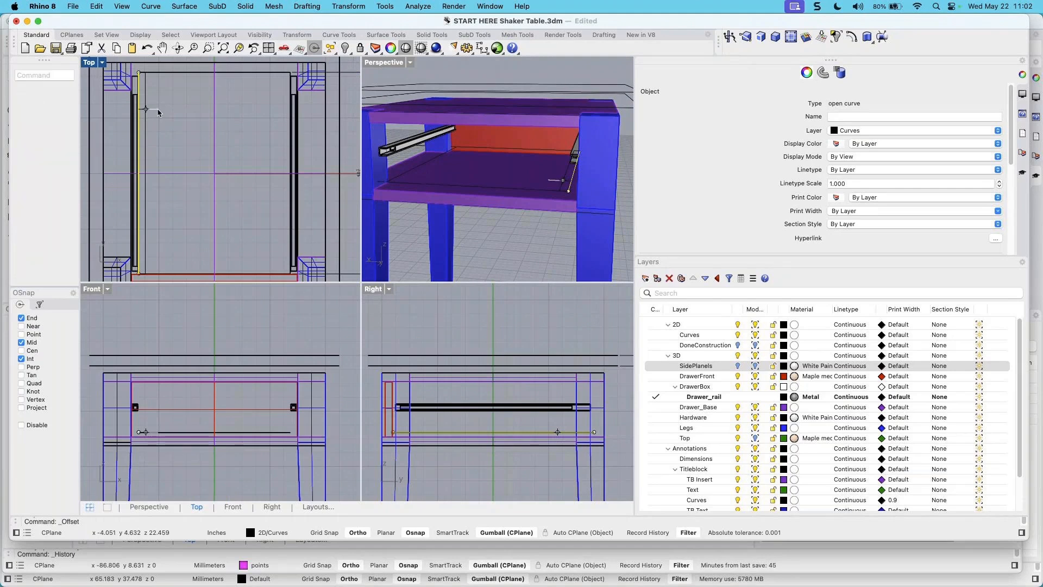
Offset the outline's right side segment inward by the same 0.5 inches as a closed side-board profile
left_click(296, 92)
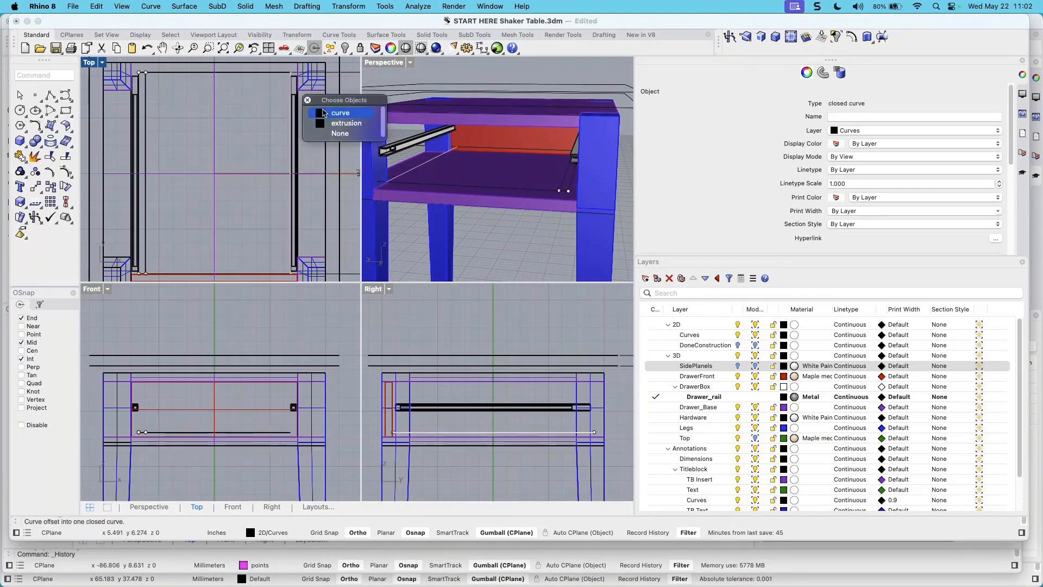
left_click(326, 113)
key("Return")
left_click(269, 101)
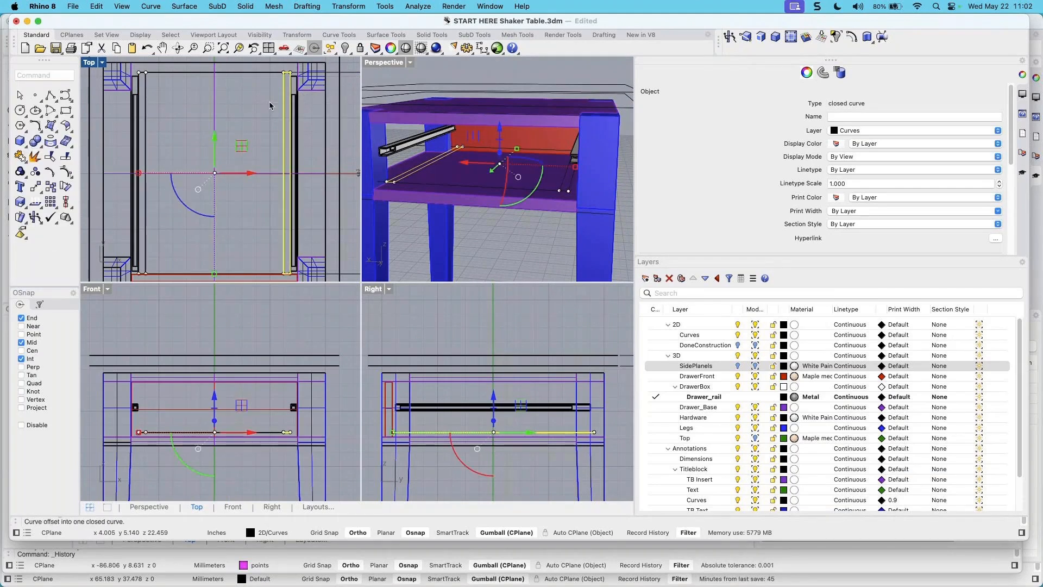
left_click(271, 129)
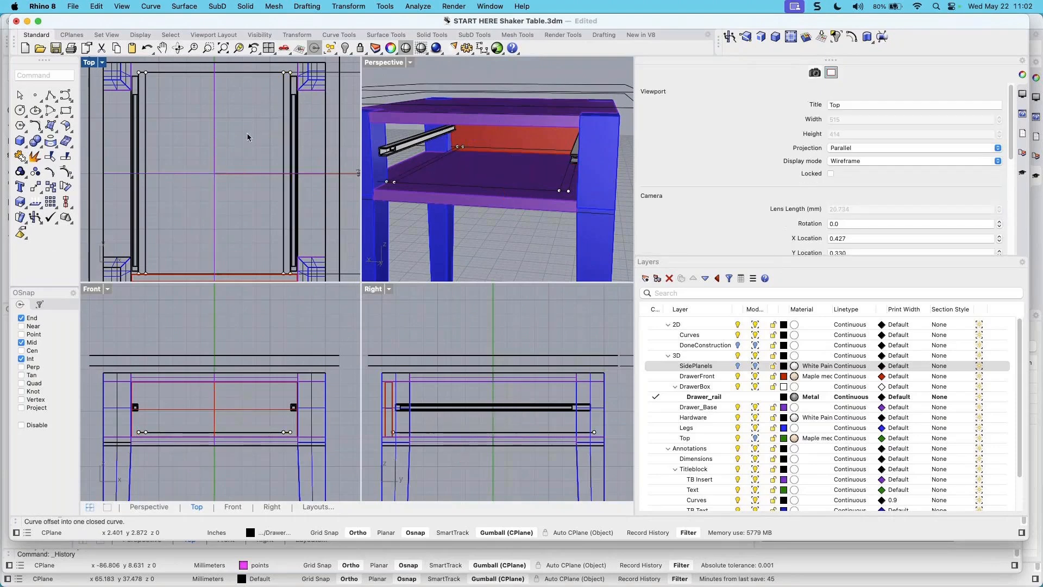
Select the outline's front and back segments and scale them in width so they end at the inner edges of the side profiles
left_click(256, 73)
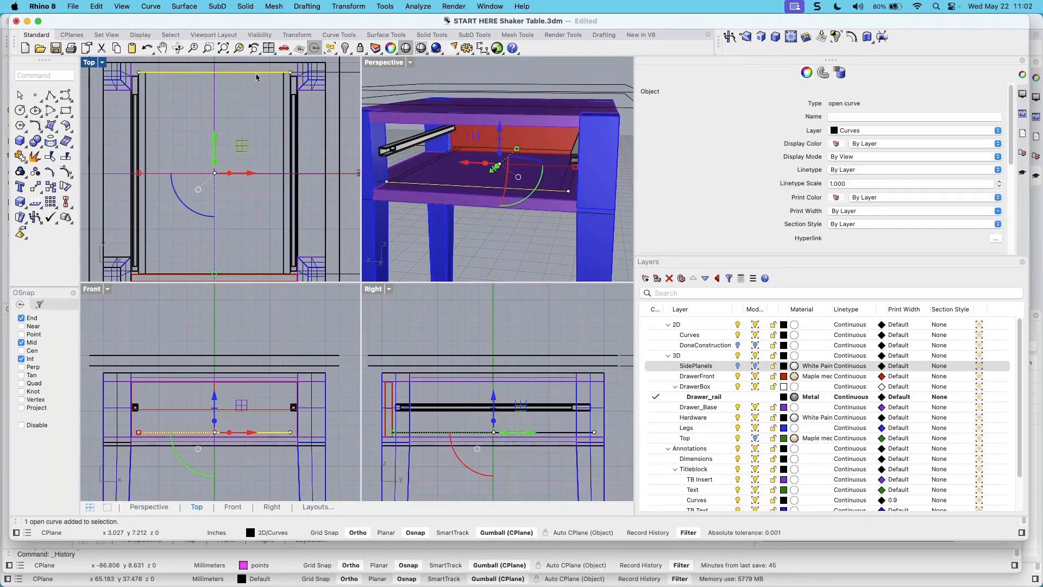
scroll(141, 272, "up", 3)
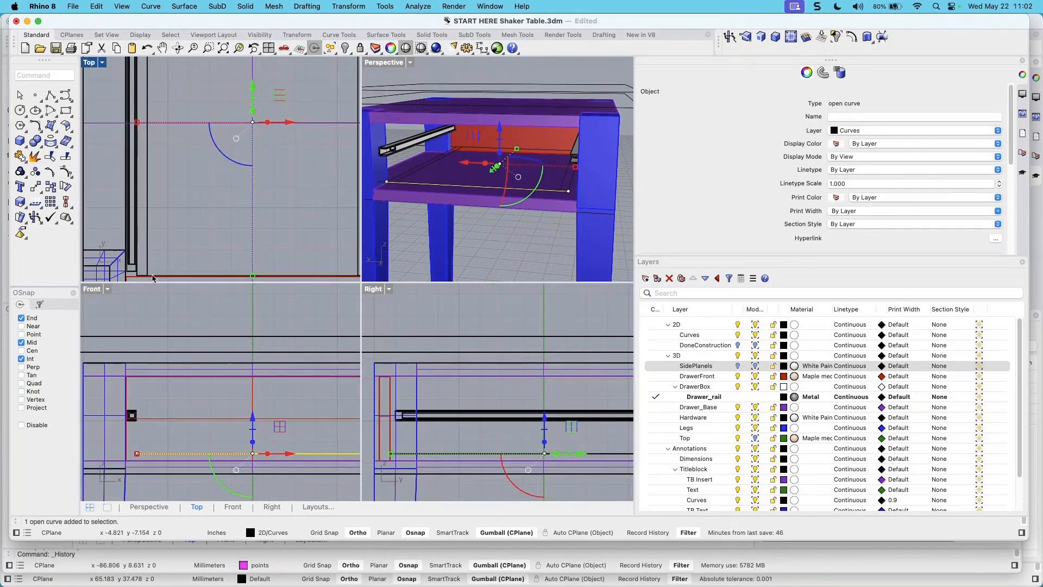
left_click(159, 277, "shift")
scroll(229, 215, "down", 4)
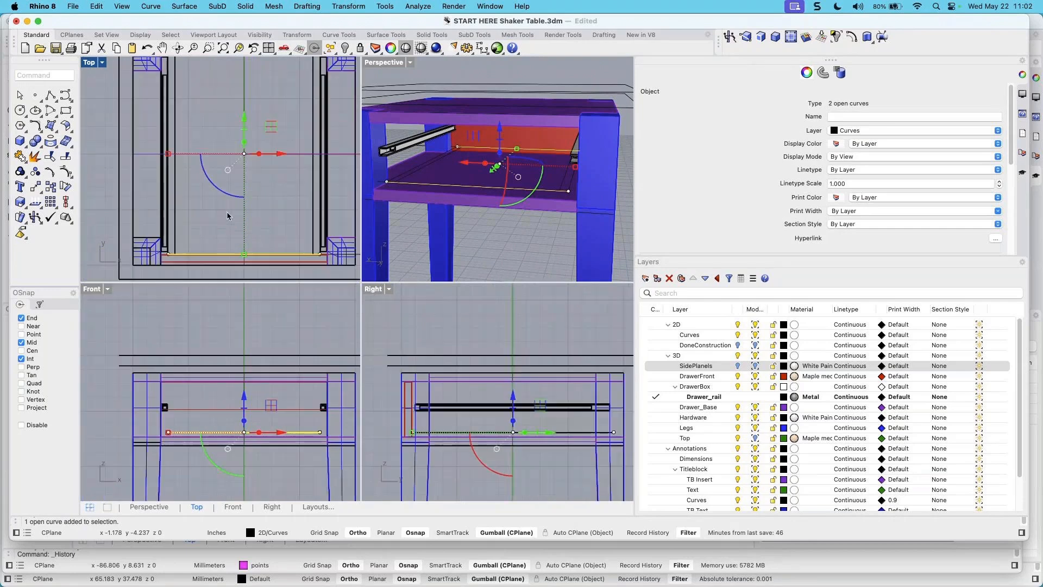
scroll(168, 154, "up", 7)
left_click_drag(171, 159, 188, 163)
scroll(231, 230, "down", 4)
scroll(248, 231, "up", 2)
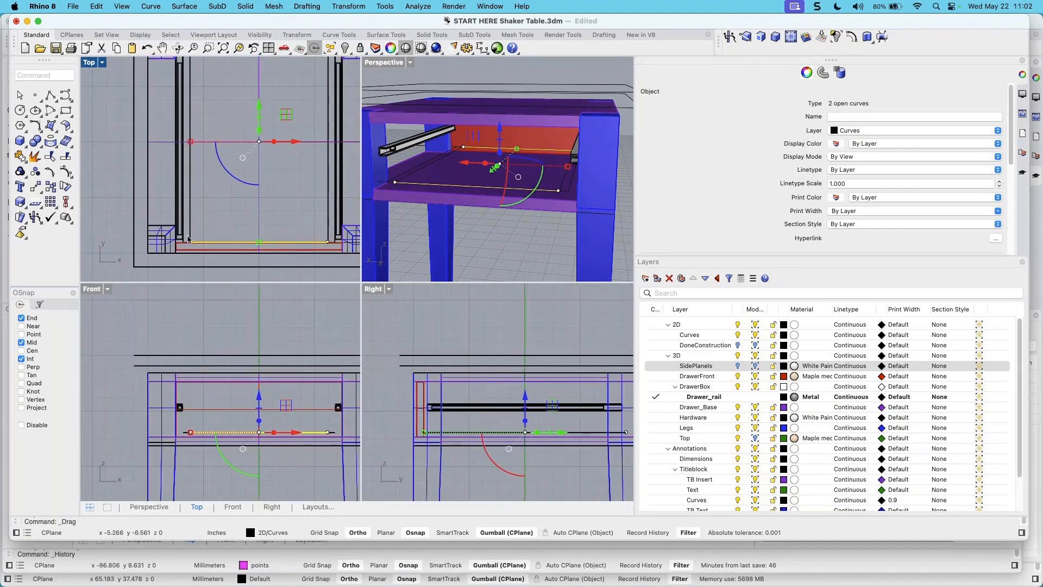
Check in the top view how the shortened front and back segments meet the side profiles at the corners
scroll(192, 249, "up", 5)
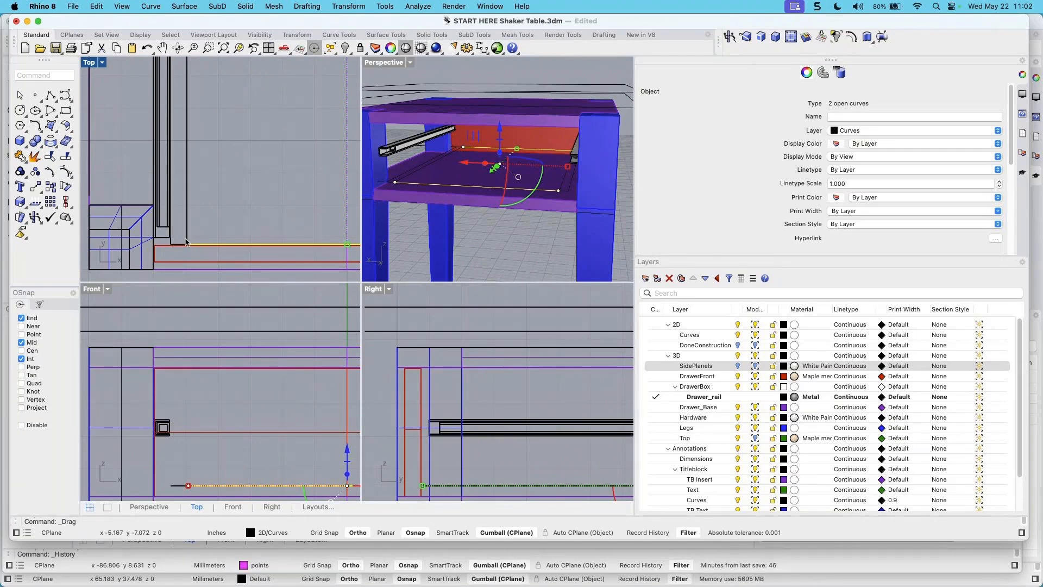
scroll(191, 242, "down", 2)
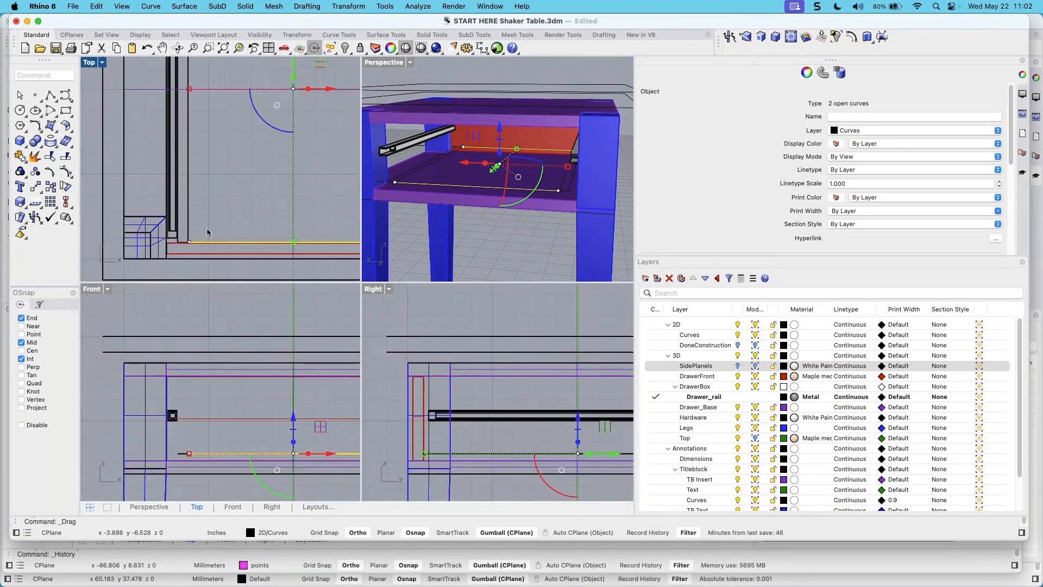
scroll(205, 234, "down", 2)
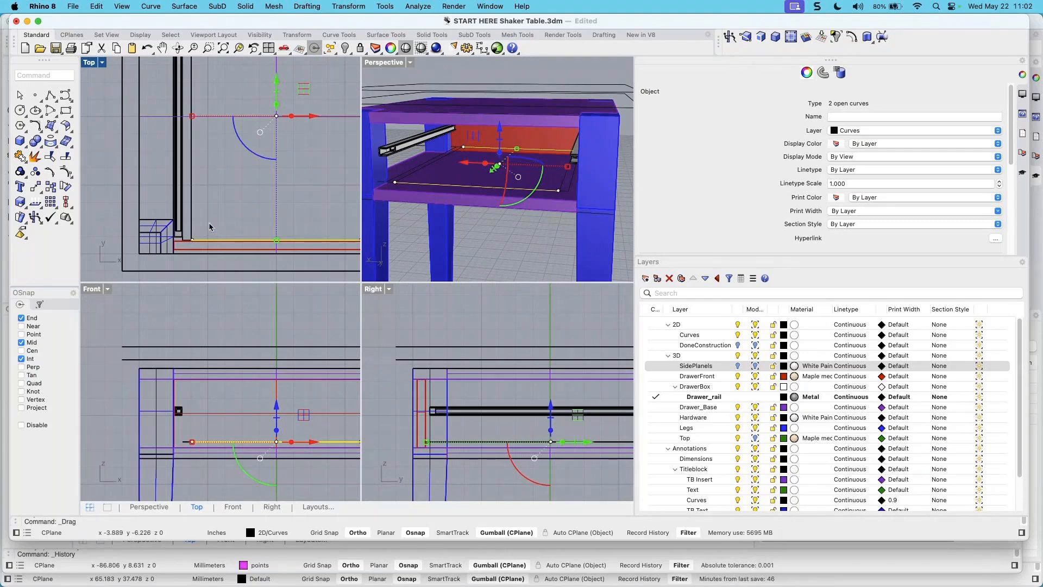
scroll(210, 228, "down", 4)
right_click_drag(234, 212, 217, 228)
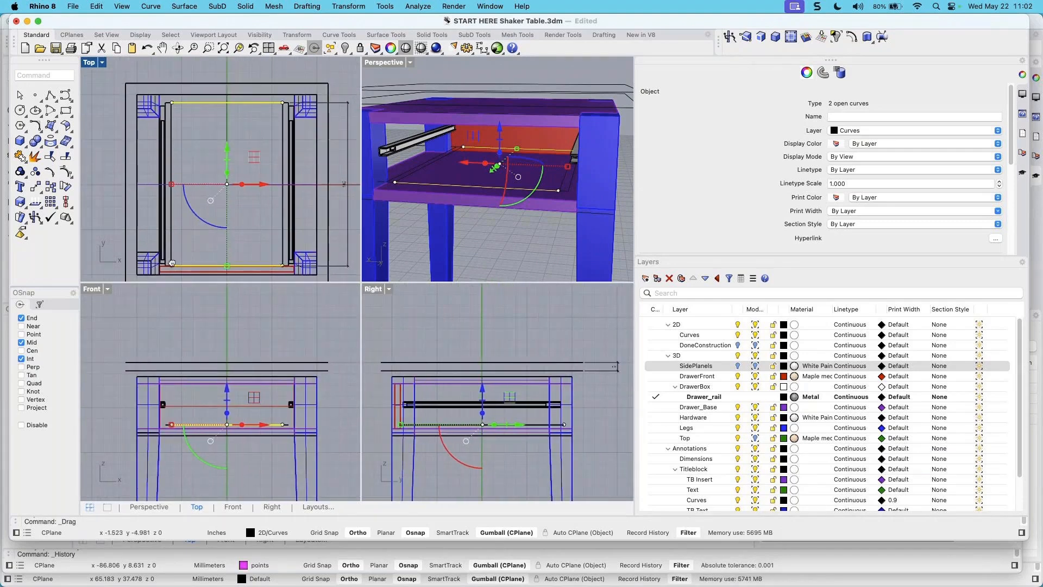
scroll(174, 266, "up", 2)
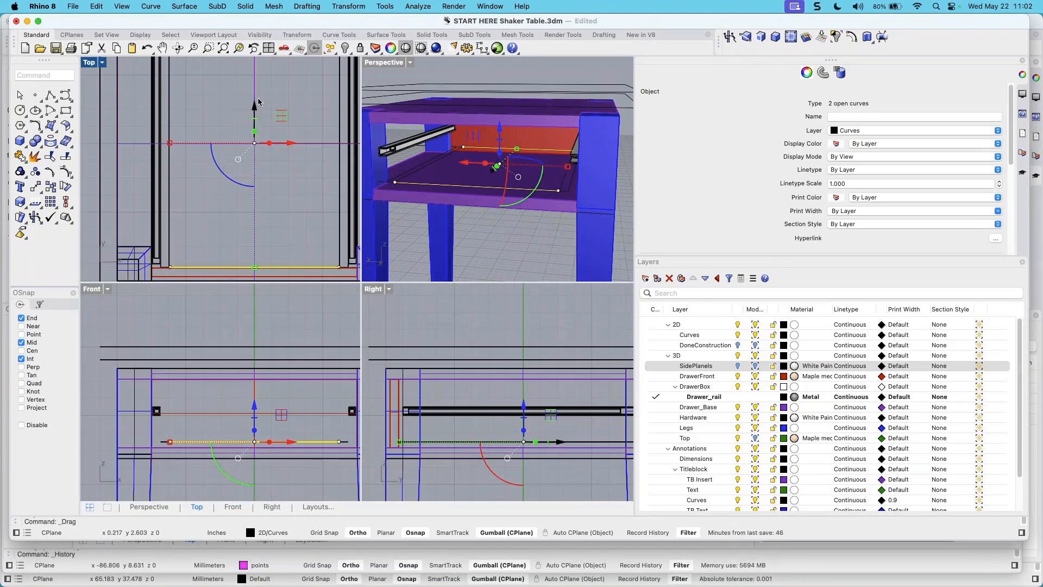
scroll(261, 131, "down", 3)
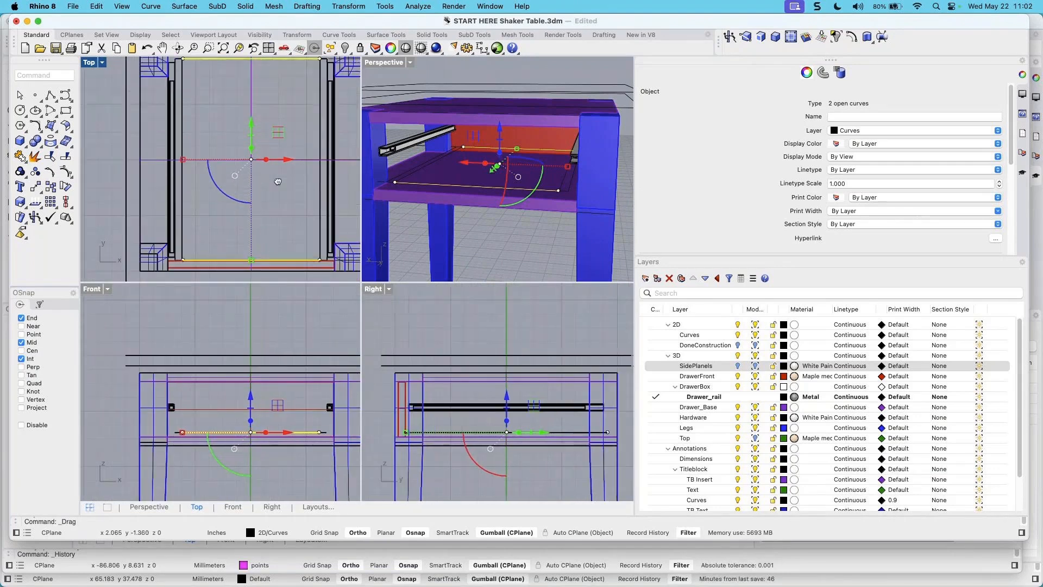
Offset the back segment inward by the same 0.5 inches to form the closed back-board profile
left_click(248, 83)
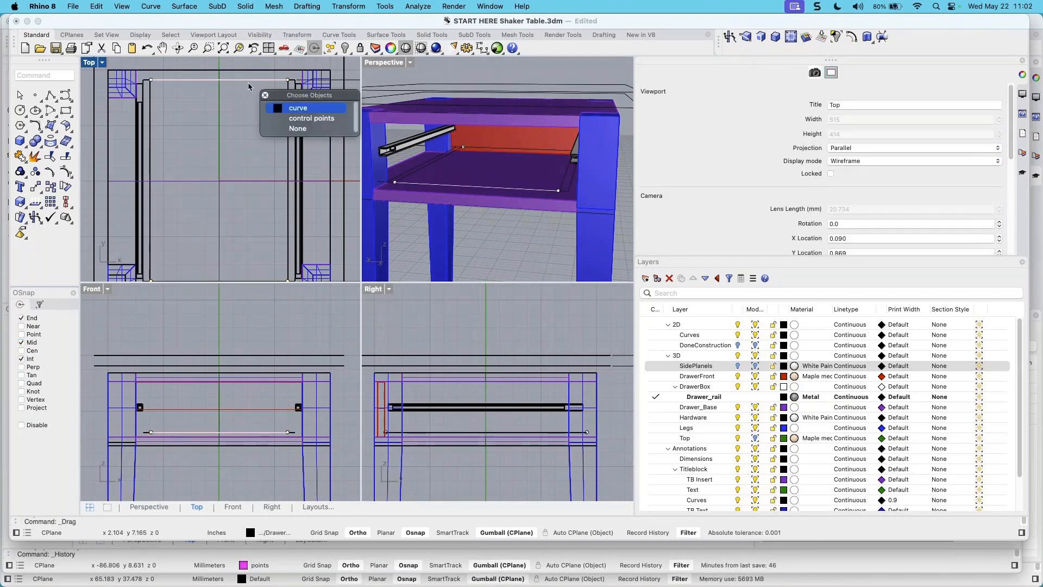
left_click(277, 106)
key("Escape")
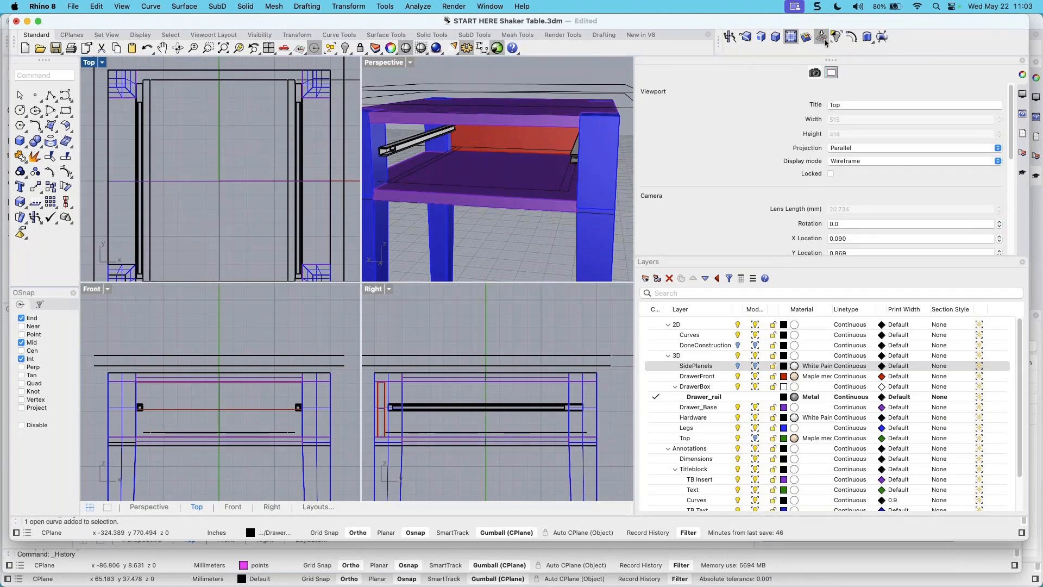
left_click(851, 38)
left_click(274, 81)
left_click(238, 102)
Offset the front segment inward by the same 0.5 inches to form the closed front-board profile
scroll(247, 248, "down", 4)
right_click_drag(244, 239, 230, 184)
scroll(223, 228, "up", 3)
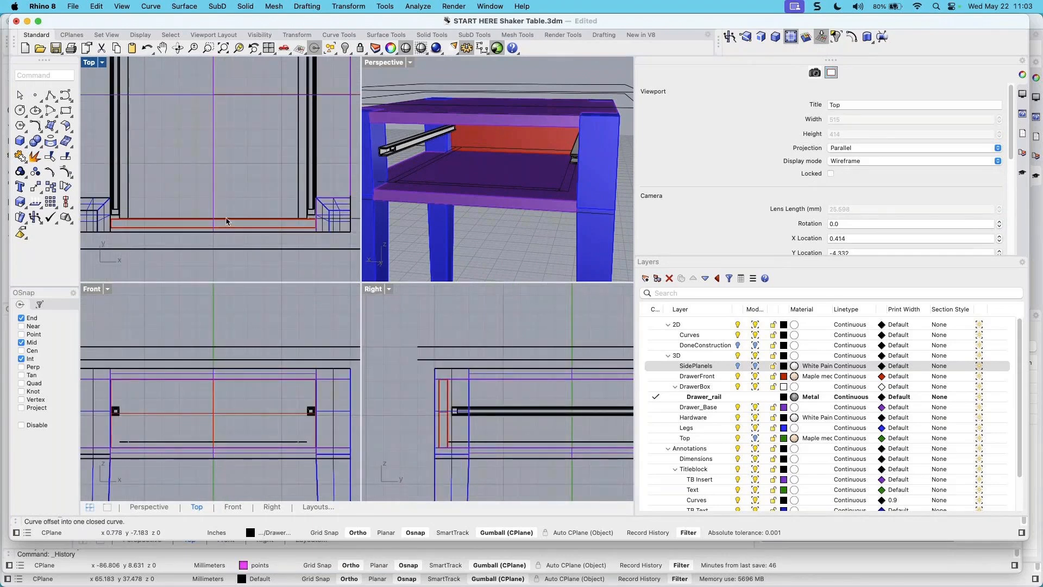
left_click(227, 218)
right_click(228, 201)
left_click(227, 186)
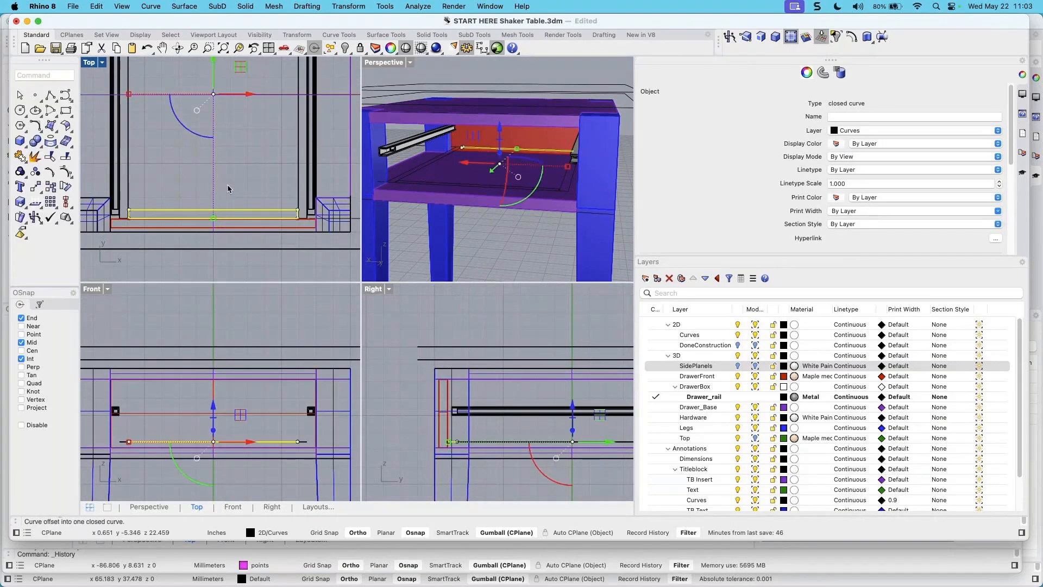
Extrude the four closed side, back and front board profiles upward as solids with a height of 3.5 inches
scroll(211, 155, "down", 5)
key("Escape")
right_click_drag(523, 189, 484, 201)
scroll(230, 92, "up", 4)
right_click_drag(232, 82, 264, 153)
left_click(165, 118)
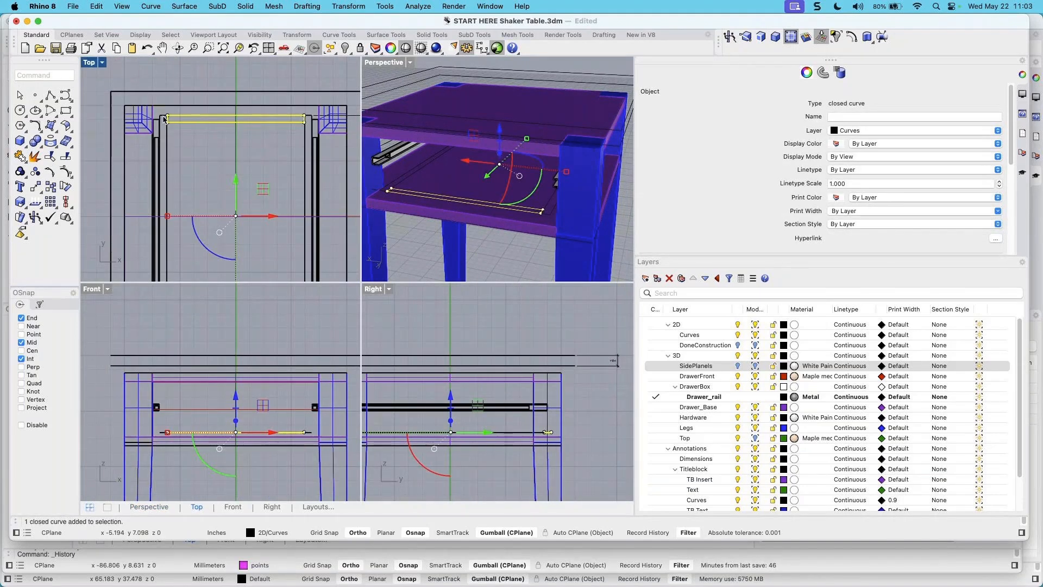
left_click(165, 119, "shift")
scroll(307, 123, "up", 3)
left_click(302, 141, "shift")
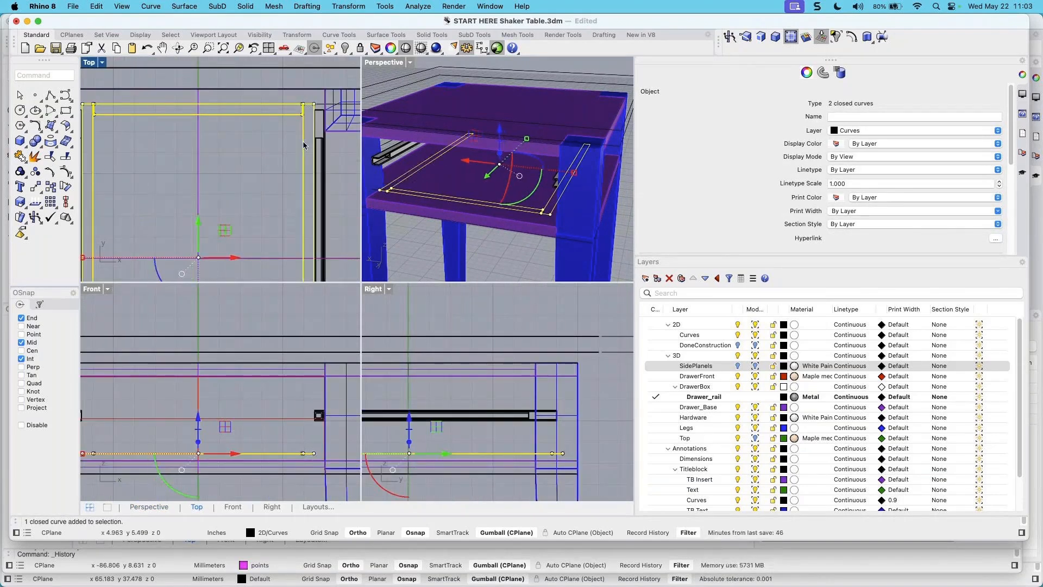
scroll(277, 217, "down", 5)
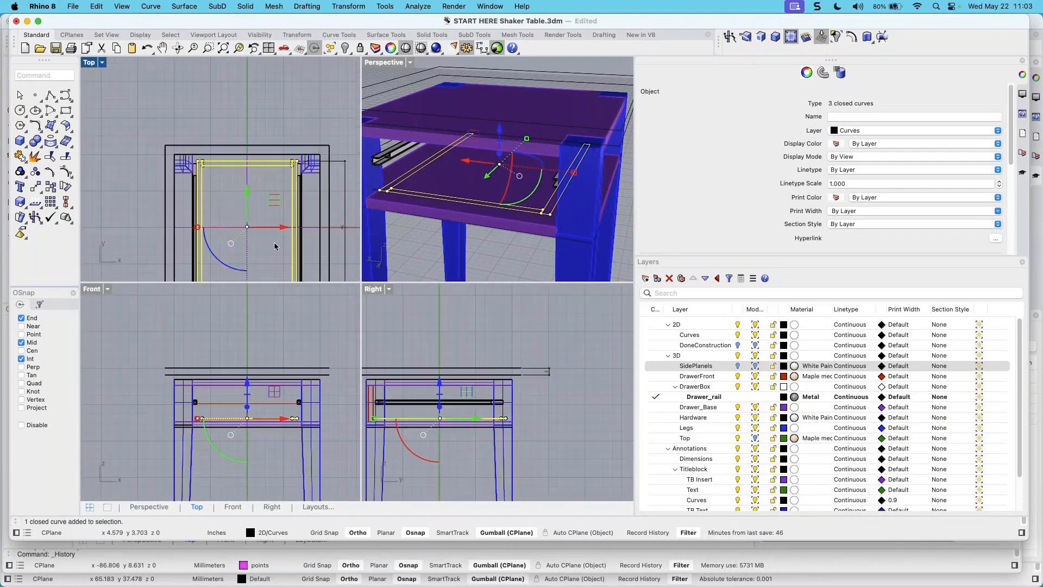
scroll(274, 185, "down", 2)
scroll(263, 213, "up", 5)
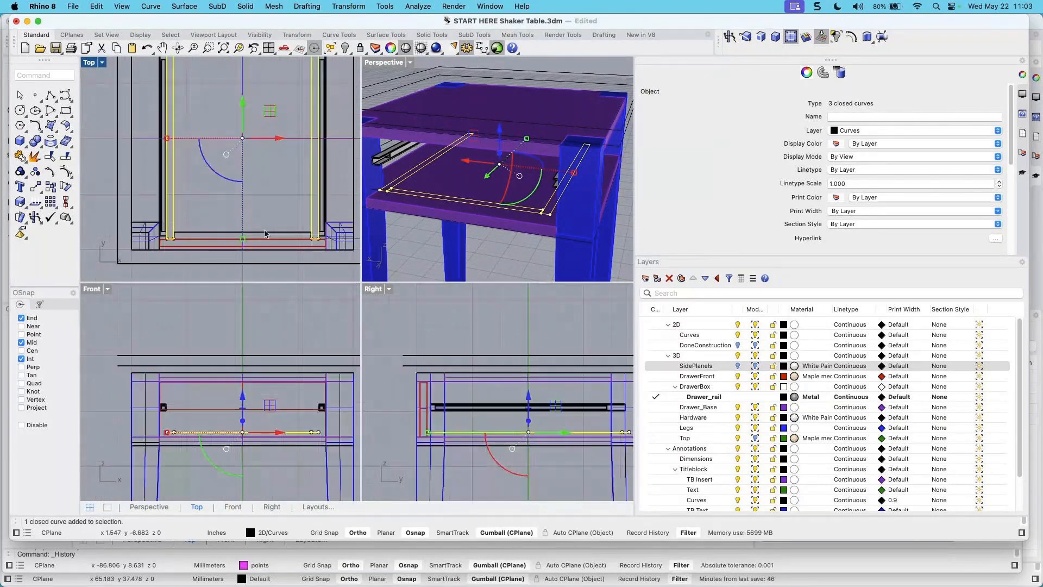
left_click(265, 233, "shift")
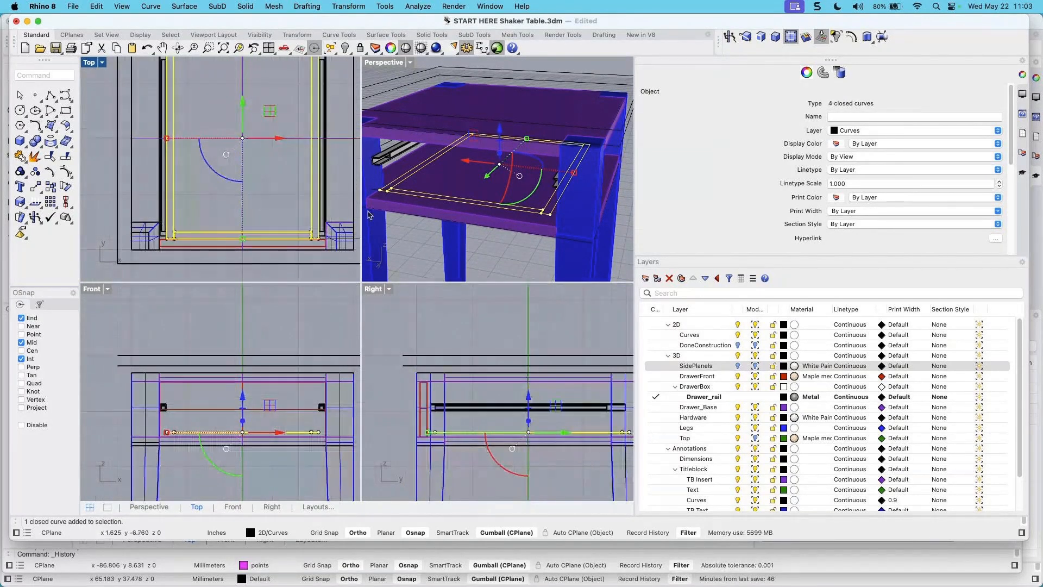
left_click(500, 234)
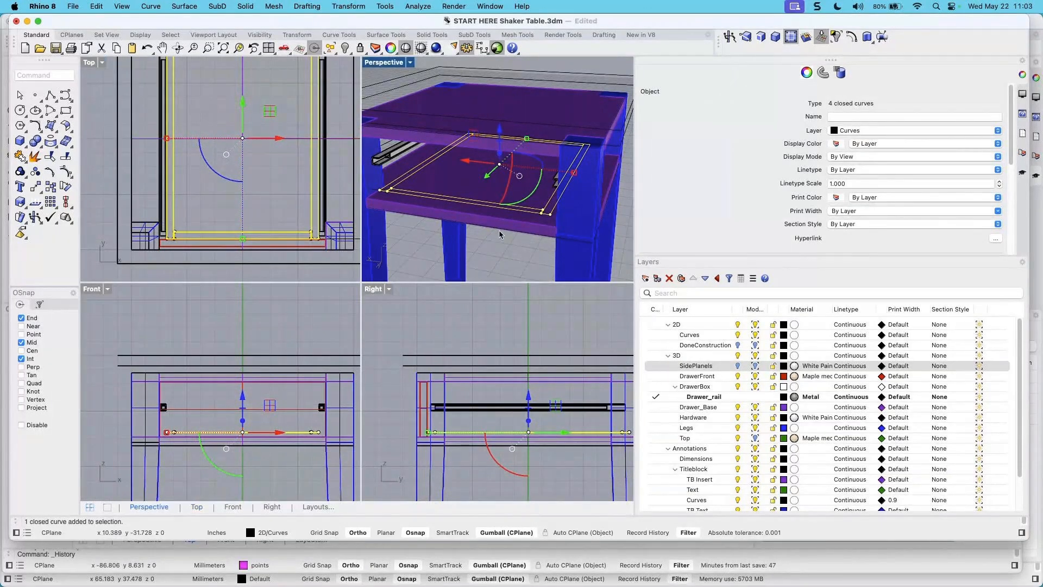
scroll(289, 235, "down", 3)
right_click_drag(290, 235, 262, 246)
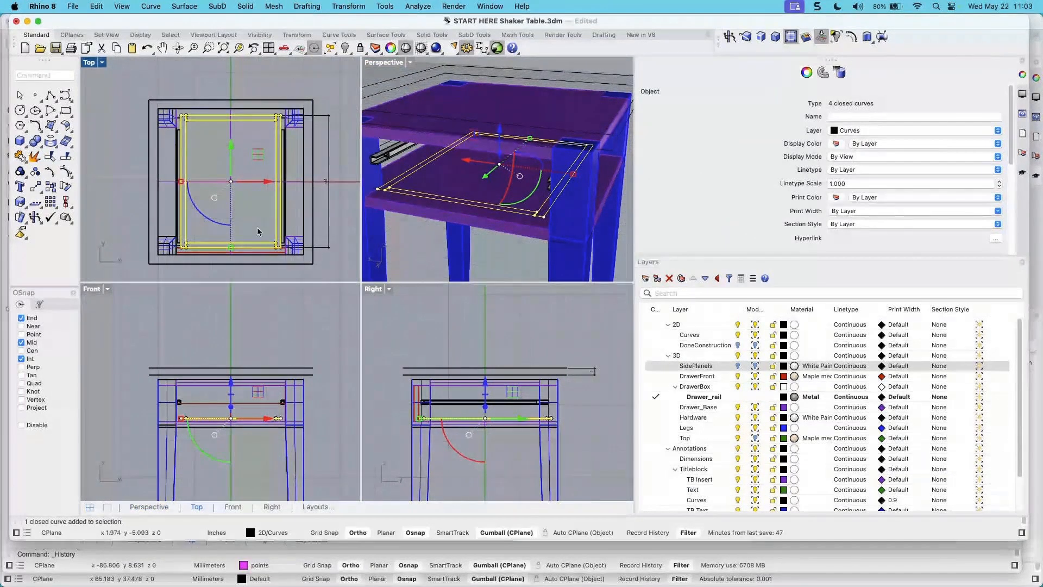
scroll(227, 428, "up", 3)
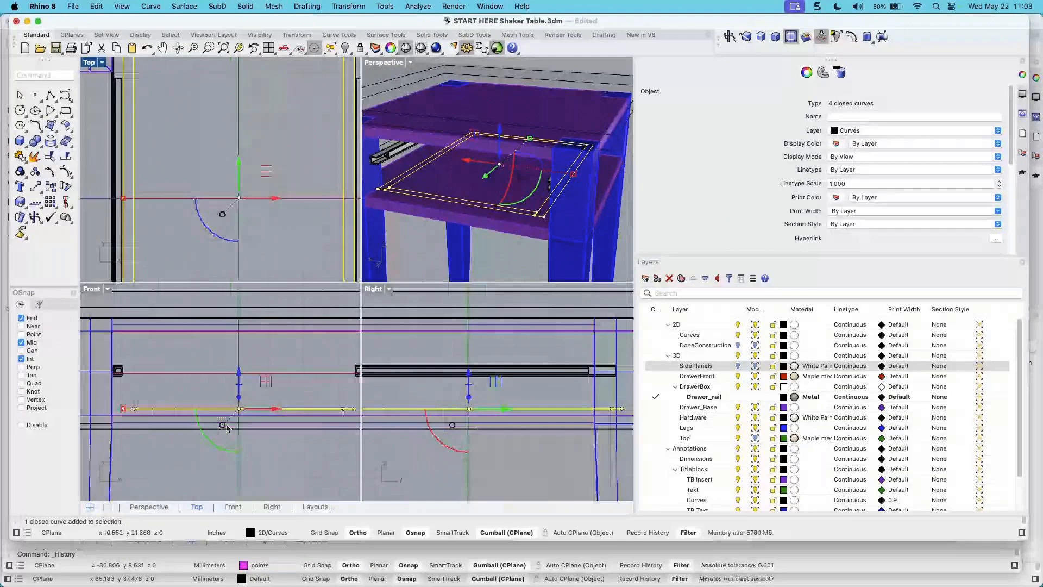
left_click(245, 6)
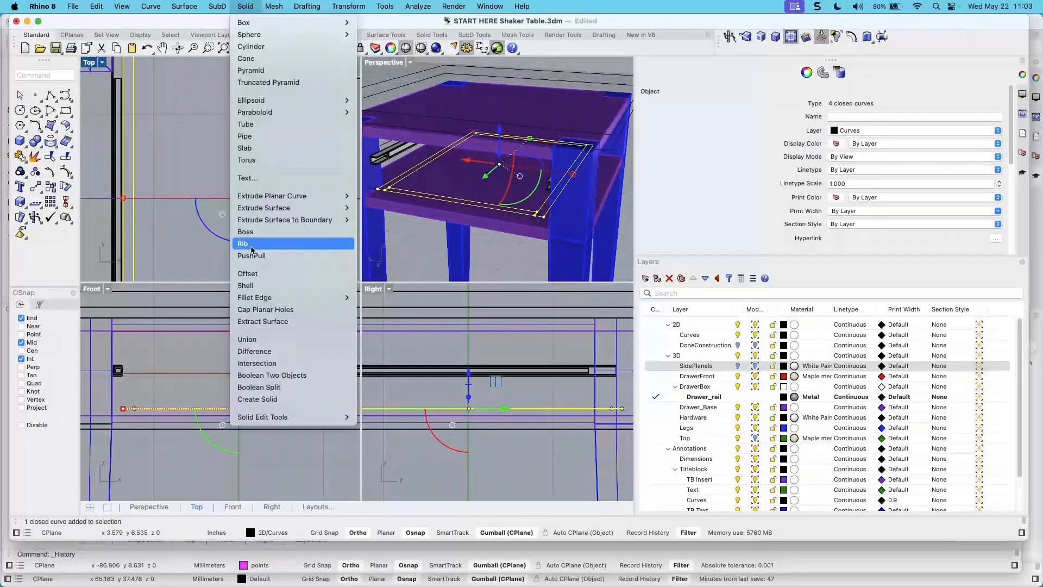
mouse_move(326, 196)
left_click(375, 196)
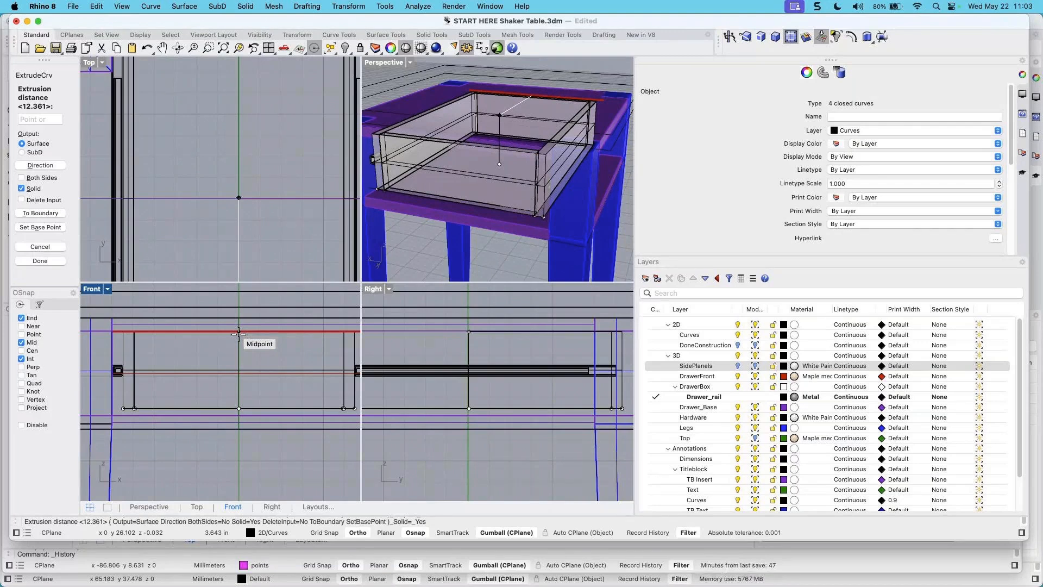
scroll(238, 334, "up", 5)
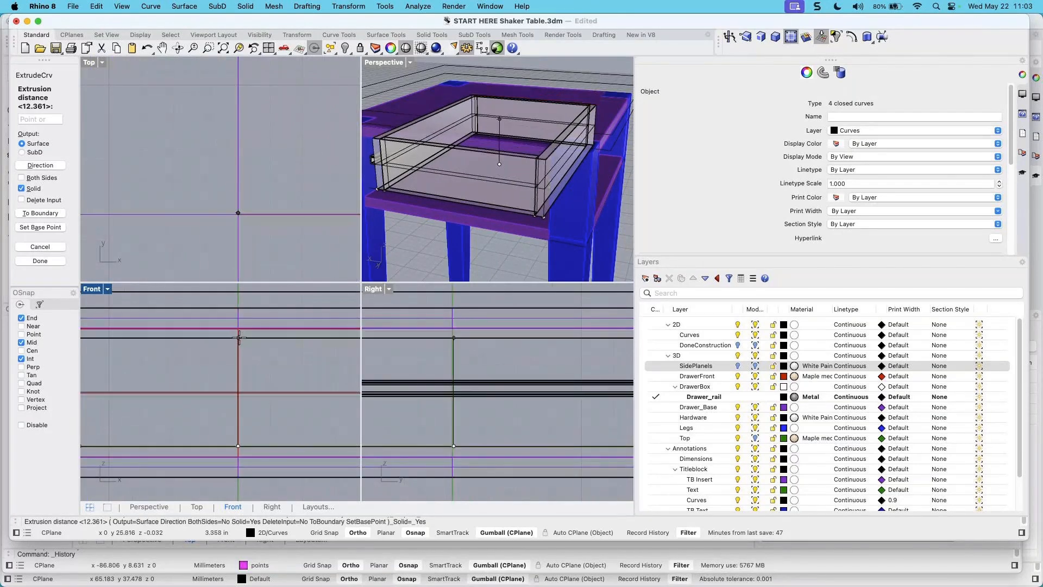
scroll(239, 333, "down", 5)
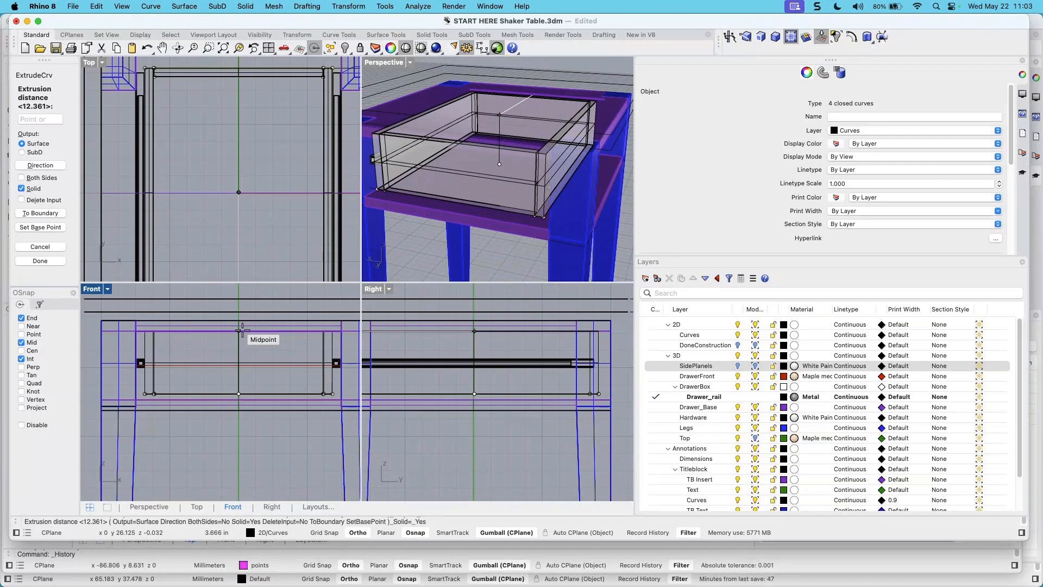
type("3.5")
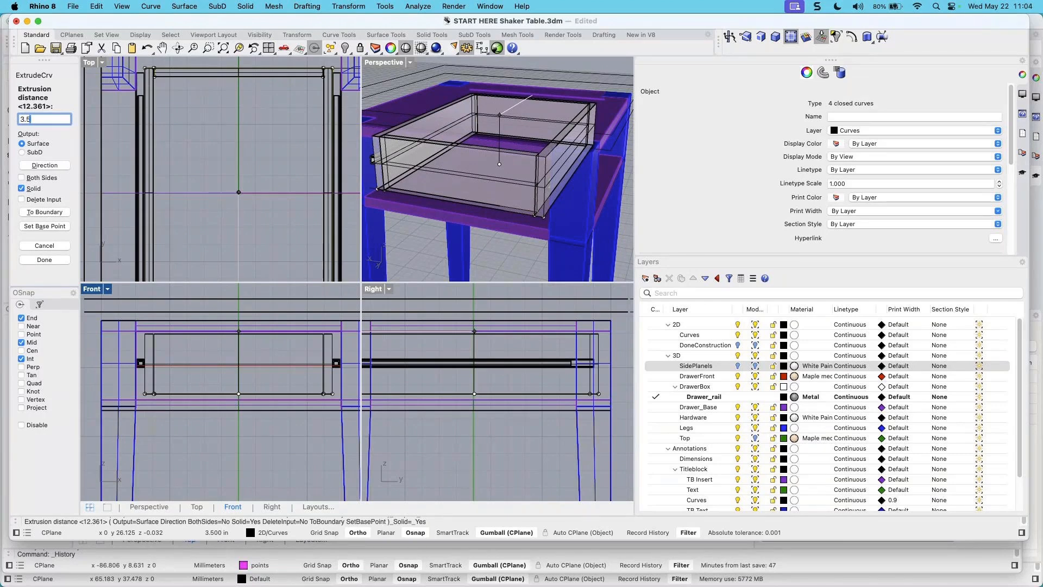
key("Return")
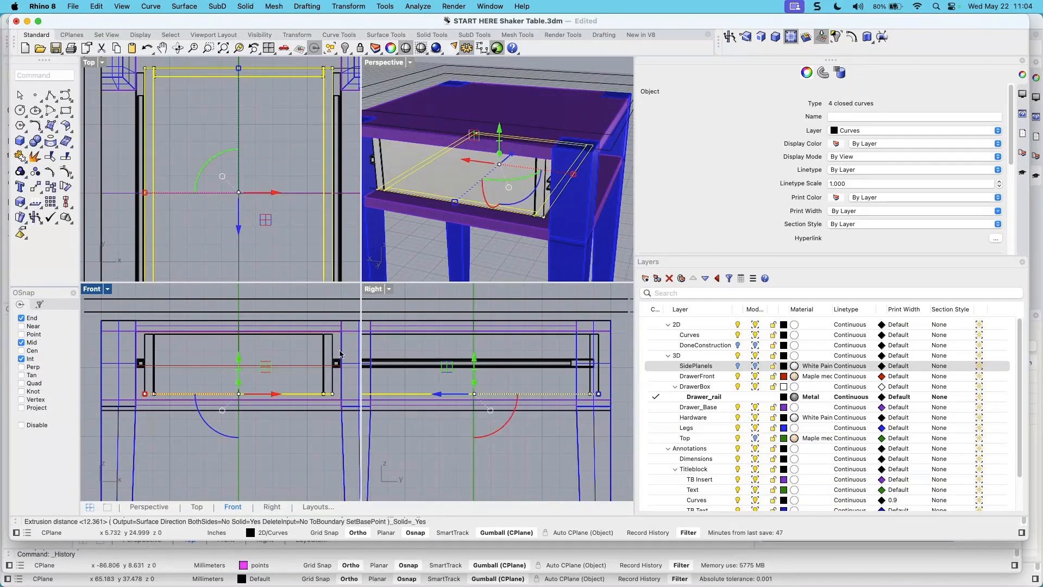
key("Escape")
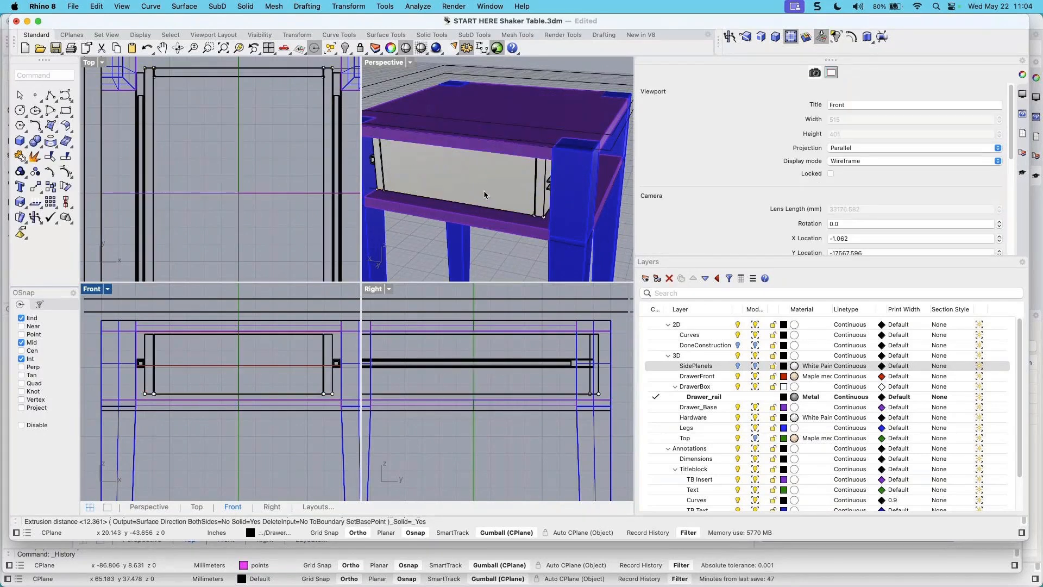
Select the four extruded drawer boards without their profile curves and assign them to the DrawerBox layer
right_click_drag(485, 195, 515, 228)
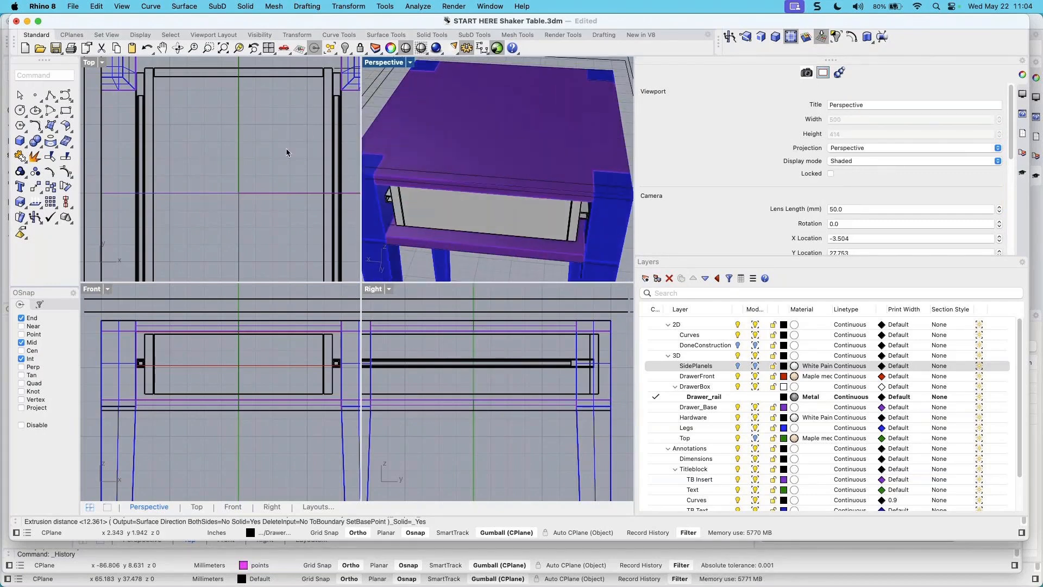
left_click(339, 85)
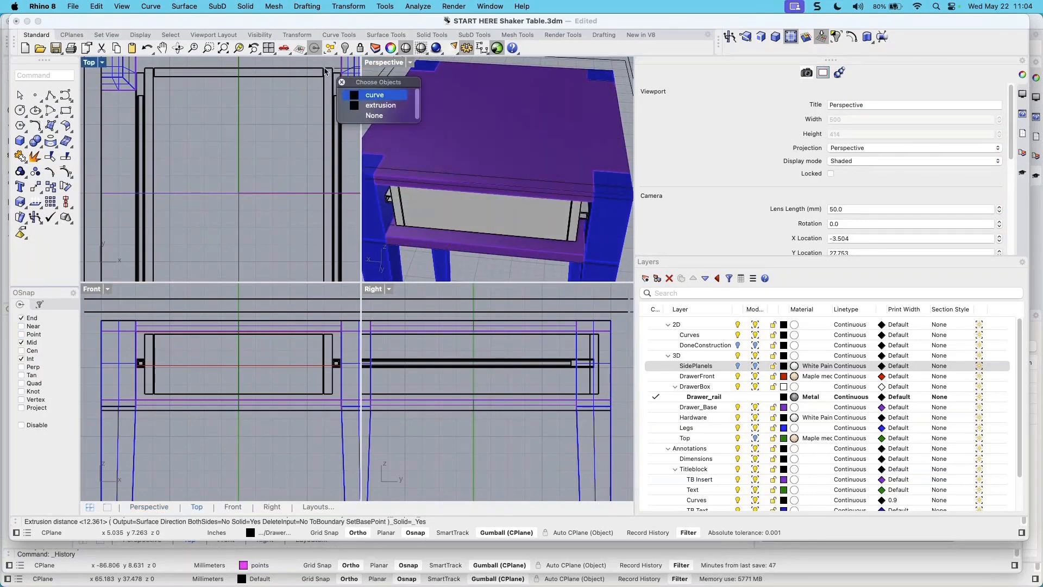
left_click(267, 107)
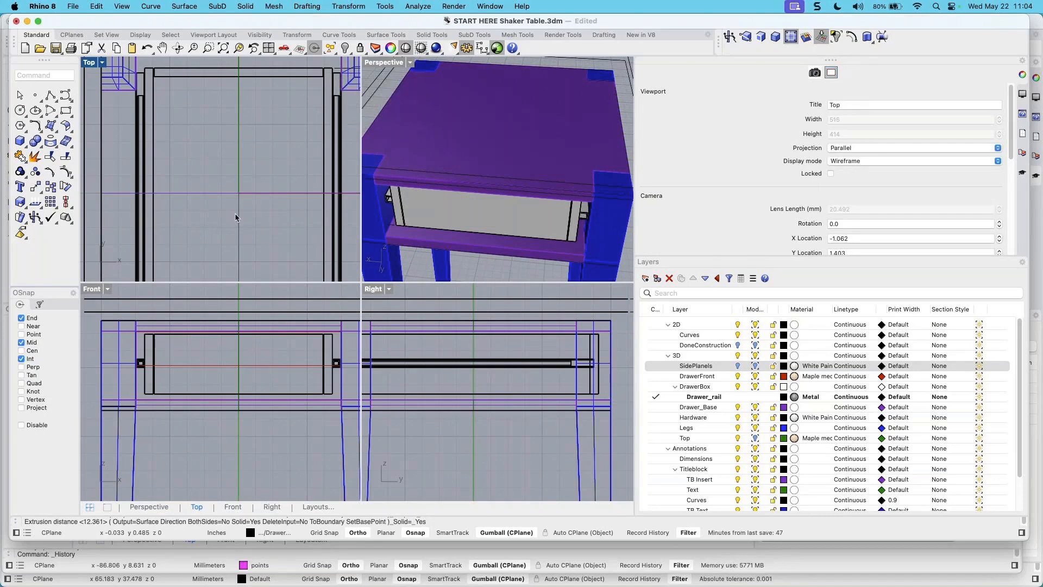
left_click(284, 76)
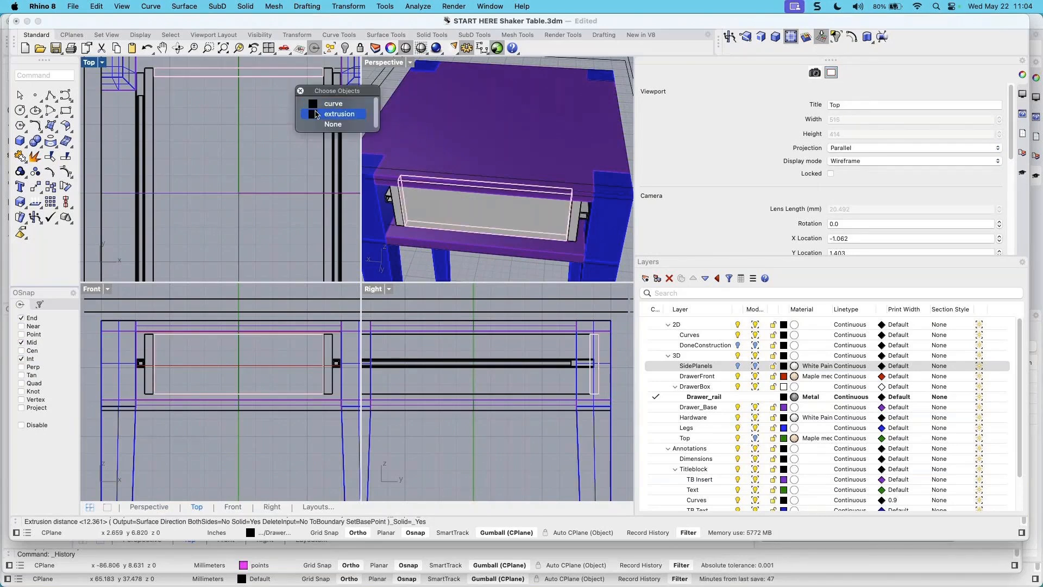
left_click(317, 114)
left_click(336, 98)
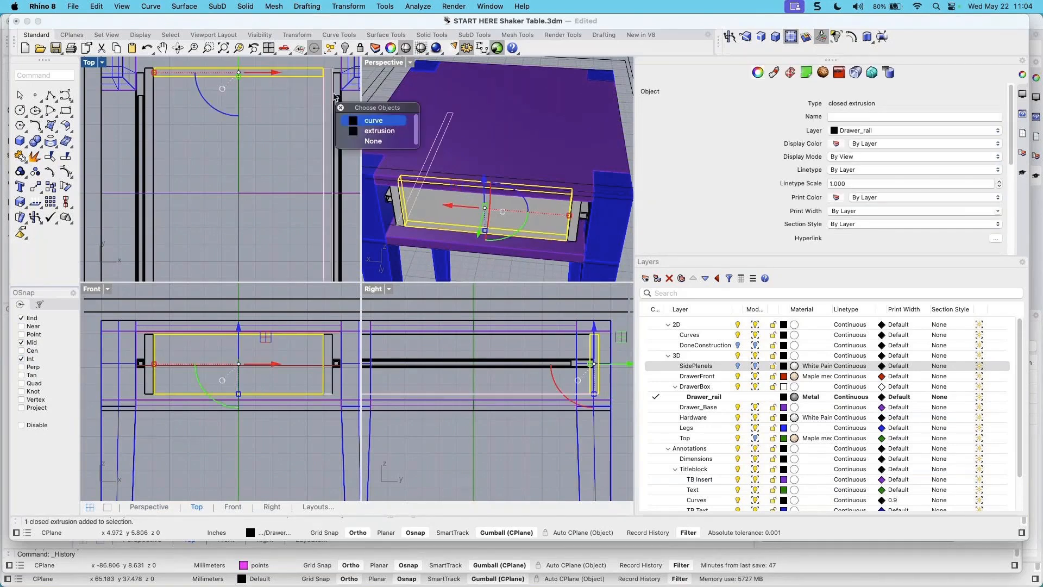
left_click(379, 130)
left_click(161, 90, "shift")
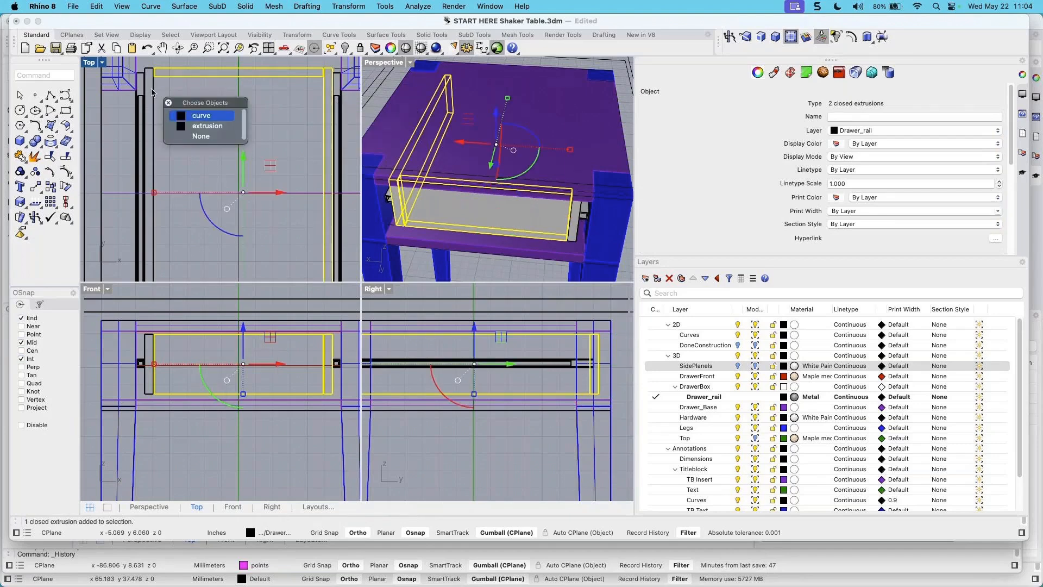
left_click(207, 125)
scroll(248, 246, "down", 3)
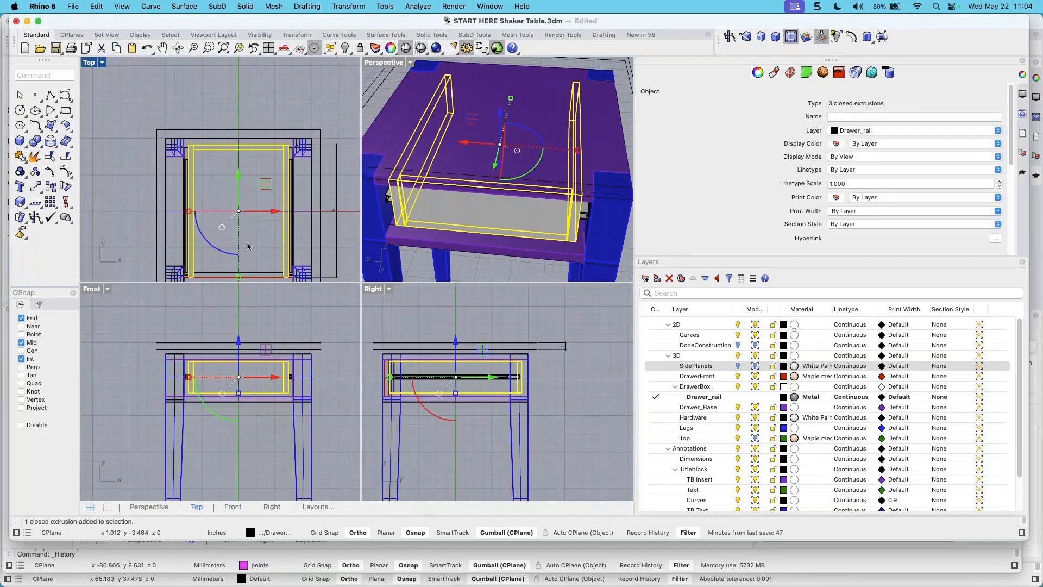
right_click_drag(251, 200, 250, 159)
left_click(249, 232, "shift")
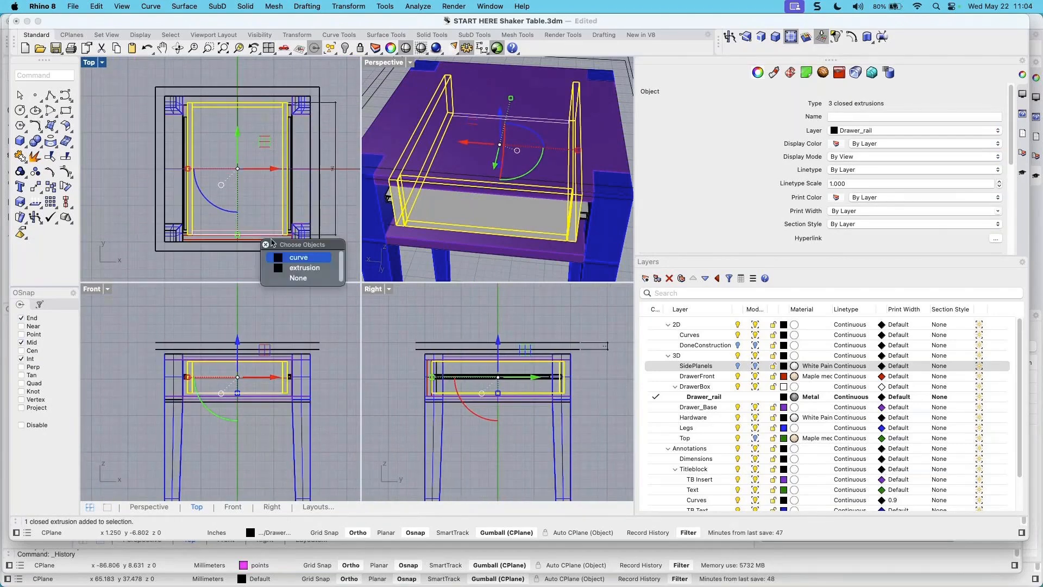
left_click(288, 270)
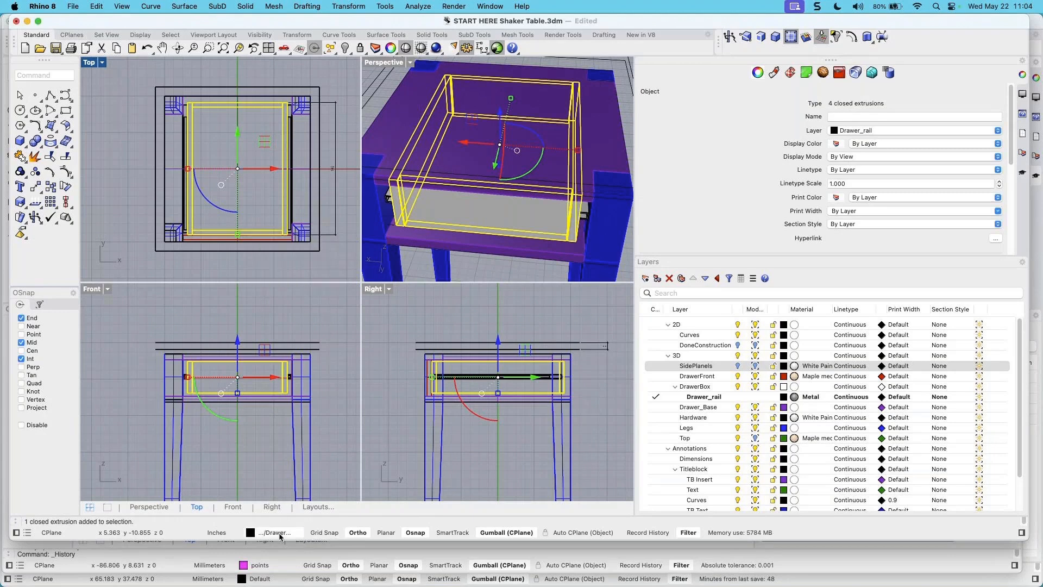
left_click(270, 532)
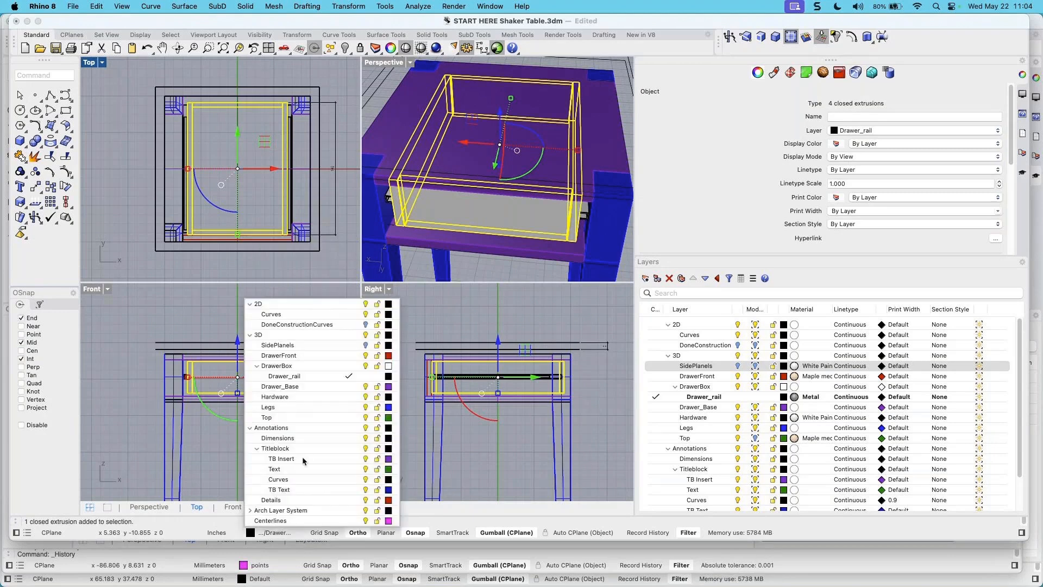
left_click(285, 367)
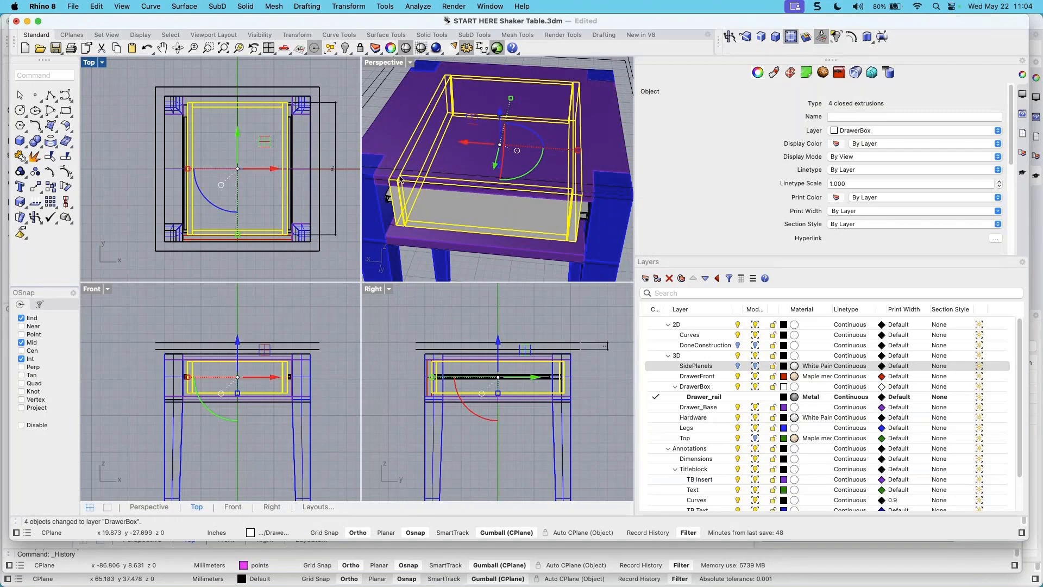
Group the four drawer-box boards into one object
mouse_move(544, 223)
right_mouse_down()
mouse_move(527, 214)
mouse_move(538, 212)
right_mouse_up()
scroll(225, 402, "up", 6)
right_click_drag(294, 392, 273, 420)
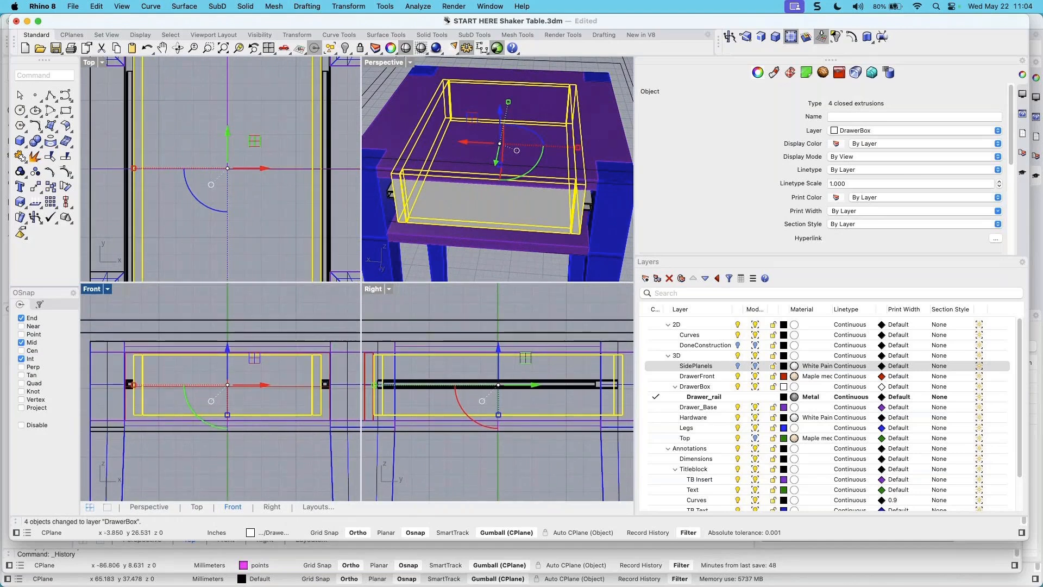
left_click(22, 174)
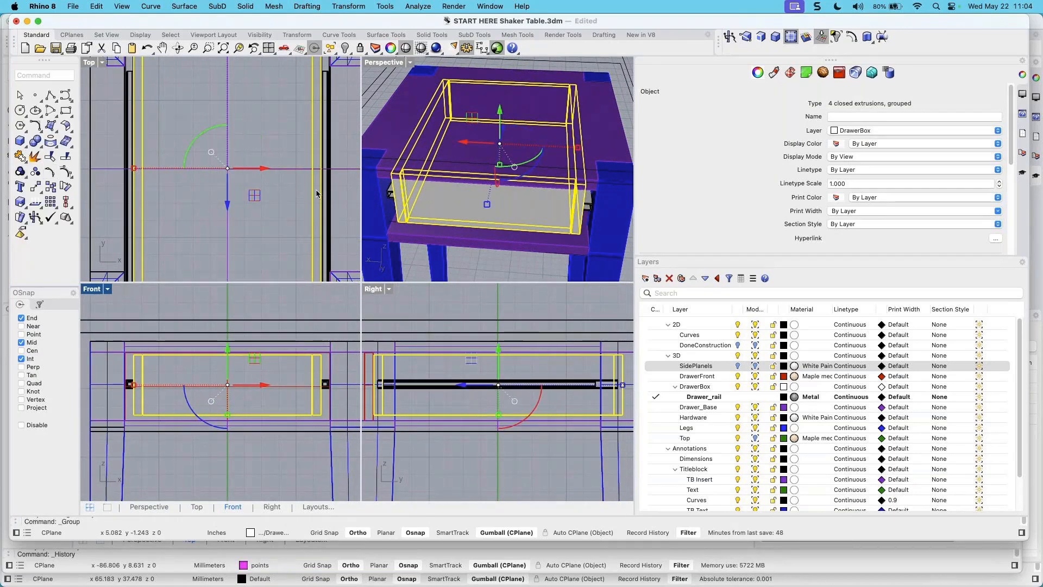
key("Escape")
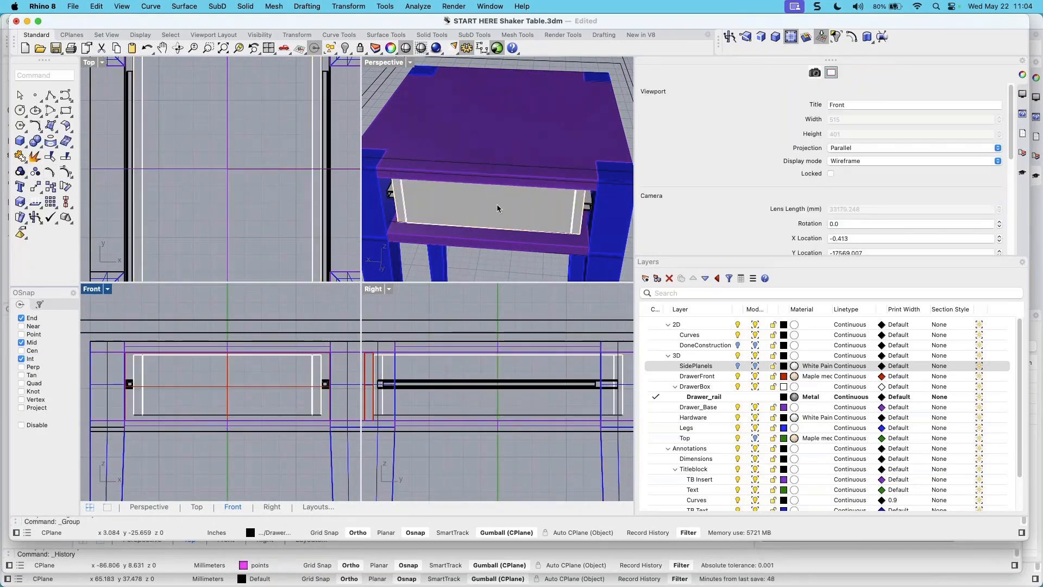
Select the drawer-box group and check in the perspective view that all four boards are included
right_click(308, 173)
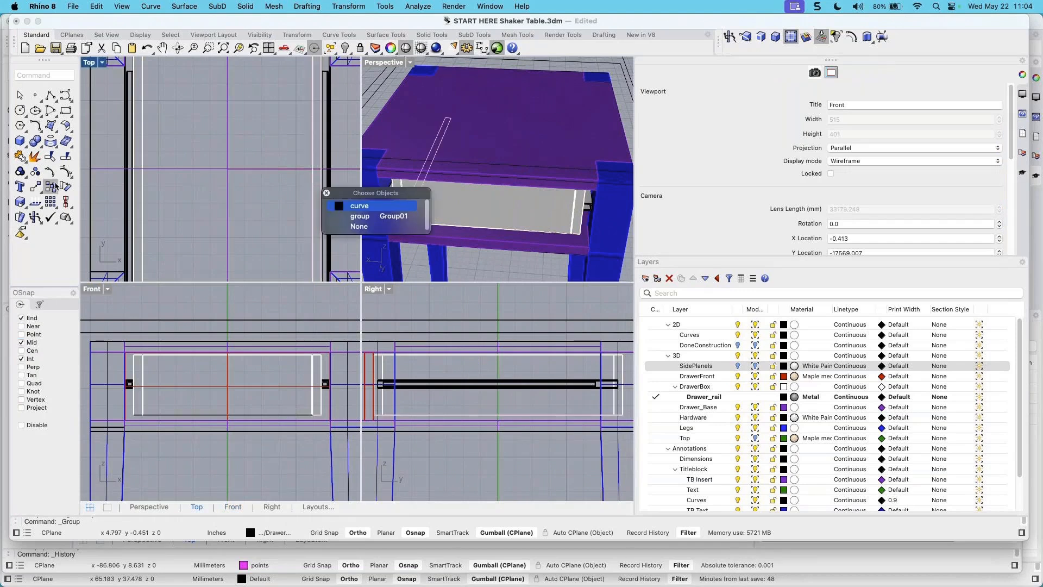
left_click(140, 192)
left_click(196, 223)
mouse_move(470, 214)
right_mouse_down()
mouse_move(482, 213)
mouse_move(454, 219)
right_mouse_up()
right_click_drag(456, 183, 448, 218)
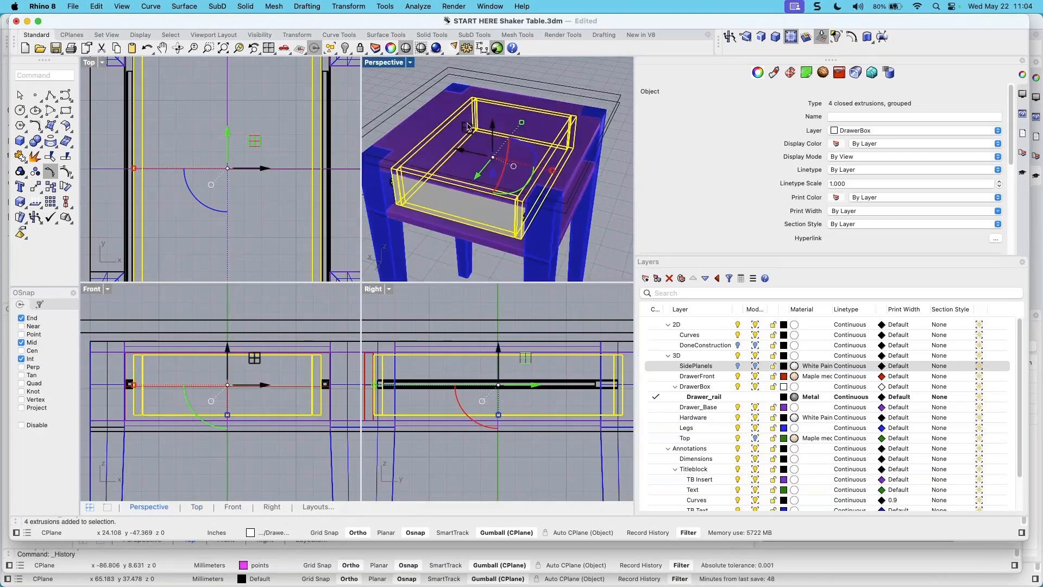
key("Escape")
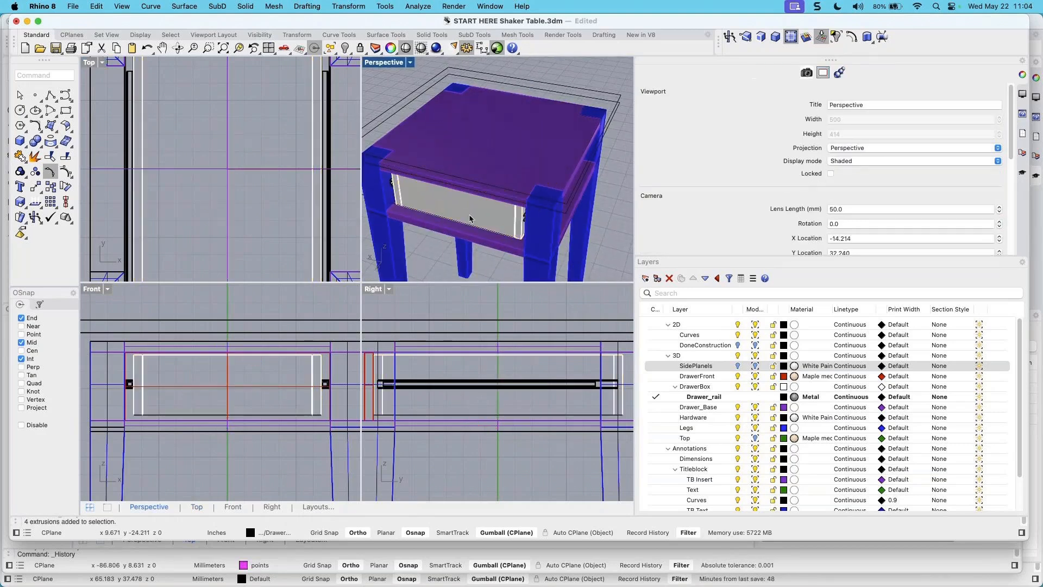
left_click(134, 185)
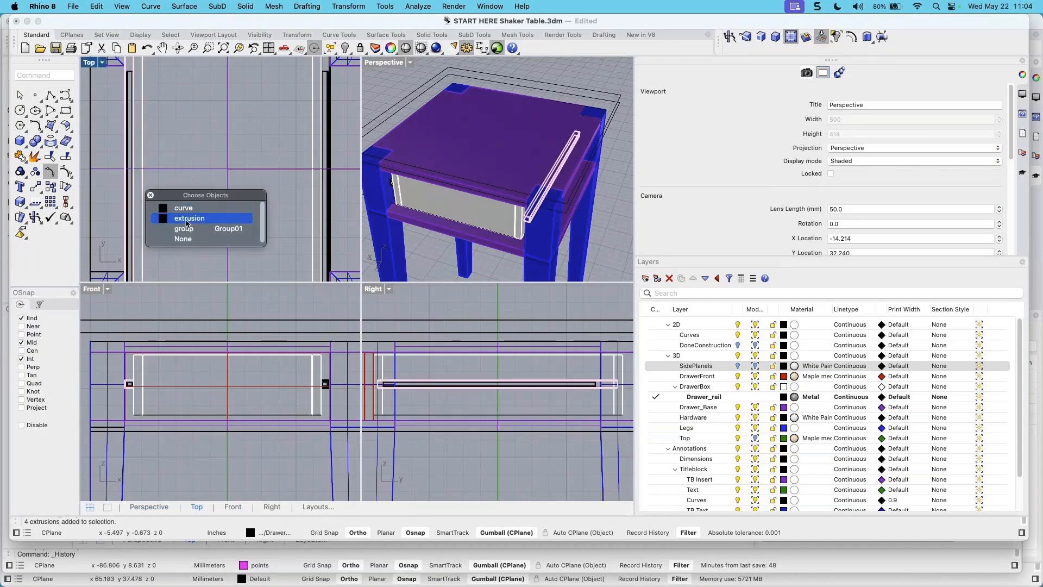
left_click(167, 209)
scroll(180, 201, "down", 5)
scroll(206, 196, "up", 3)
scroll(212, 193, "down", 1)
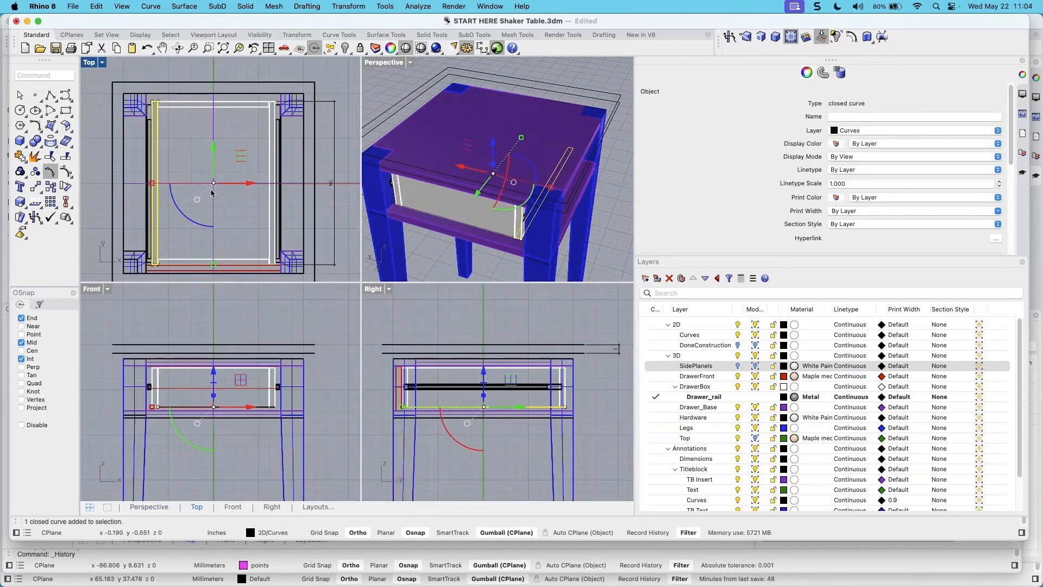
scroll(213, 264, "up", 3)
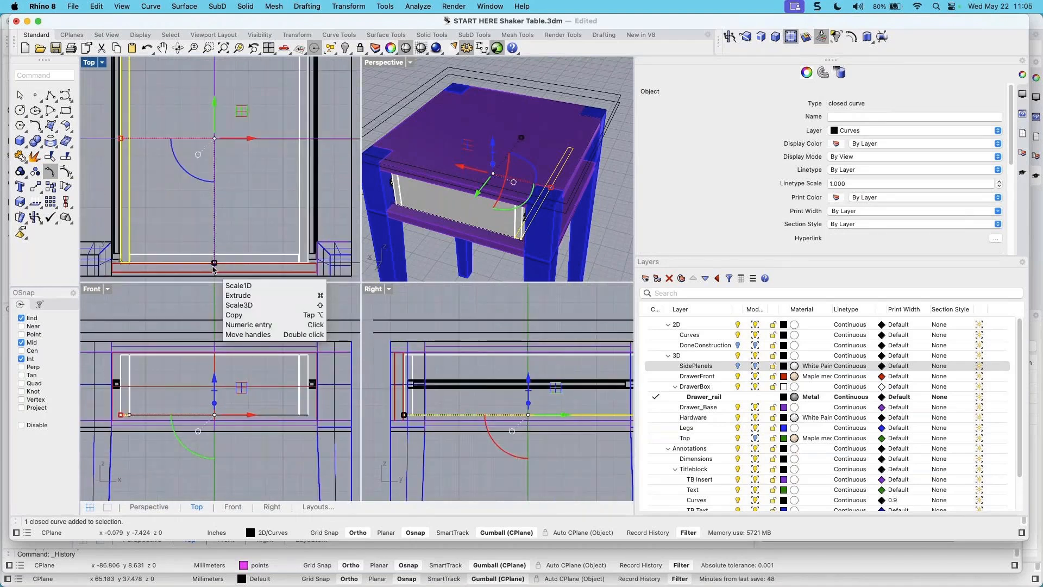
left_click_drag(215, 263, 214, 259)
key("Escape")
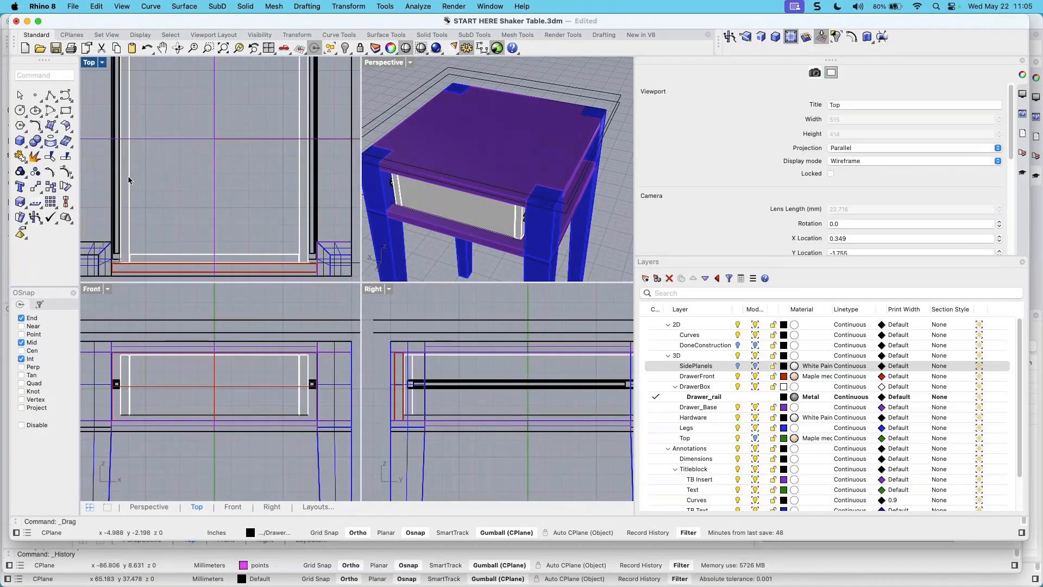
left_click(119, 172)
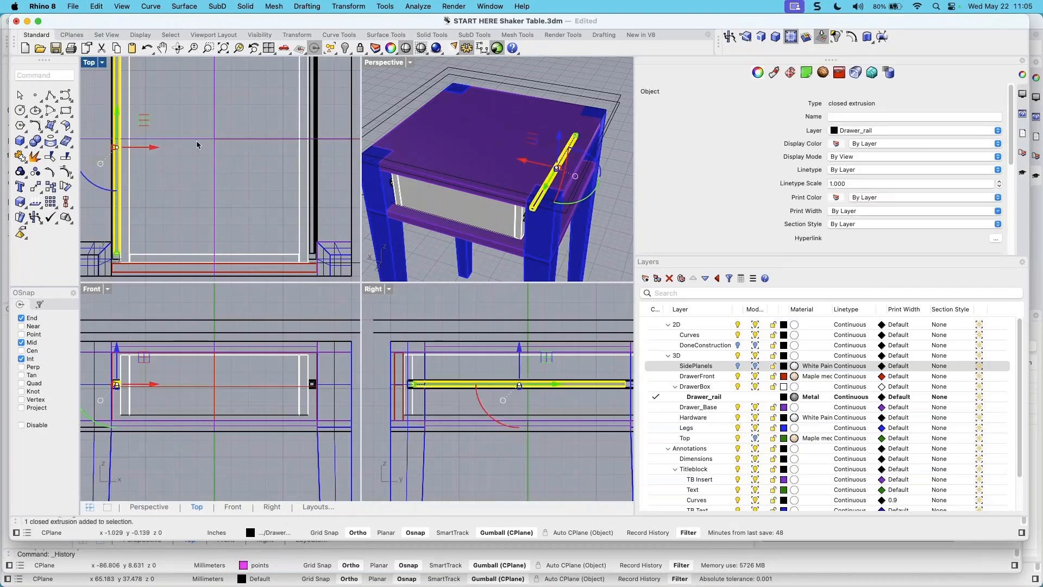
scroll(198, 142, "down", 6)
key("Escape")
right_click_drag(207, 108, 180, 161)
left_click(174, 143)
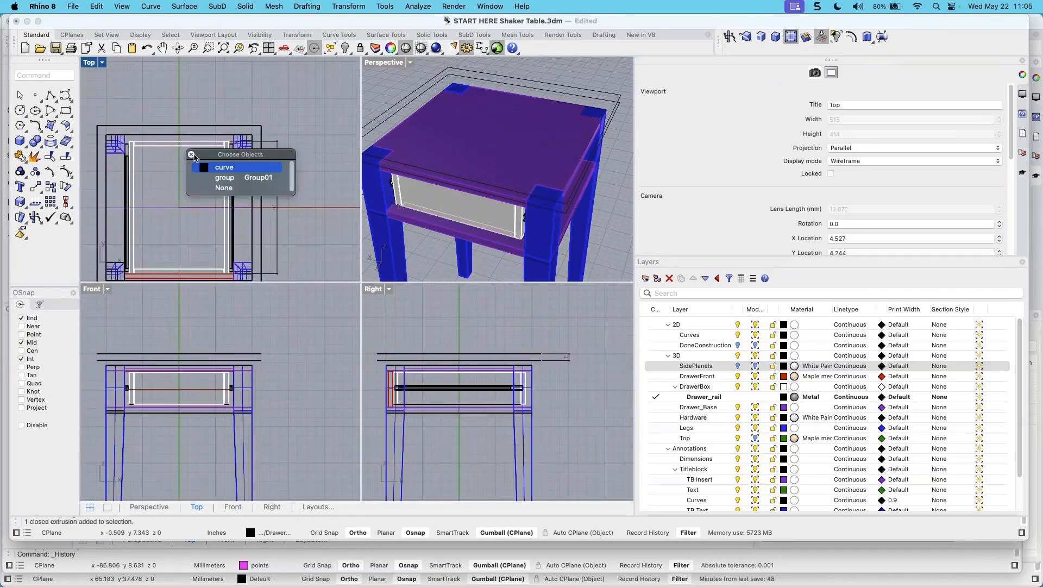
left_click(207, 169)
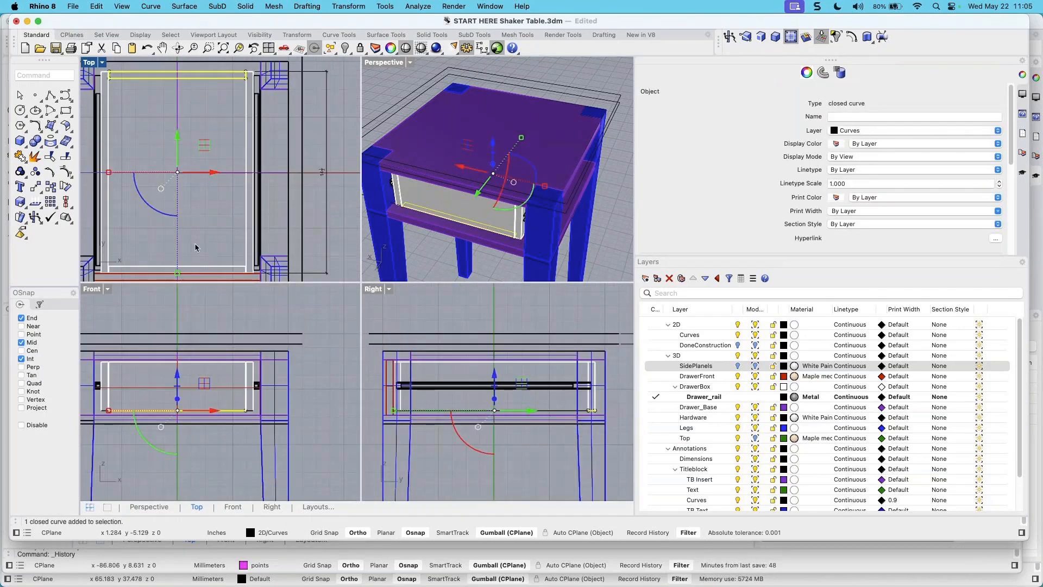
left_click(143, 124)
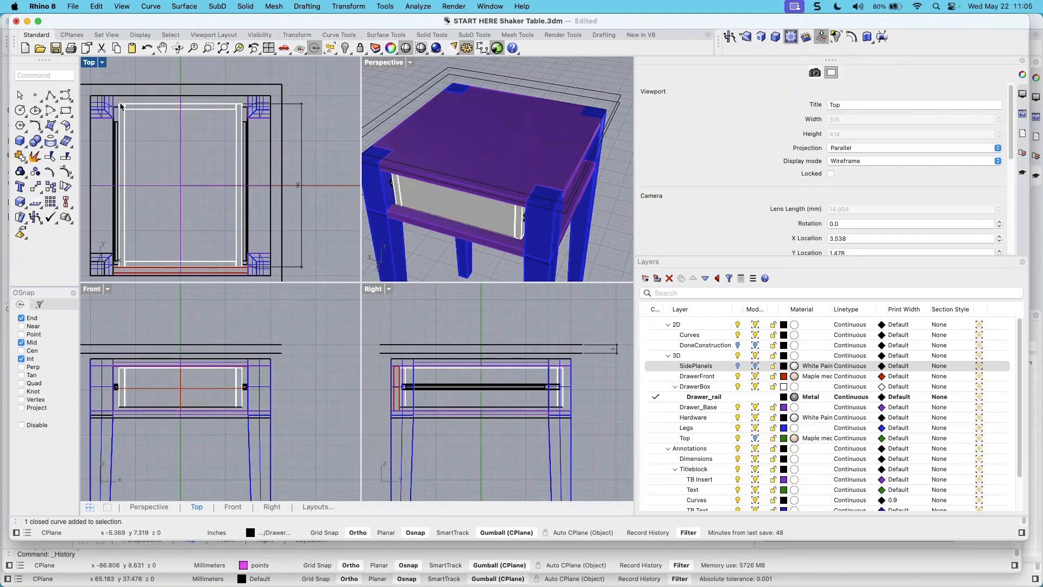
left_click(121, 106)
left_click(166, 131)
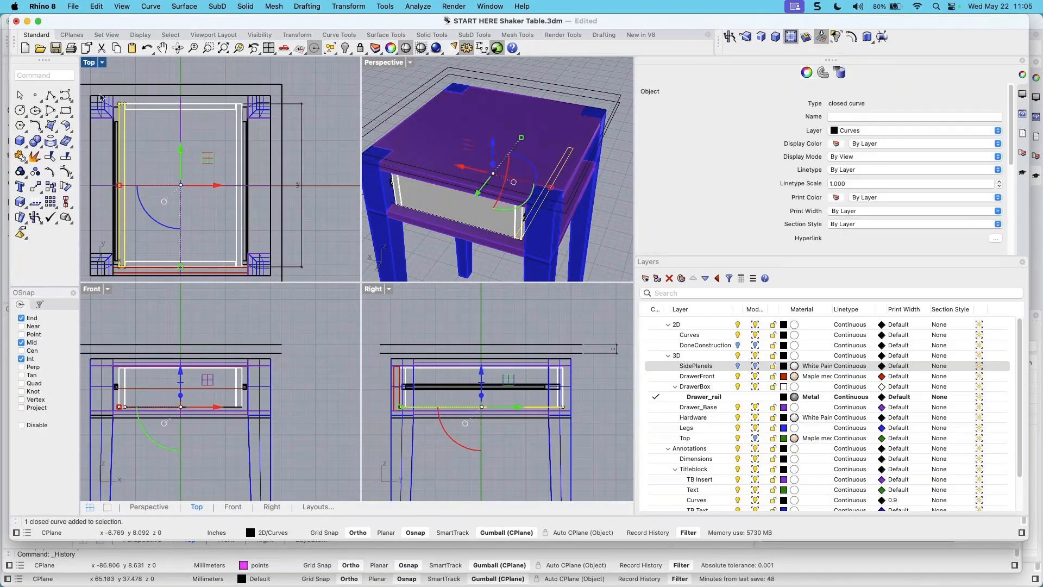
key("Escape")
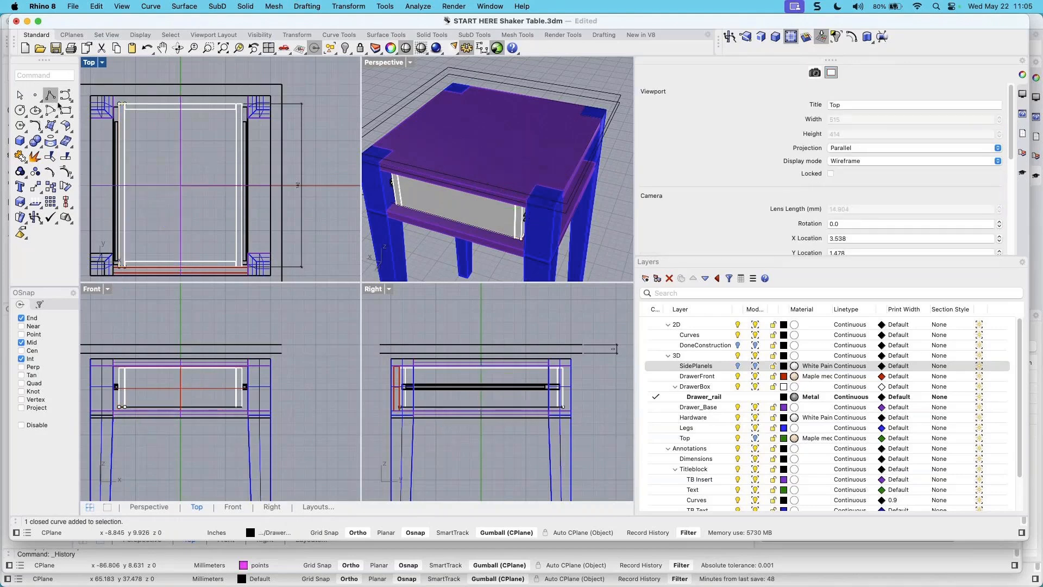
Draw a rectangle in the top view covering the drawer box's full outer footprint, from one back corner to the opposite front corner
left_click(66, 95)
left_click(119, 103)
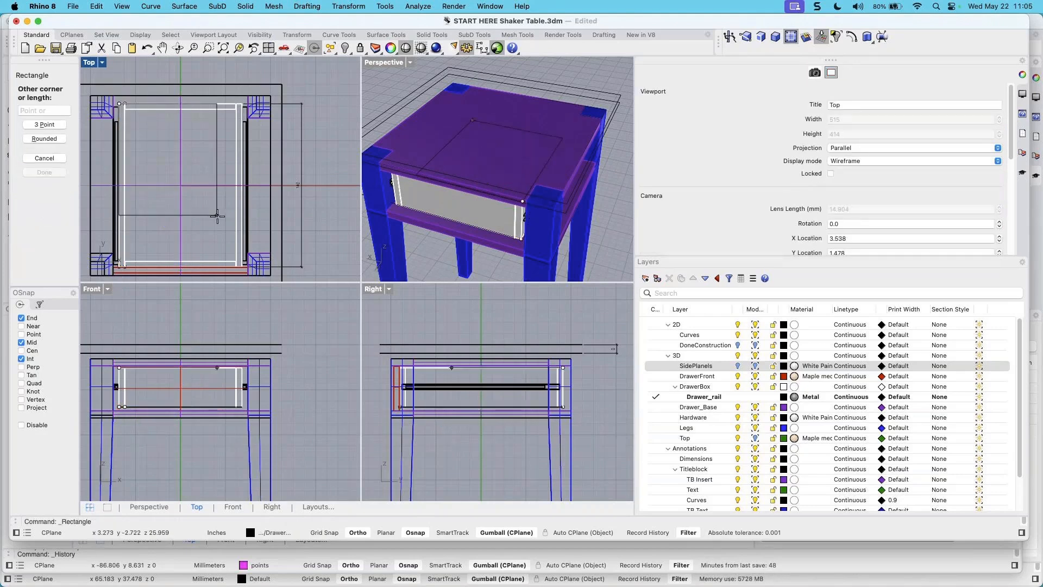
left_click(242, 265)
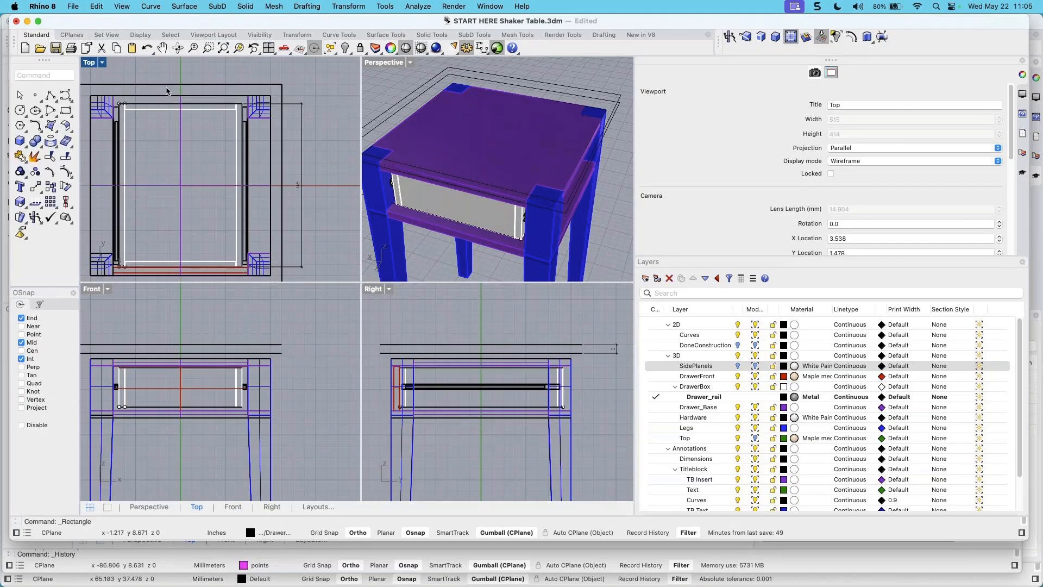
Select the new footprint rectangle and raise it in the front view to slightly above the bottom edge of the drawer boards
left_click(166, 106)
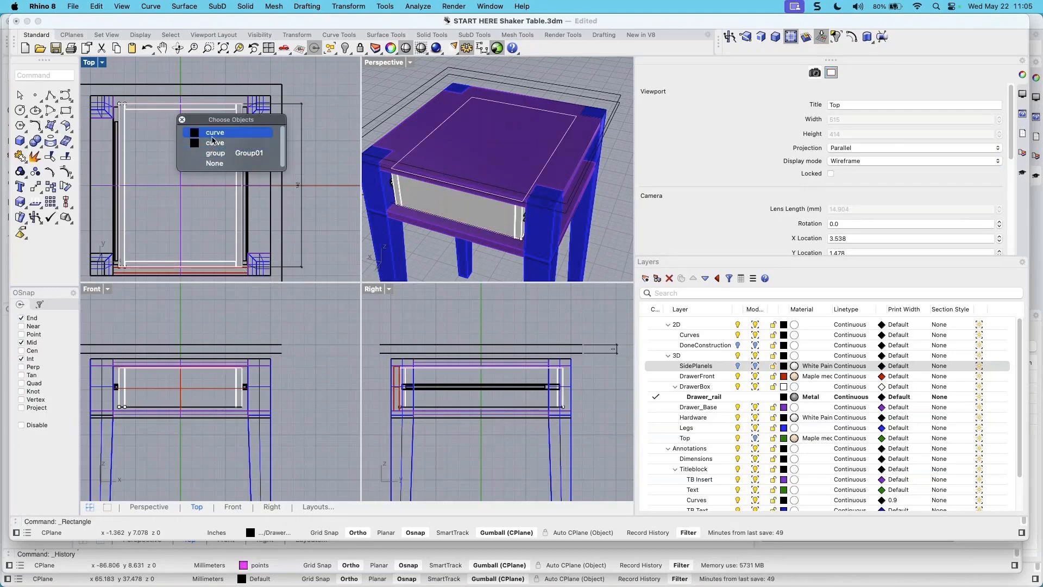
left_click(213, 132)
left_click_drag(181, 349, 188, 371)
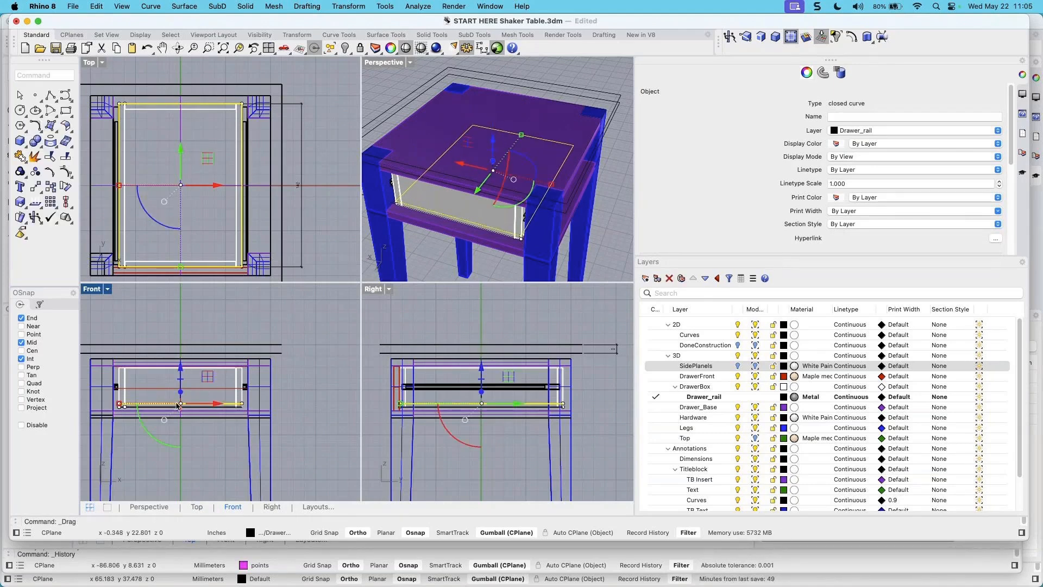
scroll(175, 408, "up", 3)
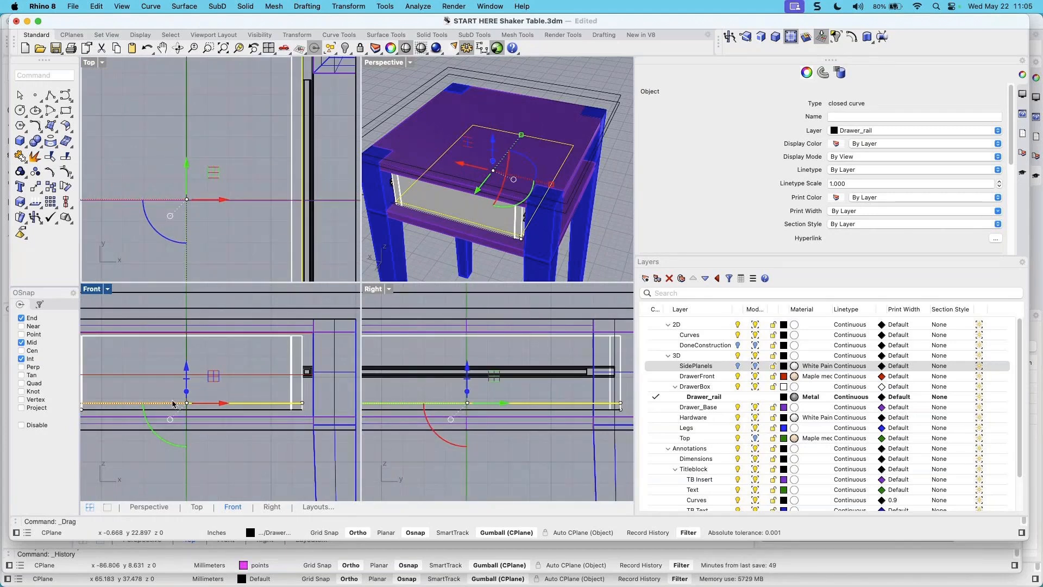
left_click_drag(188, 370, 187, 406)
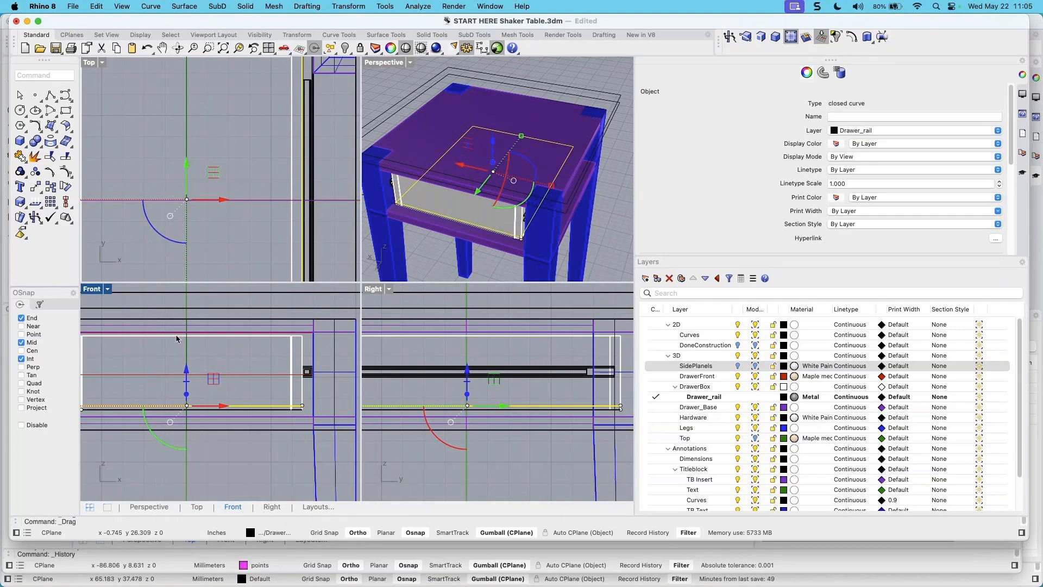
Shrink the rectangle in width and depth so its edges lie within the thickness of the drawer boards
scroll(209, 396, "down", 5)
scroll(130, 406, "up", 7)
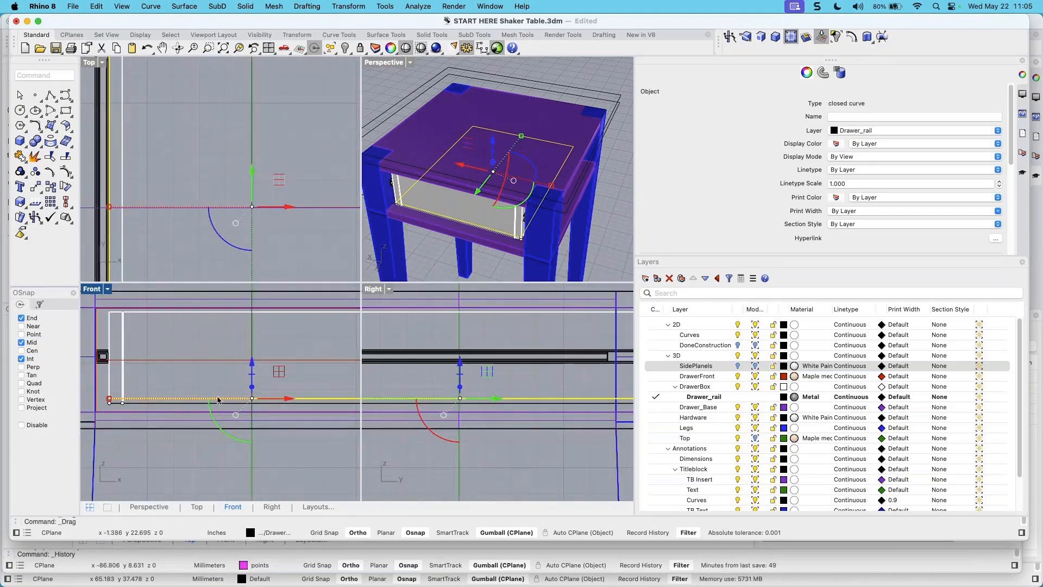
scroll(258, 147, "up", 4)
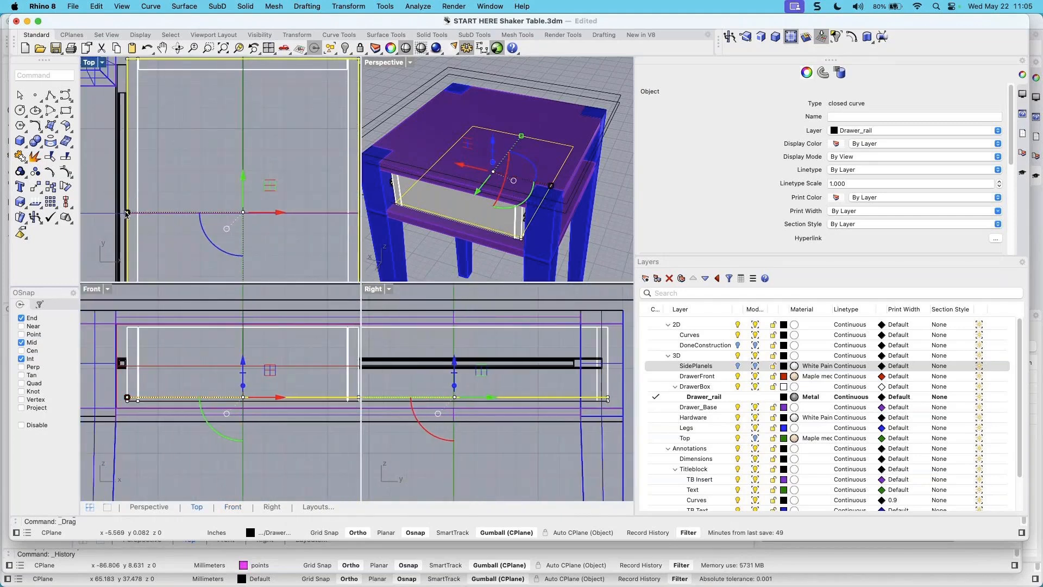
left_click_drag(126, 215, 139, 218)
scroll(232, 256, "down", 5)
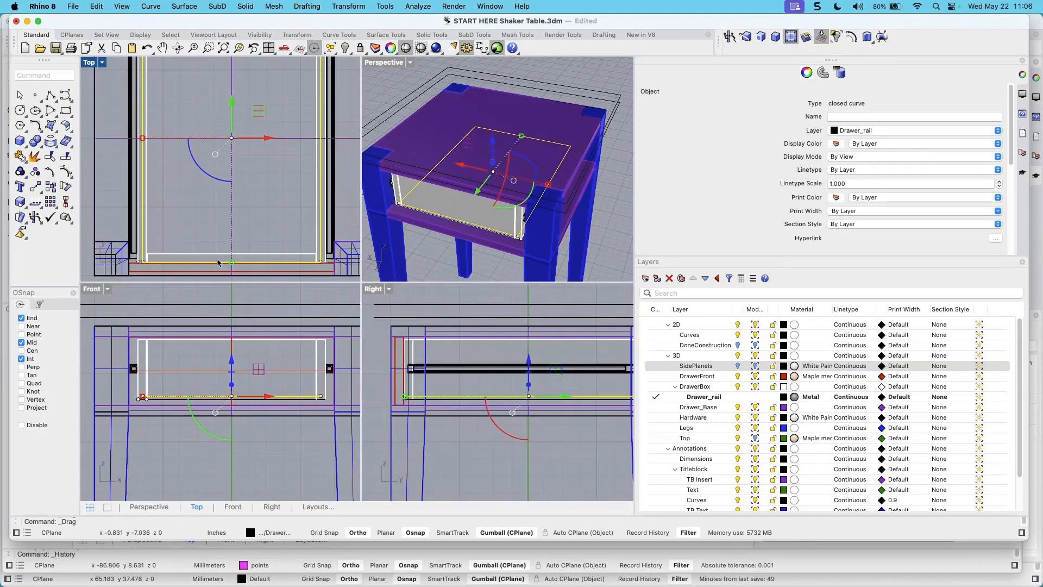
left_click_drag(232, 266, 232, 257)
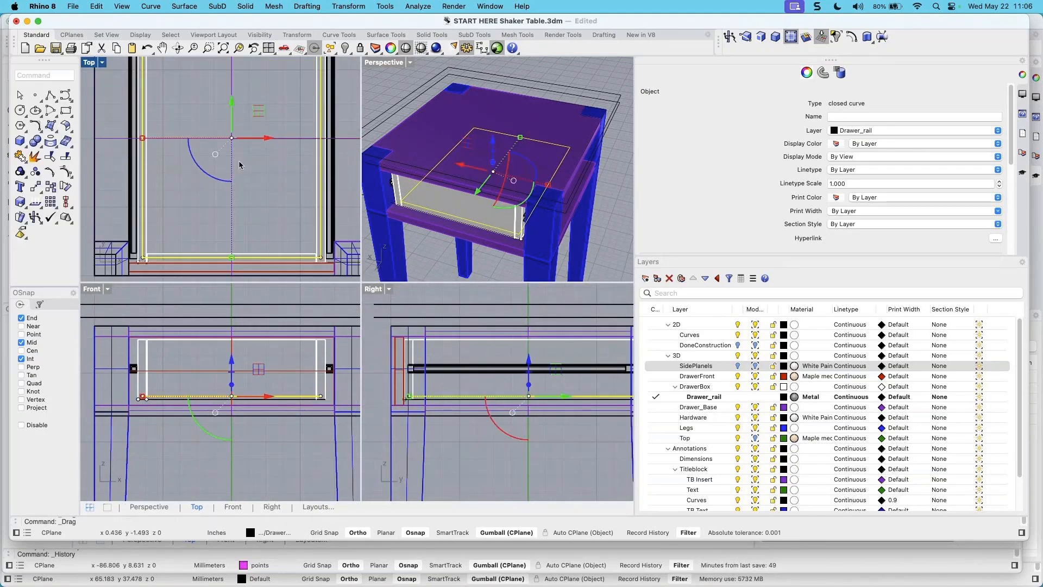
Extrude the rectangle upward as a solid 0.125 inch thick to form the drawer's bottom panel
scroll(239, 163, "down", 3)
scroll(187, 314, "up", 5)
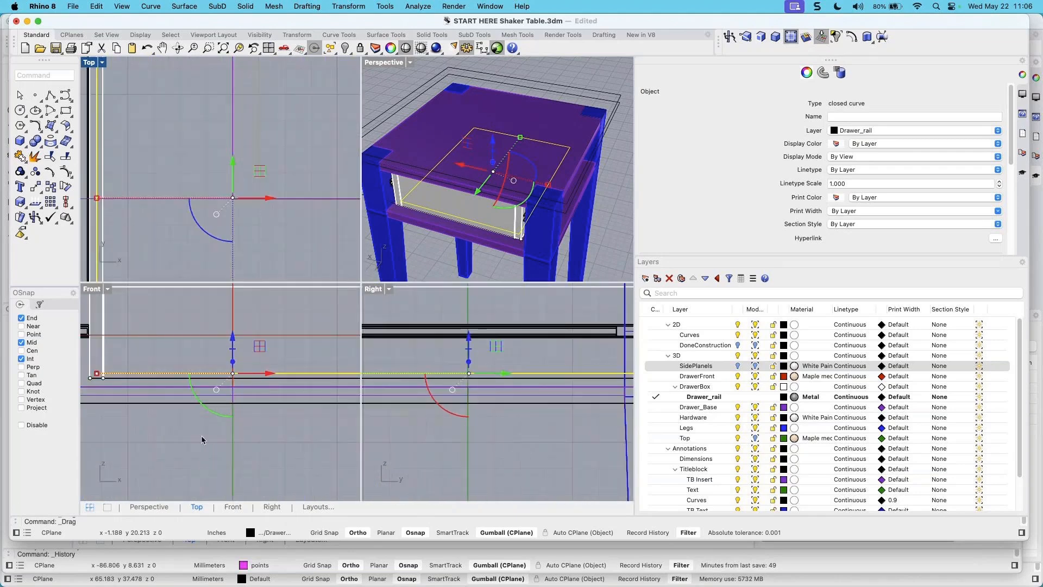
scroll(302, 416, "down", 3)
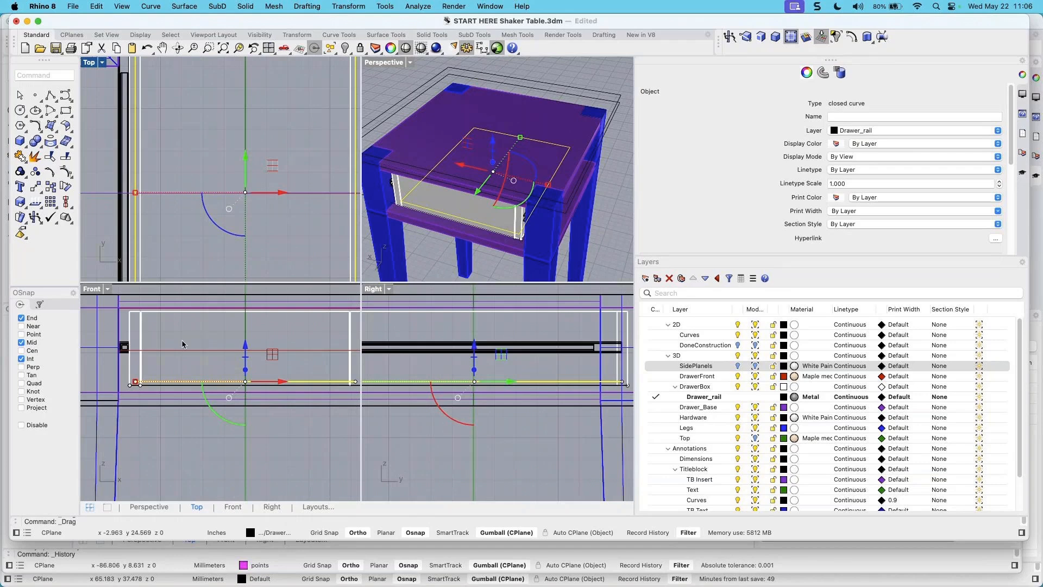
left_click_drag(152, 387, 300, 386)
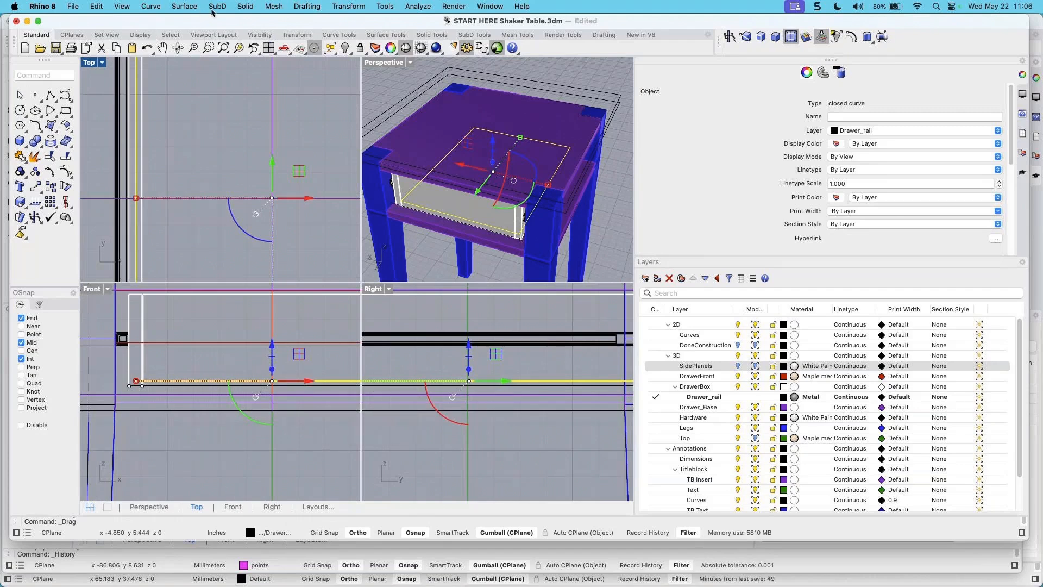
left_click(246, 7)
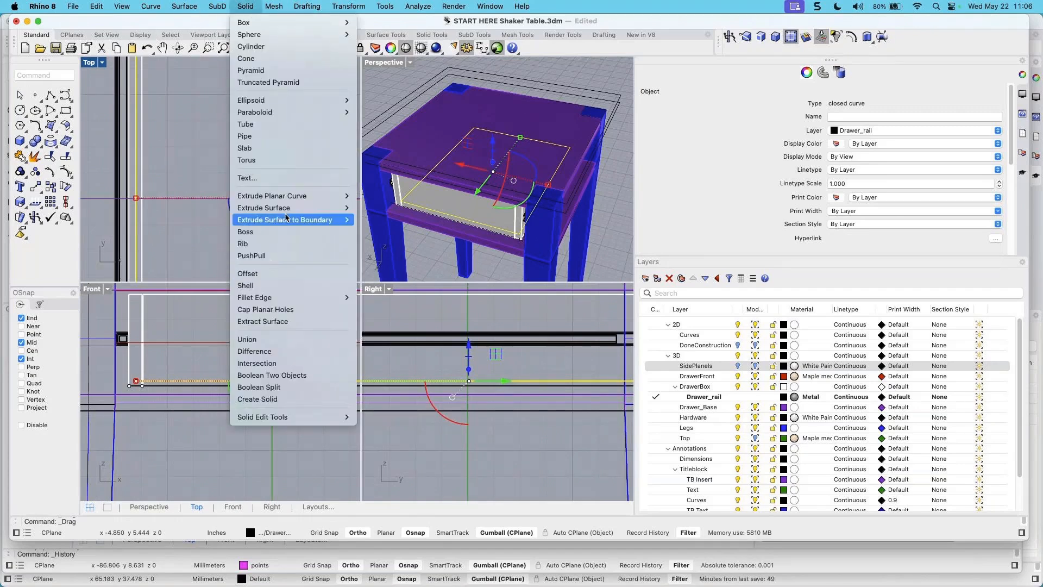
mouse_move(338, 197)
left_click(375, 195)
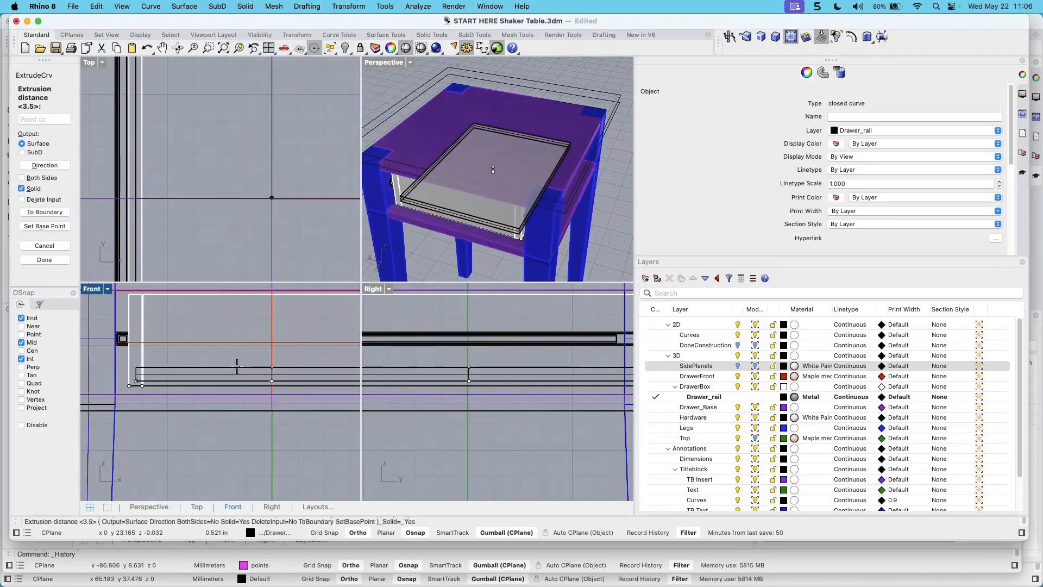
type(".125")
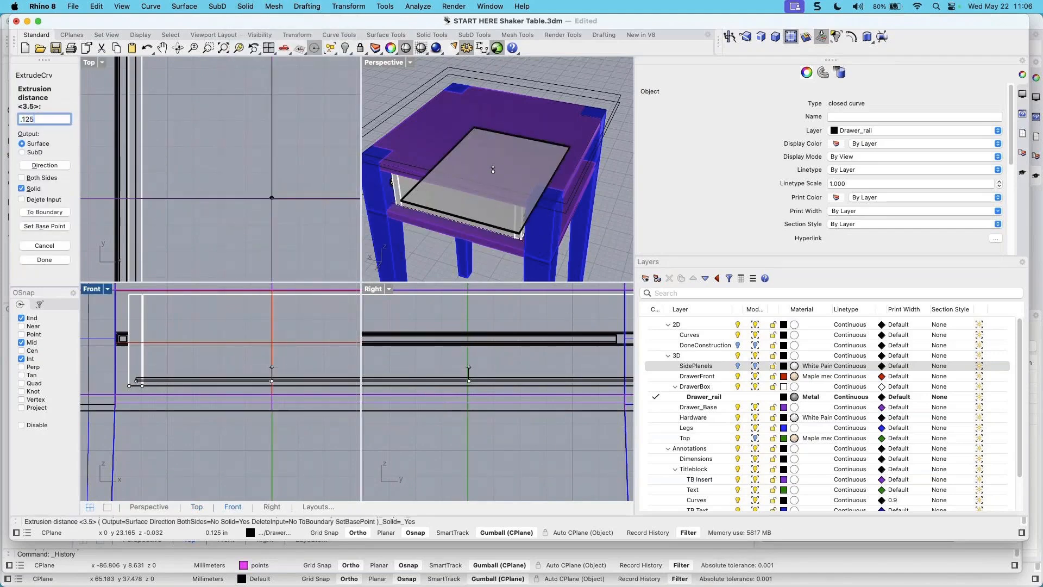
key("Return")
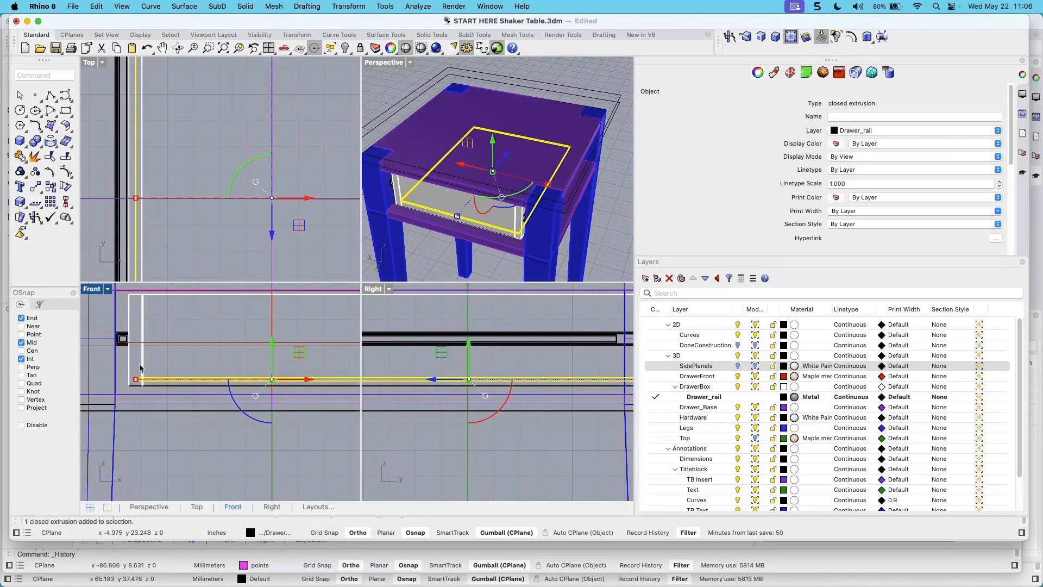
scroll(138, 381, "up", 3)
scroll(139, 381, "down", 7)
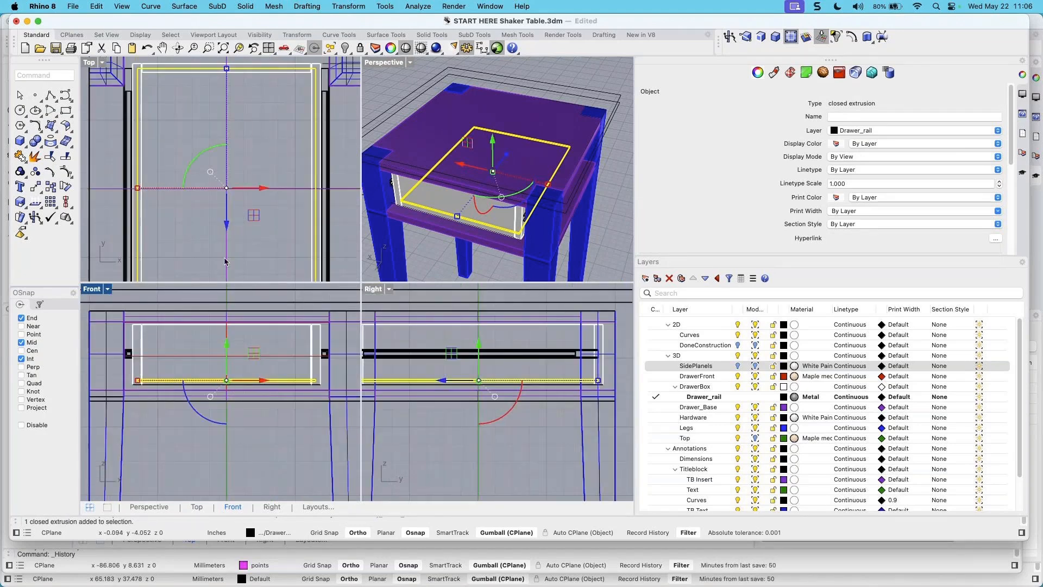
key("Escape")
Subtract the bottom panel from the grouped drawer-box boards with a Boolean Difference, keeping the panel, to cut its groove
left_click(141, 253)
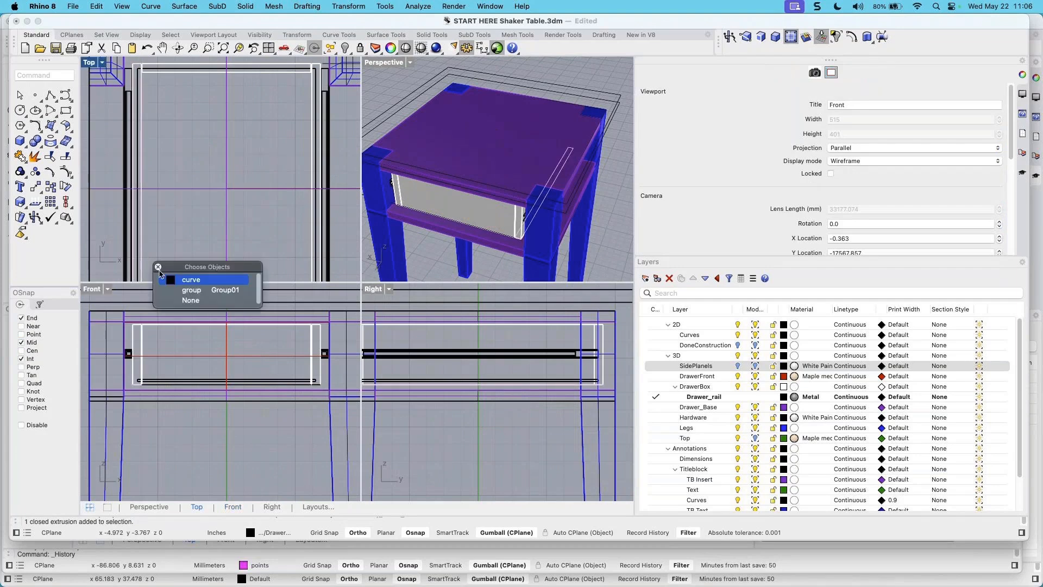
left_click(181, 290)
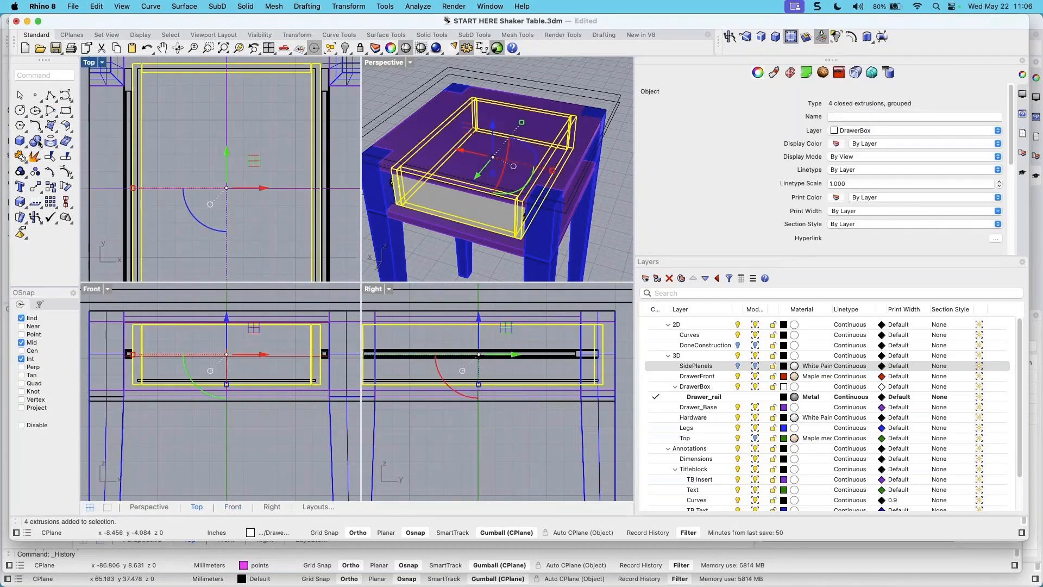
mouse_move(36, 142)
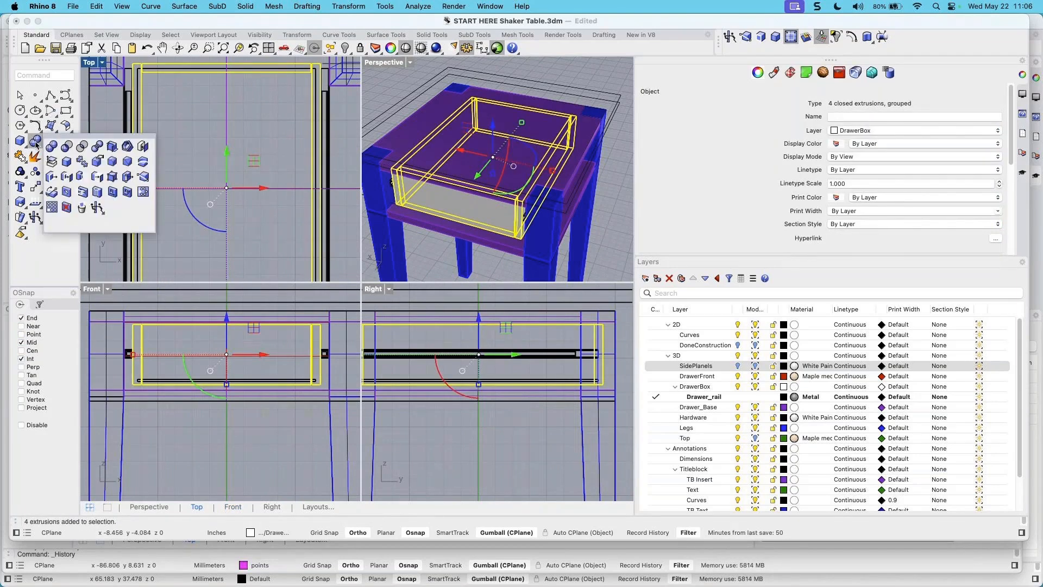
left_click(66, 146)
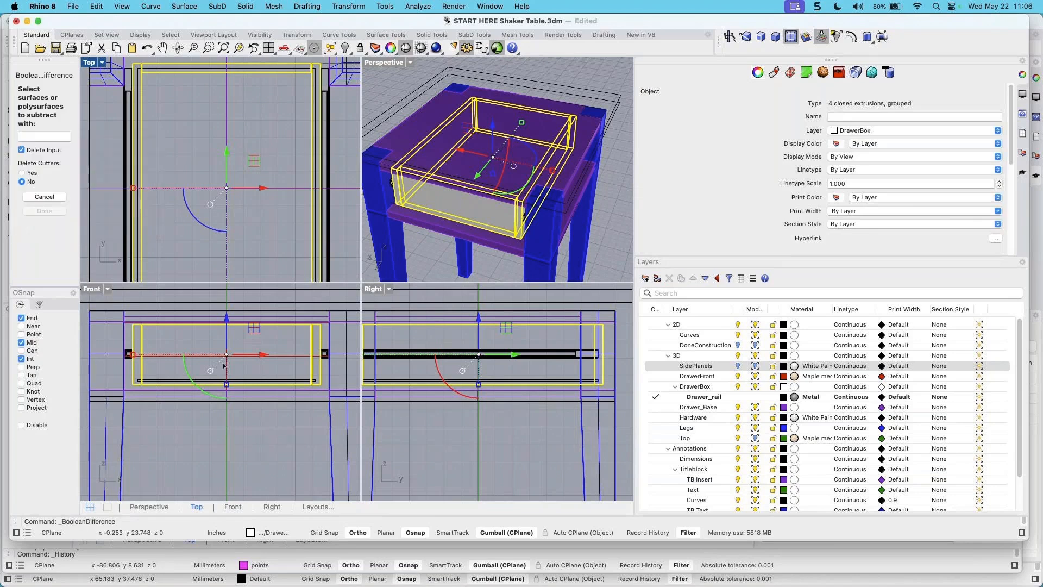
left_click(168, 383)
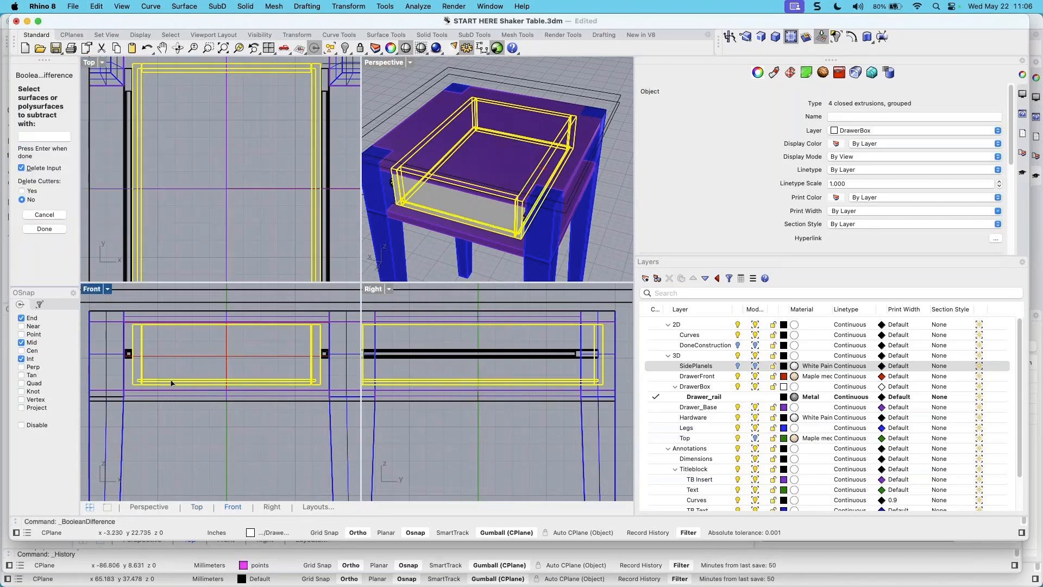
key("Return")
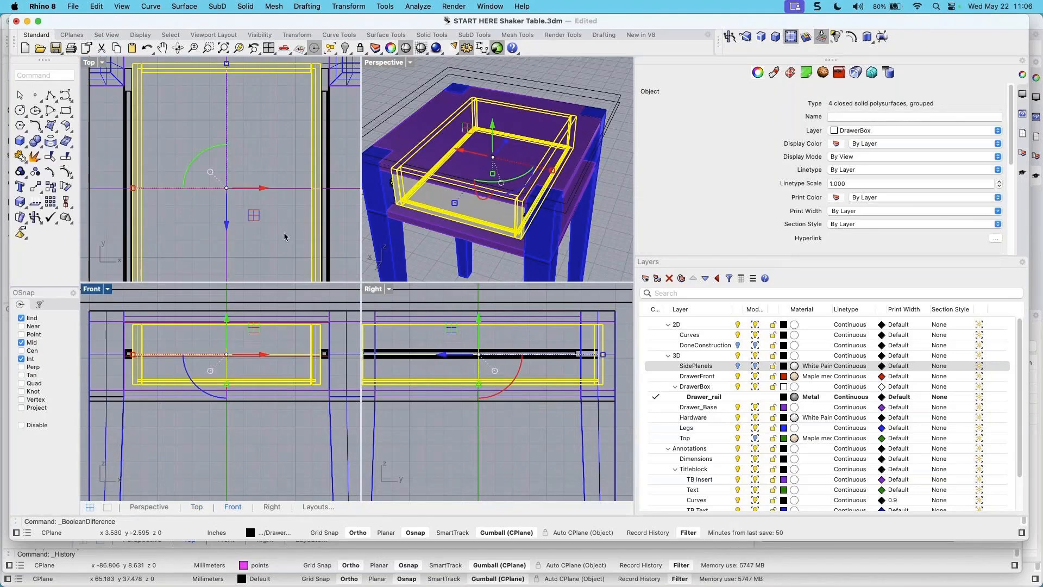
key("Escape")
scroll(227, 246, "down", 2)
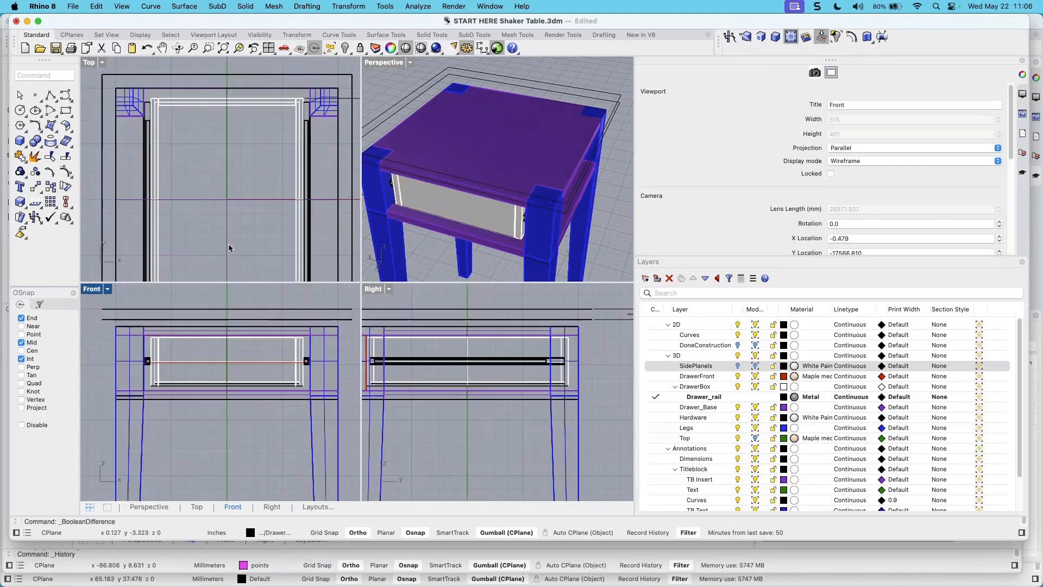
Hide the Drawer_Base layer and the drawer's bottom panel to inspect the groove cut in the boards
scroll(166, 105, "up", 6)
left_click(166, 105)
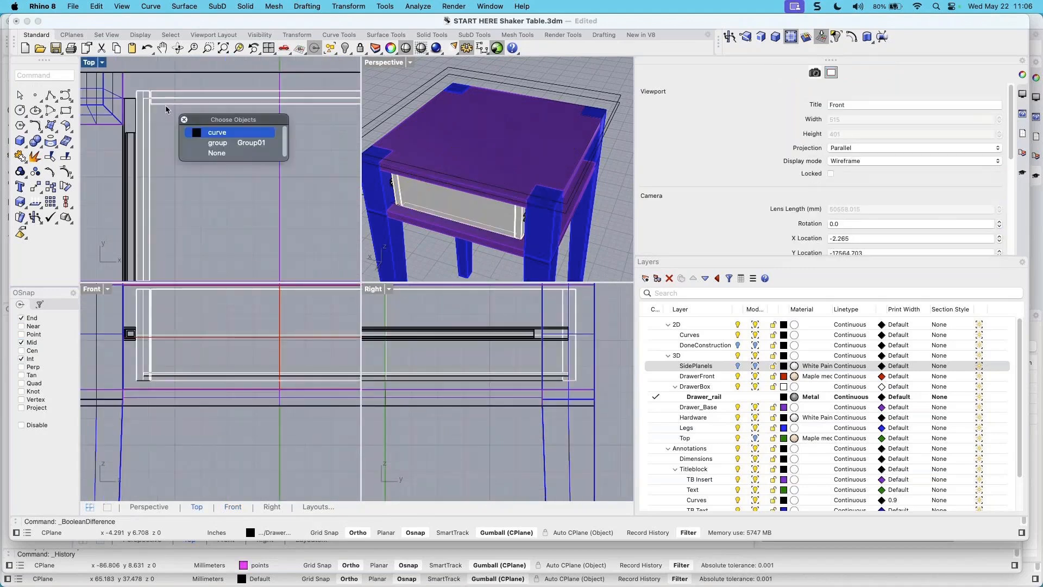
left_click(216, 144)
mouse_move(479, 219)
right_mouse_down()
mouse_move(464, 218)
mouse_move(480, 204)
right_mouse_up()
key("Escape")
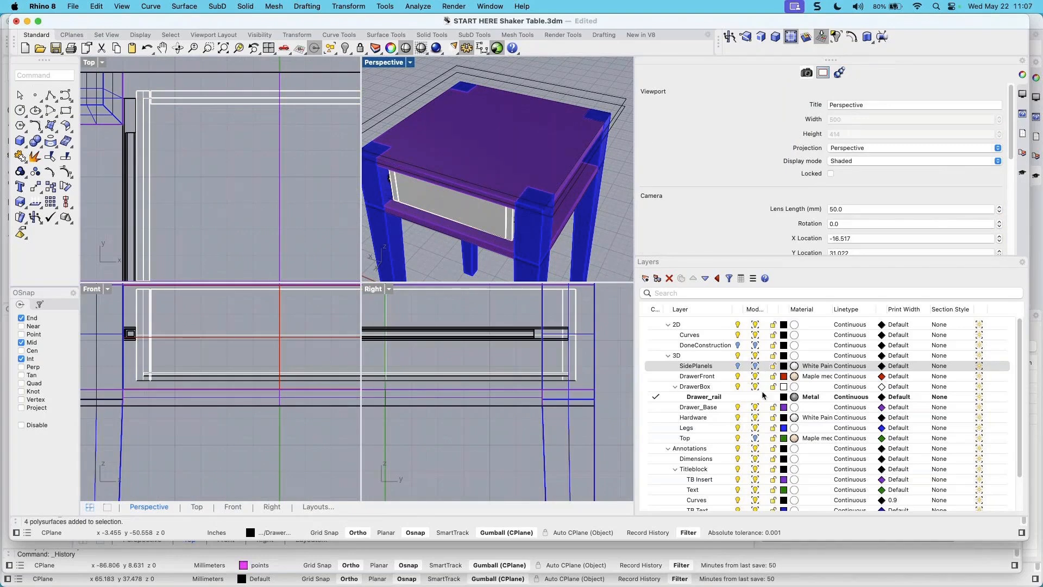
left_click(738, 407)
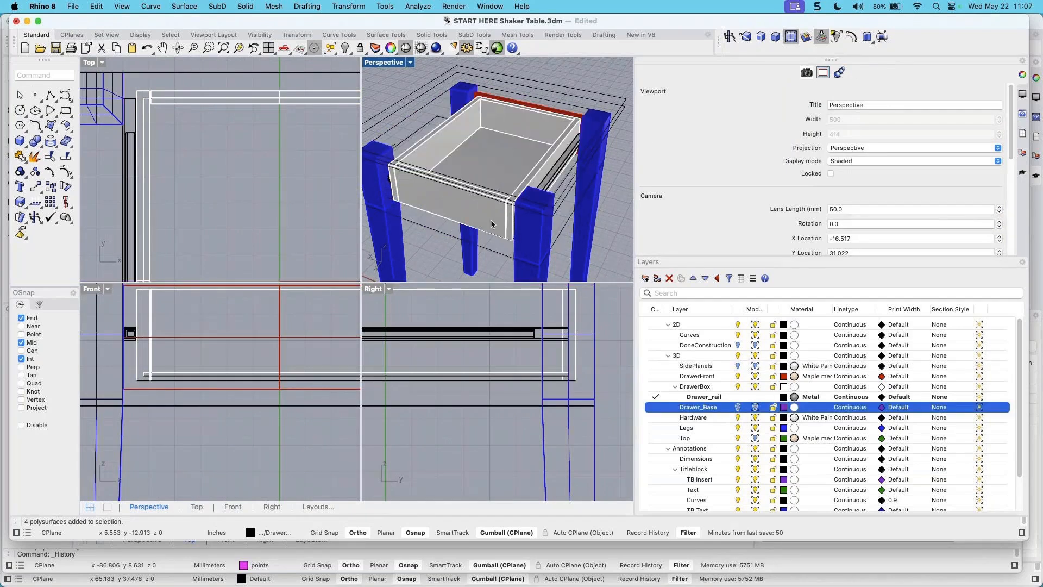
scroll(491, 147, "up", 3)
right_click_drag(489, 161, 494, 188)
scroll(457, 131, "up", 3)
left_click(489, 158)
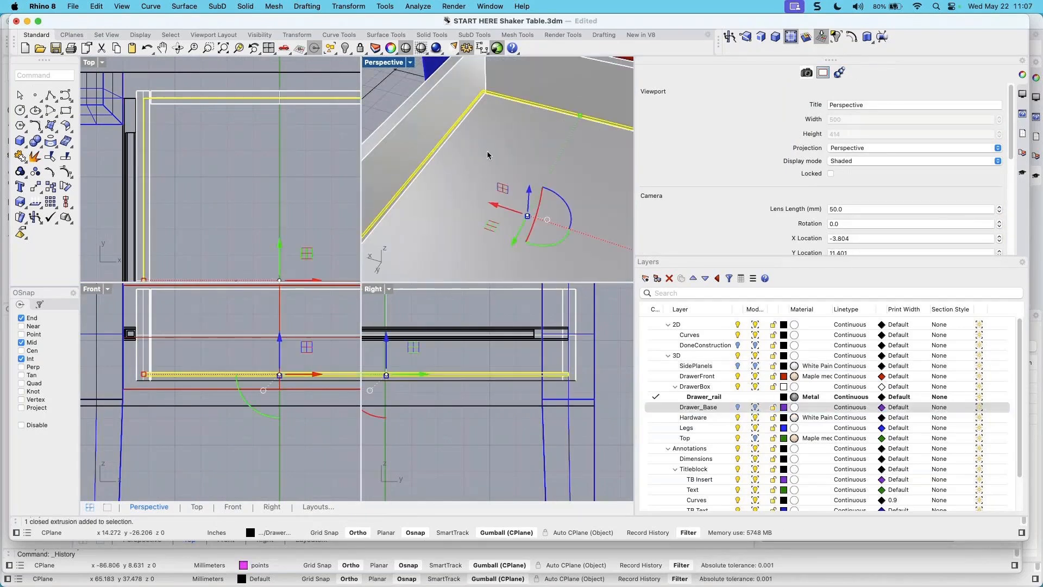
left_click(346, 49)
scroll(443, 138, "up", 5)
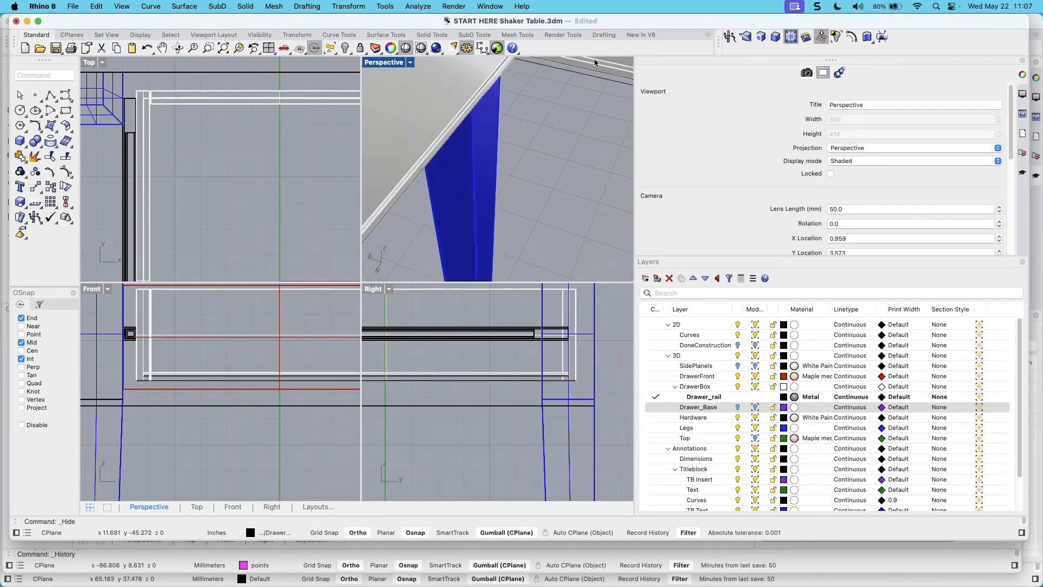
scroll(544, 125, "down", 5)
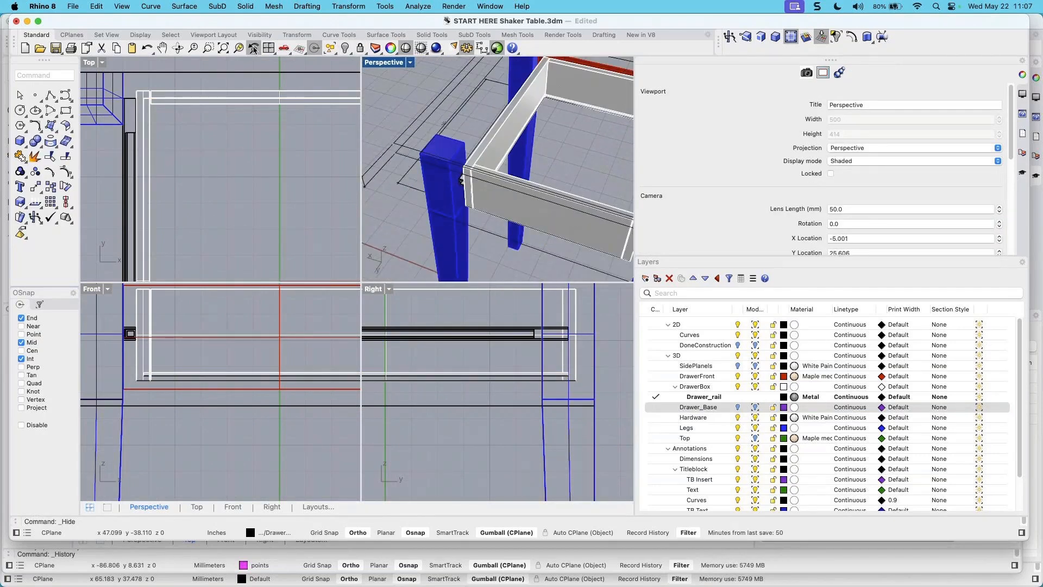
Undo hiding the drawer's bottom panel and the Drawer_Base layer
left_click(146, 47)
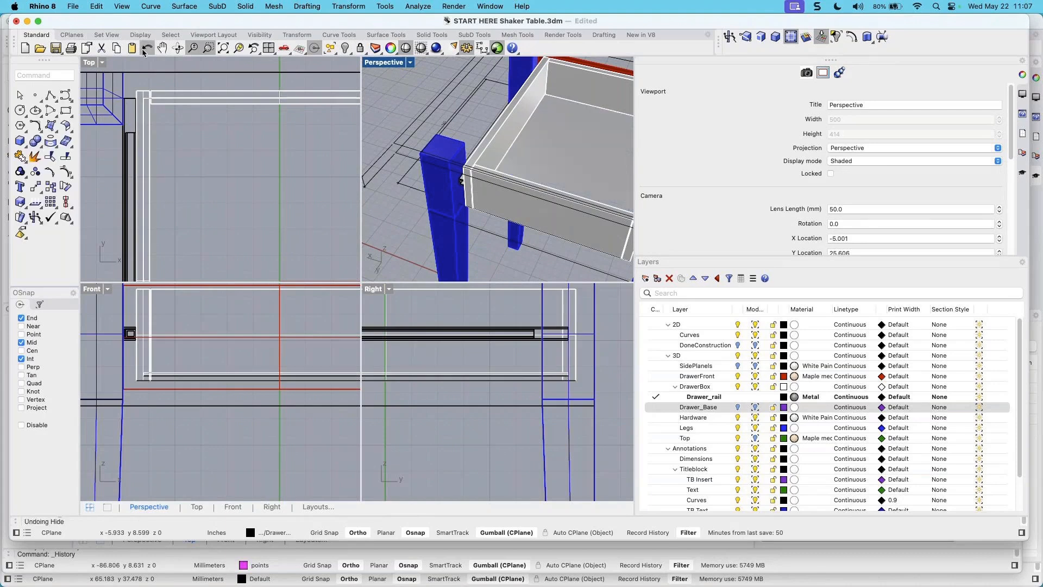
left_click(147, 47)
scroll(551, 161, "down", 5)
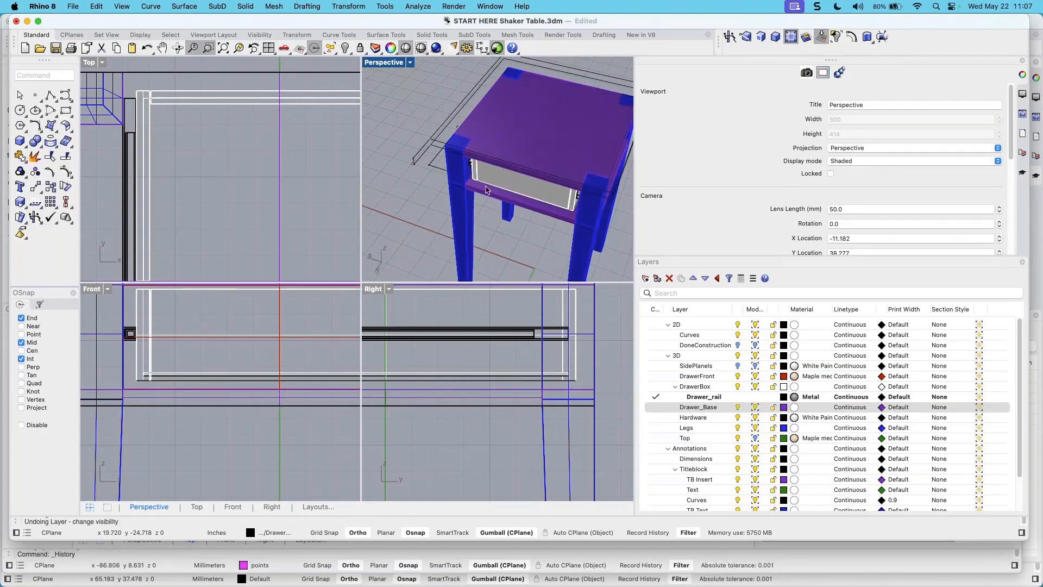
right_click_drag(487, 190, 424, 217, "shift")
scroll(447, 210, "up", 2)
scroll(124, 216, "down", 4)
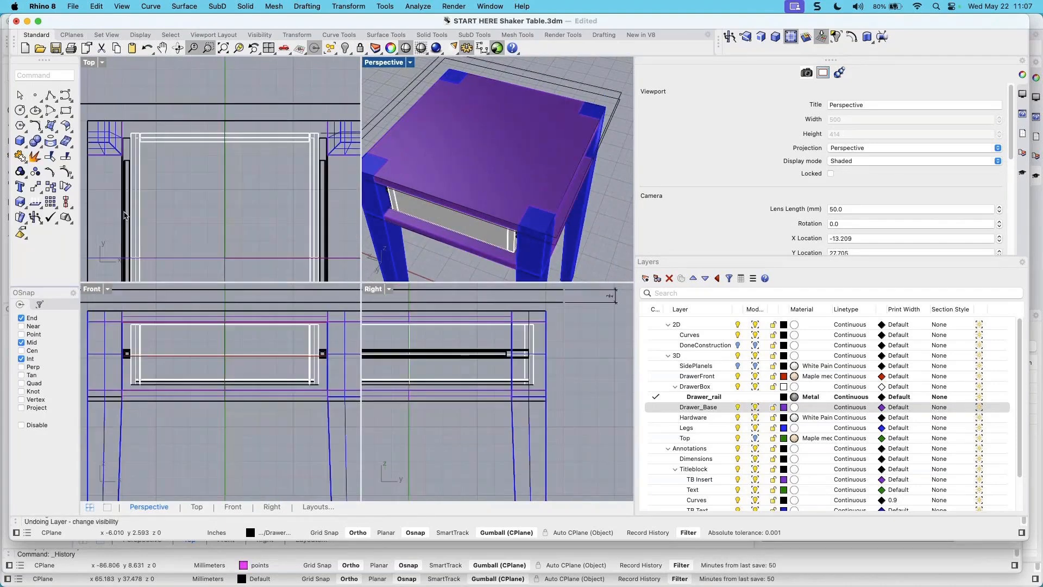
Group the drawer-box boards with the inner rail extrusion on each side of the drawer
scroll(131, 193, "up", 3)
scroll(135, 118, "up", 2)
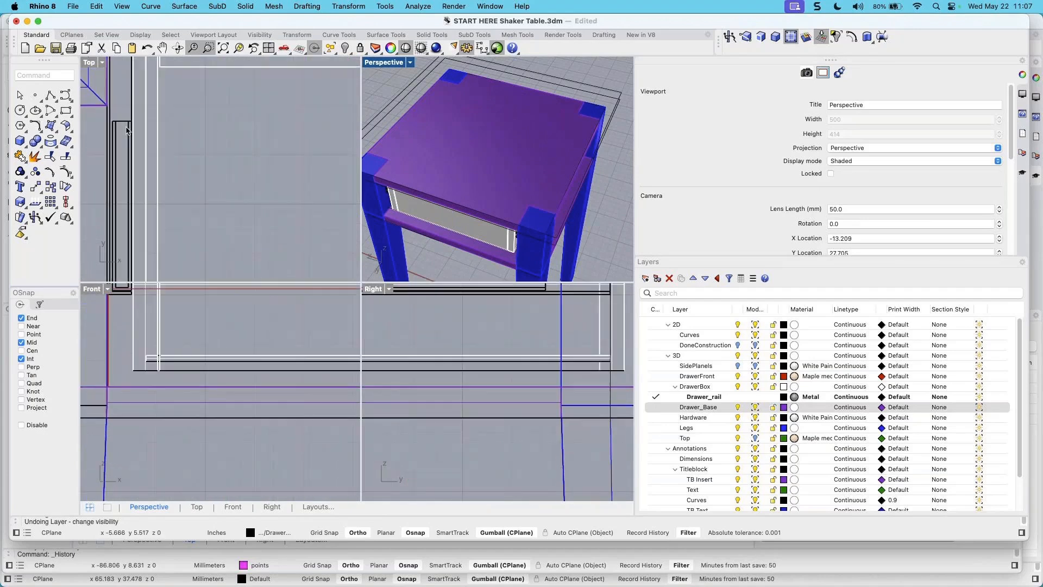
scroll(135, 117, "up", 2)
left_click(160, 118)
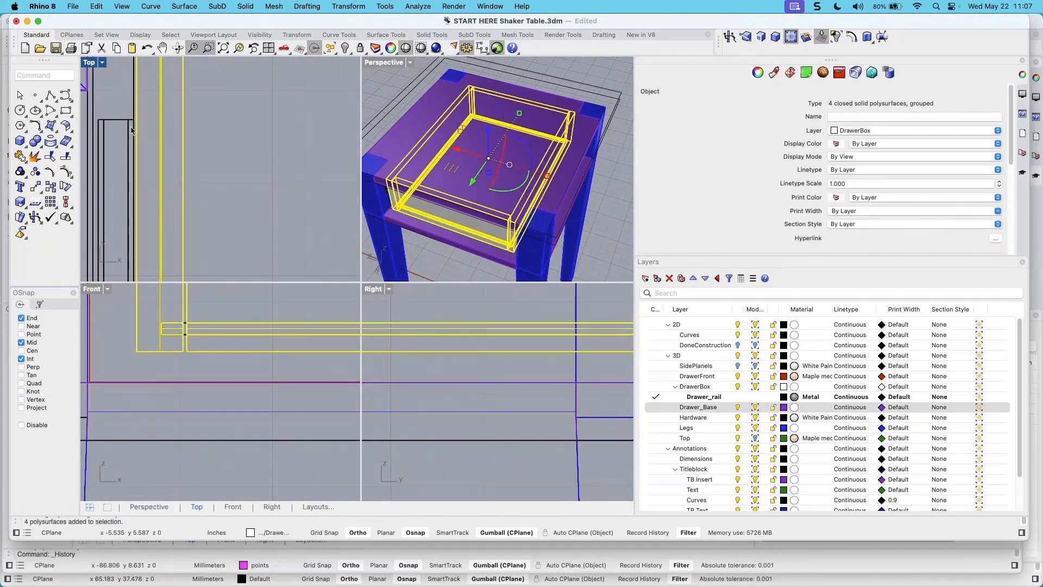
left_click(132, 125)
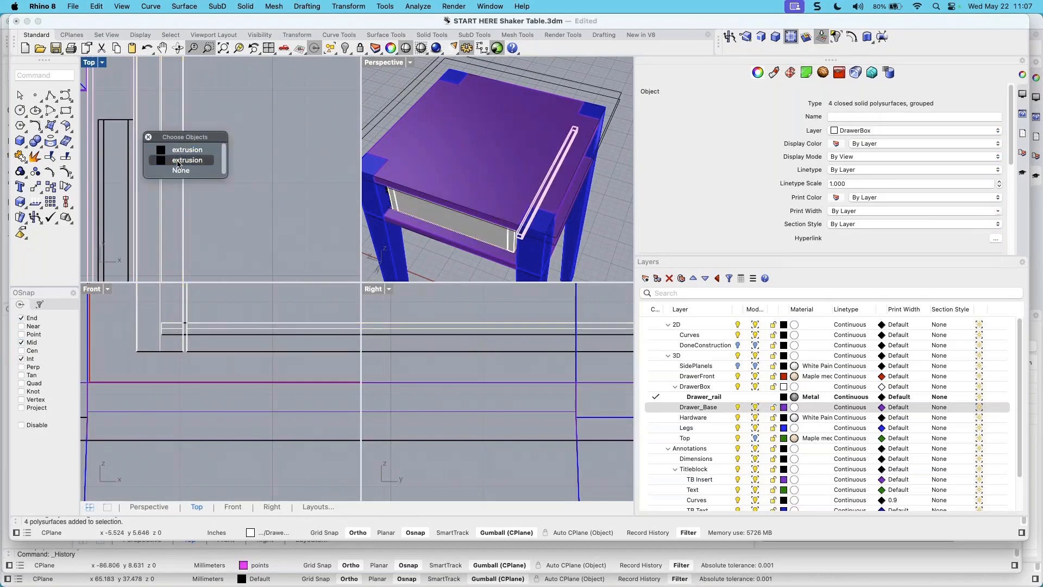
left_click(185, 159)
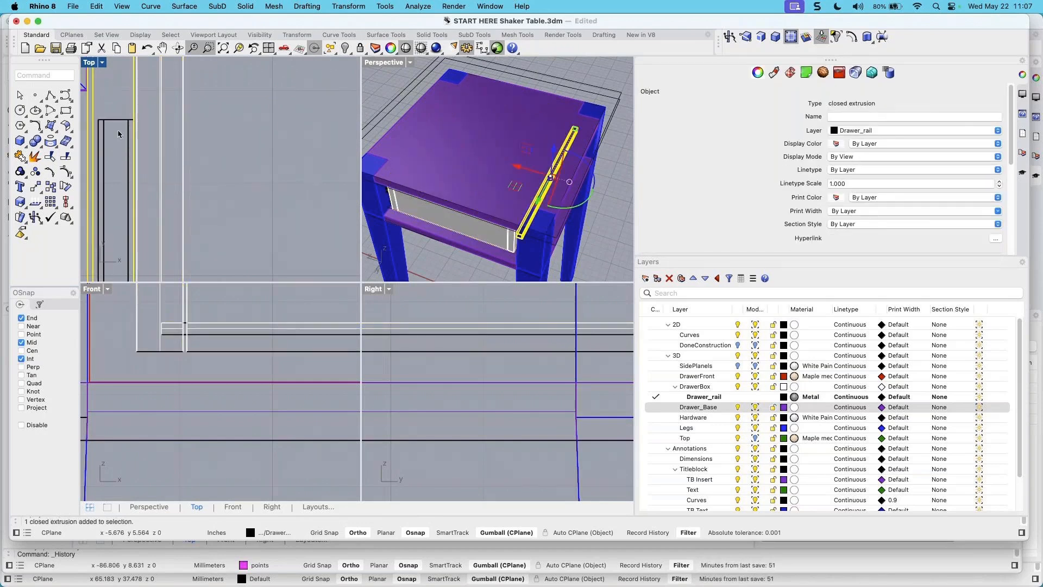
left_click(161, 148)
left_click(226, 196)
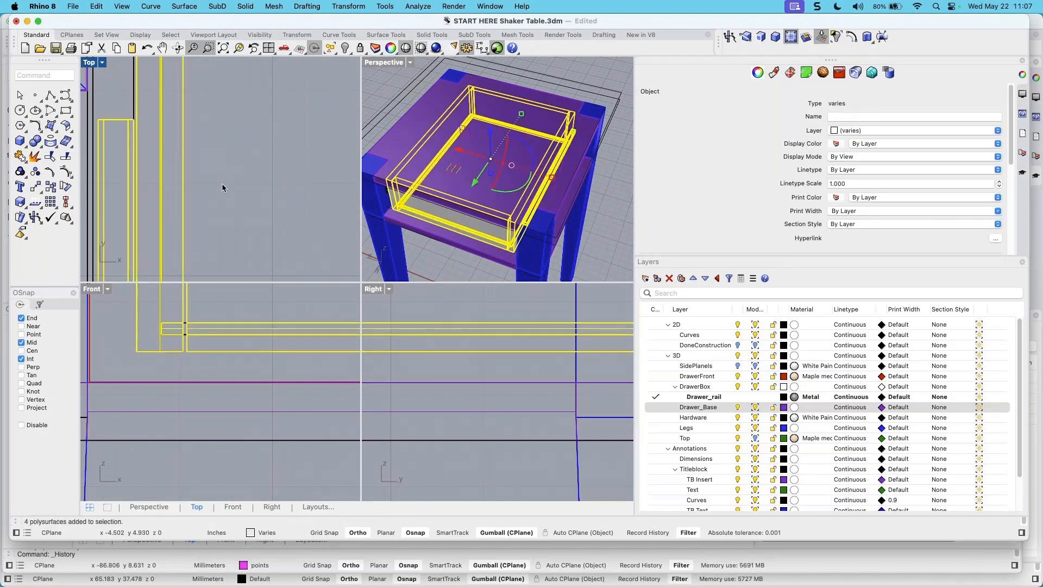
scroll(226, 186, "down", 10)
right_click_drag(290, 191, 230, 168)
scroll(230, 168, "down", 6)
scroll(315, 213, "up", 6)
scroll(315, 212, "up", 5)
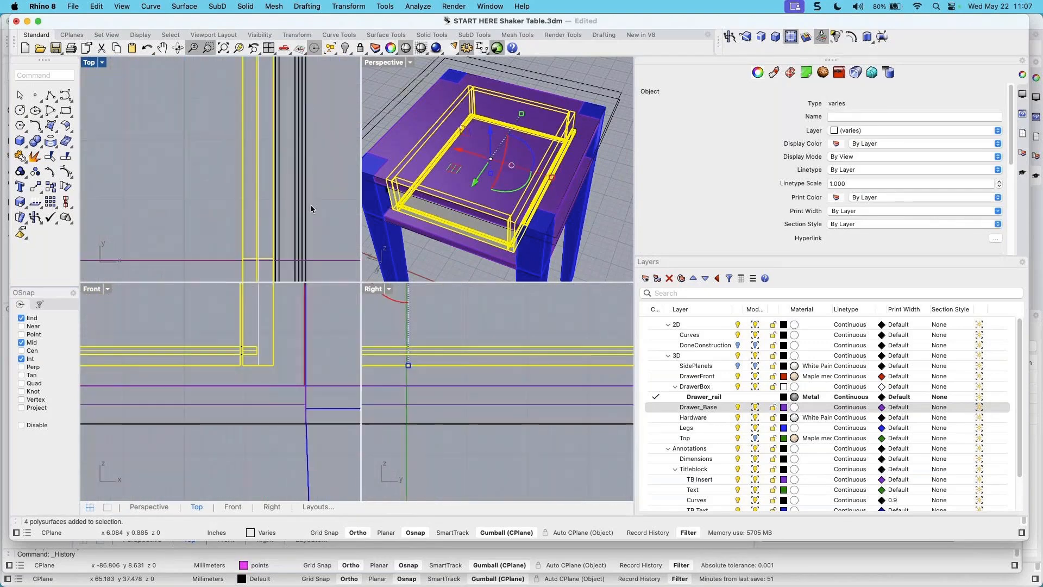
left_click(276, 208)
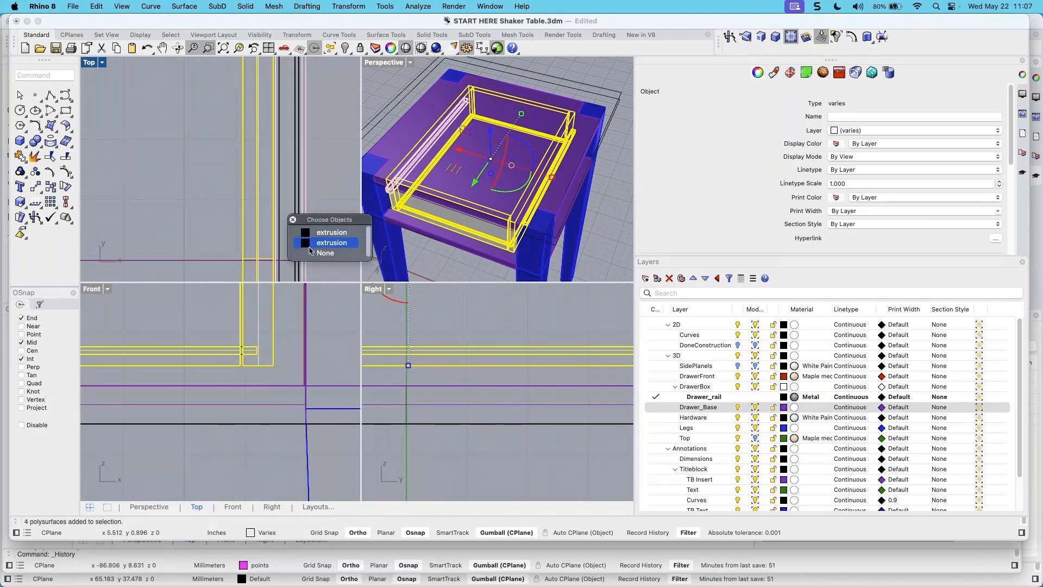
left_click(311, 234)
scroll(280, 215, "down", 2)
scroll(272, 214, "down", 5)
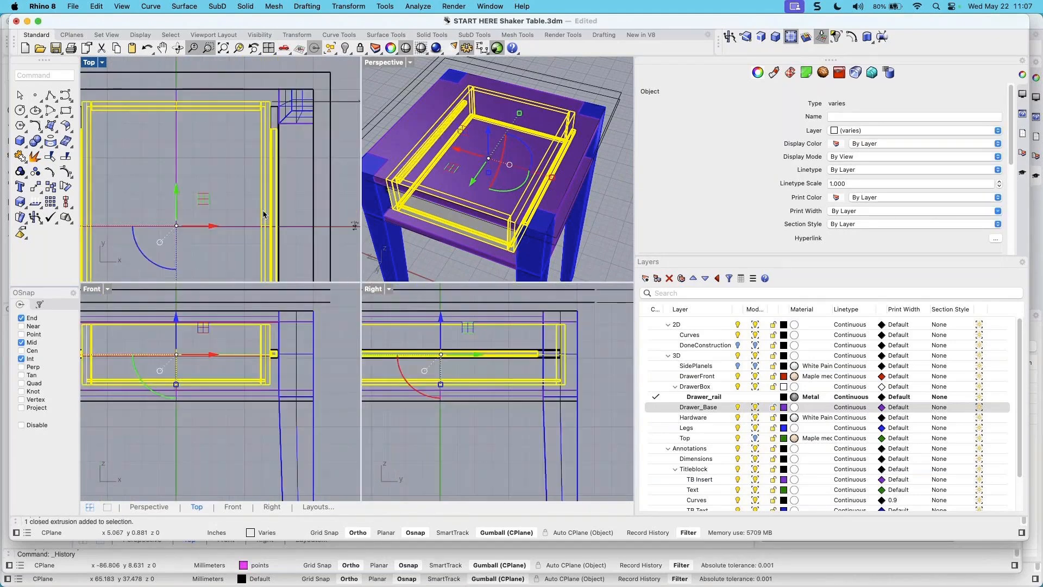
left_click(20, 172)
scroll(280, 188, "down", 5)
scroll(240, 223, "up", 5)
right_click_drag(460, 204, 434, 201)
key("Escape")
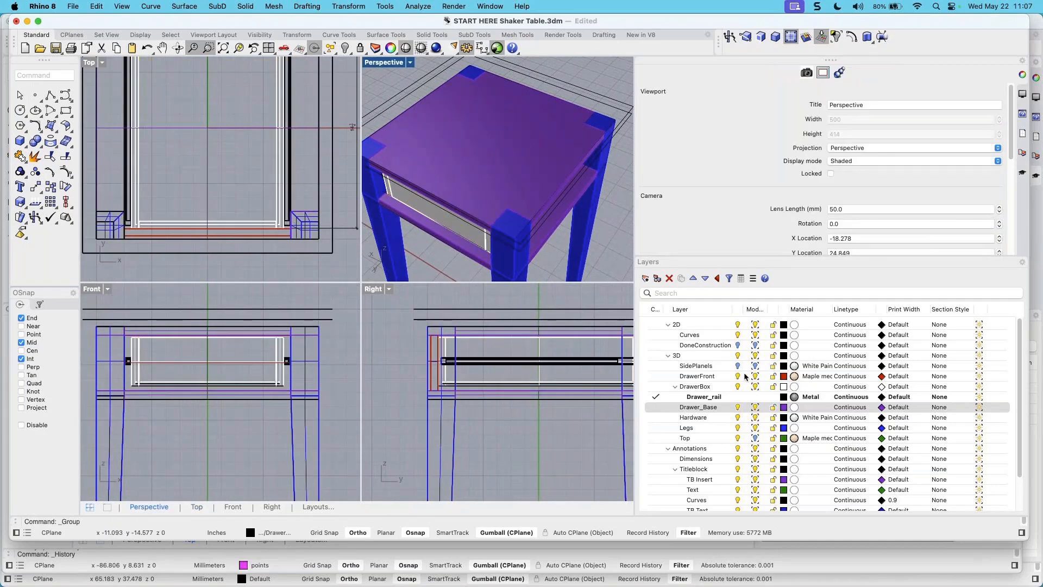
Turn on the SidePanels layer and view the table from its drawer-front side
right_click_drag(496, 244, 443, 235)
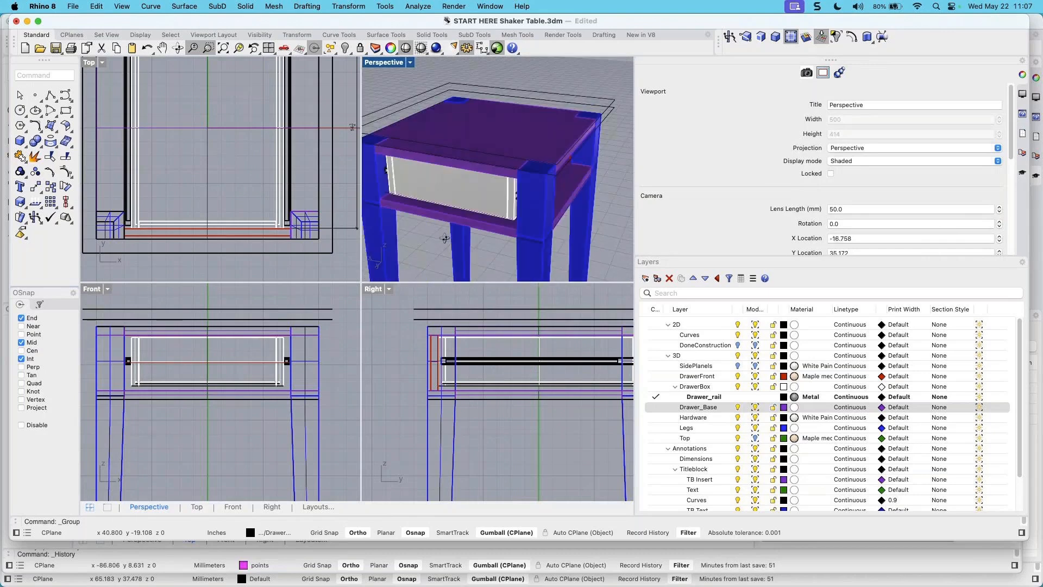
left_click(739, 369)
right_click_drag(516, 218, 600, 215)
right_click_drag(445, 217, 589, 217)
scroll(481, 187, "up", 5)
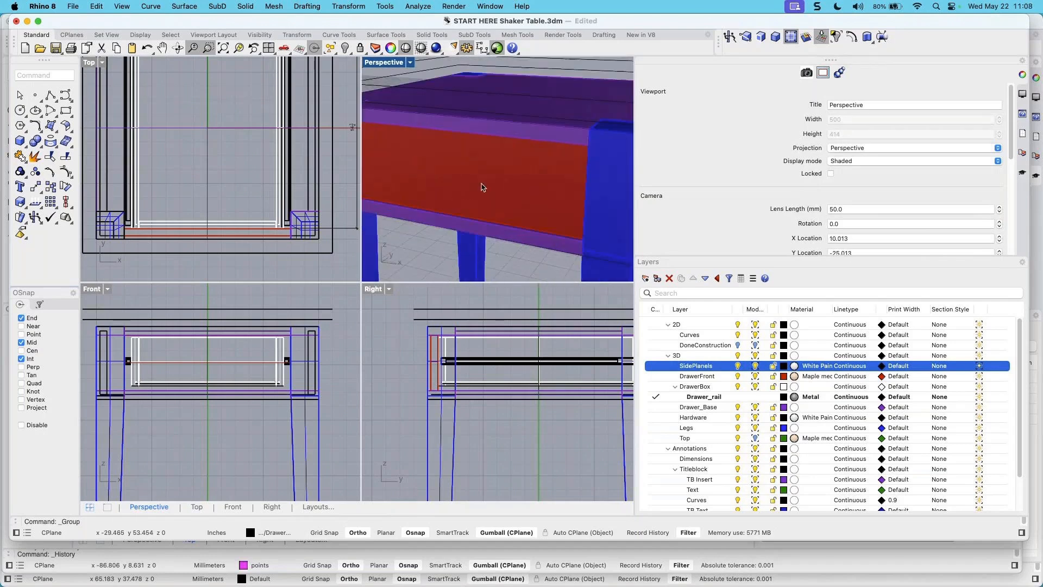
right_click_drag(488, 190, 491, 210, "shift")
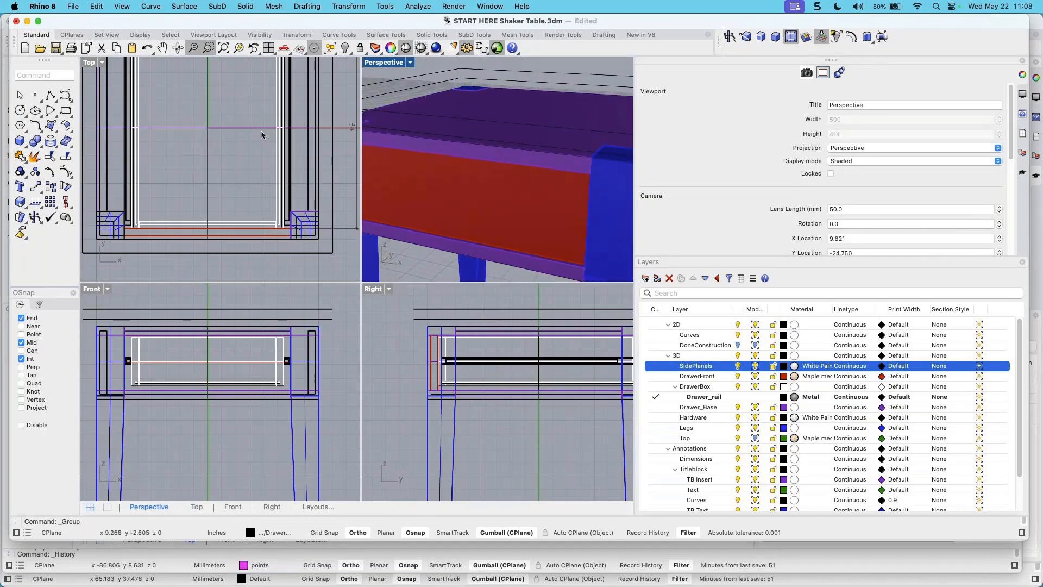
Maximize the perspective view and isolate the drawer front by hiding everything else
left_click(365, 64)
double_click(374, 63)
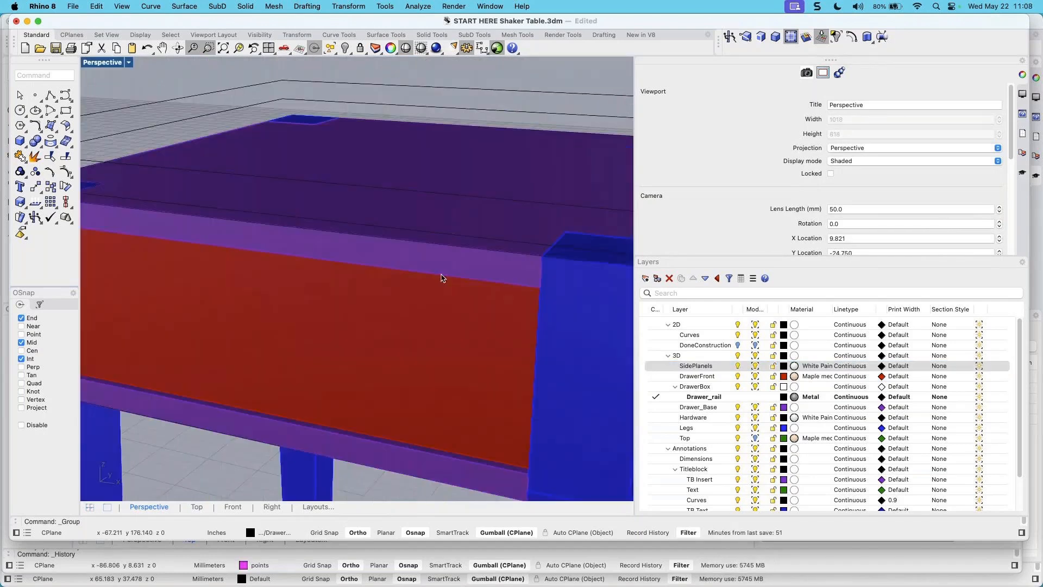
scroll(440, 275, "down", 5)
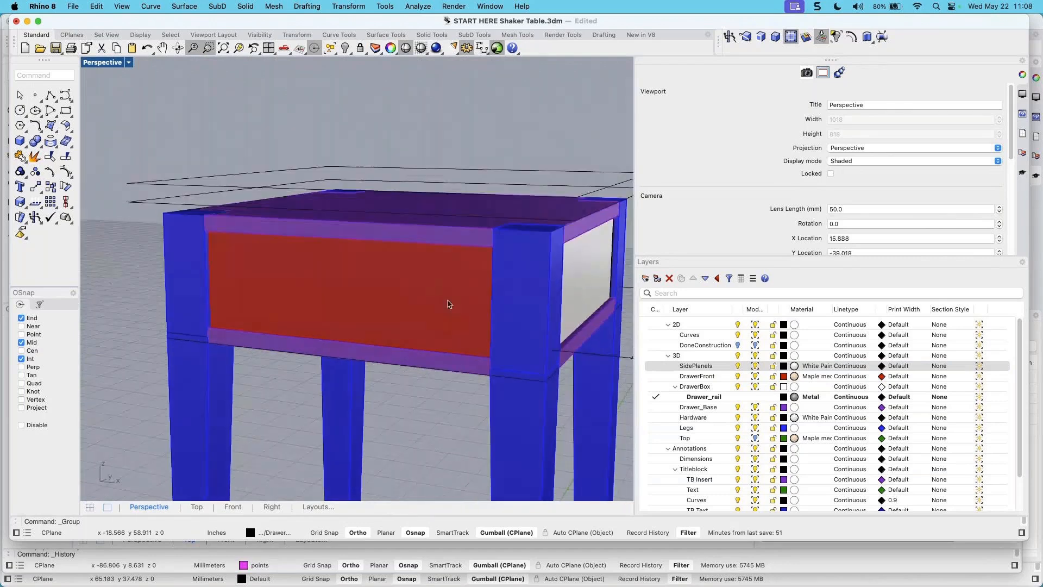
right_click_drag(454, 298, 455, 279, "shift")
left_click(431, 279)
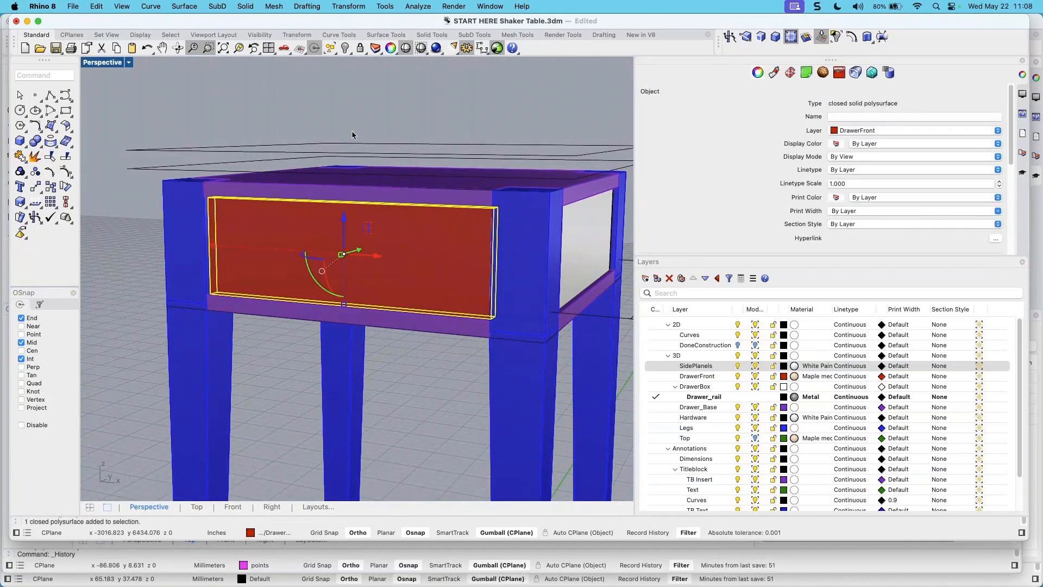
right_click_drag(363, 283, 409, 293)
left_click(836, 36)
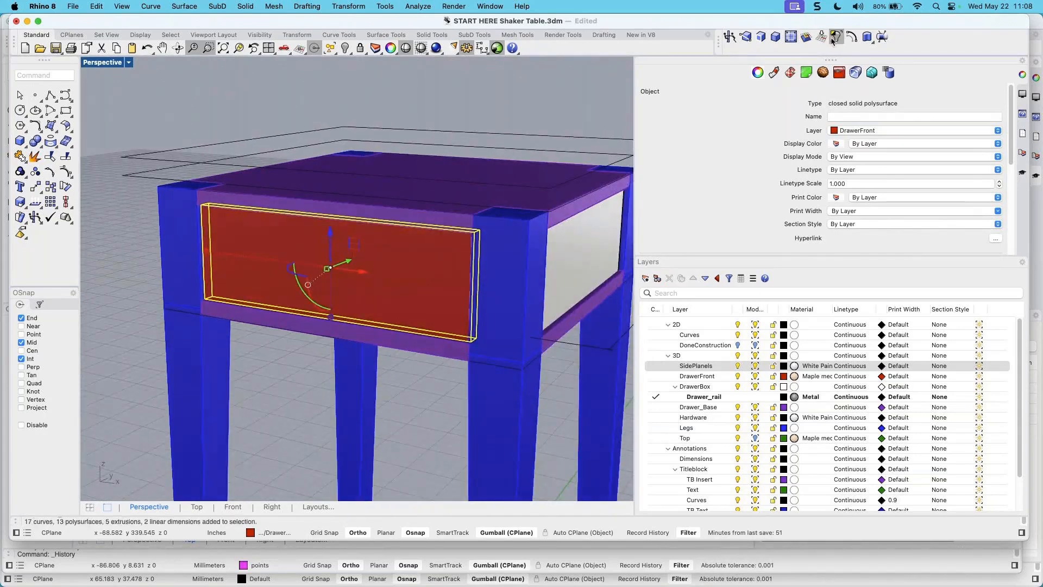
scroll(304, 300, "up", 4)
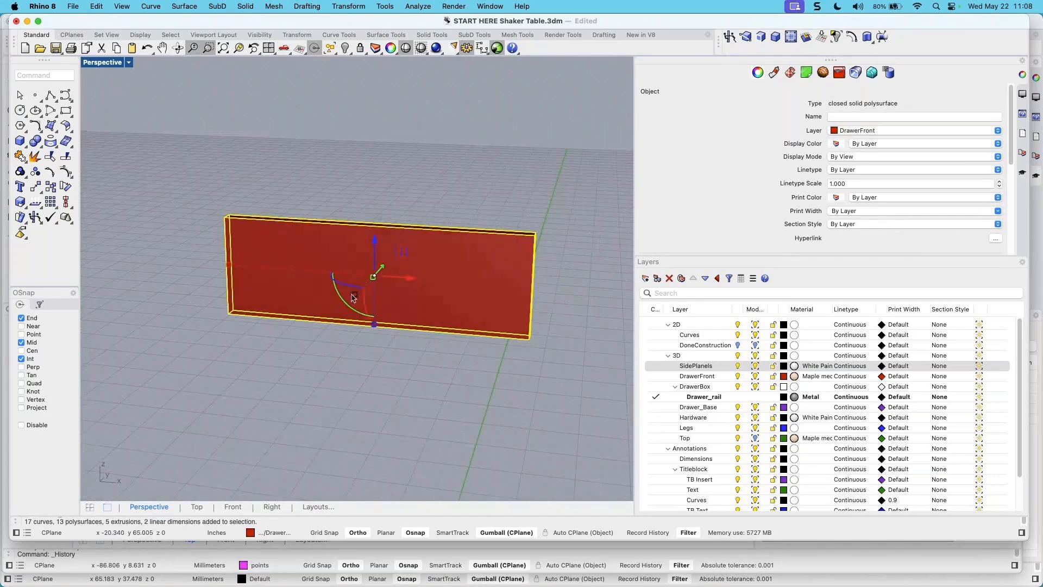
scroll(349, 300, "up", 2)
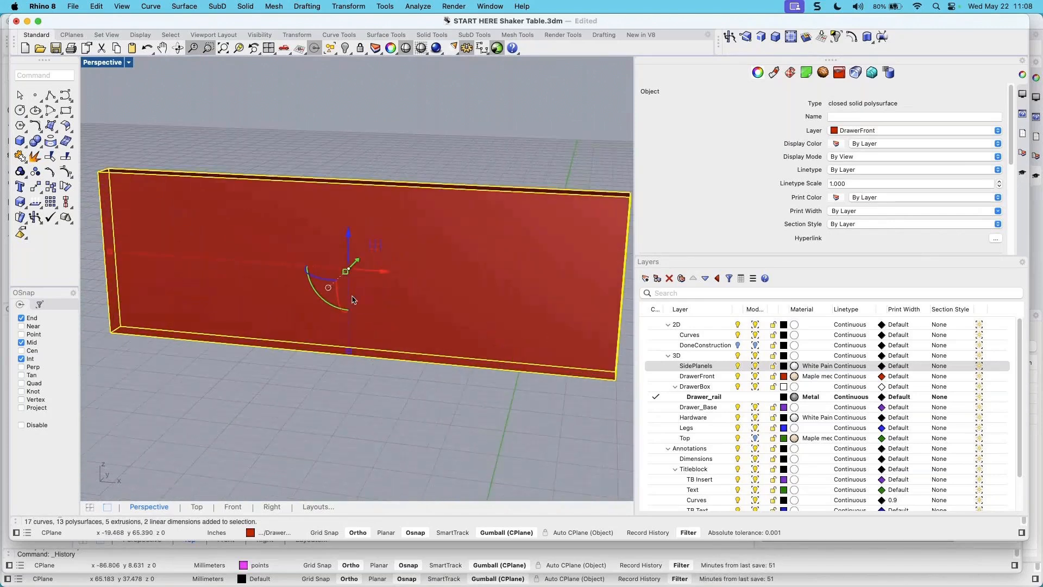
scroll(352, 300, "down", 2)
scroll(370, 318, "down", 2)
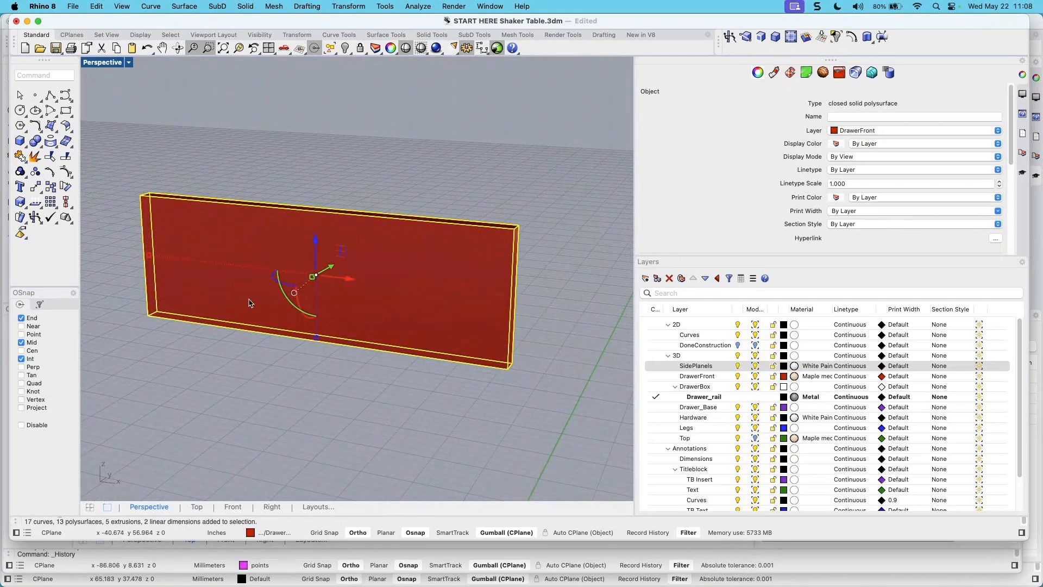
left_click(500, 189)
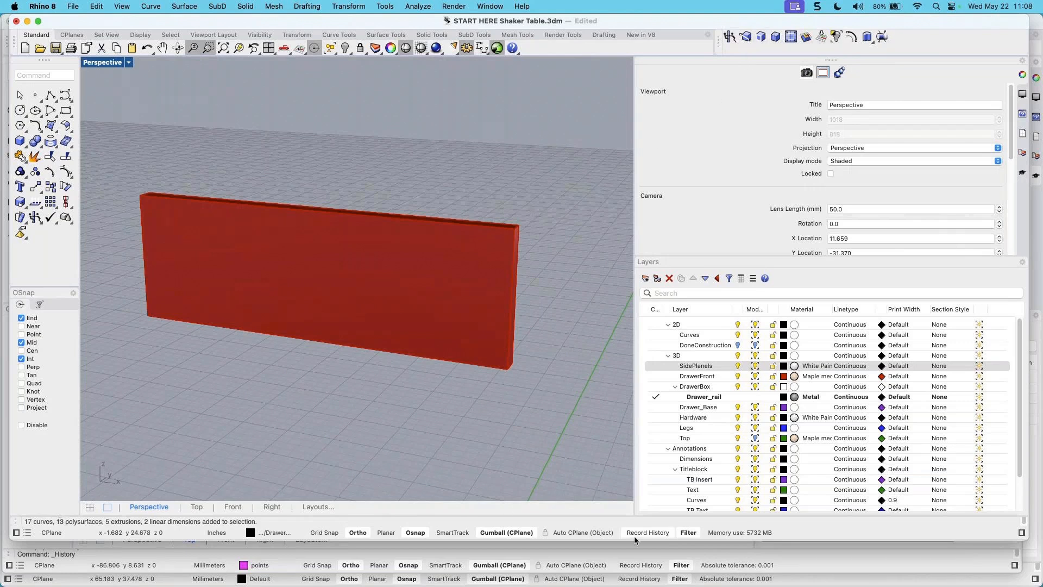
Enable automatic object CPlane alignment and duplicate the border of the drawer front's outer face as a curve
left_click(578, 536)
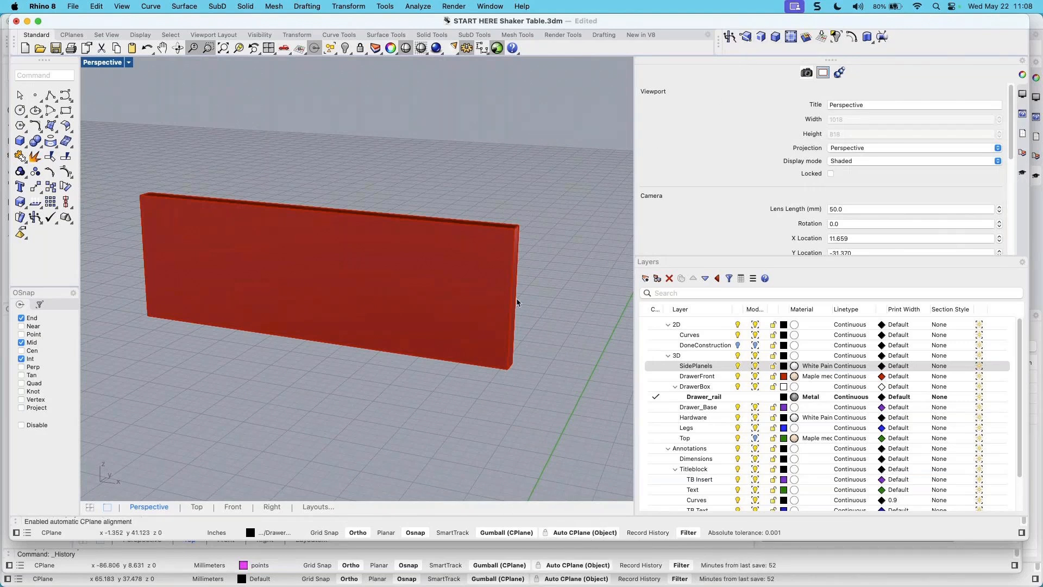
left_click(761, 38)
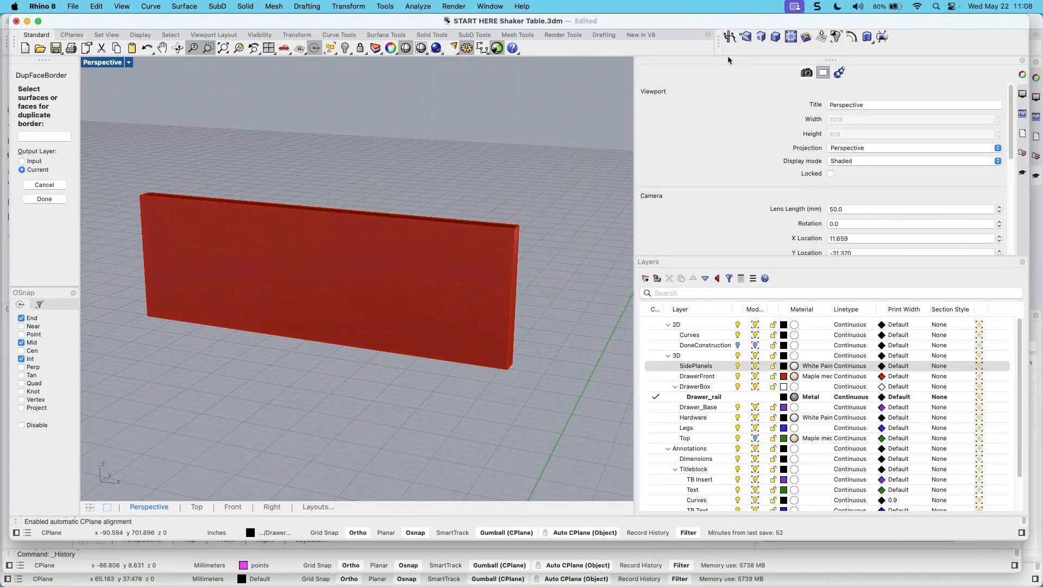
left_click(315, 255)
key("Return")
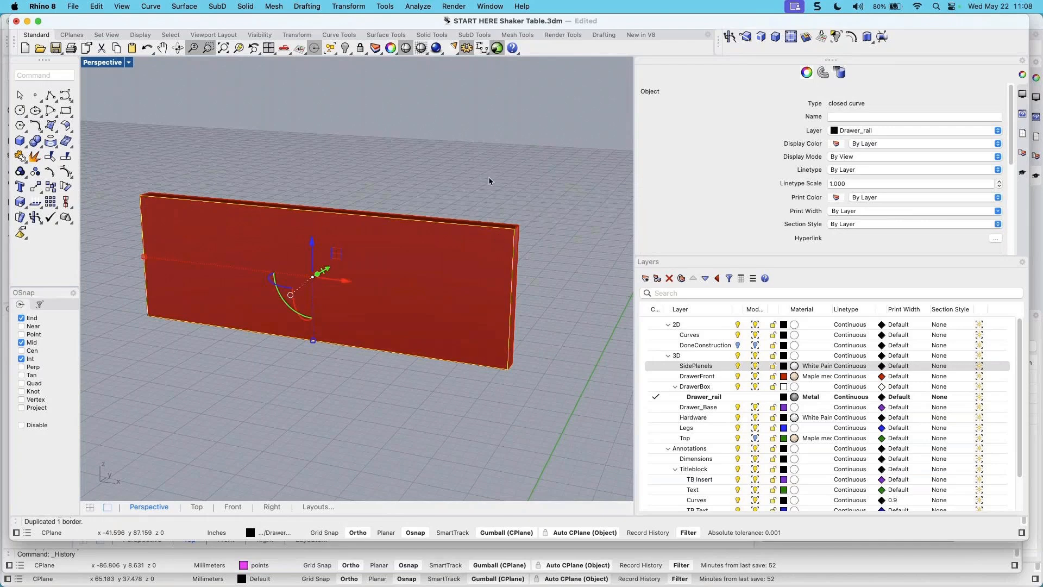
Offset the duplicated border curve 0.75 inch inward on the drawer front's face
left_click(851, 37)
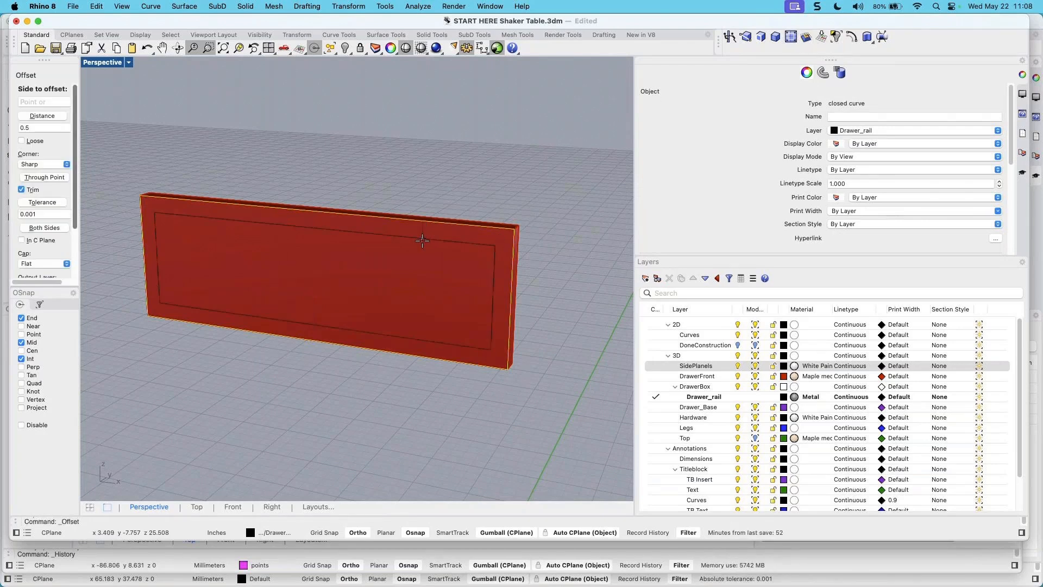
type(".75")
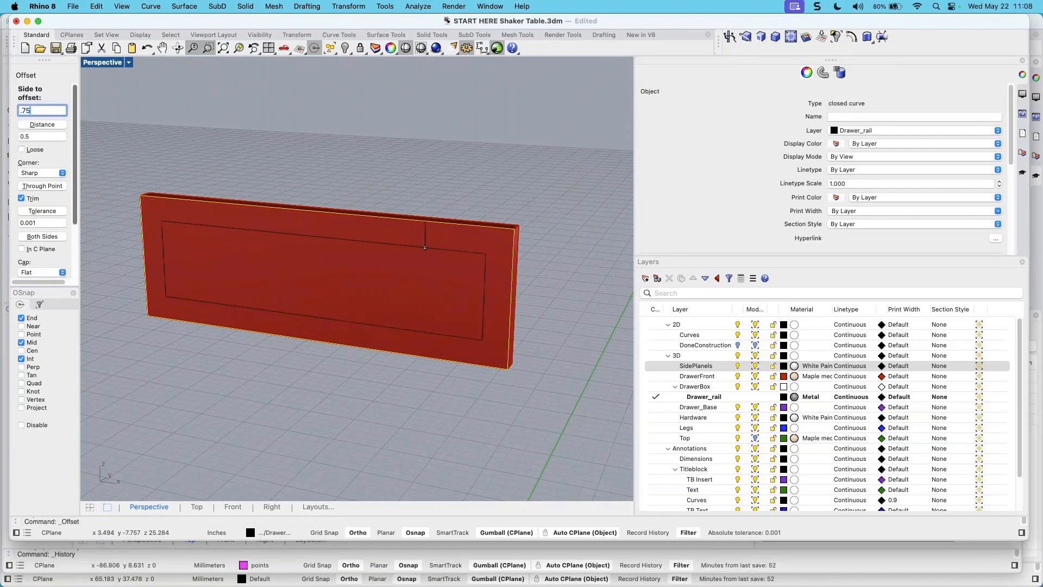
left_click(424, 248)
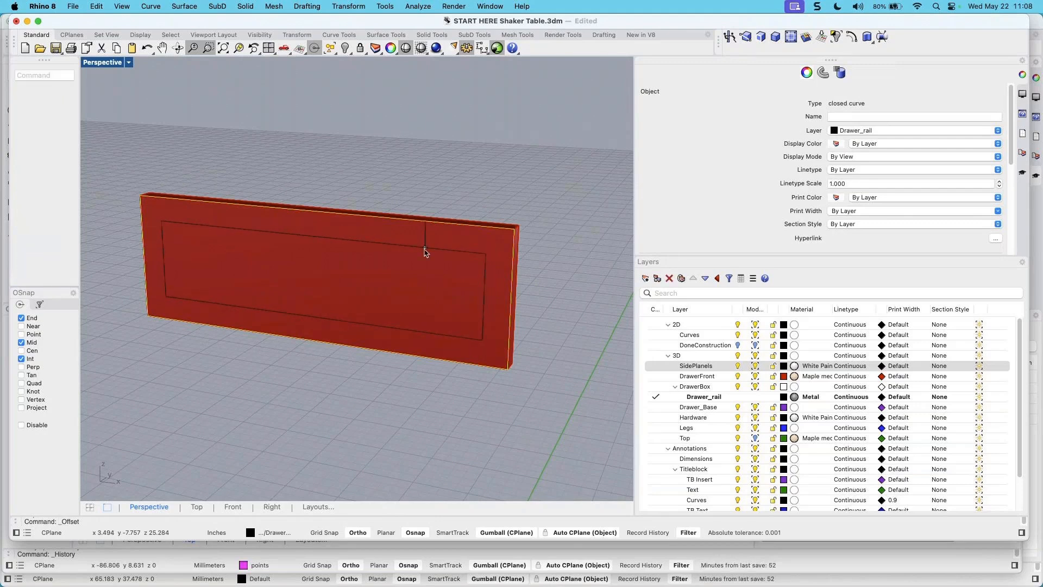
Explode the inset border curve on the drawer front into separate line segments
key("Escape")
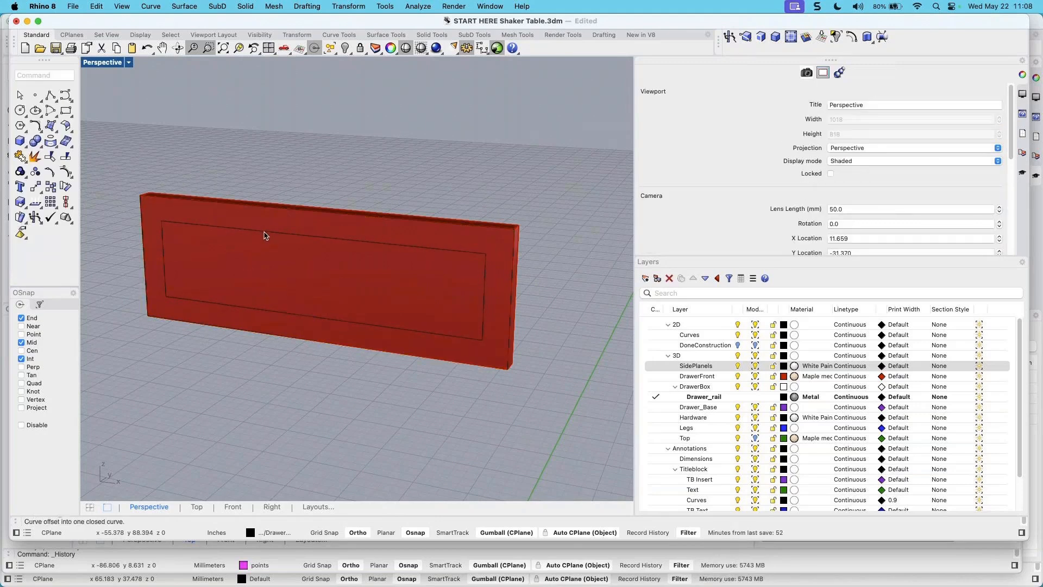
left_click(266, 234)
mouse_move(268, 310)
right_mouse_down()
mouse_move(253, 311)
mouse_move(291, 296)
mouse_move(283, 304)
right_mouse_up()
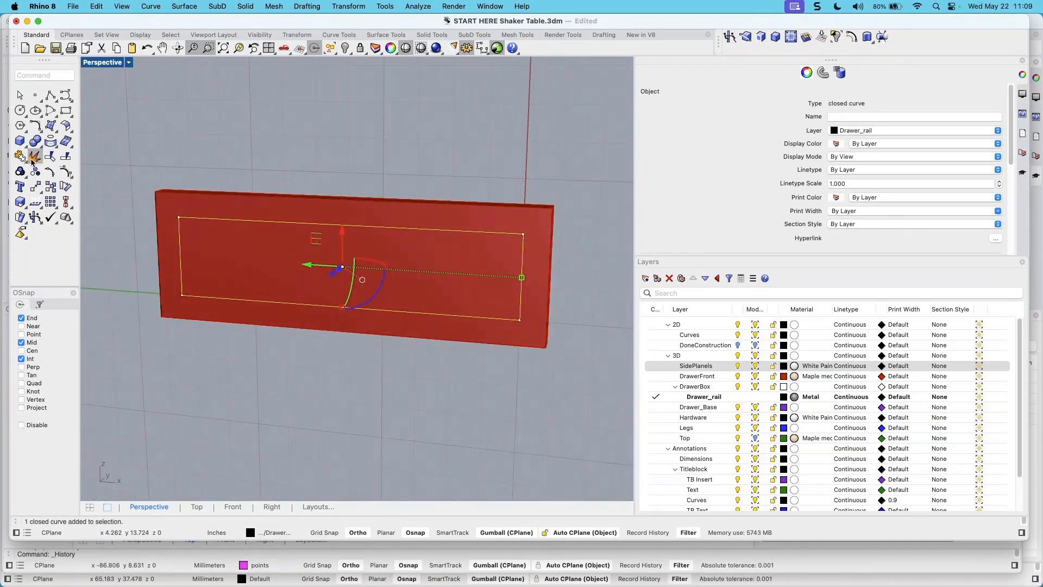
left_click(34, 156)
key("Escape")
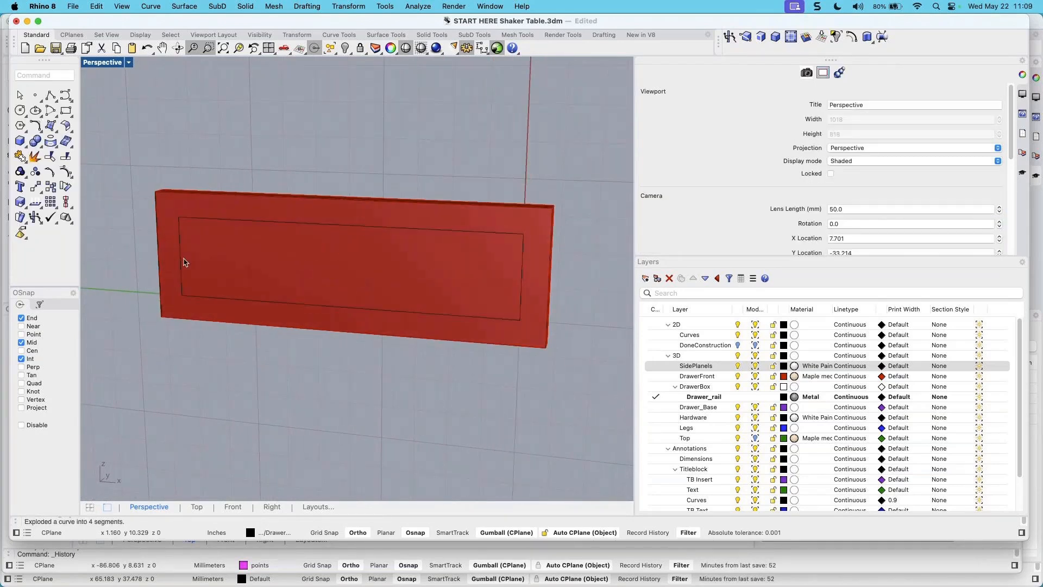
Lengthen the two short side segments of the inset border so they run past the drawer front's upper and lower edges
left_click(183, 266)
left_click(197, 282)
left_click(228, 296)
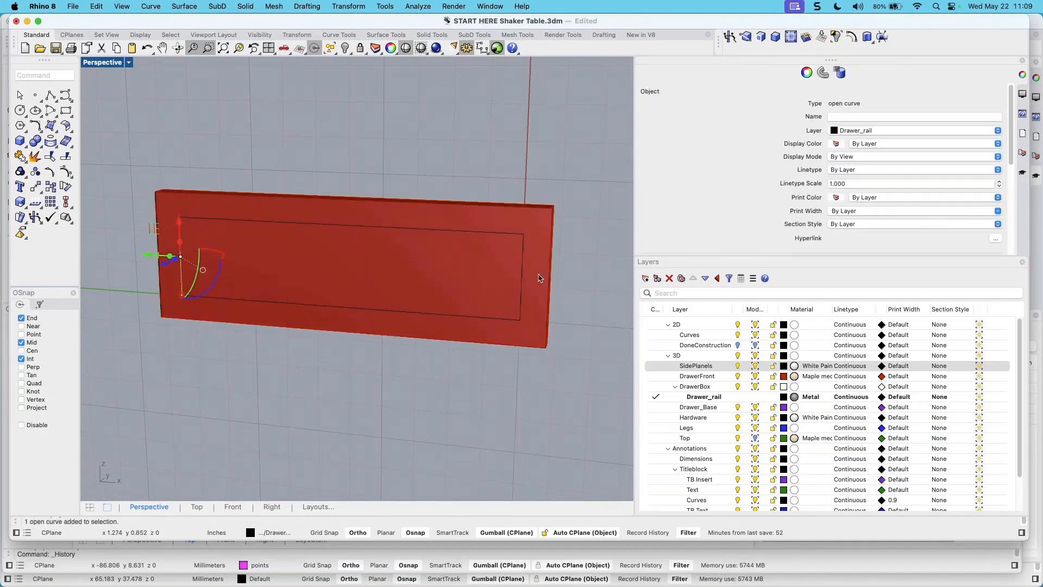
left_click(523, 291, "shift")
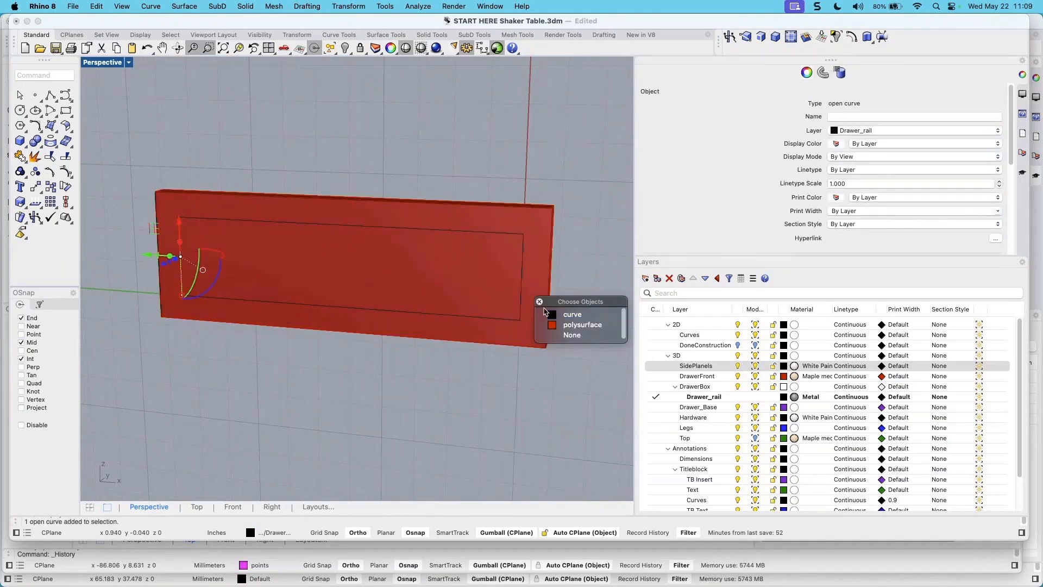
left_click(575, 315)
left_click_drag(341, 308, 343, 354)
right_click_drag(357, 373, 309, 280)
left_click(252, 92)
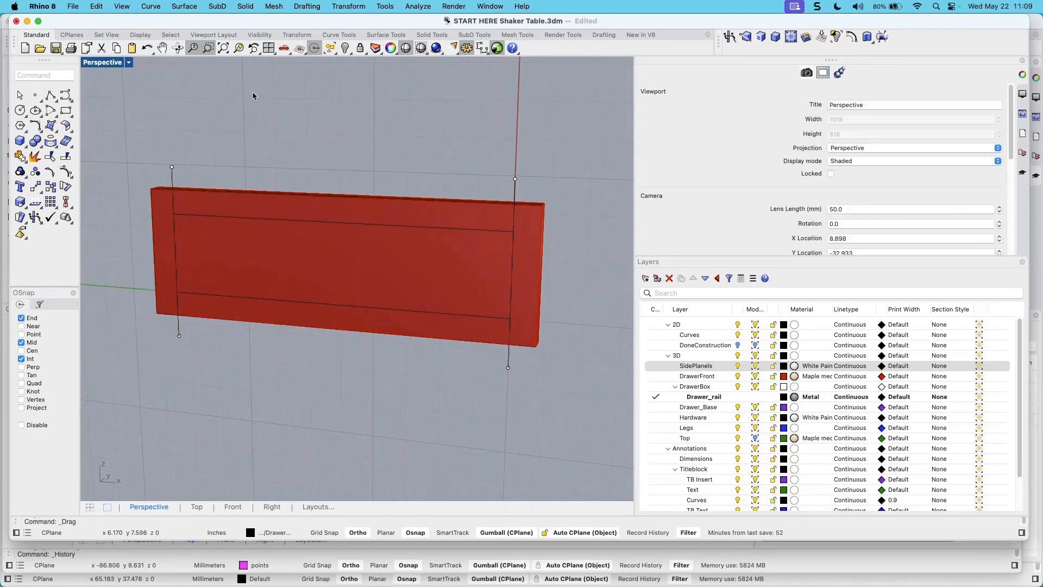
PushPull the central region bounded by the inset lines 0.25 inch into the drawer front
right_click_drag(315, 321, 311, 345)
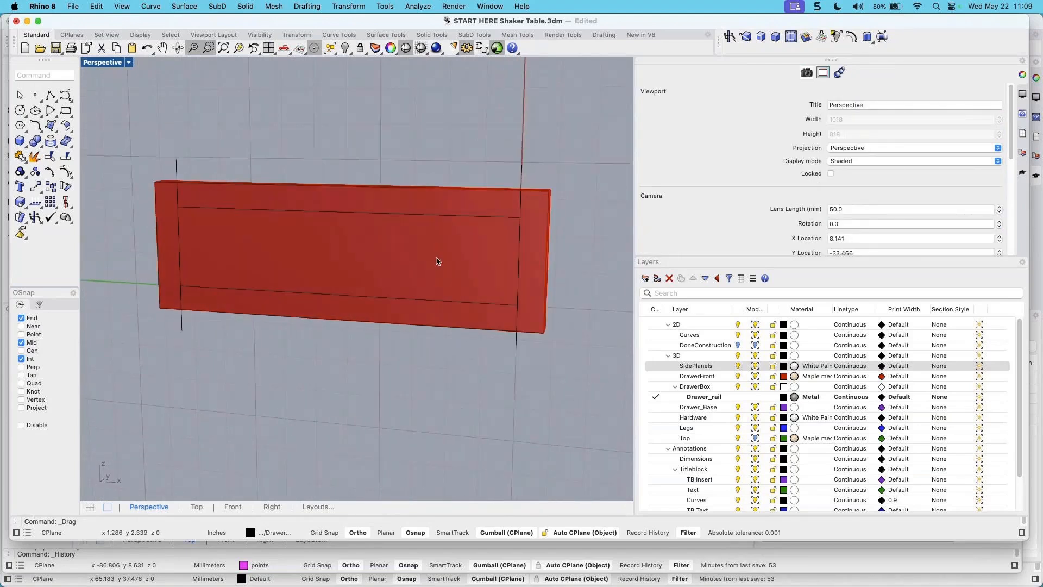
right_click_drag(435, 258, 410, 261)
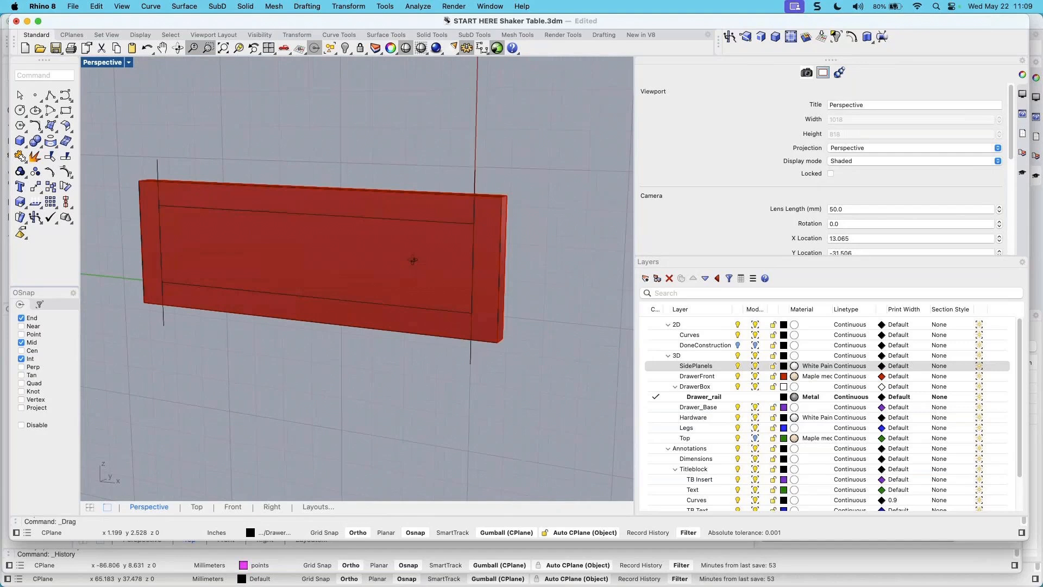
left_click(731, 38)
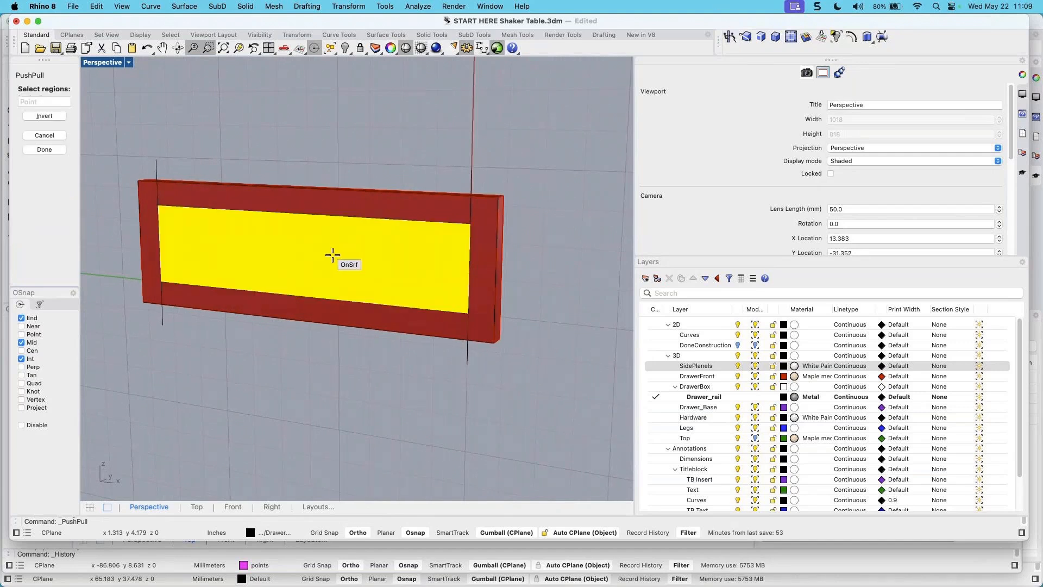
scroll(333, 255, "down", 2)
left_click(331, 256)
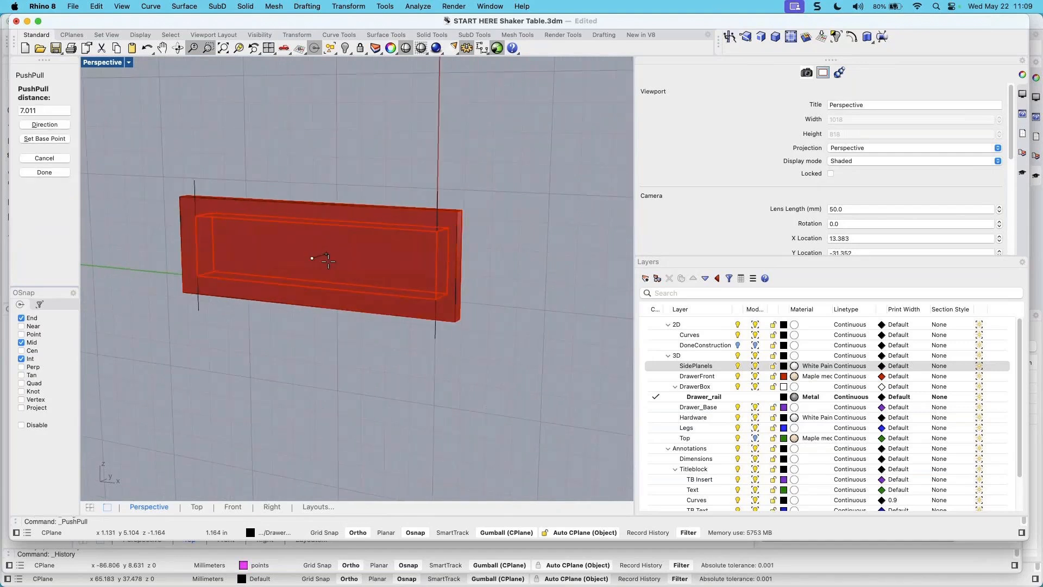
type(".25")
key("Return")
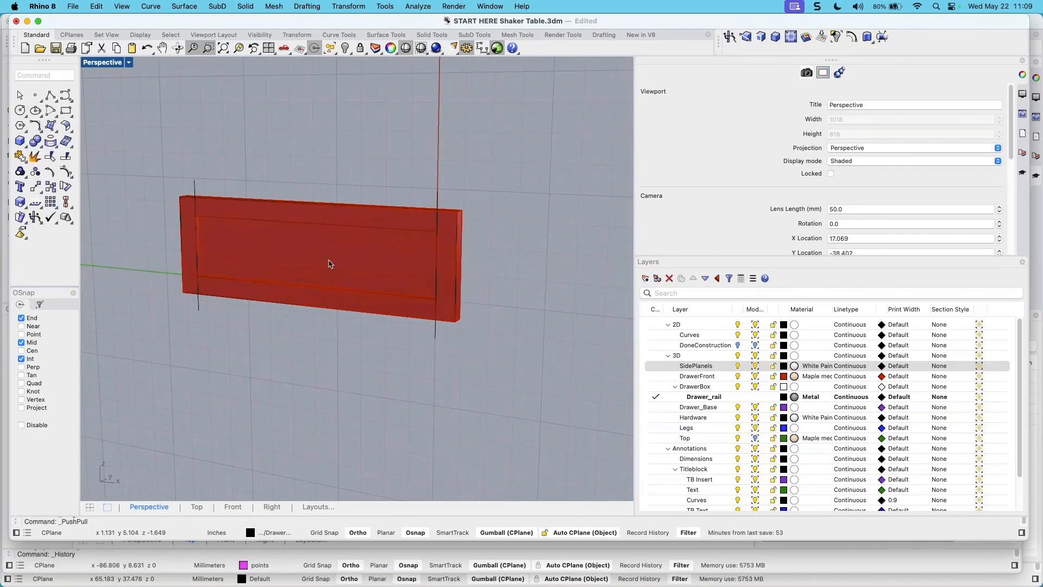
Set the perspective view to Rendered display and inspect the recessed panel of the drawer front
scroll(228, 255, "up", 3)
mouse_move(228, 252)
right_mouse_down()
mouse_move(279, 263)
mouse_move(247, 260)
right_mouse_up()
scroll(267, 263, "down", 5)
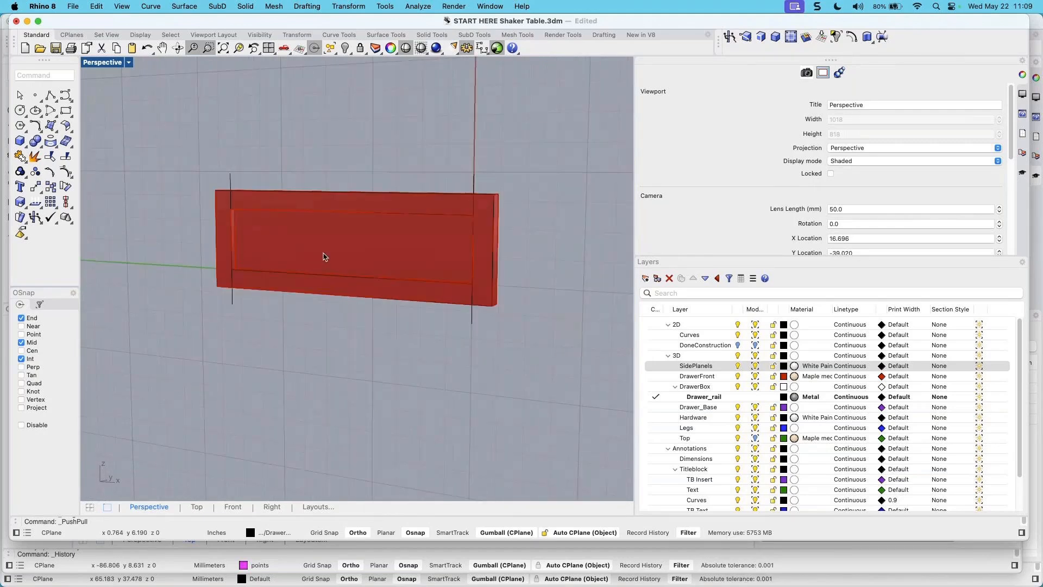
left_click(128, 63)
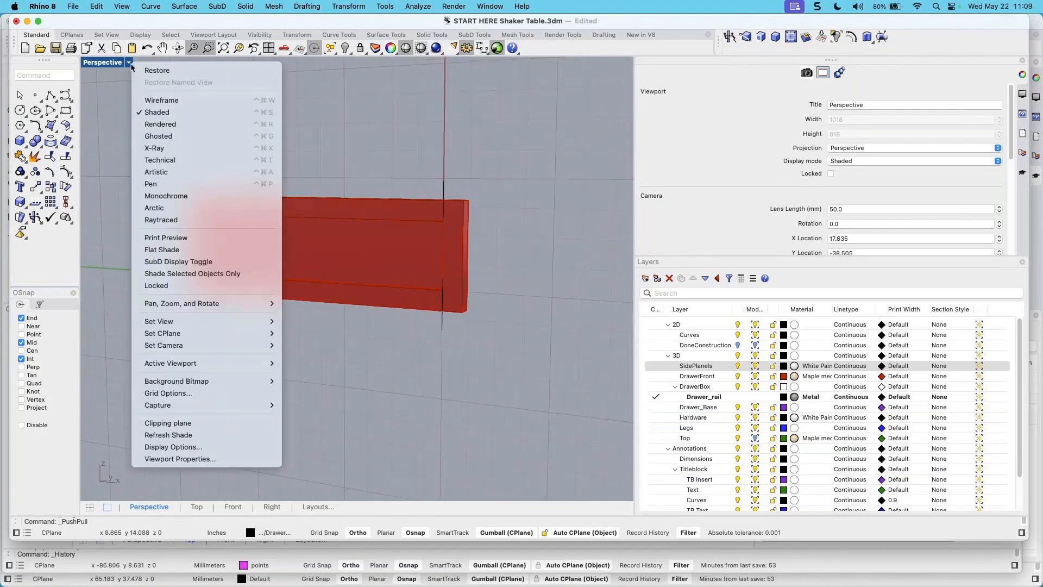
left_click(163, 122)
scroll(236, 250, "up", 5)
scroll(239, 261, "down", 5)
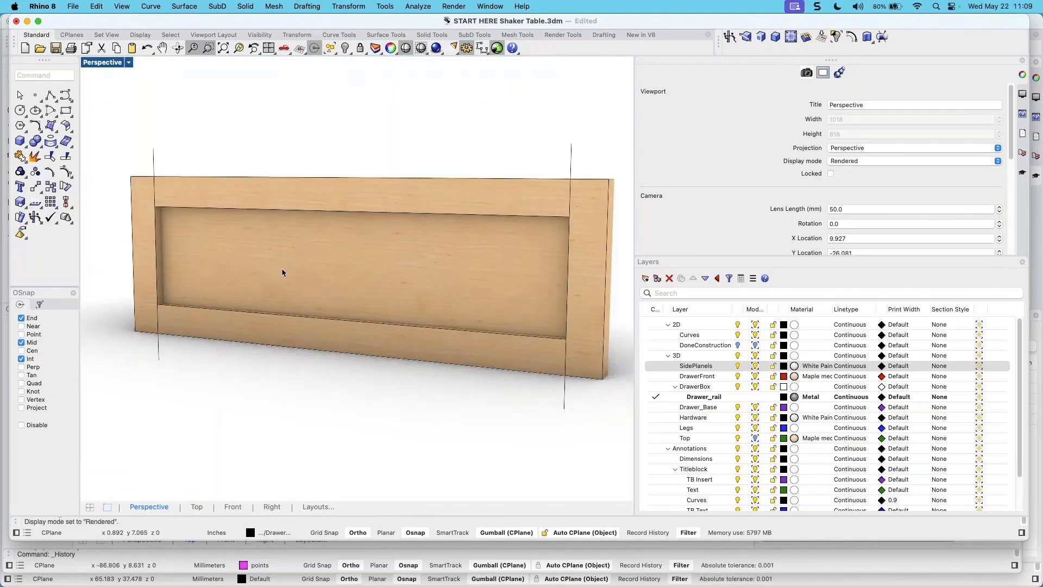
PushPull the upper and lower rail regions between the side lines 0.125 inch into the drawer front
left_click(730, 38)
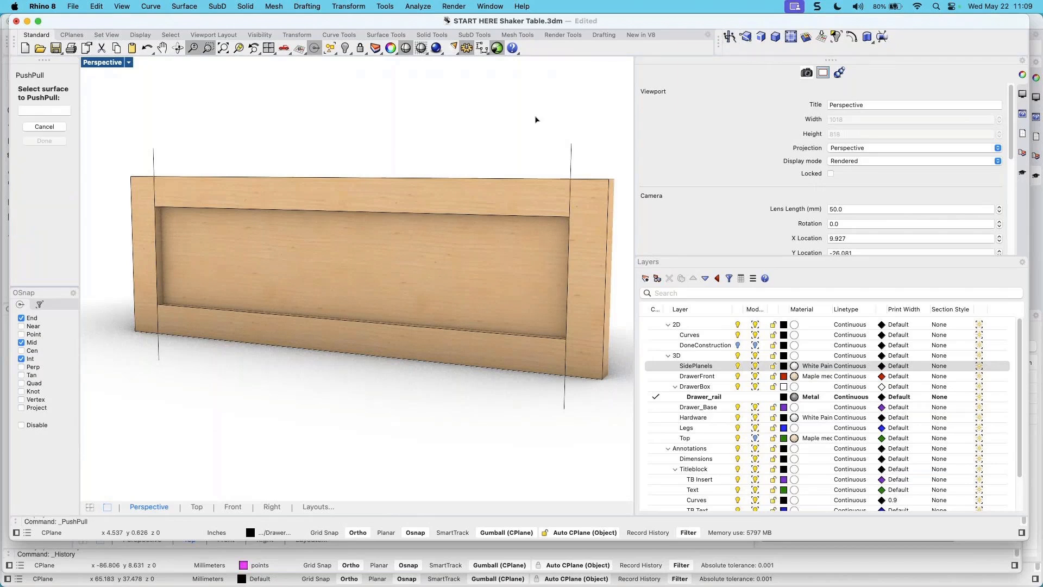
left_click(386, 197)
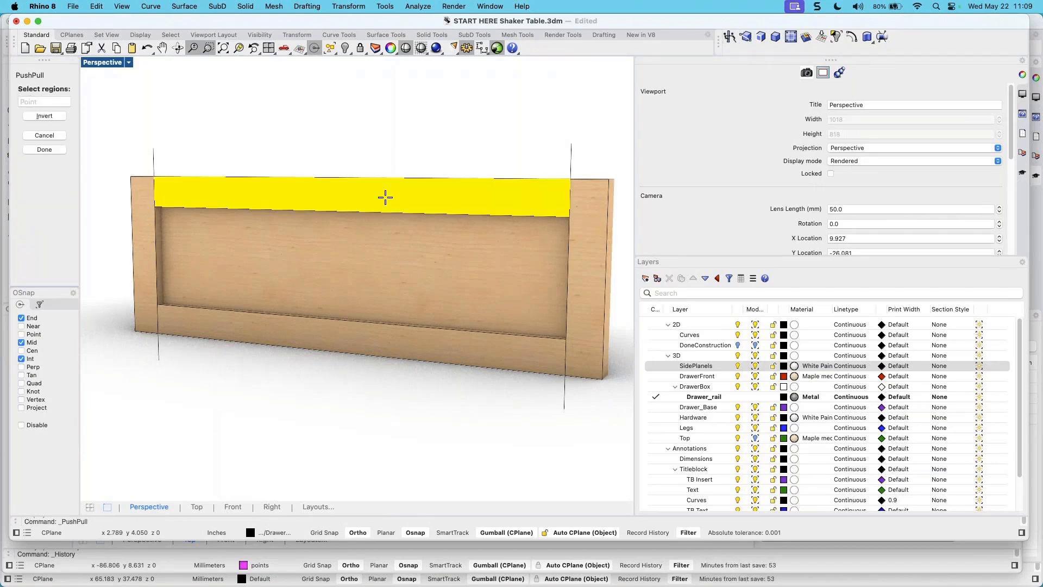
left_click(342, 340)
key("Return")
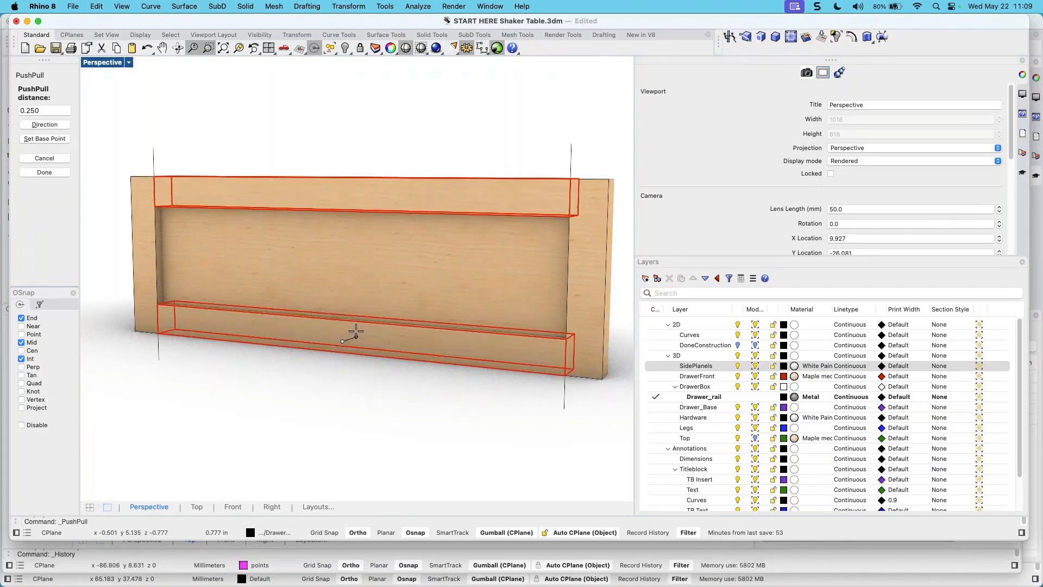
type(".125")
key("Return")
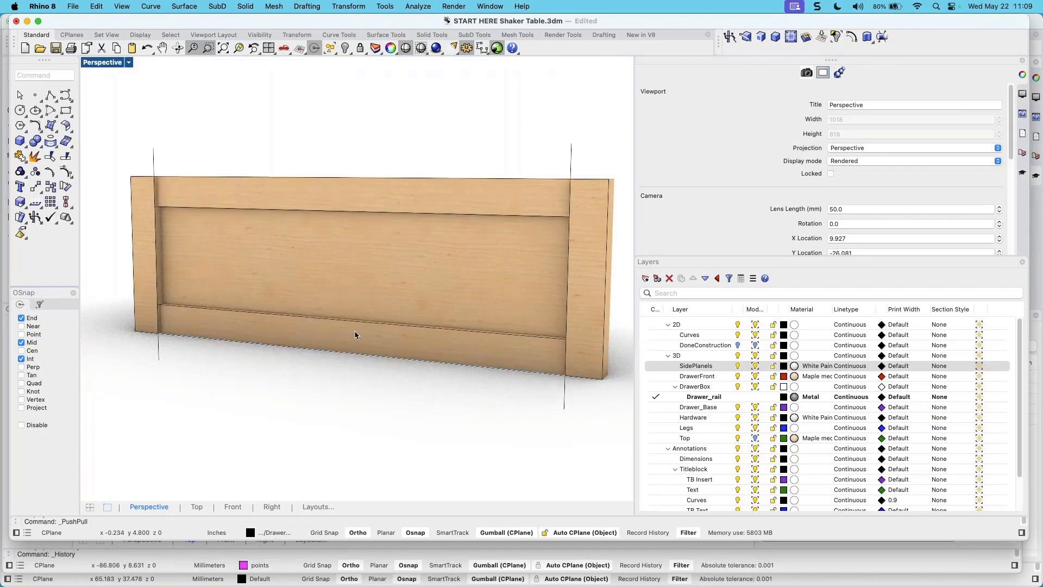
Make Hardware the current layer and restore the four-viewport layout
right_click_drag(274, 352, 310, 352)
scroll(299, 356, "down", 3)
scroll(259, 321, "up", 3)
scroll(298, 296, "down", 3)
right_click_drag(354, 286, 384, 287, "shift")
right_click_drag(318, 391, 310, 389)
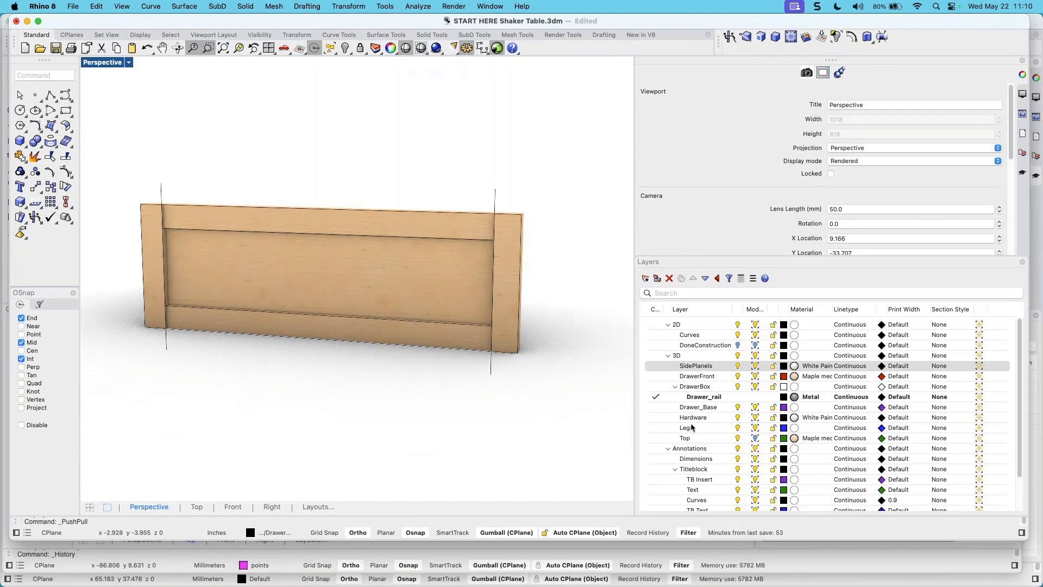
left_click(656, 418)
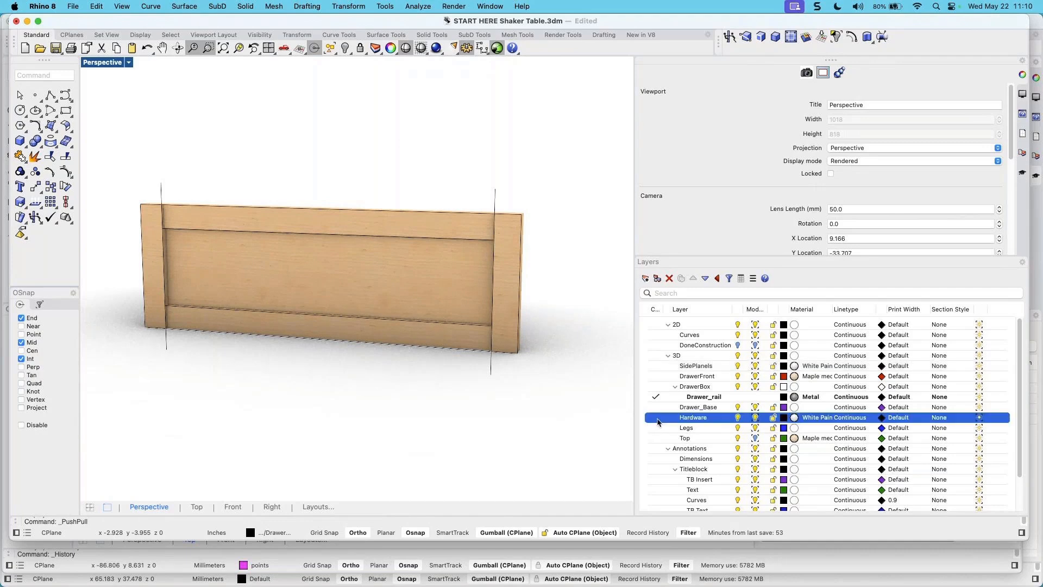
double_click(103, 63)
Create a sphere 1.25 inches in diameter centred on the midpoint of the inset panel's lower border line
scroll(216, 249, "up", 4)
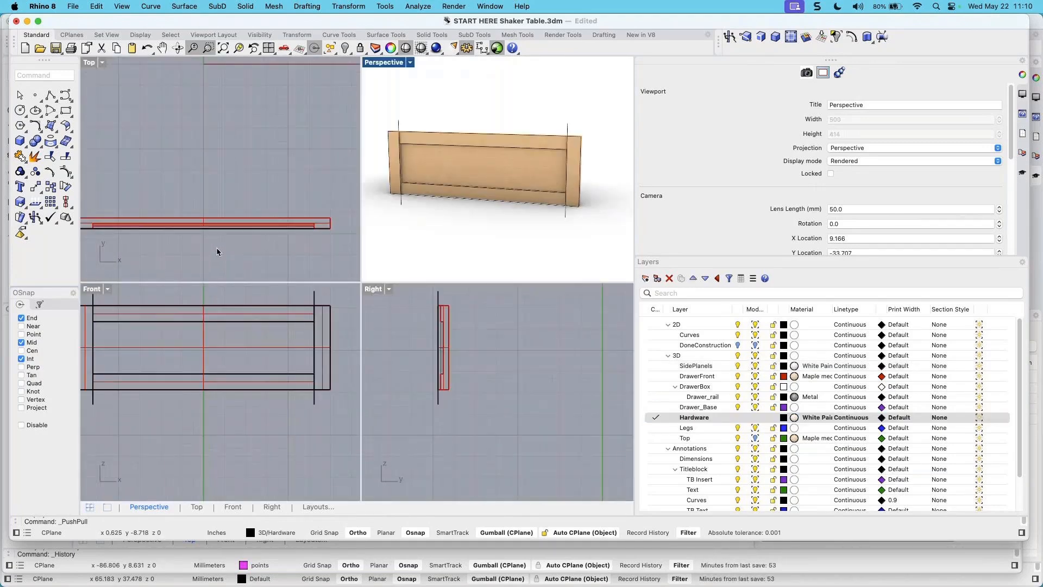
right_click_drag(216, 247, 223, 220)
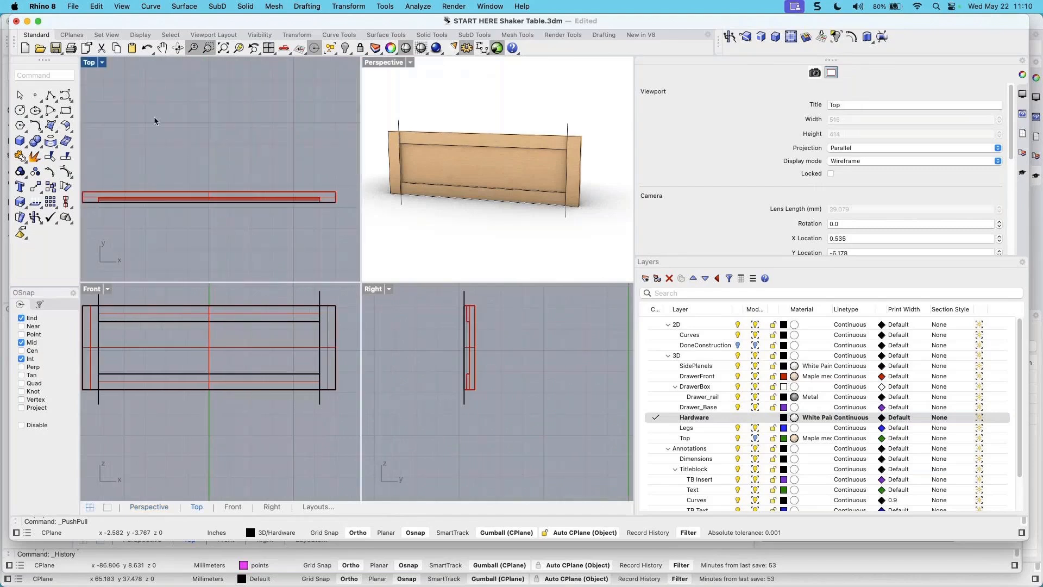
left_click(35, 146)
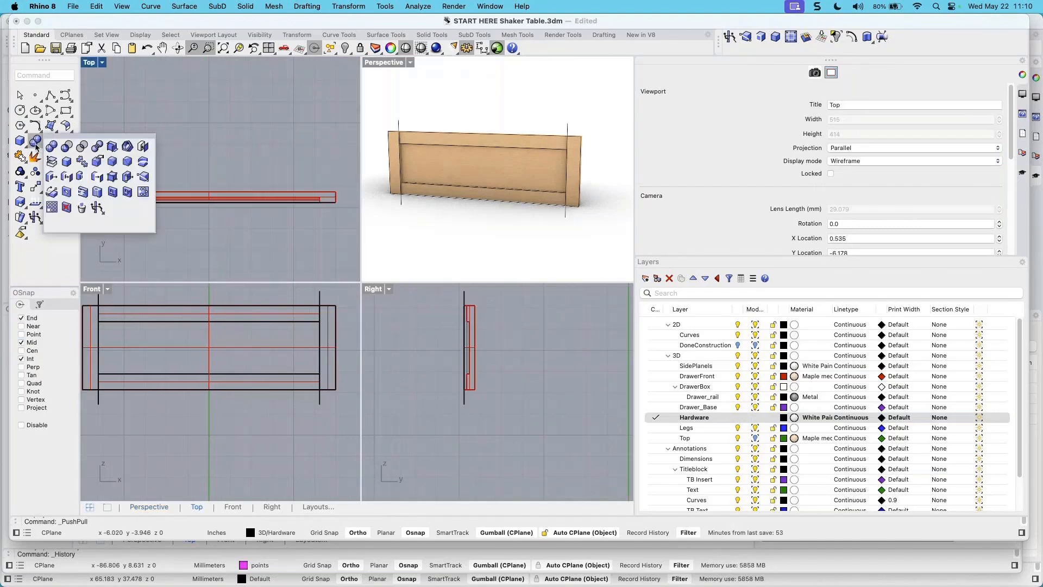
left_click(20, 143)
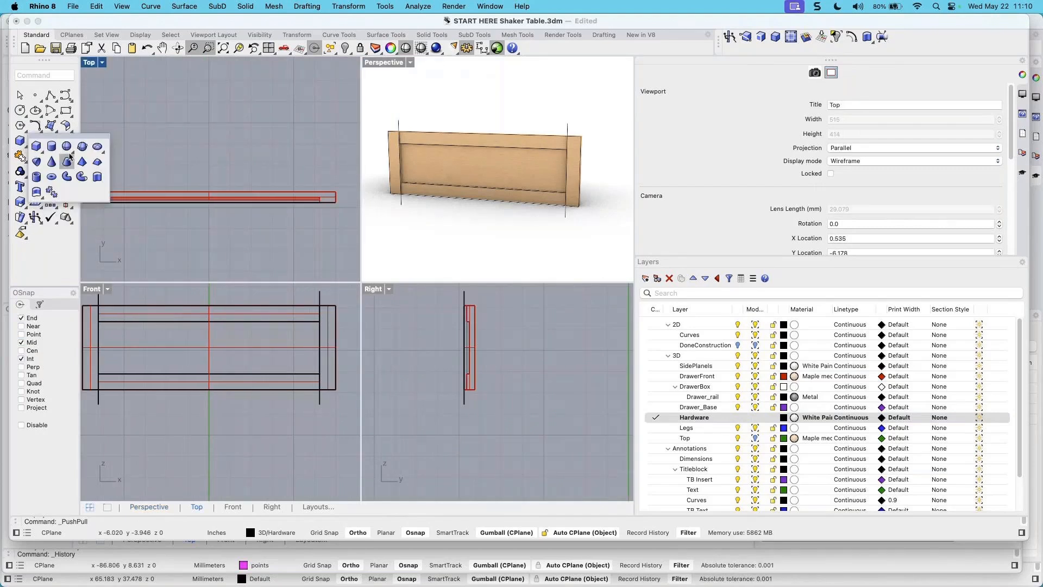
left_click(67, 146)
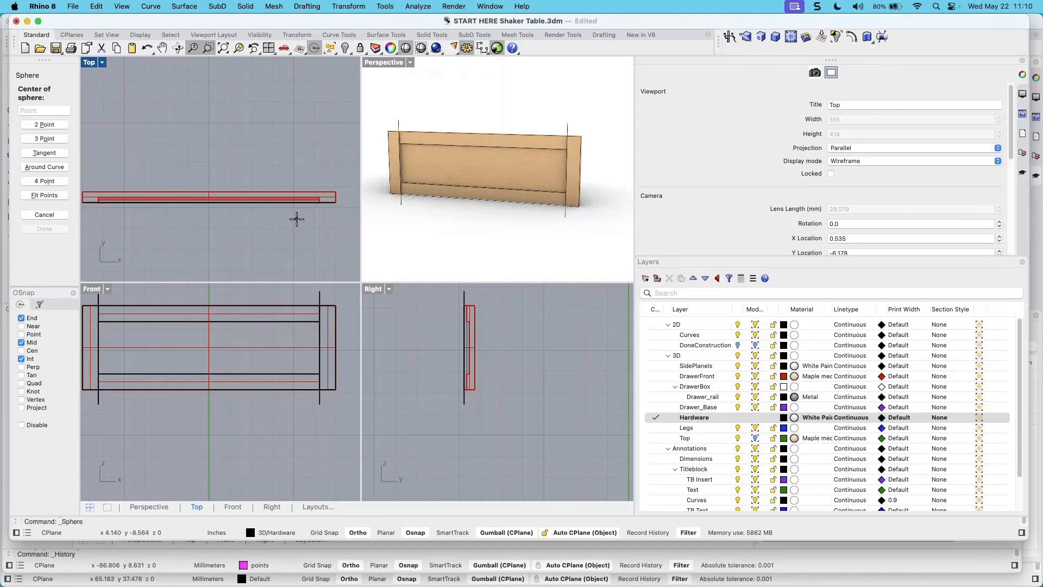
left_click(209, 374)
scroll(207, 373, "up", 3)
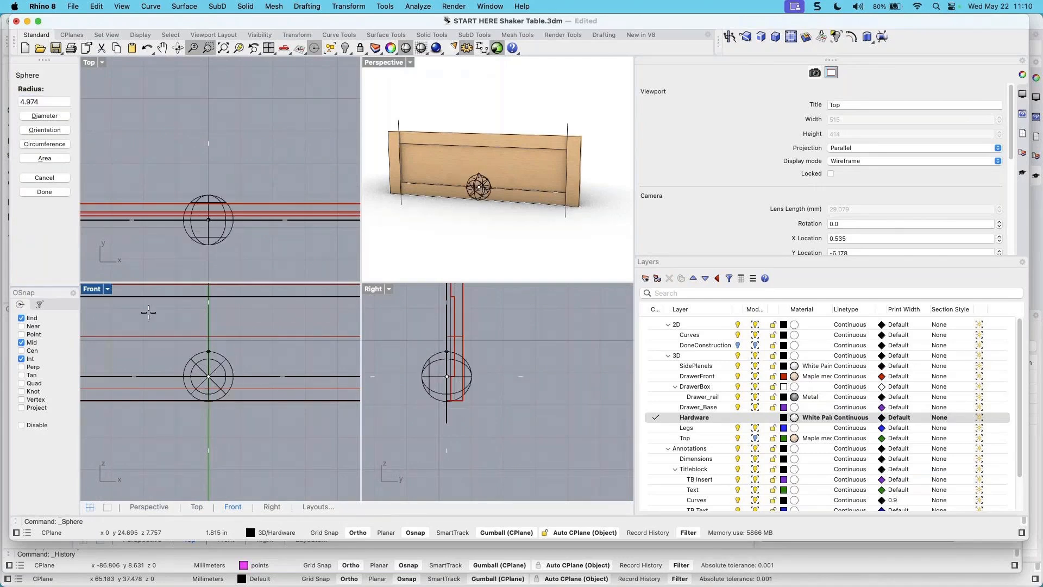
left_click(48, 117)
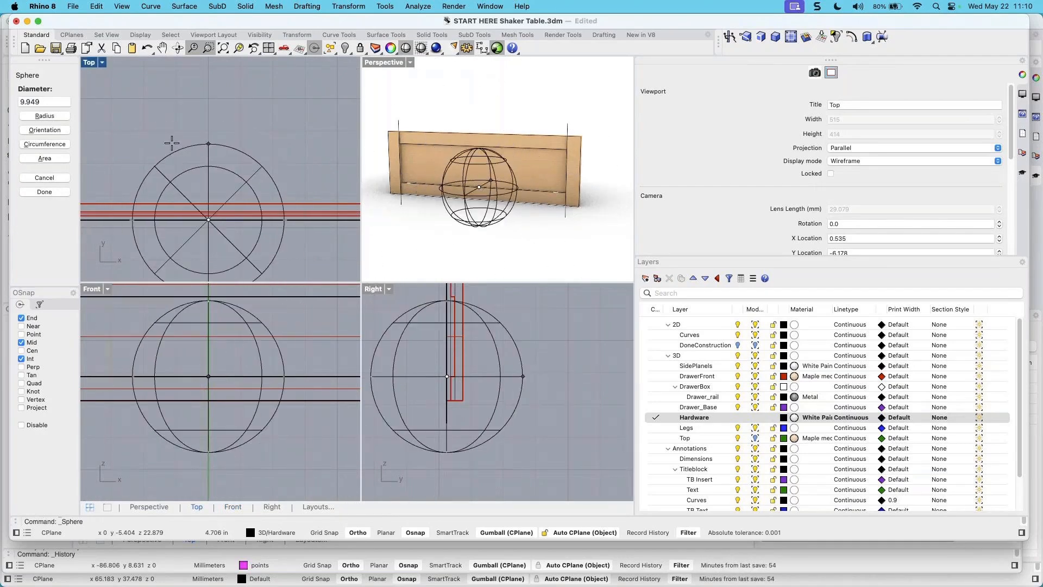
type("1.25")
key("Return")
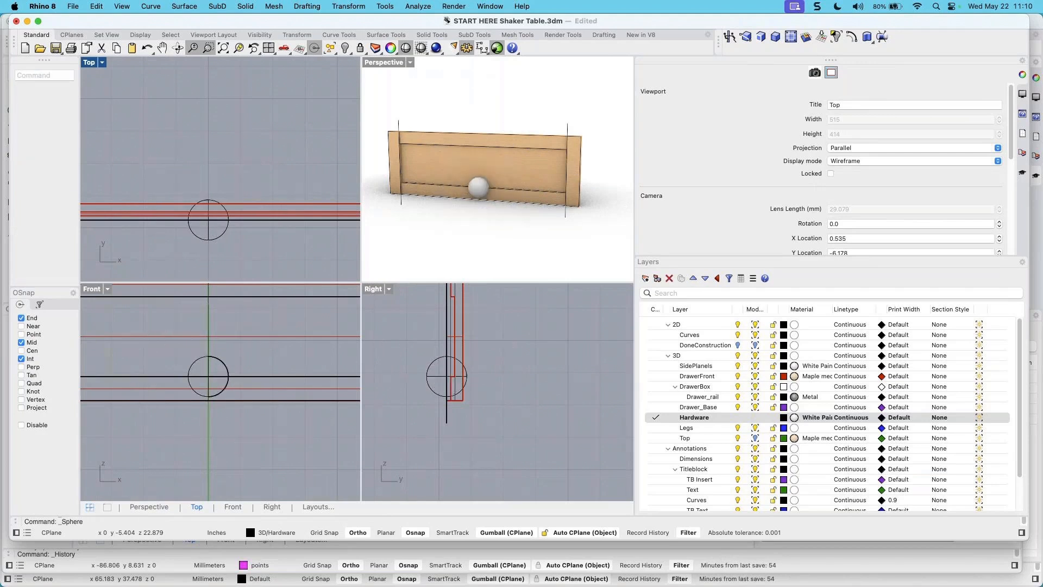
Move the sphere straight up to the middle of the drawer front's height
left_click(476, 188)
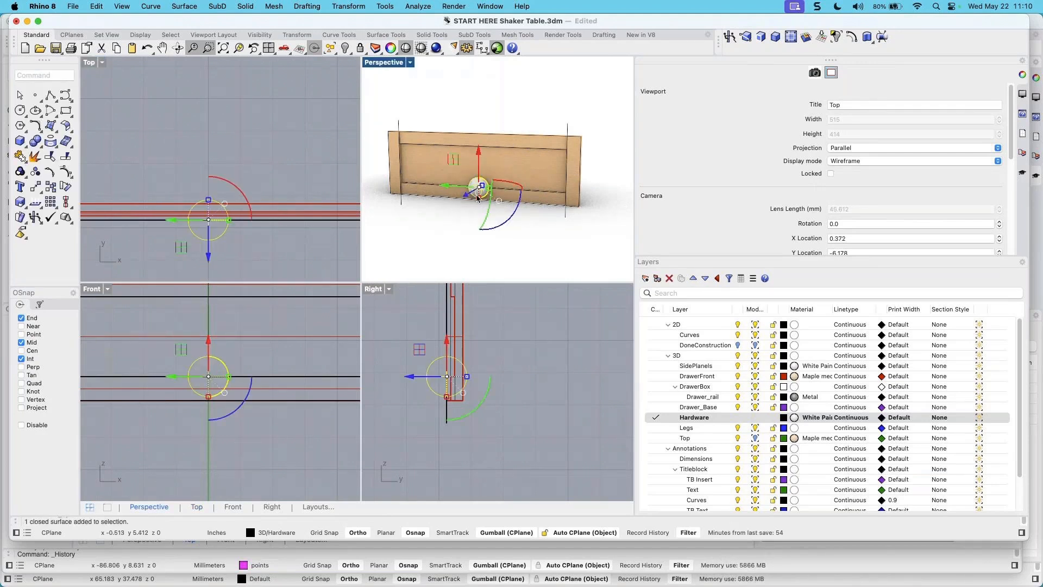
right_click_drag(248, 370, 258, 393)
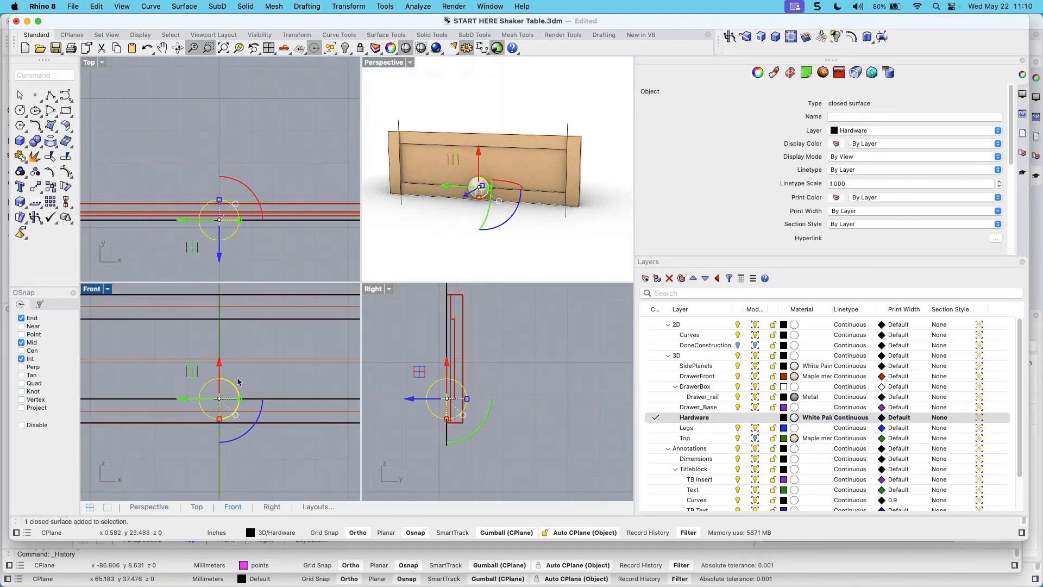
left_click_drag(220, 370, 221, 332)
mouse_move(512, 186)
right_mouse_down()
mouse_move(466, 213)
mouse_move(515, 193)
right_mouse_up()
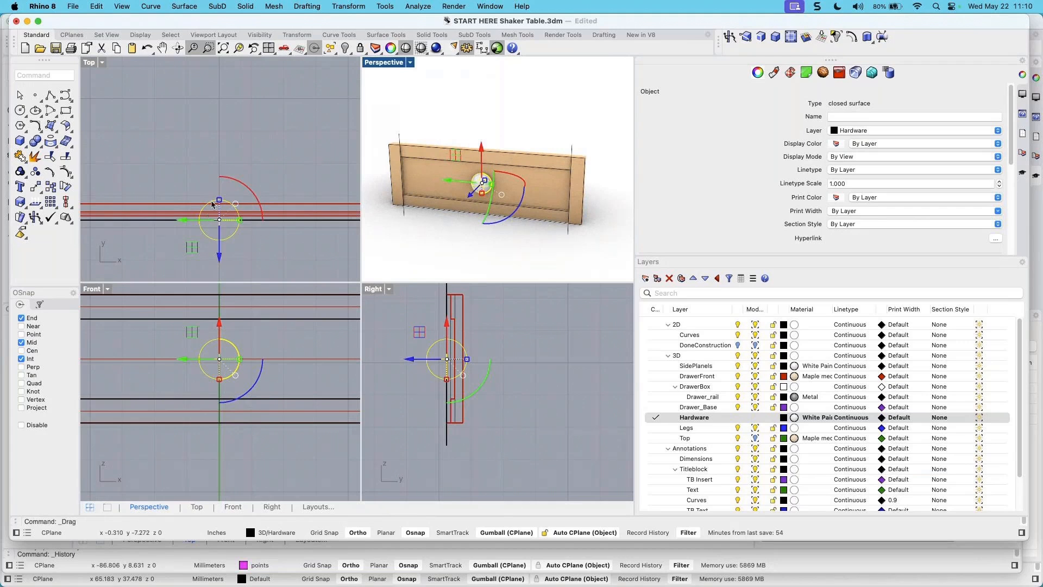
Scale the sphere along its depth only, flattening it to a bit less than half its thickness
scroll(219, 205, "up", 6)
right_click_drag(234, 227, 236, 174)
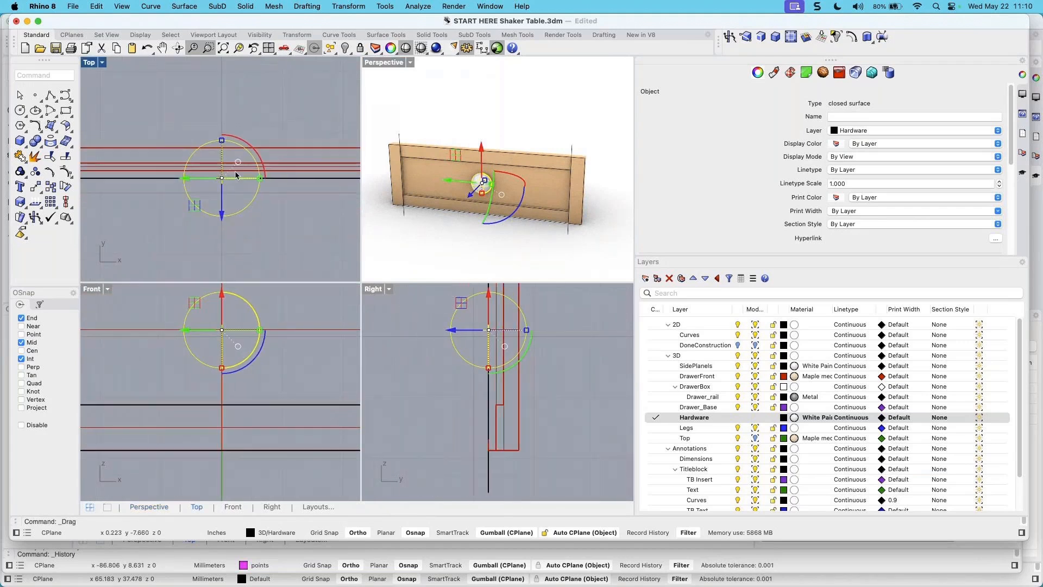
left_click_drag(221, 140, 222, 163)
left_click(243, 212)
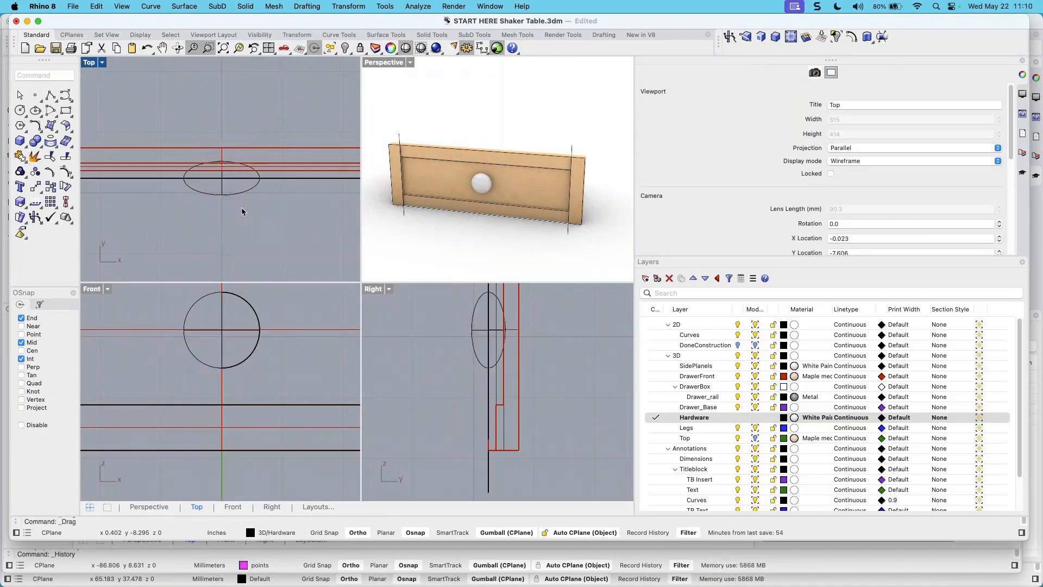
Move the flattened knob outward so it sits just in front of the drawer front's face
left_click(229, 199)
left_click_drag(222, 215, 223, 235)
right_click_drag(551, 199, 324, 215)
scroll(463, 193, "up", 10)
key("Escape")
scroll(466, 190, "down", 7)
scroll(505, 192, "down", 2)
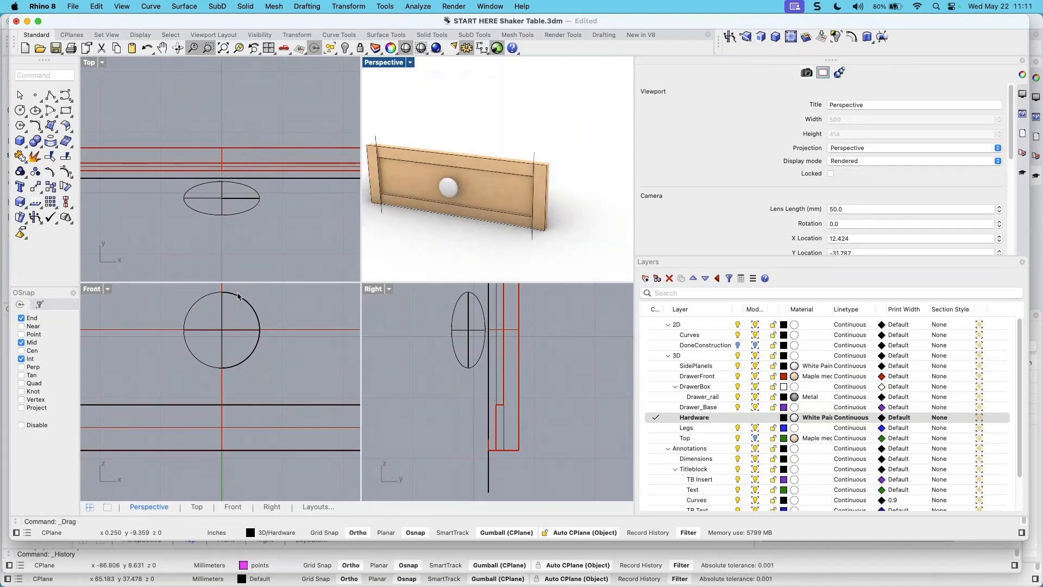
Scale the flattened knob down evenly in all directions to about three quarters of its size
left_click(257, 318)
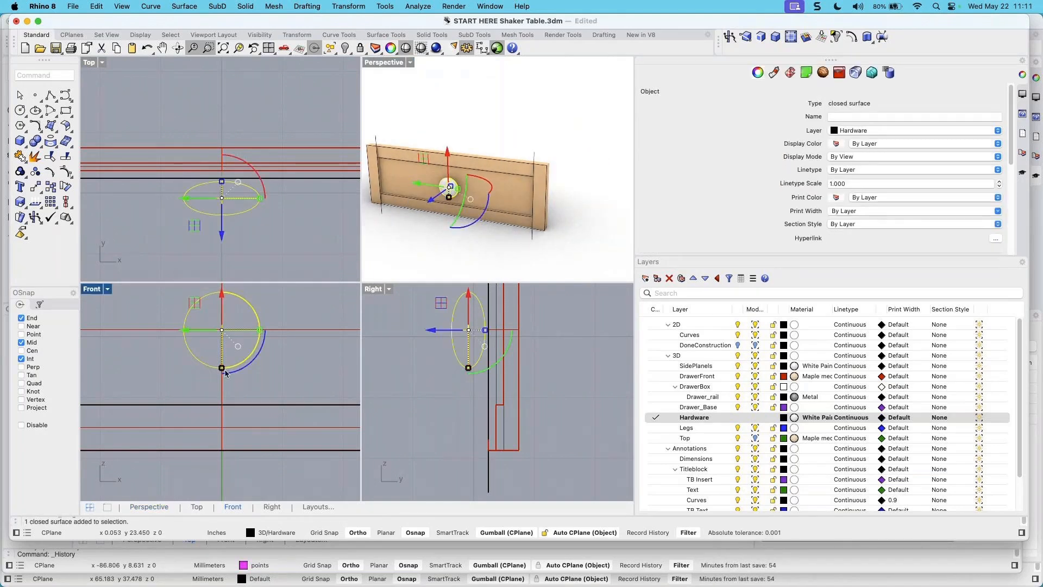
left_click_drag(222, 372, 222, 359)
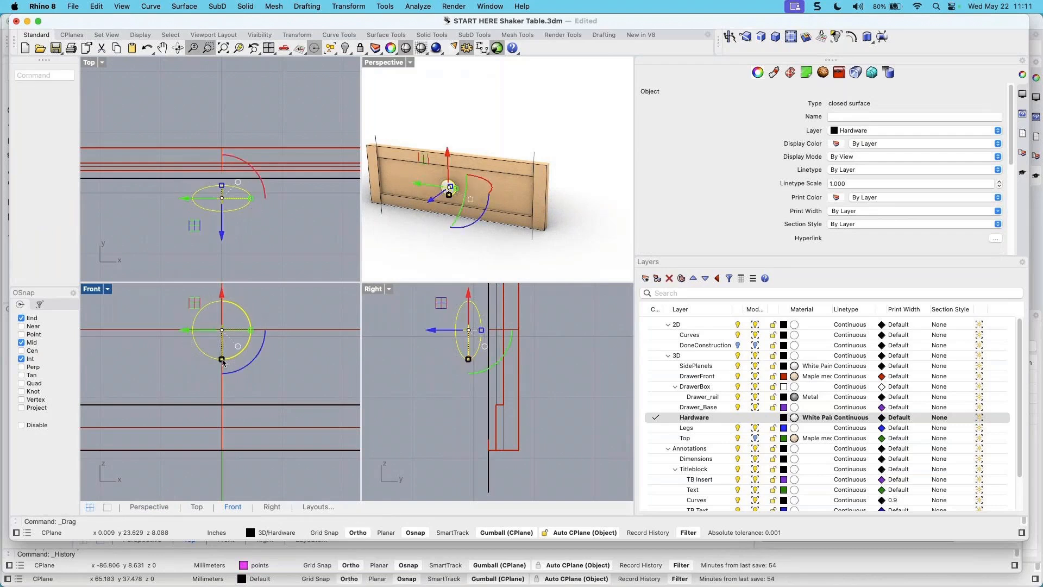
key("Escape")
scroll(451, 196, "up", 3)
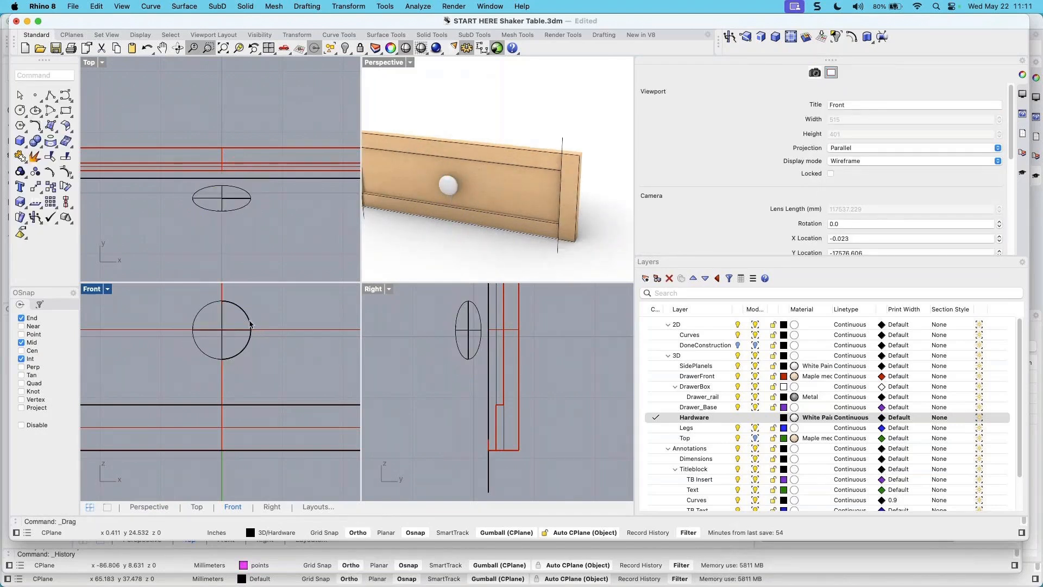
scroll(250, 324, "down", 2)
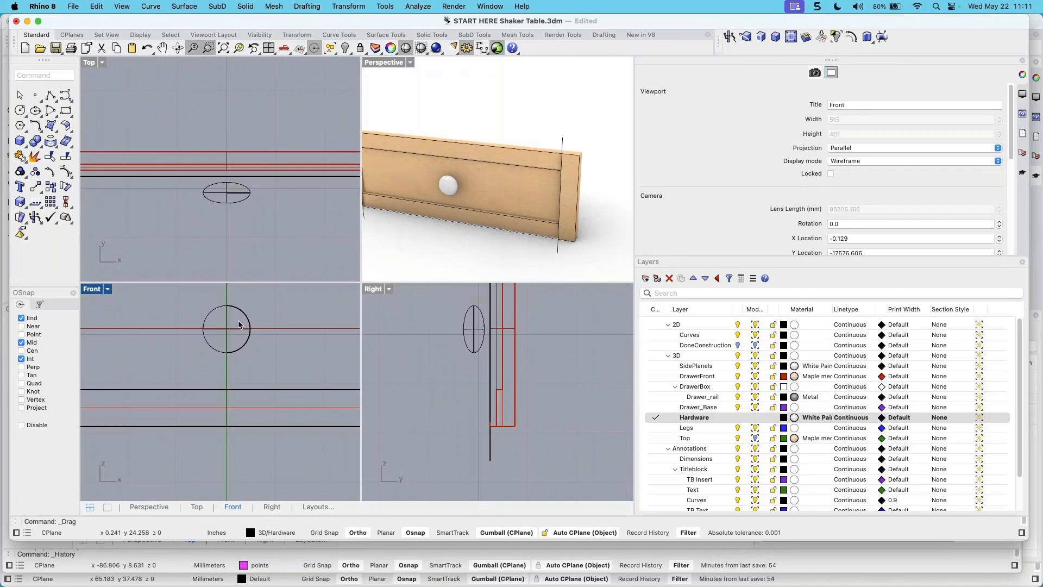
Draw a circle of about 0.35 inch radius centred on the knob in the front view, using the centre object snap
mouse_move(472, 232)
right_mouse_down()
mouse_move(559, 221)
mouse_move(482, 221)
right_mouse_up()
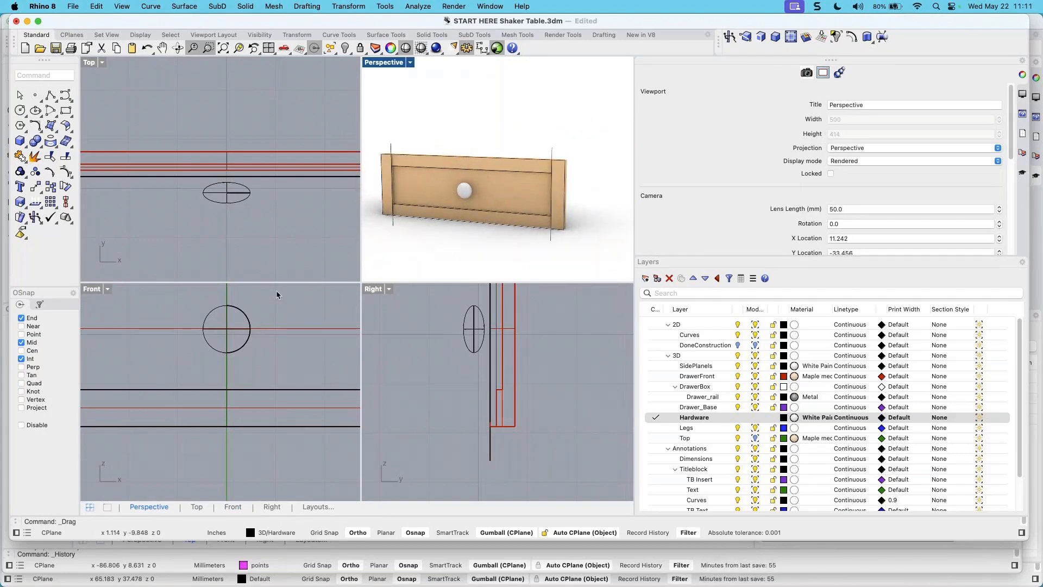
scroll(225, 325, "up", 5)
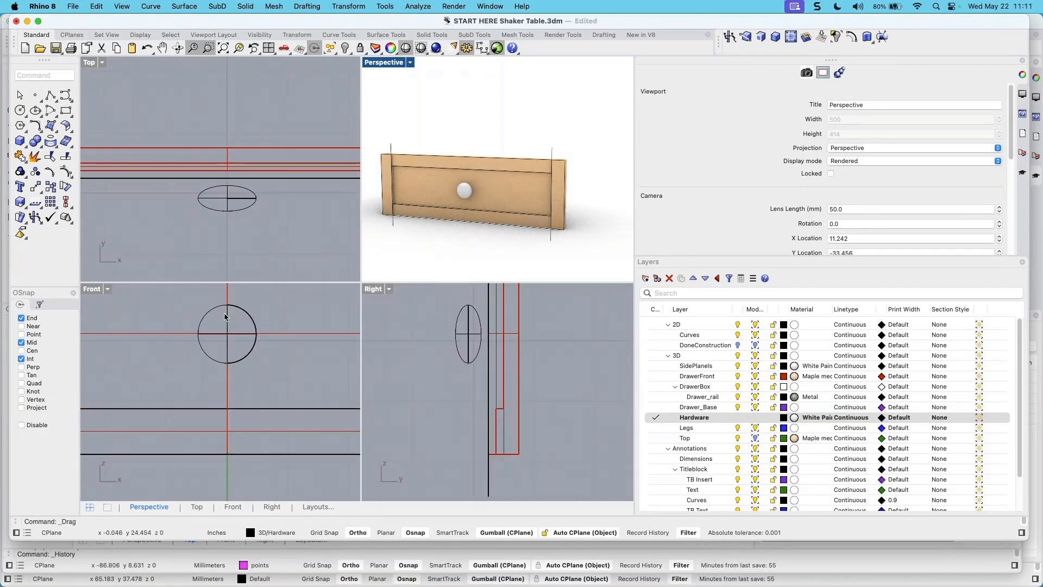
left_click(19, 109)
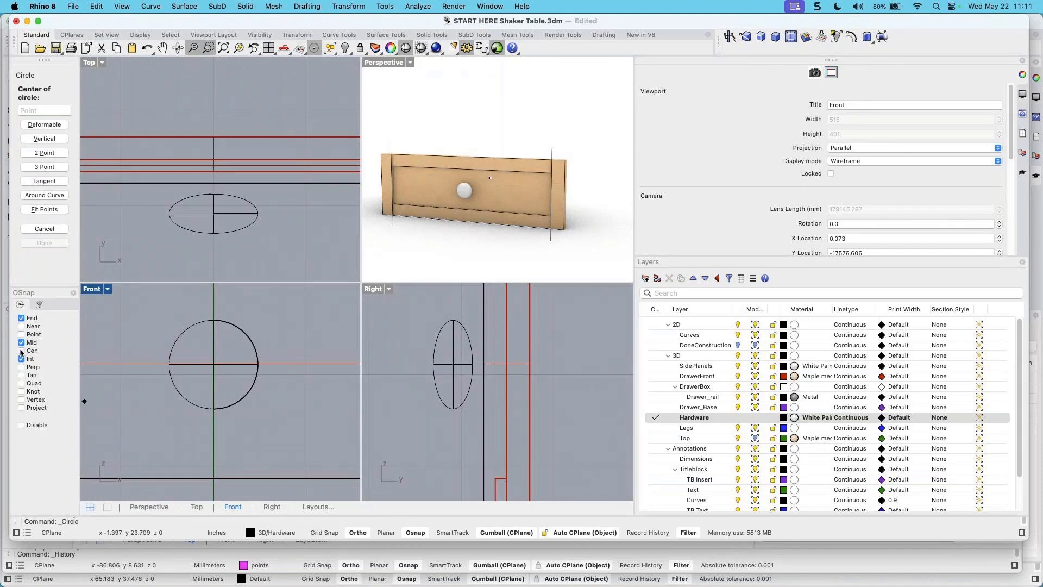
left_click(227, 383)
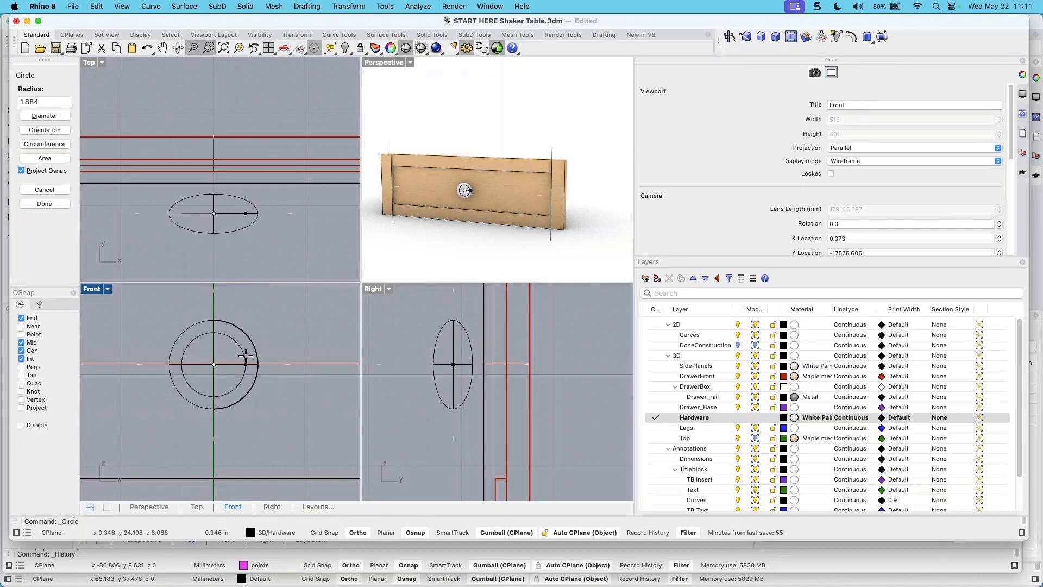
left_click(246, 361)
key("Return")
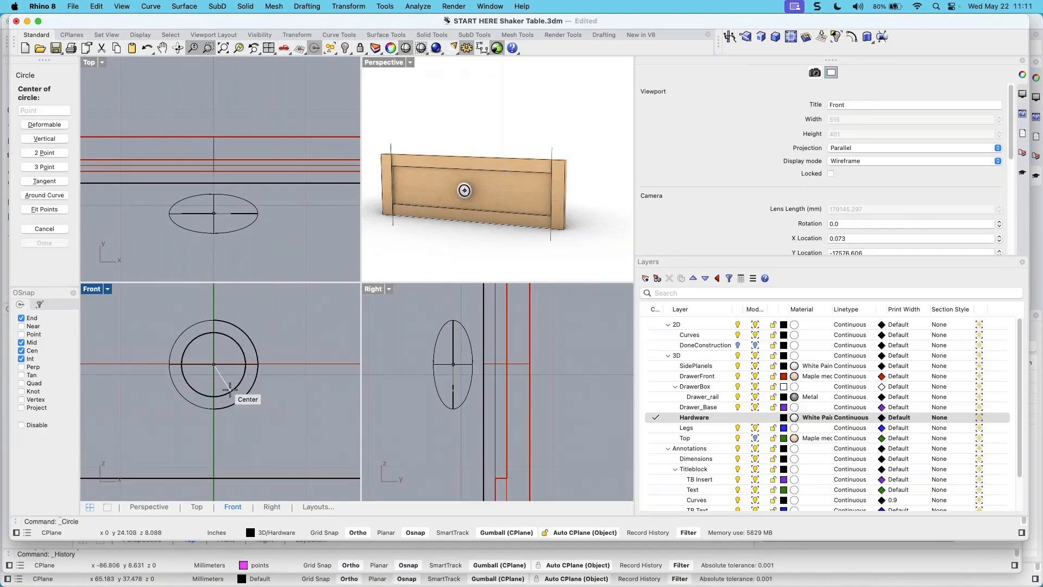
Draw two more concentric circles inside the first, about 0.30 and 0.26 inch in radius
left_click(228, 381)
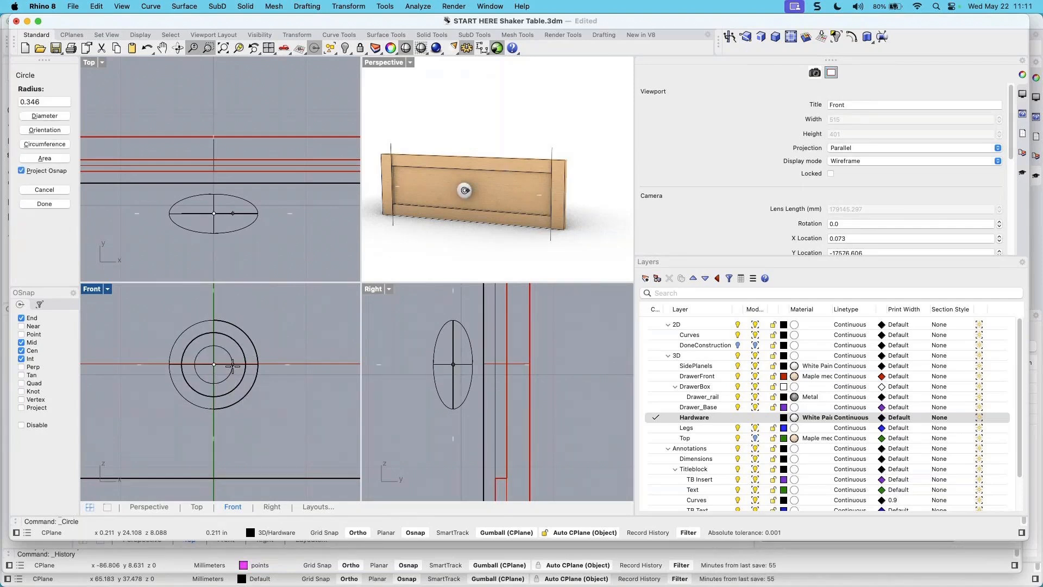
scroll(235, 359, "up", 3)
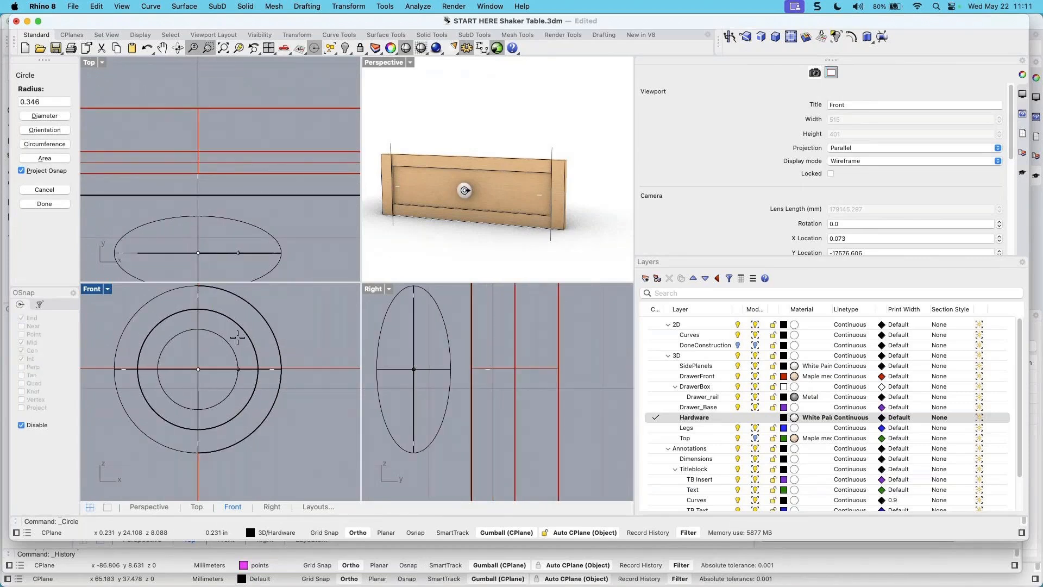
scroll(237, 338, "up", 3)
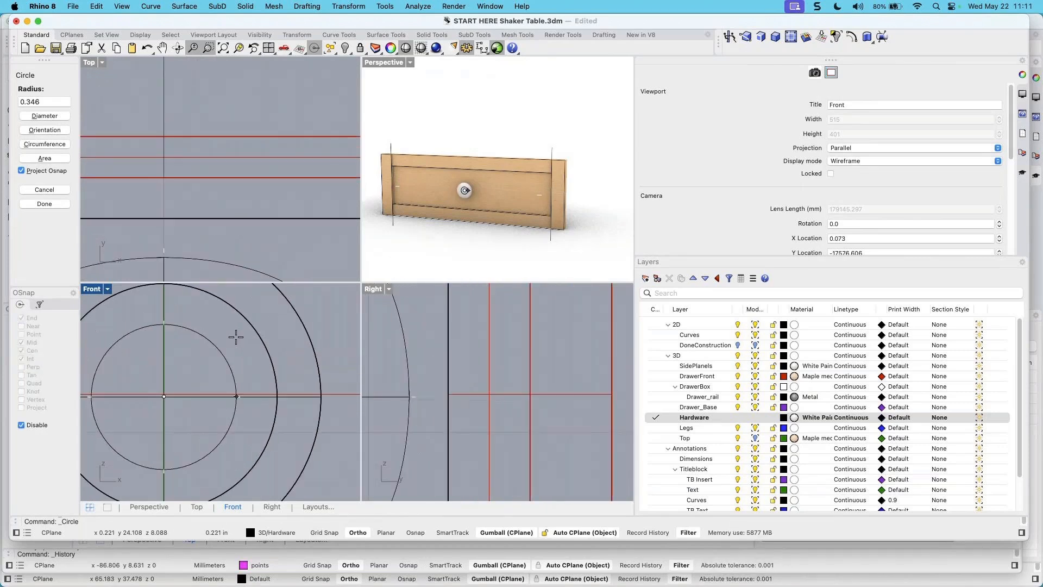
left_click(263, 334)
key("Return")
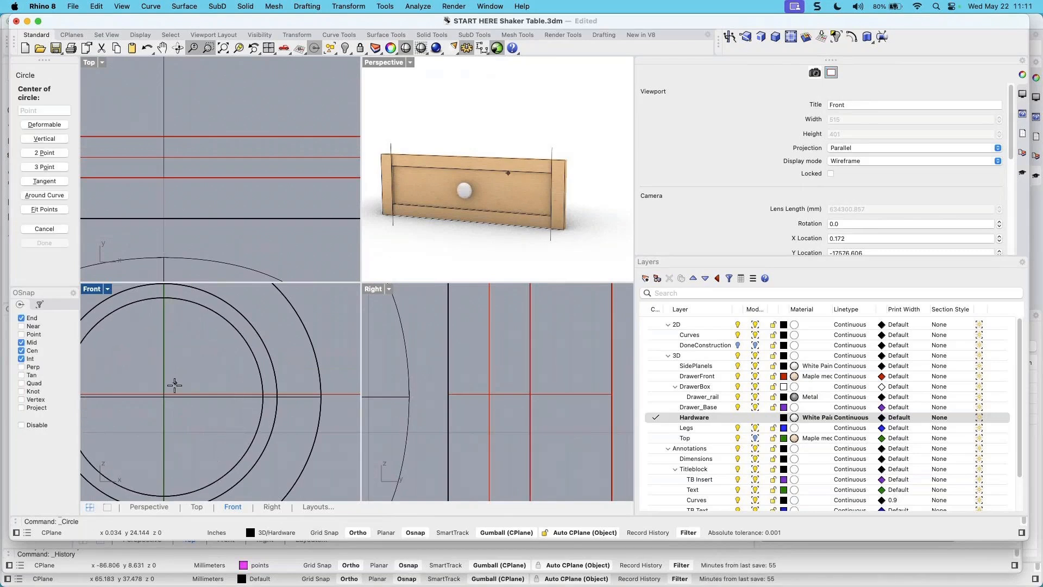
left_click(242, 472)
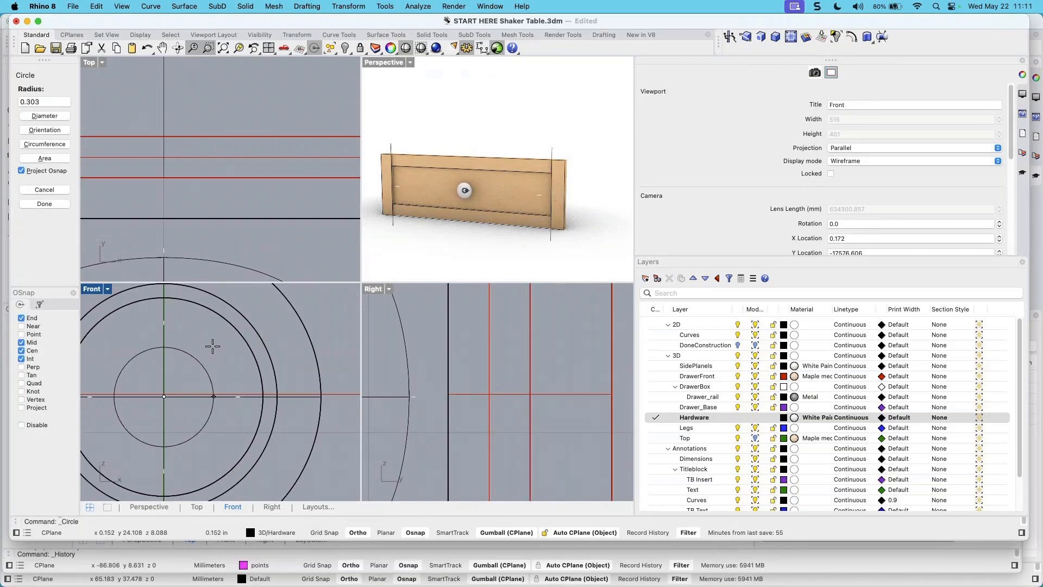
left_click(249, 332)
key("super+shift+e")
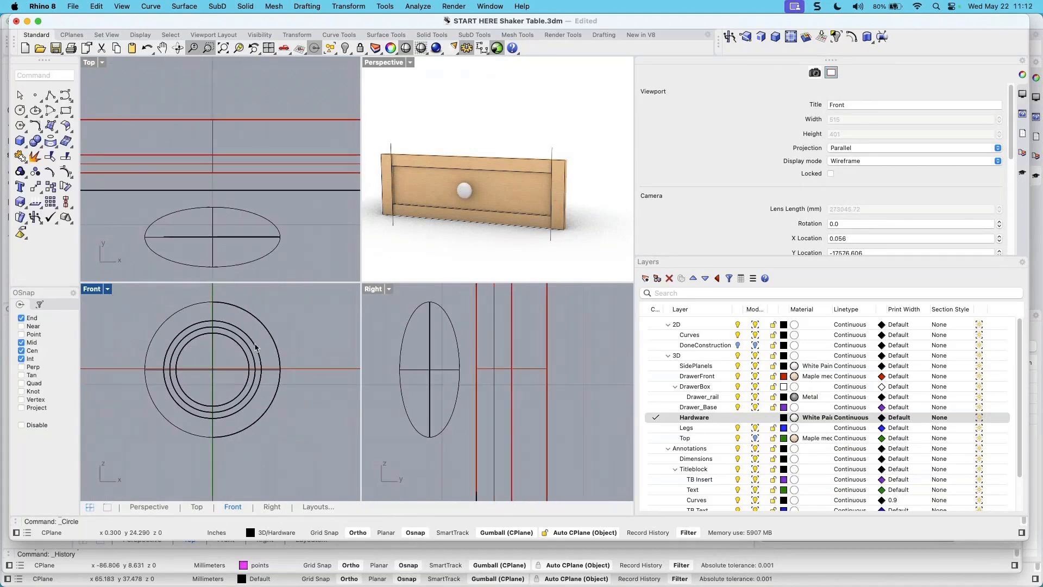
Move the middle circle straight back from the knob to the face of the recessed panel
left_click(256, 348)
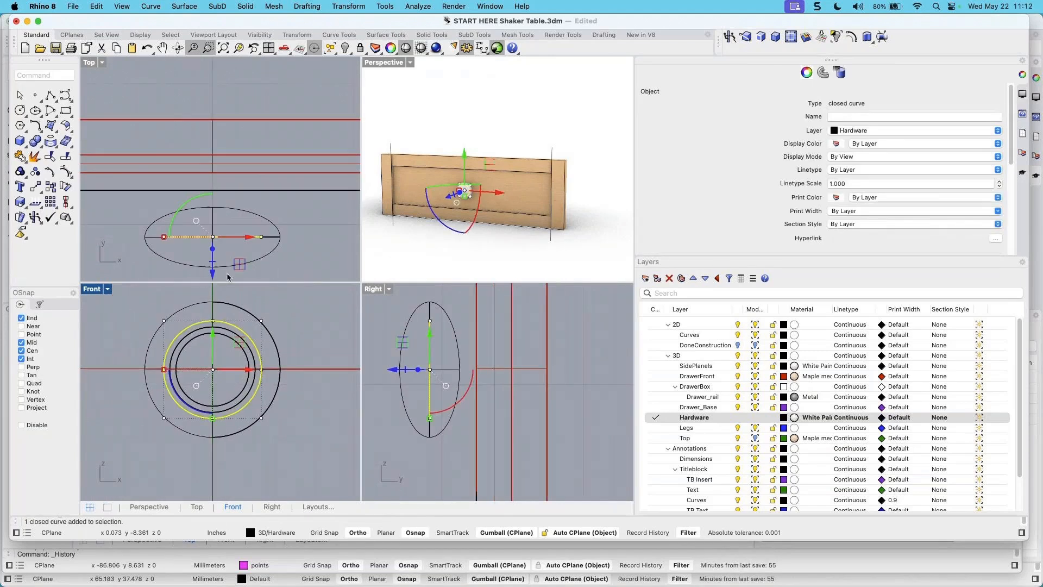
left_click(203, 329)
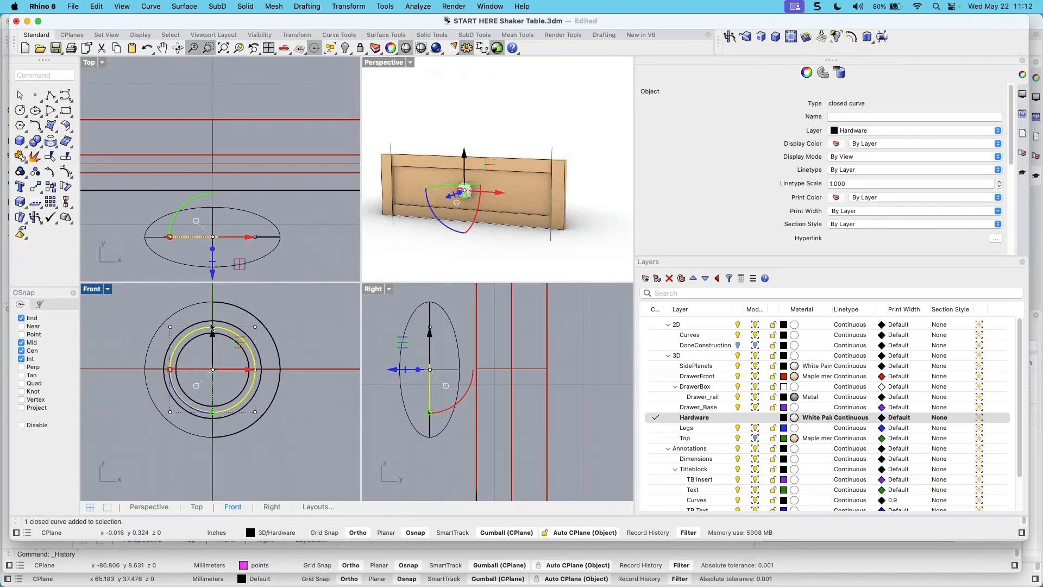
left_click_drag(214, 274, 221, 211)
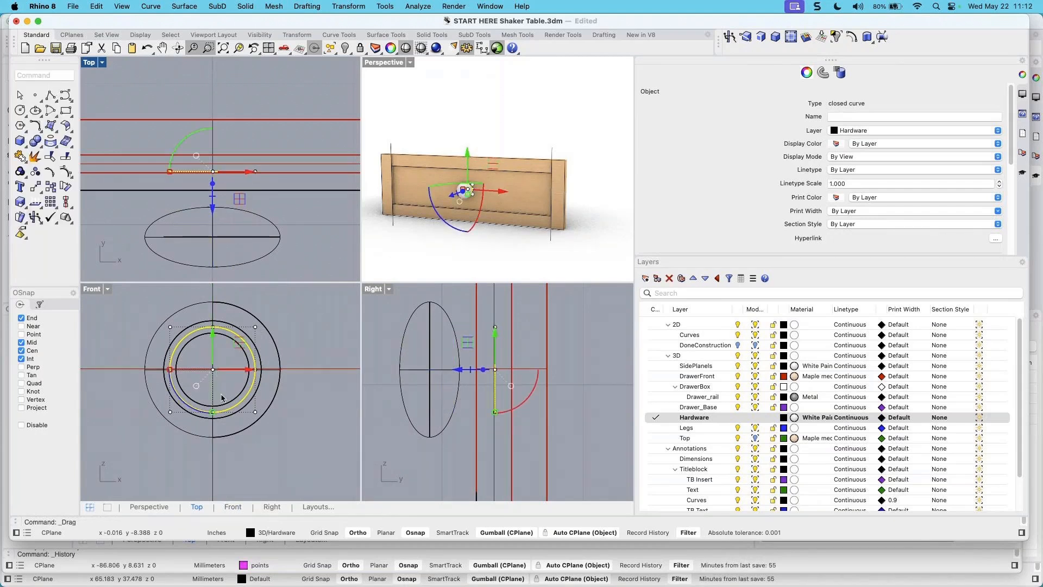
left_click(230, 404)
left_click_drag(223, 266, 226, 249)
key("Escape")
key("Escape")
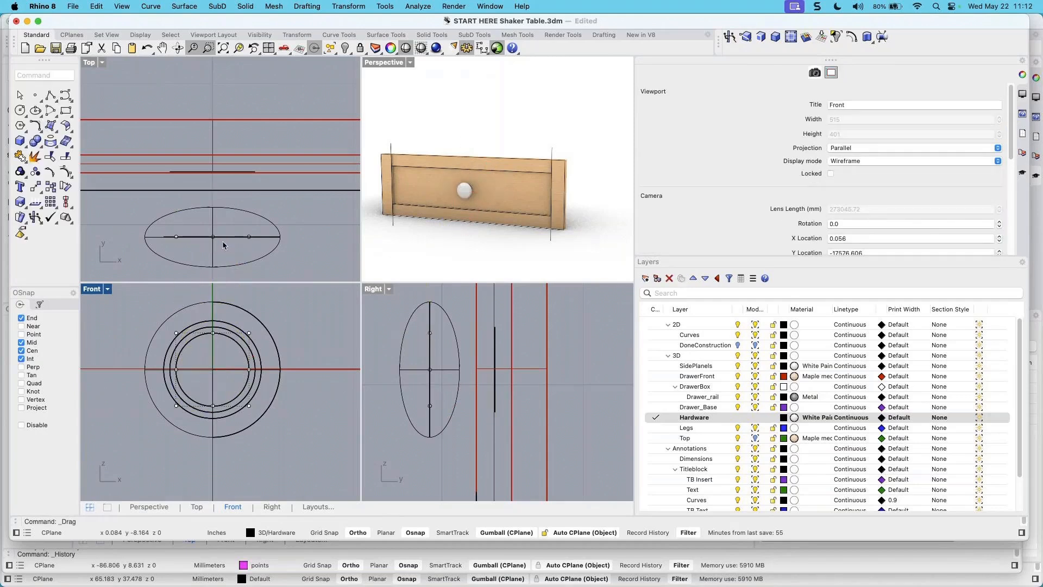
Move the smallest circle straight back, midway between the knob's rear half and the circle at the panel face
left_click(231, 344)
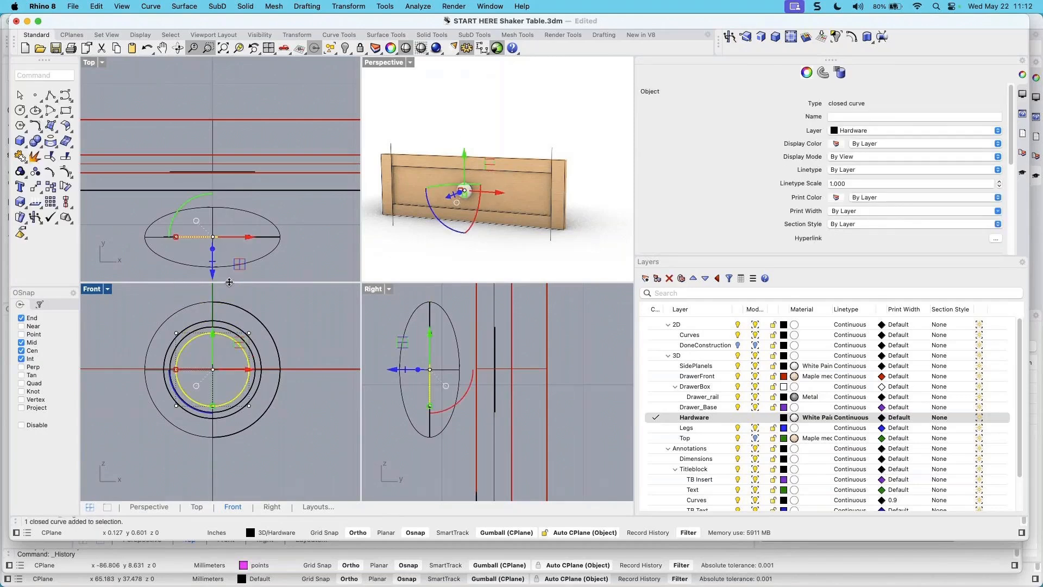
left_click_drag(213, 255, 215, 238)
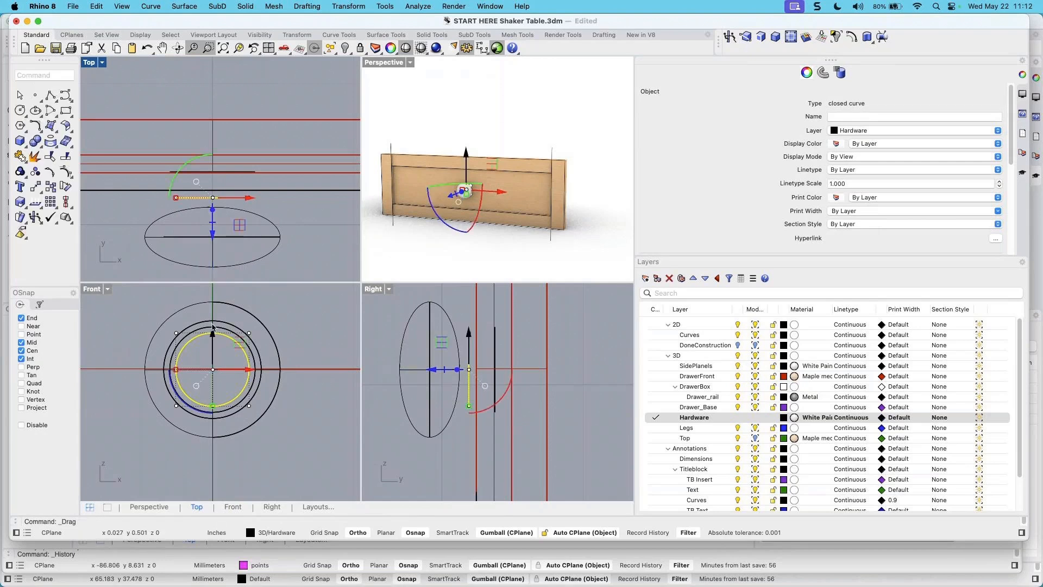
left_click(186, 407)
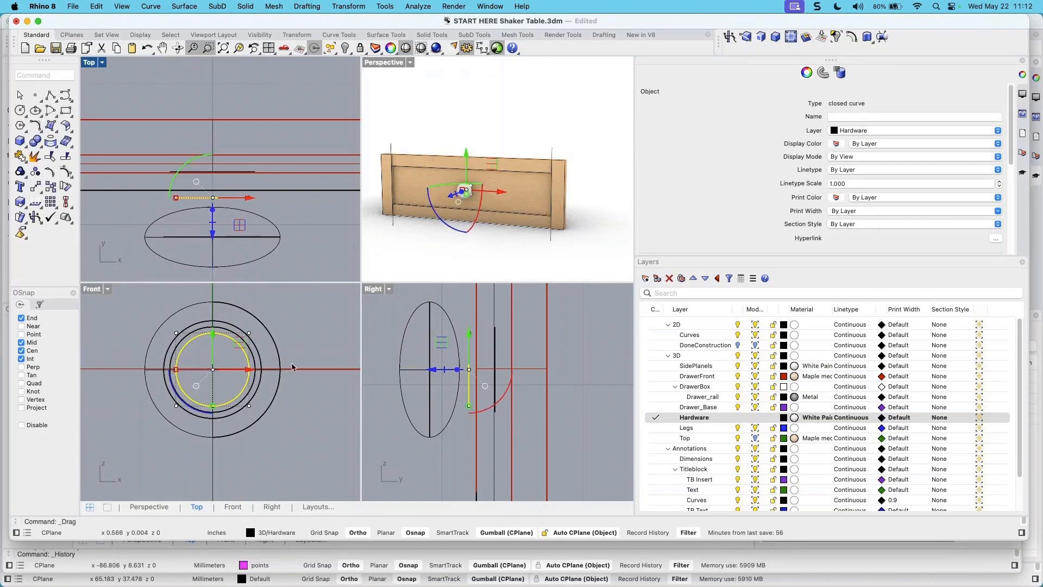
Move the largest circle slightly back from the knob's centre so it stays inside the knob's rear half
left_click(251, 403)
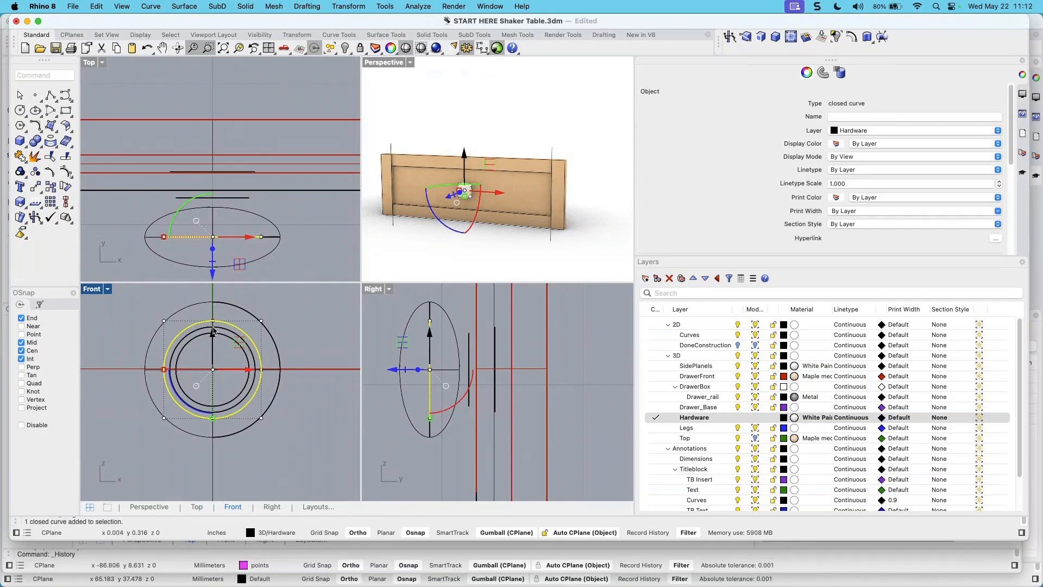
left_click_drag(213, 277, 330, 249)
right_click_drag(502, 219, 469, 202)
scroll(419, 207, "up", 6)
scroll(429, 212, "up", 3)
key("Escape")
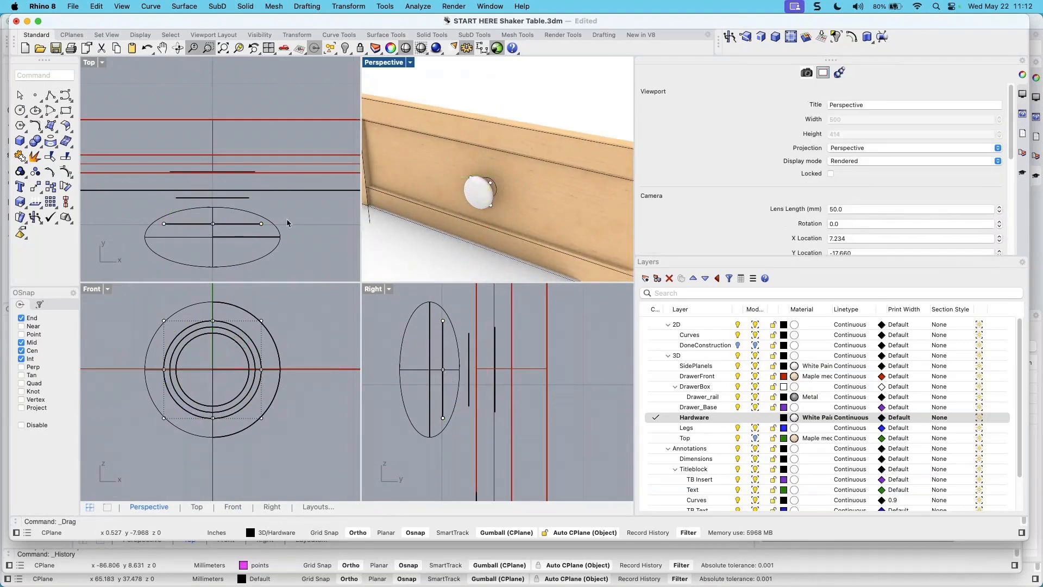
Loft the three circles from knob to panel with straight sections and history recording on to form the knob's stem
right_click_drag(555, 208, 497, 229)
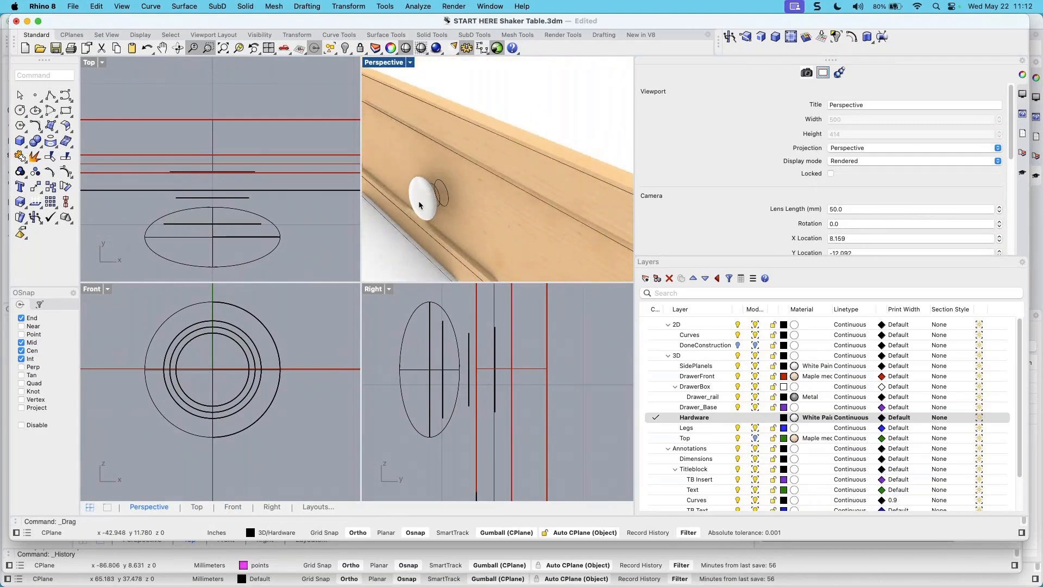
left_click(184, 6)
left_click(181, 35)
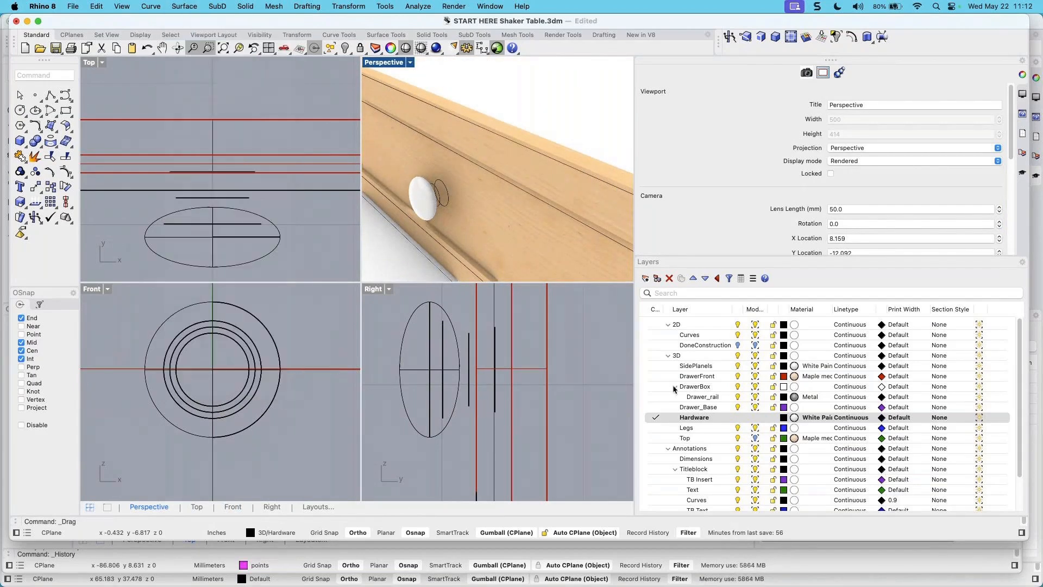
left_click(647, 533)
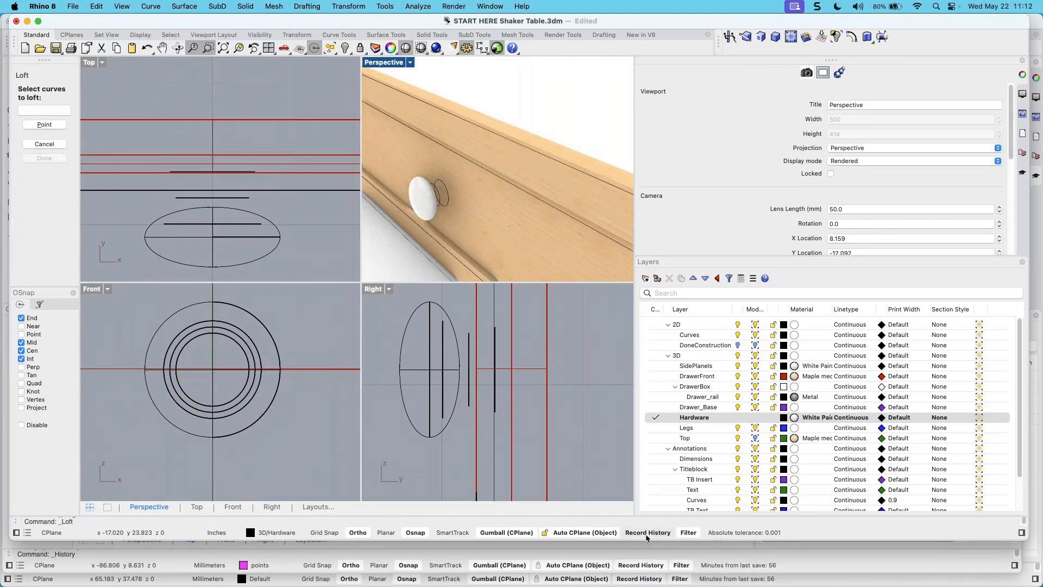
left_click(245, 224)
left_click(247, 198)
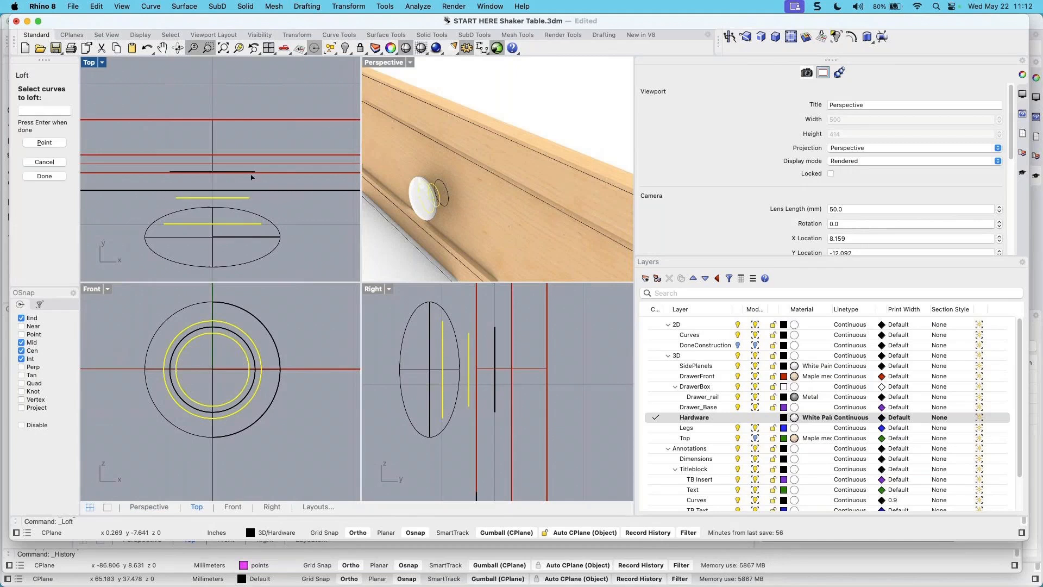
left_click(251, 172)
key("Return")
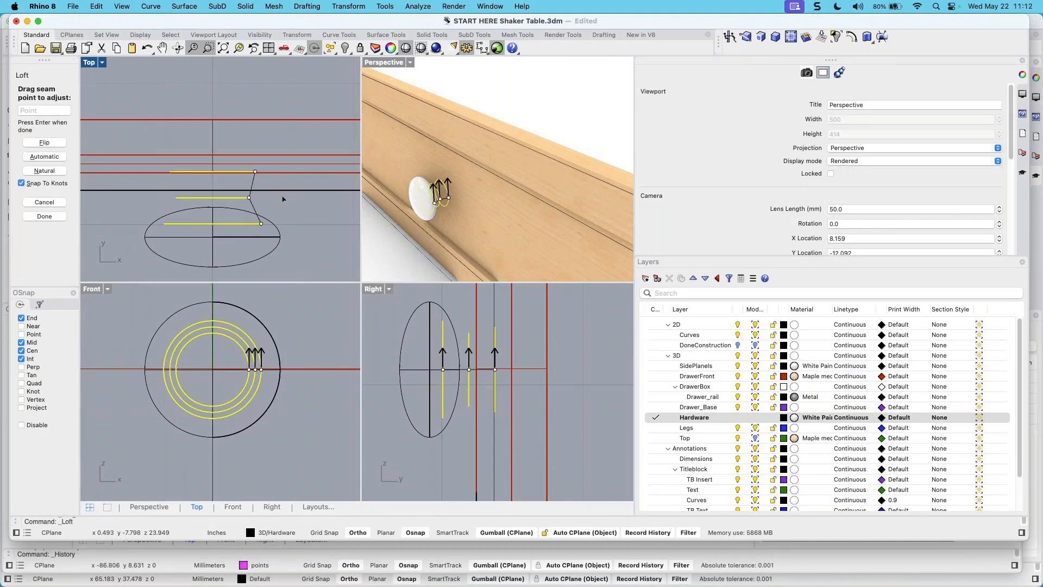
key("Return")
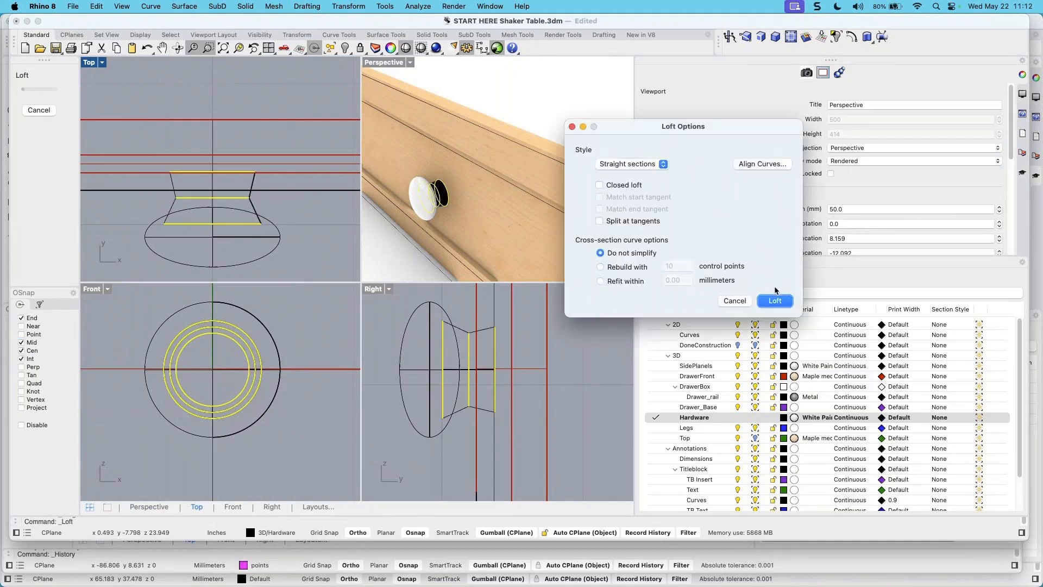
left_click(776, 304)
Inspect the lofted stem behind the knob from an angle and undo the loft
mouse_move(458, 224)
right_mouse_down()
mouse_move(431, 222)
mouse_move(443, 220)
right_mouse_up()
right_click_drag(396, 190, 421, 202)
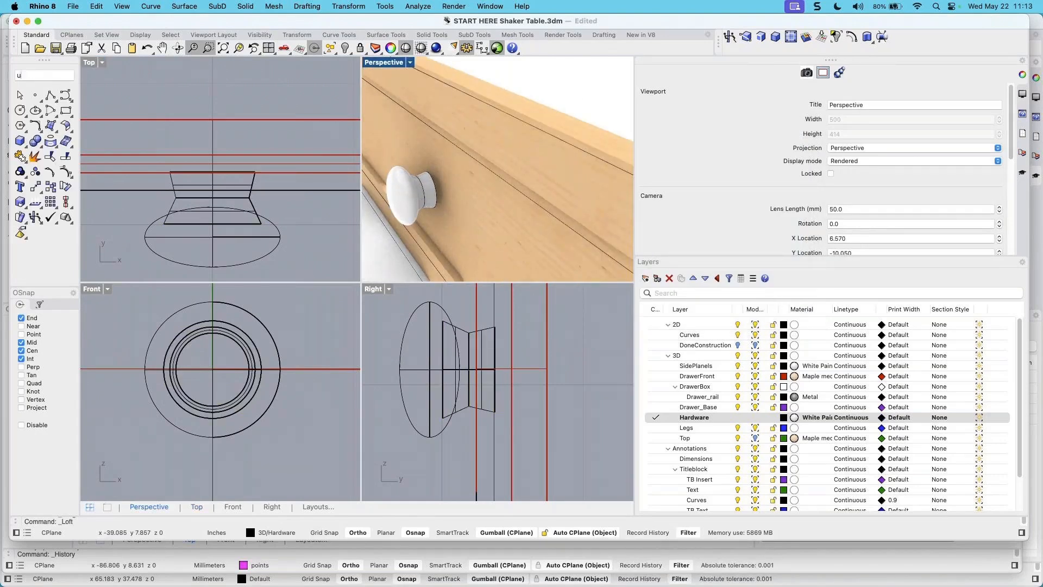
key("super+z")
Loft the three stem circles from knob to panel with the Normal style and Do not simplify
right_click(262, 113)
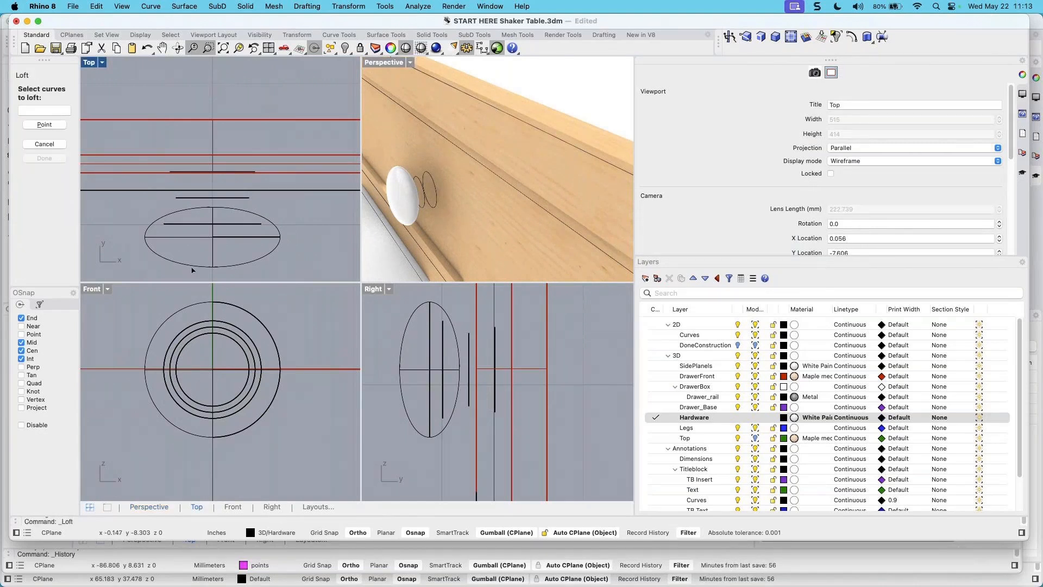
left_click(248, 224)
left_click(245, 199)
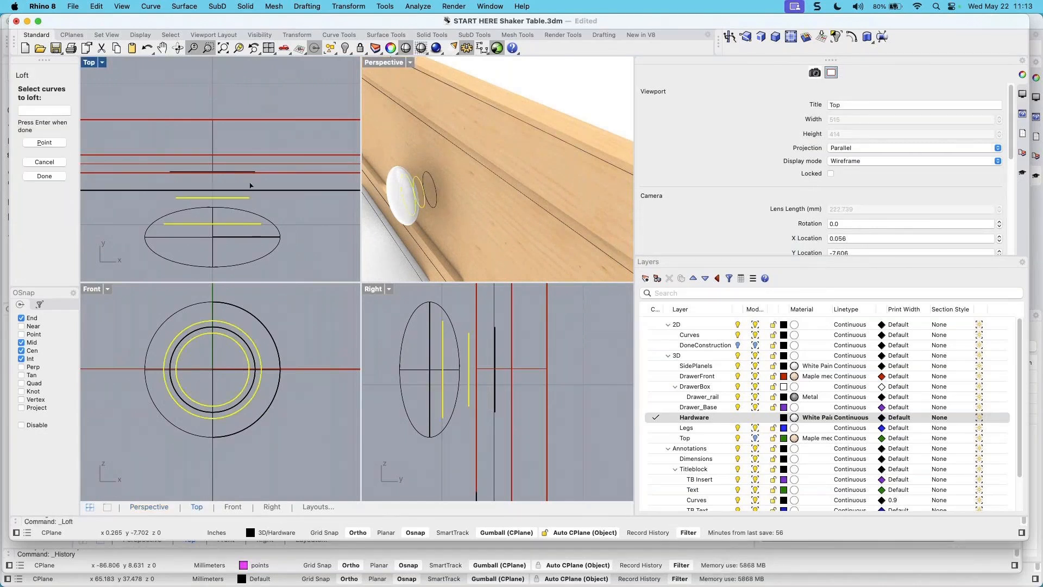
left_click(253, 172)
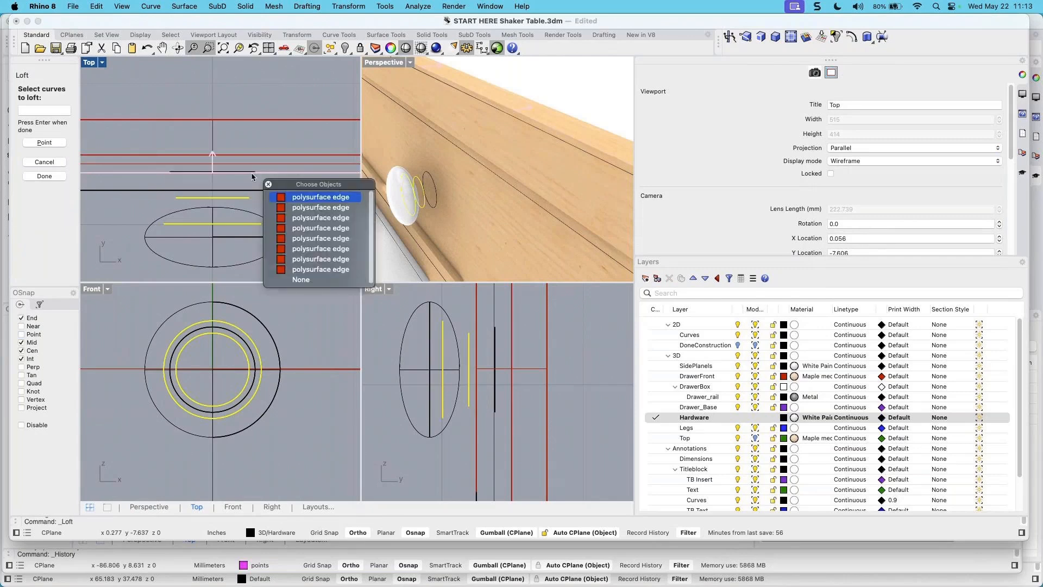
key("Return")
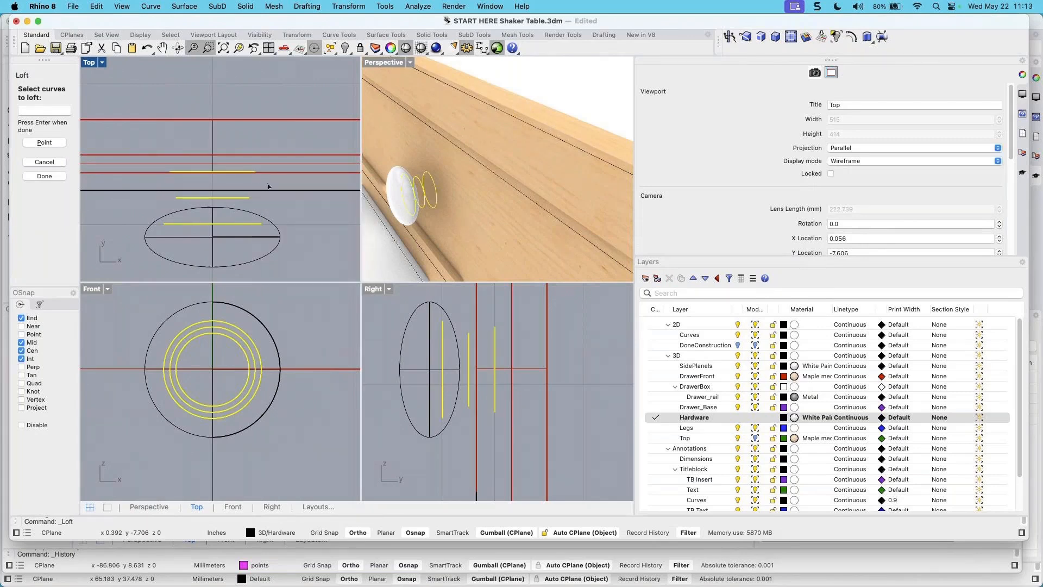
key("Return")
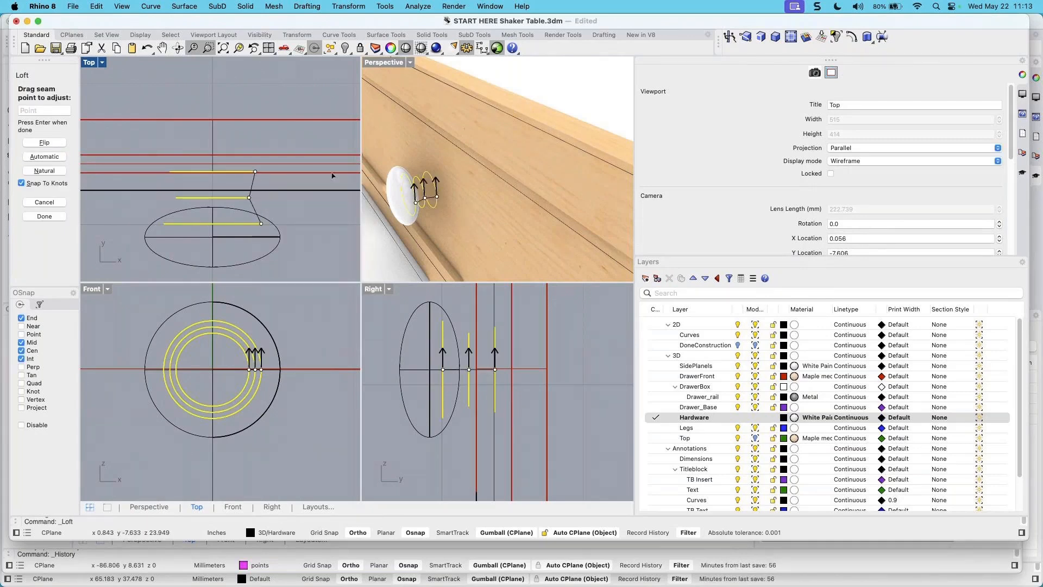
key("Return")
left_click(645, 165)
left_click(622, 132)
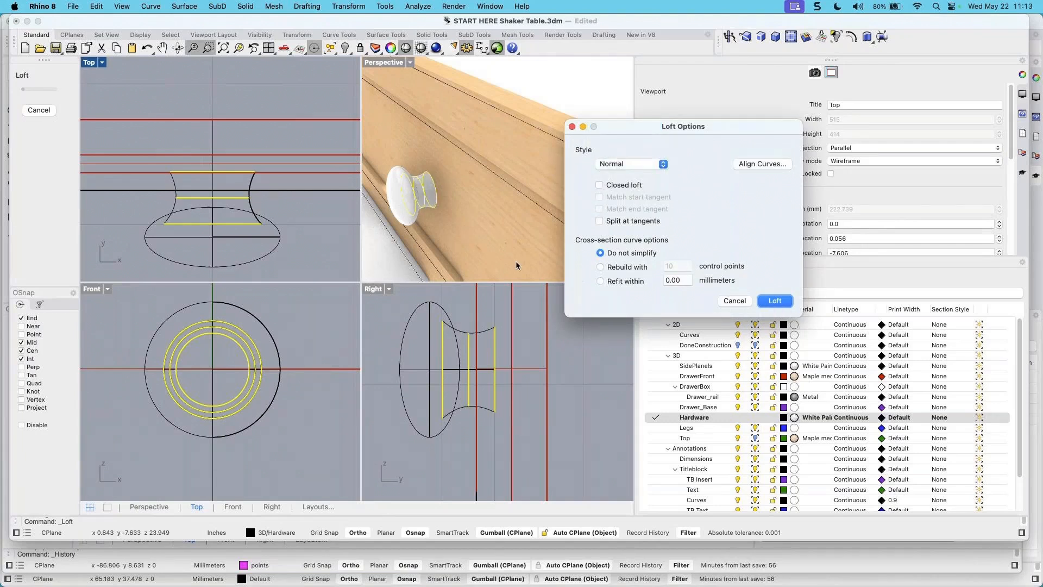
left_click(792, 302)
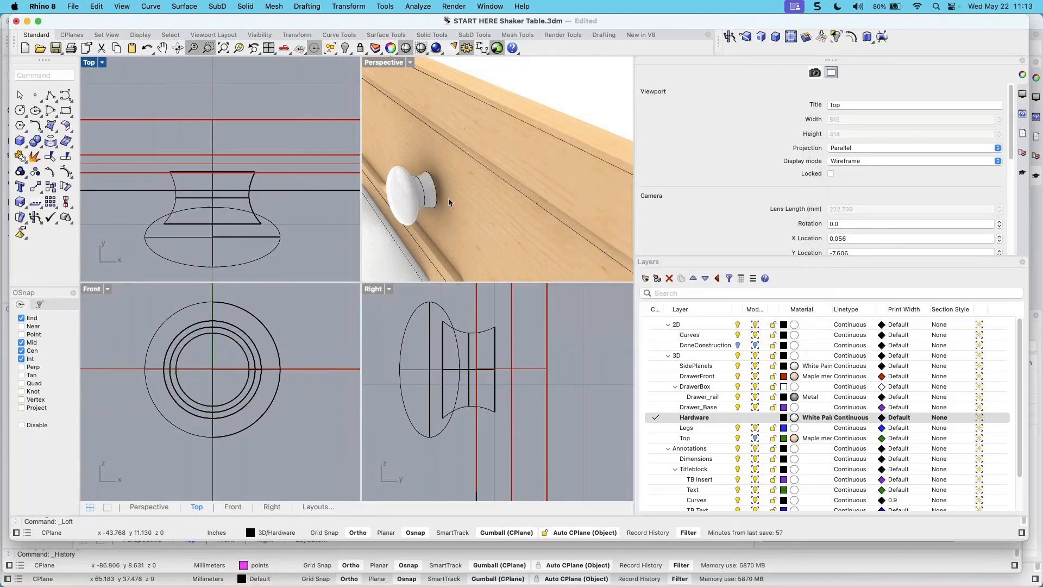
Try to move the stem's rear circle straight back into the drawer panel and look at the stem from an angle
left_click(249, 187)
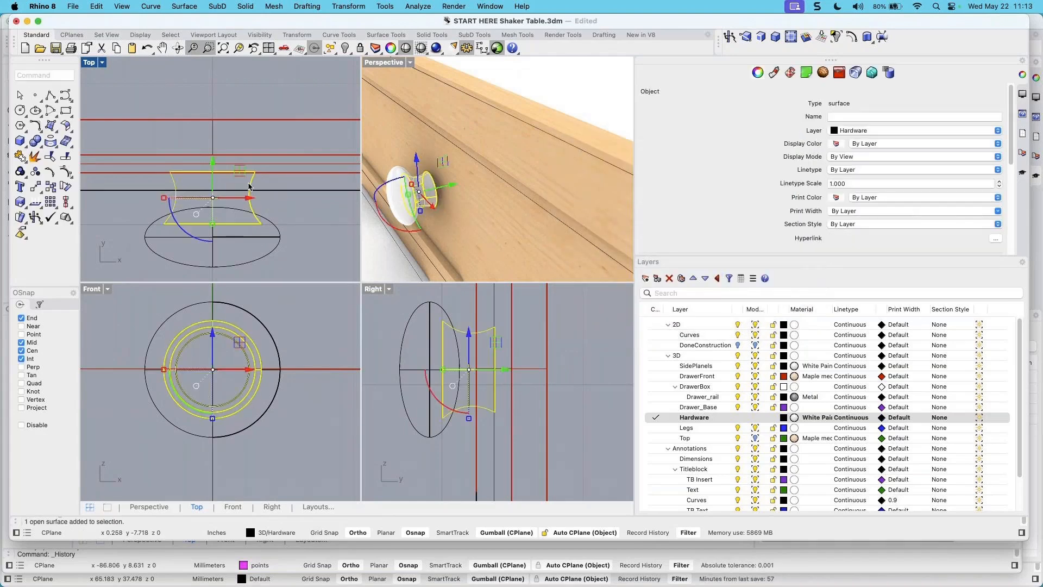
left_click(203, 177)
left_click(215, 198)
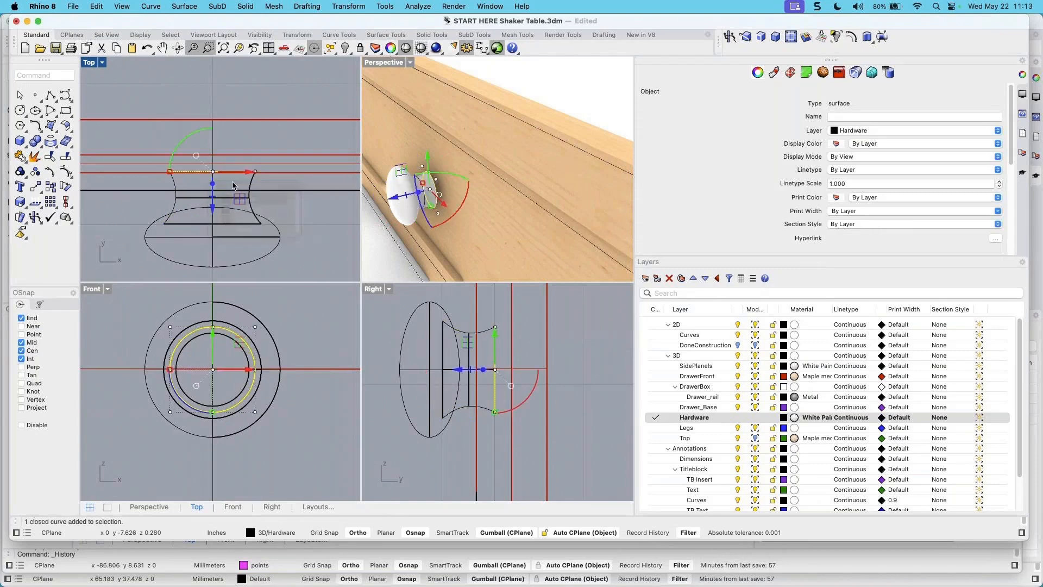
left_click_drag(215, 197, 214, 198)
scroll(432, 205, "up", 7)
right_click_drag(432, 205, 451, 233)
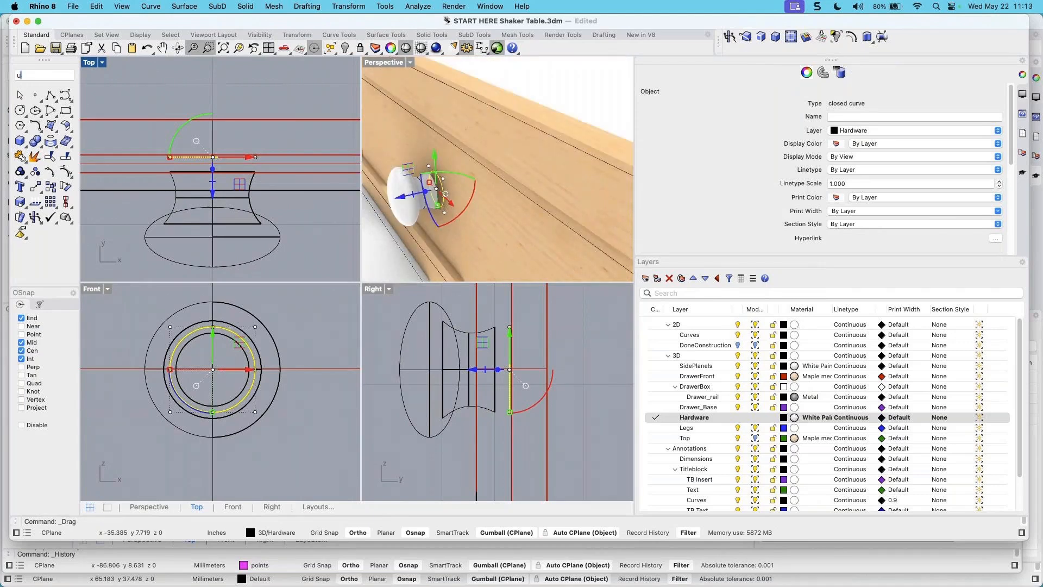
Undo the rear circle's move and the stem loft
key("super+z")
type("undo")
key("Return")
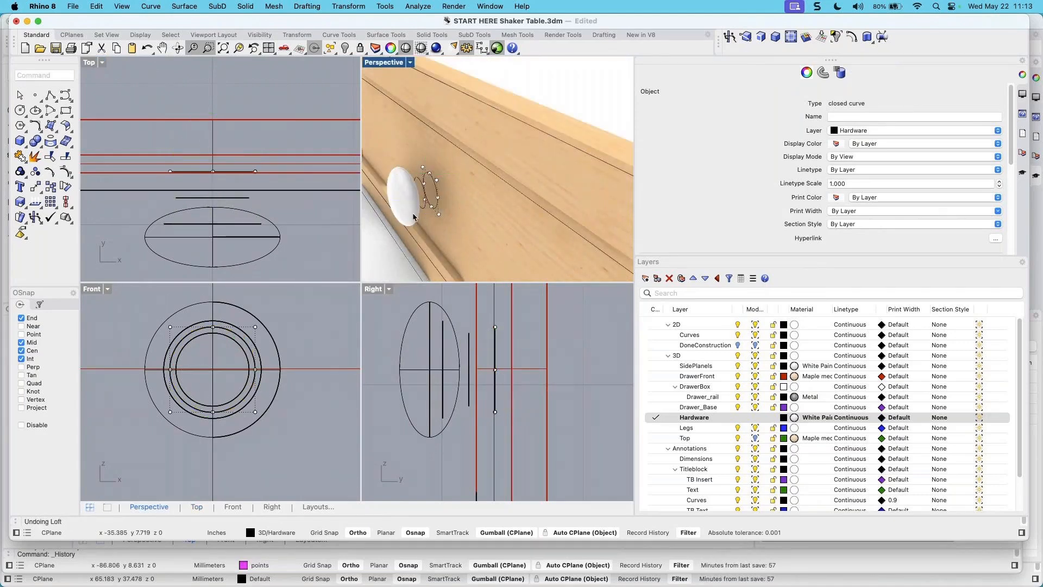
right_click_drag(472, 221, 438, 219)
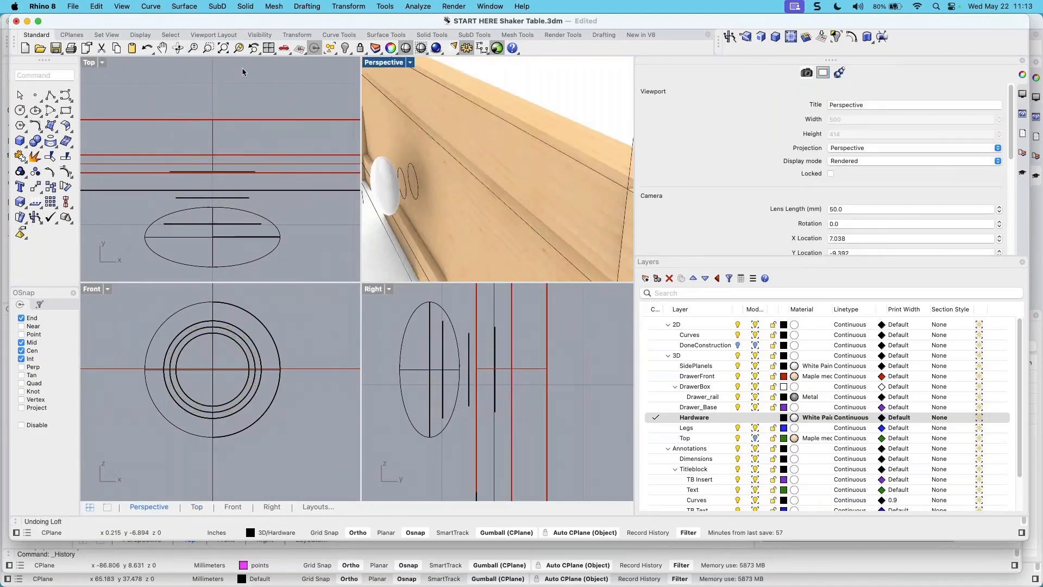
Loft the three circles from knob to panel with Record History on and the Normal style to form a curved stem
right_click(311, 91)
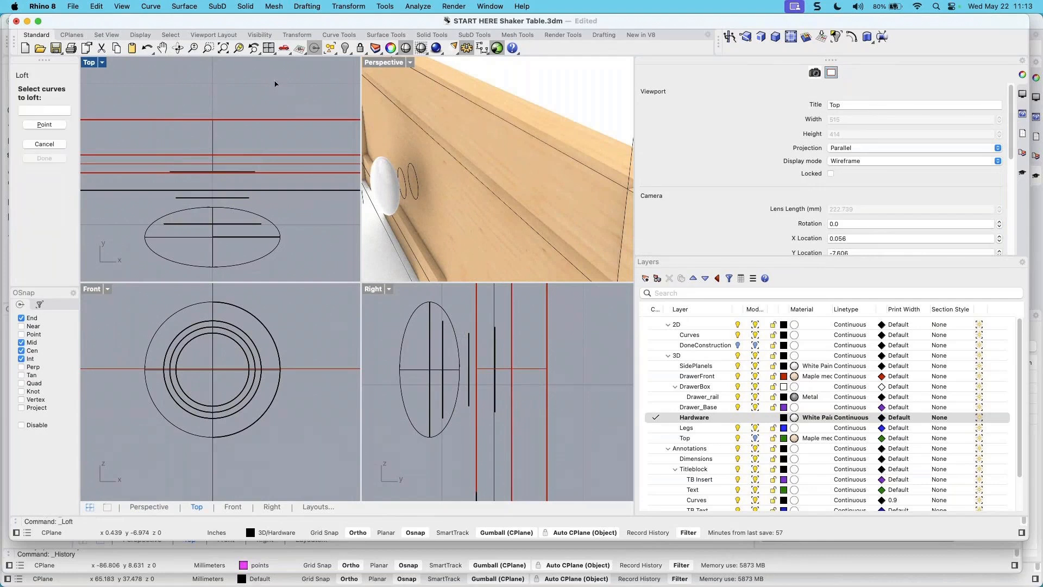
left_click(656, 536)
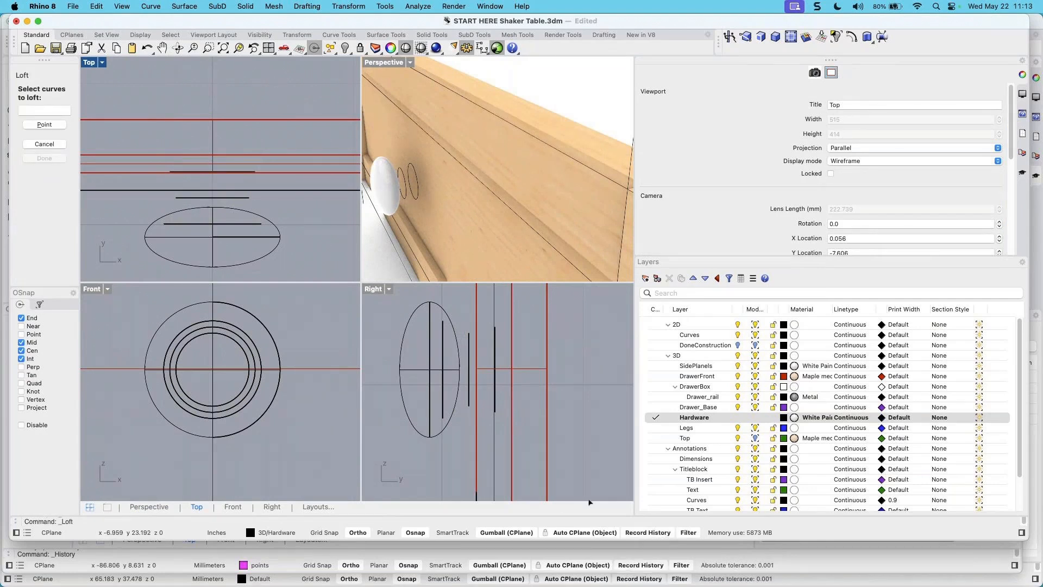
left_click(242, 224)
left_click(247, 198)
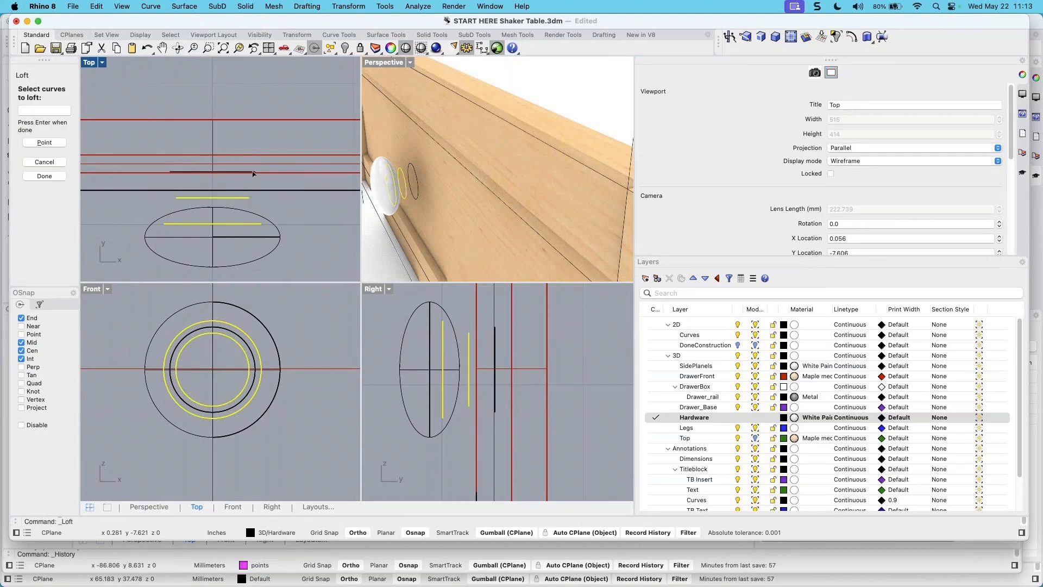
left_click(254, 173)
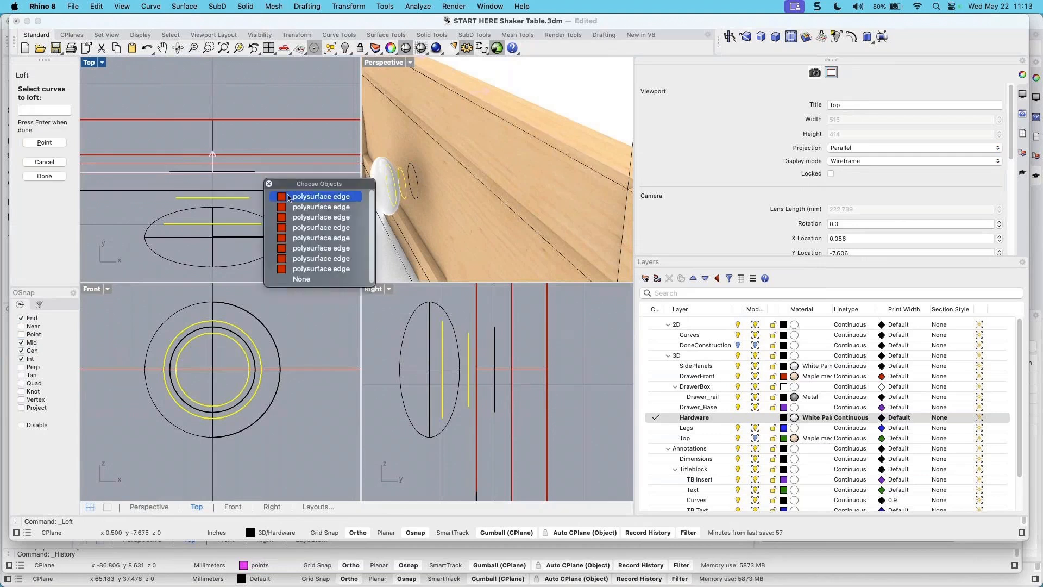
left_click(302, 280)
scroll(238, 165, "up", 4)
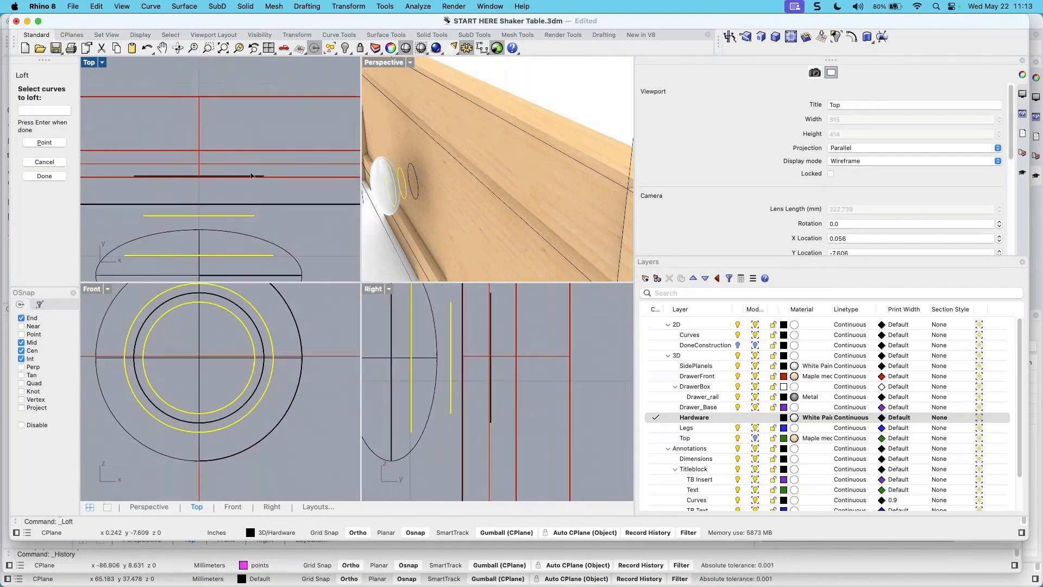
left_click(256, 176)
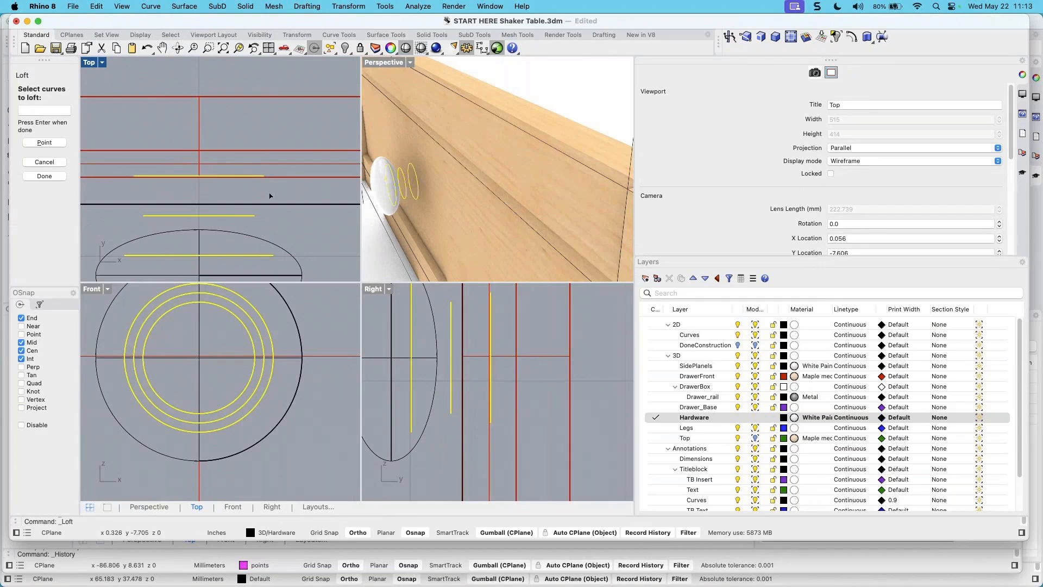
key("Return")
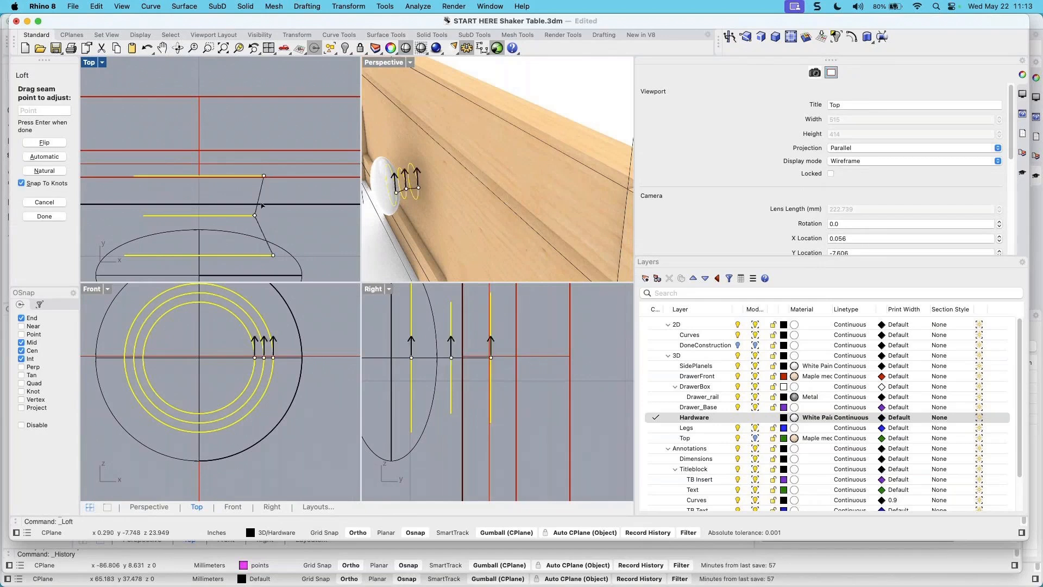
key("Return")
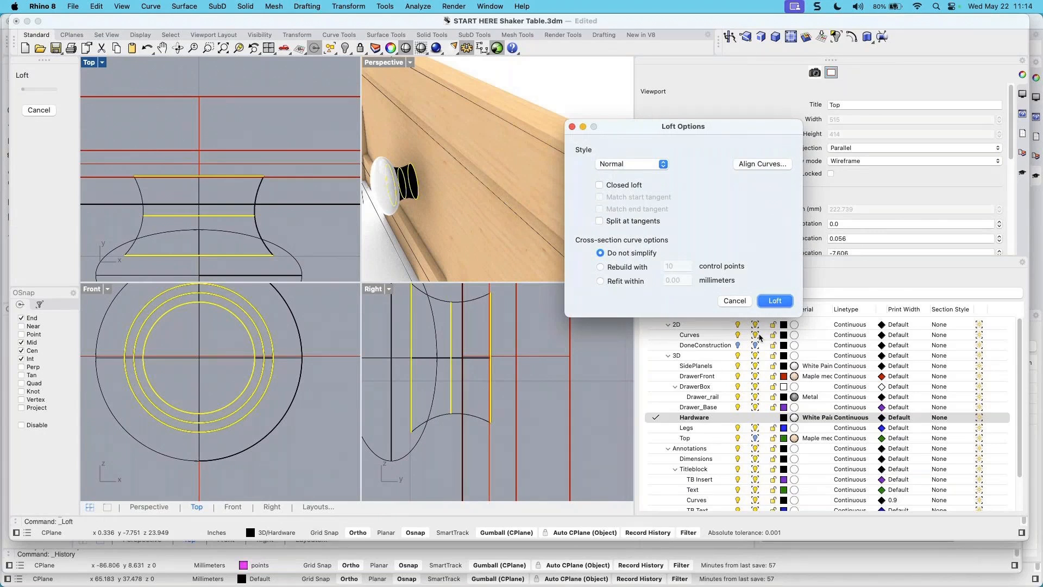
left_click(777, 302)
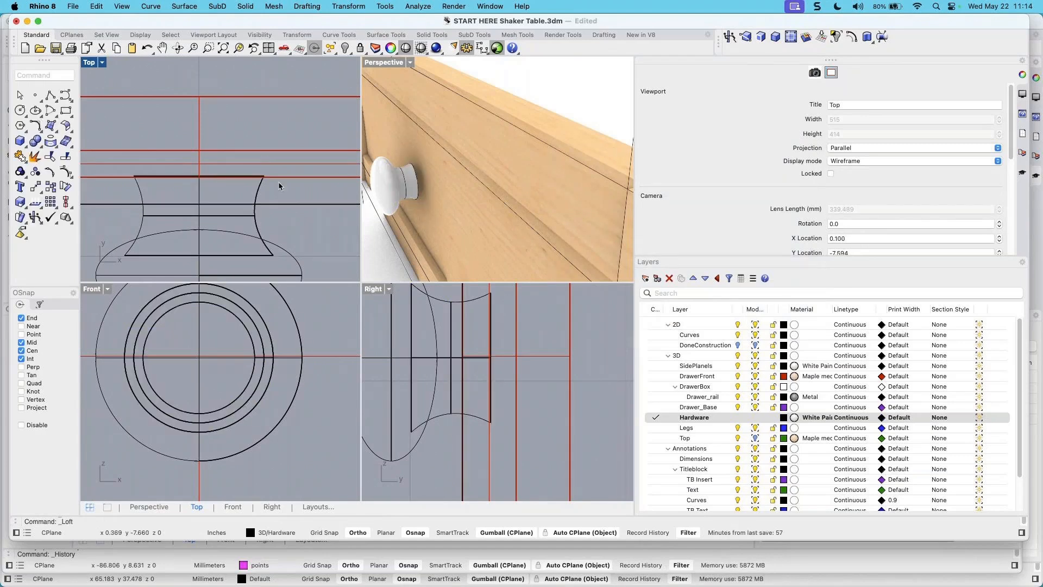
Move the stem's rear circle straight back so the stem's end sinks into the drawer panel
left_click(253, 180)
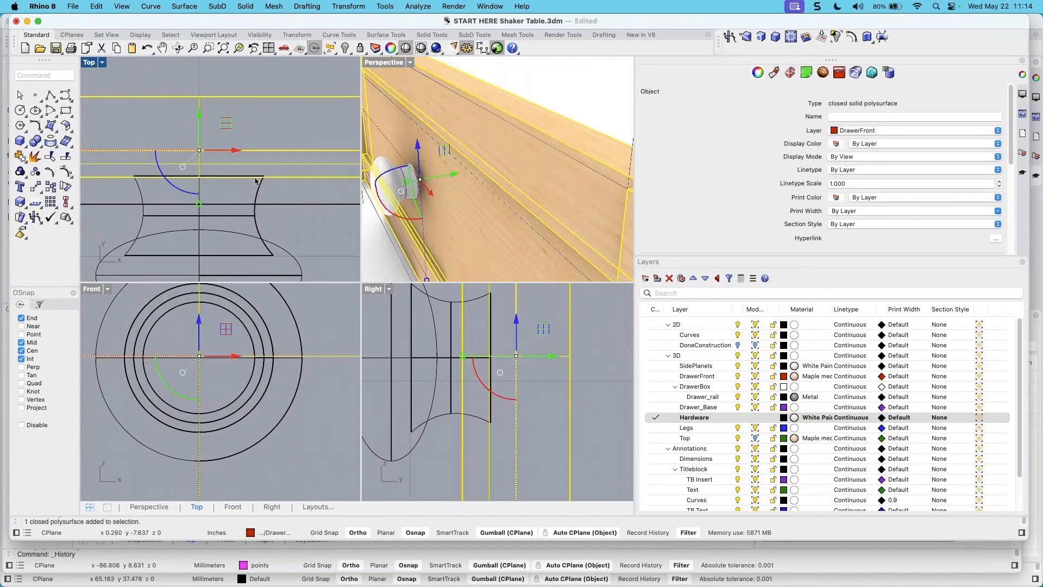
scroll(255, 181, "up", 3)
left_click(242, 177)
left_click(284, 203)
scroll(235, 167, "down", 6)
left_click_drag(207, 209, 207, 195)
Move the middle circle back toward the panel, and the largest circle slightly back within the knob's rear half
left_click(223, 206)
left_click(260, 237)
left_click_drag(207, 240, 208, 223)
left_click(217, 243)
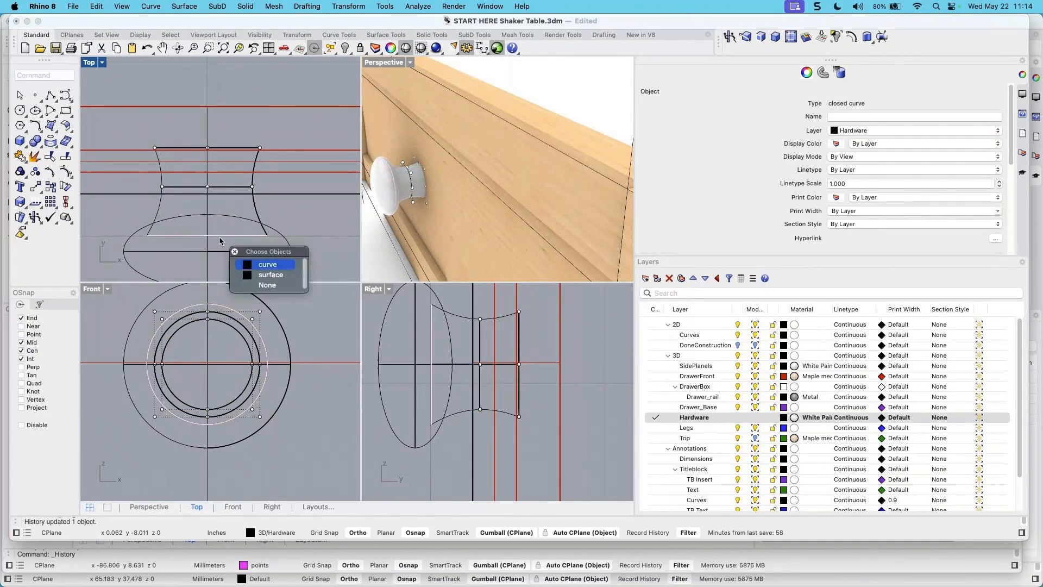
left_click(258, 271)
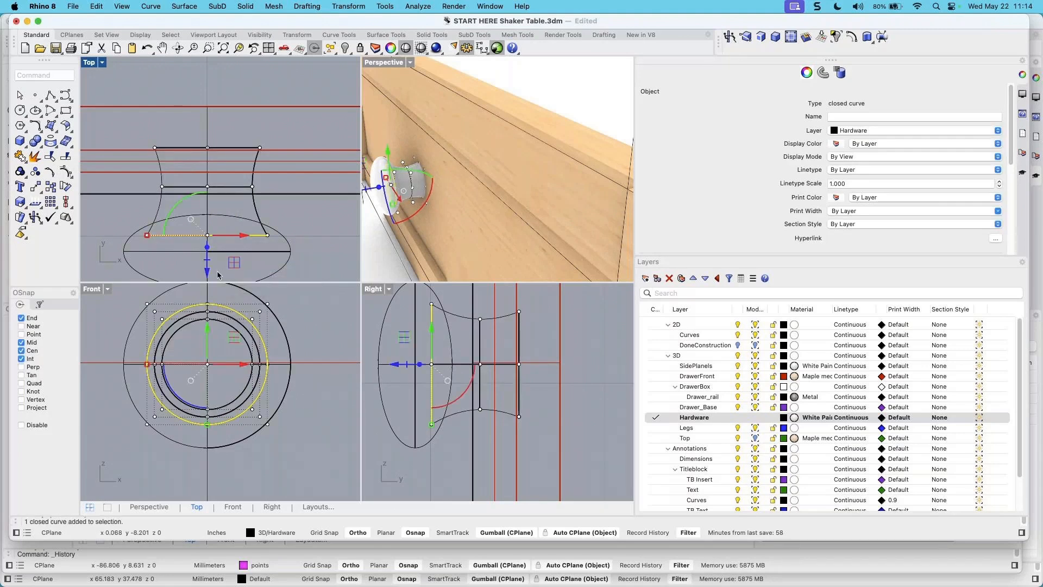
left_click_drag(207, 274, 212, 268)
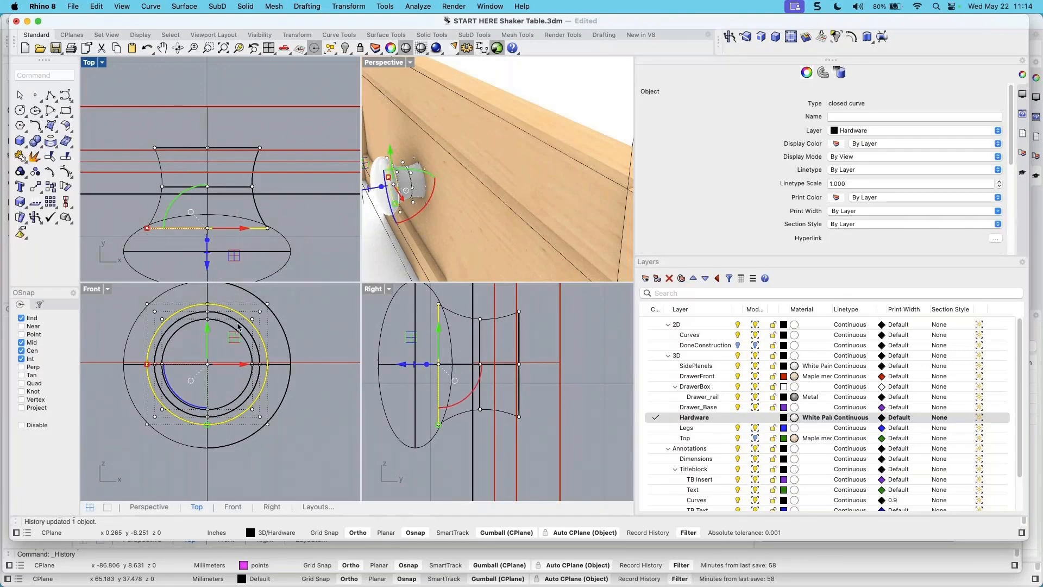
Scale the middle circle down uniformly about its centre to about two-thirds of its size, narrowing the stem's waist
left_click(205, 334)
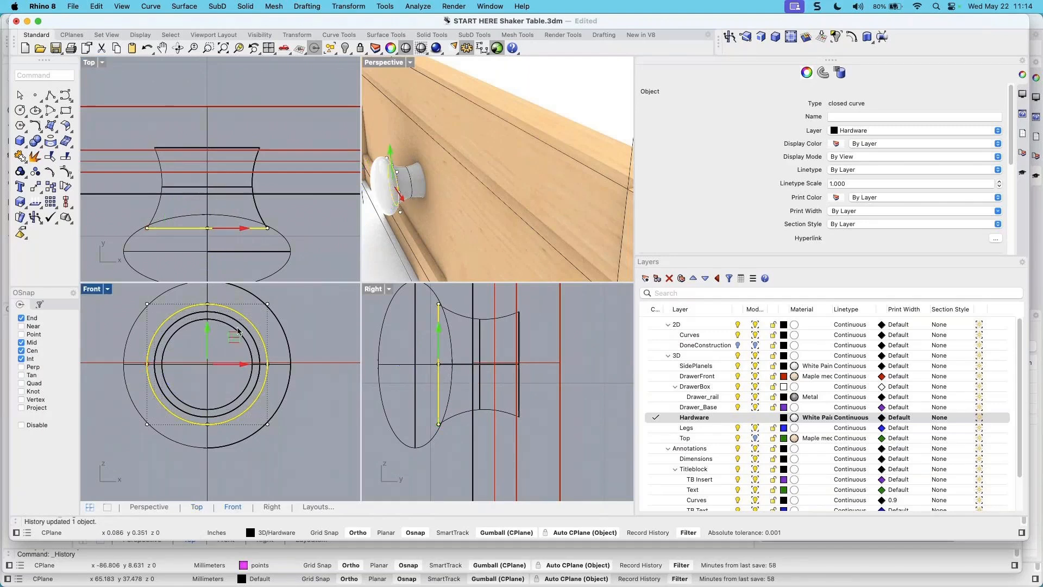
left_click(179, 324)
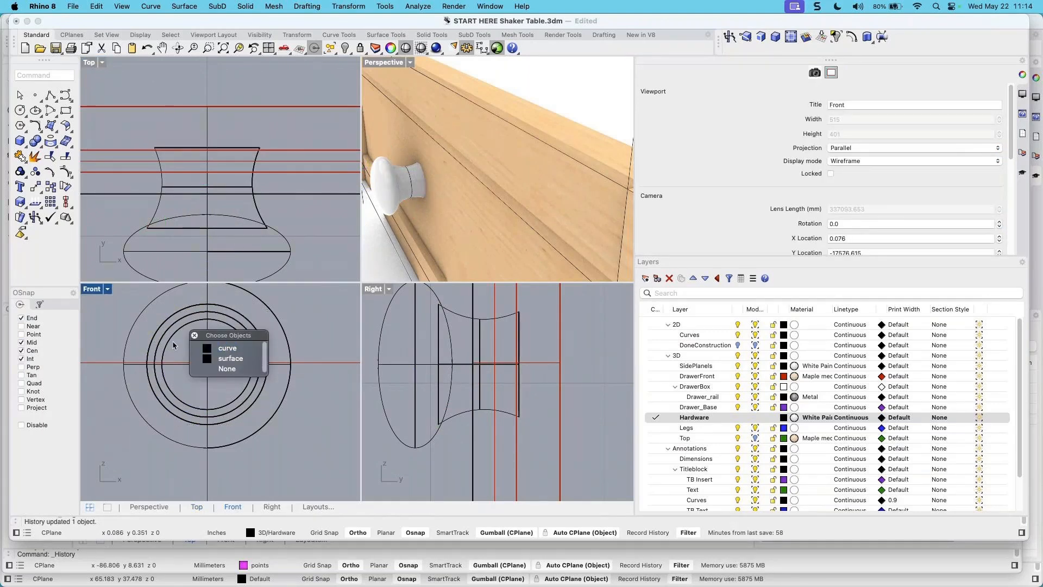
left_click(175, 338)
left_click(205, 365)
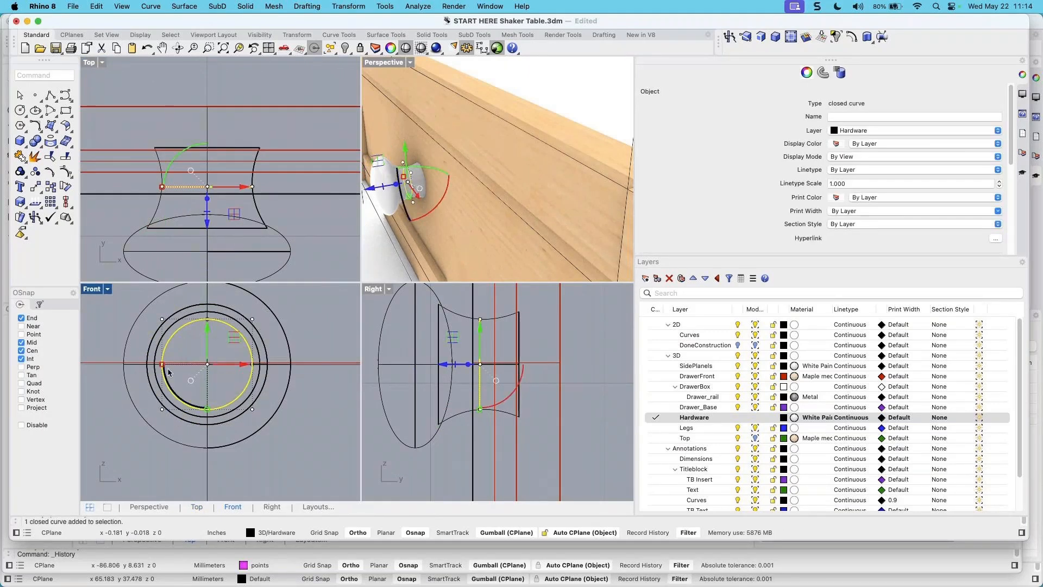
left_click_drag(164, 365, 179, 372)
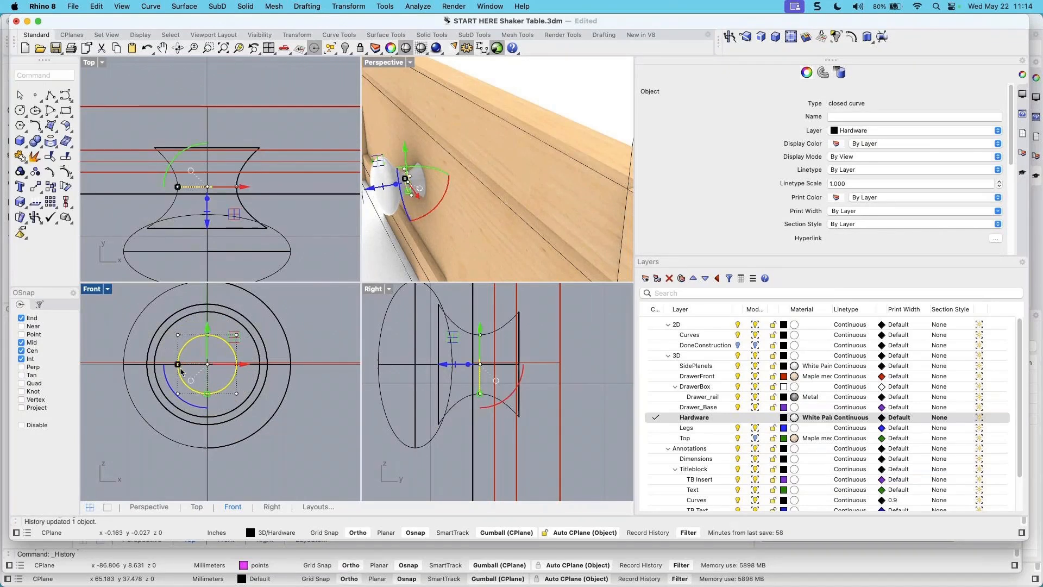
key("Escape")
Group the knob with its lofted stem and the three stem circles
mouse_move(441, 235)
right_mouse_down()
mouse_move(415, 236)
mouse_move(452, 225)
right_mouse_up()
right_click_drag(438, 156, 487, 191)
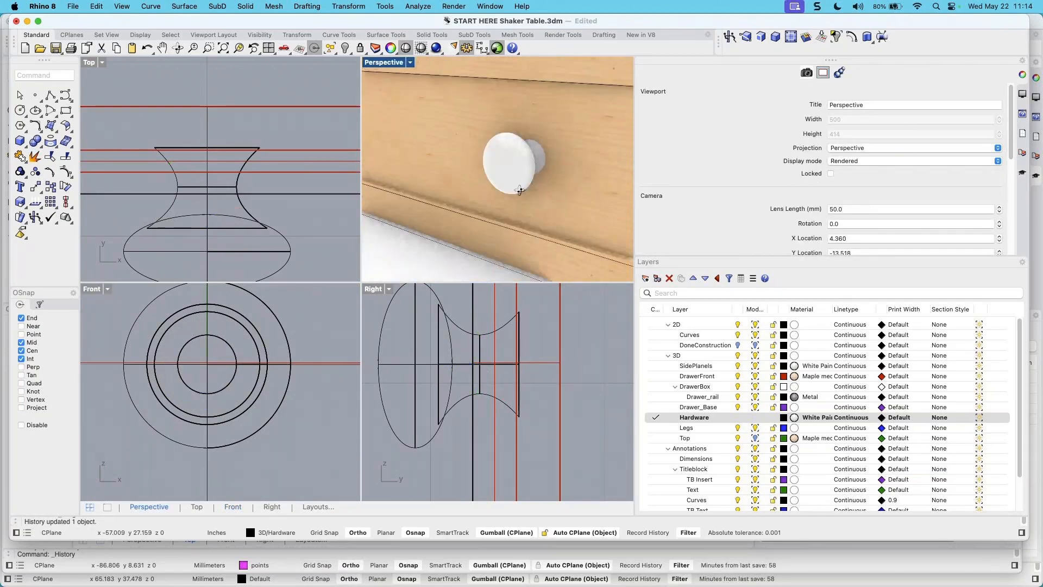
scroll(240, 308, "down", 2)
left_click_drag(179, 114, 308, 234)
left_click(35, 171)
scroll(477, 181, "down", 3)
scroll(477, 181, "down", 2)
right_click_drag(476, 181, 458, 191)
key("Escape")
Check the finished drawer front by selecting the panel body and the knob group in turn and viewing them from an angle
scroll(529, 192, "down", 3)
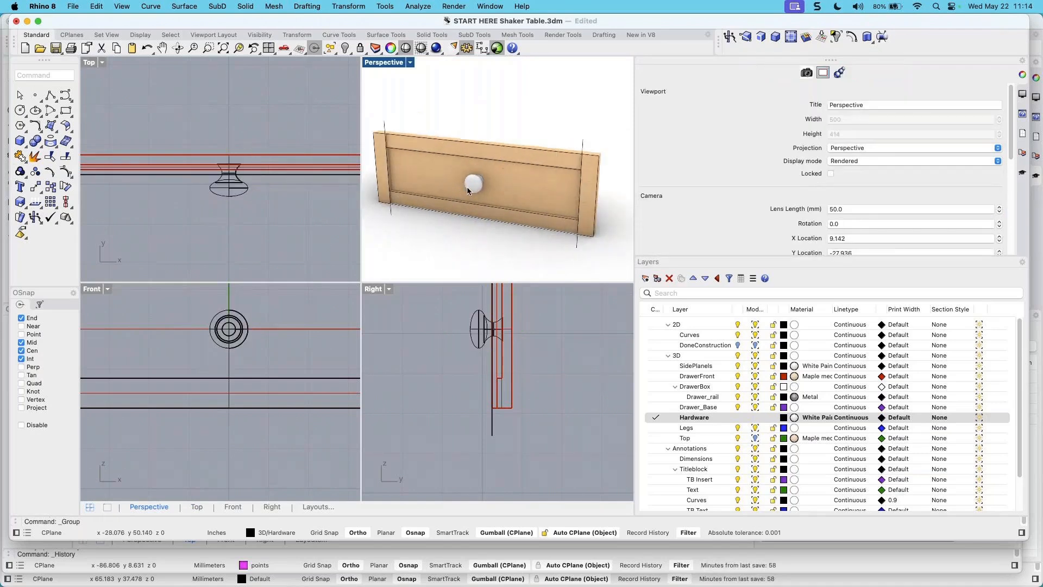
left_click(532, 172)
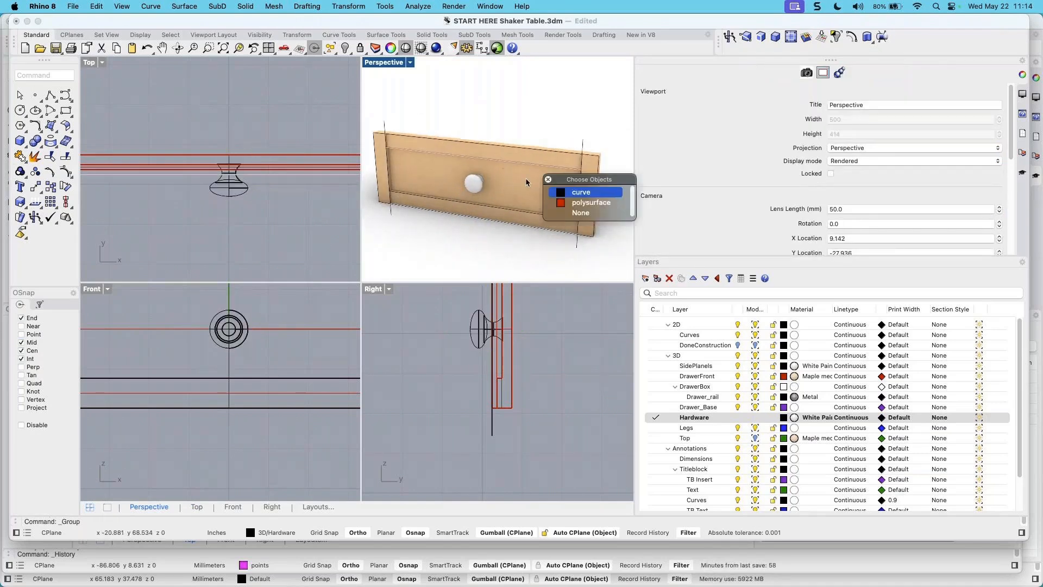
left_click(523, 188)
right_click_drag(496, 203, 462, 200)
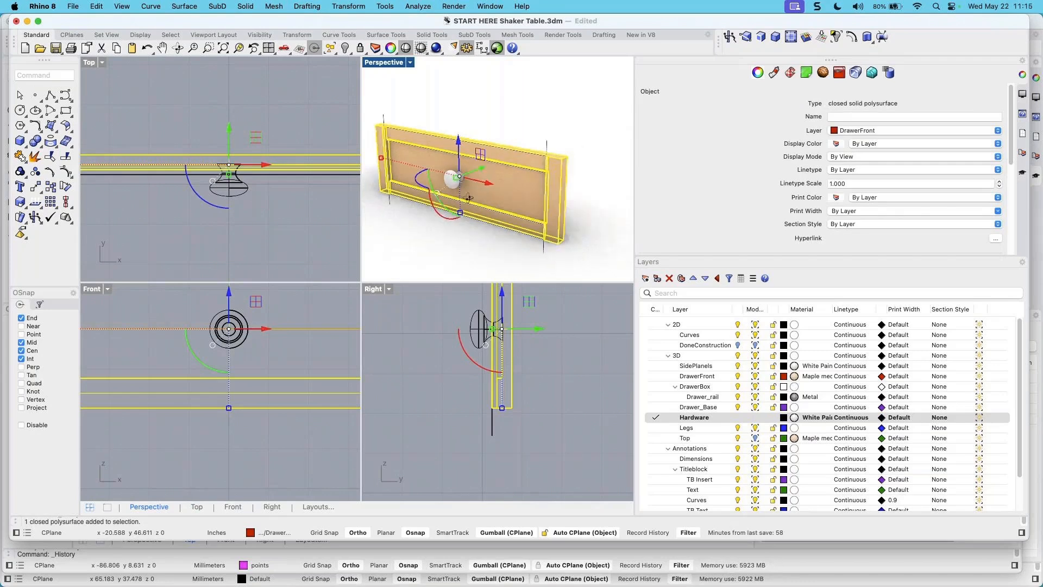
key("Escape")
left_click(424, 195)
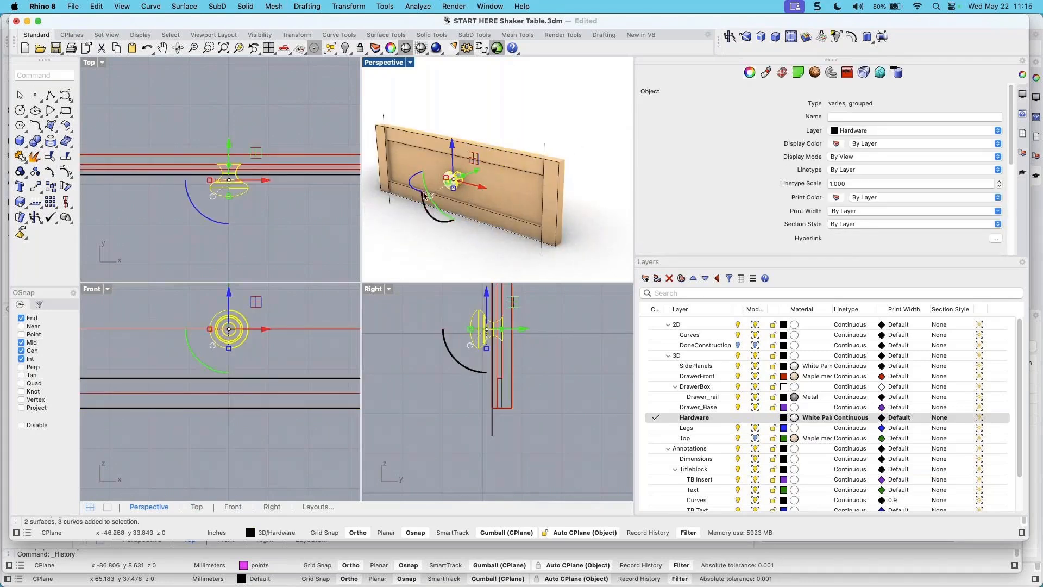
key("Escape")
right_click_drag(462, 216, 489, 211)
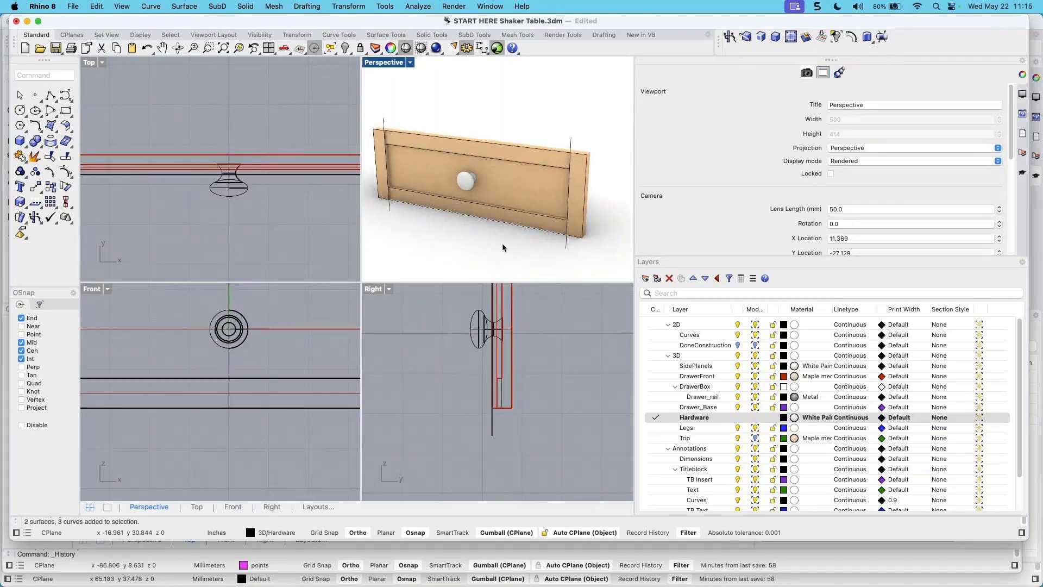
Try deleting all selectable curves, including the knob's stem circles, and undo the deletion
type("selcrv")
key("Return")
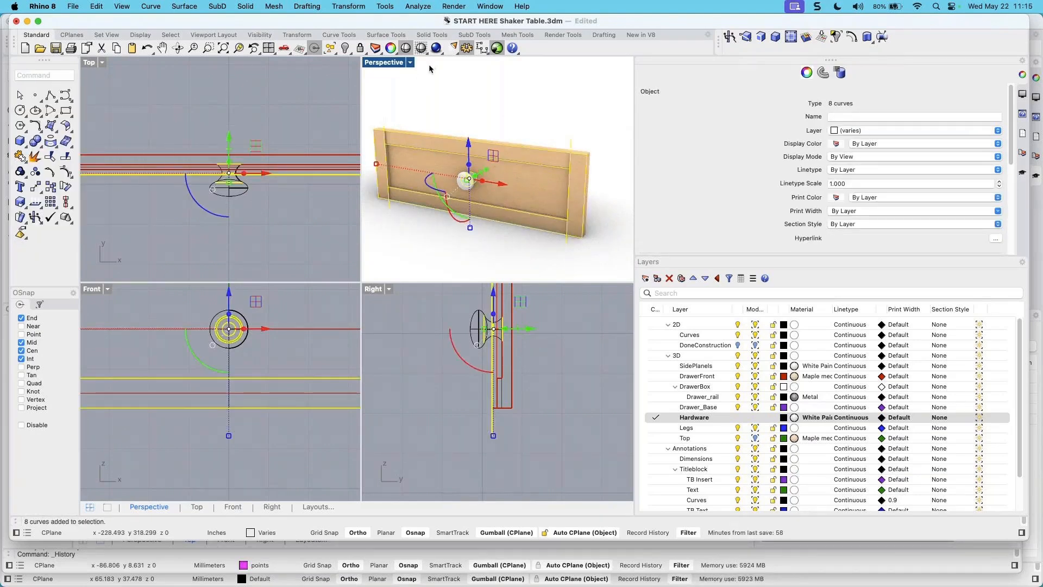
key("Delete")
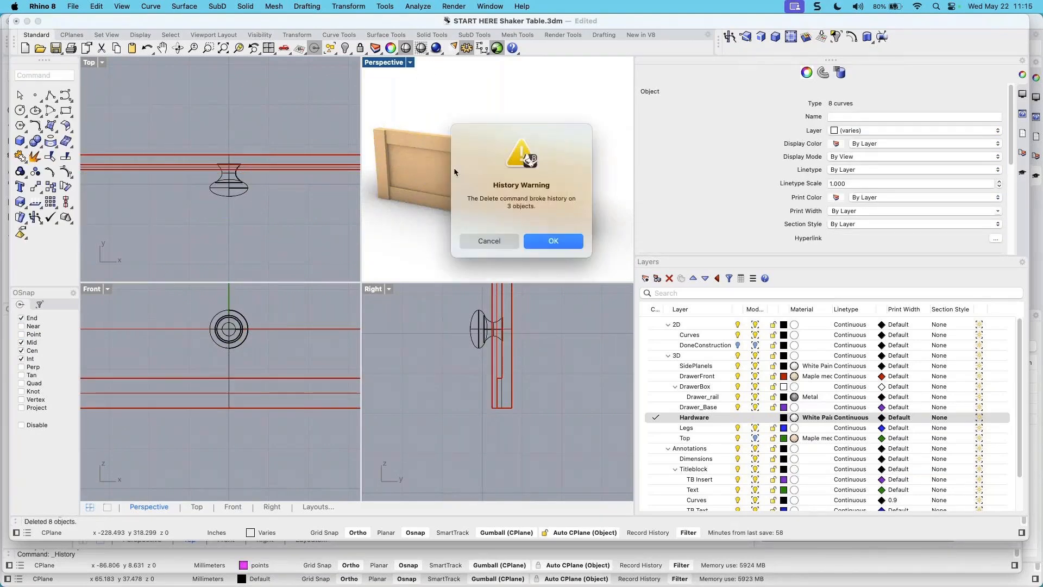
left_click(558, 246)
scroll(492, 230, "down", 2)
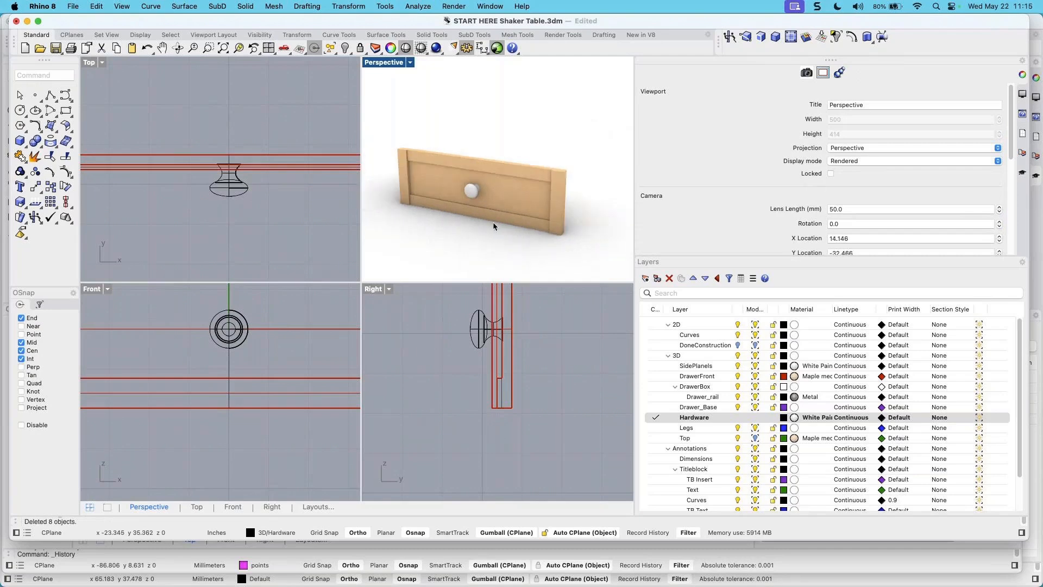
key("super+z")
left_click(514, 242)
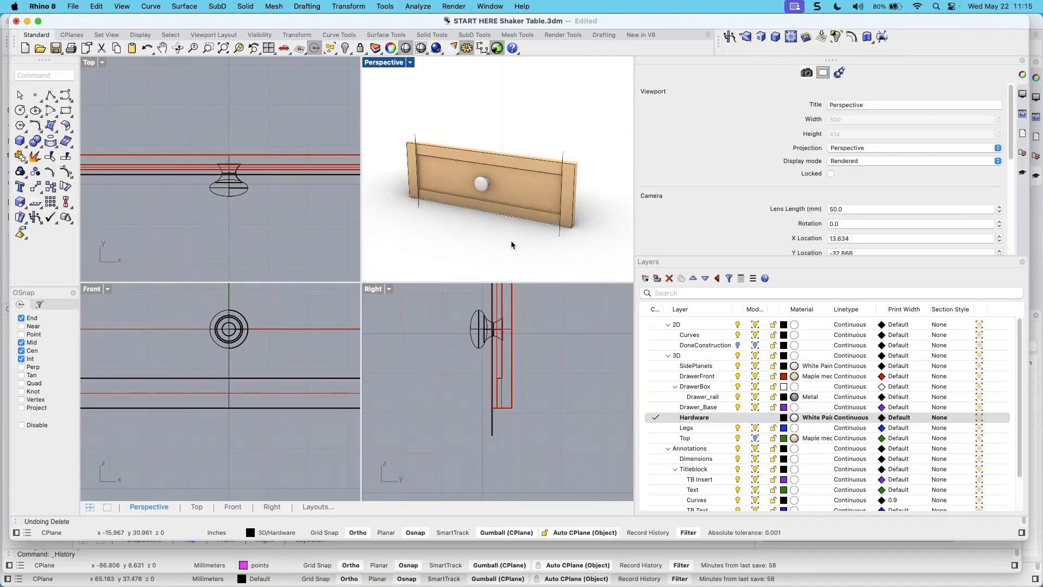
Delete the leftover vertical construction line along the drawer front's right stile
left_click(418, 202)
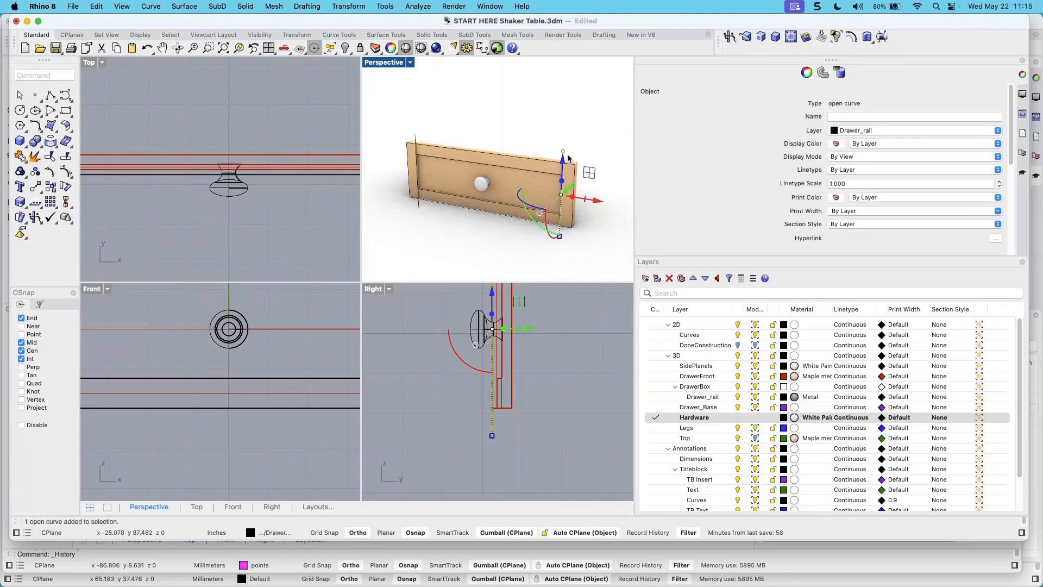
key("Delete")
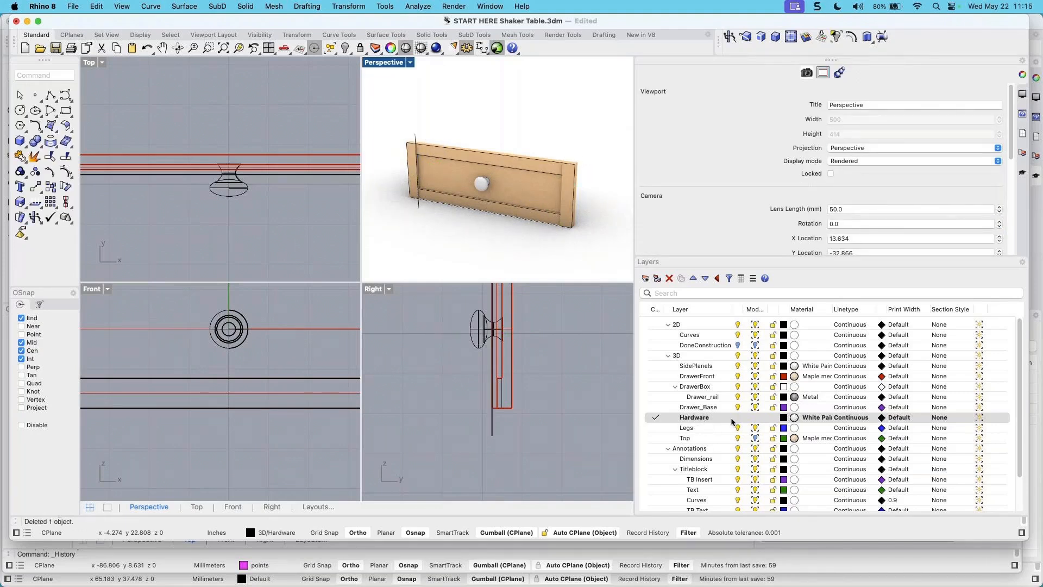
left_click(417, 139)
key("Escape")
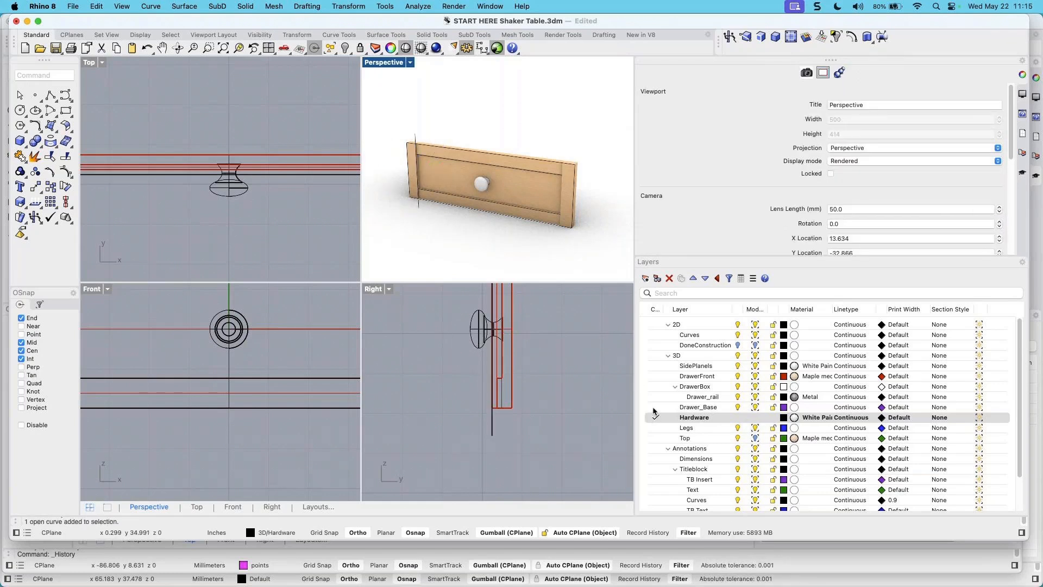
Make Drawer_Base the current layer, lock the Hardware layer, and delete all remaining unlocked curves around the drawer front
left_click(656, 407)
left_click(773, 417)
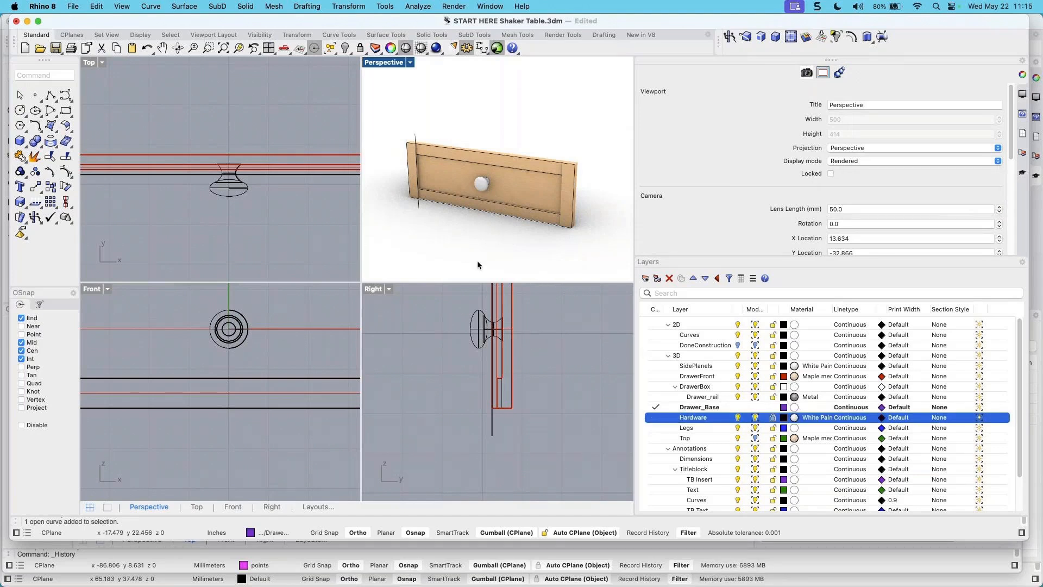
type("SelCrv")
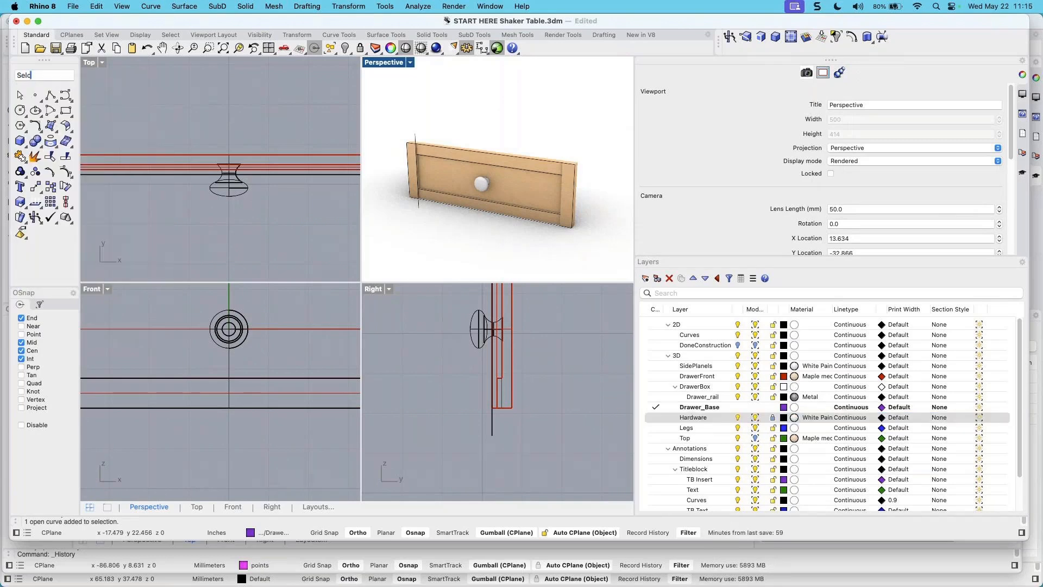
key("Return")
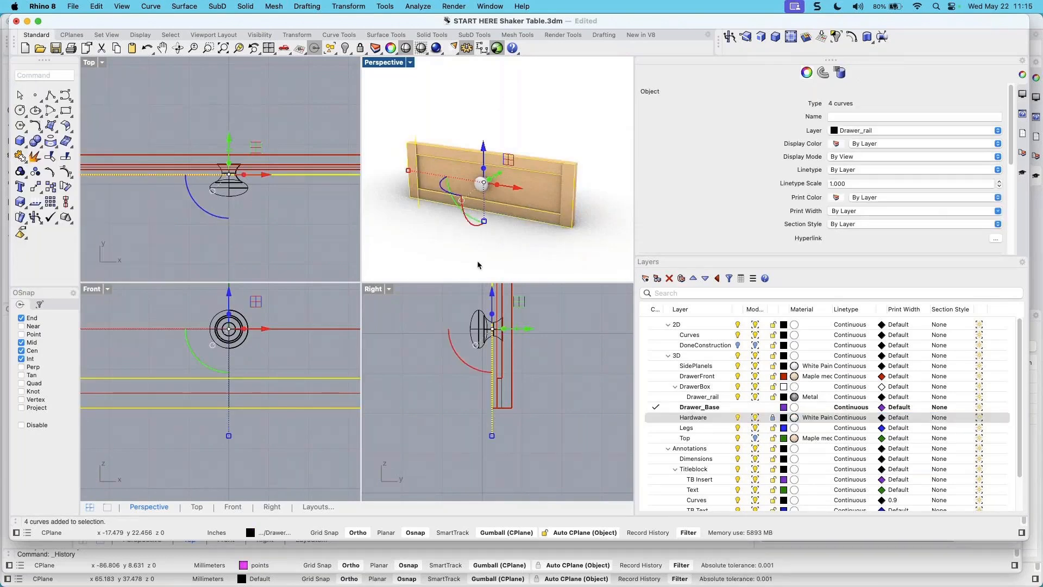
key("Delete")
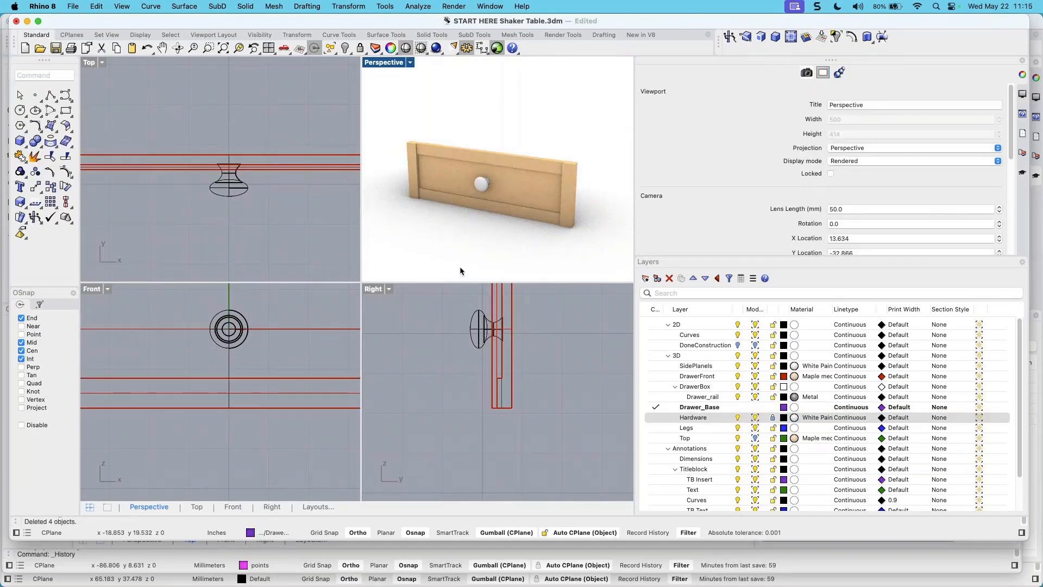
Maximize the Perspective view and show all hidden objects so the rest of the table returns around the drawer front
right_click_drag(506, 248, 508, 256)
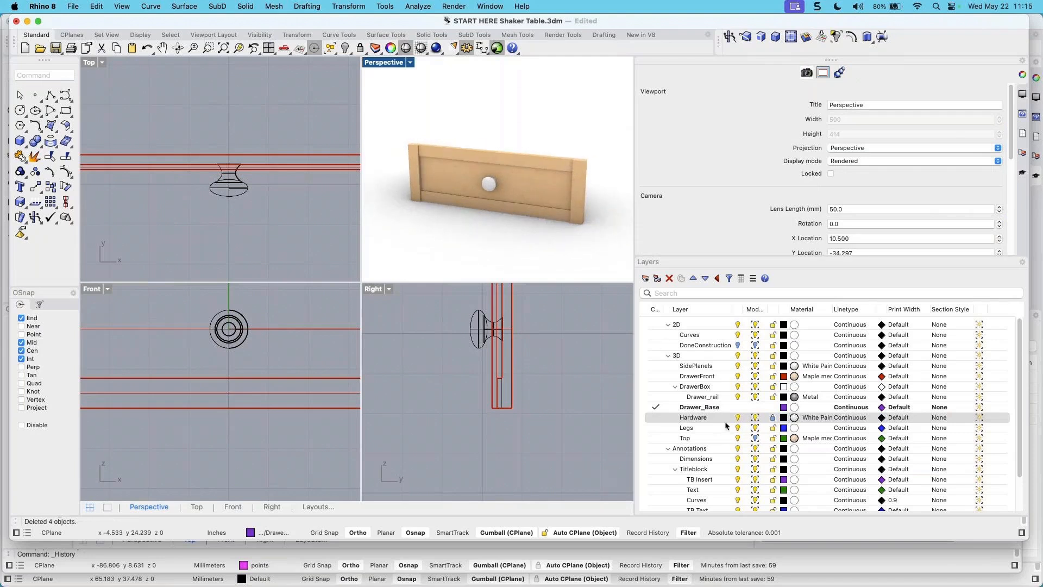
right_click_drag(442, 185, 497, 194)
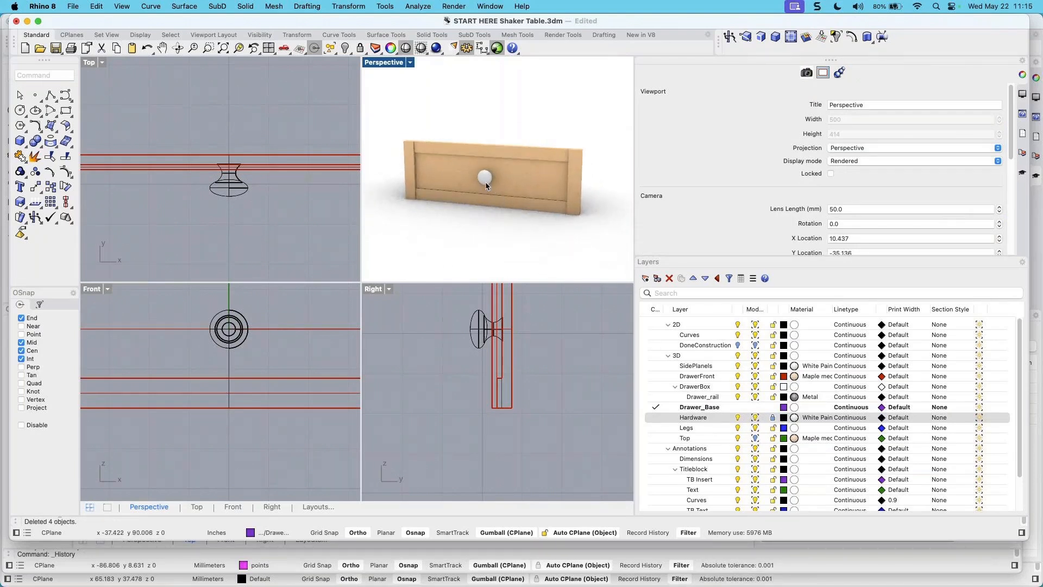
double_click(391, 63)
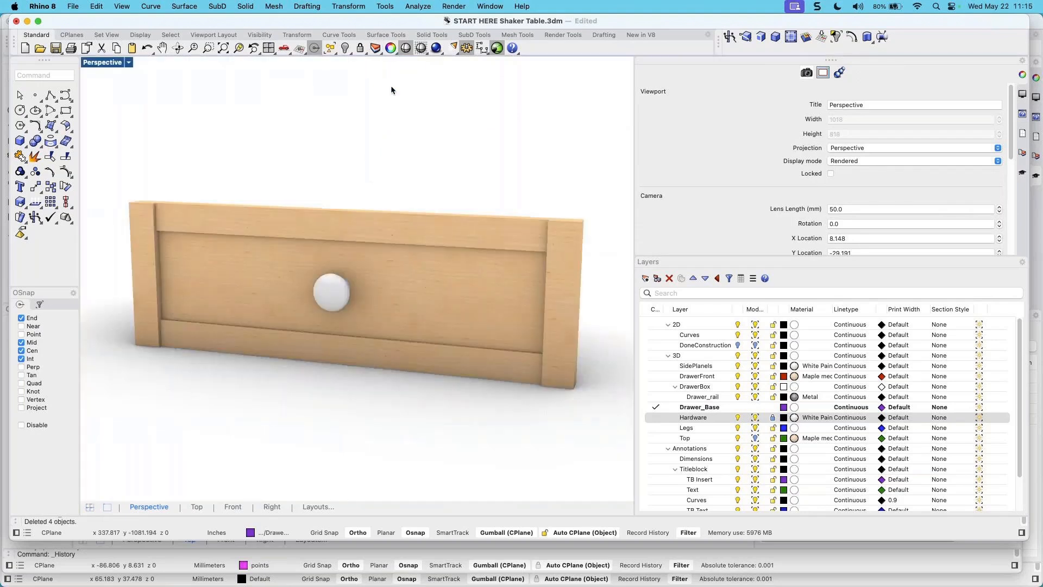
scroll(380, 201, "down", 2)
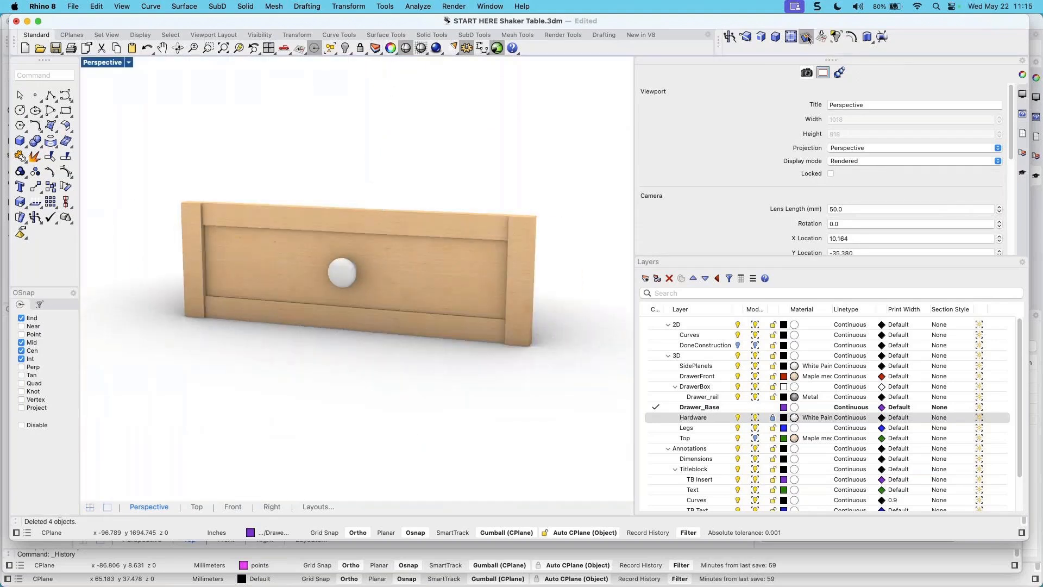
right_click(836, 37)
scroll(297, 314, "down", 5)
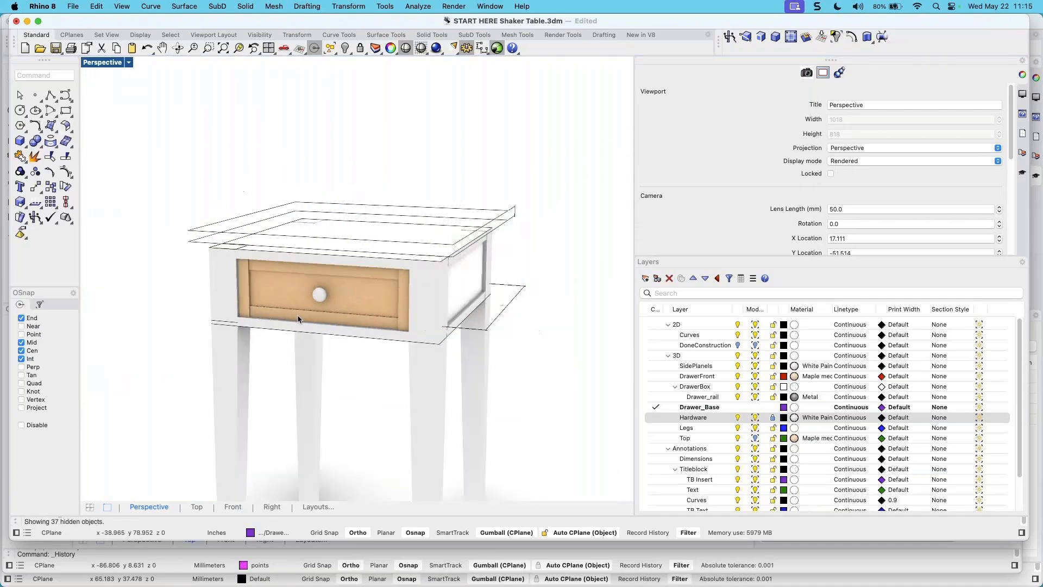
right_click_drag(354, 310, 359, 267, "shift")
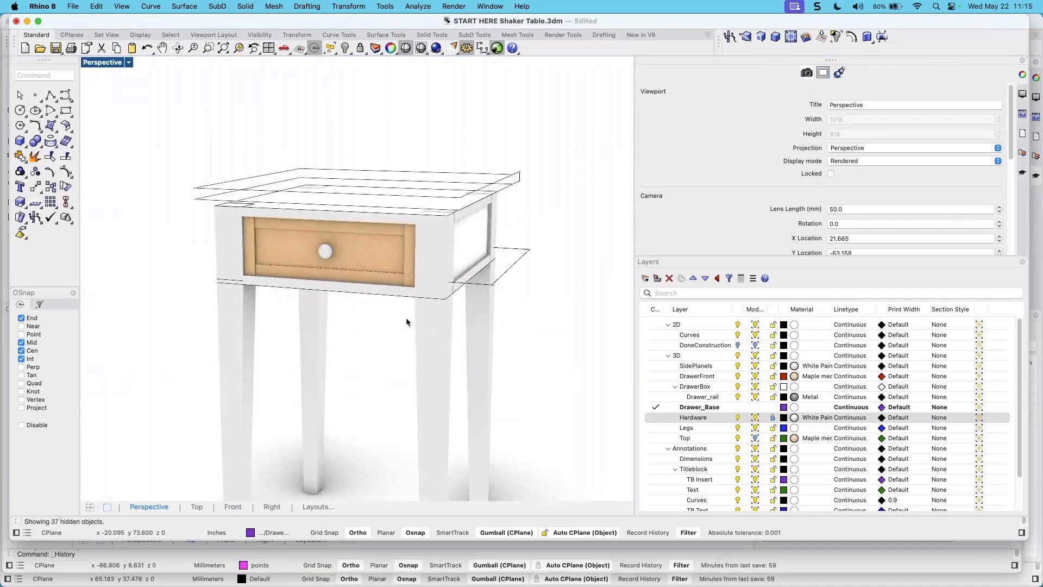
Select all curves in the table model and hide them
right_click_drag(369, 328, 327, 394)
type("Selc")
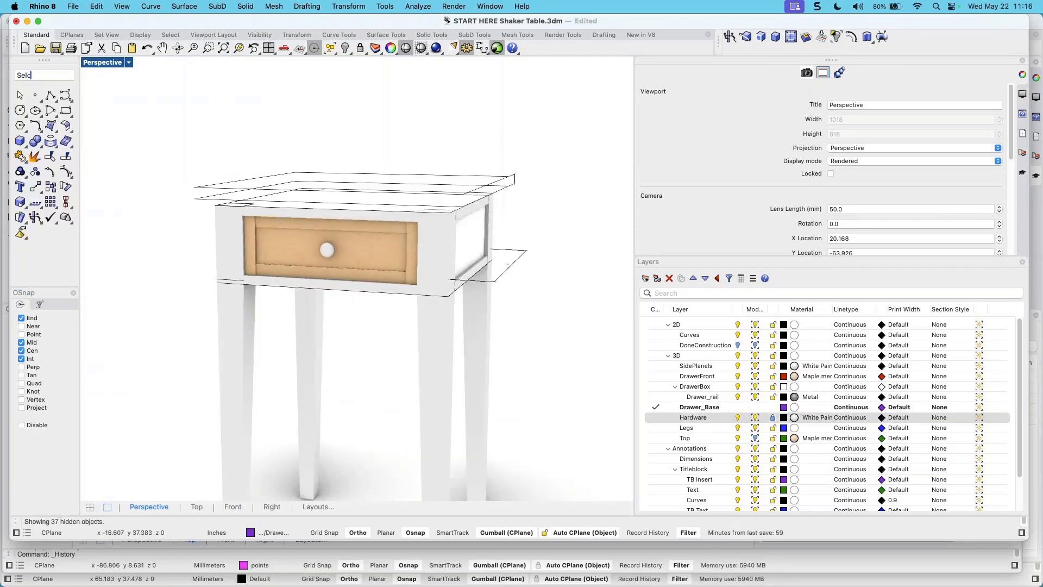
type("rv")
key("Return")
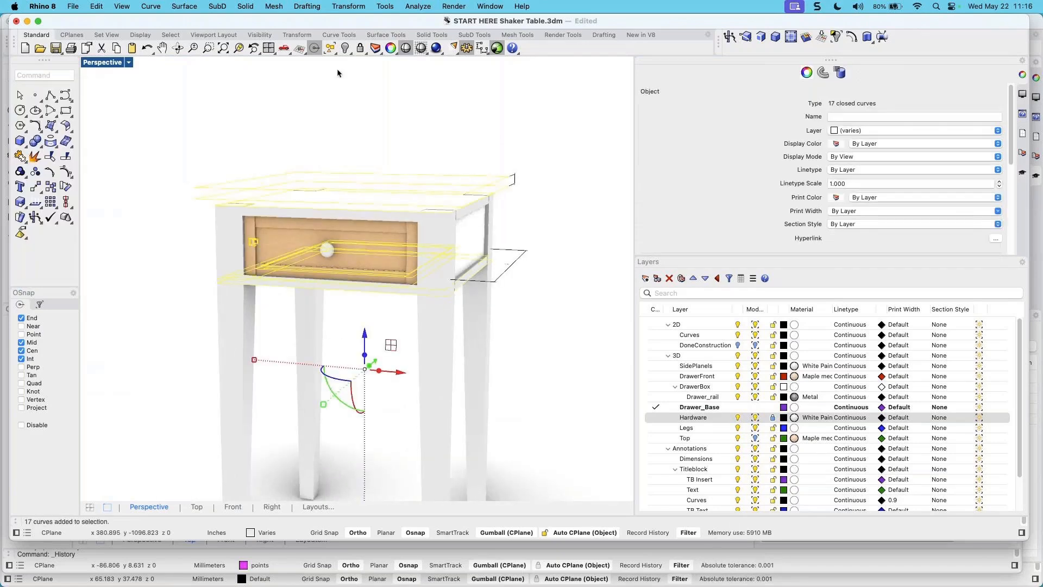
left_click(345, 48)
scroll(360, 338, "down", 4)
right_click_drag(376, 348, 386, 277, "shift")
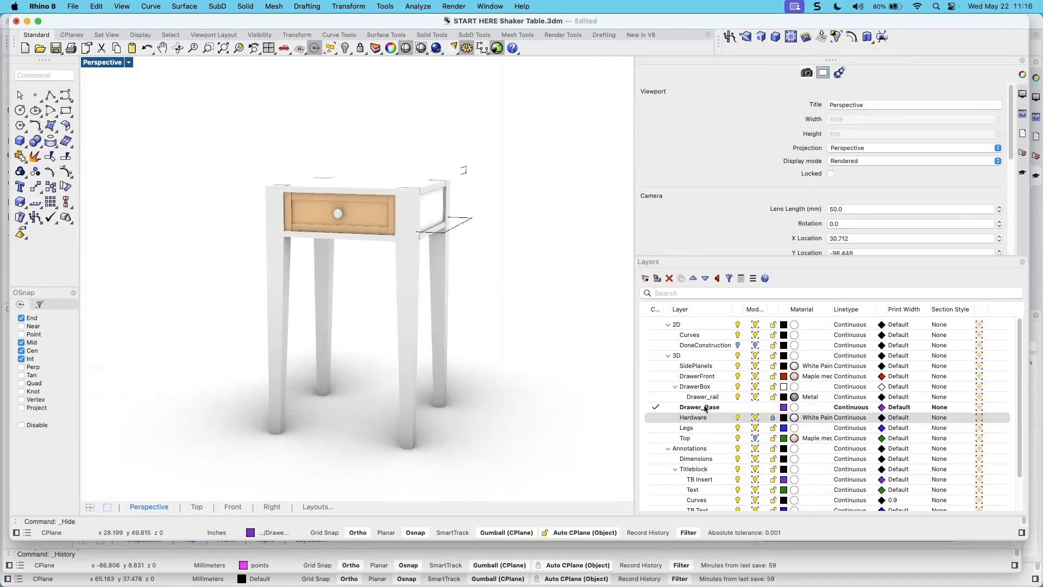
Turn on the Top layer's model visibility and view the tabletop together with the drawer front up close
left_click(755, 438)
right_click_drag(282, 346, 402, 308)
scroll(380, 272, "up", 3)
scroll(301, 164, "up", 2)
Return to the four-view layout, unlock the Hardware layer, and group the knob, drawer front and drawer box parts
left_click(206, 210)
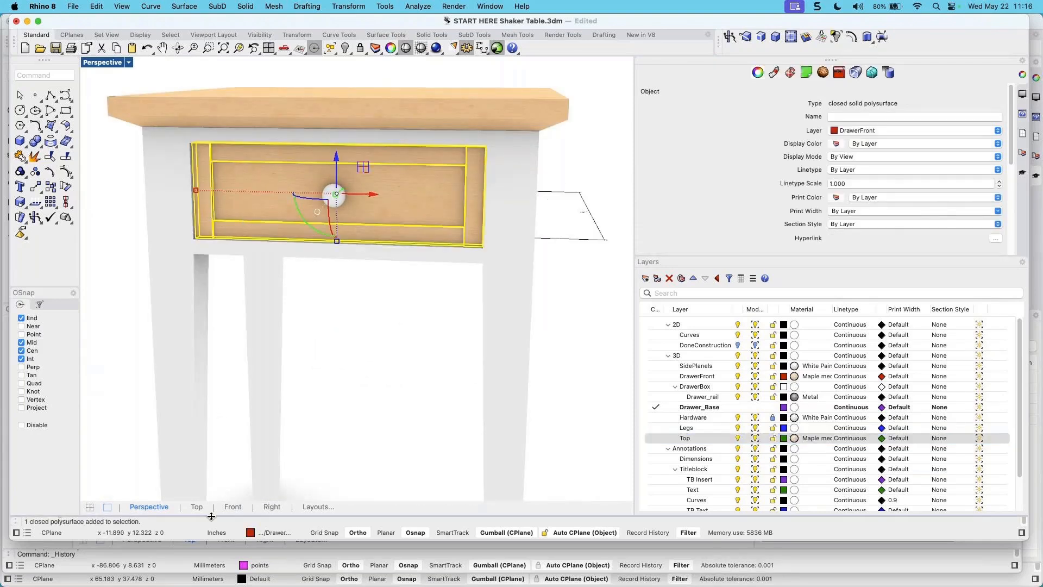
double_click(102, 63)
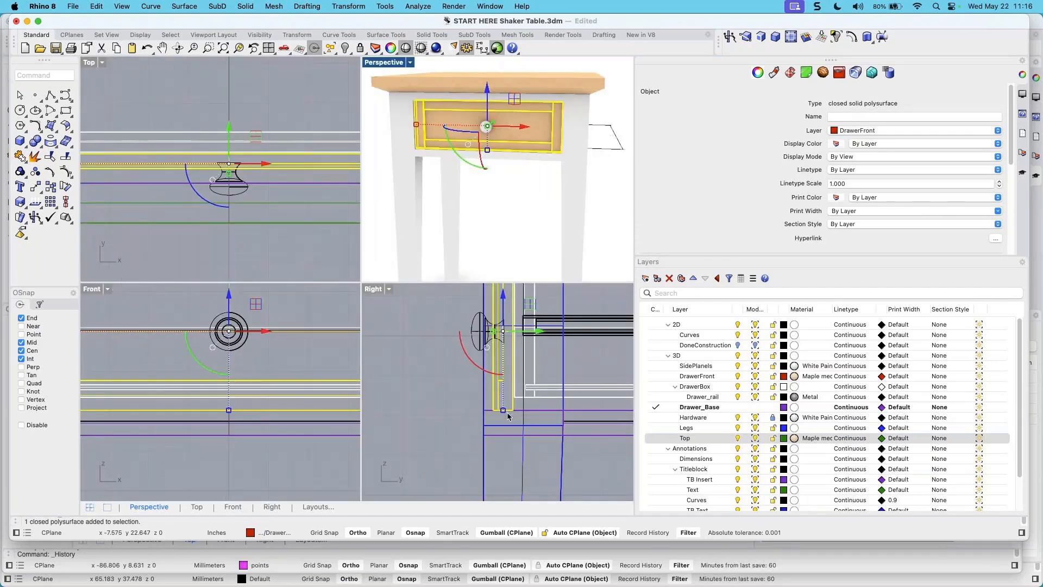
scroll(508, 413, "up", 1)
scroll(500, 423, "up", 3)
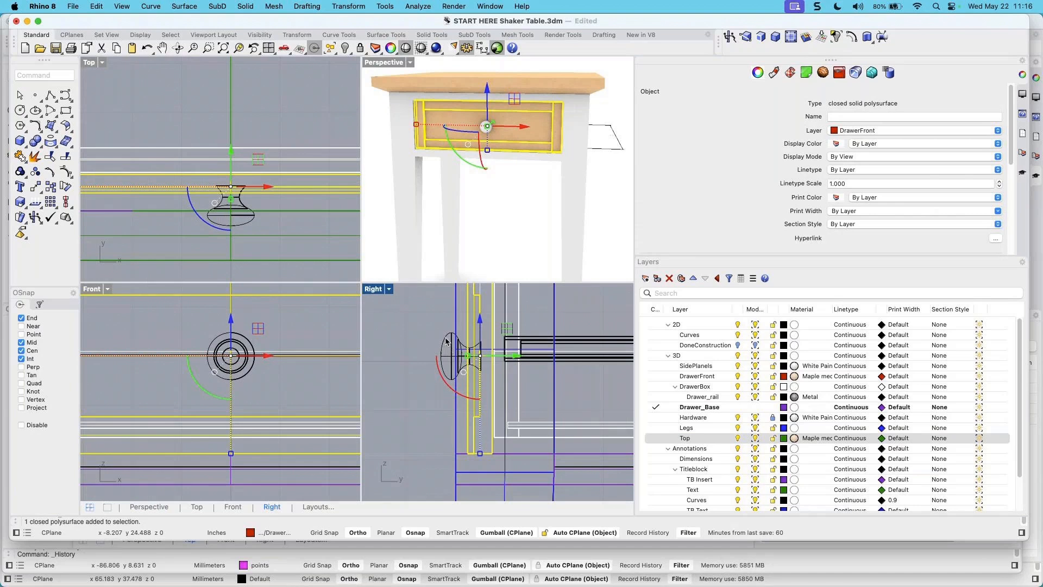
key("Escape")
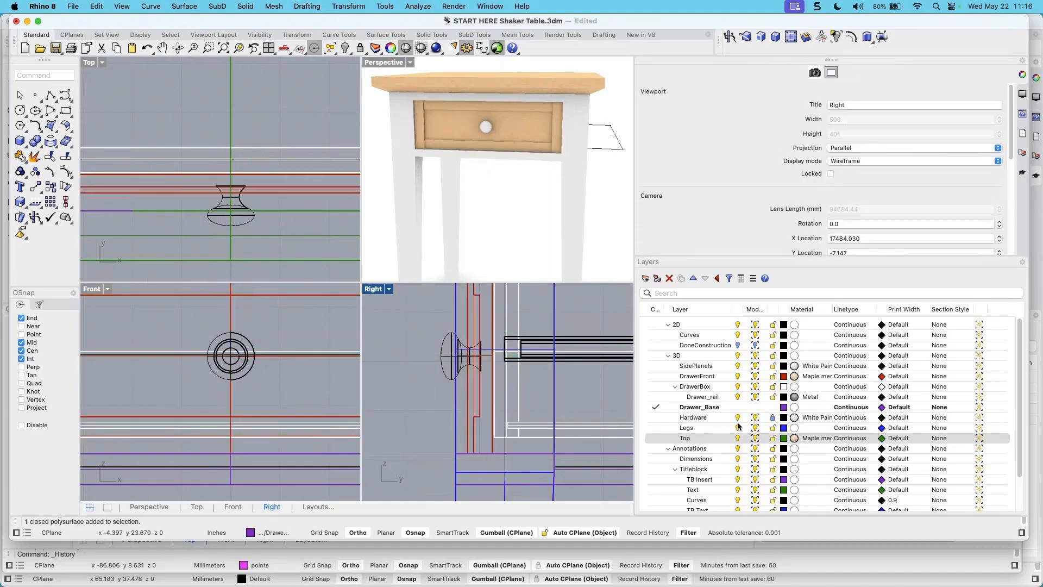
left_click(773, 419)
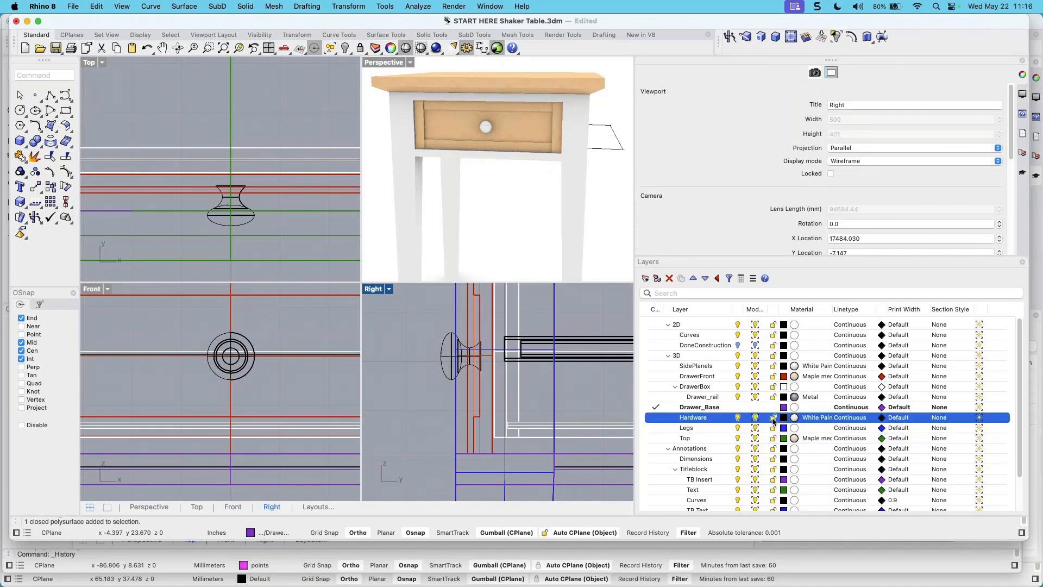
left_click(445, 339)
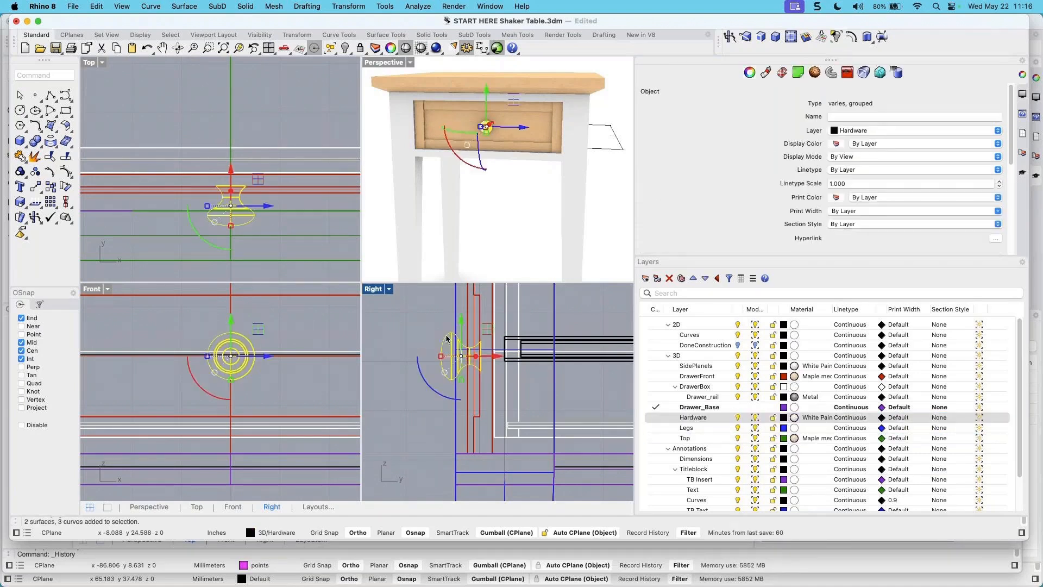
left_click(470, 318, "shift")
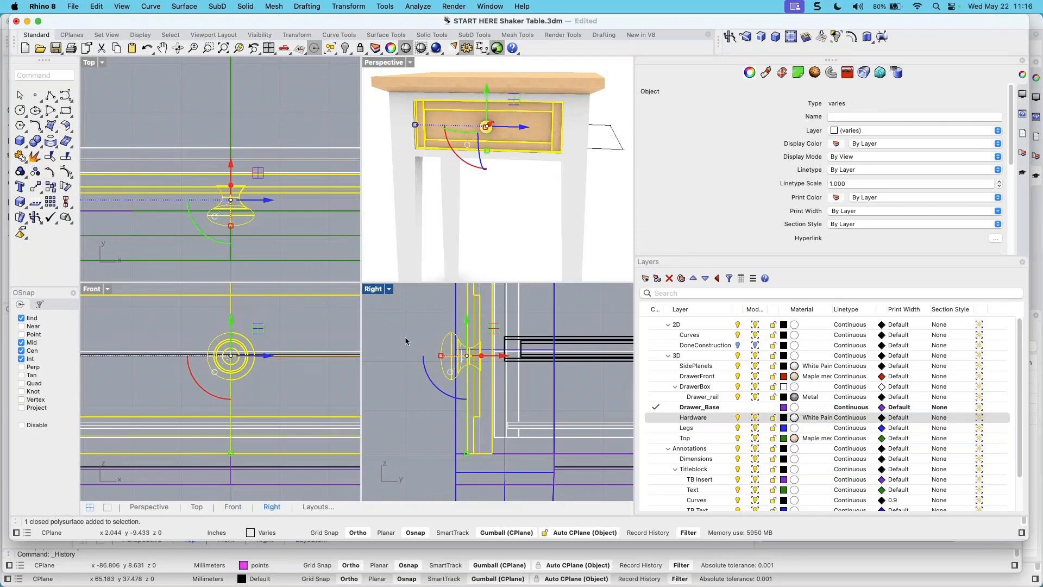
left_click(536, 440, "shift")
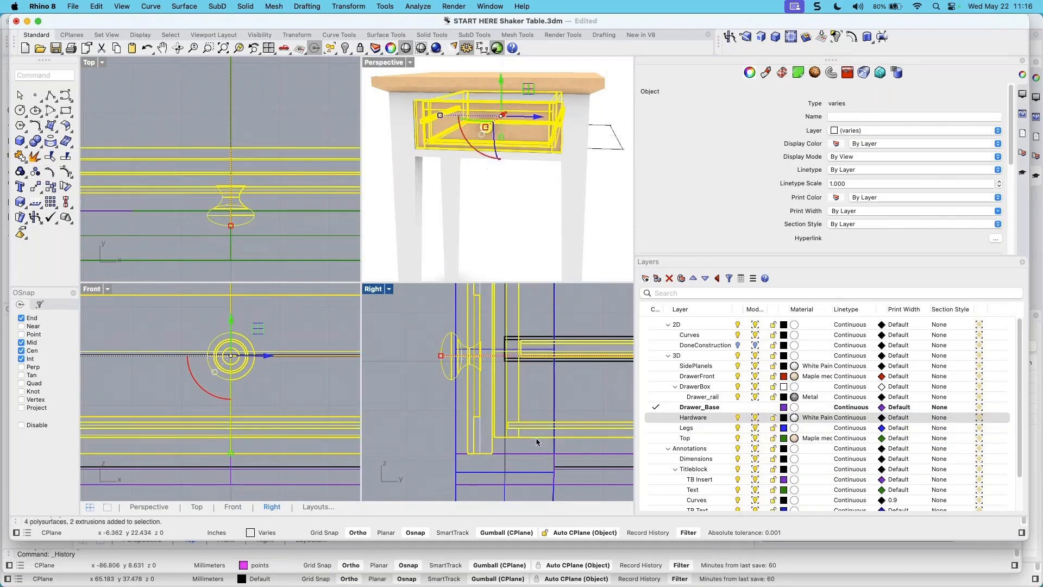
left_click(20, 171)
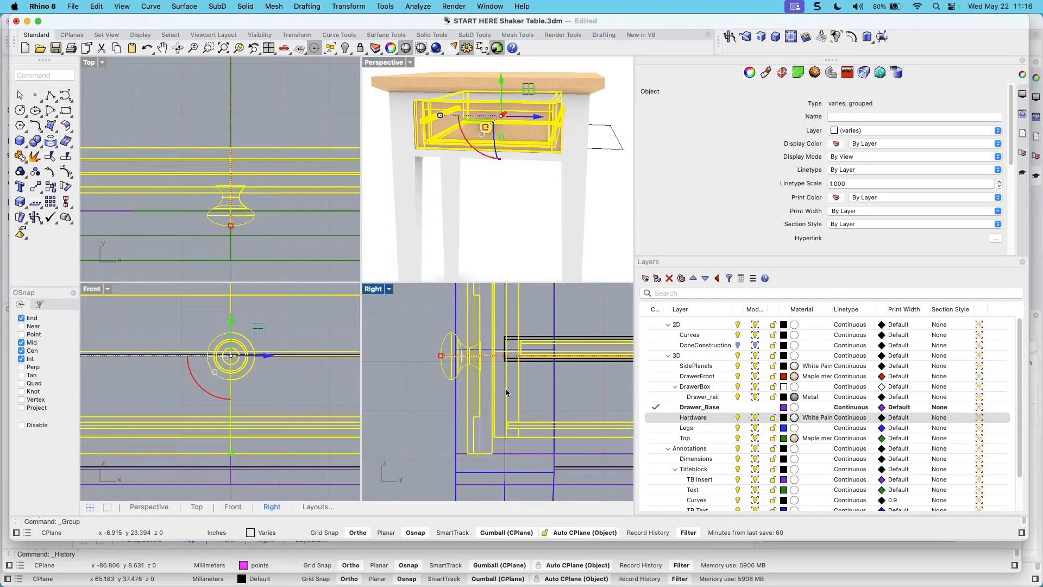
Move the drawer group slightly forward in the Right view so its front sits nearly flush with the legs' front face
scroll(460, 354, "up", 3)
scroll(489, 391, "down", 3)
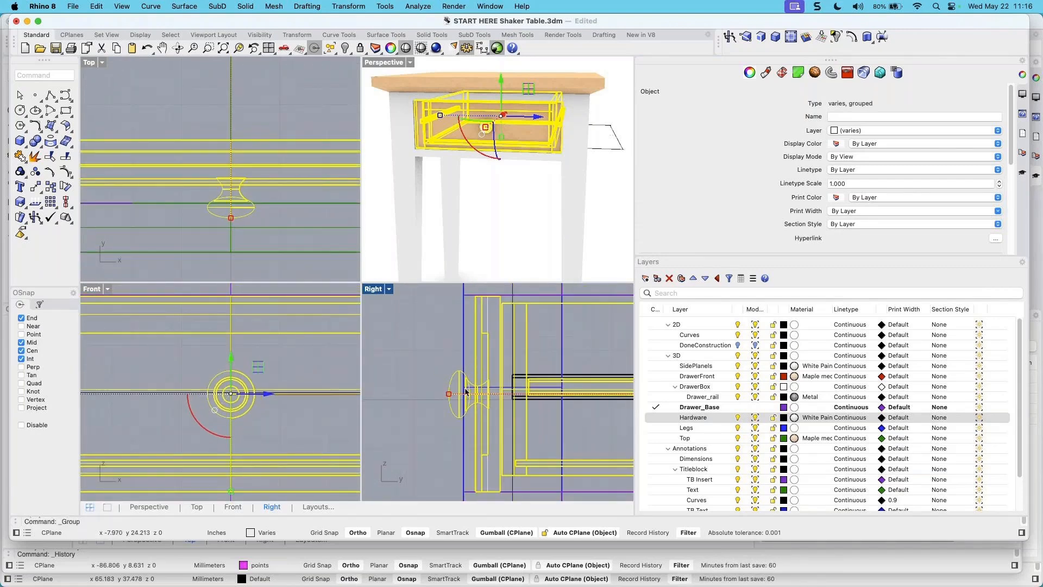
scroll(487, 411, "down", 4)
scroll(486, 415, "down", 4)
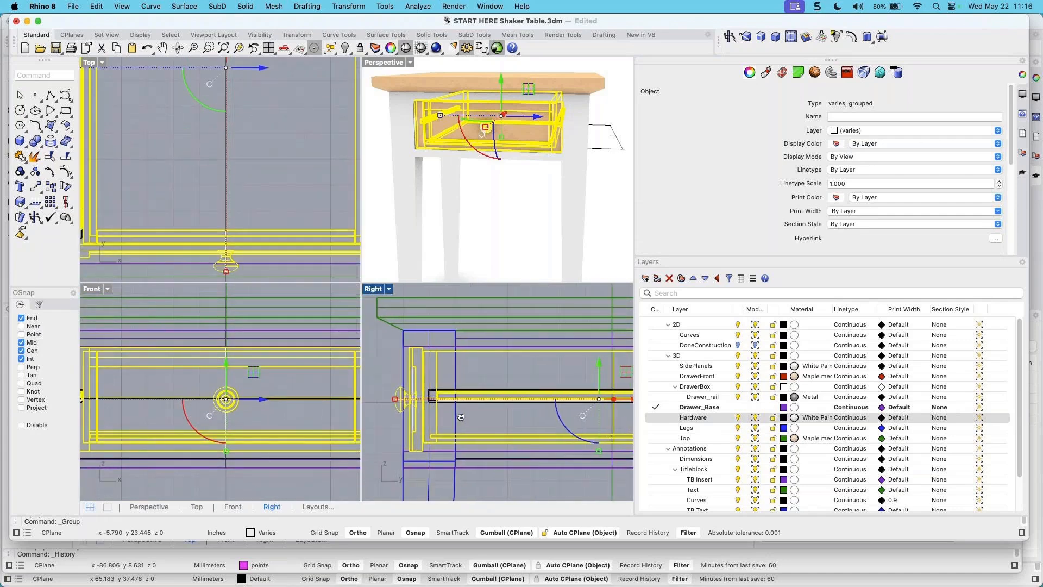
left_click_drag(620, 404, 615, 402)
scroll(440, 378, "up", 6)
scroll(440, 378, "down", 6)
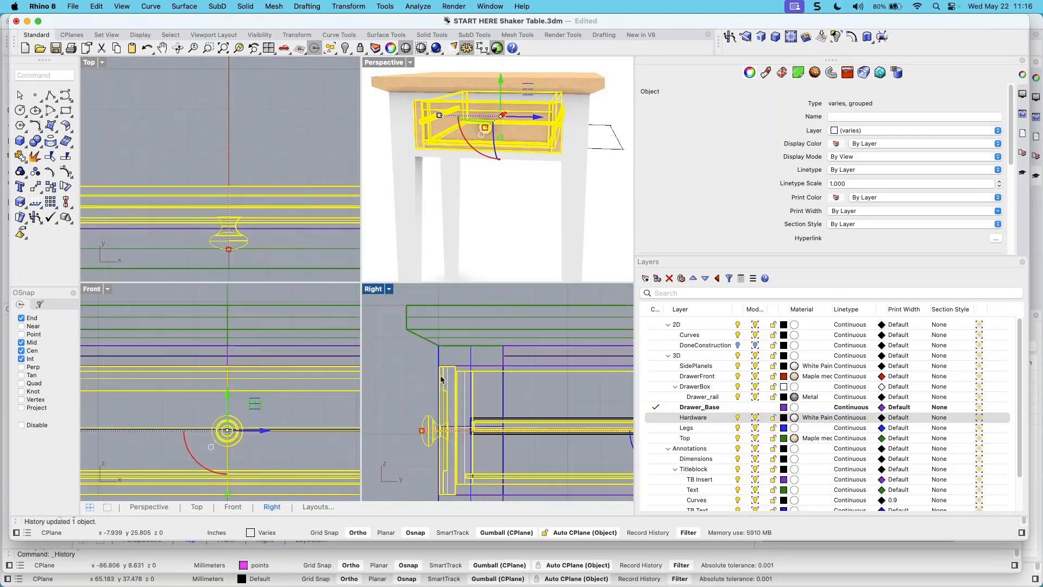
Maximize the Right viewport and widen the modelling area
double_click(374, 290)
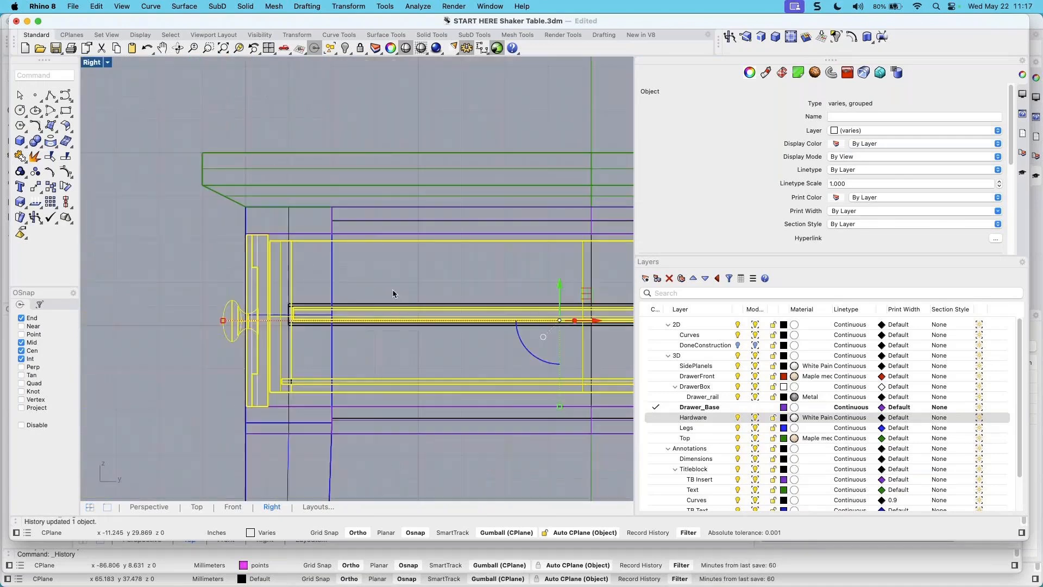
left_click_drag(636, 343, 825, 343)
scroll(552, 356, "down", 2)
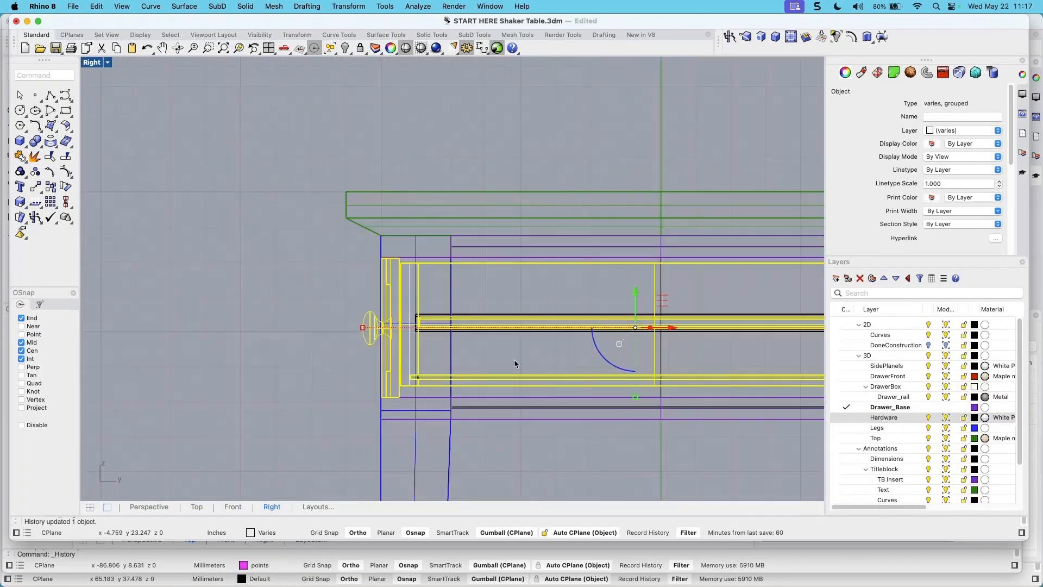
Examine the gaps between the drawer front, the drawer box and the lower rail in the Right view
right_click_drag(510, 385, 463, 389)
scroll(348, 402, "up", 5)
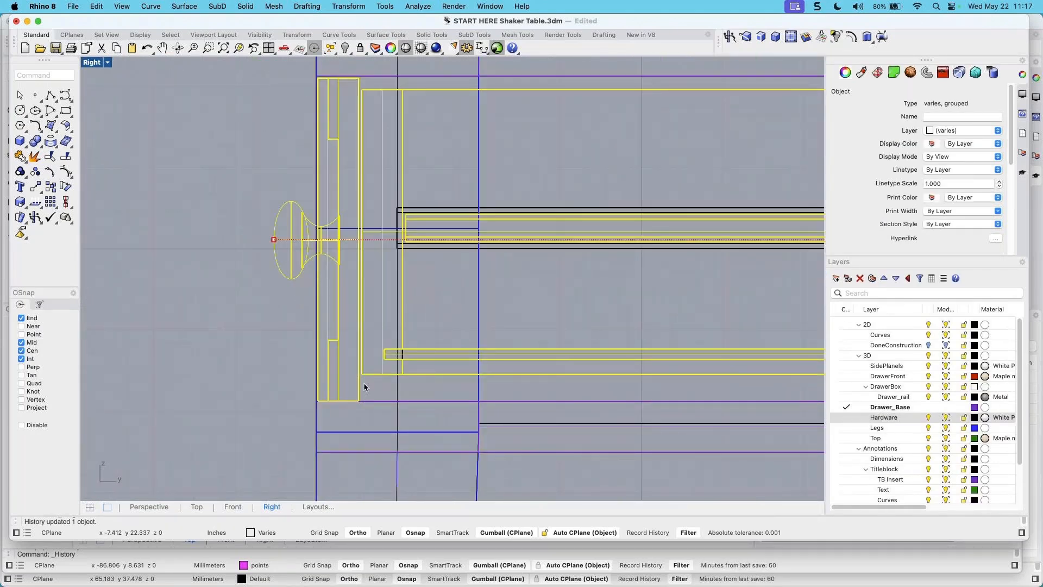
left_click(371, 386)
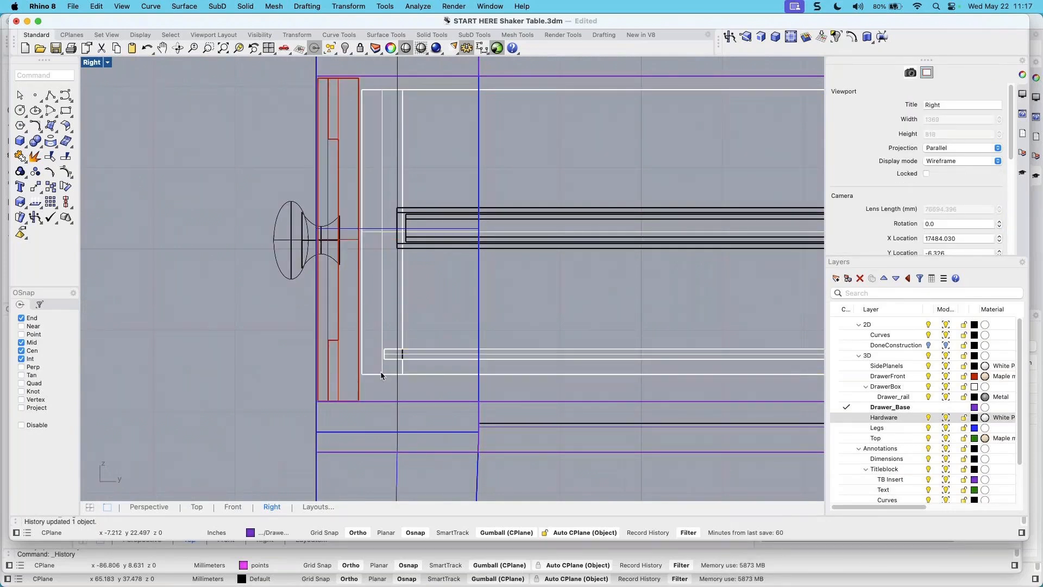
left_click(380, 371)
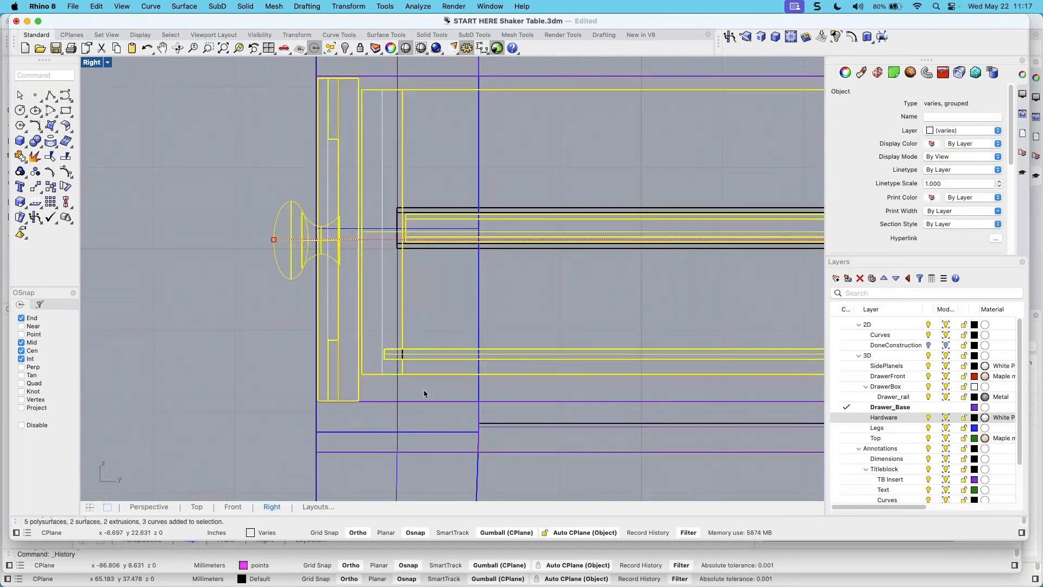
scroll(437, 398, "up", 4)
key("Escape")
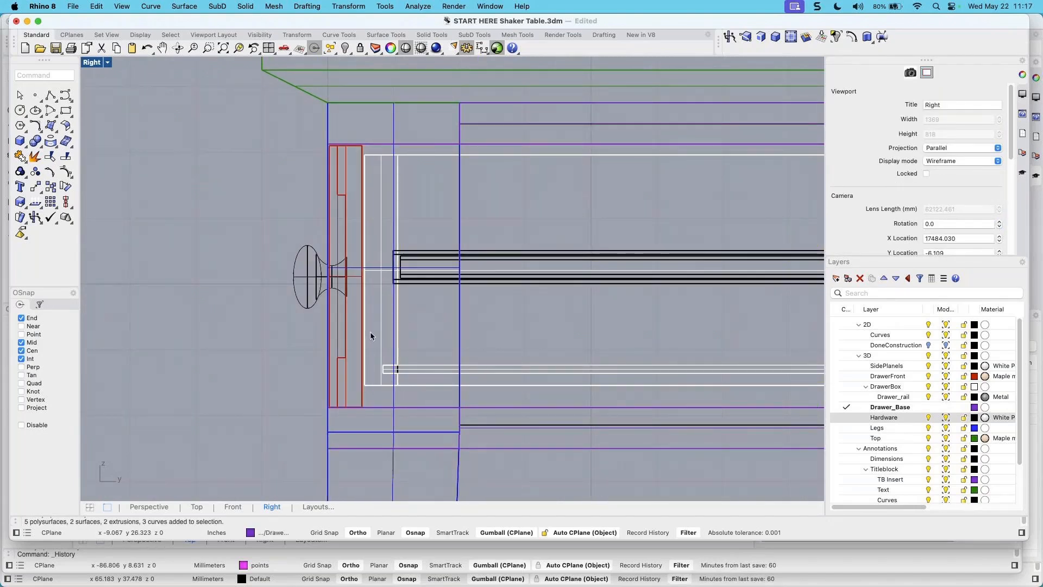
scroll(371, 336, "down", 5)
scroll(363, 333, "down", 4)
scroll(384, 324, "up", 10)
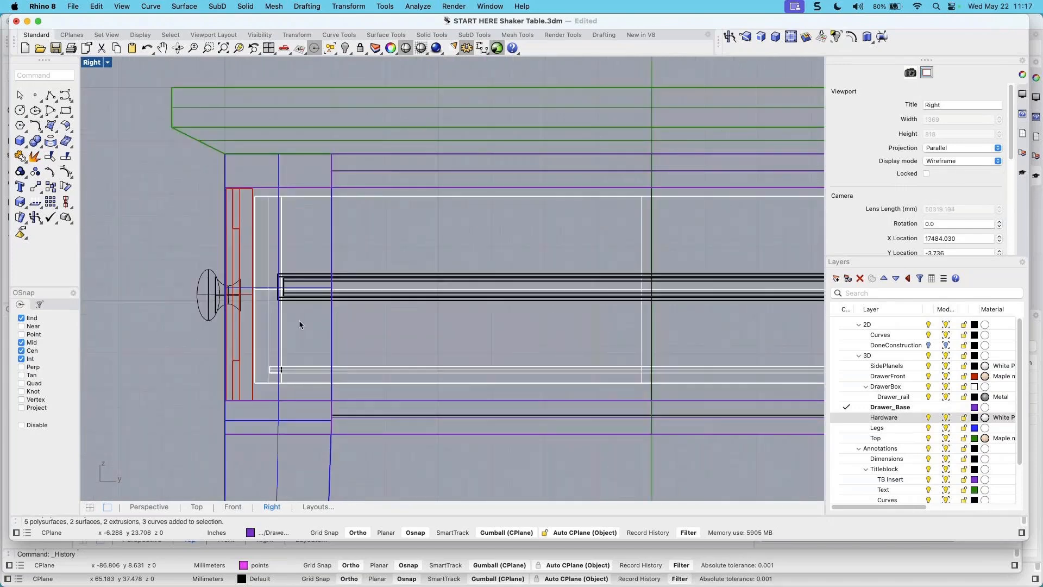
Isolate the drawer group by hiding all other objects, and ungroup its parts
key("super+z")
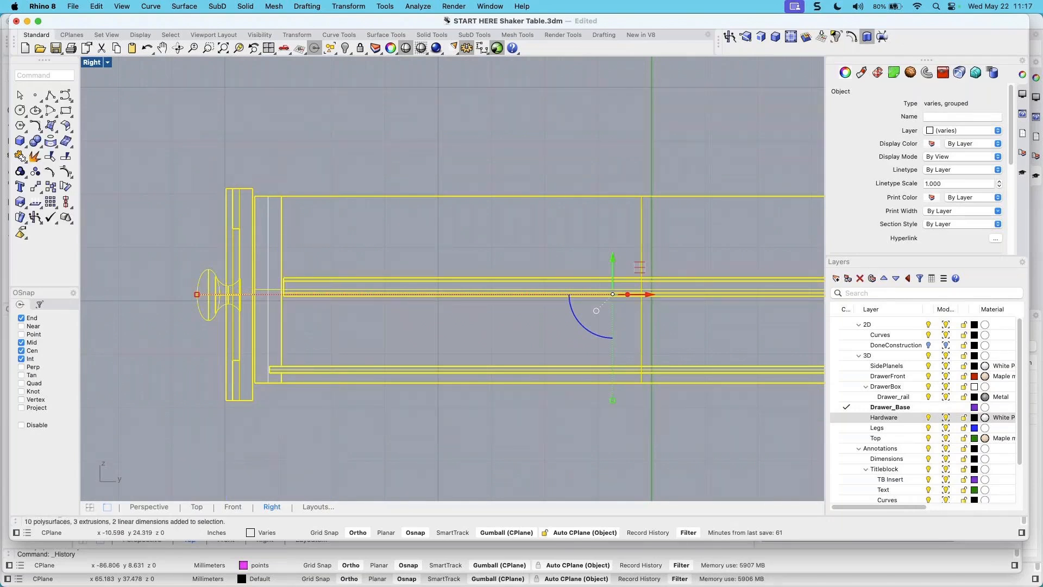
left_click(36, 173)
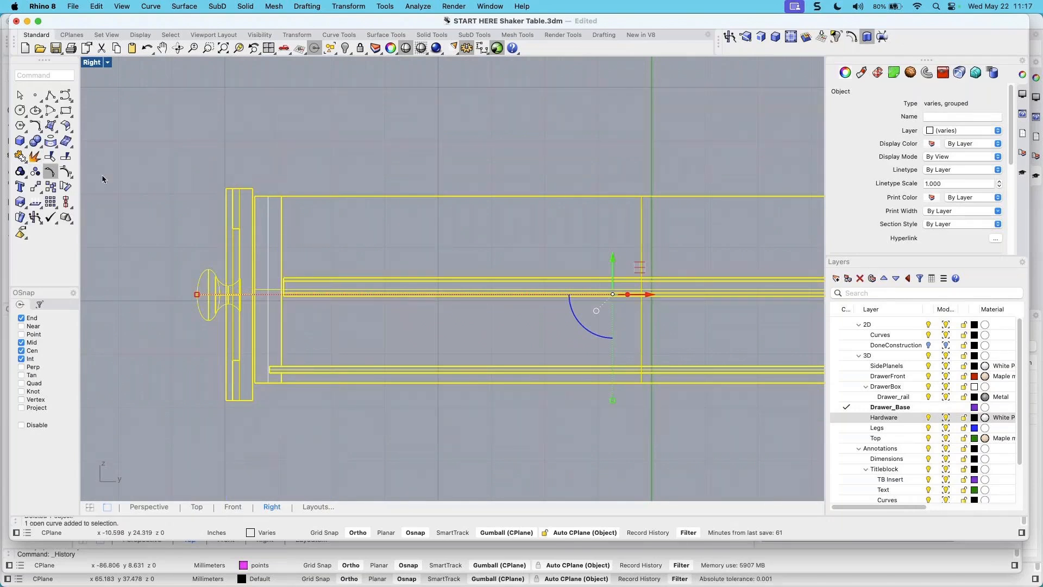
left_click(206, 206)
Move the drawer front and knob together slightly backward to close the gap to the drawer box
left_click_drag(173, 160, 259, 411)
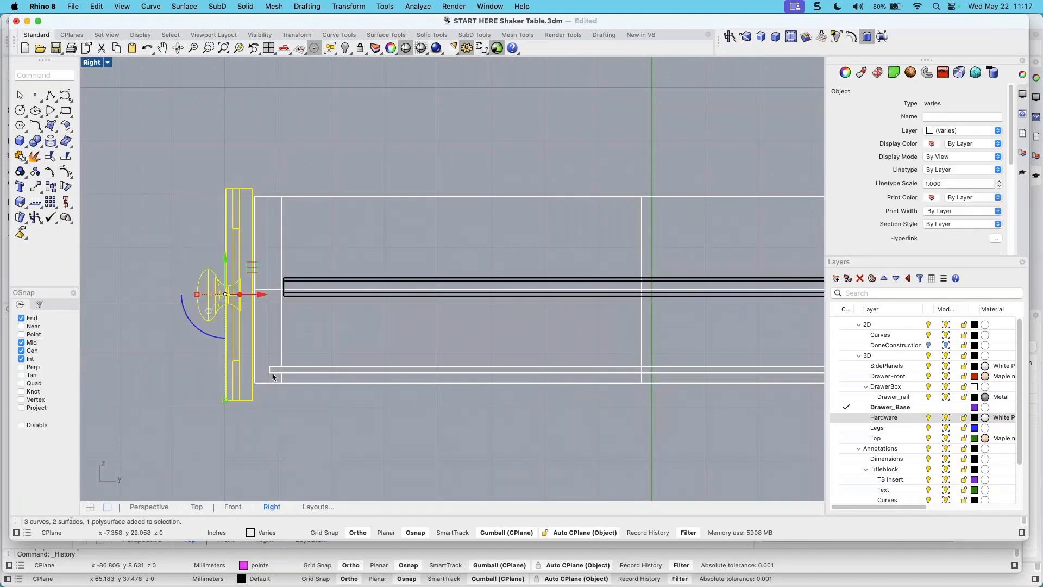
scroll(259, 273, "up", 5)
left_click_drag(200, 299, 203, 300)
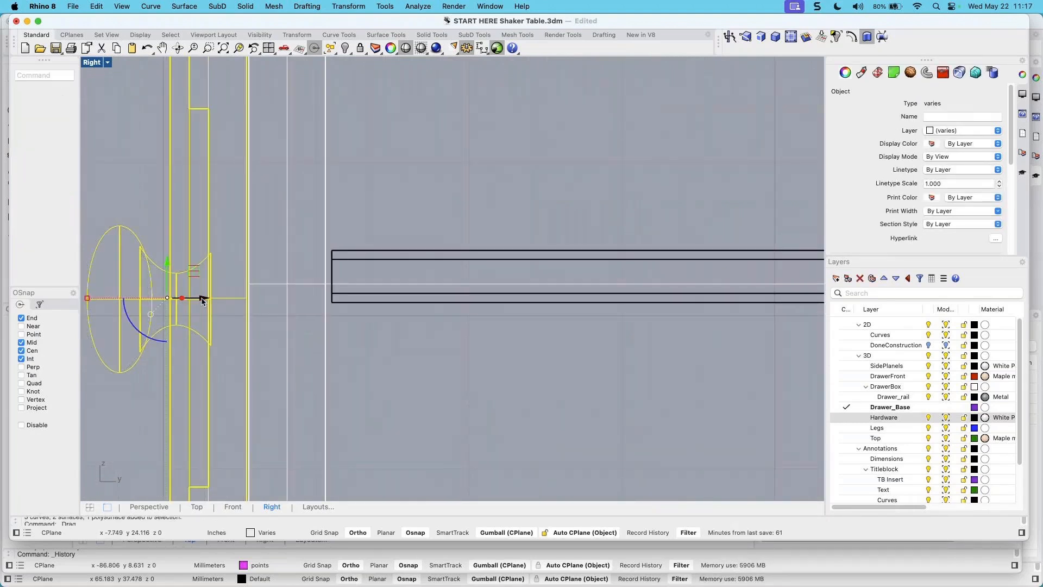
scroll(252, 304, "down", 10)
right_click_drag(369, 322, 261, 334)
left_click(261, 334)
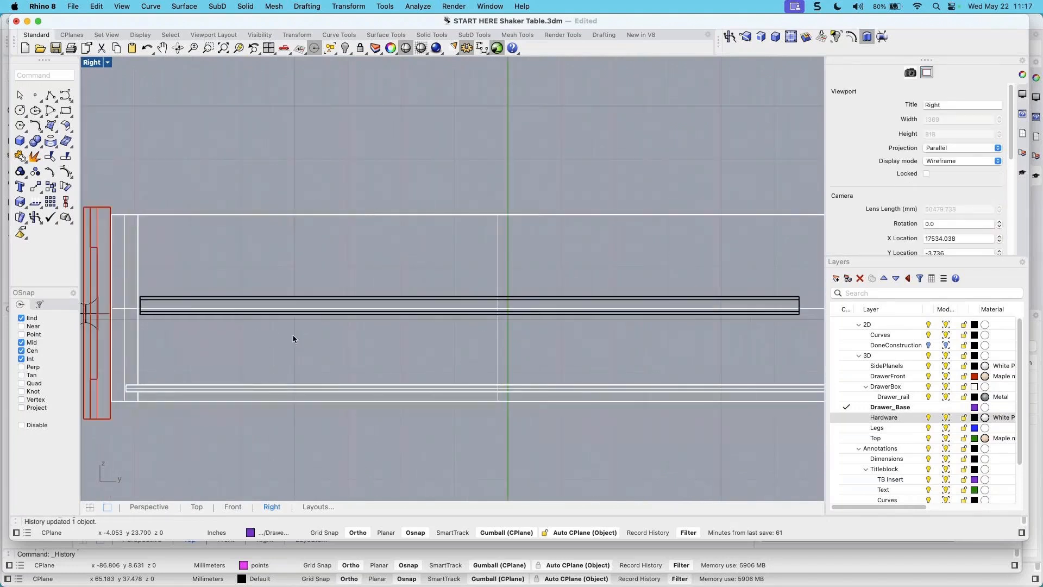
Group all the drawer parts together again and show the hidden table objects
scroll(293, 334, "down", 3)
left_click_drag(152, 229, 673, 410)
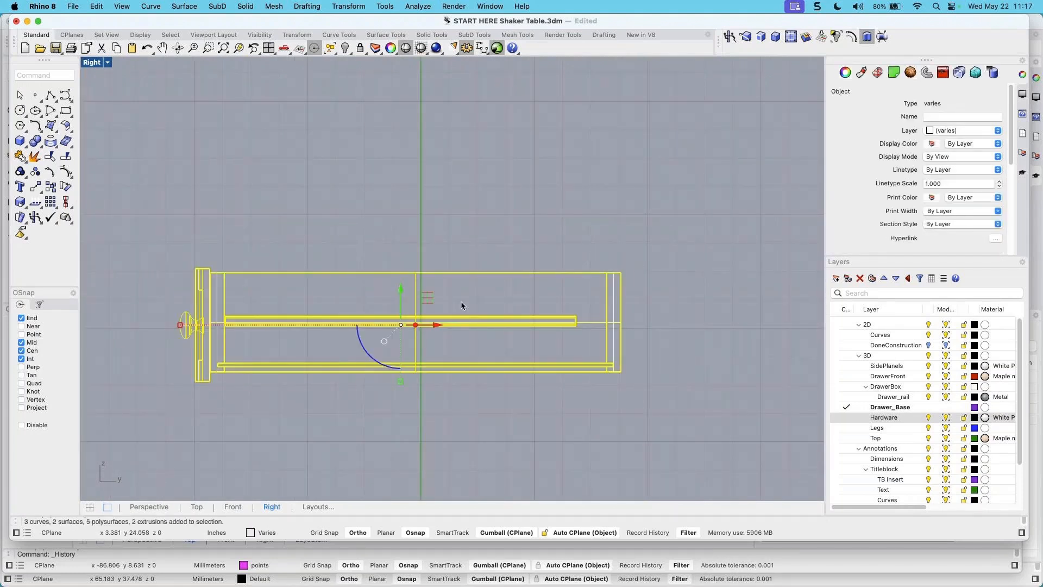
left_click(20, 172)
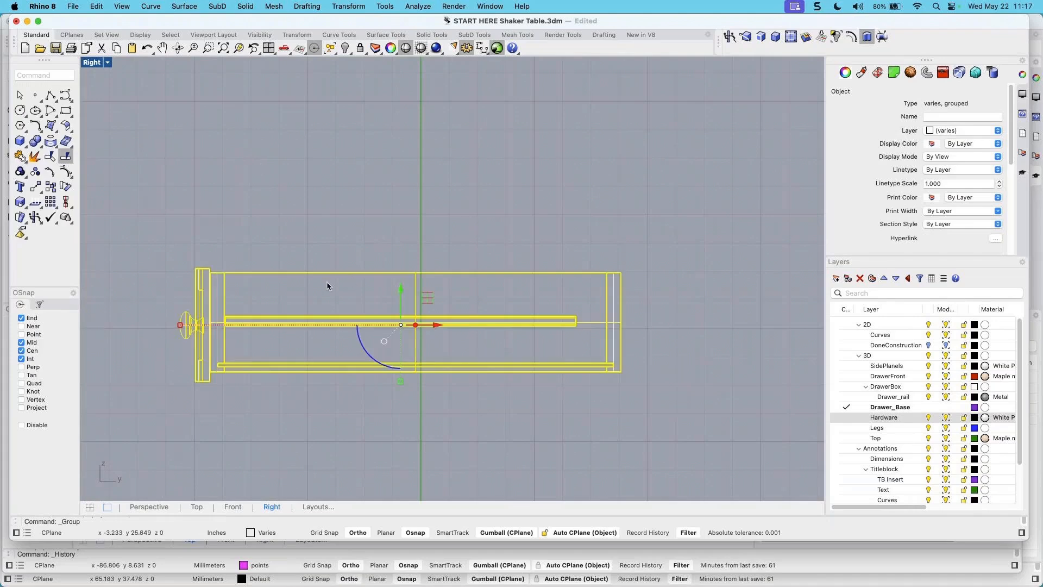
scroll(327, 282, "up", 2)
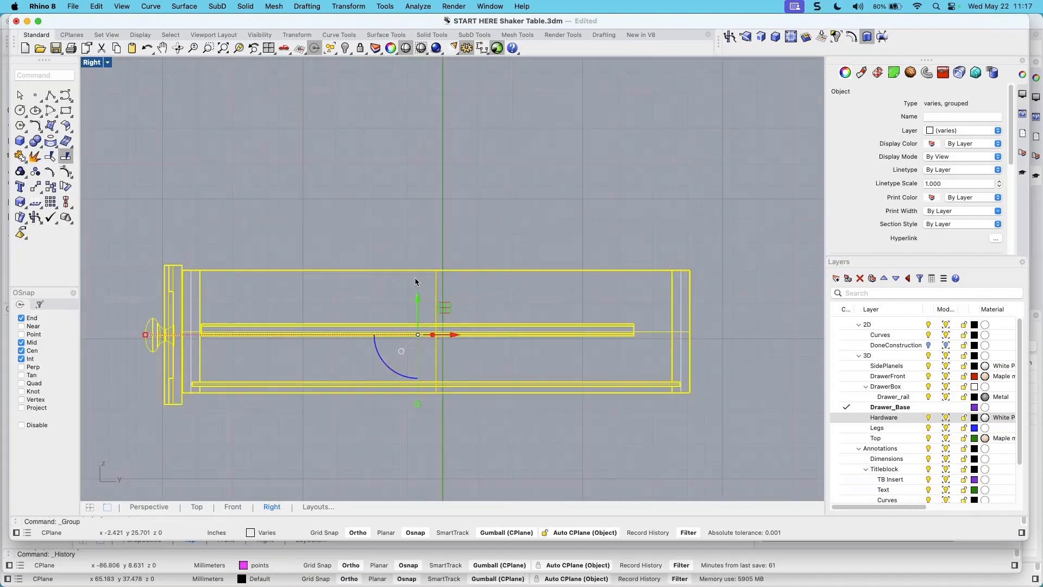
right_click(837, 38)
scroll(565, 258, "down", 2)
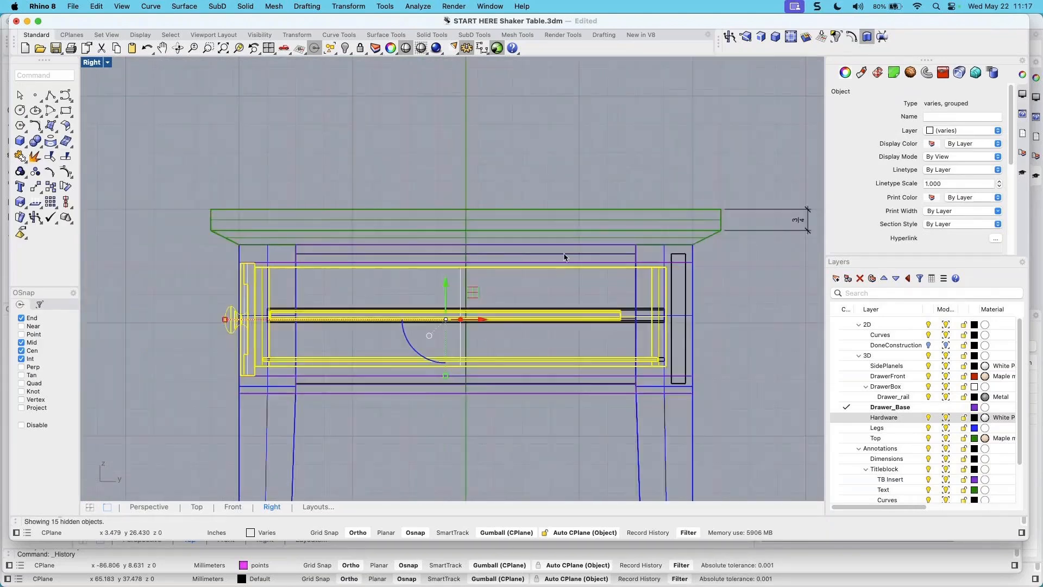
Draw a rectangle behind the drawer front, filling the space between the lower rail and the underside of the drawer box
scroll(214, 383, "up", 2)
scroll(212, 374, "up", 5)
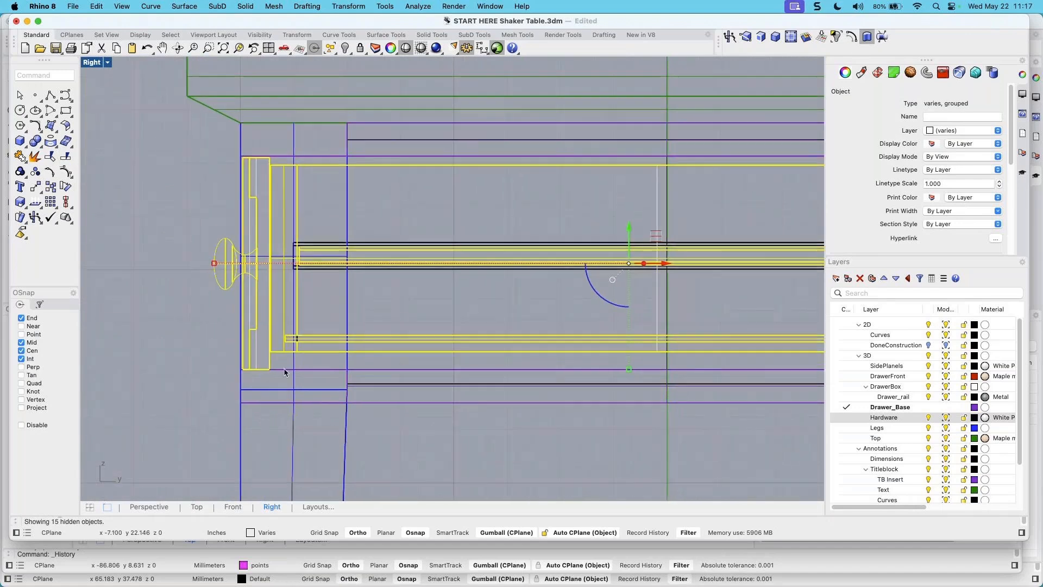
key("Escape")
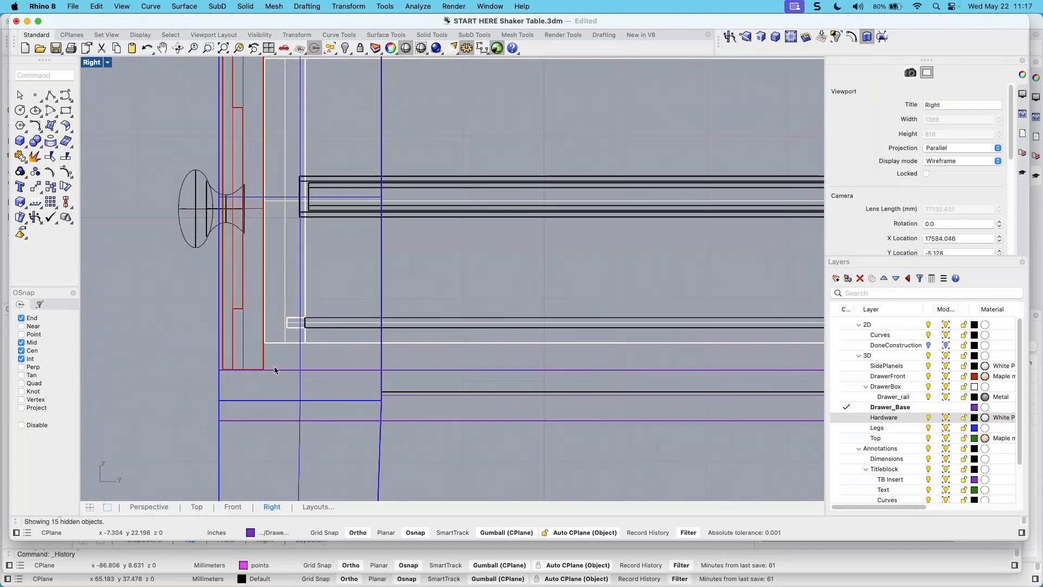
left_click(277, 372)
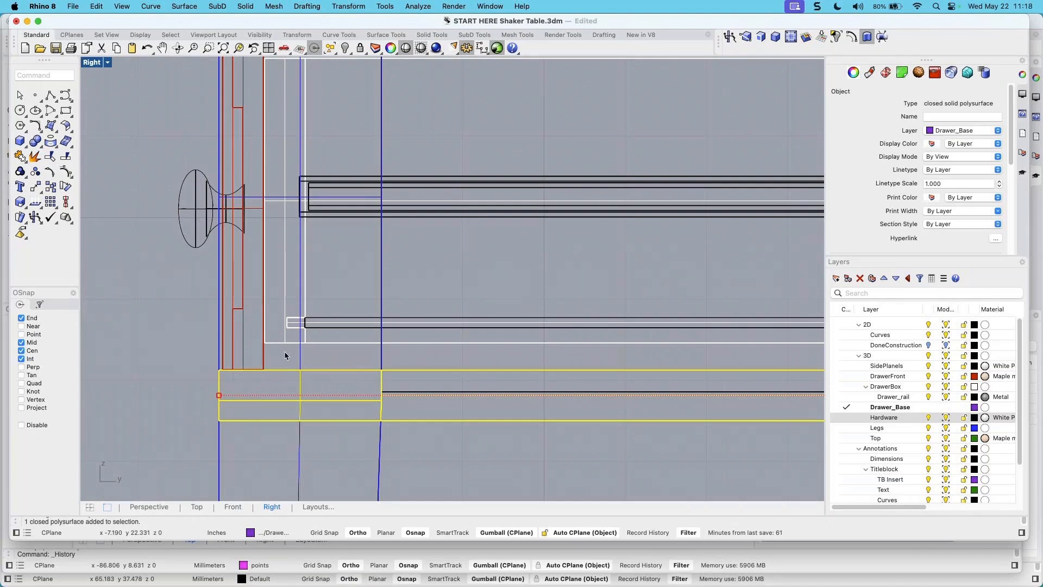
left_click(285, 351)
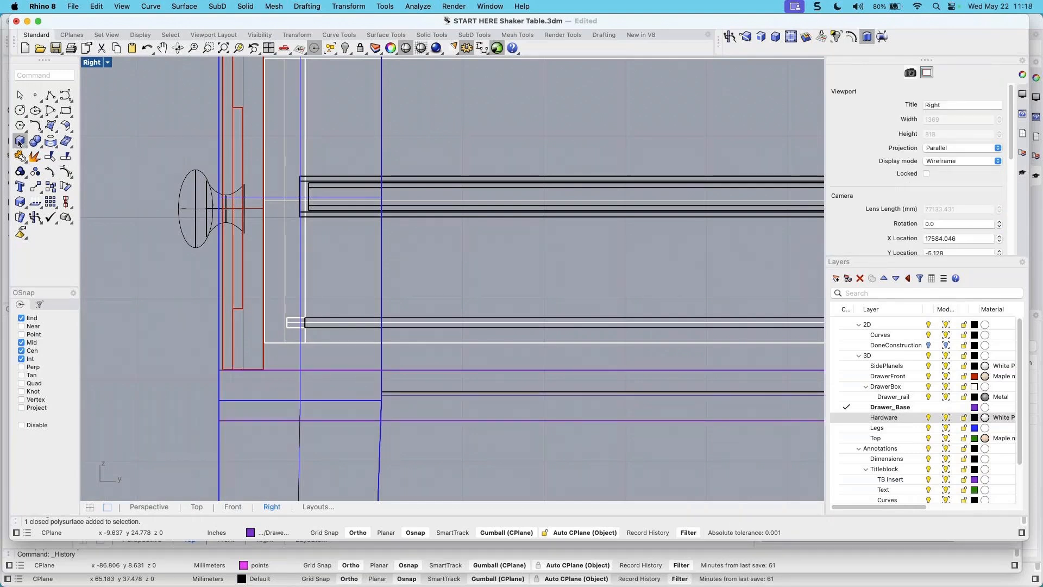
left_click(66, 110)
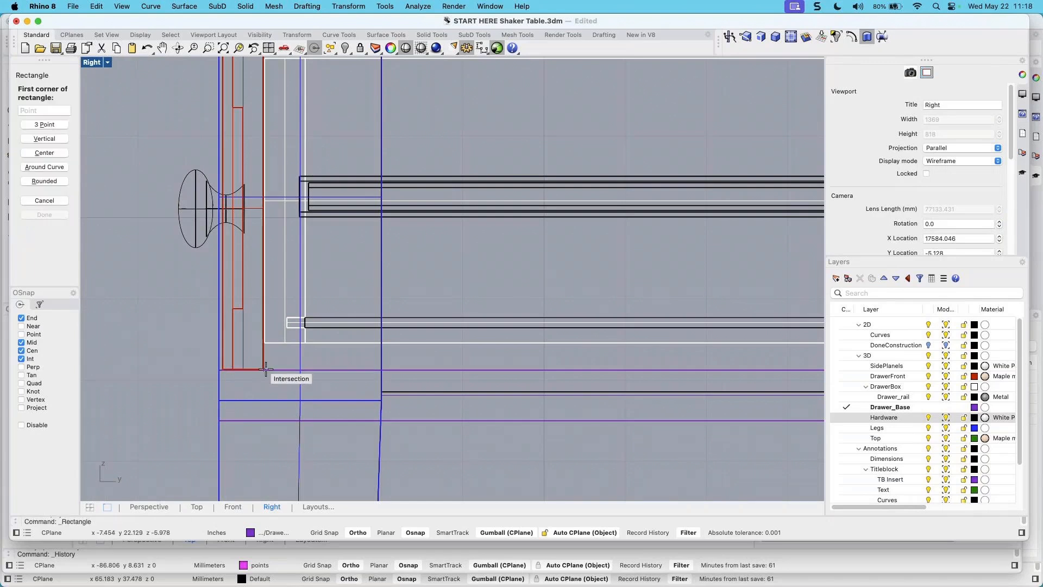
left_click(305, 342)
scroll(299, 355, "up", 2)
scroll(299, 356, "up", 1)
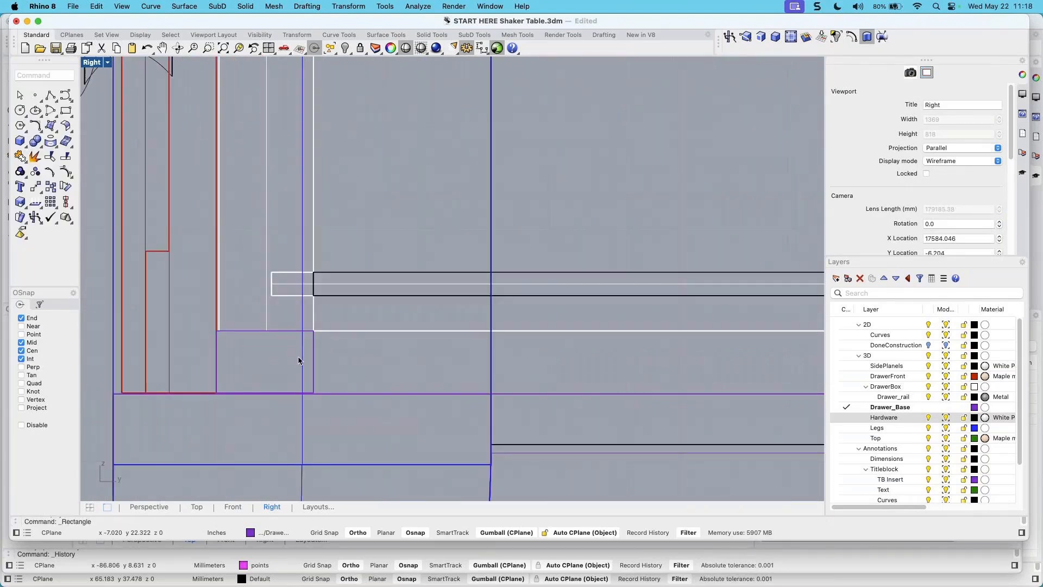
Scale the rectangle down slightly in both directions for clearance and lower it onto the top of the lower rail
scroll(255, 337, "up", 1)
left_click(265, 338)
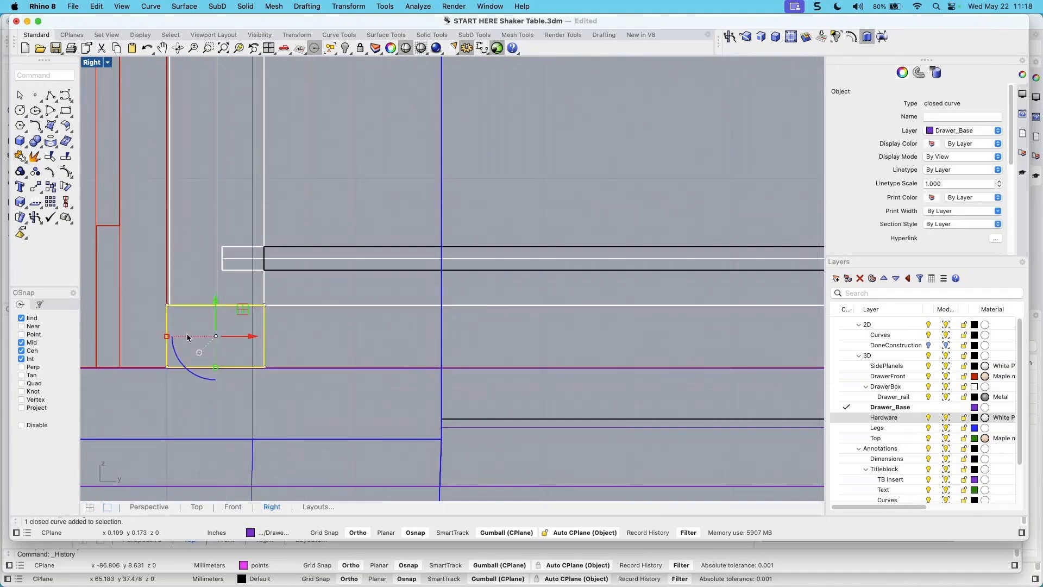
left_click_drag(167, 340, 170, 337)
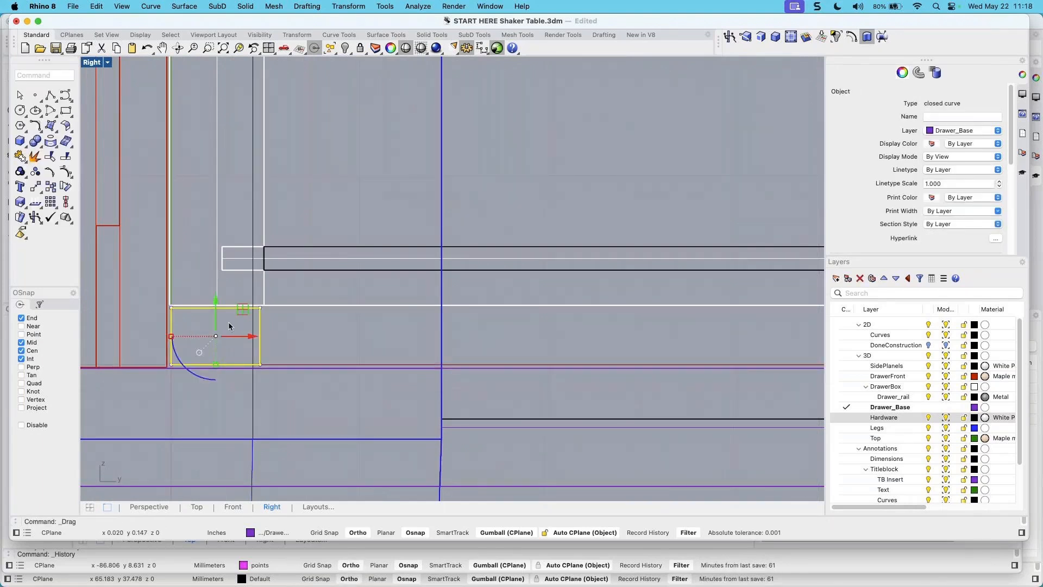
left_click_drag(214, 303, 215, 303)
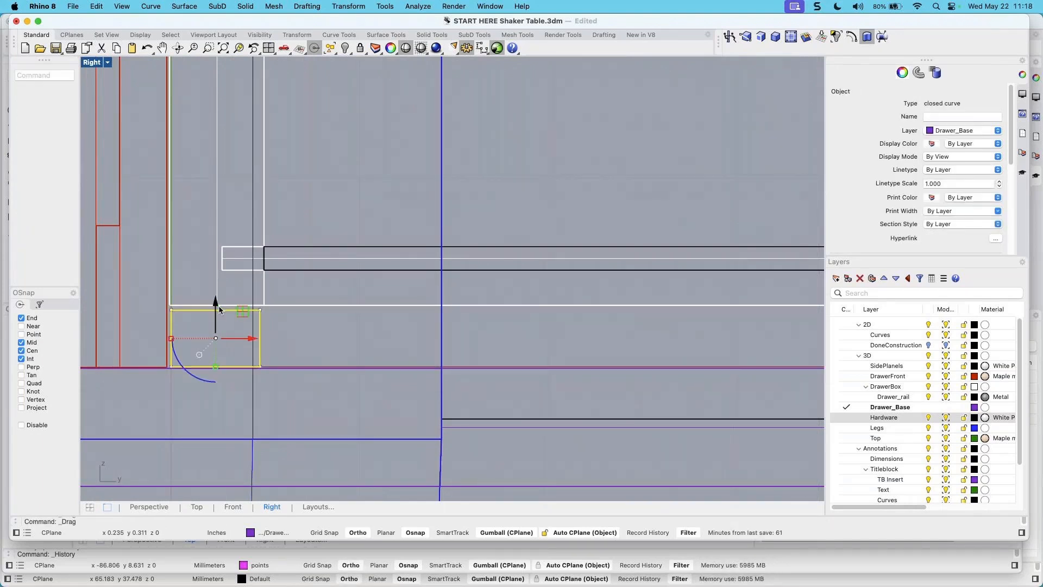
Reduce the rectangle's height further and set it back down on the lower rail
scroll(268, 314, "down", 2)
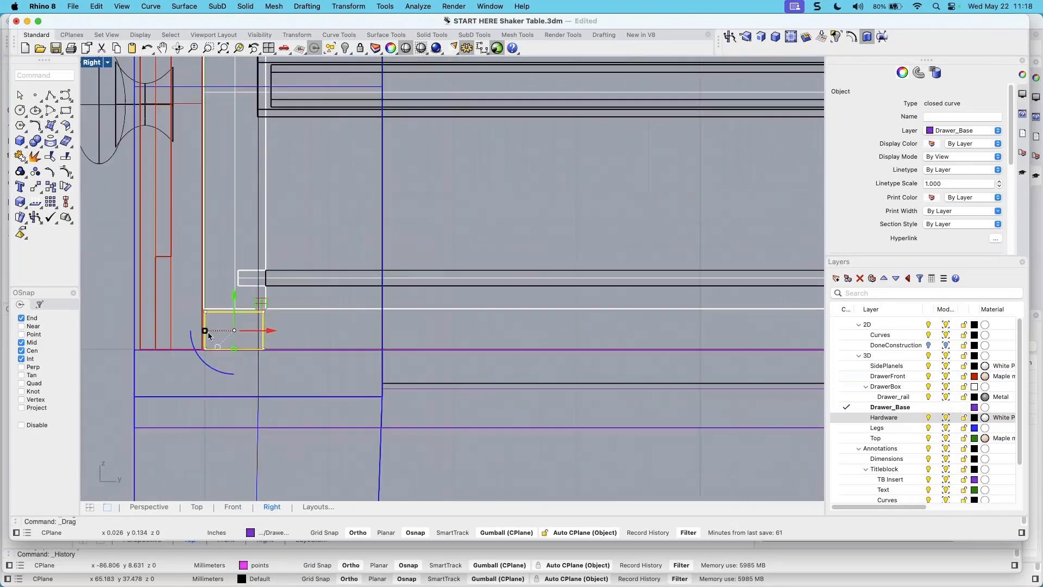
scroll(214, 326, "up", 2)
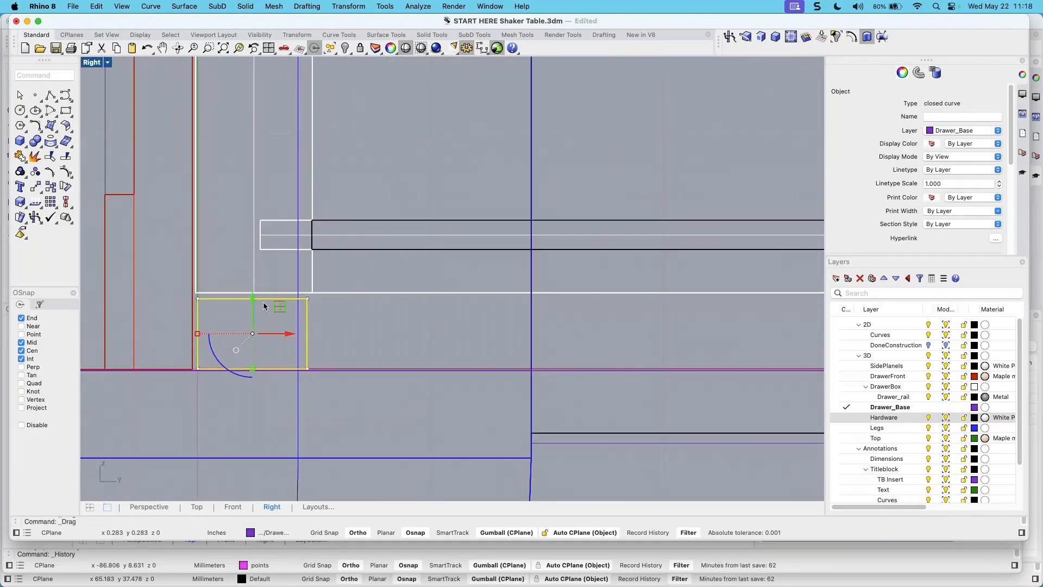
left_click_drag(253, 369, 252, 360)
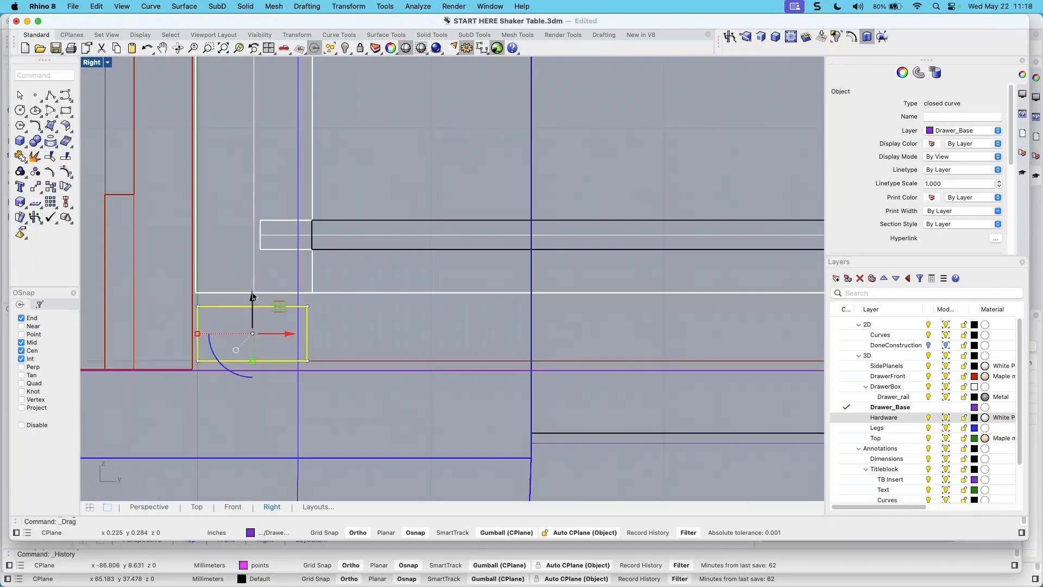
left_click_drag(252, 298, 253, 306)
Examine how the rectangle fits between the drawer front, the drawer box and the lower rail
left_click(192, 310)
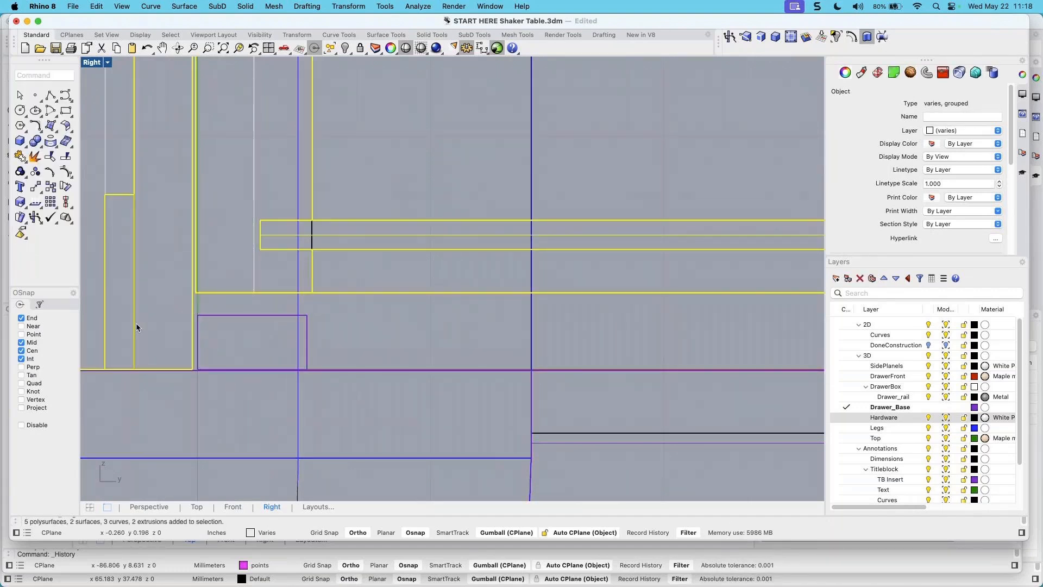
scroll(237, 334, "down", 3)
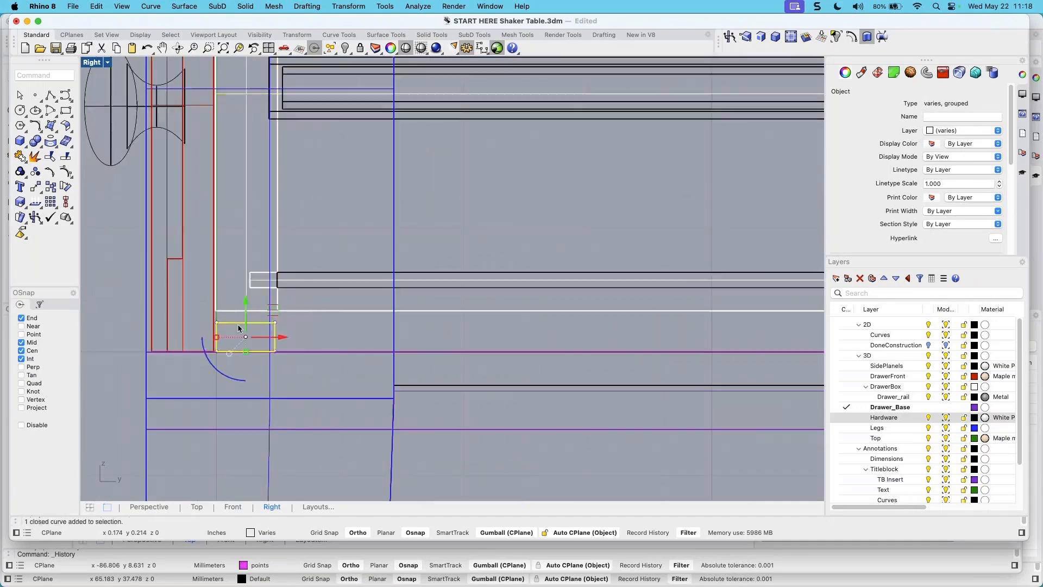
left_click(237, 323)
scroll(238, 324, "down", 1)
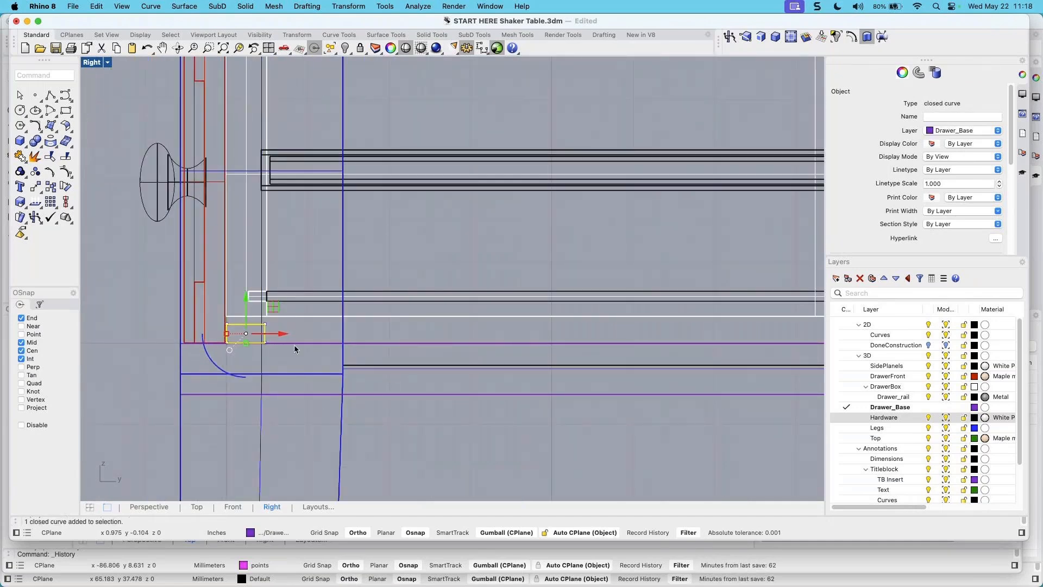
scroll(294, 344, "down", 4)
scroll(273, 333, "up", 4)
right_click_drag(310, 303, 304, 356)
left_click(276, 166)
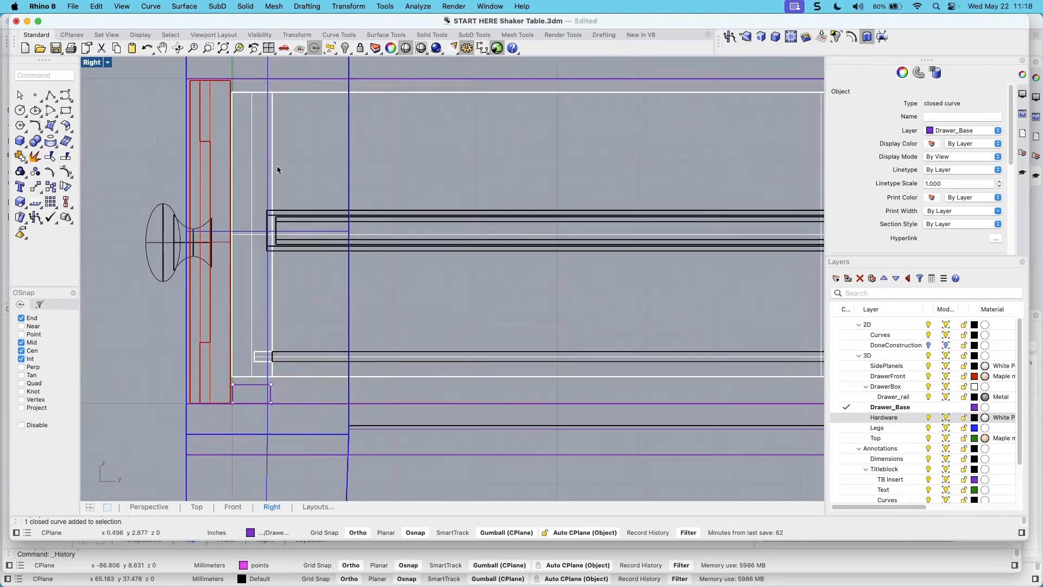
Mirror a copy of the lower stop block rectangle to the drawer's top edge, across the horizontal centre of the drawer front
left_click(254, 399)
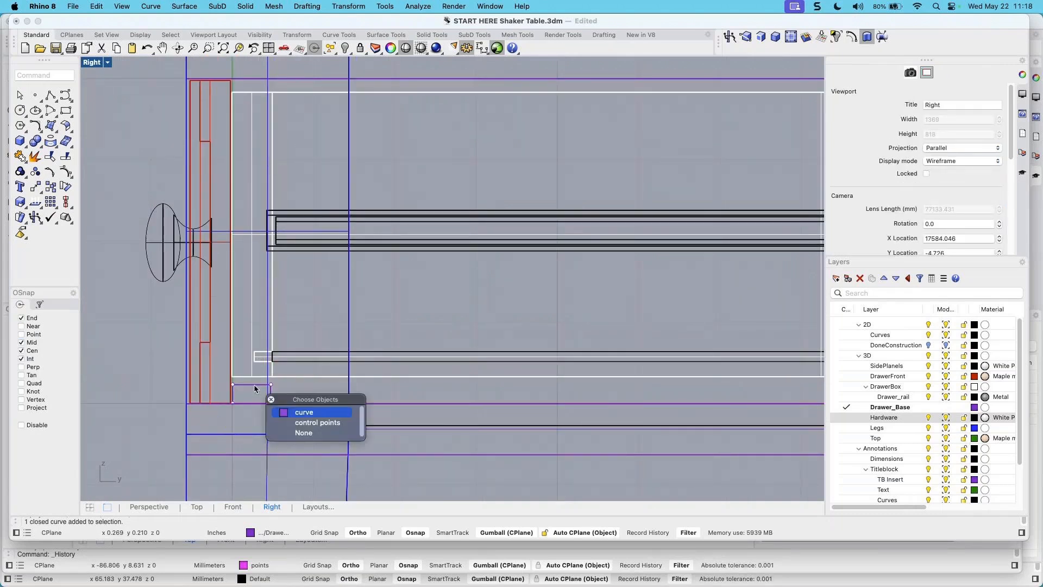
left_click(288, 411)
right_click_drag(288, 356, 323, 368)
left_click(358, 7)
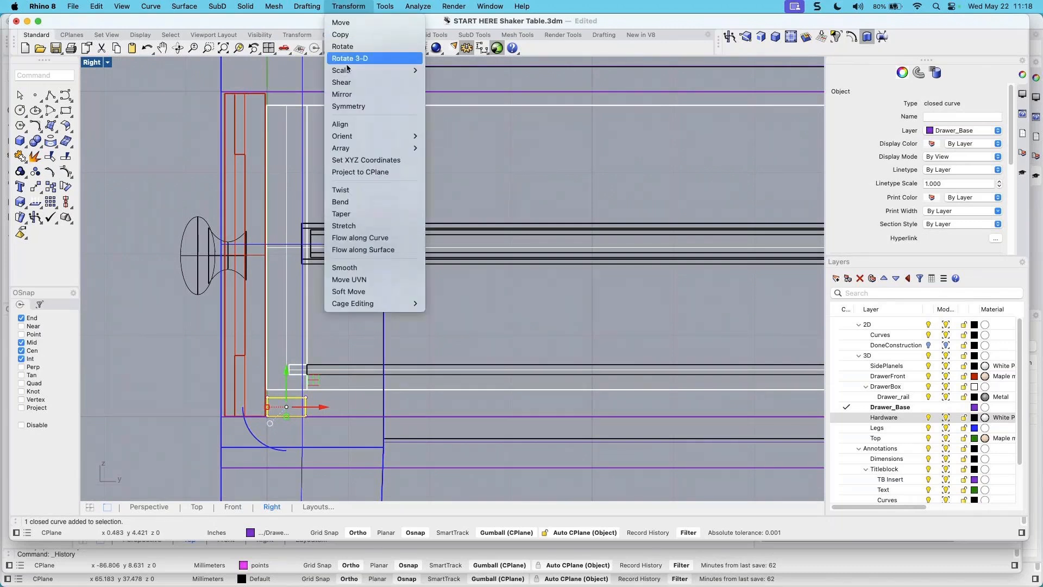
left_click(342, 95)
left_click(267, 254)
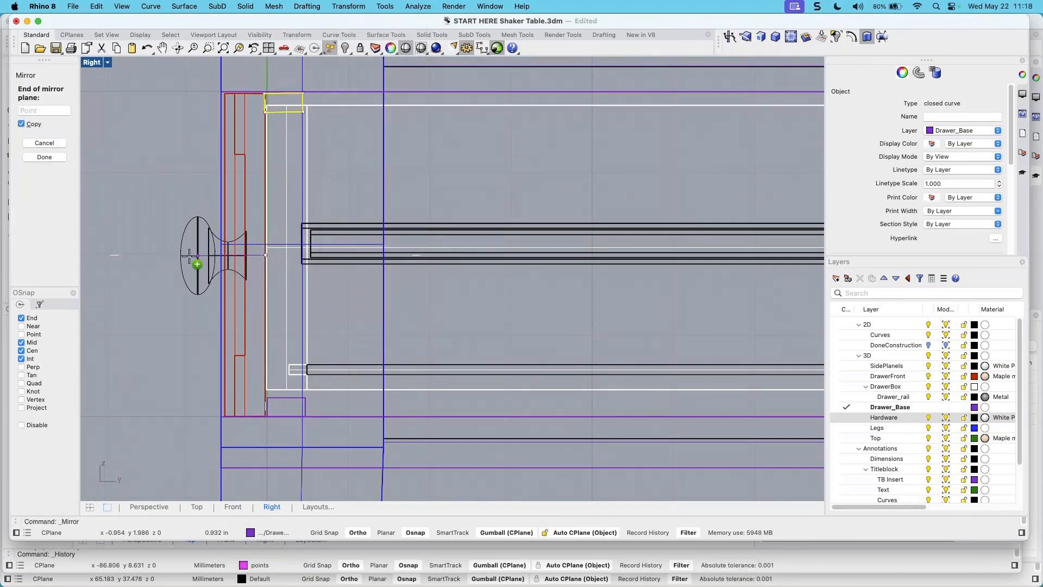
left_click(163, 257)
scroll(317, 109, "up", 3)
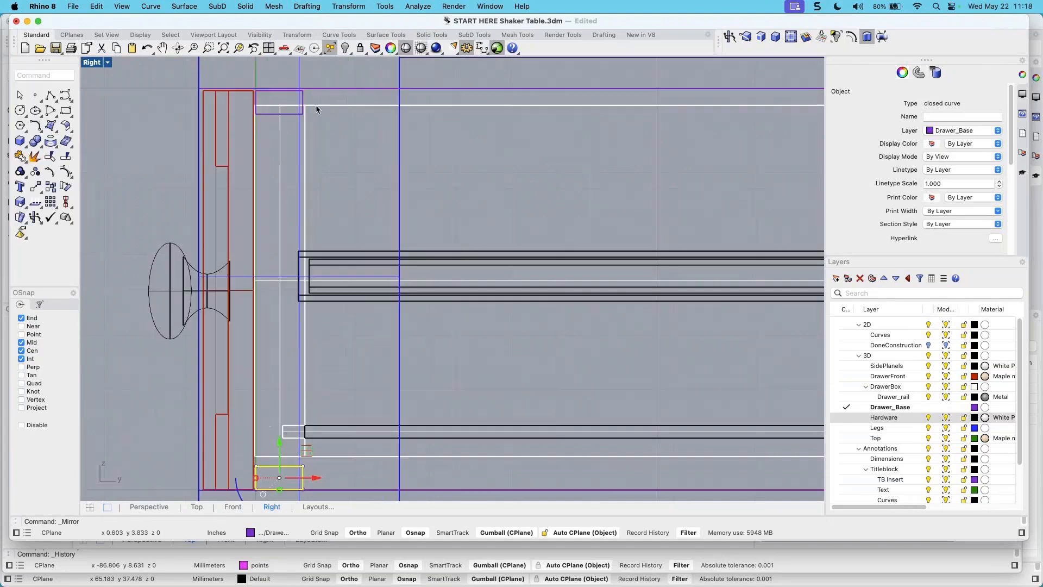
Reduce the height of the upper stop block rectangle symmetrically about its centre, keeping its width
left_click(274, 113)
scroll(273, 112, "up", 3)
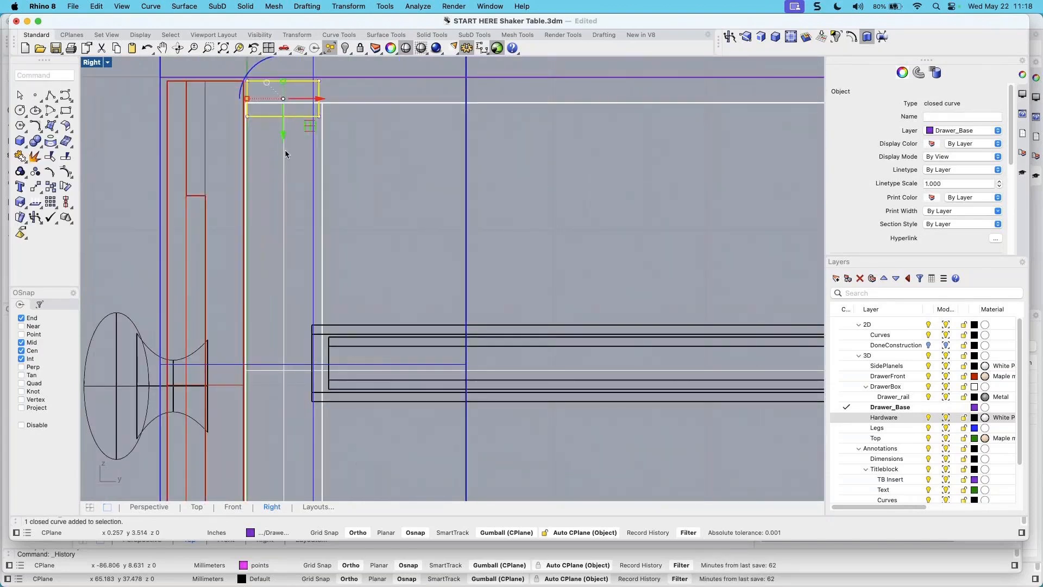
right_click_drag(288, 150, 274, 203)
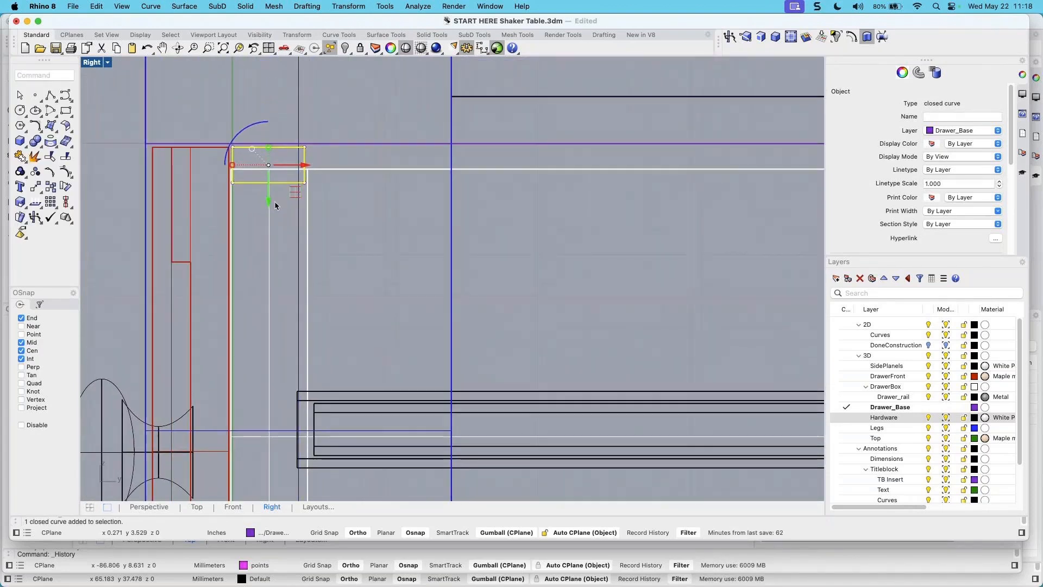
scroll(273, 174, "up", 6)
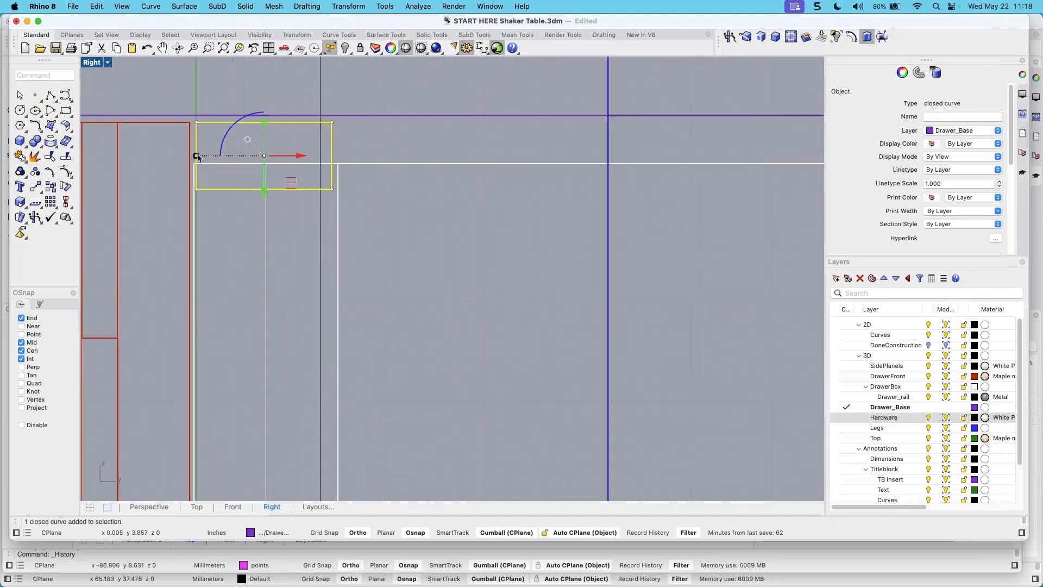
left_click(291, 122)
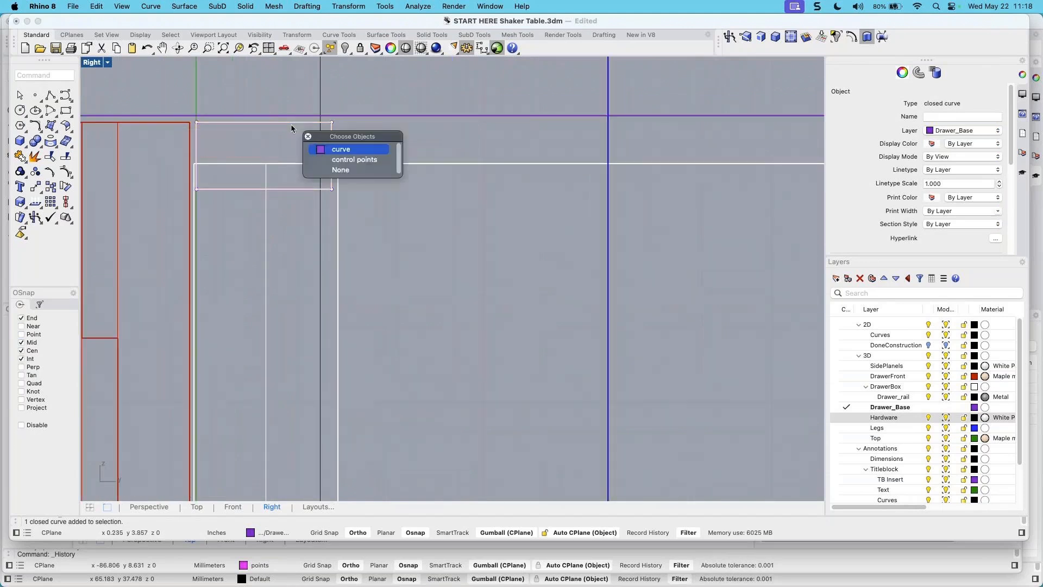
left_click(331, 150)
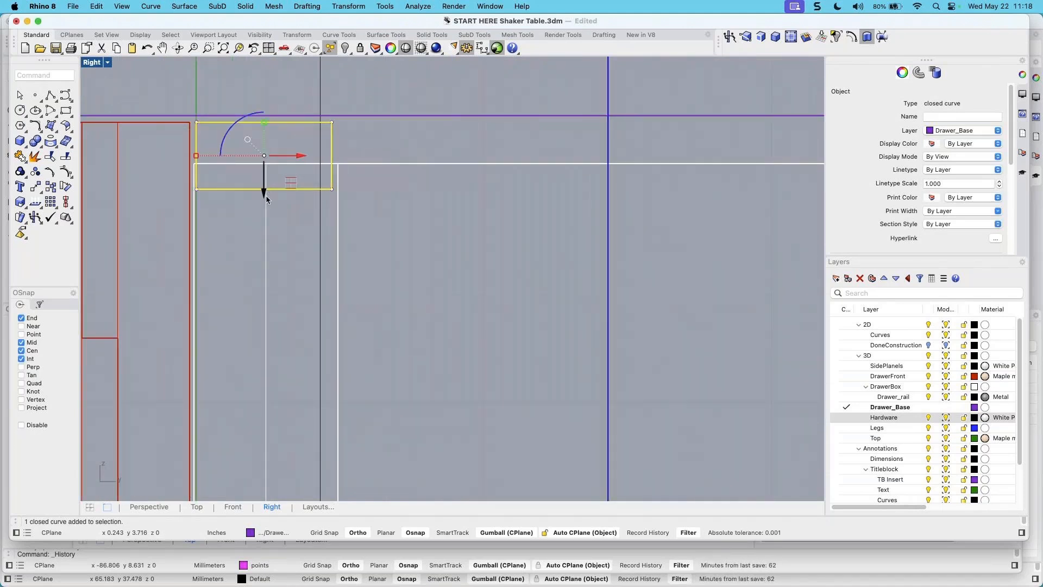
left_click_drag(266, 193, 265, 190)
key("Escape")
left_click(269, 186)
scroll(270, 148, "up", 2)
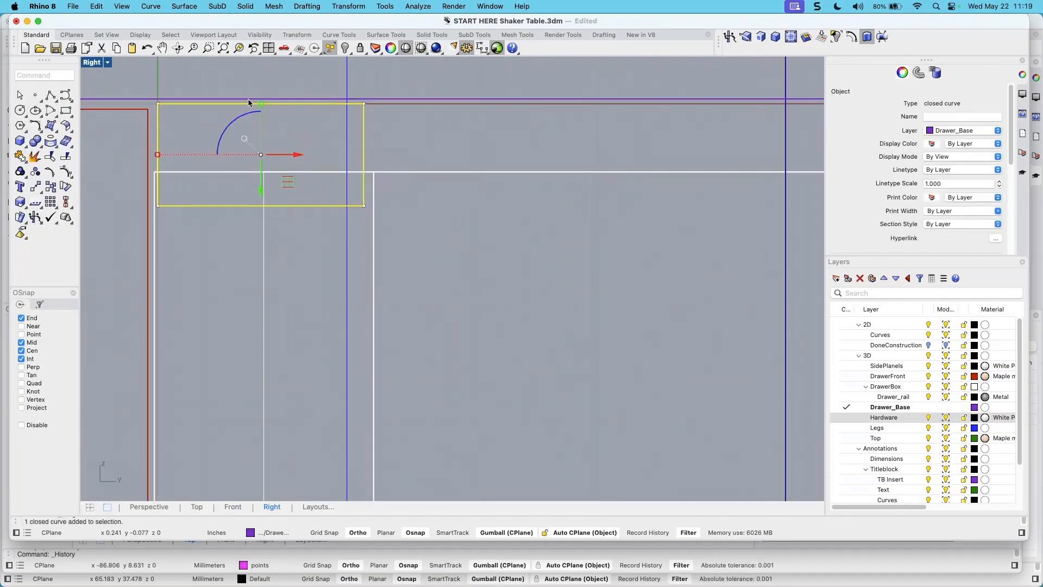
left_click_drag(260, 105, 262, 129)
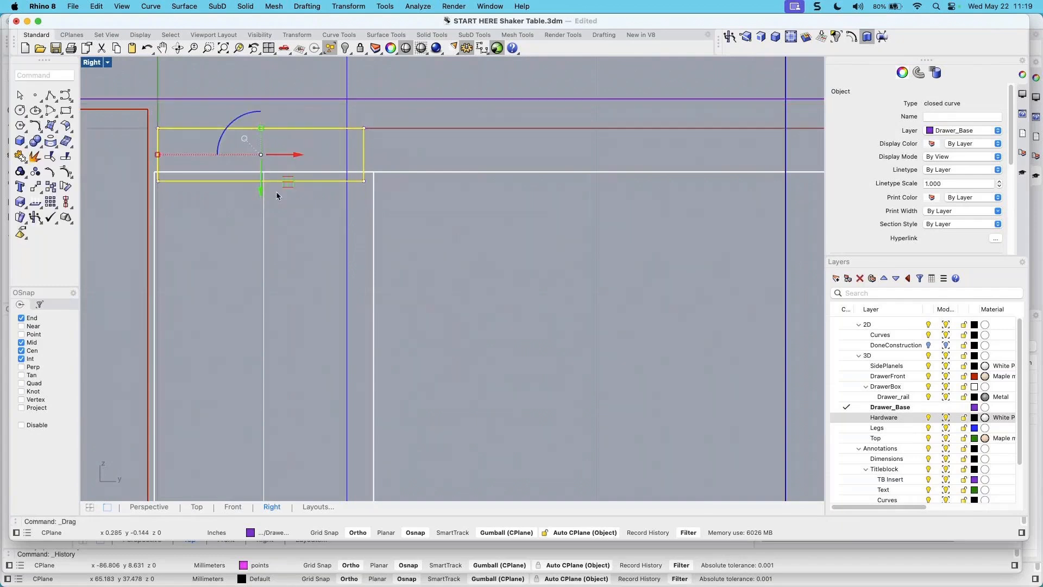
Raise the upper rectangle to the underside of the upper rail, clear of the drawer box, and check its fit
left_click_drag(261, 194, 261, 167)
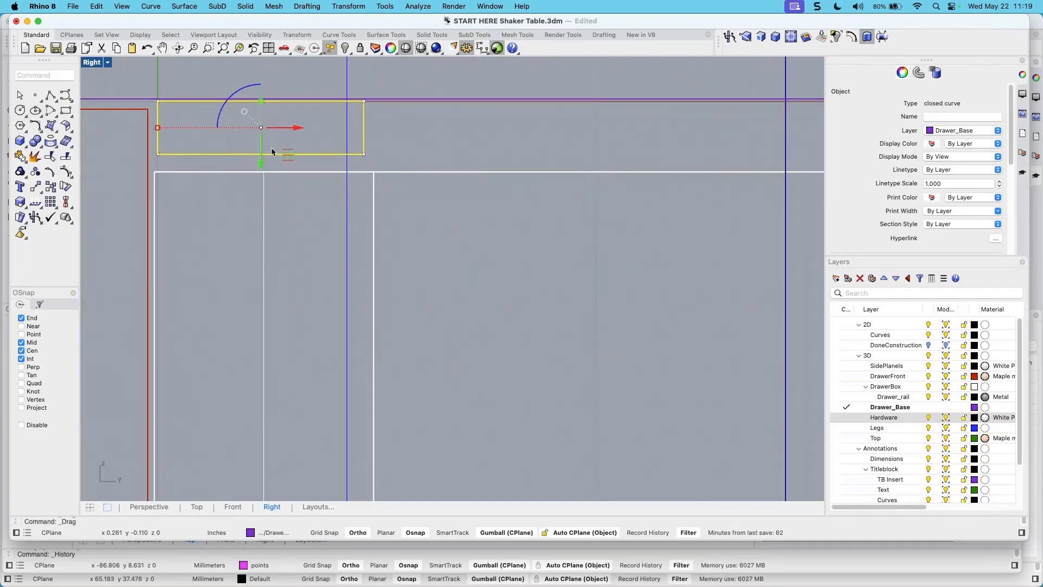
scroll(306, 182, "down", 6)
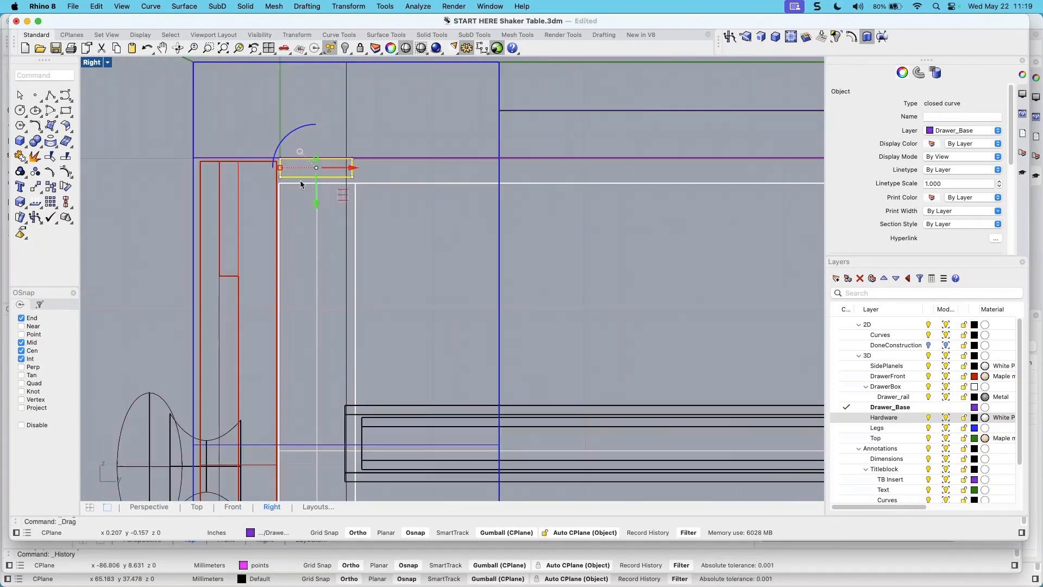
key("Escape")
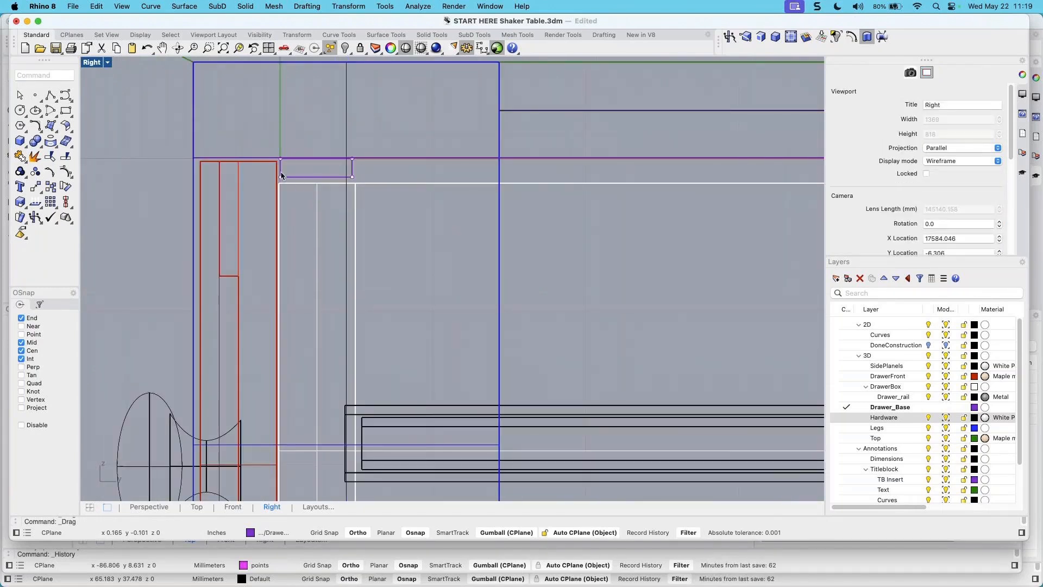
left_click(352, 173)
scroll(353, 271, "down", 5)
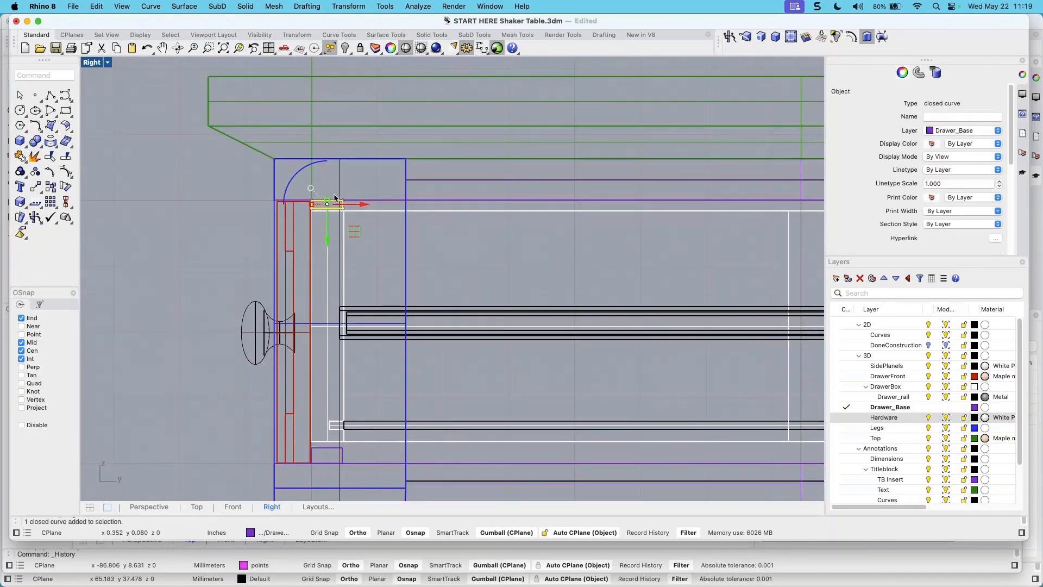
key("Escape")
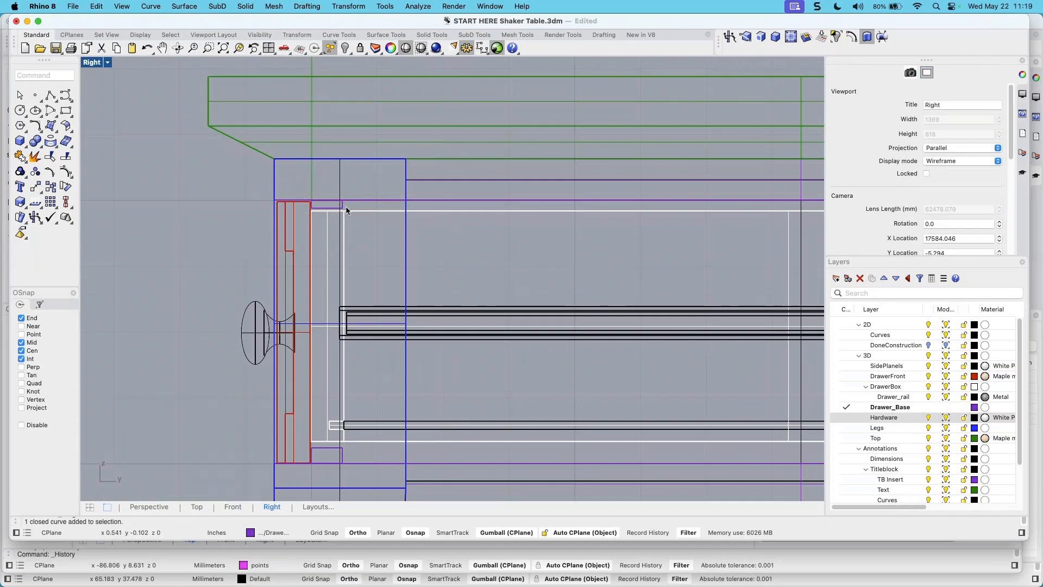
scroll(344, 207, "up", 2)
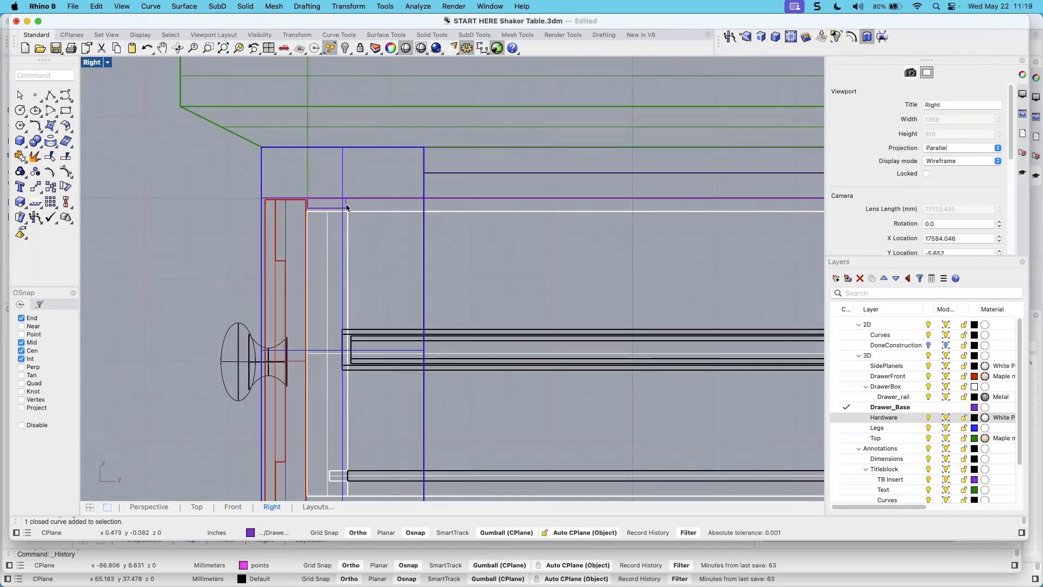
scroll(347, 207, "down", 2)
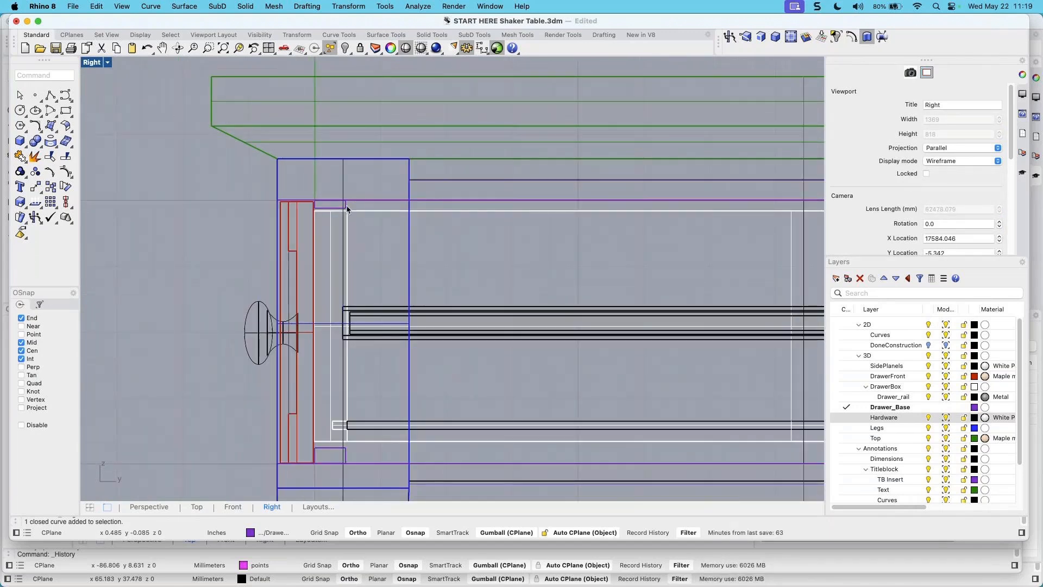
Select both stop block rectangles and examine their position against the leg and drawer slide in the four-view layout
left_click(345, 206)
left_click(346, 455, "shift")
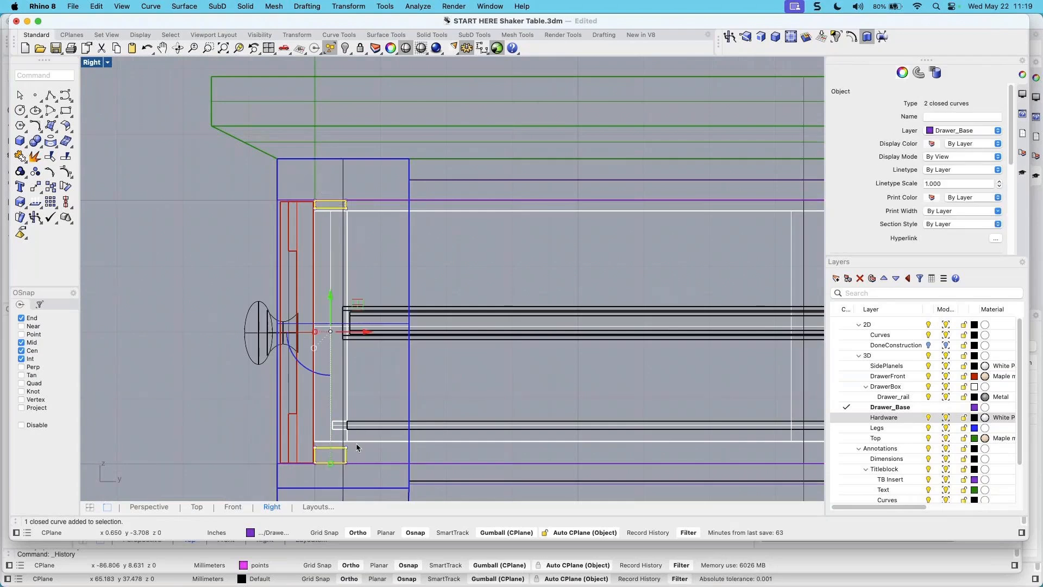
double_click(90, 63)
scroll(393, 227, "up", 5)
right_click_drag(390, 227, 325, 229)
scroll(315, 238, "up", 8)
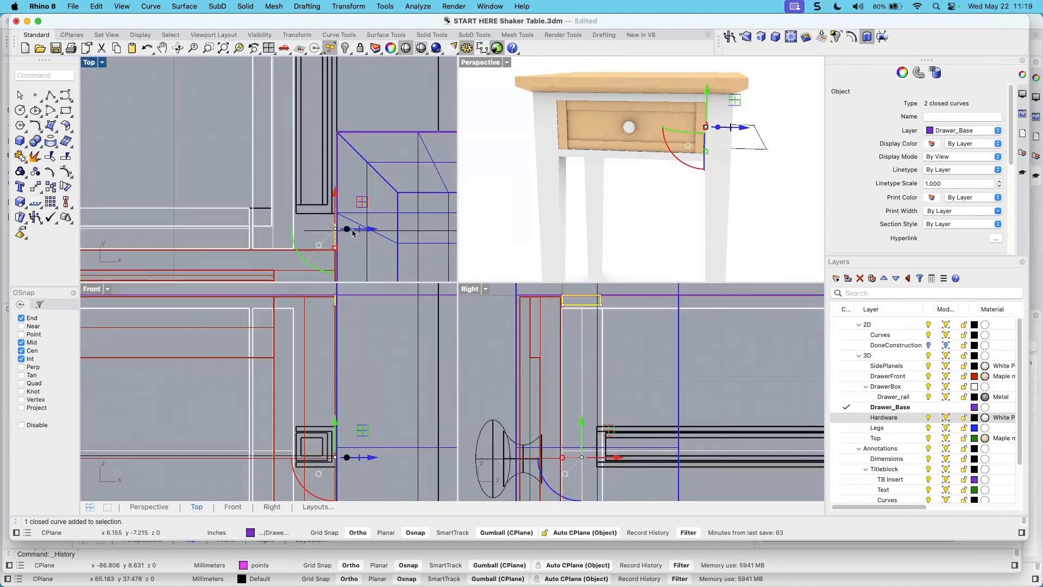
scroll(359, 231, "up", 2)
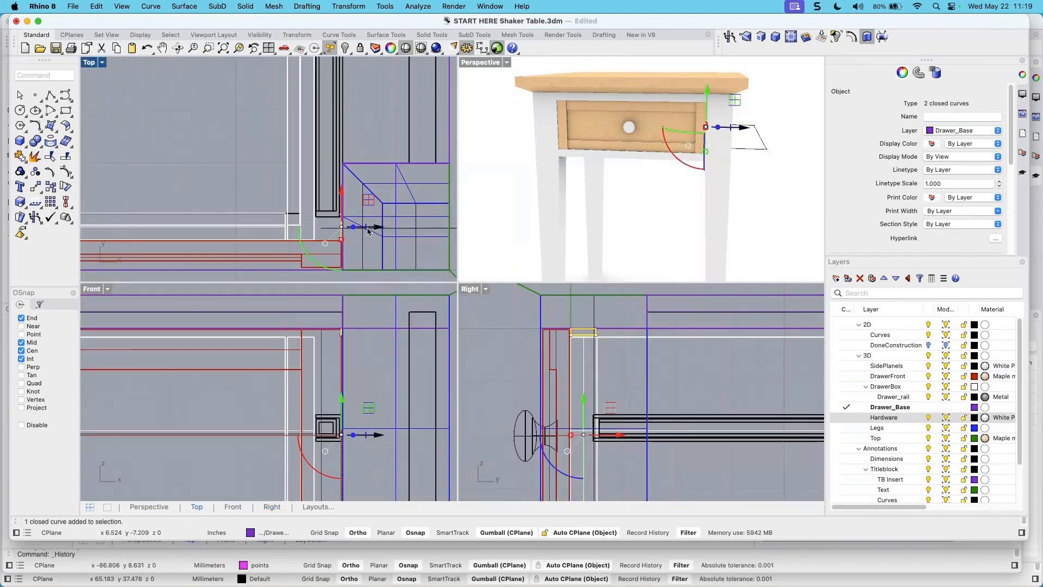
scroll(361, 231, "up", 2)
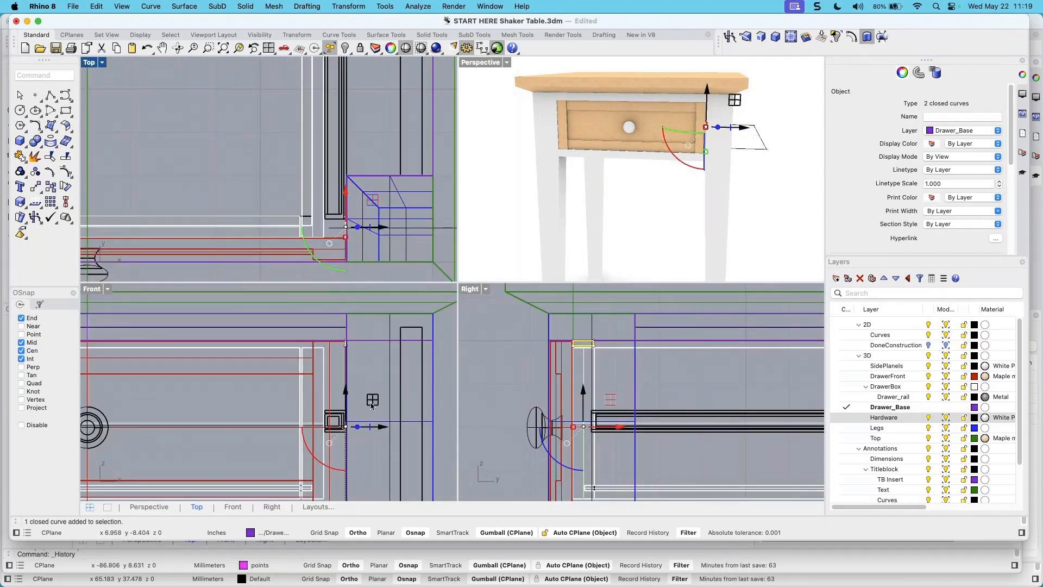
scroll(352, 428, "up", 1)
scroll(352, 428, "up", 1)
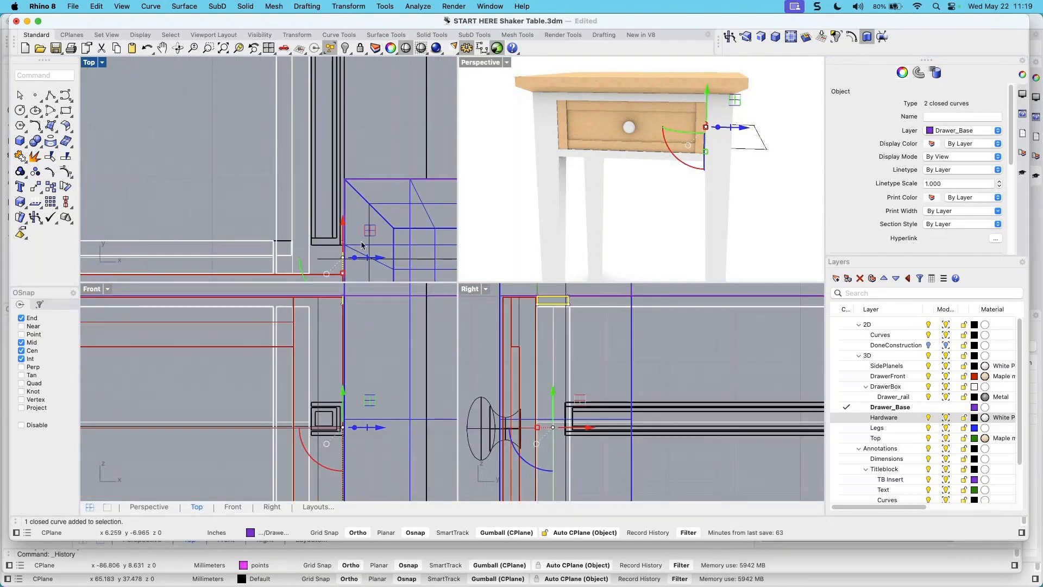
scroll(552, 406, "up", 2)
scroll(551, 407, "down", 6)
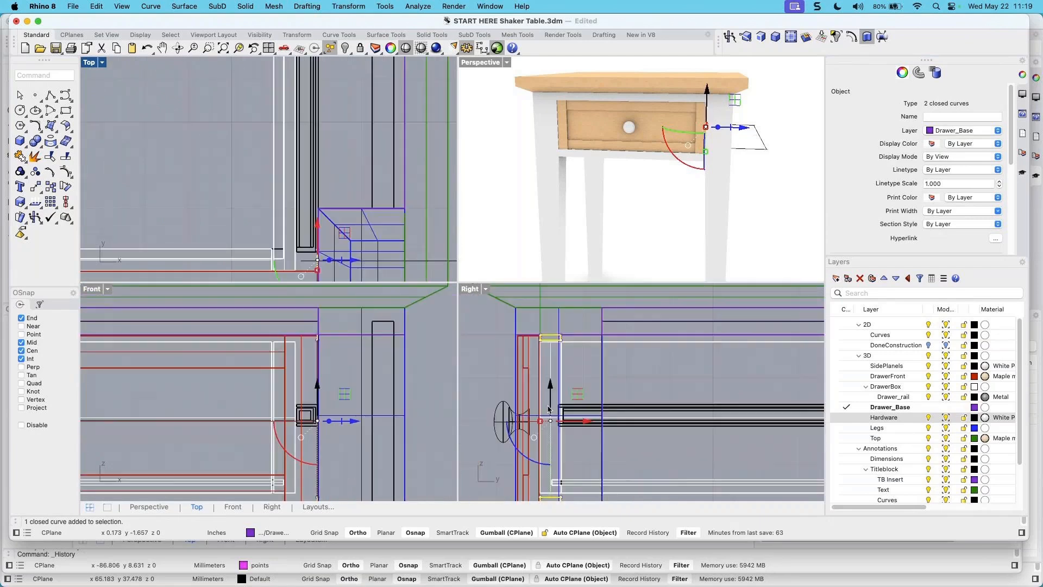
scroll(573, 465, "up", 5)
right_click_drag(573, 465, 587, 349)
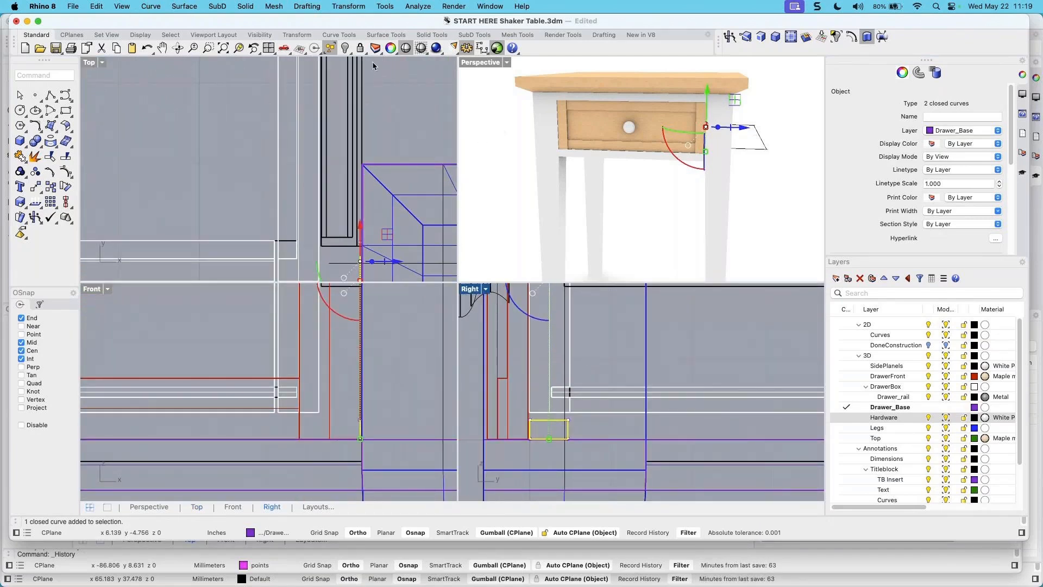
Extrude both selected rectangles as solids 0.25 inches inward from the leg toward the drawer box
left_click(218, 7)
mouse_move(245, 7)
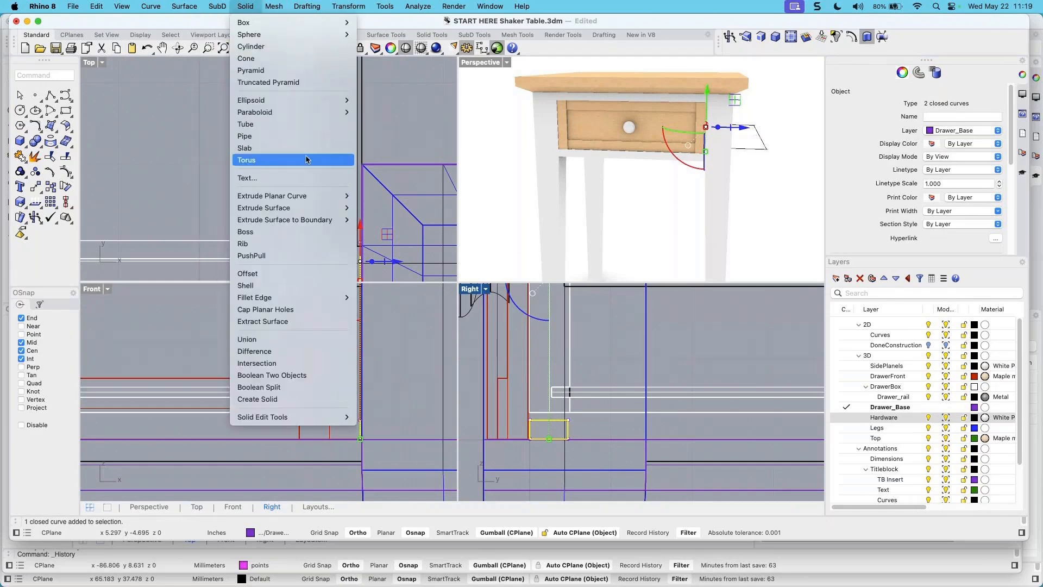
left_click(352, 195)
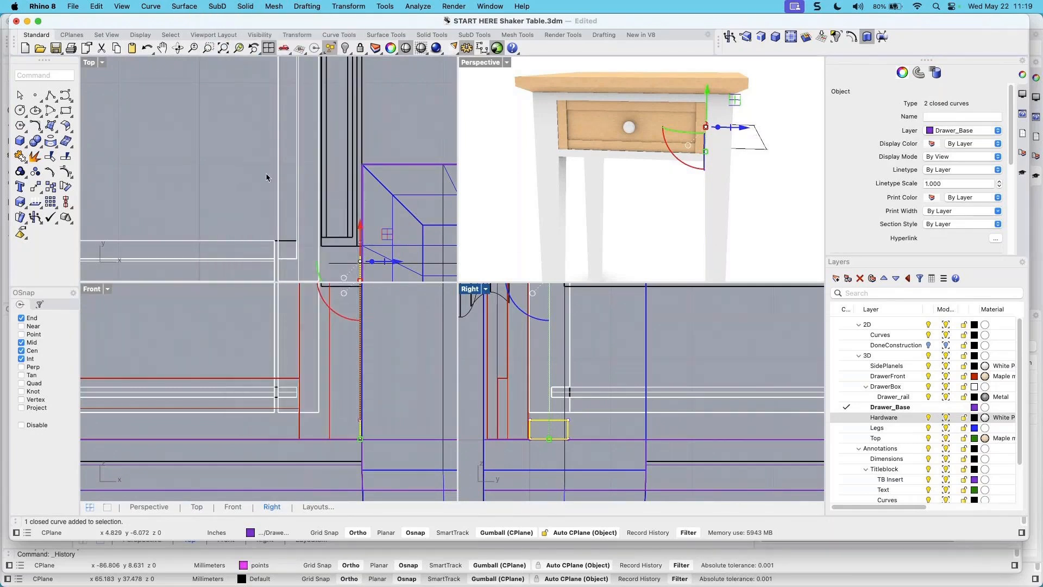
left_click(239, 7)
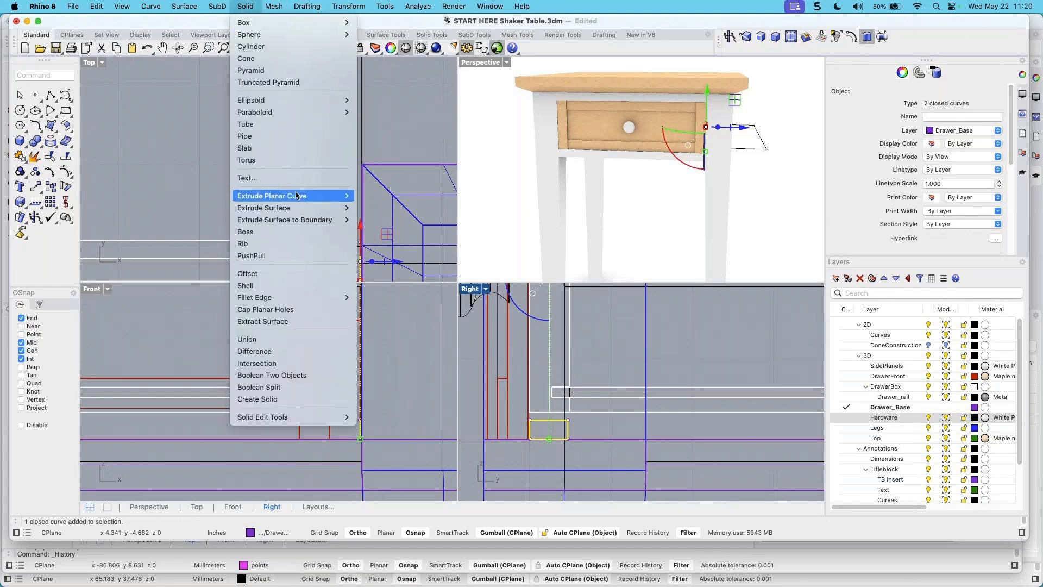
mouse_move(298, 196)
left_click(387, 204)
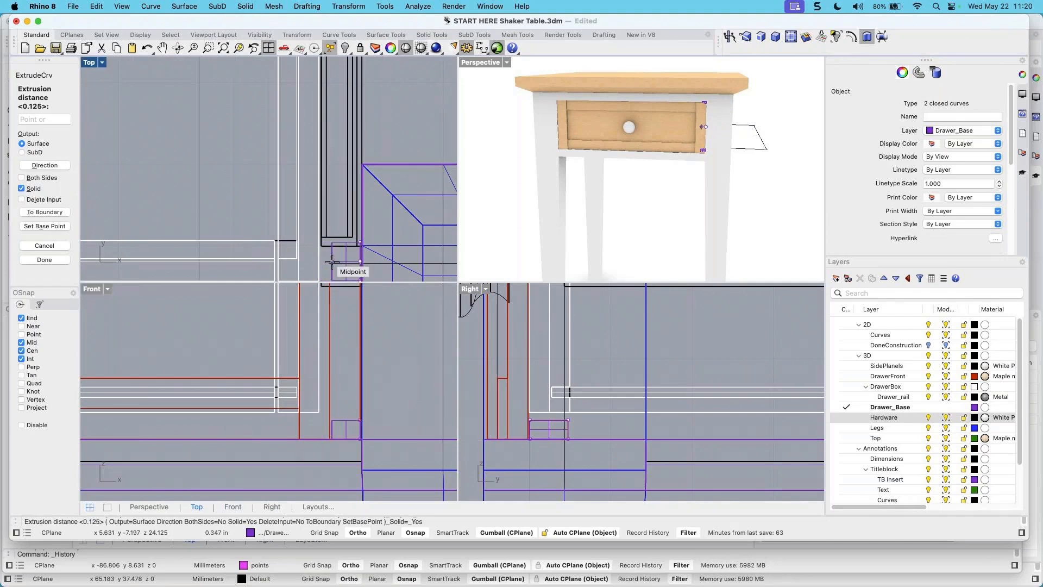
scroll(331, 256, "up", 2)
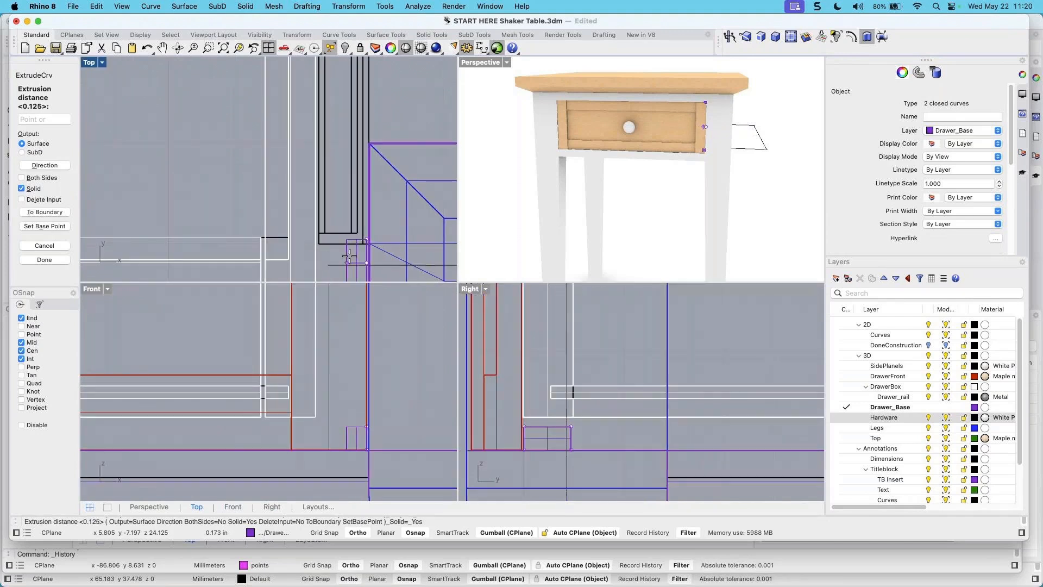
type(".5")
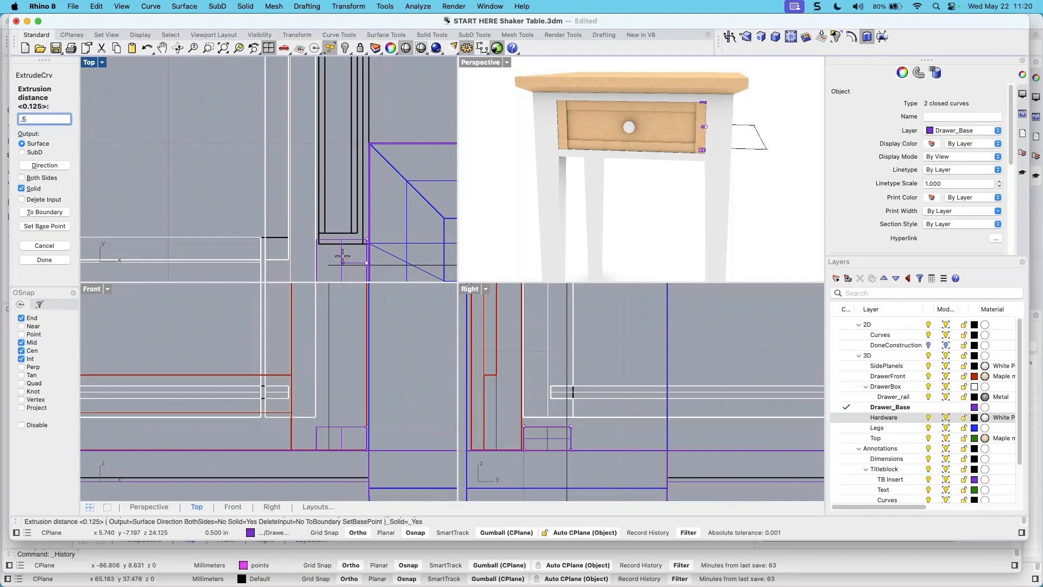
key("BackSpace")
type("2")
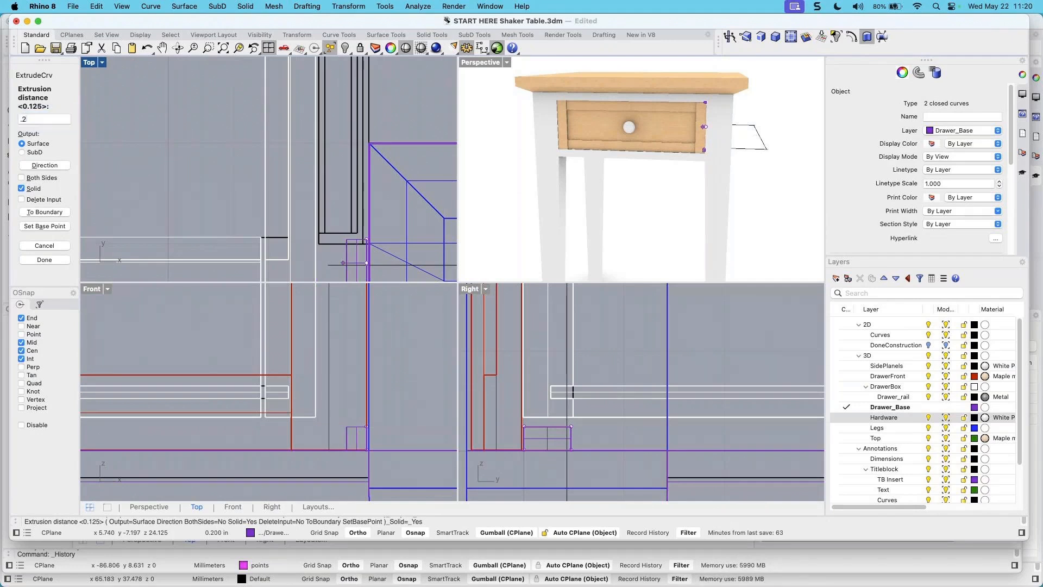
type("5")
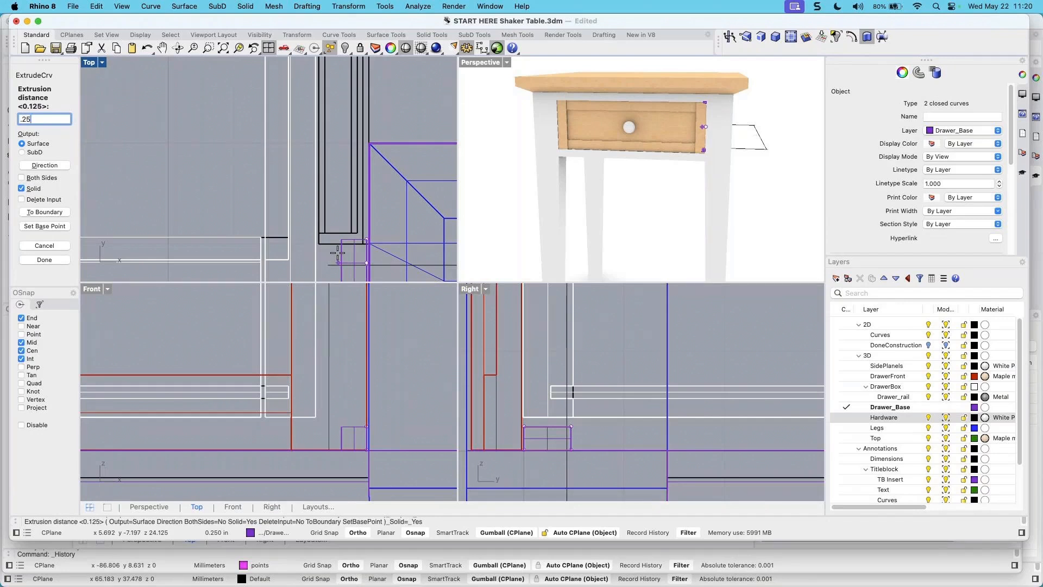
key("Return")
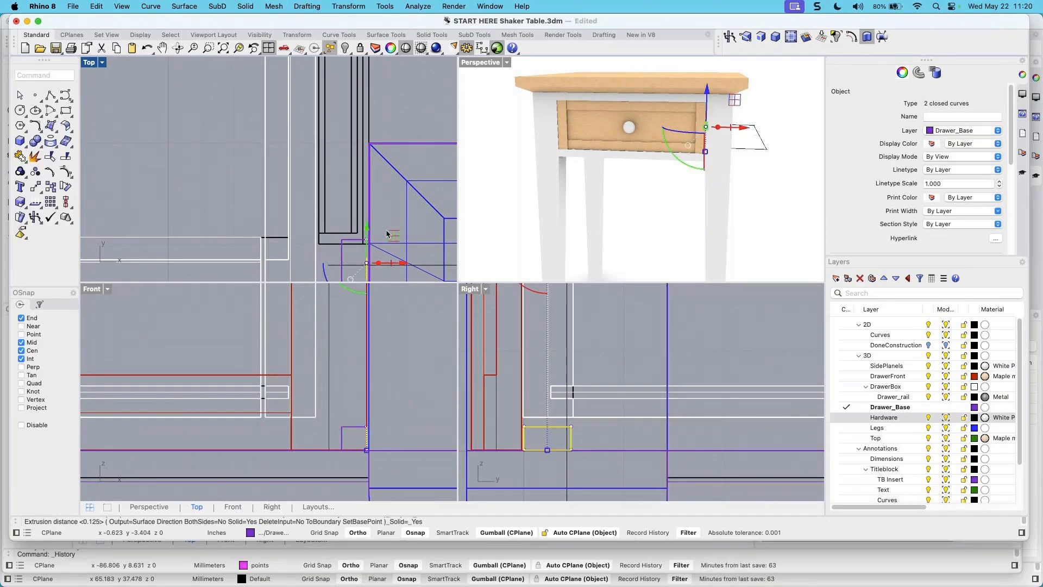
scroll(385, 231, "down", 8)
scroll(373, 249, "up", 6)
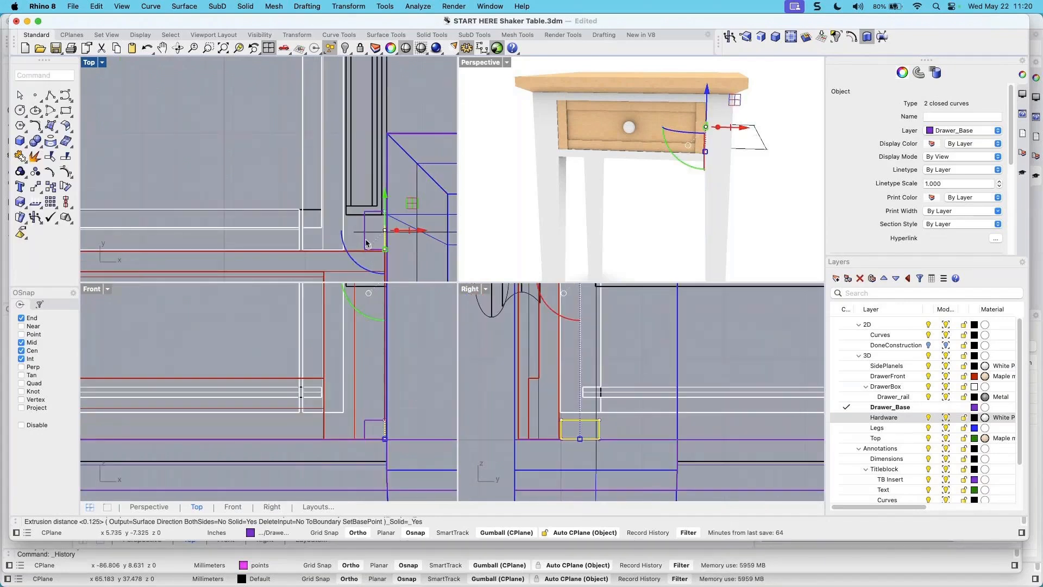
Select both stop block extrusions beside the leg and mirror a copy of them across the Y axis to the drawer's opposite side
scroll(367, 243, "up", 2)
left_click(365, 228)
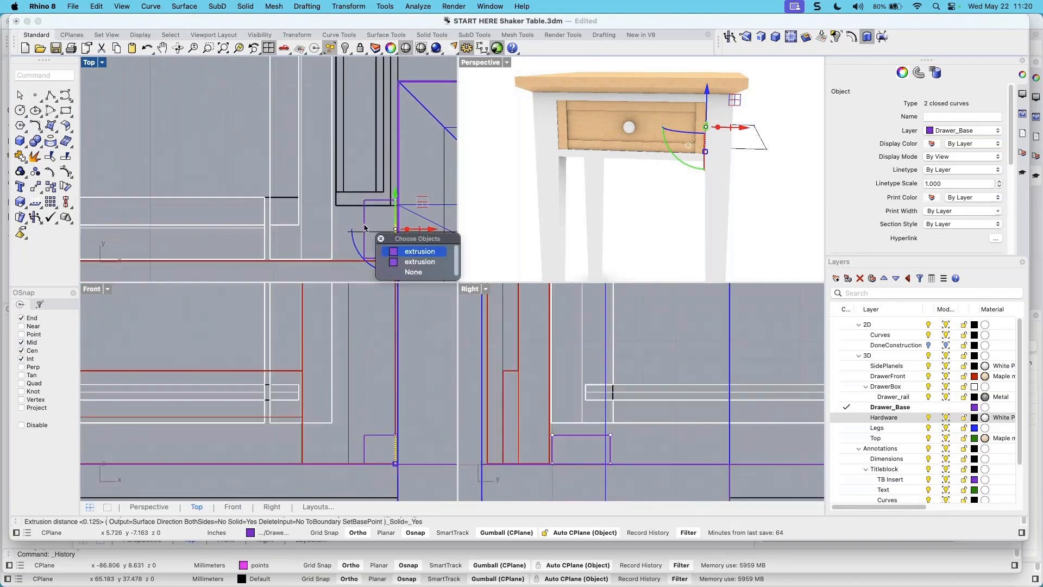
left_click(414, 254)
left_click(365, 219, "shift")
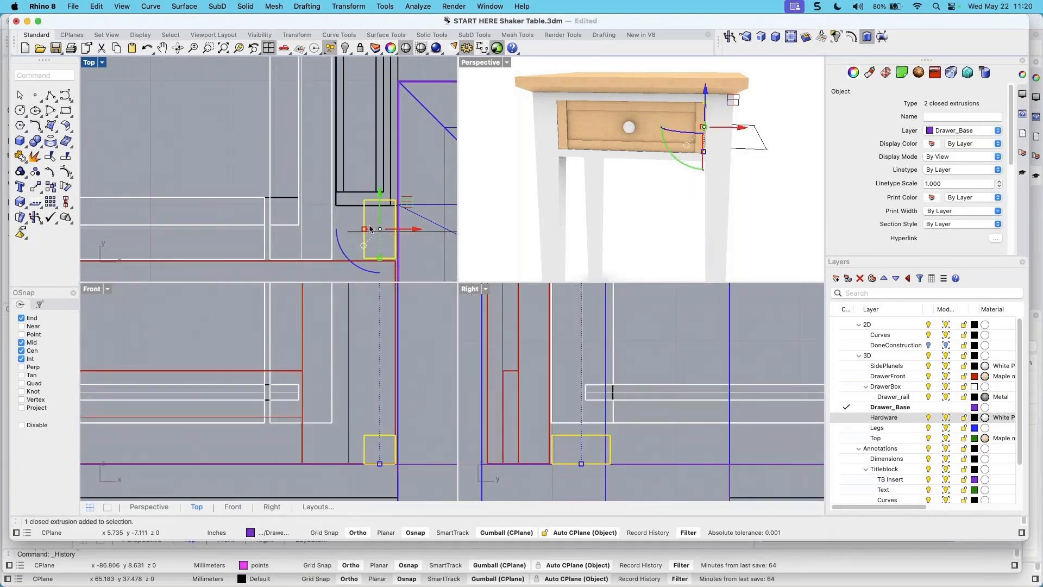
key("Escape")
left_click_drag(362, 223, 357, 219)
scroll(381, 225, "down", 6)
scroll(338, 234, "down", 5)
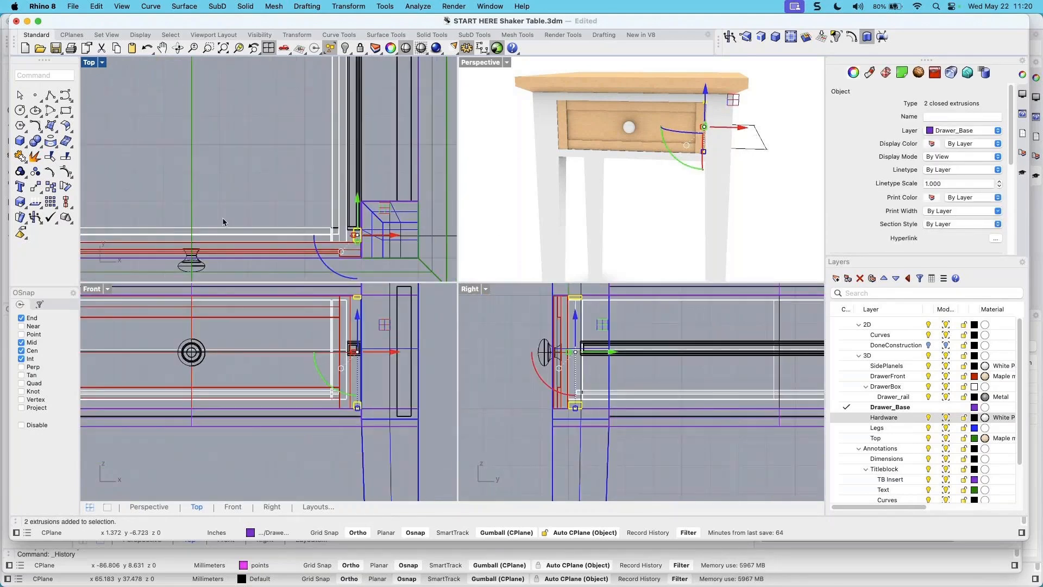
right_click_drag(233, 206, 278, 207)
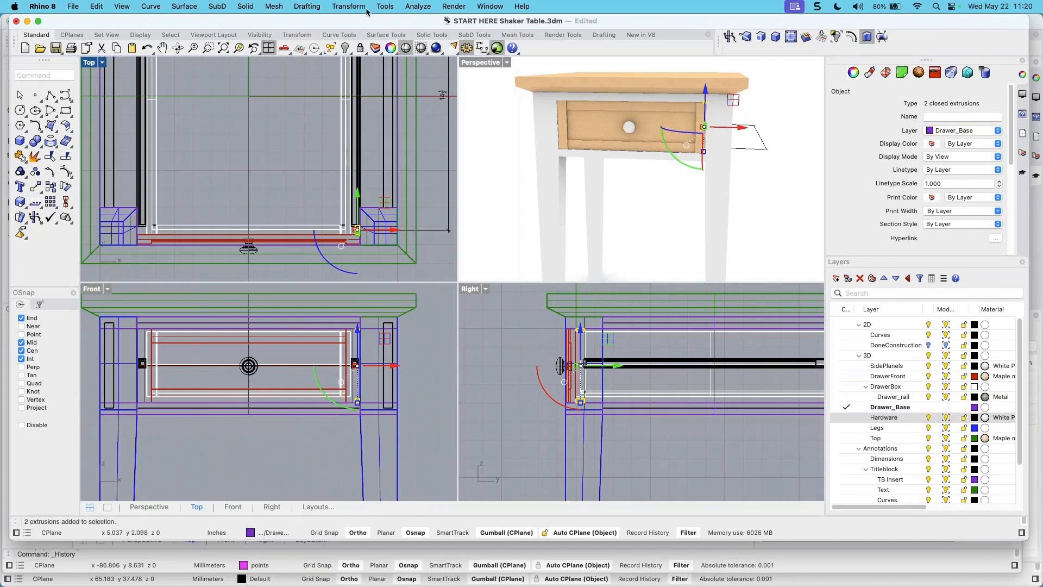
left_click(348, 6)
left_click(353, 93)
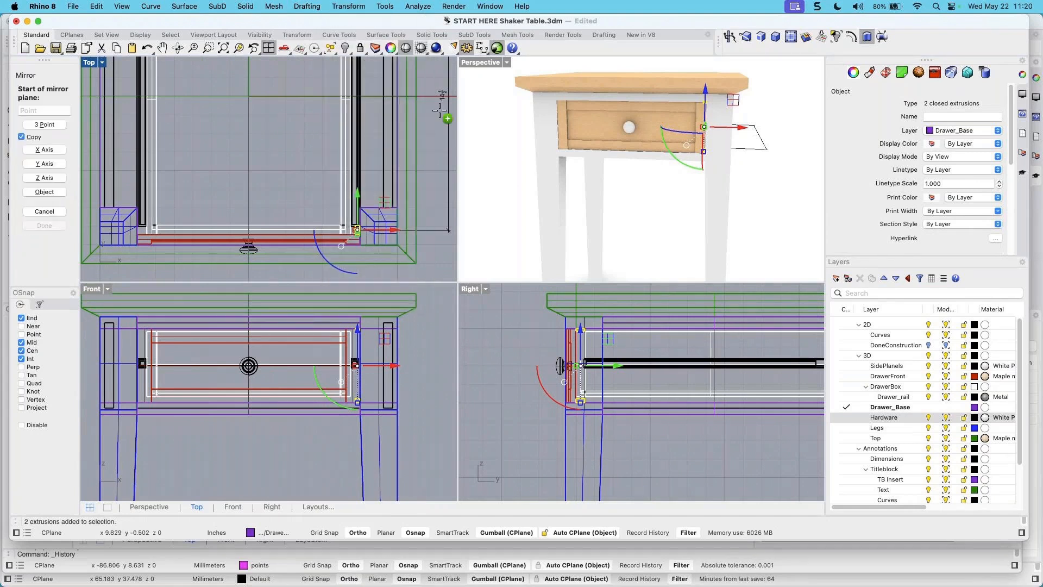
left_click(44, 163)
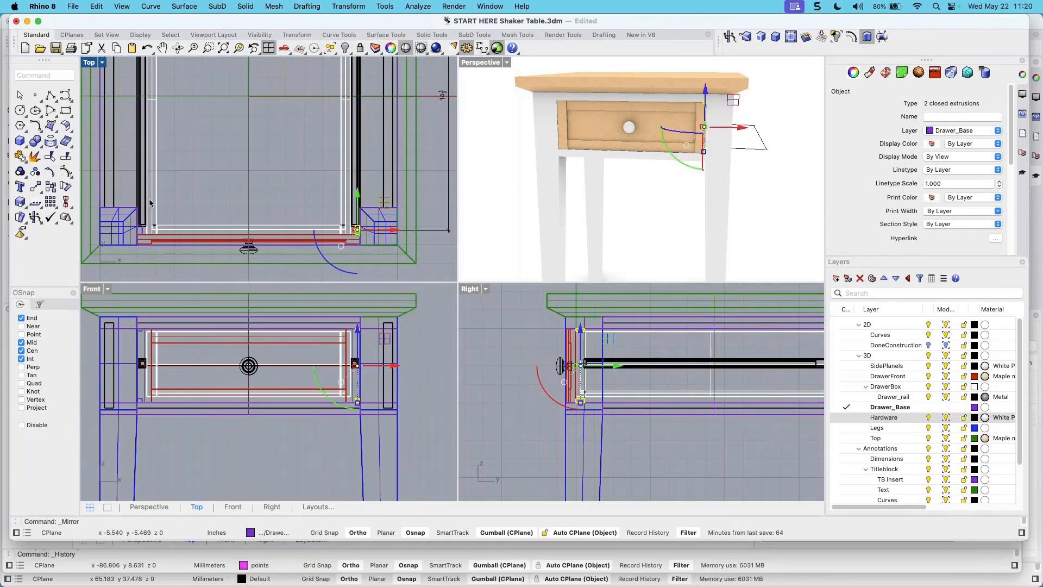
left_click(320, 199)
Examine the whole table with its mirrored stop blocks in the perspective and orthographic views
scroll(634, 211, "down", 7)
scroll(635, 203, "up", 5)
mouse_move(650, 193)
right_mouse_down()
mouse_move(661, 171)
mouse_move(643, 205)
right_mouse_up()
scroll(661, 177, "down", 2)
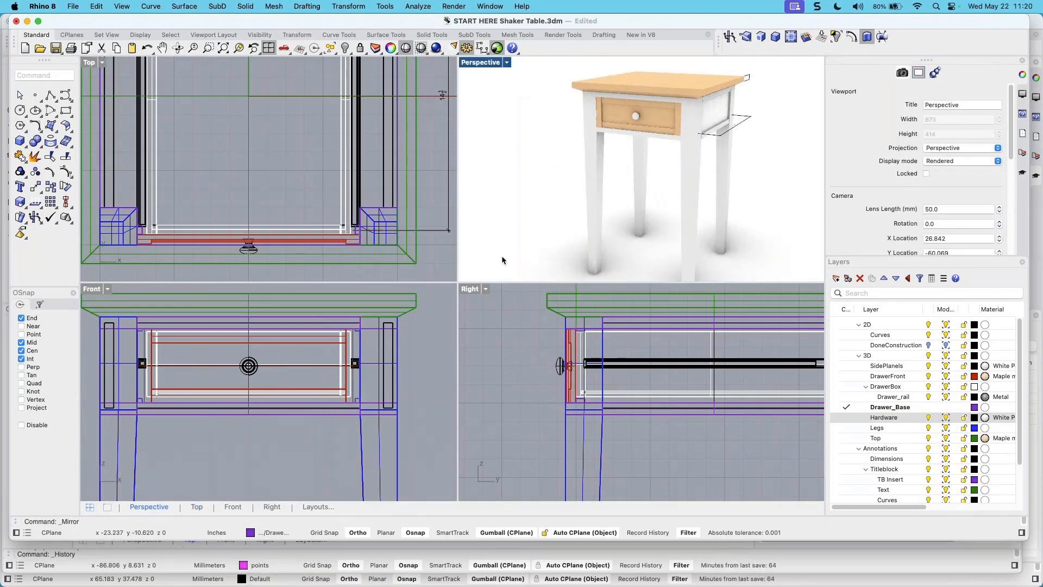
scroll(579, 212, "down", 2)
right_click_drag(636, 206, 642, 187, "shift")
right_click_drag(330, 223, 334, 211)
scroll(280, 400, "down", 2)
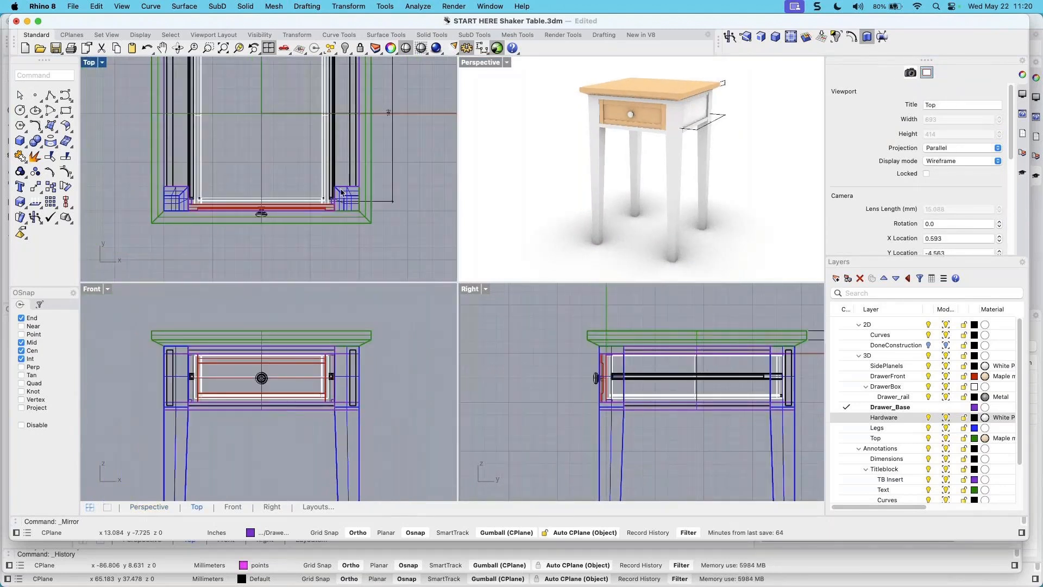
Save the Shaker table model
left_click(55, 48)
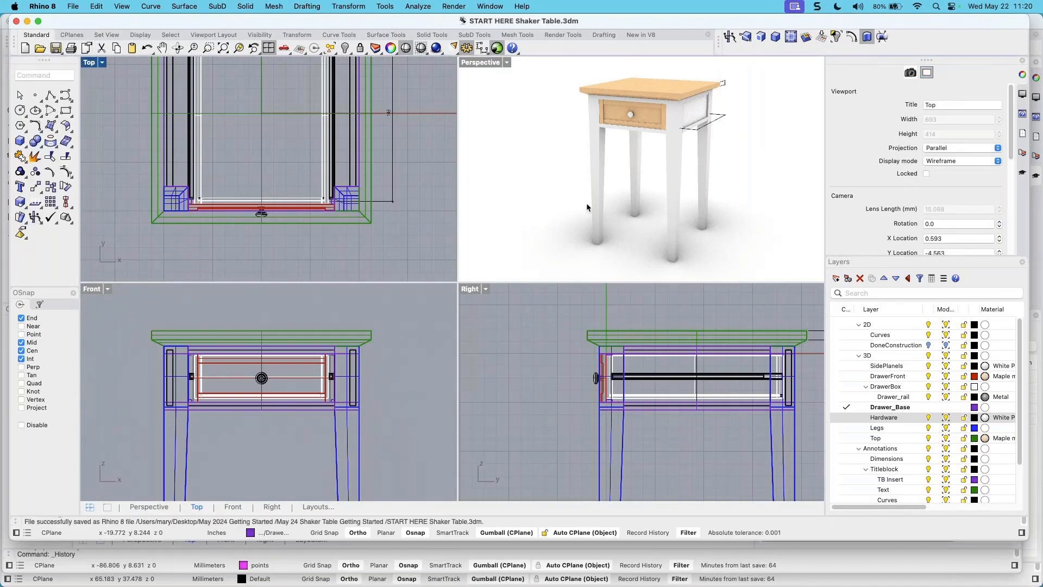
right_click_drag(709, 203, 708, 193)
right_click_drag(637, 228, 696, 138)
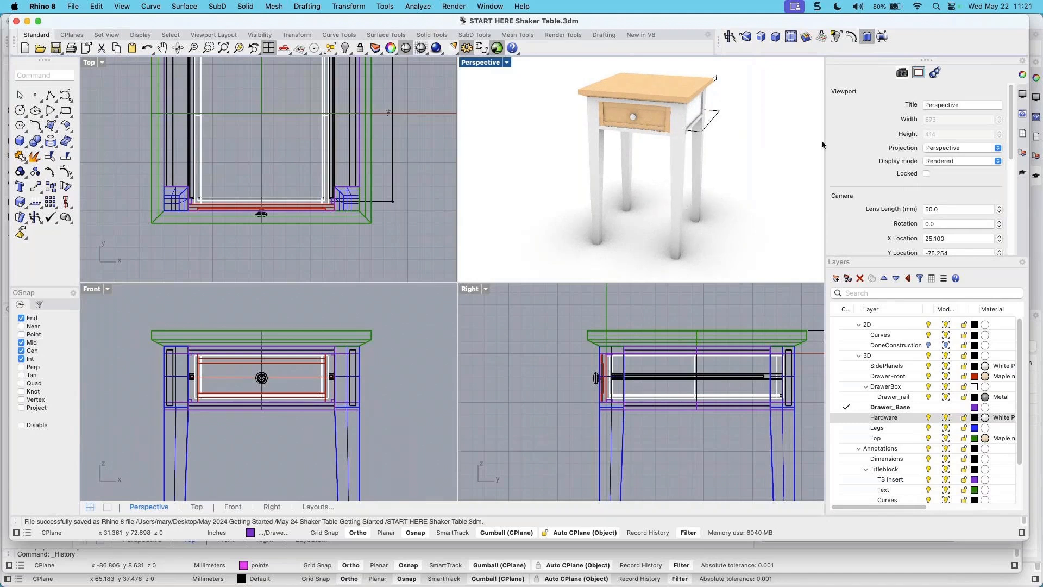
Open the settings for a new layout page
left_click(1023, 136)
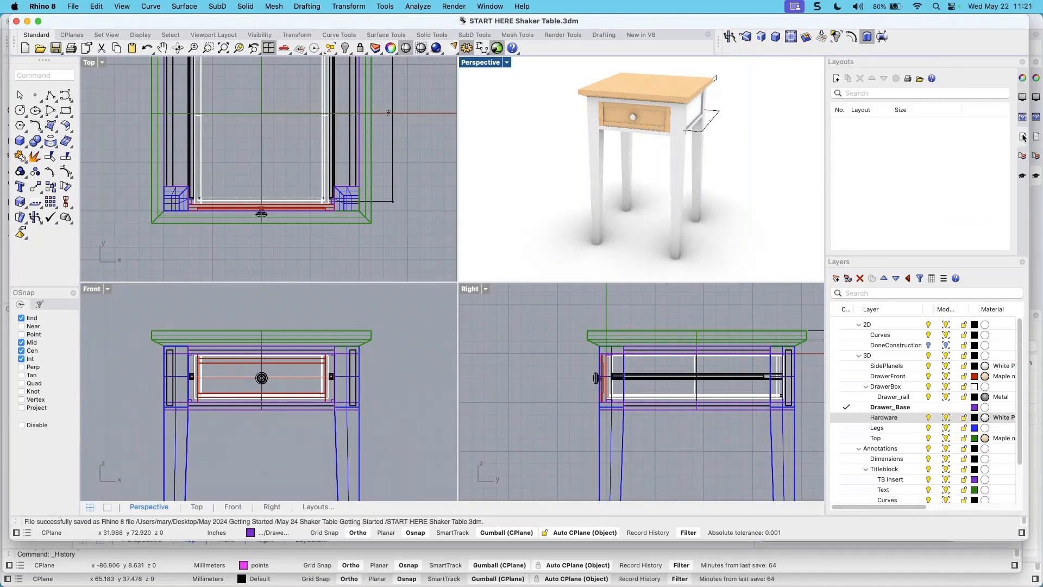
left_click(836, 80)
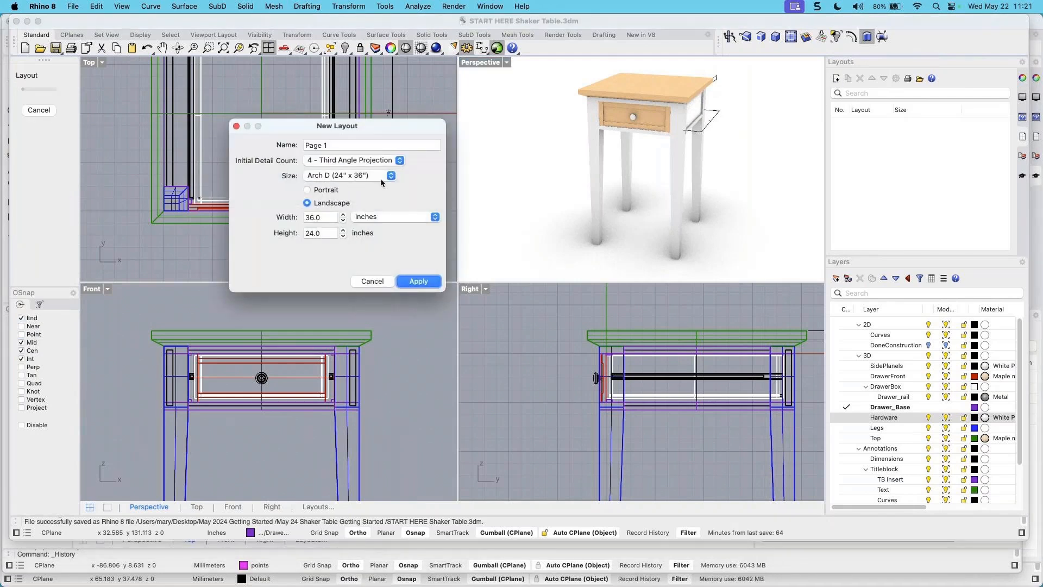
Try millimeters as the new layout's page unit and set it back to inches
left_click(430, 217)
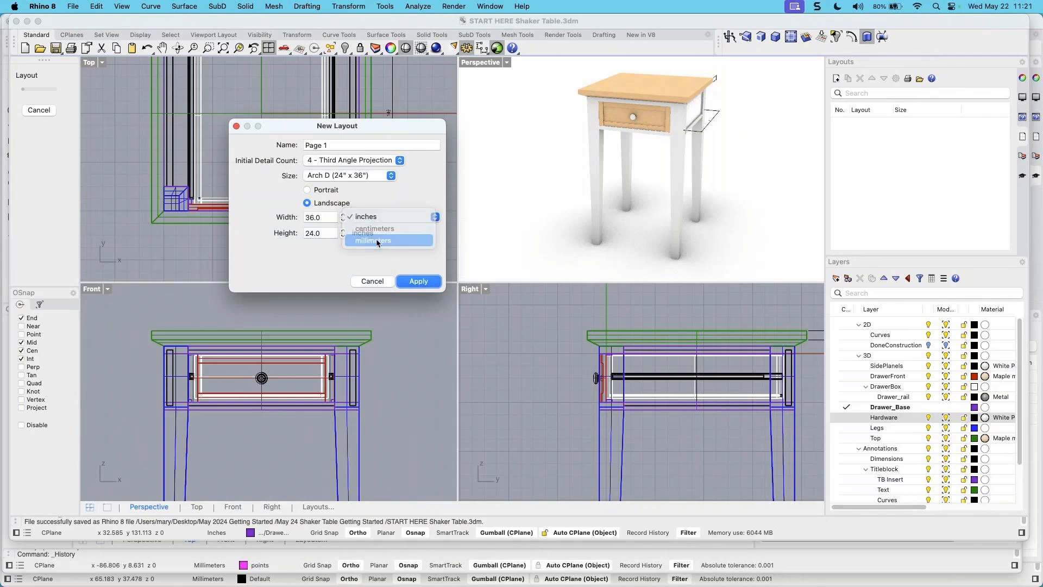
left_click(380, 240)
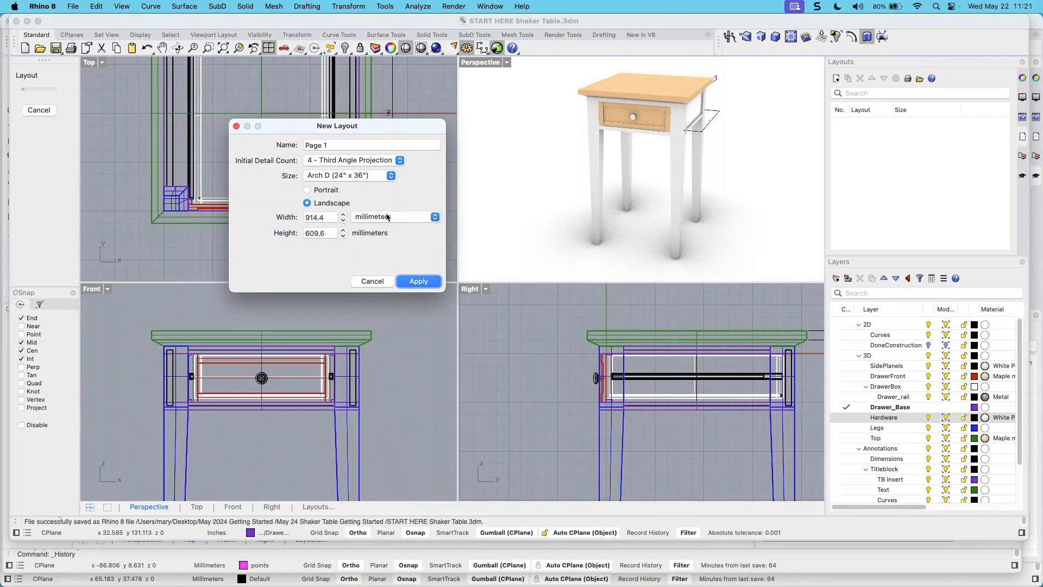
left_click(385, 219)
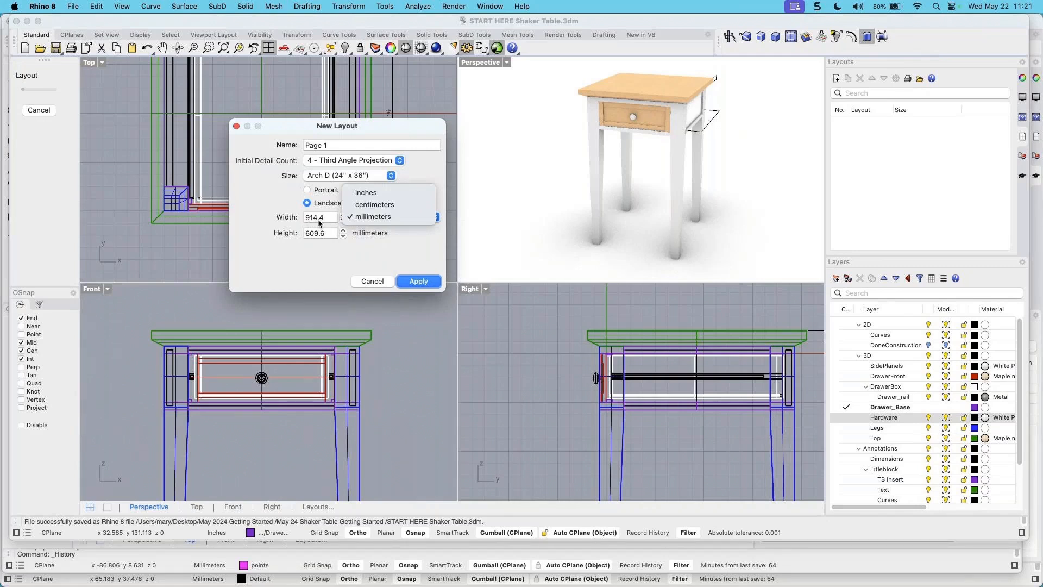
left_click(358, 242)
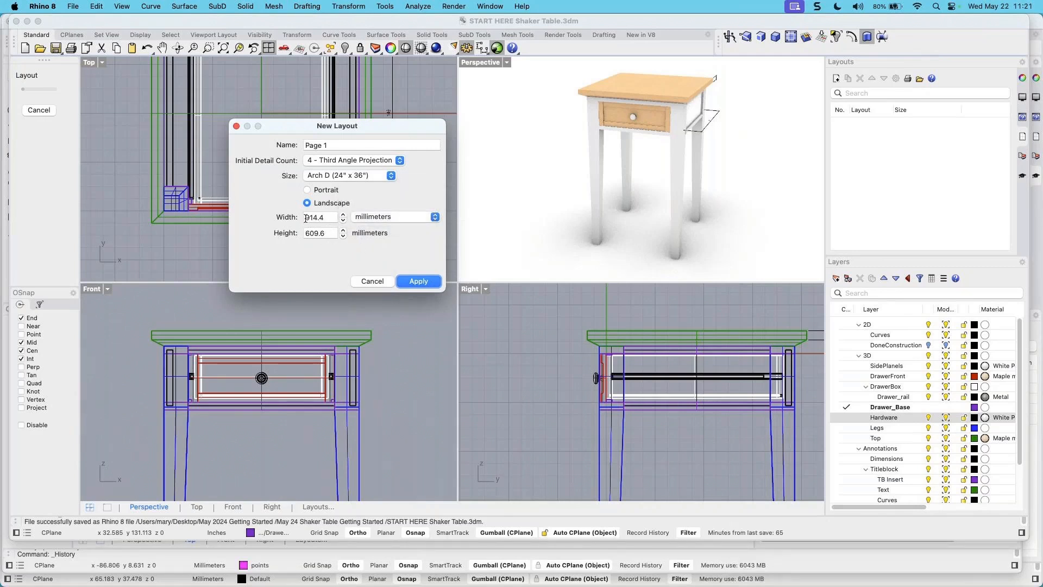
left_click(413, 217)
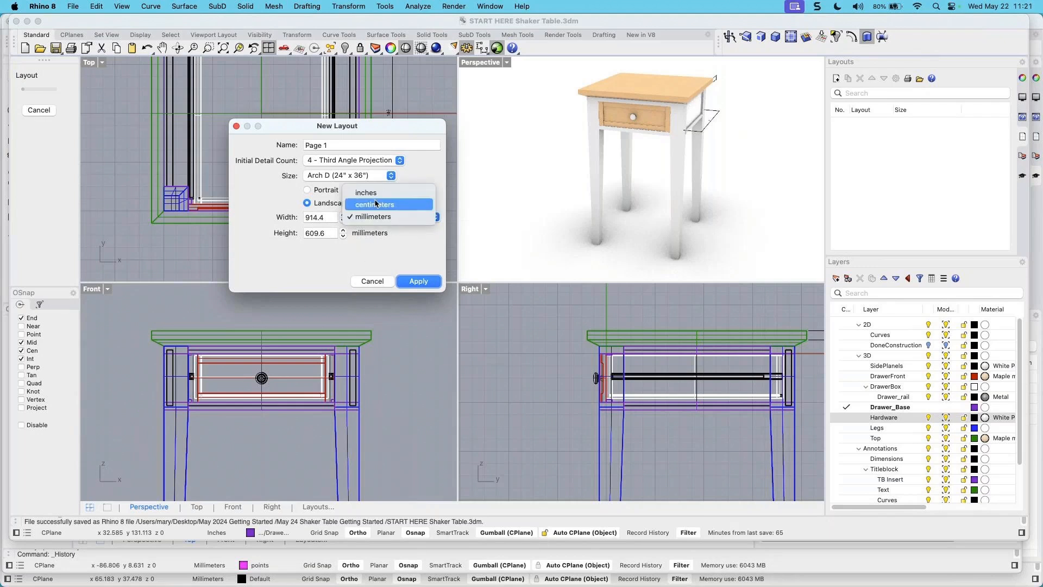
left_click(343, 192)
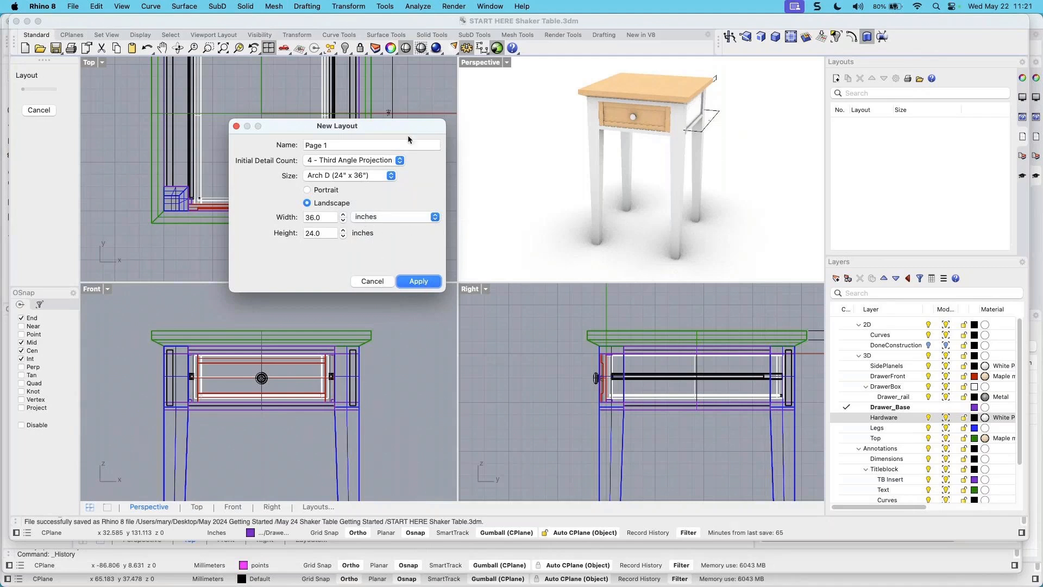
Create layout Page 1 as landscape Arch D, 36 x 24 inches, with four details in third angle projection
left_click(401, 161)
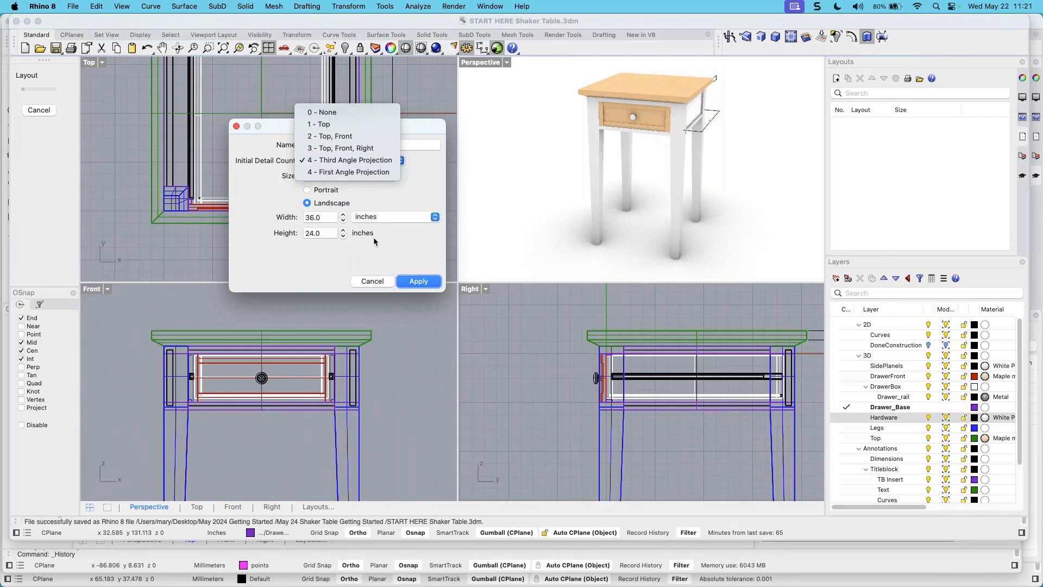
left_click(412, 284)
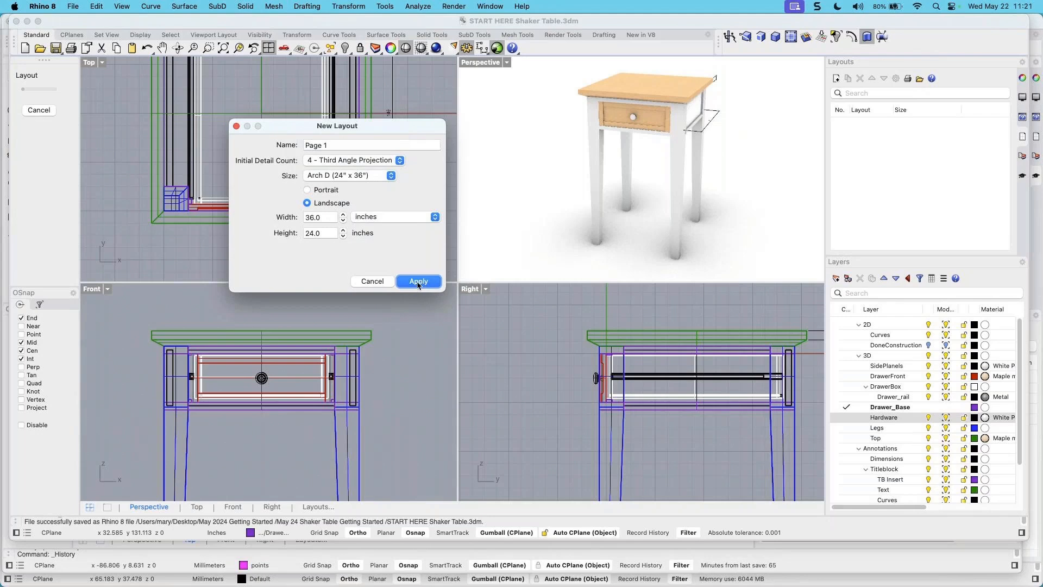
left_click(419, 281)
scroll(510, 318, "up", 4)
scroll(511, 316, "down", 2)
right_click_drag(521, 282, 499, 305)
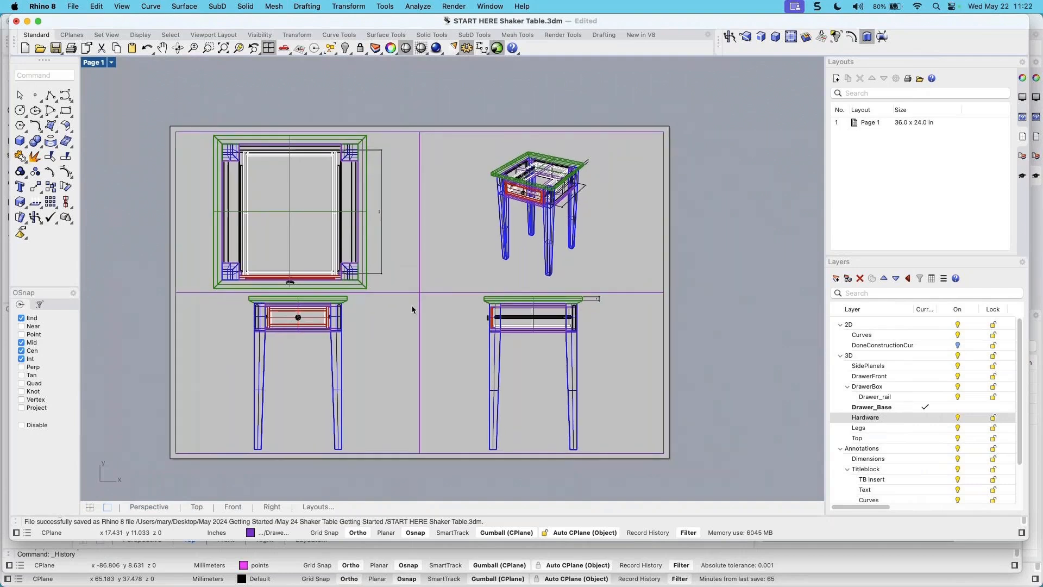
scroll(412, 305, "up", 2)
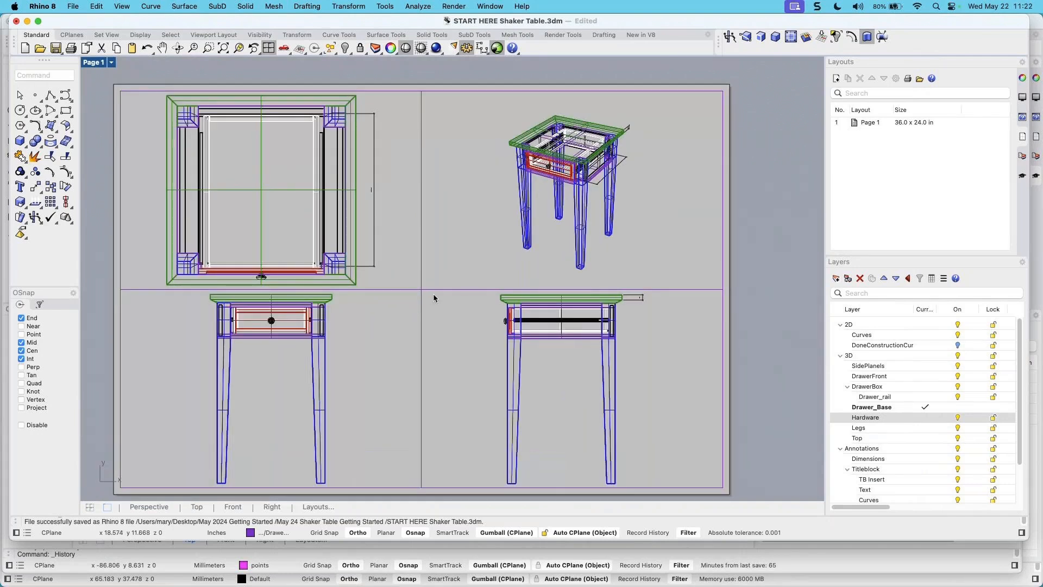
Shrink and recenter the table within the Top, Front and Right details to leave margins, and return to the layout page
double_click(403, 238)
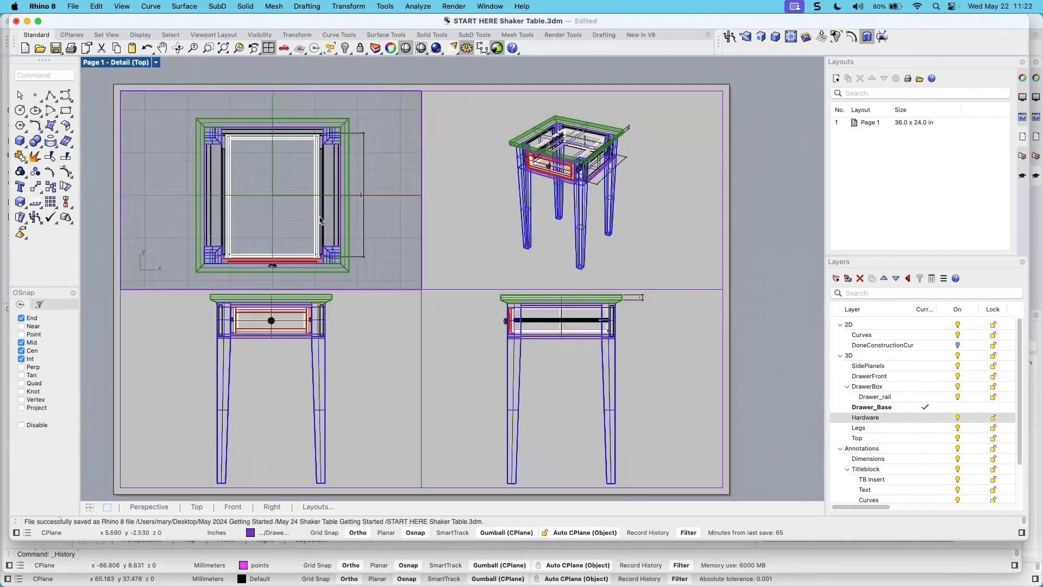
scroll(325, 228, "down", 3)
right_click_drag(322, 225, 313, 216)
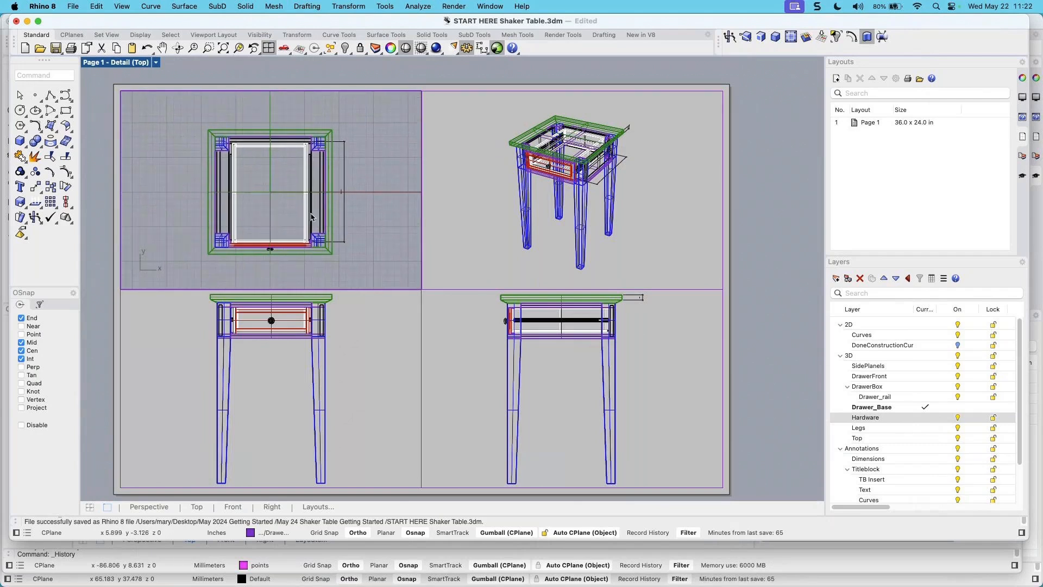
double_click(341, 354)
scroll(338, 356, "down", 2)
right_click_drag(338, 354, 326, 360)
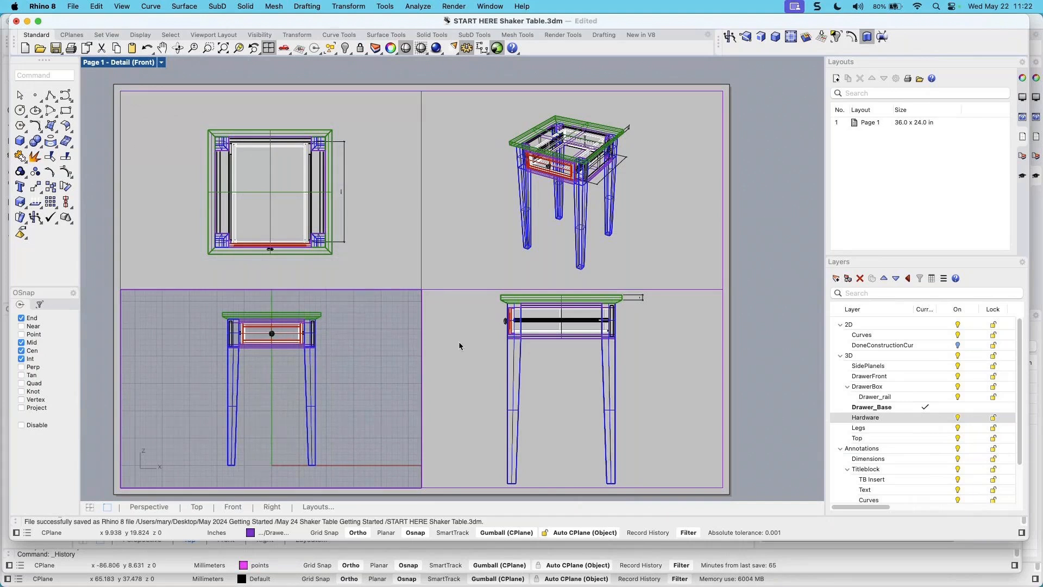
double_click(640, 378)
scroll(639, 379, "down", 1)
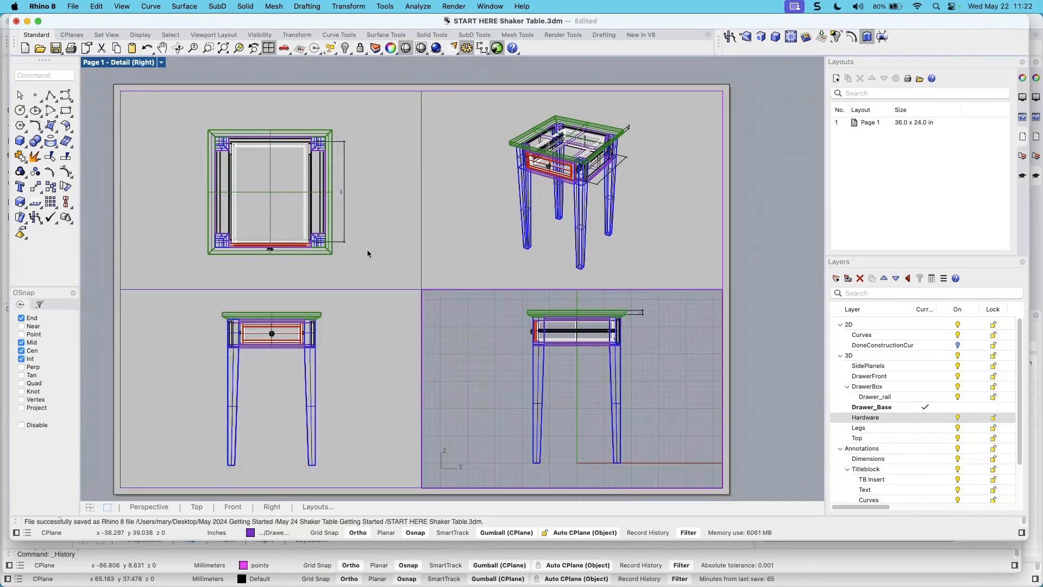
double_click(729, 239)
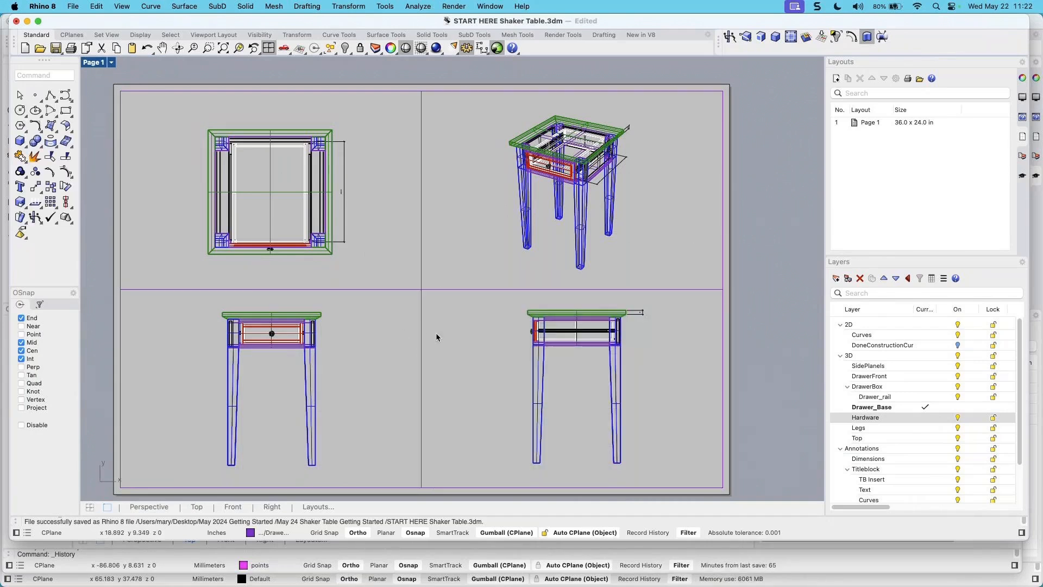
Assign all four detail views to the Details layer under Annotations
left_click_drag(450, 323, 394, 279)
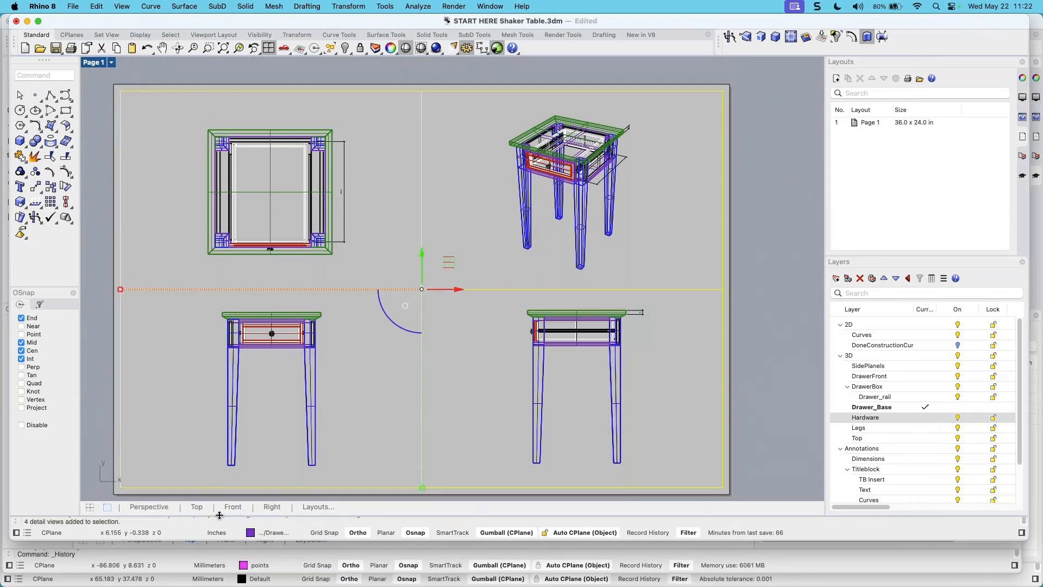
left_click(283, 533)
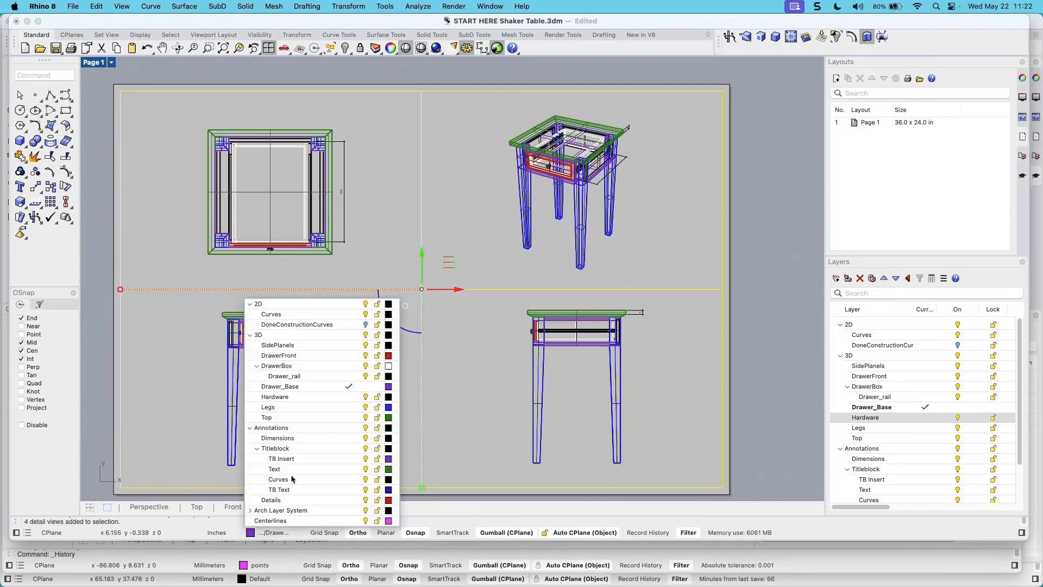
left_click(271, 501)
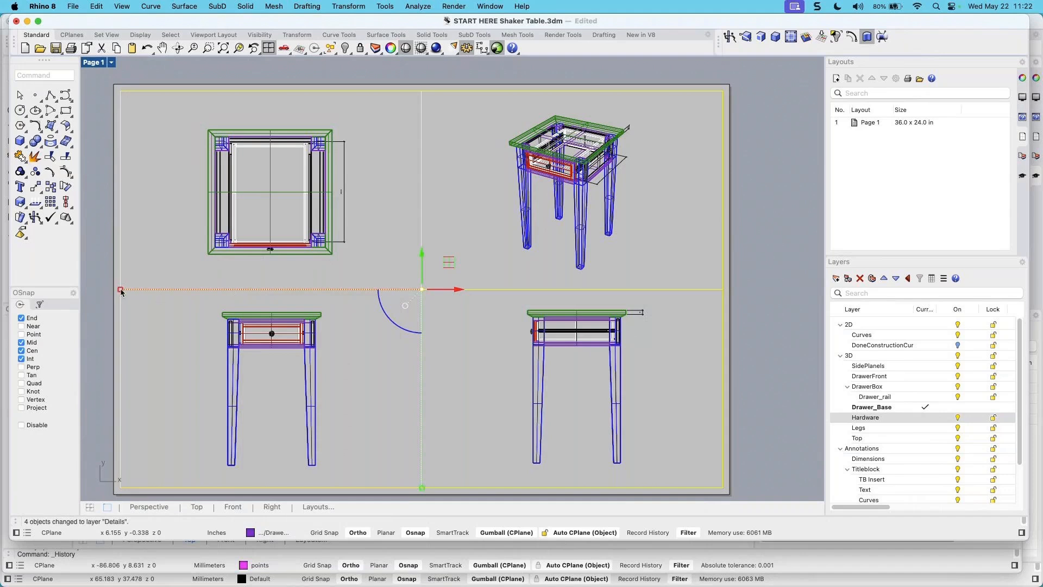
key("Escape")
Shrink the block of four detail frames horizontally and vertically about its center to leave a margin around the page edges
left_click_drag(482, 306, 345, 256)
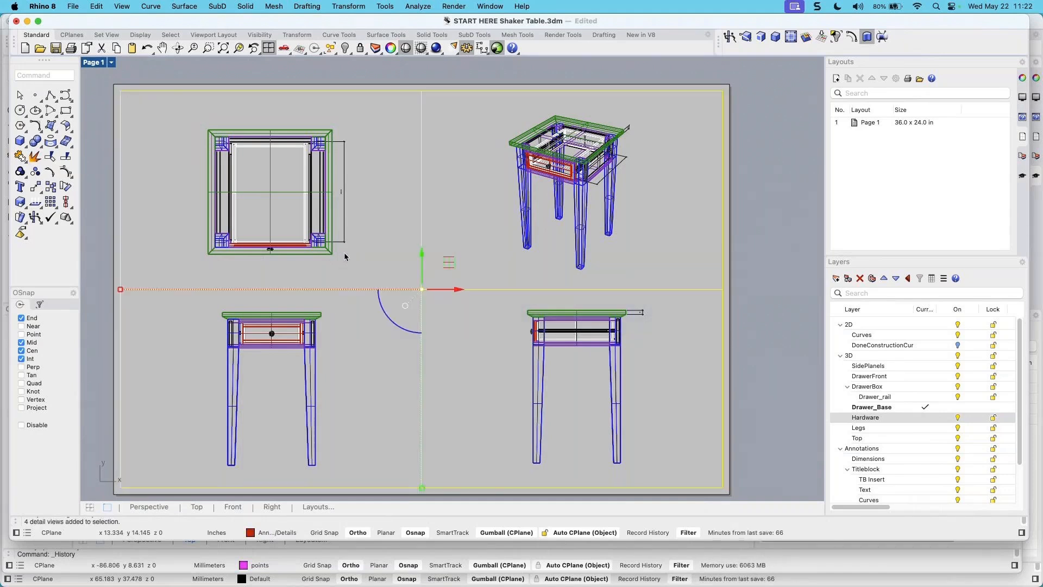
left_click_drag(121, 289, 136, 293)
left_click_drag(421, 488, 420, 471)
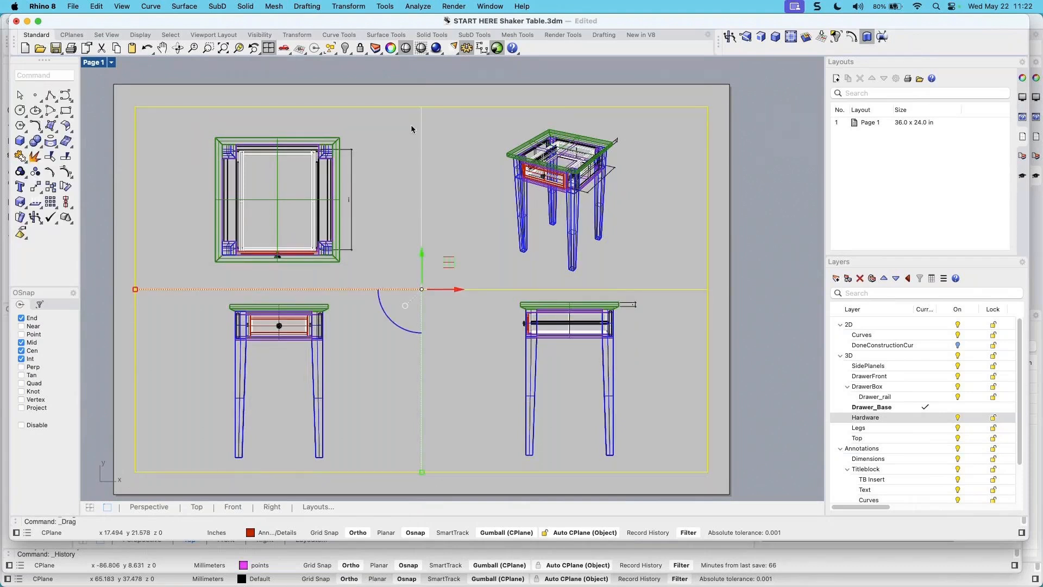
left_click(349, 280)
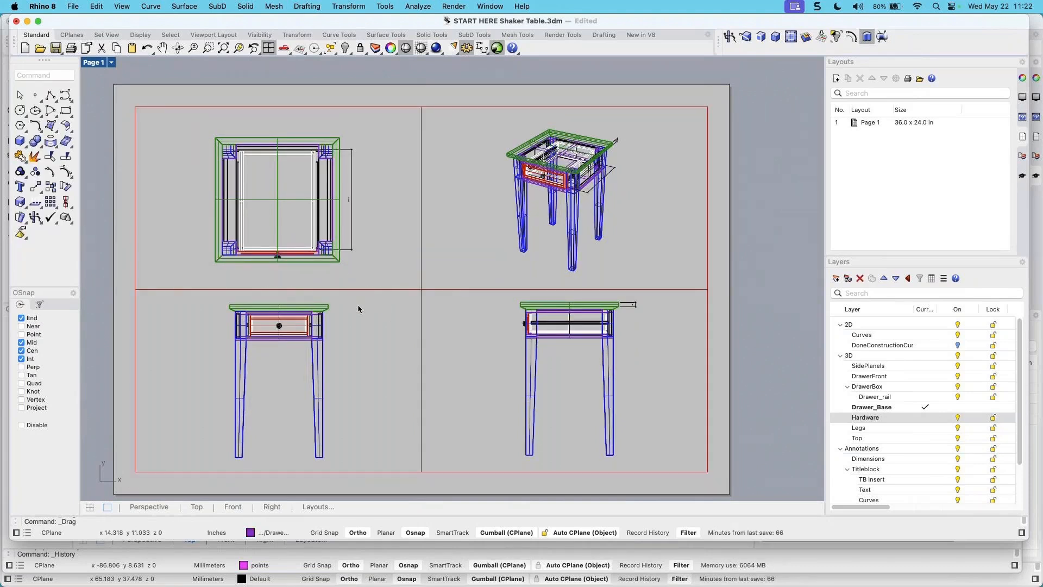
Move the Top and Perspective details slightly upward to leave a gap above the Front and Right details
left_click_drag(432, 249, 411, 230)
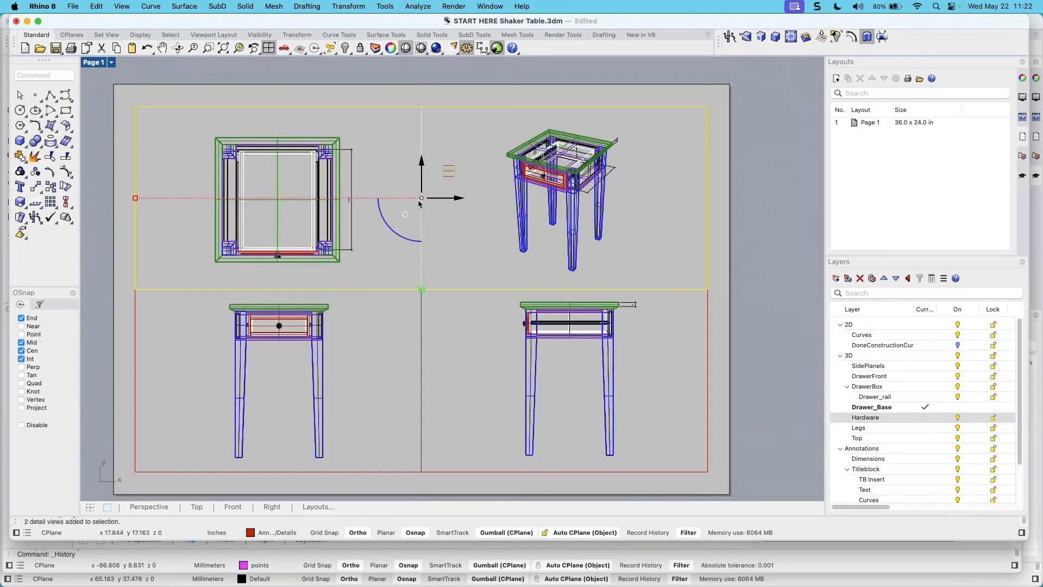
left_click_drag(421, 179, 422, 174)
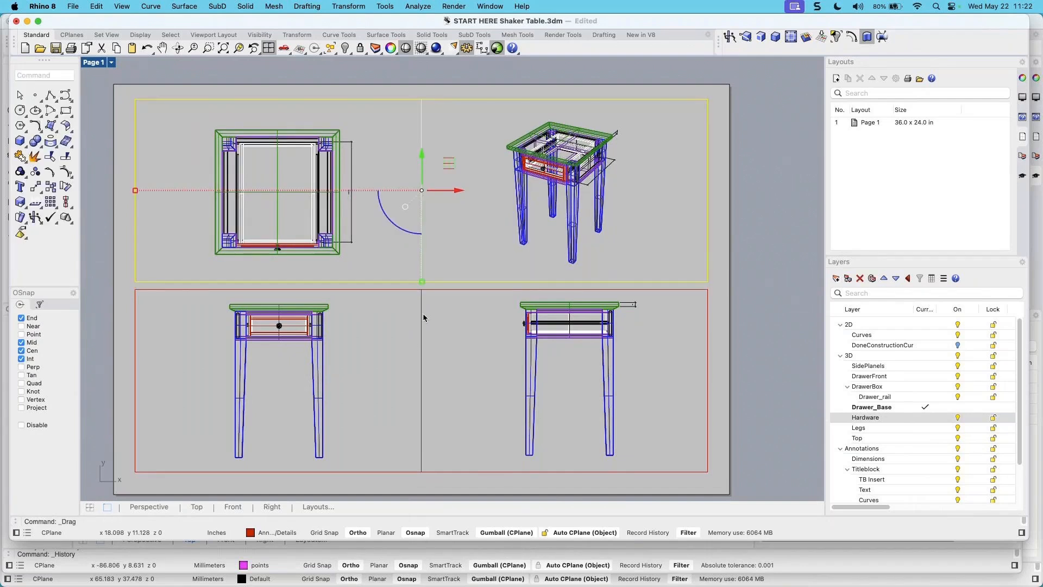
Shift the Top and Front details slightly toward the page's left edge to open a gap beside the Perspective and Right details
left_click(366, 291)
left_click_drag(356, 271, 312, 286)
left_click(453, 299)
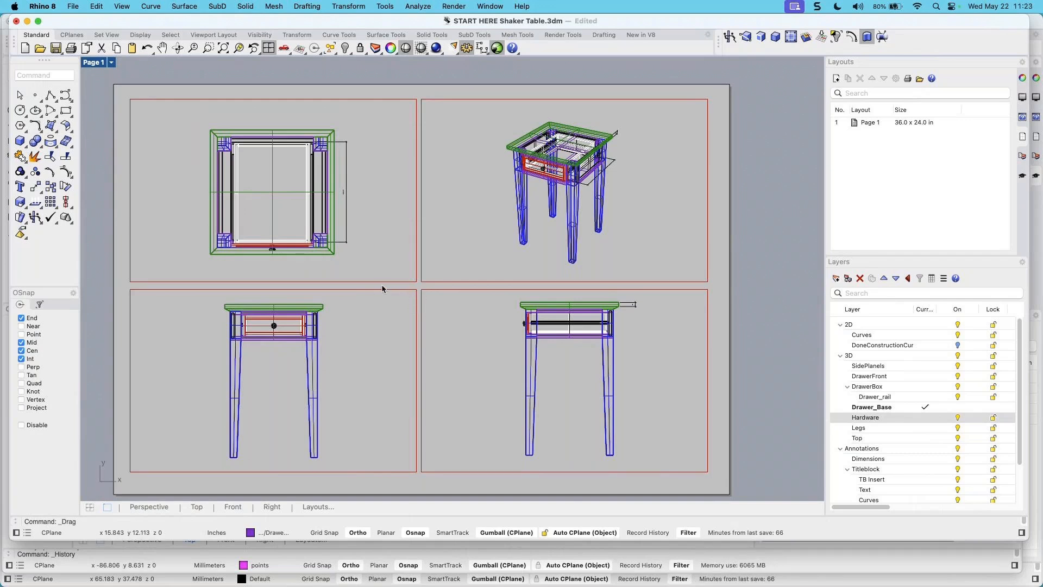
Turn on the control points of all four details and move their inner vertical borders left together, keeping the gap
left_click_drag(441, 313, 397, 262)
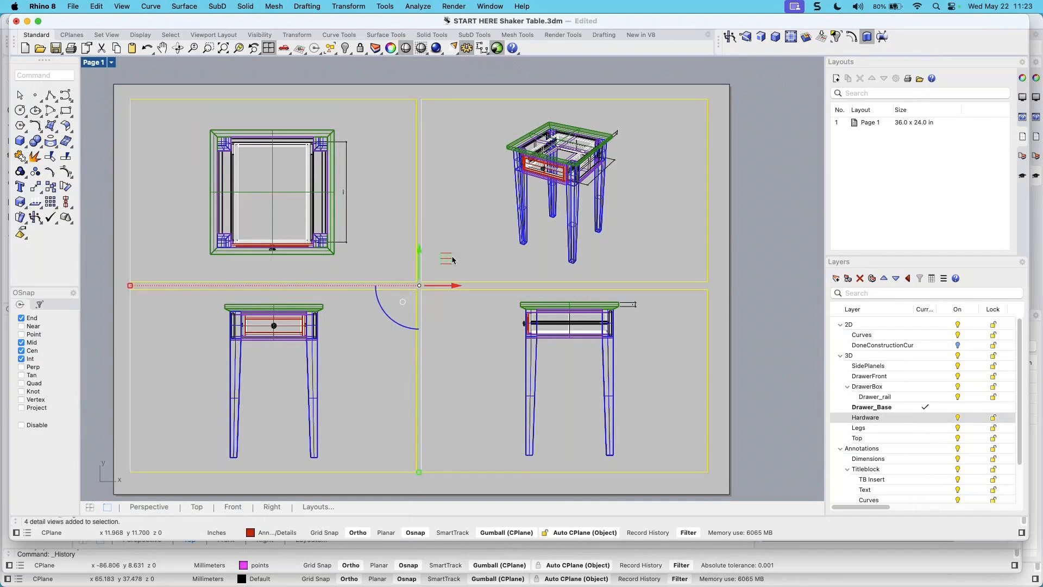
left_click(63, 176)
left_click_drag(386, 97, 454, 483)
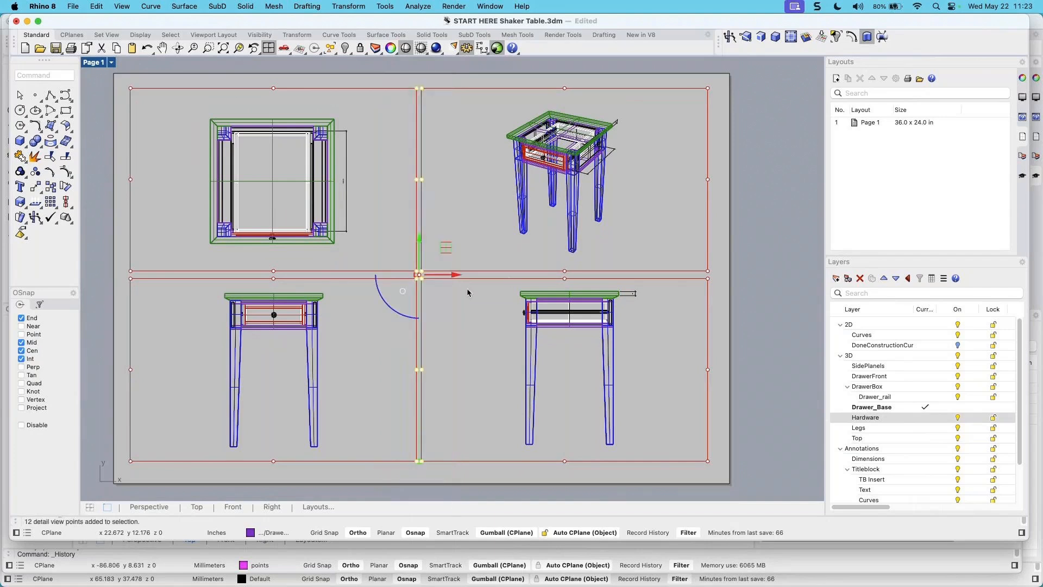
left_click_drag(418, 275, 390, 274)
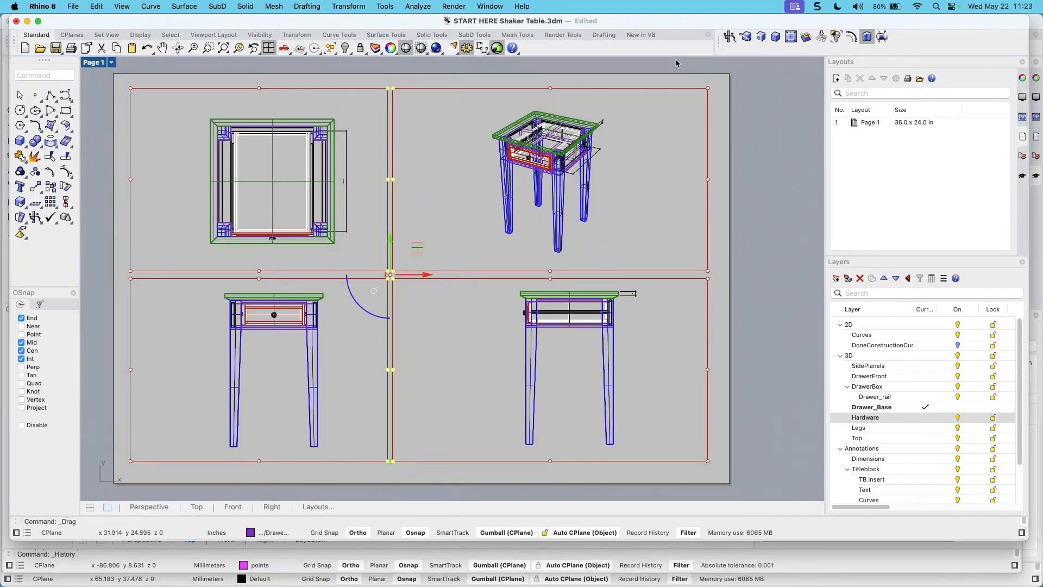
Pull the outer vertical borders of the Perspective and Right details inward to free a blank strip along the page's right edge
left_click_drag(686, 80, 720, 486)
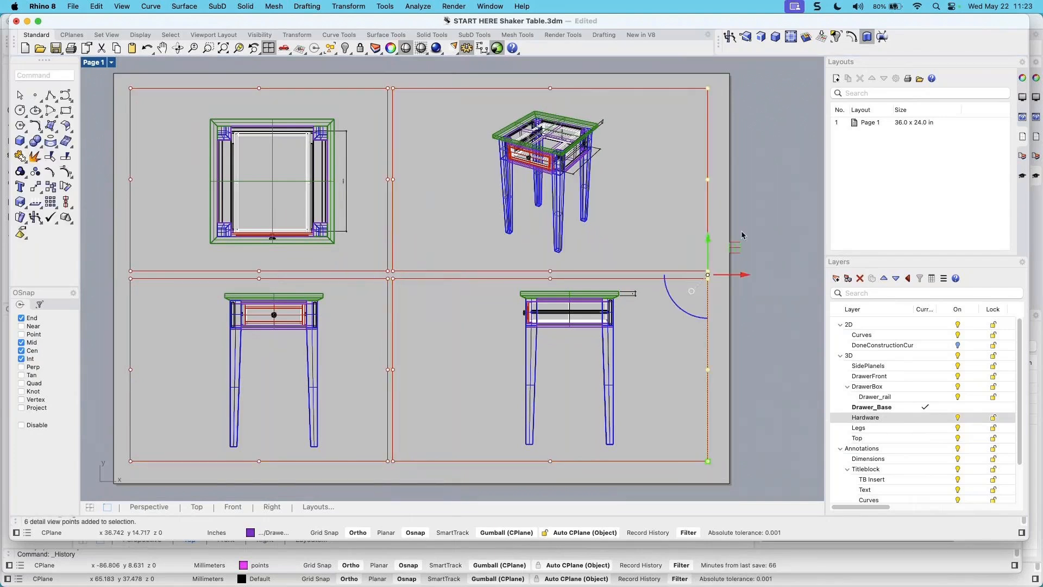
left_click_drag(743, 272, 659, 277)
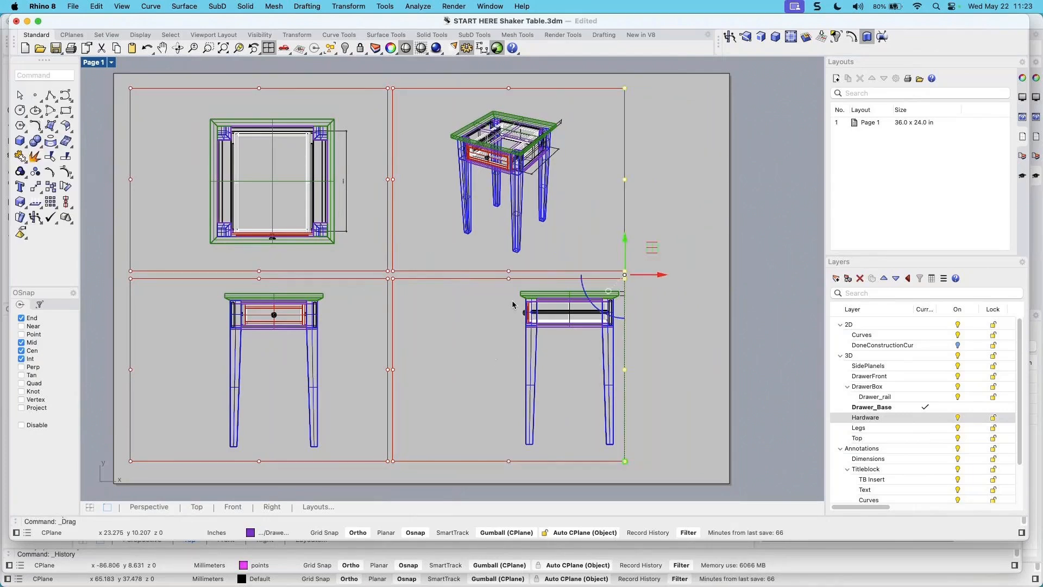
key("Escape")
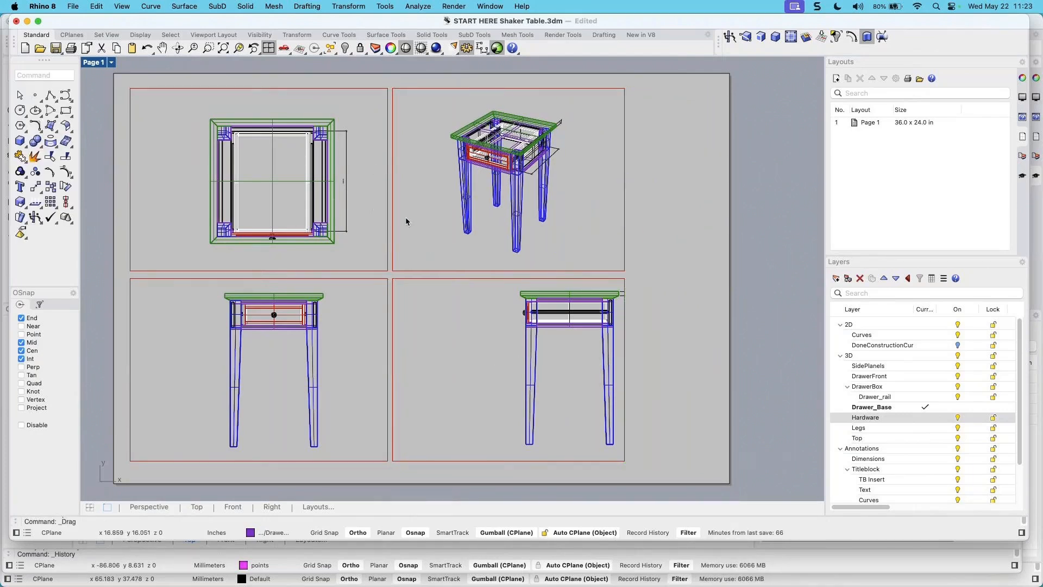
Show the Perspective detail in Rendered mode and reframe the table from a low front angle so it fills the frame
double_click(564, 237)
right_click_drag(561, 242, 538, 179)
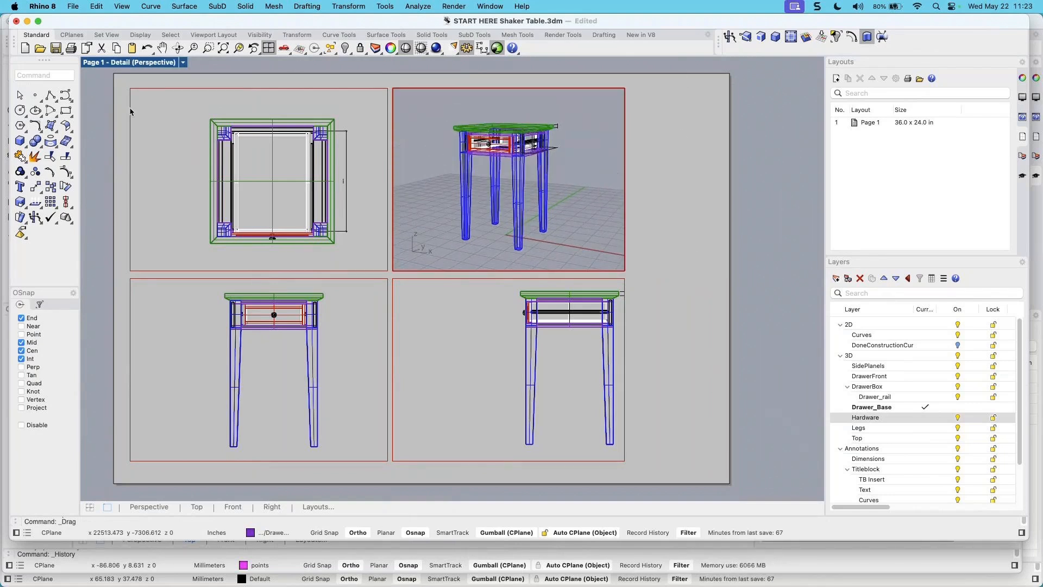
left_click(182, 63)
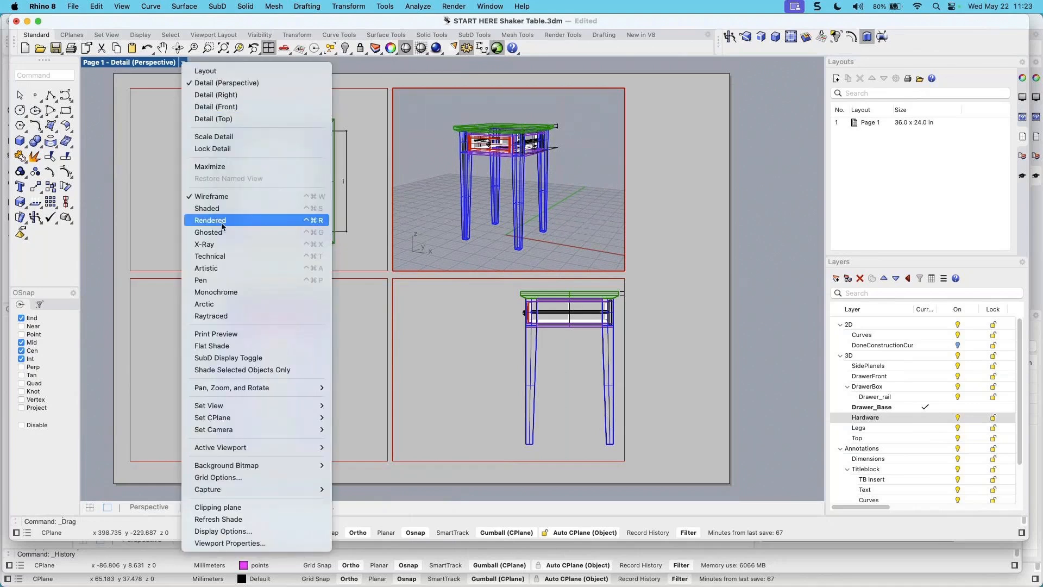
left_click(220, 227)
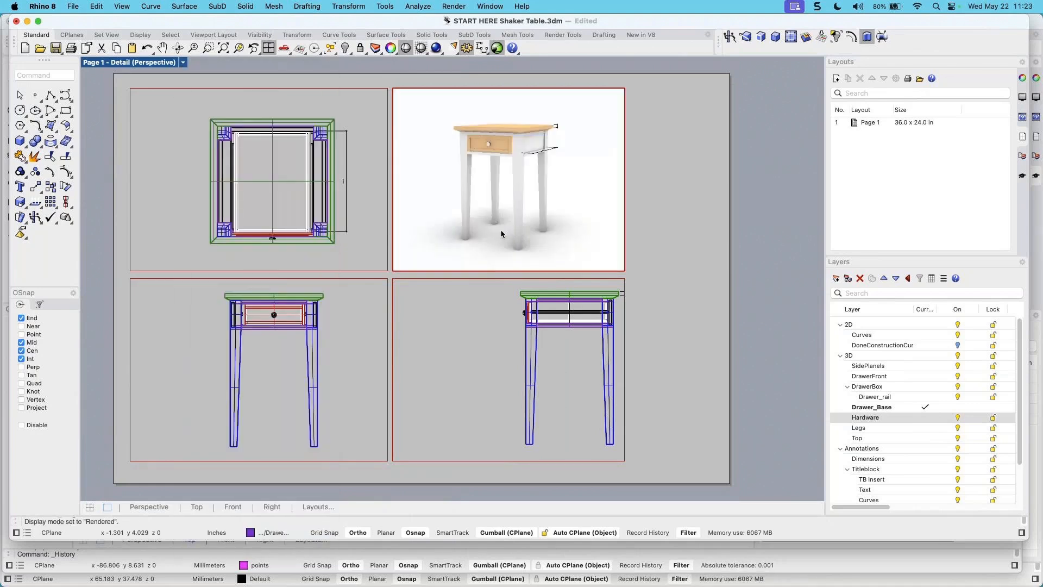
right_click_drag(489, 235, 537, 225)
scroll(560, 175, "down", 2)
scroll(559, 176, "up", 2)
right_click_drag(559, 176, 565, 180, "shift")
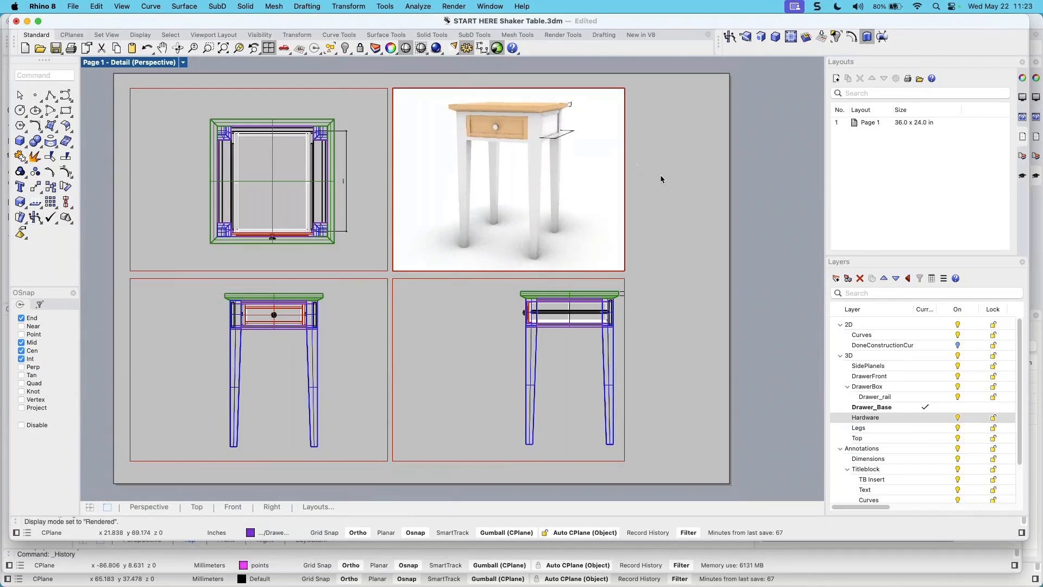
Recenter the table within the Top and Right details, shrink it in the Top detail, and return to the layout page
double_click(333, 263)
scroll(283, 258, "right", 3)
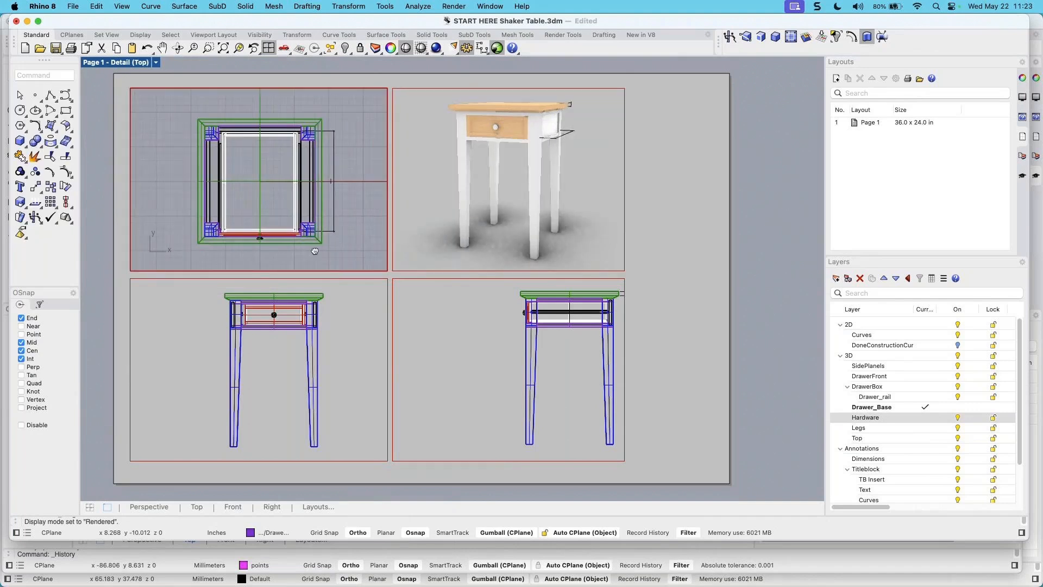
double_click(650, 264)
double_click(486, 342)
scroll(517, 368, "right", 5)
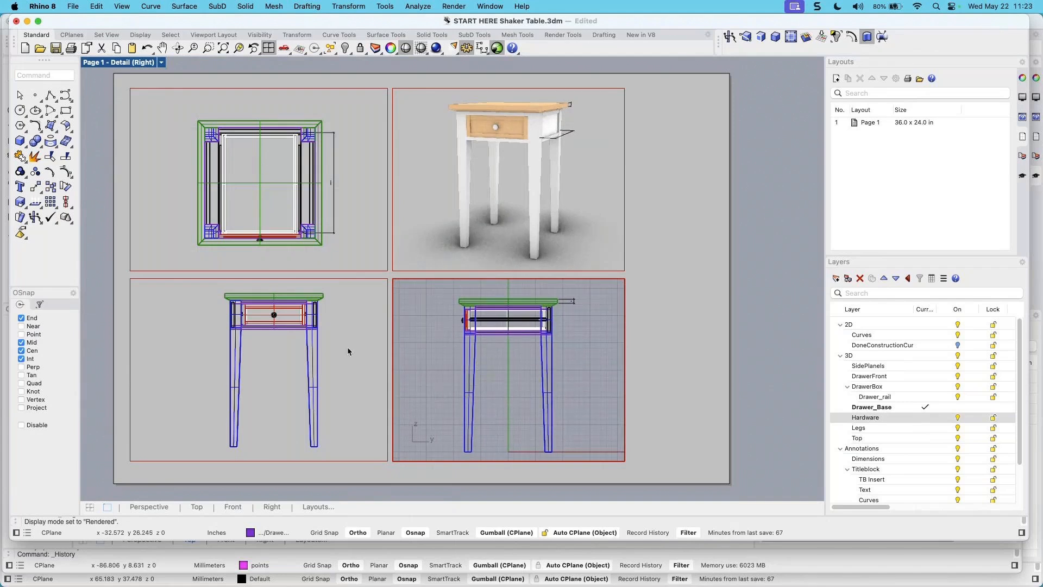
double_click(357, 236)
scroll(303, 207, "down", 3)
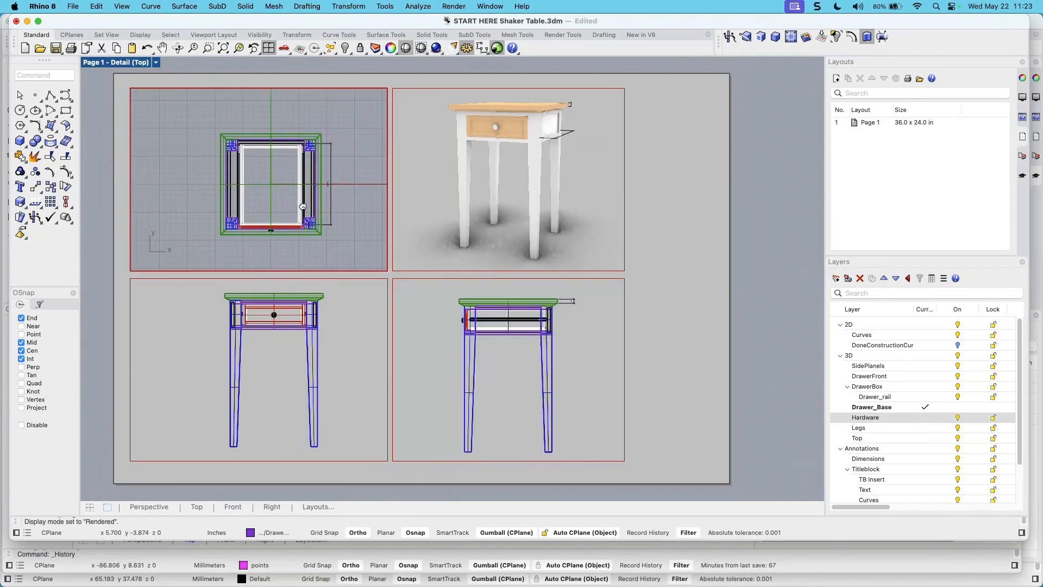
double_click(349, 207)
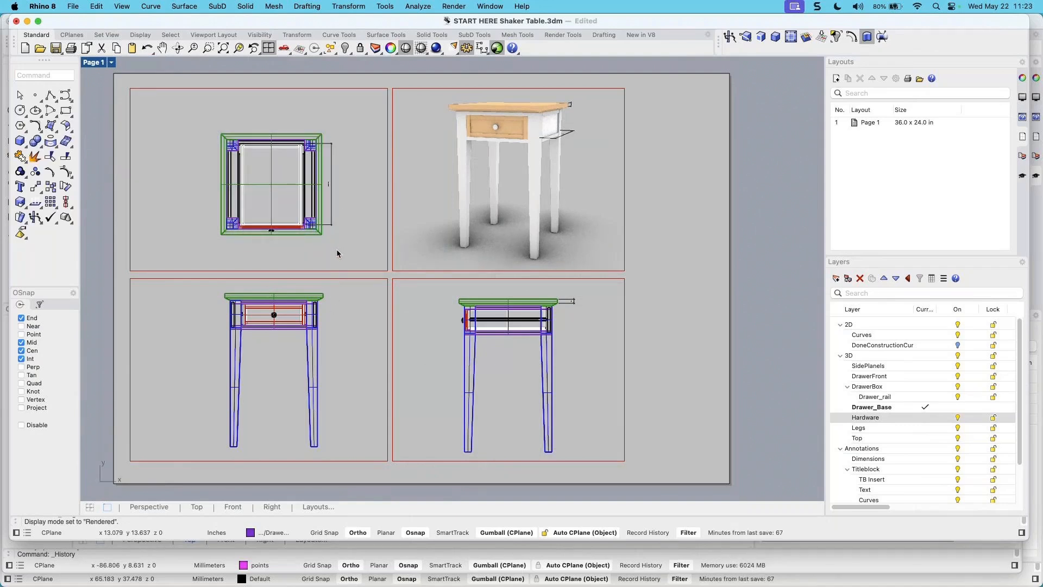
Set the Front detail's scale to 1 inch on page for 3 inches in model
left_click(336, 283)
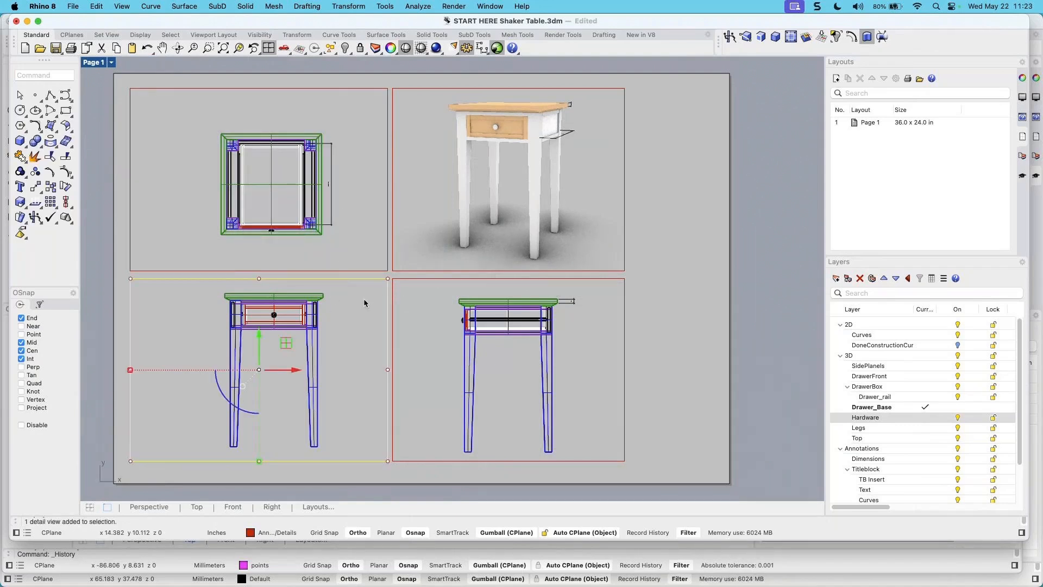
left_click(1022, 78)
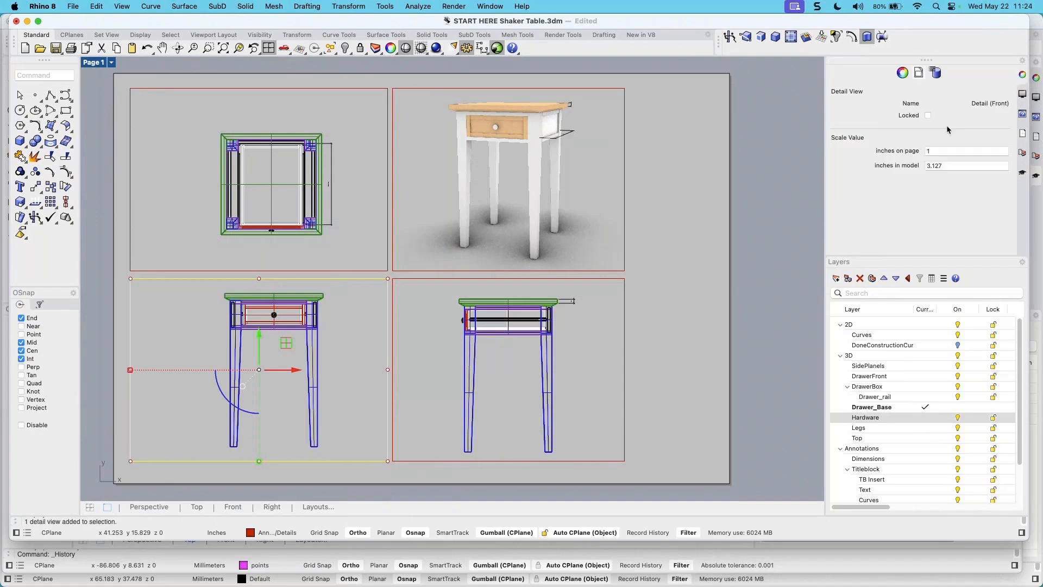
left_click(948, 166)
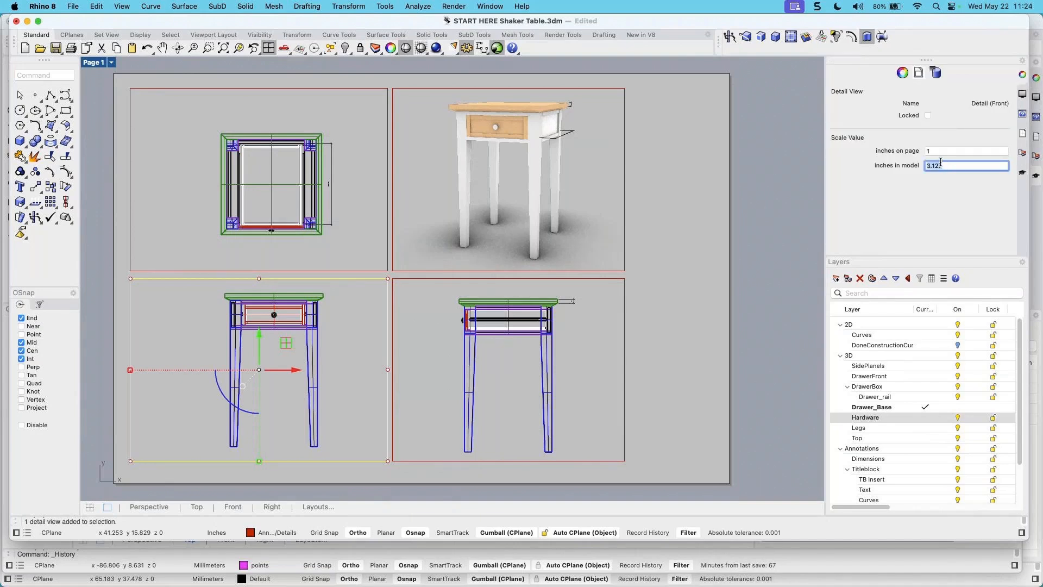
type("3")
key("Tab")
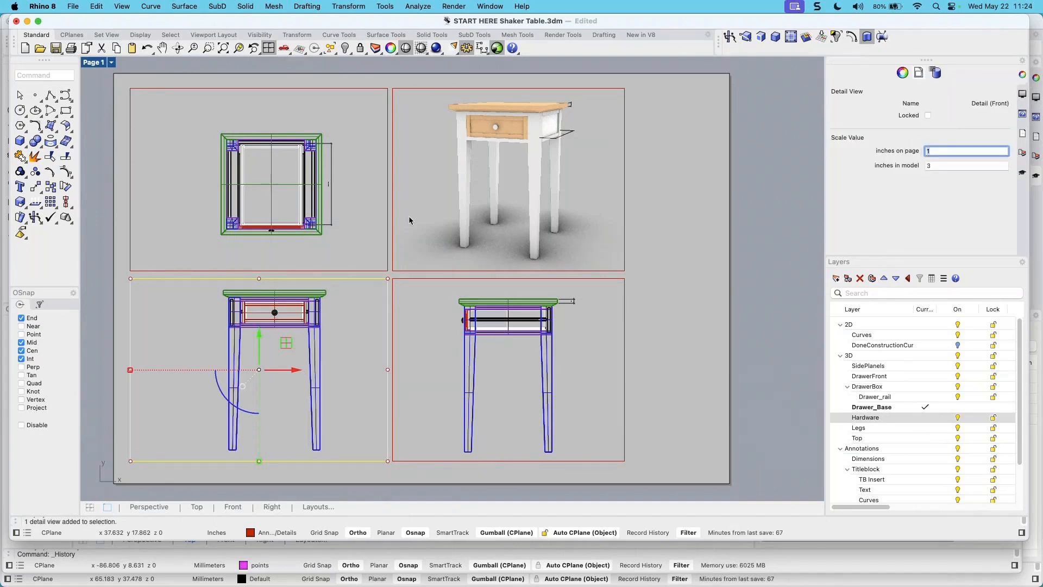
Match the other parallel details to the Front detail's scale with SynchronizeViews, and return to the layout page
double_click(336, 345)
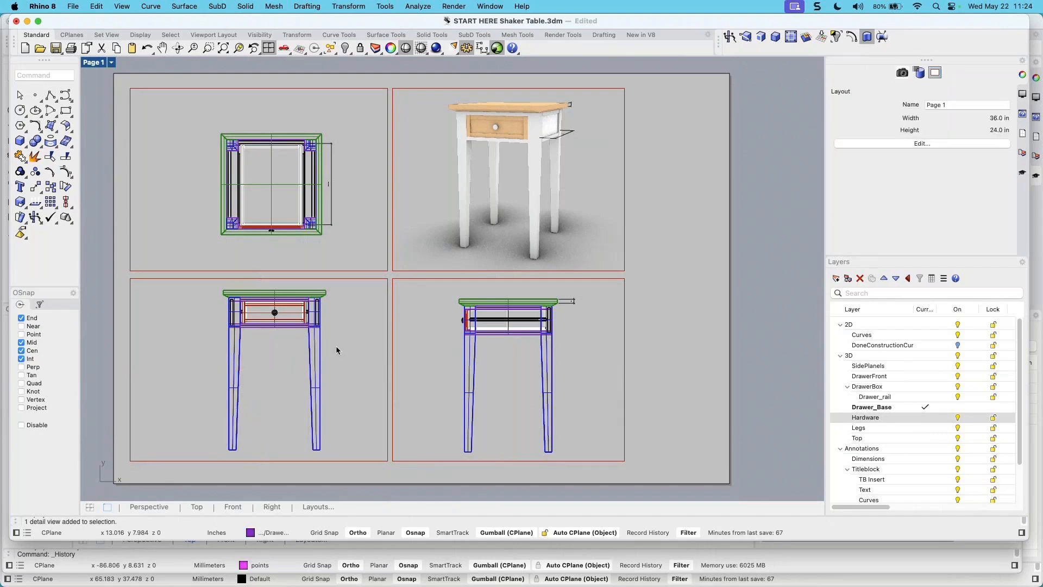
type("Sync")
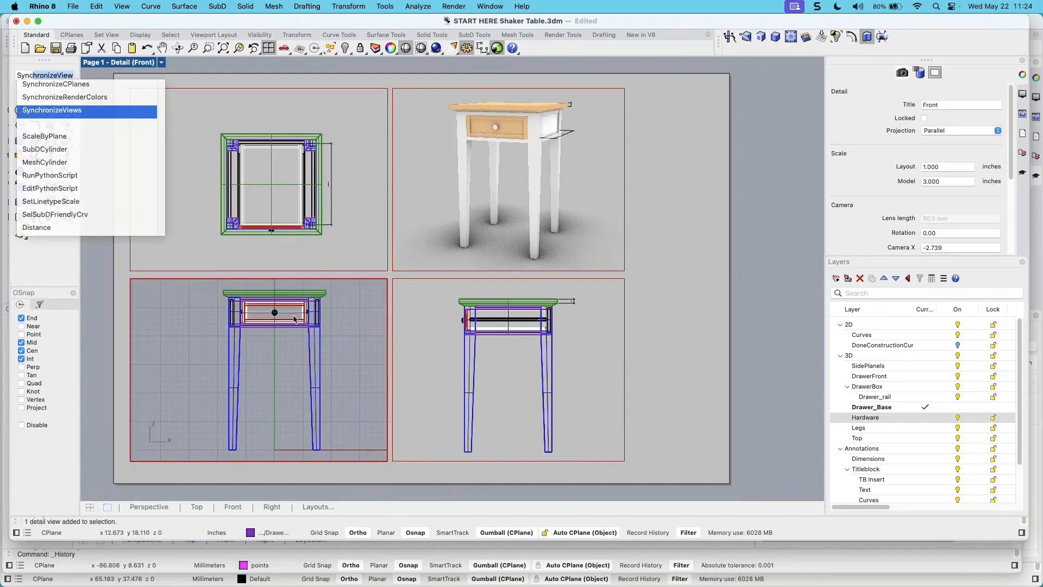
left_click(66, 113)
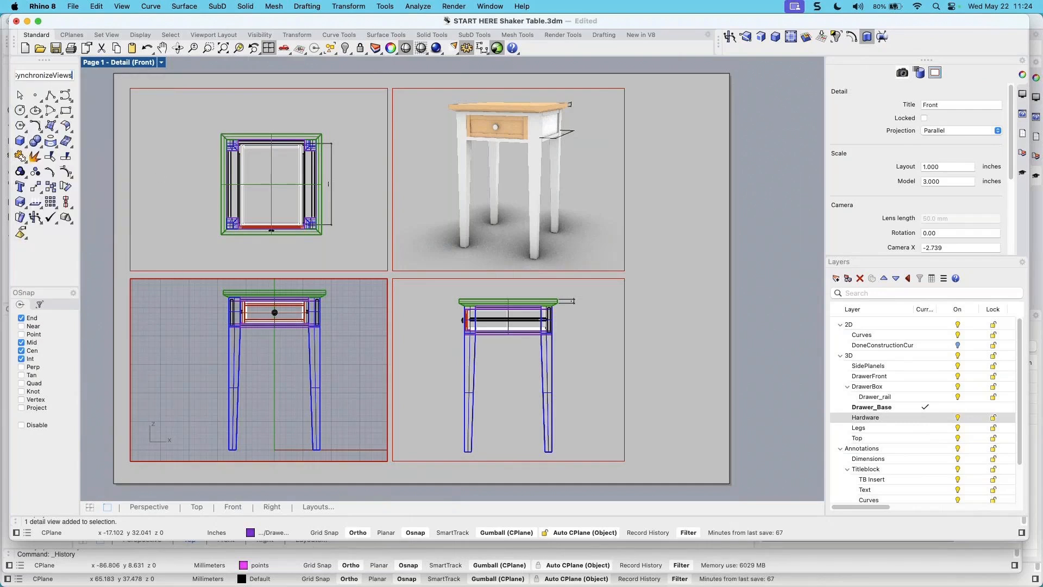
key("Return")
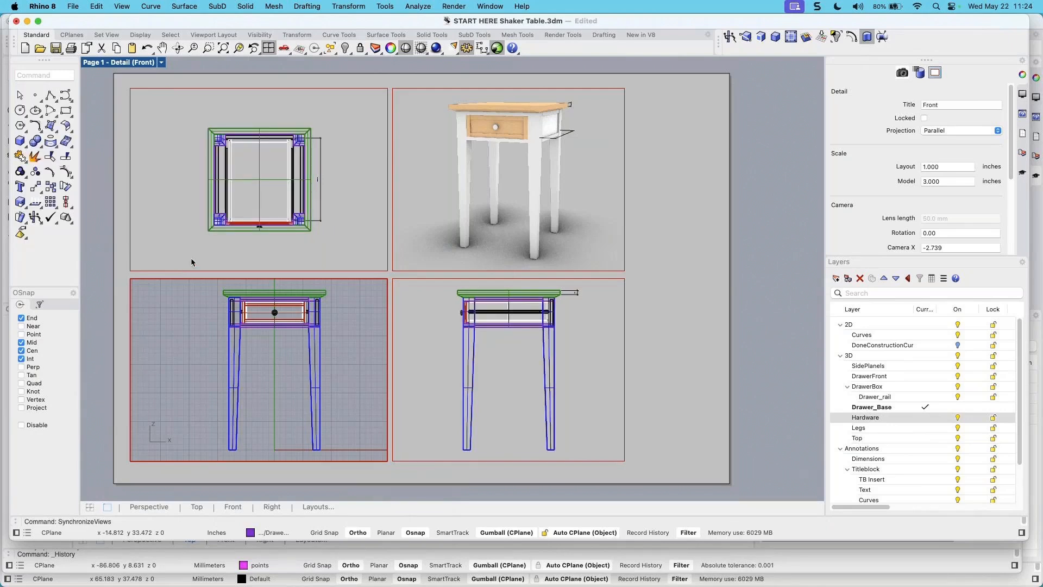
double_click(338, 342)
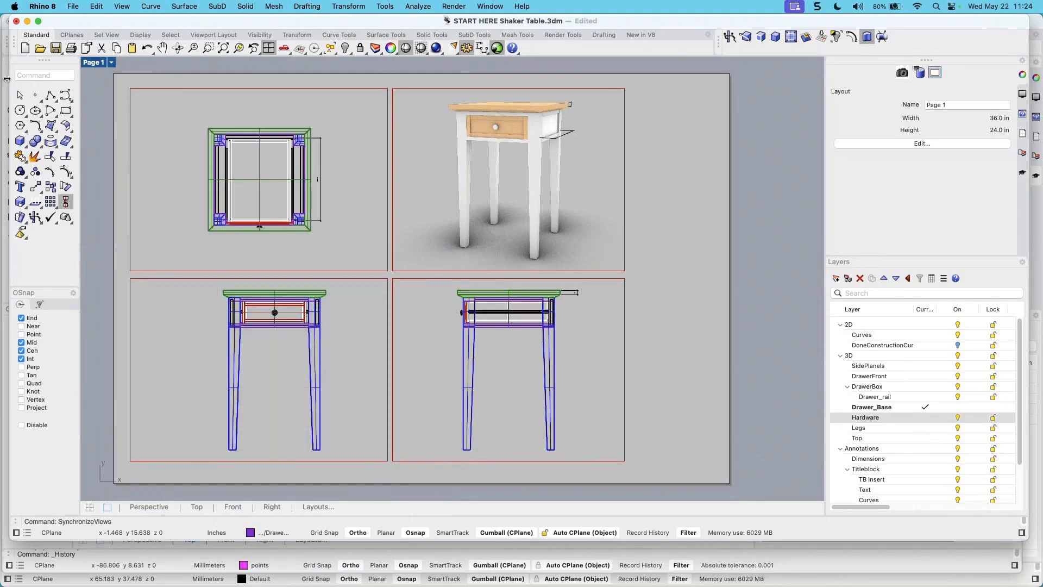
Draw a vertical guide line from the tabletop's lower-left corner in the Top detail down past the Front detail's table
left_click(50, 95)
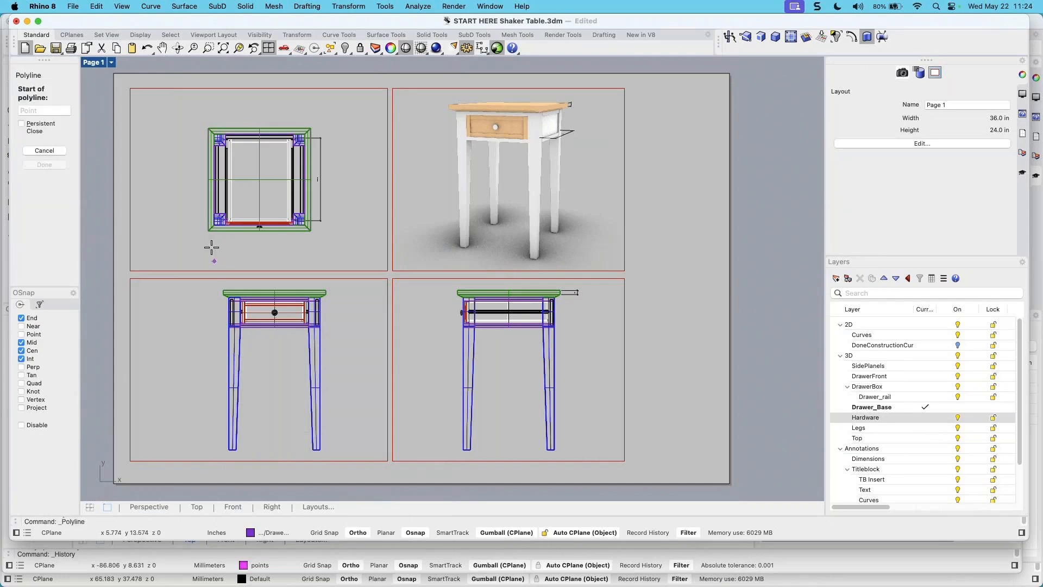
left_click(208, 234)
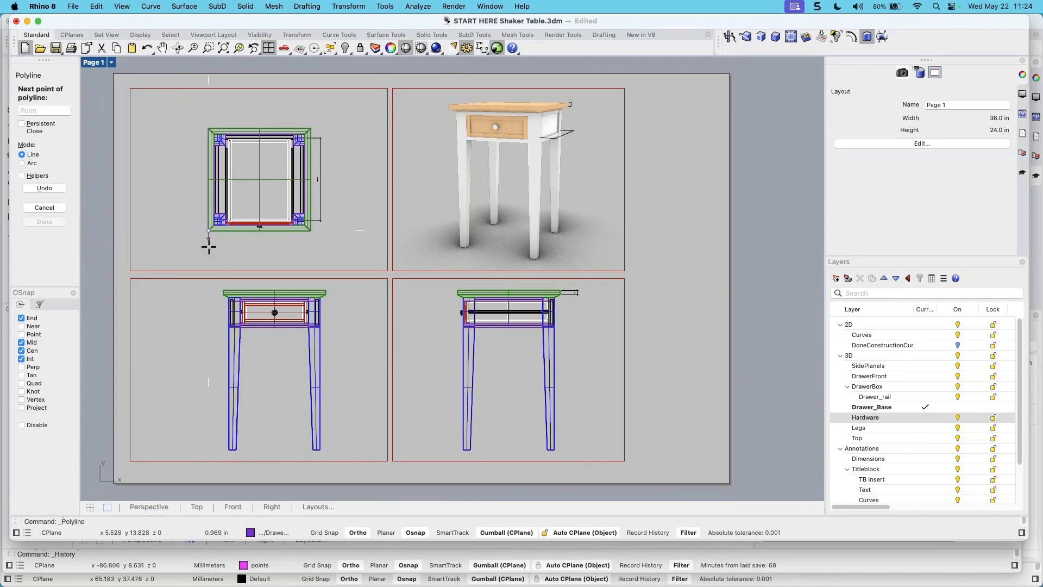
left_click(198, 435)
key("Return")
key("Return")
left_click(328, 289)
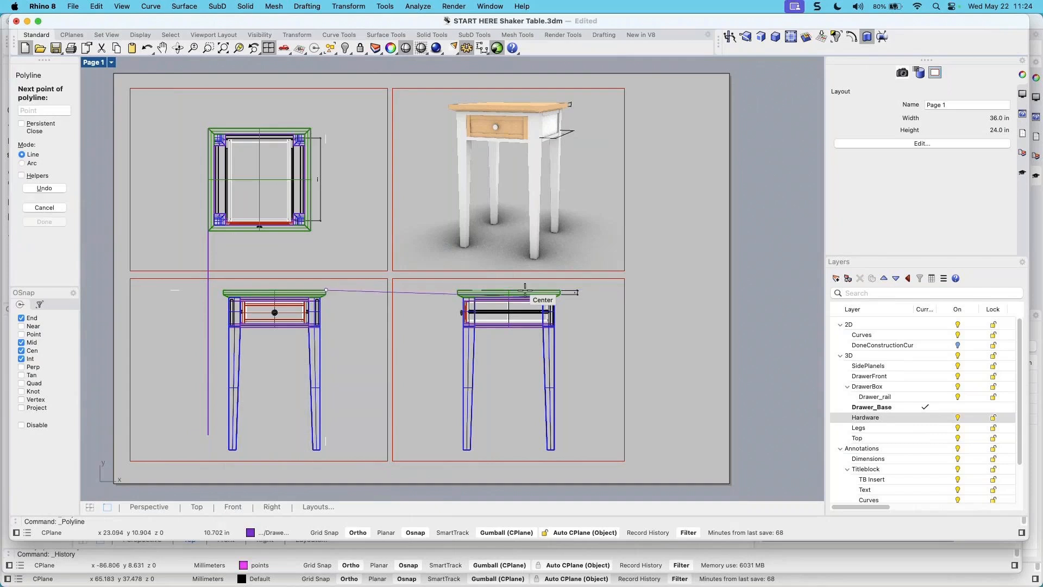
key("Escape")
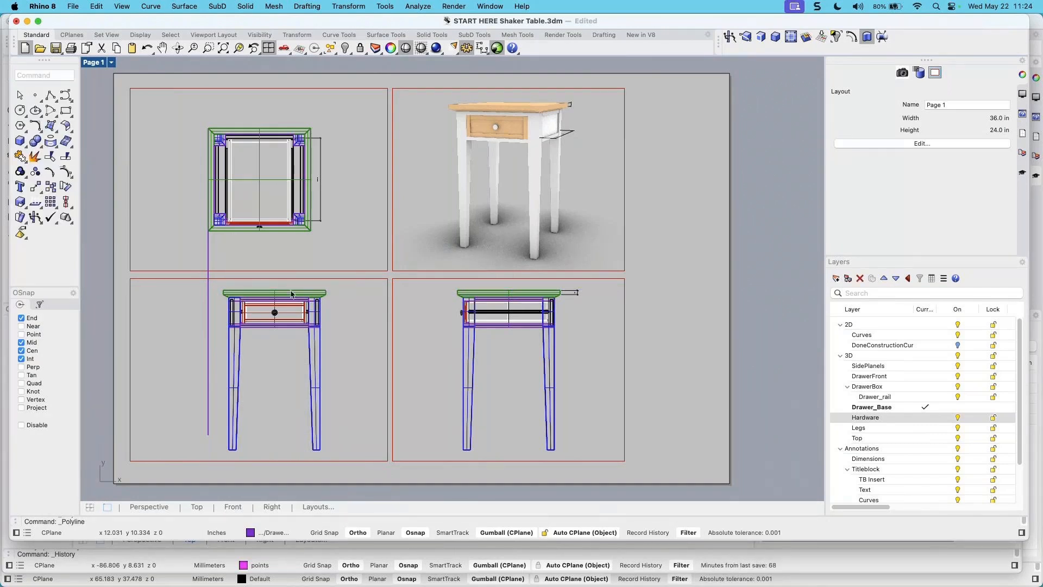
Move the Front detail left from its tabletop's upper-left corner onto the vertical guide line, aligning it with the Top detail
left_click(365, 283)
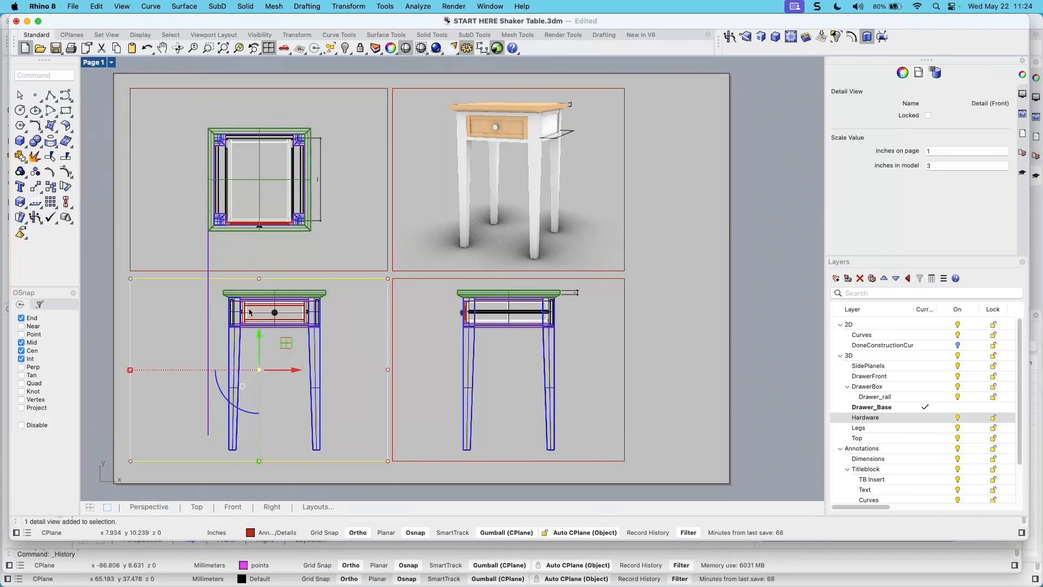
type("move")
key("Return")
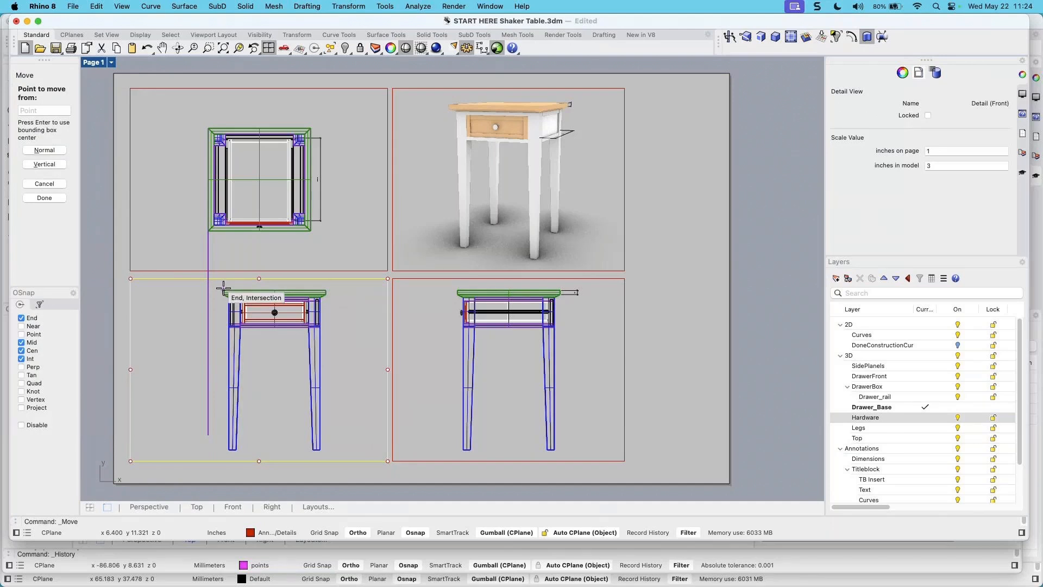
left_click(223, 288)
left_click(209, 288)
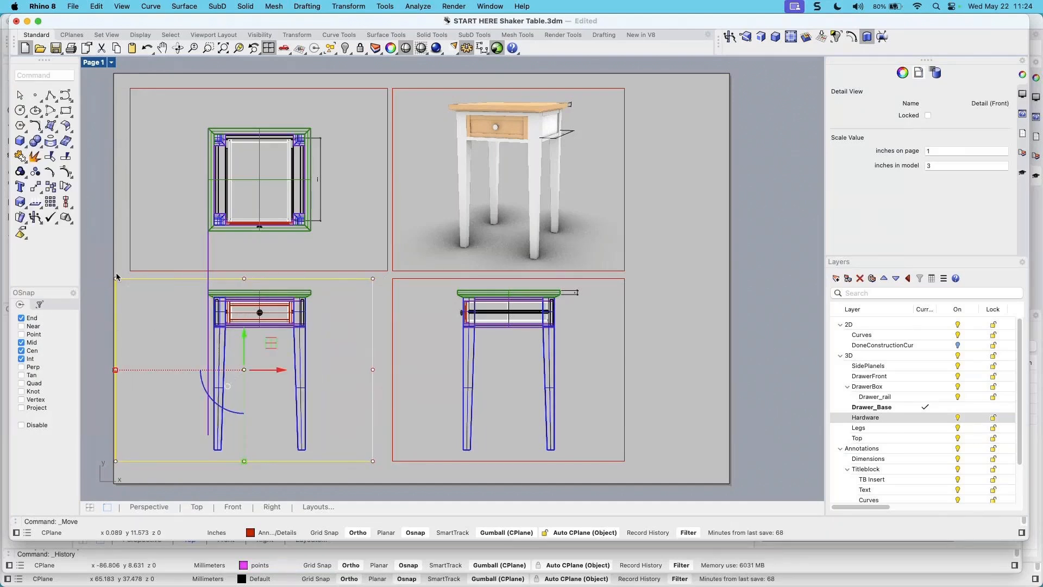
Adjust the Front detail's left and right borders to line up with the Top detail's frame, and delete the guide line
mouse_move(115, 279)
left_mouse_down()
mouse_move(187, 282)
mouse_move(132, 278)
left_mouse_up()
left_click(373, 370)
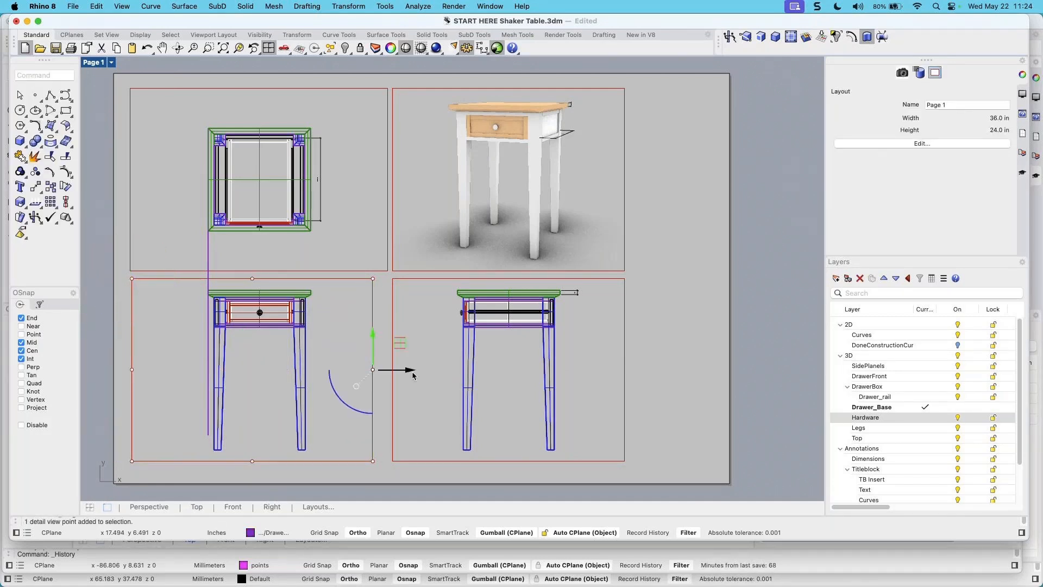
left_click_drag(408, 370, 422, 371)
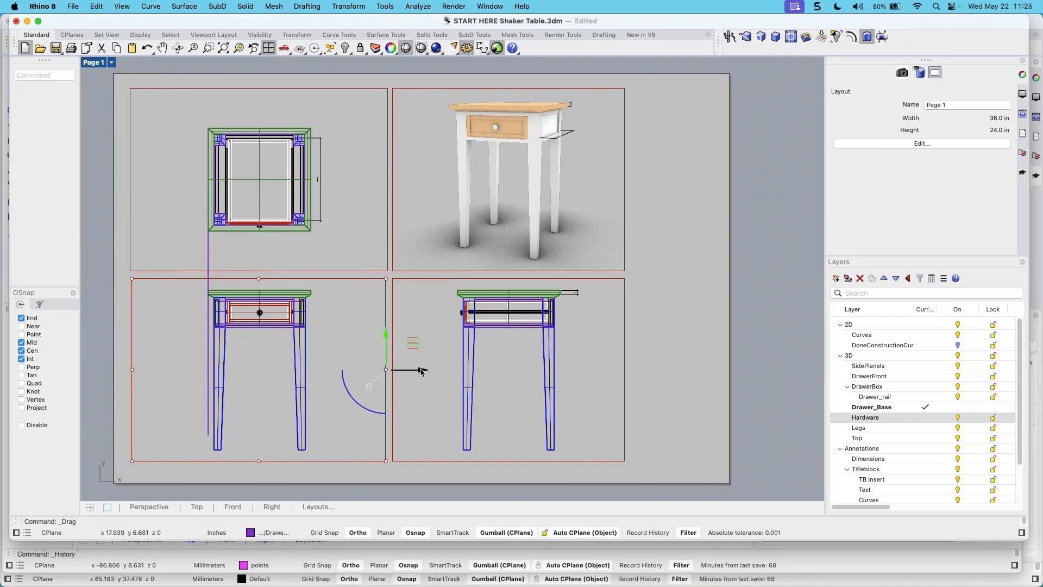
left_click(209, 255)
key("Delete")
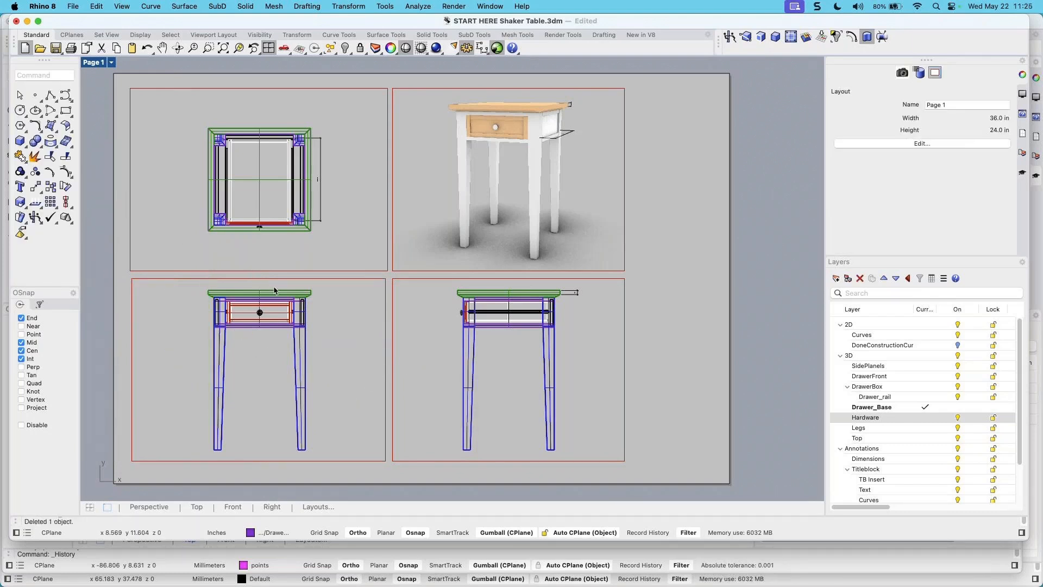
Set the Top detail's scale to 1 inch on the page for 3 inches in the model
left_click(627, 314)
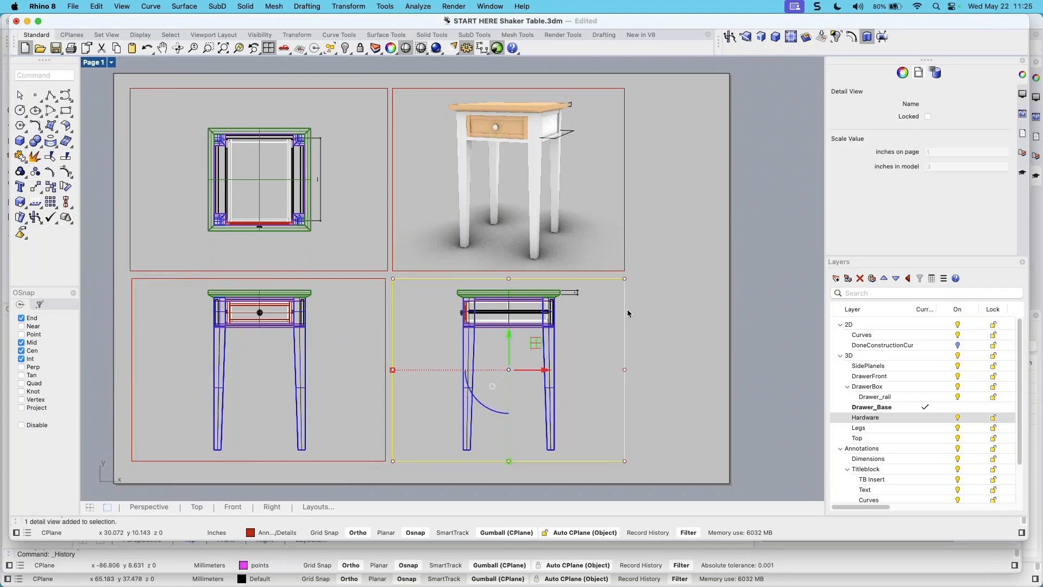
left_click(388, 233)
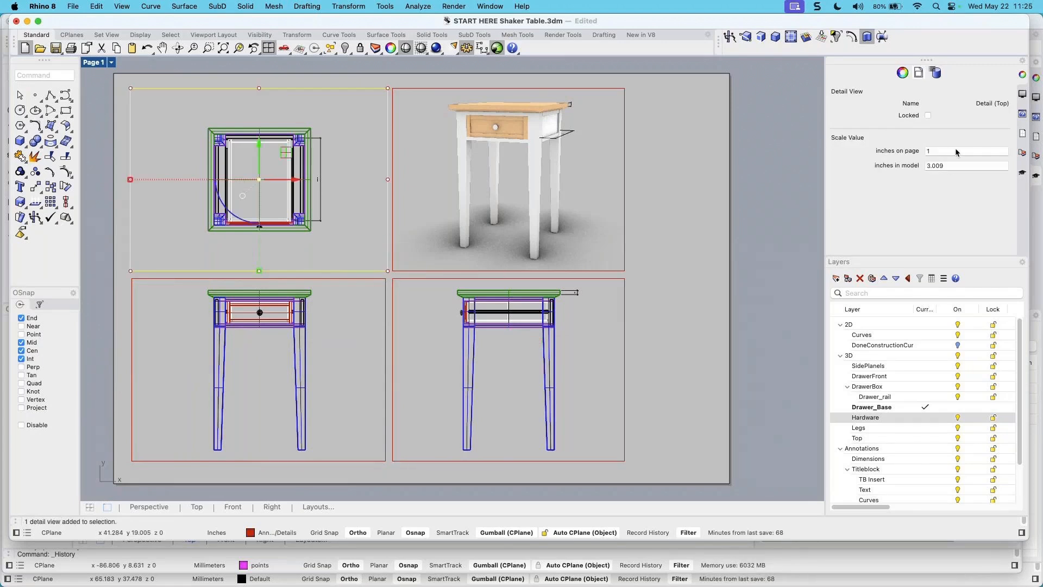
left_click(952, 168)
left_click(952, 166)
key("BackSpace")
left_click(646, 213)
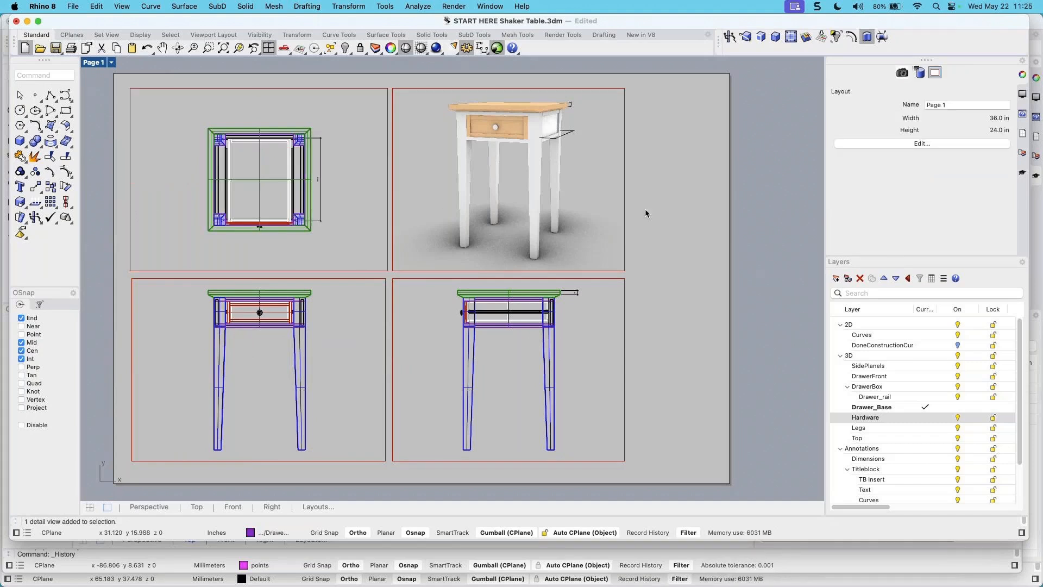
Lock the Top, Front and Right details together, and lock the Perspective detail as well
left_click(331, 273)
left_click(334, 281, "shift")
left_click(433, 281, "shift")
left_click(928, 115)
left_click(650, 298)
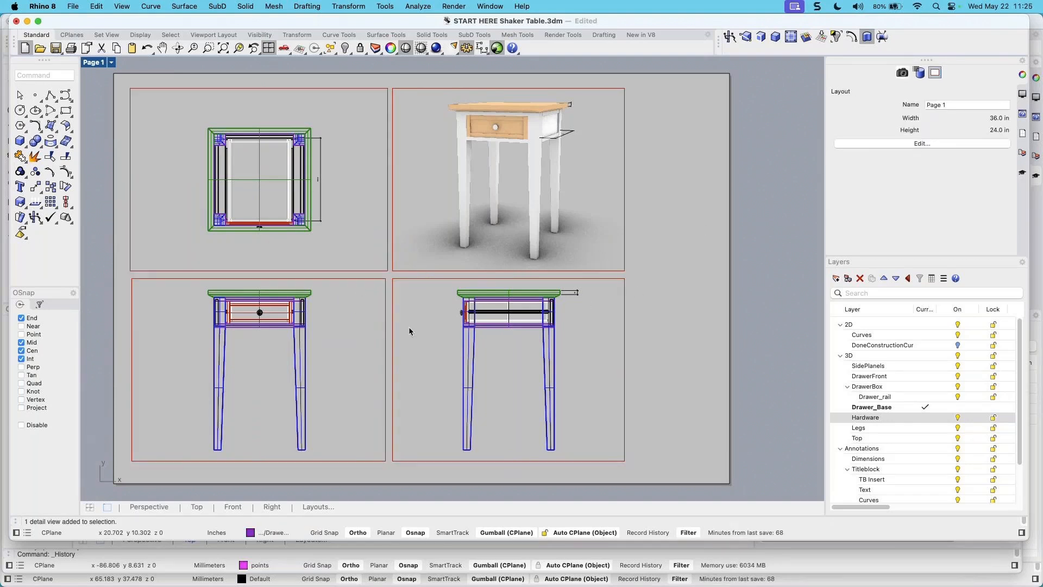
left_click(624, 242)
left_click(927, 116)
left_click(676, 263)
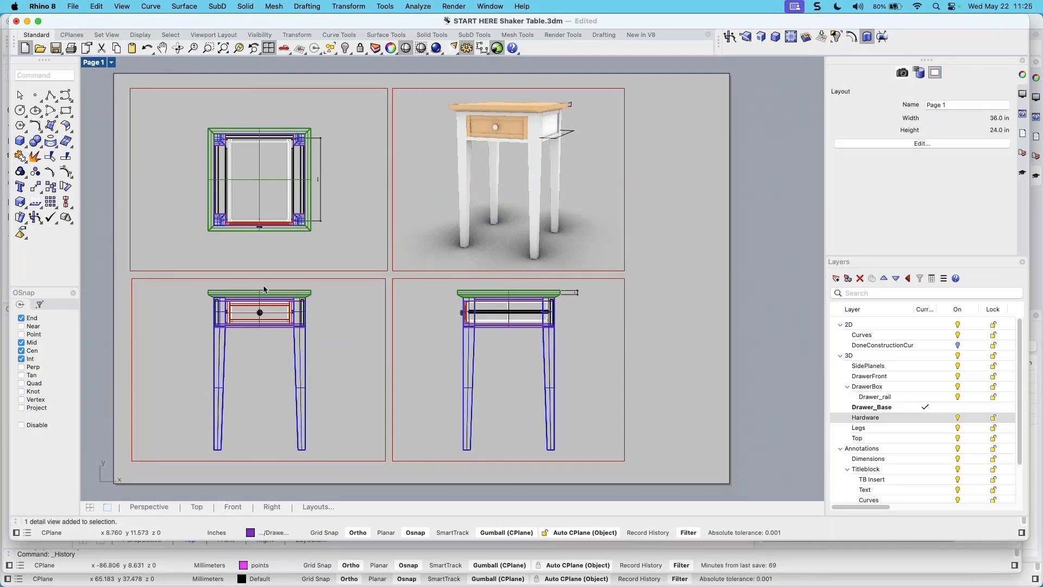
Test zooming on the layout page and inside the locked Top detail, and return to the layout page
scroll(315, 201, "up", 5)
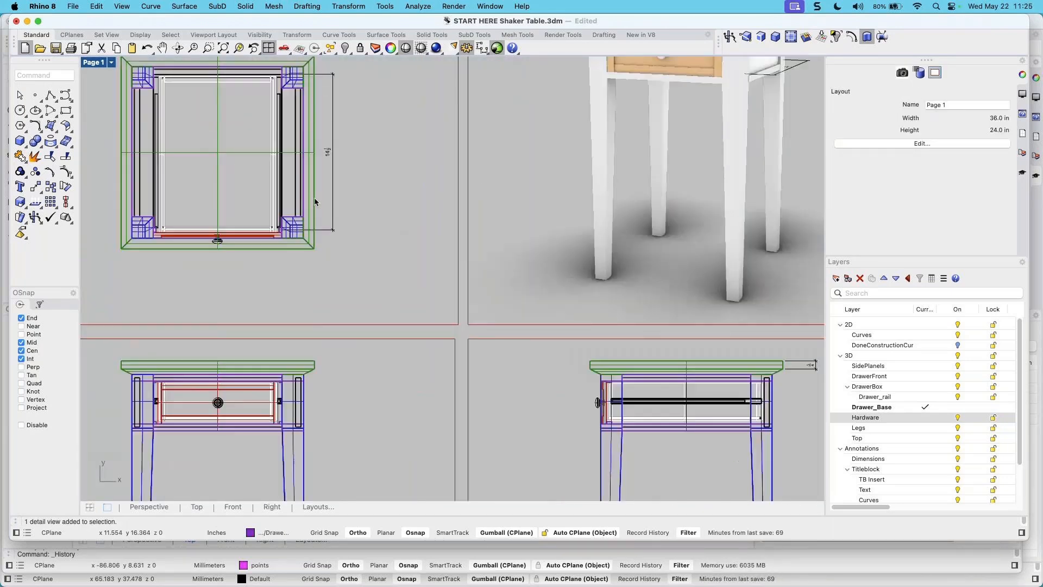
scroll(314, 201, "down", 5)
double_click(372, 250)
scroll(328, 233, "up", 3)
scroll(328, 233, "down", 3)
scroll(359, 258, "down", 2)
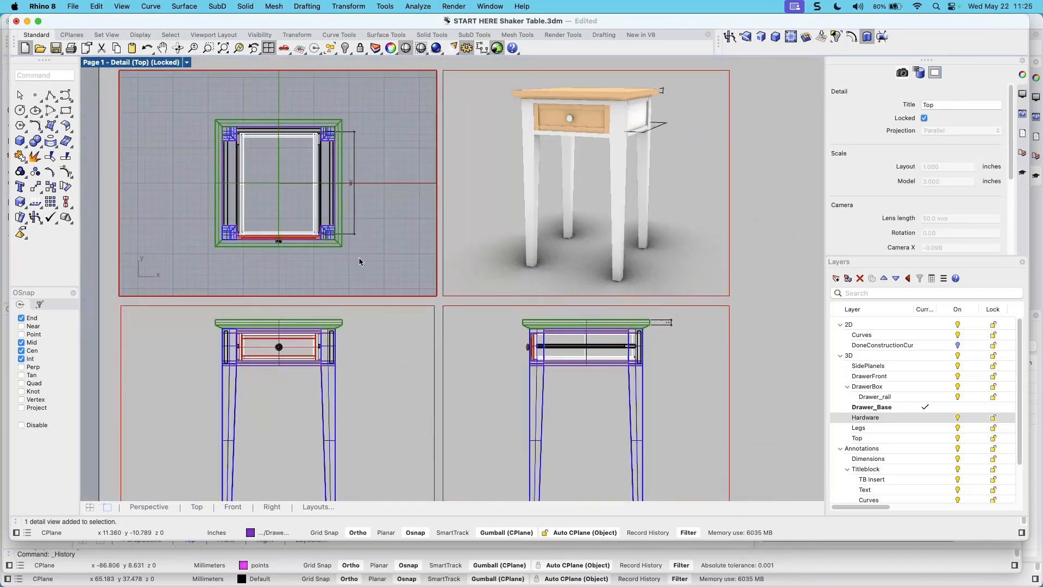
double_click(380, 254)
scroll(357, 280, "down", 4)
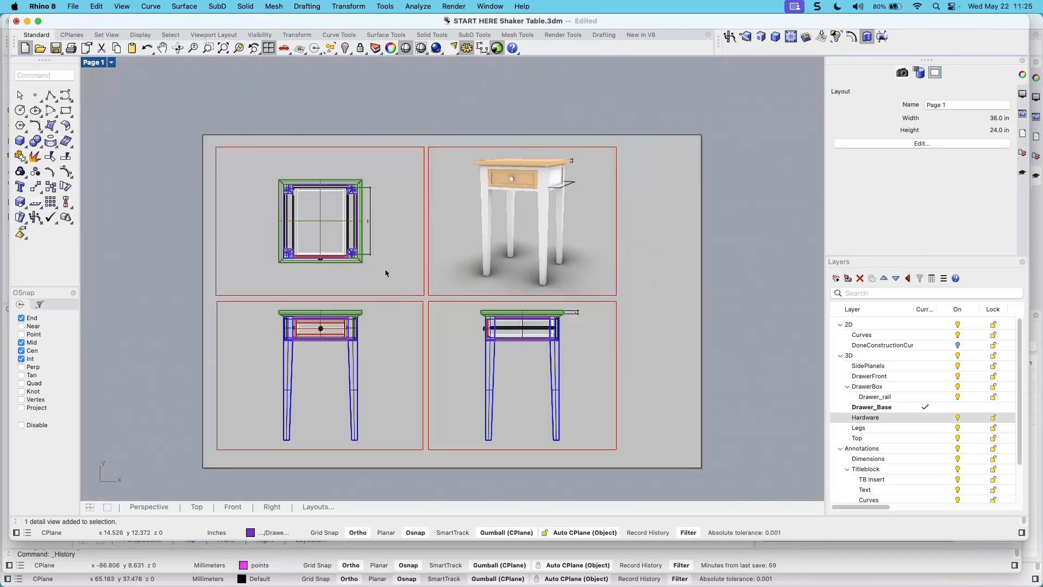
scroll(403, 206, "up", 2)
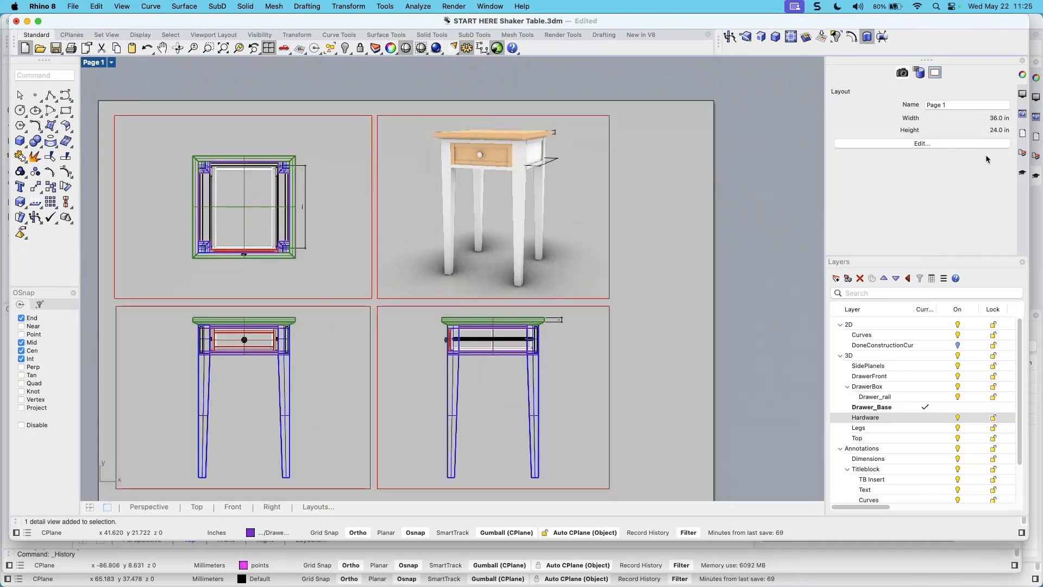
Show the Block Definitions panel and select the 36x24 Title Block + Fields definition
left_click(1022, 155)
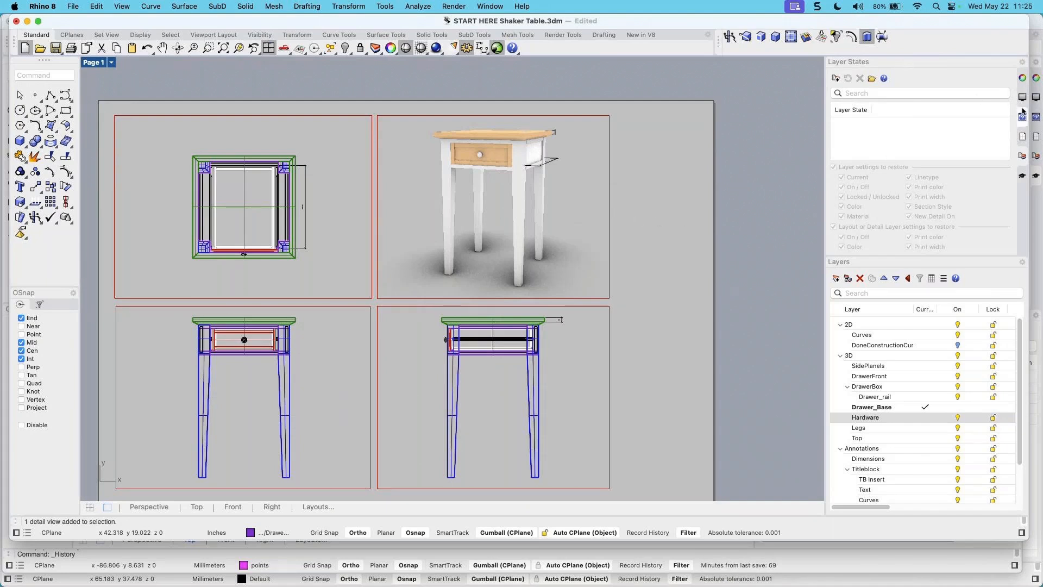
left_click(1021, 66)
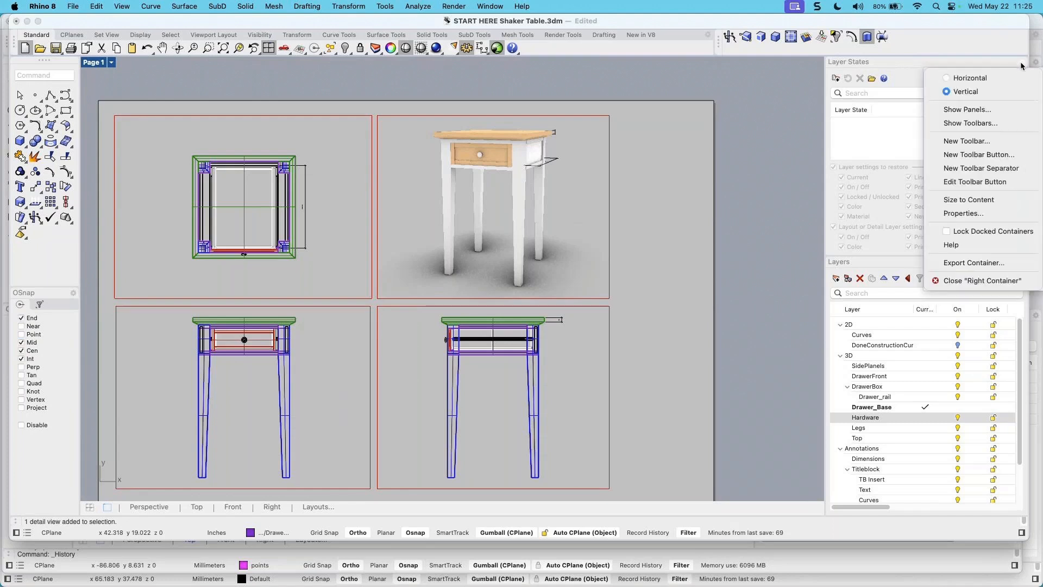
left_click(948, 111)
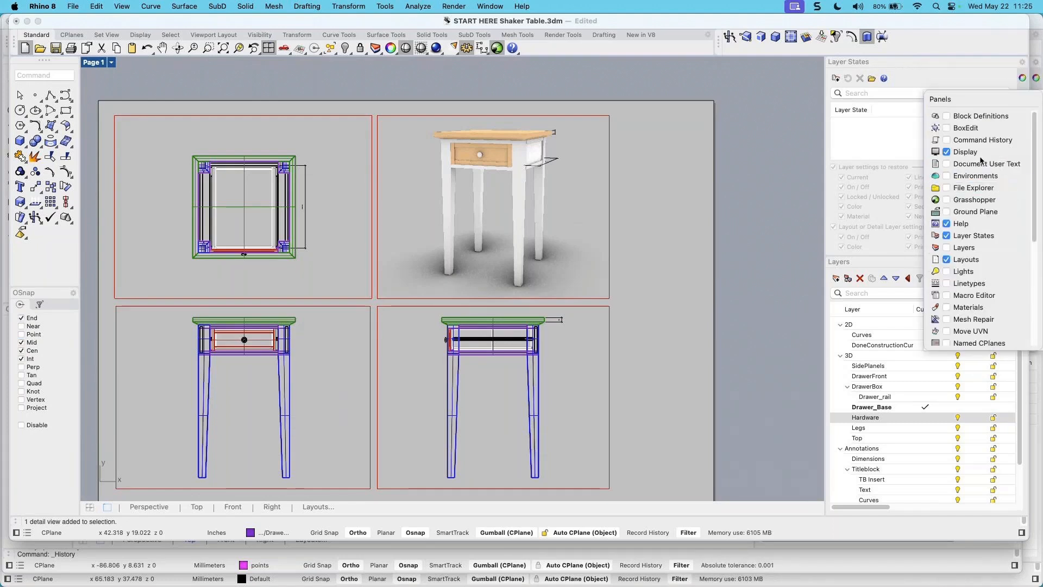
left_click(957, 116)
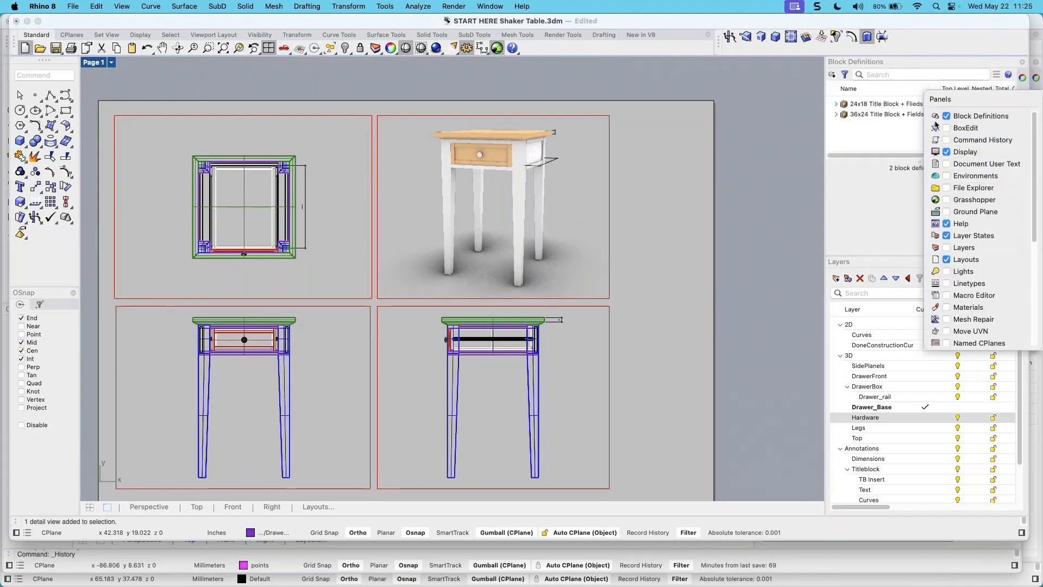
left_click(851, 162)
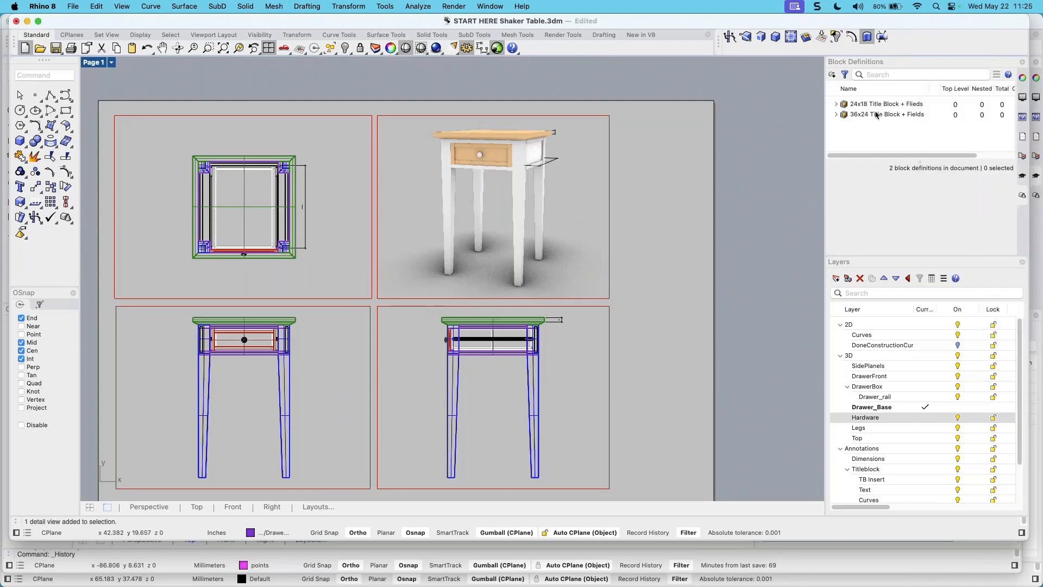
left_click(882, 116)
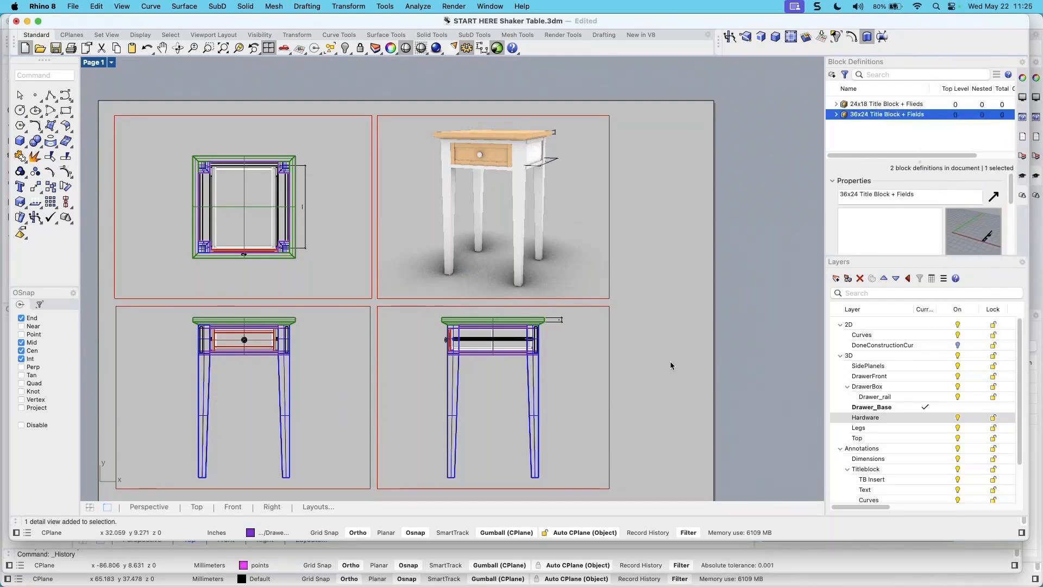
Make the TB Insert layer under Annotations > Titleblock the current layer
scroll(670, 348, "down", 3)
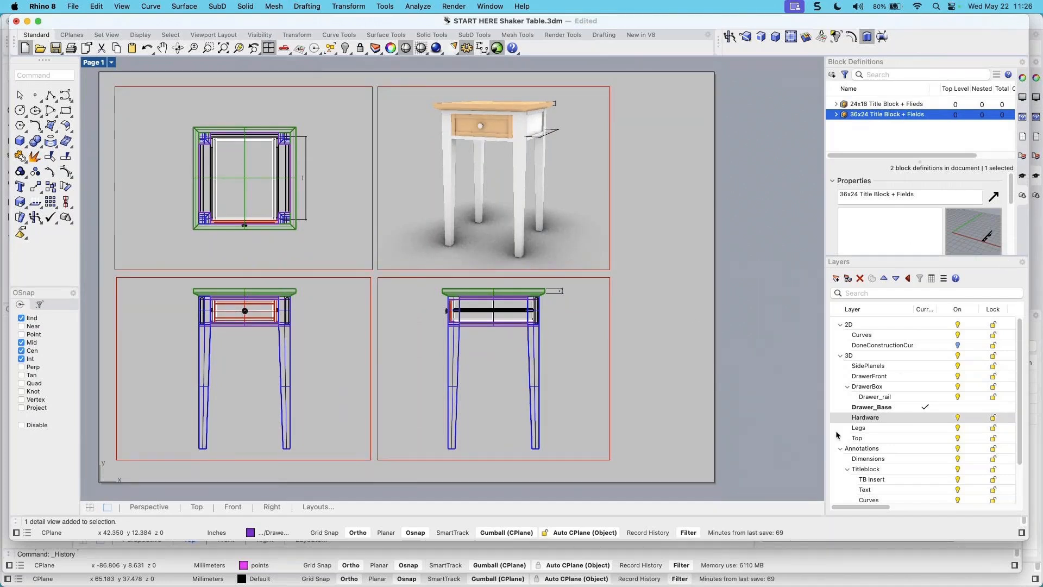
scroll(834, 457, "down", 3)
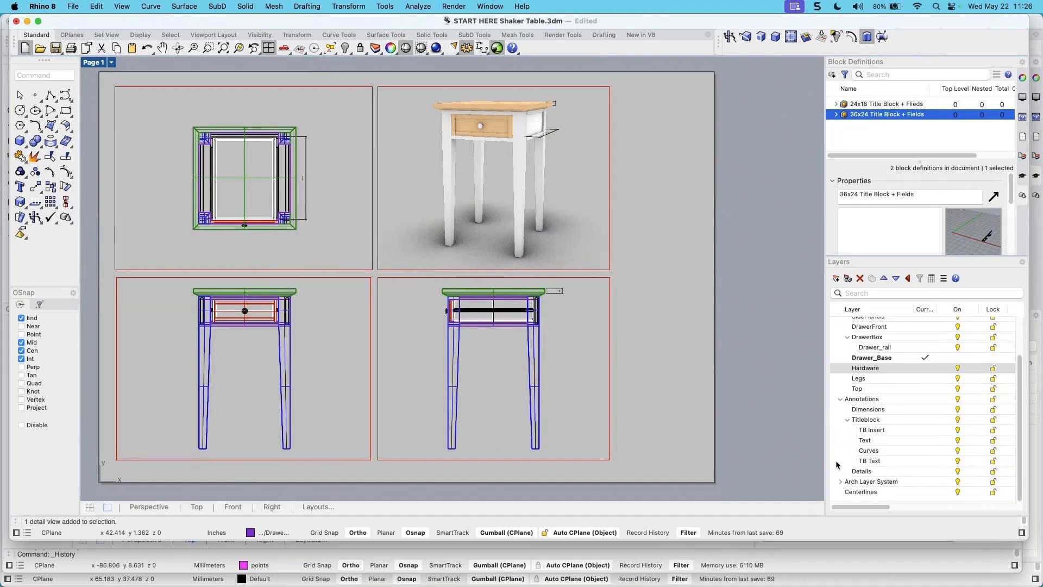
left_click(839, 421)
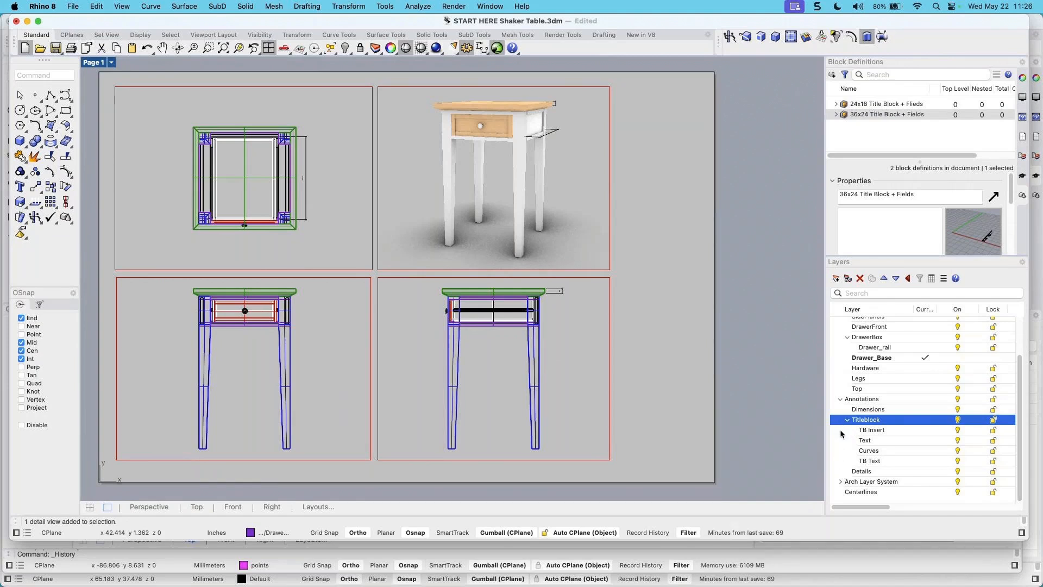
left_click(842, 433)
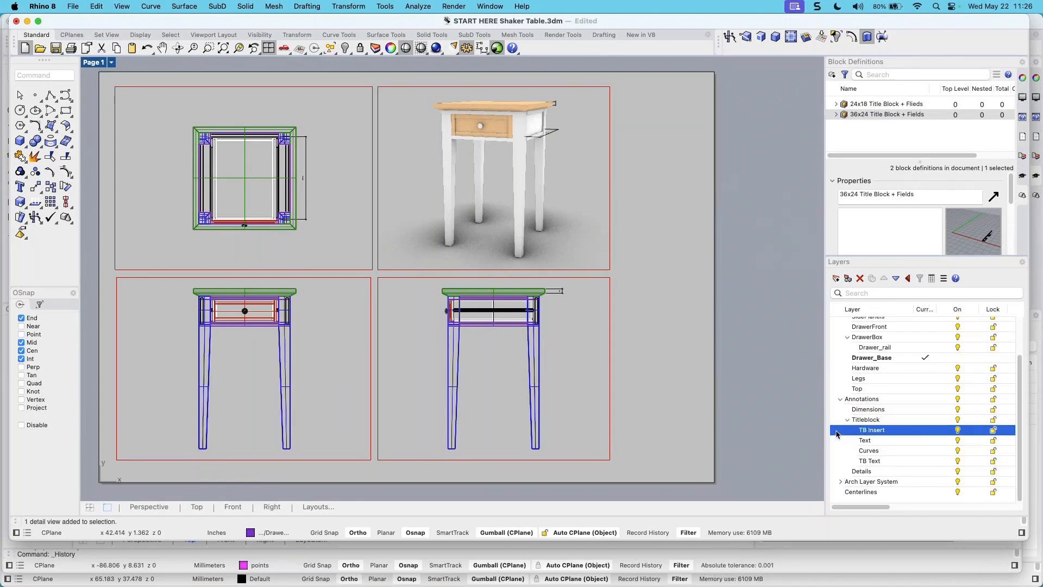
left_click(935, 431)
Move the Current column ahead of the layer names and sort the layers by name in ascending order
left_click_drag(925, 309, 865, 309)
left_click(865, 310)
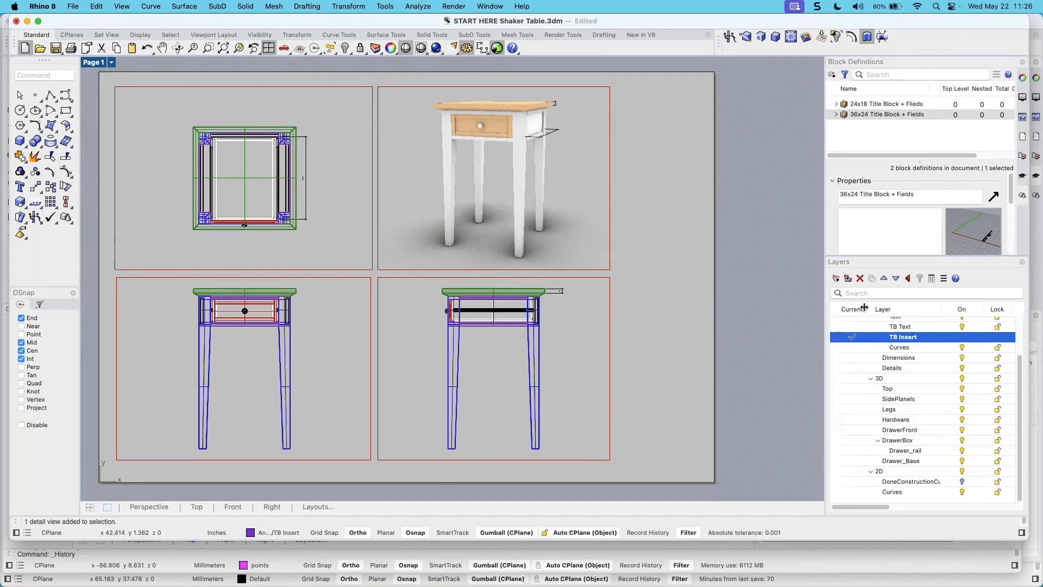
left_click(881, 309)
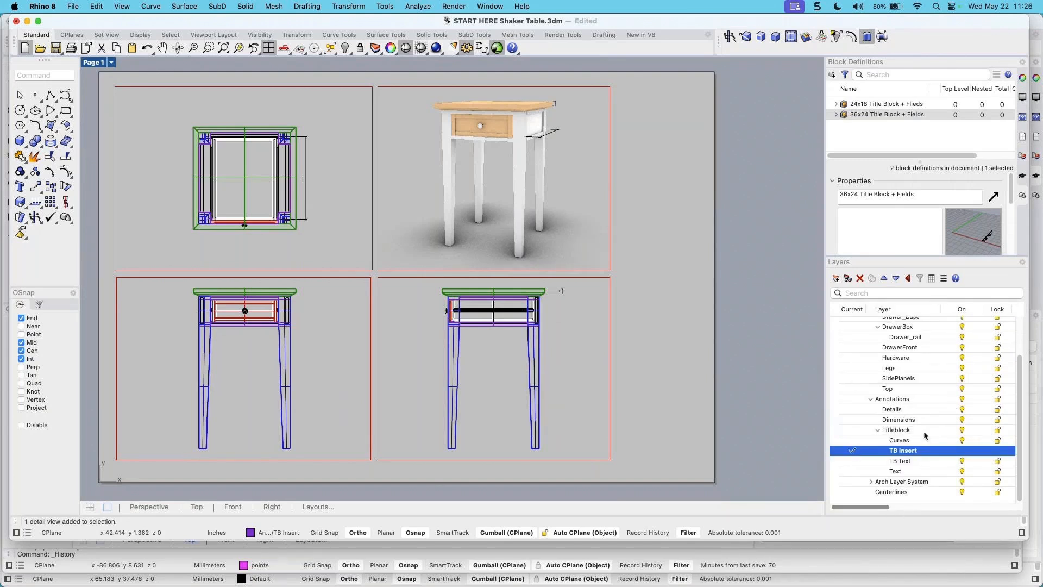
Hide the On, Lock, Color, Material, Linetype, Print Color, Print Width and Section Style columns in the layer list
left_click(932, 279)
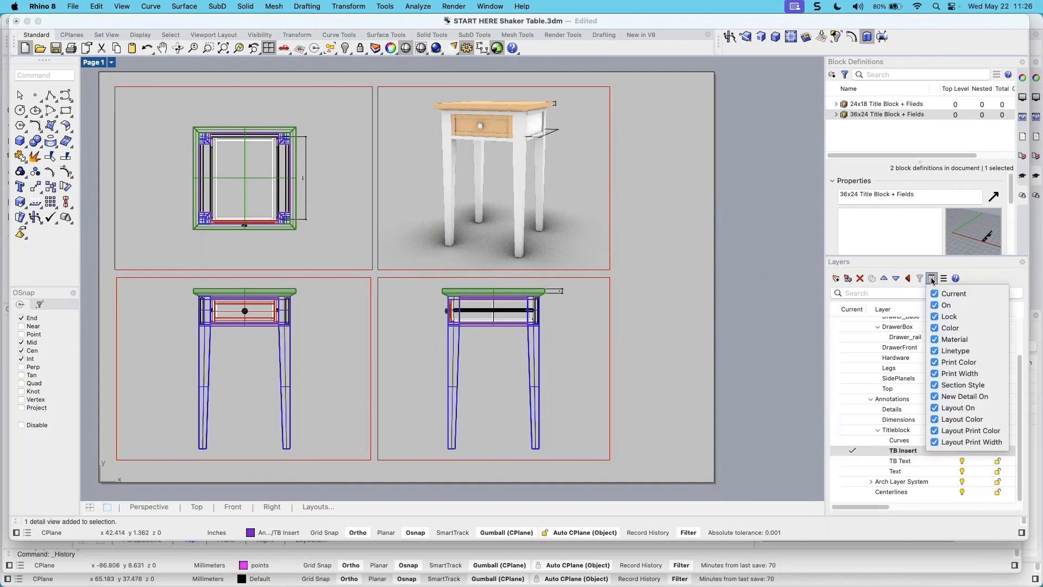
left_click(934, 305)
left_click(935, 317)
left_click(935, 327)
left_click(936, 340)
left_click(935, 351)
left_click(934, 362)
left_click(935, 373)
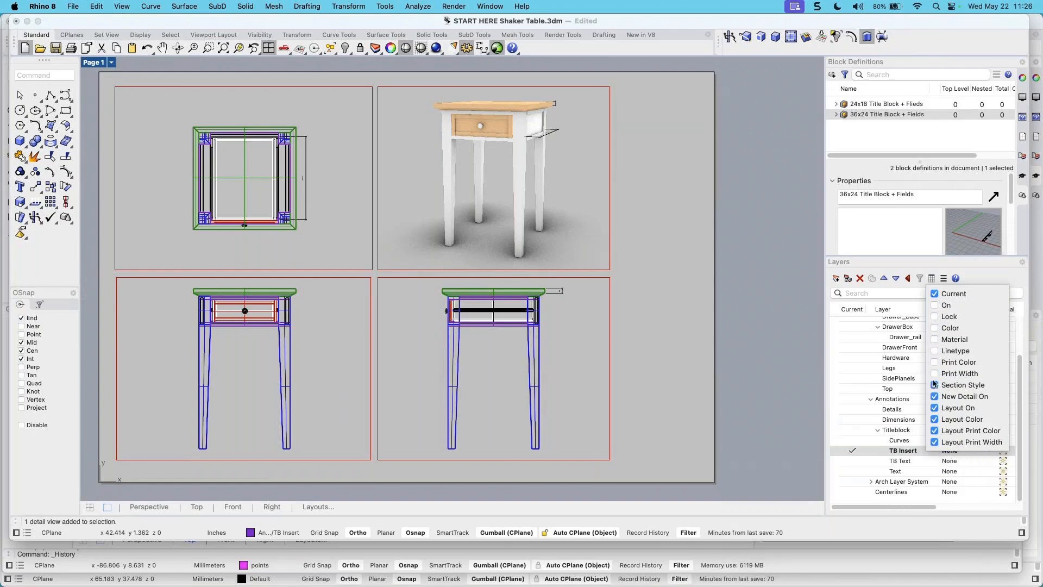
left_click(934, 385)
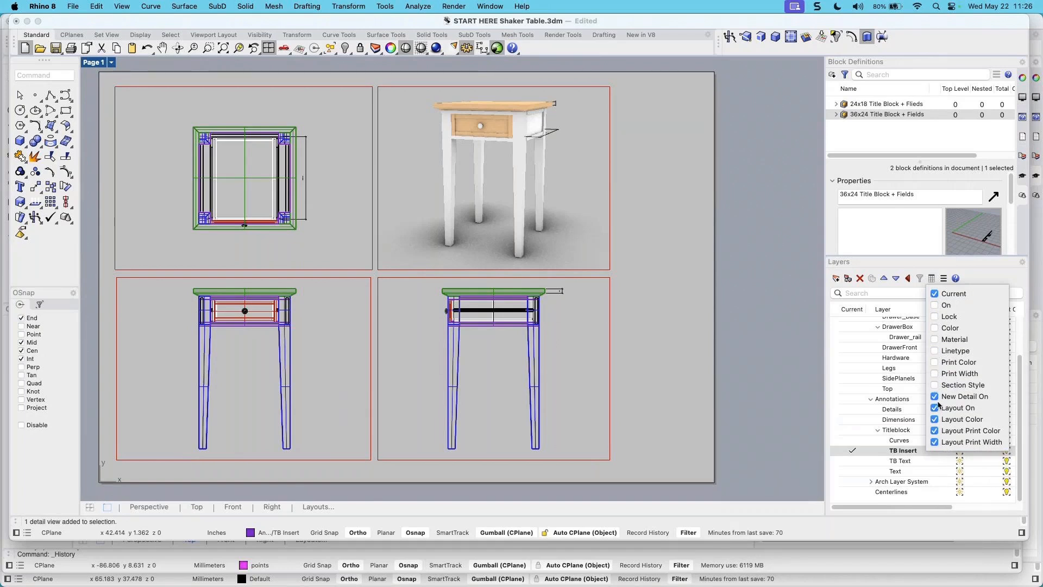
left_click(764, 371)
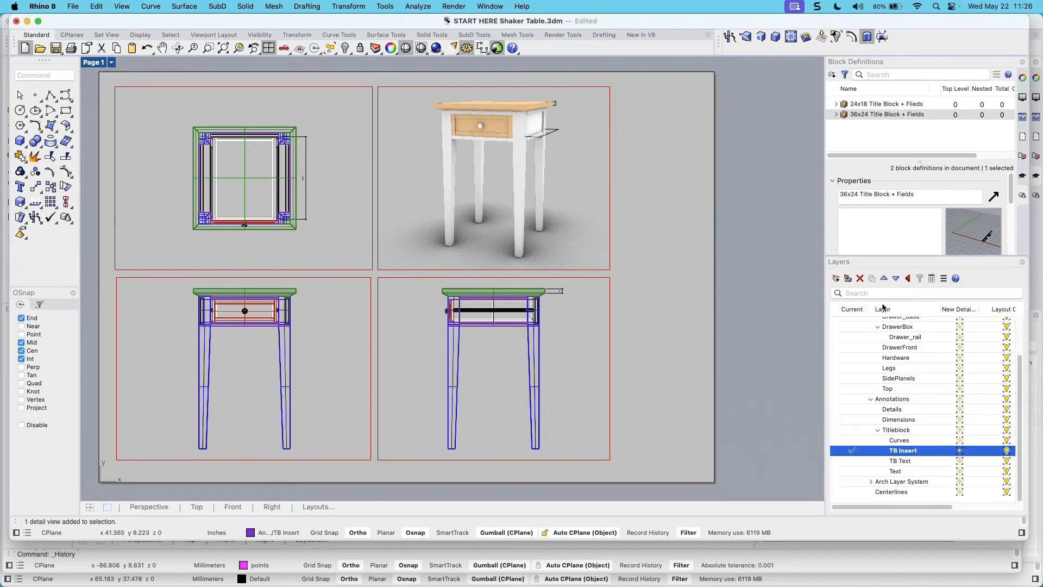
Widen the Layers panel and narrow the New Detail On column so more of the layout columns fit
left_click(931, 280)
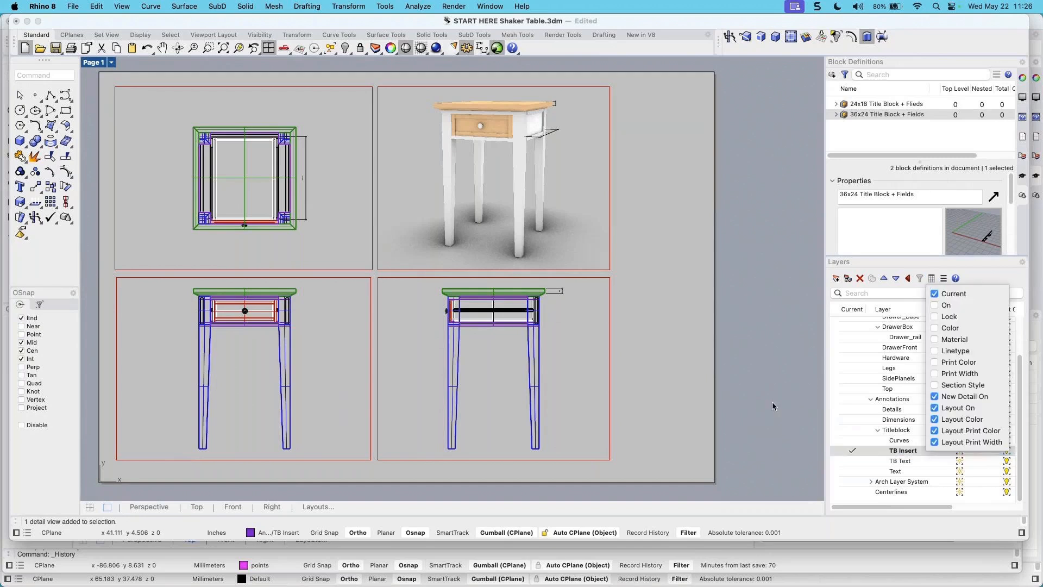
left_click(755, 406)
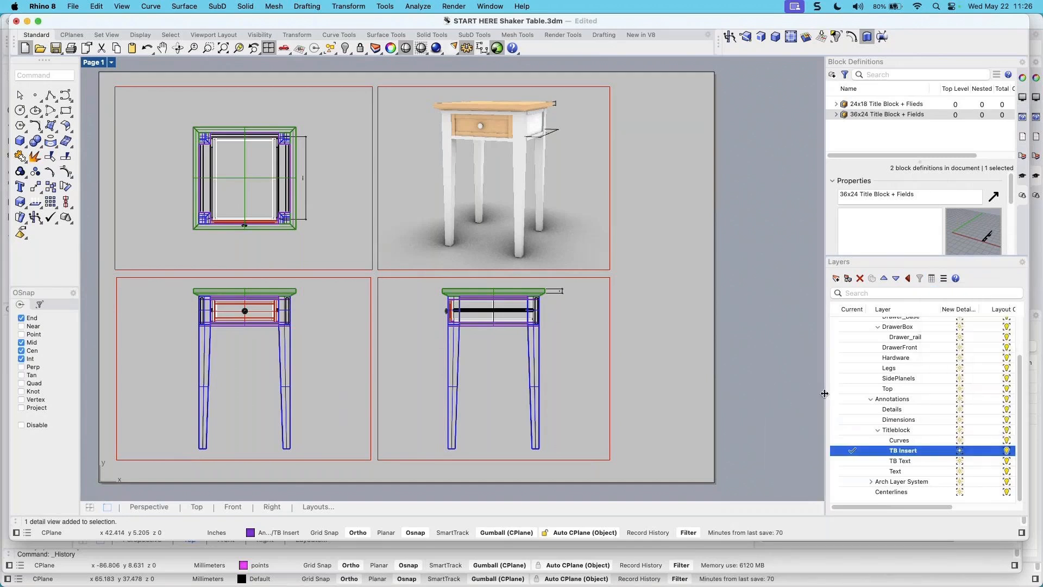
left_click_drag(824, 398, 768, 396)
left_click_drag(922, 311, 899, 309)
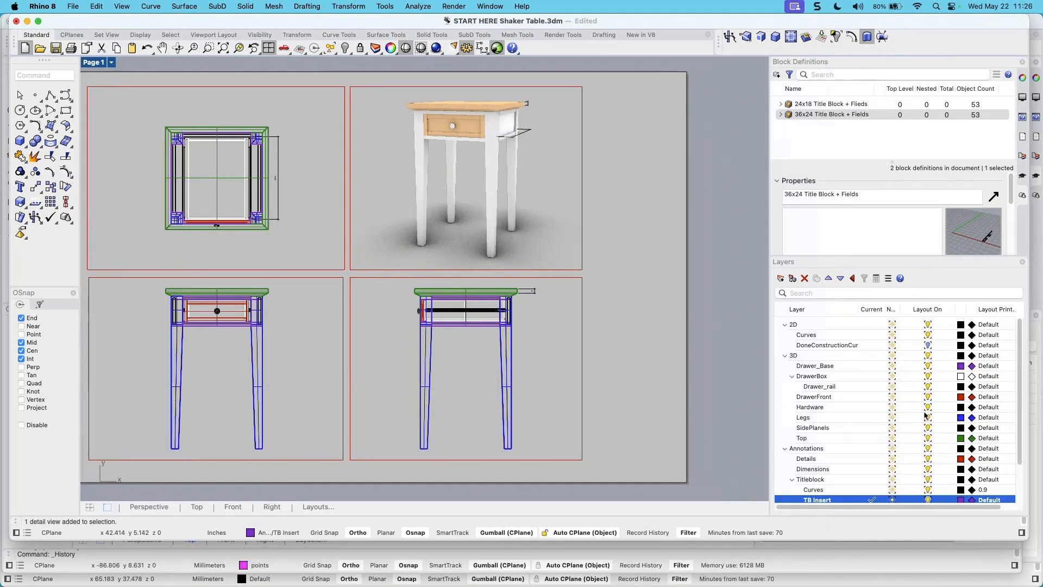
Activate the Perspective detail on the Page 1 layout and turn off the Dimensions layer for that detail
left_click(148, 508)
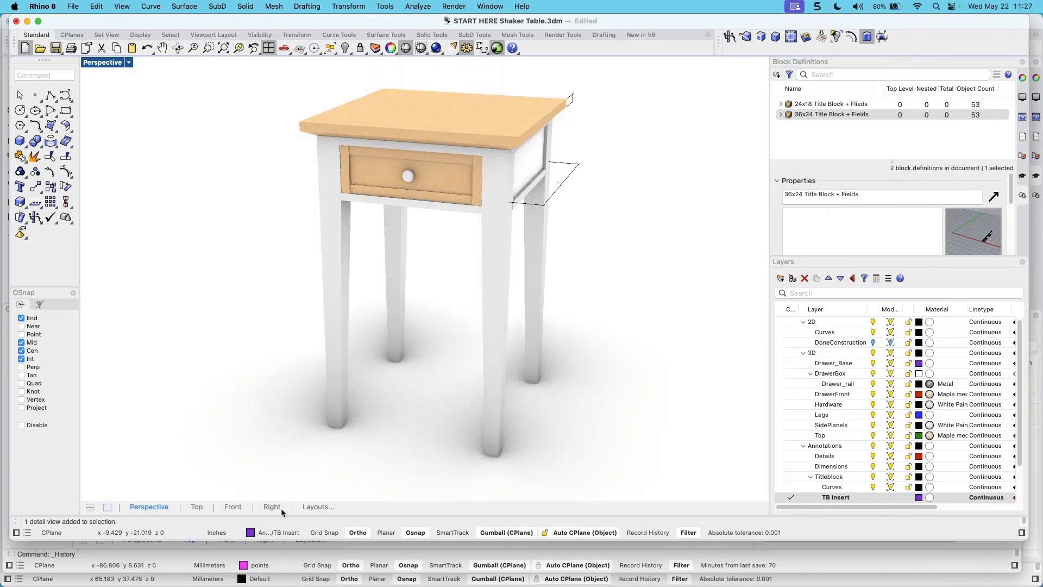
left_click(315, 506)
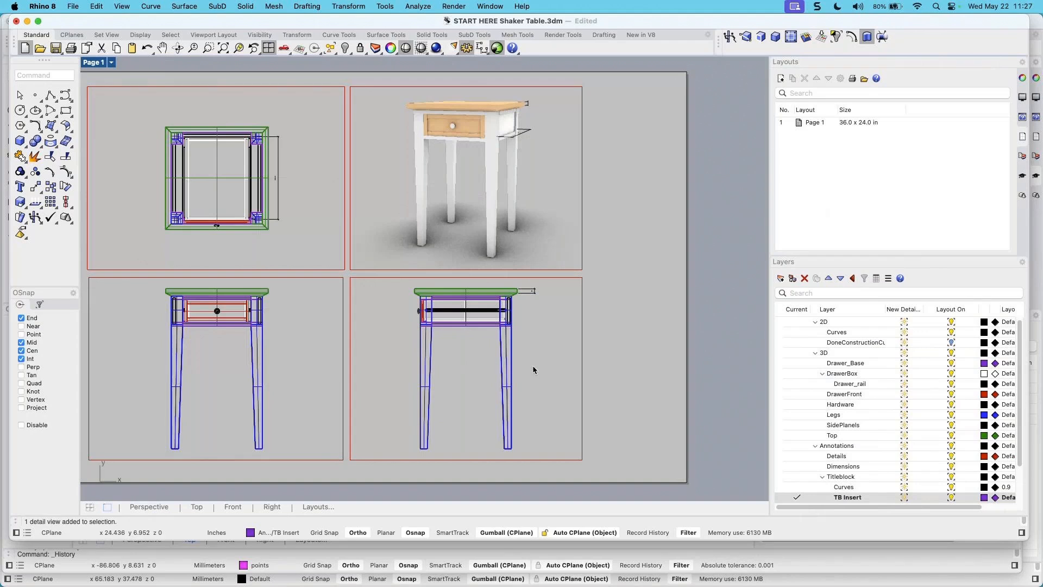
right_click_drag(489, 365, 547, 371)
double_click(605, 210)
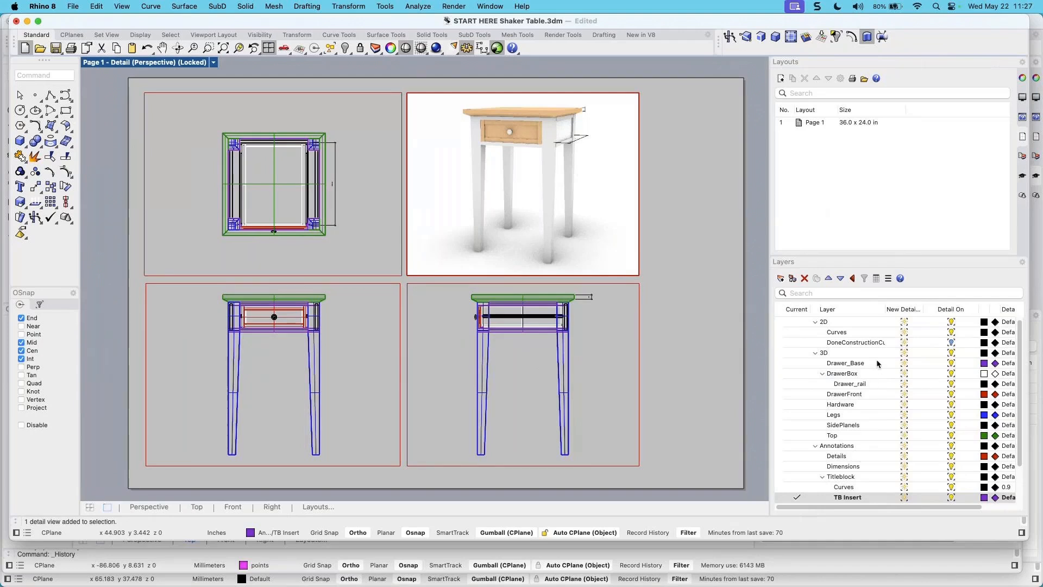
left_click(951, 466)
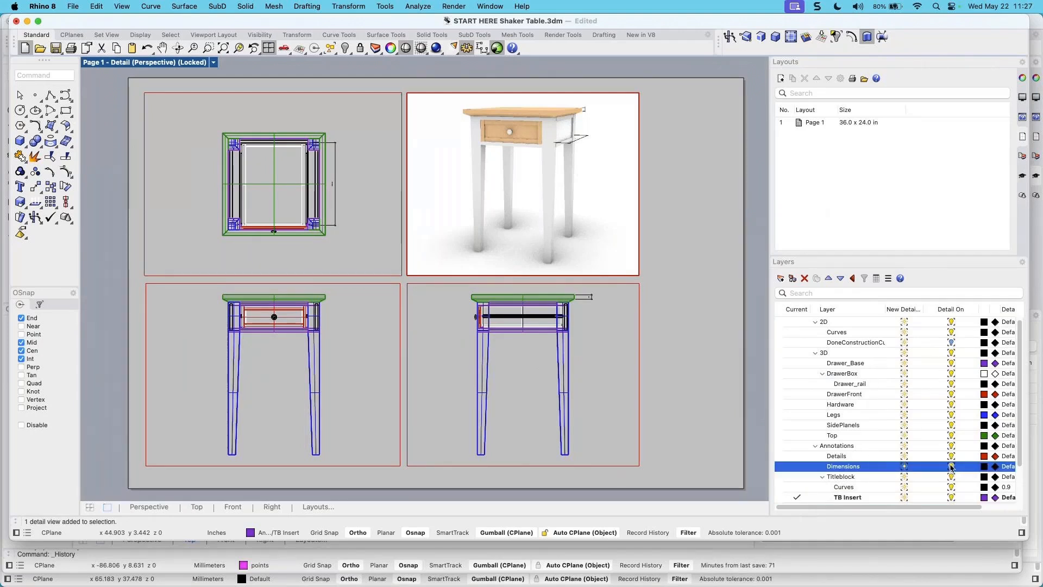
double_click(727, 286)
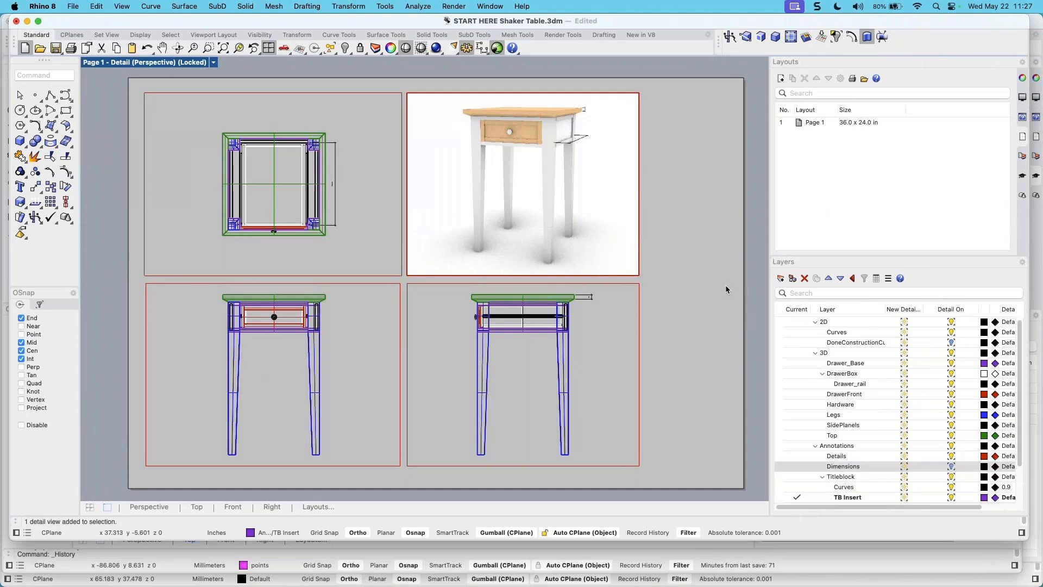
Move the two linear dimensions still showing in the Perspective detail to the Dimensions layer and return to page space
double_click(592, 150)
left_click(585, 139)
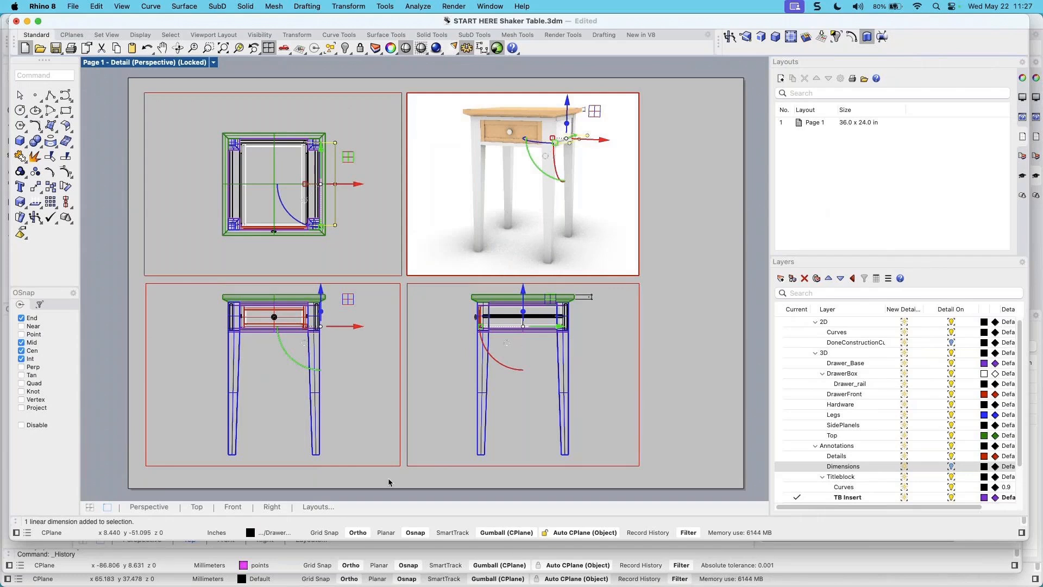
left_click(274, 533)
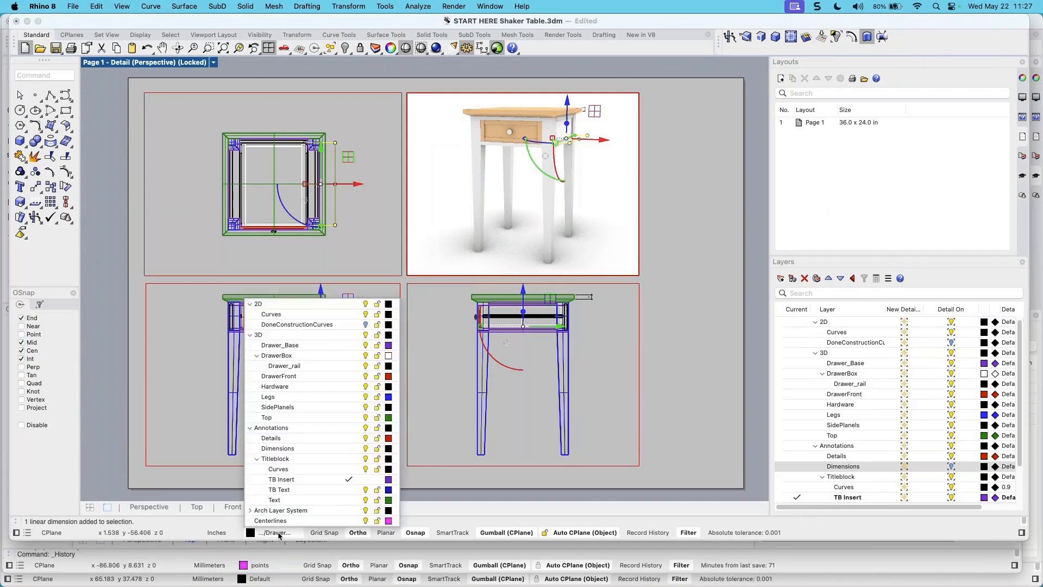
left_click(278, 449)
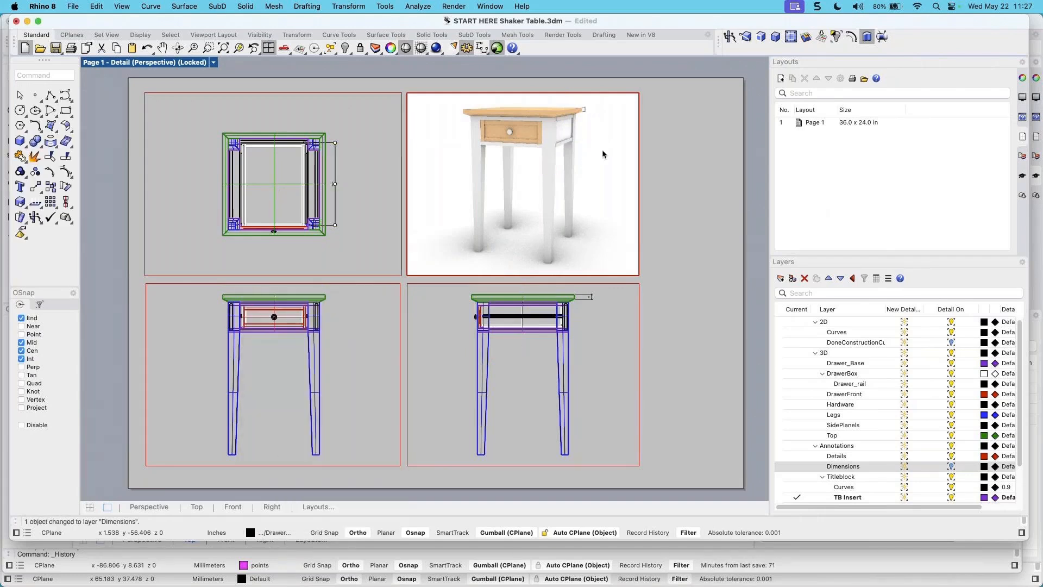
left_click(586, 116)
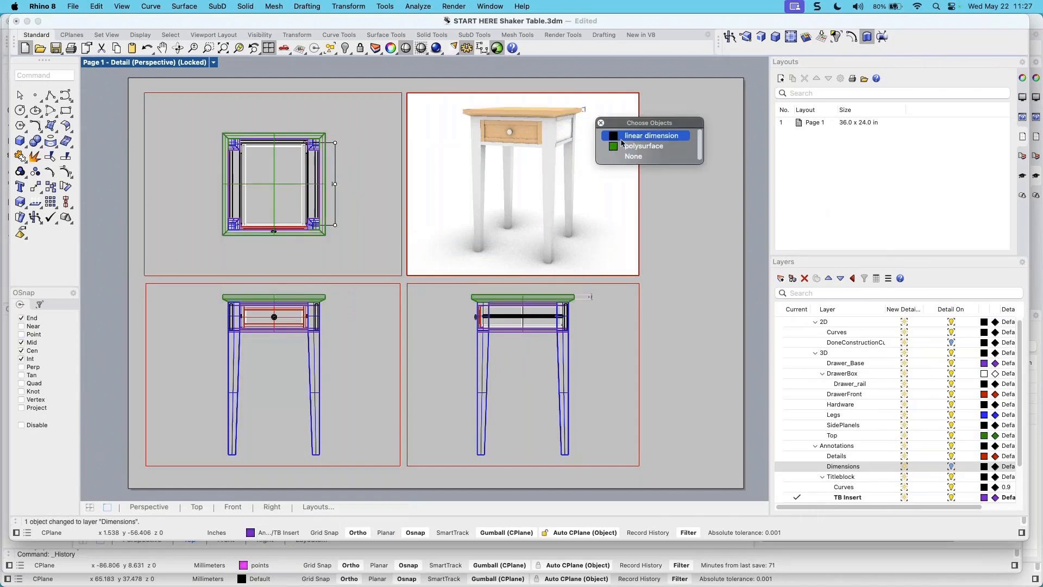
left_click(650, 136)
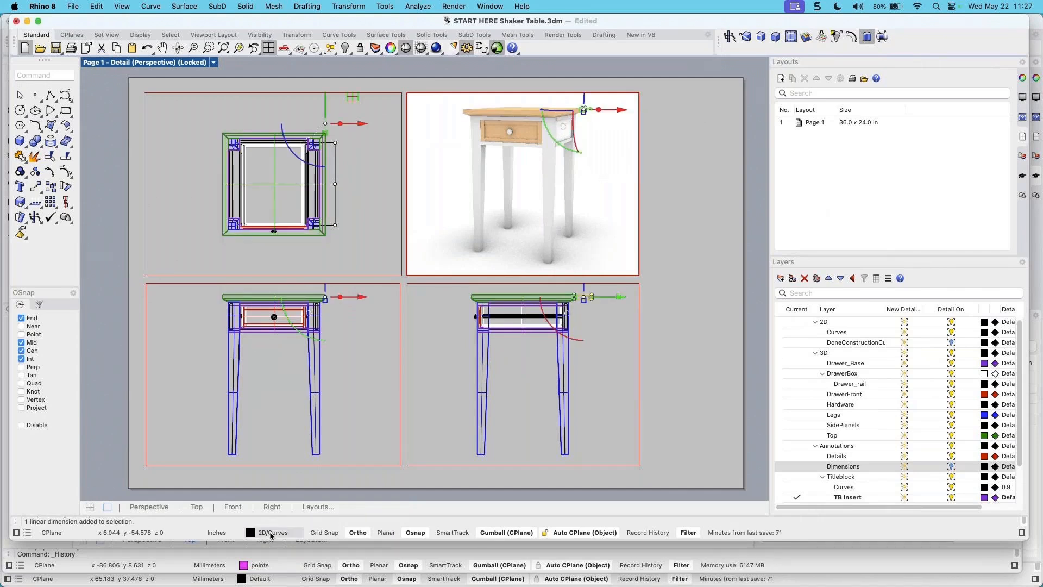
left_click(273, 533)
left_click(297, 449)
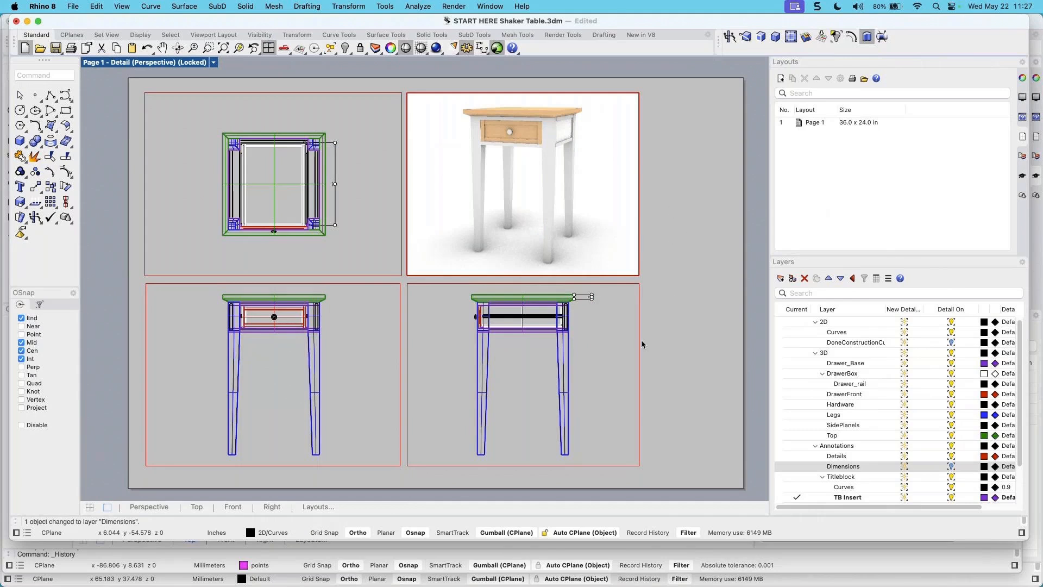
double_click(685, 257)
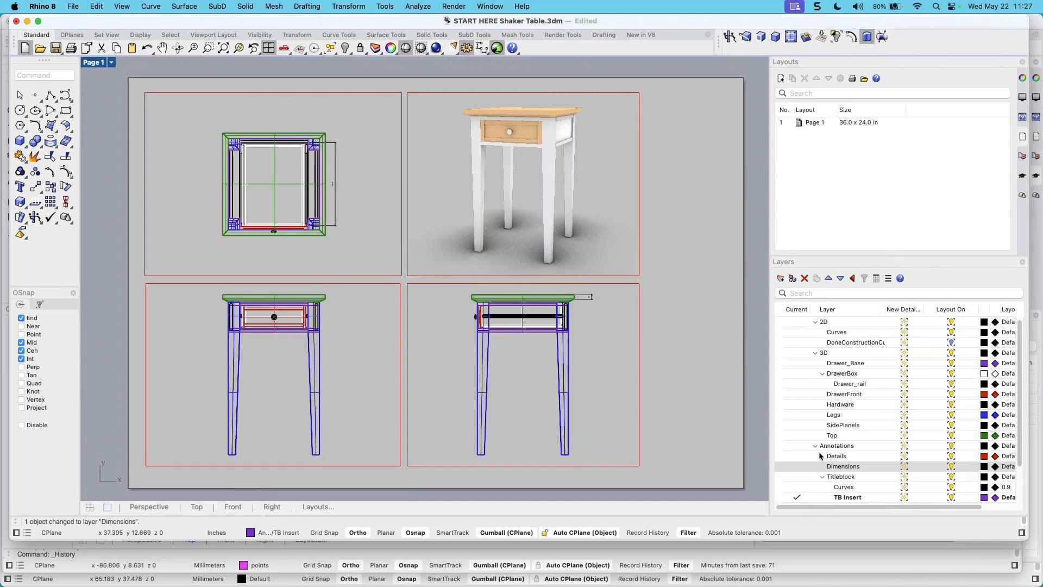
Insert the 36x24 Title Block + Fields block at the page's lower-left corner with scale 1 and rotation 0
scroll(820, 457, "down", 2)
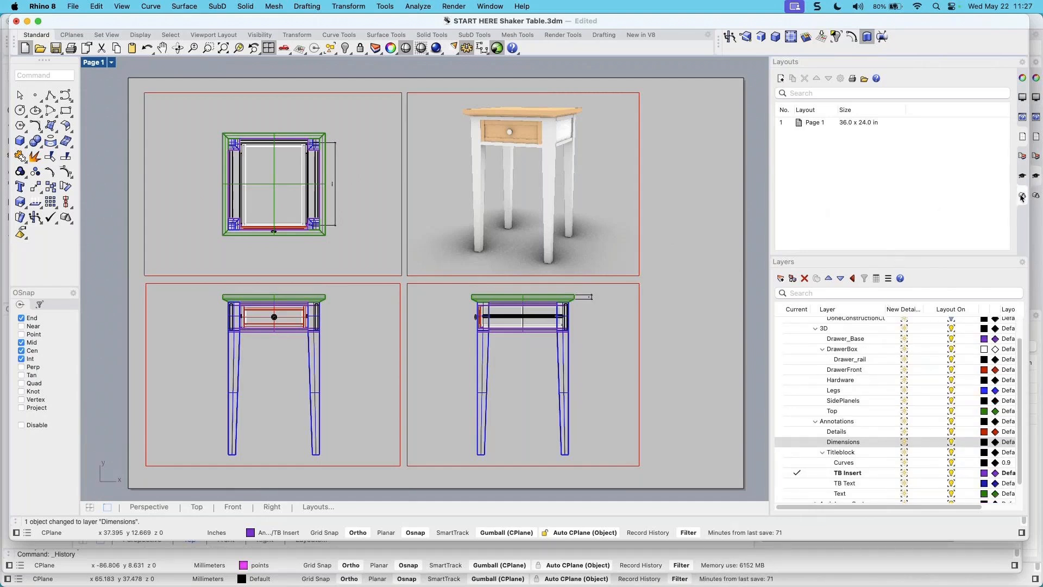
left_click(1021, 197)
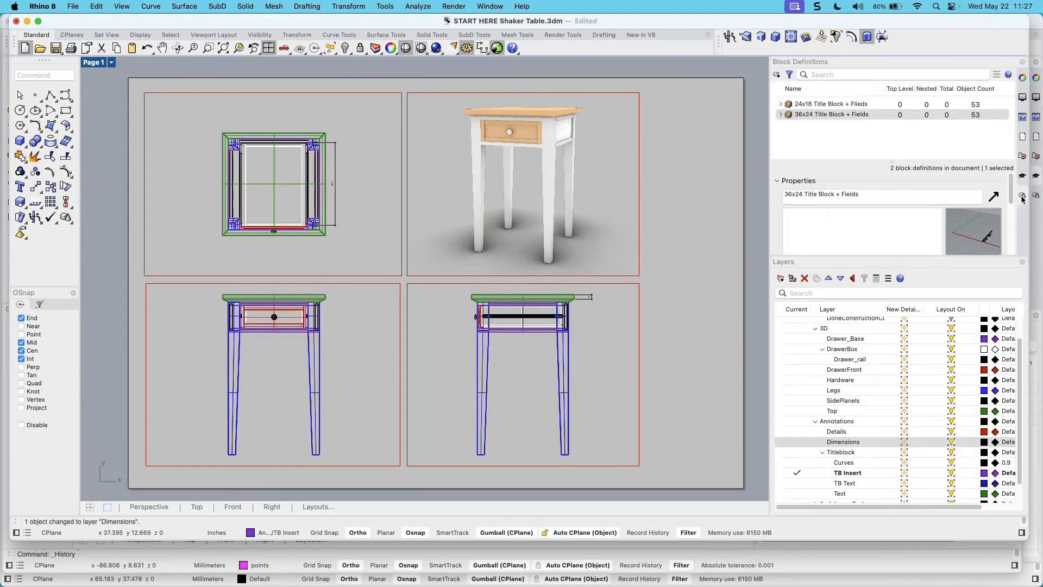
right_click(789, 116)
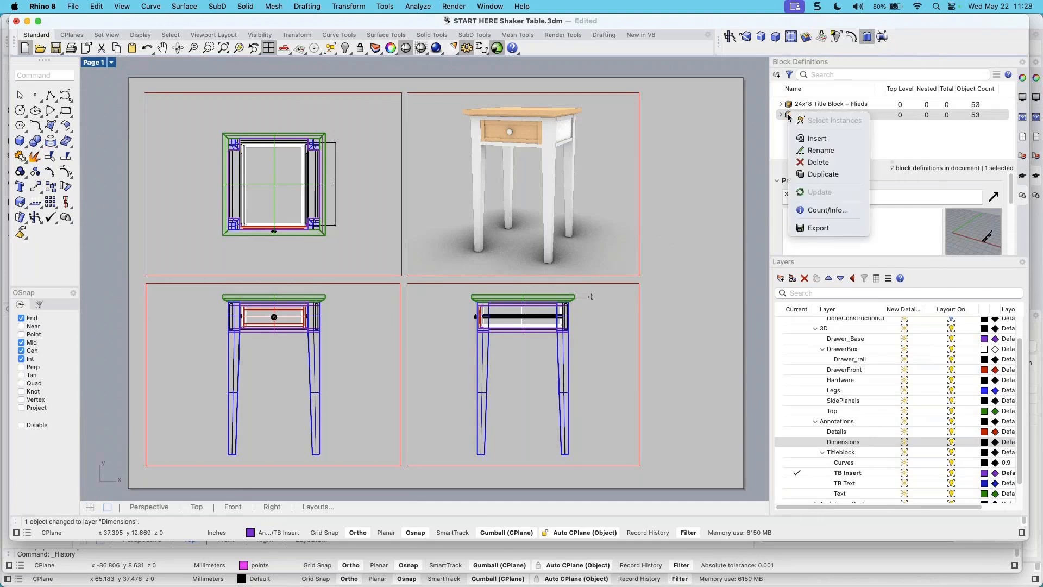
left_click(815, 139)
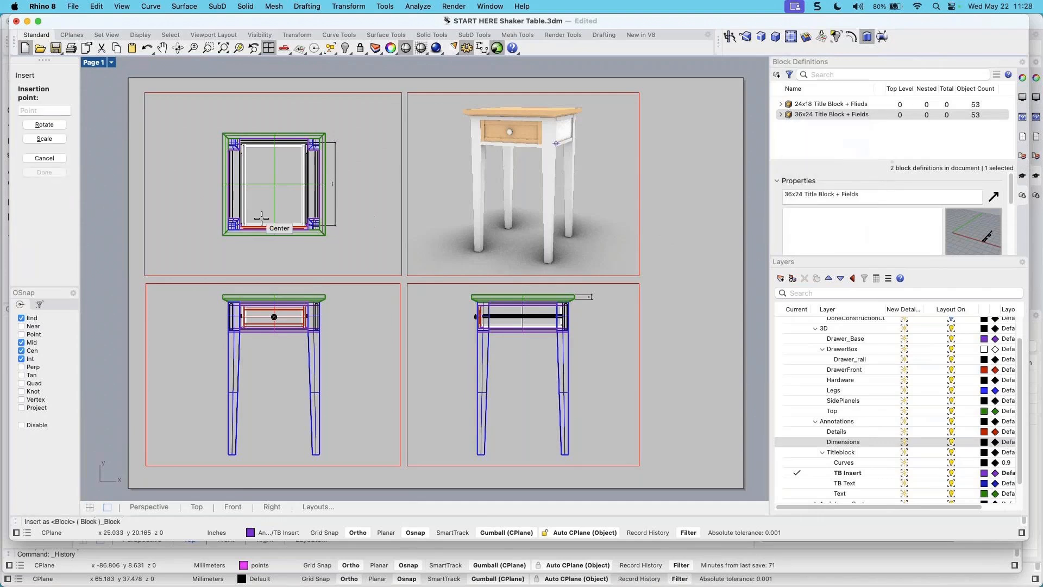
left_click(131, 485)
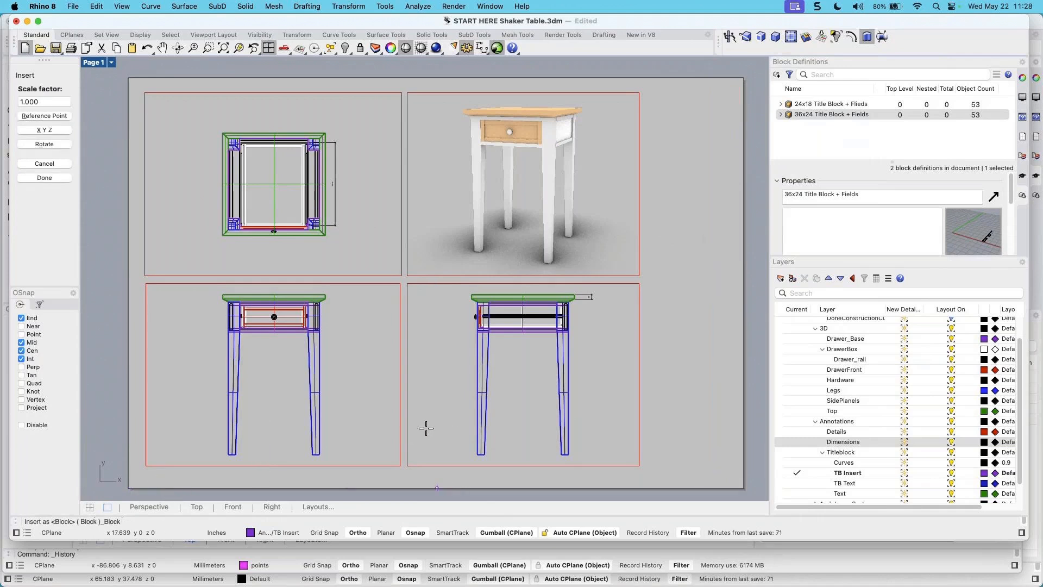
key("Return")
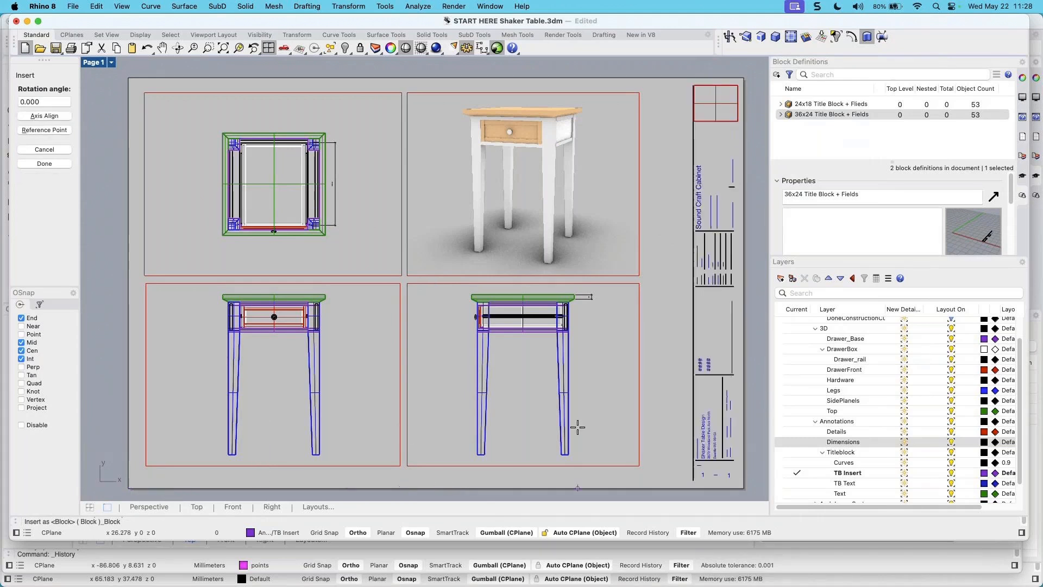
key("Return")
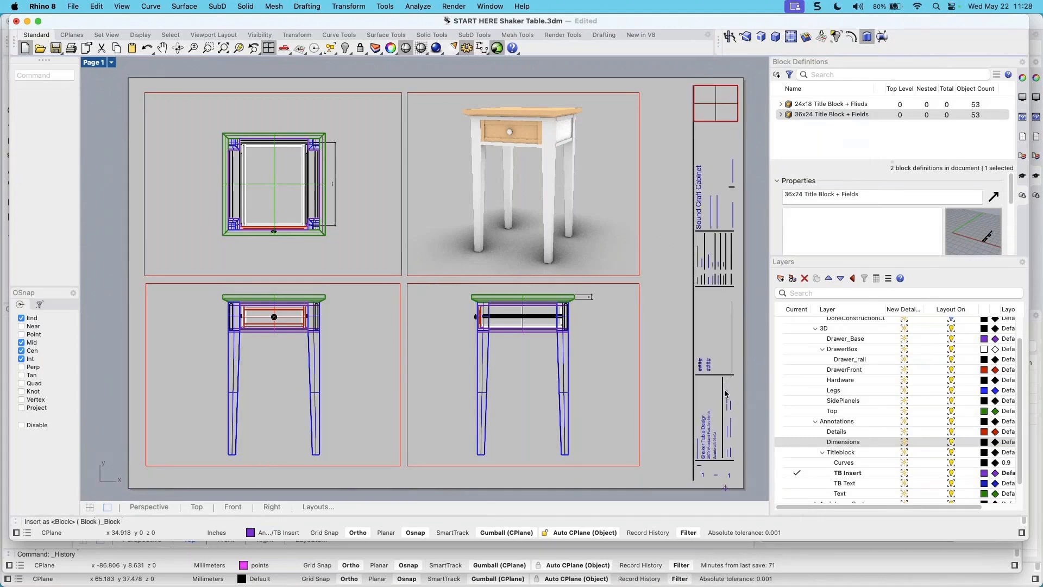
Examine the inserted title block's project, sheet size and page number fields and its overall fit on the page
scroll(726, 392, "up", 5)
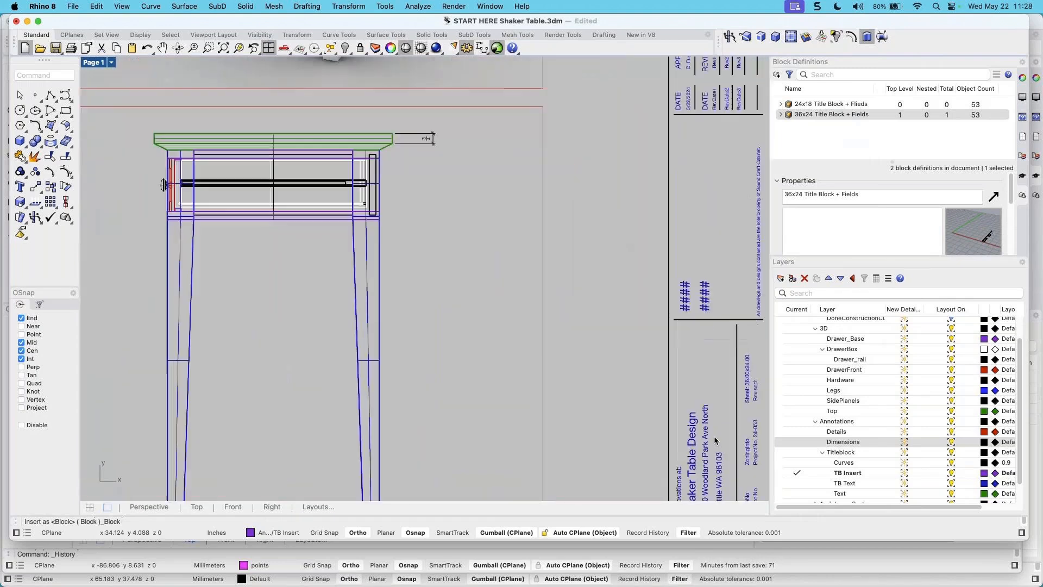
scroll(692, 329, "up", 2)
scroll(668, 326, "down", 8)
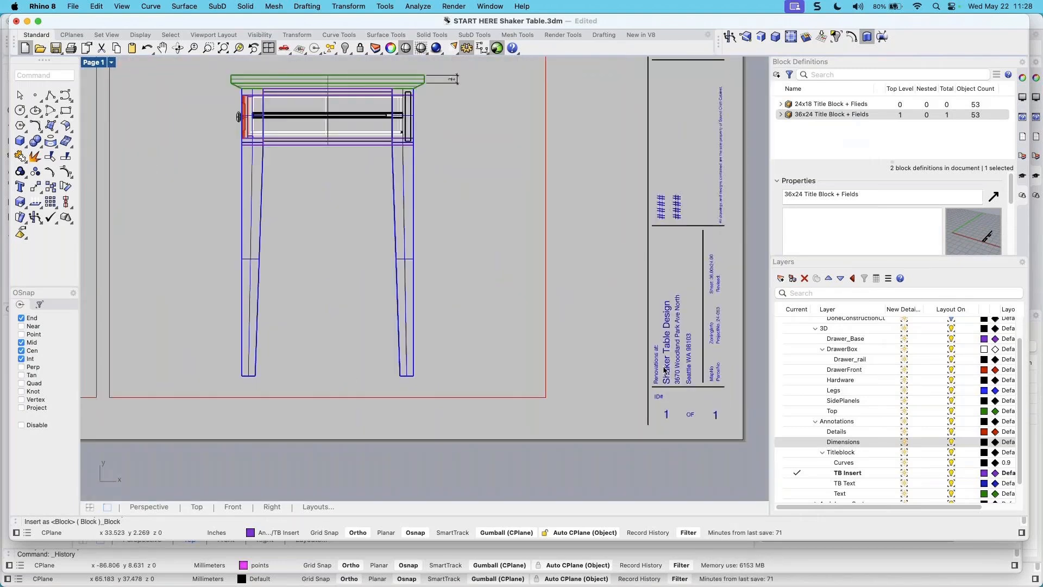
scroll(641, 322, "down", 4)
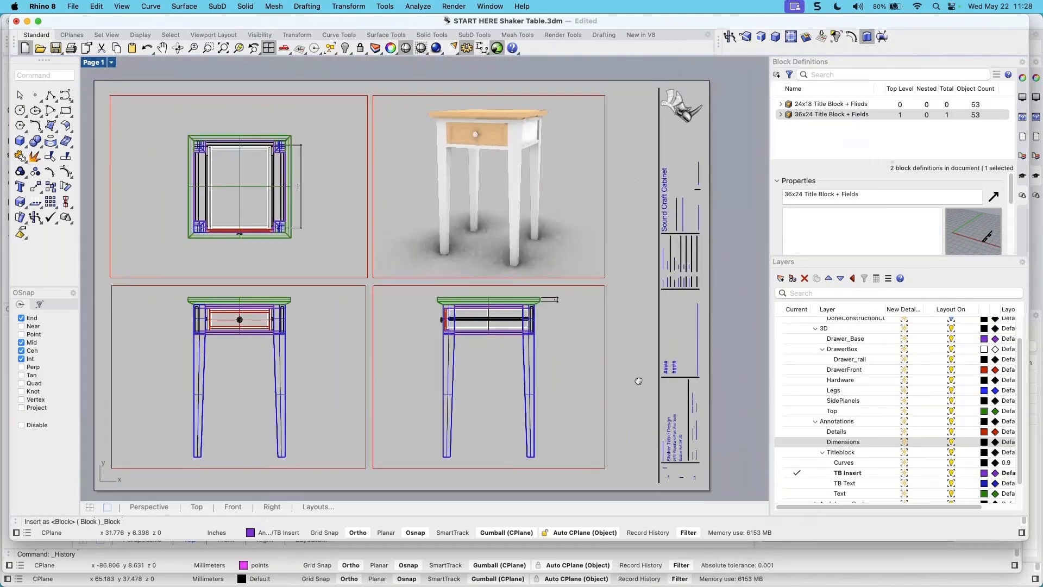
scroll(704, 436, "up", 5)
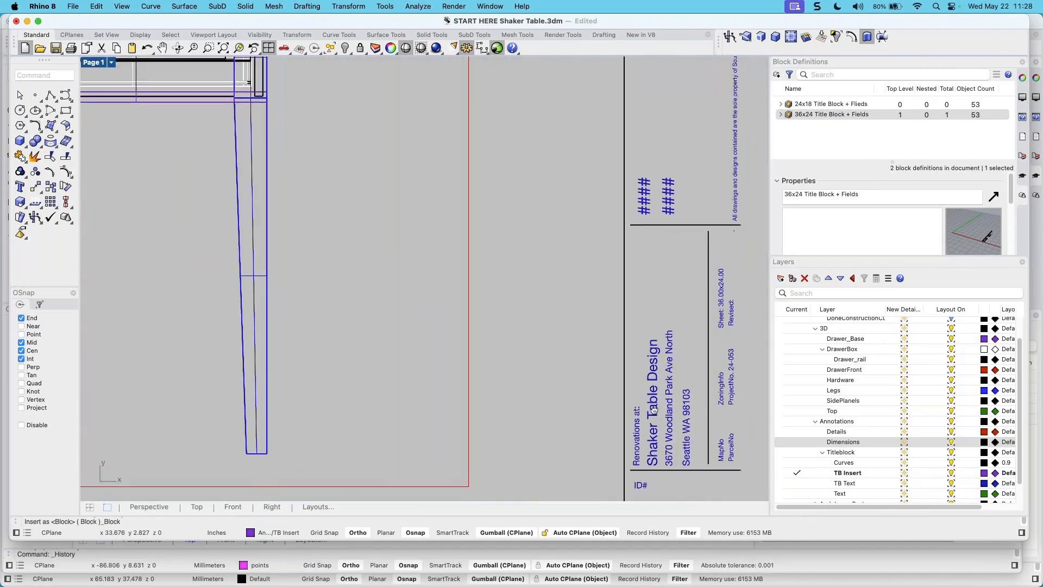
scroll(641, 400, "down", 6)
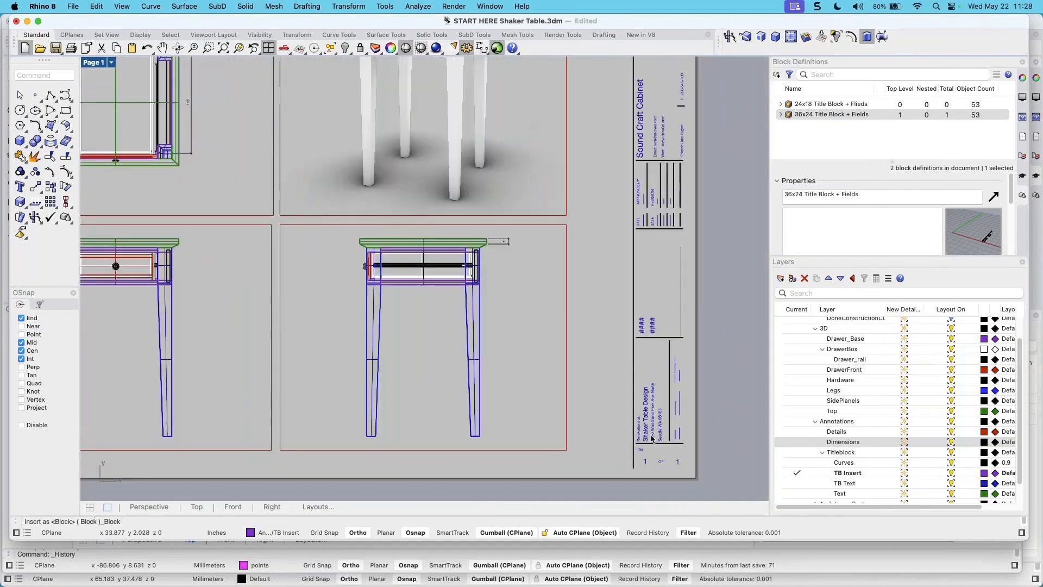
scroll(607, 374, "left", 3)
scroll(607, 375, "up", 2)
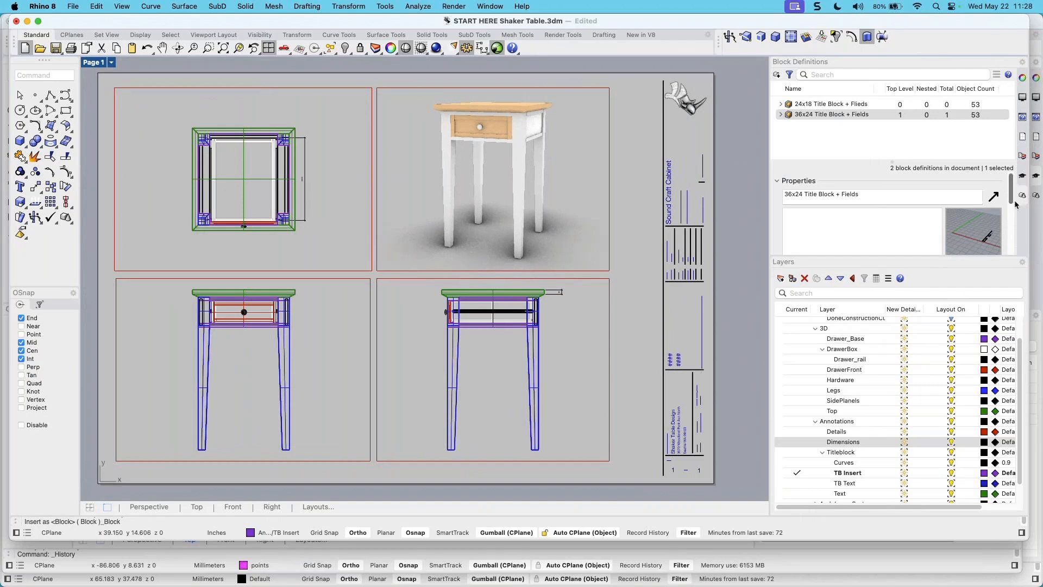
Duplicate the Page 1 layout twice
left_click(1022, 136)
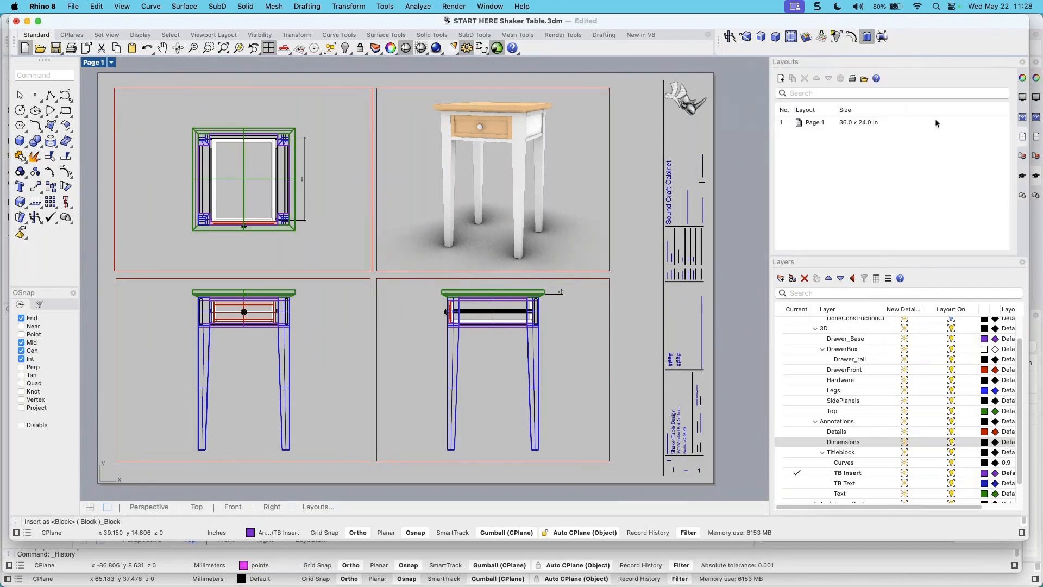
left_click(803, 118)
left_click(781, 78)
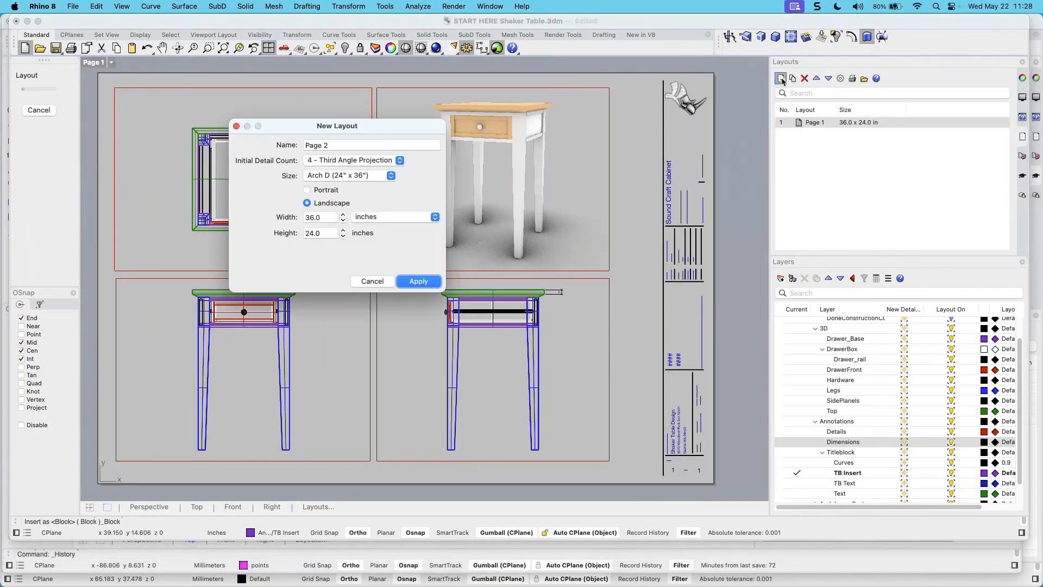
left_click(418, 282)
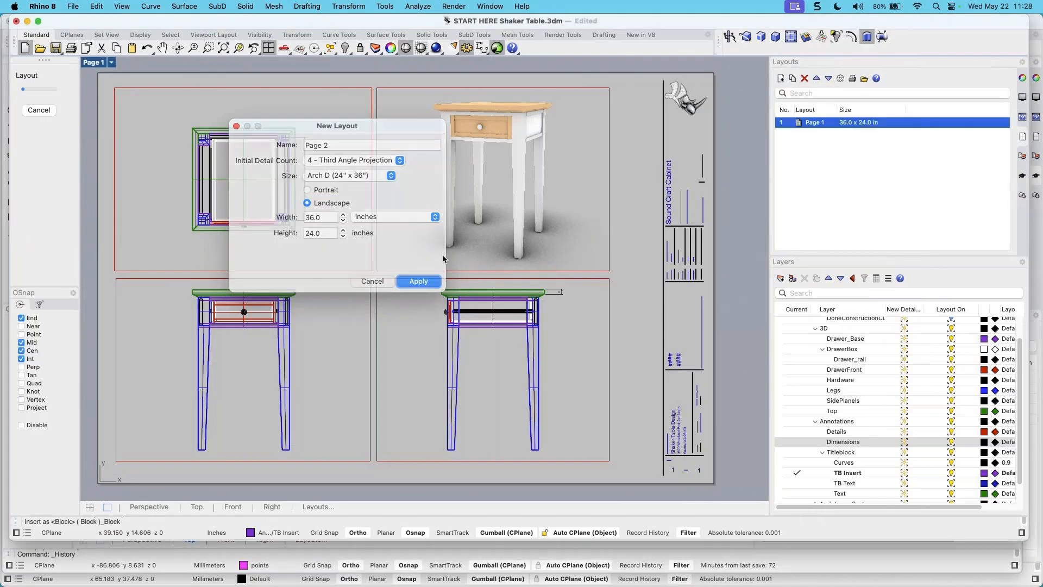
left_click(792, 80)
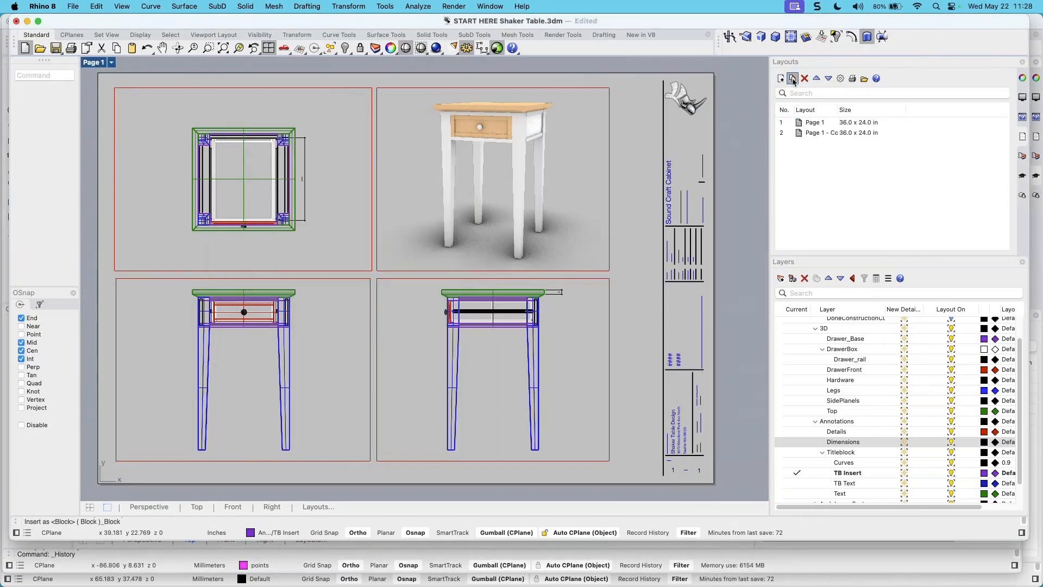
left_click(793, 79)
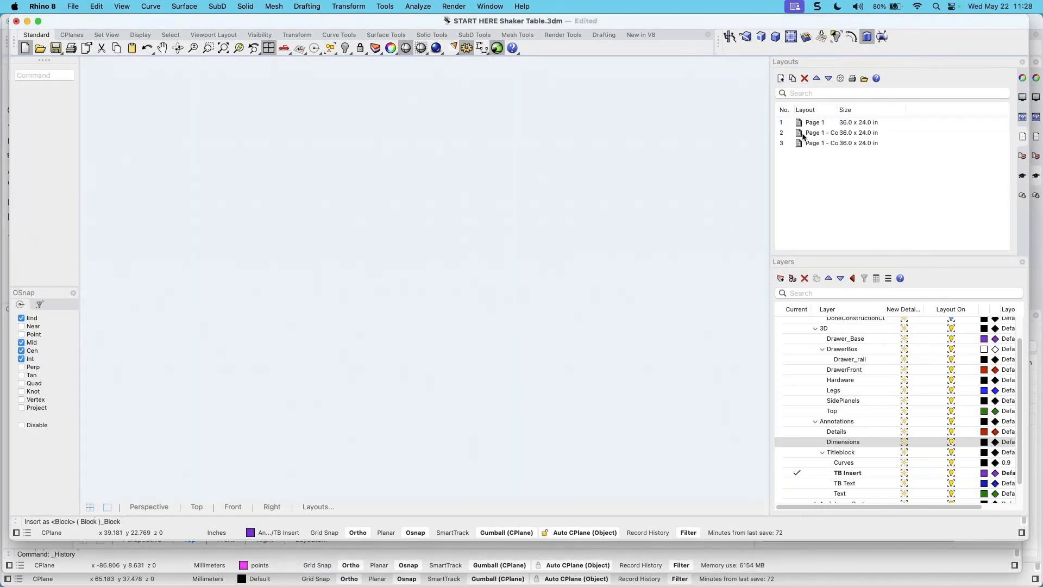
Activate the Page 1 layout and delete its Front, Right and Top details
double_click(815, 122)
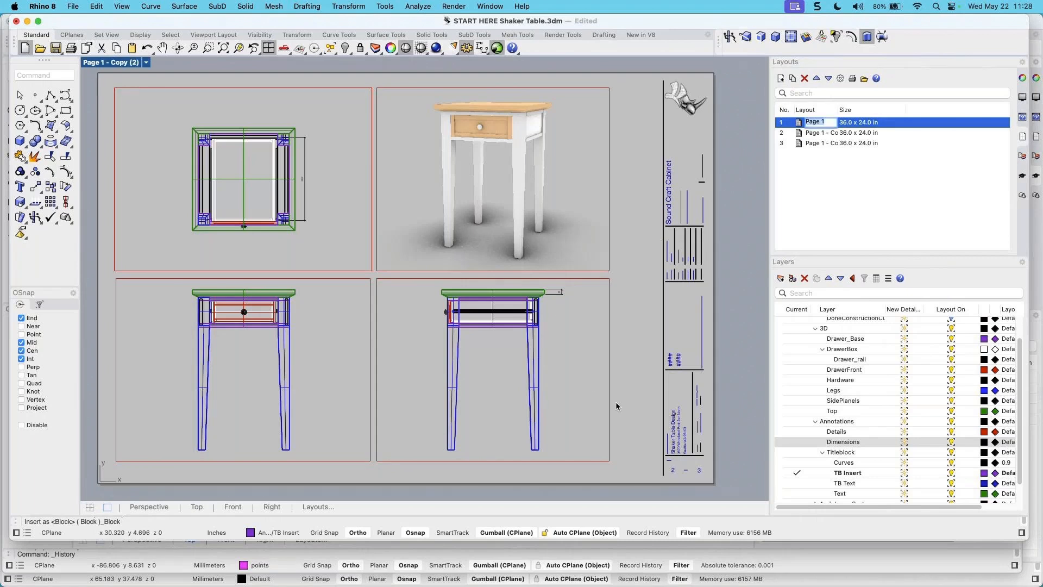
left_click(624, 417)
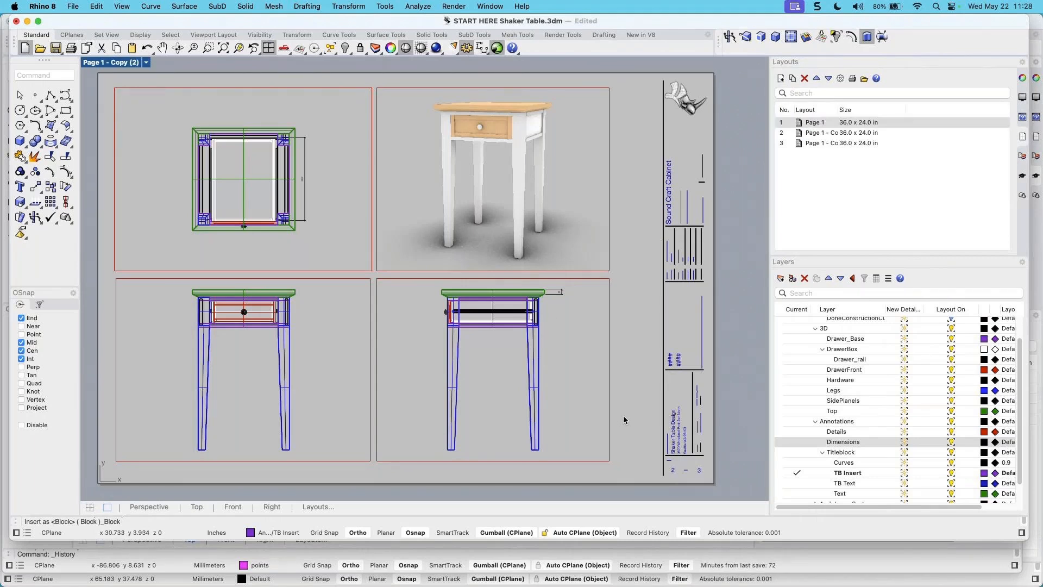
double_click(814, 122)
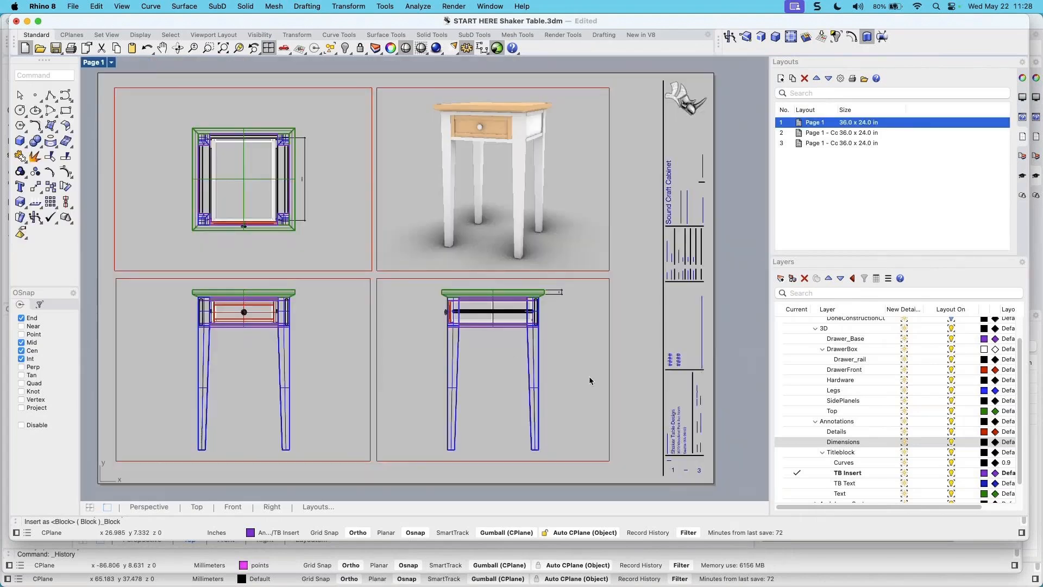
left_click_drag(625, 398, 366, 334)
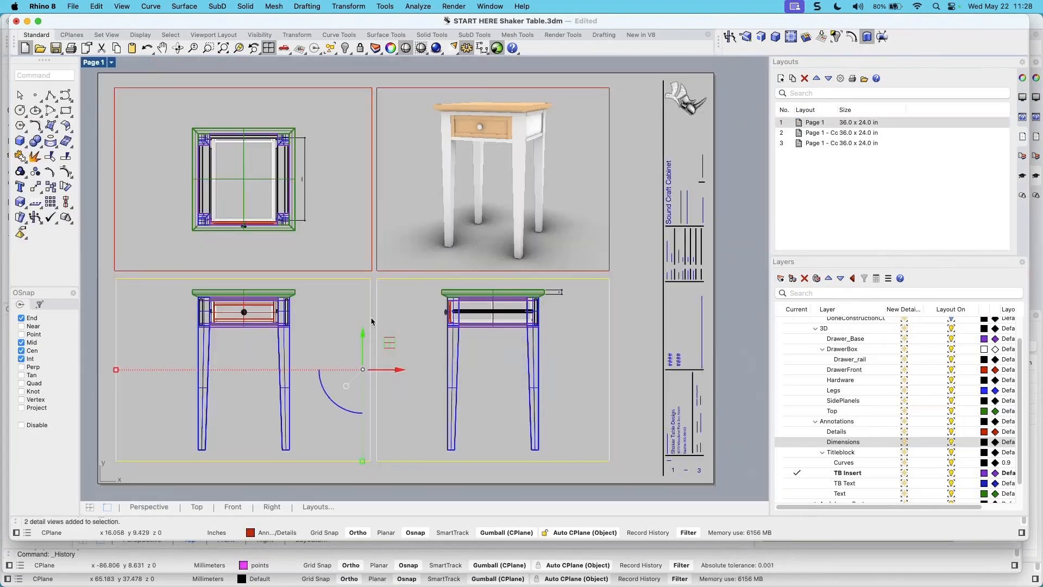
key("Delete")
left_click(331, 270)
key("Delete")
Enlarge the remaining Perspective detail on Page 1 leftward and down to nearly the full page height
left_click(416, 270)
left_click_drag(378, 271, 261, 460)
left_click_drag(413, 458, 345, 458)
left_click(631, 314)
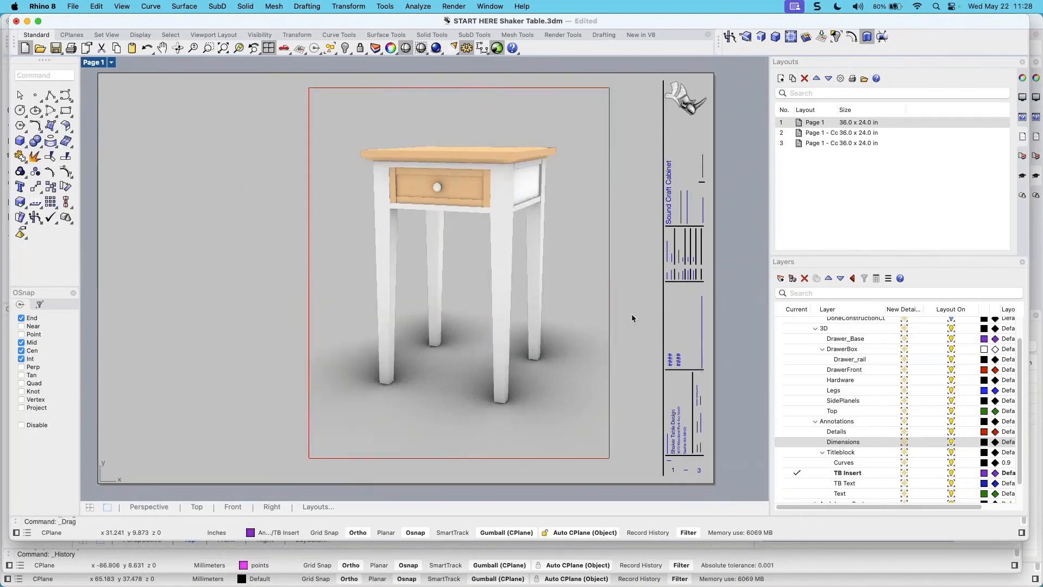
Check the two copied layouts and rename the second layout in the list as Page 2
double_click(820, 132)
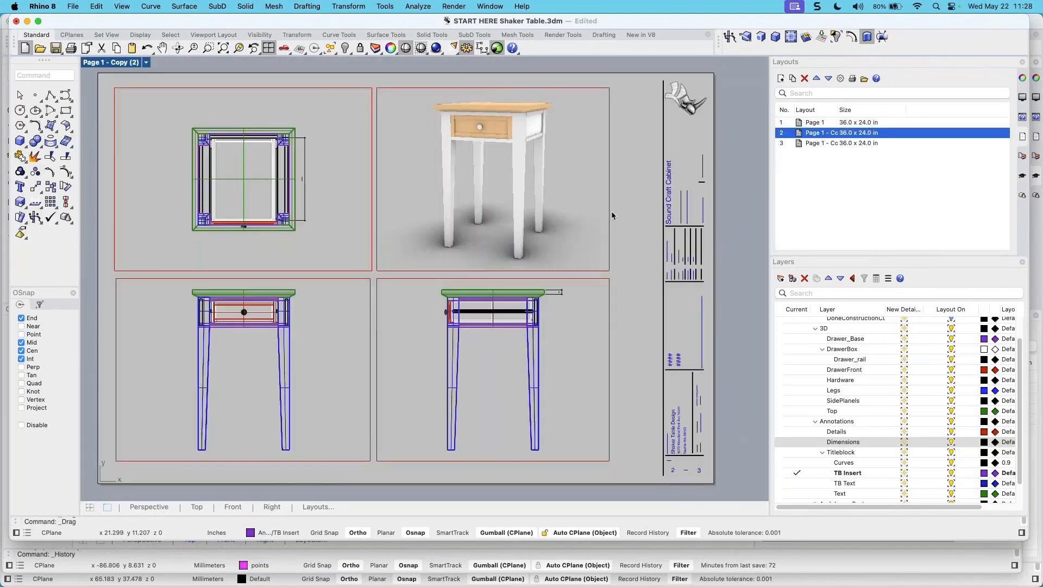
double_click(830, 143)
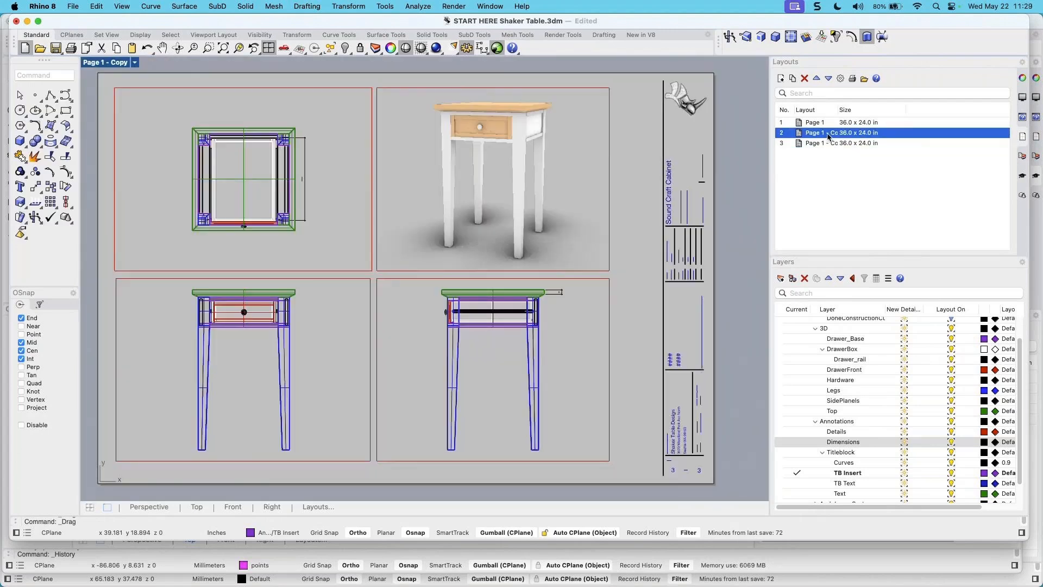
left_click(831, 133)
type("P")
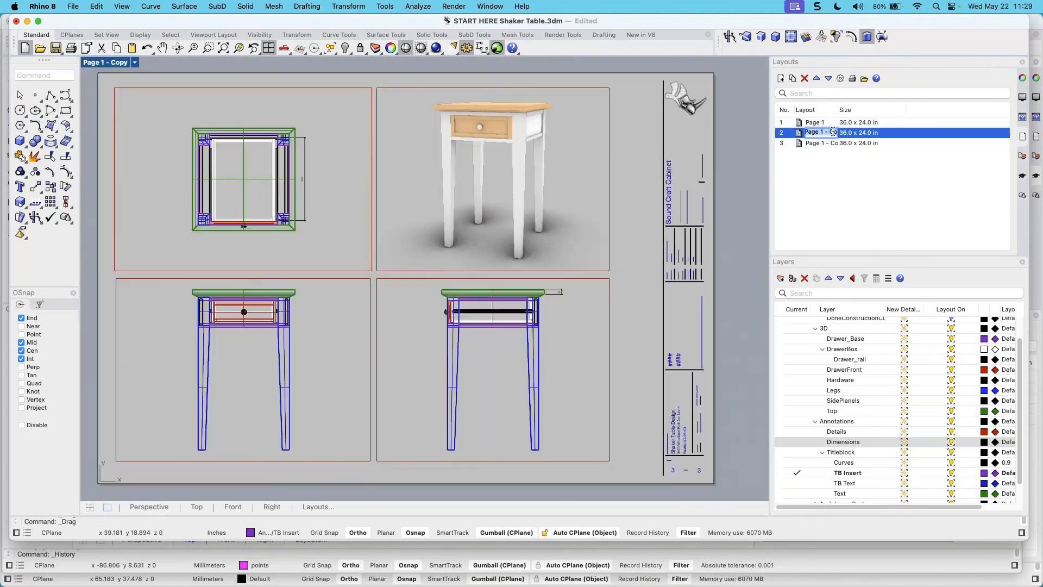
type("age 2")
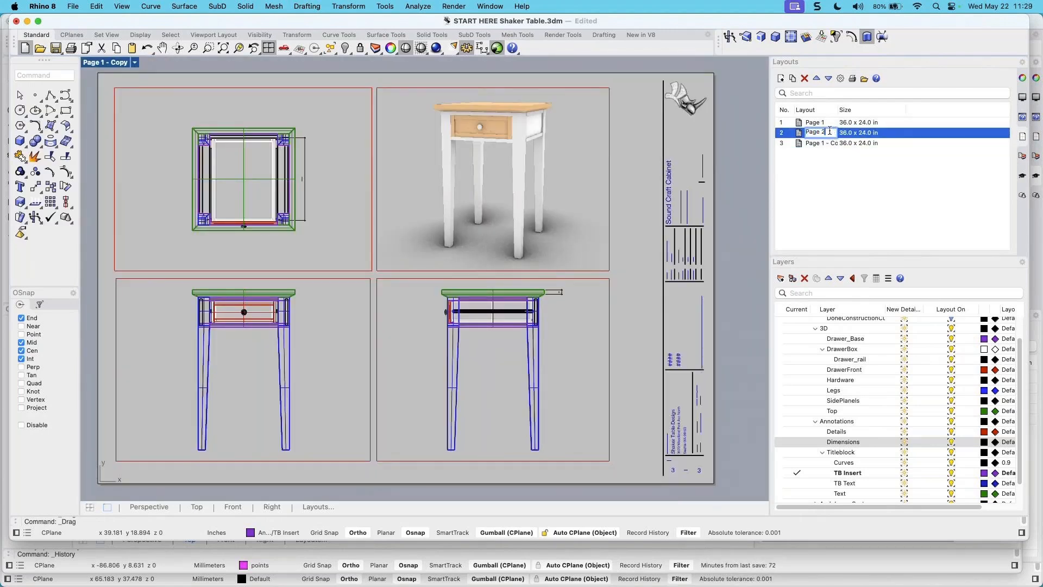
Rename the third layout in the list as Page 3
left_click(821, 143)
left_click(824, 144)
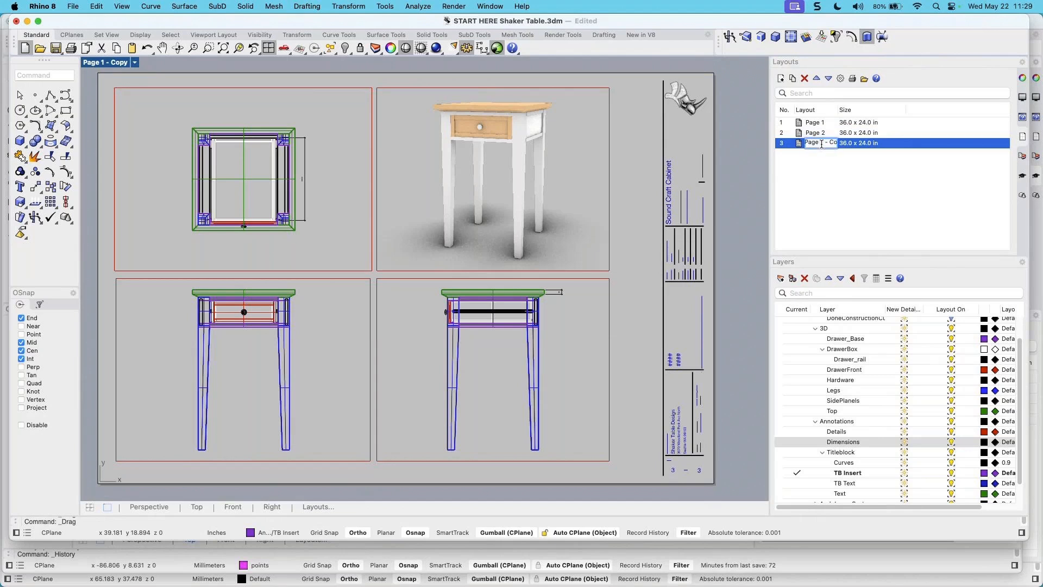
left_click(823, 126)
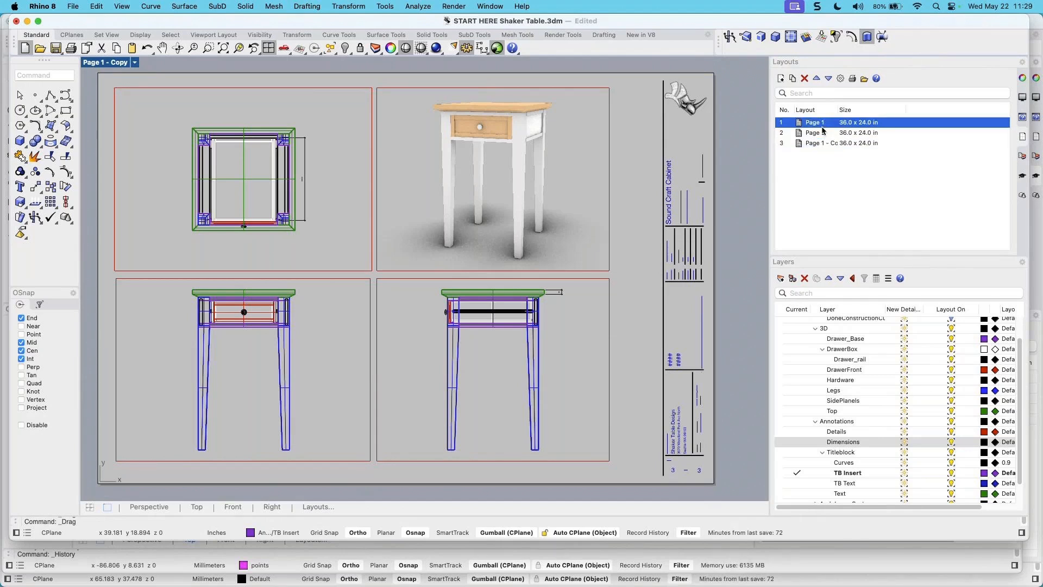
left_click(821, 144)
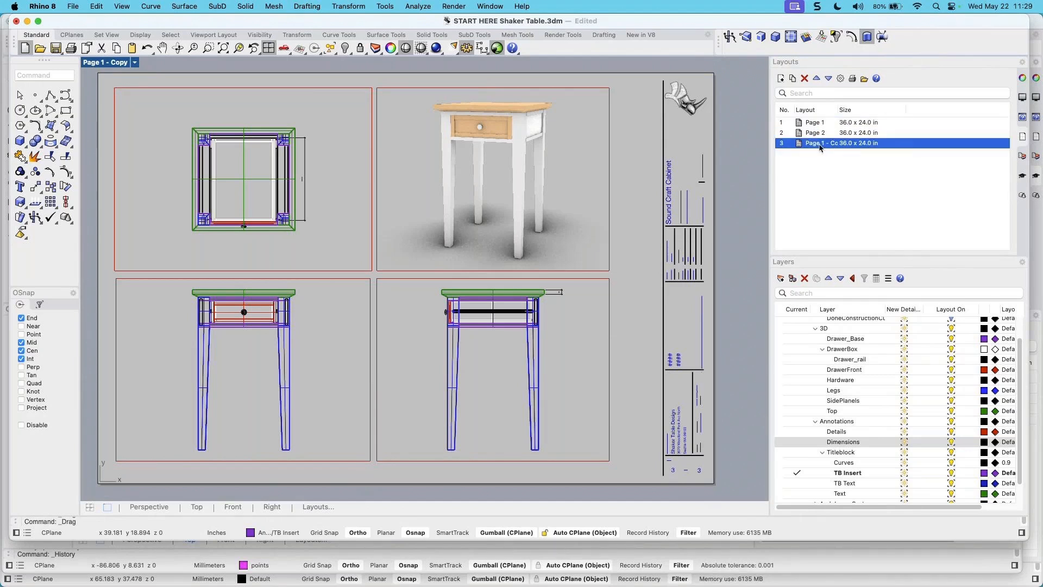
left_click(836, 144)
type("Page 3")
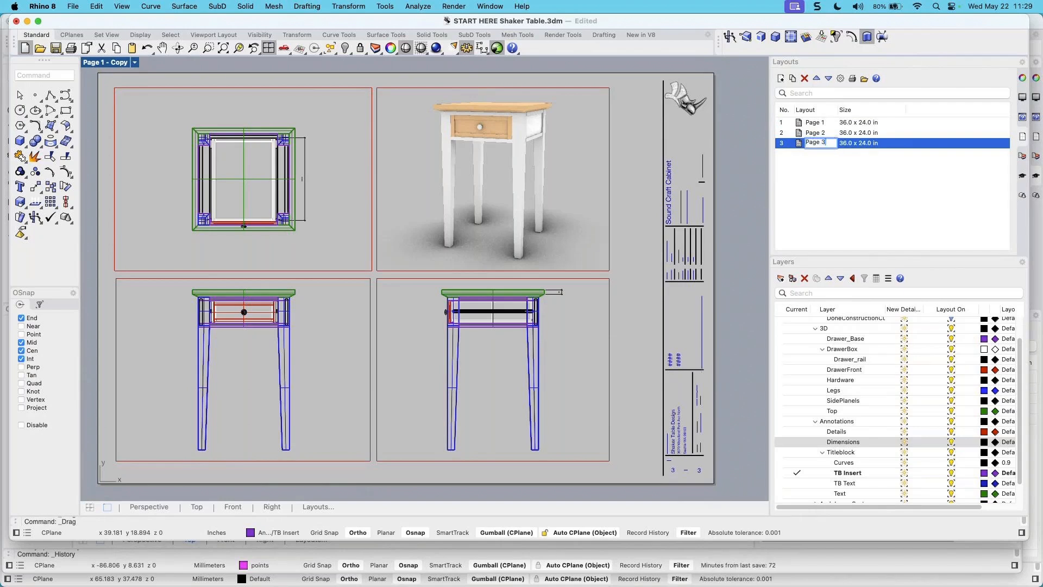
left_click(629, 261)
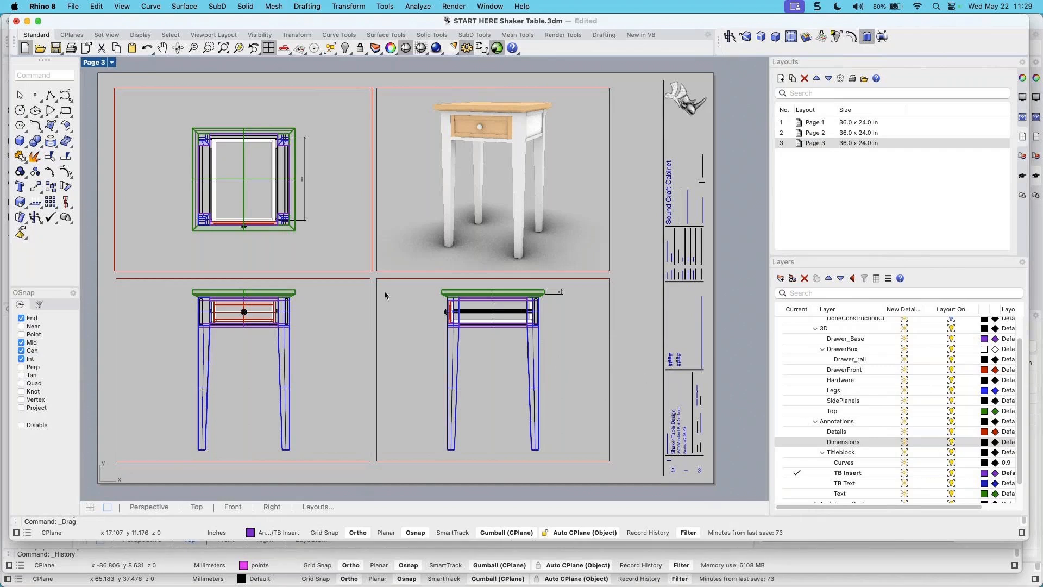
Examine the dimension text size in the Top detail of the Page 3 layout
scroll(293, 189, "up", 5)
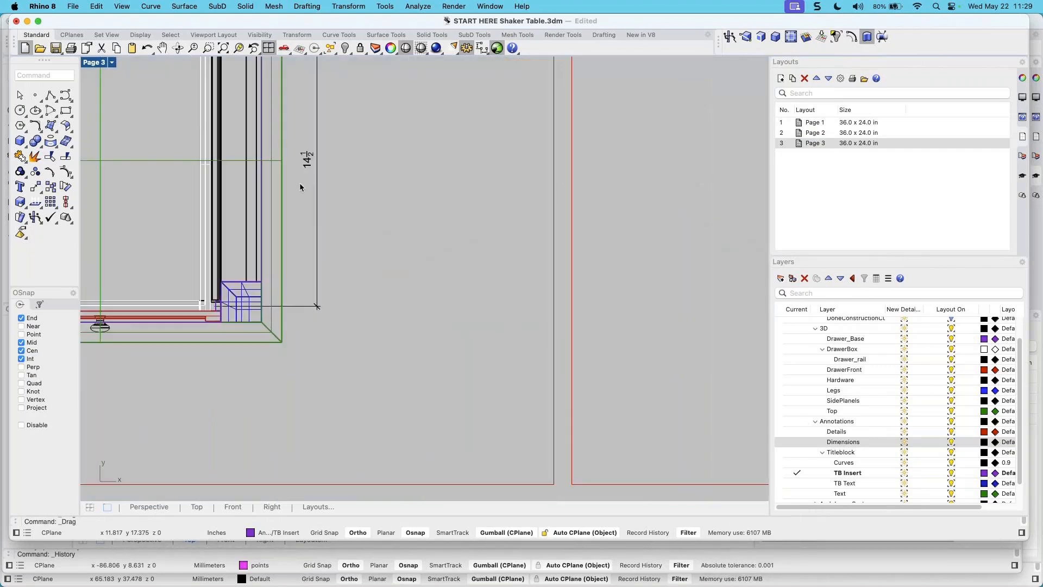
scroll(315, 194, "down", 5)
scroll(302, 160, "up", 3)
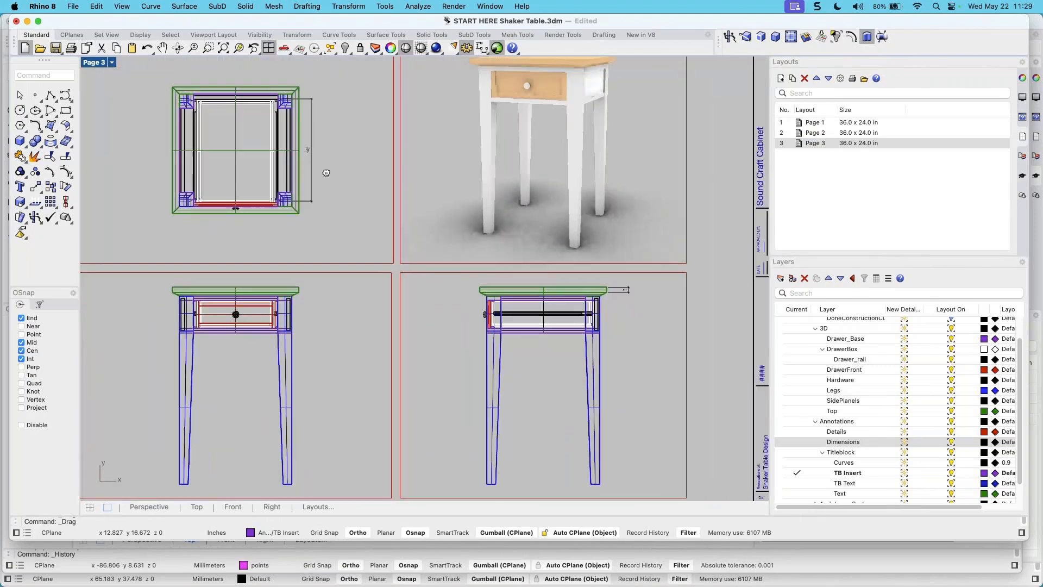
right_click_drag(308, 154, 326, 170)
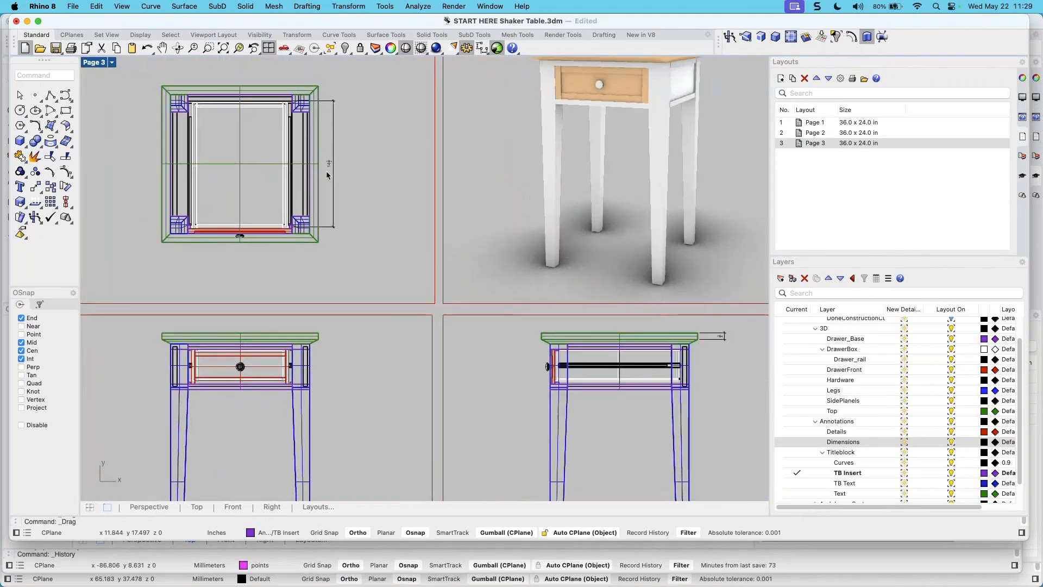
scroll(321, 173, "up", 4)
scroll(321, 173, "down", 8)
scroll(323, 187, "up", 3)
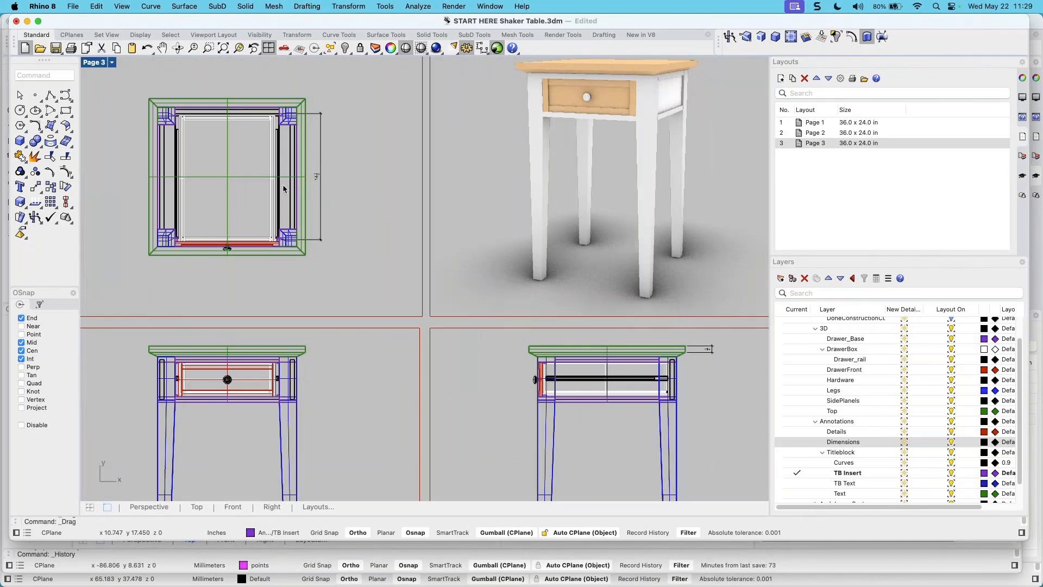
scroll(288, 191, "down", 2)
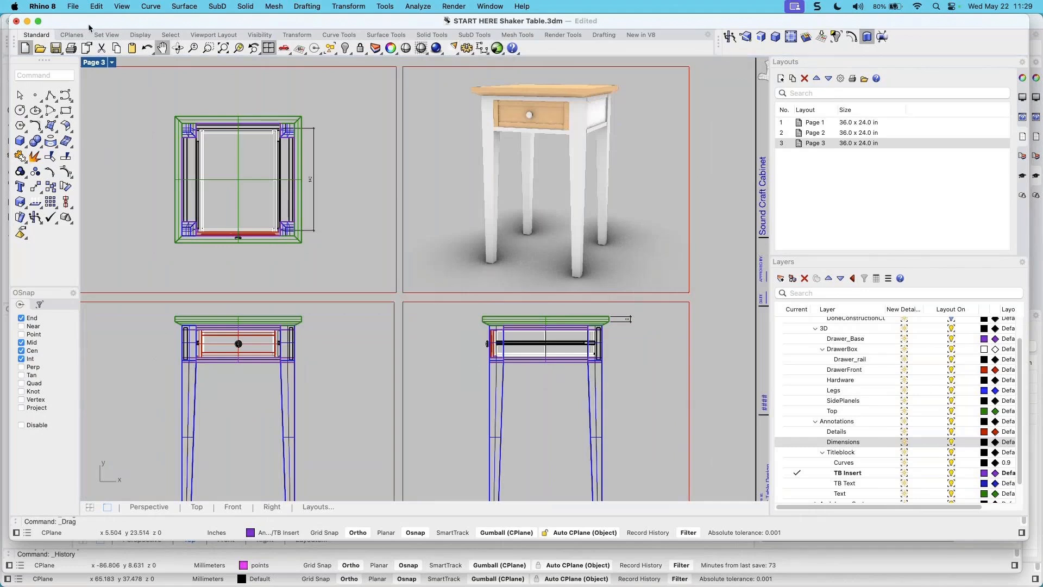
Scale all sizes of the Inch Fractional annotation style by a factor of 2 in the document settings
left_click(73, 6)
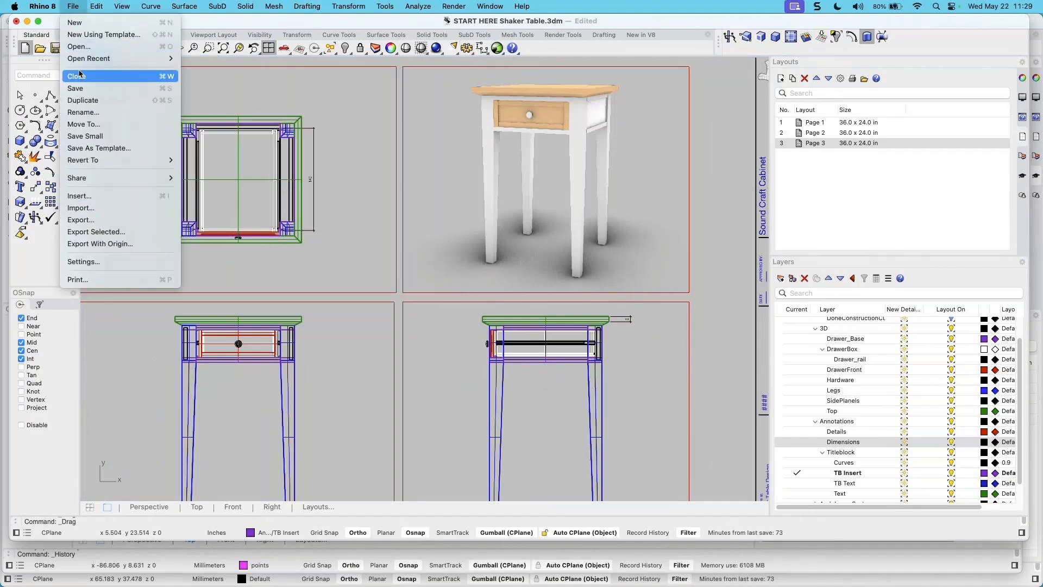
left_click(81, 261)
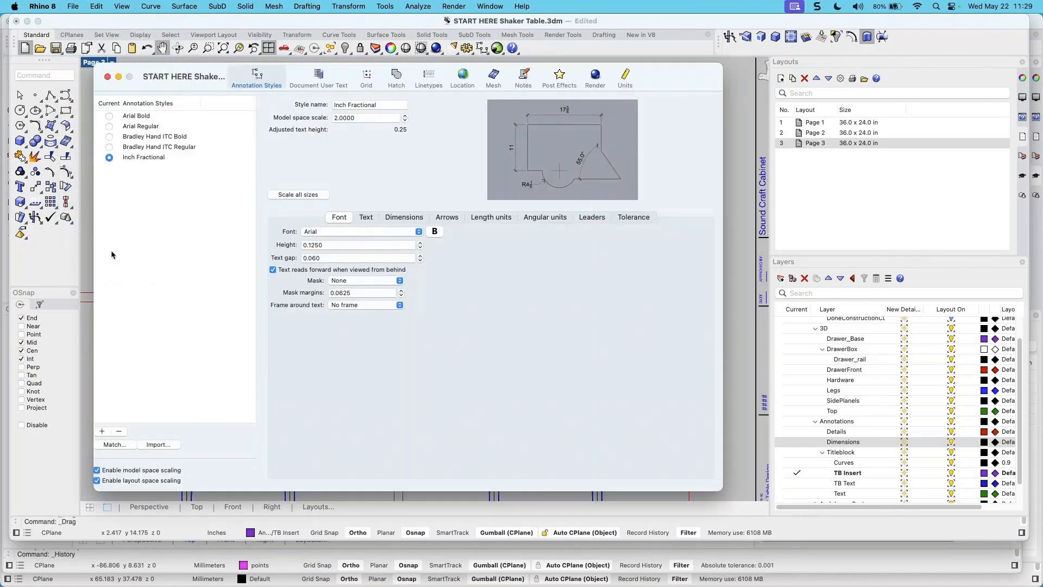
left_click(145, 159)
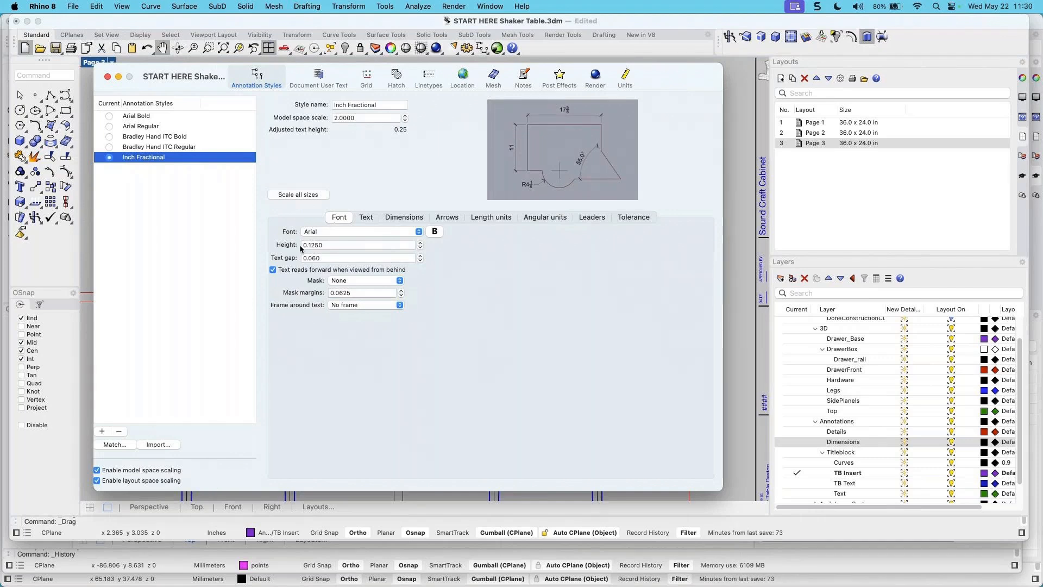
left_click(344, 245)
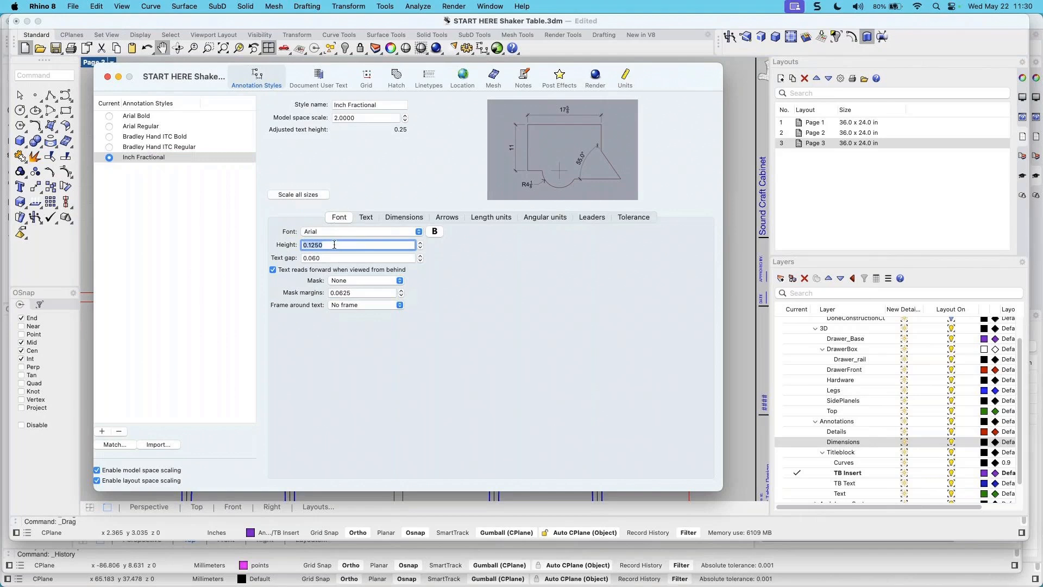
left_click(299, 195)
left_click(460, 265)
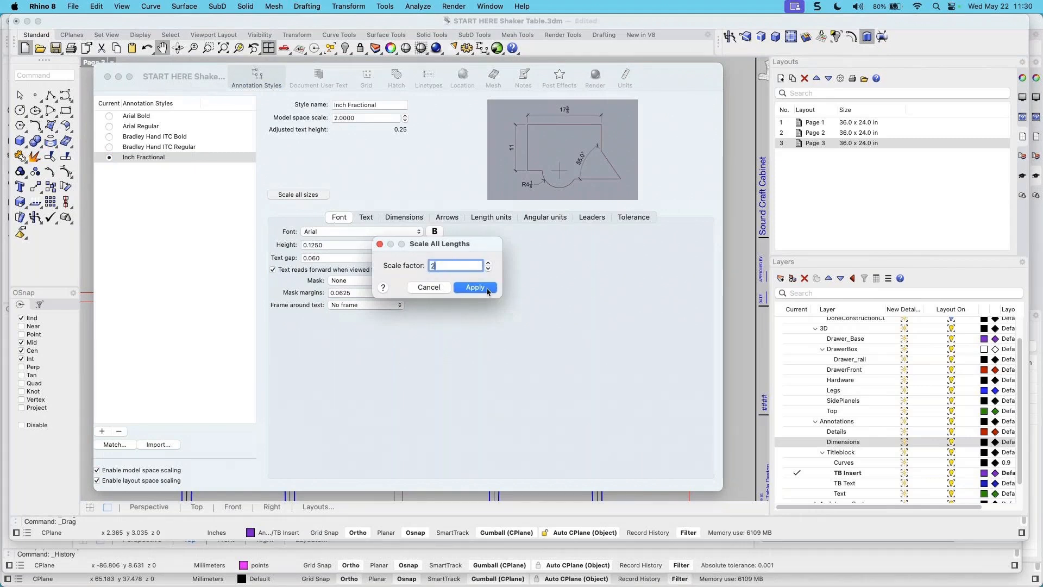
type("2")
left_click(475, 288)
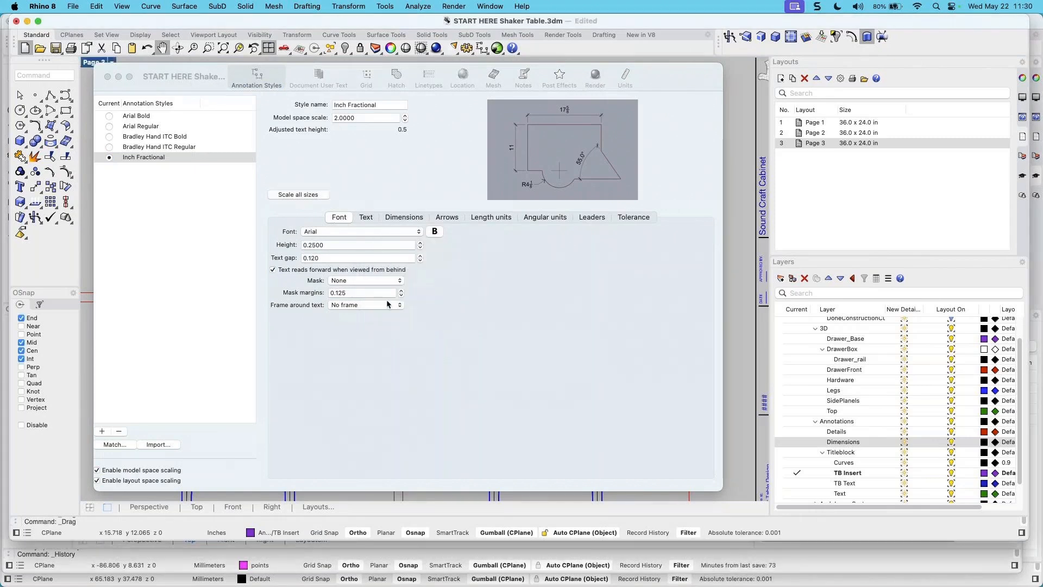
left_click(108, 76)
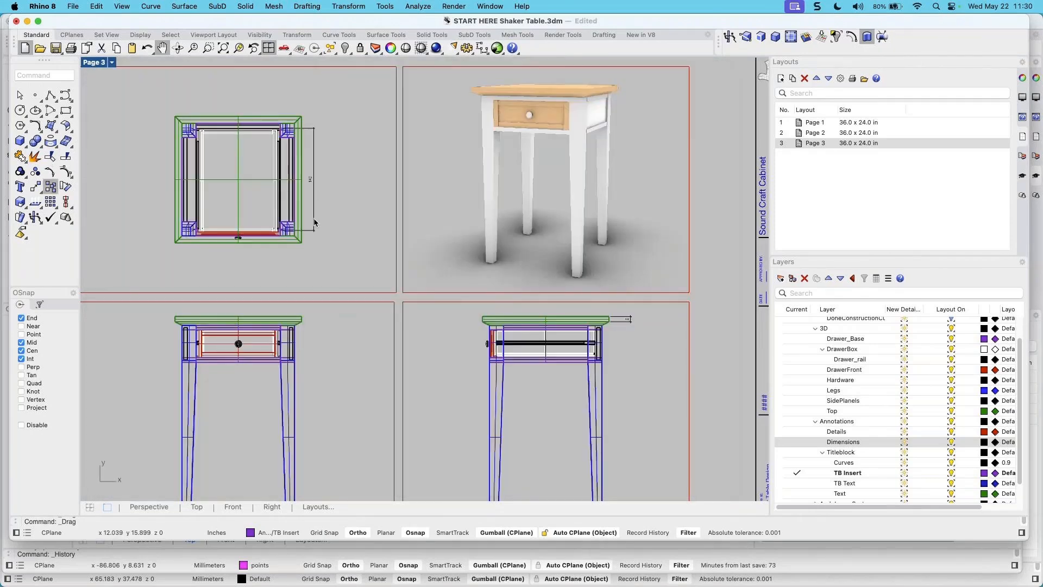
Check the dimension text in the Page 3 details and duplicate the Page 3 layout
scroll(302, 192, "up", 5)
scroll(302, 196, "up", 2)
scroll(338, 197, "down", 6)
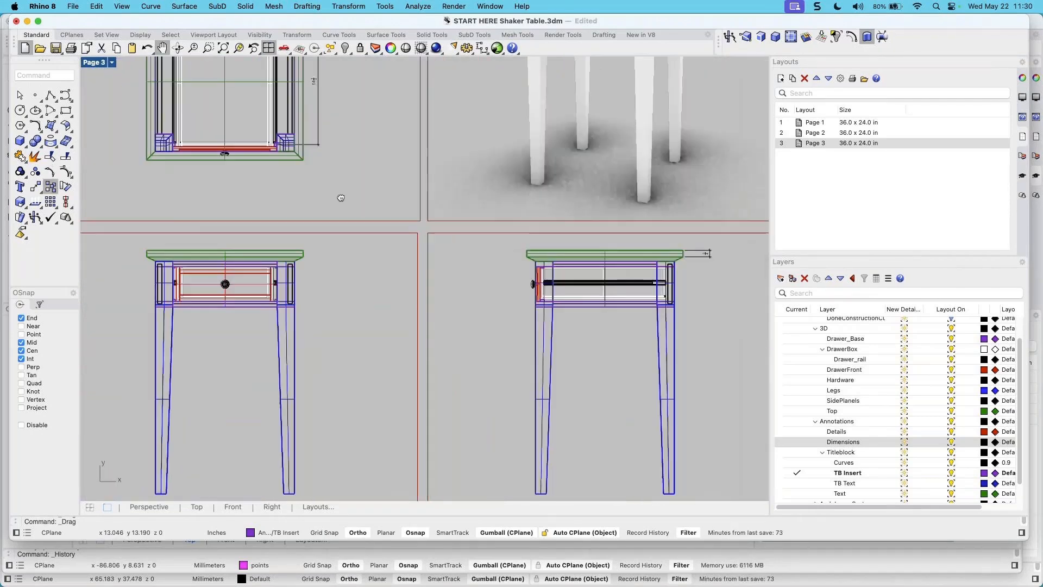
scroll(516, 264, "up", 2)
scroll(348, 212, "down", 5)
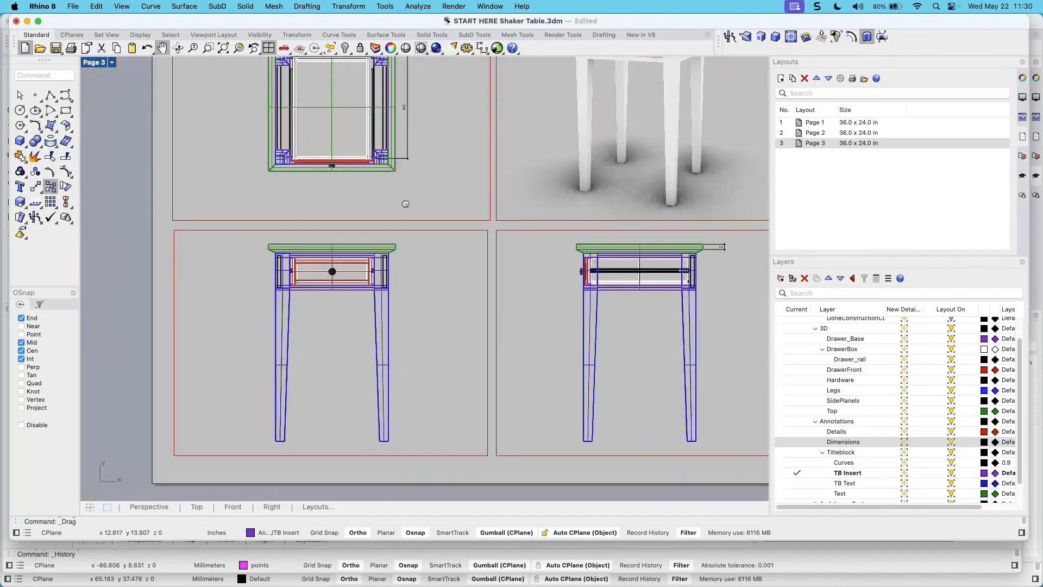
right_click(347, 207)
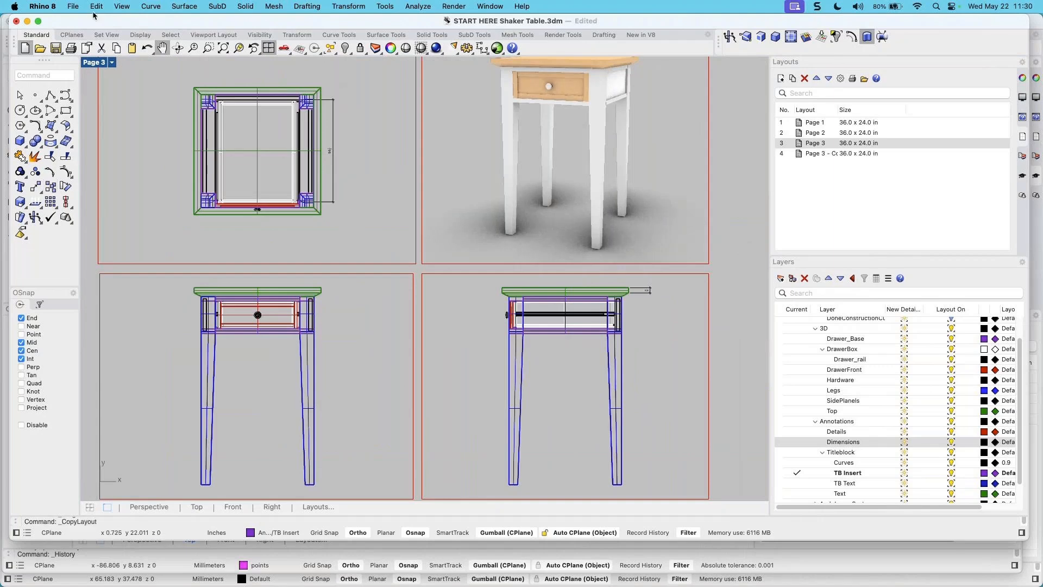
Scale the sizes of the Inch Fractional annotation style by another factor of 2
left_click(71, 7)
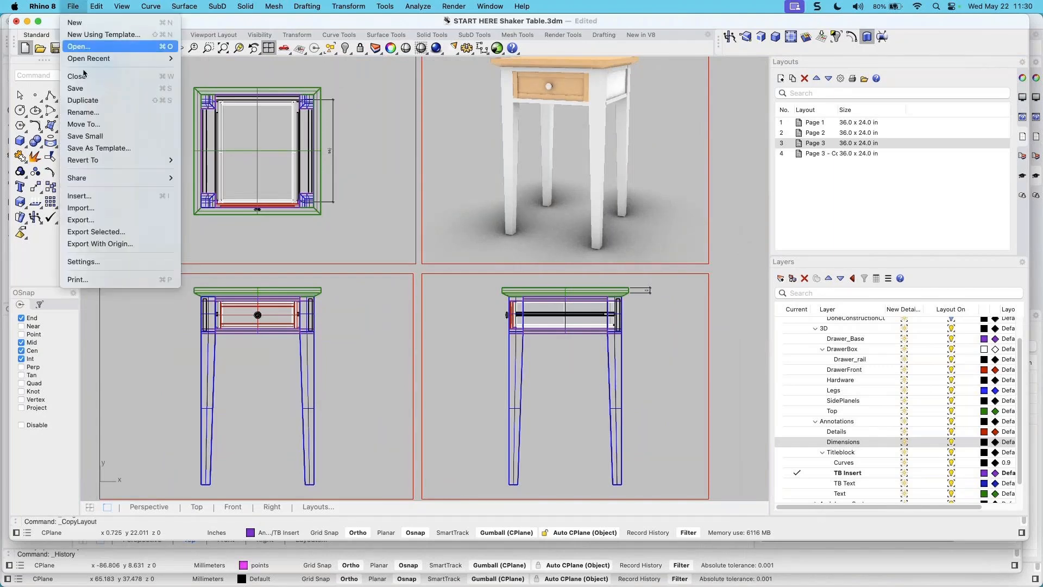
left_click(83, 262)
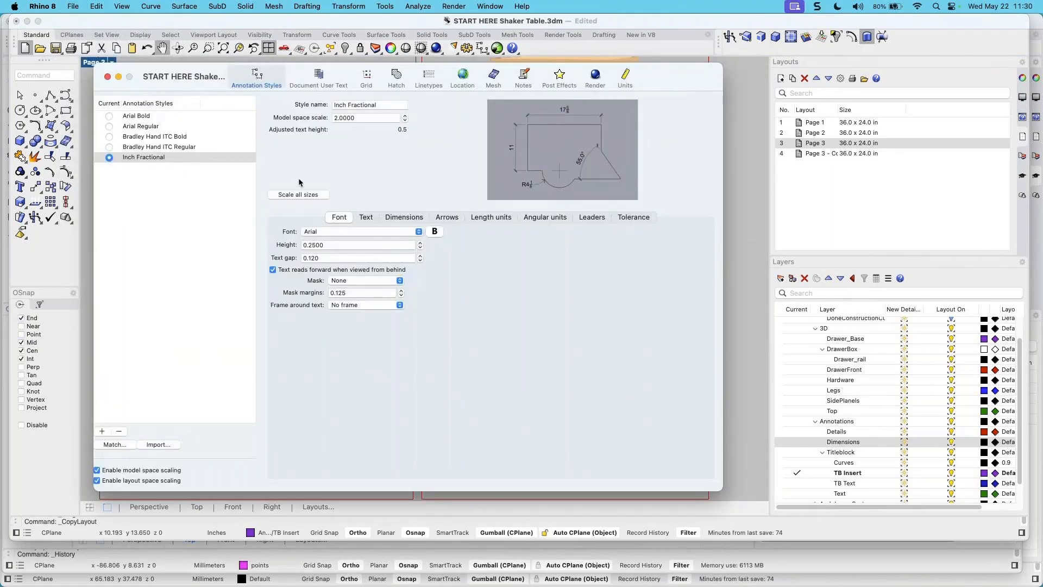
left_click(298, 194)
double_click(455, 266)
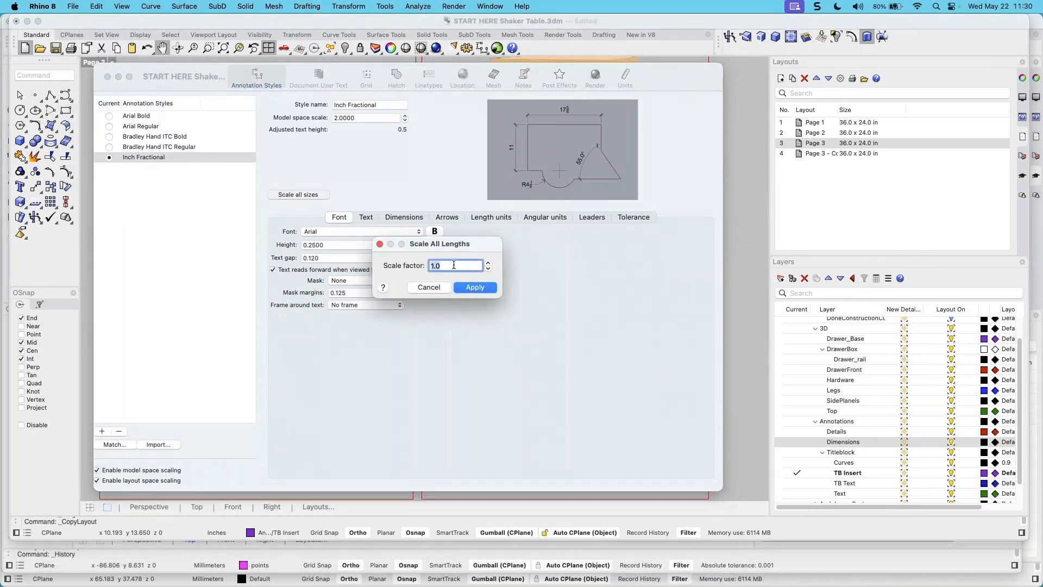
type("2")
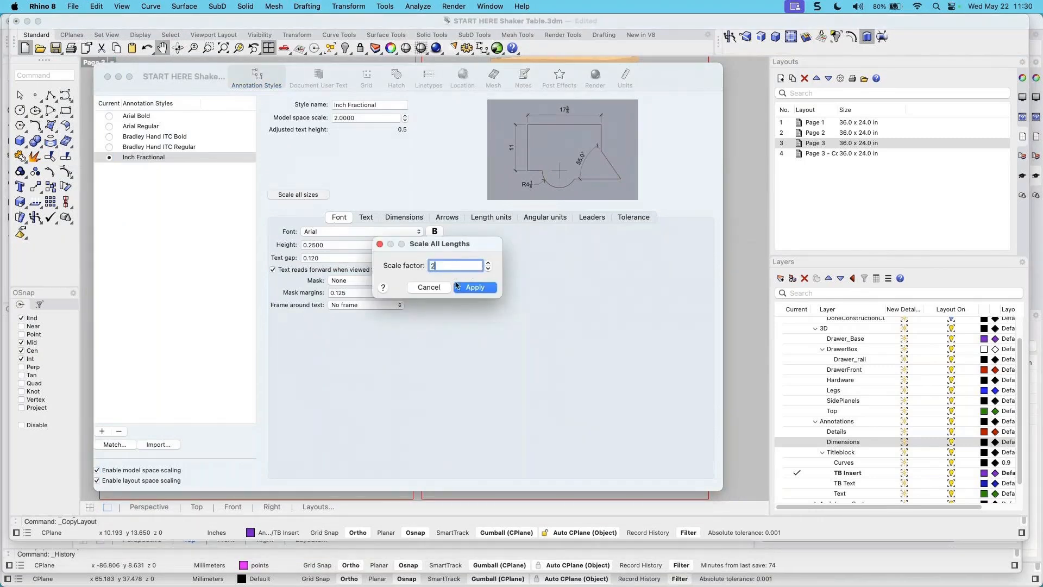
left_click(475, 288)
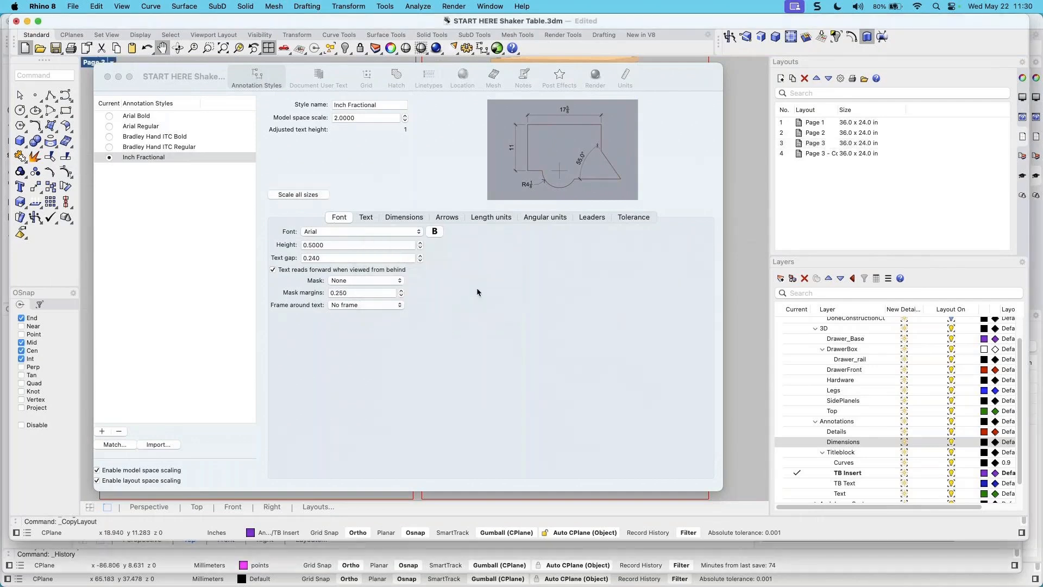
left_click(107, 76)
Examine the legibility of the dimension text in the Top and Right details on Page 3
scroll(329, 183, "up", 2)
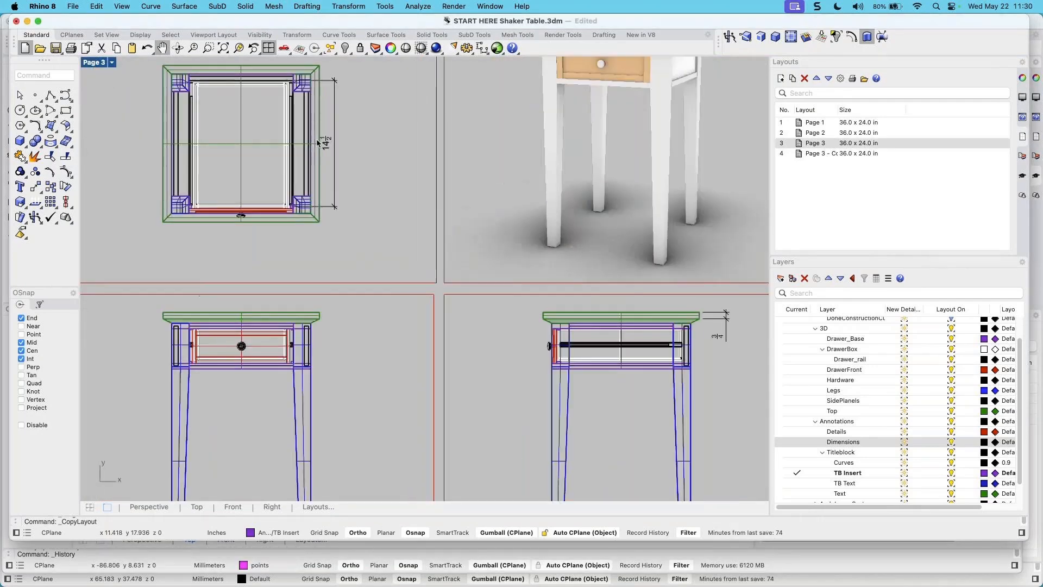
scroll(319, 144, "down", 2)
scroll(444, 212, "down", 4)
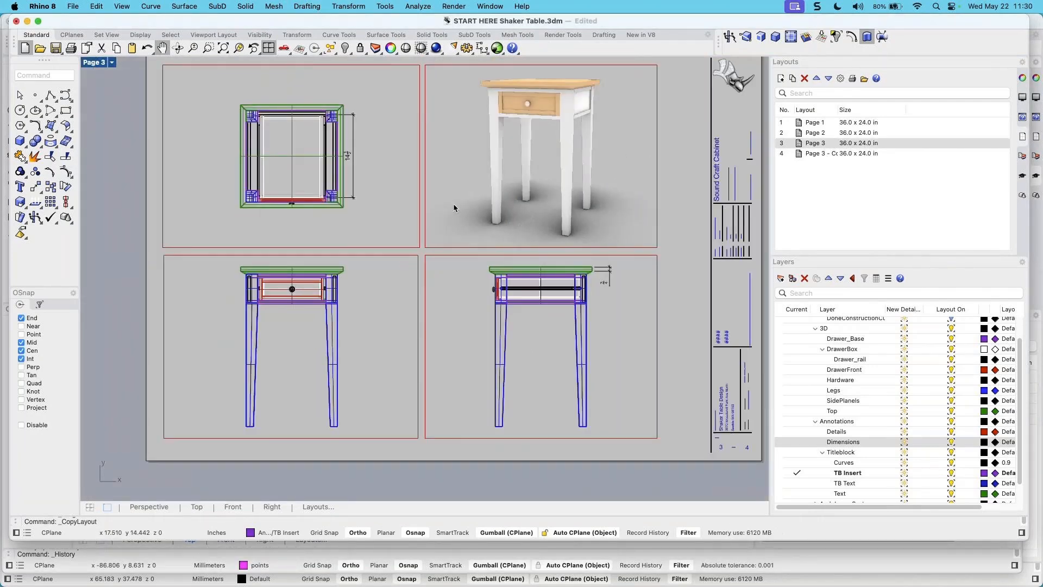
scroll(568, 284, "up", 2)
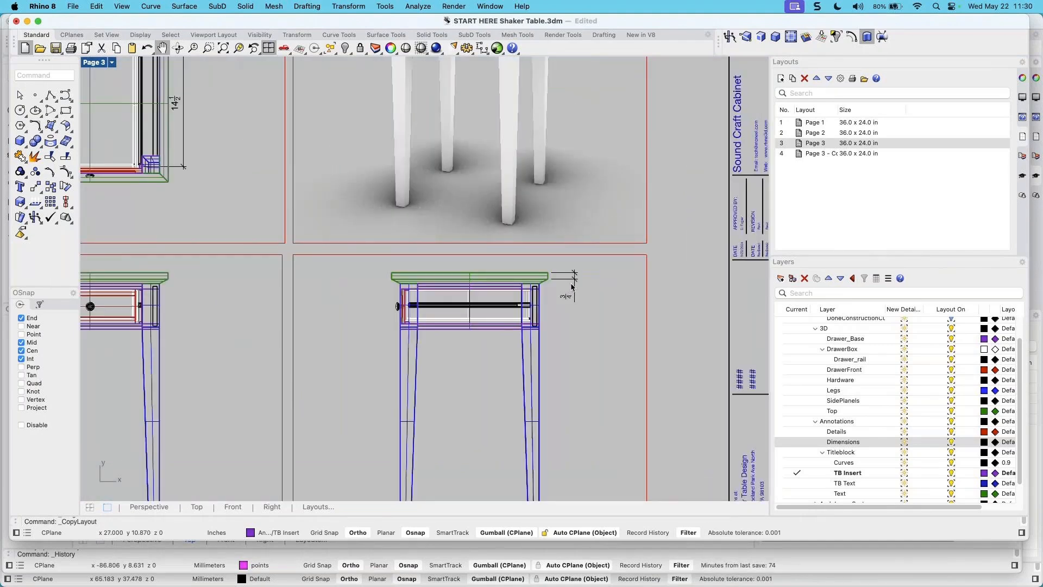
scroll(572, 287, "down", 1)
scroll(300, 250, "down", 1)
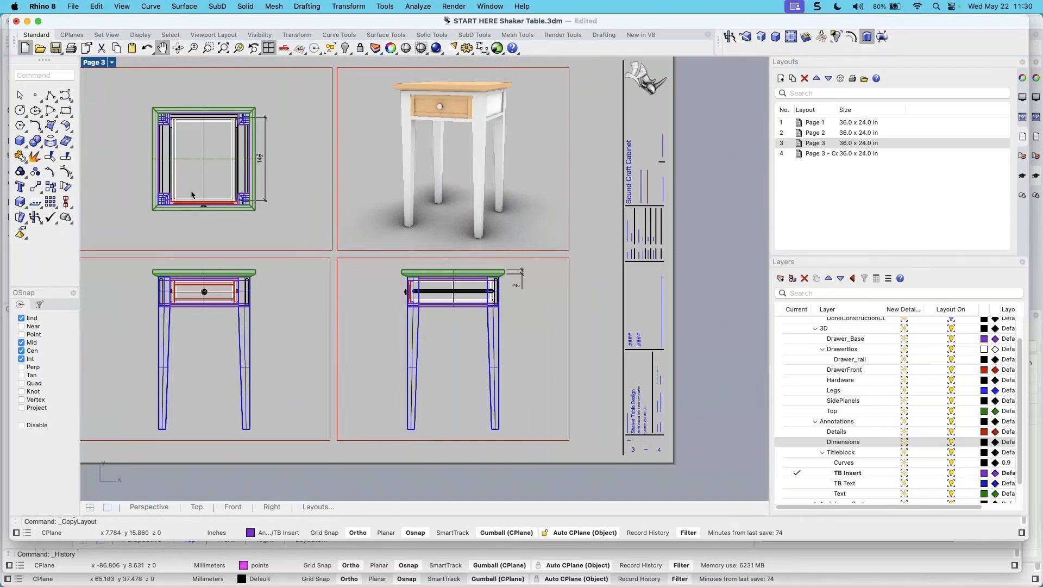
scroll(244, 190, "up", 2)
right_click_drag(343, 180, 342, 190)
Make the Dimensions layer current and activate the Top detail on Page 3
left_click(797, 442)
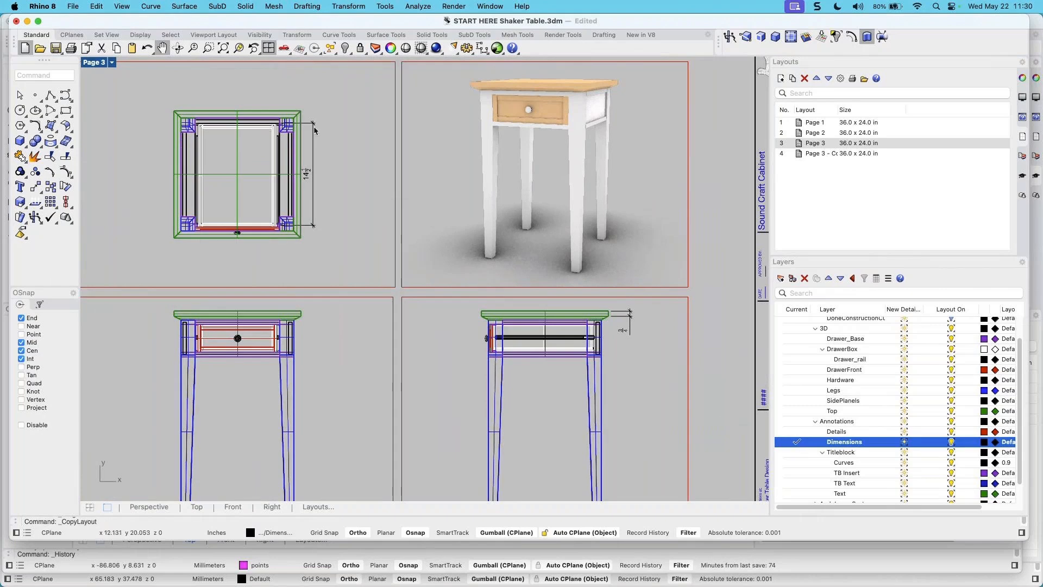
scroll(314, 129, "up", 3)
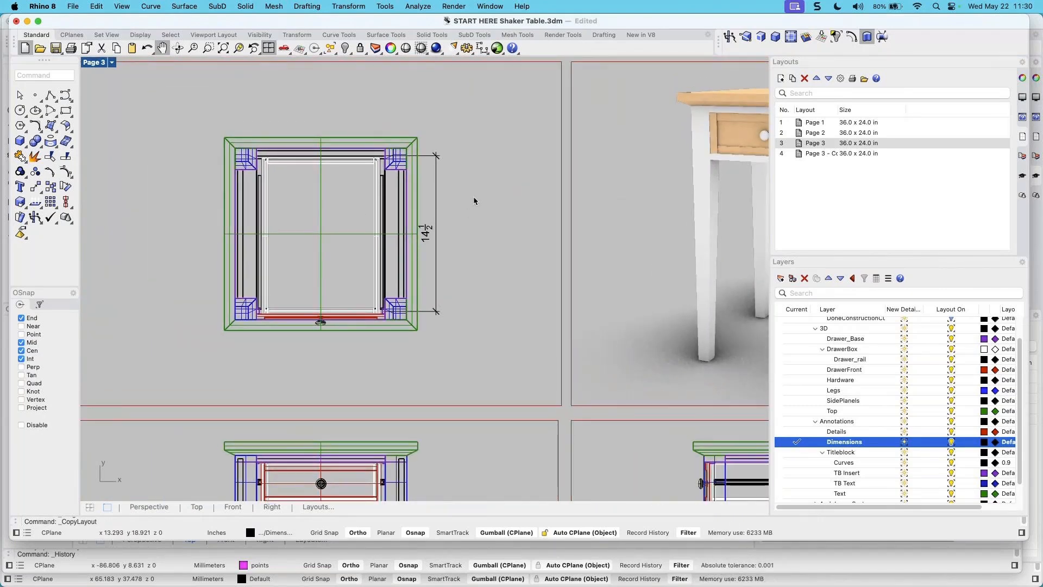
double_click(473, 200)
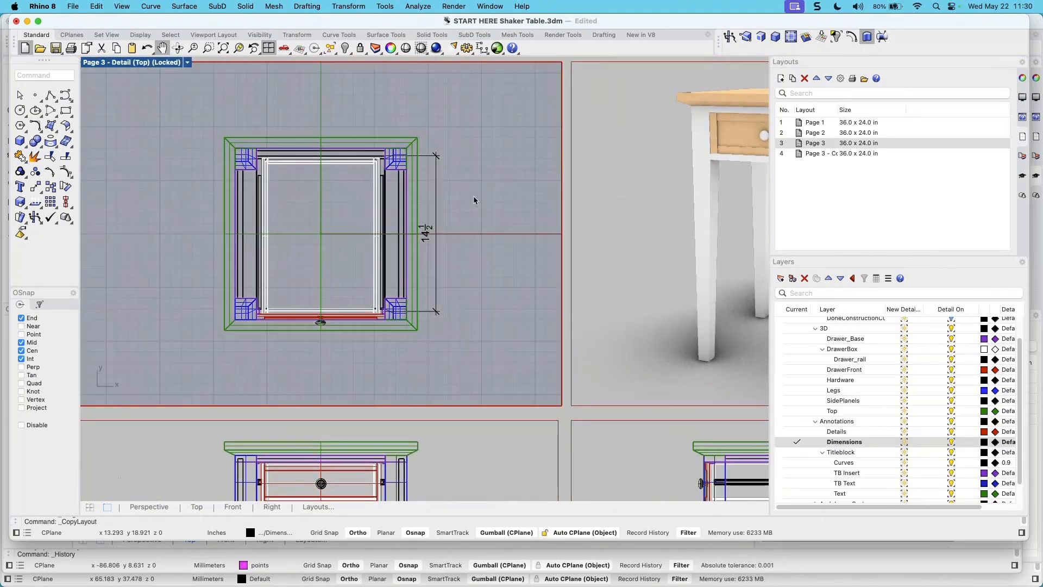
Dimension the tabletop's overall width in the Top detail, placing the dimension line above the table
left_click(307, 7)
left_click(315, 21)
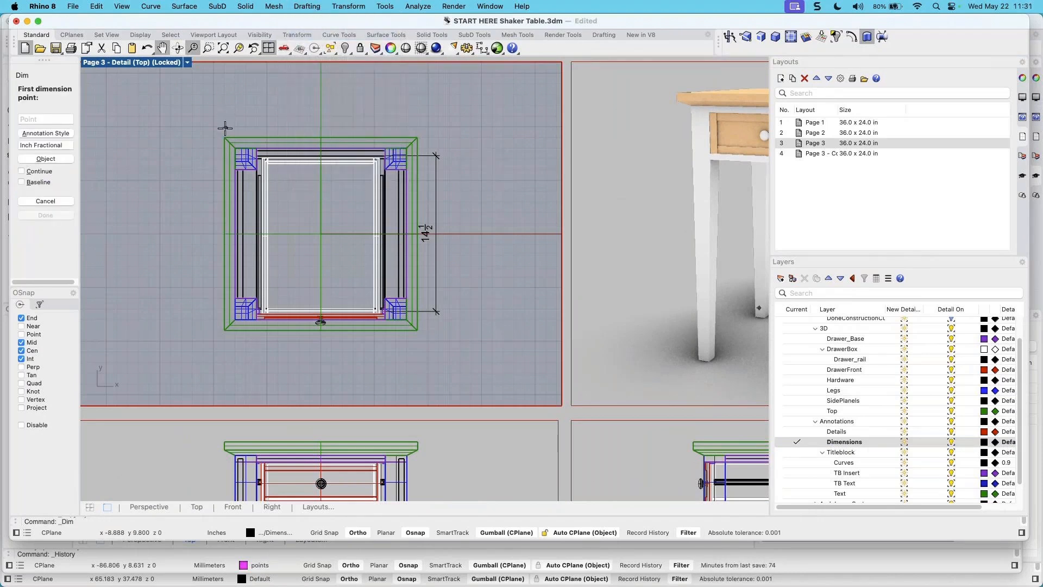
left_click(225, 137)
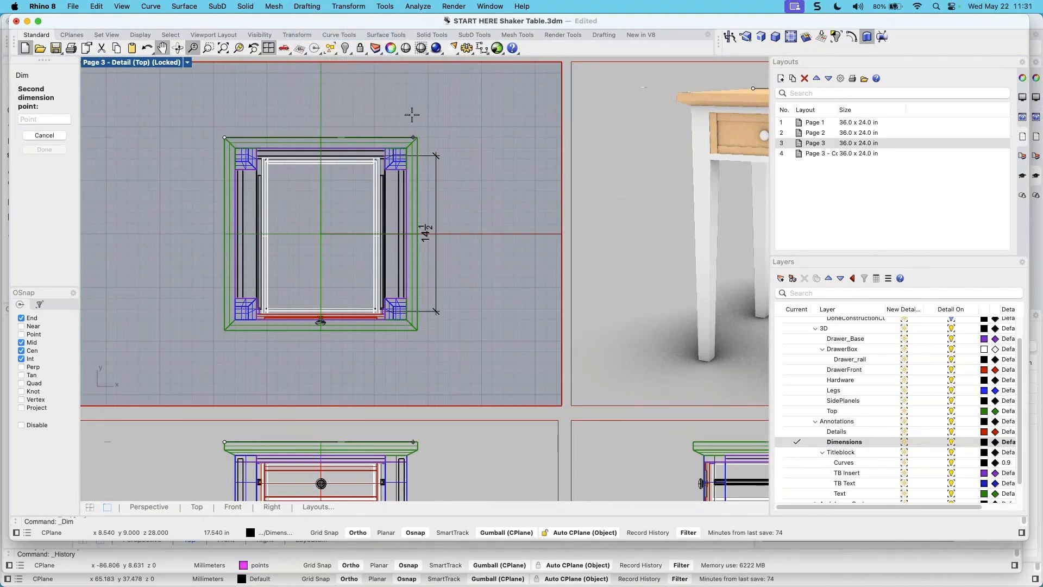
left_click(413, 137)
left_click(412, 100)
Dimension the tabletop's overall depth in the Top detail, placing the dimension line left of the table
key("Return")
left_click(220, 138)
left_click(224, 329)
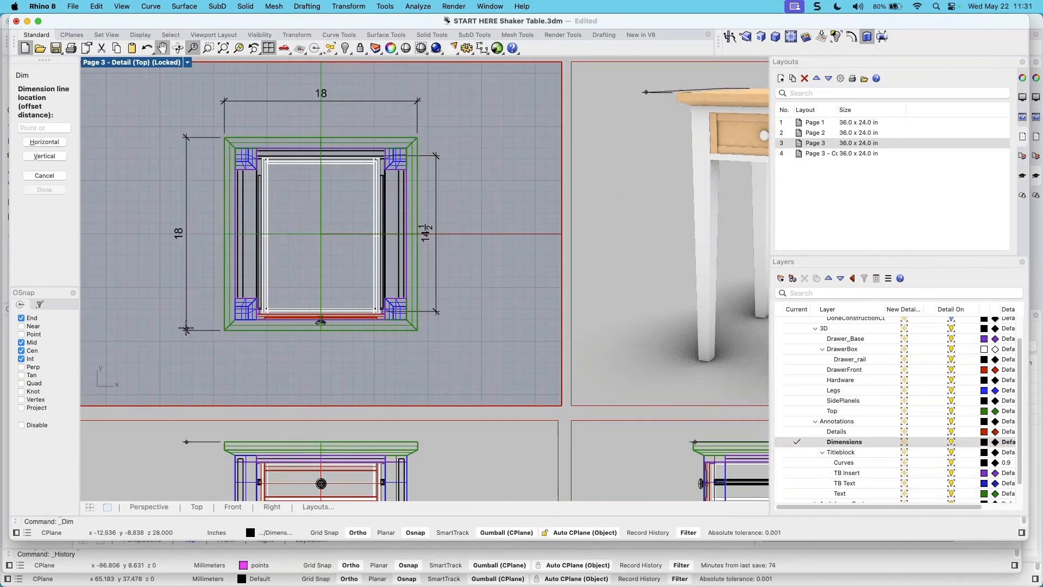
left_click(187, 329)
scroll(248, 374, "down", 4)
right_click_drag(313, 364, 315, 307)
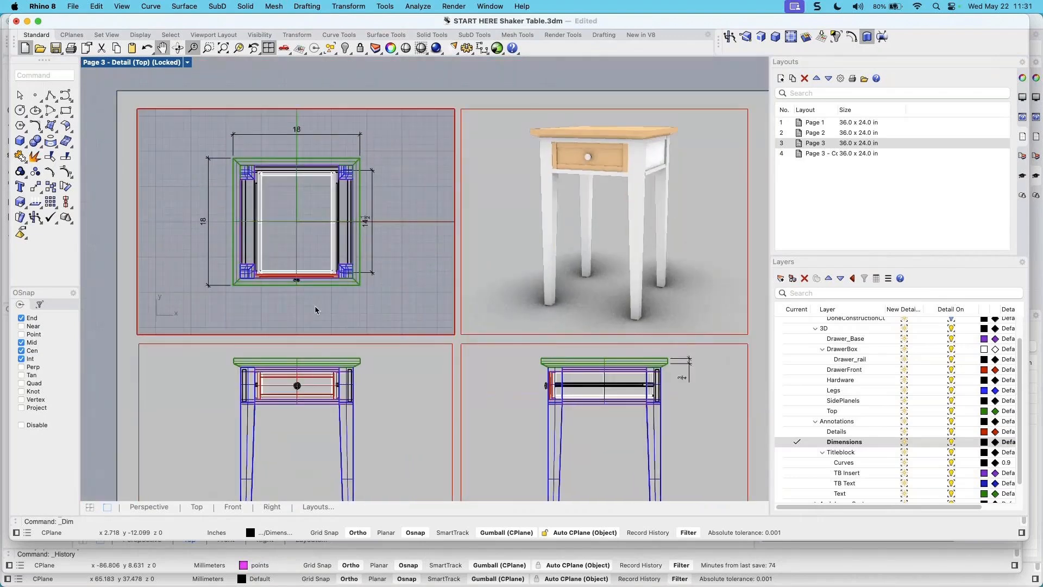
Dimension the width across the outer faces of the legs in the Top detail, placing the dimension line below the table
scroll(290, 297, "up", 3)
key("Return")
left_click(197, 259)
left_click(410, 260)
left_click(307, 308)
Dimension the depth across the outer leg faces, placing the line beyond the existing right-hand dimension, and leave the Top detail
scroll(402, 195, "up", 3)
scroll(402, 196, "right", 3)
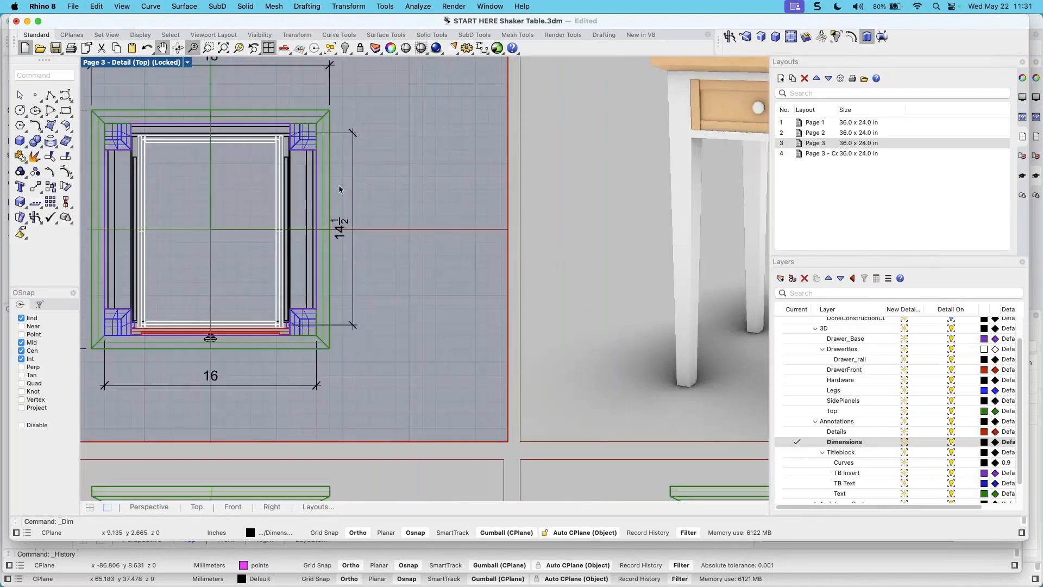
right_click_drag(388, 152, 387, 153)
key("Return")
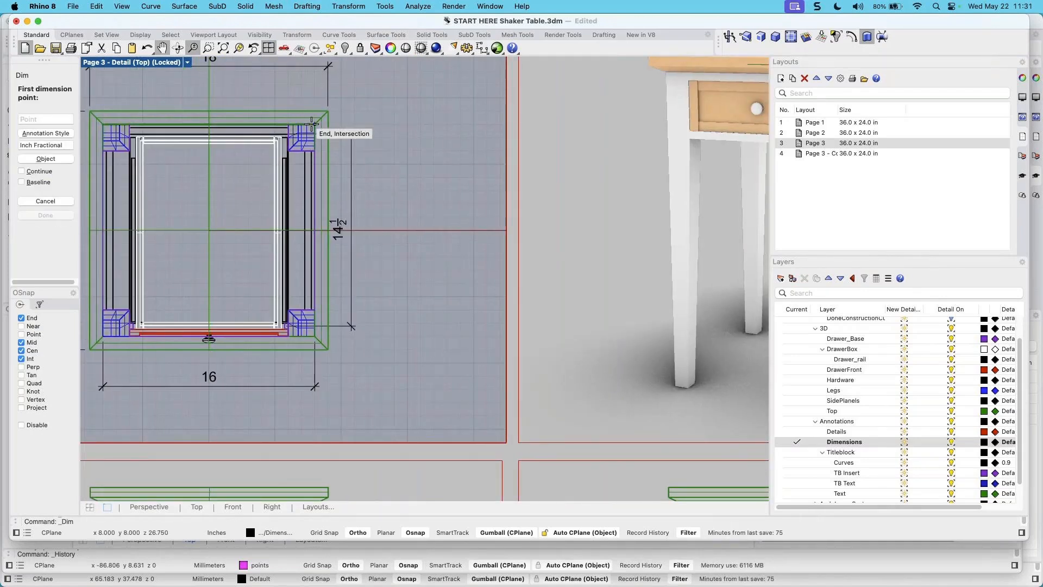
left_click(315, 125)
left_click(314, 338)
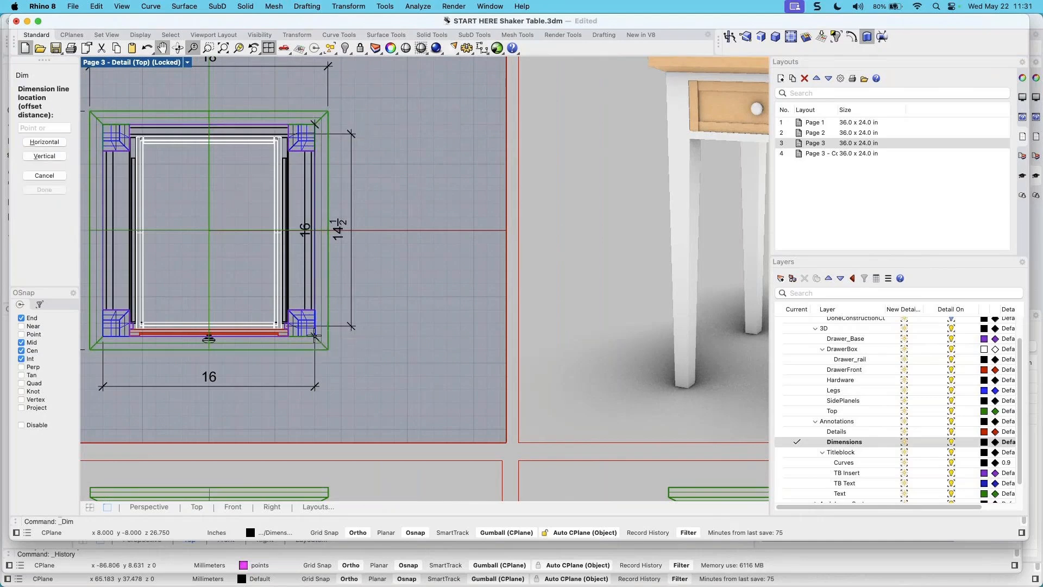
left_click(413, 320)
scroll(384, 358, "down", 3)
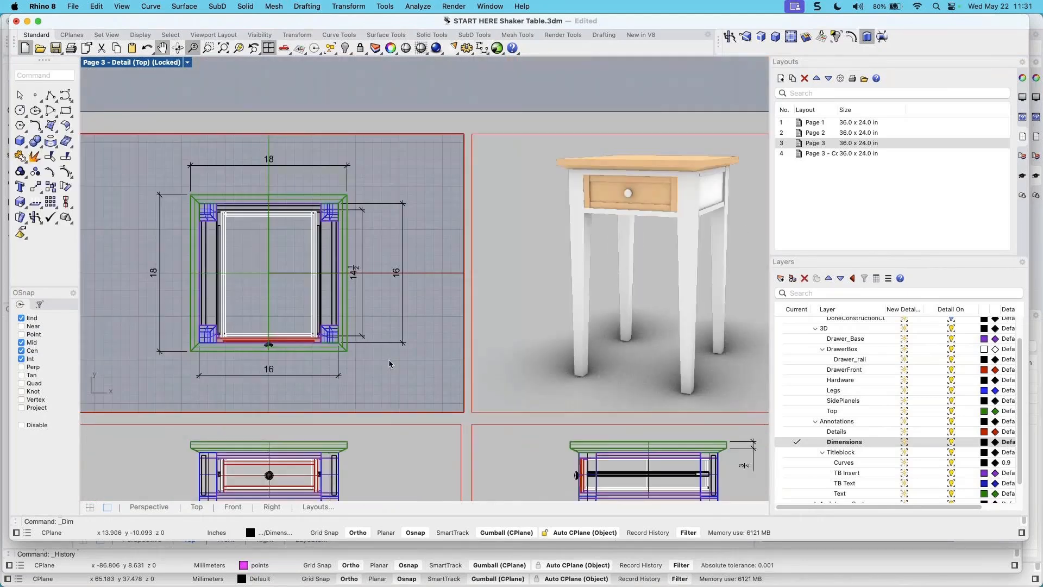
double_click(389, 364)
right_click_drag(361, 378, 354, 274)
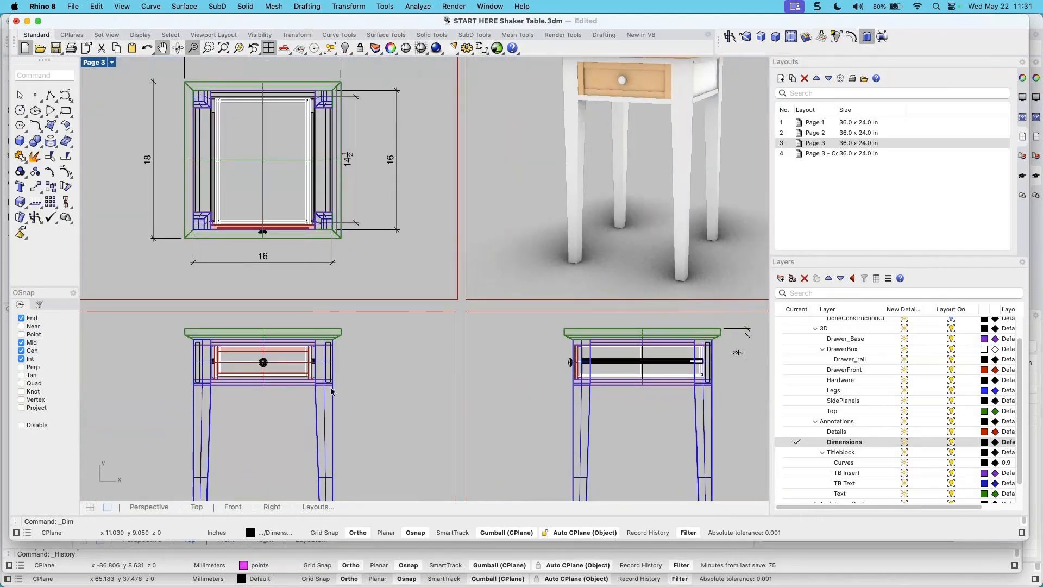
scroll(360, 354, "down", 3)
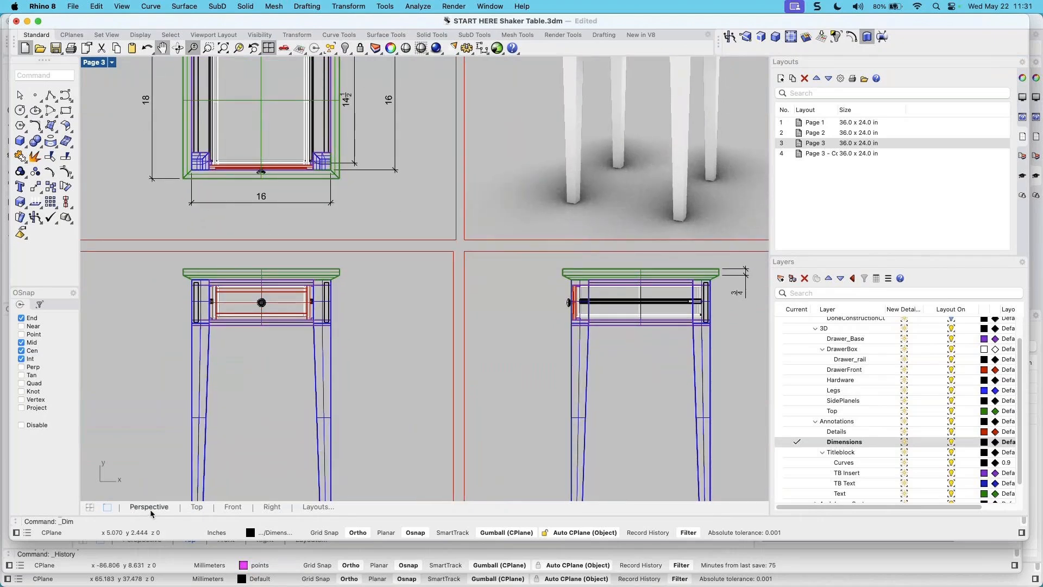
In the Perspective model view, make Titleblock the current layer and turn off the Dimensions layer for model space
left_click(150, 507)
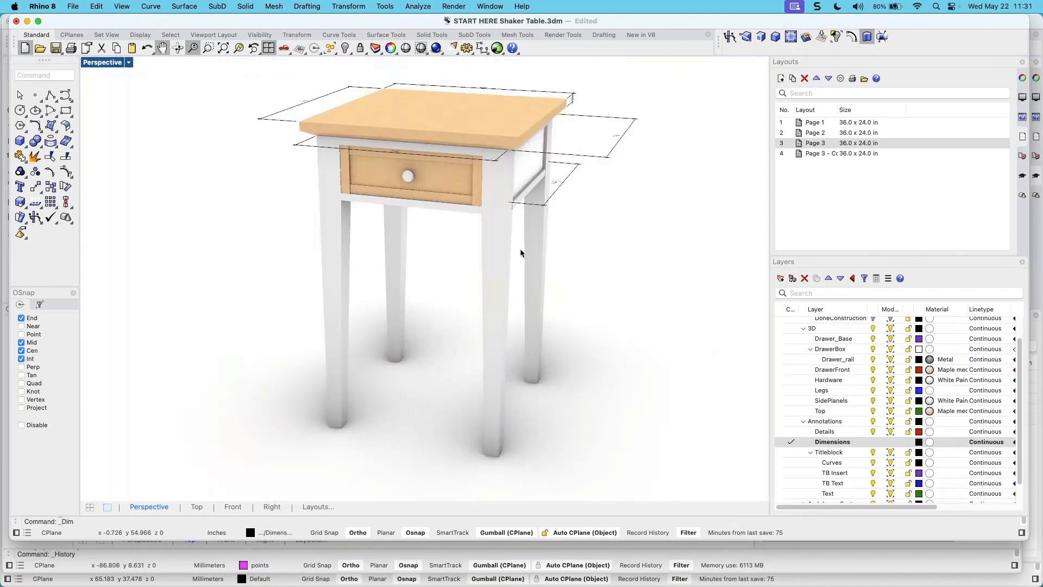
scroll(516, 253, "down", 3)
right_click_drag(487, 225, 498, 254)
scroll(621, 205, "up", 3)
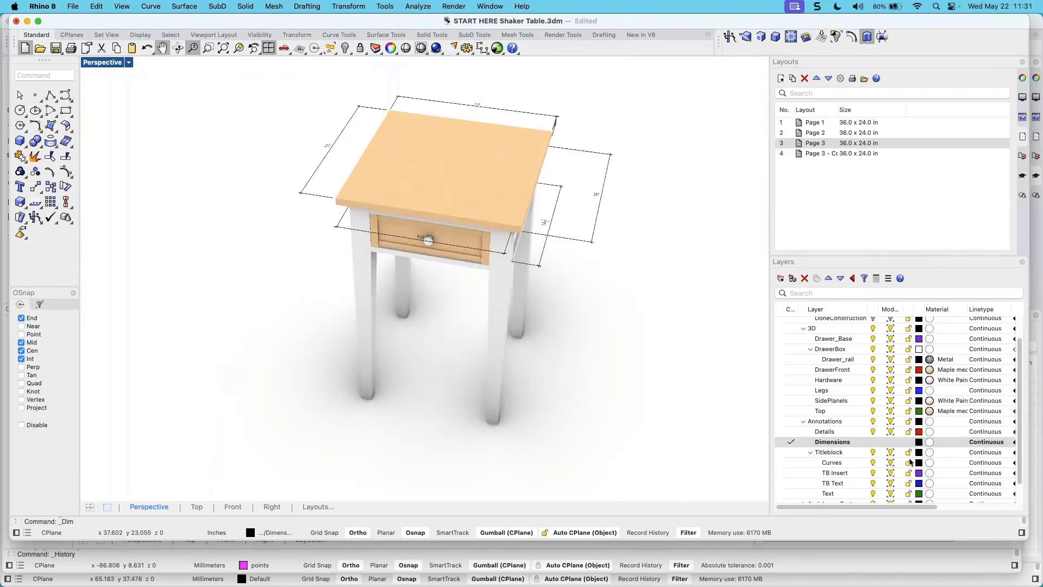
left_click(791, 453)
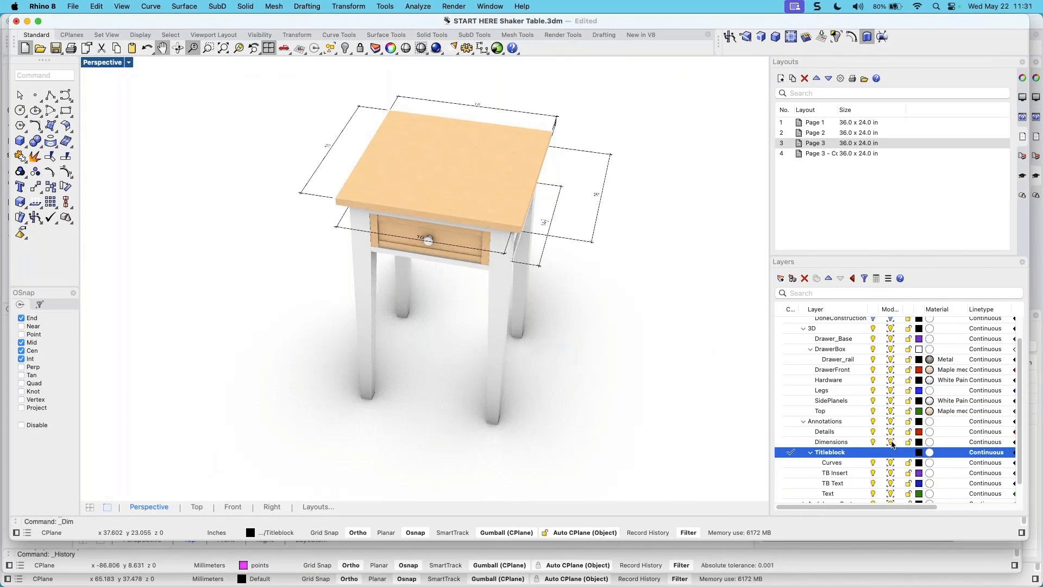
left_click(891, 442)
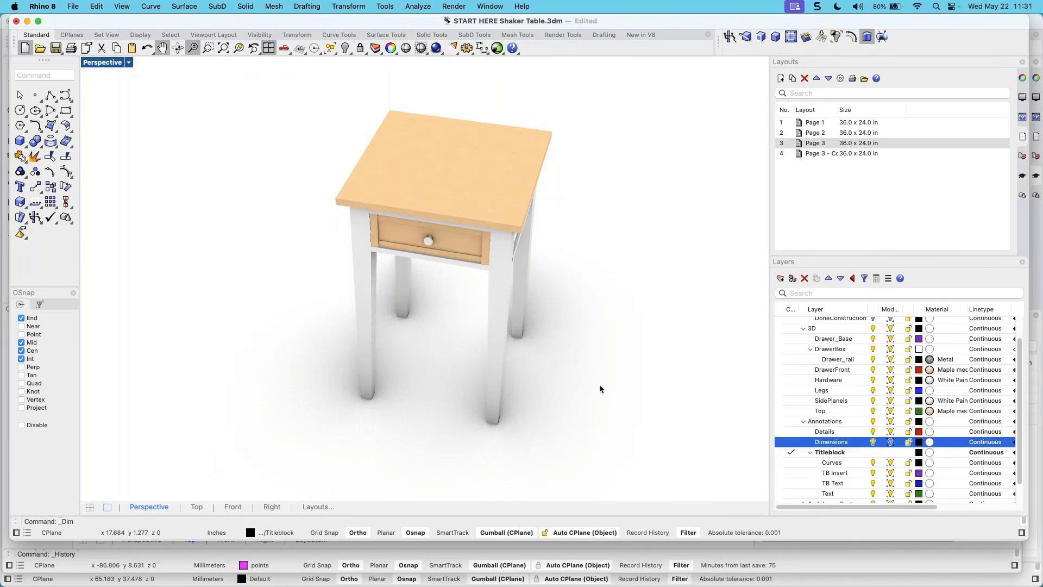
right_click_drag(599, 383, 577, 317)
right_click_drag(485, 311, 415, 350)
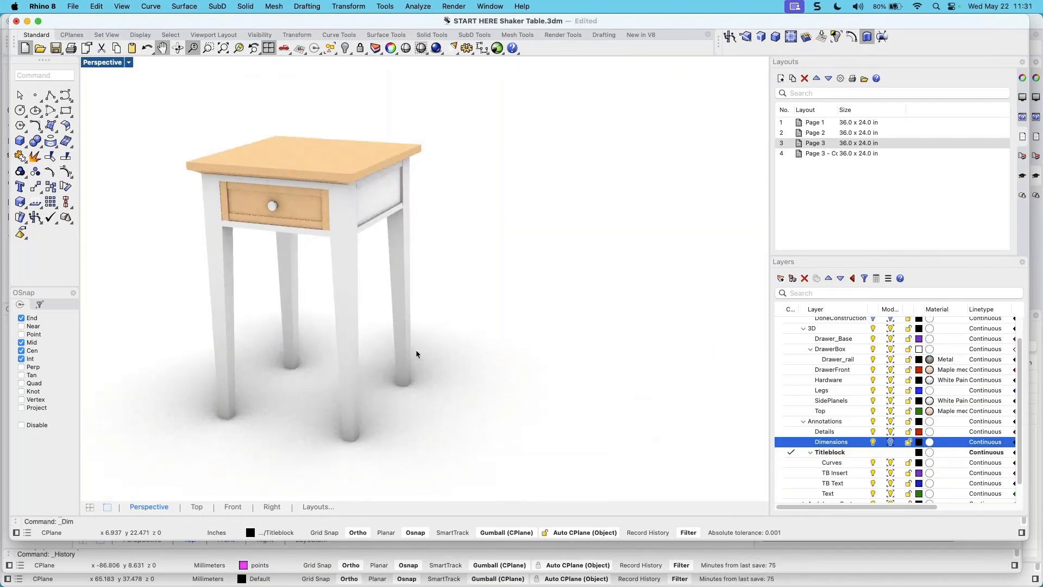
Return to the Page 3 layout, make Dimensions the current layer again and check the perspective detail for dimensions
left_click(311, 507)
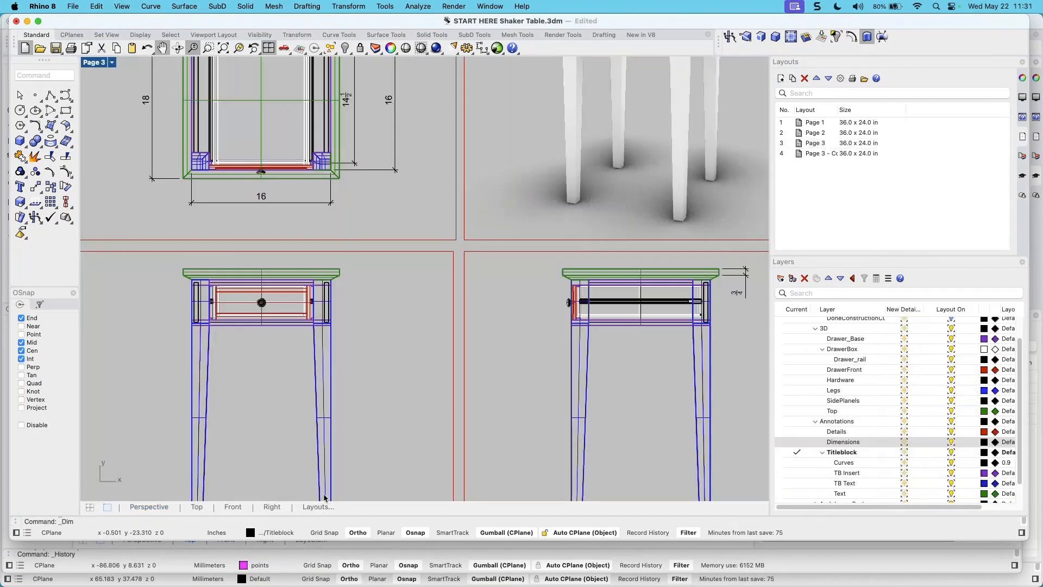
left_click(796, 442)
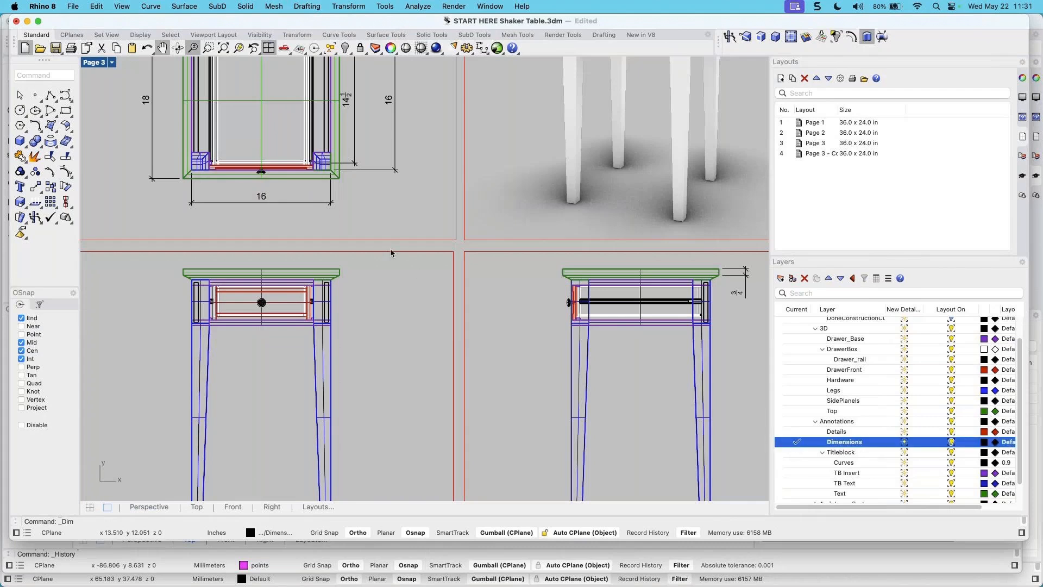
scroll(390, 249, "down", 3)
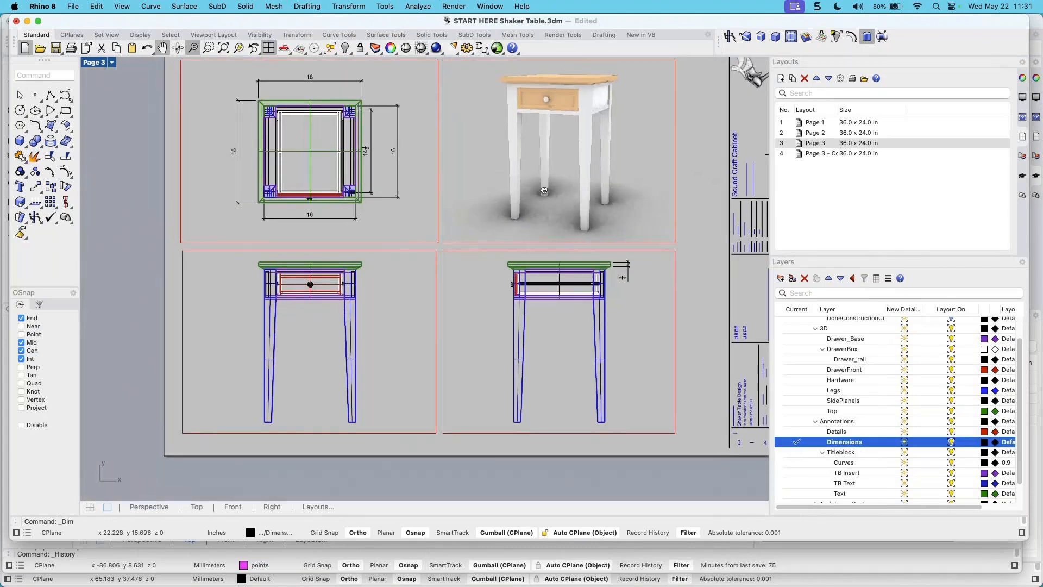
scroll(540, 181, "up", 2)
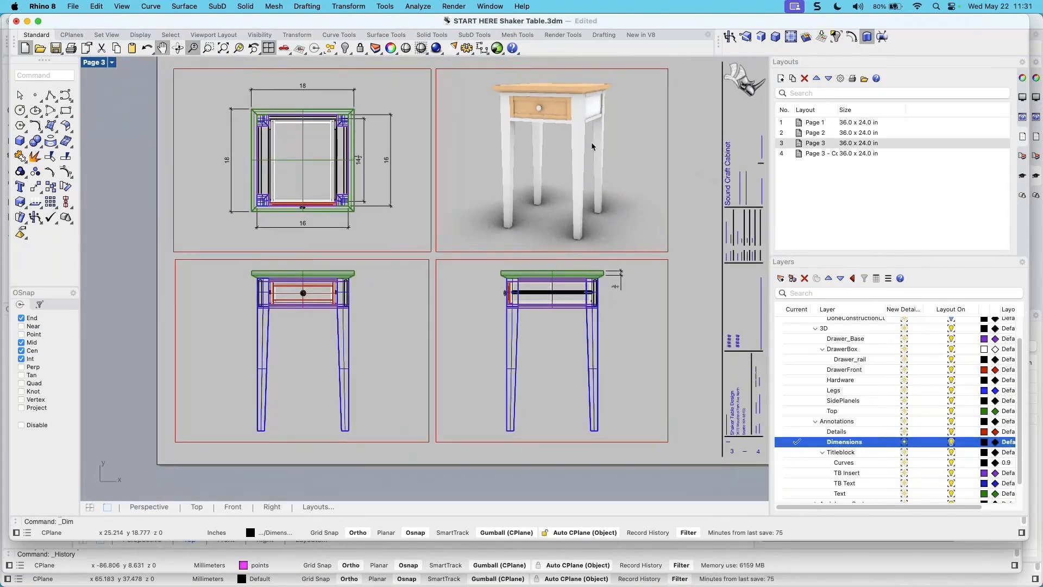
double_click(619, 145)
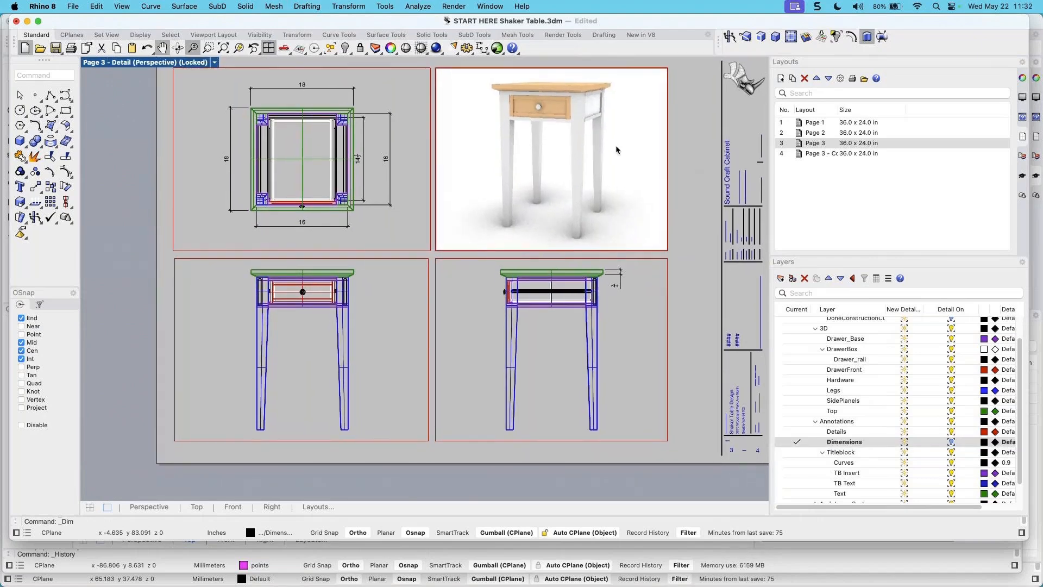
double_click(553, 158)
scroll(420, 327, "up", 4)
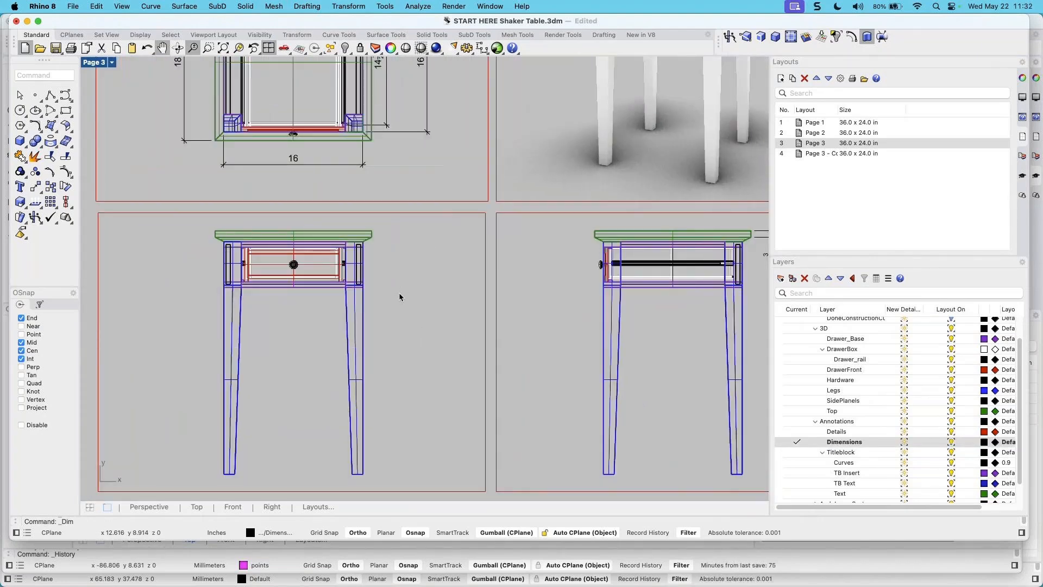
Activate the Front detail and dimension the table's overall height, placing the dimension line right of the table
double_click(399, 297)
scroll(390, 305, "up", 2)
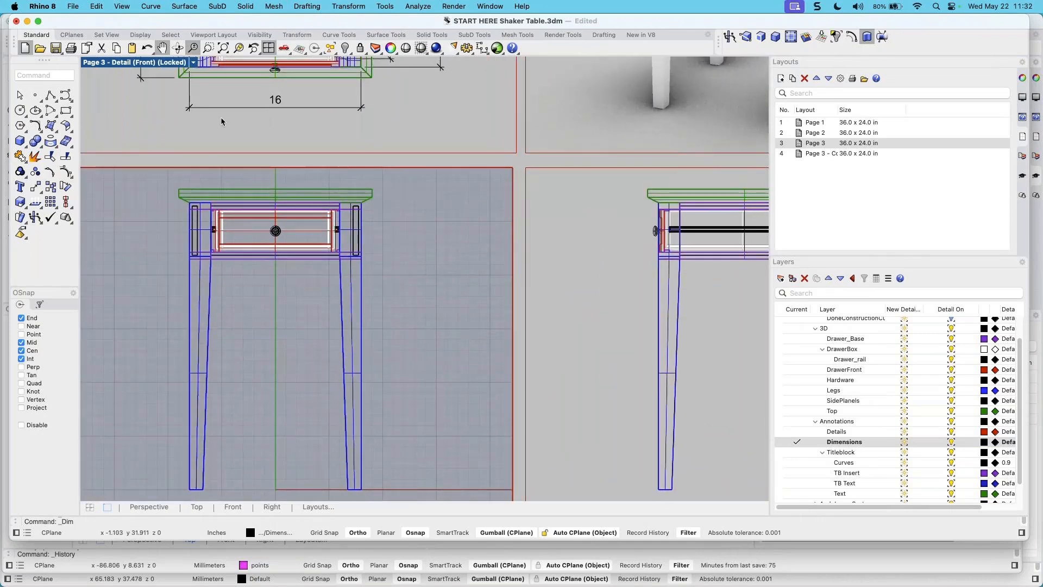
left_click(274, 6)
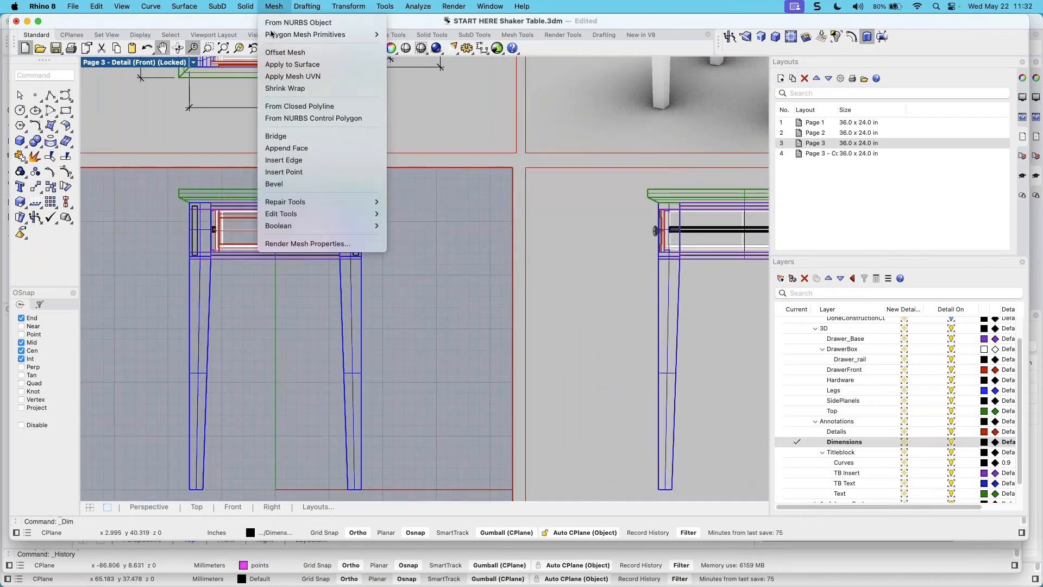
left_click(308, 7)
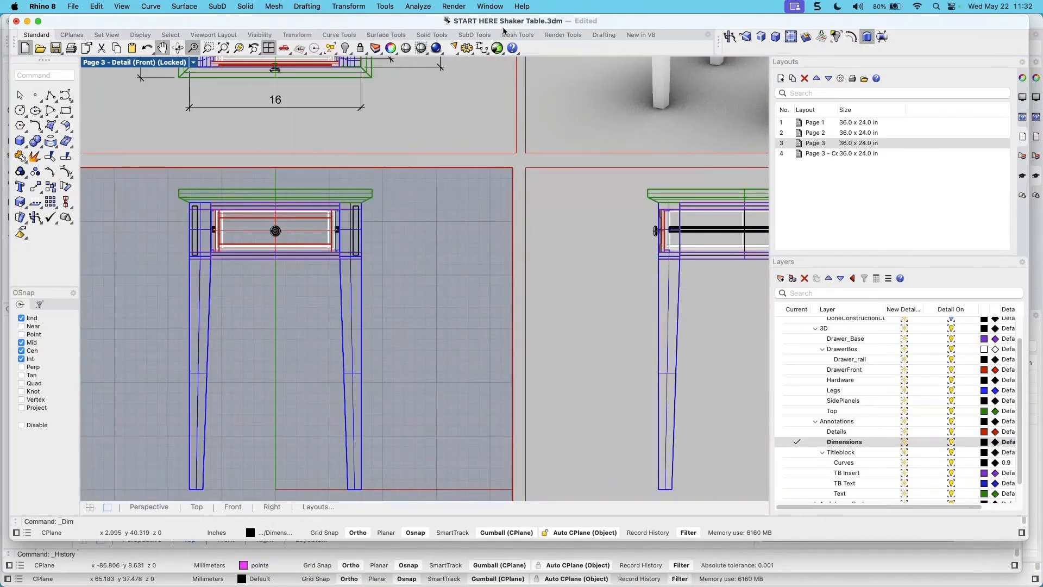
left_click(605, 37)
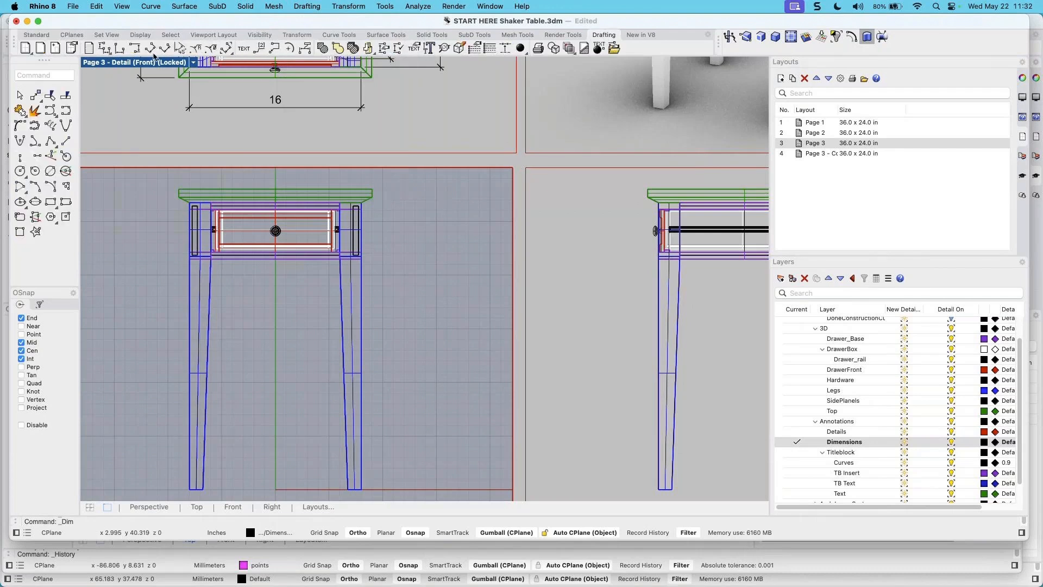
left_click(103, 49)
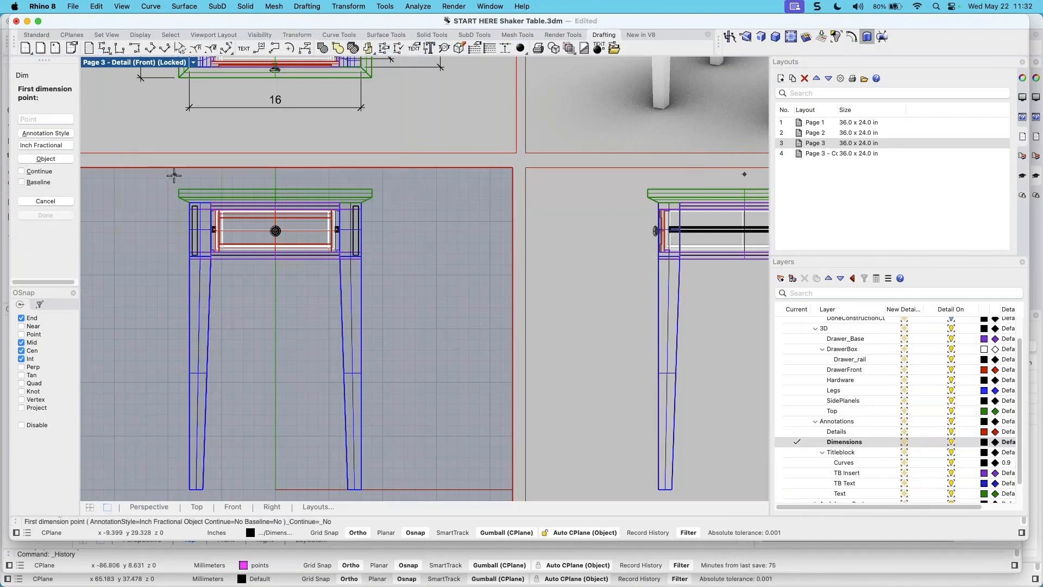
left_click(373, 190)
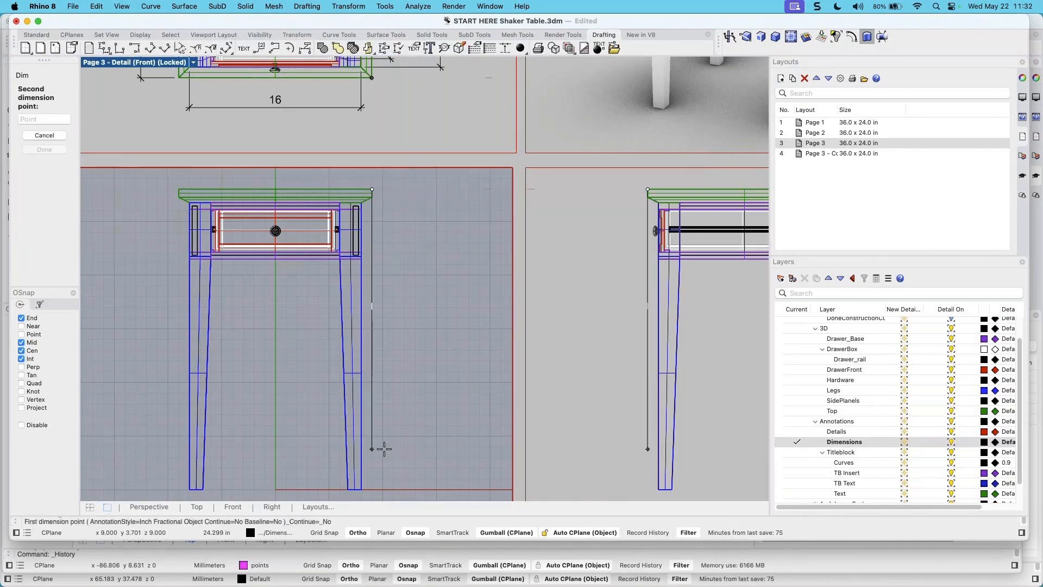
left_click(362, 486)
left_click(428, 465)
Dimension the tabletop's vertical edge thickness at its right end, placing the line between the table and the overall height dimension
right_click(390, 196)
left_click(372, 190)
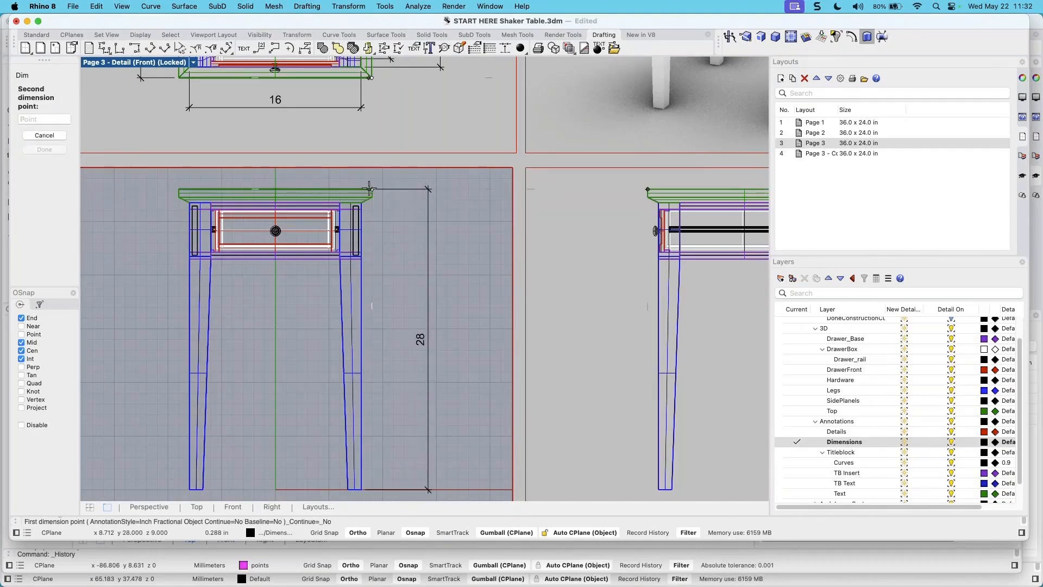
left_click(373, 198)
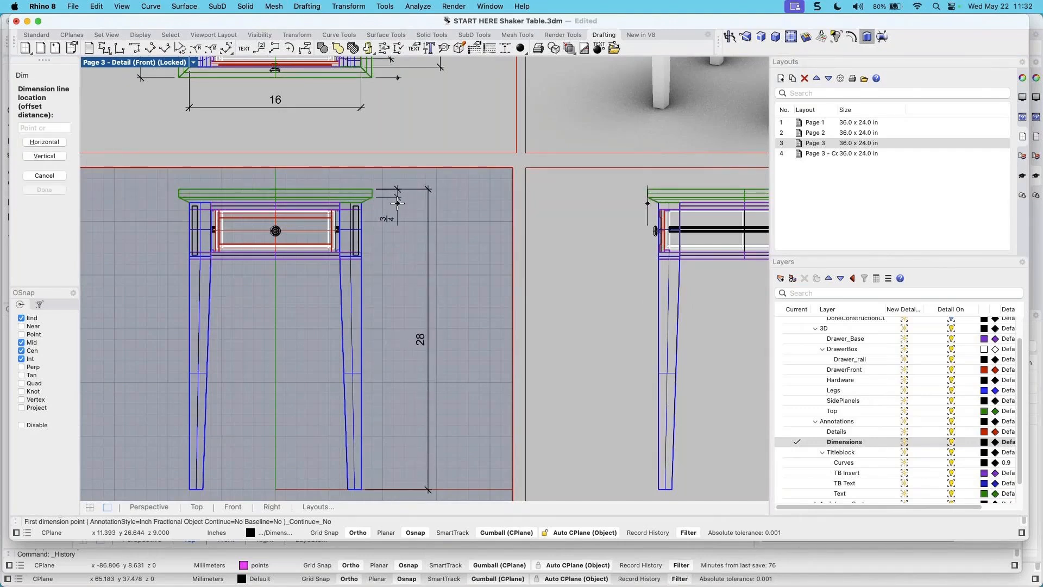
left_click(406, 207)
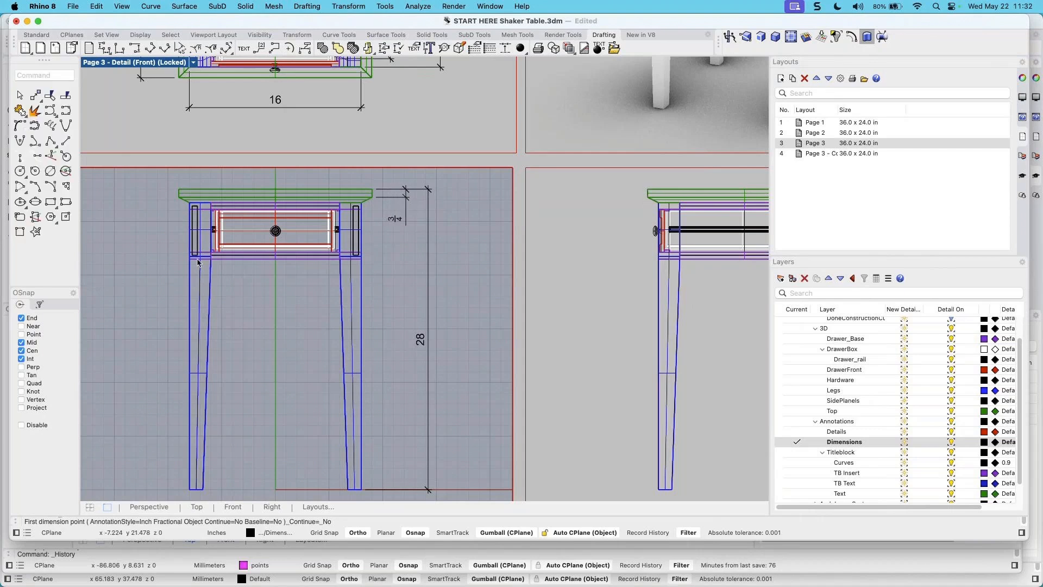
Dimension the left leg's full height from the foot to the underside of the tabletop, placing the line left of the table
right_click(153, 259)
left_click(190, 489)
left_click(190, 206)
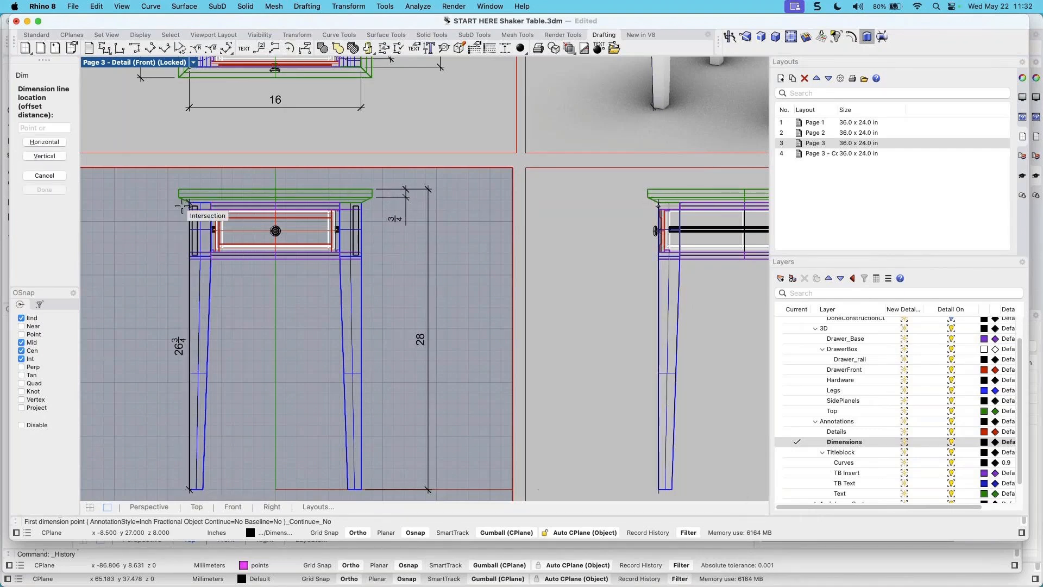
left_click(129, 216)
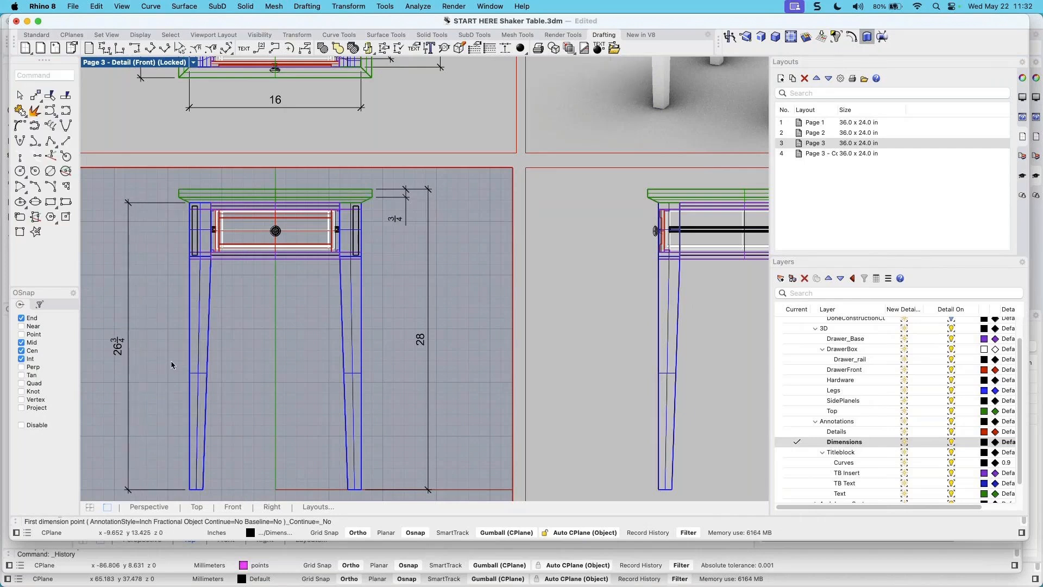
Dimension the left leg from the foot to the apron's bottom edge, placing the line between the leg and its full-height dimension
right_click(174, 412)
left_click(187, 489)
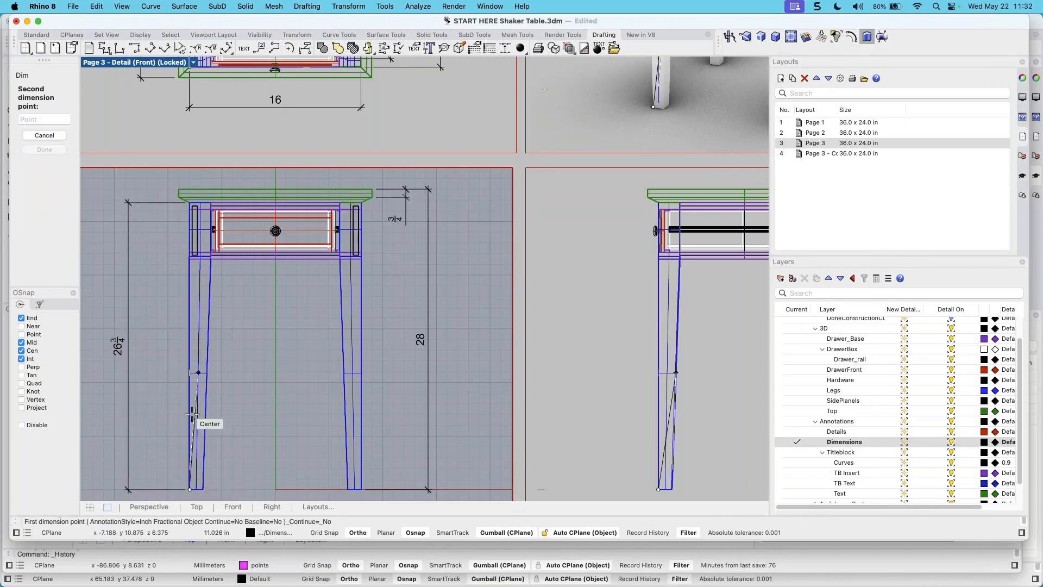
left_click(190, 259)
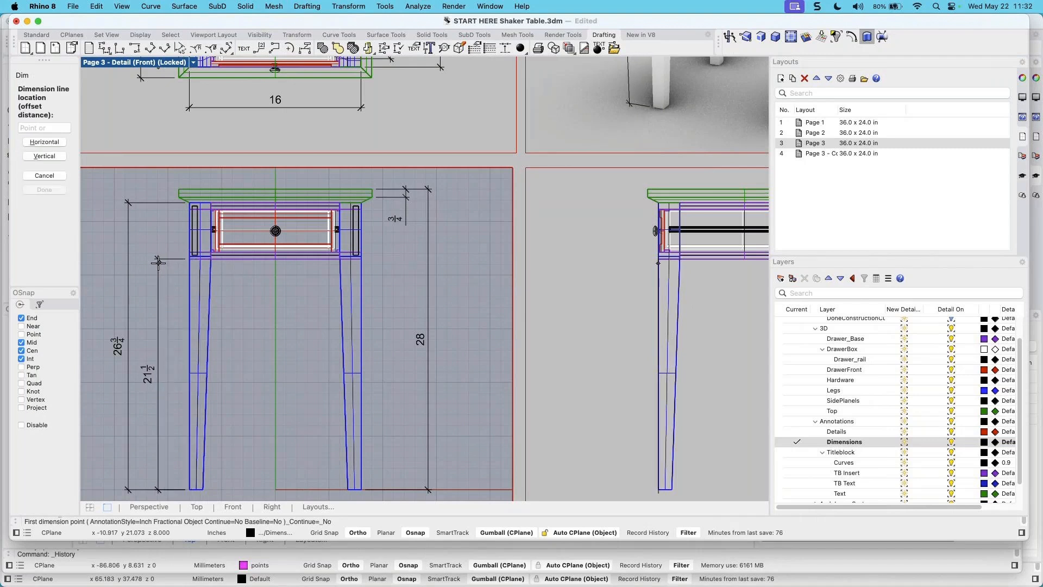
left_click(157, 263)
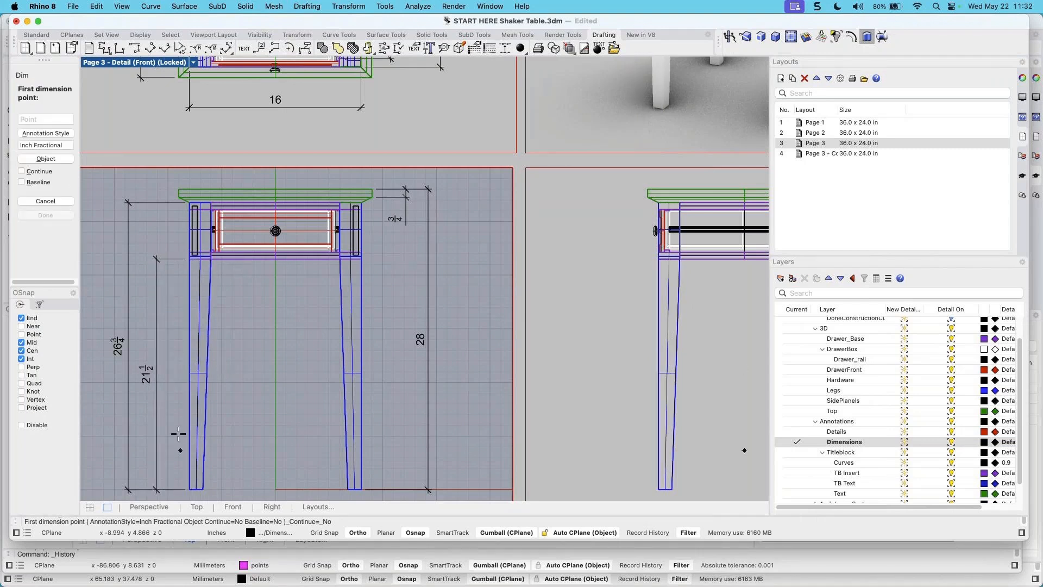
Dimension the drawer opening's height in the Front detail, aligning its dimension line with the shorter left leg dimension
scroll(179, 242, "up", 3)
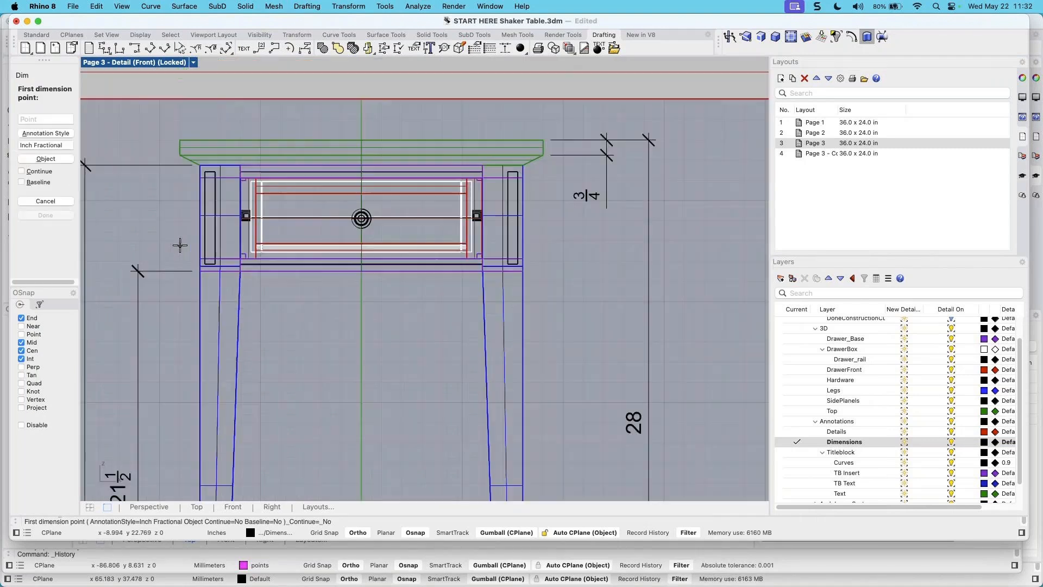
left_click(256, 260)
left_click(246, 181)
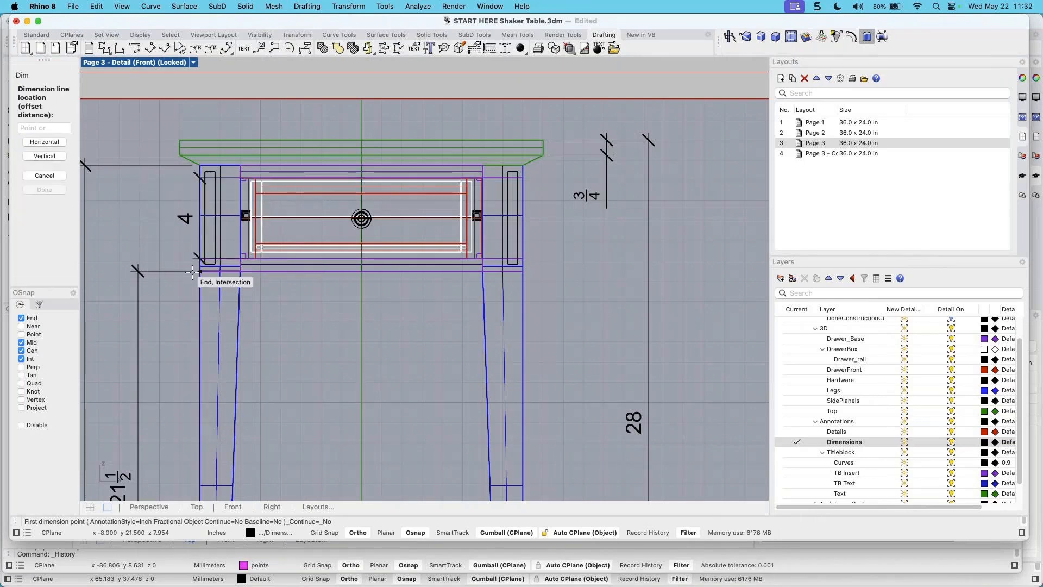
left_click(138, 271)
scroll(279, 313, "down", 3)
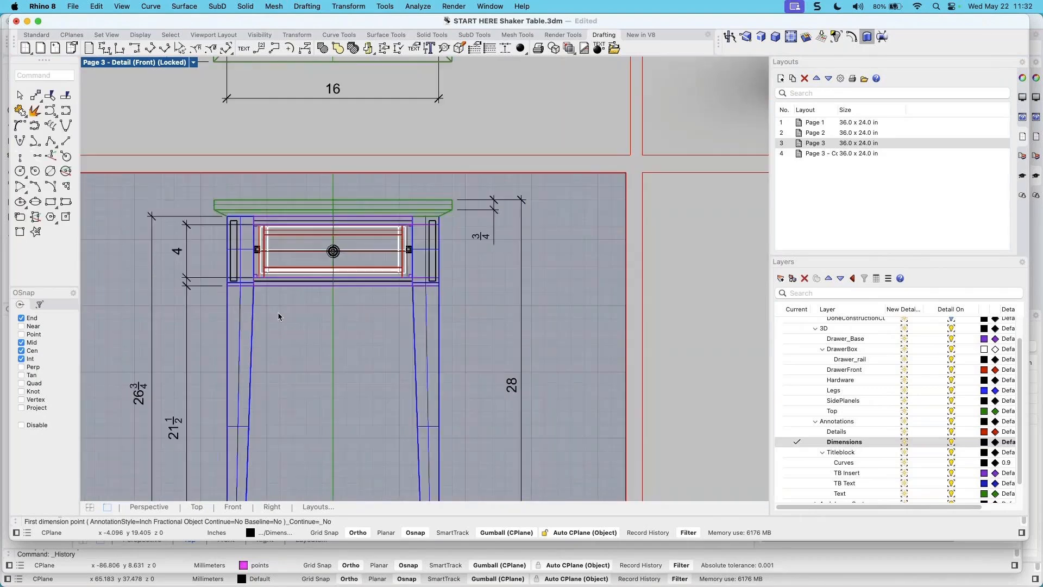
scroll(228, 287, "up", 6)
right_click(228, 288)
left_click(227, 285)
left_click(276, 285)
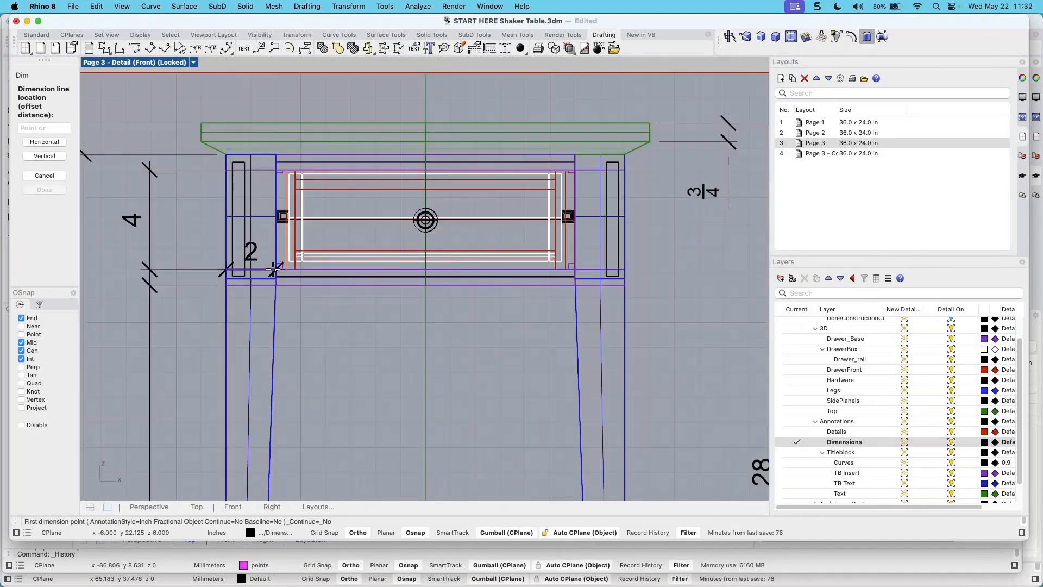
key("Escape")
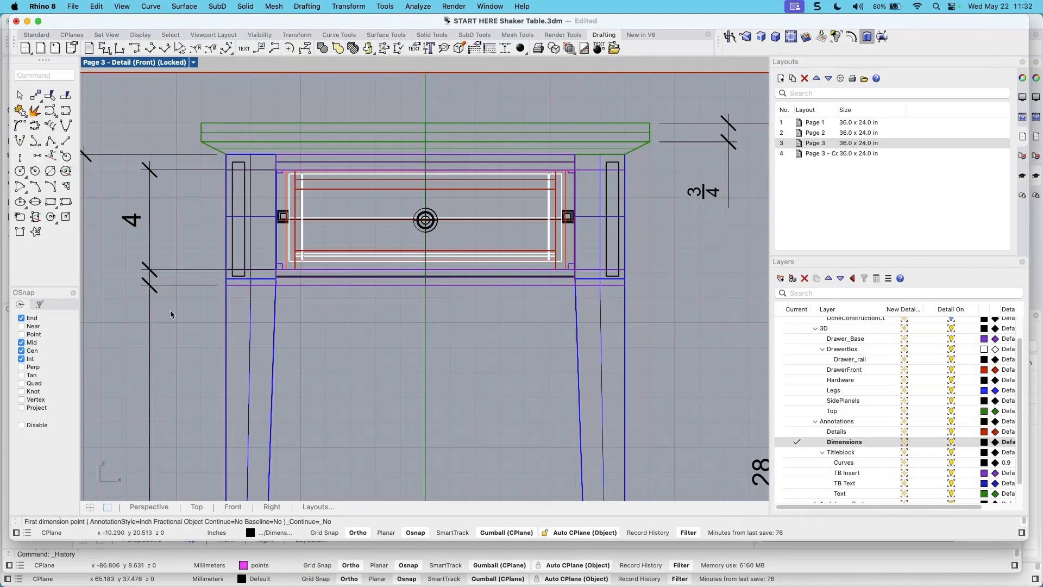
Dimension the rail thickness below the drawer opening, placing the line between the left leg and the drawer opening's height dimension
scroll(170, 313, "down", 4)
scroll(206, 296, "up", 5)
right_click(205, 295)
left_click(209, 291)
left_click(215, 266)
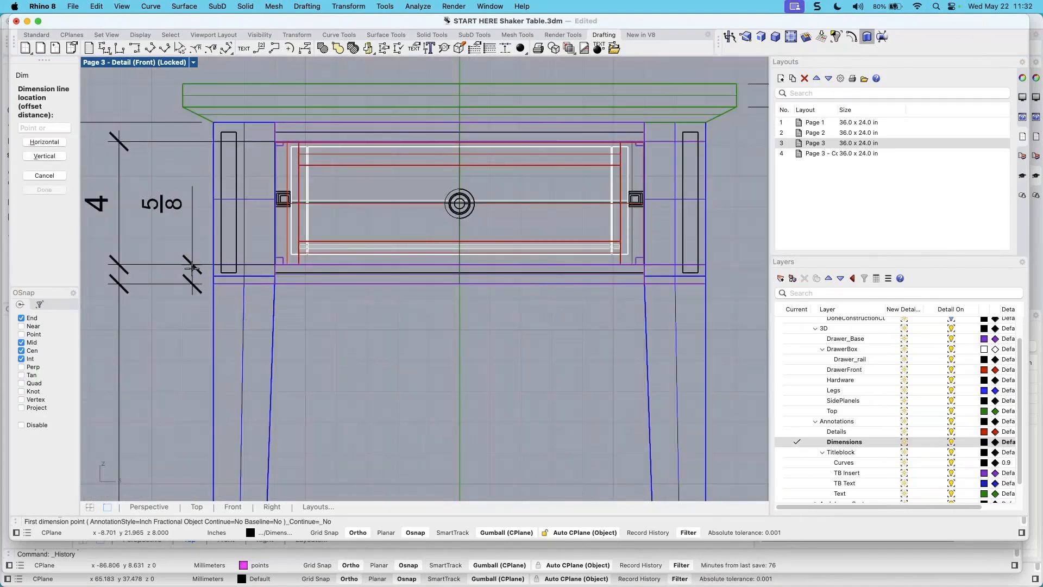
left_click(192, 267)
scroll(259, 348, "down", 5)
scroll(259, 347, "up", 2)
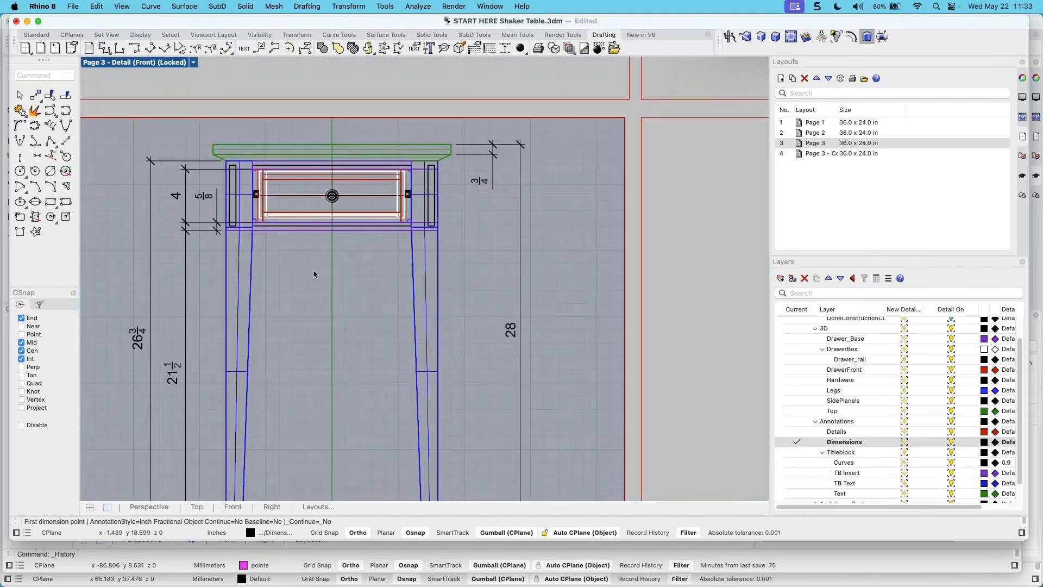
scroll(313, 270, "down", 5)
scroll(345, 393, "up", 3)
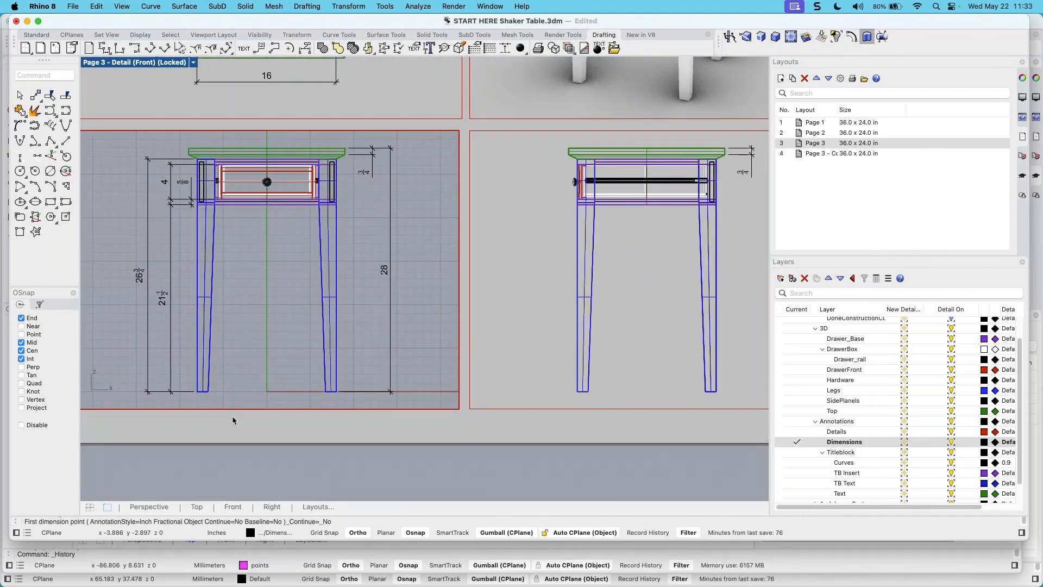
Return to layout space on Page 3 and dimension the left leg's foot width in the front view, placing the line below the foot
double_click(233, 420)
scroll(229, 320, "up", 3)
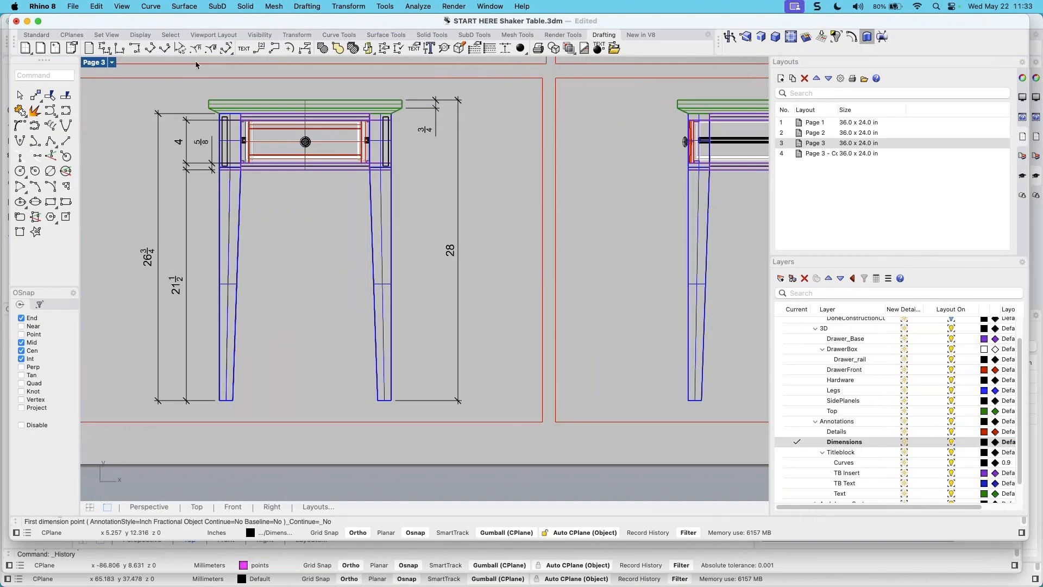
left_click(103, 49)
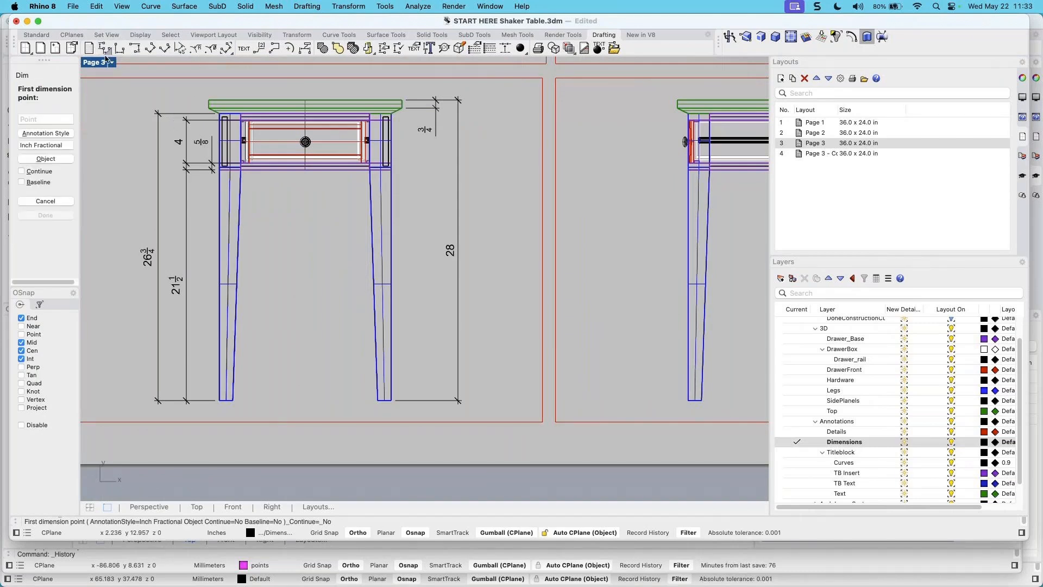
left_click(220, 401)
left_click(233, 400)
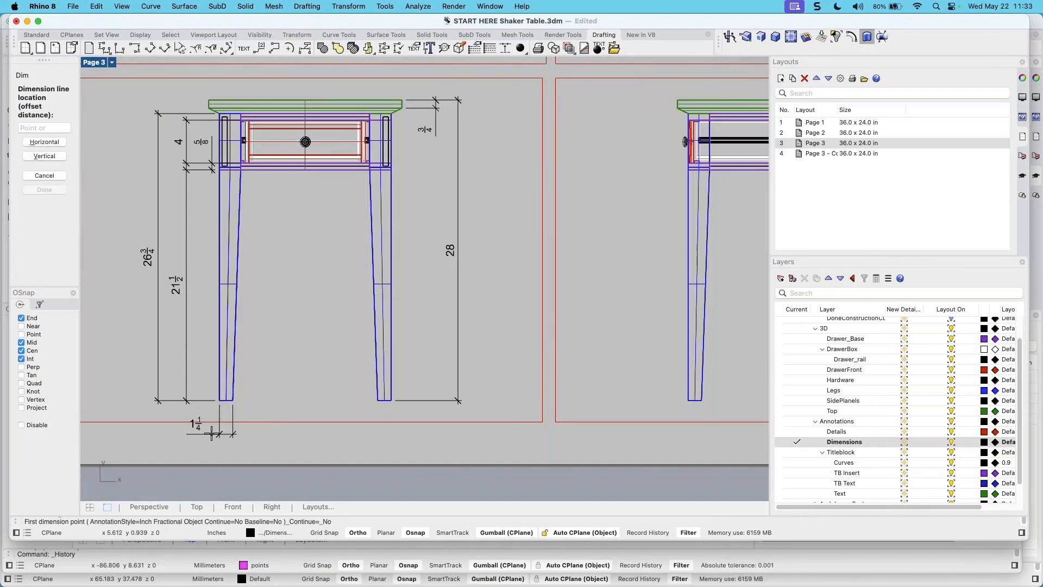
left_click(211, 426)
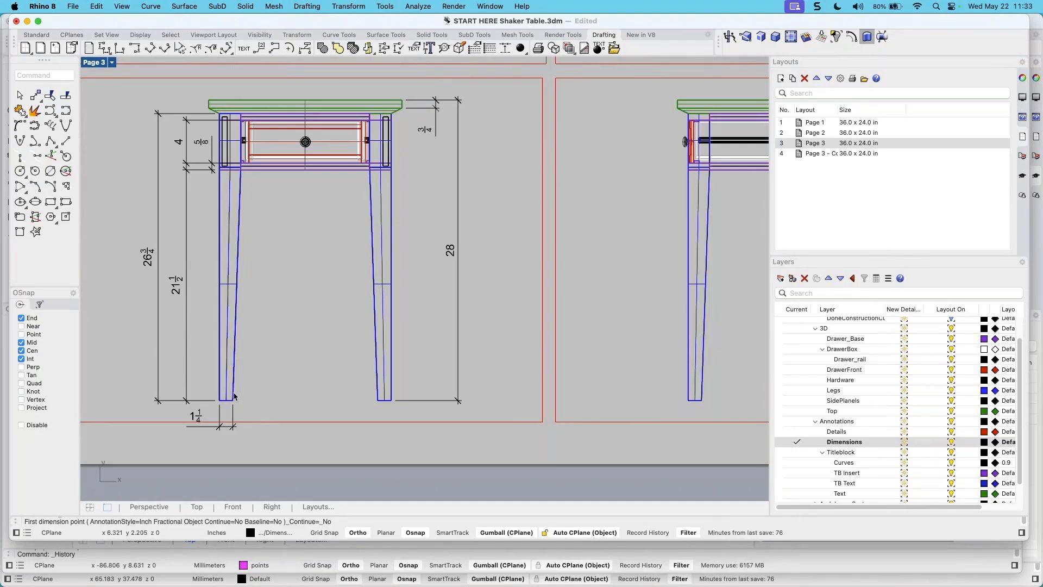
Continue the foot dimension as a chain across the gap between the front legs and the right leg's foot width
key("Return")
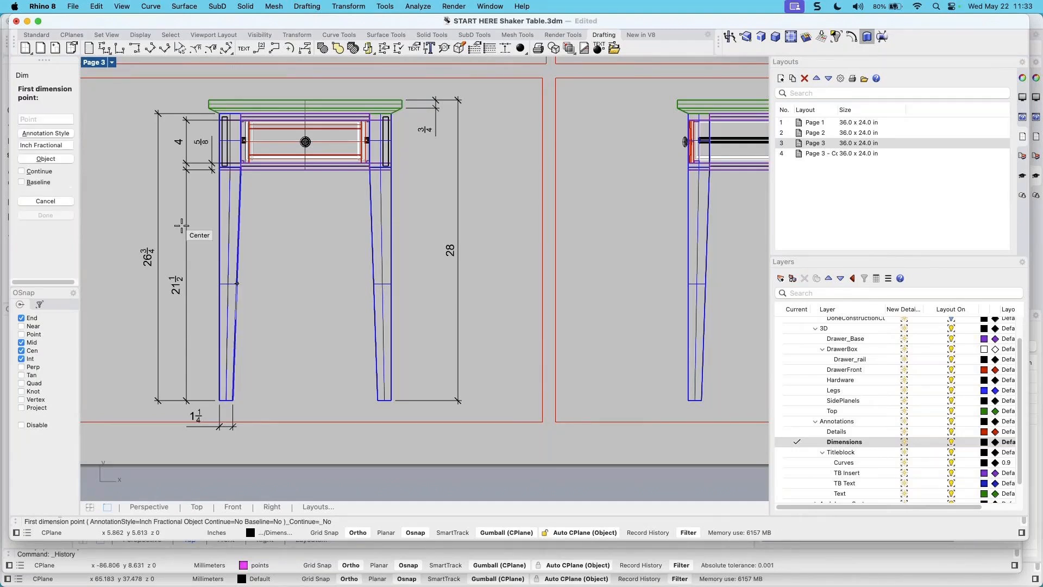
left_click(27, 171)
left_click(379, 401)
left_click(390, 400)
key("Return")
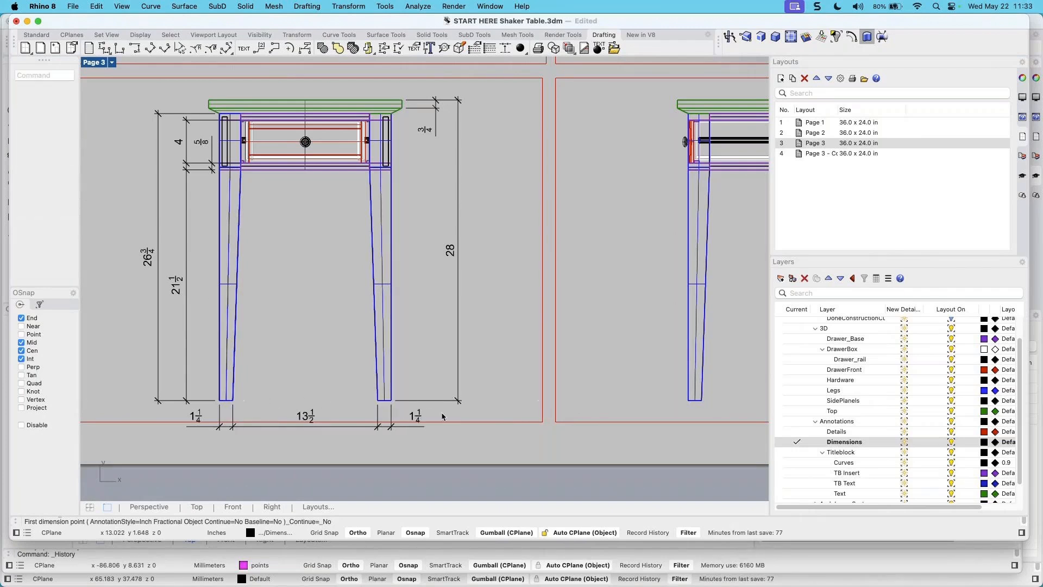
right_click_drag(303, 270, 301, 276)
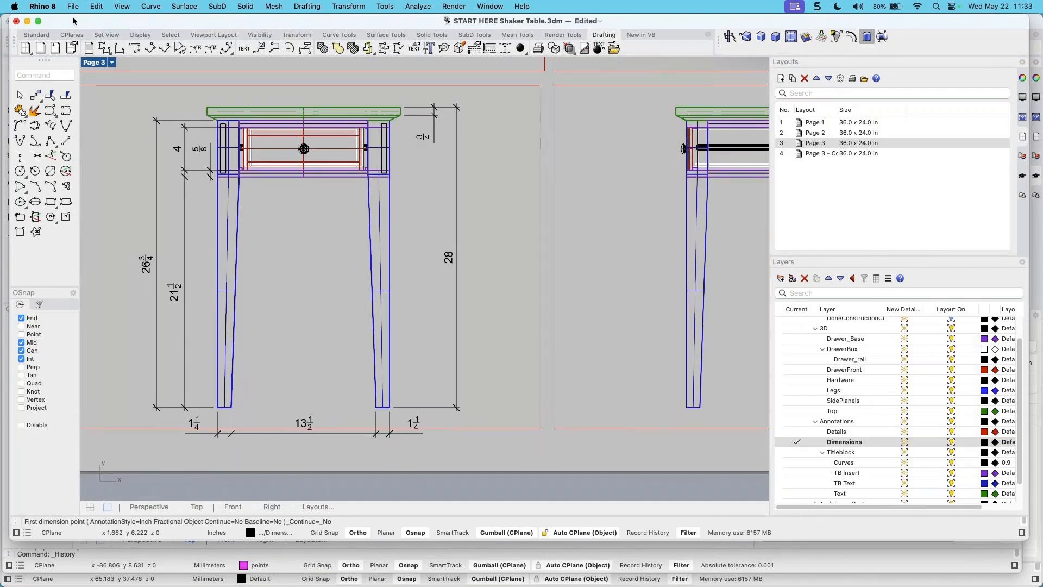
left_click(104, 48)
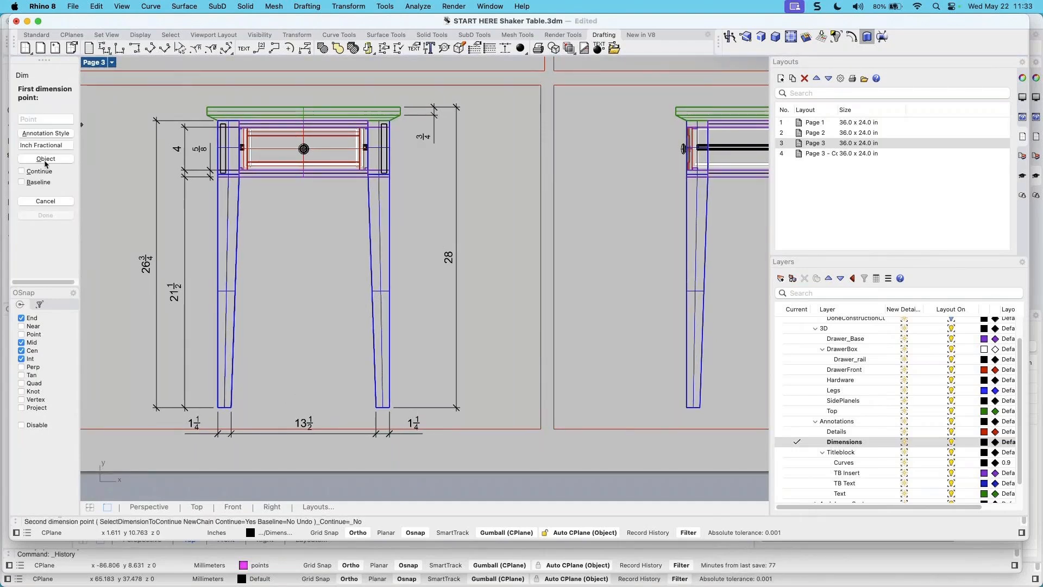
key("Escape")
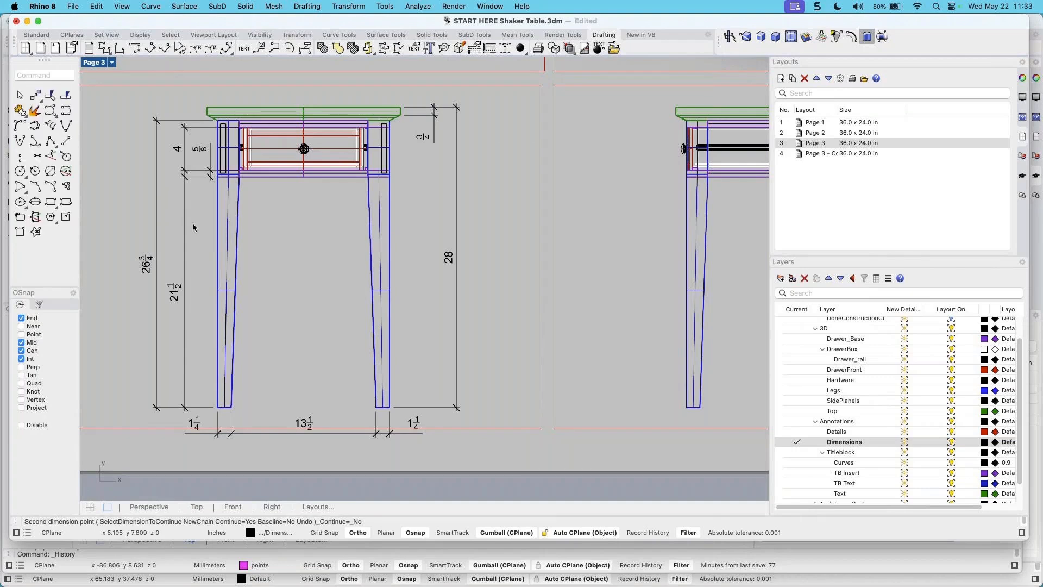
right_click_drag(300, 260, 348, 264)
scroll(348, 264, "down", 8)
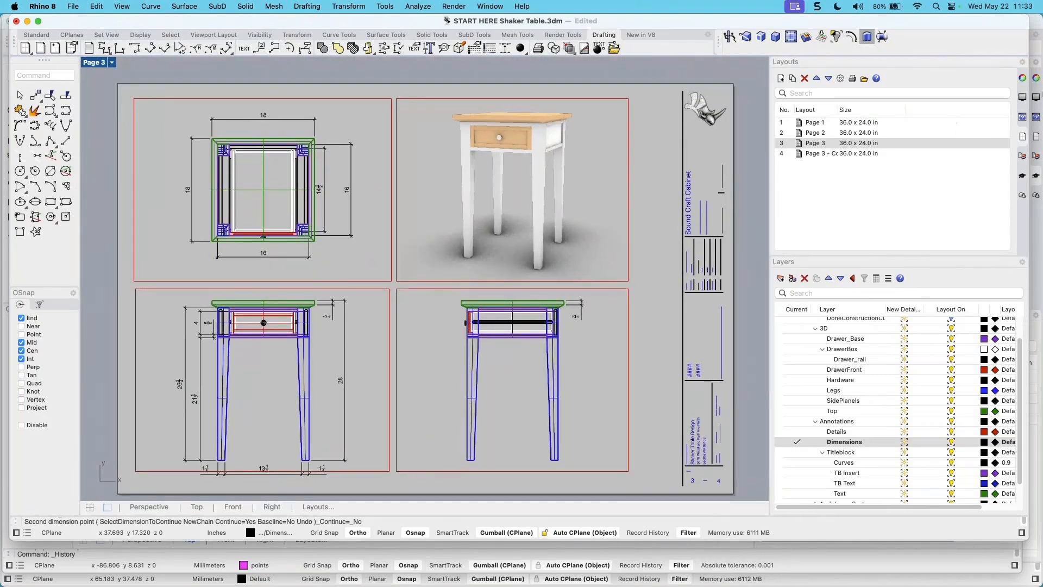
Show the Document User Text keys and values alongside the layout
left_click(1024, 65)
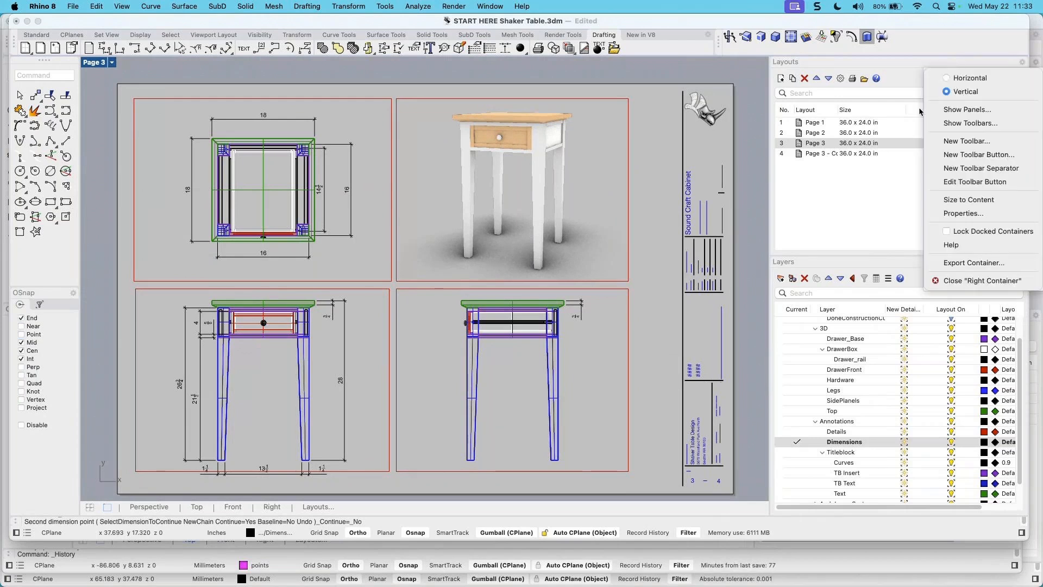
left_click(965, 113)
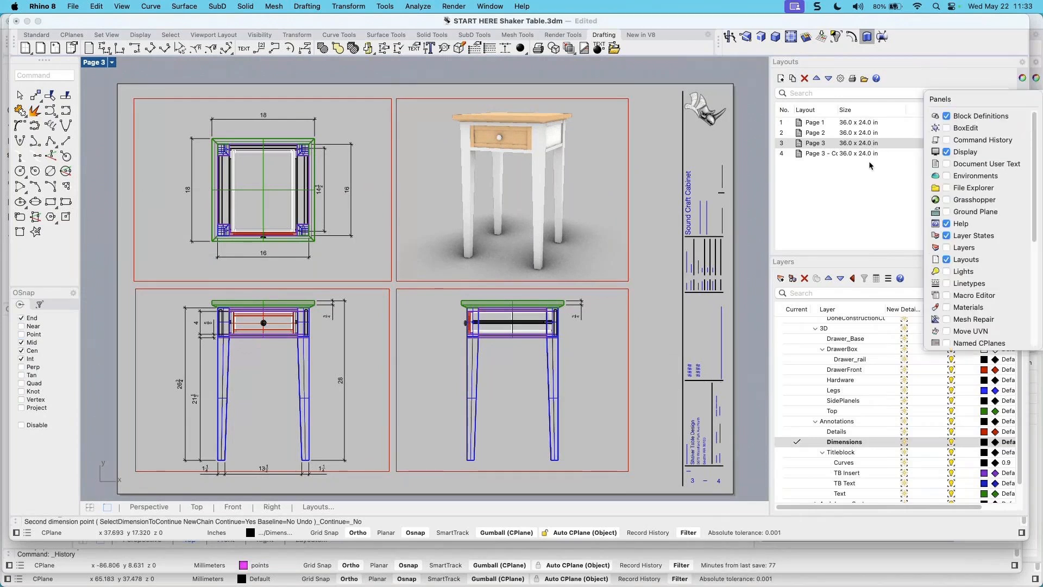
left_click(947, 164)
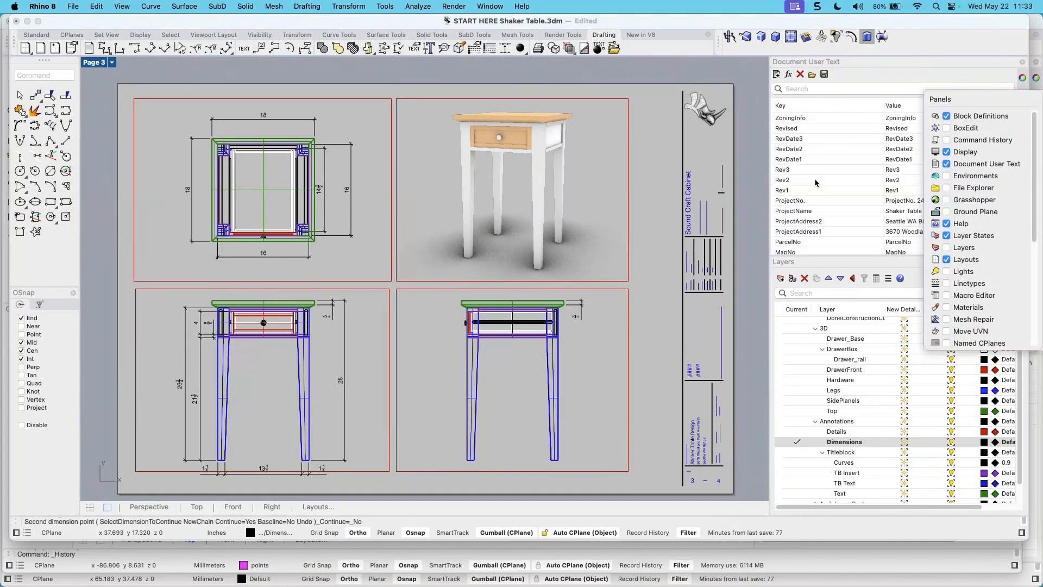
left_click(787, 152)
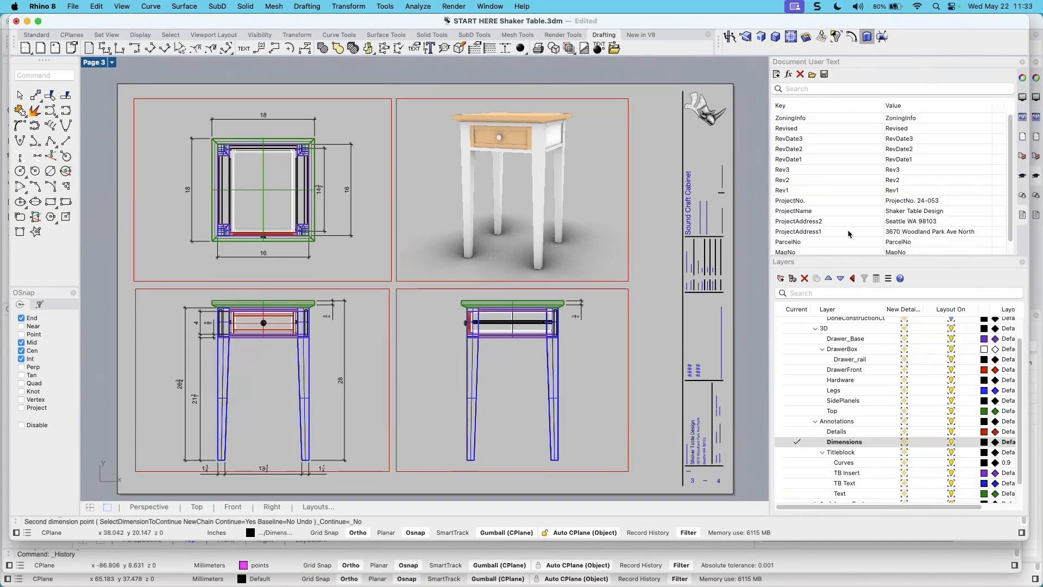
Set the ProjectName document text value to "Shaker Table Getting Started" and check it in Page 3's title block
scroll(880, 223, "down", 1)
left_click(915, 208)
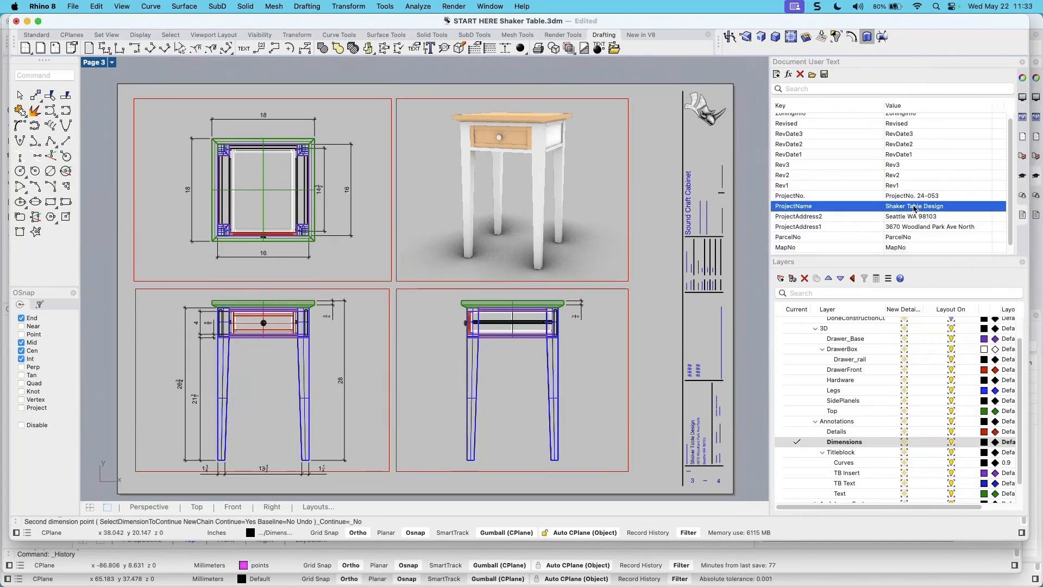
left_click(941, 208)
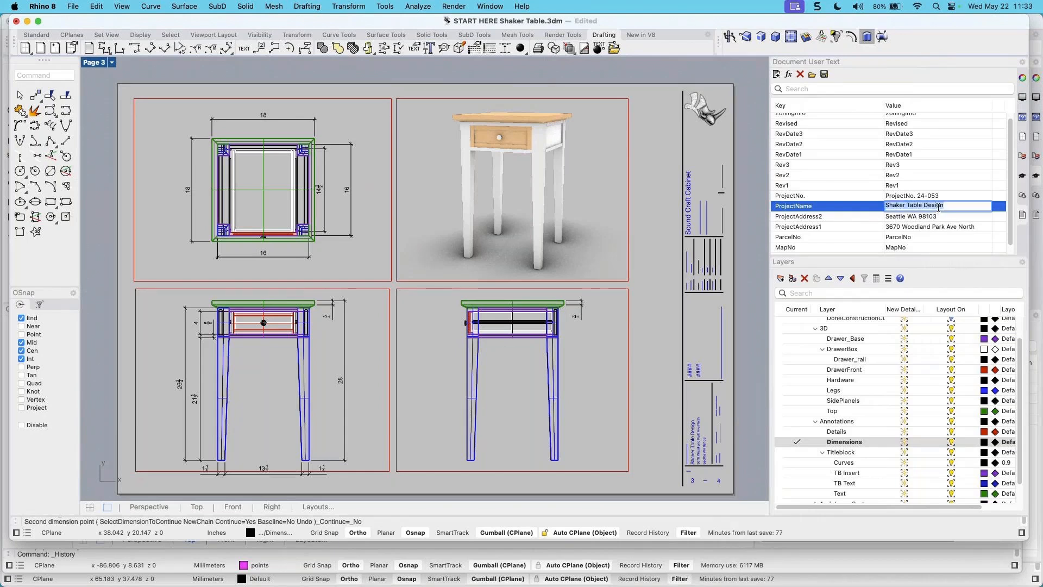
double_click(938, 206)
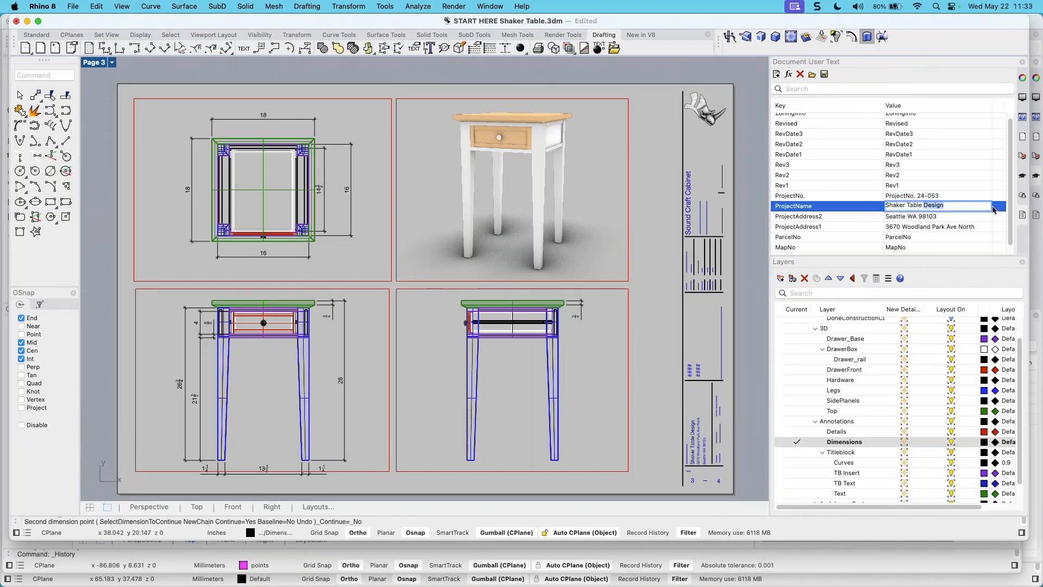
type("Getting Starte")
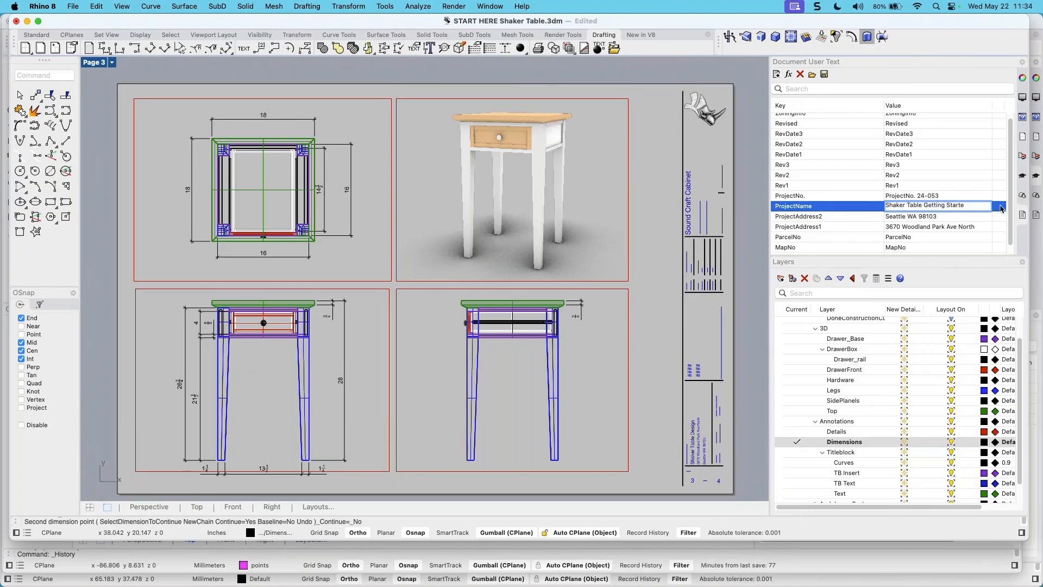
type("d")
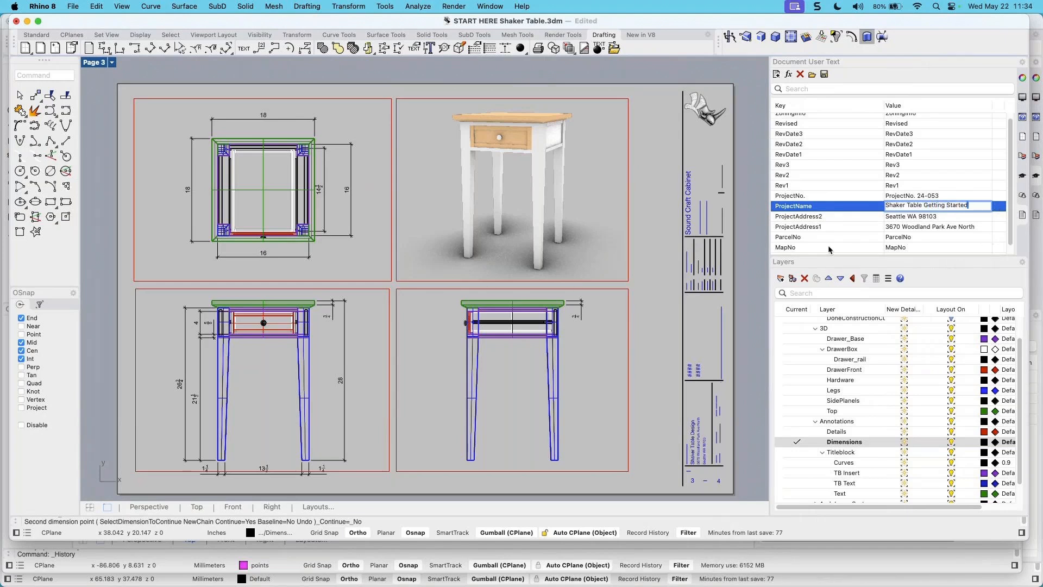
key("Return")
scroll(739, 429, "up", 5)
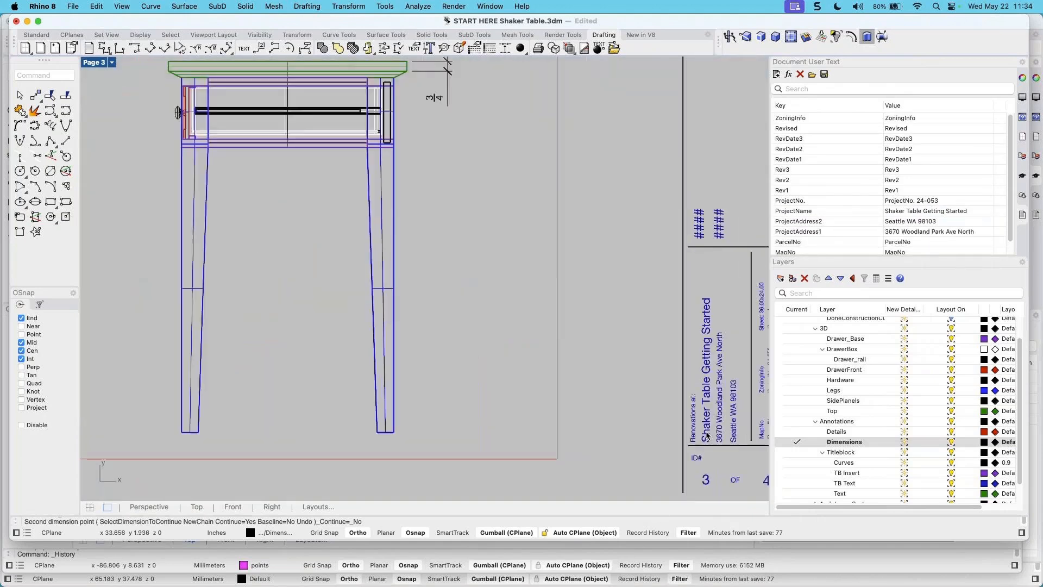
scroll(740, 429, "down", 5)
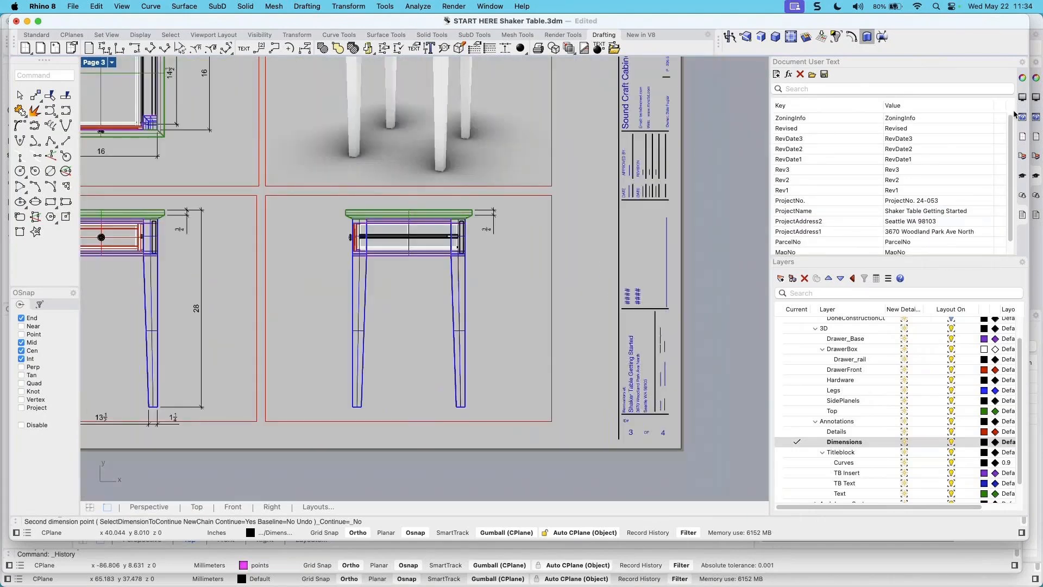
Open the Page 1 layout and examine the project name and other text fields in its title block
left_click(1023, 137)
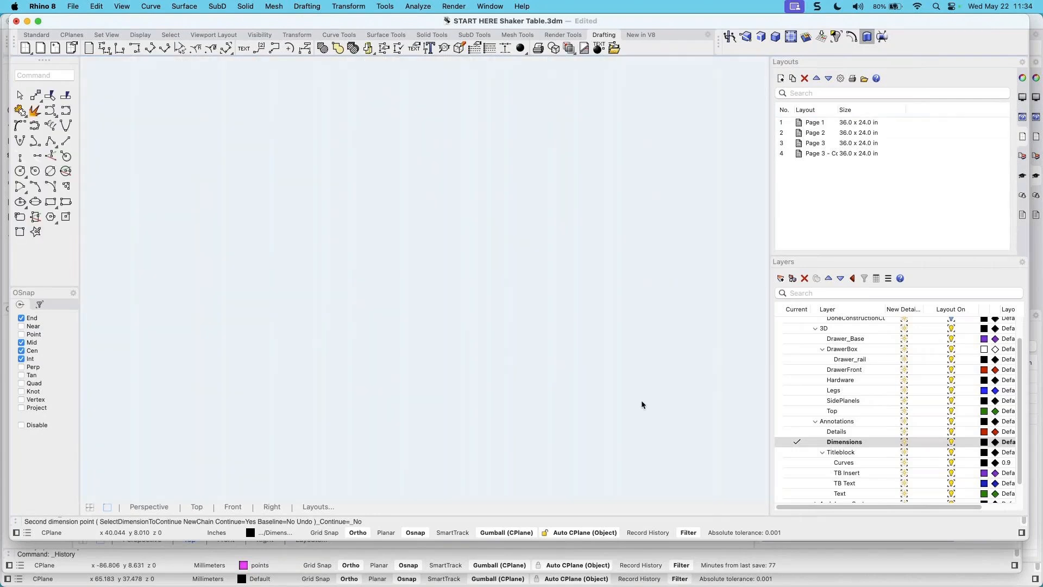
scroll(680, 441, "up", 10)
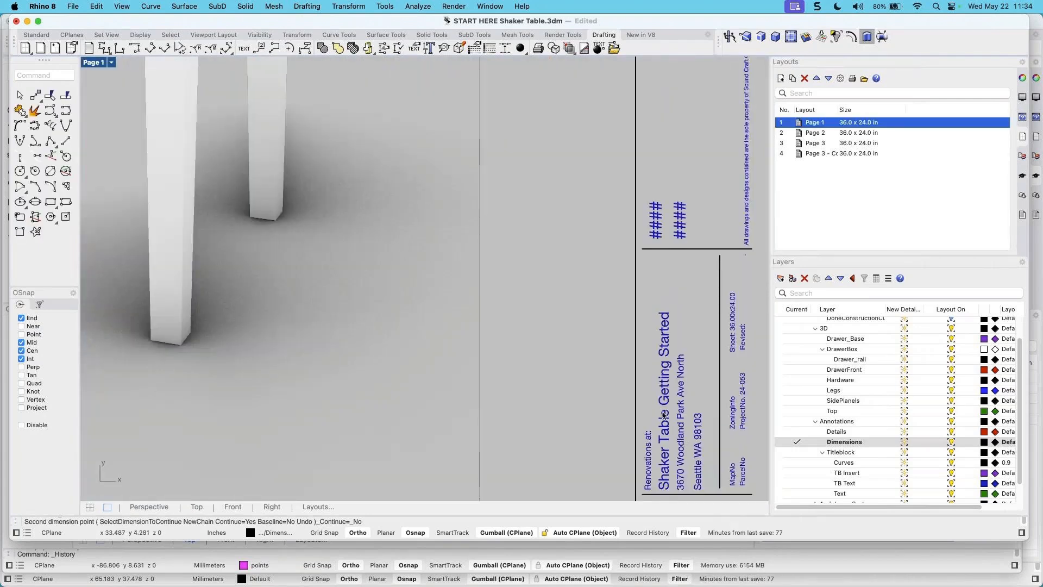
scroll(664, 413, "down", 5)
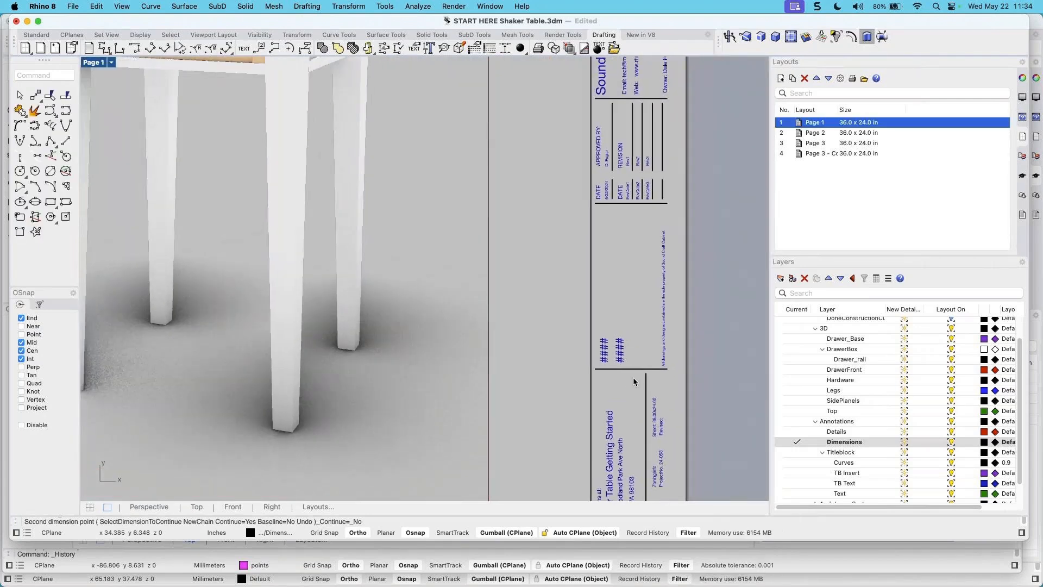
scroll(633, 382, "down", 3)
scroll(647, 382, "down", 3)
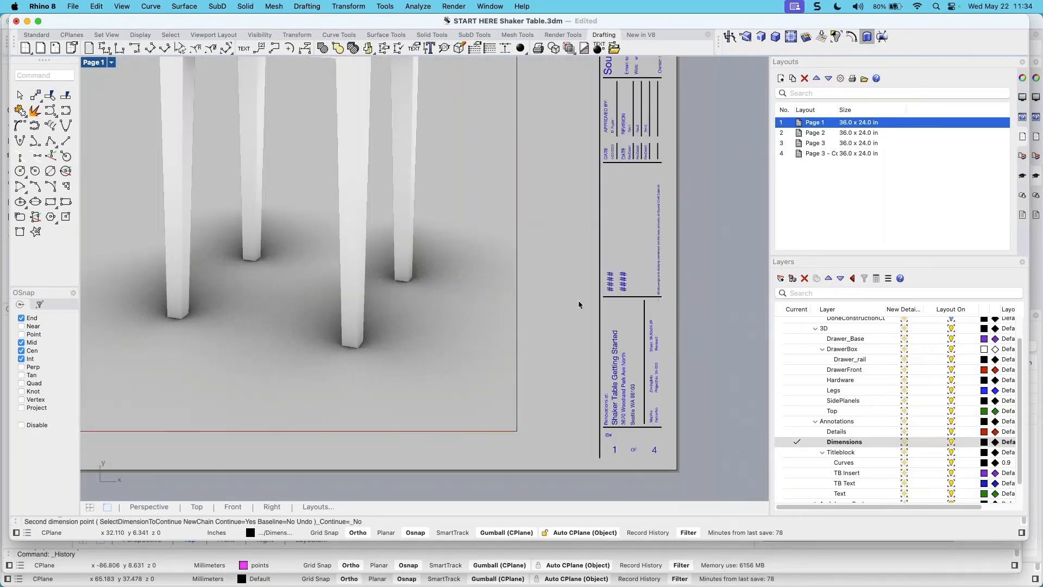
scroll(602, 289, "up", 2)
right_click_drag(623, 297, 601, 296)
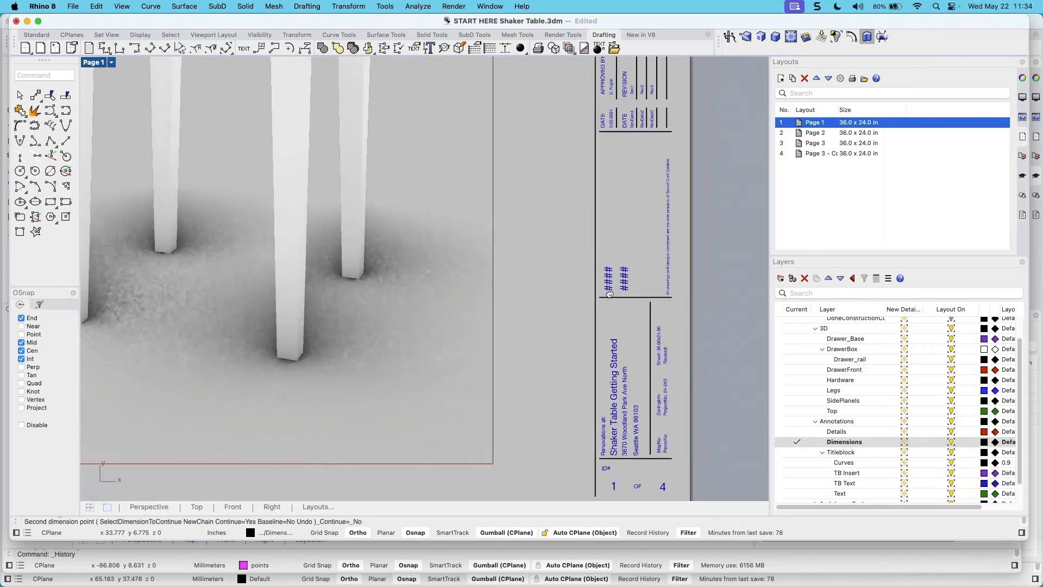
scroll(602, 297, "up", 4)
scroll(602, 297, "down", 4)
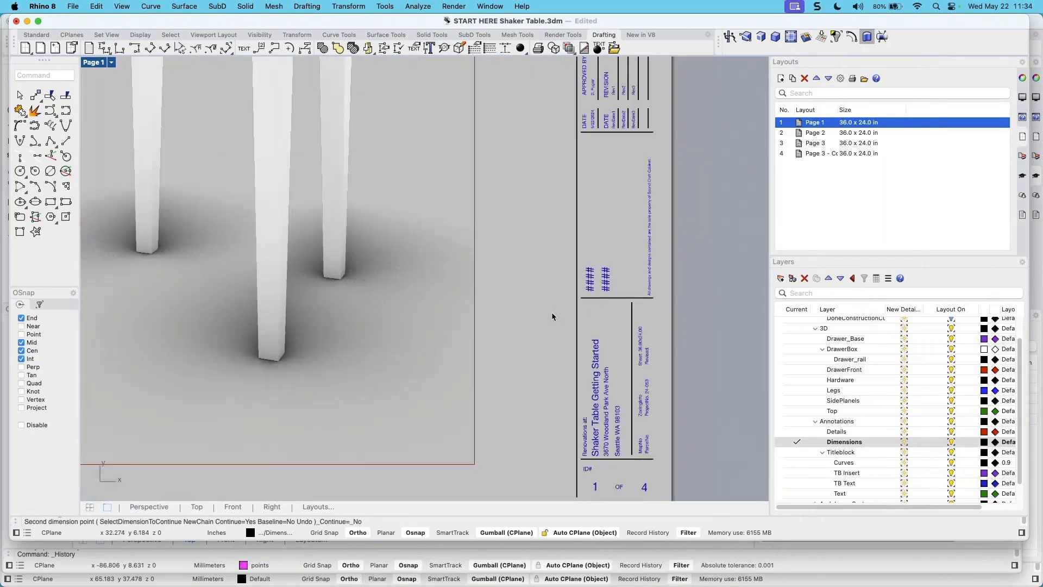
Open Page 1's layout user text and add a key named Contents1 for the title block's contents line
scroll(552, 316, "down", 5)
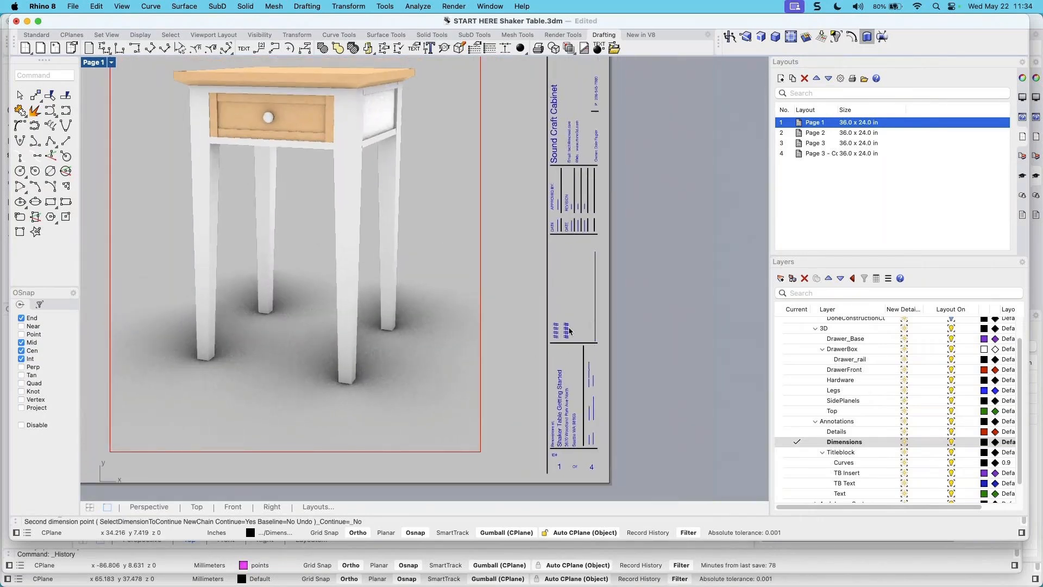
scroll(569, 330, "up", 5)
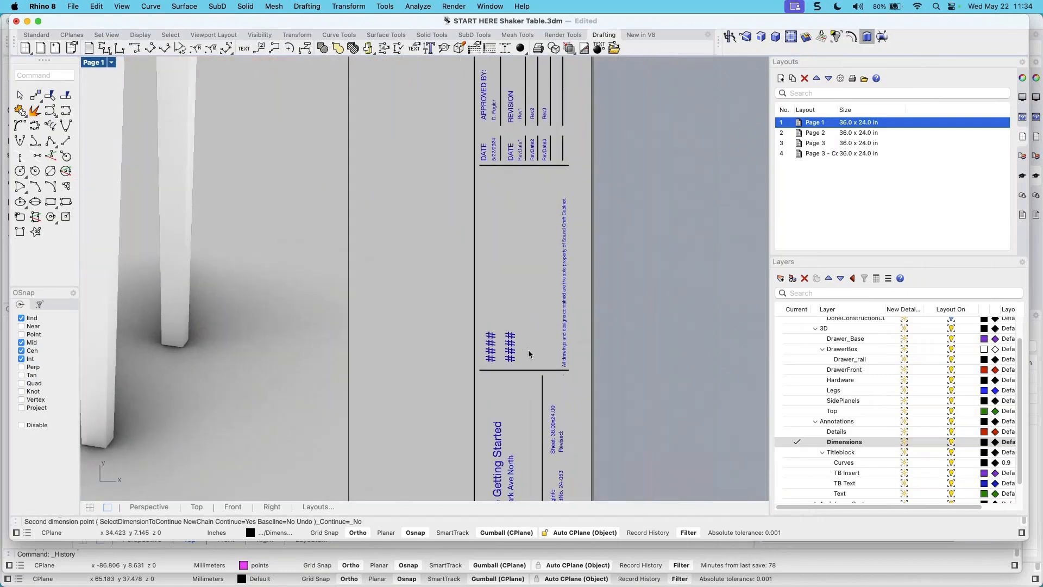
scroll(515, 348, "down", 1)
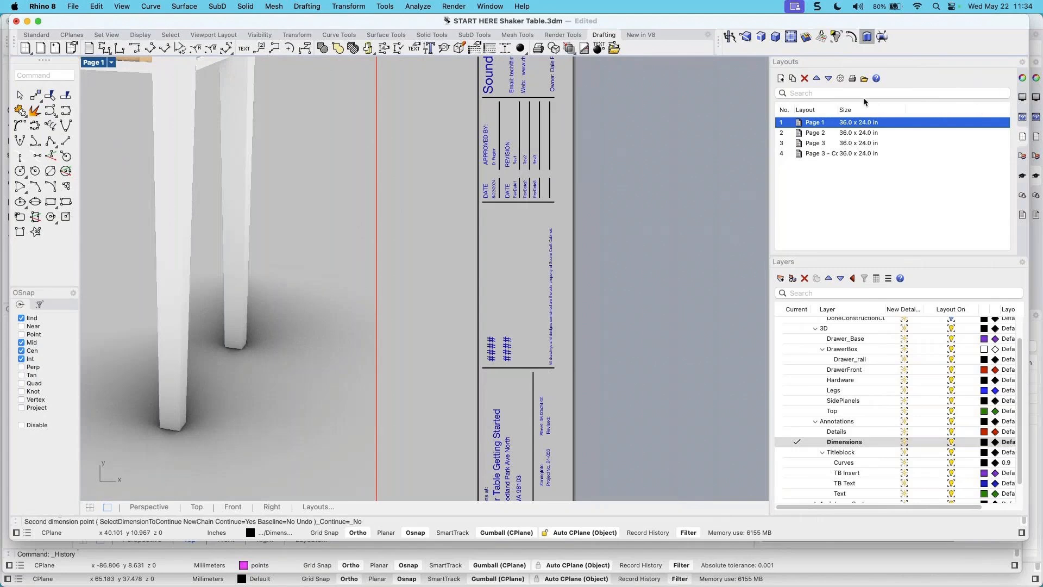
left_click(1022, 79)
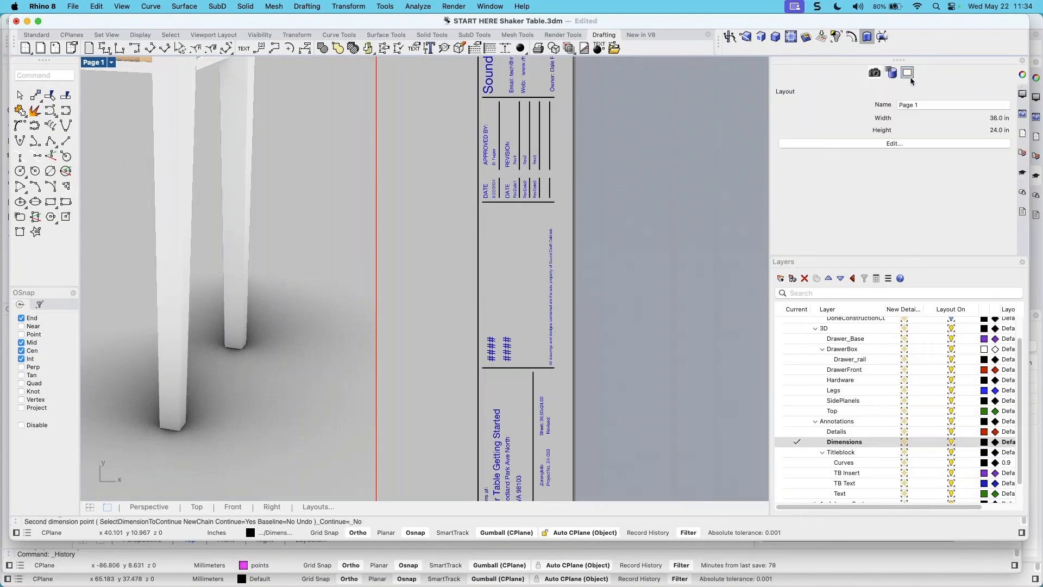
left_click(890, 74)
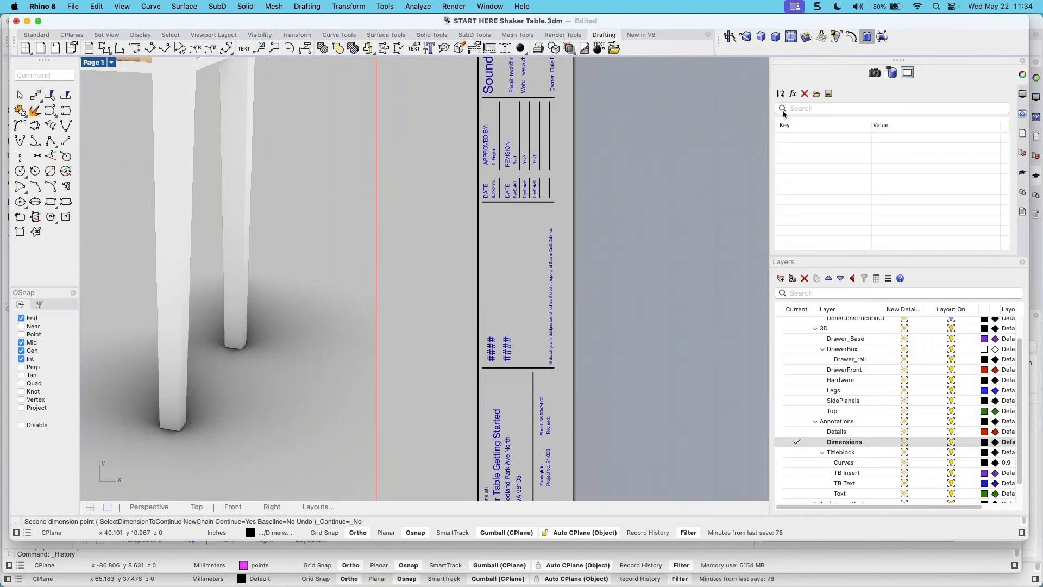
left_click(781, 94)
type("Q")
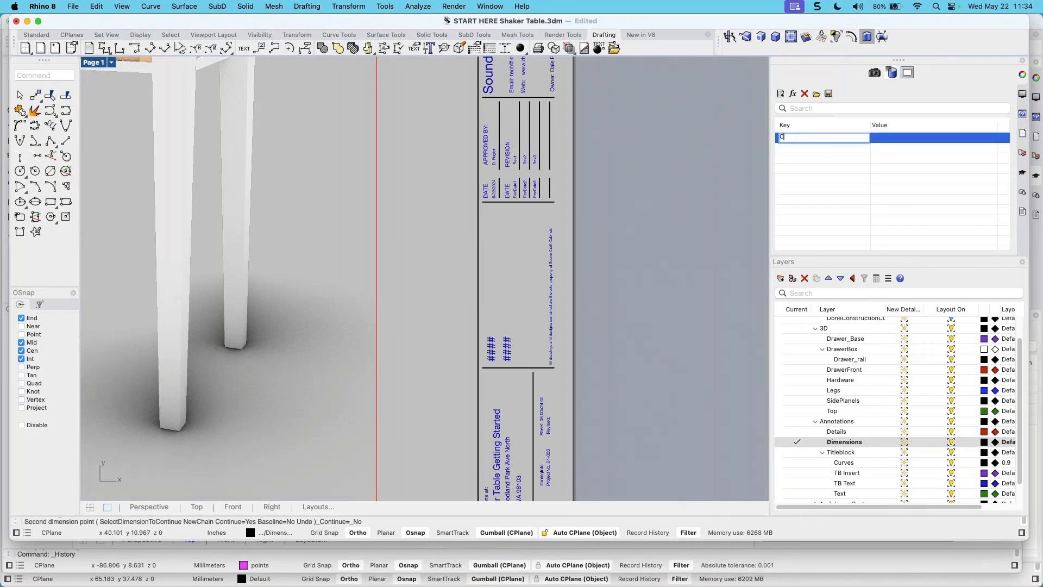
type("ontents1")
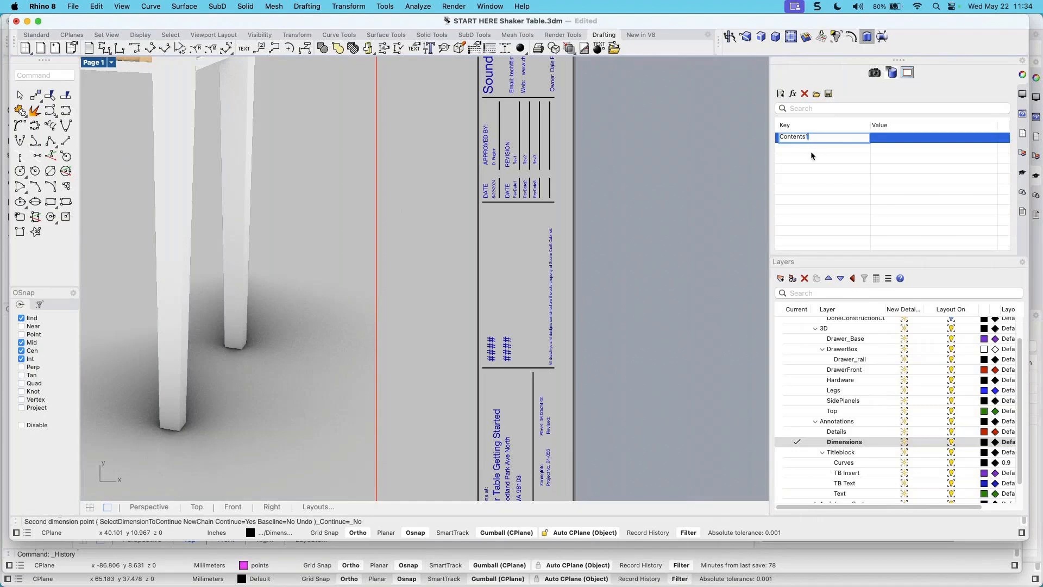
Set Page 1's Contents1 value to Rendering and check it in the title block
left_click(876, 143)
left_click(878, 139)
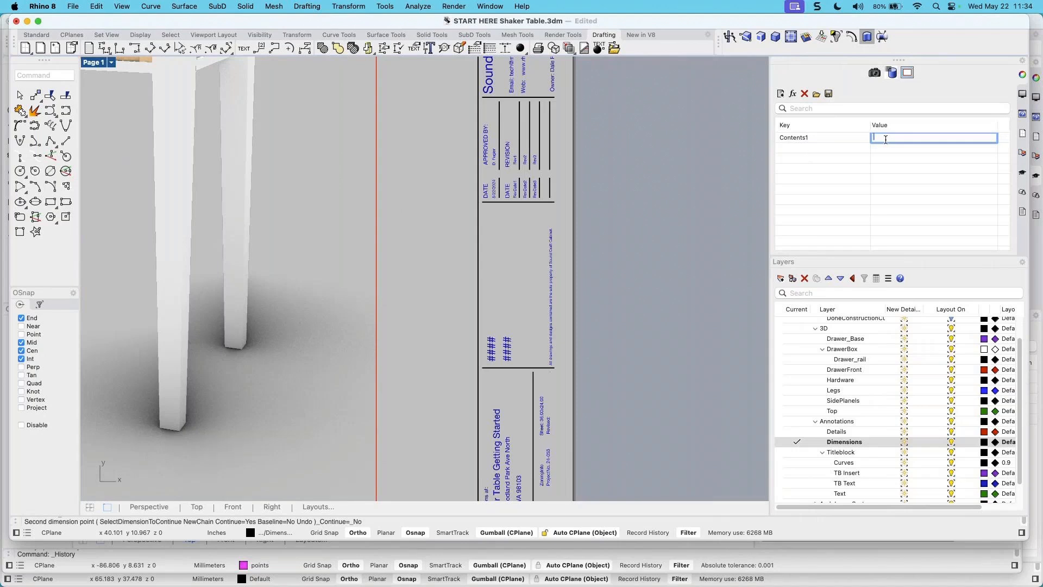
type("Rend")
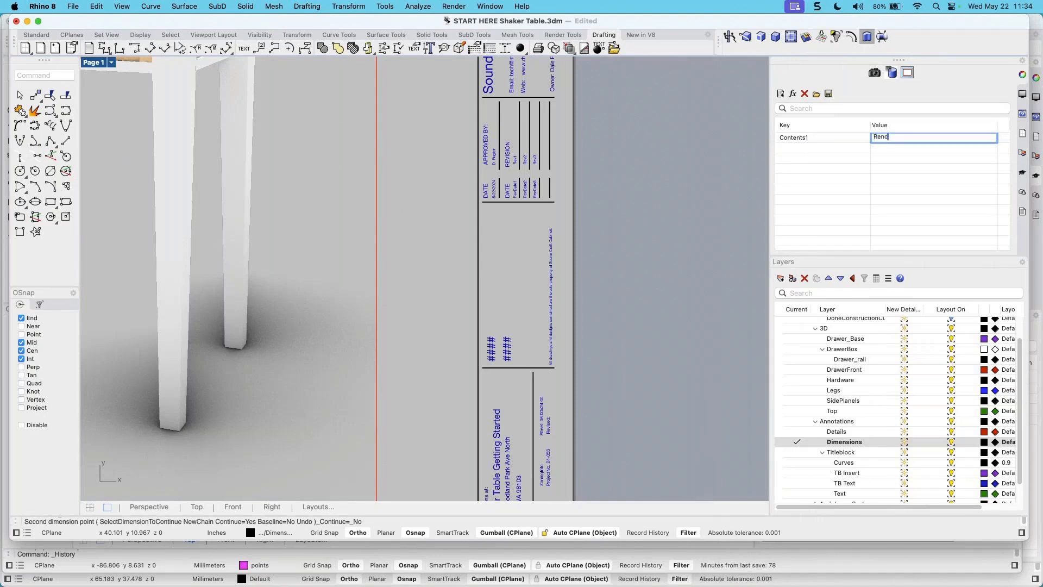
type("ering")
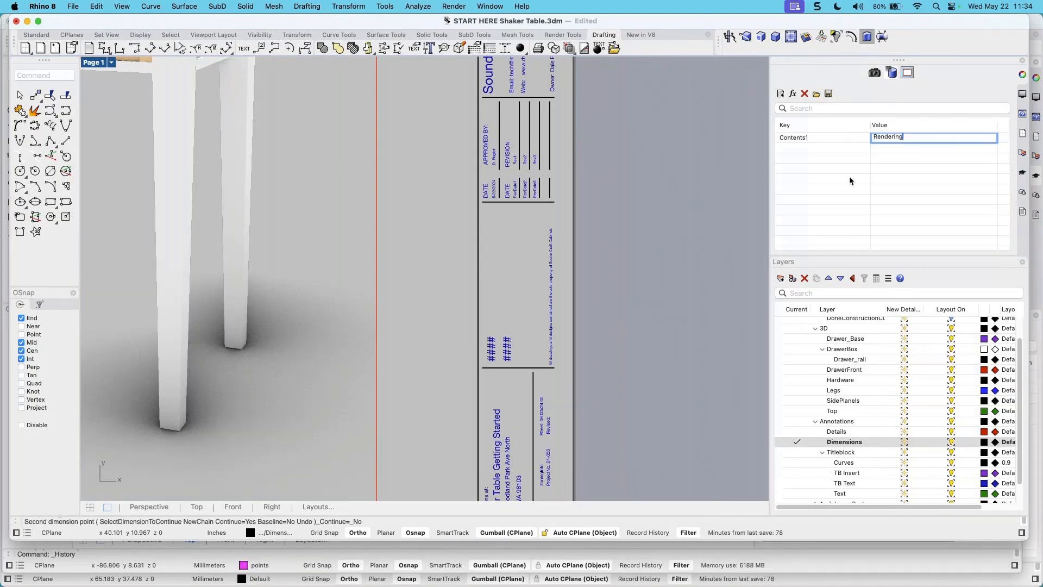
key("Return")
scroll(483, 356, "down", 10)
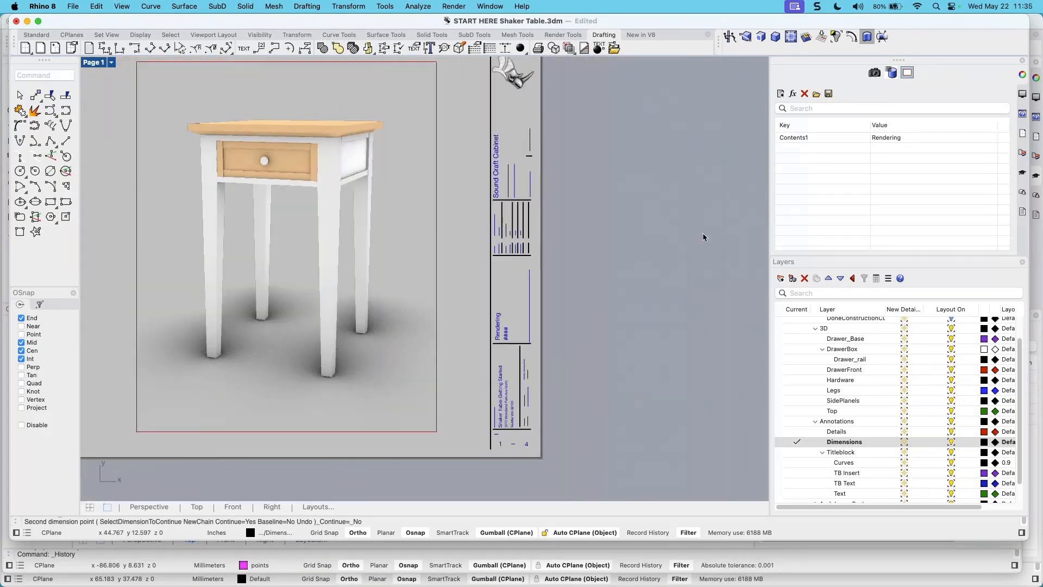
Open the Page 2 layout and add a key named Contents1 to its layout user text
left_click(1022, 134)
left_click(805, 135)
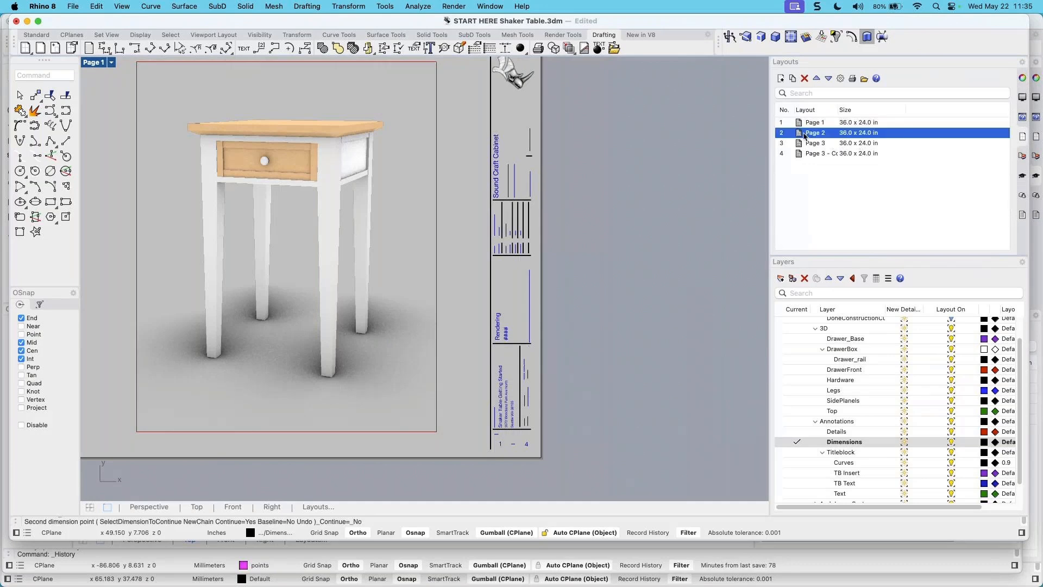
double_click(809, 133)
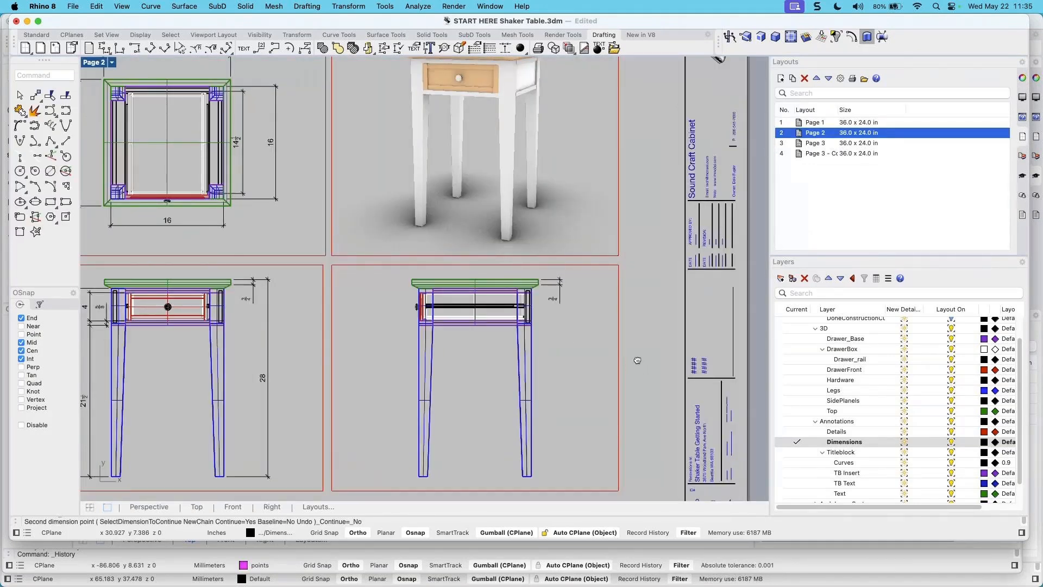
scroll(618, 339, "up", 3)
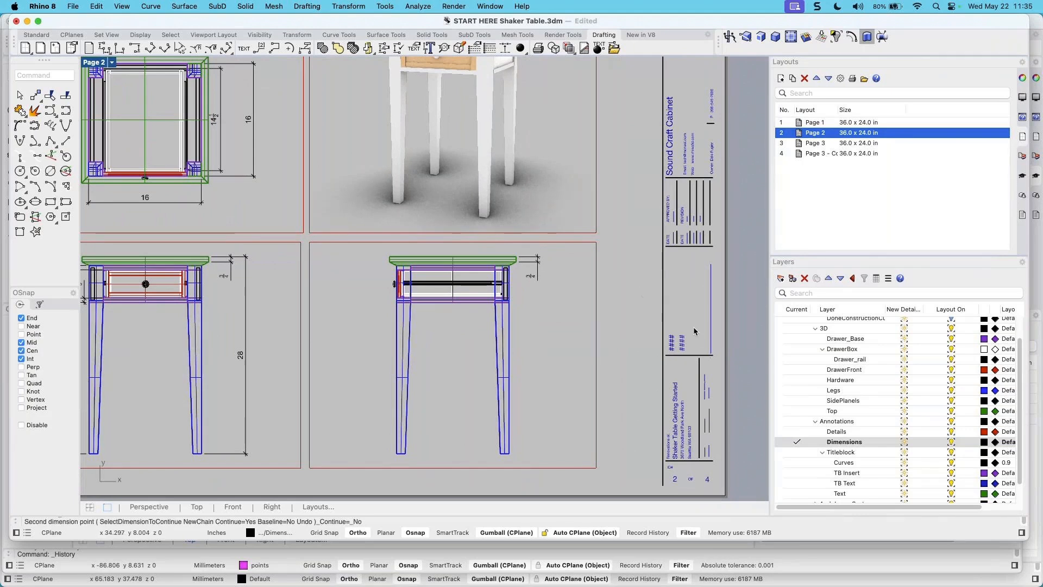
left_click(1016, 80)
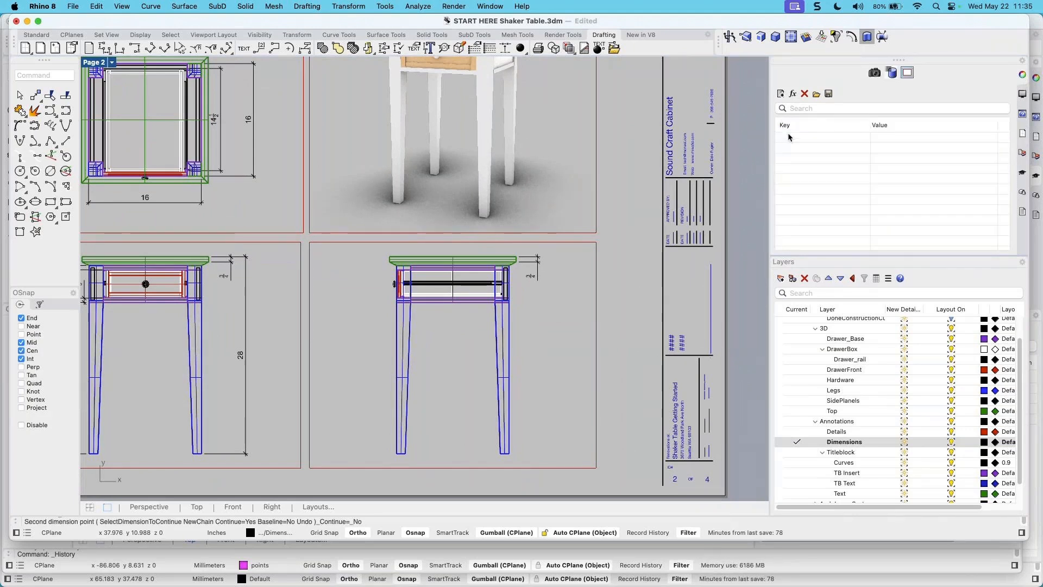
left_click(781, 94)
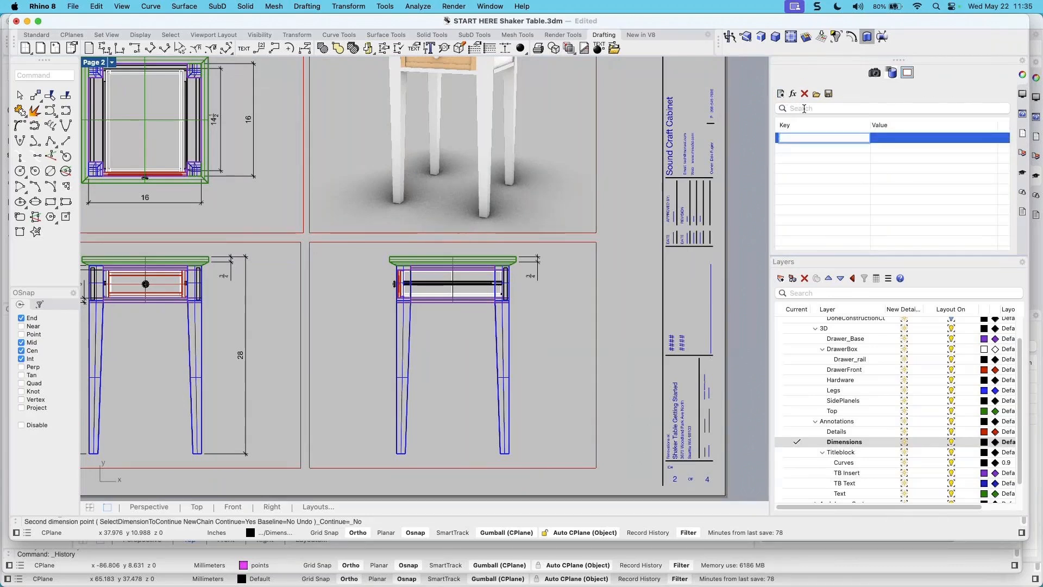
type("Co")
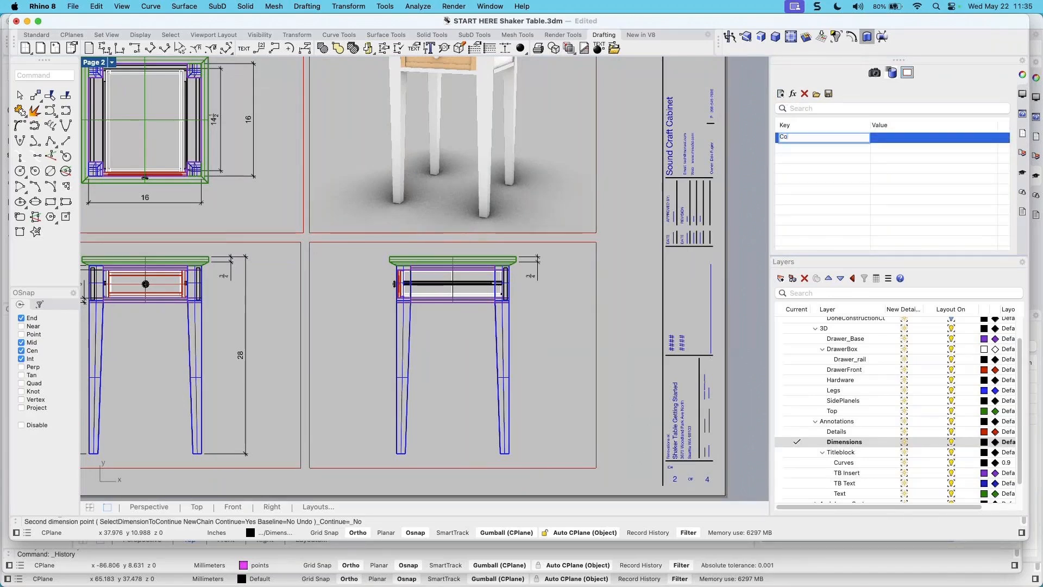
type("nte")
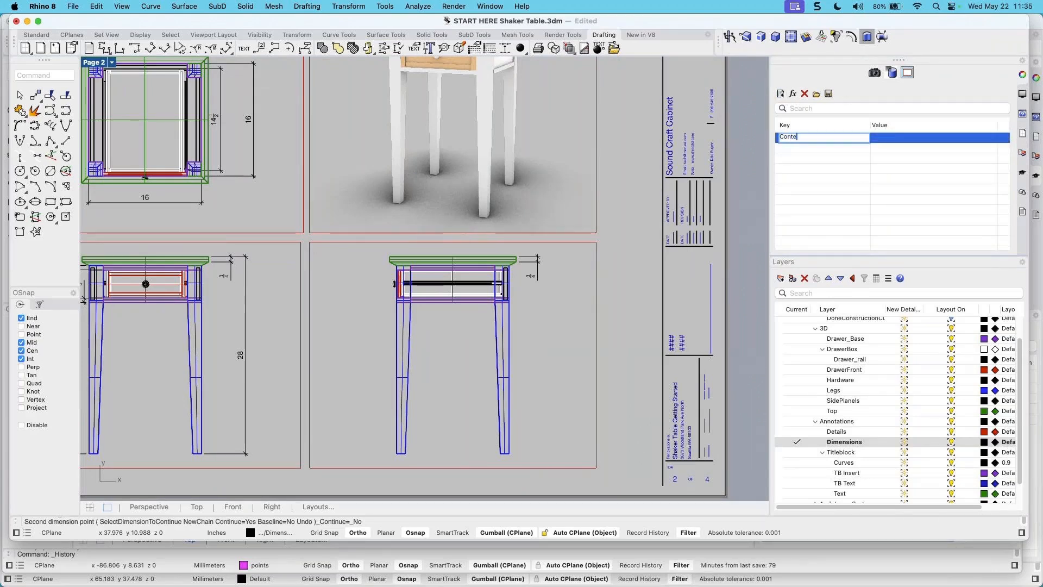
type("nts1")
Set Page 2's Contents1 value to Dimension Tech Drawings and check it in the title block
left_click(892, 137)
left_click(894, 138)
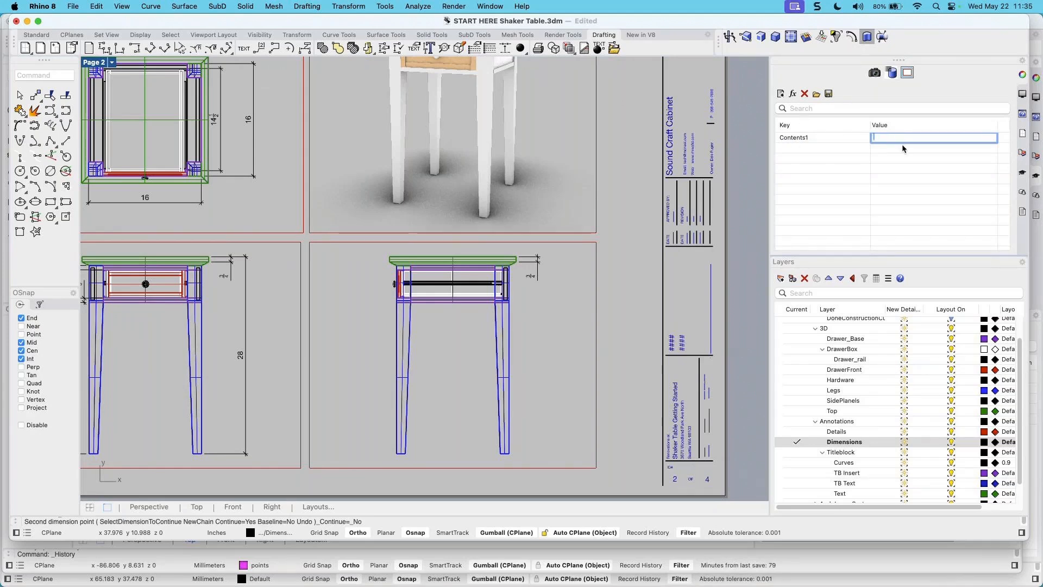
type("Dimension")
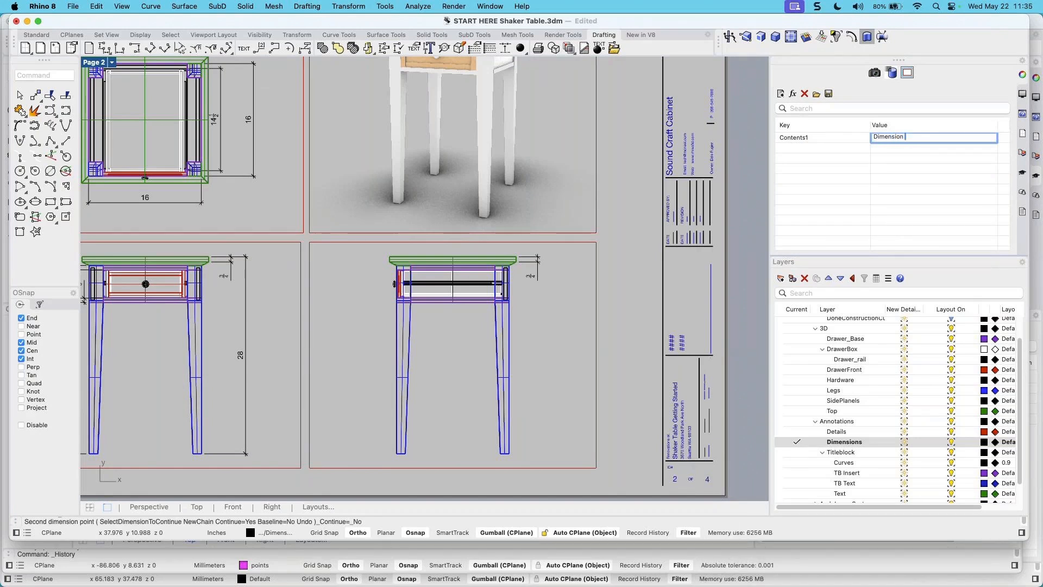
type(" Tech Drawings")
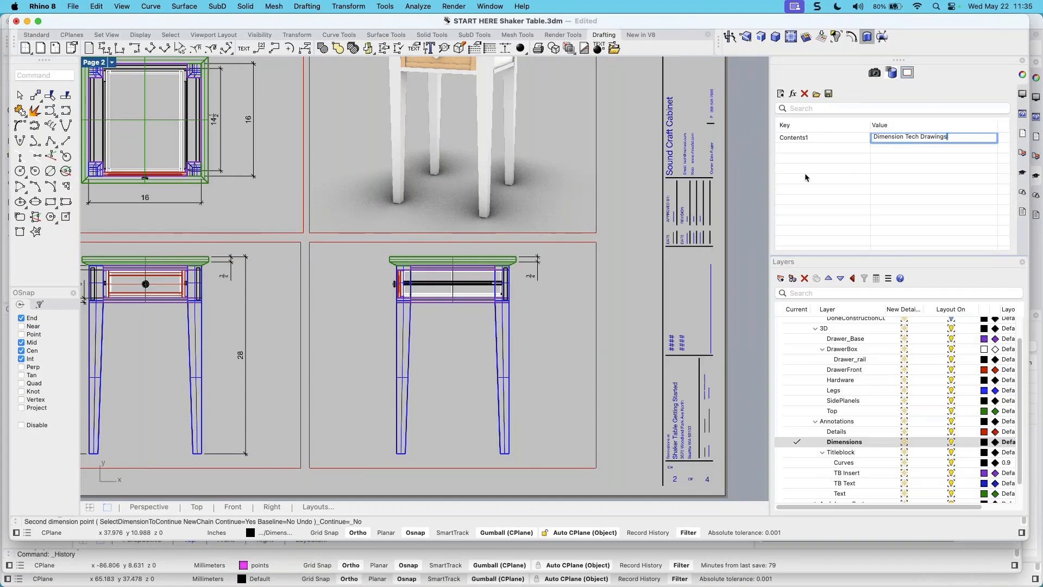
key("Return")
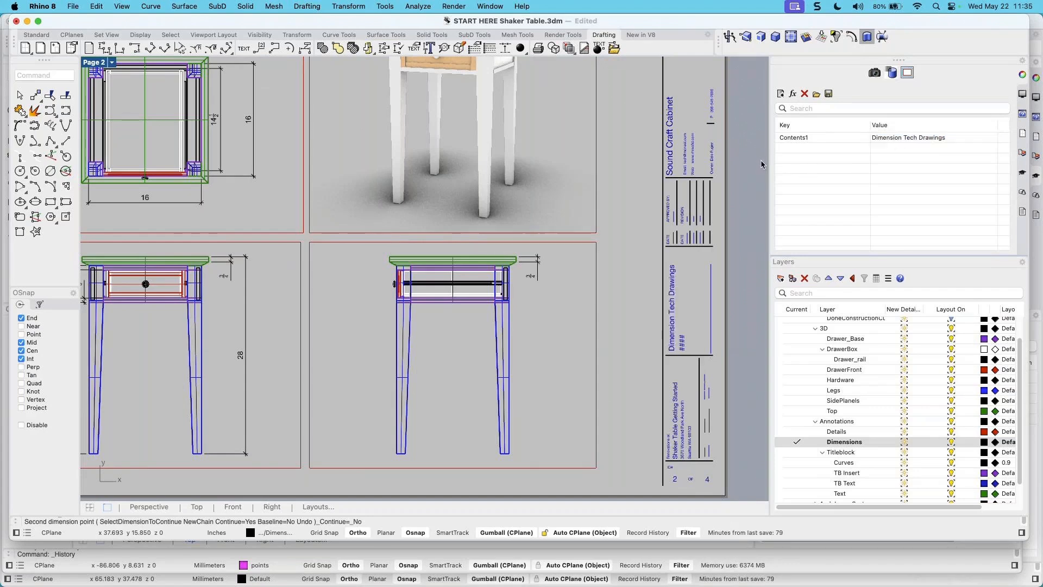
scroll(677, 314, "up", 8)
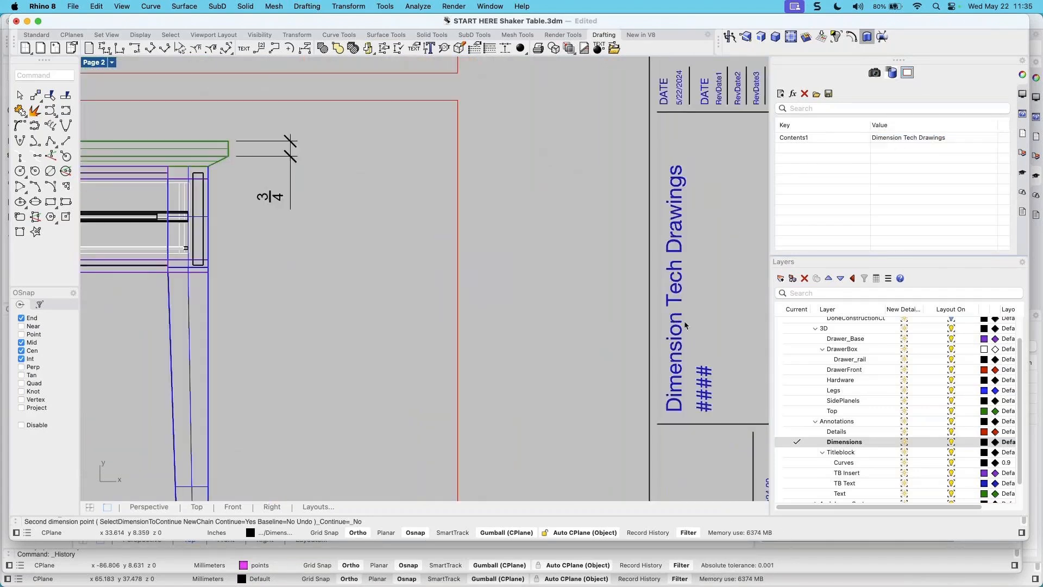
Open the 36x24 title block for block editing and check the layout user text key behind the first contents line
left_click(451, 358)
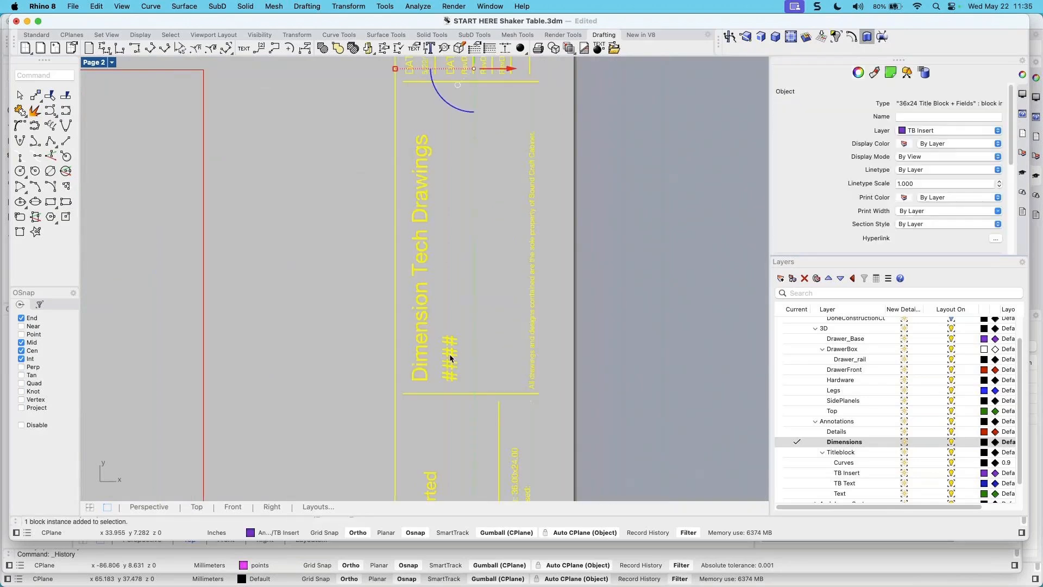
double_click(449, 353)
left_click(422, 343)
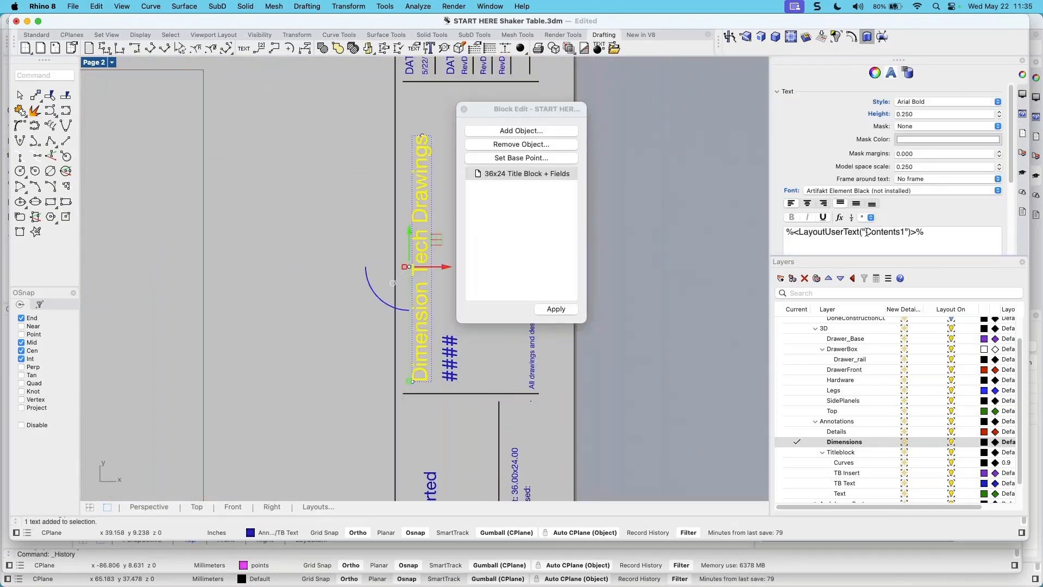
left_click_drag(865, 235, 902, 232)
left_click(543, 282)
Correct the second contents line's misspelled layout user text key to Contents2 and apply the block edit
left_click(436, 351)
left_click(449, 356)
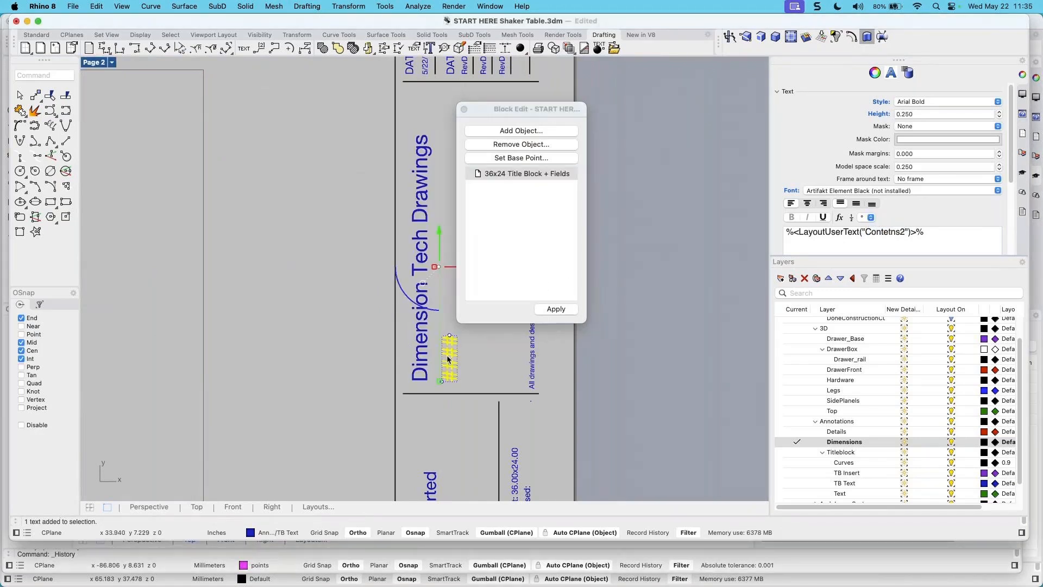
left_click(891, 232)
key("Delete")
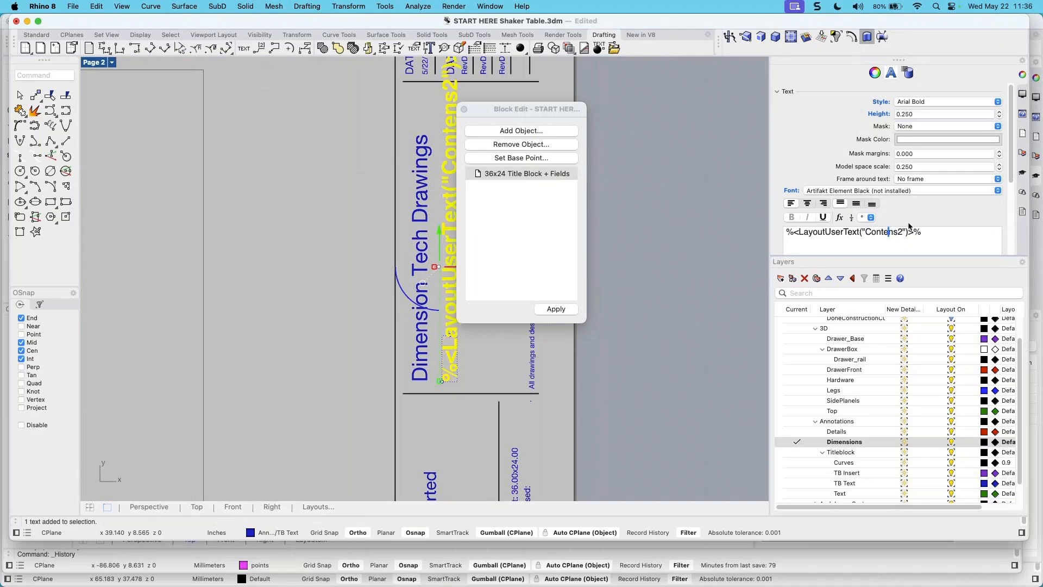
type("t")
key("BackSpace")
key("BackSpace")
type("ts")
left_click(556, 309)
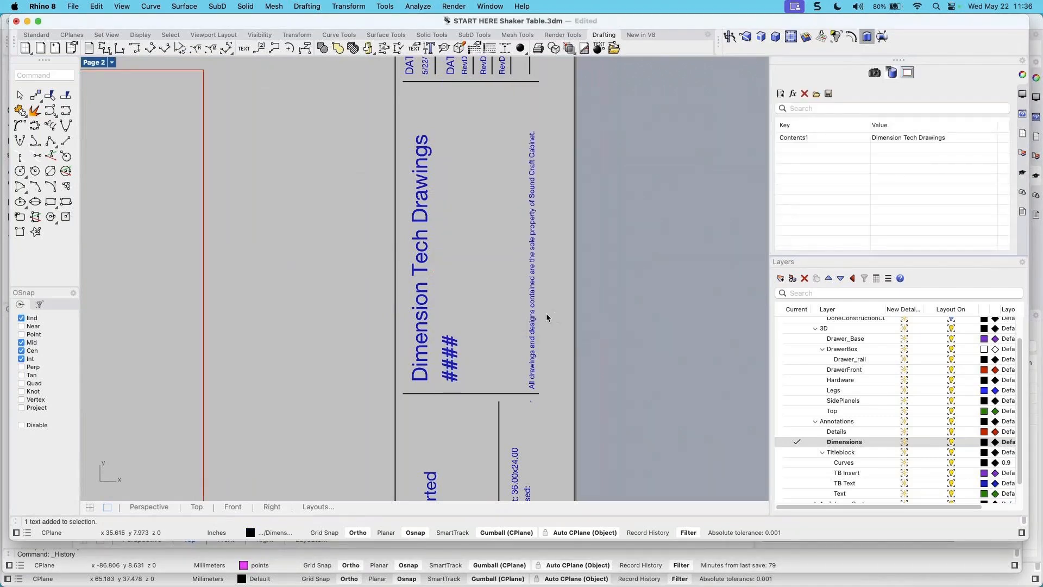
Add a Contents2 key to Page 2's layout user text with the value "Top, Frount, Right Views" and check it in the title block
left_click(781, 94)
type("Contents2")
left_click(881, 151)
double_click(882, 151)
left_click(879, 141)
left_click(880, 140)
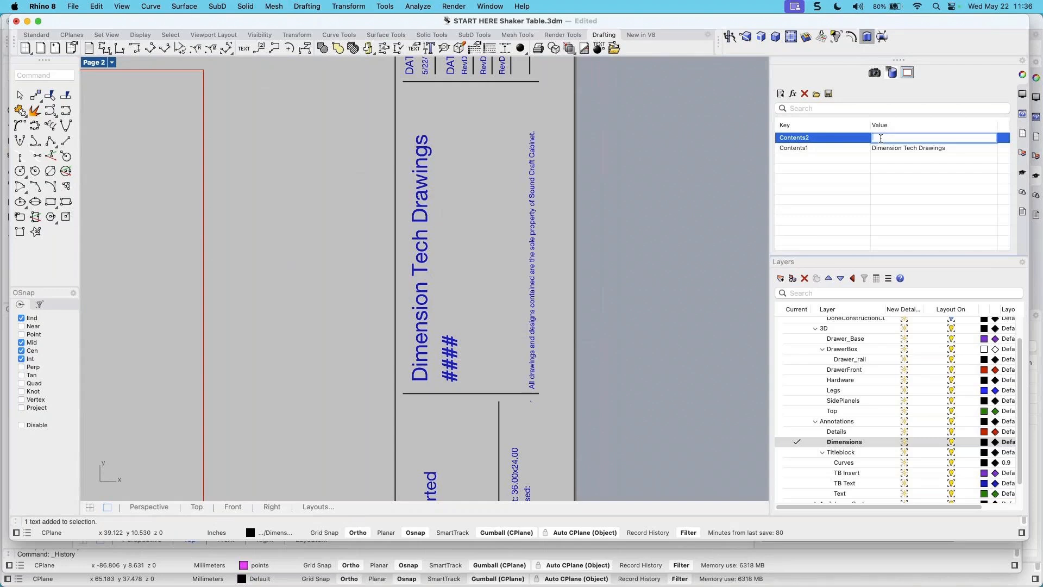
type("Top, Frount")
type(", Frount, ")
type("Right Views")
key("Return")
scroll(466, 319, "down", 2)
scroll(466, 318, "down", 4)
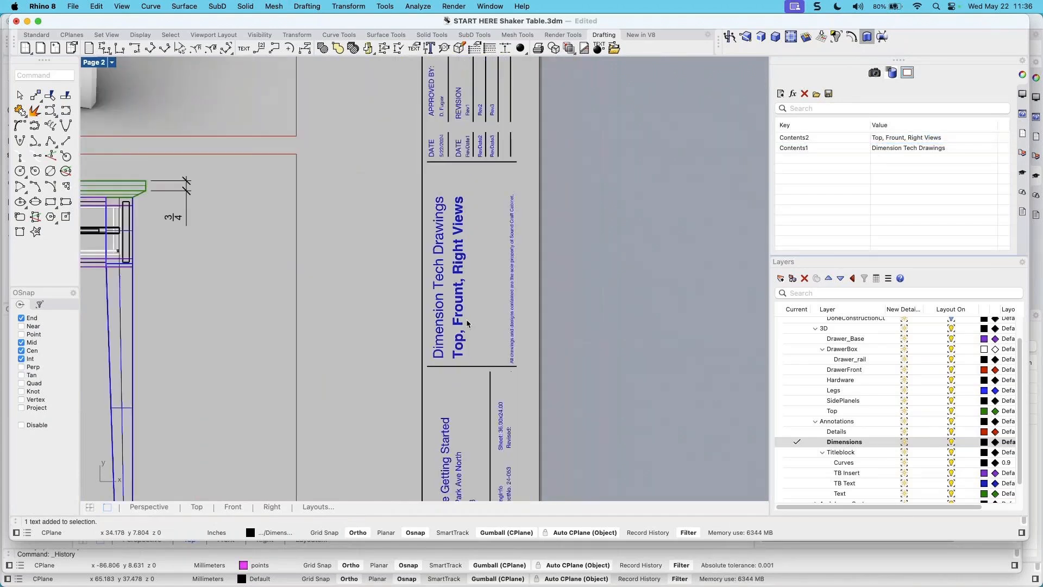
right_click_drag(569, 326, 589, 331)
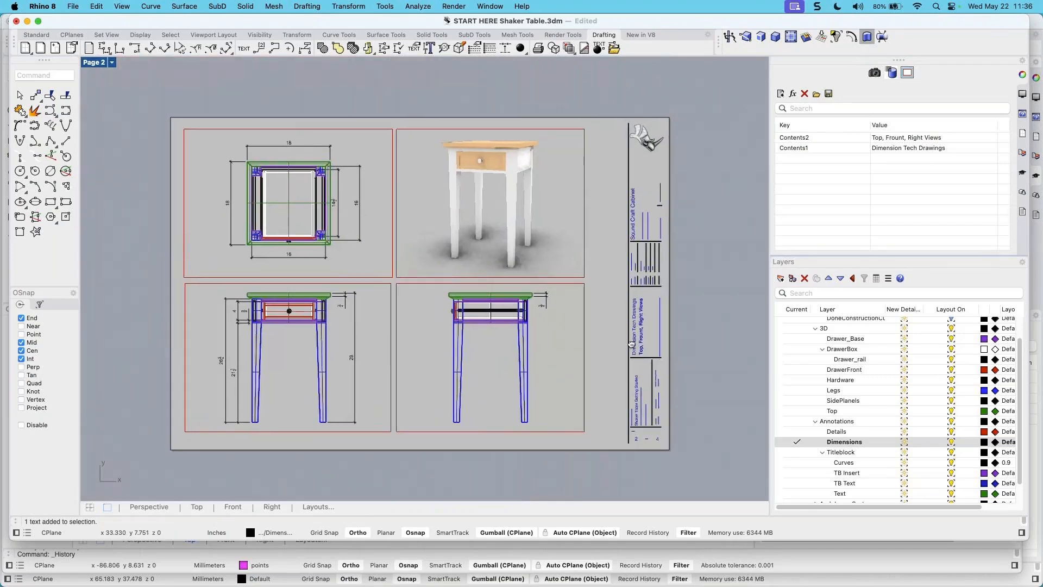
scroll(335, 131, "up", 4)
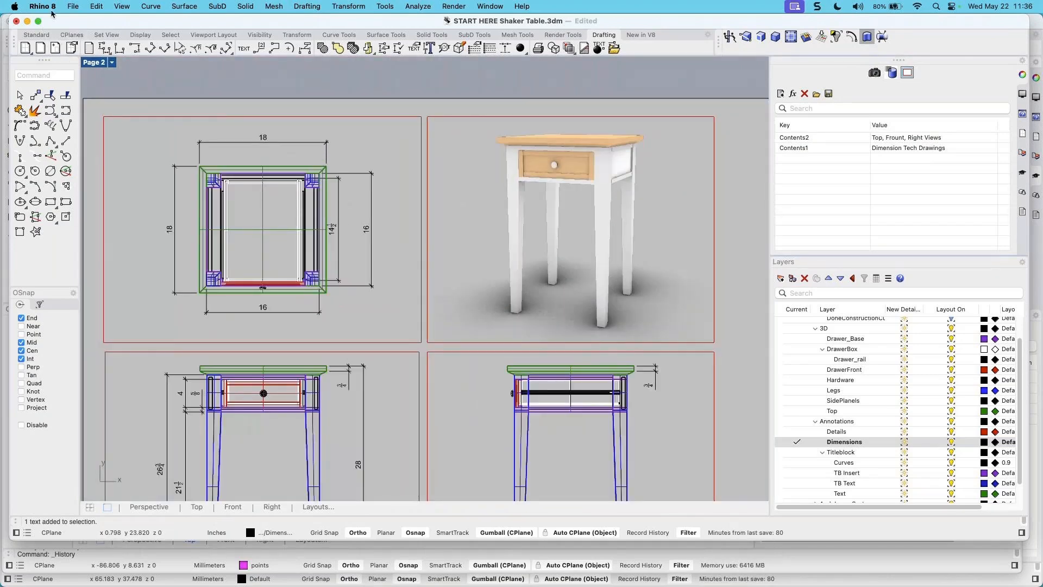
Save the Shaker Table file and open the print settings for the Page 2 layout
left_click(73, 6)
left_click(39, 37)
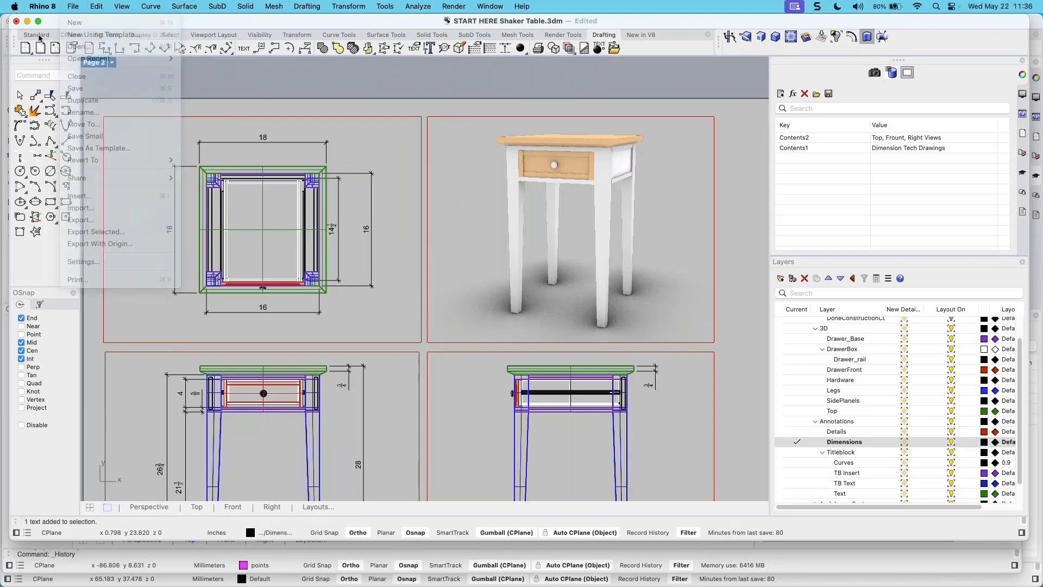
left_click(38, 36)
left_click(55, 48)
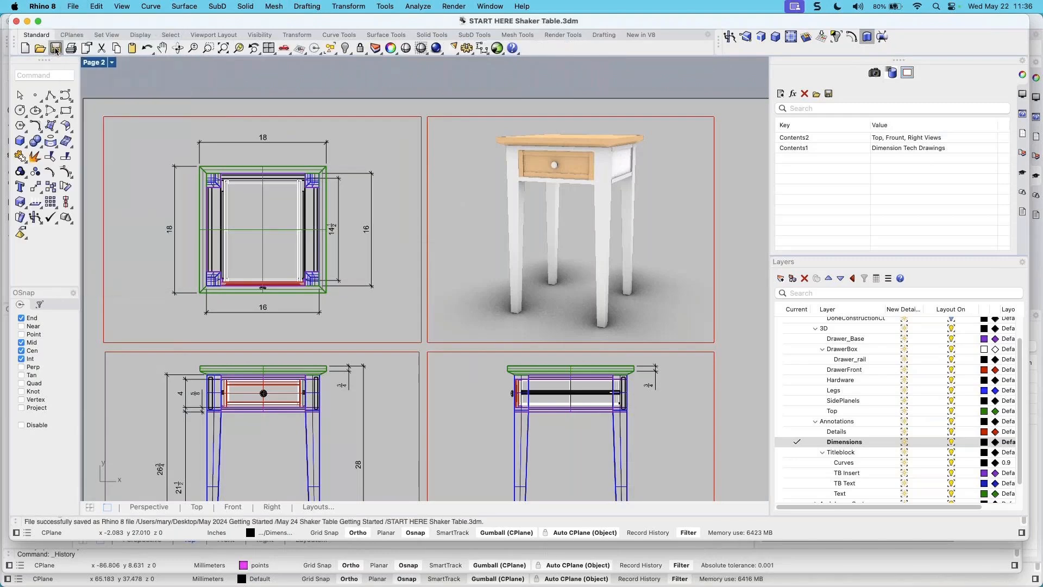
key("super+p")
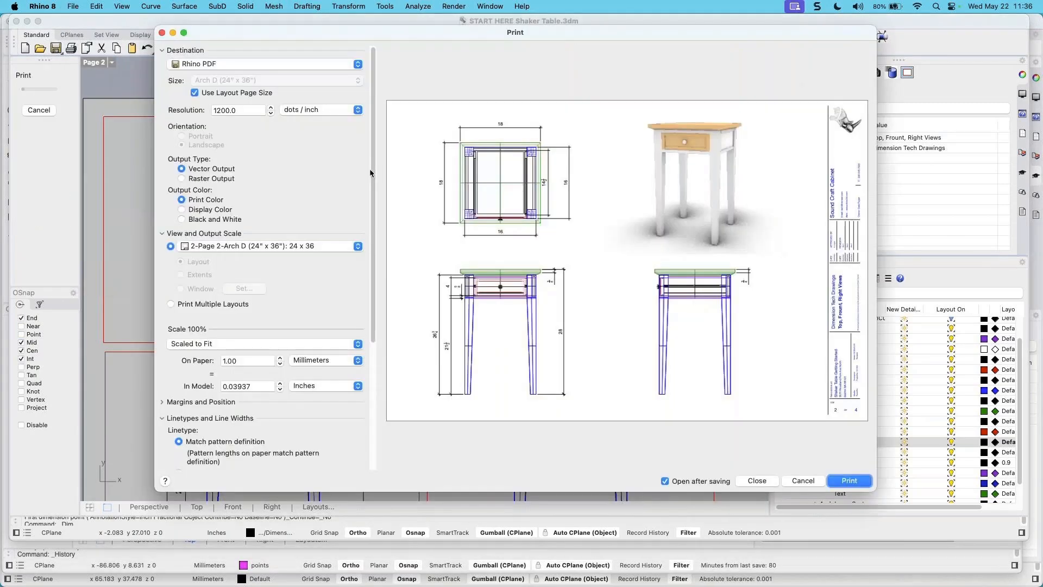
Keep Rhino PDF as the print destination and set up multiple-layout printing with Pages 1, 2 and 3 checked, excluding the Page 3 copy
left_click(297, 65)
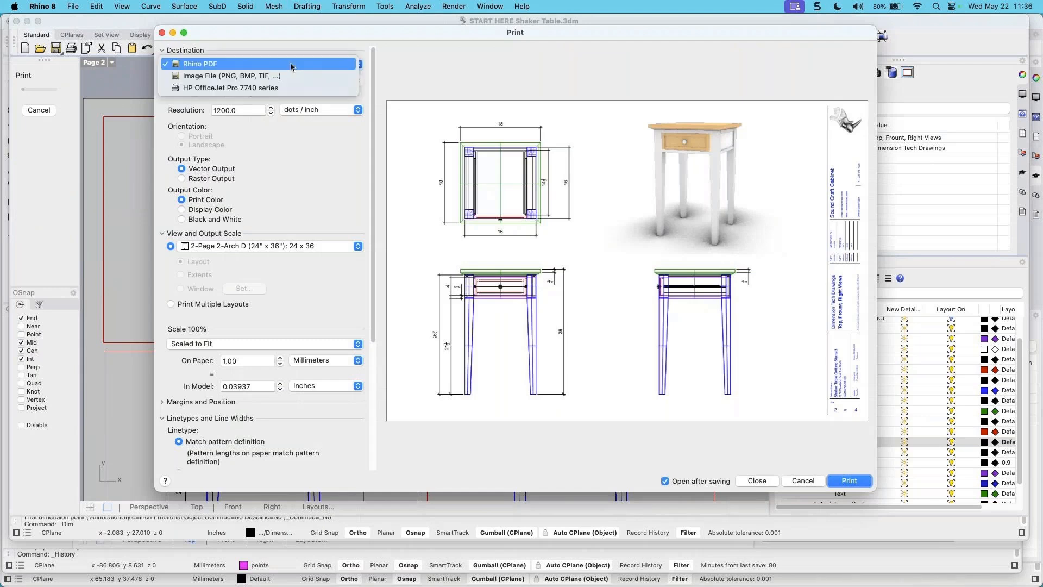
left_click(261, 64)
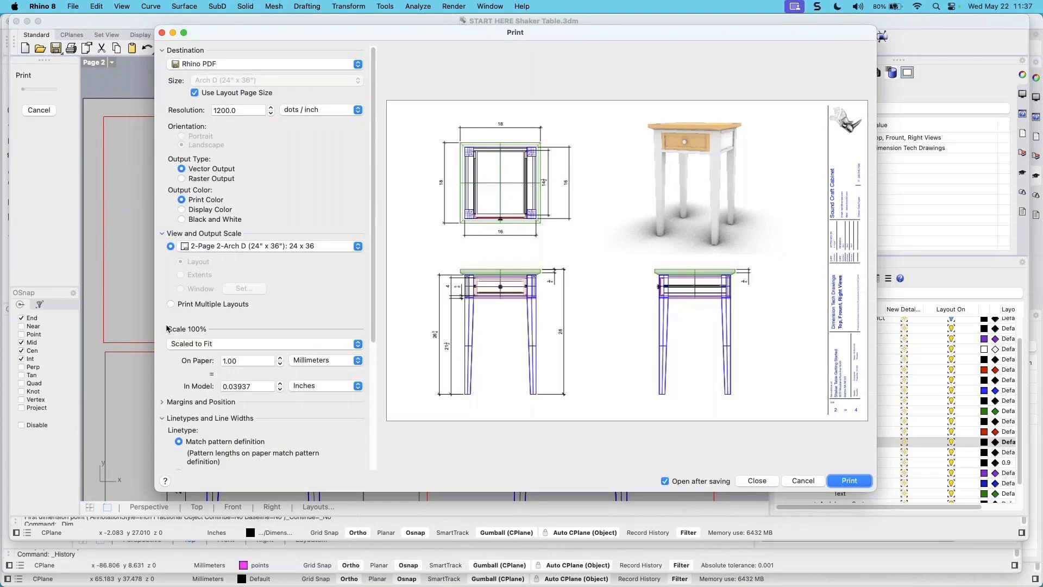
left_click(171, 305)
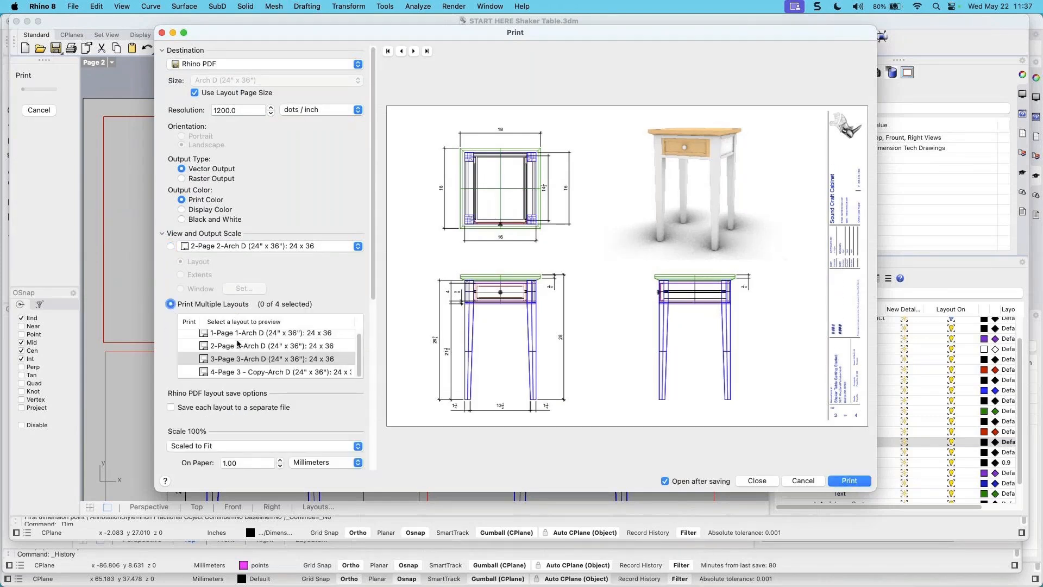
left_click(188, 324)
left_click(187, 325)
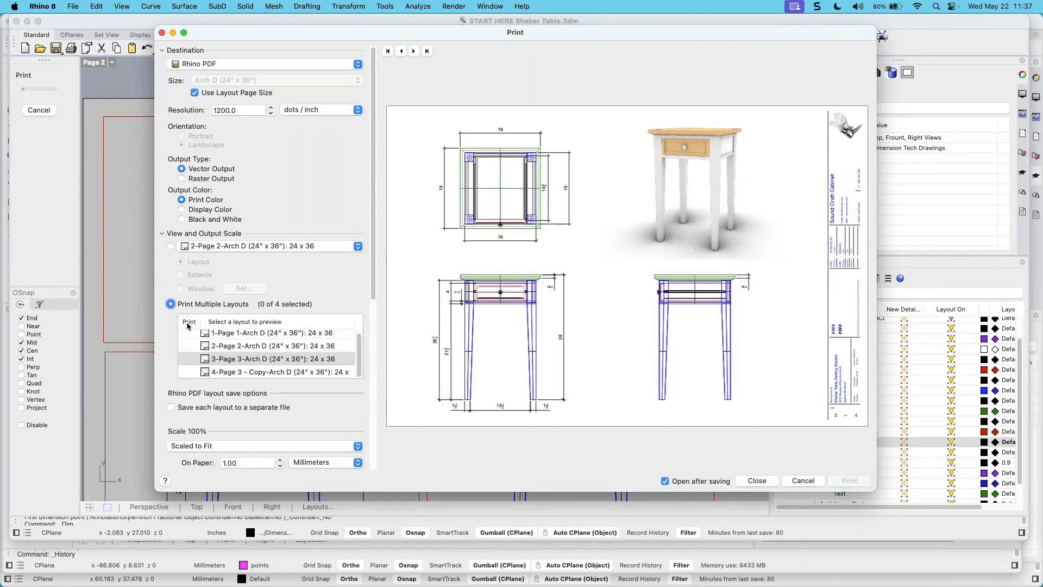
left_click(188, 325)
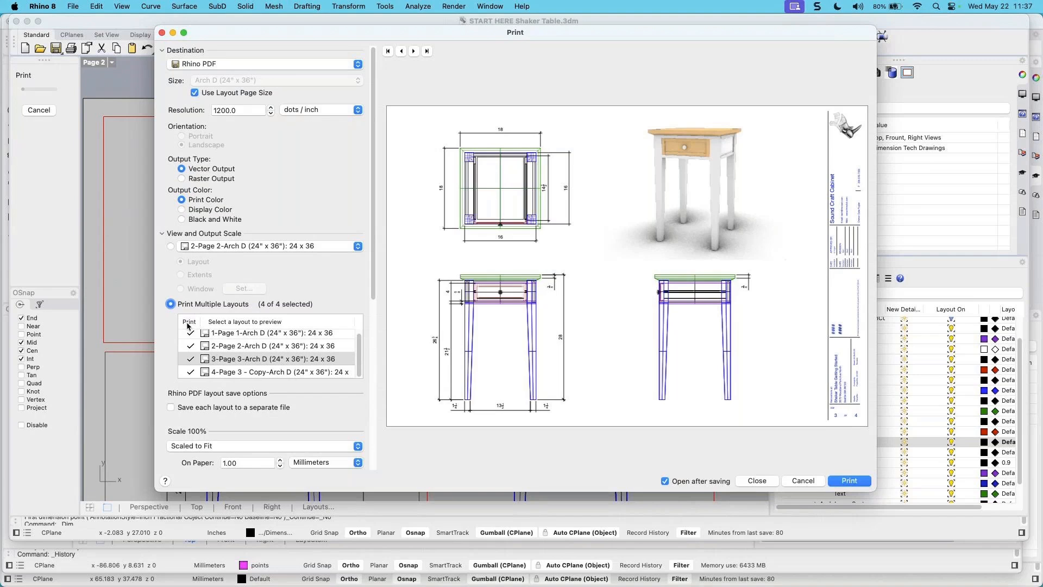
left_click(198, 362)
left_click(190, 371)
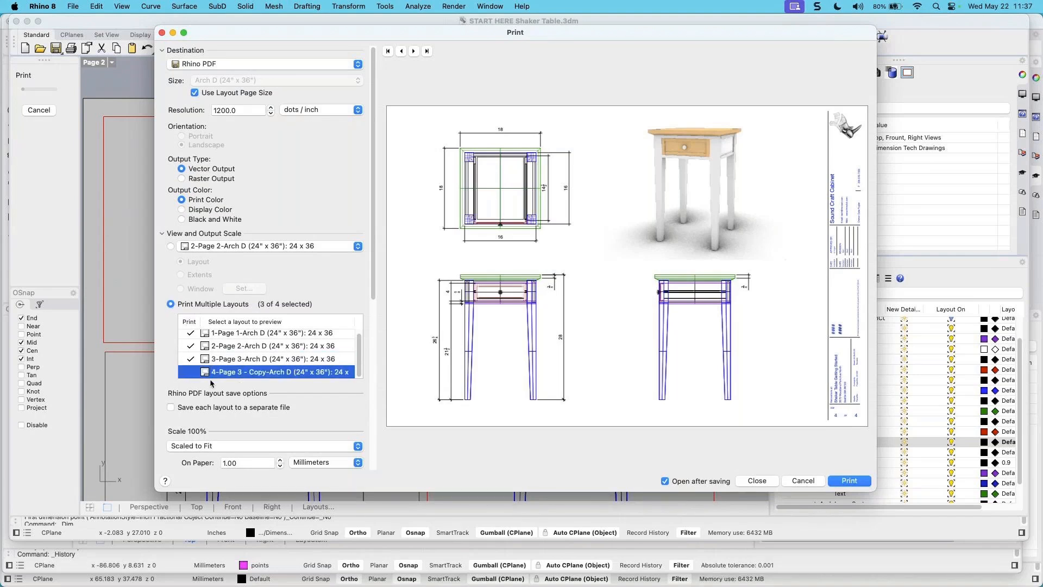
Preview the layouts chosen for printing and check their order and title blocks
left_click(248, 335)
left_click(249, 349)
left_click(246, 363)
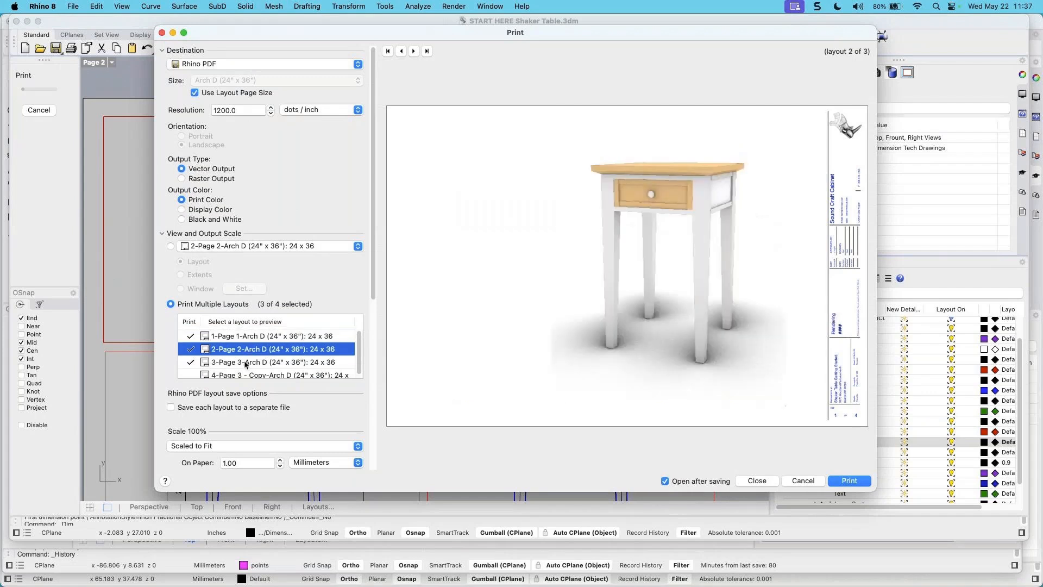
left_click(401, 51)
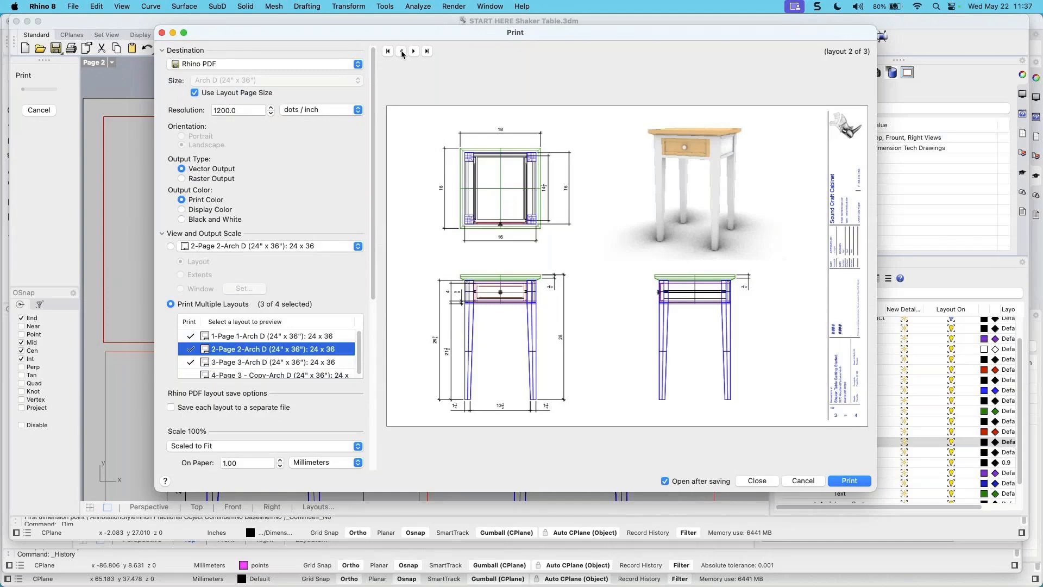
left_click(402, 51)
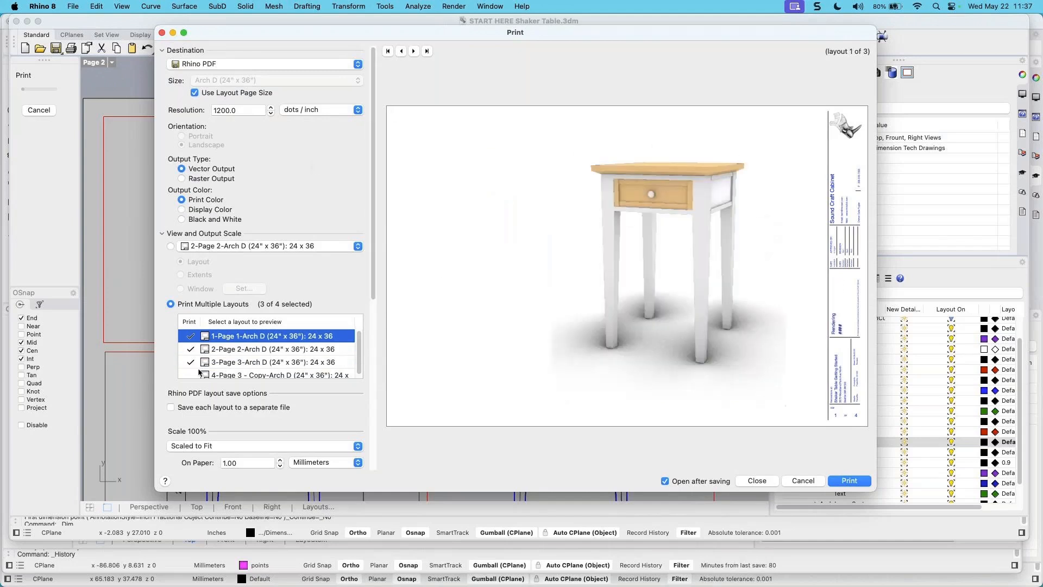
scroll(256, 352, "down", 1)
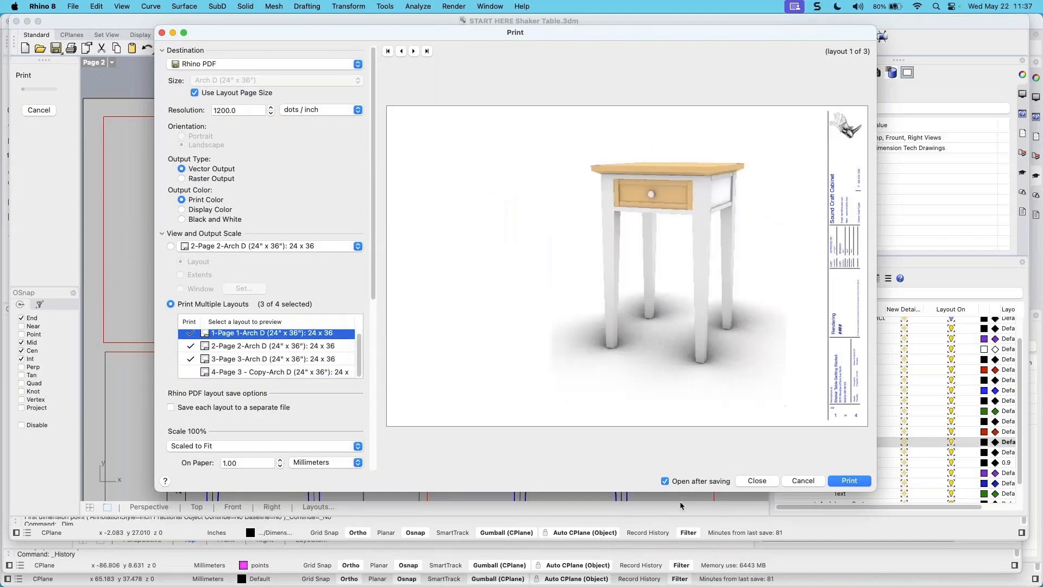
Print the chosen layouts to a PDF named START HERE Shaker Table in the May 24 Shaker Table folder
left_click(851, 481)
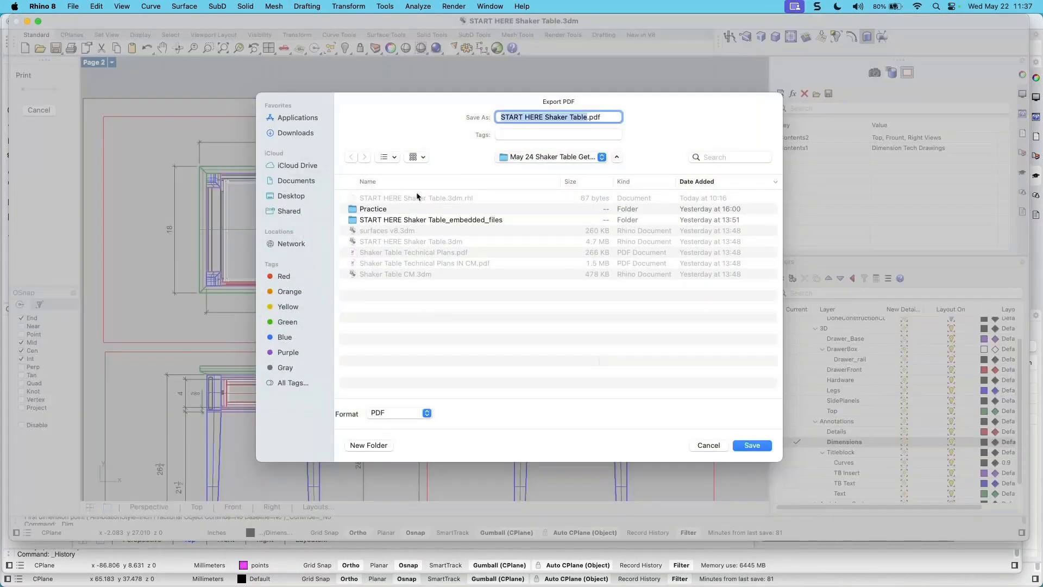
left_click(607, 115)
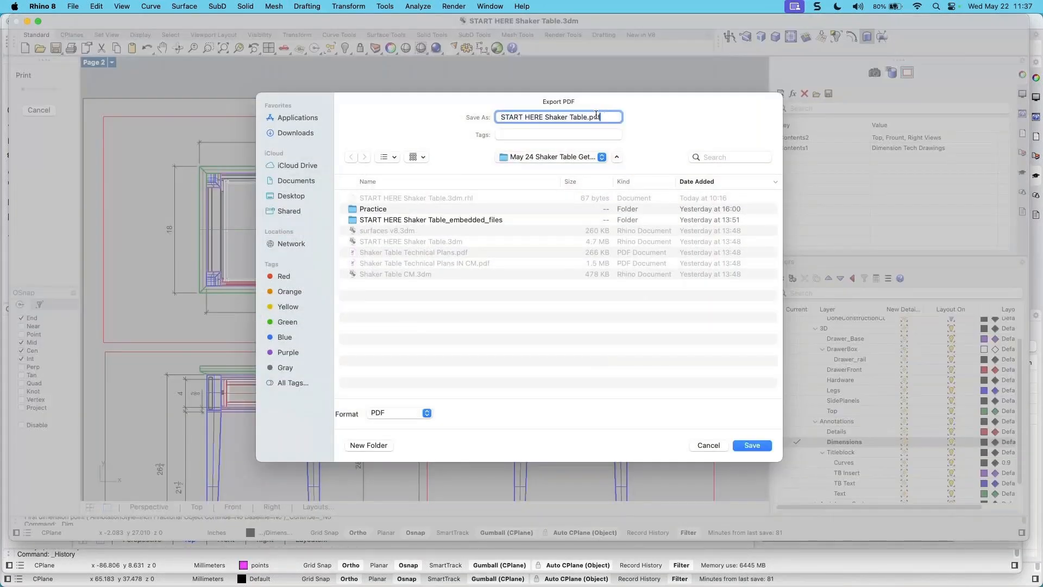
left_click(751, 445)
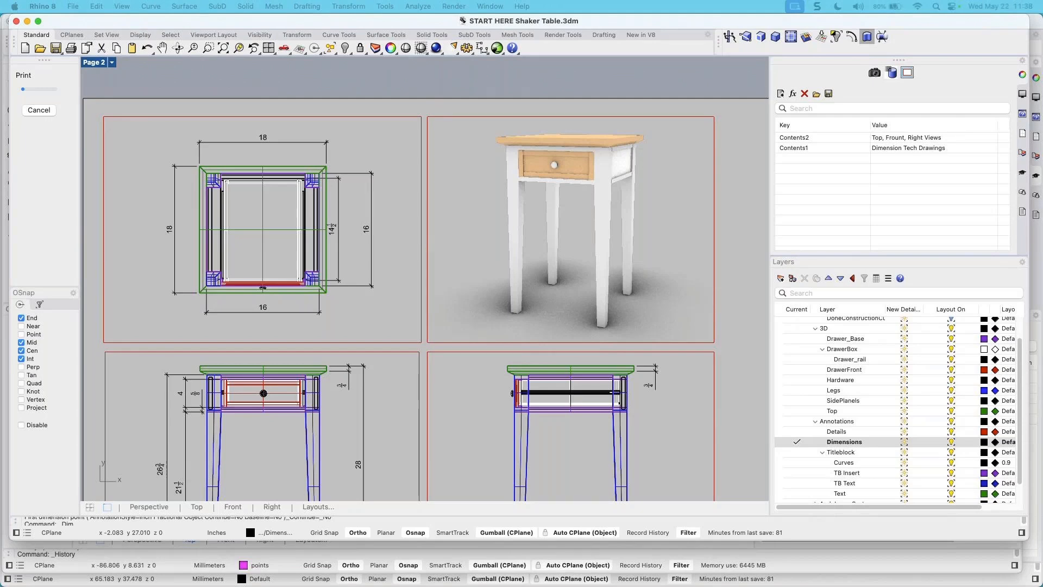
Switch to Foxit PDF Editor and look over the drawings in Shaker Table Technical Plans IN CM.pdf
key("super+Tab")
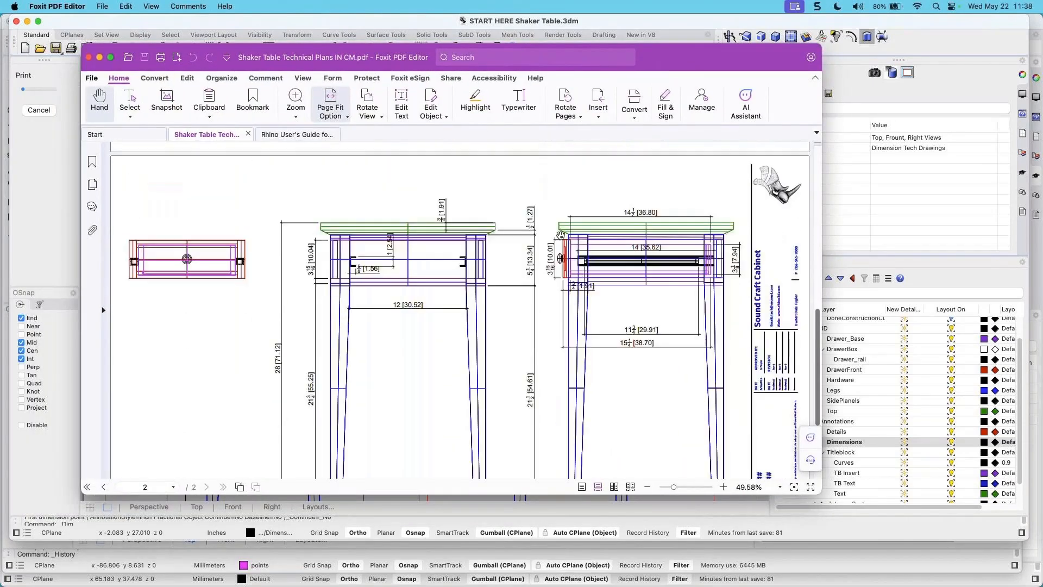
scroll(560, 234, "up", 3)
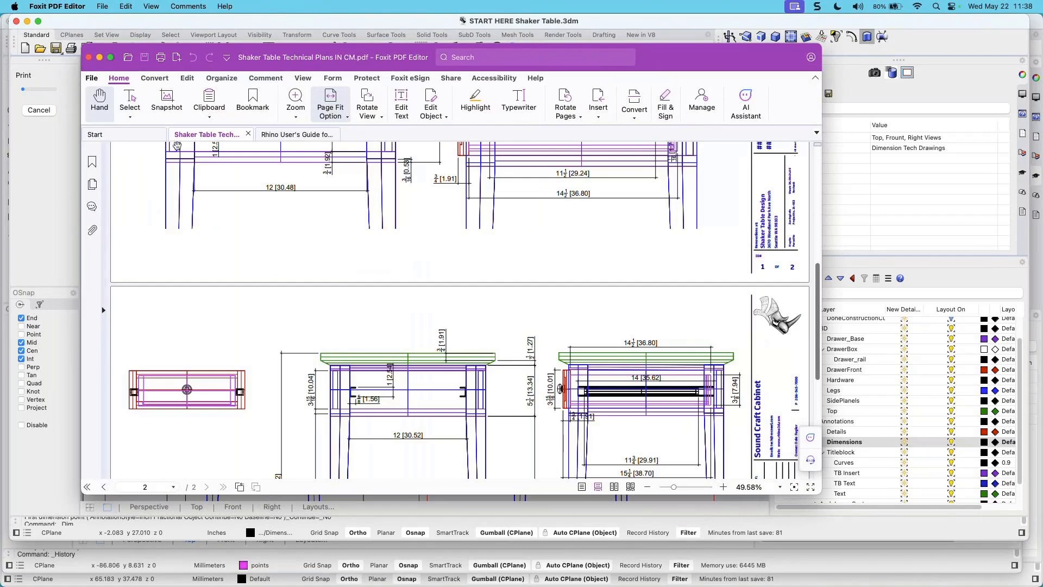
scroll(177, 145, "up", 6)
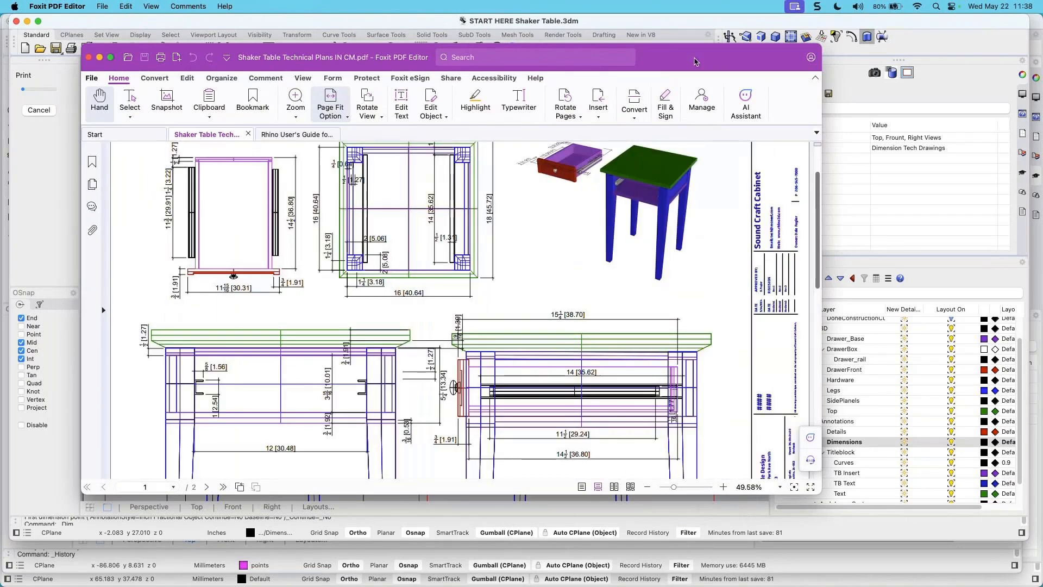
left_click_drag(694, 61, 325, 102)
left_click(627, 121)
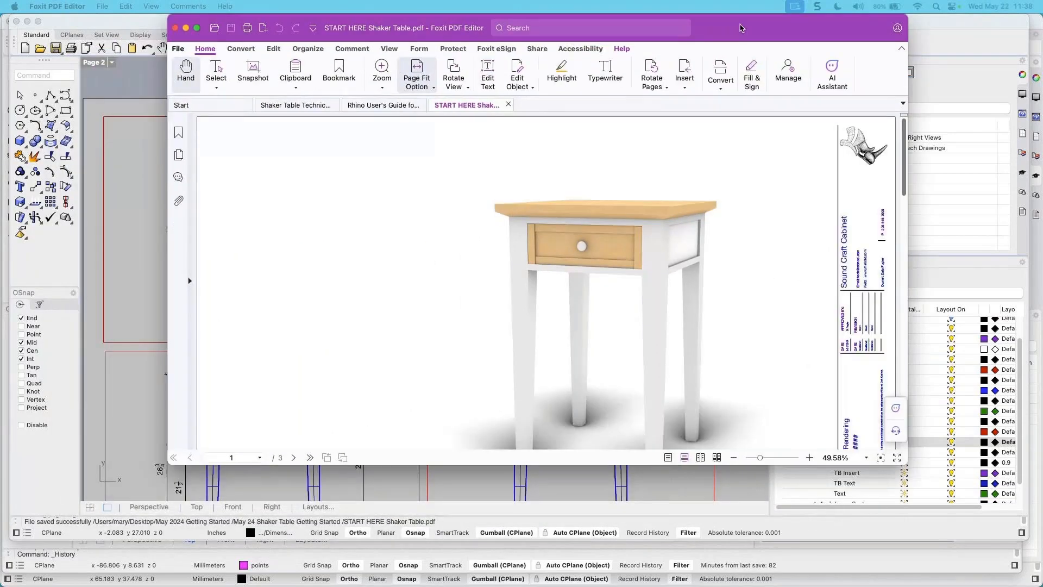
Enlarge the START HERE Shaker Table PDF window and examine the views, dimensions, contents lines and page numbers on all pages
left_click_drag(909, 499, 912, 521)
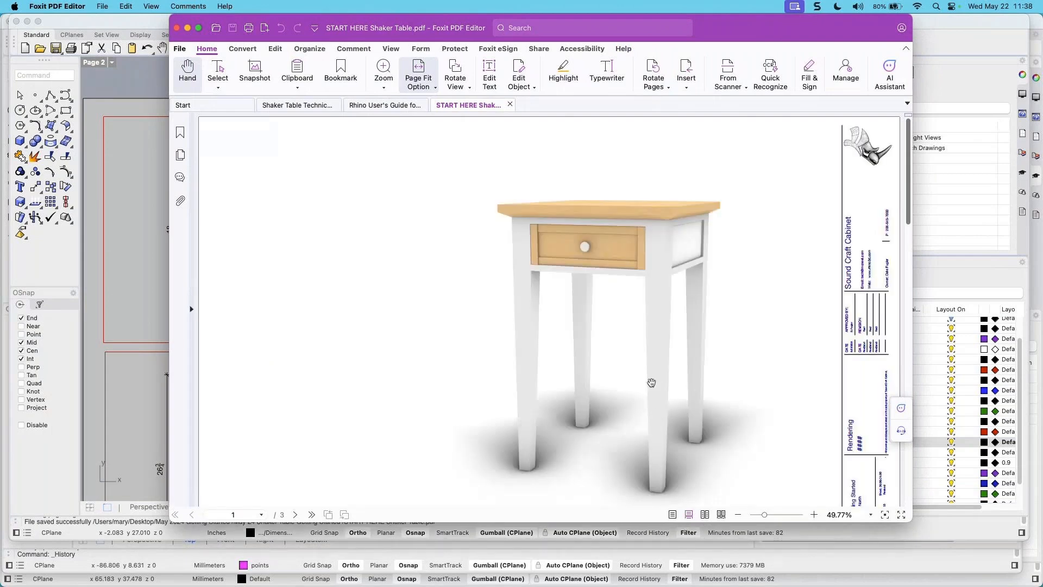
scroll(649, 380, "down", 3)
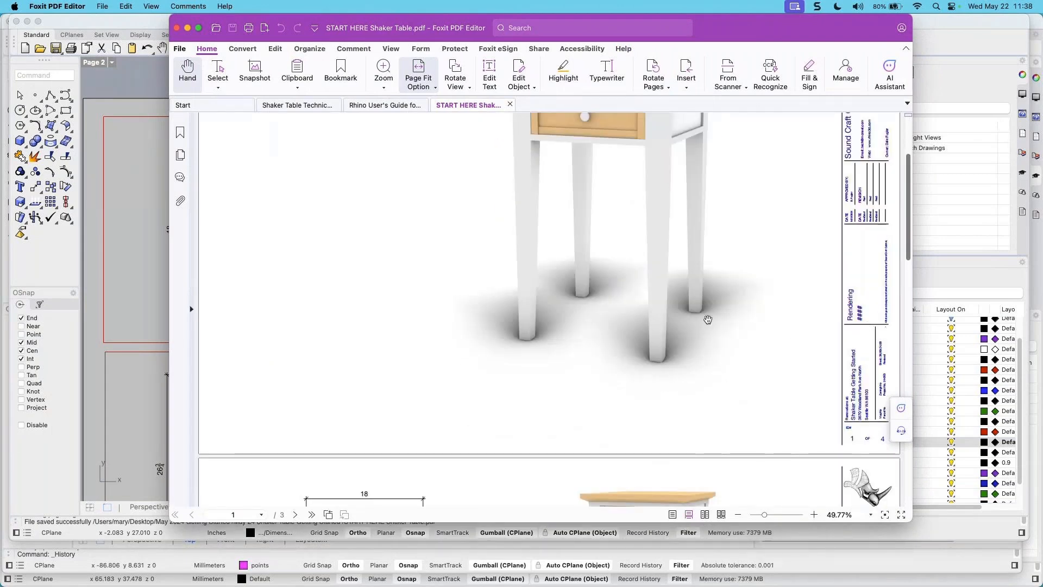
scroll(684, 369, "down", 7)
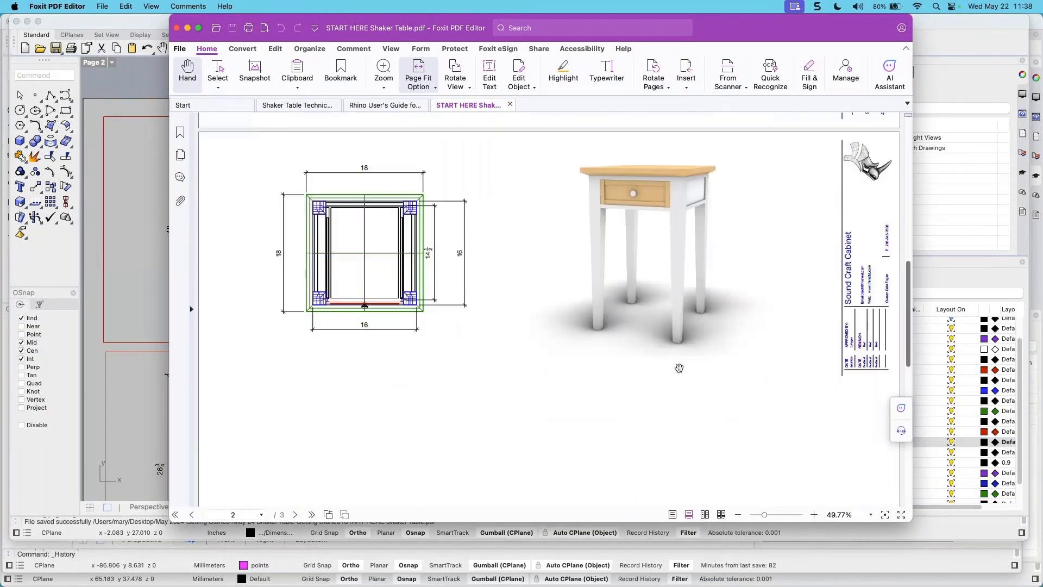
scroll(679, 368, "down", 5)
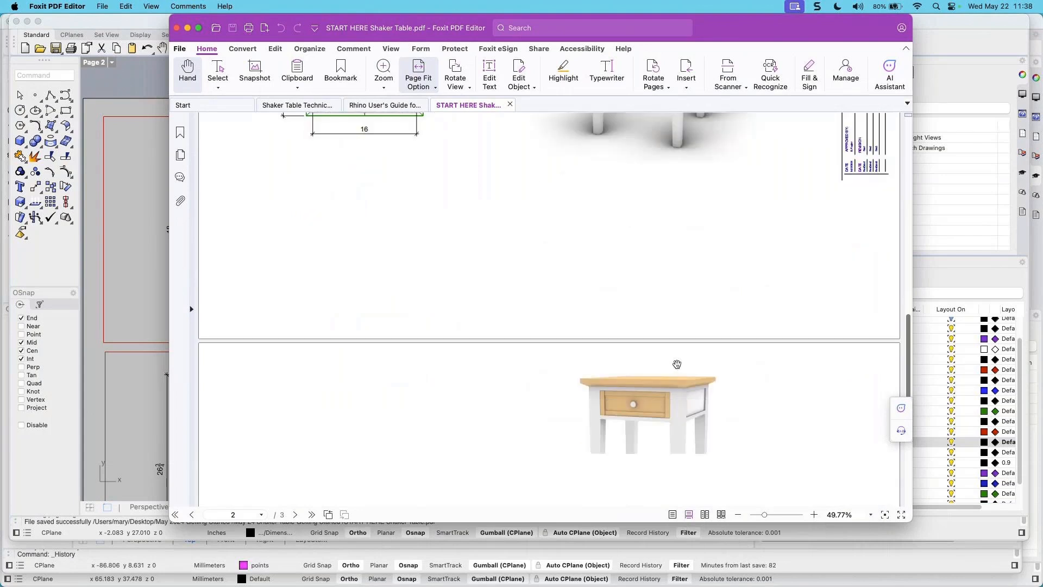
scroll(676, 364, "down", 2)
scroll(677, 364, "down", 5)
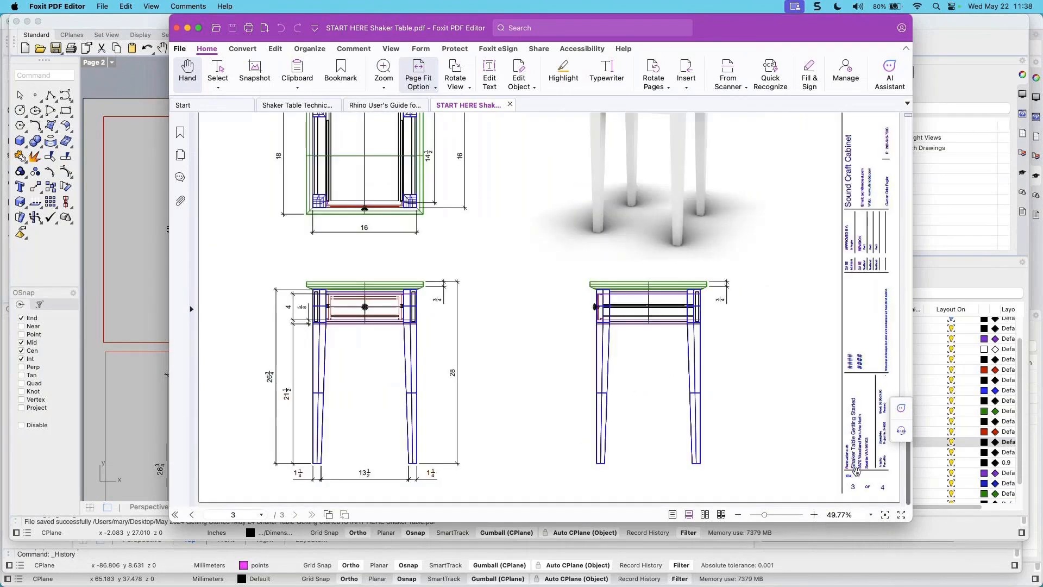
scroll(840, 425, "up", 4)
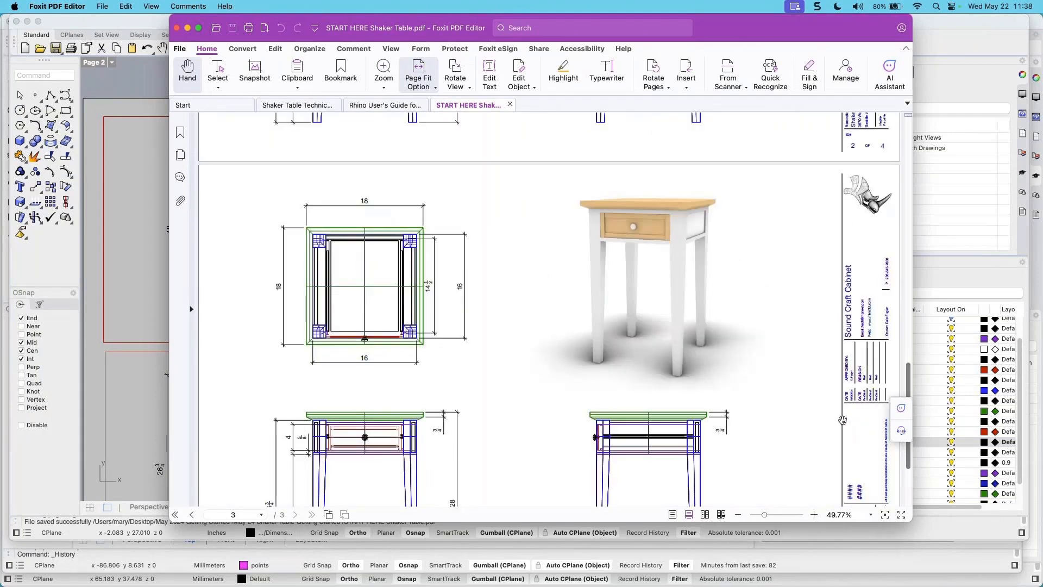
scroll(844, 423, "up", 6)
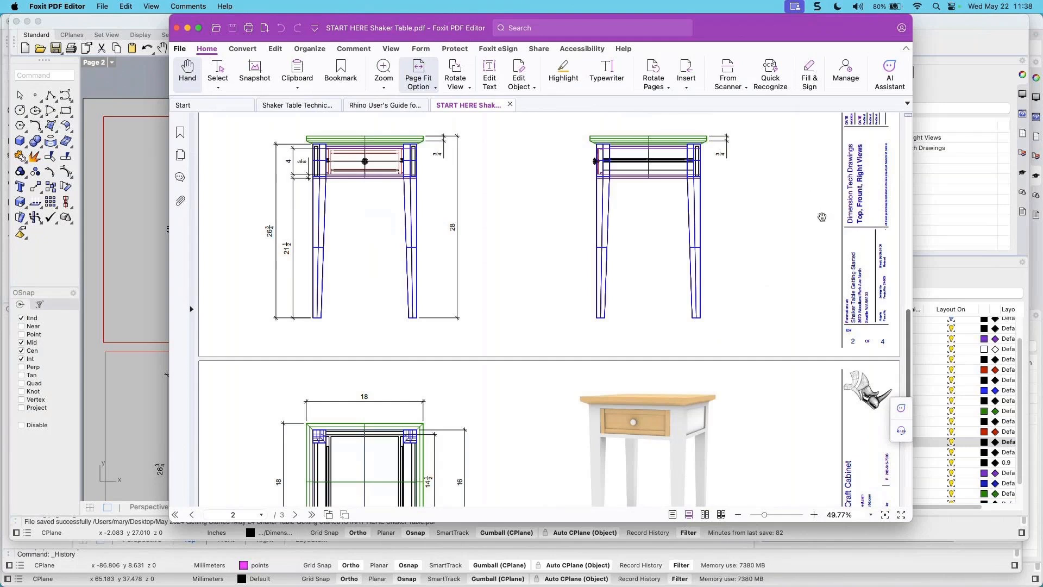
scroll(815, 206, "up", 4)
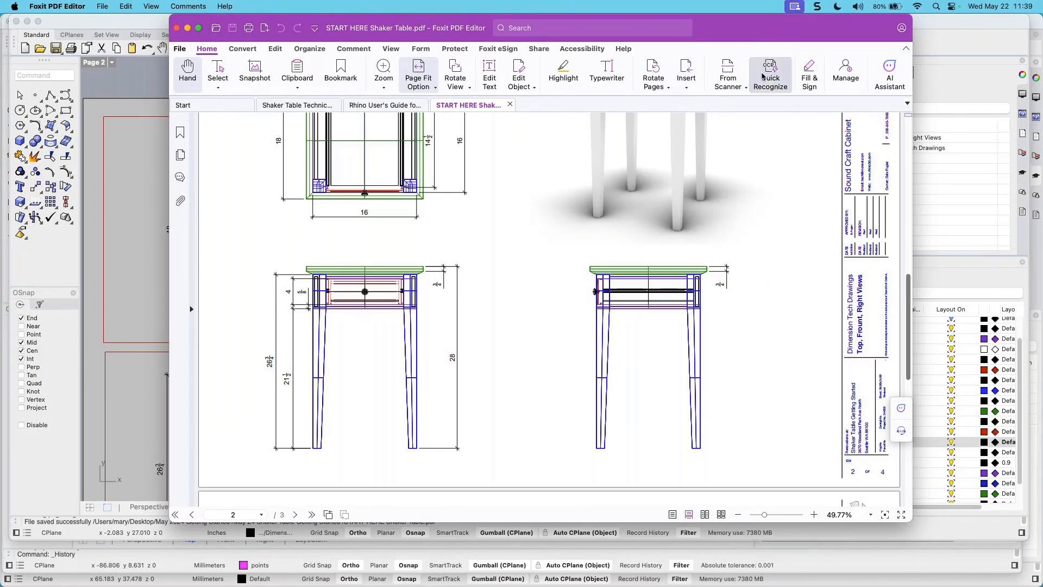
scroll(713, 194, "up", 4)
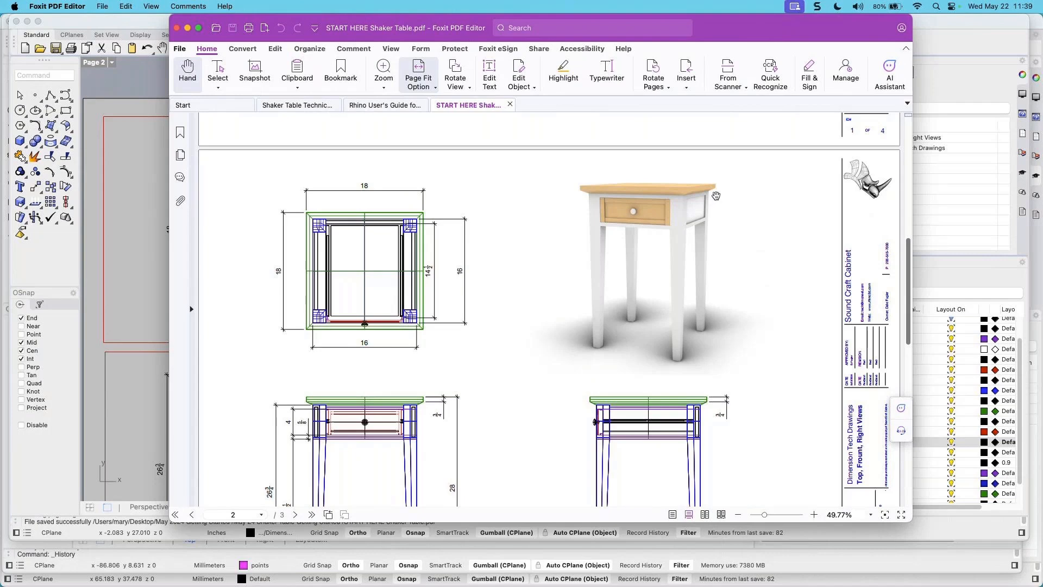
scroll(689, 202, "up", 4)
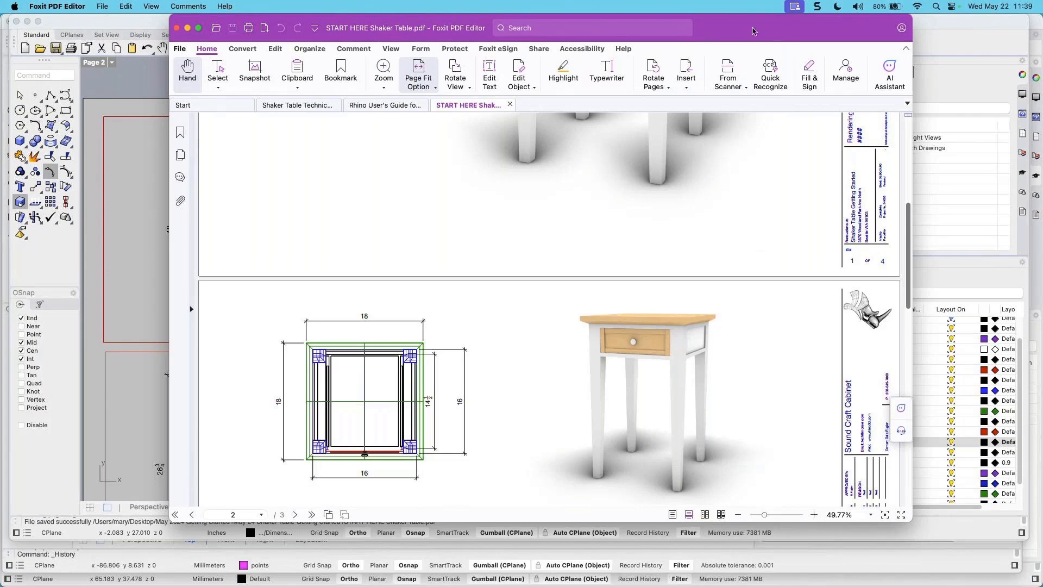
Return to Rhino's Perspective view and inspect the Top layer's Maple medium material settings, leaving them without applying changes
left_click_drag(782, 35, 0, 130)
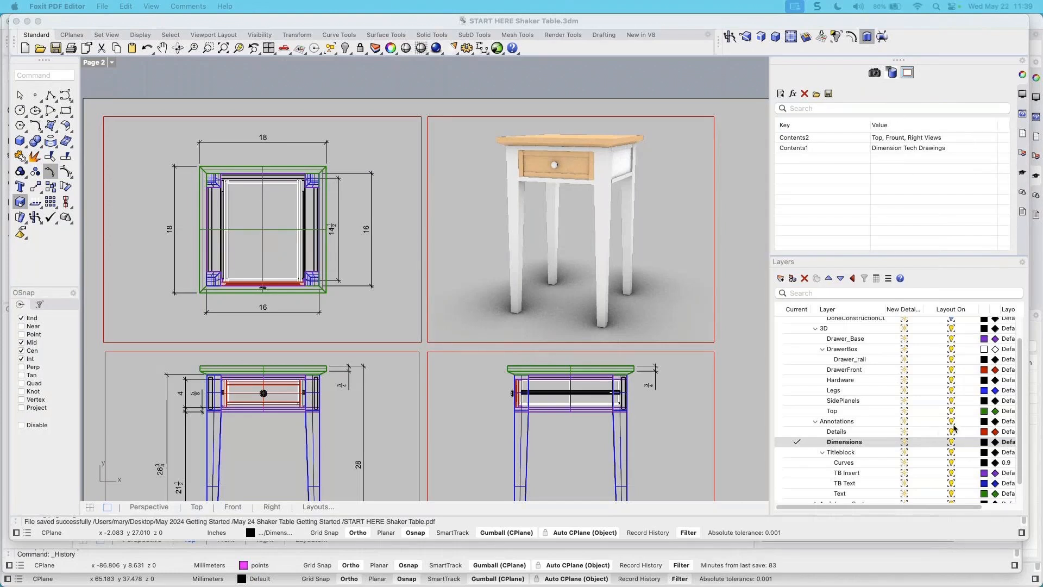
left_click_drag(934, 506, 1005, 508)
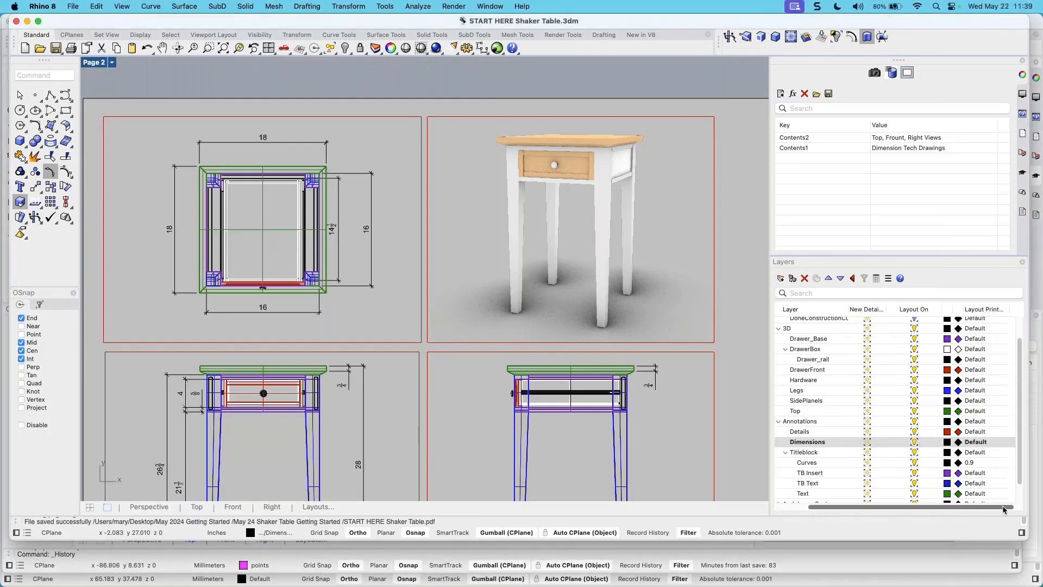
left_click(145, 508)
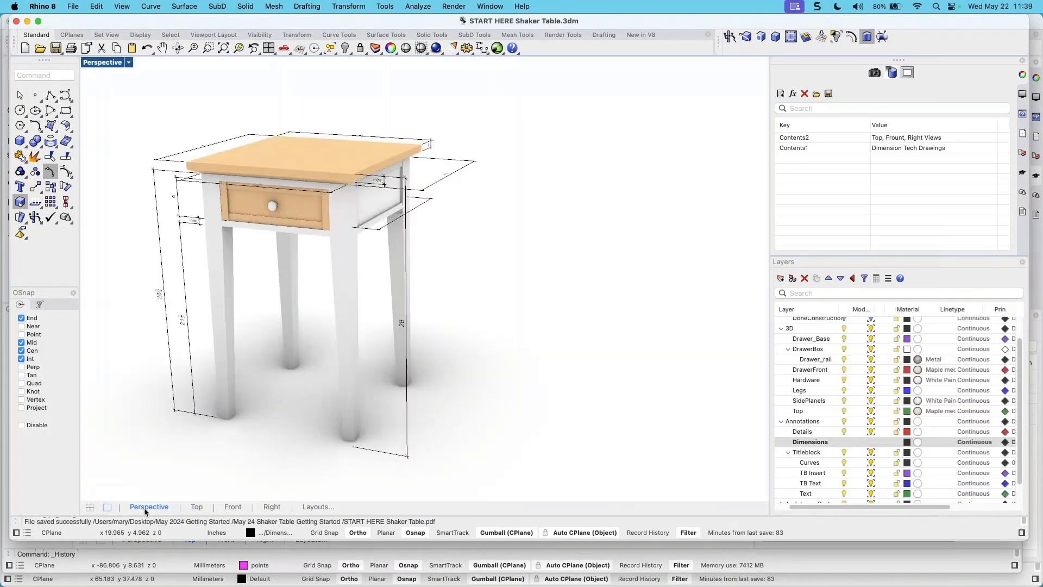
left_click(913, 412)
left_click(911, 411)
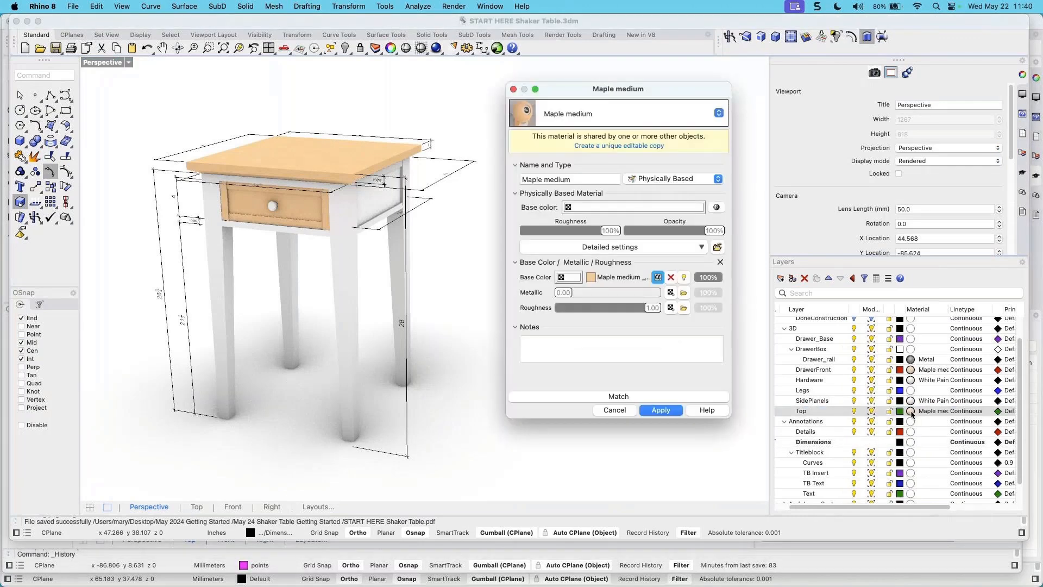
left_click_drag(729, 417, 771, 476)
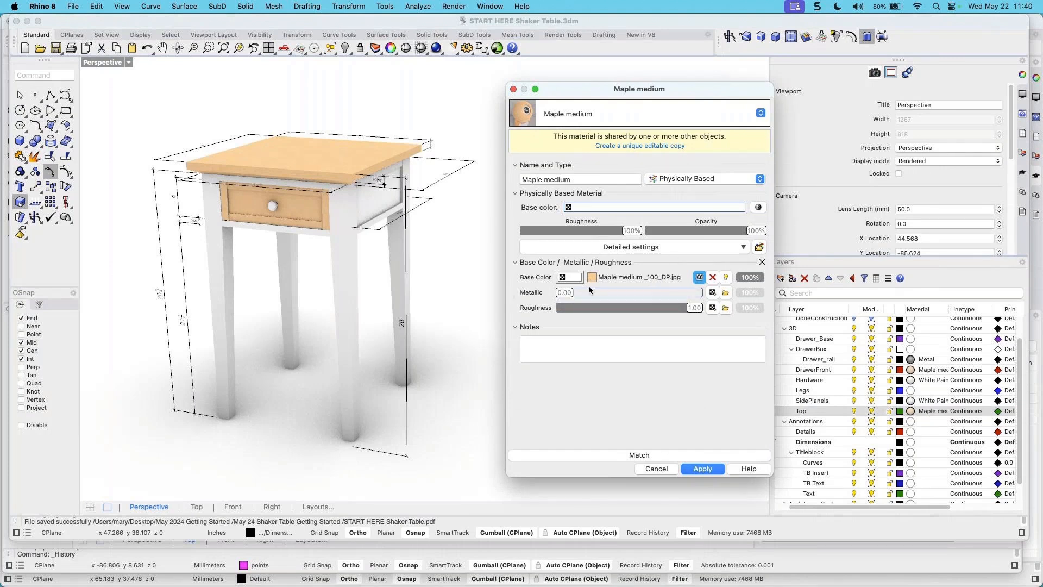
left_click_drag(594, 92, 516, 72)
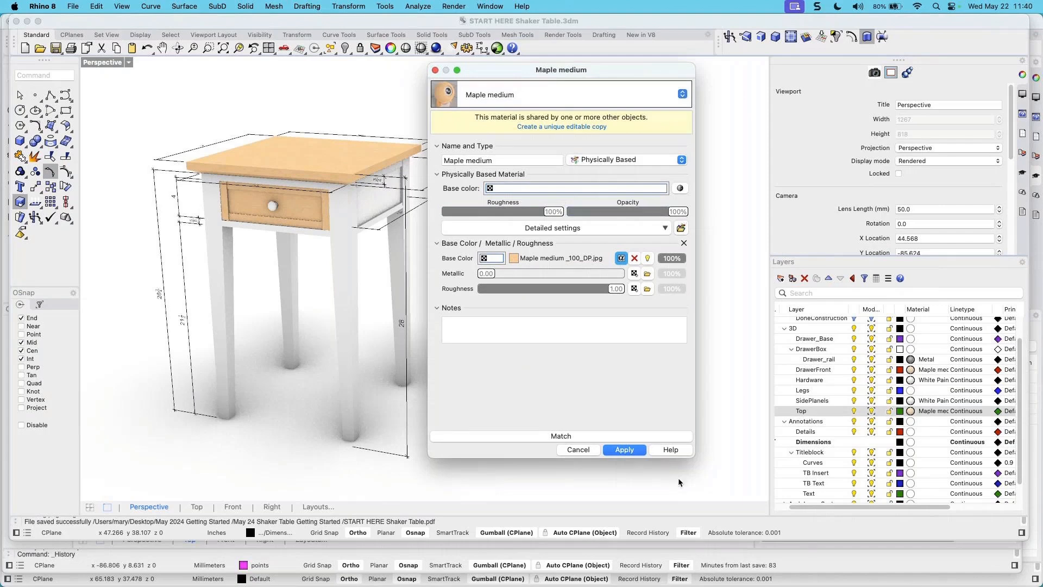
left_click(580, 450)
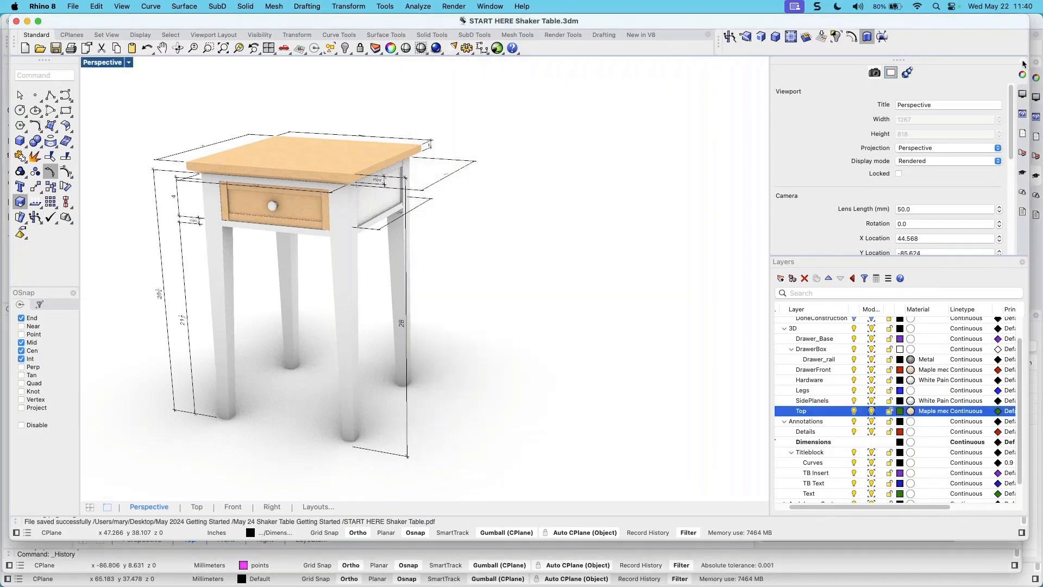
Add the Materials panel to the container with Properties, and show the Maple medium material's settings with the panel enlarged
left_click(1022, 62)
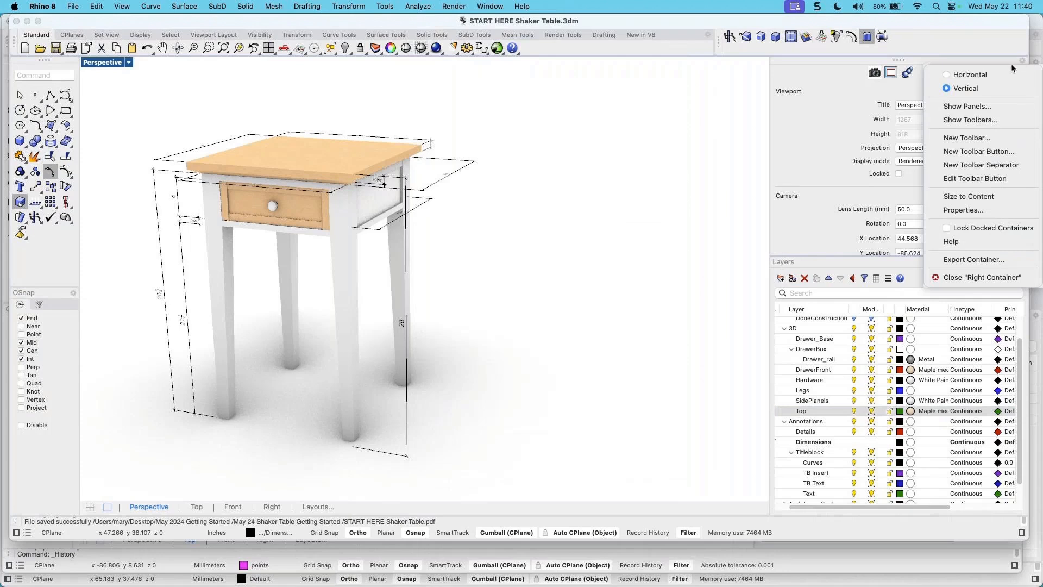
left_click(939, 110)
scroll(975, 307, "down", 5)
scroll(971, 307, "down", 10)
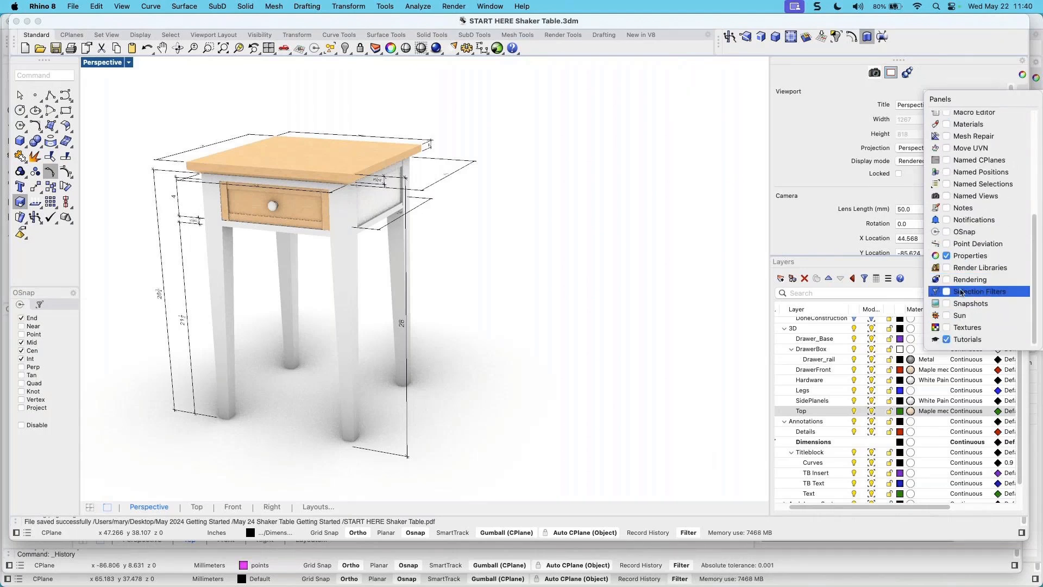
scroll(962, 215, "up", 2)
scroll(963, 216, "up", 2)
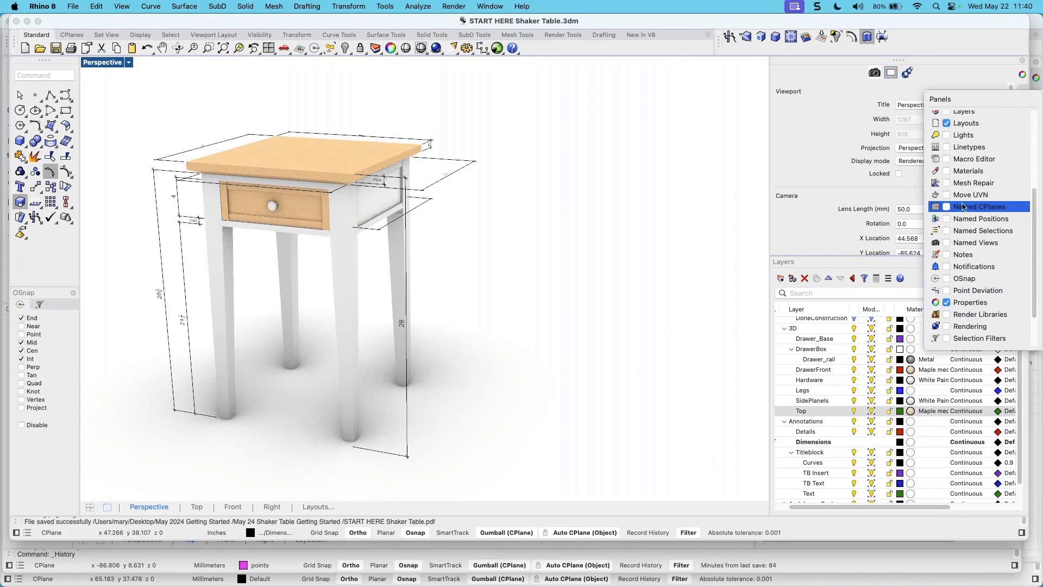
left_click(946, 172)
left_click(706, 177)
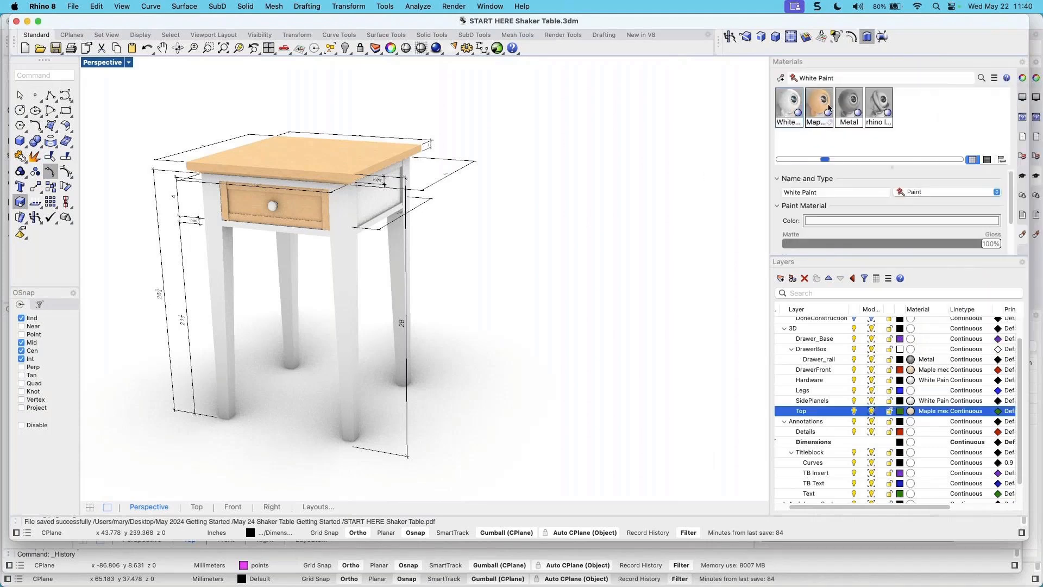
left_click(819, 111)
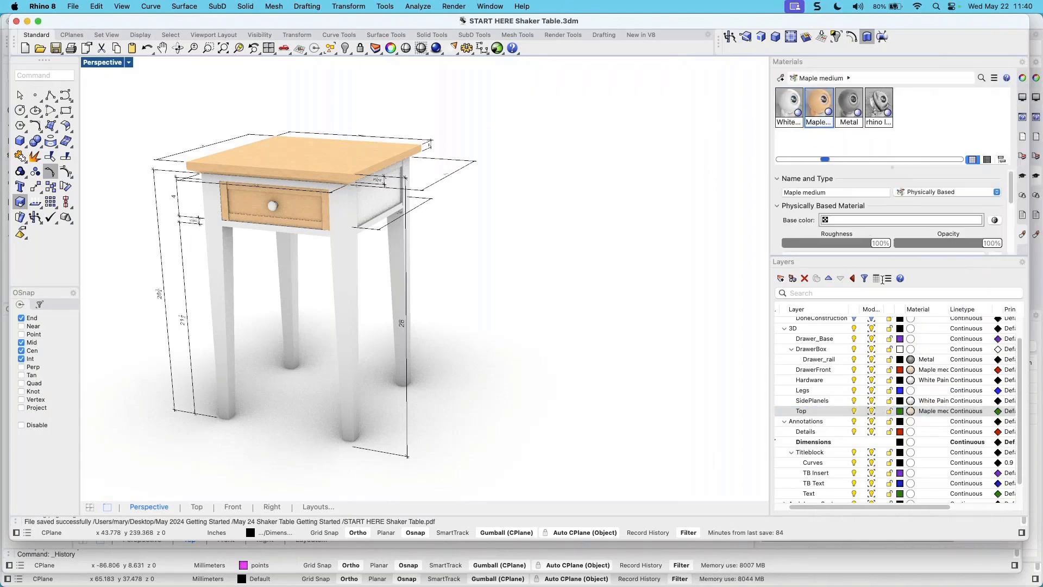
left_click_drag(885, 257, 884, 312)
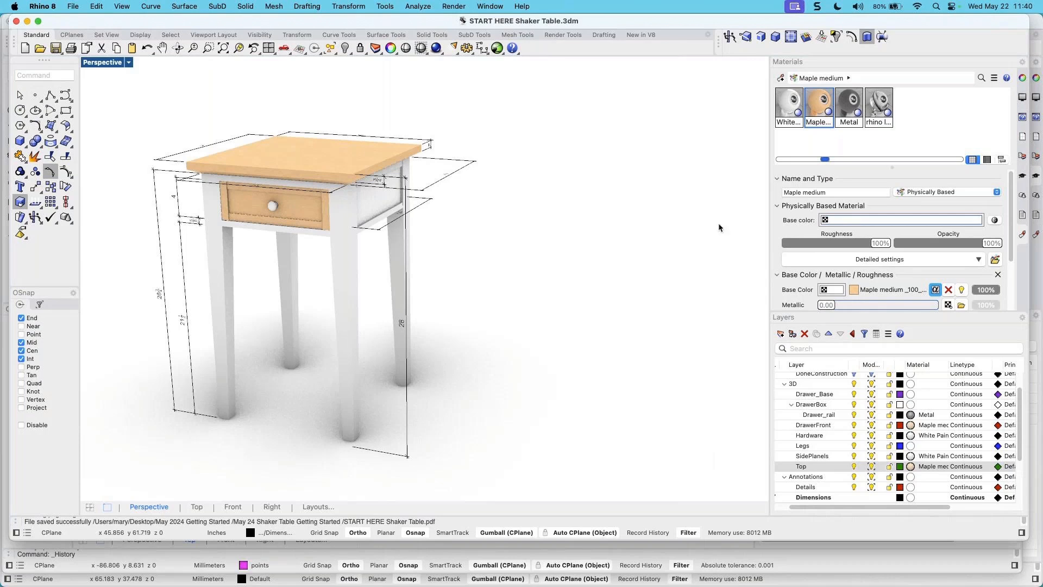
Turn on Grid Snap and keep the Perspective view in Rendered display mode
left_click(325, 533)
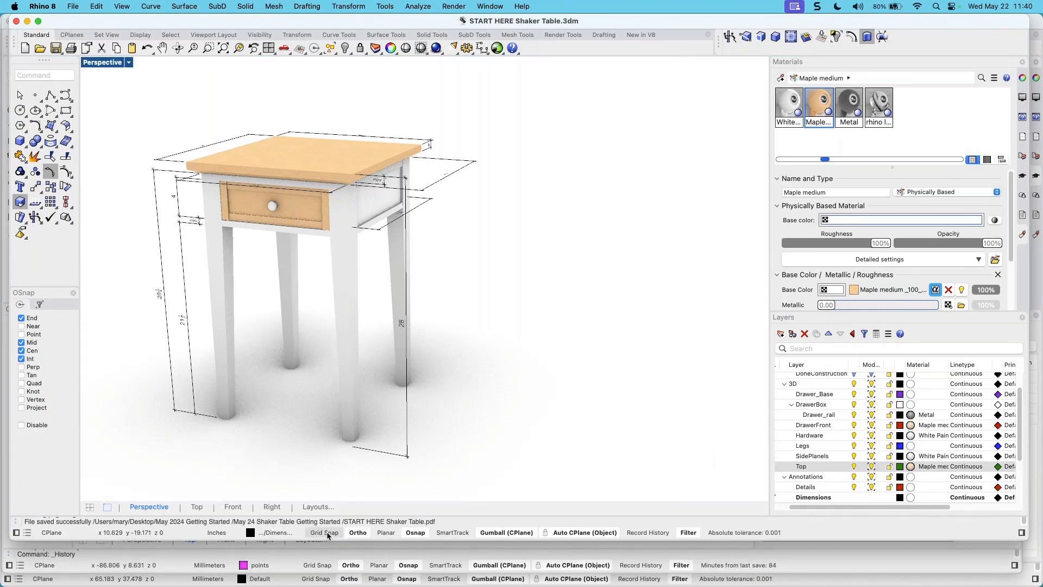
right_click_drag(459, 418, 215, 340)
left_click(128, 63)
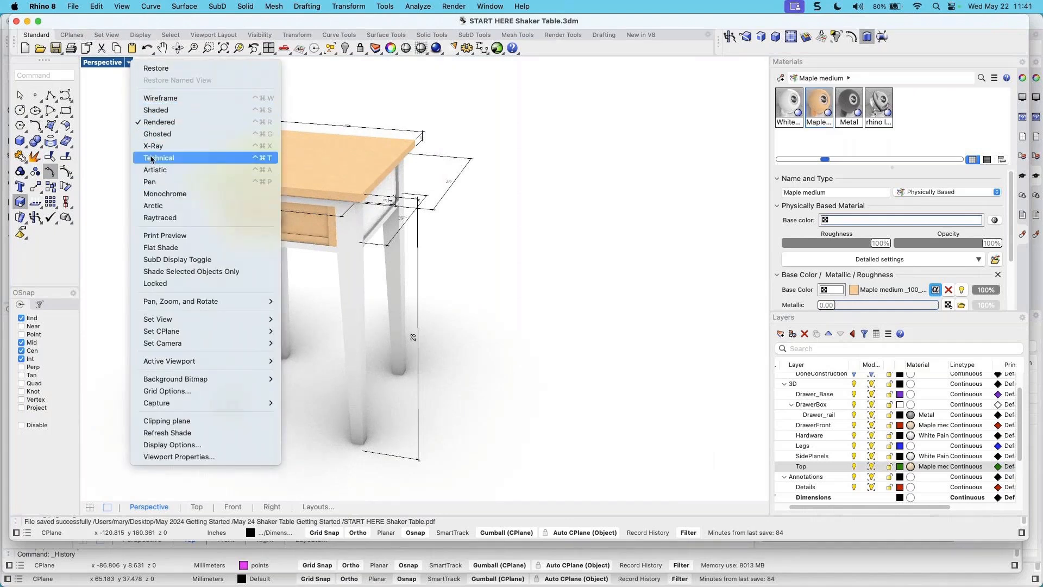
left_click(140, 127)
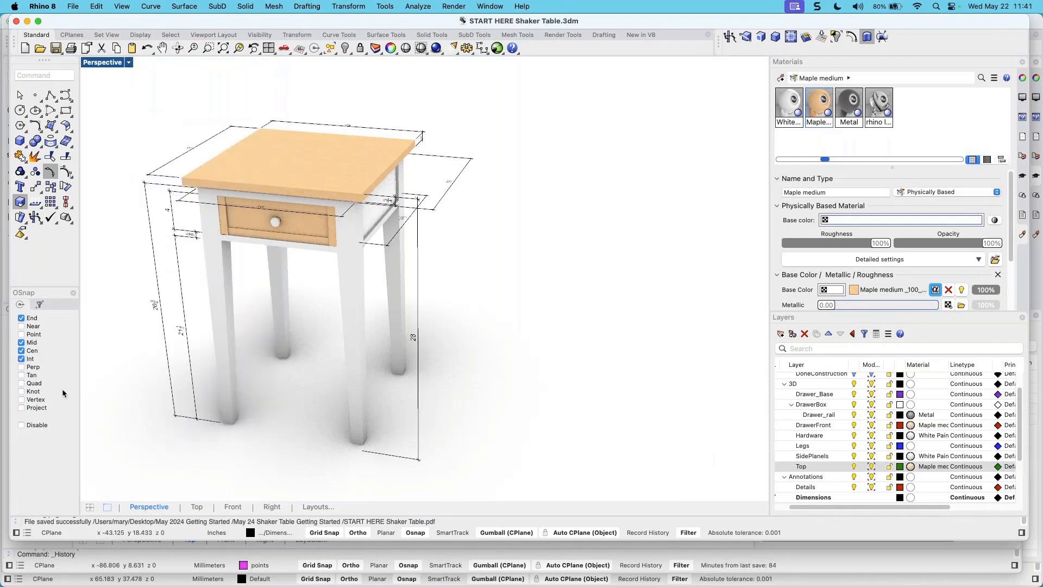
Start a polyline in the Perspective view and disable all object snaps while picking its start point
left_click(22, 425)
left_click(22, 425)
left_click(51, 95)
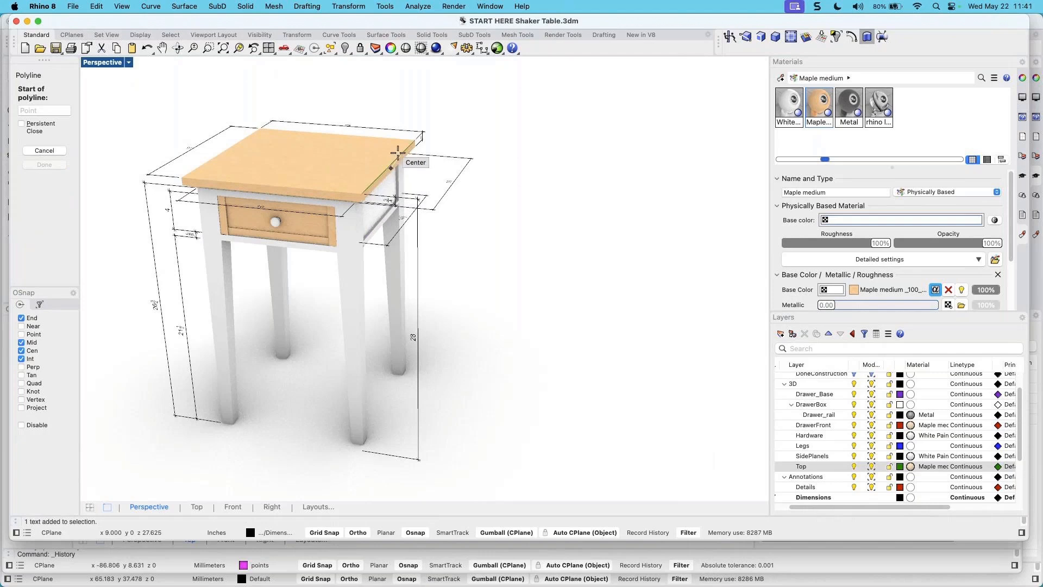
left_click(23, 425)
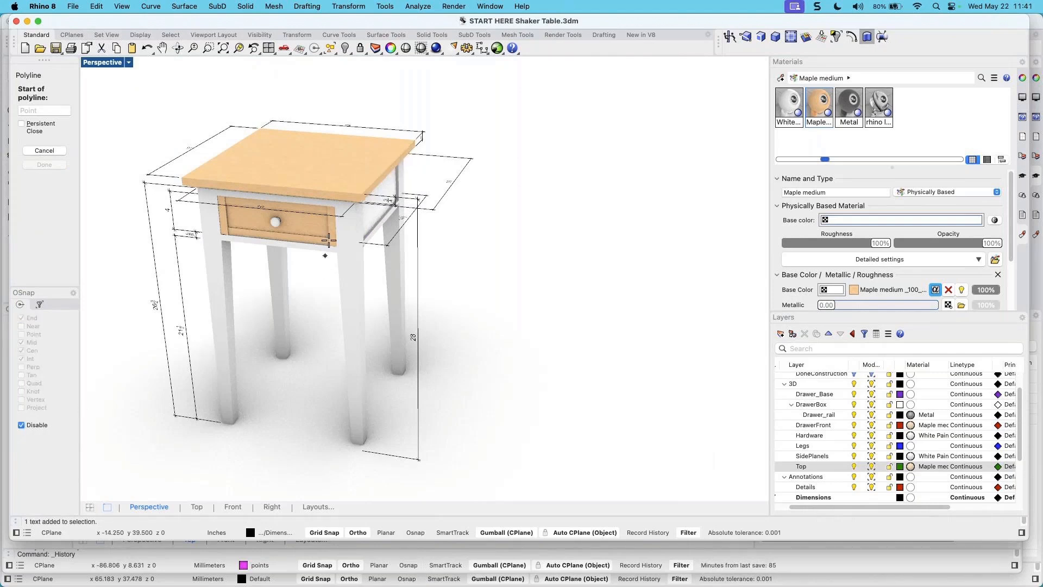
Float the Object Snap toolbar and try starting the polyline at the tabletop's corner with a one-shot End snap, abandoning the line
left_click(318, 49)
left_click_drag(330, 70, 622, 94)
left_click(623, 90)
left_click(416, 140)
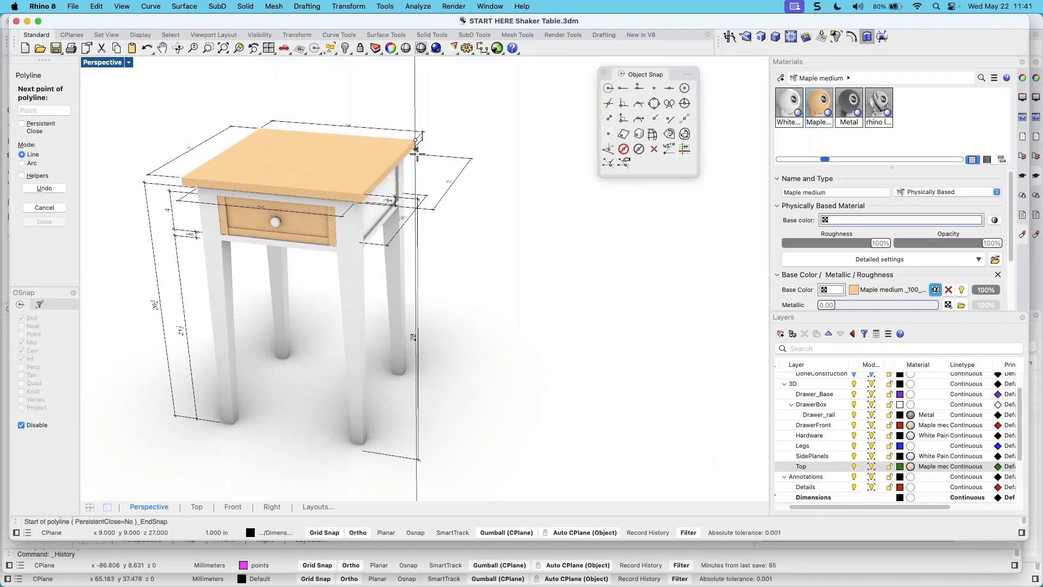
left_click(607, 90)
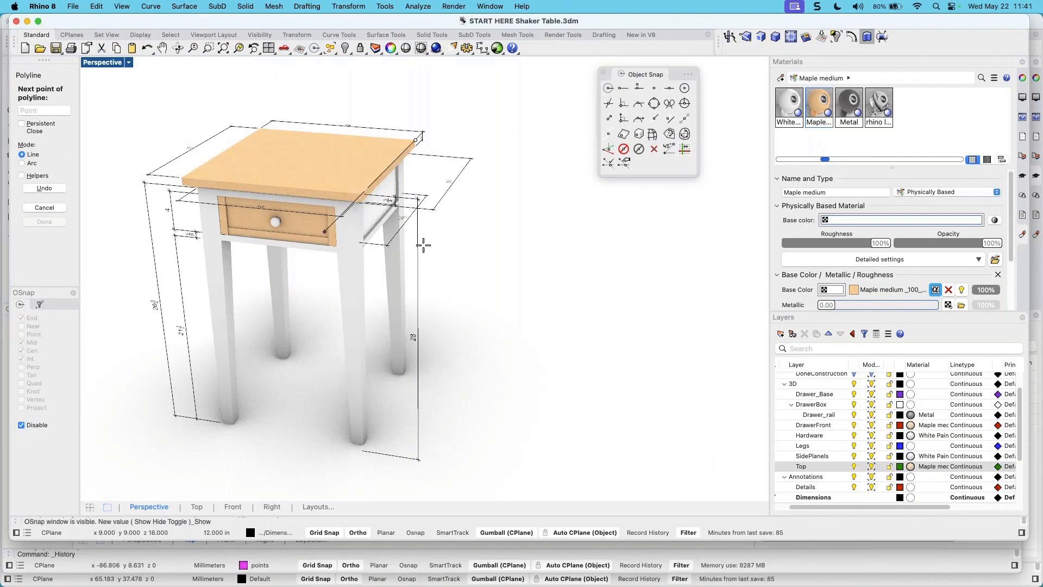
key("Escape")
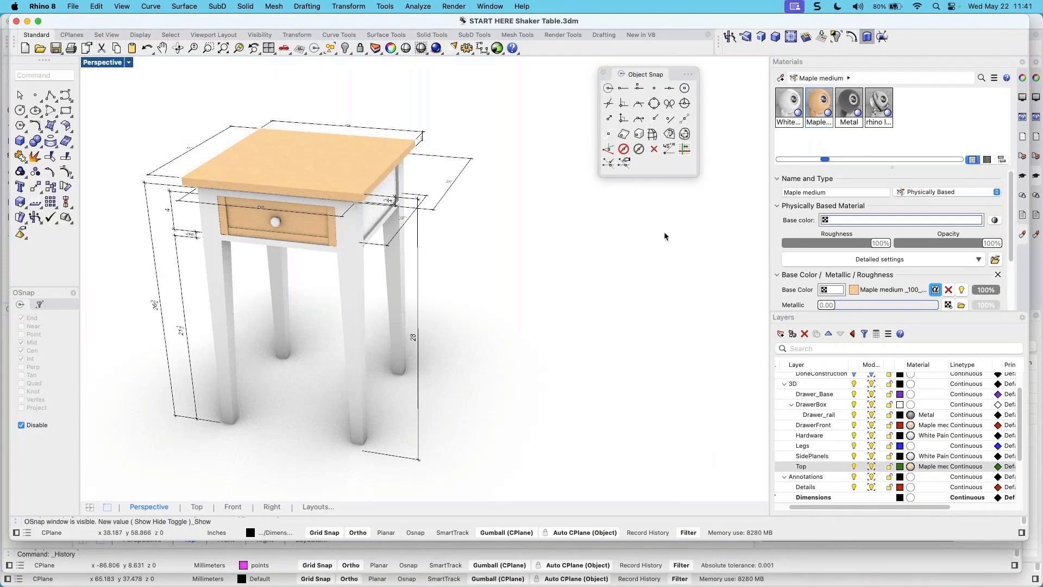
Re-enable the object snaps, testing the toggle that switches them all off and on
left_click(623, 149)
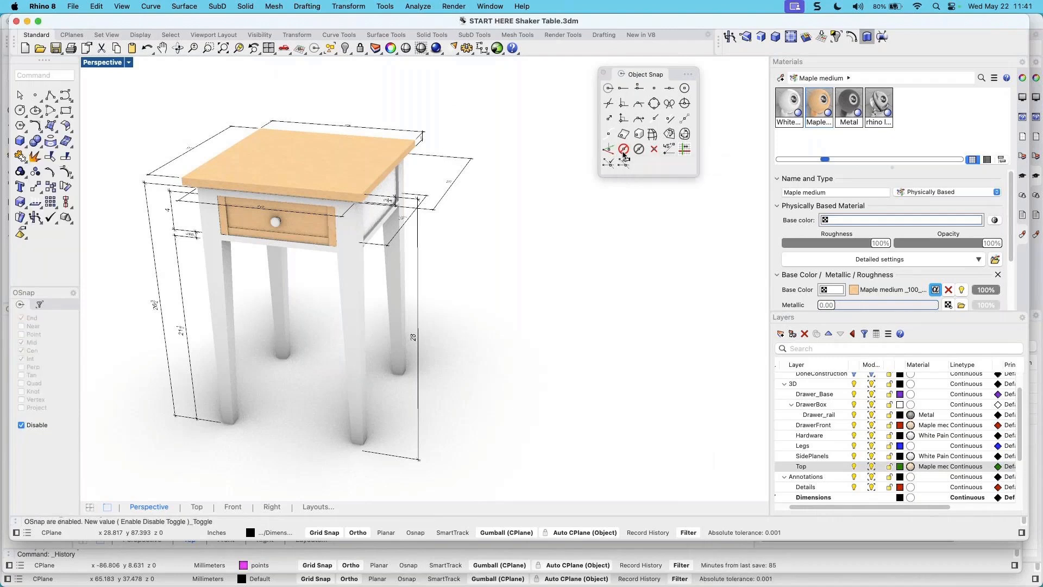
left_click(623, 151)
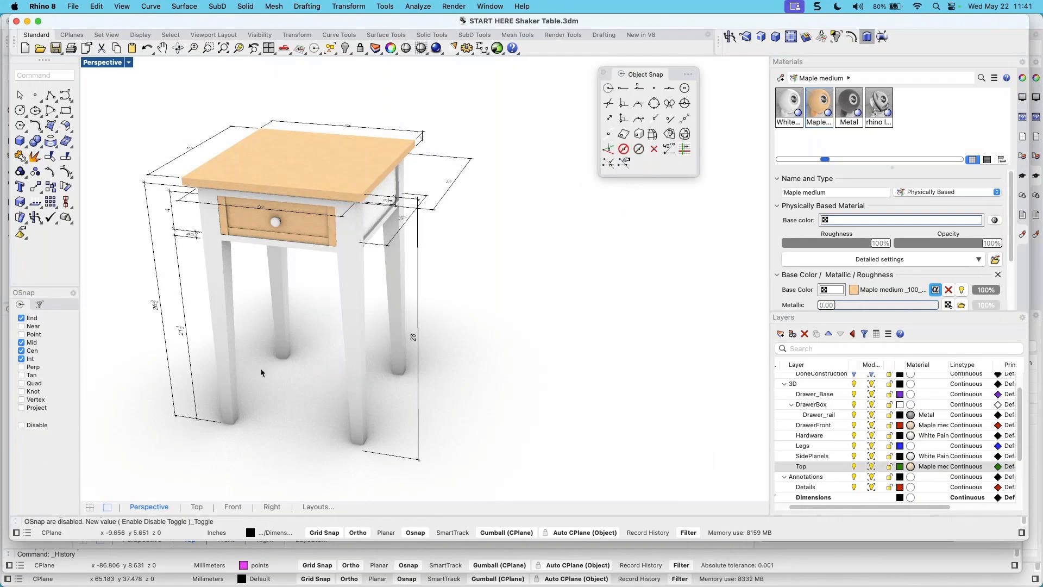
left_click(21, 425)
left_click(21, 425)
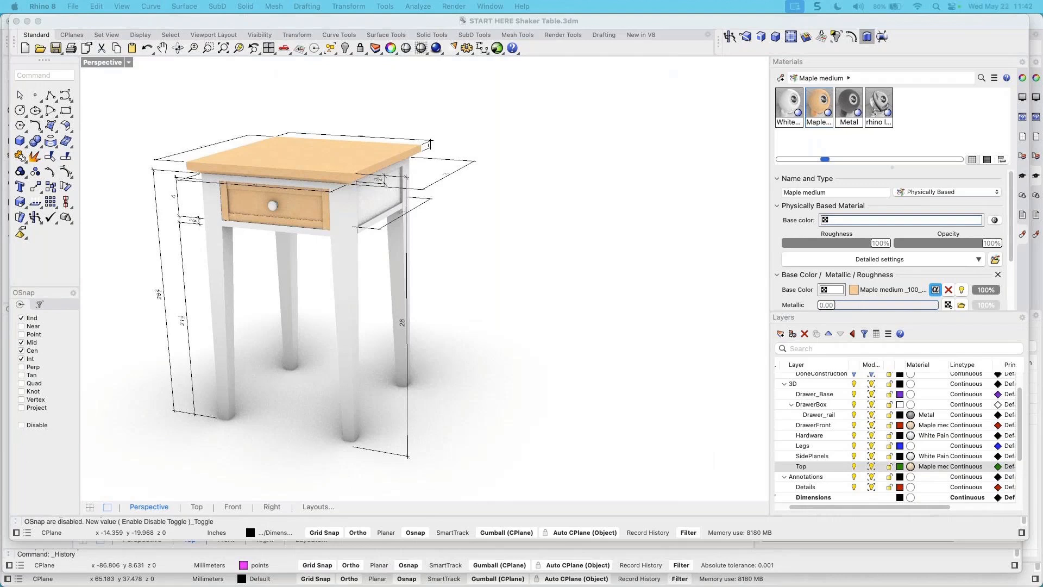